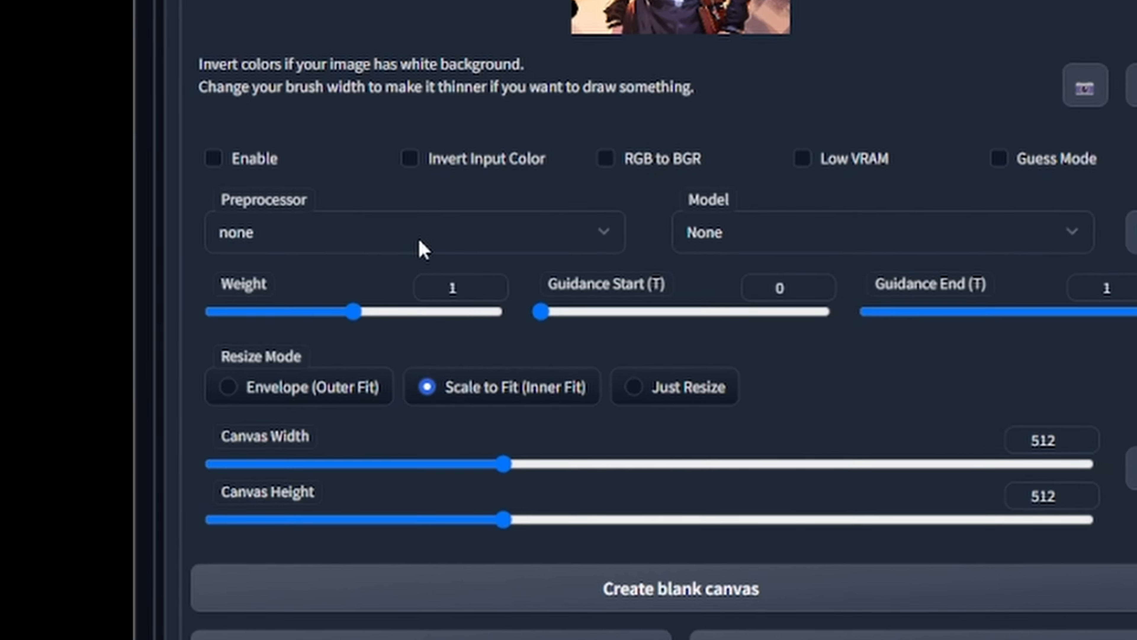
Set the first ControlNet unit's preprocessor to openpose and preview the annotator result for the reference character image
click(279, 351)
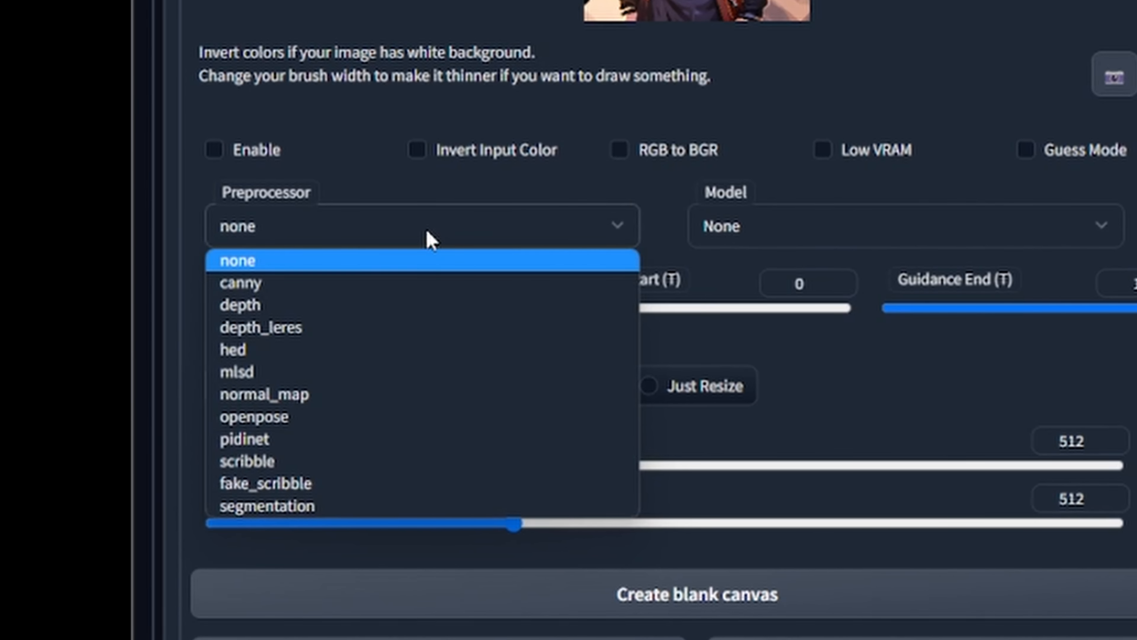
click(331, 419)
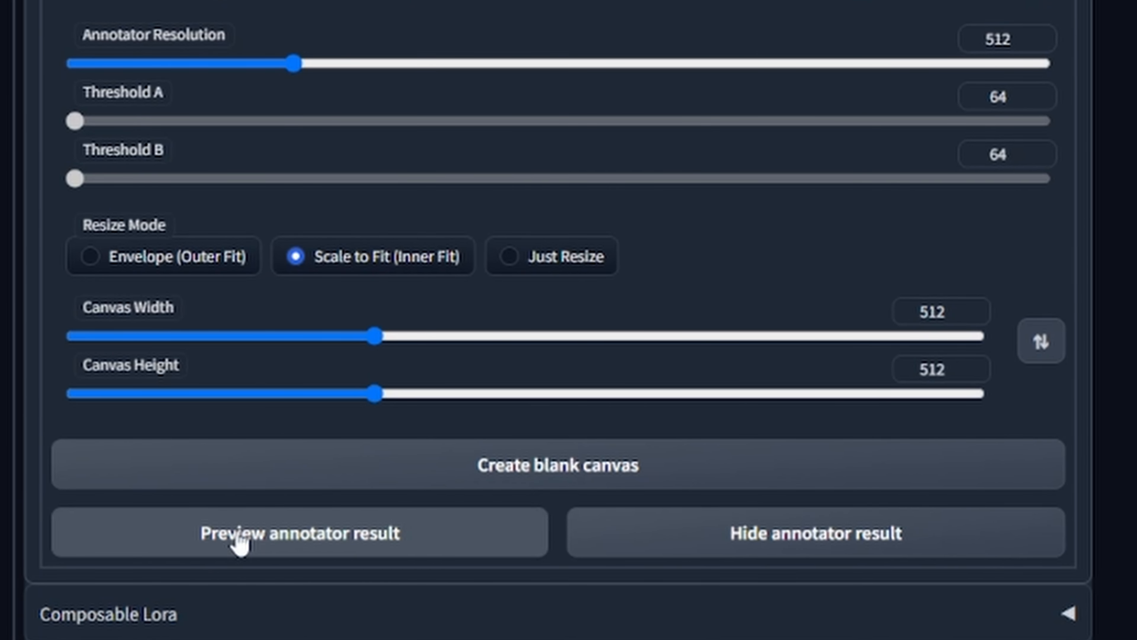
scroll(448, 537, down, 2)
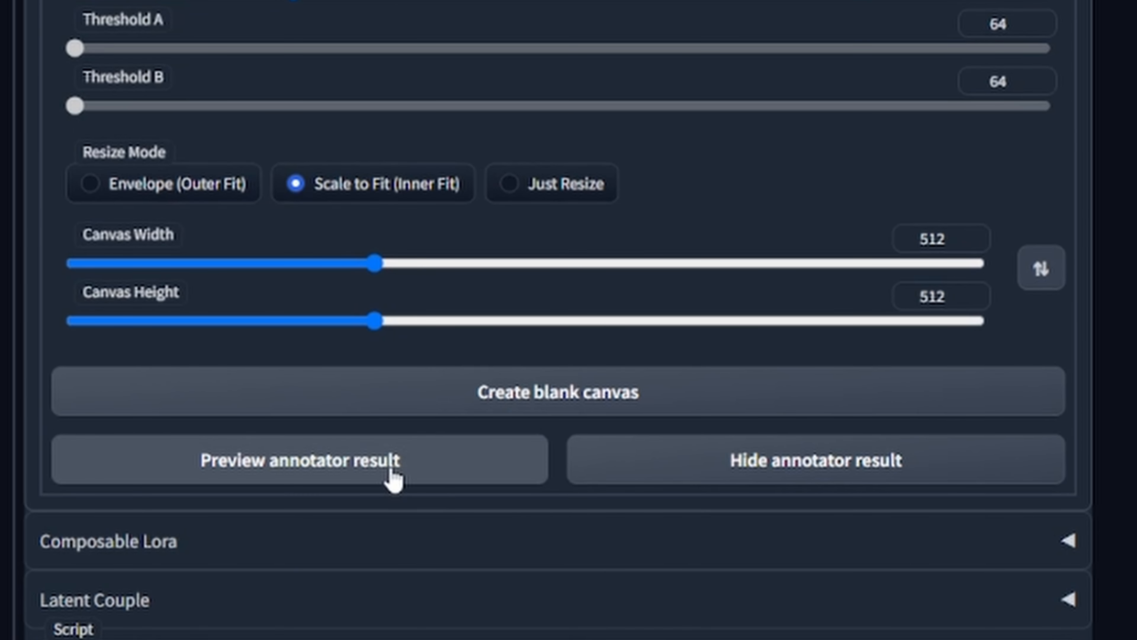
click(411, 467)
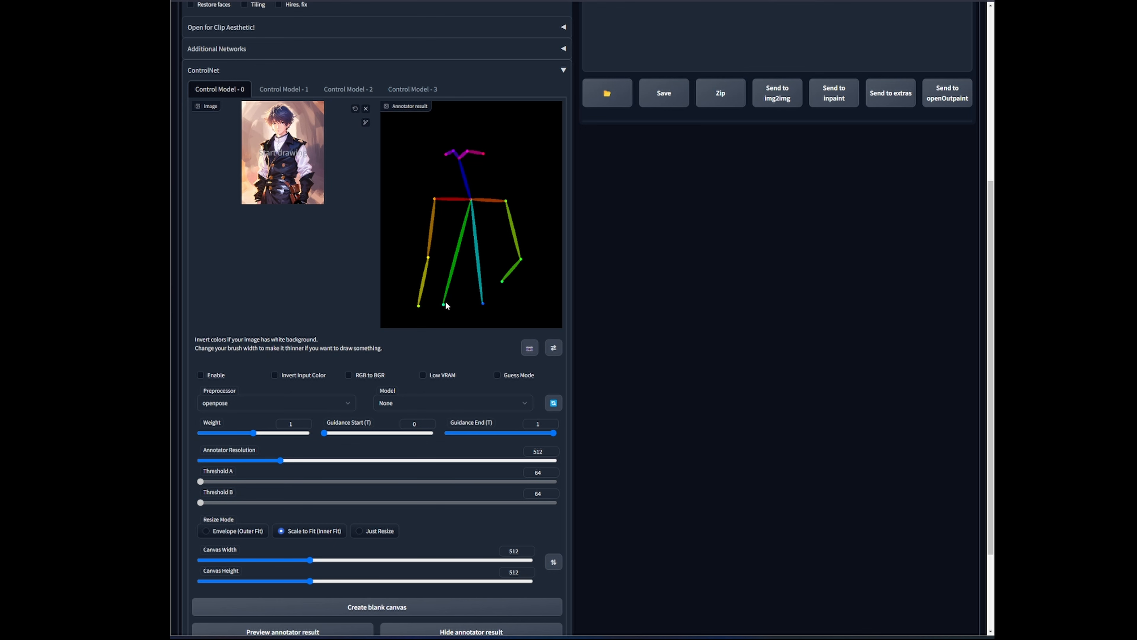
Enter a female adventurer prompt starting "DBfantasyart, masterpiece, 1girl, 8K resolution" and a negative prompt starting "EasyNegative, bad_prompt_version2"
scroll(445, 301, up, 2)
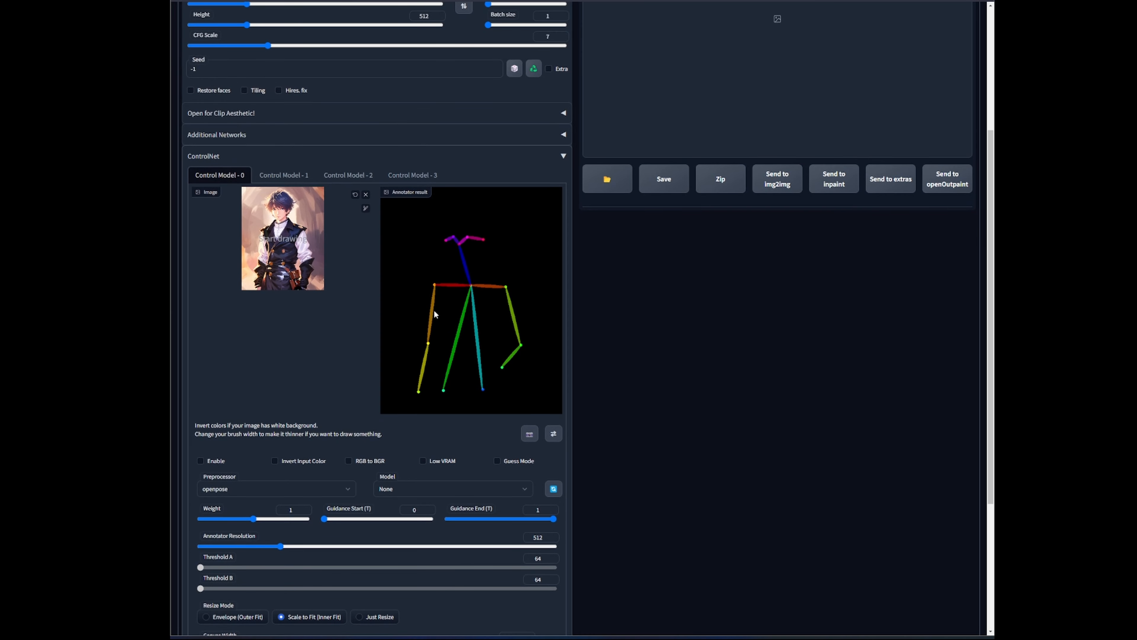
scroll(431, 310, up, 1)
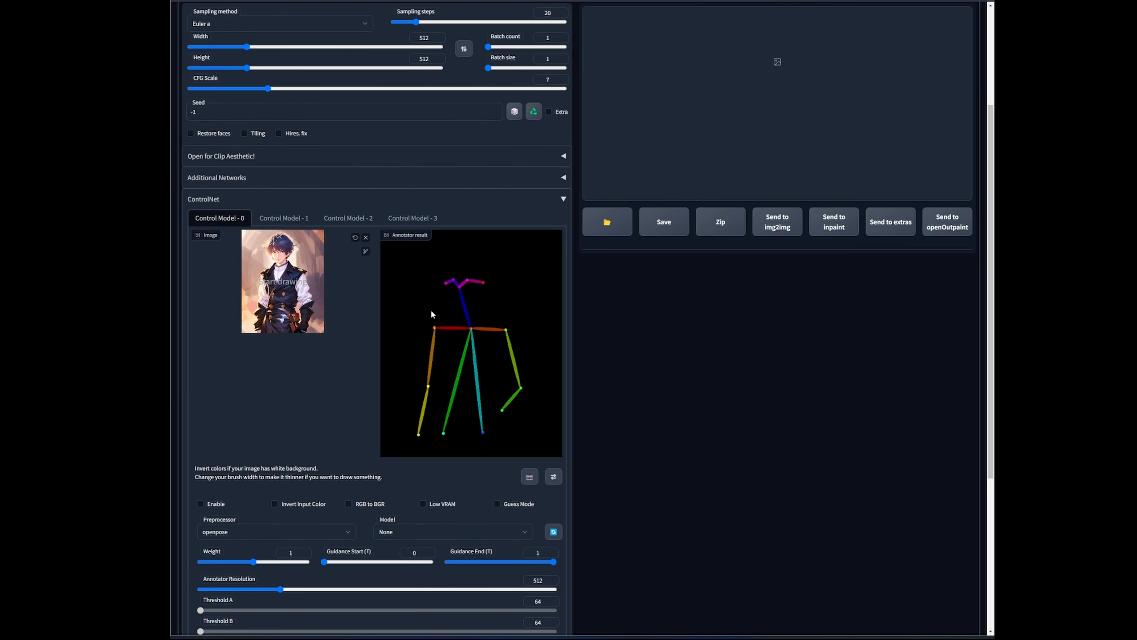
scroll(337, 358, up, 2)
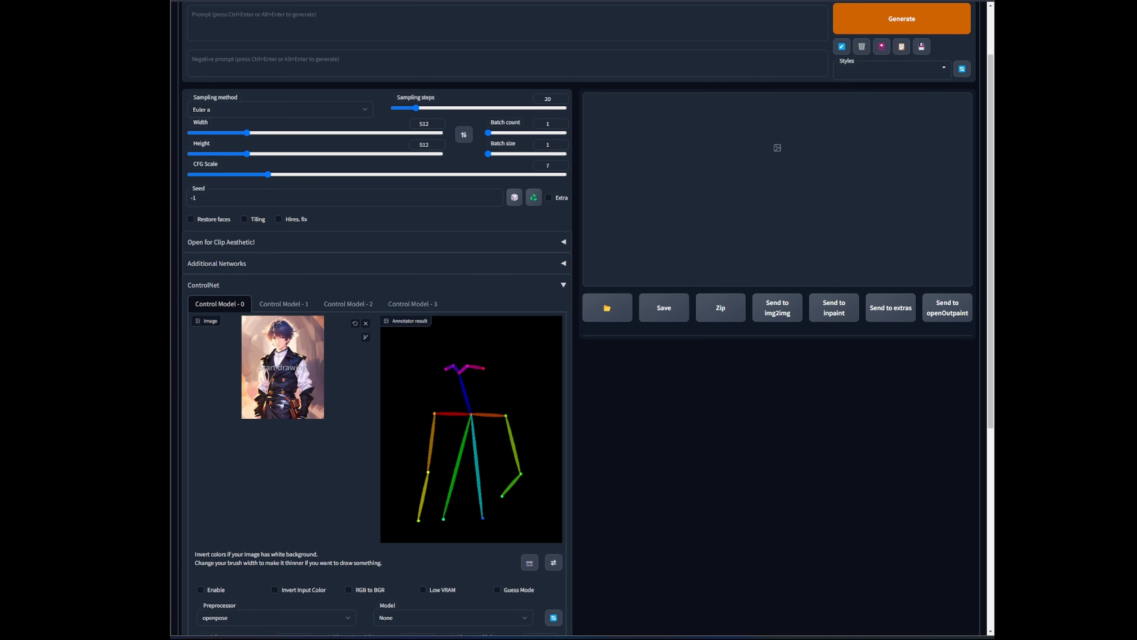
scroll(239, 119, up, 2)
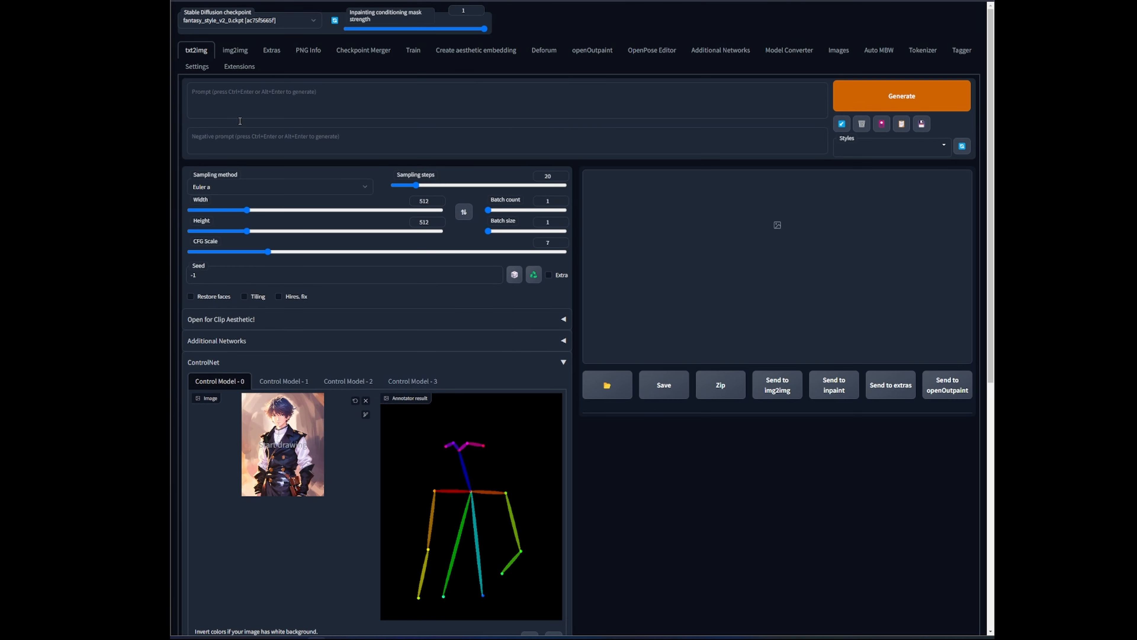
click(211, 103)
text(DBfantasyart, masterpiece, 1girl, 8K resolution, cinematic render of beautiful sexy female character design, adventurer, fashionable, concept art, messy hair, highly detailed, smirk)
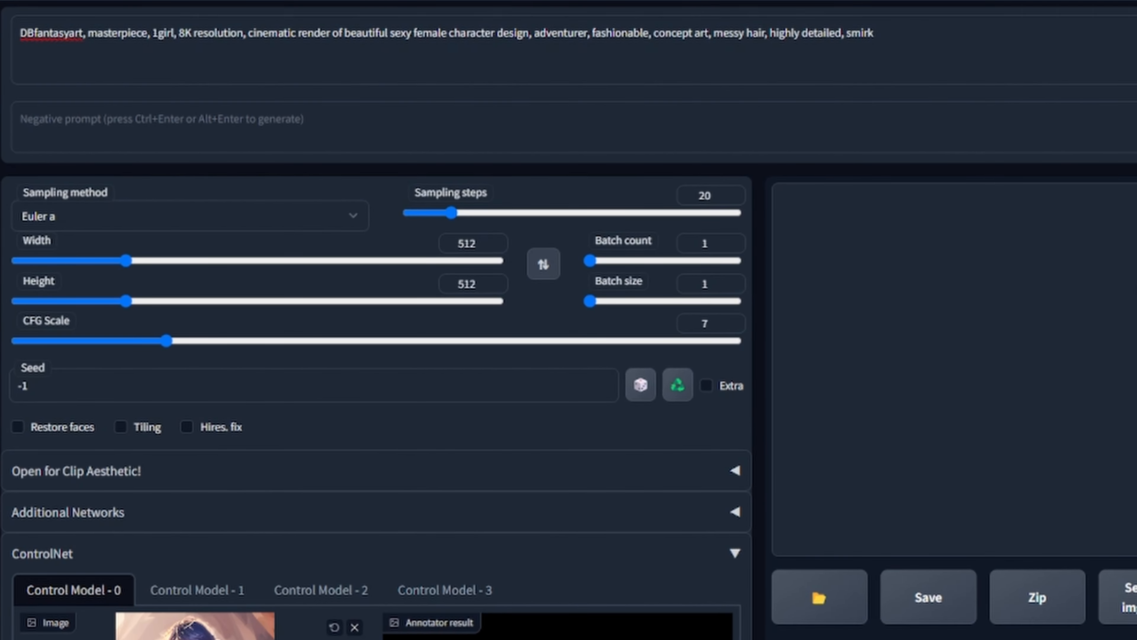
click(181, 128)
key(ctrl+v)
Set the sampling method to DPM++ 2M with 35 sampling steps and an image size of 768 by 960
click(188, 245)
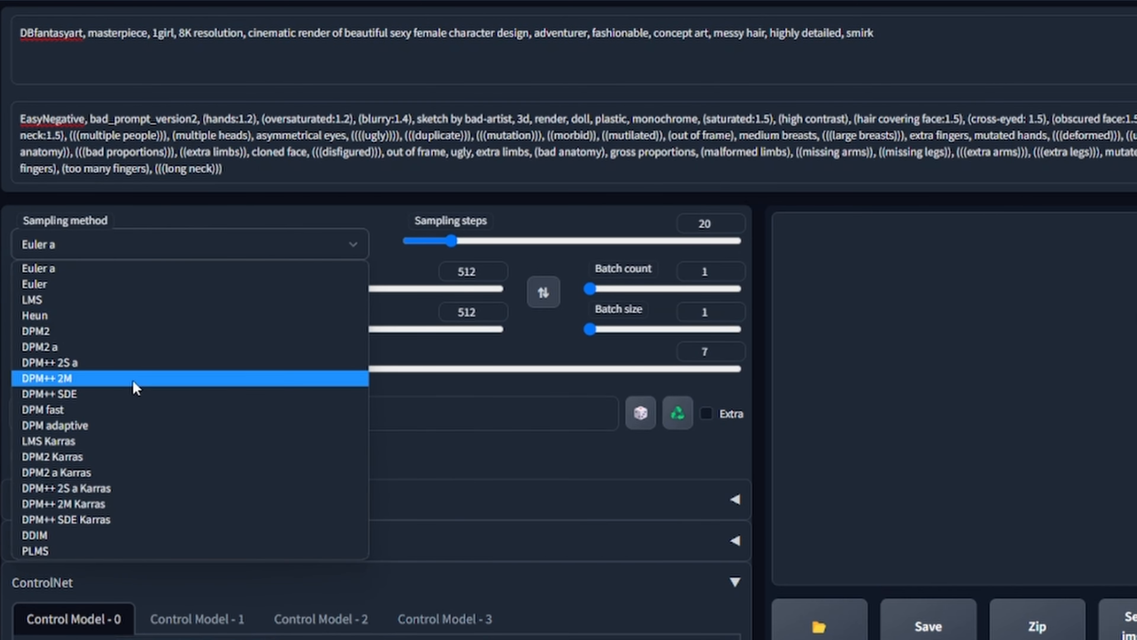
click(137, 379)
mouse_move(472, 241)
mouse_down()
mouse_move(511, 242)
mouse_move(485, 242)
mouse_up()
drag(206, 289, 187, 290)
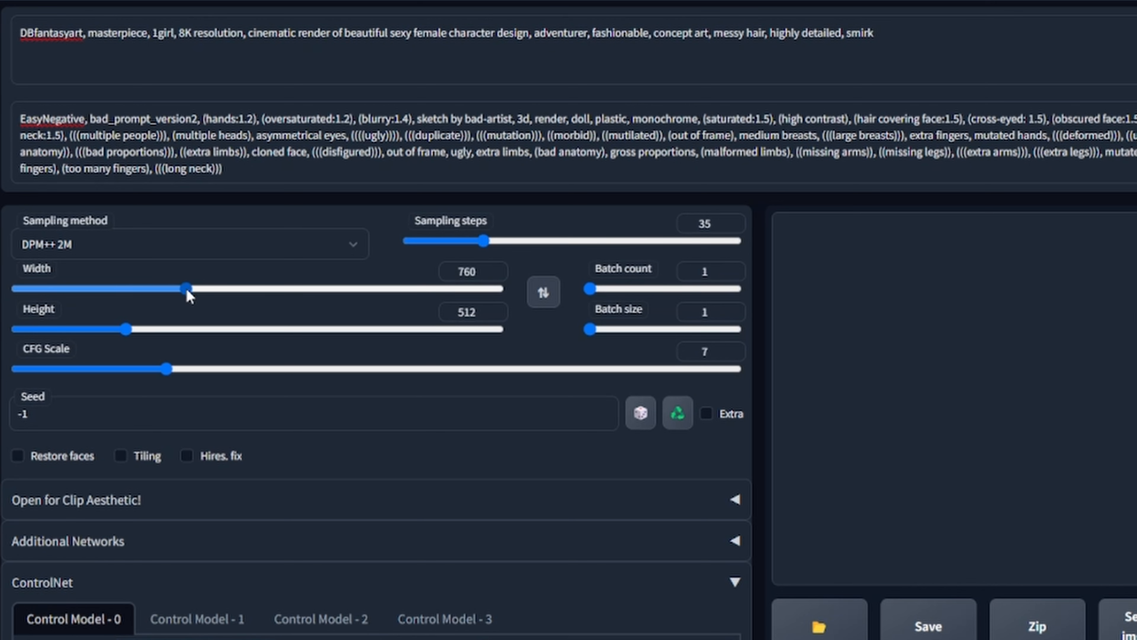
drag(127, 329, 237, 335)
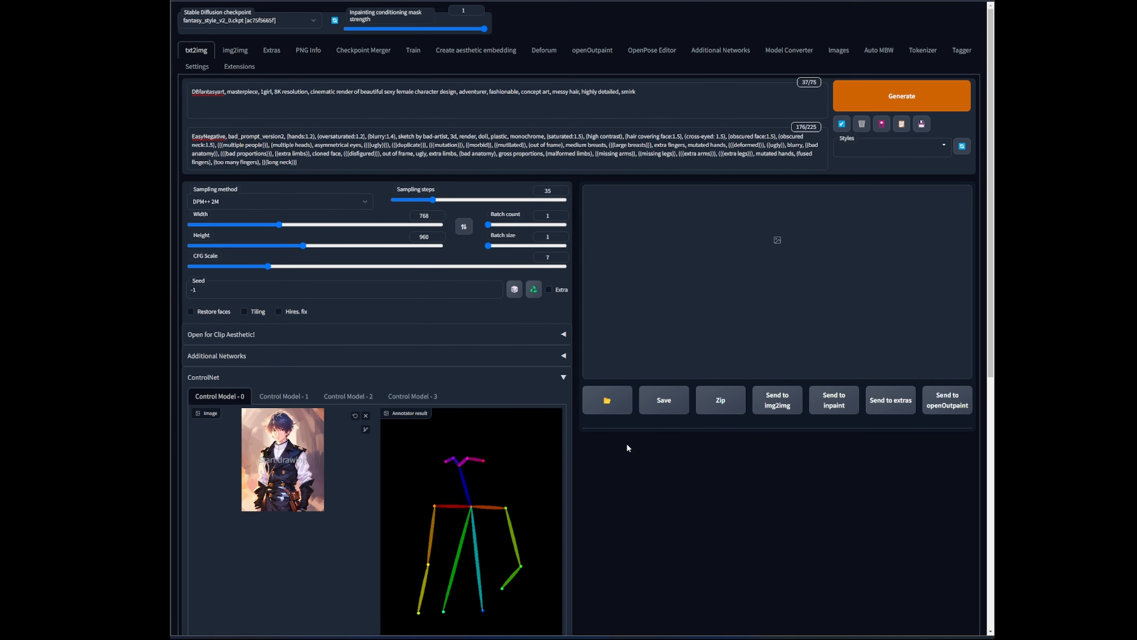
Choose the control_sd15_openpose [fef5e48e] model for the first ControlNet unit and enable the unit
scroll(600, 441, down, 8)
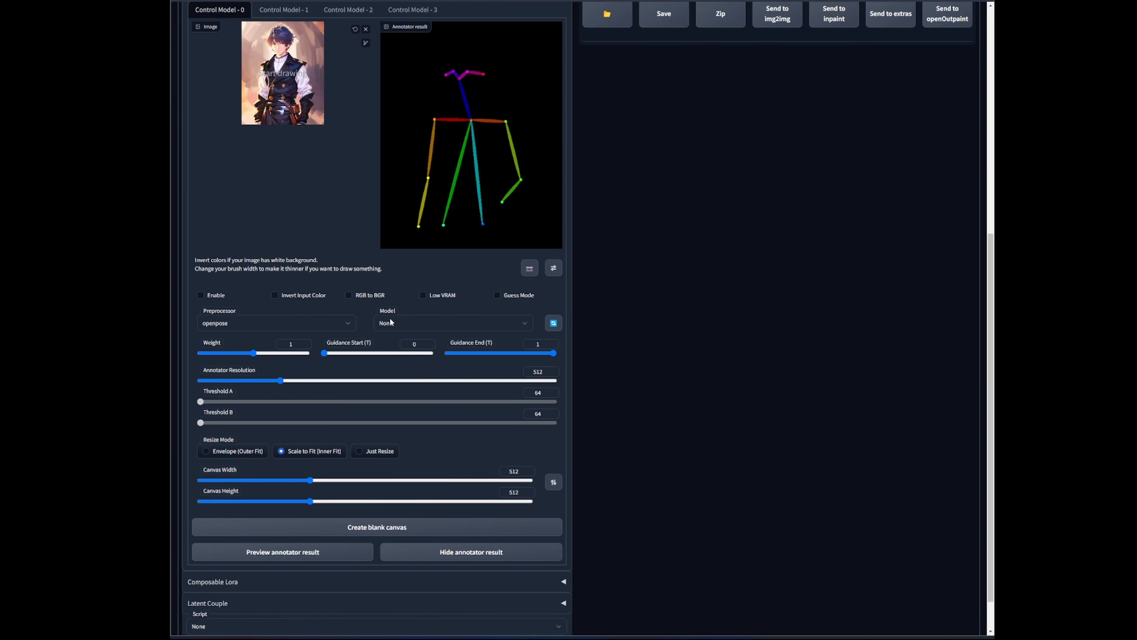
click(414, 321)
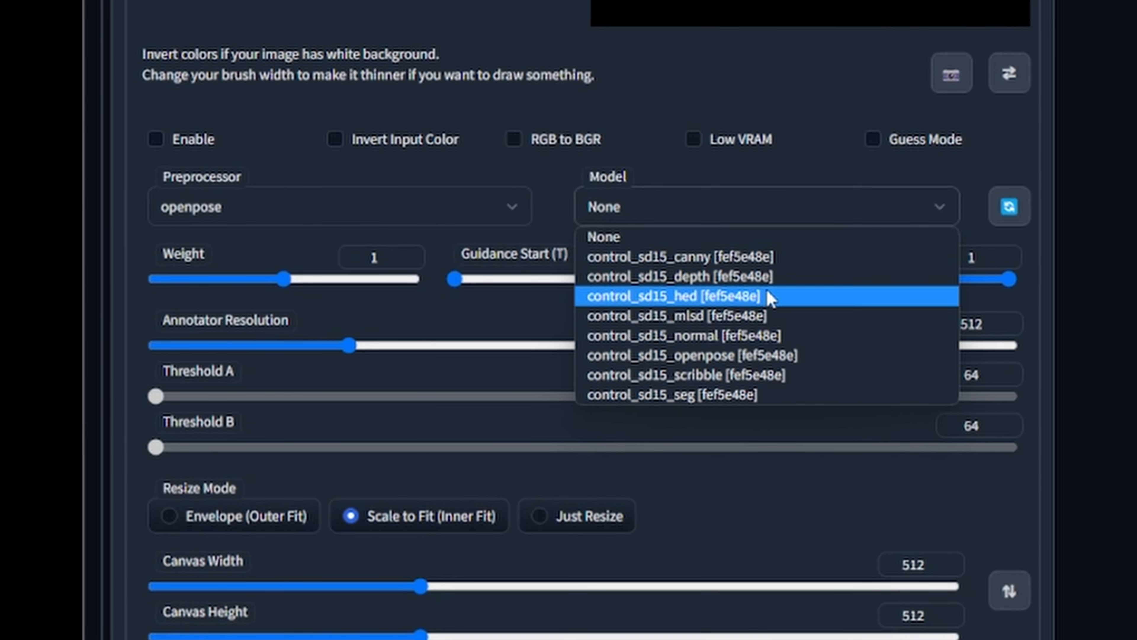
click(514, 378)
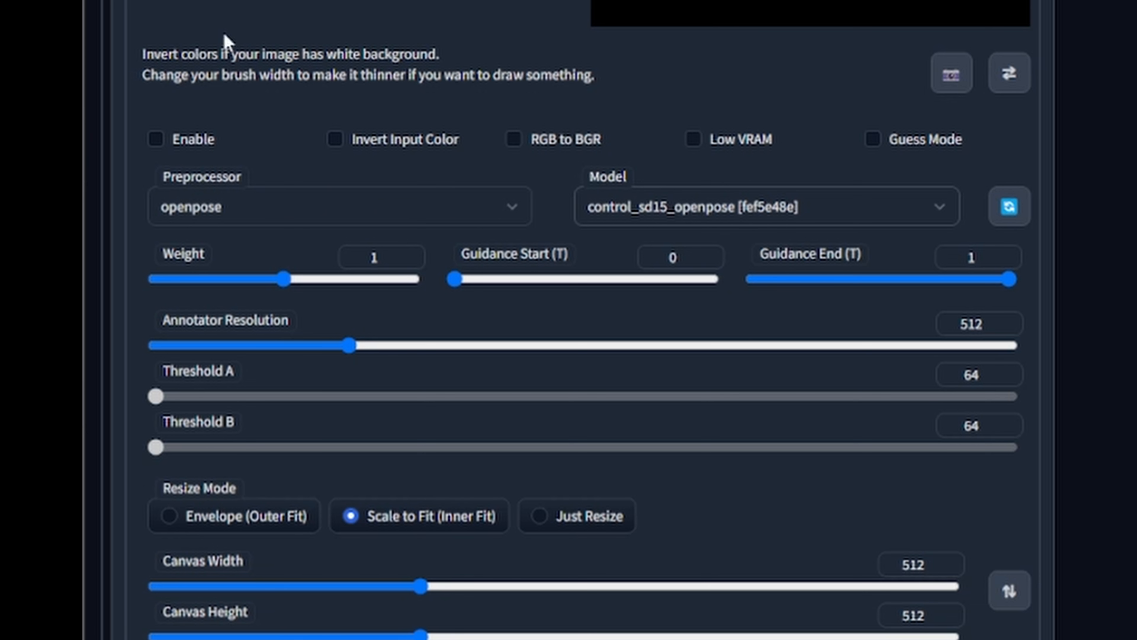
click(157, 140)
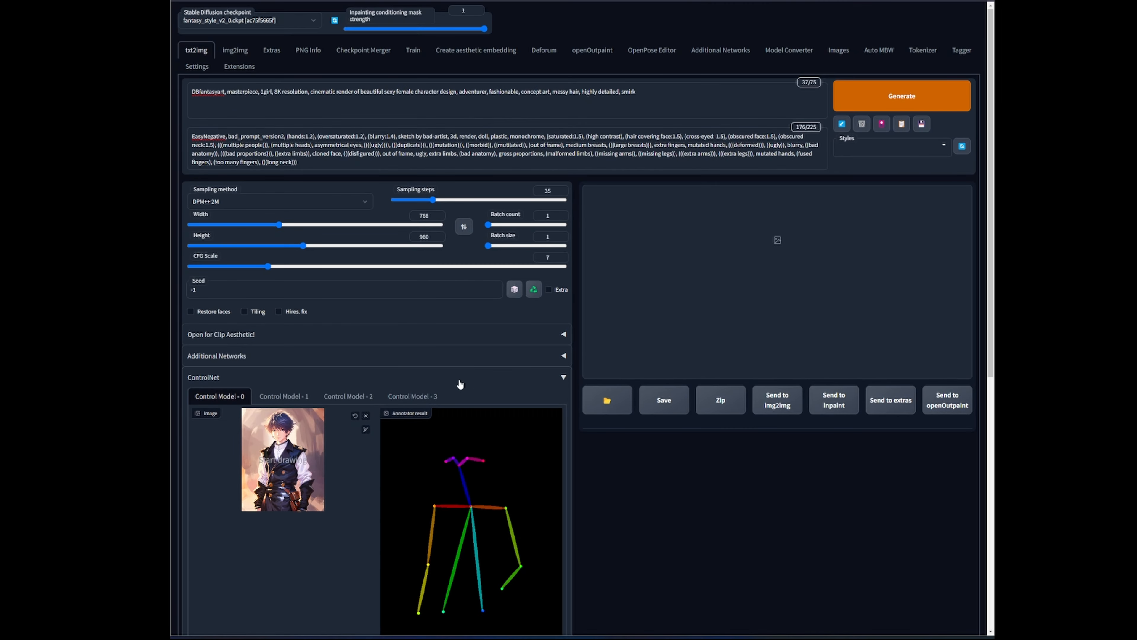
Generate the character image and inspect it at full size, comparing it with the pose skeleton output
click(896, 99)
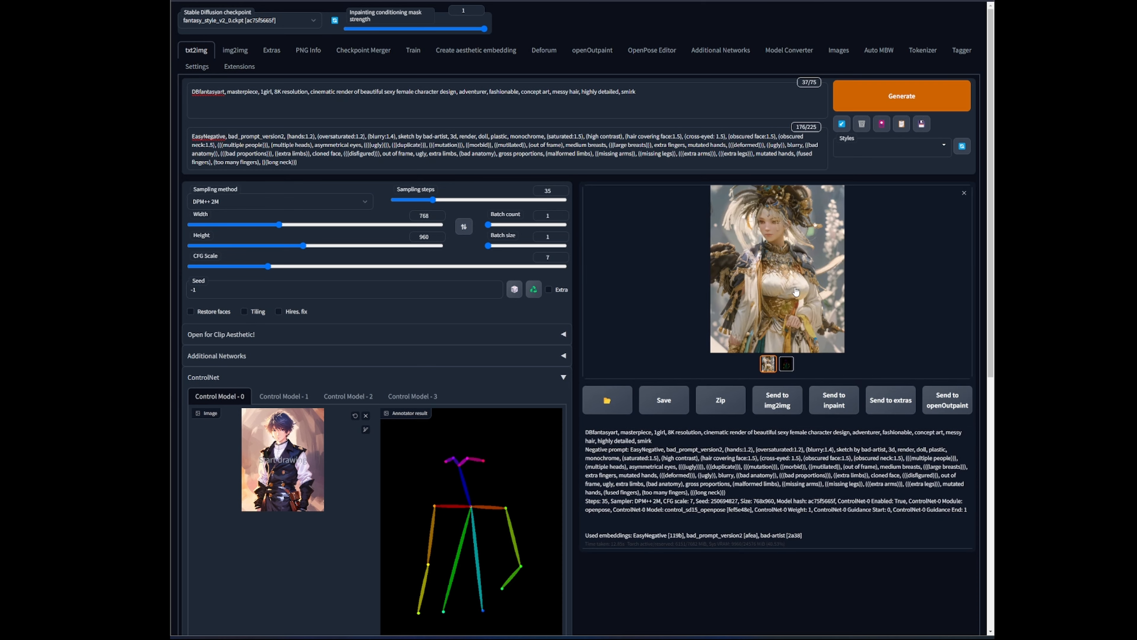
click(795, 292)
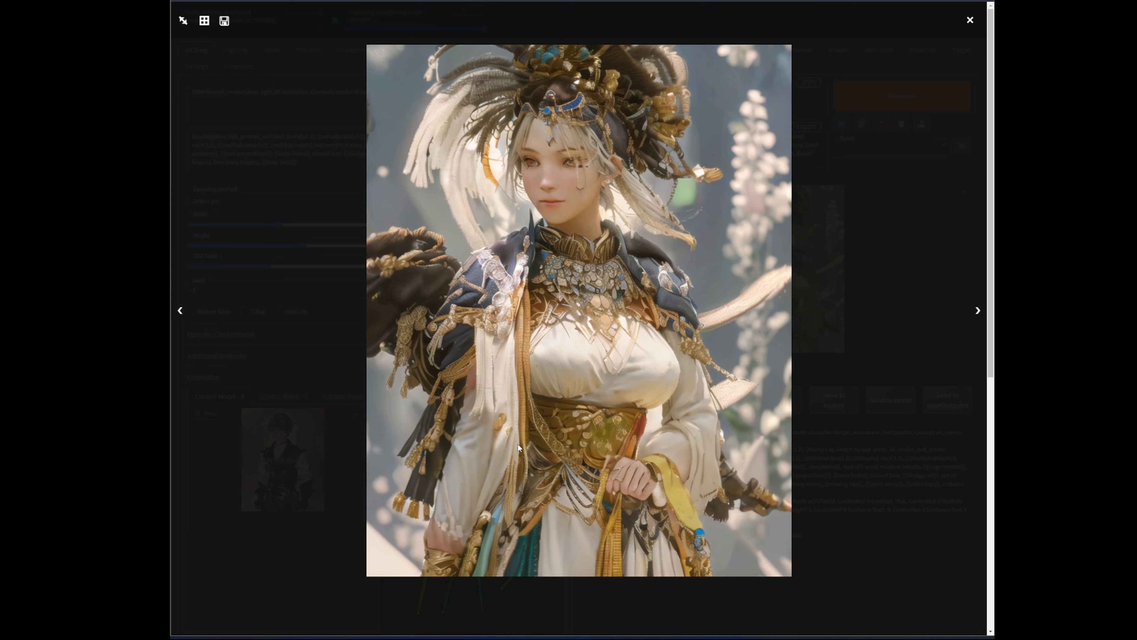
click(310, 350)
click(761, 253)
click(869, 275)
click(787, 364)
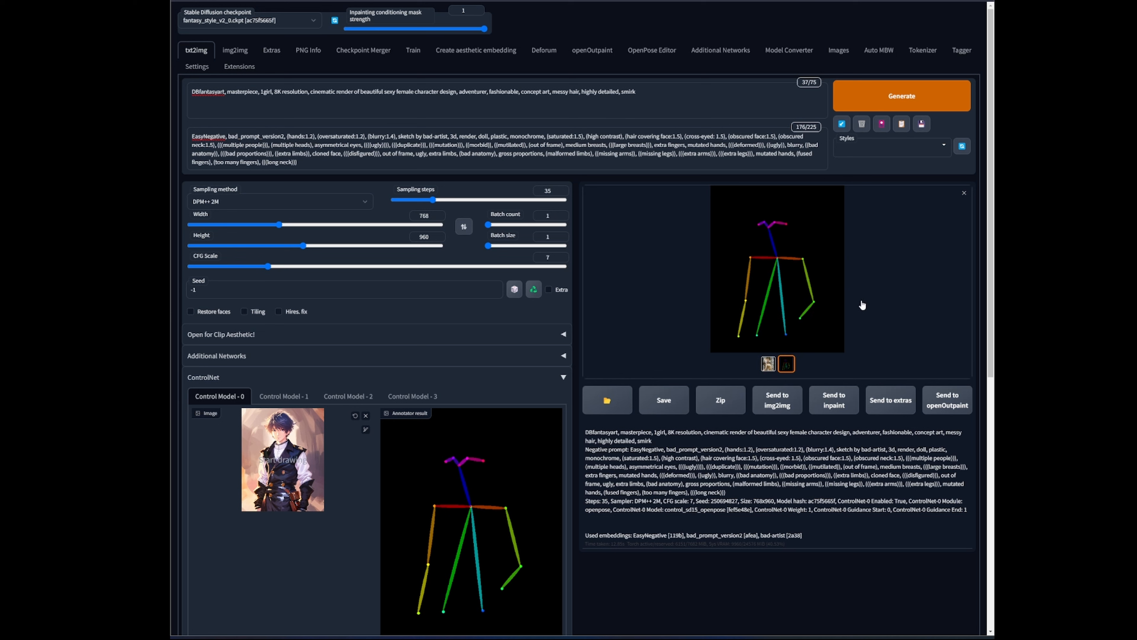
click(768, 364)
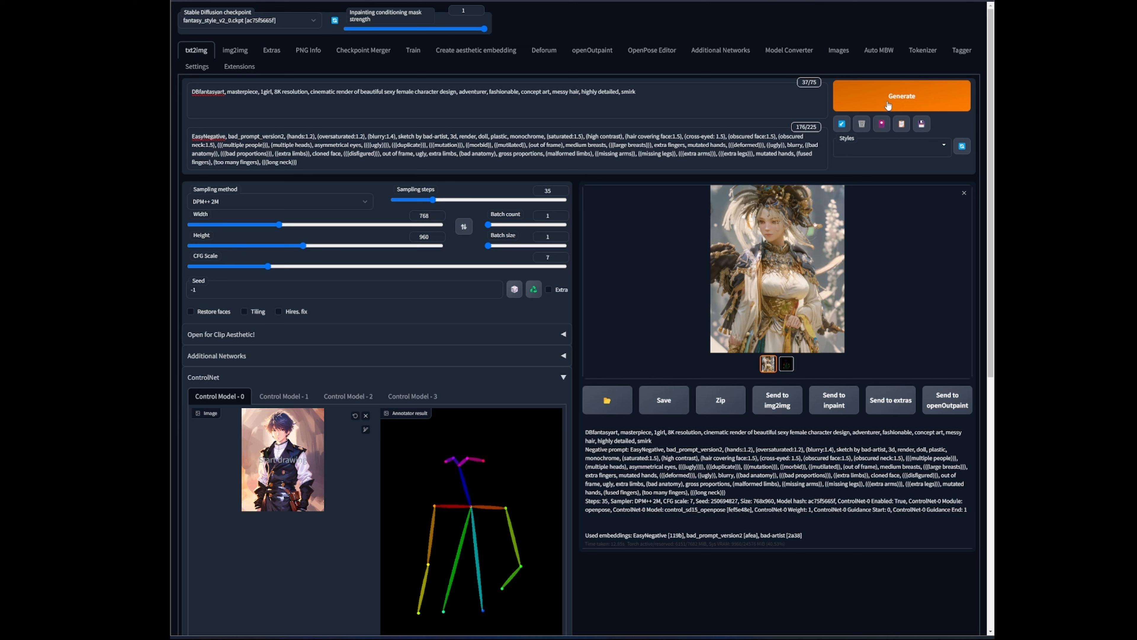
Generate another character image with the same settings and inspect it enlarged along with its pose skeleton output
click(888, 104)
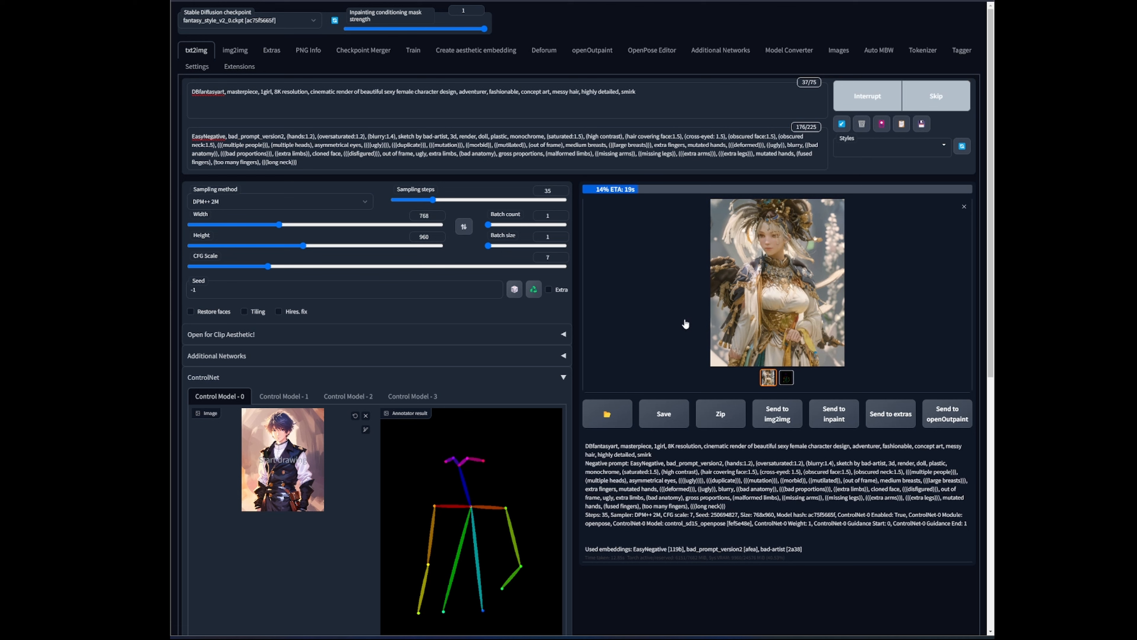
click(806, 311)
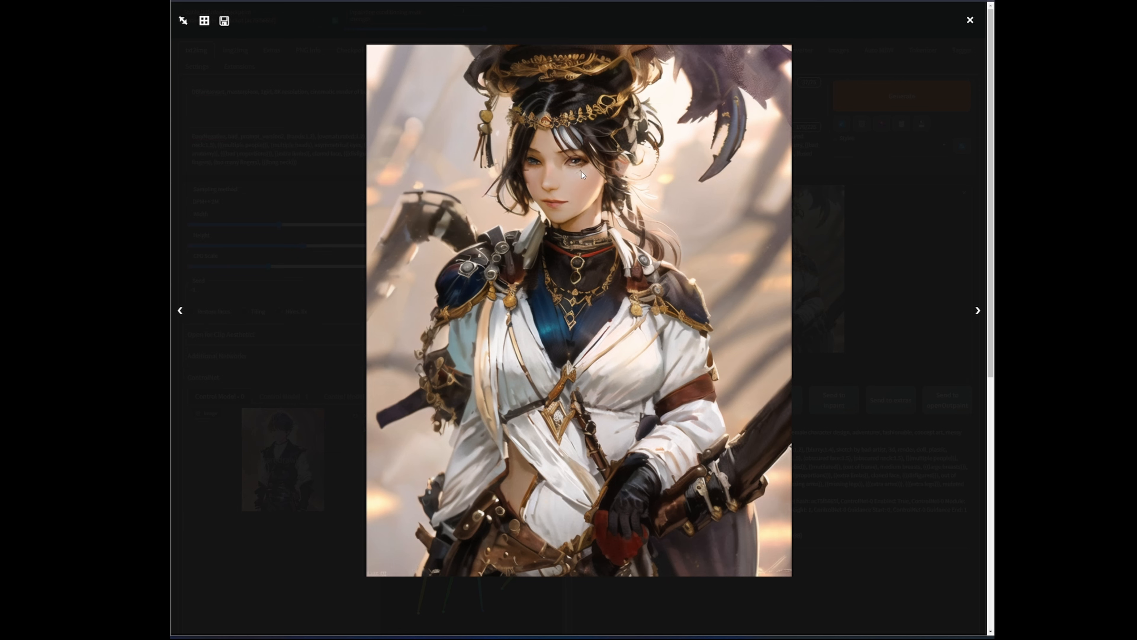
click(858, 229)
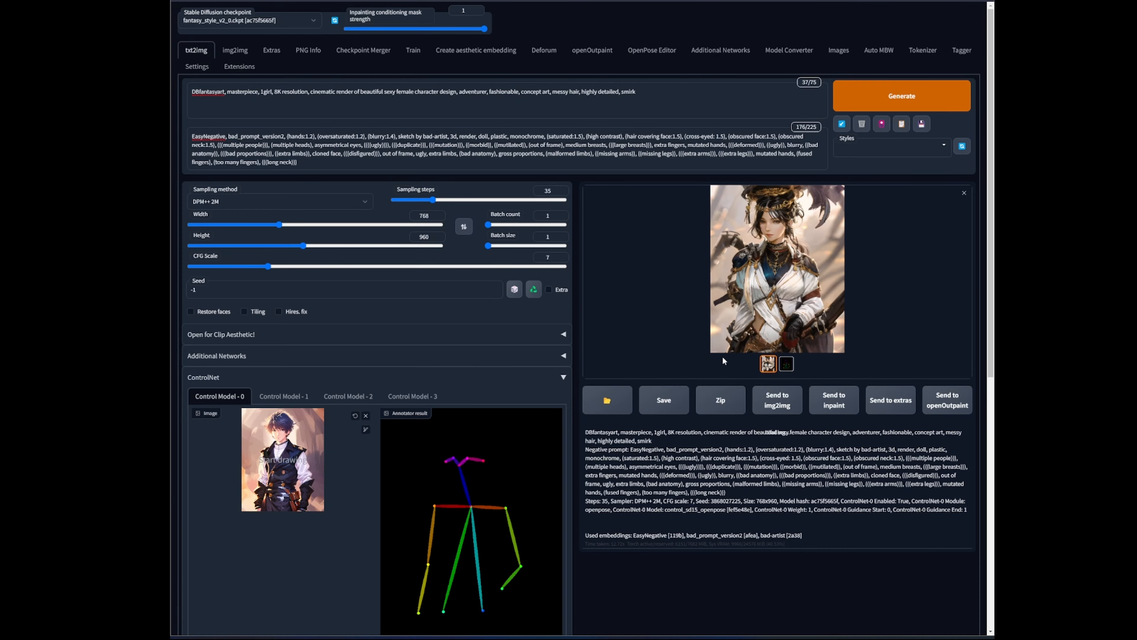
click(787, 365)
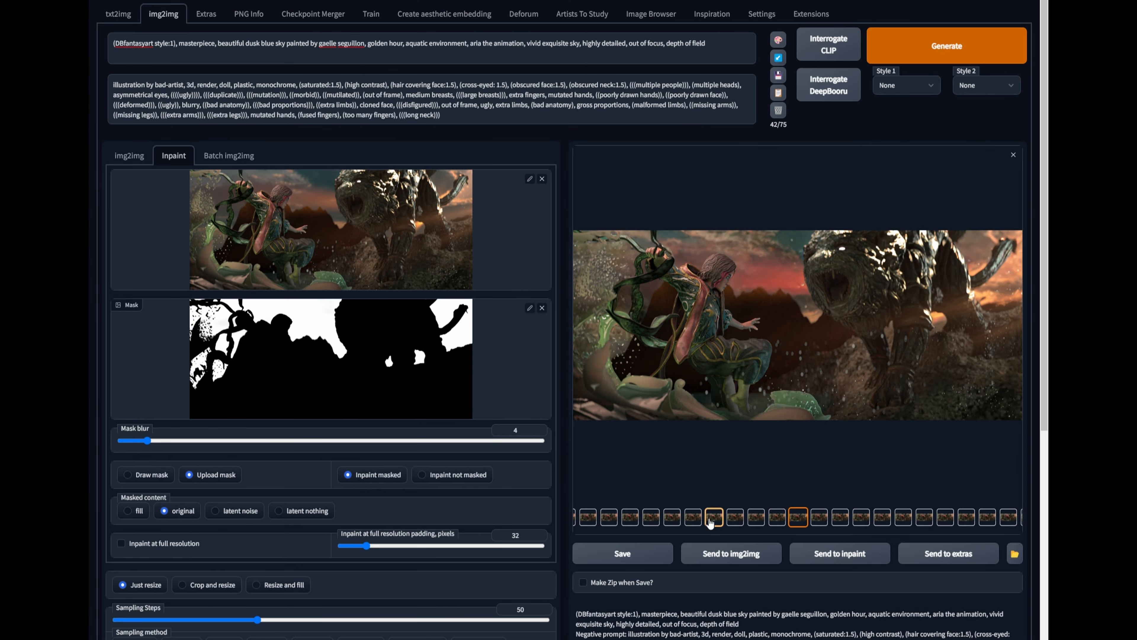
Browse the generated sky variations of the inpainted creature scene in the results gallery
click(710, 520)
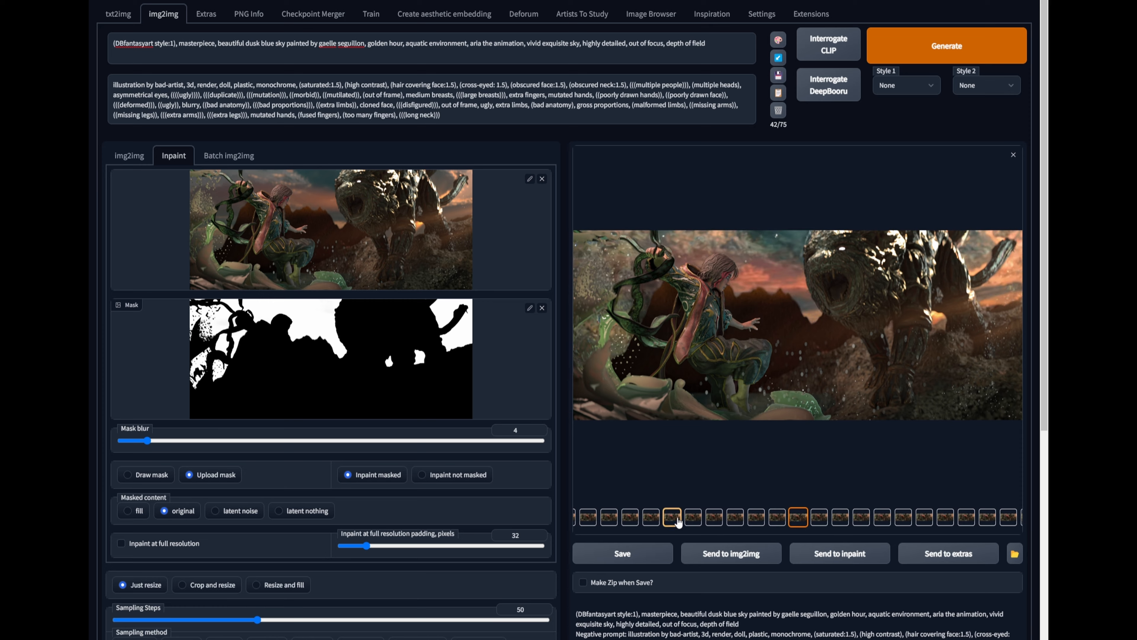
click(679, 520)
click(688, 521)
click(689, 521)
click(692, 521)
click(903, 518)
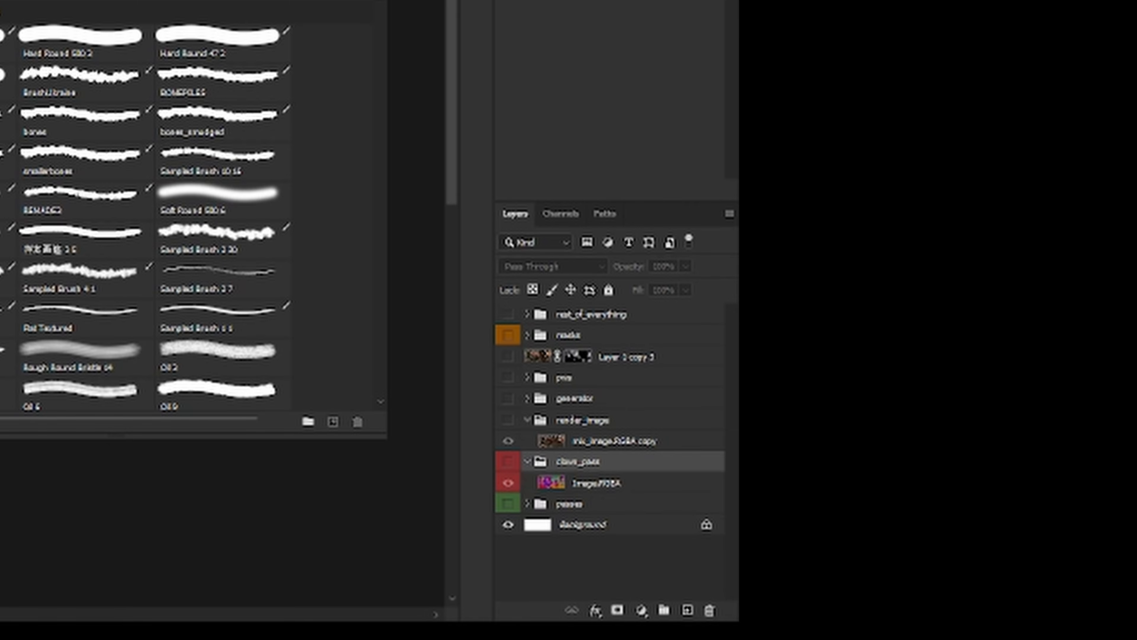
Switch to Photoshop and show the clown_pass group to examine the scene's segmentation pass
key(ctrl+comma)
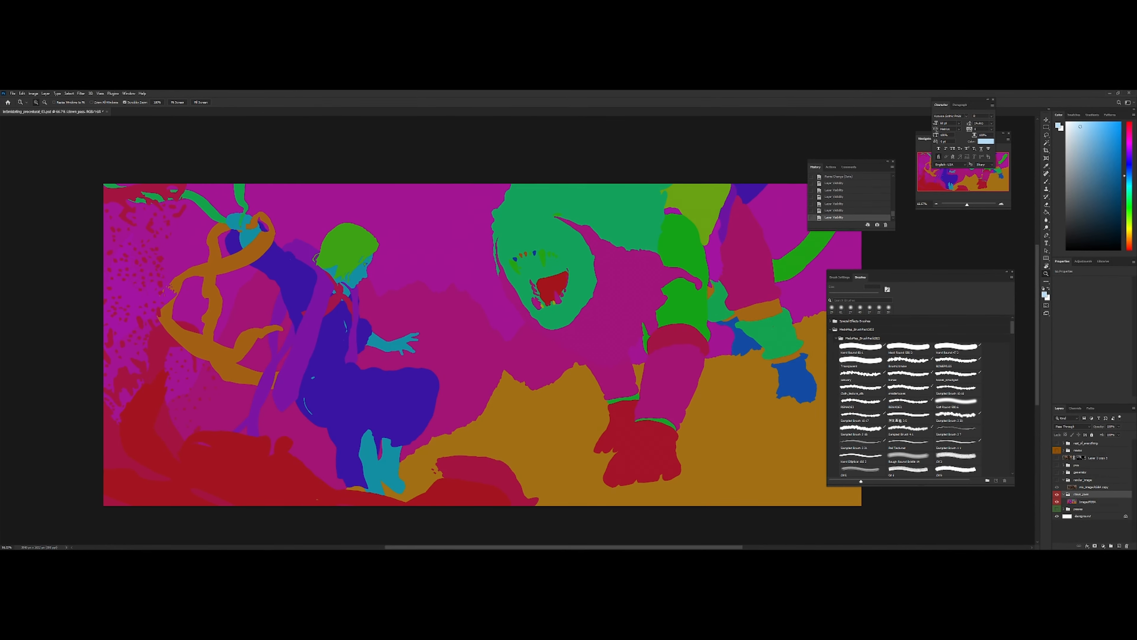
mouse_move(484, 301)
mouse_down()
mouse_move(506, 301)
mouse_move(479, 293)
mouse_up()
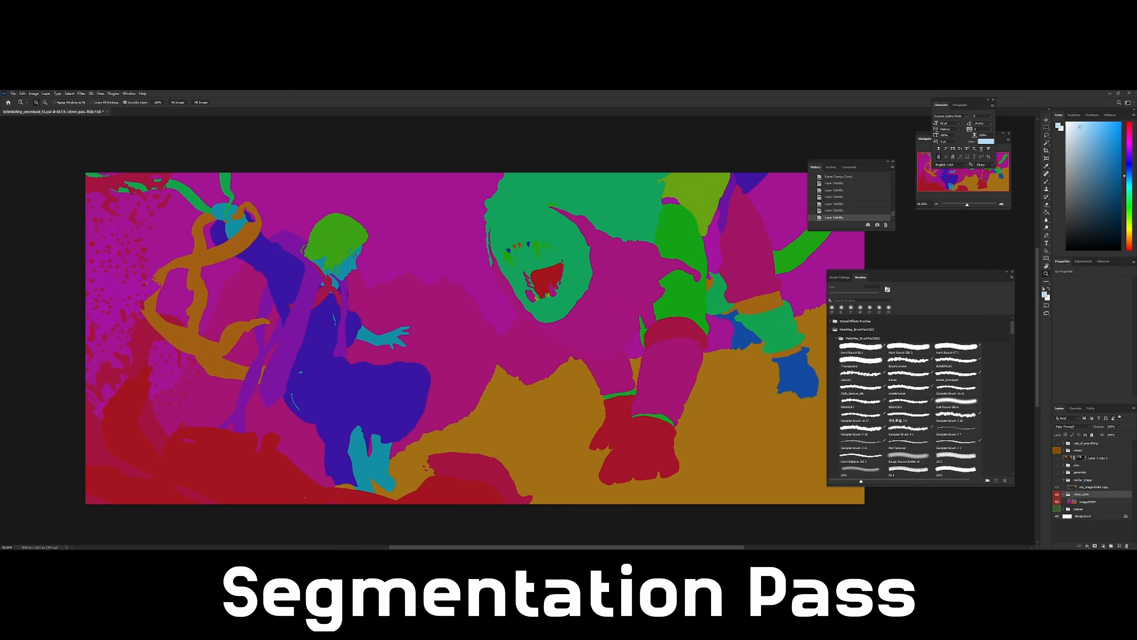
drag(386, 304, 394, 303)
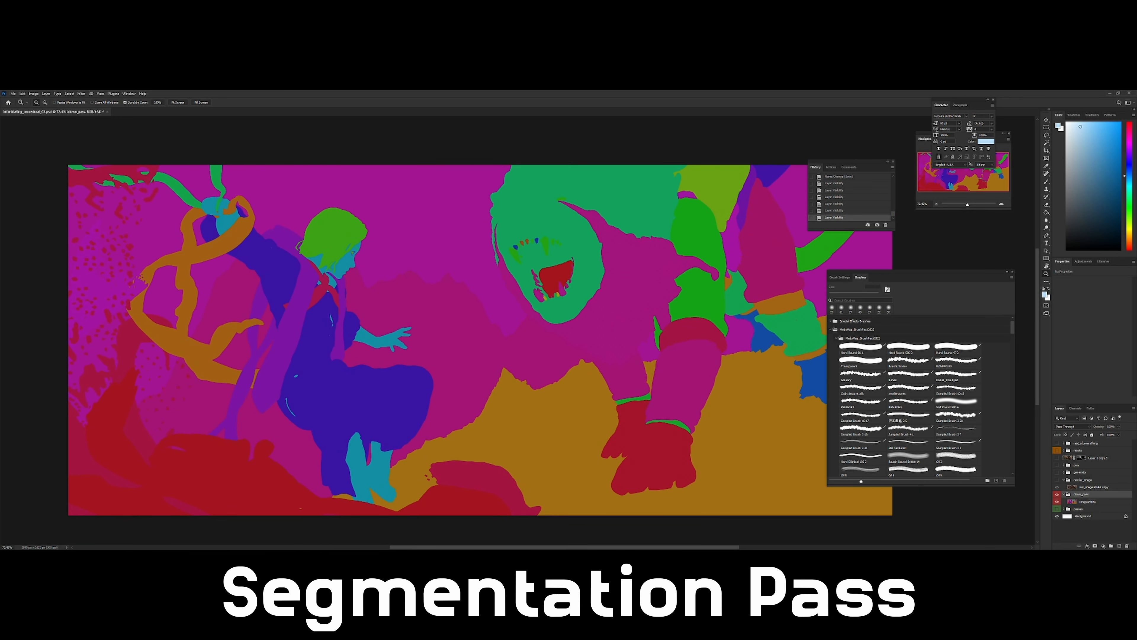
drag(491, 327, 472, 328)
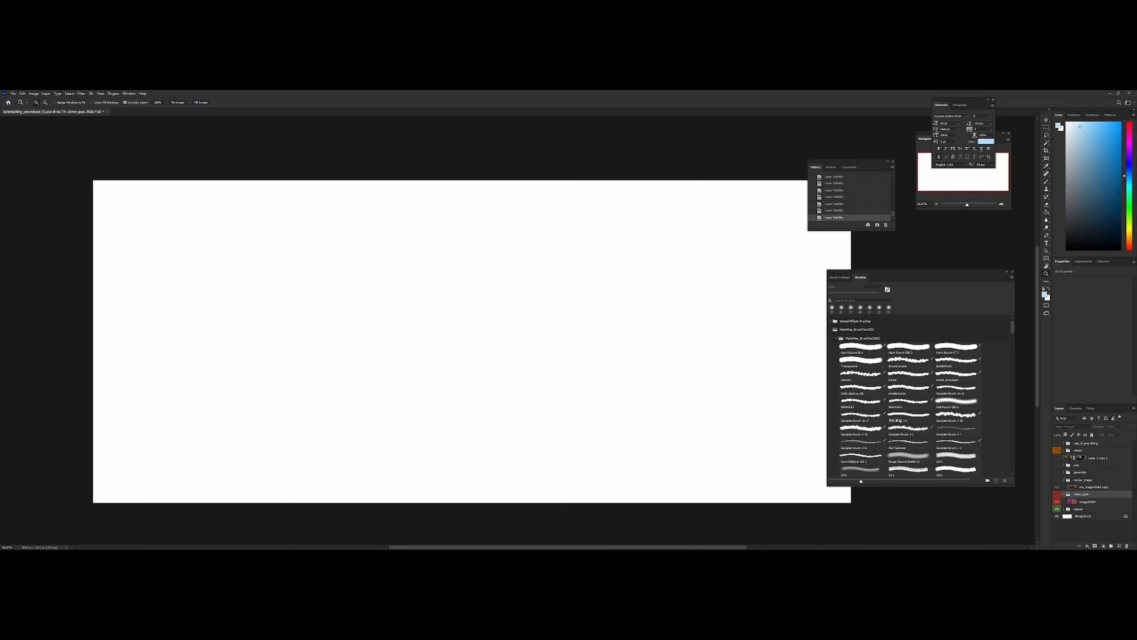
Show the passes group to examine the depth pass, and expand it to look through its layers
click(1056, 509)
click(1092, 508)
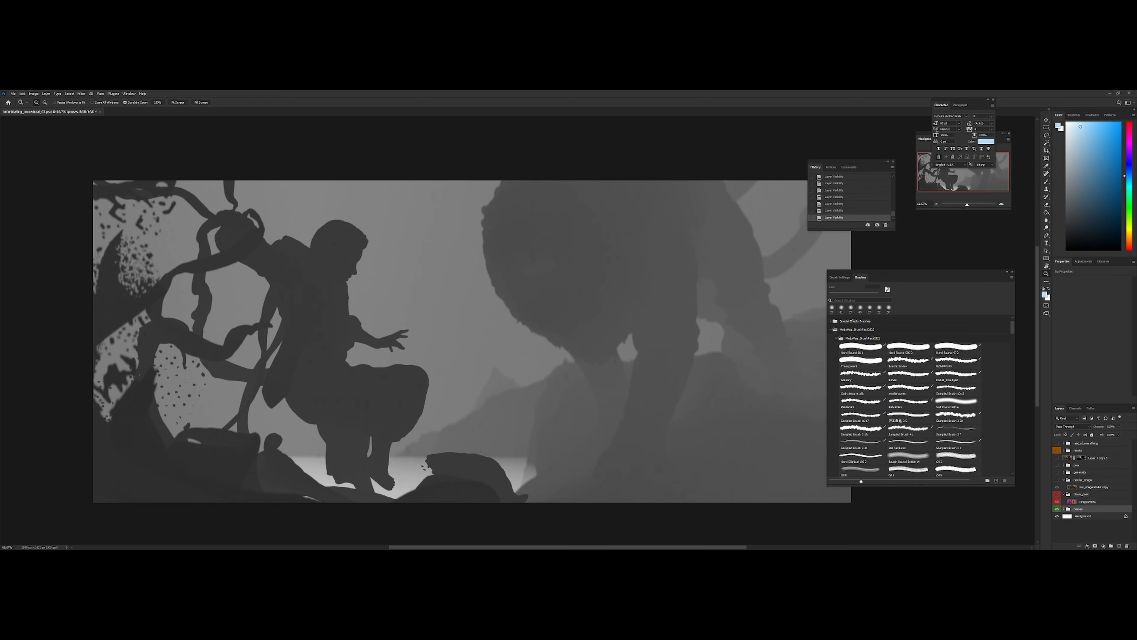
scroll(472, 337, down, 1)
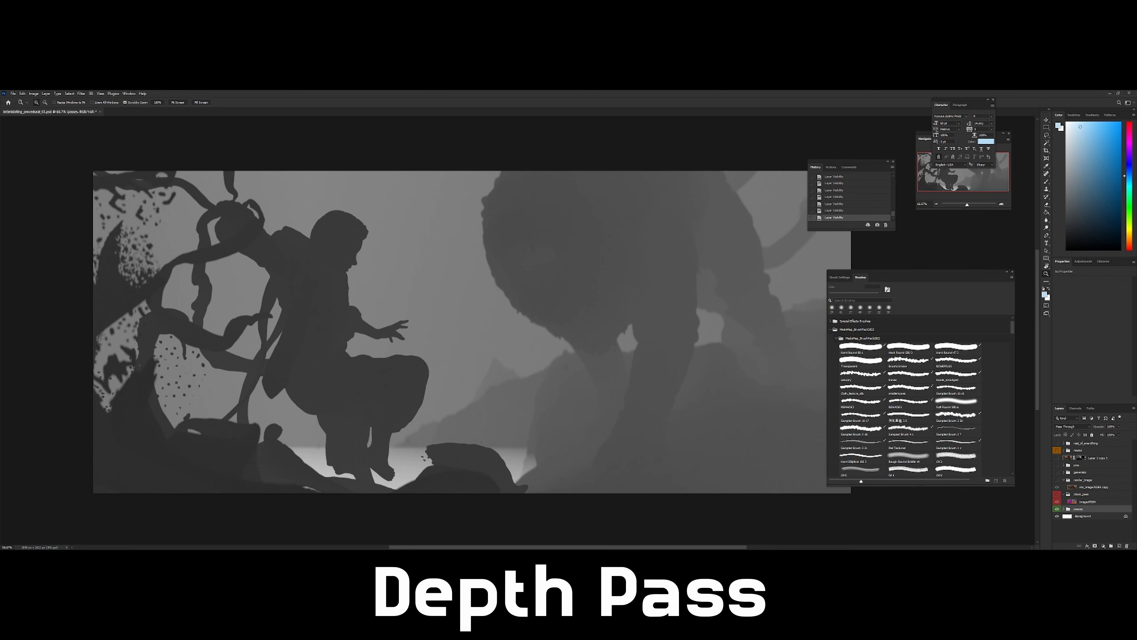
click(1063, 508)
scroll(1093, 488, down, 3)
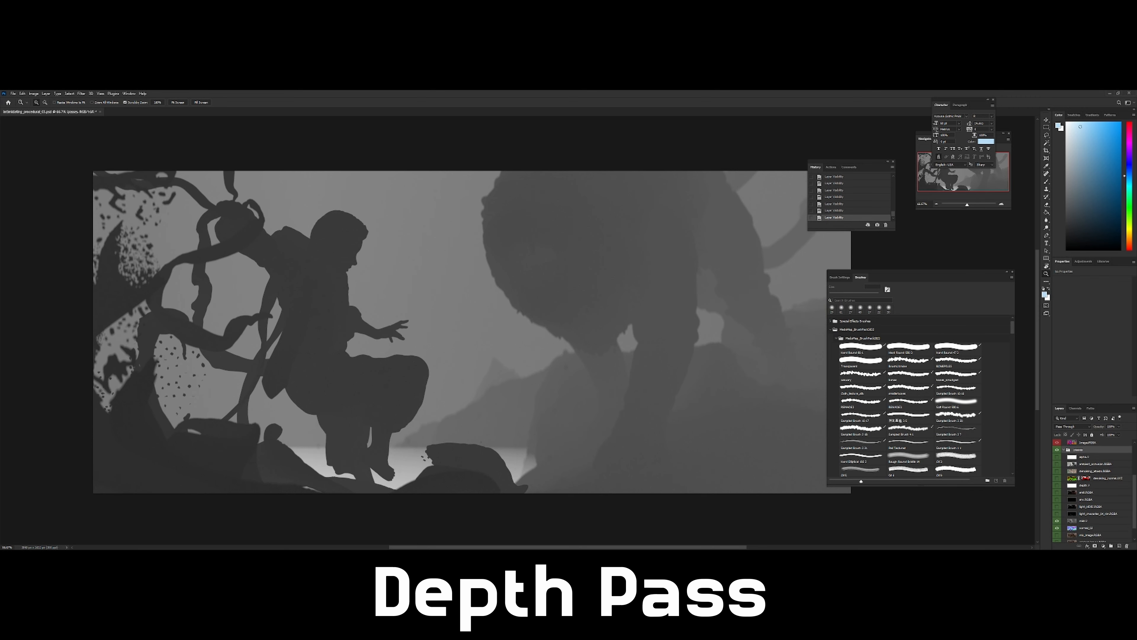
Show the rest_of_everything and render_image groups to display the finished composite of the creature scene
scroll(1092, 488, up, 1)
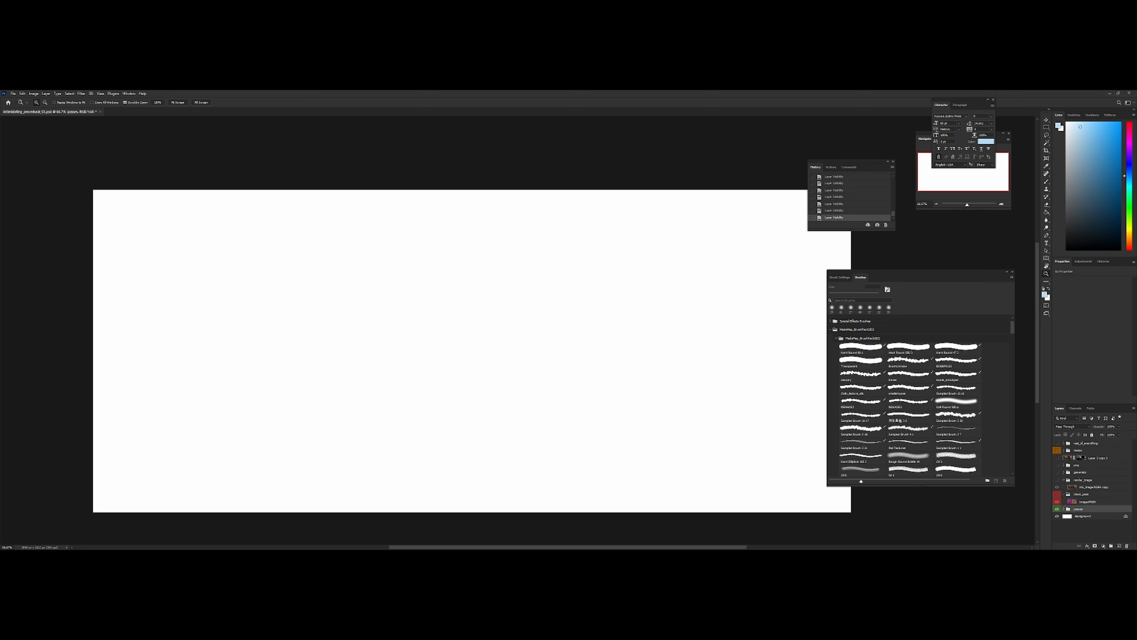
click(1056, 442)
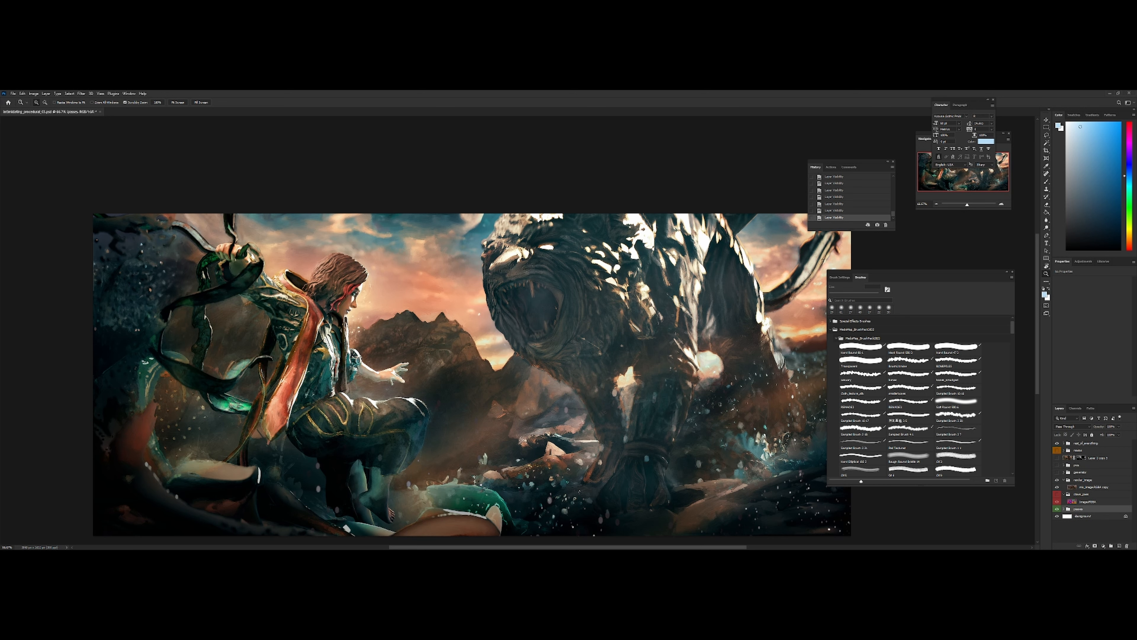
Toggle the rest_of_everything group and the AI-generated detail group to compare the raw render with the inpainted creature scene
click(1056, 443)
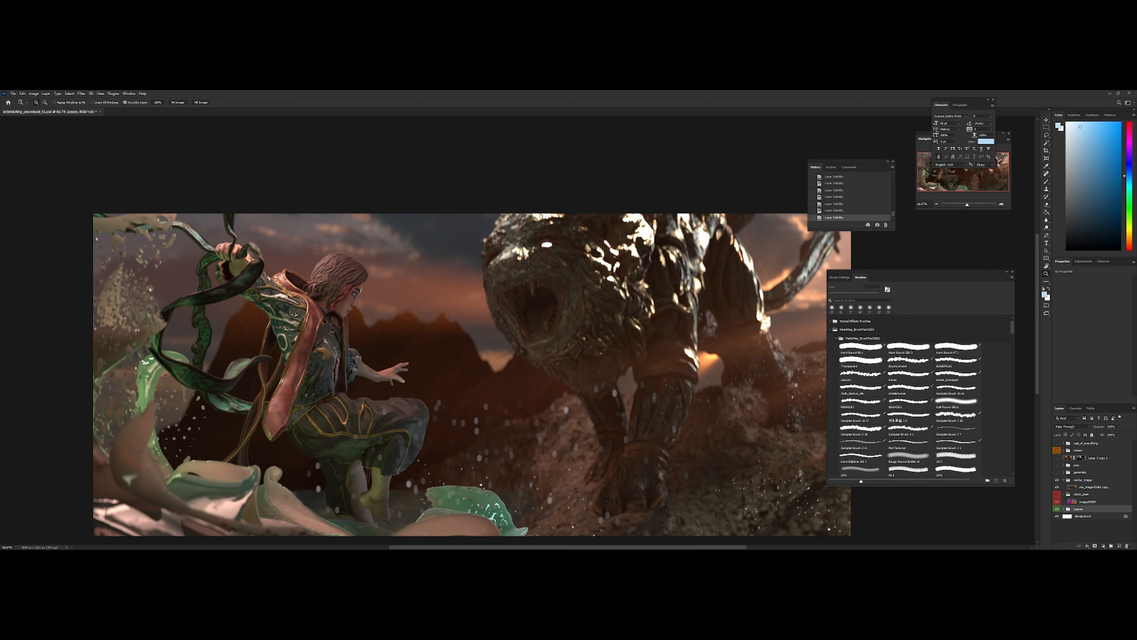
click(1056, 471)
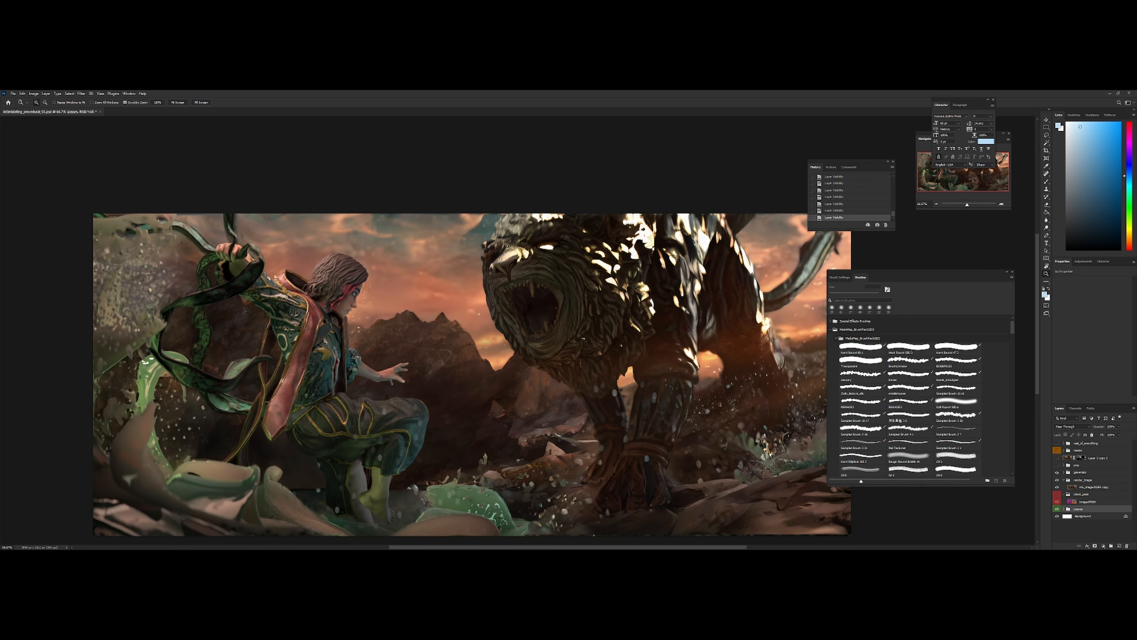
drag(568, 470, 569, 470)
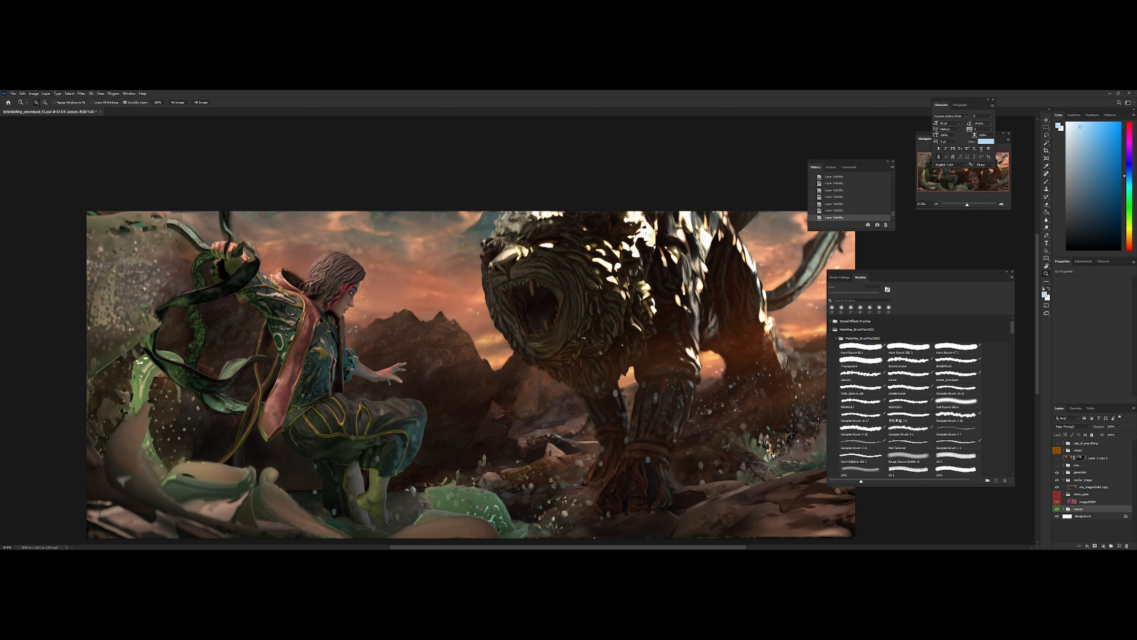
drag(569, 469, 551, 447)
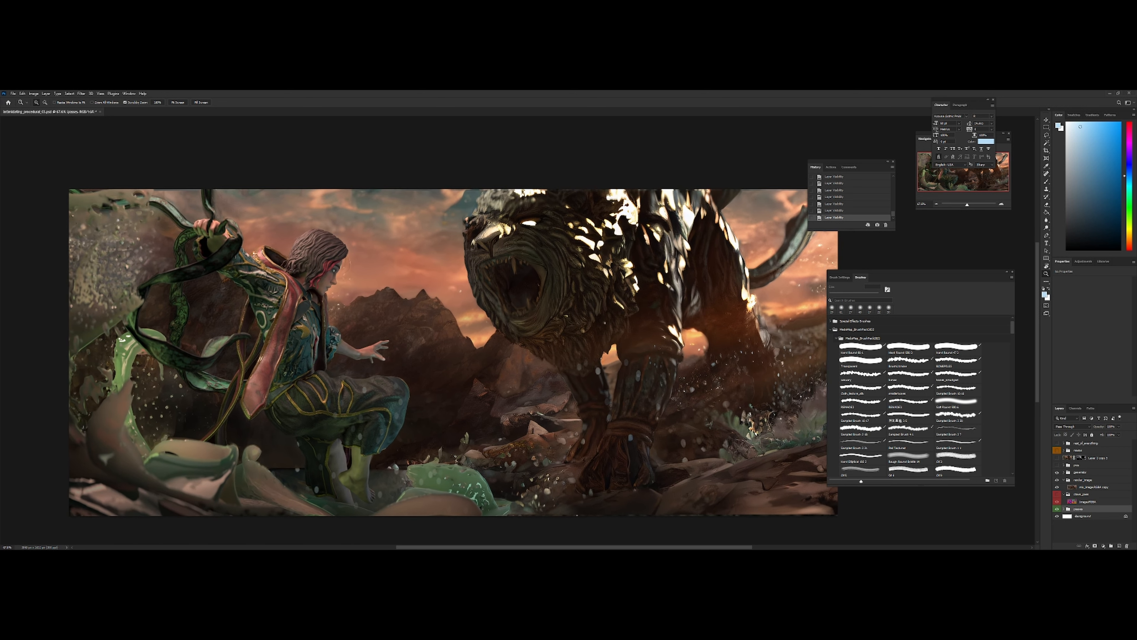
drag(471, 303, 452, 304)
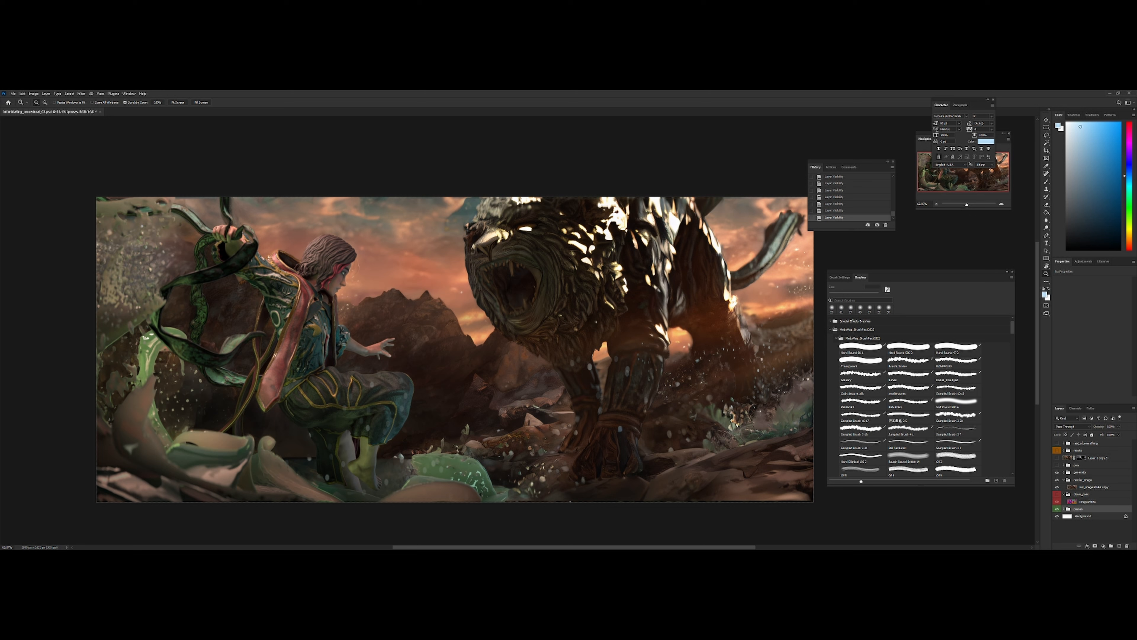
click(1056, 472)
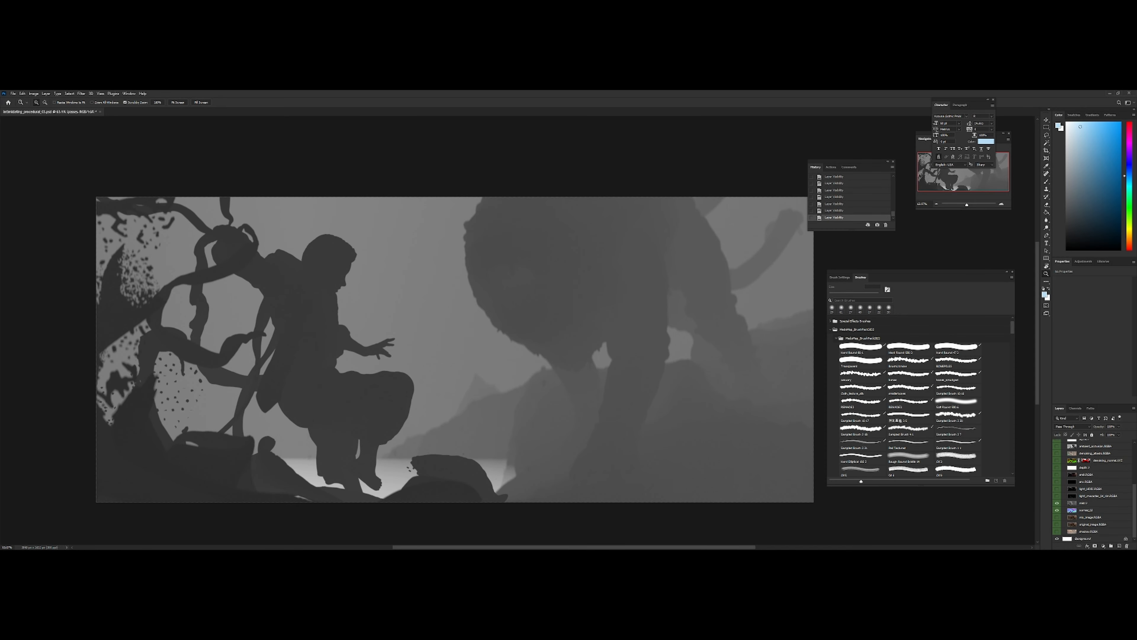
Add a black hide-all layer mask to the mist.V layer in the passes group, replacing the white one first tried
scroll(1092, 489, up, 2)
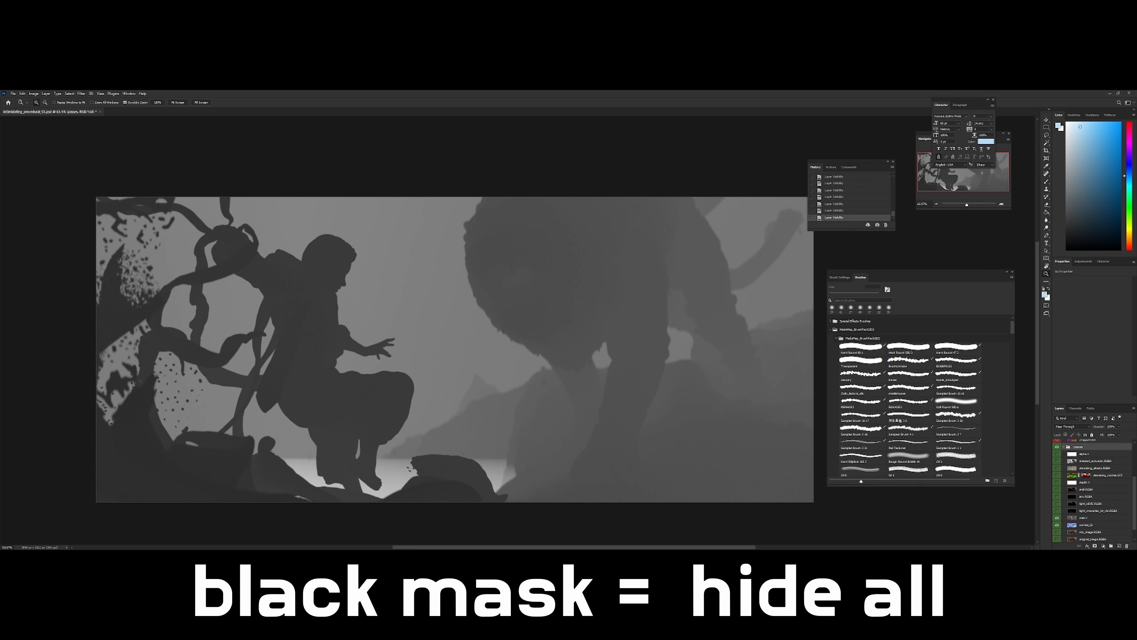
click(1072, 517)
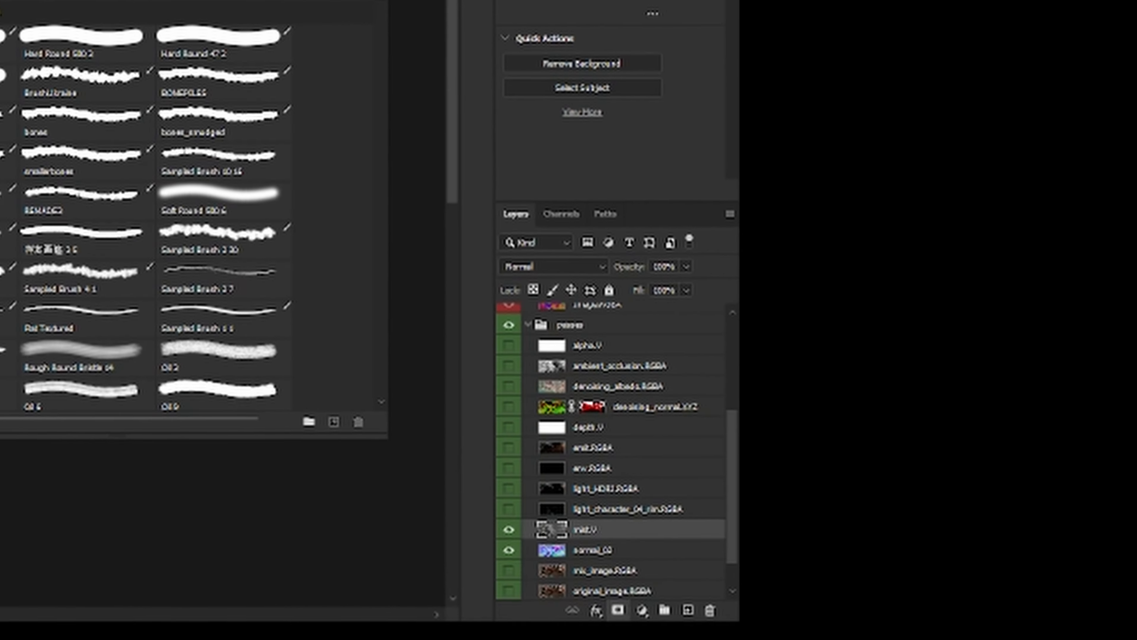
click(1094, 545)
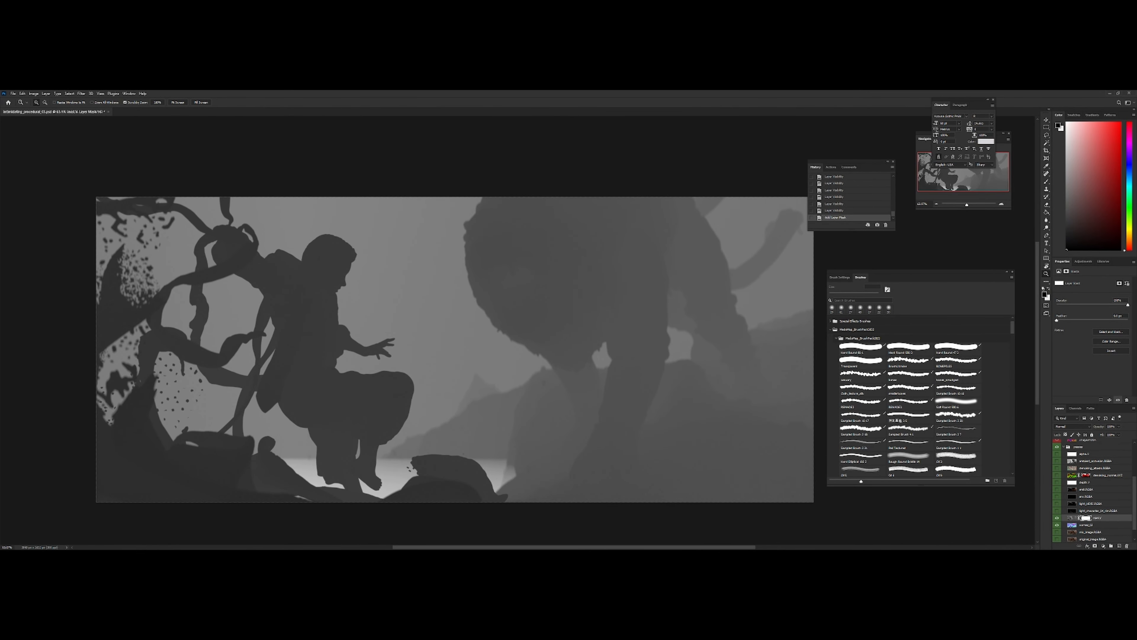
key(ctrl+z)
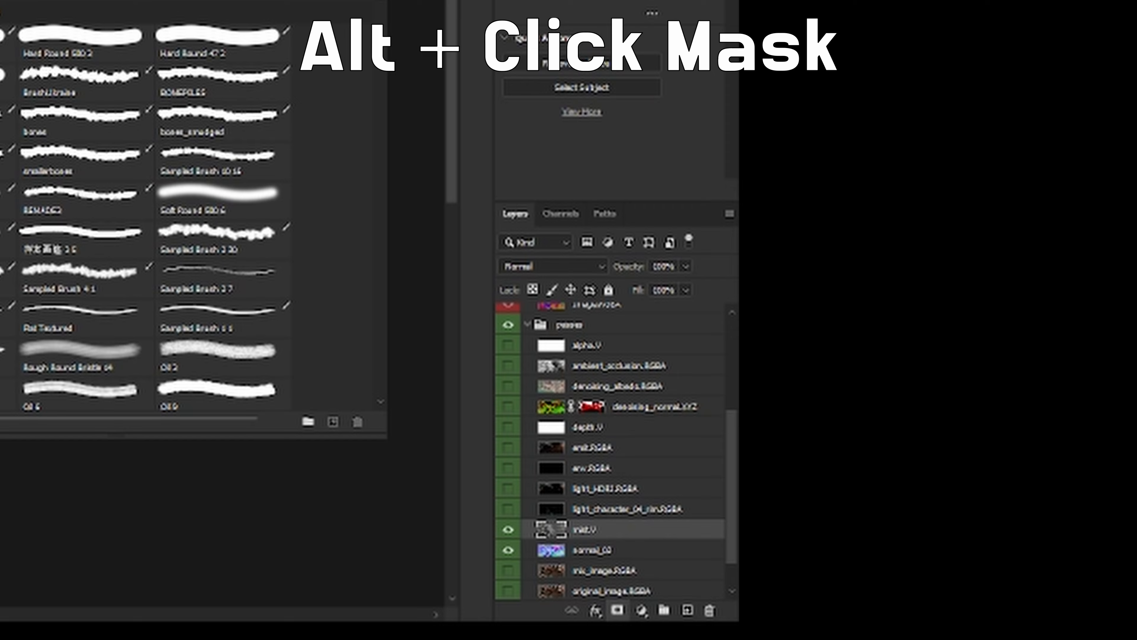
alt+click(617, 610)
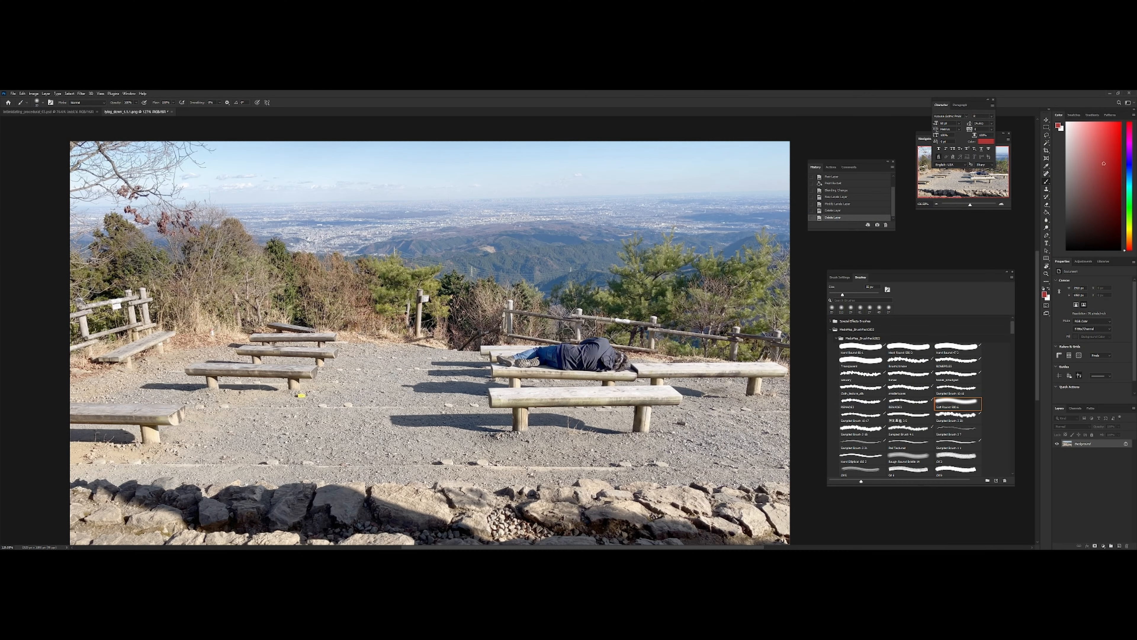
Add a new layer above the bench photo, fill it with black and set its blend mode to Color
drag(429, 342, 450, 328)
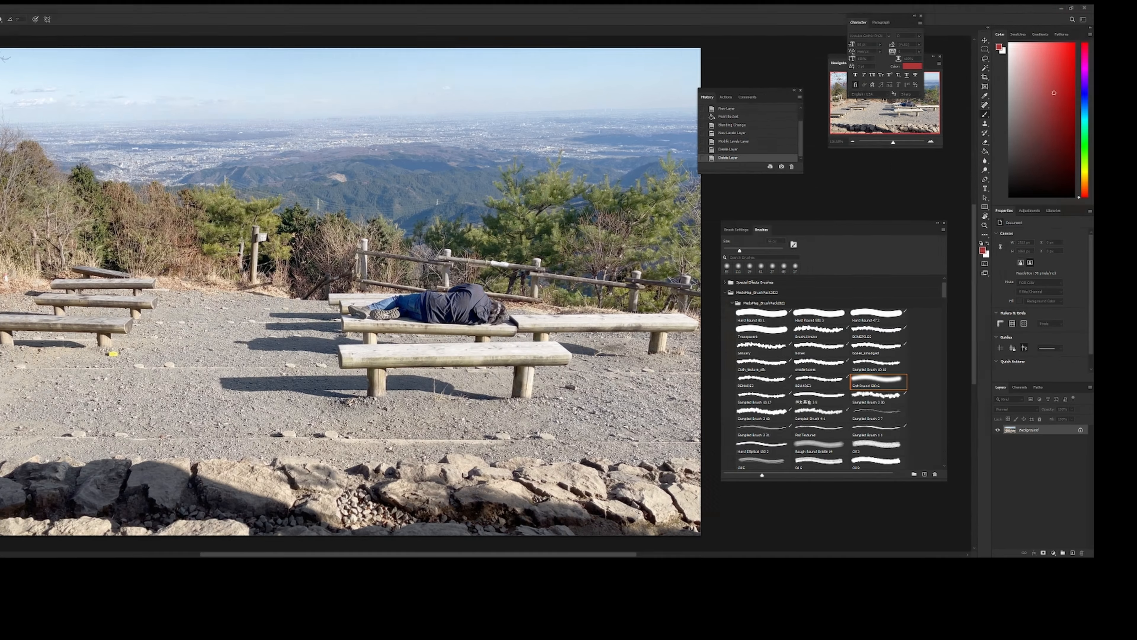
key(ctrl+shift+alt+n)
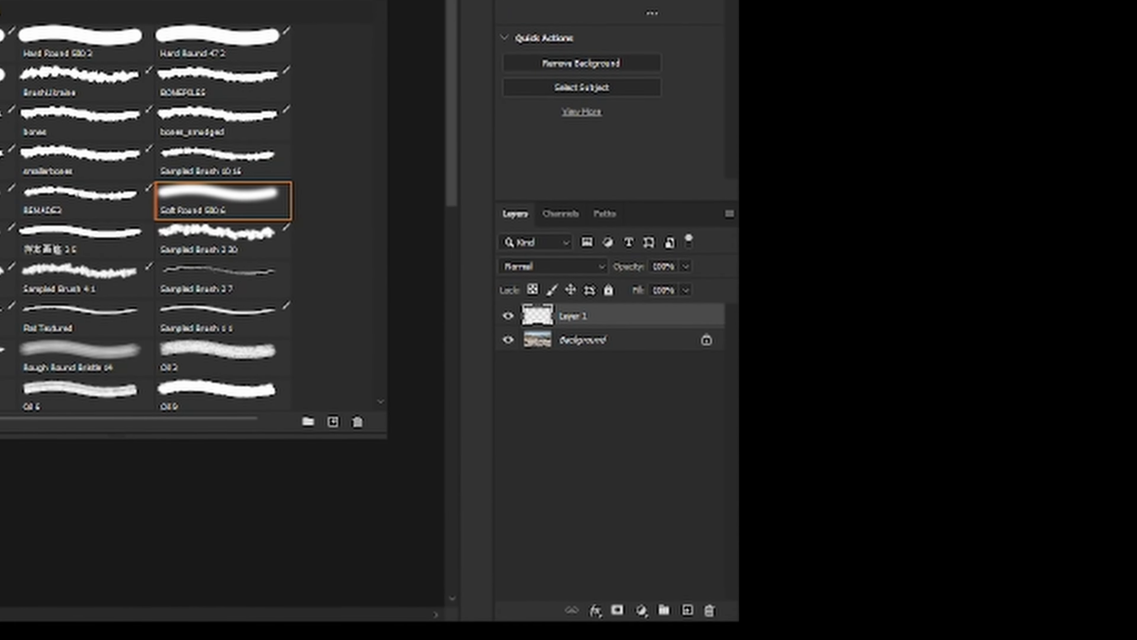
key(alt+BackSpace)
click(552, 266)
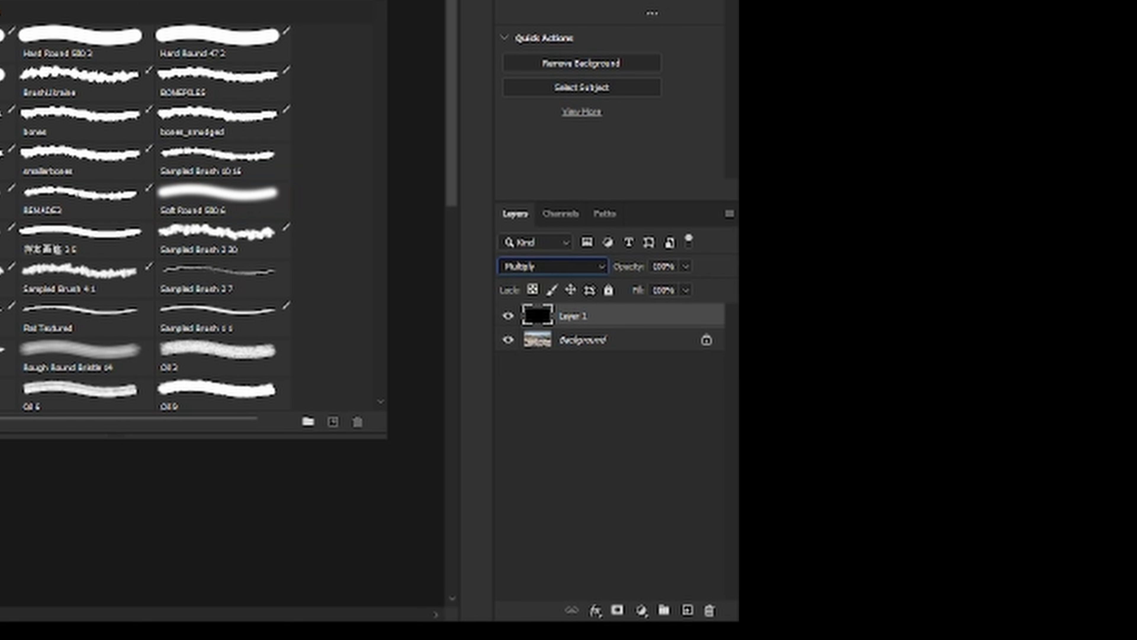
scroll(552, 266, down, 10)
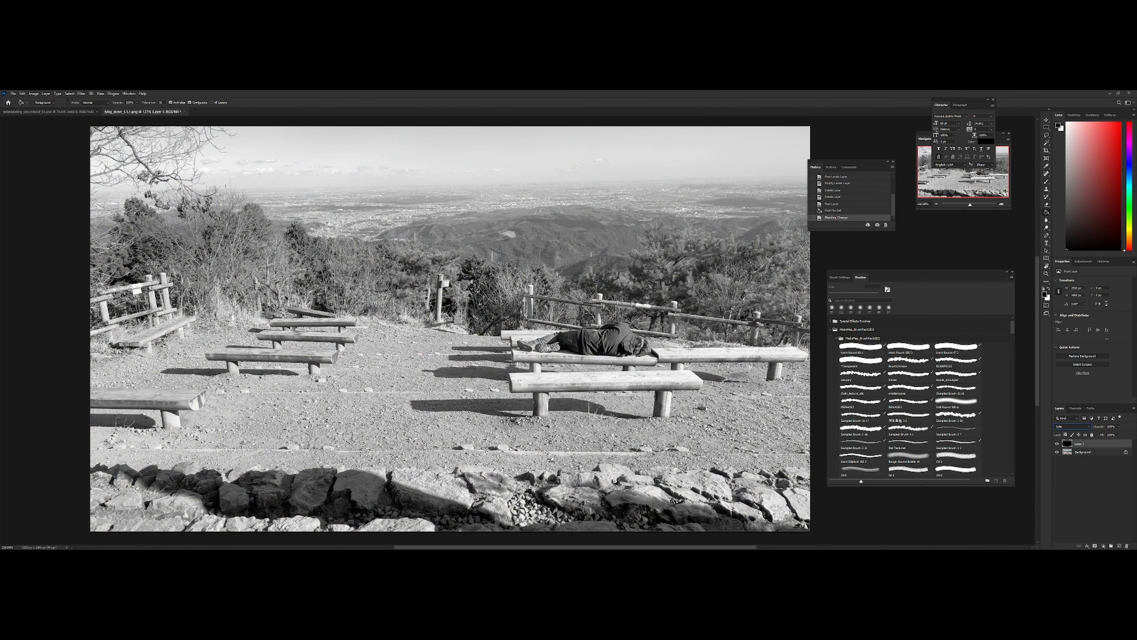
Add another new layer above the black Color layer, and set up a smaller soft round brush in red
mouse_move(450, 328)
mouse_down()
mouse_move(483, 326)
mouse_move(445, 322)
mouse_up()
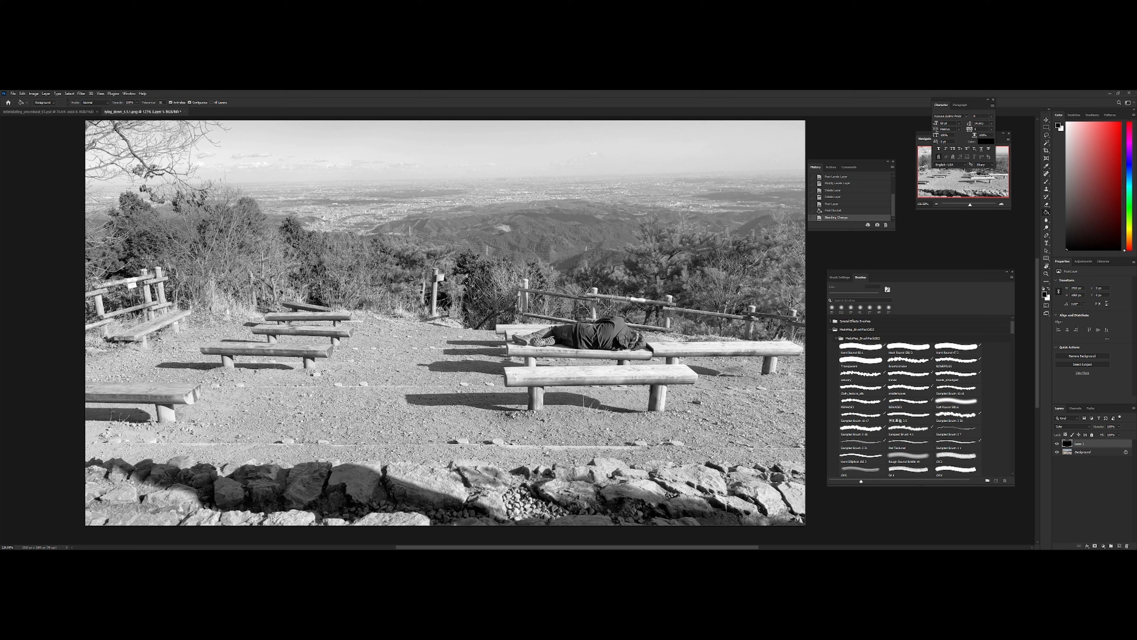
key(ctrl+shift+n)
key(Return)
key(b)
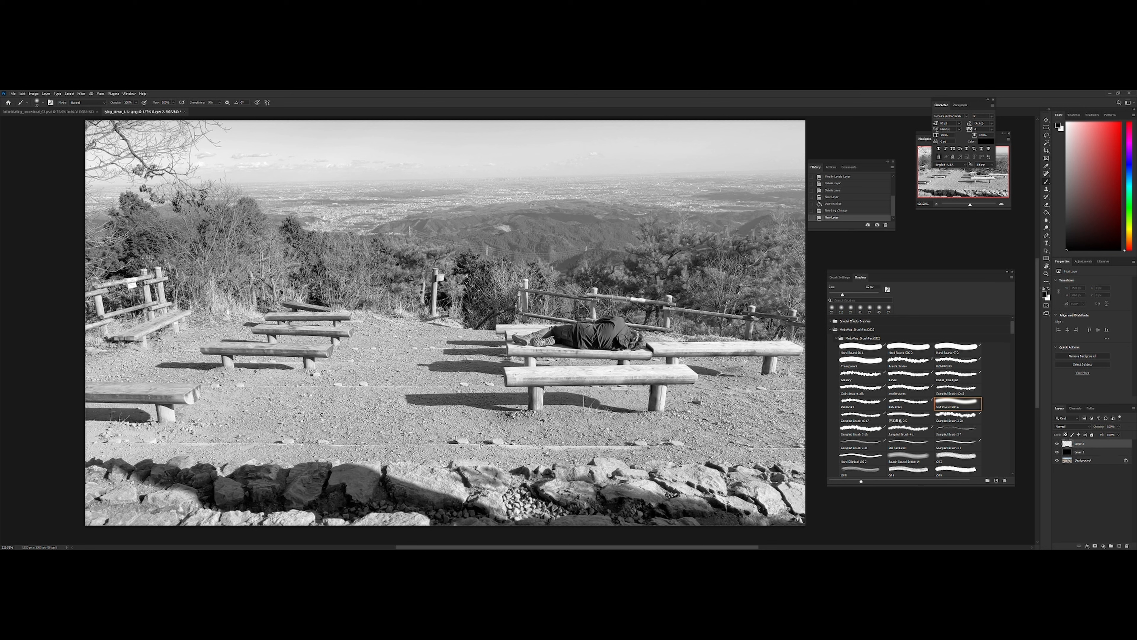
alt+drag(692, 231, 681, 232)
click(1107, 145)
mouse_move(760, 243)
mouse_down()
mouse_move(805, 229)
mouse_move(771, 119)
mouse_up()
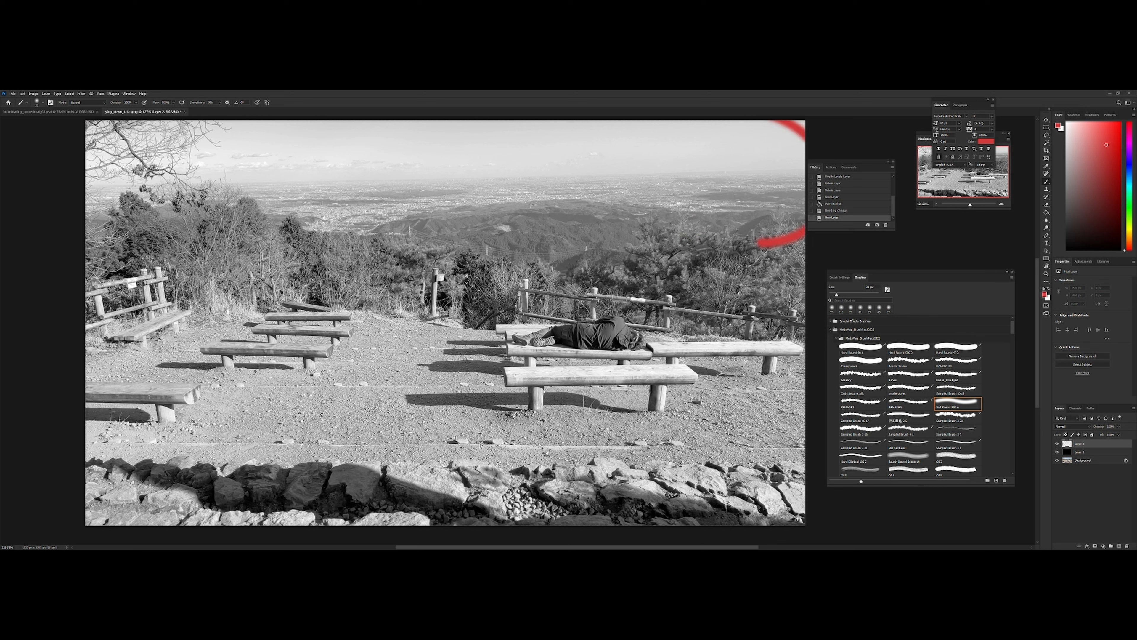
mouse_move(86, 214)
mouse_down()
mouse_move(313, 242)
mouse_move(785, 259)
mouse_up()
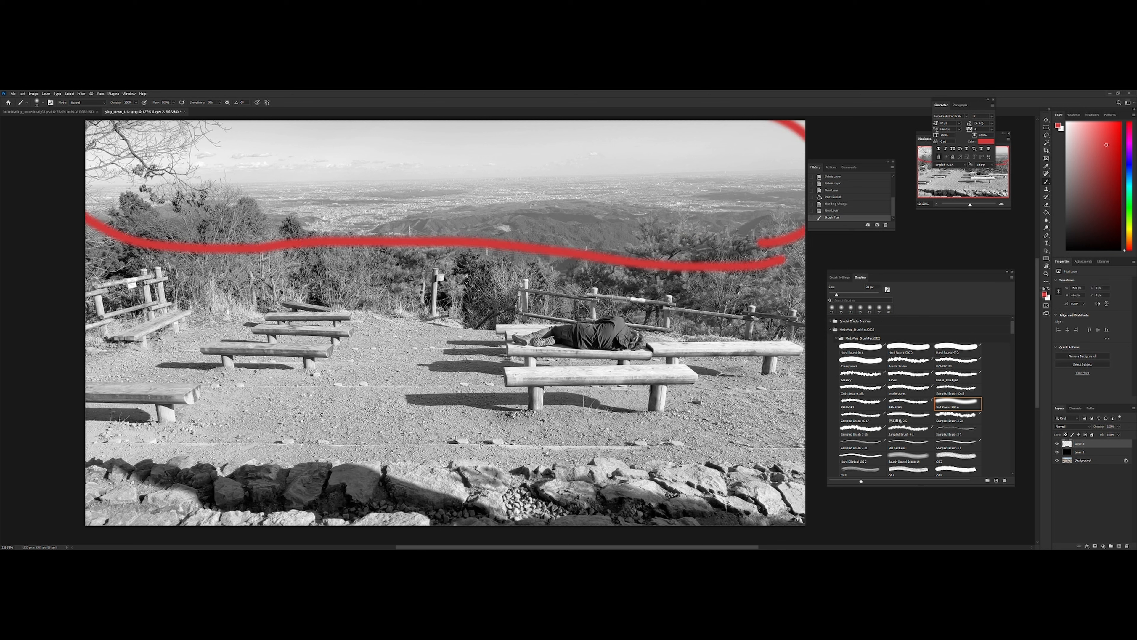
key(ctrl+z)
mouse_move(218, 287)
mouse_down()
mouse_move(805, 273)
mouse_move(743, 115)
mouse_move(107, 262)
mouse_move(260, 297)
mouse_up()
key(ctrl+z)
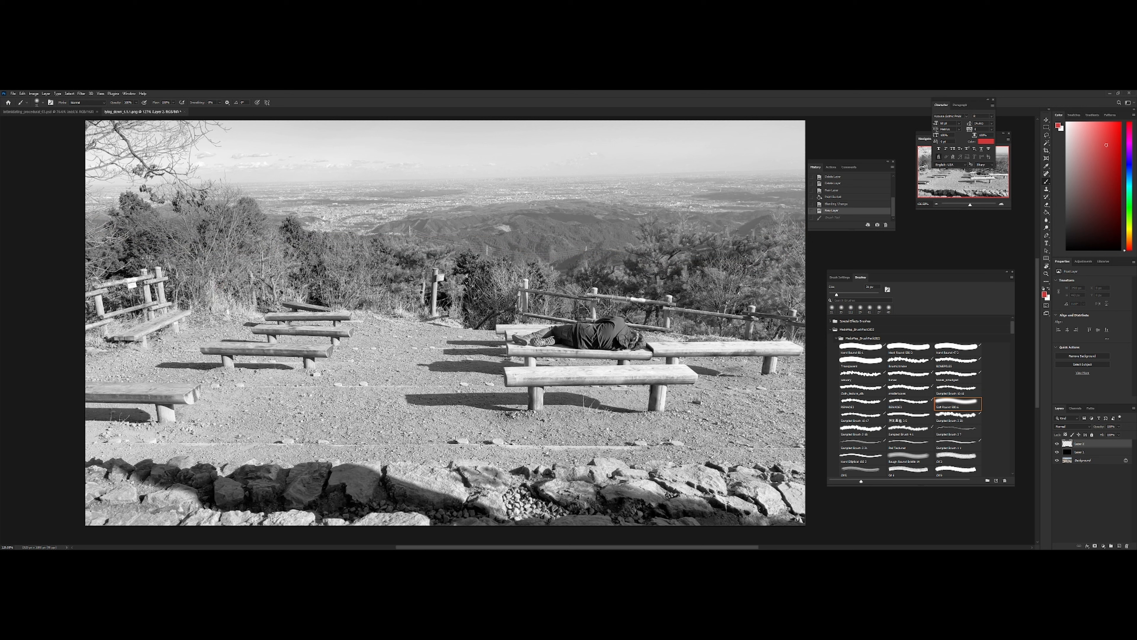
Add a Levels adjustment layer above Layer 1 and raise its shadow input to darken the greyscale photo
click(1088, 493)
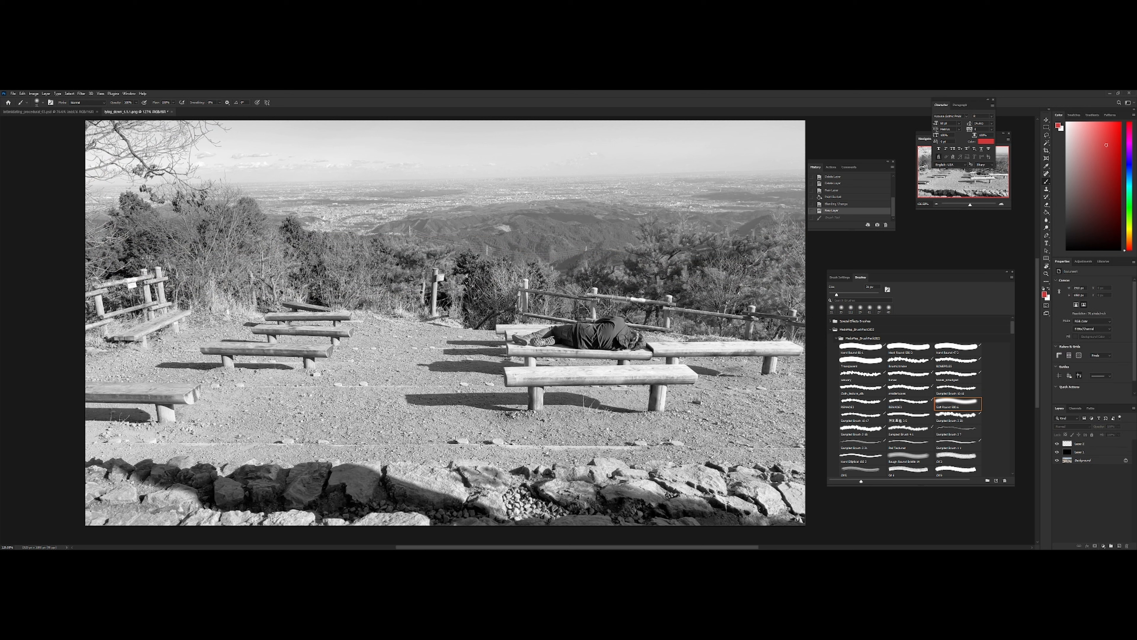
click(1088, 451)
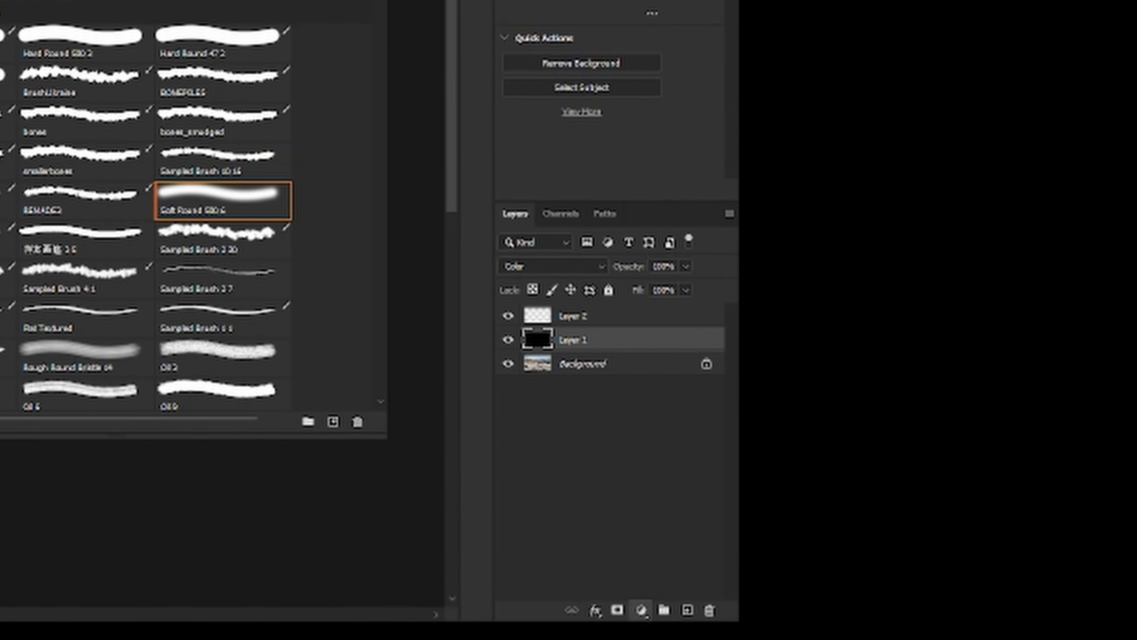
click(537, 339)
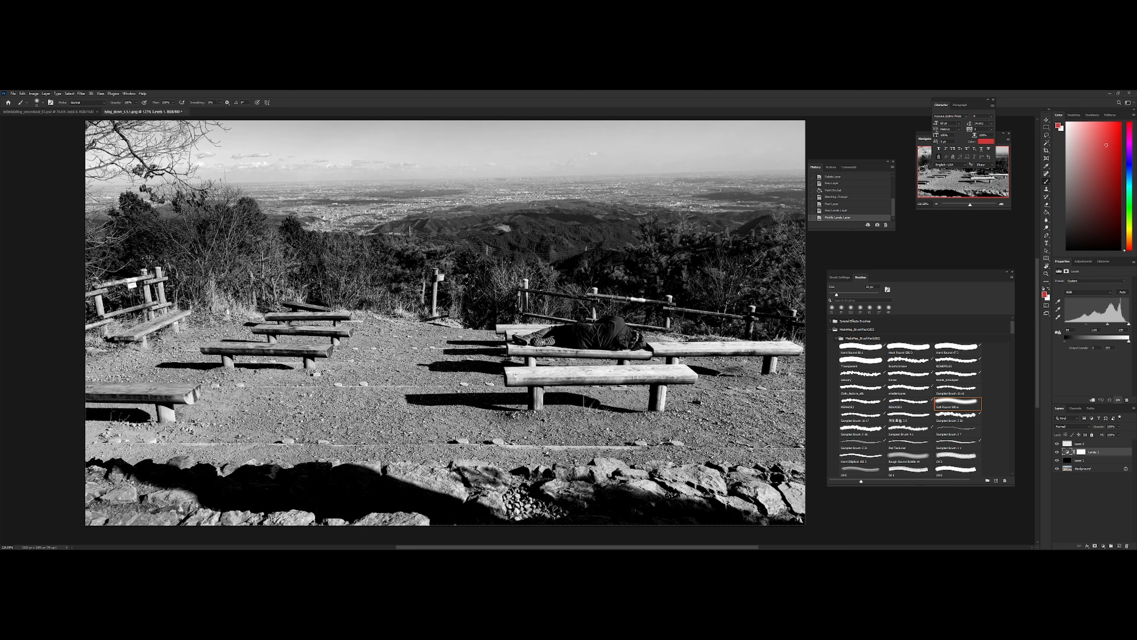
drag(1088, 324, 1095, 324)
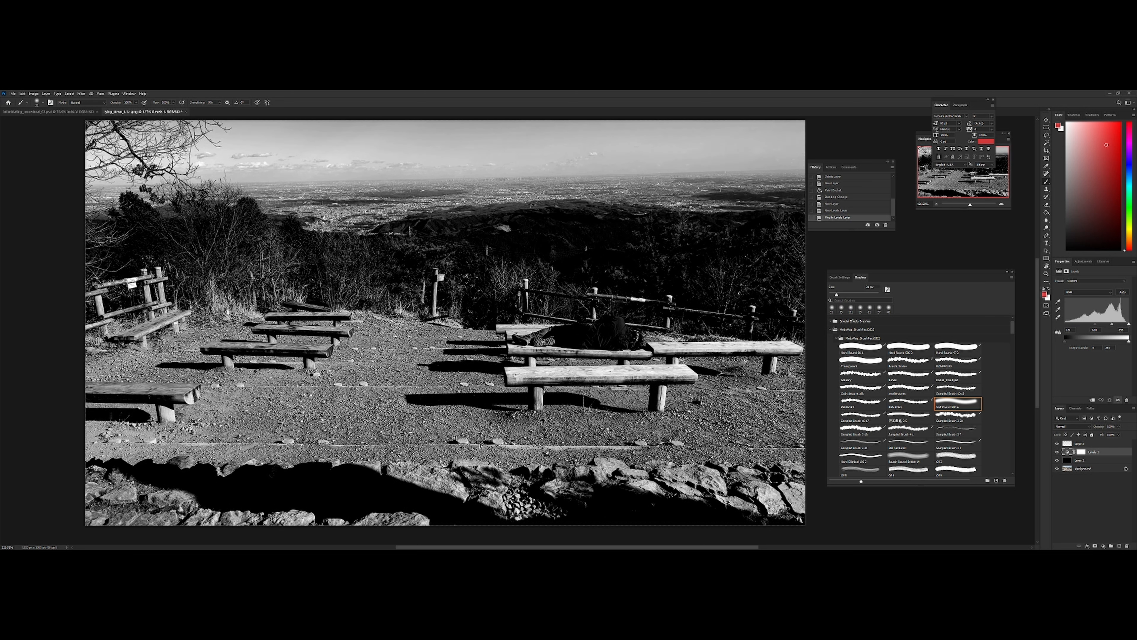
Circle the distant sky area, the gravel ground and the occupied benches in red on Layer 2
click(1088, 443)
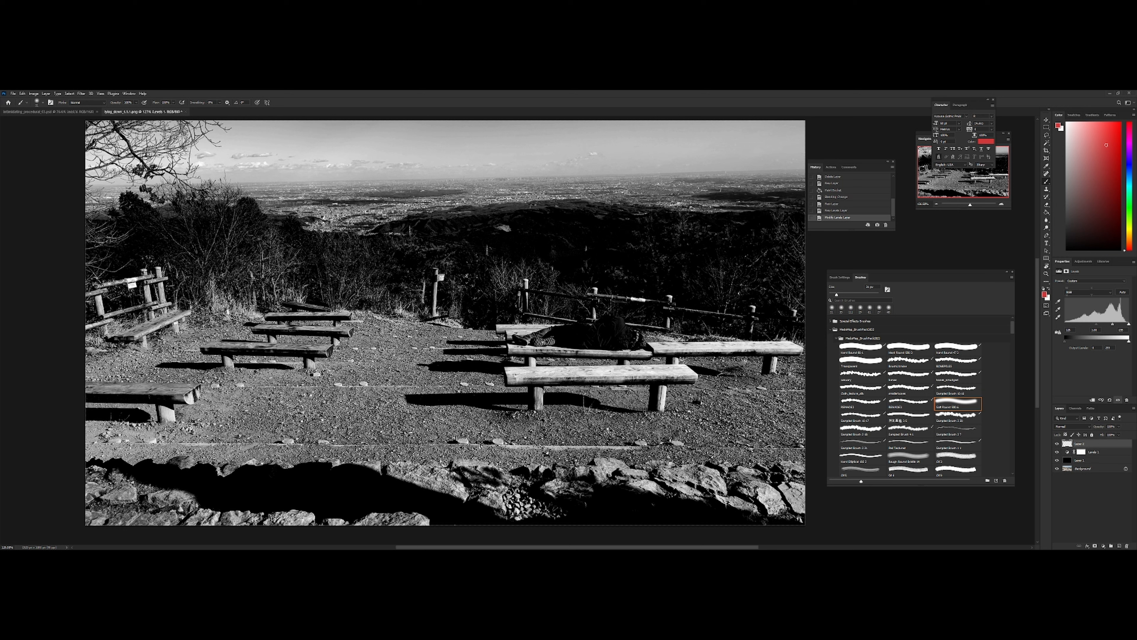
mouse_move(580, 229)
mouse_down()
mouse_move(701, 235)
mouse_move(781, 159)
mouse_move(703, 123)
mouse_move(112, 143)
mouse_move(255, 240)
mouse_move(570, 231)
mouse_up()
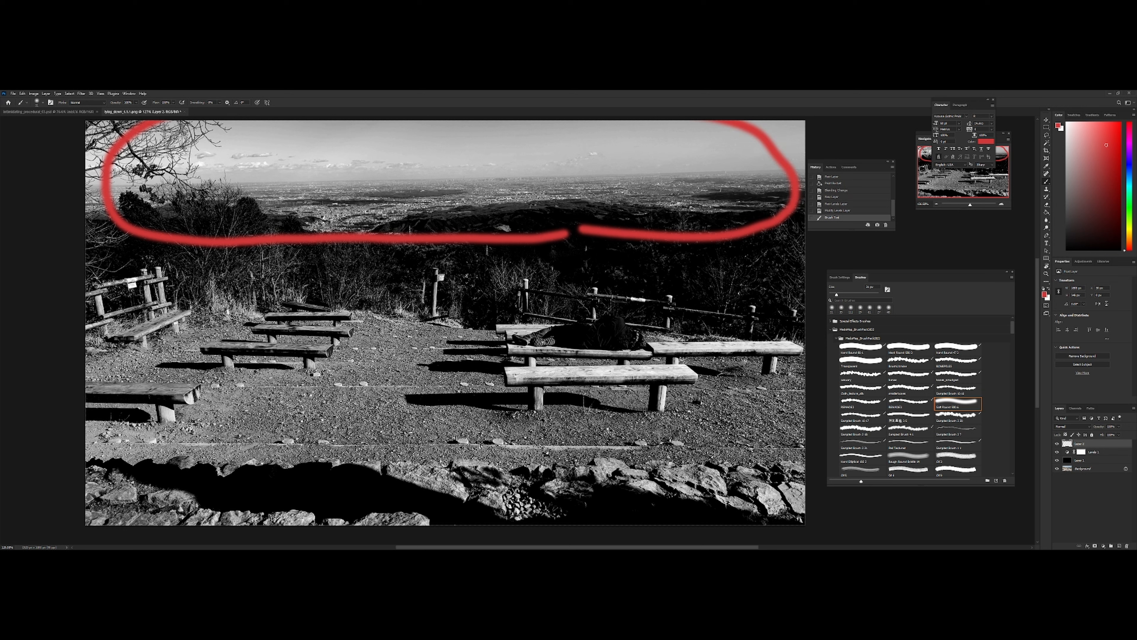
mouse_move(245, 348)
mouse_down()
mouse_move(199, 405)
mouse_move(281, 336)
mouse_move(212, 383)
mouse_up()
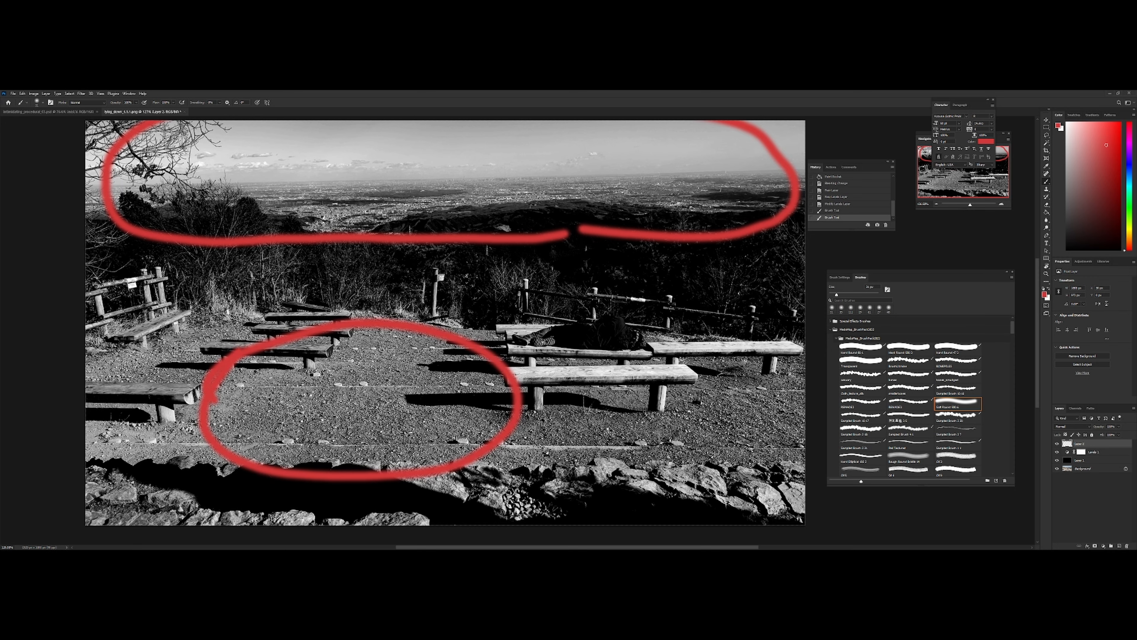
mouse_move(609, 296)
mouse_down()
mouse_move(663, 373)
mouse_move(725, 366)
mouse_up()
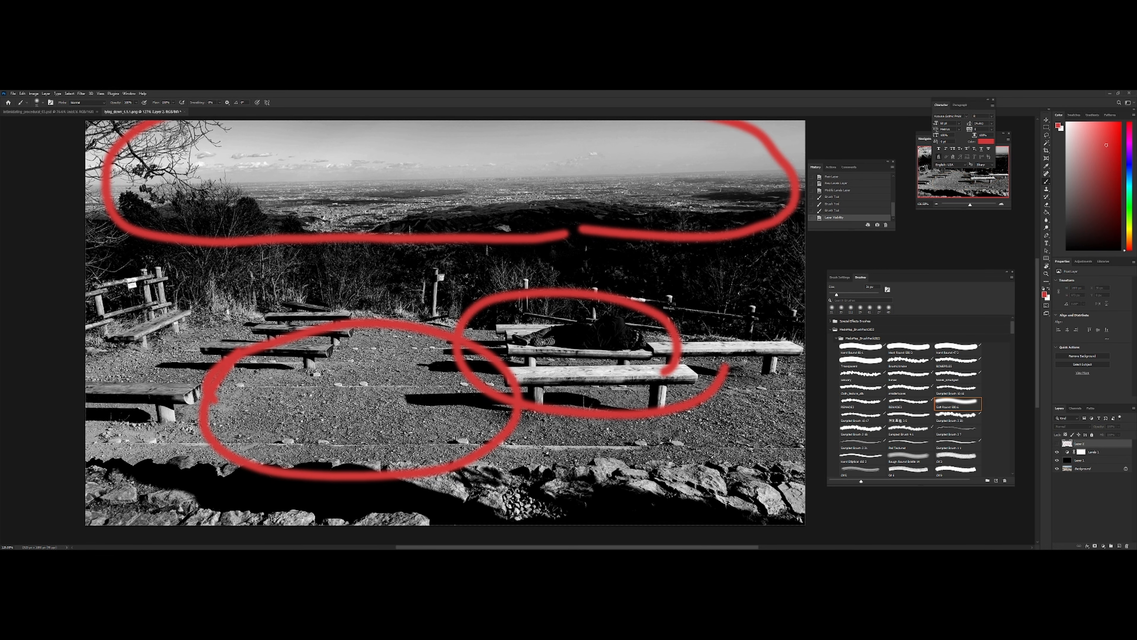
Reset the shadows of the Levels adjustment and lower its highlight input until only the darkest areas keep detail
click(1093, 451)
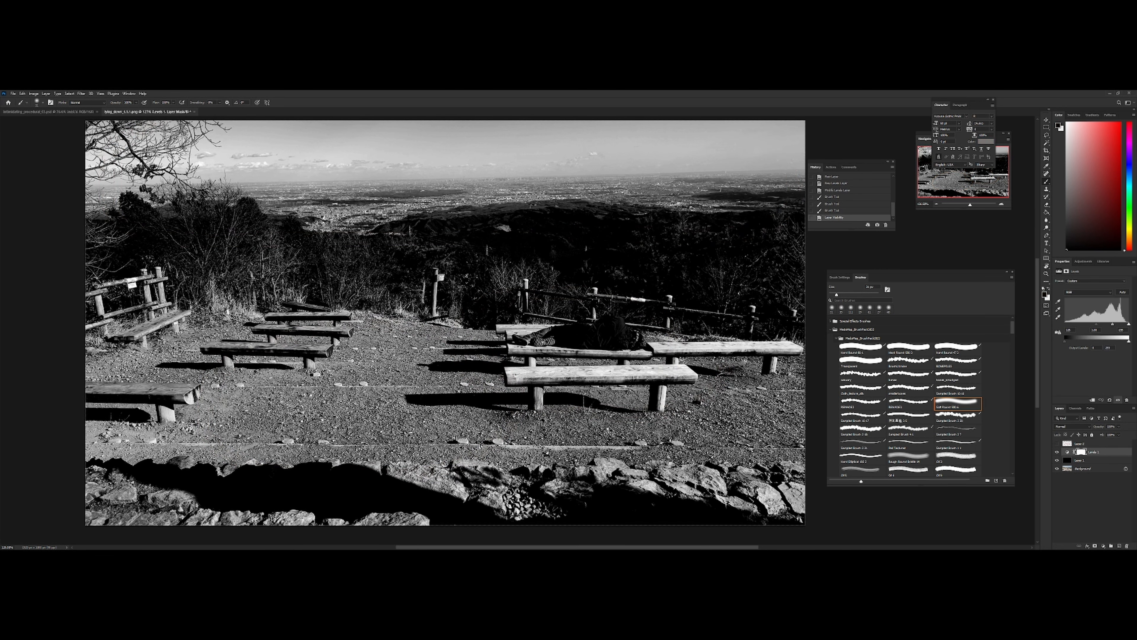
click(1067, 451)
drag(1096, 324, 1106, 324)
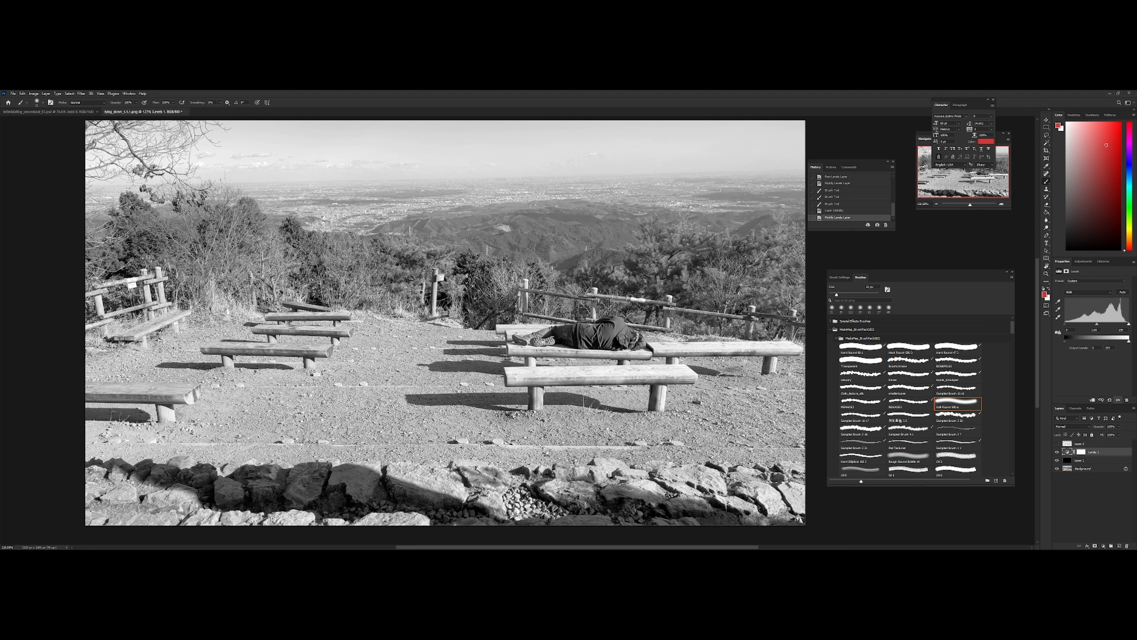
drag(1128, 324, 1121, 324)
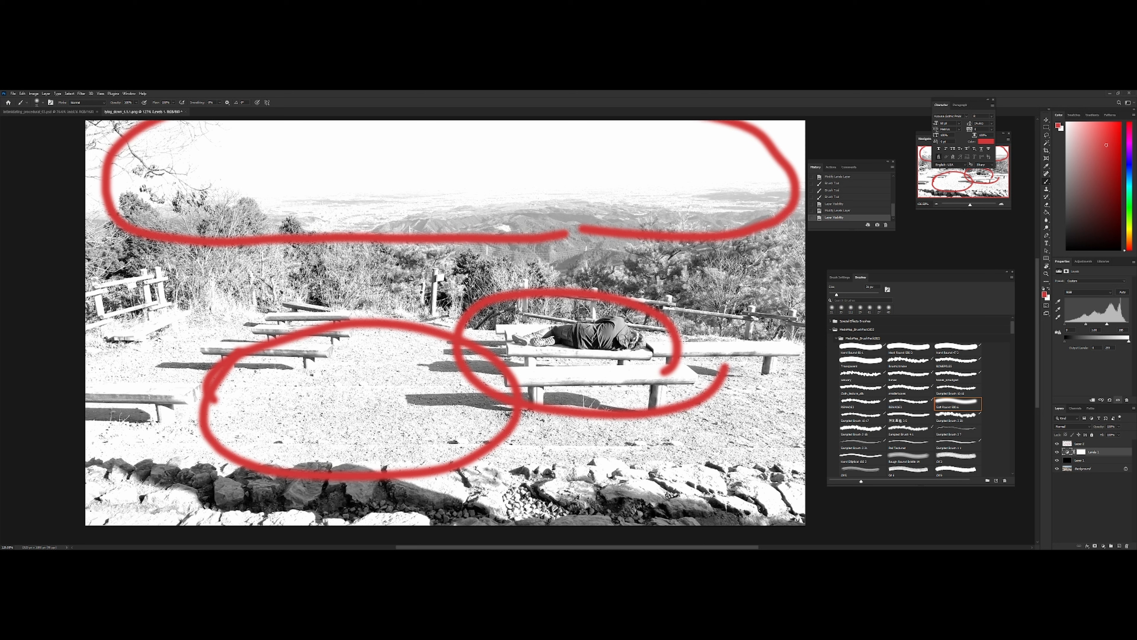
drag(1106, 324, 1081, 324)
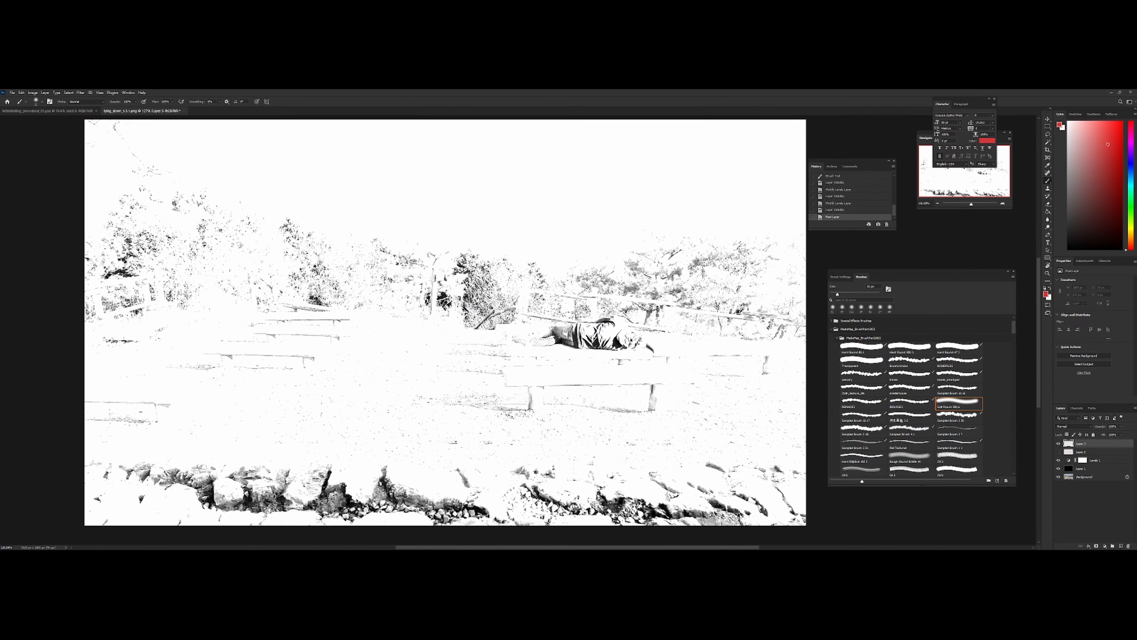
Outline the dark stone foreground in red on the new Layer 3
mouse_move(711, 445)
mouse_down()
mouse_move(330, 406)
mouse_move(85, 421)
mouse_up()
mouse_move(684, 524)
mouse_down()
mouse_move(801, 495)
mouse_move(577, 448)
mouse_up()
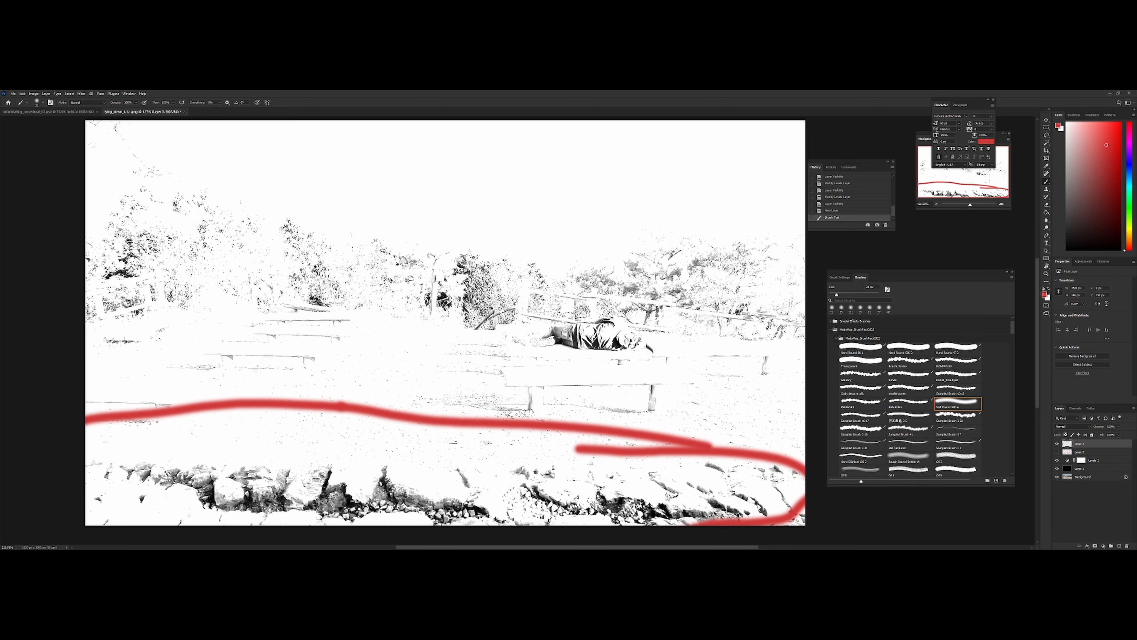
Return to the creature scene document and examine its mist depth pass
key(ctrl+Tab)
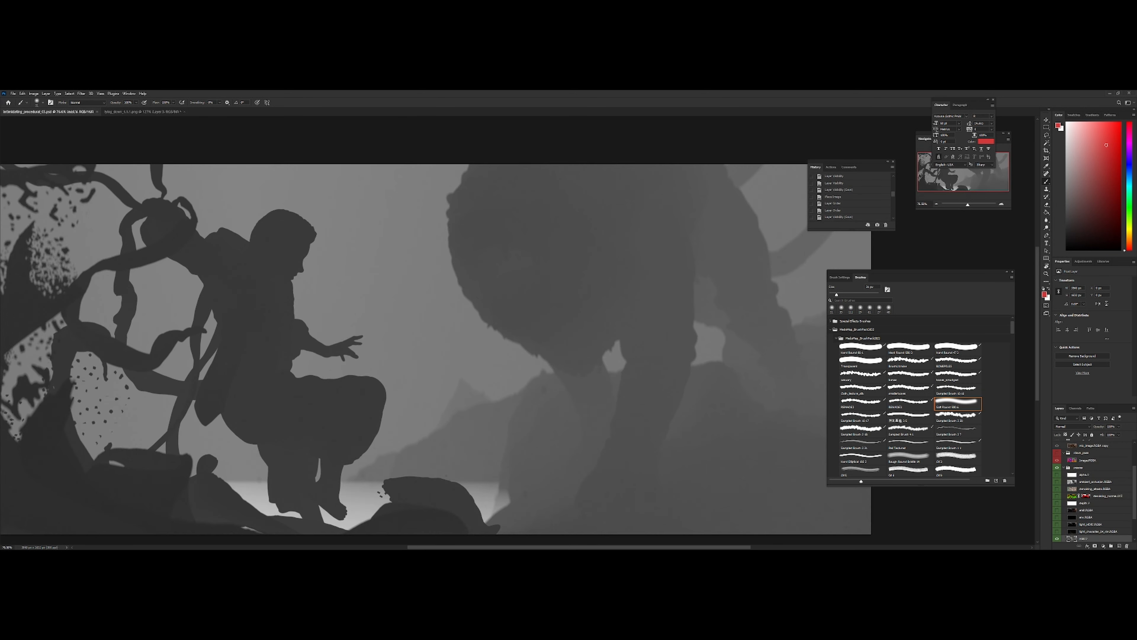
drag(448, 341, 525, 329)
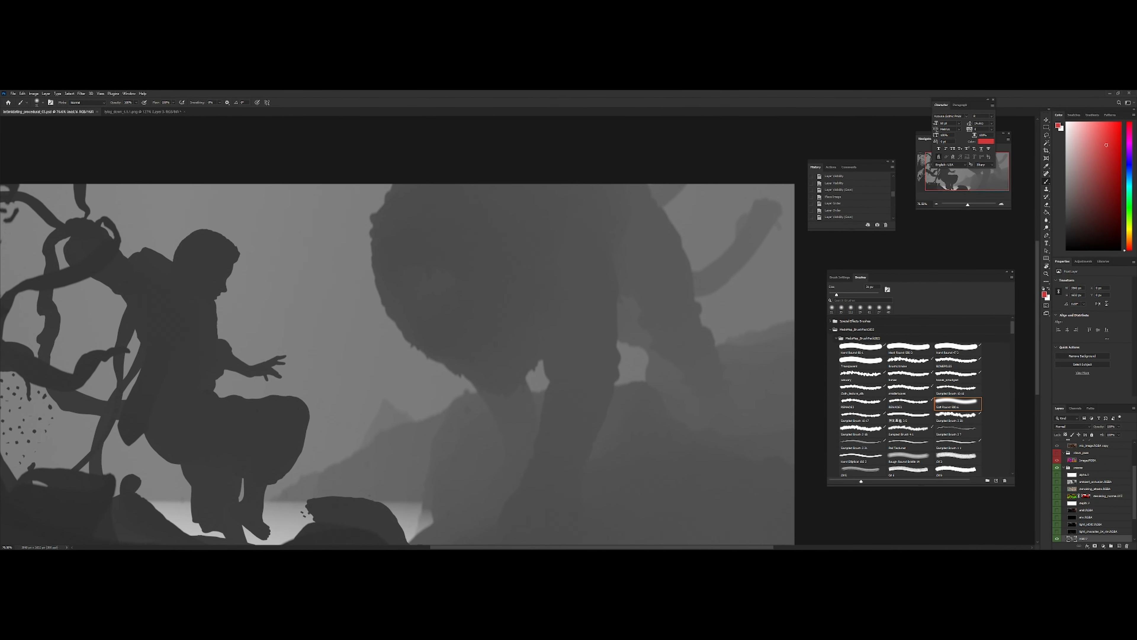
drag(492, 358, 607, 267)
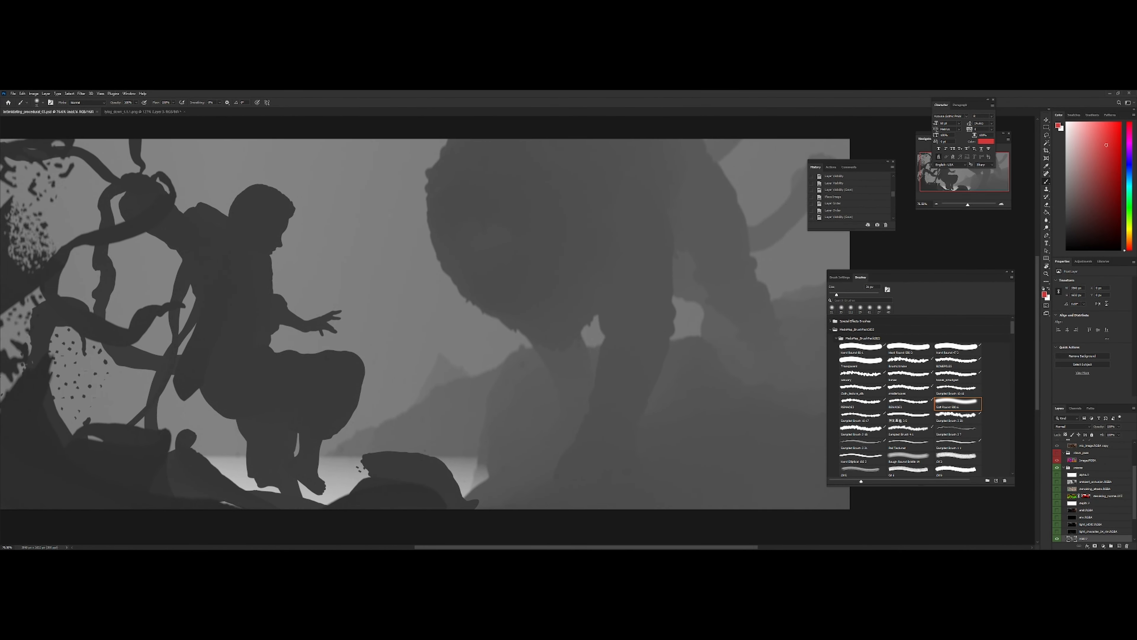
drag(471, 332, 564, 349)
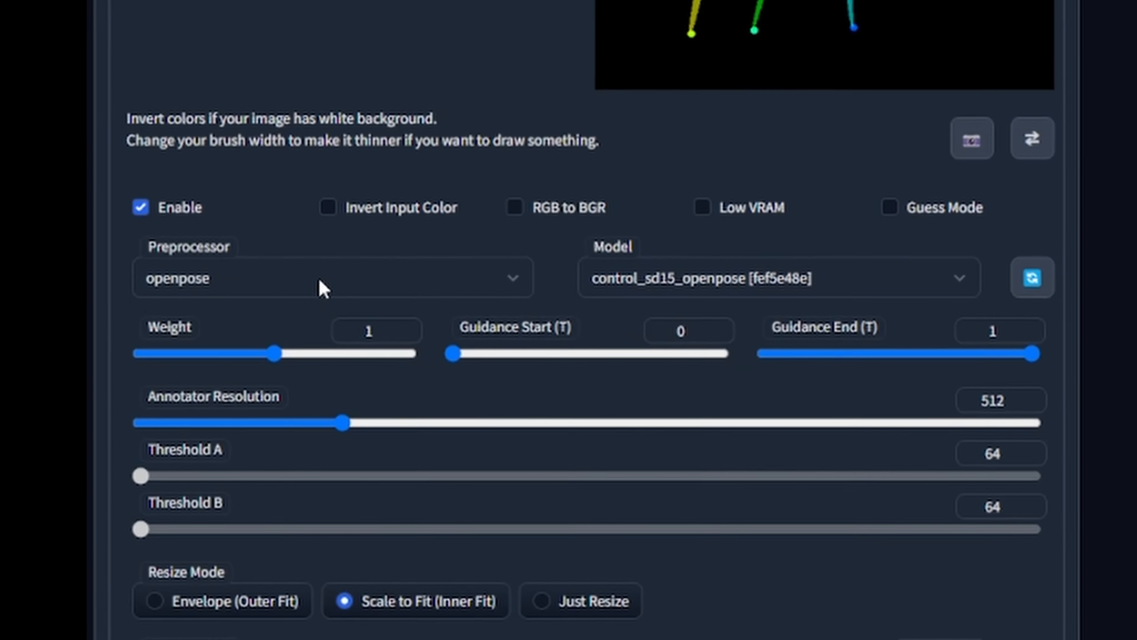
In the Stable Diffusion web UI, set the preprocessor of Control Model - 0 to depth and preview its annotator result
click(277, 409)
click(273, 344)
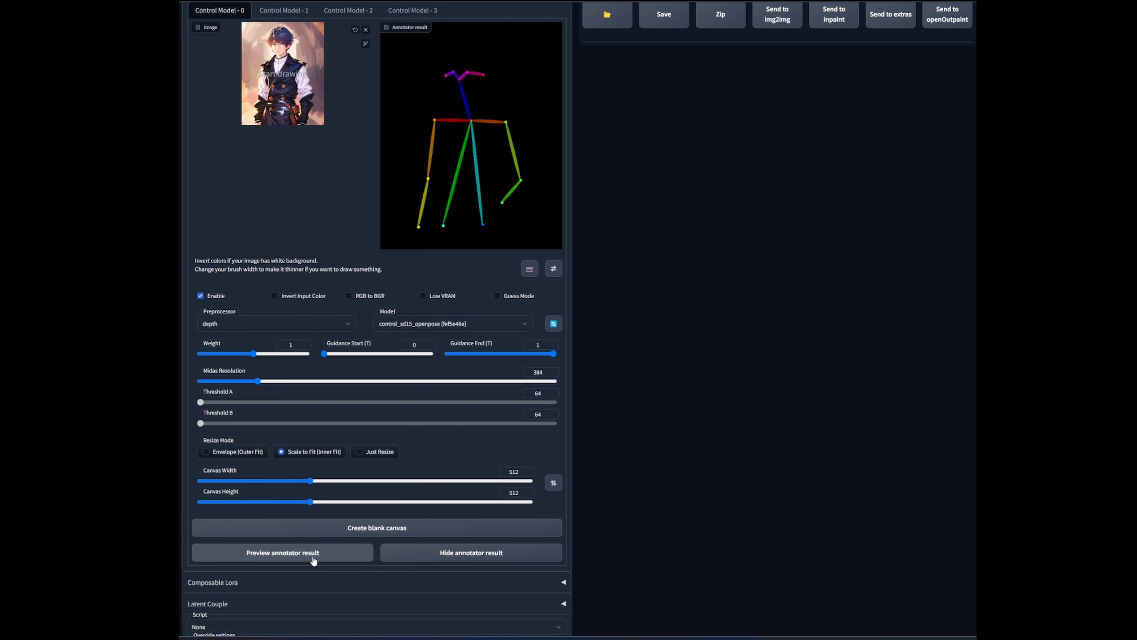
click(313, 559)
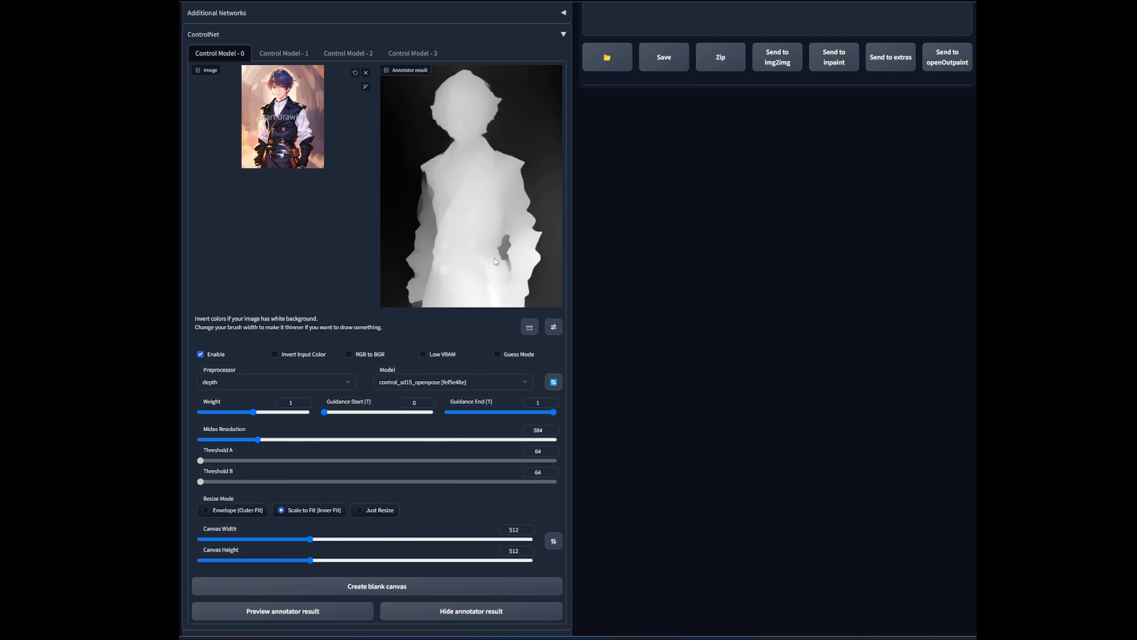
Set the ControlNet model to control_sd15_depth [fef5e48e] and generate a new character image
scroll(533, 273, up, 2)
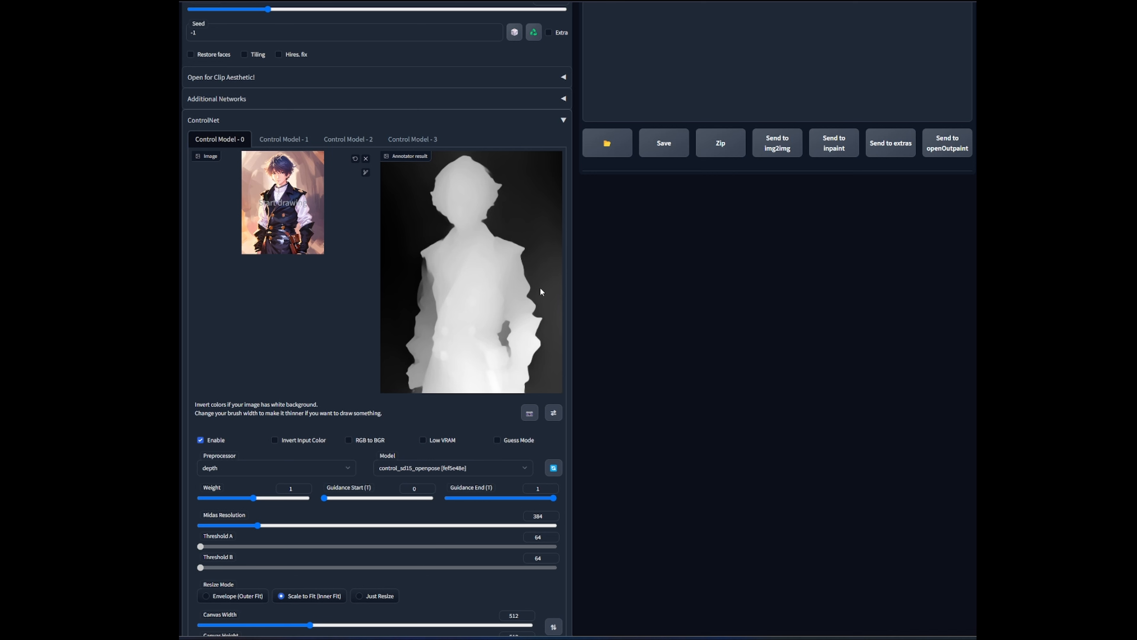
scroll(445, 373, down, 1)
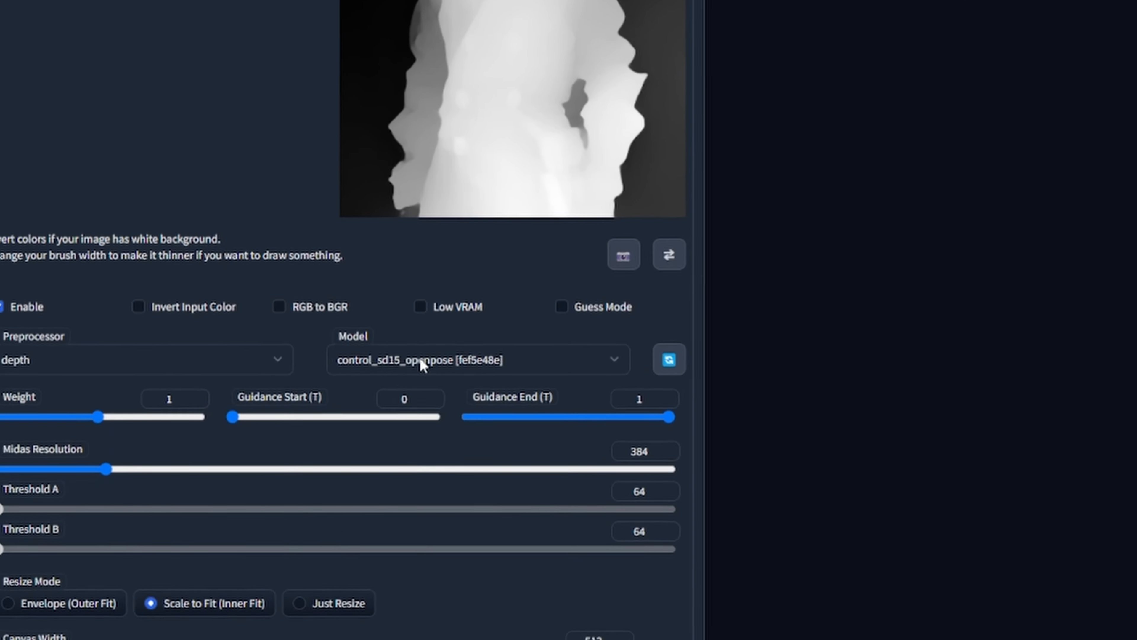
click(432, 423)
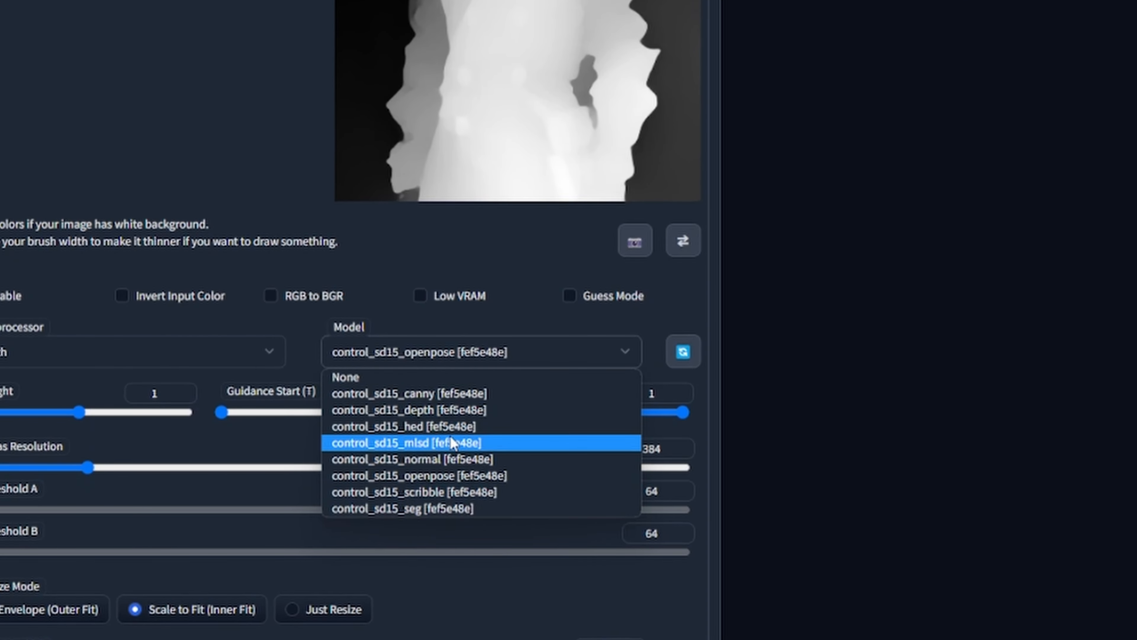
click(462, 410)
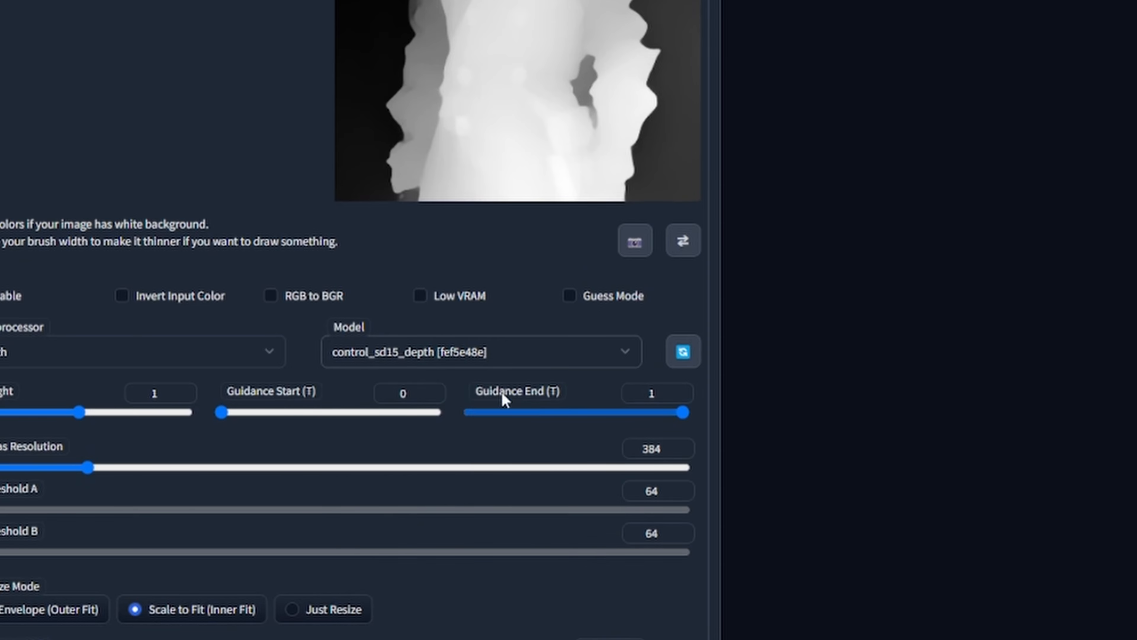
scroll(457, 502, down, 1)
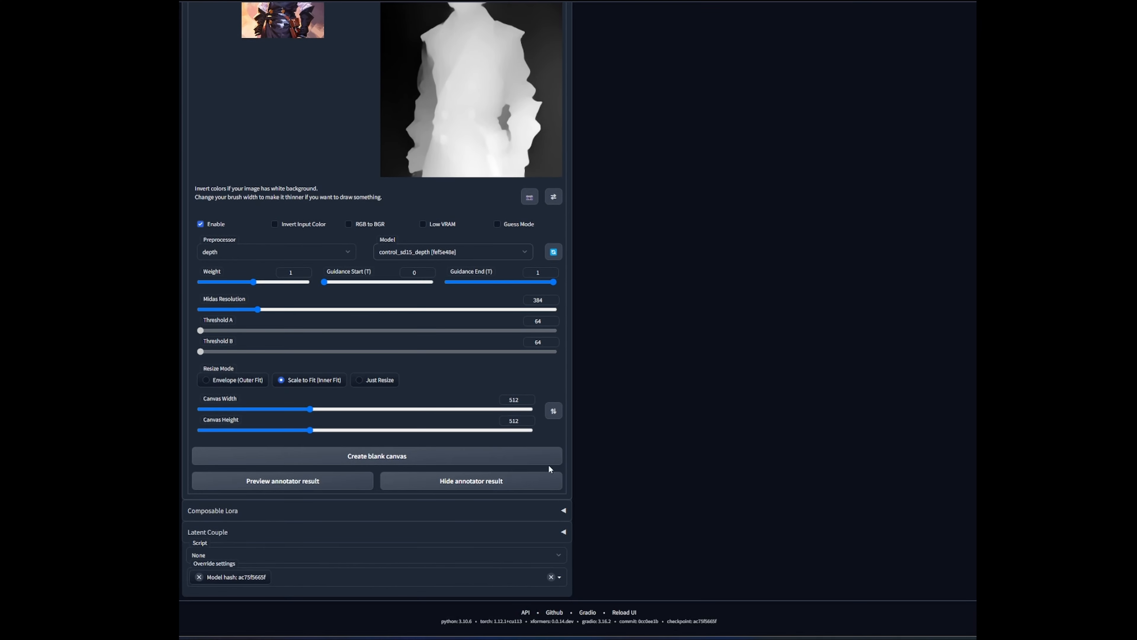
scroll(661, 360, up, 10)
click(885, 96)
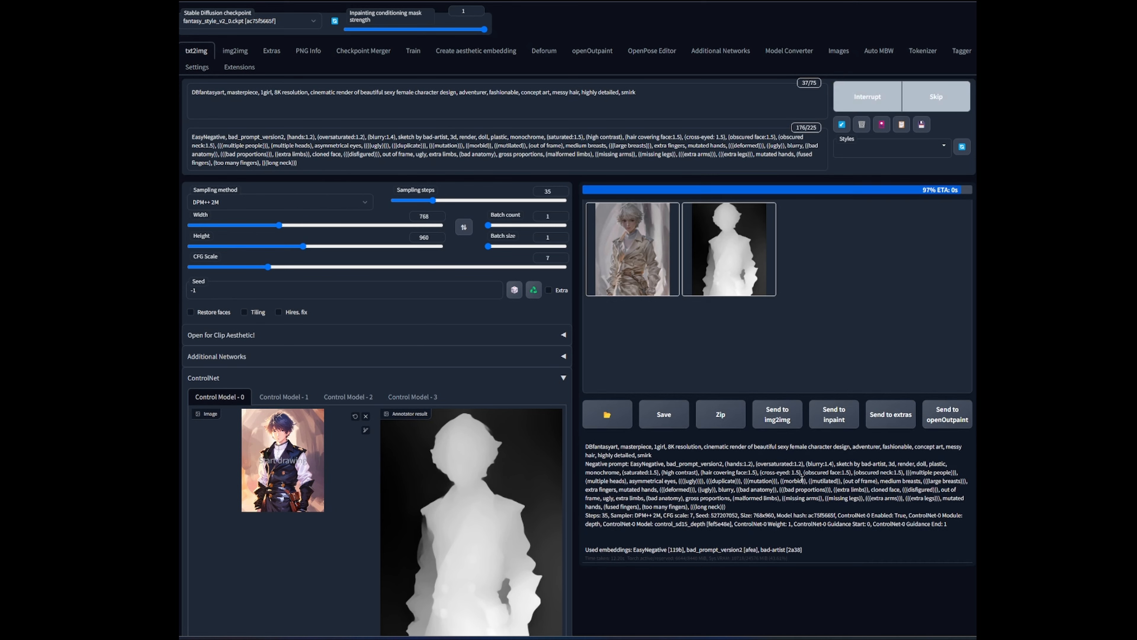
Examine the generated character at full size and check its silhouette against the depth map
click(642, 248)
click(761, 253)
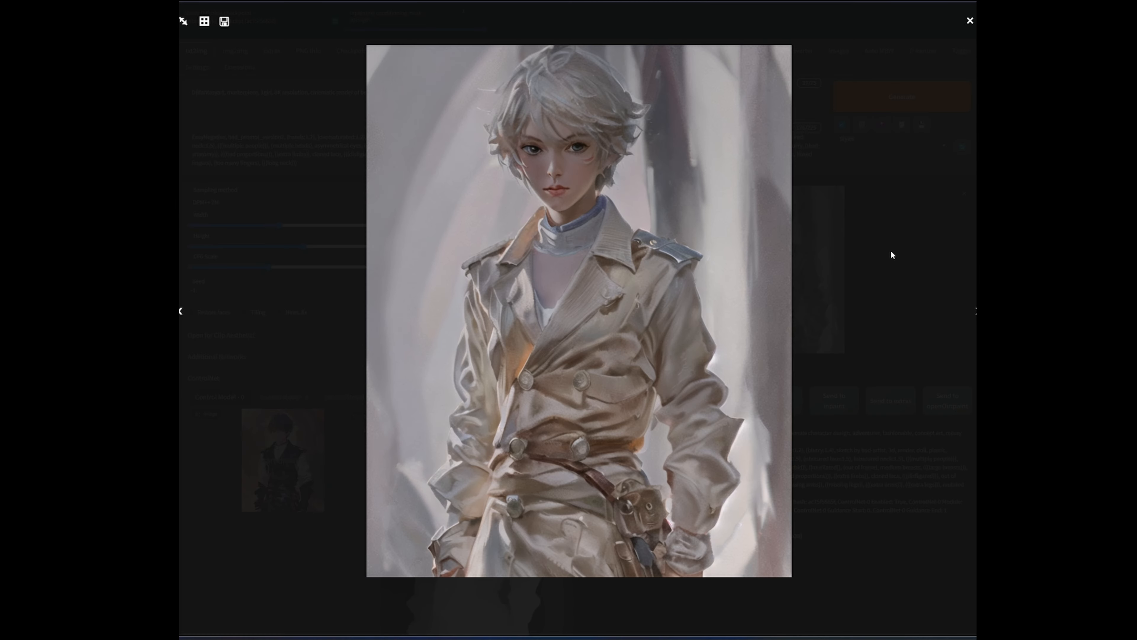
click(891, 255)
scroll(566, 364, down, 1)
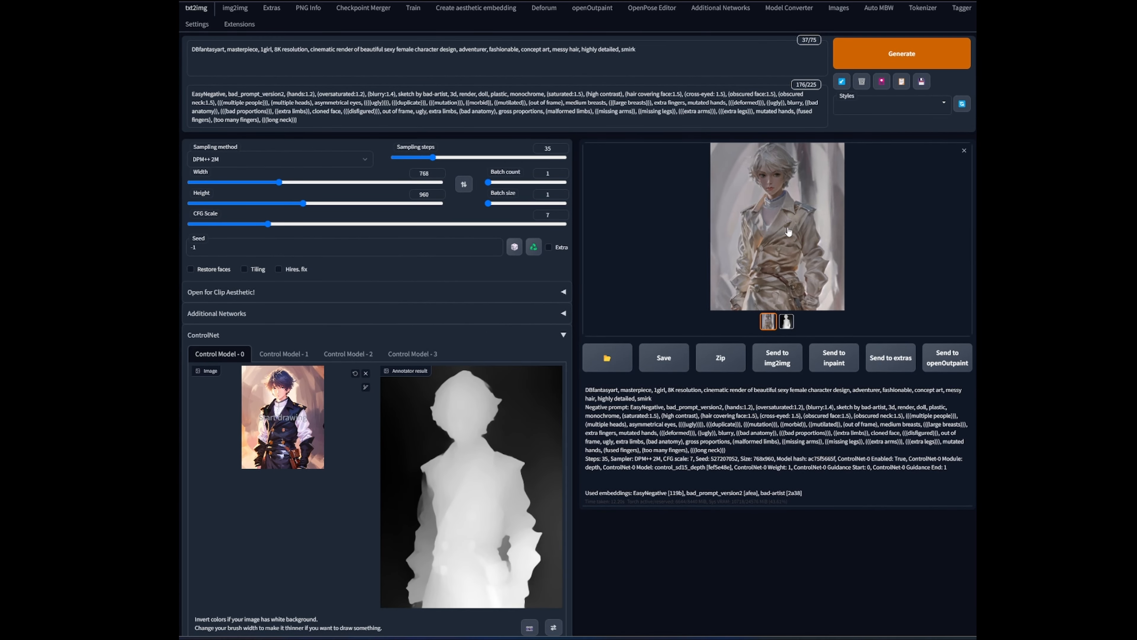
click(788, 231)
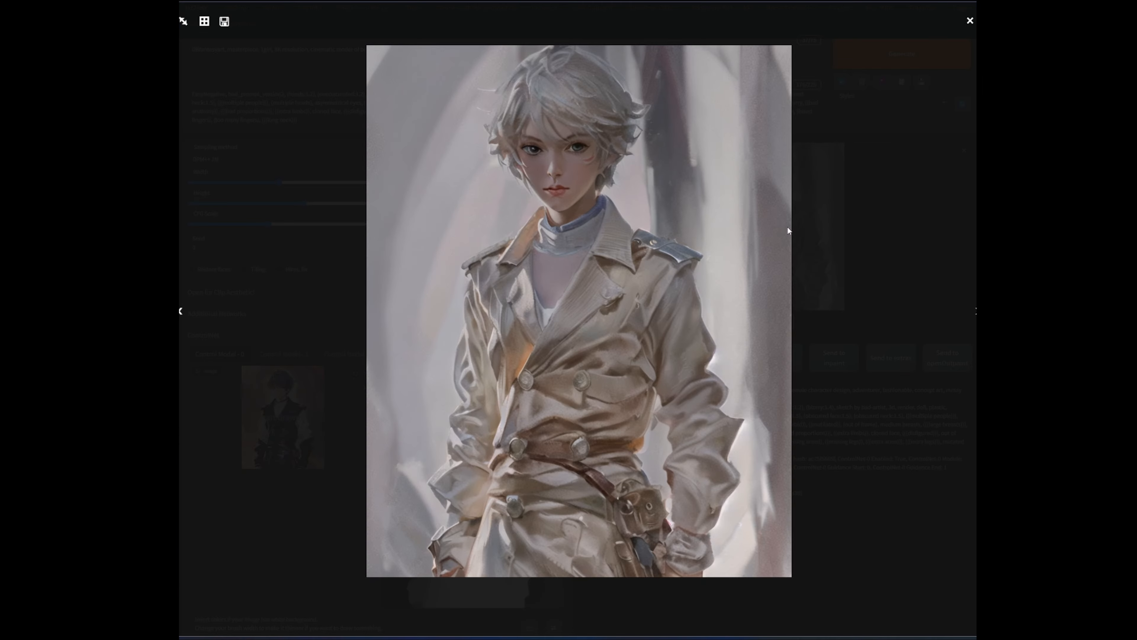
click(717, 197)
Compare the prompt and the enlarged result with the ControlNet source picture, and show the generated depth map in the gallery
scroll(255, 128, up, 1)
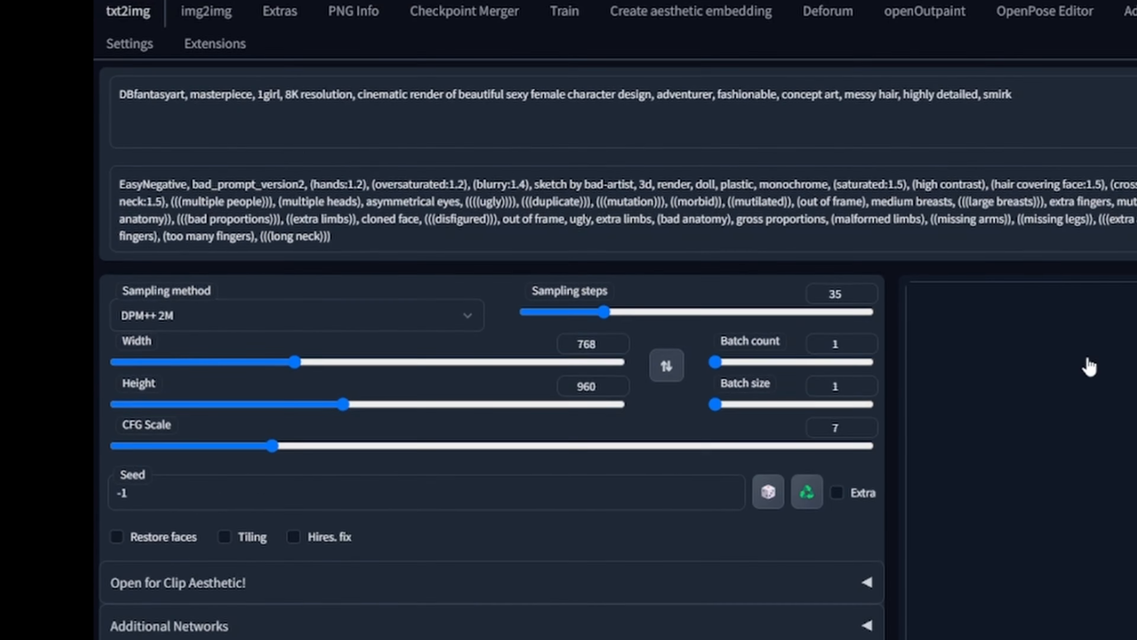
scroll(1087, 359, down, 1)
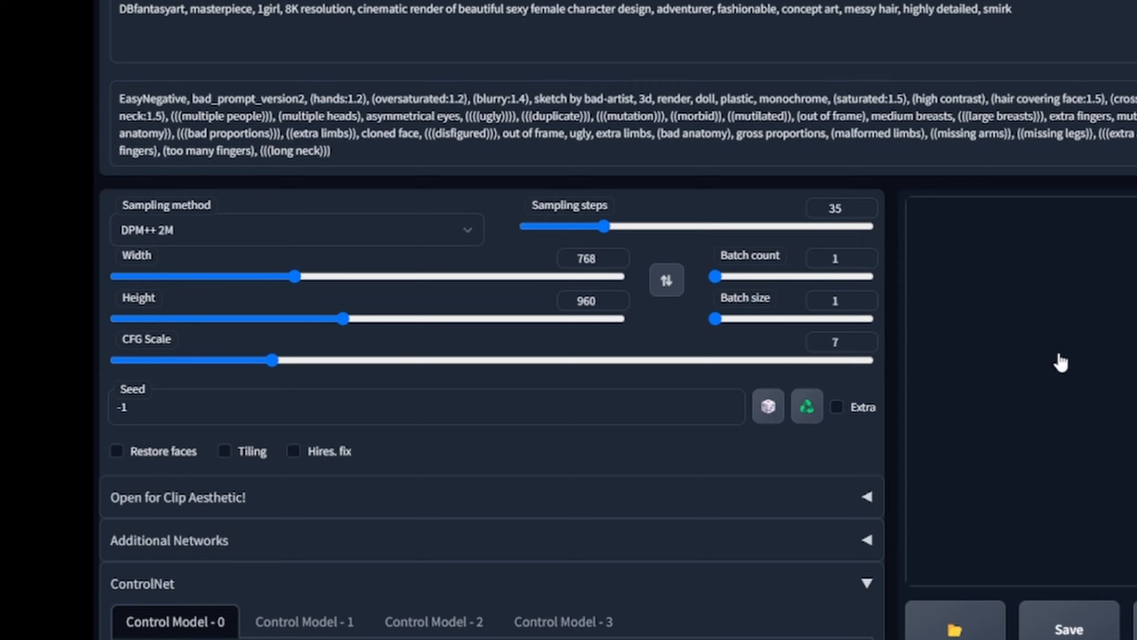
scroll(1058, 354, up, 1)
click(1059, 355)
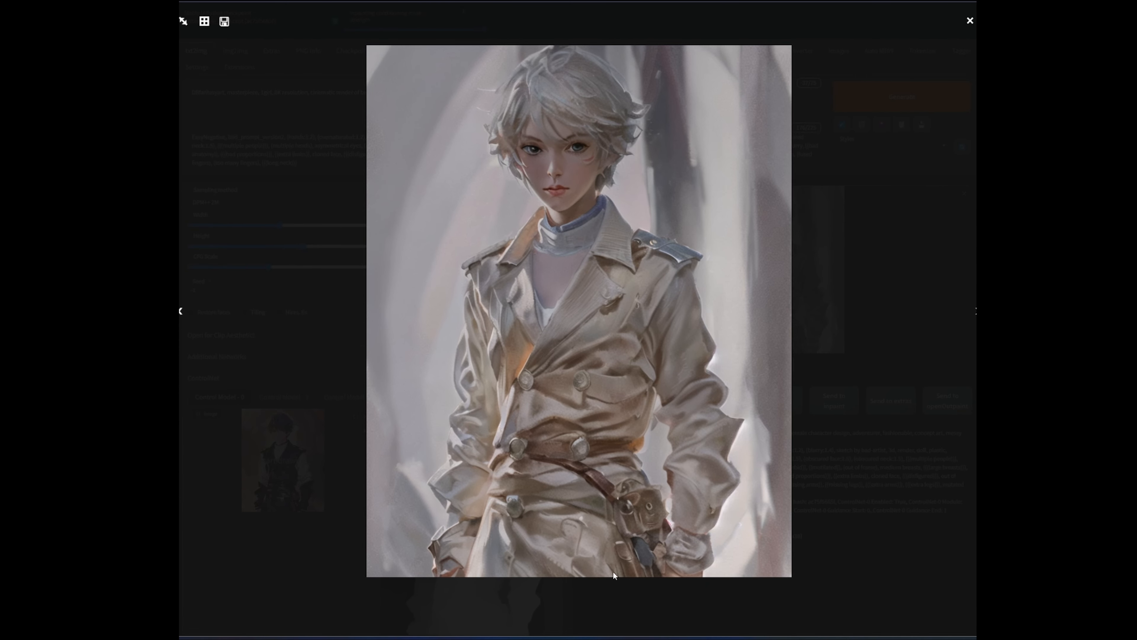
click(873, 313)
scroll(408, 524, down, 2)
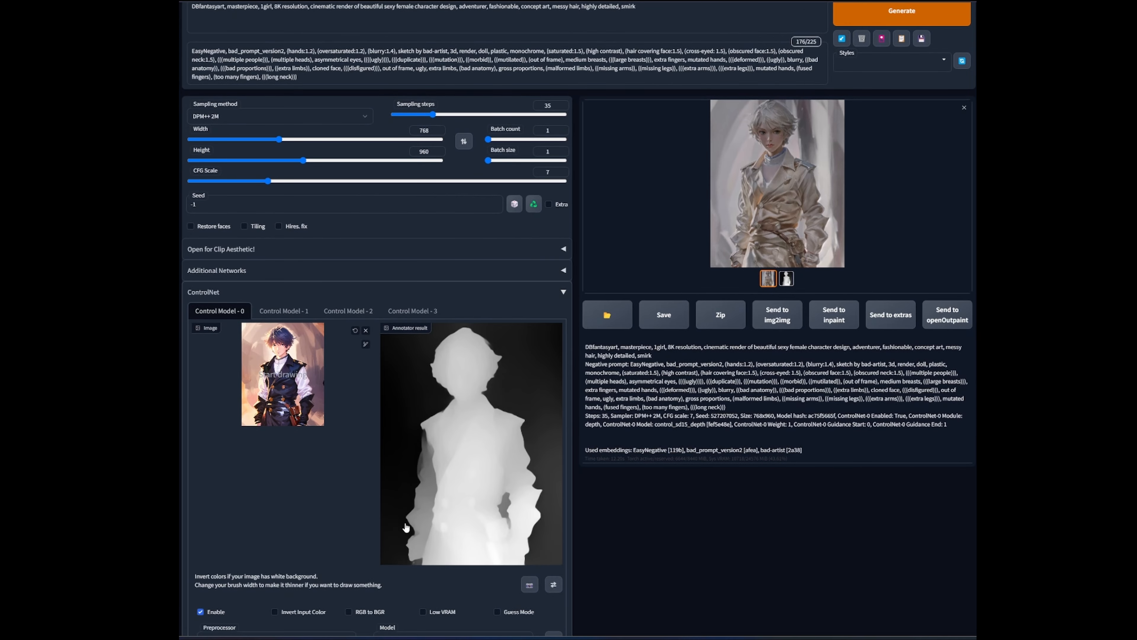
click(781, 215)
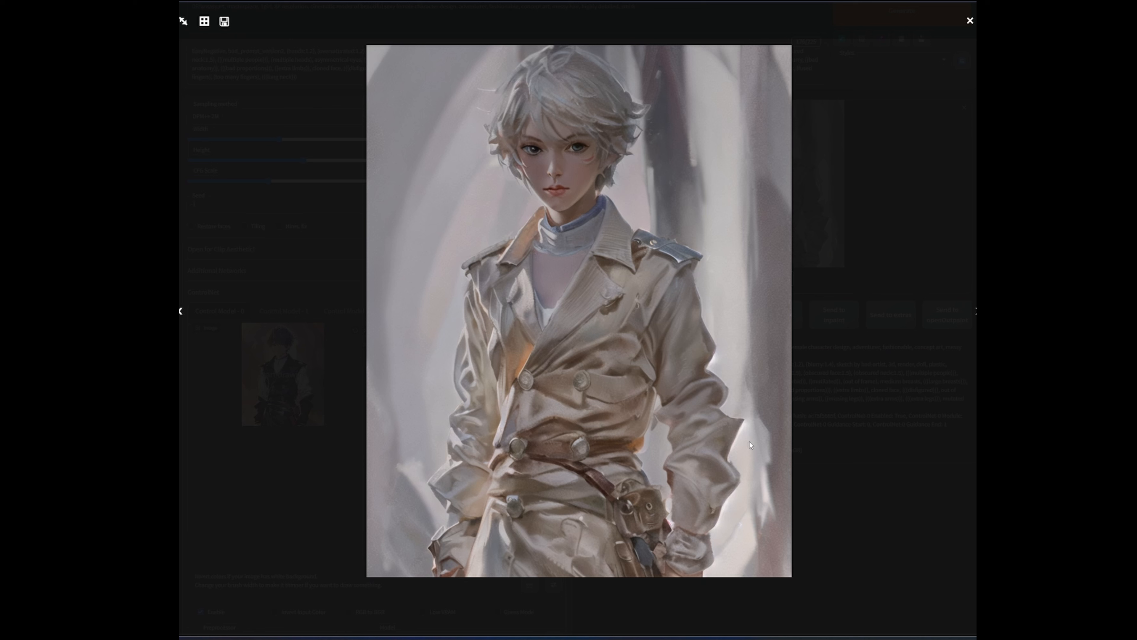
click(883, 489)
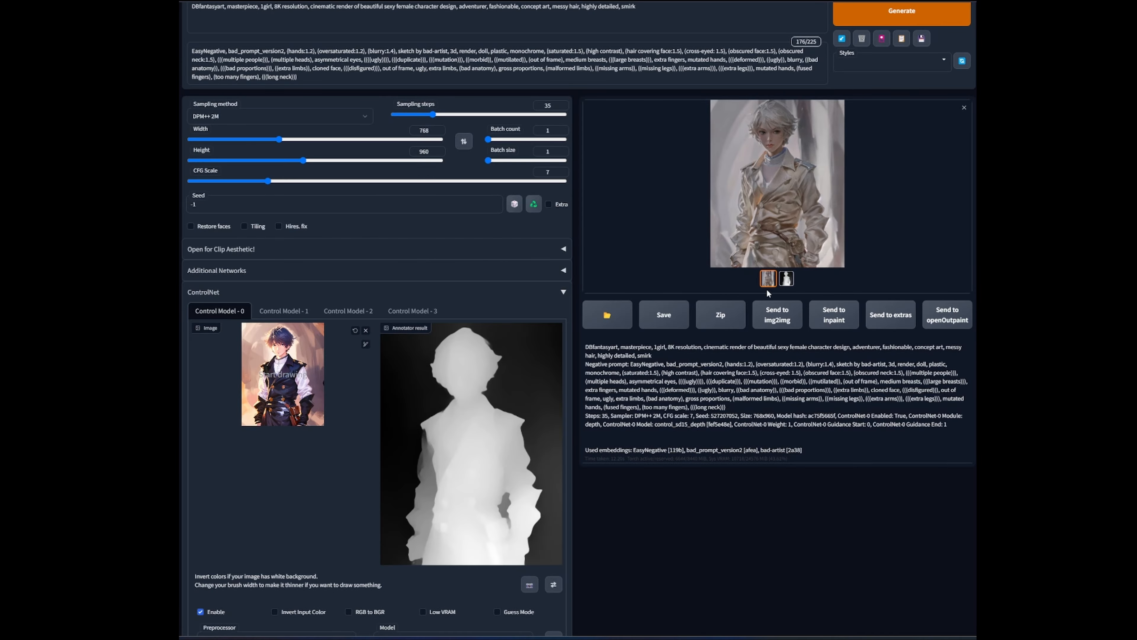
click(786, 278)
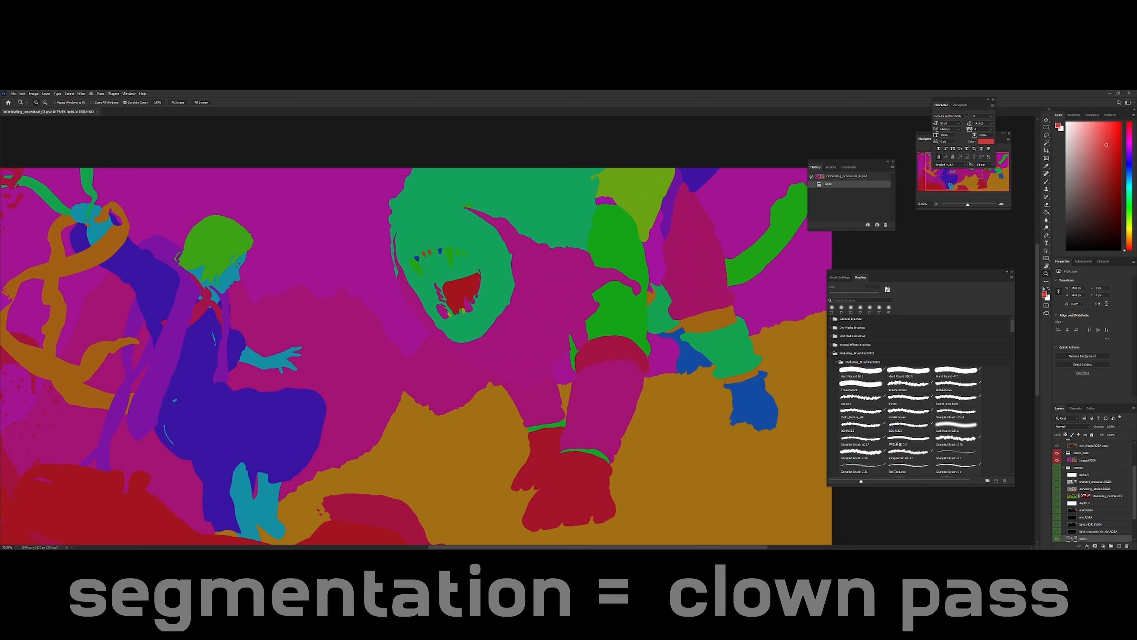
Examine the clown pass of the creature scene in Photoshop, from the vine-wrapped girl to the beast
drag(467, 344, 575, 318)
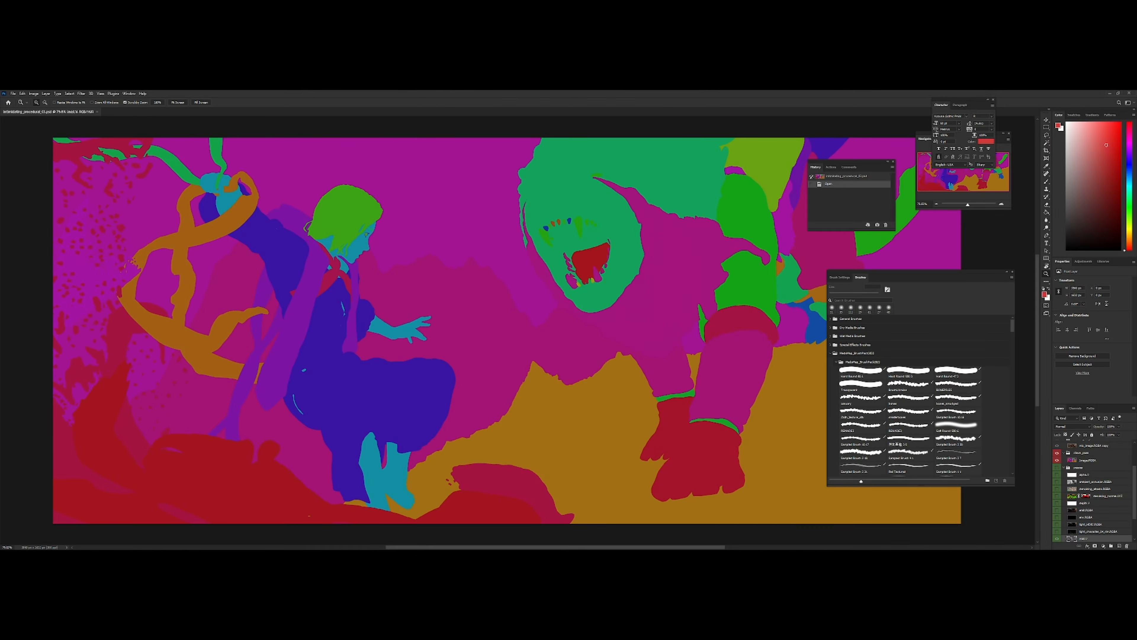
drag(568, 320, 371, 335)
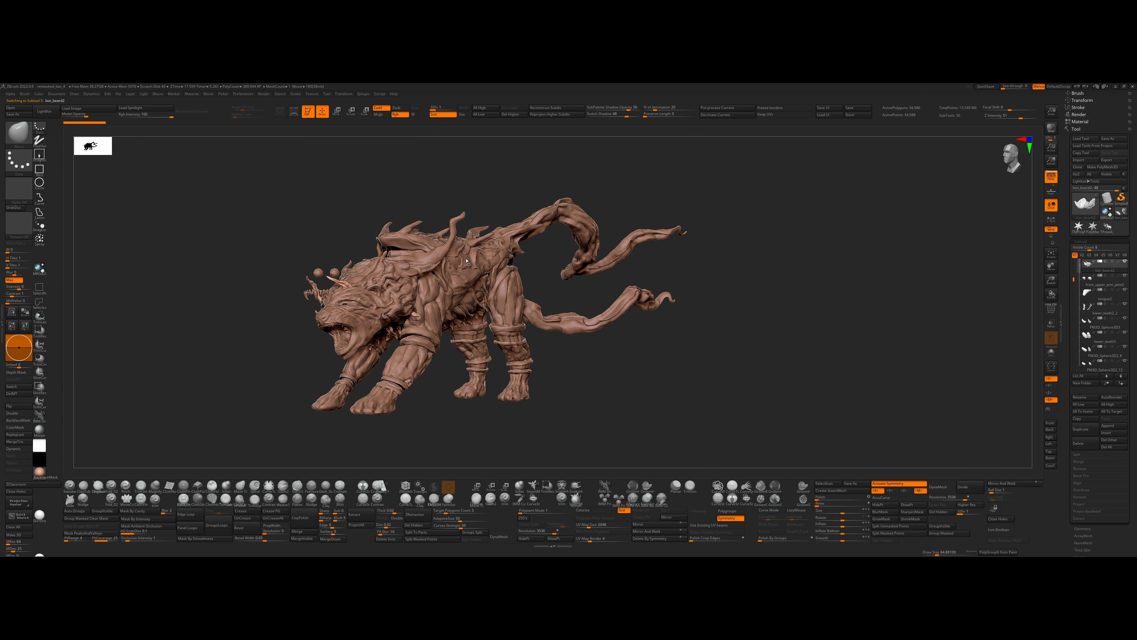
Switch to ZBrush, pick individual subtools of the sculpted beast and inspect the combined creature model from its opposite side
alt+click(436, 356)
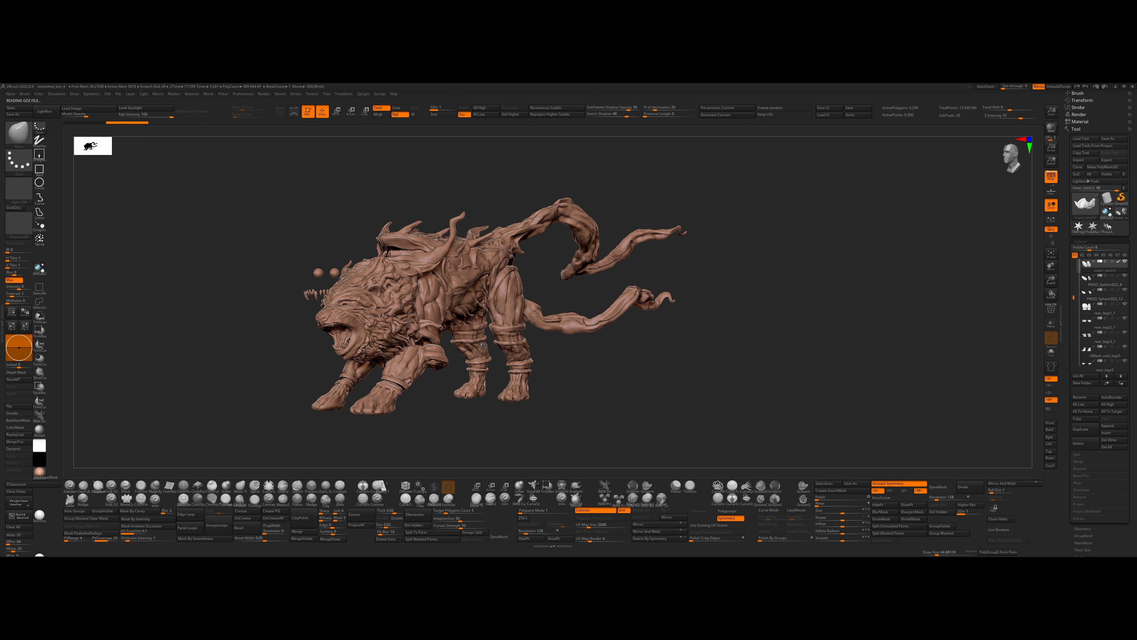
alt+click(522, 371)
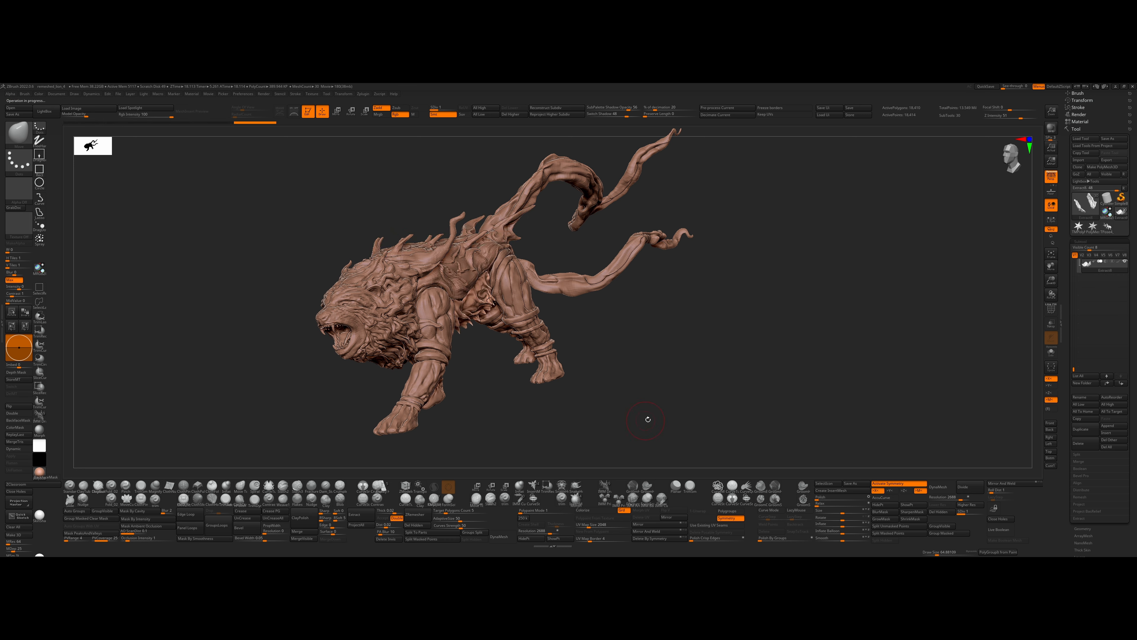
drag(647, 414, 751, 400)
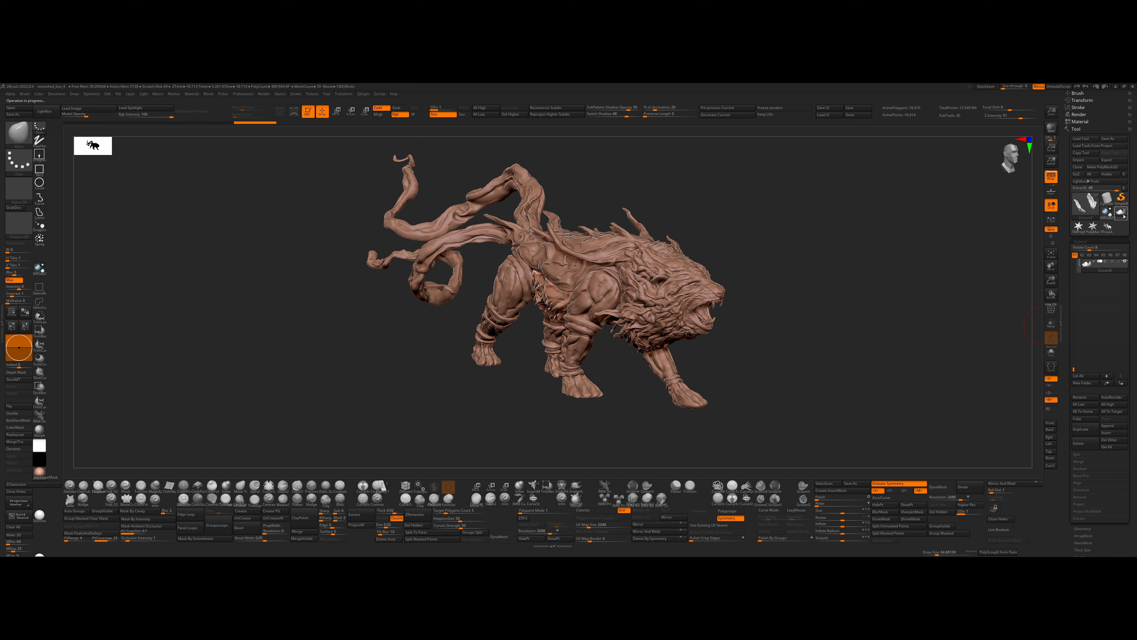
click(1114, 224)
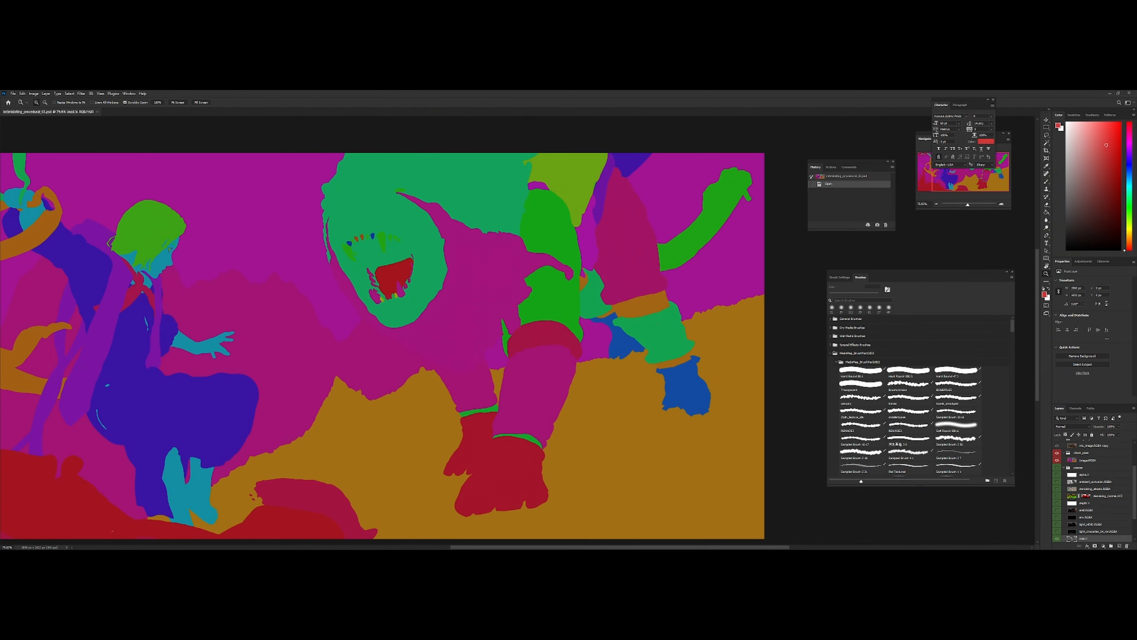
Back in Photoshop, target the clown pass image layer and select the girl's green hair area with the Magic Wand
drag(382, 345, 631, 337)
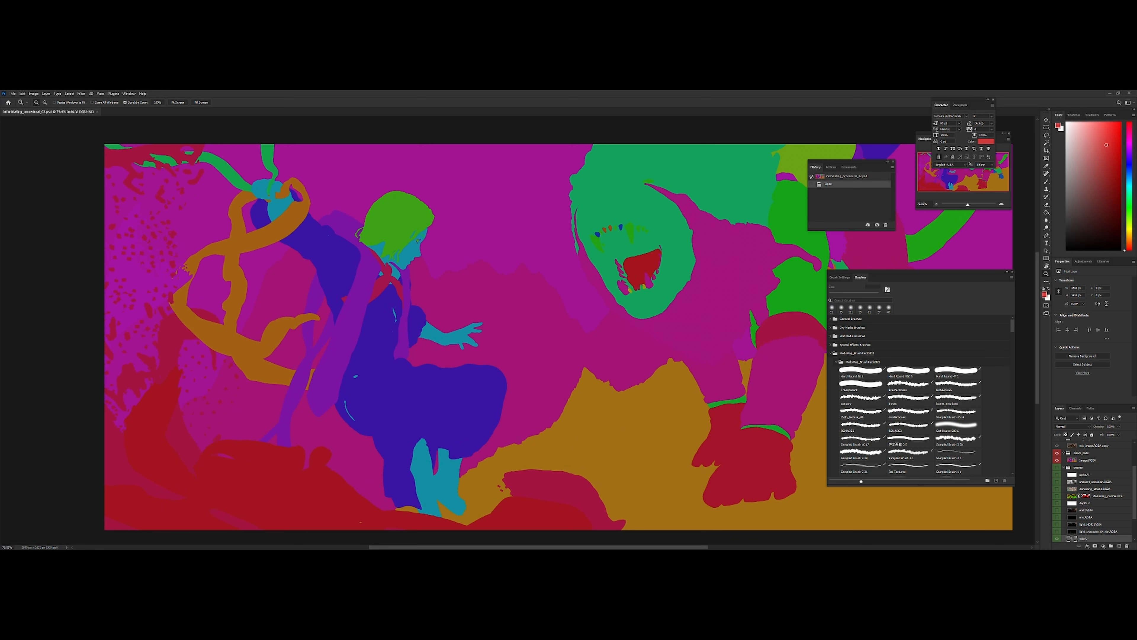
click(1088, 459)
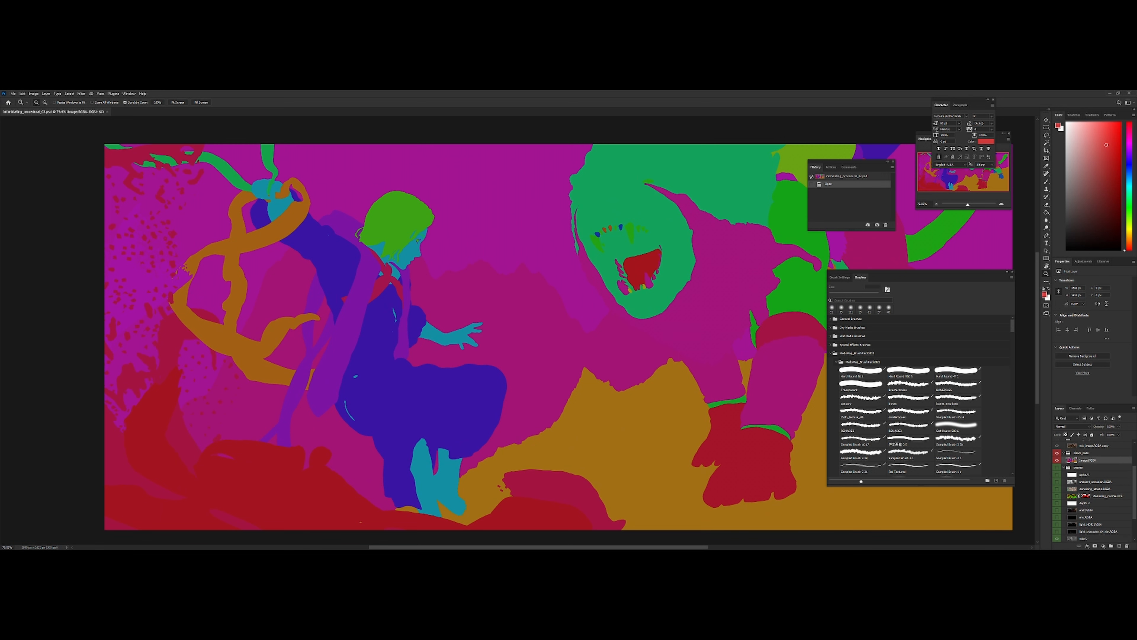
drag(562, 333, 570, 328)
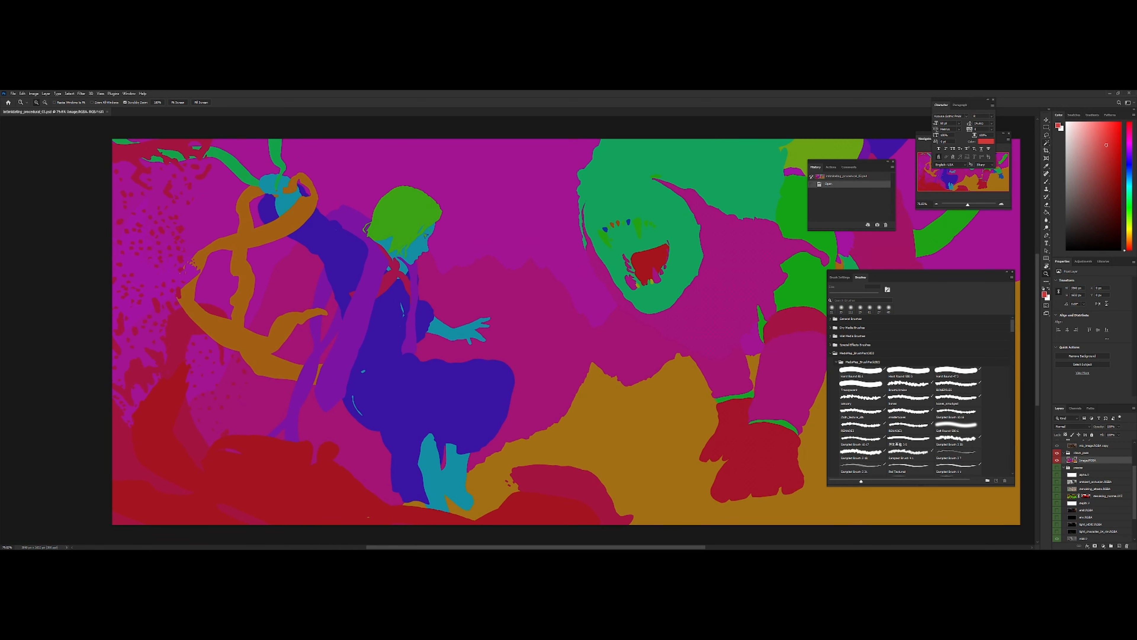
key(w)
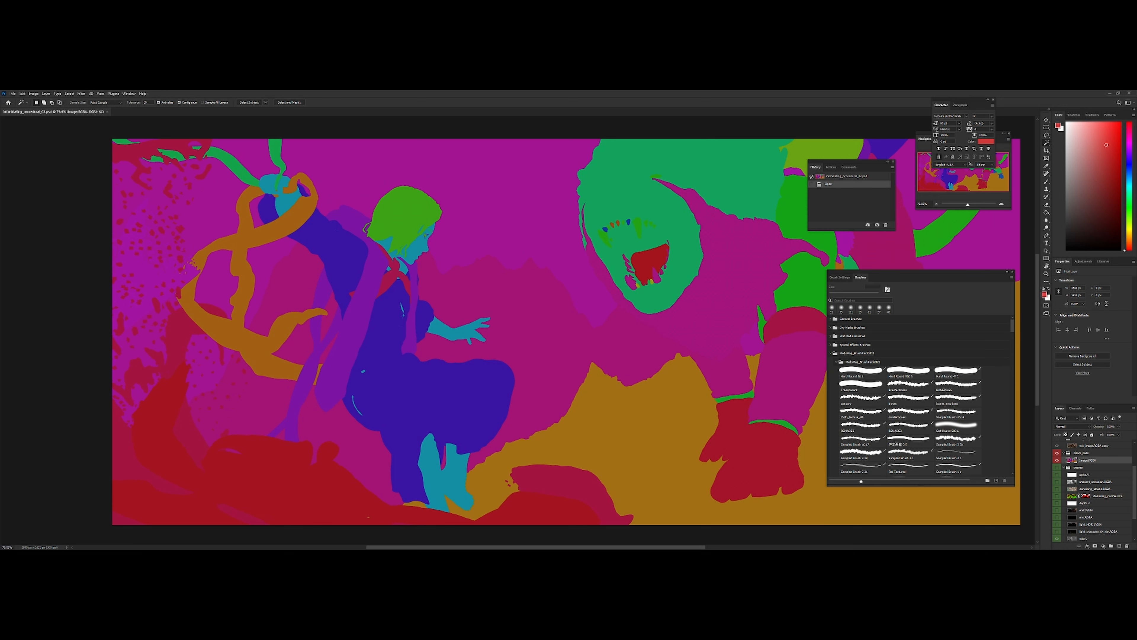
click(403, 214)
scroll(566, 325, down, 1)
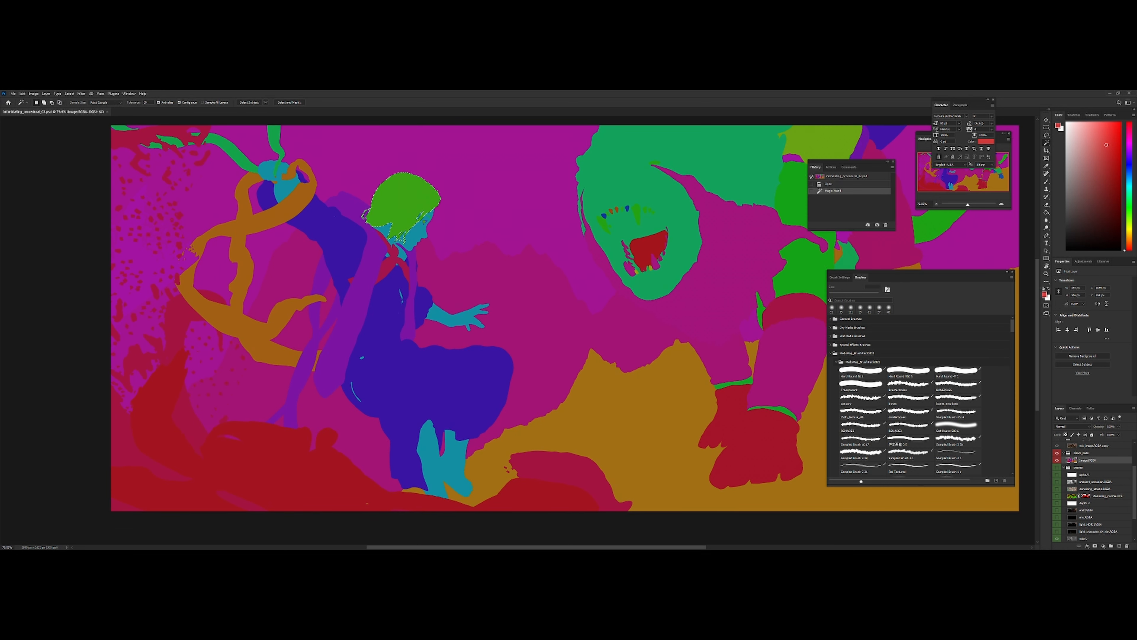
Select the girl's raised blue sleeve, and add her blue dress and green hair to the selection
click(403, 381)
click(340, 242)
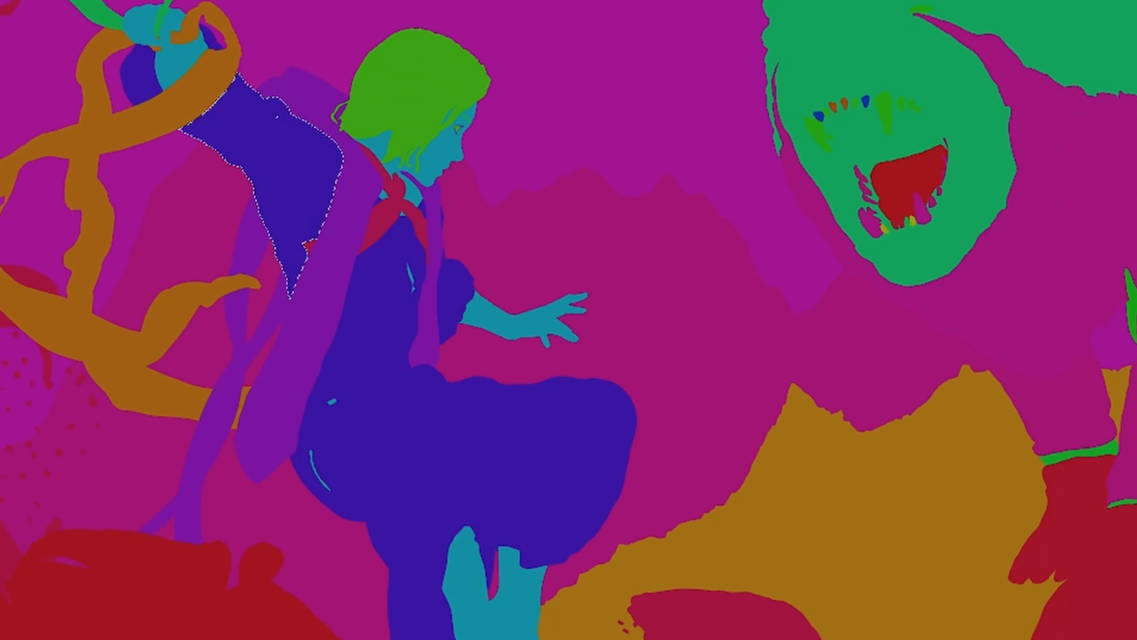
shift+click(403, 403)
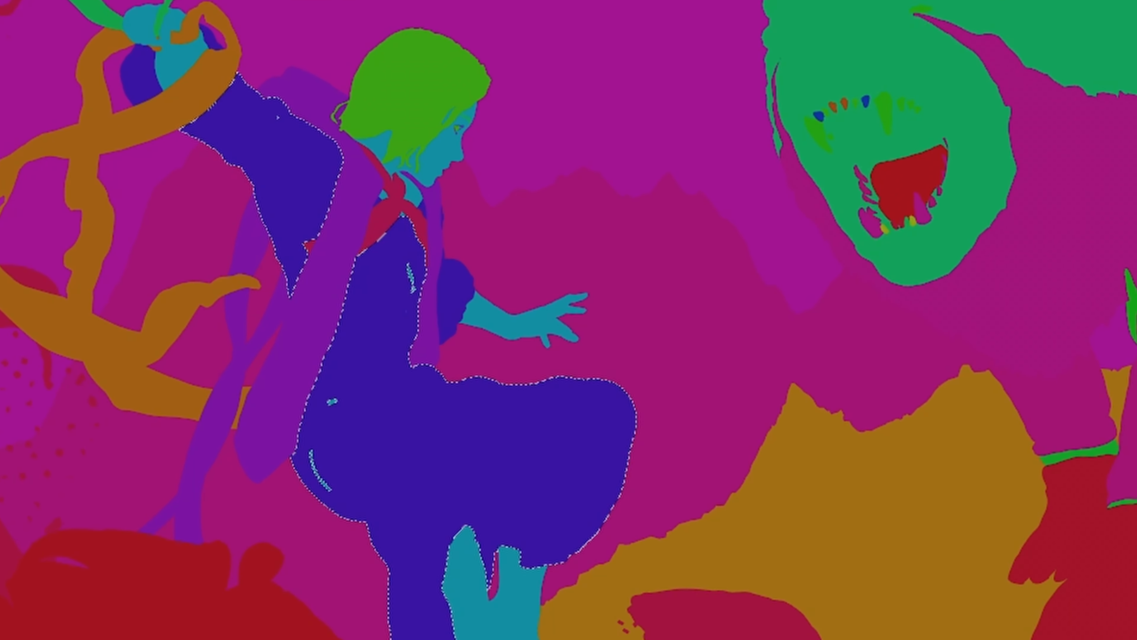
shift+click(412, 85)
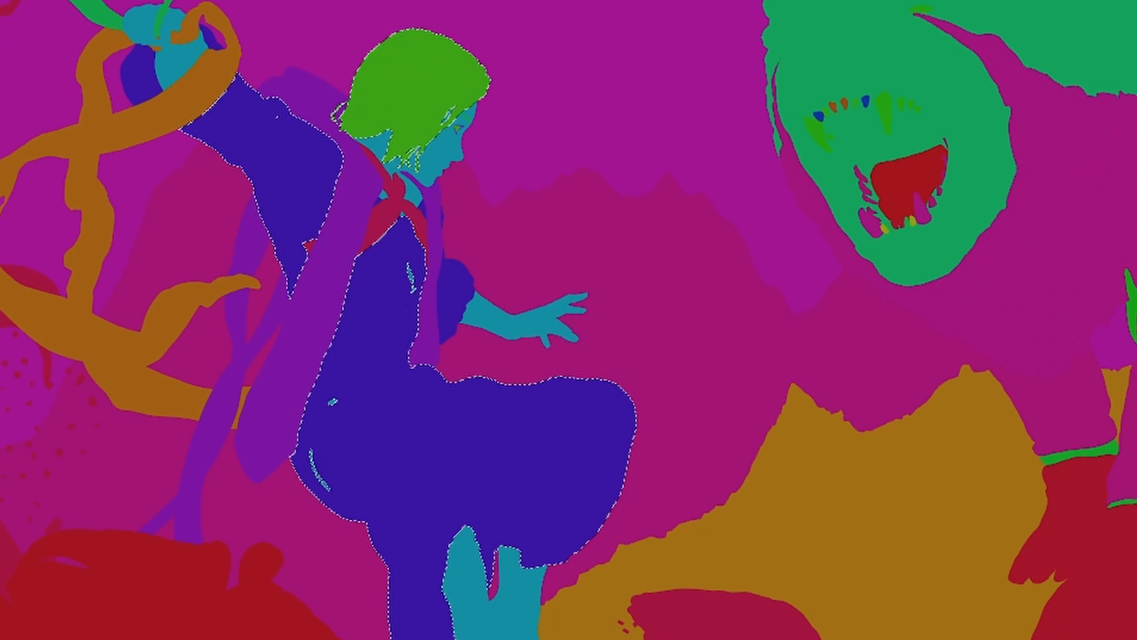
drag(819, 277, 869, 277)
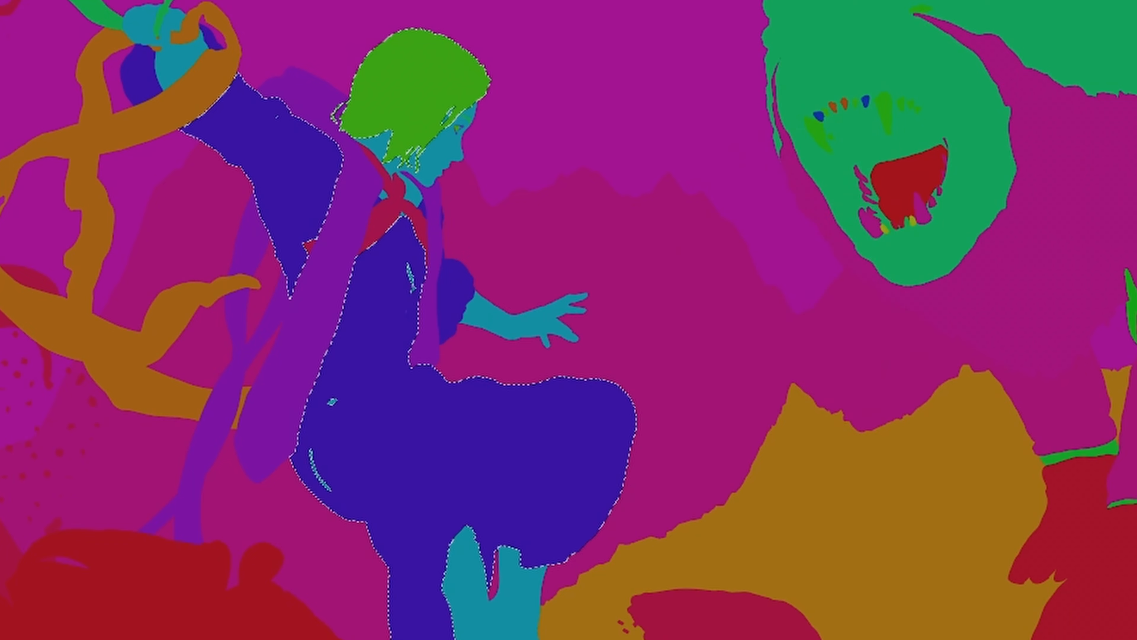
Try painting the selected hair, sleeve and dress white with a soft brush on the clown pass, and undo the strokes
mouse_move(421, 81)
mouse_down()
mouse_move(300, 215)
mouse_move(425, 497)
mouse_move(560, 510)
mouse_move(215, 108)
mouse_up()
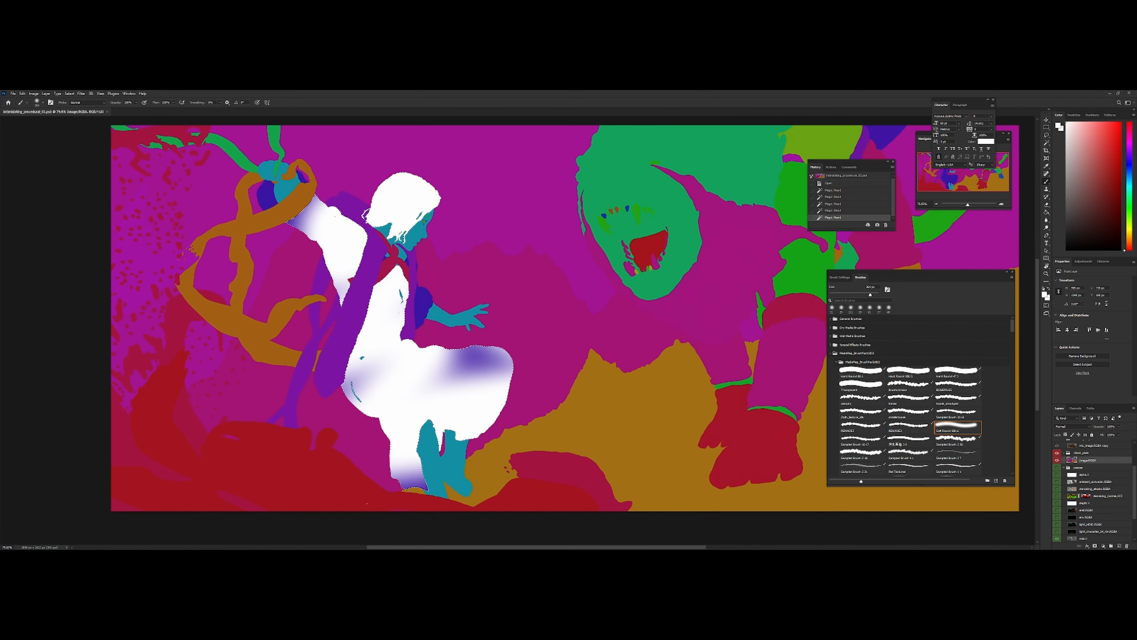
mouse_move(305, 211)
mouse_down()
mouse_move(461, 367)
mouse_move(493, 356)
mouse_up()
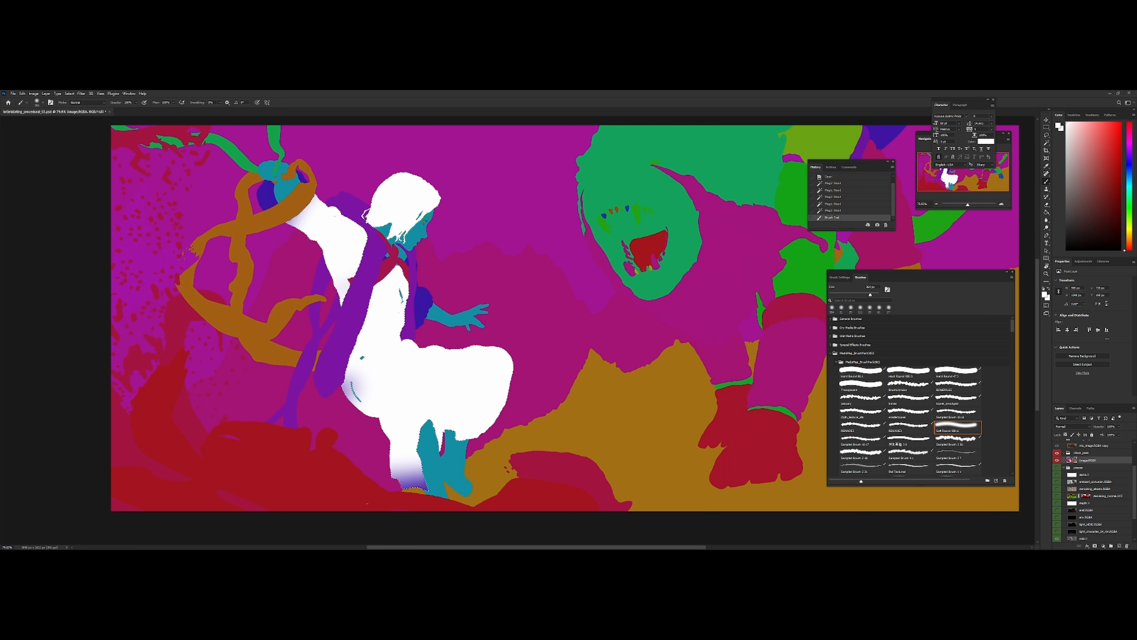
key(ctrl+z)
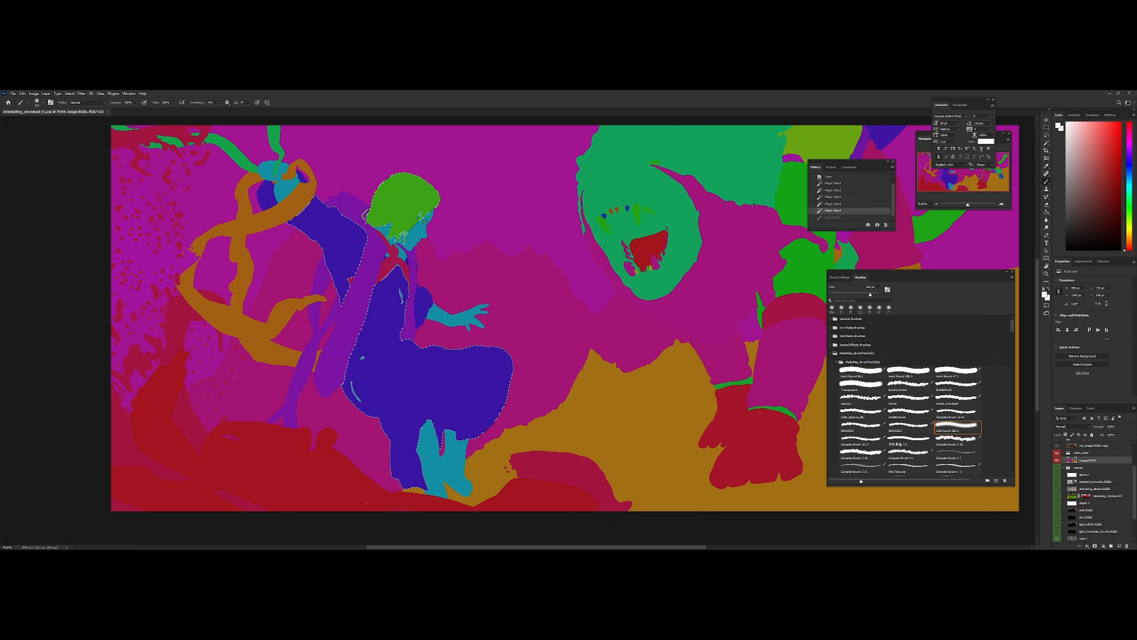
drag(564, 317, 494, 316)
key(z)
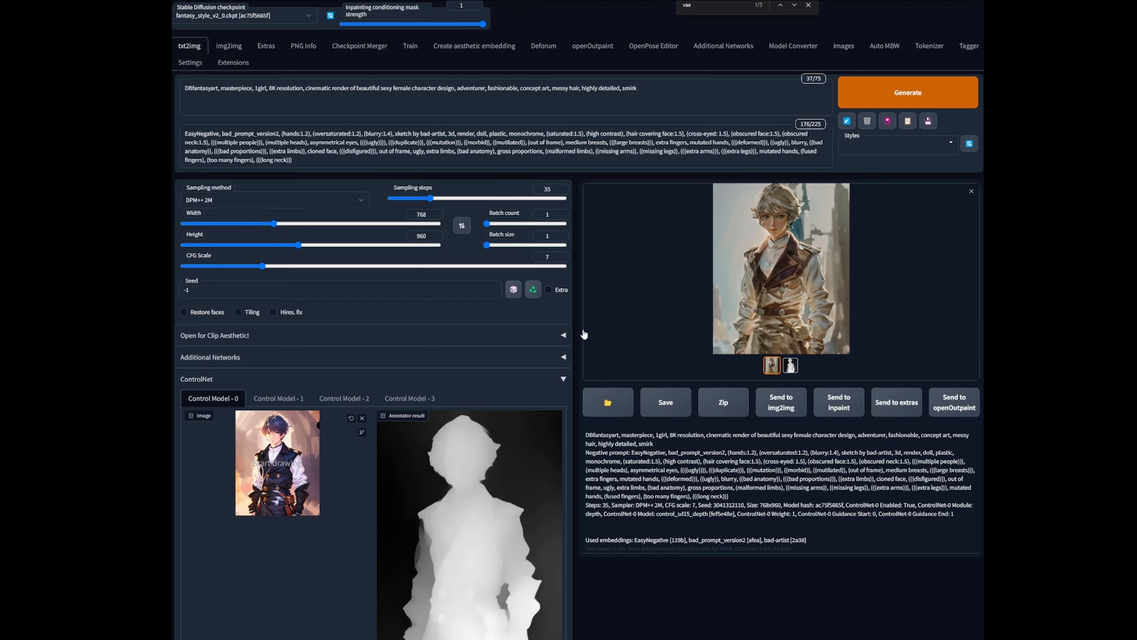
Switch to the Stable Diffusion web UI, set the ControlNet preprocessor to segmentation and preview the annotator result
scroll(550, 325, down, 5)
scroll(451, 460, down, 1)
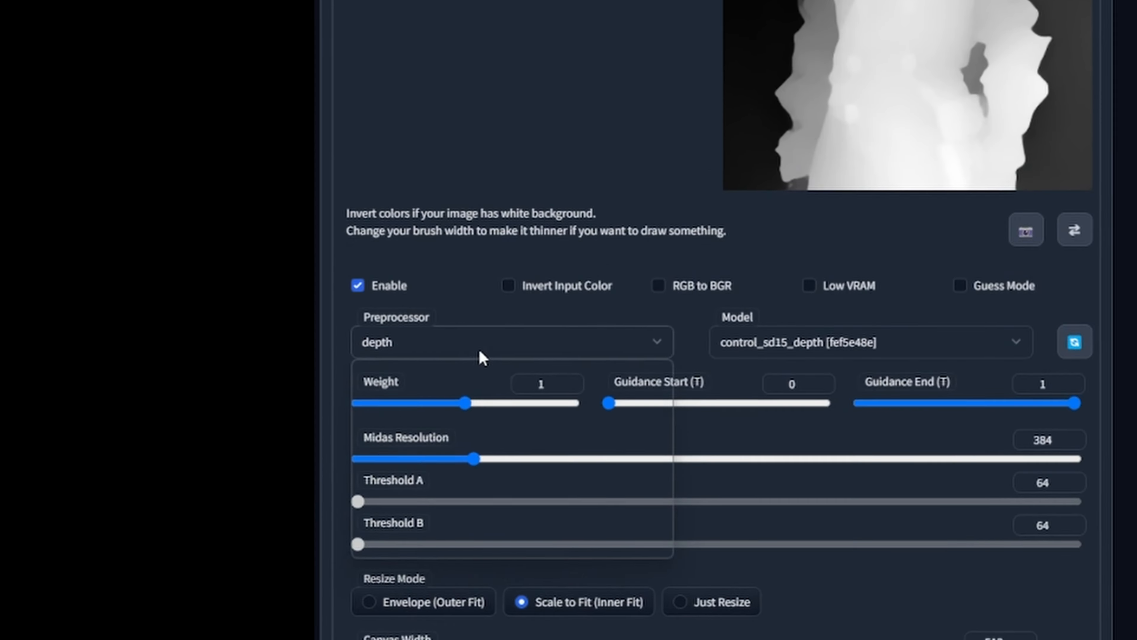
click(255, 474)
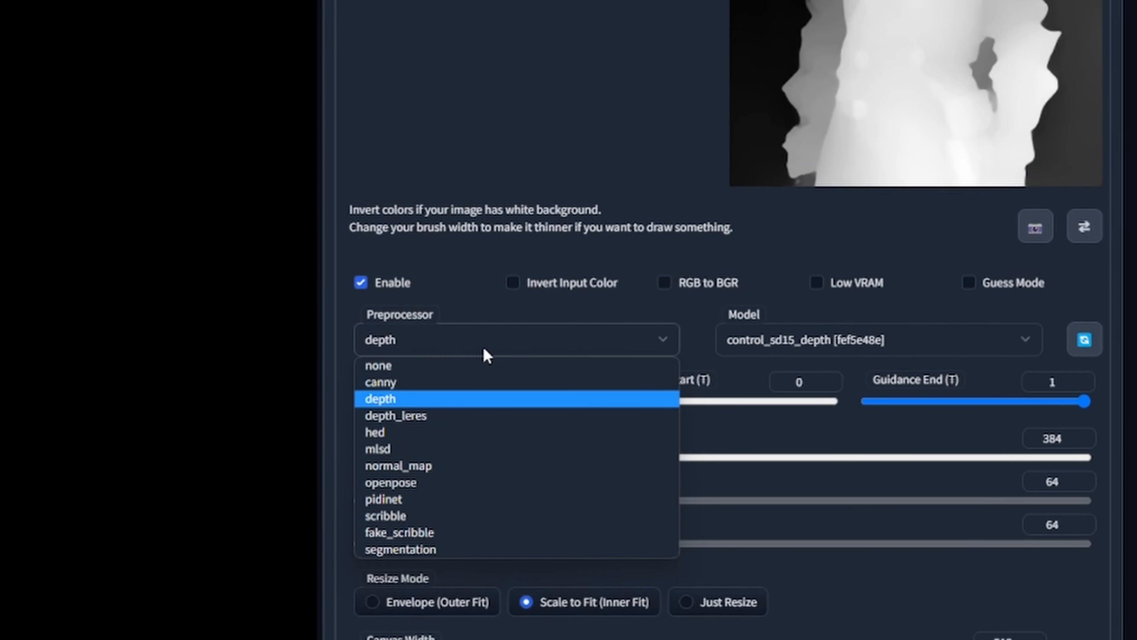
click(469, 544)
scroll(669, 399, down, 3)
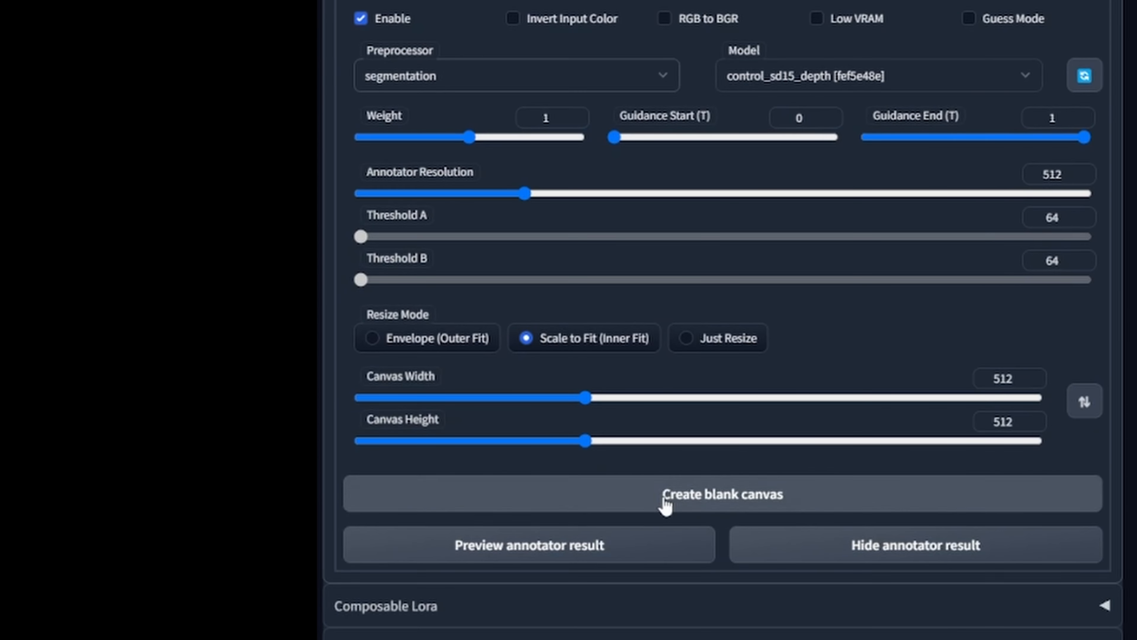
click(562, 559)
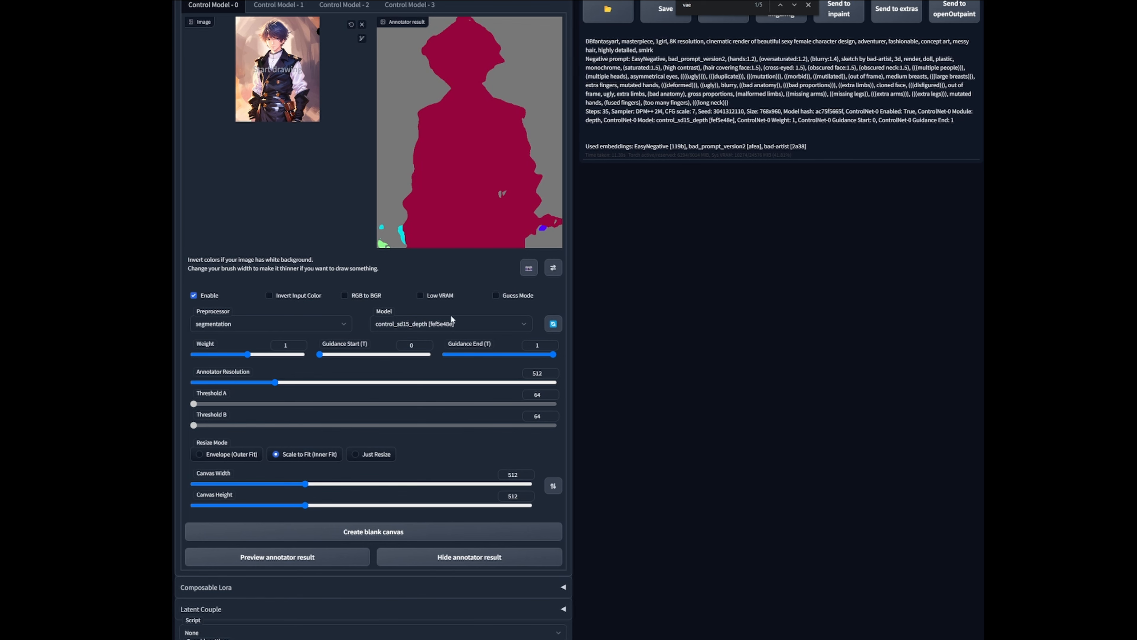
scroll(504, 354, up, 2)
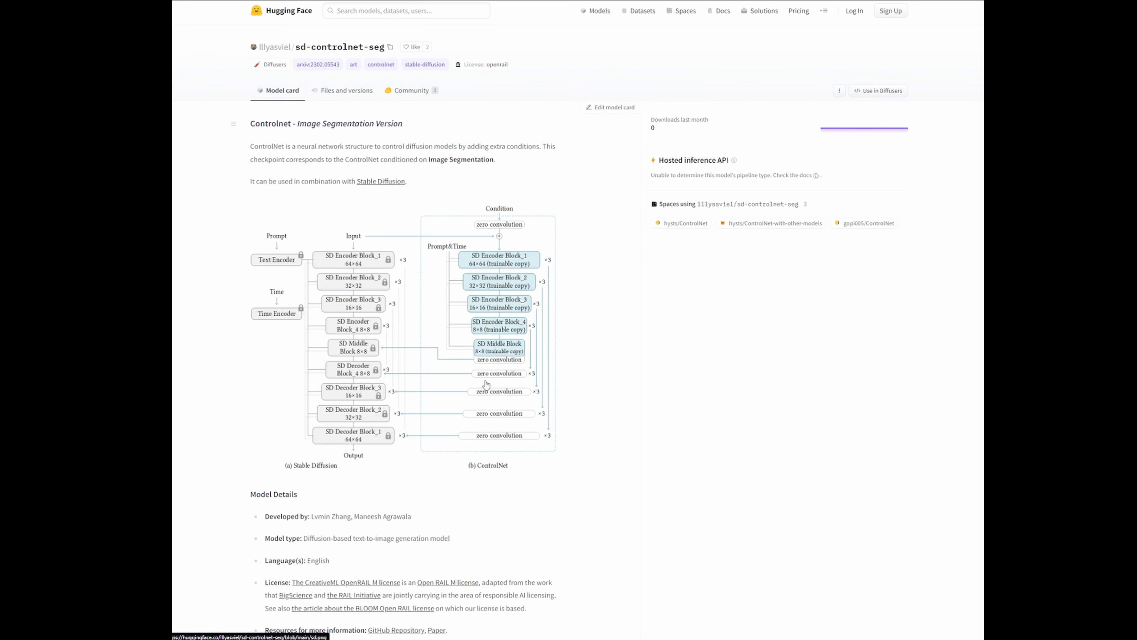
Look through the sd-controlnet-seg model card on Hugging Face and highlight the Toolkit note on the ADE20K dataset page
scroll(472, 409, down, 10)
scroll(474, 409, down, 20)
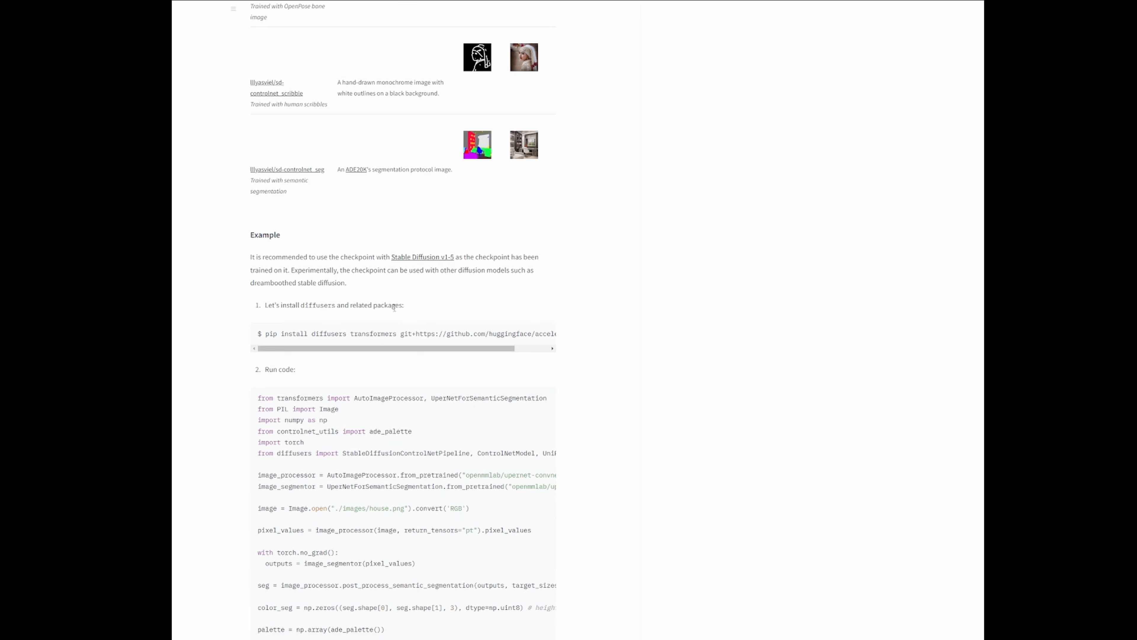
scroll(423, 359, up, 2)
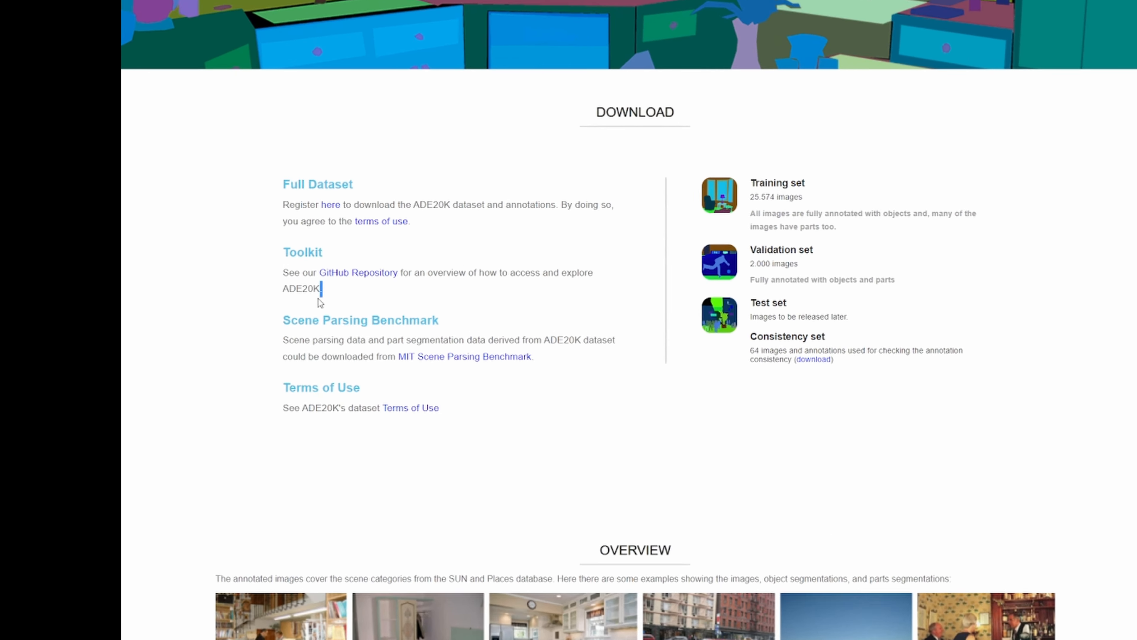
drag(331, 283, 299, 277)
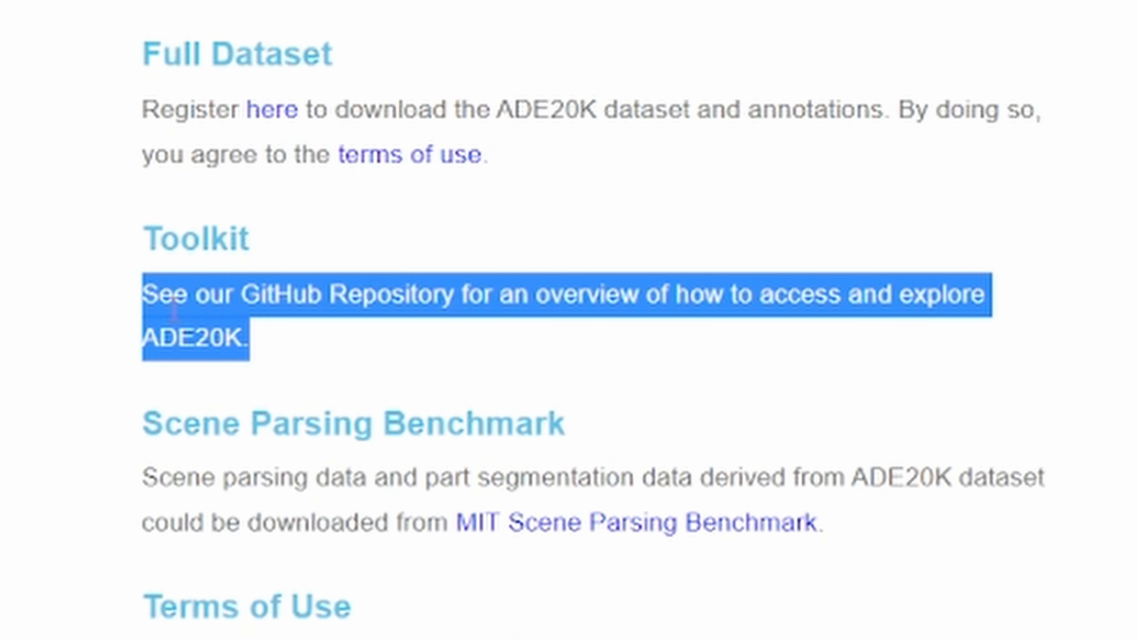
click(323, 331)
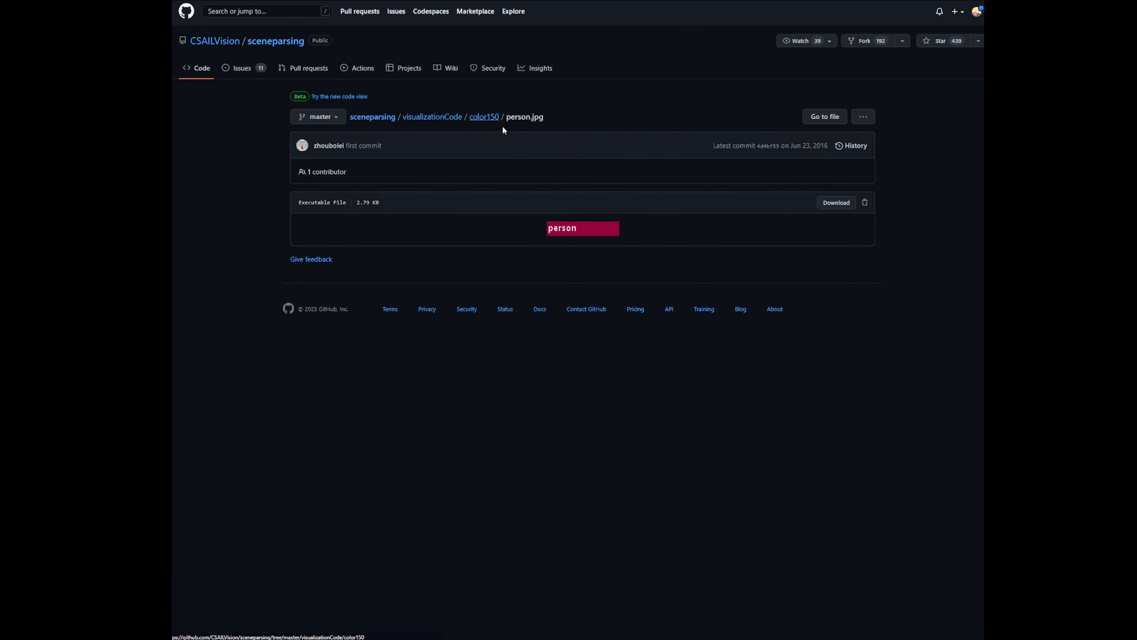
Browse the color150 folder of the sceneparsing GitHub repository for its object label files and open person.jpg
click(718, 144)
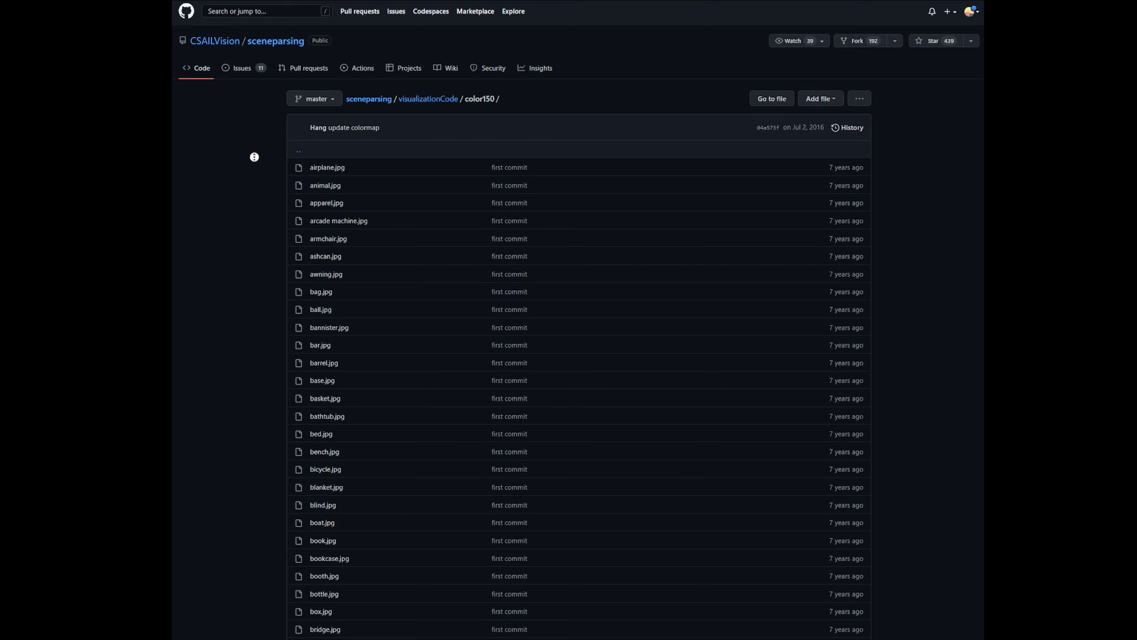
scroll(254, 157, down, 20)
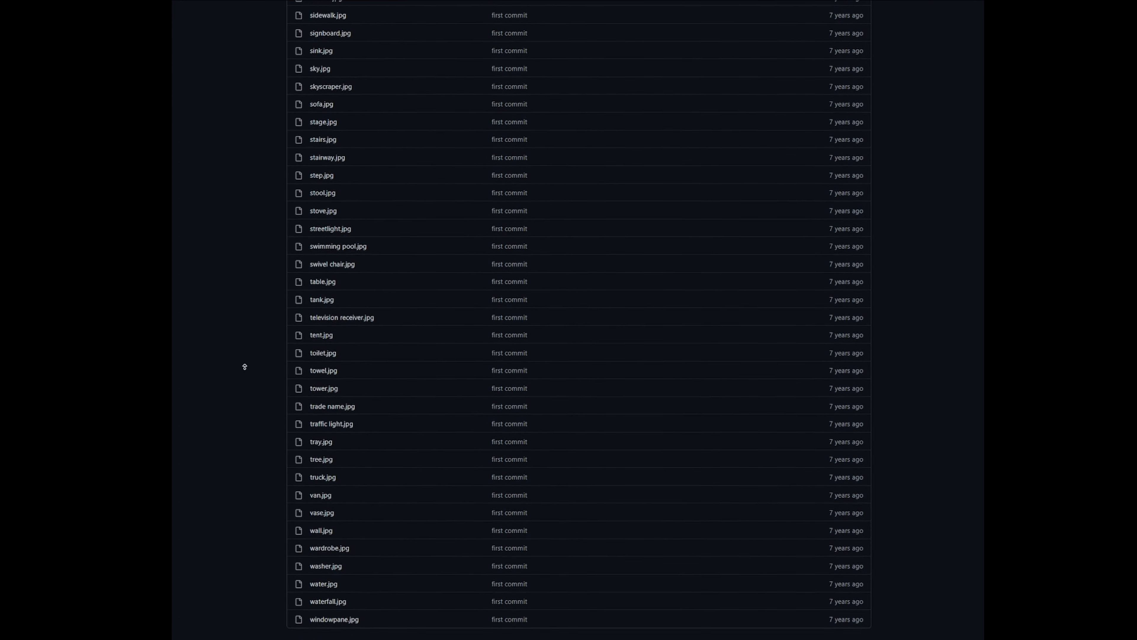
scroll(244, 367, up, 20)
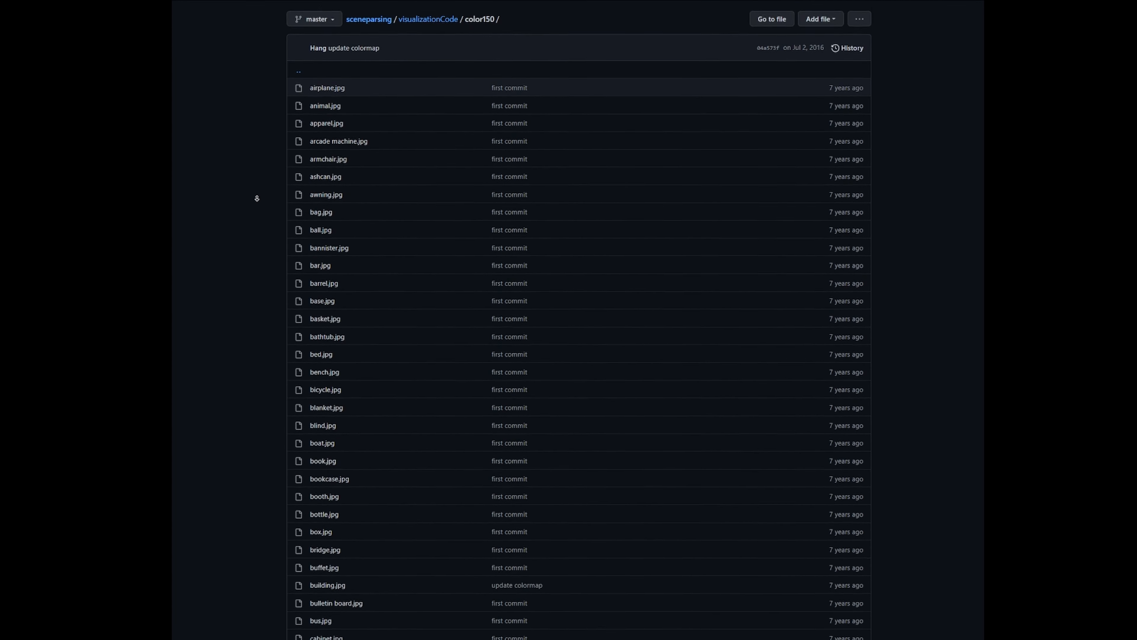
scroll(256, 198, down, 7)
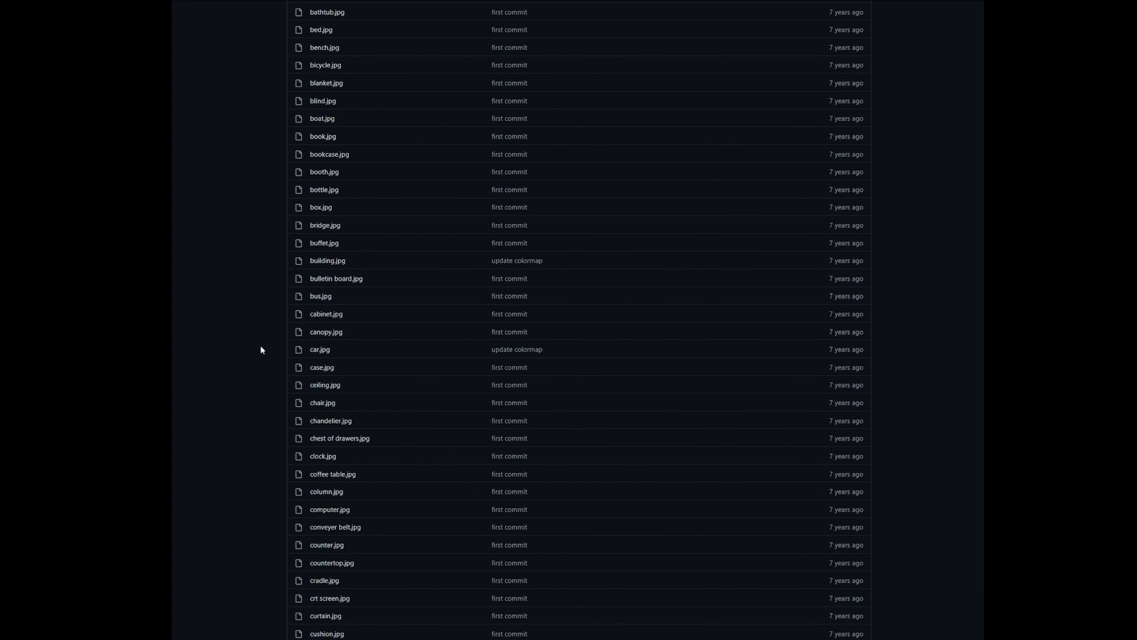
scroll(233, 408, up, 6)
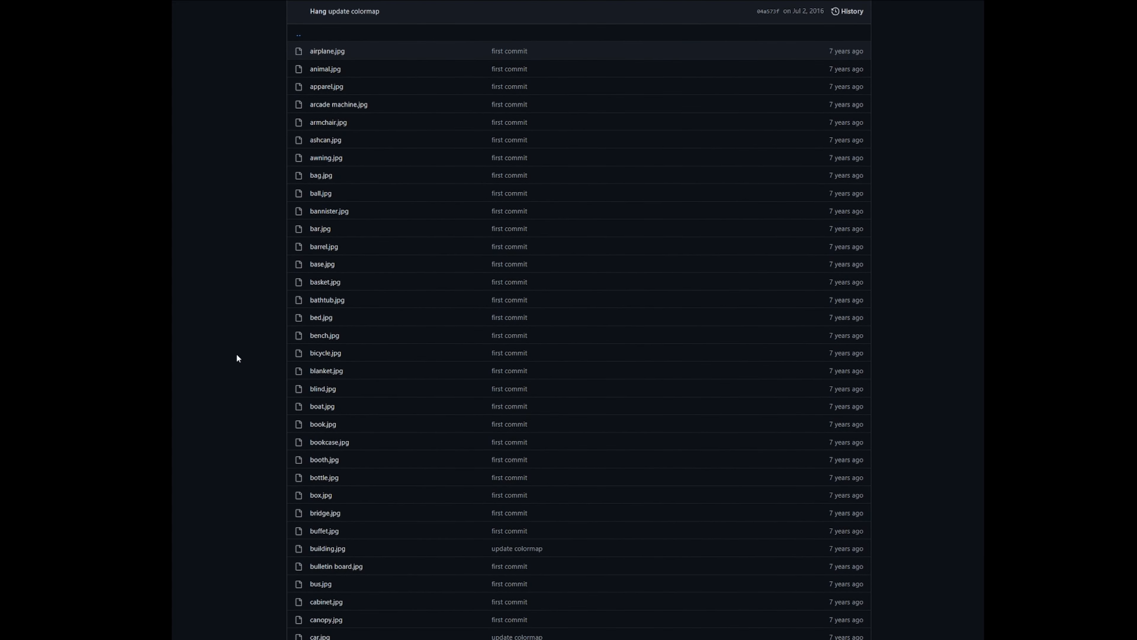
scroll(224, 360, down, 20)
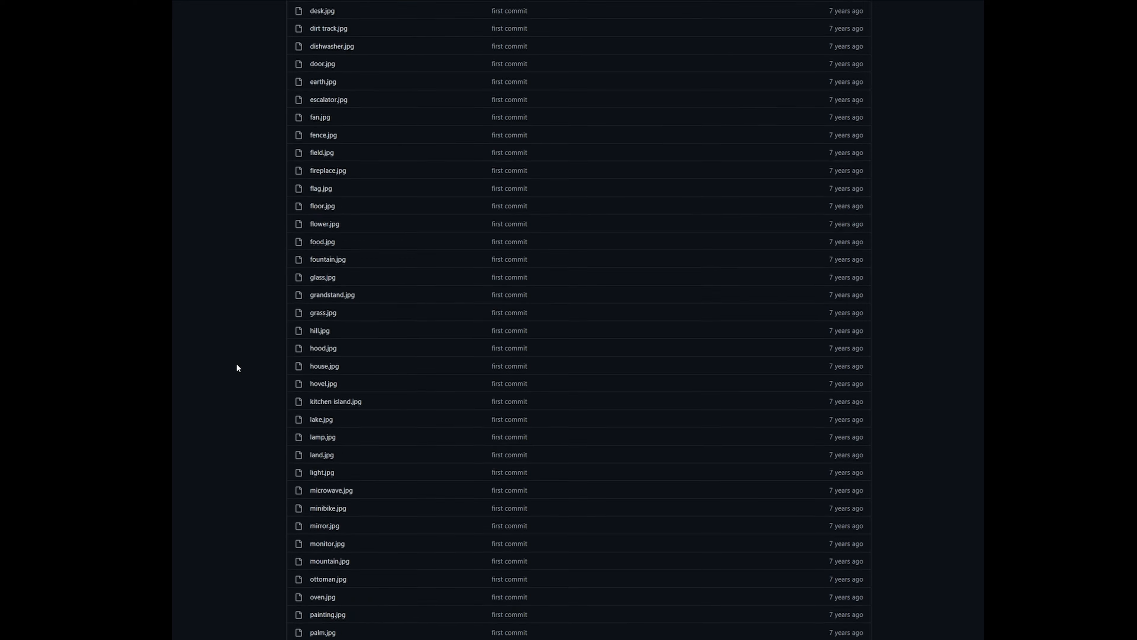
scroll(244, 361, down, 5)
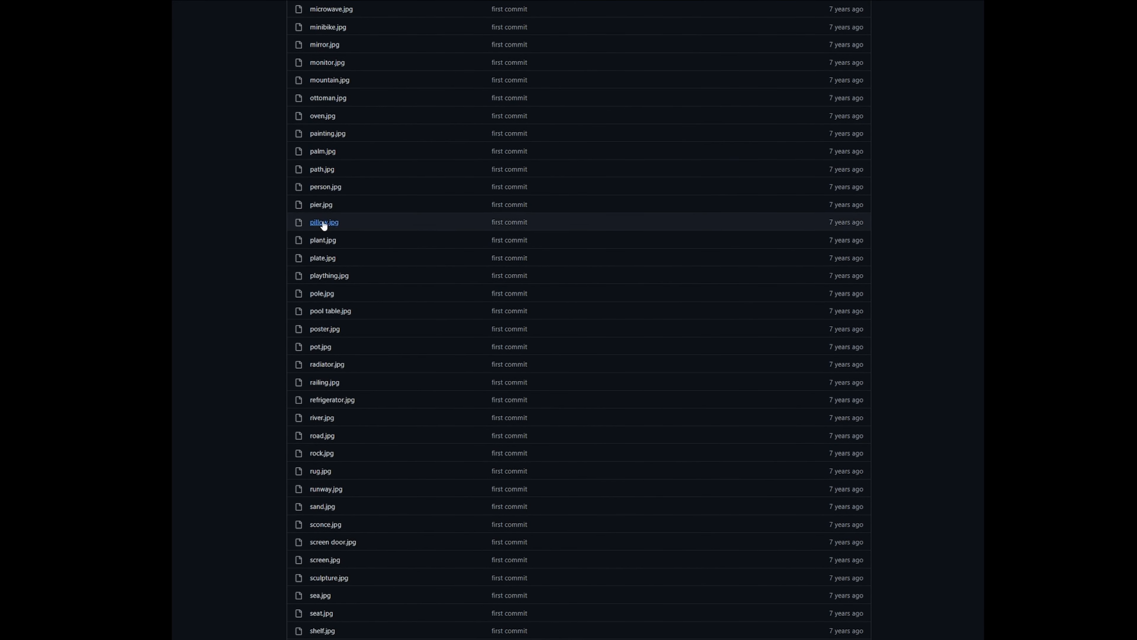
click(323, 187)
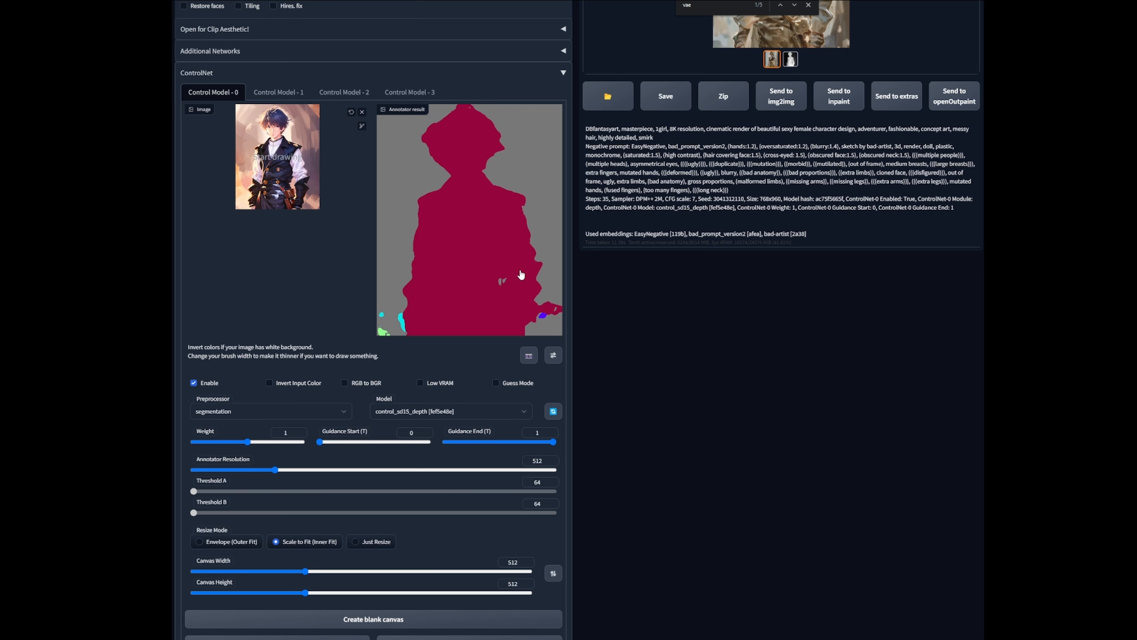
Back in the Stable Diffusion web UI, set the ControlNet model to control_sd15_seg
scroll(570, 298, down, 1)
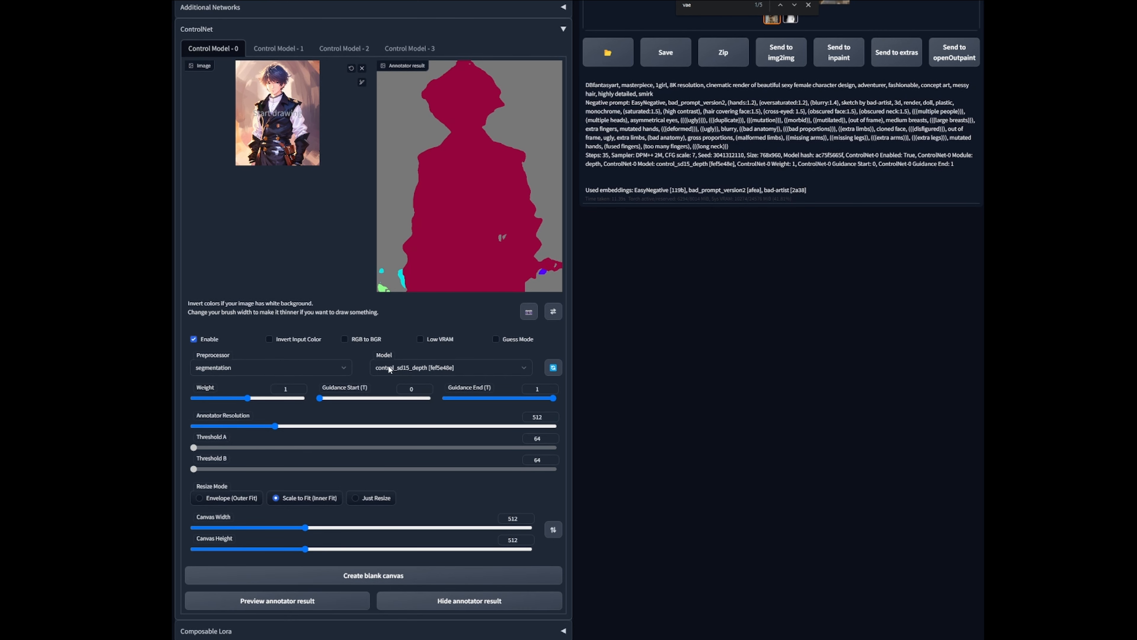
click(388, 367)
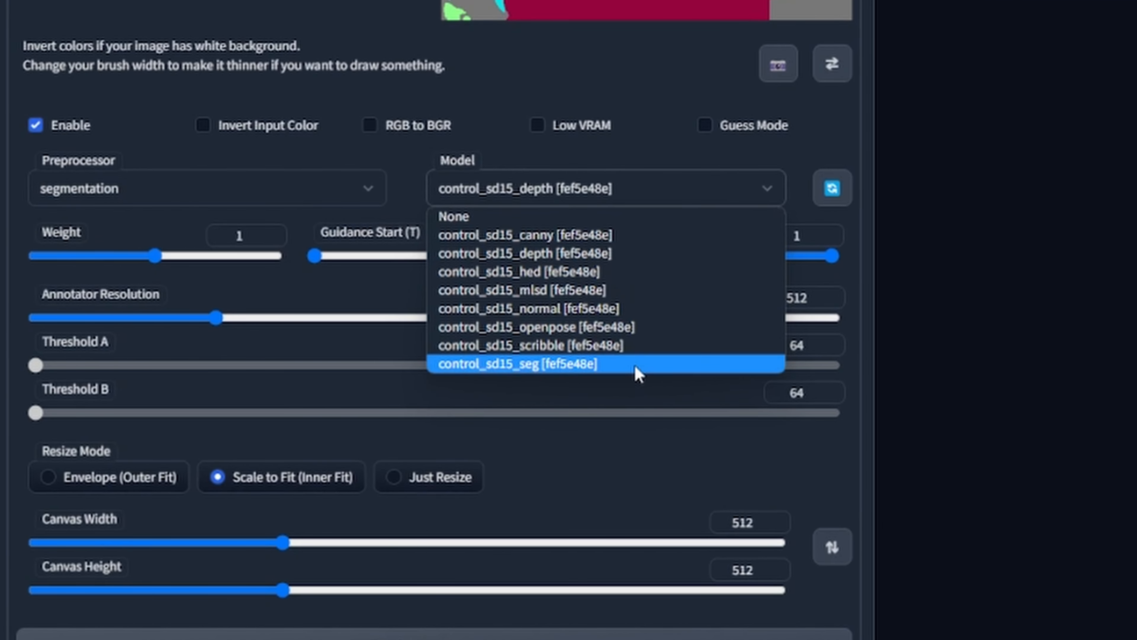
click(636, 365)
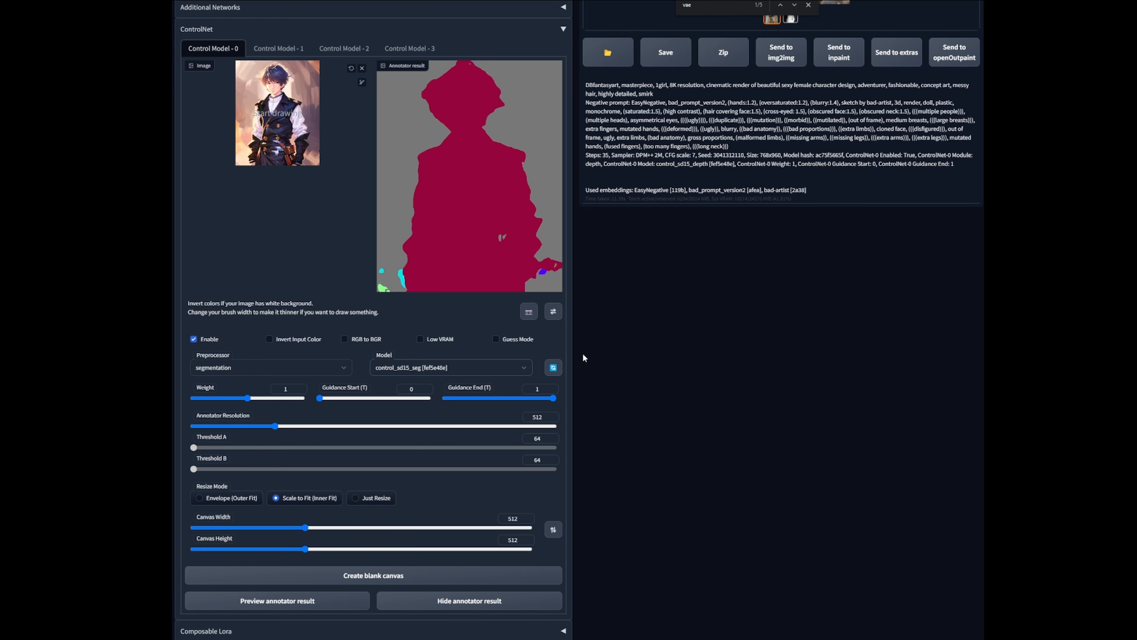
Generate a new character image using the segmentation preprocessor and its matching model
scroll(612, 386, up, 8)
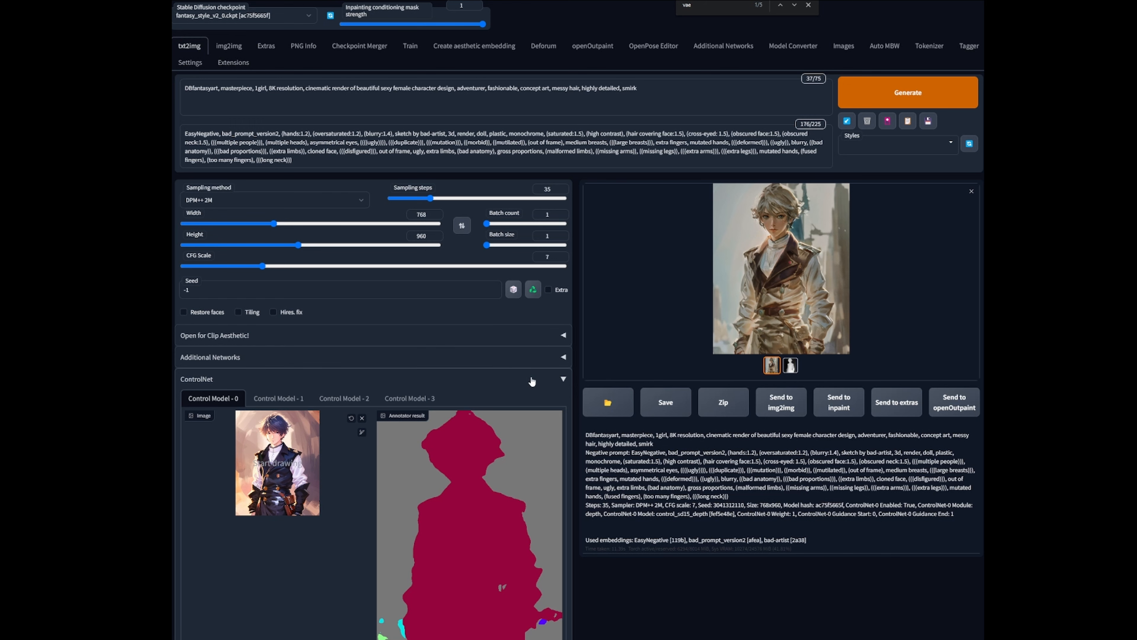
scroll(525, 393, down, 3)
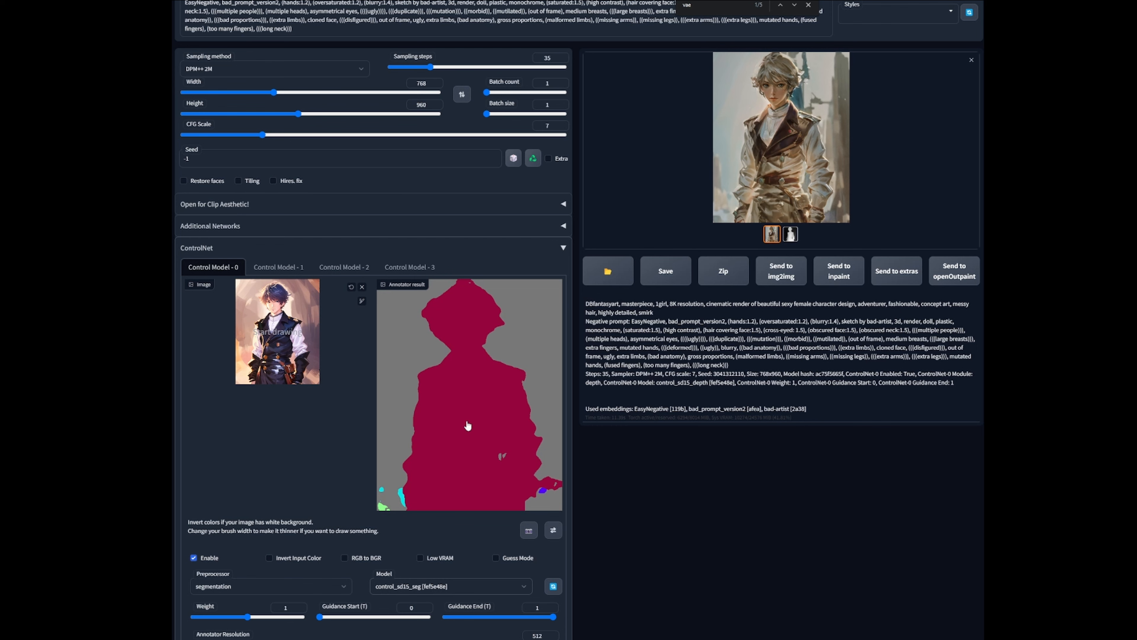
scroll(476, 421, up, 3)
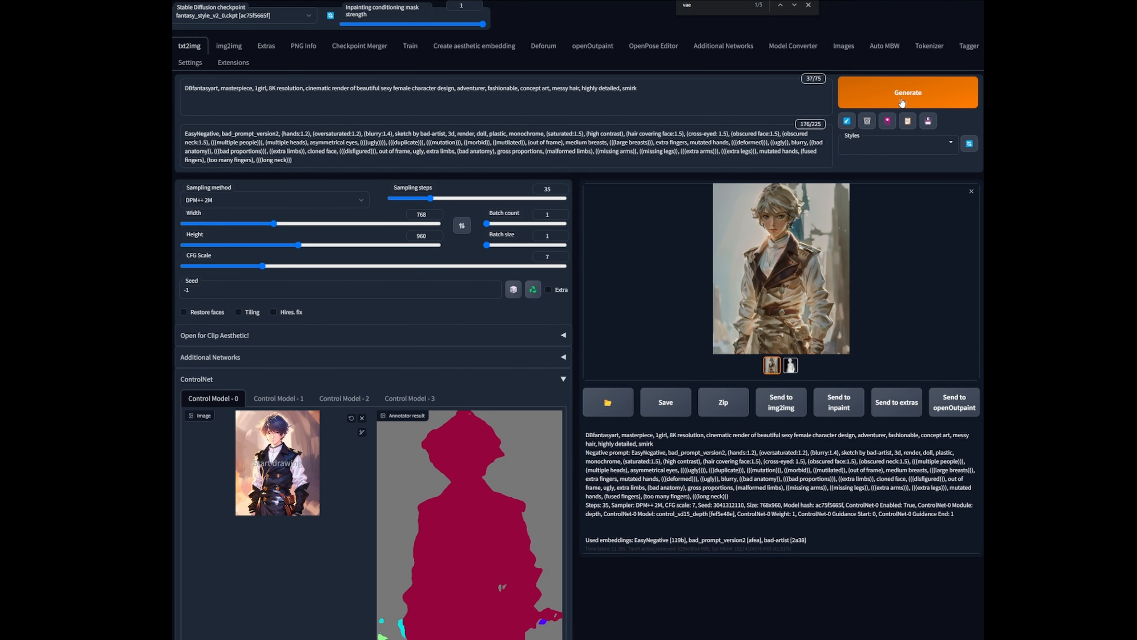
click(902, 102)
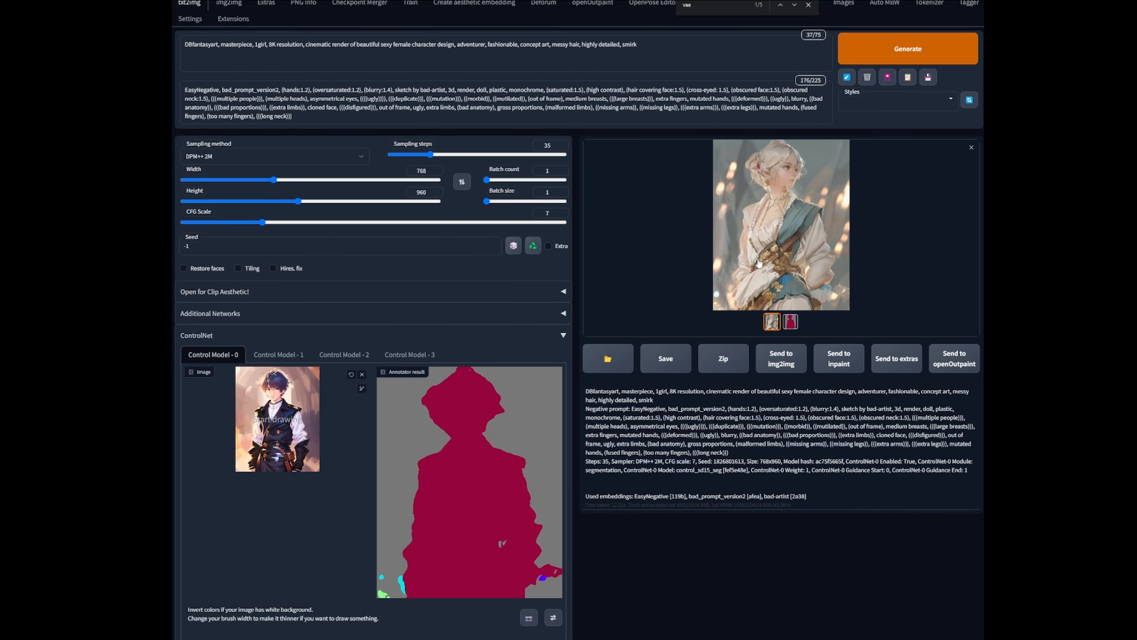
Examine the generated character at full size and compare it with its segmentation map
click(789, 220)
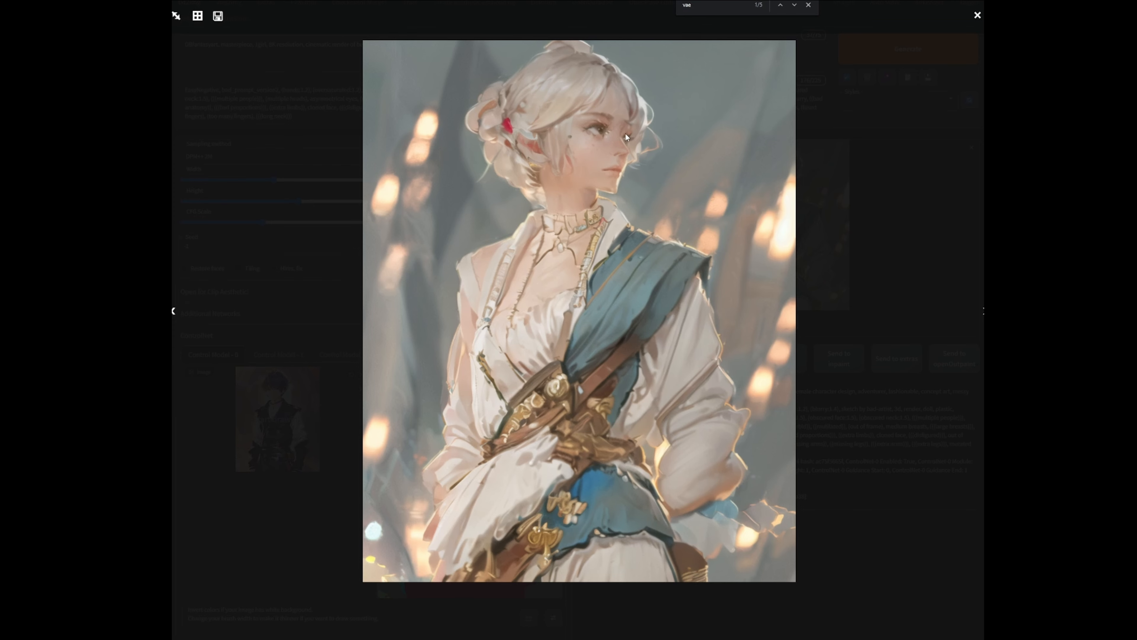
click(869, 162)
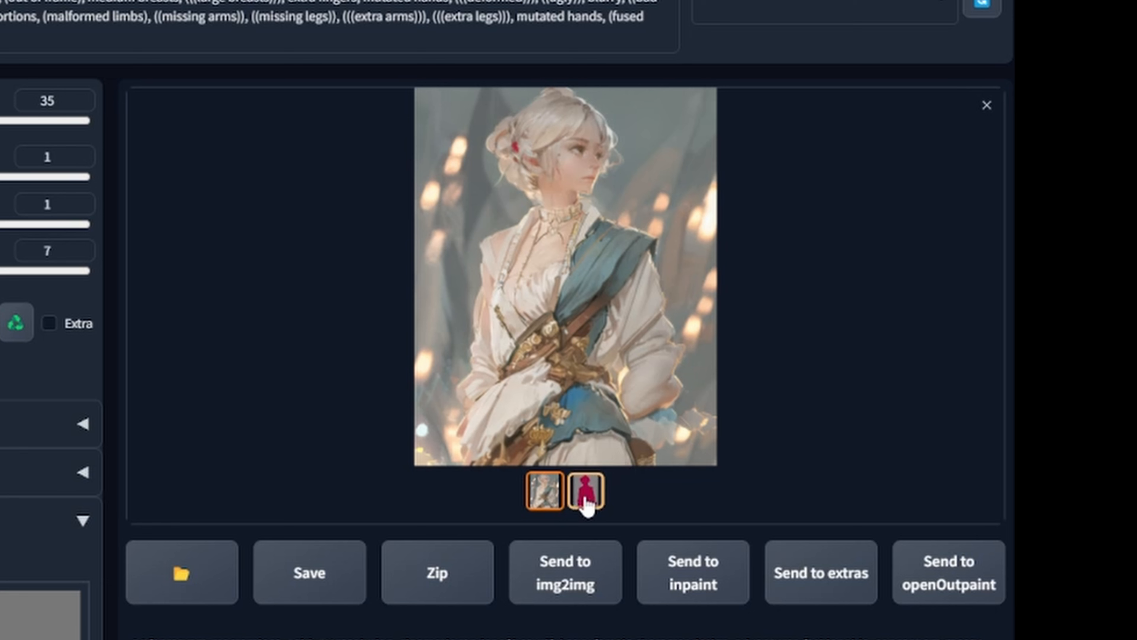
click(586, 504)
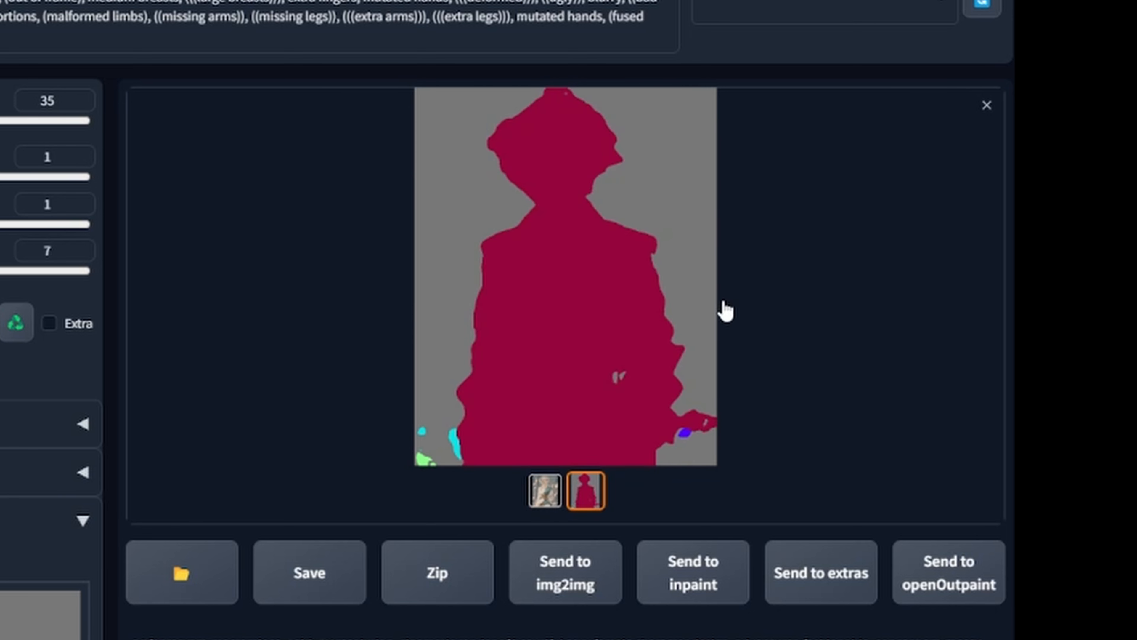
click(552, 493)
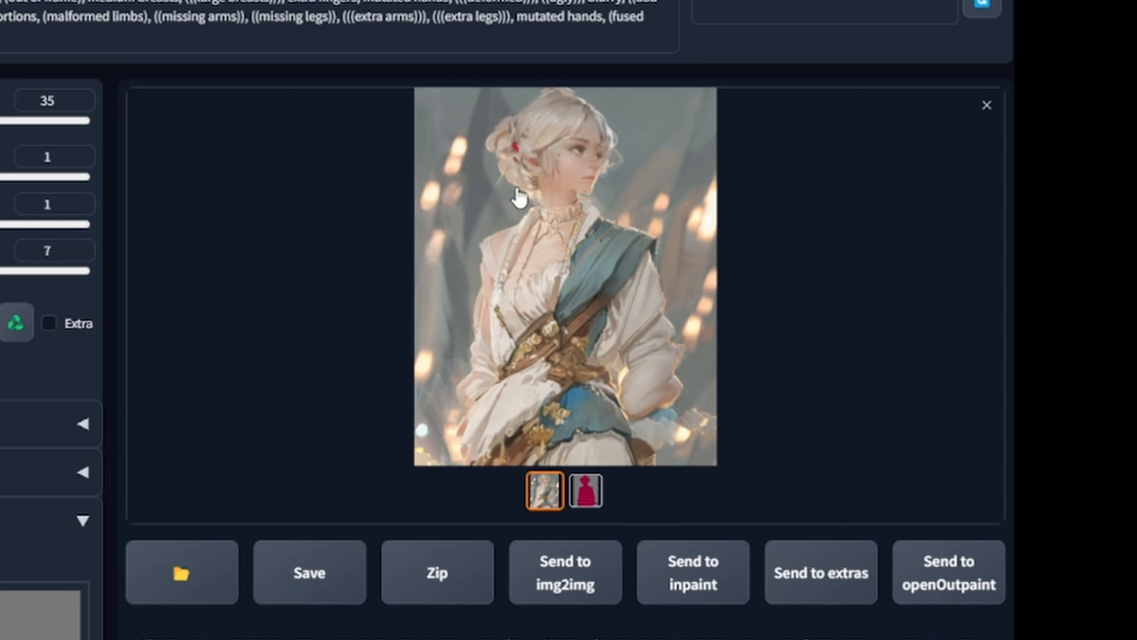
click(580, 492)
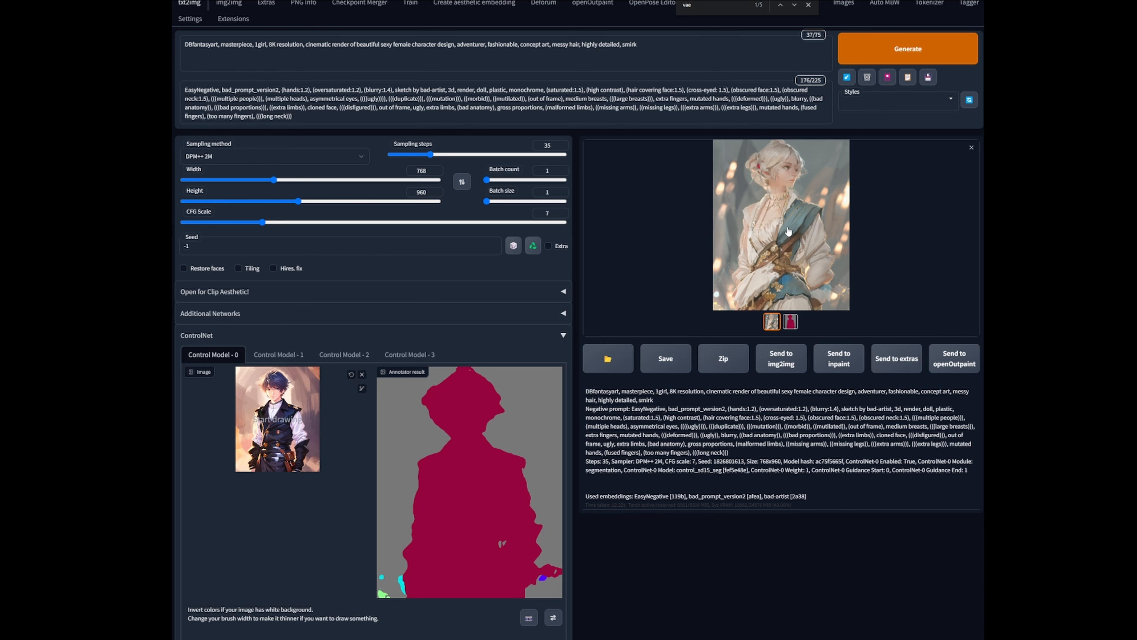
click(790, 234)
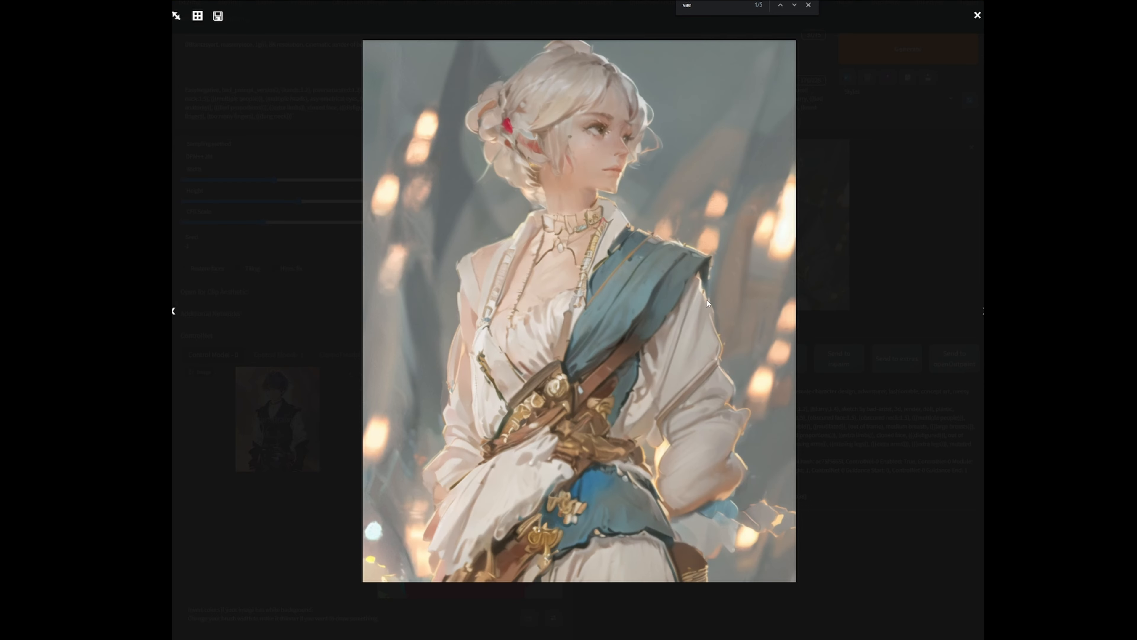
click(869, 208)
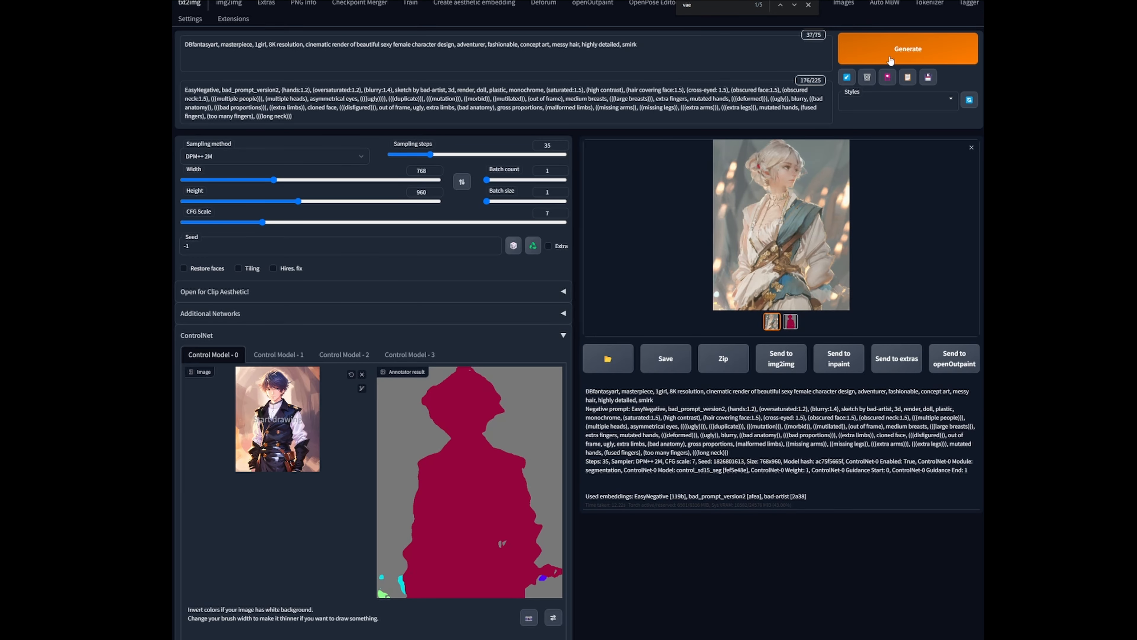
Generate another character image with the current segmentation settings and view it at full size
click(891, 57)
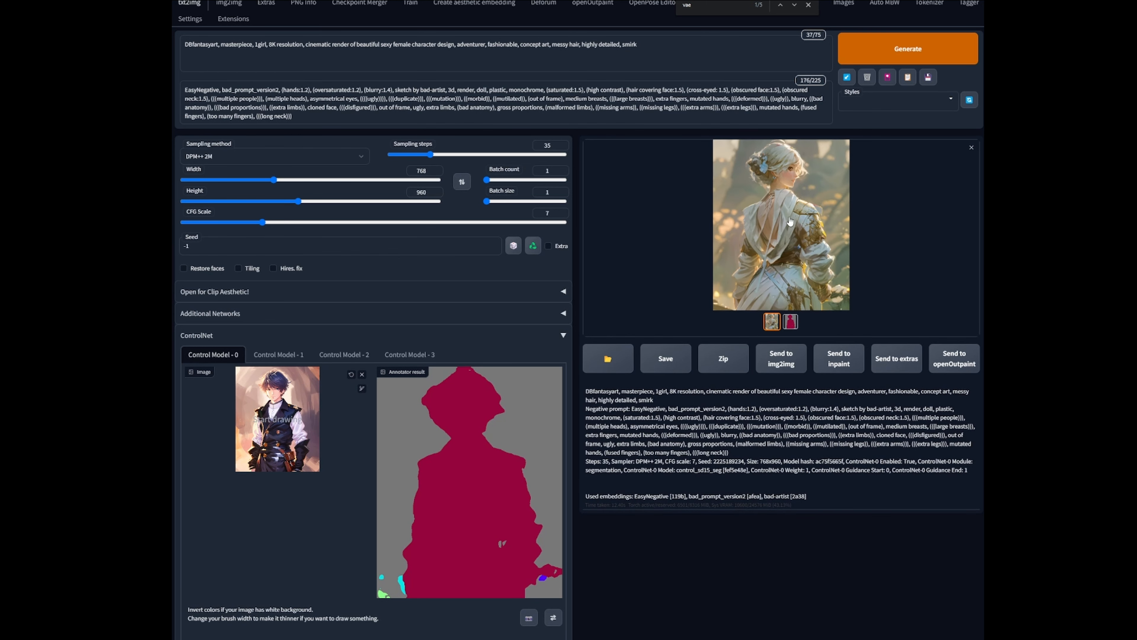
click(799, 220)
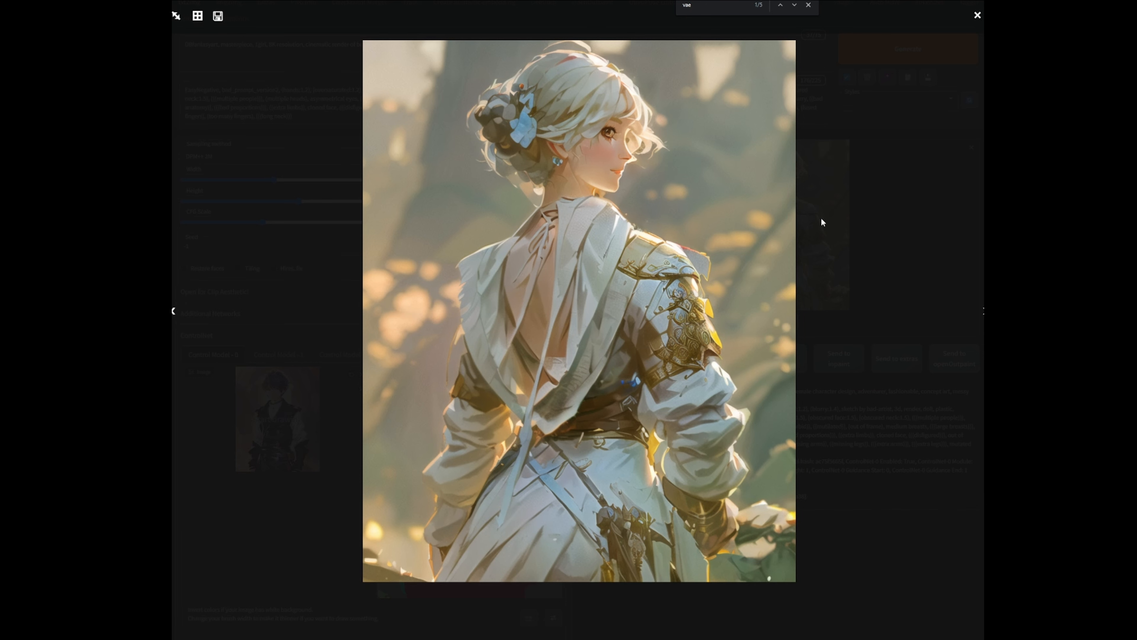
click(884, 210)
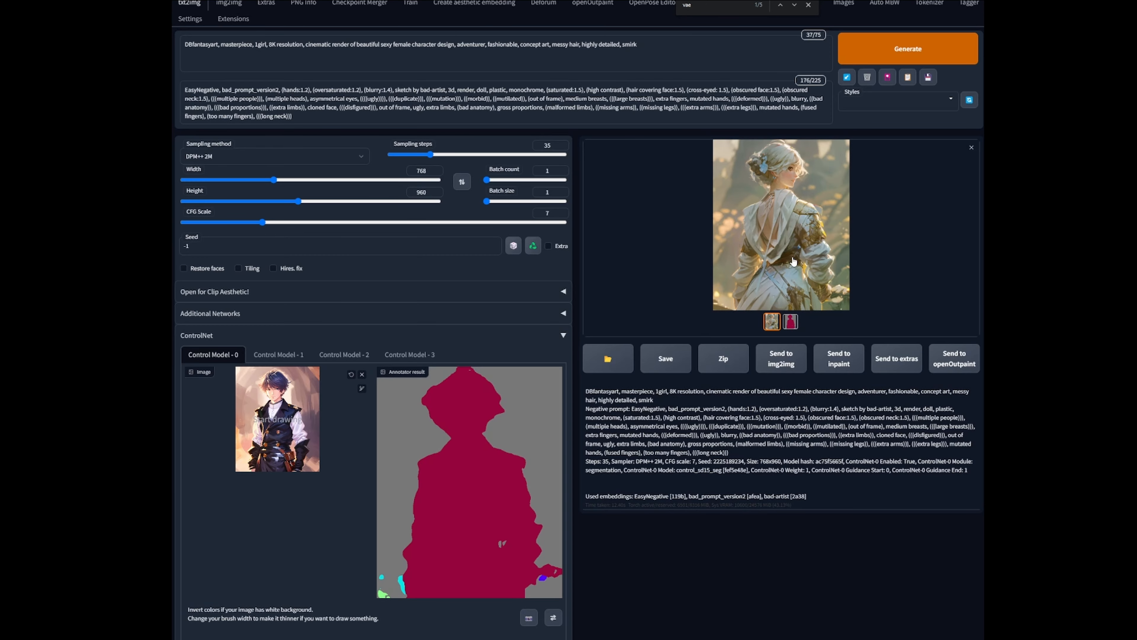
Compare the generated character with its segmentation map by alternating between the two output images
click(790, 322)
click(774, 324)
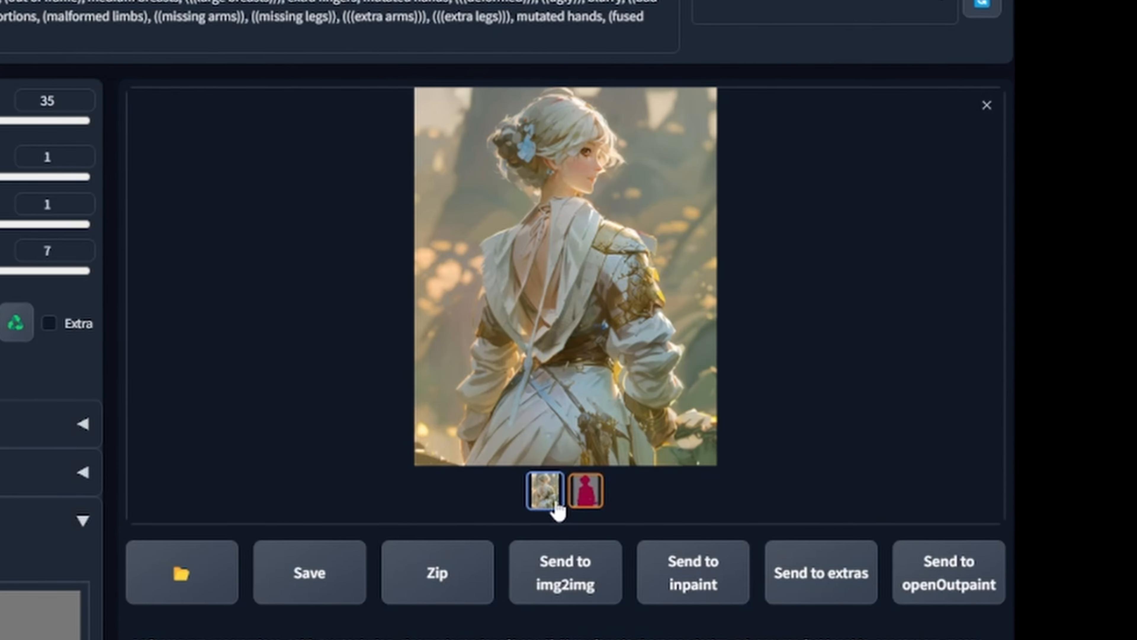
click(583, 496)
click(543, 492)
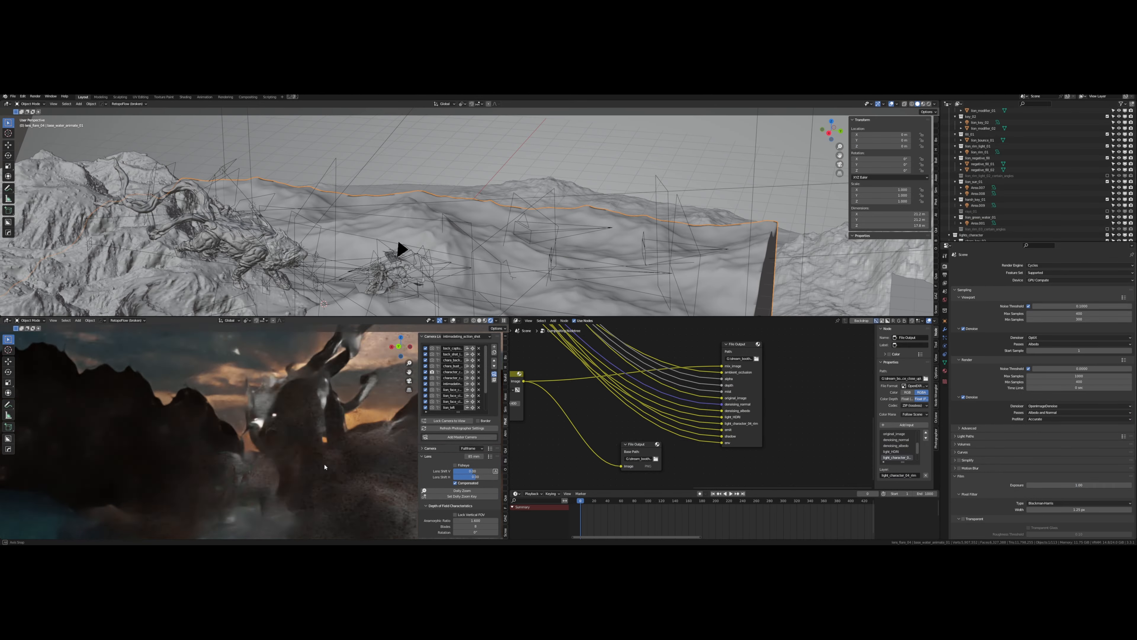
Switch to the Blender scene and examine the sculpted detail of the lion's head up close and from several angles
click(432, 371)
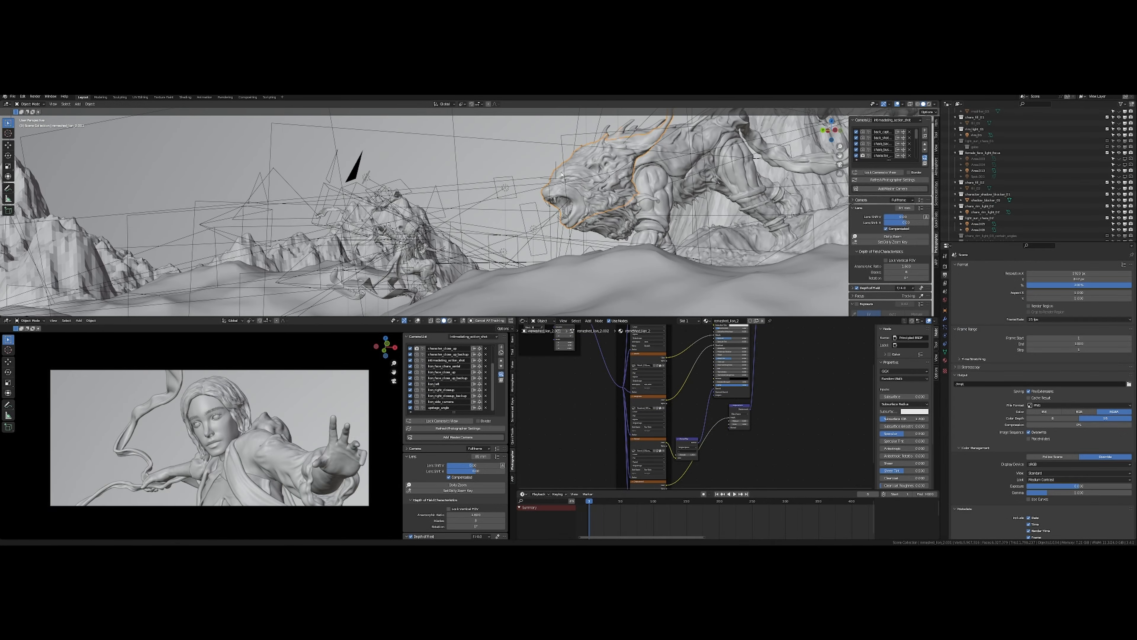
drag(562, 175, 585, 204)
scroll(626, 186, up, 2)
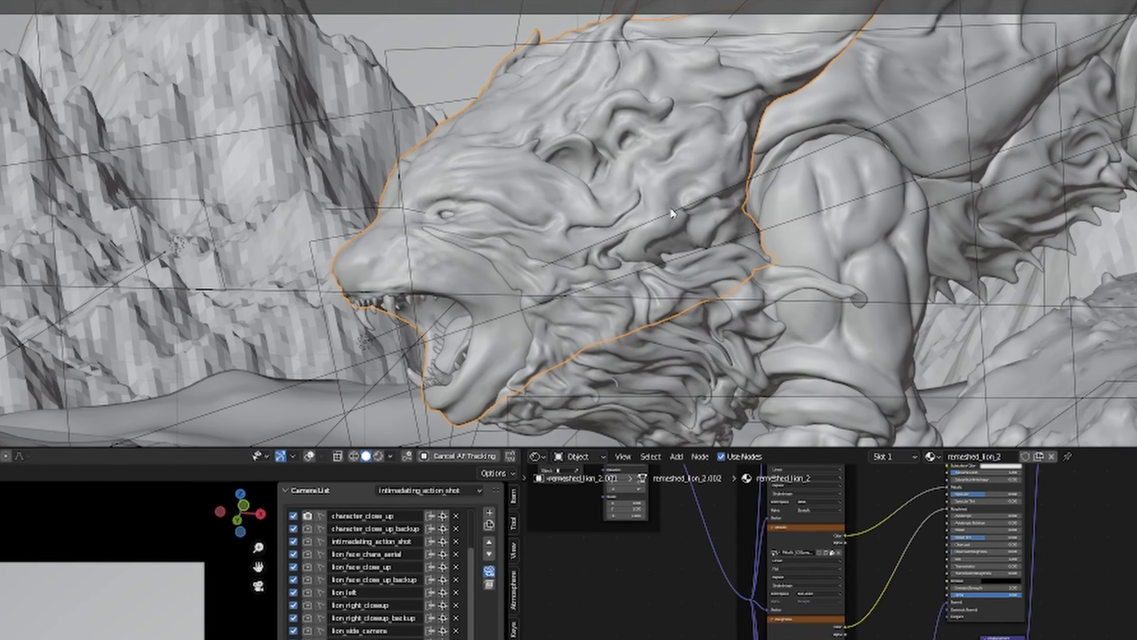
mouse_move(671, 209)
mouse_down()
mouse_move(729, 216)
mouse_move(553, 214)
mouse_move(690, 211)
mouse_up()
scroll(318, 197, up, 3)
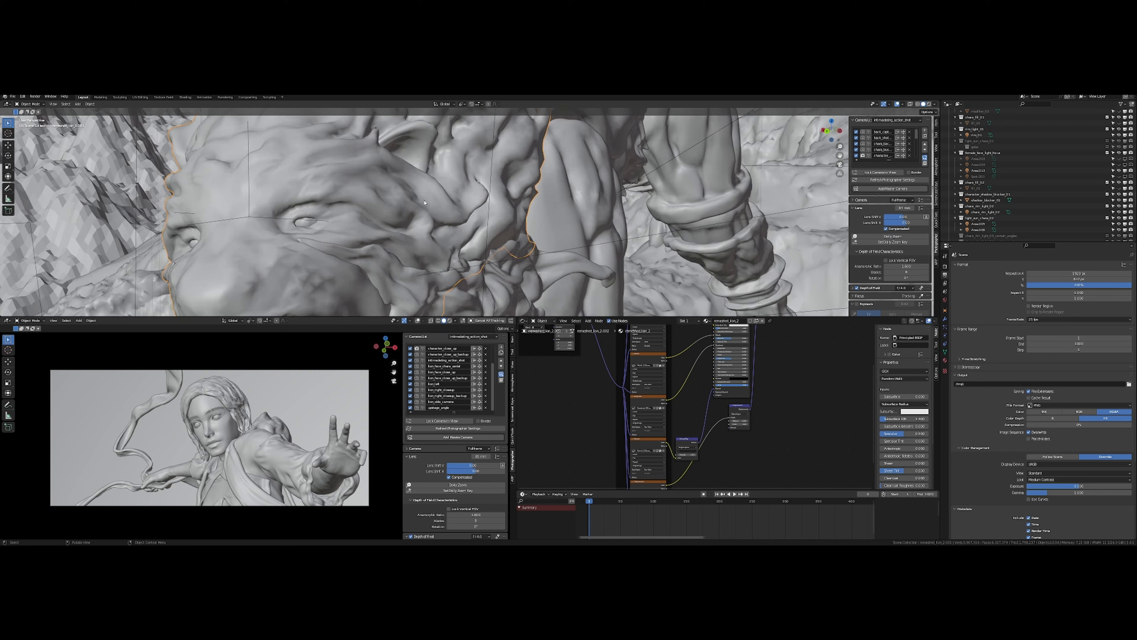
scroll(424, 203, up, 3)
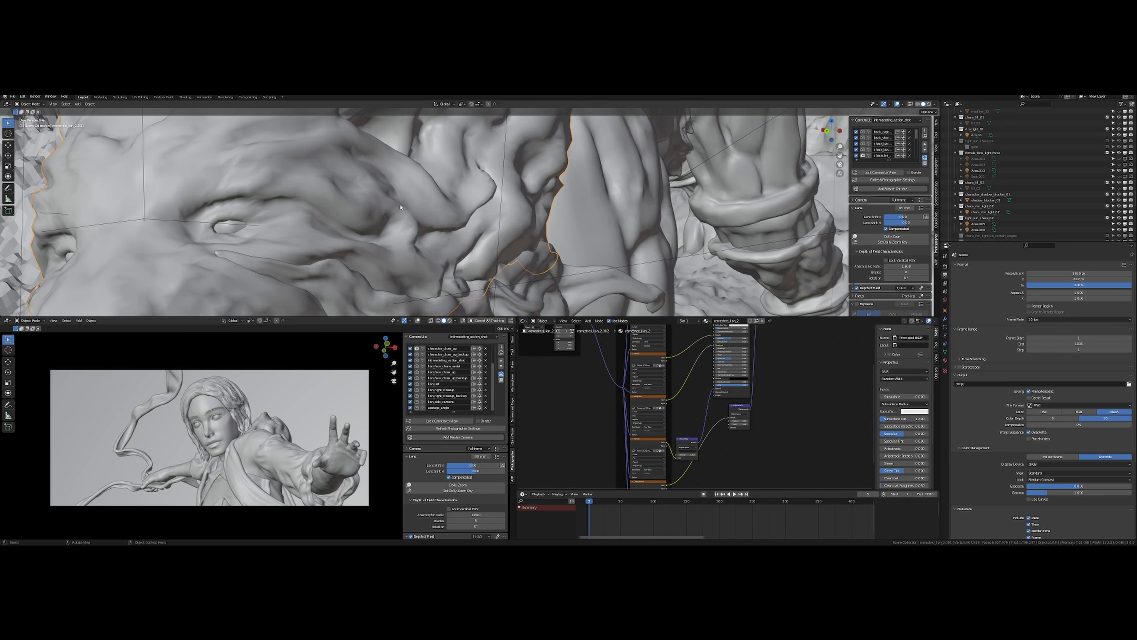
scroll(400, 206, down, 4)
drag(400, 205, 539, 216)
scroll(538, 219, up, 3)
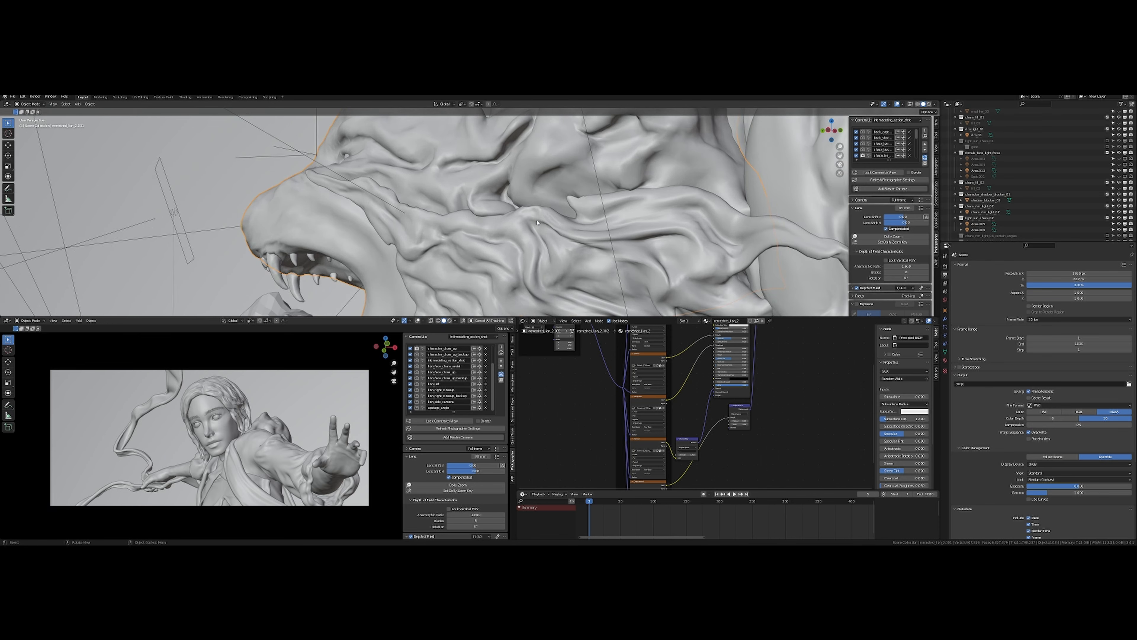
scroll(537, 221, down, 4)
drag(538, 222, 553, 230)
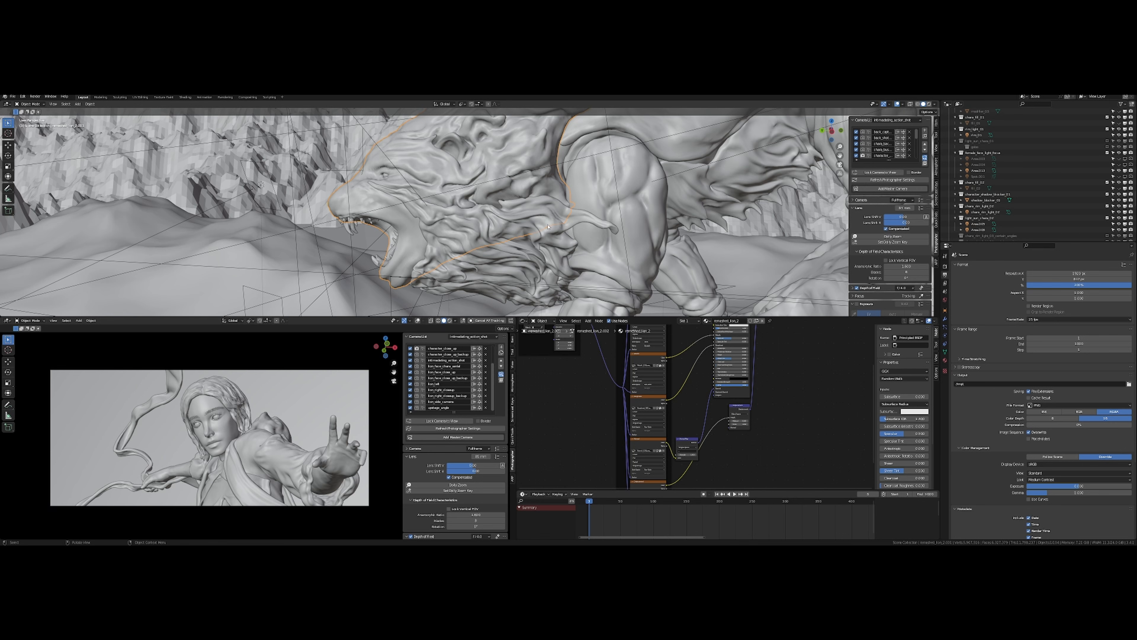
scroll(547, 227, down, 6)
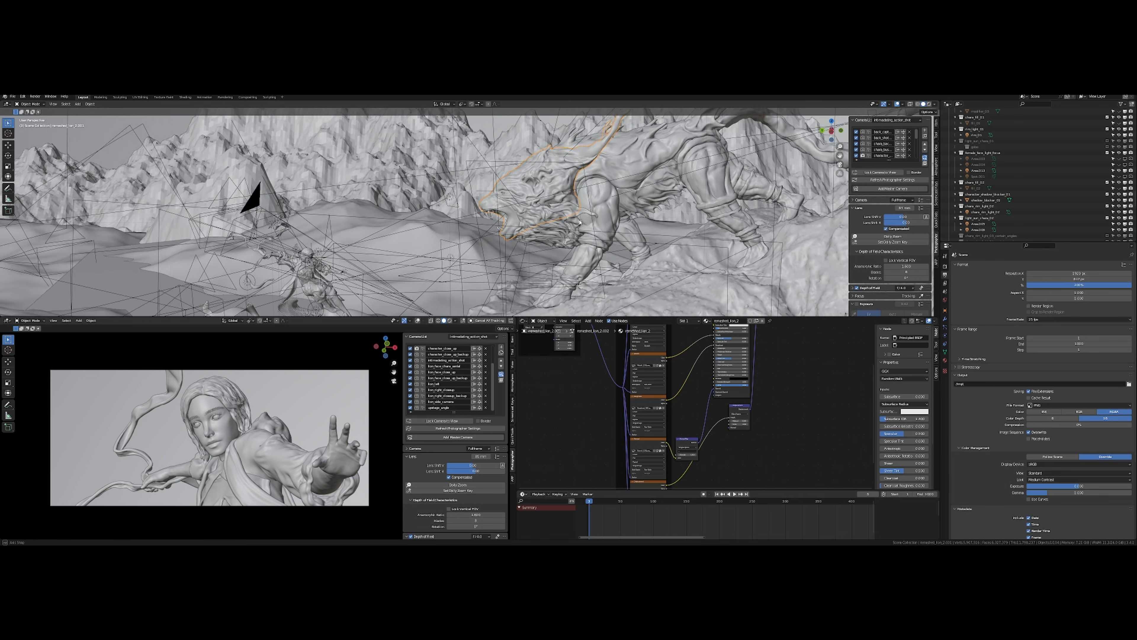
drag(527, 202, 555, 180)
scroll(411, 223, up, 2)
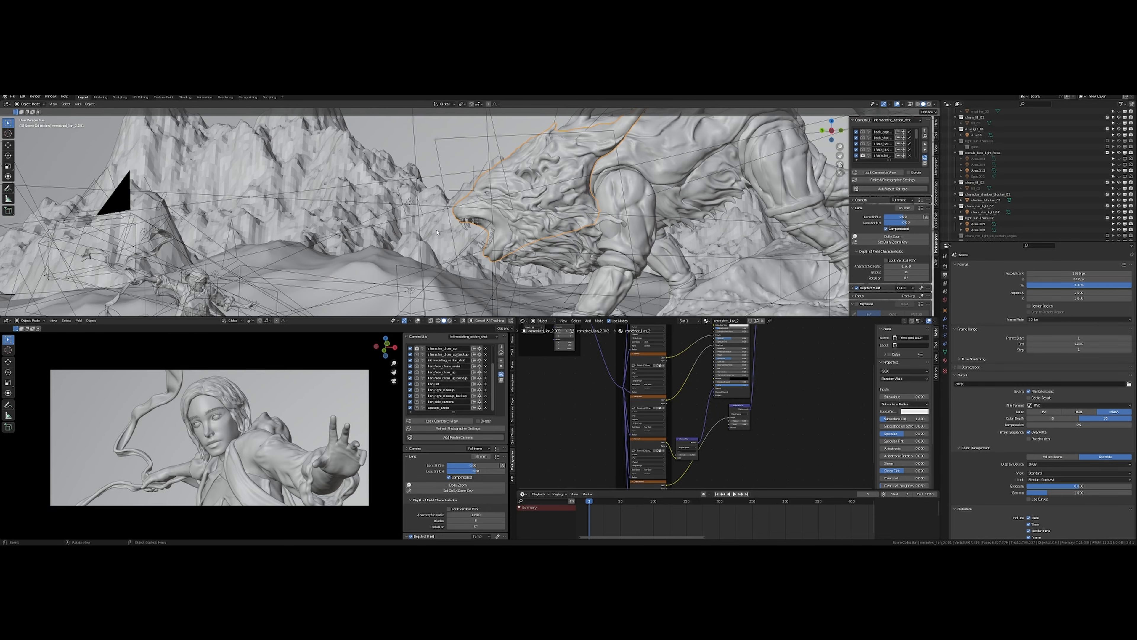
Look over the lion and surrounding terrain in the 3D viewport, and select the lion's head mesh
click(438, 214)
drag(438, 214, 340, 256)
scroll(335, 228, down, 3)
scroll(473, 223, up, 4)
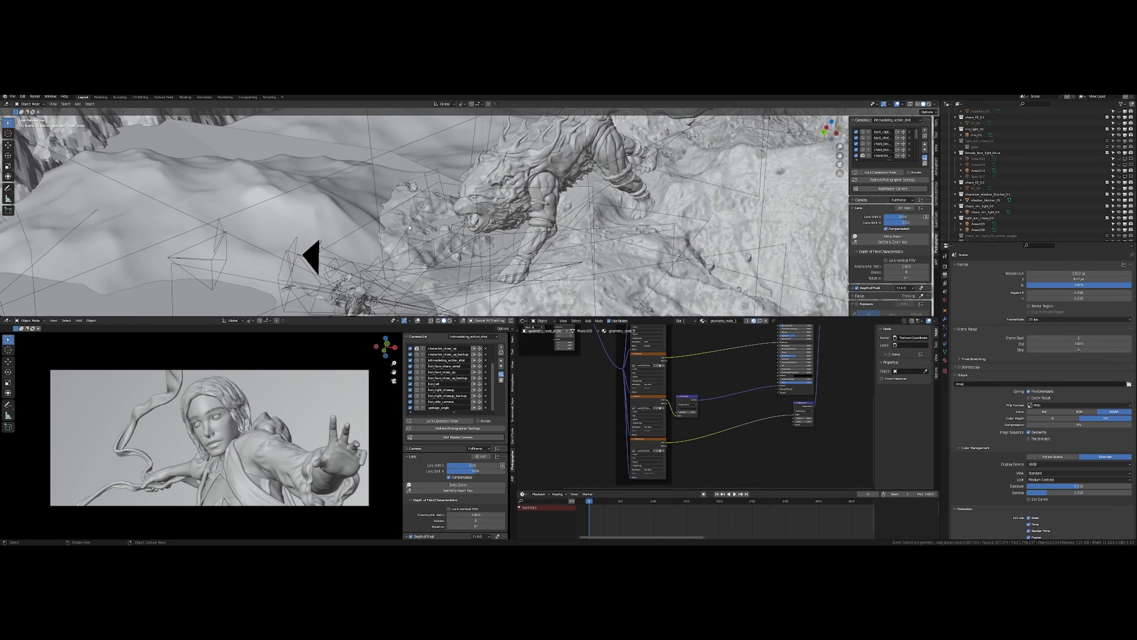
mouse_move(473, 223)
mouse_down()
mouse_move(463, 251)
mouse_move(502, 229)
mouse_move(453, 200)
mouse_move(403, 215)
mouse_move(463, 224)
mouse_move(441, 211)
mouse_move(465, 199)
mouse_move(464, 223)
mouse_up()
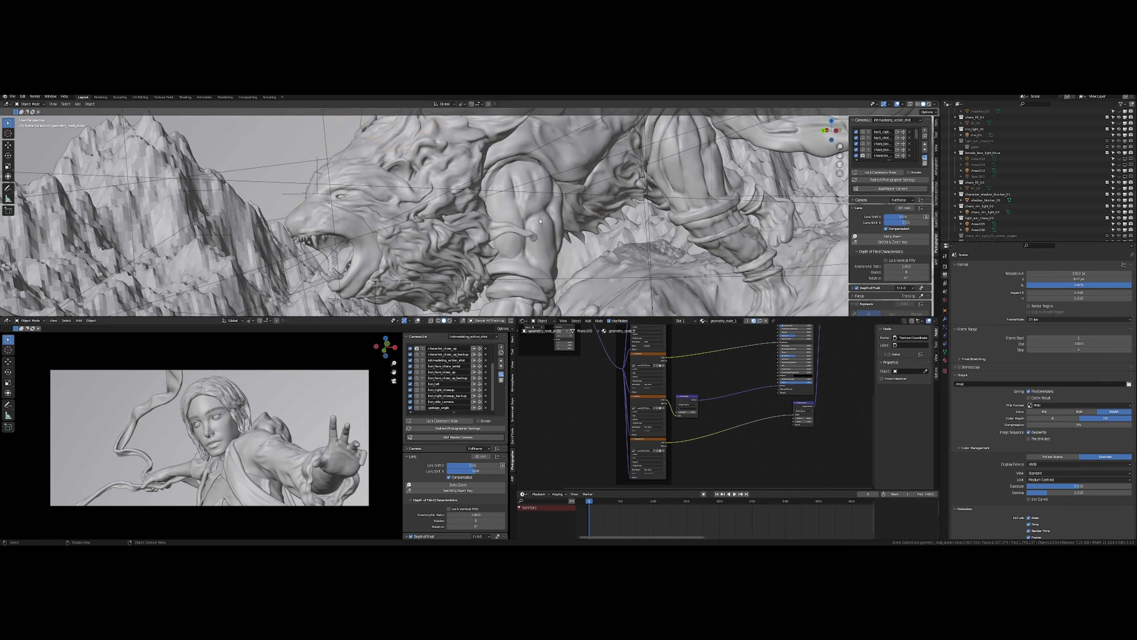
drag(540, 221, 592, 215)
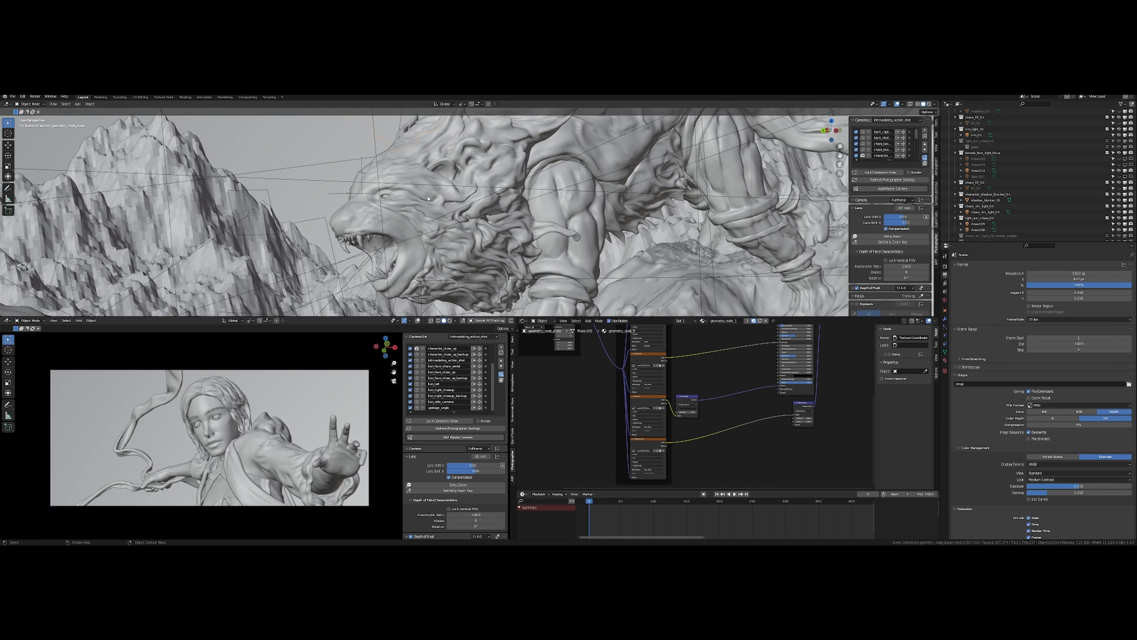
click(513, 200)
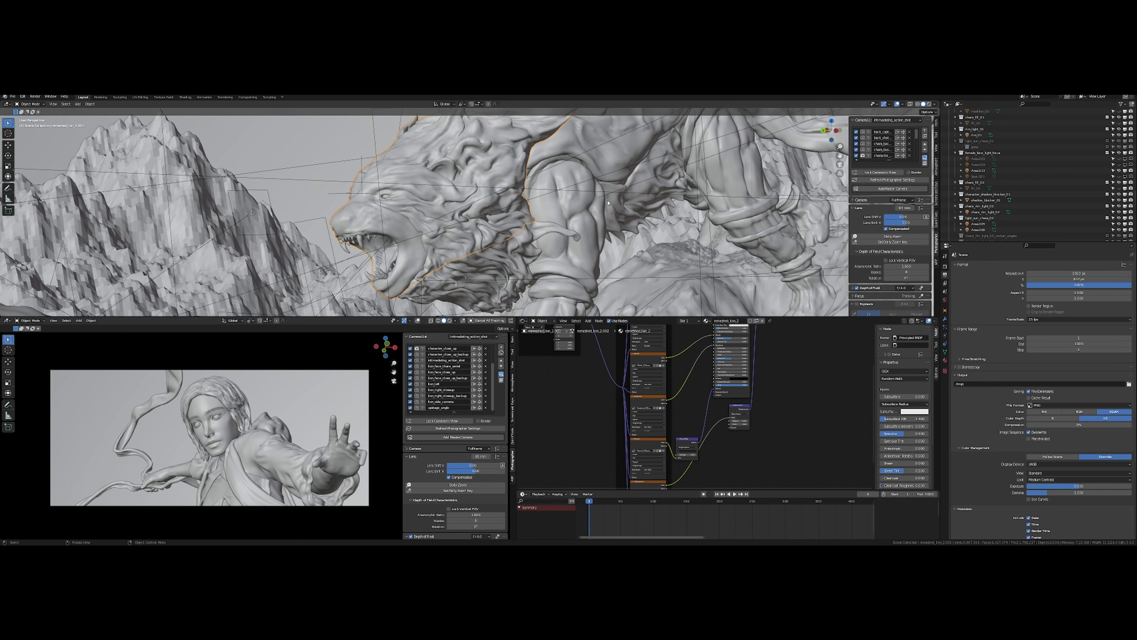
drag(632, 190, 589, 189)
Split the 3D viewport and turn the new area into an Image Editor displaying the lion's Normal_<UDIM>.png.010 texture
drag(939, 100, 546, 134)
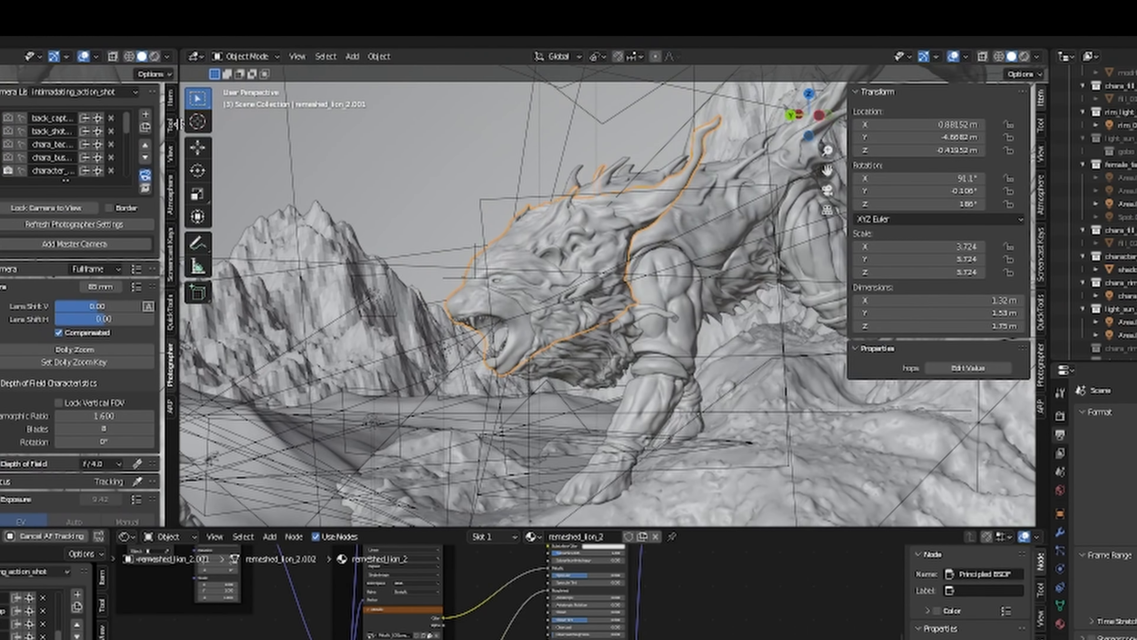
click(196, 56)
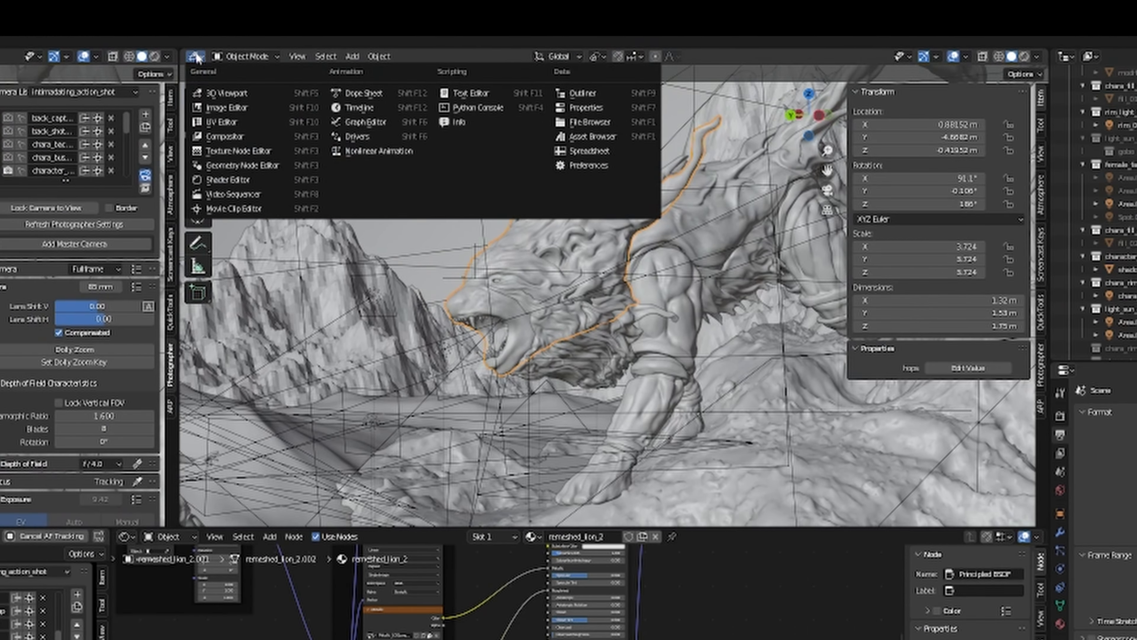
click(280, 109)
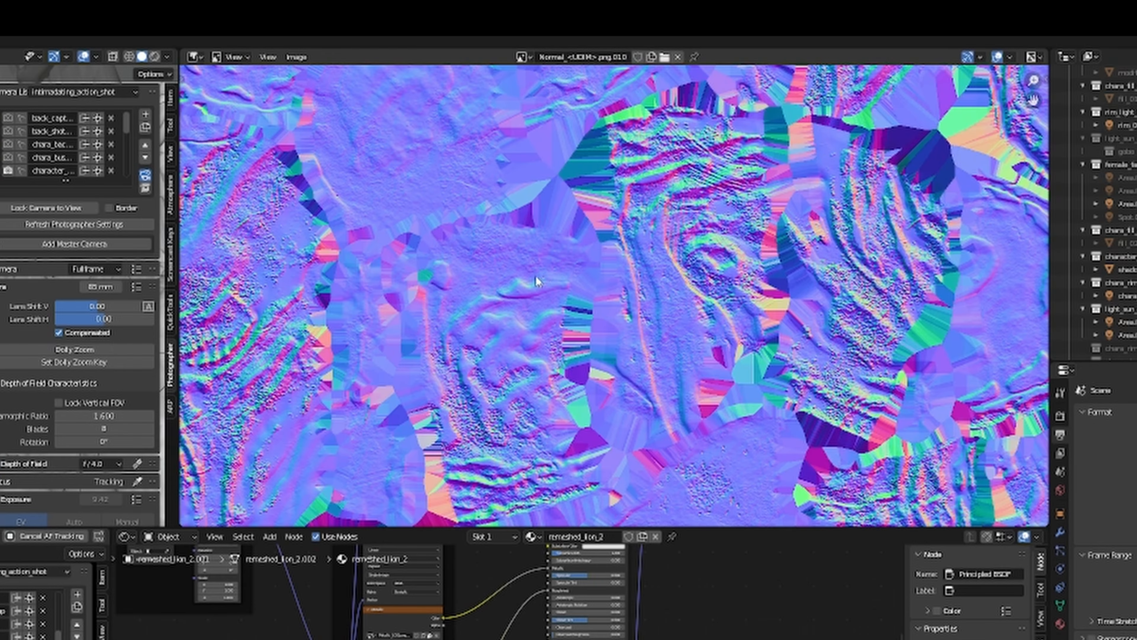
Examine the lion's normal map in UV space, both in close-up detail and as a whole
scroll(582, 274, down, 5)
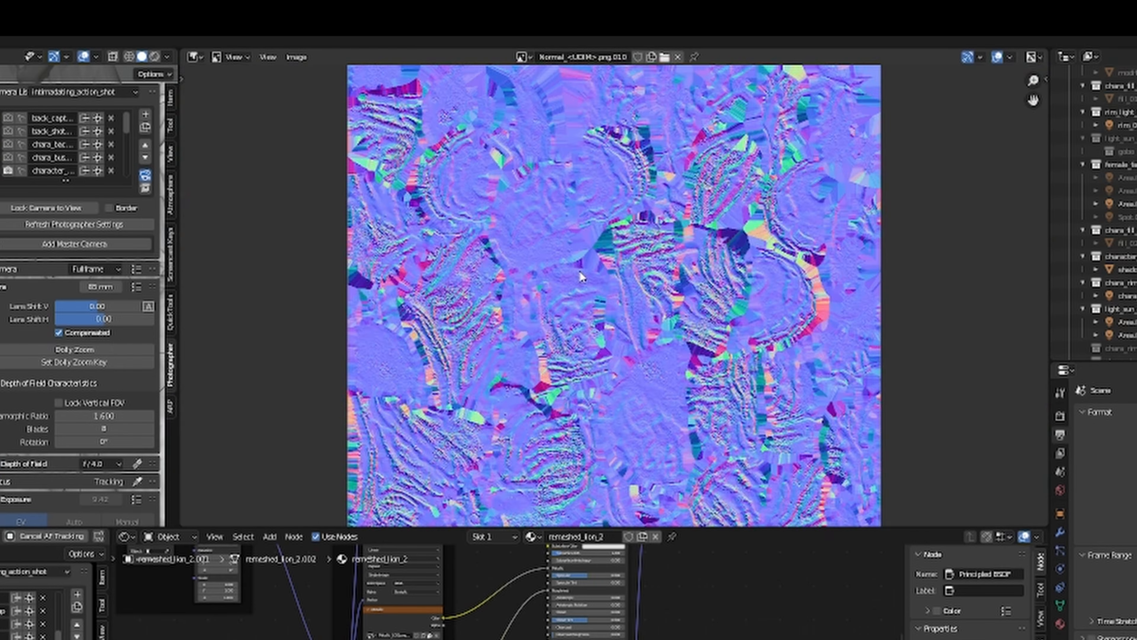
scroll(644, 318, up, 3)
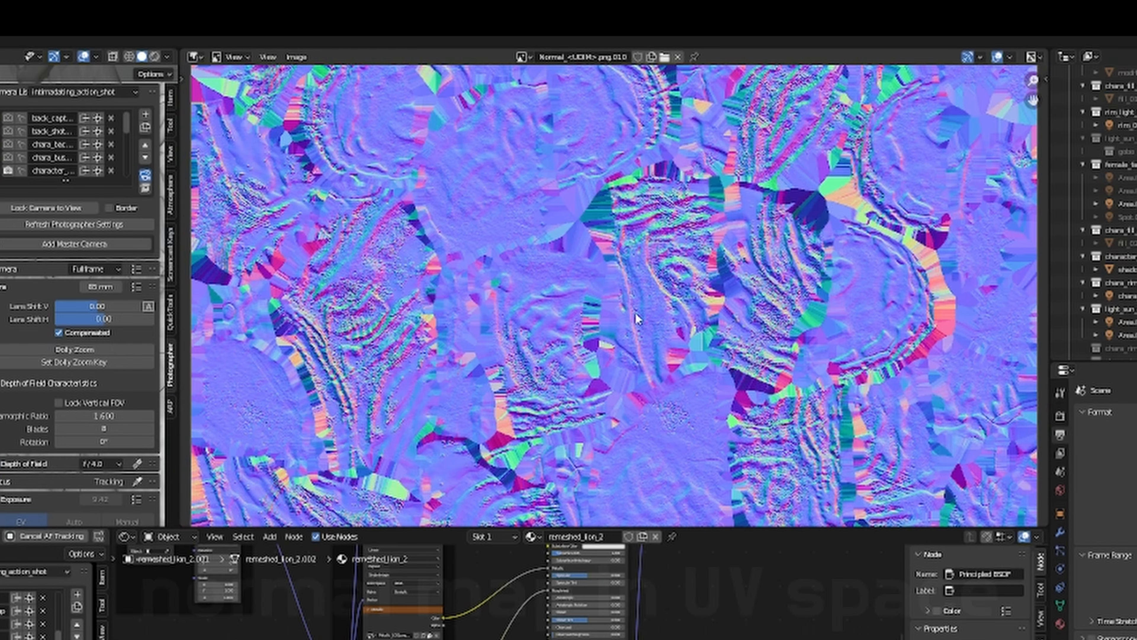
scroll(478, 375, down, 3)
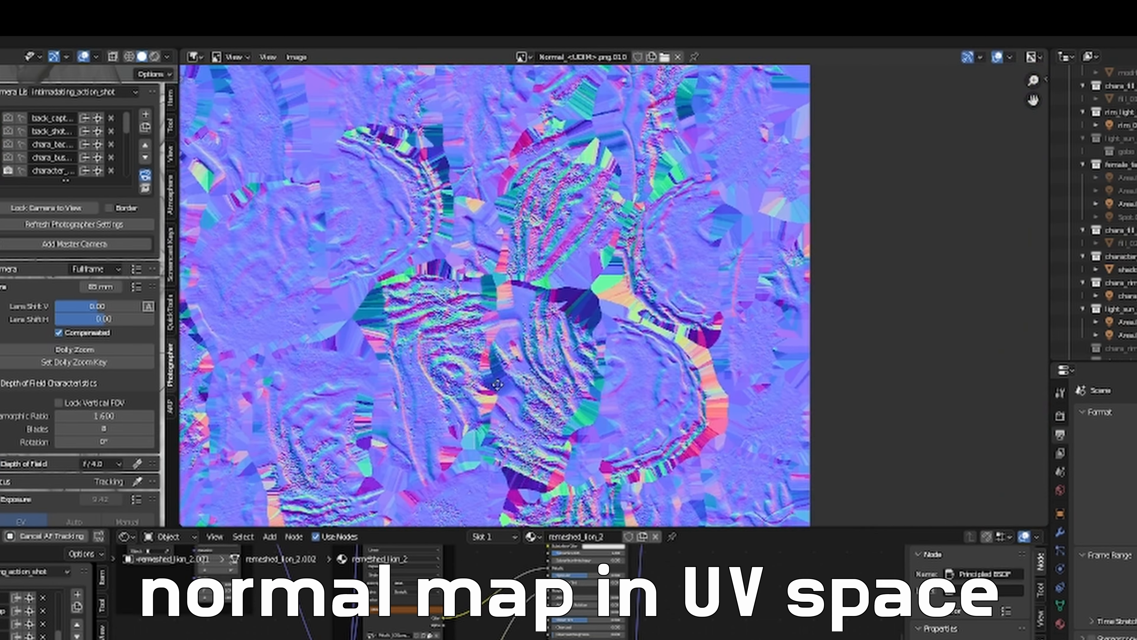
drag(291, 282, 486, 348)
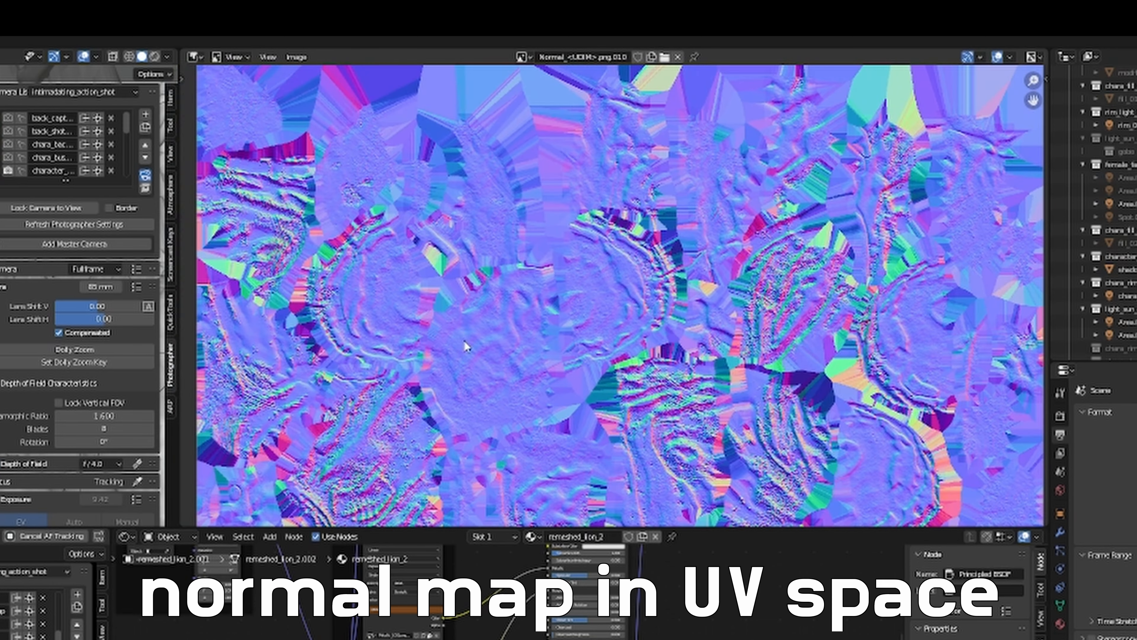
scroll(478, 336, up, 1)
scroll(478, 336, up, 1)
scroll(406, 293, down, 4)
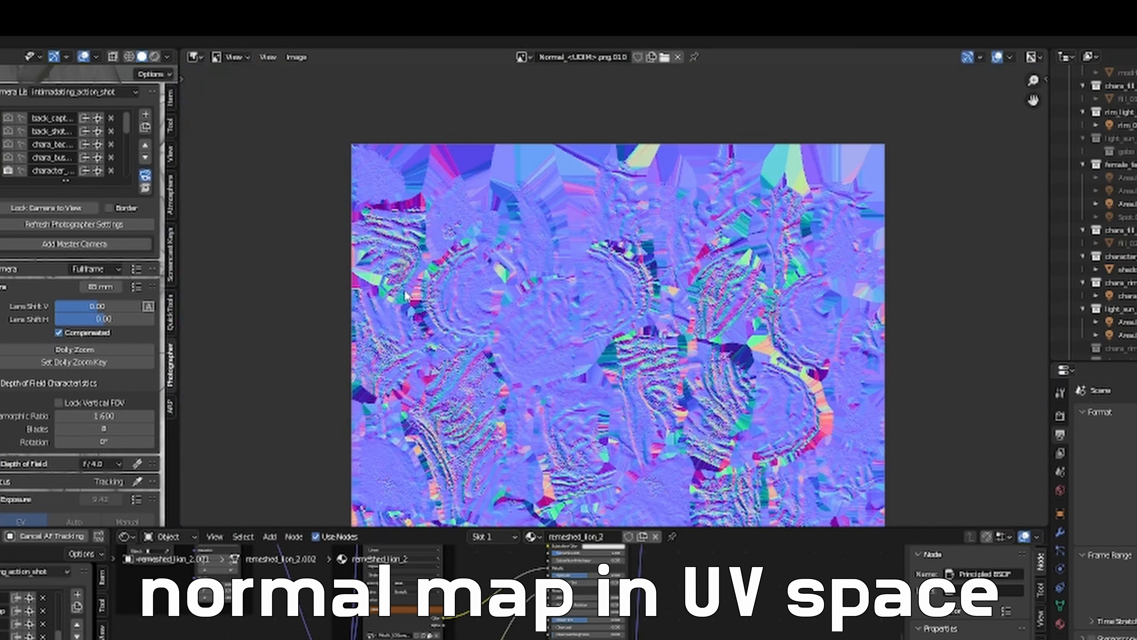
scroll(426, 291, up, 3)
scroll(426, 291, down, 4)
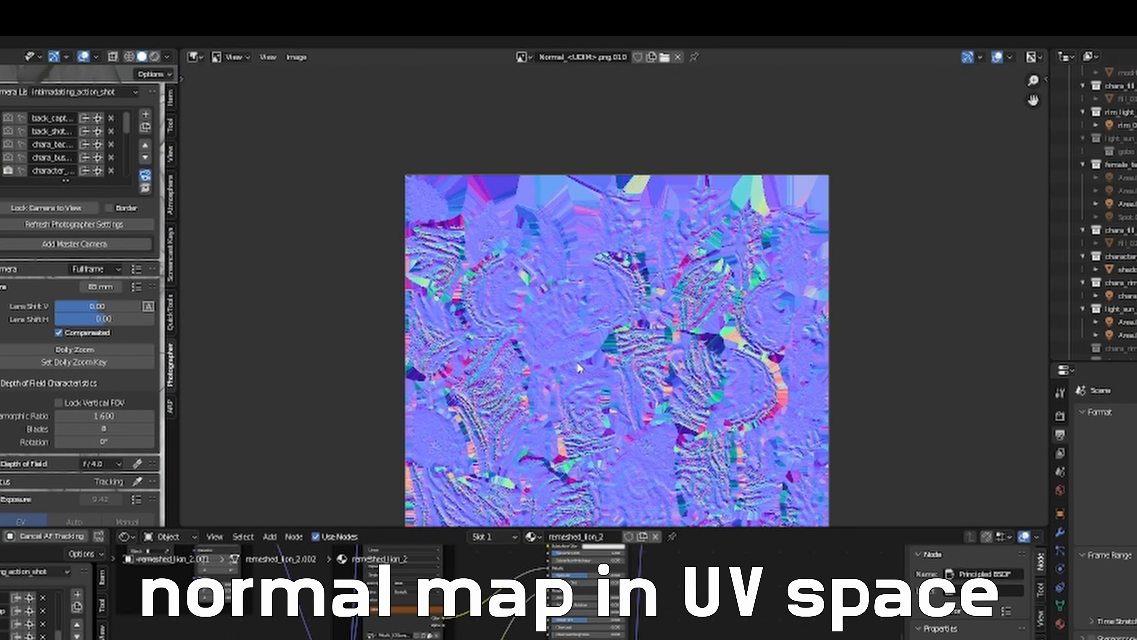
drag(530, 262, 536, 293)
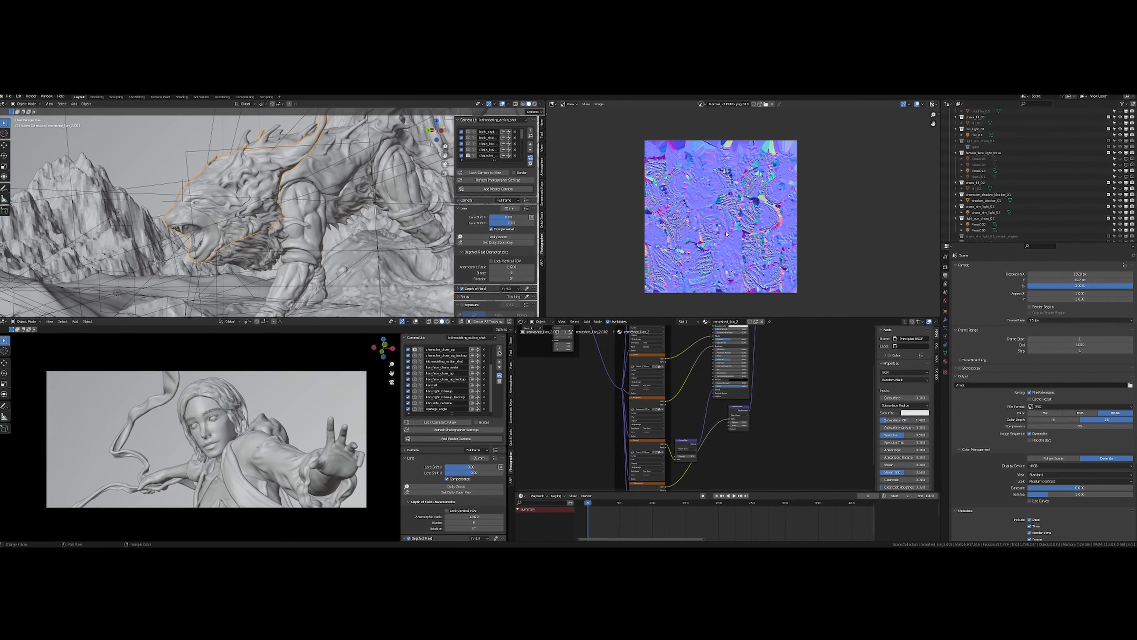
scroll(726, 233, up, 2)
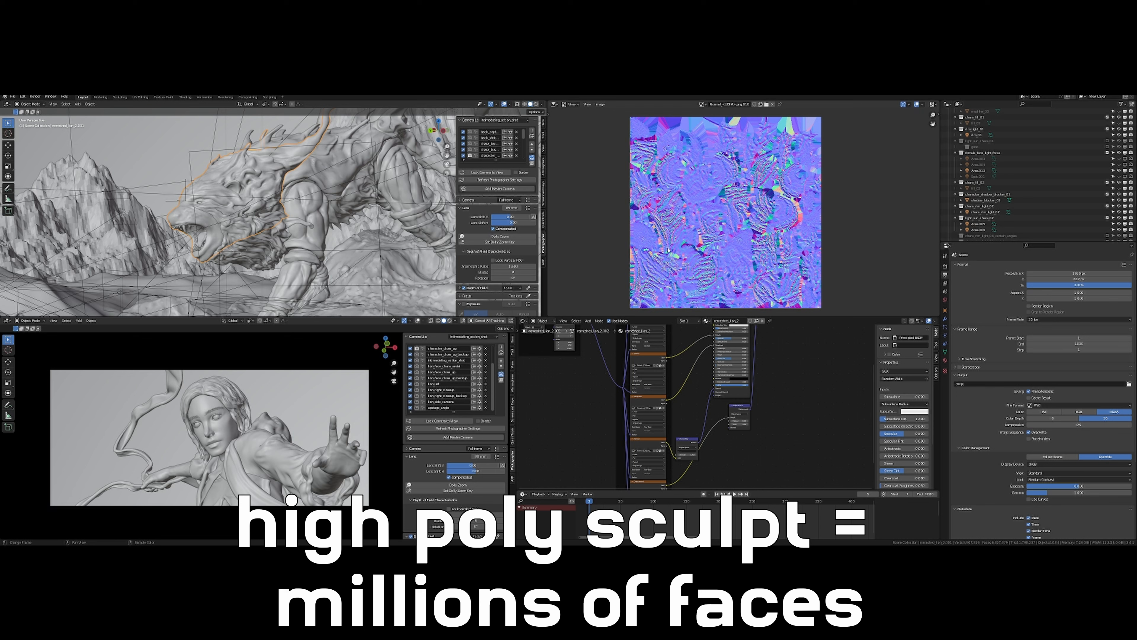
scroll(668, 249, down, 1)
scroll(668, 249, up, 1)
scroll(668, 250, down, 1)
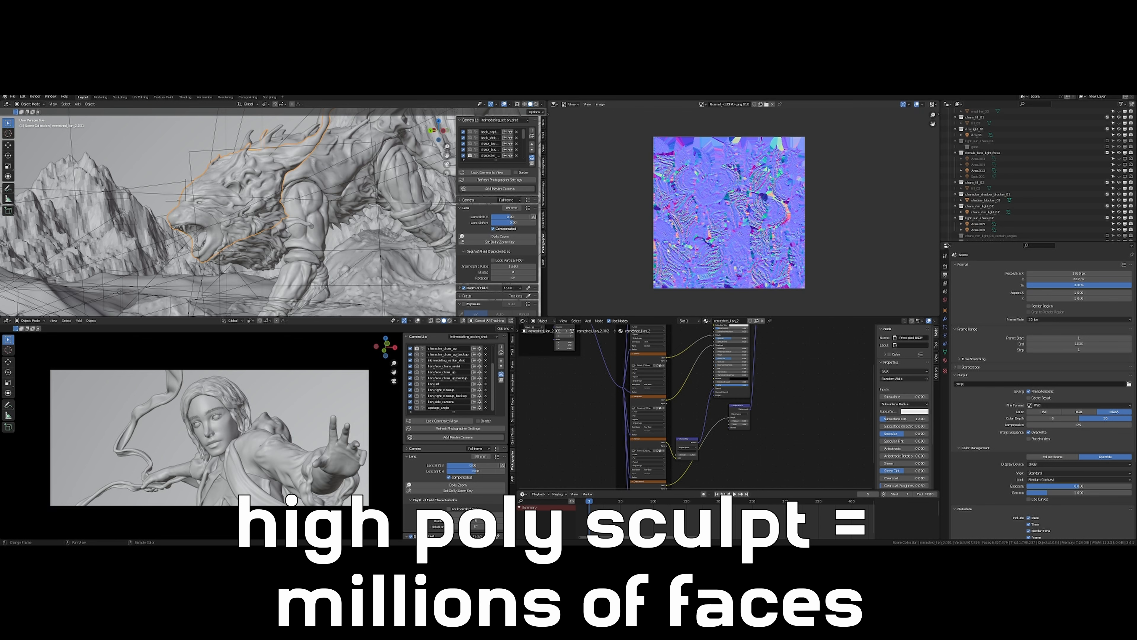
scroll(668, 250, up, 1)
scroll(668, 250, down, 1)
scroll(668, 249, up, 1)
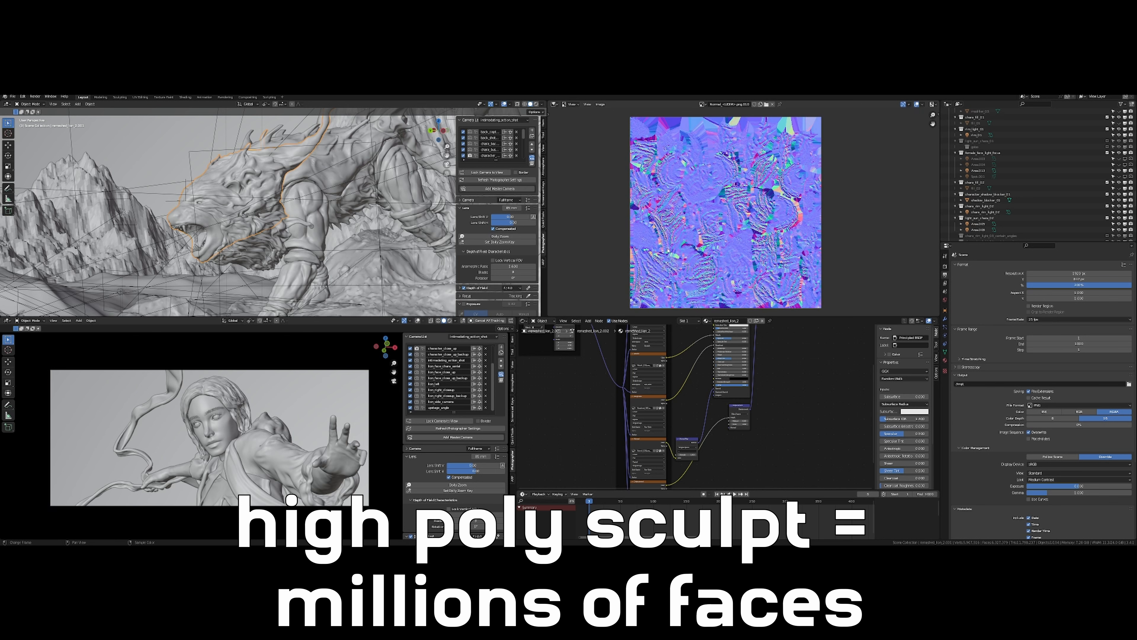
scroll(668, 249, down, 1)
scroll(668, 250, up, 1)
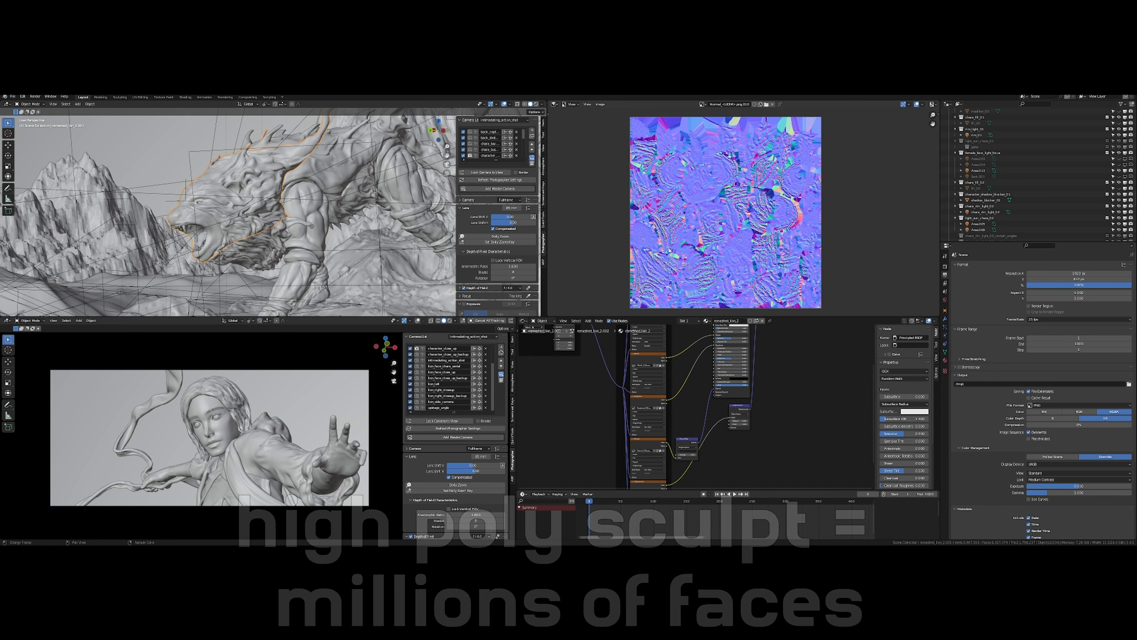
scroll(677, 249, down, 1)
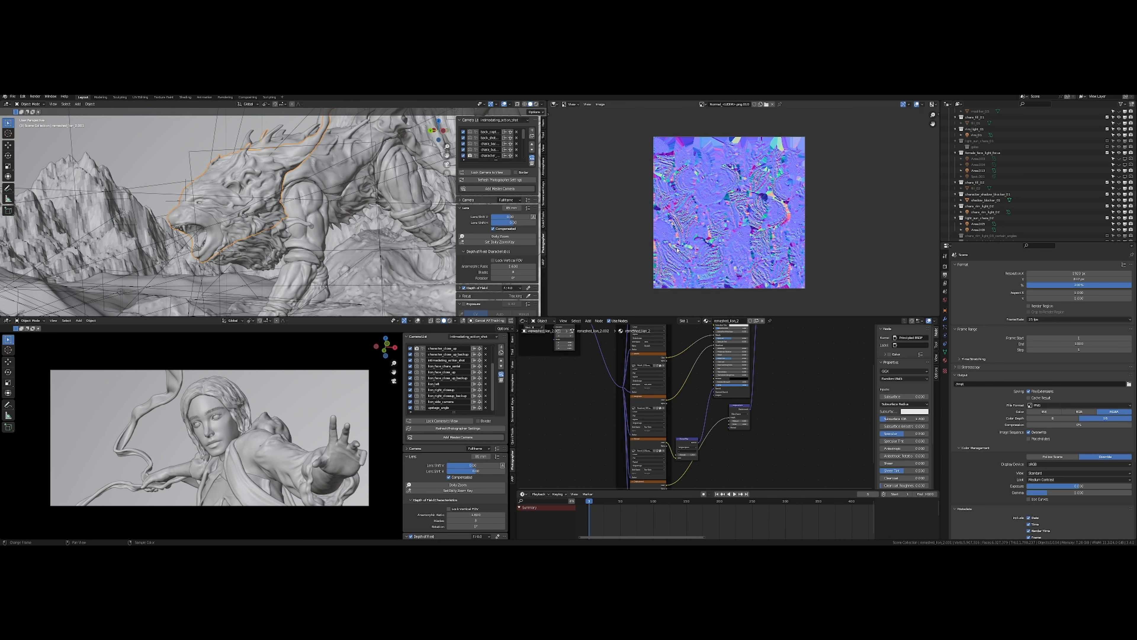
scroll(676, 249, up, 1)
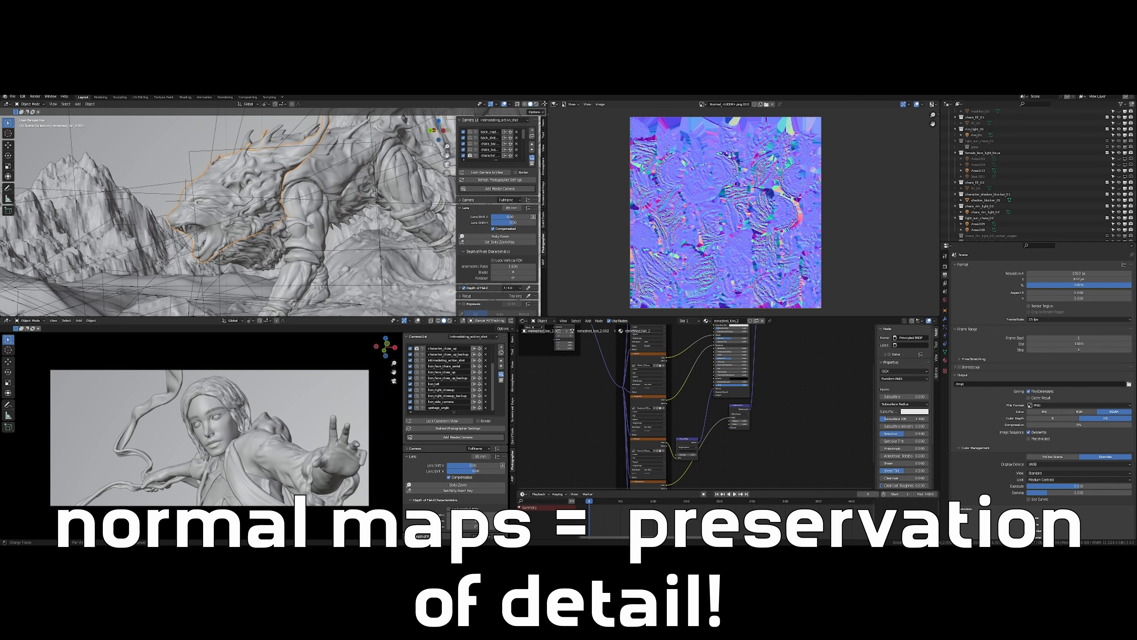
Merge the Image Editor area back into the 3D viewport and select the rocky ground mesh beneath the lion
drag(544, 103, 646, 115)
scroll(649, 187, down, 6)
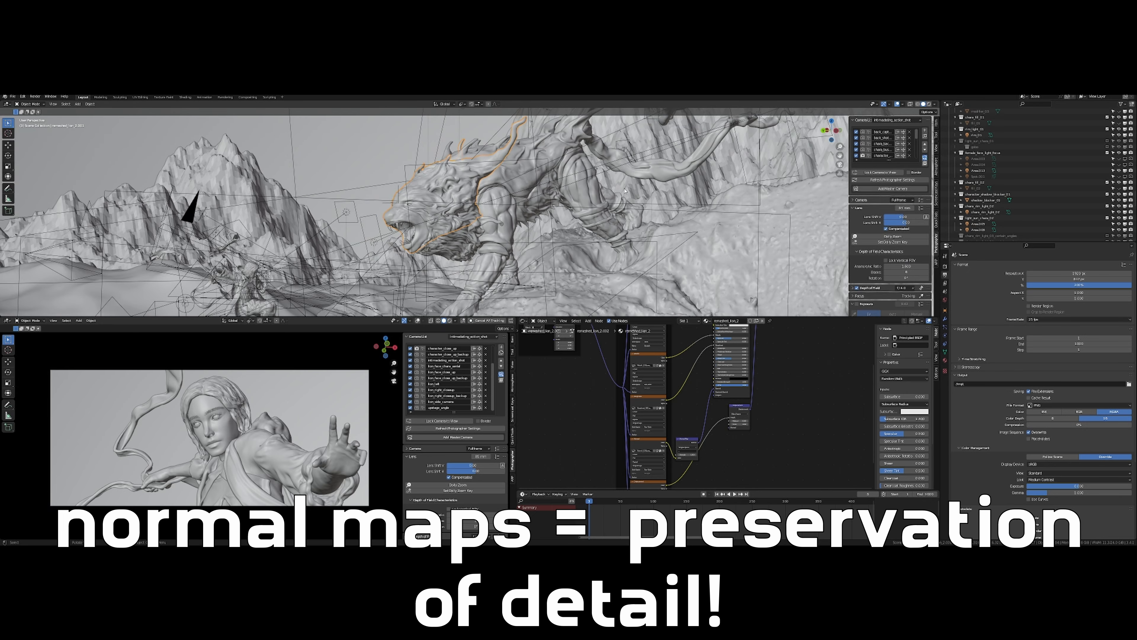
click(724, 221)
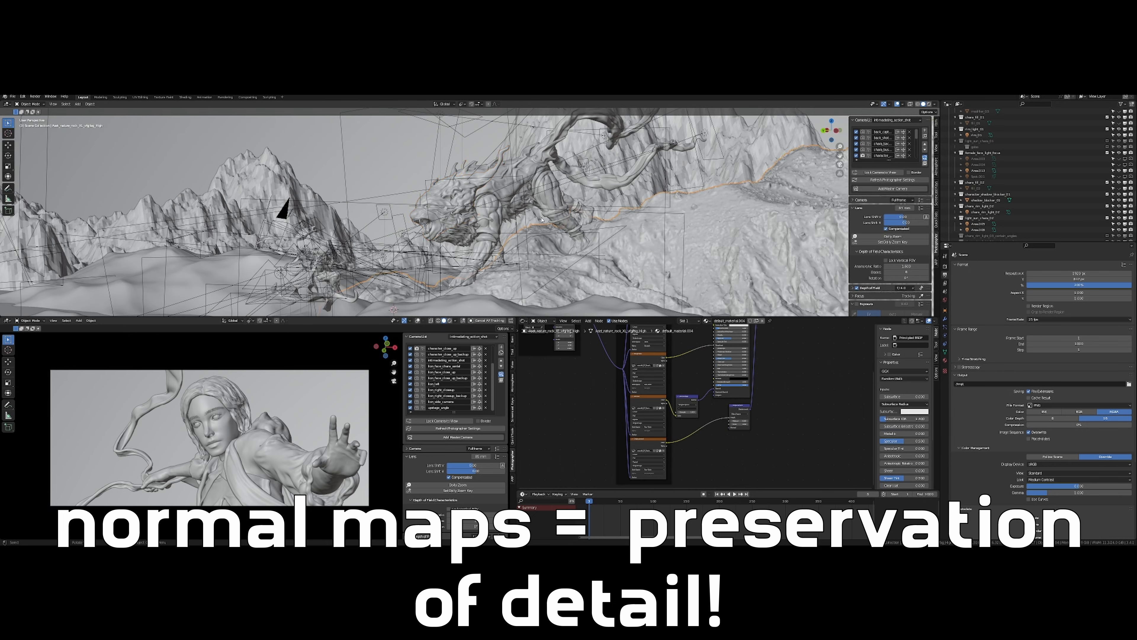
Look closely at the sculpted lion and surrounding rocks, and reselect the rocky ground mesh
scroll(560, 219, up, 5)
drag(573, 207, 640, 210)
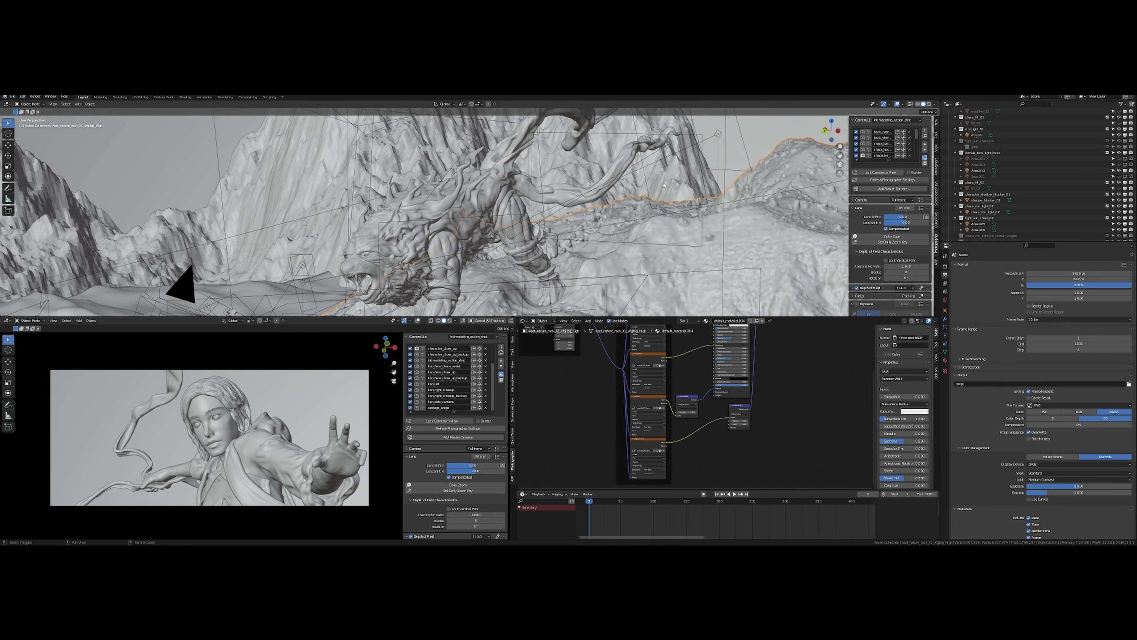
click(667, 181)
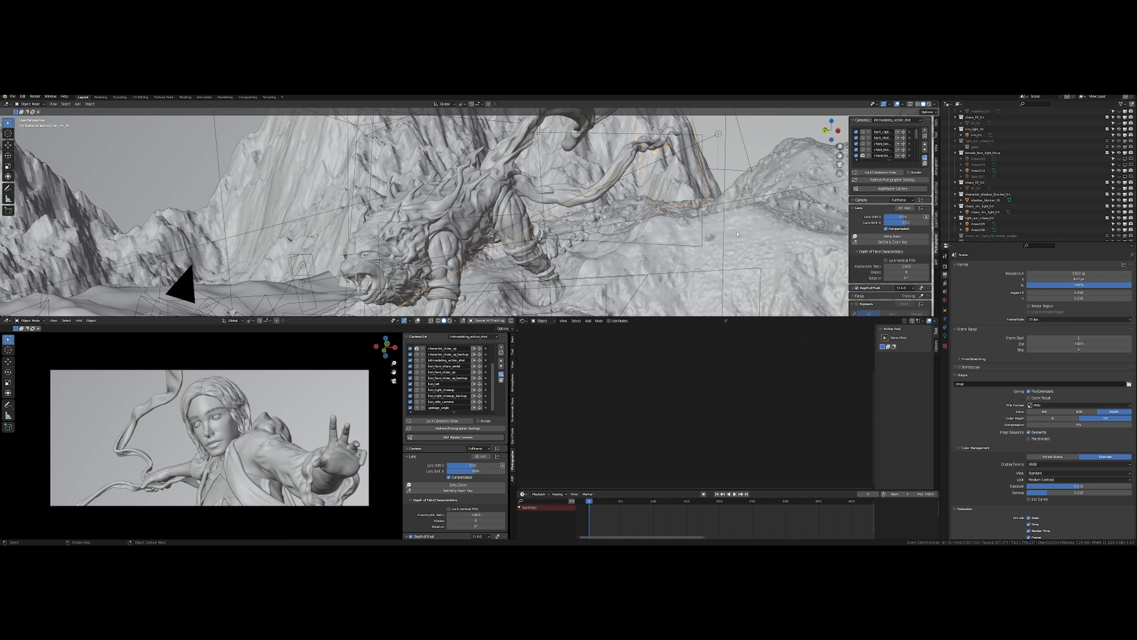
click(719, 218)
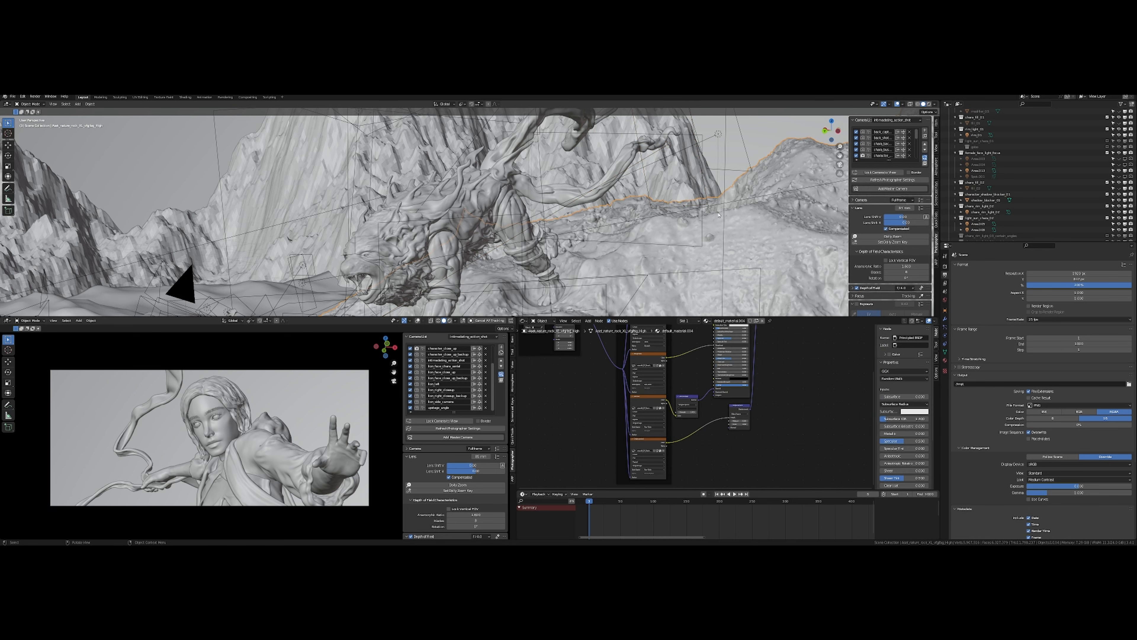
drag(718, 215, 738, 234)
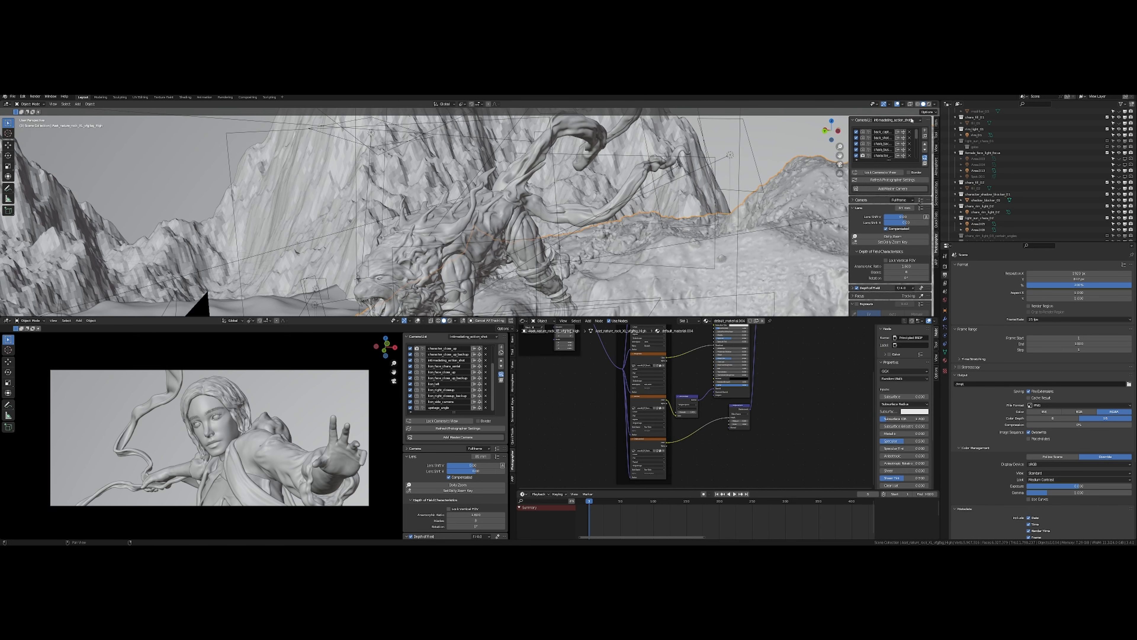
Switch the viewport's lighting to the normal-coloured MatCap and try the Object, Material and Random colour modes, ending on Single
click(935, 104)
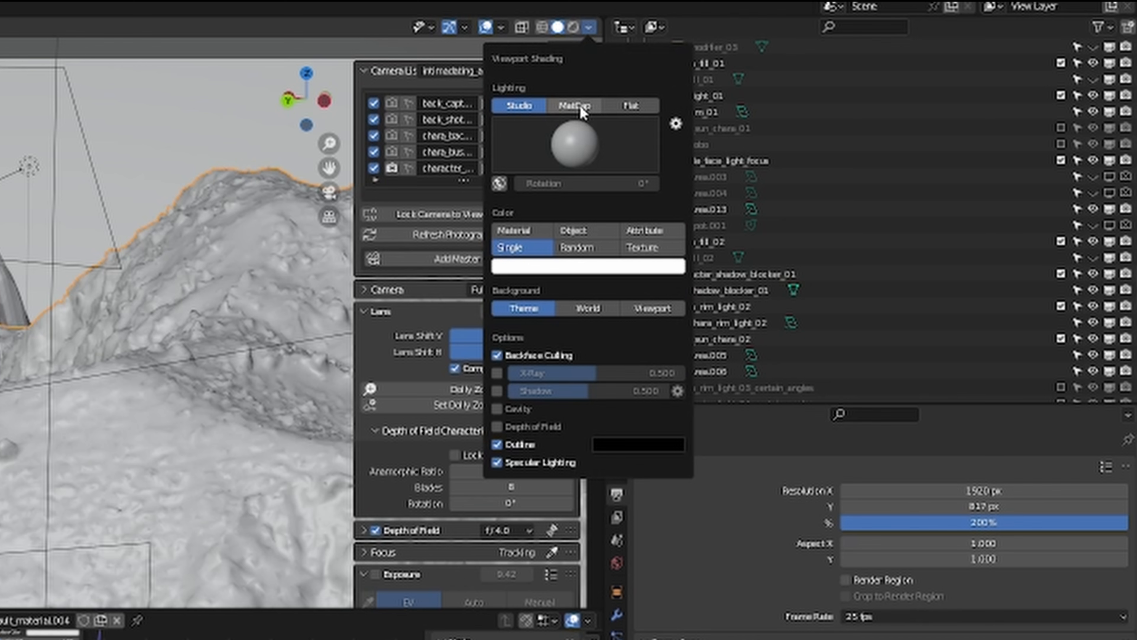
click(580, 106)
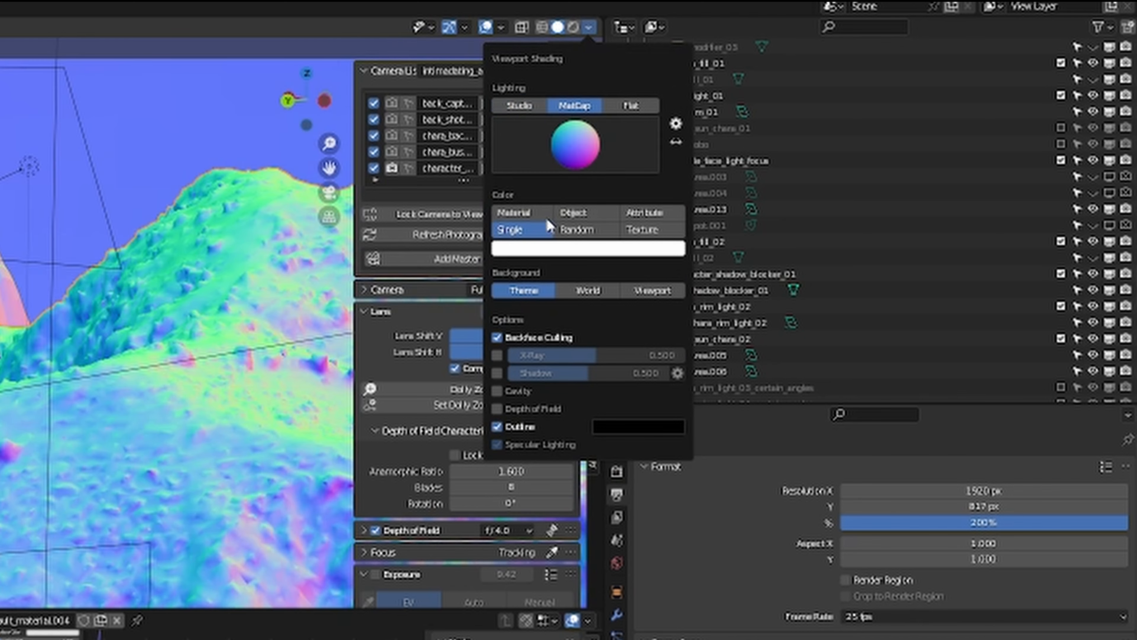
click(565, 214)
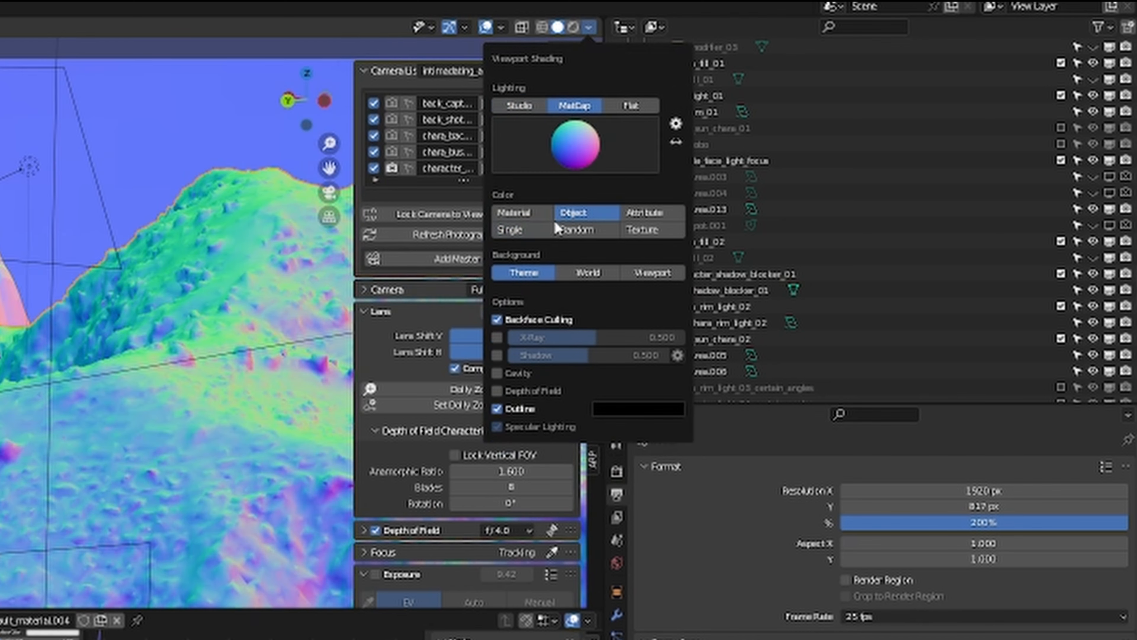
click(514, 216)
click(576, 229)
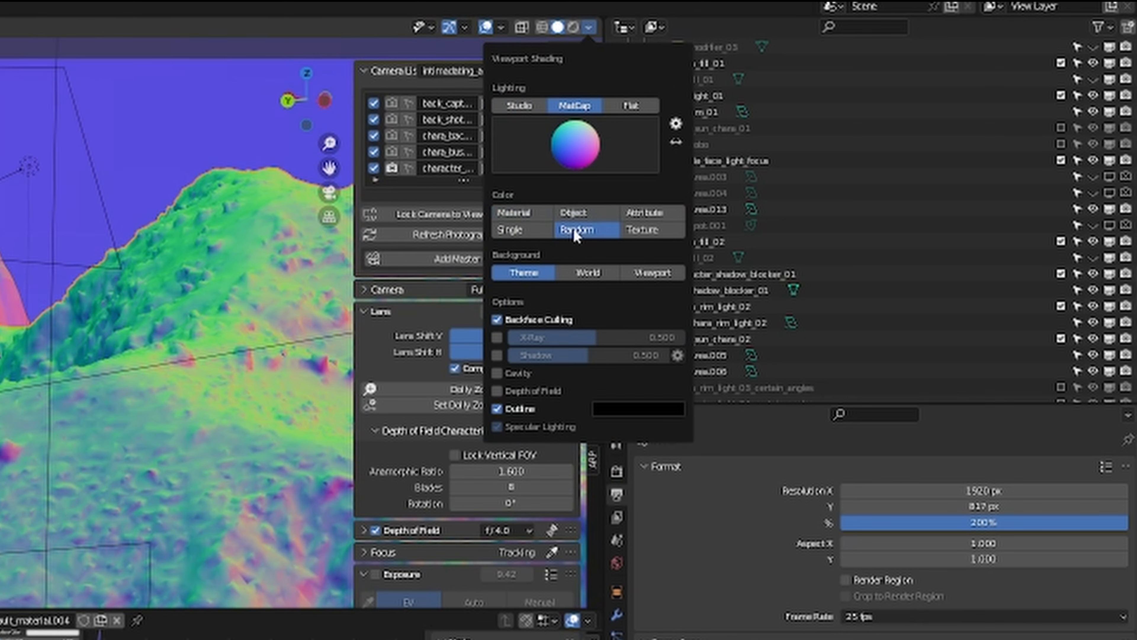
click(519, 231)
Examine the terrain and lion from different angles under the normal MatCap, rechecking the viewport shading options
drag(209, 272, 223, 215)
click(589, 29)
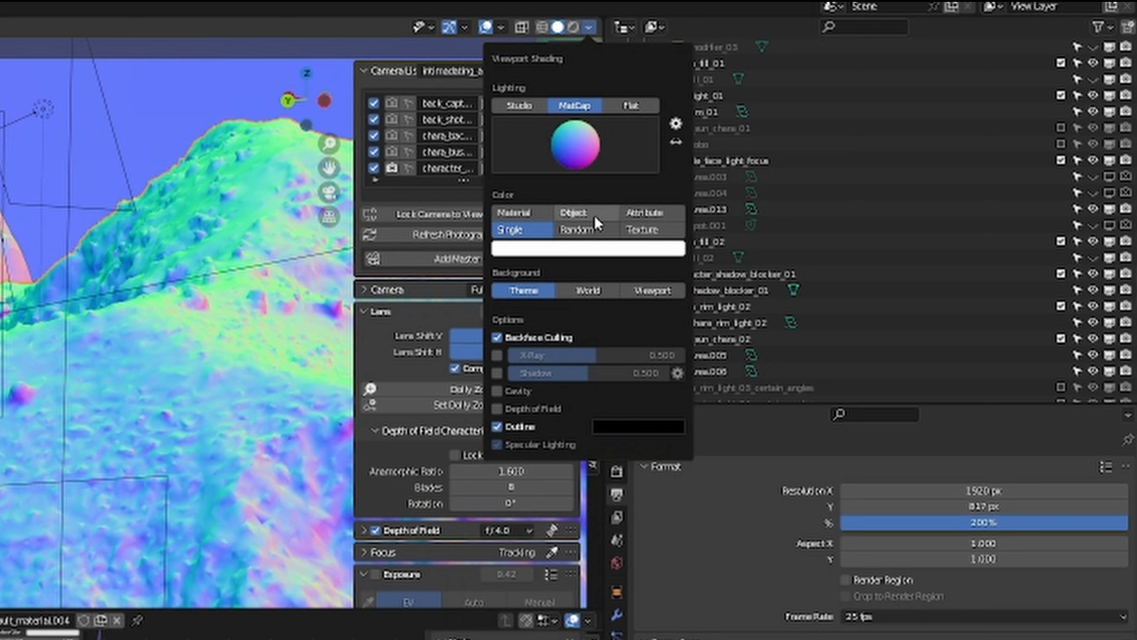
click(576, 251)
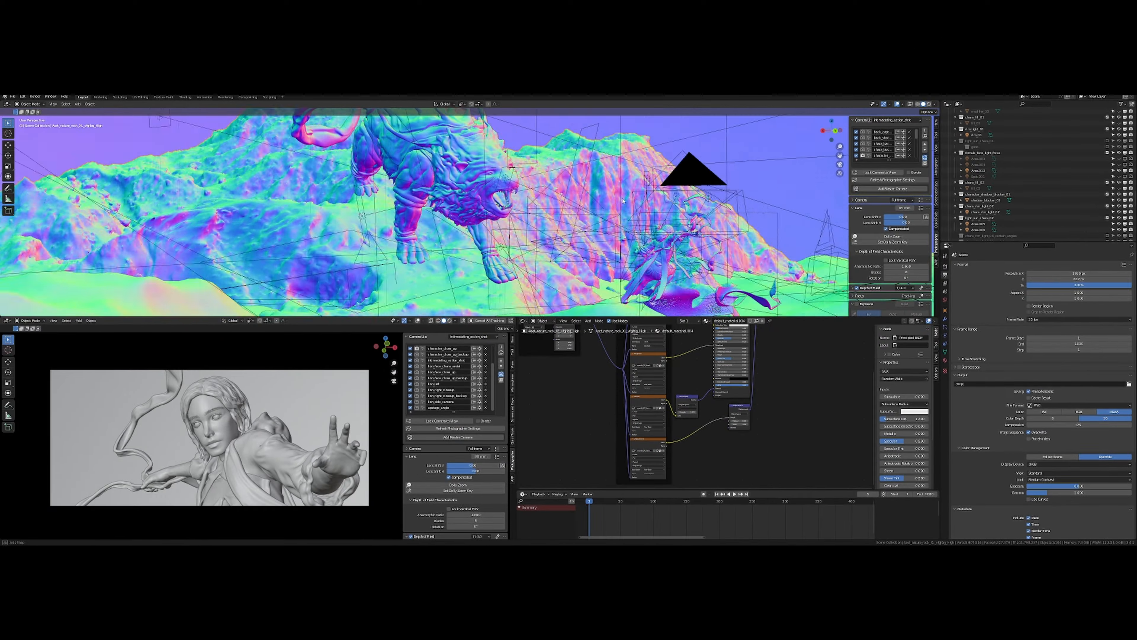
drag(623, 201, 440, 267)
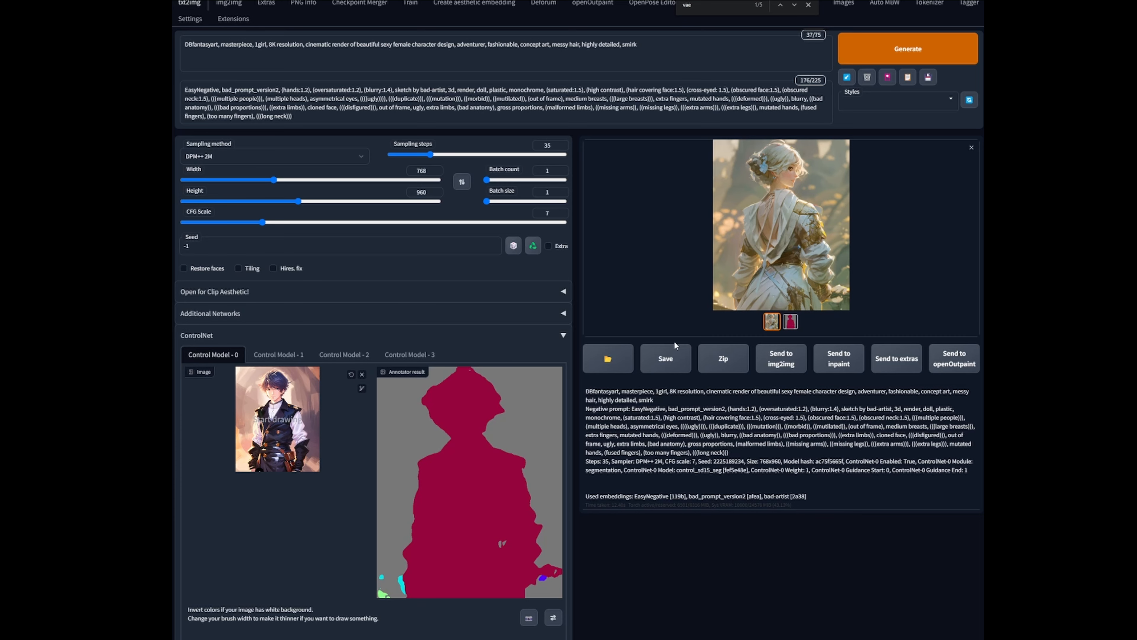
In the Stable Diffusion web UI, set ControlNet's preprocessor to normal_map and its model to control_sd15_normal [fef5e48e]
scroll(597, 390, down, 8)
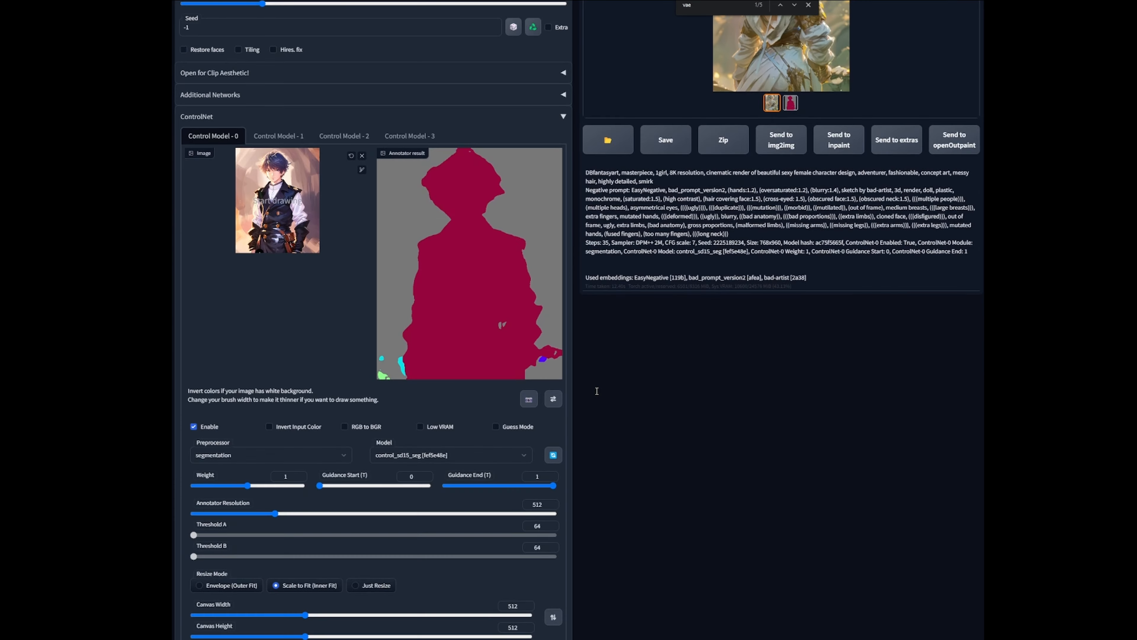
click(271, 326)
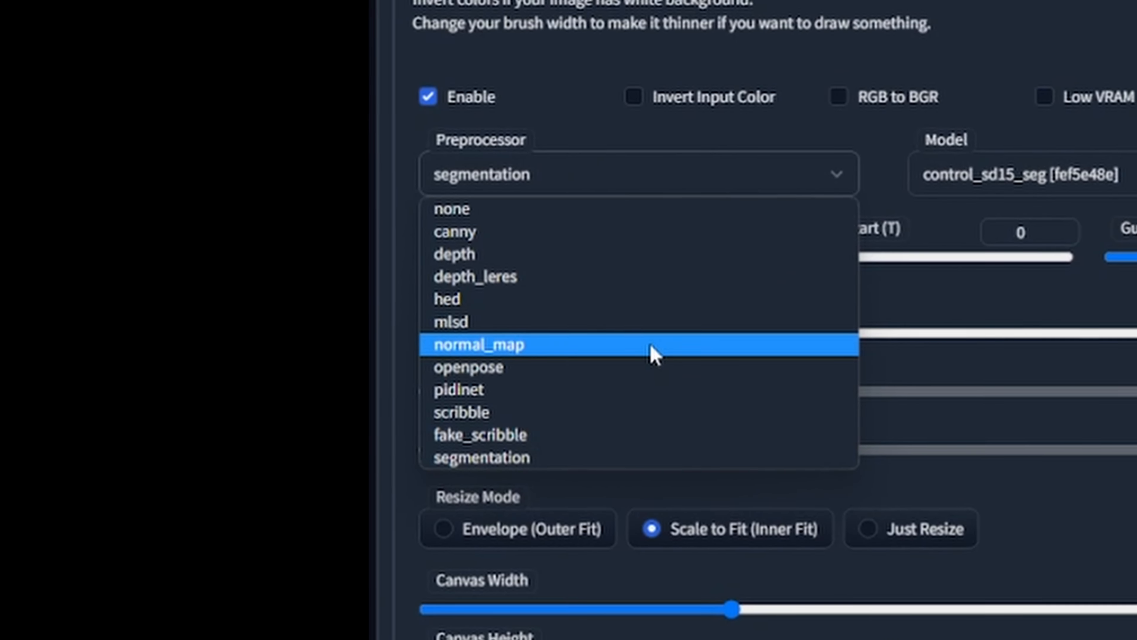
click(654, 351)
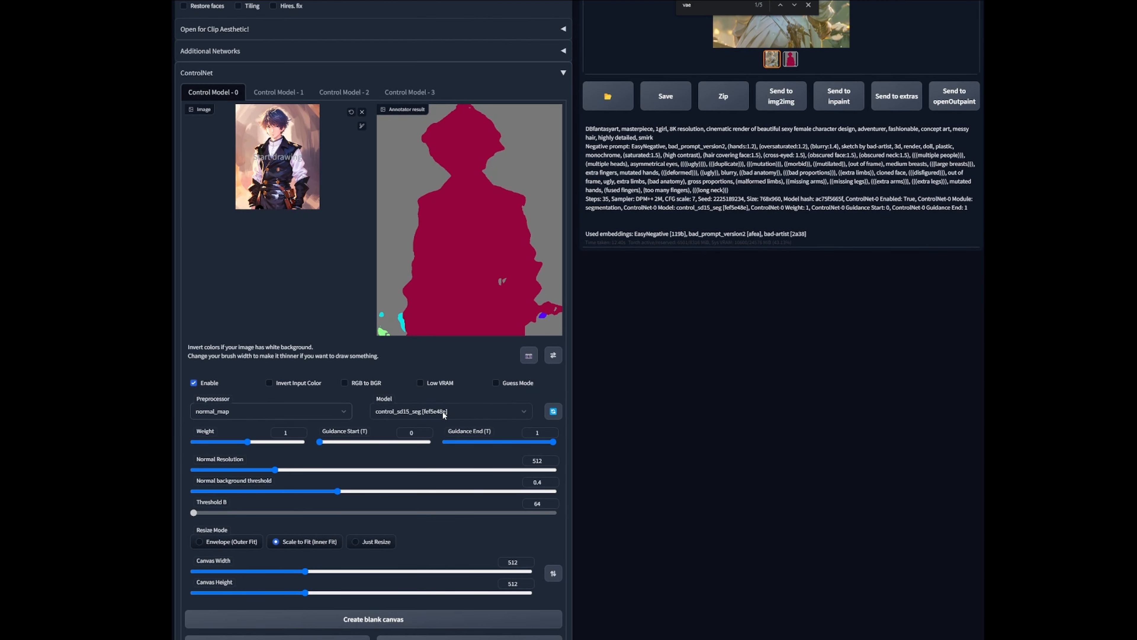
click(442, 411)
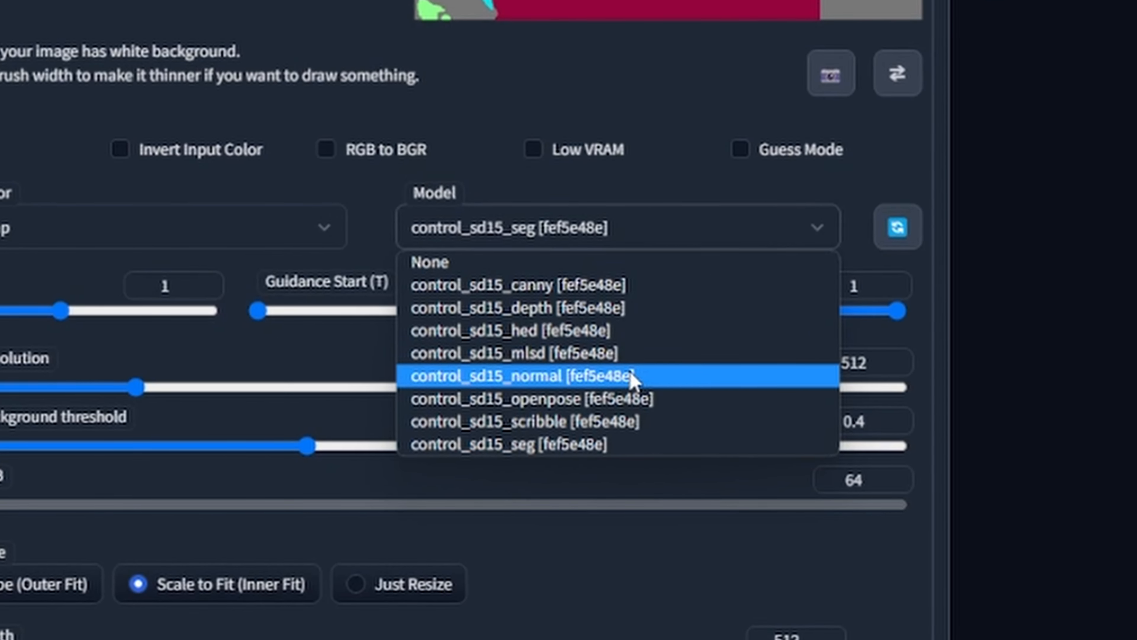
click(450, 462)
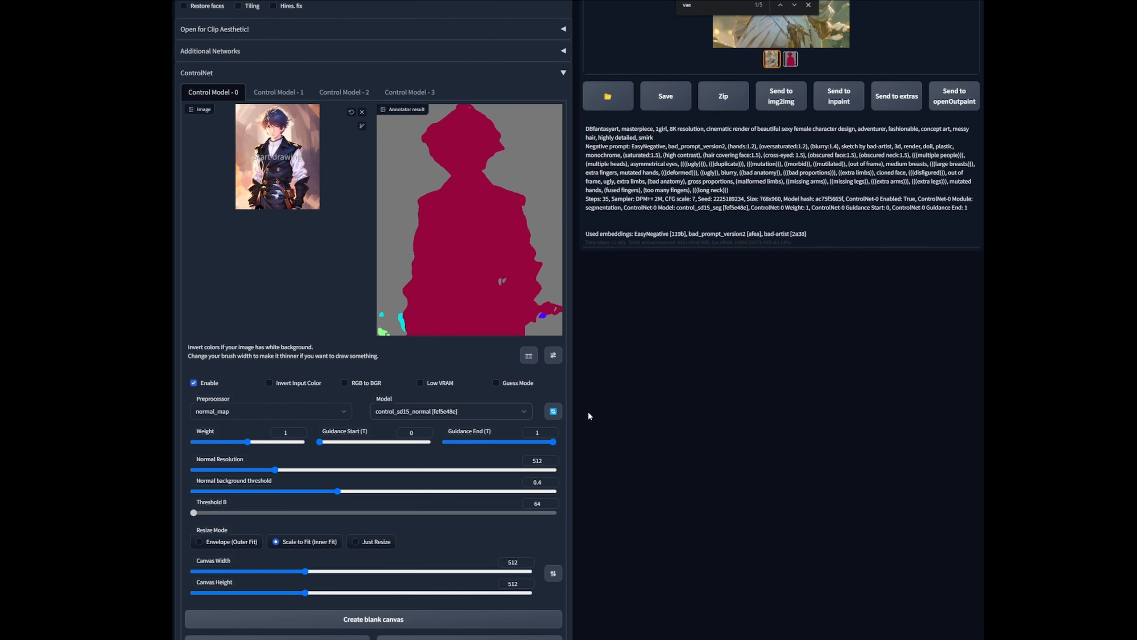
Preview the annotator result for the boy's portrait and inspect the resulting normal map
scroll(992, 224, down, 2)
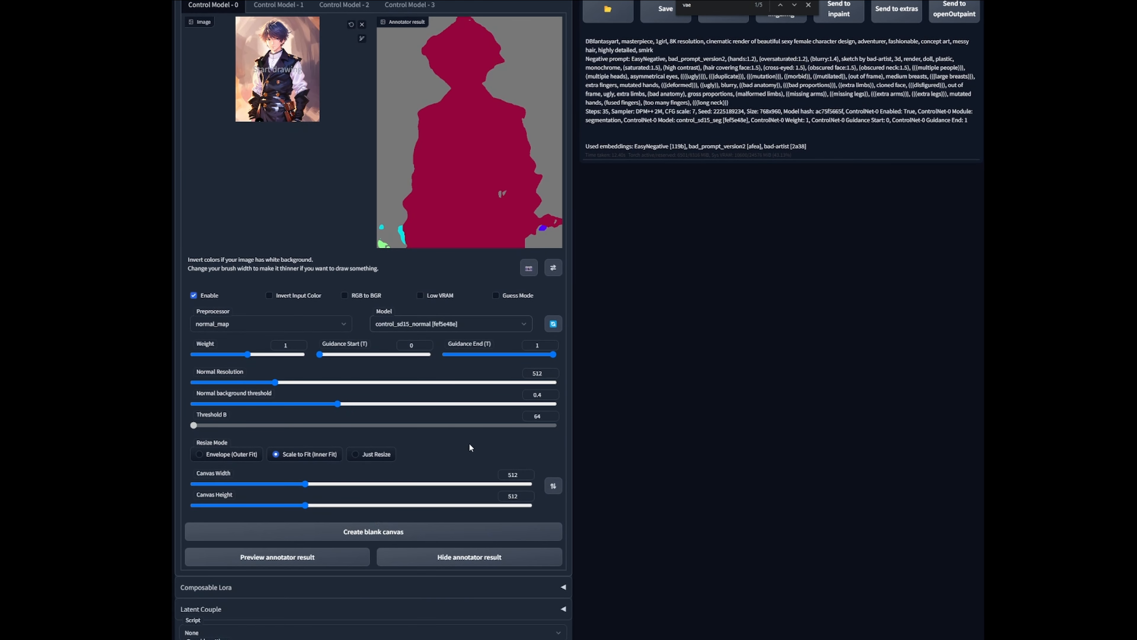
click(327, 562)
scroll(613, 484, up, 2)
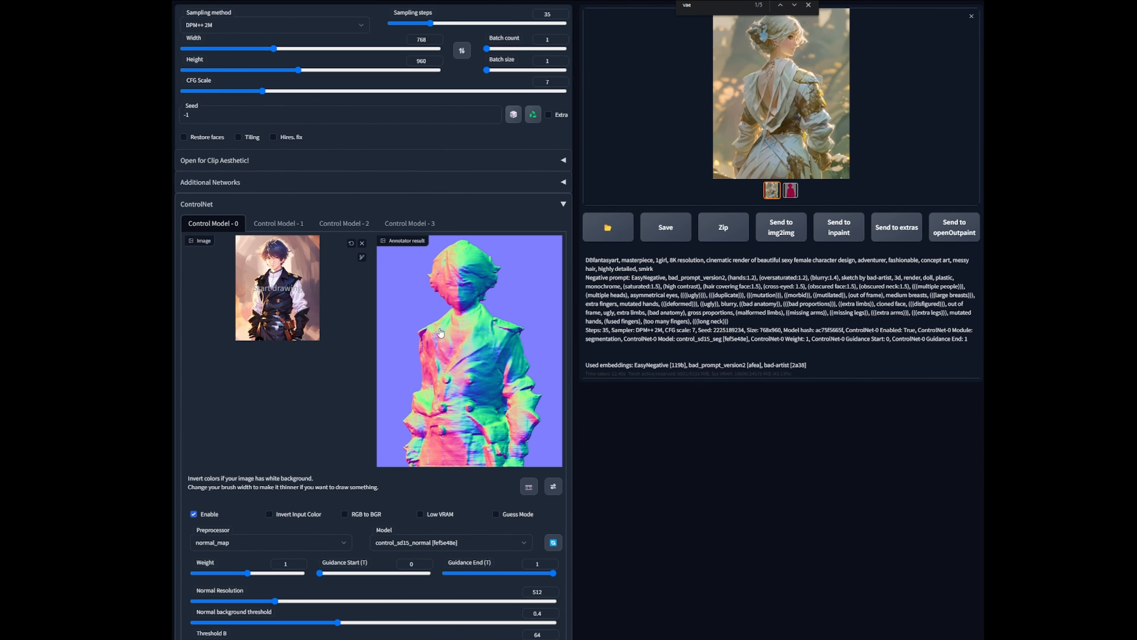
scroll(458, 342, down, 2)
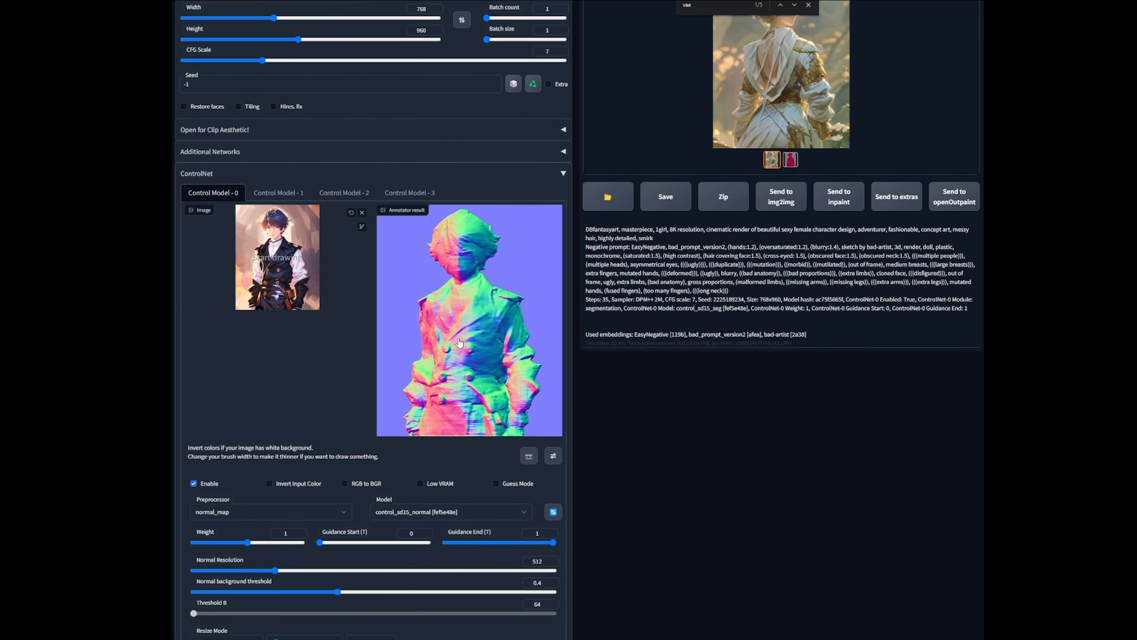
scroll(450, 269, up, 1)
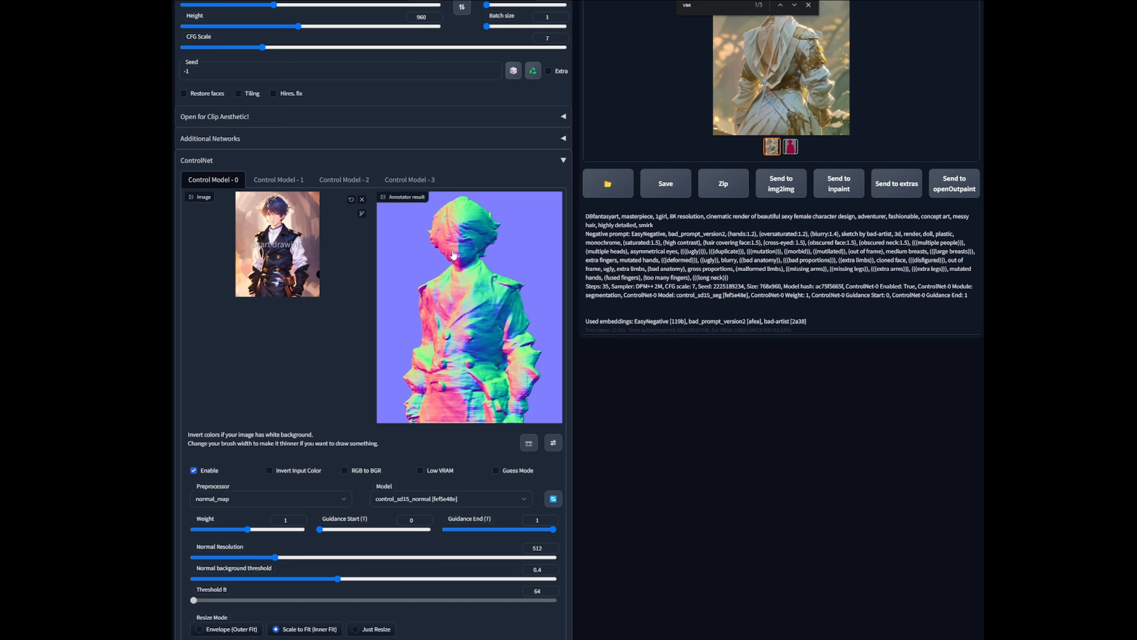
Review the normal map and ControlNet settings, and generate an image with the existing prompt
scroll(670, 429, up, 3)
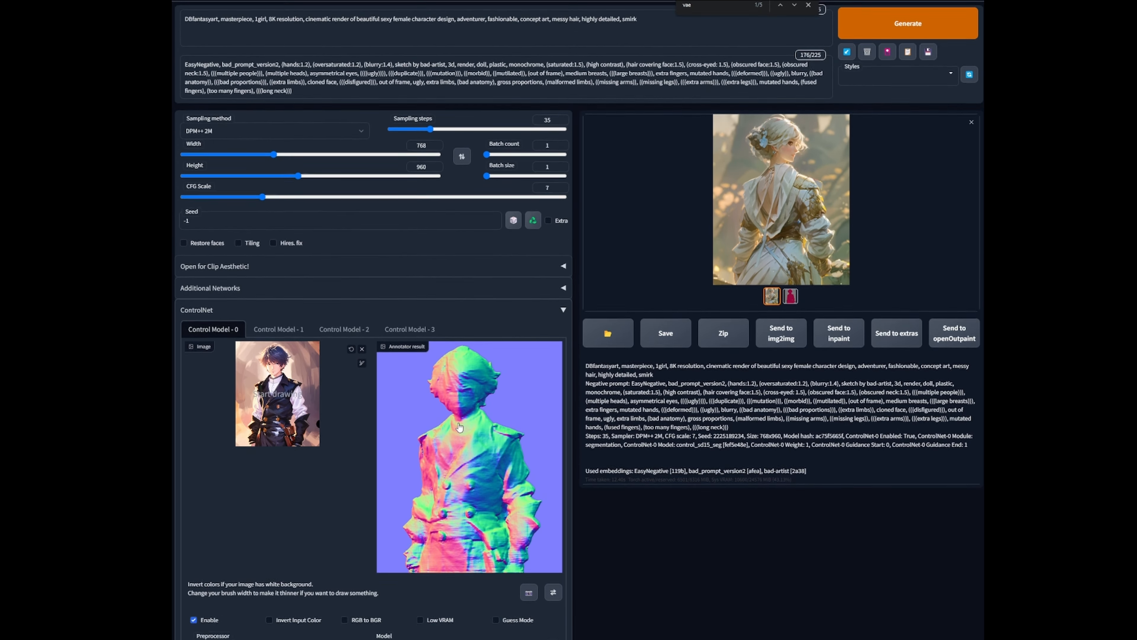
scroll(460, 423, down, 7)
scroll(461, 423, down, 1)
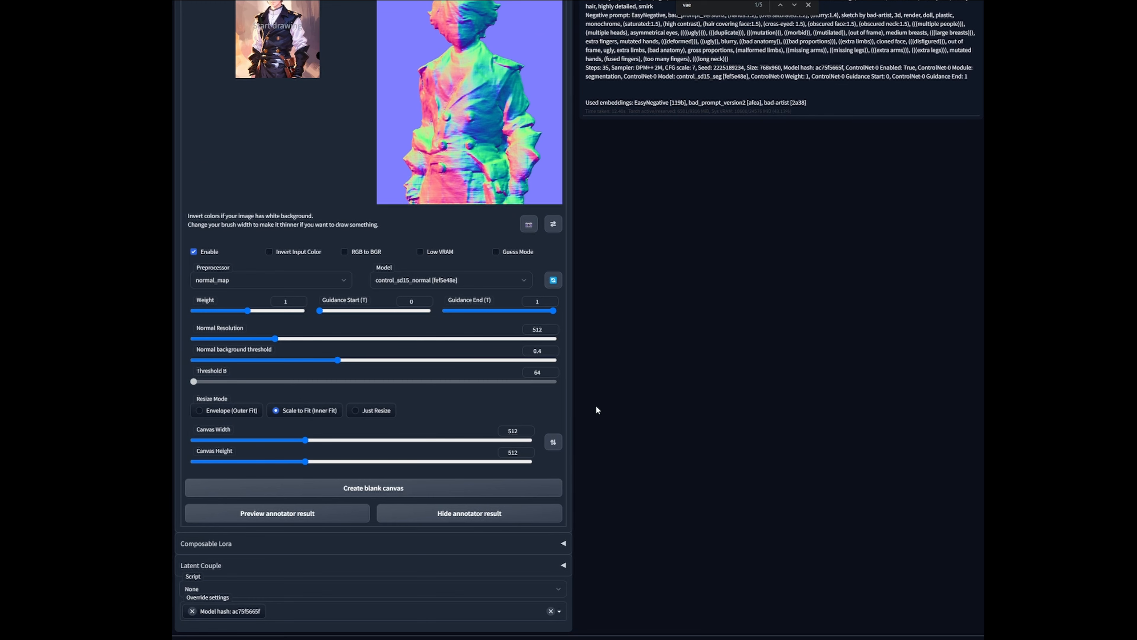
scroll(685, 405, up, 10)
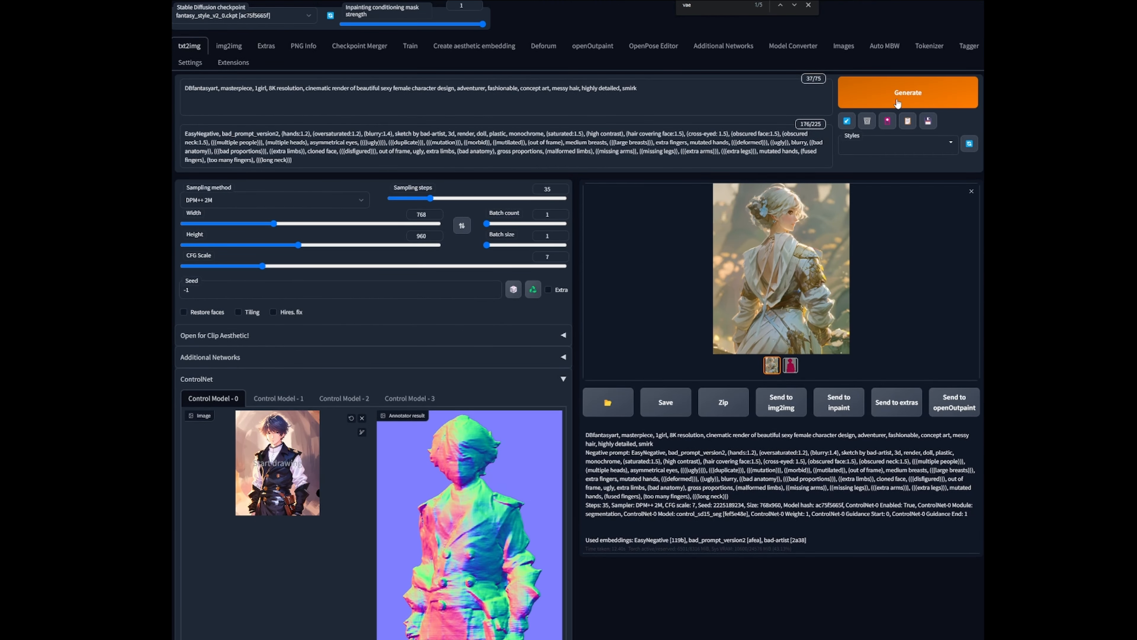
click(899, 102)
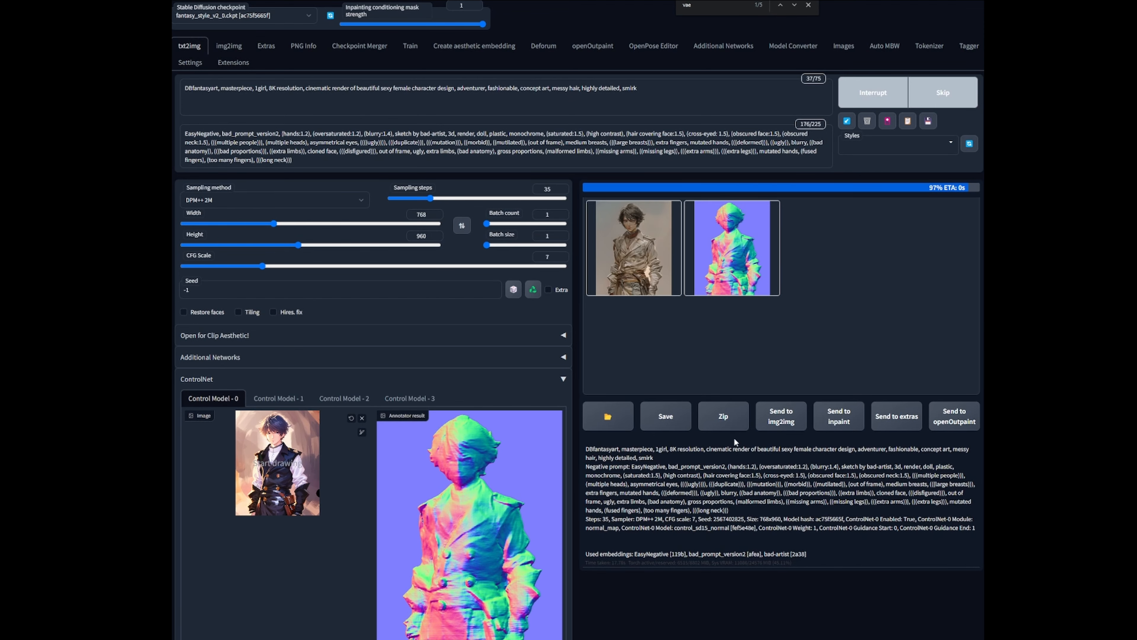
View the newly generated character image enlarged to check its clothing and pose, and return to the results
click(647, 257)
click(761, 269)
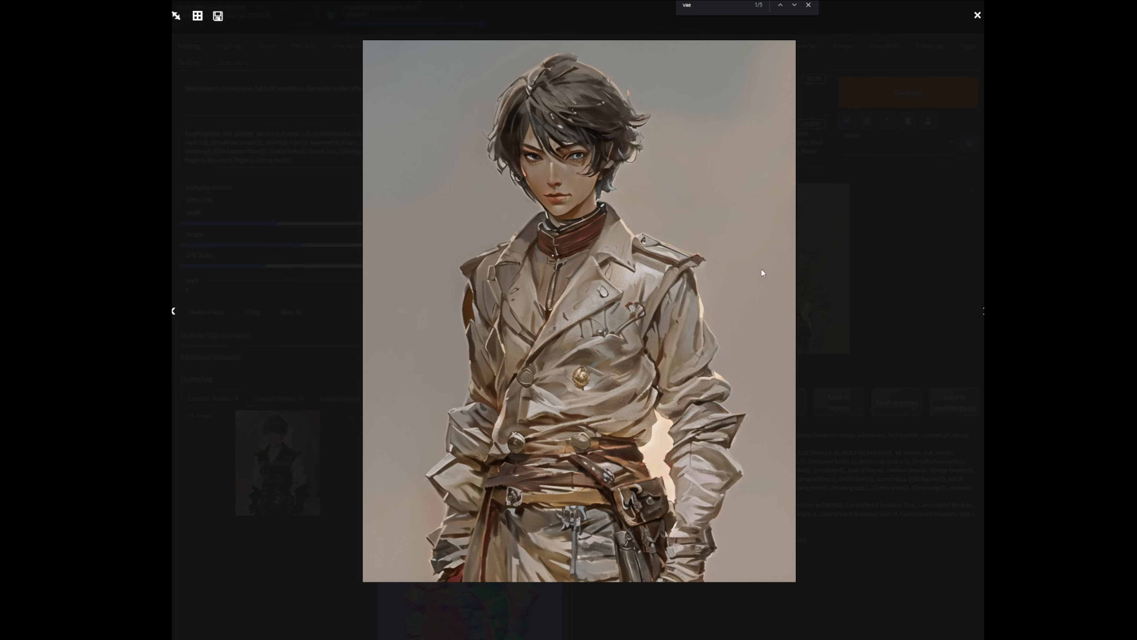
click(908, 311)
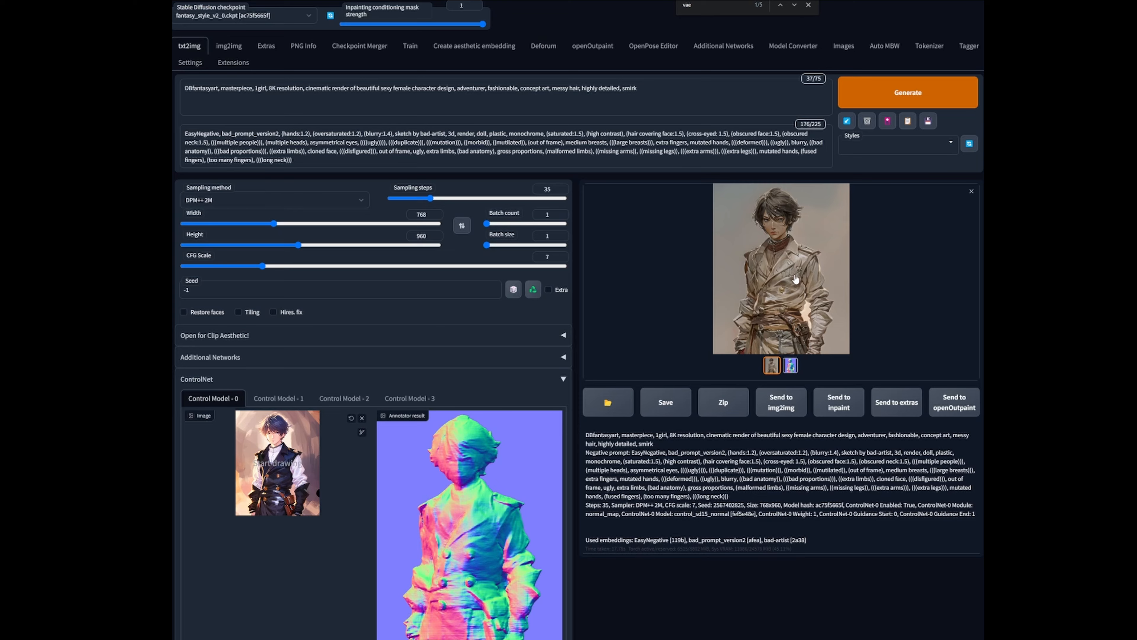
click(797, 306)
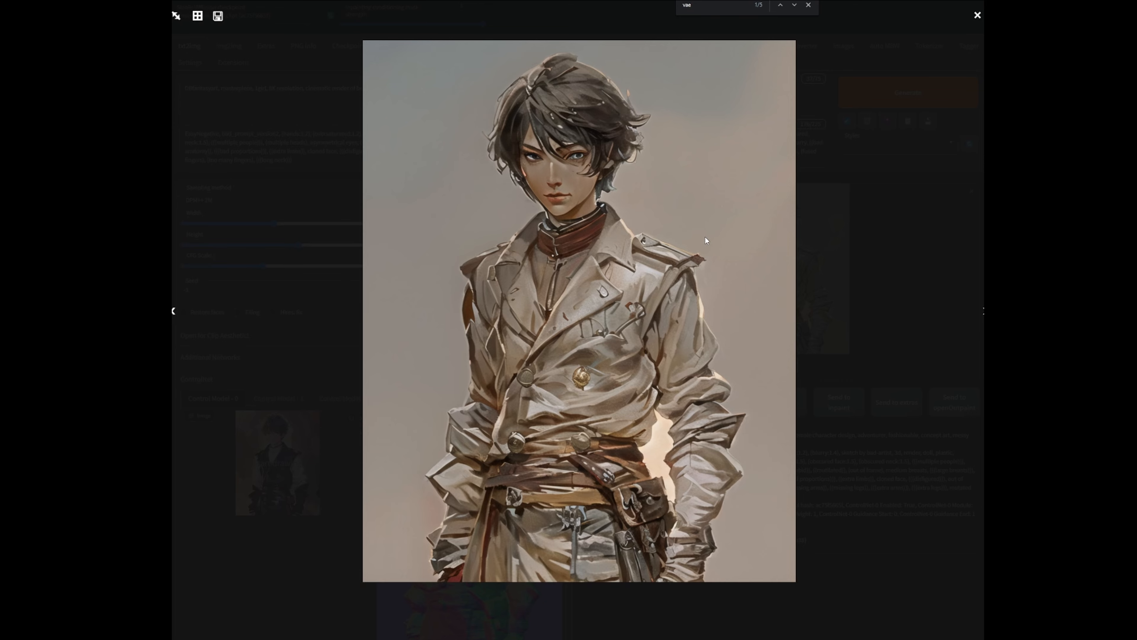
click(883, 251)
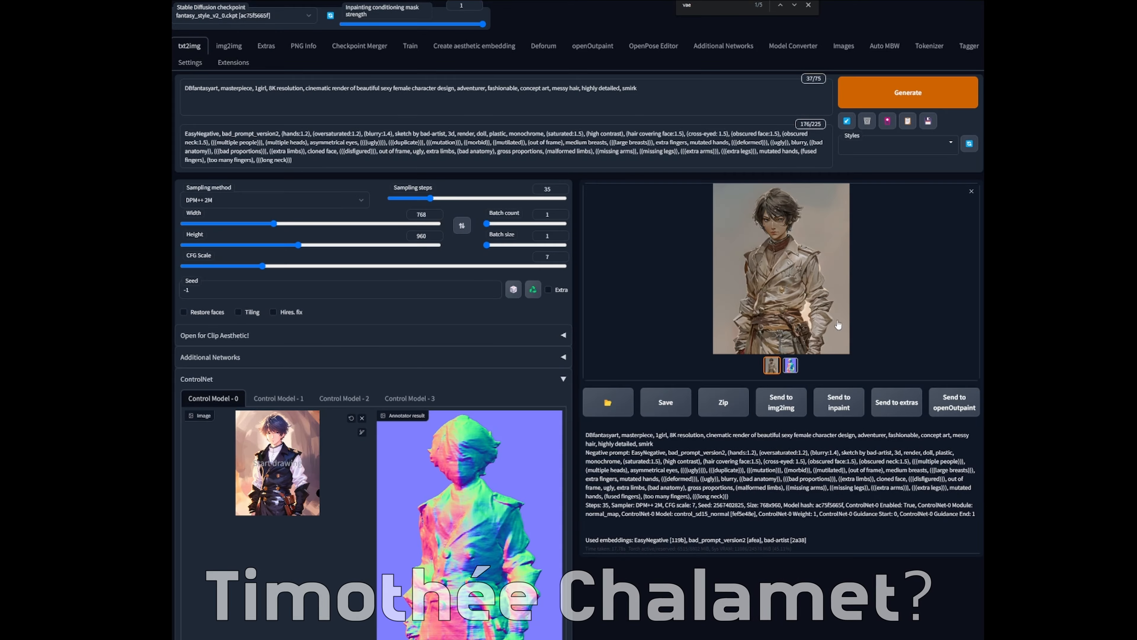
View the output normal map at full size and return to the results
click(789, 365)
click(811, 313)
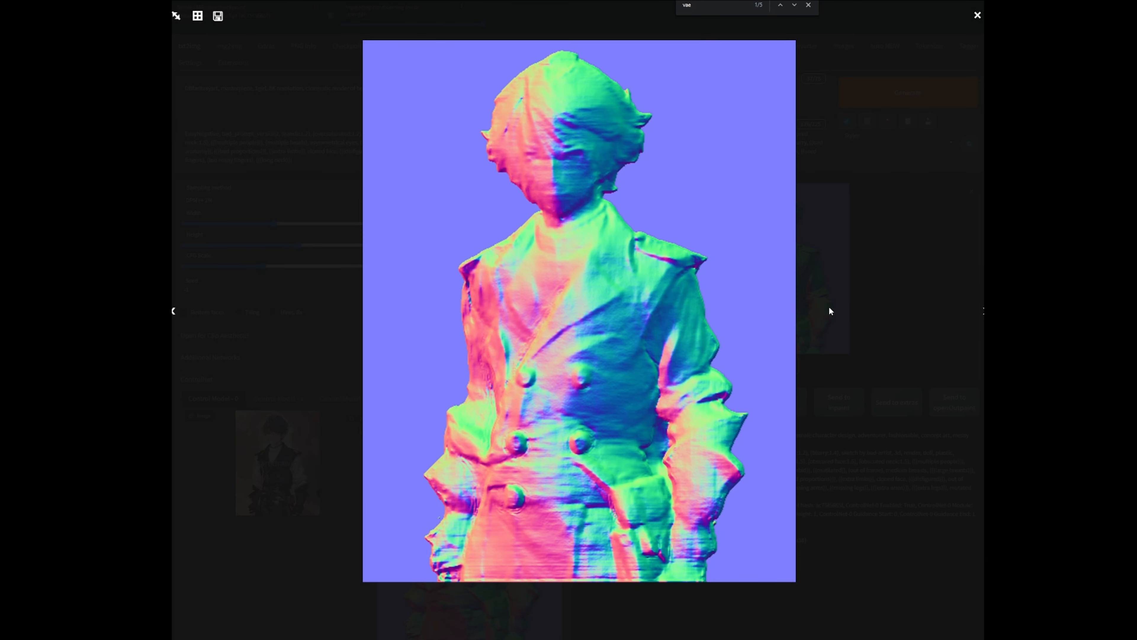
click(786, 295)
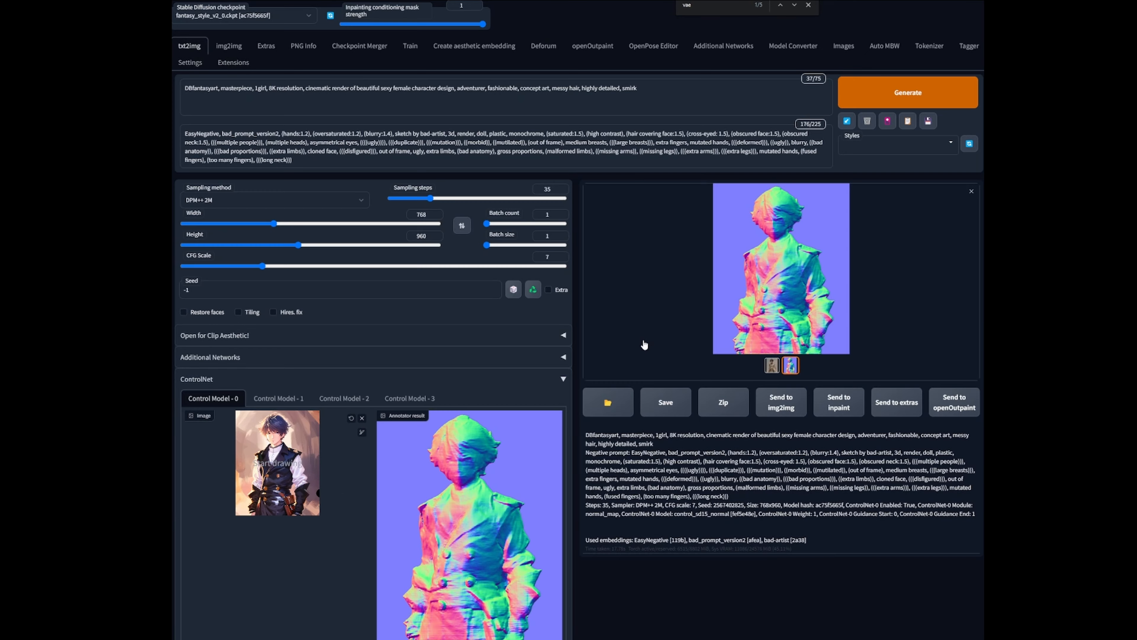
Reopen the generated character image at full size and compare its details with the source portrait
click(771, 365)
click(721, 345)
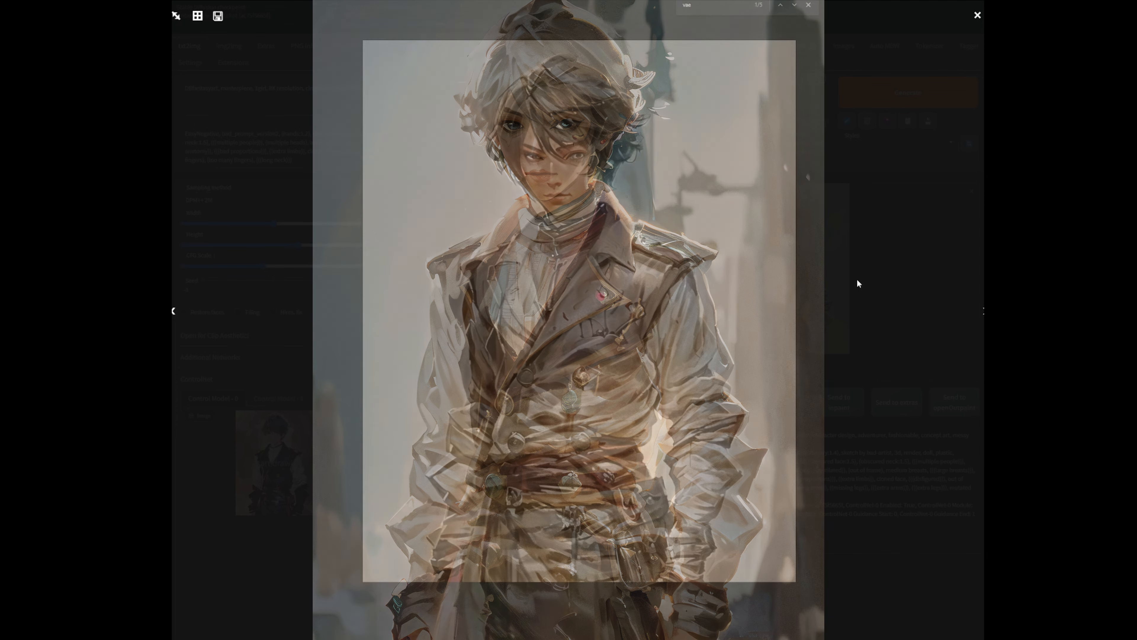
click(876, 262)
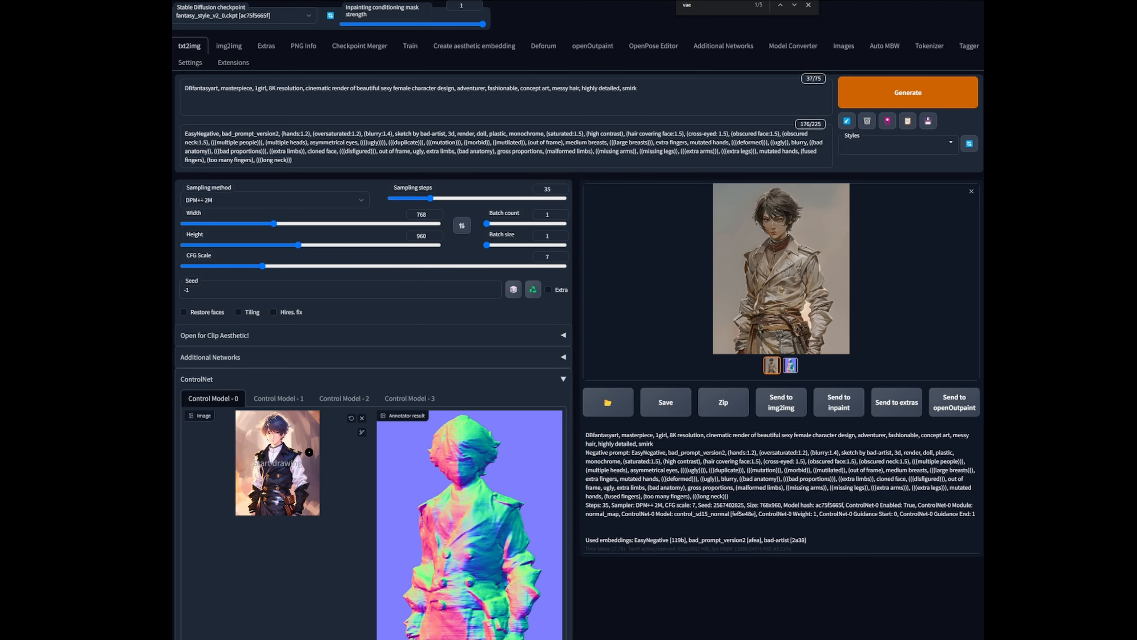
click(763, 272)
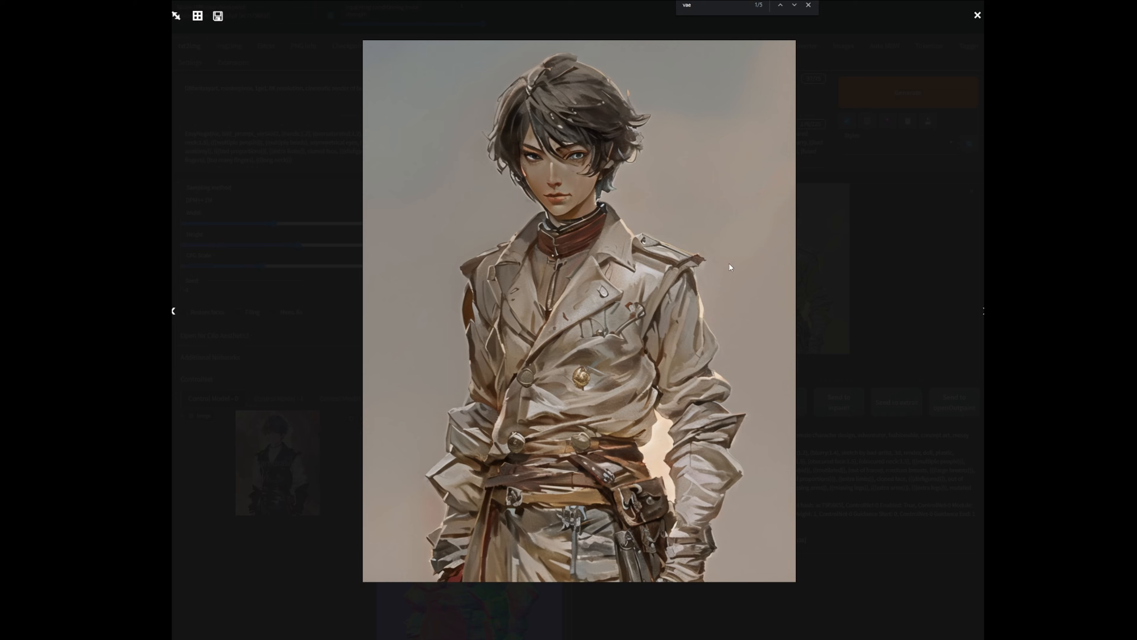
click(770, 253)
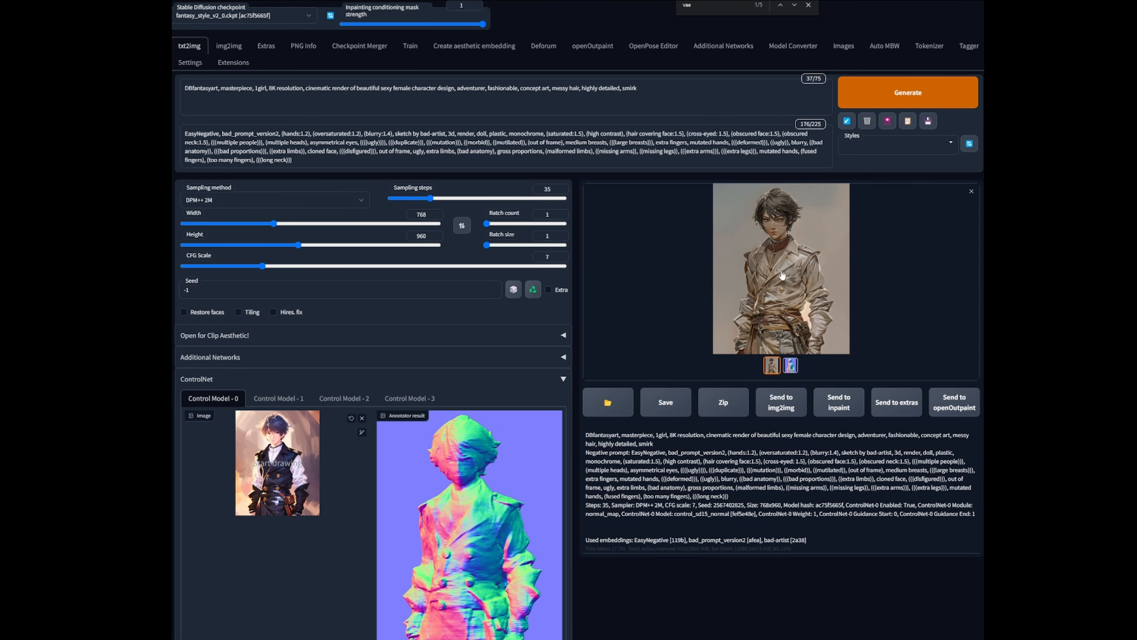
click(786, 257)
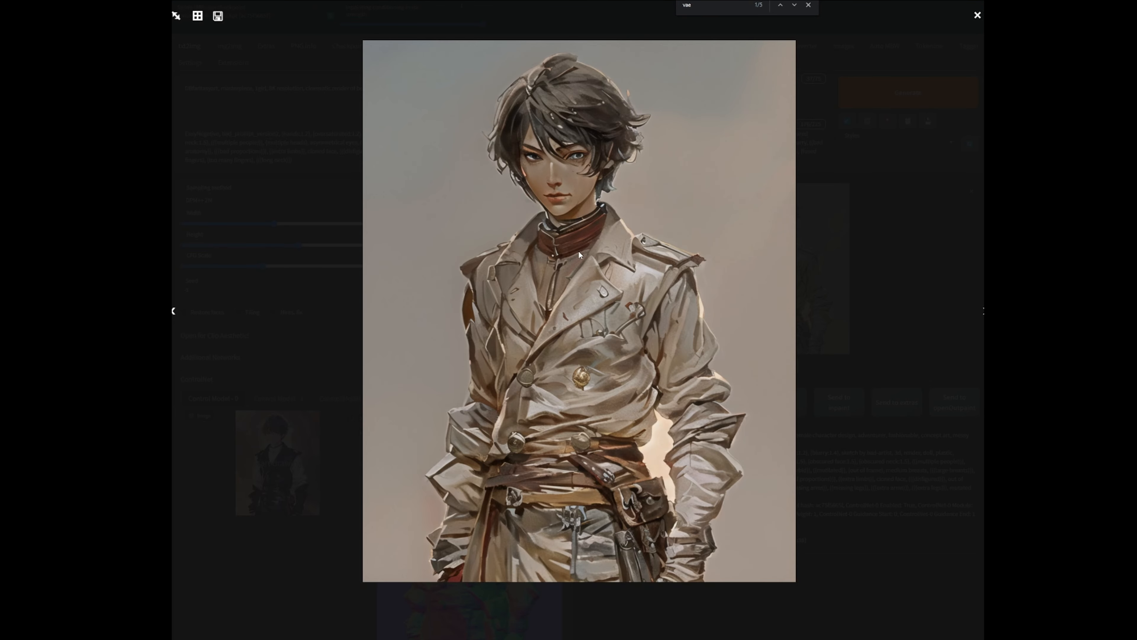
Generate another image with the same prompt and normal map settings, view it enlarged, and return to the results
click(882, 275)
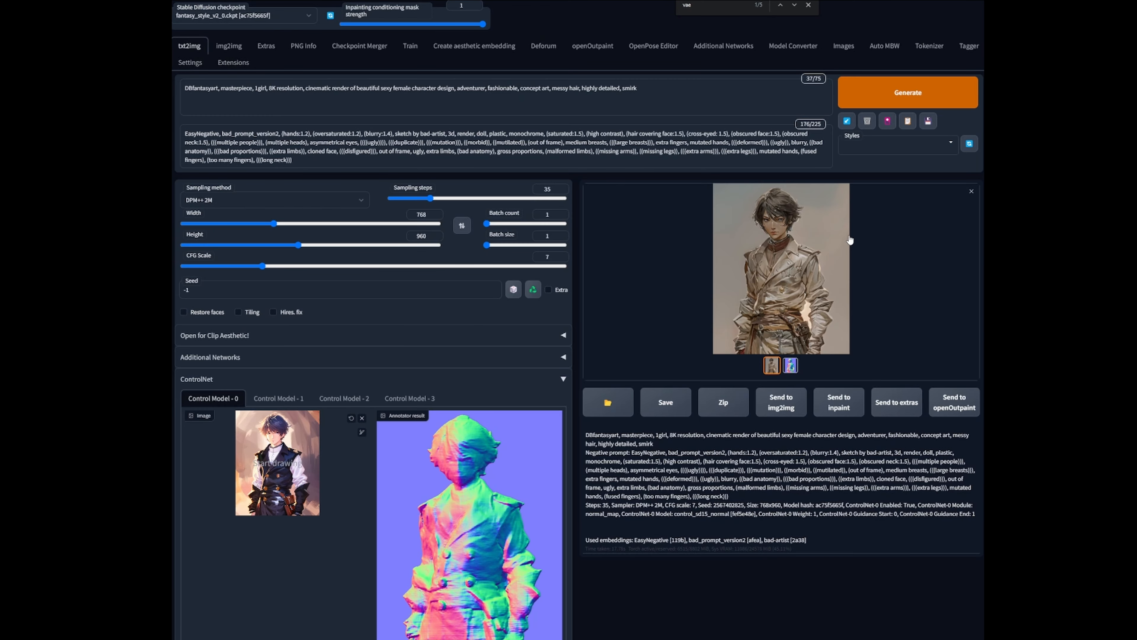
click(902, 92)
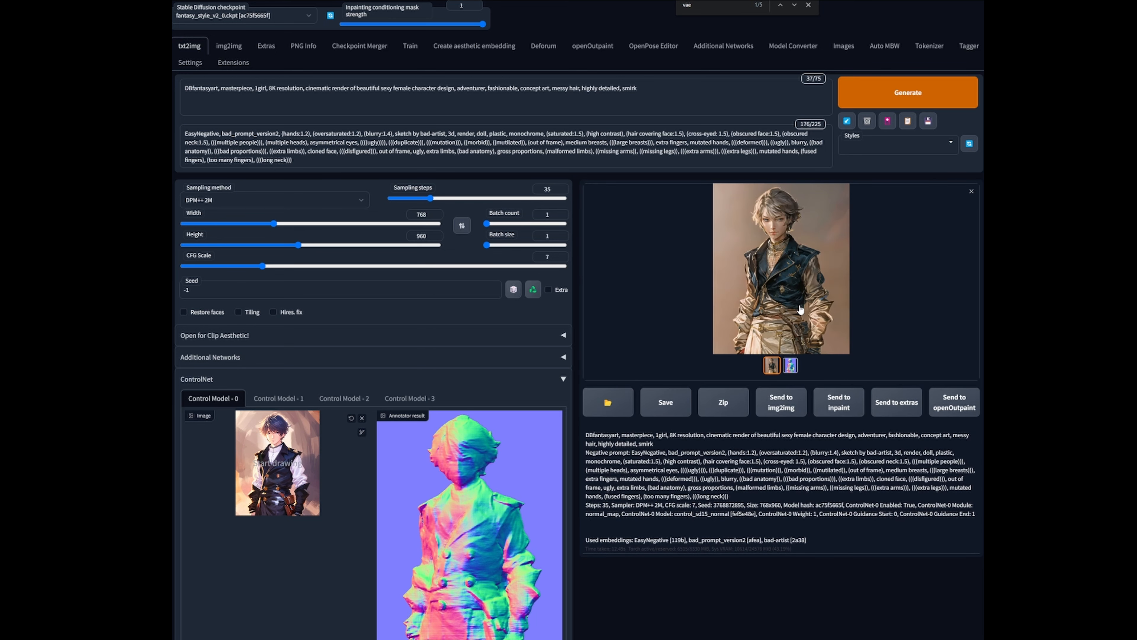
click(801, 310)
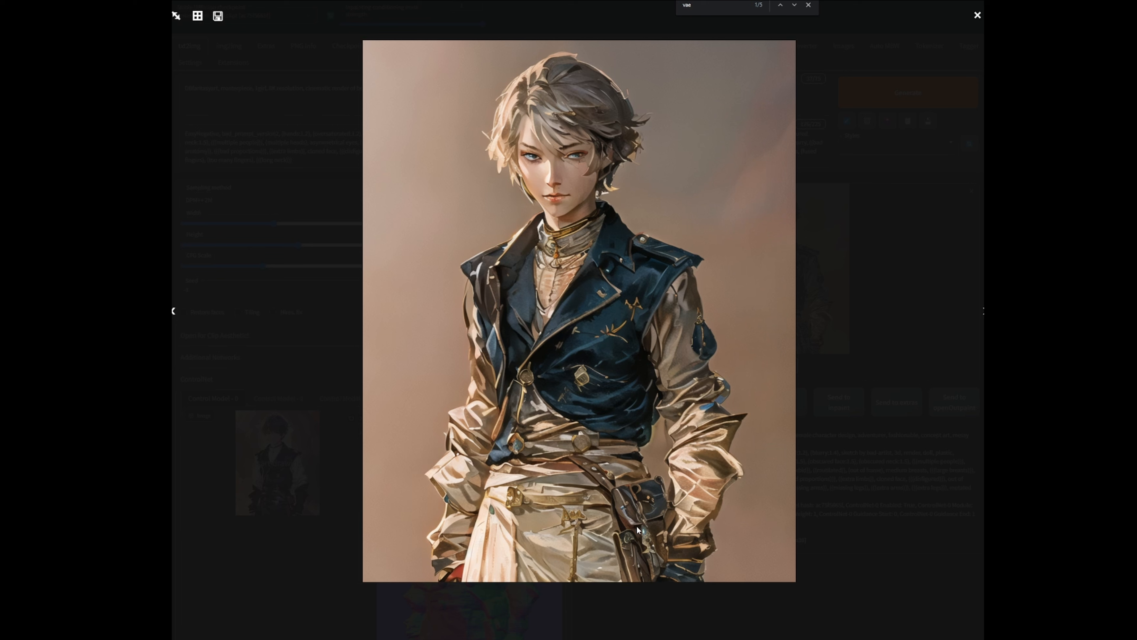
click(860, 234)
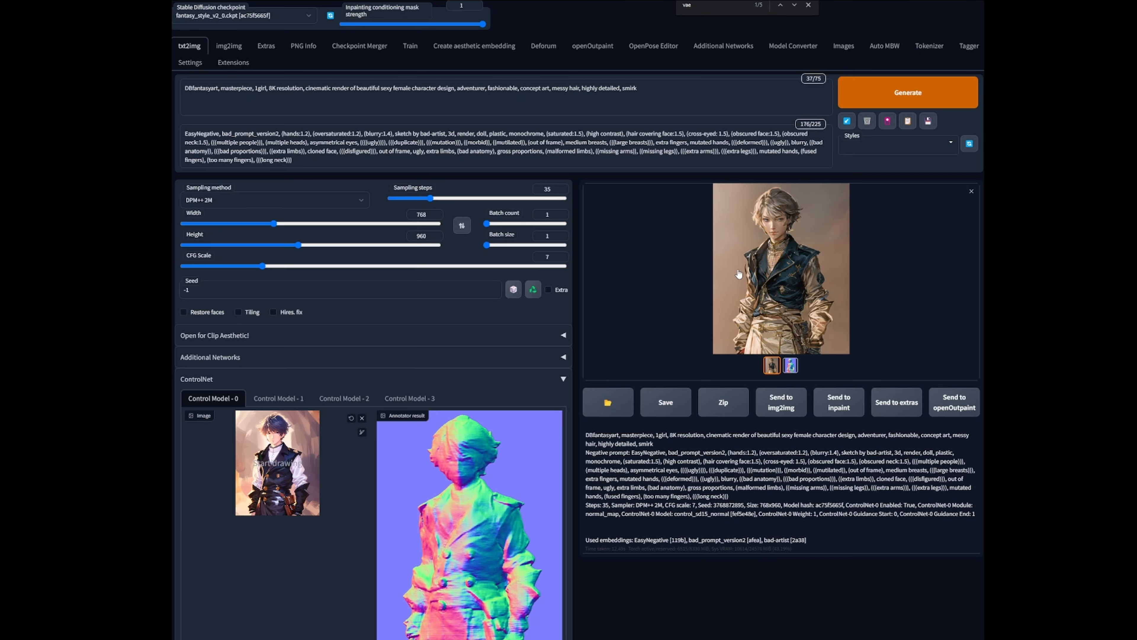
View the generated character at full size again and compare it with the output normal map in the results gallery
click(785, 259)
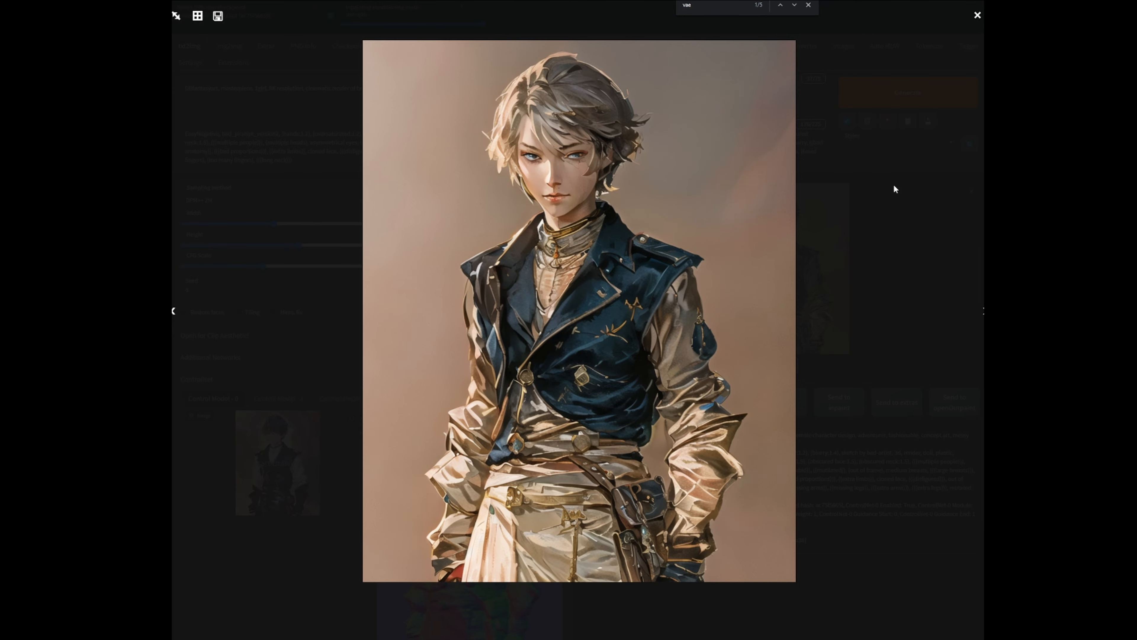
click(847, 185)
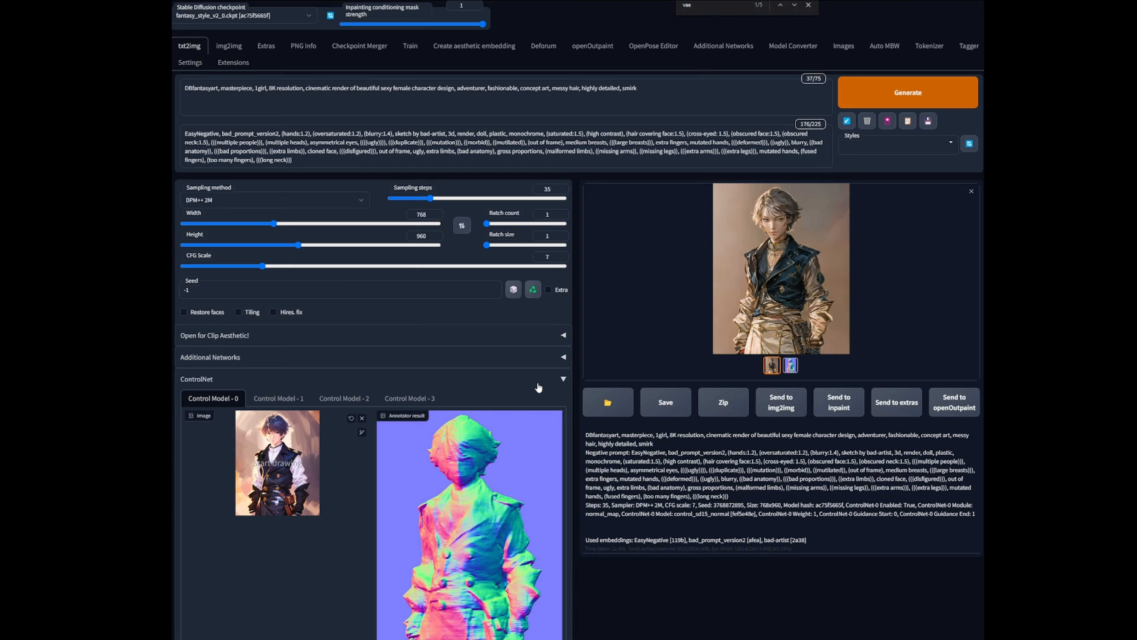
click(787, 302)
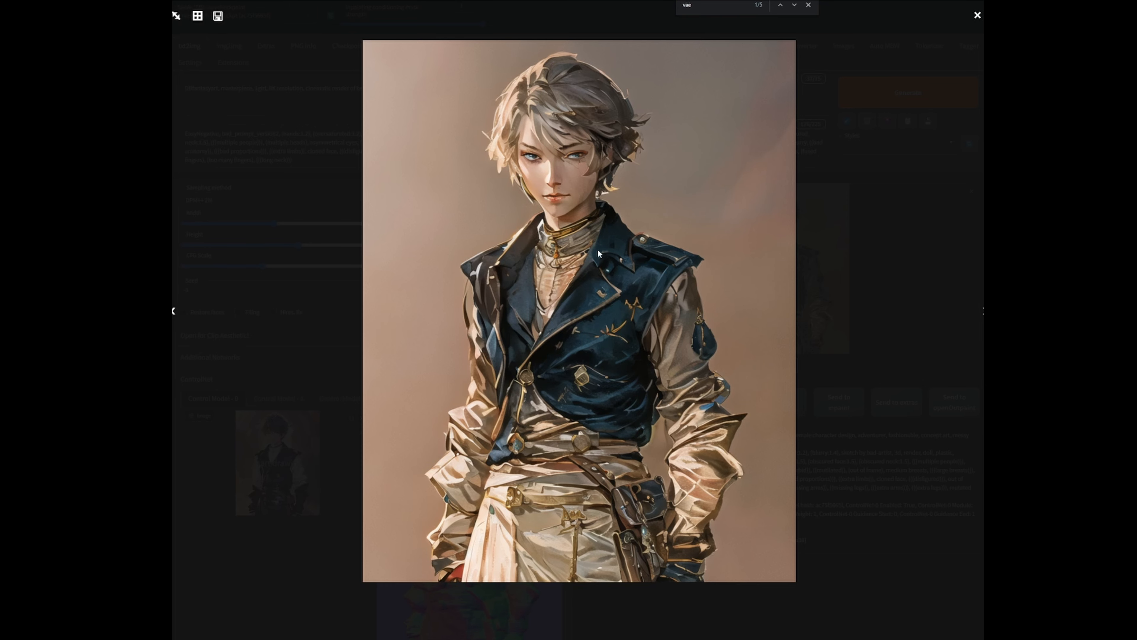
click(888, 247)
click(790, 365)
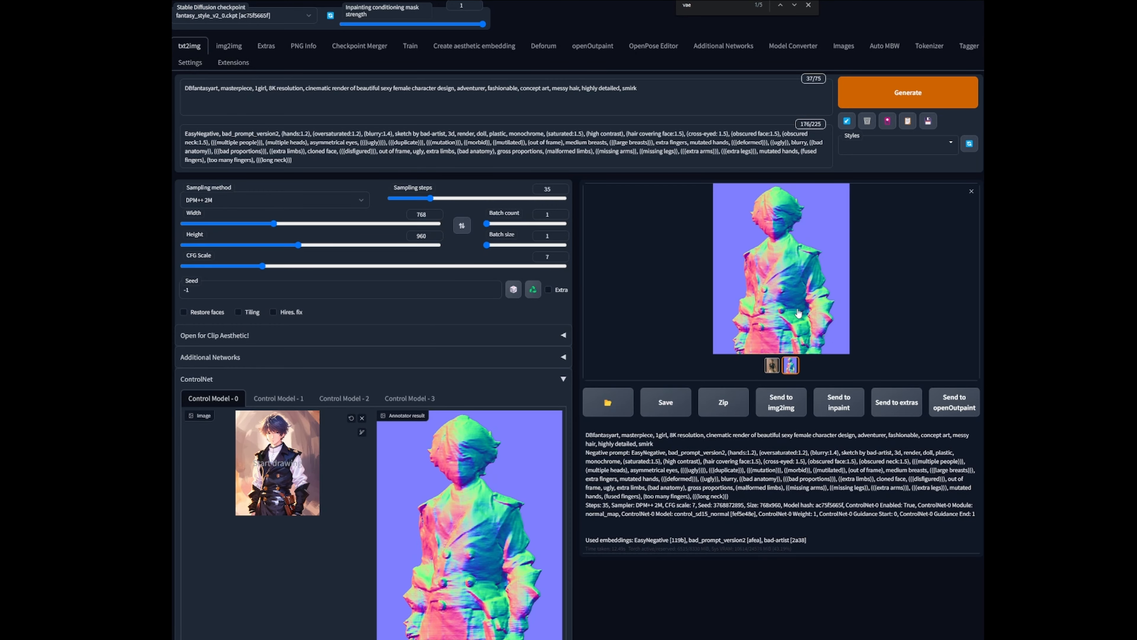
click(774, 366)
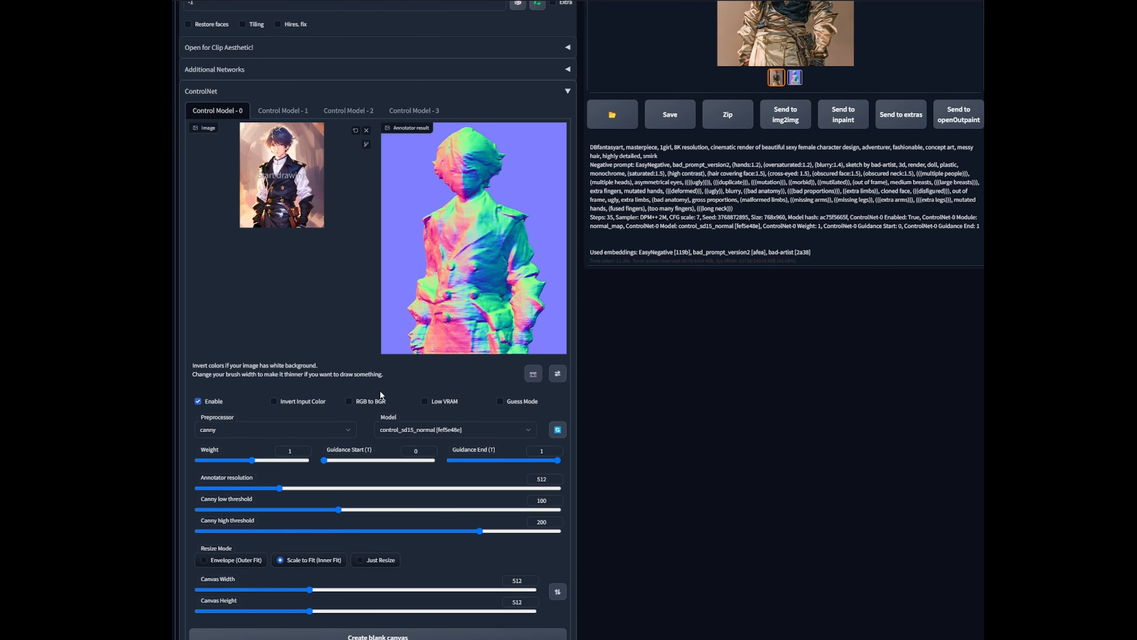
Choose the canny preprocessor for the first ControlNet unit and preview its annotator result for the source portrait
click(281, 428)
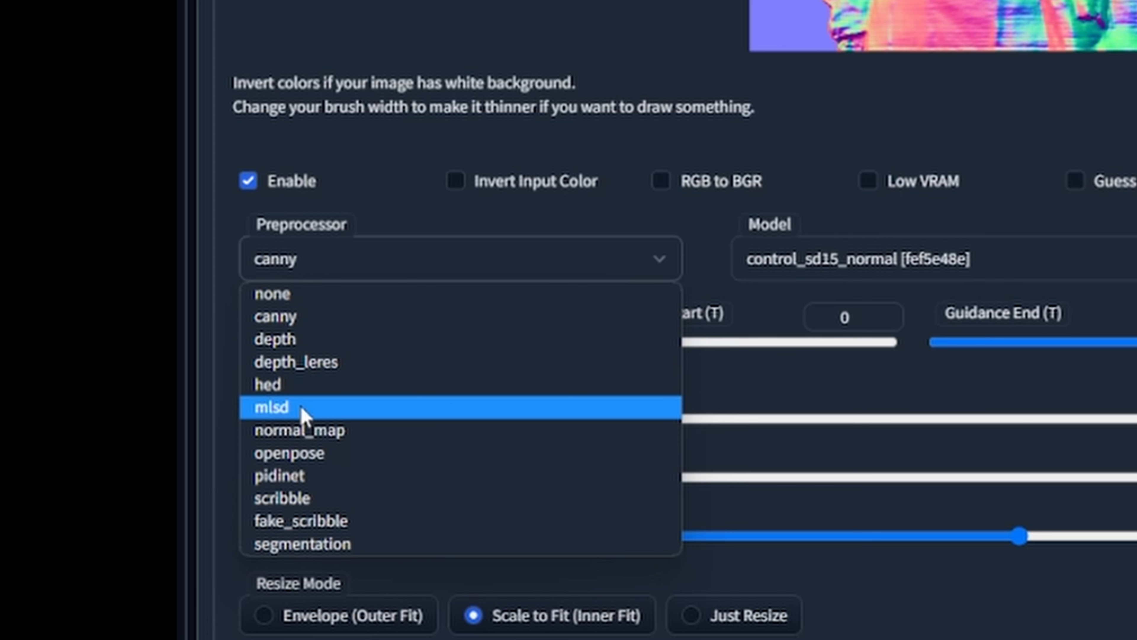
click(300, 321)
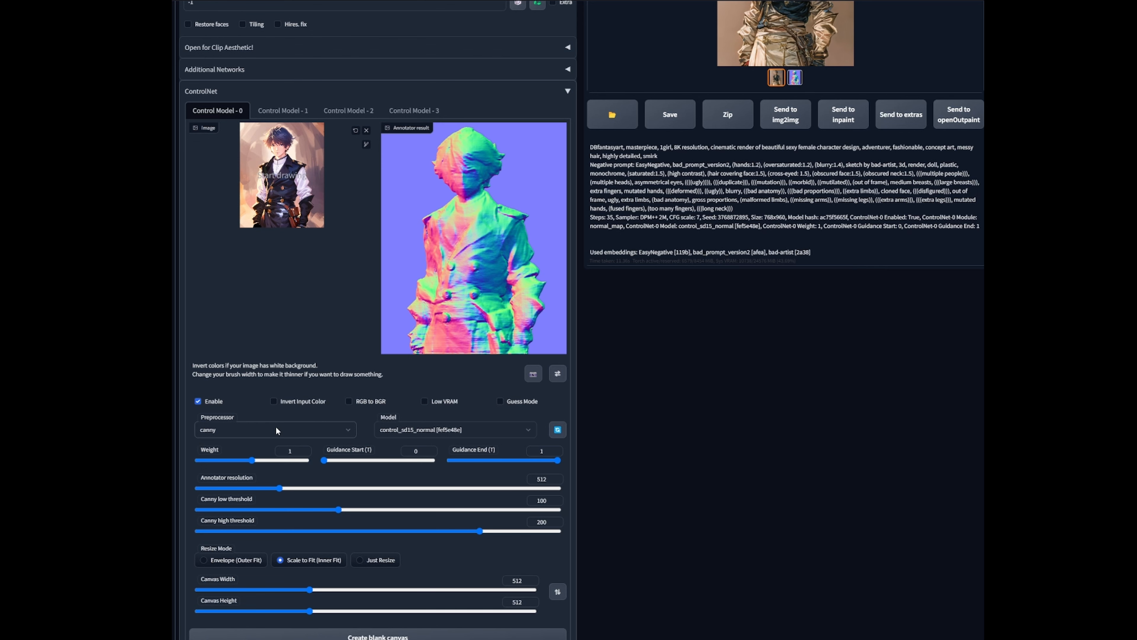
scroll(295, 418, down, 3)
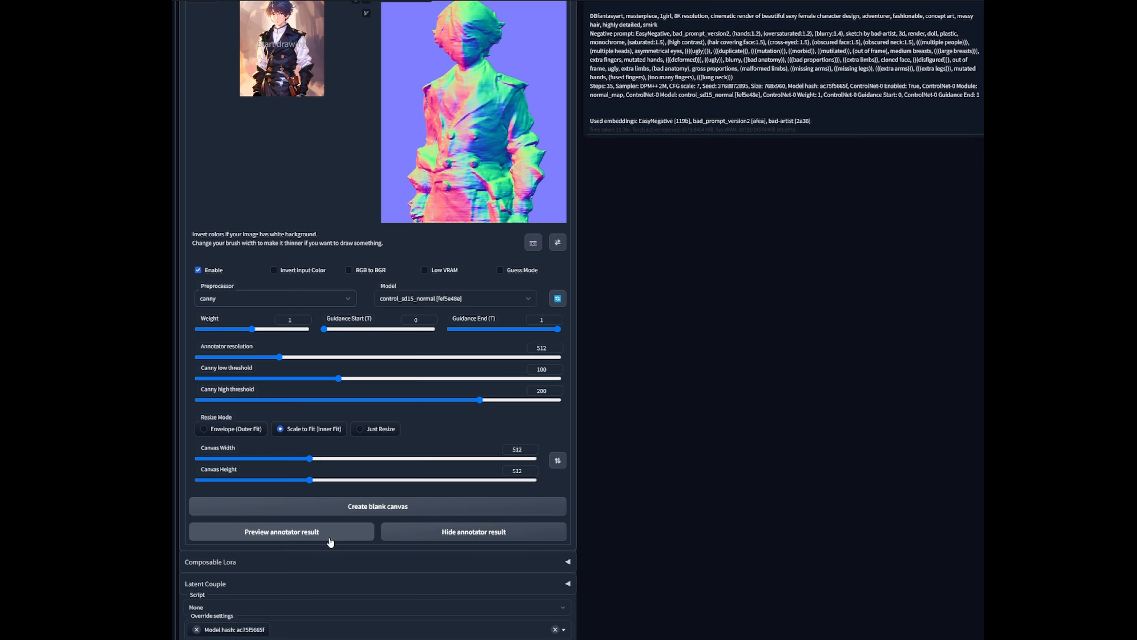
click(332, 537)
scroll(329, 448, up, 2)
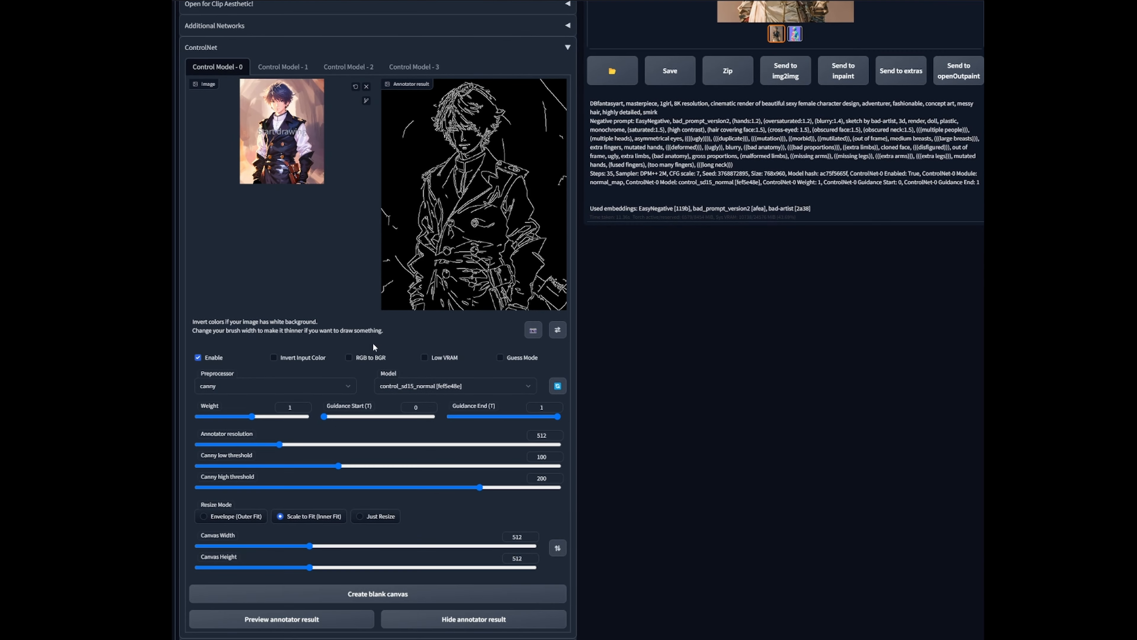
Switch the ControlNet preprocessor to hed and preview its annotator result for comparison with the canny edges
click(264, 386)
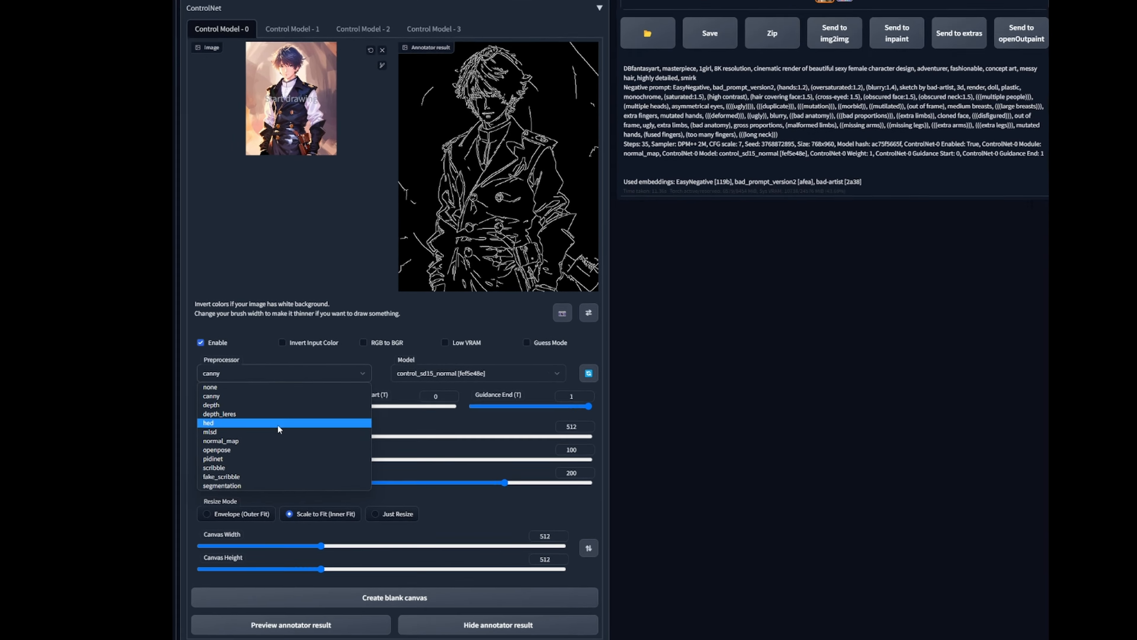
click(277, 437)
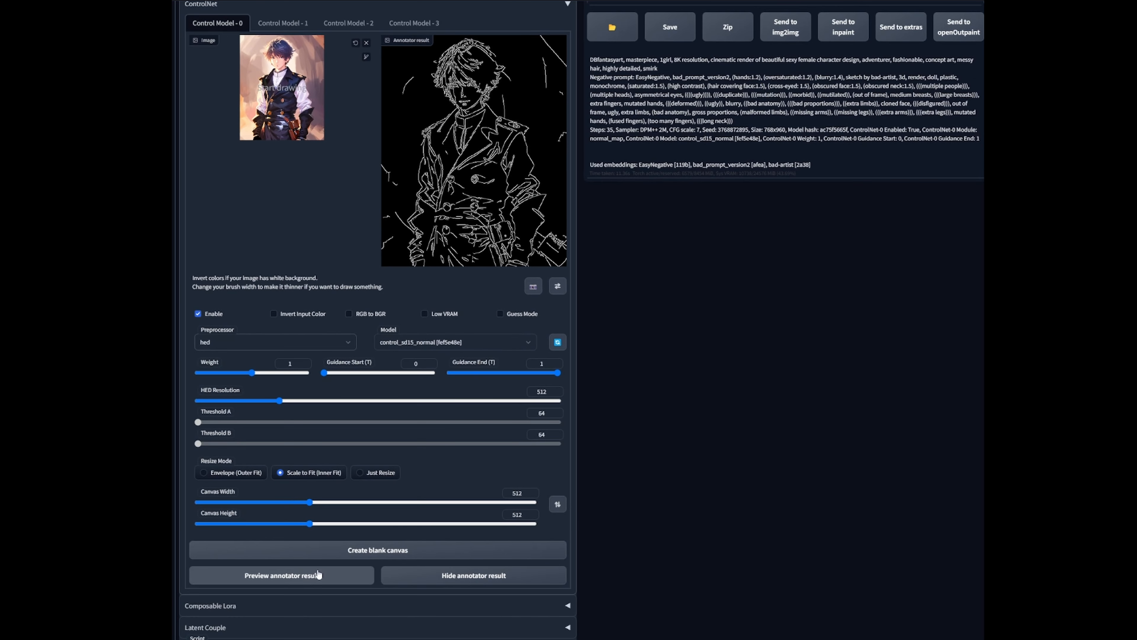
click(307, 587)
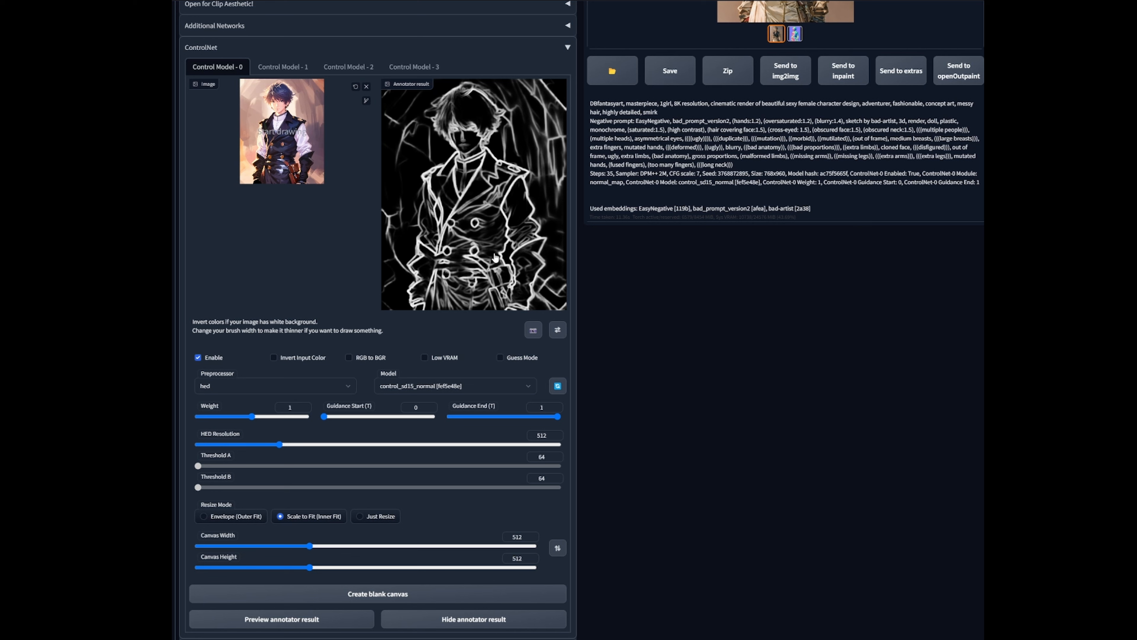
Set the ControlNet preprocessor back to canny and choose the matching control_sd15_canny model
click(249, 386)
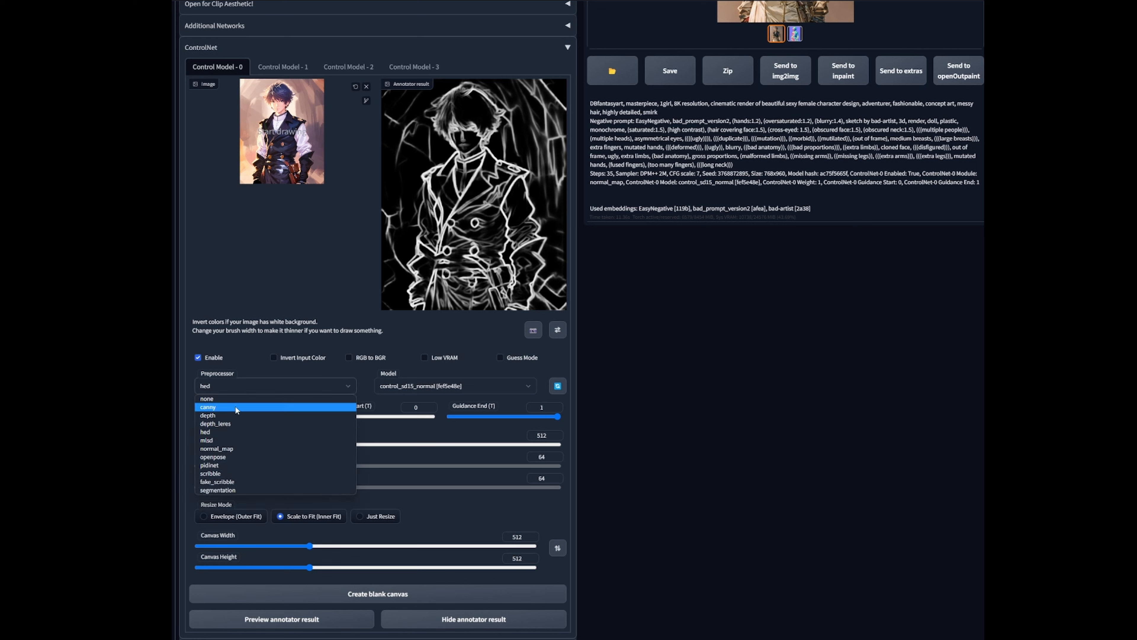
click(252, 405)
scroll(460, 420, up, 2)
scroll(460, 424, up, 6)
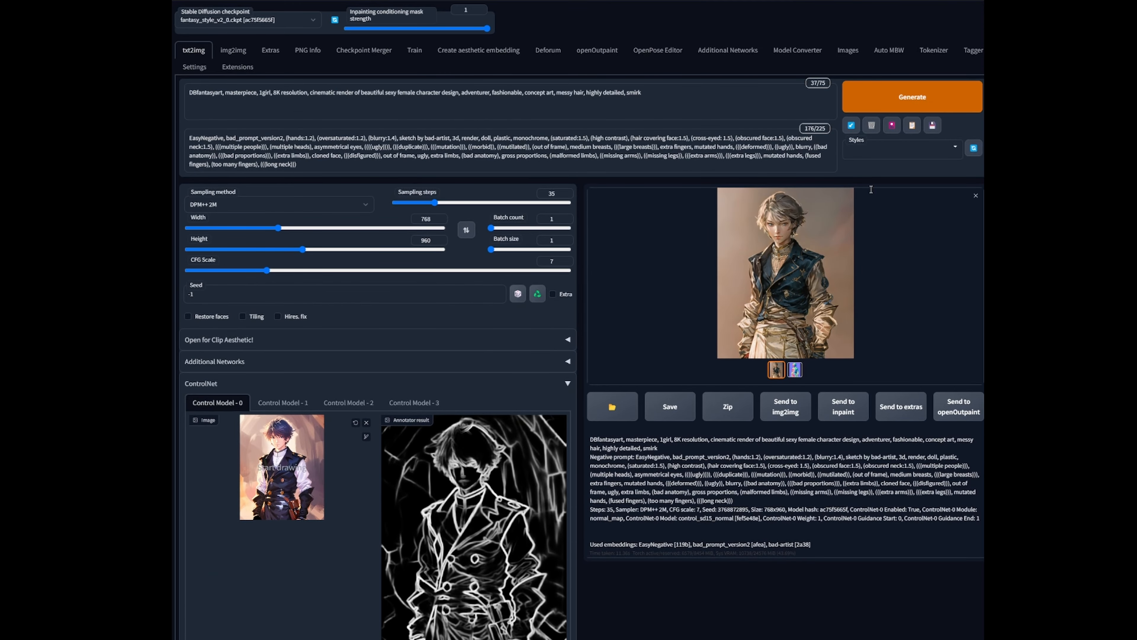
scroll(871, 190, down, 8)
click(449, 375)
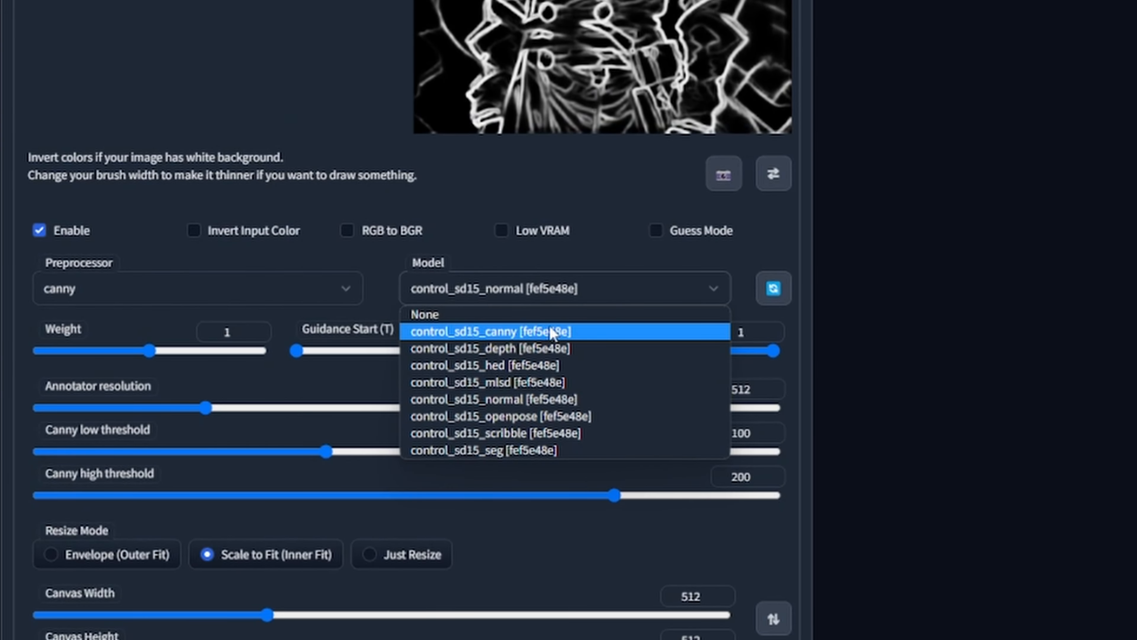
click(511, 336)
Generate an image with the canny settings, view the result enlarged, and return to the results
scroll(716, 362, up, 4)
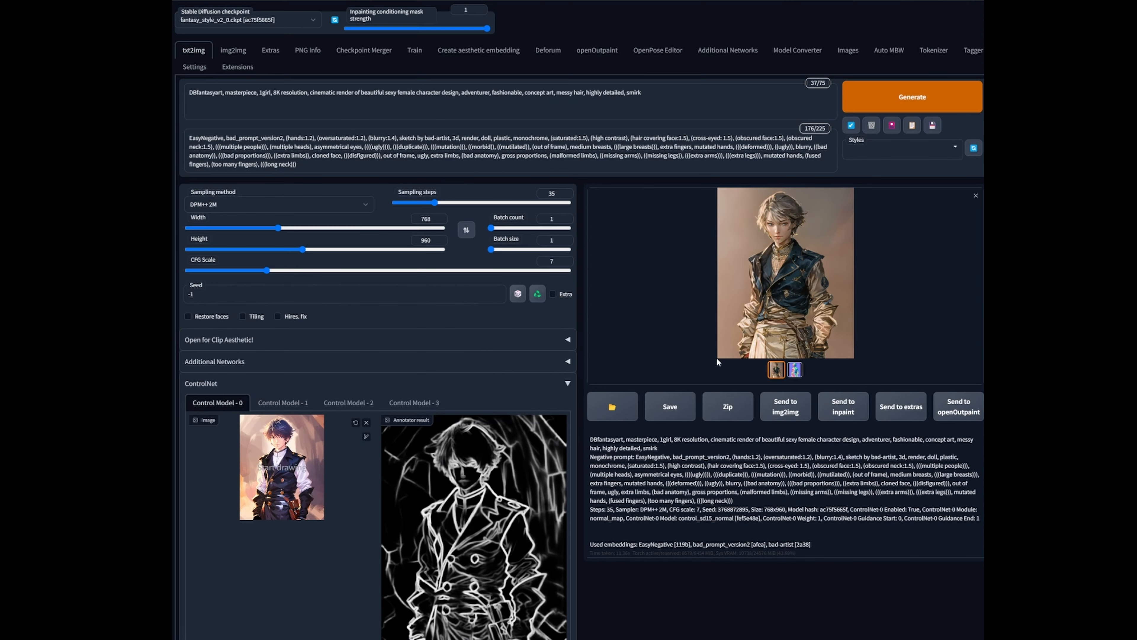
click(925, 106)
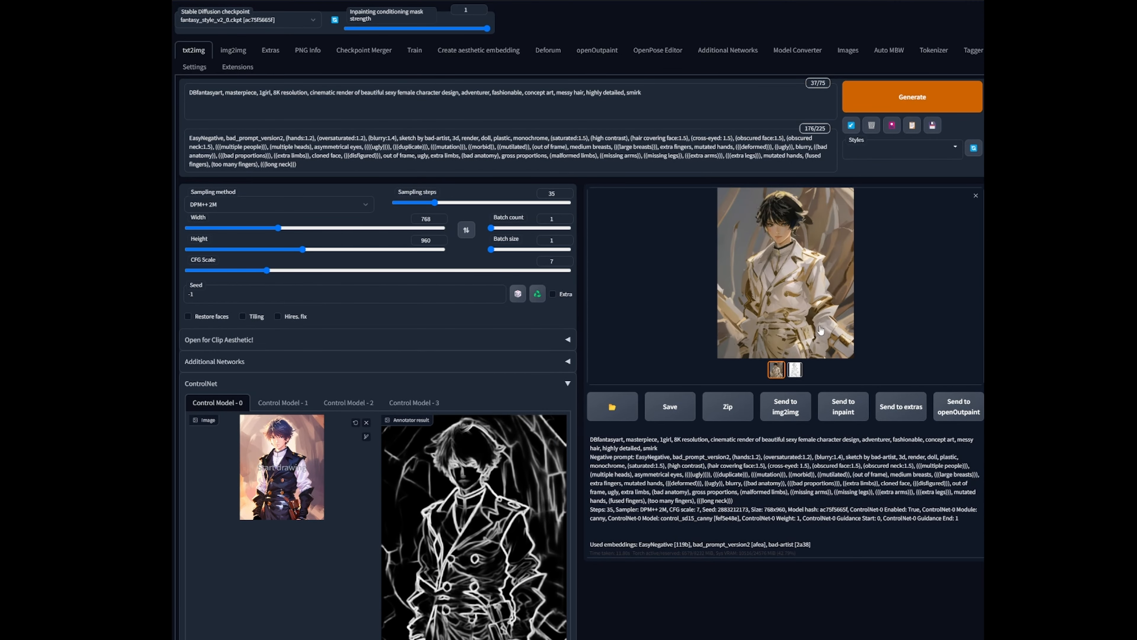
click(778, 290)
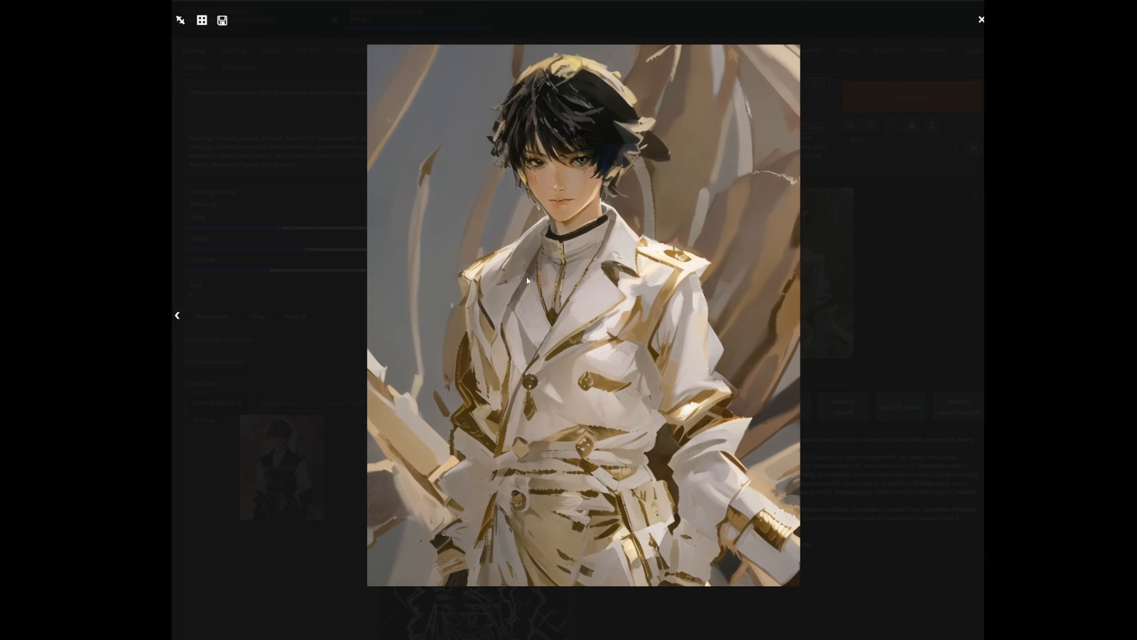
click(881, 192)
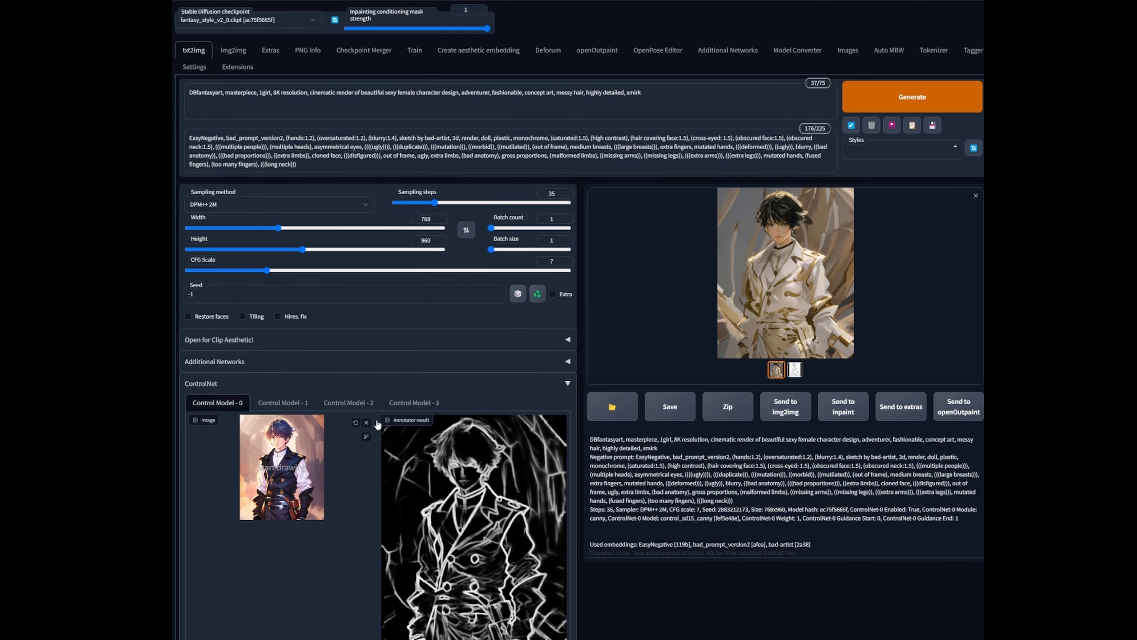
Preview the canny annotator result for the source portrait and compare its edge lines with the generated image
scroll(447, 513, down, 9)
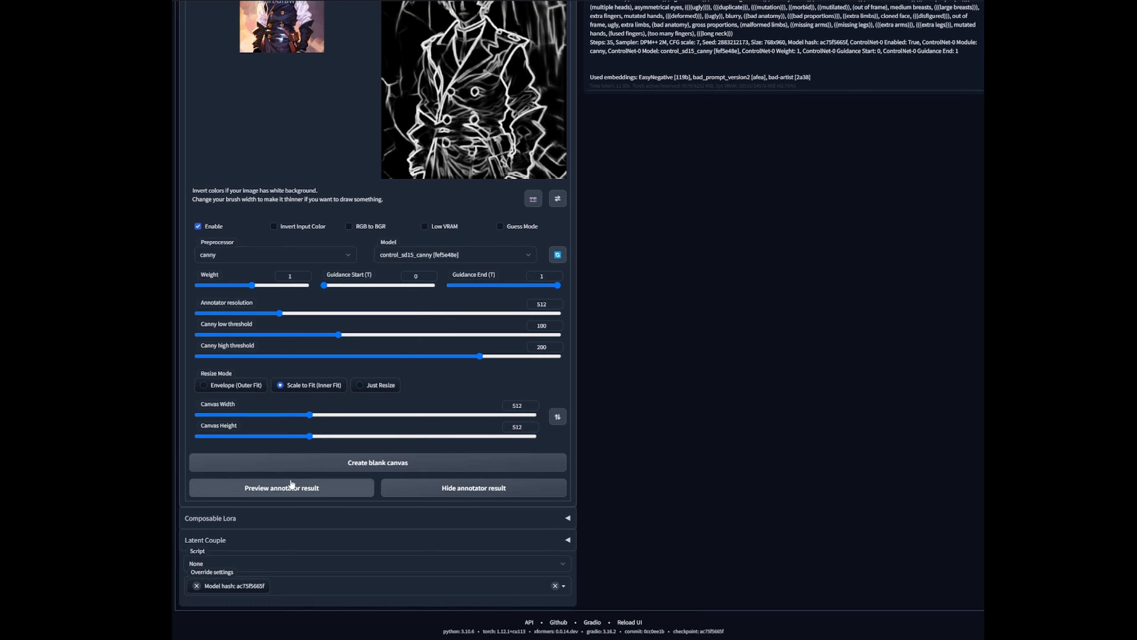
click(296, 482)
scroll(356, 448, up, 3)
scroll(356, 448, up, 2)
scroll(525, 330, up, 2)
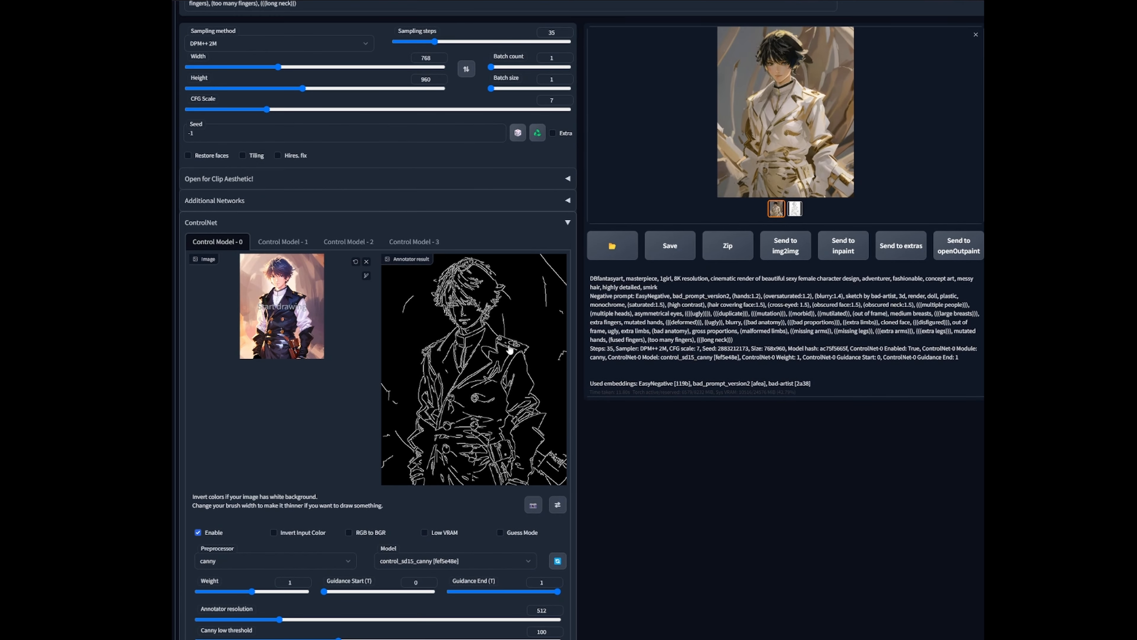
scroll(450, 388, up, 1)
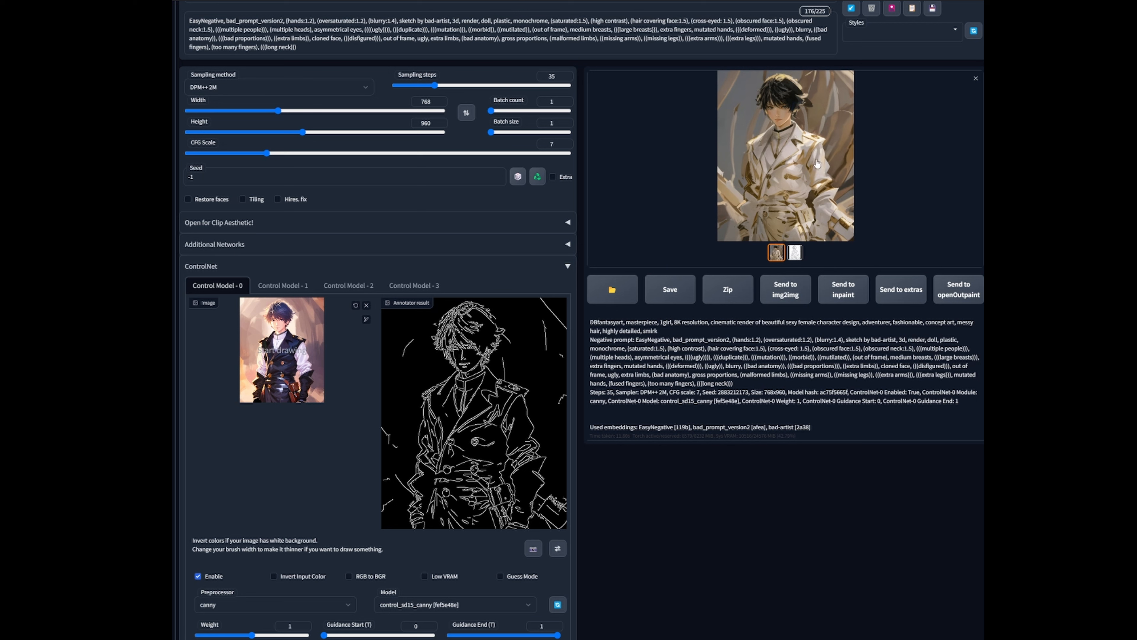
click(801, 166)
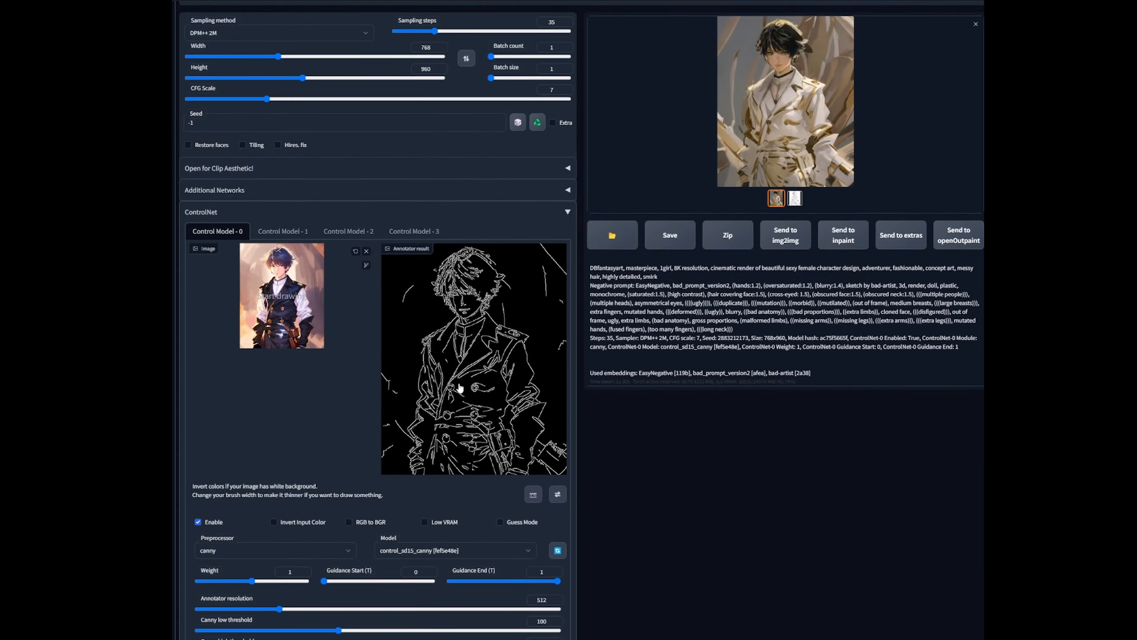
Set the ControlNet preprocessor to hed and the model to control_sd15_hed
scroll(379, 314, down, 3)
click(287, 432)
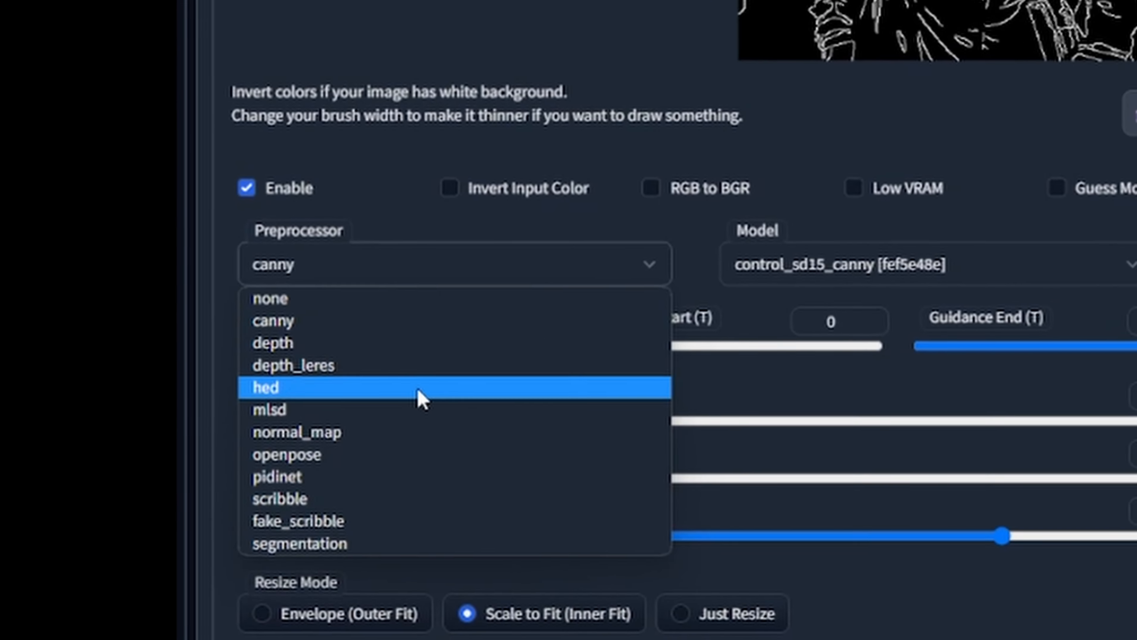
click(279, 466)
click(461, 411)
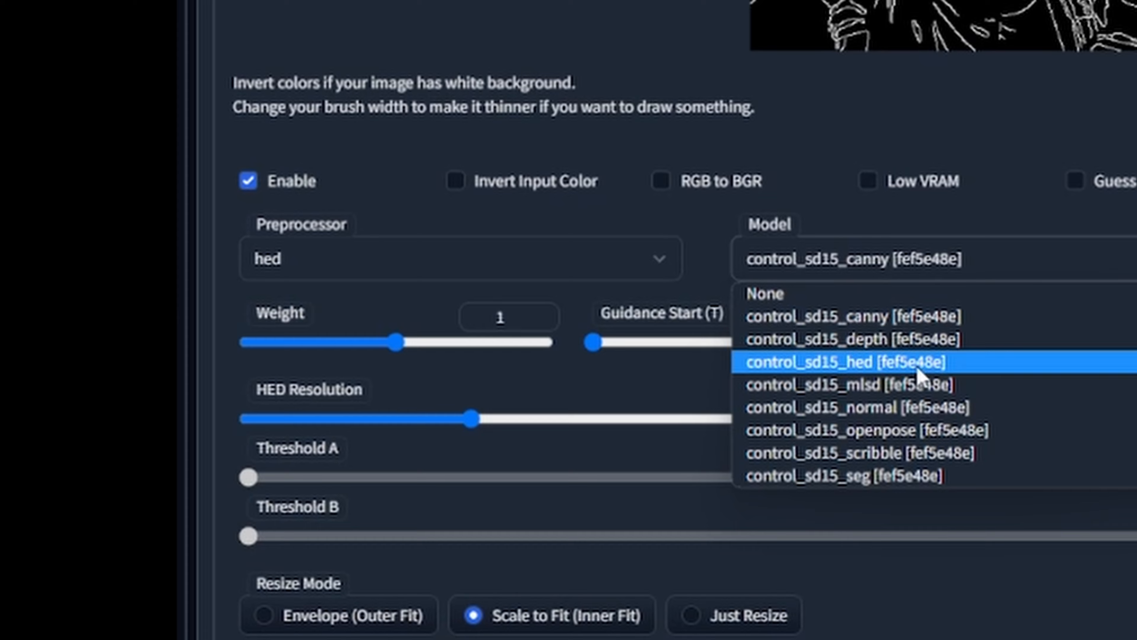
click(846, 362)
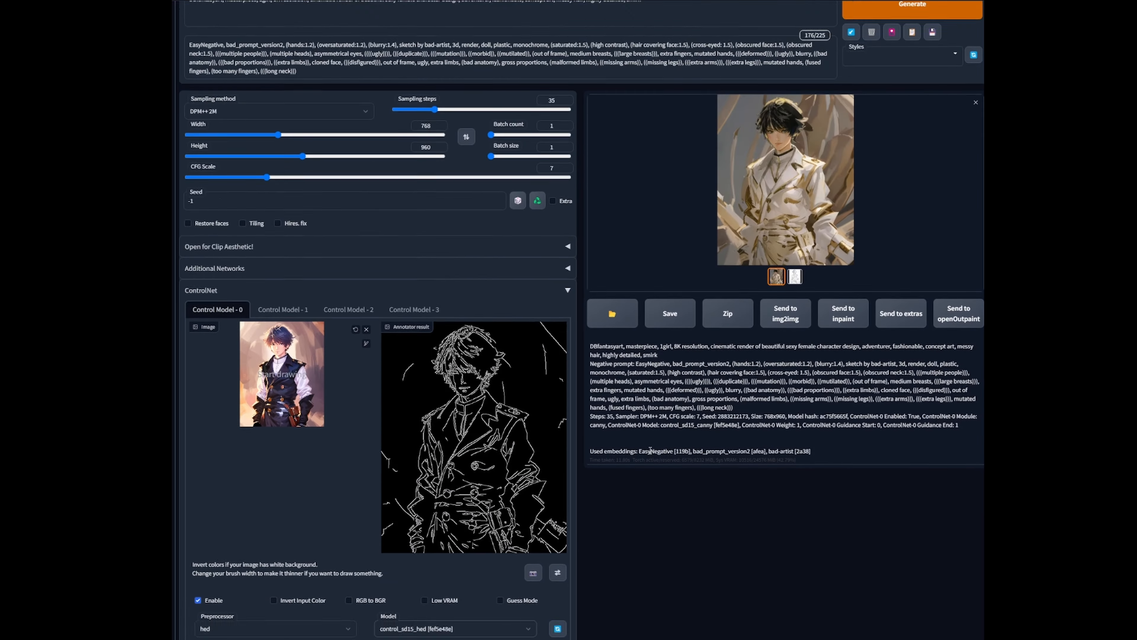
Preview the hed annotator result for the source portrait and inspect its soft edge outlines
scroll(550, 455, down, 8)
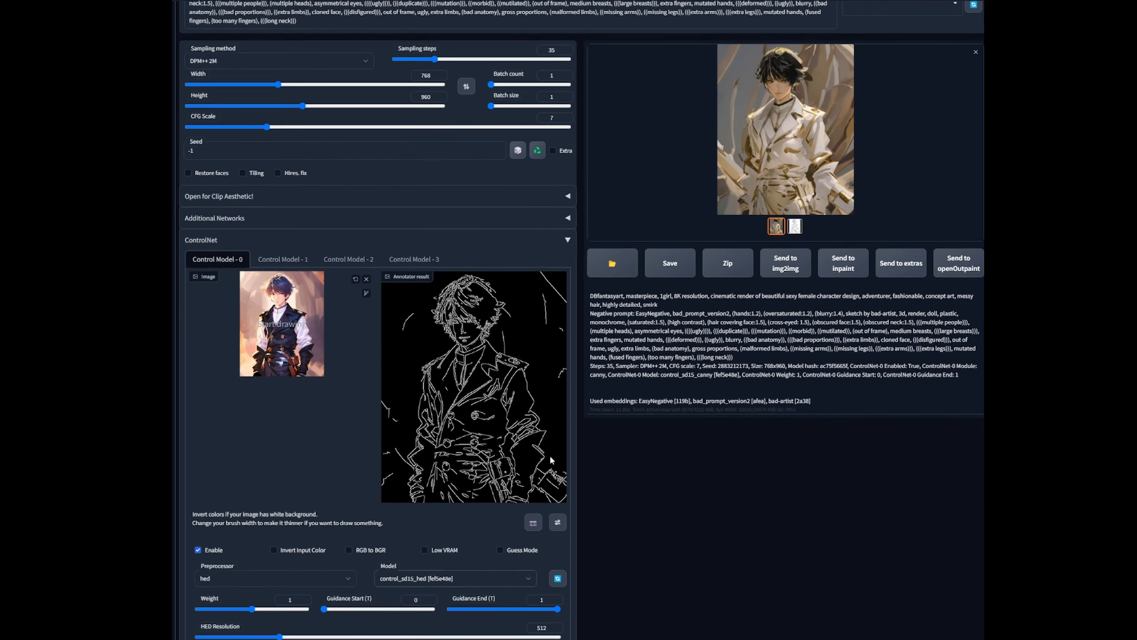
click(293, 490)
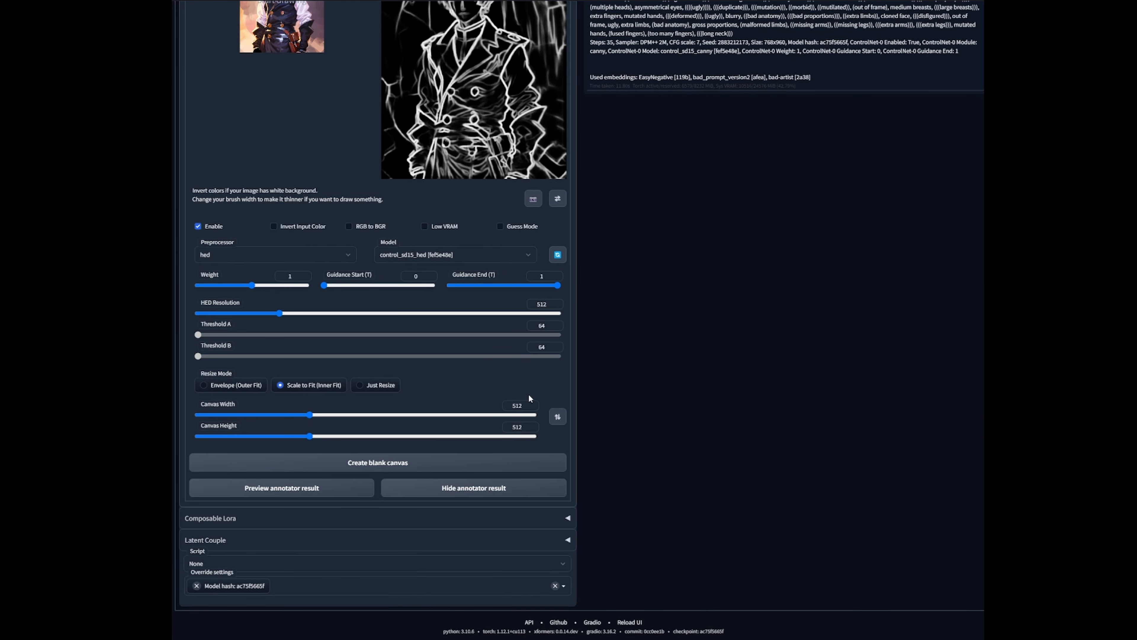
scroll(383, 231, up, 4)
scroll(681, 308, up, 4)
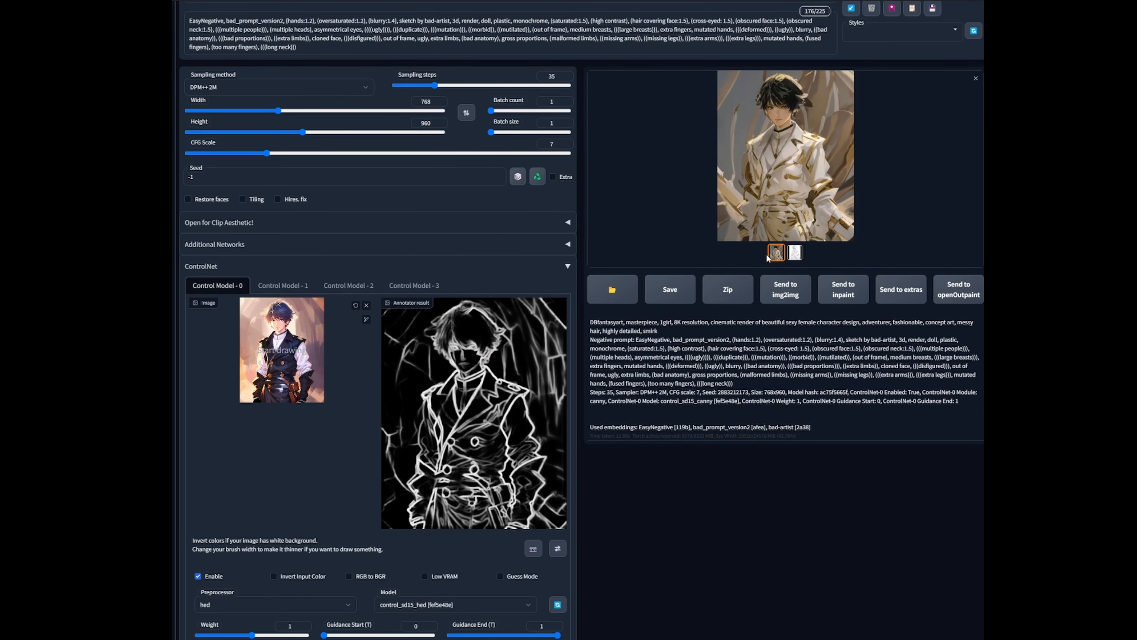
Check the previous canny edge map and character image in the gallery, and generate an image with the hed settings
scroll(767, 257, up, 3)
click(794, 370)
click(776, 370)
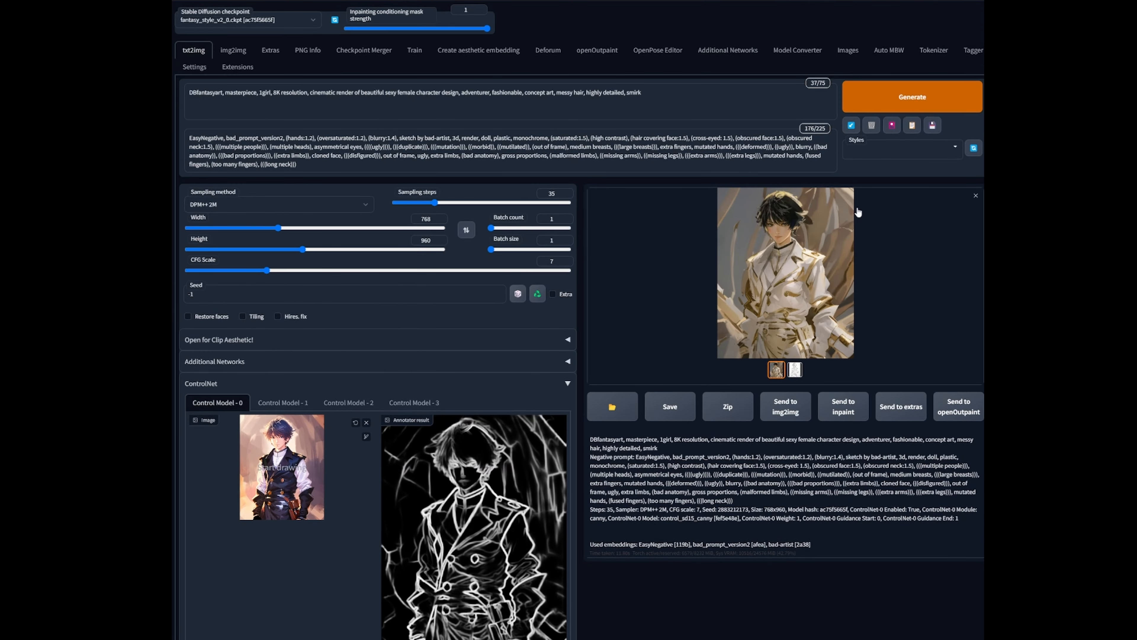
click(908, 101)
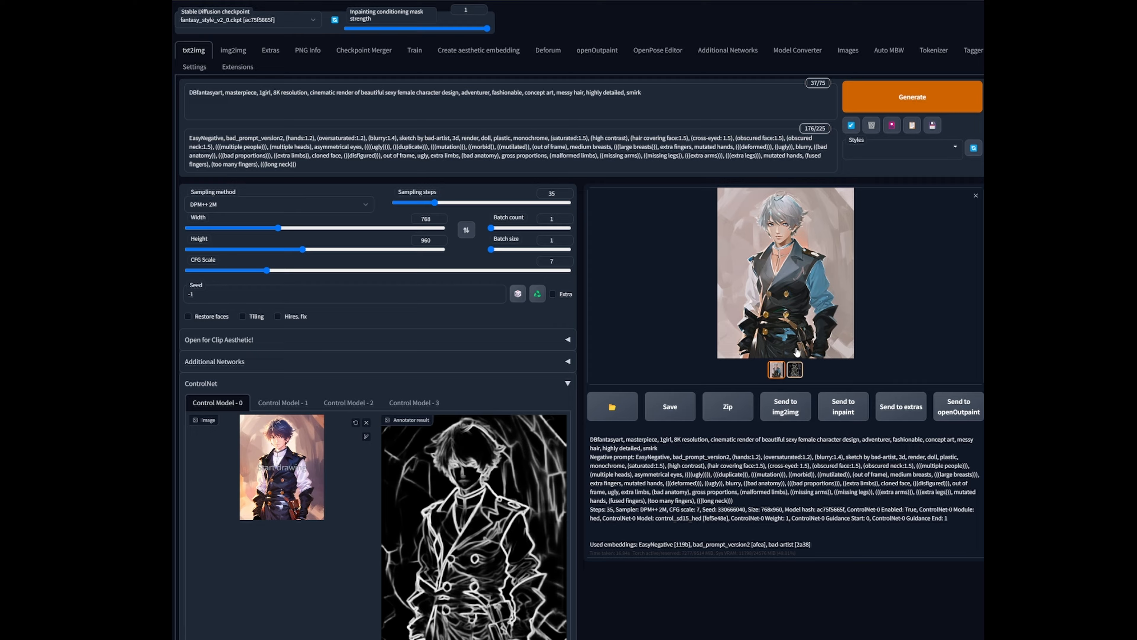
Compare the enlarged image generated with hed against its edge map and the annotator result of the source portrait
click(794, 299)
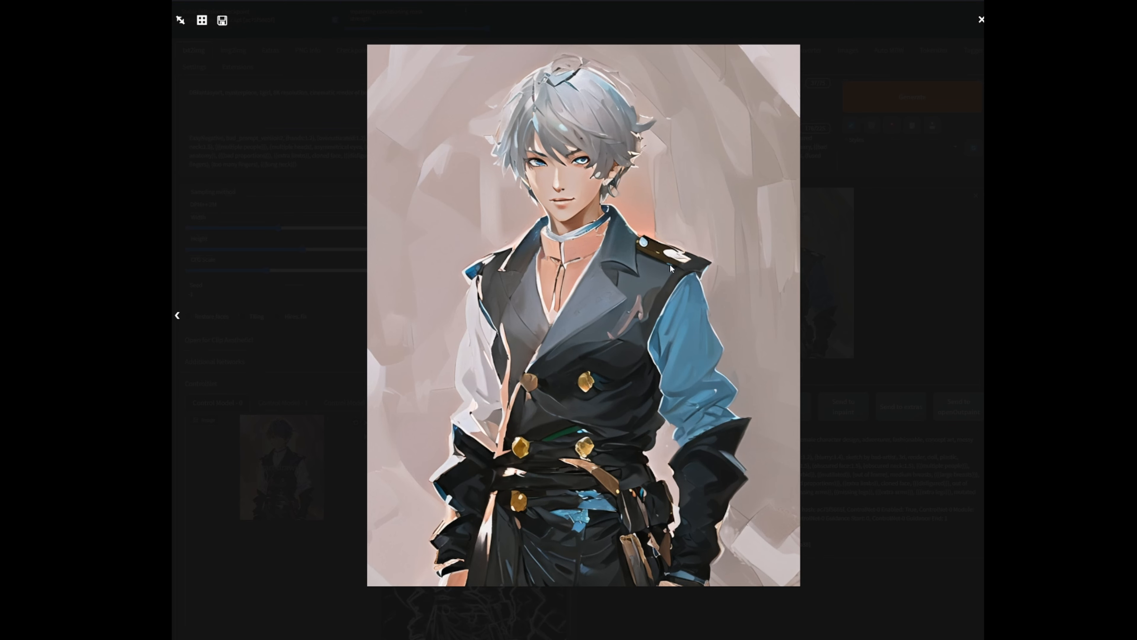
click(868, 219)
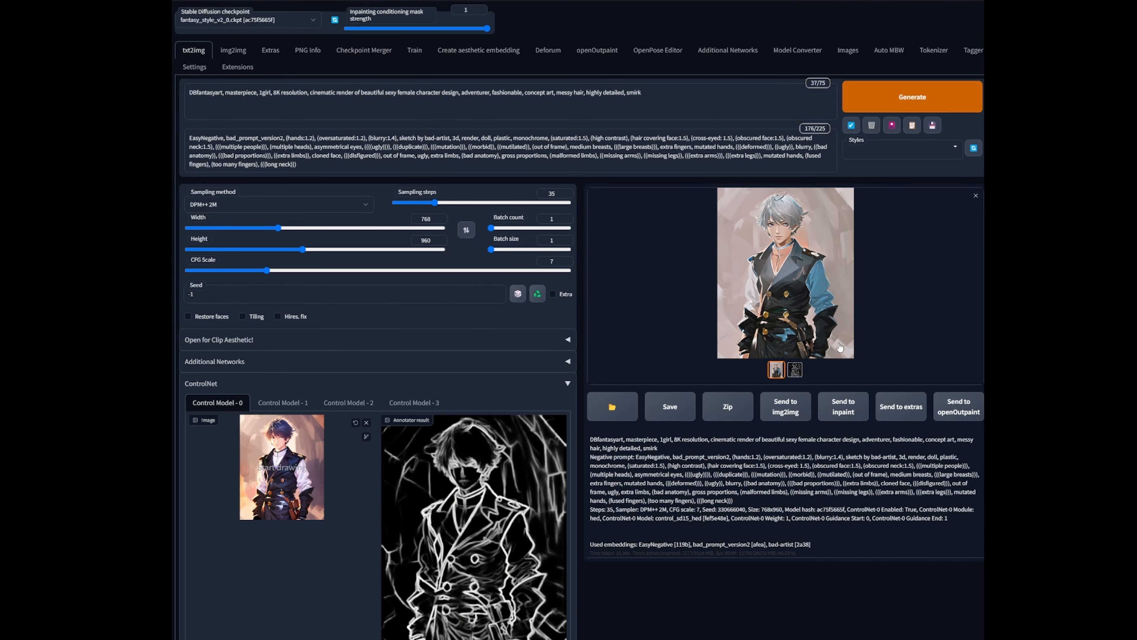
click(794, 370)
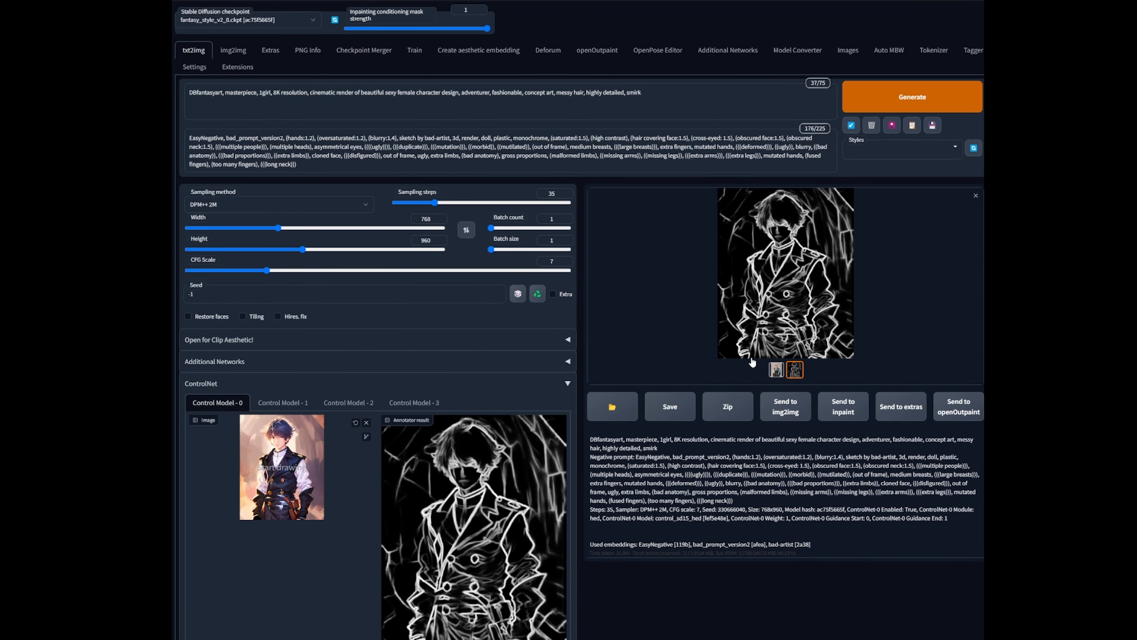
click(776, 369)
click(789, 279)
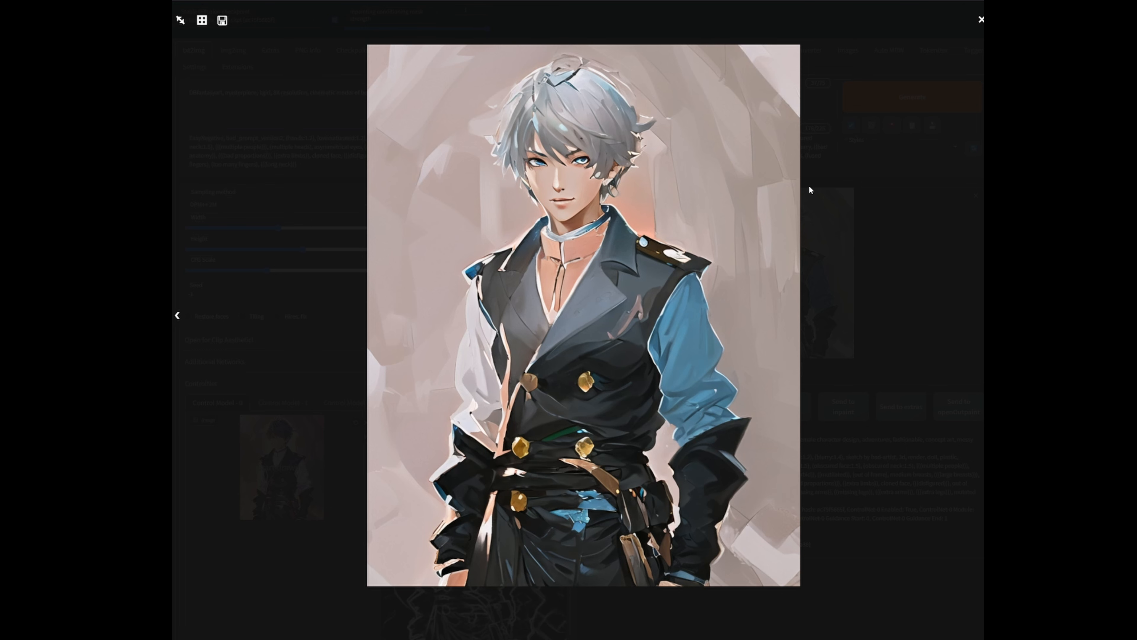
click(569, 180)
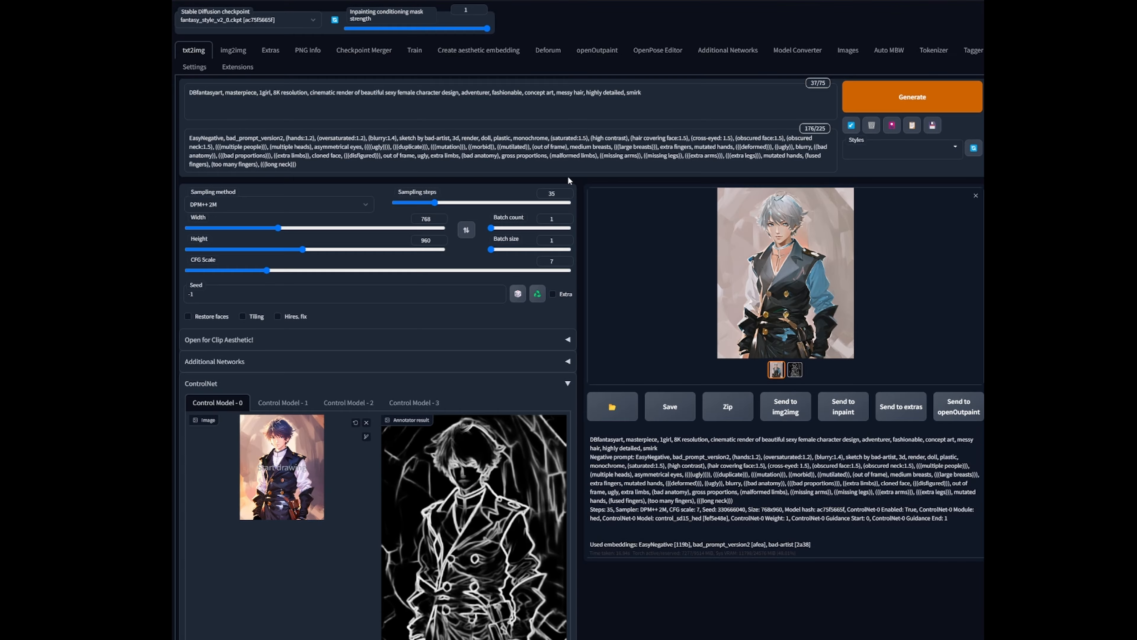
click(795, 369)
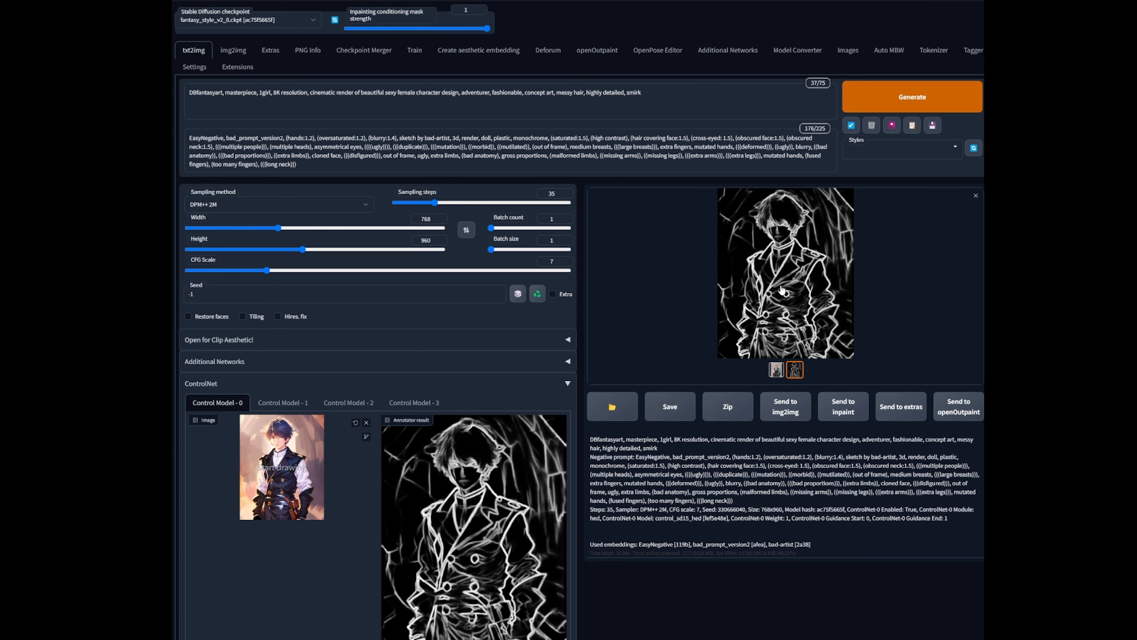
scroll(599, 428, down, 3)
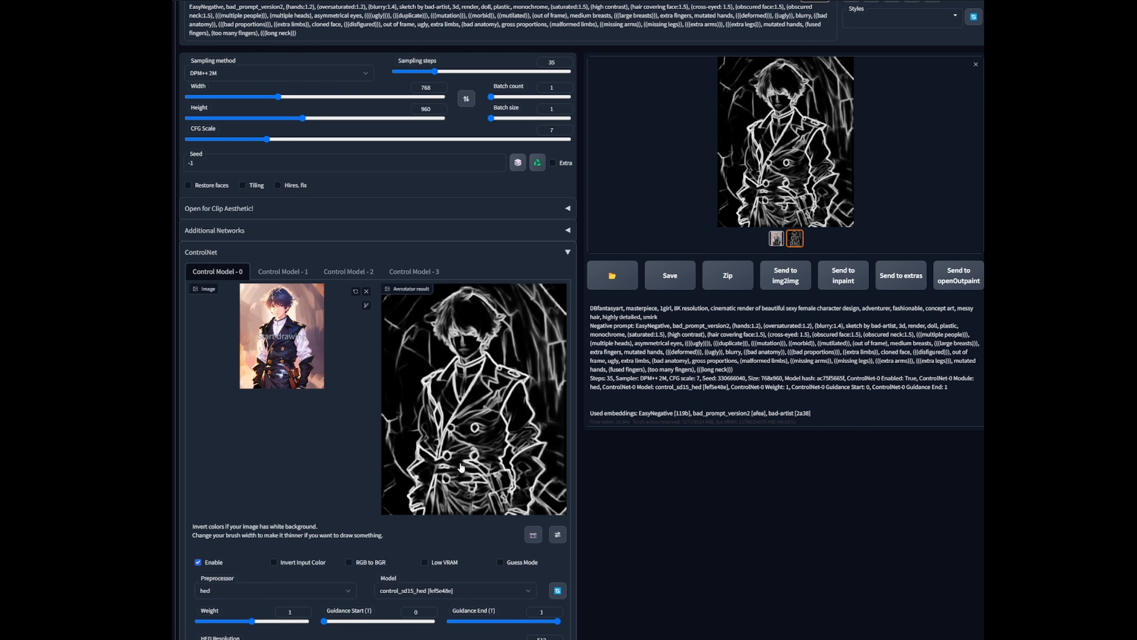
scroll(461, 466, up, 2)
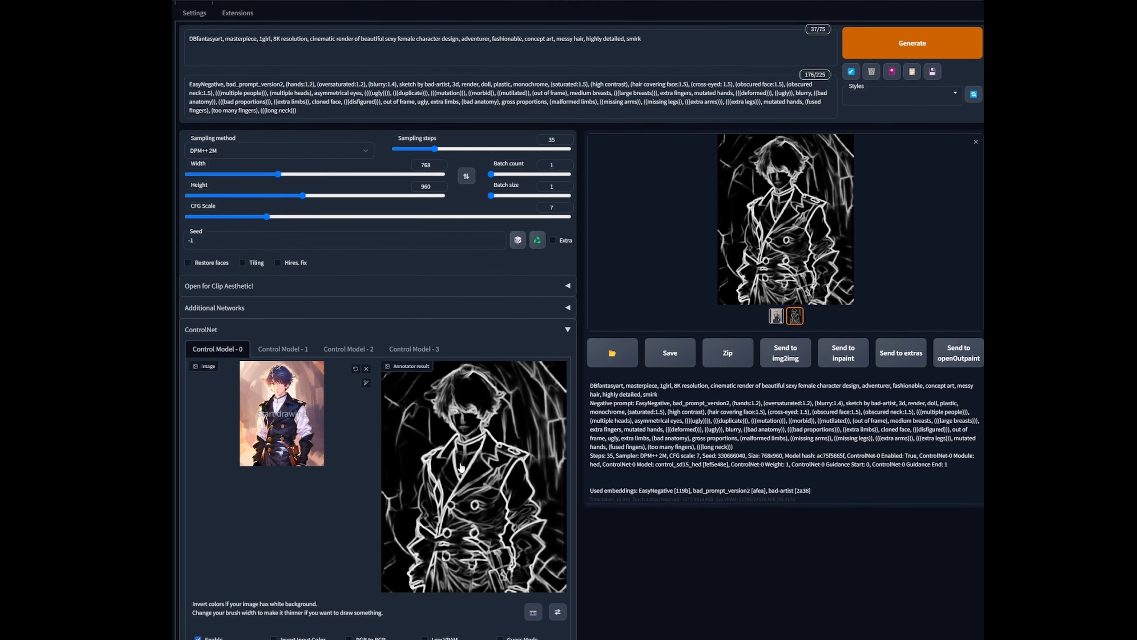
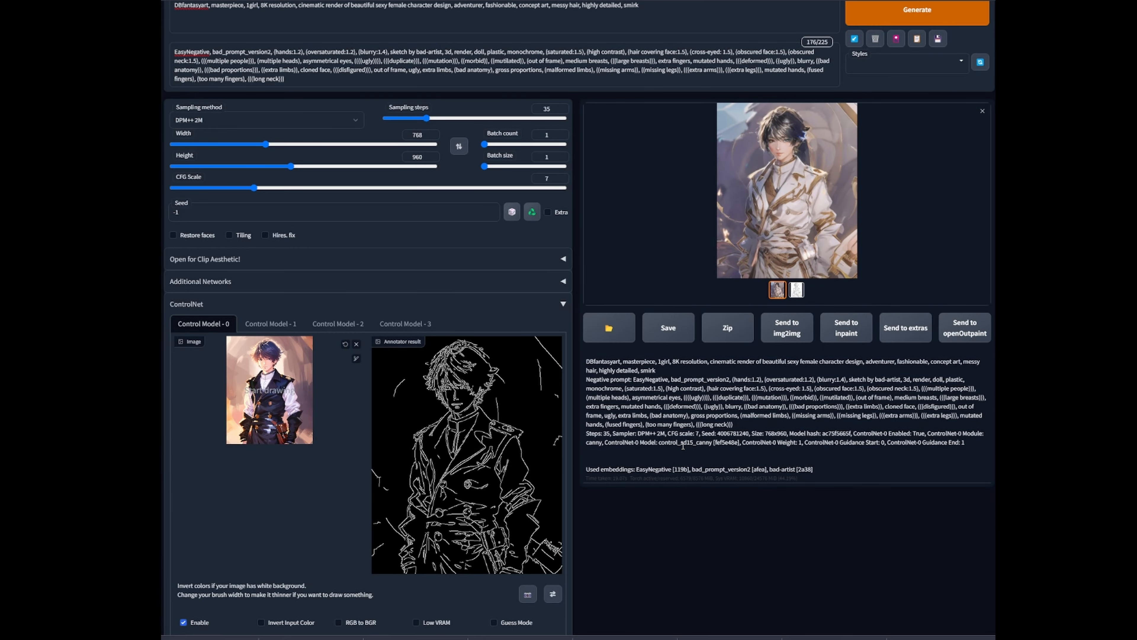
Look through the available ControlNet preprocessors for the line detection options
scroll(677, 446, down, 4)
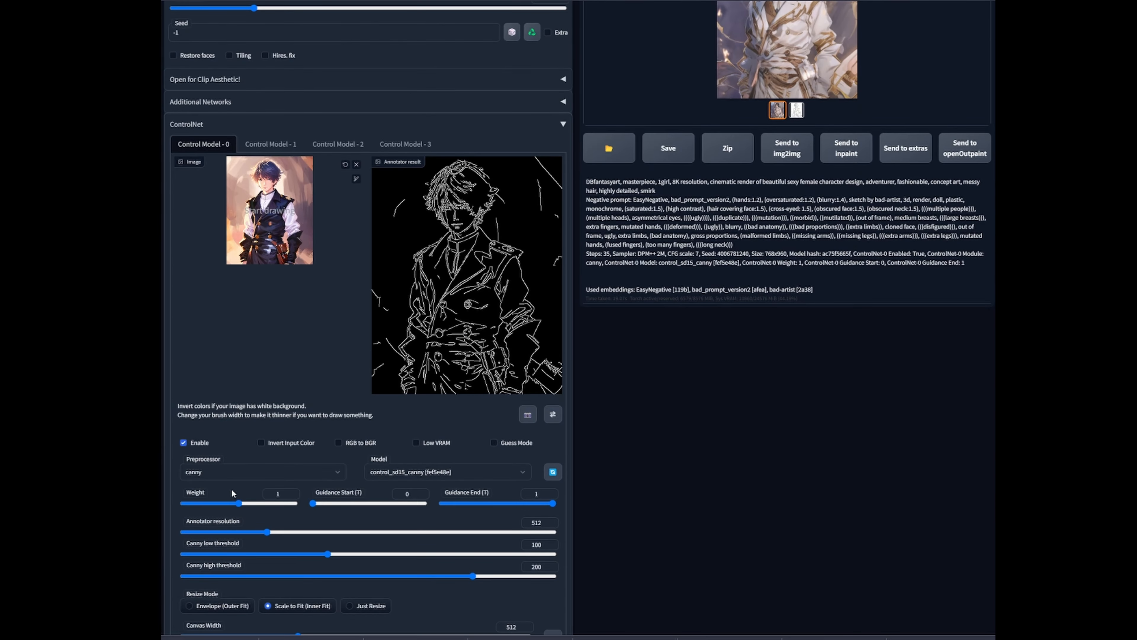
click(233, 478)
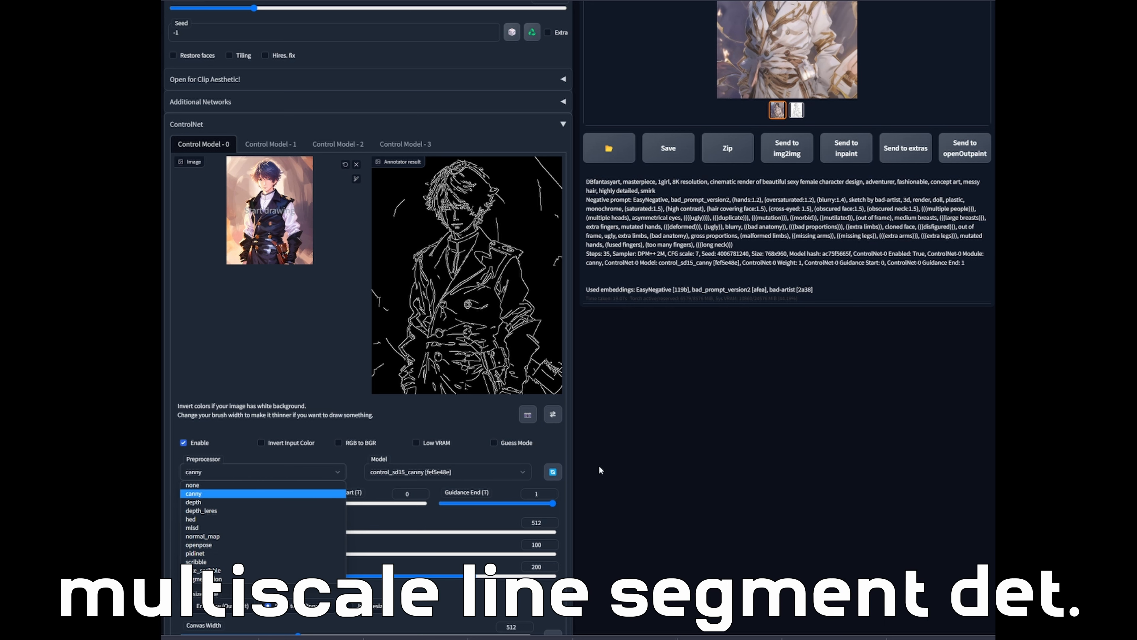
click(668, 462)
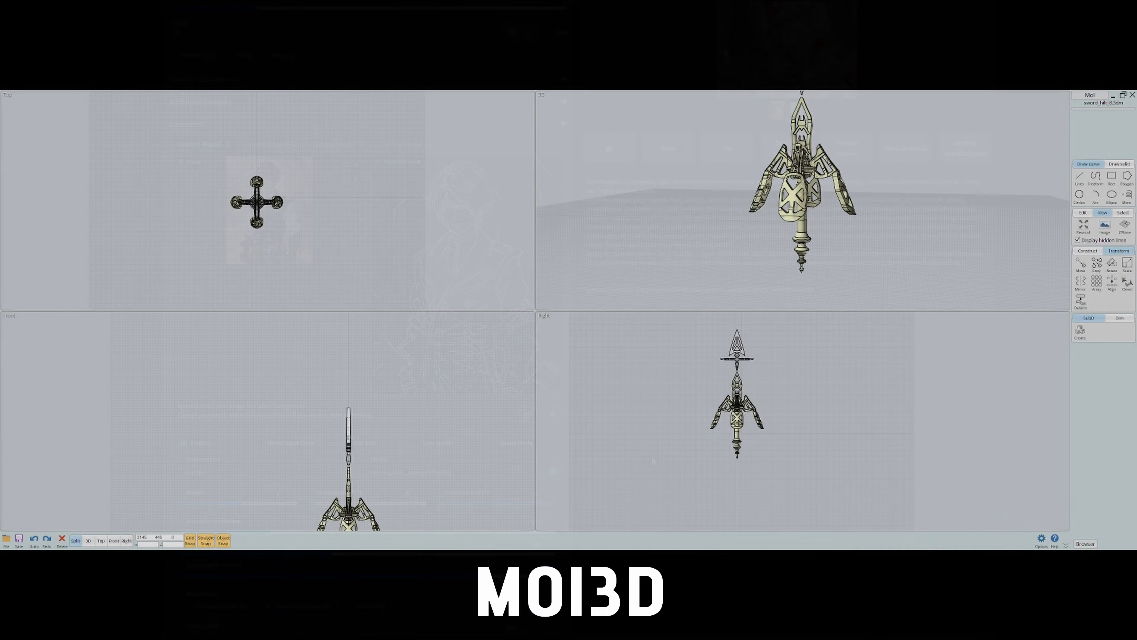
In MoI3D, repeat the blade section above the sword hilt with a directional array spaced by the section's own length
drag(744, 222, 729, 141)
click(1096, 283)
click(1094, 284)
click(348, 465)
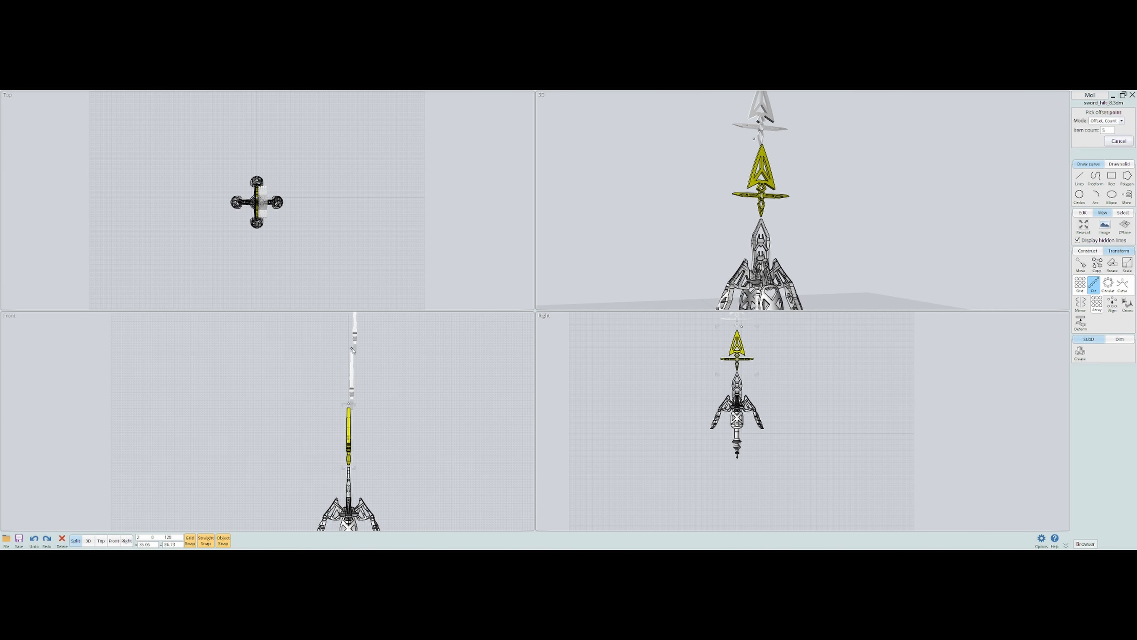
click(348, 407)
click(834, 211)
scroll(834, 212, down, 4)
drag(834, 212, 866, 218)
Hide the model's edges and the grid, and frame the shaded sword hilt in the 3D view
click(1085, 543)
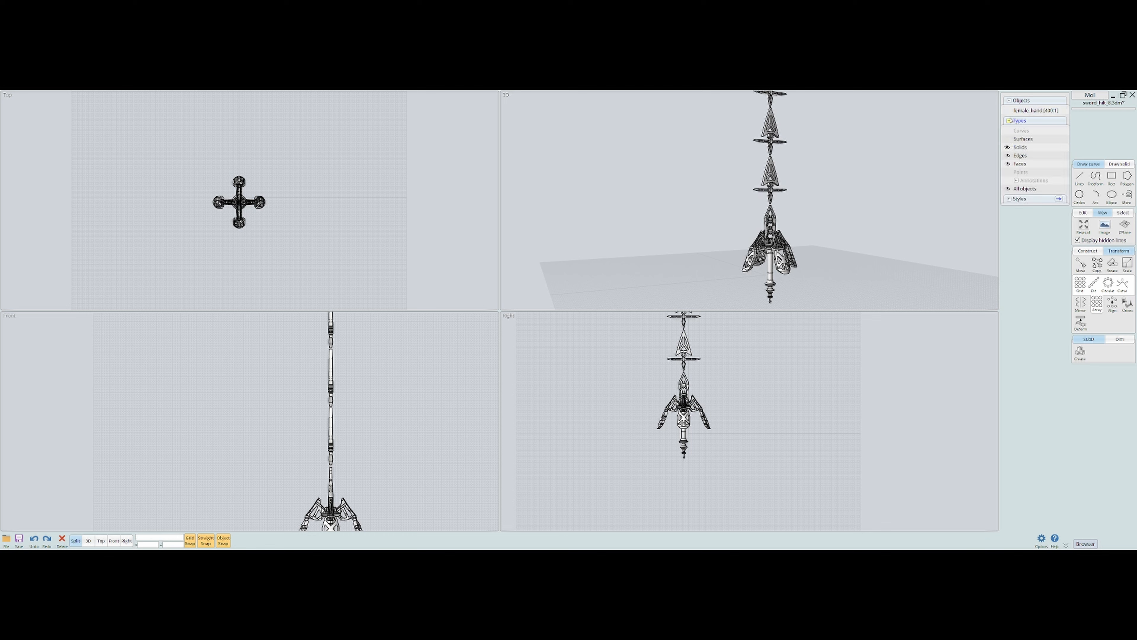
click(1013, 156)
click(1009, 157)
click(1010, 156)
key(F7)
drag(825, 172, 787, 217)
scroll(806, 178, up, 2)
scroll(781, 178, down, 2)
scroll(787, 217, up, 2)
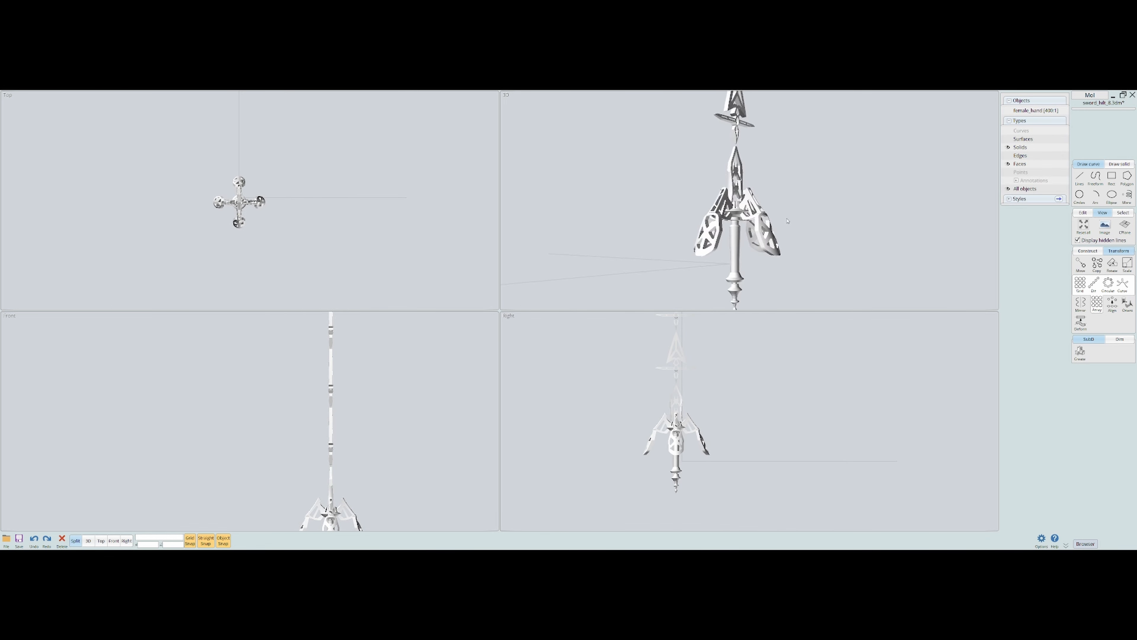
scroll(787, 217, down, 3)
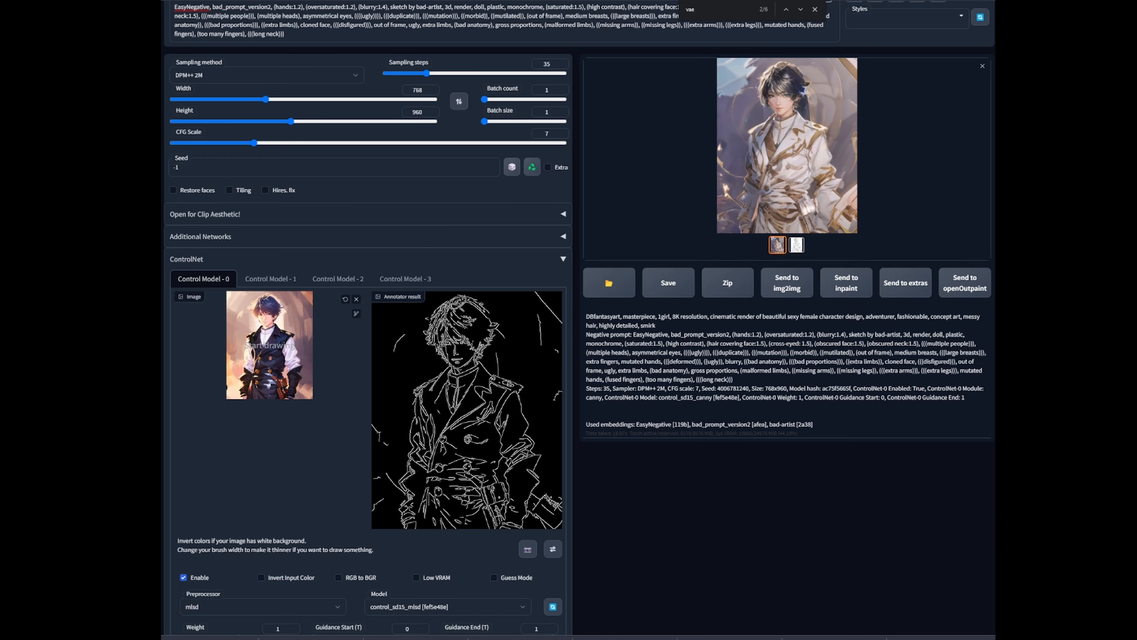
Back in Stable Diffusion, load the sword hilt render as the ControlNet image with preprocessor mlsd and model control_sd15_mlsd
drag(221, 357, 271, 344)
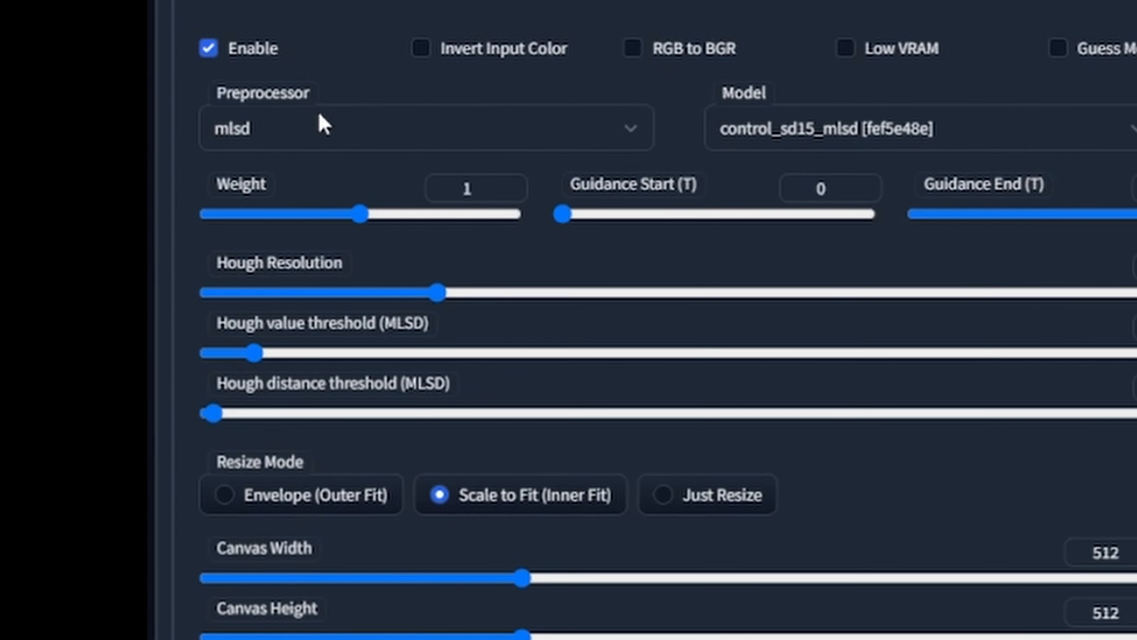
click(215, 633)
click(291, 115)
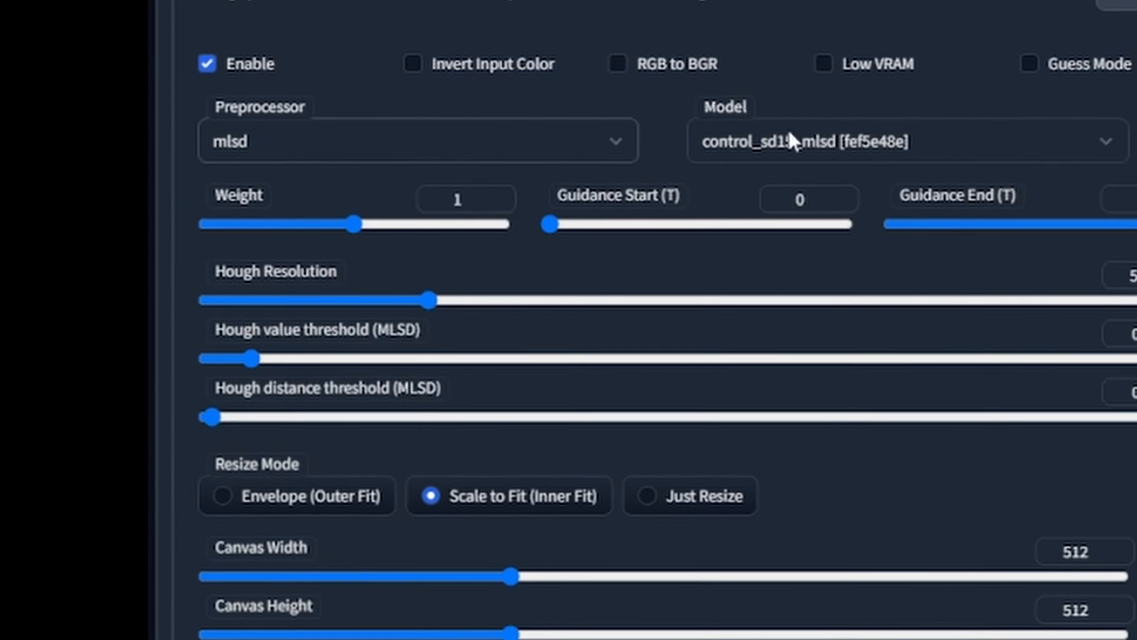
click(795, 118)
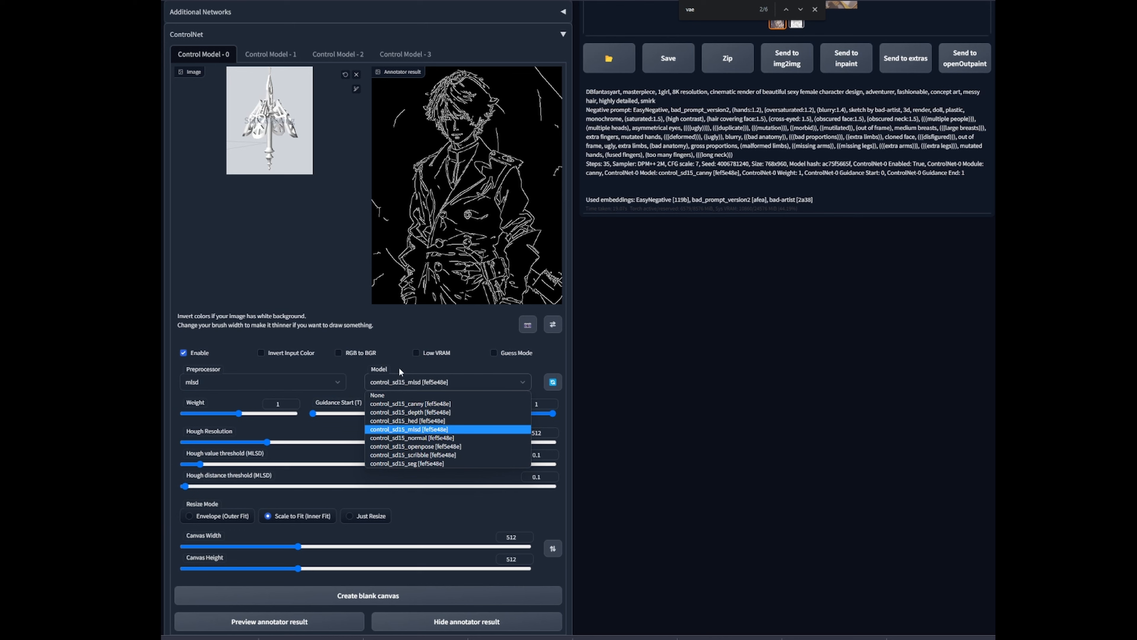
click(447, 429)
Preview the mlsd annotator result for the sword hilt render and examine the detected straight lines
scroll(368, 411, down, 3)
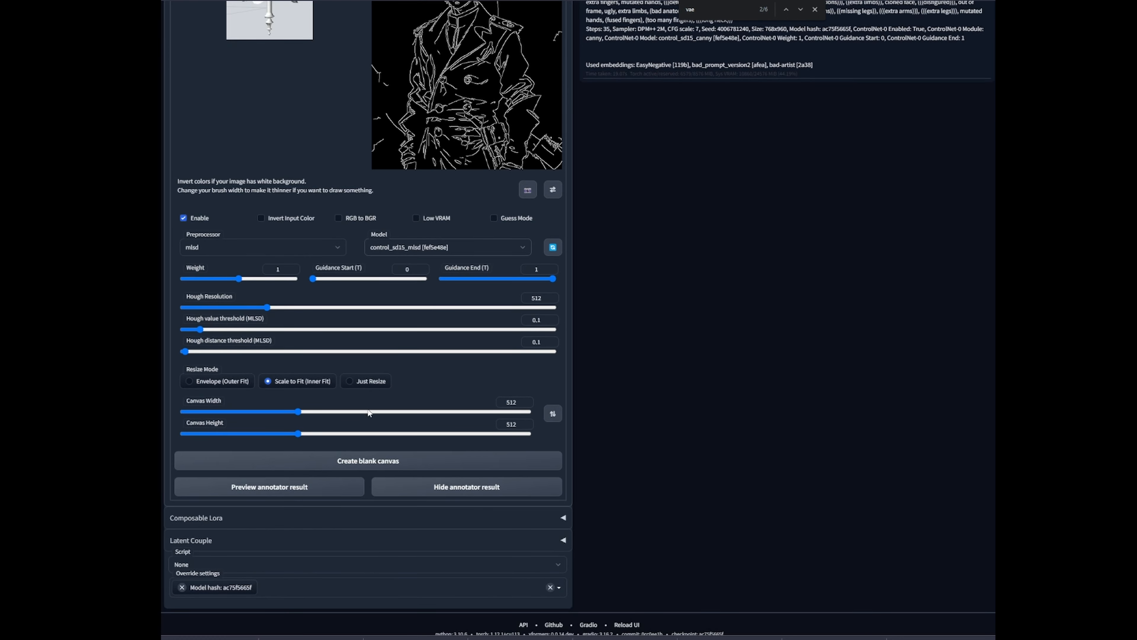
click(297, 493)
scroll(594, 490, up, 4)
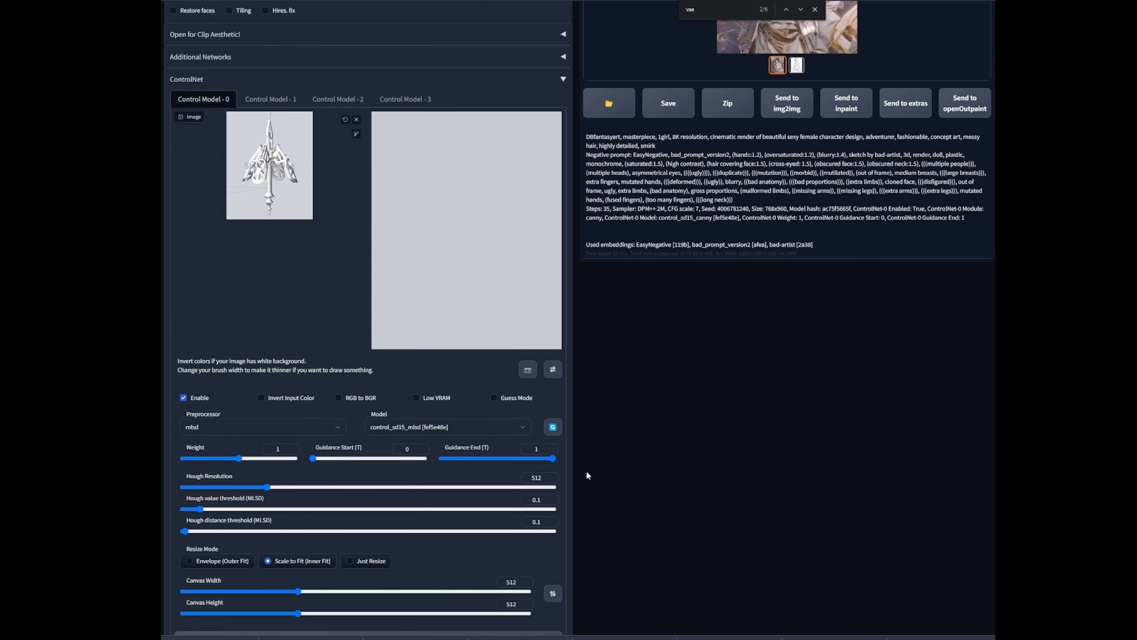
scroll(482, 286, up, 3)
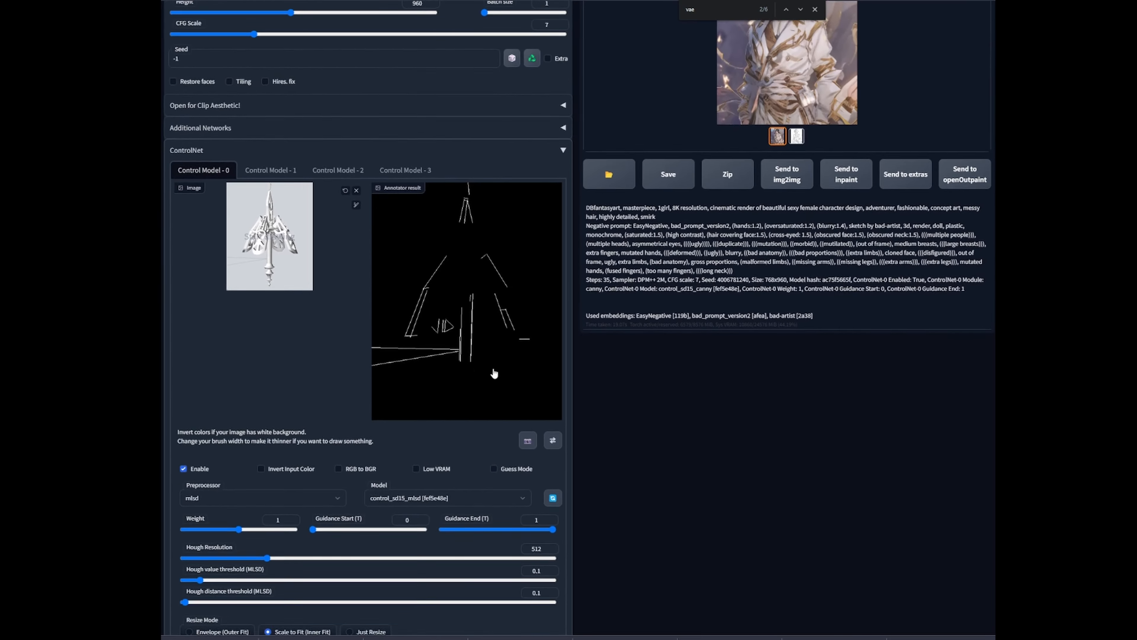
Try a Hough value threshold of 0.47 and preview the annotator result for the sword hilt
scroll(302, 491, down, 3)
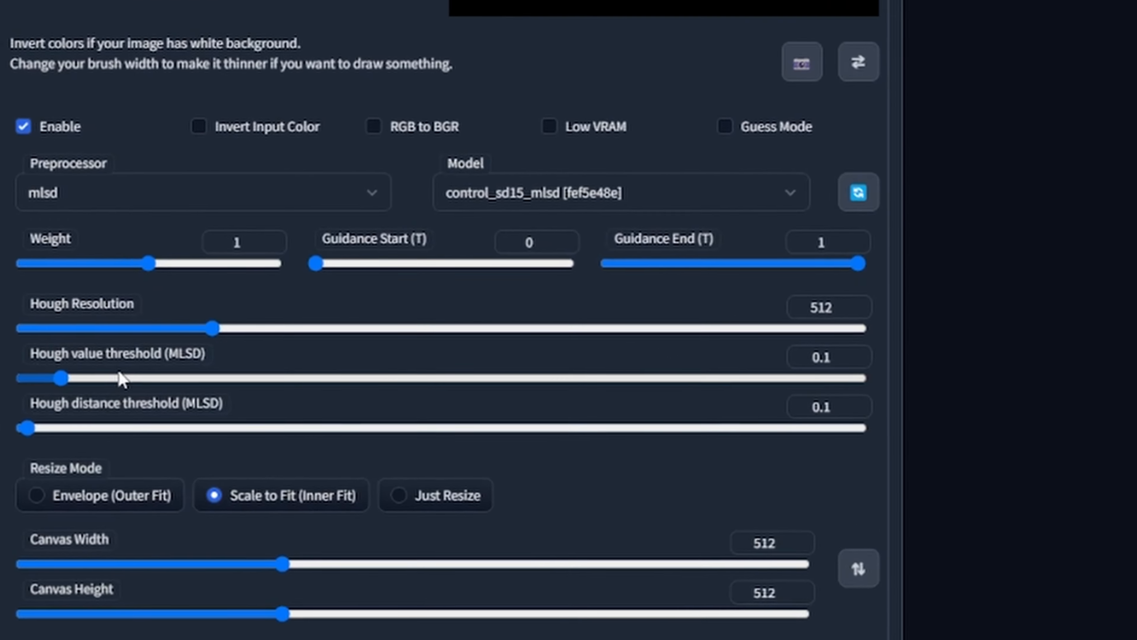
drag(63, 378, 256, 380)
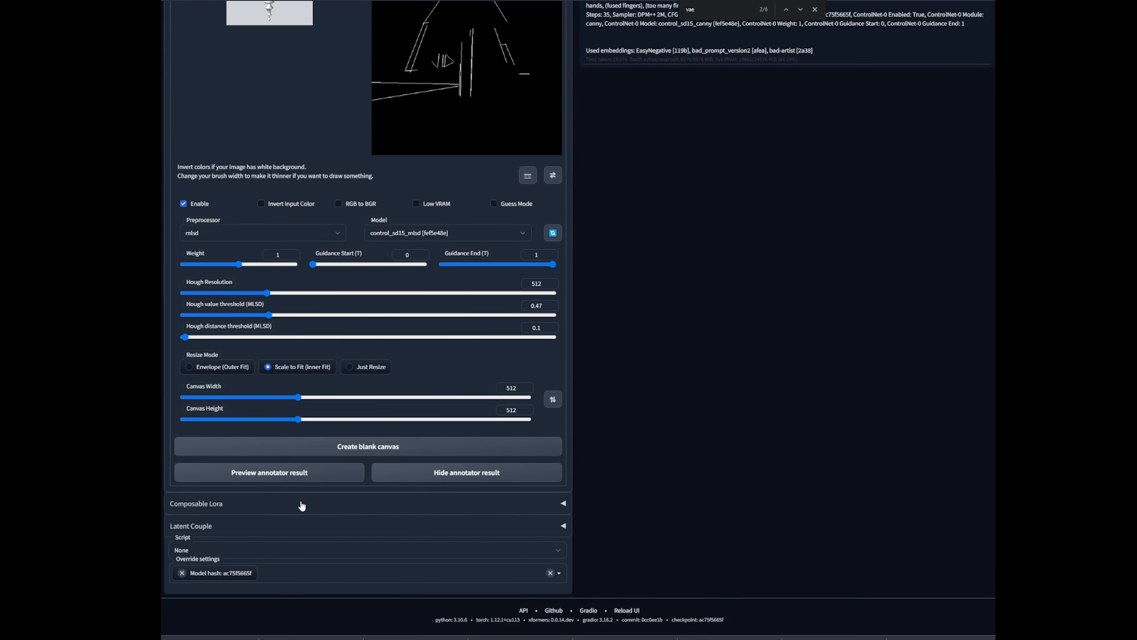
click(300, 470)
scroll(300, 469, up, 5)
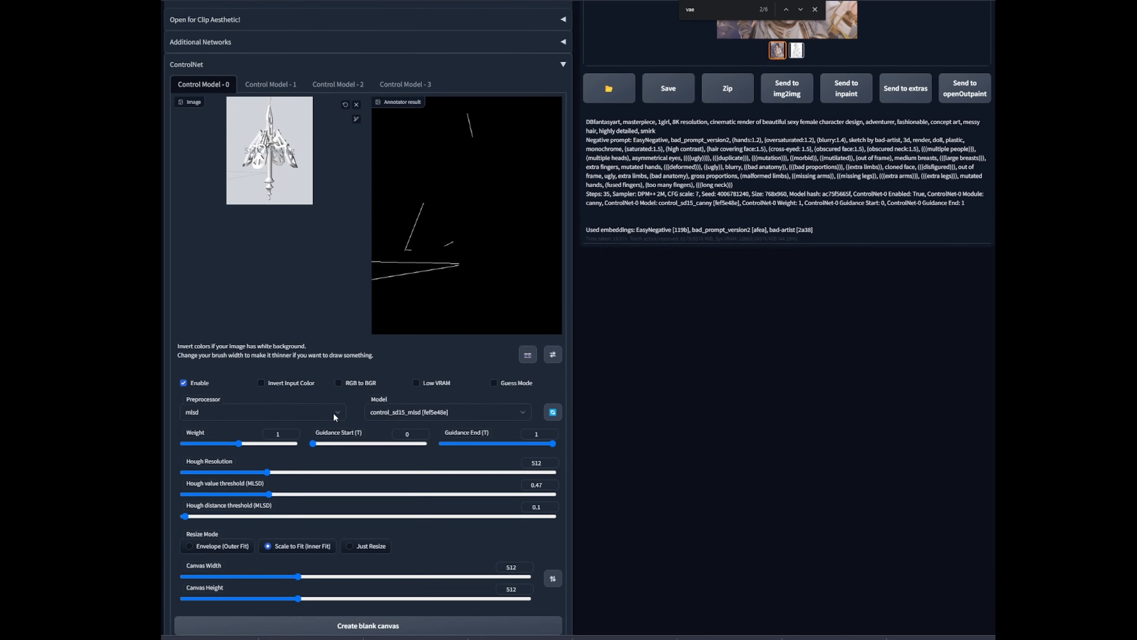
Lower the Hough value threshold to 0.02 and down to 0.01, previewing the annotator result for each value
scroll(333, 414, down, 3)
click(184, 494)
click(240, 571)
scroll(299, 356, up, 3)
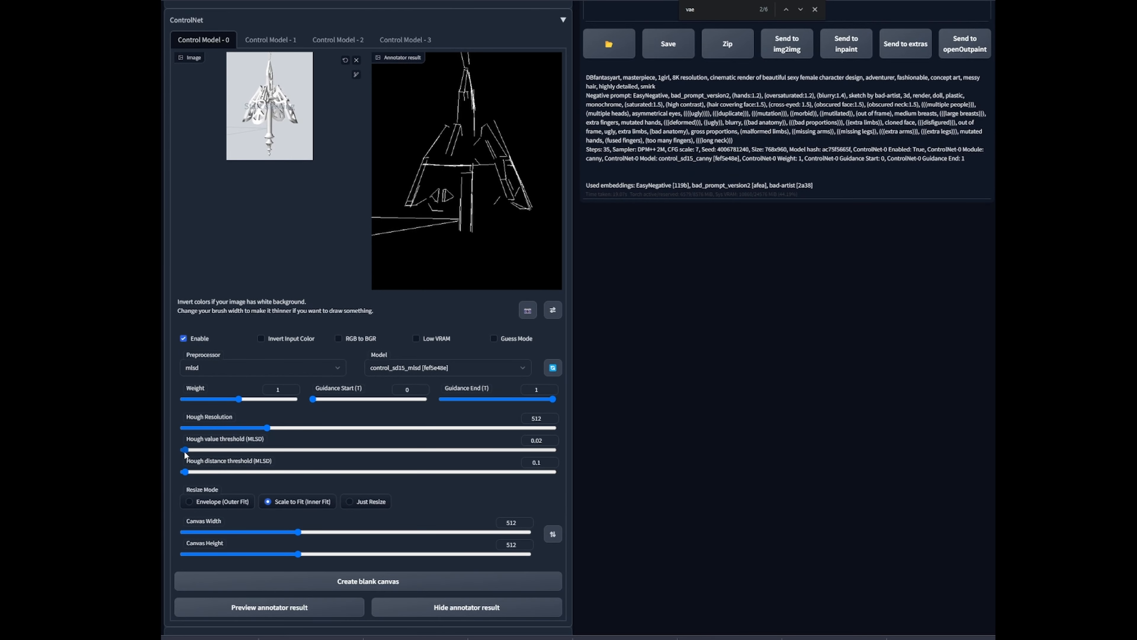
click(184, 451)
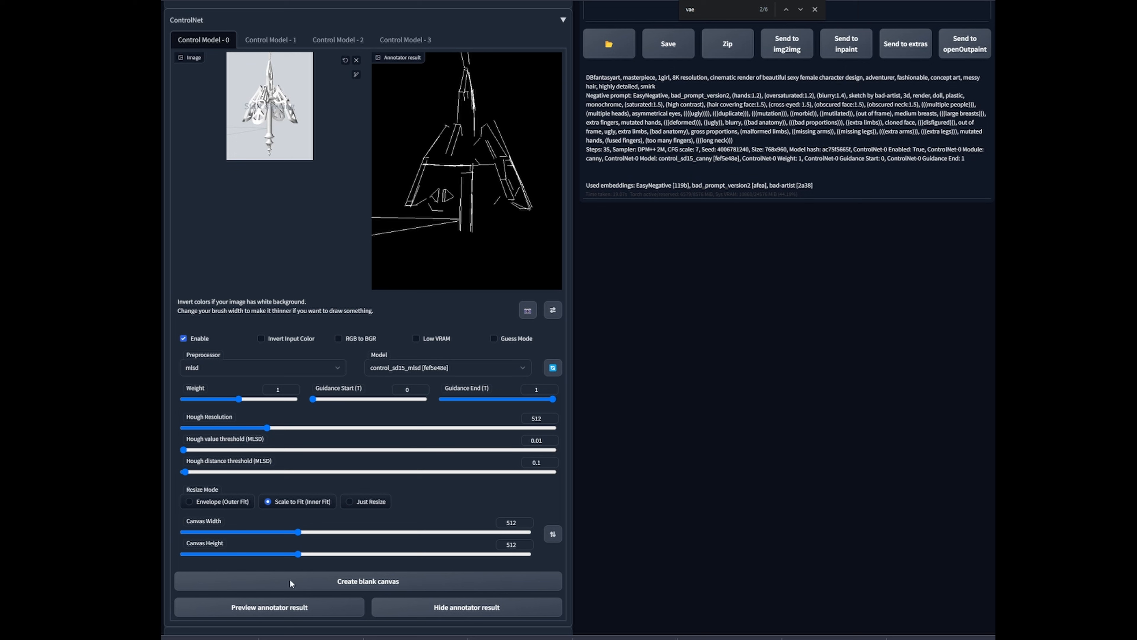
click(280, 607)
Preview the annotator result with Hough distance thresholds of 2.15 and 9.17, and bring the threshold down to 0.16
mouse_move(184, 472)
mouse_down()
mouse_move(209, 476)
mouse_move(200, 472)
mouse_up()
click(281, 605)
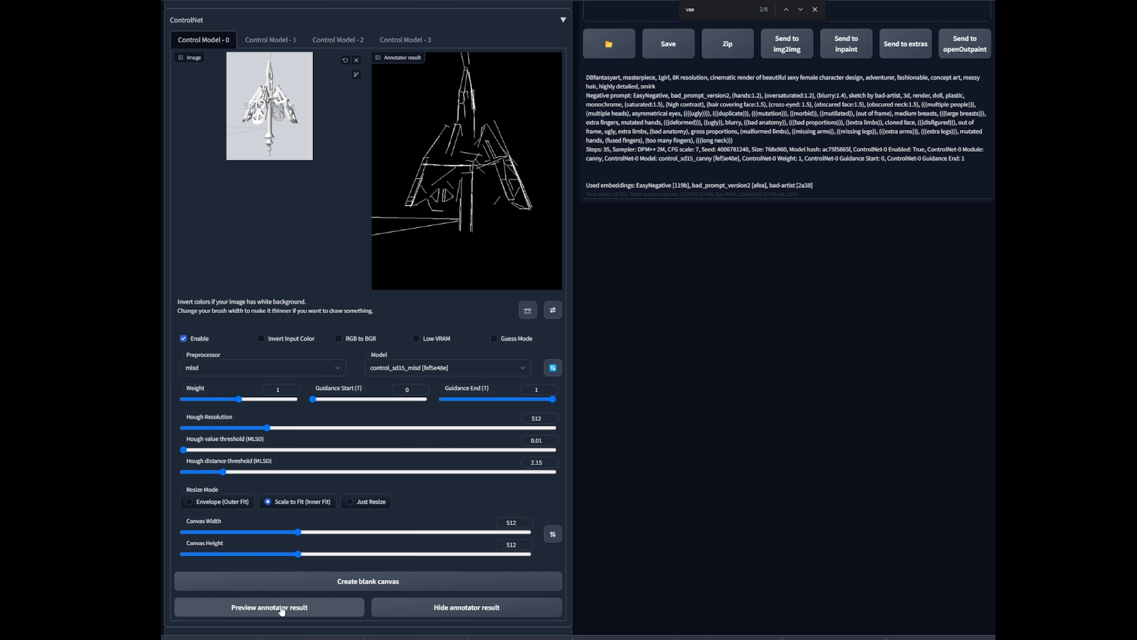
click(353, 472)
click(298, 608)
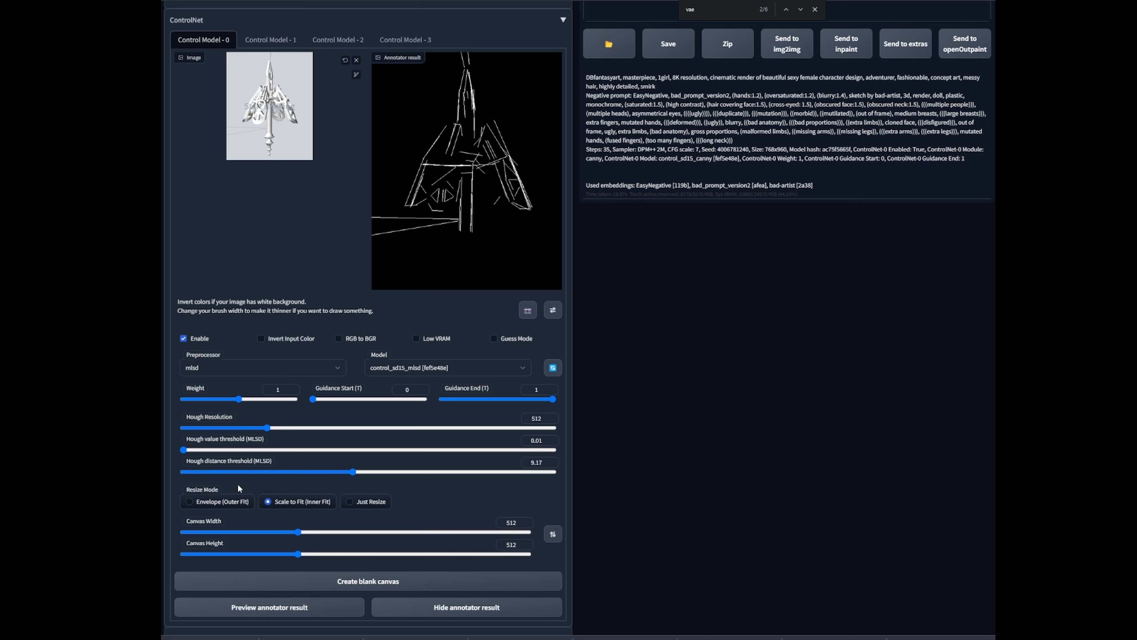
click(202, 472)
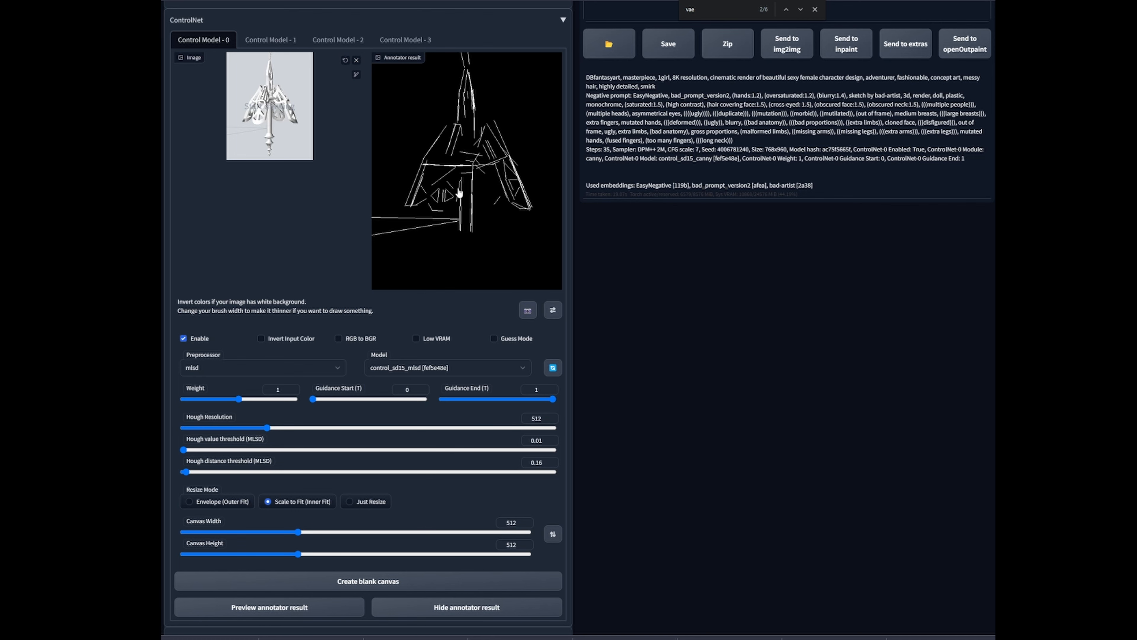
Replace the prompt text after "DBfantasyart," with "a fantasy sword hilt"
scroll(473, 184, up, 4)
scroll(375, 313, up, 2)
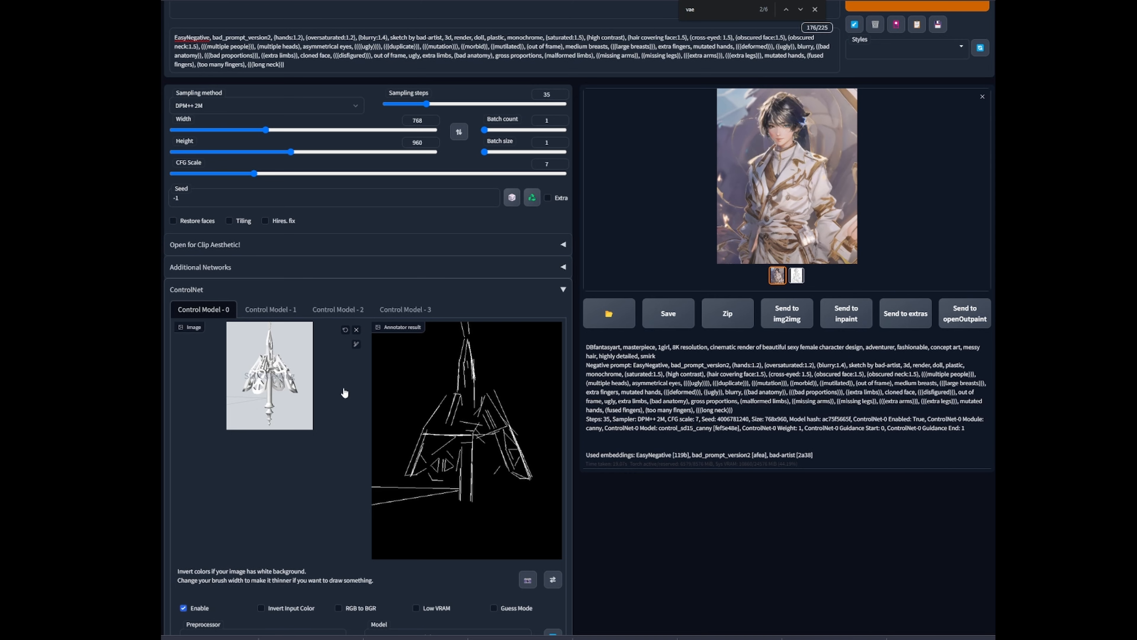
scroll(353, 387, up, 2)
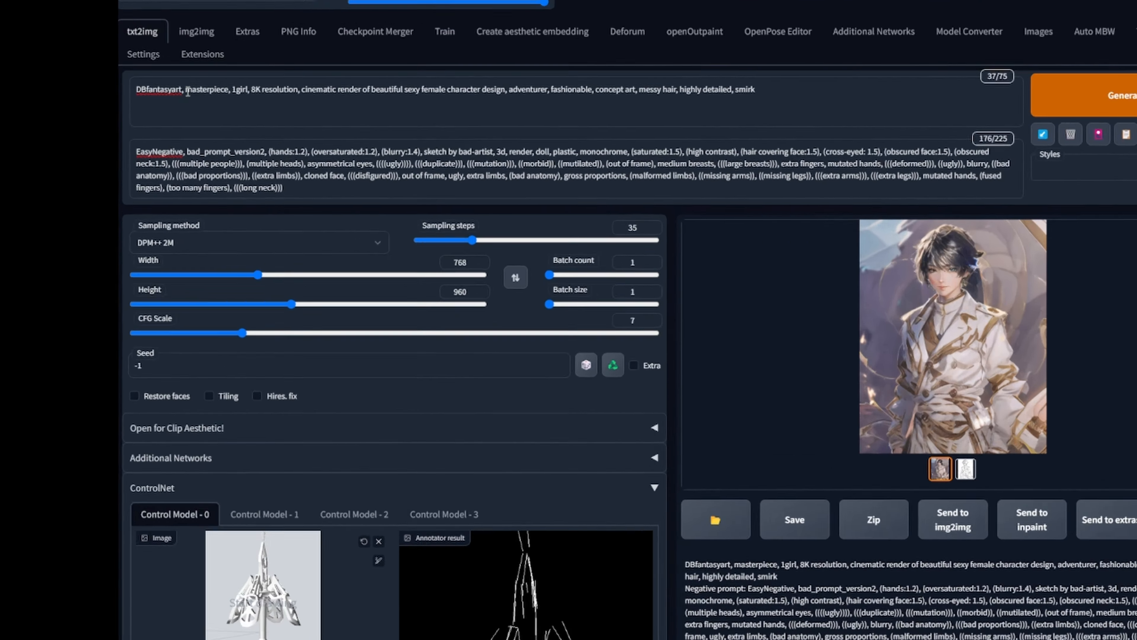
drag(212, 96, 612, 106)
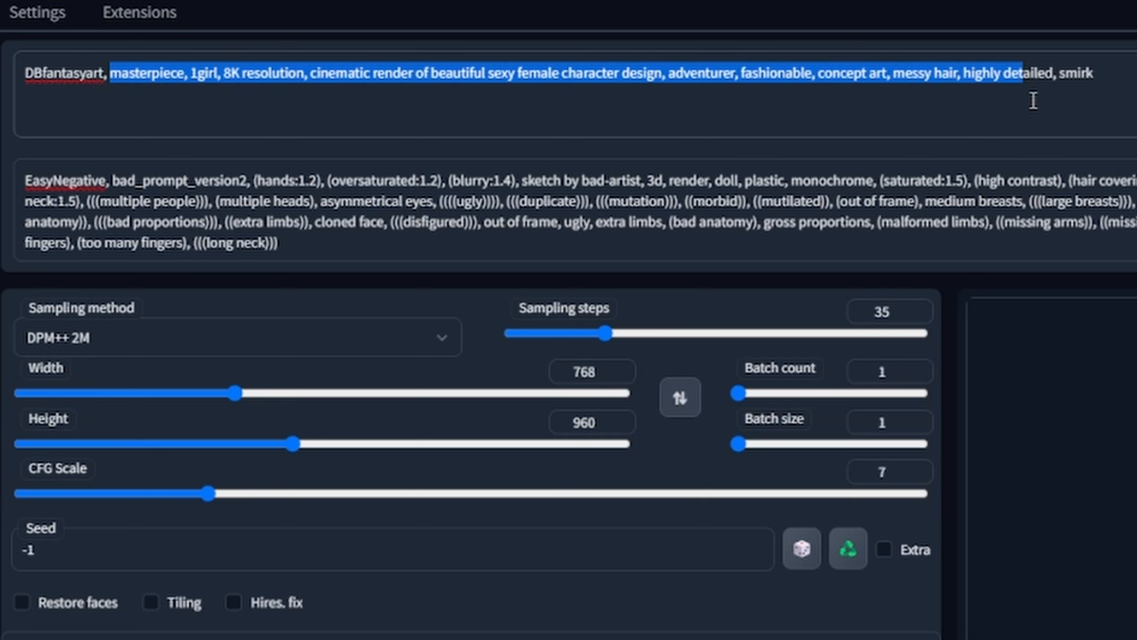
drag(1033, 100, 1119, 96)
key(BackSpace)
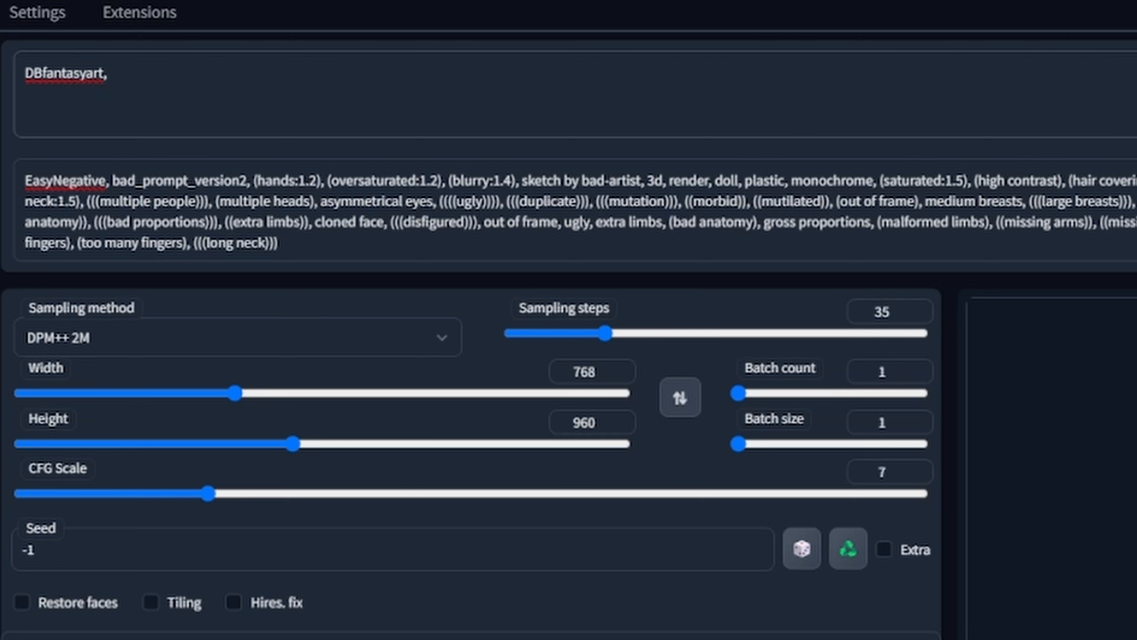
text(a fantasy sword hilt)
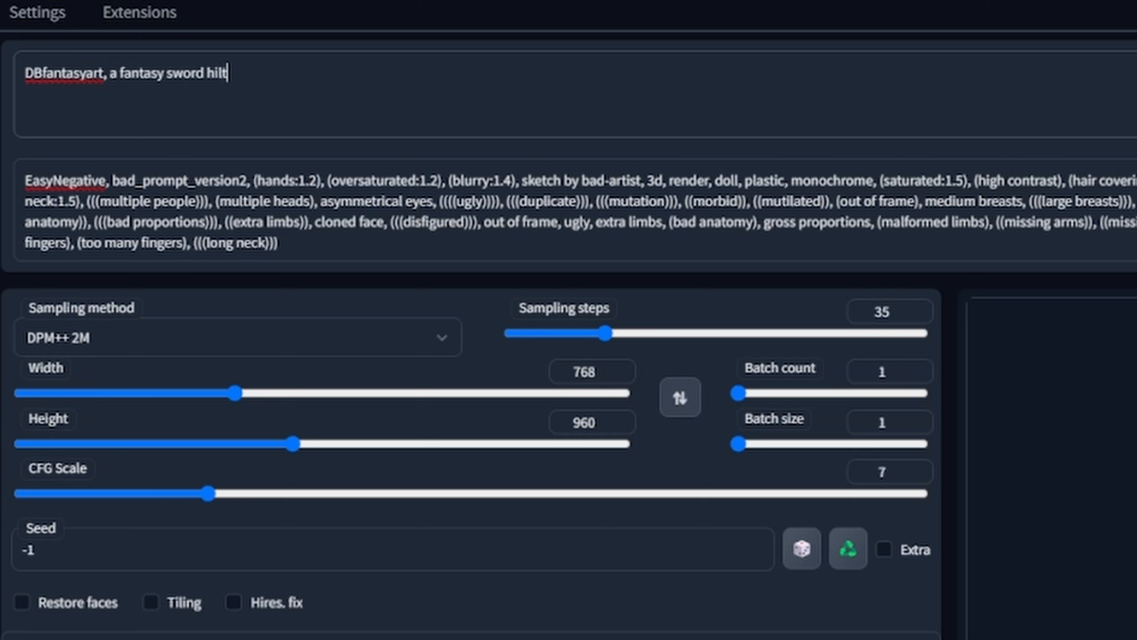
Append ", vivid, cool looking" to the sword hilt prompt and generate an image guided by the mlsd line map
text(, vivid, cool looking)
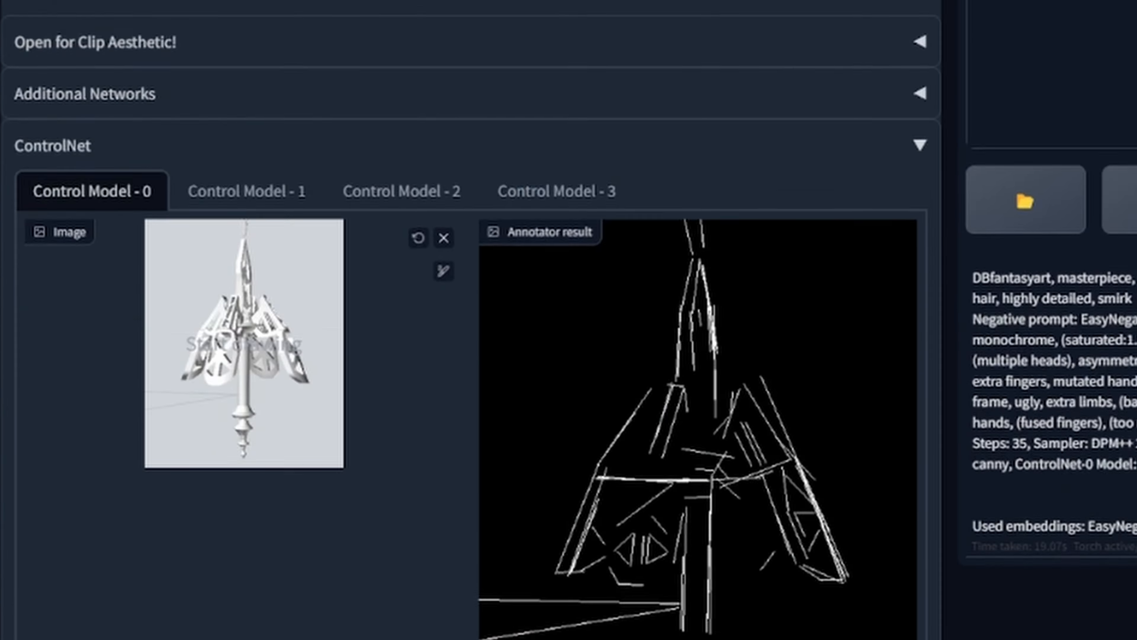
scroll(493, 358, down, 5)
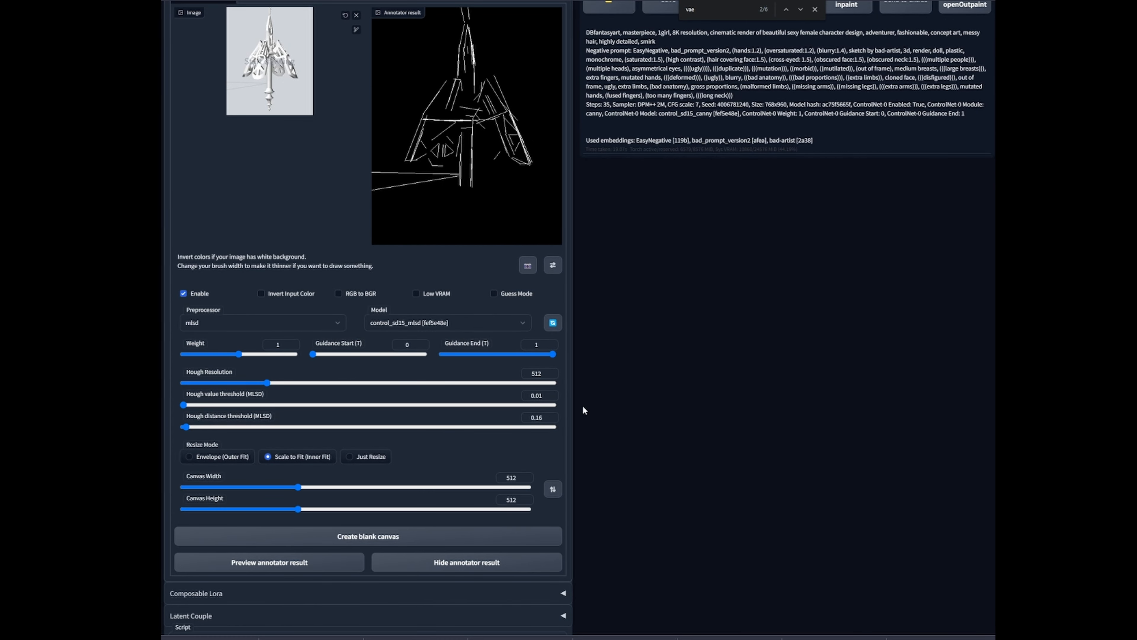
scroll(550, 405, up, 8)
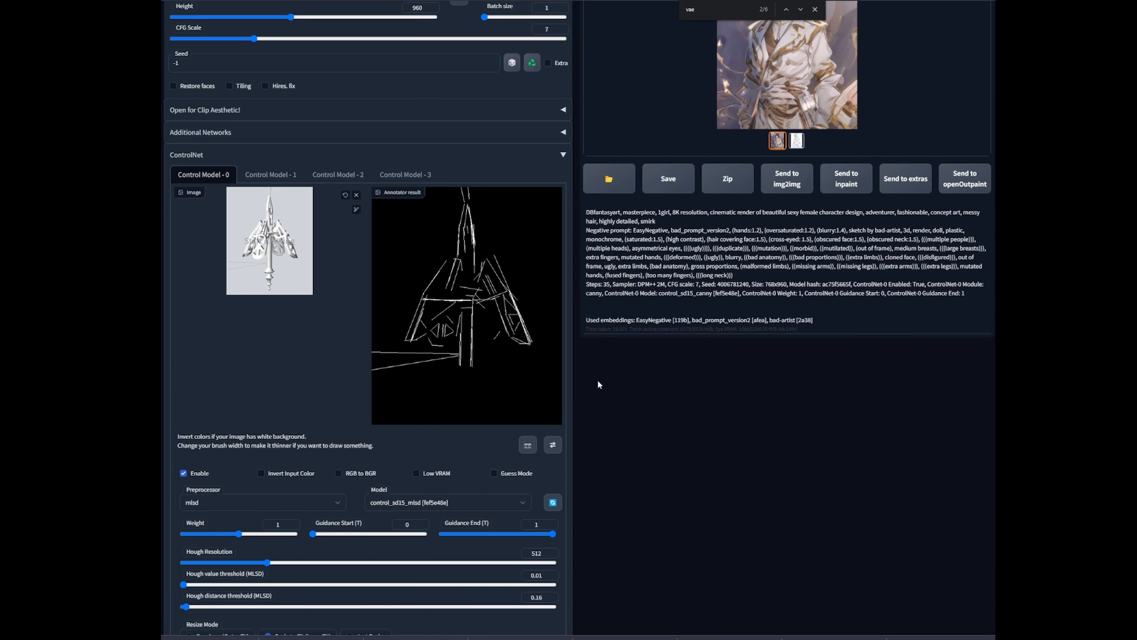
scroll(602, 378, up, 2)
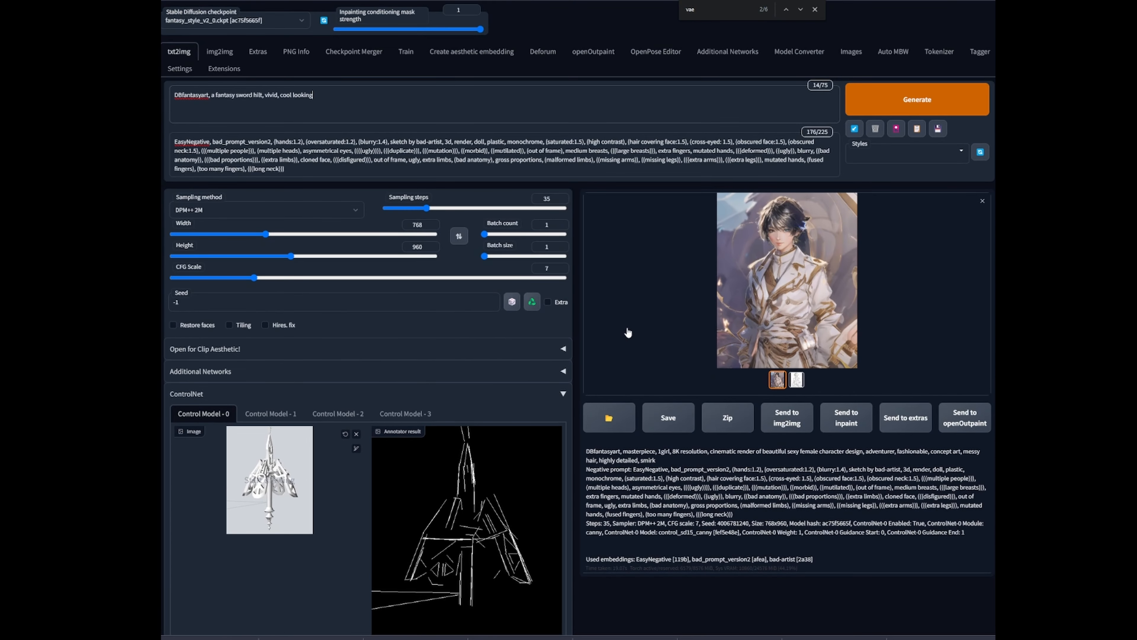
click(895, 102)
View the generated sword hilt image enlarged and compare it with the prompt wording
click(766, 321)
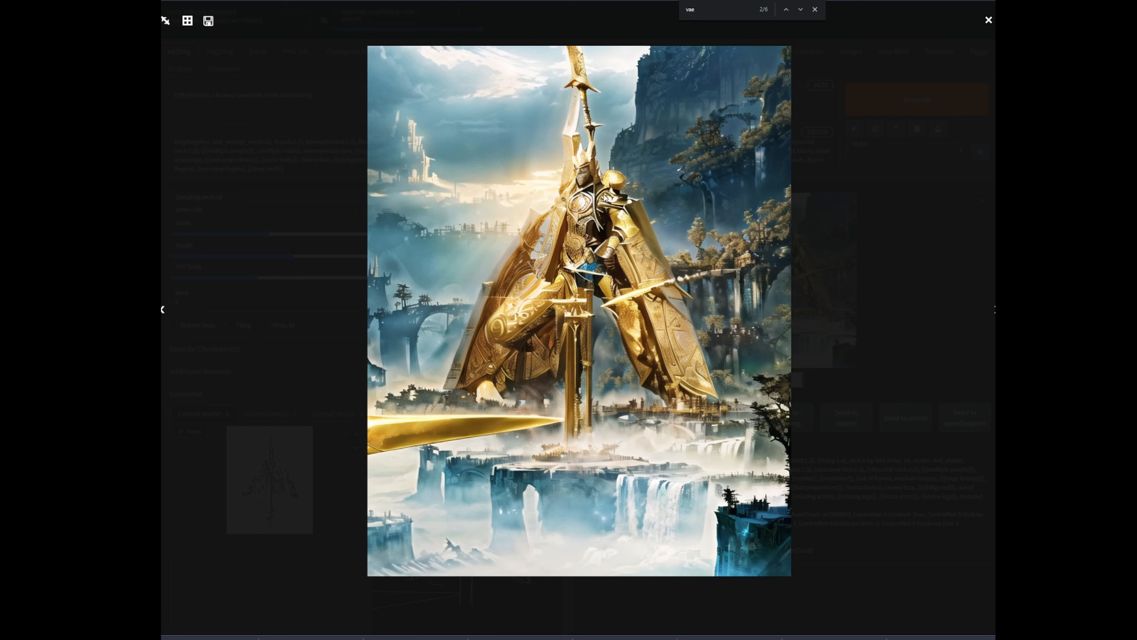
click(919, 227)
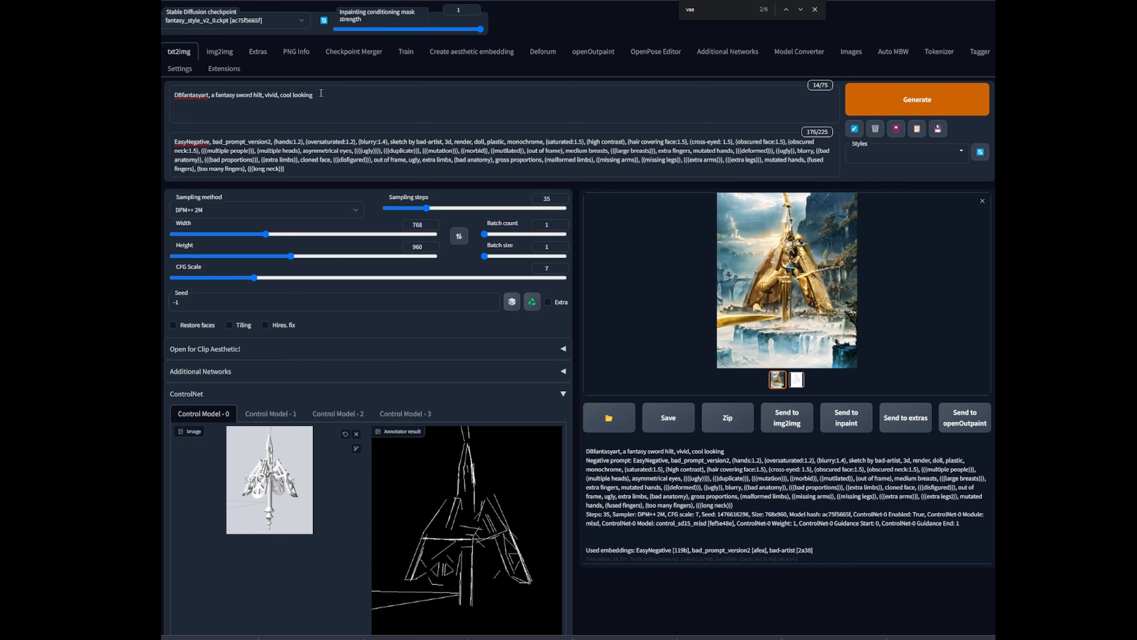
click(786, 298)
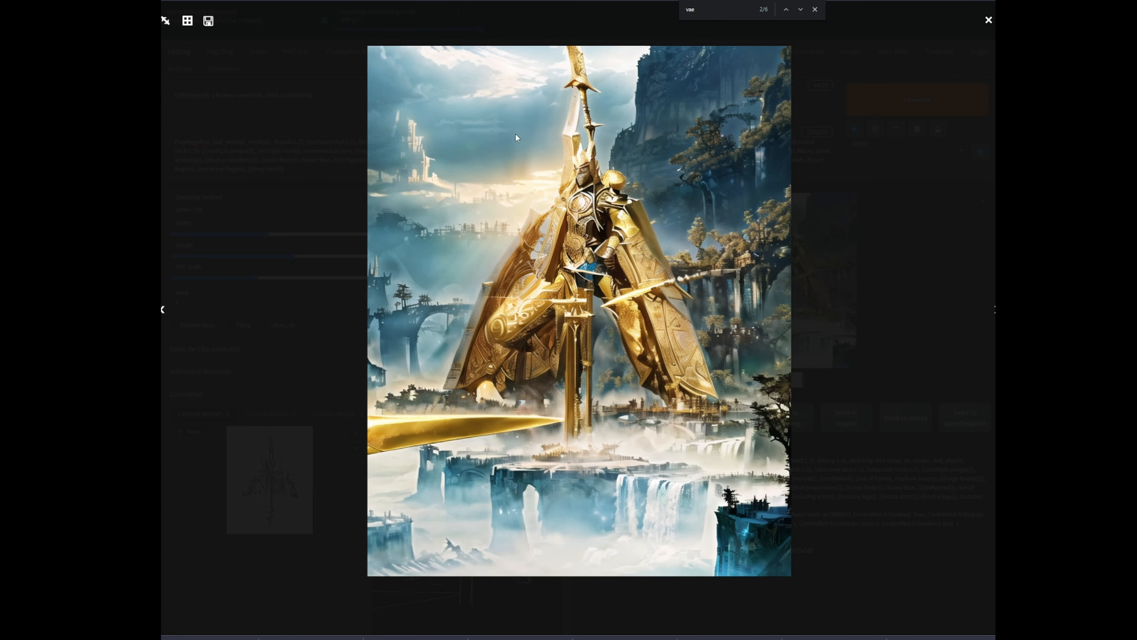
click(911, 210)
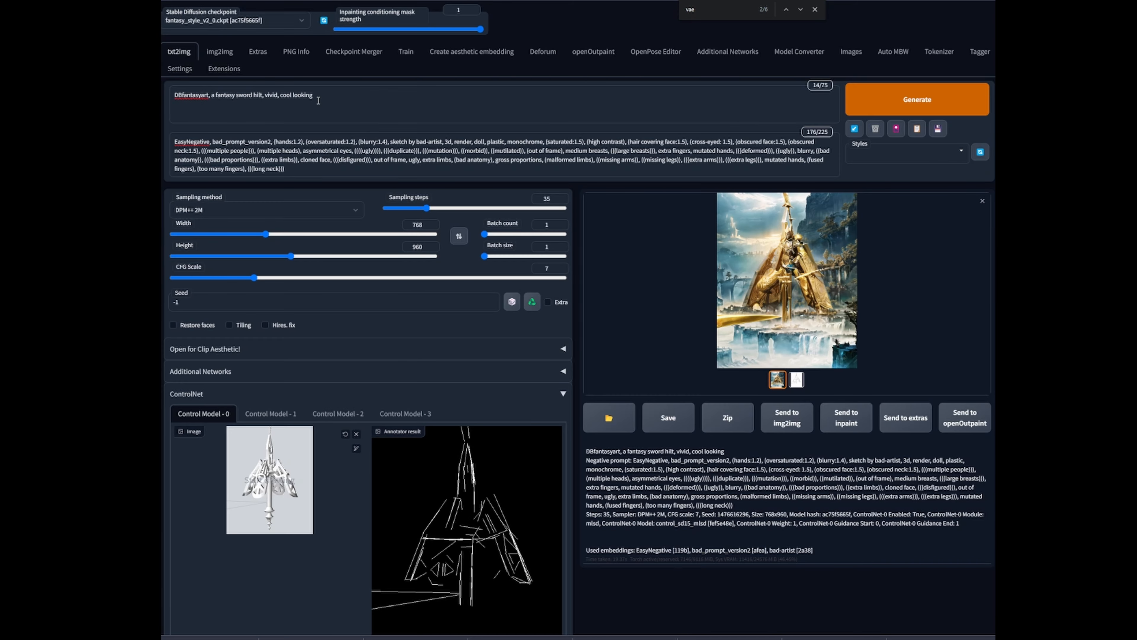
Remove "fantasy" from the prompt and insert "hard surface design," before "vivid"
drag(316, 97, 279, 95)
double_click(224, 96)
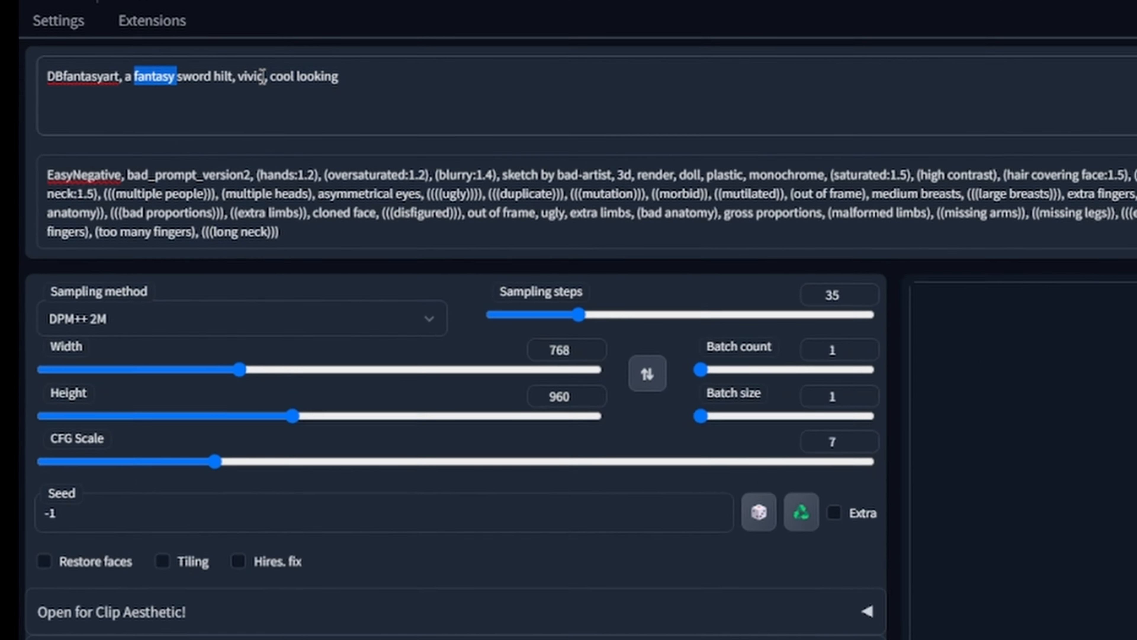
key(BackSpace)
key(Right)
key(Right)
key(Right)
key(Right)
key(Right)
key(Right)
key(Right)
key(Right)
key(Right)
key(Right)
key(Right)
key(Right)
key(Right)
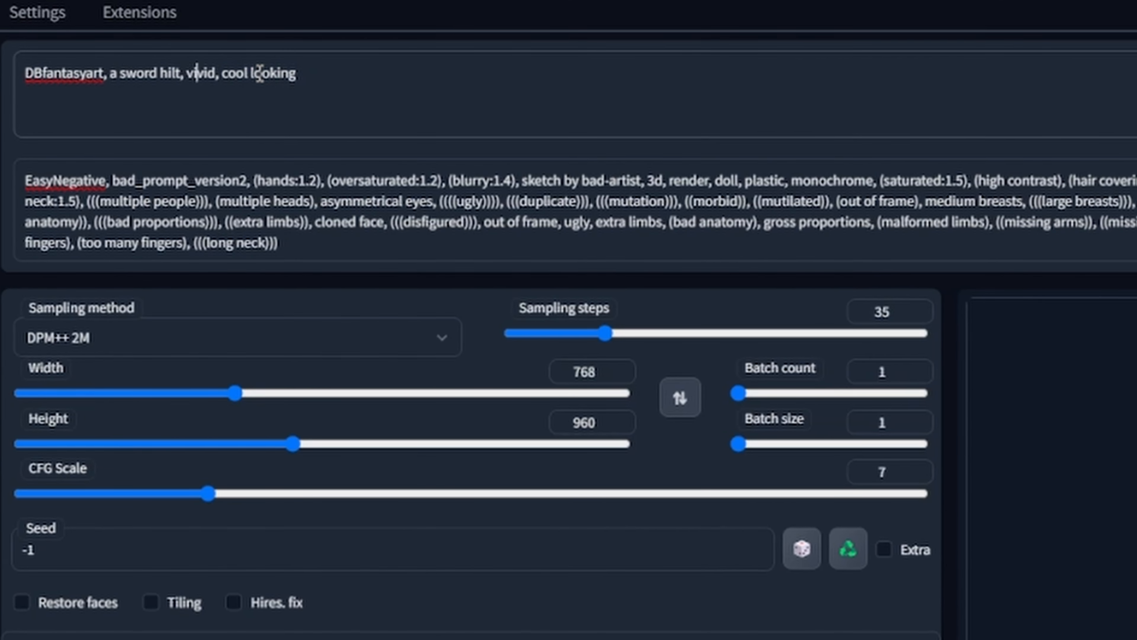
key(Right)
key(Right)
key(Right)
key(Right)
key(Right)
key(Right)
key(Right)
key(Right)
key(Right)
key(Right)
key(Right)
key(Right)
key(Right)
key(Left)
key(Left)
key(Left)
key(Left)
key(Left)
key(Left)
key(Left)
key(Left)
key(Left)
key(Left)
key(Left)
key(Left)
key(Left)
key(Left)
text(hard s)
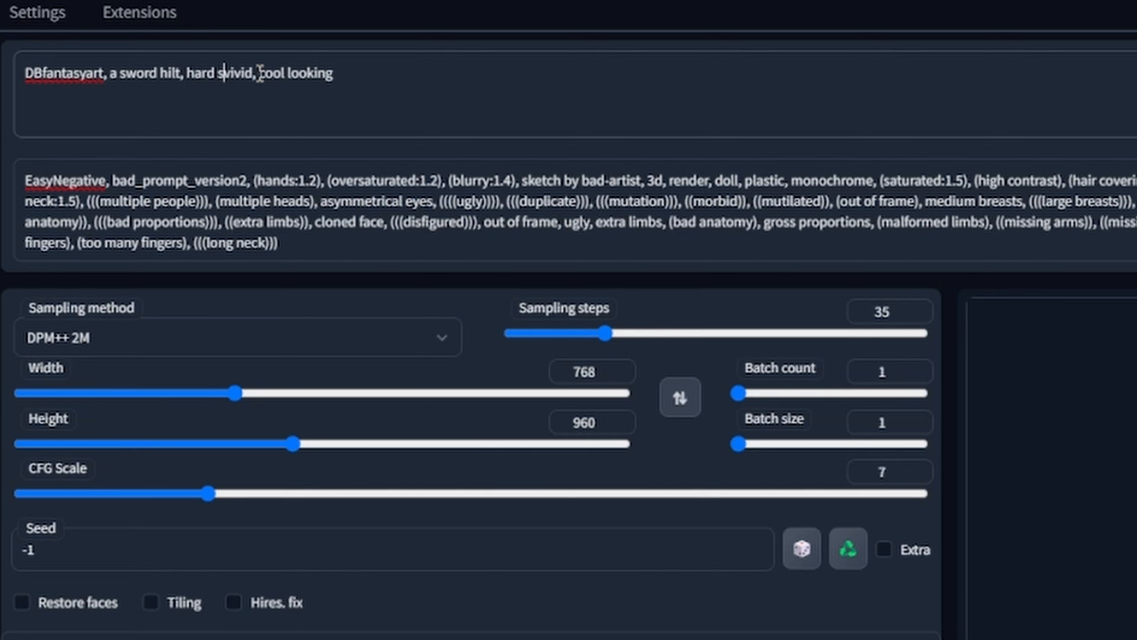
text(urface)
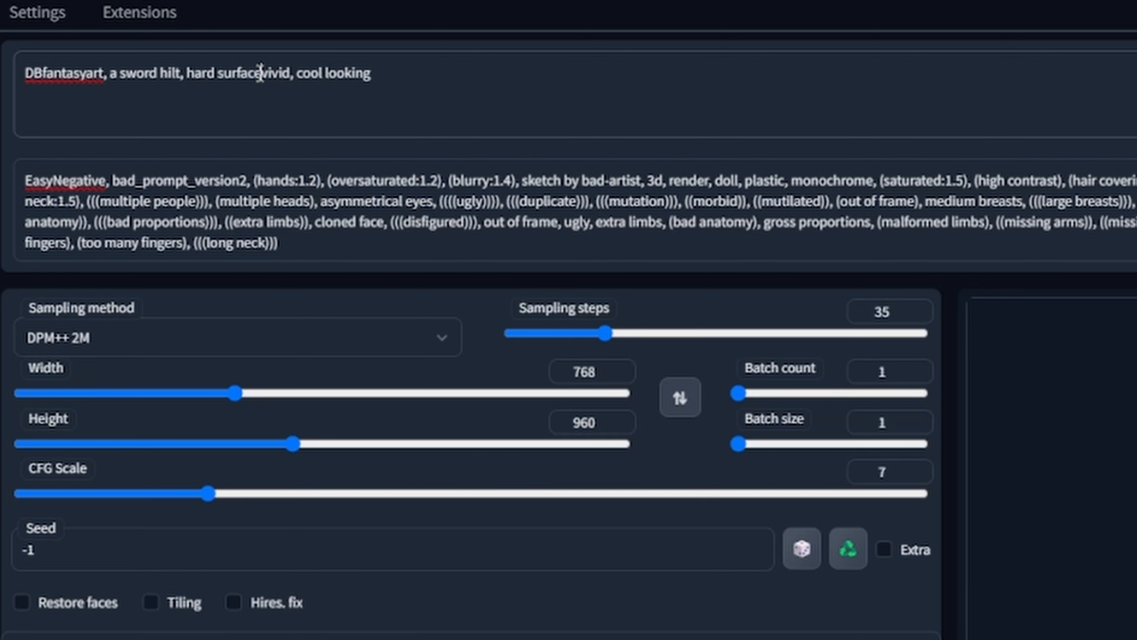
text( design,)
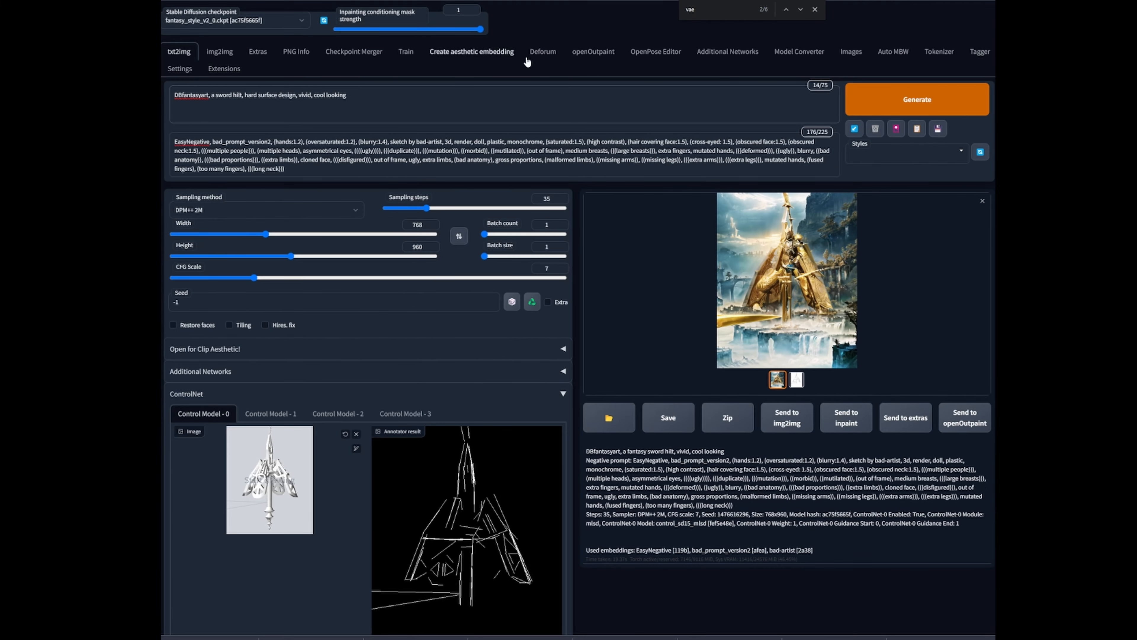
Generate an image from the hard surface design prompt and view the result enlarged
click(917, 108)
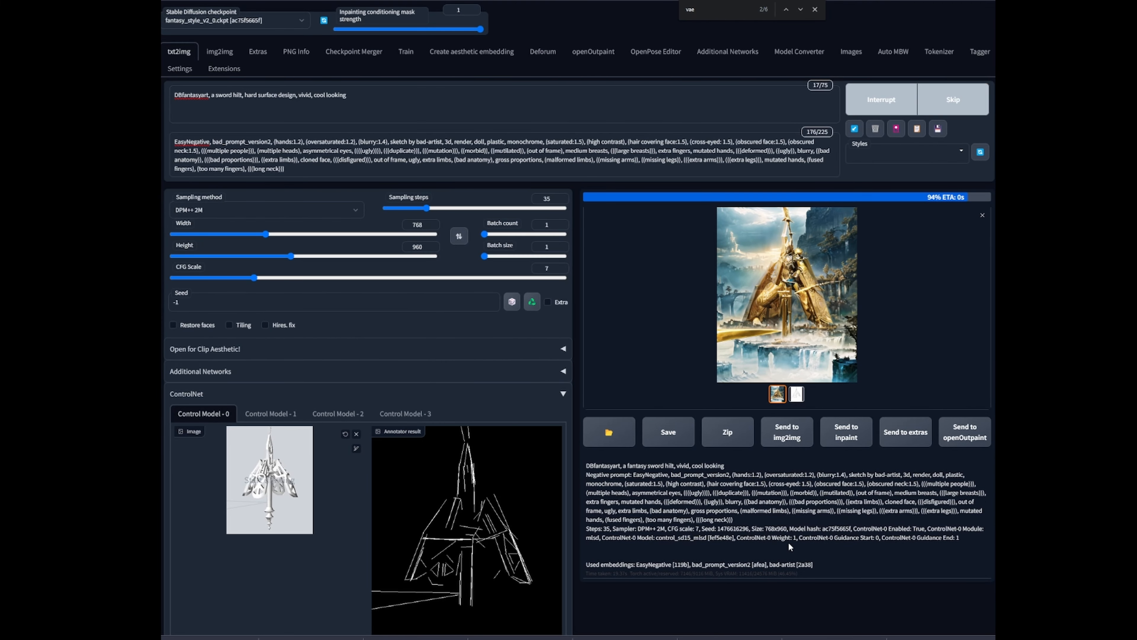
click(803, 331)
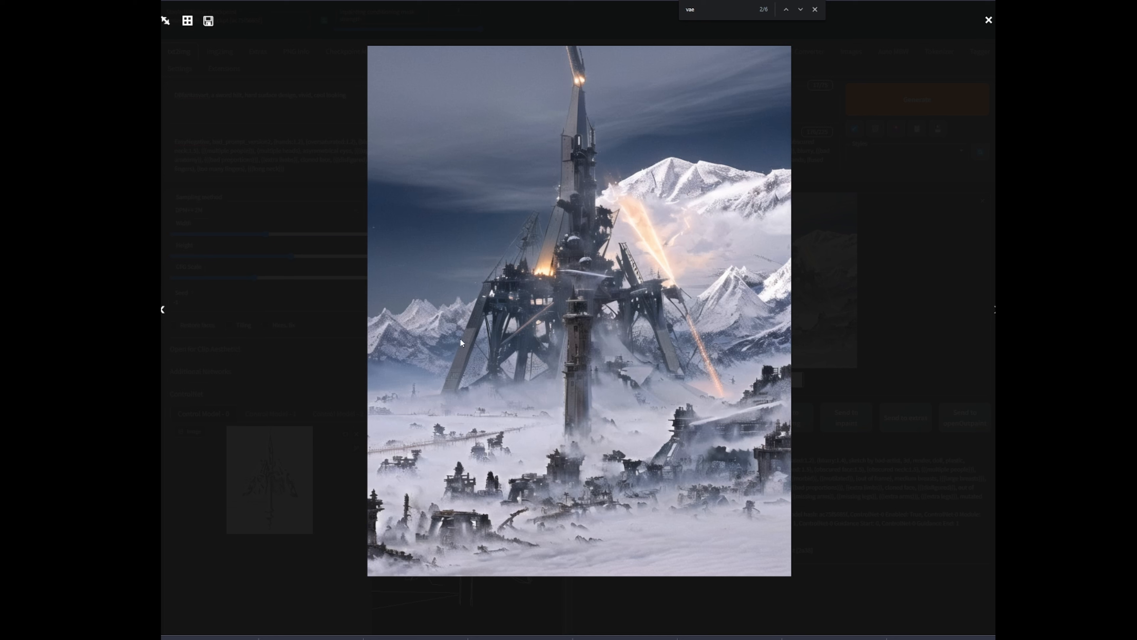
click(908, 245)
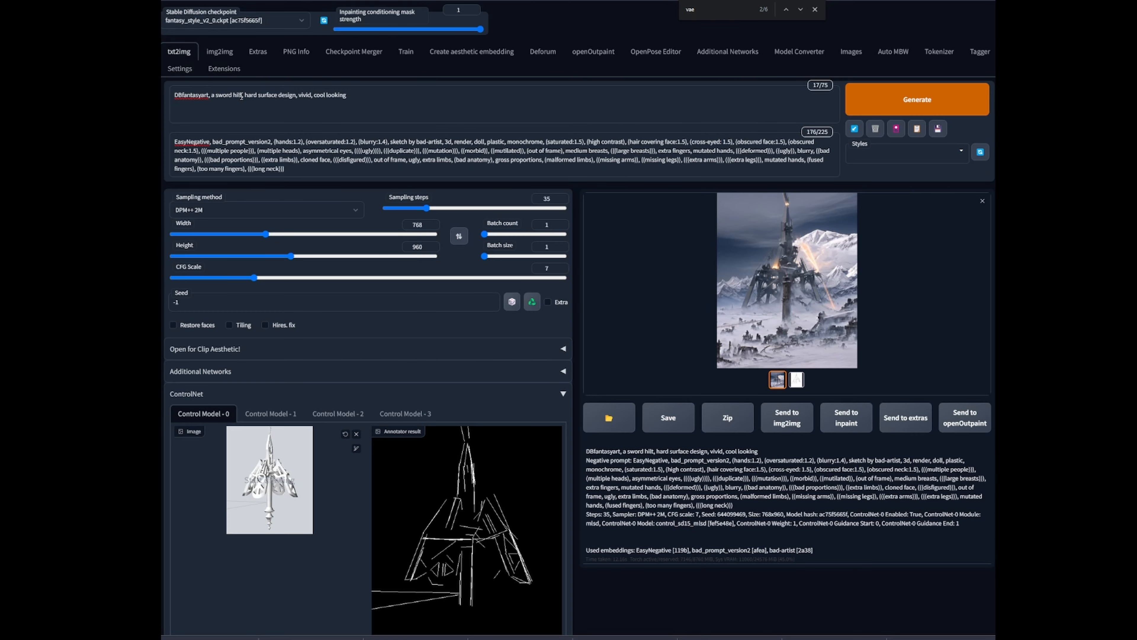
Raise the attention weight of "a sword hilt," in the prompt to 1.3 and add a comma behind the weighted phrase
drag(244, 96, 211, 95)
key(ctrl+Up)
key(ctrl+Up)
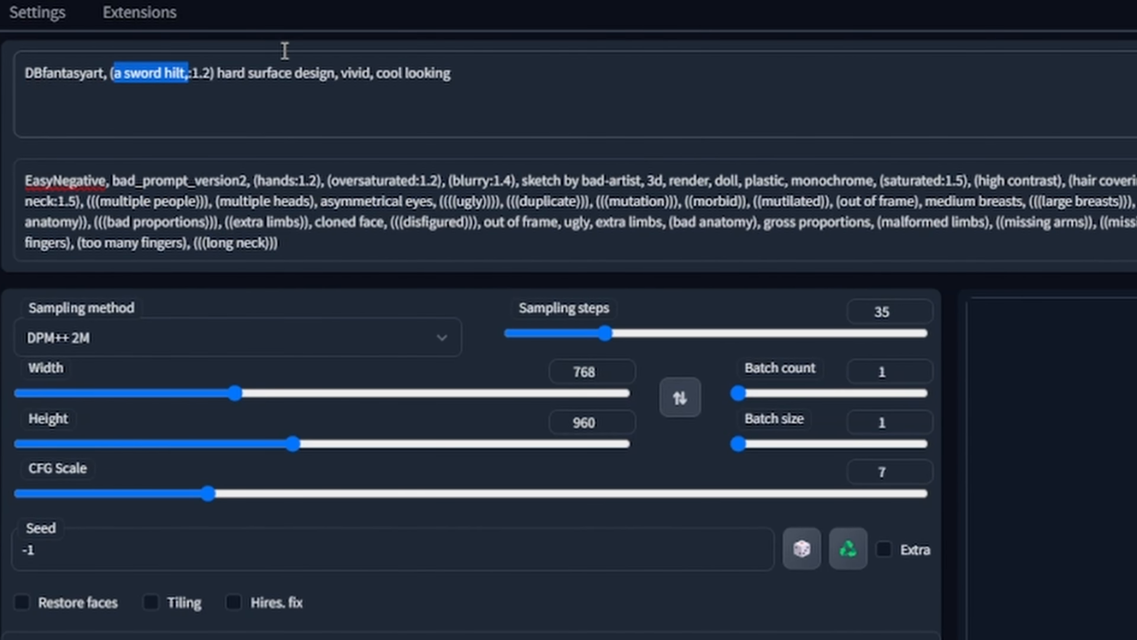
key(ctrl+Up)
key(Right)
key(Right)
key(Right)
key(Right)
key(Right)
key(Right)
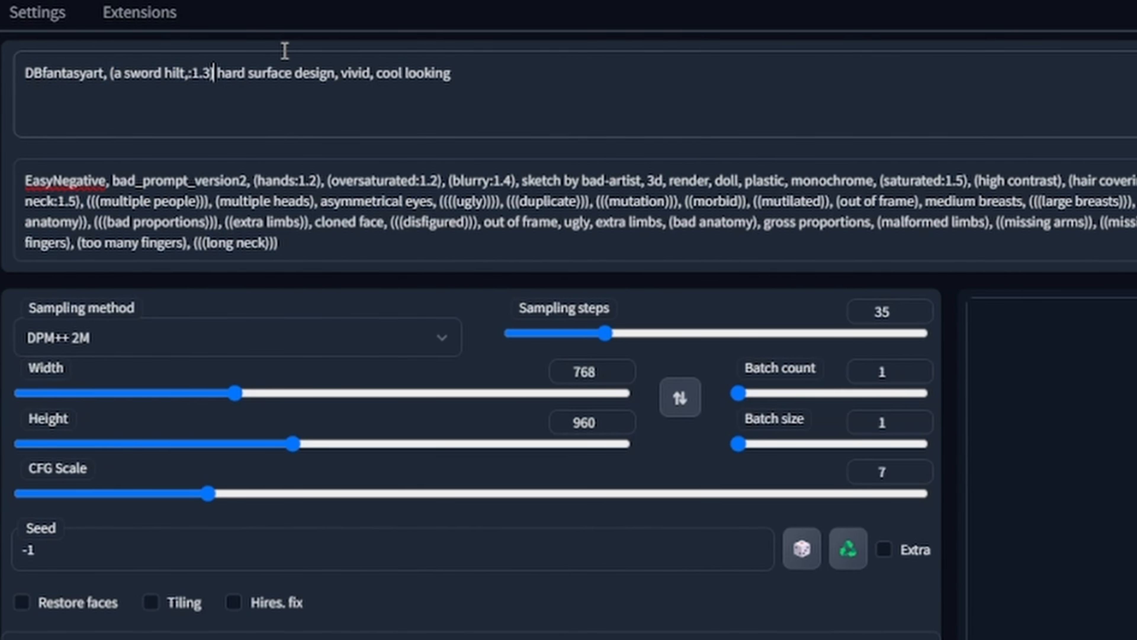
text(,)
Insert "weapon, sharp object," before "hard surface design" in the prompt
key(Right)
key(Right)
key(Right)
key(Right)
key(Right)
key(Right)
key(Right)
key(Right)
key(Right)
key(Right)
key(Right)
key(Right)
key(Right)
key(Right)
key(Right)
key(Right)
key(Right)
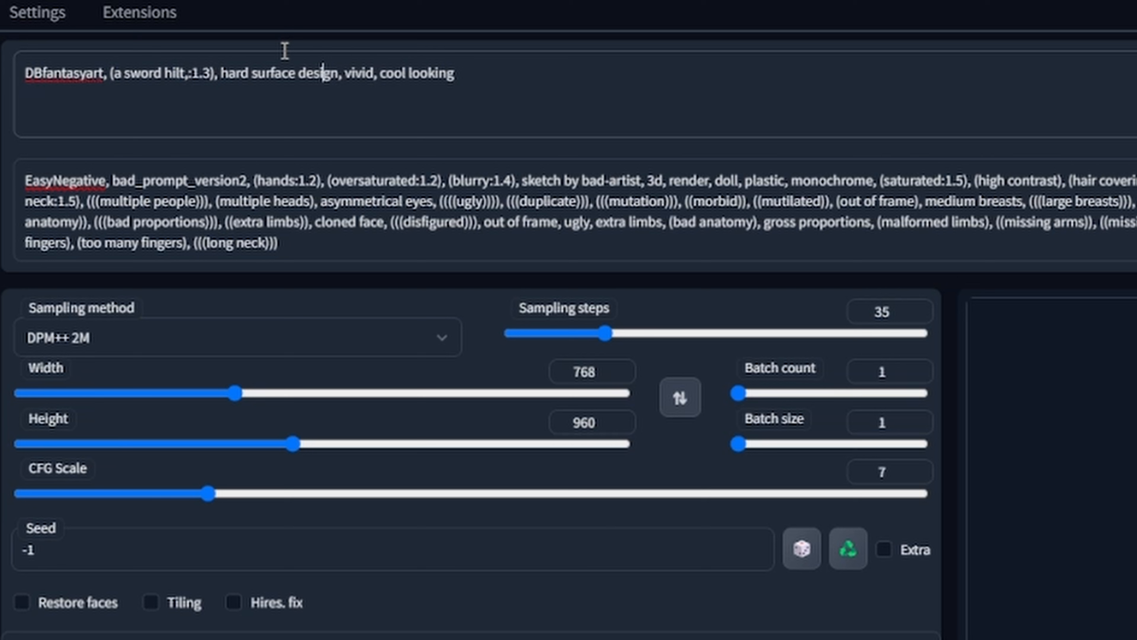
key(Left)
key(Left)
key(Left)
key(Left)
key(Left)
key(Left)
key(Left)
key(Left)
key(Left)
key(Left)
key(Left)
key(Left)
key(Left)
key(Left)
key(Left)
key(Left)
text(weapon)
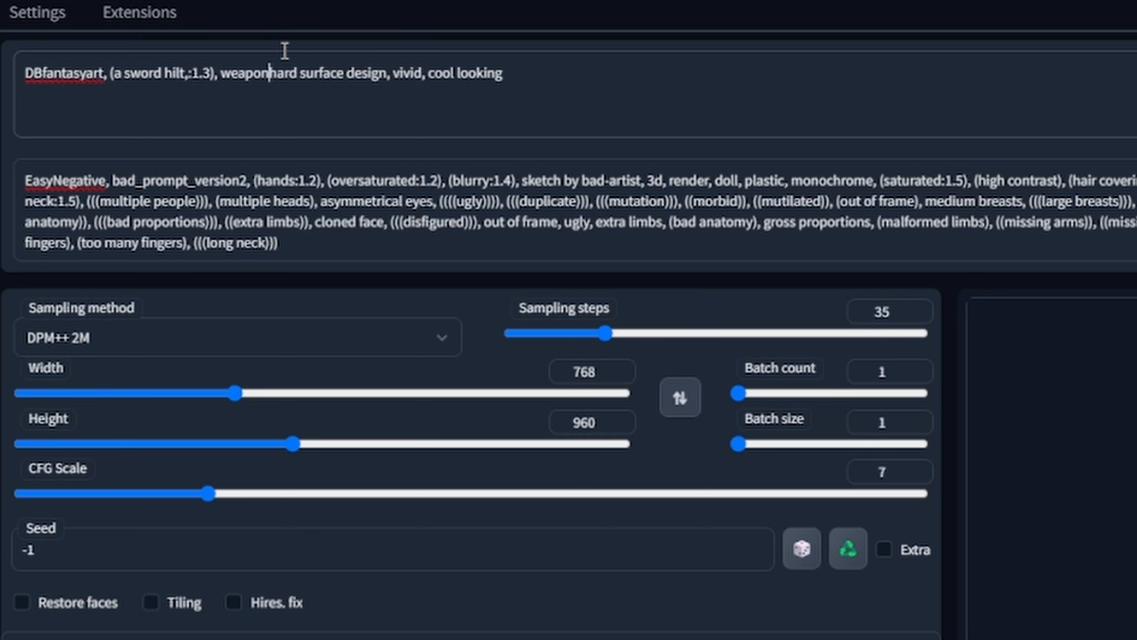
text(, shar)
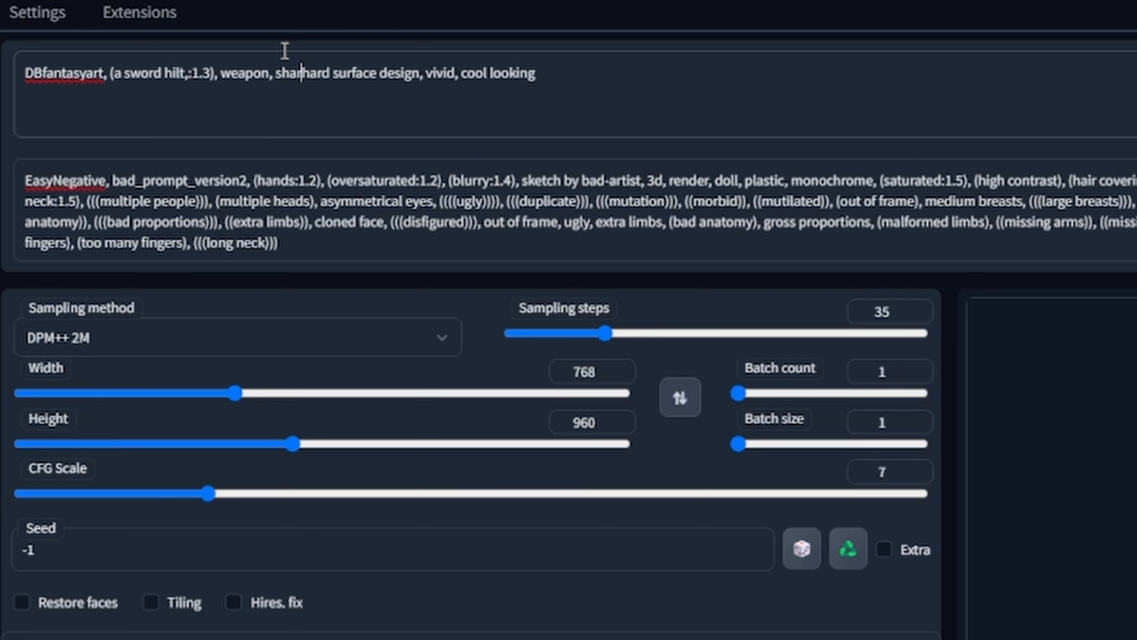
text(p object,)
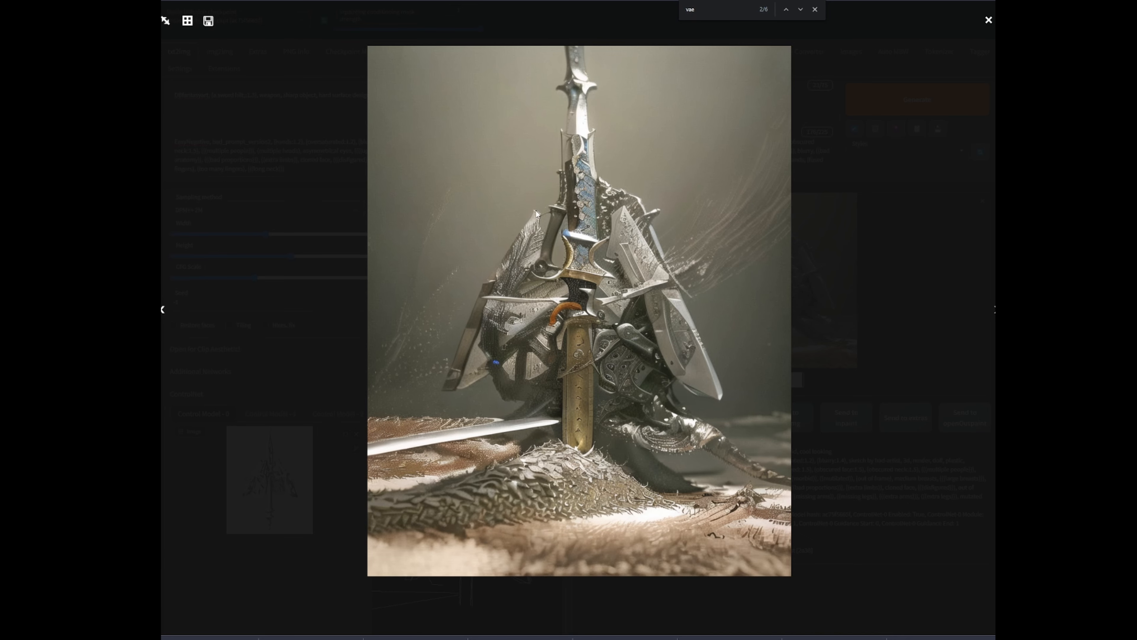
Compare the newly generated sword image, viewed enlarged, with the ControlNet source render and its annotator result
click(863, 252)
scroll(864, 252, down, 2)
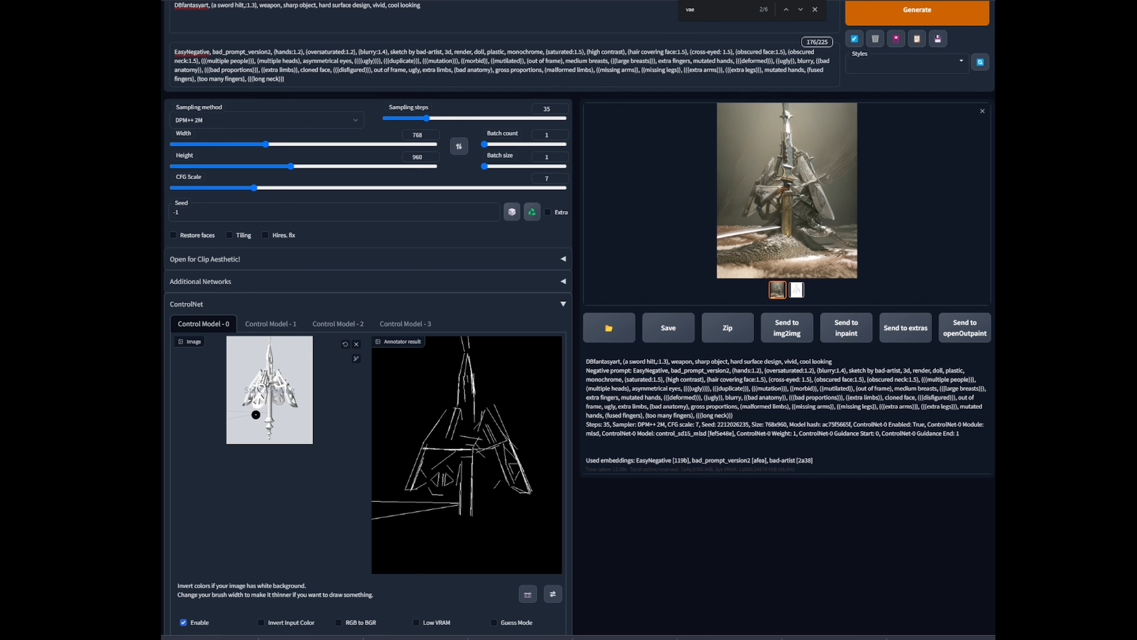
click(756, 229)
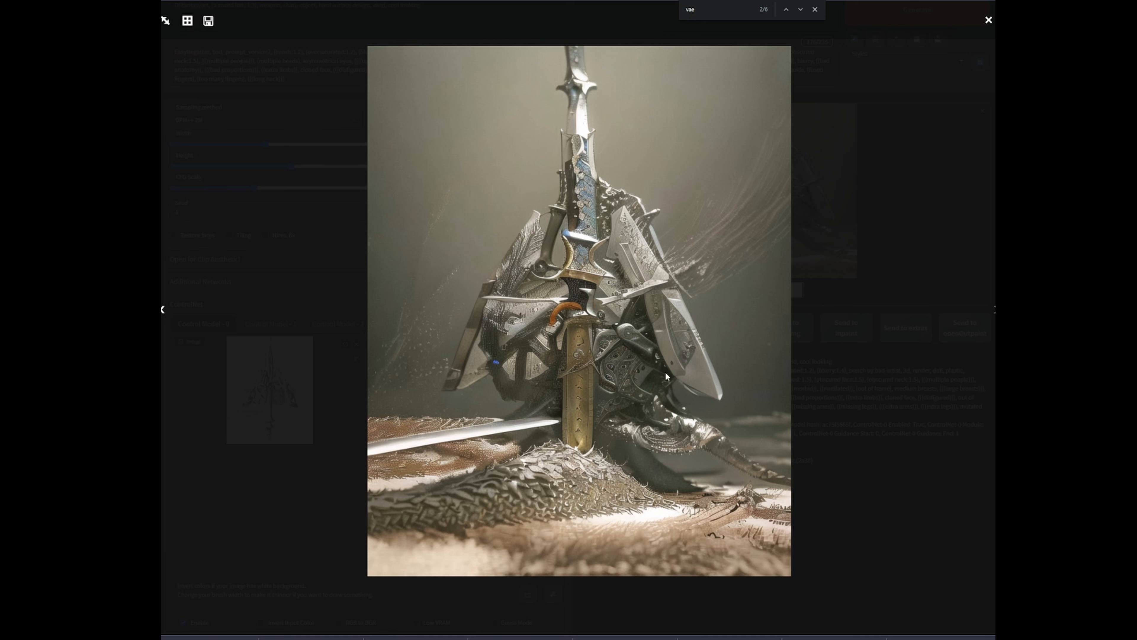
click(867, 281)
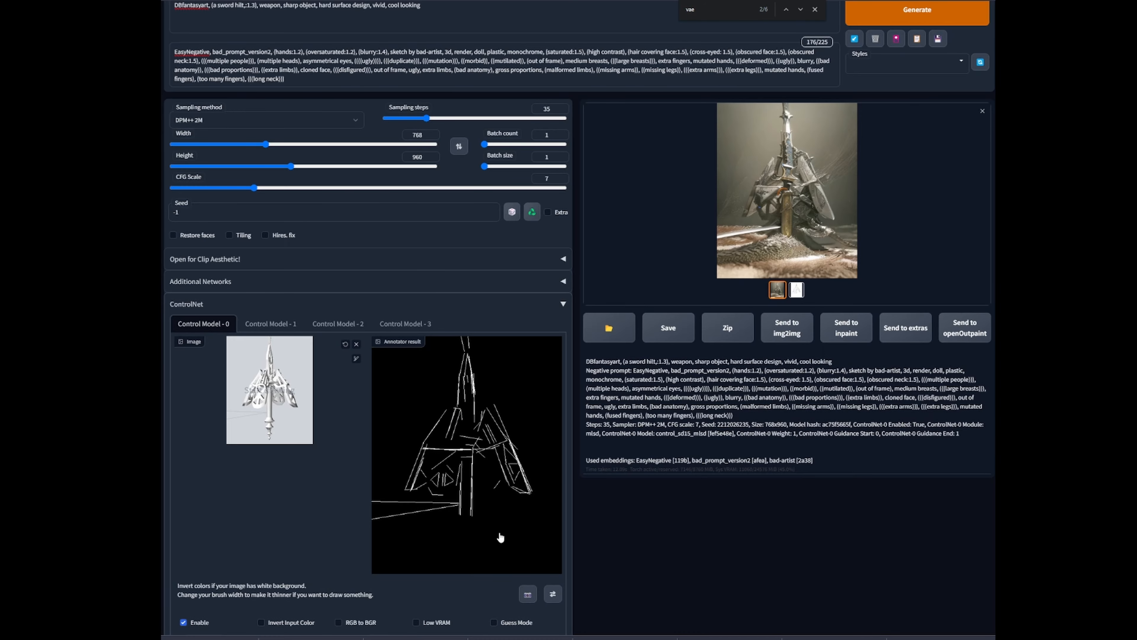
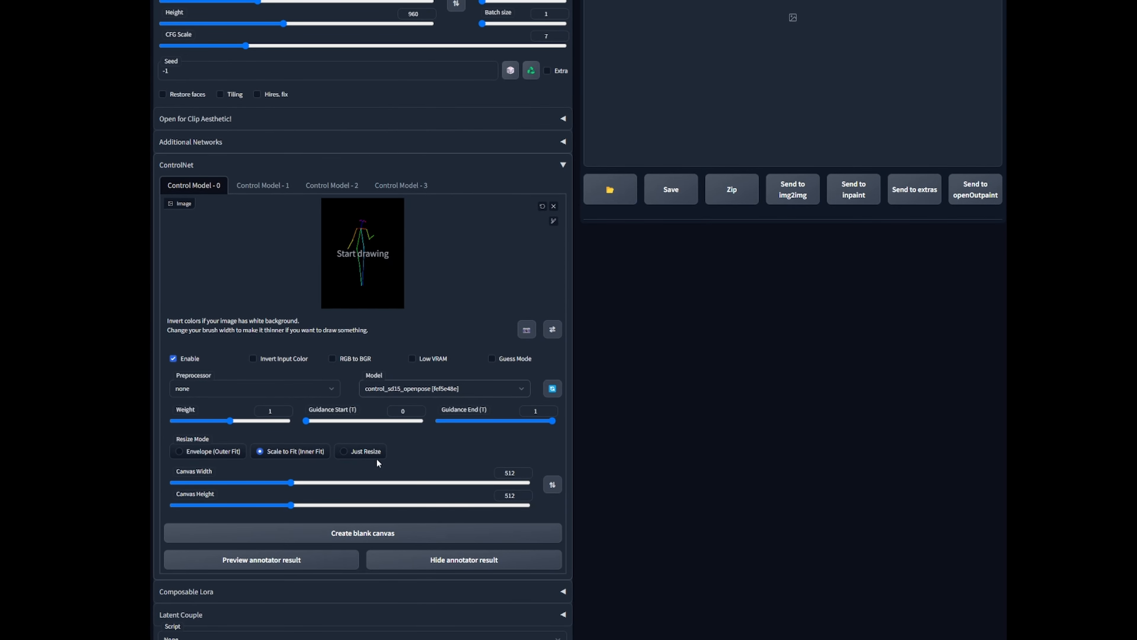
Generate a character image from the pose skeleton using the control_sd15_openpose model with no preprocessor
scroll(510, 524, up, 3)
scroll(388, 443, up, 2)
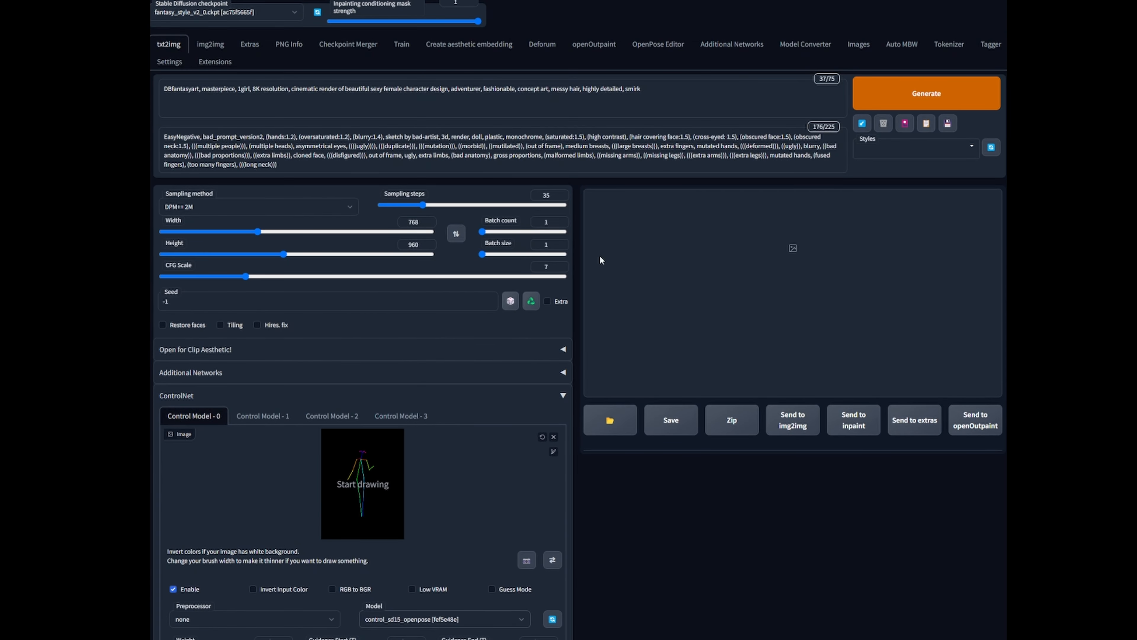
click(927, 96)
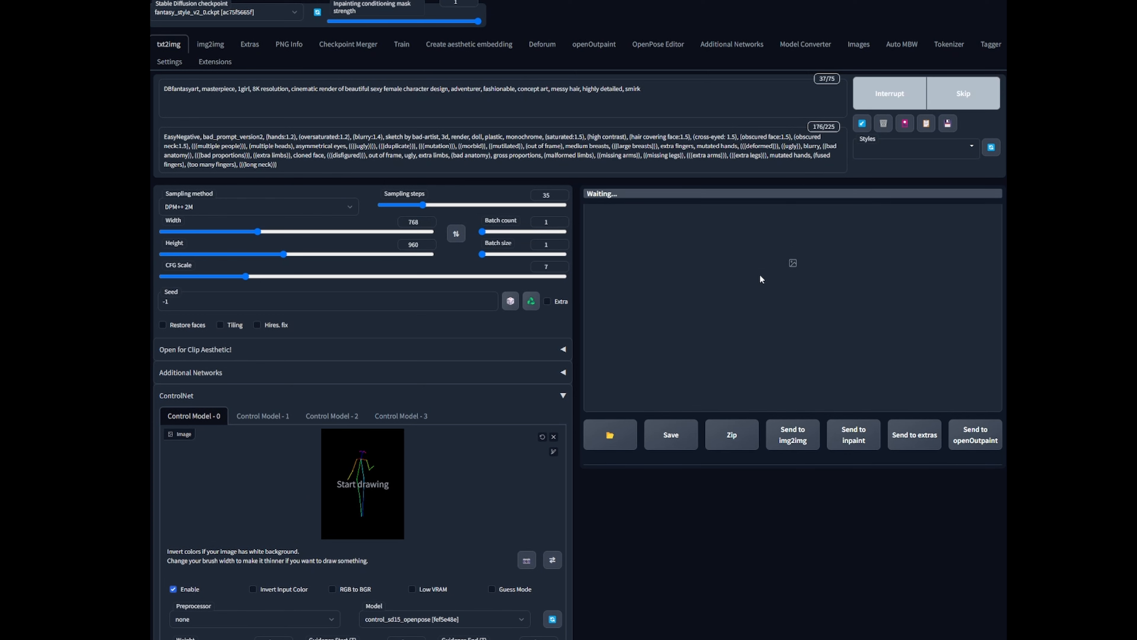
scroll(411, 444, down, 3)
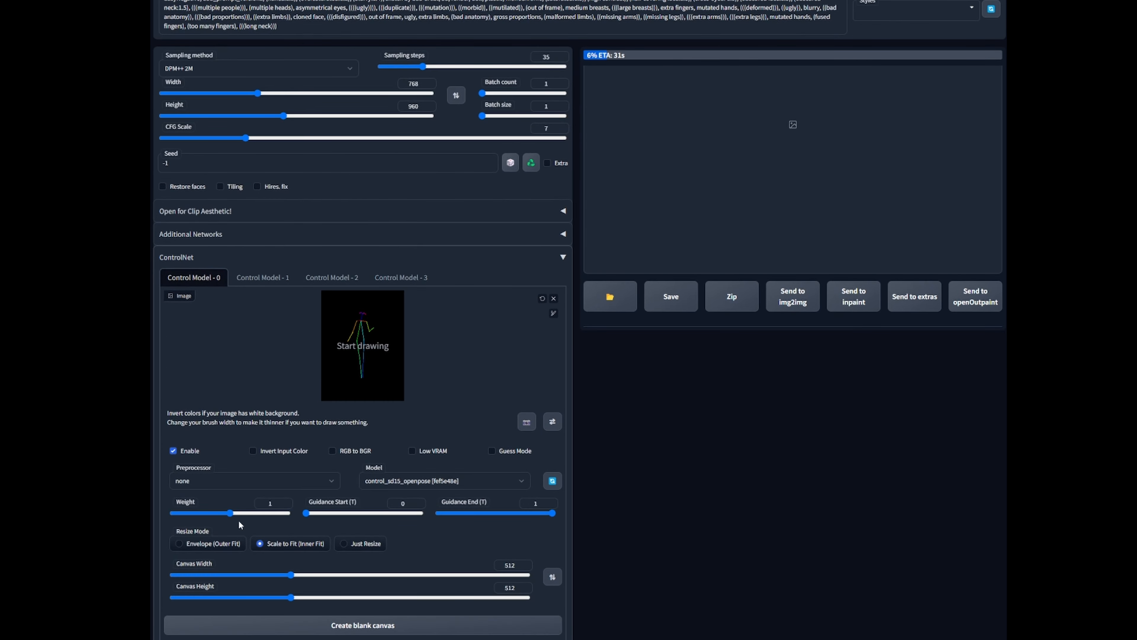
scroll(352, 439, up, 3)
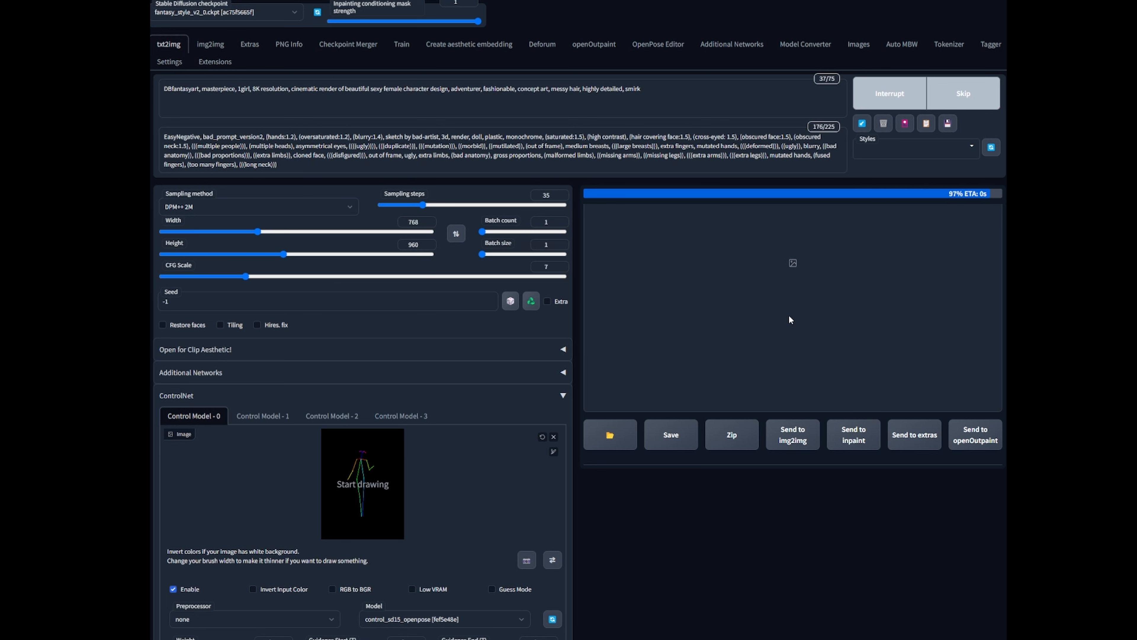
View the generated character enlarged and compare its pose with the skeleton image
click(656, 265)
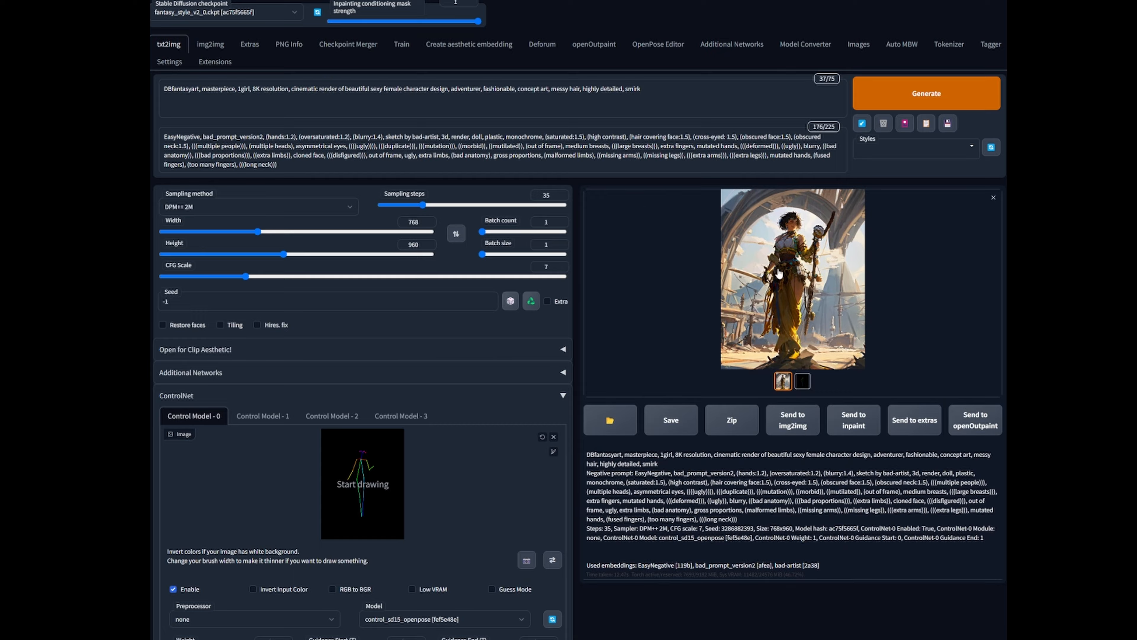
click(780, 273)
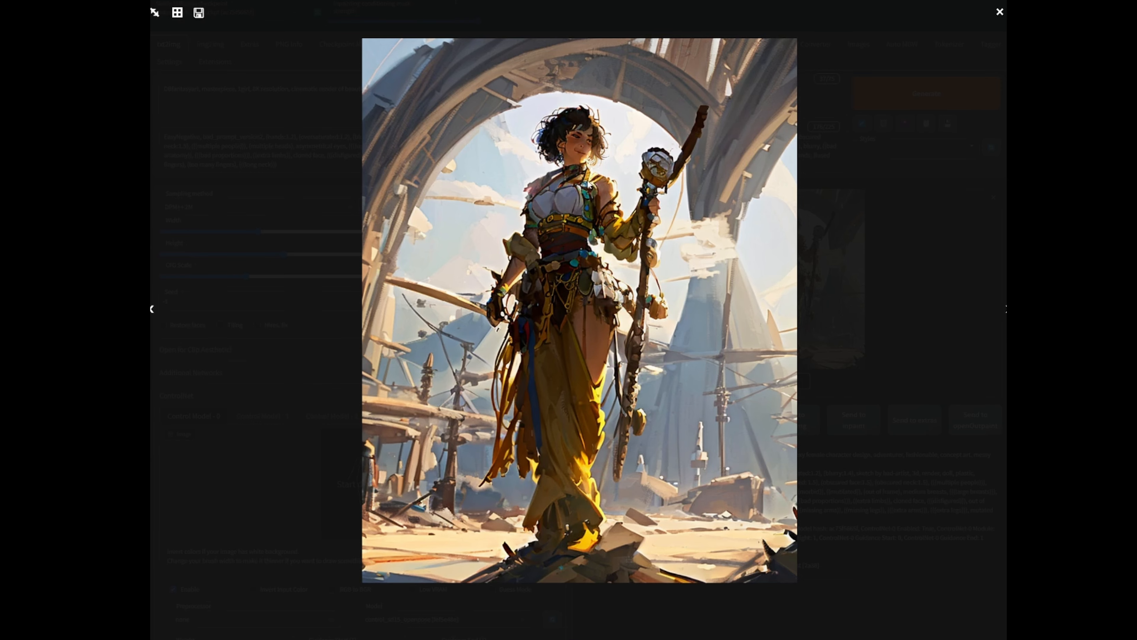
click(844, 237)
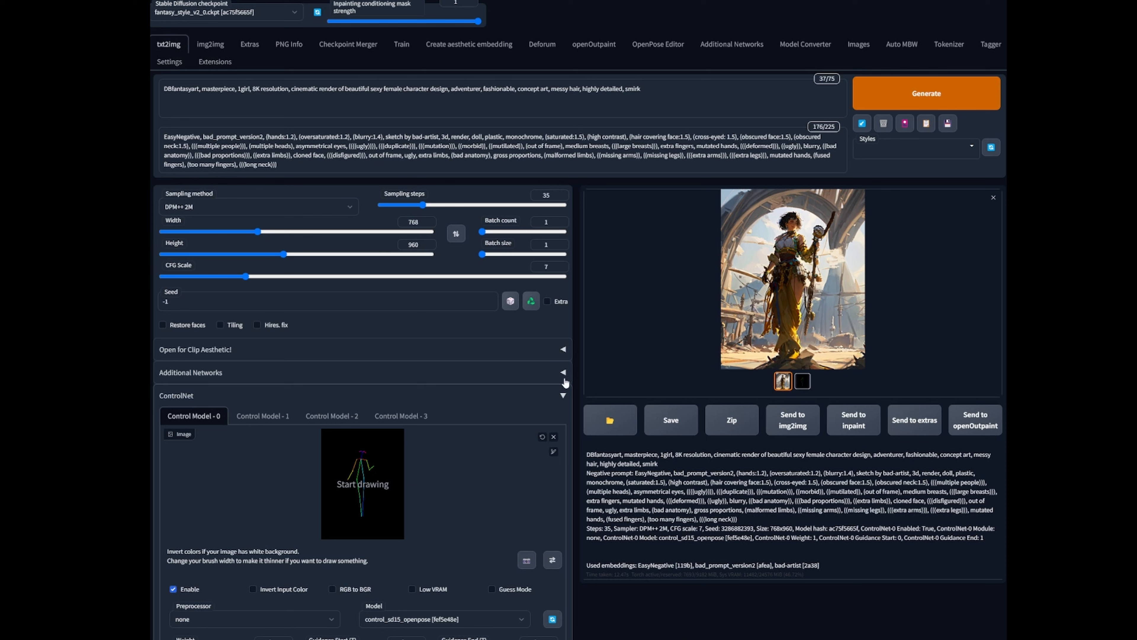
click(741, 297)
click(882, 198)
click(772, 285)
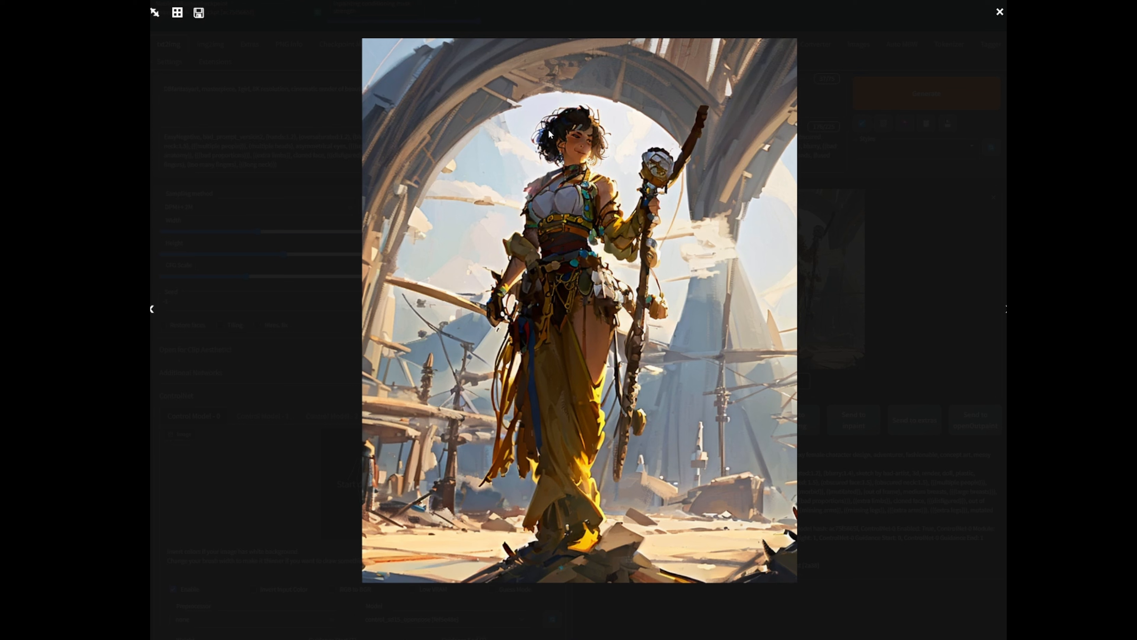
click(845, 218)
Generate another character image from the same pose skeleton and prompt
click(910, 98)
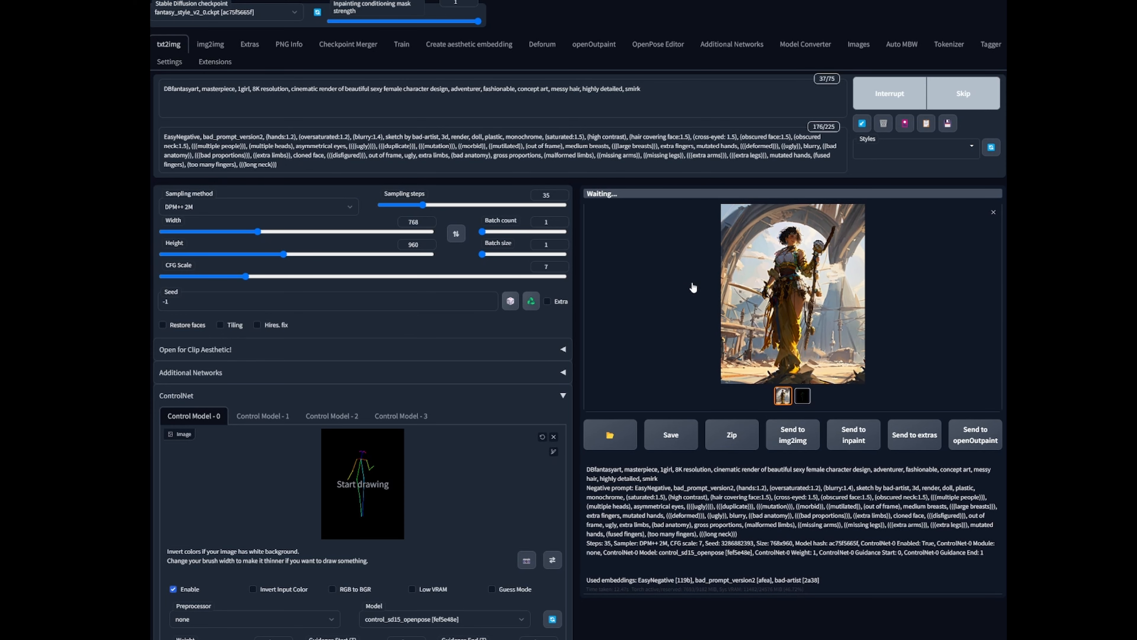
View the generated character images enlarged and compare their poses with the skeleton
click(806, 293)
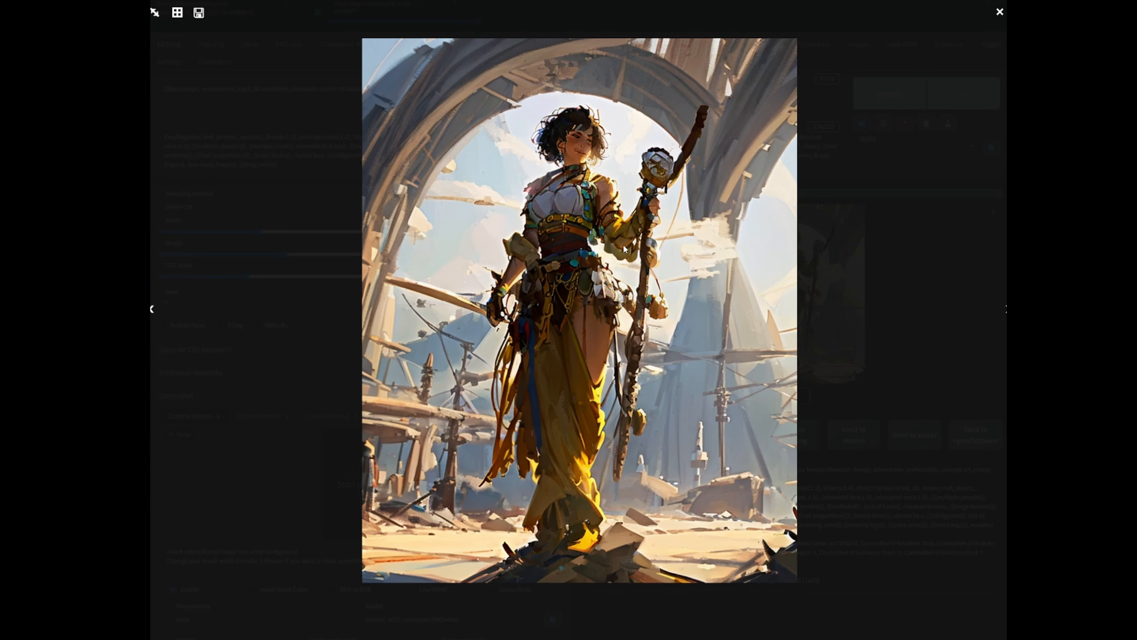
click(849, 252)
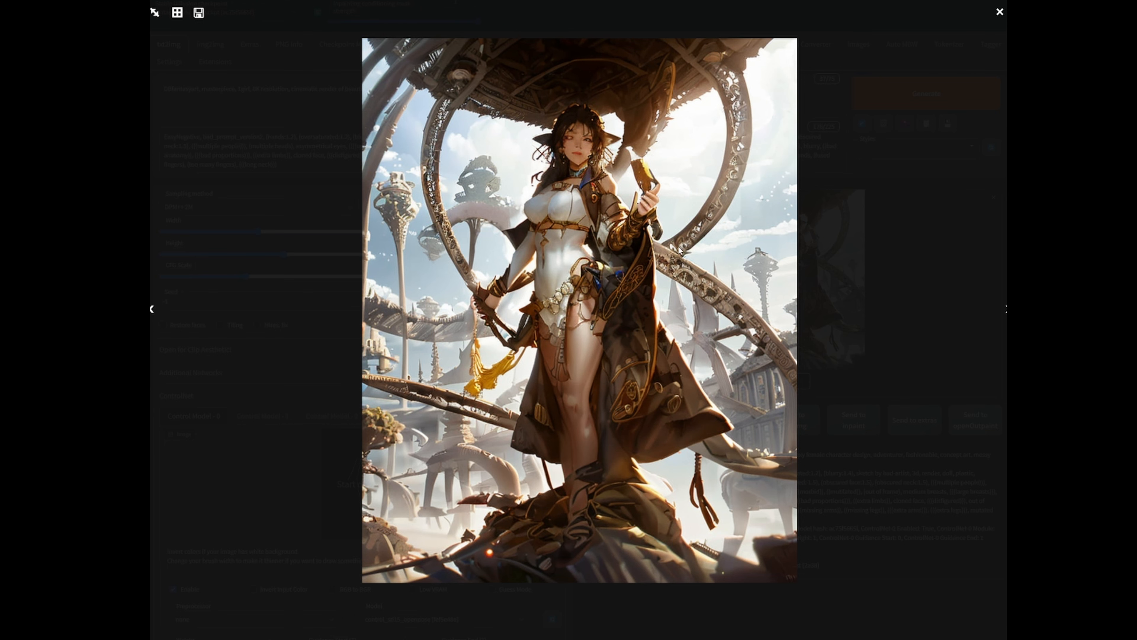
click(802, 265)
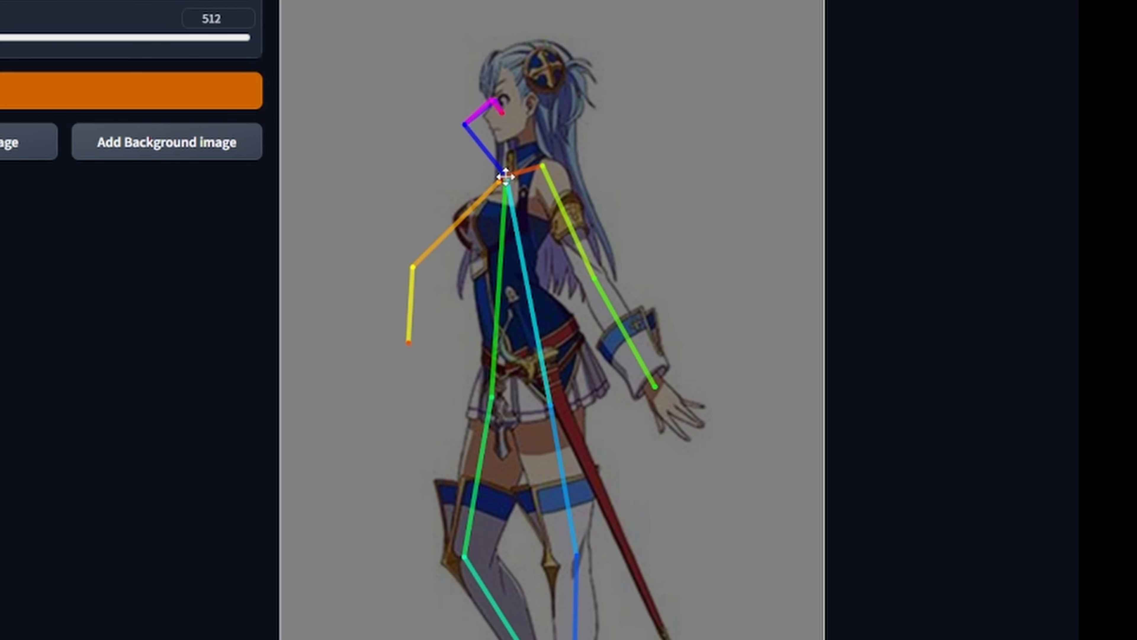
Nudge the neck joint of the pose skeleton laid over the side-view character reference in the pose editor
drag(506, 176, 506, 179)
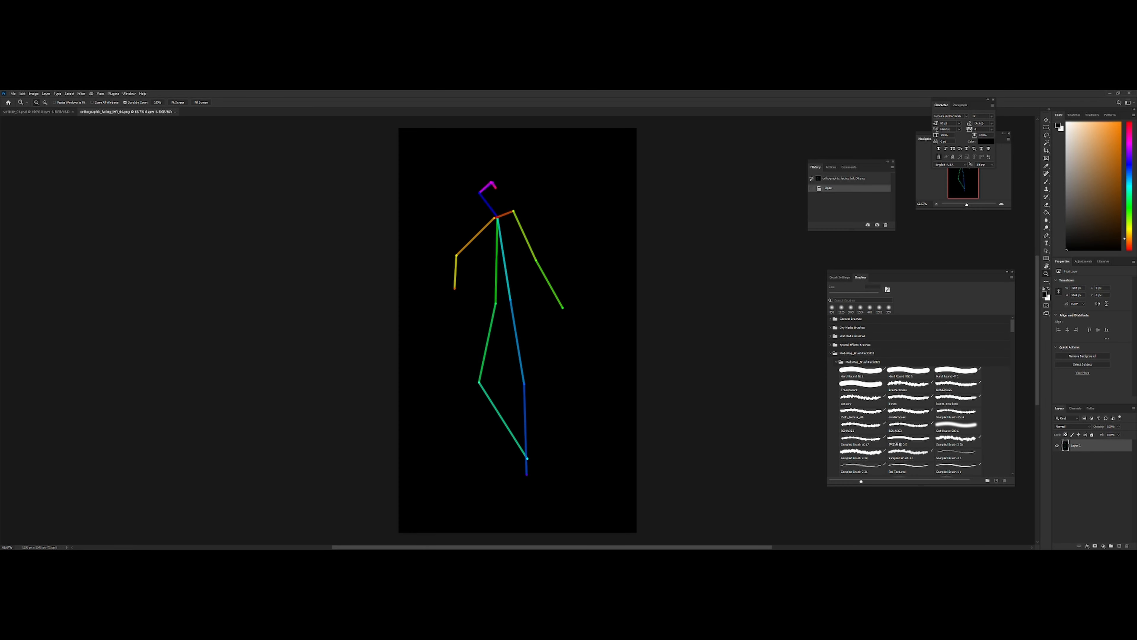
In Photoshop, duplicate the side-view skeleton's layer and remove the front arm by painting it out within a lasso selection
key(ctrl+j)
key(l)
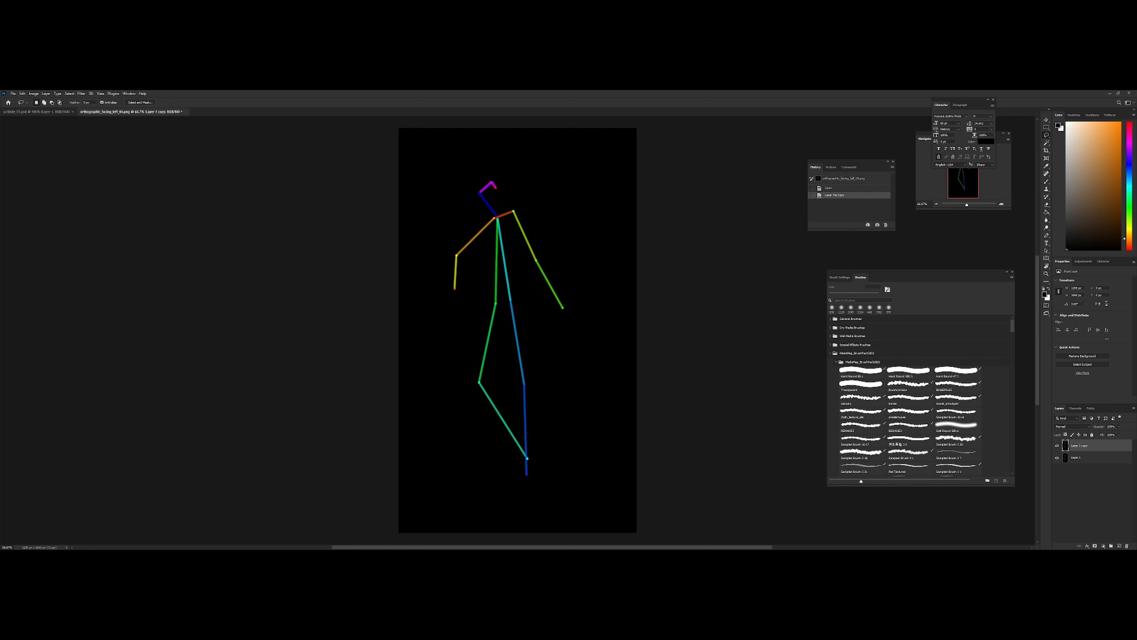
mouse_move(494, 216)
mouse_down()
mouse_move(437, 296)
mouse_move(478, 259)
mouse_move(486, 230)
mouse_up()
key(b)
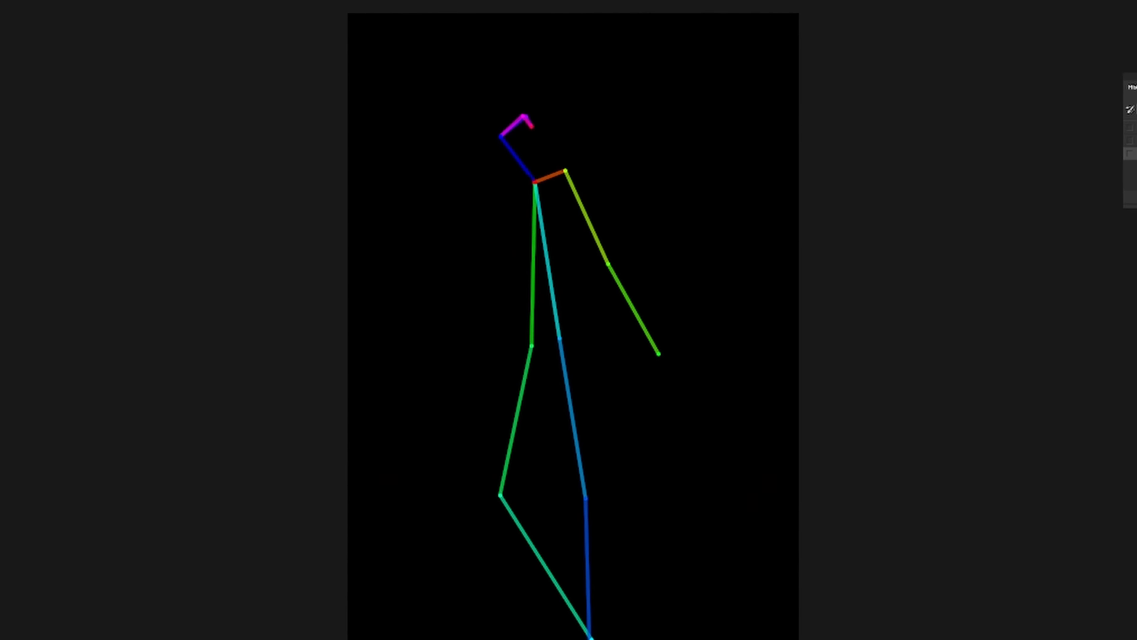
key(ctrl+shift+z)
key(ctrl+shift+z)
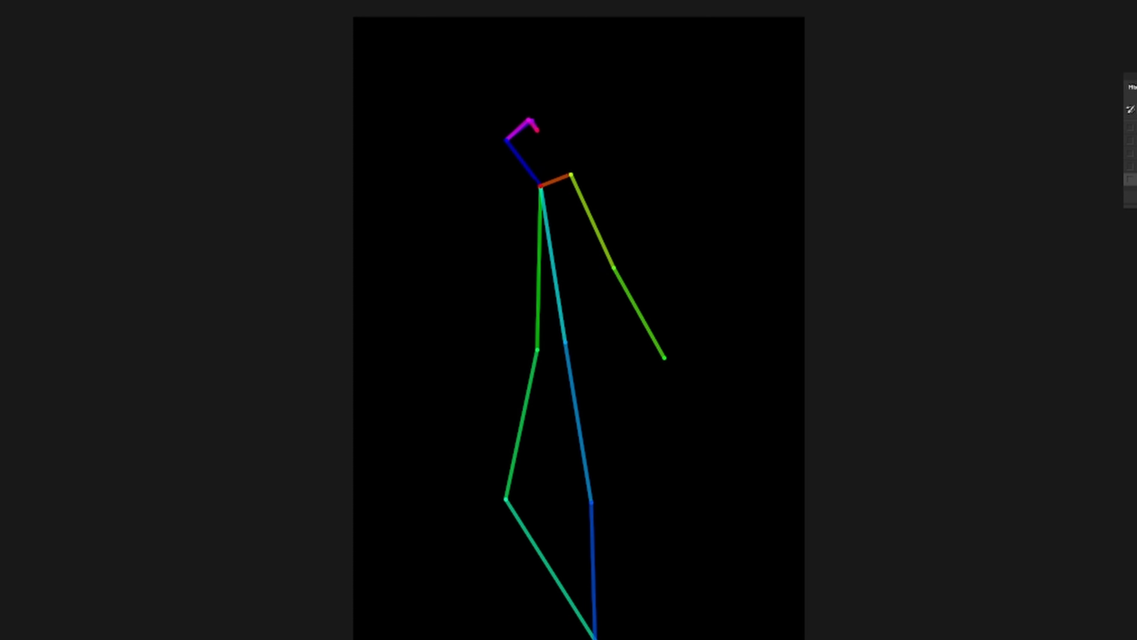
drag(531, 195, 403, 195)
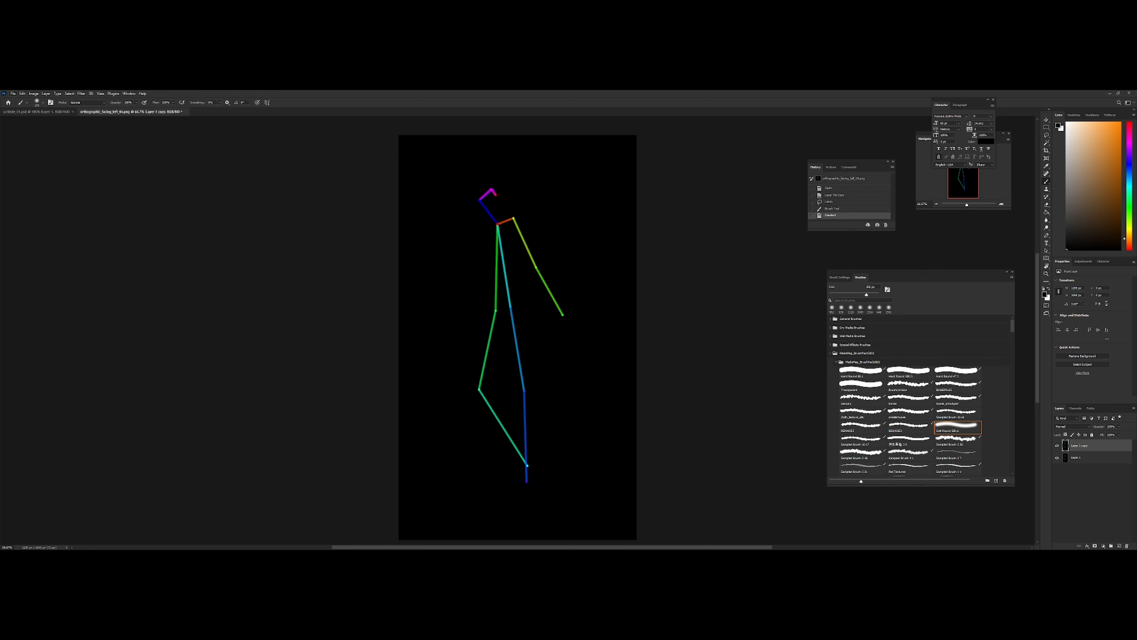
Create a new blank portrait document and copy the edited skeleton layer into it
key(ctrl+shift+s)
key(Return)
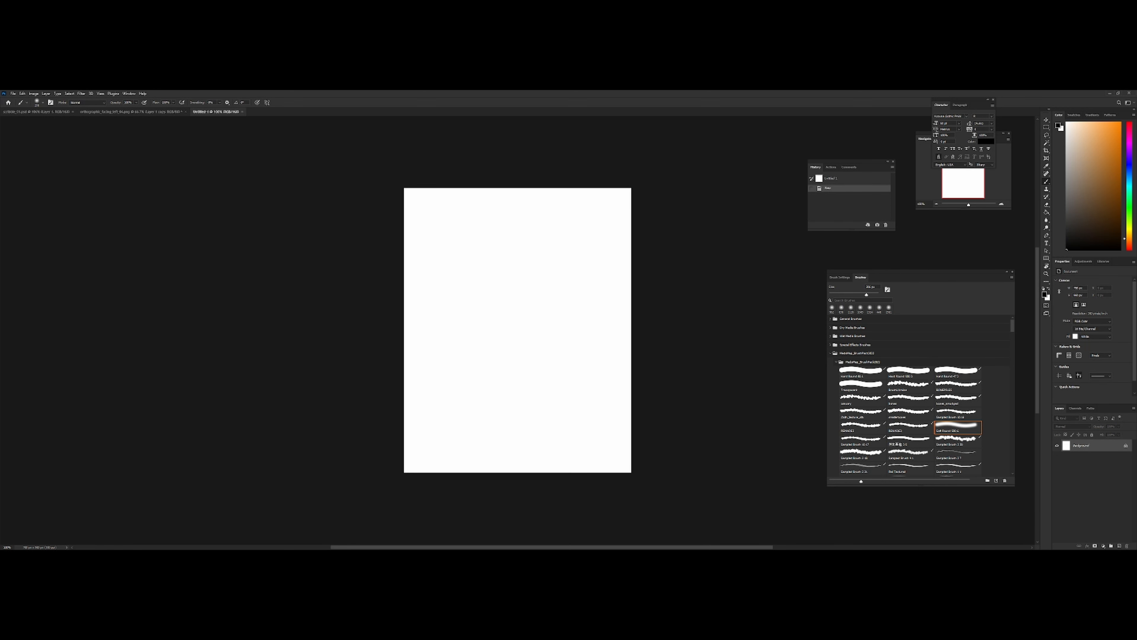
key(ctrl+shift+Tab)
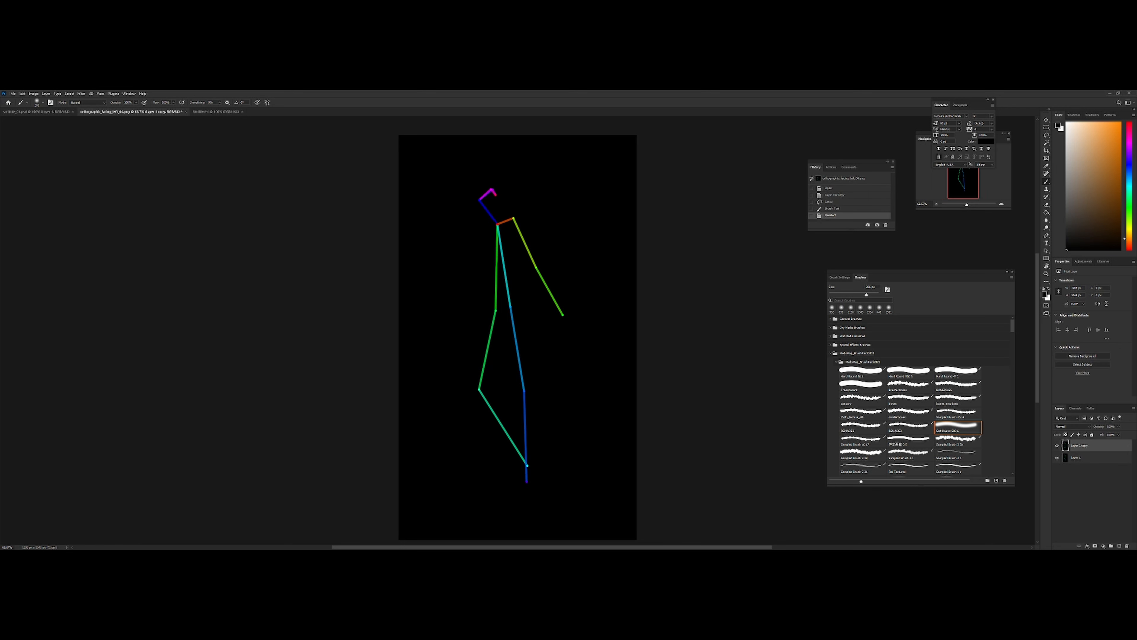
click(495, 296)
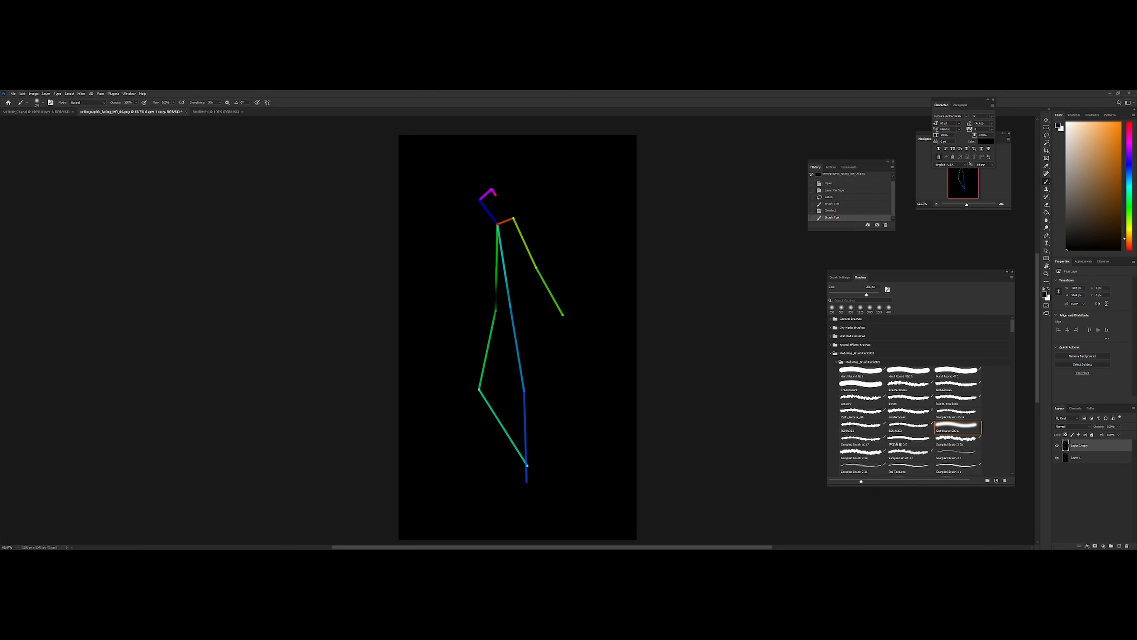
key(ctrl+z)
drag(1080, 445, 227, 112)
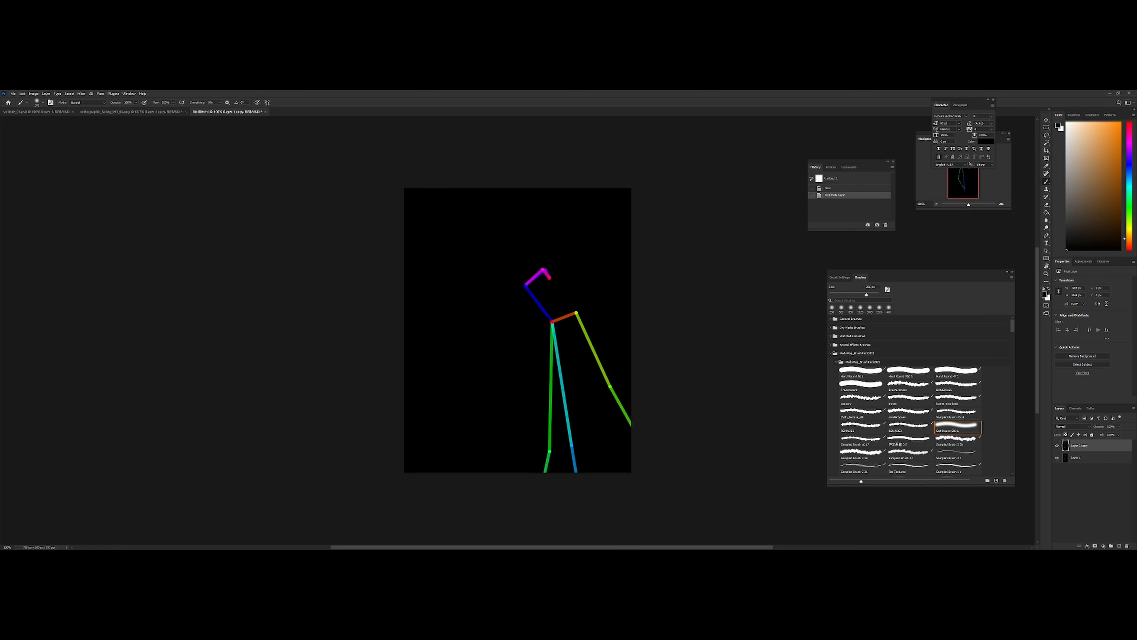
Scale the copied skeleton layer down to the canvas height and place it roughly in the middle of the new document
mouse_move(518, 331)
mouse_down()
mouse_move(480, 292)
mouse_move(505, 268)
mouse_move(447, 268)
mouse_up()
key(z)
key(ctrl+t)
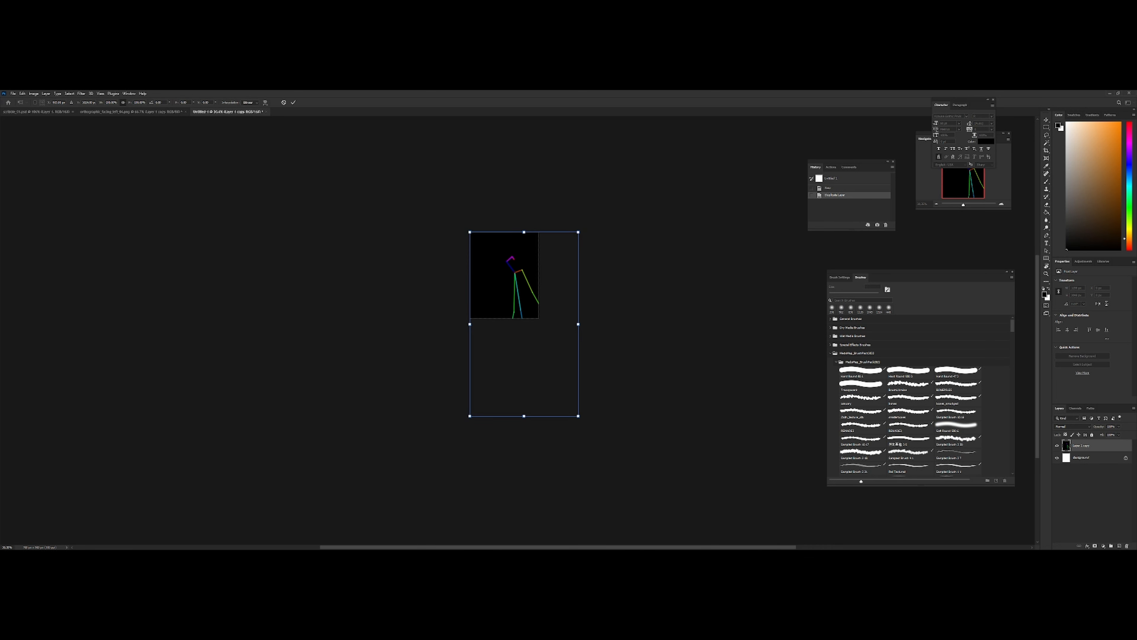
drag(524, 415, 519, 301)
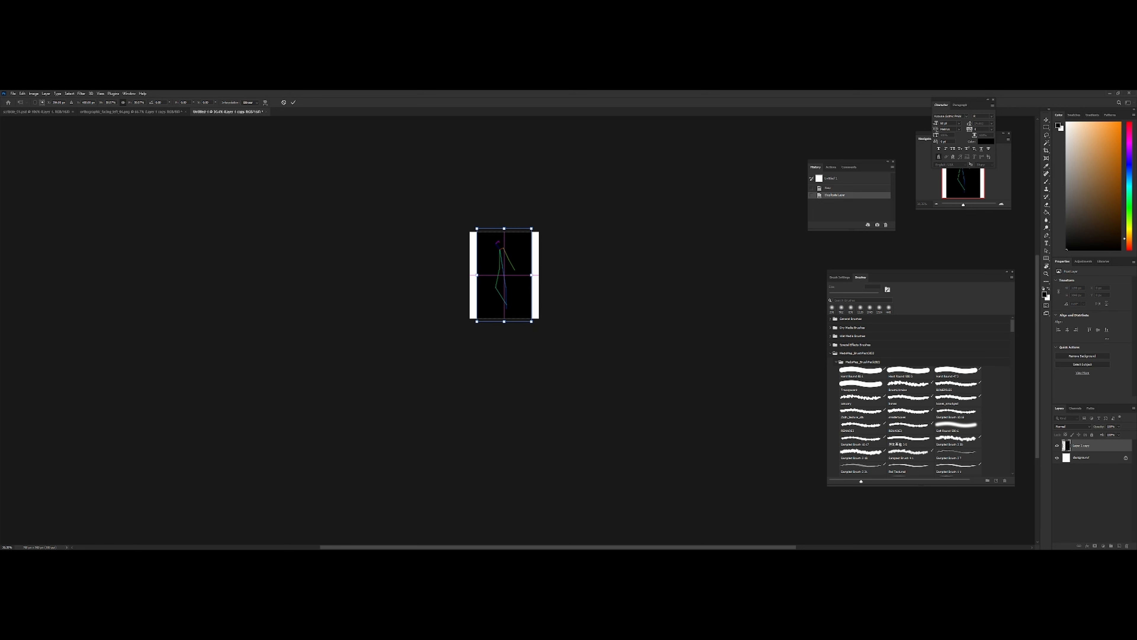
key(Return)
drag(515, 254, 540, 282)
key(ctrl+t)
key(Return)
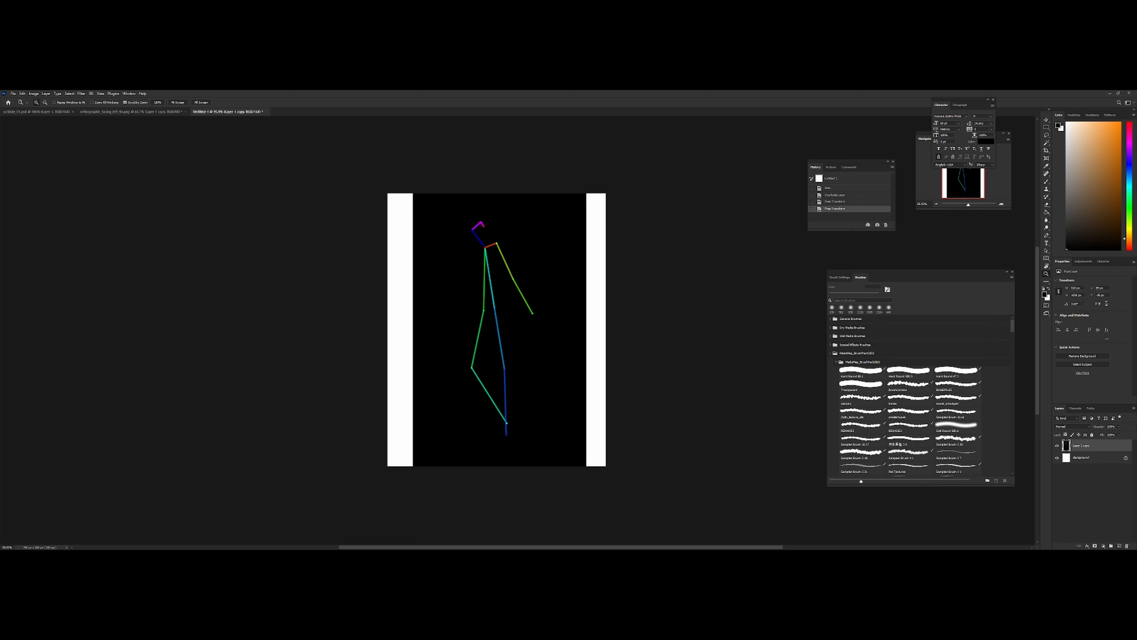
Fill the Background layer with black so the white side strips around the pose skeleton are covered
click(1084, 458)
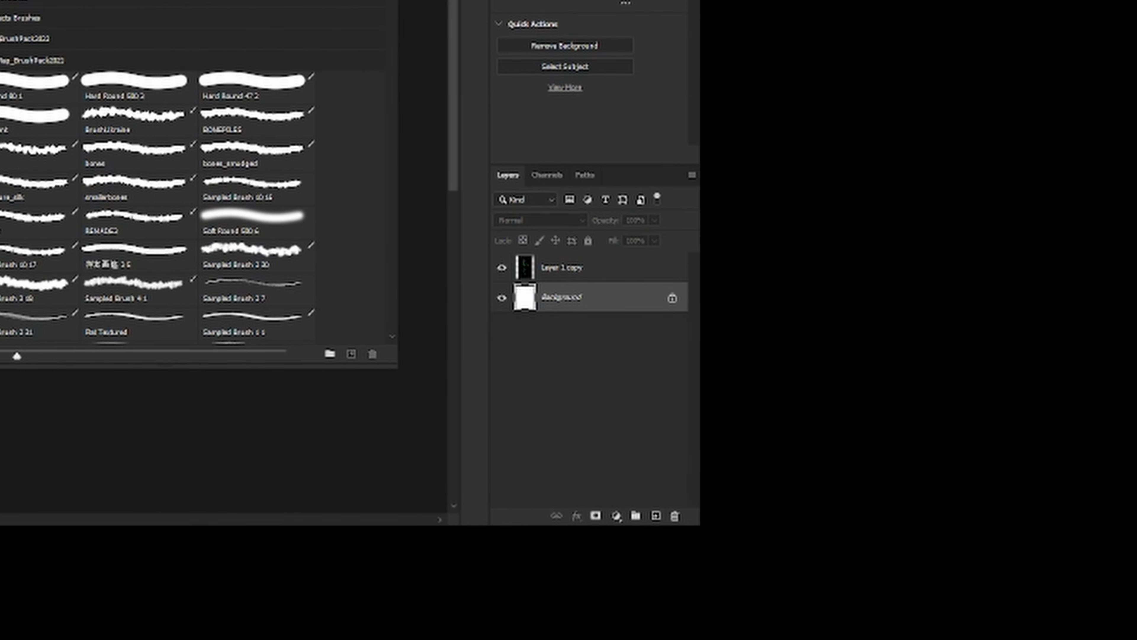
key(alt+BackSpace)
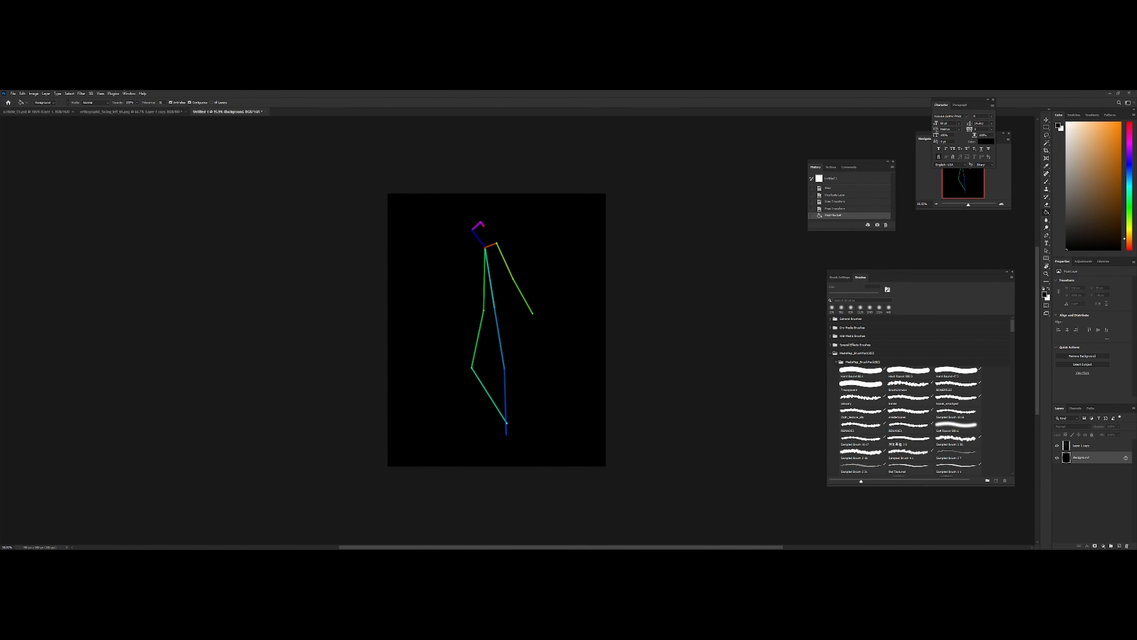
drag(501, 276, 545, 271)
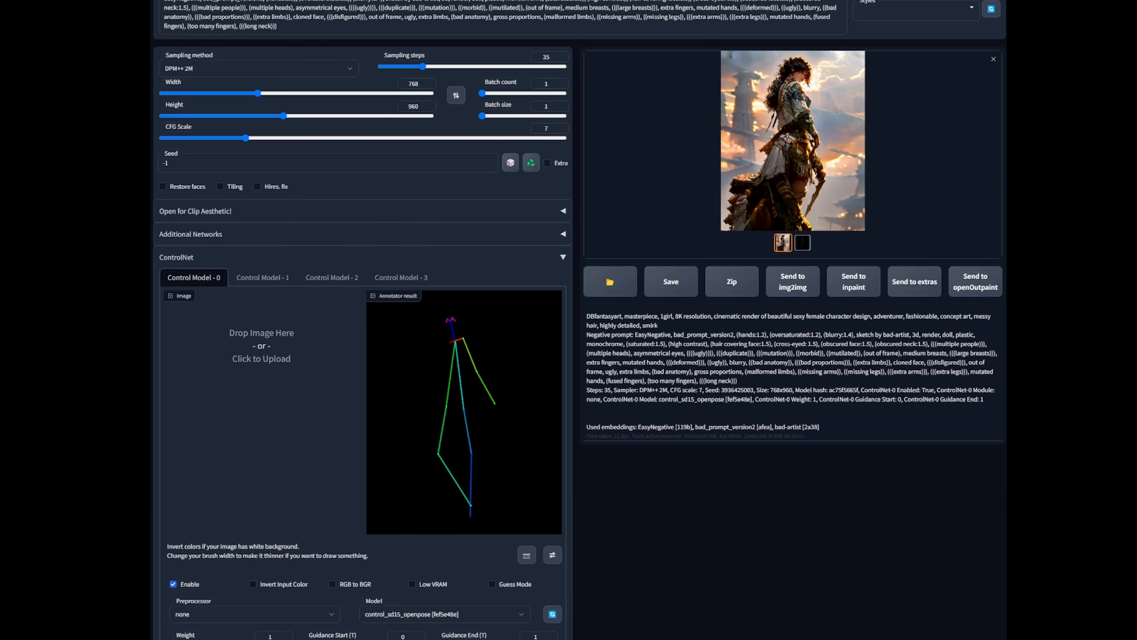
In the Stable Diffusion web UI, load the edited skeleton image into Control Model - 0 and preview its annotator result
drag(301, 381, 264, 367)
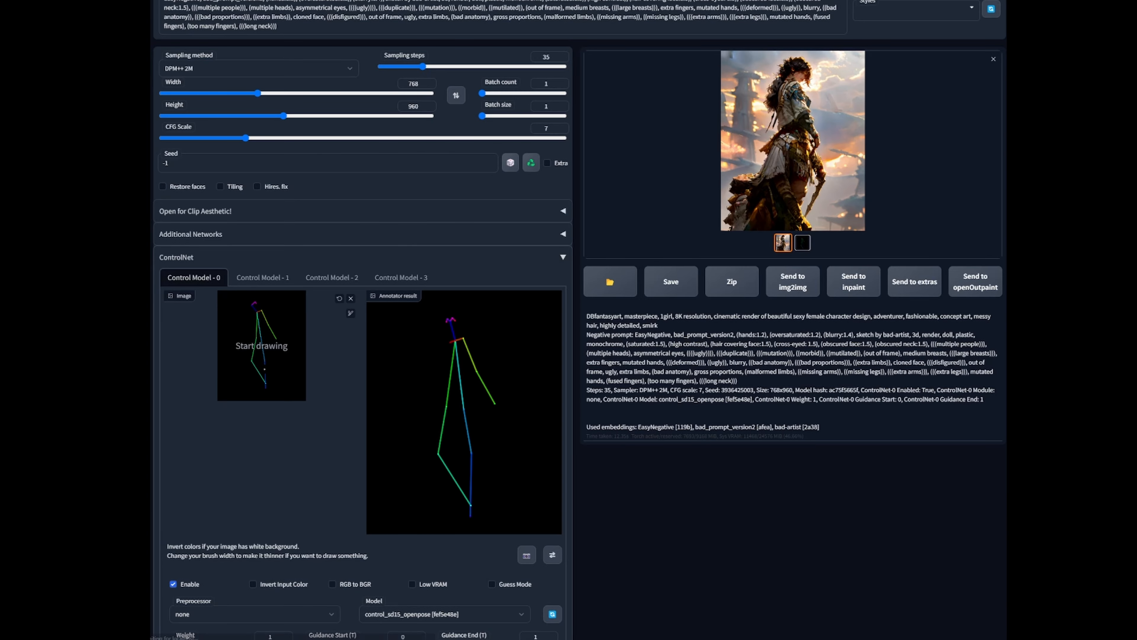
scroll(234, 448, down, 4)
scroll(281, 466, down, 1)
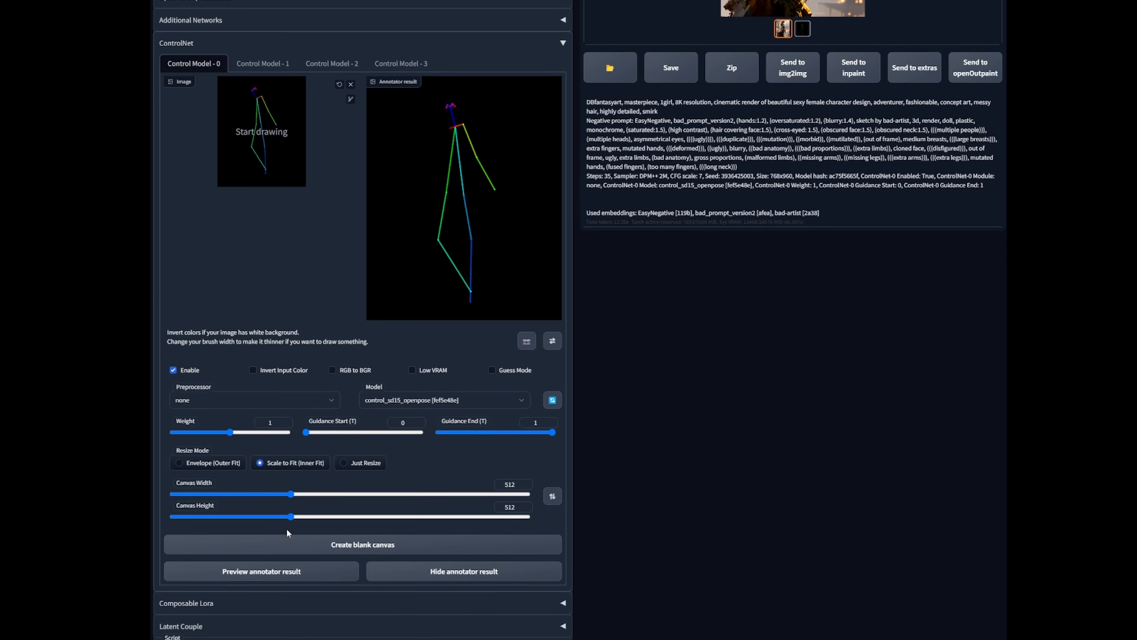
click(261, 552)
scroll(403, 358, up, 4)
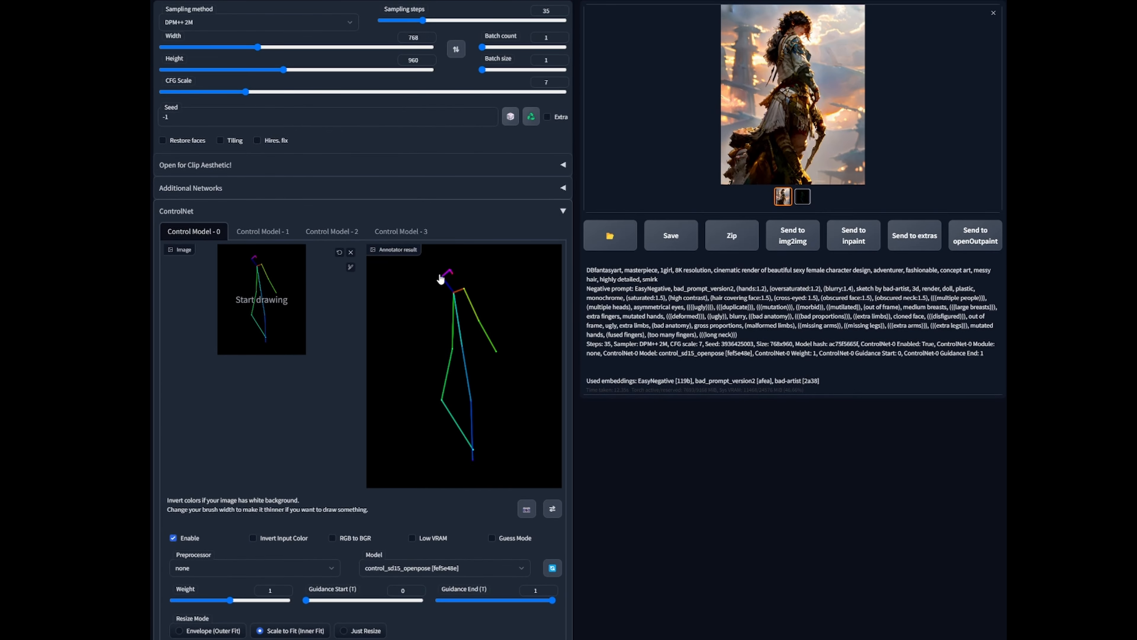
scroll(670, 270, up, 4)
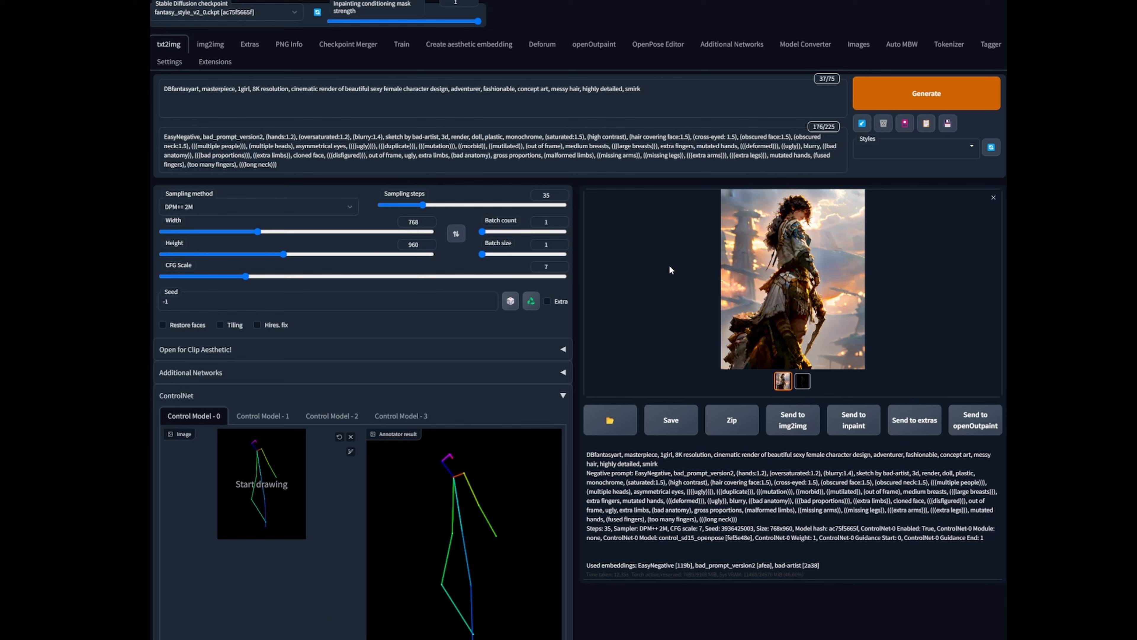
Generate a character image from the corrected pose and view the result at full size
click(934, 104)
click(829, 299)
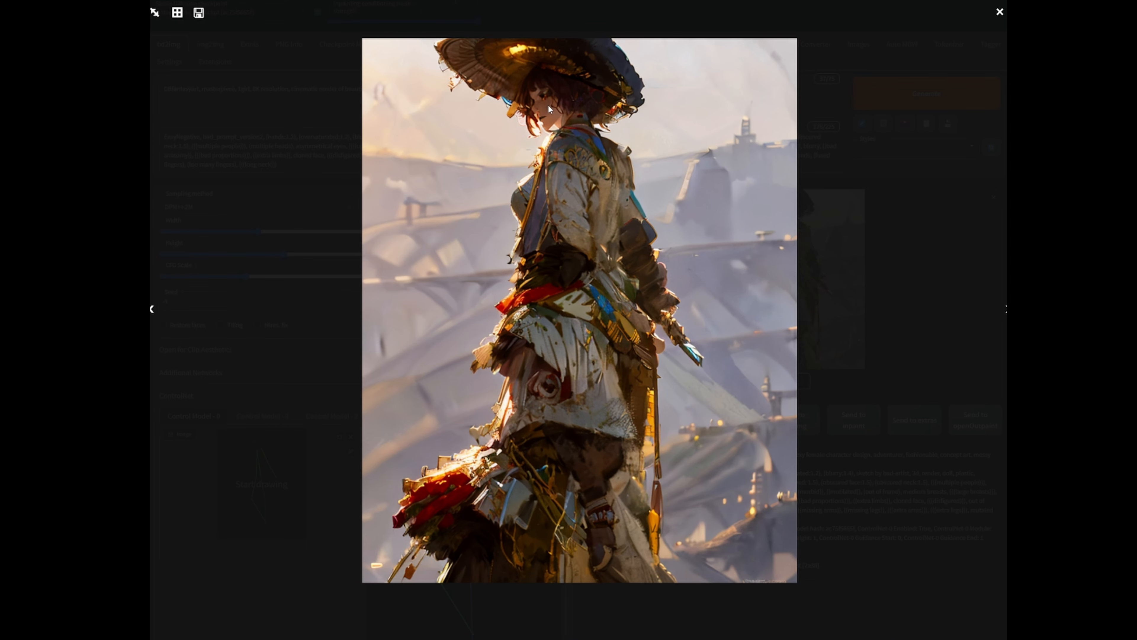
click(898, 164)
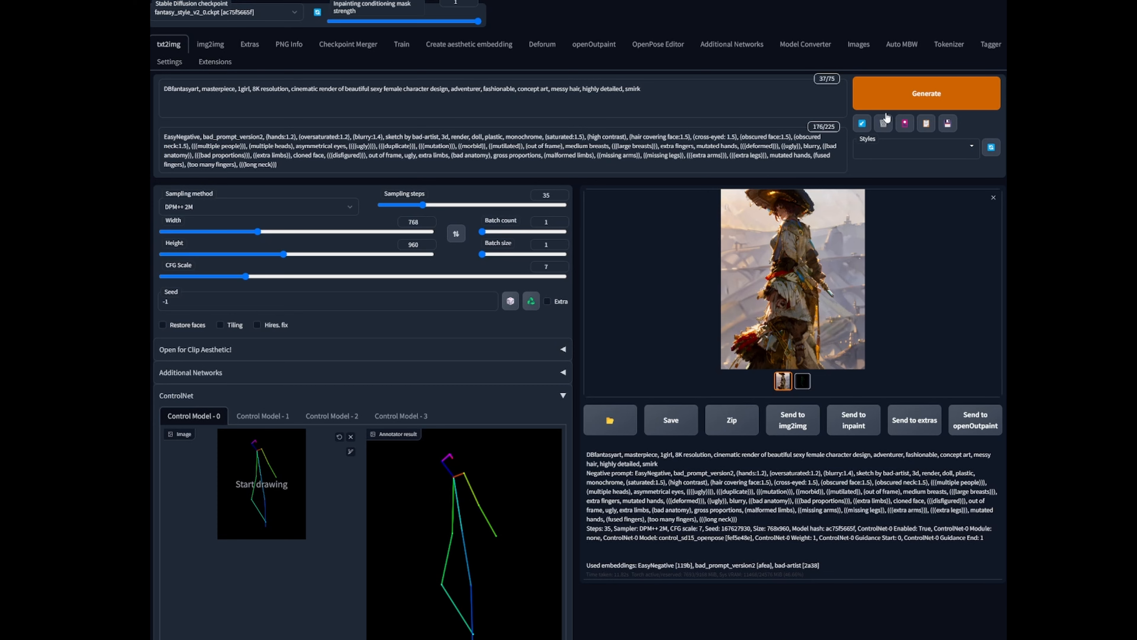
Generate a second image with the same settings and inspect it enlarged against the previous result
click(916, 90)
click(824, 316)
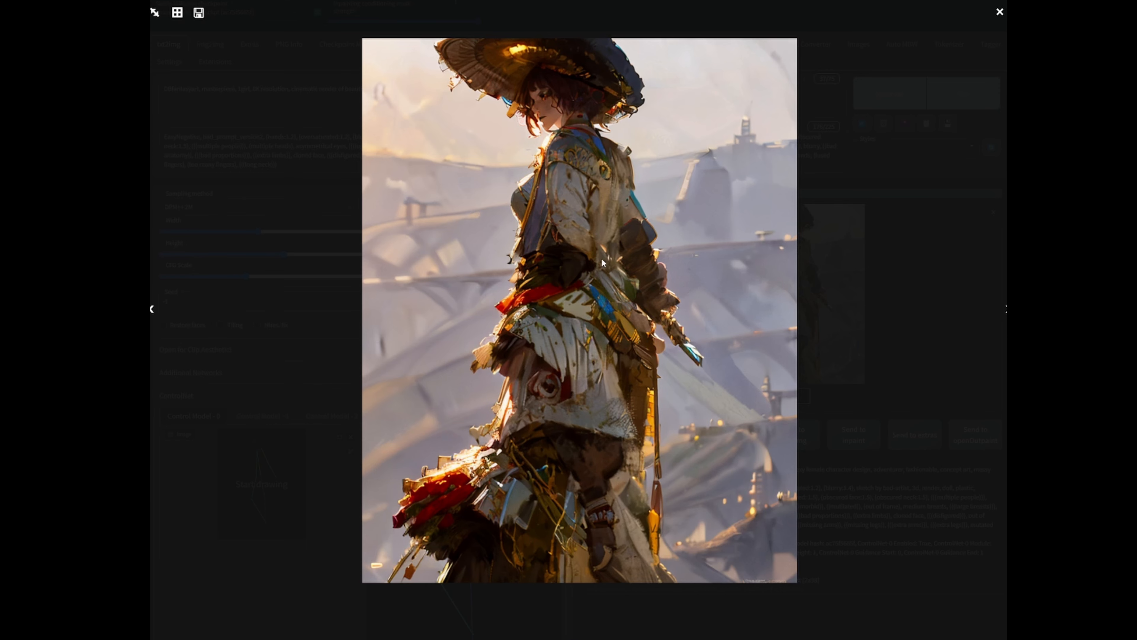
click(756, 274)
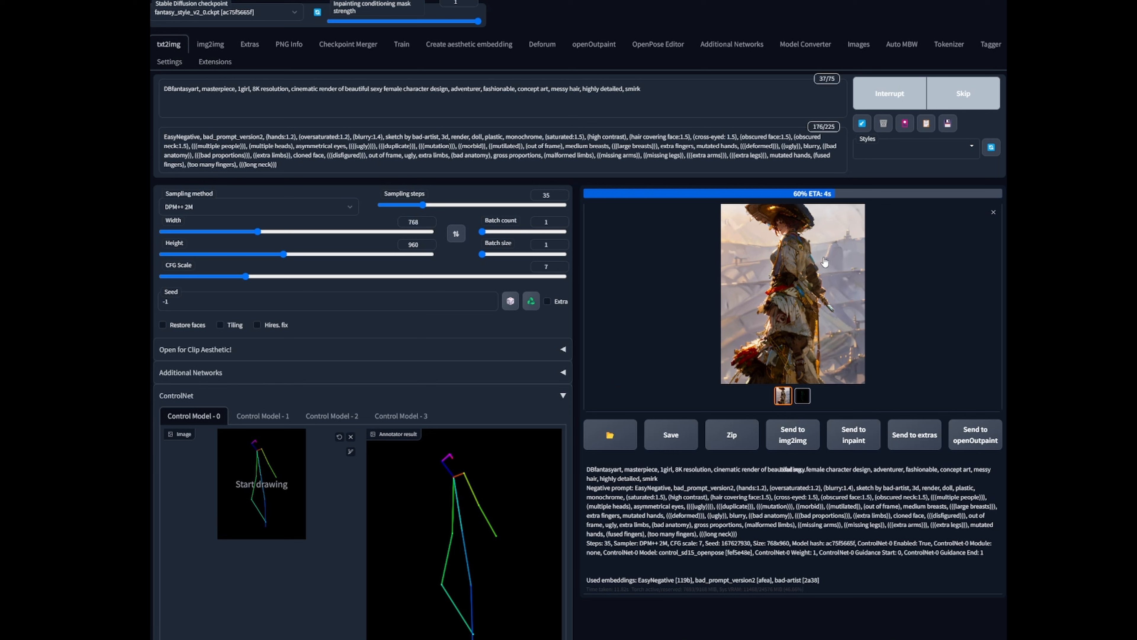
click(848, 274)
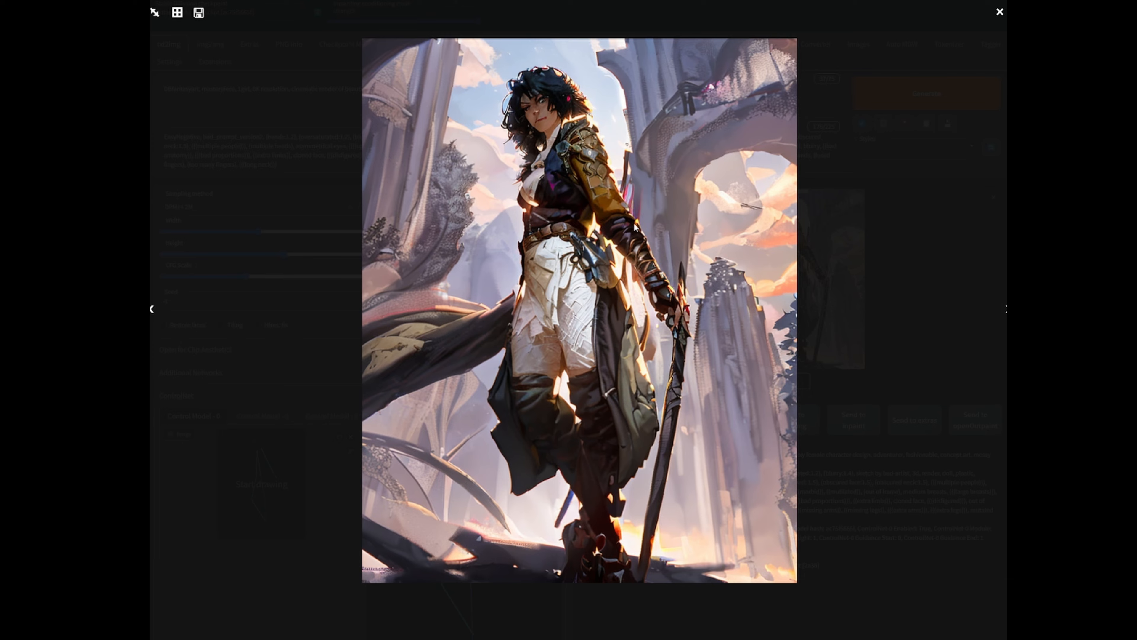
click(879, 252)
Generate a third variation from the same pose and view the finished image at full size
click(895, 95)
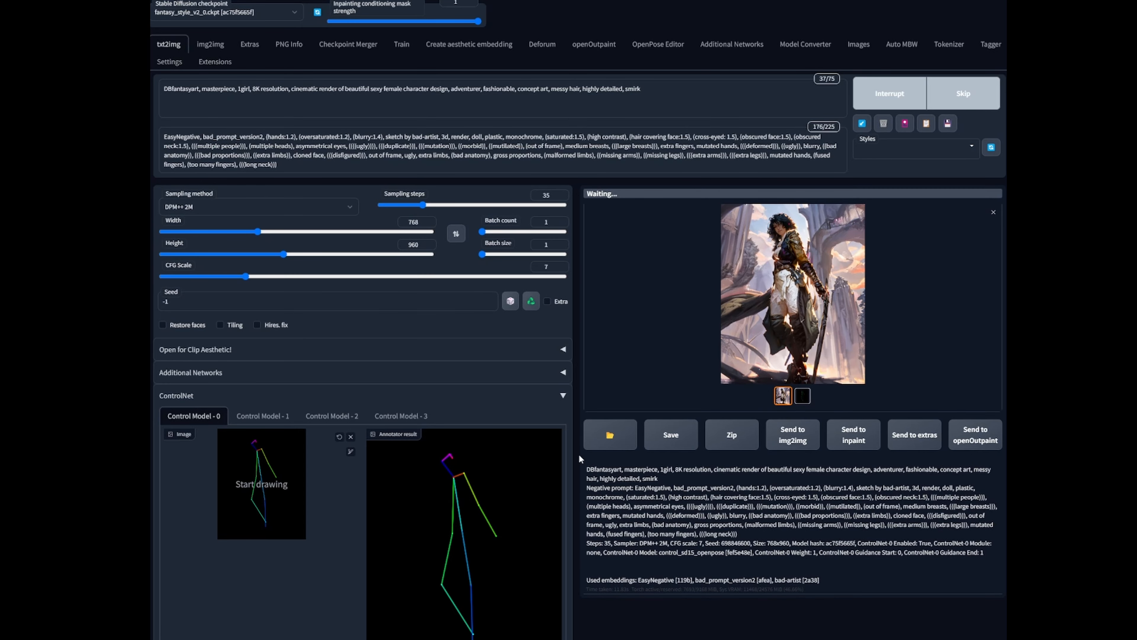
scroll(525, 477, down, 2)
scroll(821, 275, up, 2)
click(808, 321)
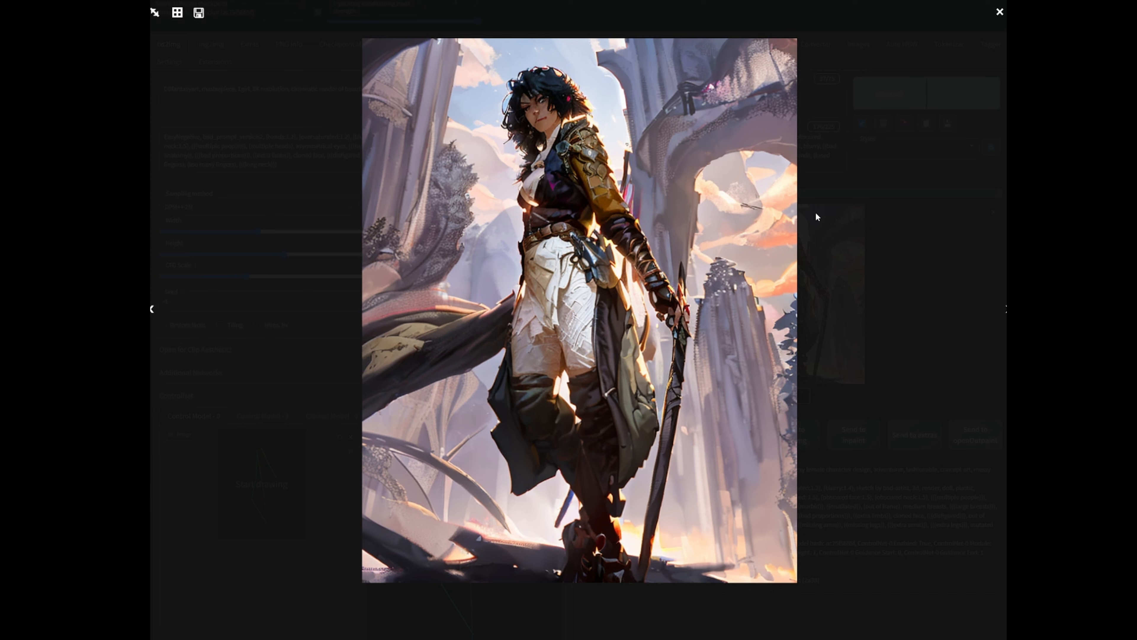
click(897, 206)
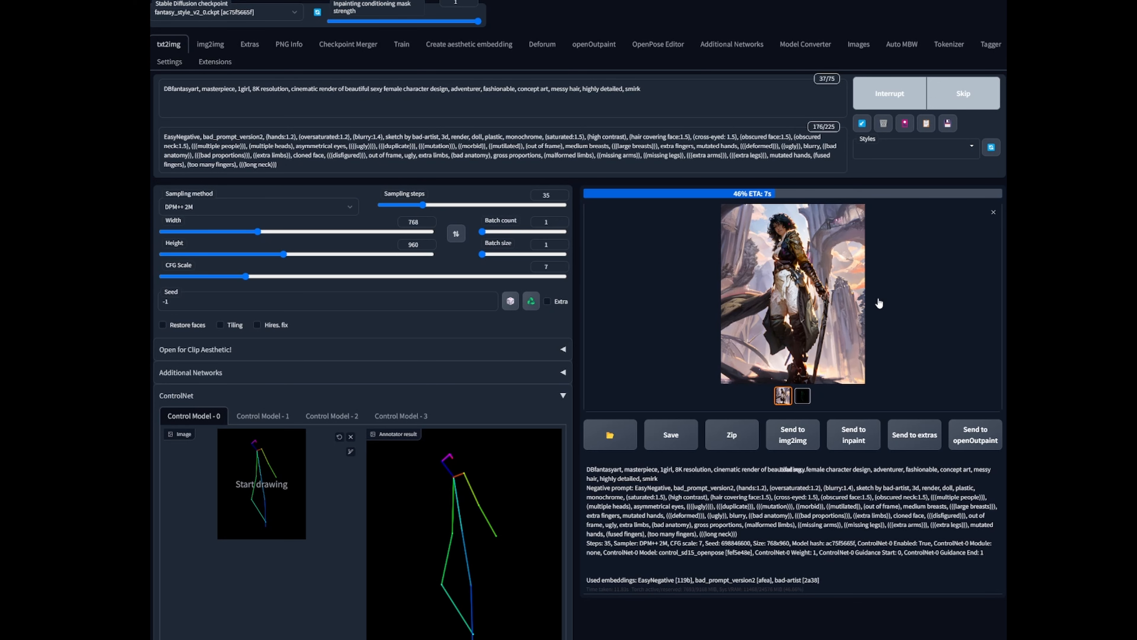
click(830, 295)
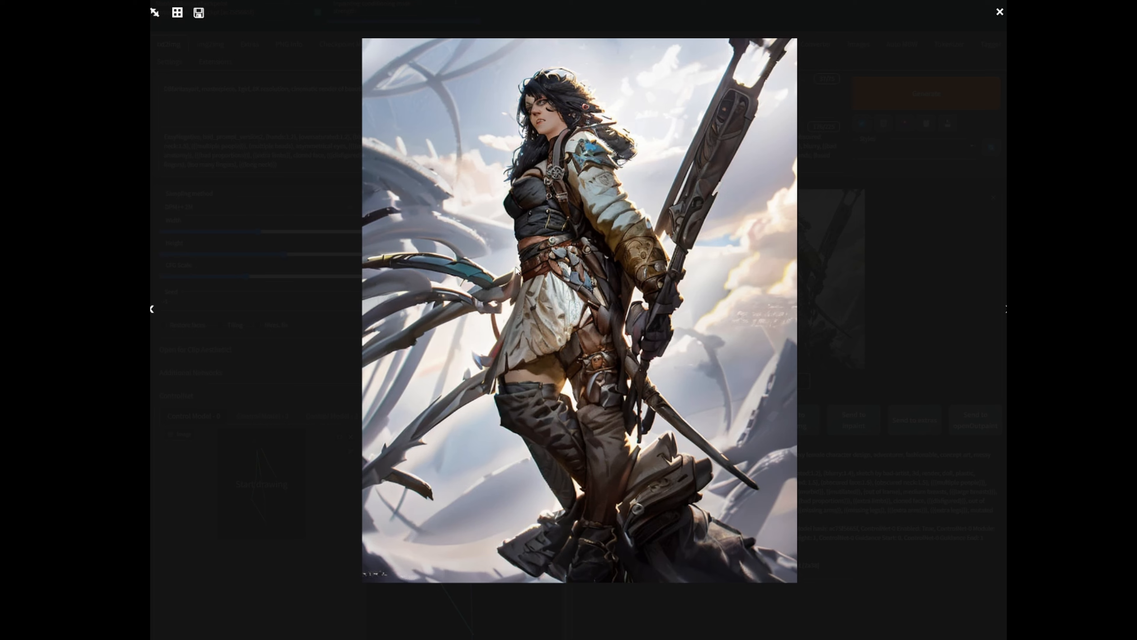
click(883, 216)
scroll(478, 401, down, 3)
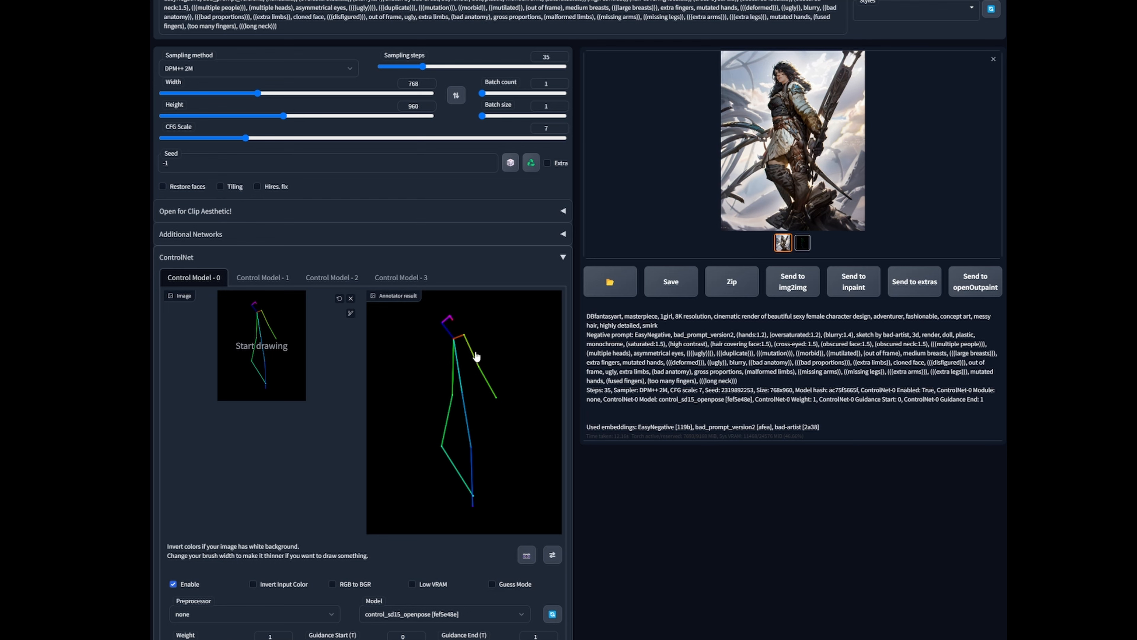
scroll(457, 450, up, 2)
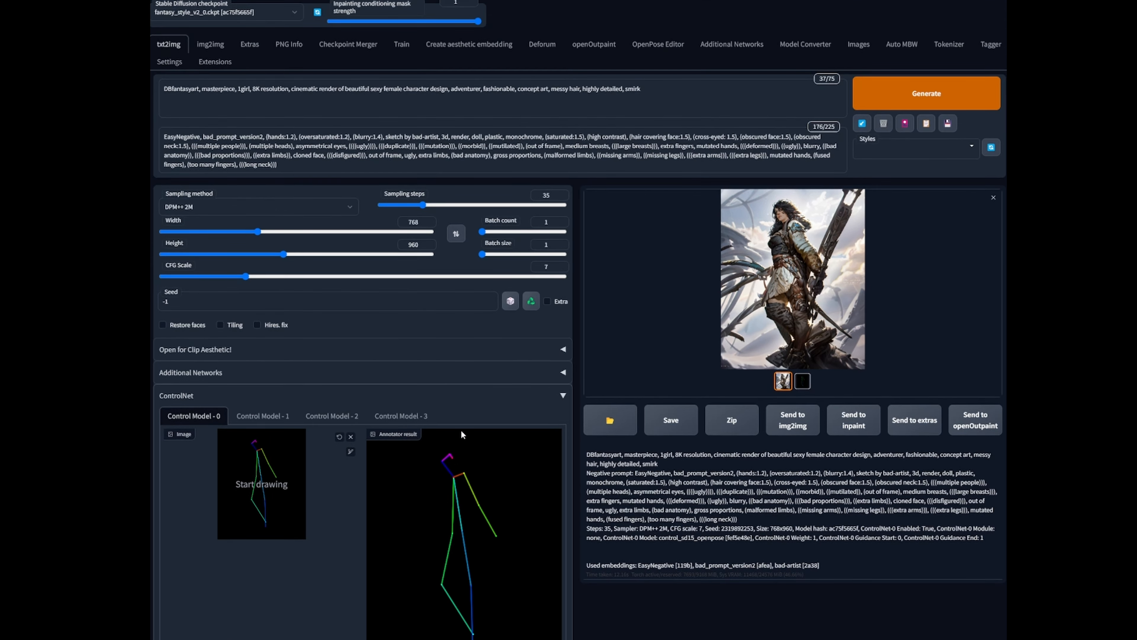
scroll(461, 453, down, 1)
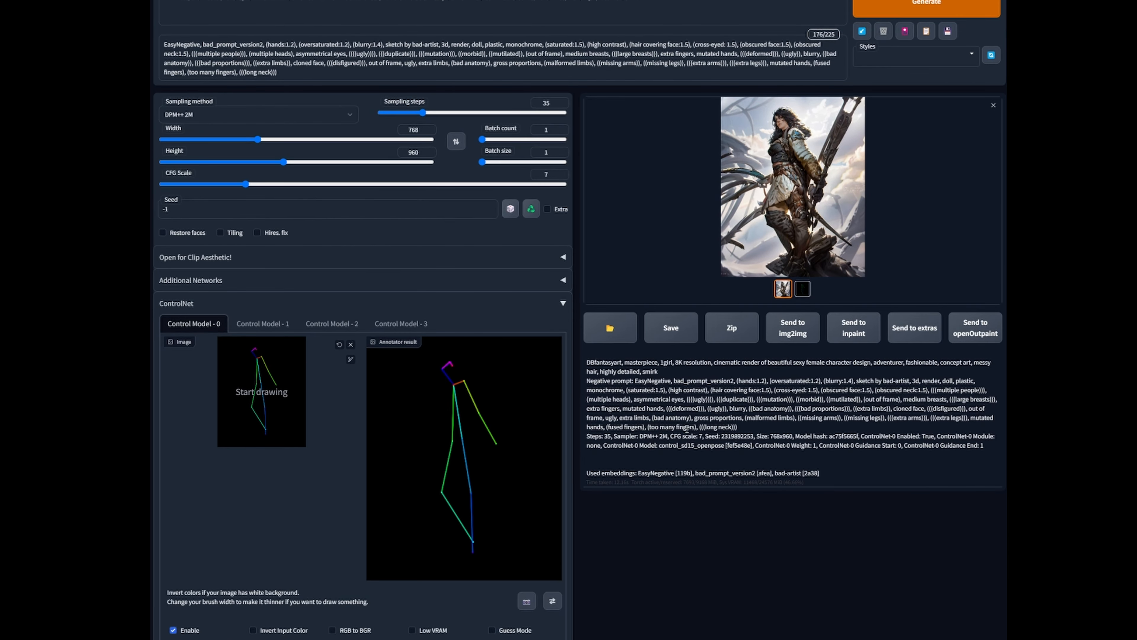
scroll(686, 429, up, 1)
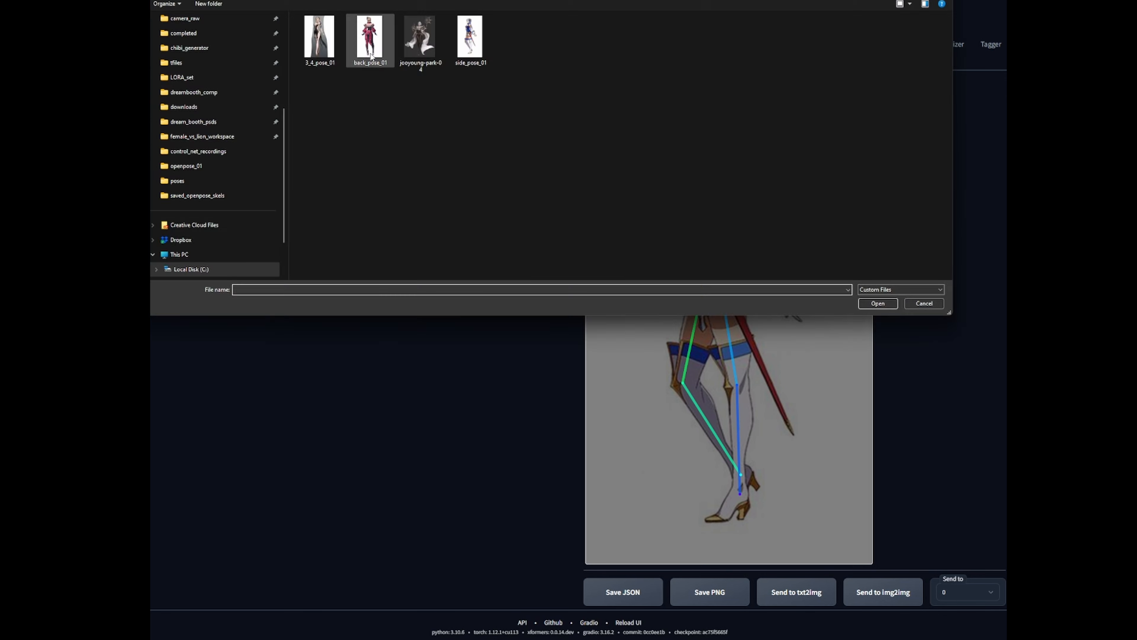
Detect the pose from back_pose_01 in the OpenPose Editor and move the stray nose, eye and ear keypoints onto the head
double_click(369, 38)
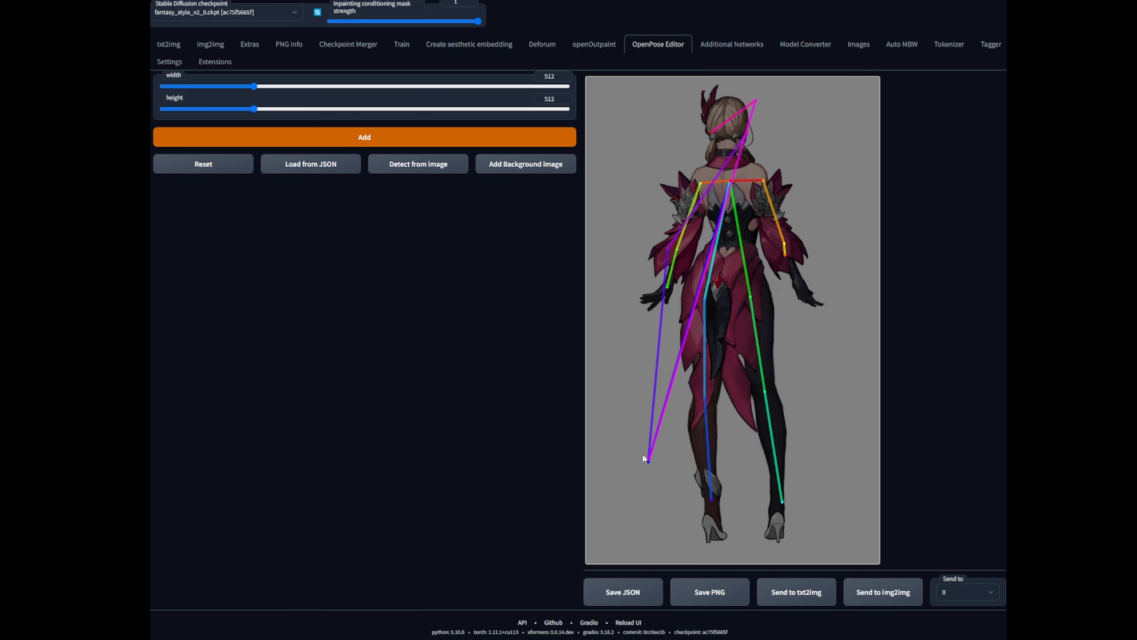
drag(648, 459, 733, 141)
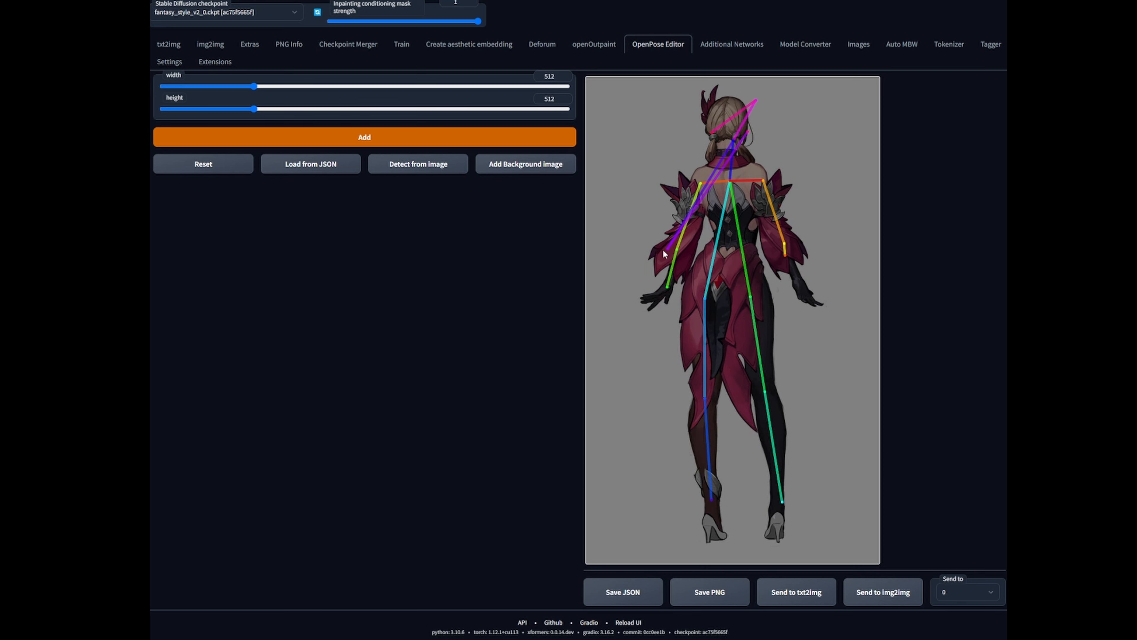
drag(667, 249, 667, 134)
drag(747, 131, 773, 101)
drag(733, 141, 727, 145)
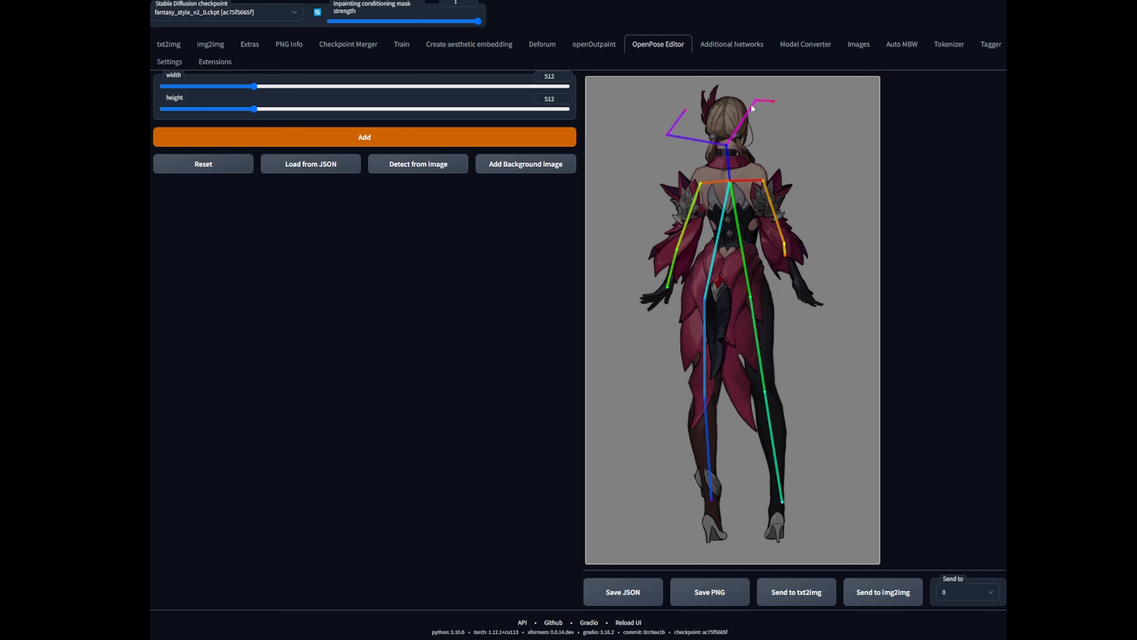
drag(755, 100, 741, 124)
drag(774, 101, 751, 126)
drag(667, 135, 703, 131)
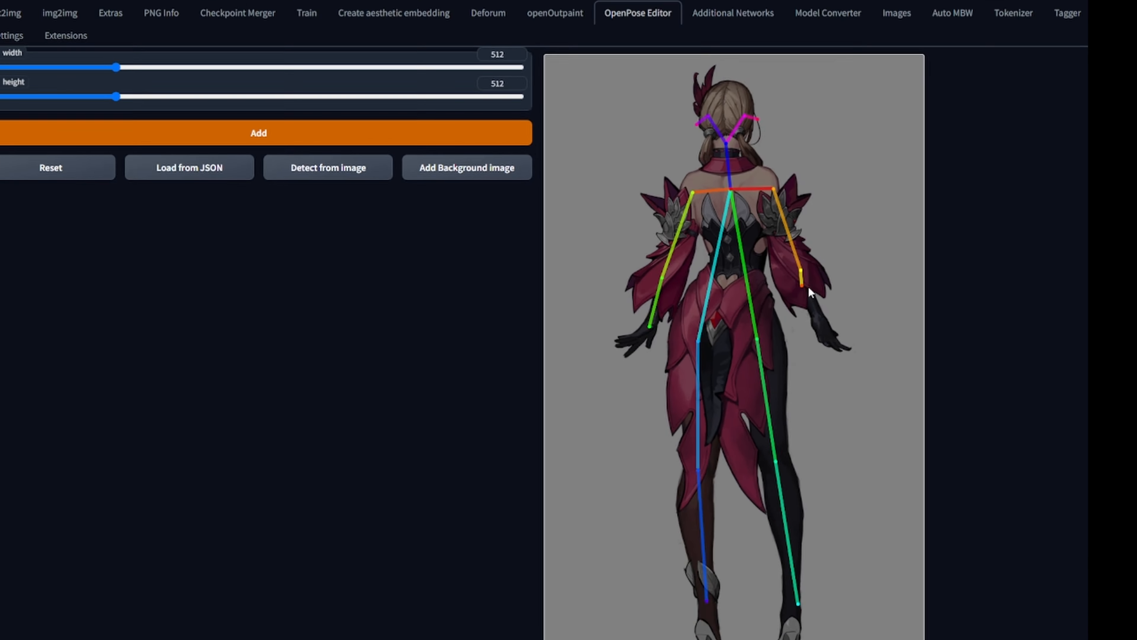
Extend the short forearm's wrist keypoint to the hand and refine the neck, shoulder and eye keypoints
mouse_move(802, 286)
mouse_down()
mouse_move(825, 330)
mouse_move(808, 295)
mouse_up()
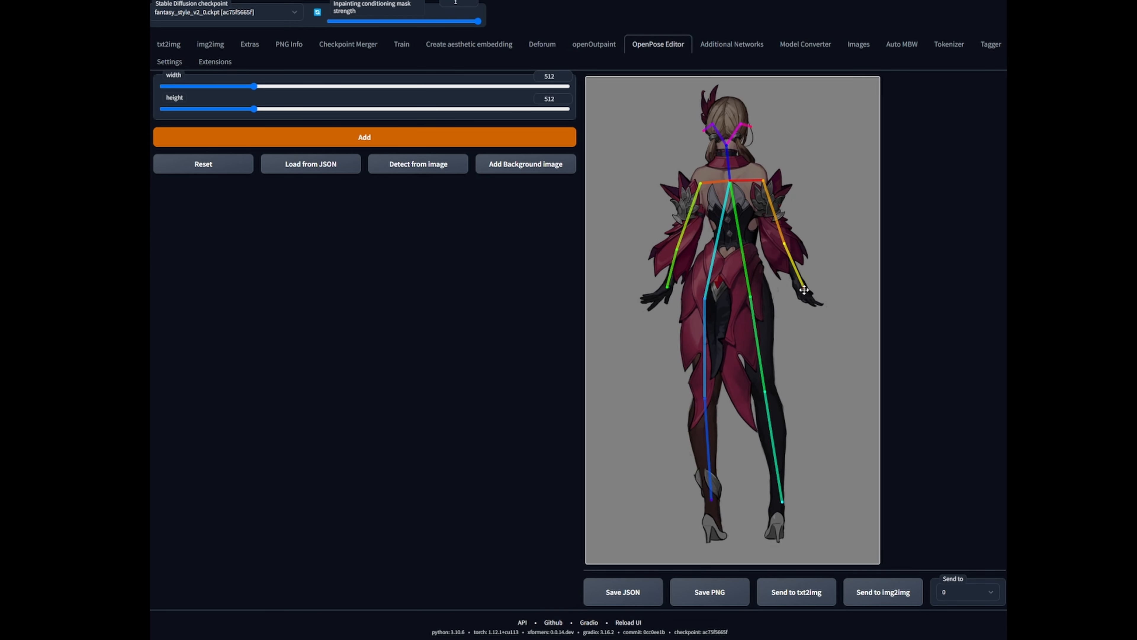
drag(730, 181, 726, 169)
drag(700, 184, 699, 172)
drag(763, 180, 758, 171)
drag(713, 124, 716, 124)
drag(741, 123, 737, 123)
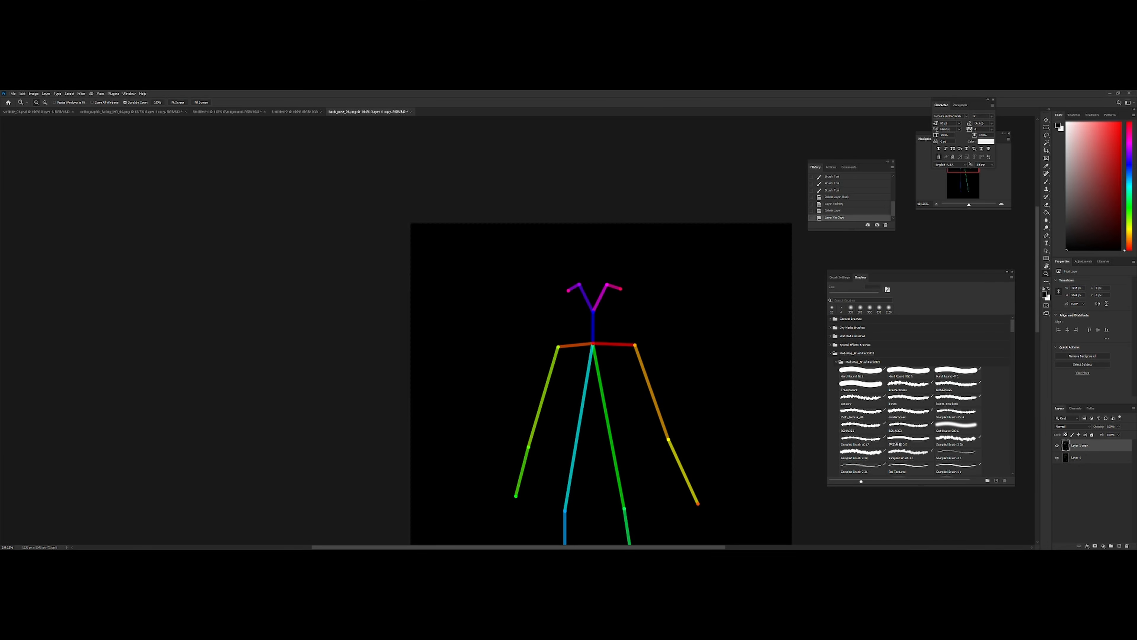
In Photoshop, lasso the head and neck lines of the back pose and paint them black on a new layer, keeping both ear points
drag(699, 409, 629, 395)
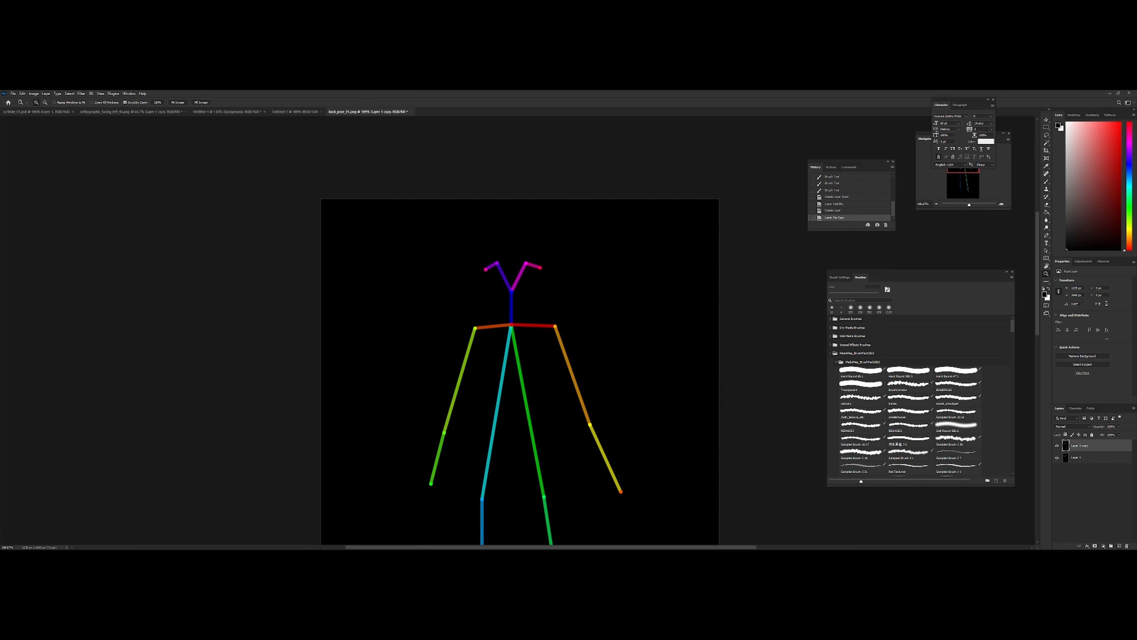
drag(511, 266, 569, 266)
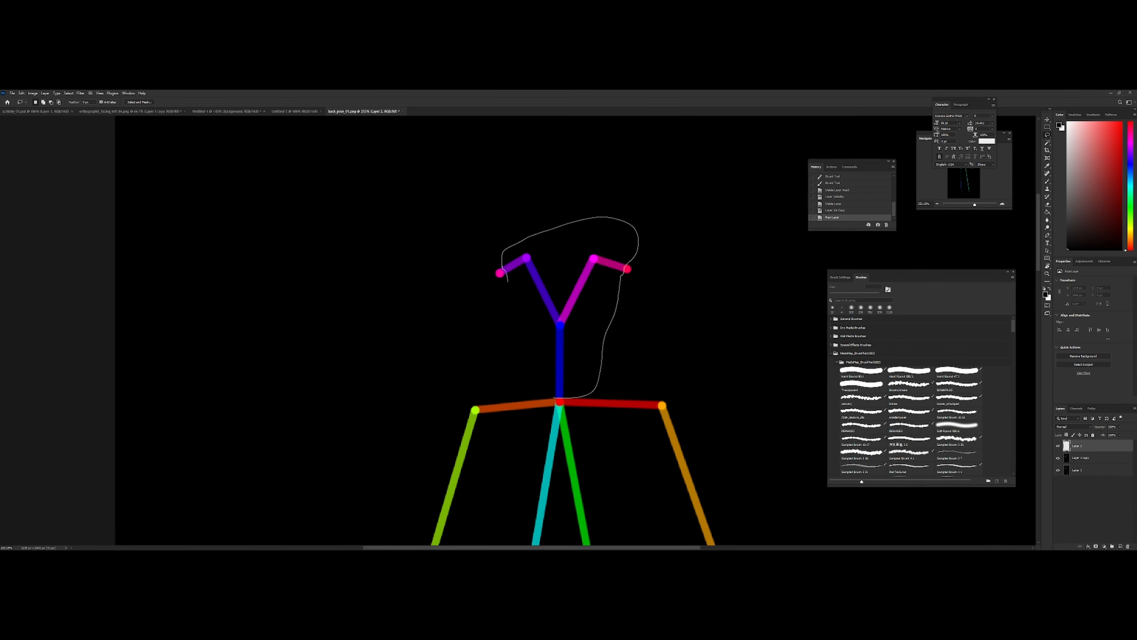
mouse_move(507, 281)
mouse_down()
mouse_move(528, 377)
mouse_move(549, 392)
mouse_up()
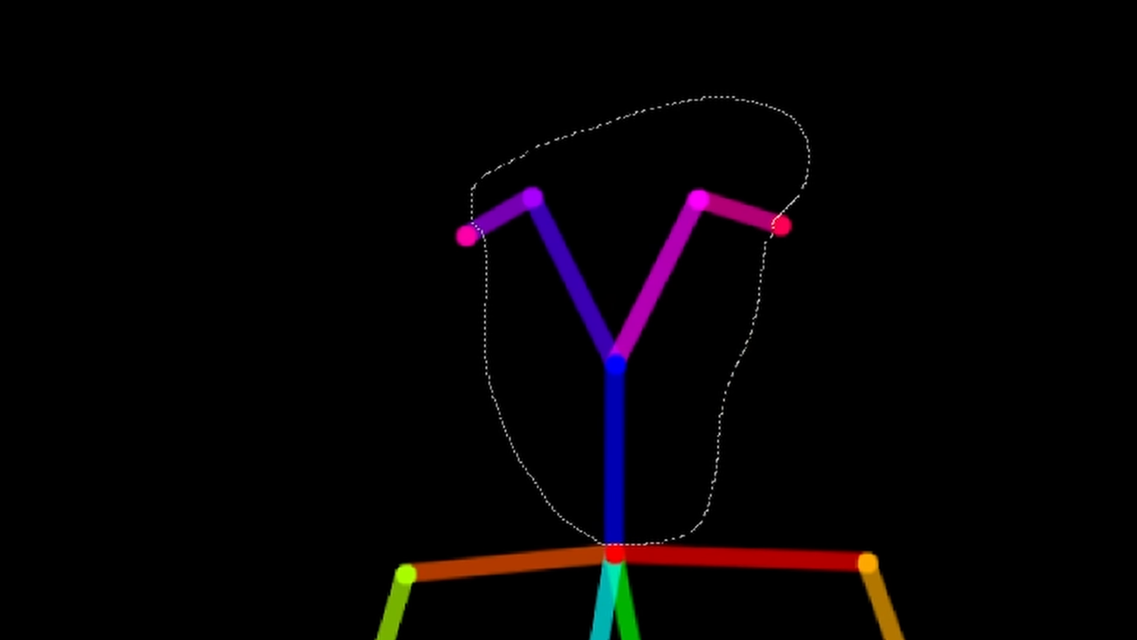
alt+right_click(516, 242)
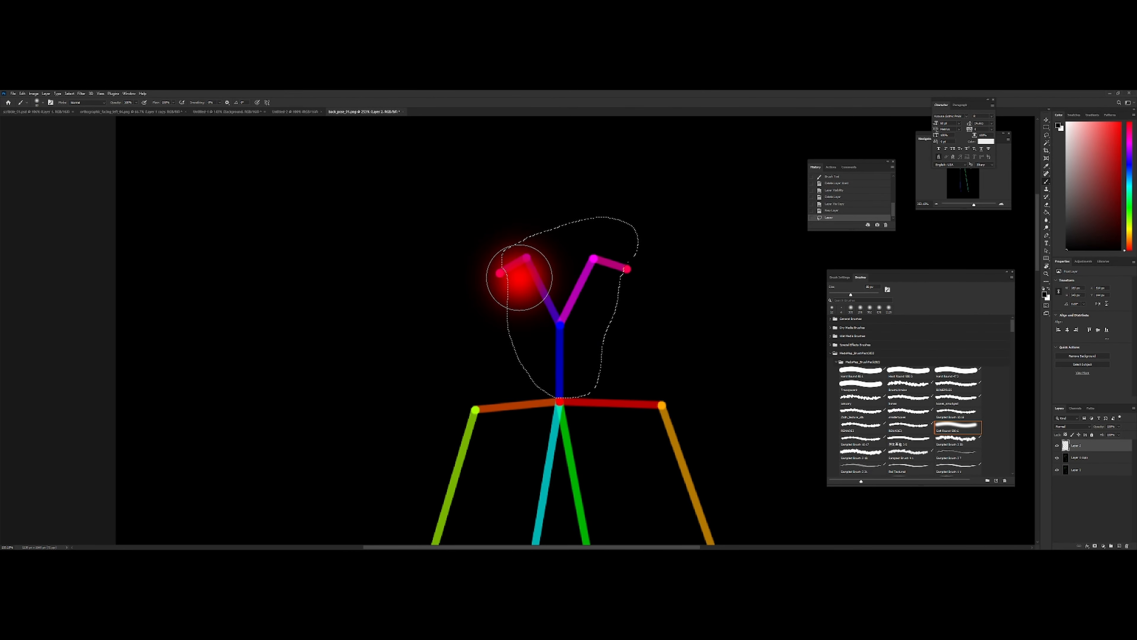
mouse_move(582, 238)
mouse_down()
mouse_move(602, 228)
mouse_move(559, 376)
mouse_up()
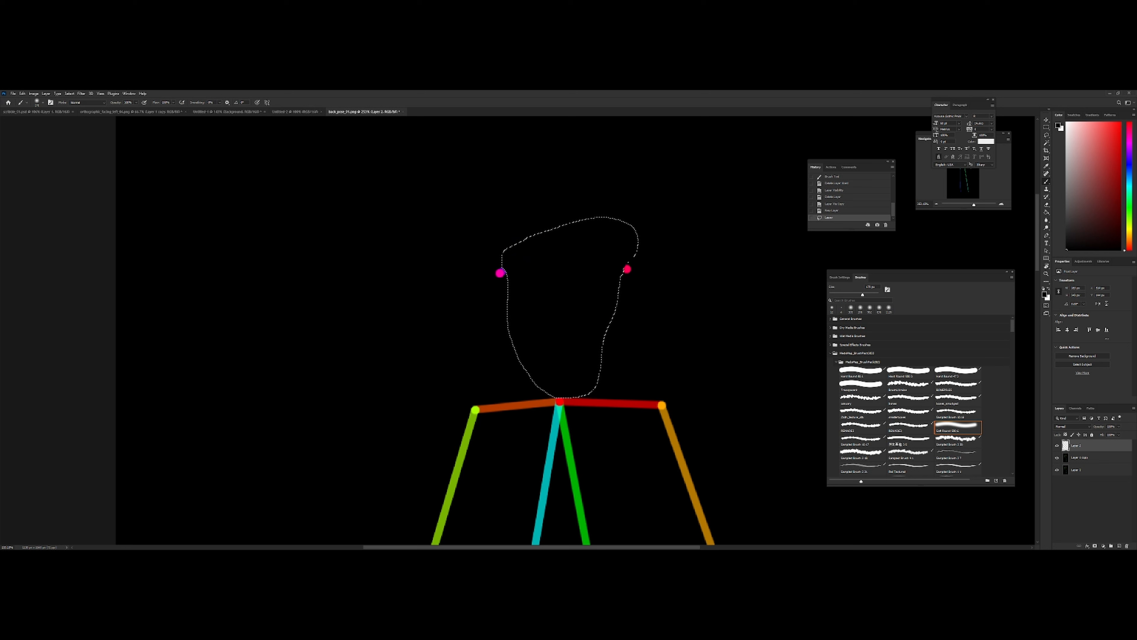
key(ctrl+d)
alt+right_click(556, 261)
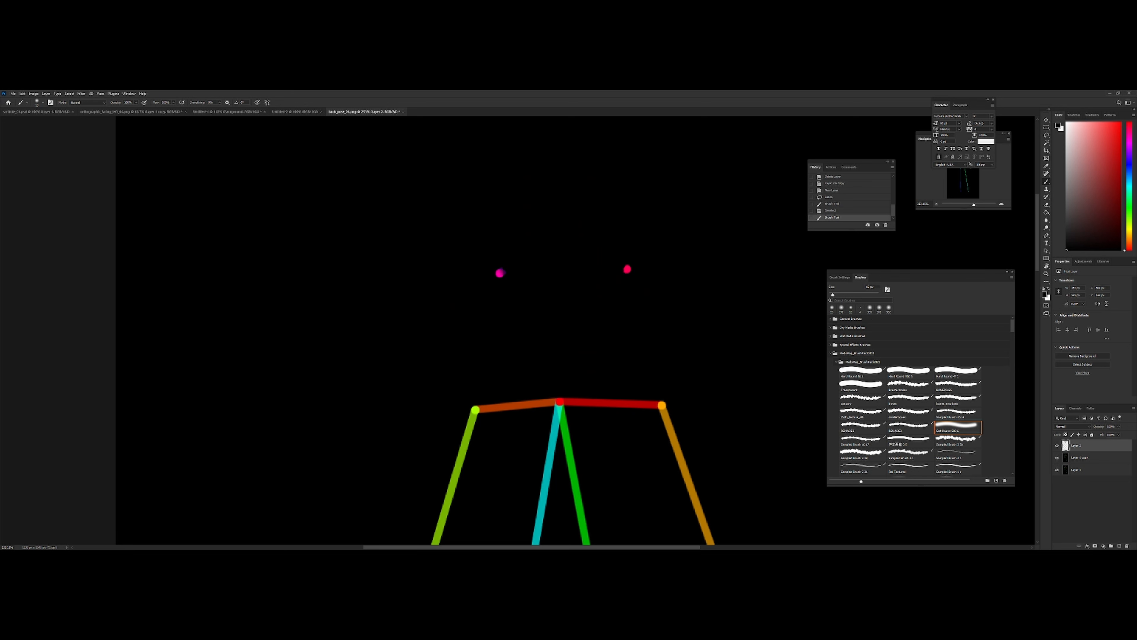
Add a single layer mask to the layer holding the black paint
click(1094, 546)
click(1095, 545)
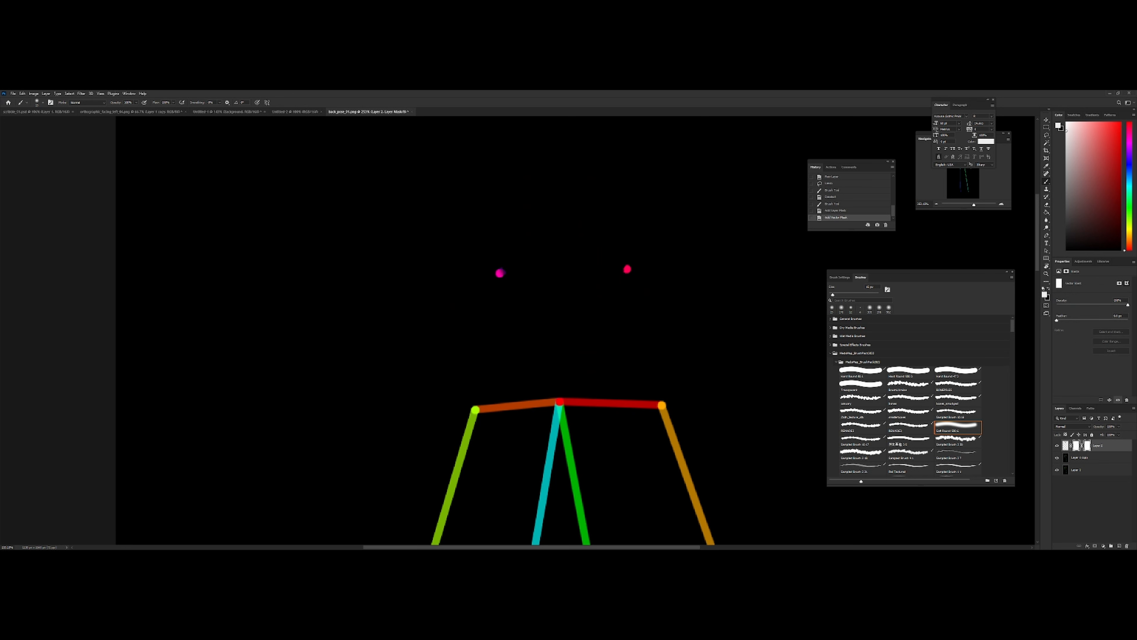
key(ctrl+z)
Retouch the layer mask beside the magenta ear point with a small brush, alternating between black and white
alt+right_click(501, 274)
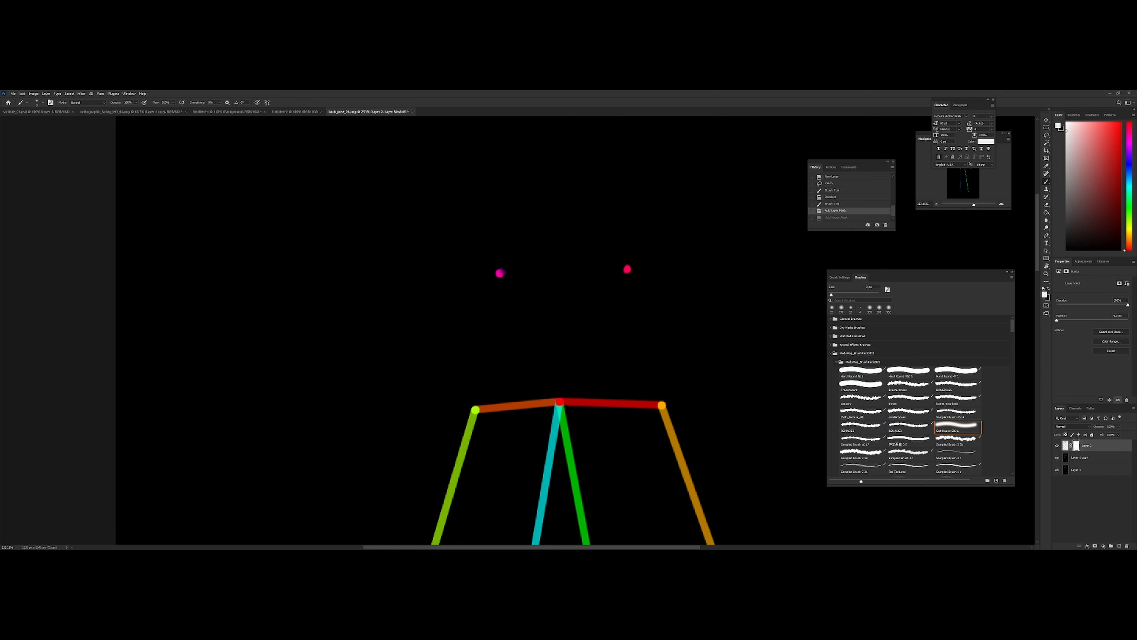
key(ctrl+space)
drag(511, 266, 537, 266)
alt+right_click(497, 278)
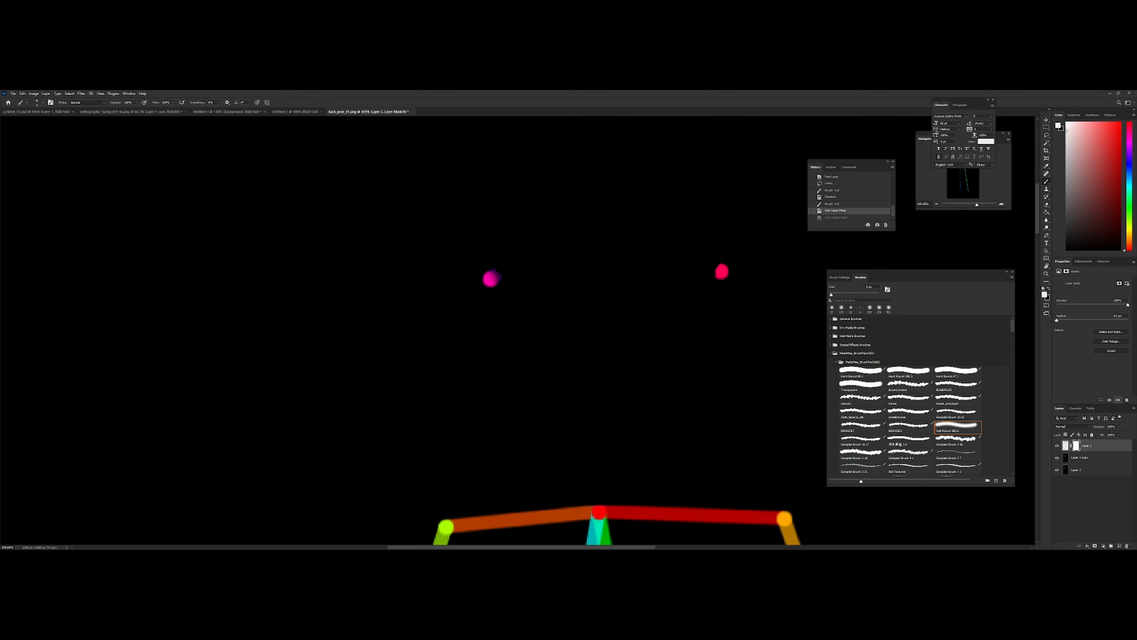
key(x)
click(501, 275)
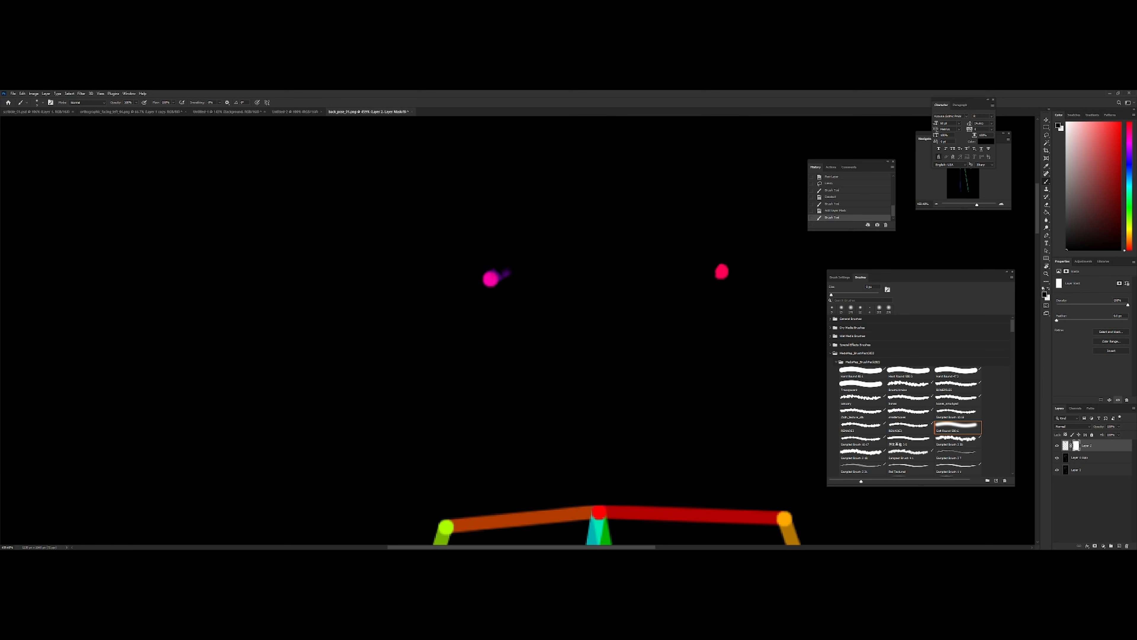
click(504, 275)
alt+right_click(516, 272)
key(x)
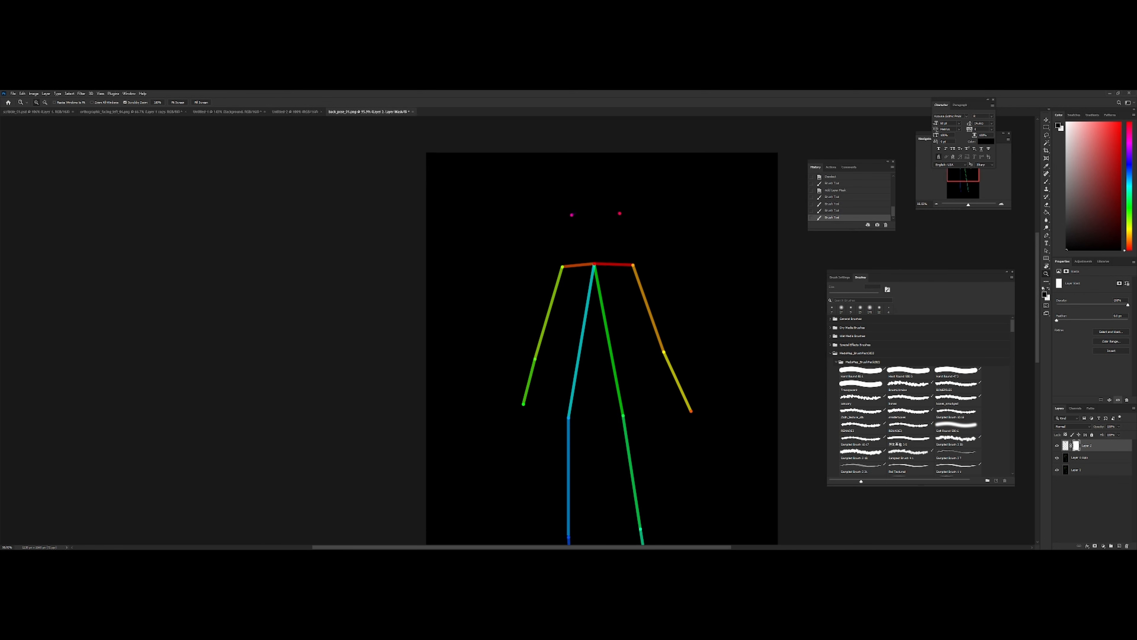
Duplicate the edited back pose into a new document, then scale it to the canvas height and centre it
mouse_move(618, 252)
mouse_down()
mouse_move(581, 249)
mouse_move(562, 218)
mouse_move(613, 252)
mouse_move(572, 229)
mouse_up()
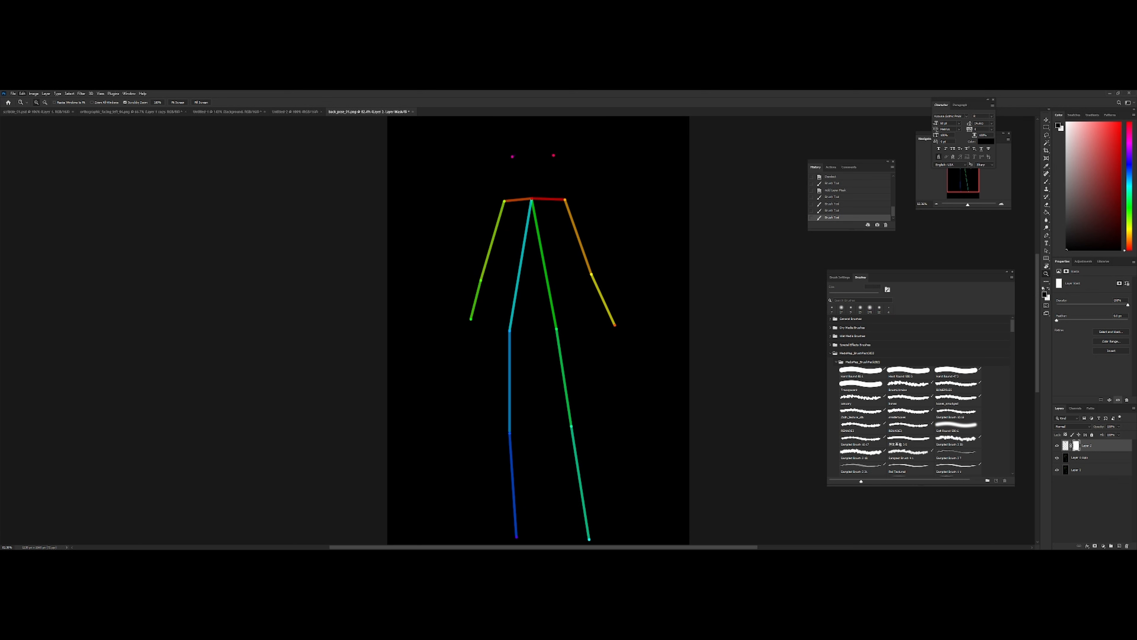
key(ctrl+shift+s)
drag(555, 261, 536, 261)
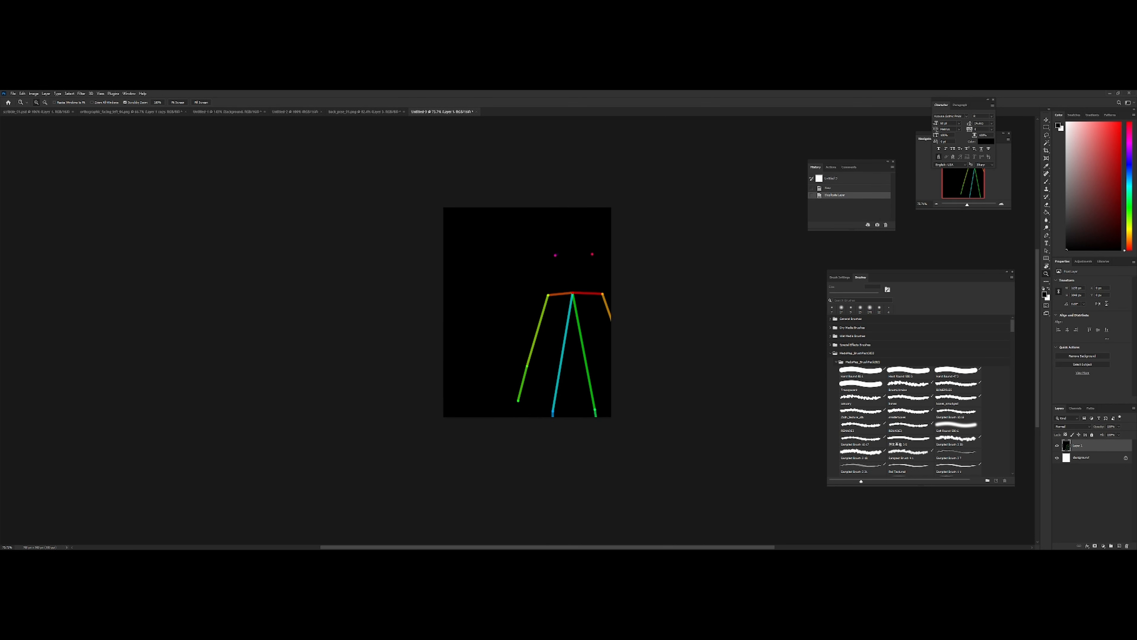
key(ctrl+t)
drag(578, 208, 527, 220)
drag(541, 269, 541, 228)
drag(527, 181, 527, 231)
drag(542, 281, 542, 258)
key(Return)
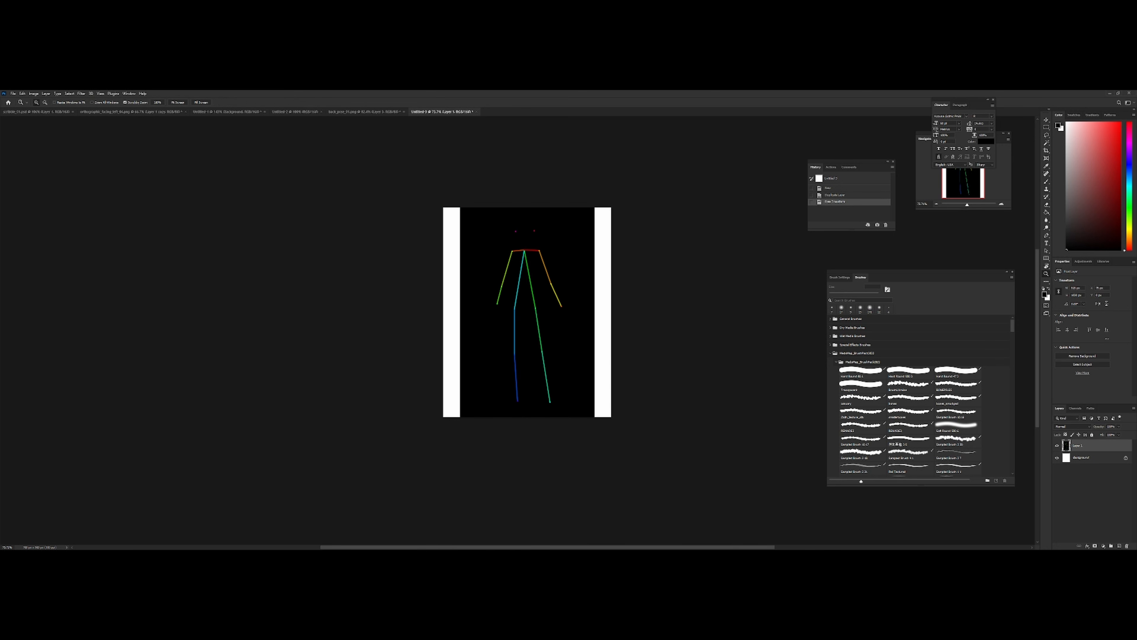
Fill the white Background layer around the back pose with black
click(1087, 457)
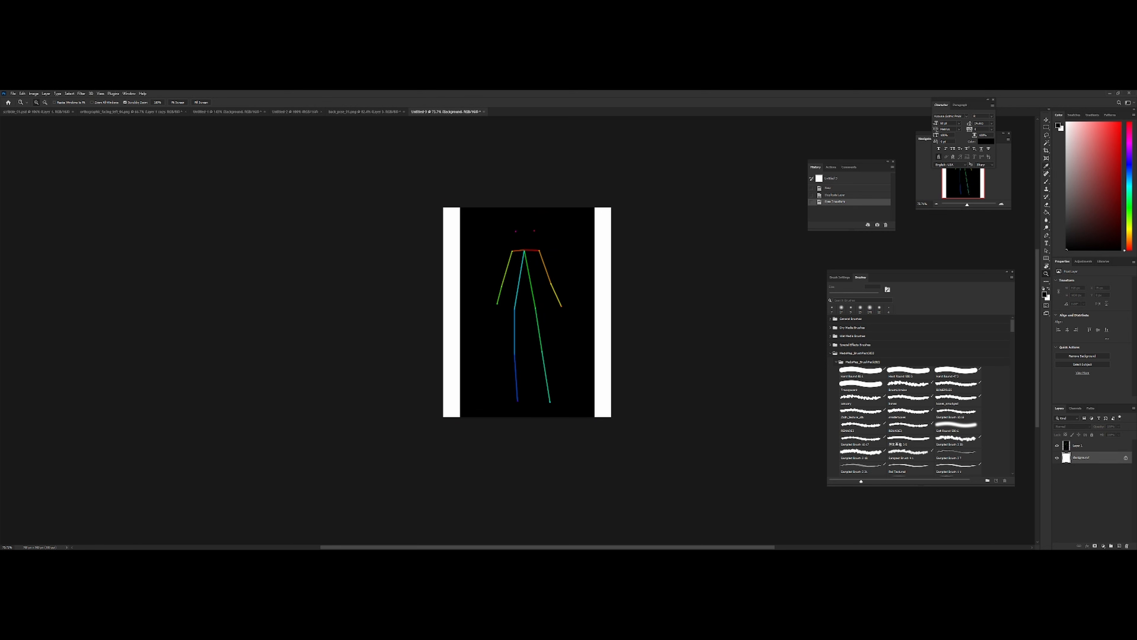
key(g)
click(602, 287)
mouse_move(549, 275)
mouse_down()
mouse_move(587, 280)
mouse_move(568, 281)
mouse_up()
key(z)
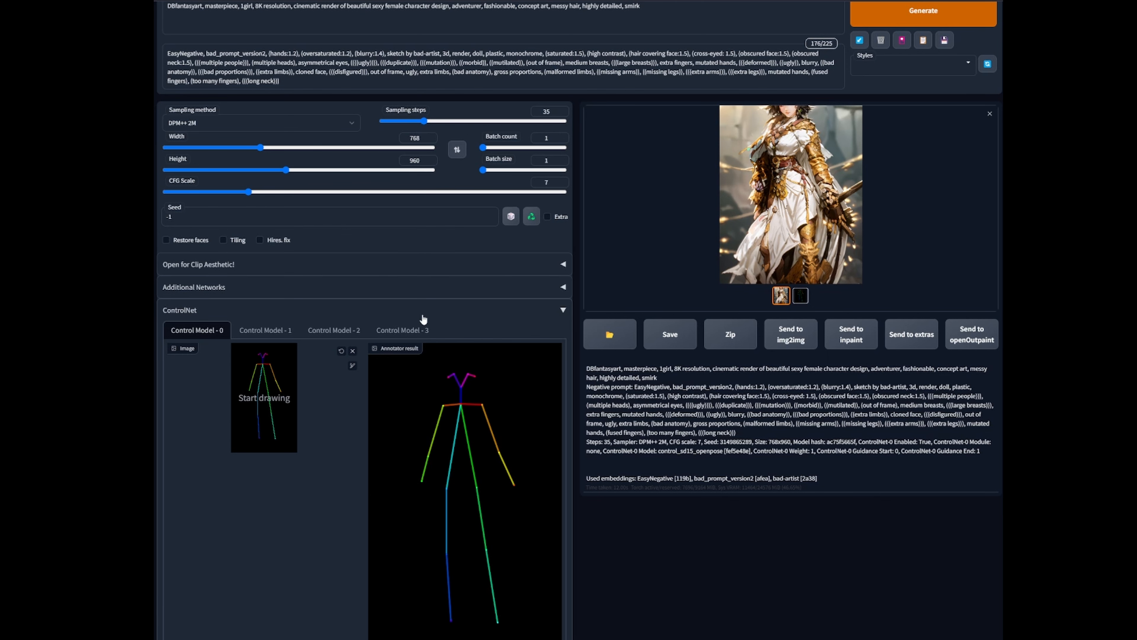
In the Stable Diffusion web UI, replace the image in Control Model - 0 with the edited back pose
scroll(396, 309, down, 1)
scroll(318, 340, down, 2)
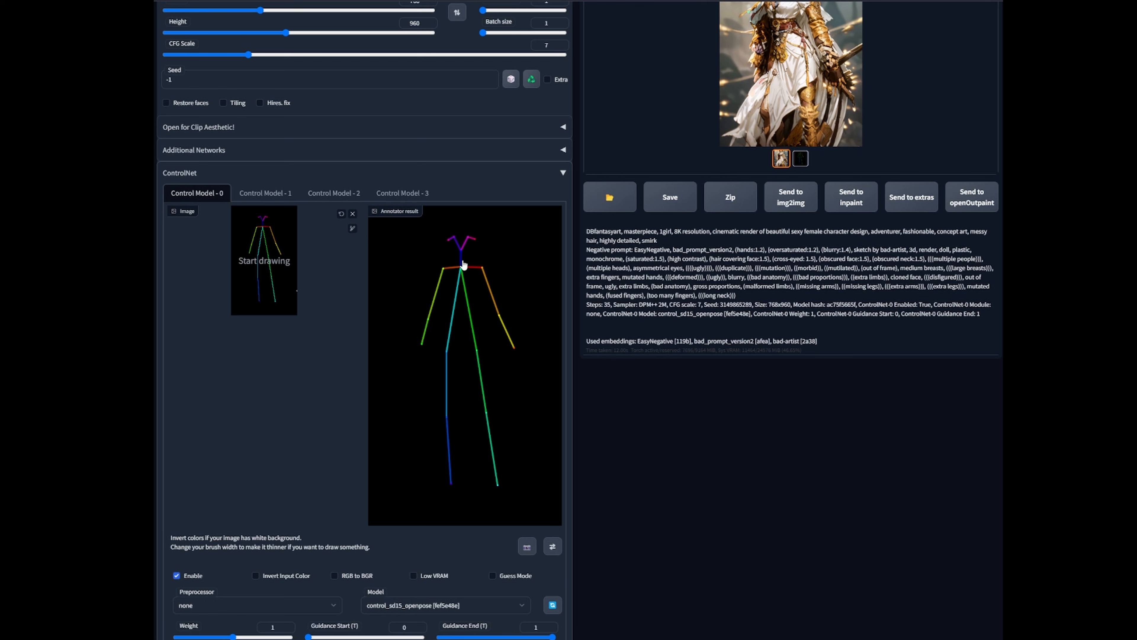
scroll(291, 248, up, 1)
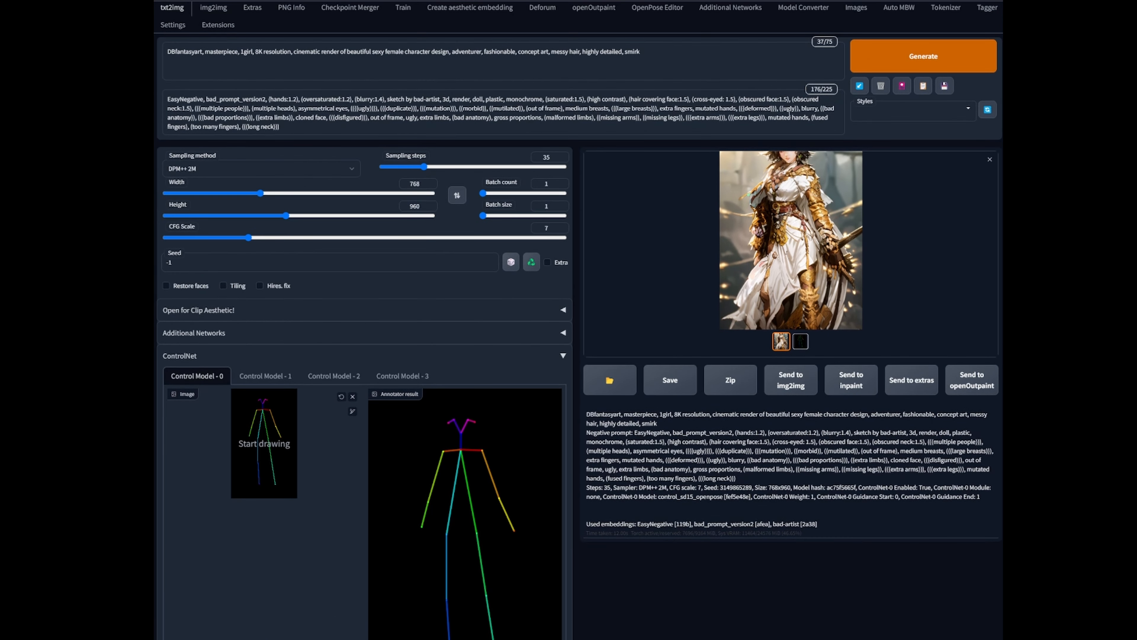
scroll(738, 223, up, 3)
click(352, 397)
scroll(226, 341, down, 2)
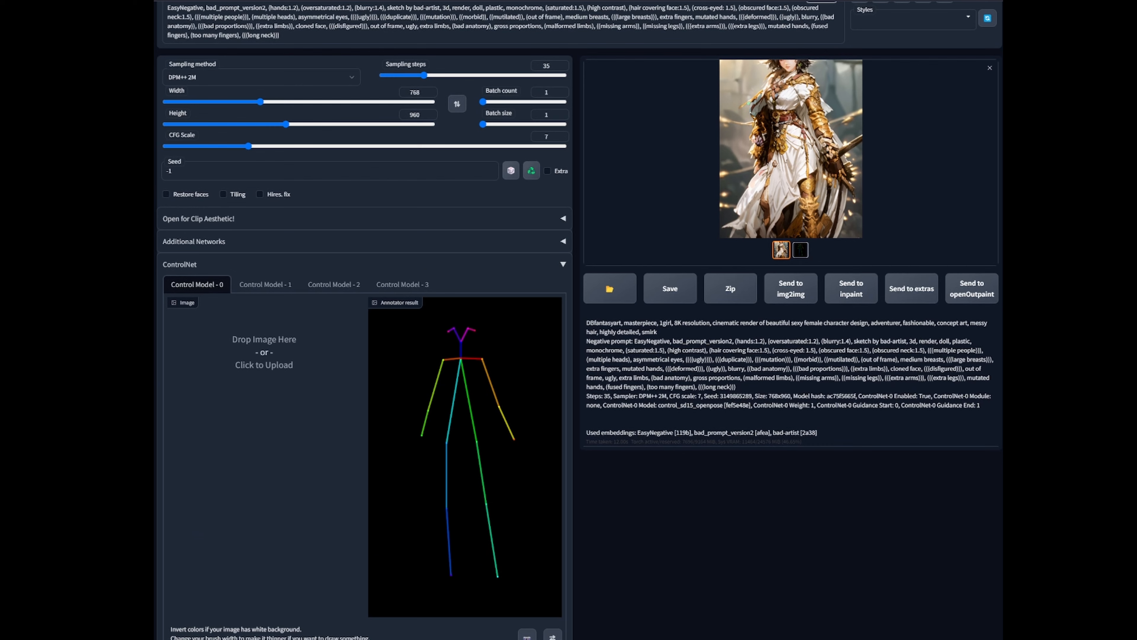
drag(169, 375, 215, 358)
Preview the annotator result for the edited back pose
scroll(426, 375, down, 5)
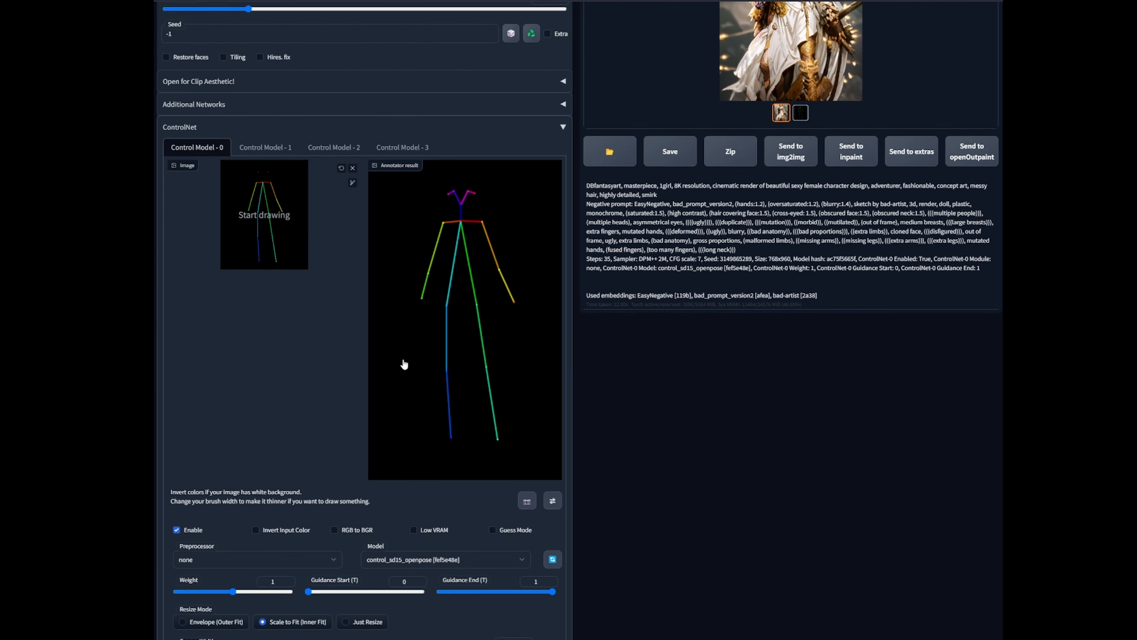
scroll(432, 373, down, 4)
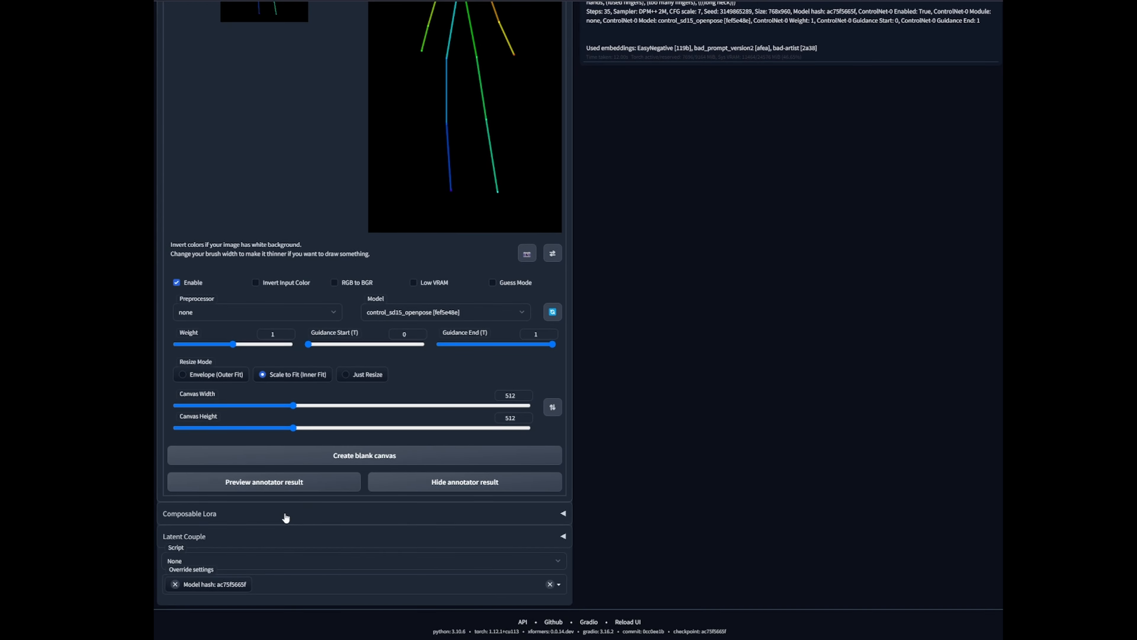
click(305, 489)
scroll(367, 433, up, 8)
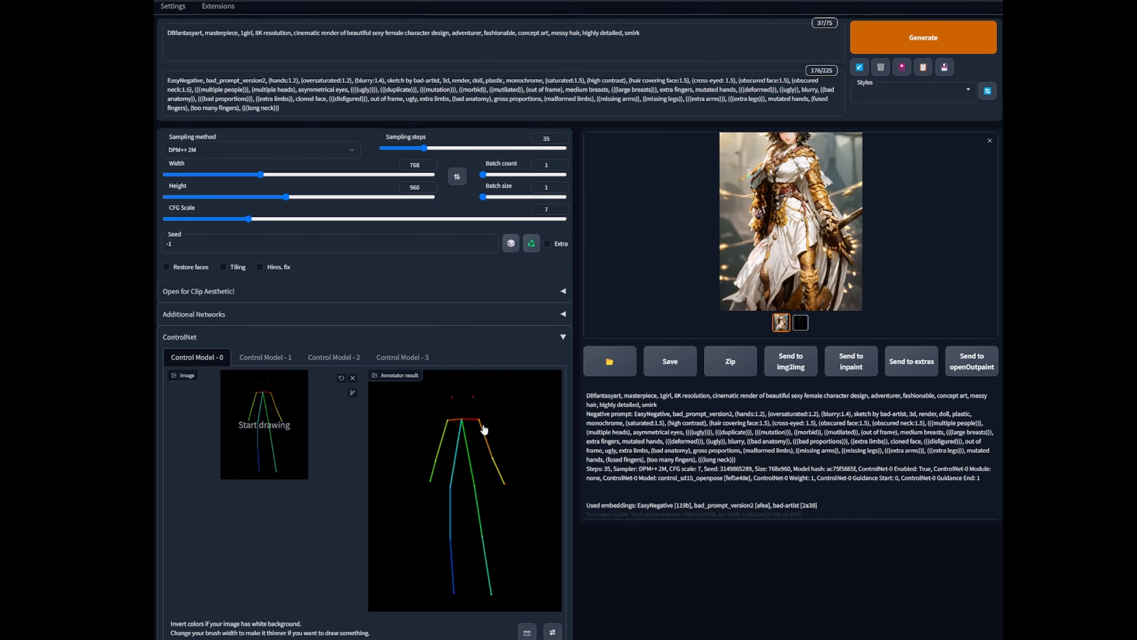
Generate an image from the edited back pose and inspect the resulting character at full size
scroll(627, 303, up, 2)
click(866, 105)
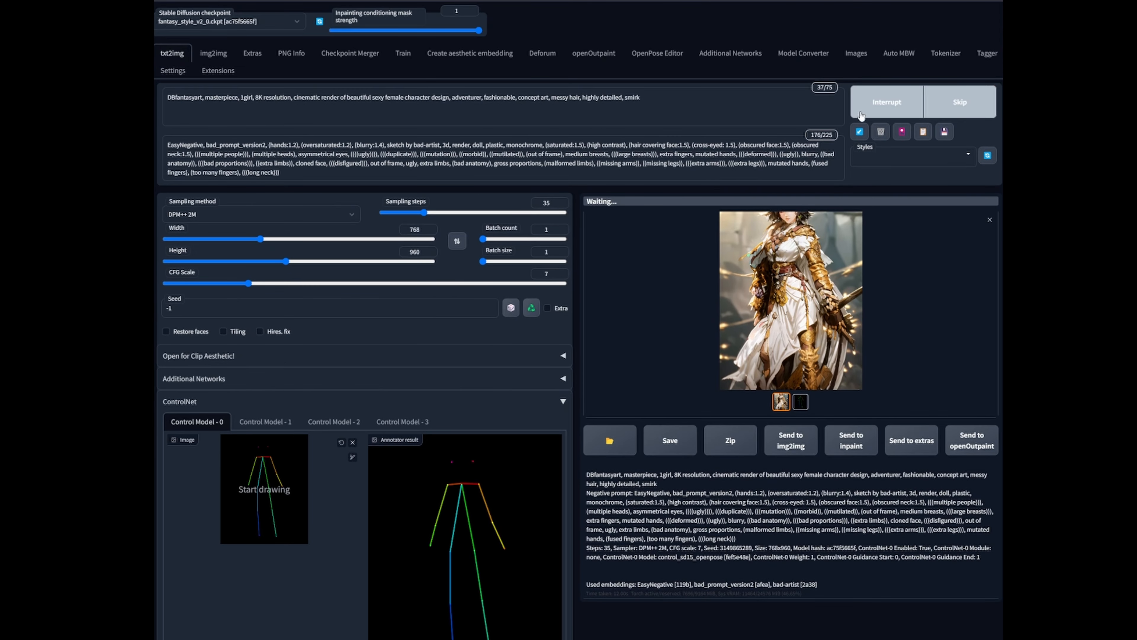
click(814, 294)
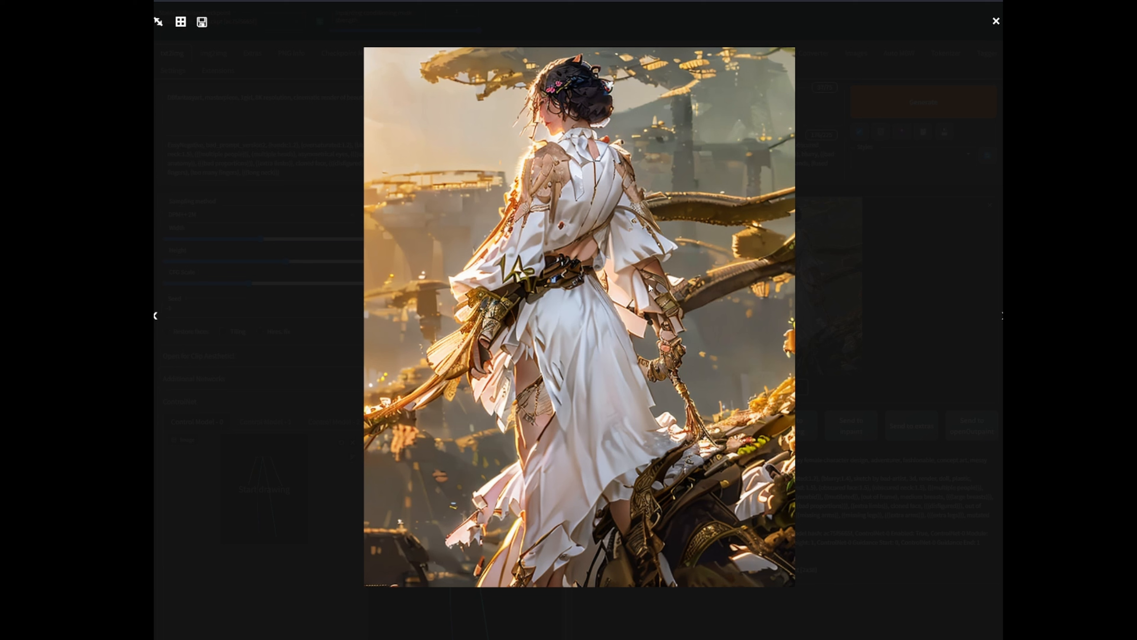
click(891, 258)
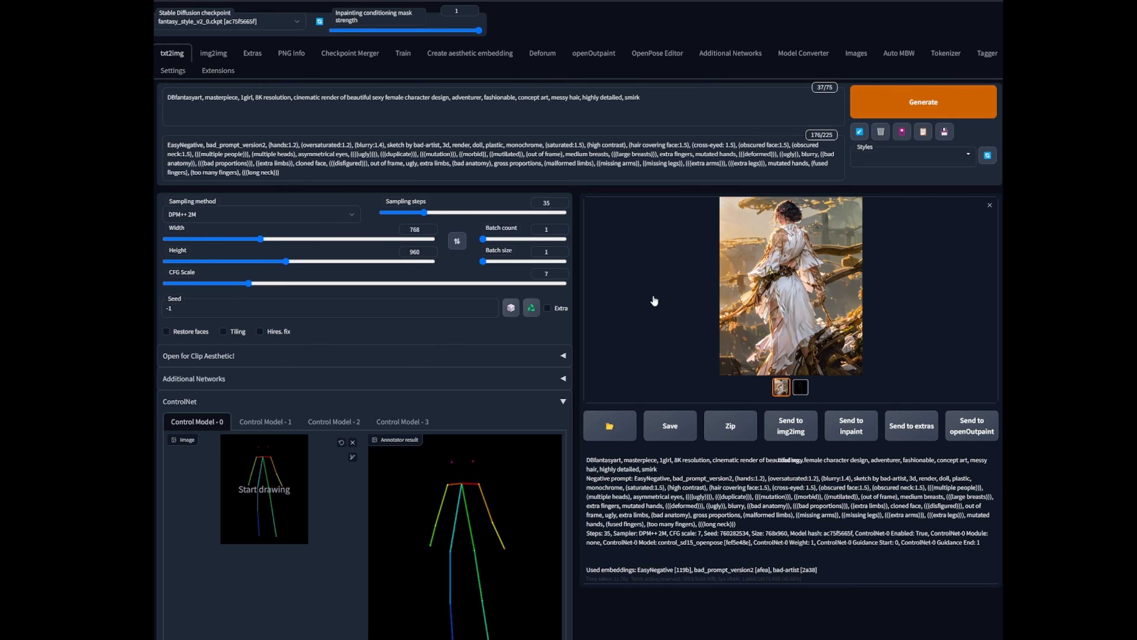
Generate a second variation of the back-facing character and view it enlarged
click(864, 107)
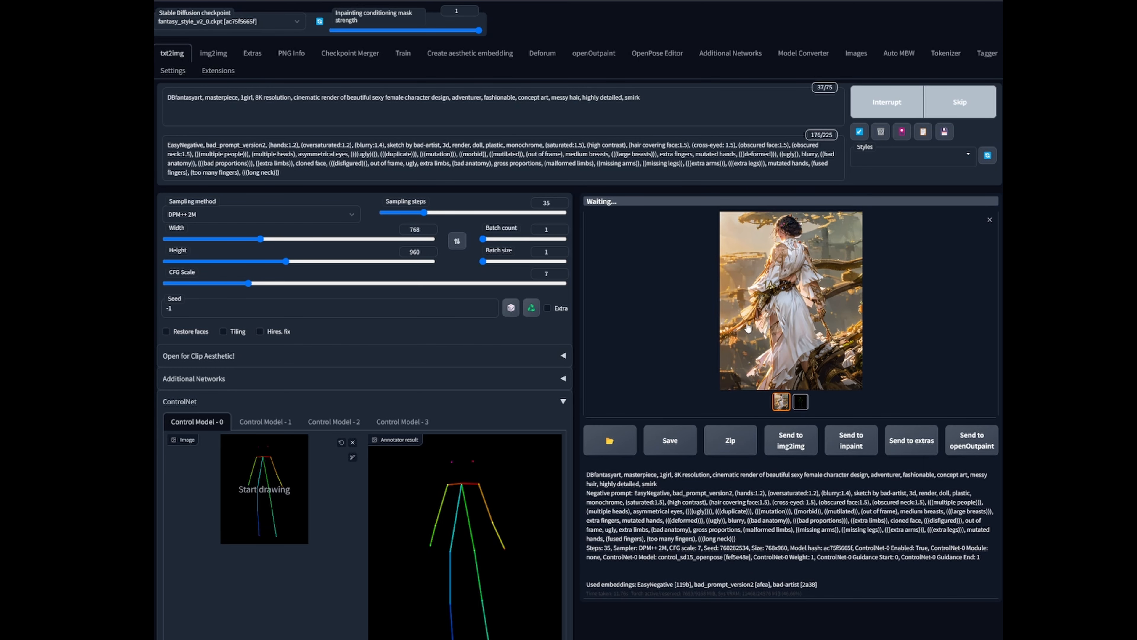
click(815, 267)
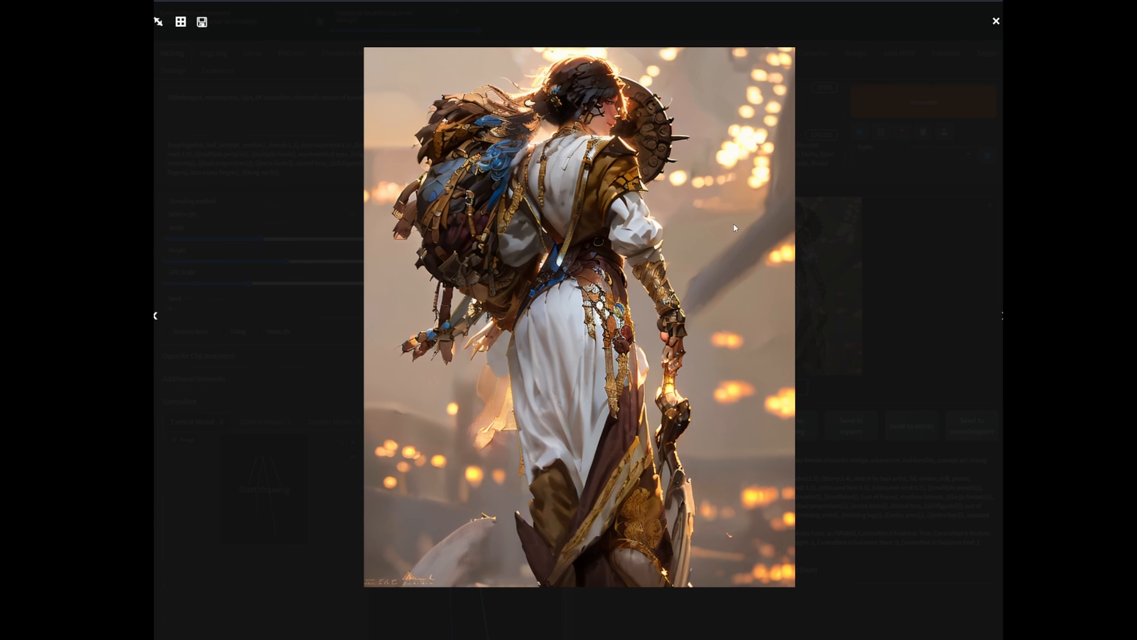
click(878, 248)
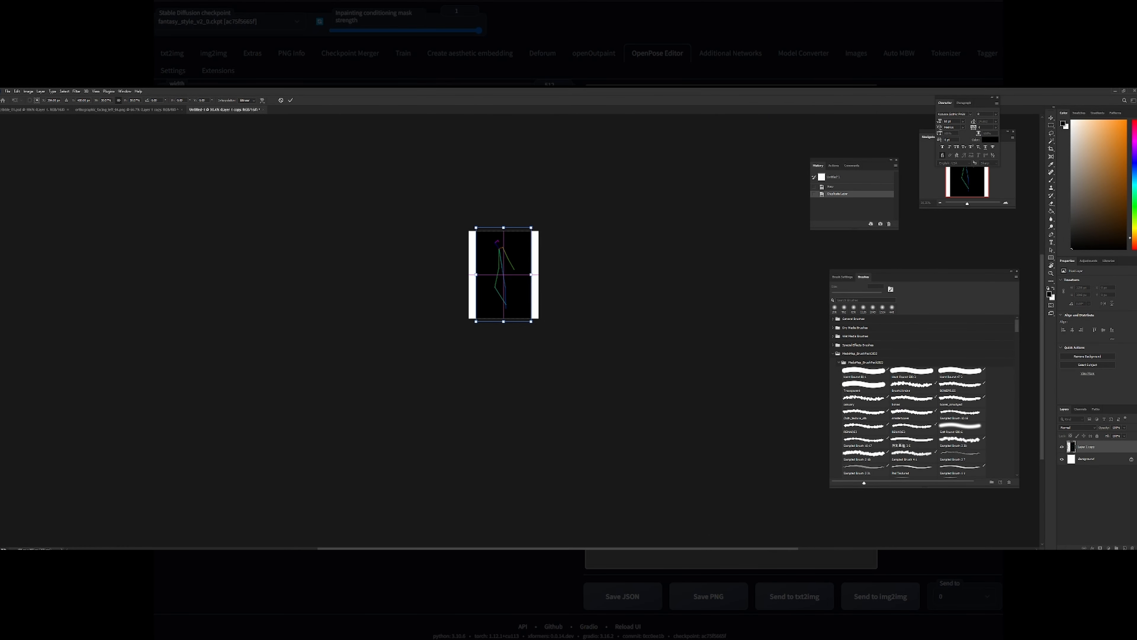
In Photoshop, fit the side-pose skeleton layer to the canvas with Free Transform and commit it
key(ctrl+t)
key(Return)
key(ctrl+0)
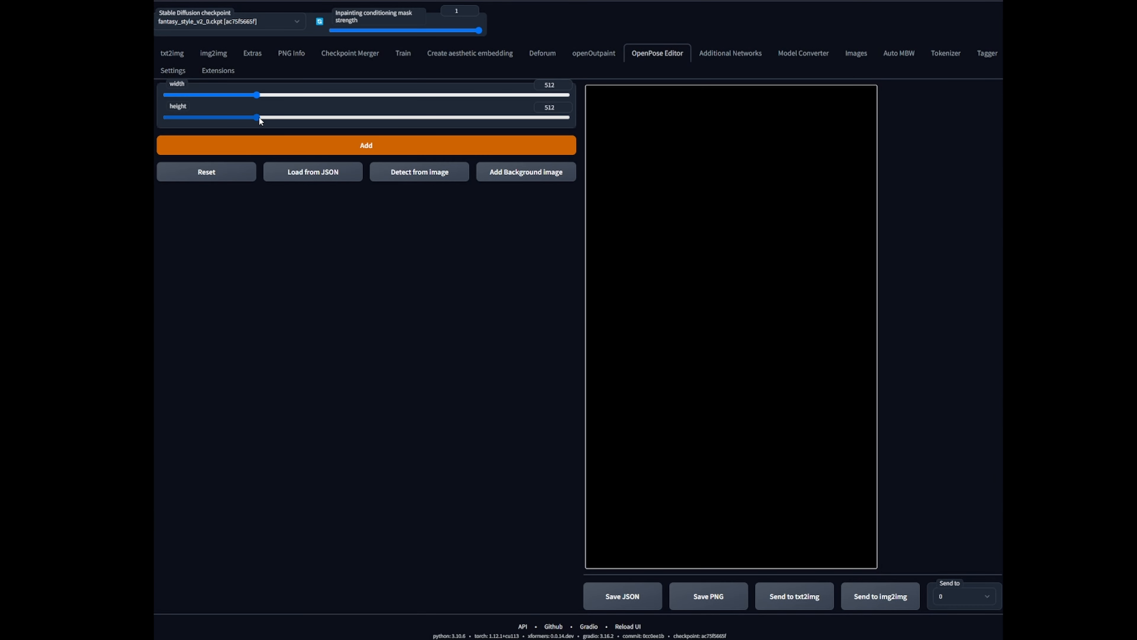
In the OpenPose Editor, set the canvas to 768 wide by 960 high and centre the whole default skeleton
drag(256, 117, 347, 117)
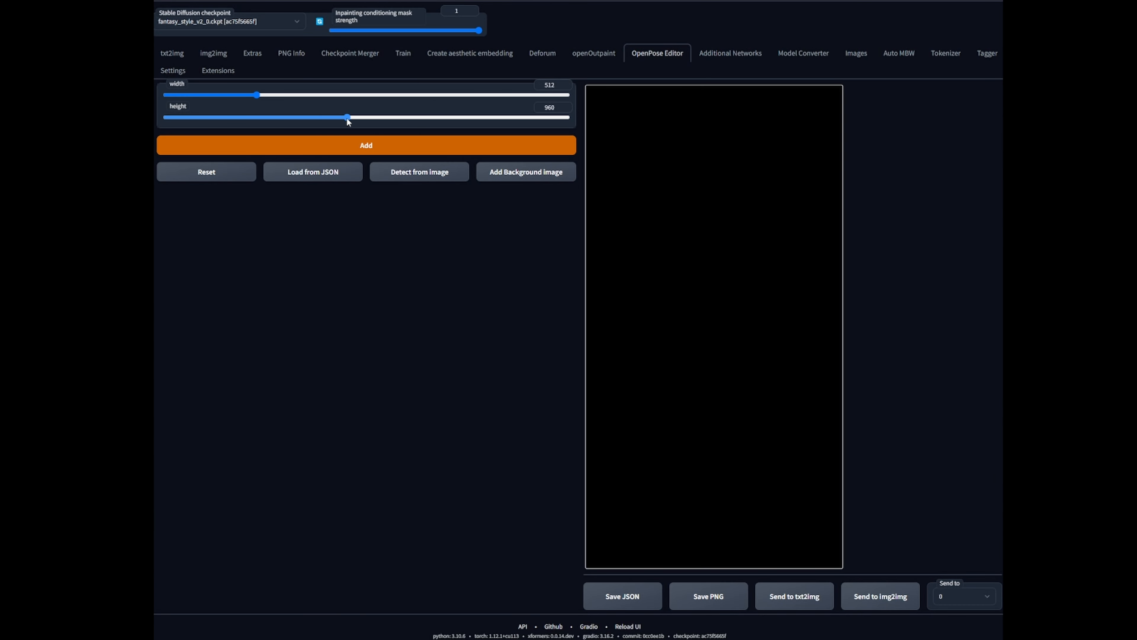
drag(256, 95, 309, 95)
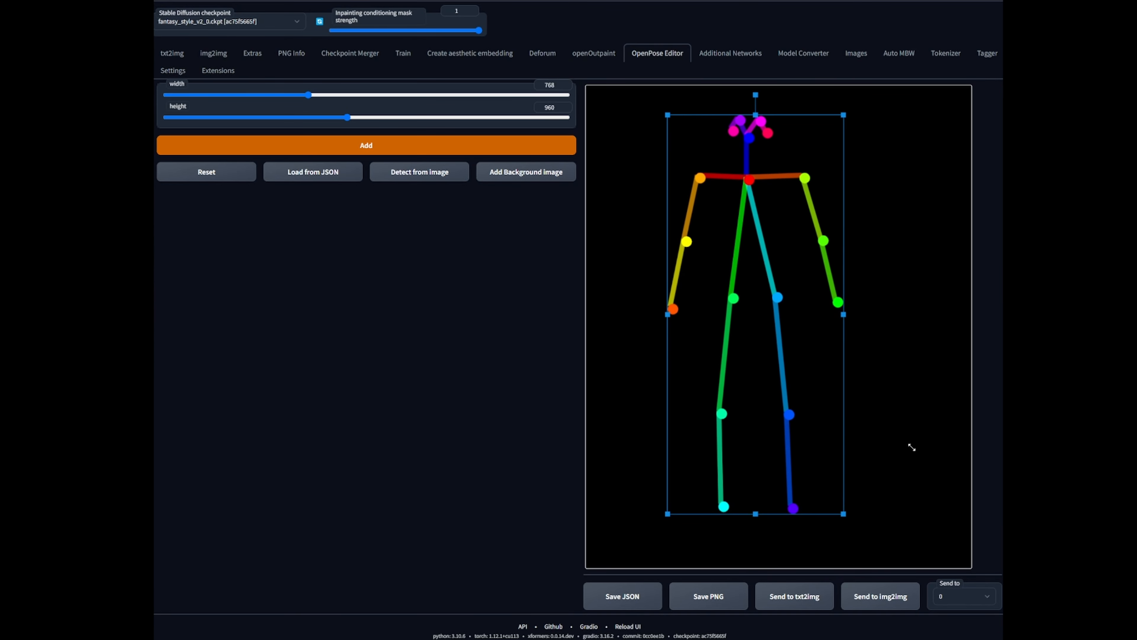
drag(739, 251, 753, 256)
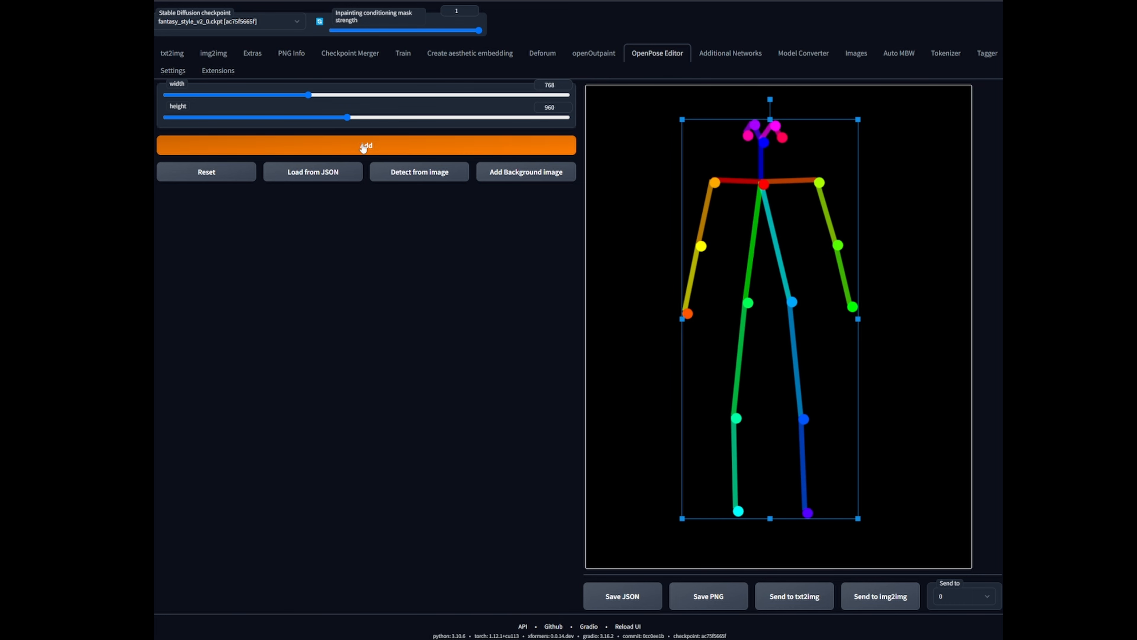
click(636, 263)
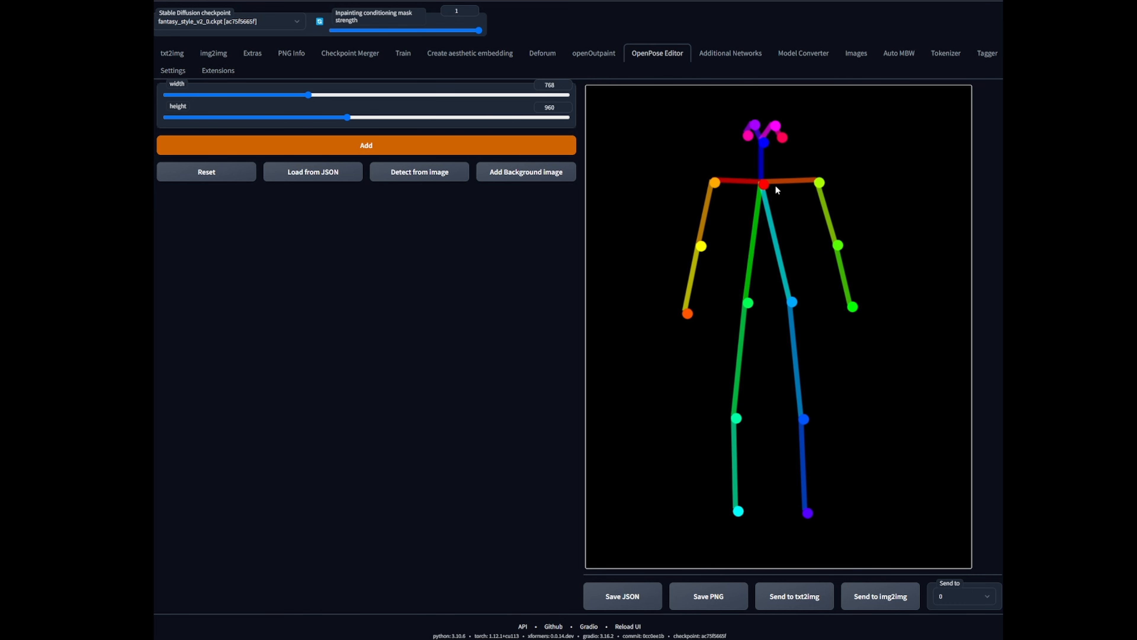
Collapse the skeleton's shoulder and hip keypoints onto the central body line for a side view
drag(715, 181, 768, 181)
drag(752, 308, 773, 305)
drag(794, 307, 770, 307)
Move the knees and the yellow-orange arm onto the body line and stagger the ankles front and back
drag(736, 419, 765, 420)
drag(742, 515, 781, 520)
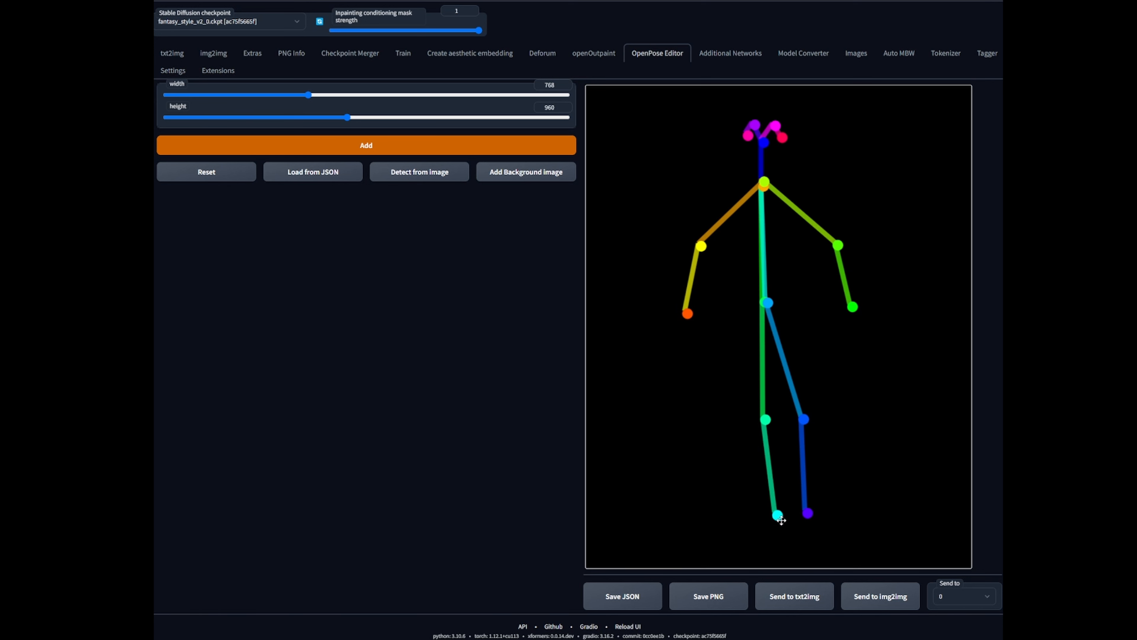
drag(804, 419, 774, 419)
drag(807, 513, 737, 513)
drag(701, 246, 761, 252)
drag(687, 313, 764, 308)
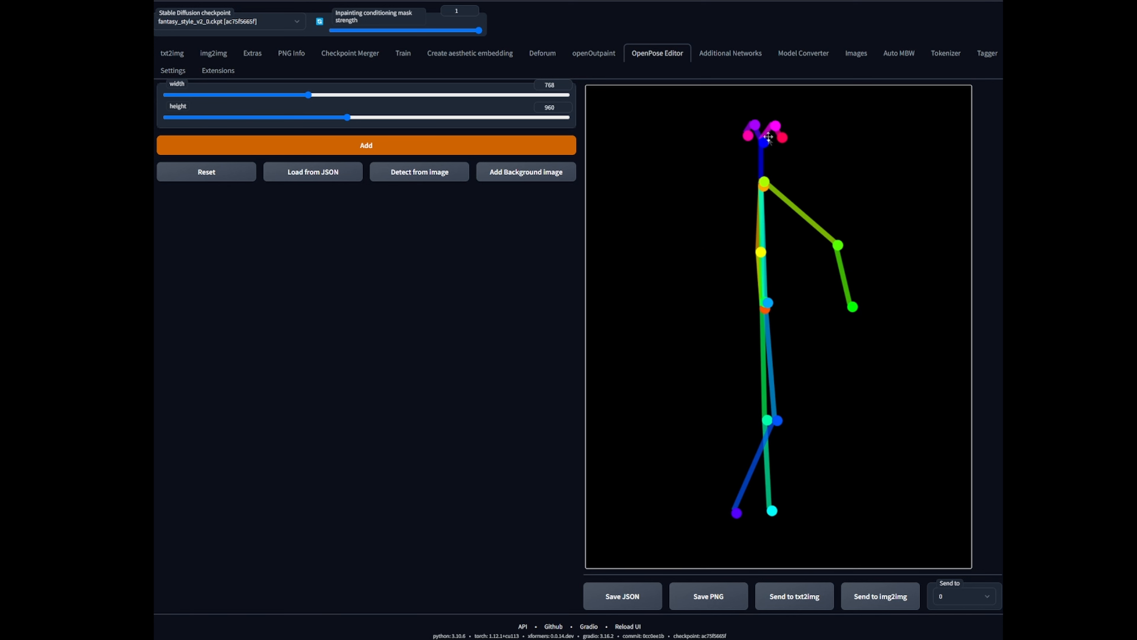
Shift the nose, eye and ear keypoints to one side so the head is seen in profile
drag(763, 143, 774, 144)
mouse_move(782, 137)
mouse_down()
mouse_move(803, 137)
mouse_move(794, 124)
mouse_up()
drag(748, 136, 805, 137)
Pull the green arm close to the body with its wrist forward, and set the orange arm's wrist slightly behind
drag(838, 245, 777, 257)
drag(852, 307, 799, 310)
drag(761, 252, 757, 254)
drag(768, 303, 772, 305)
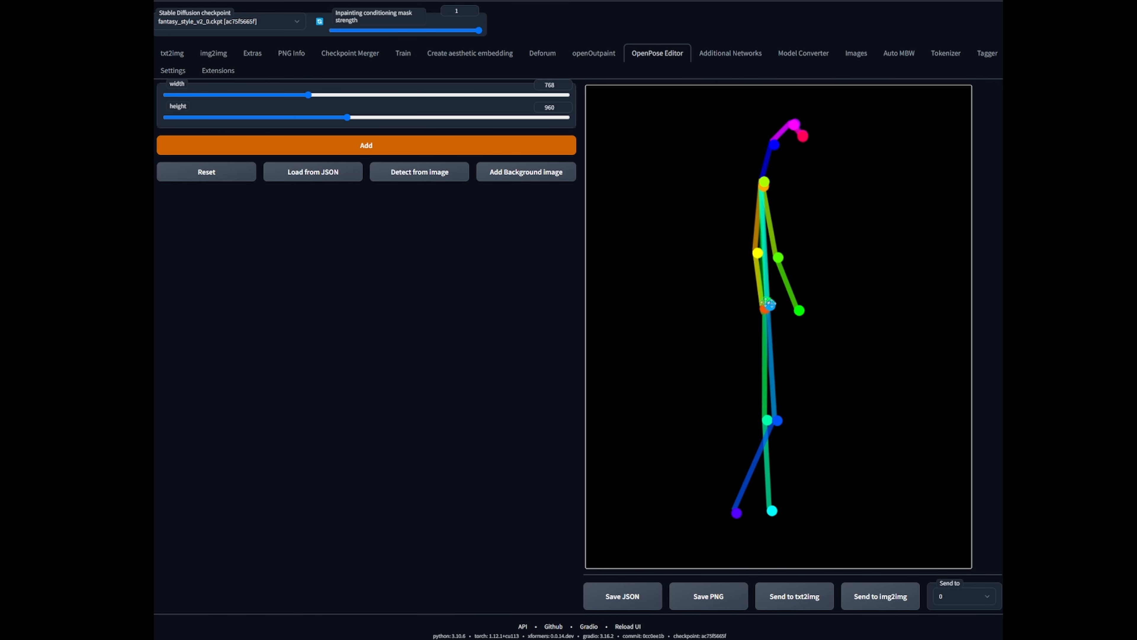
drag(756, 254, 751, 257)
drag(764, 308, 738, 321)
drag(800, 310, 821, 295)
Lower the nose keypoint forward and refine the eye and ear keypoints of the profile head
drag(774, 145, 791, 161)
drag(795, 124, 802, 129)
mouse_move(802, 136)
mouse_down()
mouse_move(781, 134)
mouse_move(809, 137)
mouse_up()
drag(782, 134, 814, 141)
click(789, 127)
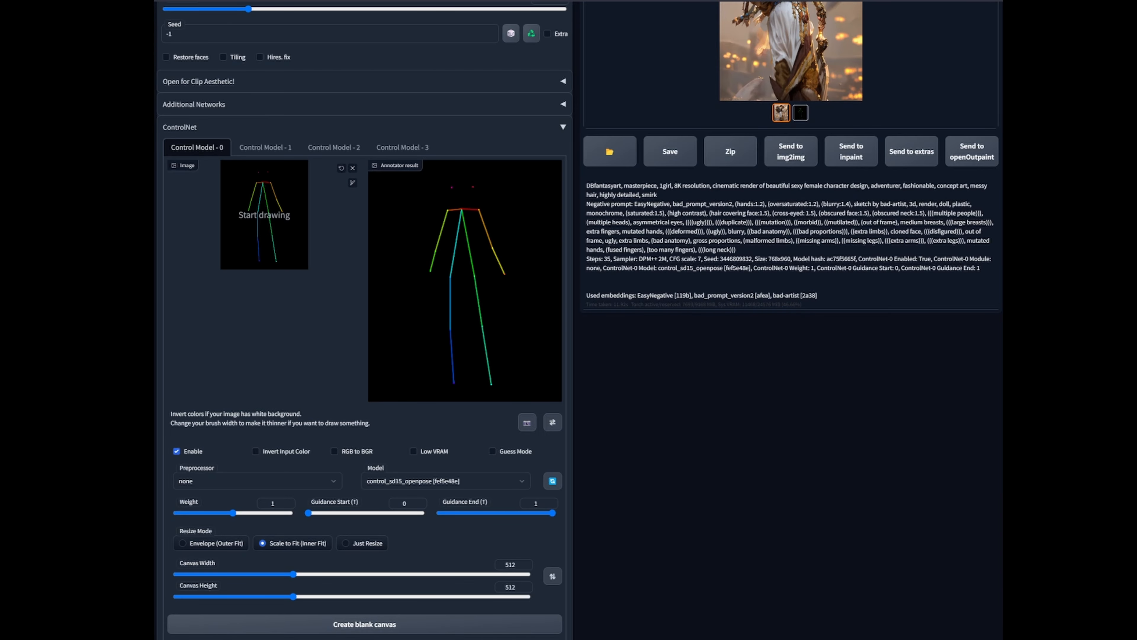
Replace the Control Model - 0 image with the new side pose and preview its annotator result
drag(155, 226, 245, 236)
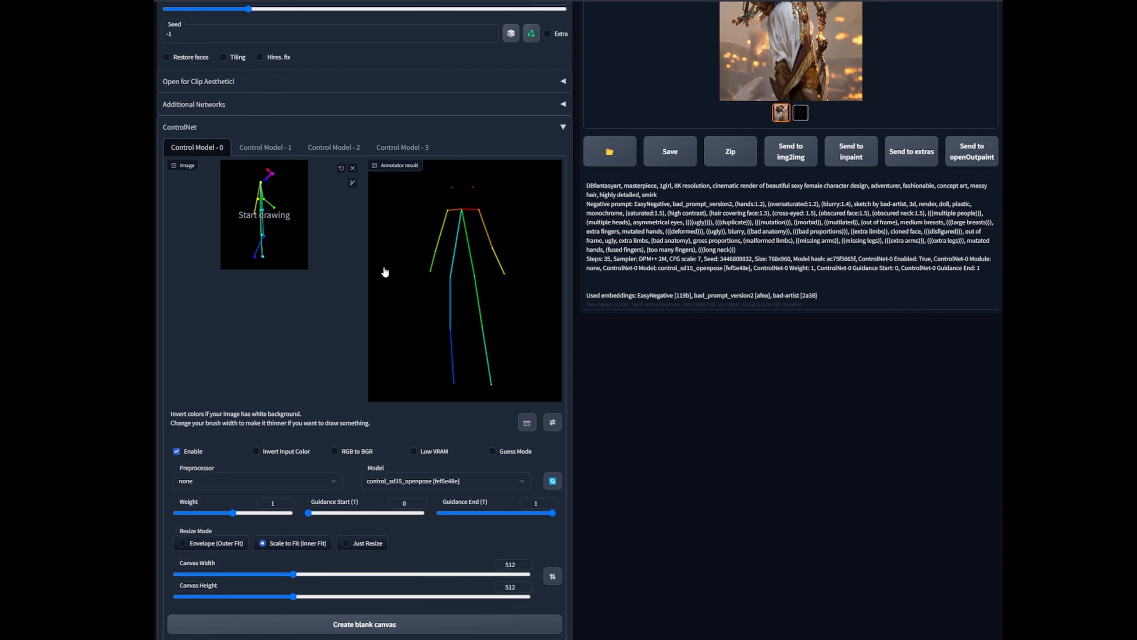
scroll(518, 355, down, 4)
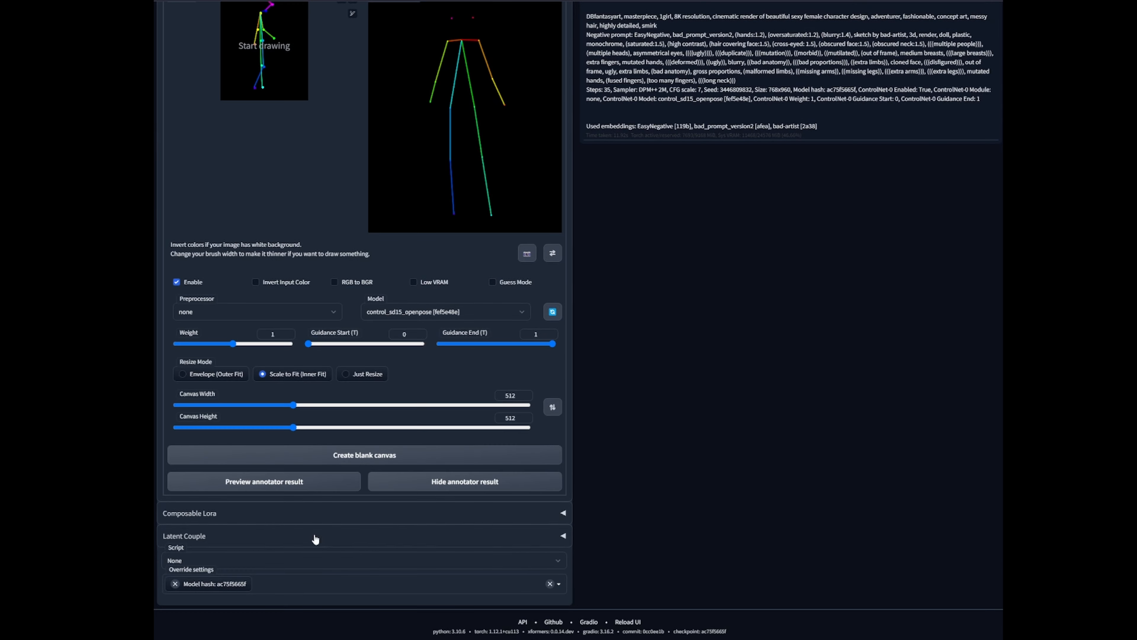
click(294, 485)
scroll(528, 442, up, 1)
scroll(527, 443, up, 6)
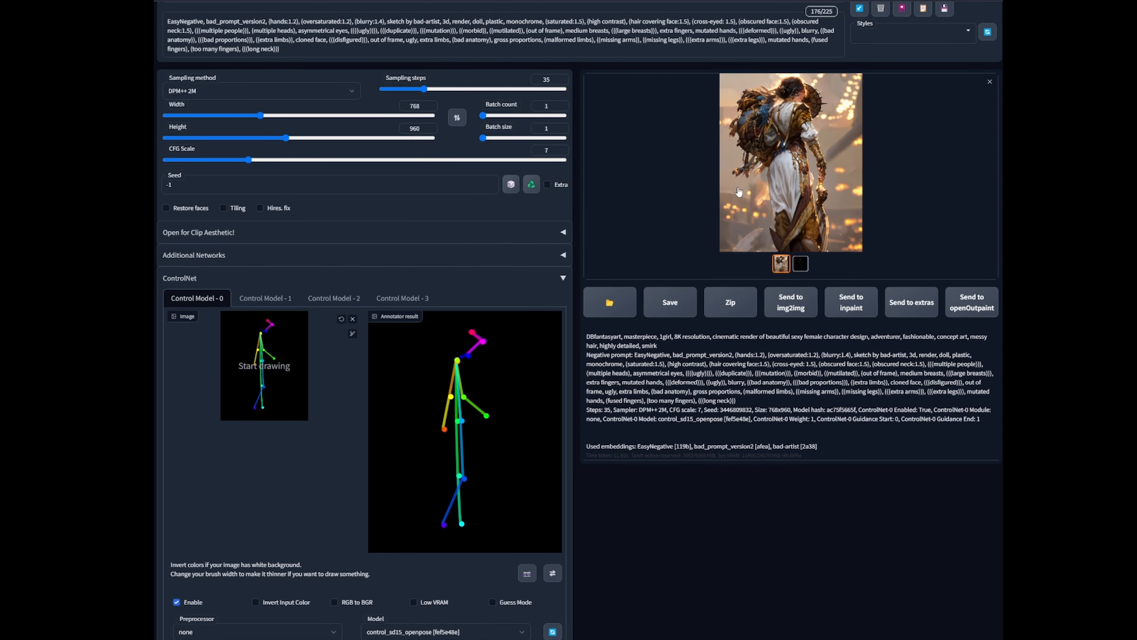
Generate an image from the side pose and view the resulting character at full size
scroll(569, 398, up, 2)
click(888, 71)
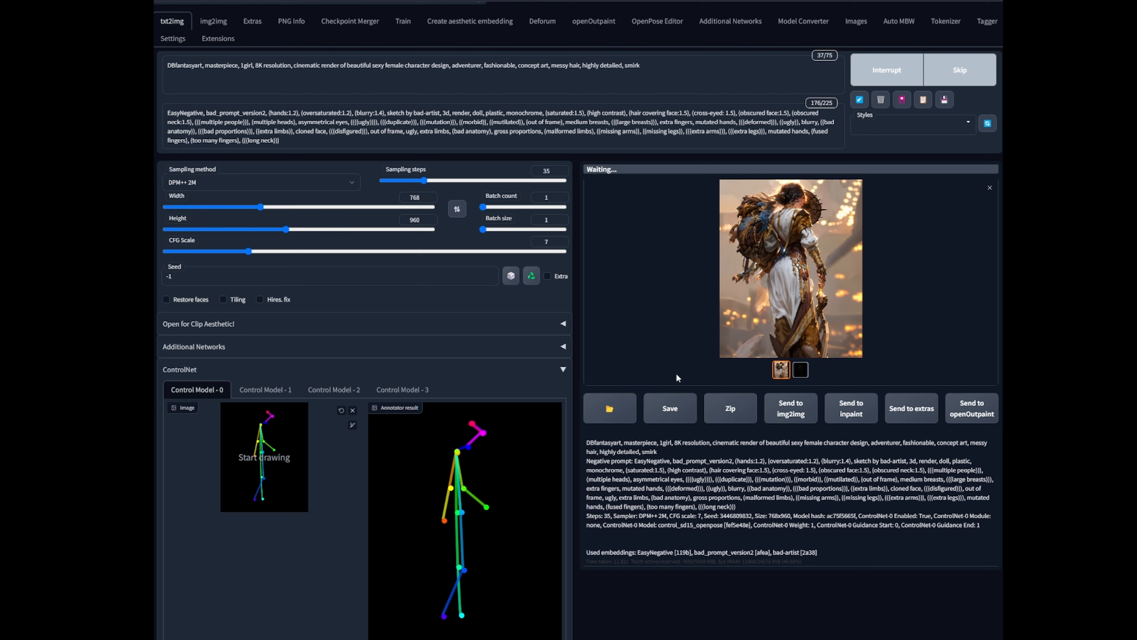
click(788, 271)
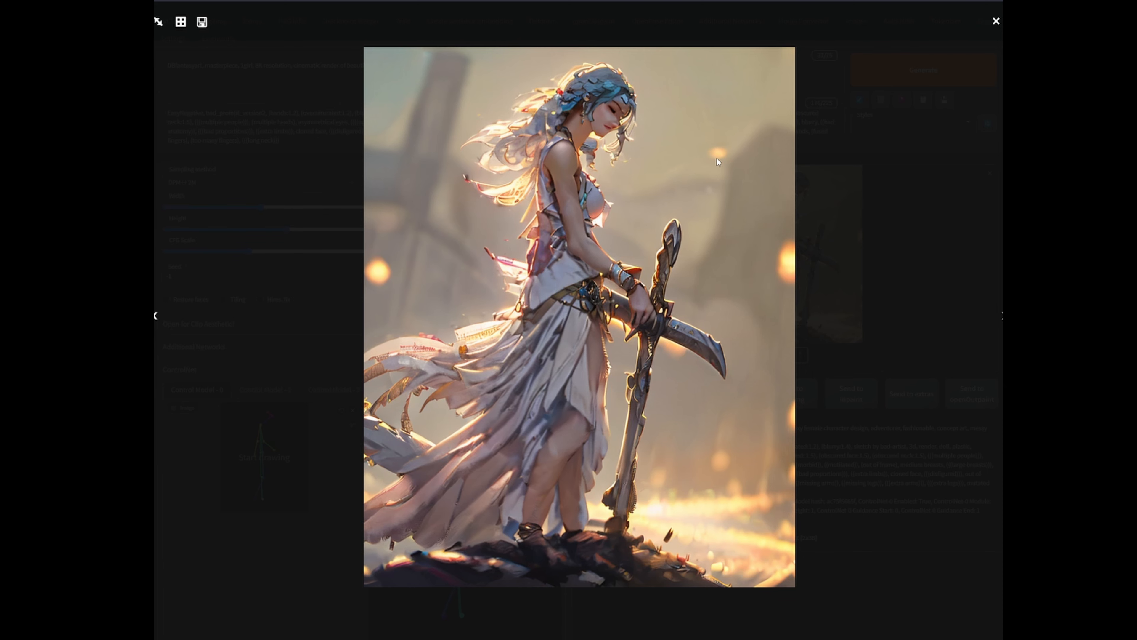
Generate another image from the same side pose and view the new character at full size
click(856, 134)
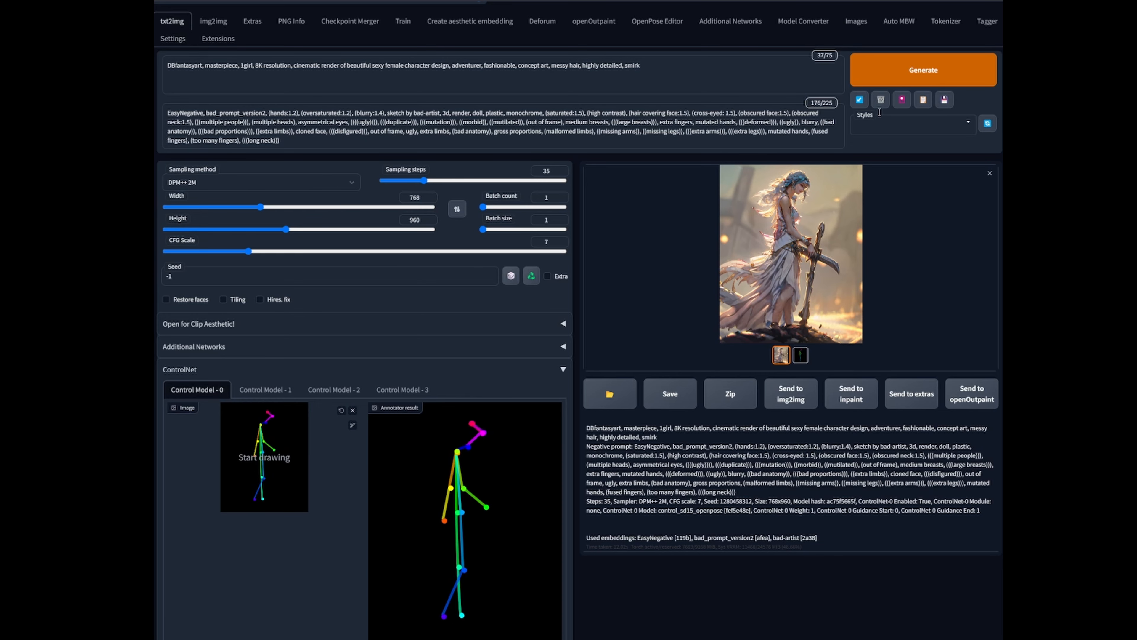
click(906, 75)
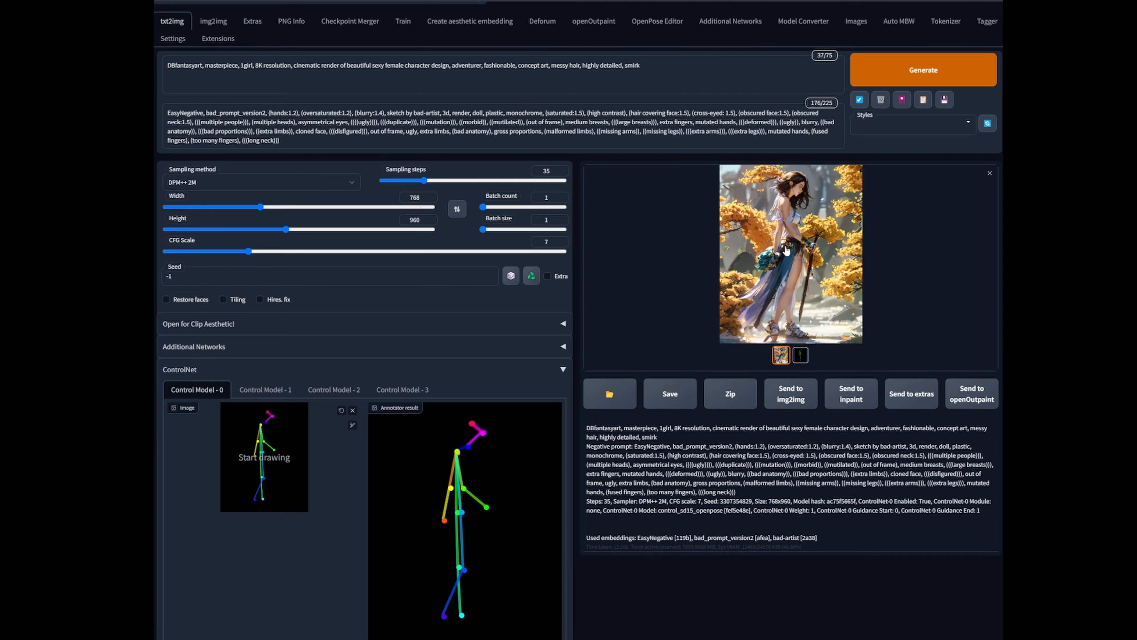
click(780, 179)
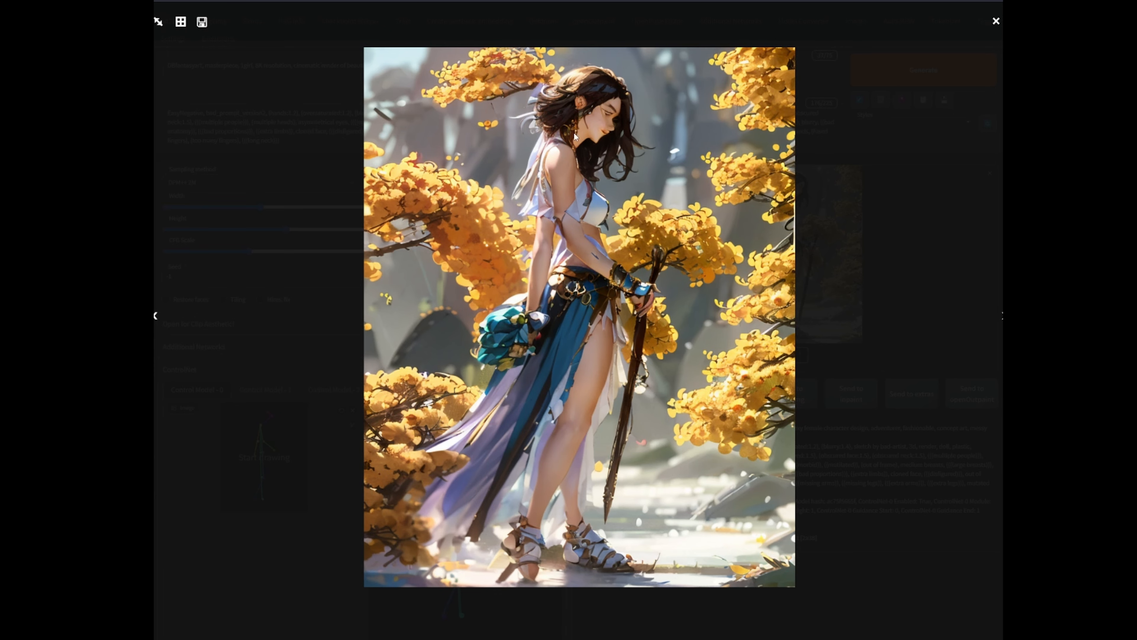
click(813, 198)
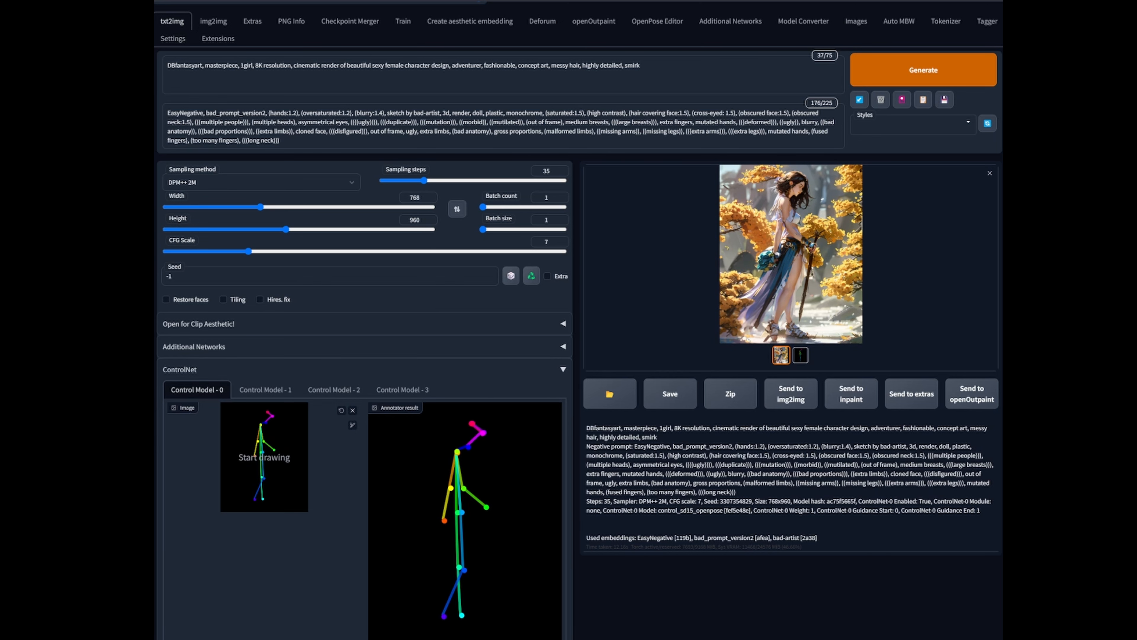
Replace the Control Model - 0 image with the revised side pose and preview its annotator result
scroll(577, 320, up, 1)
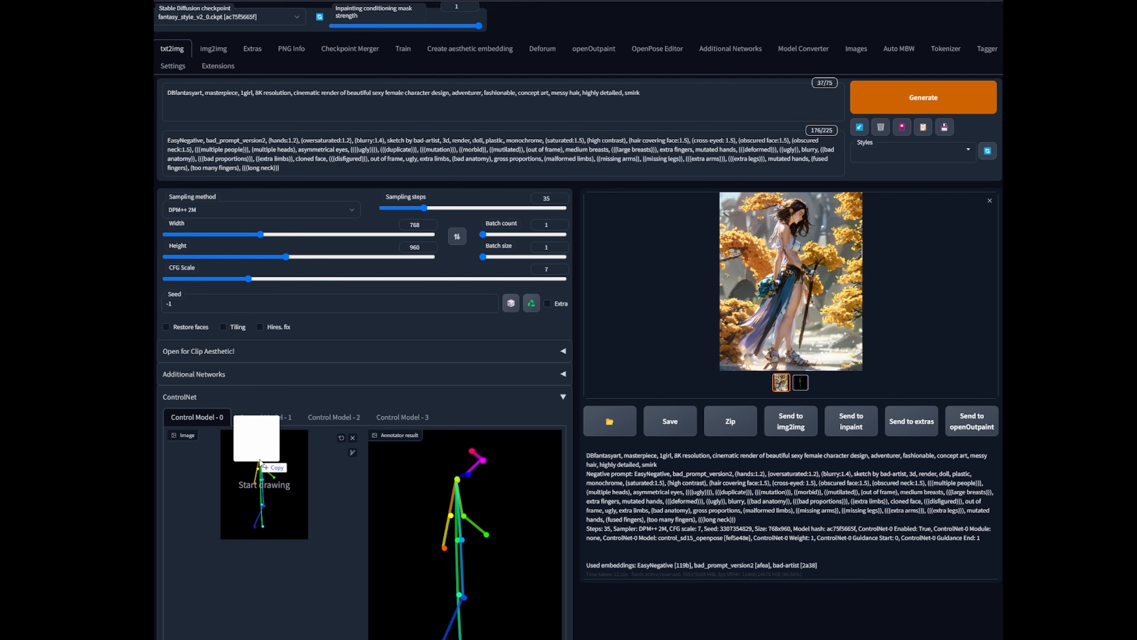
scroll(364, 476, down, 5)
scroll(365, 476, down, 4)
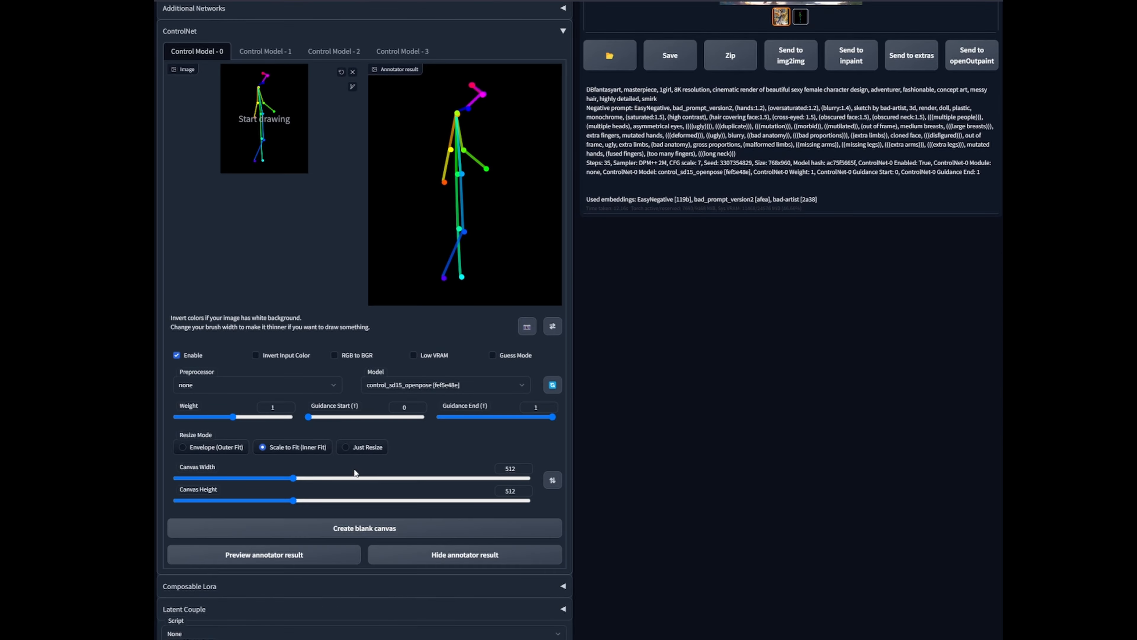
click(296, 557)
scroll(573, 497, up, 5)
scroll(587, 456, up, 3)
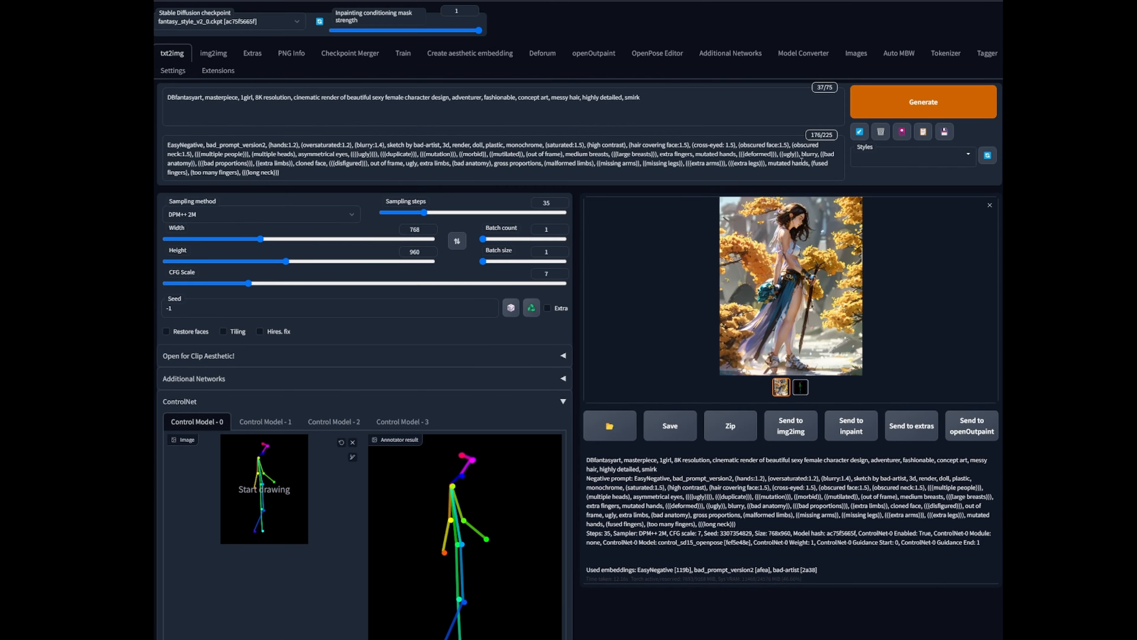
Generate a character from the revised side pose and view the image at full size
click(915, 102)
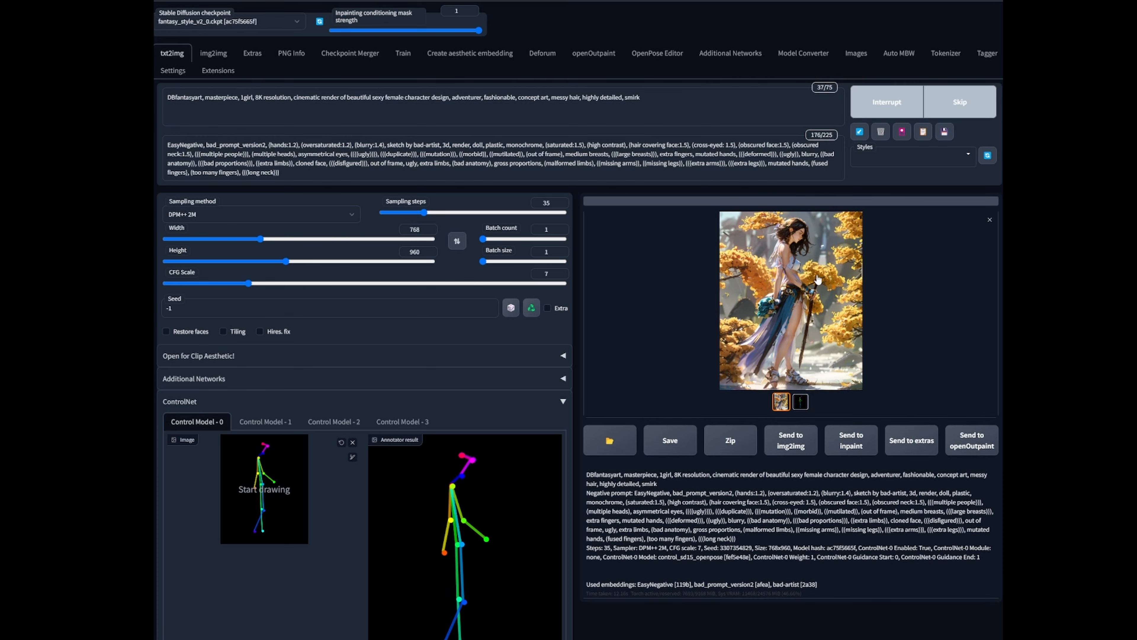
click(835, 206)
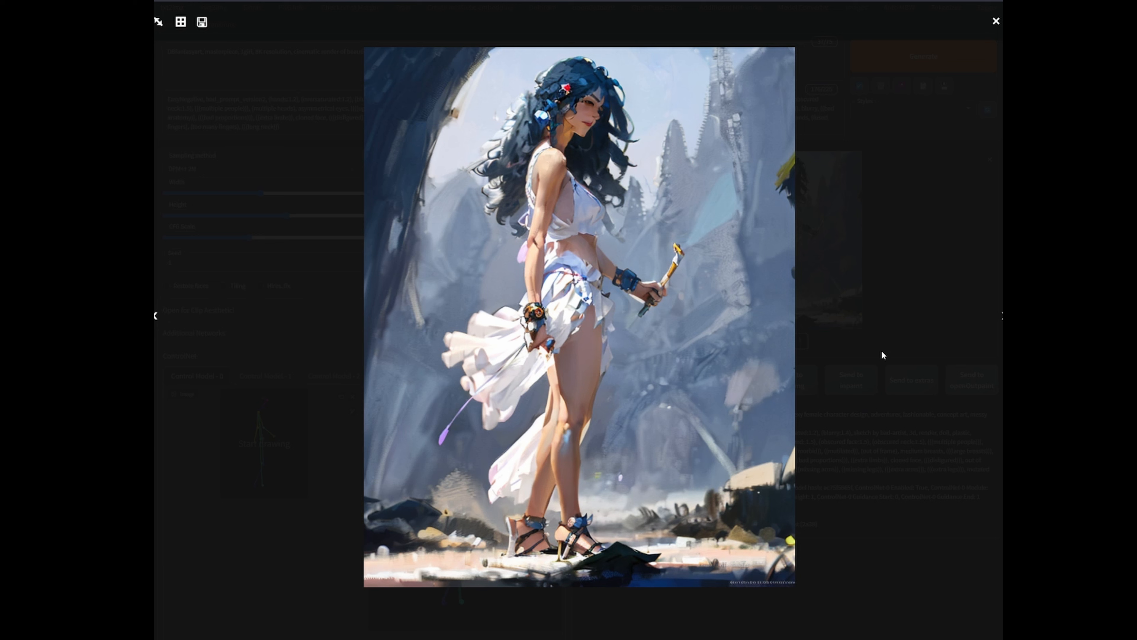
click(905, 347)
scroll(576, 381, down, 3)
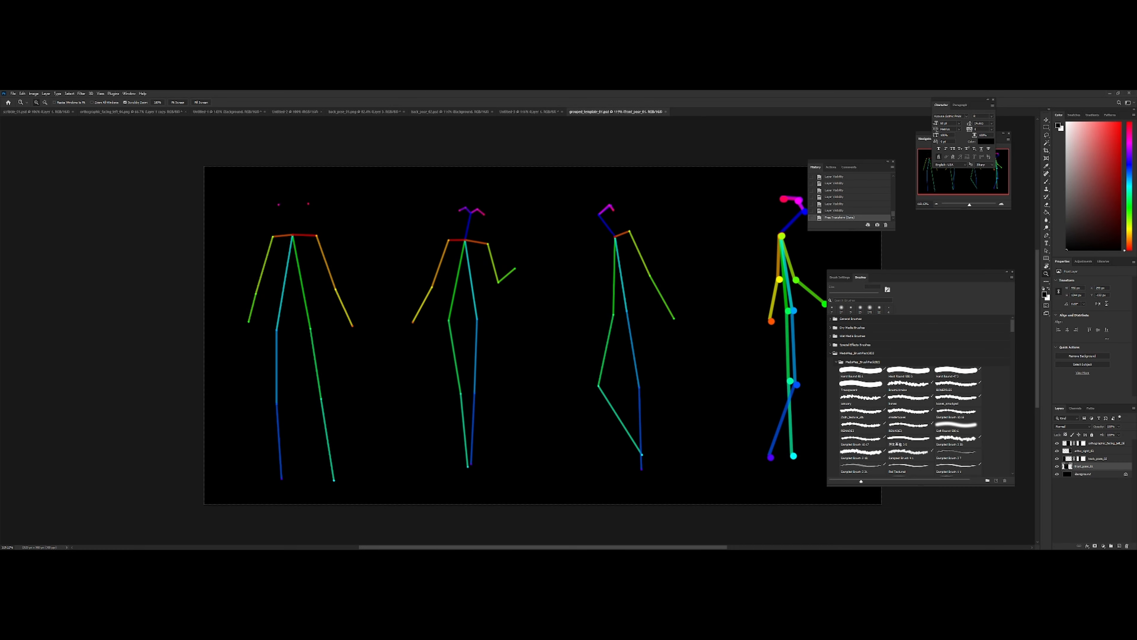
Switch to the grouped pose template in Photoshop and disable the layer mask on the leftmost back pose
scroll(542, 335, right, 3)
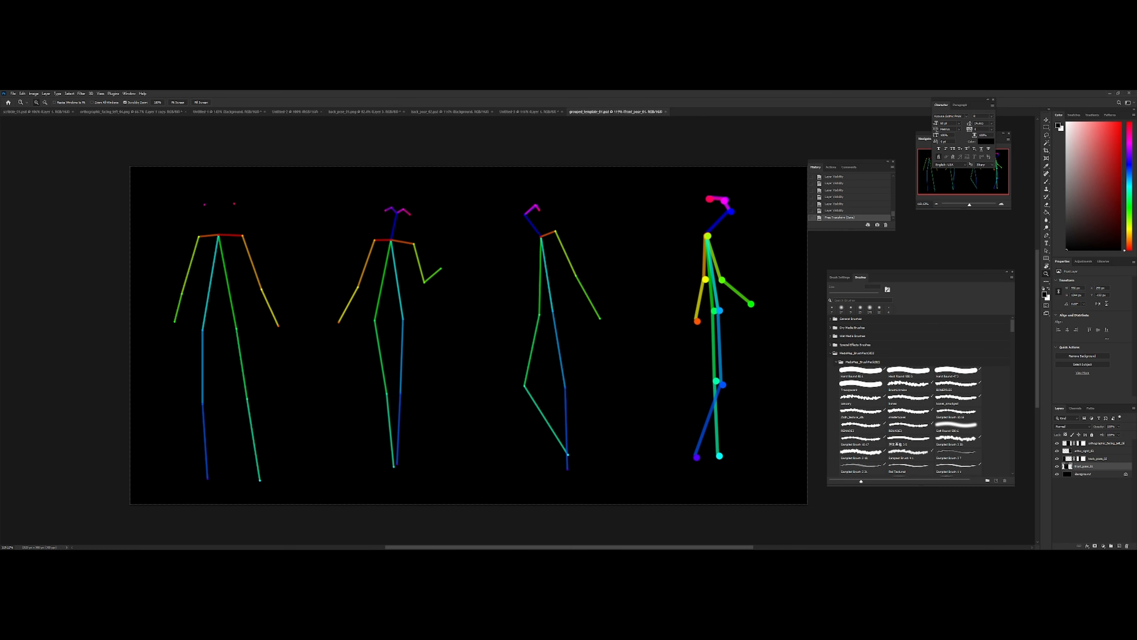
scroll(468, 335, left, 3)
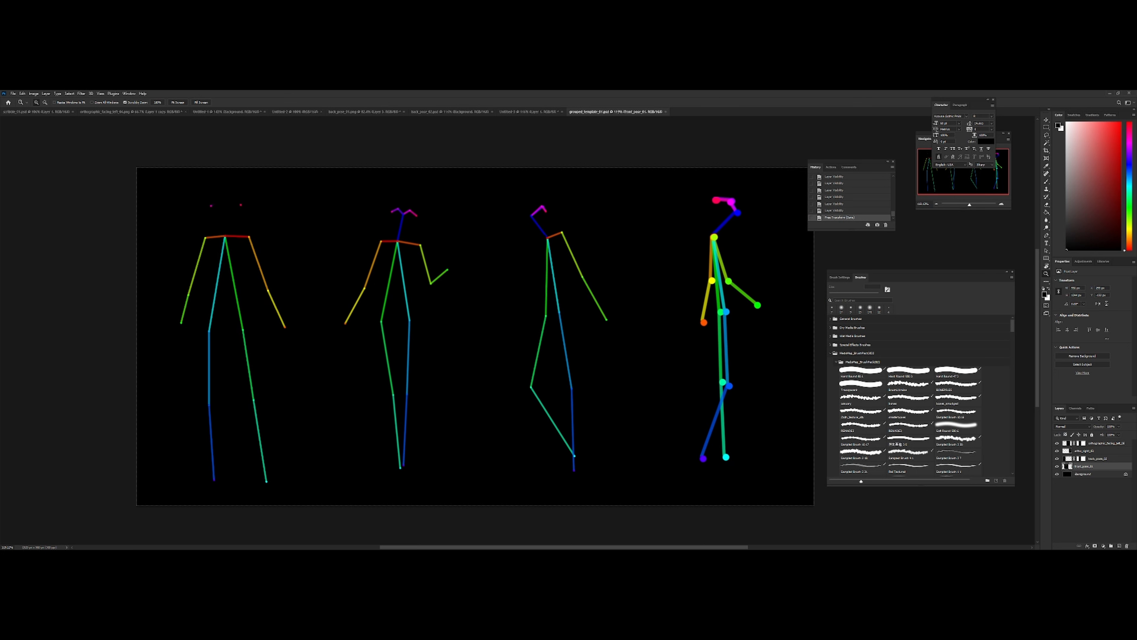
scroll(493, 339, right, 3)
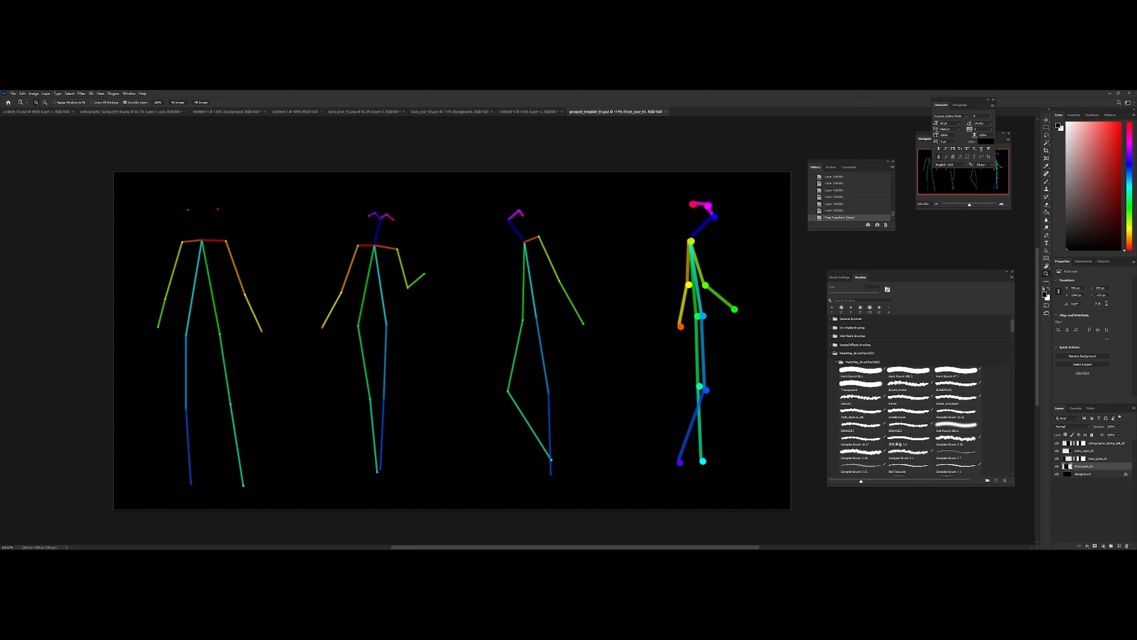
shift+click(1081, 458)
drag(475, 342, 647, 352)
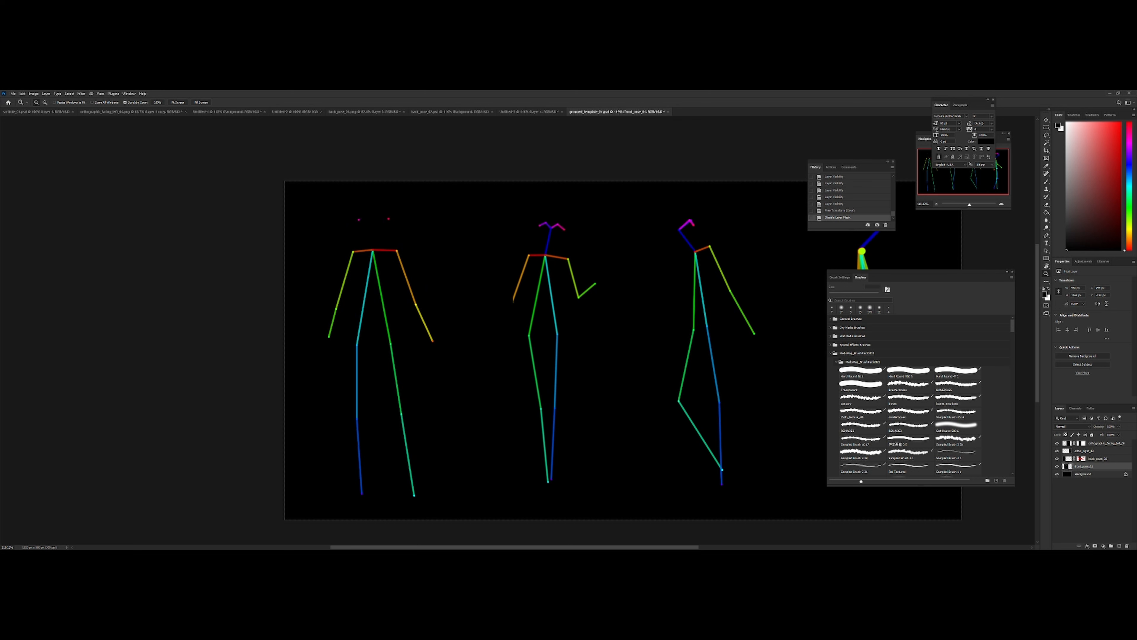
Try shifting the leftmost back pose with Free Transform, undo the move, and re-enable its layer mask
click(1096, 458)
key(ctrl+t)
drag(429, 325, 534, 325)
mouse_move(563, 283)
mouse_down()
mouse_move(459, 283)
mouse_move(562, 283)
mouse_up()
key(ctrl+z)
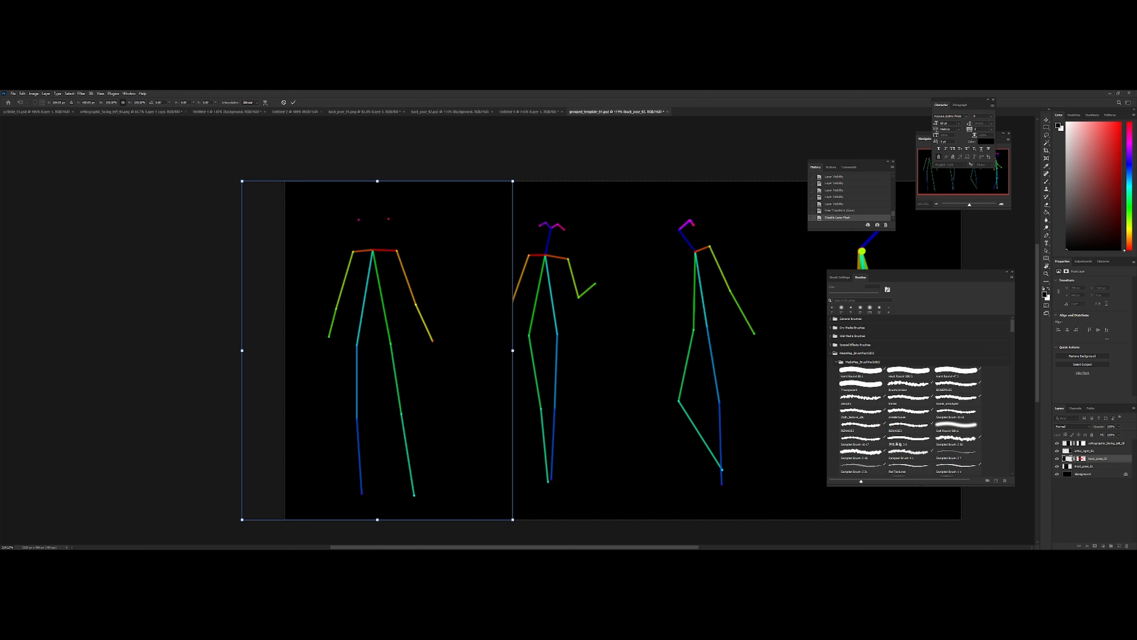
key(Return)
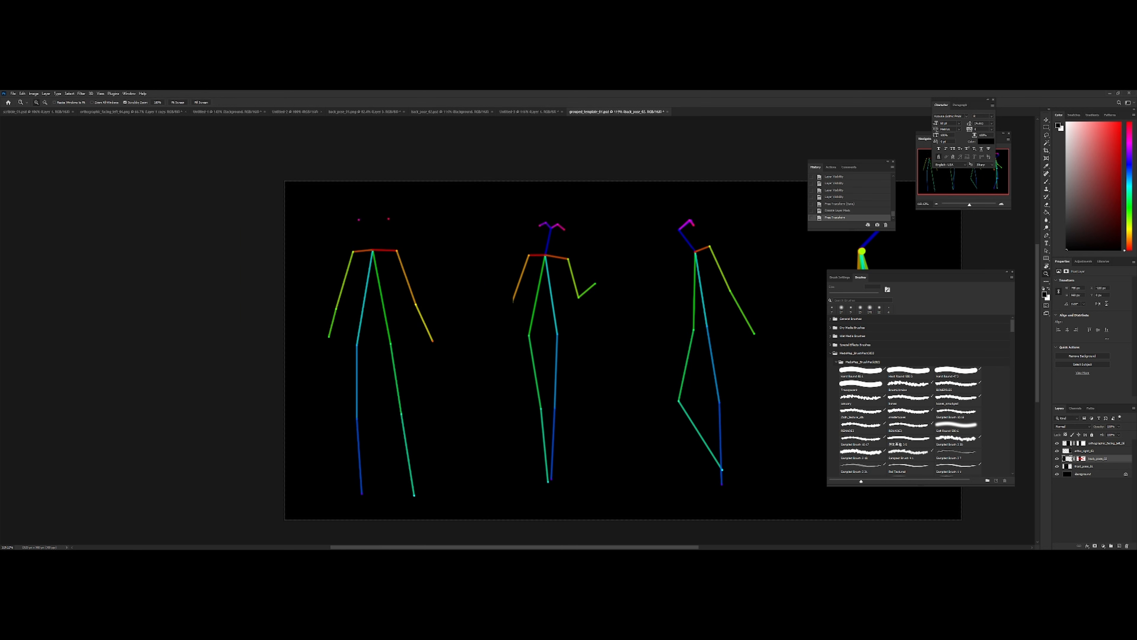
shift+click(1081, 458)
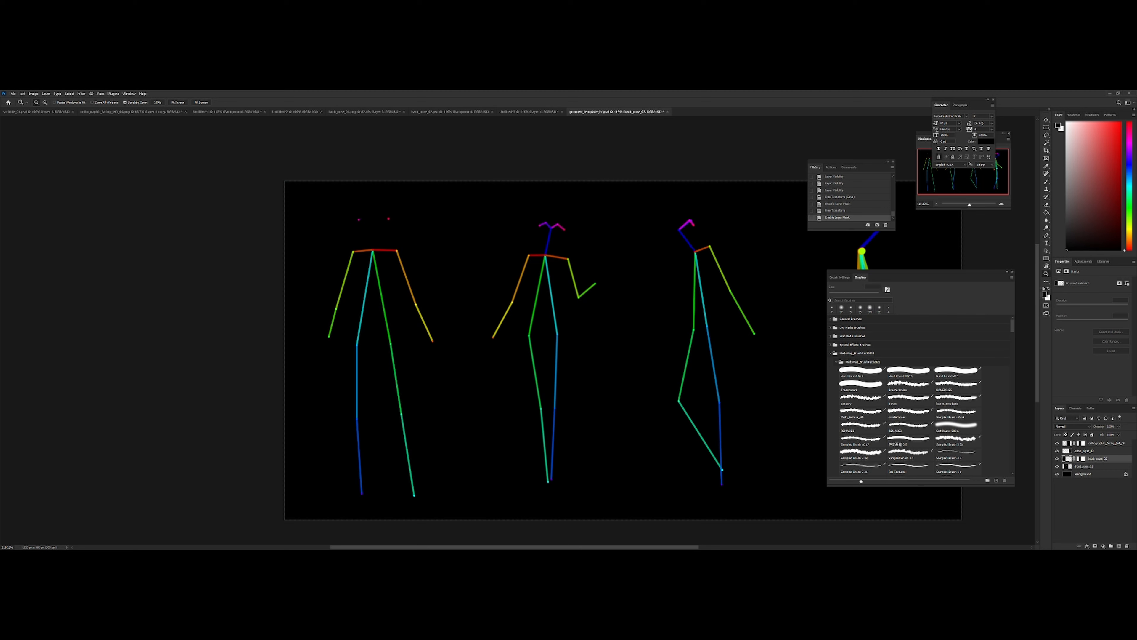
drag(546, 331, 439, 314)
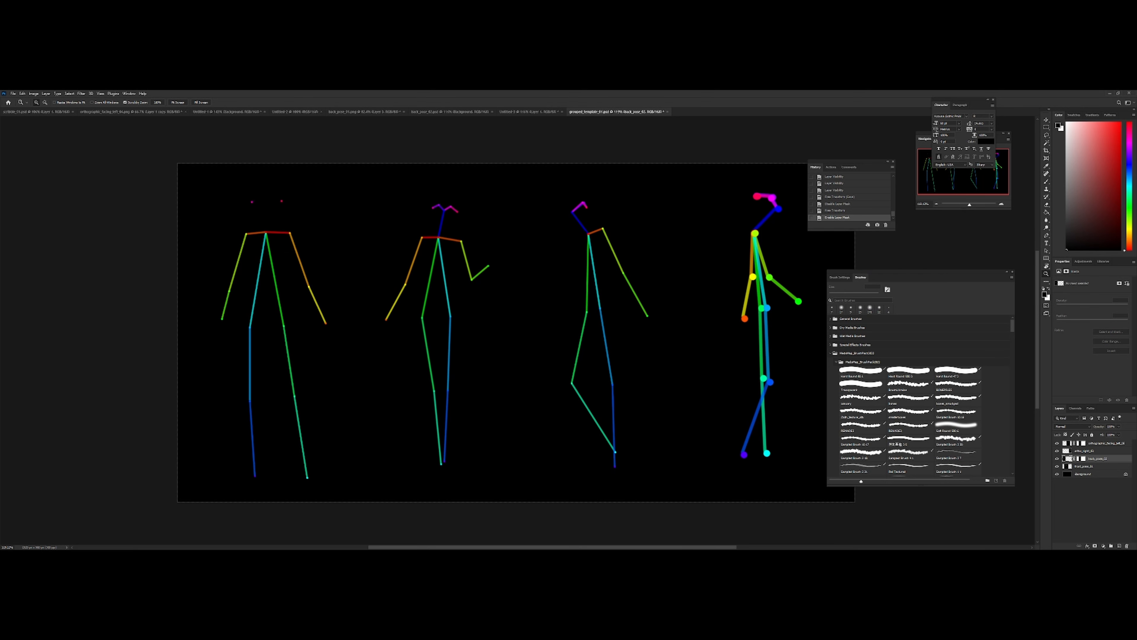
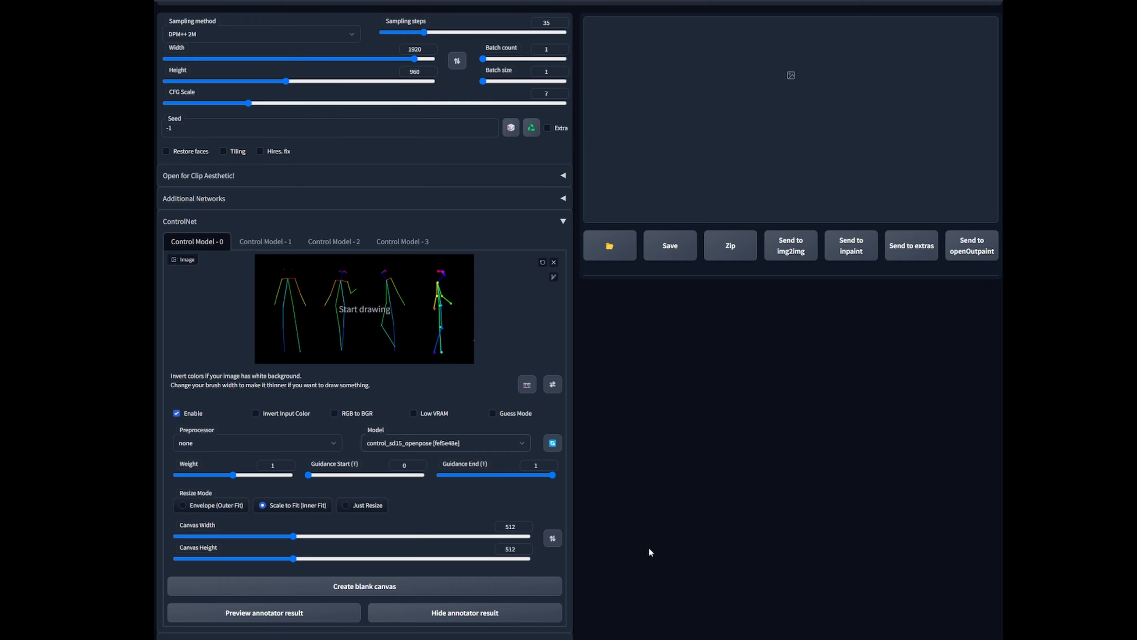
Preview the annotator result of the four-pose template in Control Model - 0 and generate an image from it
scroll(649, 547, up, 4)
scroll(724, 281, down, 6)
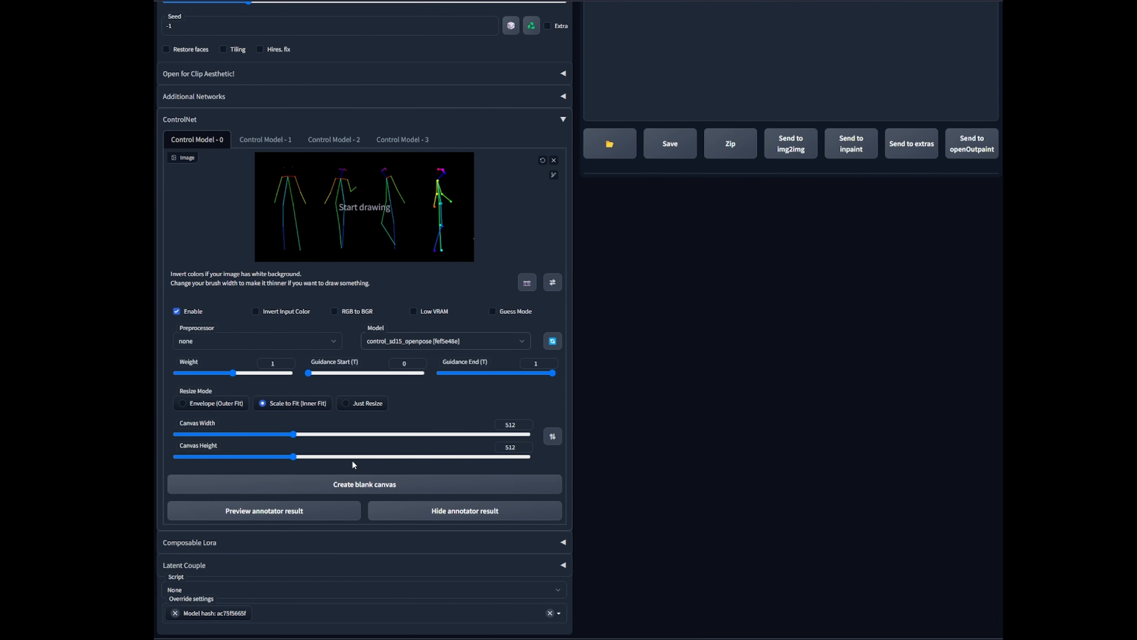
scroll(351, 460, up, 5)
scroll(534, 415, down, 5)
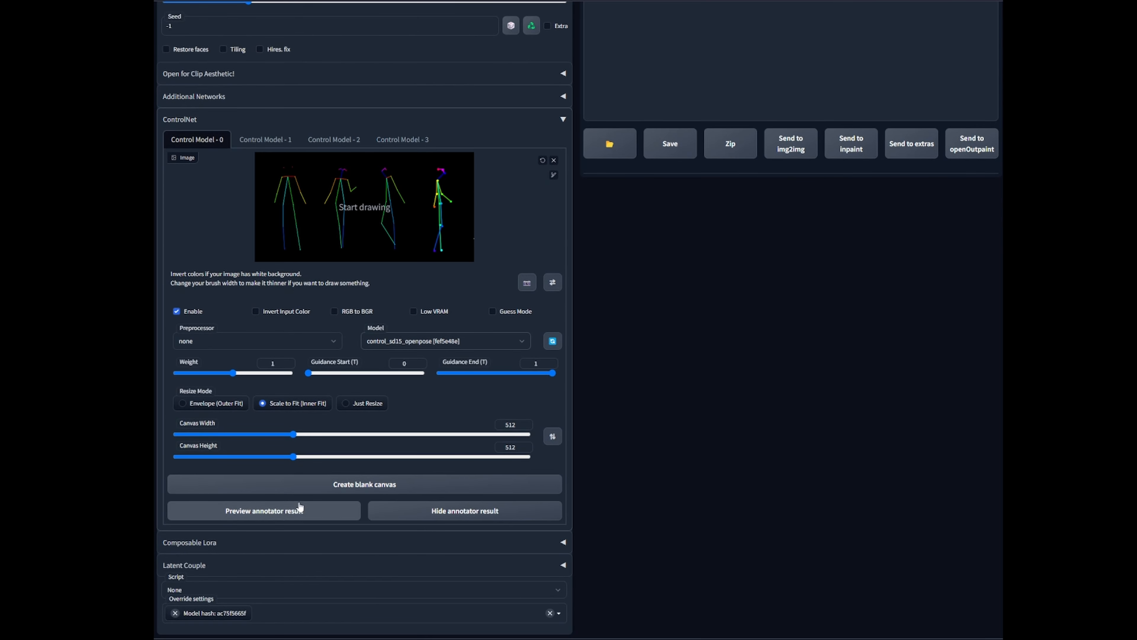
scroll(560, 414, up, 6)
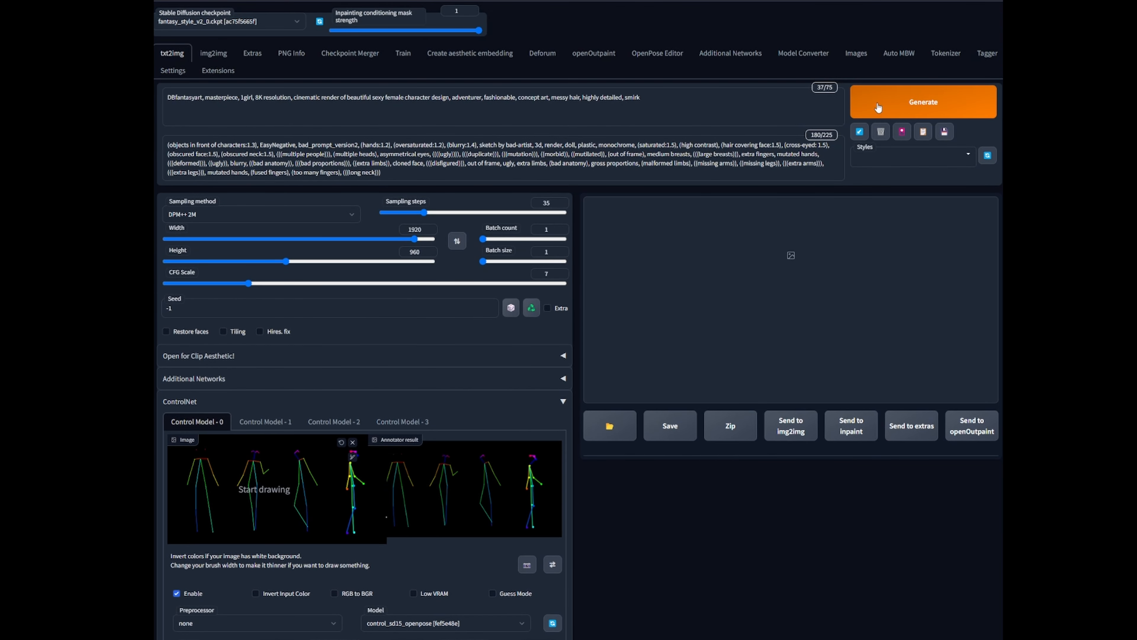
click(902, 104)
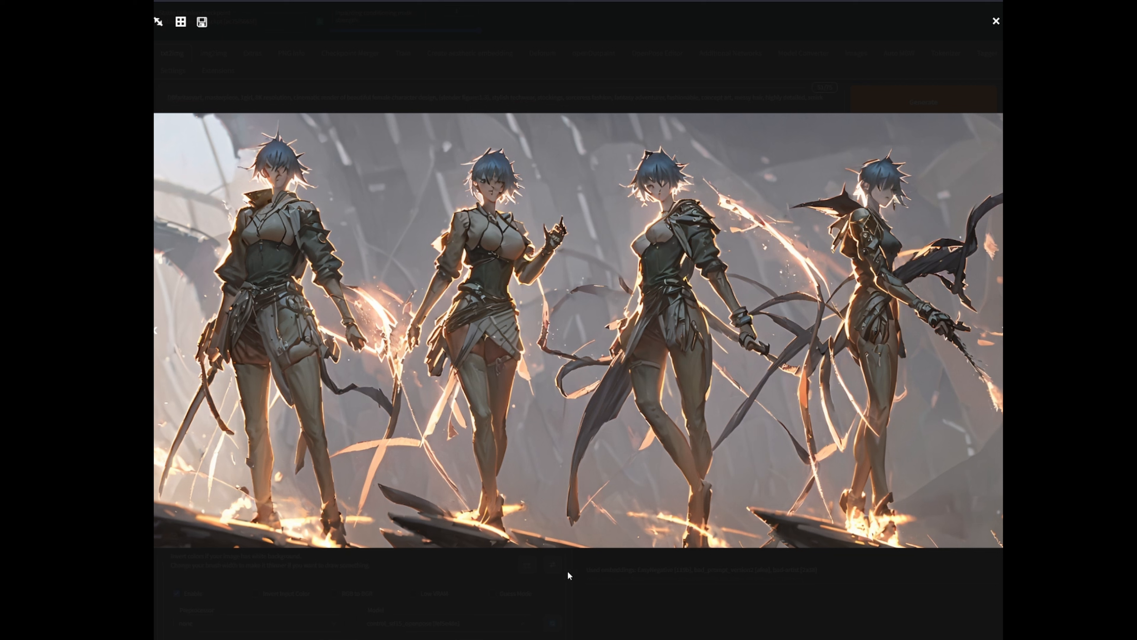
Examine the four generated figures at full size and compare them with the pose template
click(670, 617)
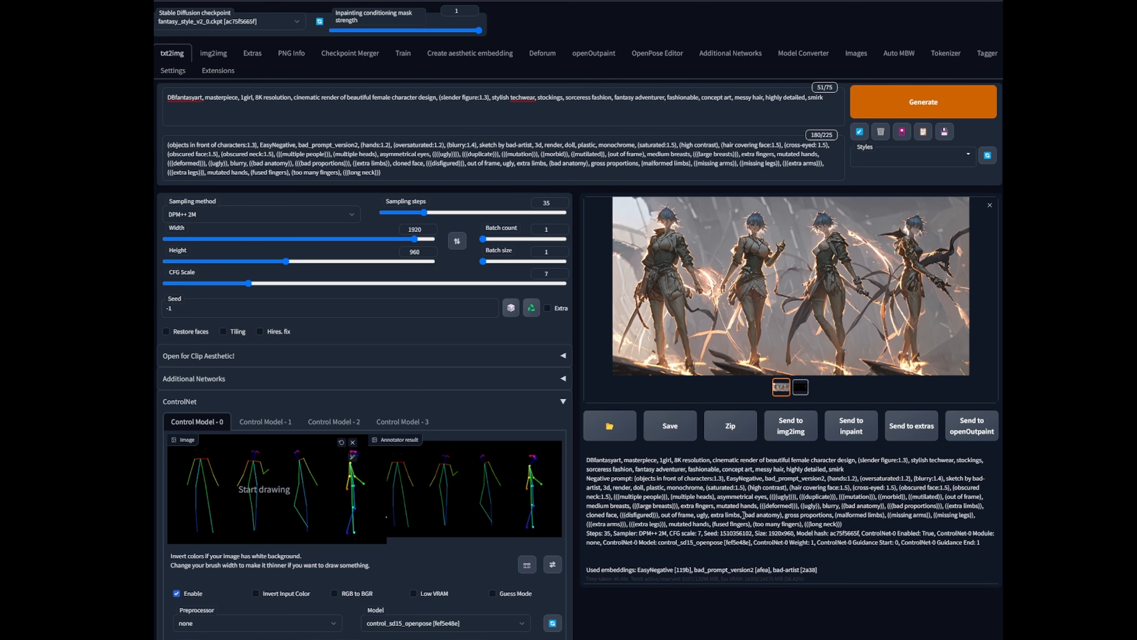
click(776, 292)
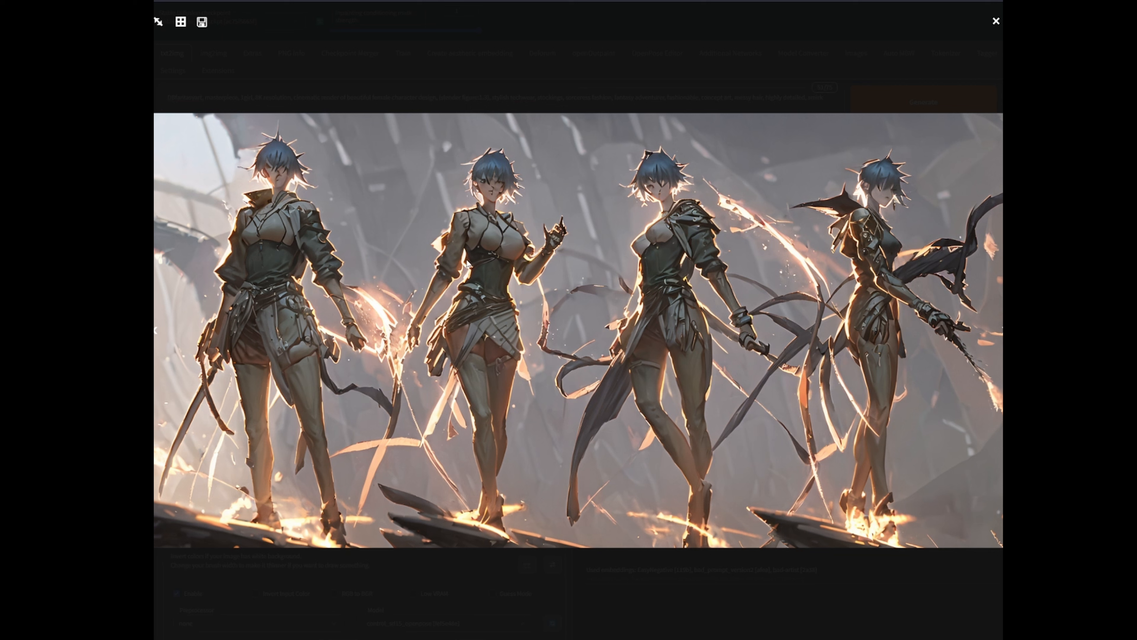
click(637, 598)
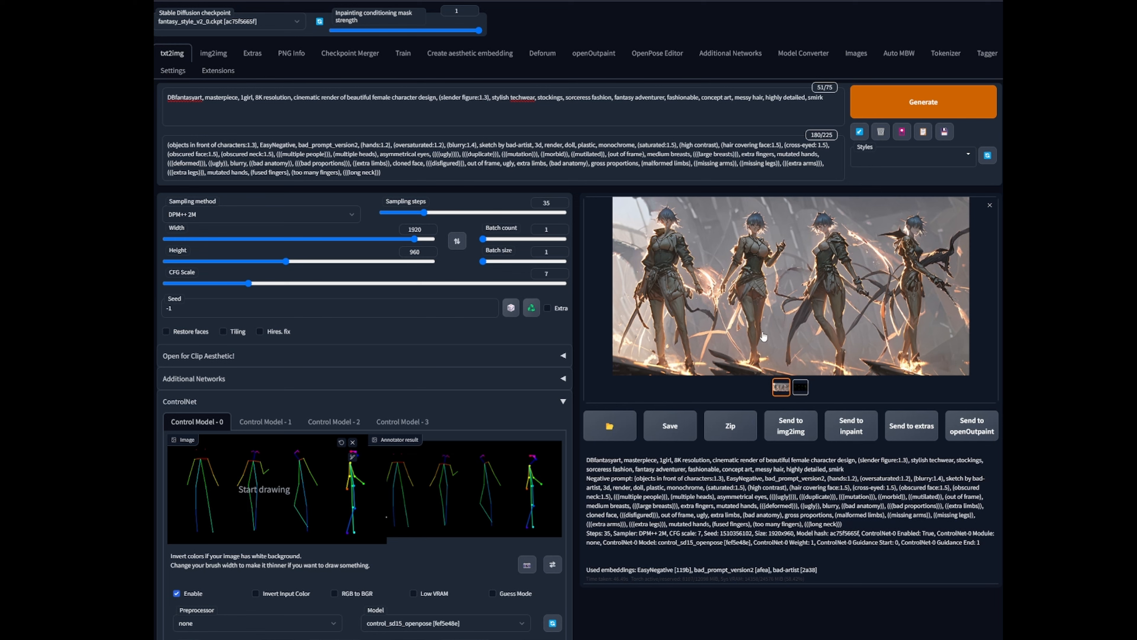
click(788, 325)
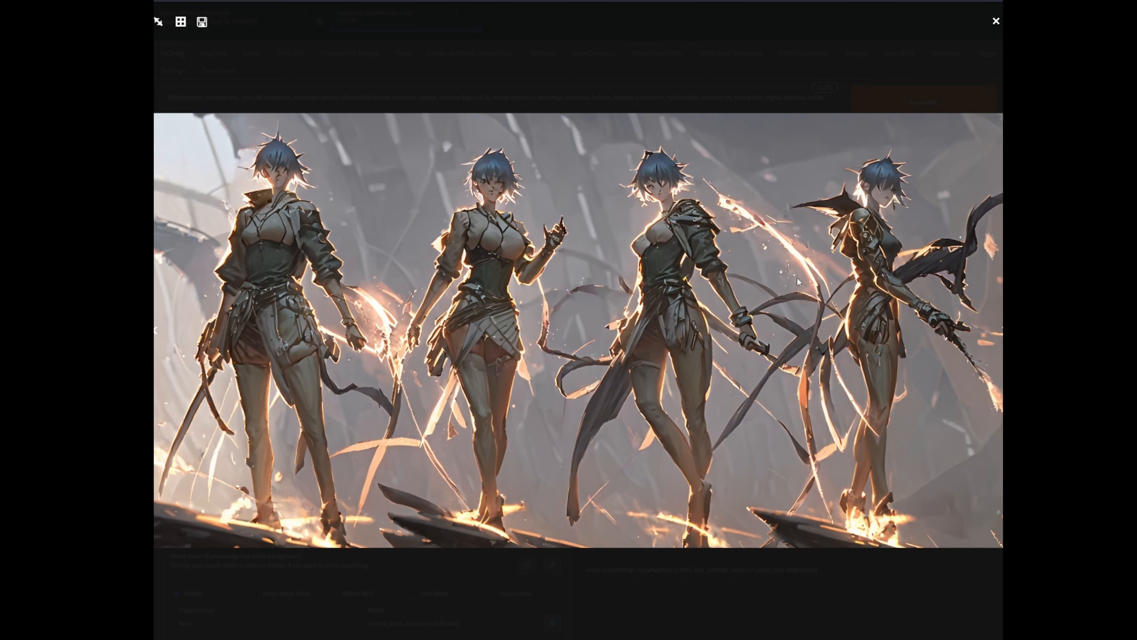
click(768, 597)
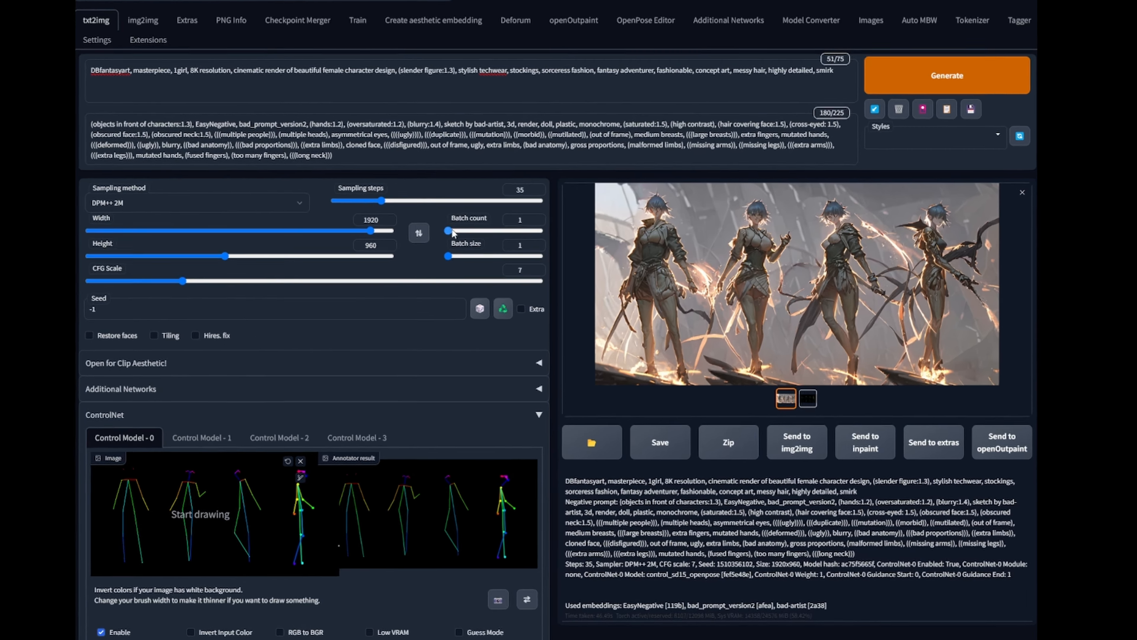
Set the batch count to 20 and insert "dark colored" before "stockings" in the prompt
drag(483, 238, 494, 240)
drag(267, 187, 275, 191)
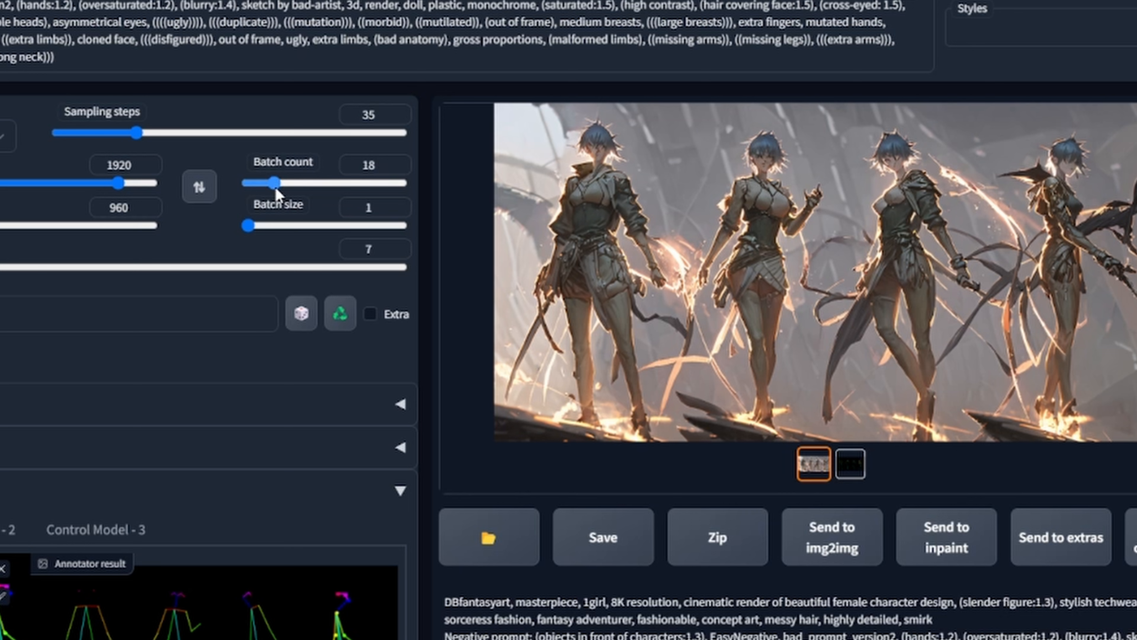
mouse_move(274, 187)
mouse_down()
mouse_move(260, 185)
mouse_move(277, 187)
mouse_up()
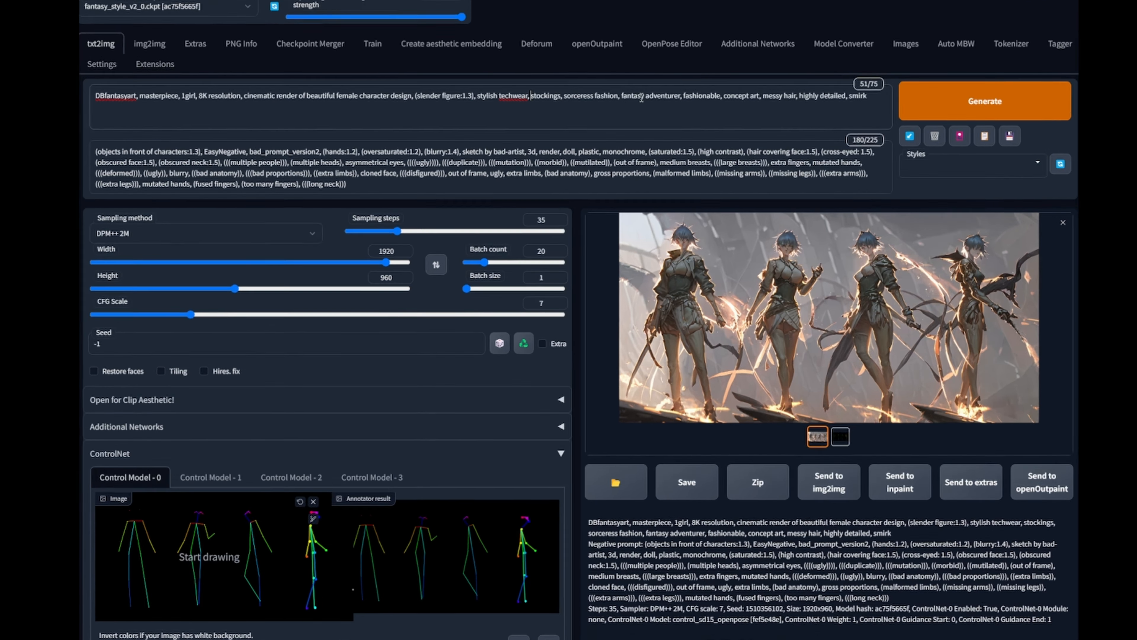
text(dark co)
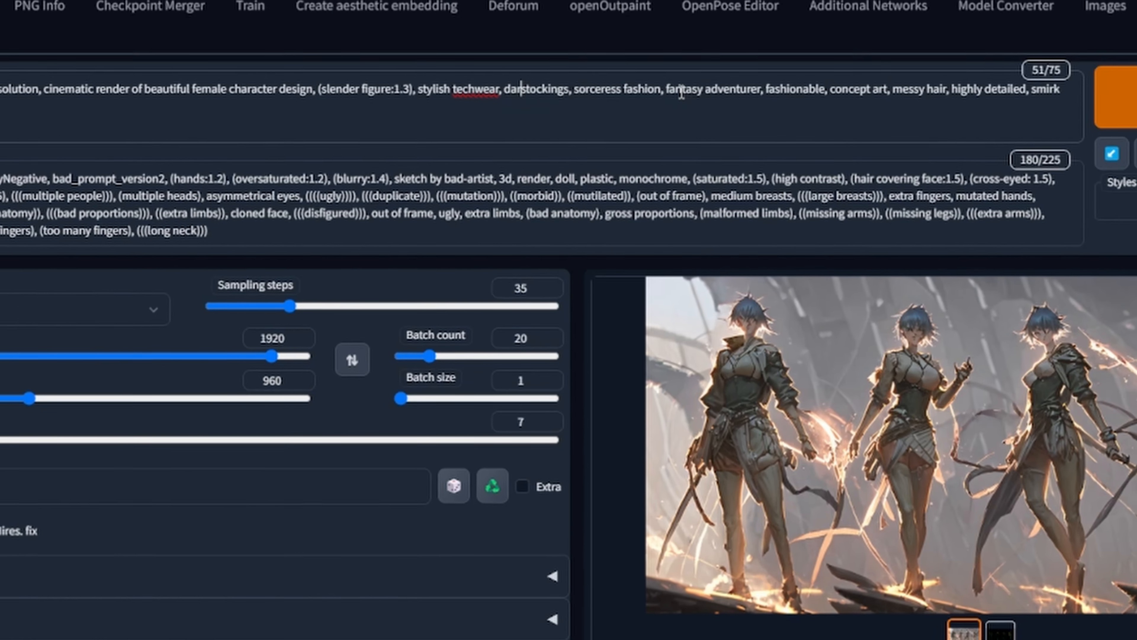
text(lored)
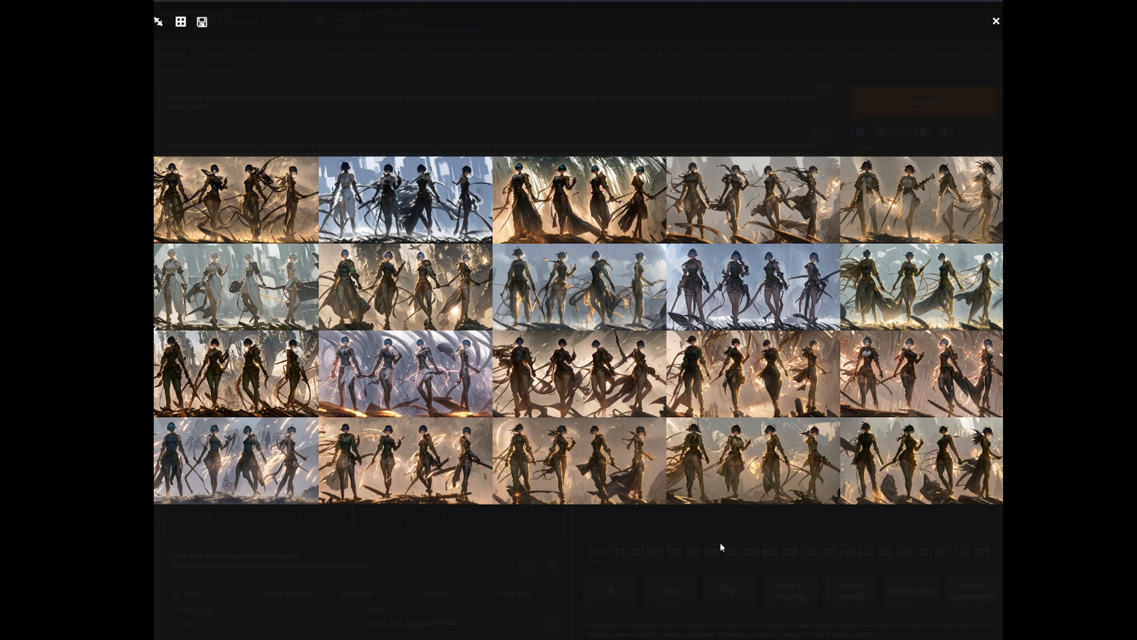
Examine the batch of four-pose images at full size one by one, from the grid through to the pose template
click(701, 539)
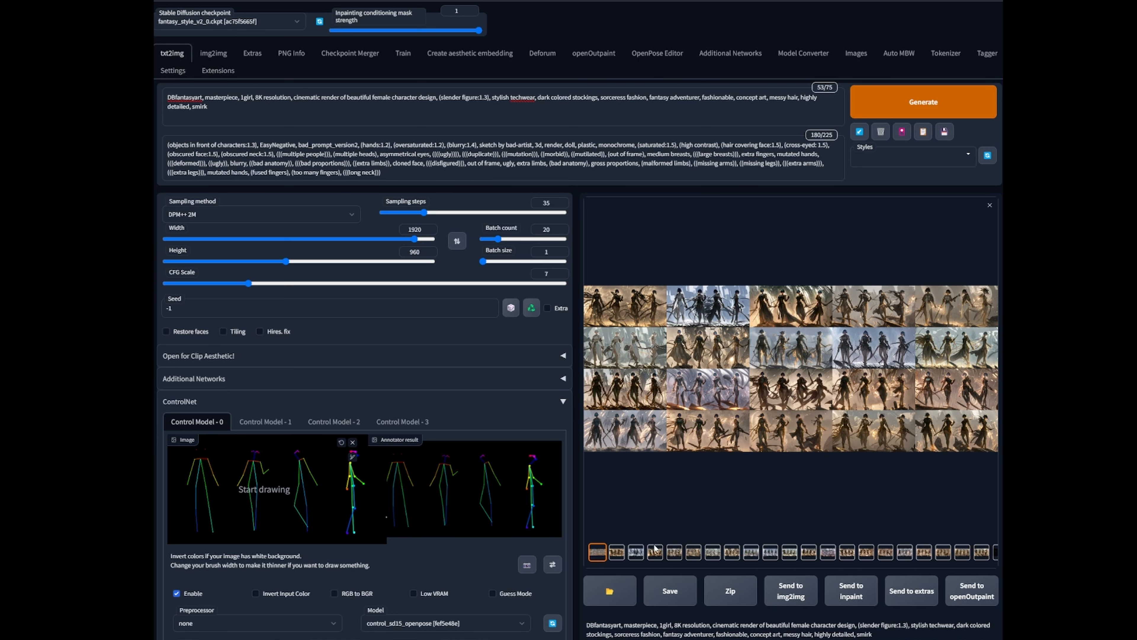
click(617, 552)
click(691, 426)
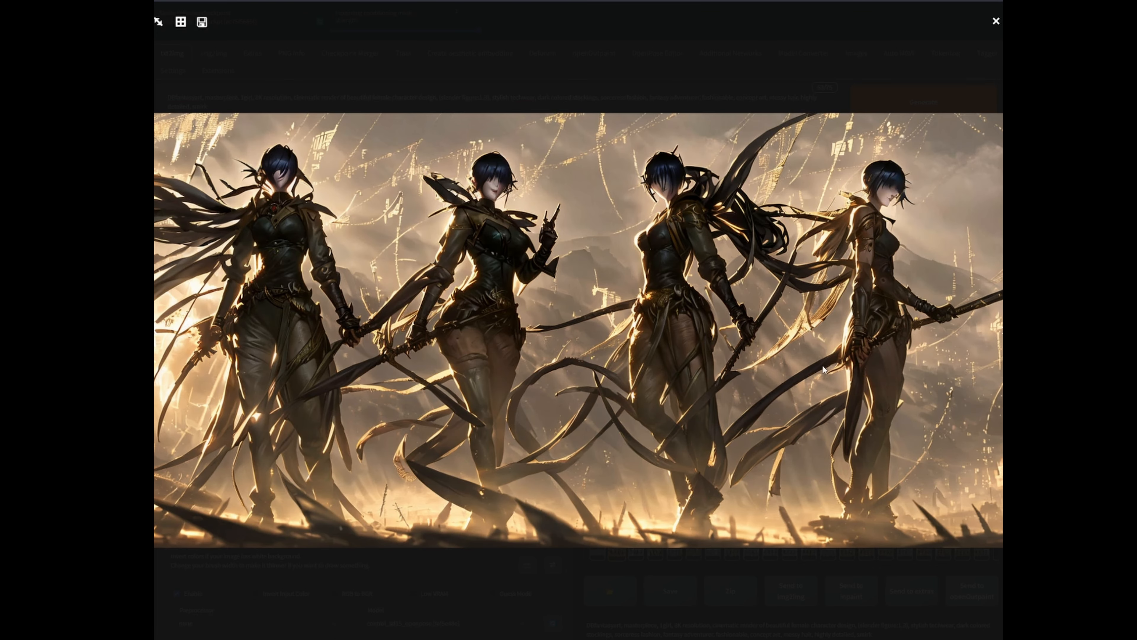
click(999, 334)
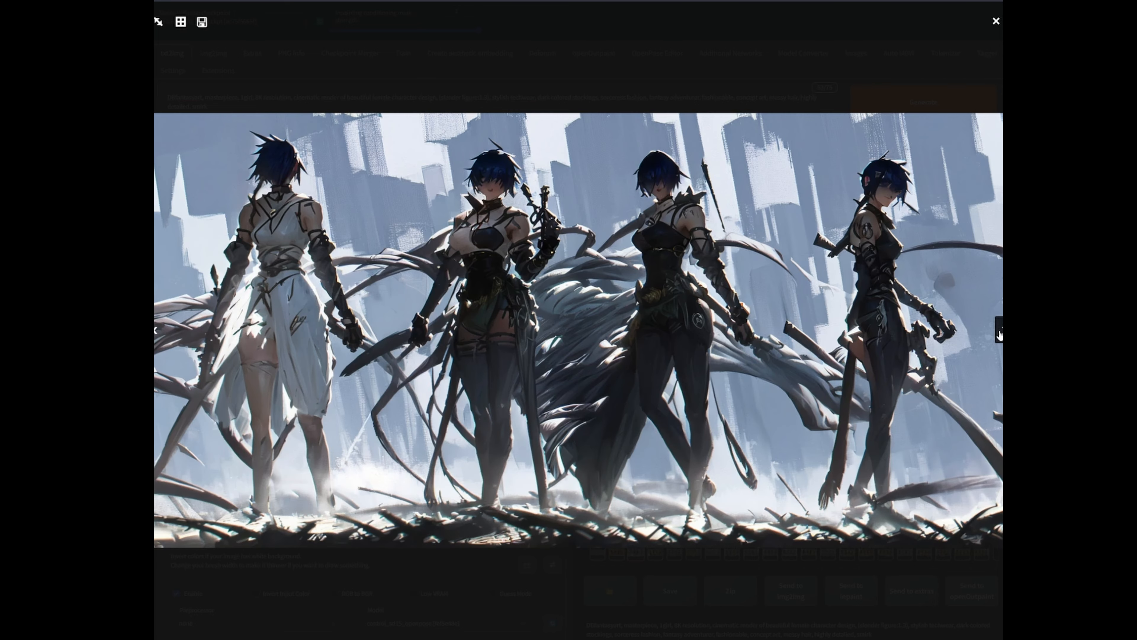
click(999, 334)
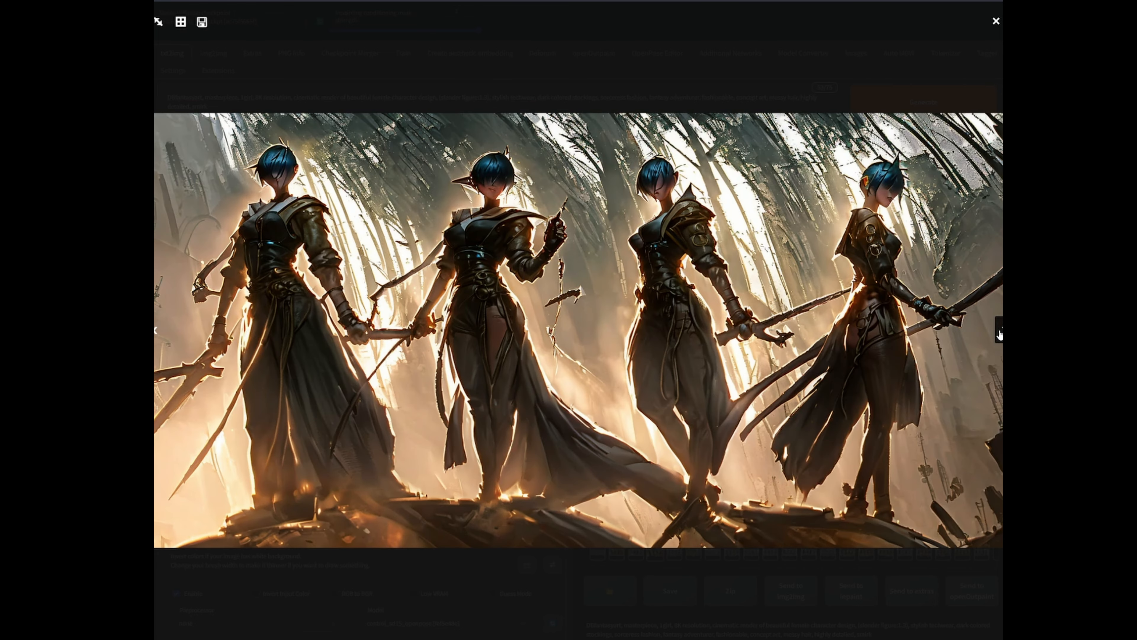
click(1000, 334)
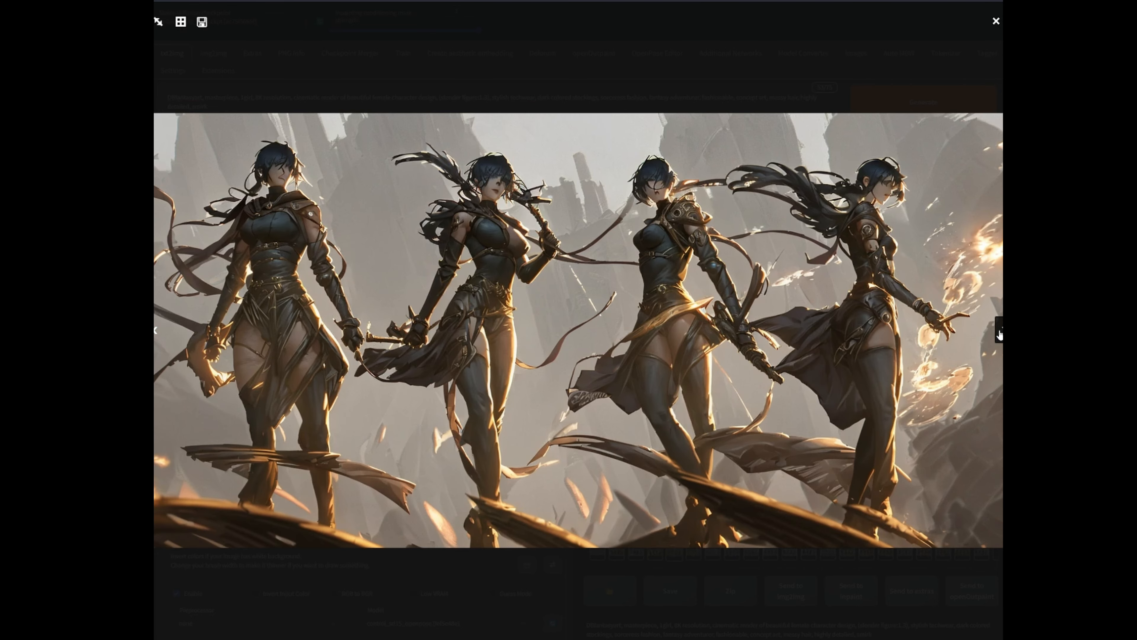
click(1000, 334)
click(1000, 334)
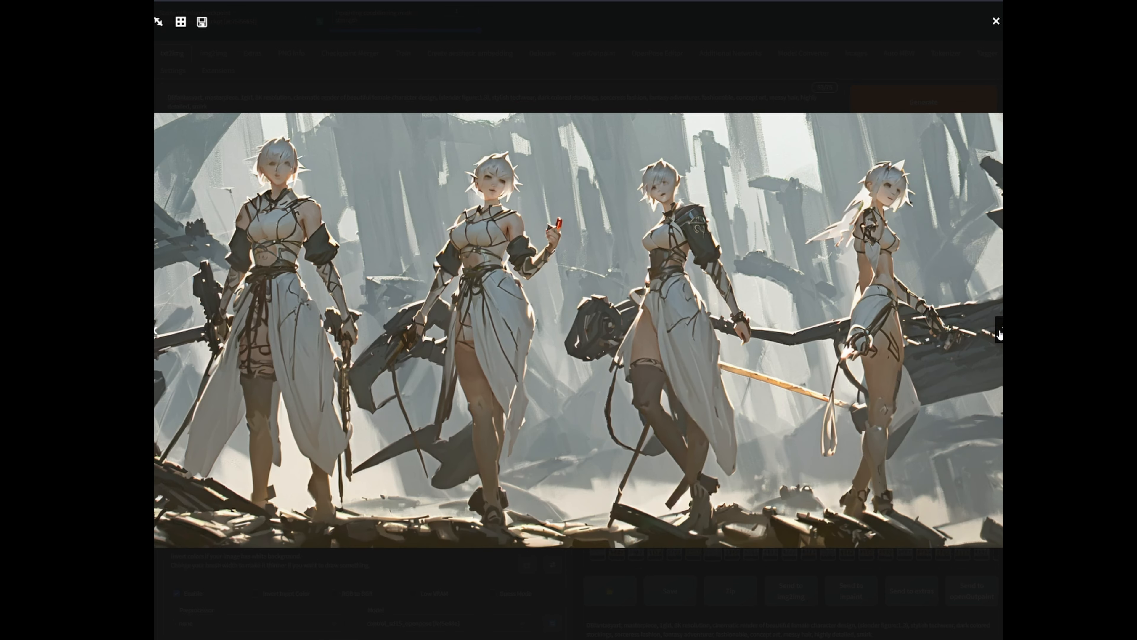
click(1000, 334)
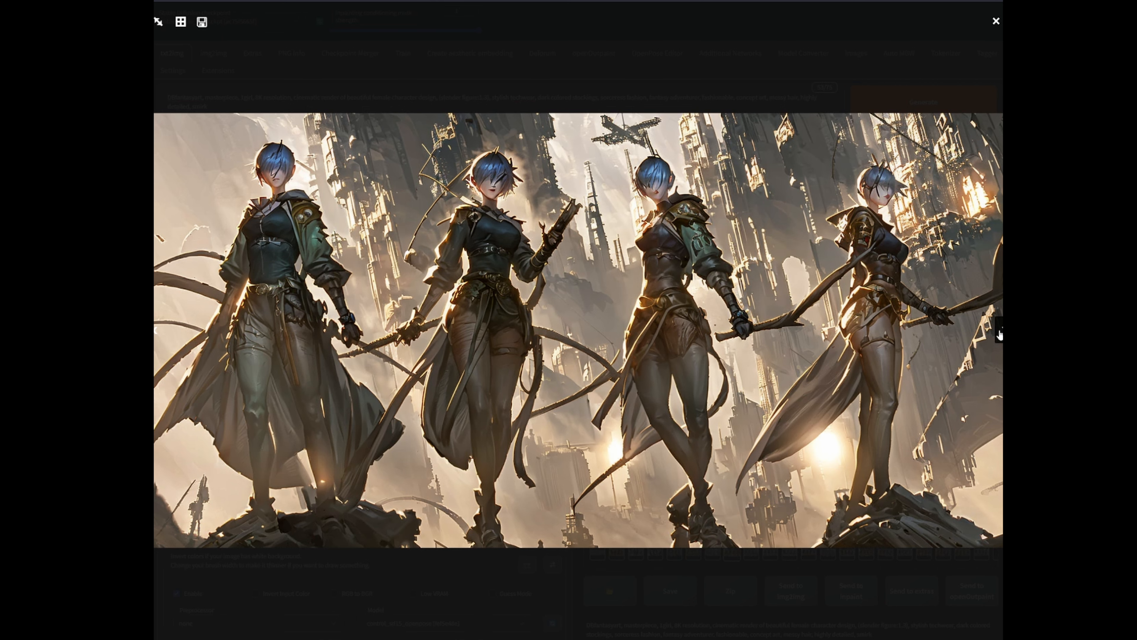
click(999, 333)
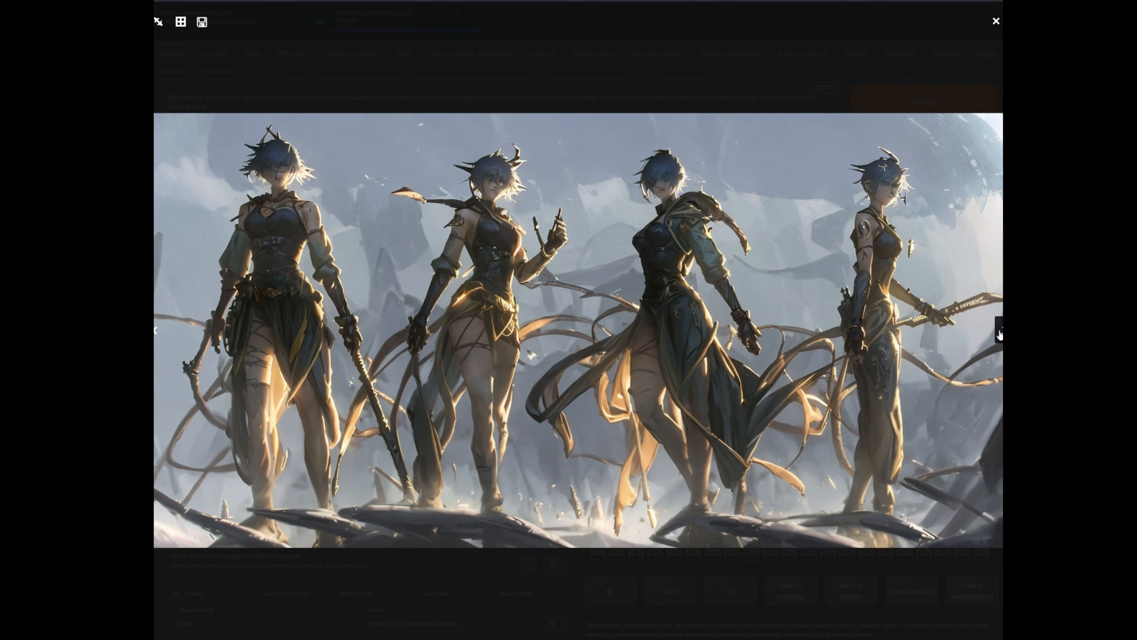
click(1000, 333)
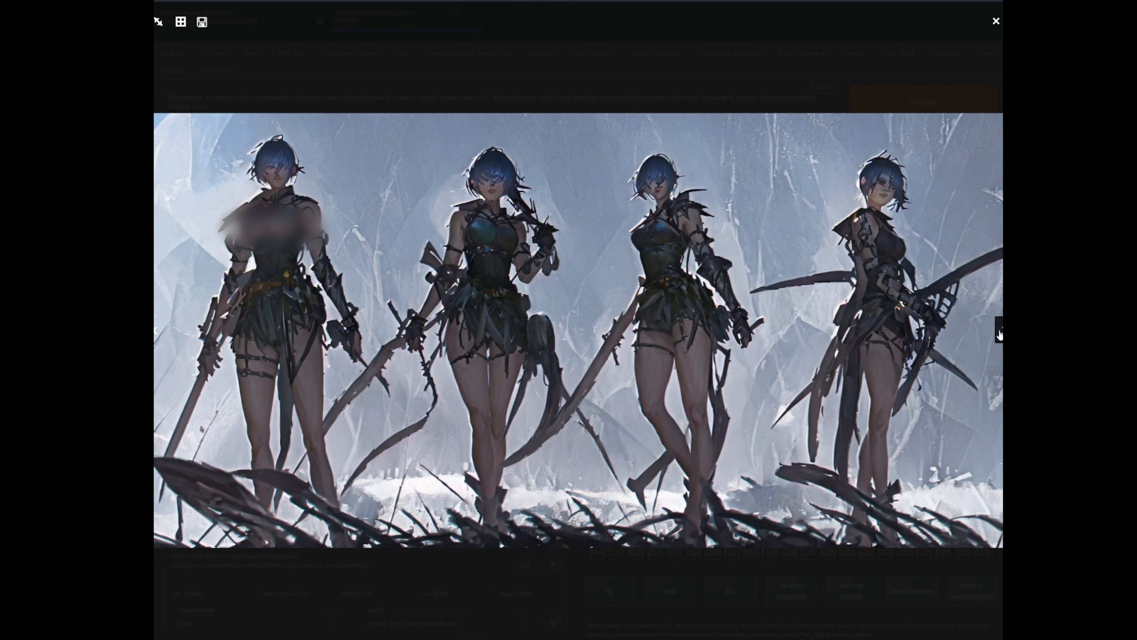
click(1000, 333)
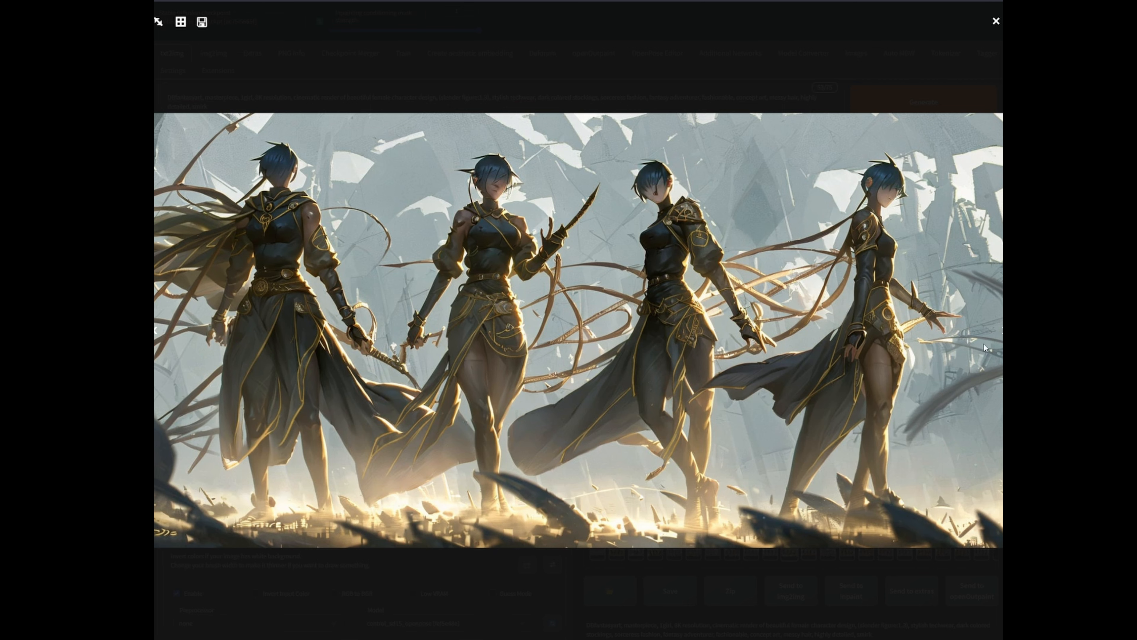
click(999, 334)
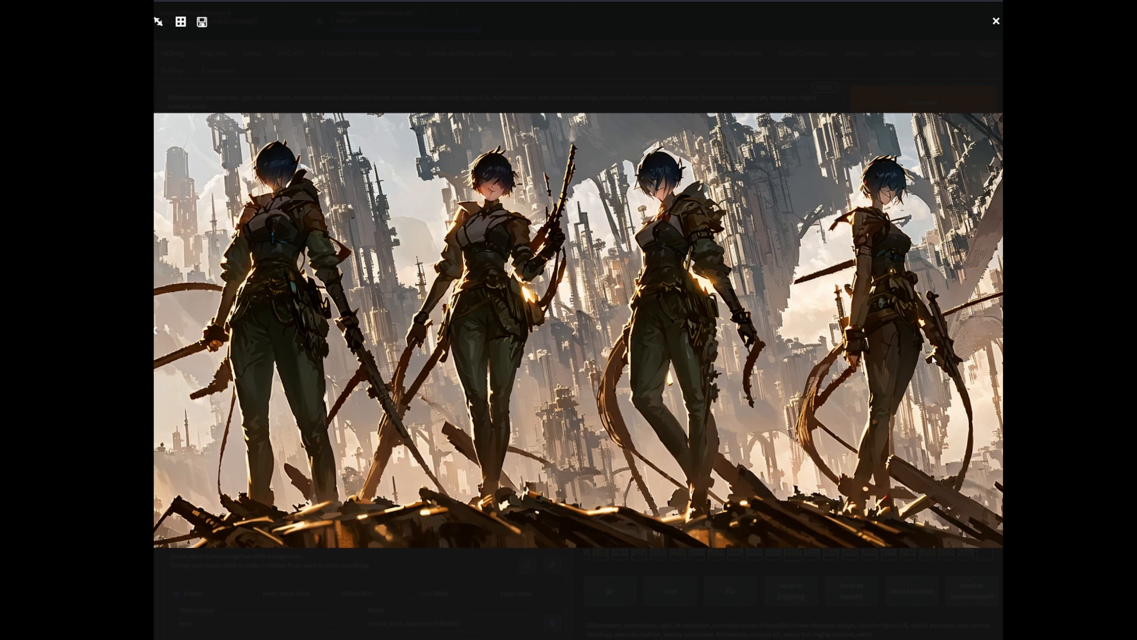
click(1000, 330)
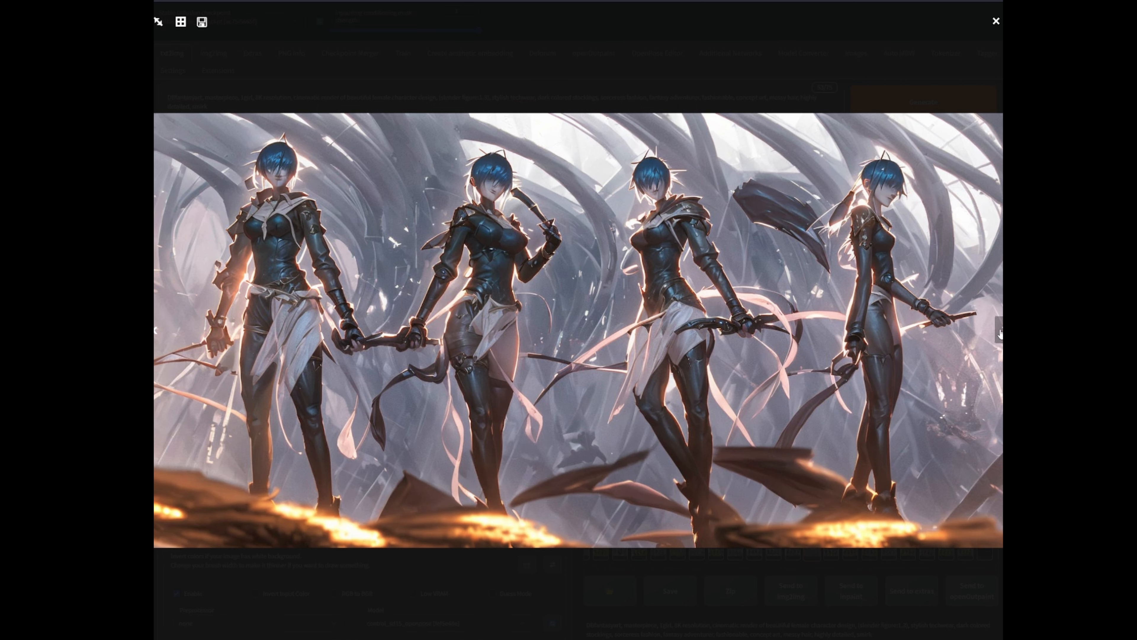
click(1000, 332)
click(1000, 332)
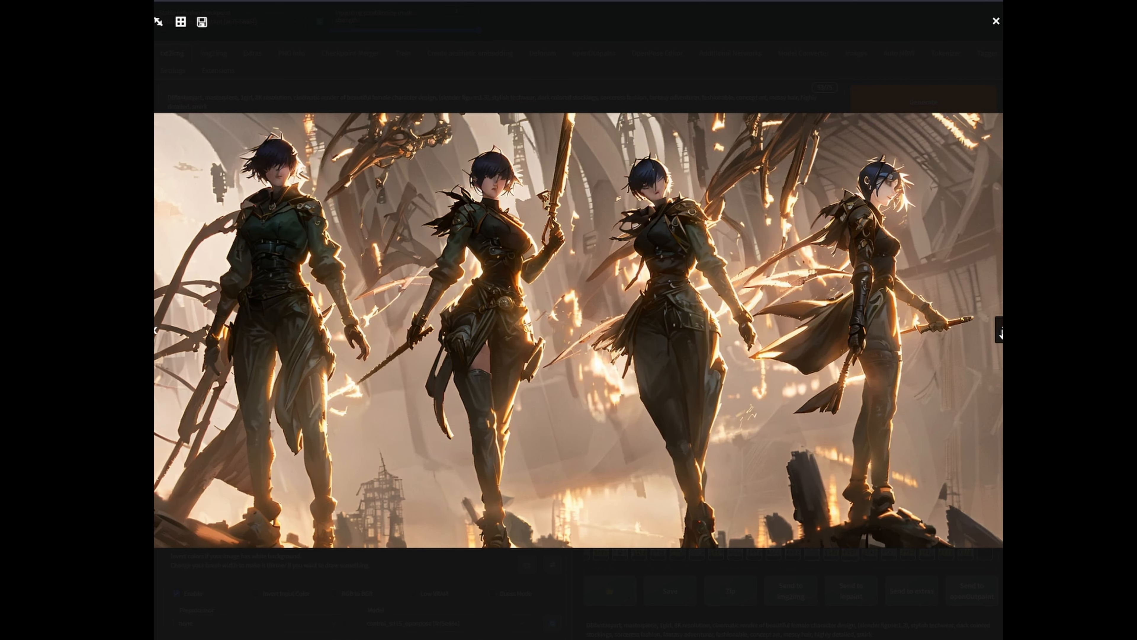
click(1000, 332)
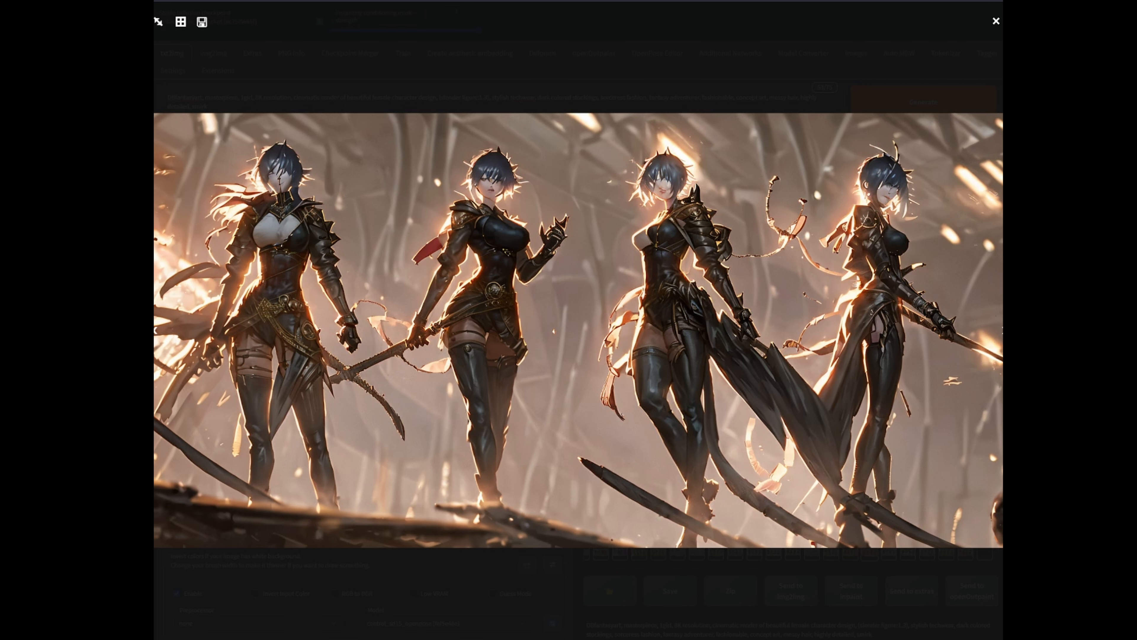
click(1000, 333)
click(1000, 333)
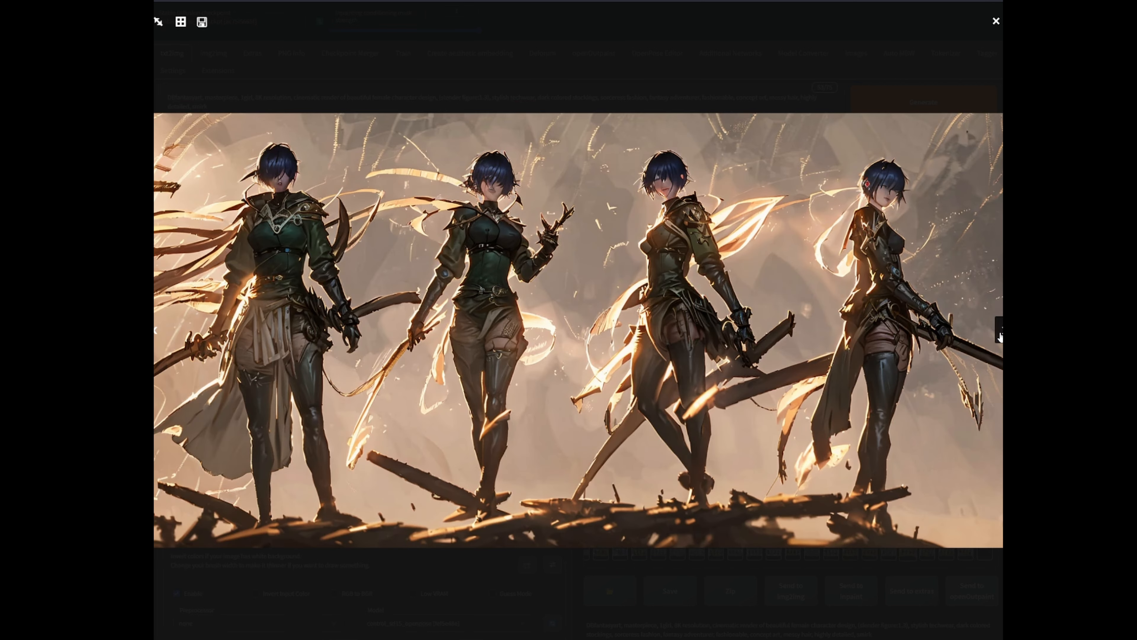
click(1000, 334)
click(1000, 334)
click(1000, 334)
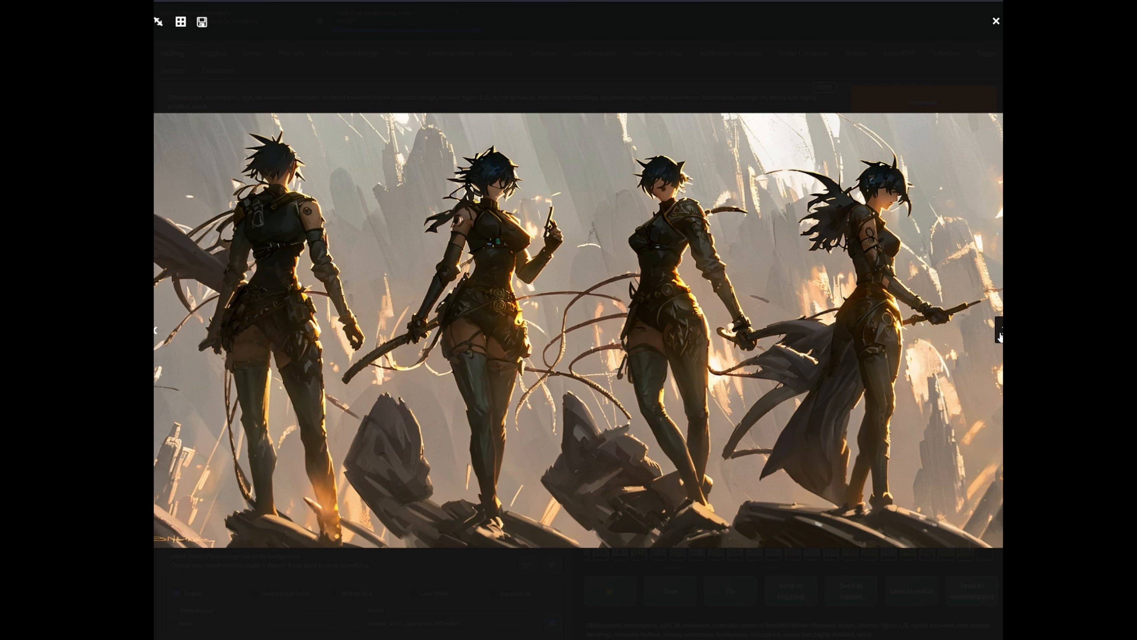
click(999, 333)
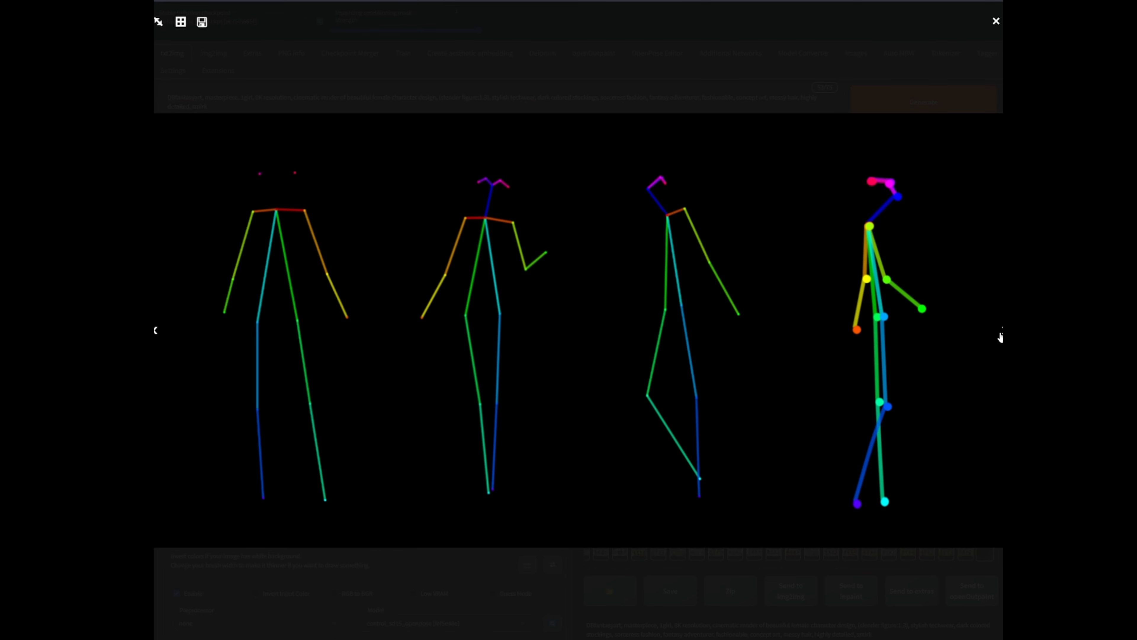
Go back from the pose template to the last few generated images and compare their figures with it
click(155, 332)
click(155, 331)
click(156, 332)
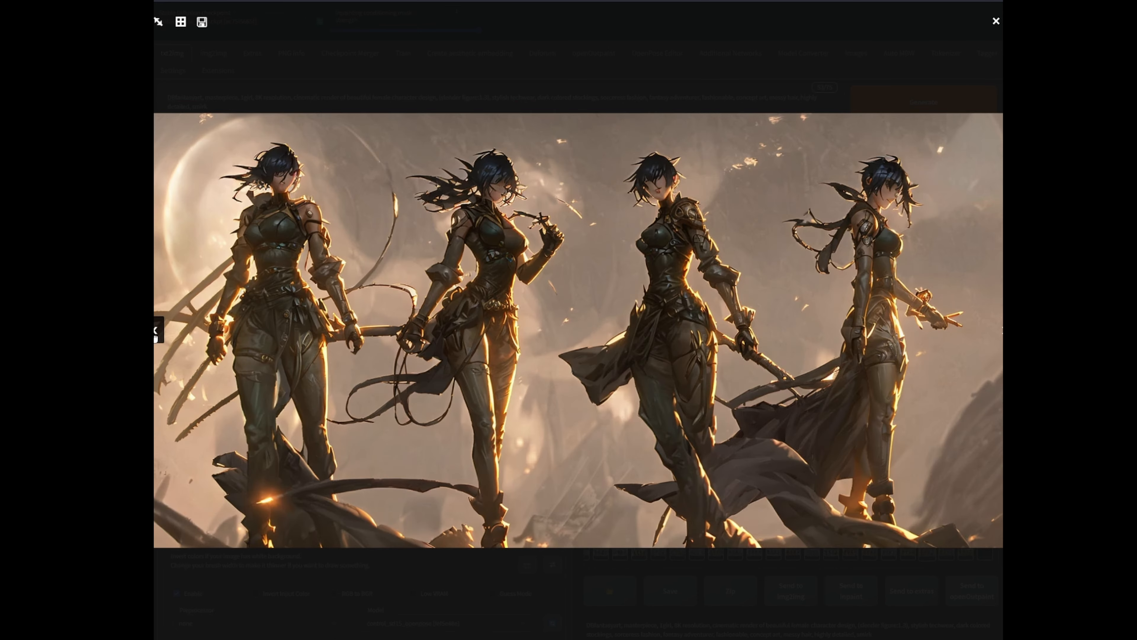
click(155, 332)
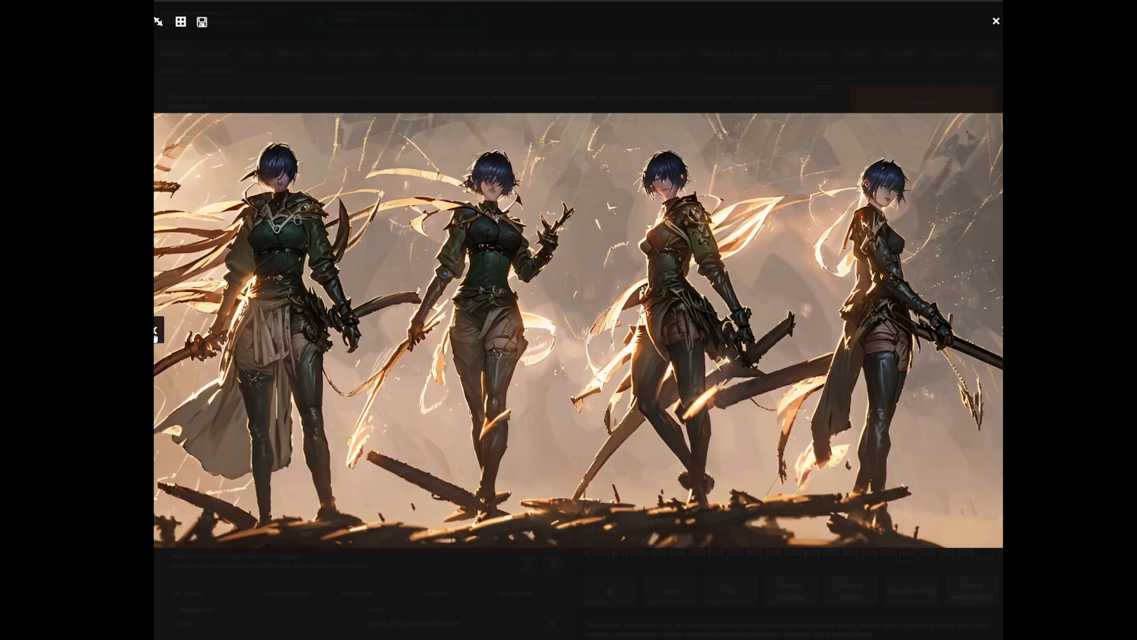
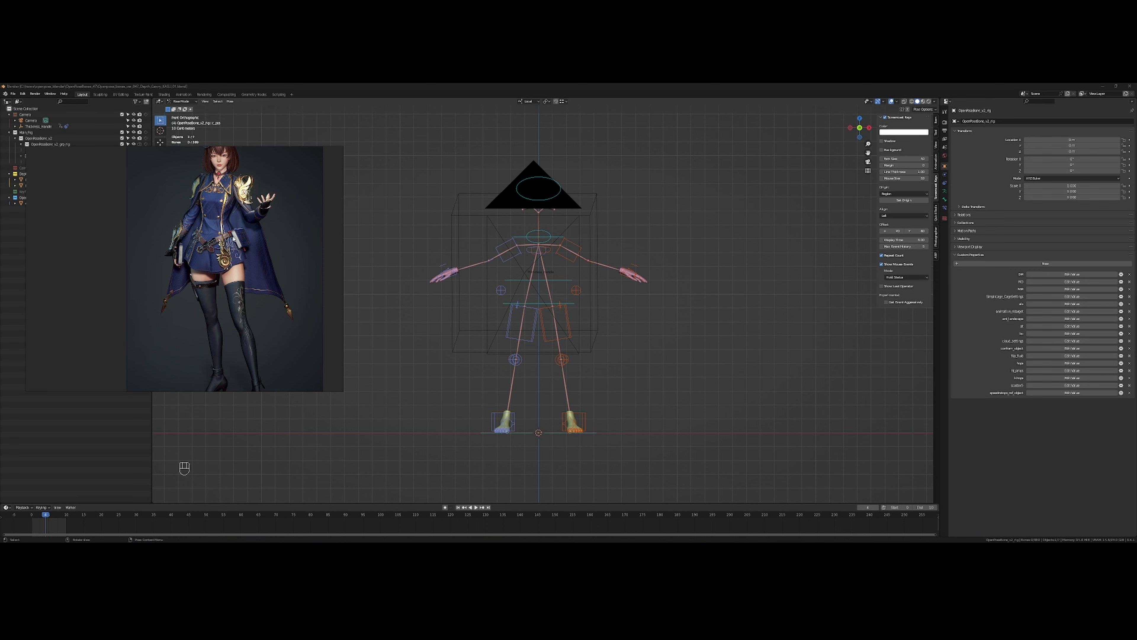
Switch to Blender, try rotating the OpenPose rig's pelvis control in a perspective view, and undo the rotation
scroll(234, 238, down, 2)
click(607, 302)
scroll(566, 279, up, 2)
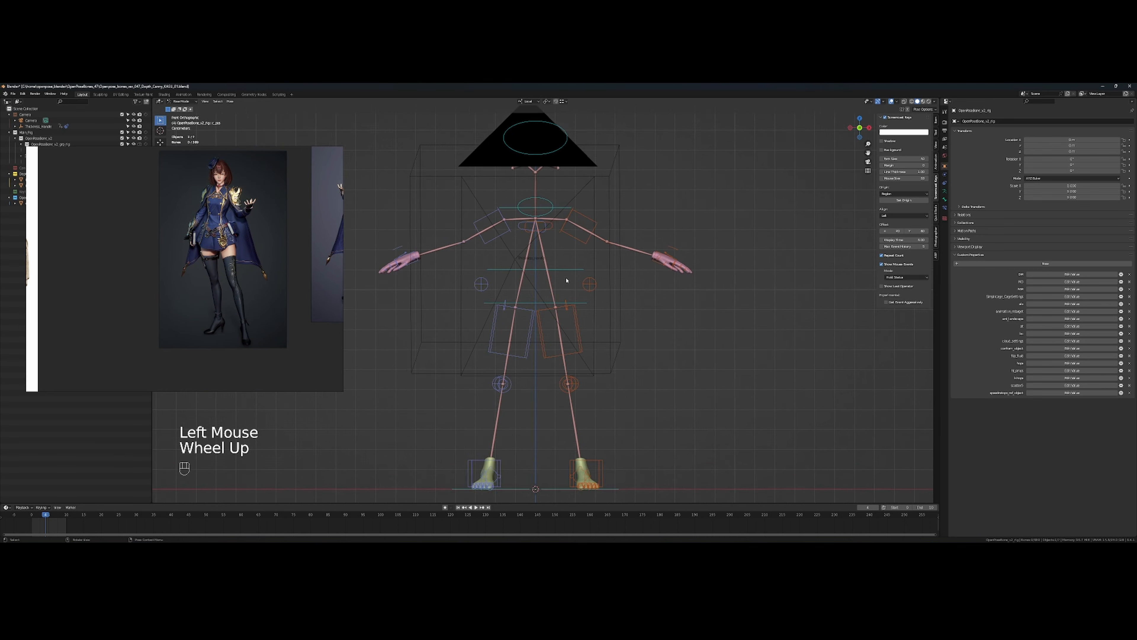
drag(555, 278, 524, 318)
click(561, 354)
key(r)
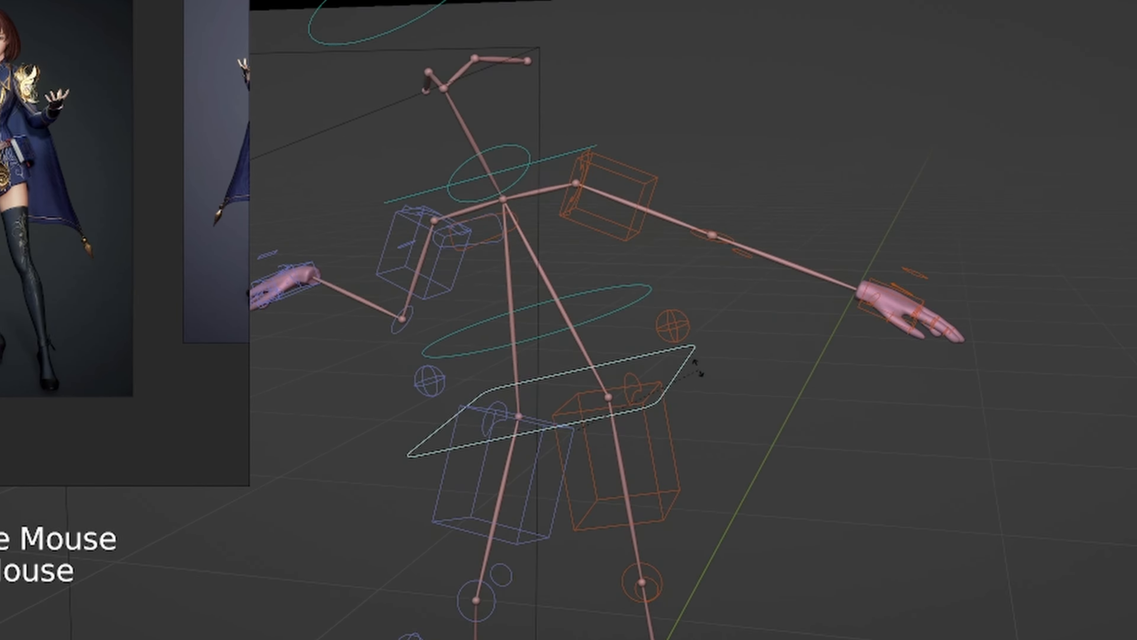
click(594, 342)
drag(594, 341, 623, 332)
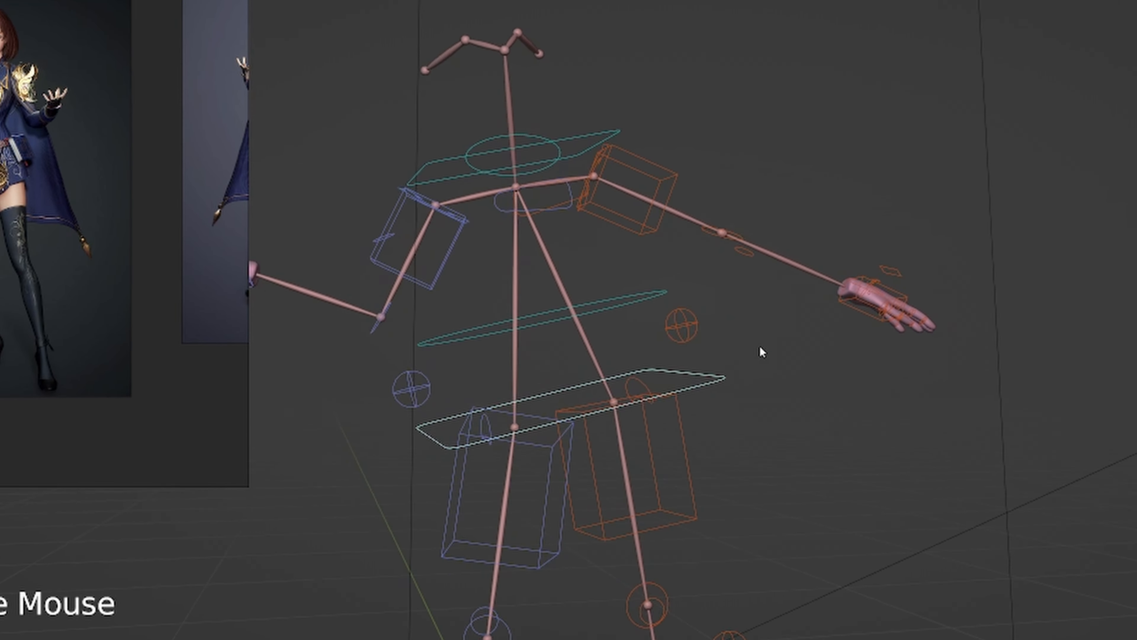
drag(760, 347, 719, 348)
key(ctrl+z)
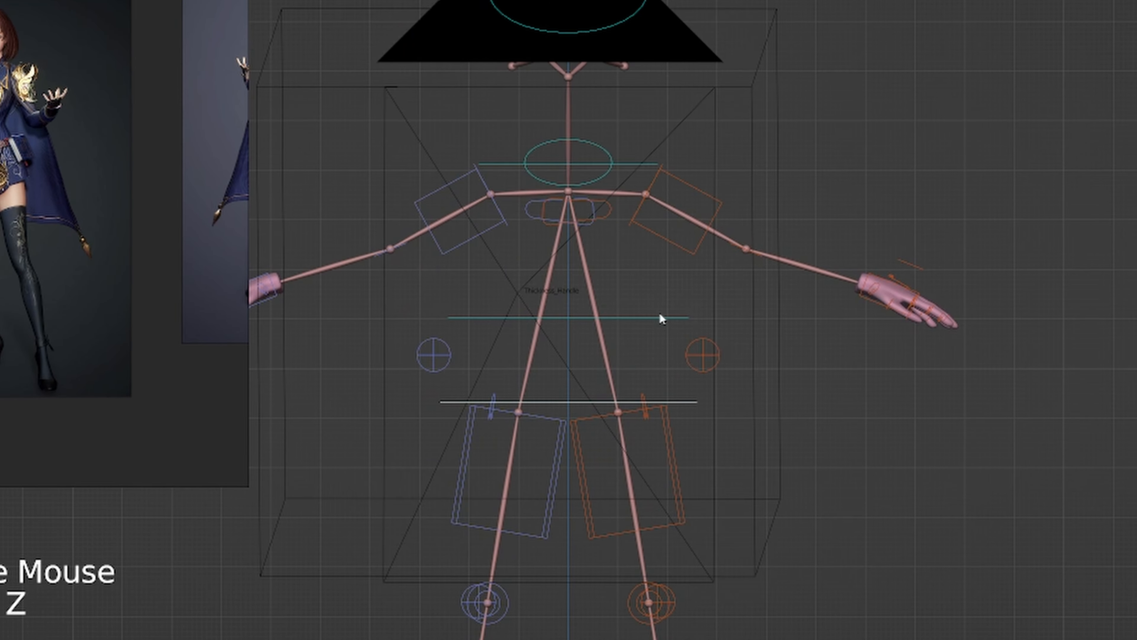
Rotate the rig's waist control slightly clockwise in the front view to tilt the hips, and leave all controls deselected
drag(664, 314, 719, 325)
key(s)
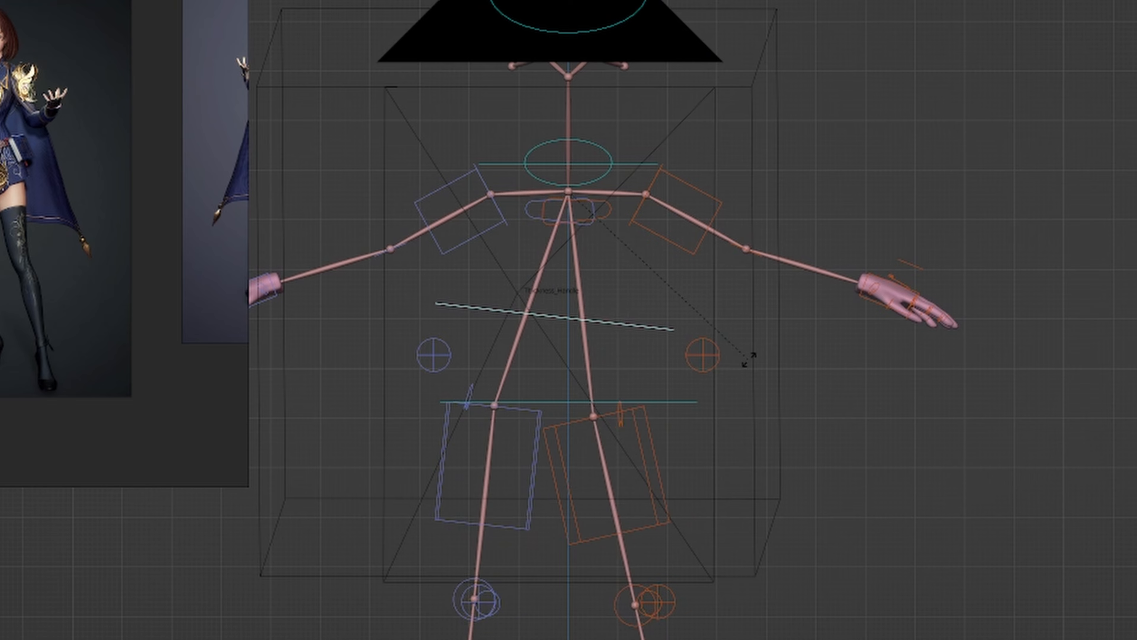
click(750, 357)
drag(420, 378, 531, 415)
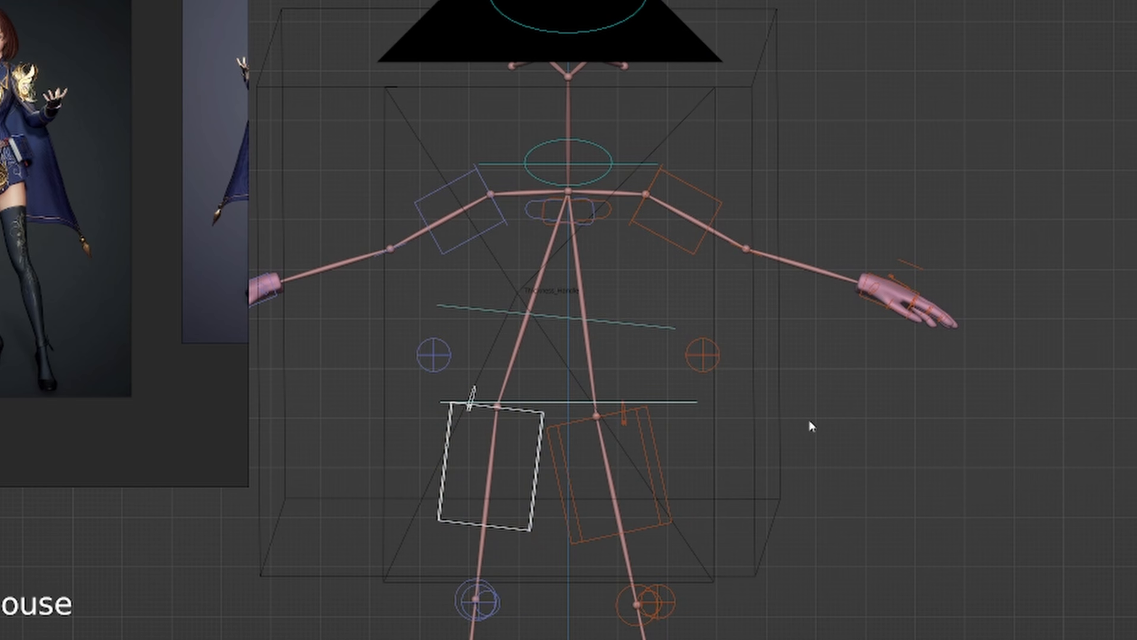
click(809, 425)
drag(809, 426, 776, 418)
Inspect the rig in perspective and front view, and compare its stance with the front and back images of the blue-caped reference character
drag(659, 324, 651, 383)
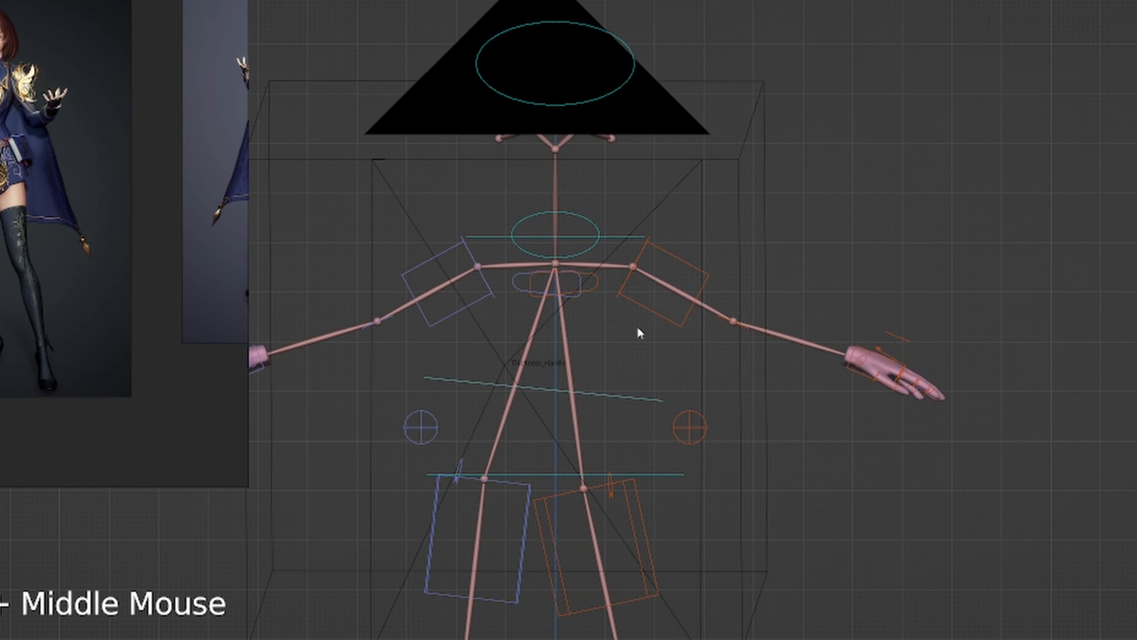
scroll(637, 331, down, 1)
mouse_move(638, 331)
mouse_down()
mouse_move(604, 371)
mouse_move(639, 342)
mouse_up()
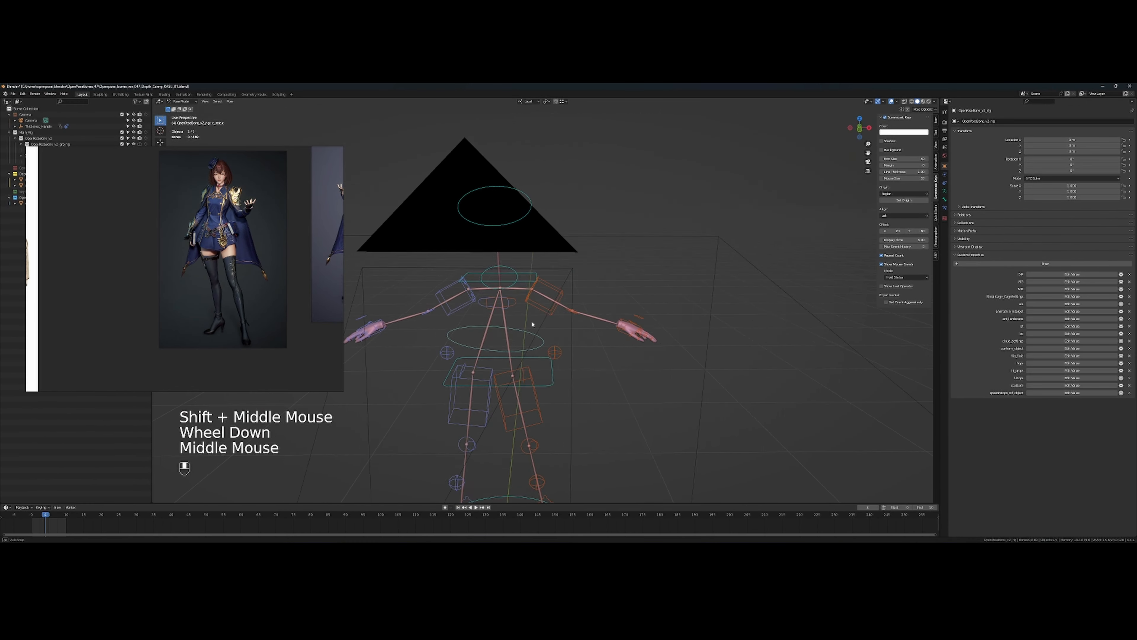
drag(531, 324, 528, 324)
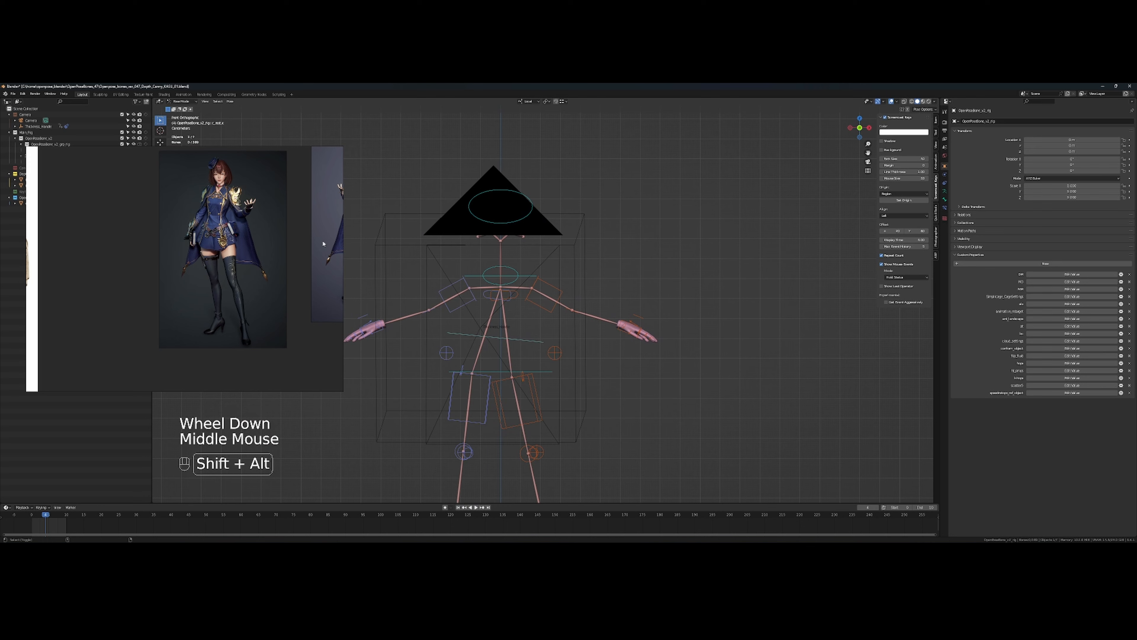
scroll(236, 197, up, 2)
drag(224, 218, 225, 243)
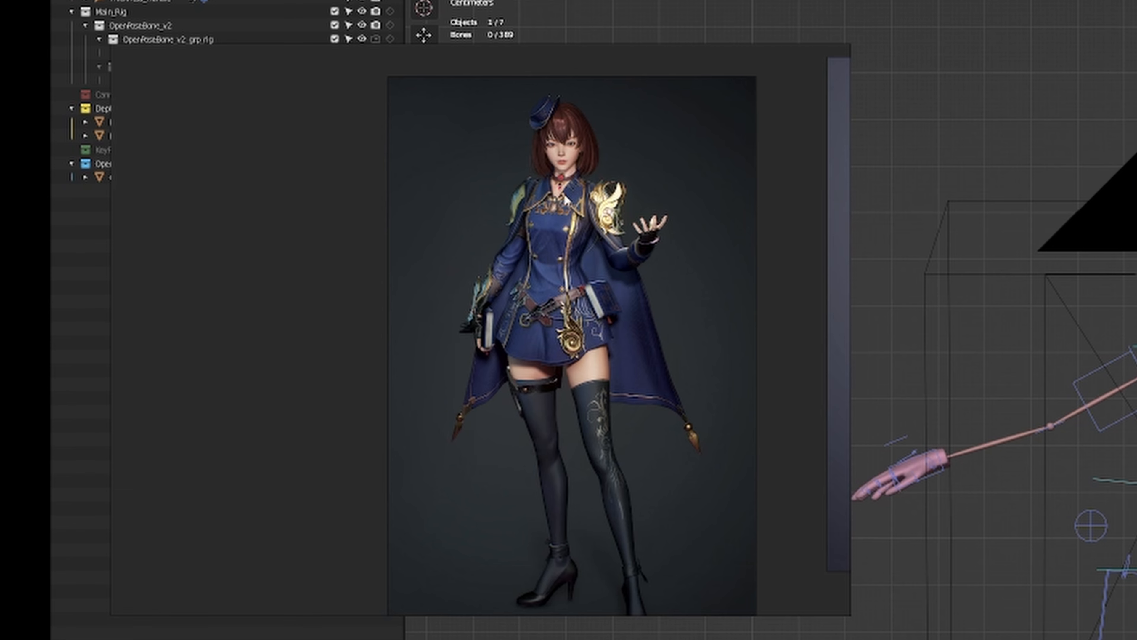
scroll(592, 199, down, 1)
drag(595, 199, 445, 218)
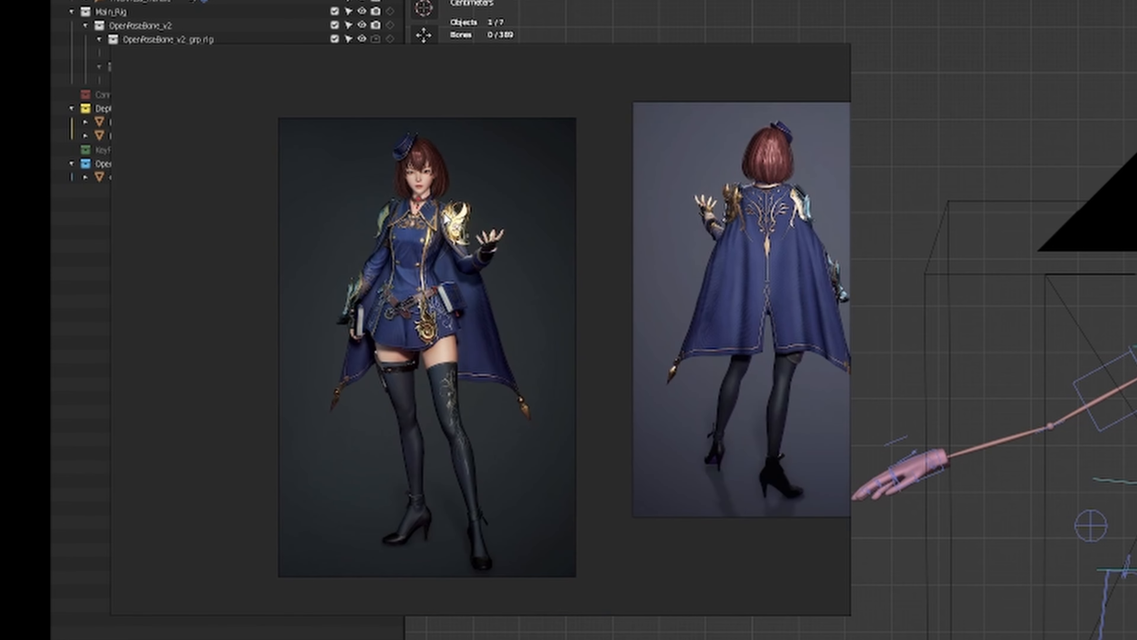
scroll(408, 264, up, 1)
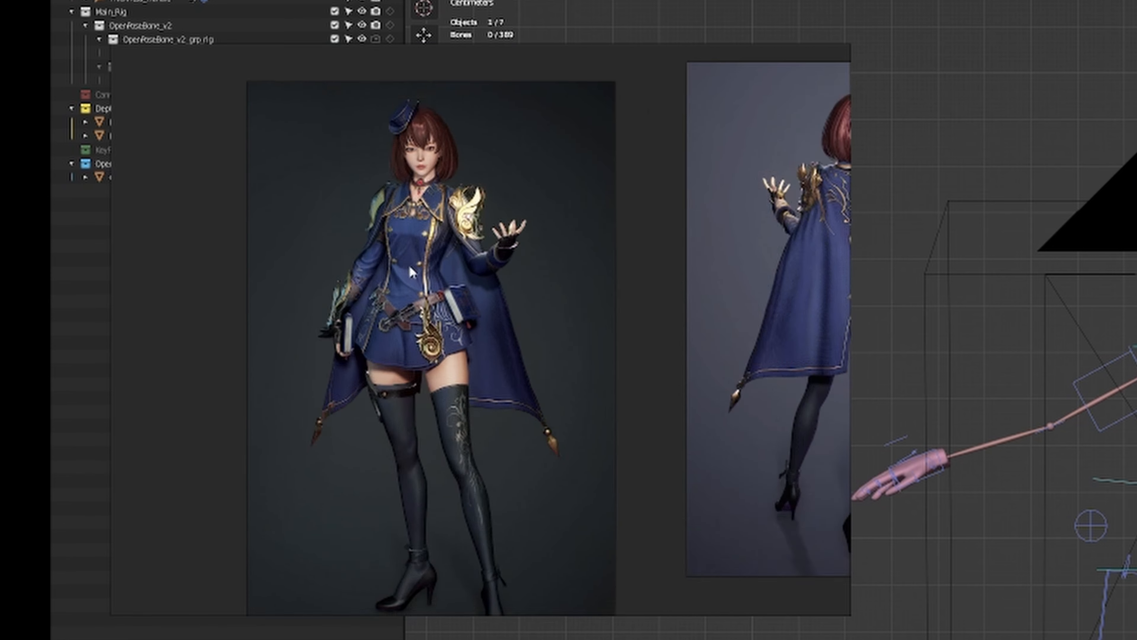
drag(421, 245, 502, 223)
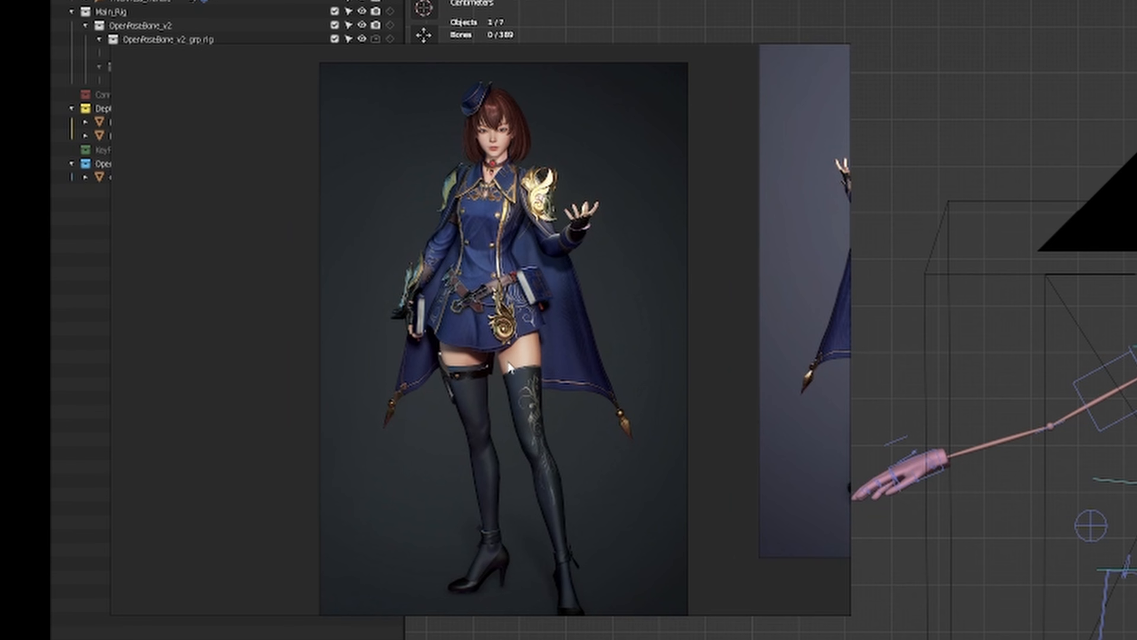
scroll(509, 366, down, 1)
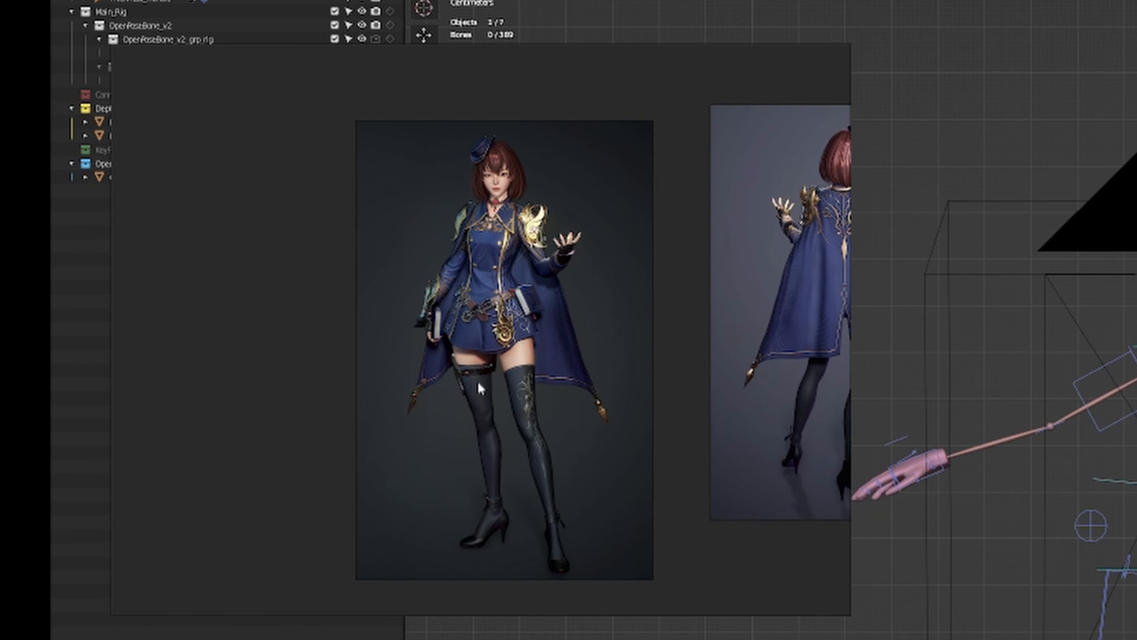
scroll(481, 316, up, 2)
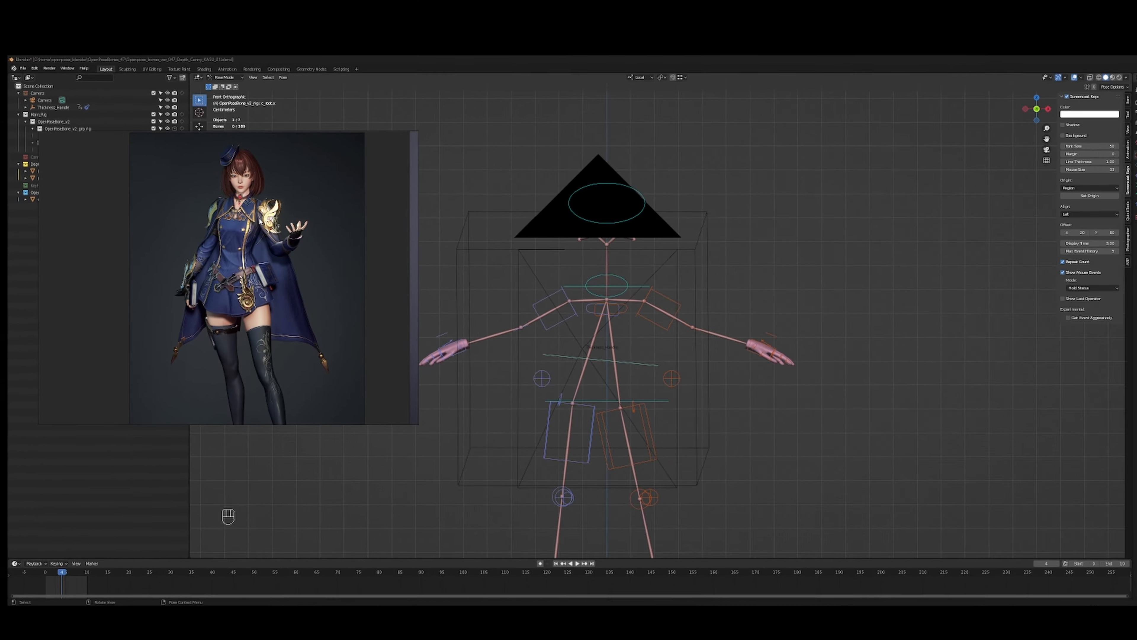
Reposition the front and back images of the blue-caped character above the Michelangelo David photos, with a wider gap between them
scroll(543, 220, down, 3)
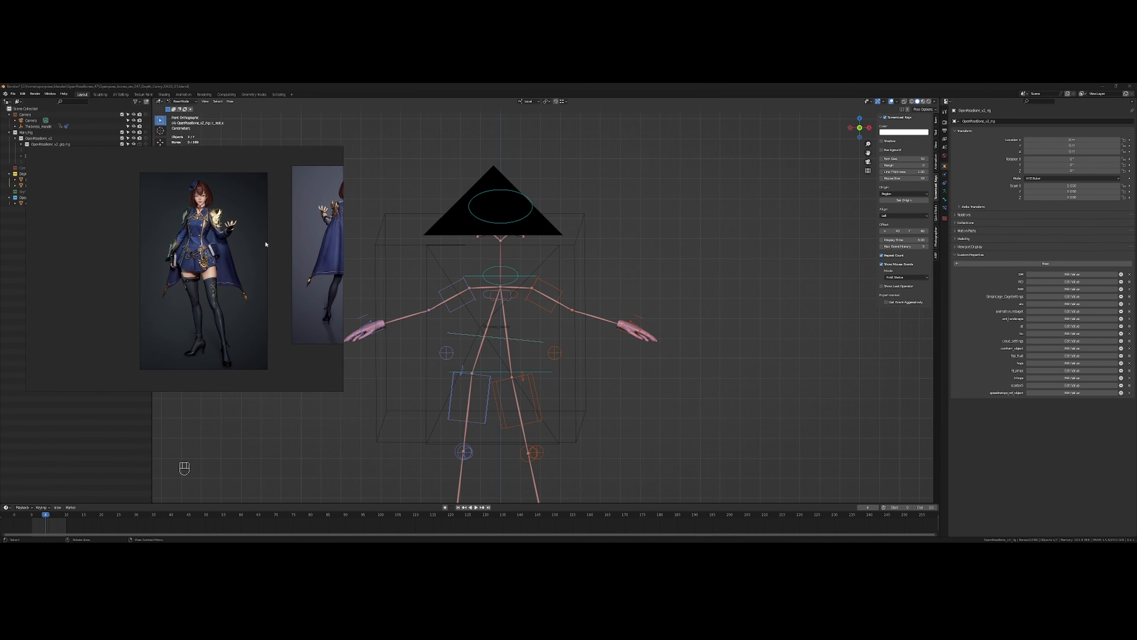
scroll(266, 244, down, 5)
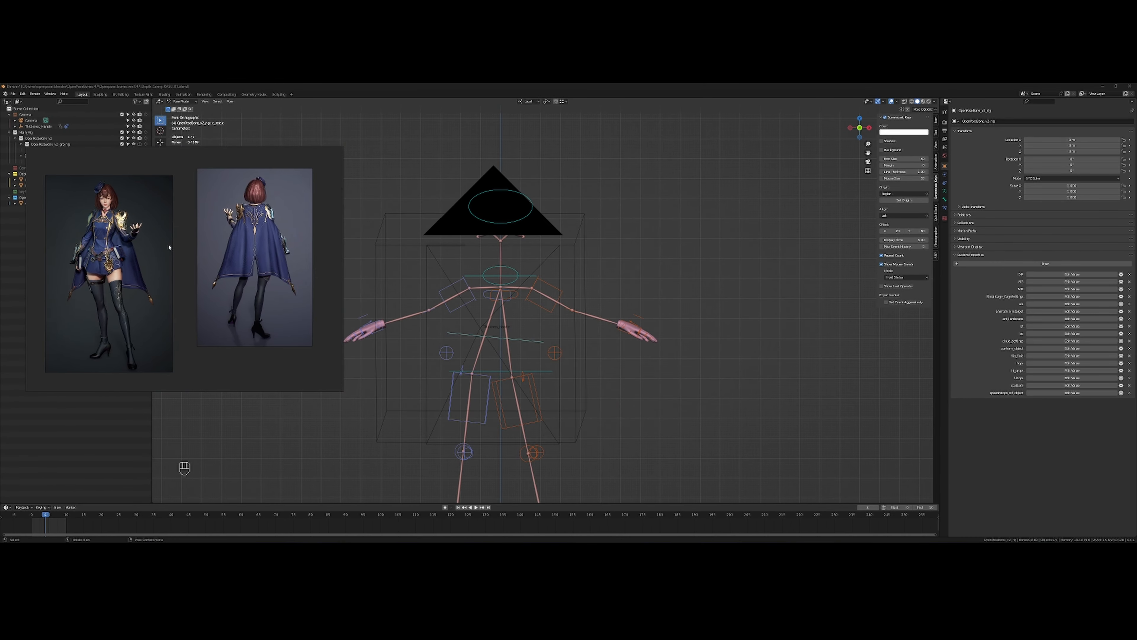
drag(257, 258, 162, 245)
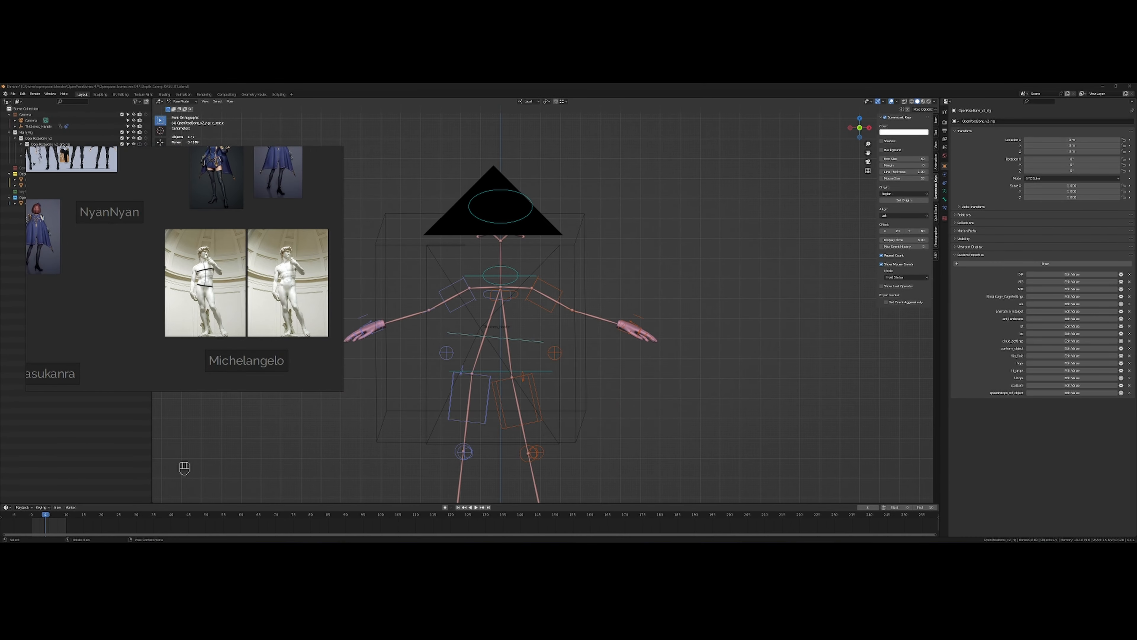
scroll(259, 277, up, 2)
drag(267, 205, 169, 199)
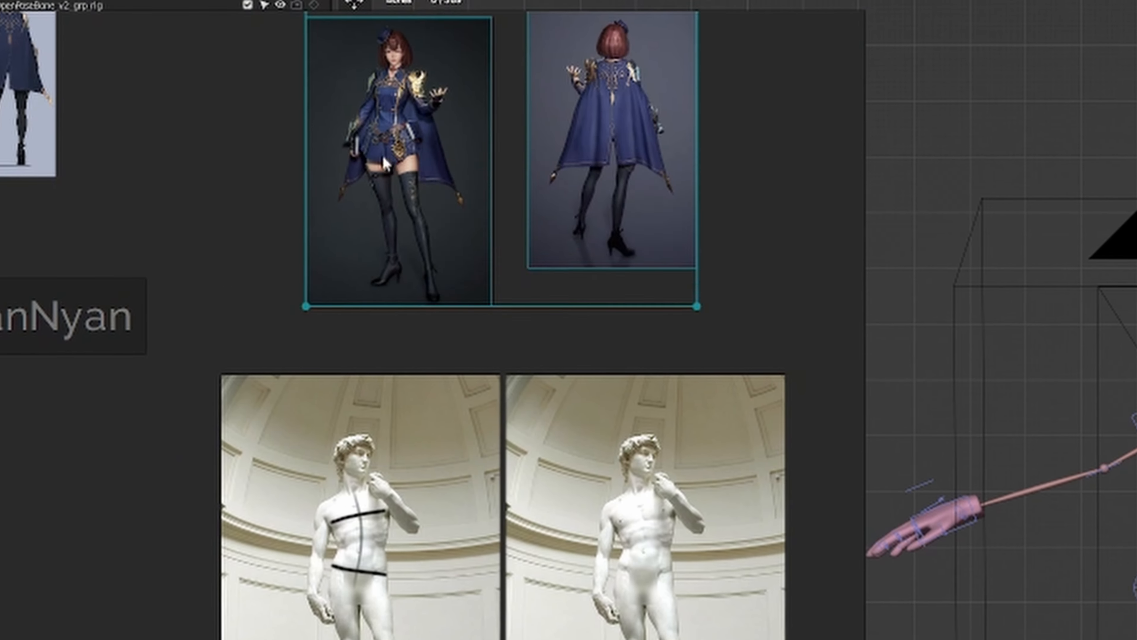
drag(383, 157, 350, 183)
click(733, 183)
drag(583, 184, 642, 212)
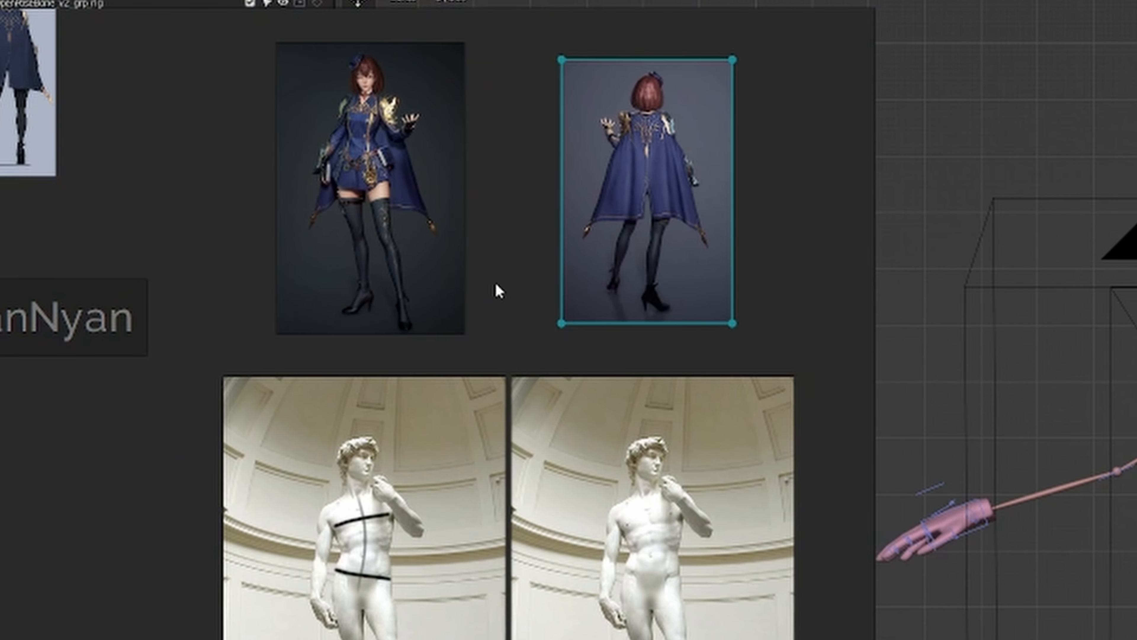
Compare the slanted shoulder and hip lines marked on the David statue with the blue-caped character's stance
drag(497, 292, 599, 234)
scroll(525, 216, down, 2)
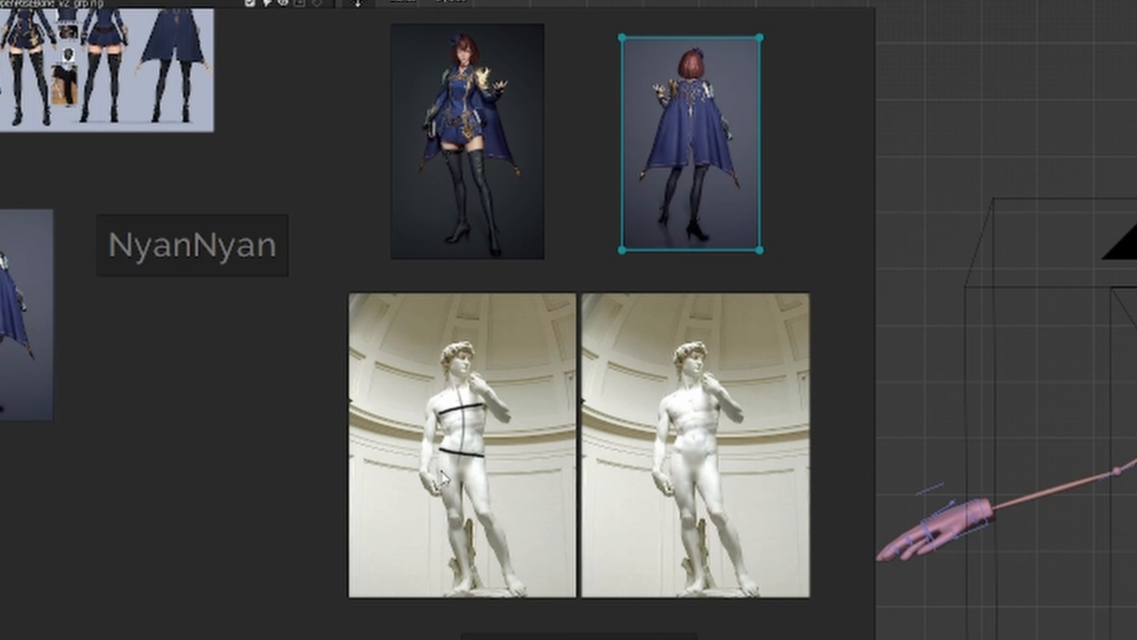
scroll(467, 511, up, 2)
drag(467, 511, 423, 587)
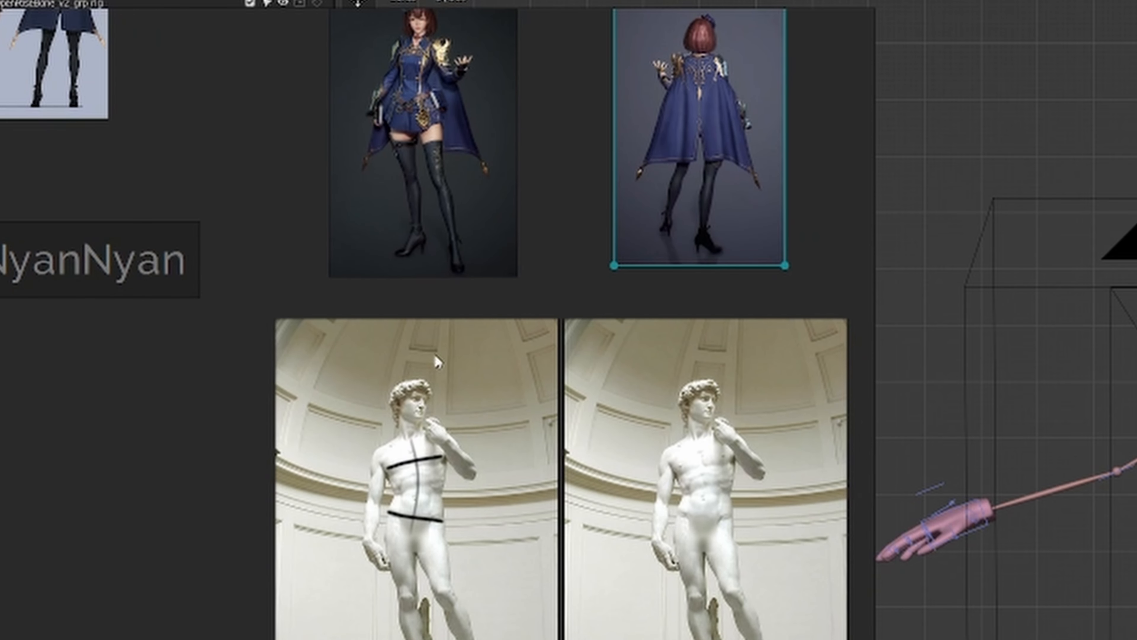
scroll(455, 323, down, 1)
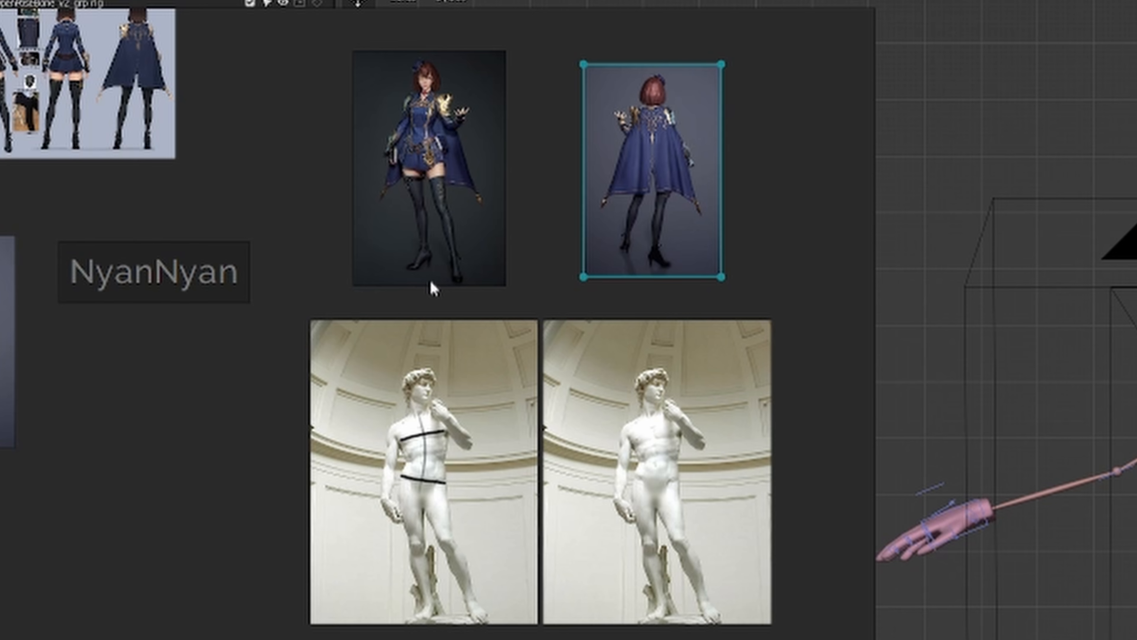
scroll(426, 475, up, 1)
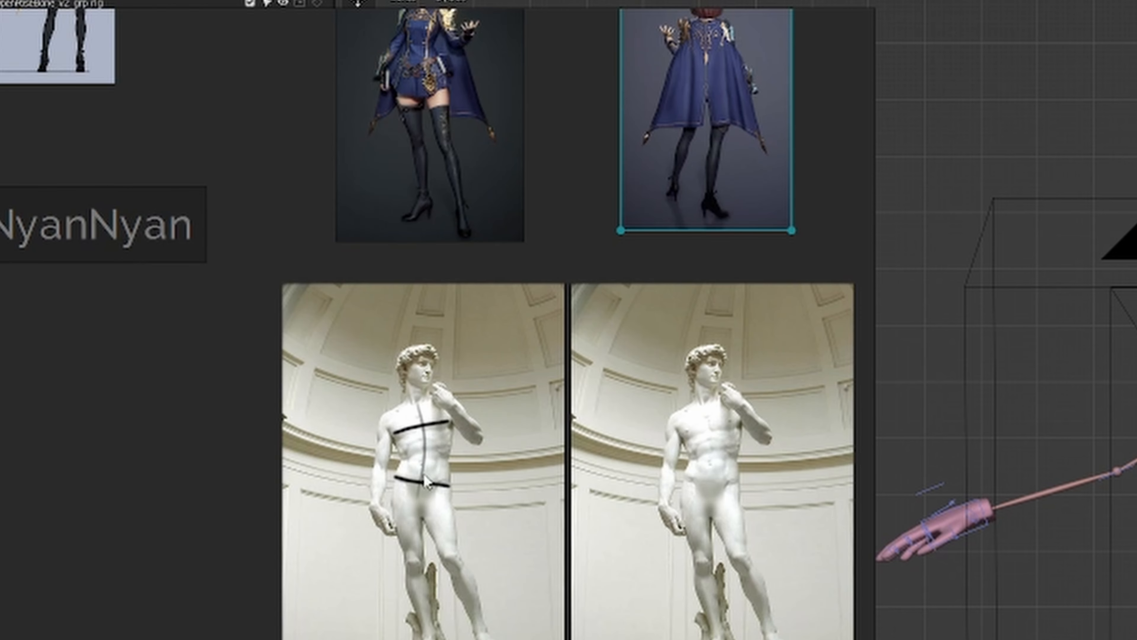
scroll(425, 482, up, 1)
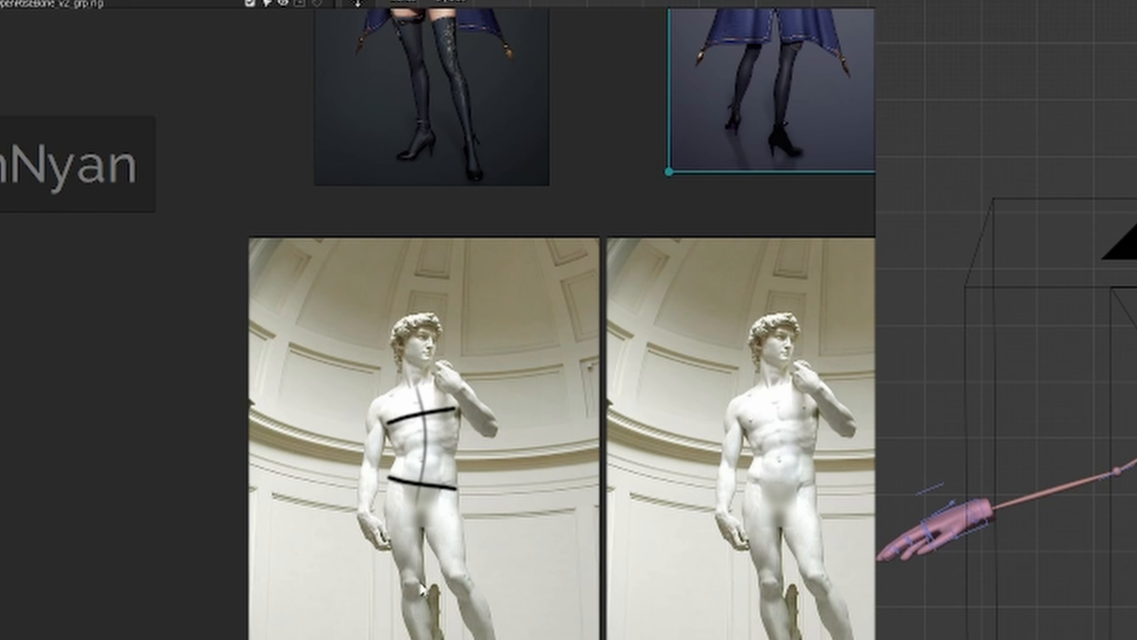
drag(428, 148, 442, 380)
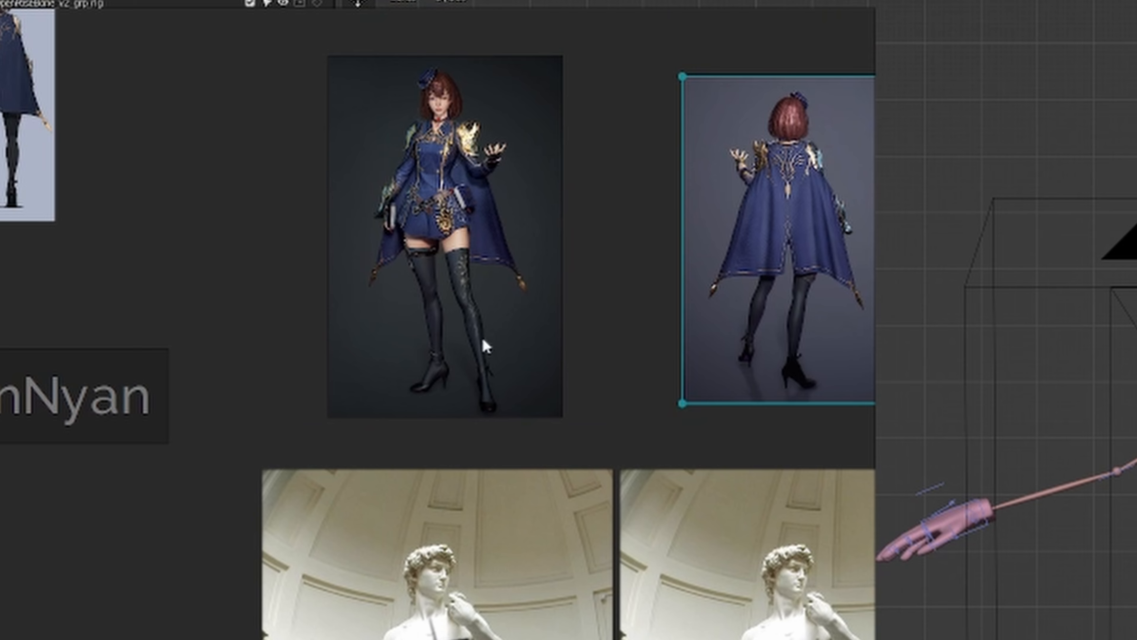
drag(523, 424, 517, 344)
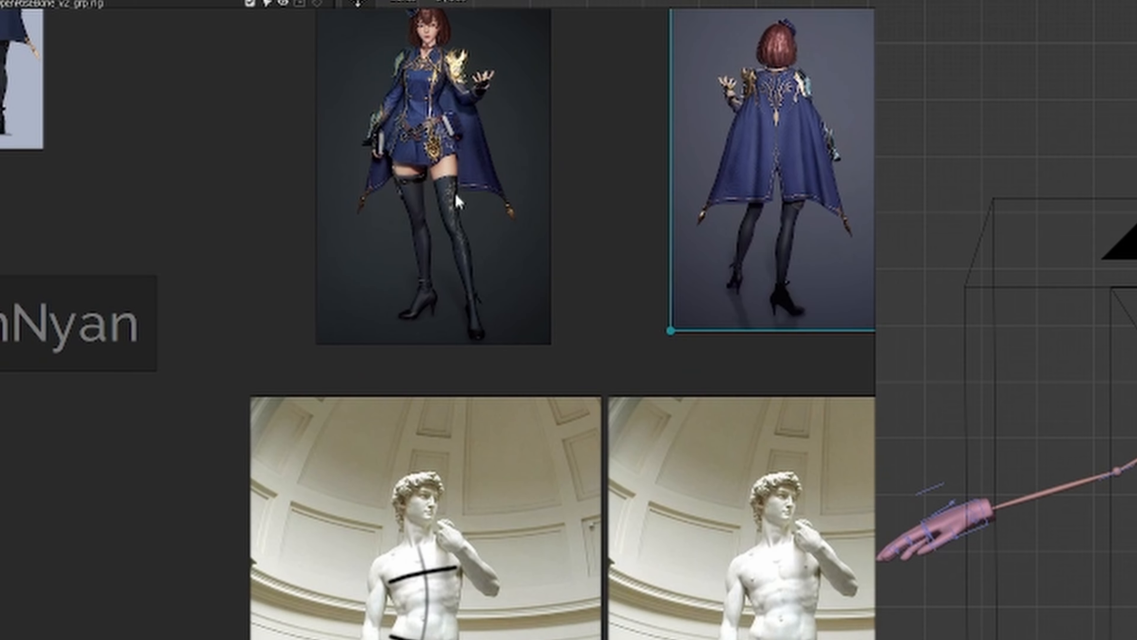
Examine the weight-bearing and relaxed legs in the character's front image, alongside the full-length David photos
scroll(512, 352, down, 4)
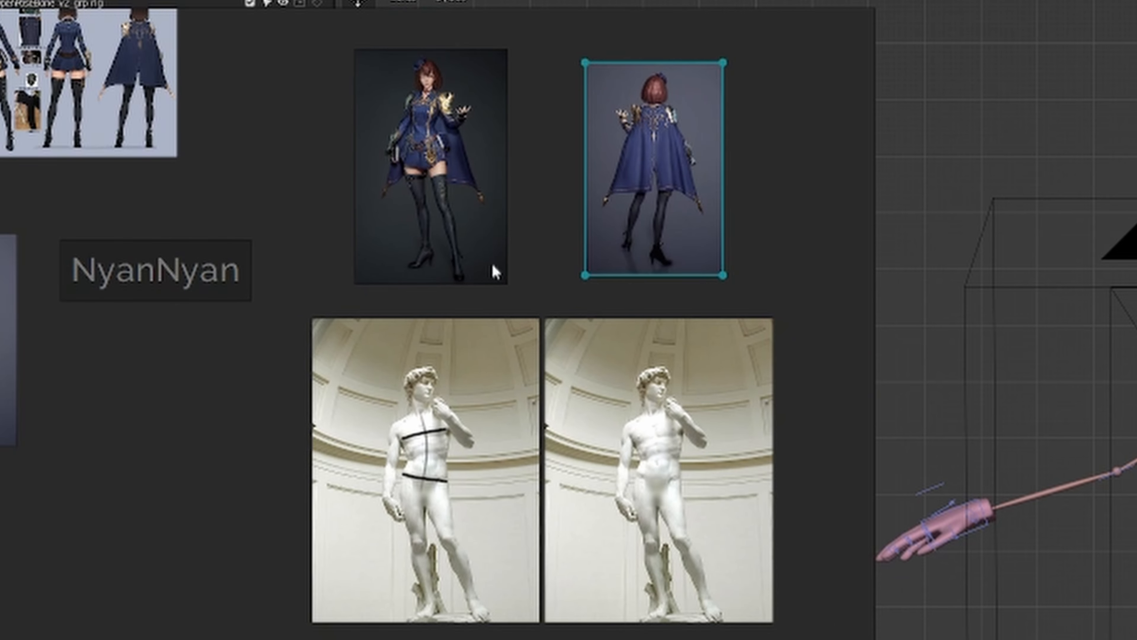
drag(491, 261, 494, 320)
scroll(468, 256, up, 3)
drag(269, 138, 290, 197)
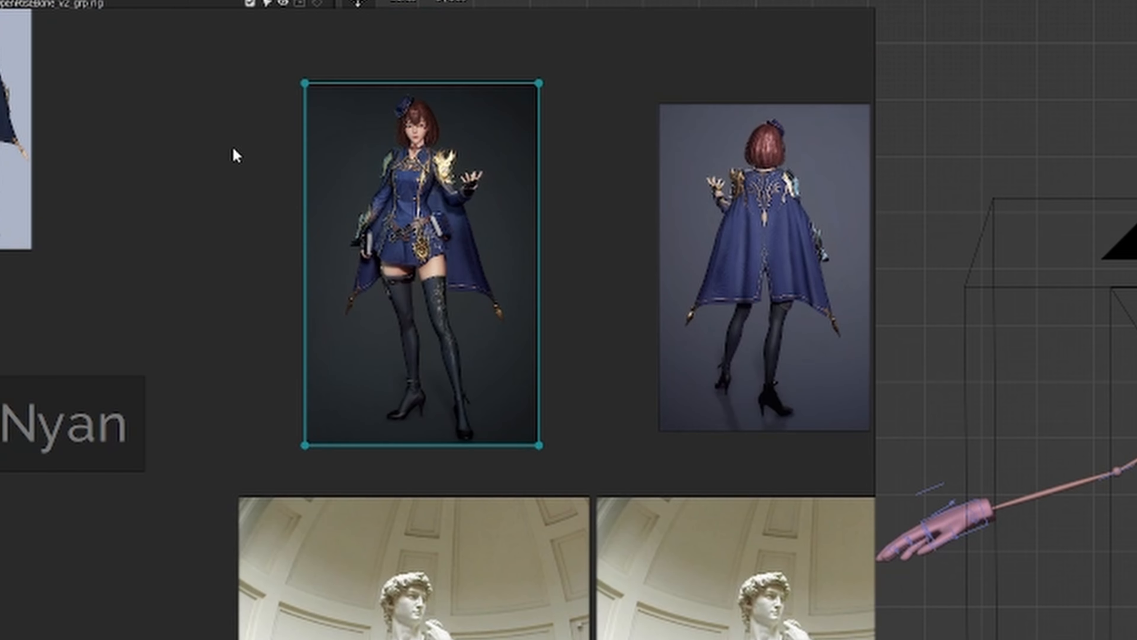
scroll(415, 175, up, 1)
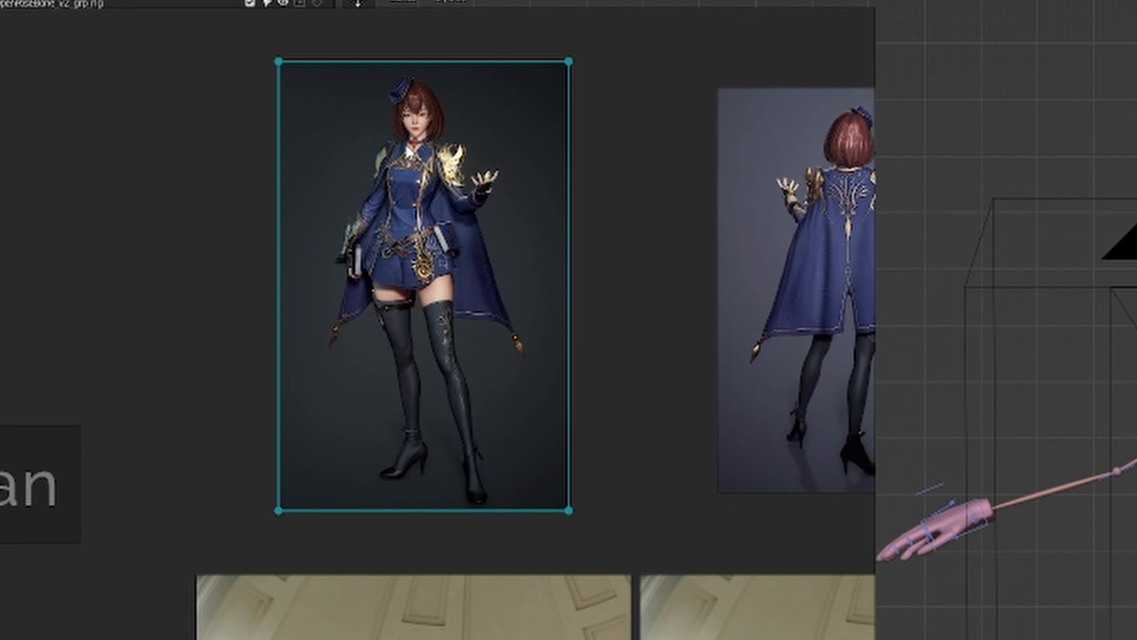
scroll(411, 210, down, 1)
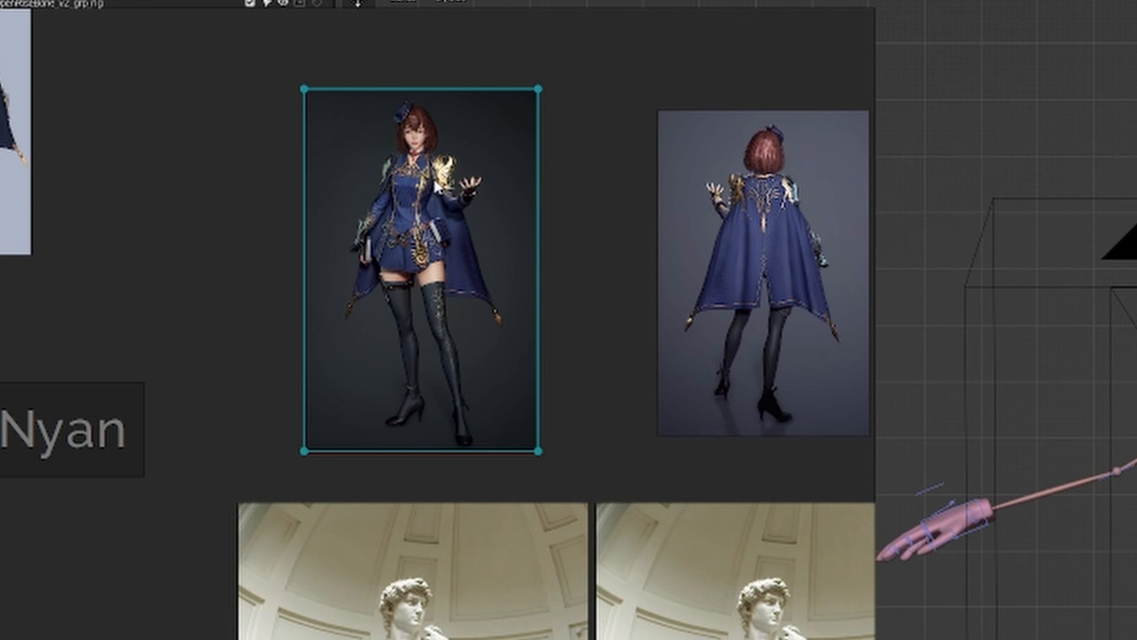
scroll(469, 351, down, 1)
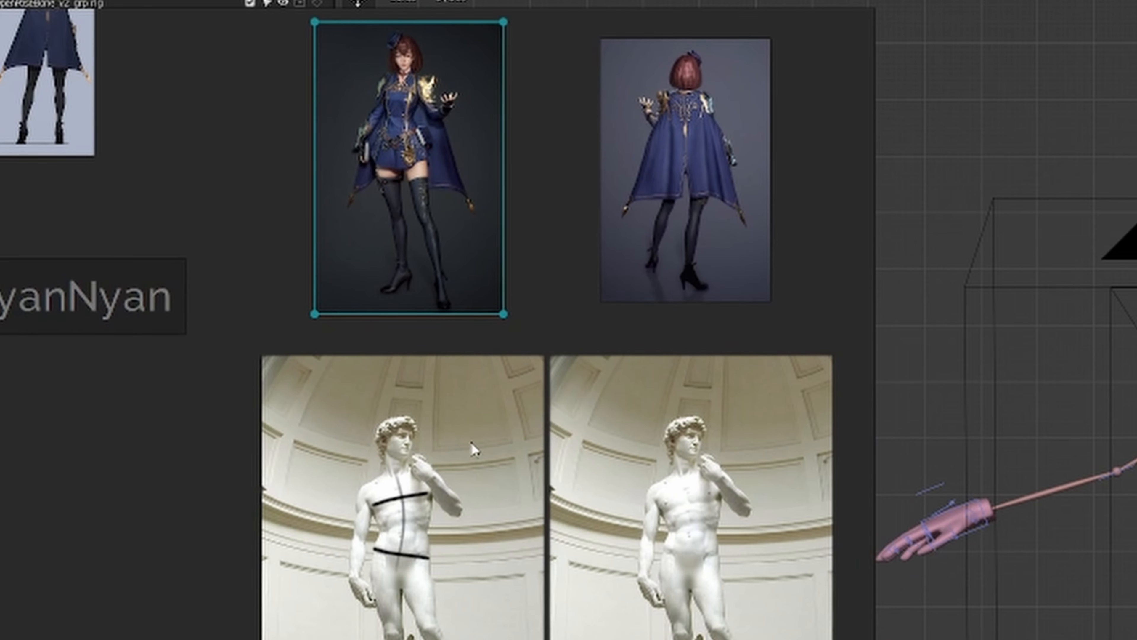
scroll(473, 447, down, 2)
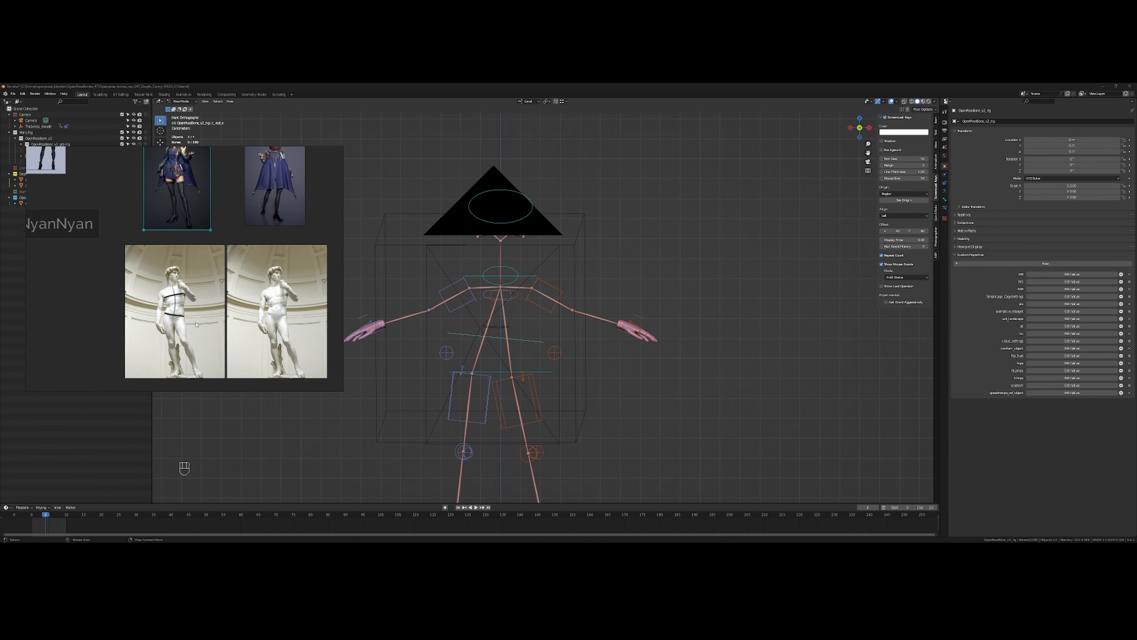
drag(196, 324, 196, 334)
scroll(188, 295, down, 2)
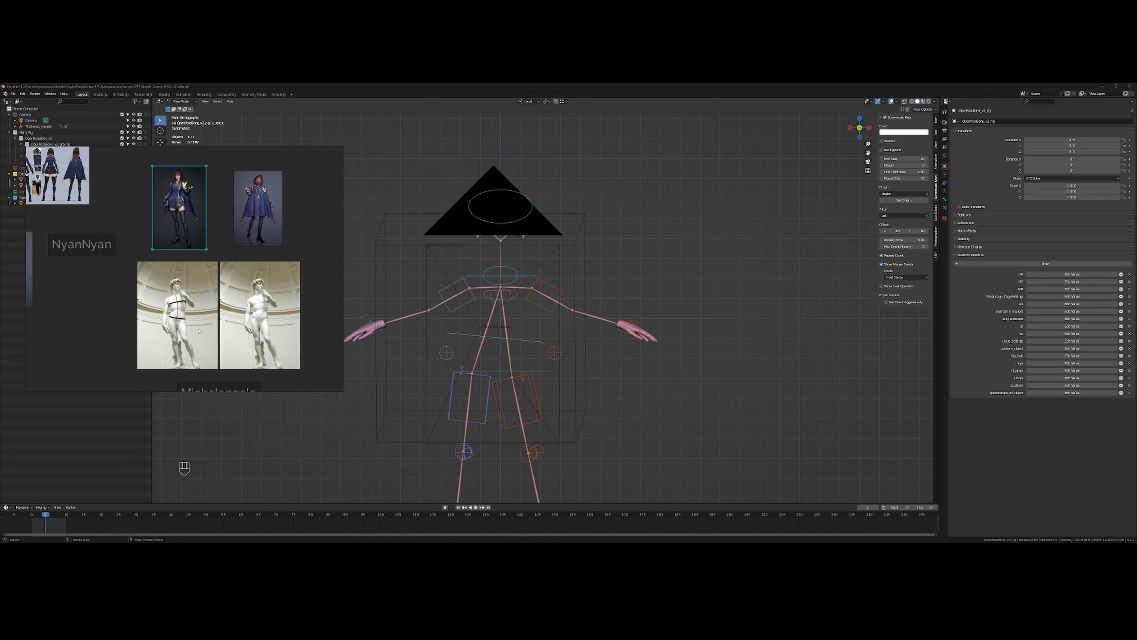
scroll(199, 331, up, 1)
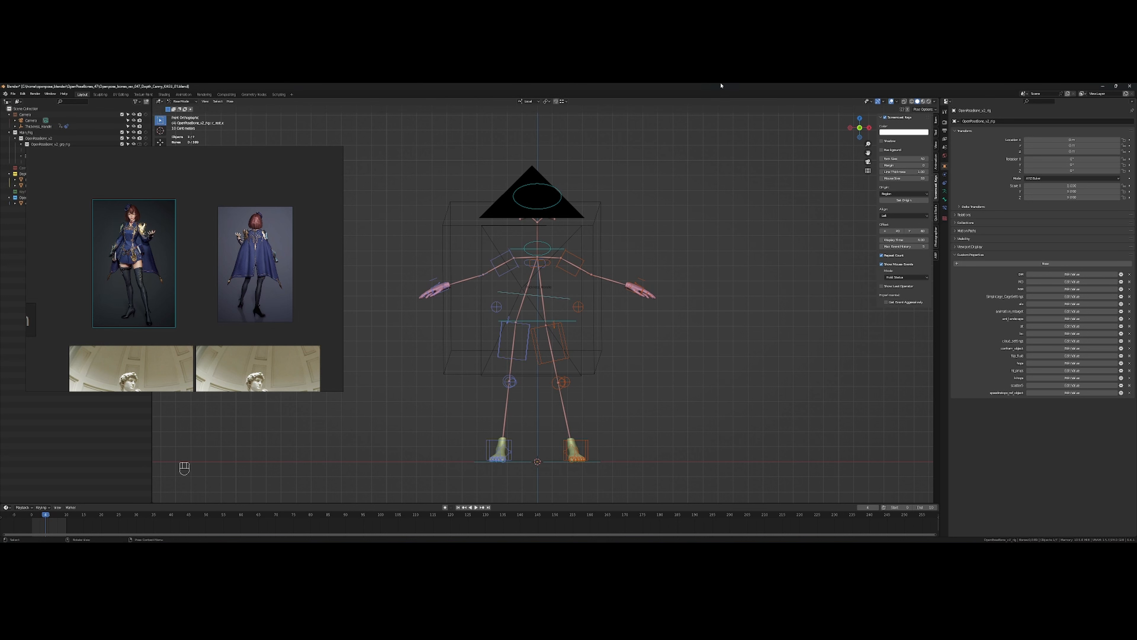
Undo the rig's waist control rotation and check its shape in the front view
drag(719, 297, 634, 321)
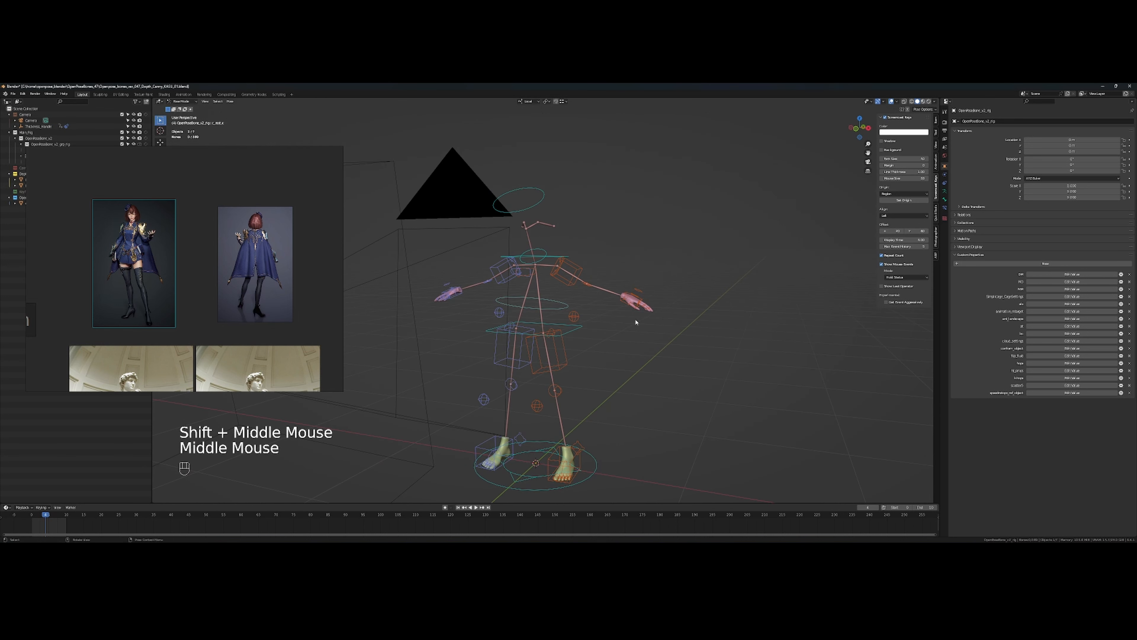
key(ctrl+z)
key(ctrl+z)
key(ctrl+z)
key(ctrl+z)
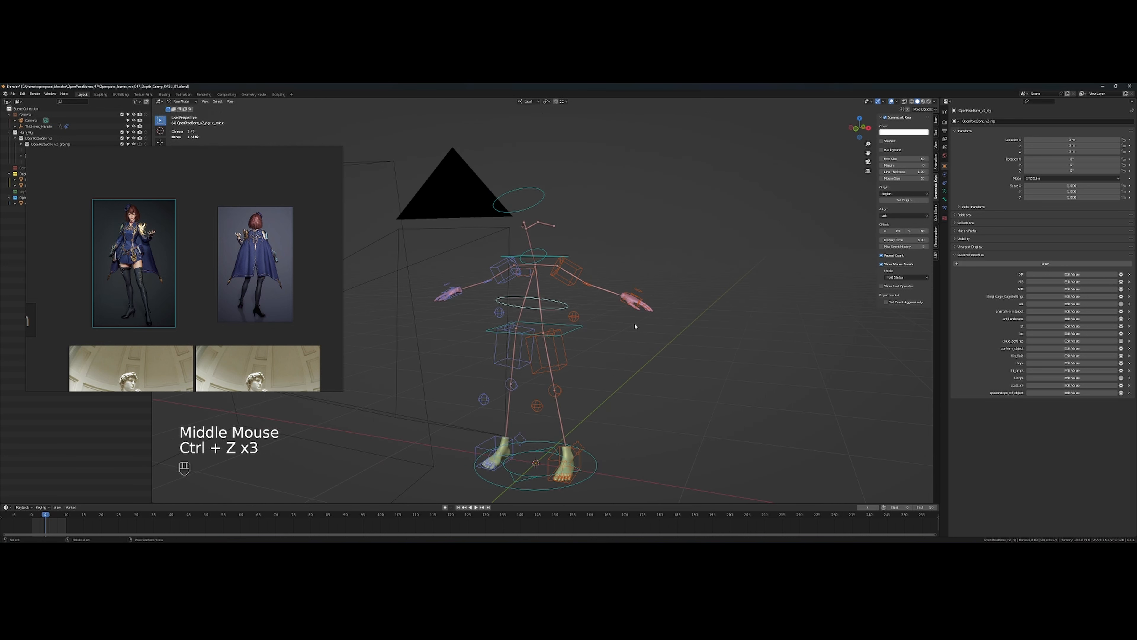
scroll(634, 327, up, 2)
drag(640, 305, 655, 320)
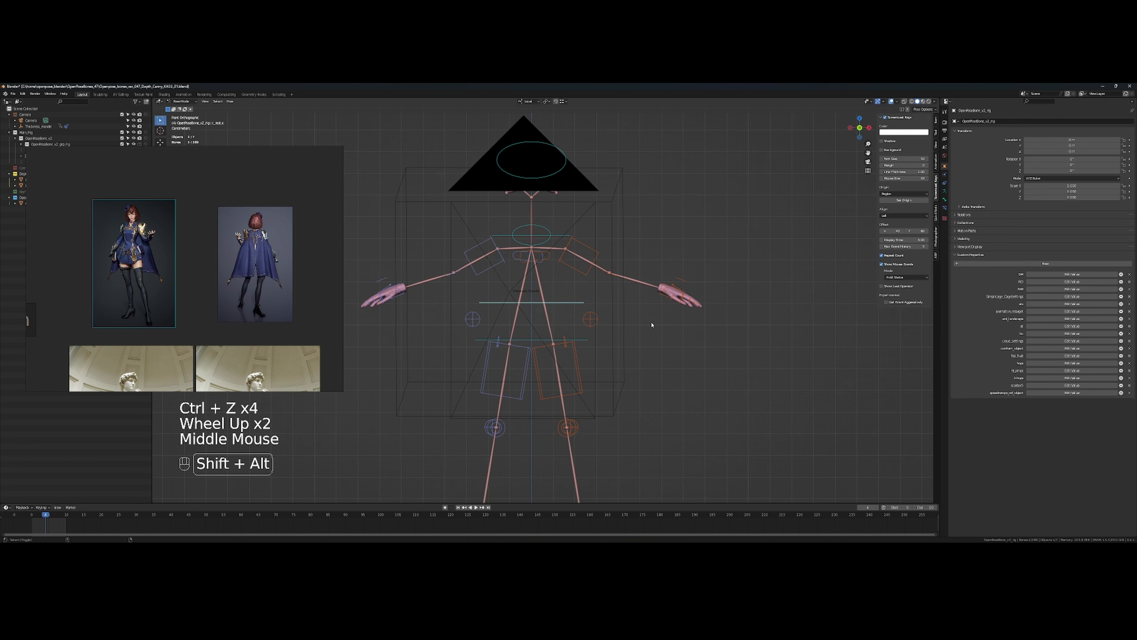
Inspect the whole rig from the front and from several perspective angles, from the head down to the feet
scroll(551, 271, down, 2)
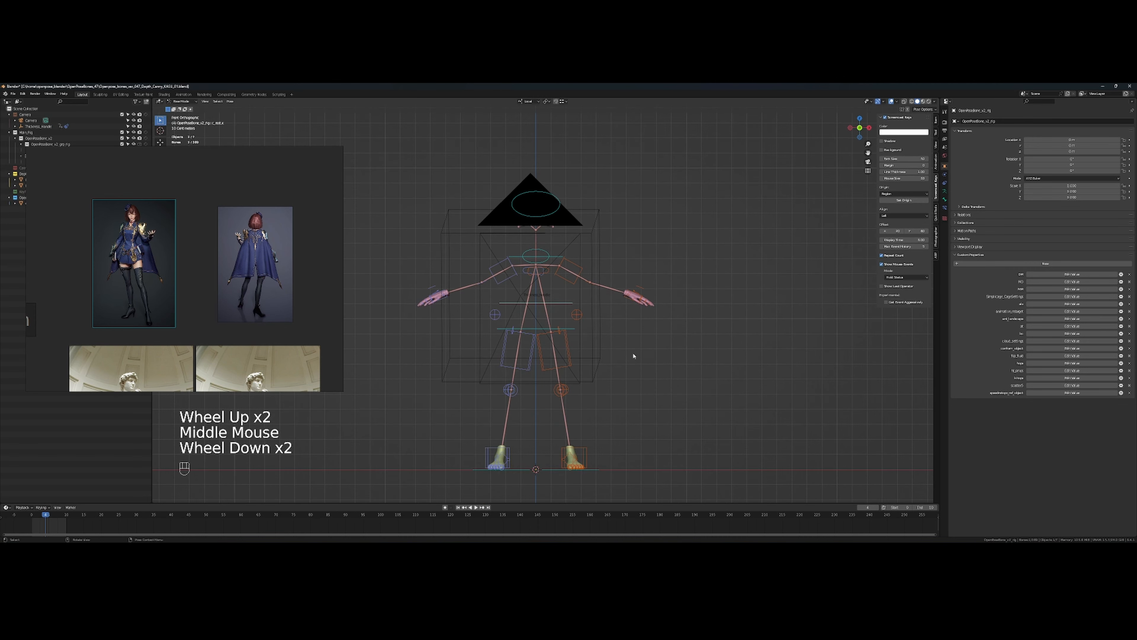
scroll(636, 355, up, 1)
drag(656, 357, 551, 259)
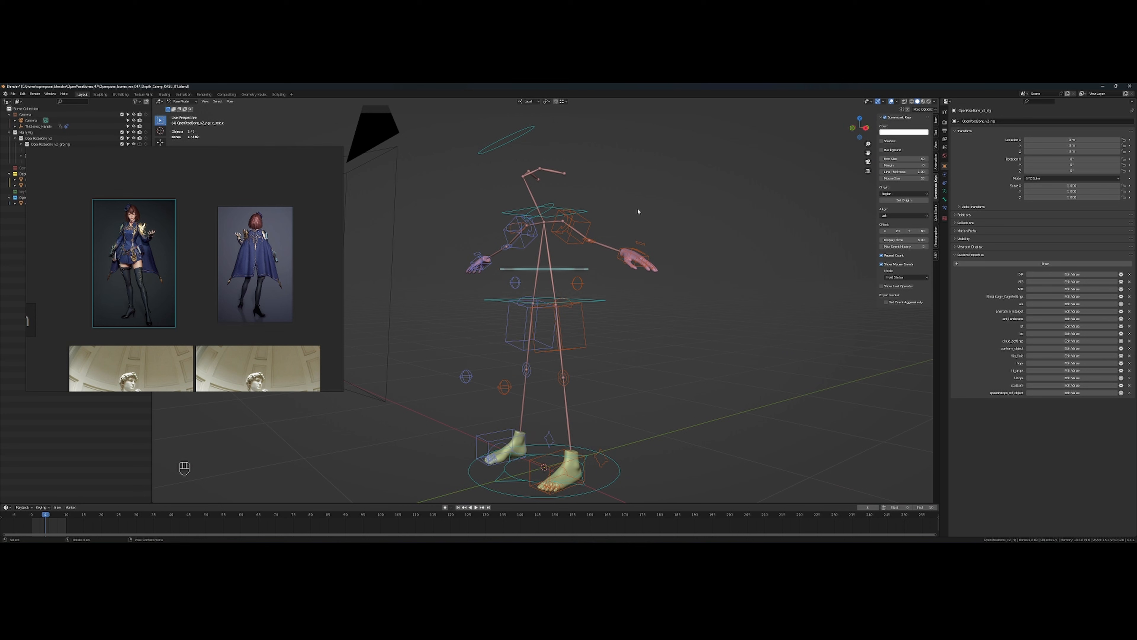
drag(638, 212, 658, 215)
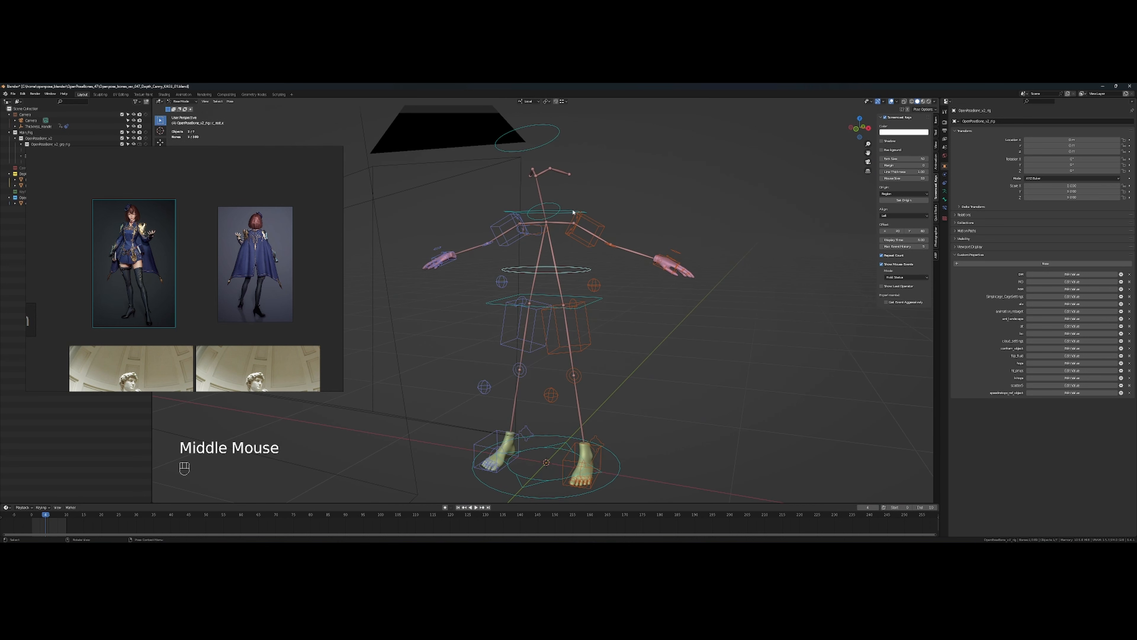
drag(616, 185, 668, 221)
drag(668, 222, 642, 191)
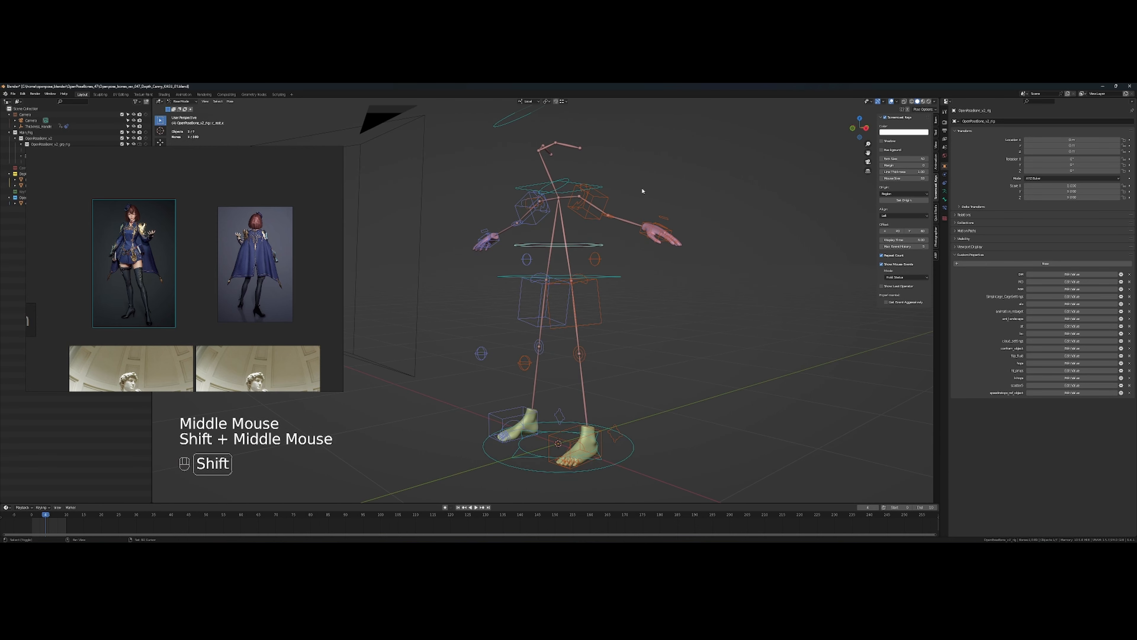
scroll(645, 225, down, 2)
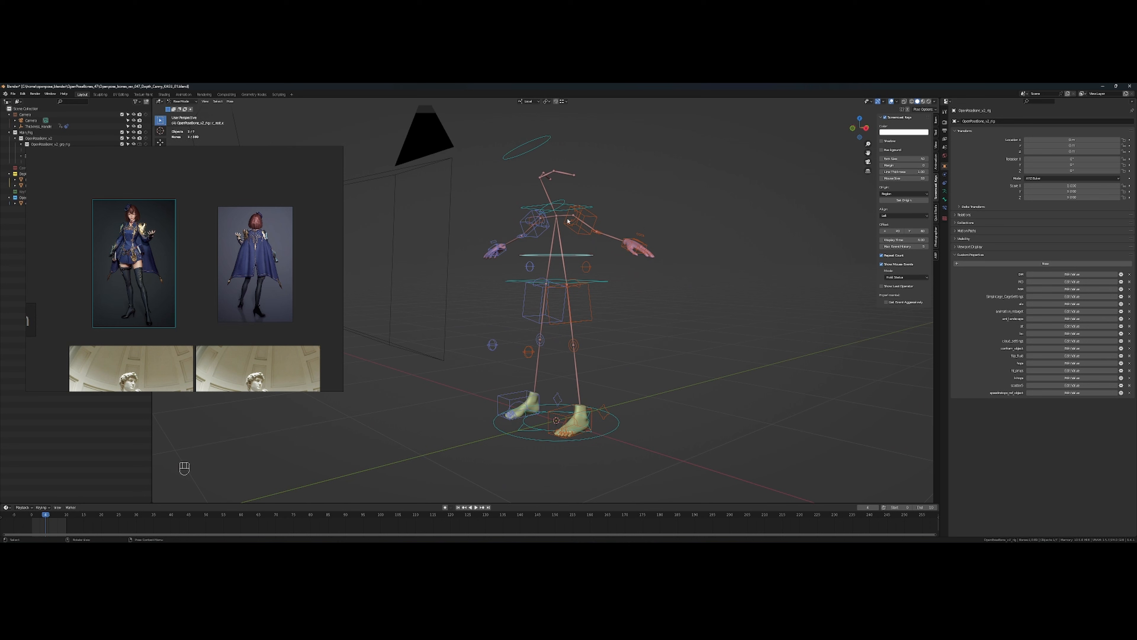
scroll(567, 221, up, 3)
middle_click(577, 220)
scroll(591, 221, down, 1)
middle_click(600, 222)
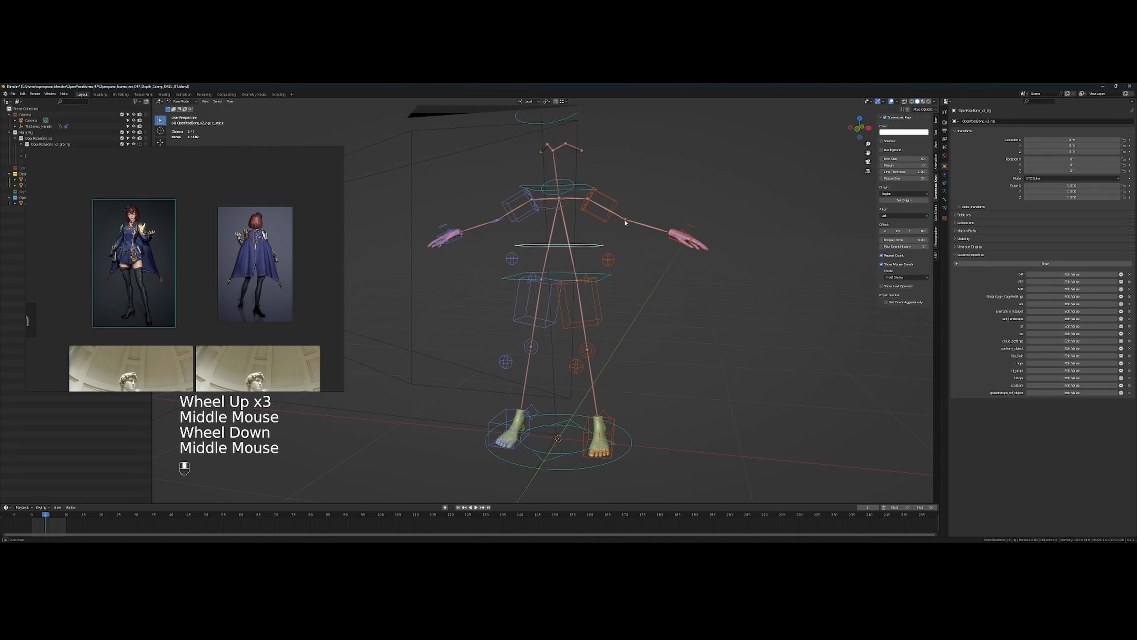
shift+middle_click(622, 229)
middle_click(620, 239)
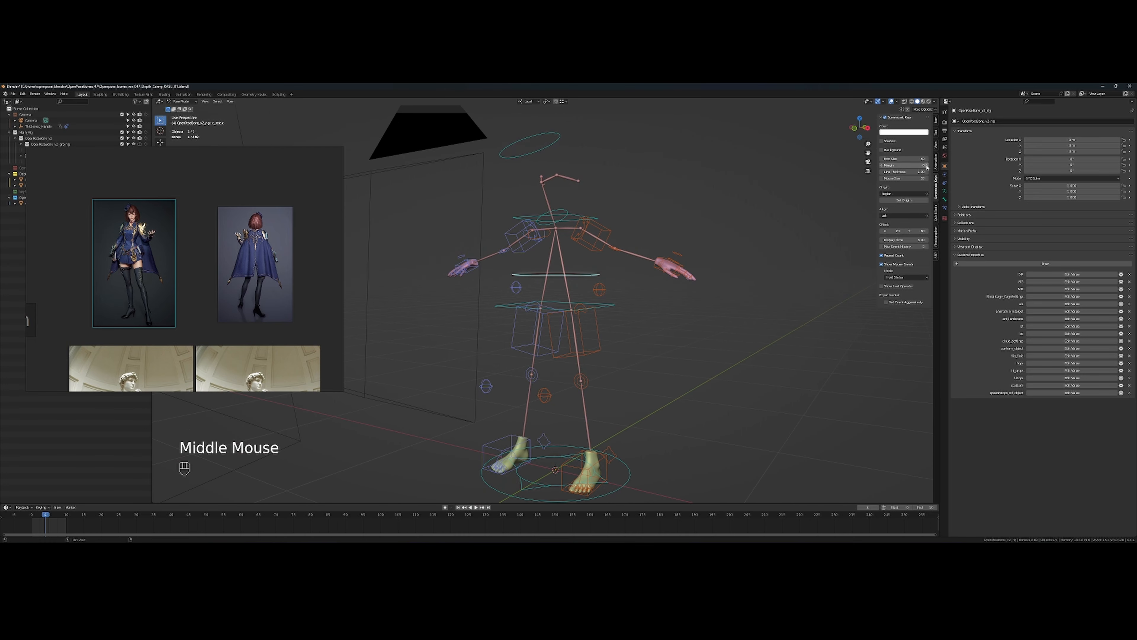
Switch the OpenPose rig from Pose Mode to Object Mode, clear the selection, and select the whole rig
click(935, 164)
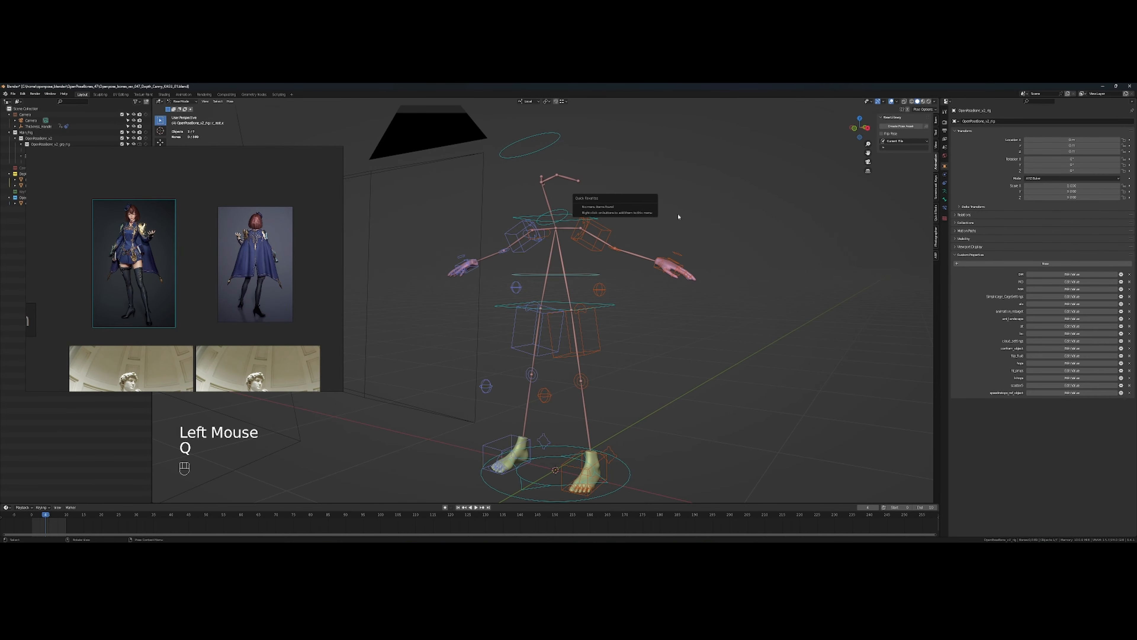
key(ctrl+Tab)
click(680, 213)
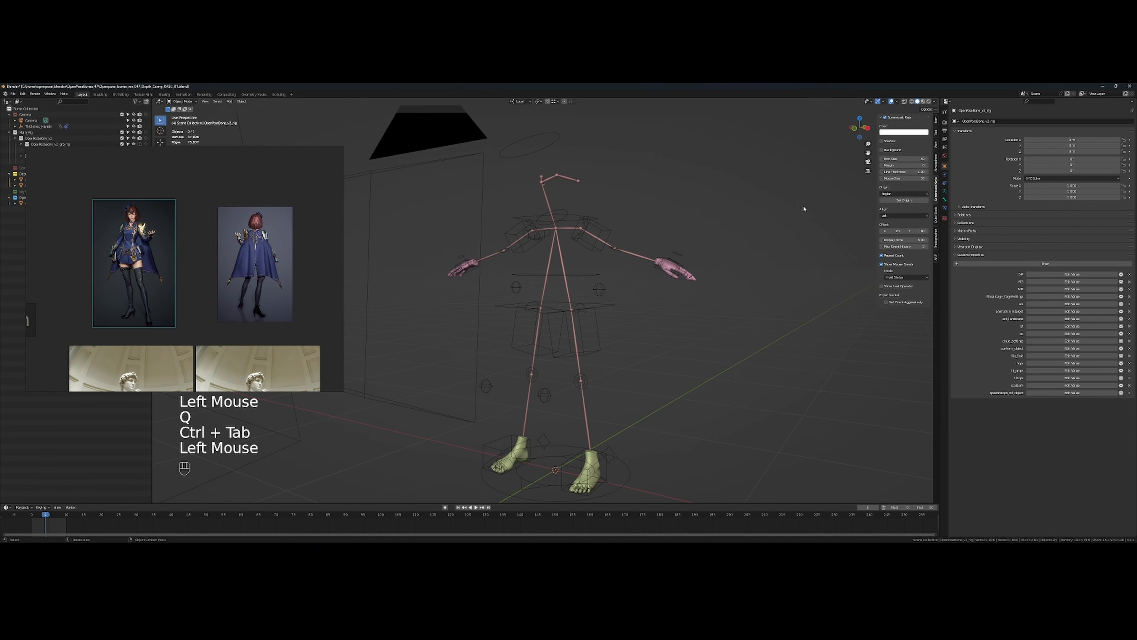
click(825, 187)
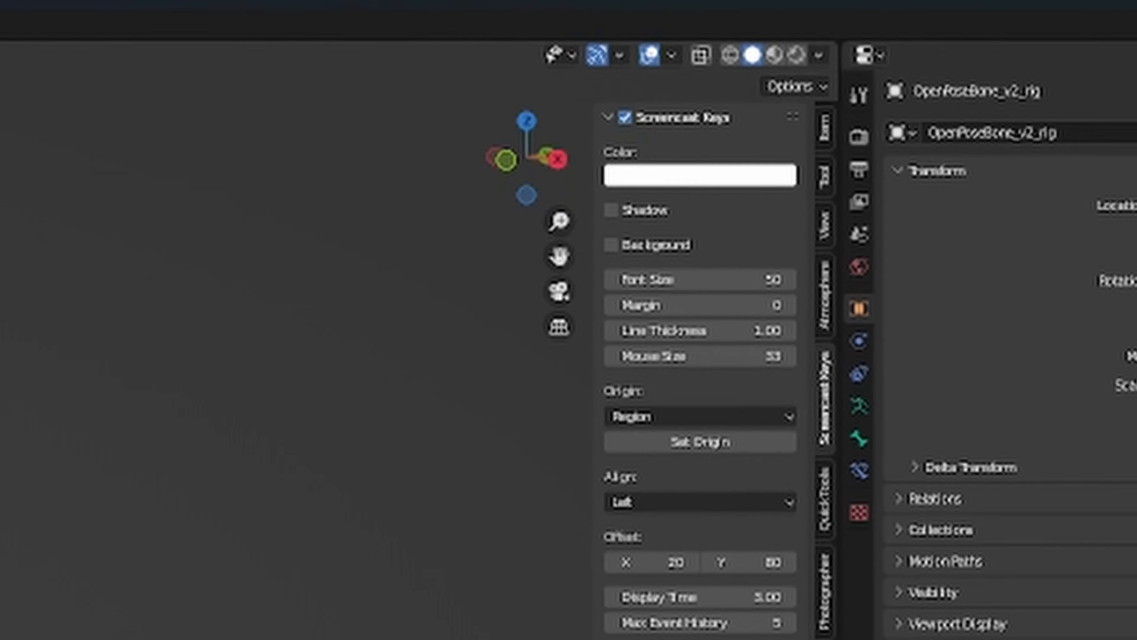
click(601, 233)
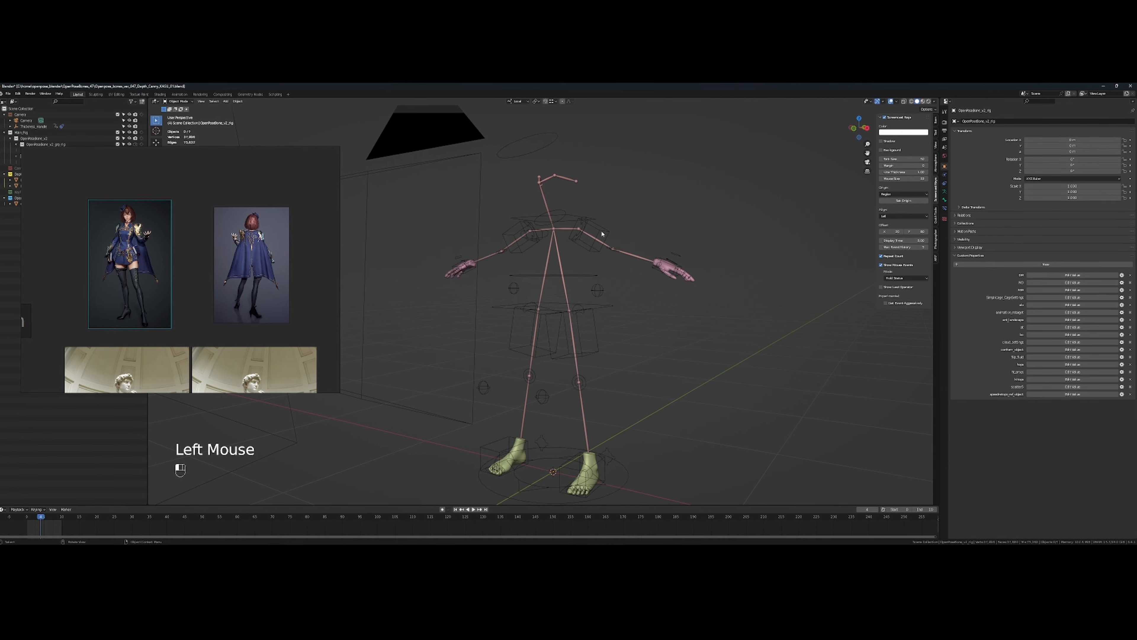
drag(601, 230, 631, 226)
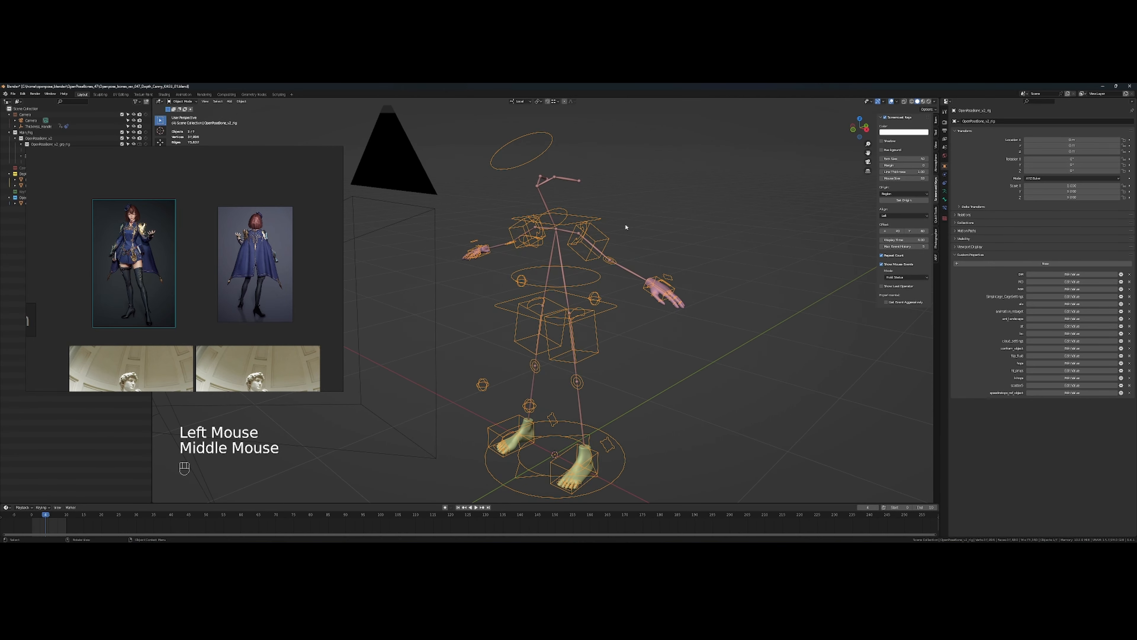
Put the OpenPose rig in Pose Mode, select all its bones, and save the neutral stance as a pose asset
key(ctrl+Tab)
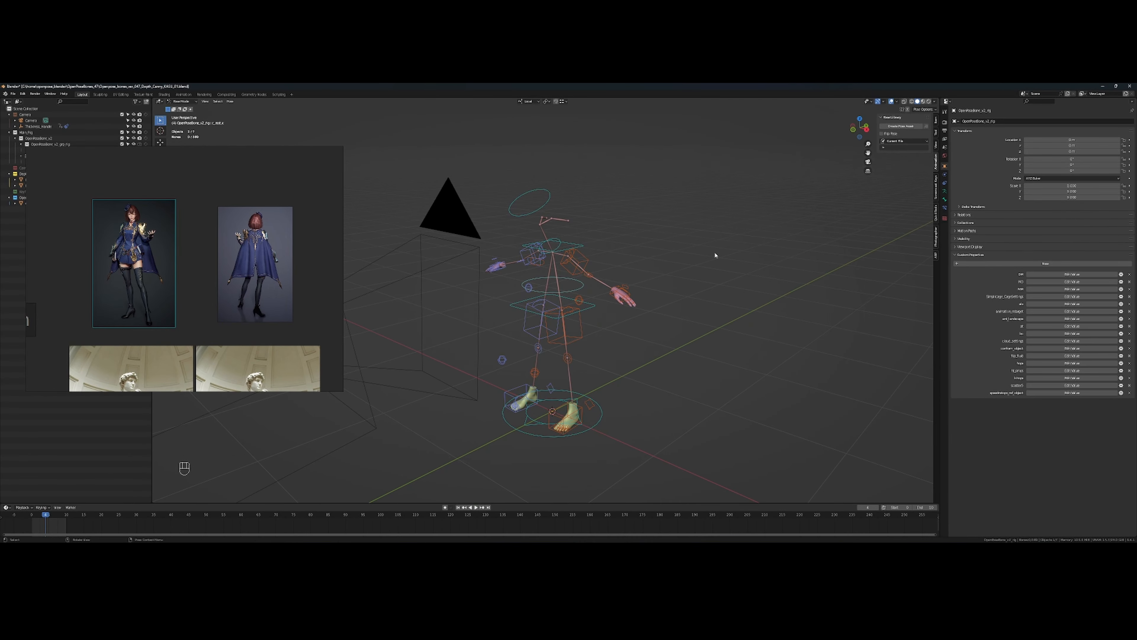
key(a)
scroll(702, 254, up, 2)
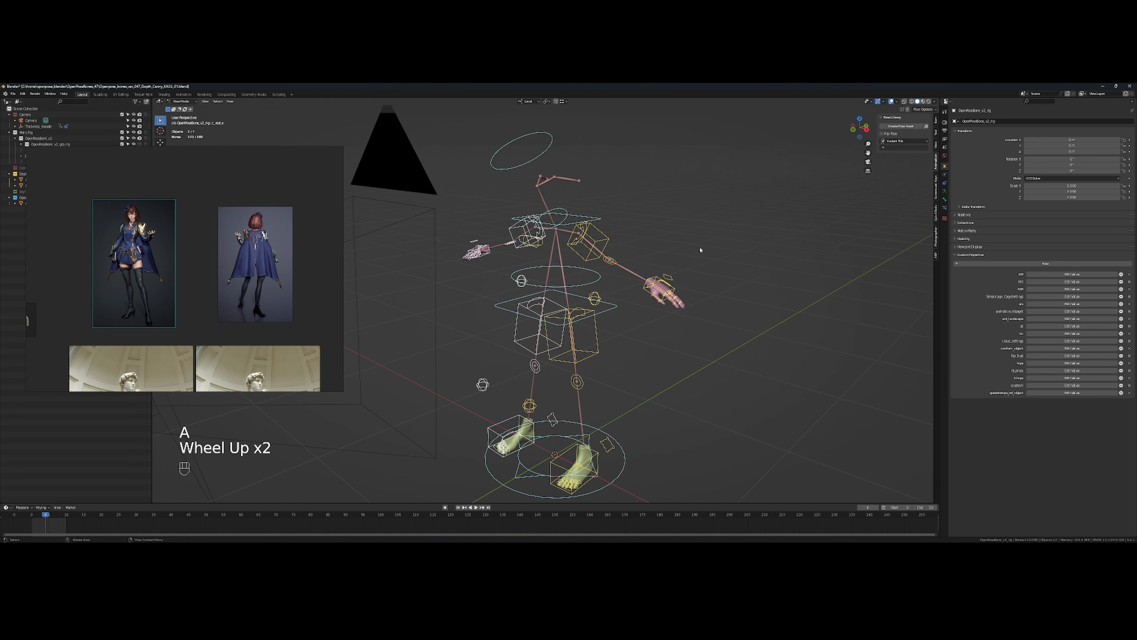
shift+drag(701, 250, 708, 230)
click(900, 126)
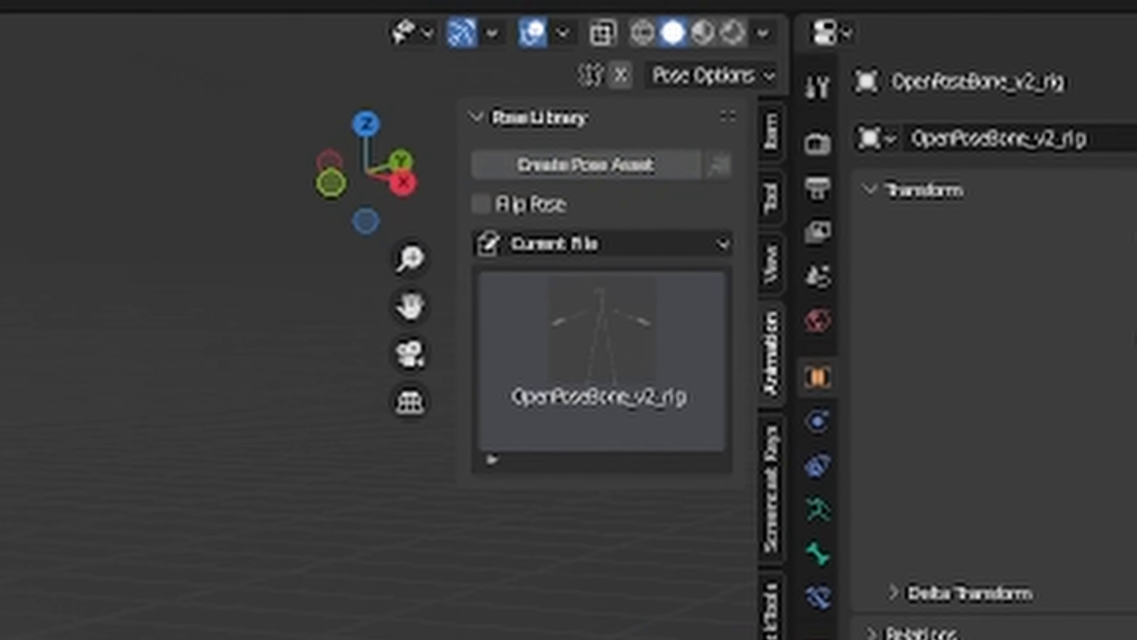
Rotate the rig's waist control in the front view to tilt the hips, and save the result as a second pose asset
drag(174, 513, 233, 513)
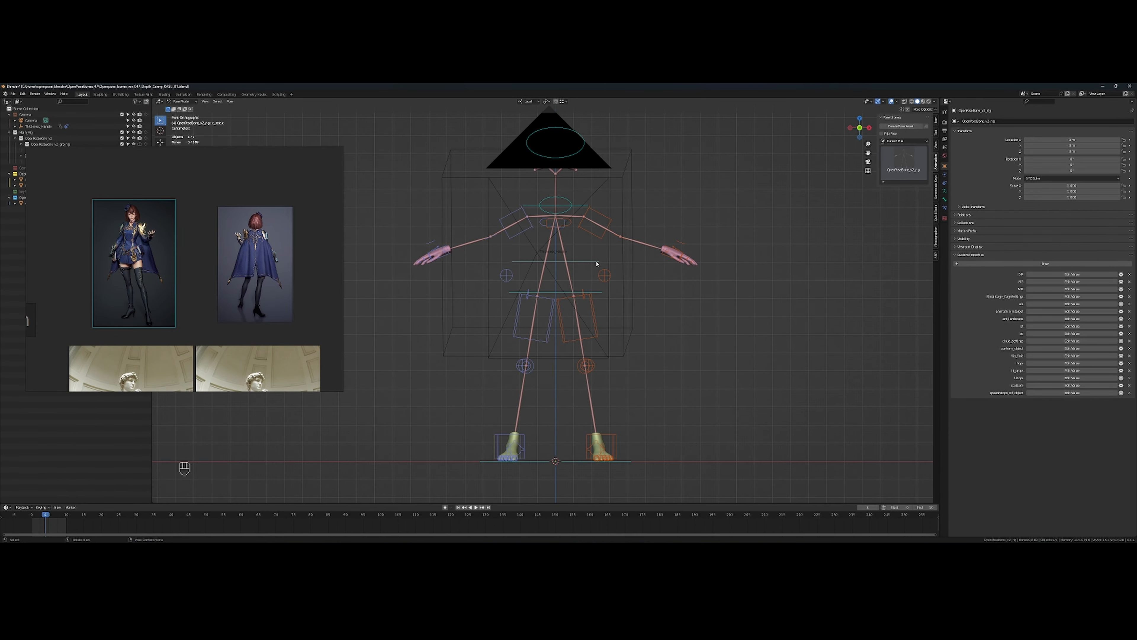
click(596, 263)
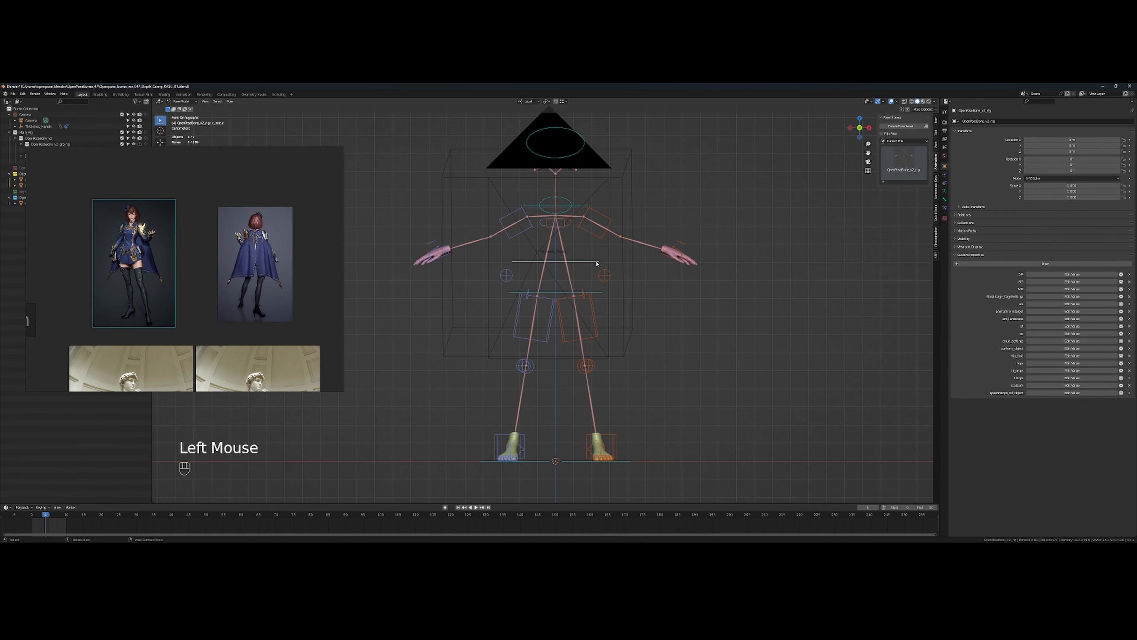
shift+drag(598, 262, 641, 278)
scroll(583, 288, up, 3)
key(r)
click(627, 287)
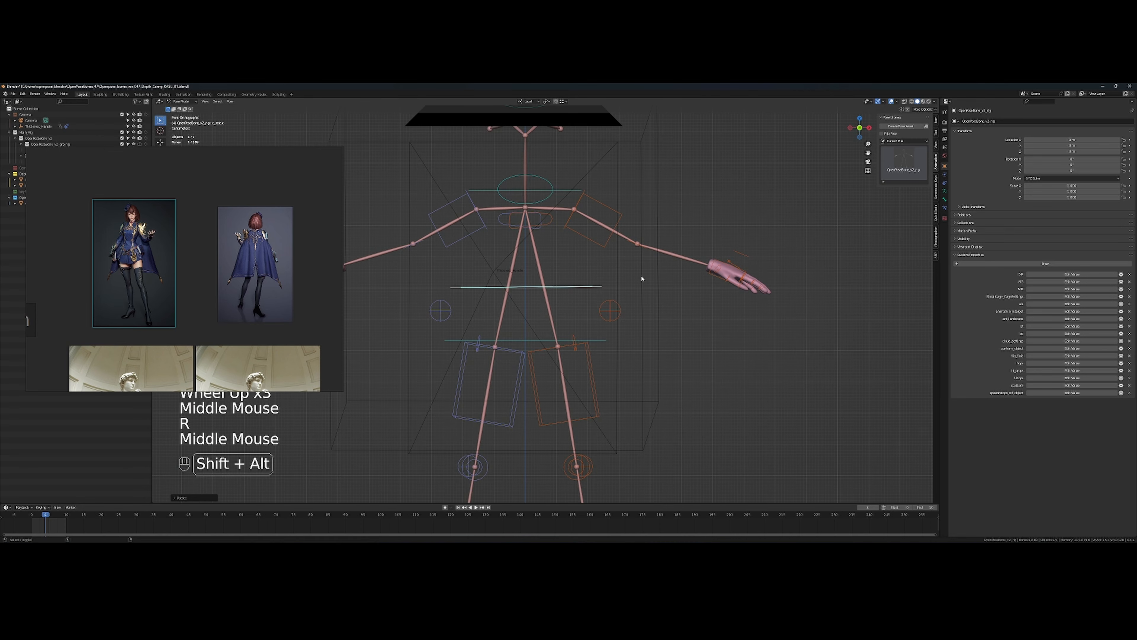
key(ctrl+z)
key(r)
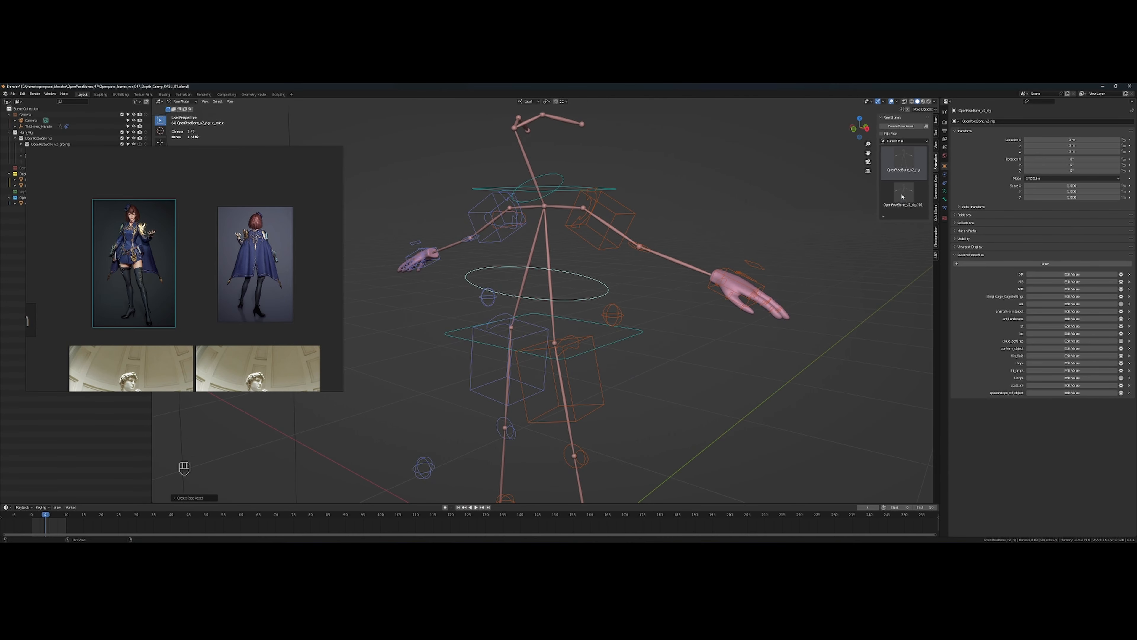
Apply the first saved pose from the pose library to return the rig to its neutral stance
shift+middle_click(735, 237)
middle_click(746, 211)
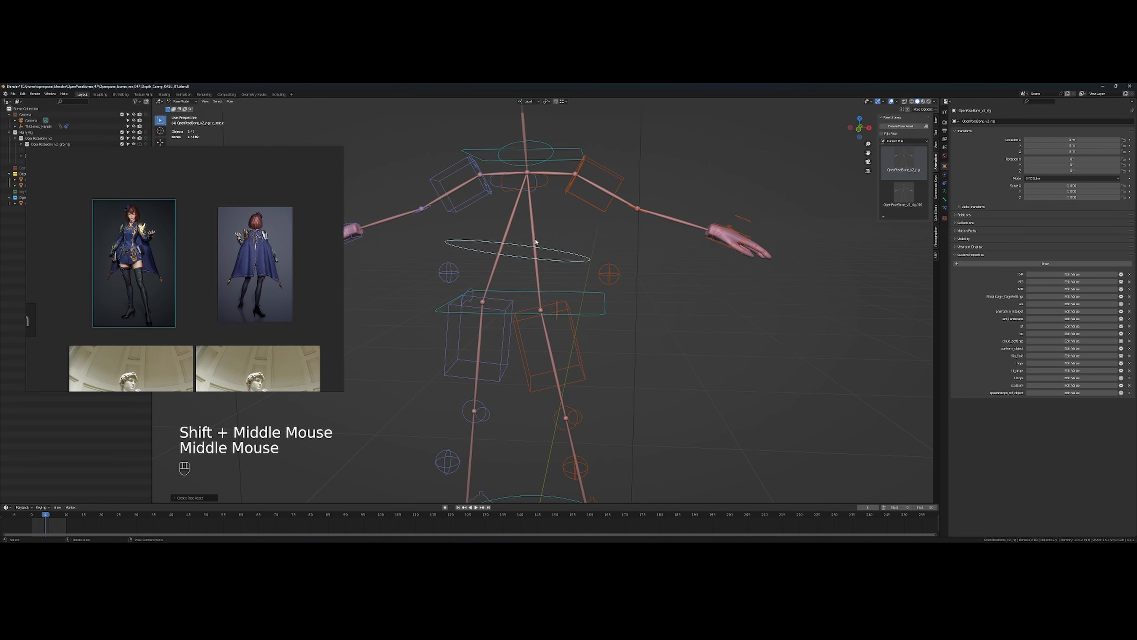
scroll(575, 234, down, 2)
middle_click(574, 234)
middle_click(687, 226)
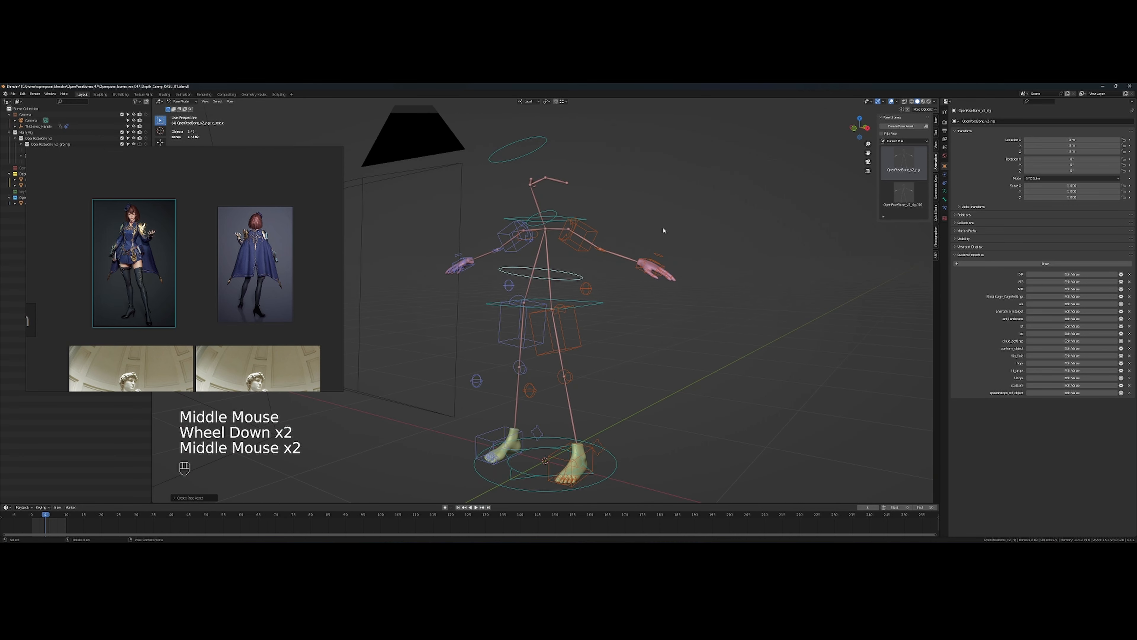
click(903, 165)
click(902, 164)
Apply the second saved pose to bring the tilted hips back, and view the rig from the front
middle_click(757, 213)
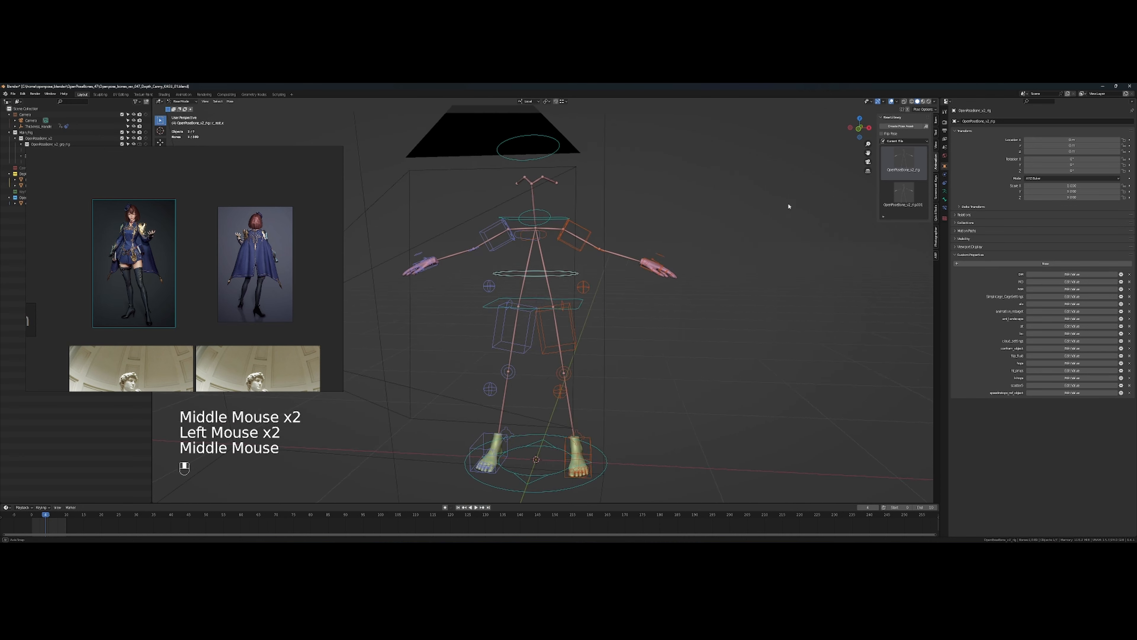
middle_click(795, 204)
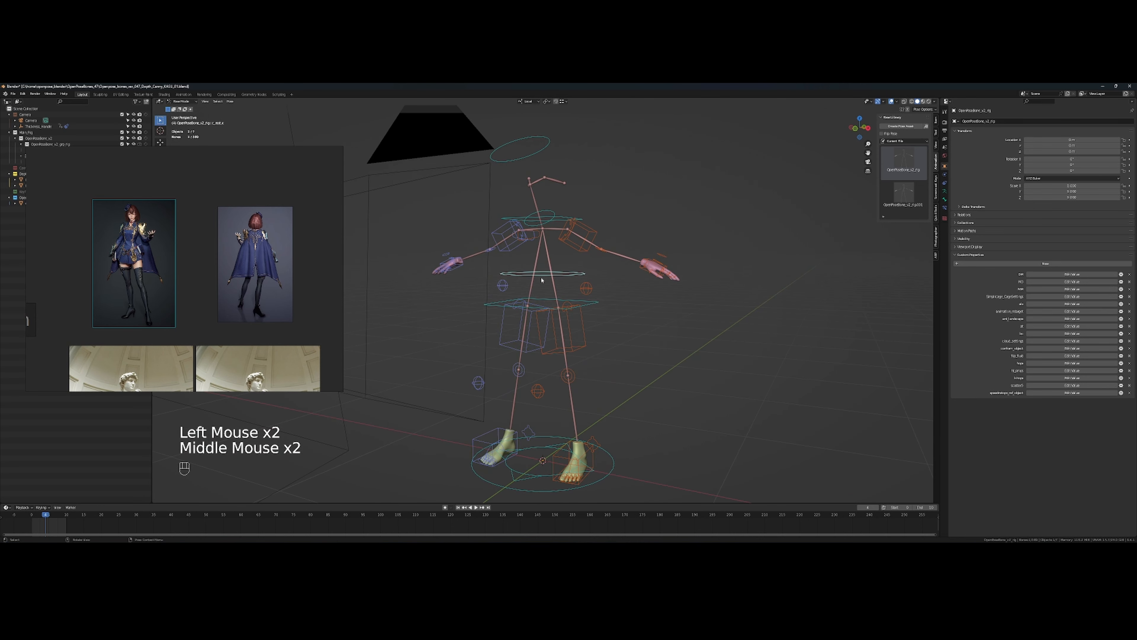
middle_click(583, 271)
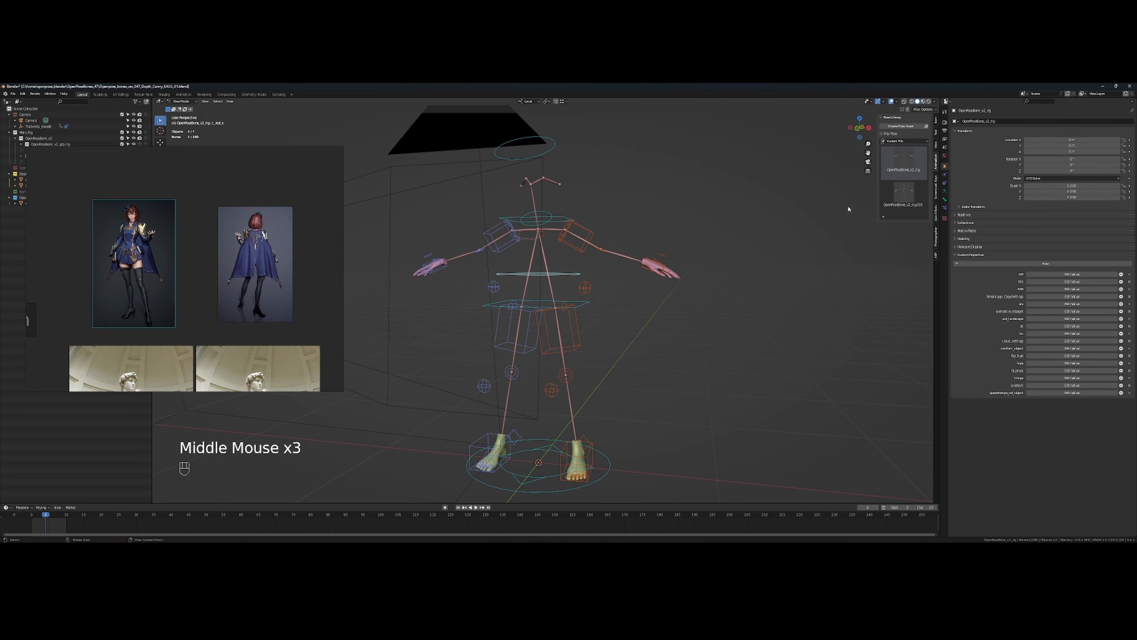
double_click(903, 199)
middle_click(745, 230)
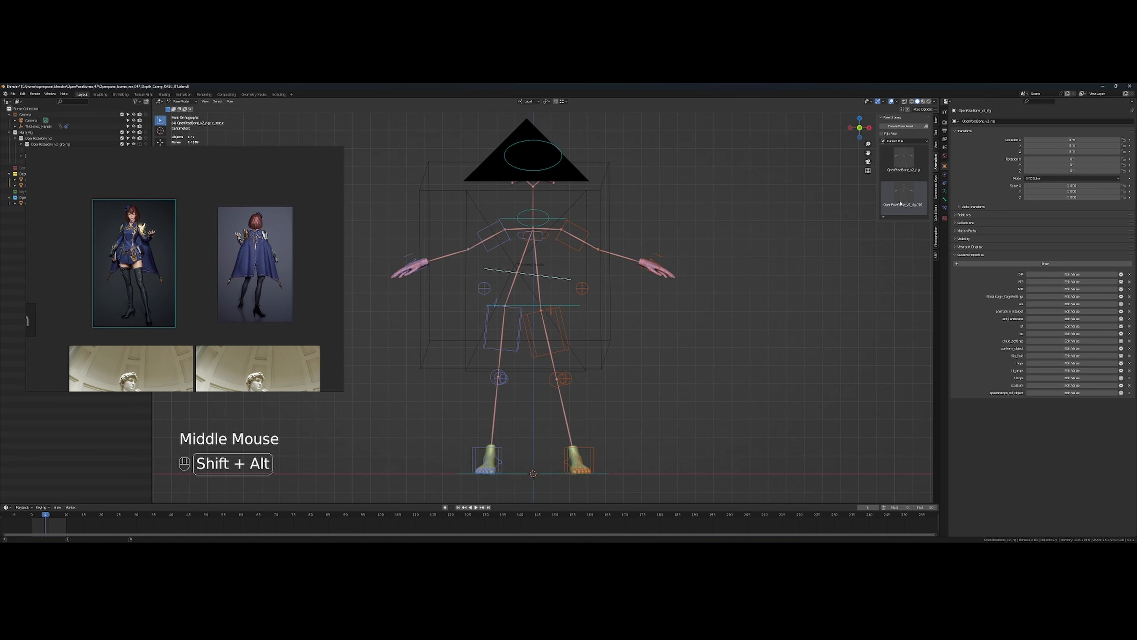
Rotate the chest control in the front view so the shoulders tilt opposite to the hips, following the lines on the David photo
click(539, 339)
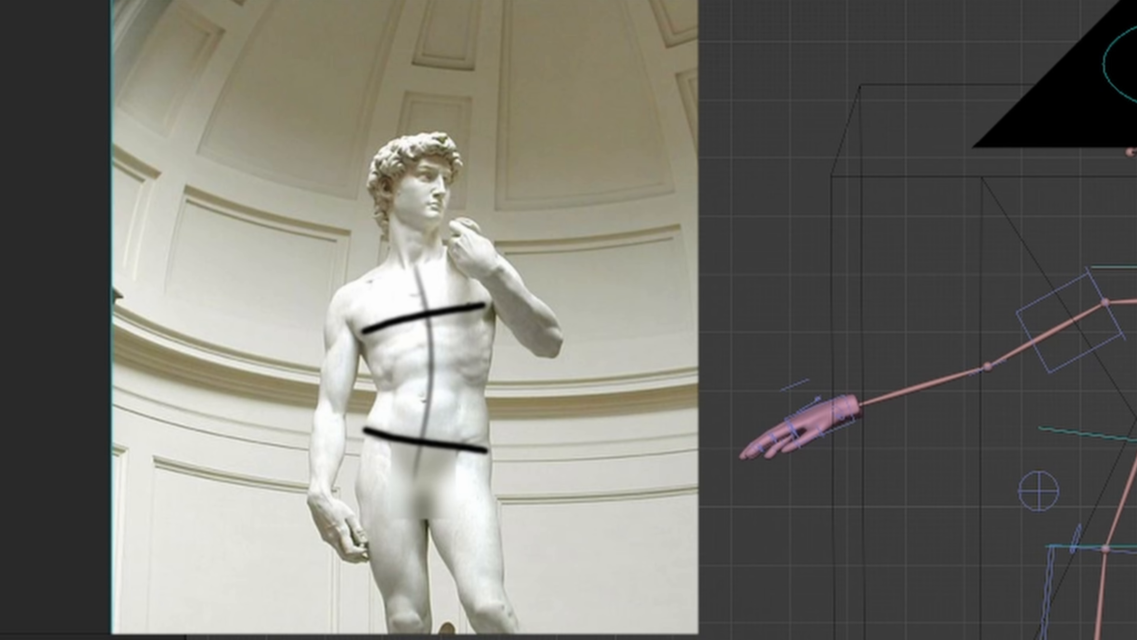
click(1088, 434)
drag(1088, 434, 1078, 459)
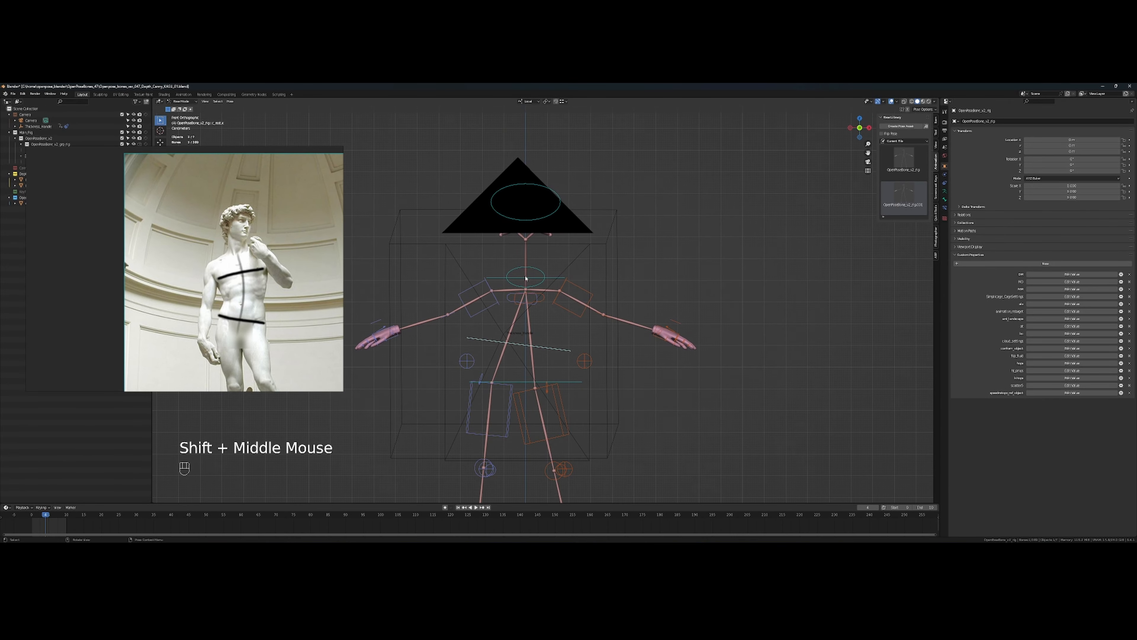
click(537, 276)
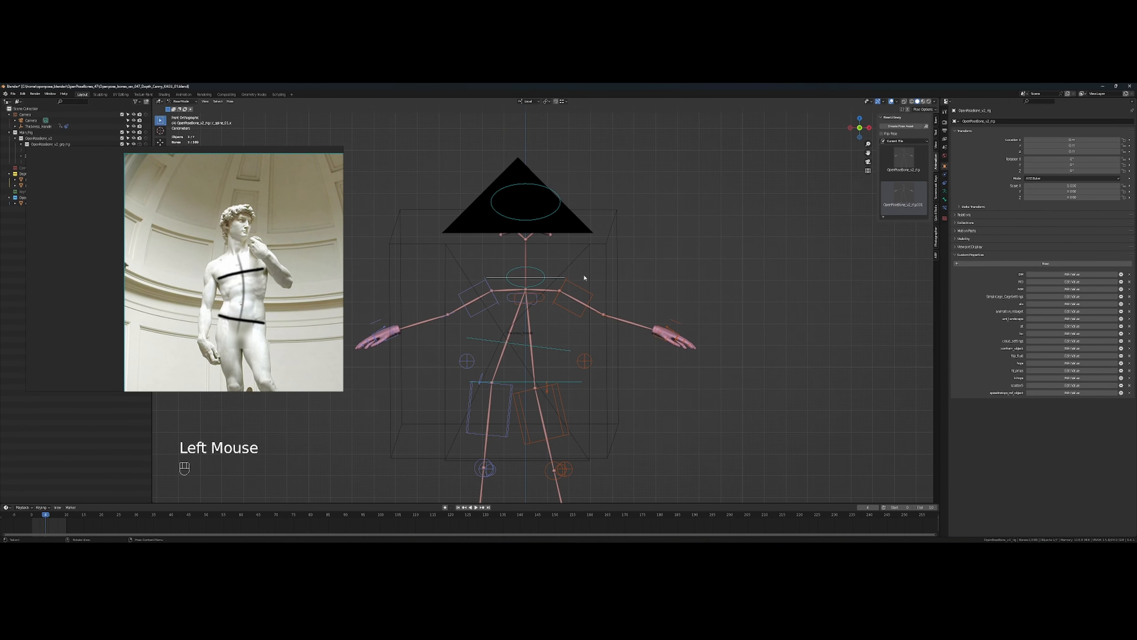
mouse_move(581, 275)
mouse_down()
mouse_move(530, 325)
mouse_move(523, 317)
mouse_move(569, 294)
mouse_up()
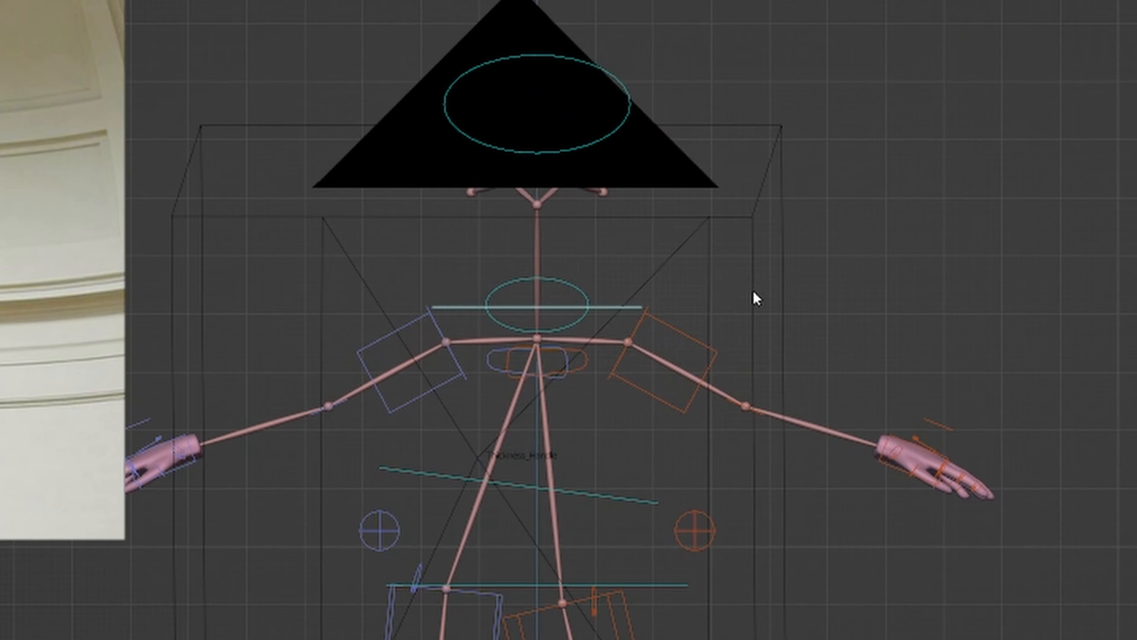
drag(604, 305, 692, 340)
key(r)
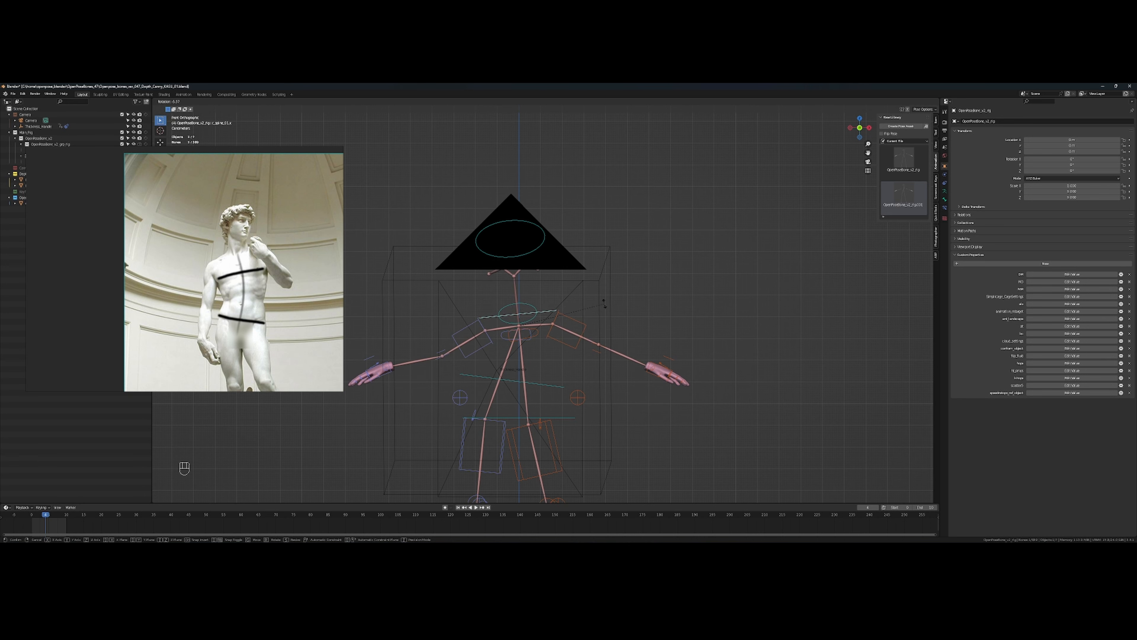
click(604, 303)
mouse_move(591, 309)
mouse_down()
mouse_move(601, 297)
mouse_move(532, 327)
mouse_move(607, 292)
mouse_up()
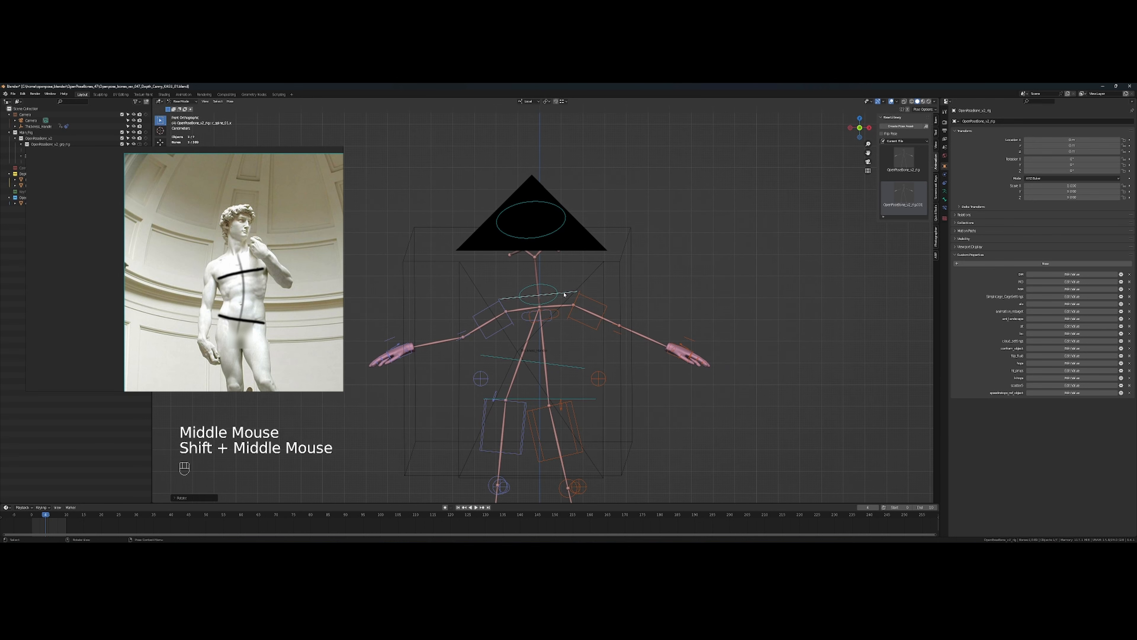
drag(547, 317, 517, 315)
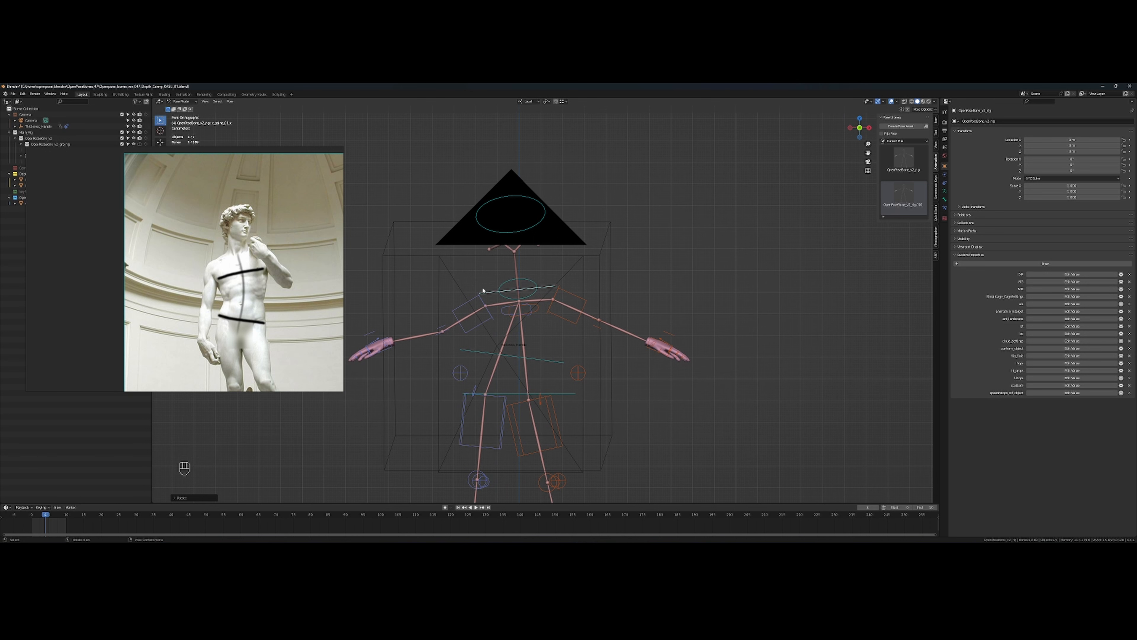
drag(524, 303, 542, 324)
Rotate the root master control at the hips counterclockwise in the front view so the upper body leans over
key(shift+alt)
click(563, 384)
drag(563, 385, 609, 393)
key(shift+alt)
key(shift+alt)
key(r)
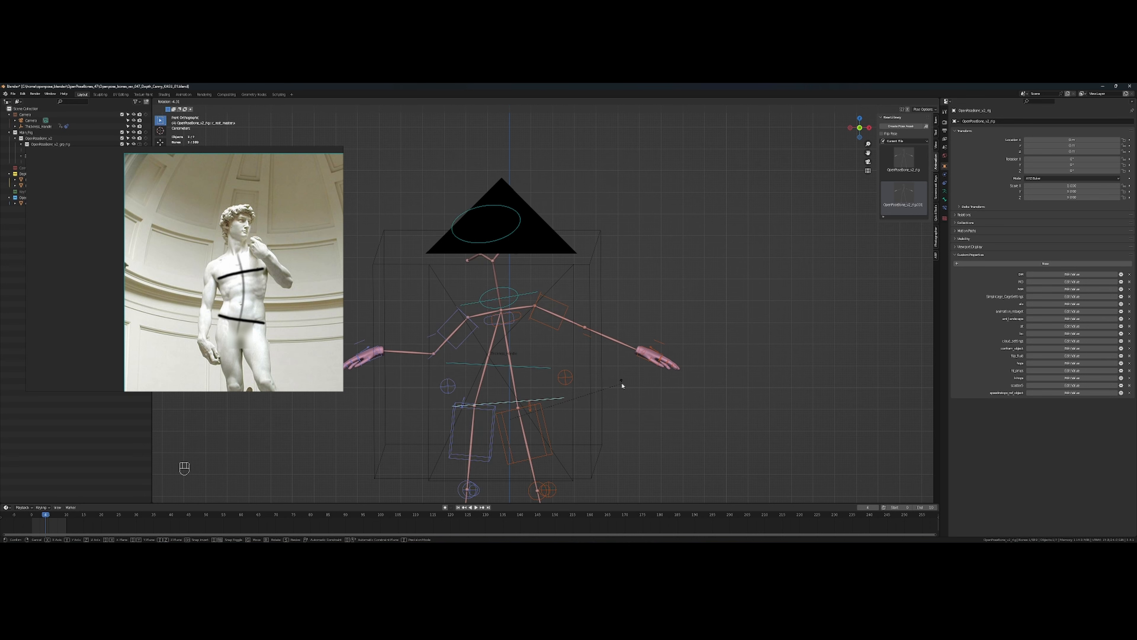
click(622, 385)
drag(604, 378, 609, 363)
mouse_move(609, 364)
mouse_down()
mouse_move(623, 377)
mouse_move(610, 370)
mouse_up()
Fine-tune the tilt by rotating the waist control slightly counterclockwise and the chest control slightly clockwise
click(559, 354)
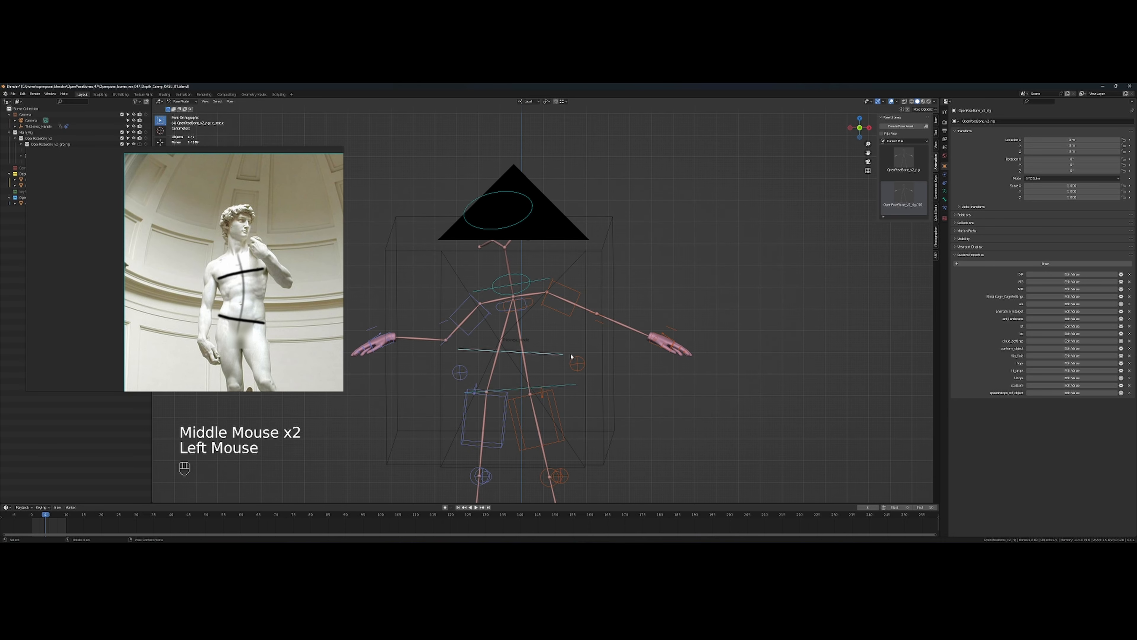
key(r)
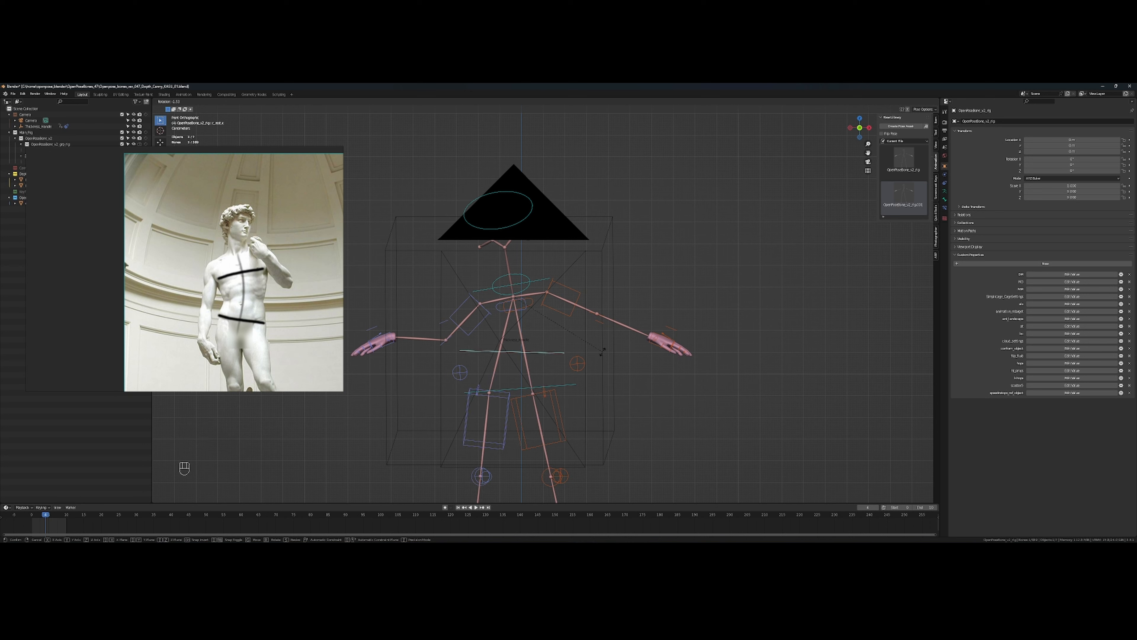
click(603, 351)
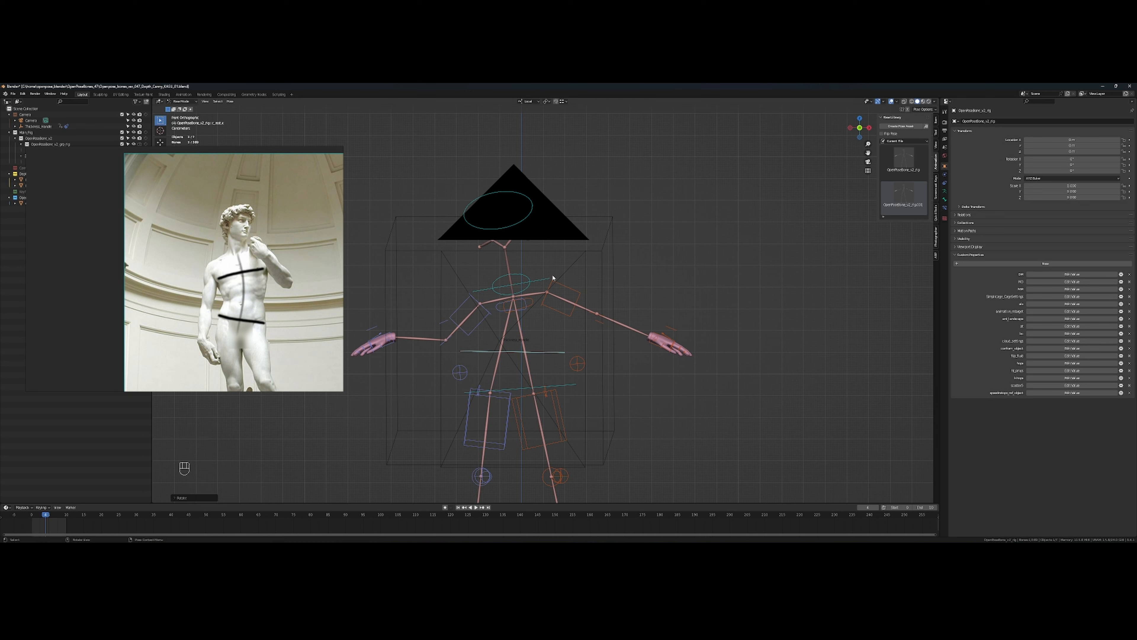
click(546, 281)
key(r)
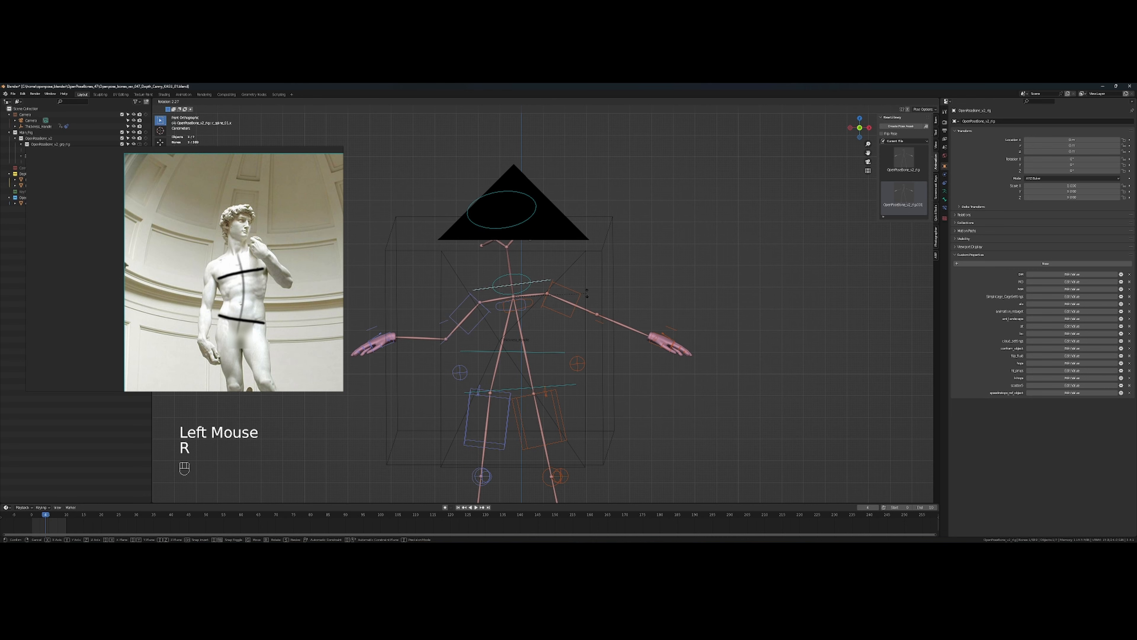
click(589, 289)
drag(588, 289, 616, 281)
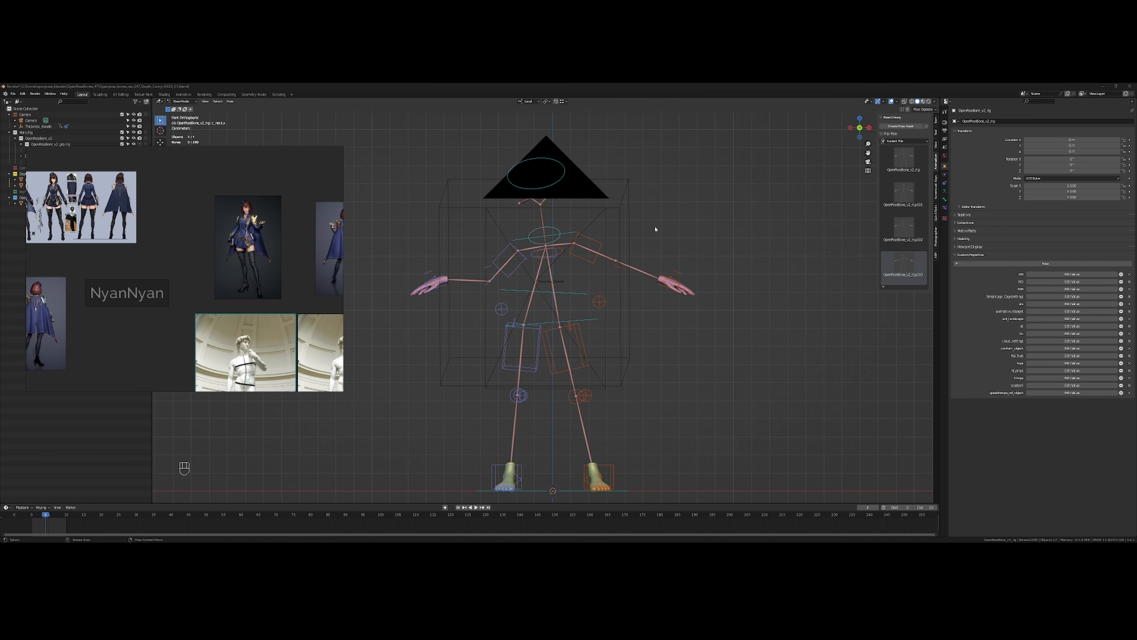
Exclude the Camera collection from the view layer so the camera no longer covers the rig's head
scroll(636, 205, up, 2)
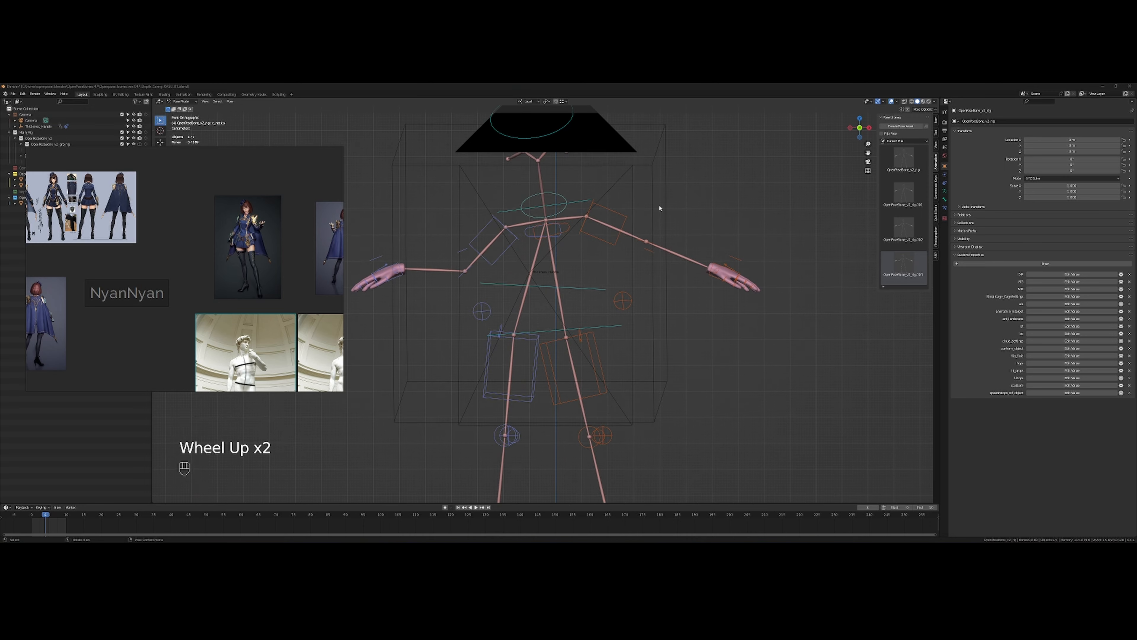
alt+click(639, 209)
drag(716, 214, 672, 224)
scroll(672, 224, down, 2)
drag(649, 233, 582, 257)
drag(582, 258, 523, 280)
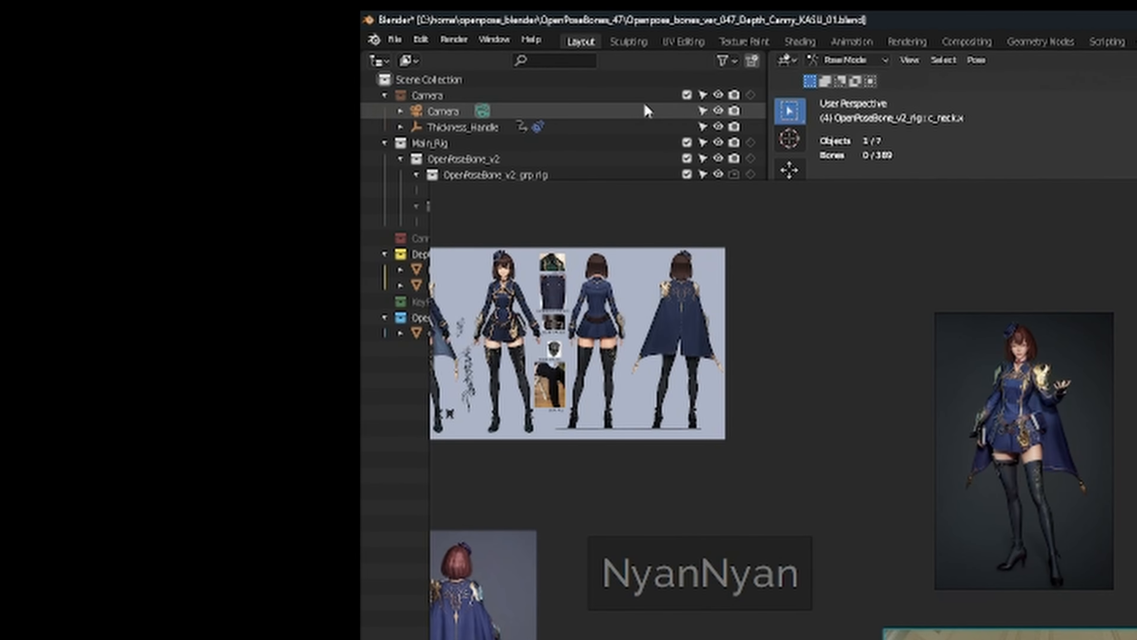
click(687, 95)
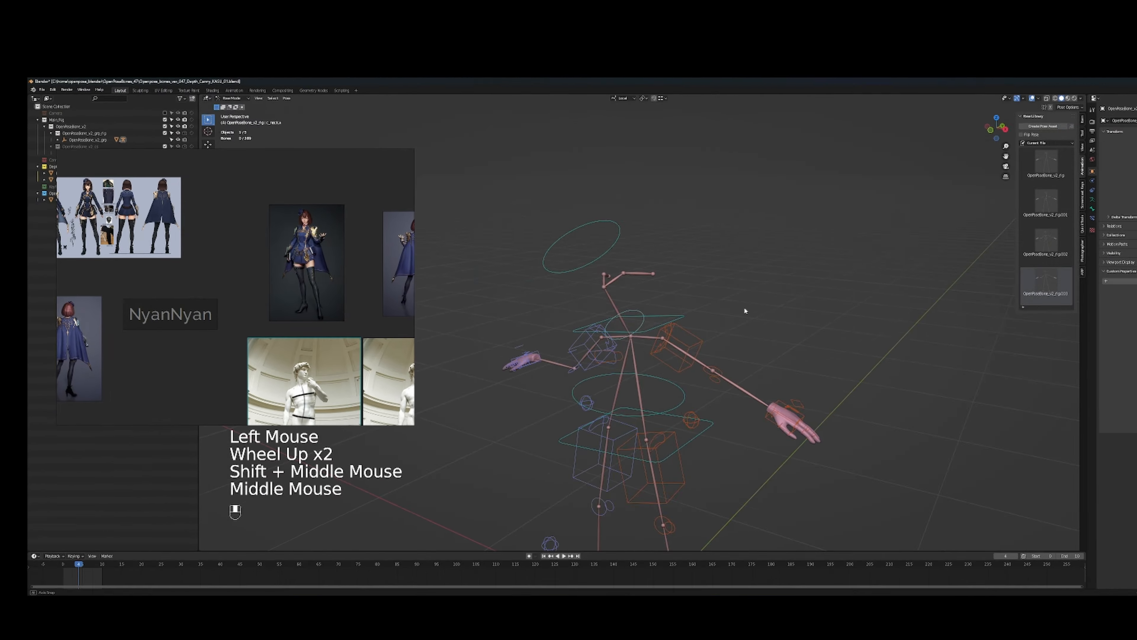
Rotate the neck control slightly counterclockwise in the top view so the head turns as on the David reference
drag(743, 310, 651, 278)
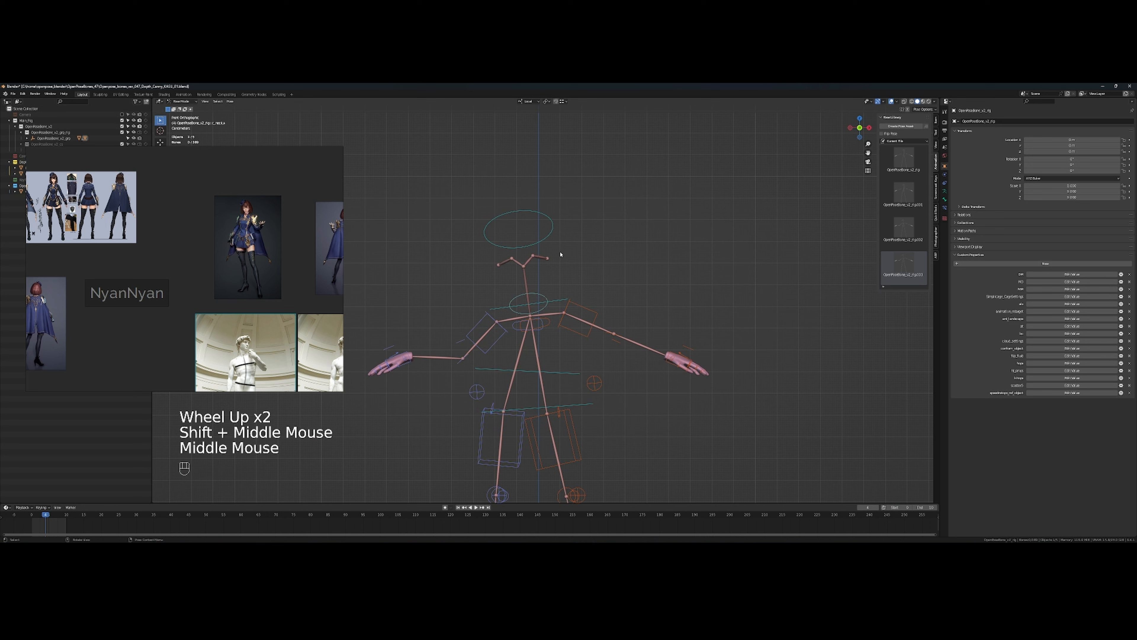
scroll(256, 229, up, 2)
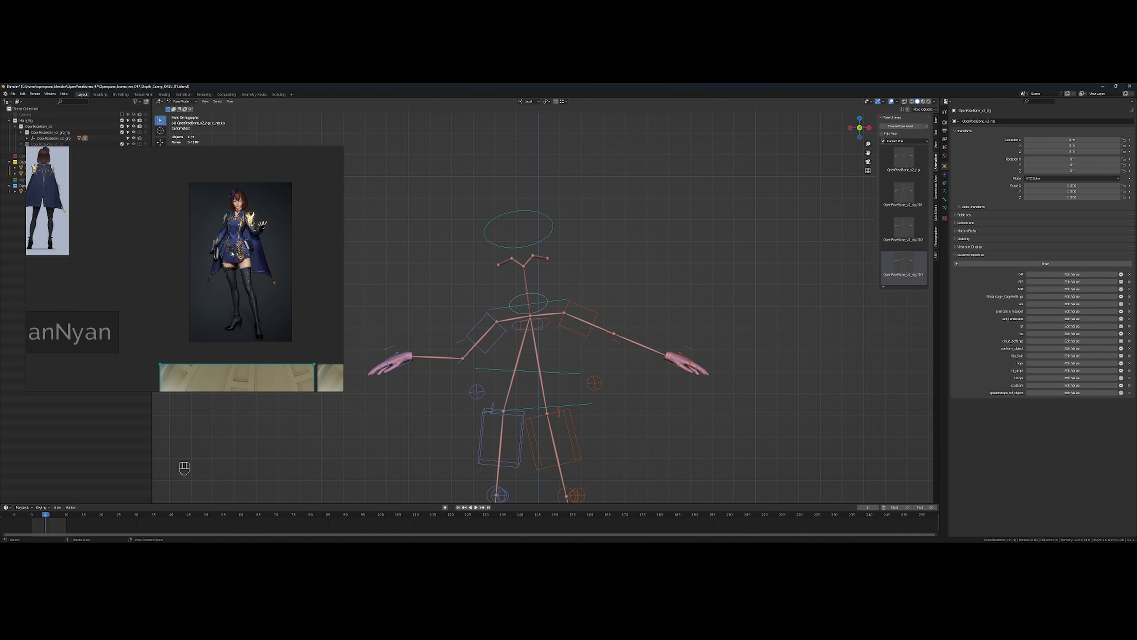
drag(232, 253, 211, 135)
scroll(202, 278, up, 4)
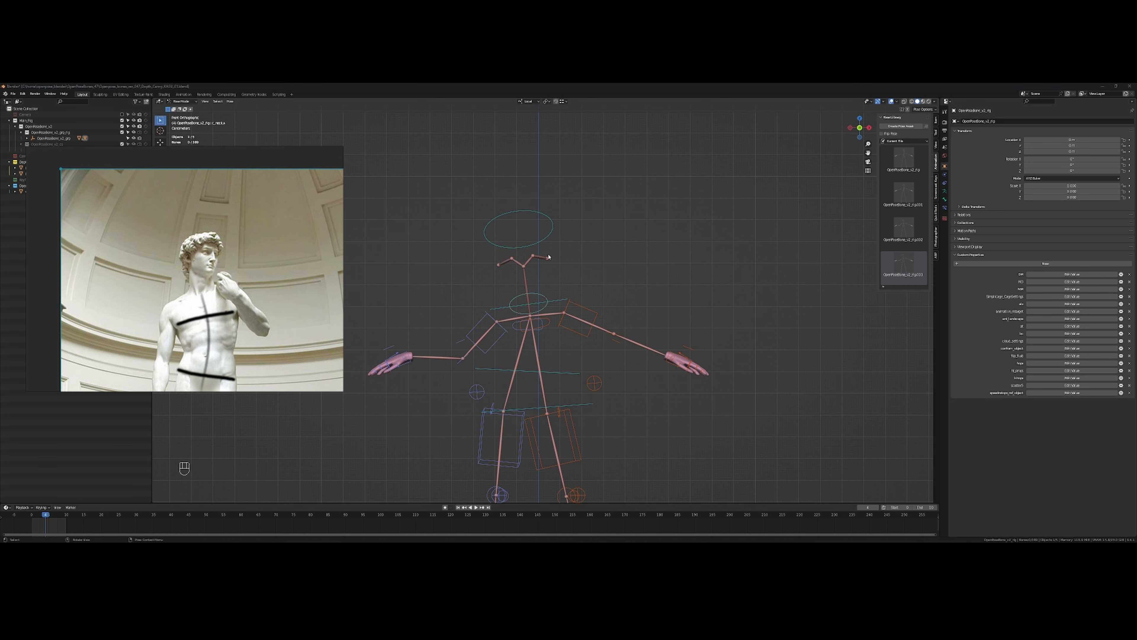
scroll(566, 259, up, 1)
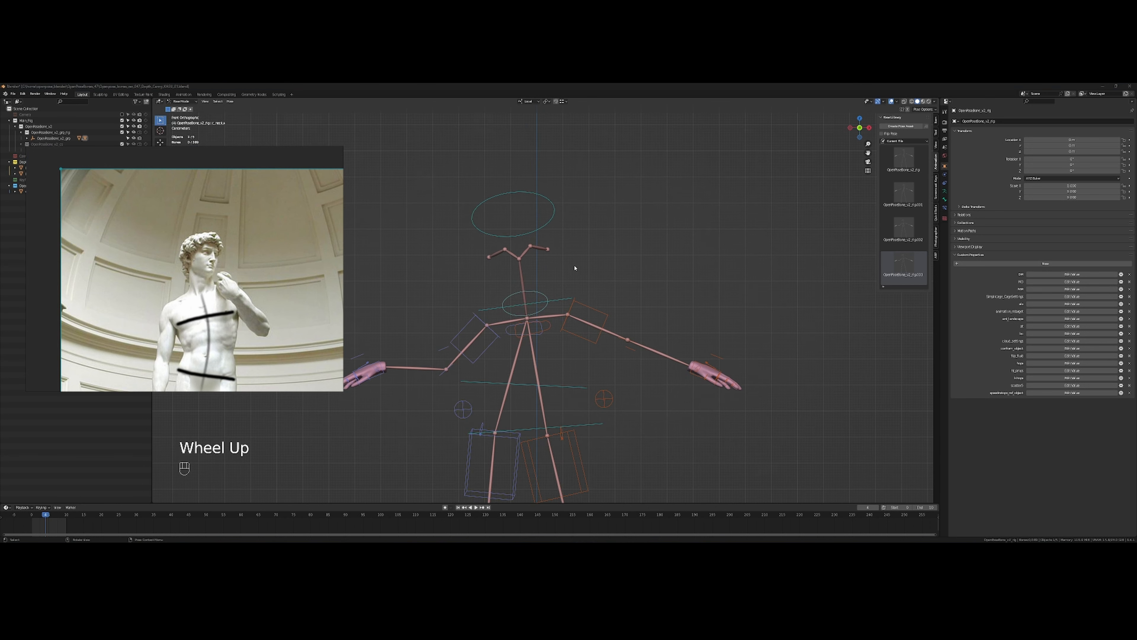
click(586, 264)
scroll(591, 256, down, 2)
drag(591, 256, 572, 330)
click(539, 293)
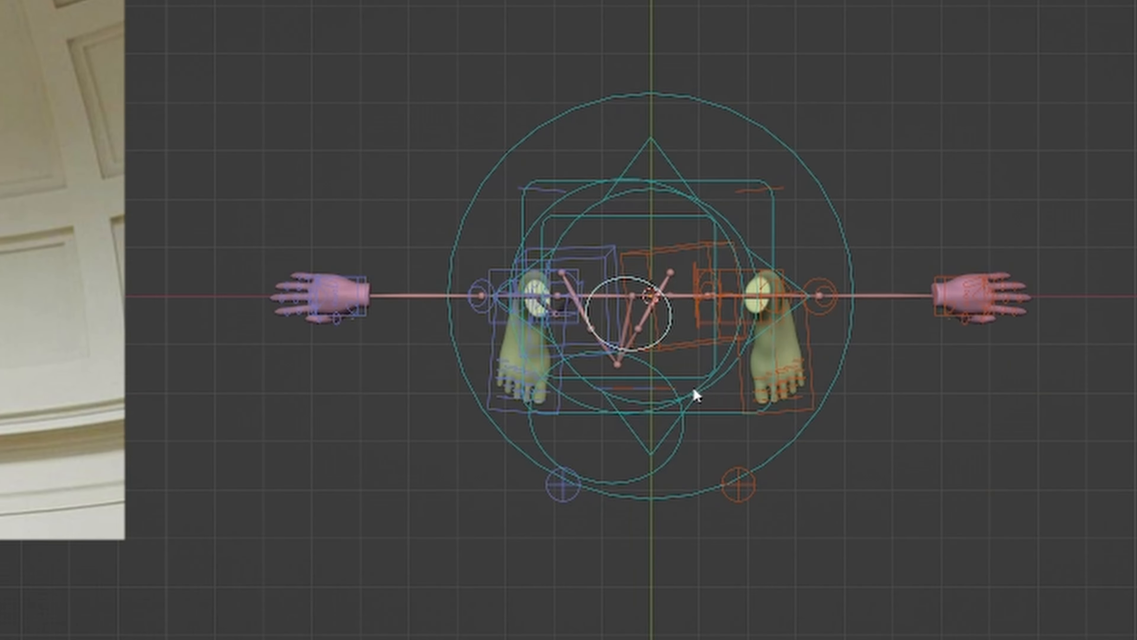
drag(693, 387, 920, 303)
key(r)
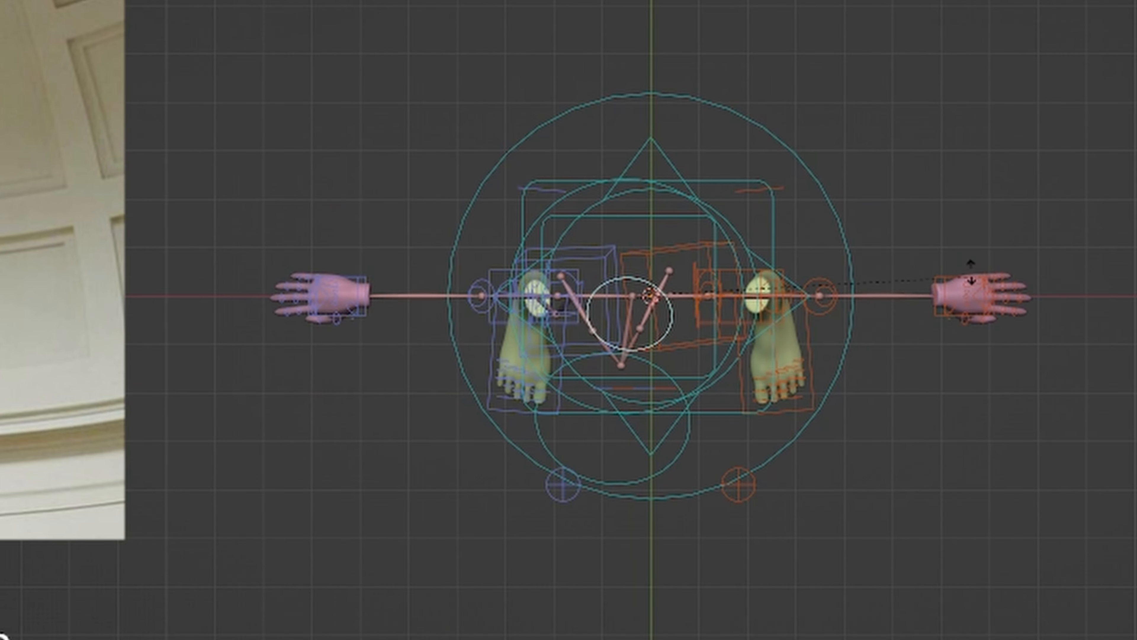
click(987, 238)
Rotate the neck control slightly in the right side view to adjust the head's forward lean
drag(986, 237, 984, 47)
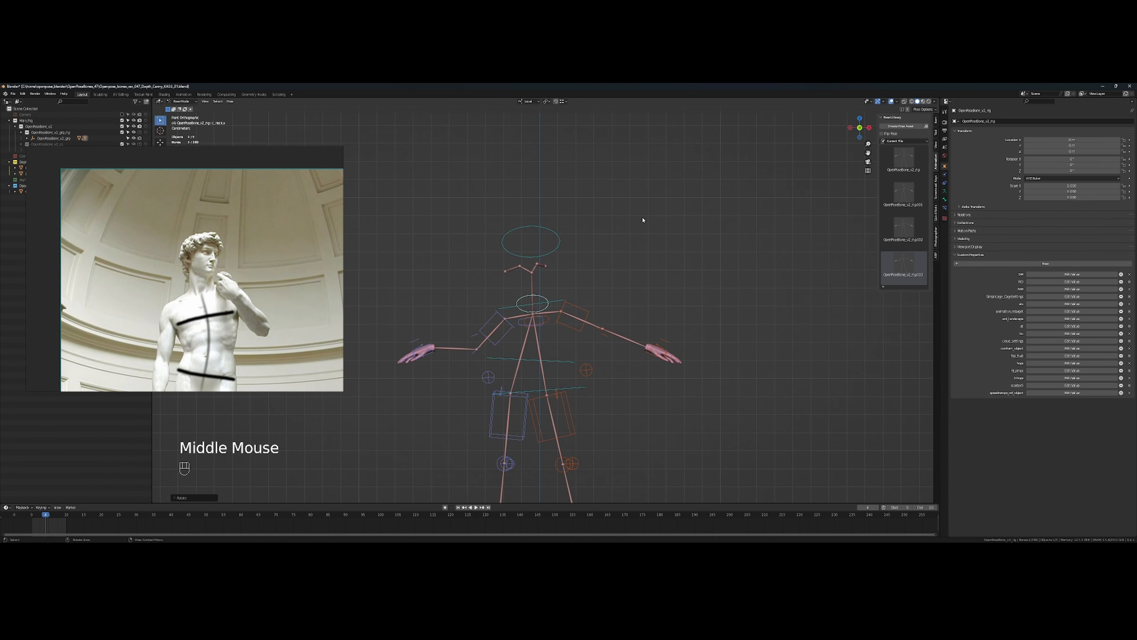
drag(642, 219, 670, 251)
key(r)
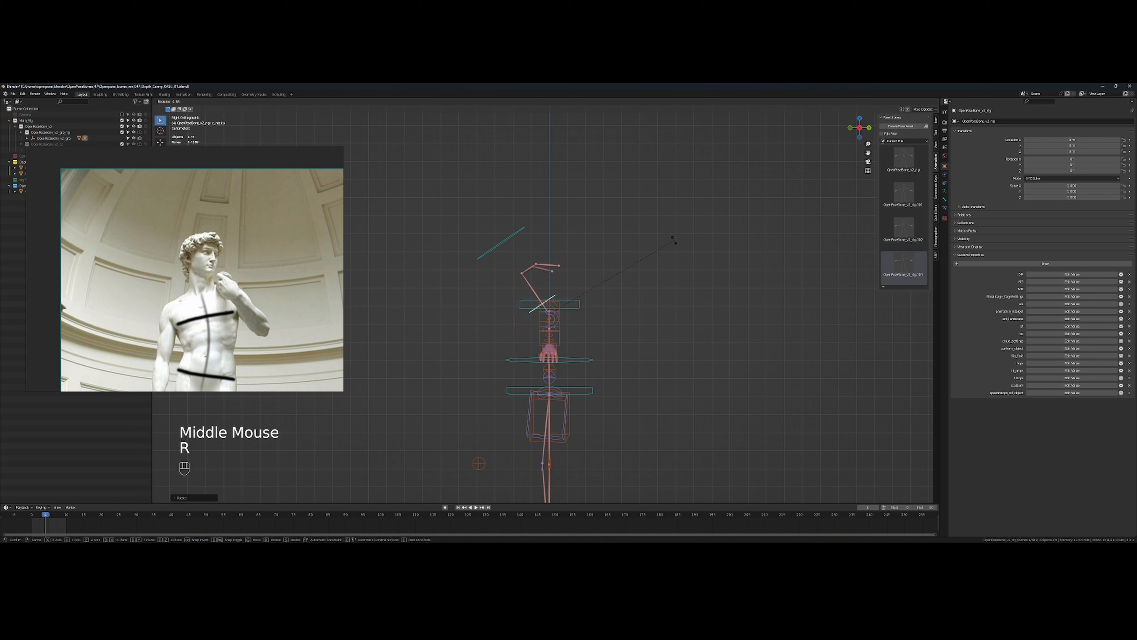
click(515, 234)
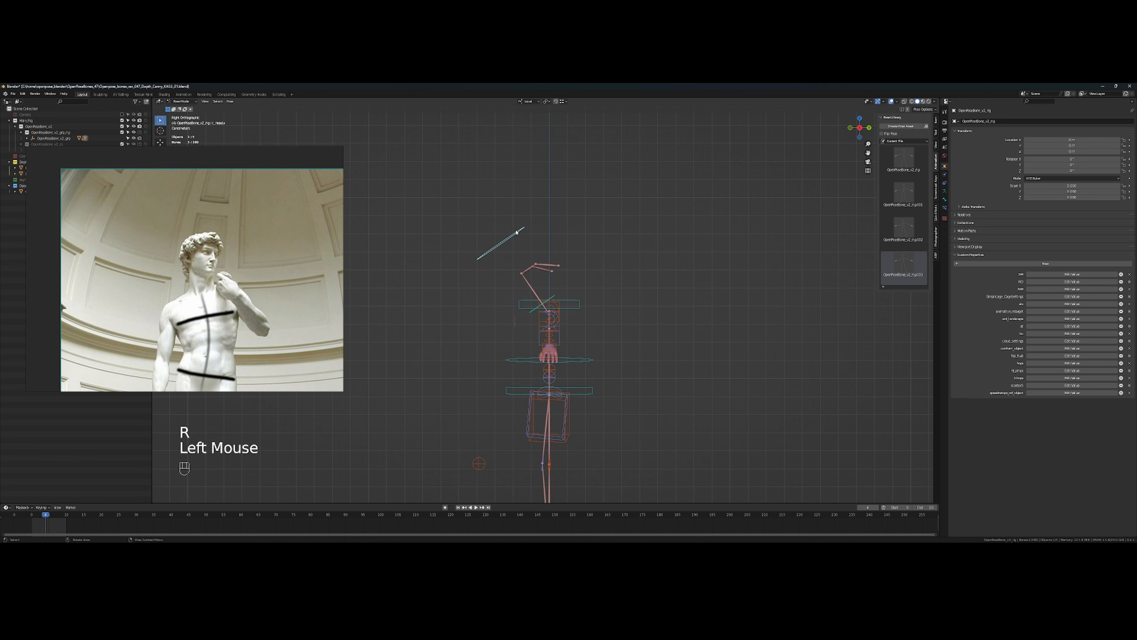
key(r)
click(594, 227)
key(ctrl+z)
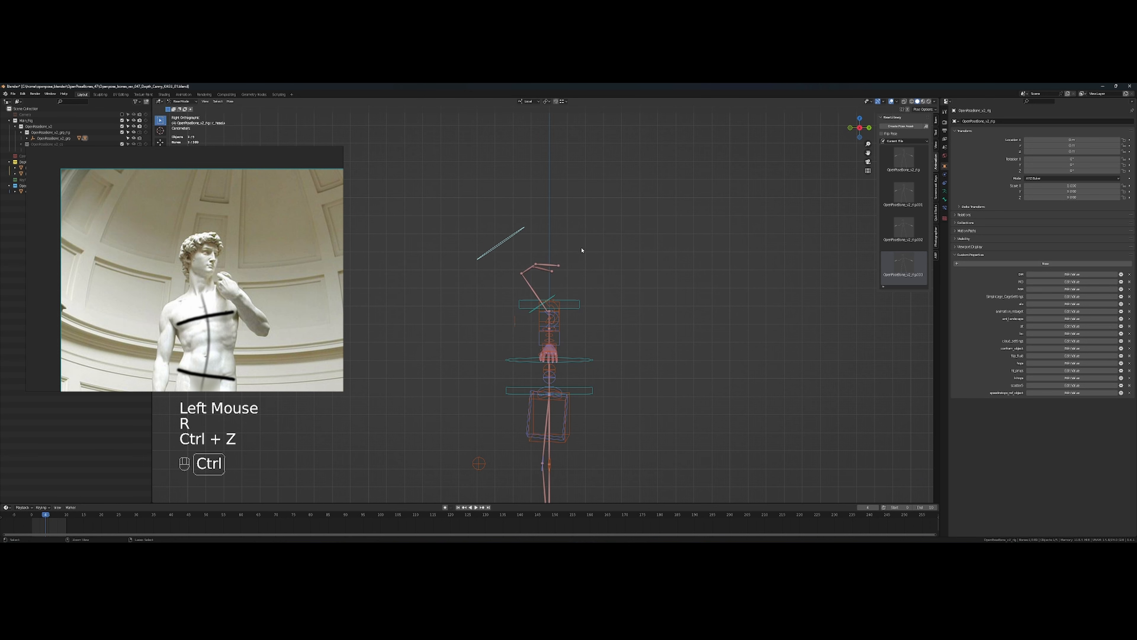
Fine-tune the neck control's rotation so the head sits slightly more upright
scroll(584, 271, up, 3)
click(561, 287)
drag(573, 287, 644, 254)
key(r)
click(640, 284)
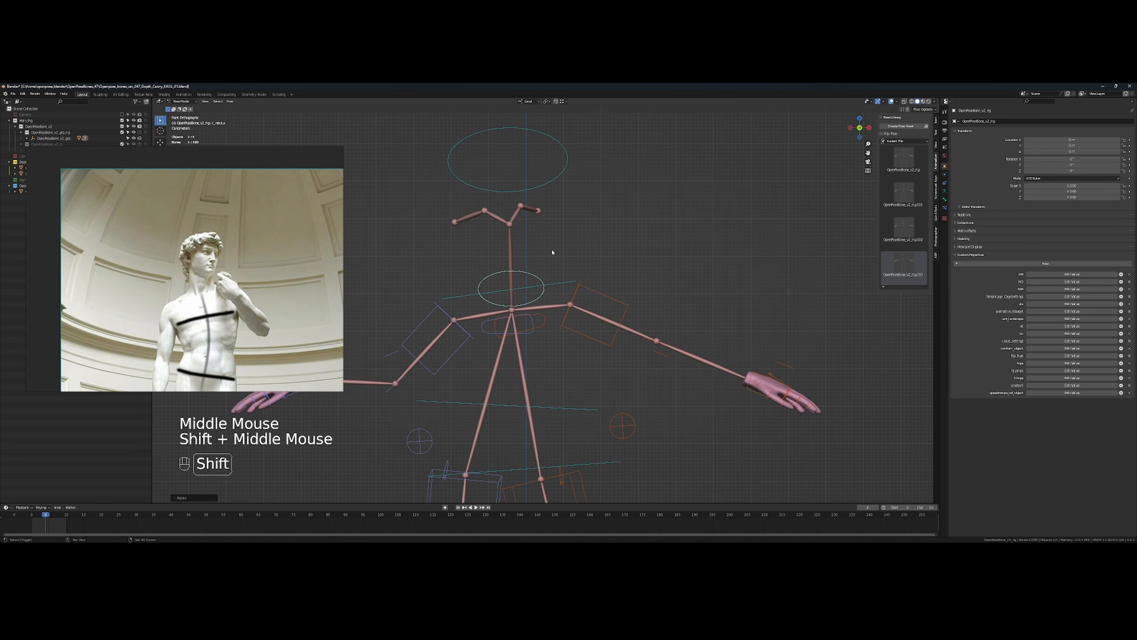
Examine the leg stance in the enlarged front and back reference images of the character and compare it with the rig
scroll(322, 243, down, 5)
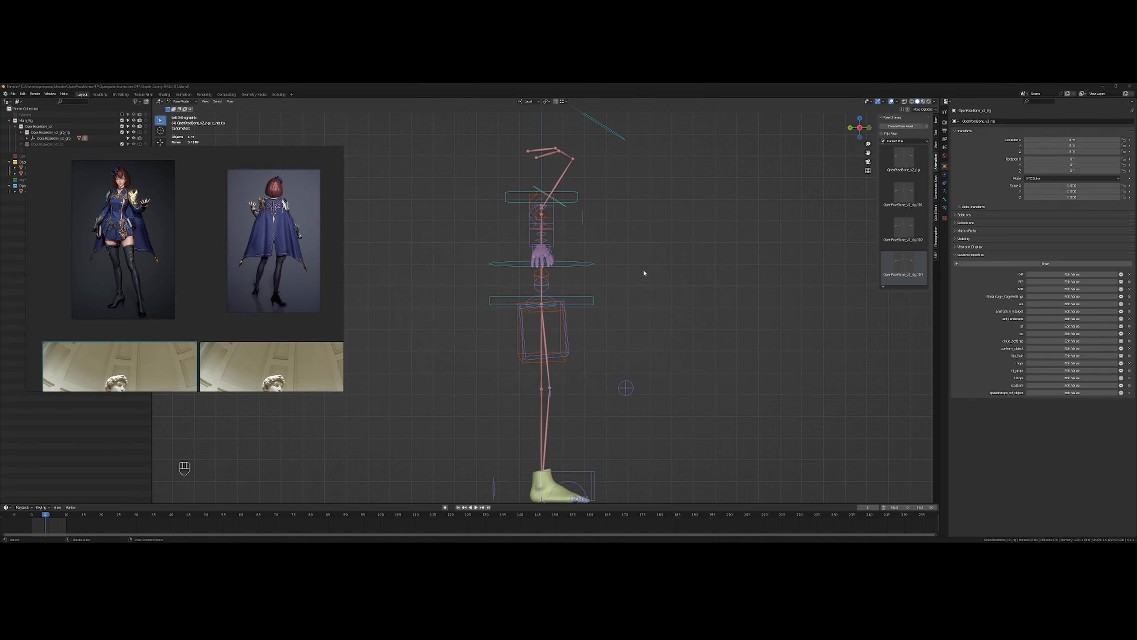
click(664, 258)
scroll(272, 267, up, 2)
drag(107, 258, 153, 288)
scroll(154, 288, down, 1)
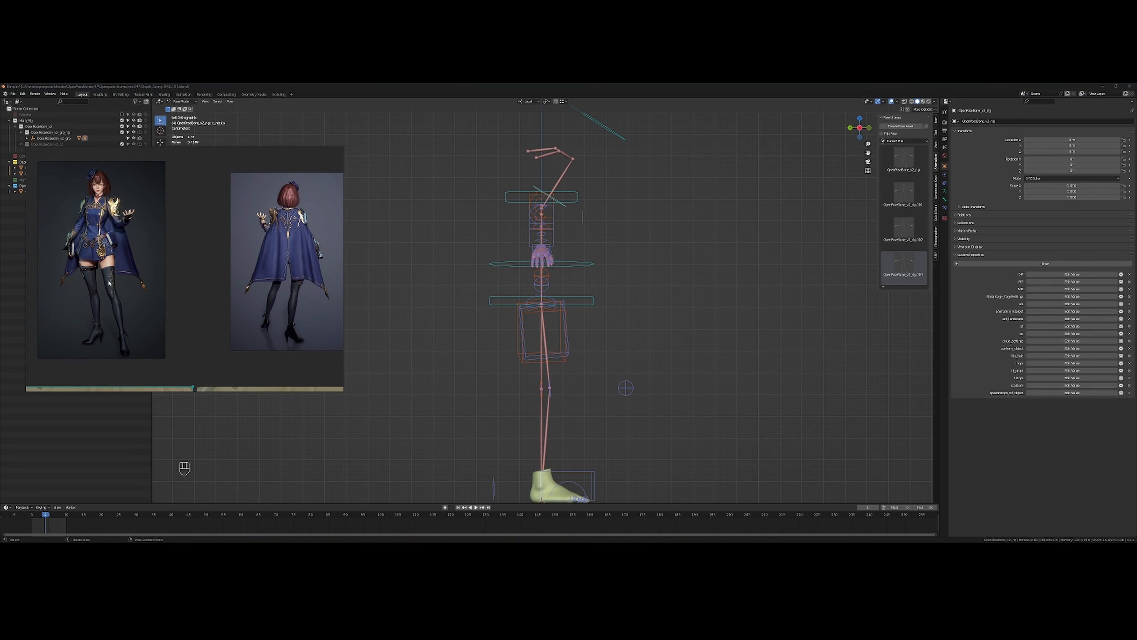
click(670, 284)
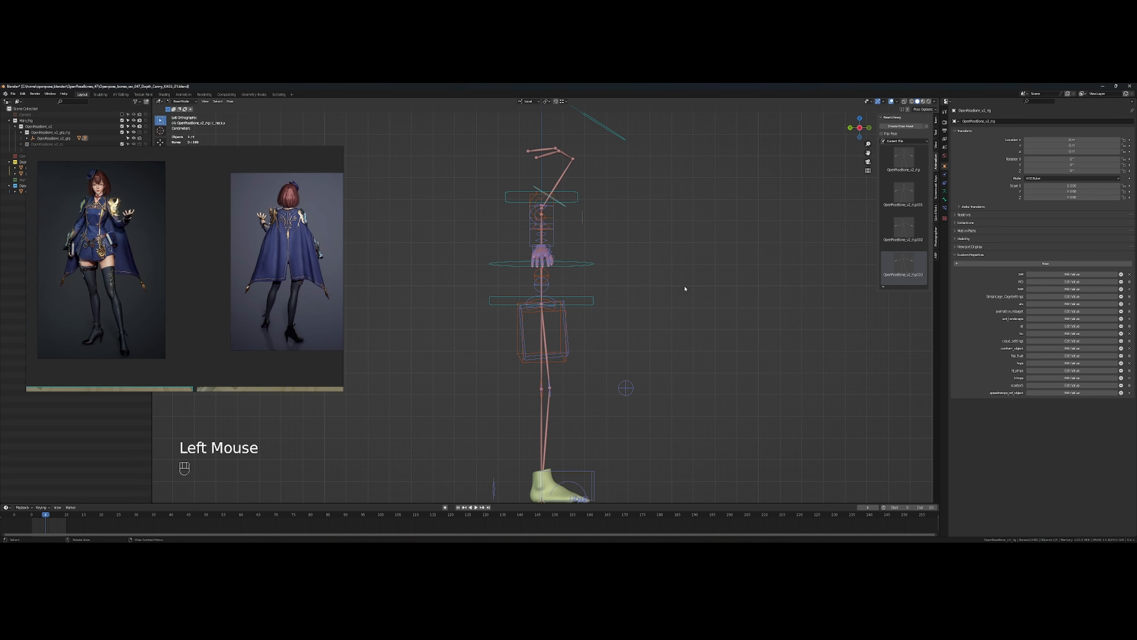
scroll(671, 289, down, 2)
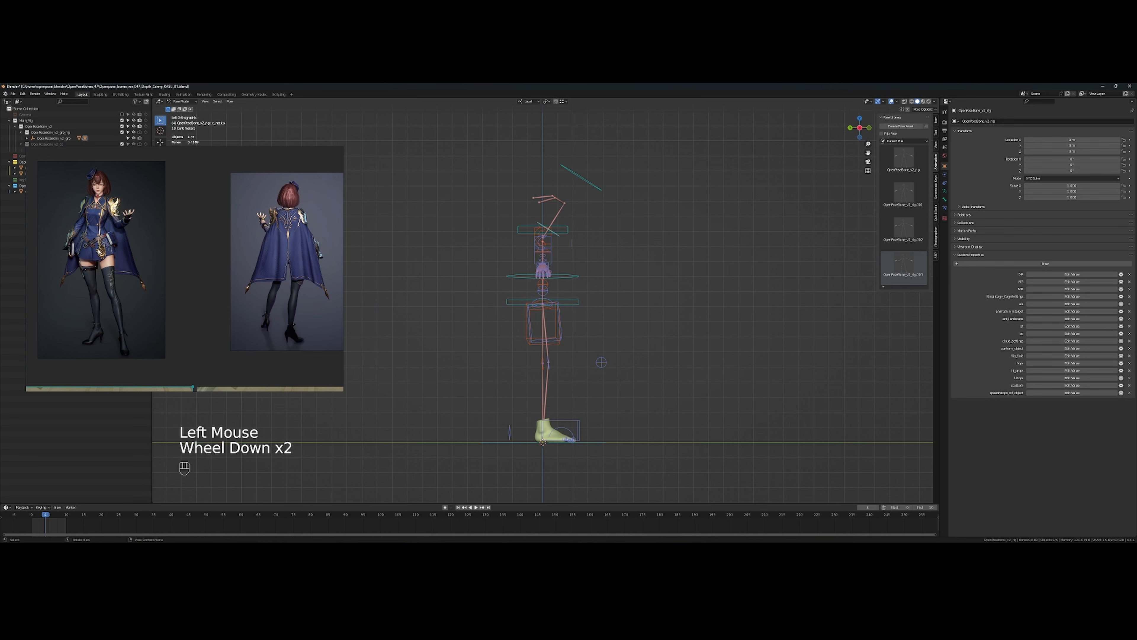
drag(673, 307, 638, 333)
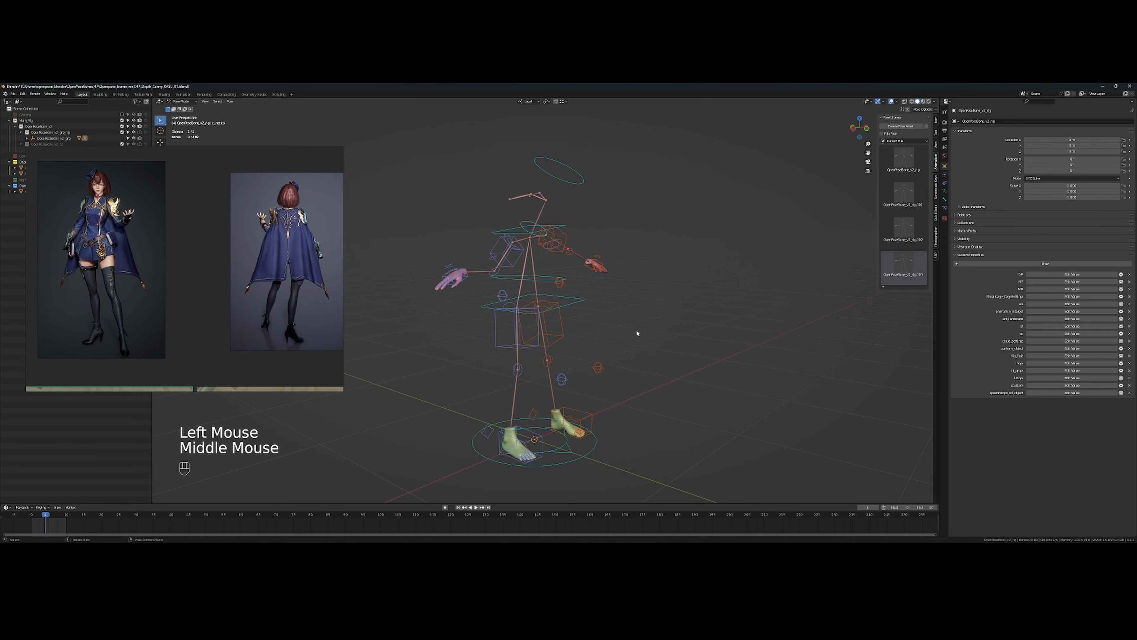
Move the rig's left foot control forward along the ground in the side view
click(587, 421)
drag(587, 421, 589, 378)
scroll(590, 377, up, 5)
drag(596, 376, 551, 381)
drag(551, 381, 517, 364)
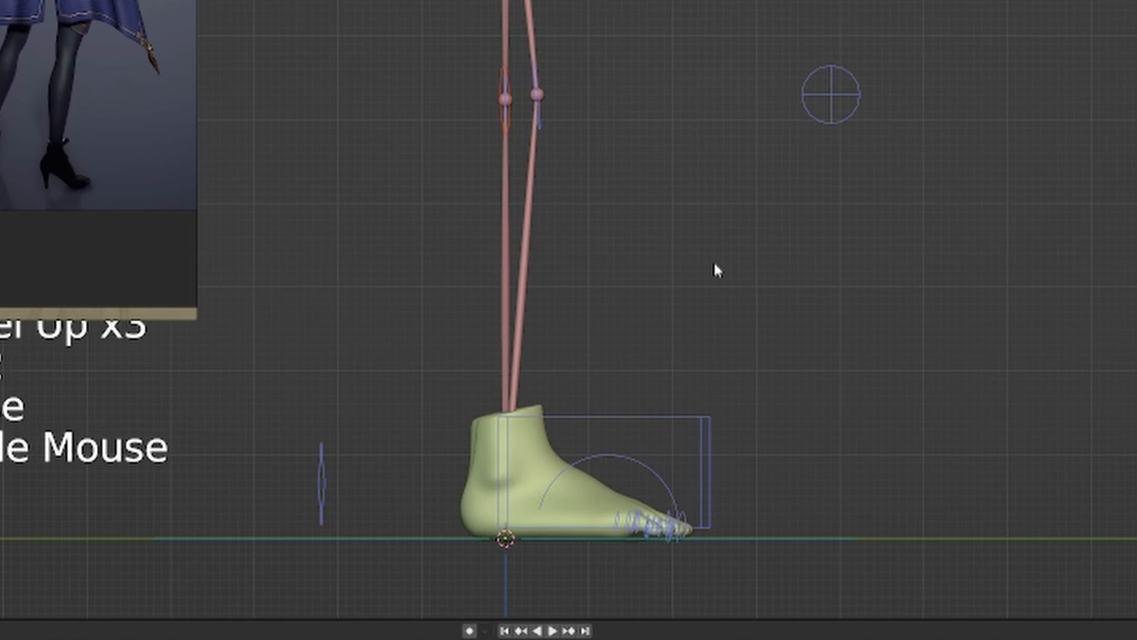
key(g)
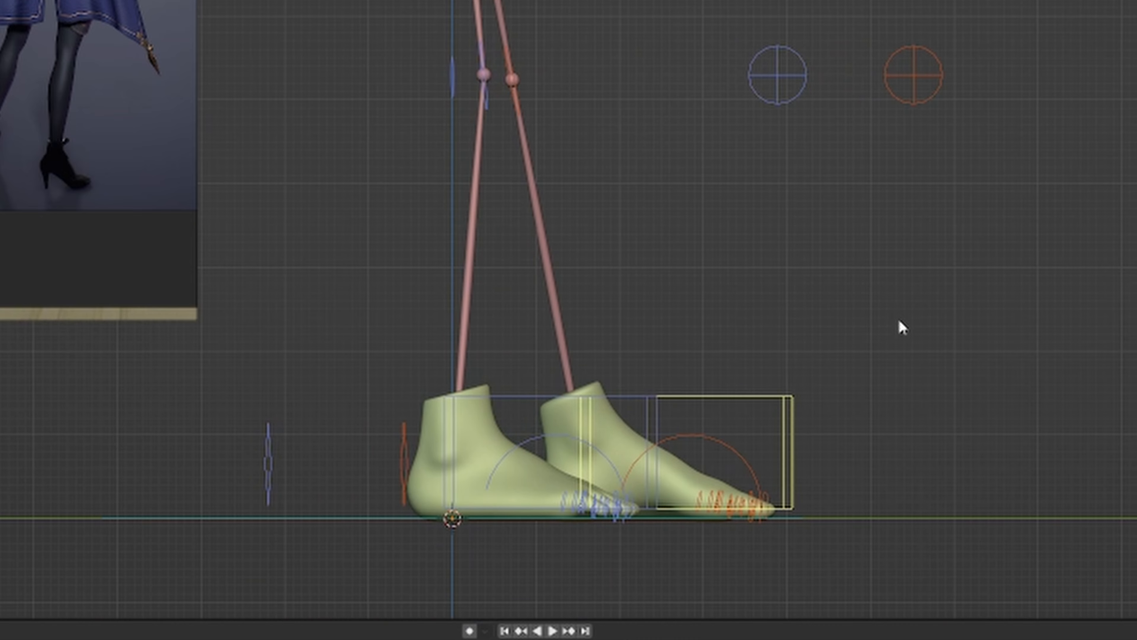
drag(899, 321, 723, 320)
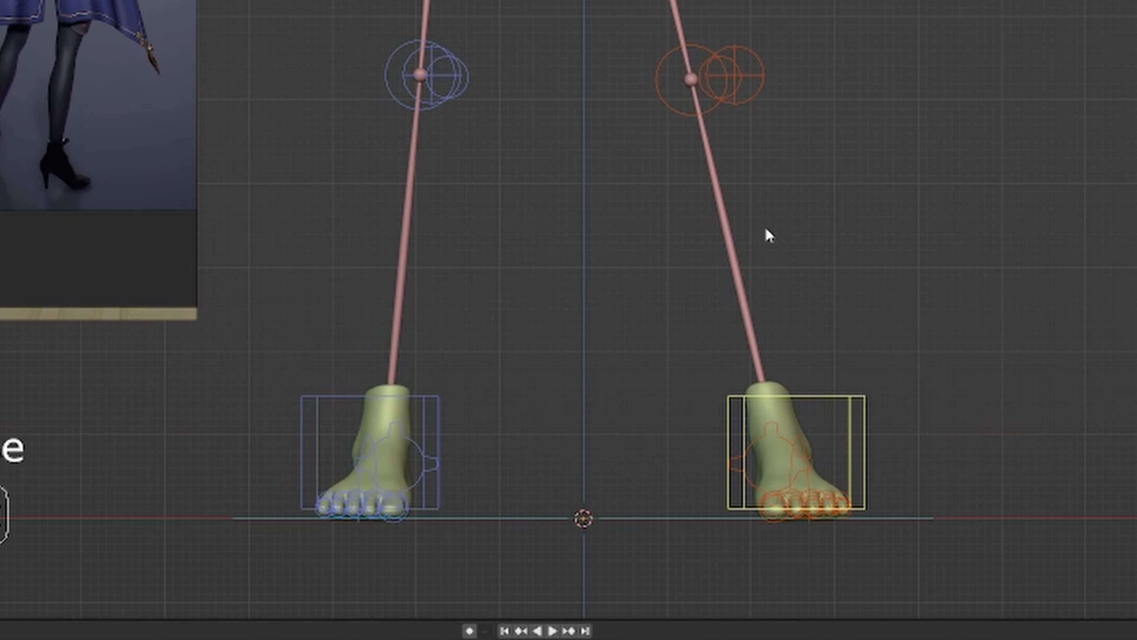
Move the left knee control inward in the front view so the left leg bends towards the other leg
scroll(765, 226, down, 2)
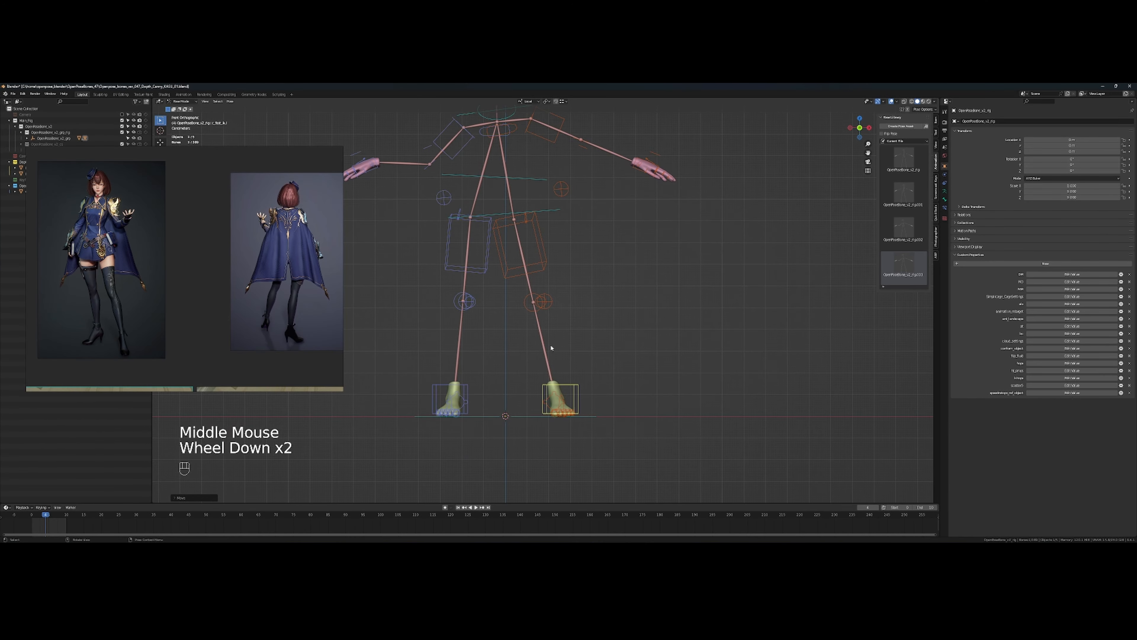
drag(550, 348, 536, 424)
drag(546, 368, 545, 382)
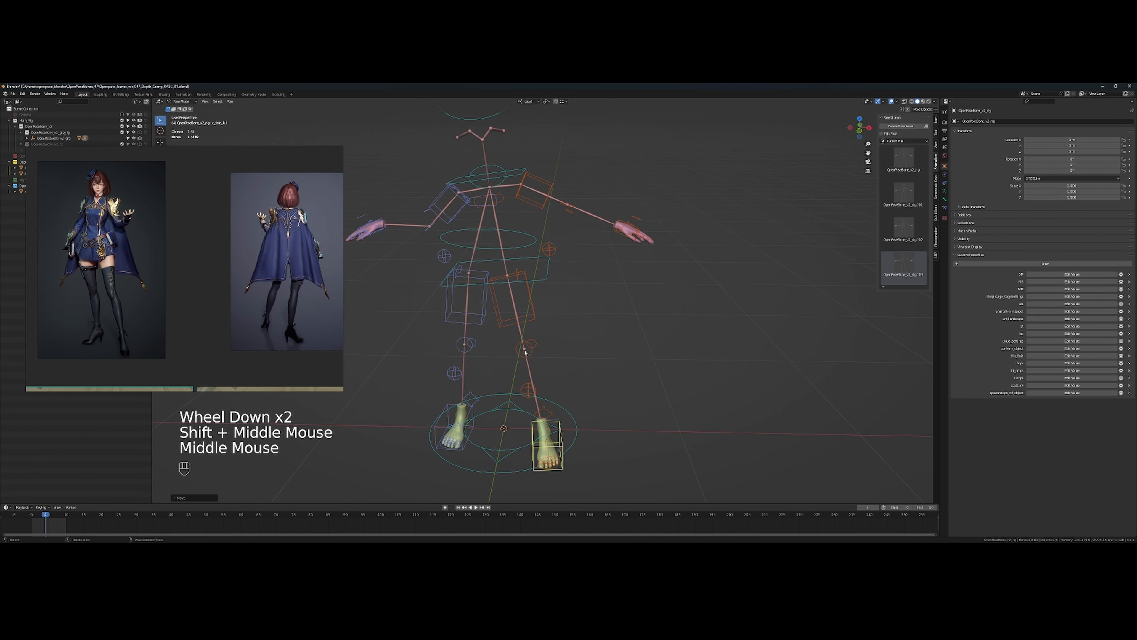
drag(492, 322, 493, 295)
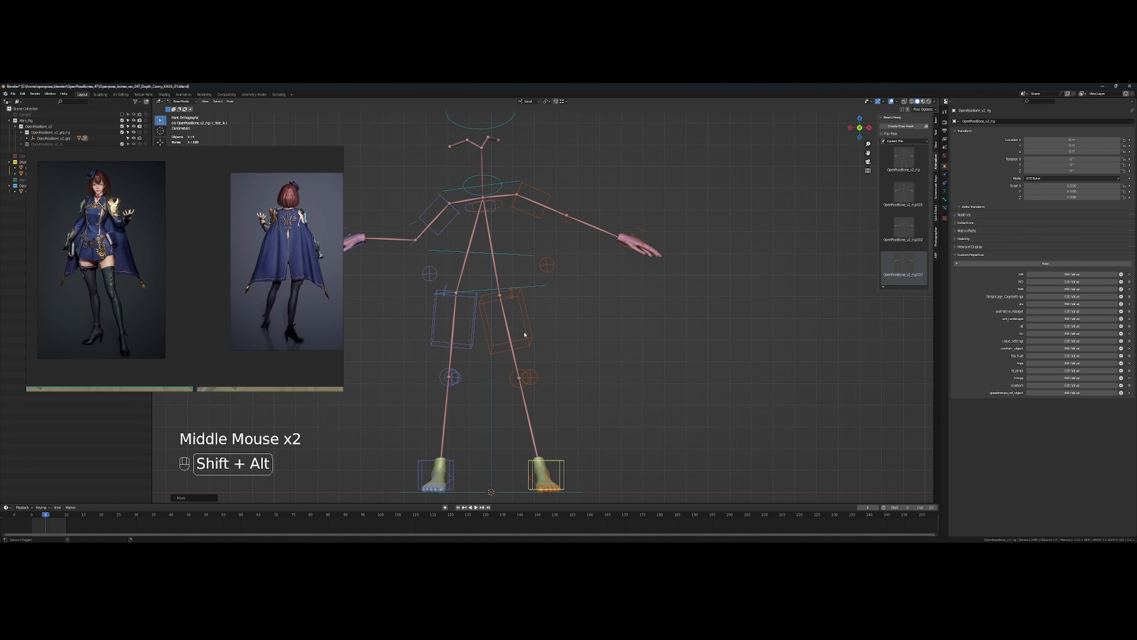
click(530, 353)
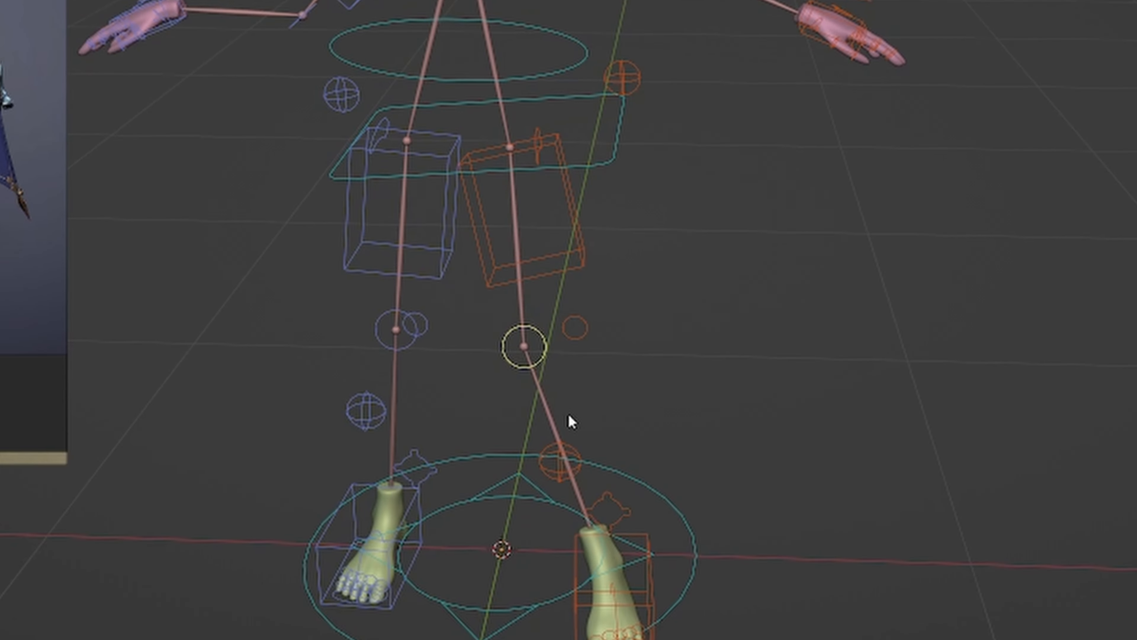
scroll(558, 372, up, 2)
key(KP_1)
key(g)
click(642, 383)
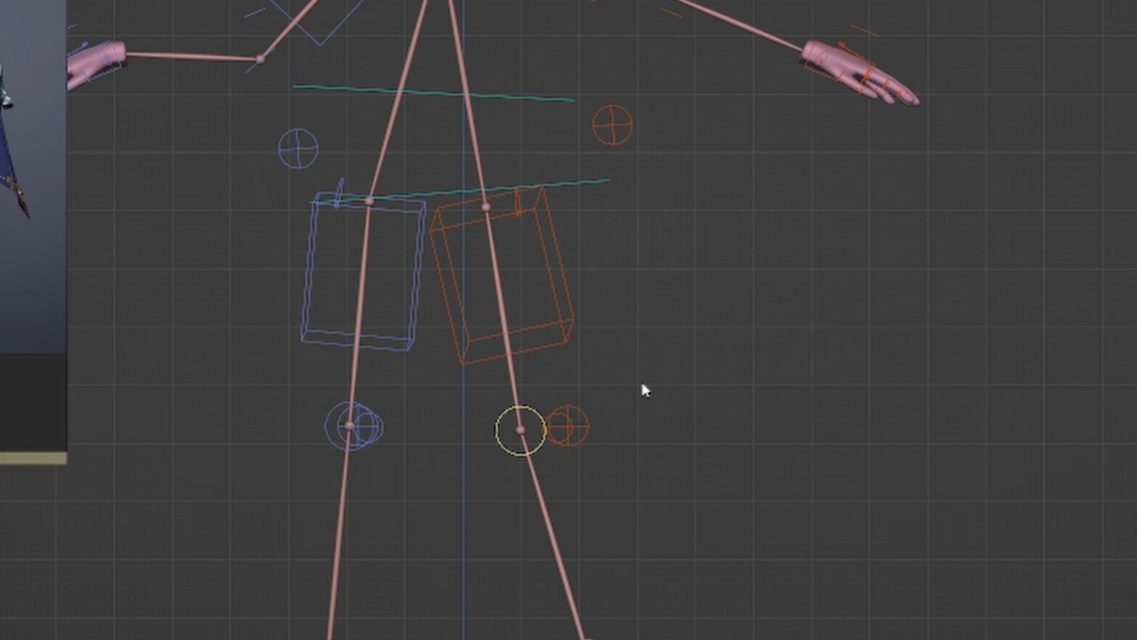
Refine the left knee control's position in the front view to match the reference character's leg
mouse_move(642, 383)
mouse_down()
mouse_move(617, 396)
mouse_move(652, 384)
mouse_up()
key(KP_1)
key(g)
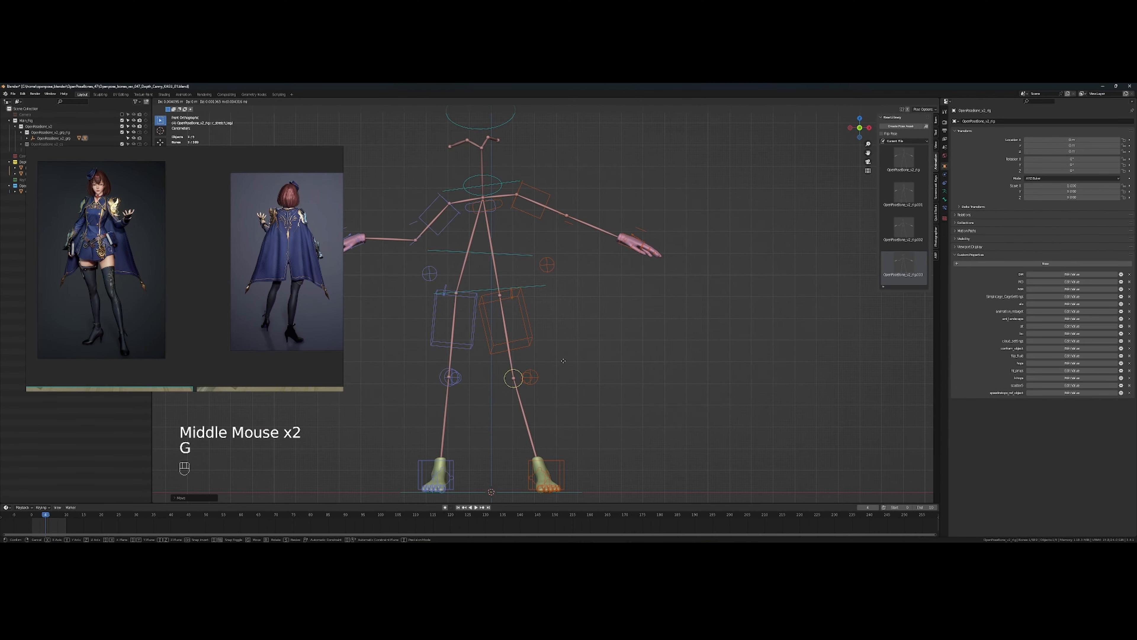
click(561, 363)
Rotate the left foot control in the top view so the toes point outward
scroll(561, 363, down, 2)
drag(561, 364, 365, 331)
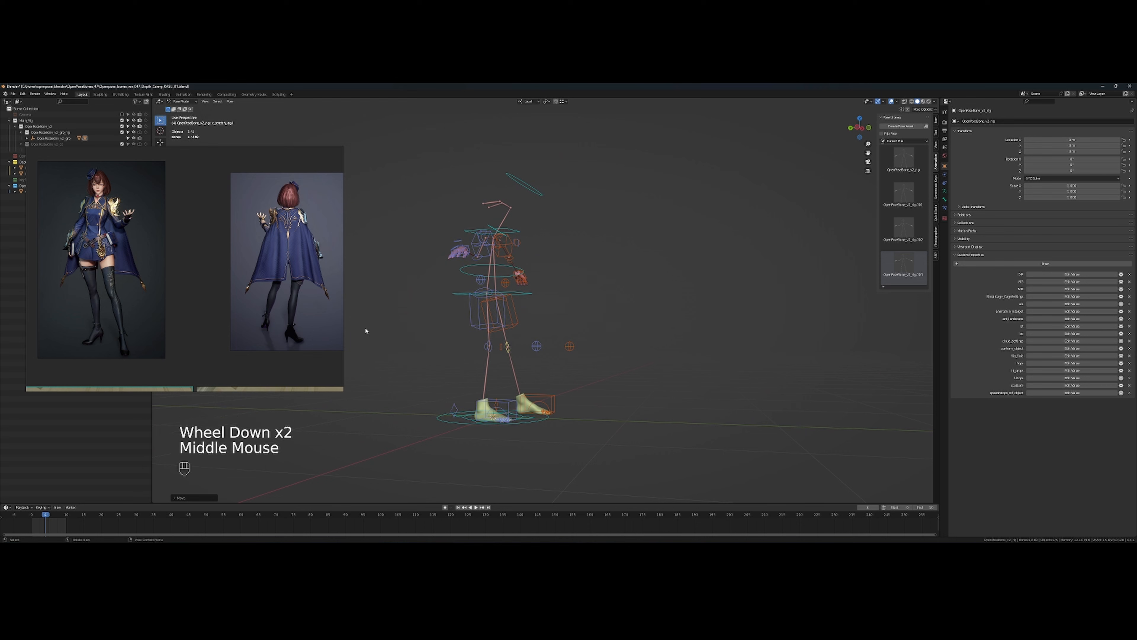
scroll(553, 401, up, 3)
scroll(553, 401, down, 1)
drag(554, 402, 584, 422)
click(563, 444)
key(r)
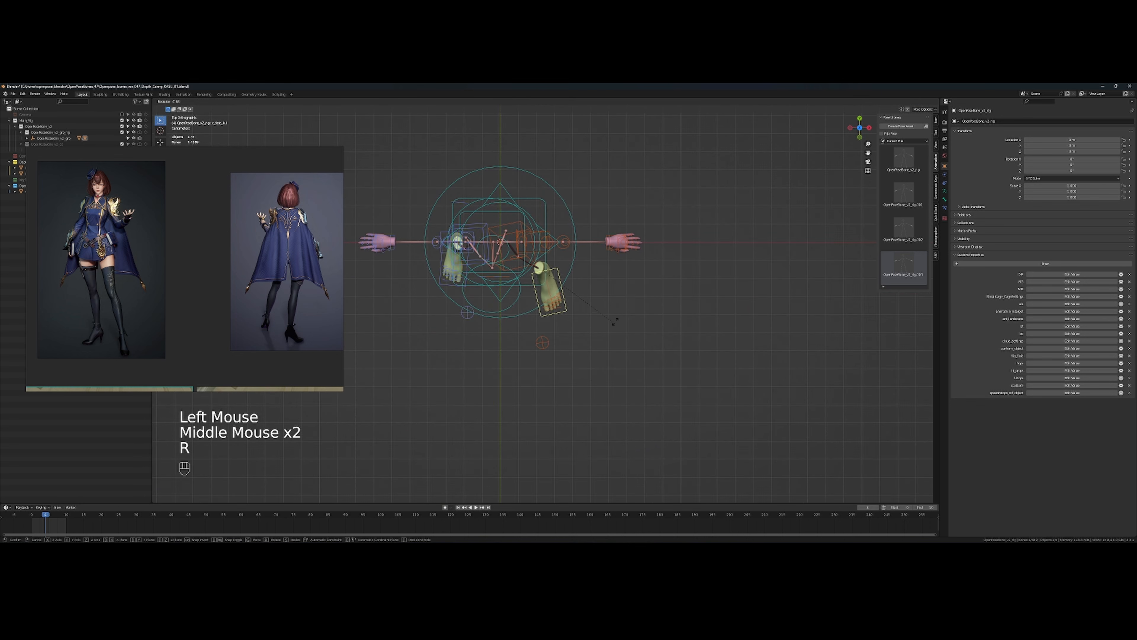
click(614, 322)
Rotate the arc-shaped control on the left foot in the side view to lift the heel while the toes stay grounded
drag(615, 322, 600, 269)
drag(577, 321, 627, 358)
scroll(525, 441, up, 1)
scroll(526, 442, up, 1)
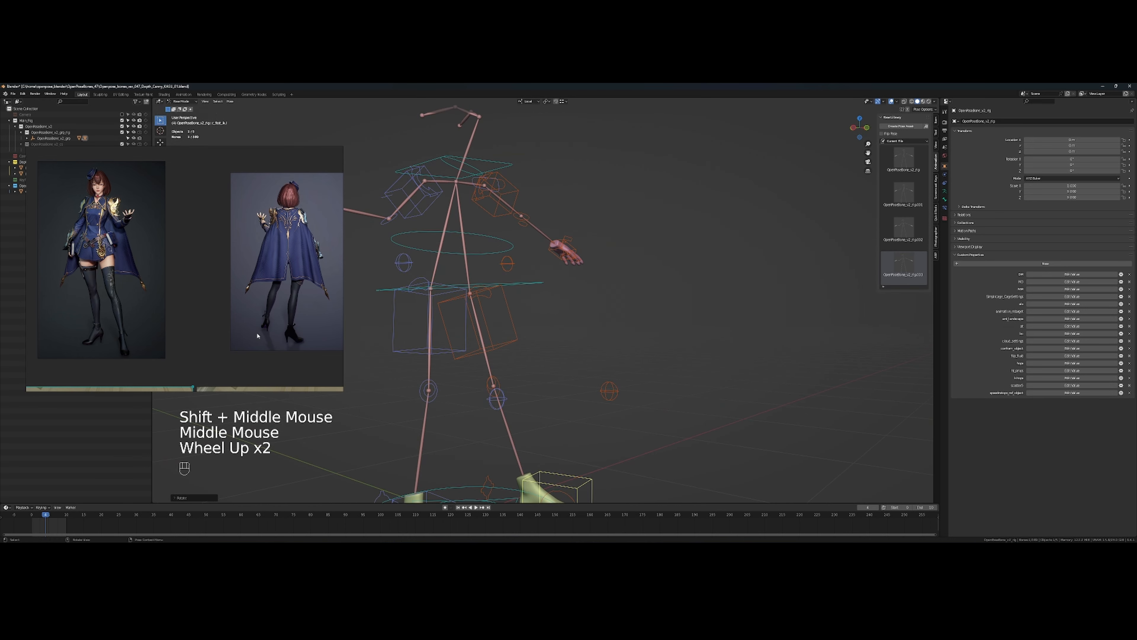
drag(551, 444, 530, 358)
scroll(537, 412, up, 3)
drag(582, 465, 585, 296)
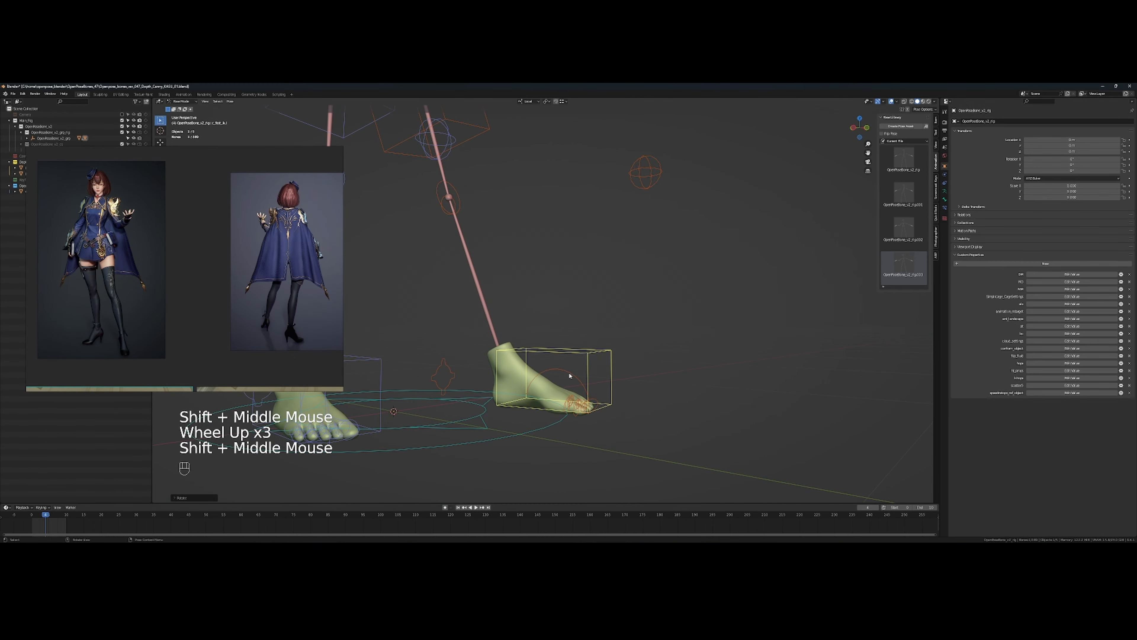
click(598, 354)
drag(597, 354, 647, 360)
key(r)
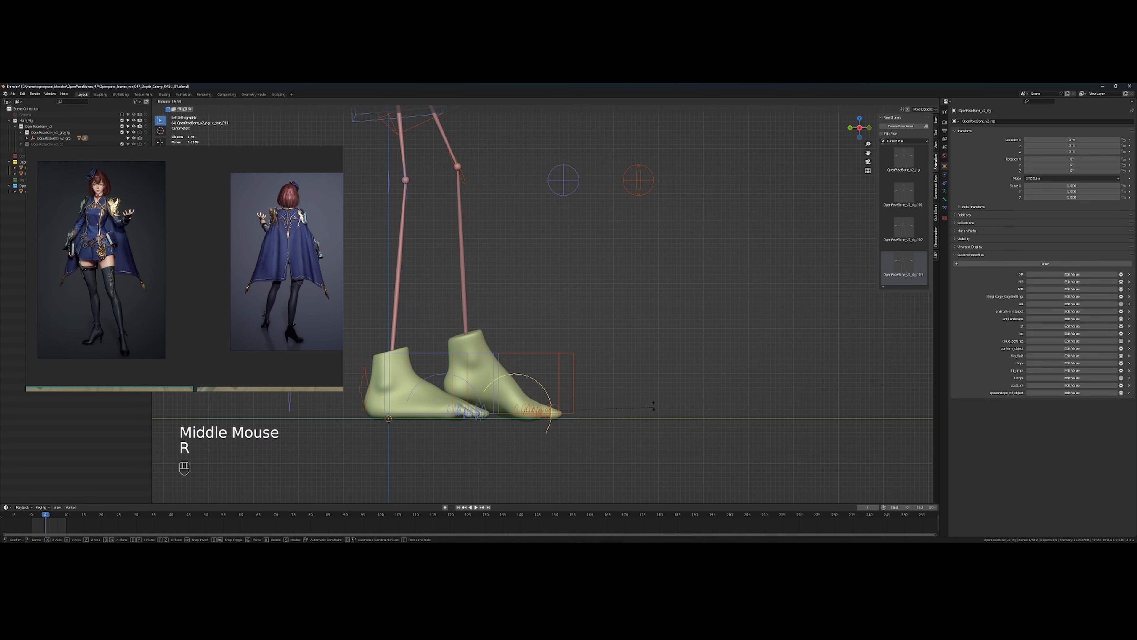
click(645, 395)
Fine-tune the left heel's lift by rotating the foot's arc-shaped control slightly in the right side view
scroll(645, 395, down, 2)
drag(645, 395, 573, 388)
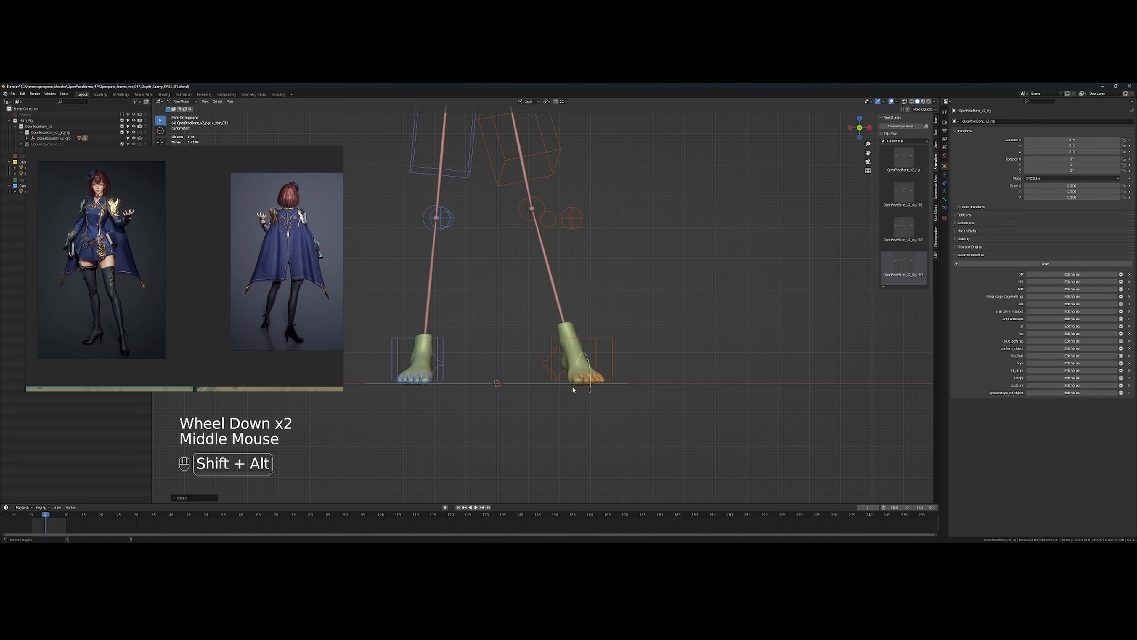
drag(578, 305, 579, 393)
drag(528, 295, 559, 320)
middle_click(558, 445)
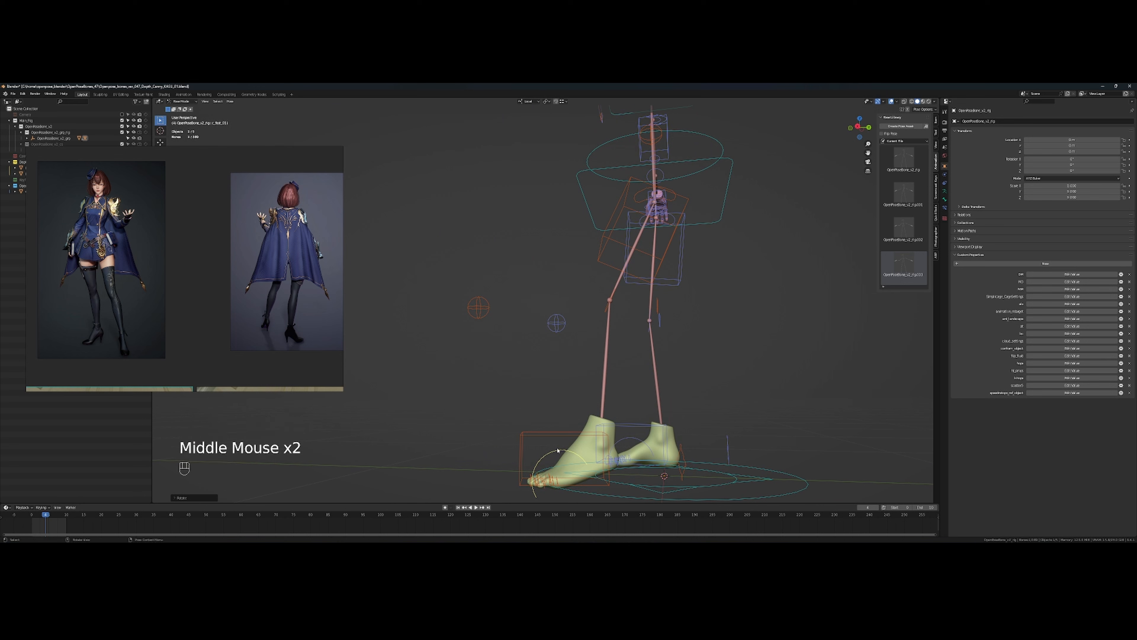
click(558, 450)
drag(558, 450, 505, 425)
drag(505, 425, 560, 421)
key(r)
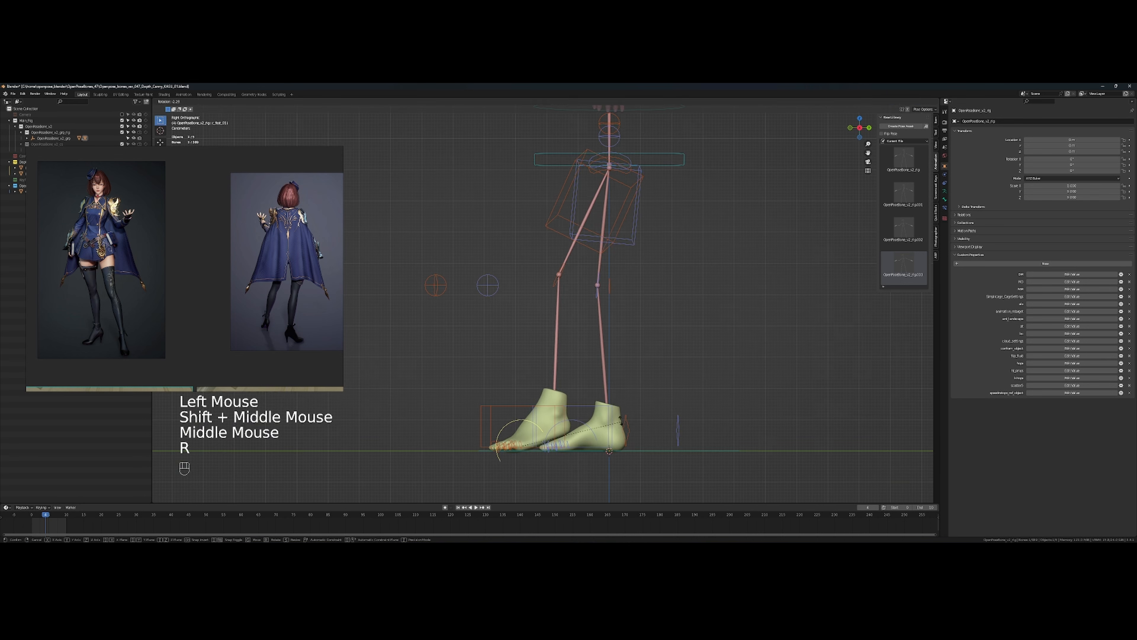
click(527, 407)
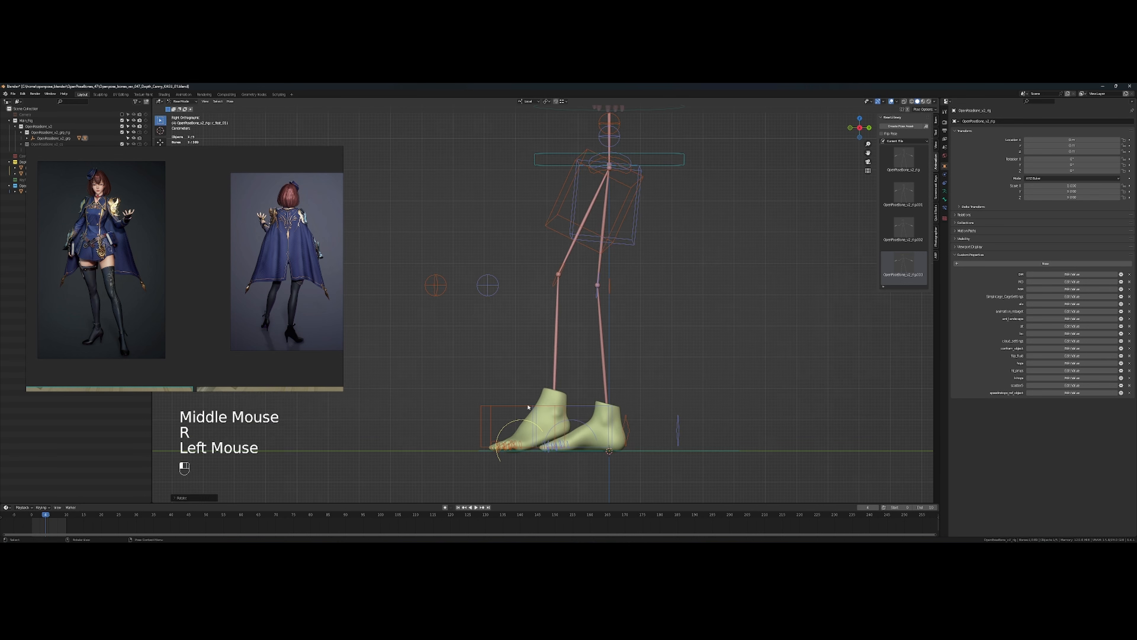
Rotate the left foot's box control slightly in the right side view
key(r)
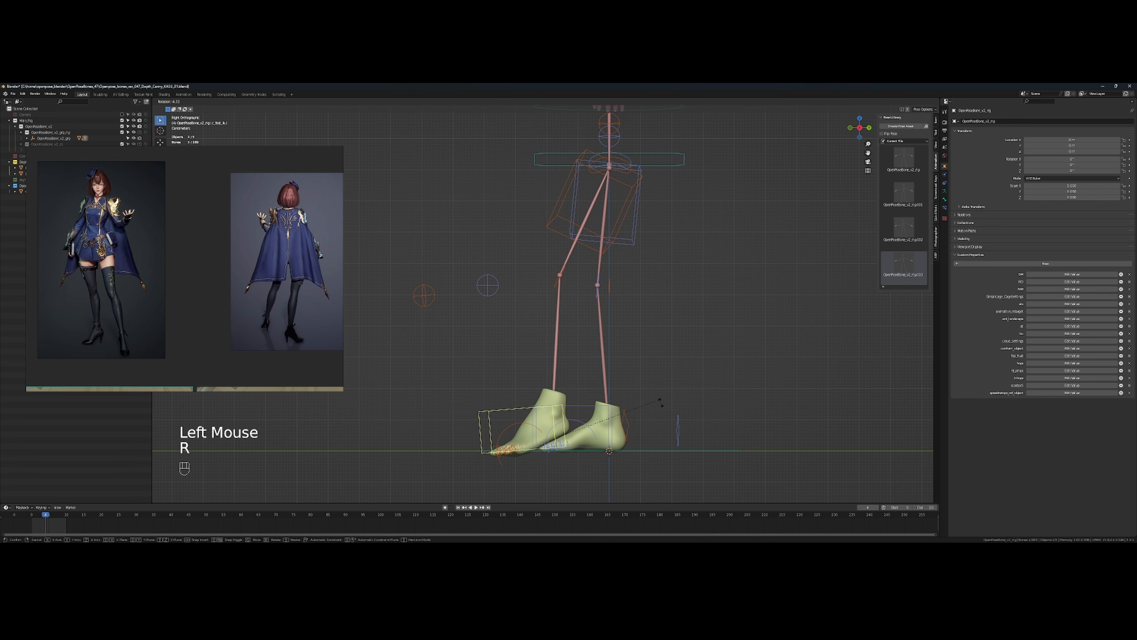
click(663, 405)
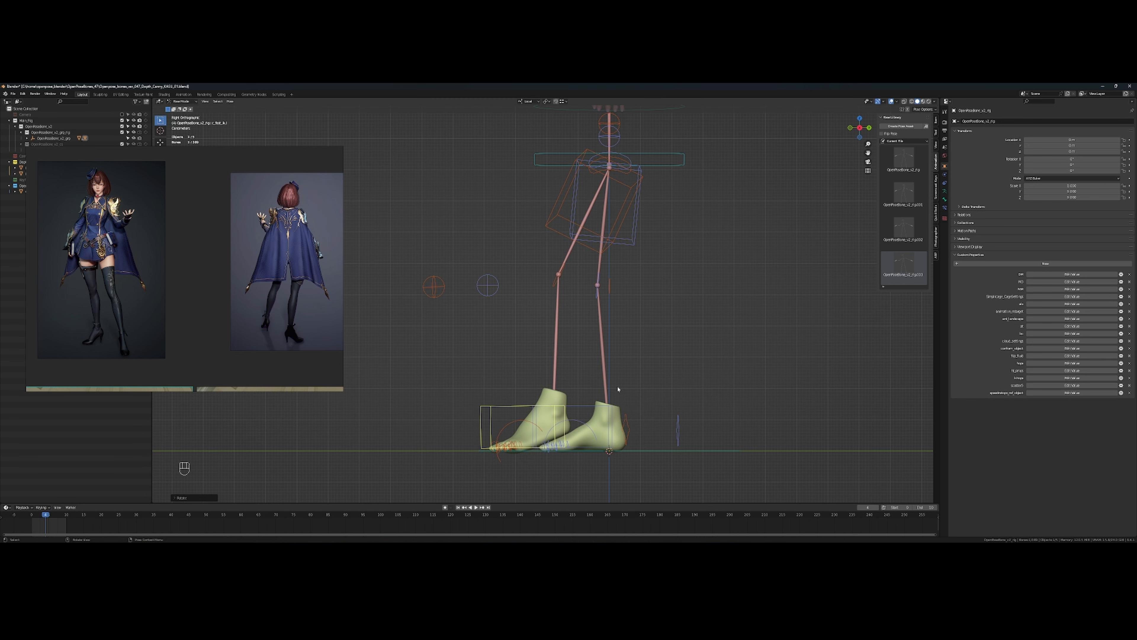
drag(619, 388, 591, 435)
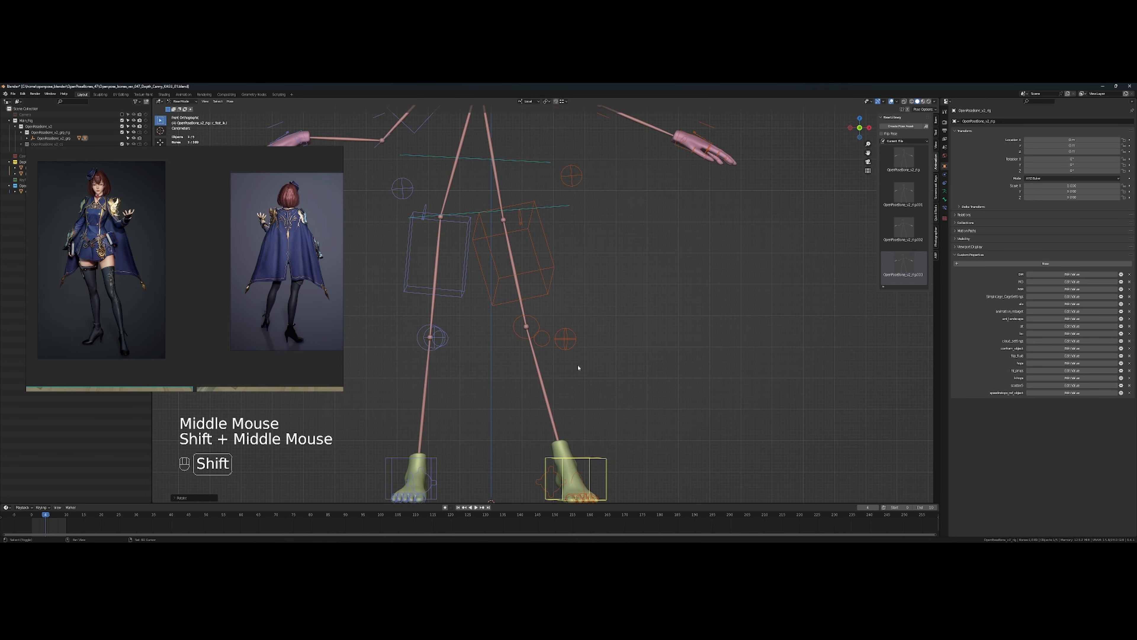
Move the right foot control slightly backward in the top view
scroll(579, 367, down, 1)
drag(554, 389, 535, 407)
scroll(490, 363, down, 2)
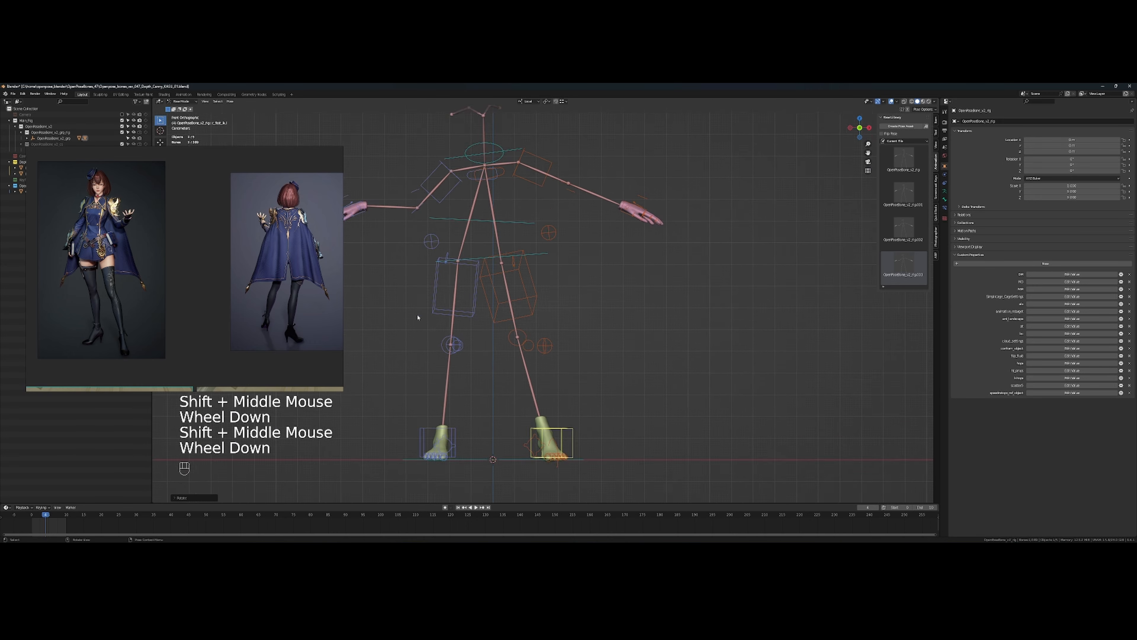
drag(482, 260, 466, 332)
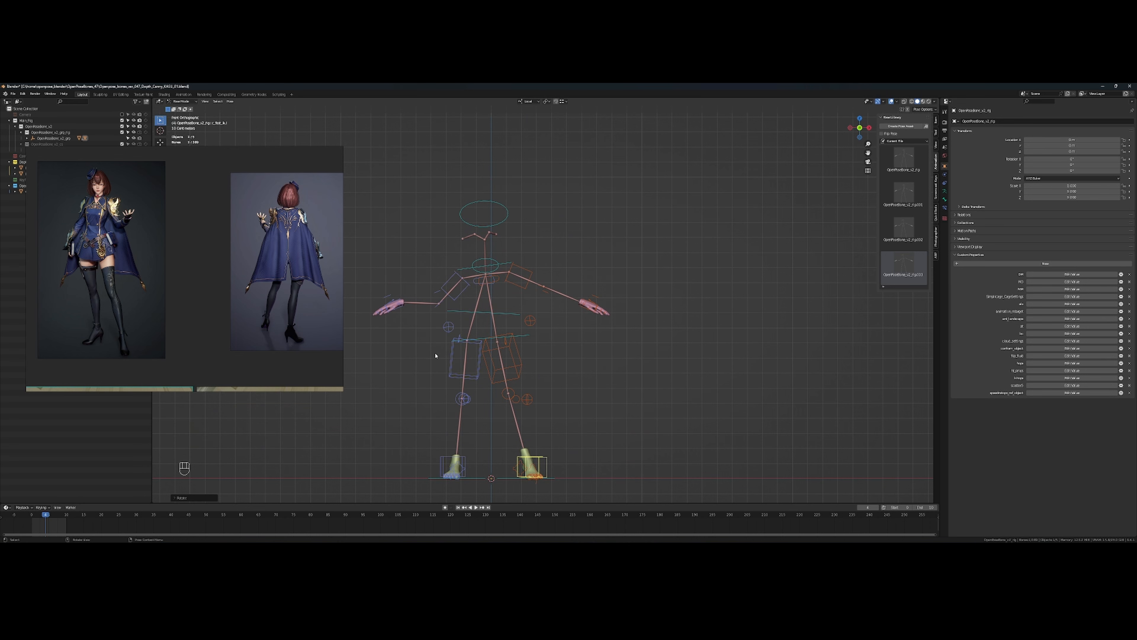
scroll(451, 388, up, 1)
scroll(452, 388, down, 1)
drag(452, 388, 572, 473)
key(shift+alt)
click(529, 435)
key(shift+alt)
key(g)
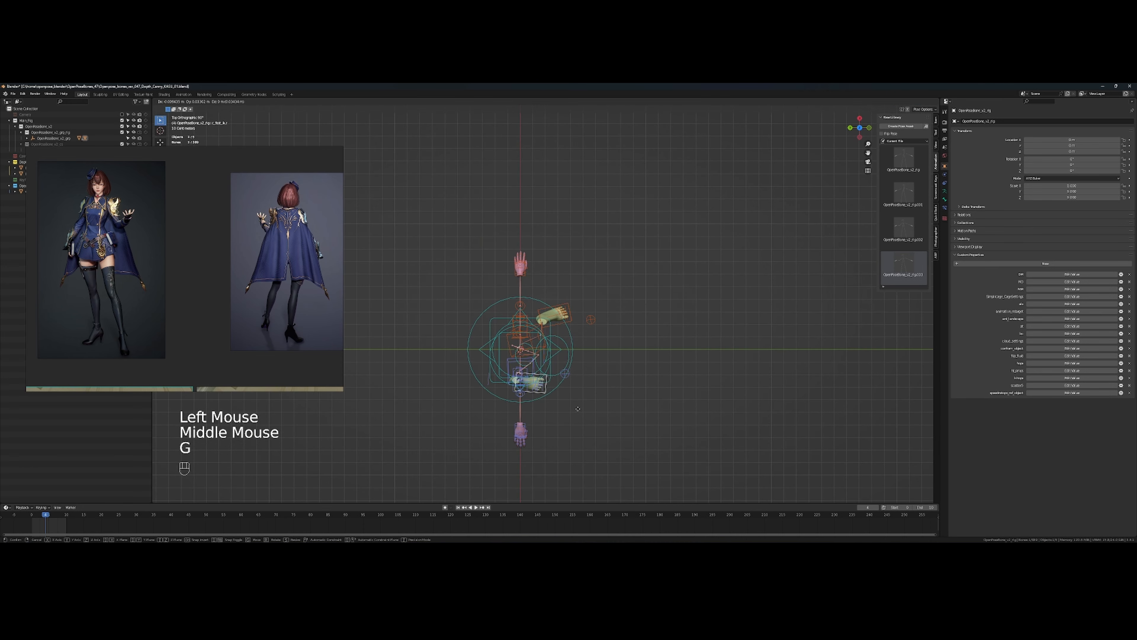
click(571, 405)
Move the right foot control inward toward the body's centre line in the front view
drag(574, 404, 516, 335)
key(shift+alt)
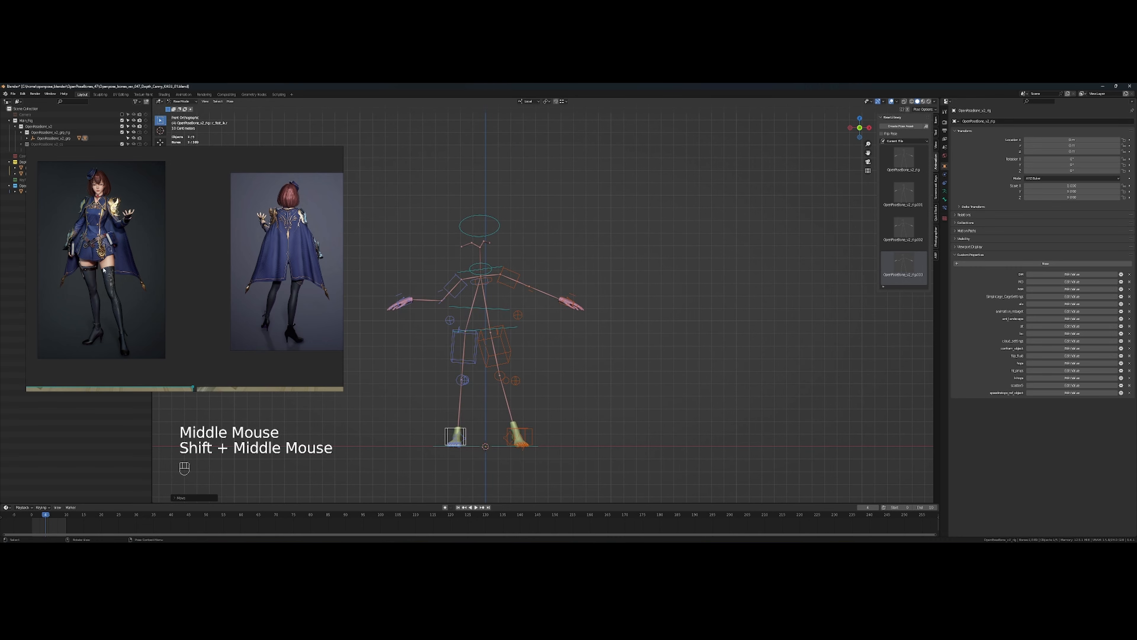
key(g)
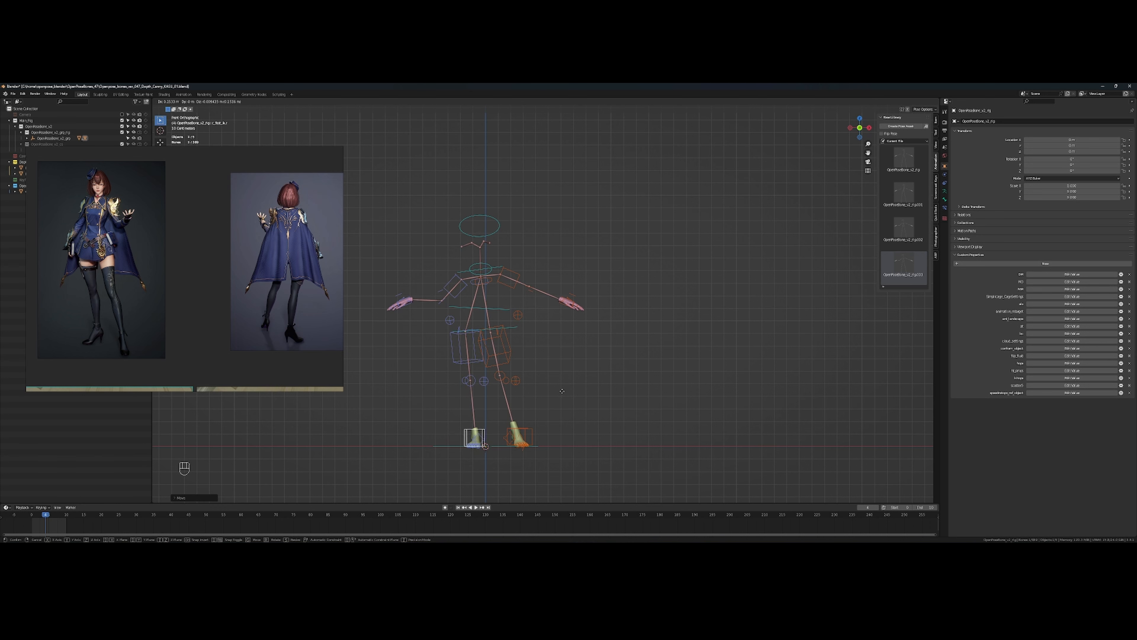
click(561, 391)
Rotate the right foot control in the top view so the toes point outward
scroll(469, 401, up, 2)
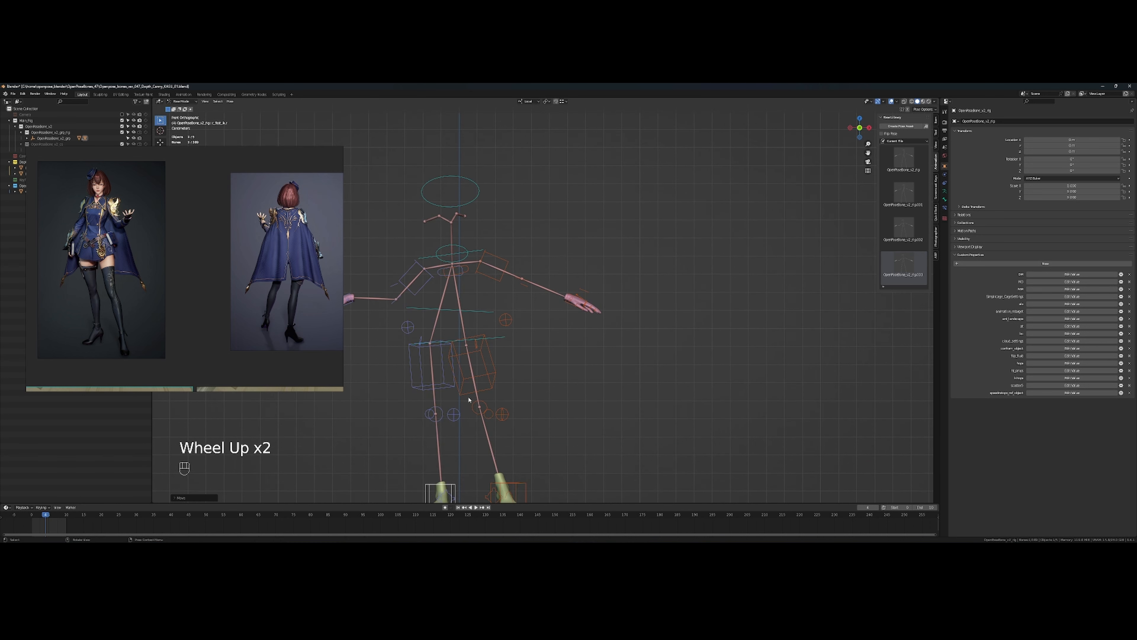
drag(469, 401, 521, 412)
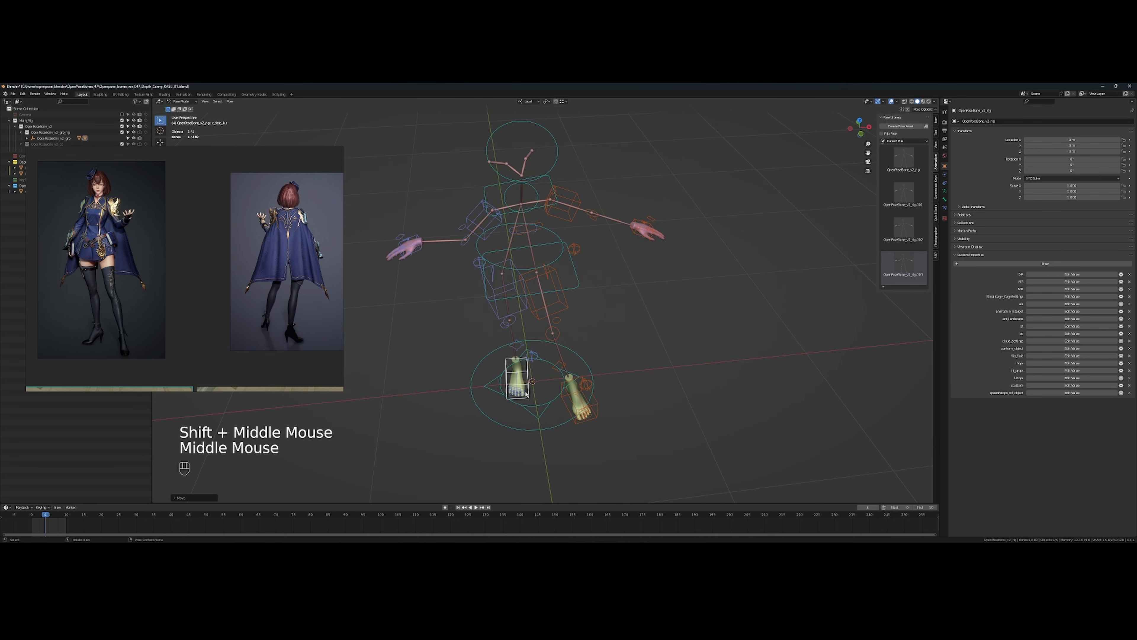
click(528, 386)
drag(581, 354, 569, 329)
key(r)
click(580, 378)
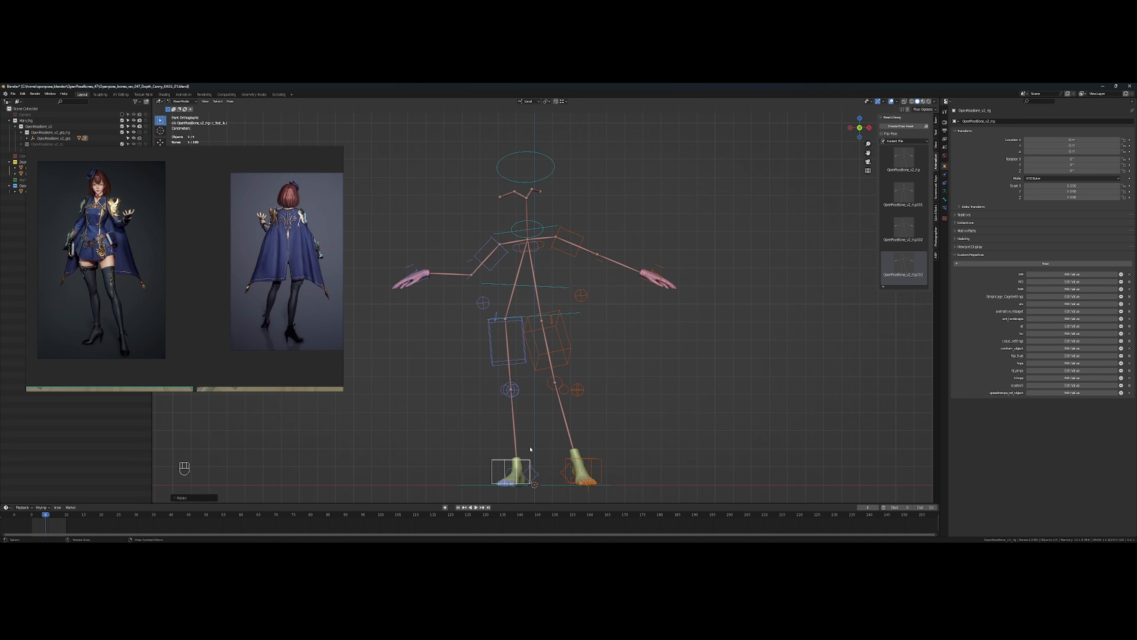
Try tilting the right foot's box control in the left side view, and undo the rotation
drag(529, 453, 567, 403)
click(503, 412)
key(r)
click(580, 406)
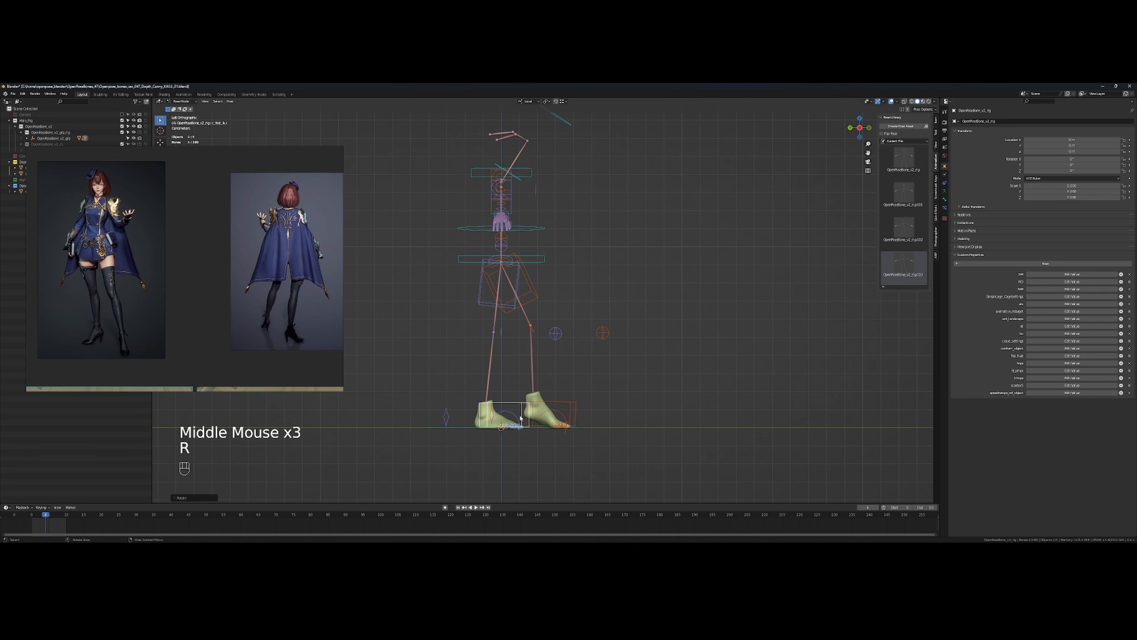
key(ctrl+z)
Rotate the arc-shaped control on the right foot in the left side view to lift the heel
scroll(510, 430, up, 3)
drag(497, 466, 534, 339)
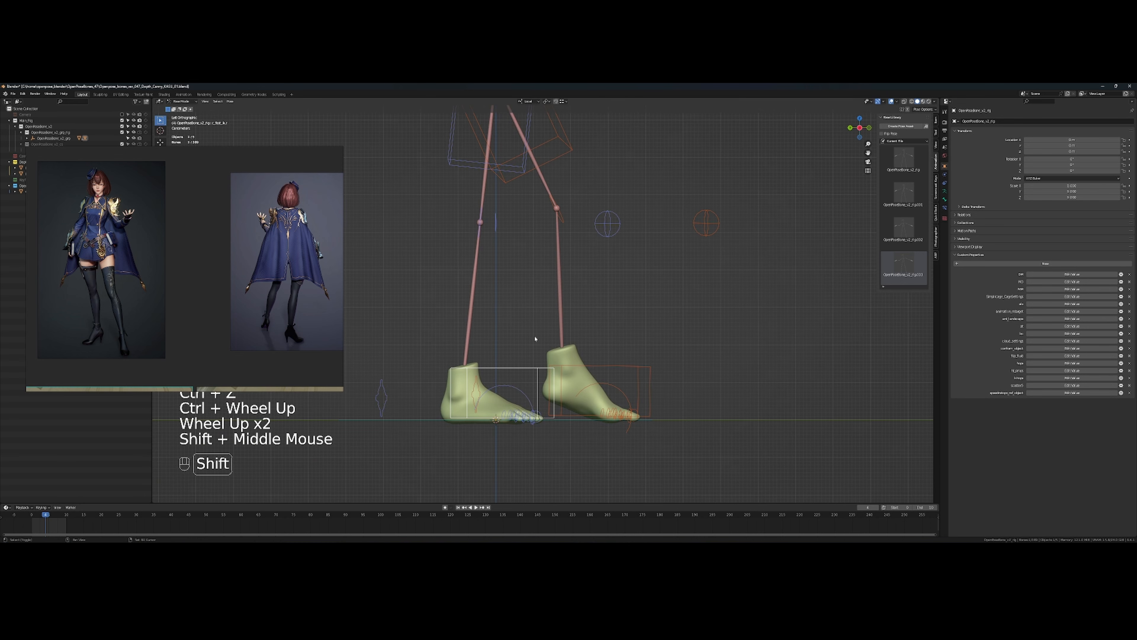
click(523, 394)
drag(551, 389, 543, 397)
key(r)
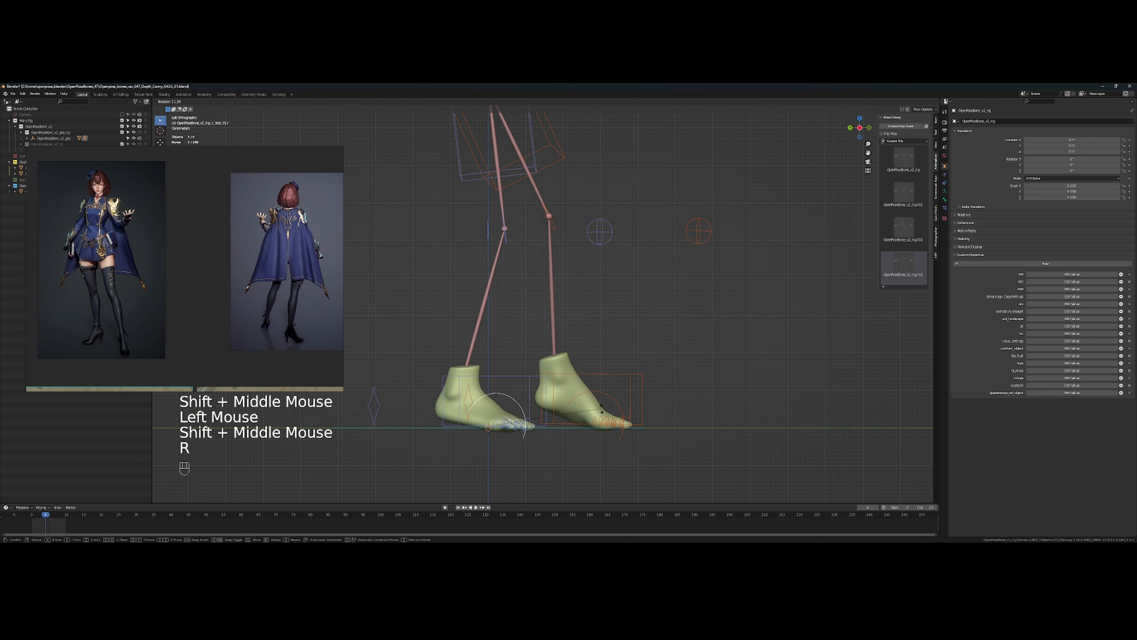
click(607, 416)
scroll(608, 417, down, 1)
Lower the right foot's box control slightly in the left side view to straighten the bent leg
drag(608, 416, 533, 392)
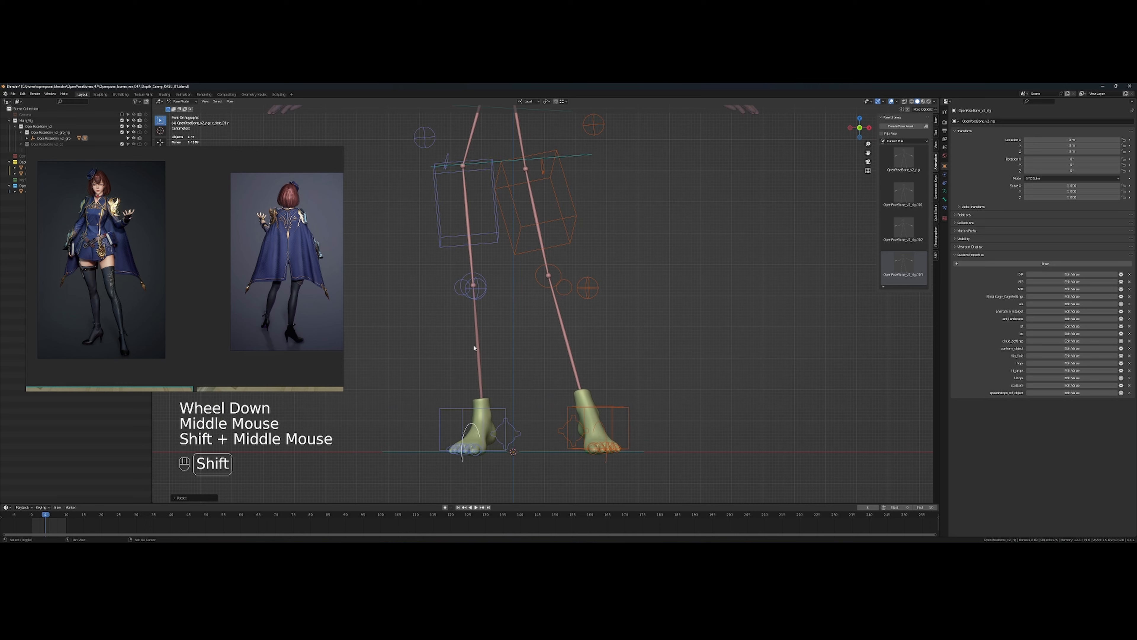
drag(460, 307, 544, 323)
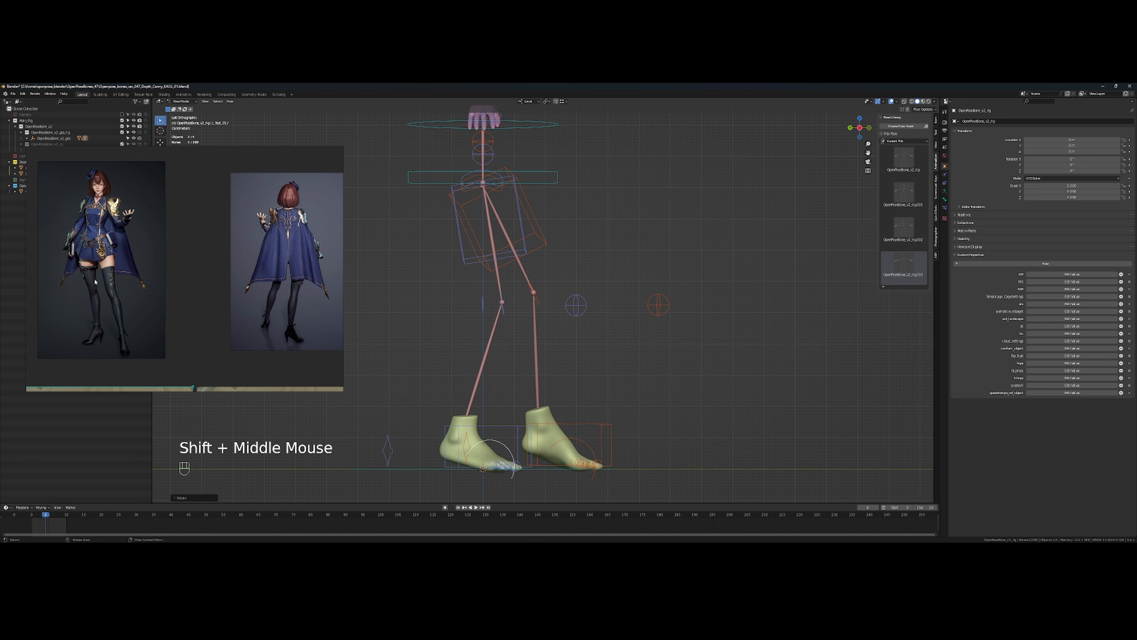
click(522, 432)
drag(521, 432, 509, 413)
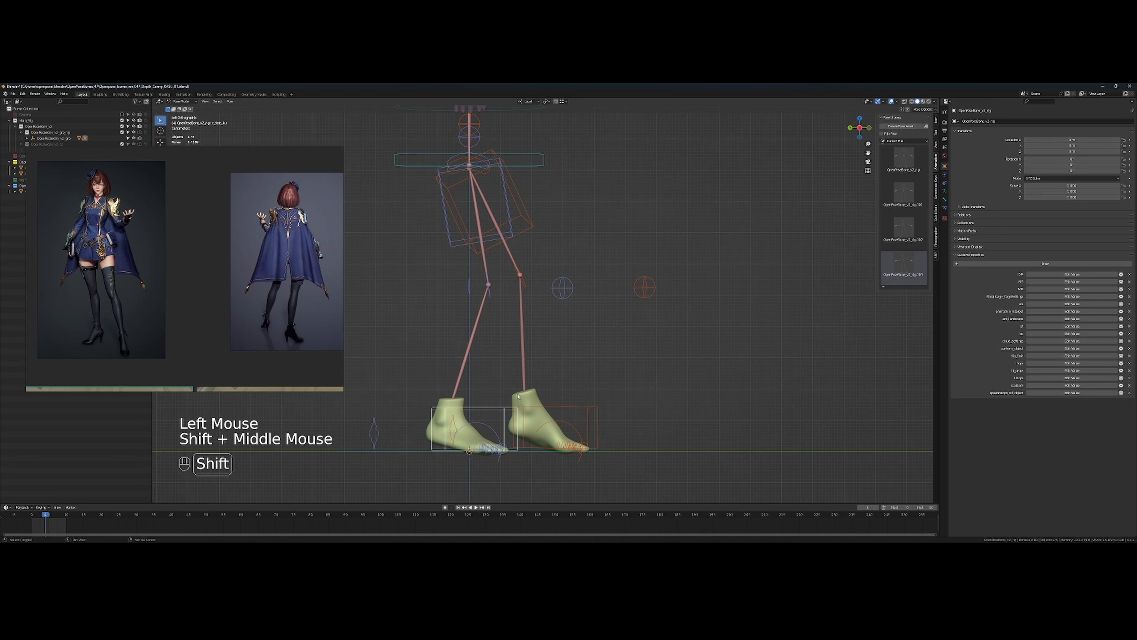
key(g)
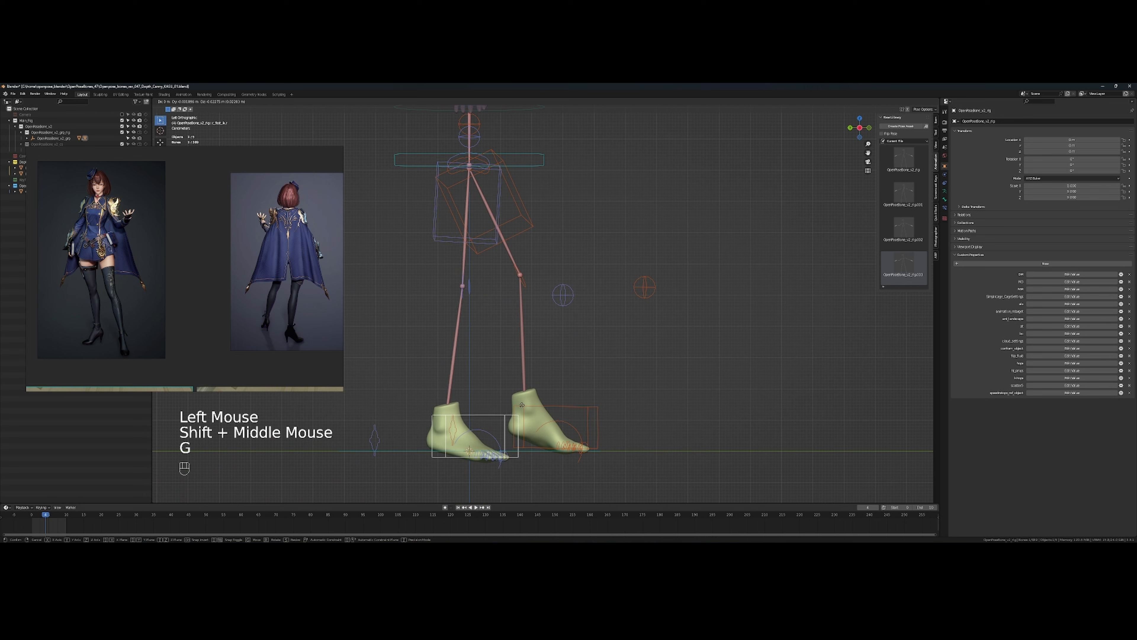
click(522, 405)
Move the left foot's box control in the right side view to reduce the left knee's bend
drag(605, 401, 542, 404)
scroll(582, 397, down, 1)
scroll(585, 403, down, 2)
scroll(617, 441, down, 1)
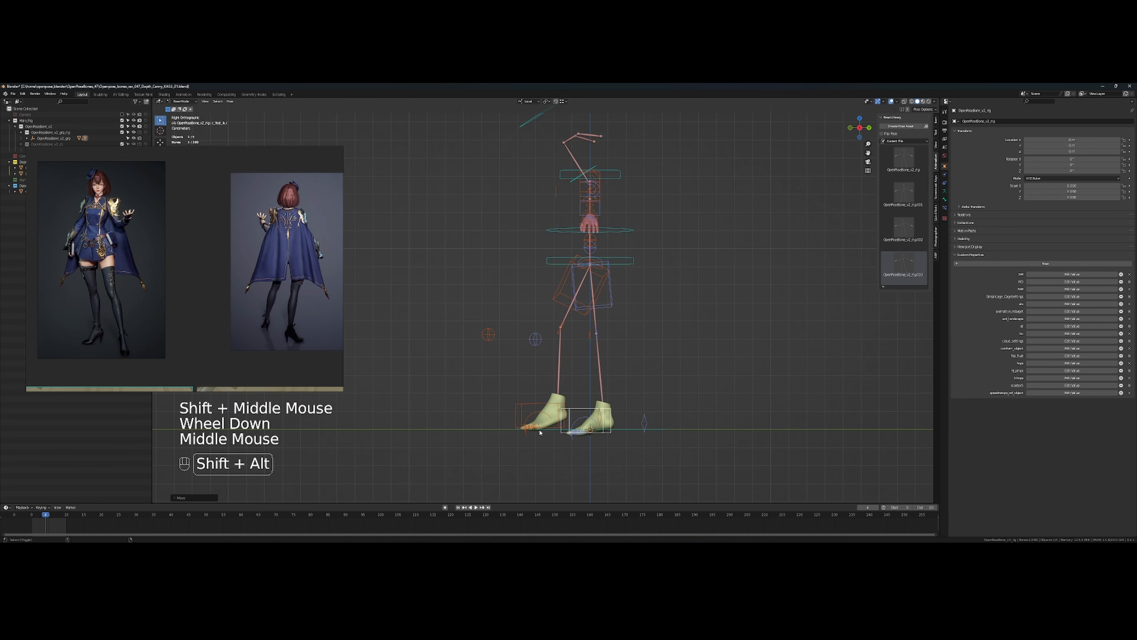
click(540, 403)
key(g)
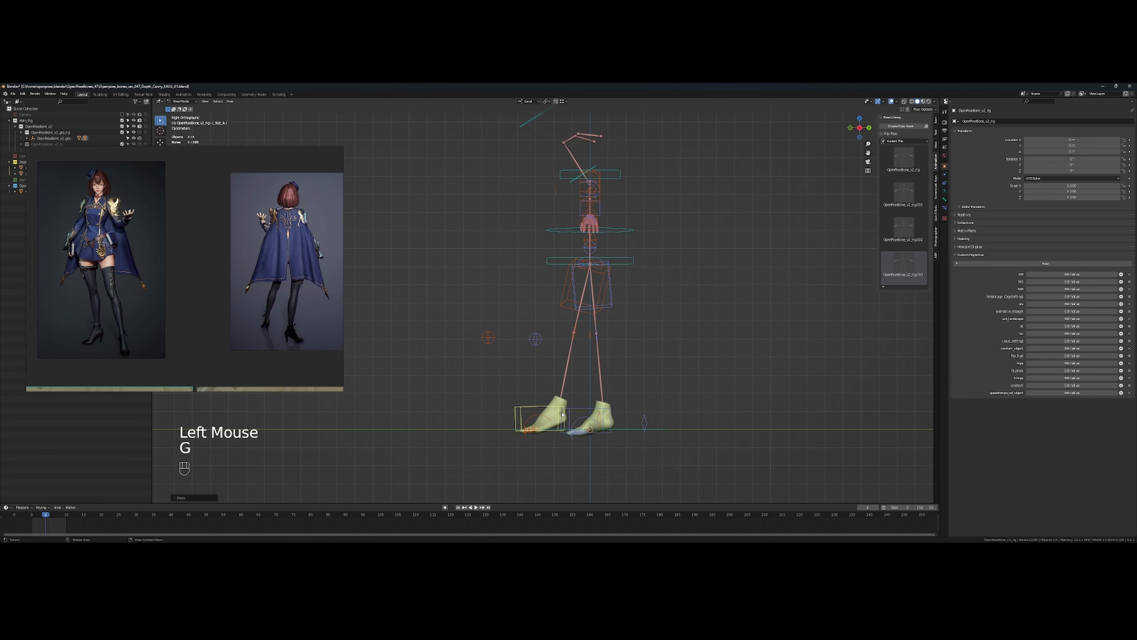
Nudge the right foot's box control slightly outward from the body's centre line
drag(562, 414, 622, 381)
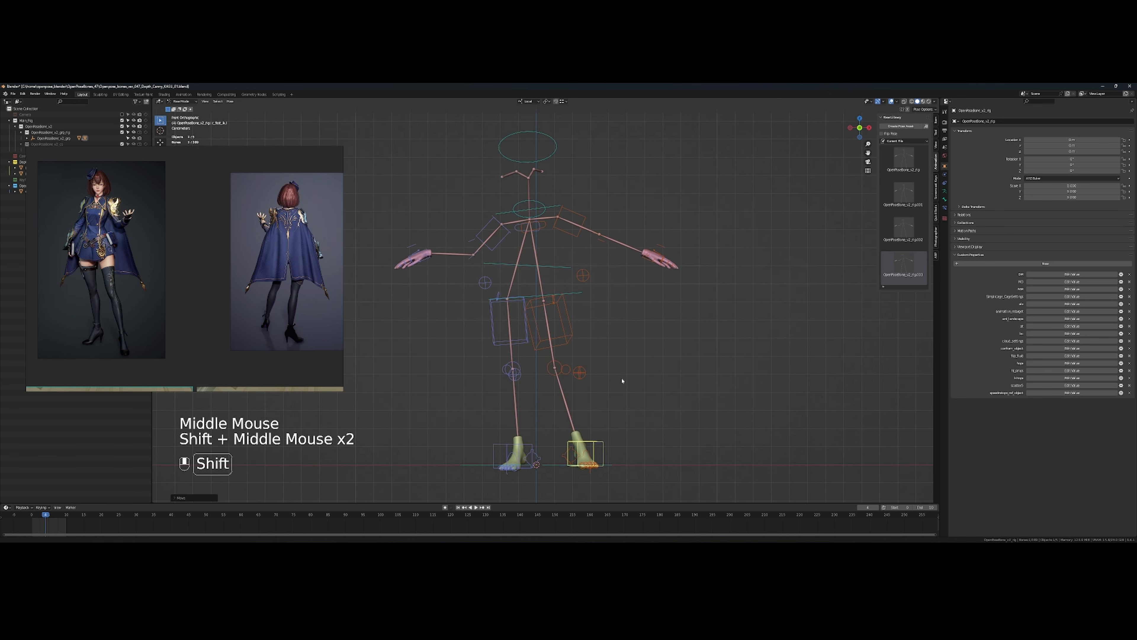
click(534, 442)
drag(534, 442, 611, 422)
key(g)
click(567, 426)
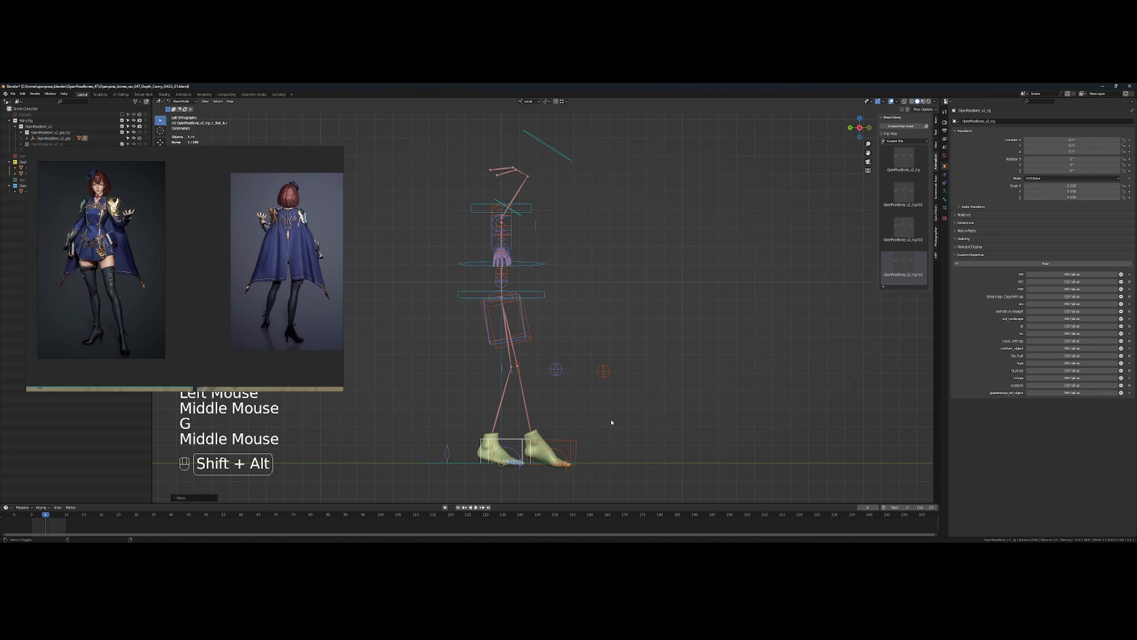
Move the right knee control slightly backward in the left side view to straighten the leg
click(514, 371)
key(g)
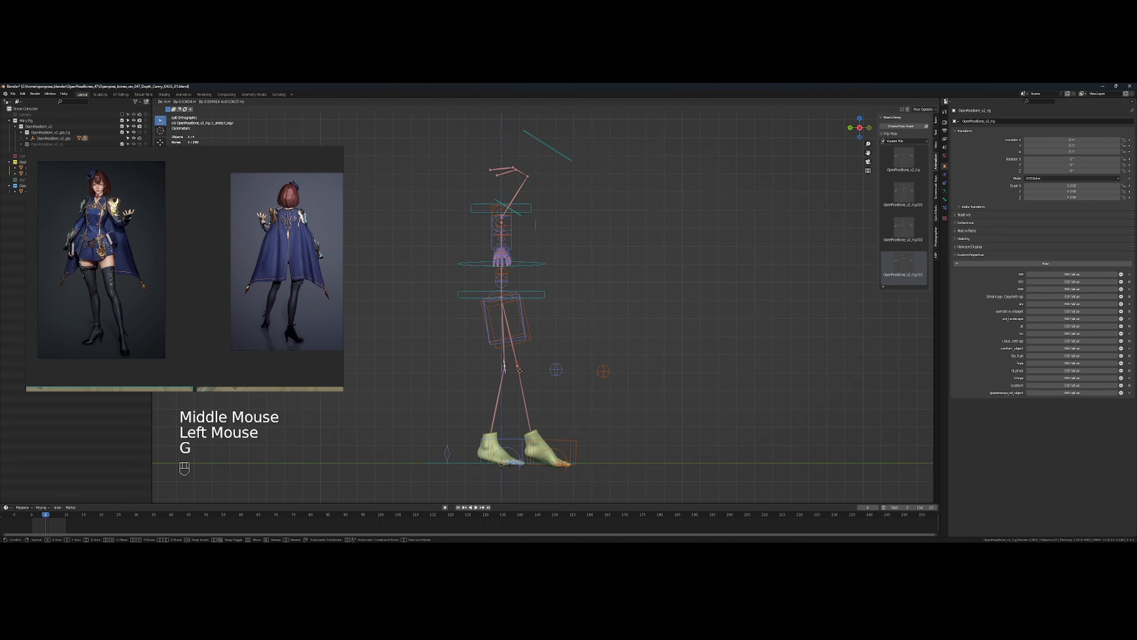
click(517, 371)
Adjust the left knee control's position slightly in the front view to match the reference character's leg
drag(525, 371, 454, 371)
drag(550, 374, 540, 393)
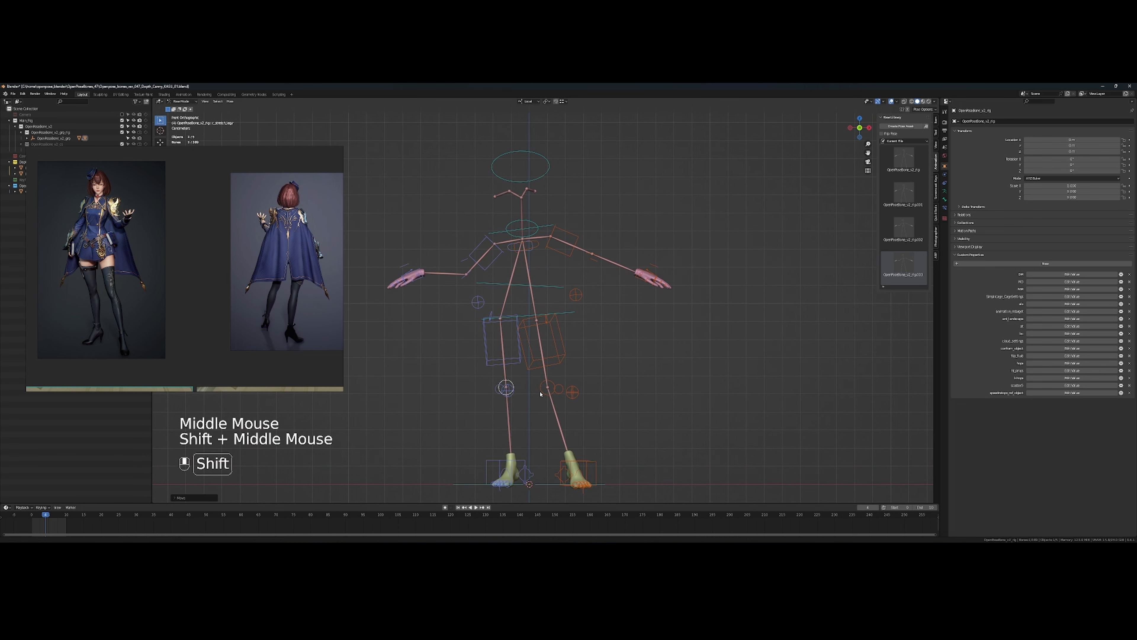
click(553, 384)
key(g)
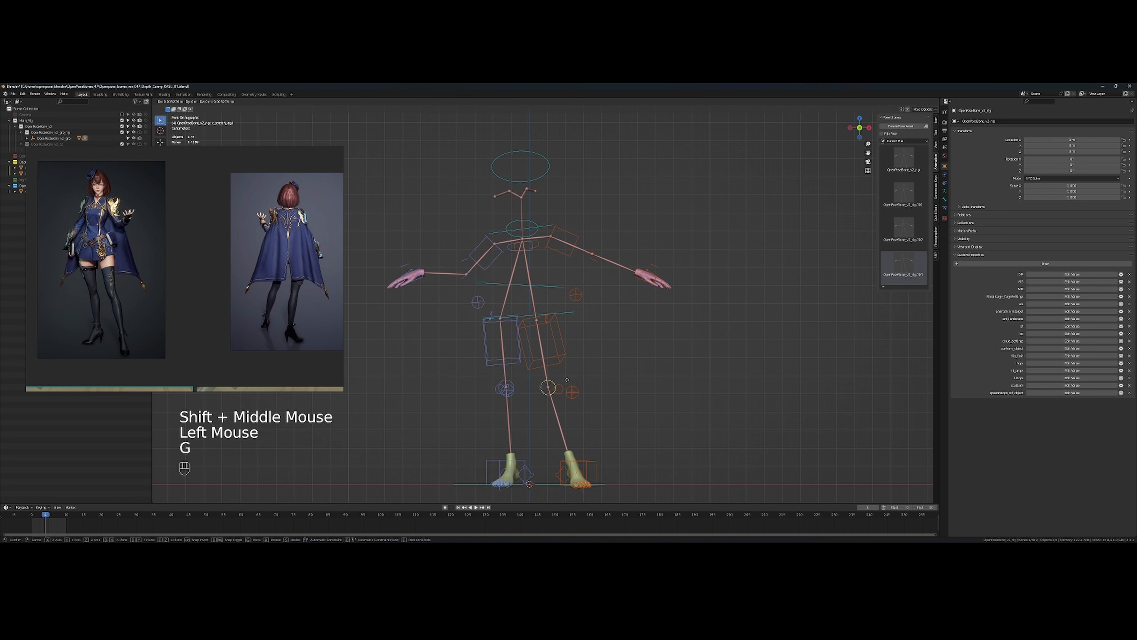
click(566, 381)
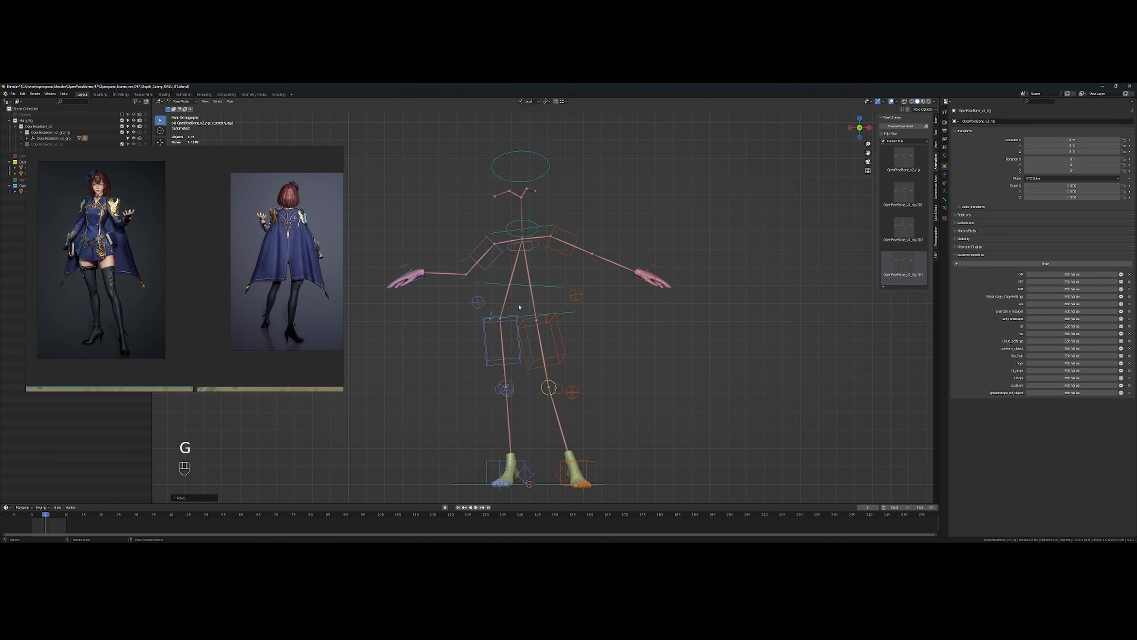
Rotate the neck control slightly in the top view to turn the head
drag(518, 307, 516, 349)
scroll(489, 283, up, 2)
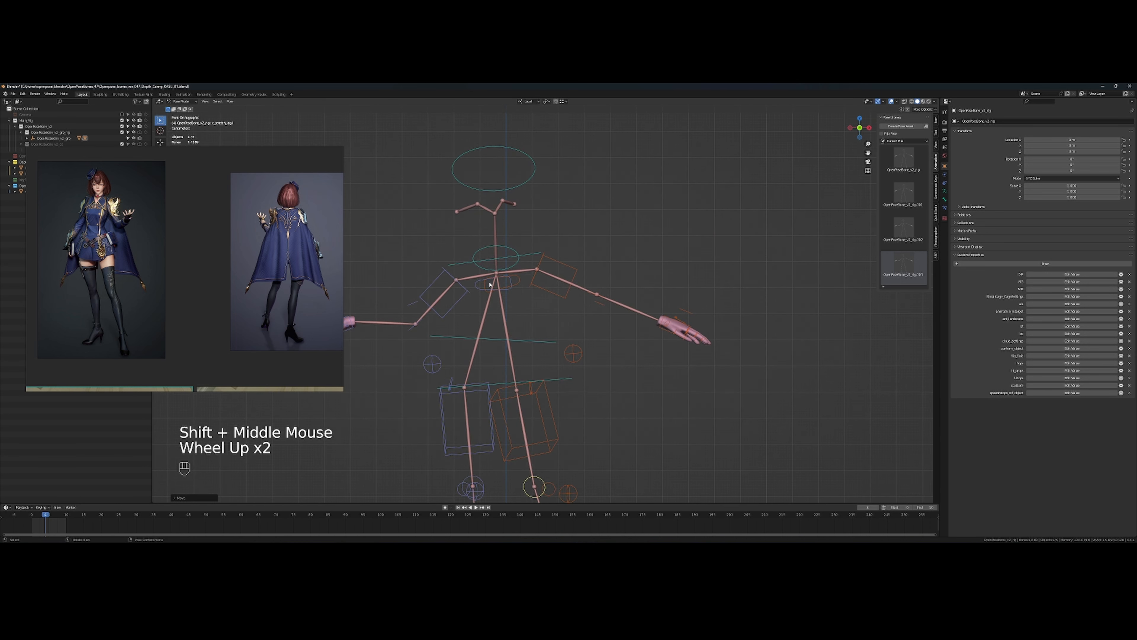
drag(511, 273, 529, 301)
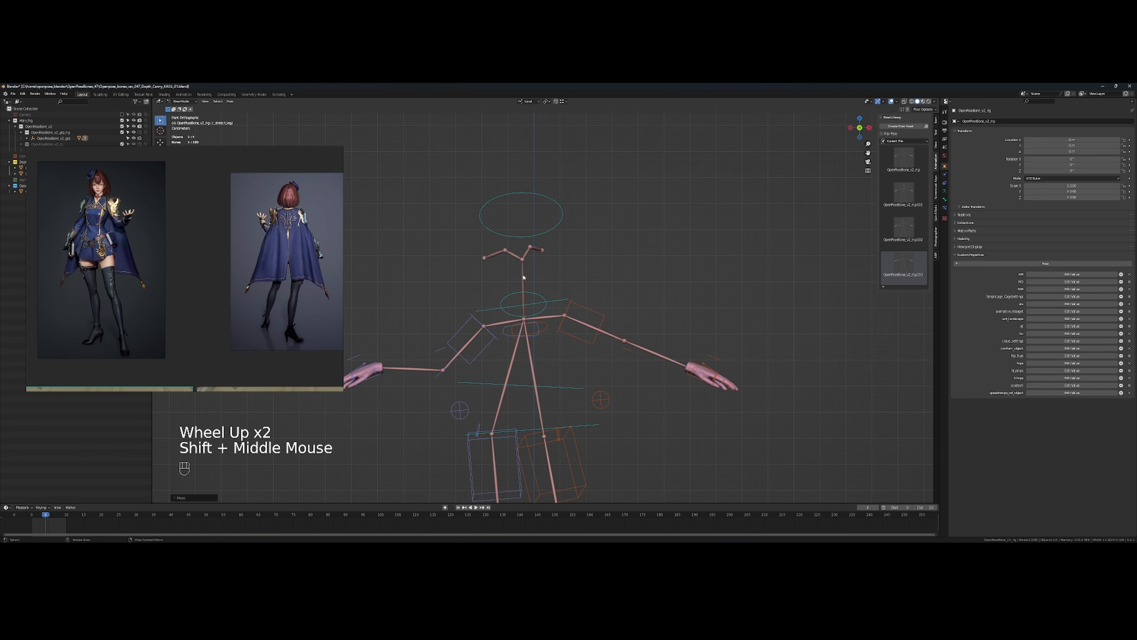
click(540, 297)
drag(560, 256, 565, 345)
key(r)
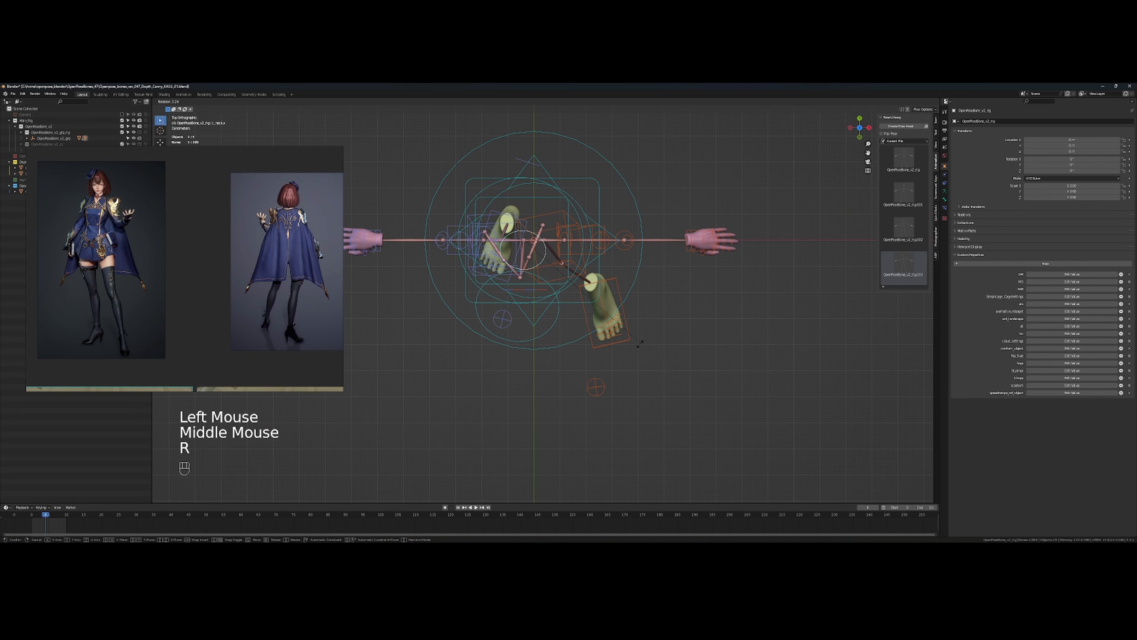
click(640, 344)
Try rotating the head control in angled perspective views, and undo both rotations
drag(640, 344, 616, 229)
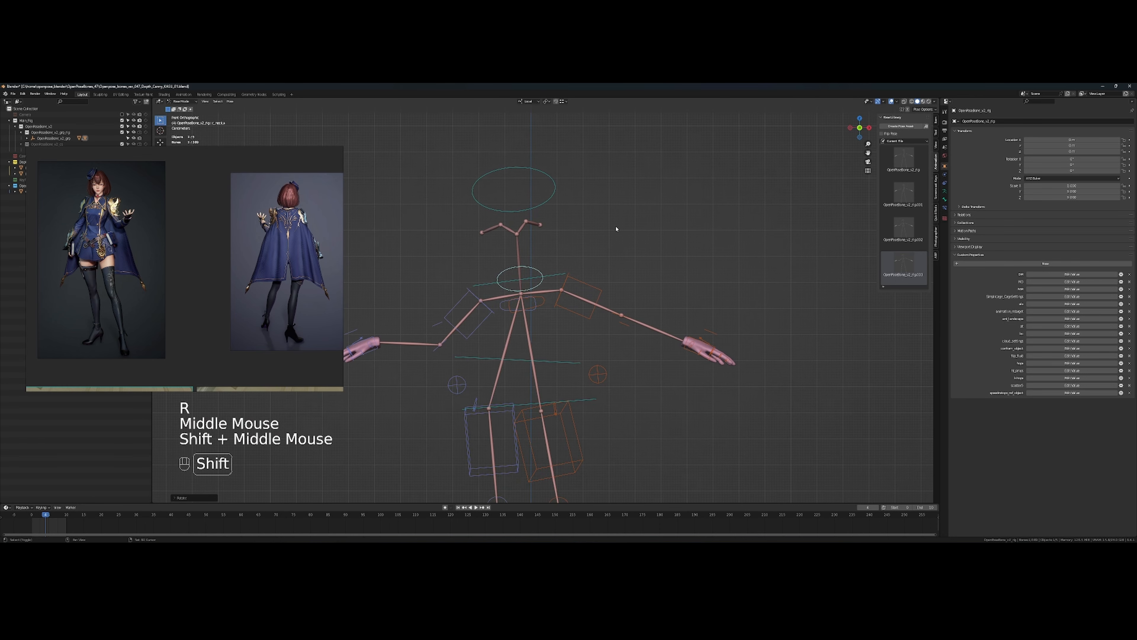
click(554, 188)
drag(555, 188, 627, 193)
key(r)
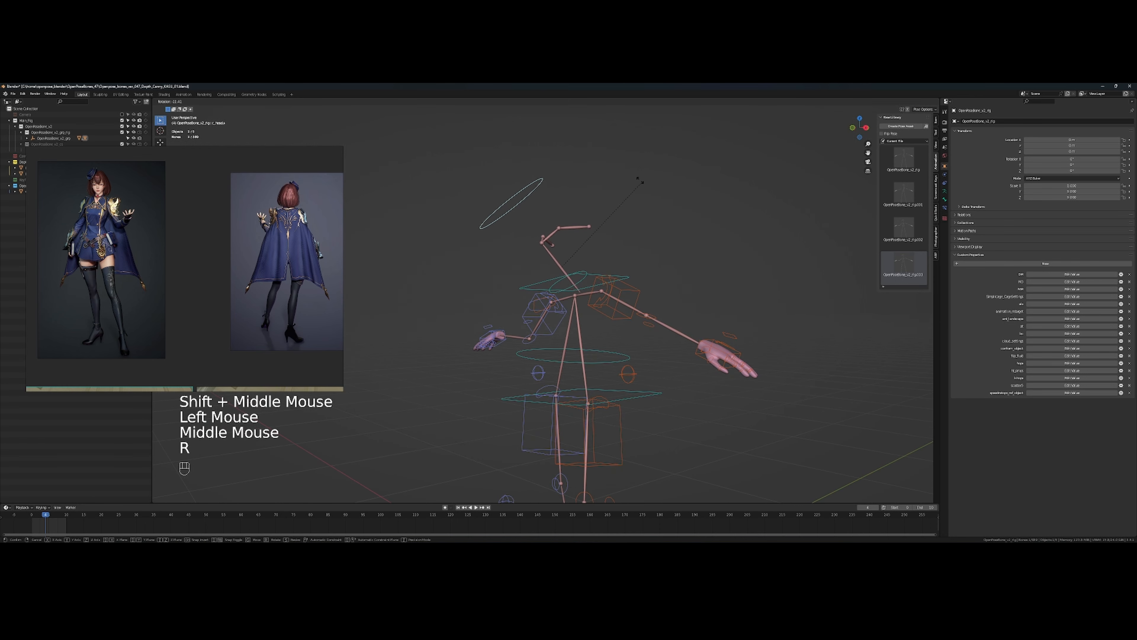
click(669, 202)
key(ctrl+z)
drag(642, 216, 667, 210)
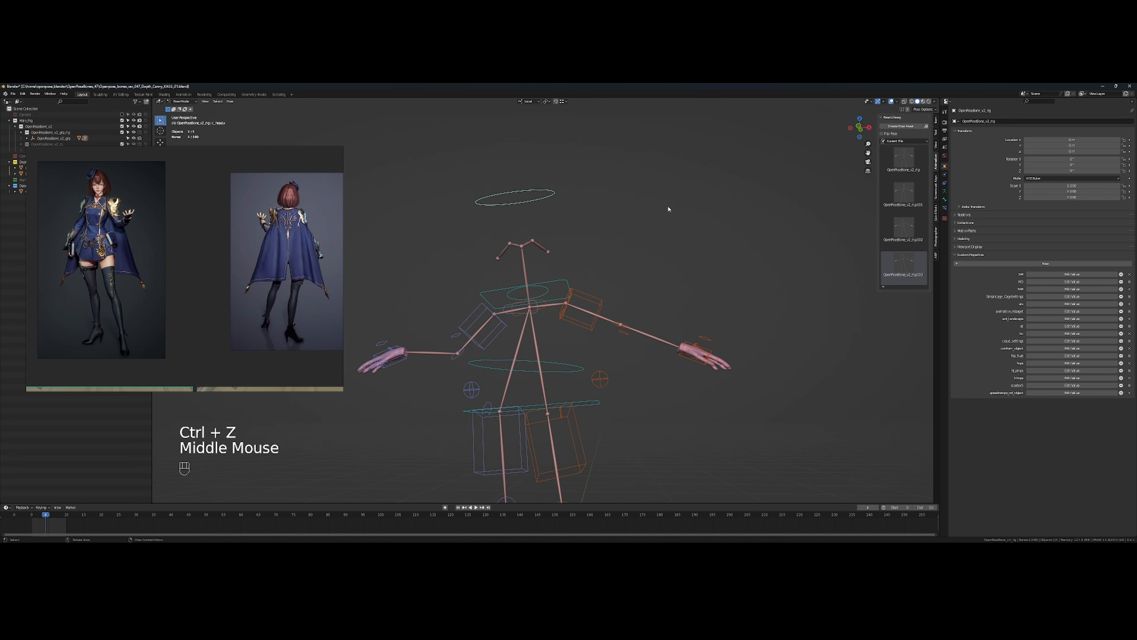
key(r)
click(674, 210)
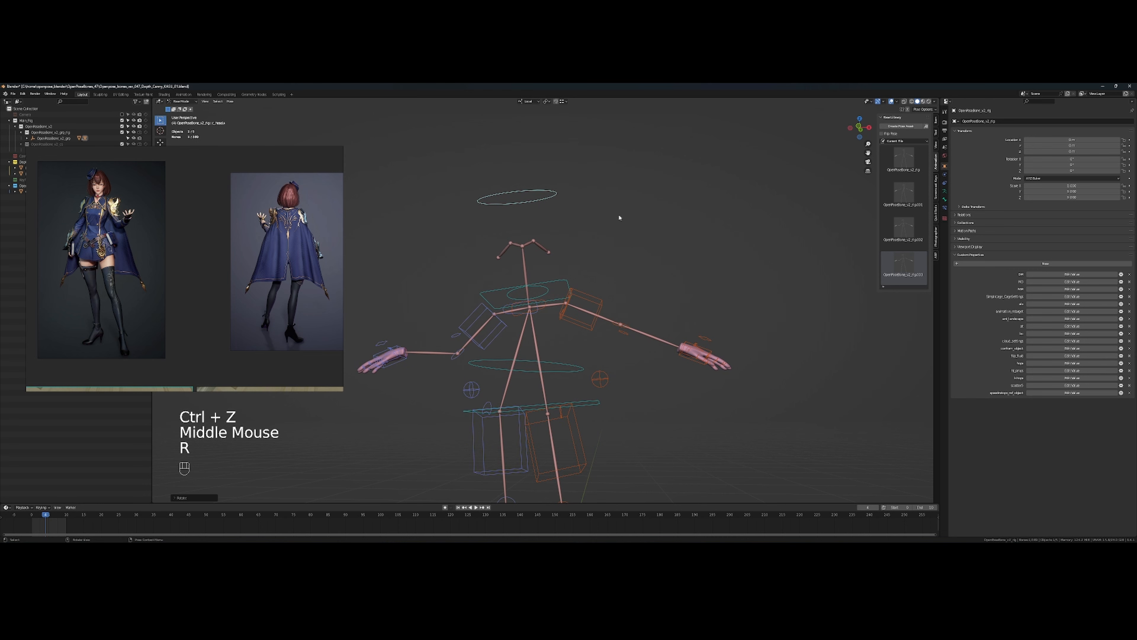
key(ctrl+z)
Rotate the right and left shoulder controls slightly in the front view to follow the reference character's shoulder line
drag(617, 216, 598, 291)
click(555, 257)
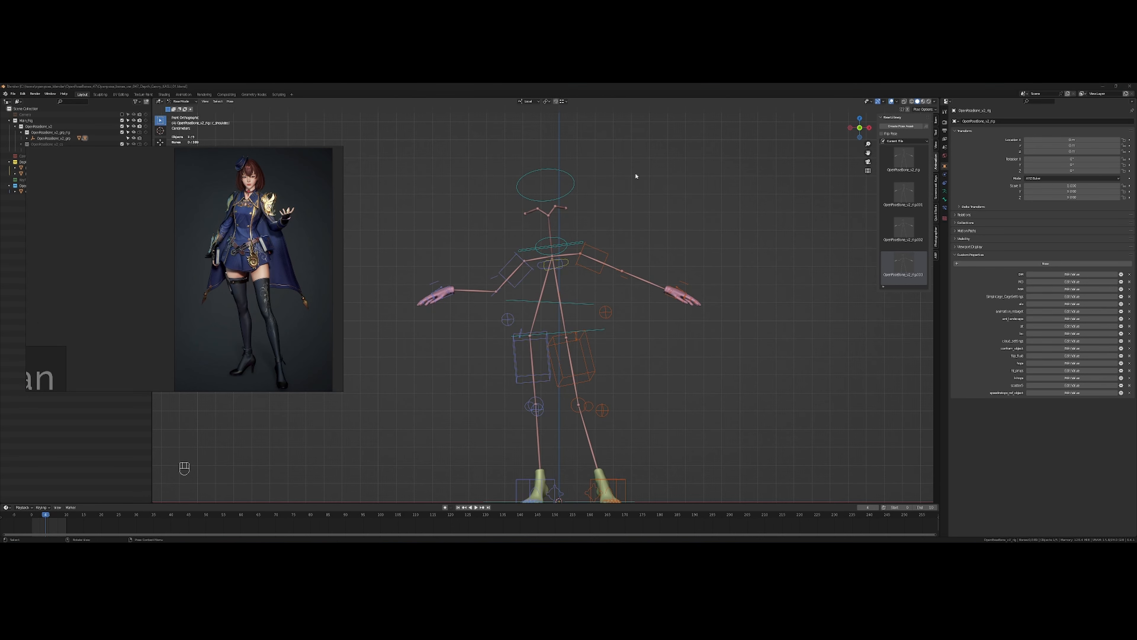
scroll(524, 251, up, 2)
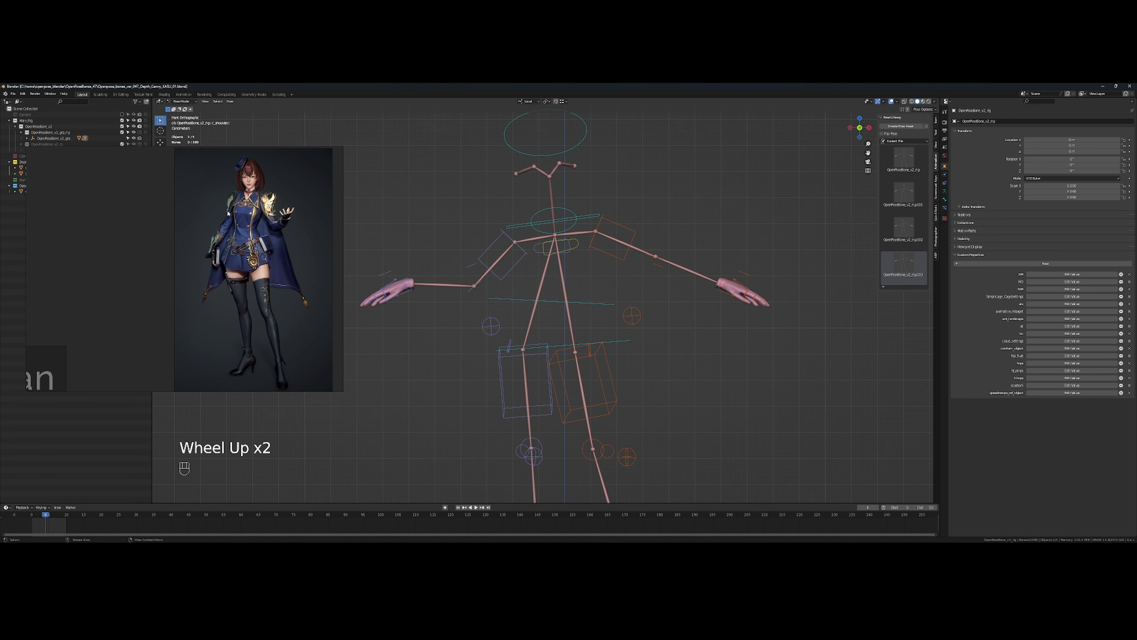
click(536, 250)
drag(535, 250, 556, 311)
middle_click(556, 310)
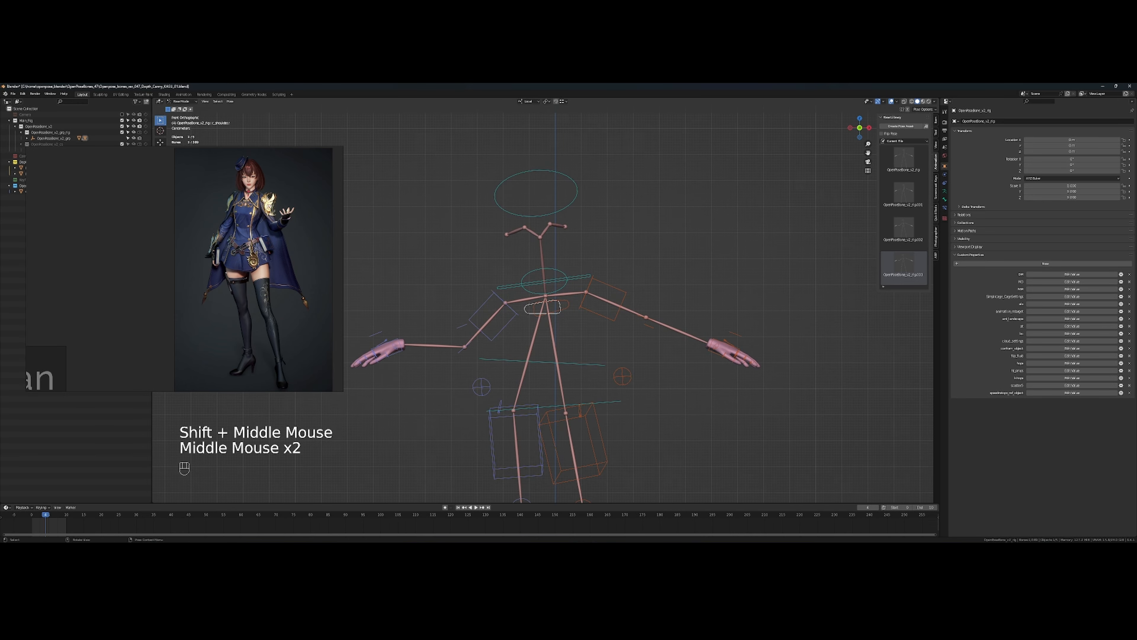
key(r)
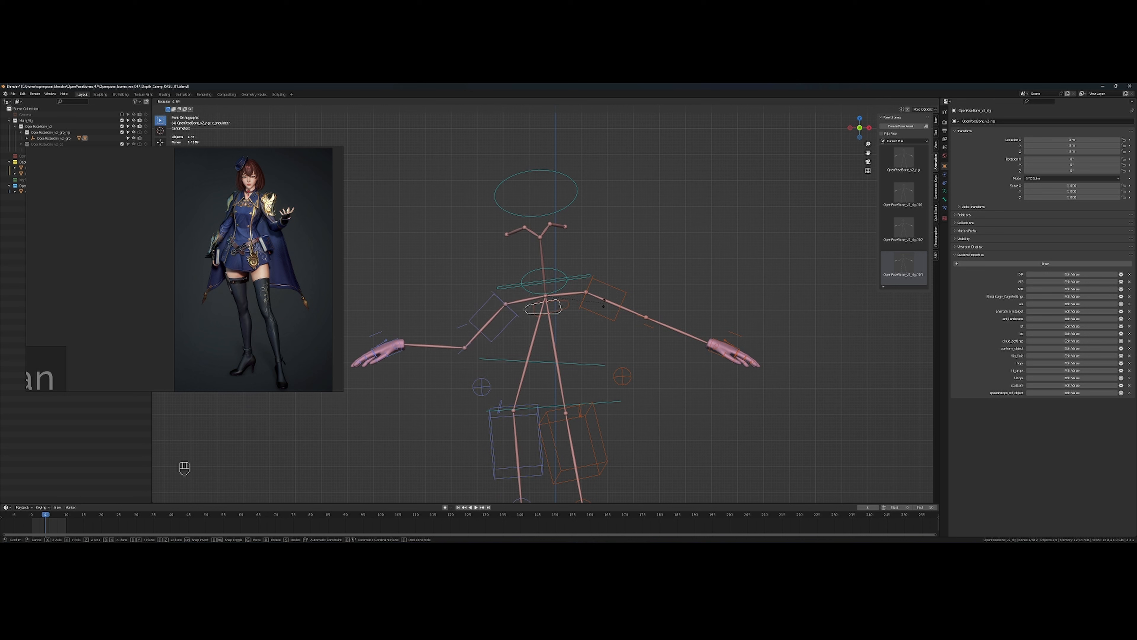
click(576, 310)
key(r)
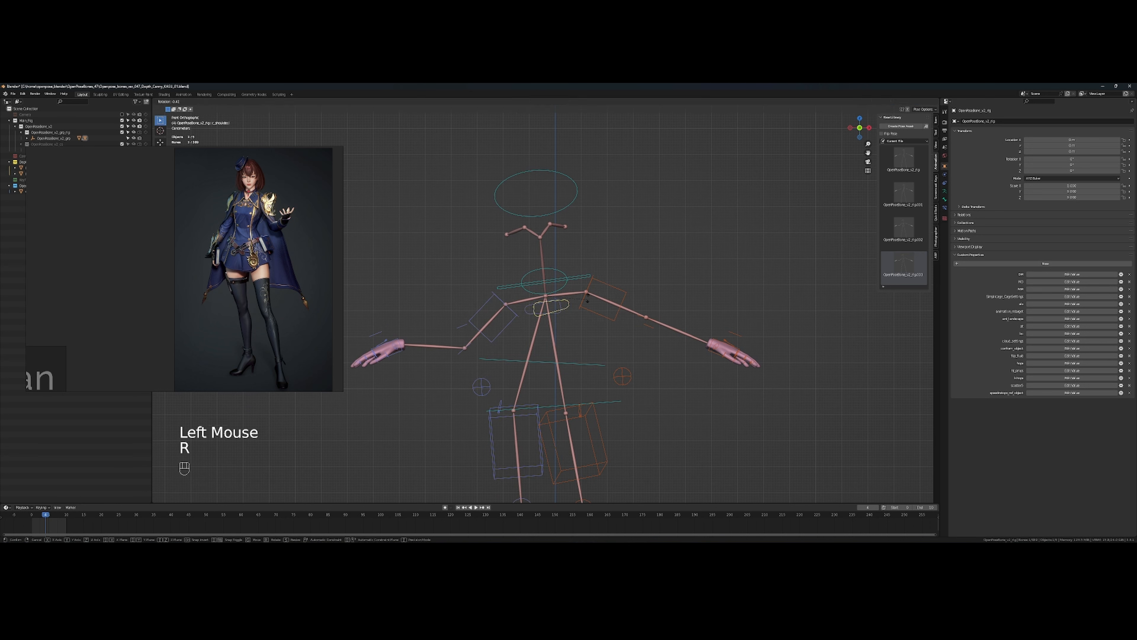
click(588, 293)
scroll(581, 296, down, 2)
shift+middle_click(515, 304)
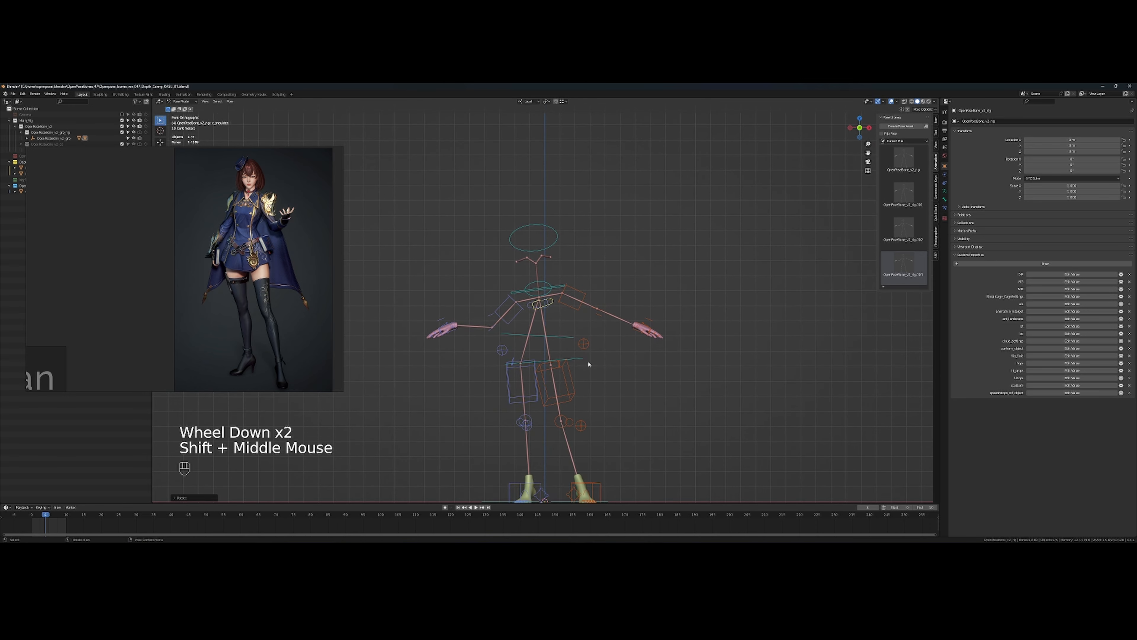
Rotate the neck control and the right shoulder control slightly in the front view
scroll(512, 383, up, 2)
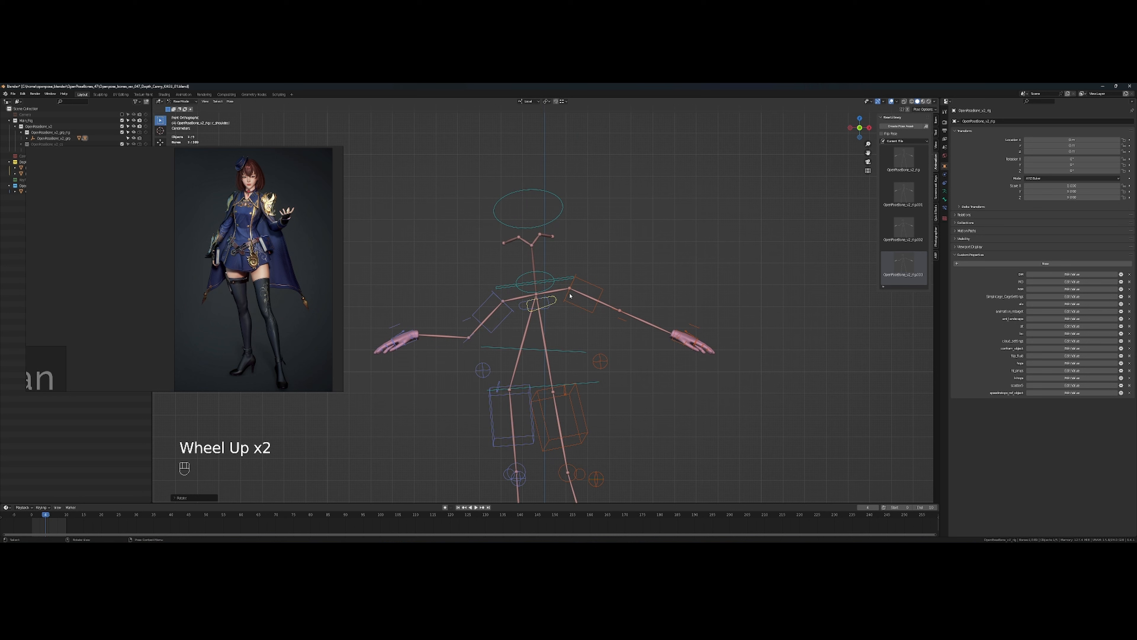
click(551, 278)
key(r)
click(581, 279)
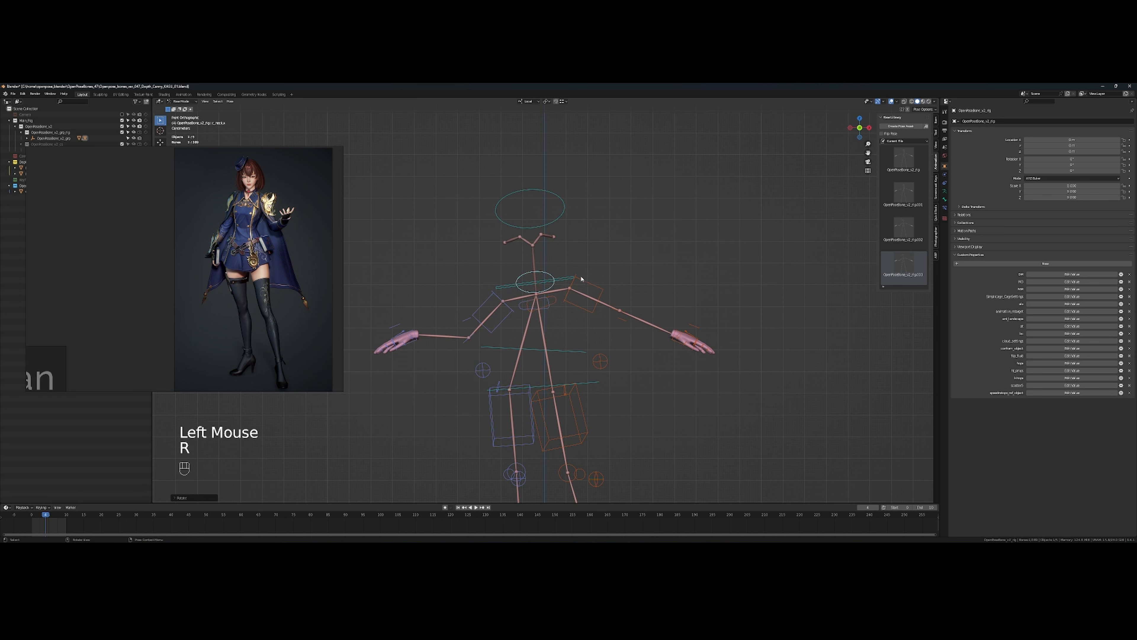
click(528, 303)
key(r)
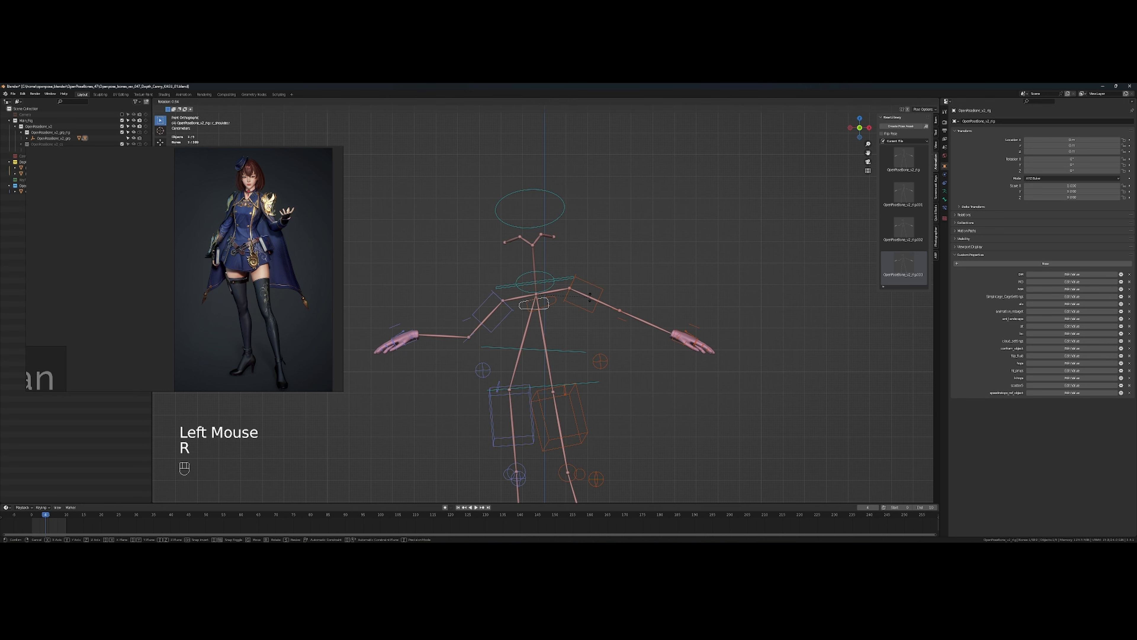
click(590, 299)
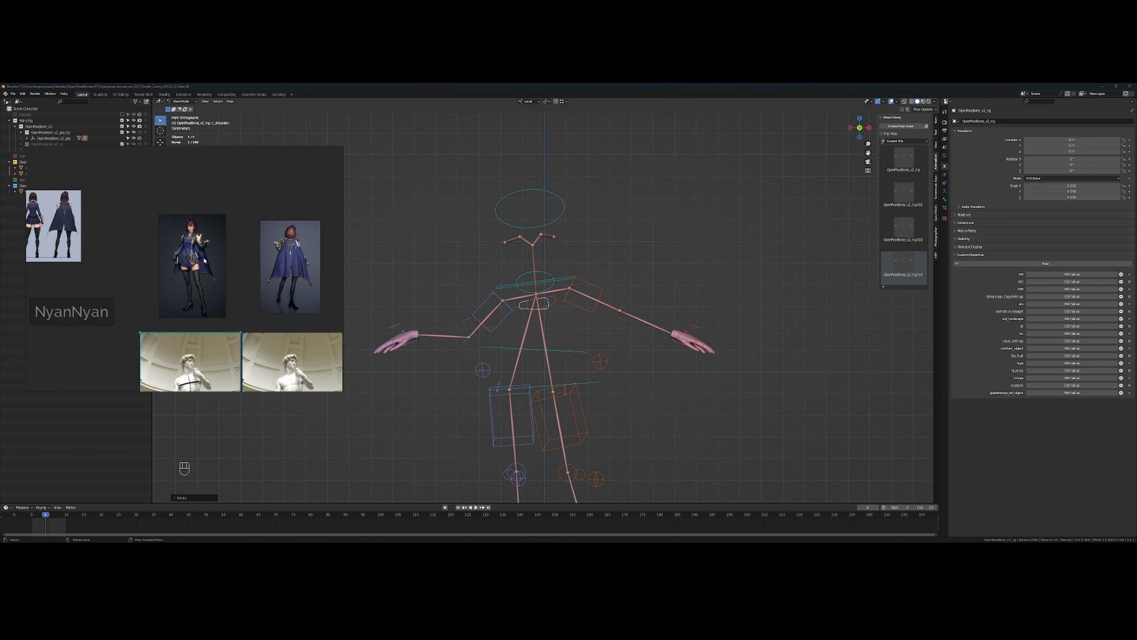
Move the right hand control down and inward in the front view to lower the arm towards hip height
click(412, 345)
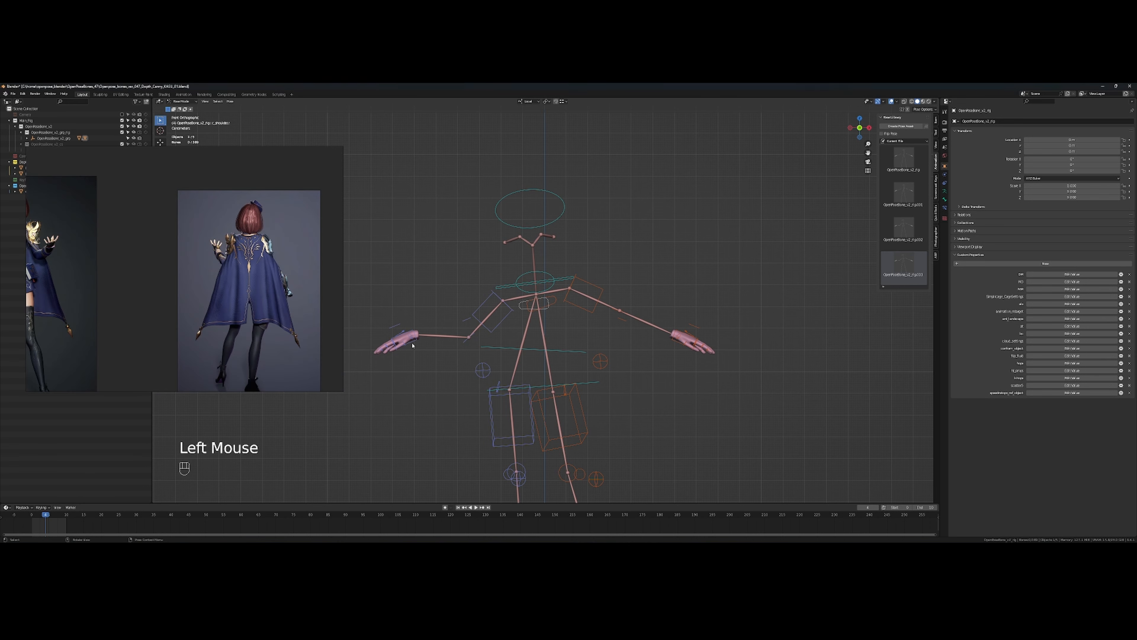
key(g)
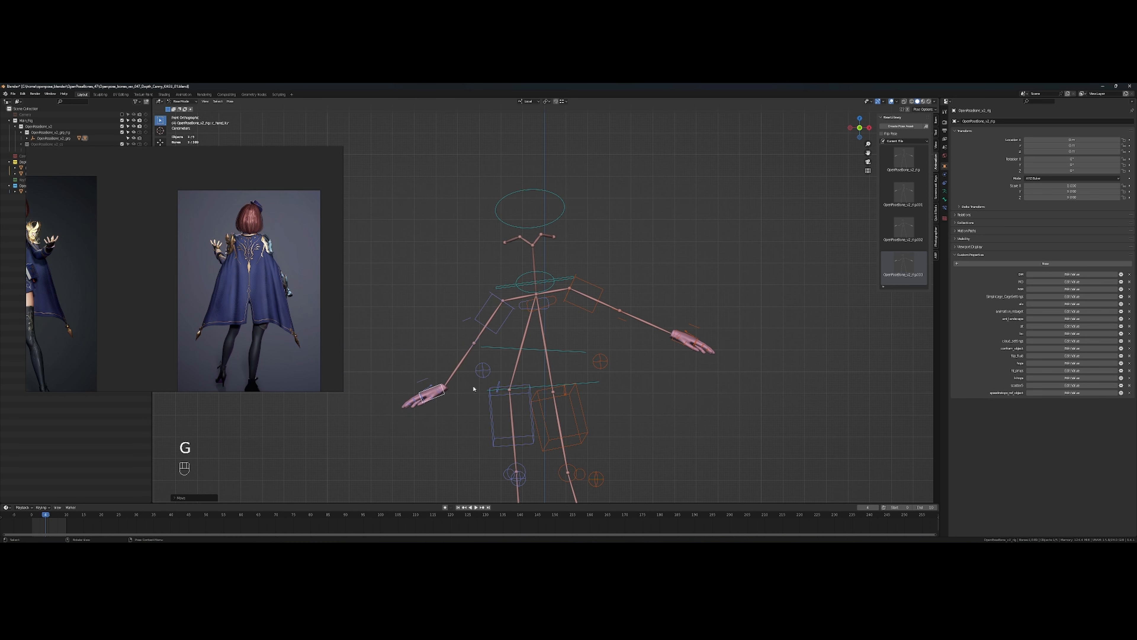
key(ctrl+z)
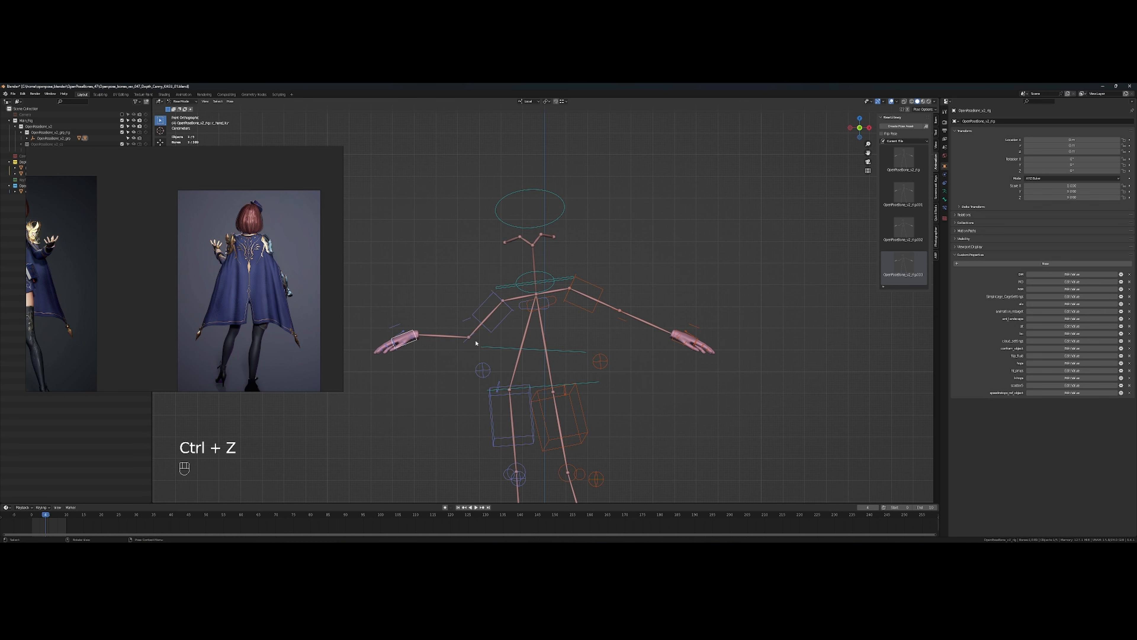
key(g)
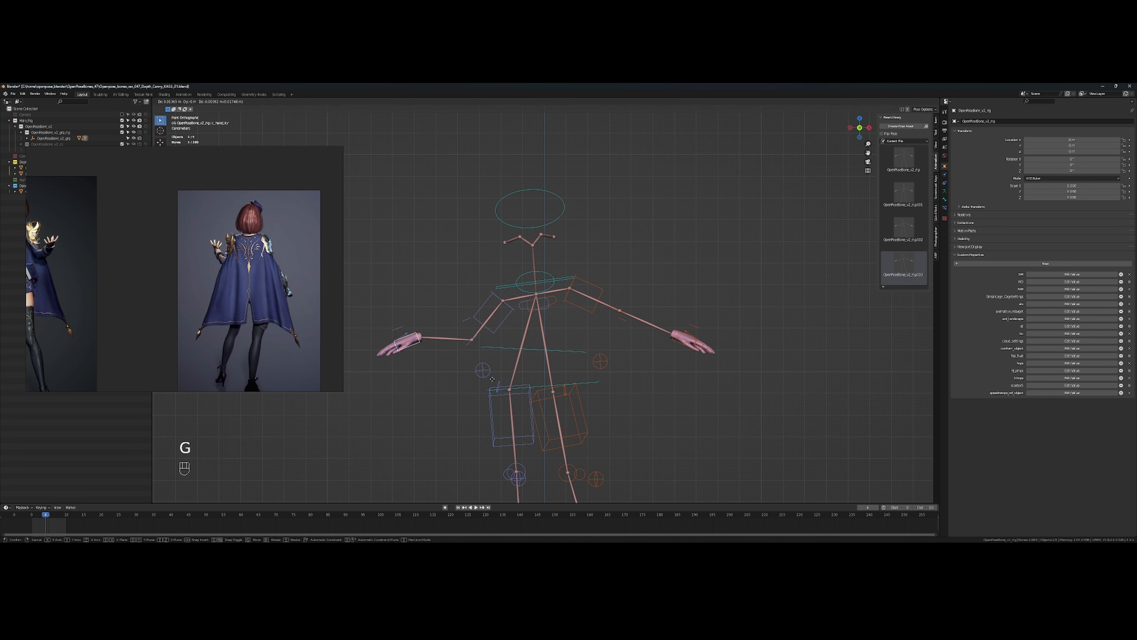
click(510, 423)
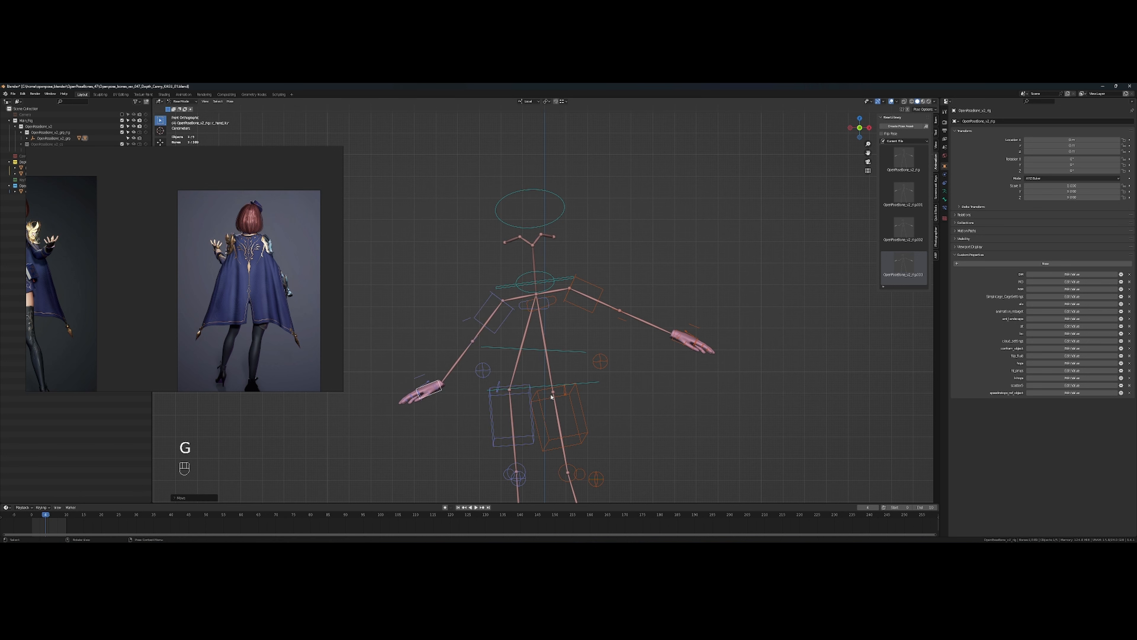
Rotate the right hand so the fingers point downward and move it closer to the hip
key(r)
click(514, 328)
key(g)
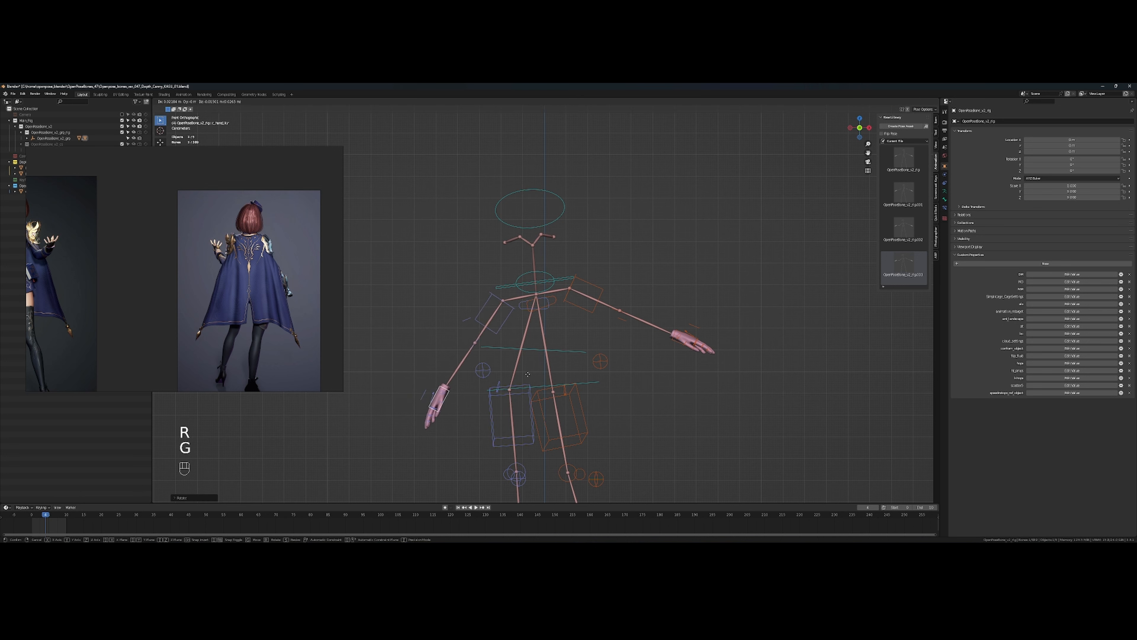
click(539, 376)
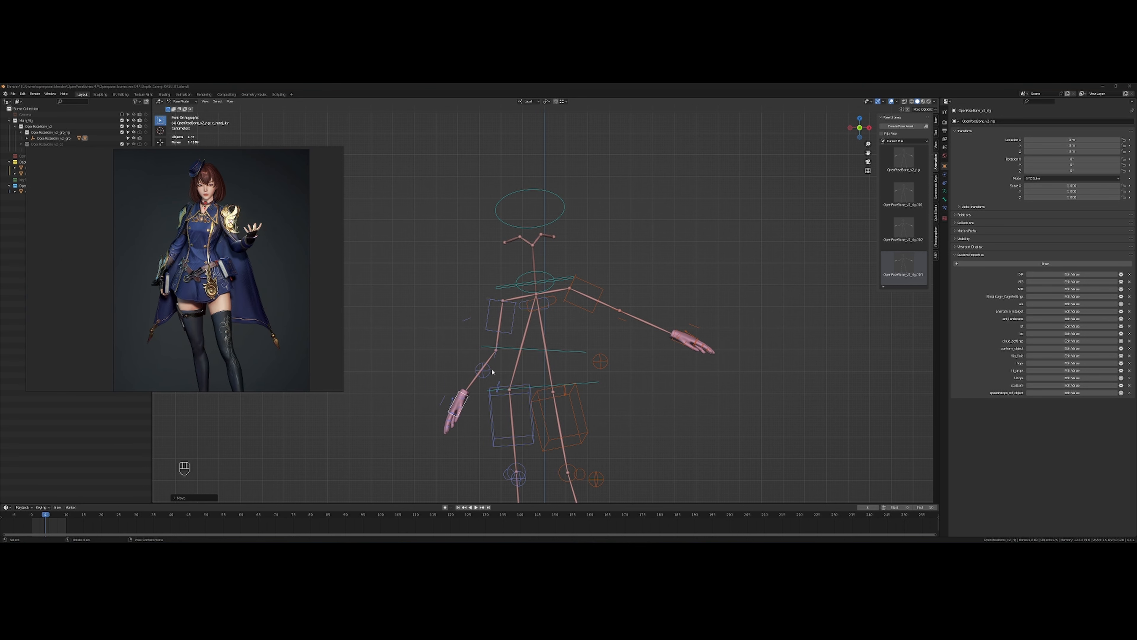
Shift the right hand slightly outward and rotate it to hang nearly vertical, following the reference character's arm
click(467, 400)
key(g)
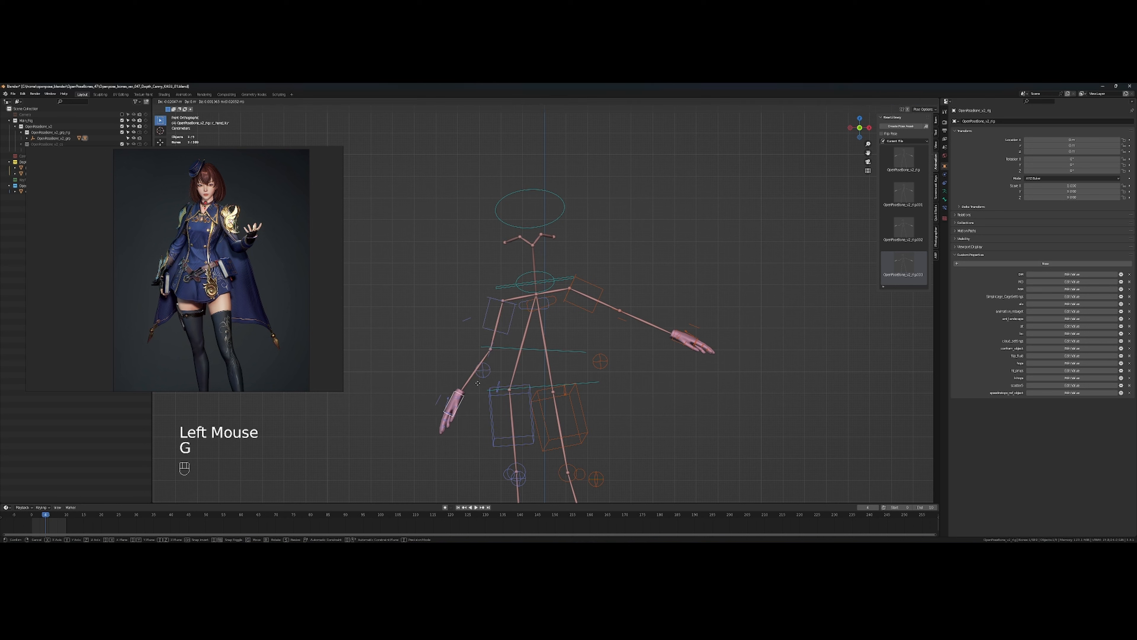
click(476, 382)
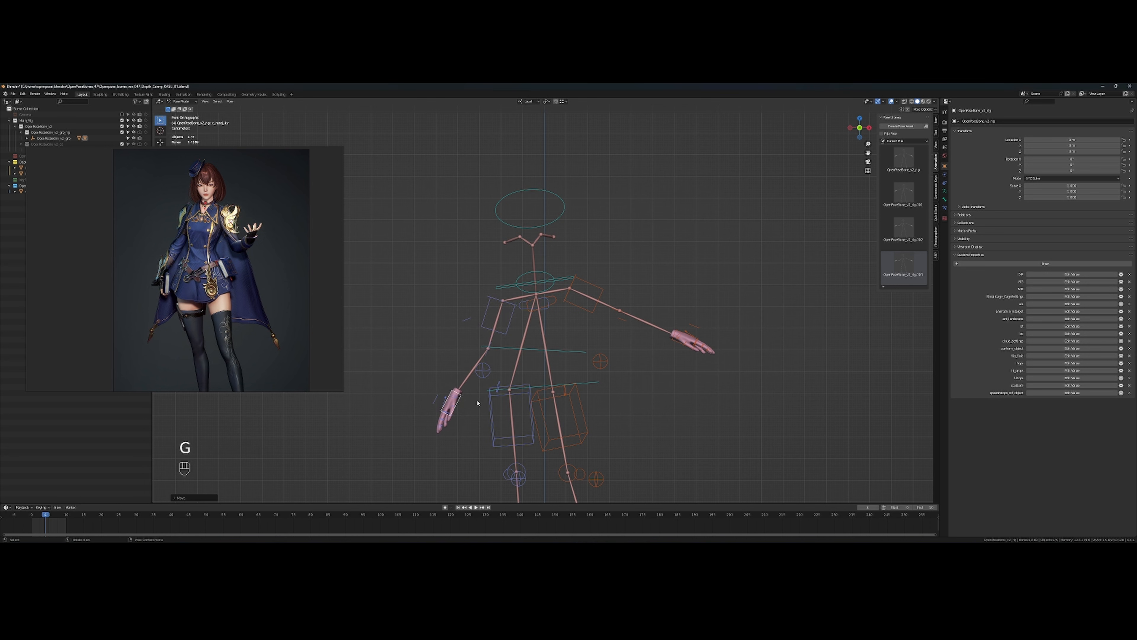
key(r)
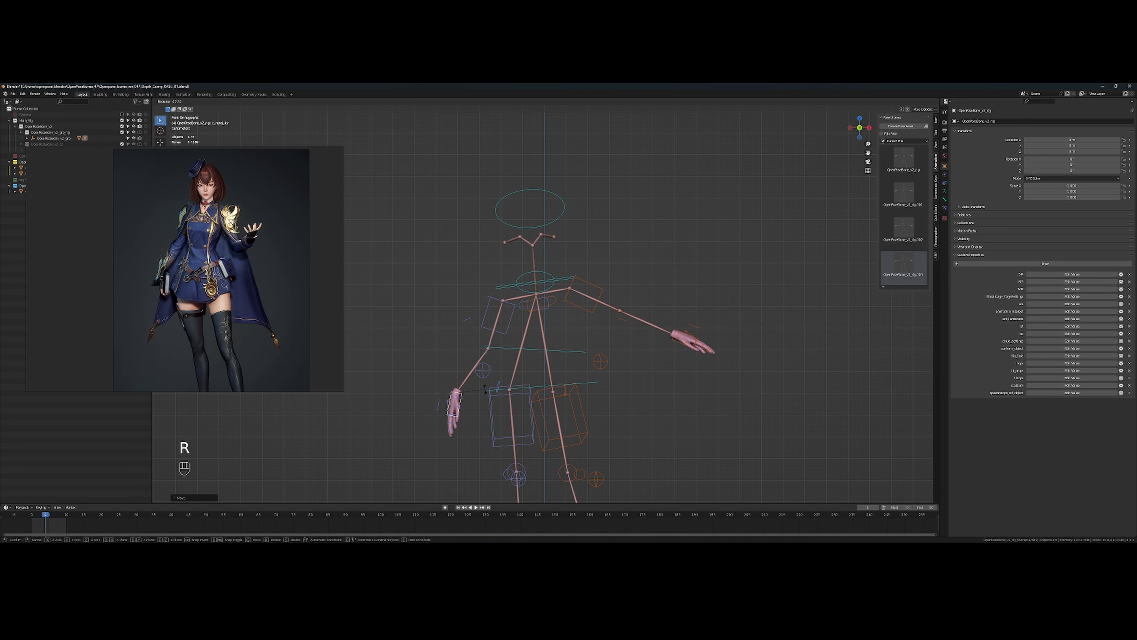
drag(488, 390, 561, 386)
drag(541, 338, 458, 315)
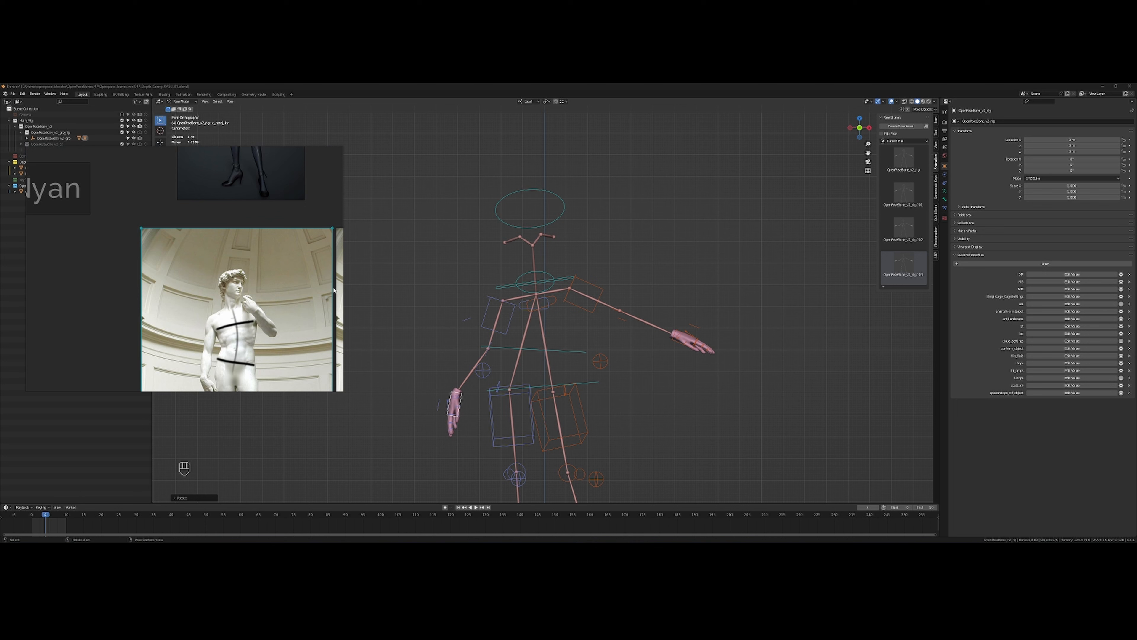
Rotate the upper spine control slightly in the top view to twist the chest
click(626, 236)
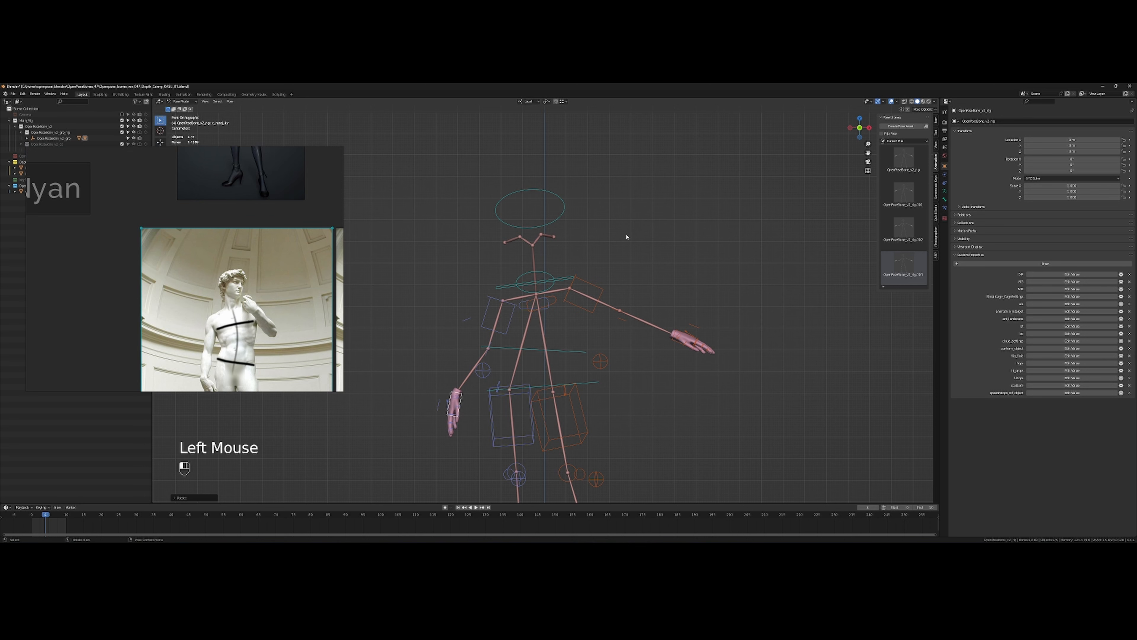
drag(627, 236, 565, 282)
click(550, 254)
key(r)
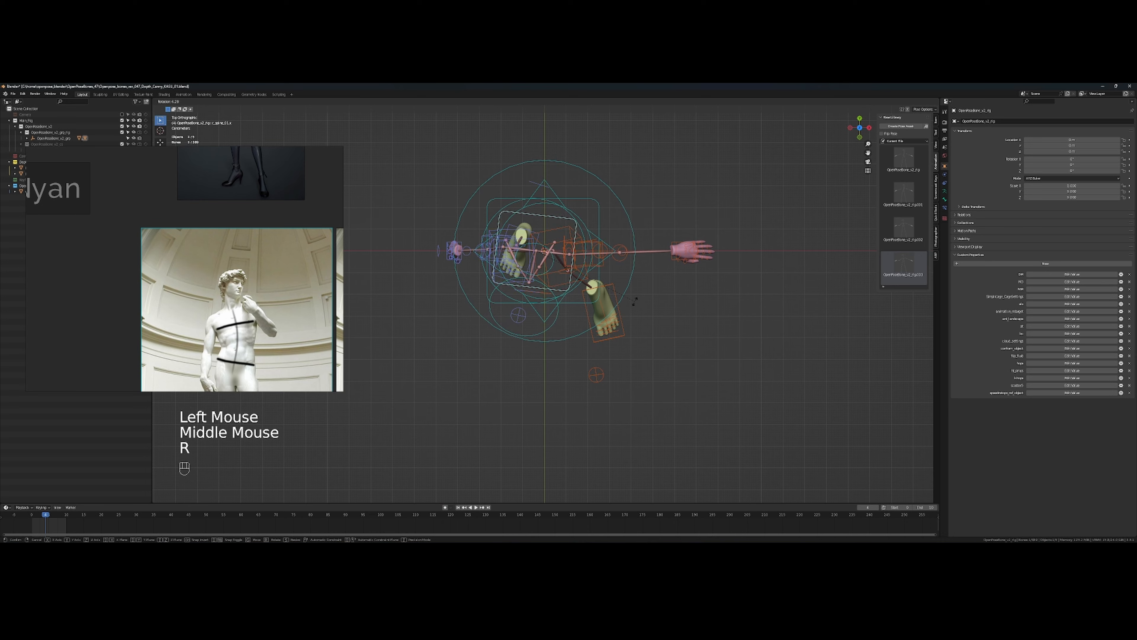
click(638, 295)
drag(637, 295, 703, 233)
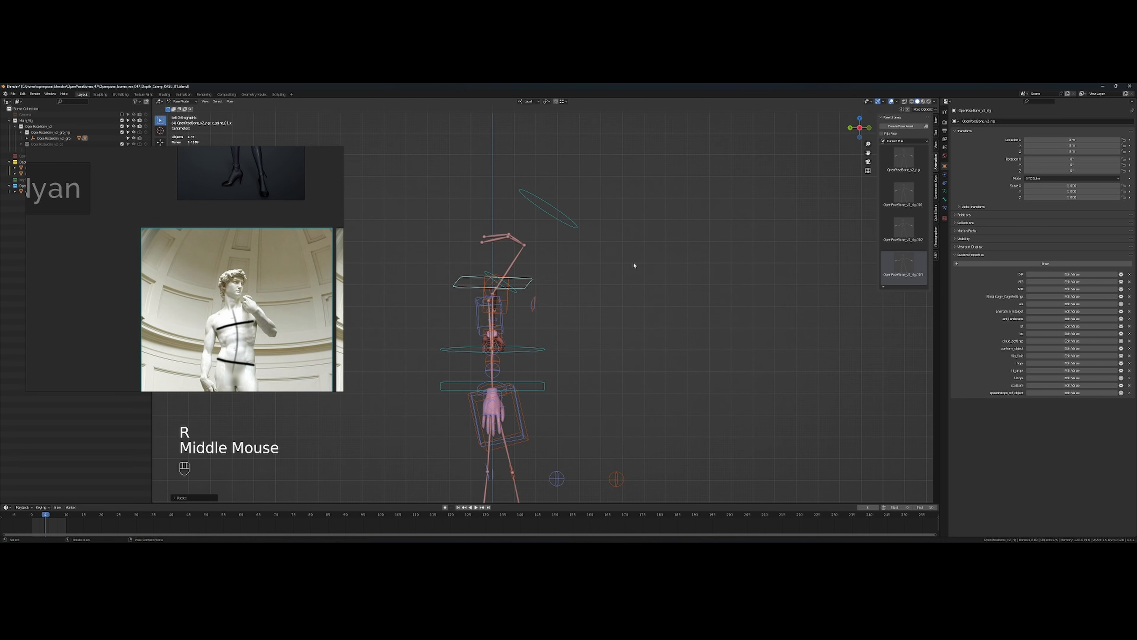
drag(634, 261, 604, 271)
Move the right hand control slightly backward in the left side view
click(477, 403)
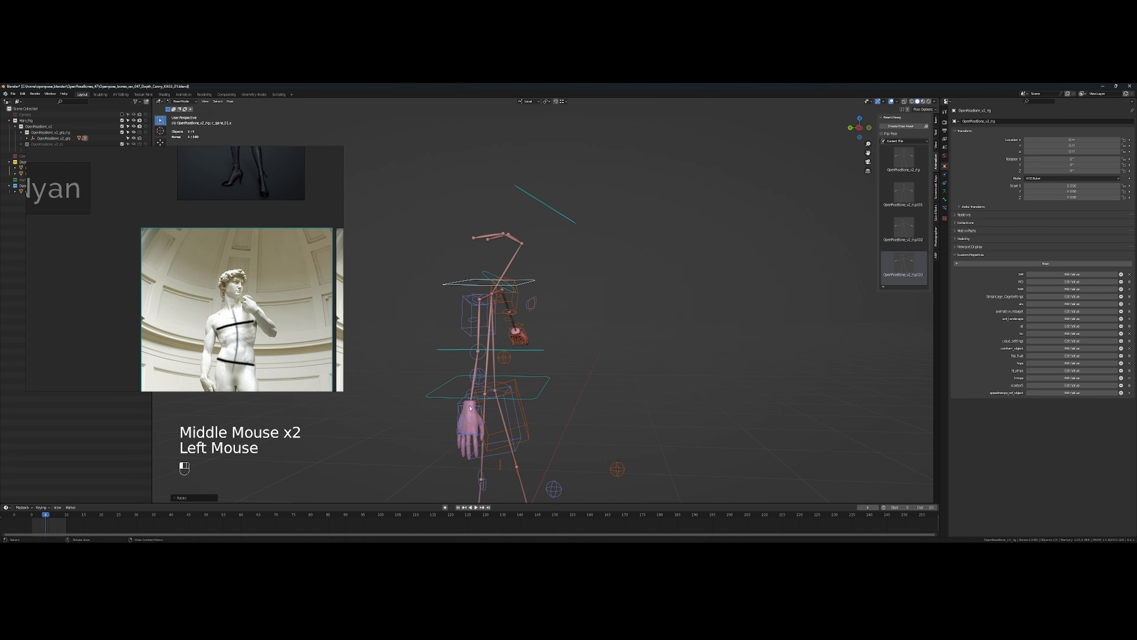
drag(477, 403, 523, 396)
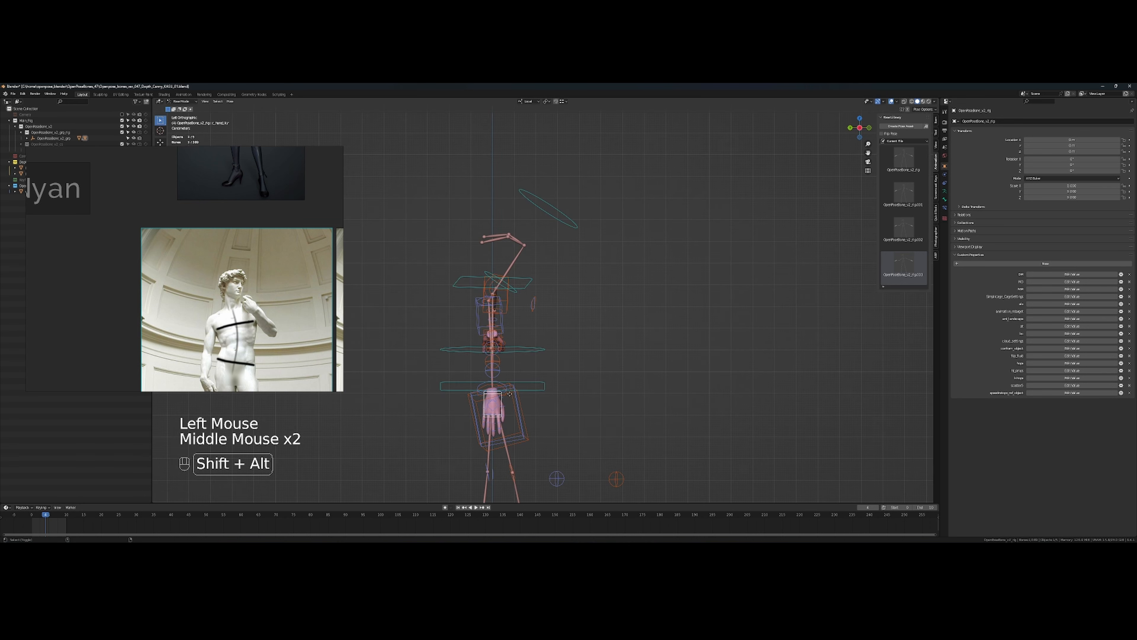
key(g)
click(492, 393)
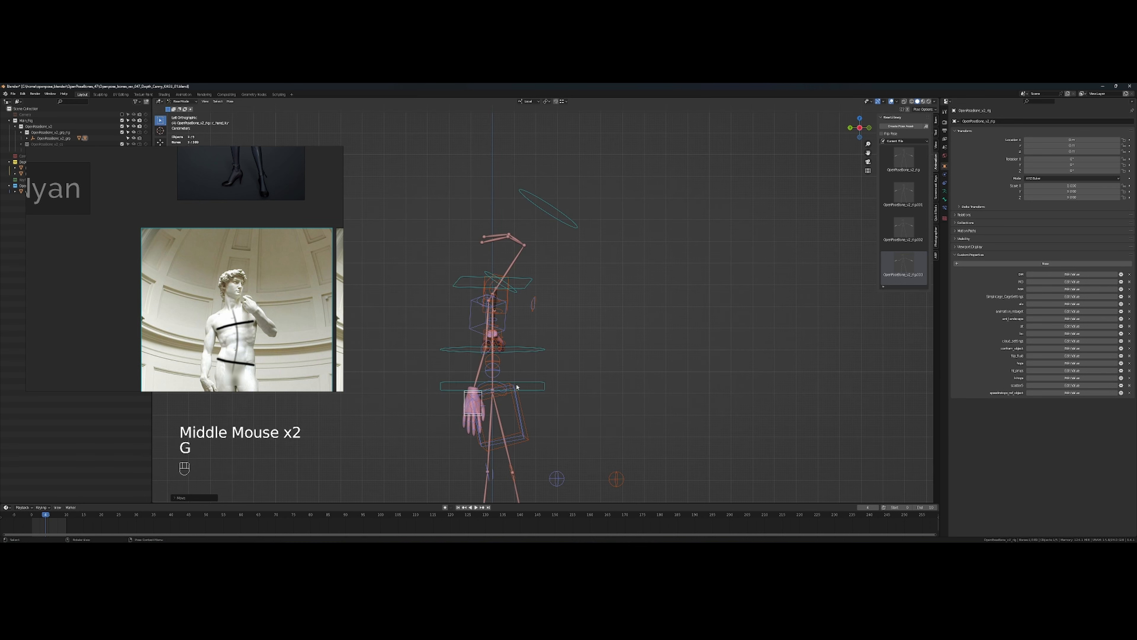
Move the right hand control closer to the hip in the front view
drag(517, 388, 485, 390)
key(g)
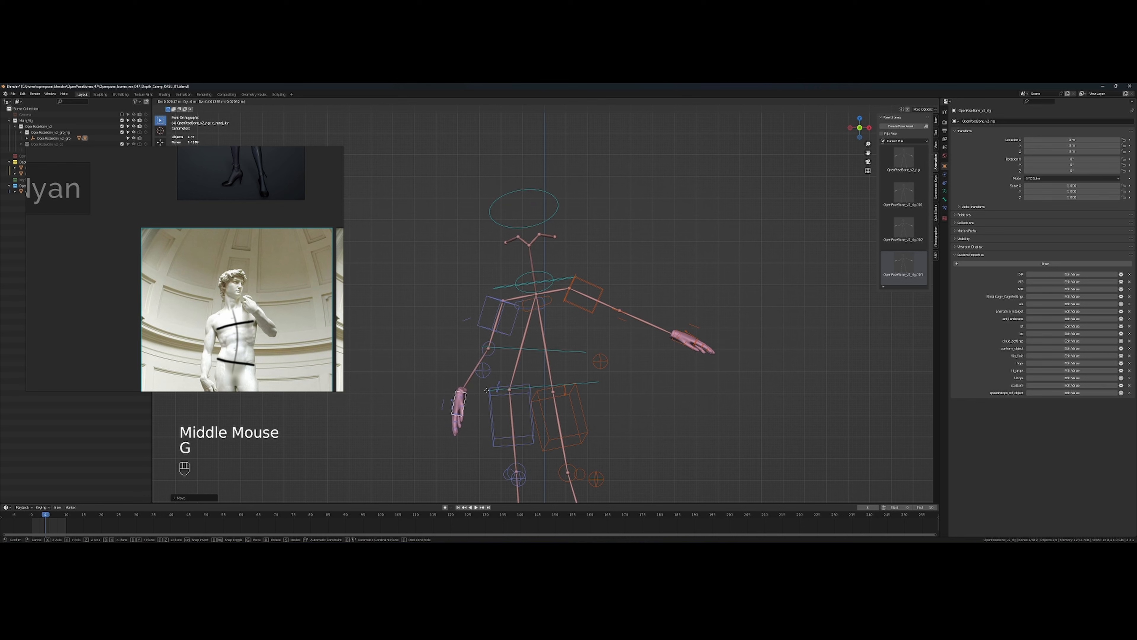
click(487, 385)
scroll(520, 361, down, 3)
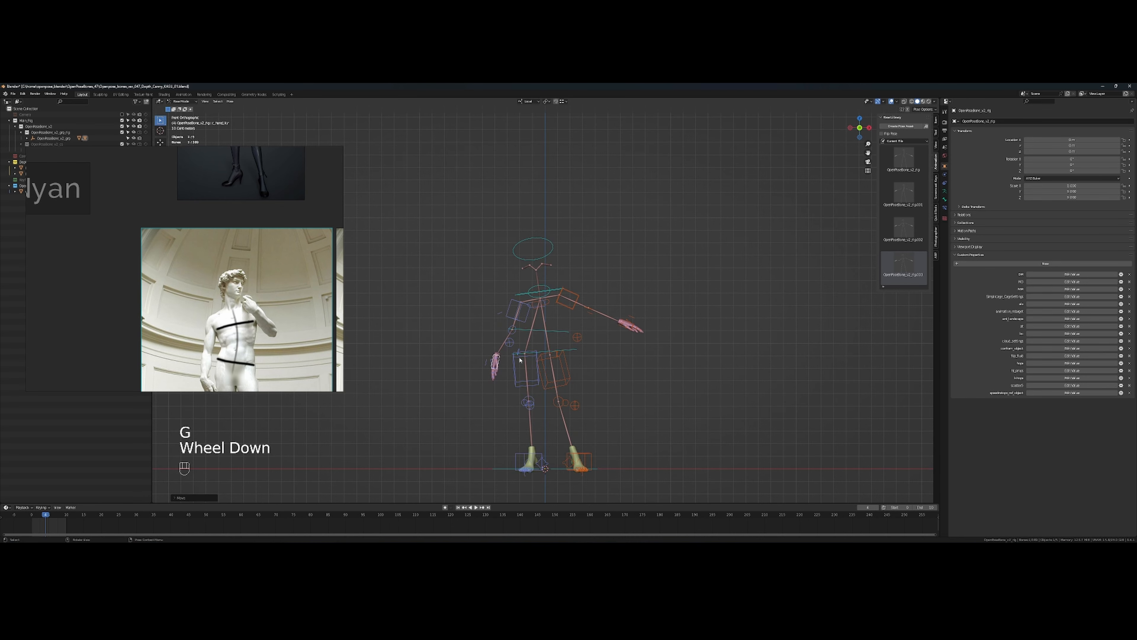
key(g)
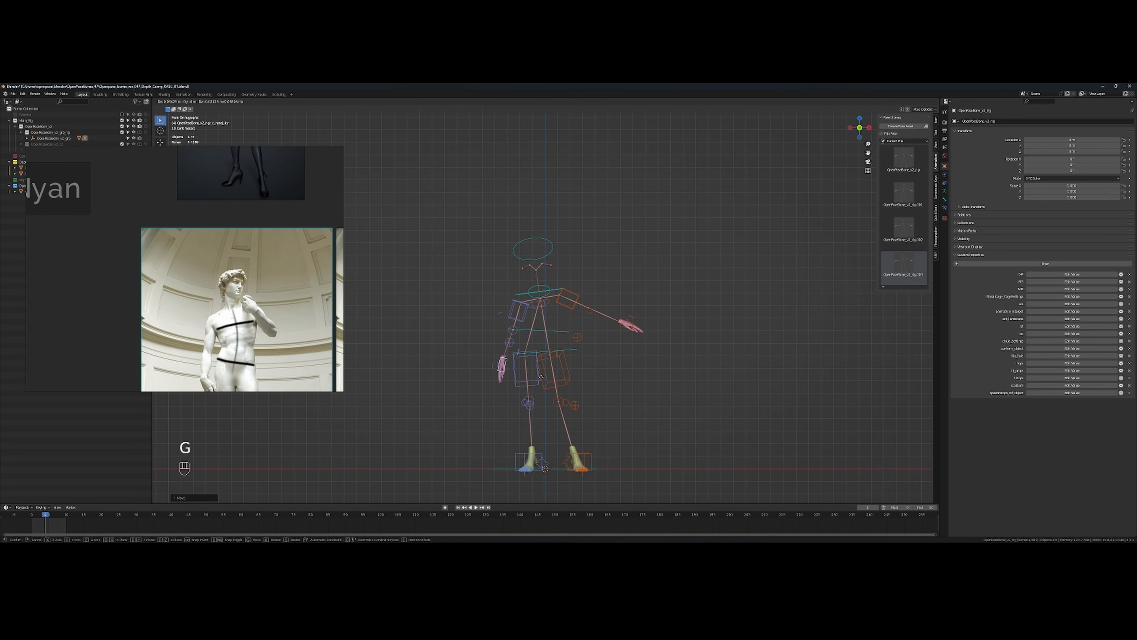
click(542, 380)
scroll(542, 372, up, 1)
middle_click(544, 358)
scroll(577, 345, down, 2)
middle_click(580, 342)
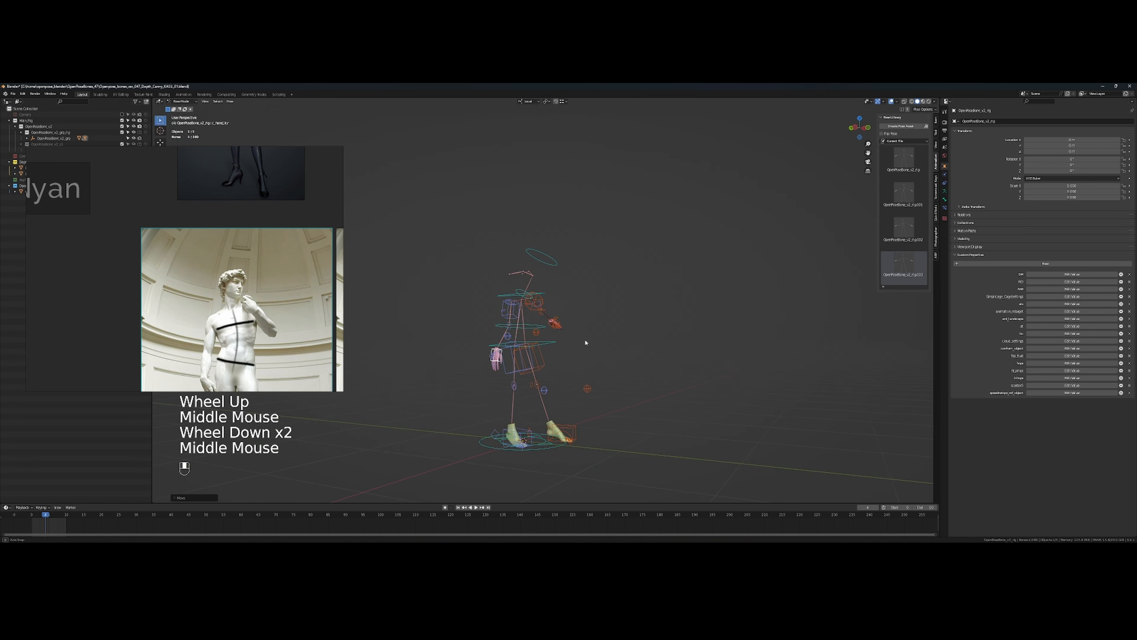
Move the right elbow control backward in the left side view so the forearm hangs straight above the hand
scroll(582, 331, up, 3)
middle_click(515, 323)
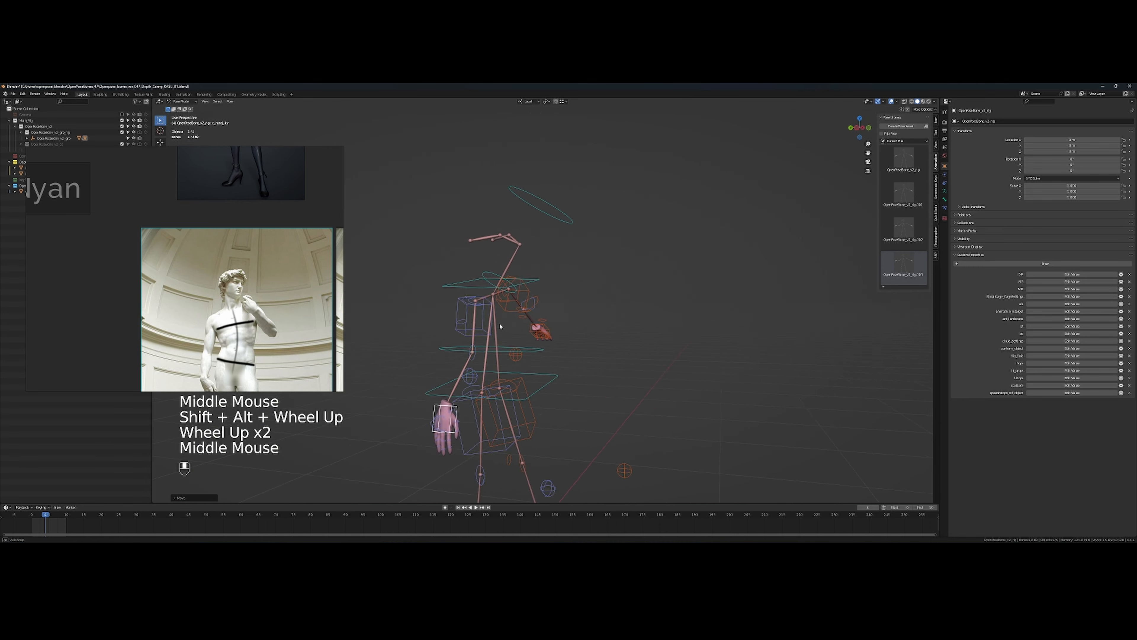
click(495, 326)
middle_click(496, 326)
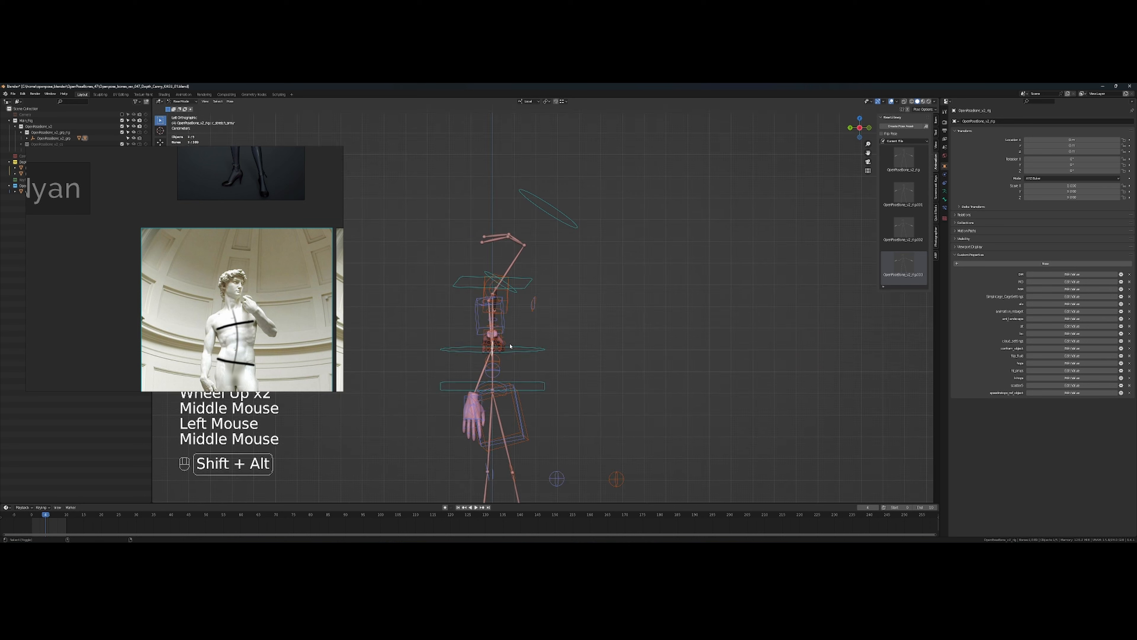
key(g)
click(492, 341)
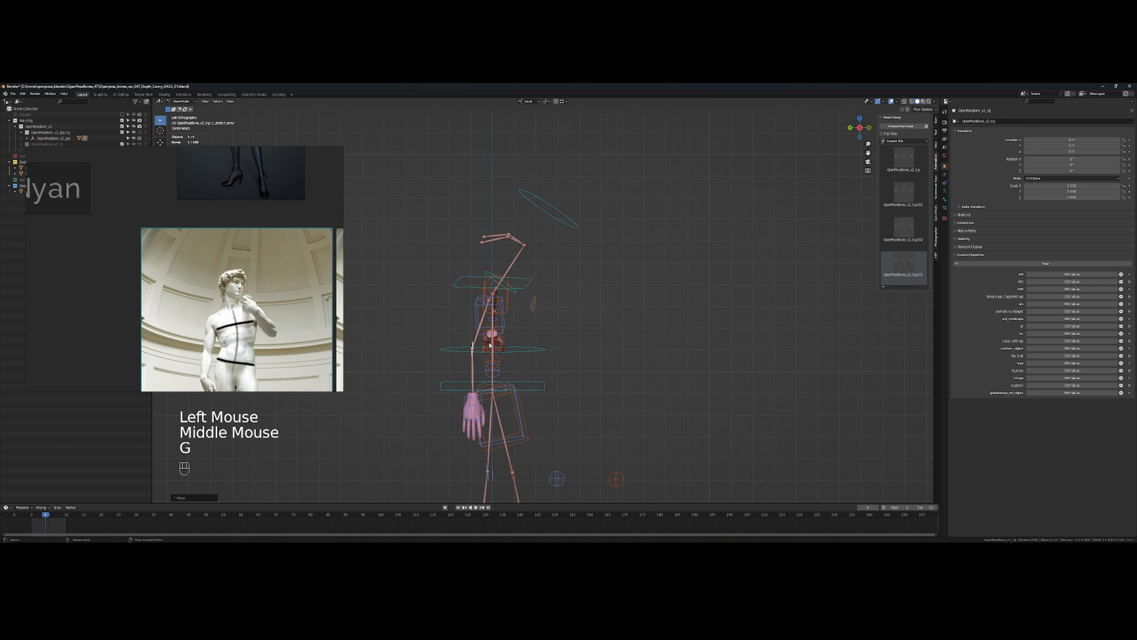
middle_click(493, 339)
scroll(493, 340, down, 2)
middle_click(497, 339)
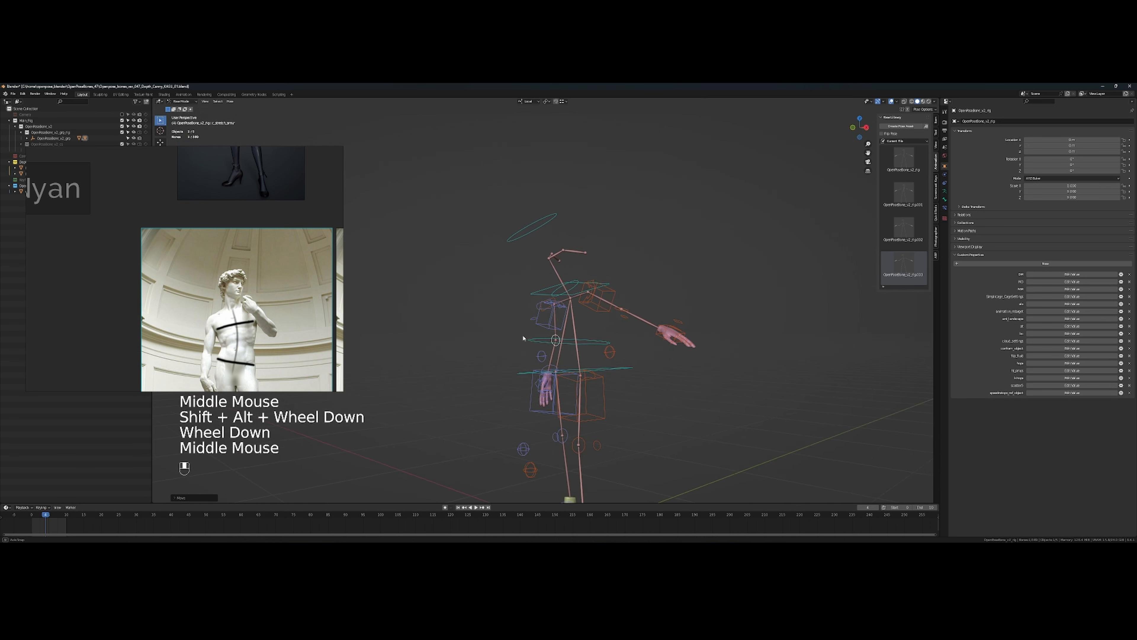
Move the left hand control inward and down in the front view so the left elbow bends
middle_click(485, 337)
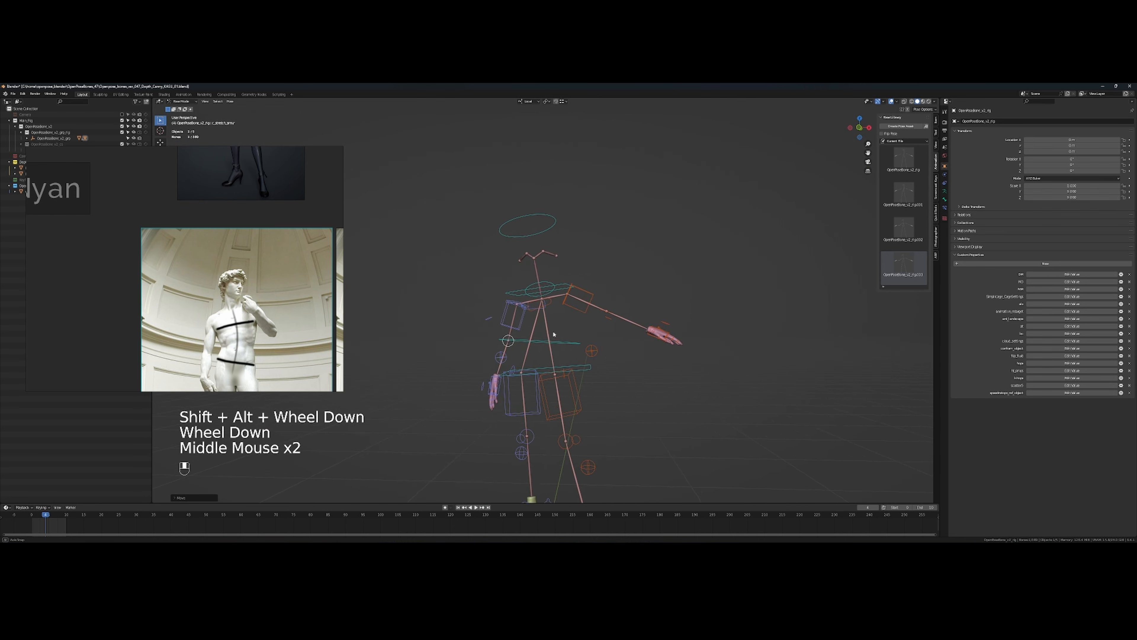
shift+middle_click(562, 349)
ctrl+middle_click(504, 313)
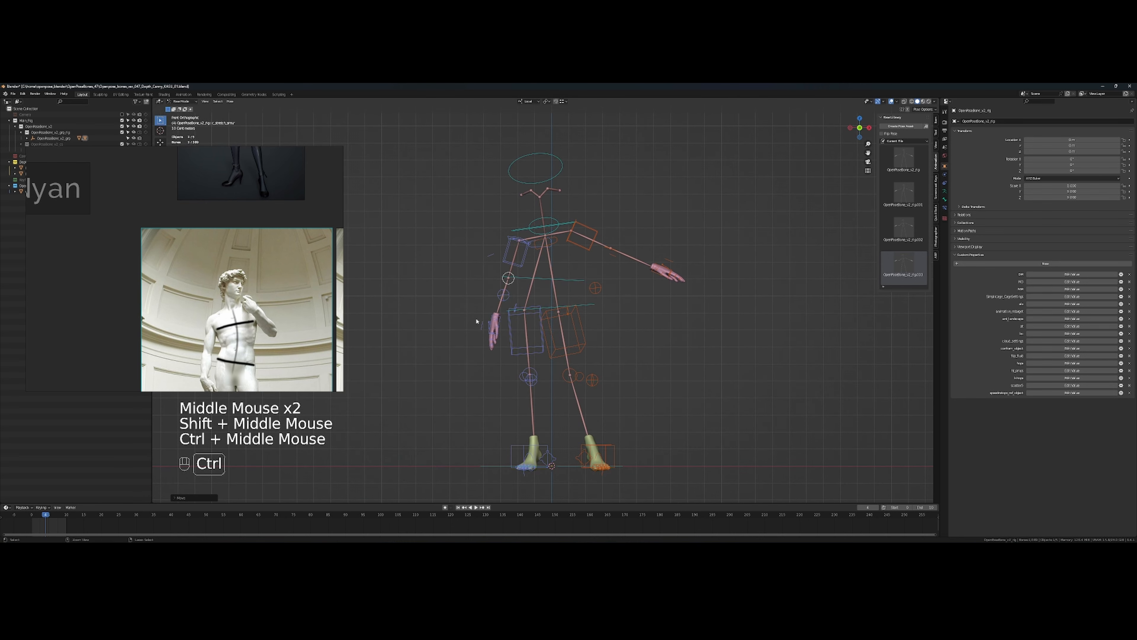
shift+middle_click(504, 314)
scroll(691, 322, up, 4)
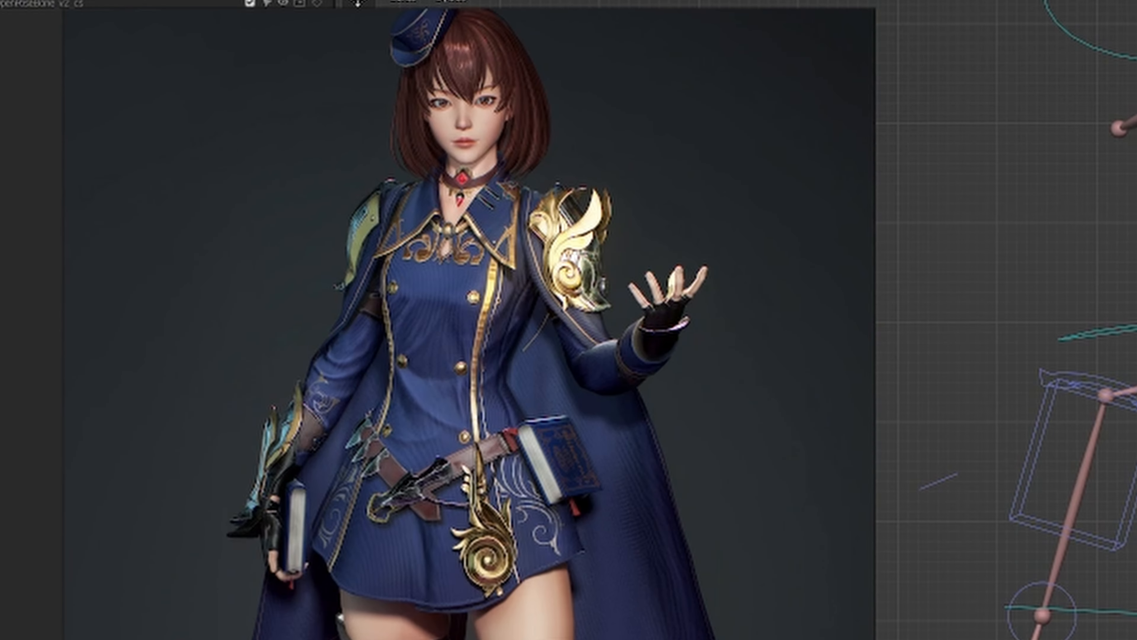
click(814, 344)
shift+middle_click(814, 345)
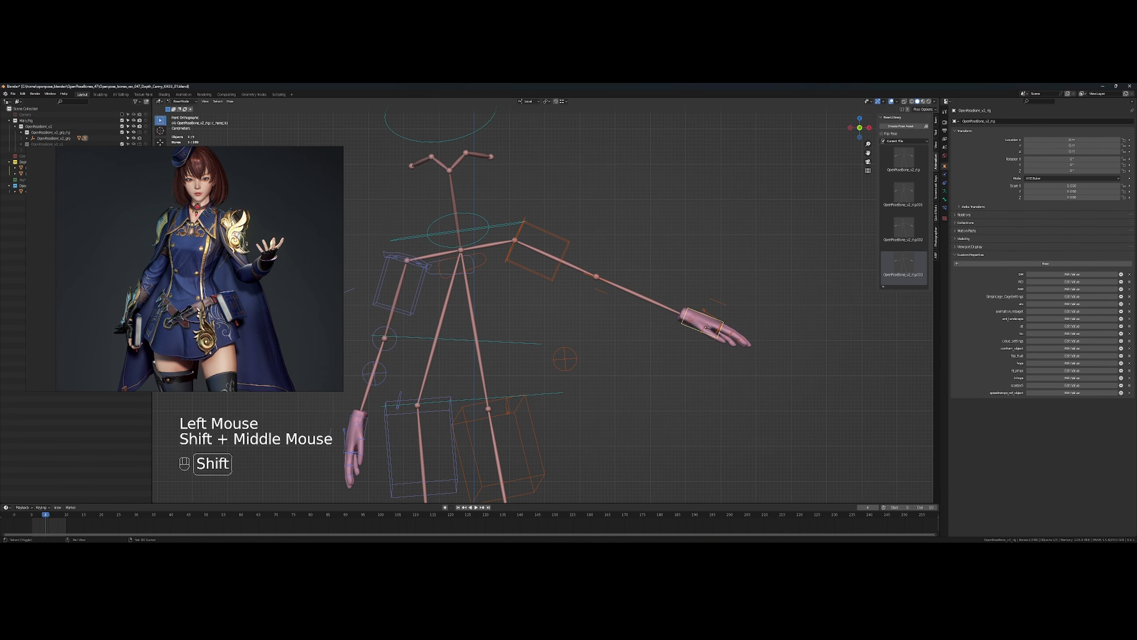
key(g)
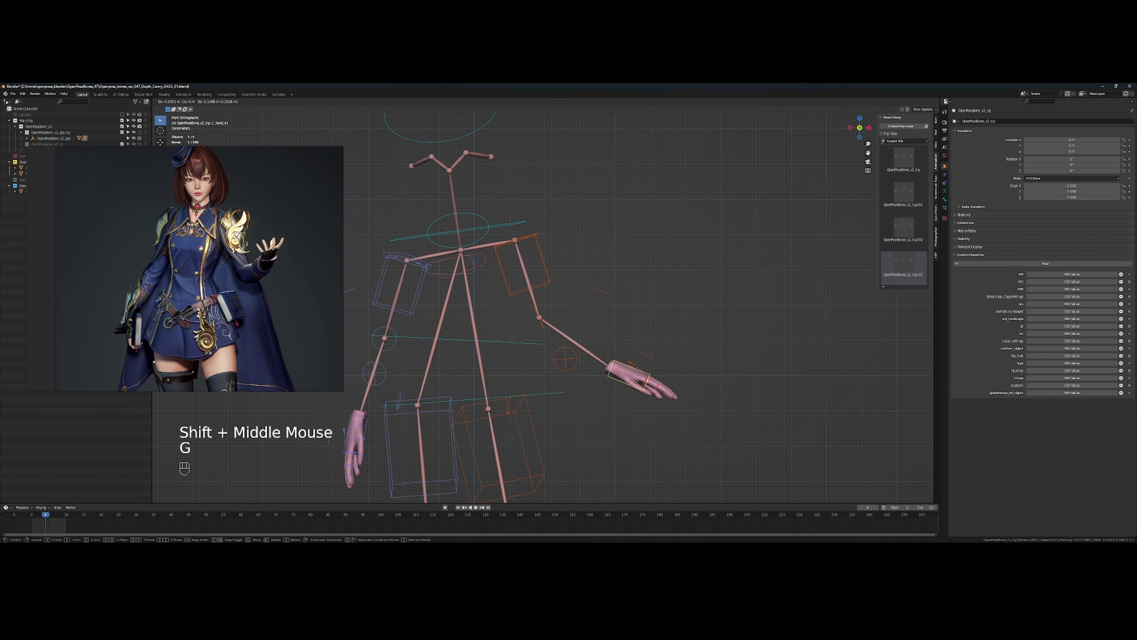
click(635, 388)
Raise the left hand control in front of the body in the side view and rotate it slightly
drag(670, 380, 603, 363)
key(g)
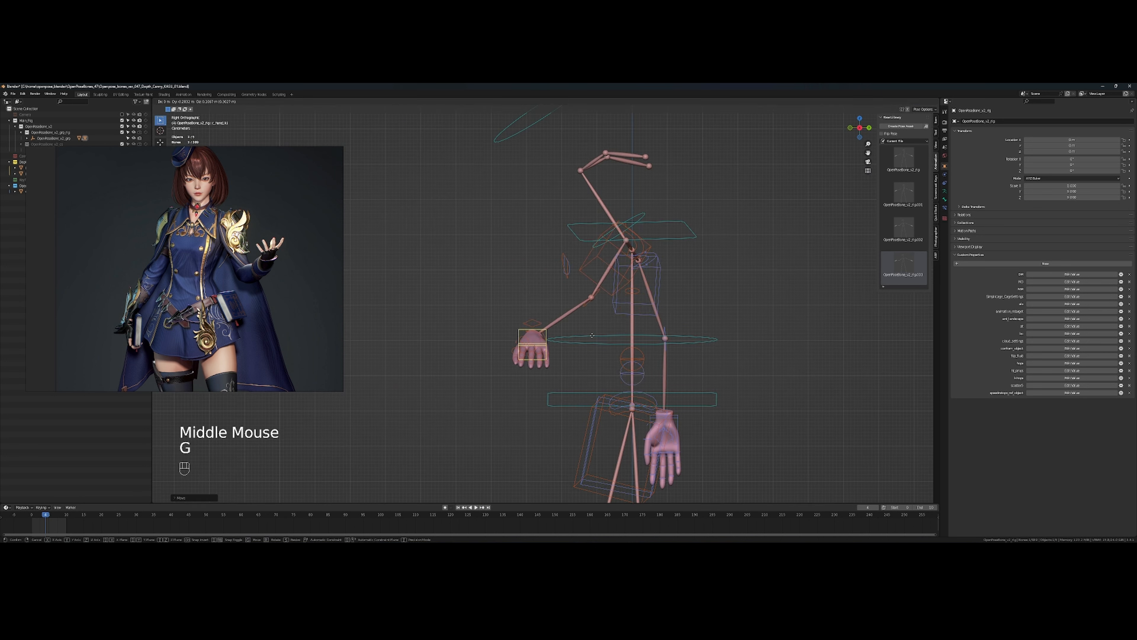
key(r)
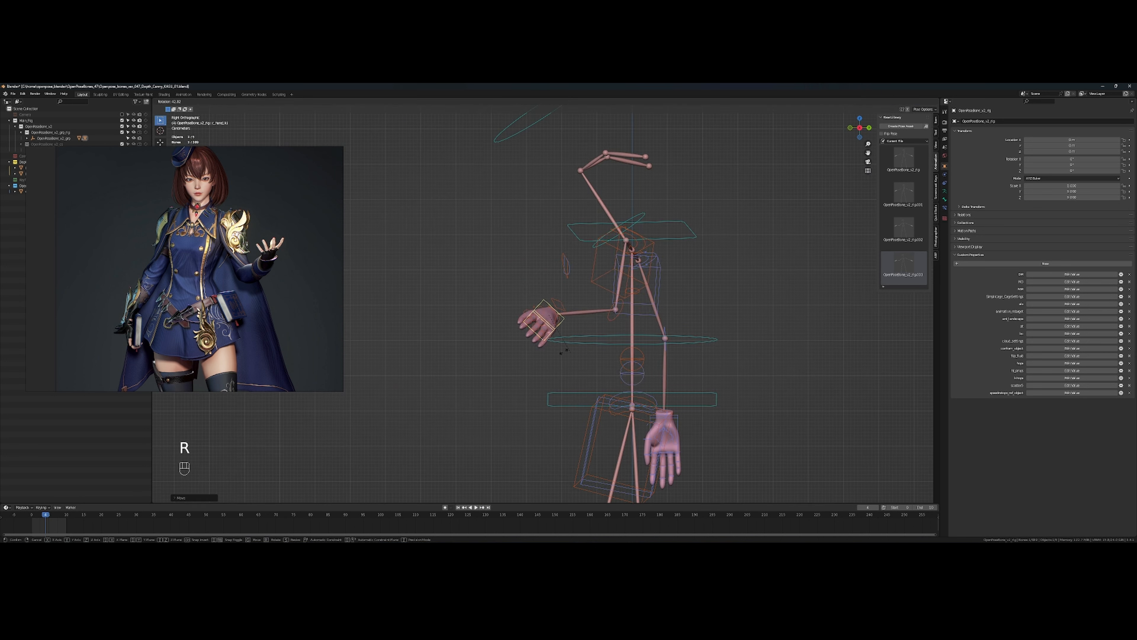
click(500, 322)
Rotate the left hand control in two passes to reorient the palm on the bent forearm
drag(565, 305, 651, 359)
key(r)
click(649, 318)
key(r)
click(635, 398)
Move the left hand control inward in the top view and rotate it so the fingers point forward
key(g)
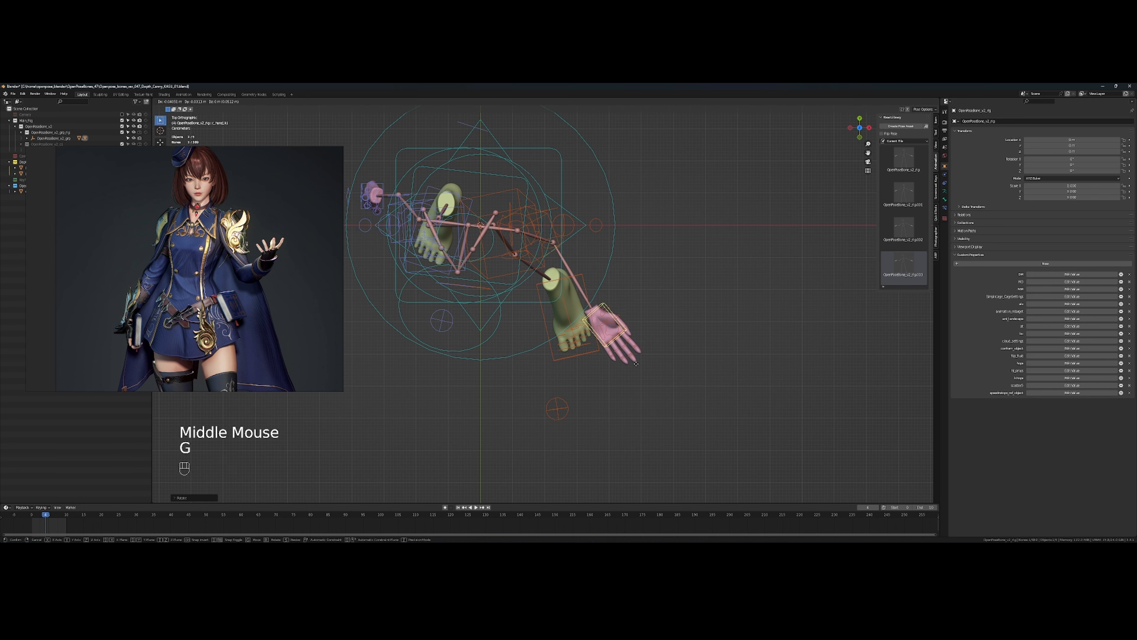
click(645, 370)
key(r)
click(605, 393)
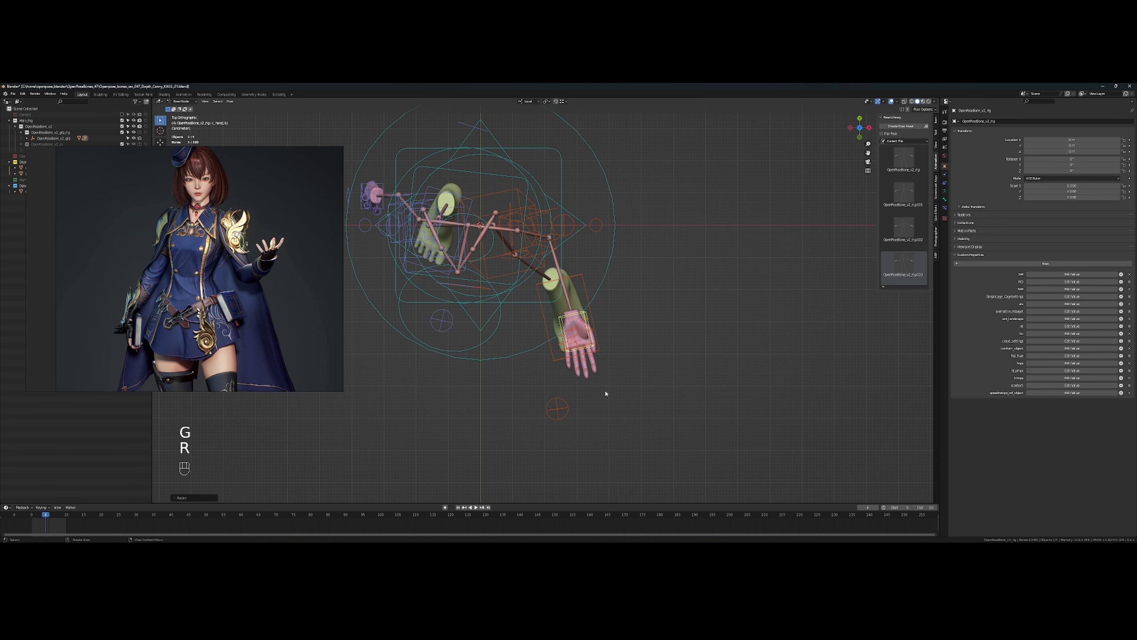
Rotate the left hand control so the fingers point up with the palm facing forward, and refine its position in the front view
drag(605, 393, 672, 355)
key(r)
click(650, 302)
drag(651, 302, 602, 297)
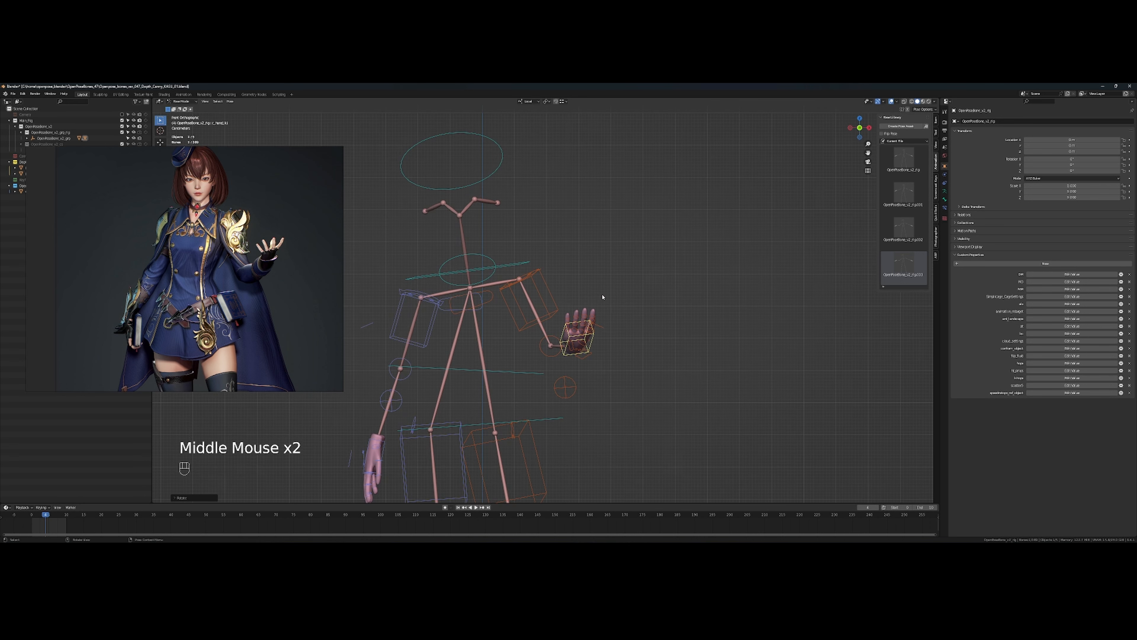
key(g)
scroll(602, 276, down, 3)
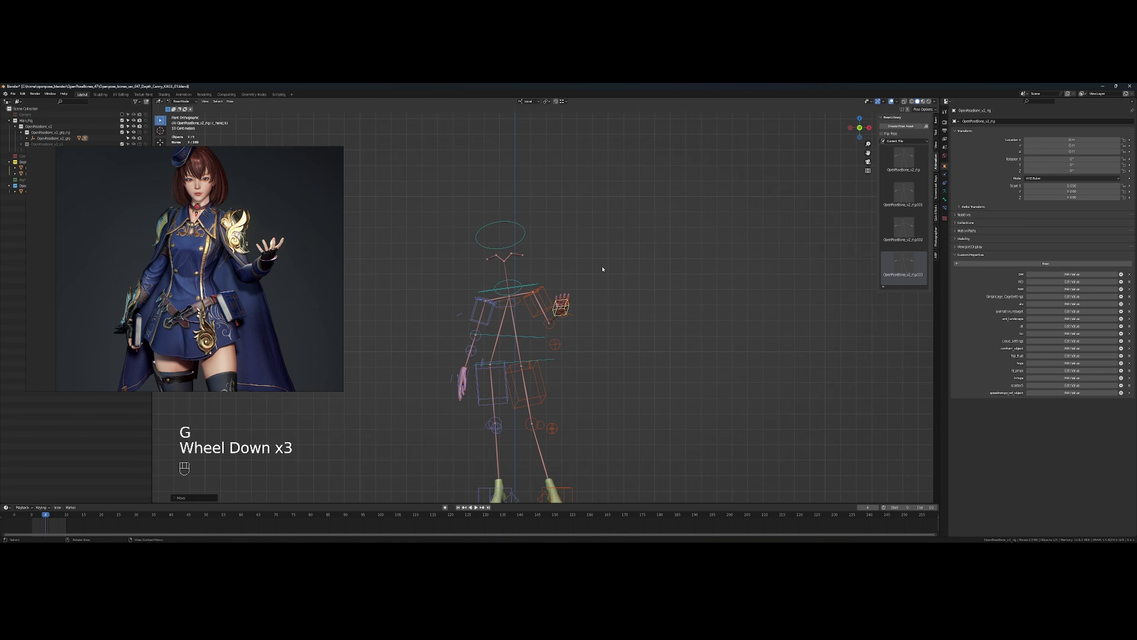
drag(602, 269, 624, 254)
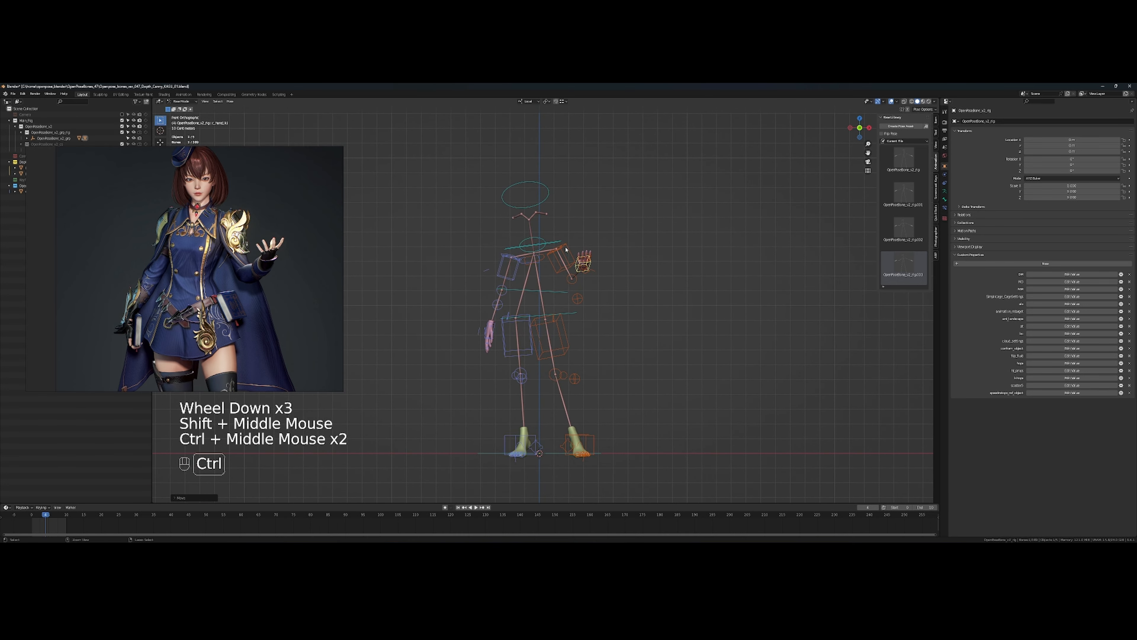
key(g)
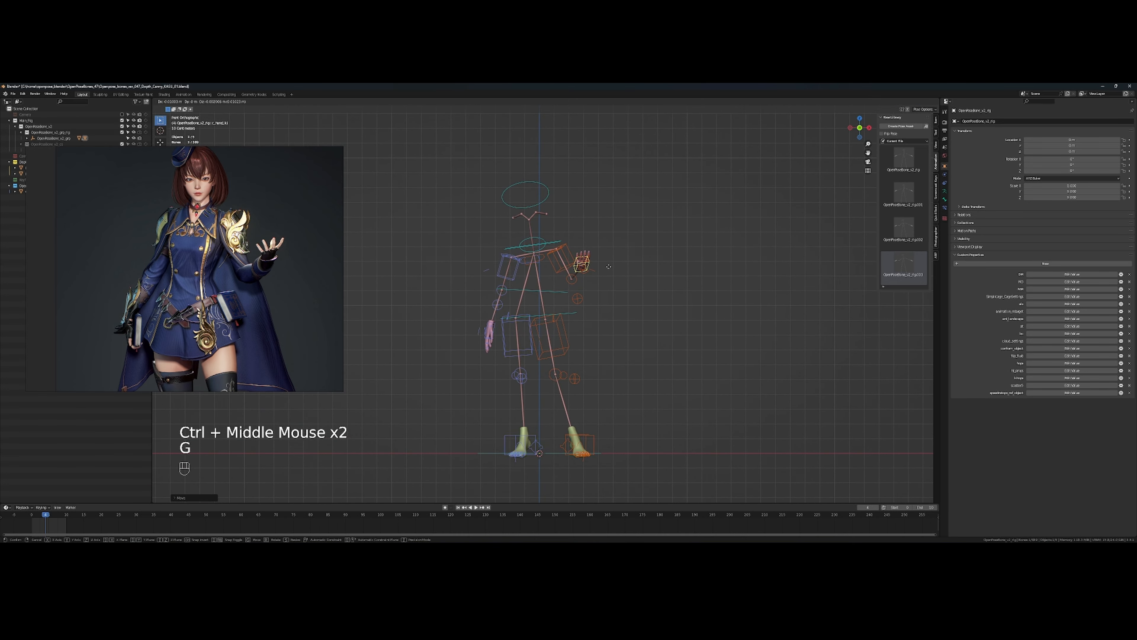
click(609, 266)
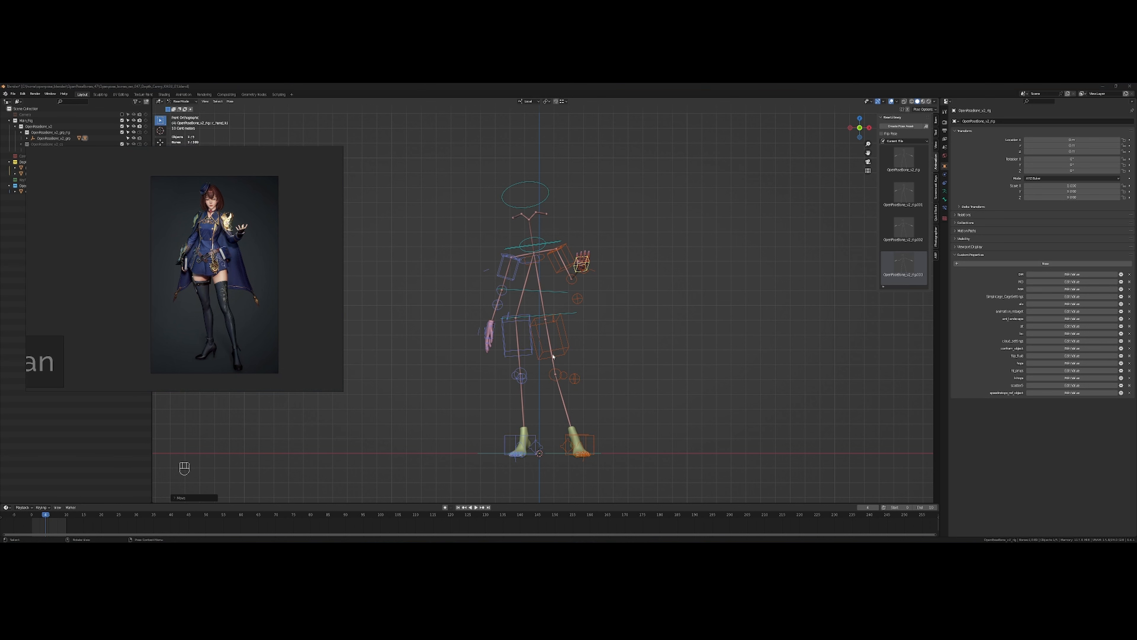
Check the full-body pose from the front and at an angle against the reference character
scroll(544, 371, up, 1)
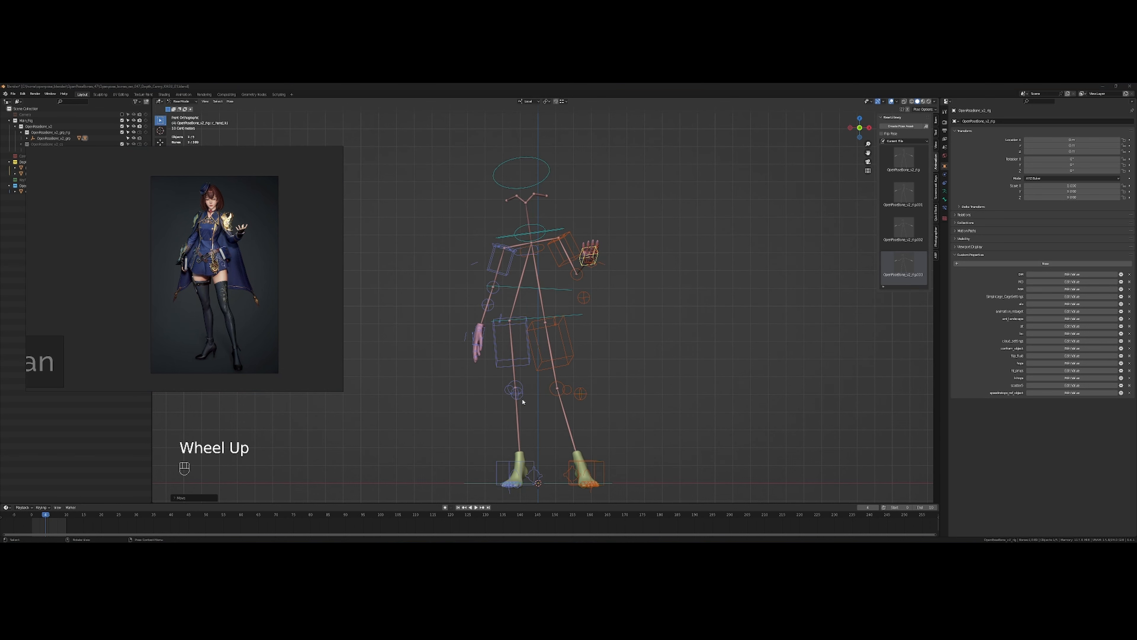
scroll(522, 401, down, 2)
scroll(500, 320, up, 2)
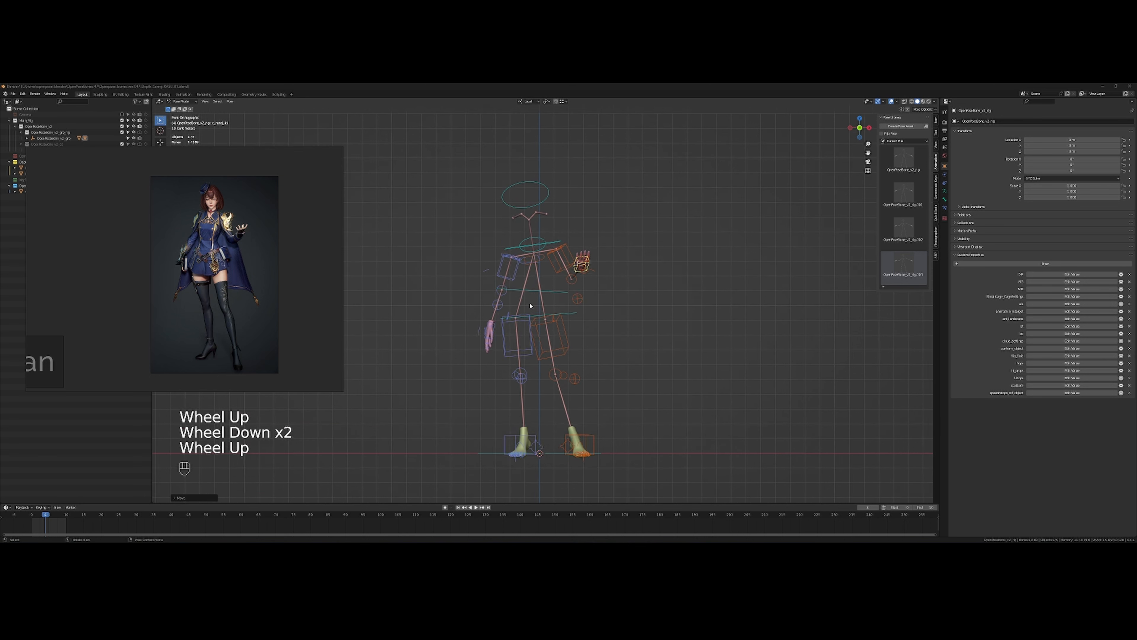
click(620, 303)
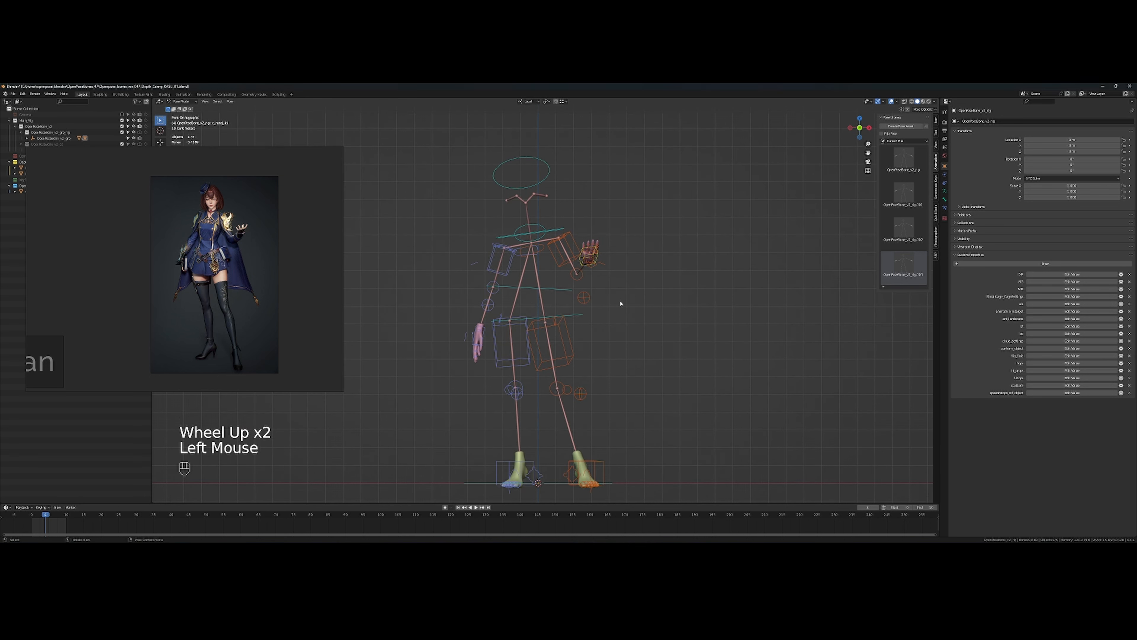
mouse_move(636, 299)
mouse_down()
mouse_move(591, 305)
mouse_move(624, 305)
mouse_up()
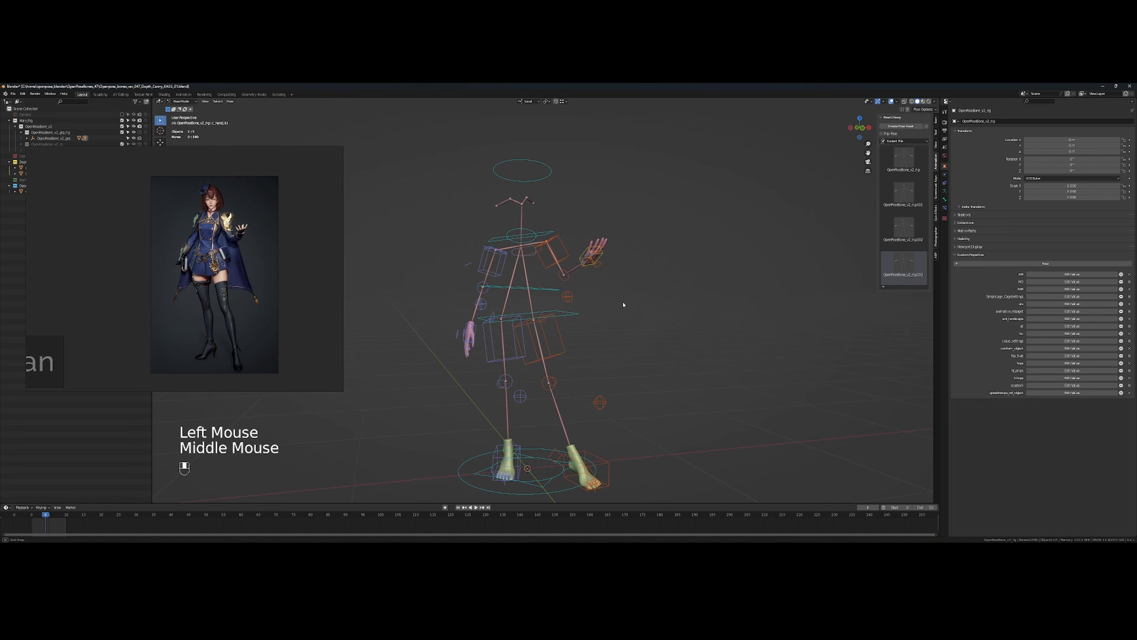
middle_click(602, 255)
middle_click(602, 255)
alt+shift+scroll(582, 254, up, 2)
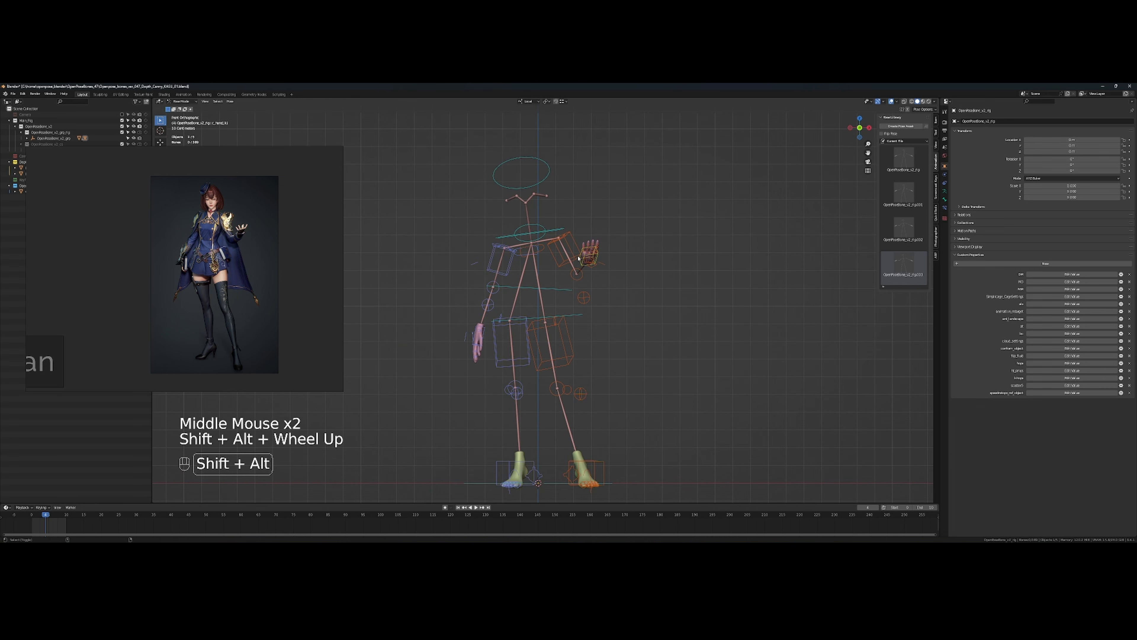
alt+scroll(581, 253, up, 1)
Adjust the chest twist by rotating the upper spine control slightly in the top view
scroll(581, 254, up, 2)
scroll(582, 254, up, 1)
drag(581, 252, 570, 318)
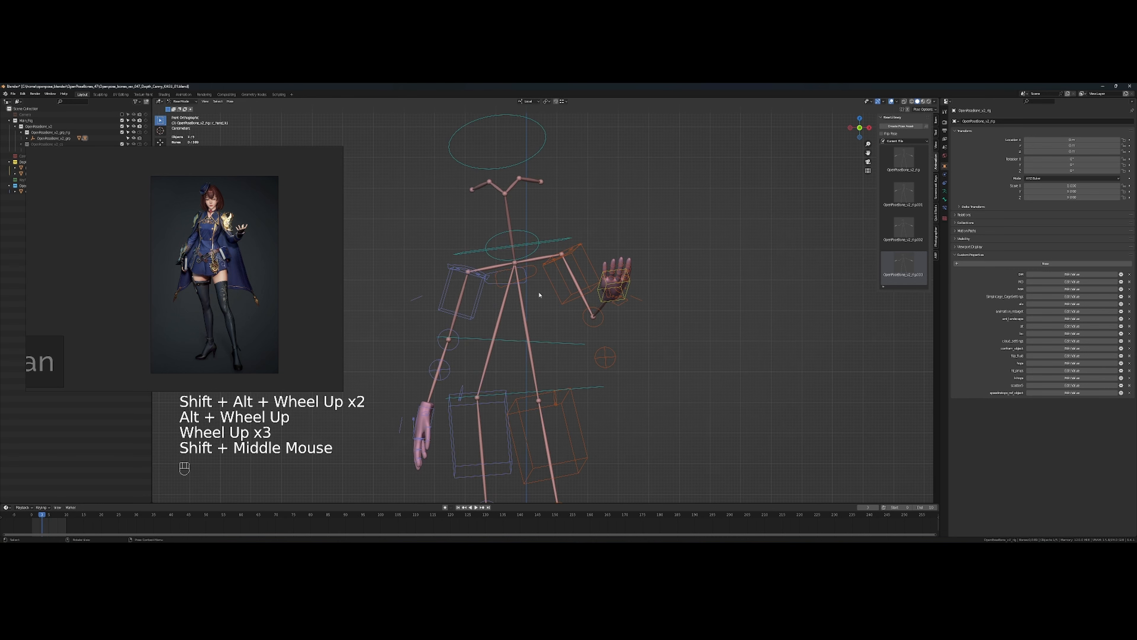
drag(530, 246, 554, 206)
click(547, 188)
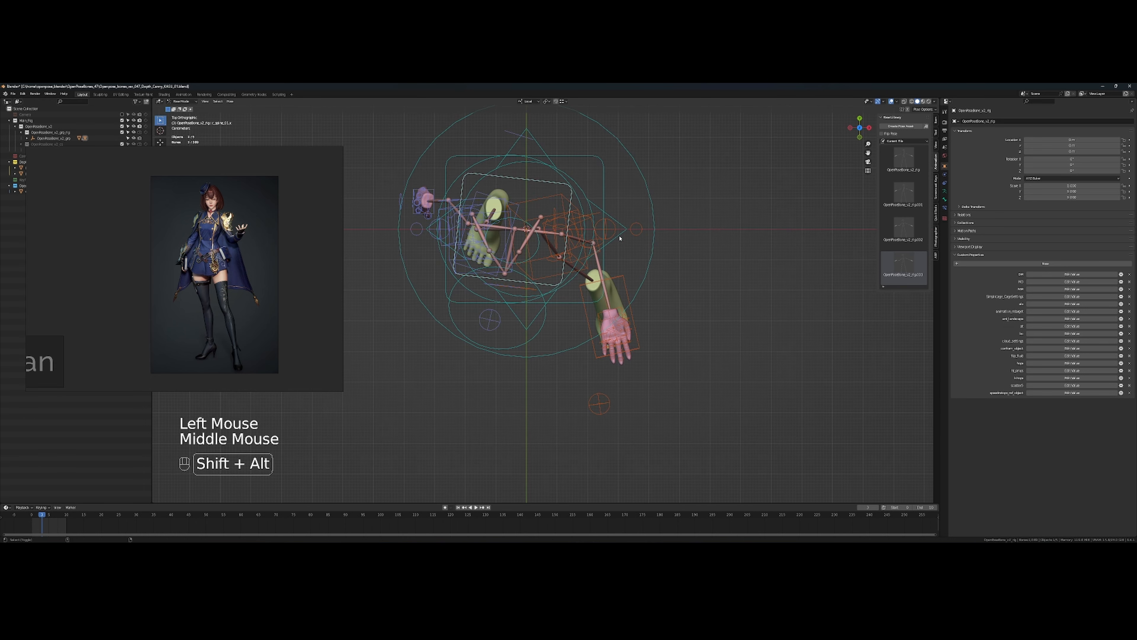
key(r)
click(617, 245)
Rotate the neck control slightly in the front view to tilt the head
drag(617, 249, 550, 230)
click(532, 234)
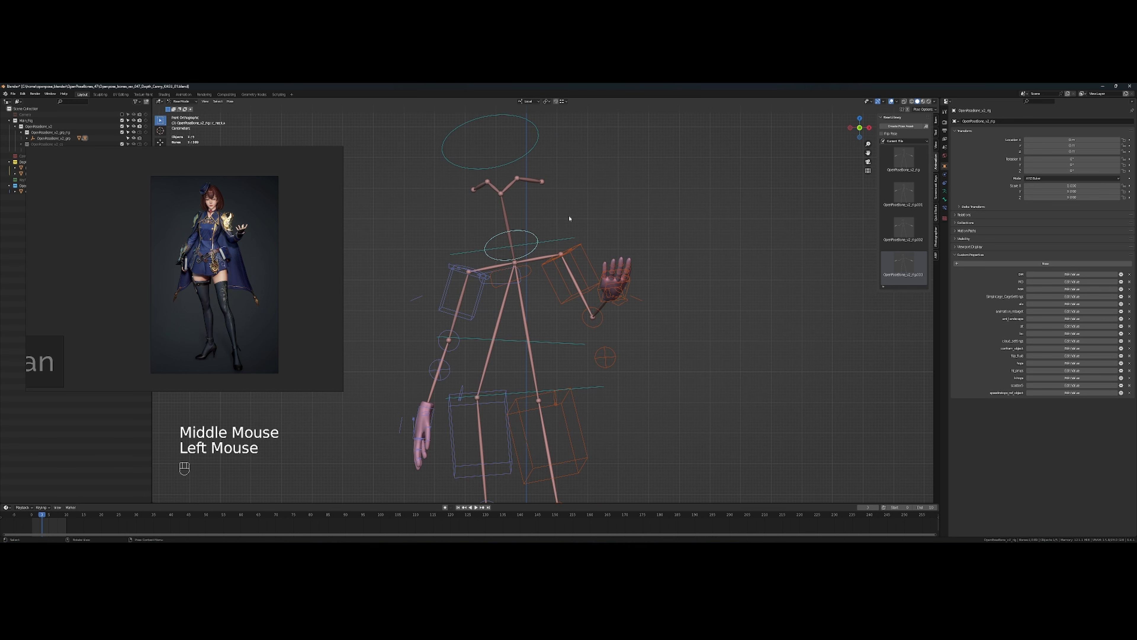
key(r)
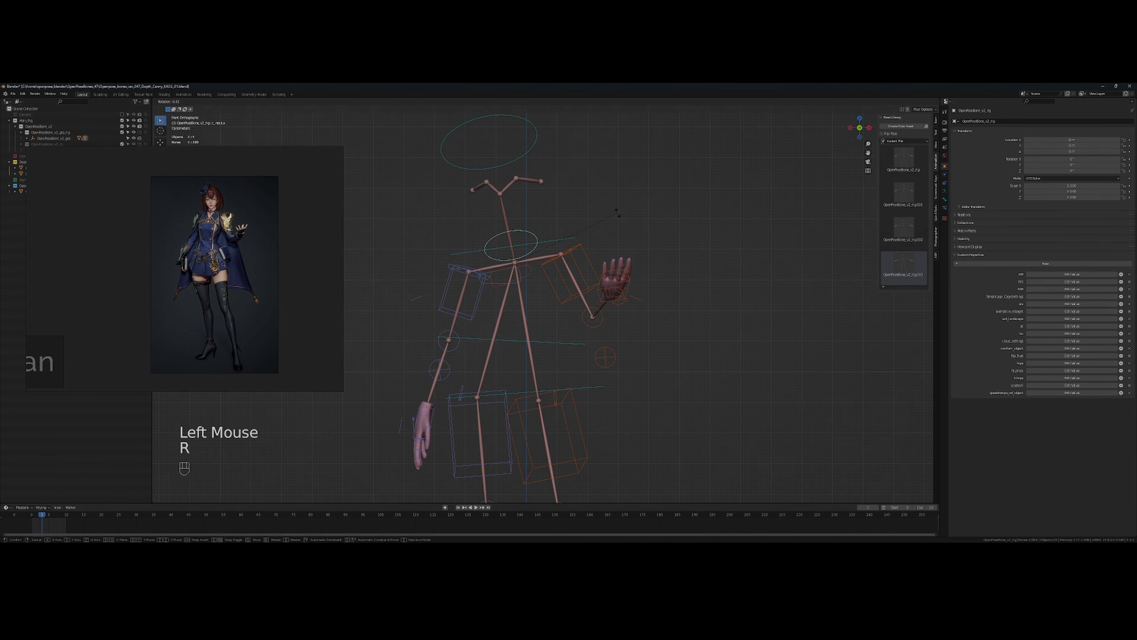
click(601, 206)
drag(602, 206, 564, 251)
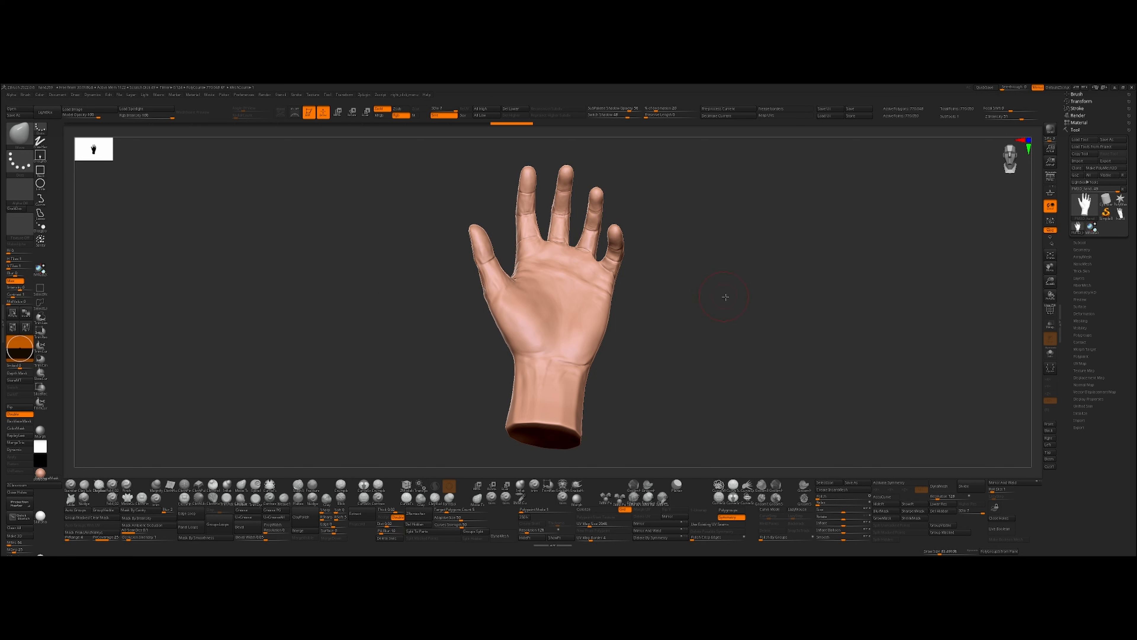
Switch to ZBrush, try two small brush strokes on the sculpted hand's index finger, and undo both
drag(725, 296, 688, 293)
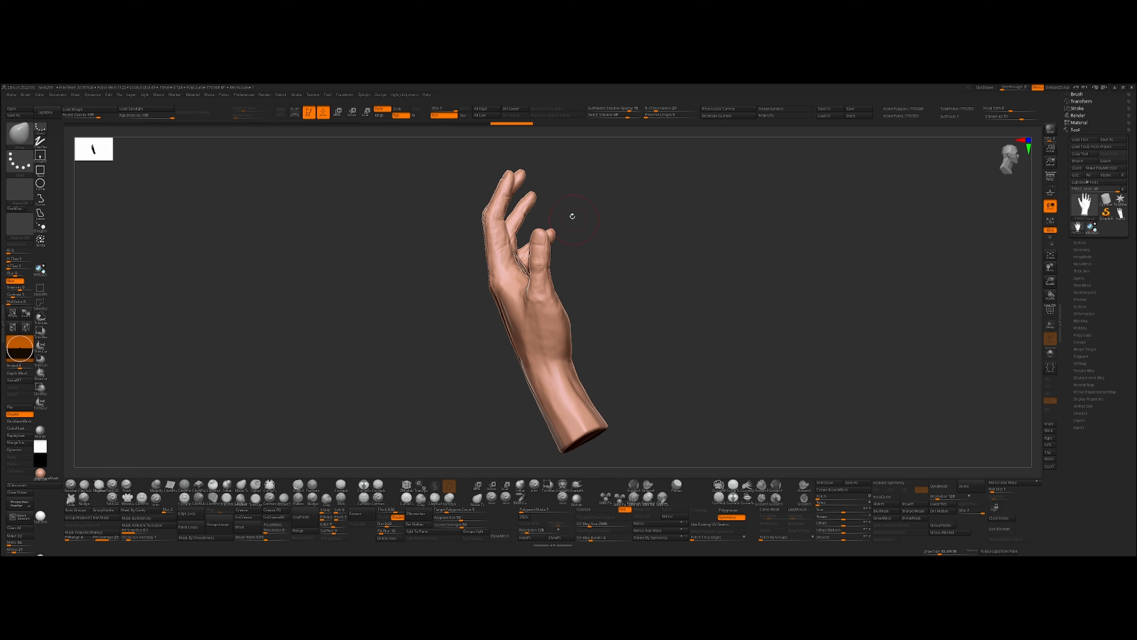
drag(625, 224, 566, 321)
drag(627, 188, 558, 213)
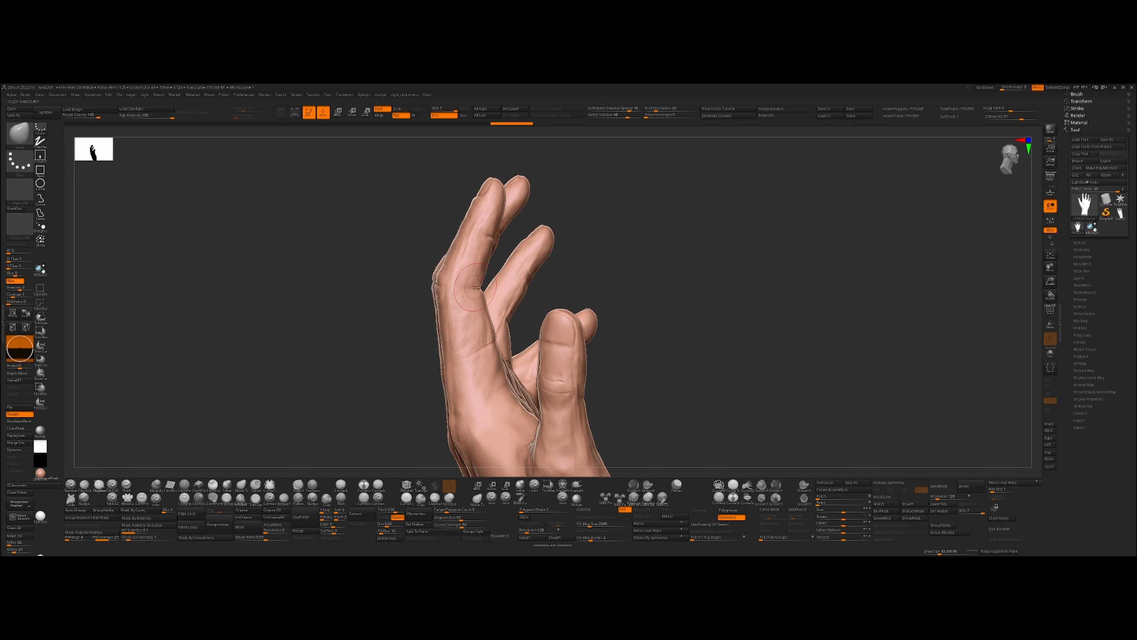
key(s)
drag(474, 286, 483, 282)
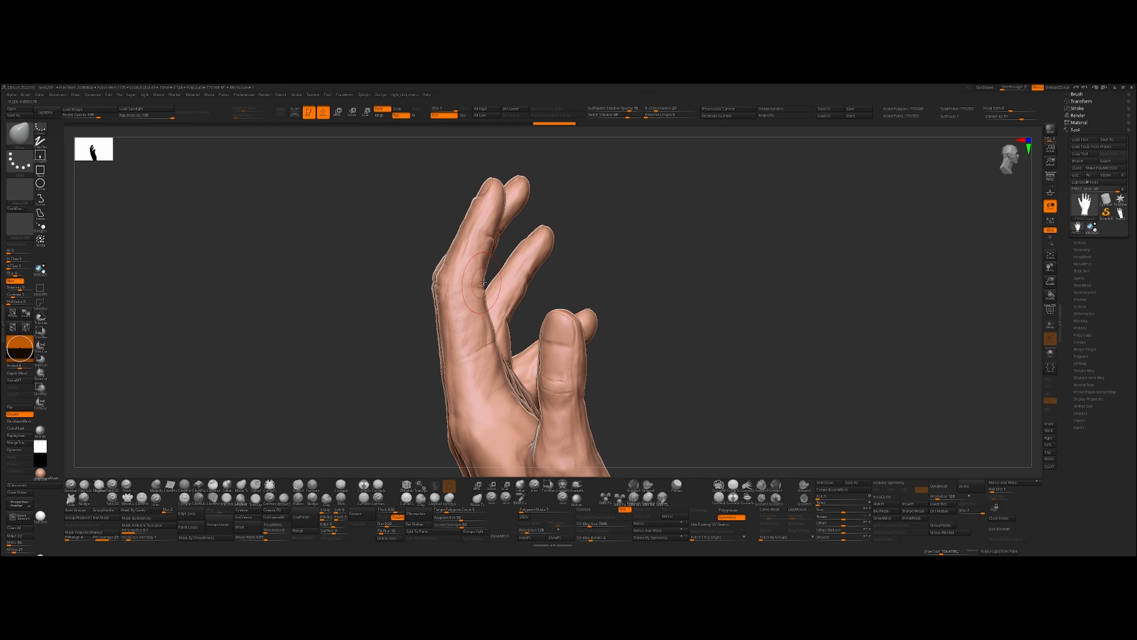
key(ctrl+z)
drag(485, 237, 492, 238)
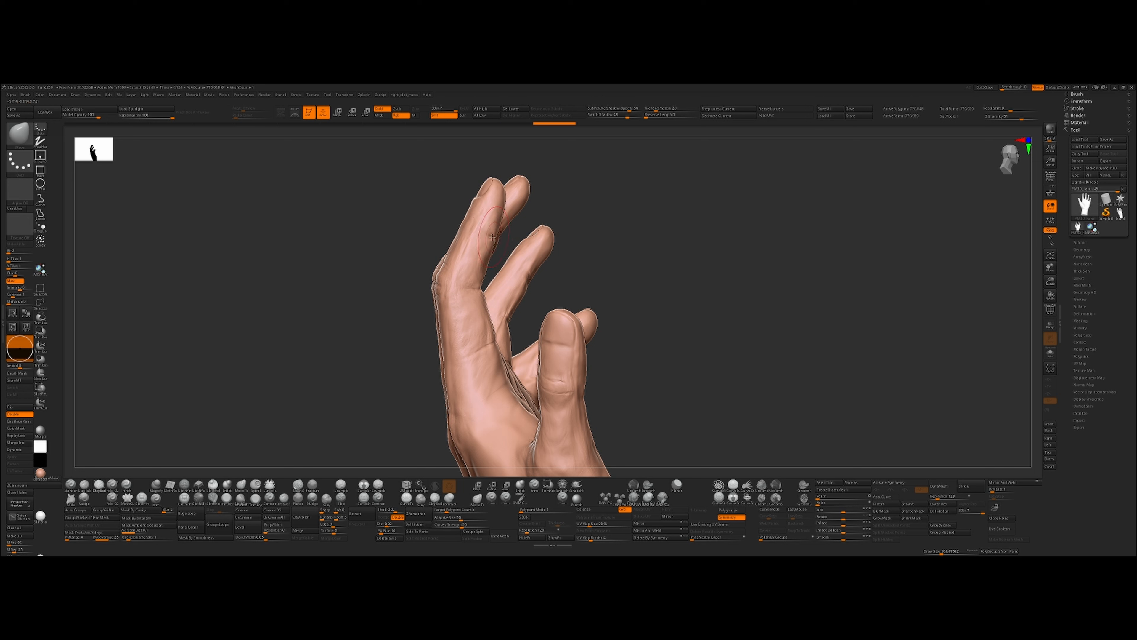
key(ctrl+z)
mouse_move(602, 213)
mouse_down()
mouse_move(620, 212)
mouse_move(601, 217)
mouse_up()
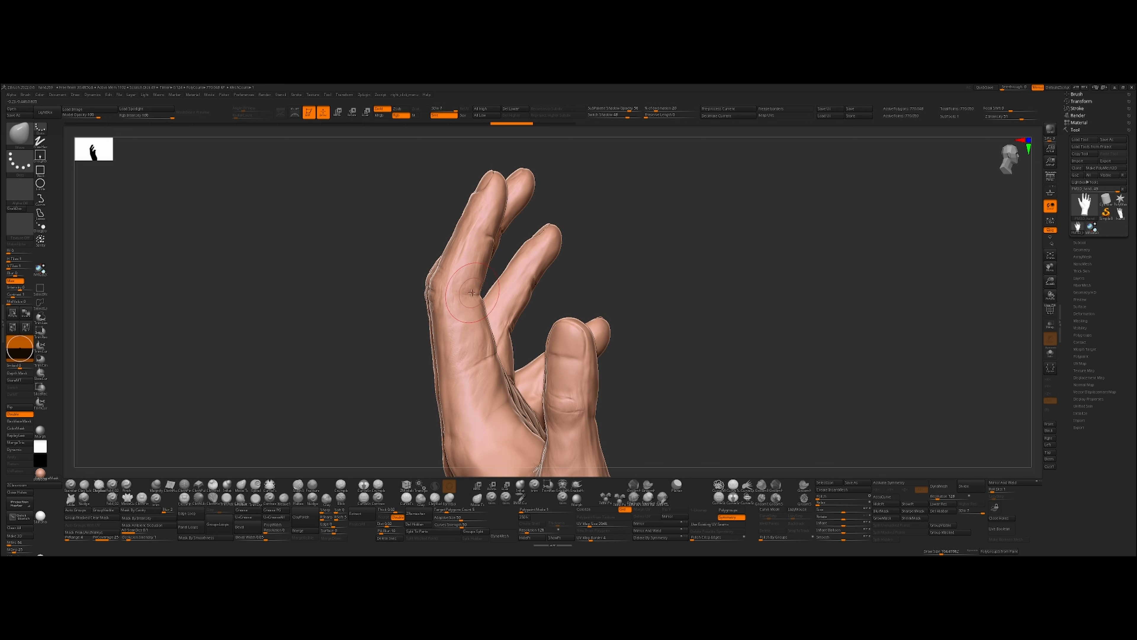
Switch to Photoshop, add a new layer above Group 1, and write red 15° and 30° bend angles beside the index finger's joints
drag(478, 294, 475, 293)
key(ctrl+z)
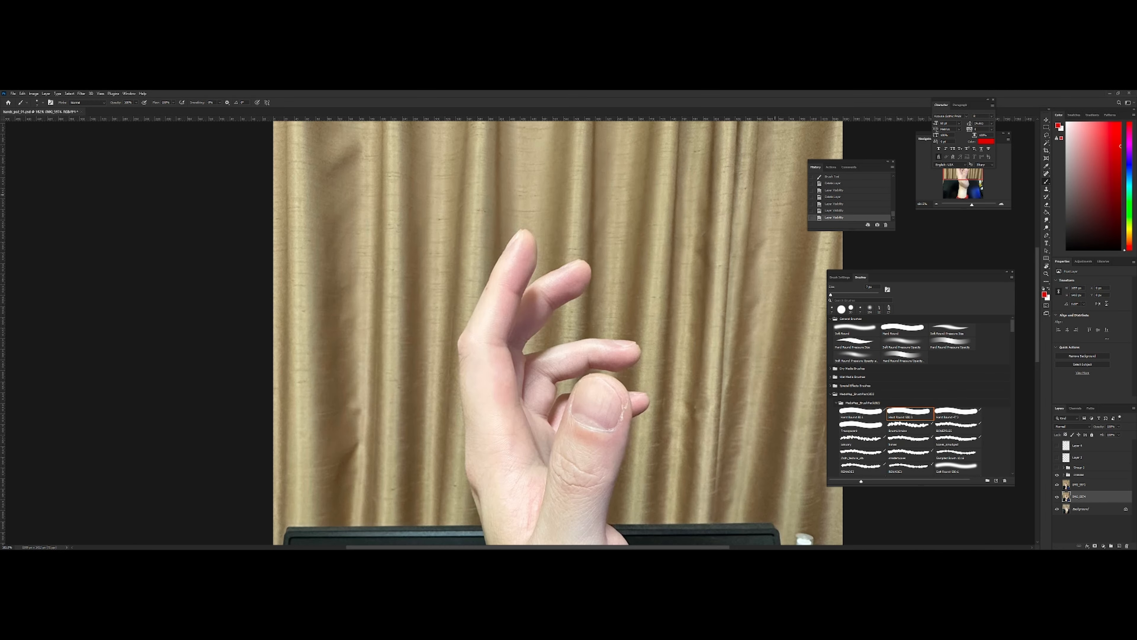
drag(636, 351, 596, 322)
key(z)
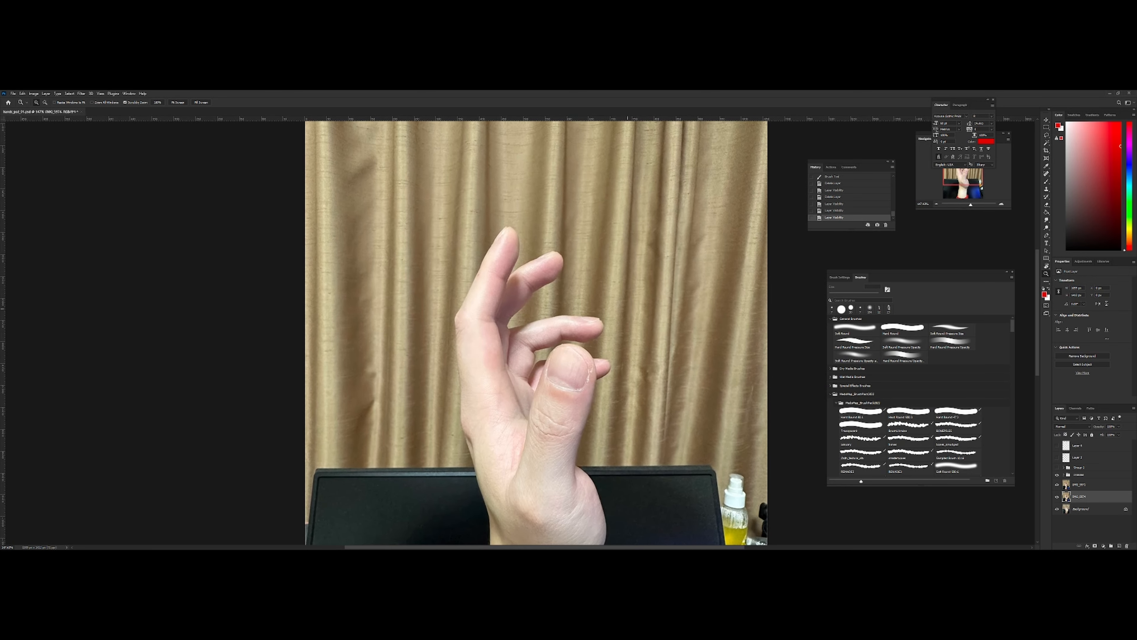
drag(630, 264, 634, 270)
click(1079, 466)
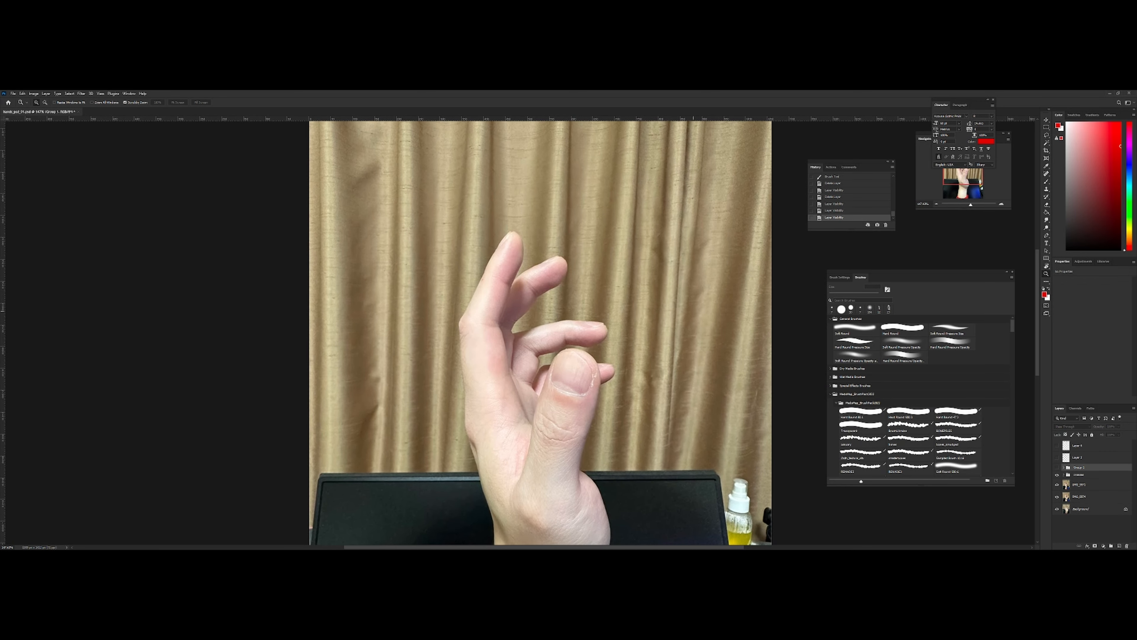
key(ctrl+shift+alt+n)
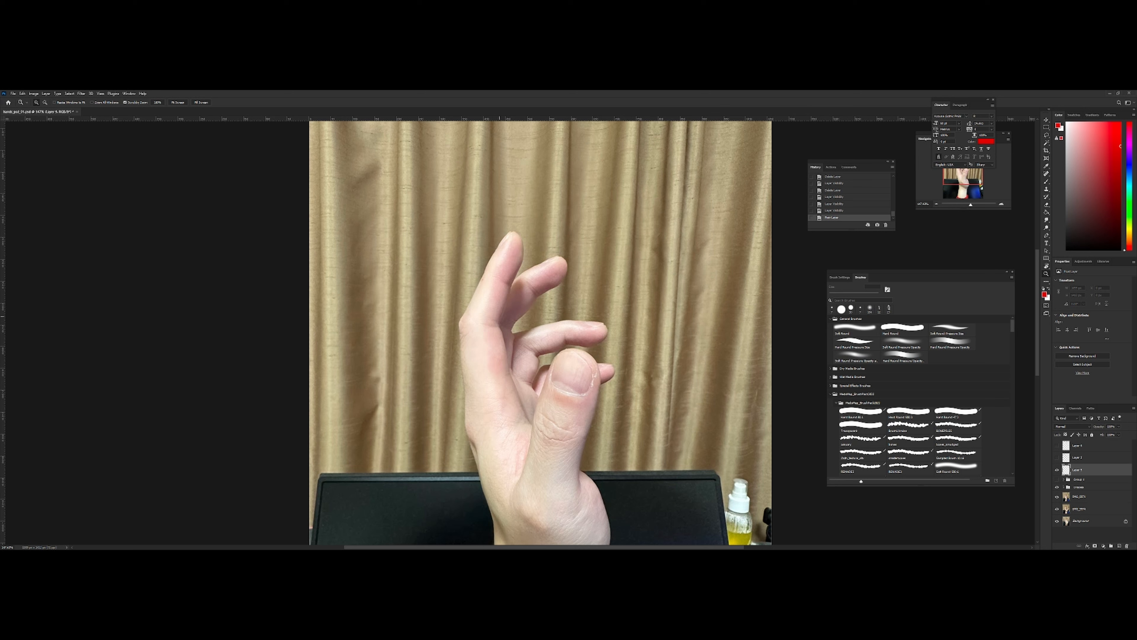
key(b)
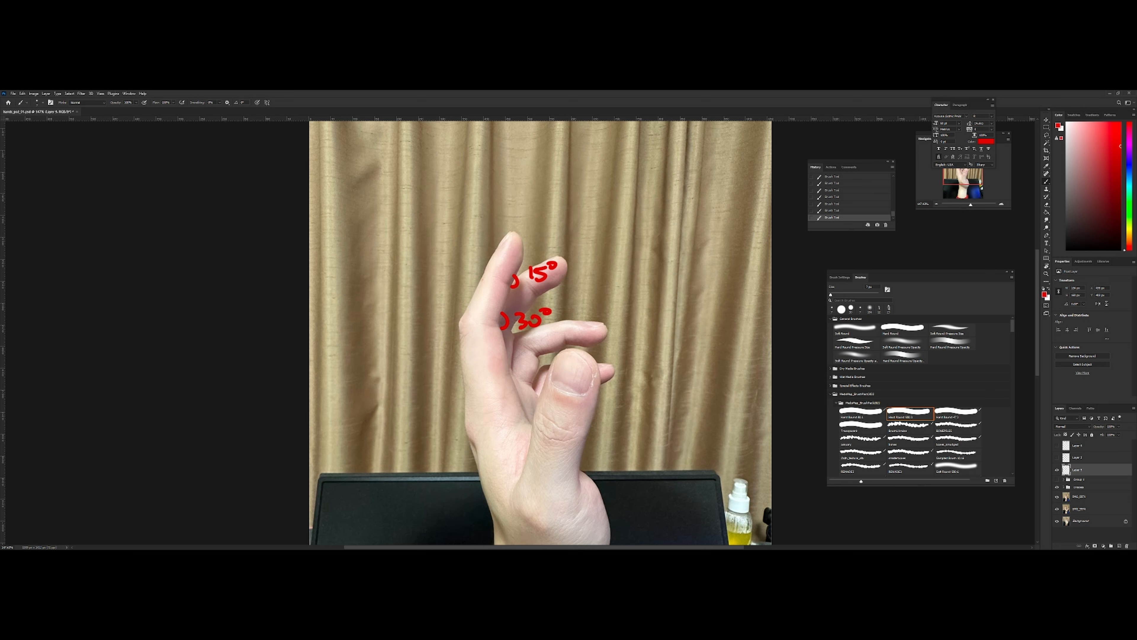
Hide the current reference photo, add a new layer, and paint a vertical and a horizontal red guide line crossing at the bent index finger's knuckle
click(1056, 496)
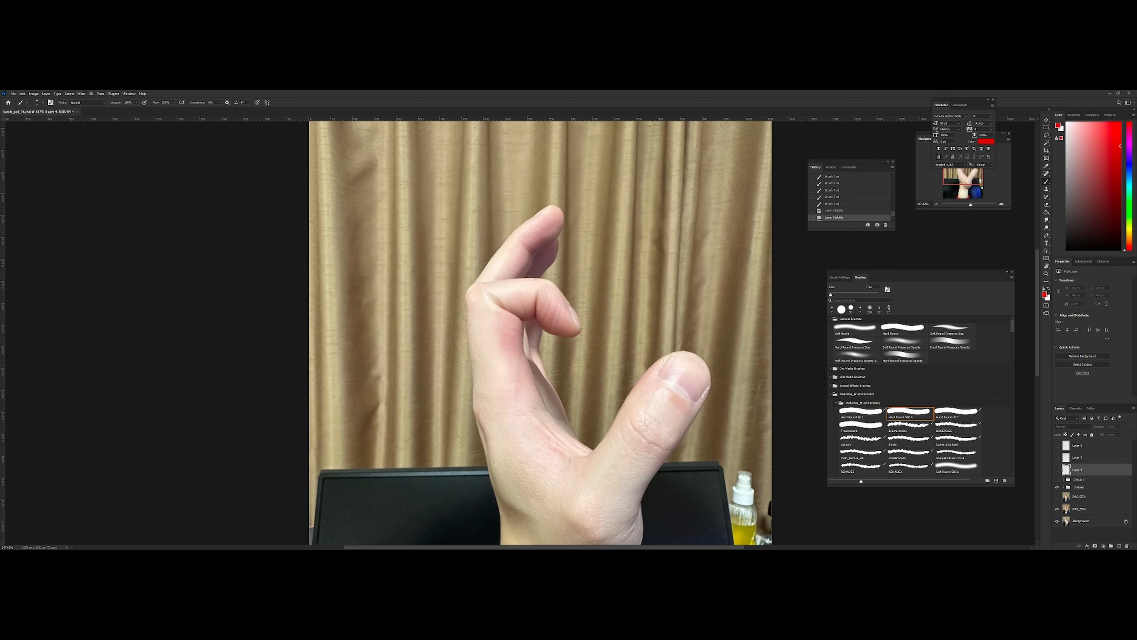
key(ctrl+shift+alt+n)
drag(466, 218, 466, 409)
shift+click(435, 290)
shift+click(649, 291)
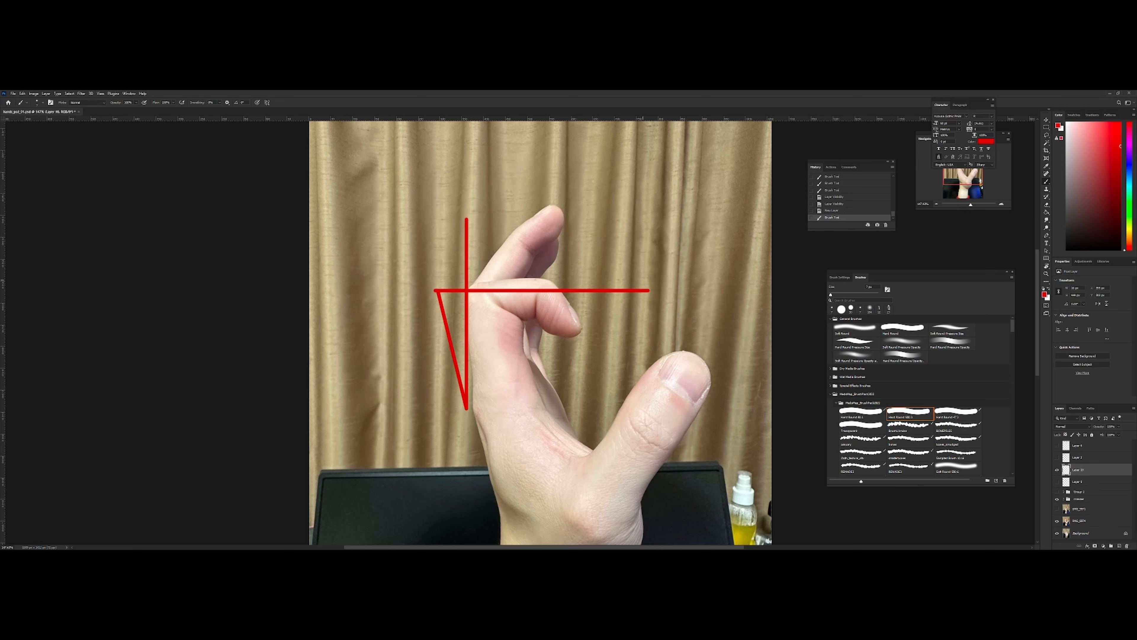
key(ctrl+z)
drag(439, 285, 631, 286)
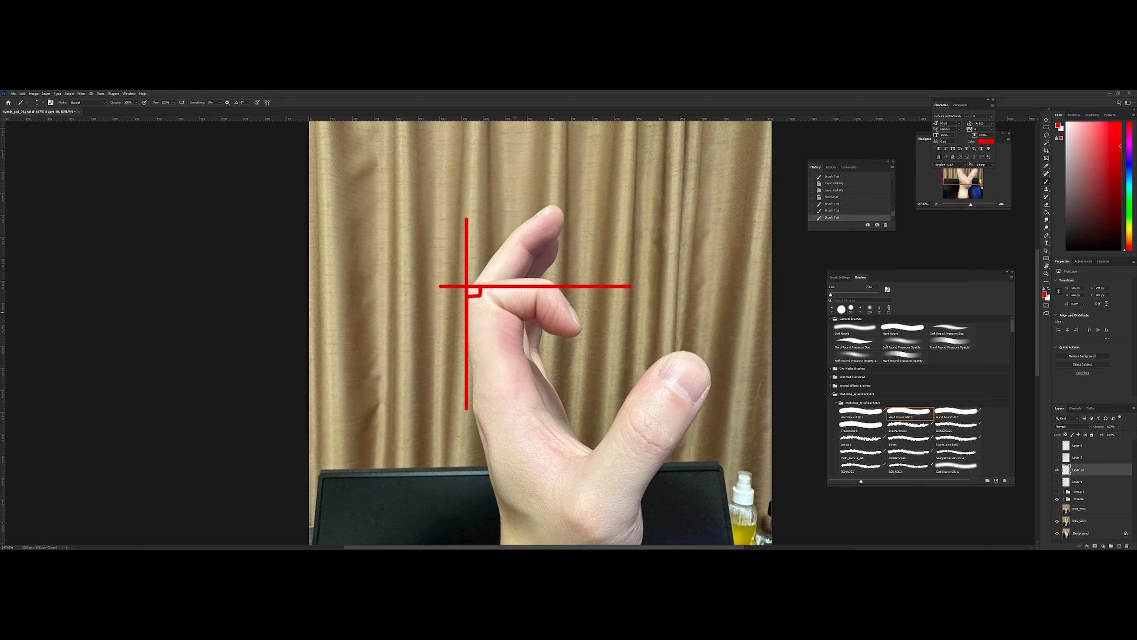
Paint a second vertical red guide line through the bent index finger's next joint
mouse_move(480, 286)
mouse_down()
mouse_move(540, 219)
mouse_move(539, 407)
mouse_up()
key(ctrl+z)
drag(538, 216, 539, 406)
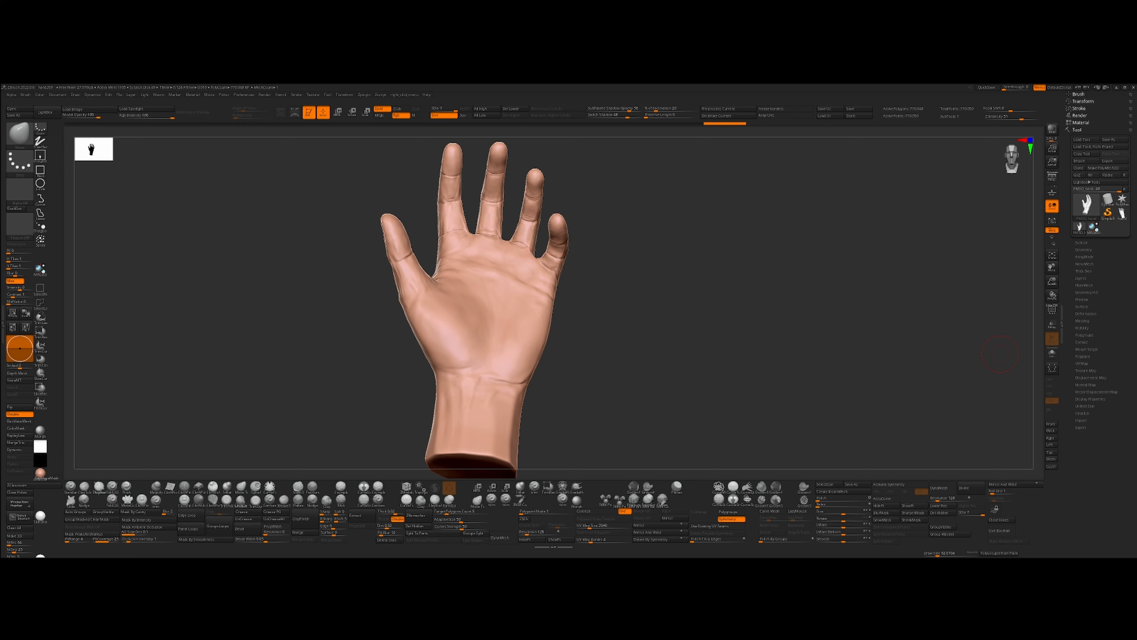
Switch to ZBrush and examine the sculpted hand's finger curl and spread from the palm, the back and both sides
drag(627, 291, 677, 271)
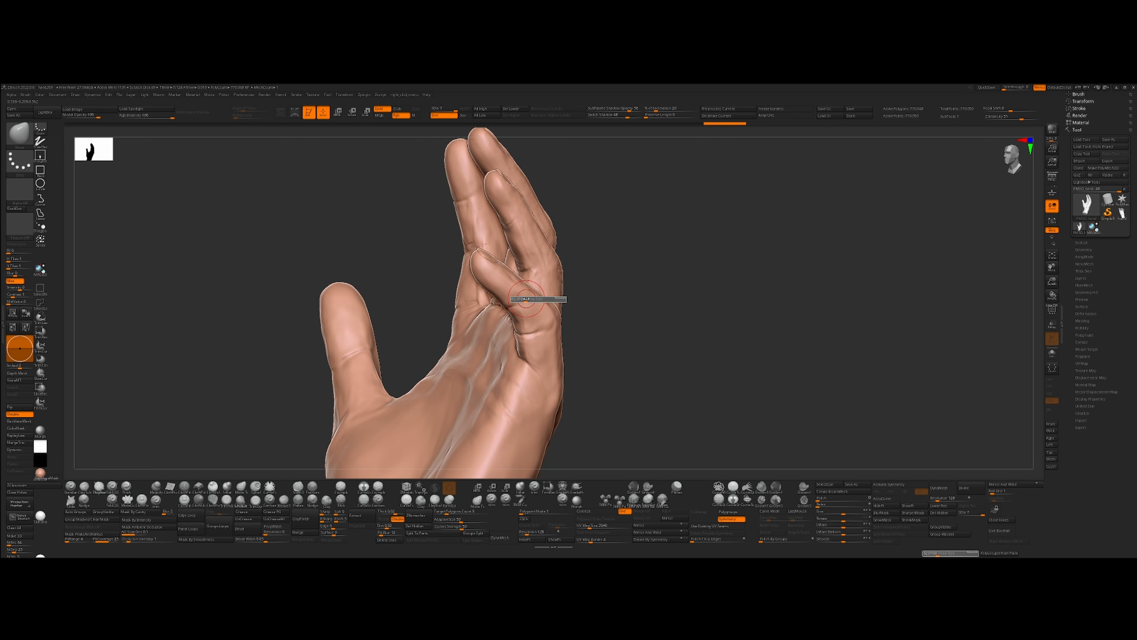
drag(603, 264, 630, 306)
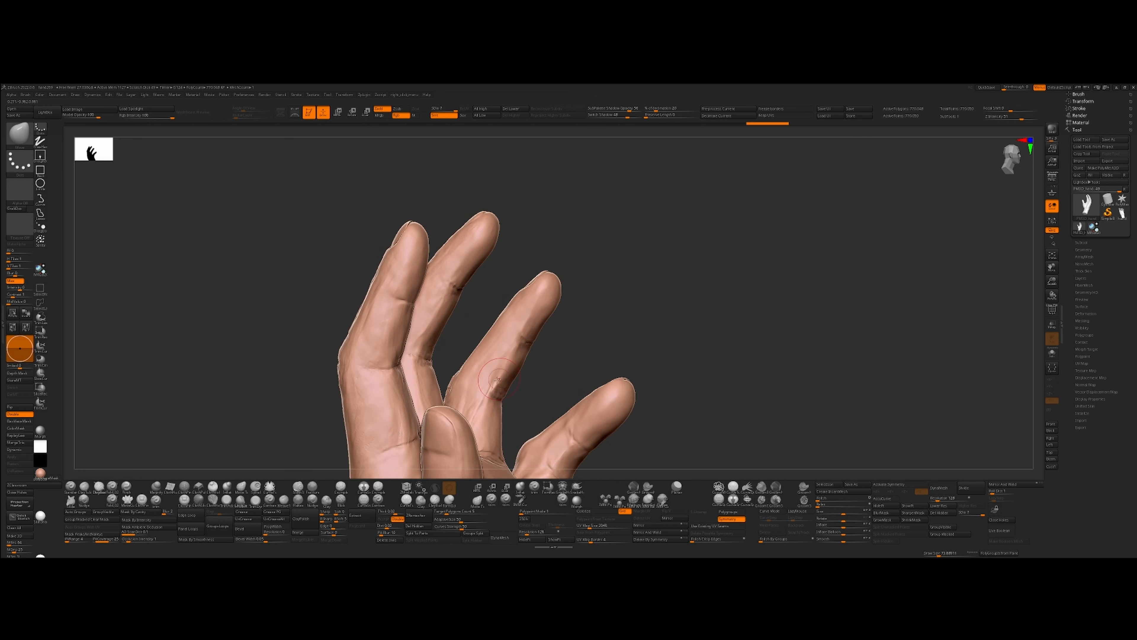
mouse_move(549, 351)
mouse_down()
mouse_move(526, 351)
mouse_move(627, 274)
mouse_up()
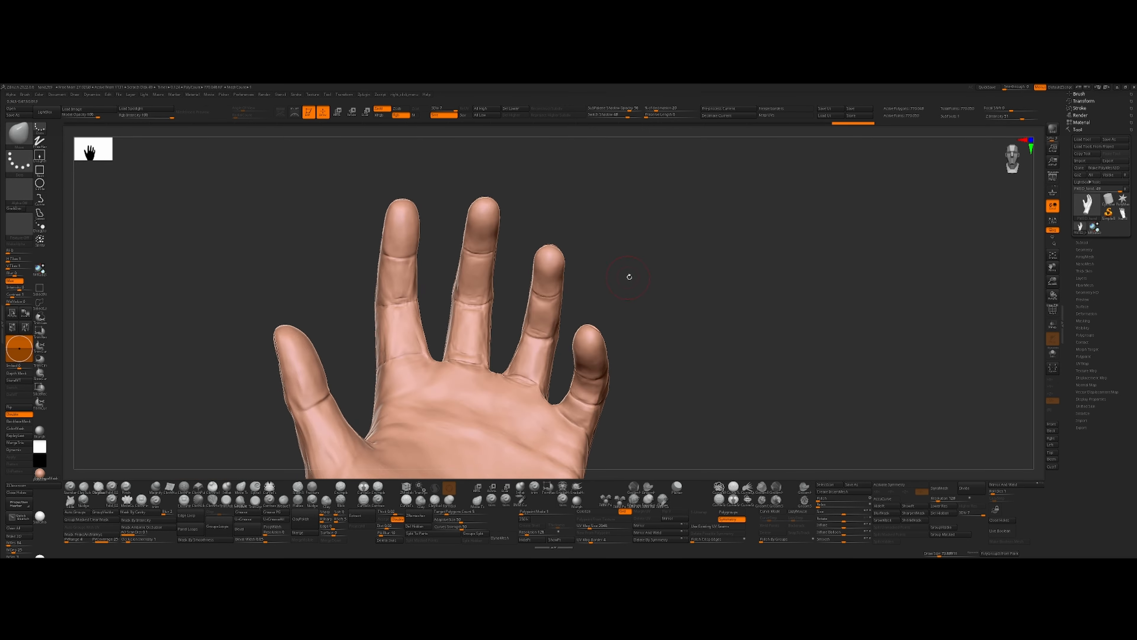
mouse_move(774, 224)
mouse_down()
mouse_move(729, 224)
mouse_move(770, 228)
mouse_up()
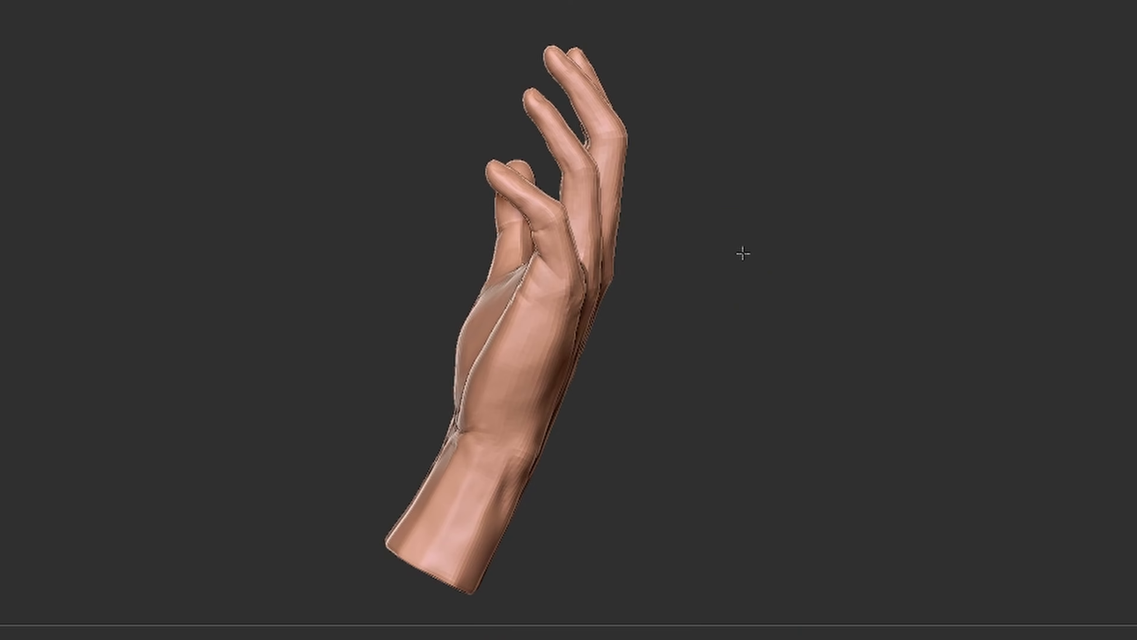
drag(794, 289, 789, 259)
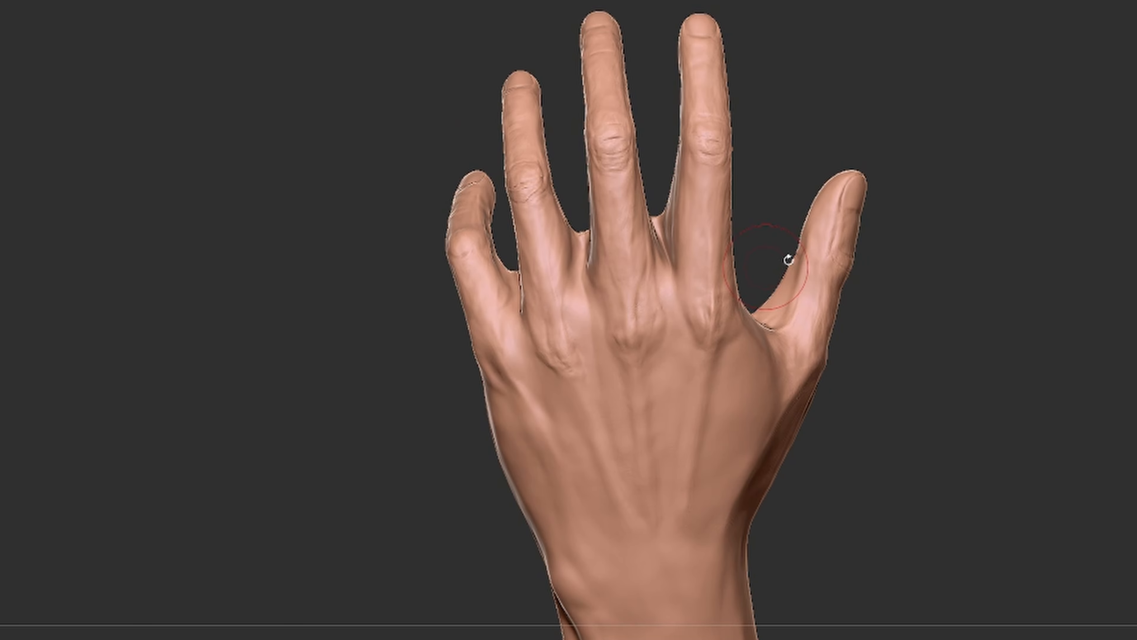
drag(973, 193, 969, 189)
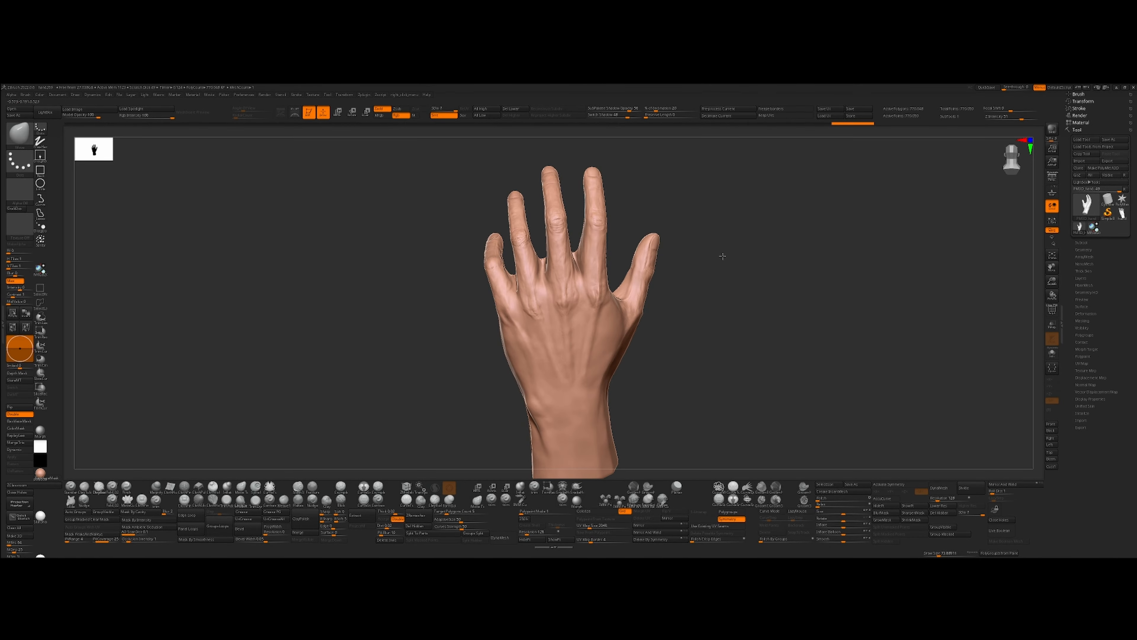
drag(723, 256, 566, 271)
mouse_move(632, 249)
mouse_down()
mouse_move(576, 276)
mouse_move(585, 265)
mouse_up()
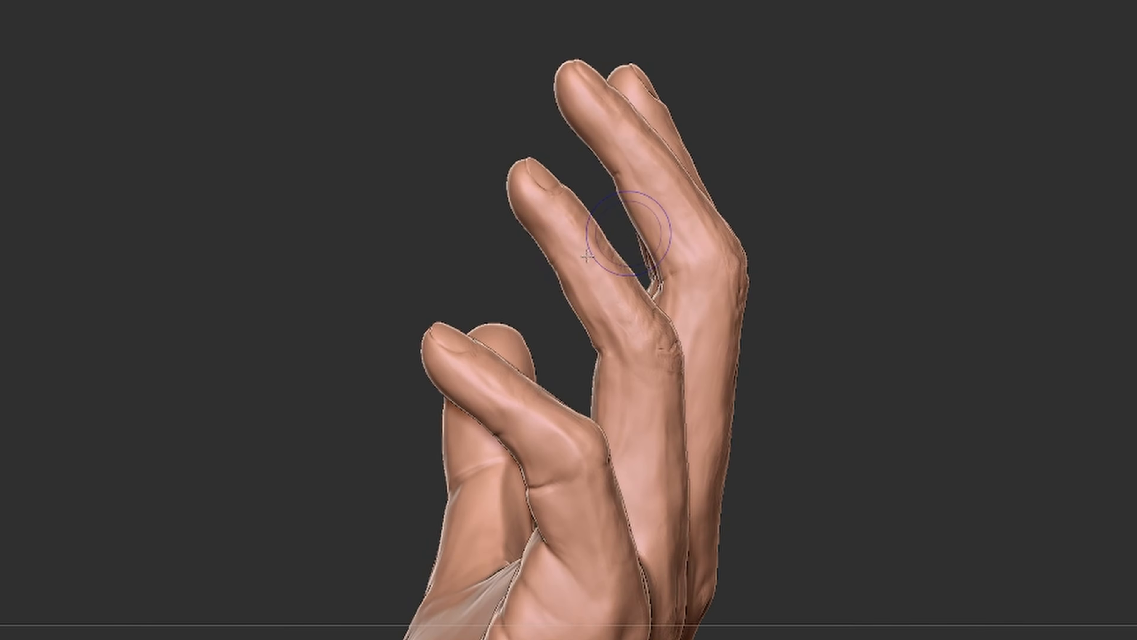
drag(851, 179, 502, 227)
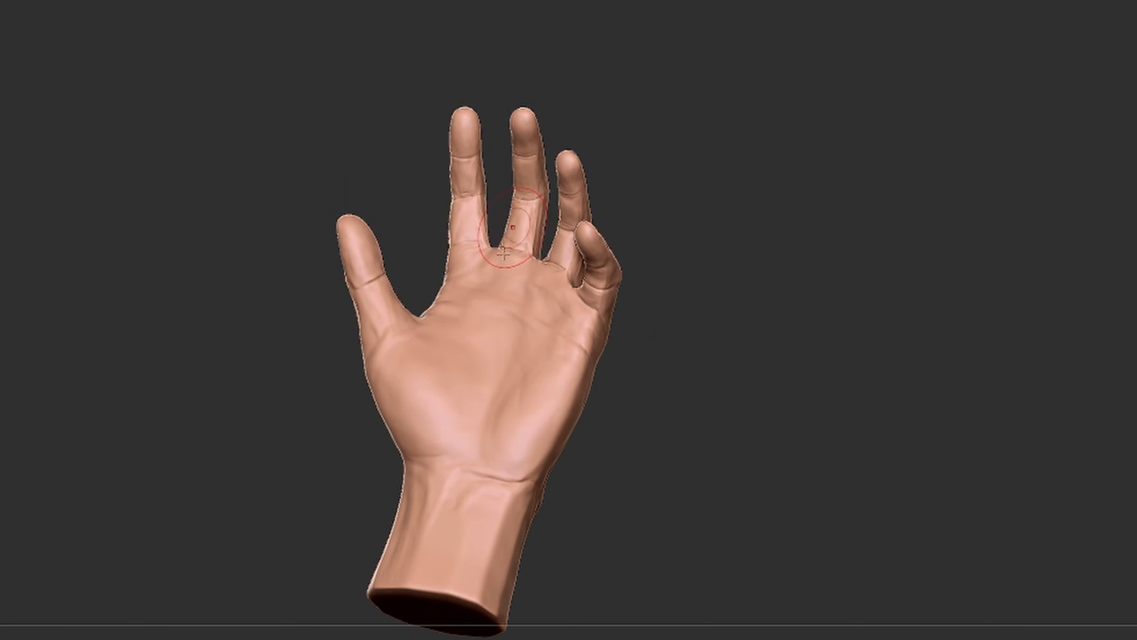
drag(753, 200, 795, 241)
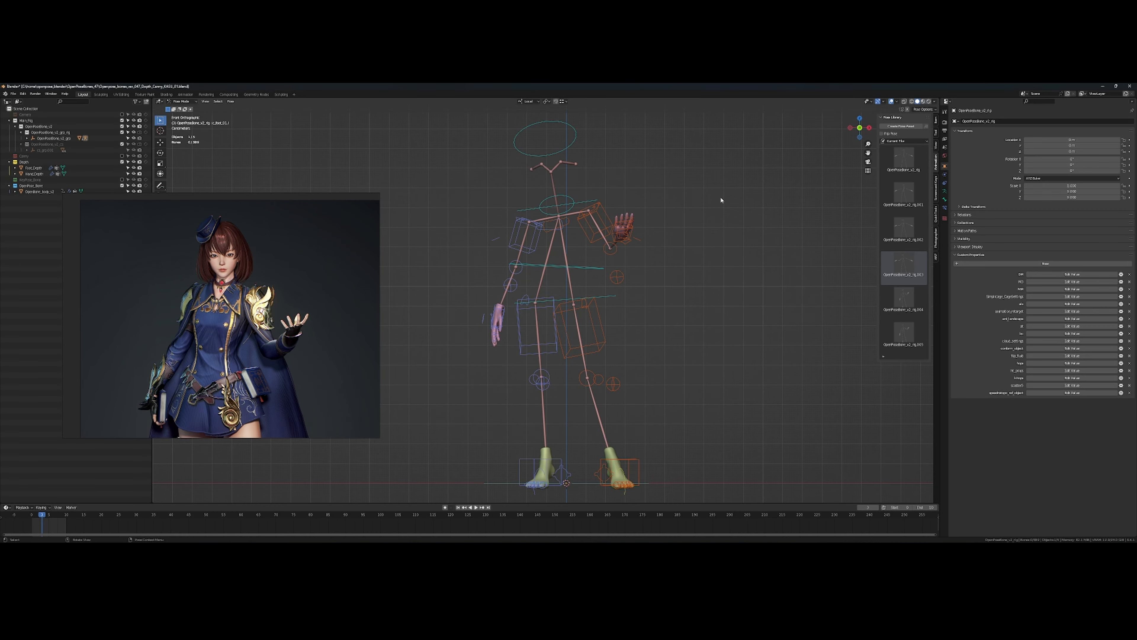
Switch to Blender, hide the viewport overlays to inspect the rig's pose from several angles, and show them again
drag(720, 200, 663, 230)
scroll(707, 247, down, 2)
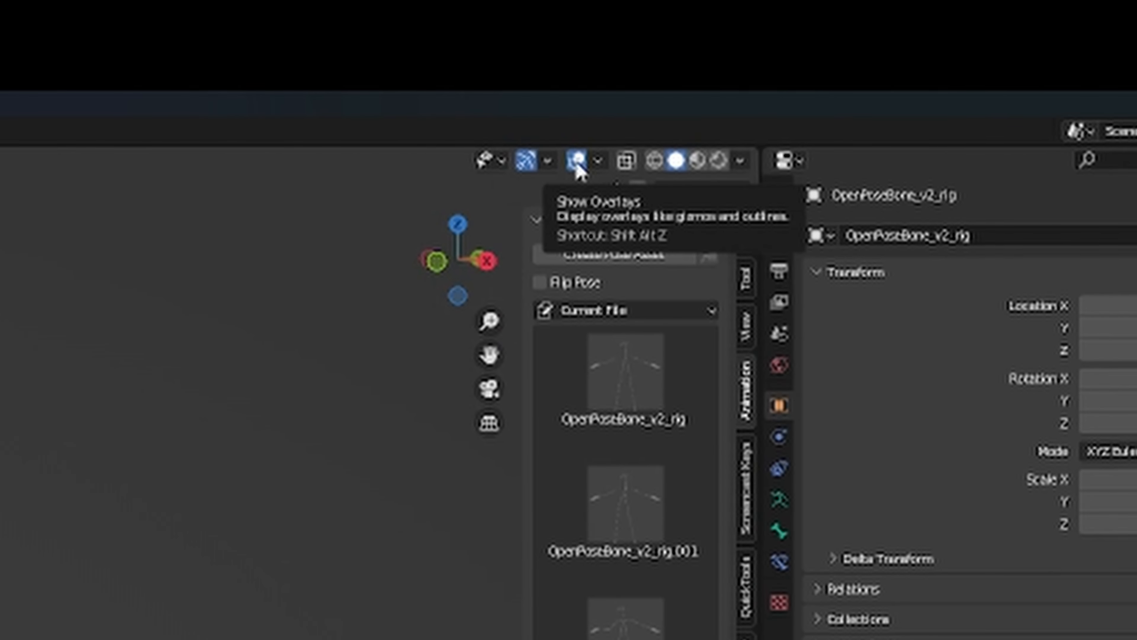
click(577, 168)
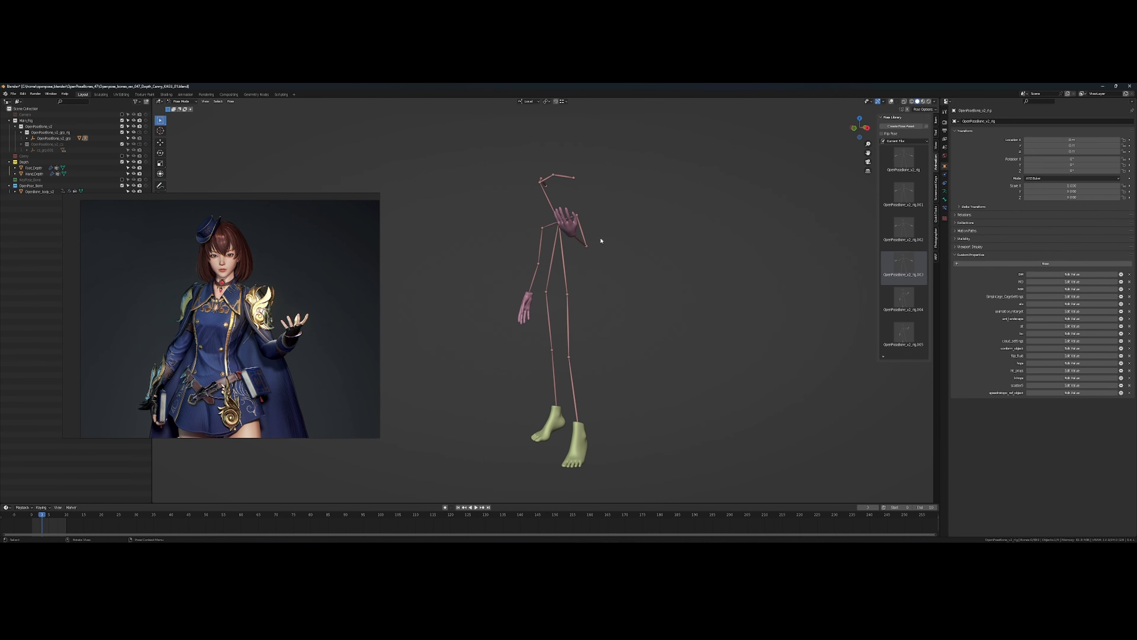
drag(601, 240, 622, 301)
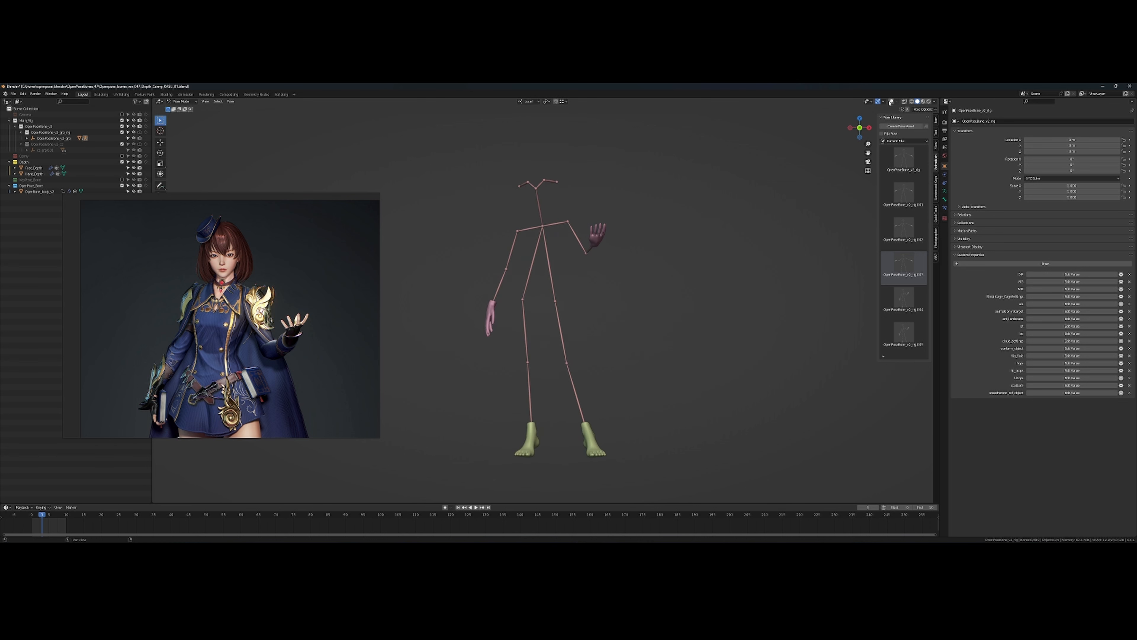
click(890, 102)
Rotate a foot control bone of the pose rig
drag(669, 305, 585, 394)
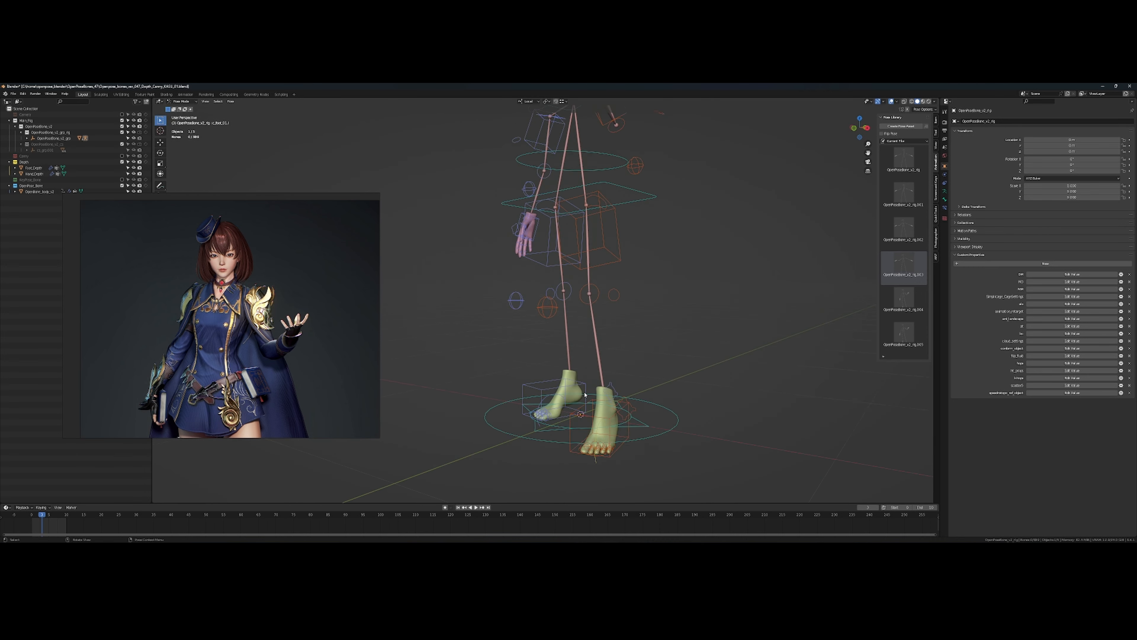
scroll(584, 394, up, 3)
drag(622, 488, 607, 419)
scroll(606, 419, up, 3)
drag(577, 491, 678, 413)
key(r)
click(637, 368)
Examine the raised open hand in the character reference image and the rig's matching hand from the palm side
scroll(636, 368, down, 2)
drag(665, 264, 667, 401)
scroll(678, 279, down, 2)
drag(651, 158, 602, 287)
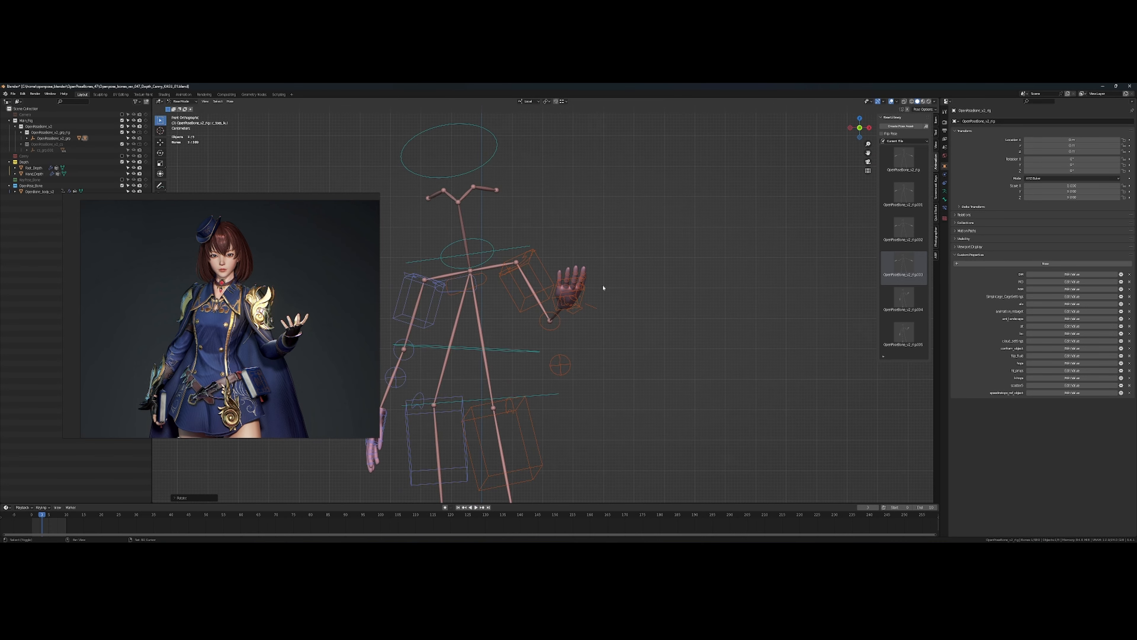
scroll(293, 334, up, 4)
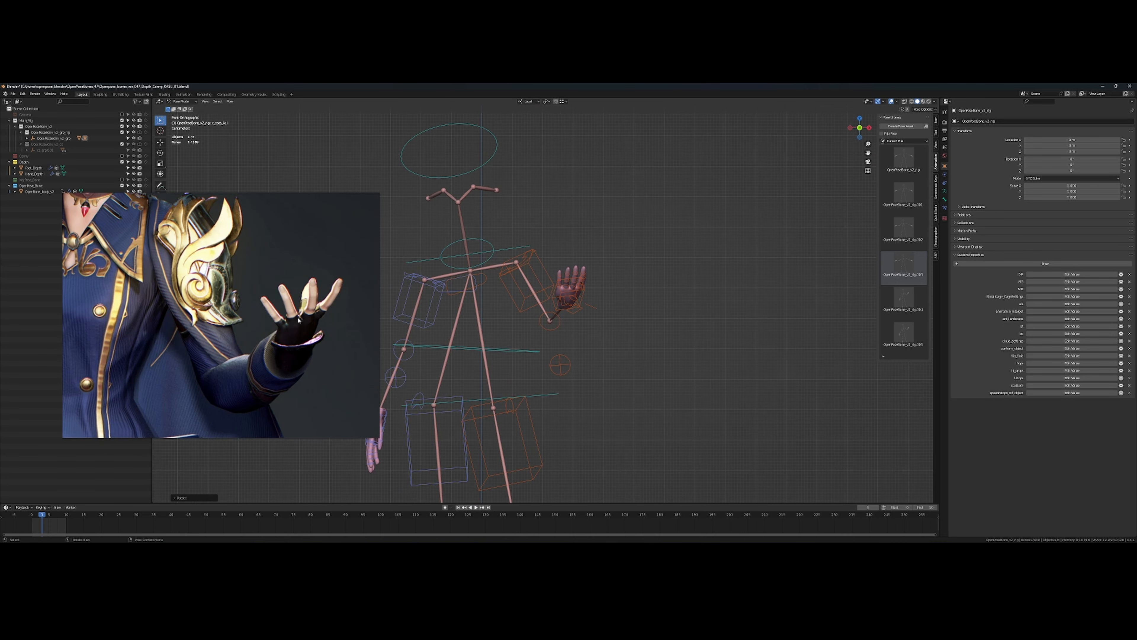
click(652, 242)
drag(652, 242, 728, 330)
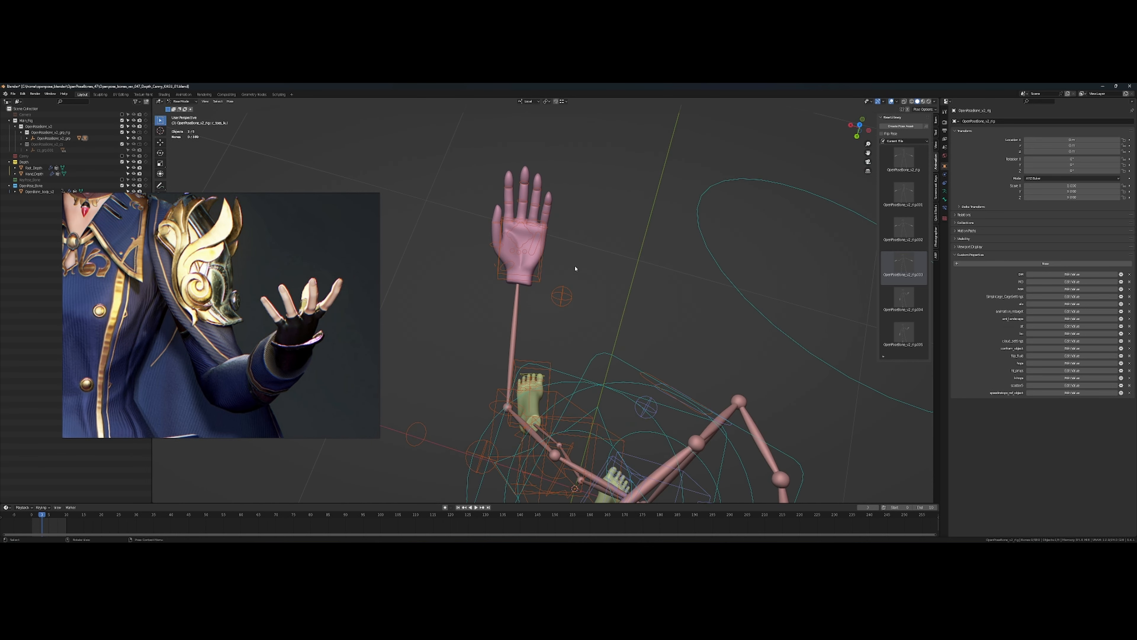
mouse_move(576, 269)
mouse_down()
mouse_move(571, 317)
mouse_move(569, 287)
mouse_up()
scroll(528, 295, up, 4)
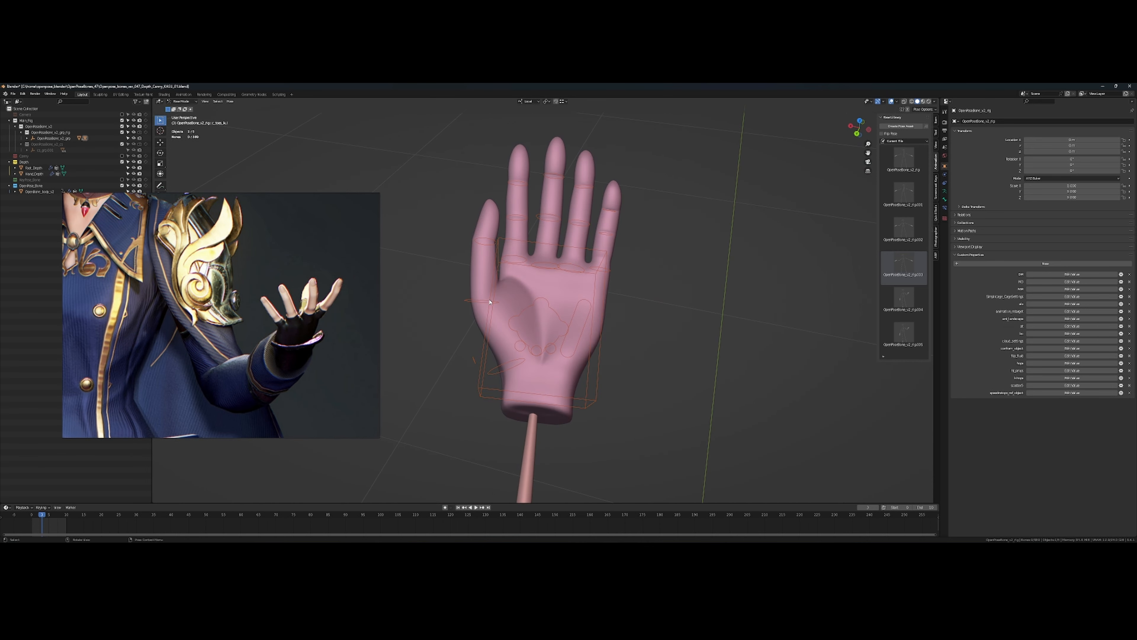
drag(478, 304, 597, 261)
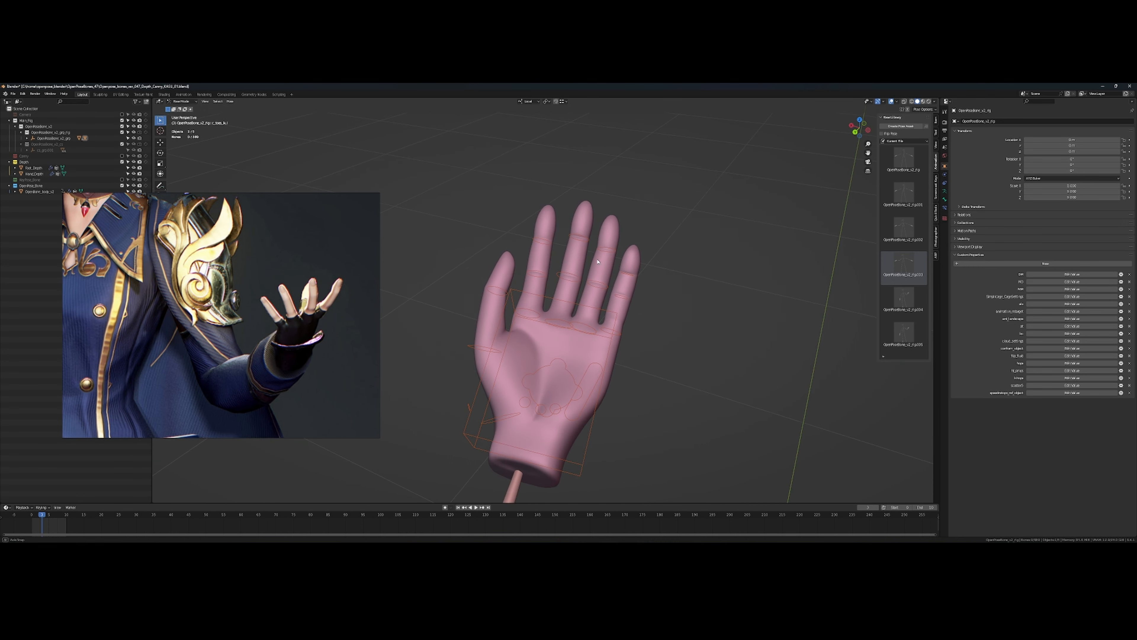
Select the control at the thumb's lower joint and rotate it to bend the thumb outward, away from the fingers
click(499, 353)
drag(498, 353, 590, 348)
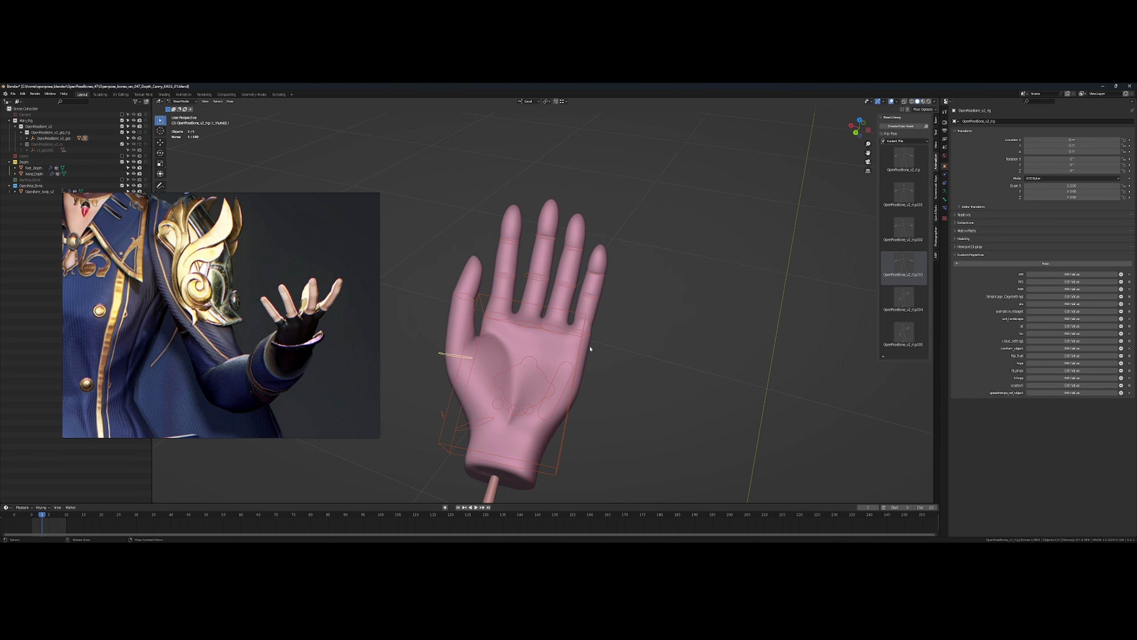
key(r)
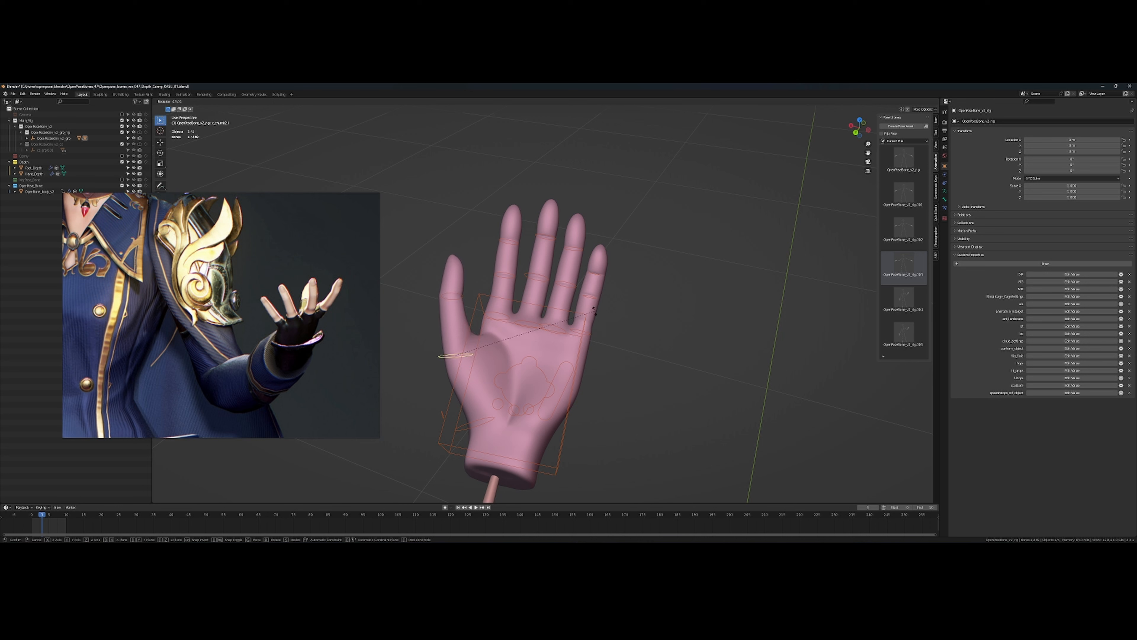
click(594, 312)
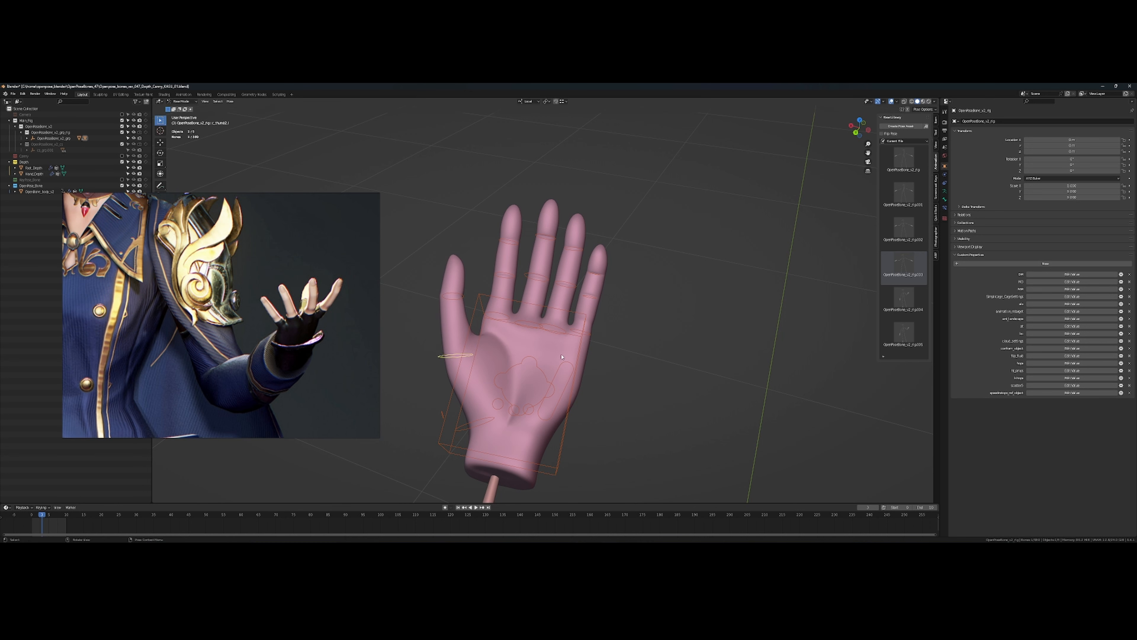
Select the control at the thumb's upper joint and rotate the thumb tip outward
drag(562, 357, 583, 368)
scroll(584, 368, up, 5)
scroll(584, 368, down, 5)
drag(467, 365, 456, 286)
key(r)
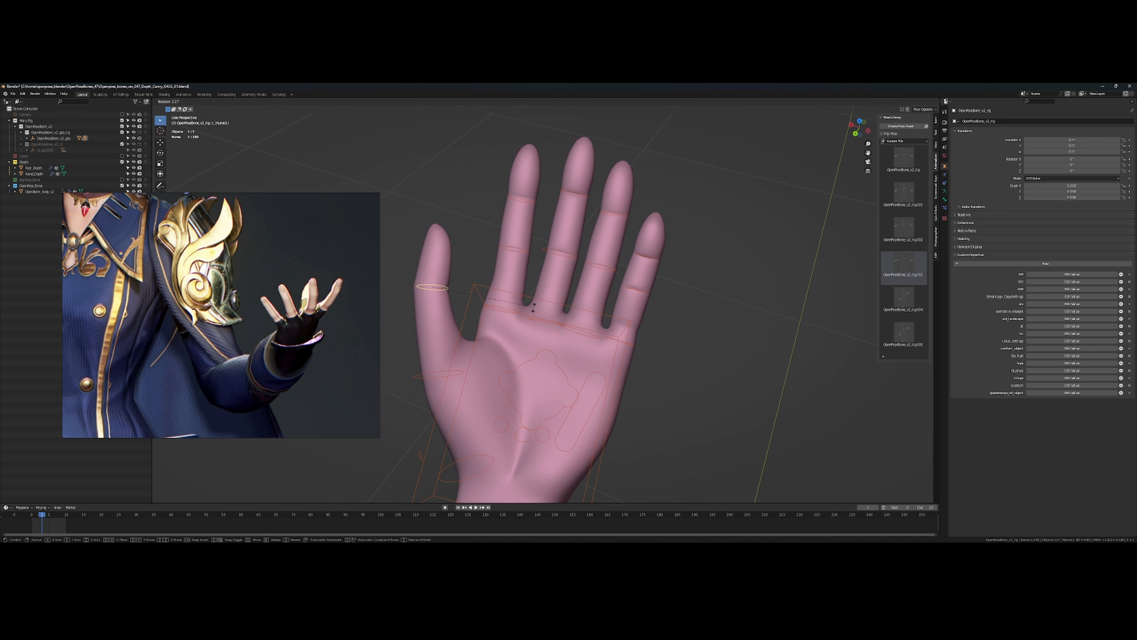
click(536, 292)
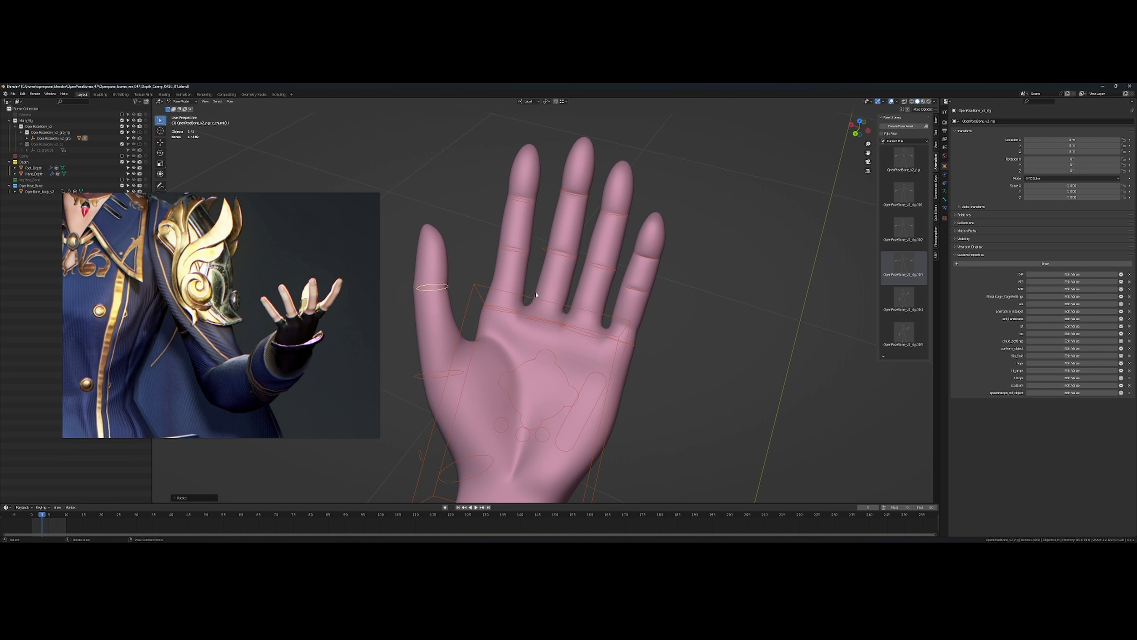
Select the control at the base of the thumb and rotate it to spread the whole thumb away from the palm
scroll(537, 293, down, 3)
drag(539, 293, 551, 261)
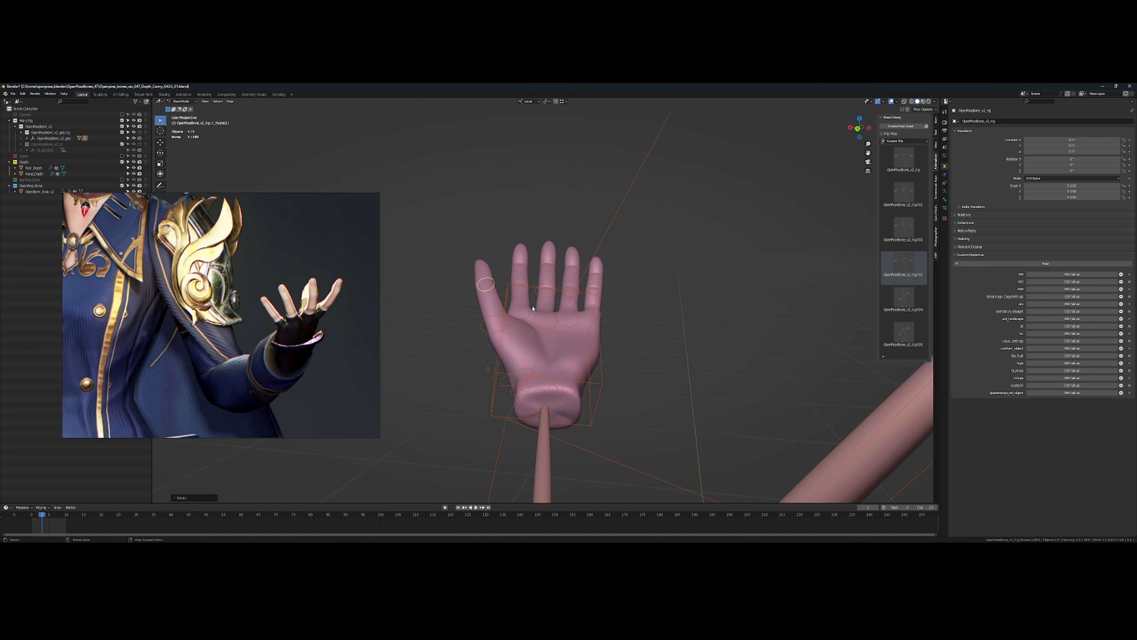
drag(532, 309, 526, 313)
scroll(523, 314, up, 4)
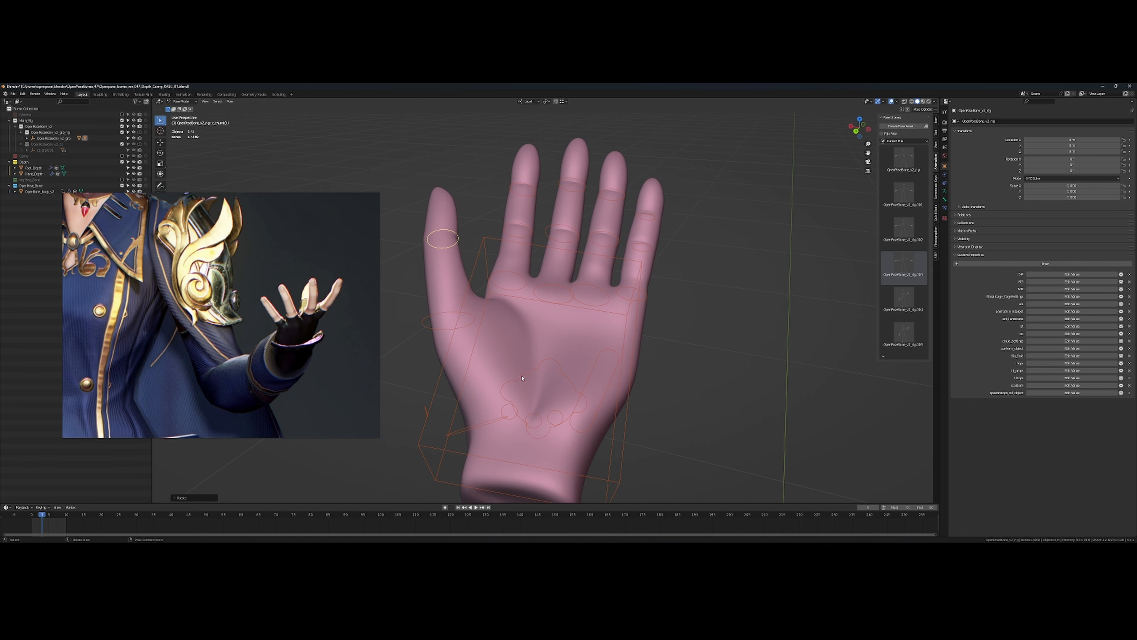
drag(506, 381, 514, 309)
key(r)
click(613, 330)
key(r)
click(674, 290)
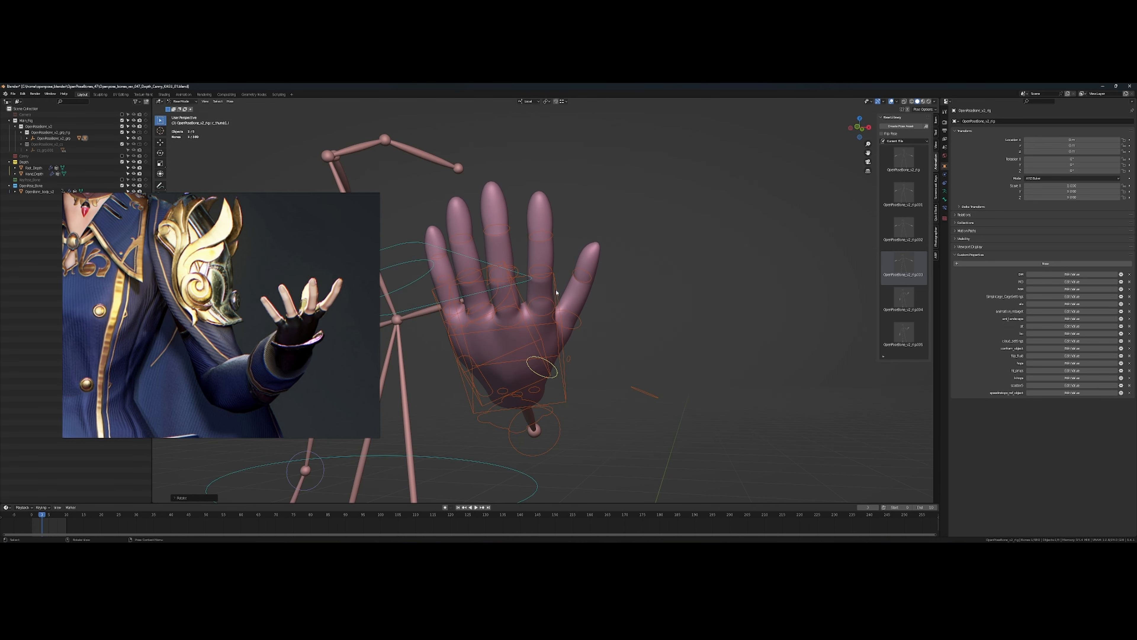
Select the control at the base of the pinky, rotate it outward from the other fingers and shift it slightly
drag(438, 298, 634, 323)
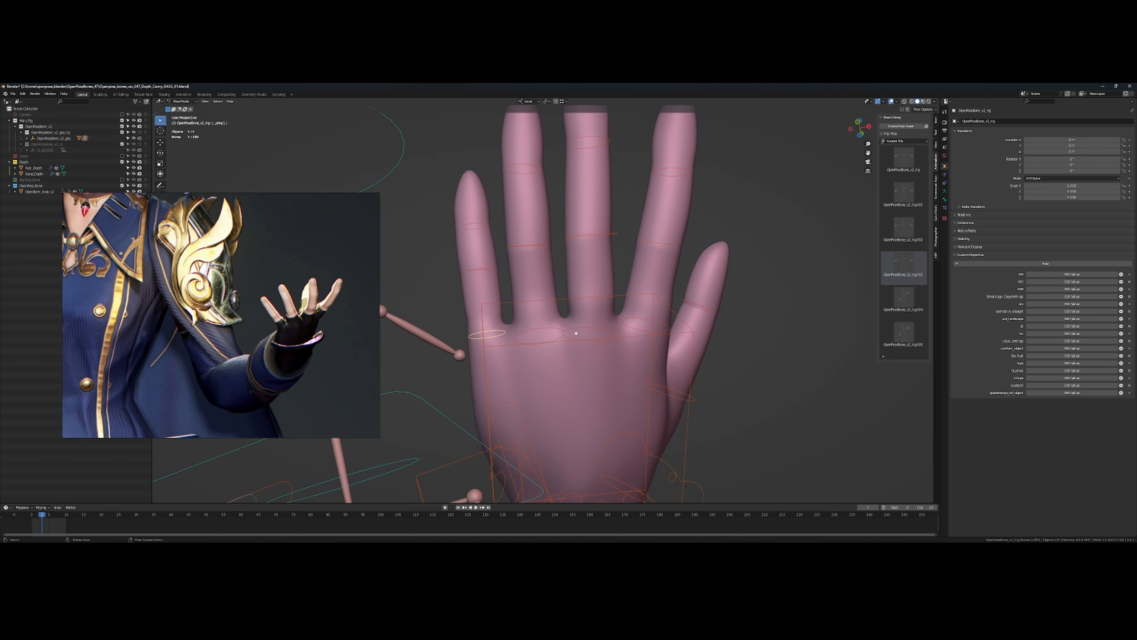
key(r)
click(583, 308)
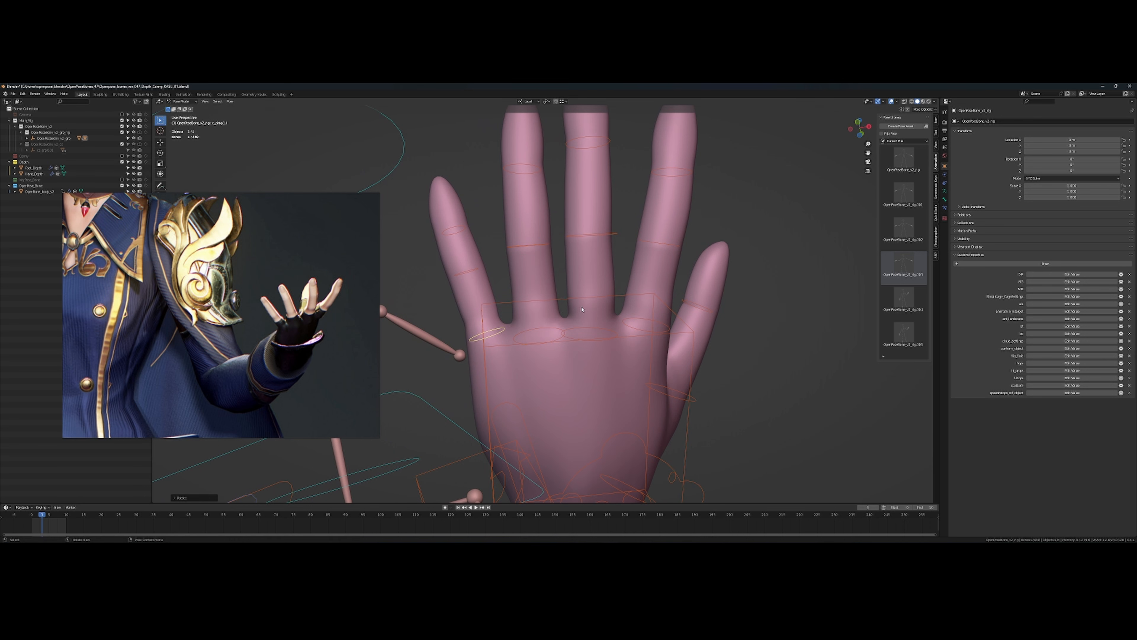
scroll(582, 309, down, 2)
key(g)
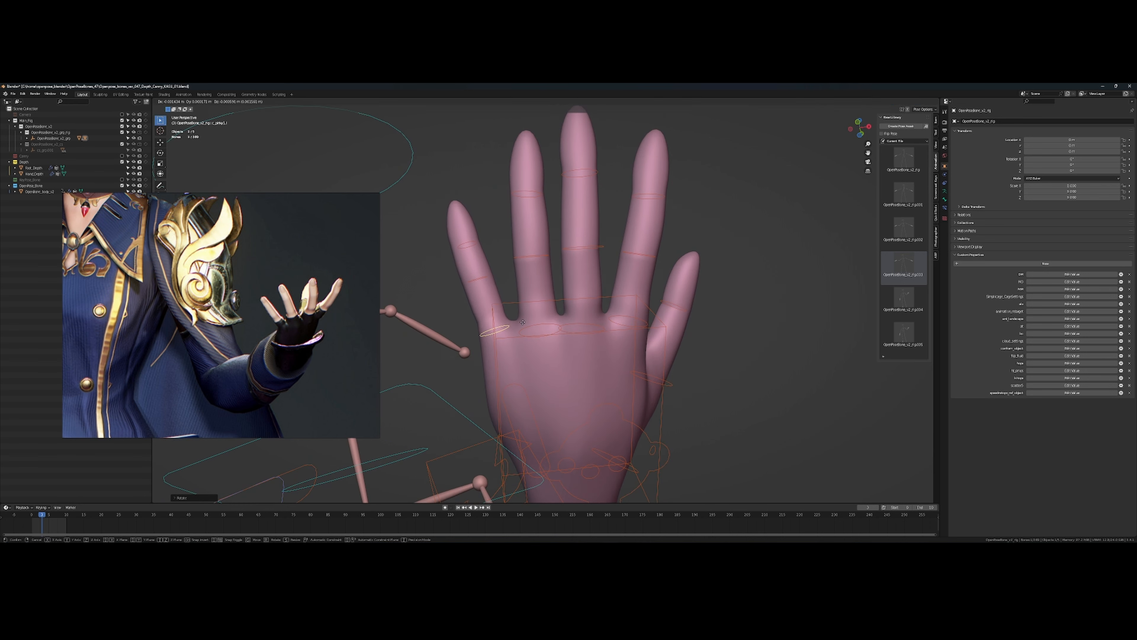
click(523, 322)
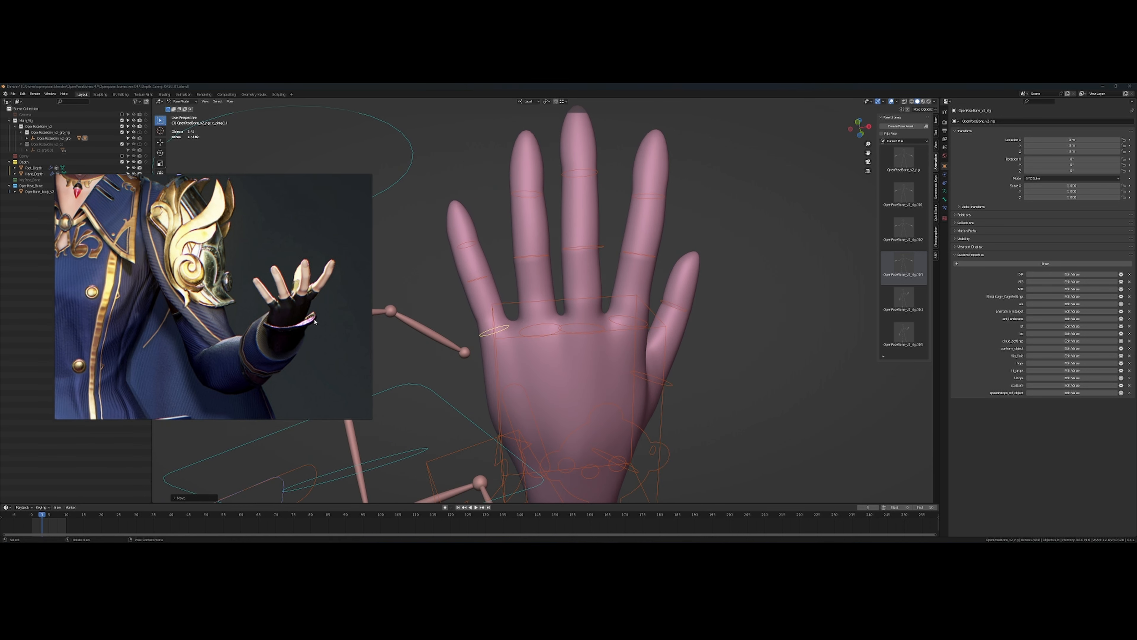
Turn on the Screencast Keys display and rotate the pinky's base control to spread the finger further
click(937, 188)
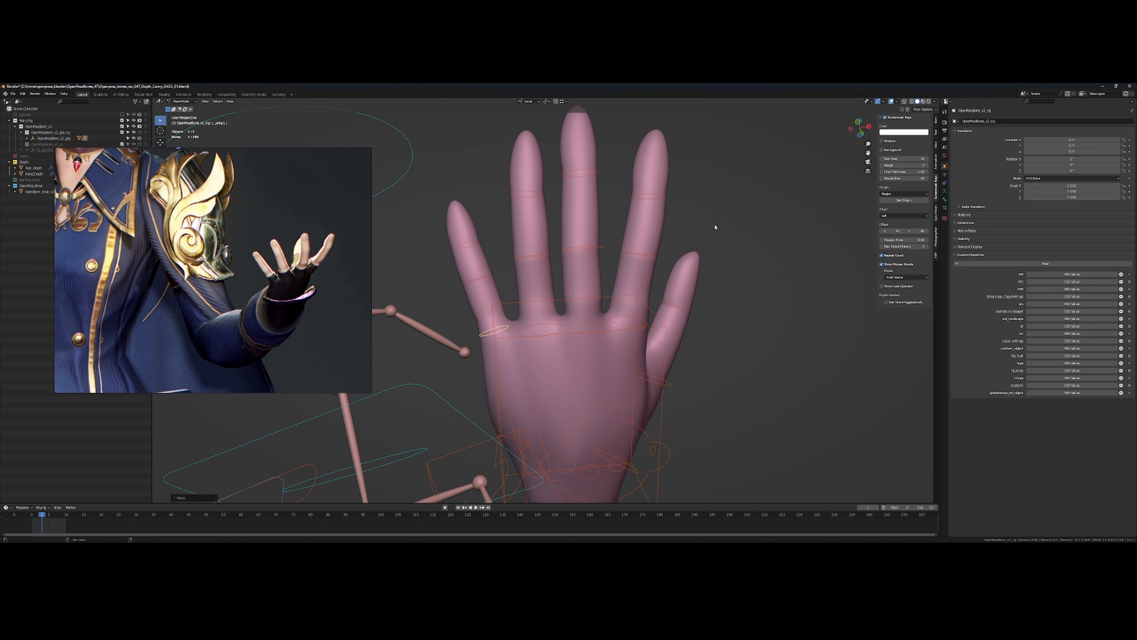
scroll(779, 217, down, 3)
shift+drag(736, 234, 717, 280)
key(r)
click(563, 308)
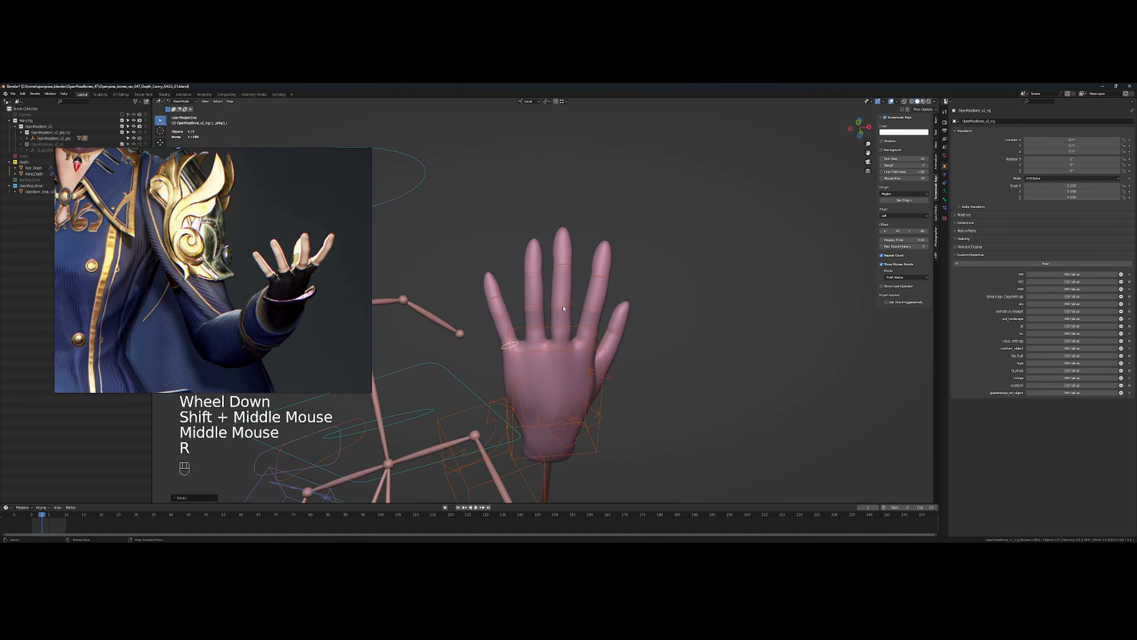
Select the control at the base of the middle finger and rotate it to adjust the finger's direction
click(542, 348)
key(r)
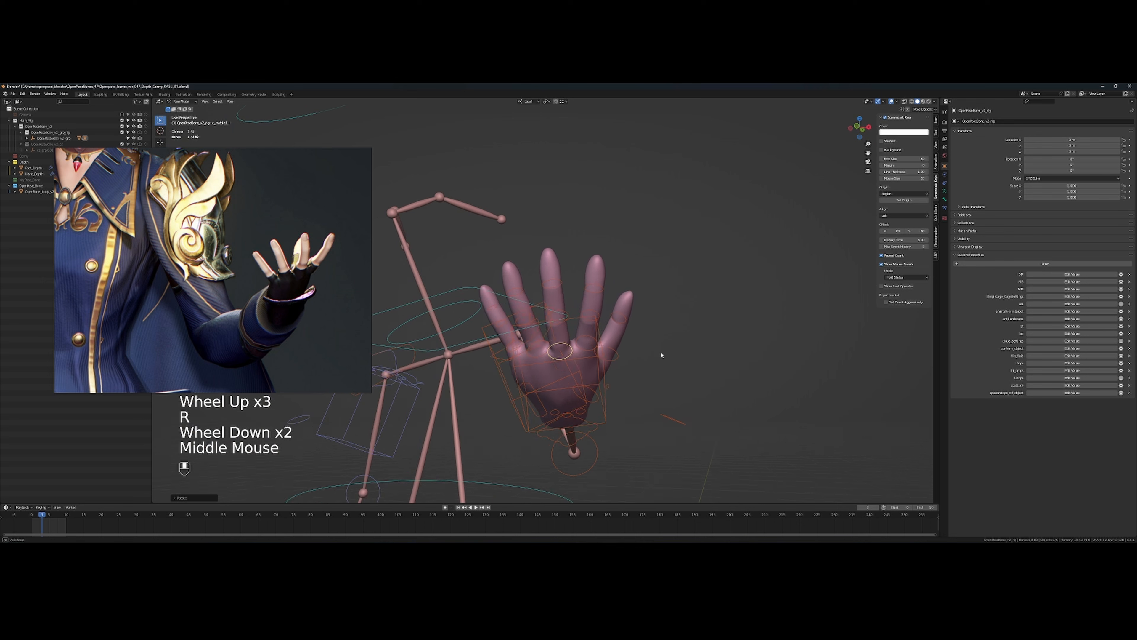
mouse_move(663, 355)
mouse_down()
mouse_move(619, 383)
mouse_move(662, 354)
mouse_up()
Select the box-shaped control of the raised hand and rotate the whole hand at the wrist
click(610, 394)
key(r)
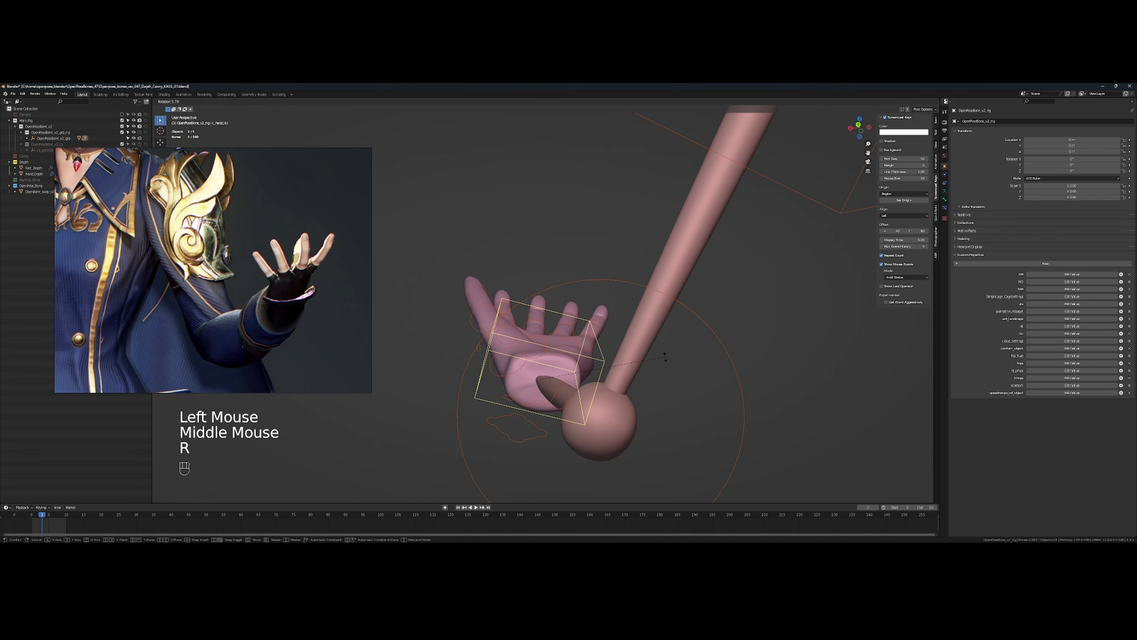
click(667, 360)
drag(666, 360, 715, 358)
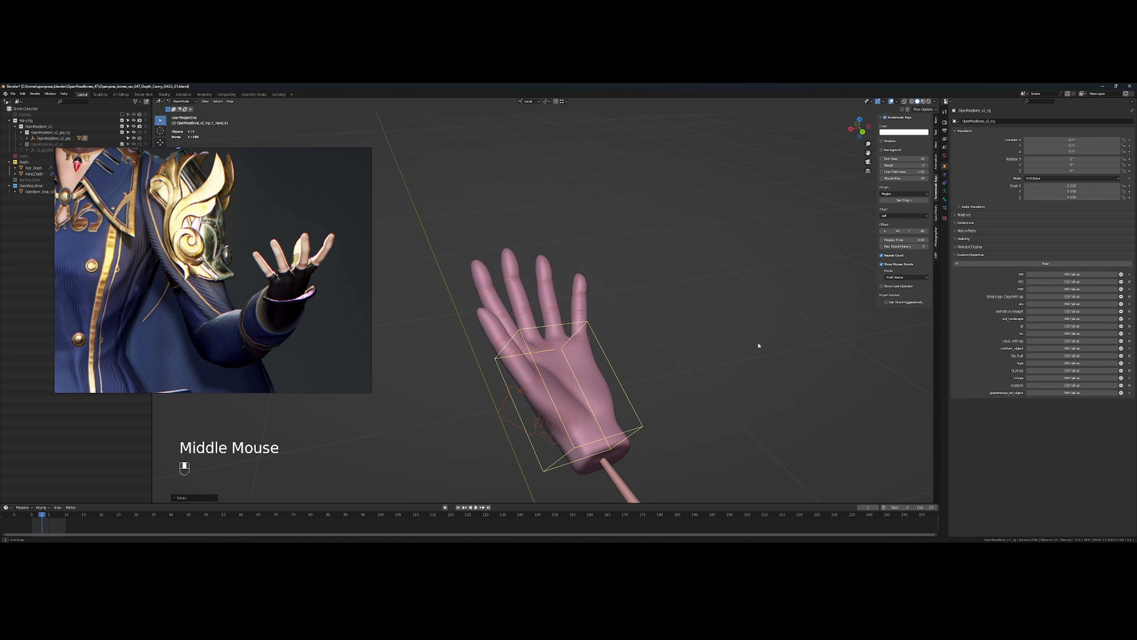
Select the control at the base of the index finger and rotate it from the side to adjust the finger's bend
scroll(575, 364, up, 2)
click(590, 382)
key(r)
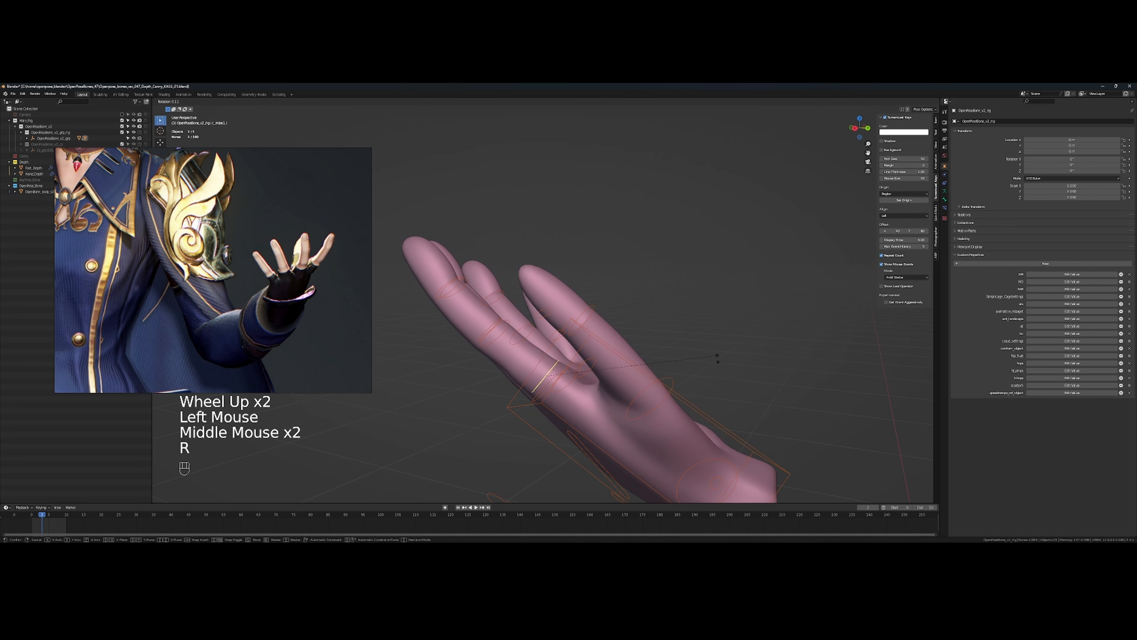
click(608, 341)
Select the index finger's middle joint control and rotate it to bend the finger
click(511, 316)
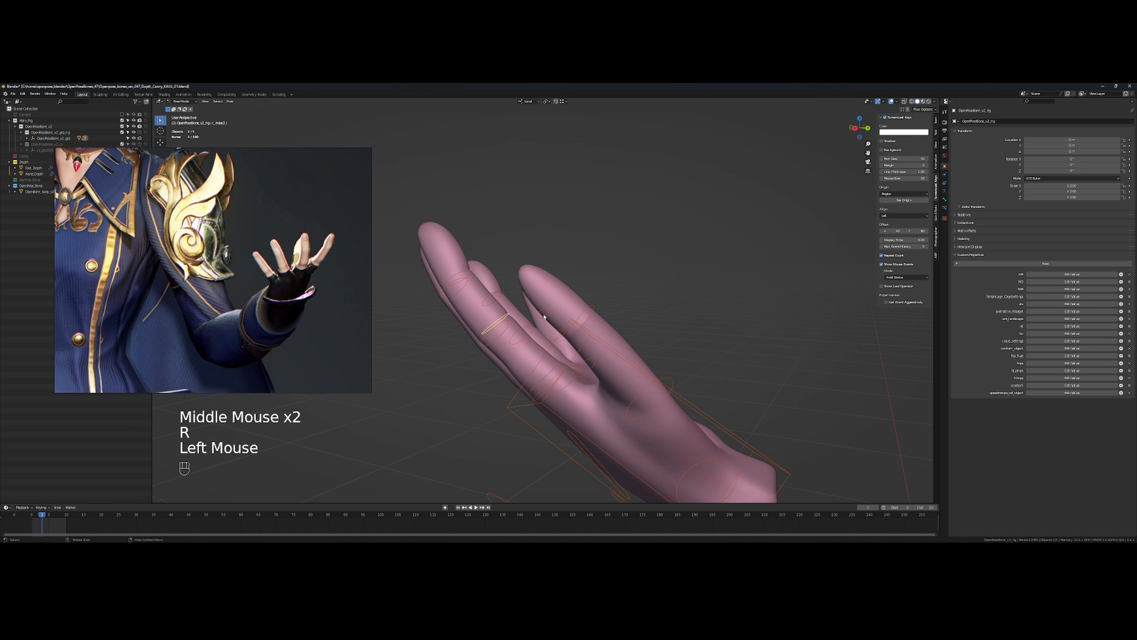
key(r)
click(595, 328)
drag(596, 328, 604, 297)
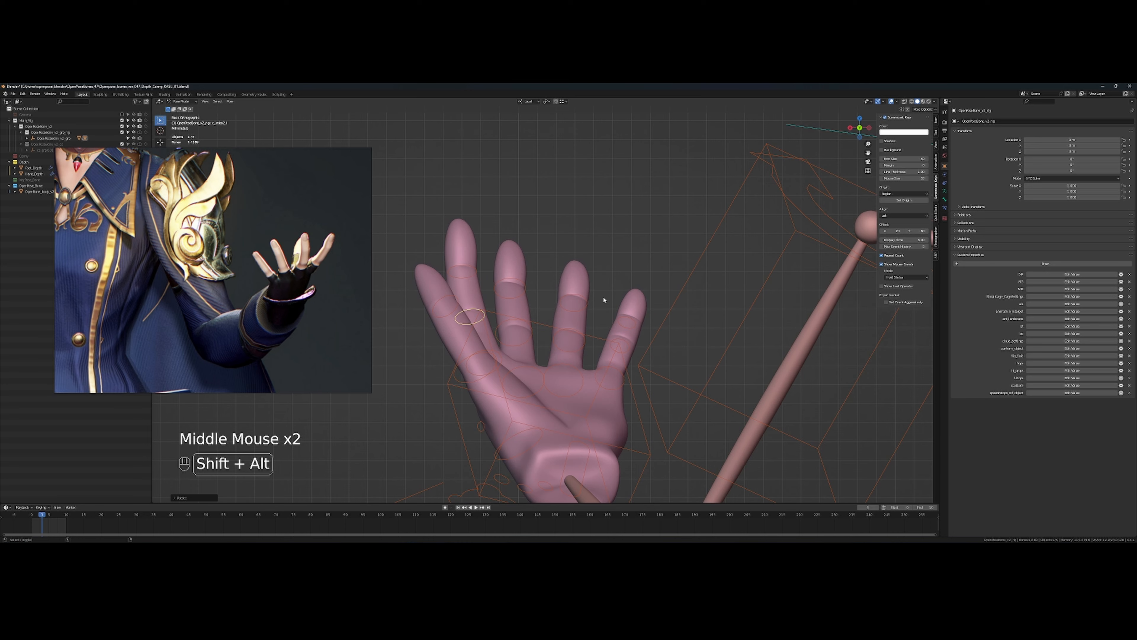
Rotate the index finger's base control to adjust its sideways angle, viewed from the palm side
scroll(604, 297, up, 1)
drag(528, 371, 502, 338)
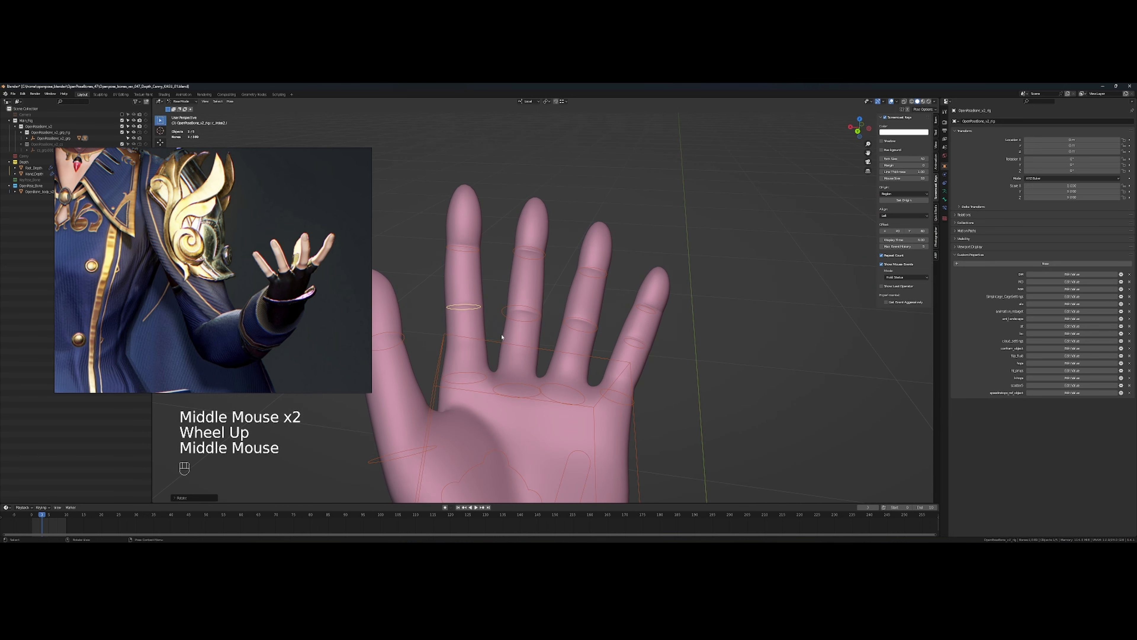
click(478, 381)
key(r)
click(525, 367)
Rotate the middle finger's joint controls to refine the finger's angle and bend
click(530, 362)
key(r)
click(535, 340)
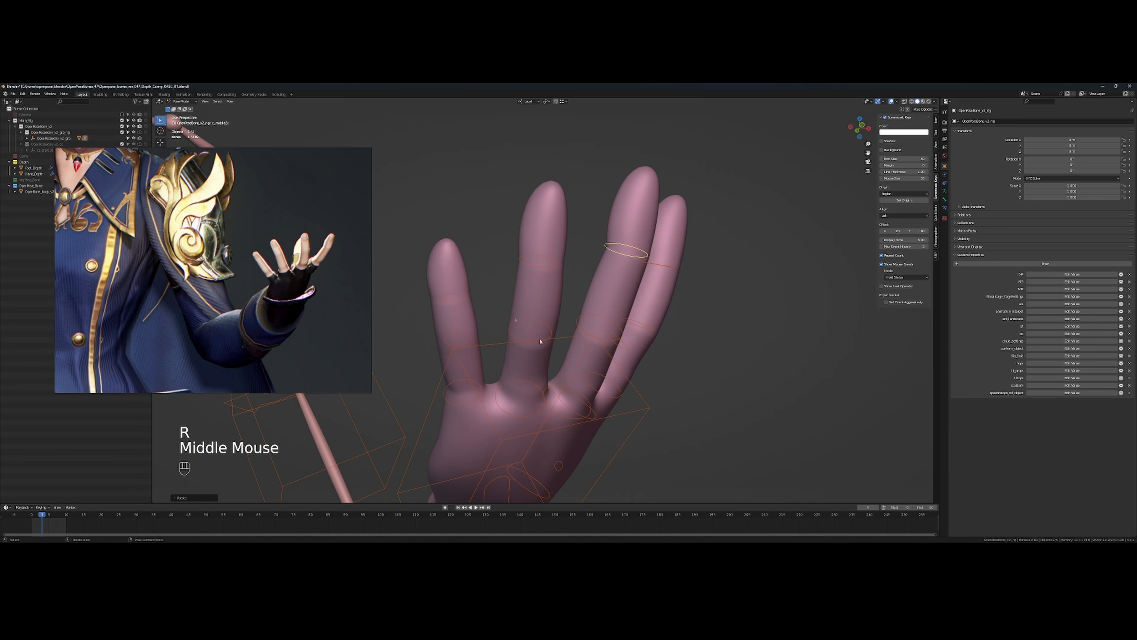
scroll(582, 341, down, 2)
key(r)
click(700, 363)
Rotate and shift the ring finger's base control, and rotate the control at its upper joint
key(r)
click(599, 331)
key(r)
click(596, 286)
key(g)
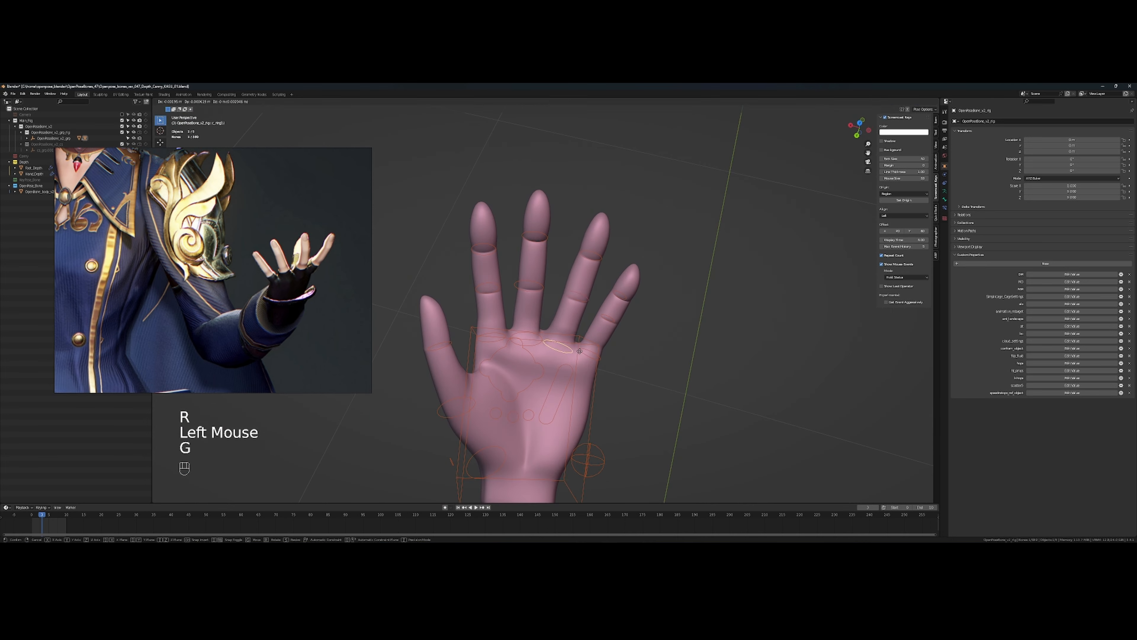
click(627, 286)
key(r)
scroll(672, 308, down, 3)
drag(672, 309, 736, 315)
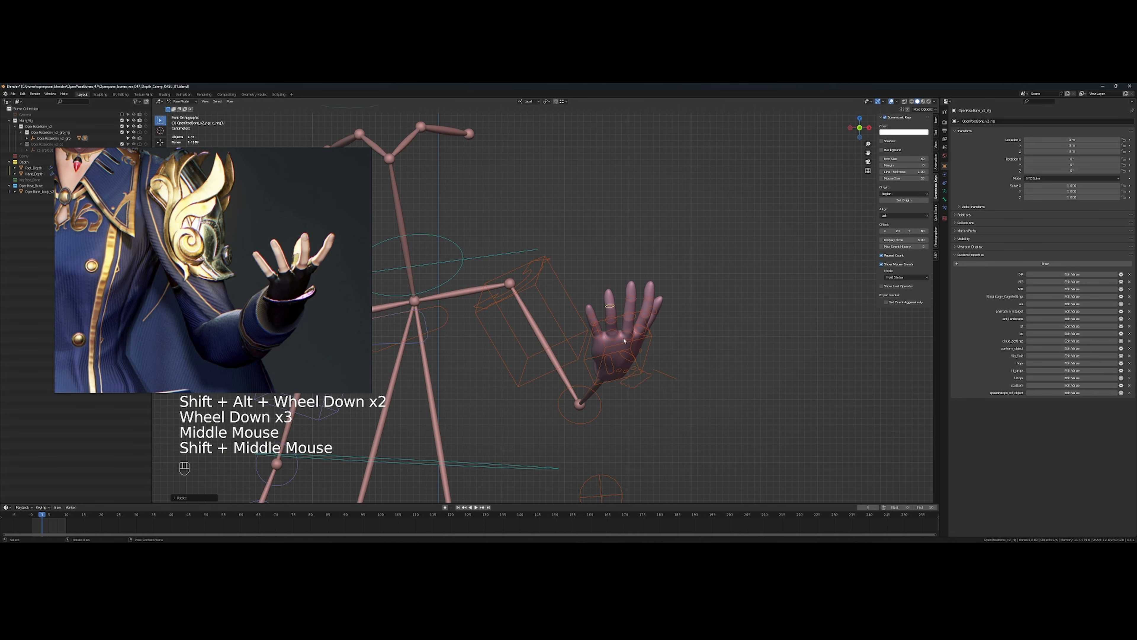
Try to rotate the elongated palm control below the pinky, and undo the change
scroll(604, 356, up, 3)
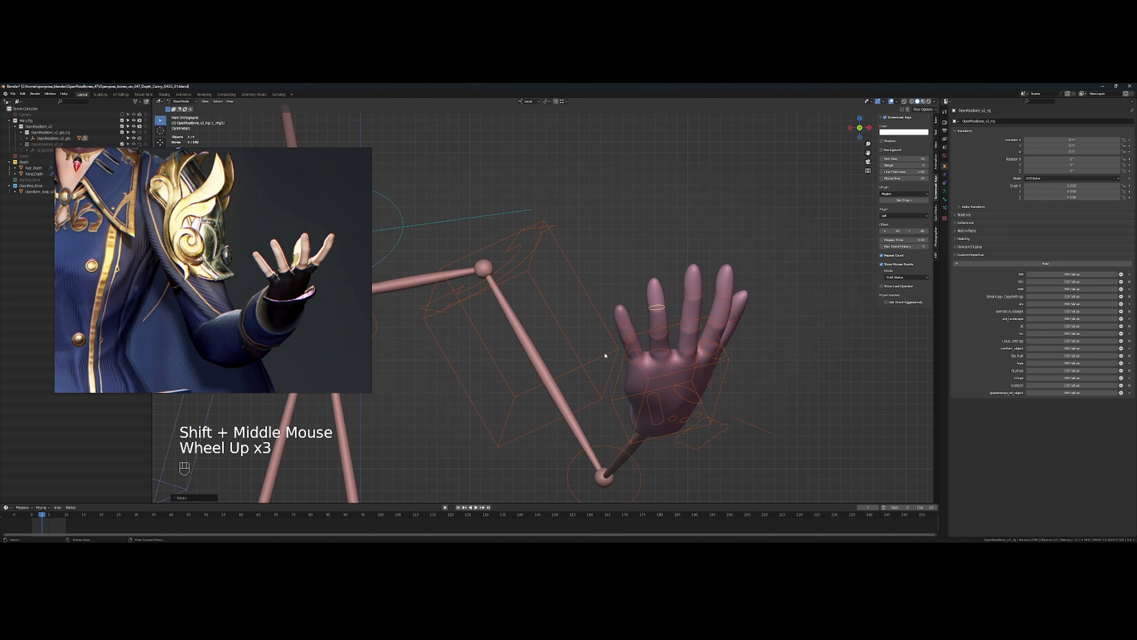
click(651, 410)
key(g)
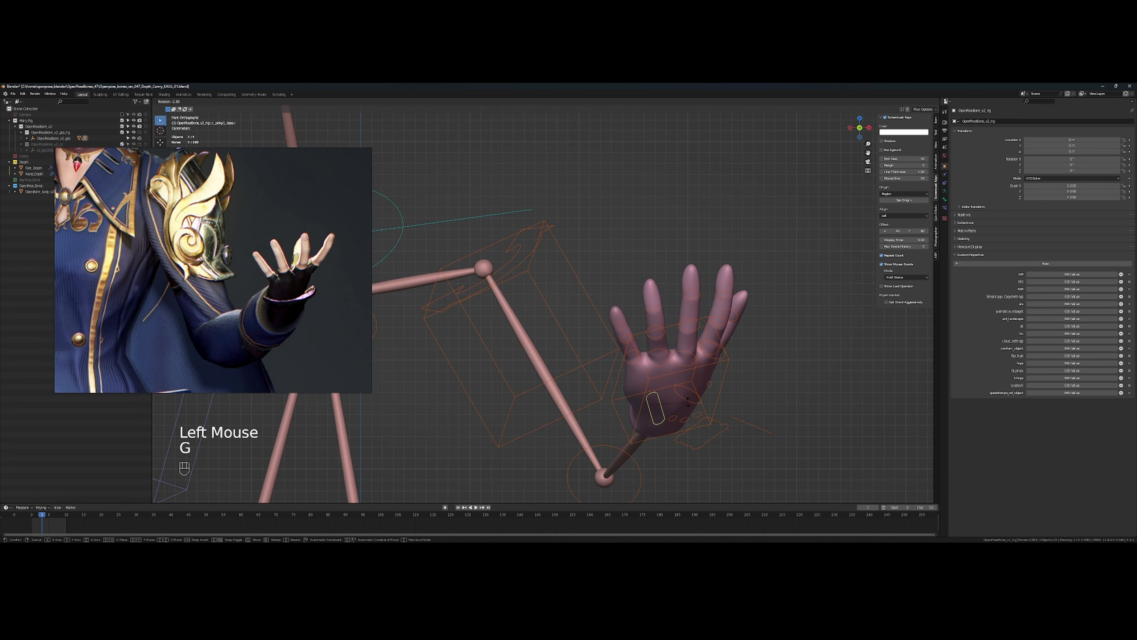
click(701, 396)
drag(701, 396, 514, 316)
scroll(710, 398, down, 3)
key(ctrl+z)
scroll(582, 304, up, 3)
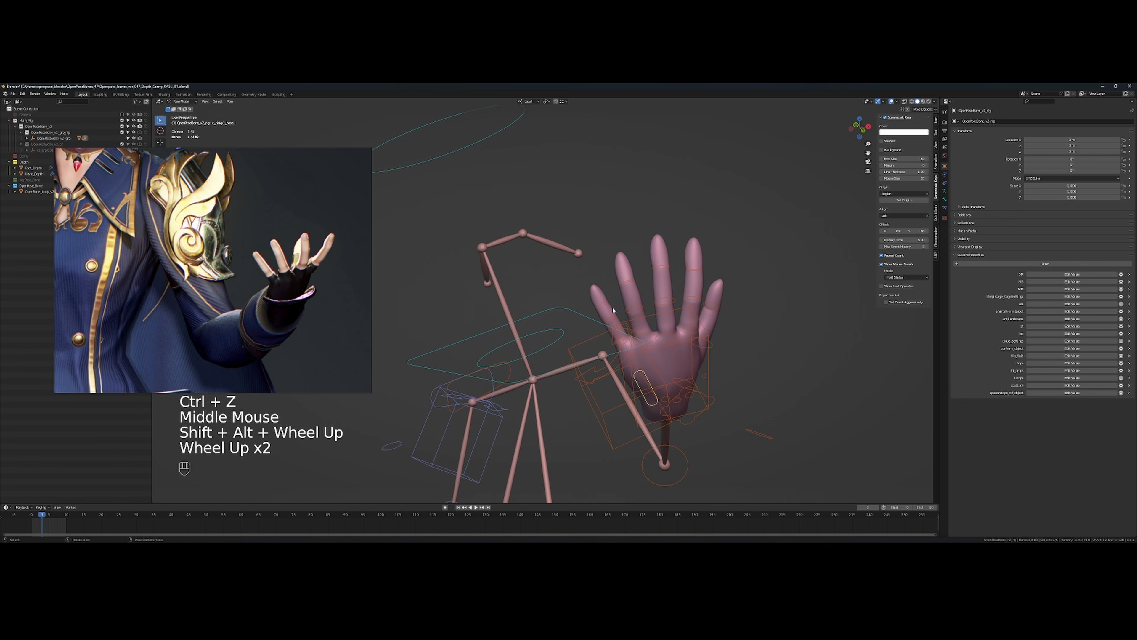
Try to move the control at the base of the middle finger, and undo the change
drag(614, 298, 524, 364)
scroll(622, 363, up, 3)
click(521, 362)
key(g)
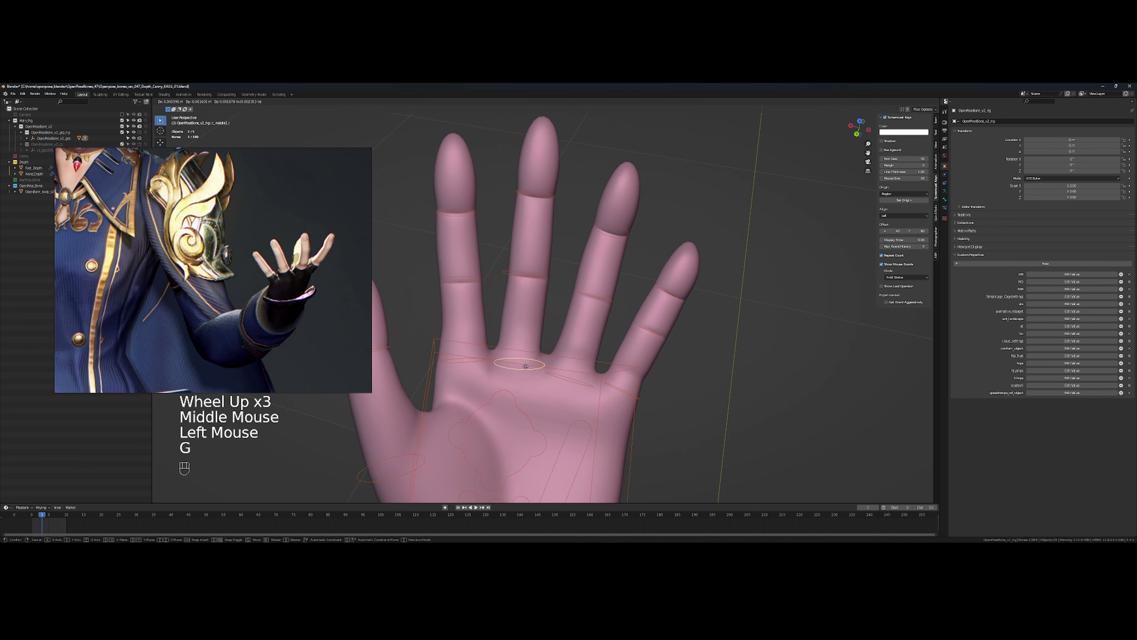
key(ctrl+z)
scroll(540, 330, down, 2)
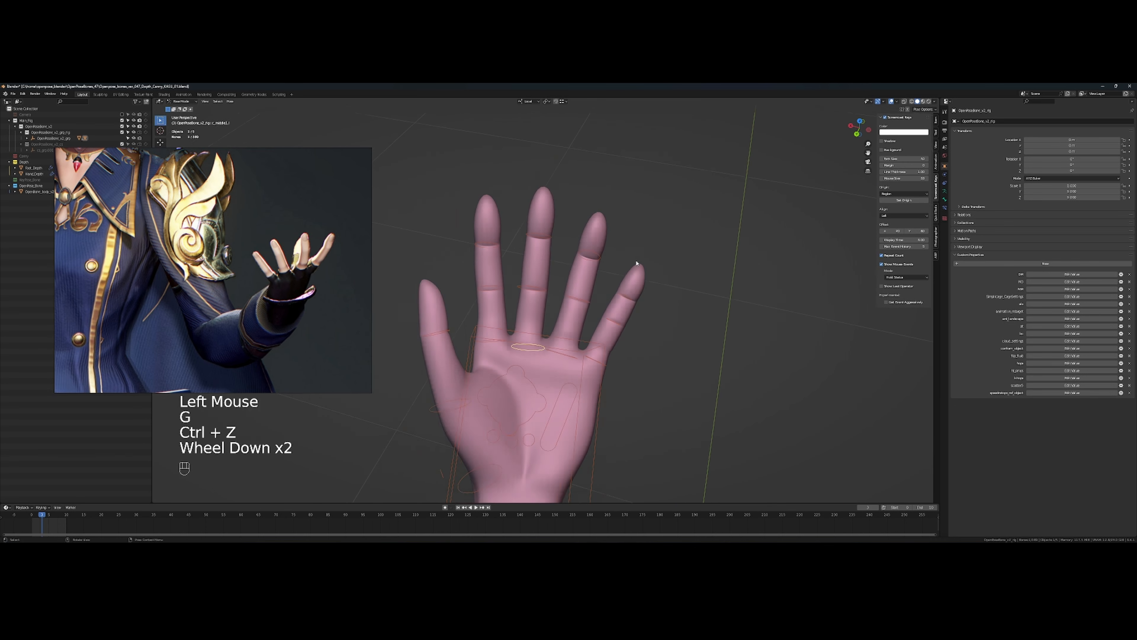
Select the middle finger's upper joint control and rotate it to bend the fingertip
drag(541, 330, 634, 243)
click(546, 290)
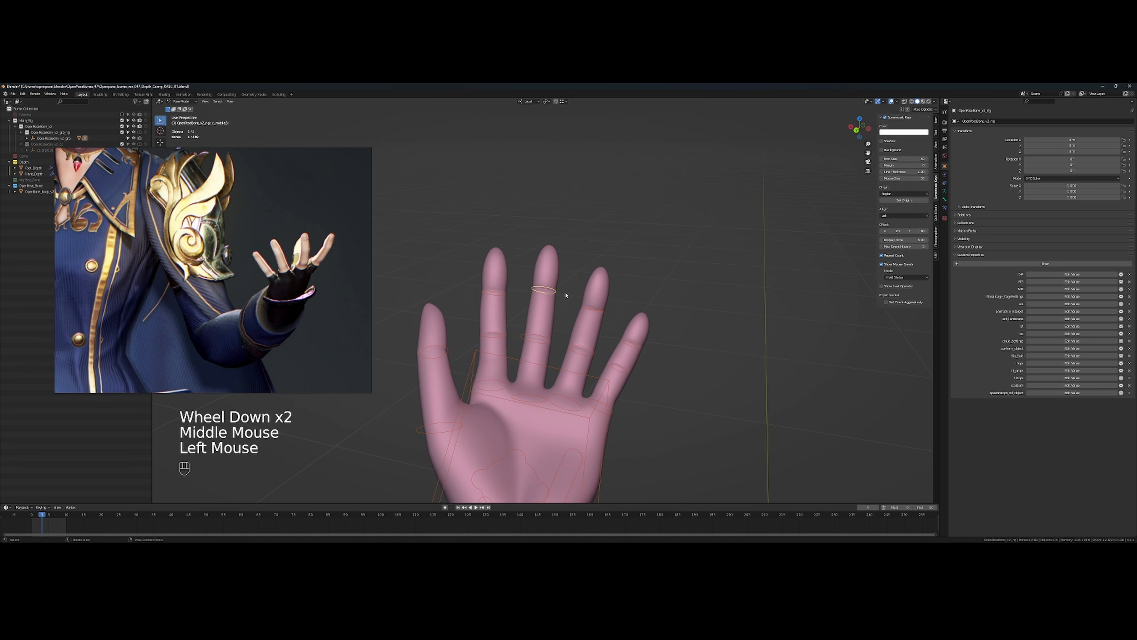
key(r)
click(577, 290)
Select the control at the base of the ring finger and rotate it in the front view
scroll(645, 292, down, 2)
drag(645, 292, 537, 286)
scroll(537, 285, down, 2)
scroll(551, 298, up, 3)
click(581, 354)
key(r)
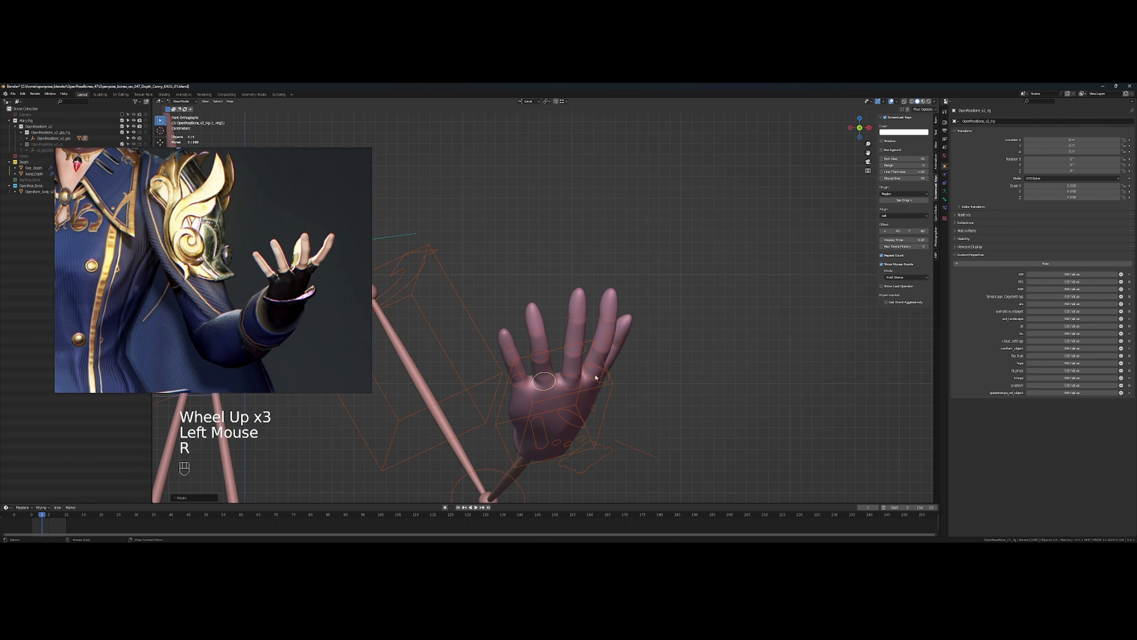
Select the middle finger's middle joint control and move it slightly
click(586, 349)
key(g)
click(593, 342)
Select the control at the base of the thumb and rotate it to refine the thumb's angle
scroll(596, 340, down, 4)
scroll(597, 340, up, 5)
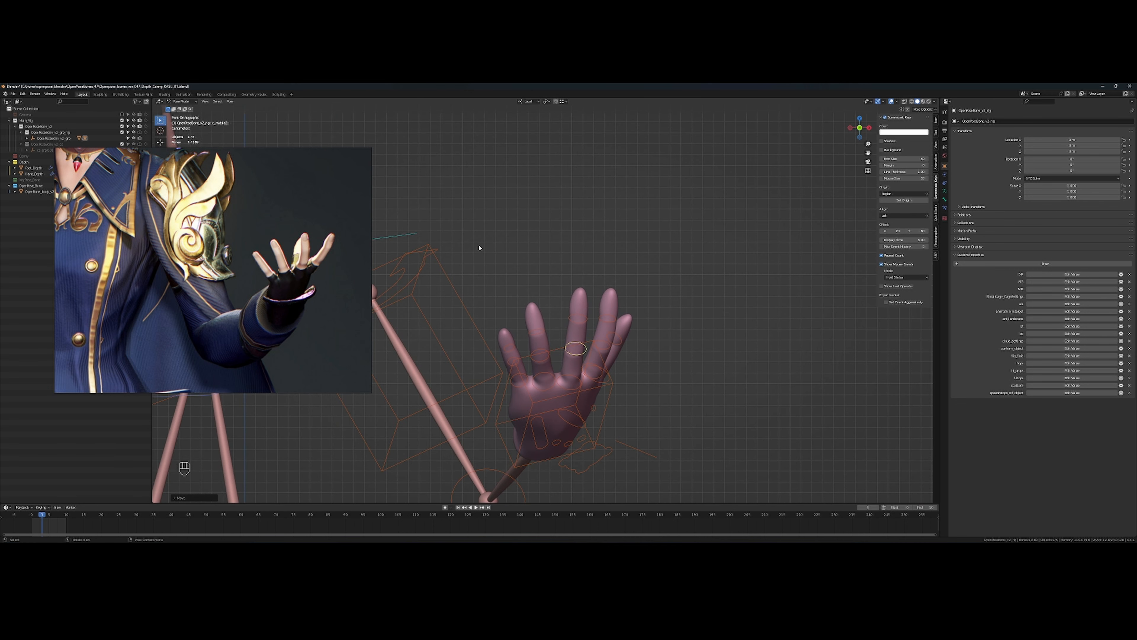
drag(639, 332, 522, 346)
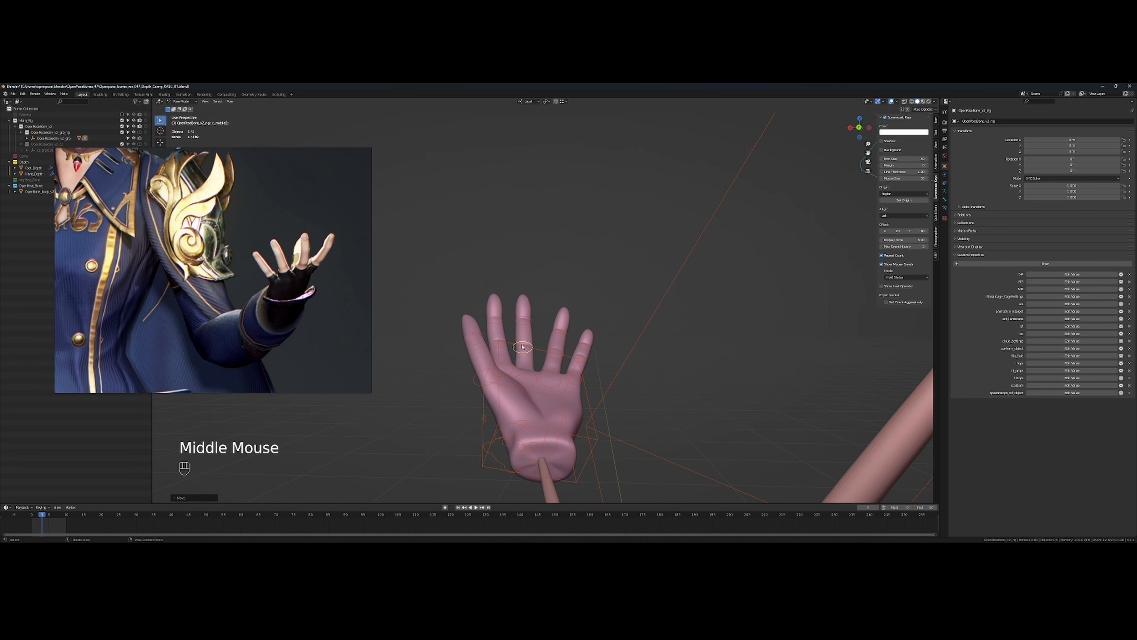
drag(531, 415, 642, 364)
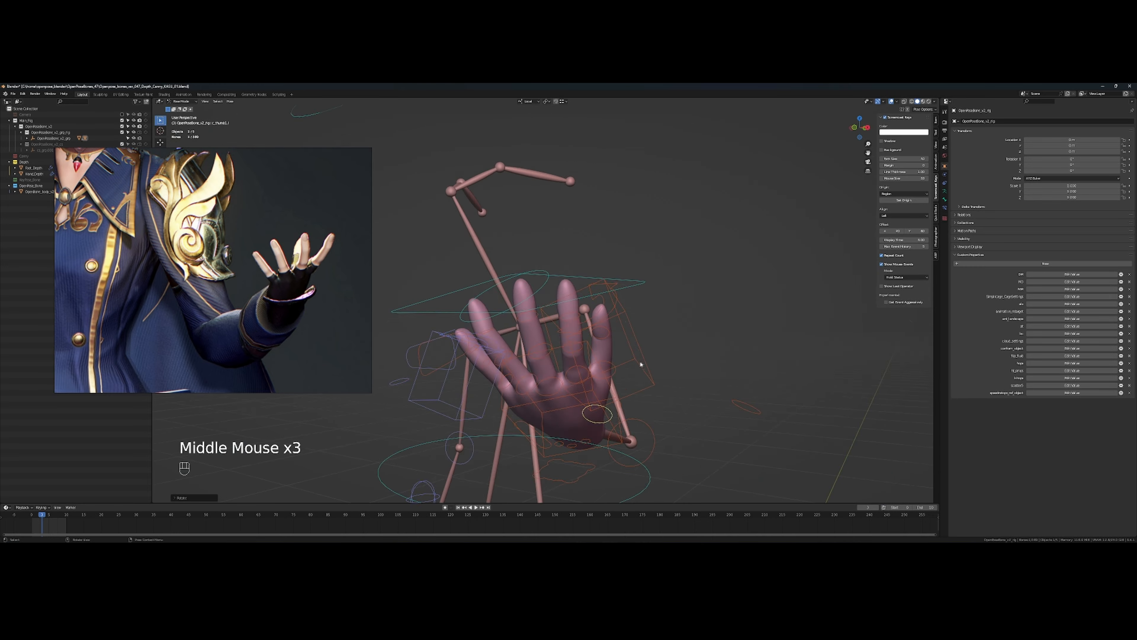
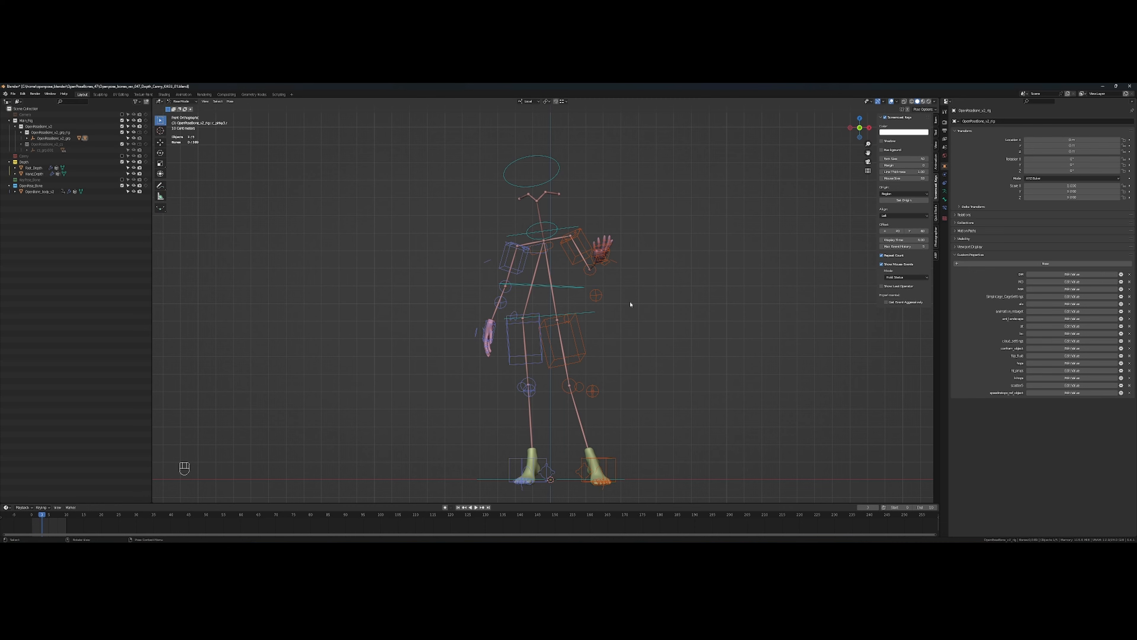
Examine the whole posed figure from several sides with the viewport overlays hidden, and show the overlays again
scroll(630, 305, up, 3)
scroll(630, 306, down, 2)
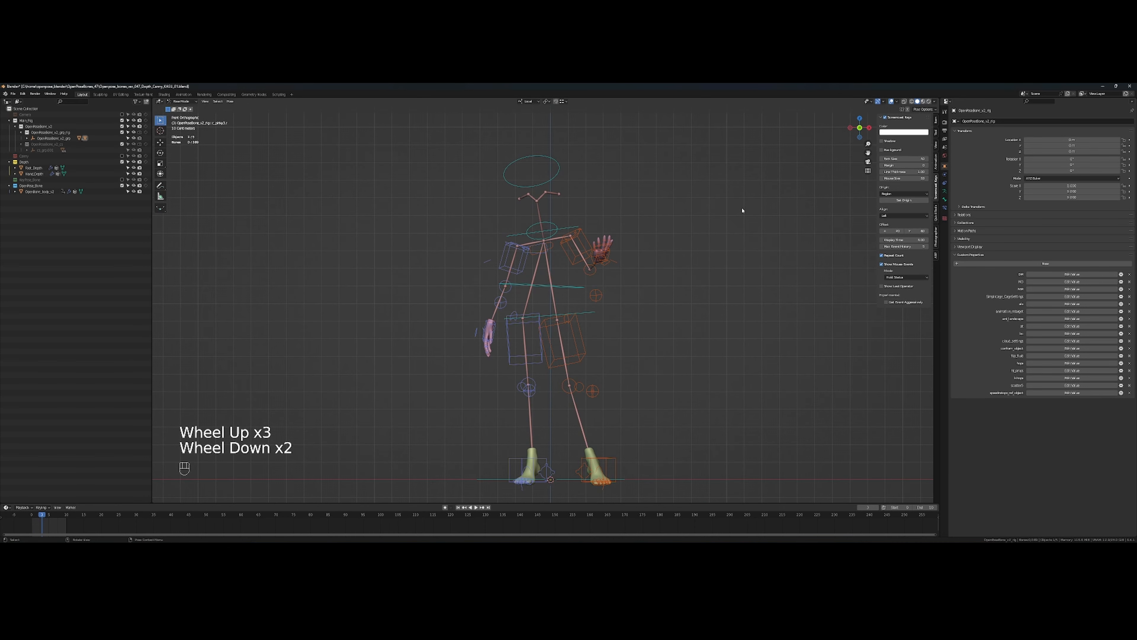
click(891, 104)
middle_click(683, 247)
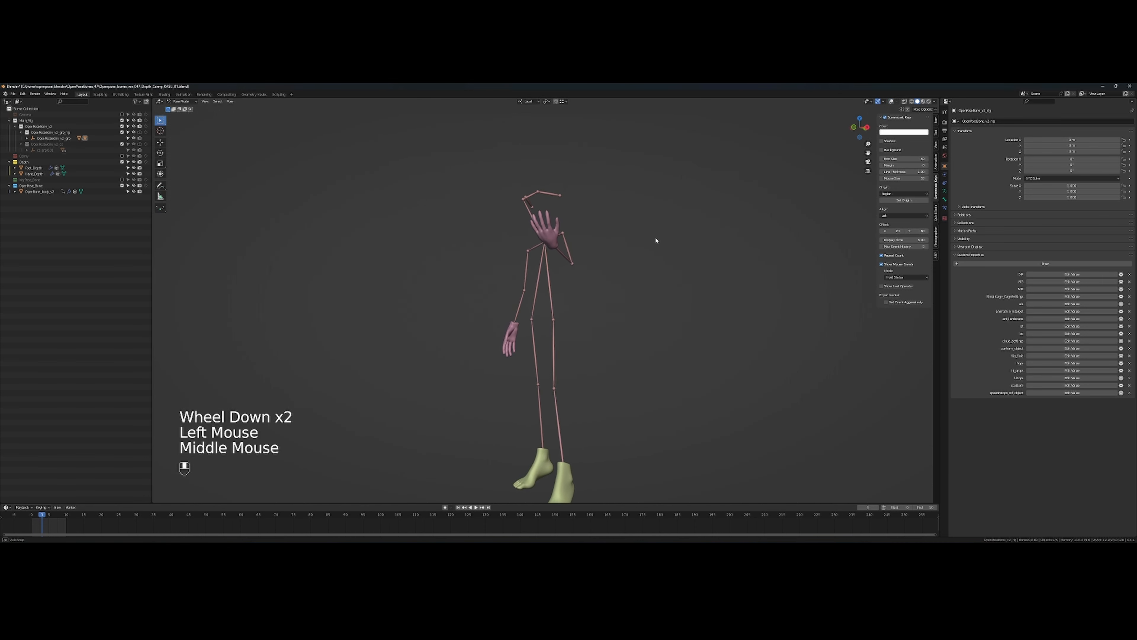
drag(640, 240, 504, 340)
scroll(616, 297, up, 1)
click(505, 340)
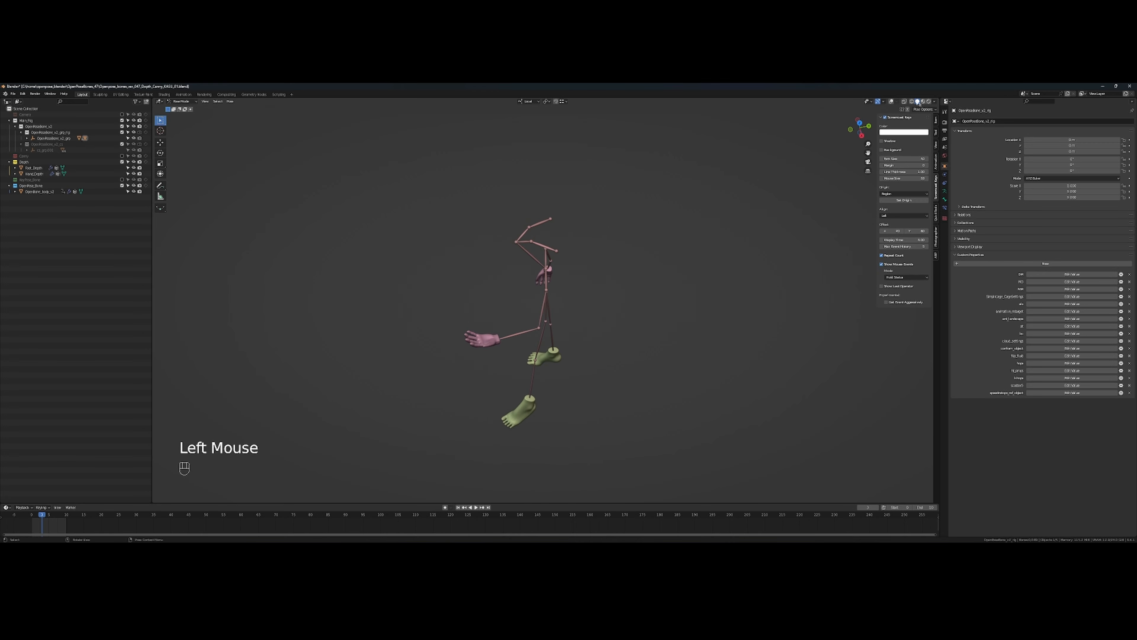
click(891, 102)
Select the spine control and rotate it to adjust the upper body's lean, undoing the first attempt and rotating it again
scroll(626, 236, up, 3)
drag(596, 251, 635, 250)
click(627, 188)
drag(627, 188, 743, 260)
key(r)
click(643, 304)
click(639, 317)
key(ctrl+z)
key(ctrl+z)
key(r)
click(636, 323)
scroll(703, 261, down, 2)
drag(743, 260, 636, 242)
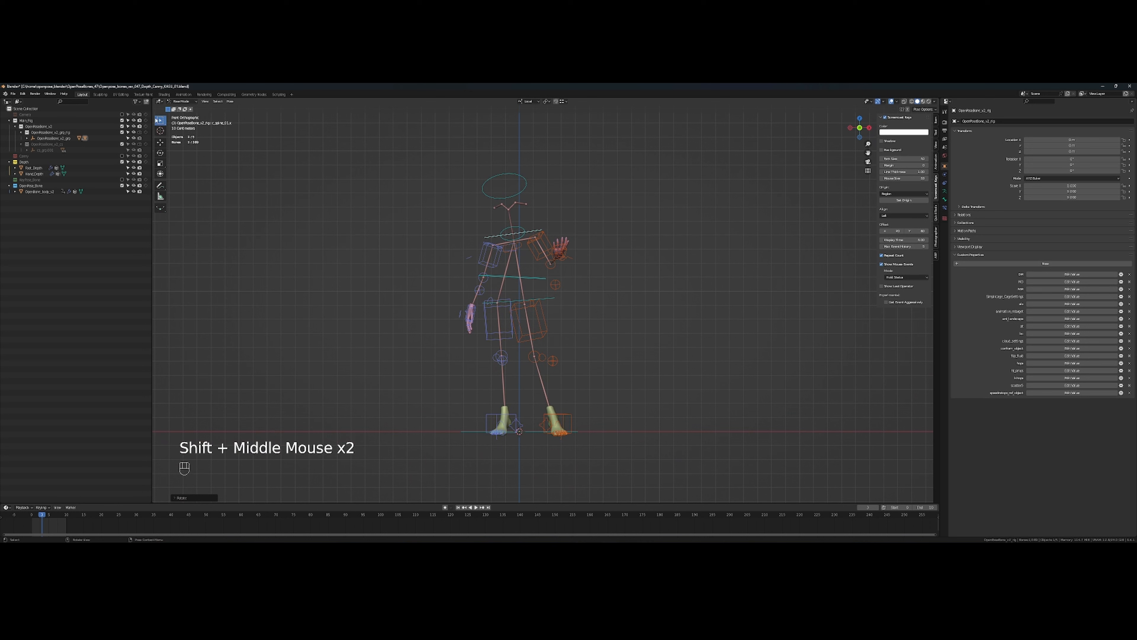
Enable the Camera collection to show the camera in the scene
click(122, 116)
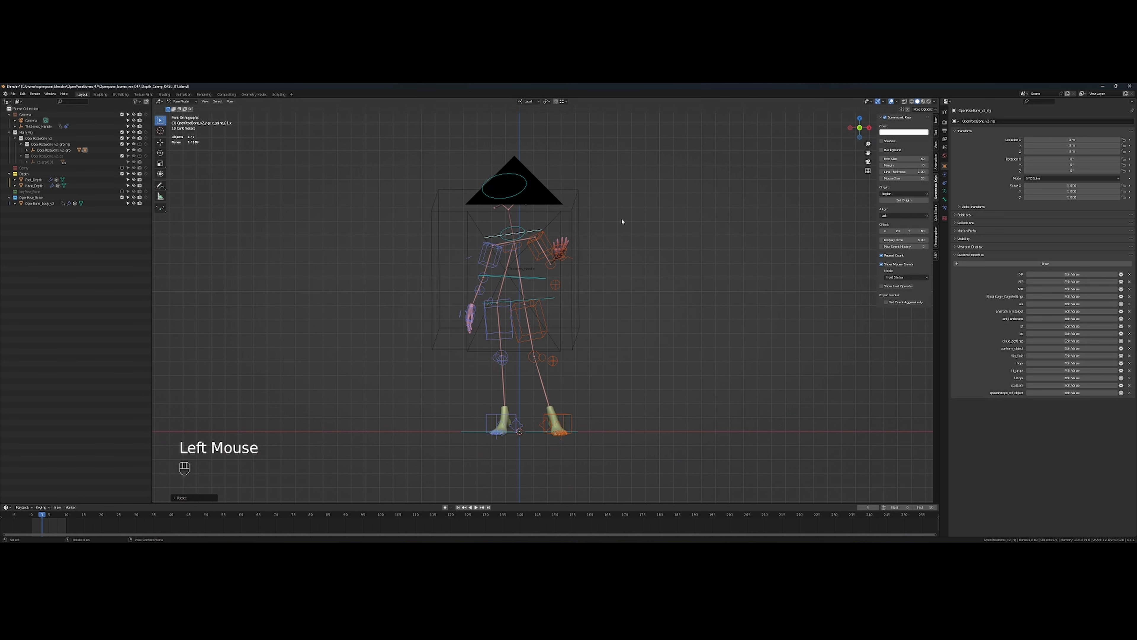
click(620, 259)
scroll(610, 269, up, 3)
scroll(610, 270, down, 2)
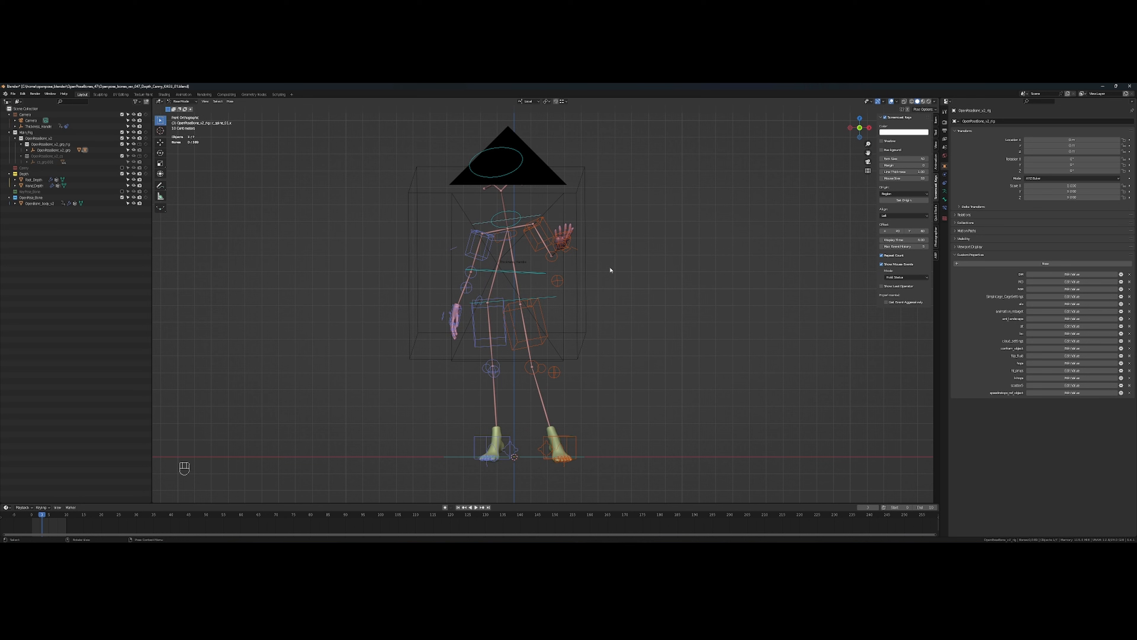
Find the Align Active Camera to View command and add it to the Quick Favorites
key(F3)
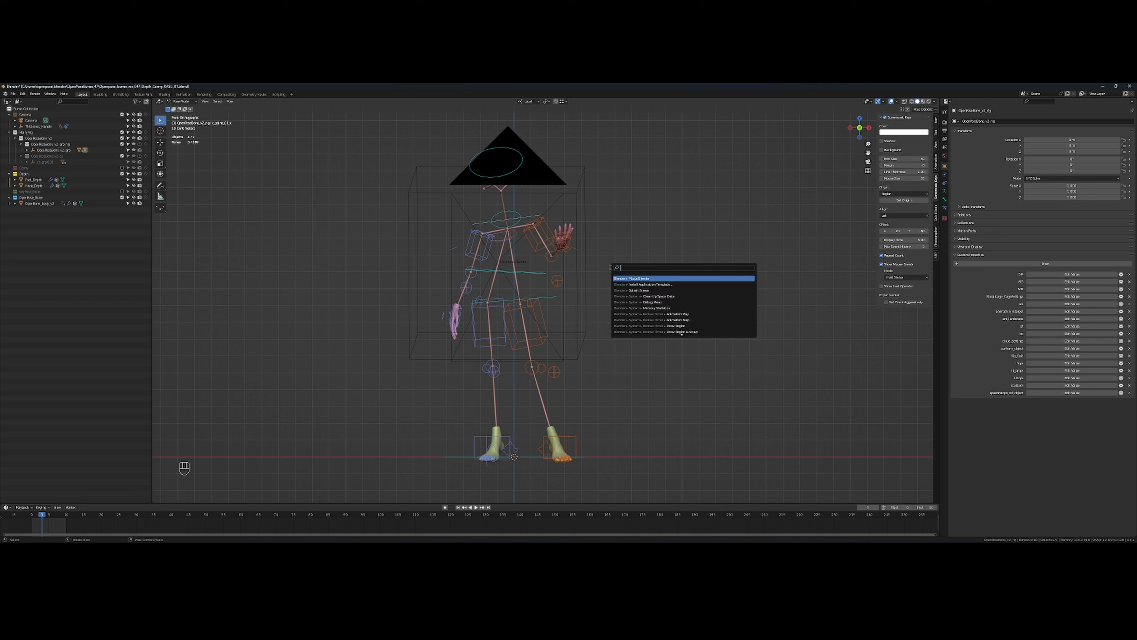
text(align)
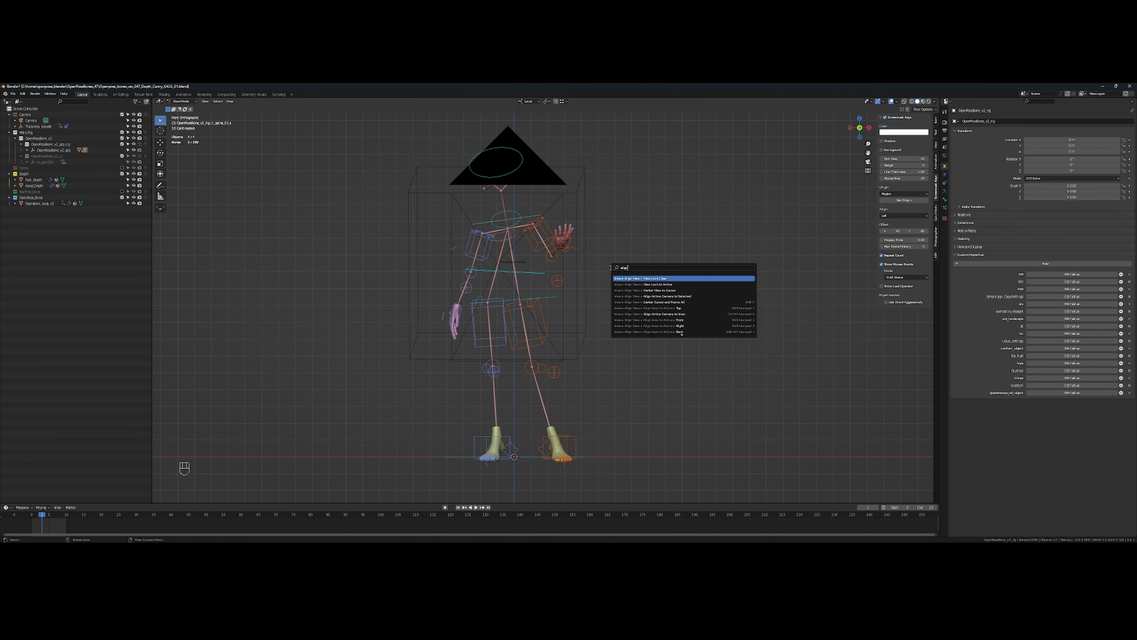
key(Down)
key(Down)
key(Down)
key(Down)
key(Down)
key(Down)
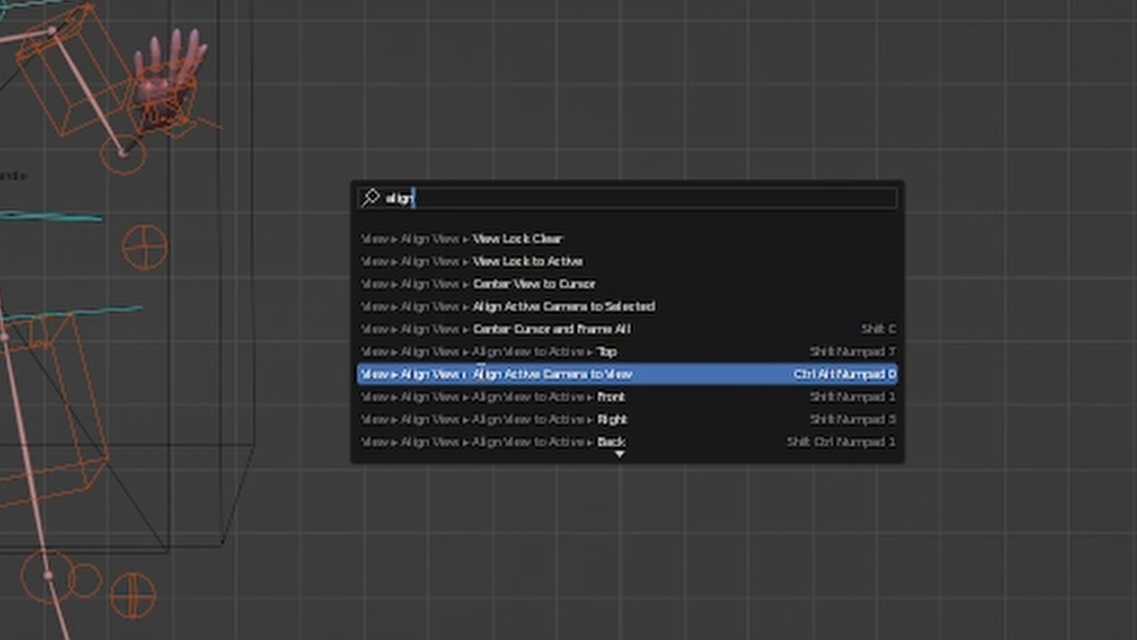
right_click(476, 374)
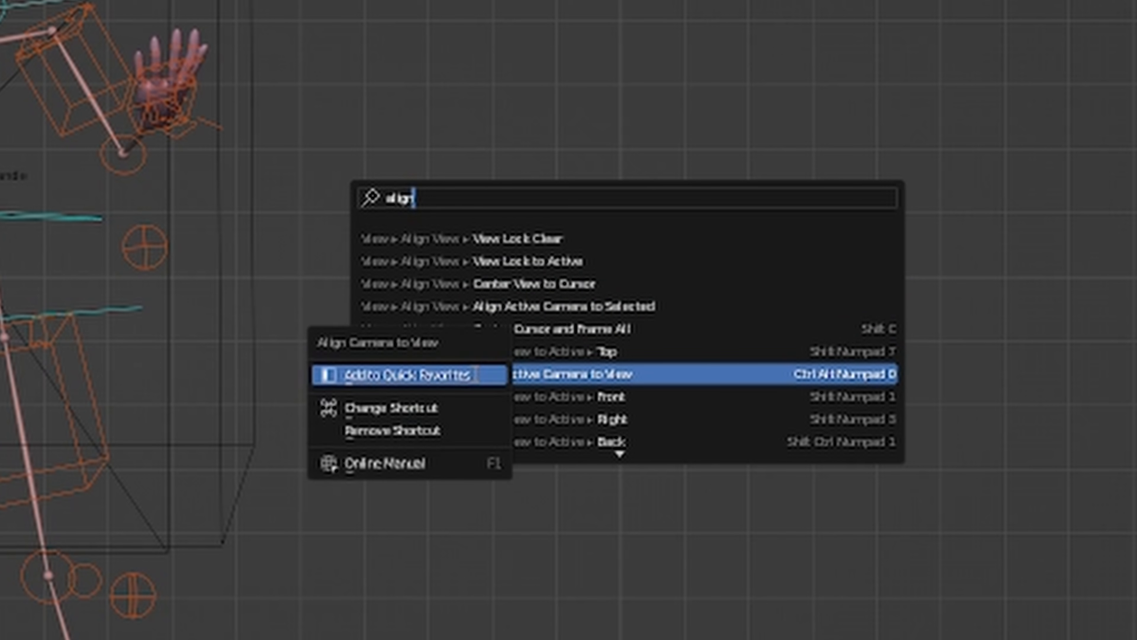
key(Escape)
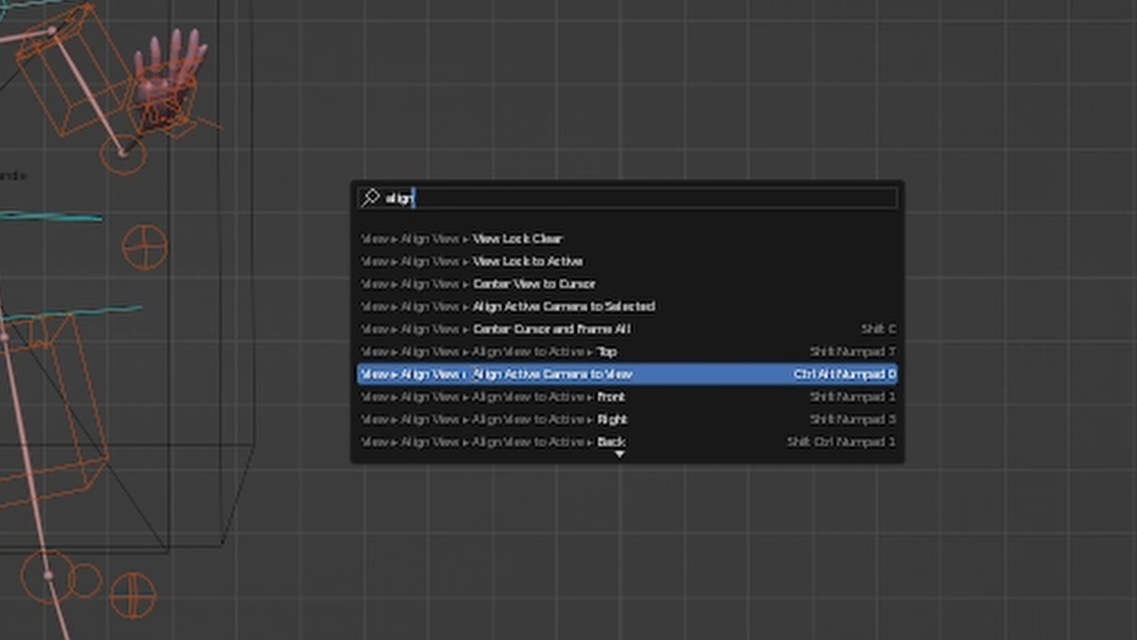
click(488, 3)
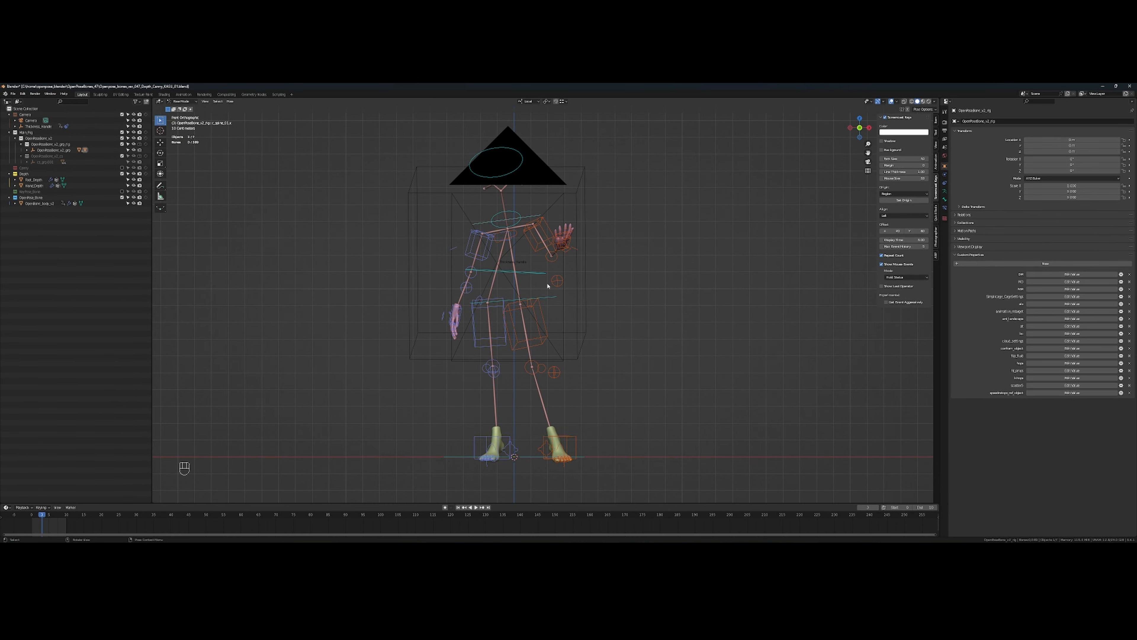
Align the active camera to the current front view of the posed figure using the Quick Favorites
key(q)
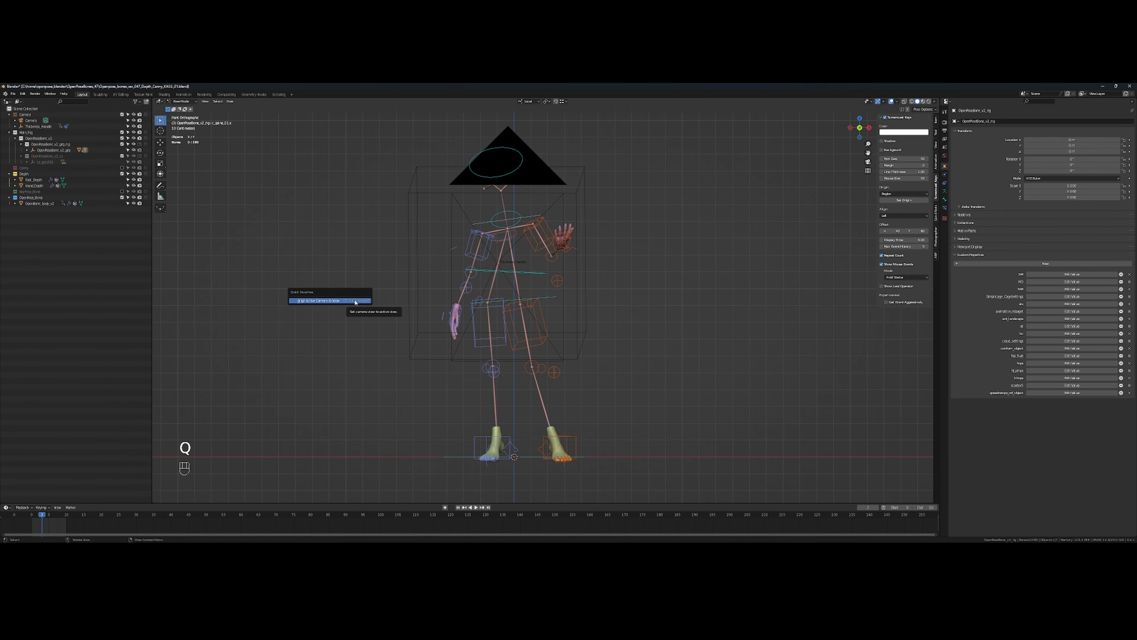
key(q)
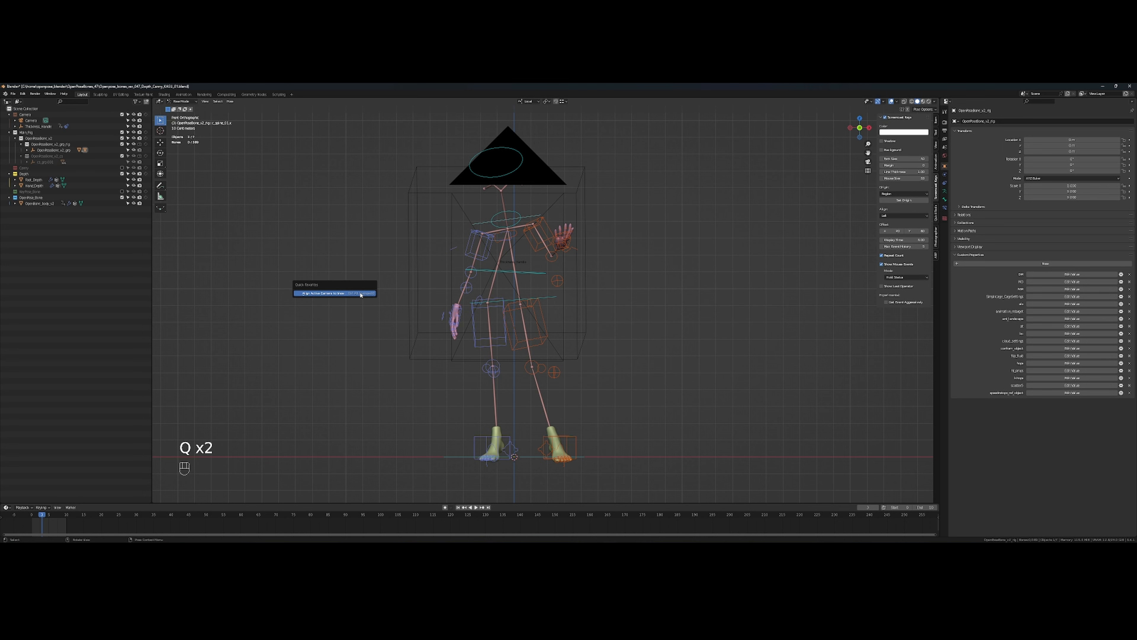
click(361, 294)
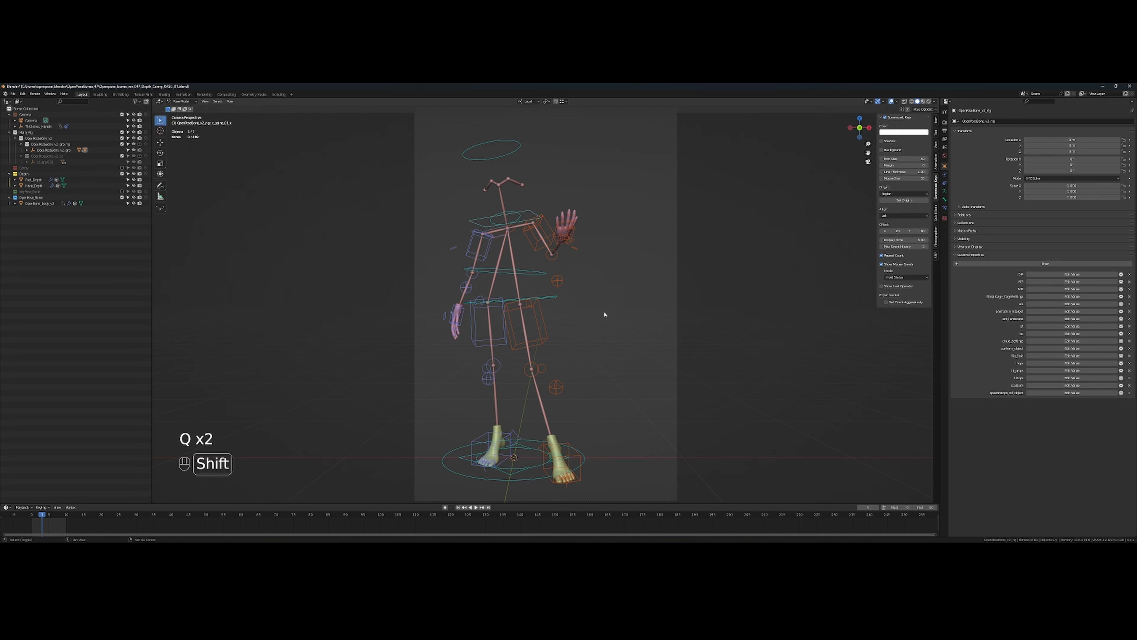
Check the figure's framing through the camera with the viewport overlays hidden, and show the overlays again
drag(604, 315, 631, 305)
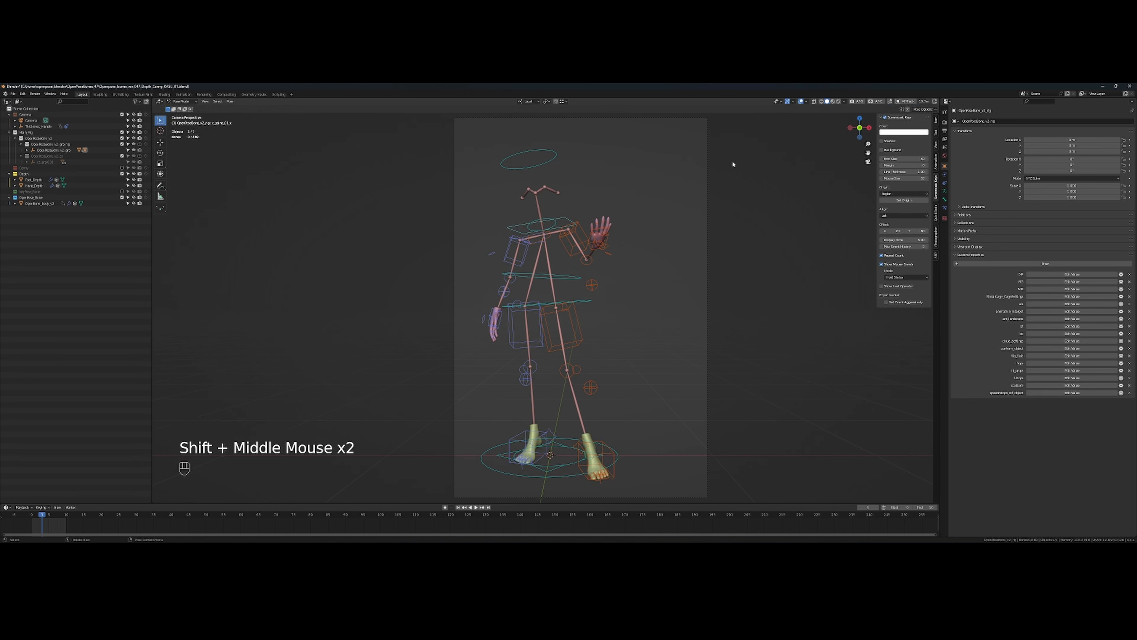
click(801, 102)
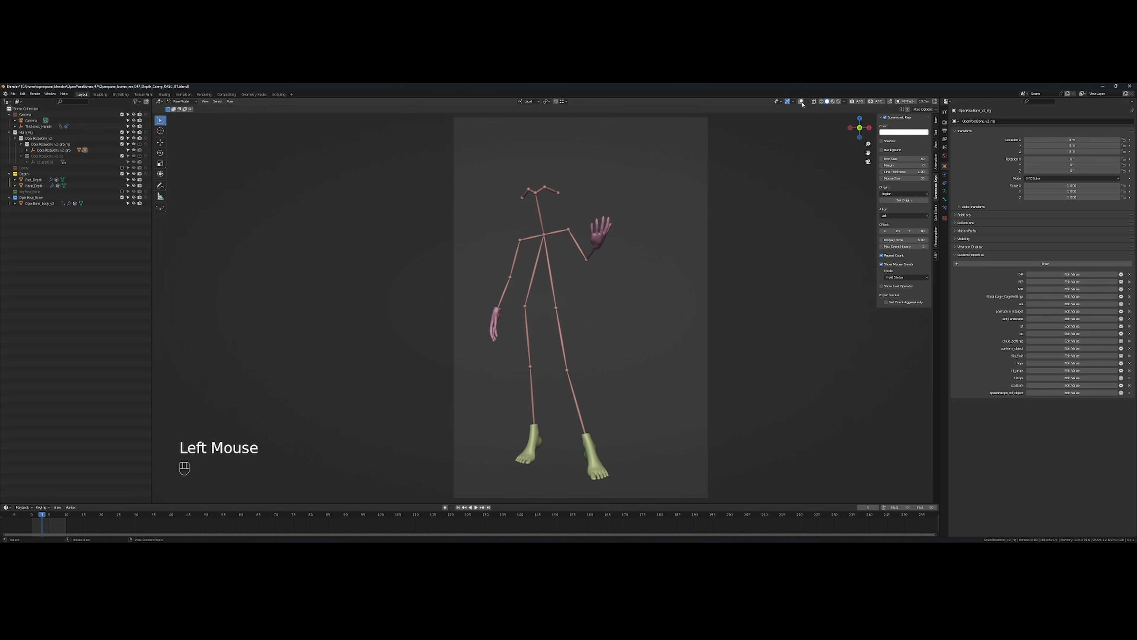
click(801, 102)
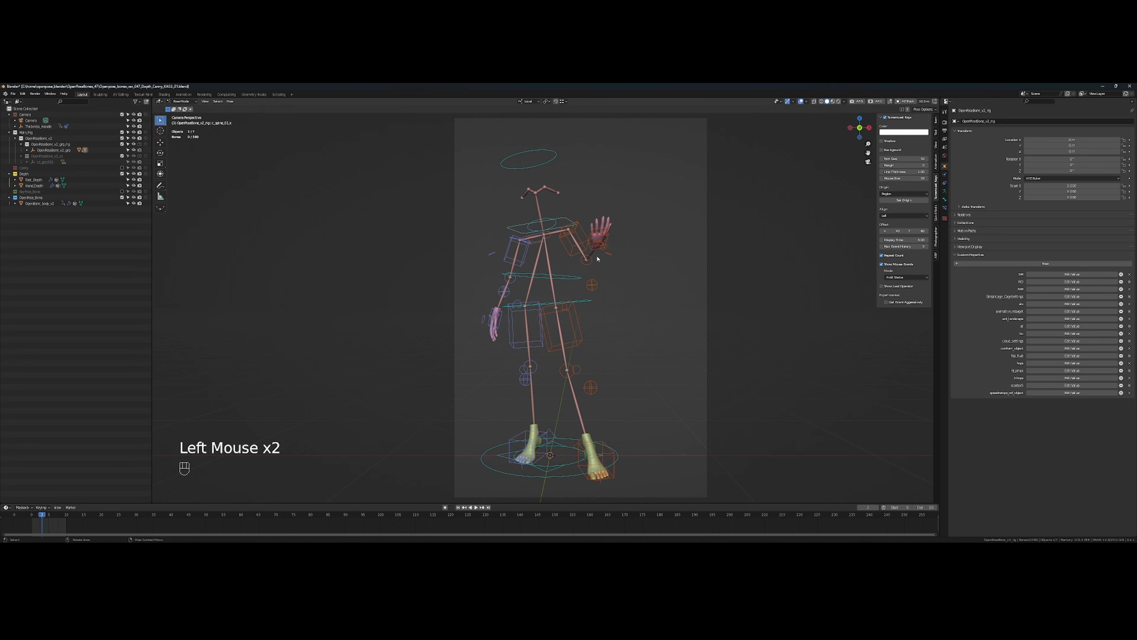
shift+drag(615, 272, 530, 260)
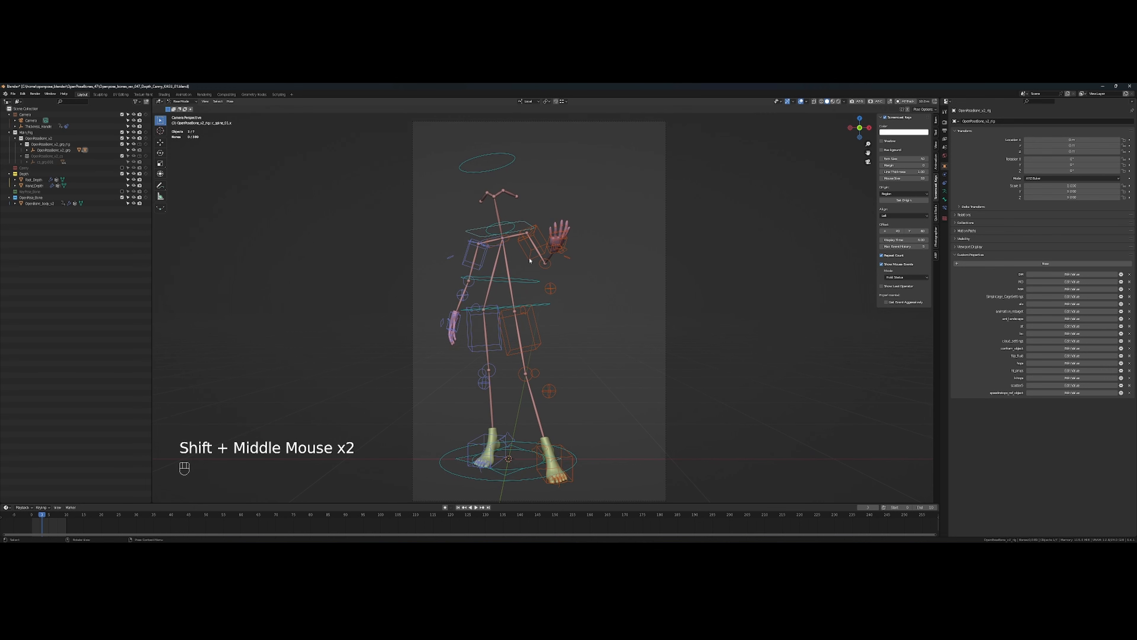
Find the Walk Navigation command and add it to the Quick Favorites
key(F3)
text(walk)
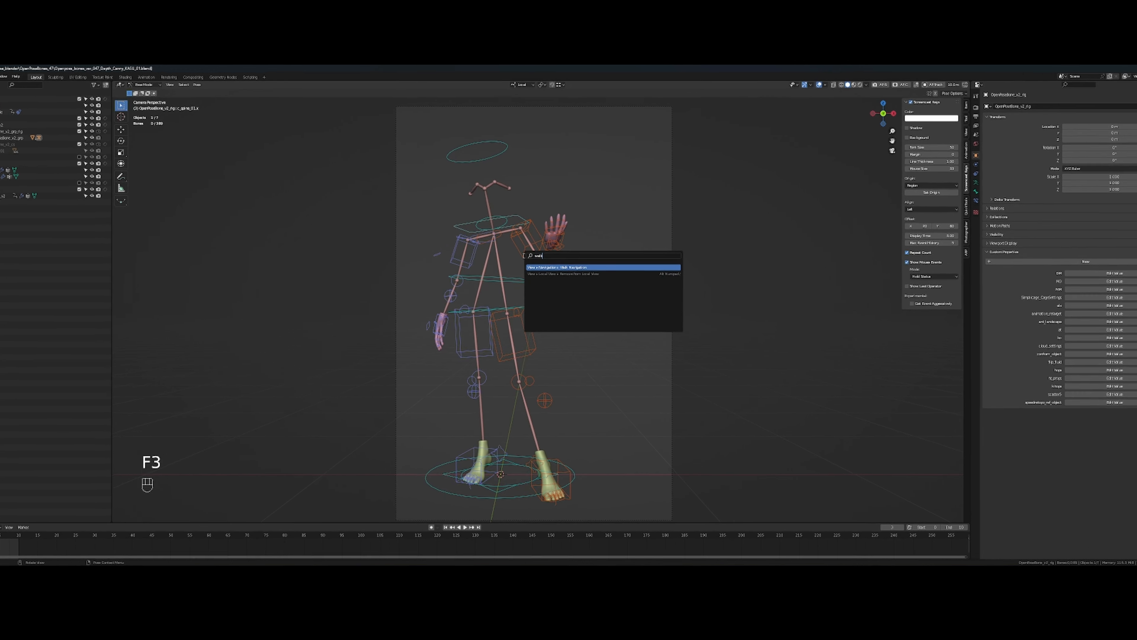
right_click(566, 269)
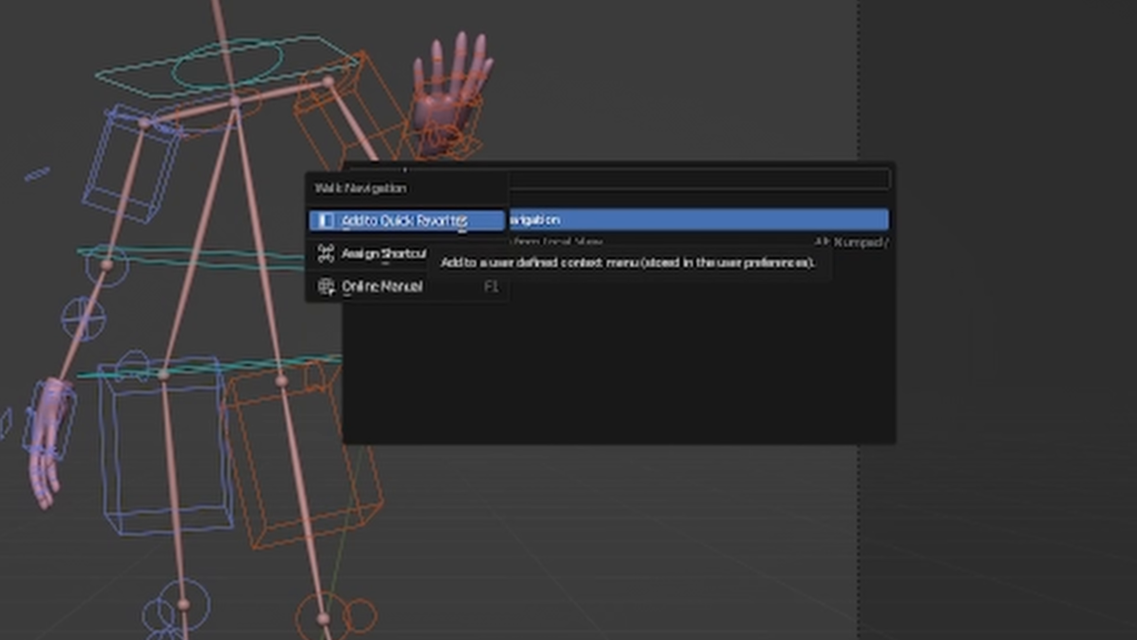
click(461, 220)
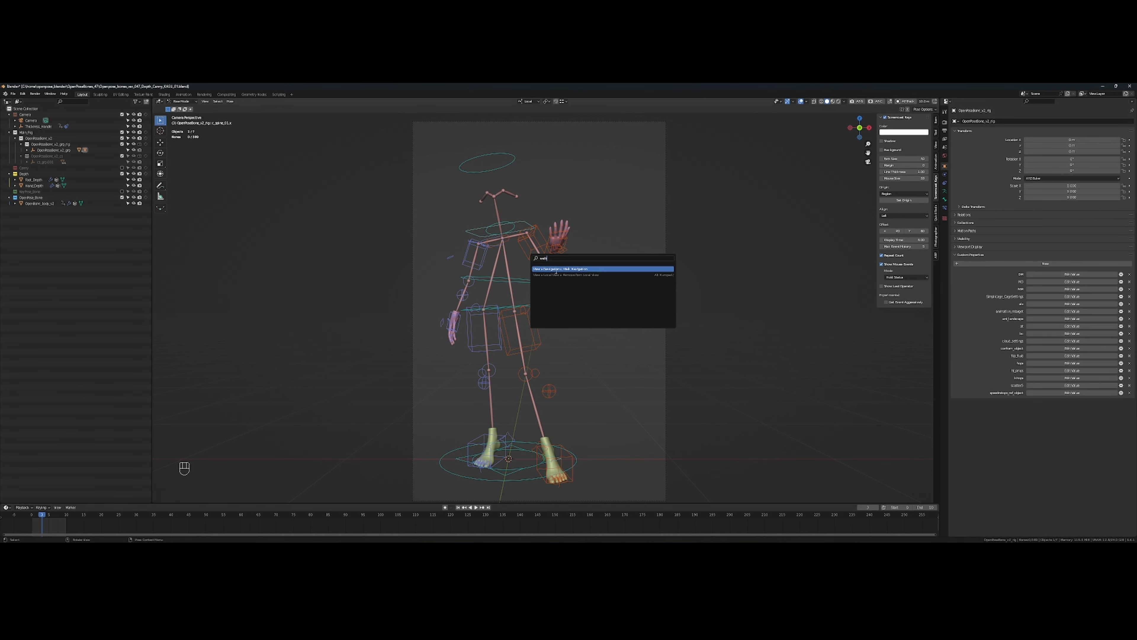
key(Escape)
Use Walk Navigation to move the camera sideways and back until the whole figure is centred in the camera frame
key(q)
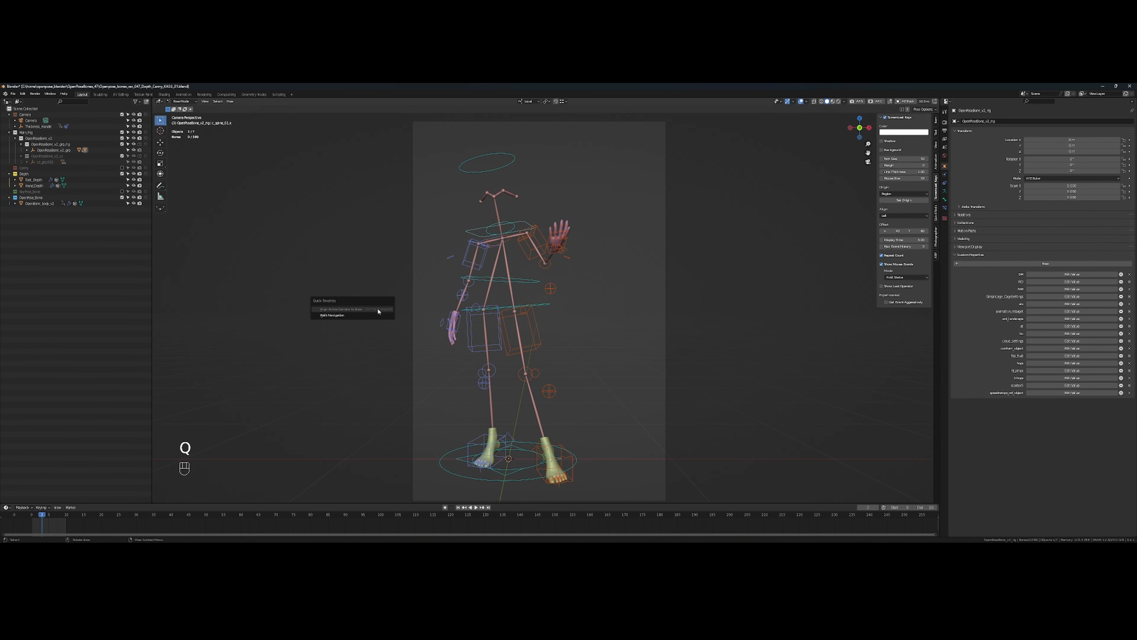
click(376, 316)
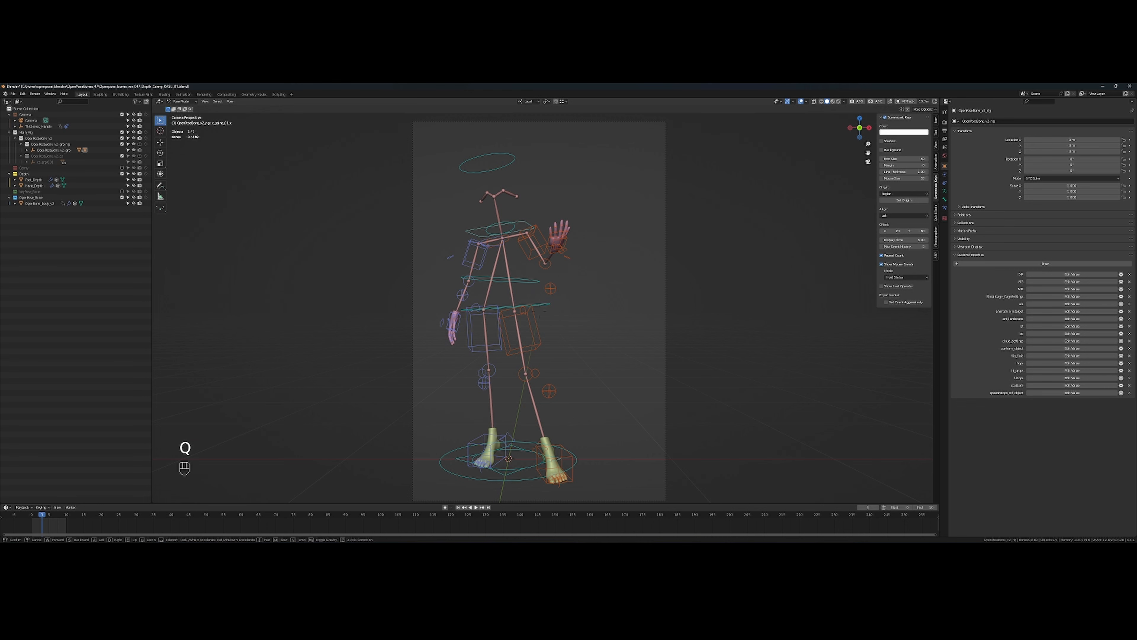
key(a)
key(d)
key(a)
key(d)
key(a)
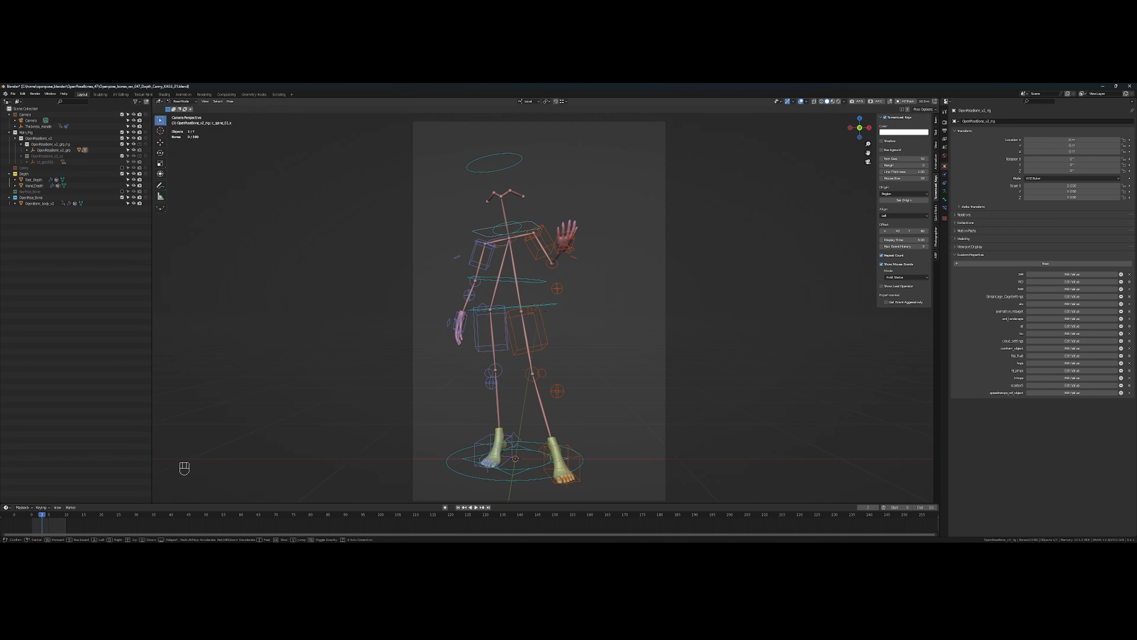
key(d)
key(a)
key(d)
key(s)
key(a)
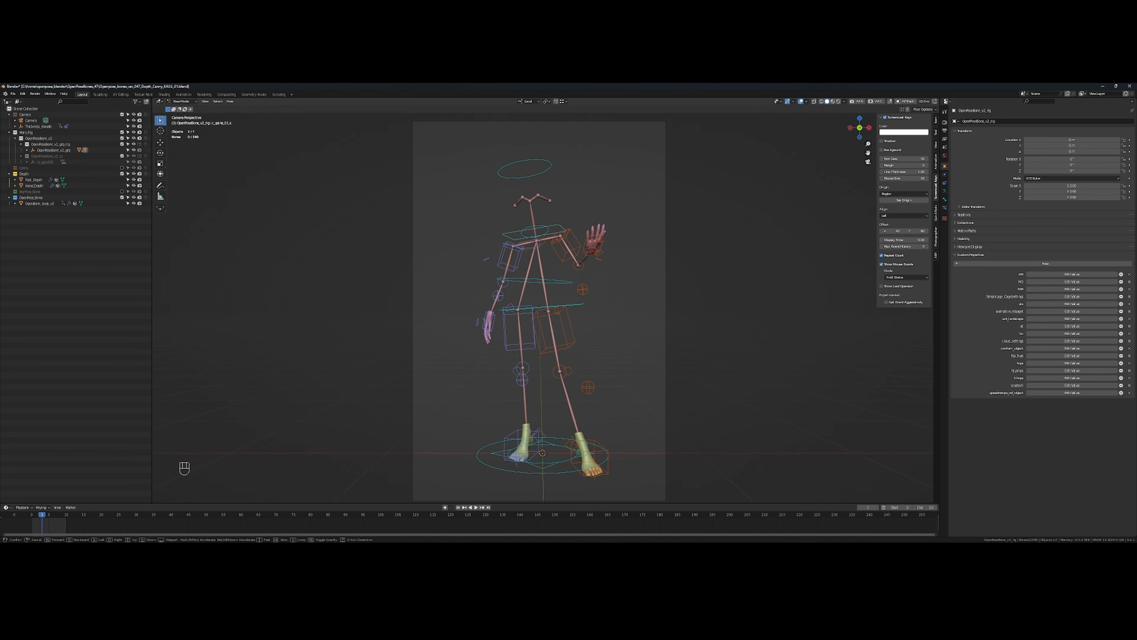
key(a)
key(d)
key(s)
key(shift+s)
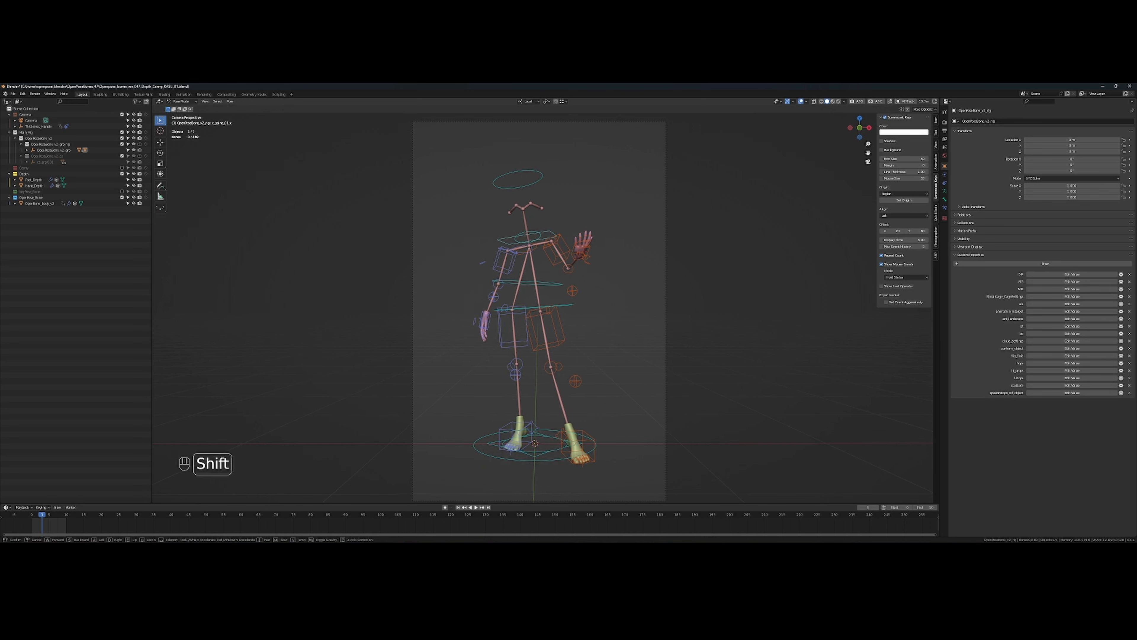
key(shift+w)
key(shift+s)
key(shift+w)
key(shift+s)
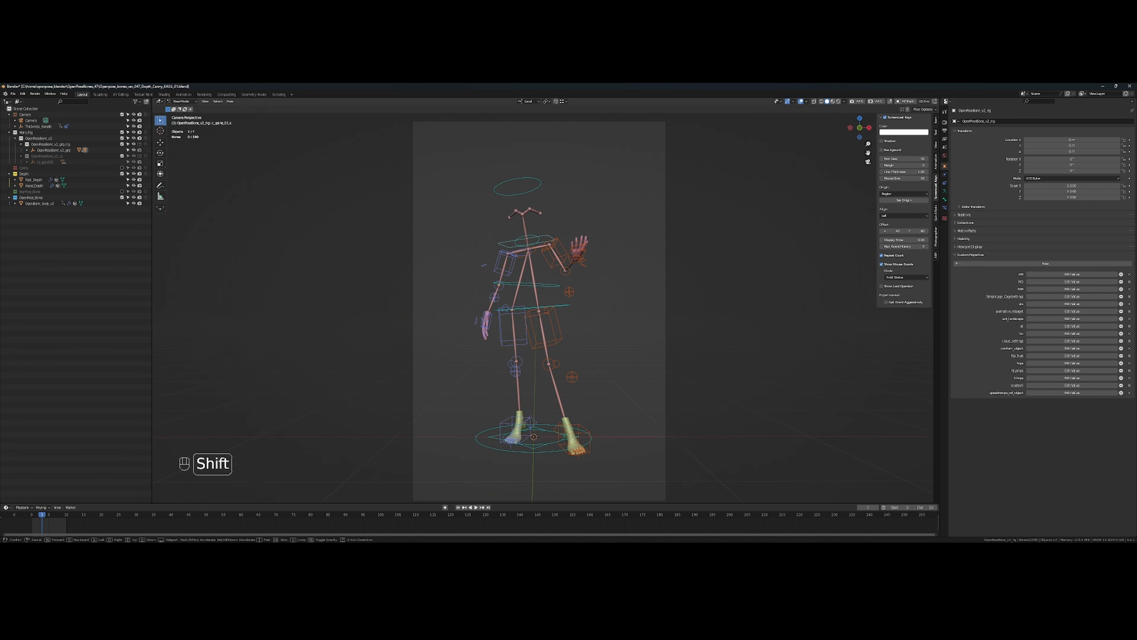
key(ctrl+w)
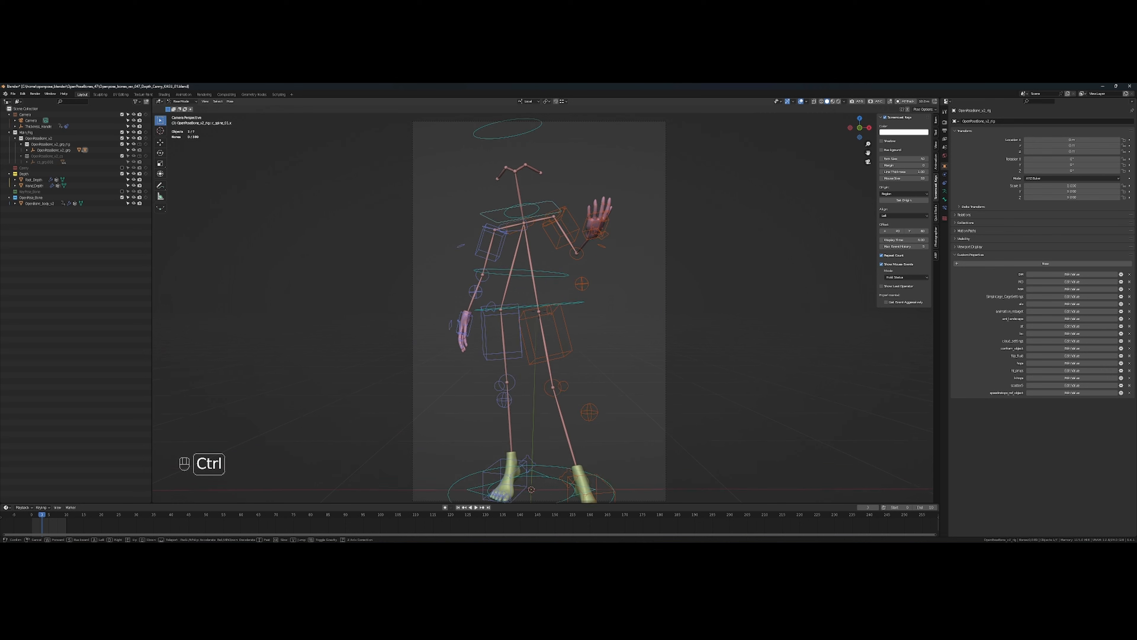
key(ctrl+s)
key(ctrl+w)
key(ctrl+s)
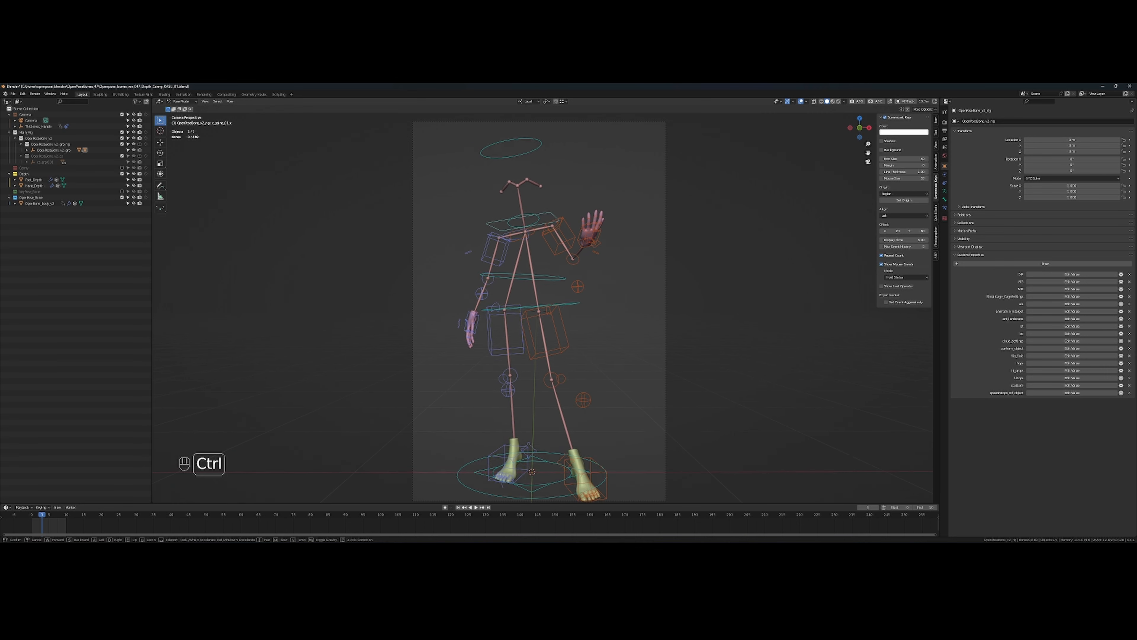
key(ctrl+s)
key(ctrl+a)
key(ctrl+d)
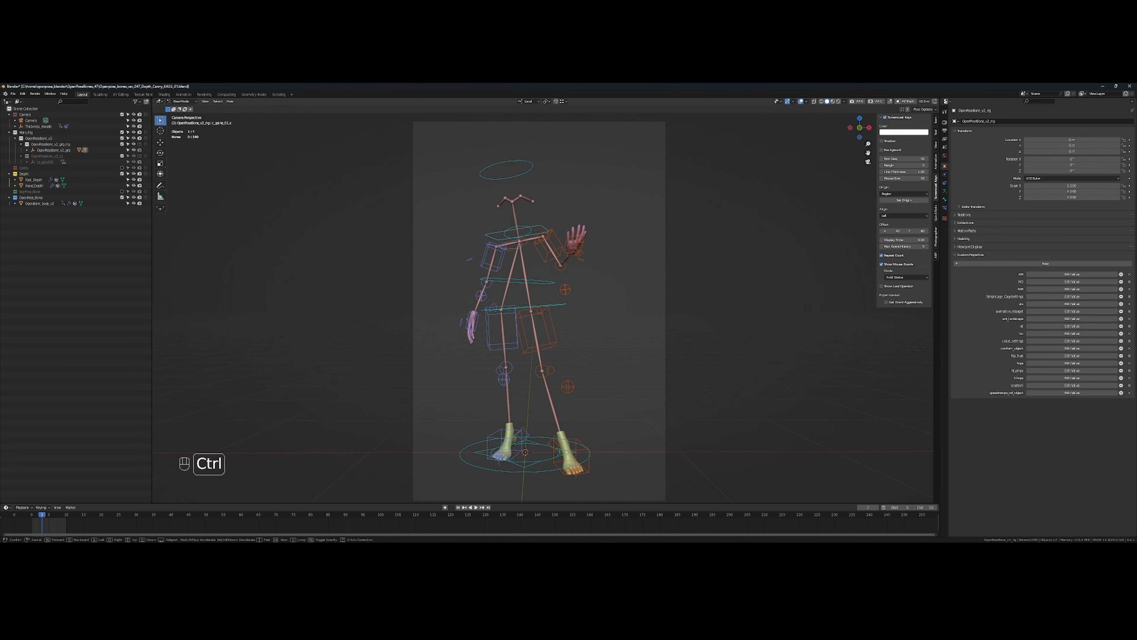
key(ctrl+a)
click(422, 317)
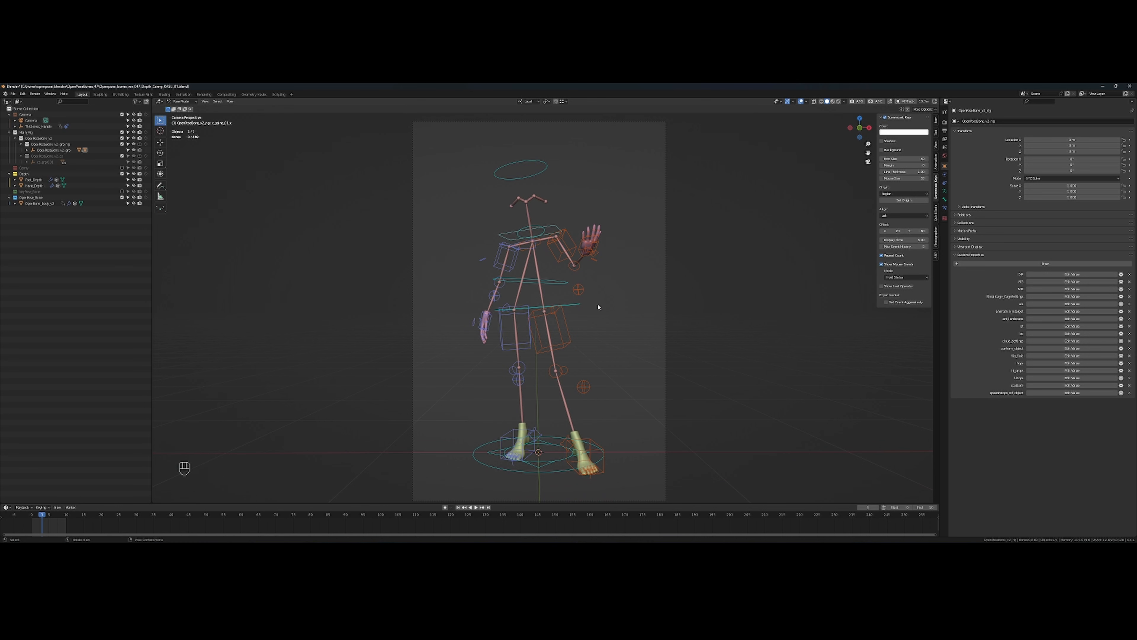
Leave the camera view and look through the scene camera again from the Photographer add-on's camera list
middle_click(596, 317)
middle_click(597, 317)
scroll(668, 249, up, 2)
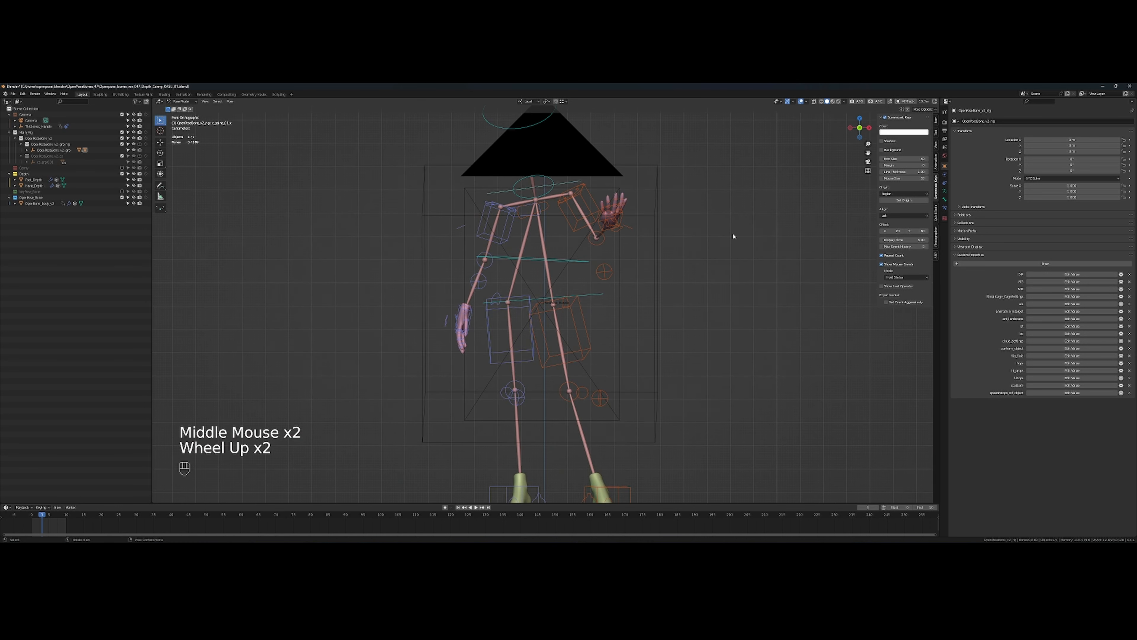
click(936, 236)
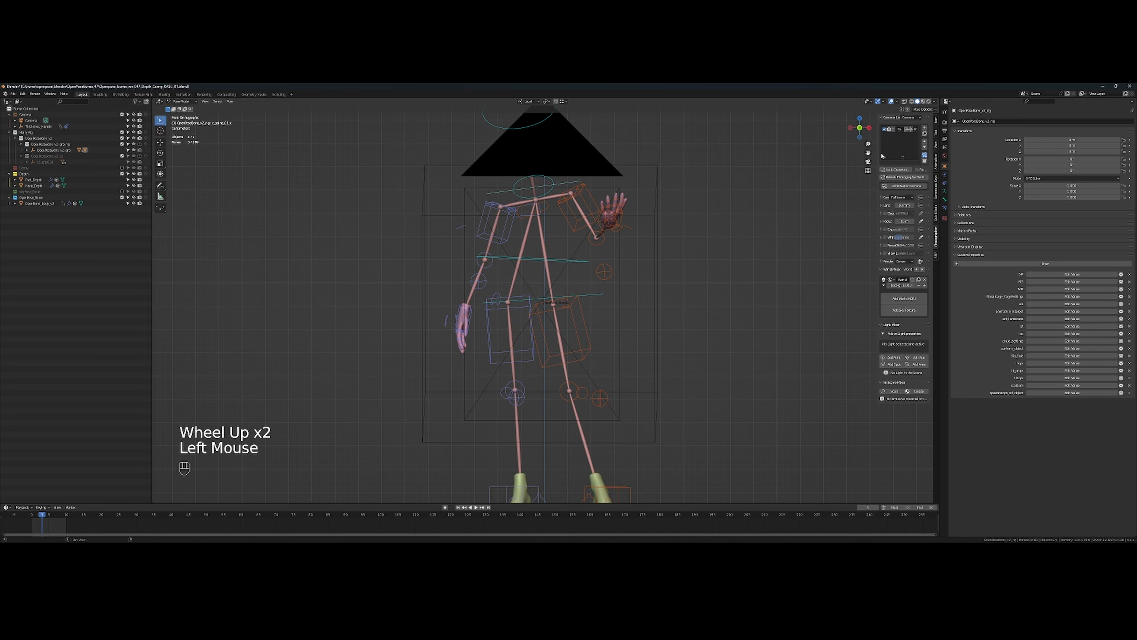
click(893, 130)
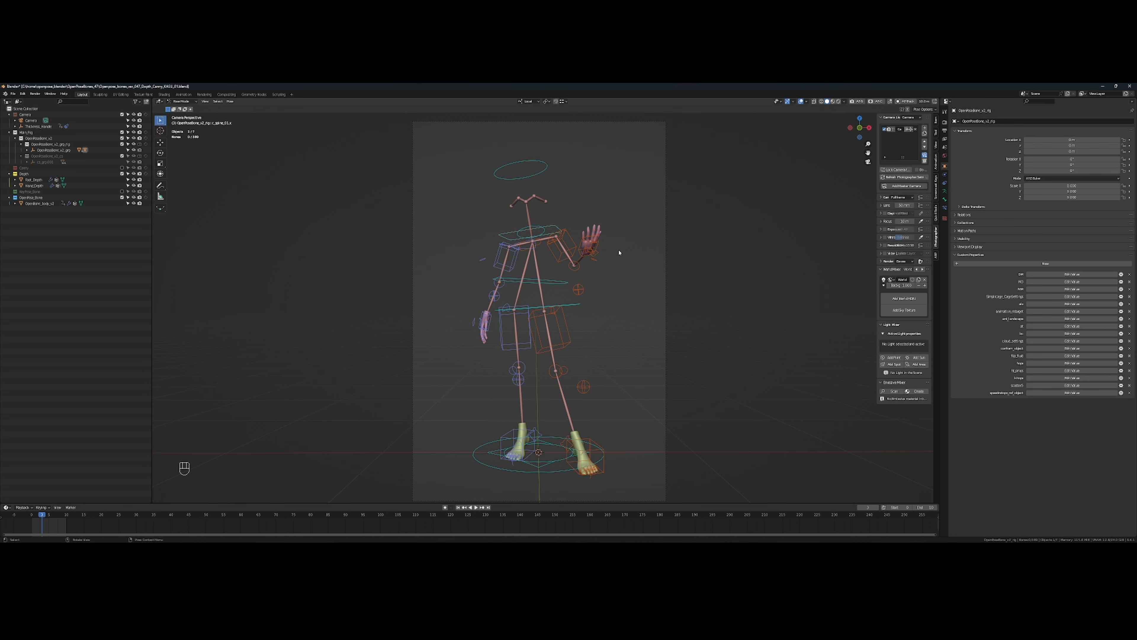
Preview the pose through the camera in rendered shading with the overlays hidden, and return to solid shading
mouse_move(613, 261)
mouse_down()
mouse_move(521, 258)
mouse_move(599, 255)
mouse_up()
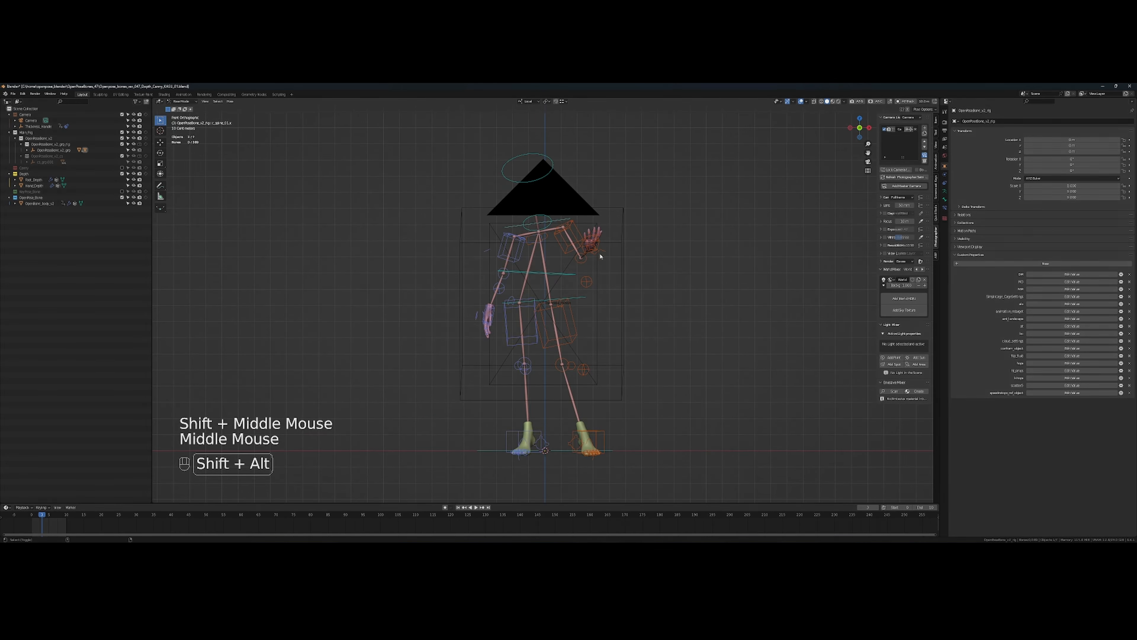
scroll(597, 265, up, 2)
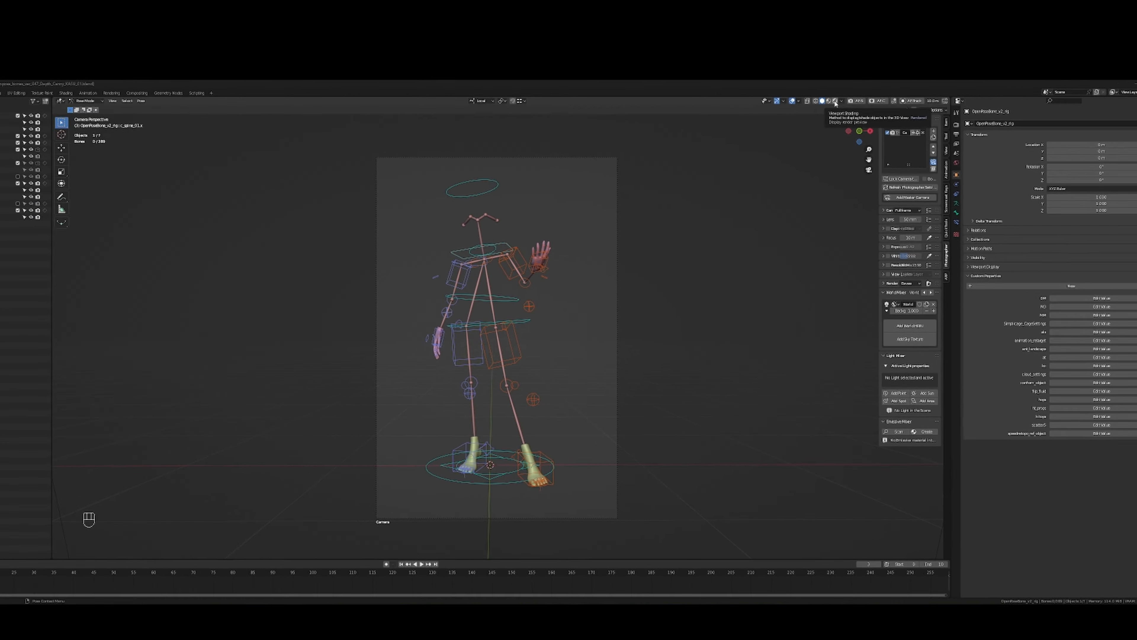
click(734, 88)
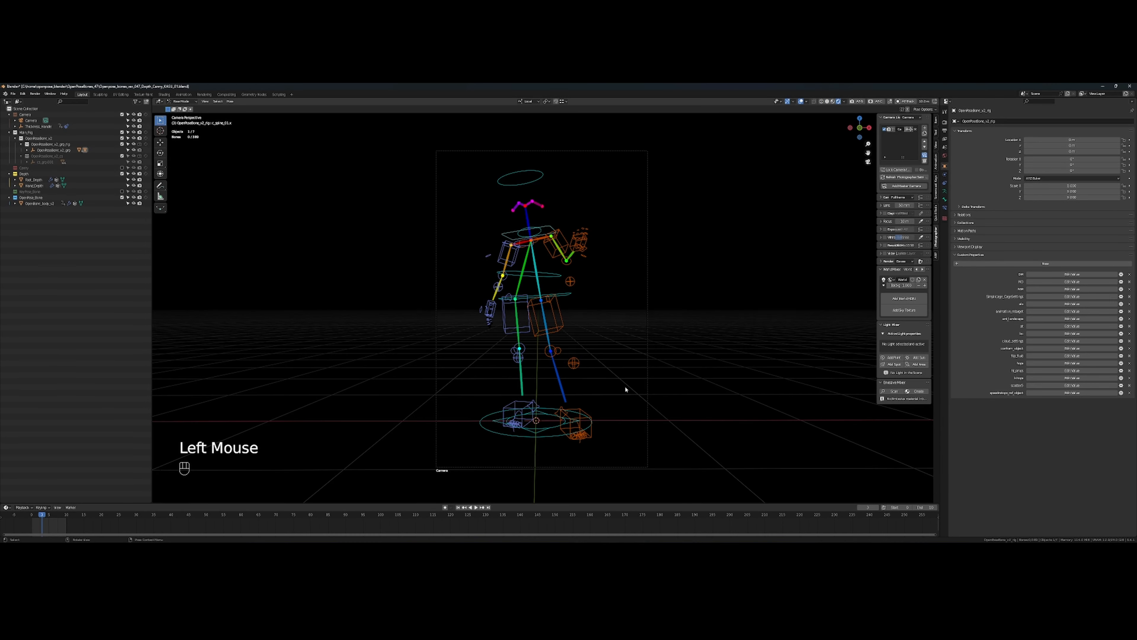
click(800, 102)
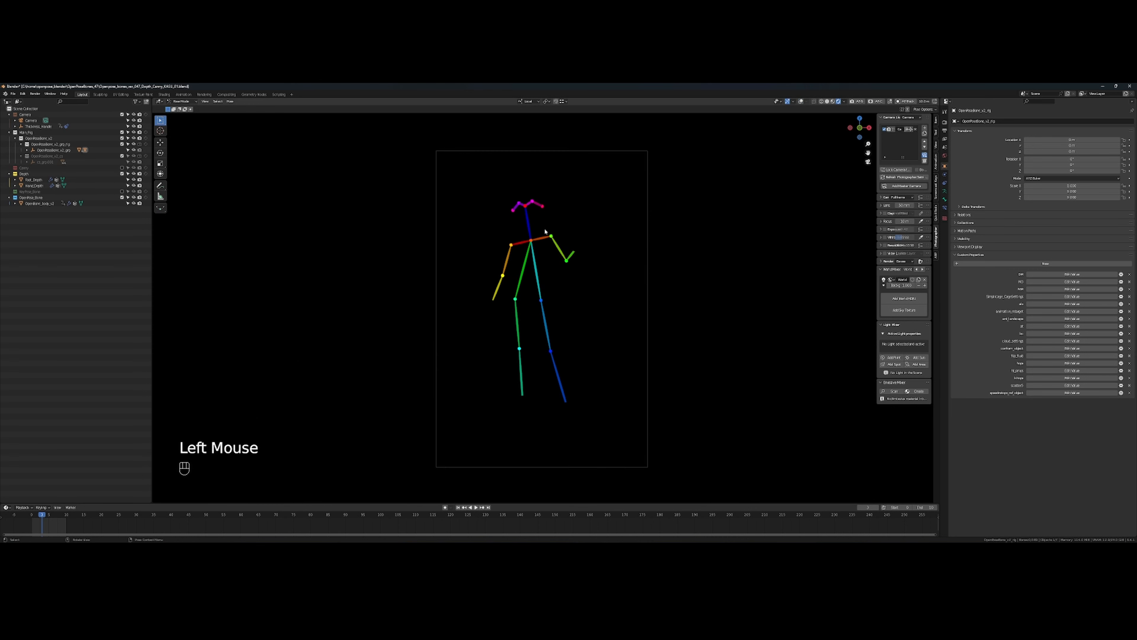
click(827, 101)
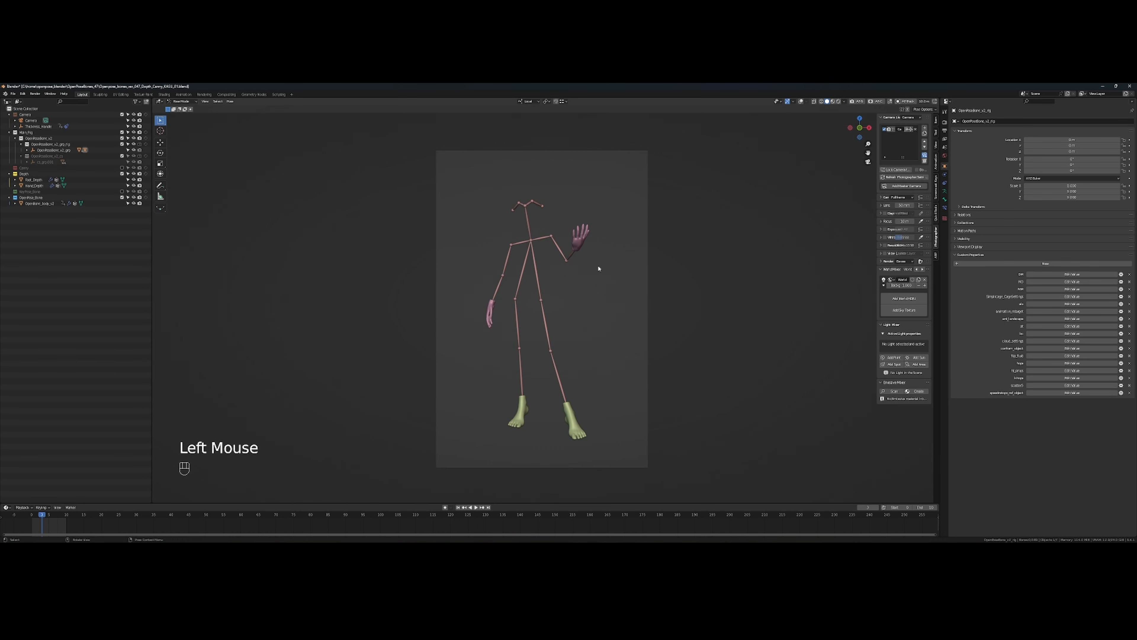
Leave the camera view, turn the viewport overlays and rig controls back on, and view the rig from the front
scroll(598, 268, up, 1)
scroll(599, 268, down, 1)
drag(599, 268, 635, 272)
click(801, 103)
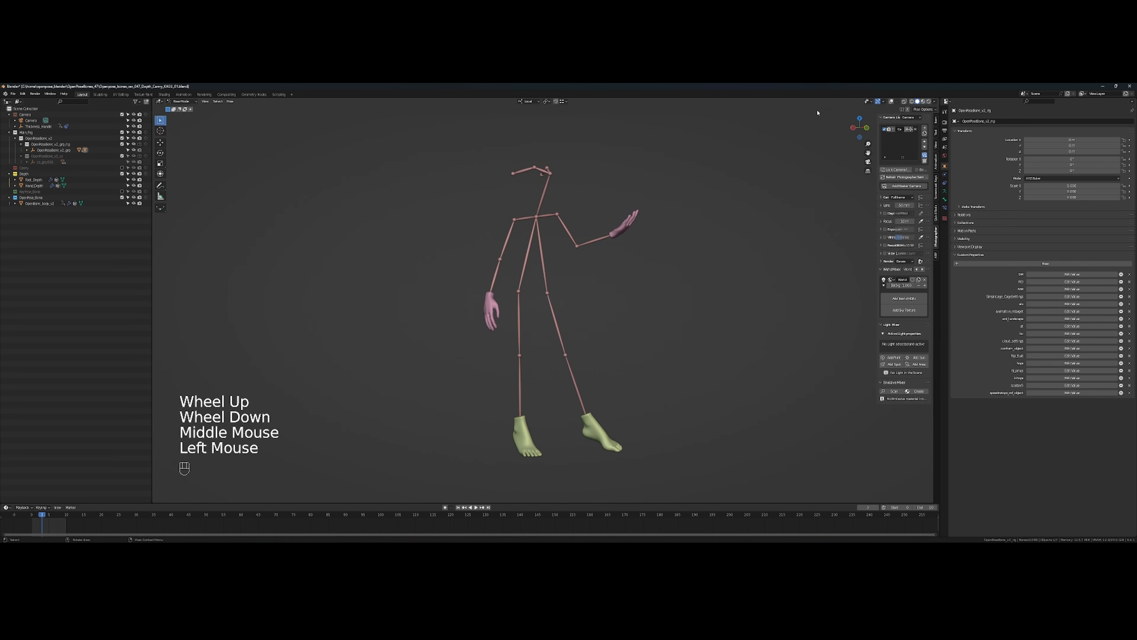
click(889, 101)
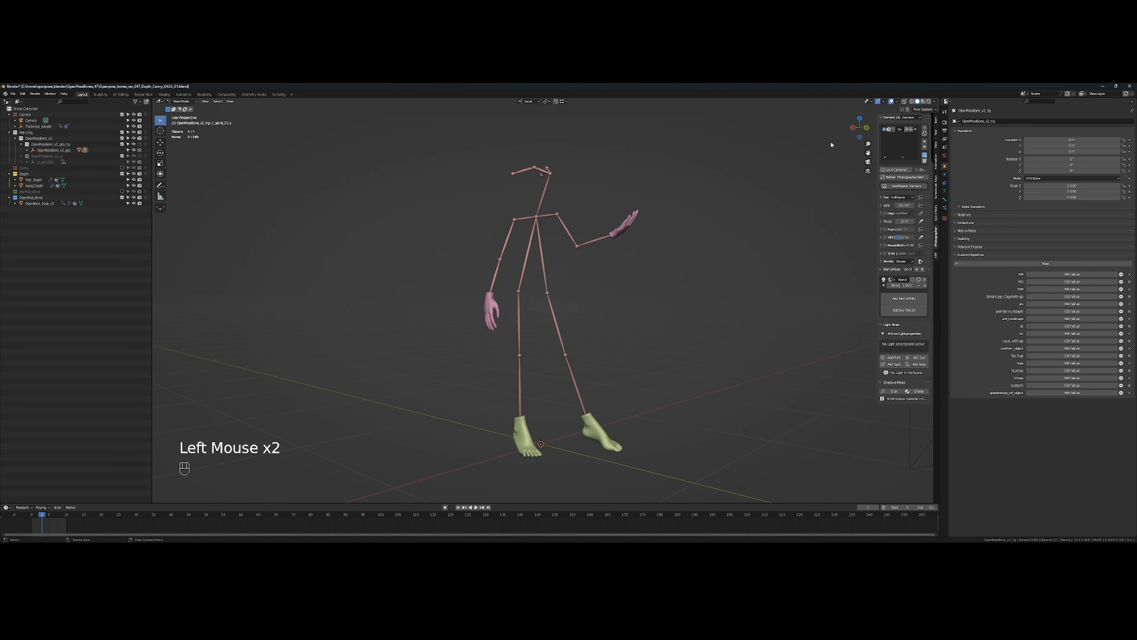
drag(704, 230, 636, 248)
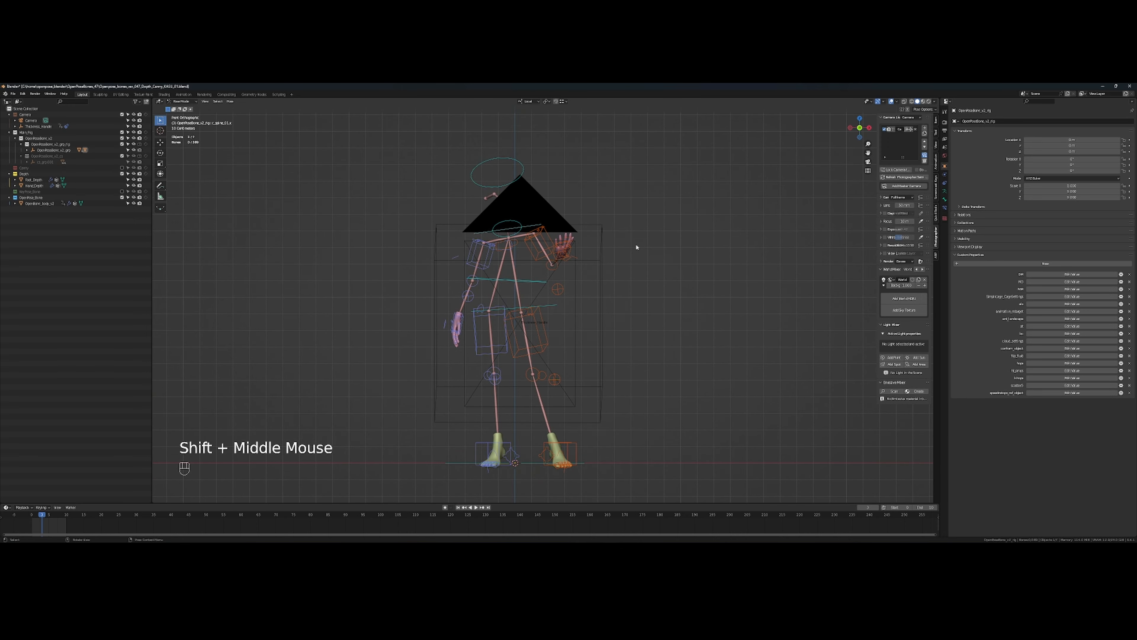
Find the Render Image command and add it to the Quick Favorites
key(F3)
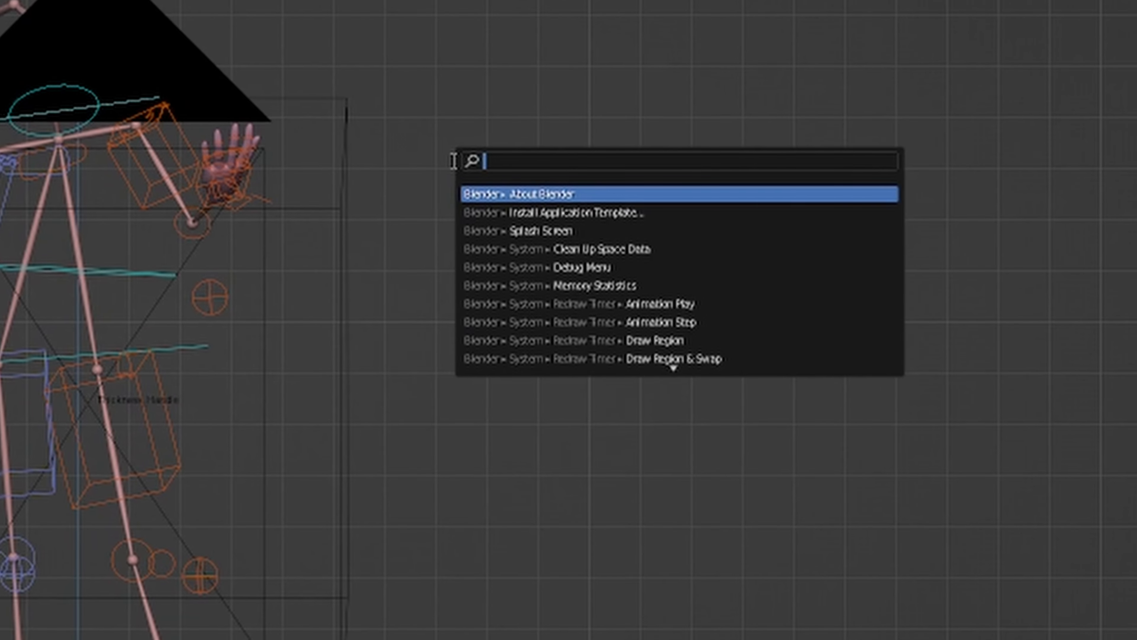
text(render image)
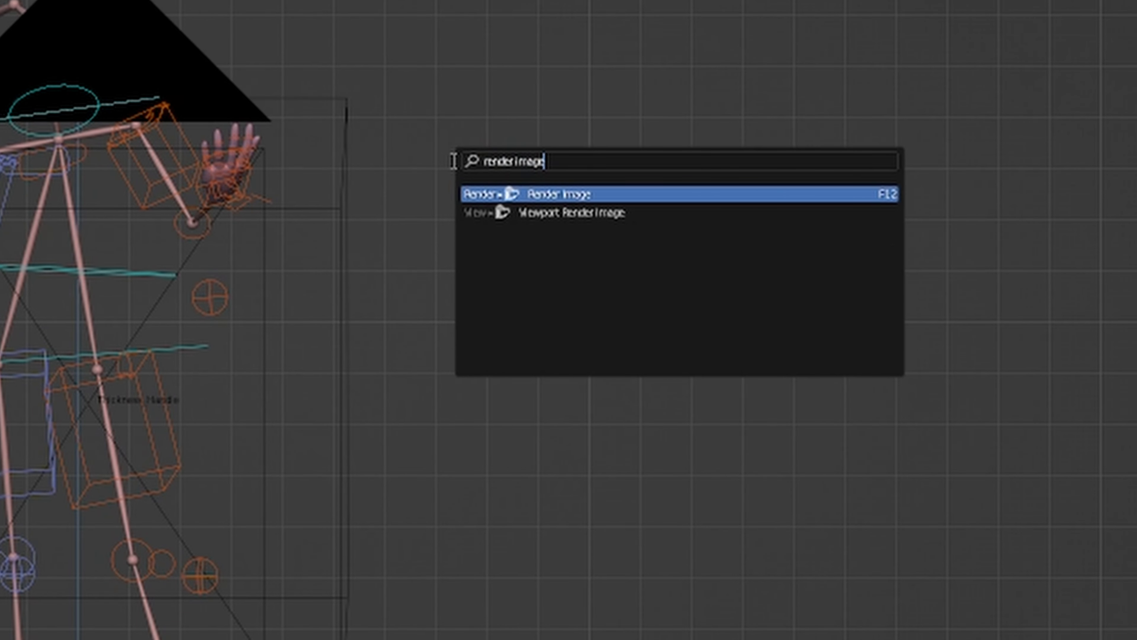
right_click(591, 194)
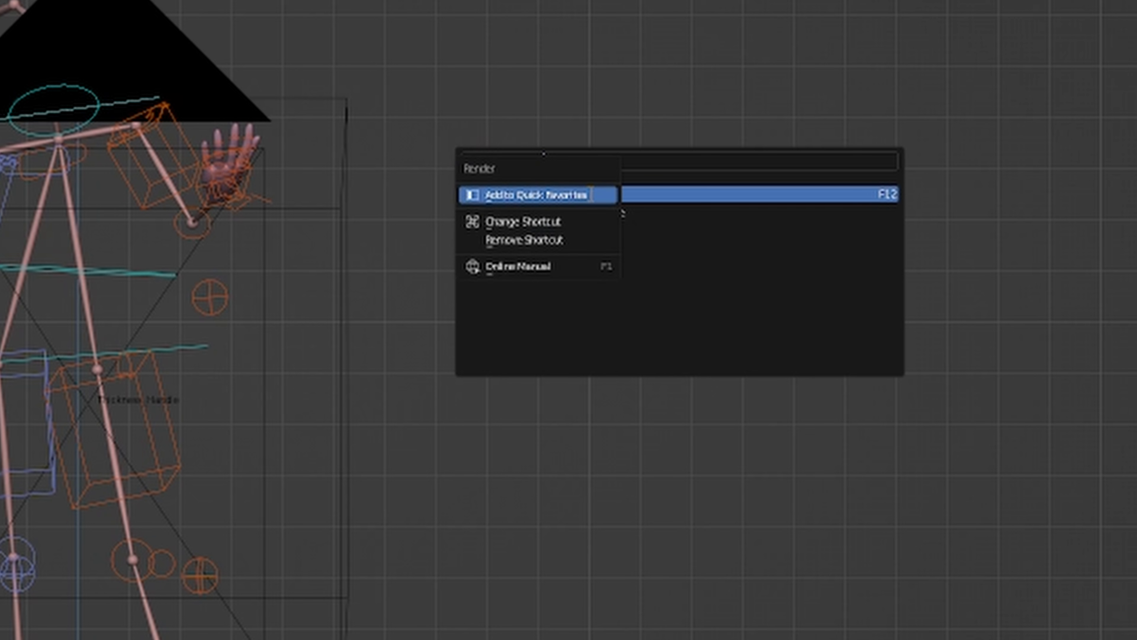
click(581, 200)
click(571, 33)
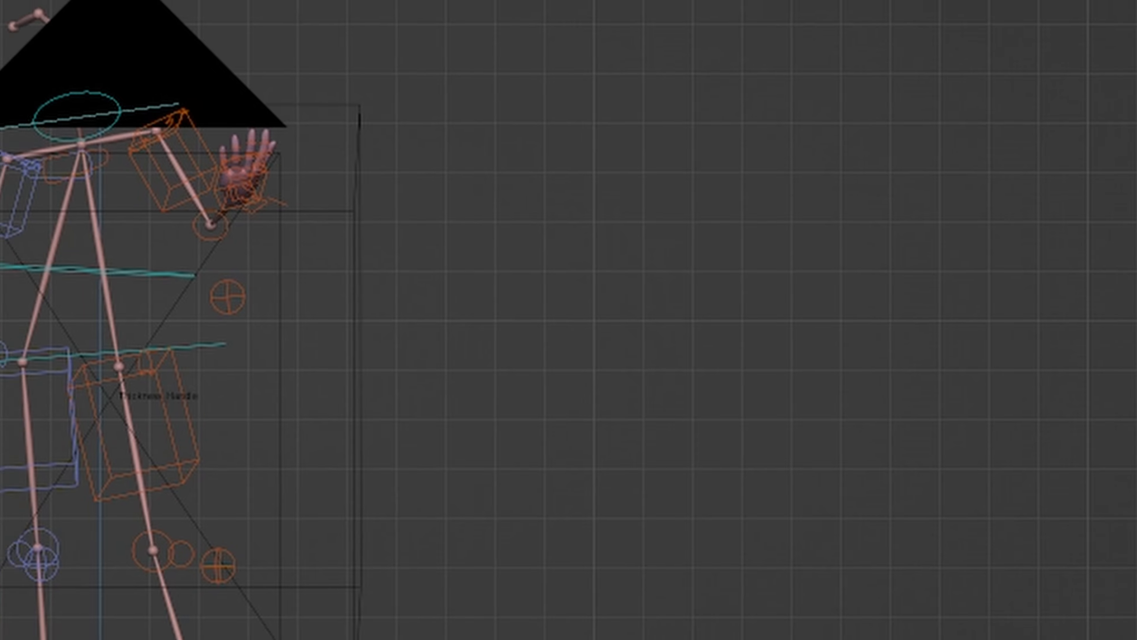
Render the image from the Quick Favorites and arrange the render window so the whole depth image fits
key(q)
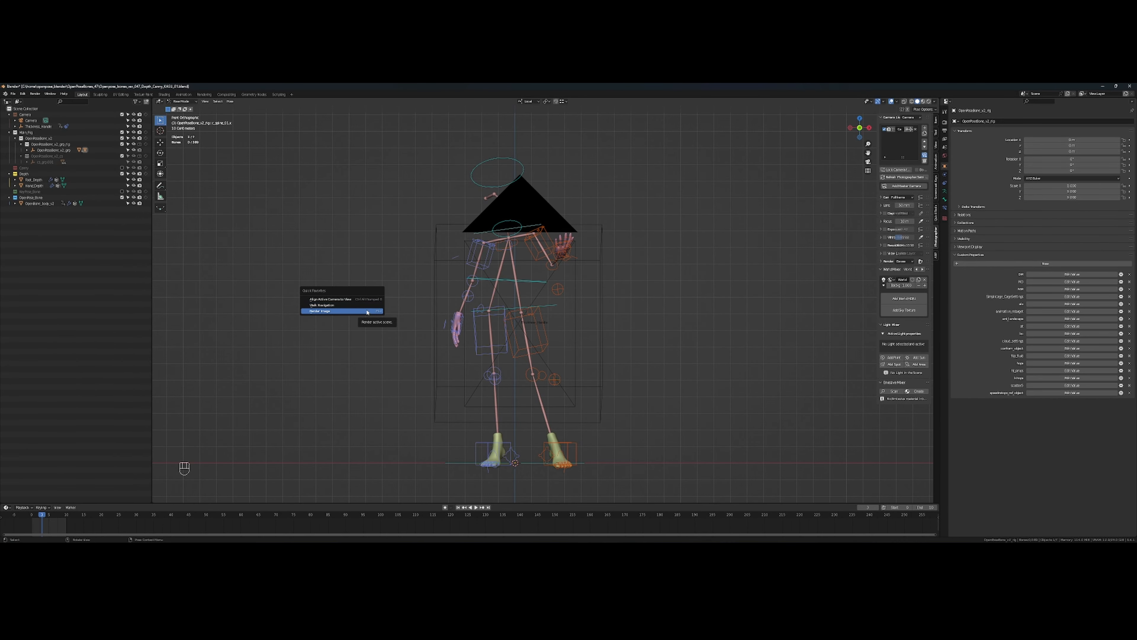
click(367, 311)
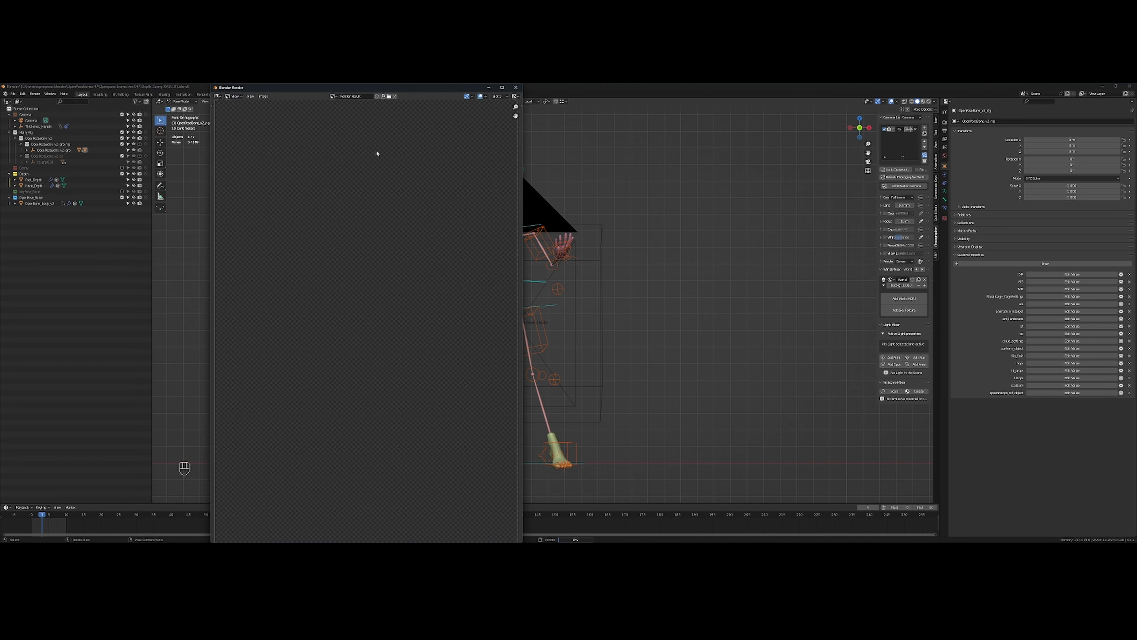
drag(429, 88, 520, 121)
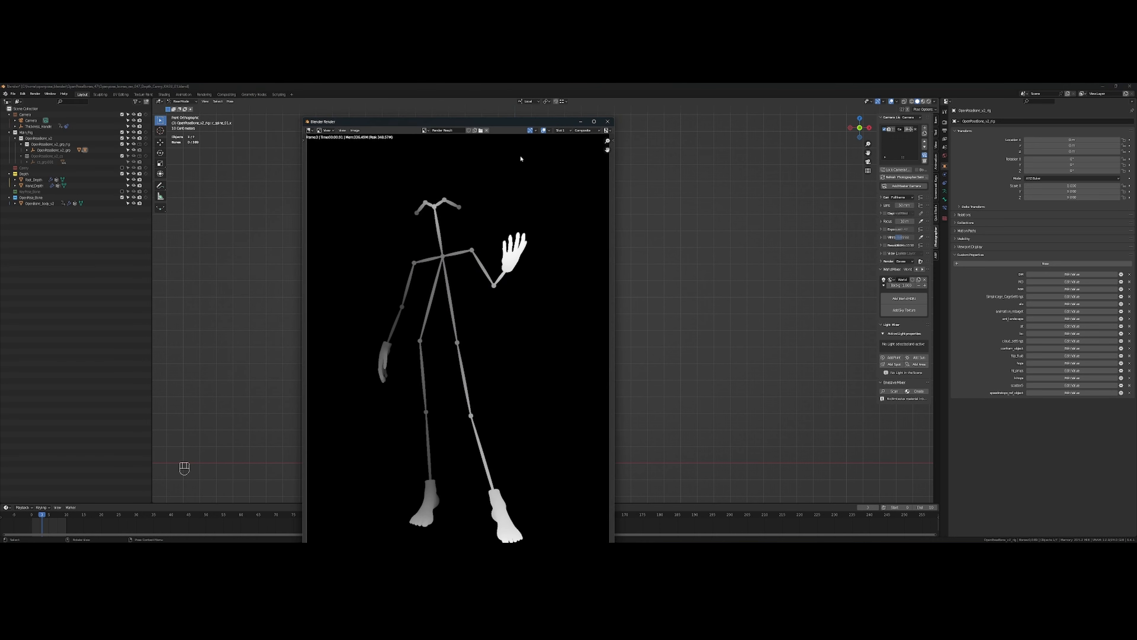
scroll(520, 158, down, 3)
scroll(520, 158, up, 2)
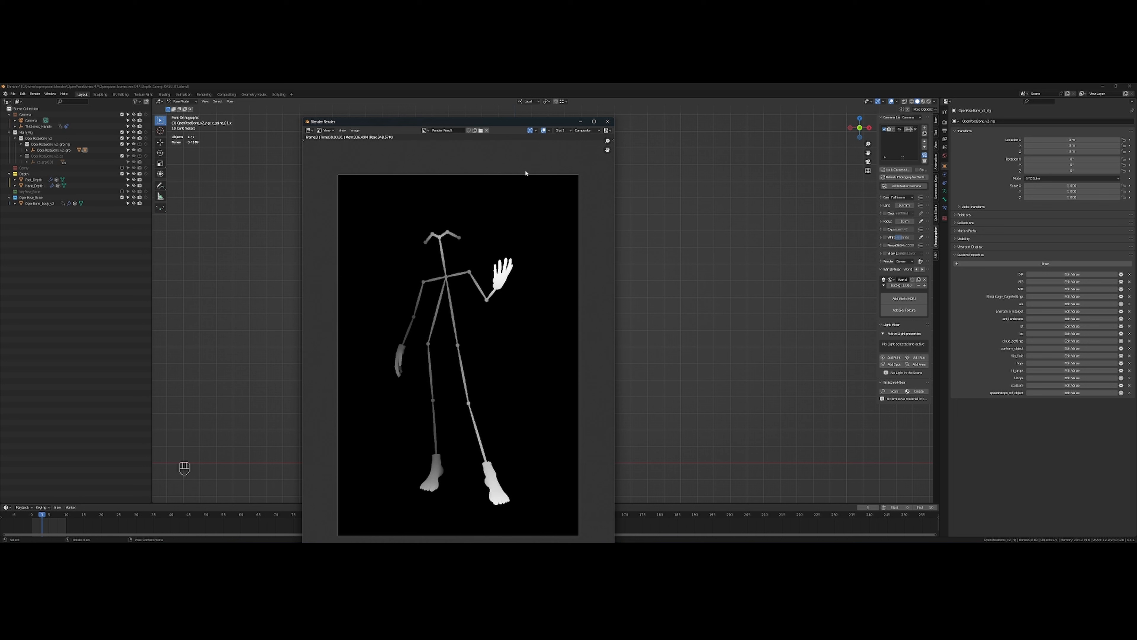
Show the ViewLayer output in the render result to inspect the coloured OpenPose skeleton
click(582, 131)
click(579, 146)
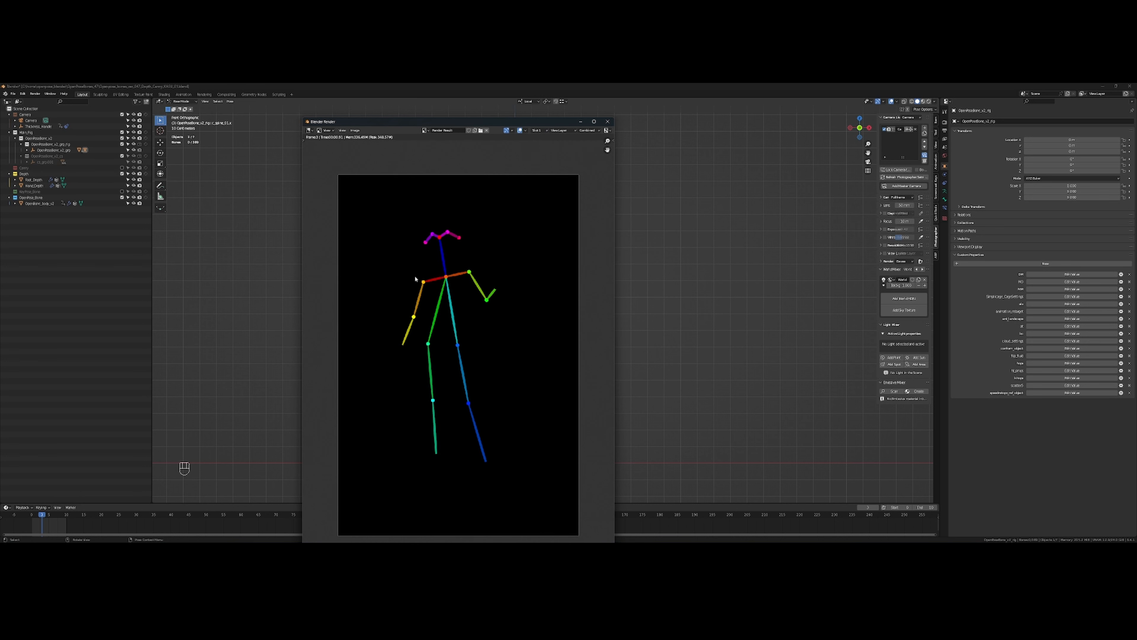
scroll(494, 292, up, 1)
drag(387, 125, 440, 107)
Start saving the render result as an image and create a new folder inside OpenPoseBones_47
click(407, 112)
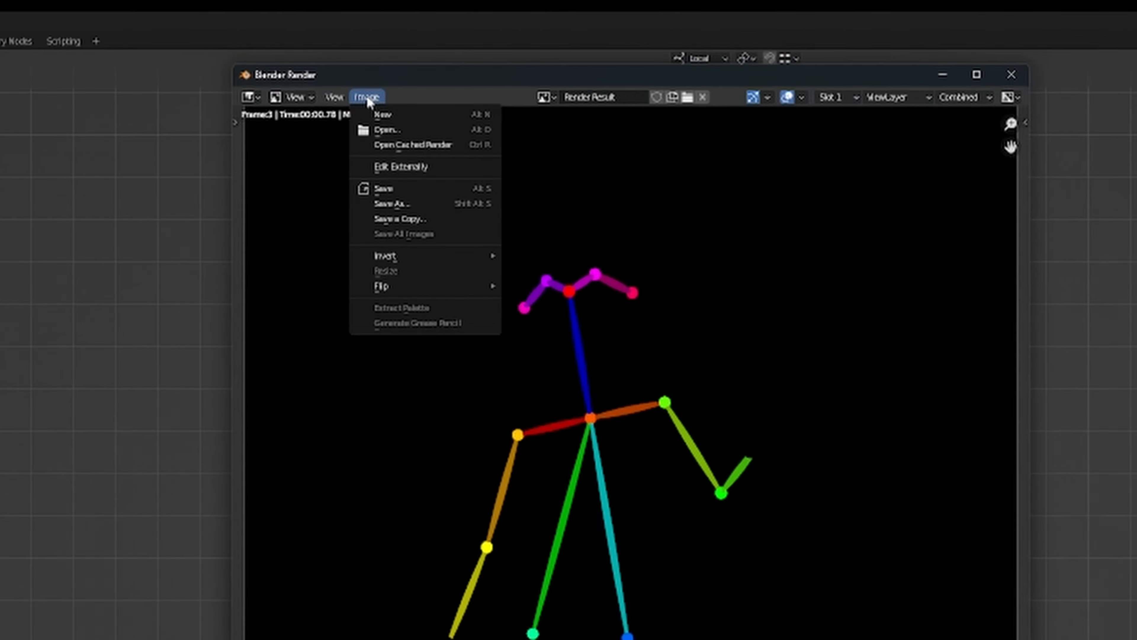
click(462, 224)
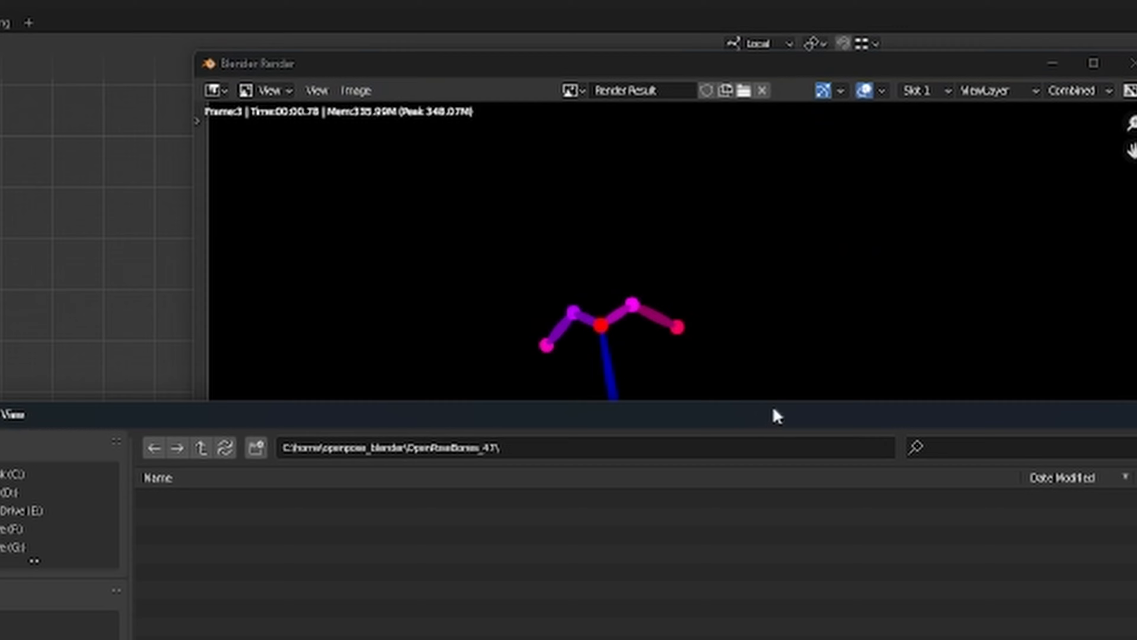
drag(777, 414, 1052, 430)
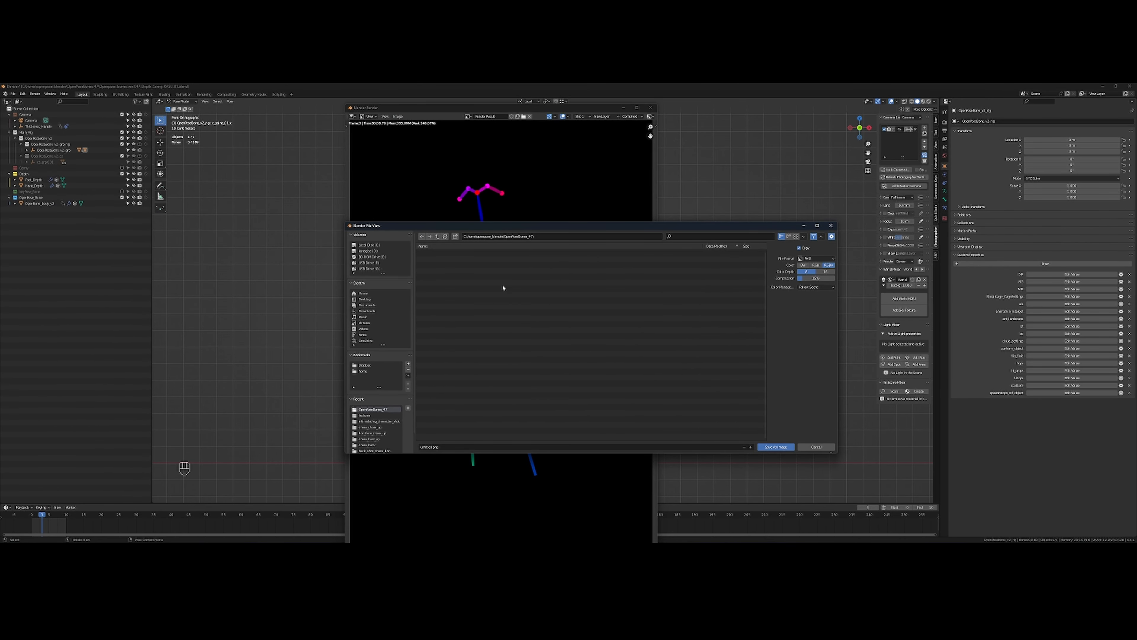
click(455, 236)
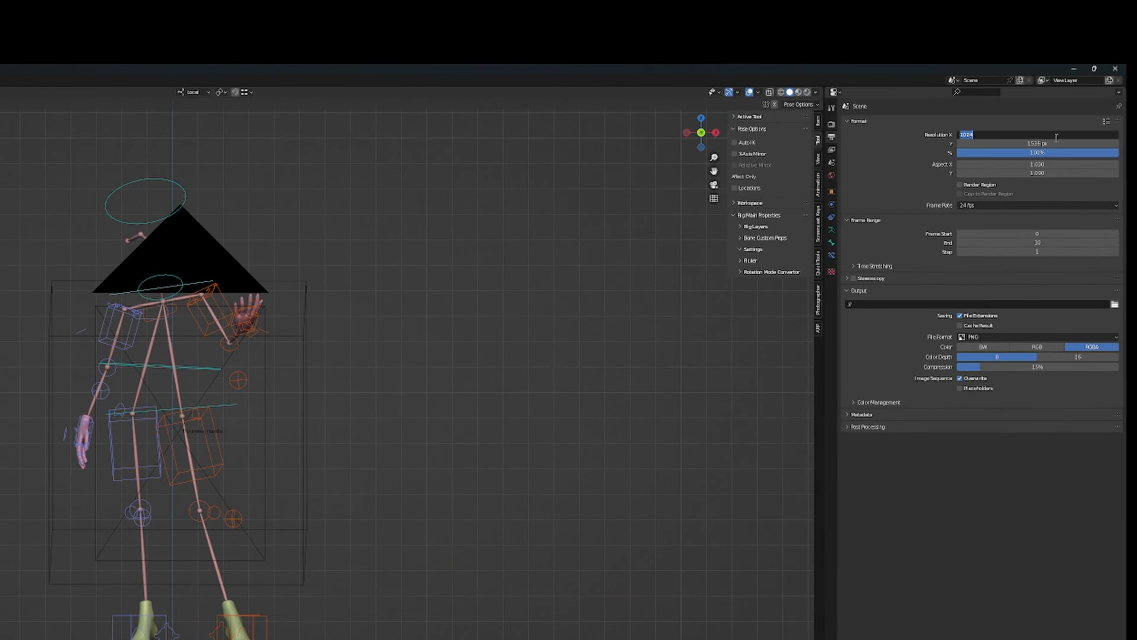
Set the output resolution to 768 px in X and 960 px in Y
click(1090, 131)
text(768)
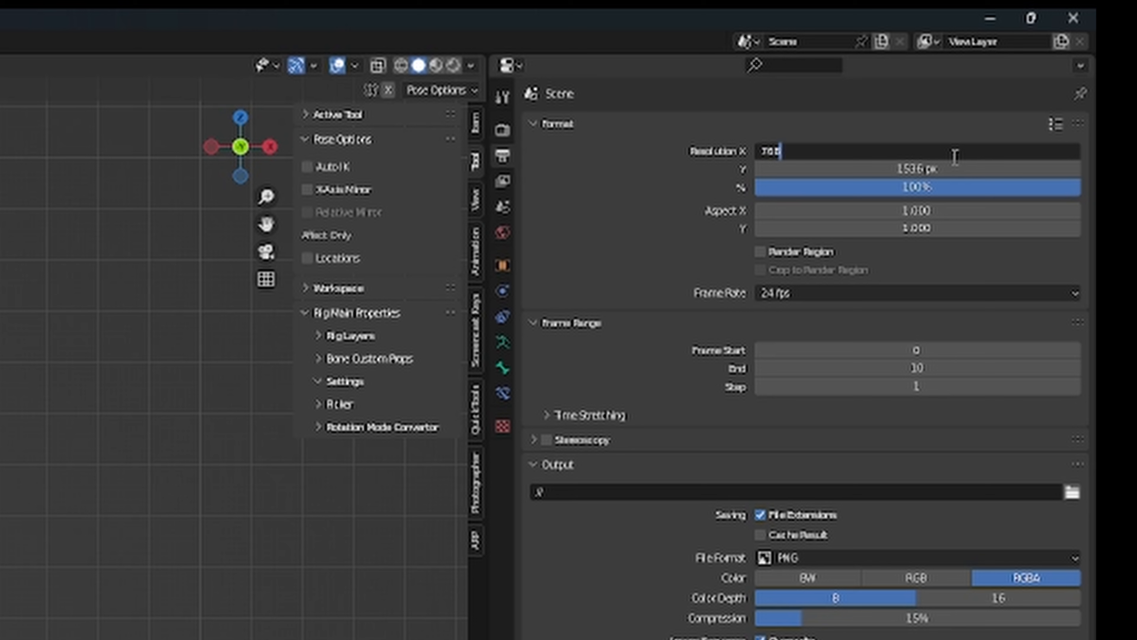
key(Tab)
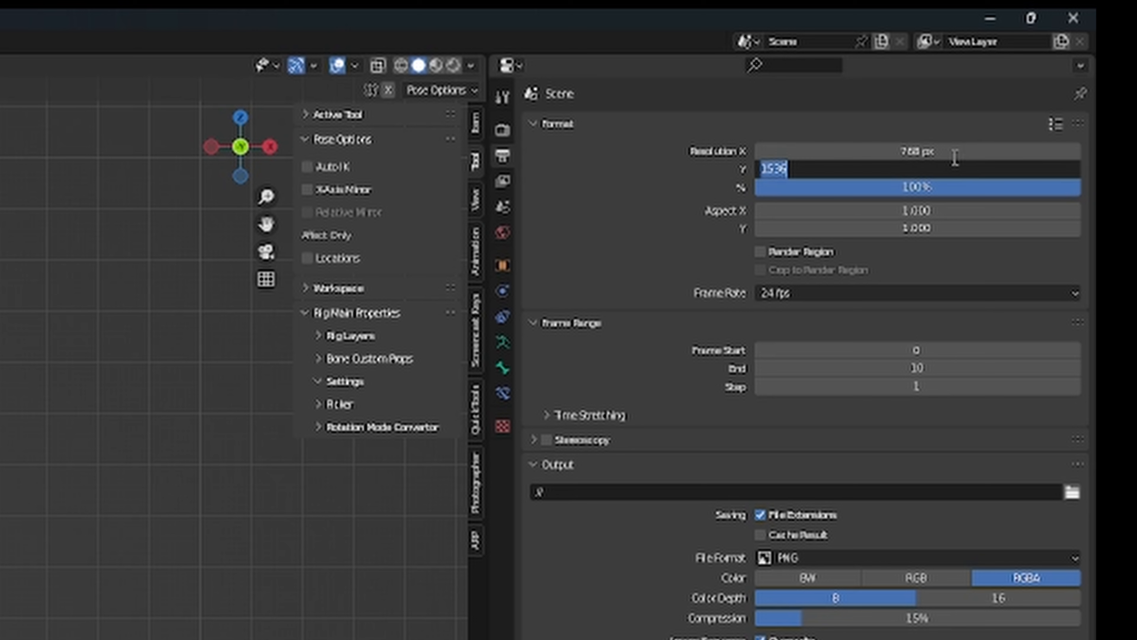
text(960)
key(Return)
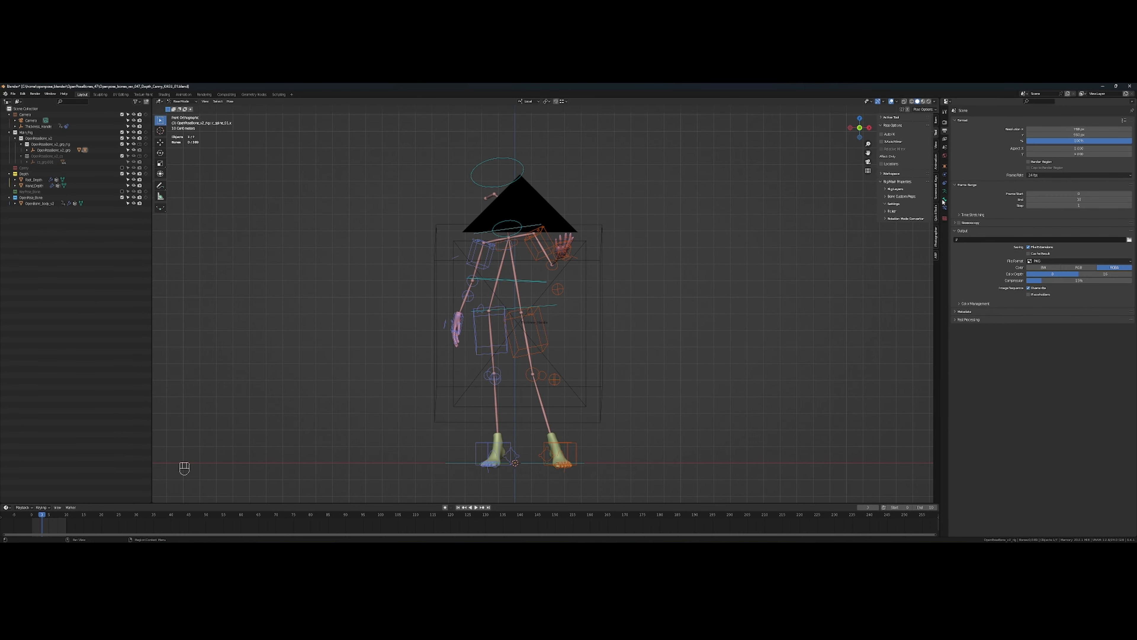
Look through the scene camera from the Photographer add-on's camera list to check the framing
scroll(624, 288, up, 2)
click(700, 295)
key(q)
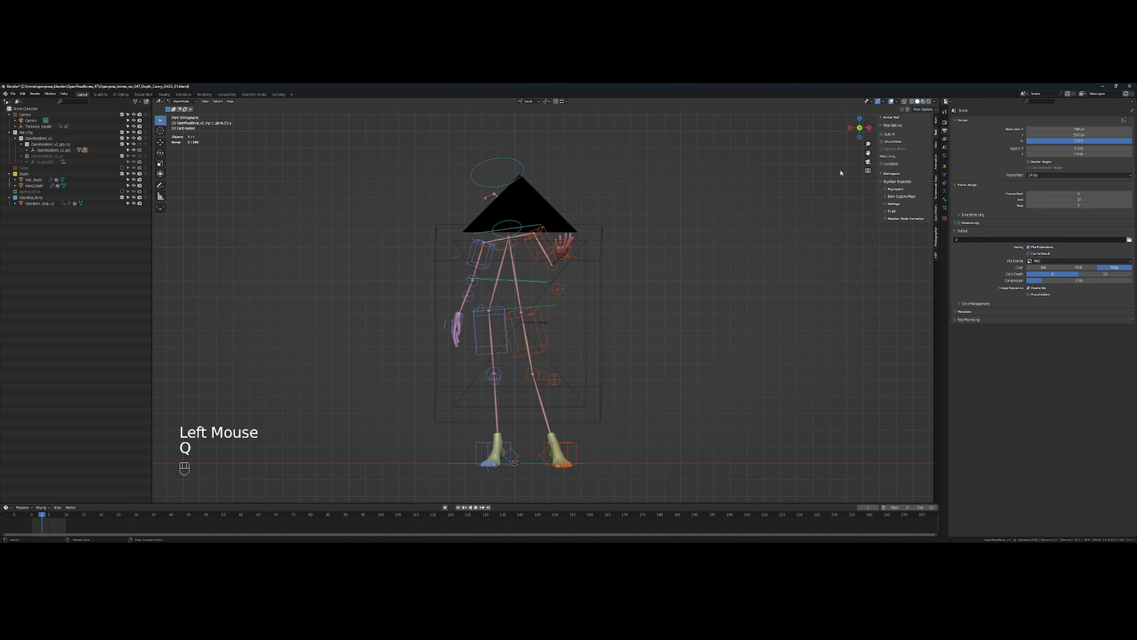
click(935, 239)
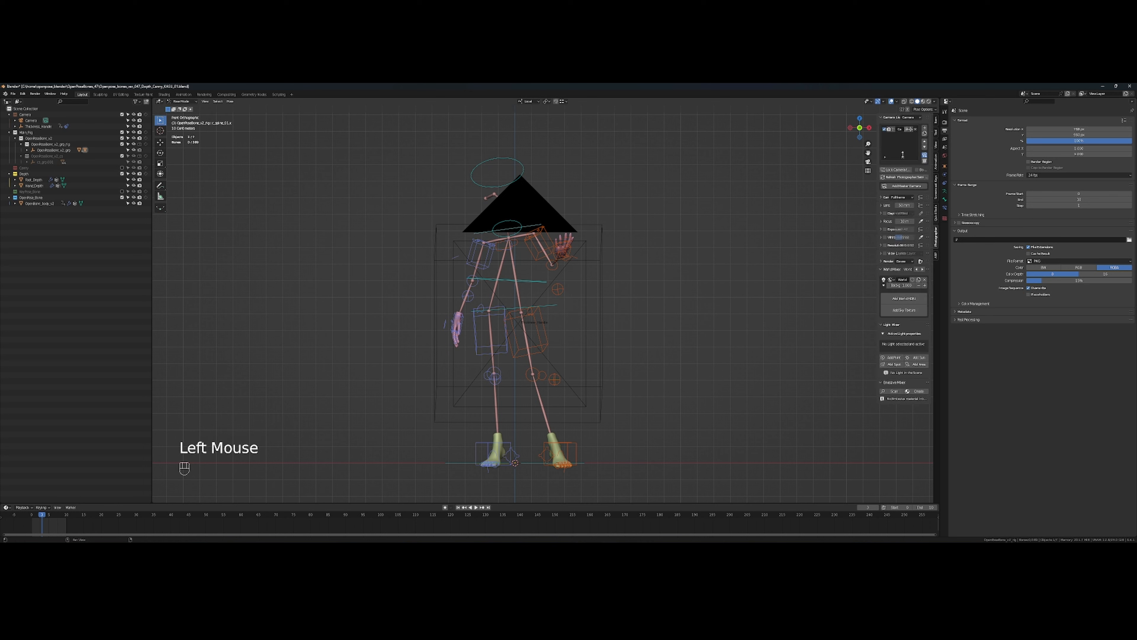
click(885, 129)
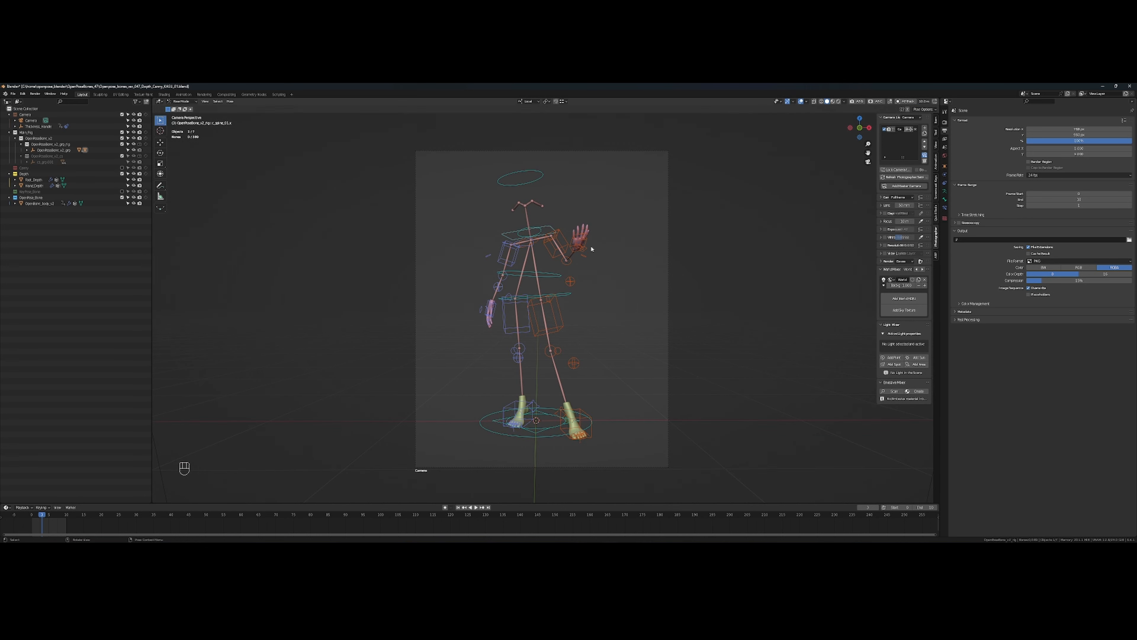
Leave the camera view, save the Blender file, and return to the front view
middle_click(671, 271)
key(ctrl+s)
scroll(664, 272, down, 2)
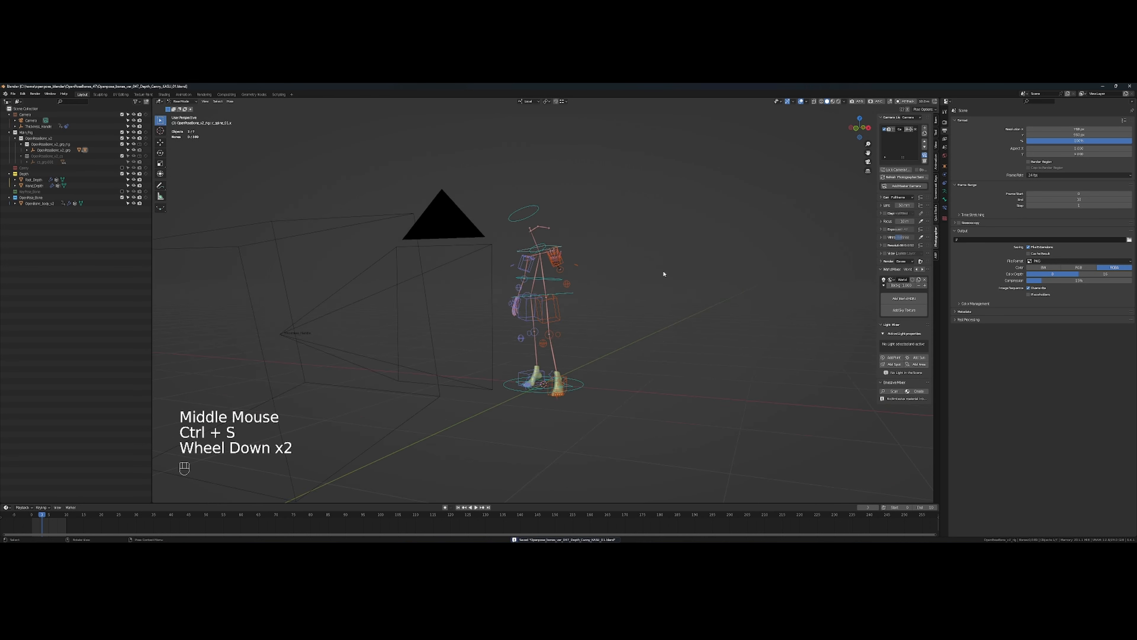
middle_click(684, 273)
Render the image again from the Quick Favorites, enlarge the render window, and show the ViewLayer output
key(q)
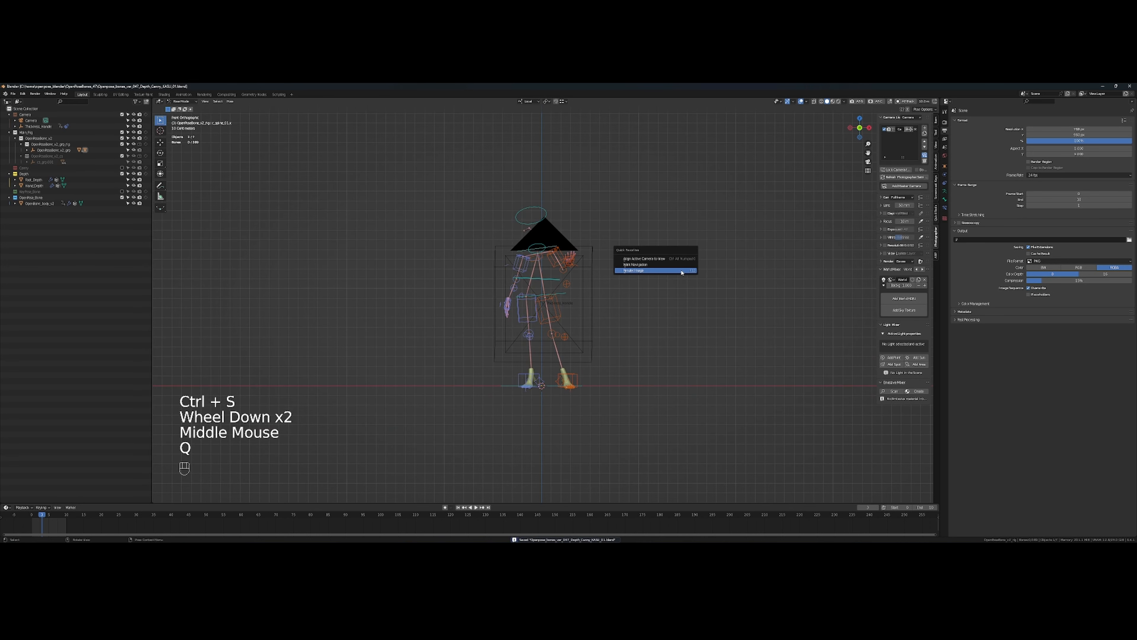
click(681, 270)
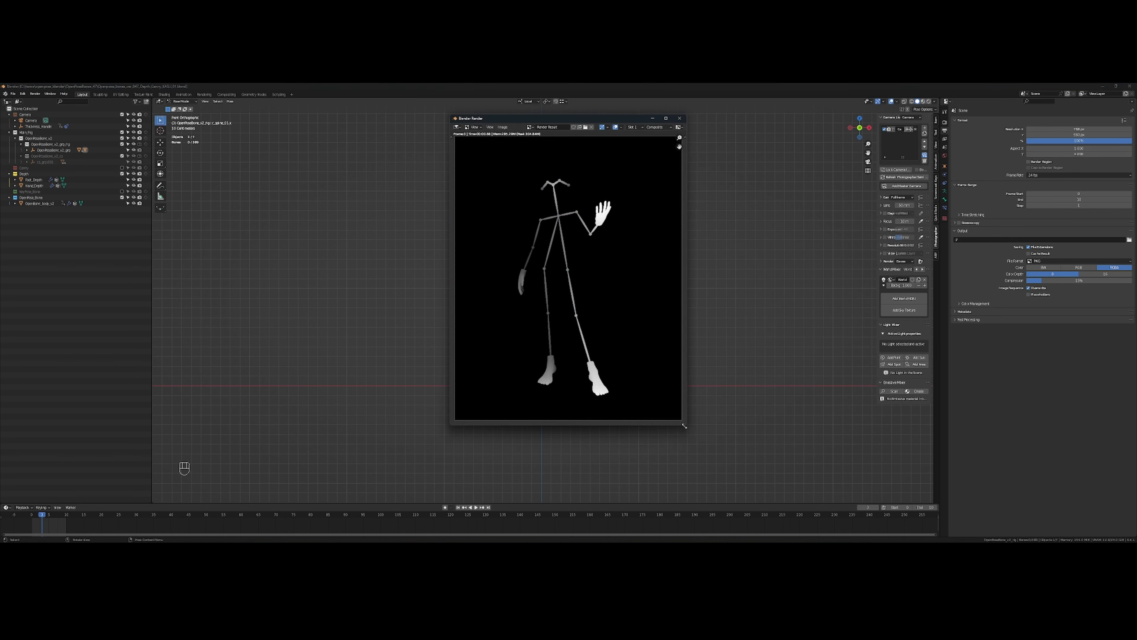
drag(684, 426, 737, 475)
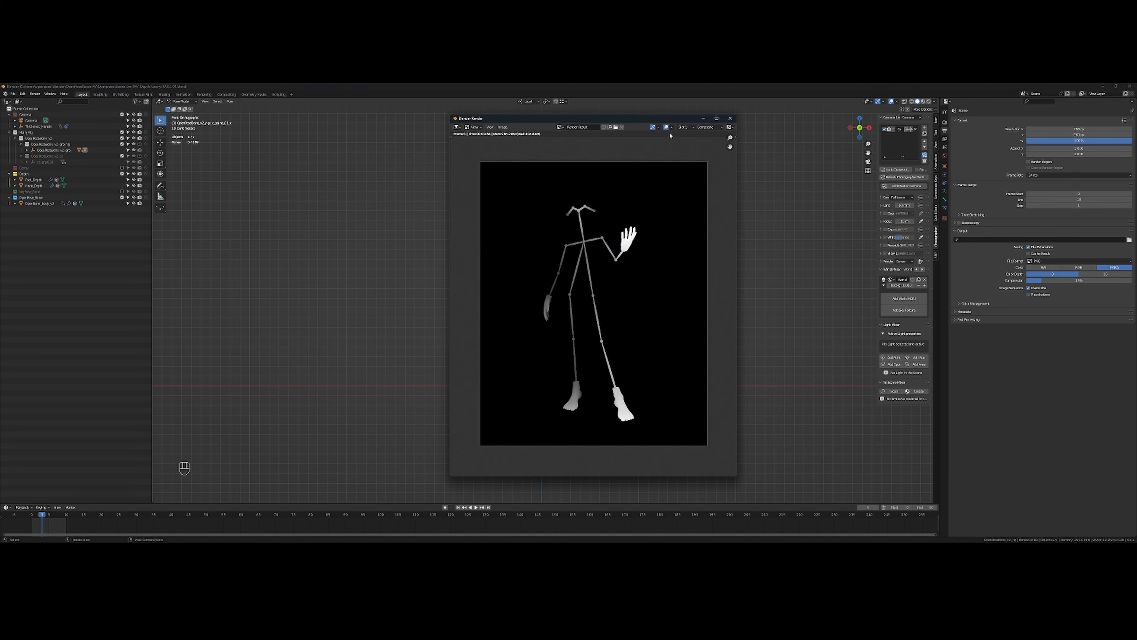
click(710, 129)
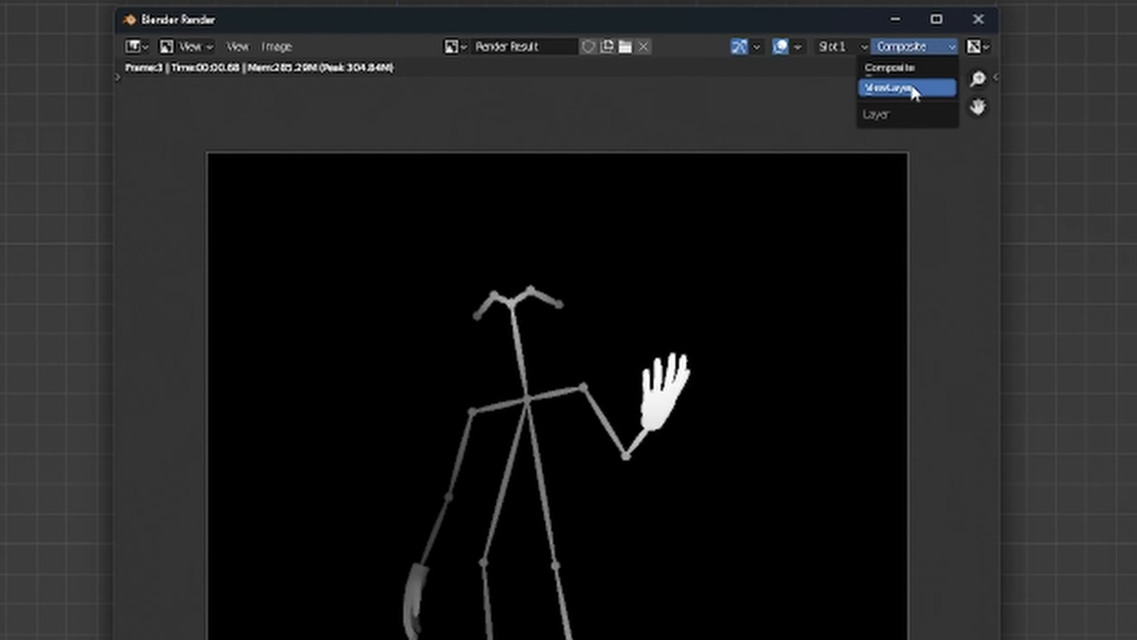
click(709, 142)
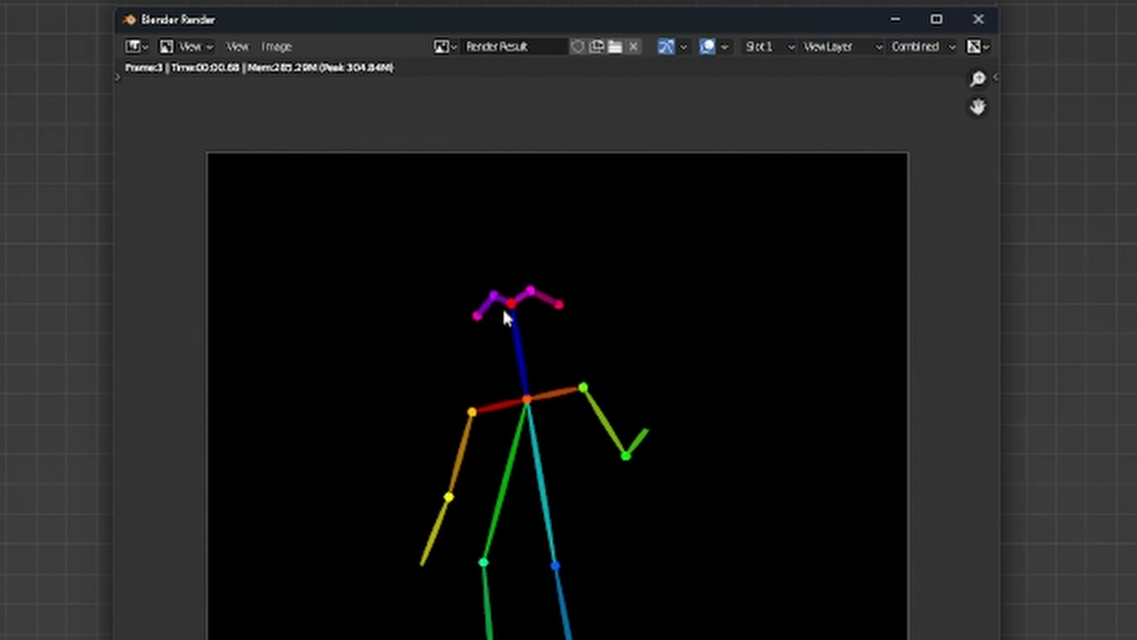
Save the coloured skeleton render over the existing openpose_01.png file
click(281, 47)
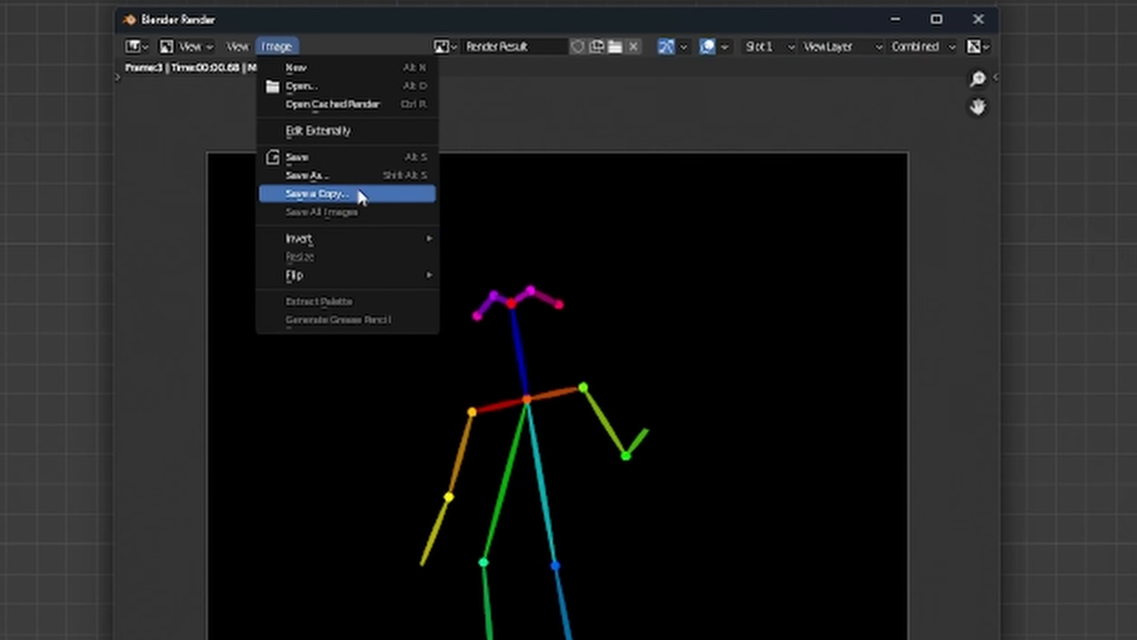
click(376, 175)
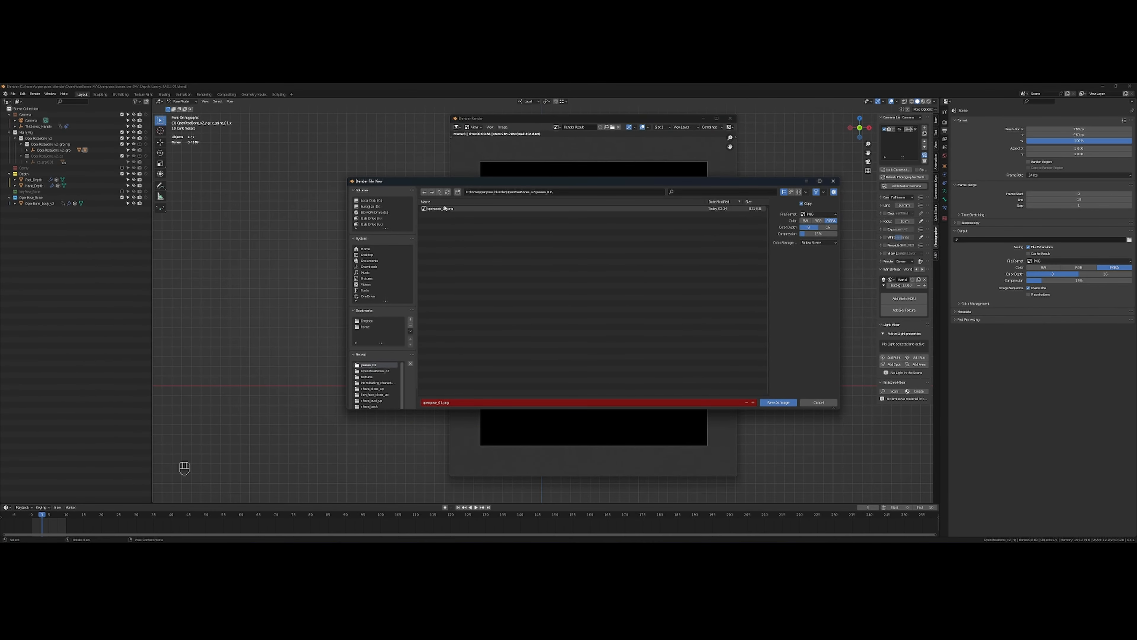
click(444, 208)
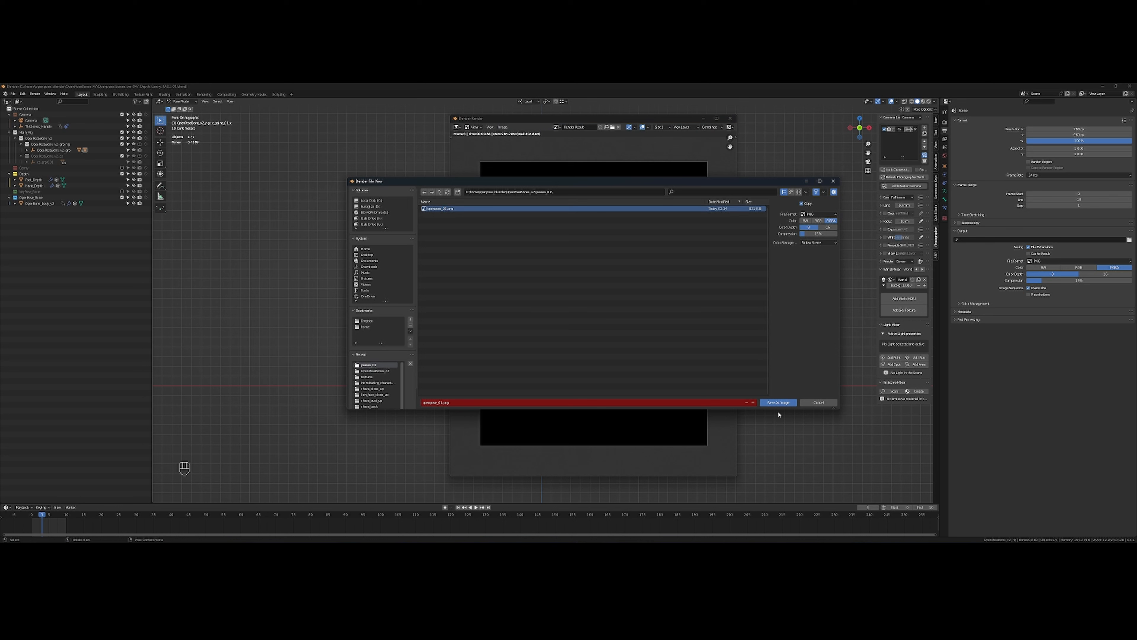
click(779, 402)
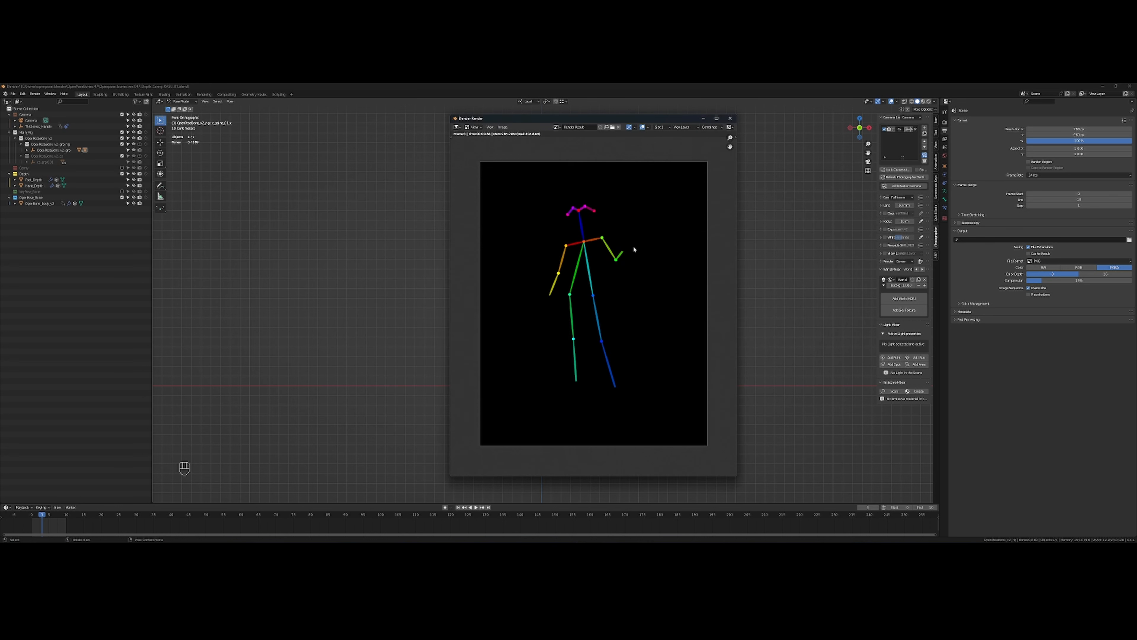
Save the skeleton render over openpose_01.png with 16-bit color depth and 0% compression, and close the render window
click(502, 127)
click(524, 169)
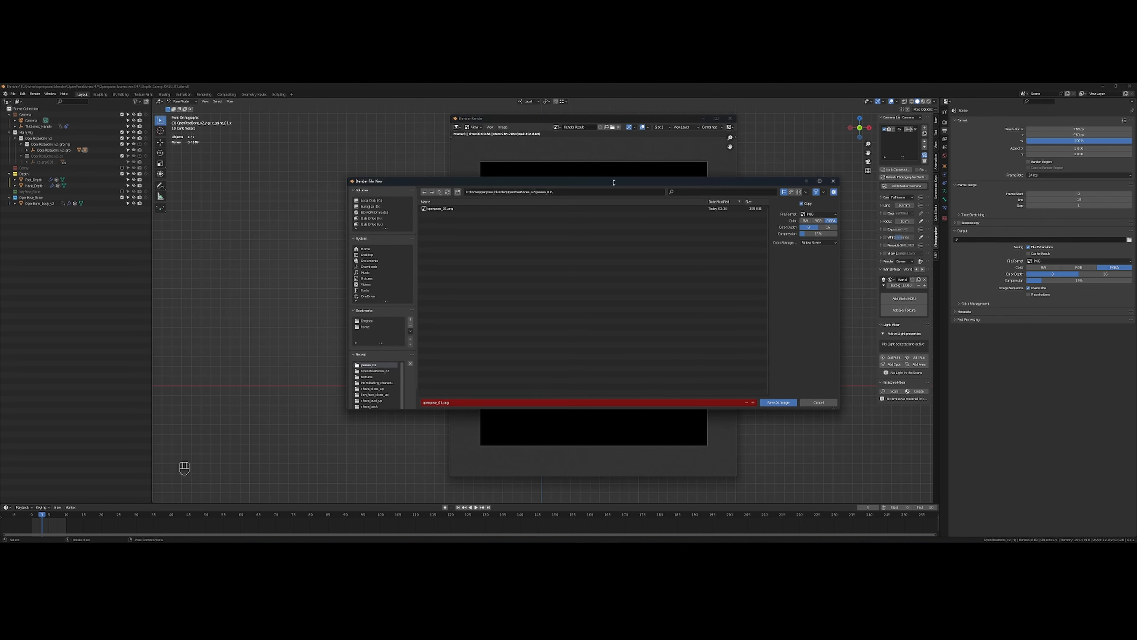
drag(811, 234, 800, 233)
click(827, 227)
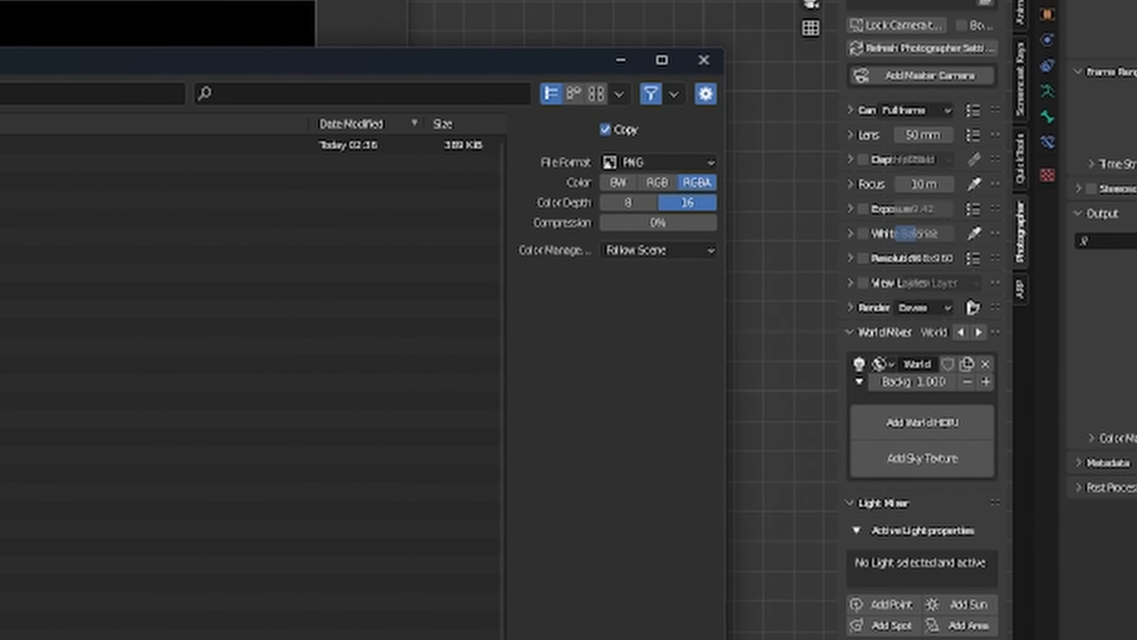
click(13, 145)
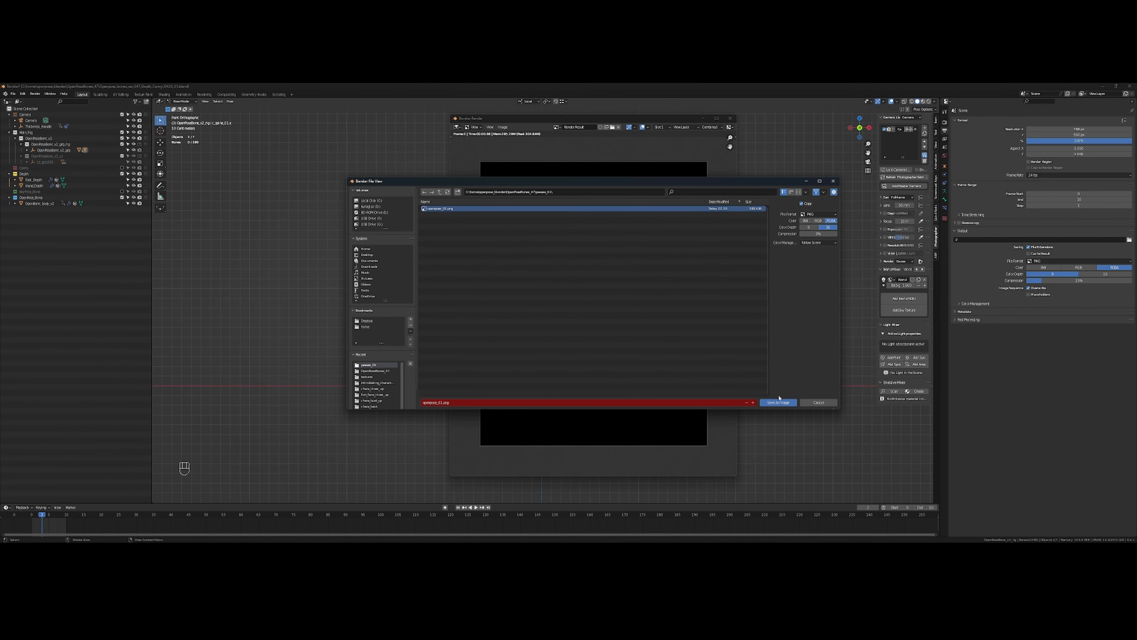
click(778, 402)
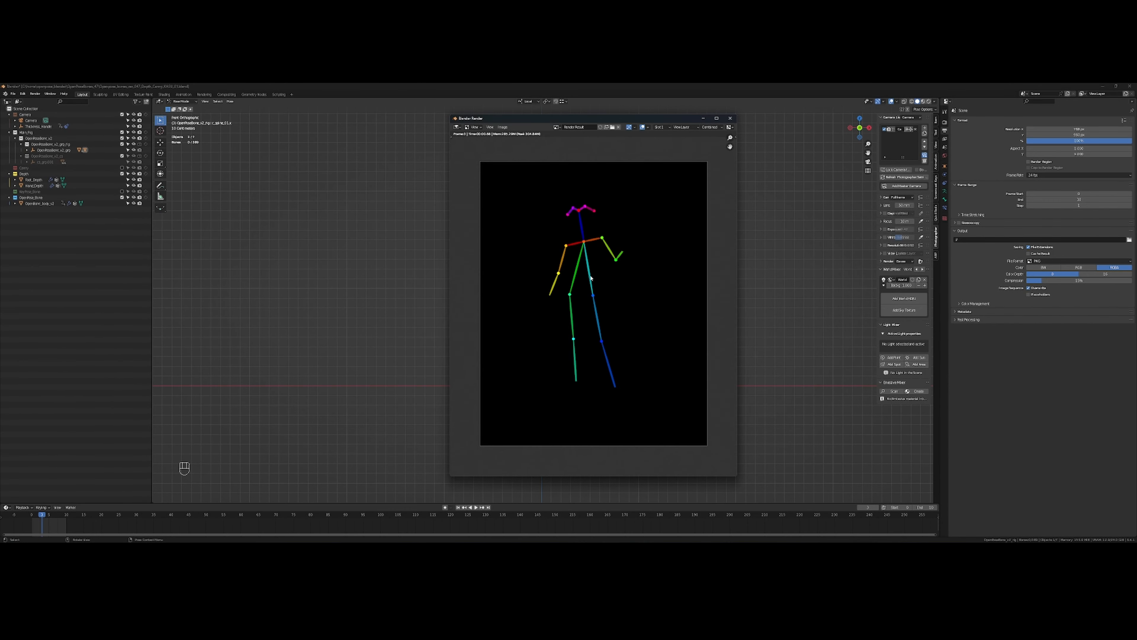
click(730, 118)
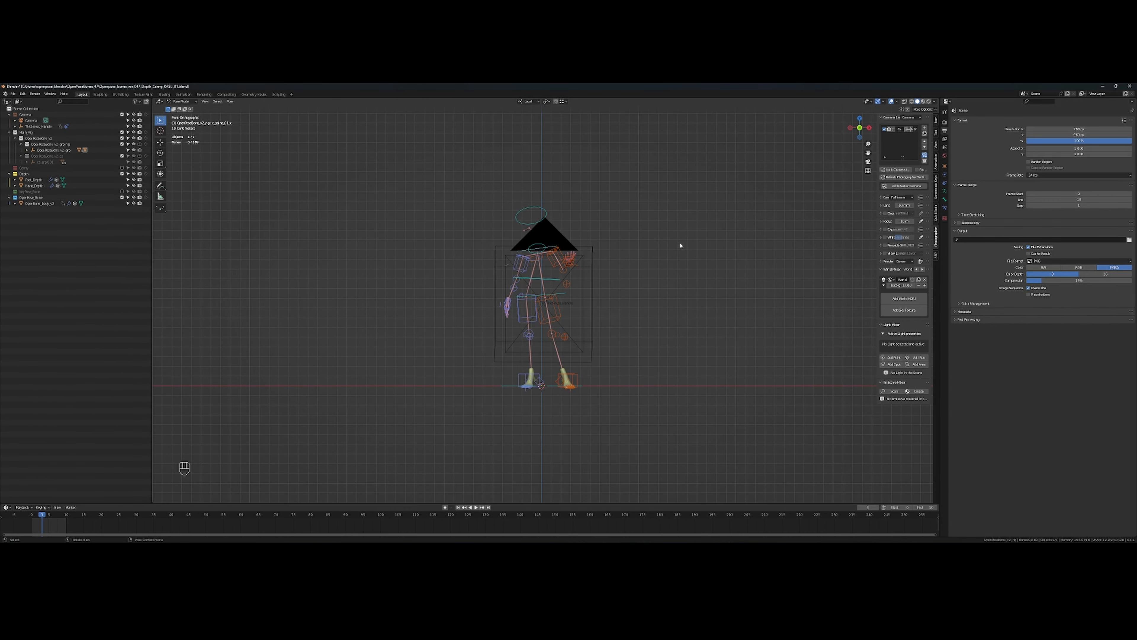
Enable the Canny collection and exclude the OpenPose_Bone collection, leaving only the hands and feet of the rig on show
click(622, 282)
scroll(625, 285, up, 3)
middle_click(637, 284)
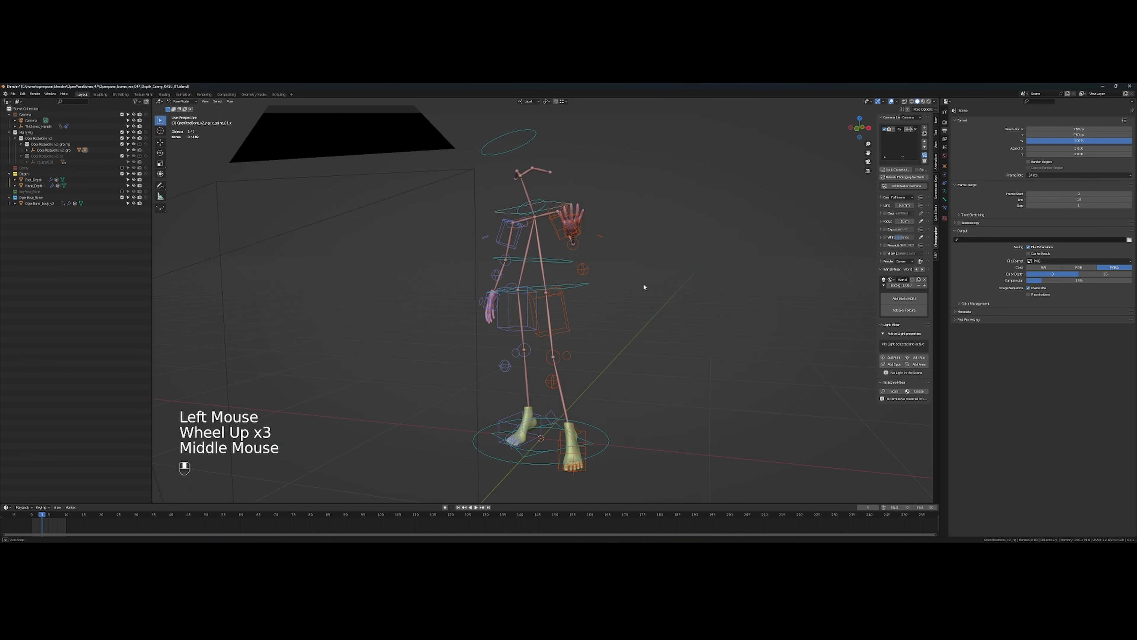
shift+middle_click(678, 265)
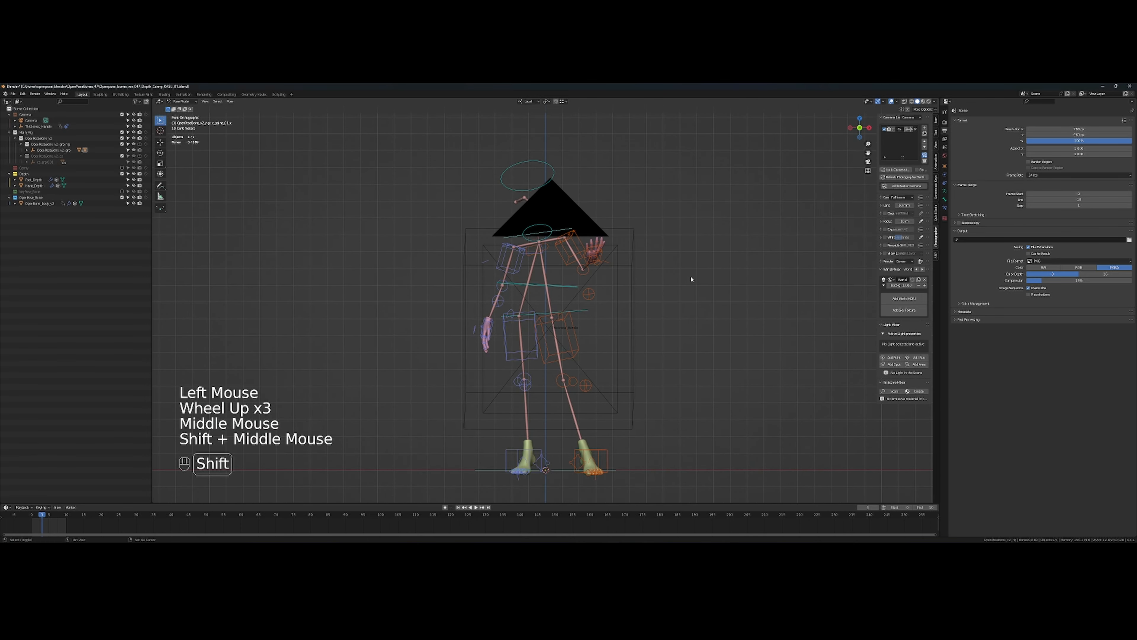
middle_click(708, 272)
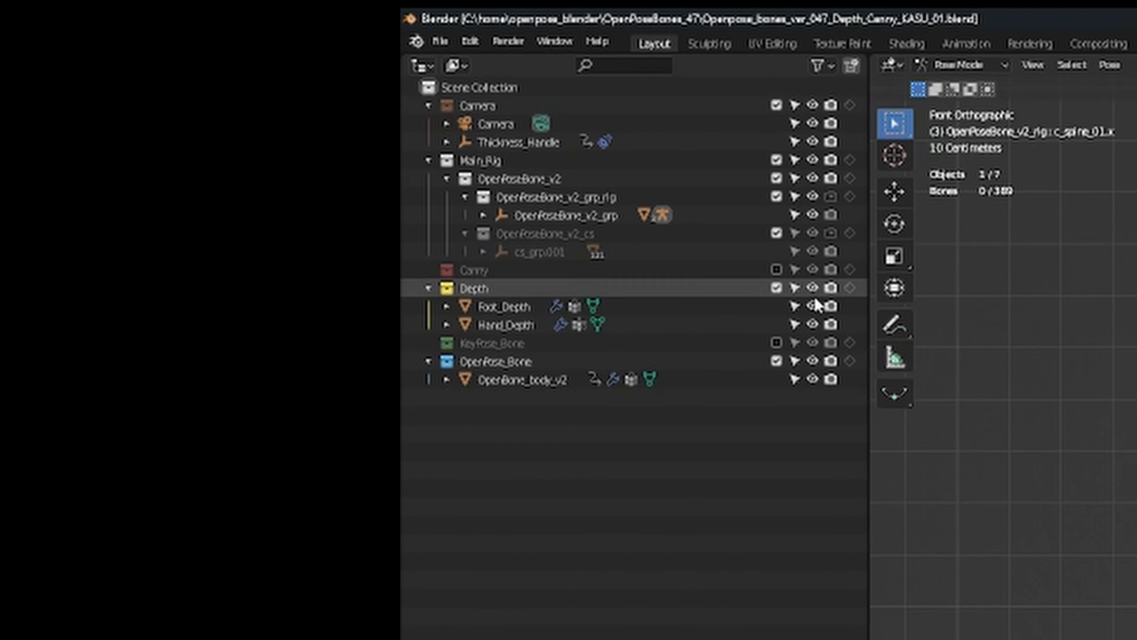
click(776, 270)
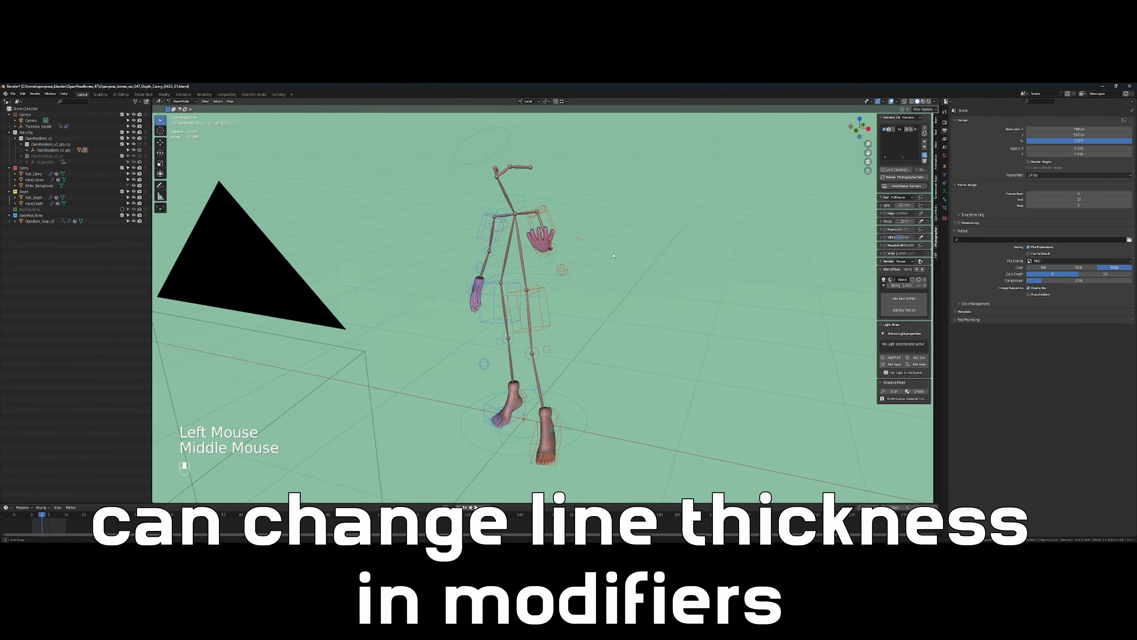
drag(613, 256, 612, 242)
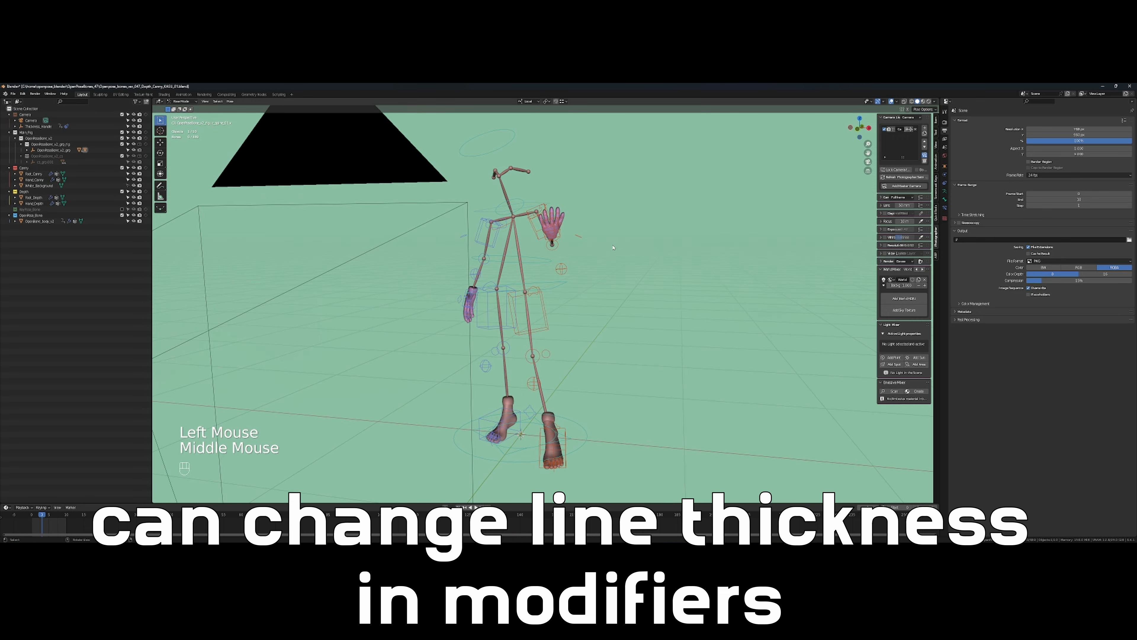
click(122, 215)
scroll(644, 287, up, 3)
drag(645, 287, 549, 257)
scroll(649, 280, down, 2)
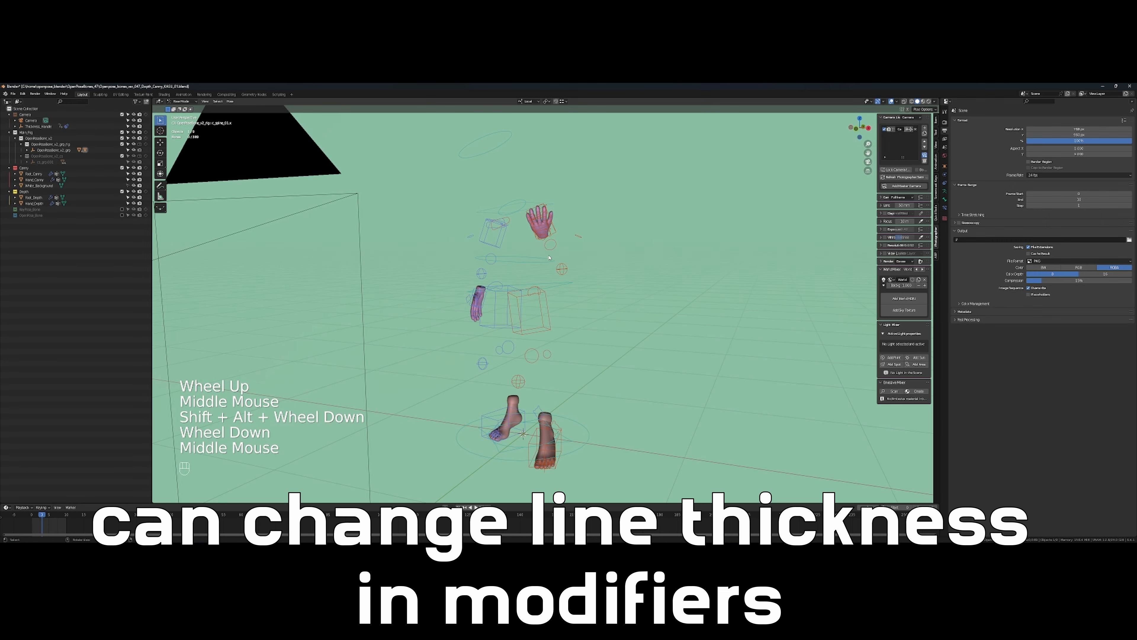
mouse_move(604, 304)
mouse_down()
mouse_move(596, 252)
mouse_move(636, 281)
mouse_move(599, 284)
mouse_up()
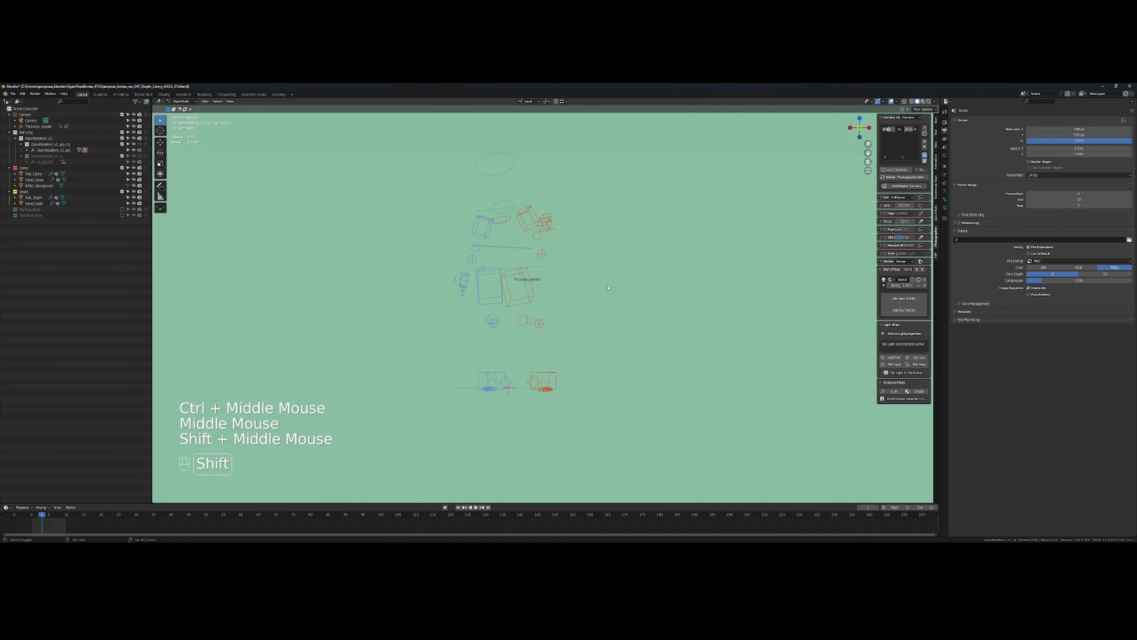
Render the image of the hands and feet and show its View Layer output instead of the composite
key(q)
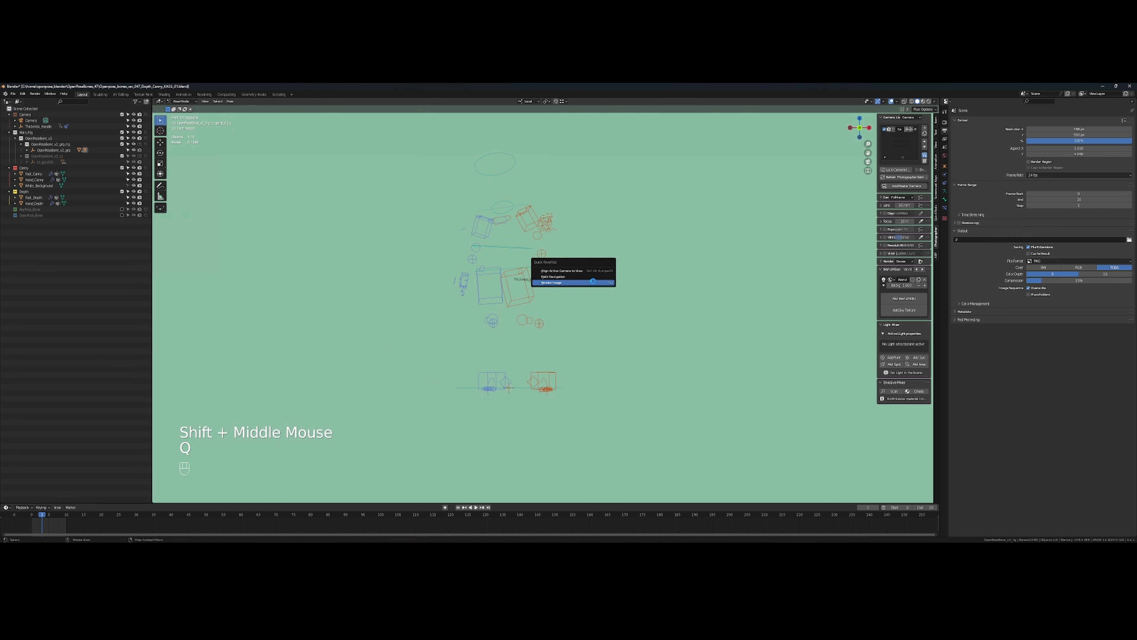
click(593, 283)
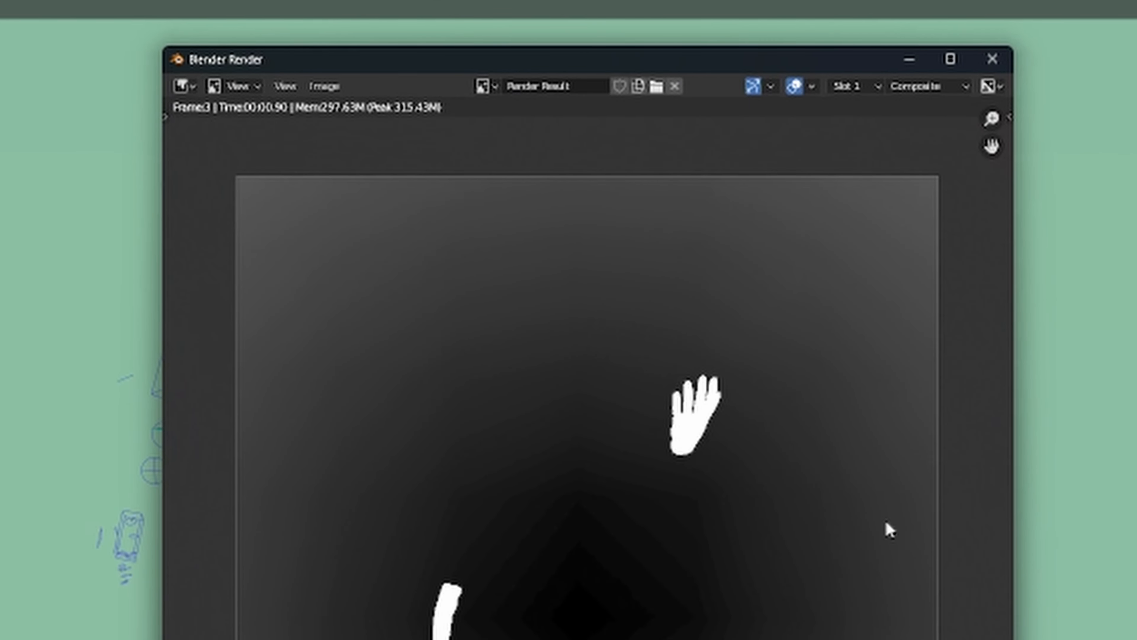
click(940, 87)
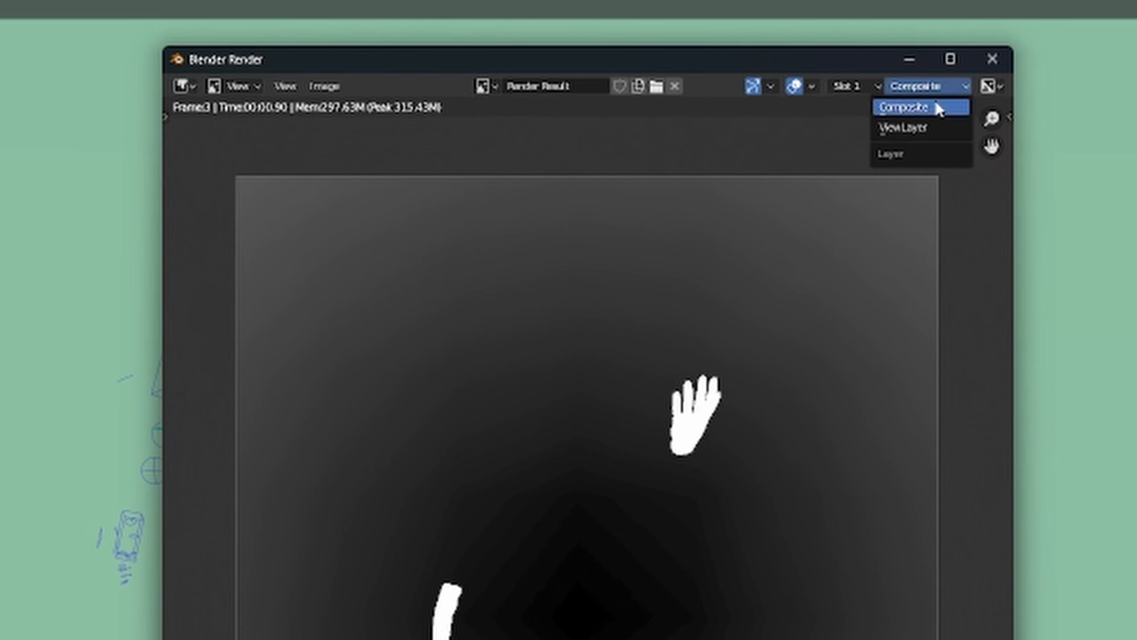
click(924, 127)
scroll(497, 622, up, 4)
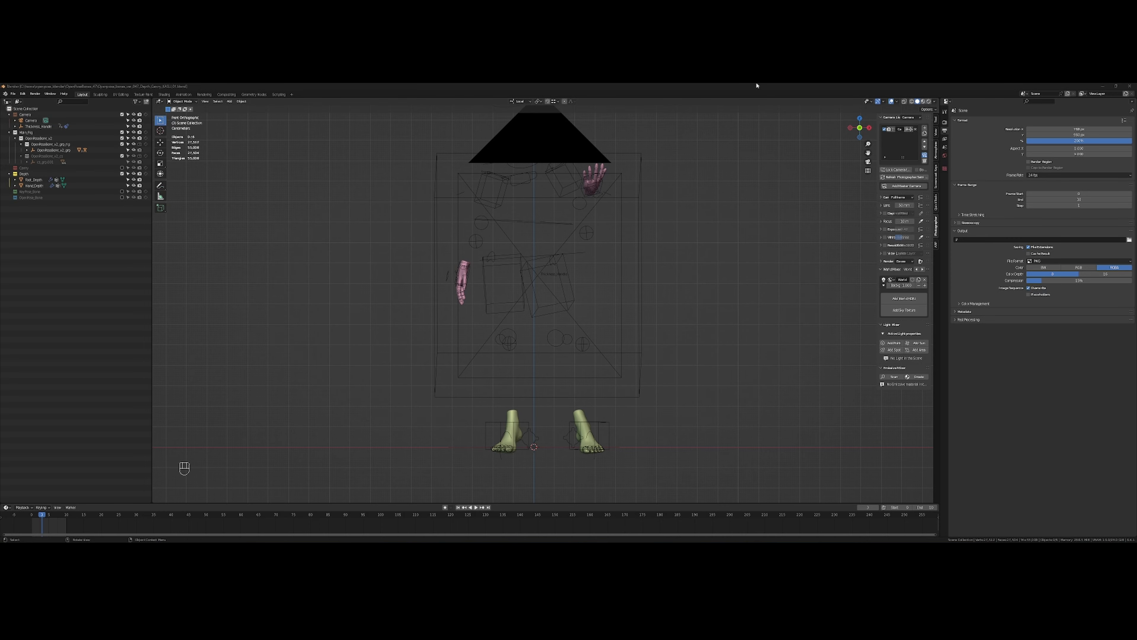
Split the 3D viewport into two areas side by side and turn the new area into the Compositor
drag(720, 207, 833, 132)
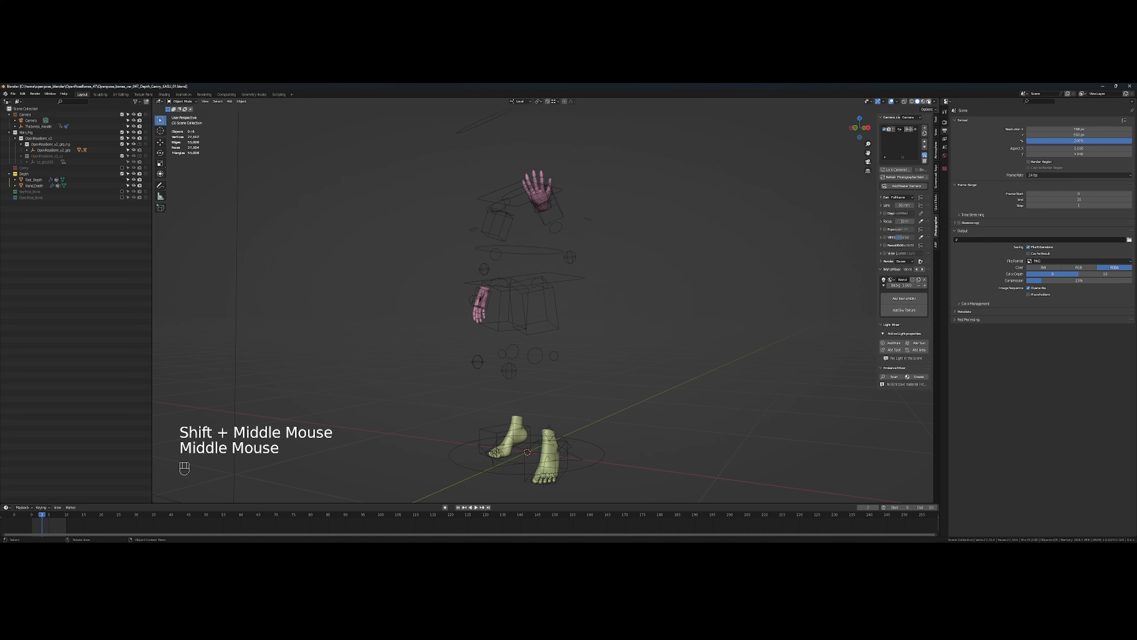
drag(929, 101, 587, 98)
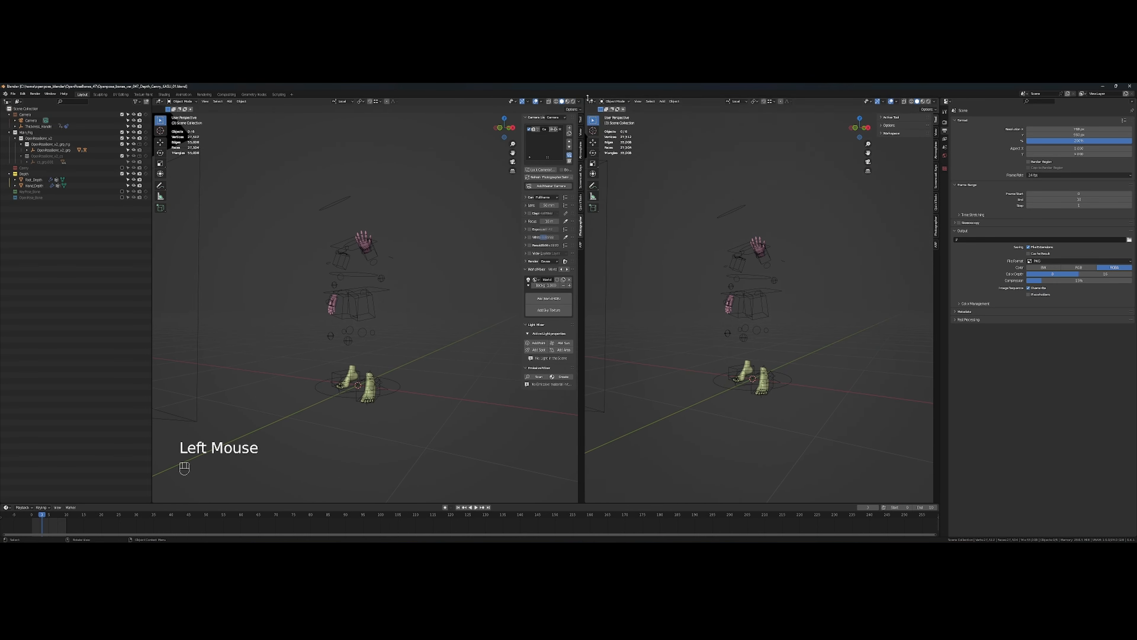
click(591, 102)
click(616, 135)
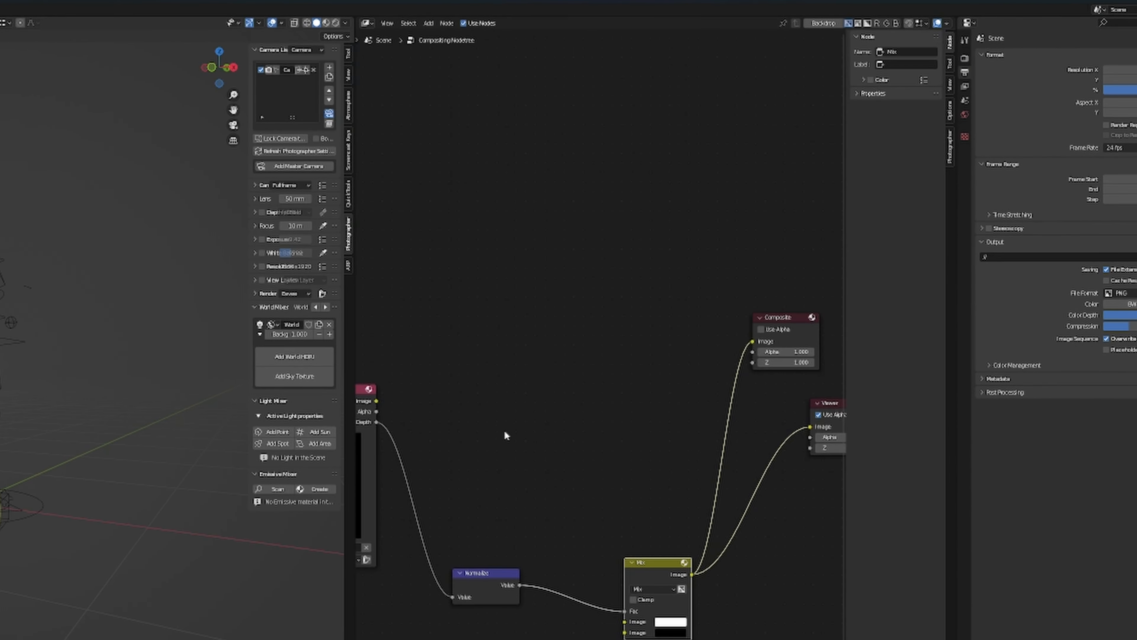
Examine how the Render Layers depth output runs through the Normalize and Mix nodes to the Composite and Viewer nodes
drag(505, 434, 591, 316)
scroll(600, 434, up, 1)
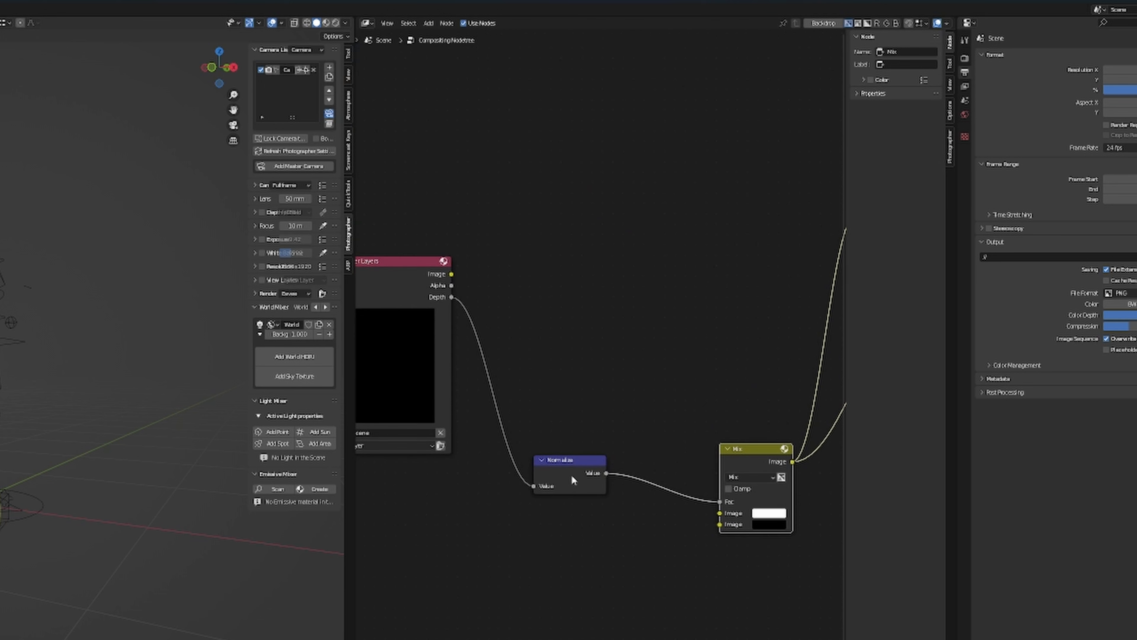
scroll(618, 430, up, 1)
drag(693, 408, 770, 571)
drag(557, 413, 616, 537)
drag(694, 412, 731, 470)
click(659, 364)
scroll(596, 349, down, 1)
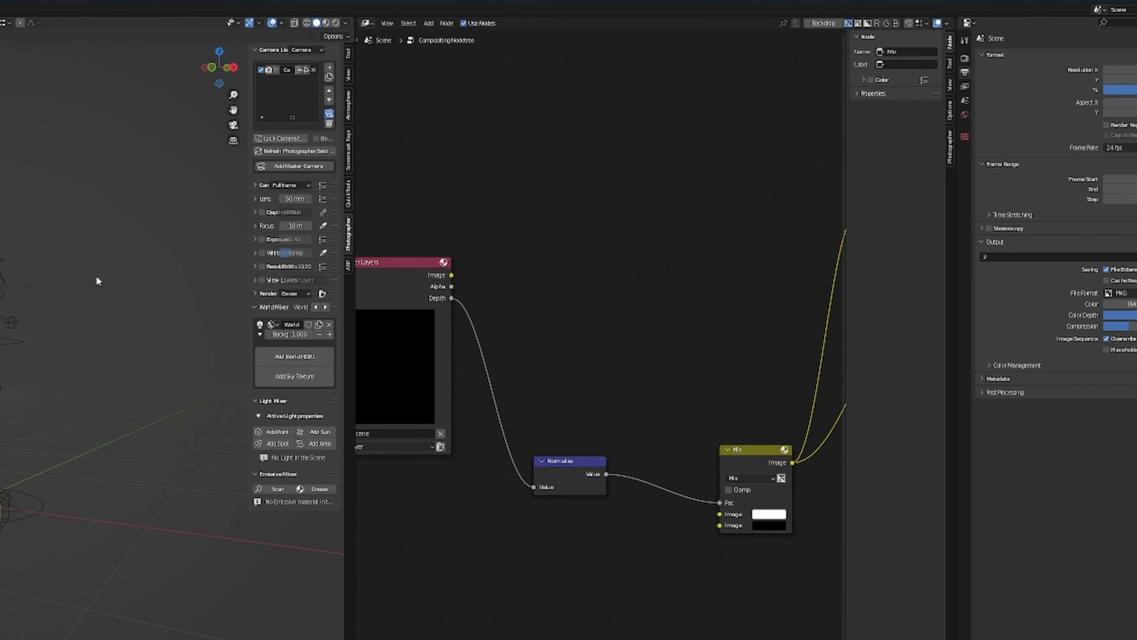
scroll(601, 358, down, 4)
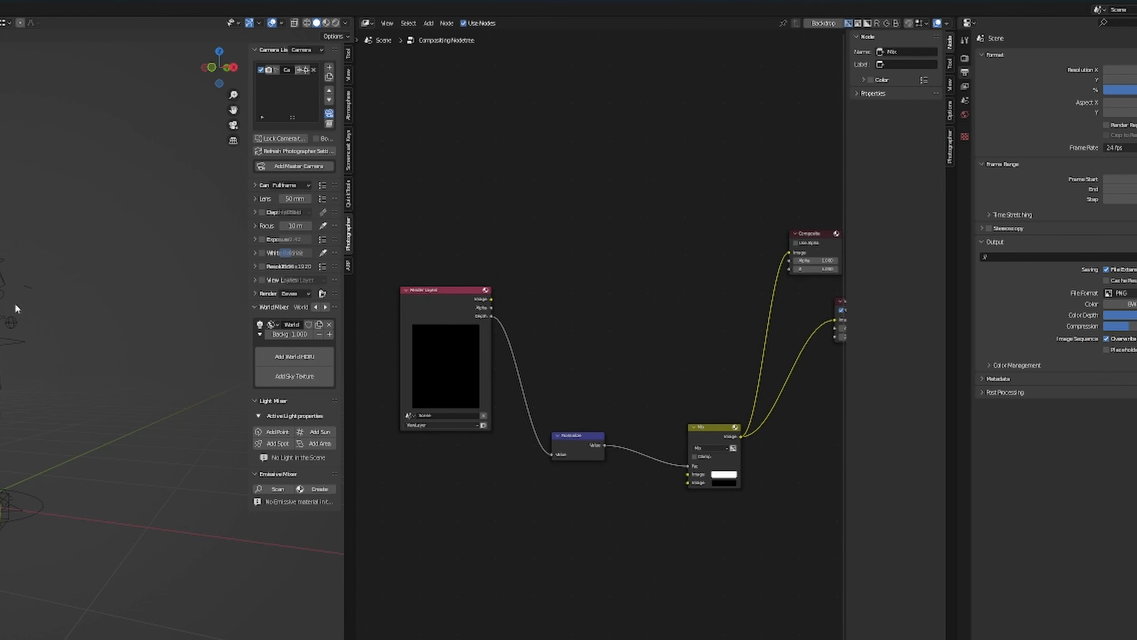
scroll(69, 299, down, 4)
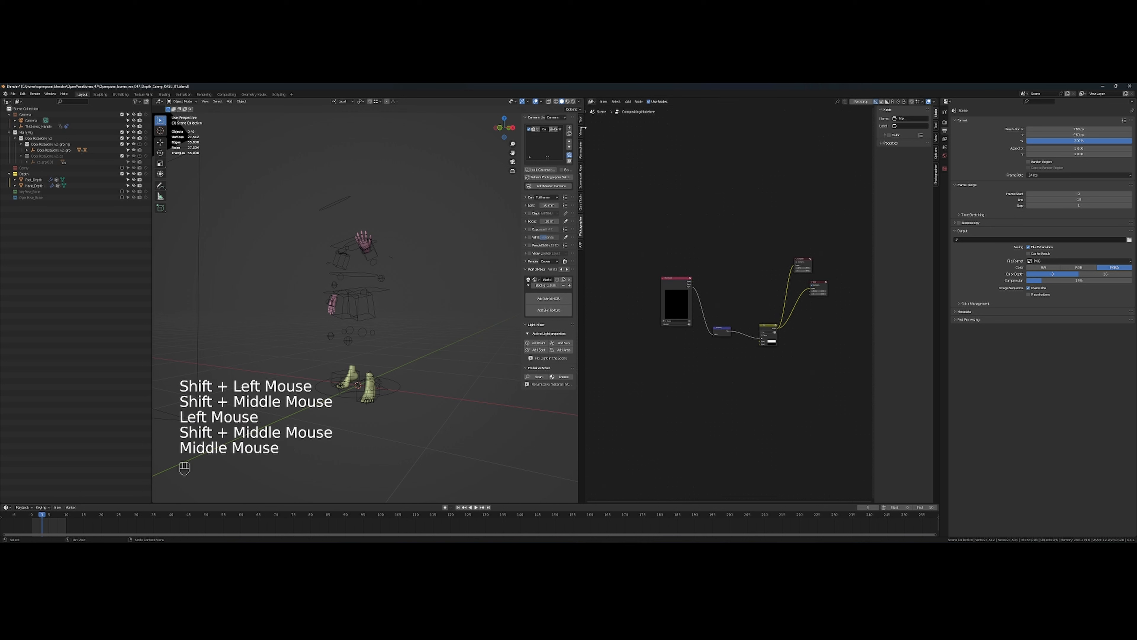
Render the depth image and inspect the shading of the hands and feet in the composite result
click(431, 261)
key(q)
click(419, 290)
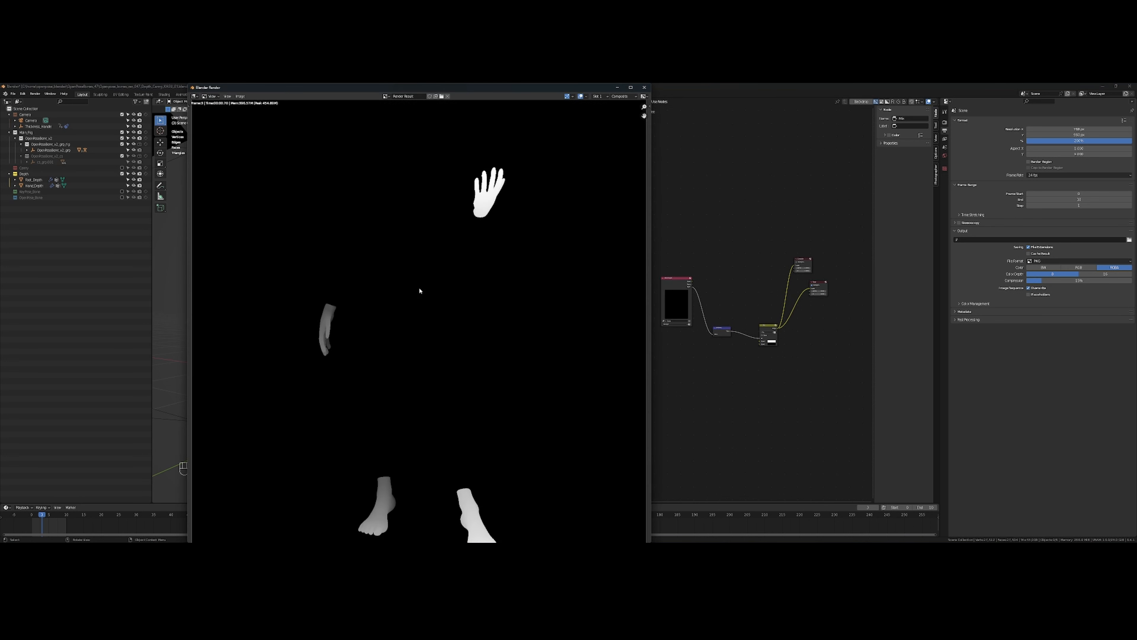
scroll(429, 295, down, 3)
scroll(434, 432, up, 6)
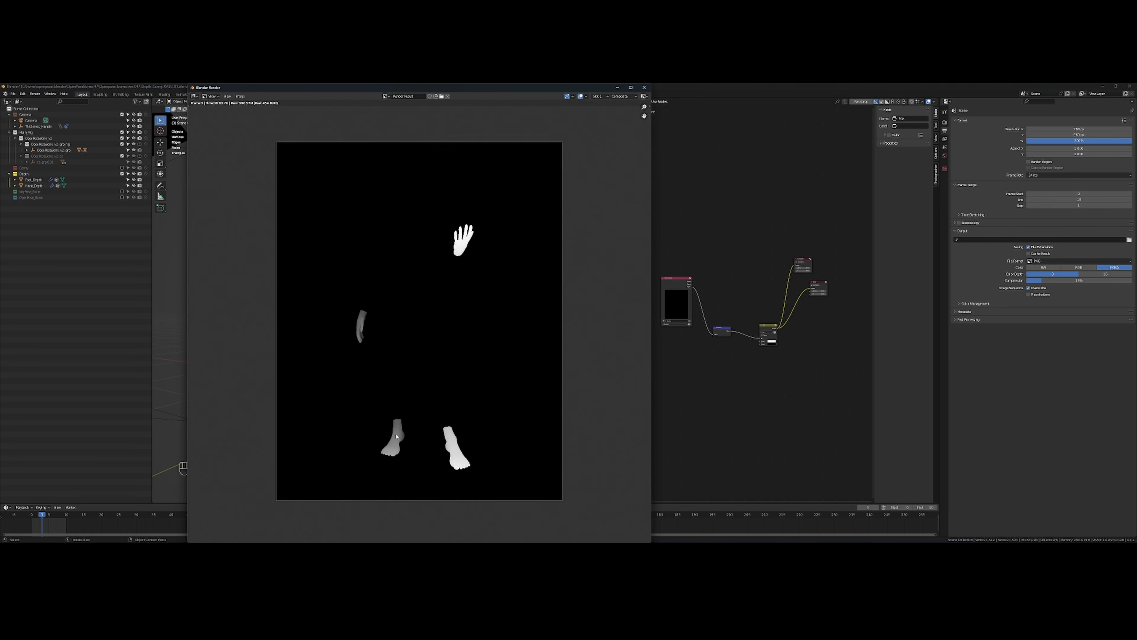
scroll(348, 345, down, 6)
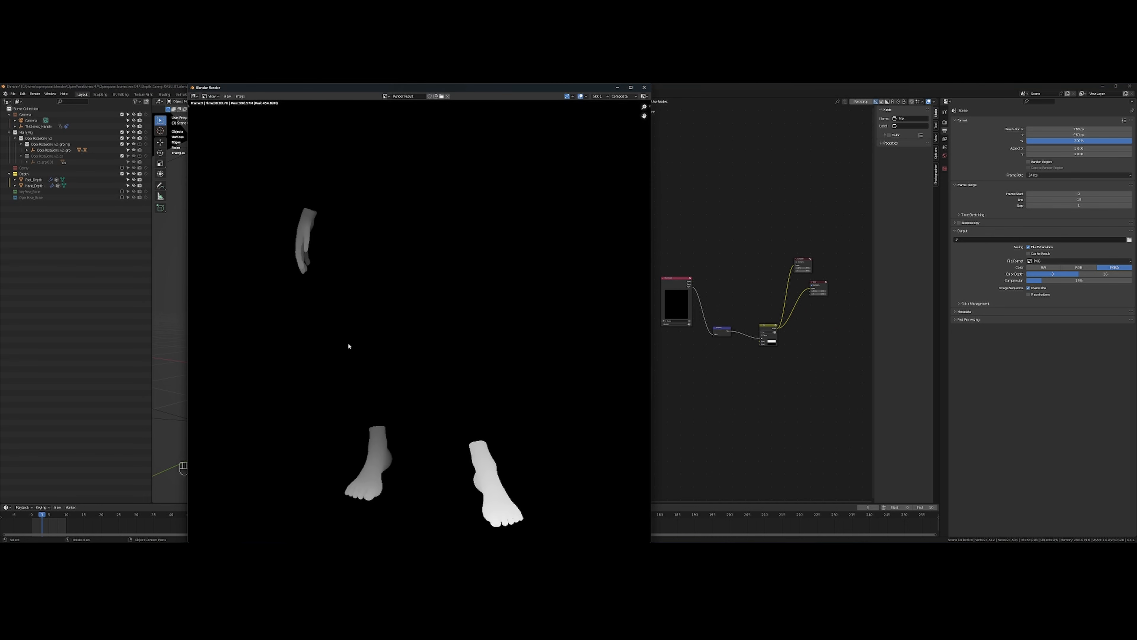
scroll(442, 217, down, 3)
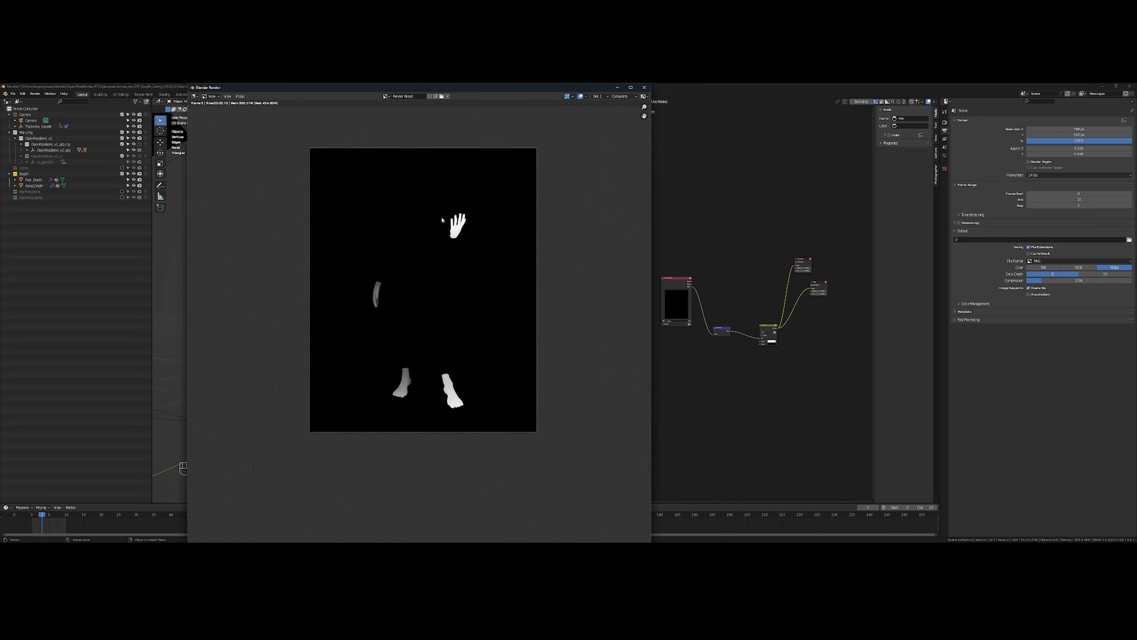
scroll(425, 224, up, 2)
Save the depth render as depth.png in PNG format with 16-bit color depth and 0% compression
click(241, 96)
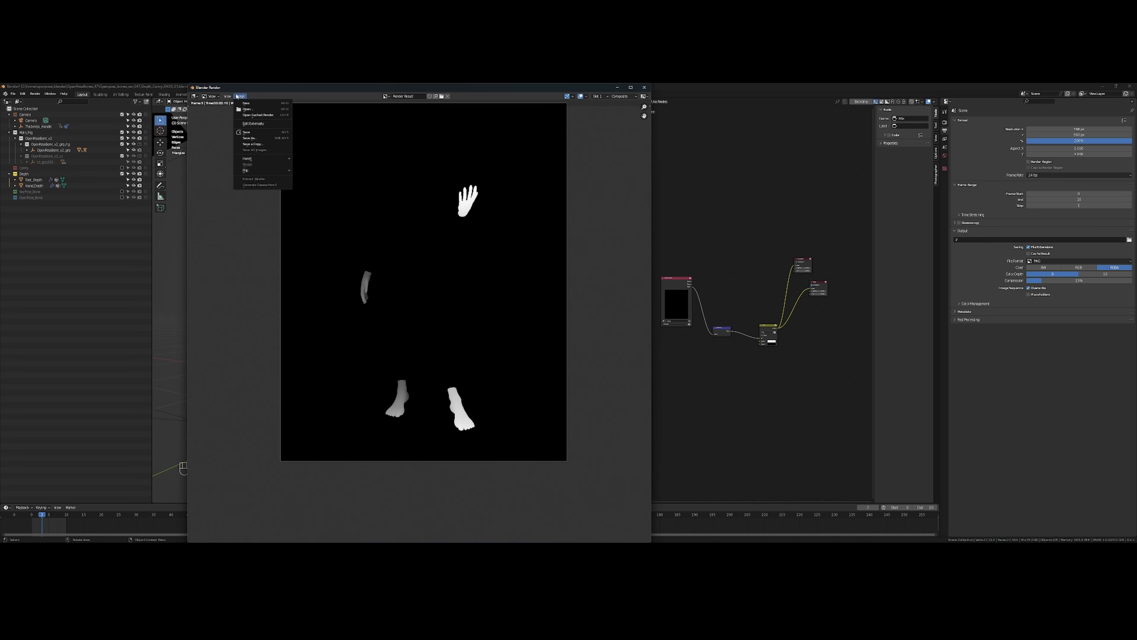
click(249, 140)
click(263, 423)
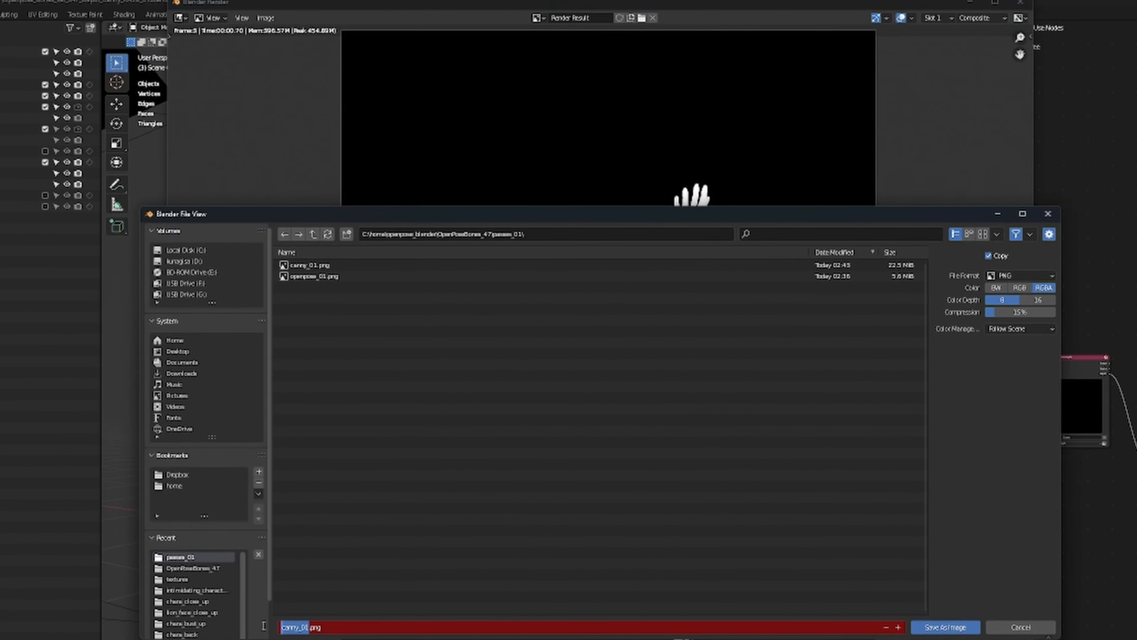
key(ctrl+BackSpace)
text(depth)
key(Return)
drag(1051, 310, 985, 310)
click(1045, 300)
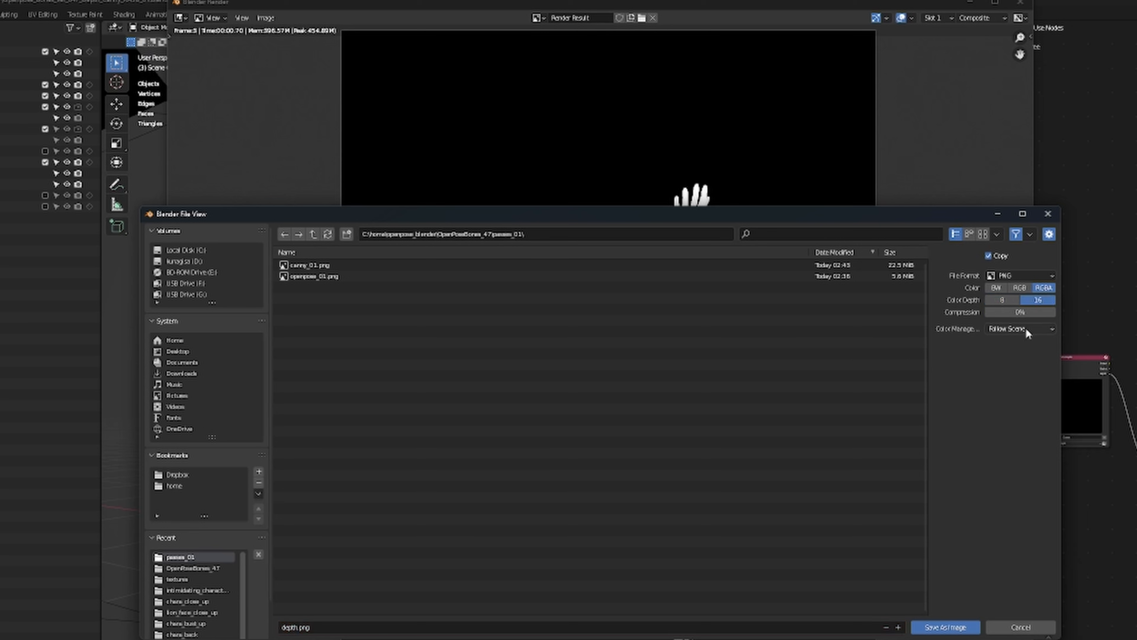
click(946, 627)
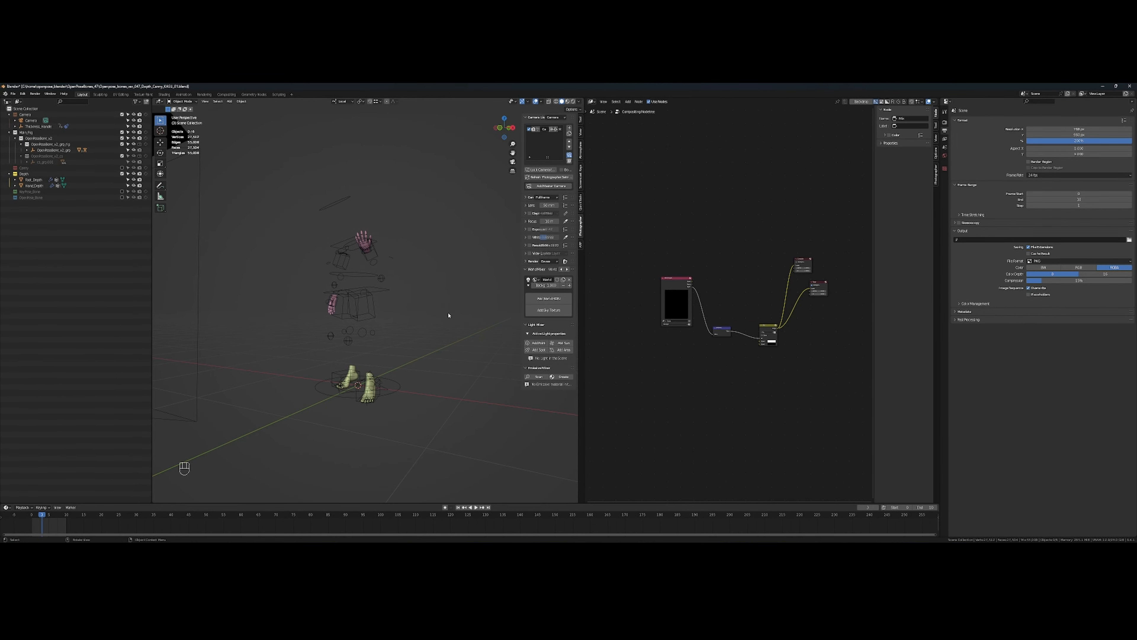
Switch to the Stable Diffusion web UI and load the first page of saved txt2img images in the image browser
drag(642, 432, 617, 460)
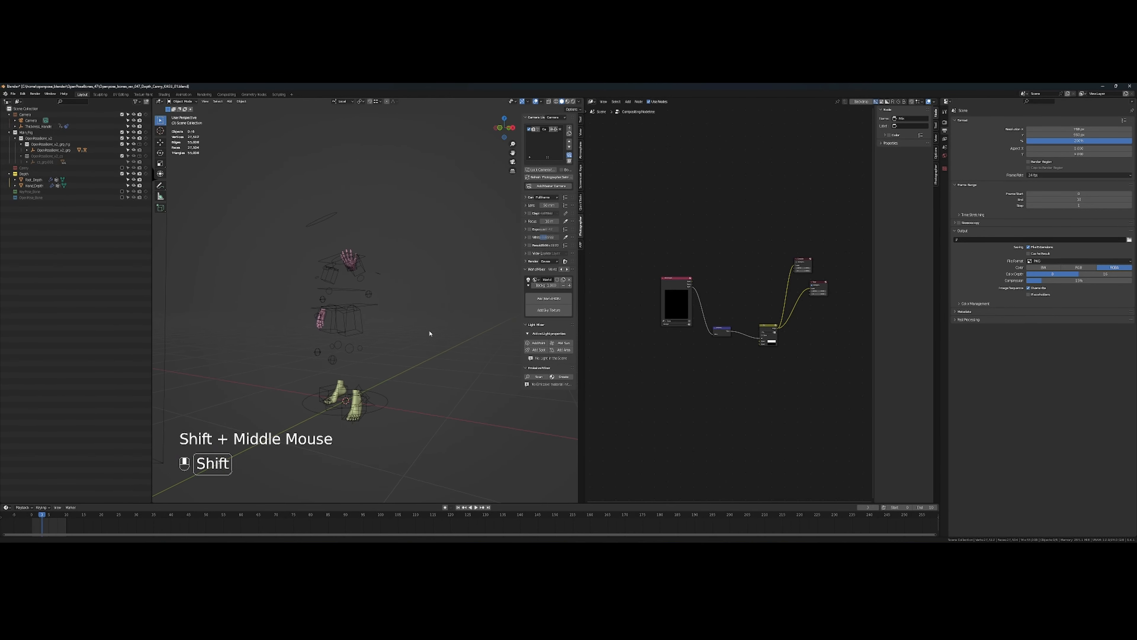
drag(430, 333, 486, 345)
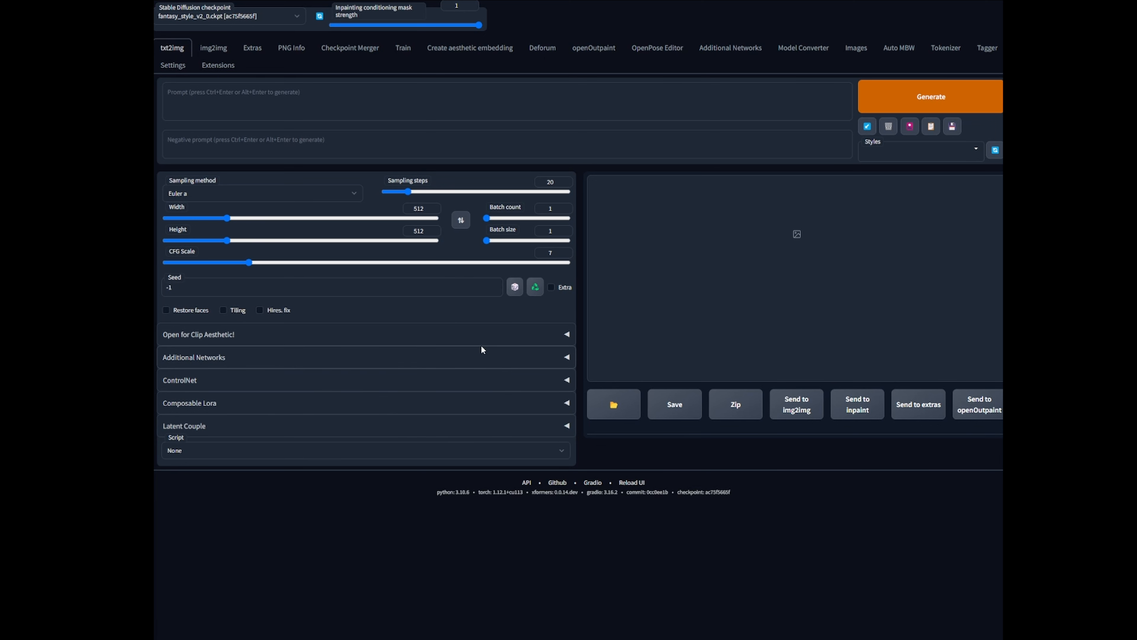
click(856, 47)
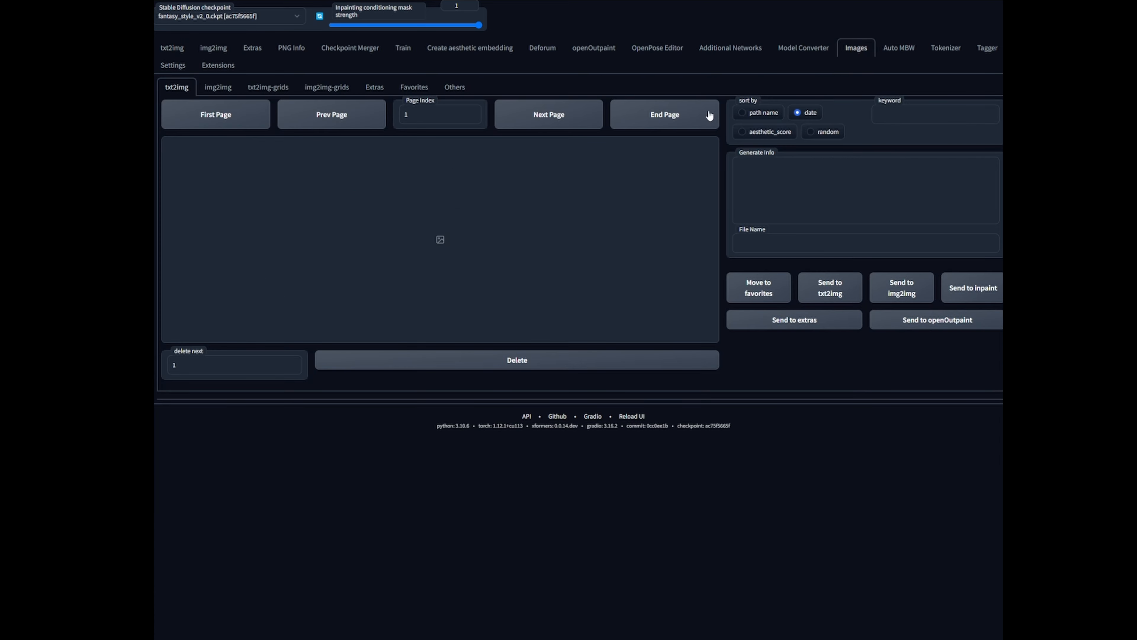
click(218, 119)
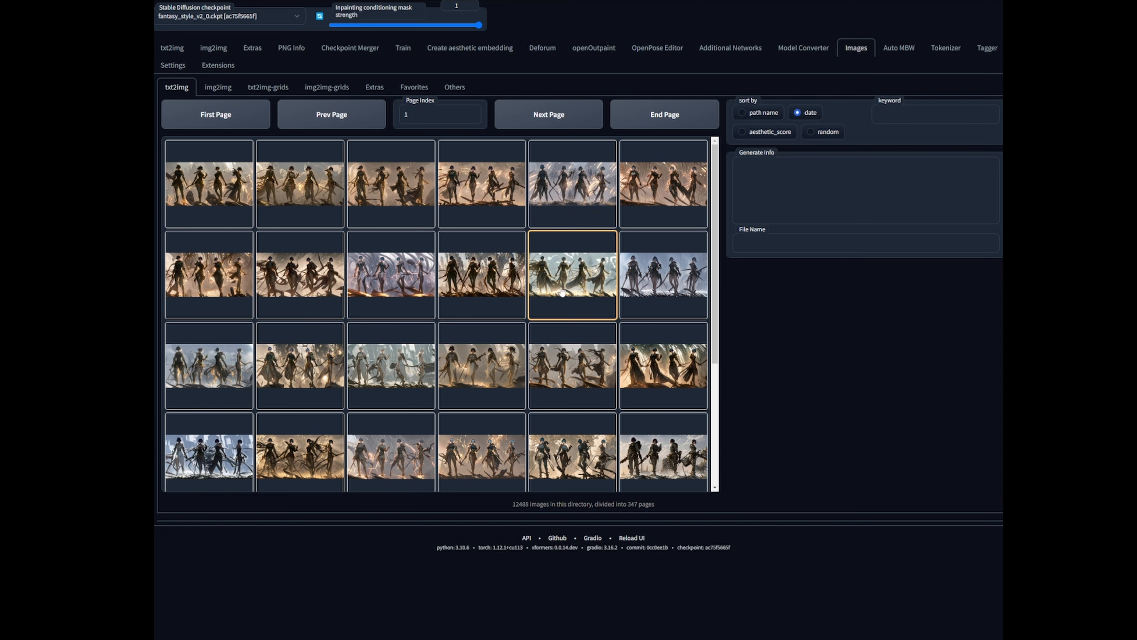
Send the generation settings of the pale purple four-figure image to txt2img and set the width to 768
scroll(527, 300, down, 3)
scroll(522, 292, up, 3)
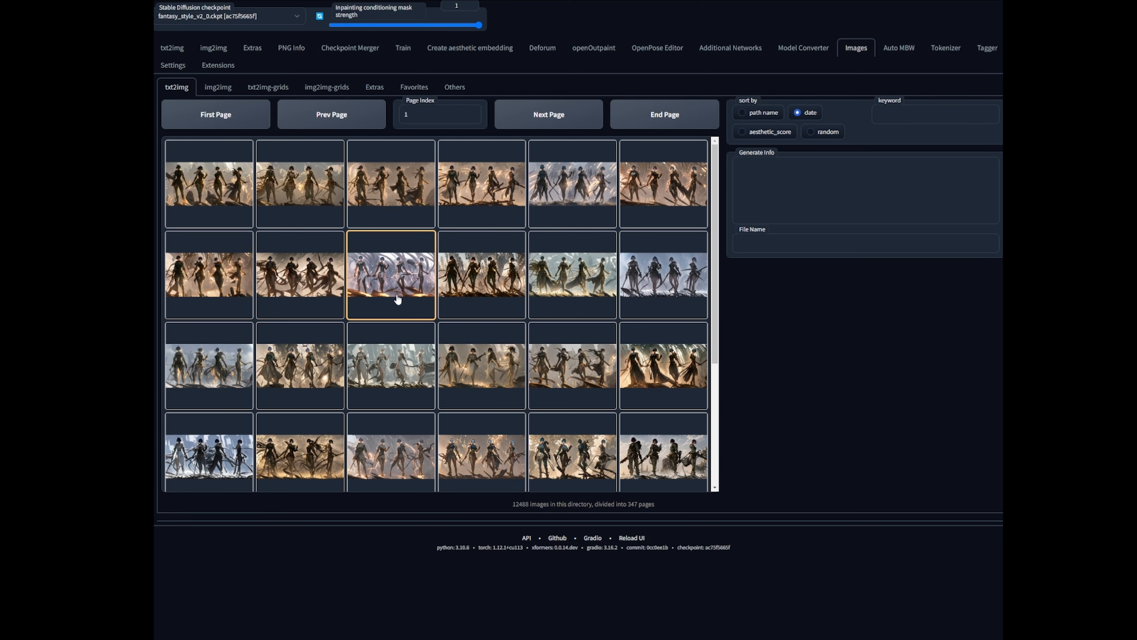
click(394, 278)
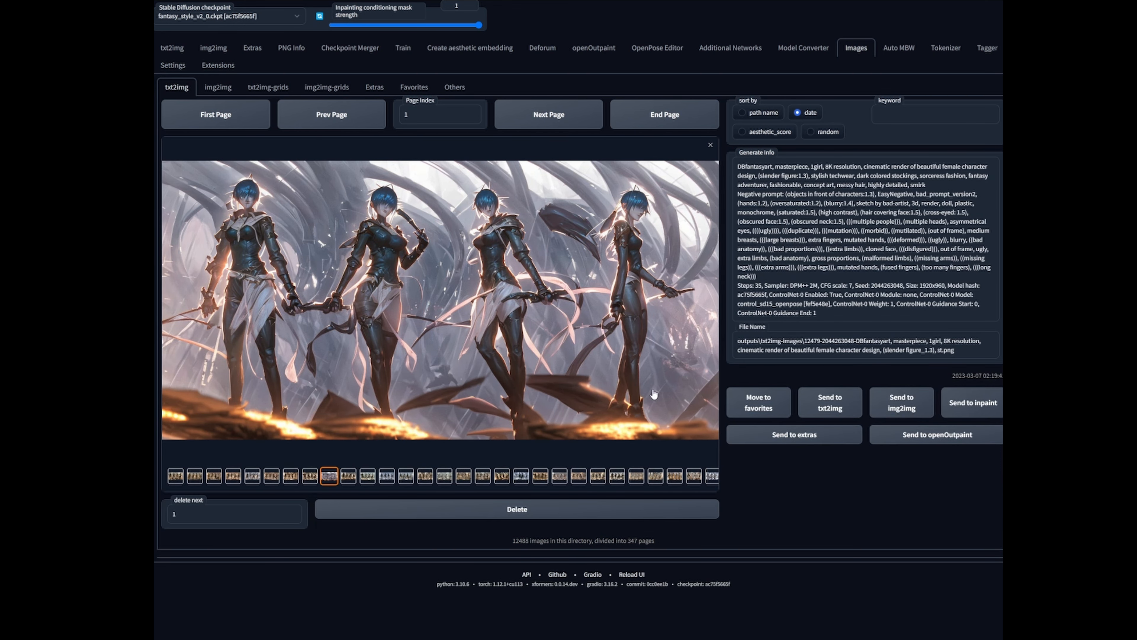
click(802, 401)
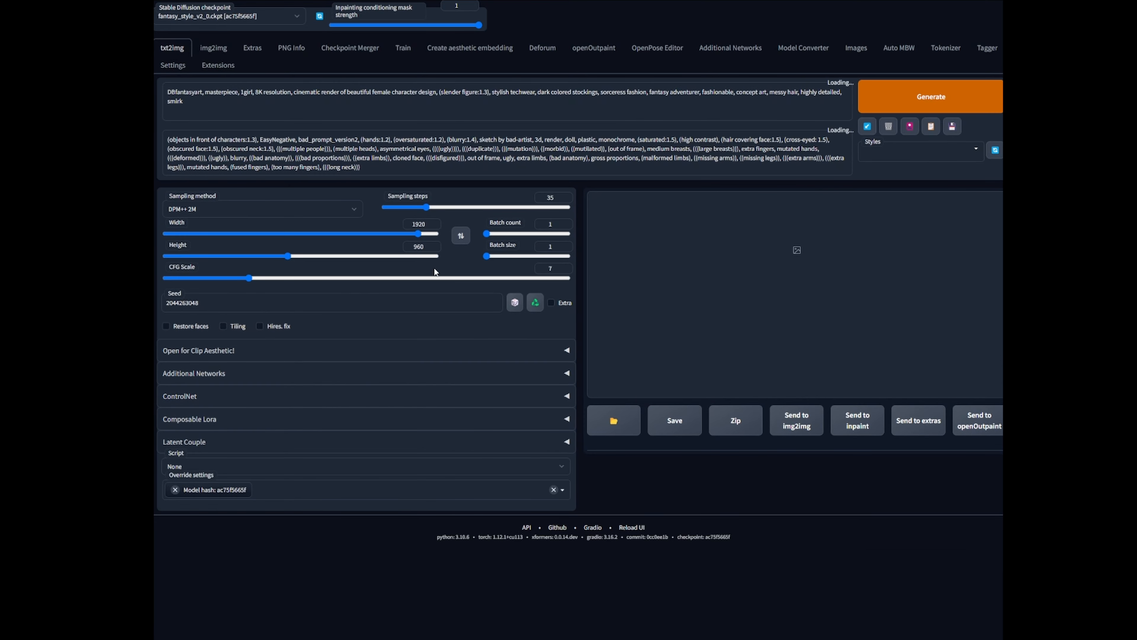
drag(403, 232, 261, 234)
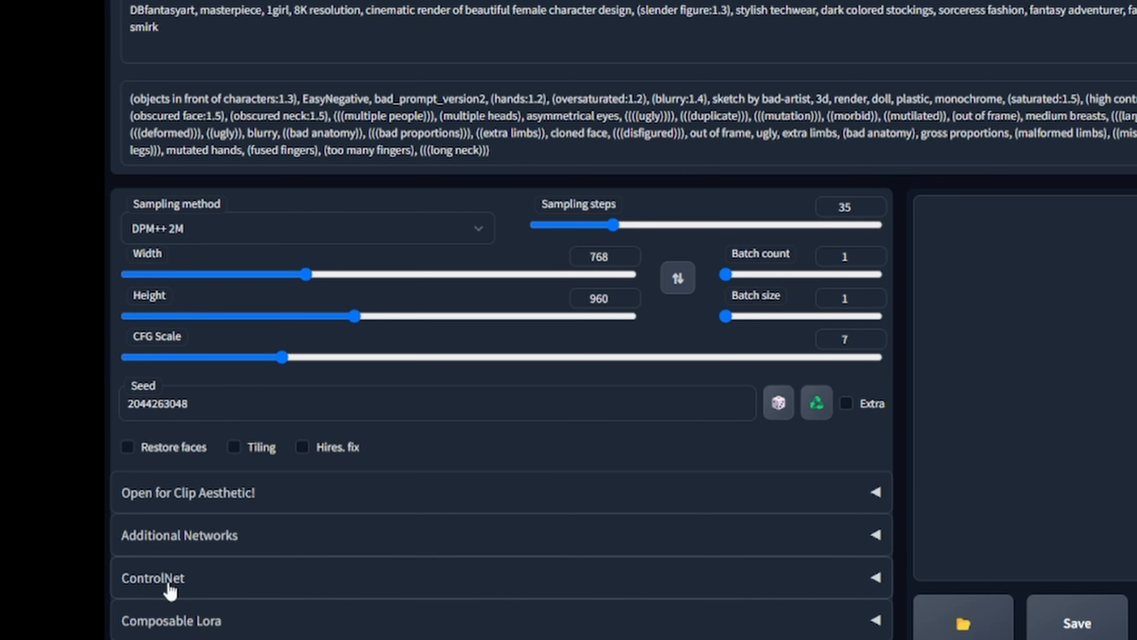
Load the OpenPose render into ControlNet's Control Model - 0, enable it with the control_sd15_openpose model, and preview the annotator result
click(256, 587)
scroll(431, 544, down, 3)
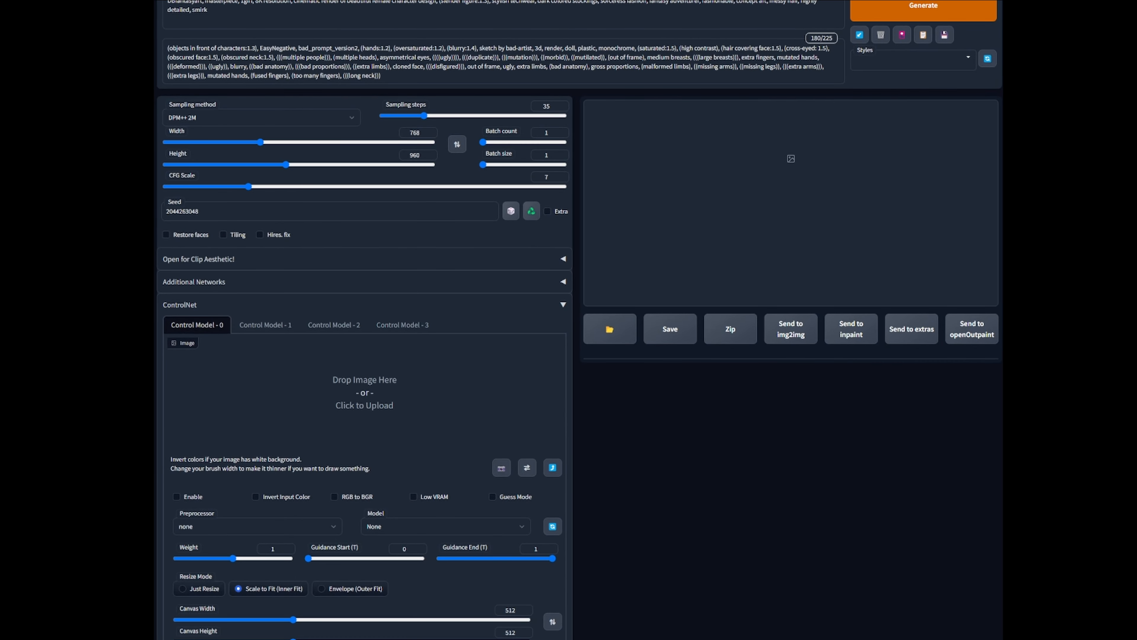
drag(326, 393, 386, 394)
scroll(418, 367, down, 3)
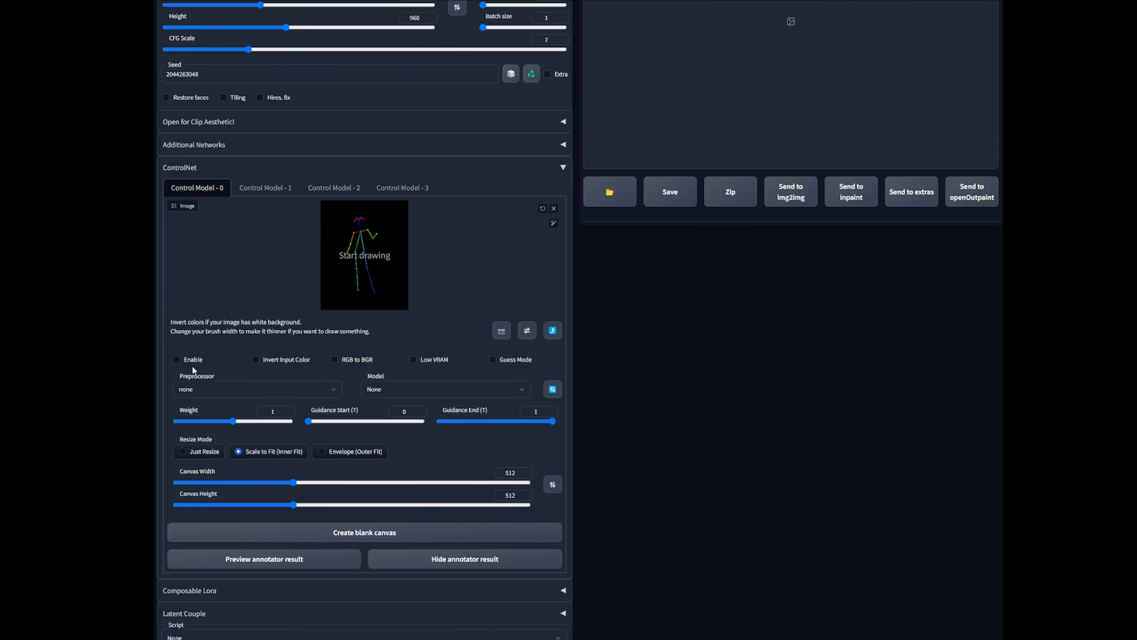
click(189, 360)
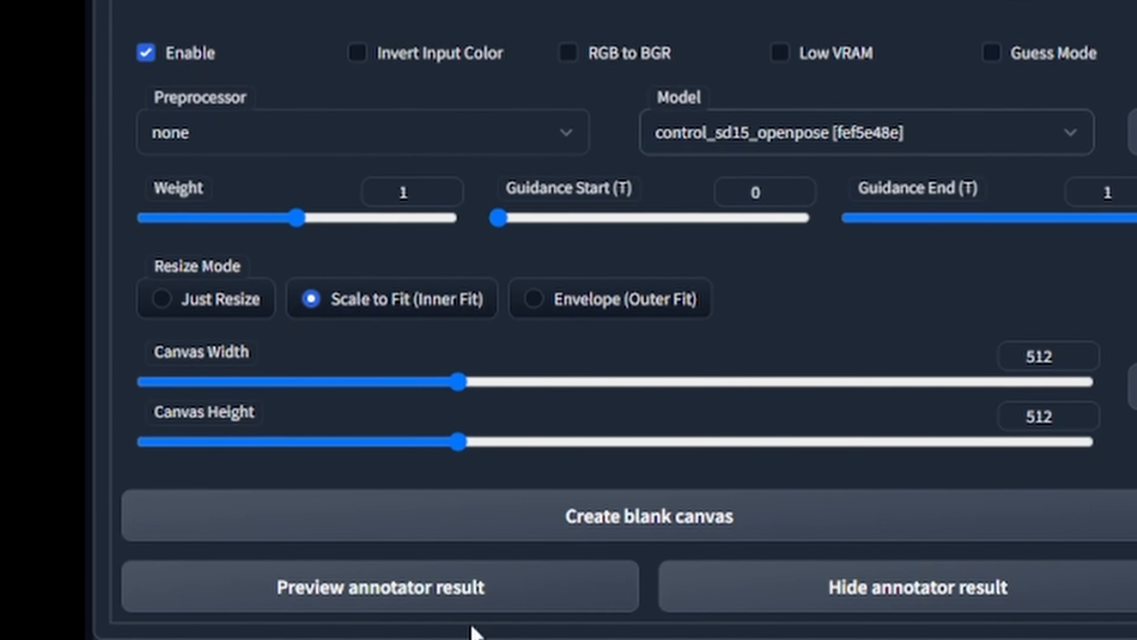
scroll(798, 161, up, 5)
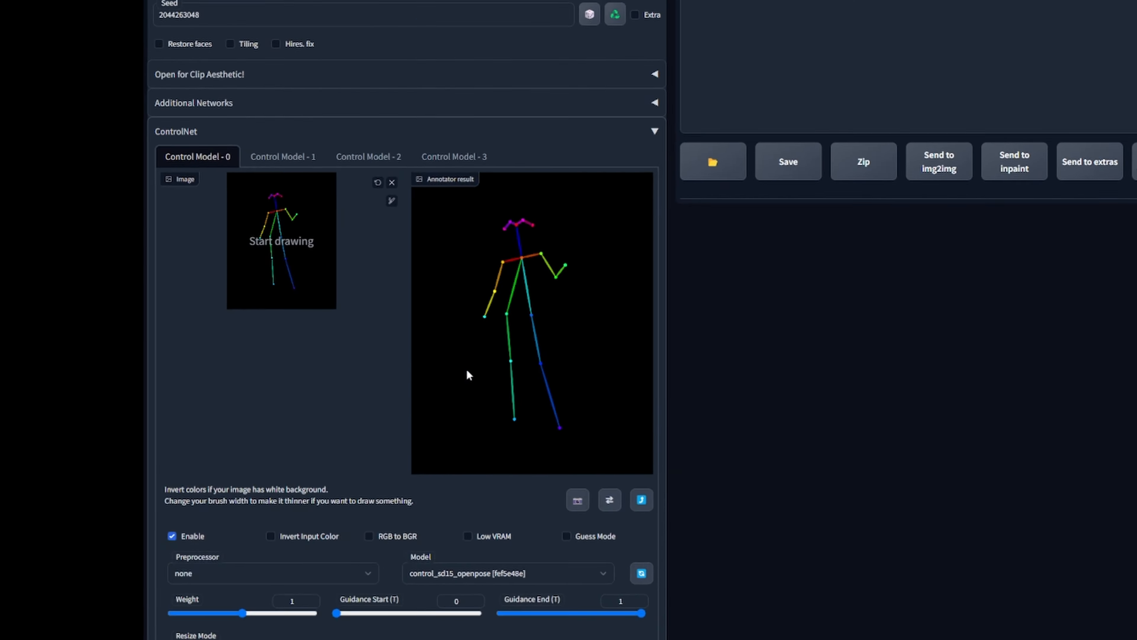
Generate a 768 x 960 image using the OpenPose control
scroll(558, 394, up, 4)
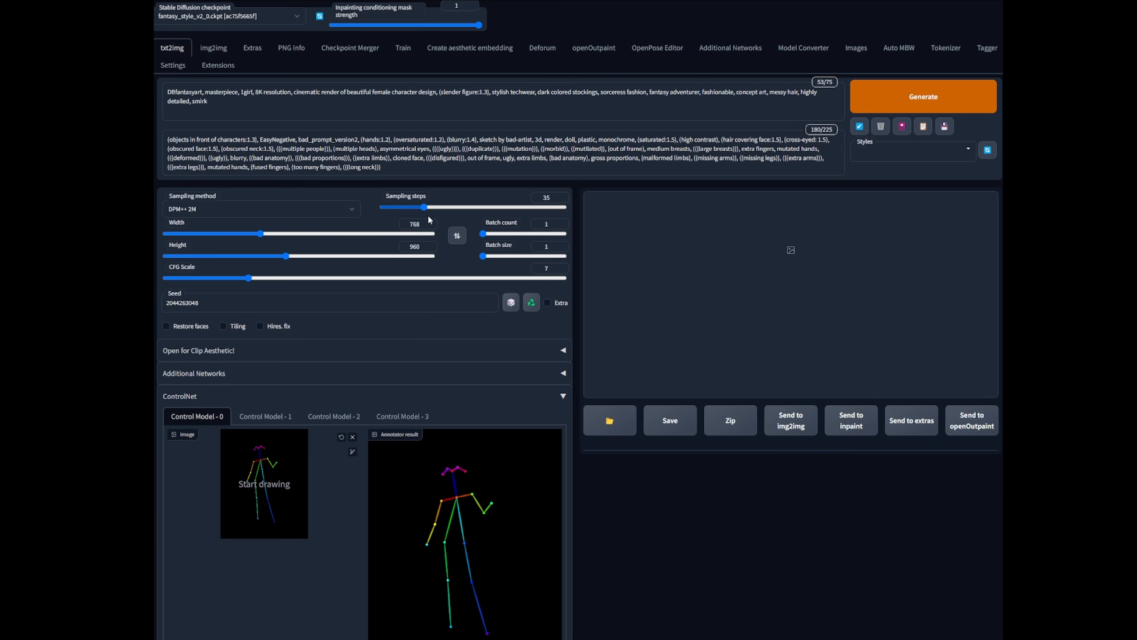
scroll(491, 335, down, 8)
scroll(592, 356, up, 8)
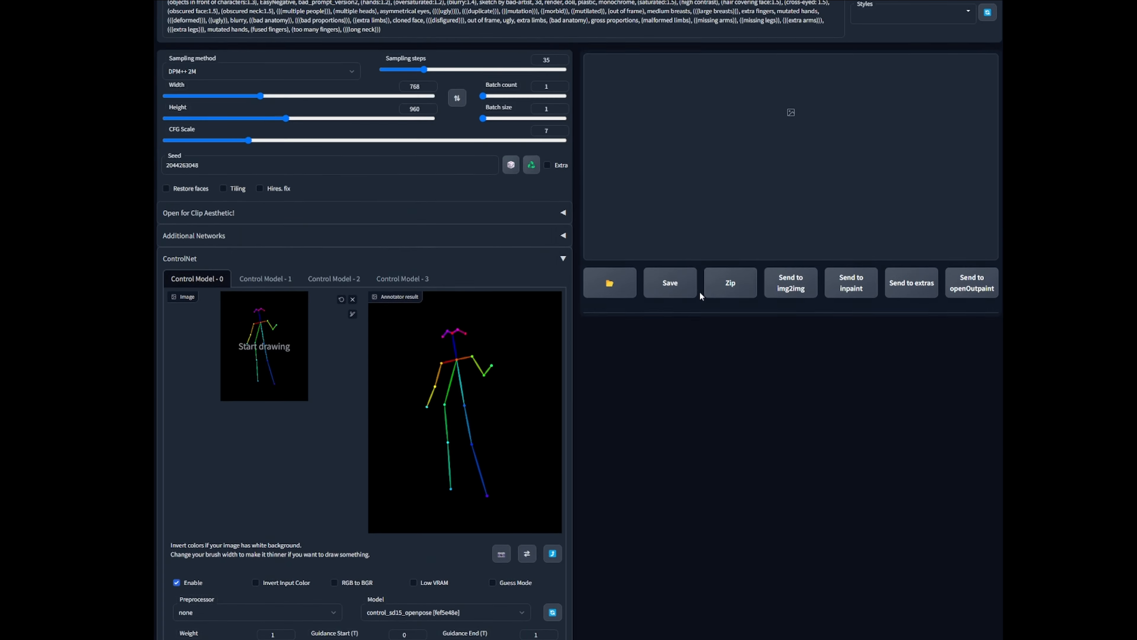
click(654, 255)
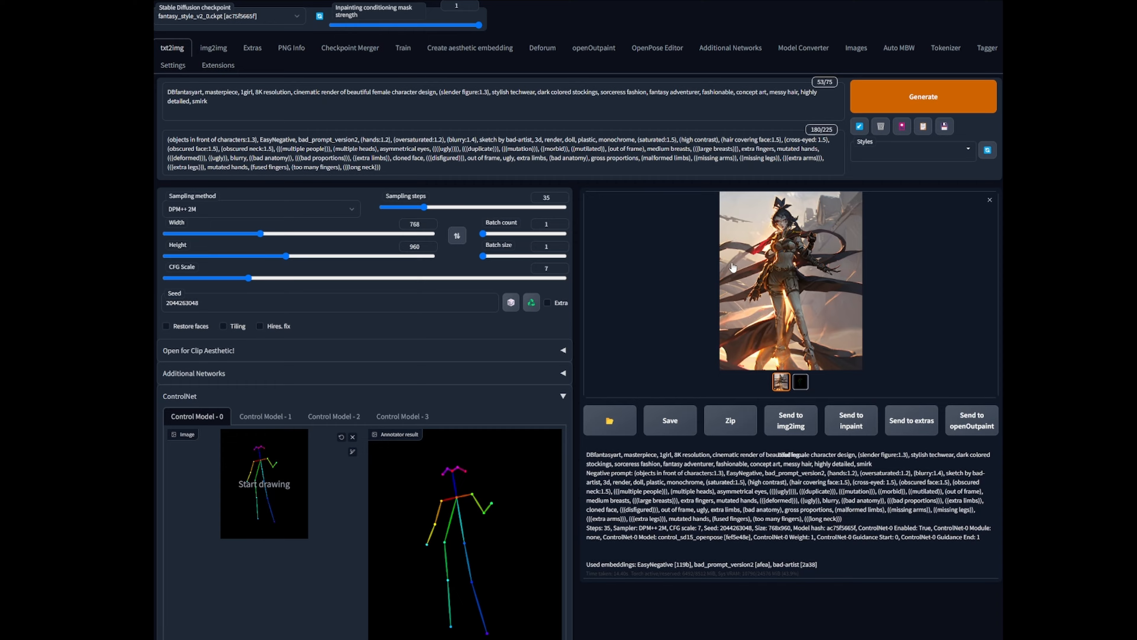
Inspect the generated character's pose and hands at full size and compare it with the OpenPose map in the results
click(805, 270)
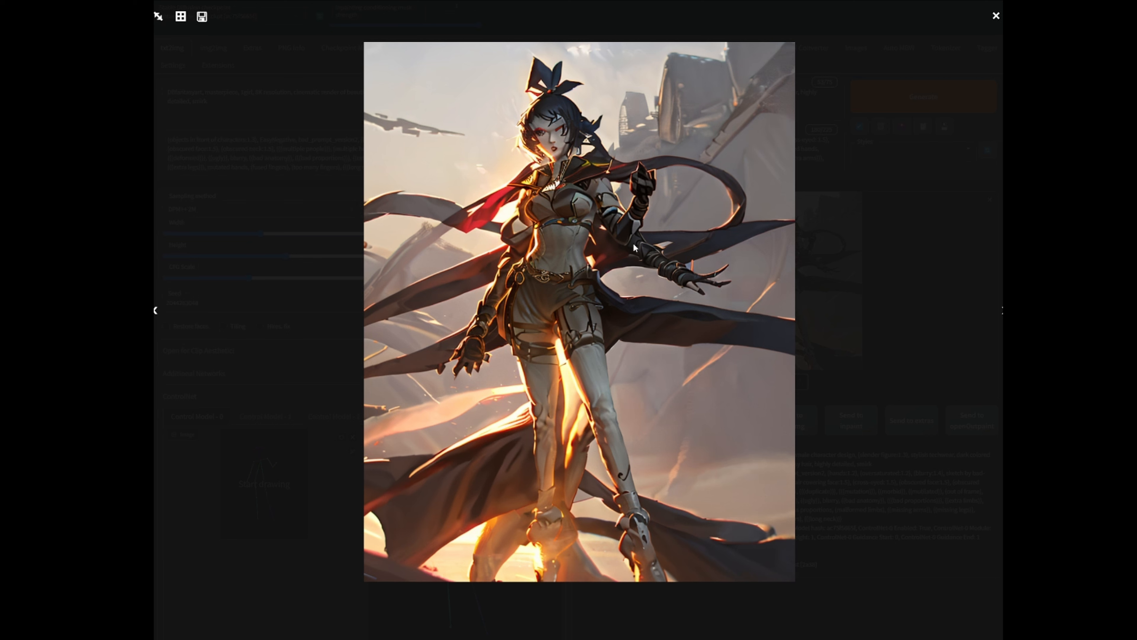
click(833, 219)
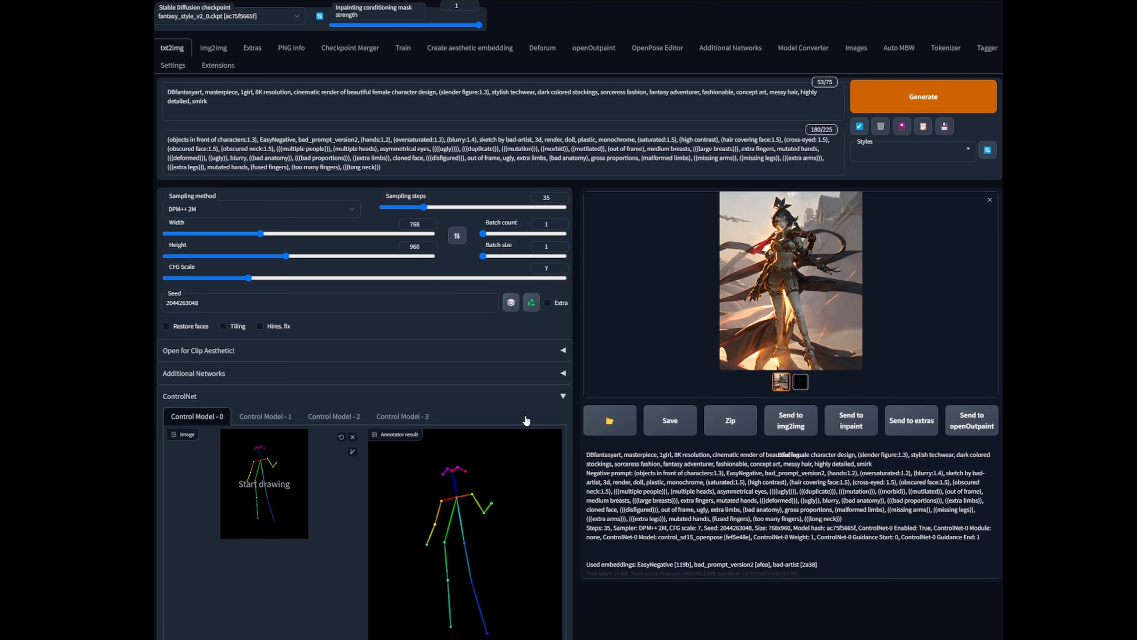
click(803, 274)
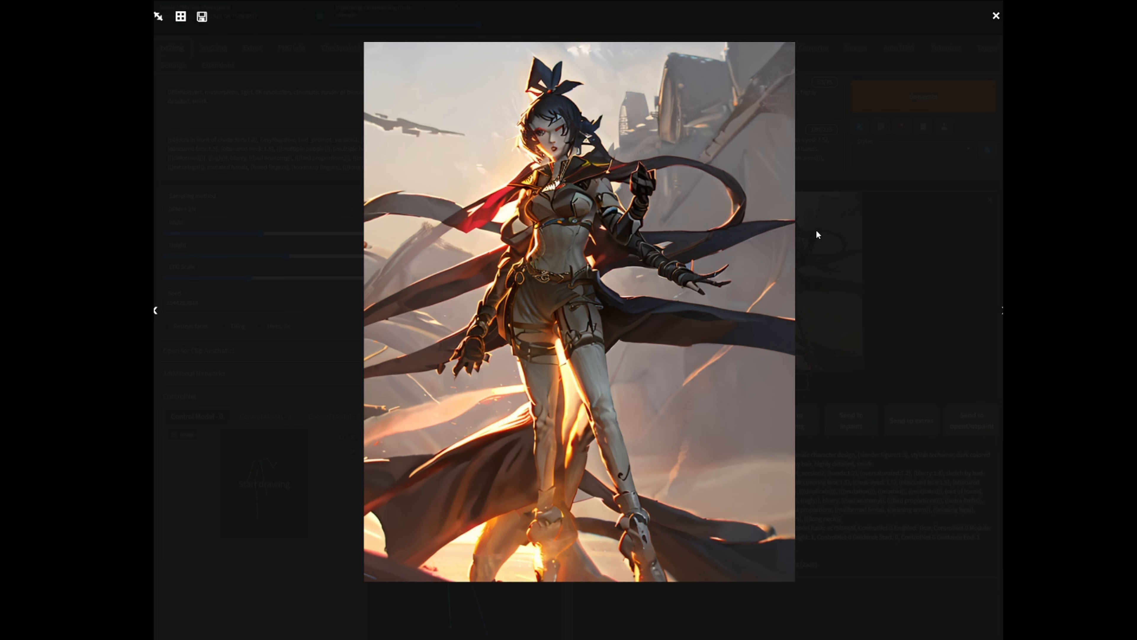
click(885, 191)
scroll(816, 274, down, 2)
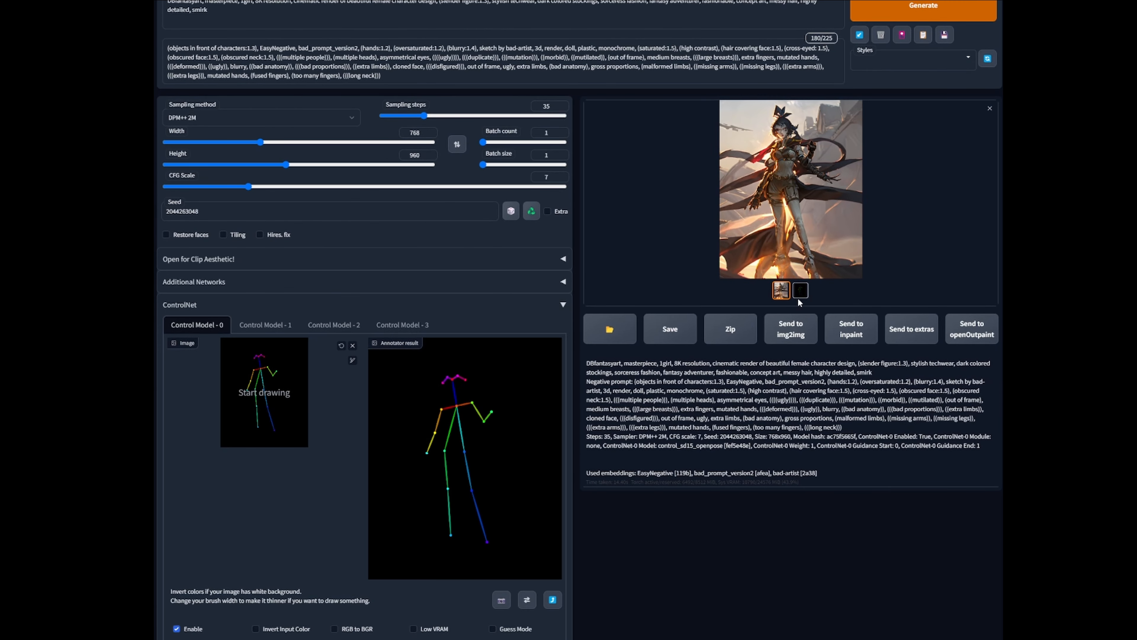
click(801, 290)
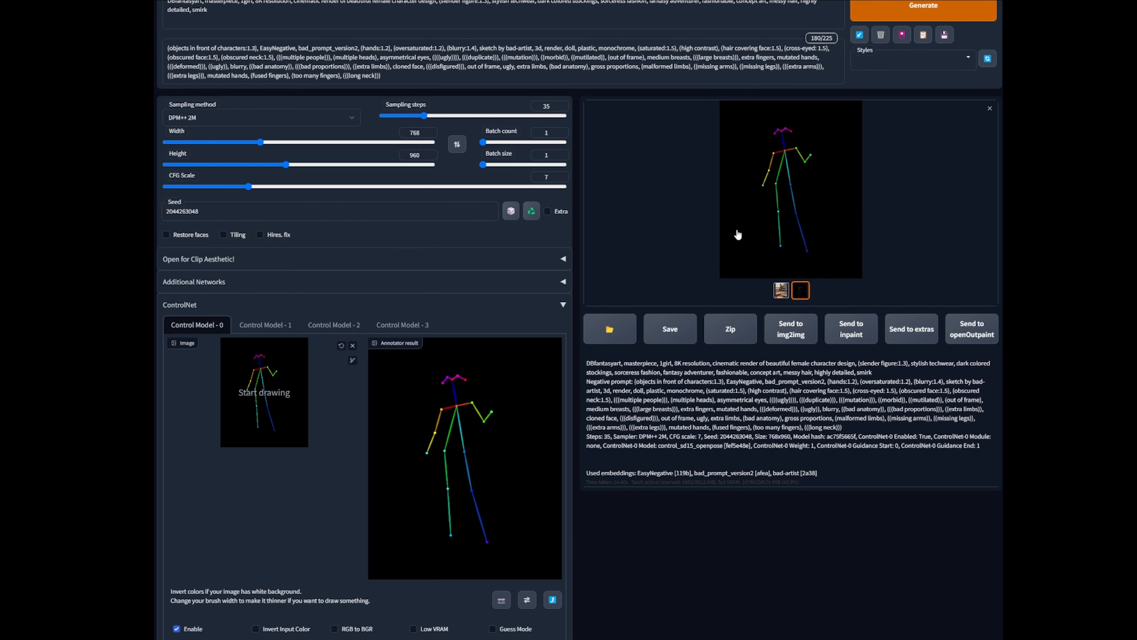
click(781, 291)
Load the depth render into Control Model - 1 and enable it with the control_sd15_depth model and no preprocessor
scroll(380, 396, down, 3)
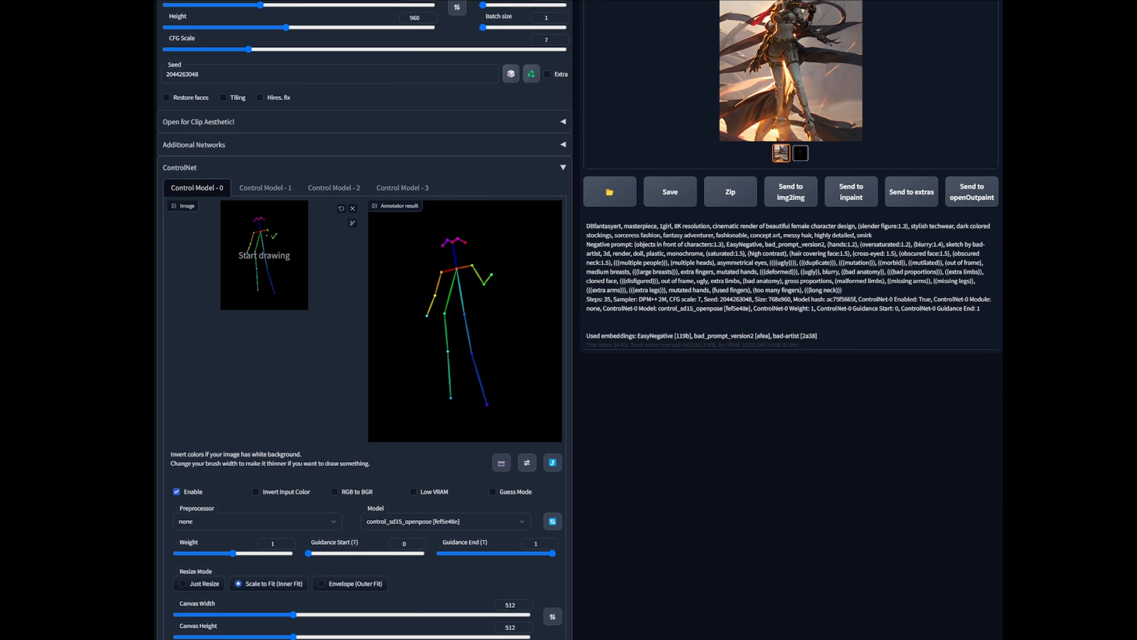
click(274, 191)
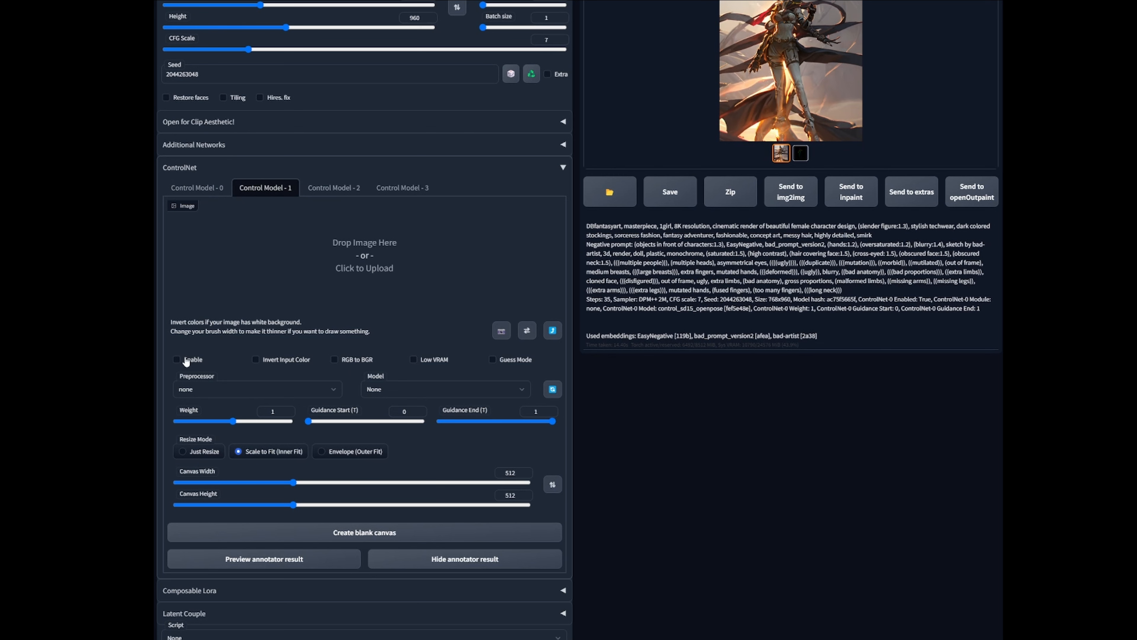
click(176, 359)
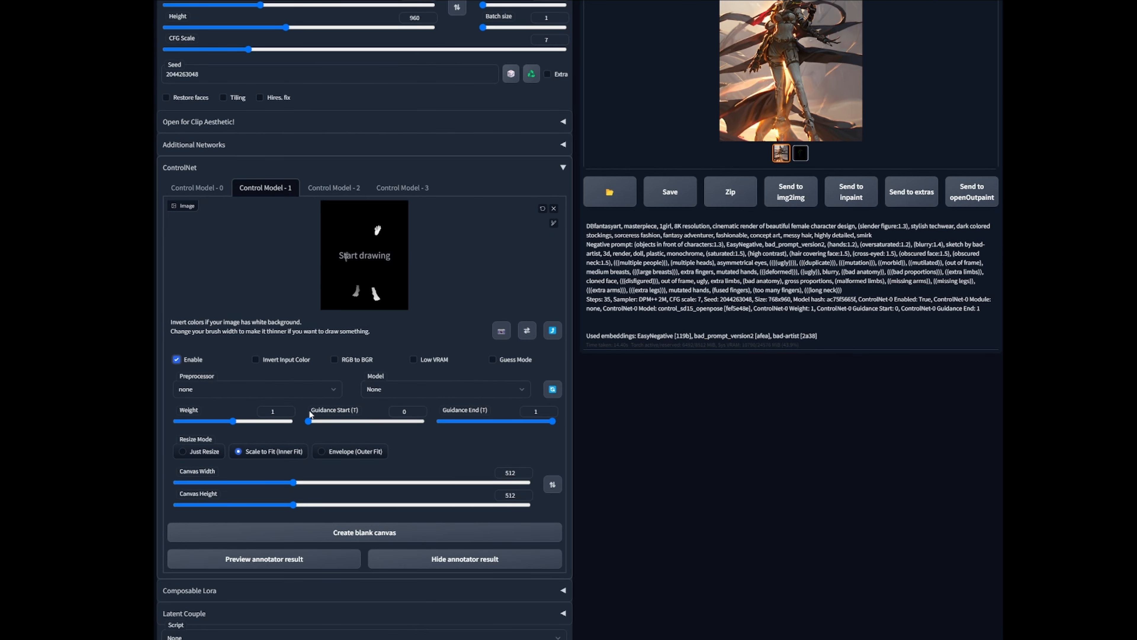
click(443, 389)
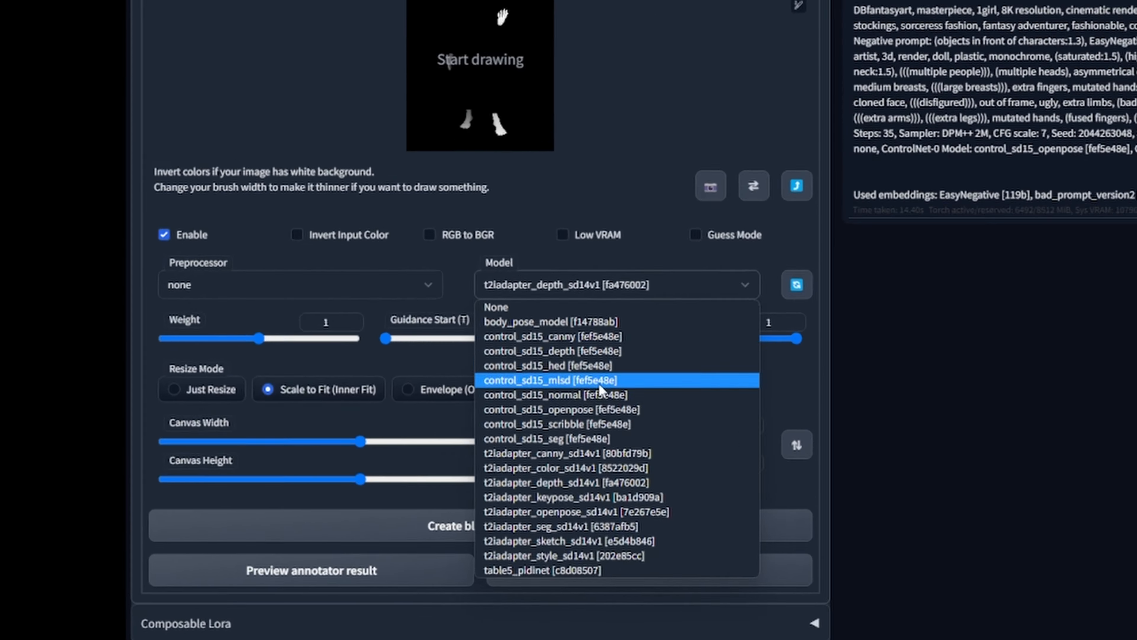
click(419, 429)
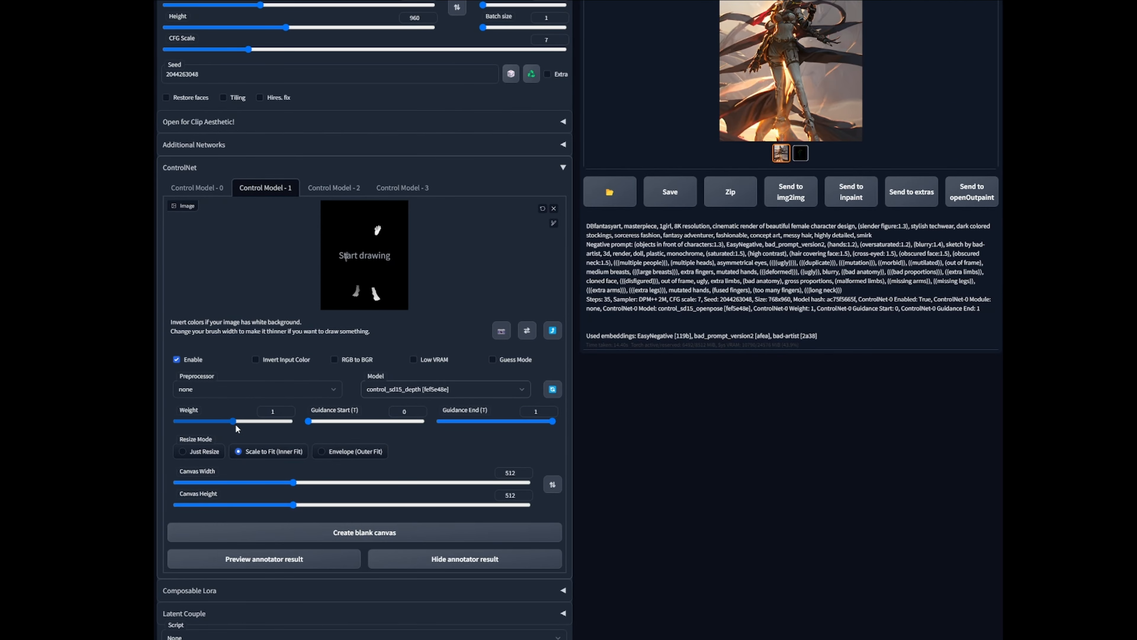
Set the depth control's weight to 0.3 and its guidance start to 0.3
drag(233, 421, 191, 421)
drag(308, 422, 333, 422)
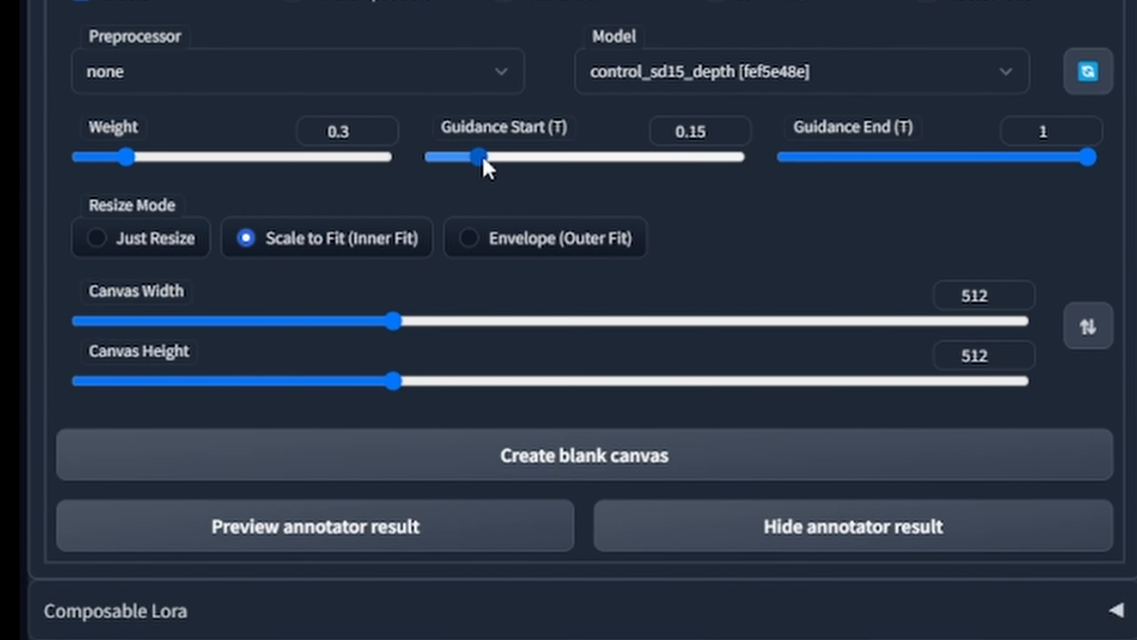
drag(501, 158, 524, 159)
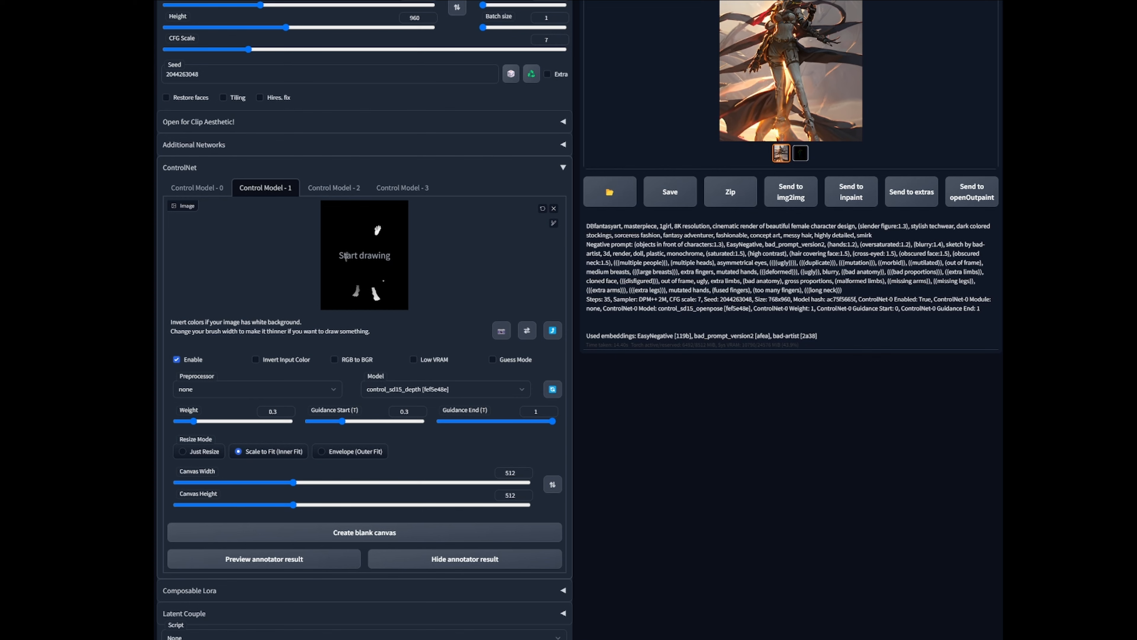
Generate the image with the OpenPose and depth controls and inspect the hands and feet at full size
scroll(677, 384, up, 5)
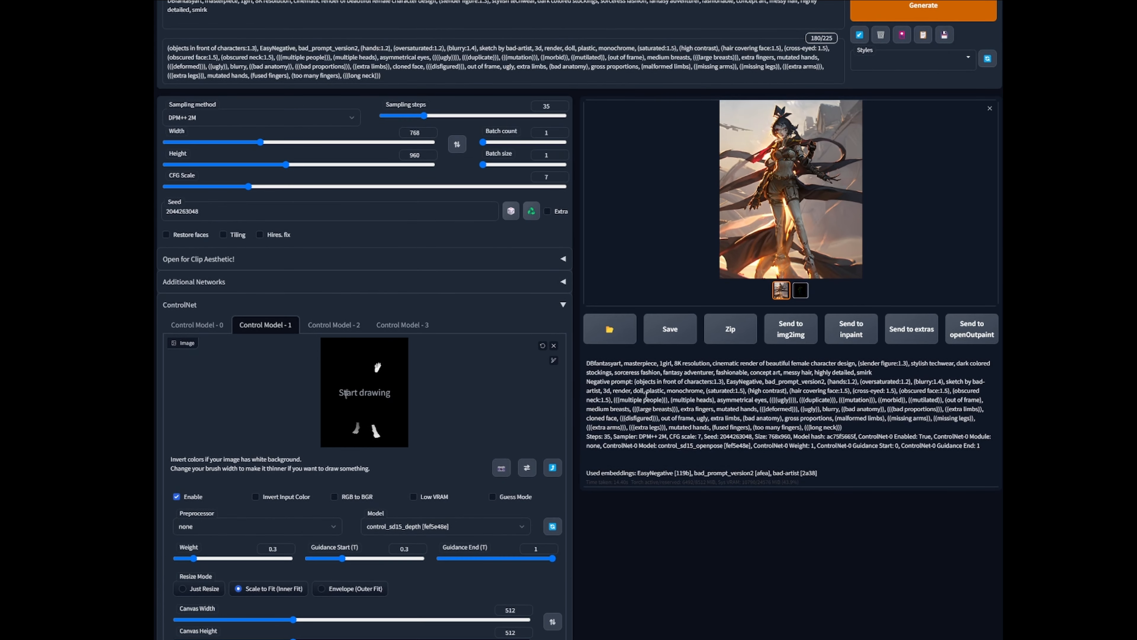
click(901, 103)
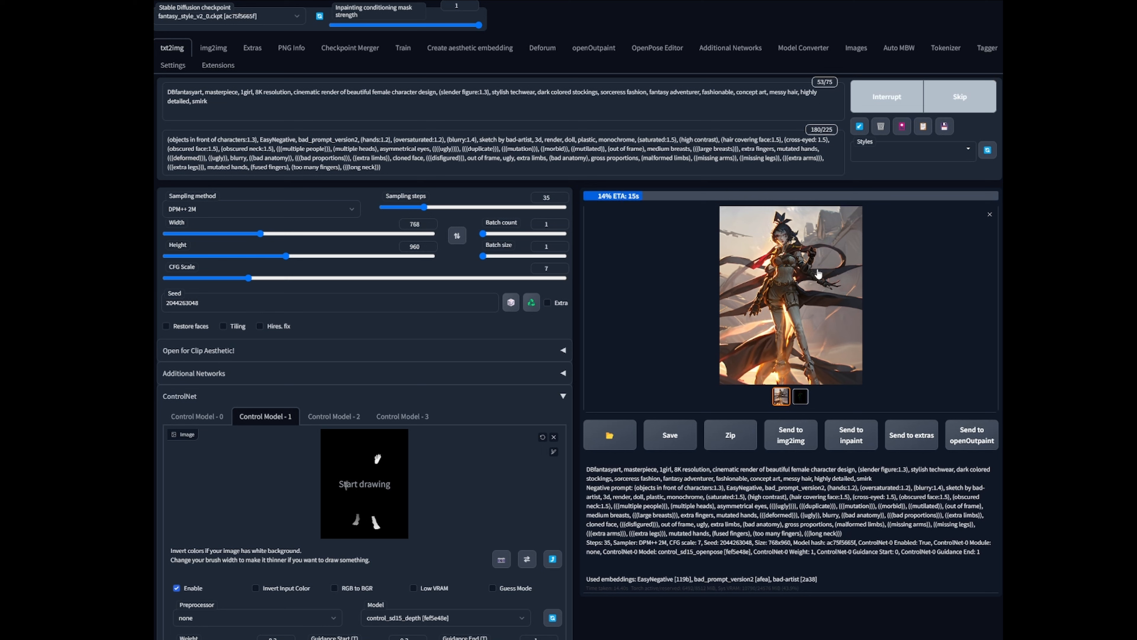
scroll(805, 287, down, 2)
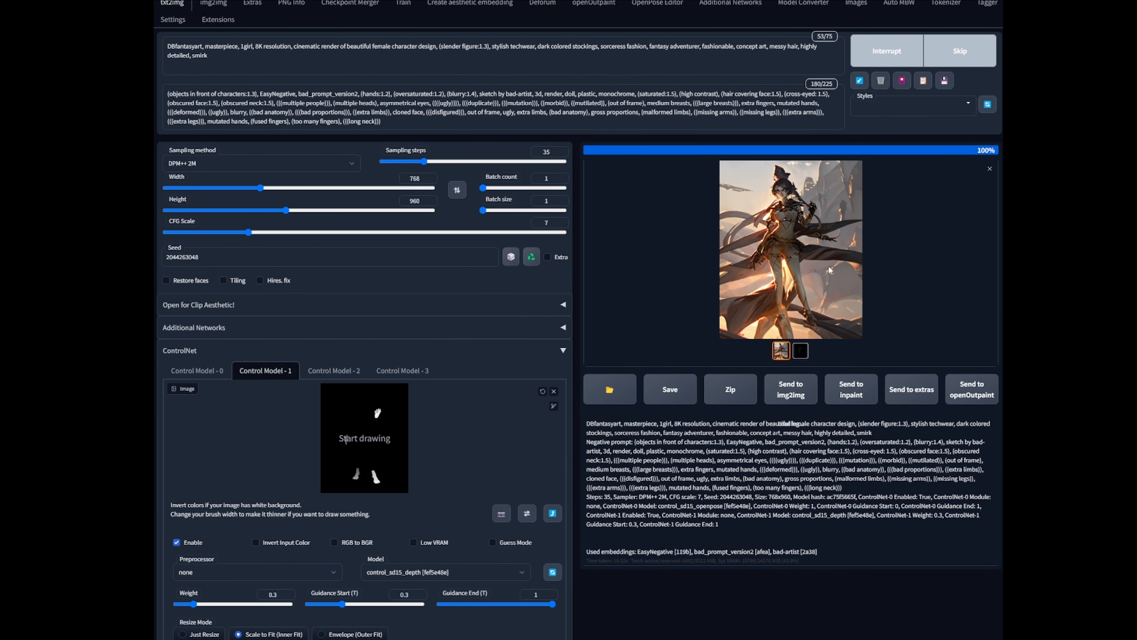
click(827, 265)
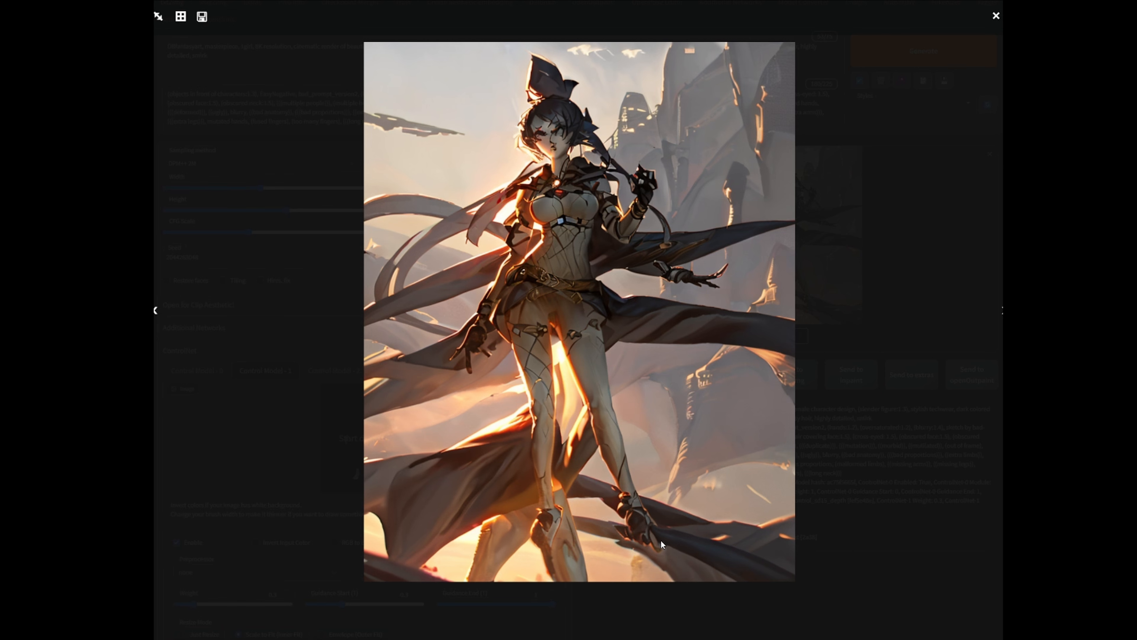
click(883, 296)
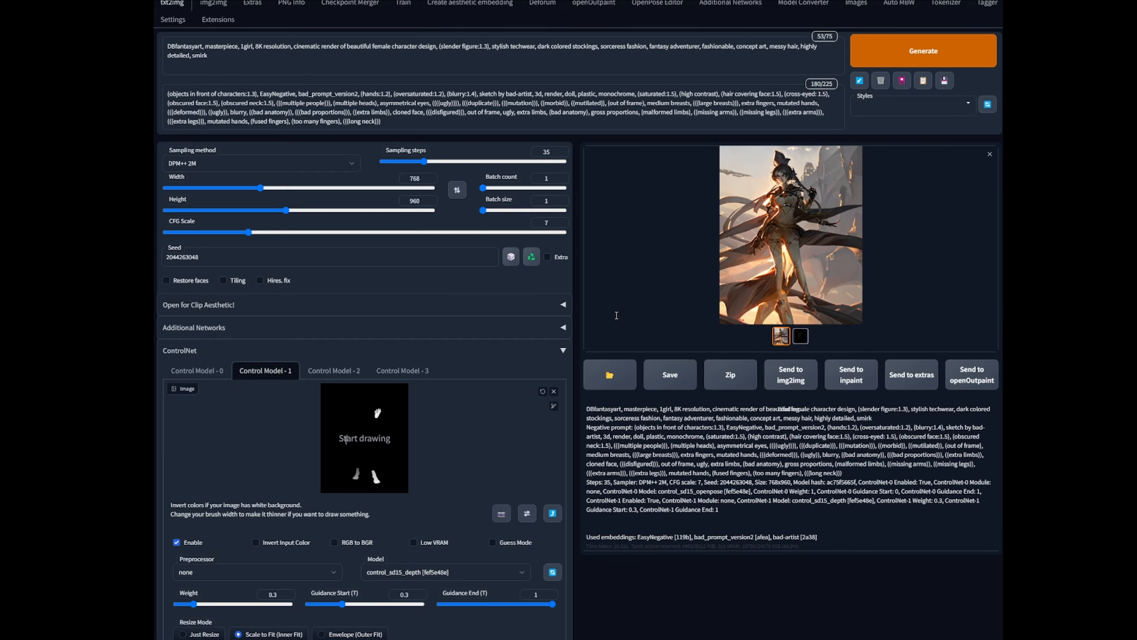
Load the canny render into Control Model - 2 and enable it with the control_sd15_canny model and no preprocessor
scroll(383, 378, down, 3)
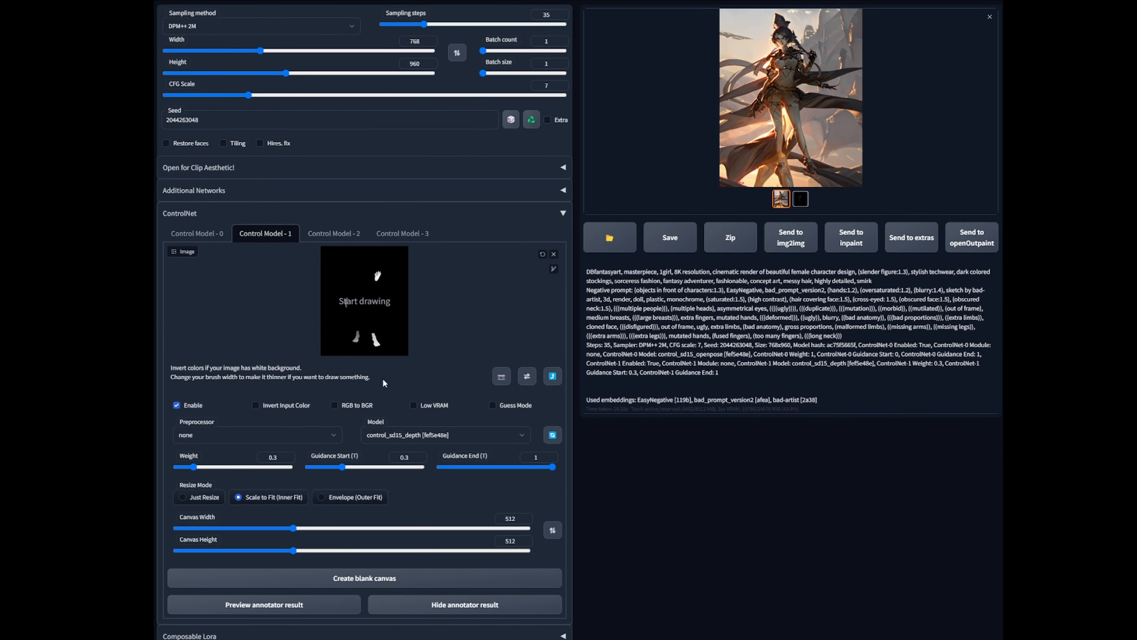
click(337, 234)
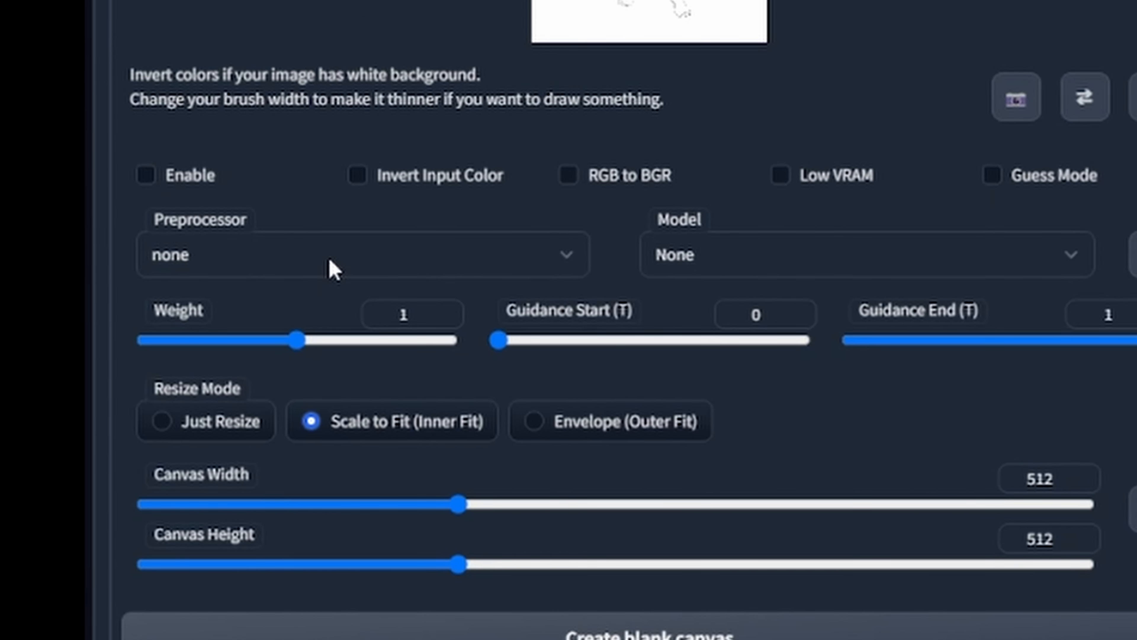
click(193, 179)
click(786, 267)
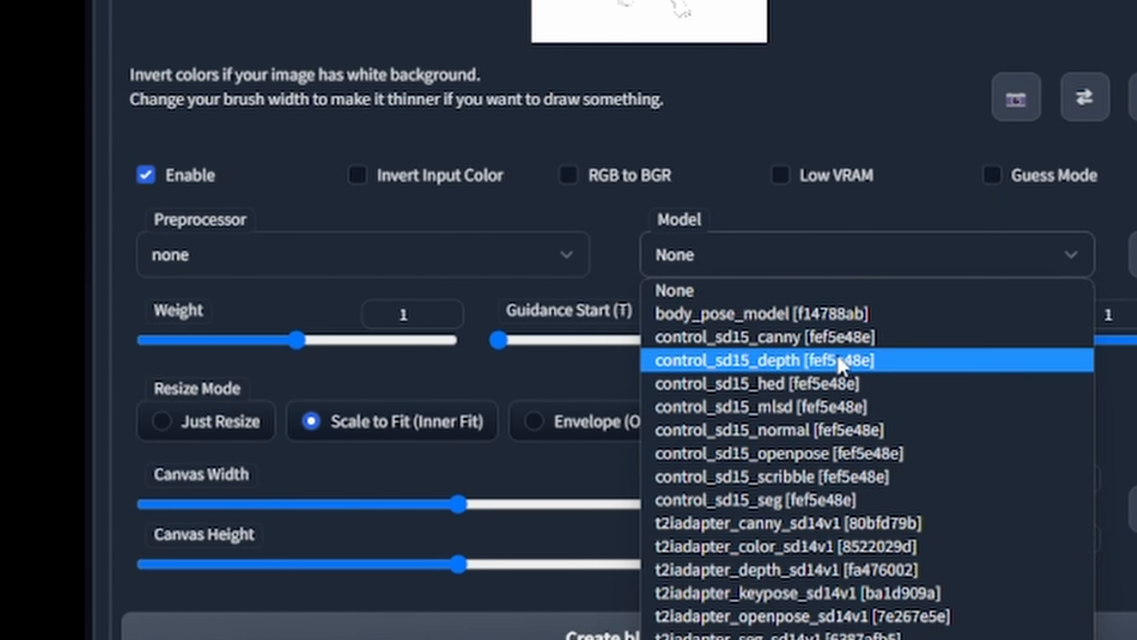
click(820, 339)
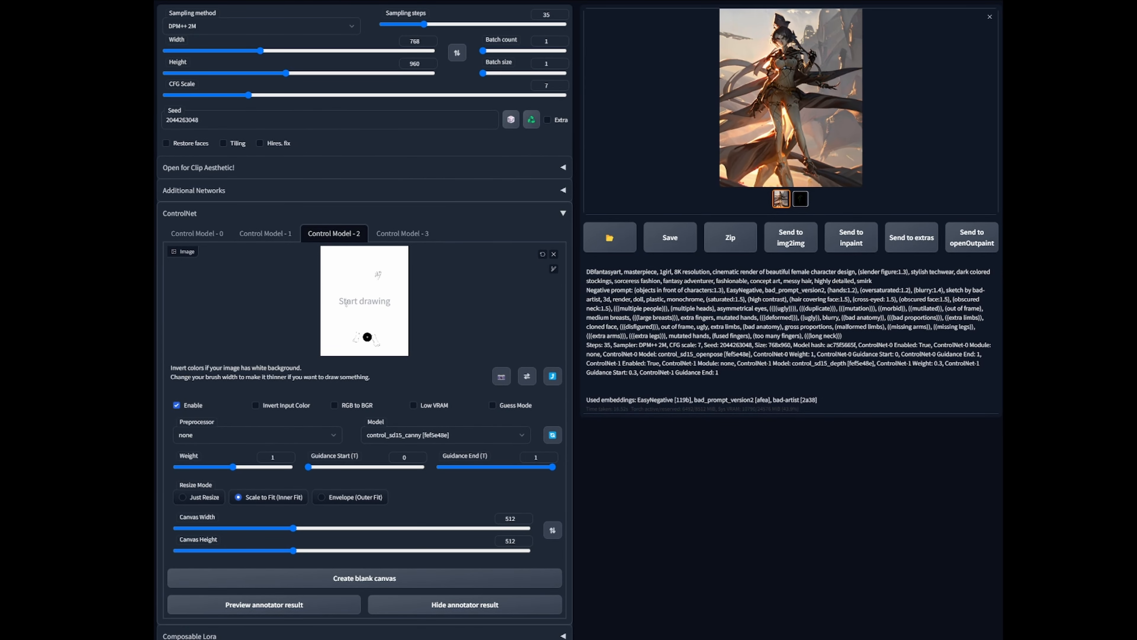
Preview the canny annotator result and set the canny control's weight and guidance start to 0.3
scroll(546, 366, down, 5)
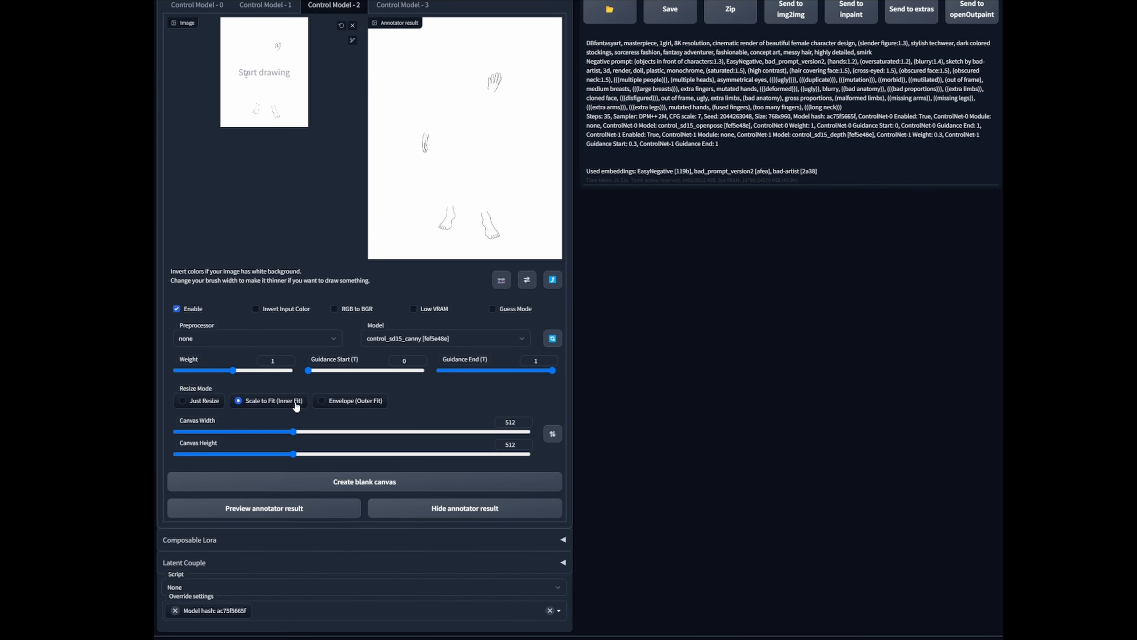
drag(233, 366, 196, 367)
drag(561, 108, 571, 109)
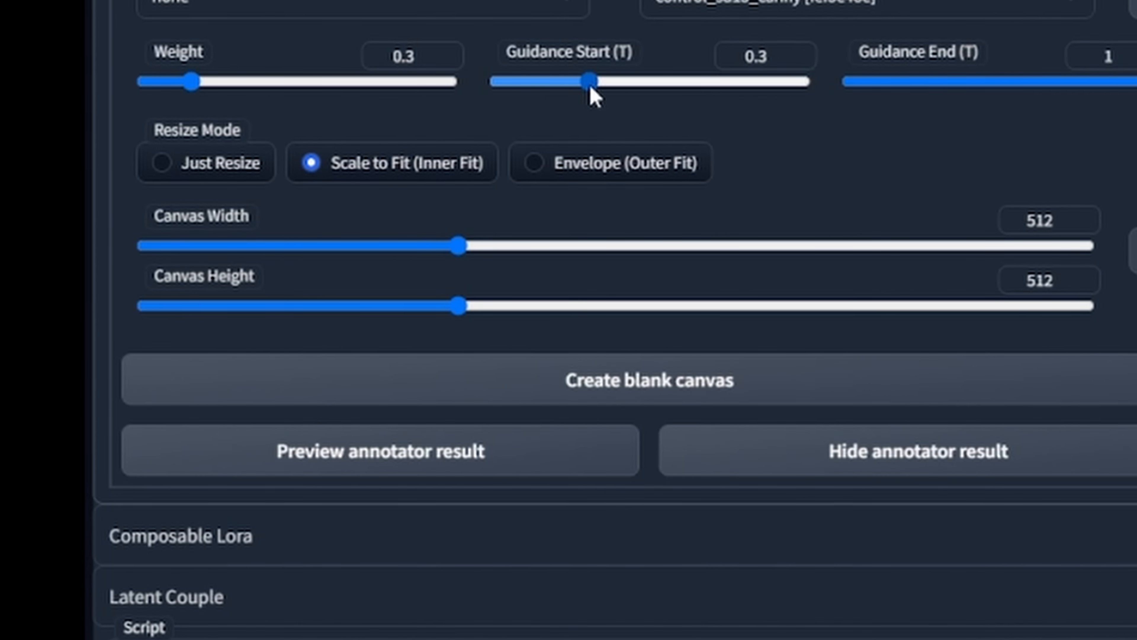
scroll(624, 106, up, 10)
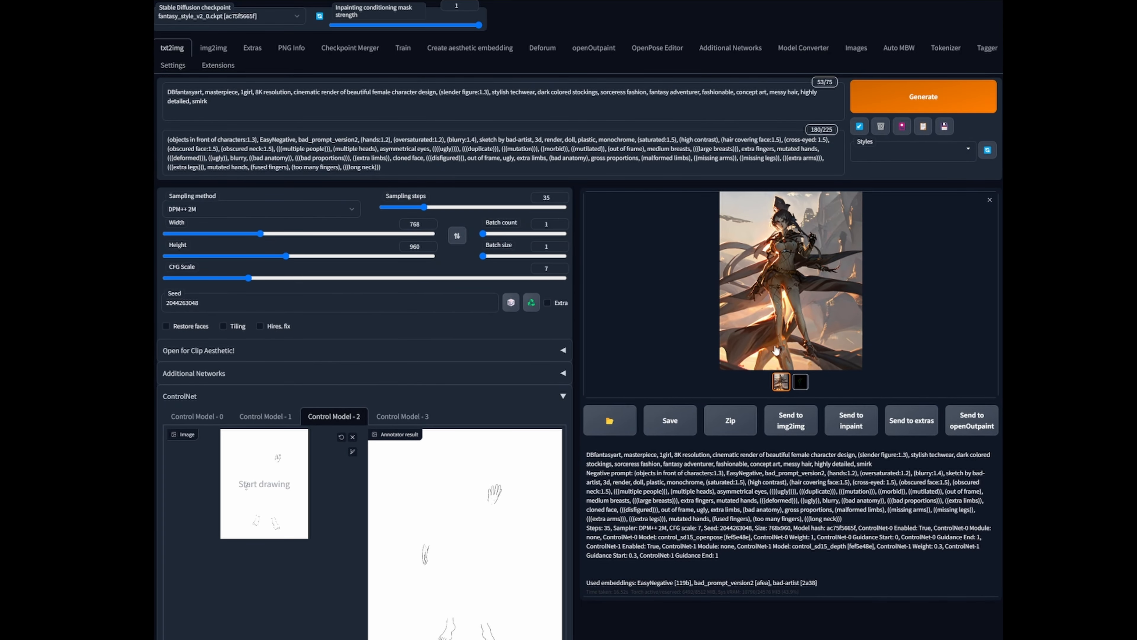
Inspect the newly generated character at full size and compare it with the OpenPose skeleton map
click(823, 344)
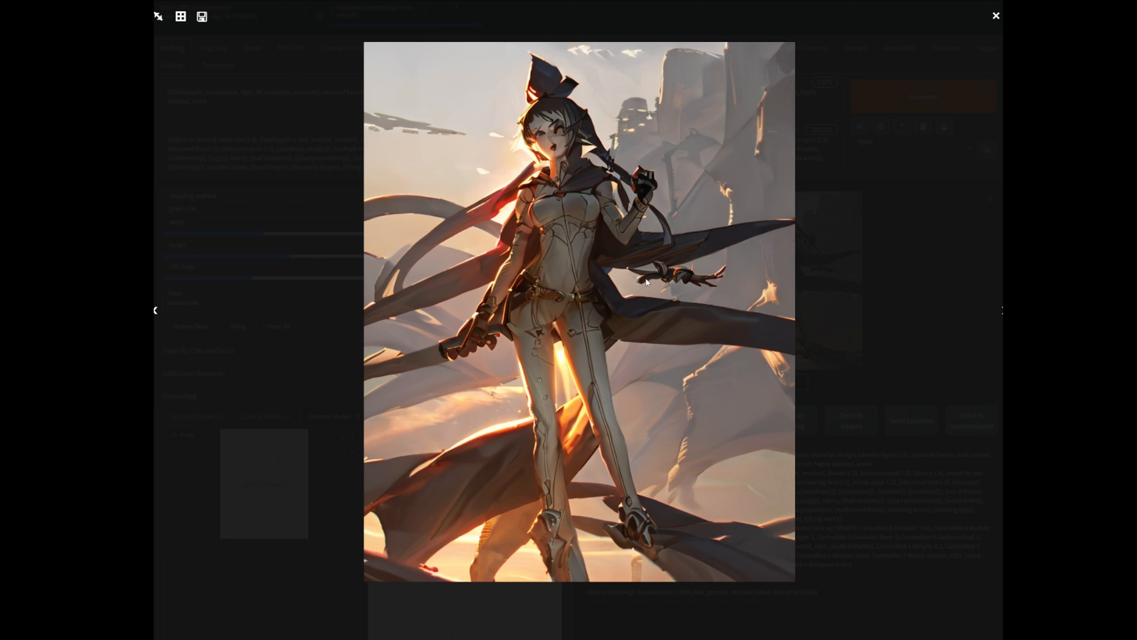
click(771, 296)
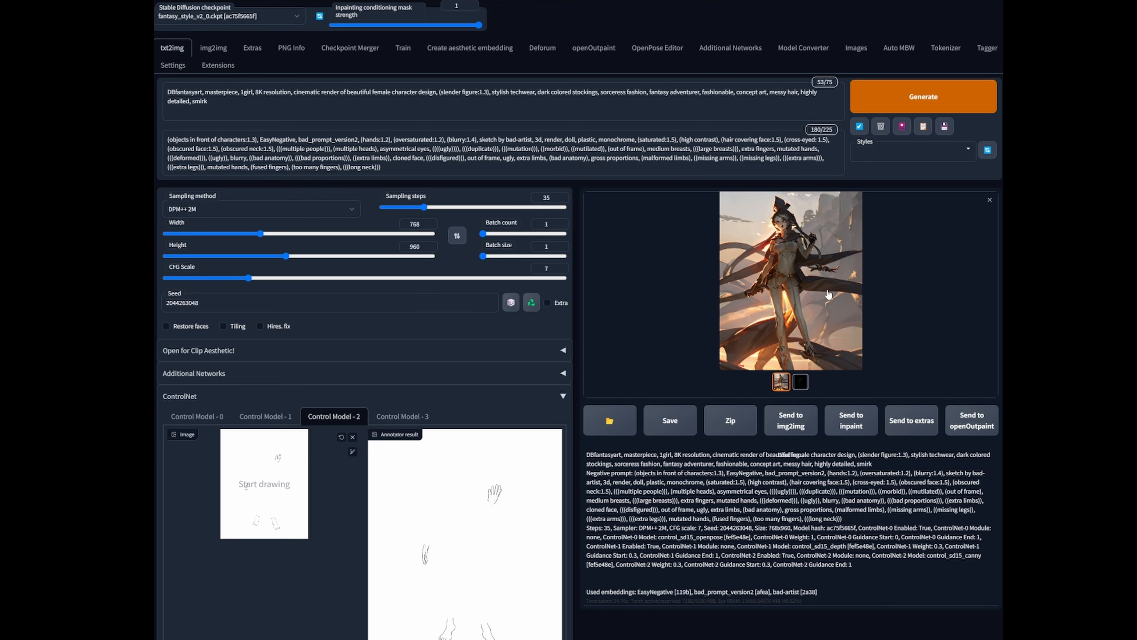
click(802, 381)
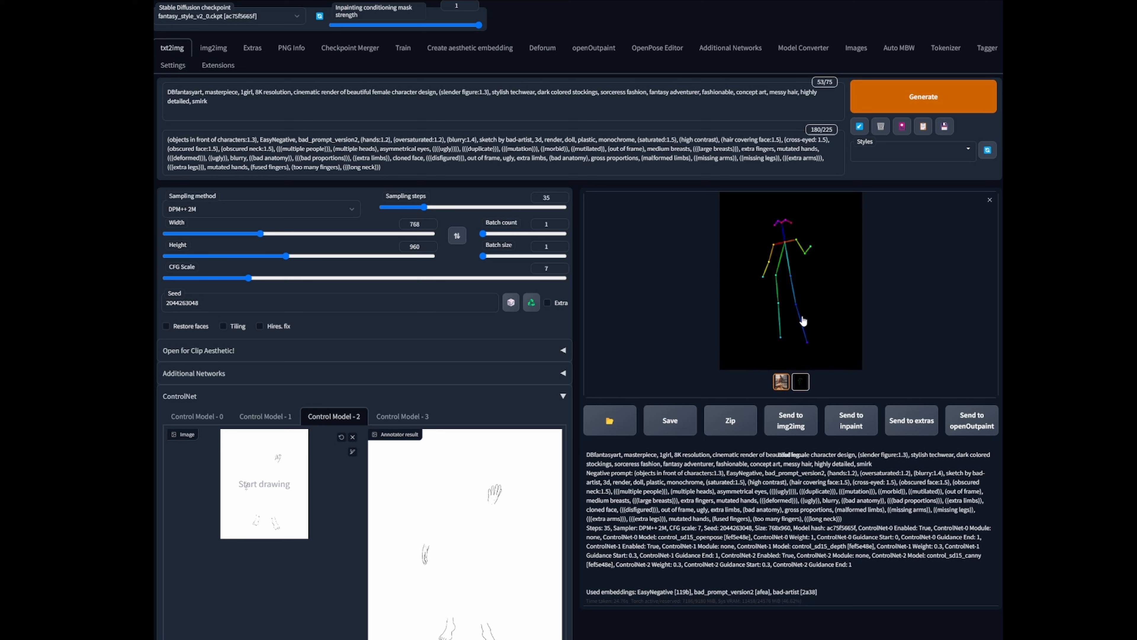
click(800, 382)
click(781, 381)
scroll(547, 444, down, 4)
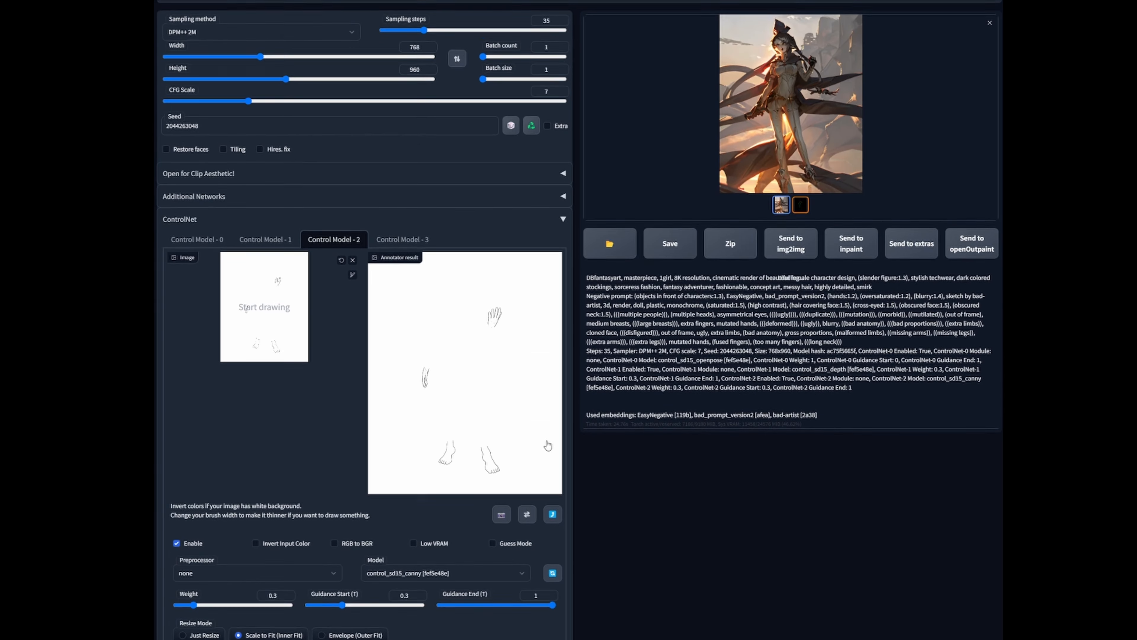
scroll(784, 306, up, 1)
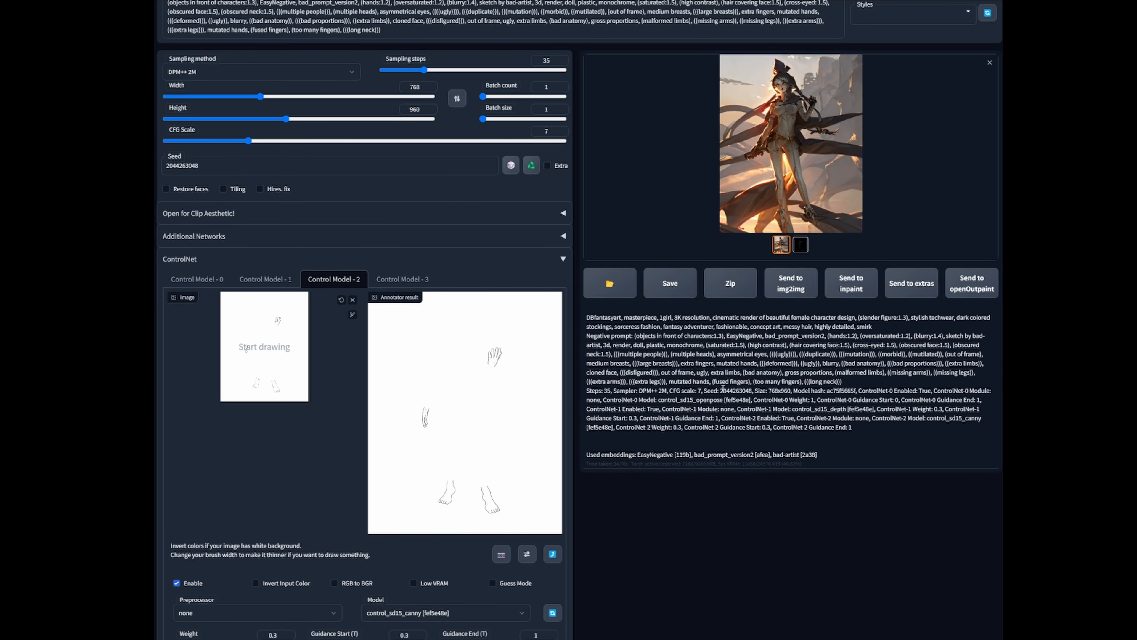
Check in the generation parameters whether ControlNet-1 and ControlNet-2 are enabled, and review their guidance settings
double_click(648, 409)
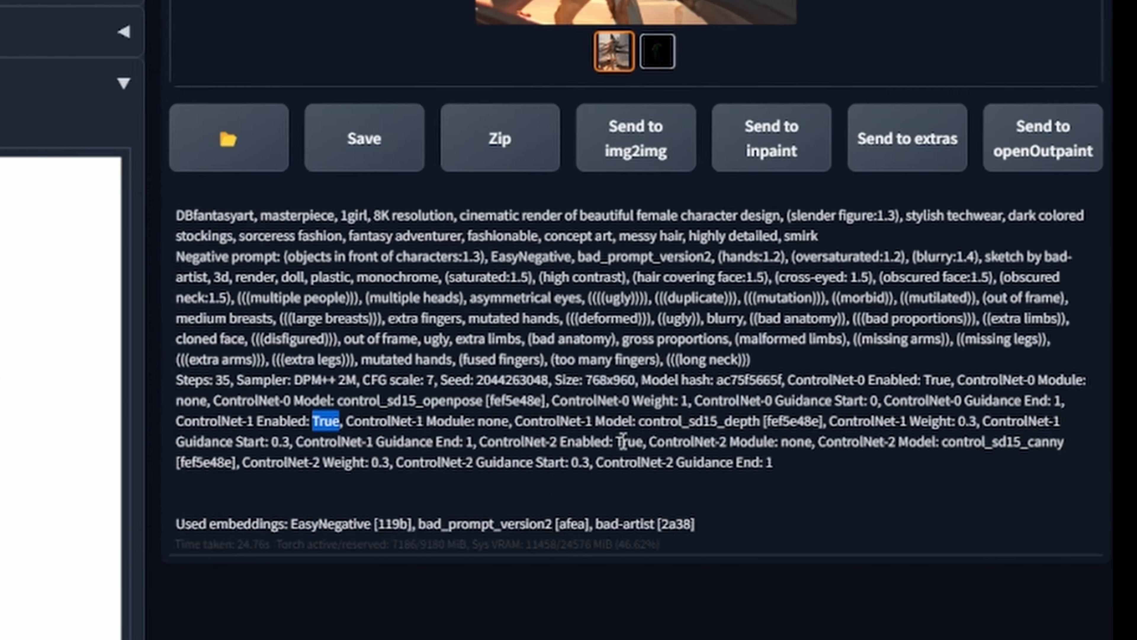
drag(623, 442, 636, 441)
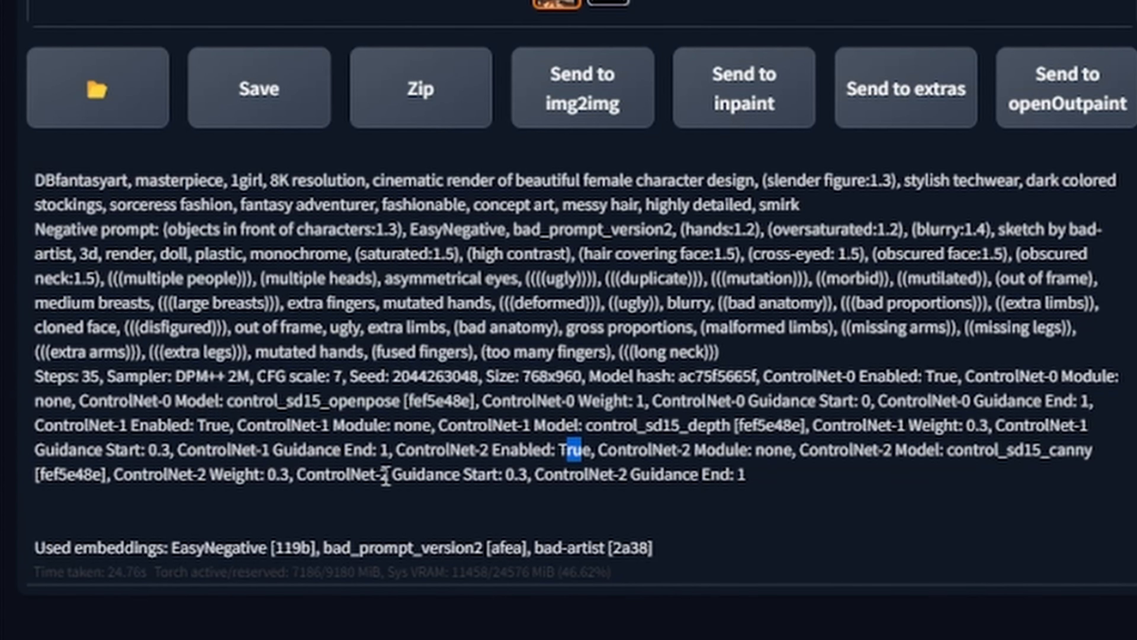
click(350, 456)
scroll(622, 426, up, 5)
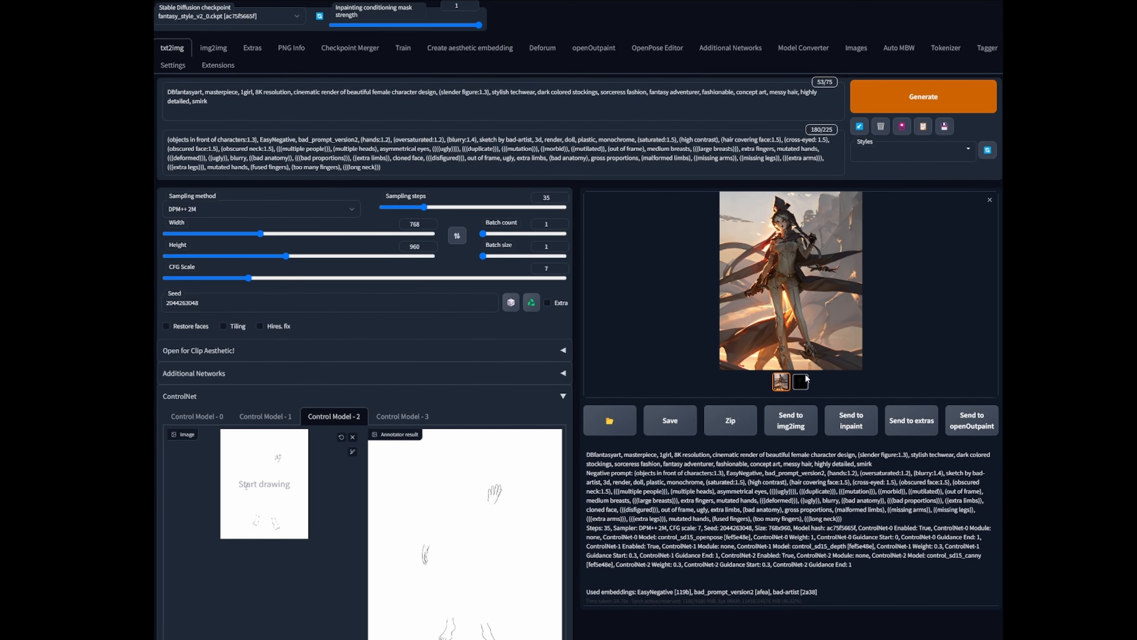
Examine the generated character's hands and feet again at full size
click(816, 316)
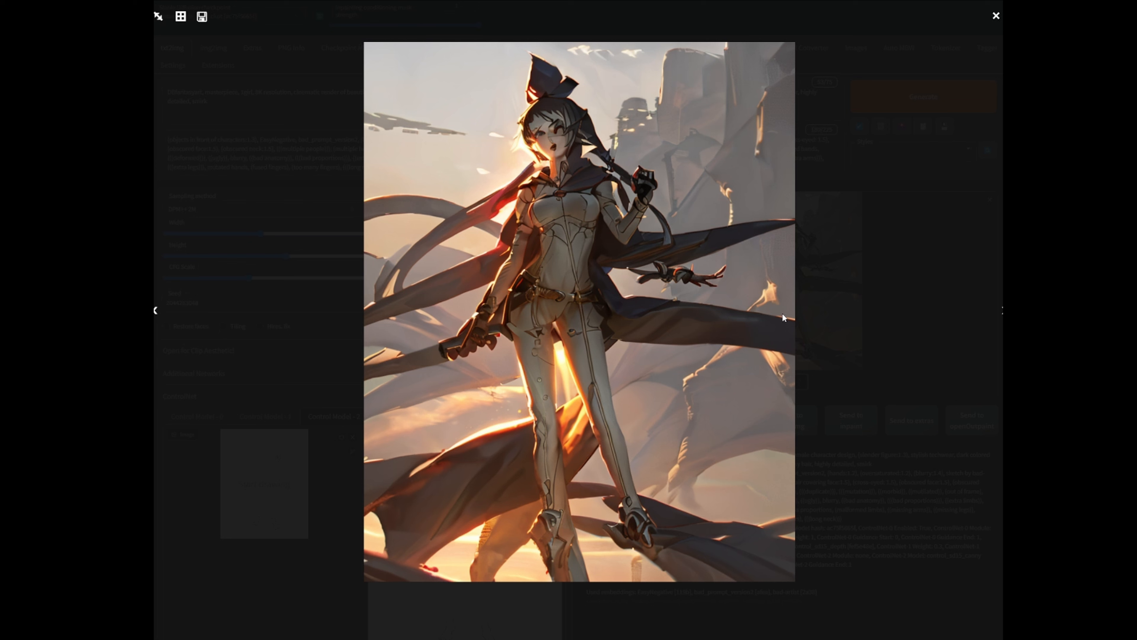
click(883, 230)
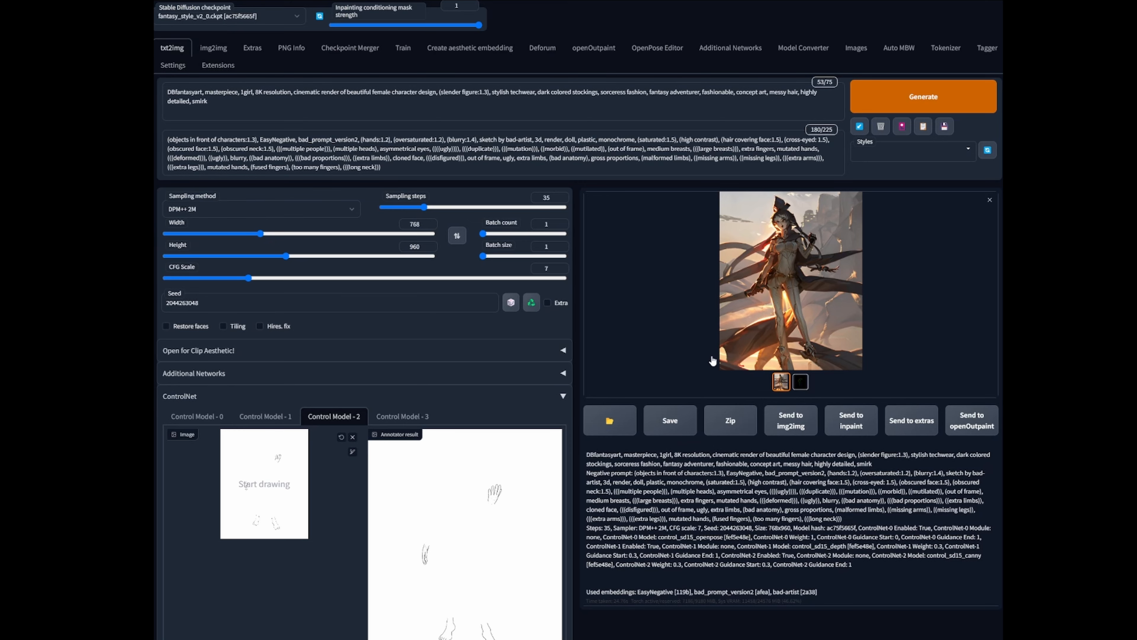
scroll(712, 360, down, 3)
scroll(712, 361, up, 2)
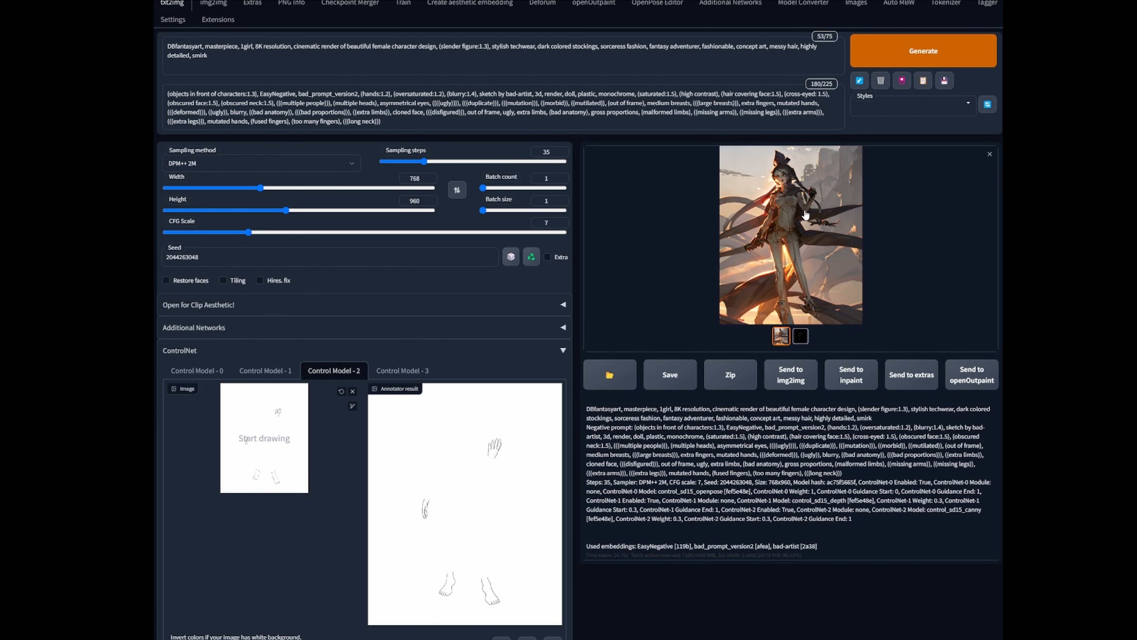
click(805, 215)
click(898, 187)
Switch the seed to random (-1) and set the batch count to 30
click(512, 256)
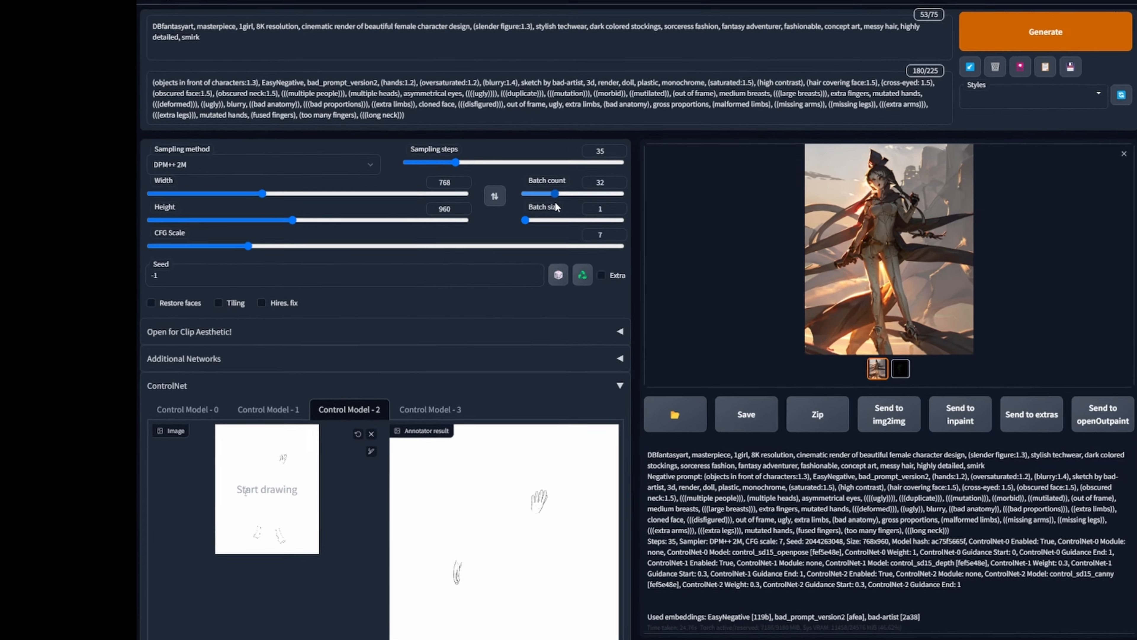
drag(482, 188, 514, 197)
mouse_move(955, 270)
mouse_down()
mouse_move(921, 272)
mouse_move(942, 282)
mouse_up()
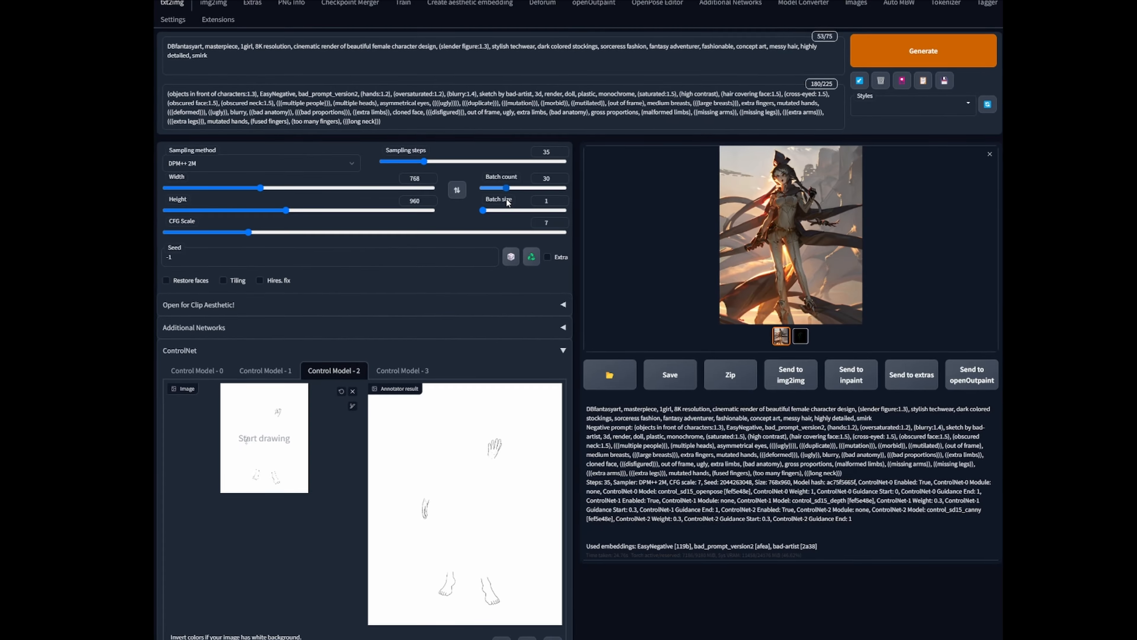
Add "shorts" after "stylish techwear" in the positive prompt and give it an emphasis of 1.2
click(785, 243)
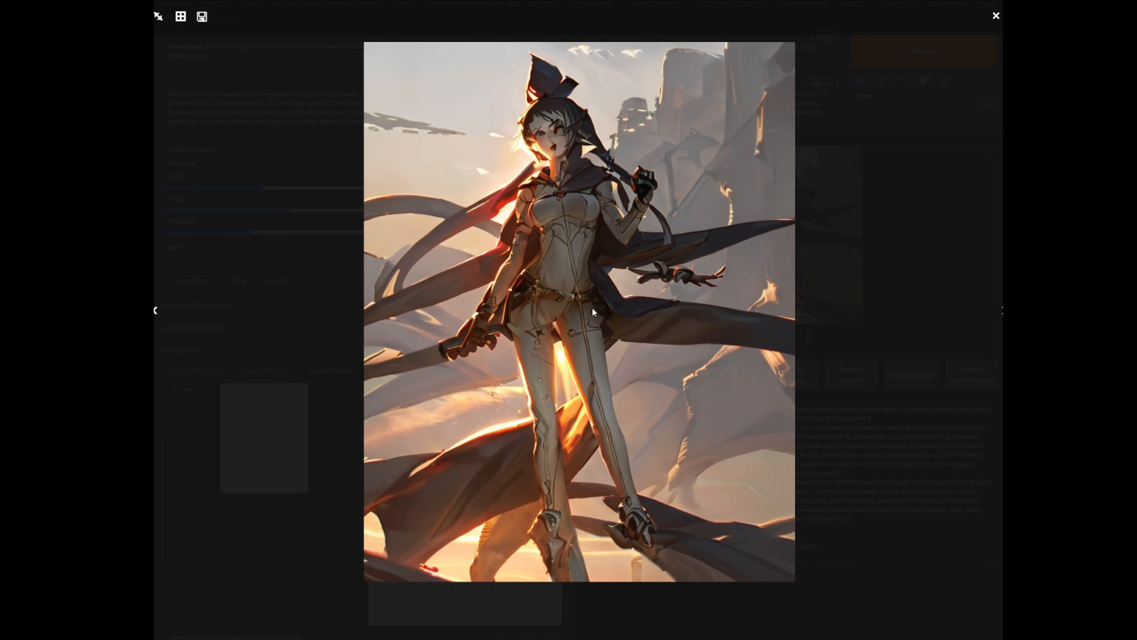
click(621, 69)
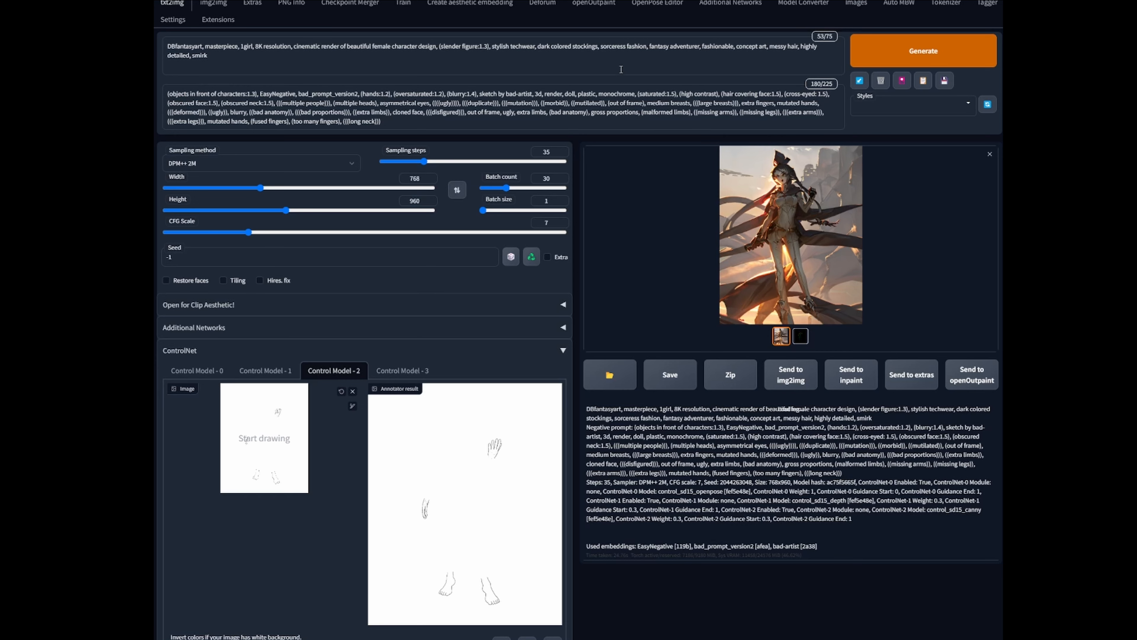
click(599, 48)
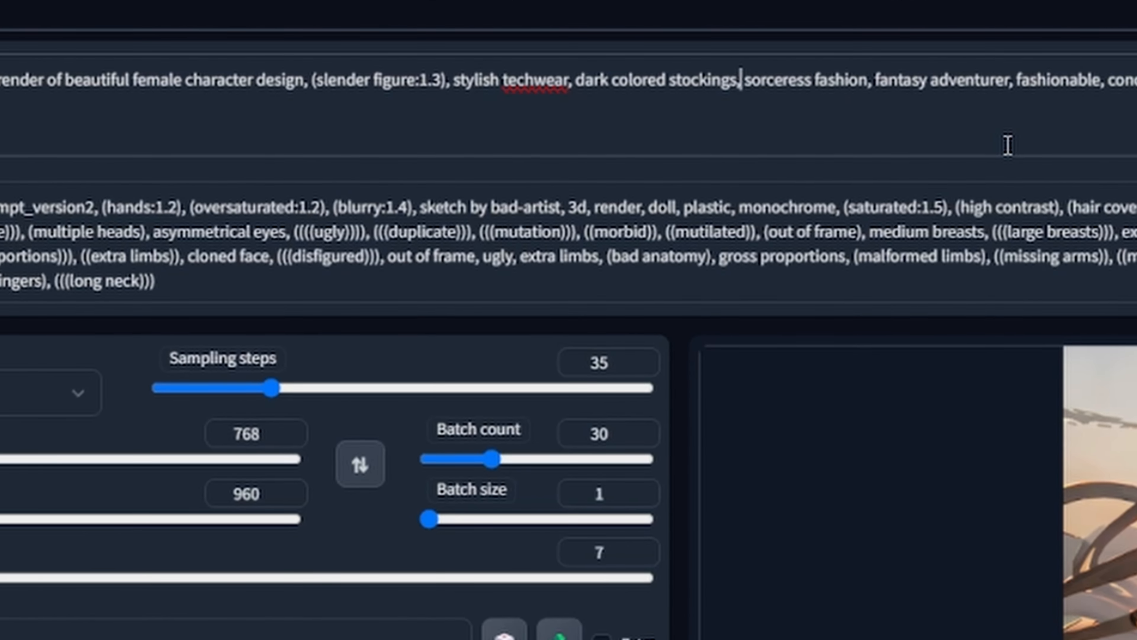
key(Left)
key(Left)
key(Left)
key(Left)
key(Left)
key(Left)
key(Left)
key(Left)
key(Left)
key(Left)
key(Left)
key(Left)
key(Left)
key(Left)
key(Left)
key(Left)
key(Left)
key(Left)
key(Left)
key(Left)
text(shorts,)
key(Left)
key(Left)
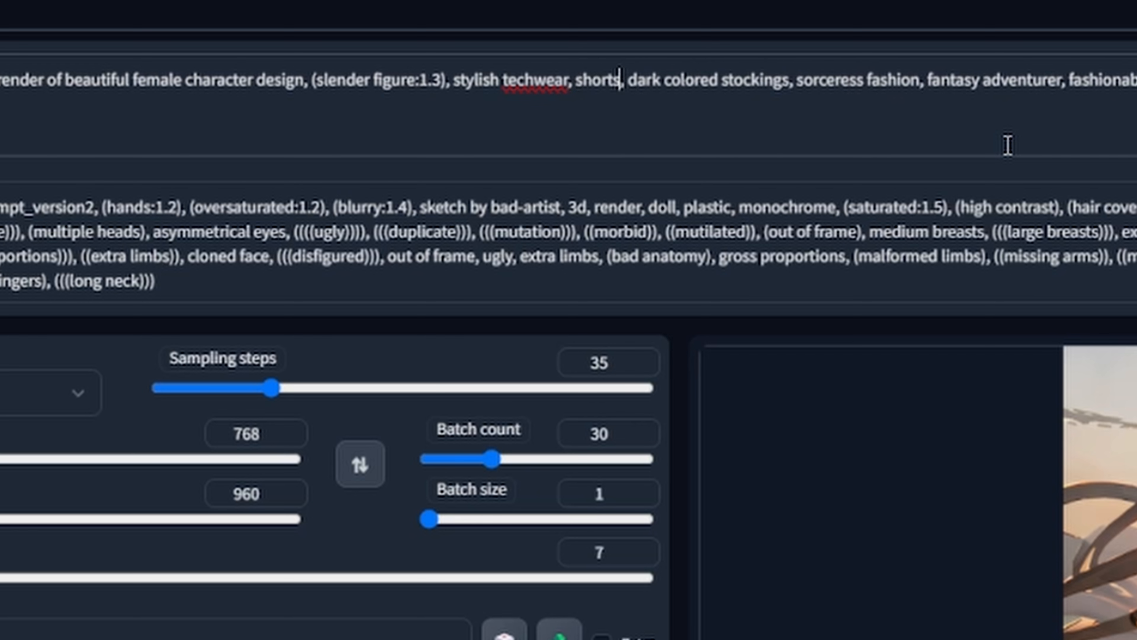
key(ctrl+shift+Left)
key(ctrl+Up)
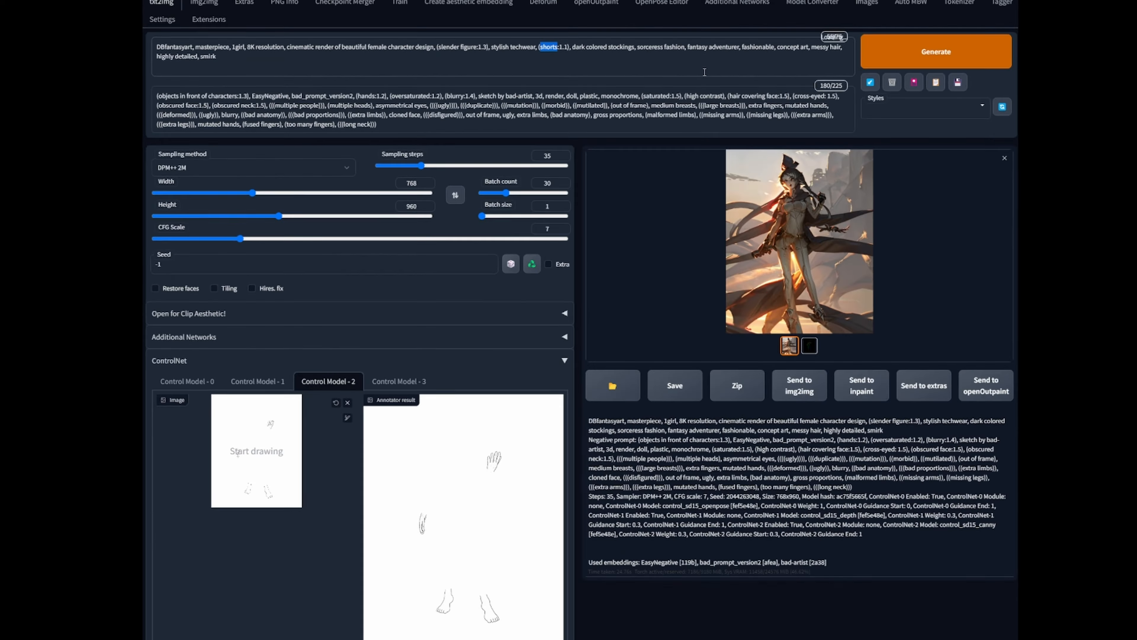
key(ctrl+Up)
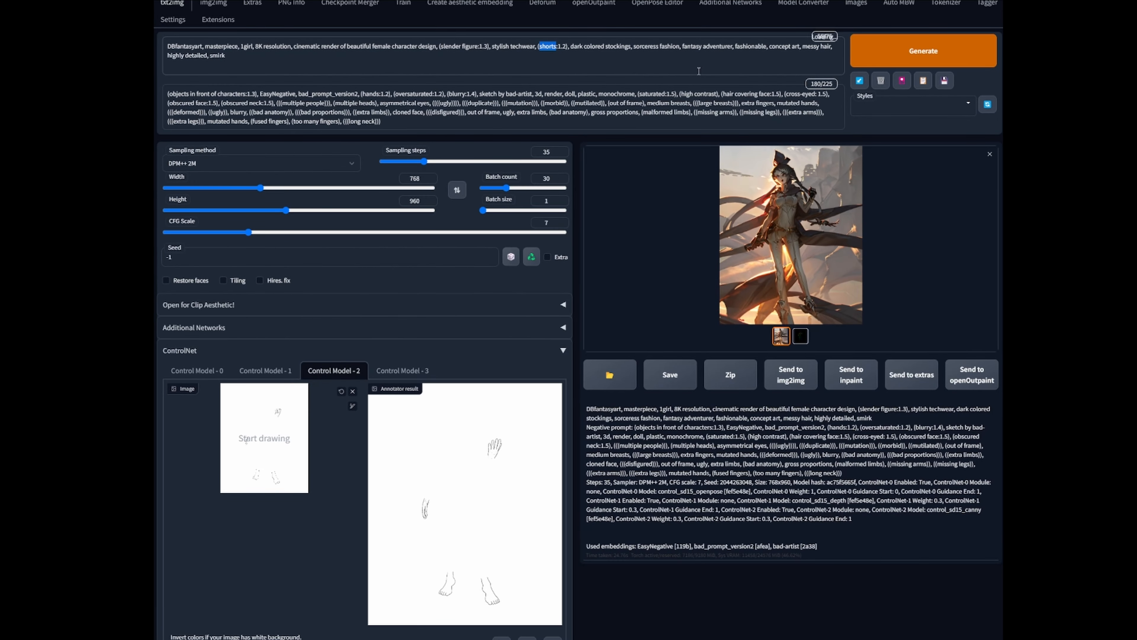
Review the canny control's settings in Control Model - 2 and the updated prompt before generating
scroll(473, 267, down, 3)
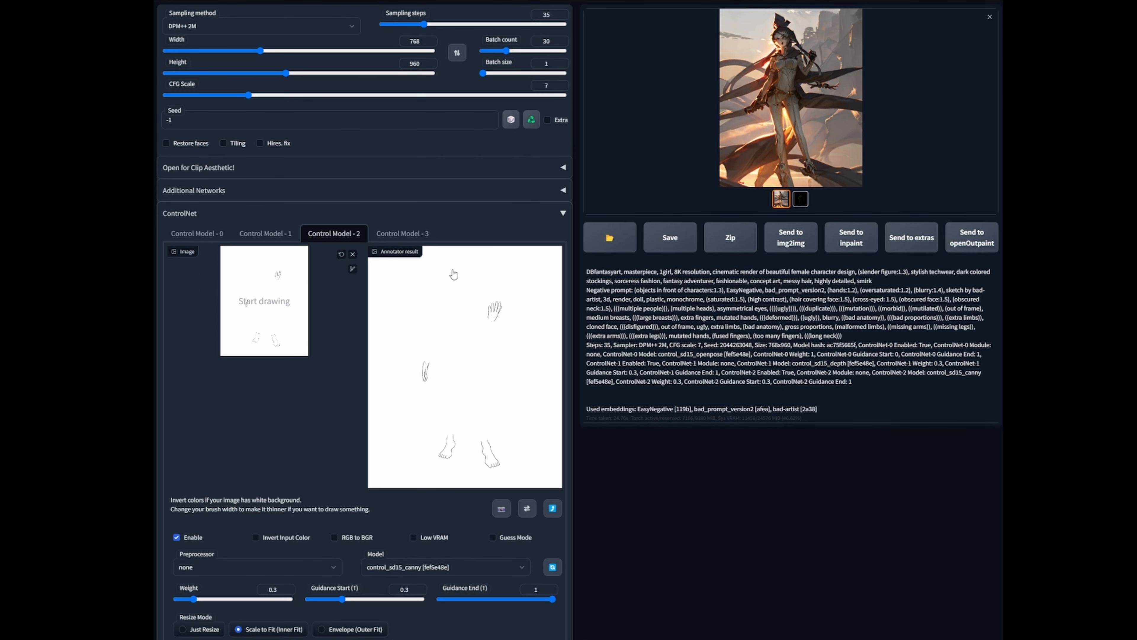
scroll(465, 377, down, 3)
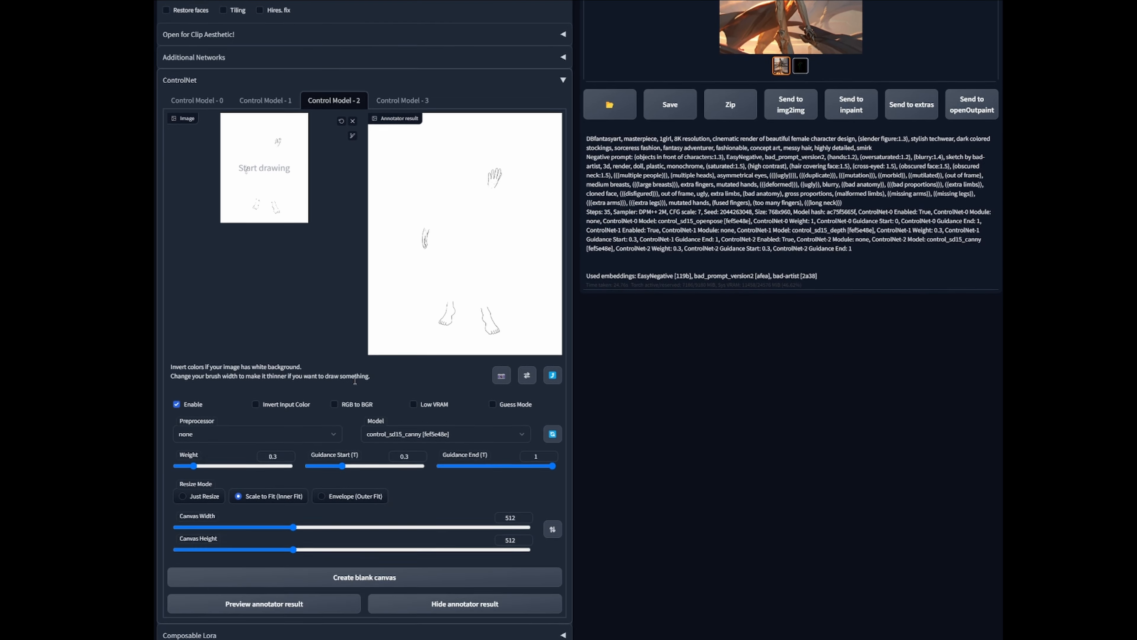
scroll(568, 446, up, 4)
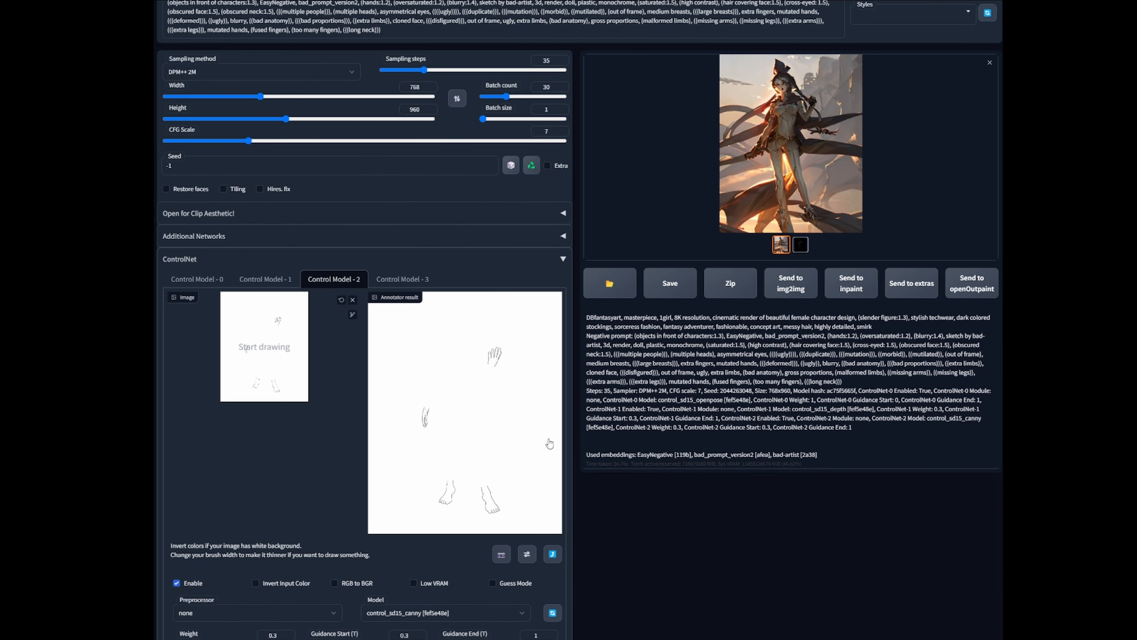
scroll(537, 421, down, 2)
scroll(523, 405, up, 4)
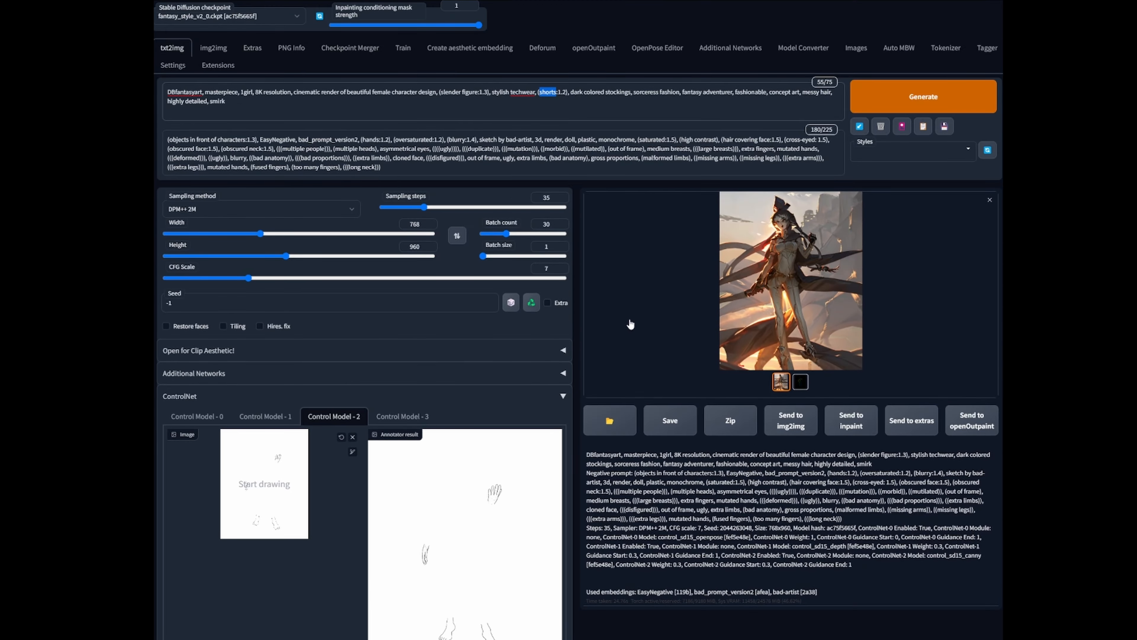
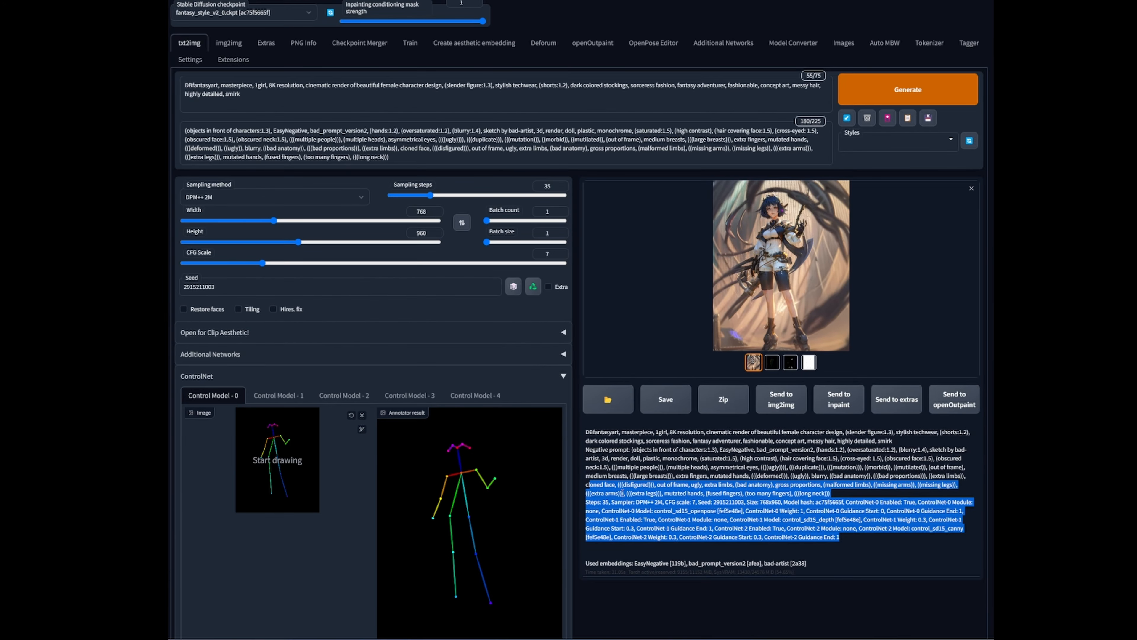
Review the generated character in shorts together with its control maps, seed and ControlNet settings
click(153, 622)
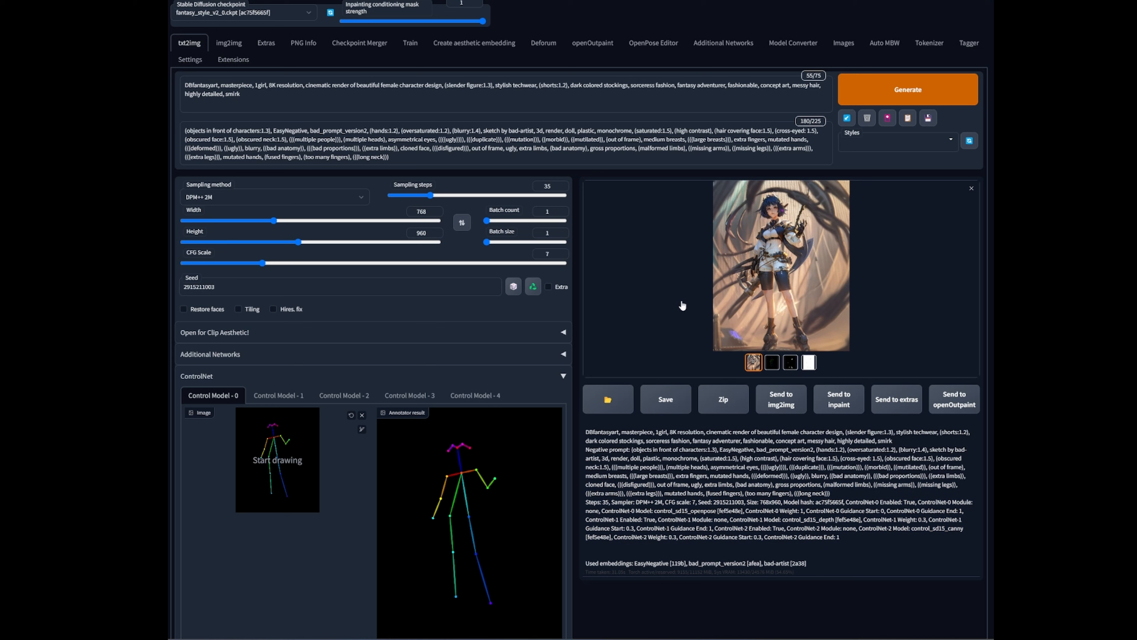
click(774, 366)
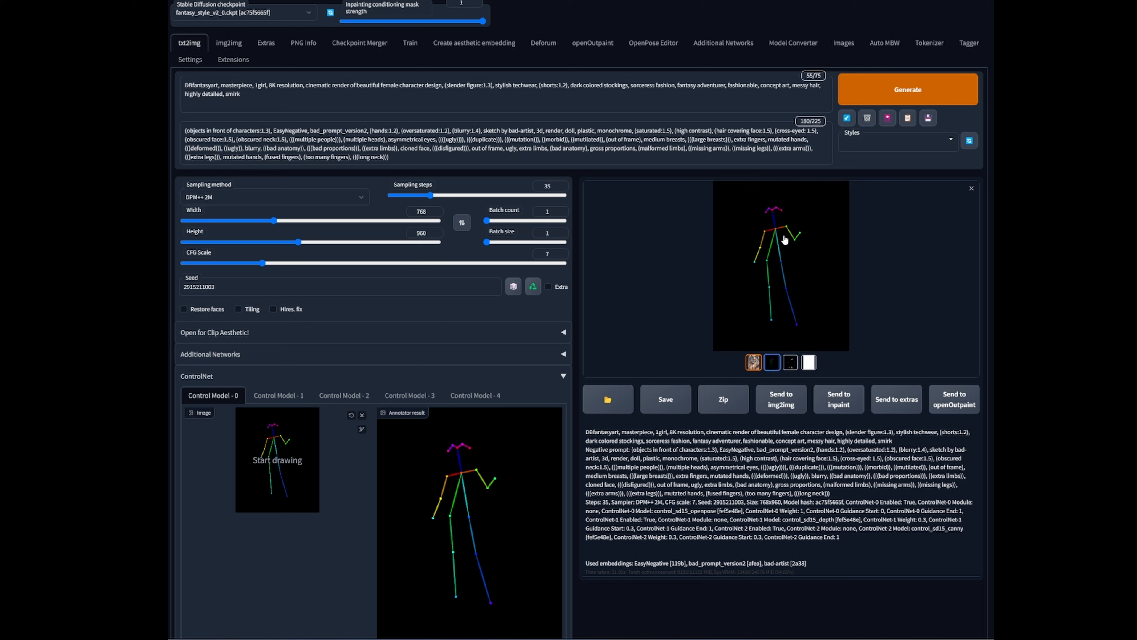
click(790, 363)
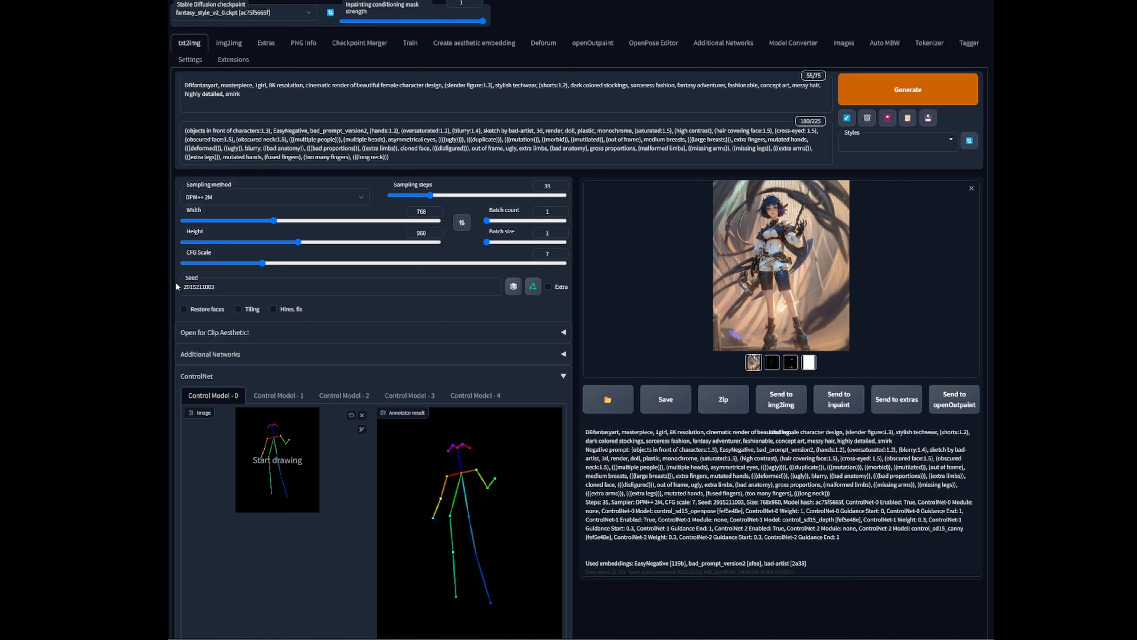
double_click(184, 287)
scroll(480, 412, down, 3)
scroll(738, 297, up, 3)
Browse the txt2img results in the image browser and pick out one of the generated characters
click(837, 43)
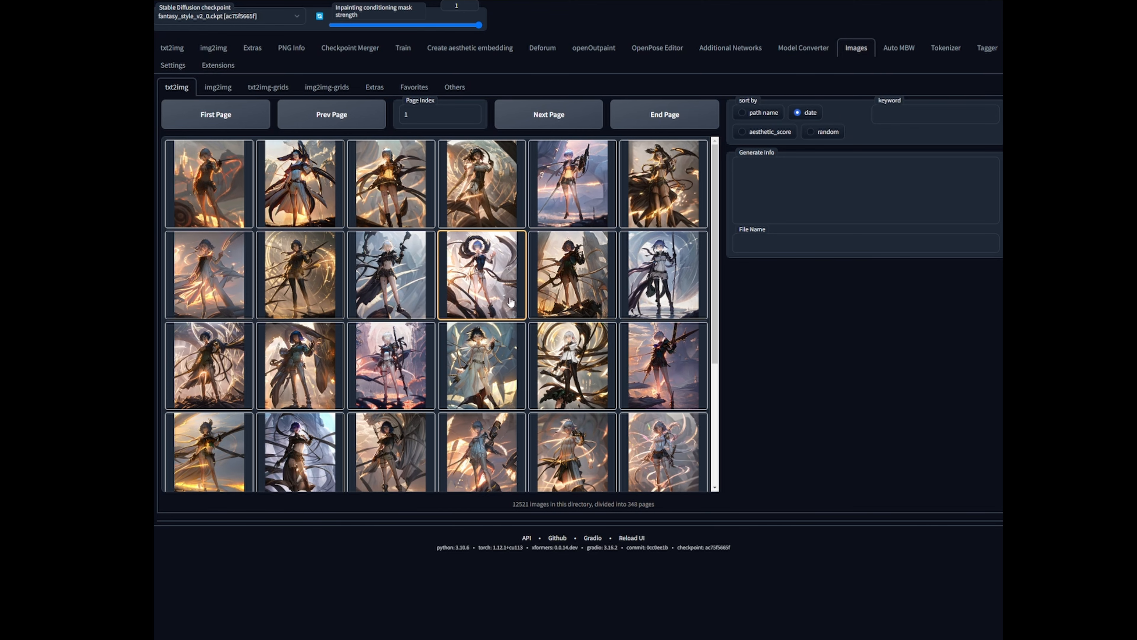
scroll(581, 375, down, 5)
click(581, 375)
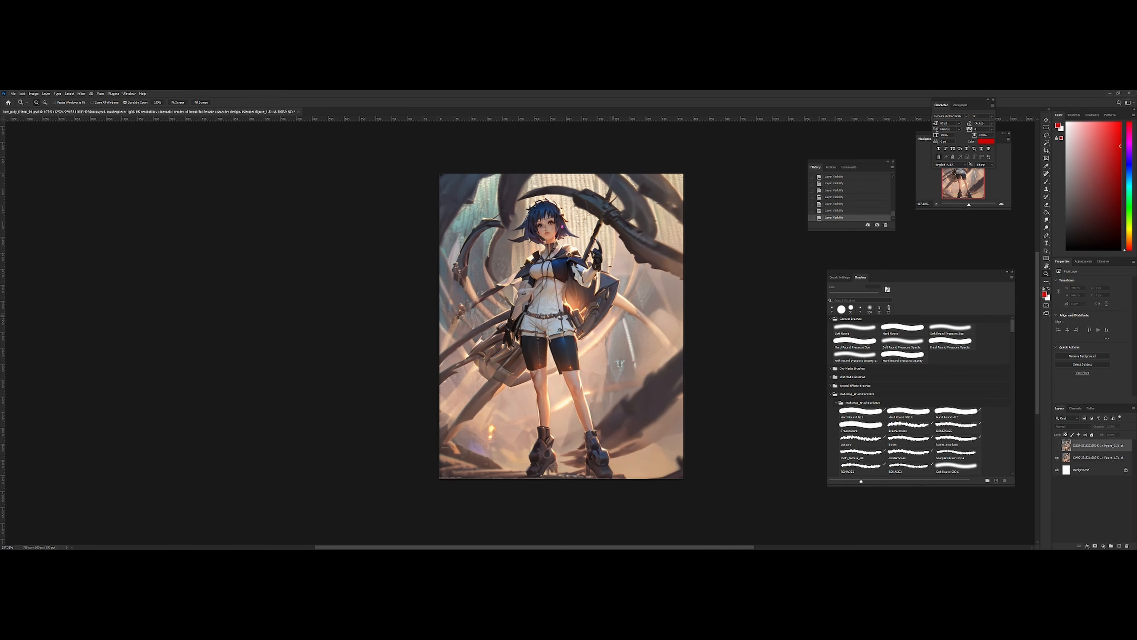
In Photoshop, zoom in on the character picture and make the top image layer visible
drag(612, 315, 647, 319)
key(ctrl+)
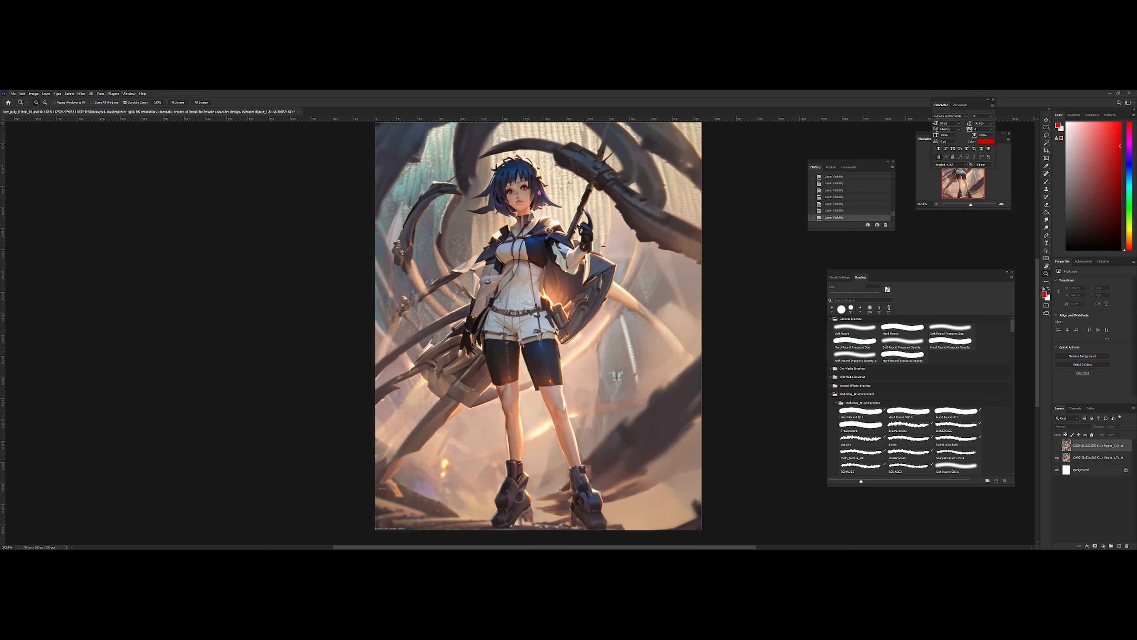
key(ctrl+)
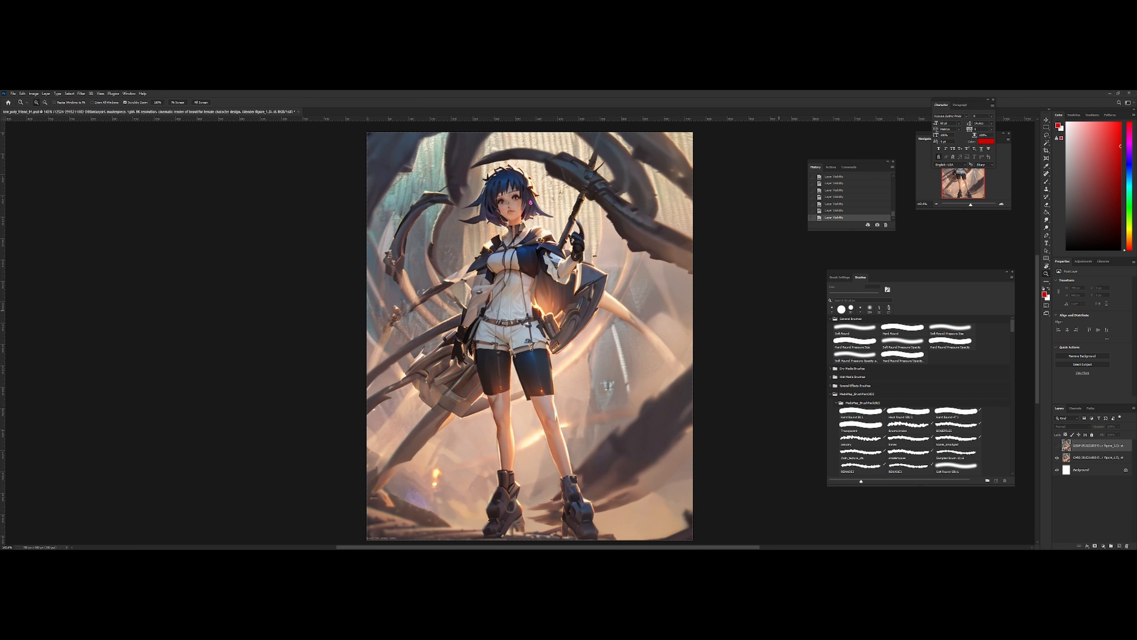
key(ctrl+)
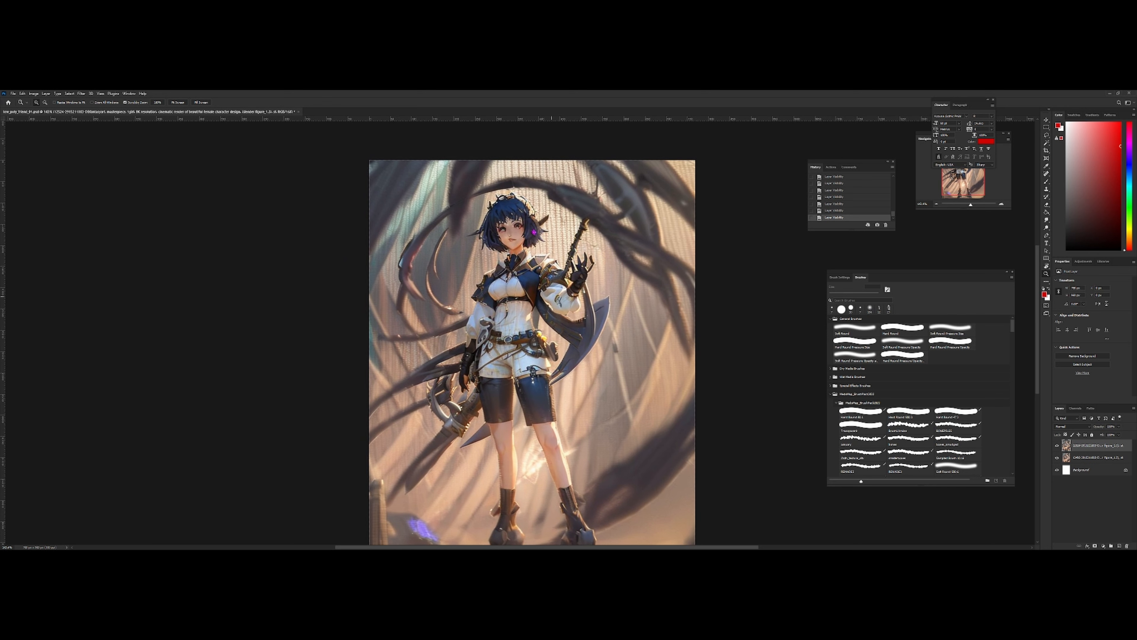
Add a black layer mask that hides the whole top image layer
click(1095, 545)
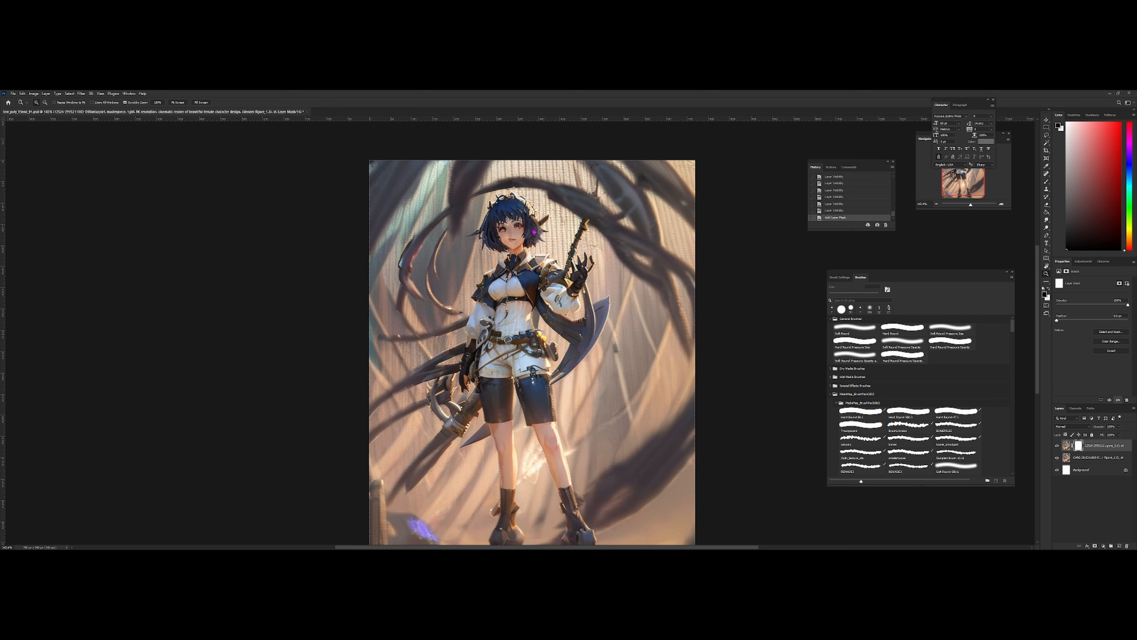
key(ctrl+z)
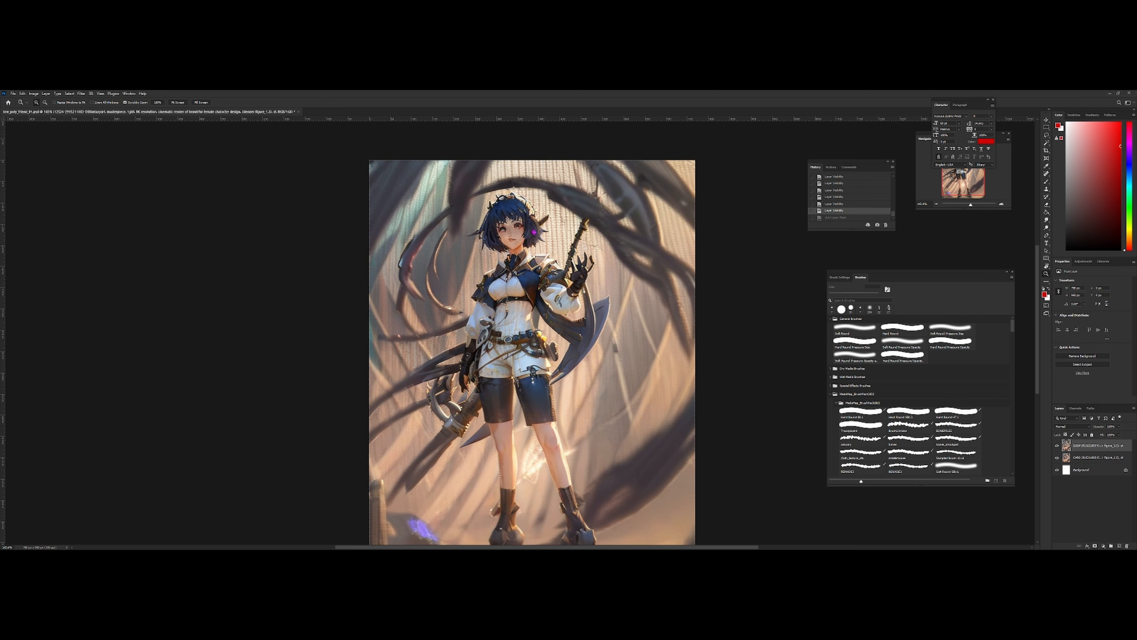
click(1095, 545)
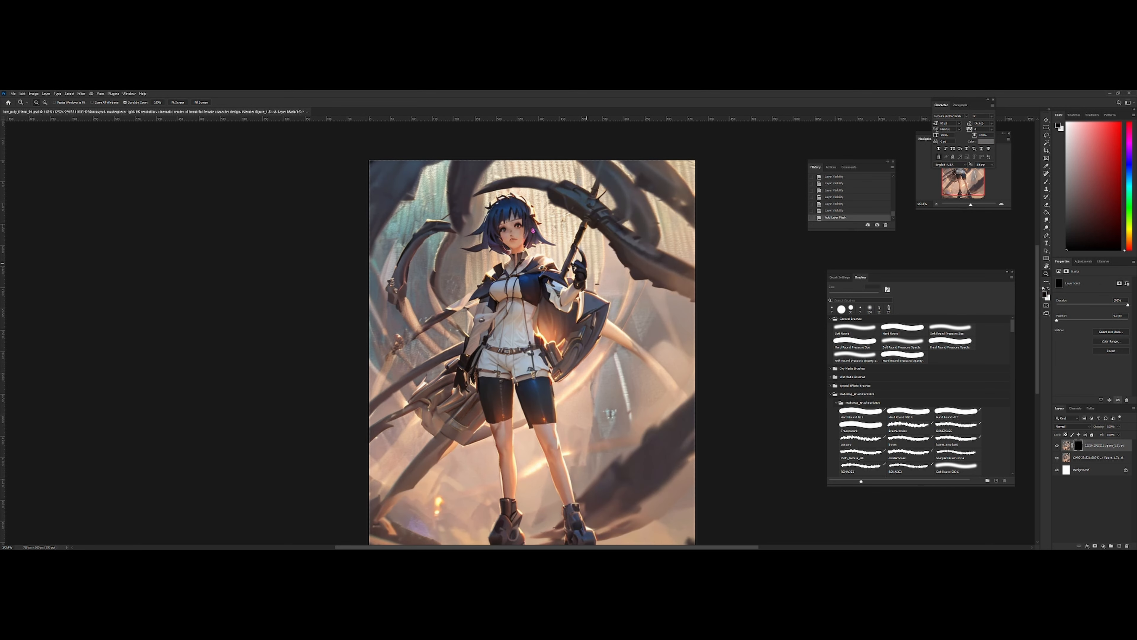
Reveal the alternate jacket and collar details by painting white on the top layer's mask with a resized soft round brush
drag(587, 264, 628, 278)
key(b)
alt+right_click(614, 261)
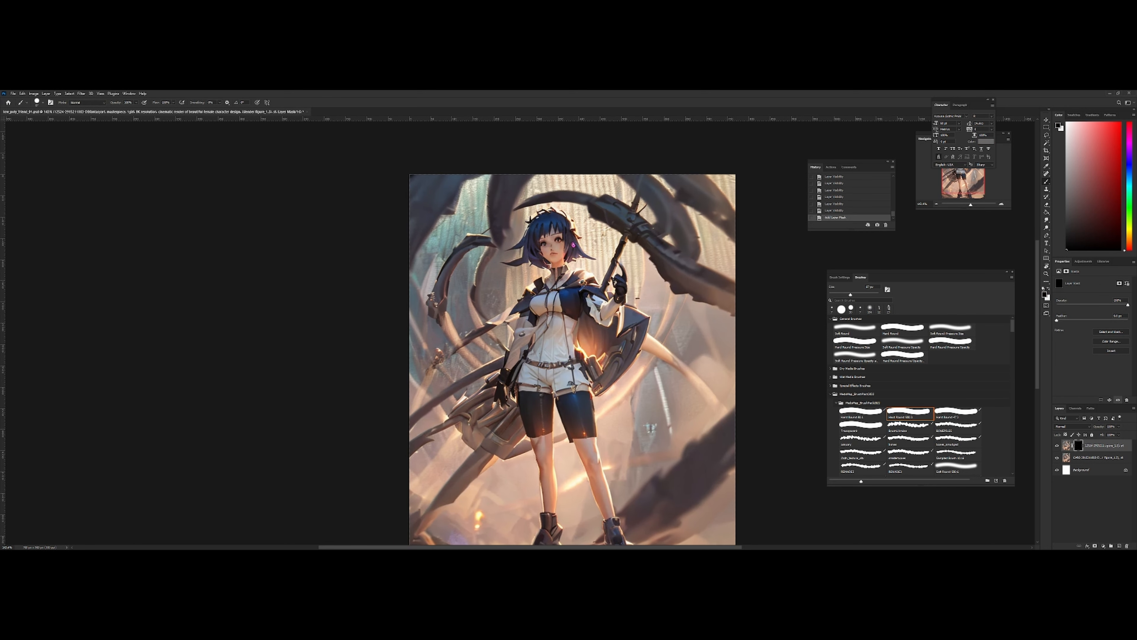
alt+right_click(628, 280)
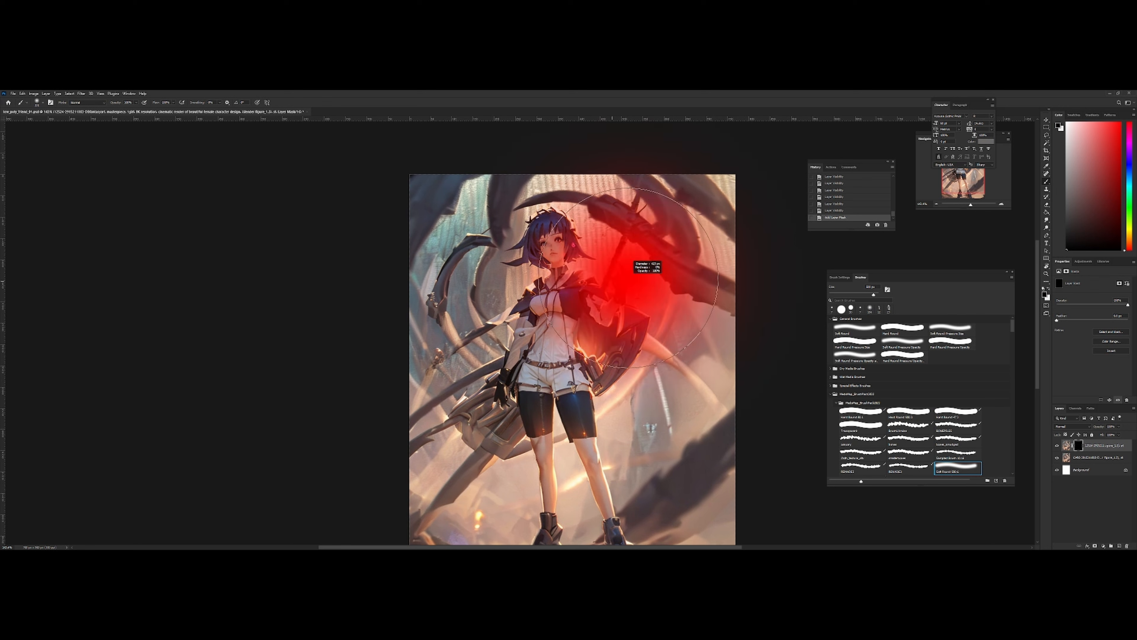
drag(573, 279, 605, 279)
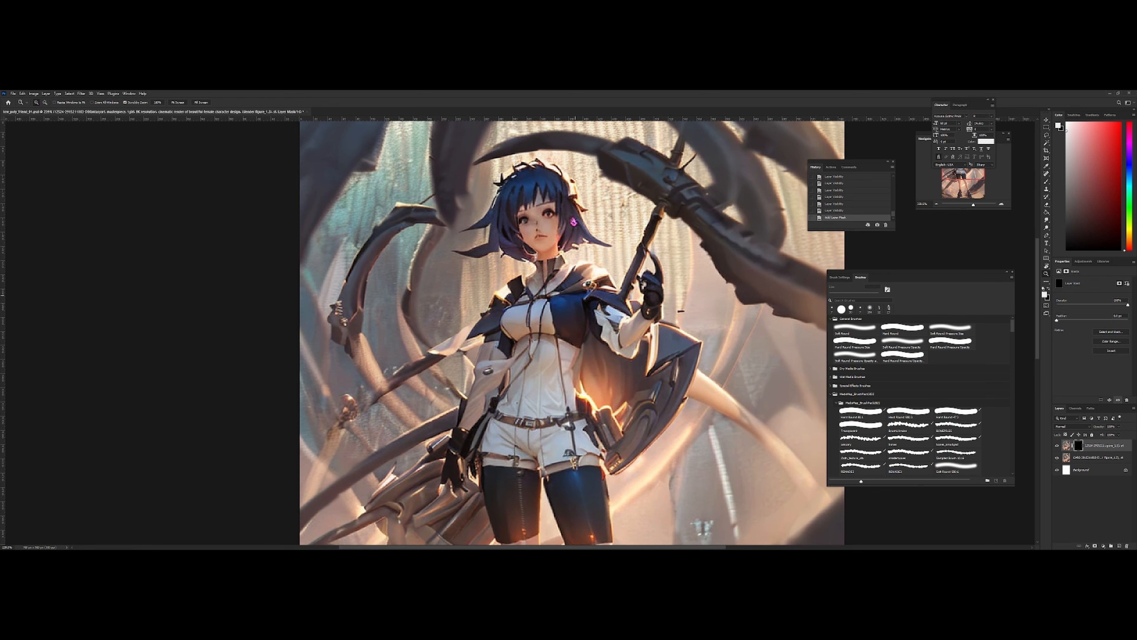
alt+right_click(559, 305)
drag(519, 304, 551, 309)
alt+right_click(526, 311)
alt+right_click(511, 302)
drag(581, 270, 604, 273)
mouse_move(624, 280)
mouse_down()
mouse_move(611, 310)
mouse_move(641, 300)
mouse_up()
Touch up the mask over the torso with differently sized black and white strokes, undoing the unwanted ones
alt+right_click(522, 276)
key(x)
mouse_move(515, 273)
mouse_down()
mouse_move(524, 285)
mouse_move(493, 288)
mouse_move(541, 293)
mouse_move(461, 296)
mouse_move(547, 300)
mouse_move(491, 298)
mouse_move(546, 287)
mouse_up()
key(ctrl+z)
key(ctrl+z)
key(h)
key(ctrl+z)
key(ctrl+z)
key(ctrl+z)
alt+right_click(525, 310)
key(x)
key(ctrl+shift+z)
Flip the view horizontally and paint the alternate belt and waist details into the mask
key(h)
mouse_move(559, 307)
mouse_down()
mouse_move(551, 331)
mouse_move(514, 326)
mouse_move(548, 320)
mouse_move(530, 340)
mouse_up()
key(ctrl+z)
key(z)
drag(555, 353, 524, 353)
drag(477, 316, 526, 316)
key(x)
mouse_move(602, 318)
mouse_down()
mouse_move(629, 354)
mouse_move(600, 336)
mouse_move(591, 299)
mouse_move(545, 278)
mouse_up()
key(z)
key(z)
key(h)
drag(494, 282, 524, 281)
key(x)
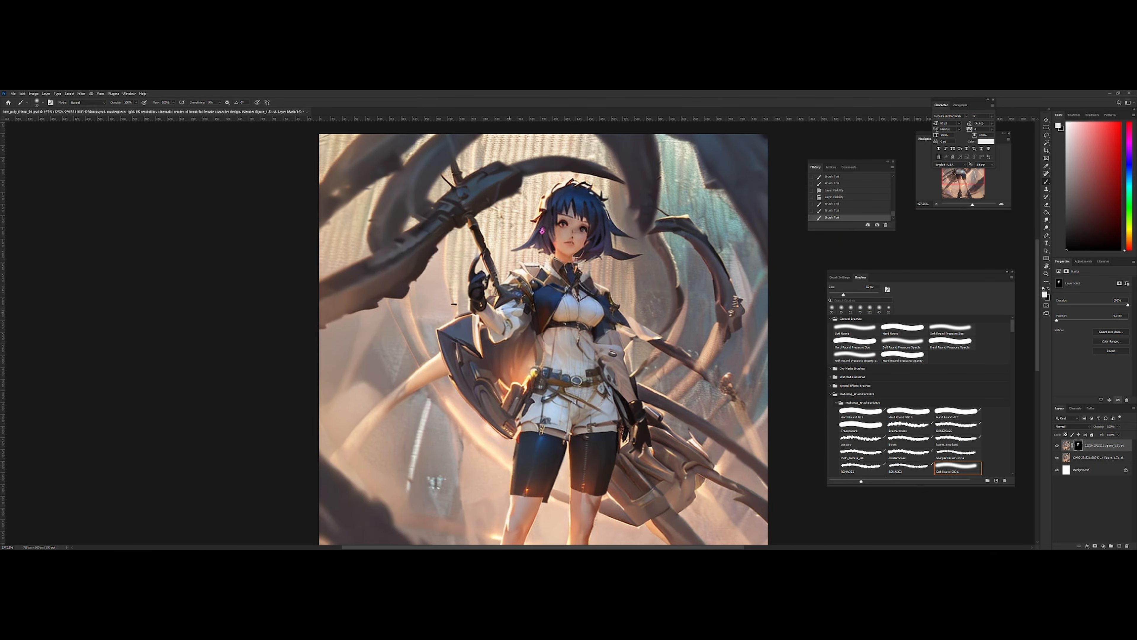
Restore the unflipped view and undo the last two brush strokes on the mask
key(z)
drag(497, 327, 466, 327)
key(h)
key(ctrl+z)
key(ctrl+z)
drag(524, 278, 544, 277)
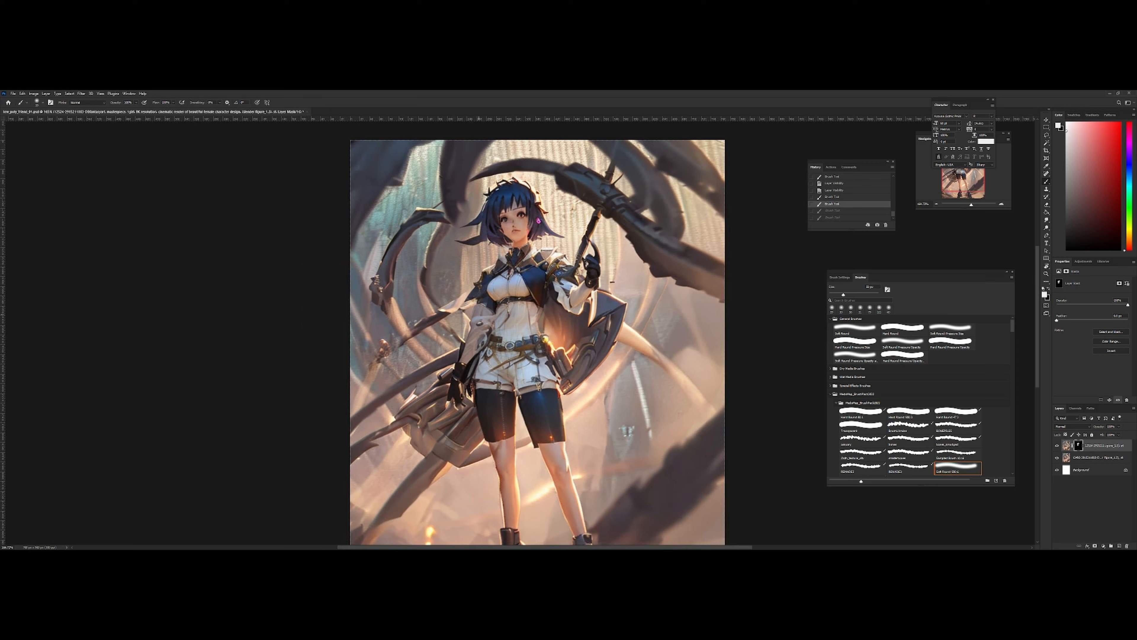
Paint on the mask to reveal the alternate puffed white sleeve and glove on the character's lowered arm
drag(465, 321, 476, 332)
key(z)
mouse_move(577, 277)
mouse_down()
mouse_move(546, 277)
mouse_move(532, 301)
mouse_up()
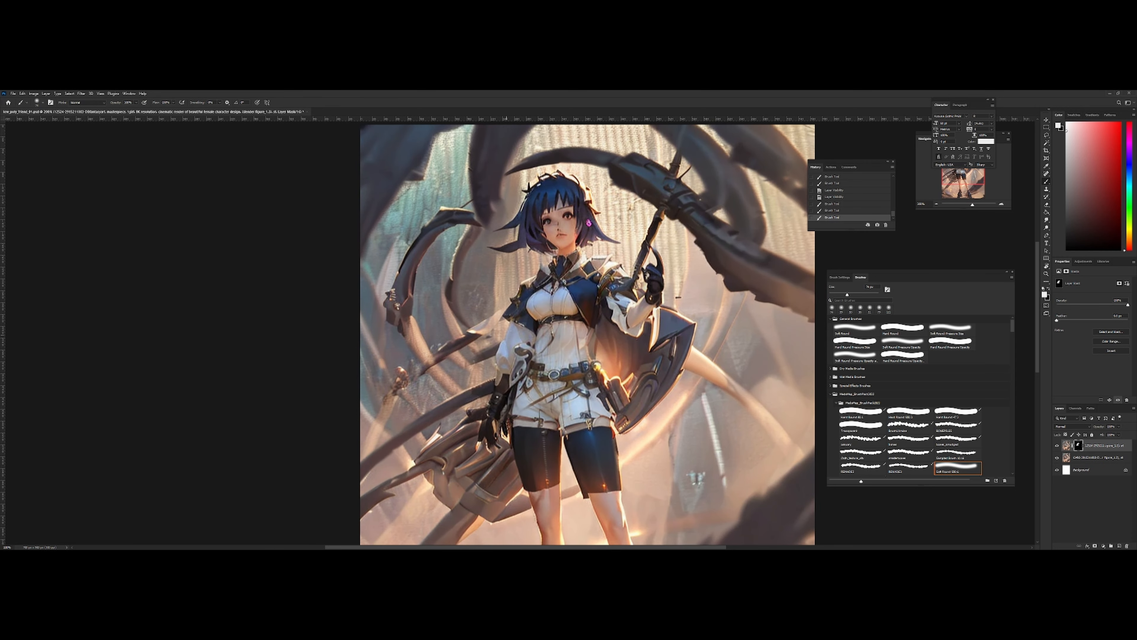
key(bracketleft)
key(z)
mouse_move(552, 340)
mouse_down()
mouse_move(508, 340)
mouse_move(594, 316)
mouse_up()
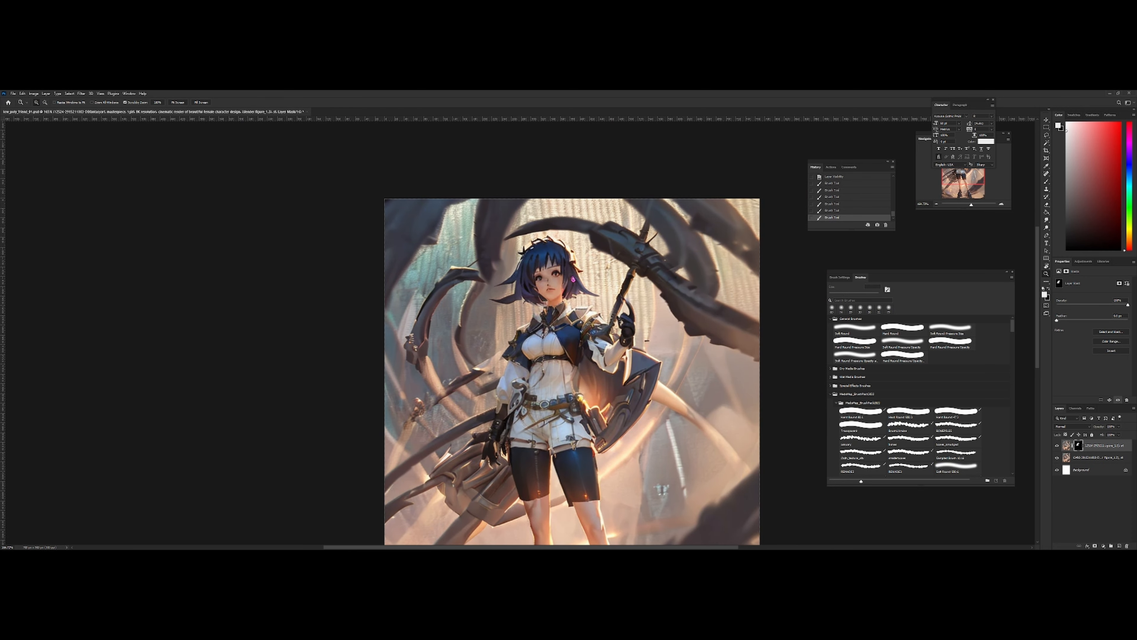
Compare the composite with the layer mask disabled and enabled, and with the top image layer hidden and shown
shift+click(1077, 445)
shift+click(1078, 445)
shift+click(1078, 445)
shift+click(1077, 445)
click(1057, 446)
click(1057, 445)
click(1057, 445)
click(1057, 445)
click(1056, 445)
drag(560, 267, 532, 267)
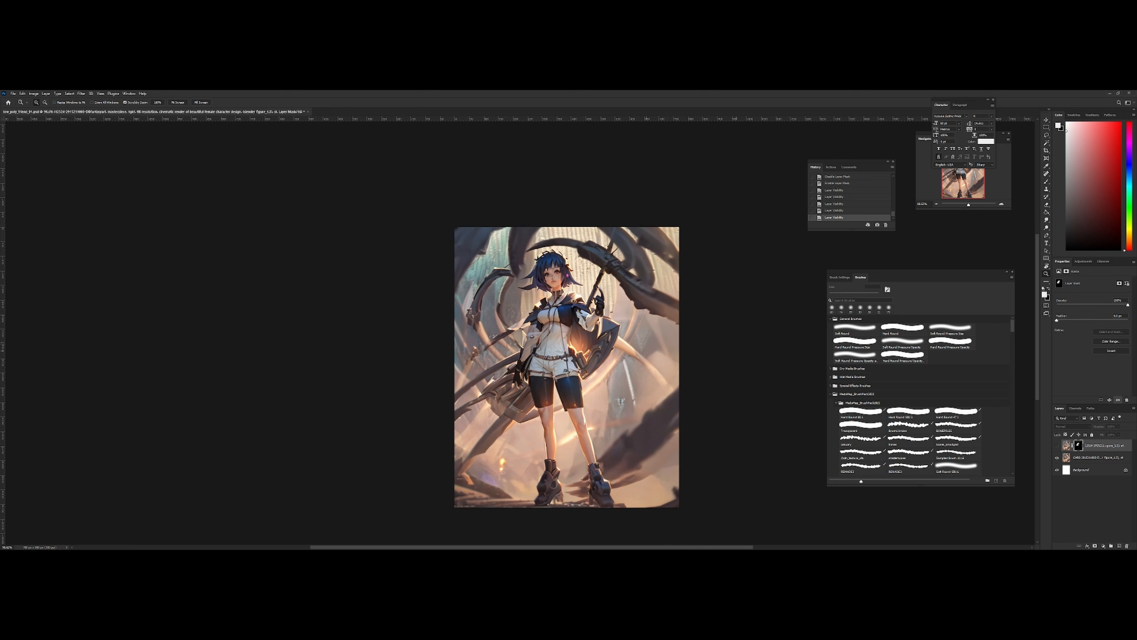
click(1056, 445)
Hide the puffed sleeve on the lowered arm by painting black on the top layer's mask
key(b)
mouse_move(524, 344)
mouse_down()
mouse_move(540, 346)
mouse_move(537, 358)
mouse_move(555, 352)
mouse_move(555, 330)
mouse_move(586, 330)
mouse_move(561, 358)
mouse_up()
key(x)
key(x)
key(z)
key(x)
drag(570, 356, 537, 362)
key(x)
key(x)
key(z)
drag(485, 334, 457, 334)
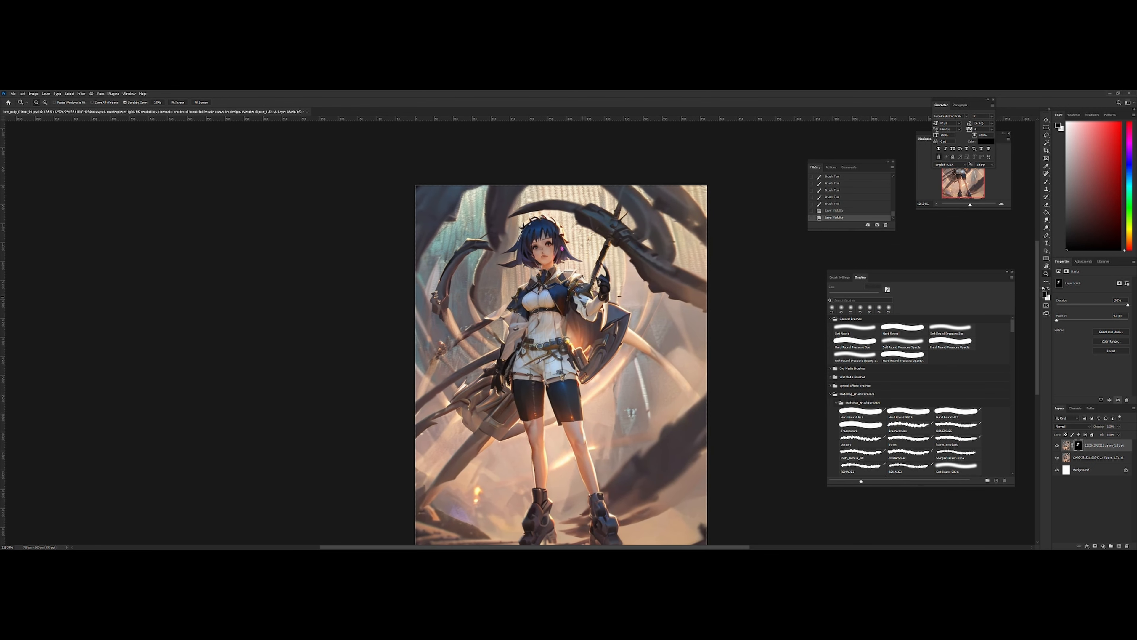
Add a new layer at the top and stamp all visible layers into it
click(1057, 445)
click(1056, 445)
key(ctrl+shift+alt+n)
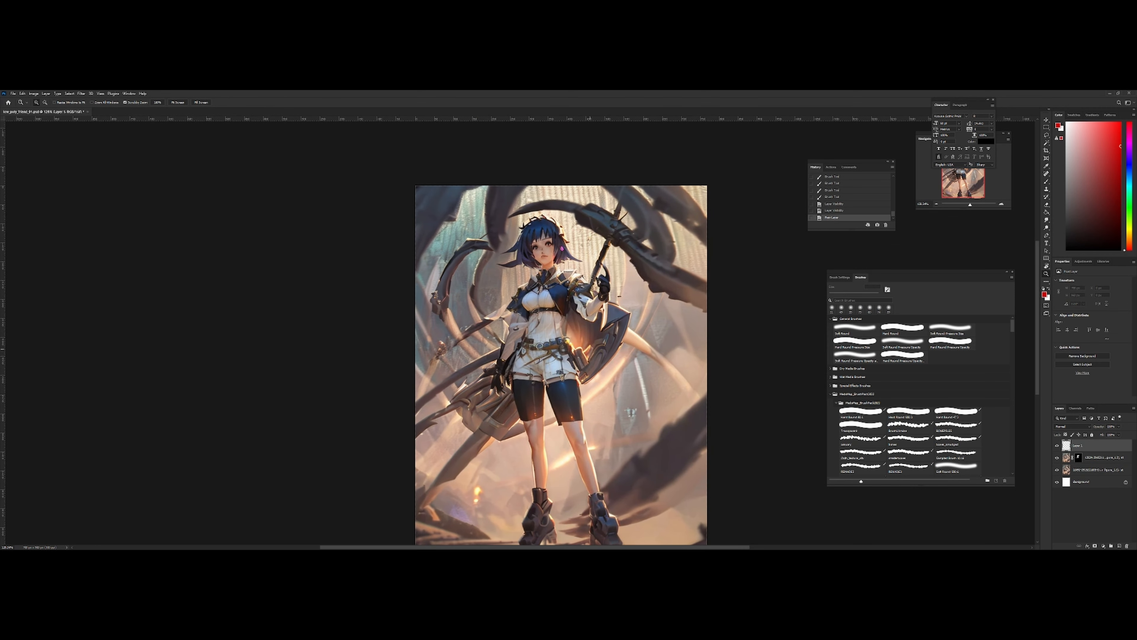
key(ctrl+shift+alt+e)
drag(570, 321, 550, 346)
drag(553, 277, 564, 277)
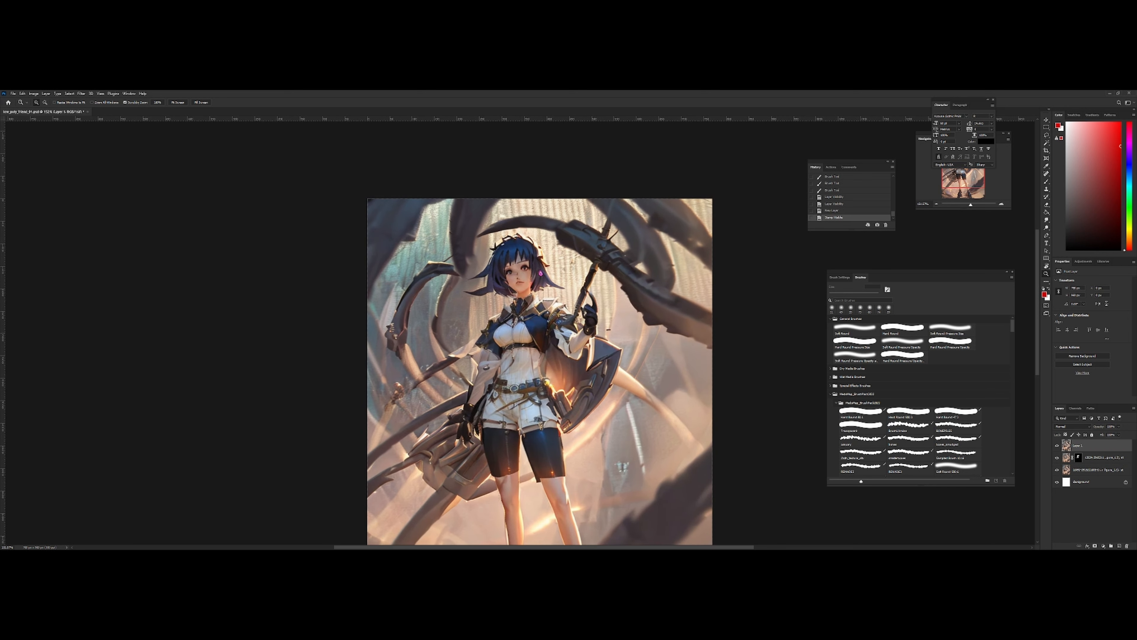
Group the two source image layers below the merged layer and hide the group
click(1097, 469)
shift+click(1096, 457)
key(ctrl+g)
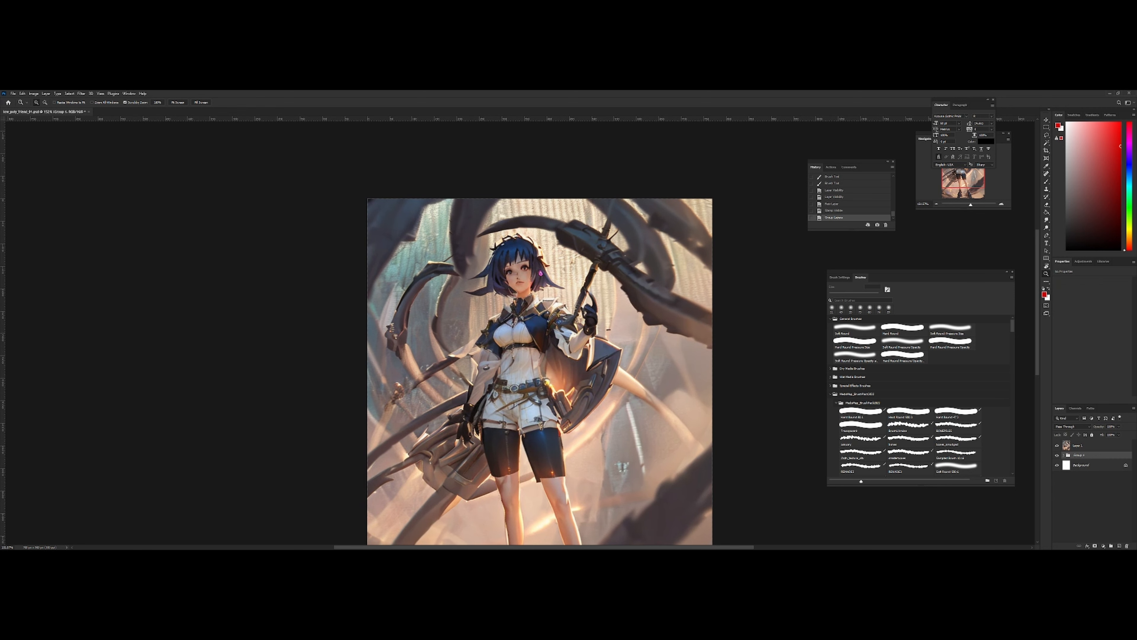
click(1057, 455)
click(1057, 445)
click(1057, 445)
drag(581, 277, 590, 248)
drag(585, 246, 569, 243)
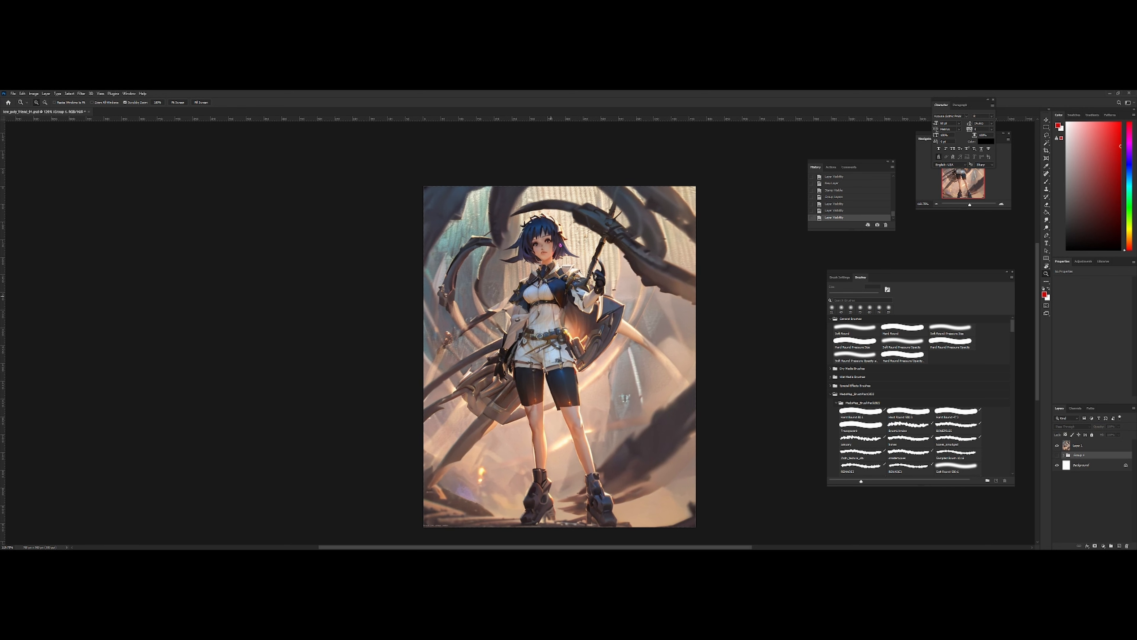
drag(547, 299, 566, 301)
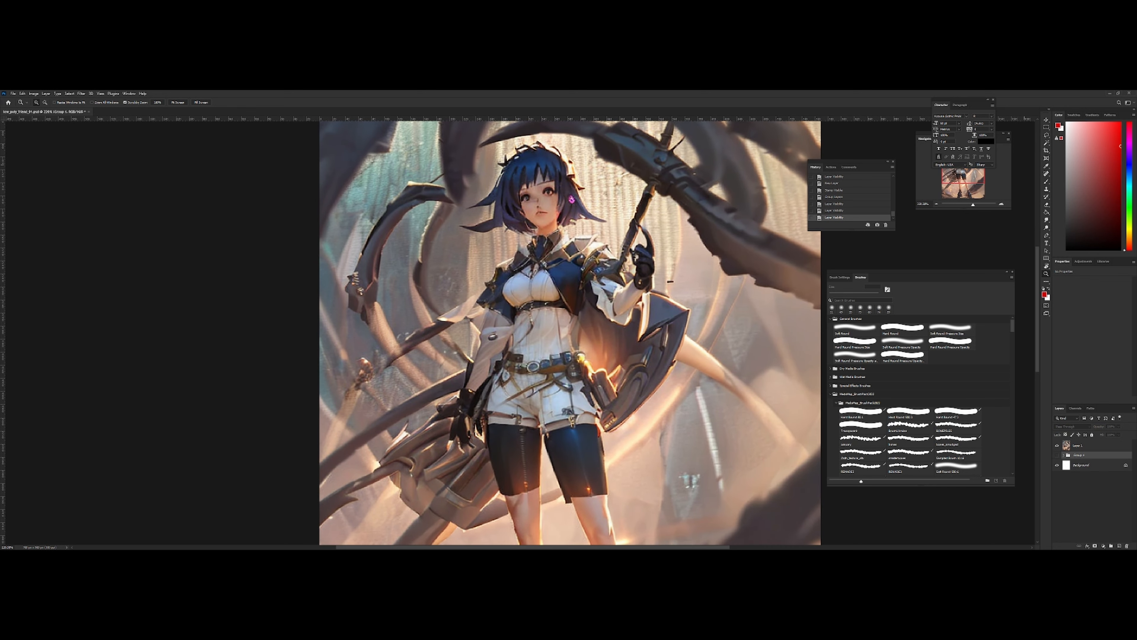
Duplicate the merged layer and clean up the waist and lowered arm with the Spot Healing Brush
key(j)
click(1092, 445)
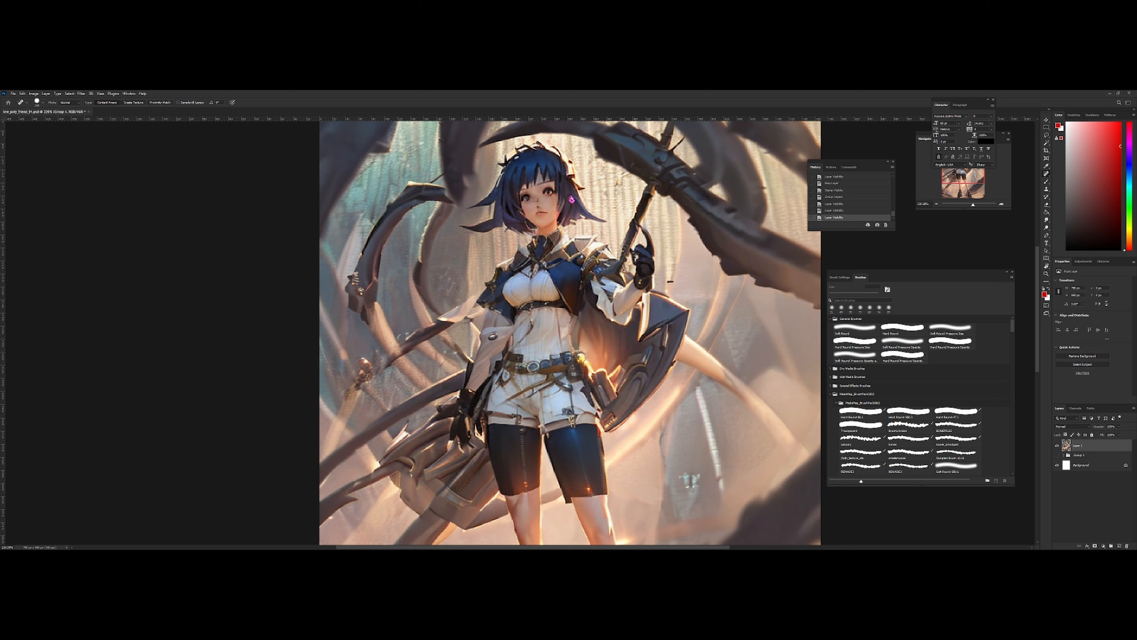
key(ctrl+j)
mouse_move(499, 351)
mouse_down()
mouse_move(488, 378)
mouse_move(524, 356)
mouse_move(562, 356)
mouse_up()
key(z)
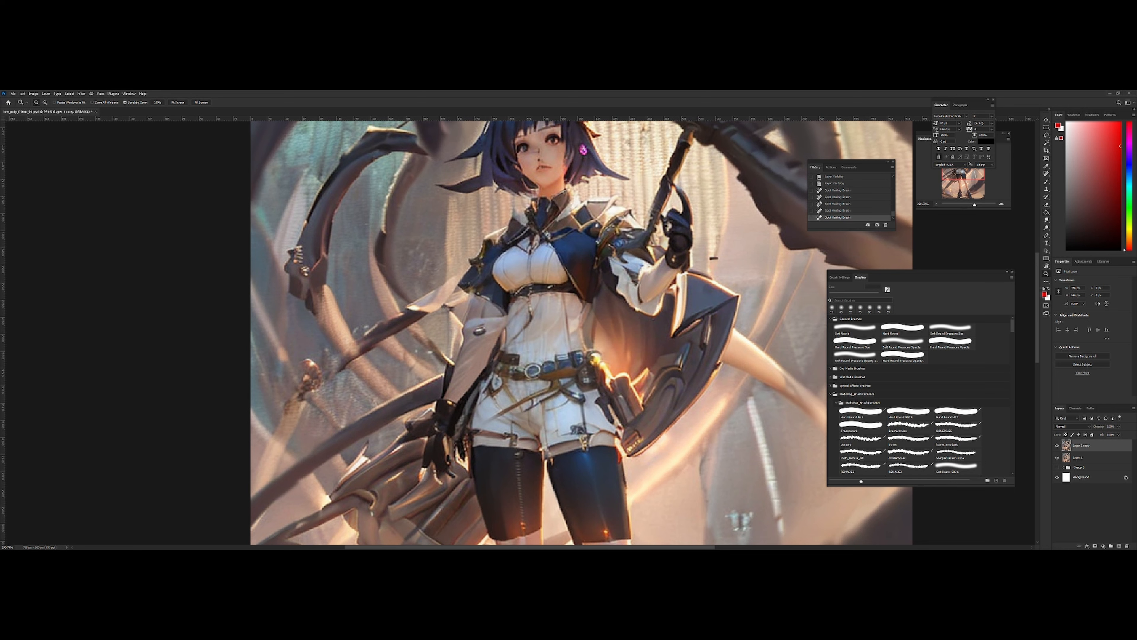
Heal more spots around the waist and lowered sleeve, and undo the last healing stroke
key(j)
mouse_move(509, 316)
mouse_down()
mouse_move(508, 327)
mouse_move(506, 294)
mouse_move(575, 305)
mouse_up()
click(505, 328)
key(z)
key(ctrl+z)
Copy the masked source image layer from the group to the top of the stack and disable the copy's mask
click(1063, 467)
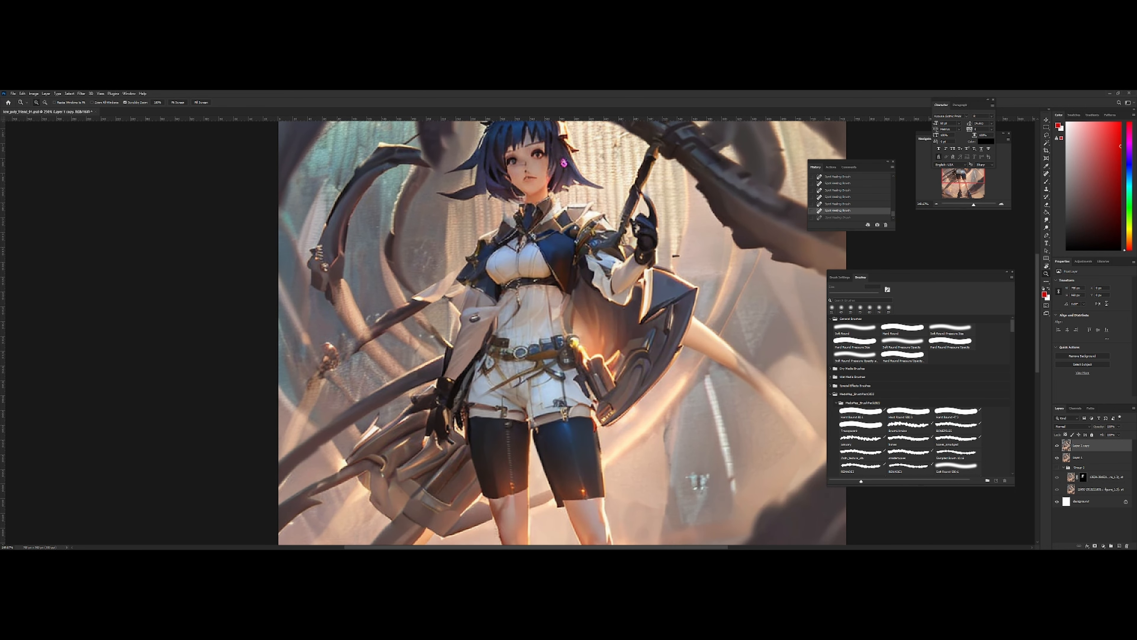
alt+drag(1101, 477, 1101, 441)
shift+click(1078, 445)
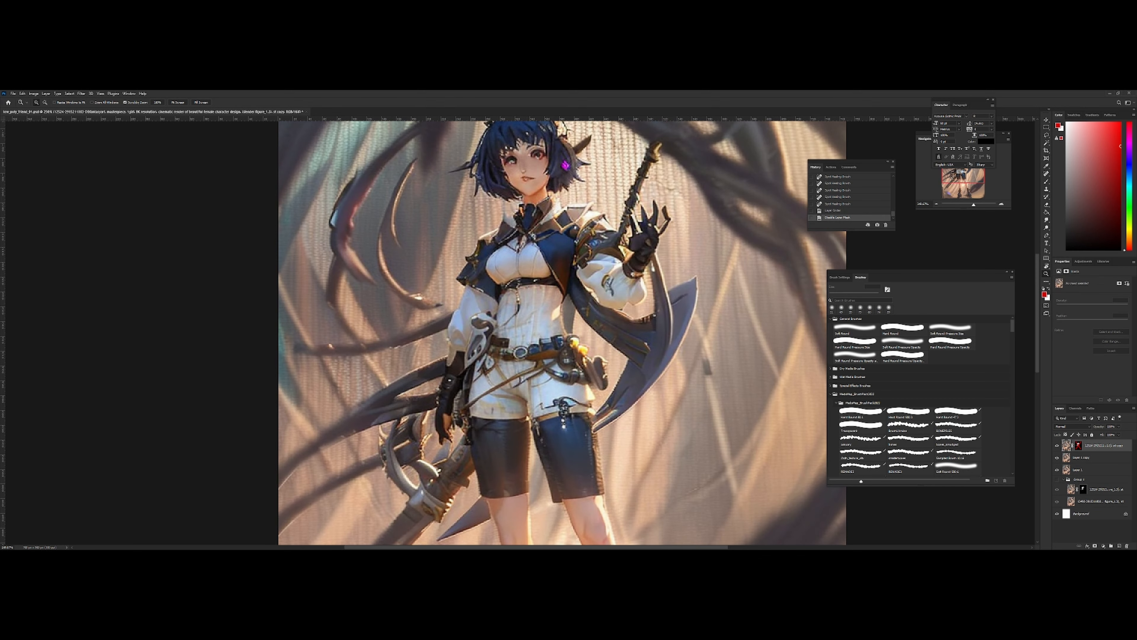
key(ctrl+alt+r)
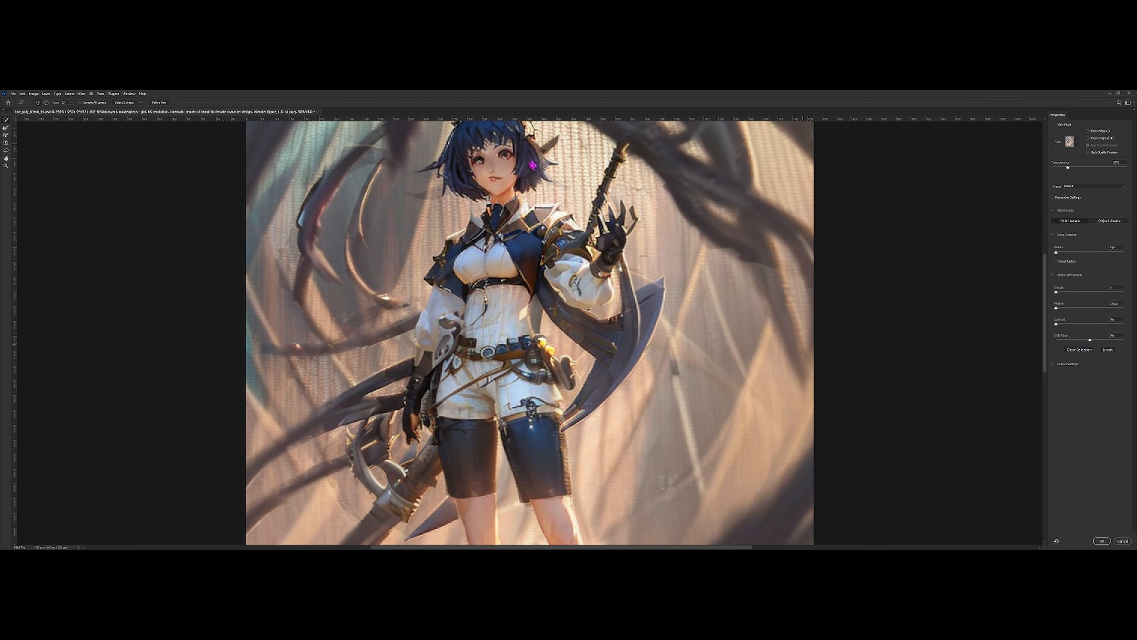
key(Tab)
key(Tab)
key(Escape)
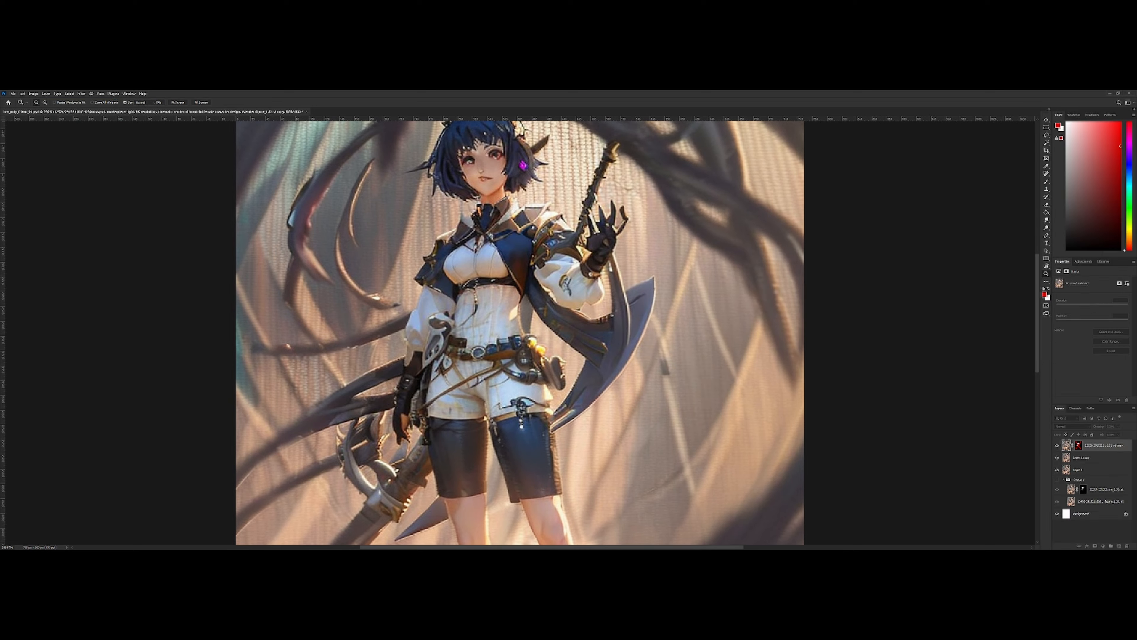
Delete the copied layer's mask and replace it with a black mask that hides the whole layer
key(Delete)
mouse_move(550, 335)
mouse_down()
mouse_move(511, 335)
mouse_move(537, 309)
mouse_up()
key(ctrl+comma)
key(ctrl+comma)
alt+click(1095, 545)
Brush on the new mask to blend the alternate sleeve into the elbow of the lowered arm
key(b)
key(x)
drag(476, 333, 445, 322)
key(z)
mouse_move(513, 309)
mouse_down()
mouse_move(455, 309)
mouse_move(546, 290)
mouse_up()
key(b)
key(x)
drag(477, 347, 486, 335)
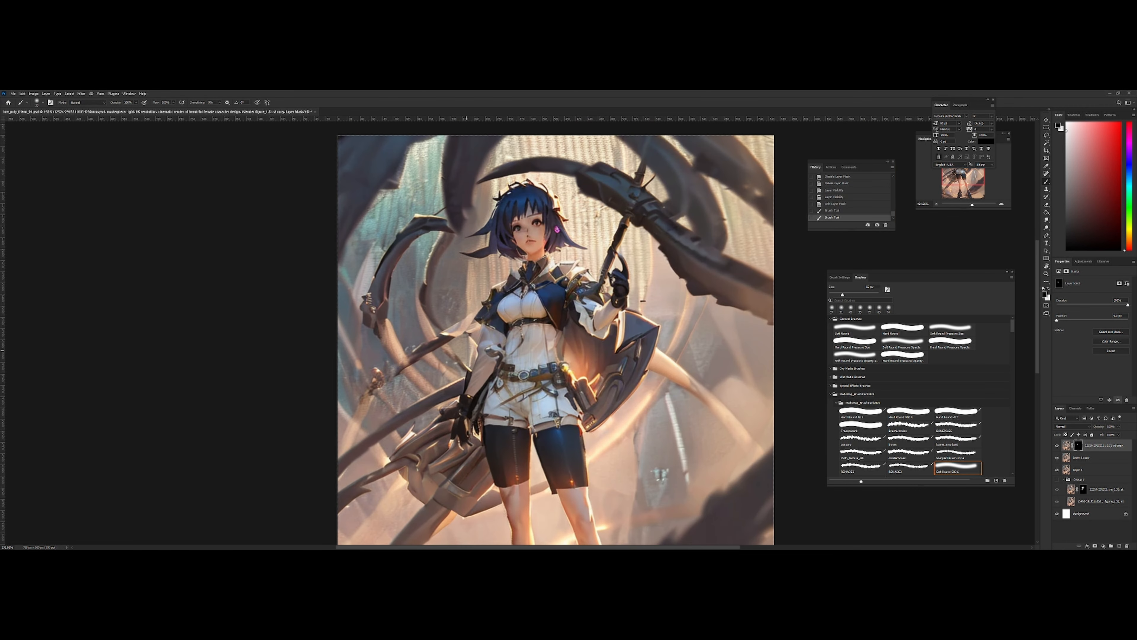
key(z)
mouse_move(566, 319)
mouse_down()
mouse_move(520, 319)
mouse_move(589, 319)
mouse_up()
key(b)
drag(435, 333, 461, 331)
key(z)
drag(513, 324, 490, 324)
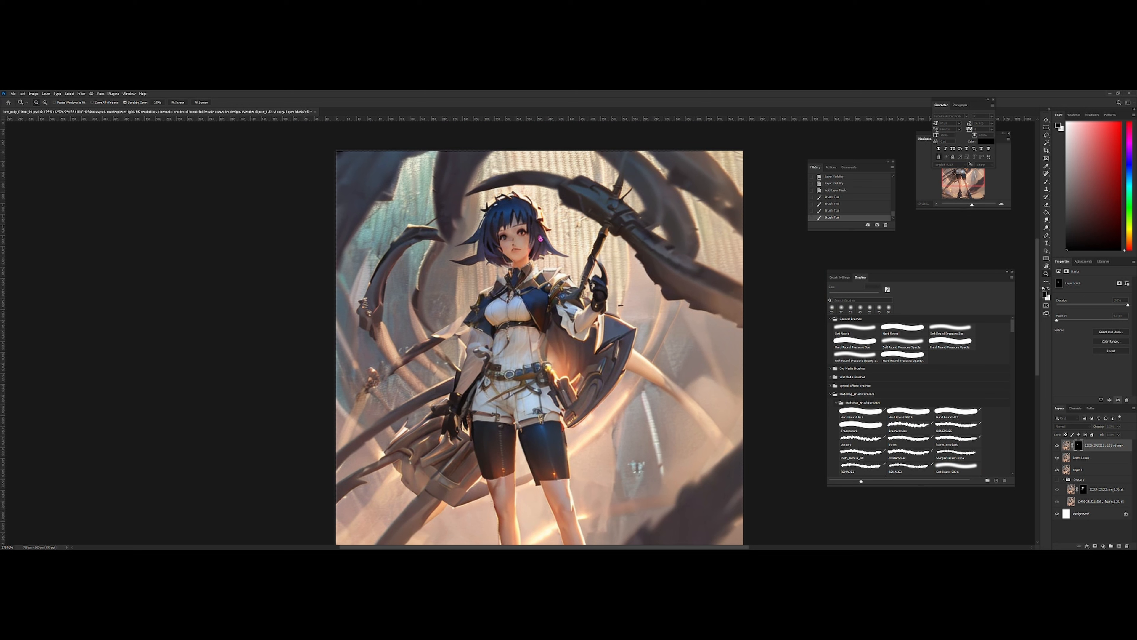
Create another new top layer and stamp the visible composite with the blended sleeve into it
key(ctrl+shift+alt+n)
key(ctrl+shift+alt+e)
drag(572, 318, 574, 305)
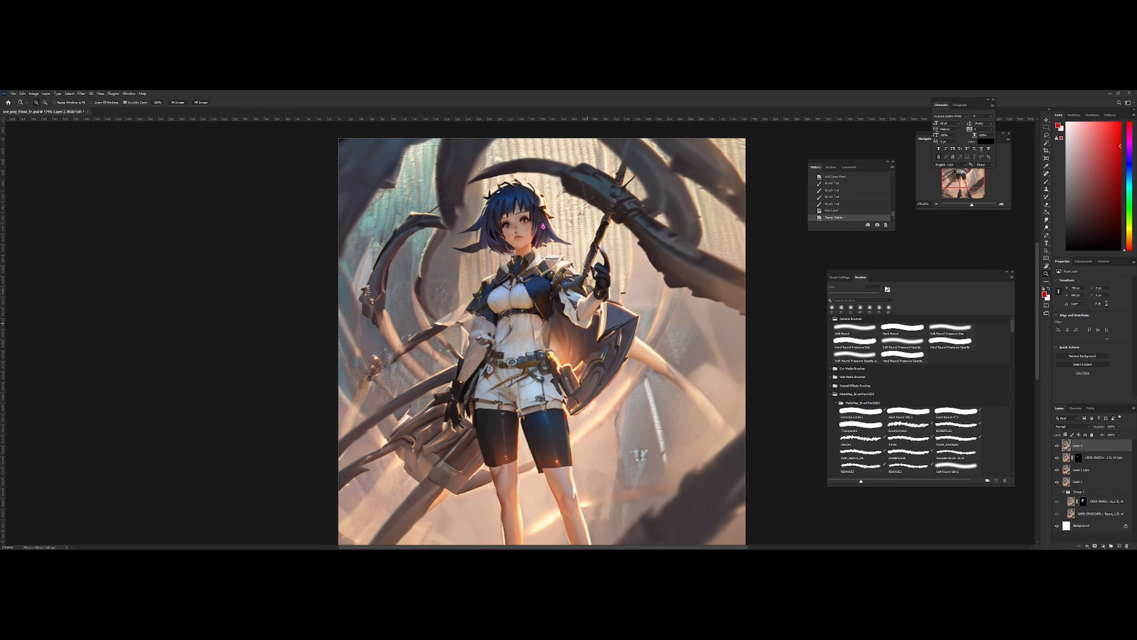
drag(535, 267, 548, 267)
Remove blemishes at the jacket's shoulder with a resized Spot Healing Brush and check the picture mirrored
key(j)
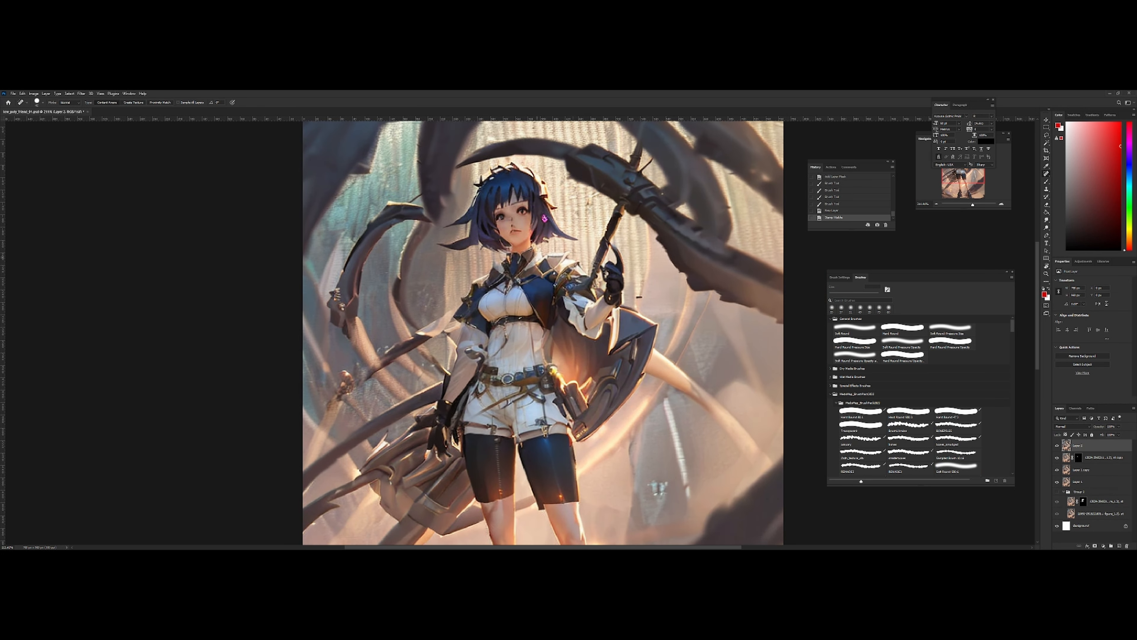
alt+right_click(491, 263)
click(492, 263)
key(ctrl+z)
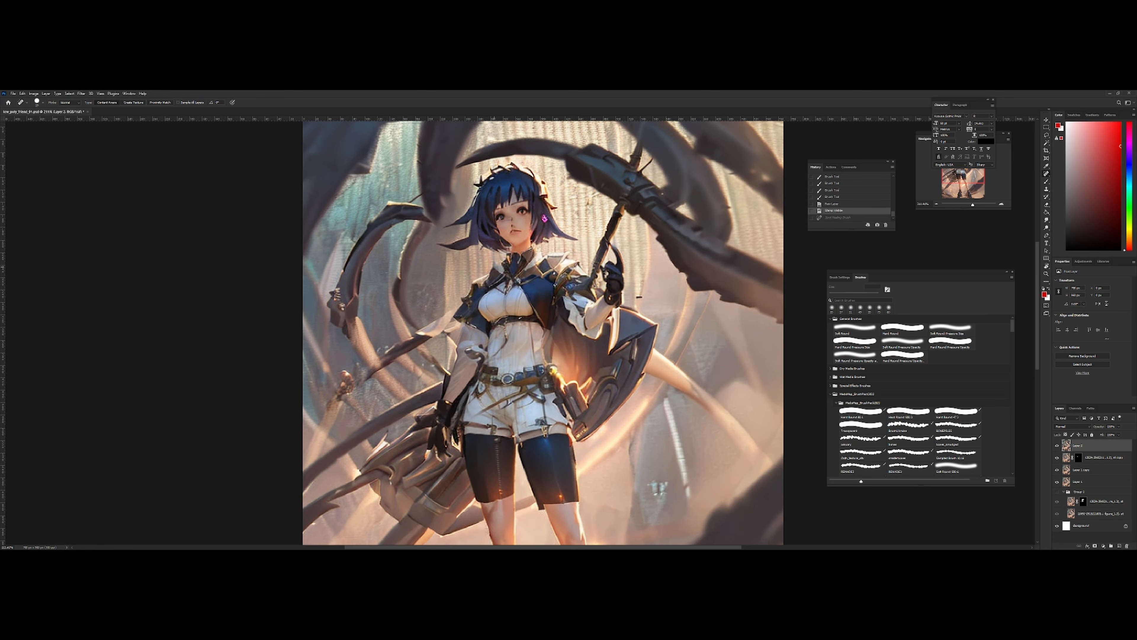
click(497, 264)
mouse_move(561, 243)
mouse_down()
mouse_move(519, 243)
mouse_move(577, 250)
mouse_up()
click(485, 268)
key(ctrl+shift+h)
drag(470, 269, 570, 276)
mouse_move(570, 276)
mouse_down()
mouse_move(620, 277)
mouse_move(515, 264)
mouse_up()
key(ctrl+shift+h)
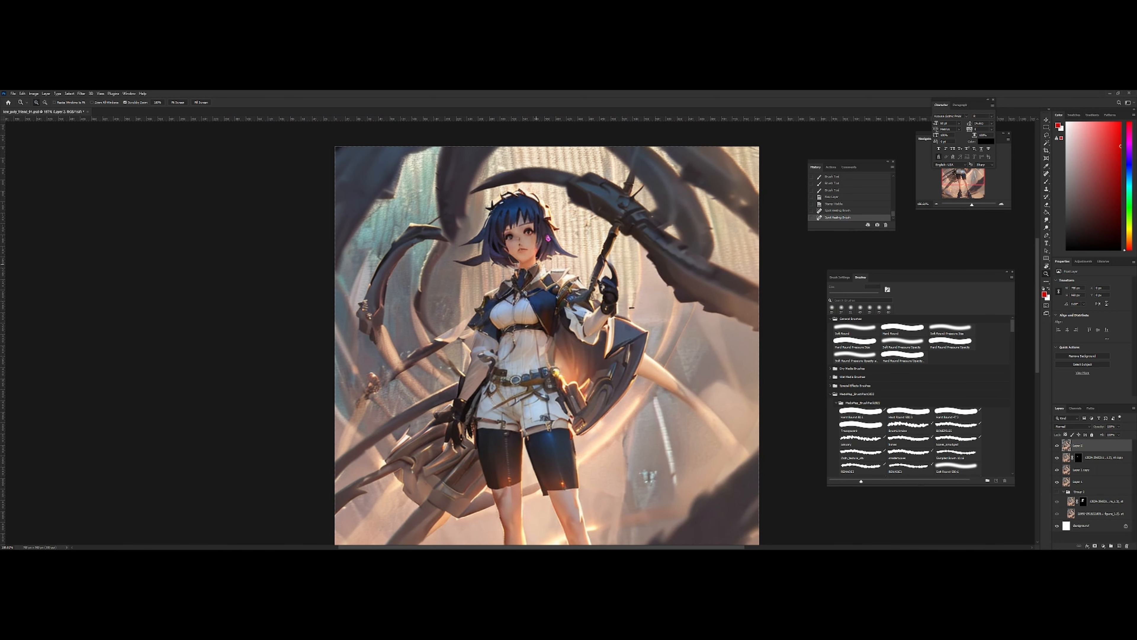
Duplicate the retouched layer twice, and lasso the character's head and copy it to its own layer
key(ctrl+j)
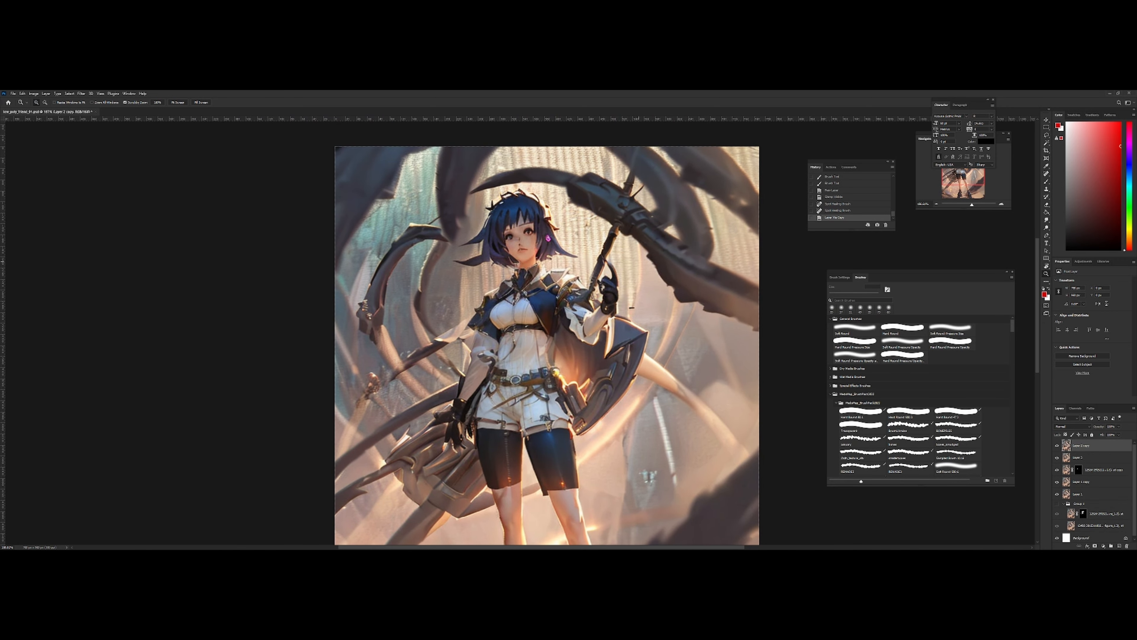
key(ctrl+j)
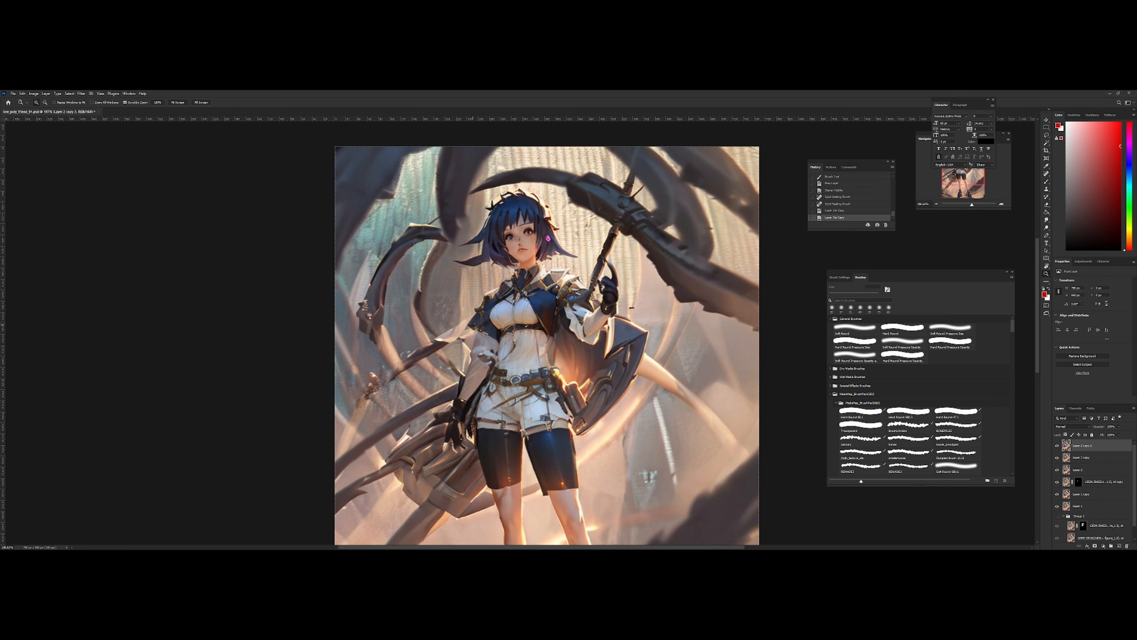
drag(473, 324, 430, 381)
drag(408, 254, 436, 255)
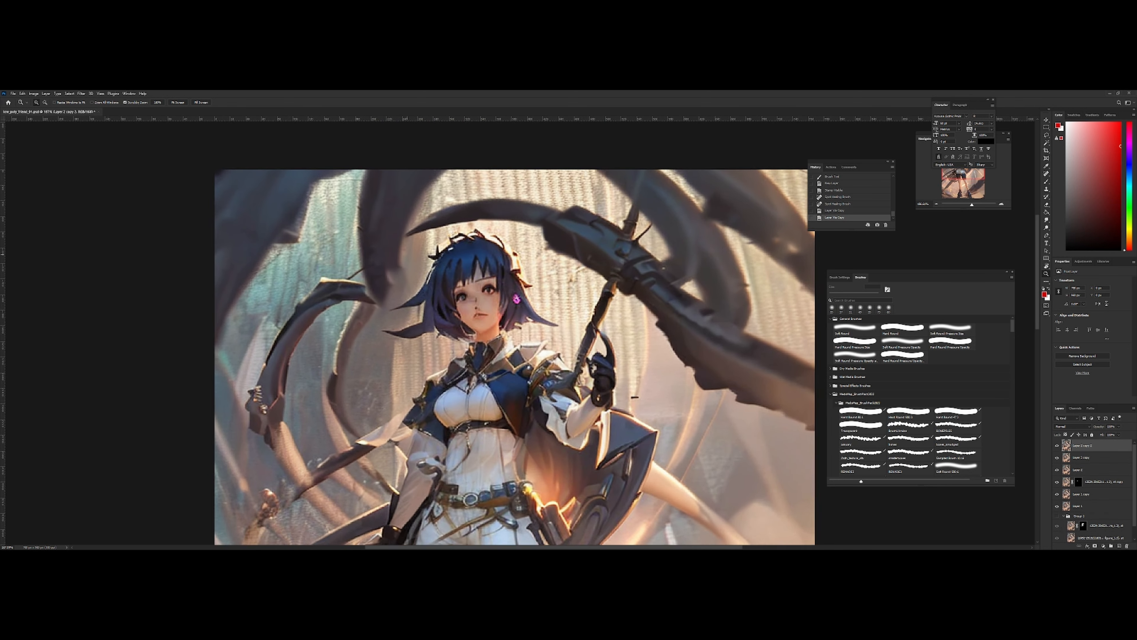
key(l)
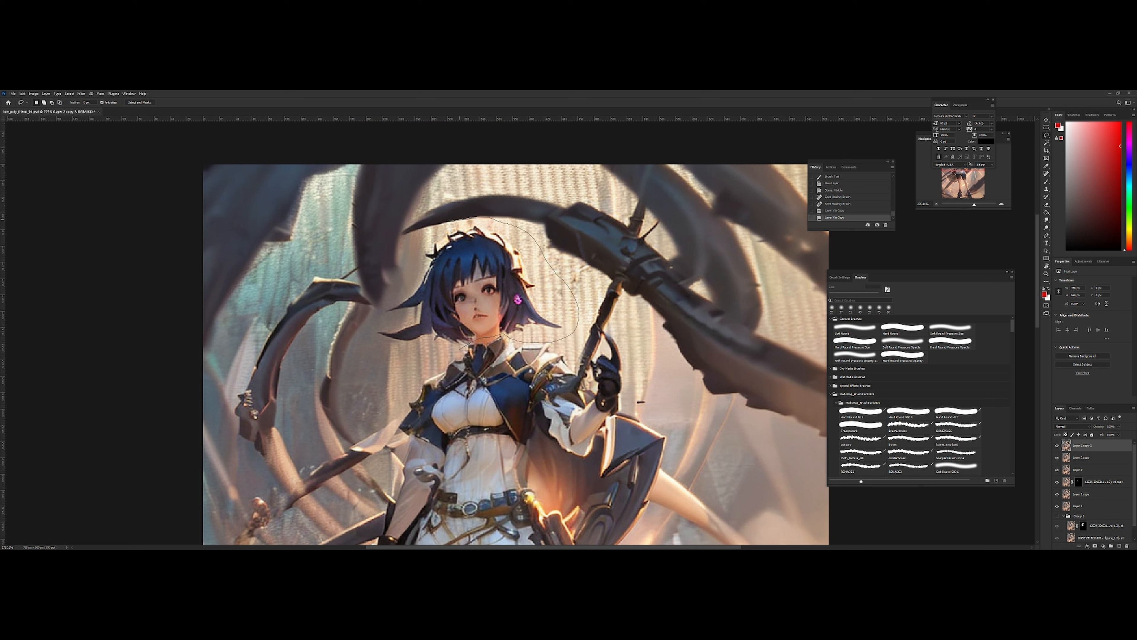
drag(465, 346, 399, 362)
key(ctrl+j)
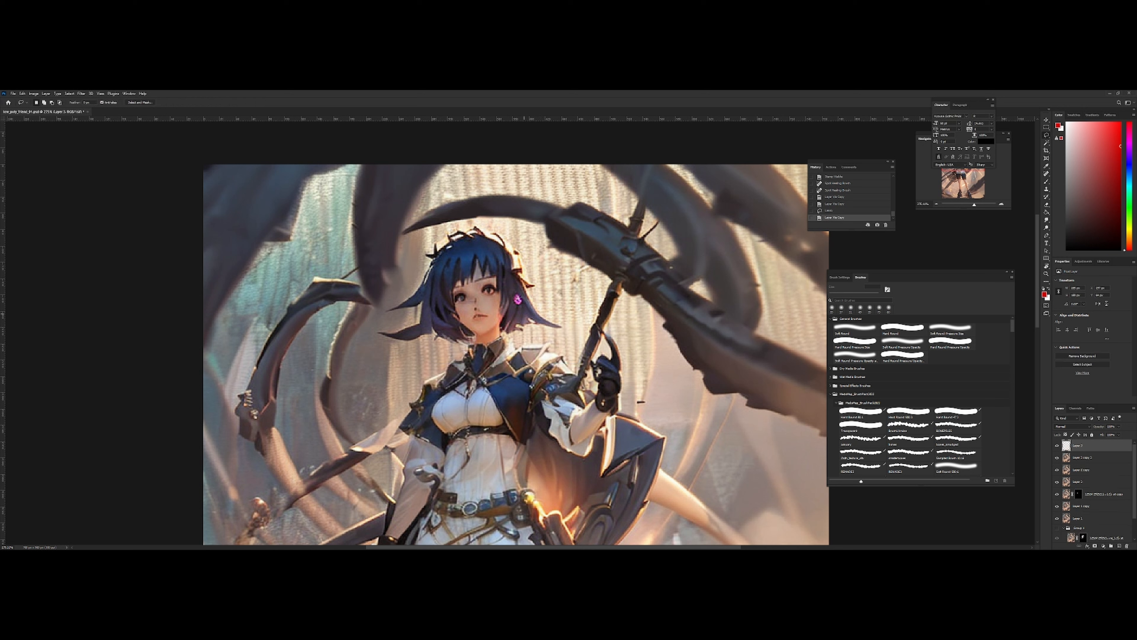
Move the copied head slightly down with Free Transform and compare it with the previous position by undoing and redoing
key(ctrl+t)
drag(506, 268, 506, 272)
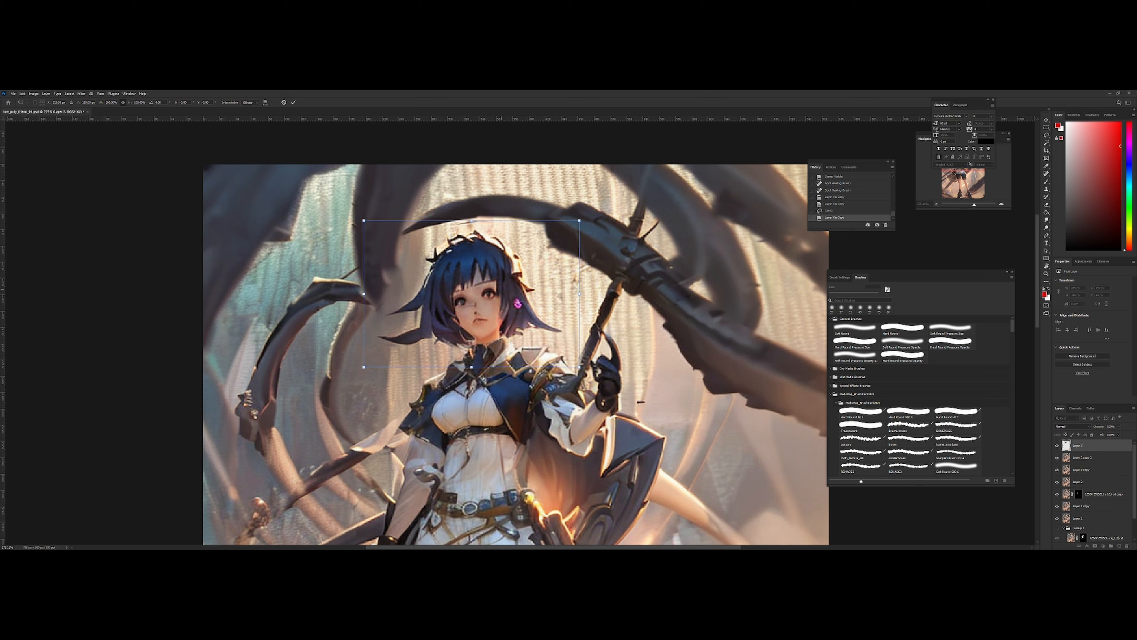
key(Return)
key(z)
drag(555, 311, 543, 276)
key(ctrl+z)
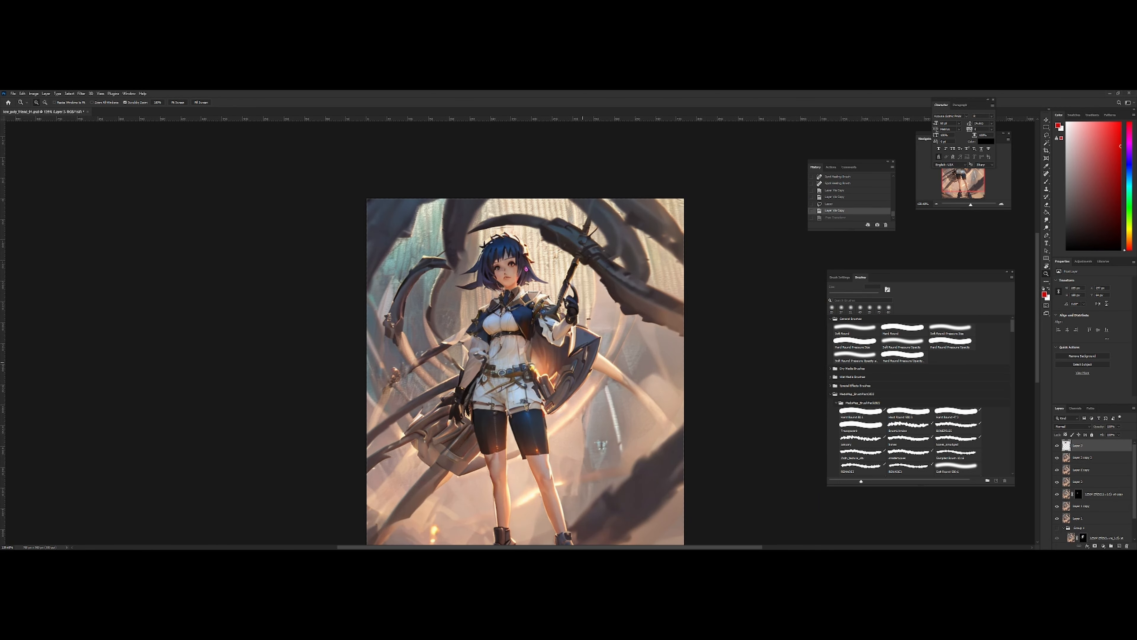
key(ctrl+shift+z)
Stamp the visible composite with the repositioned head into a new top layer
drag(604, 376, 592, 376)
drag(603, 369, 584, 301)
drag(536, 352, 547, 348)
drag(542, 452, 558, 366)
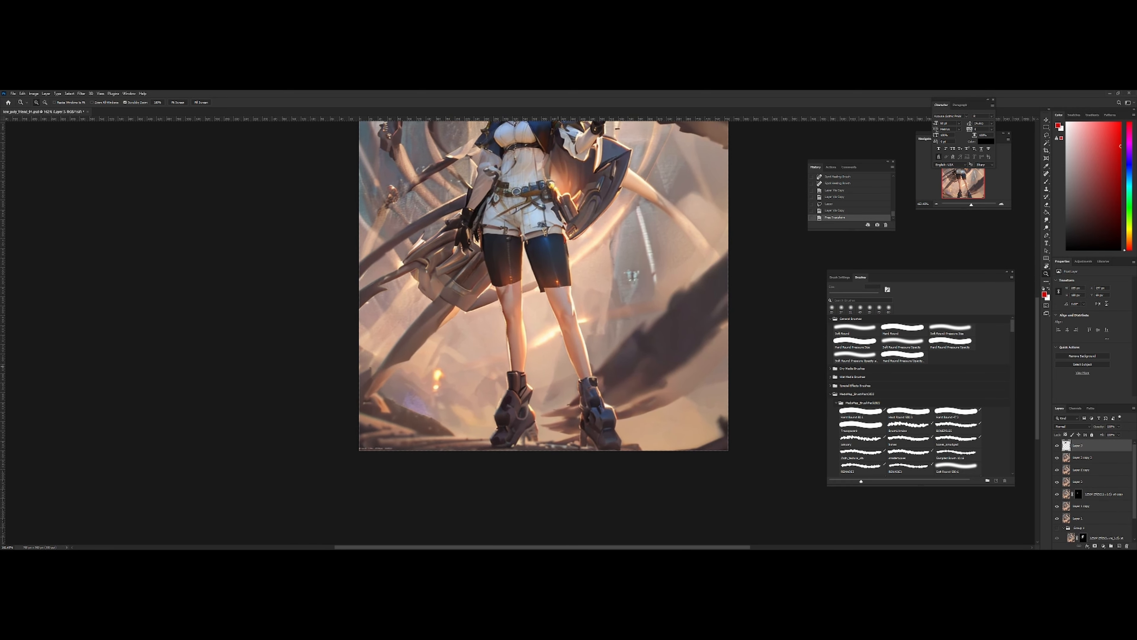
mouse_move(527, 438)
mouse_down()
mouse_move(539, 439)
mouse_move(524, 457)
mouse_up()
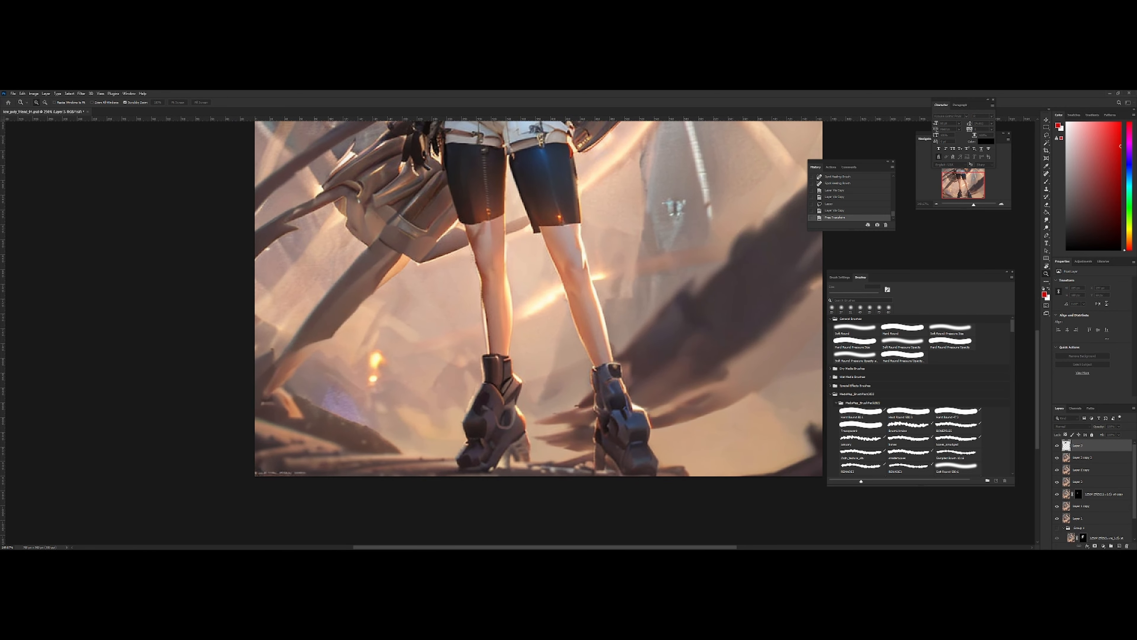
key(ctrl+shift+alt+e)
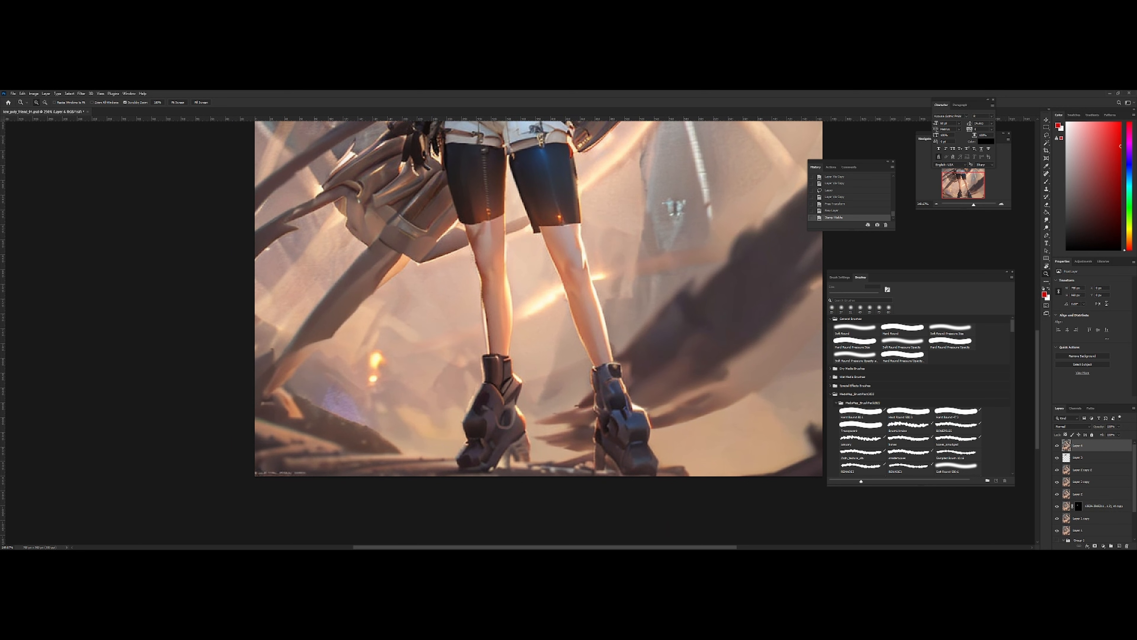
Remove blemishes around the shorts and upper legs with the Spot Healing Brush, undoing an unwanted stroke
key(j)
mouse_move(522, 234)
mouse_down()
mouse_move(529, 283)
mouse_move(484, 282)
mouse_move(507, 247)
mouse_move(498, 218)
mouse_move(528, 255)
mouse_move(445, 285)
mouse_move(516, 273)
mouse_up()
key(ctrl+z)
key(z)
Smooth the skin and edges just below the shorts' hems with Mixer Brush strokes
key(b)
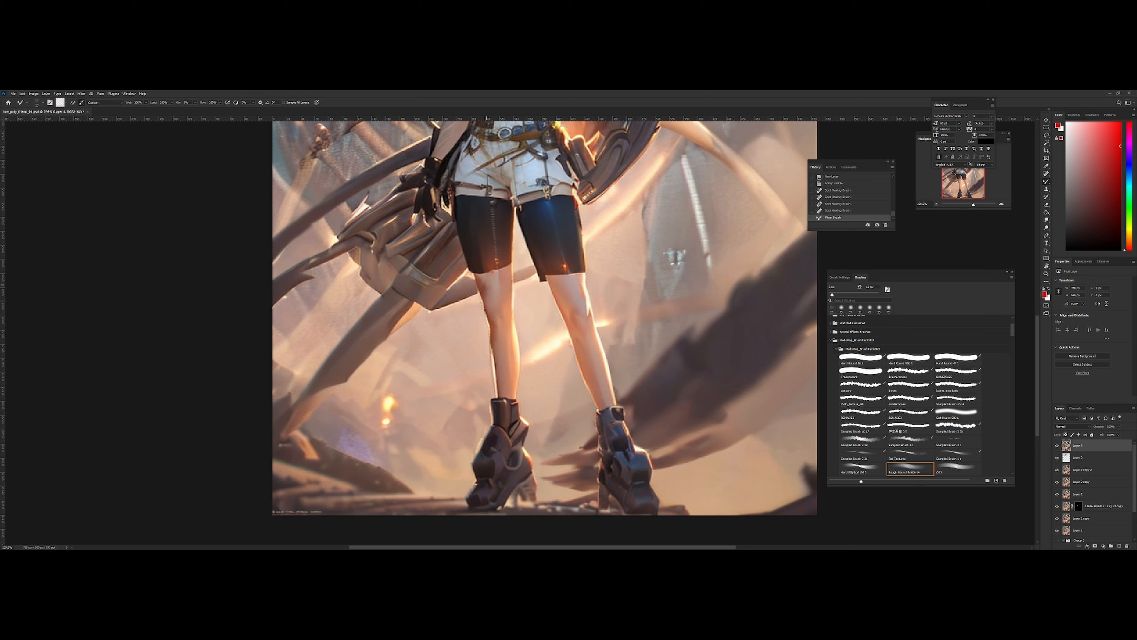
drag(489, 283, 505, 279)
key(z)
mouse_move(545, 257)
mouse_down()
mouse_move(481, 257)
mouse_move(555, 257)
mouse_up()
mouse_move(555, 296)
mouse_down()
mouse_move(622, 296)
mouse_move(533, 296)
mouse_move(522, 321)
mouse_move(565, 315)
mouse_move(537, 315)
mouse_move(550, 315)
mouse_up()
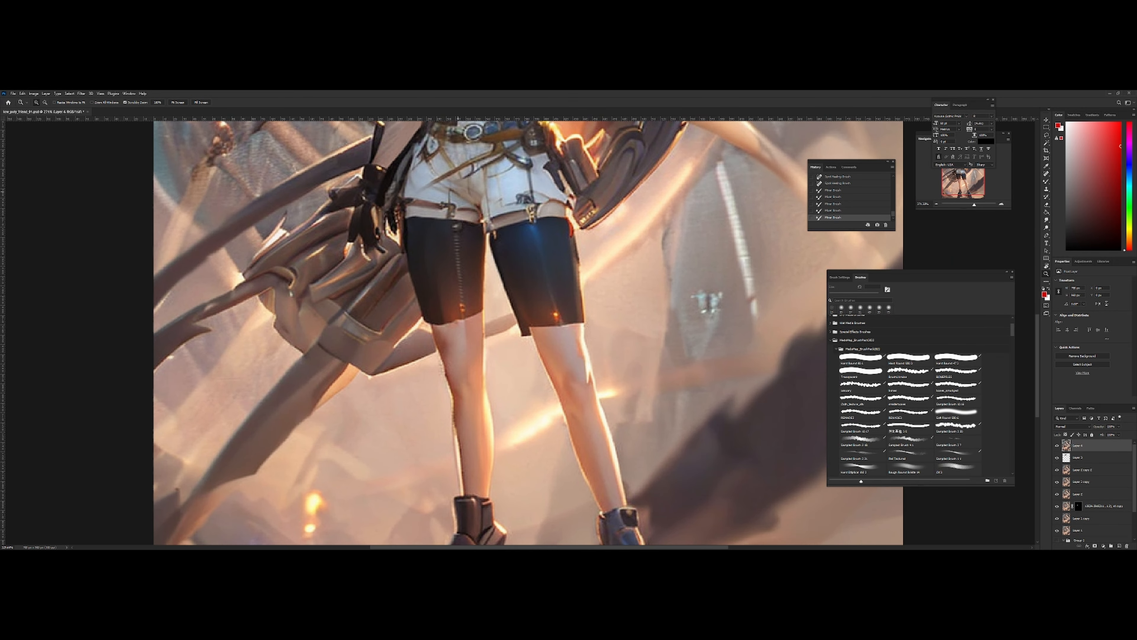
Blend a lassoed area on its own layer with a painted layer mask, and check the legs in the mirrored view
key(l)
key(j)
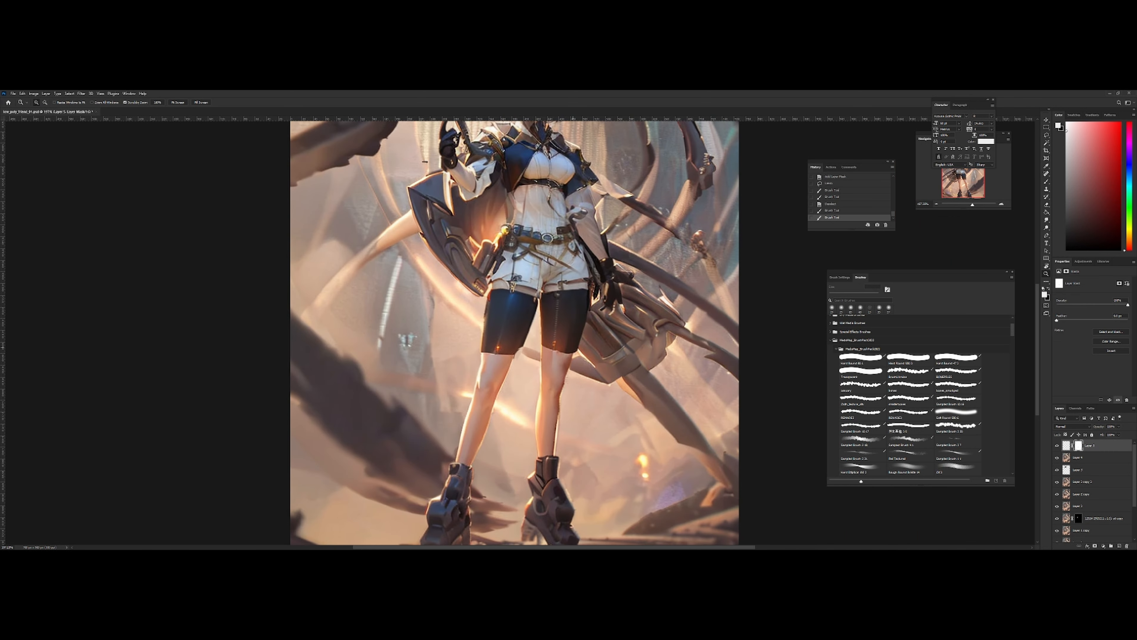
scroll(526, 300, down, 4)
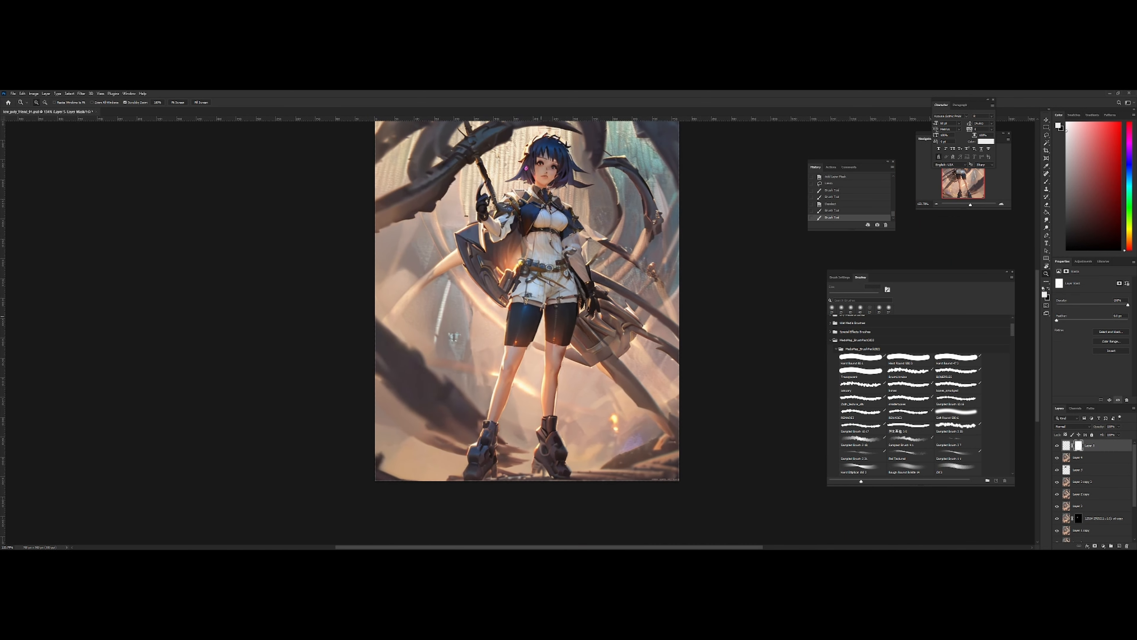
scroll(540, 316, up, 3)
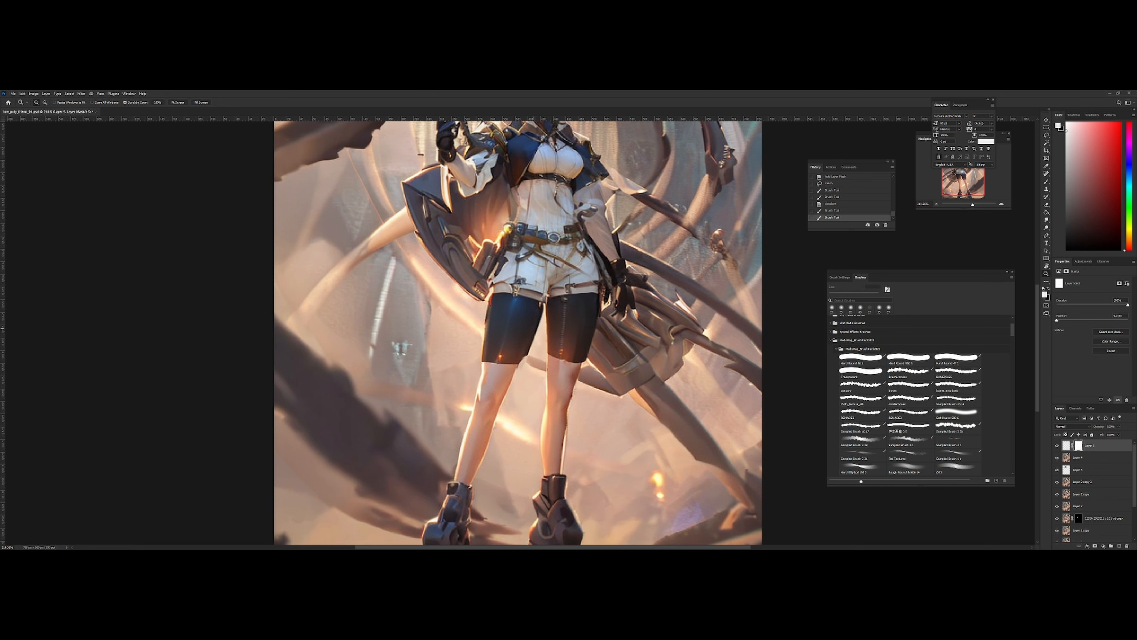
key(ctrl+shift+h)
drag(530, 344, 556, 334)
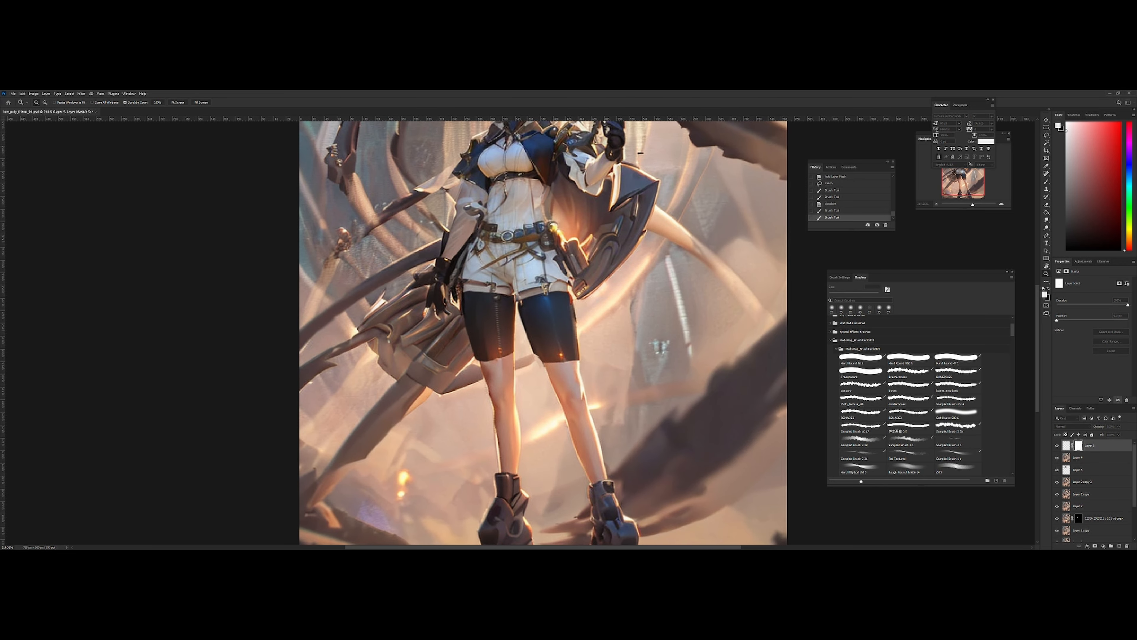
Stamp the visible composite into a new top layer and open a rectangular selection around the hips and thighs in Liquify
key(ctrl+shift+alt+e)
drag(520, 304, 534, 326)
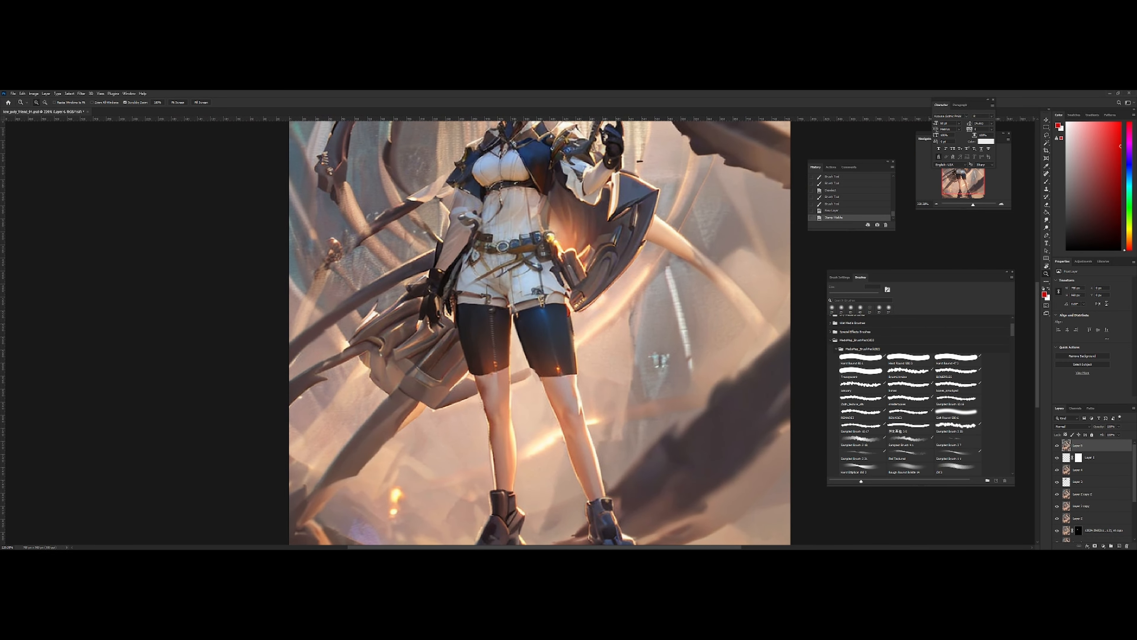
key(m)
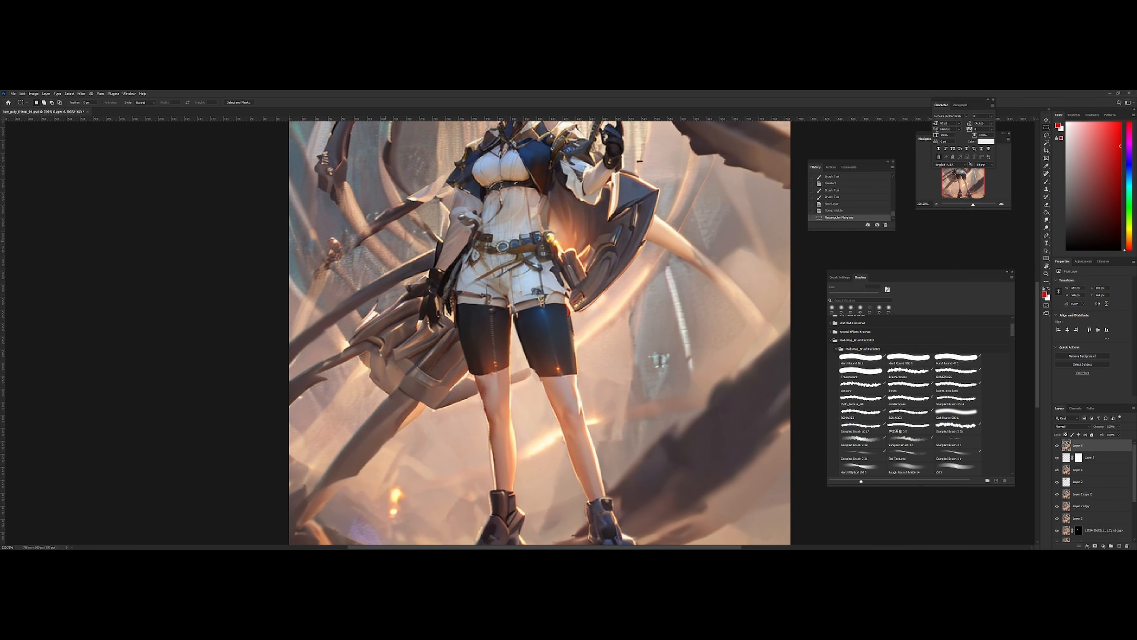
drag(354, 209, 659, 436)
key(ctrl+shift+x)
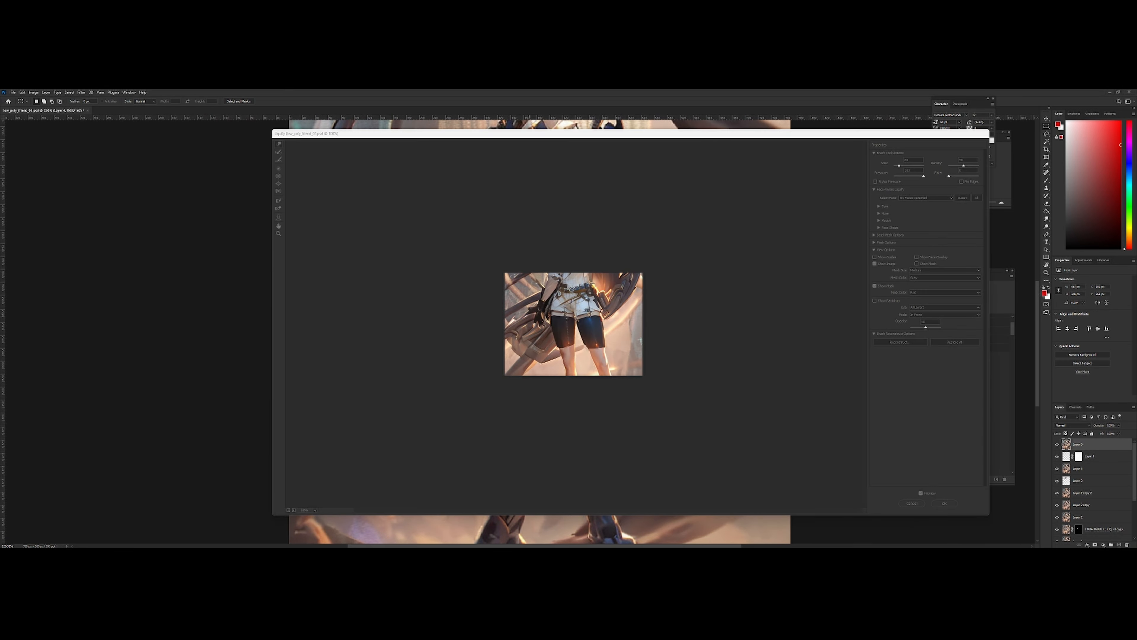
Reshape the hem and inner edges of the shorts with a resized Liquify brush, apply the result and deselect
click(293, 510)
click(597, 365)
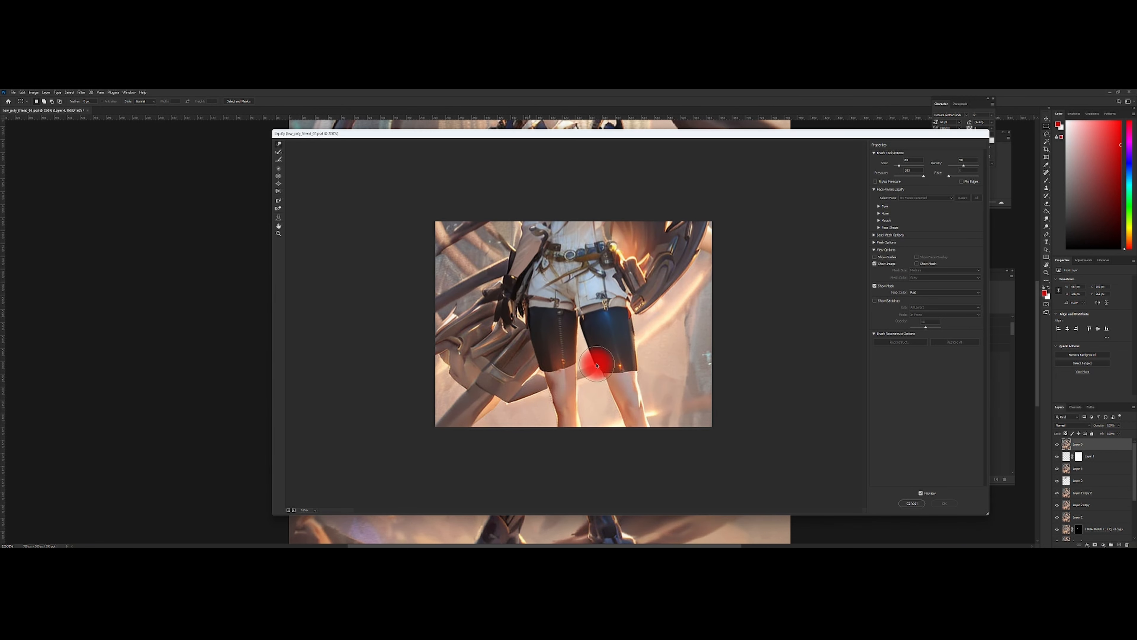
mouse_move(597, 363)
mouse_down()
mouse_move(588, 340)
mouse_move(599, 367)
mouse_up()
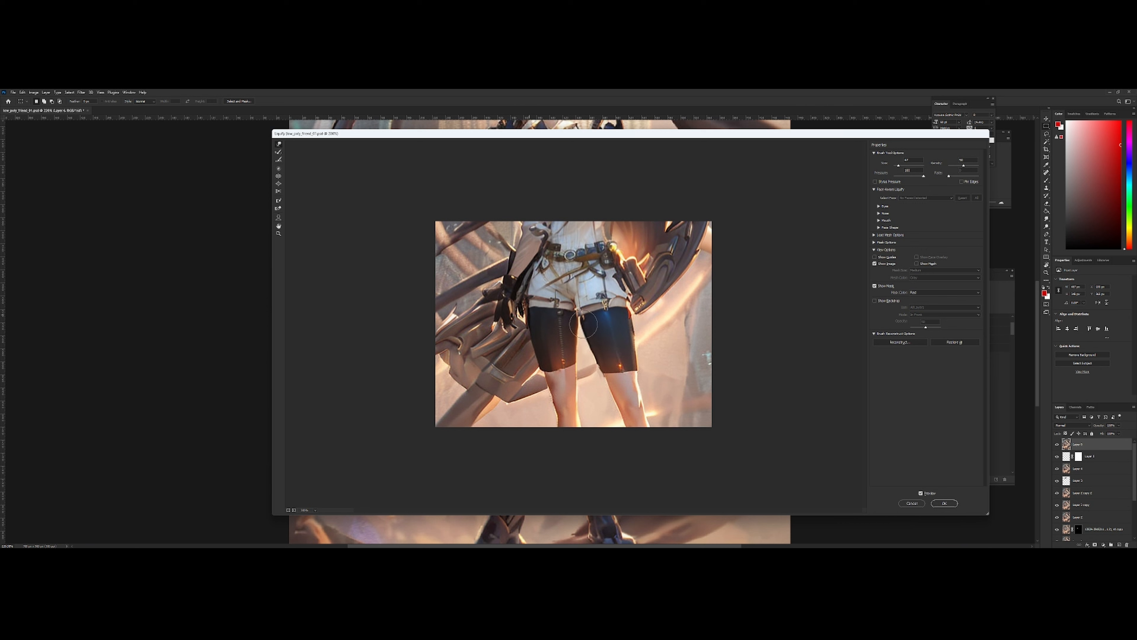
key(ctrl+space)
alt+drag(596, 326, 581, 325)
key(ctrl+space)
click(944, 503)
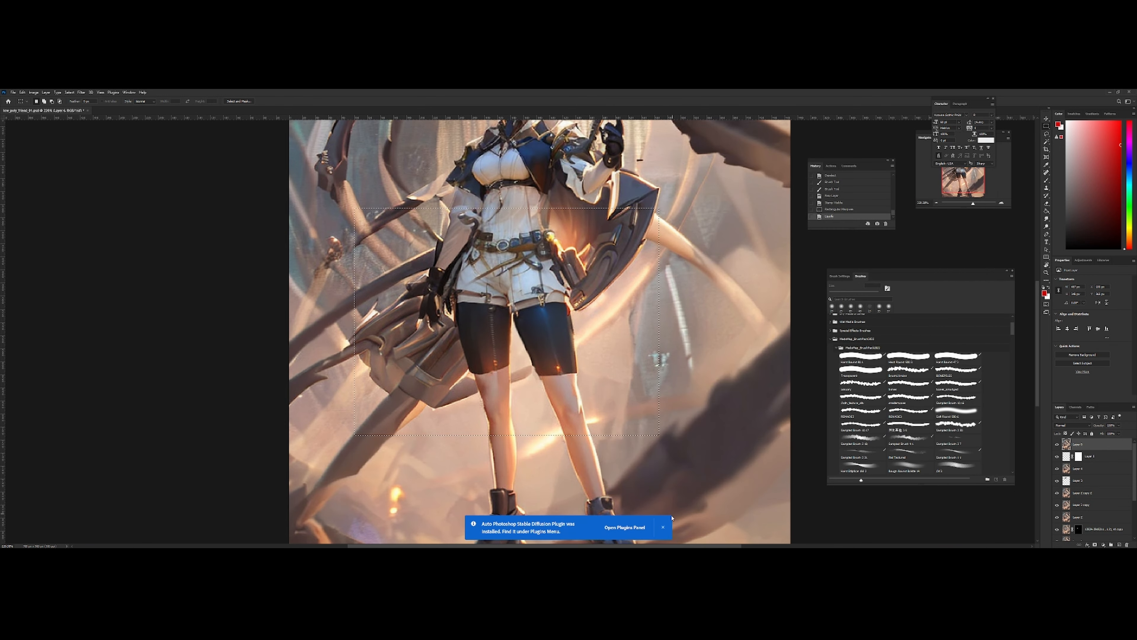
click(662, 527)
key(ctrl+d)
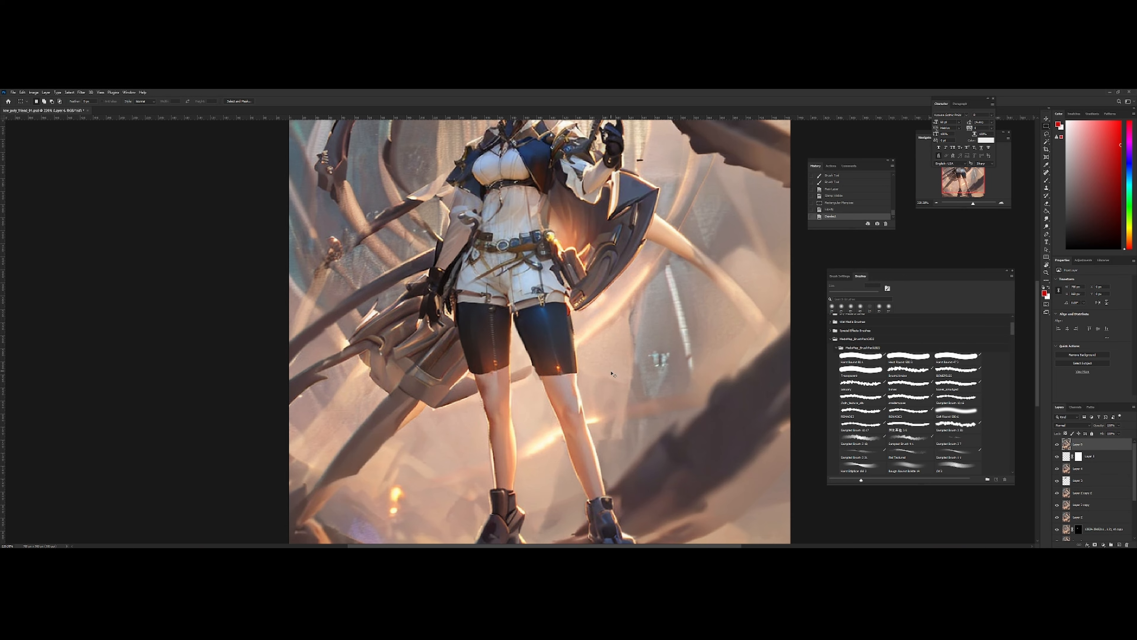
key(ctrl+space)
drag(611, 374, 593, 374)
key(h)
key(space)
drag(504, 363, 645, 337)
key(ctrl+space)
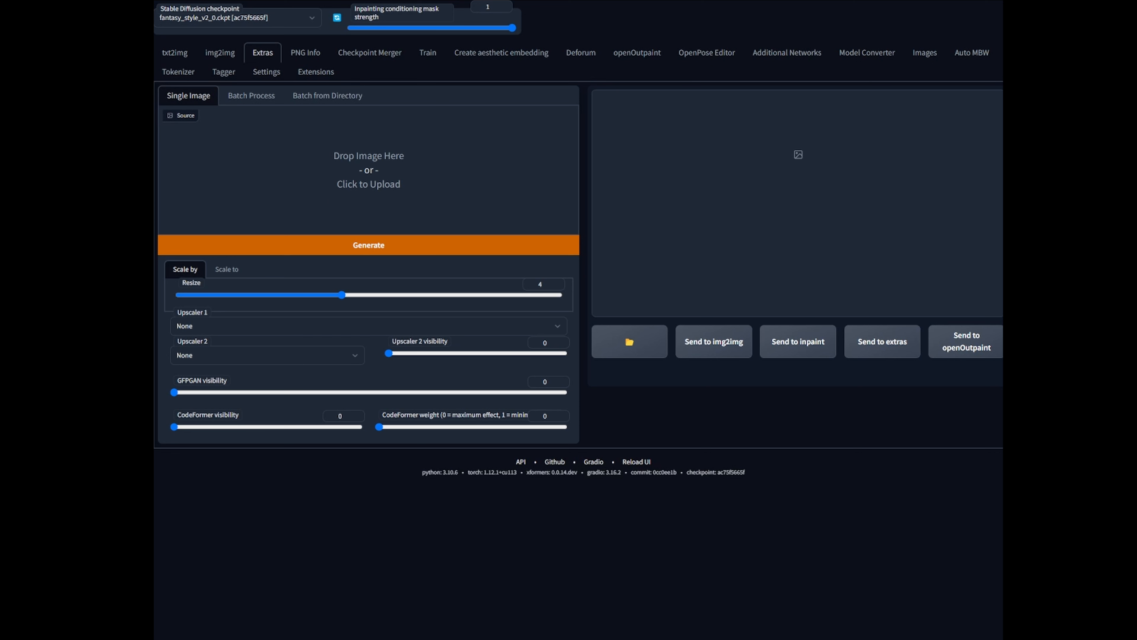
Switch to Stable Diffusion and upscale the retouched image by 2 with 4x-UltraMix_Balanced, CodeFormer visibility 0.046 and weight 0.945, and preview it enlarged
drag(165, 201, 443, 167)
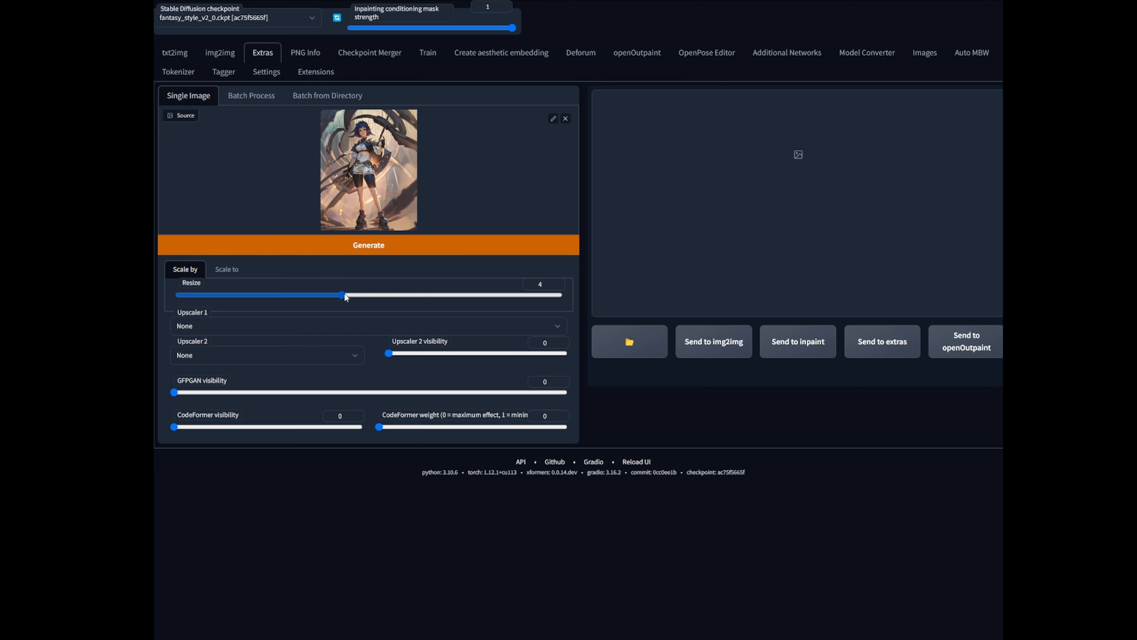
drag(331, 297, 233, 307)
click(230, 327)
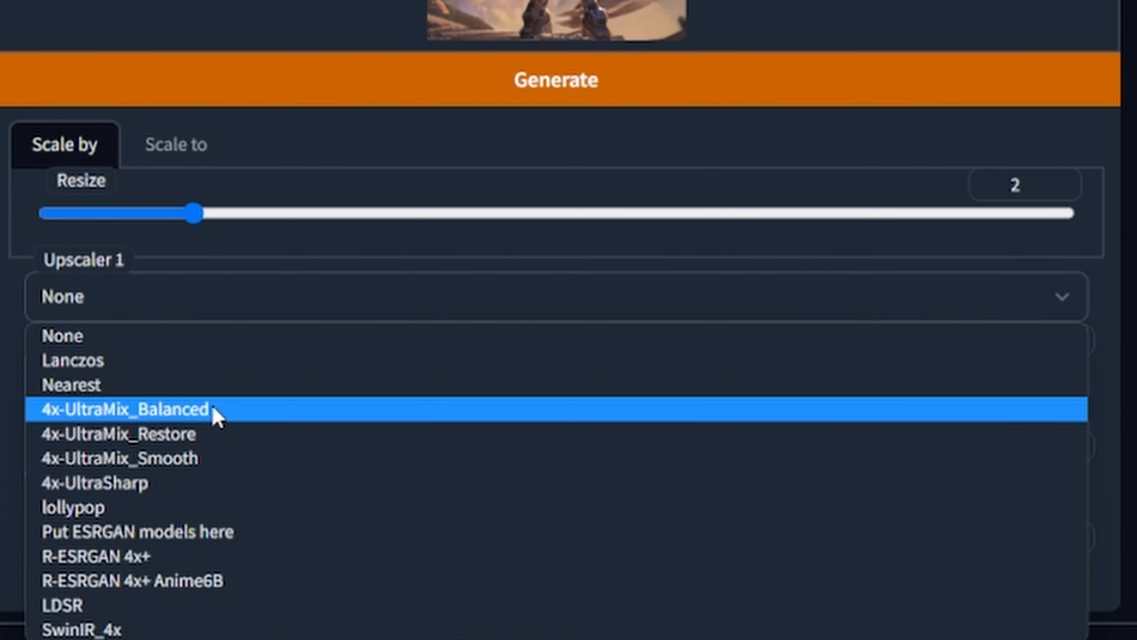
click(214, 408)
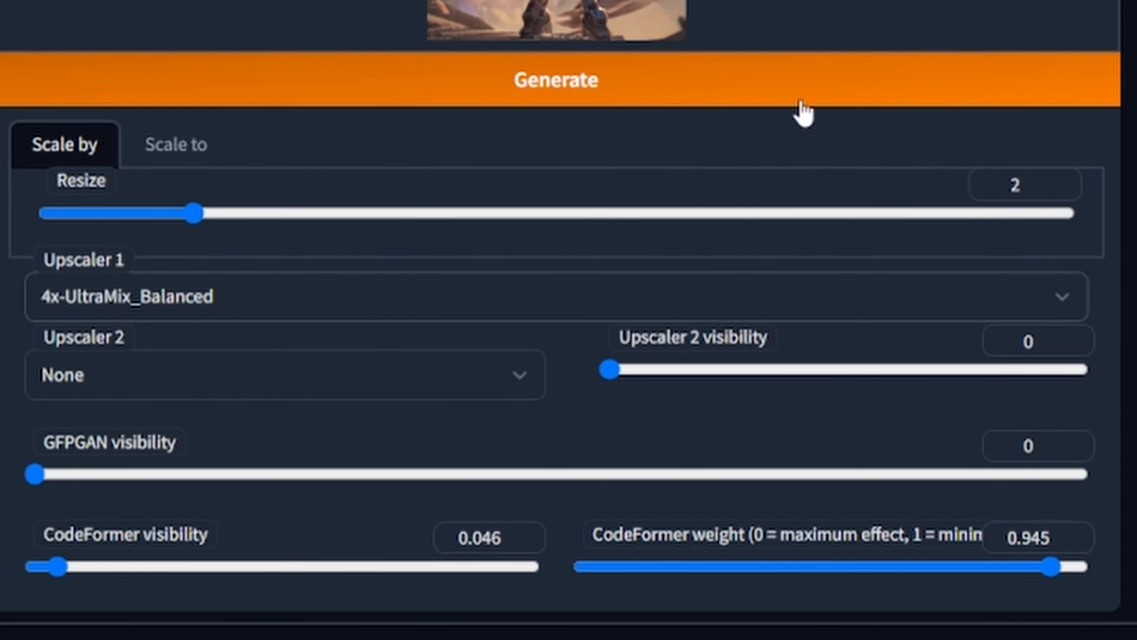
click(893, 96)
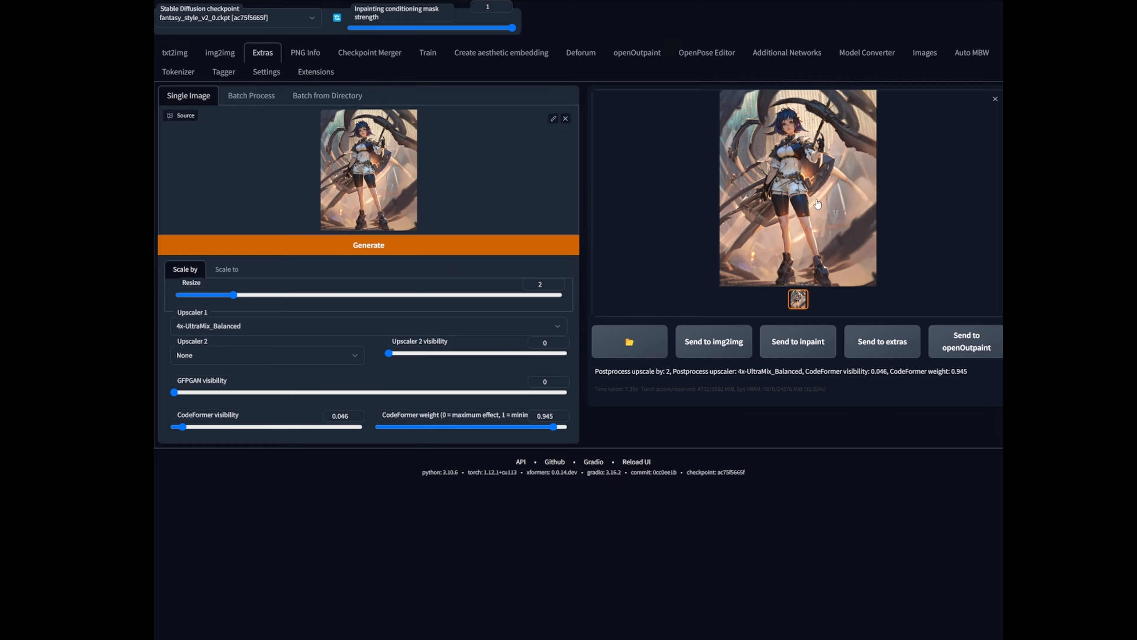
click(817, 204)
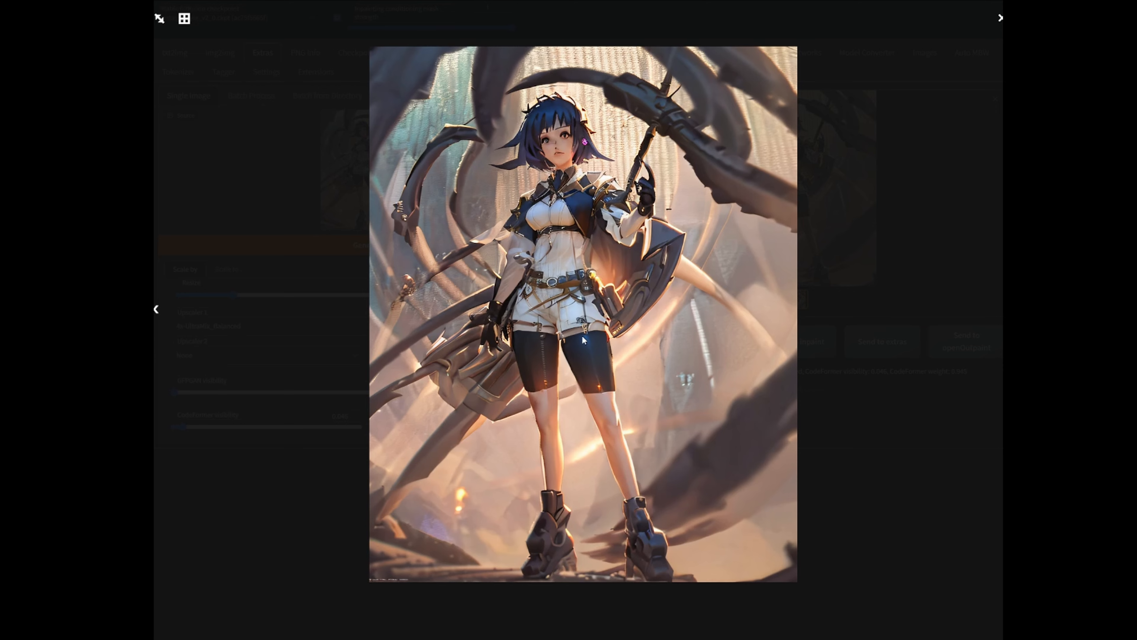
click(910, 320)
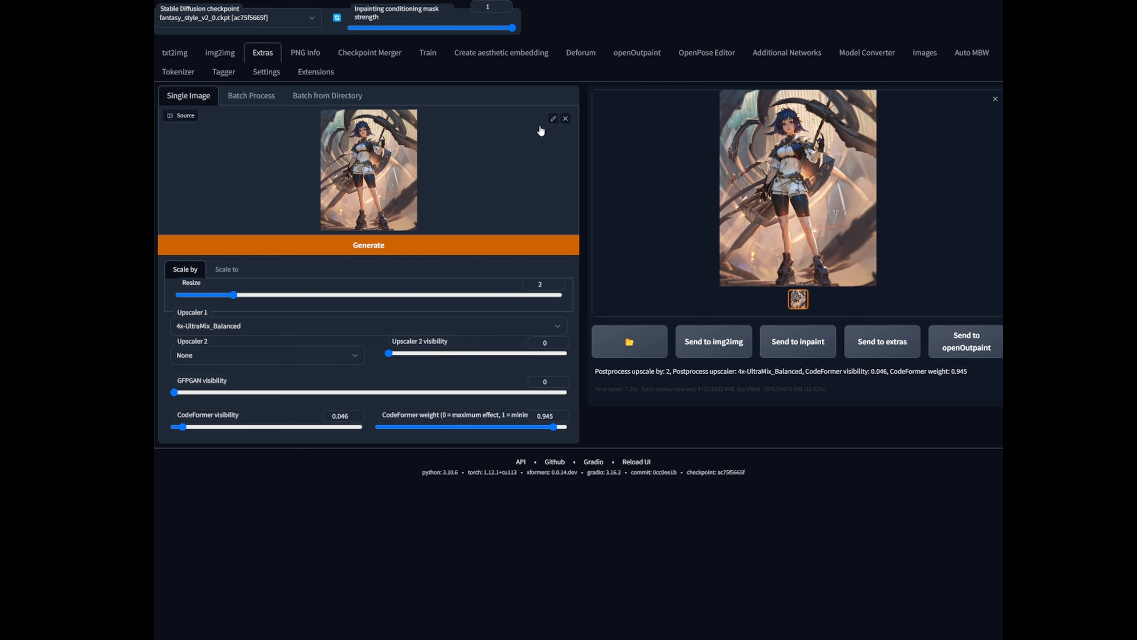
Find the original render of the blue-haired character among the saved txt2img images and send it with its prompts to img2img
click(925, 54)
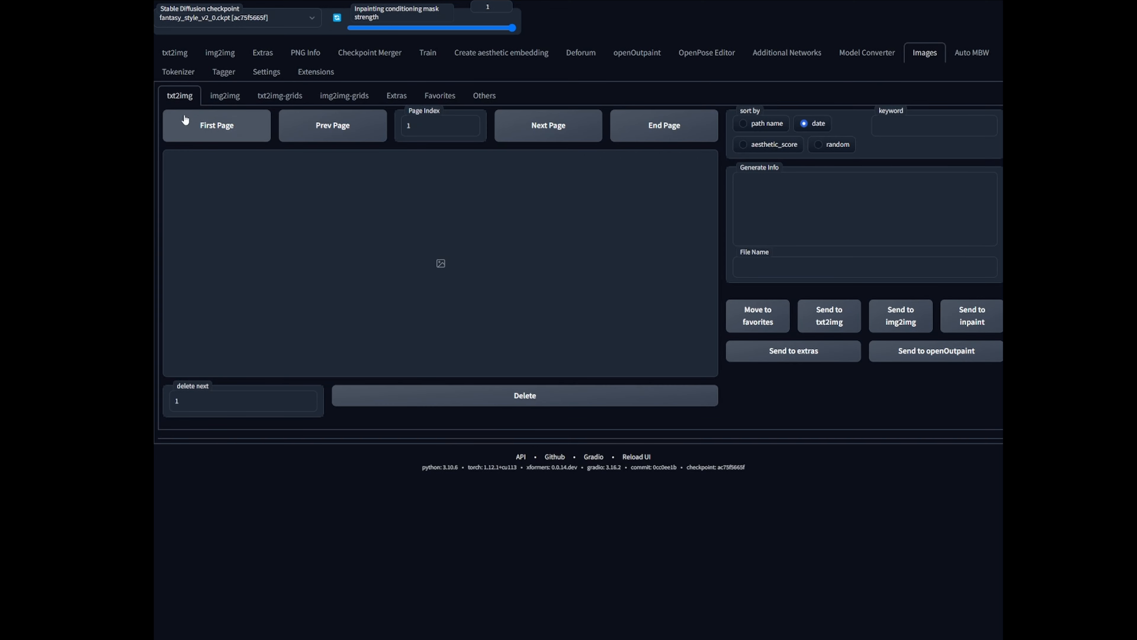
scroll(403, 269, down, 4)
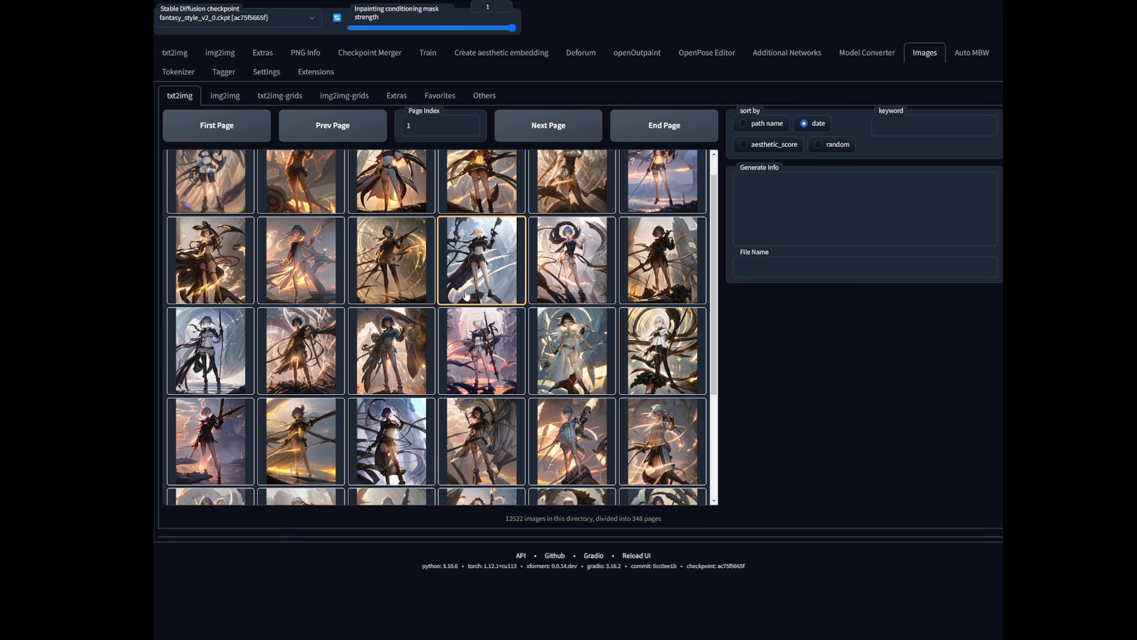
click(676, 376)
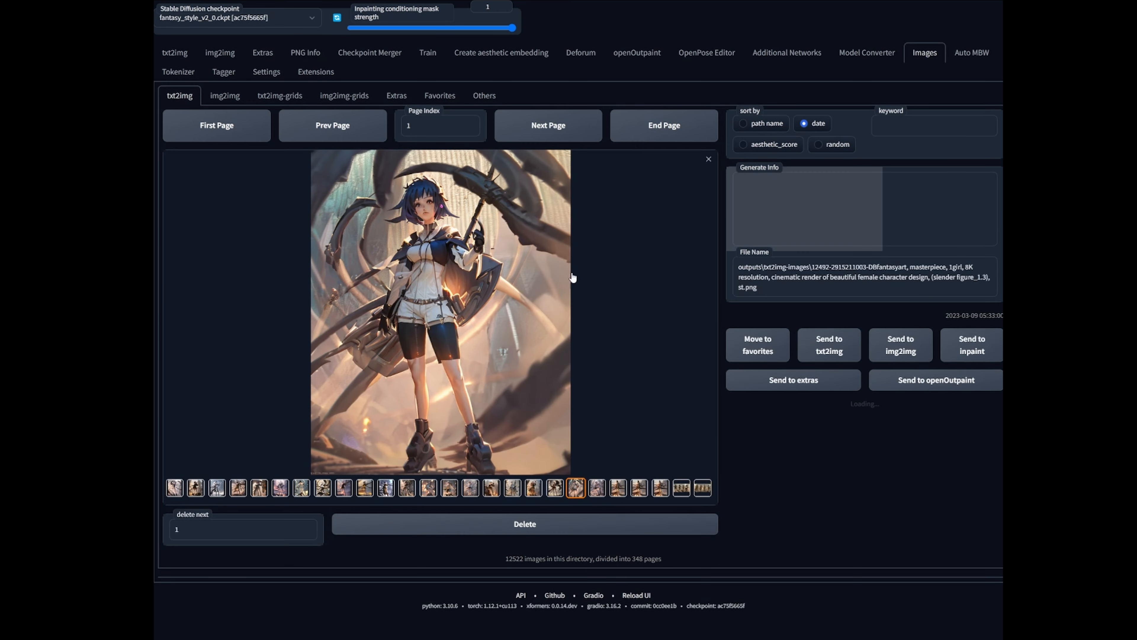
click(903, 495)
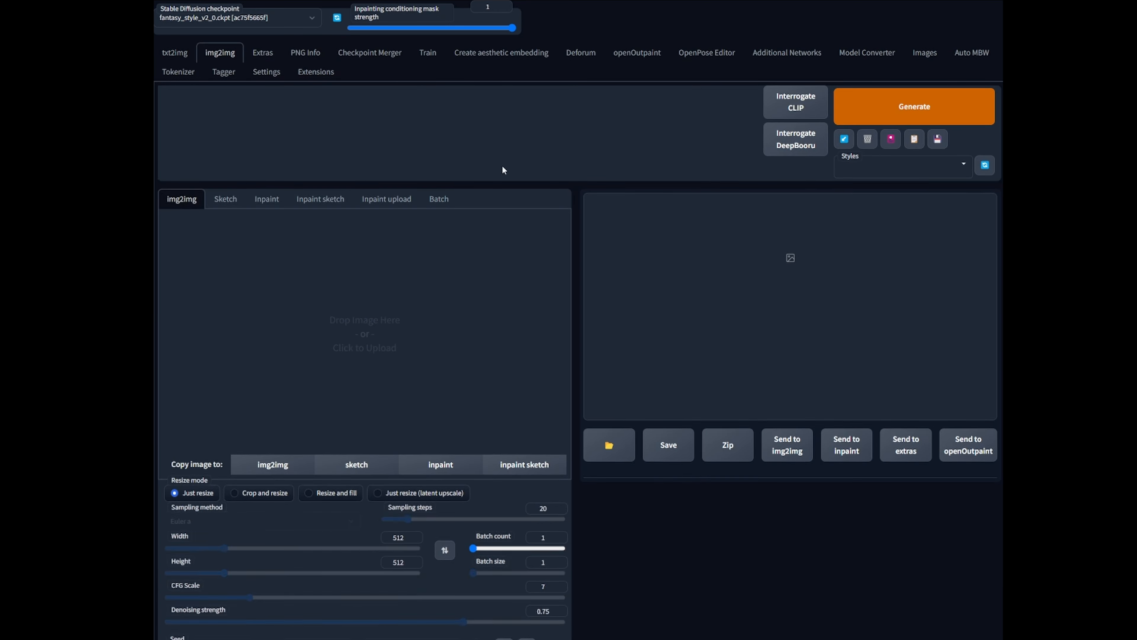
Set the img2img seed to random (-1)
scroll(535, 295, down, 4)
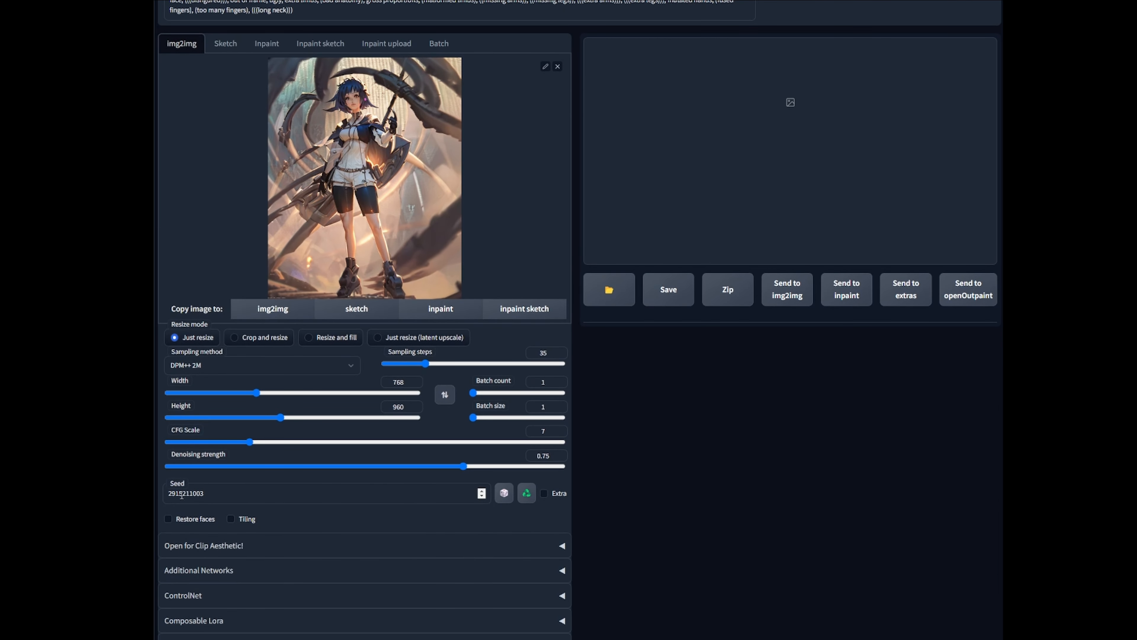
click(503, 493)
scroll(492, 360, up, 4)
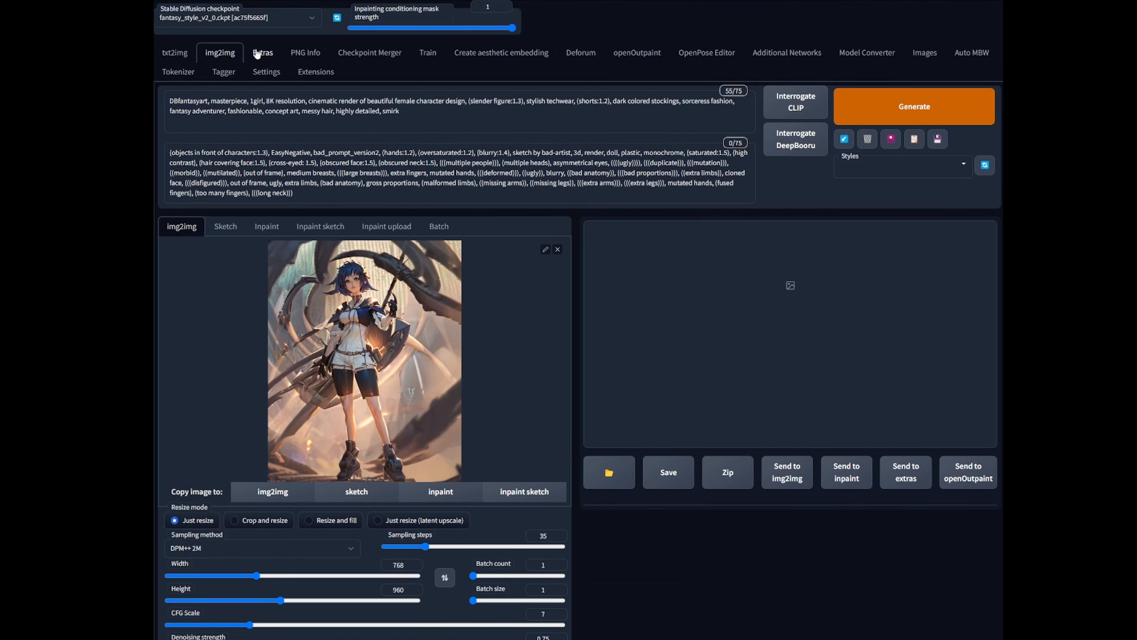
Send the upscaled image to inpaint and paint a mask over the character's face
click(257, 55)
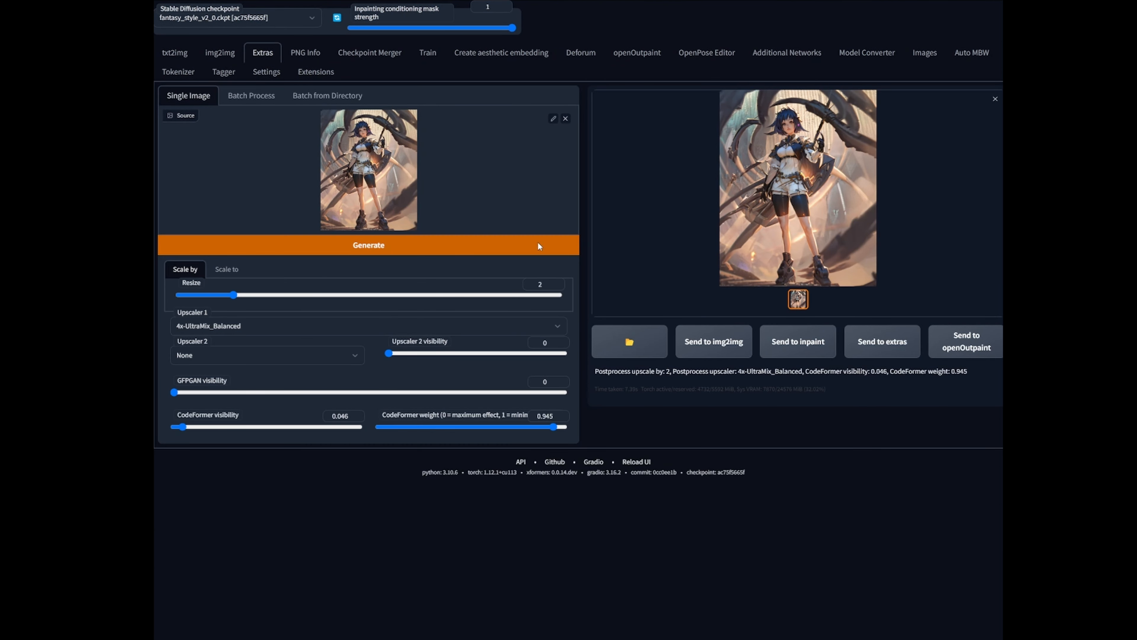
click(808, 342)
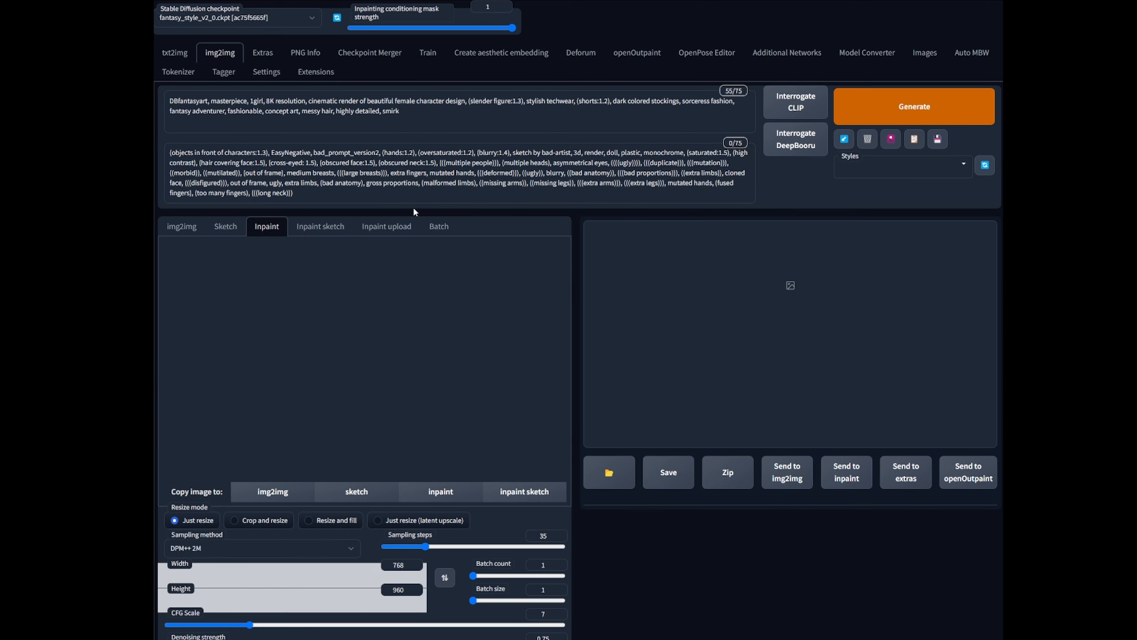
scroll(482, 411, down, 3)
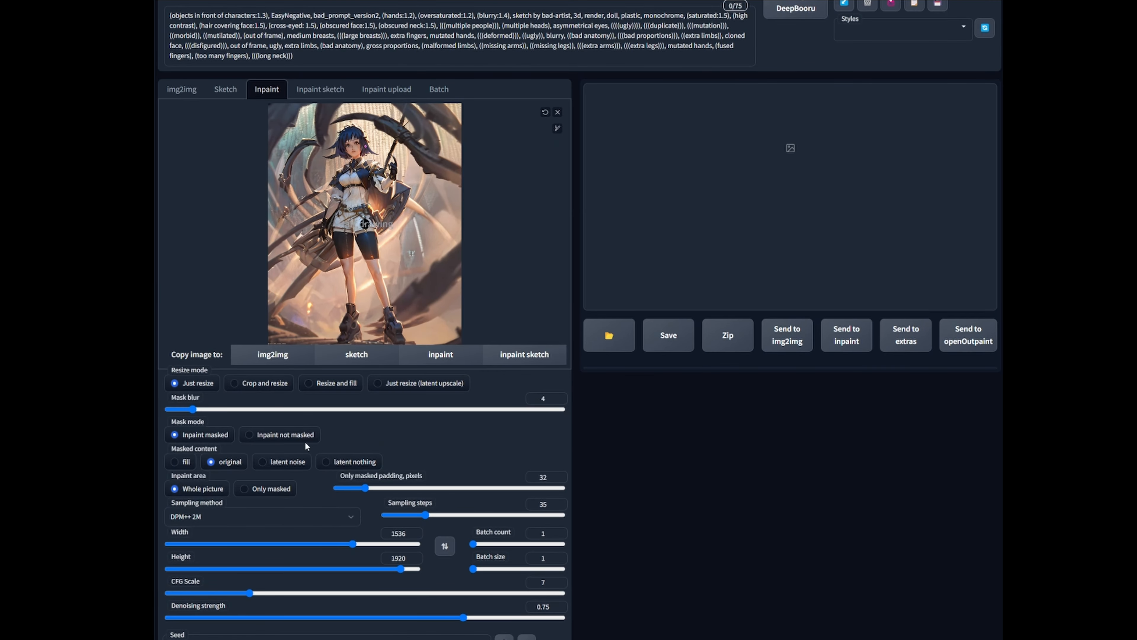
drag(346, 157, 349, 143)
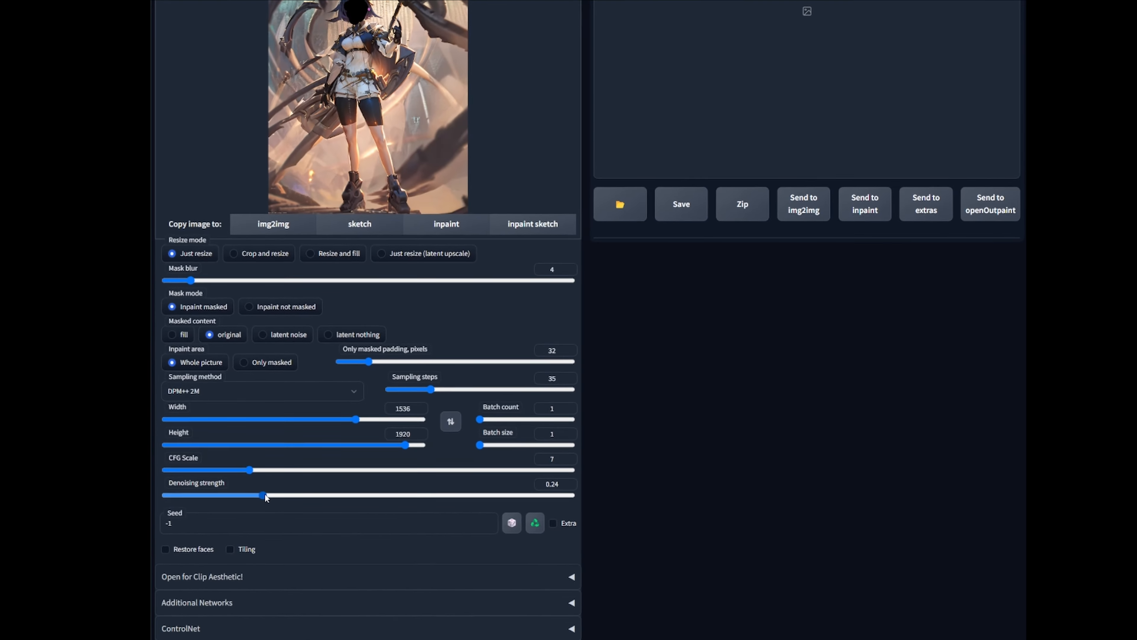
Set the inpainting to denoising strength 0.25, only the masked area, and a size of 768 by 768
drag(271, 480, 267, 480)
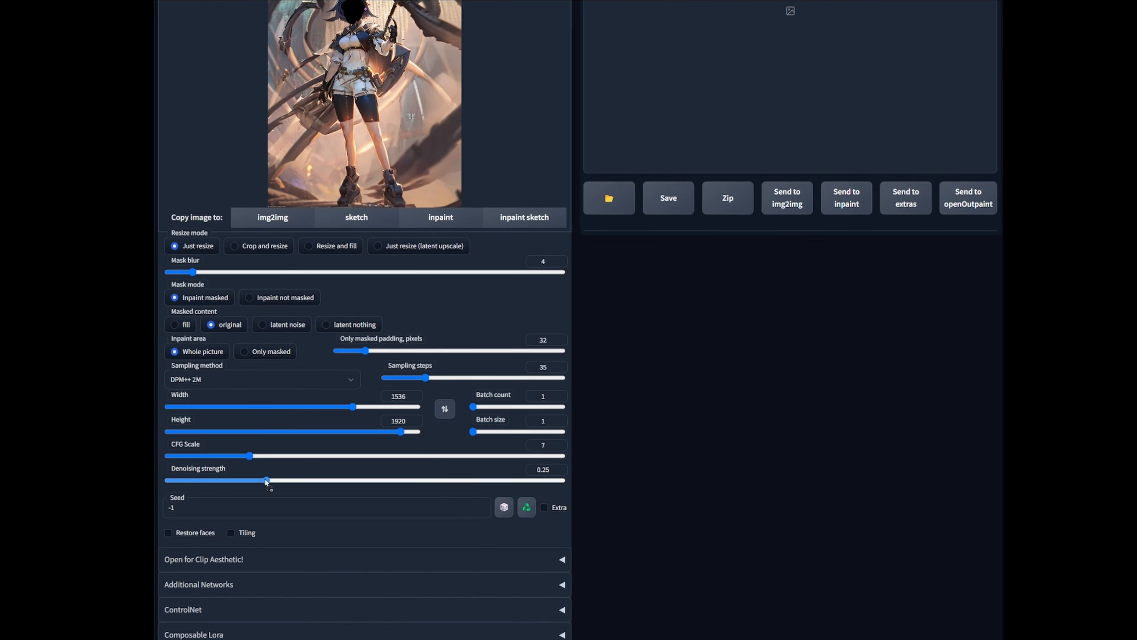
click(244, 352)
click(255, 406)
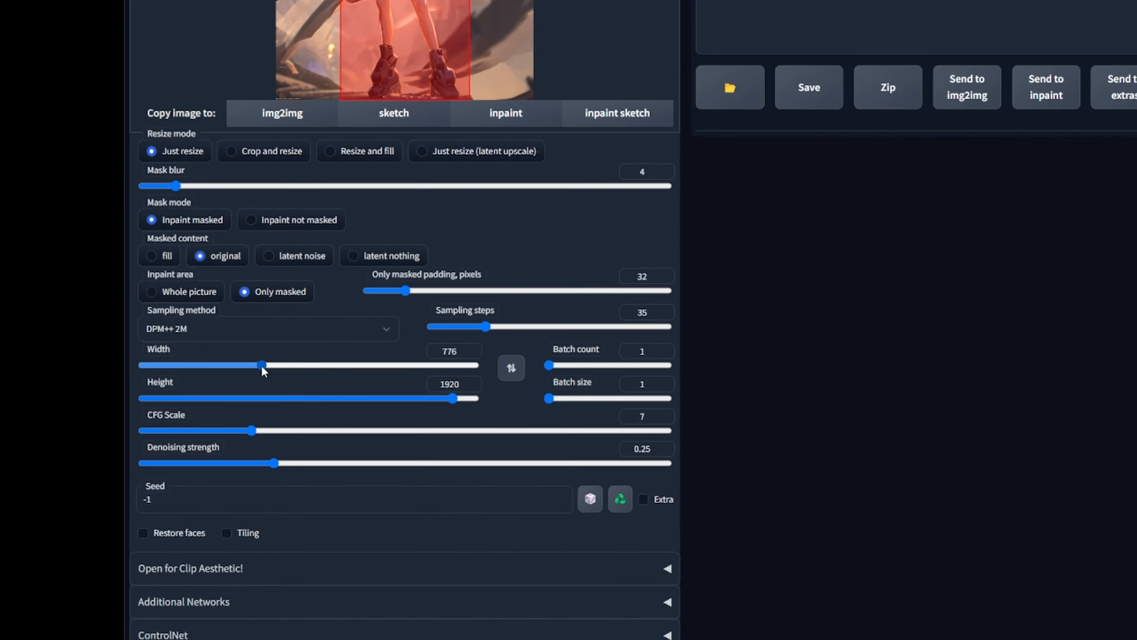
click(255, 432)
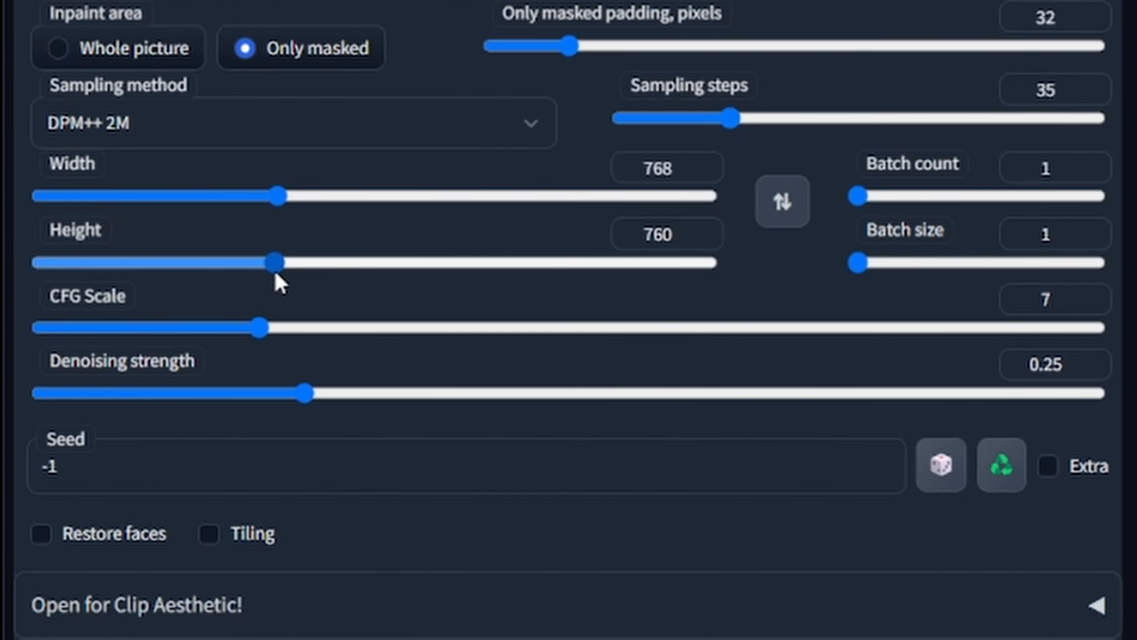
drag(274, 273, 278, 274)
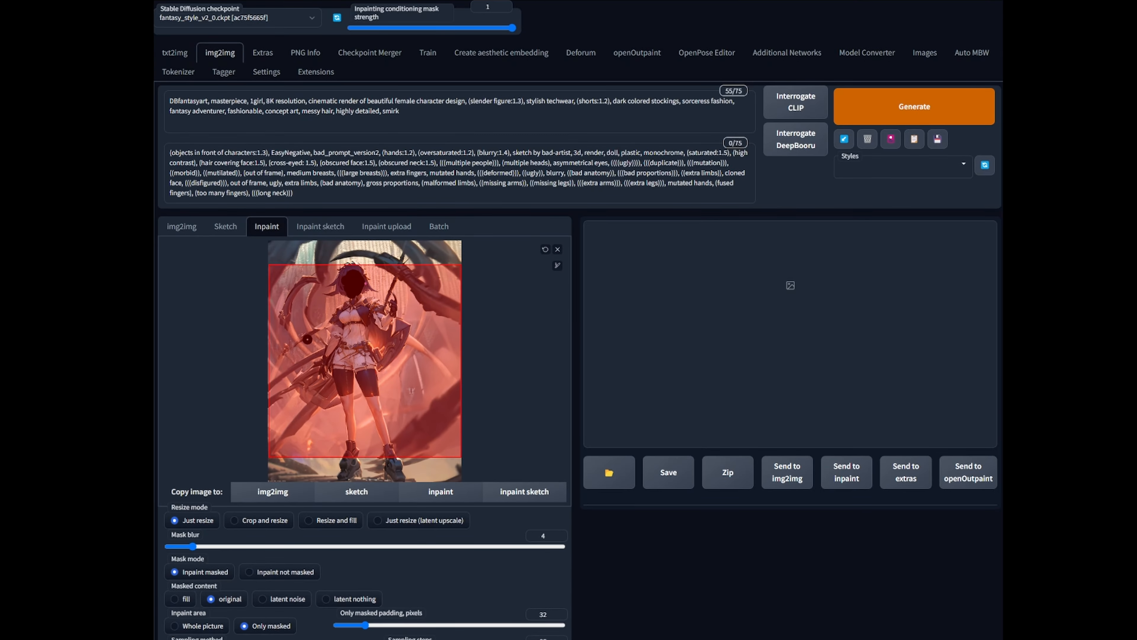
Shorten the positive prompt to "DBfantasyart, beautiful female face" and generate the face inpaint
drag(423, 117, 211, 101)
text(beautiful female face)
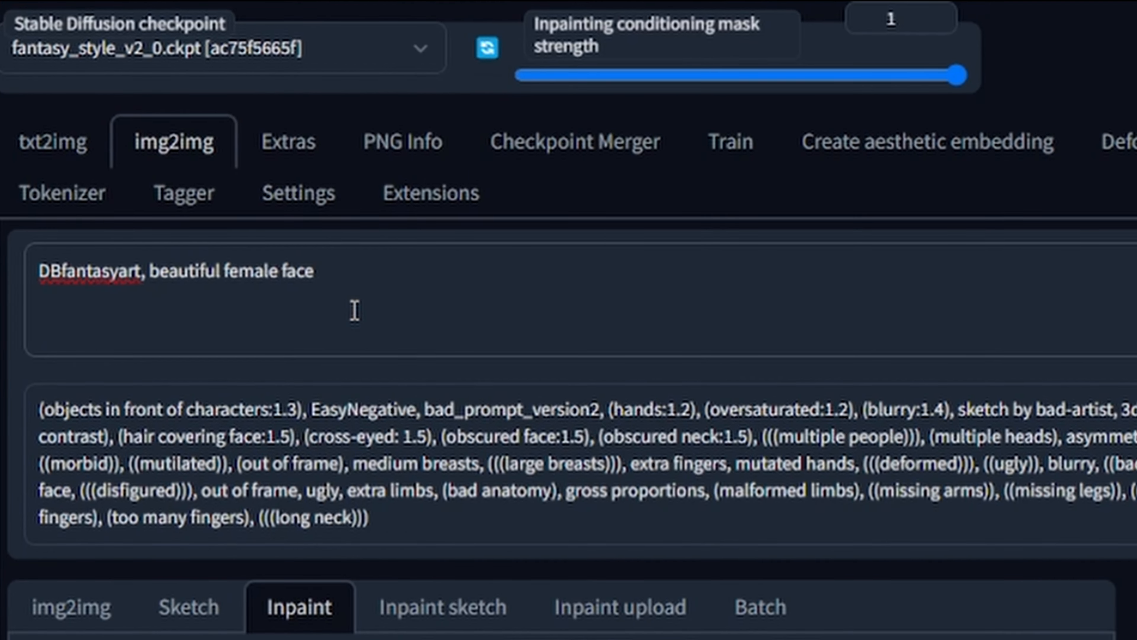
scroll(350, 296, down, 3)
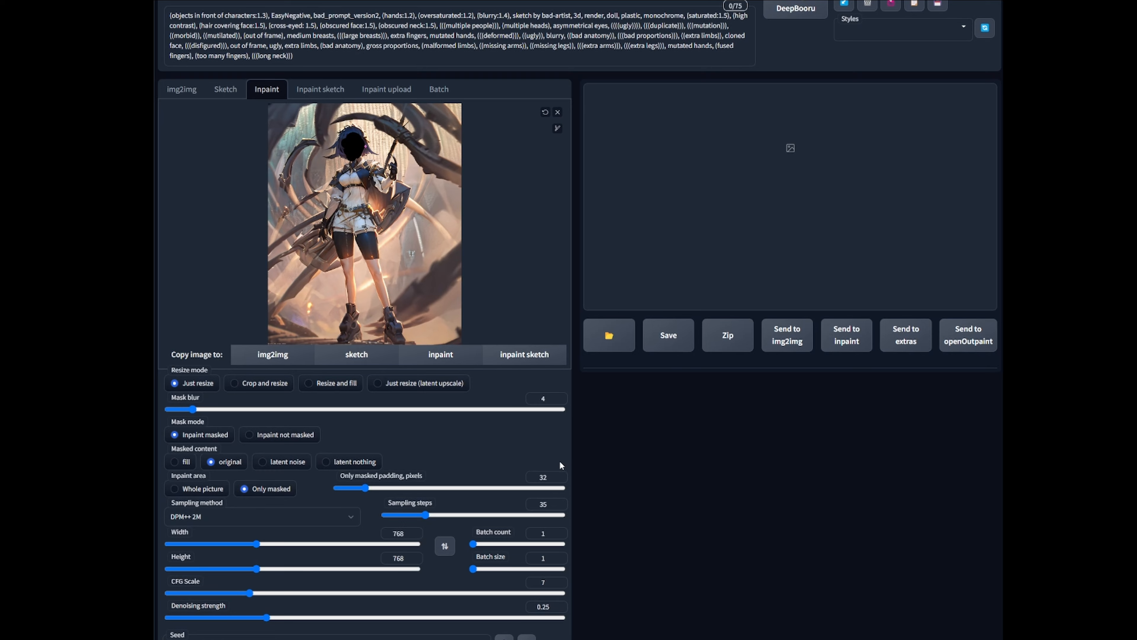
scroll(560, 461, down, 1)
scroll(596, 436, up, 4)
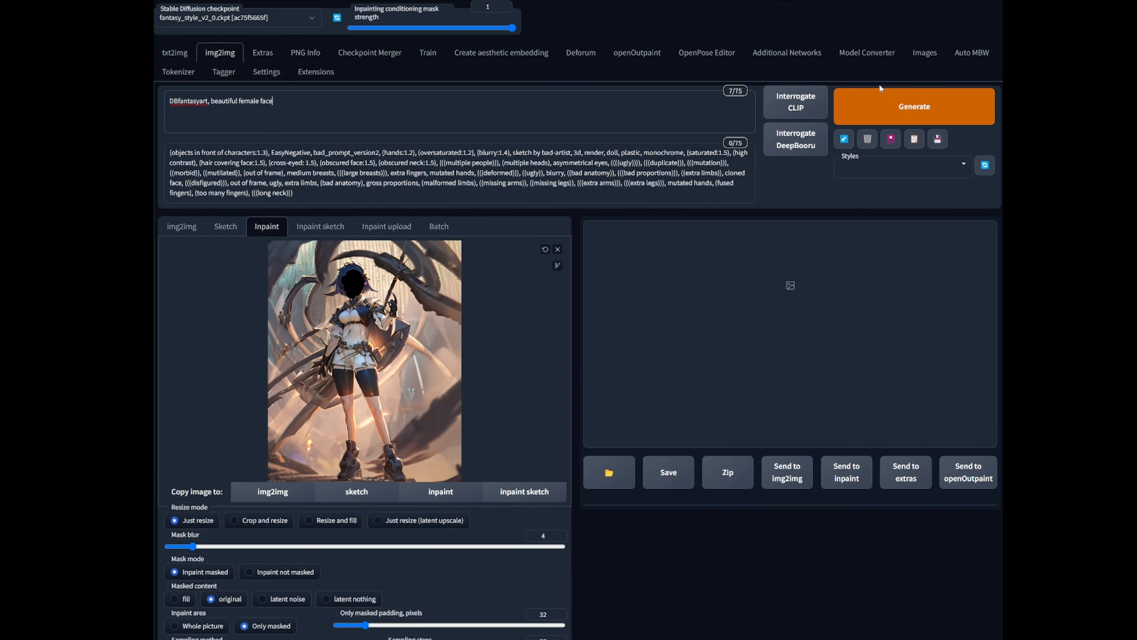
click(916, 110)
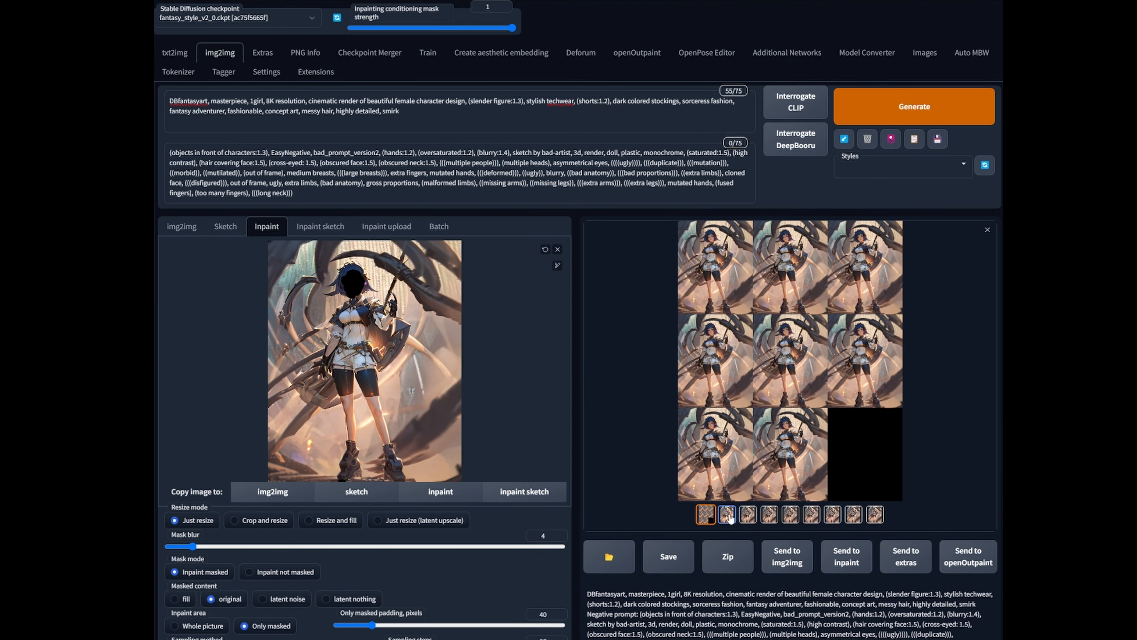
Open the first inpainted result enlarged and compare the character's face with the following variations
click(727, 515)
click(777, 326)
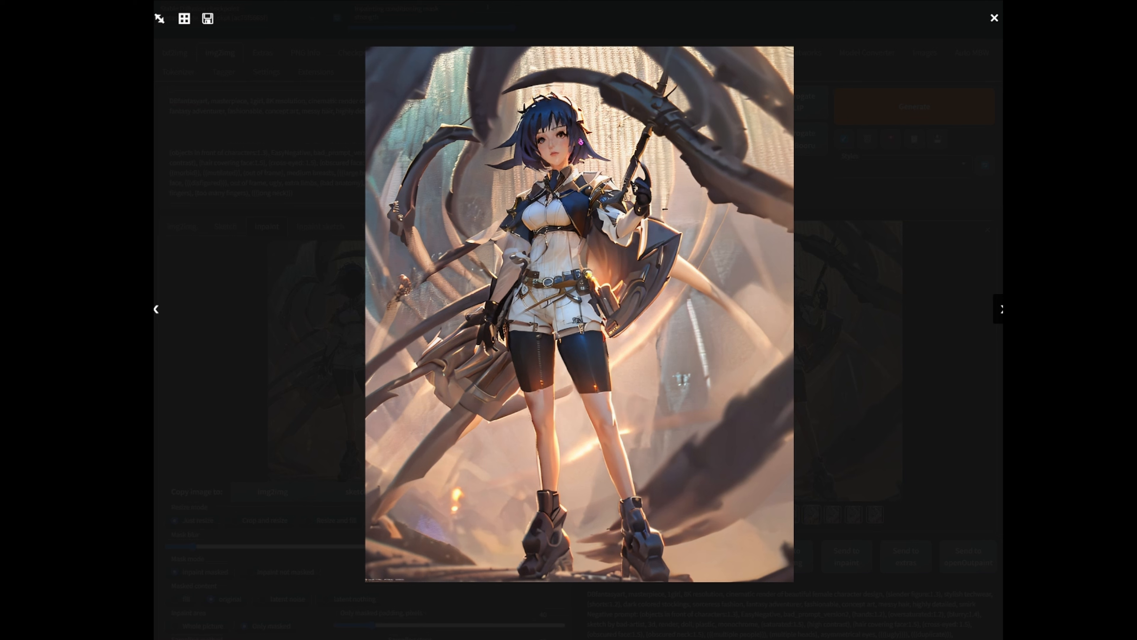
scroll(638, 172, up, 2)
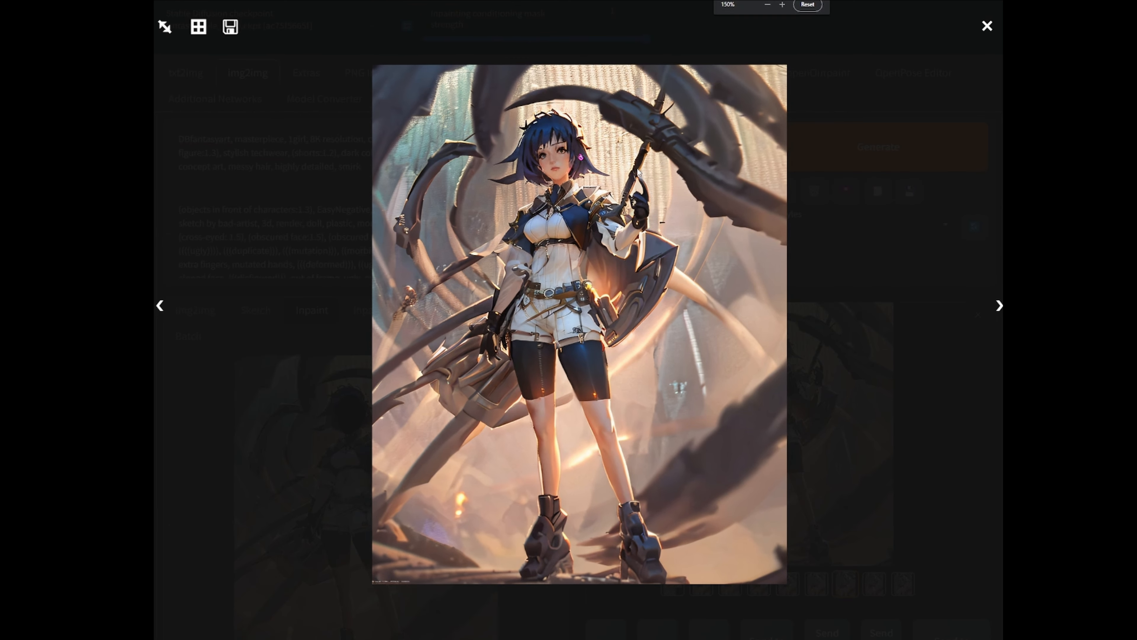
scroll(637, 172, down, 3)
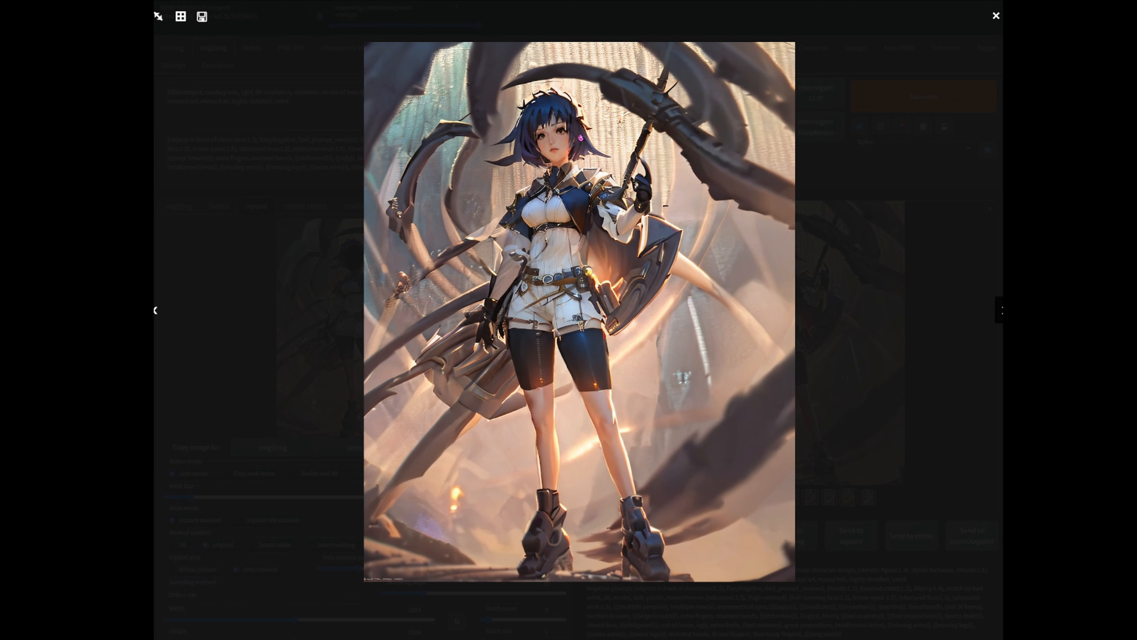
key(Right)
key(Right)
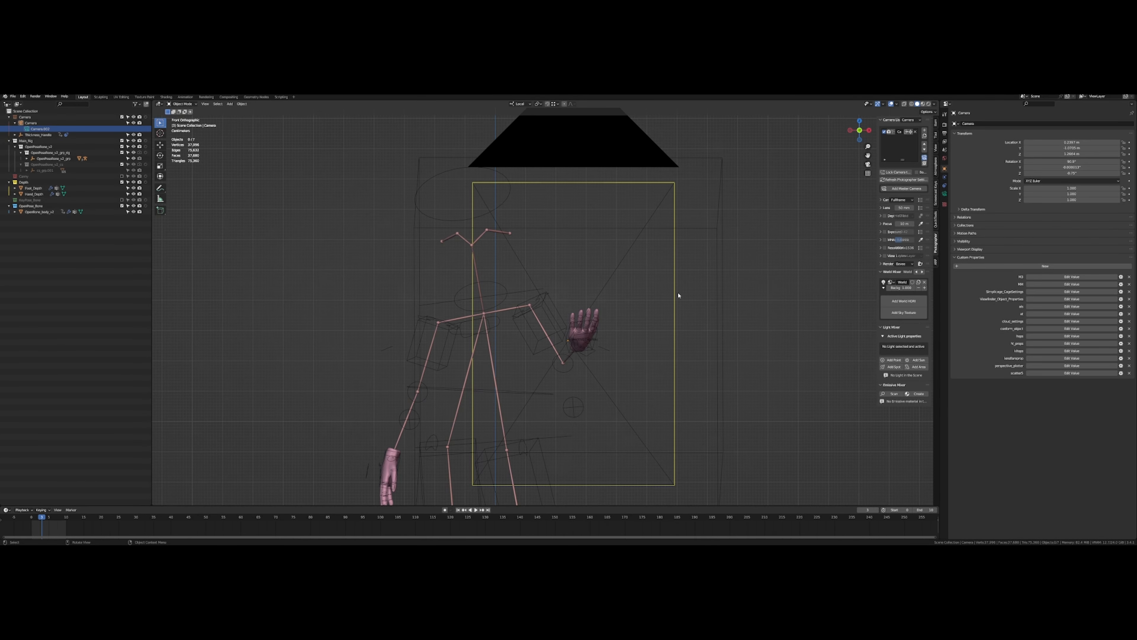
Switch to Blender and examine the posed skeleton, its raised hand and the second camera's frame in front view
mouse_move(678, 296)
mouse_down()
mouse_move(606, 281)
mouse_move(685, 284)
mouse_up()
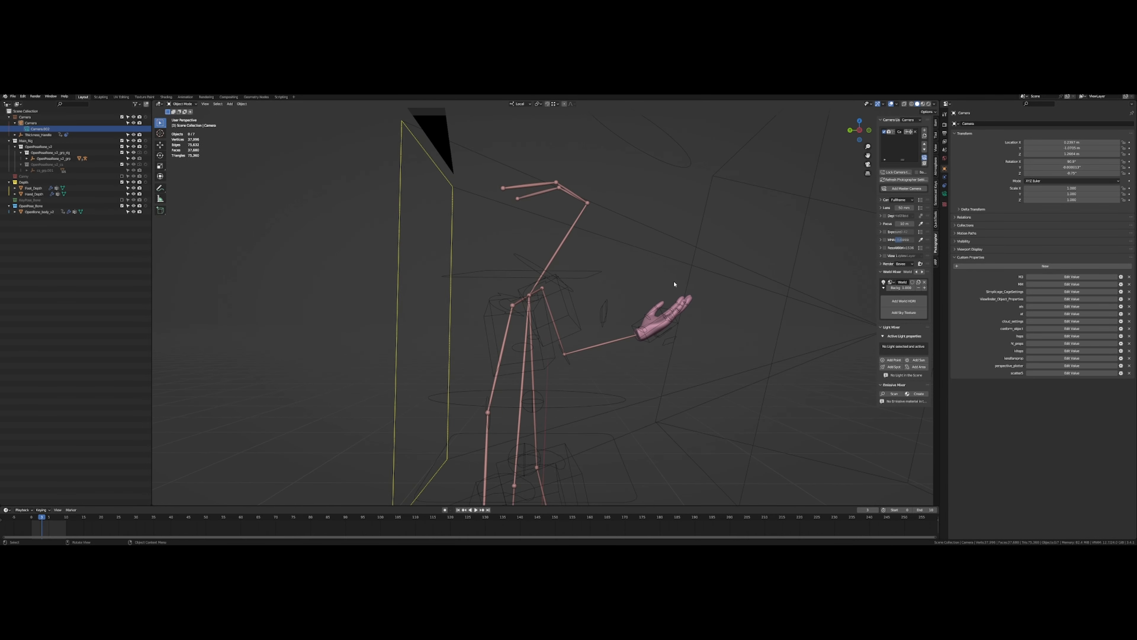
key(KP_1)
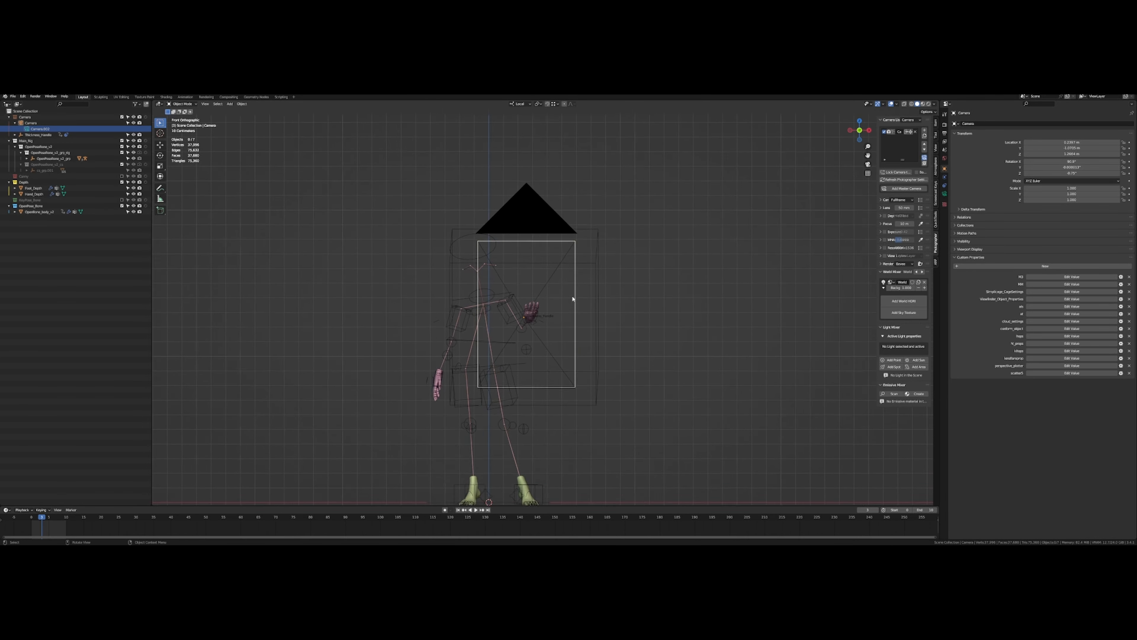
scroll(572, 298, up, 2)
scroll(573, 300, down, 2)
drag(603, 295, 672, 246)
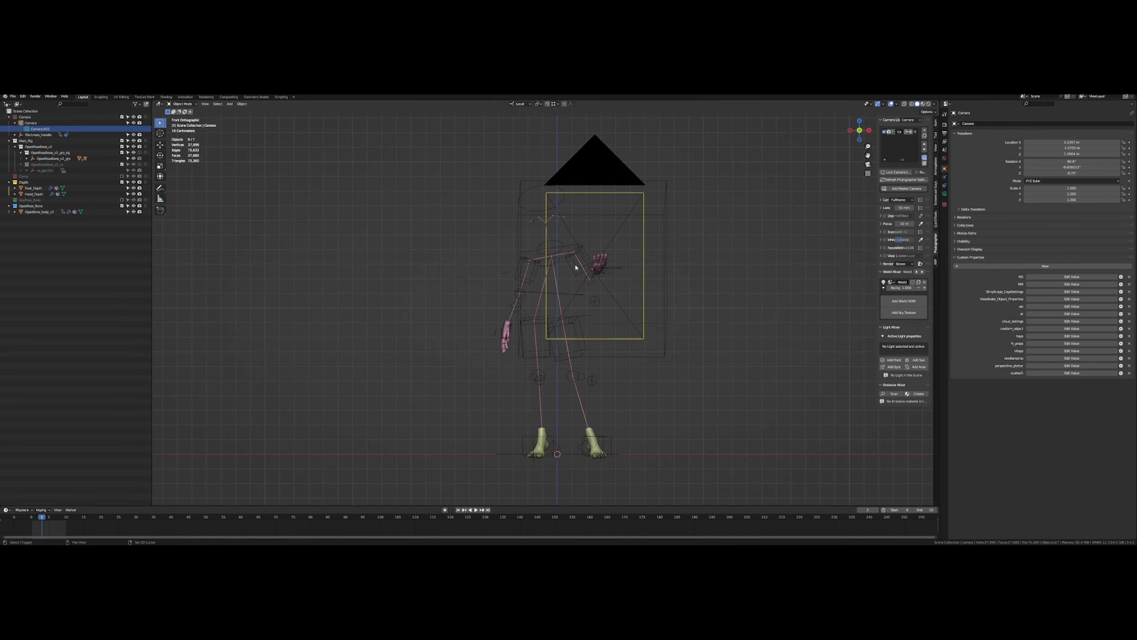
drag(575, 267, 513, 217)
drag(395, 151, 698, 486)
click(842, 385)
scroll(788, 367, down, 2)
drag(764, 361, 664, 376)
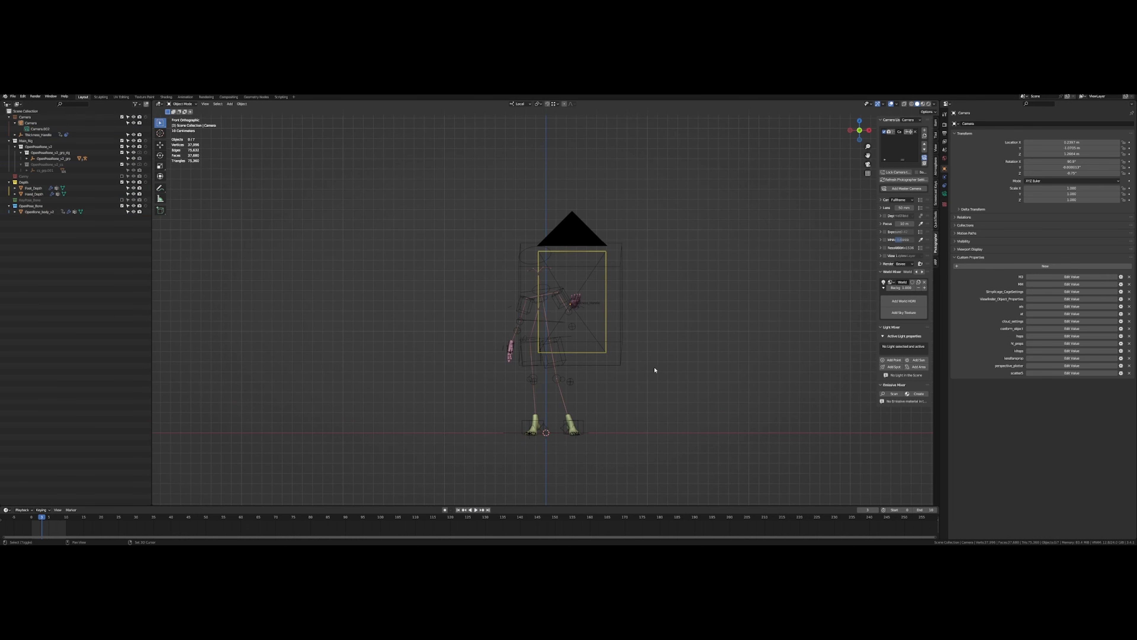
scroll(577, 321, up, 4)
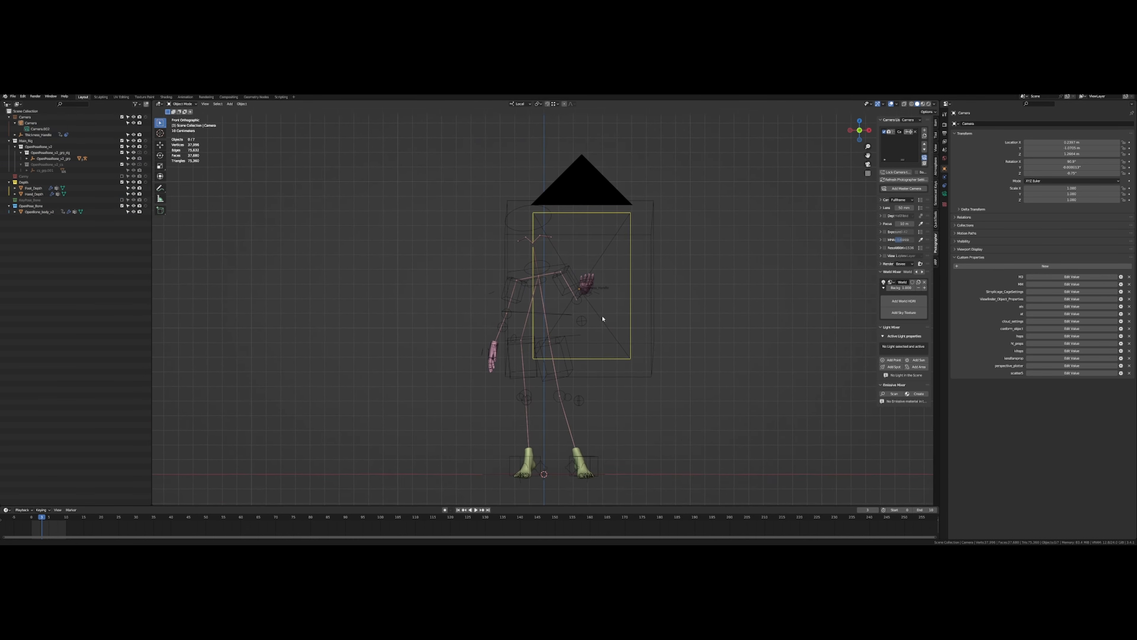
drag(579, 280, 583, 277)
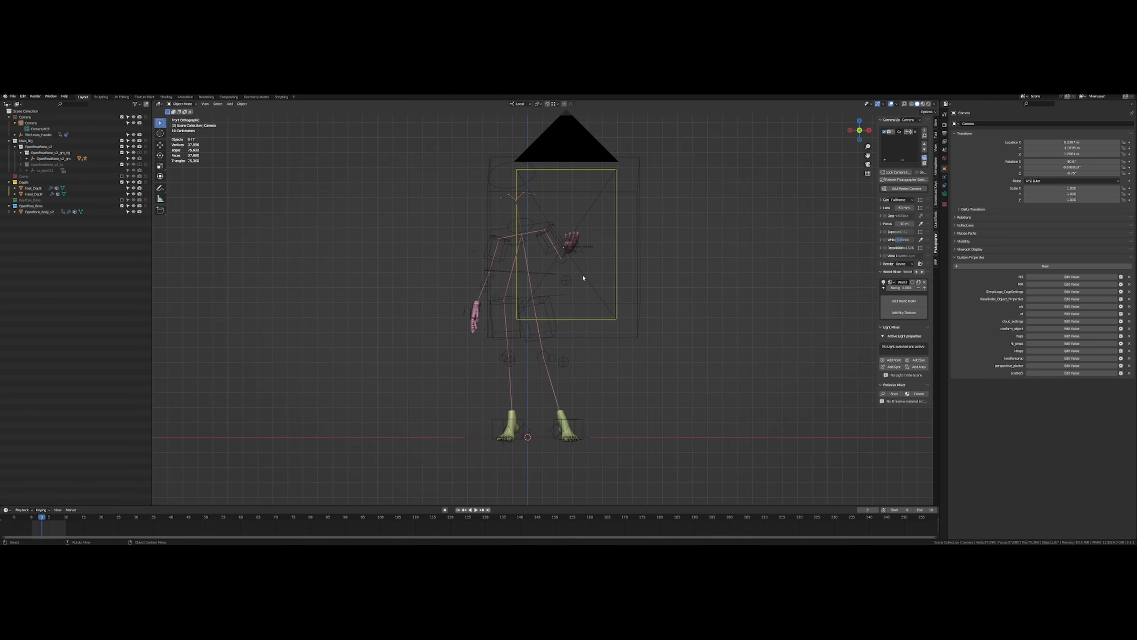
scroll(583, 275, up, 2)
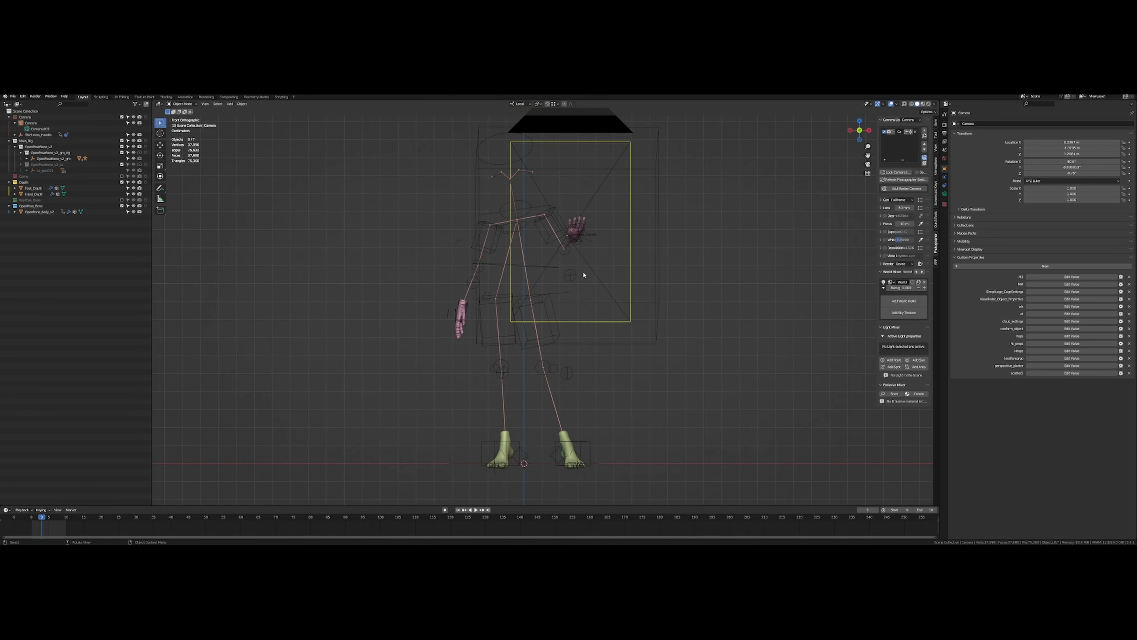
drag(584, 273, 569, 349)
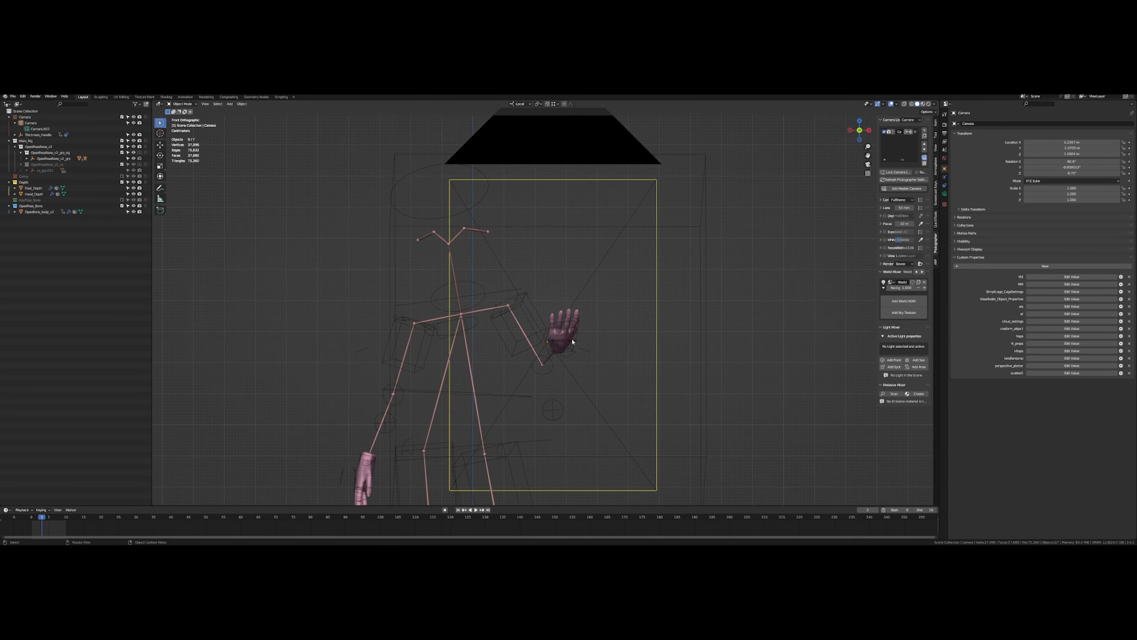
scroll(594, 330, up, 3)
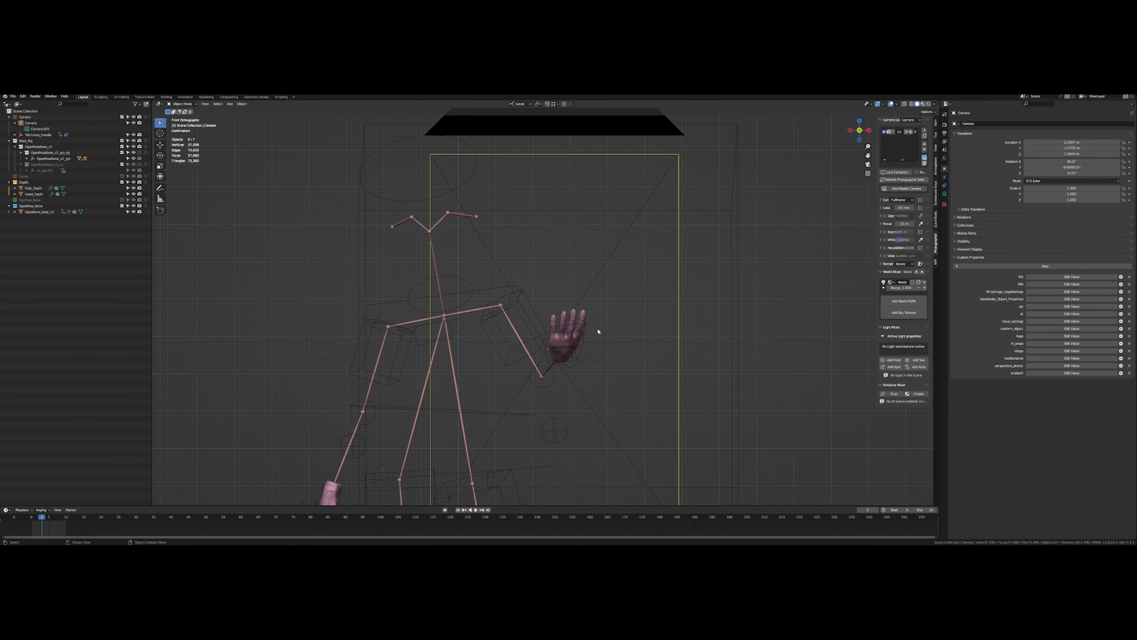
scroll(598, 332, down, 3)
mouse_move(579, 338)
mouse_down()
mouse_move(581, 368)
mouse_move(626, 375)
mouse_move(624, 361)
mouse_move(582, 343)
mouse_up()
Hide the viewport overlays and look through the camera to examine how it frames the raised hand
key(shift+alt+z)
key(KP_0)
scroll(565, 328, down, 5)
scroll(559, 314, up, 4)
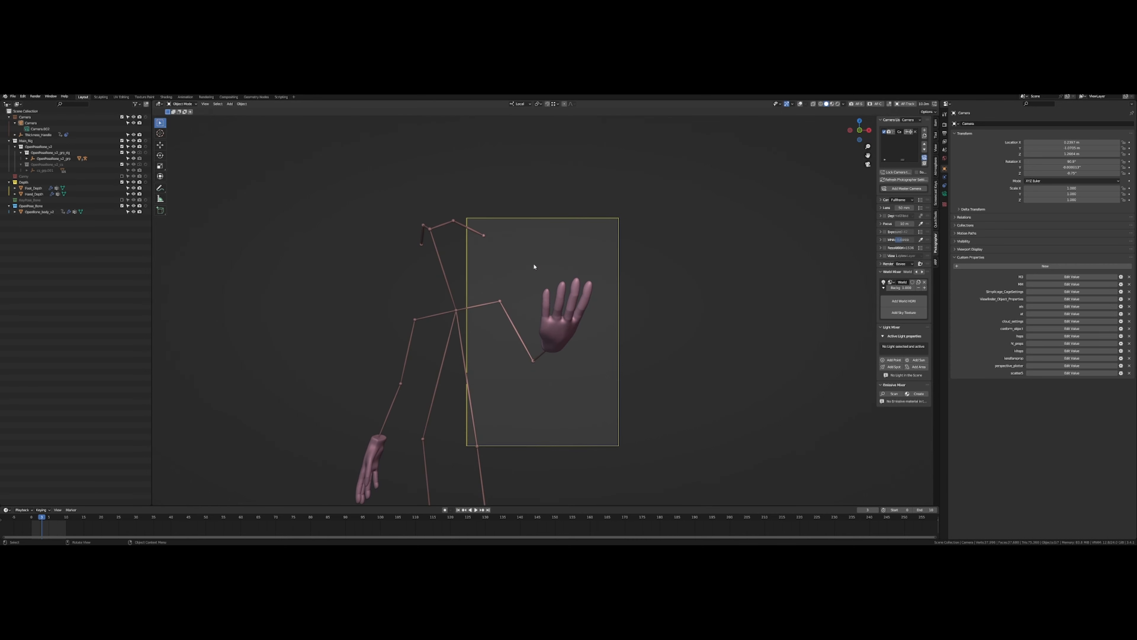
scroll(560, 322, up, 3)
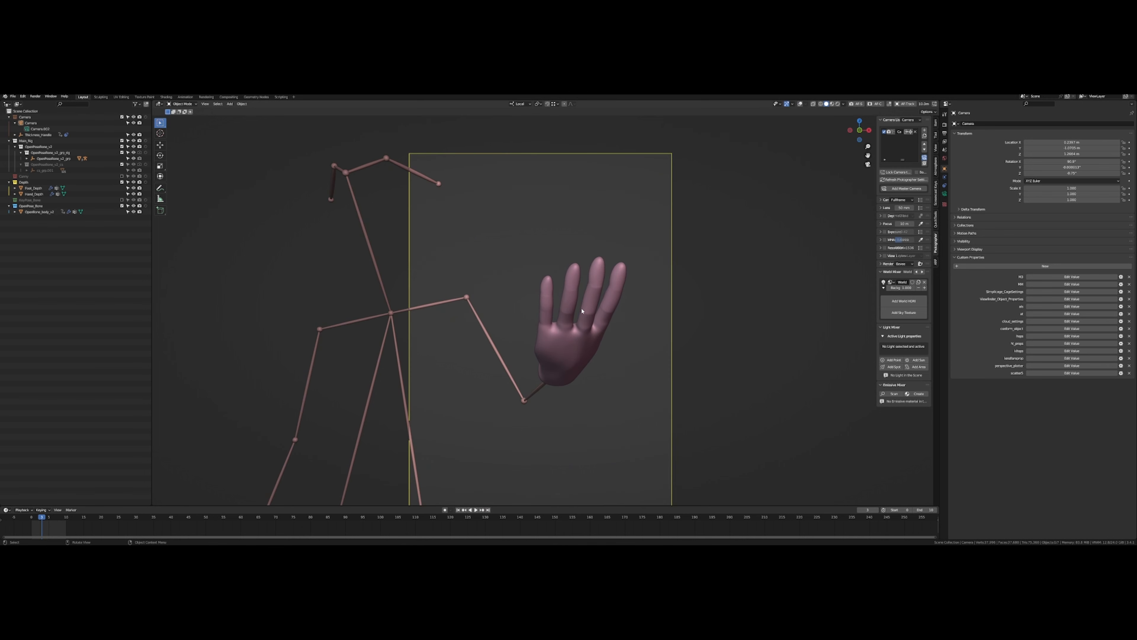
scroll(580, 316, down, 2)
scroll(569, 294, down, 3)
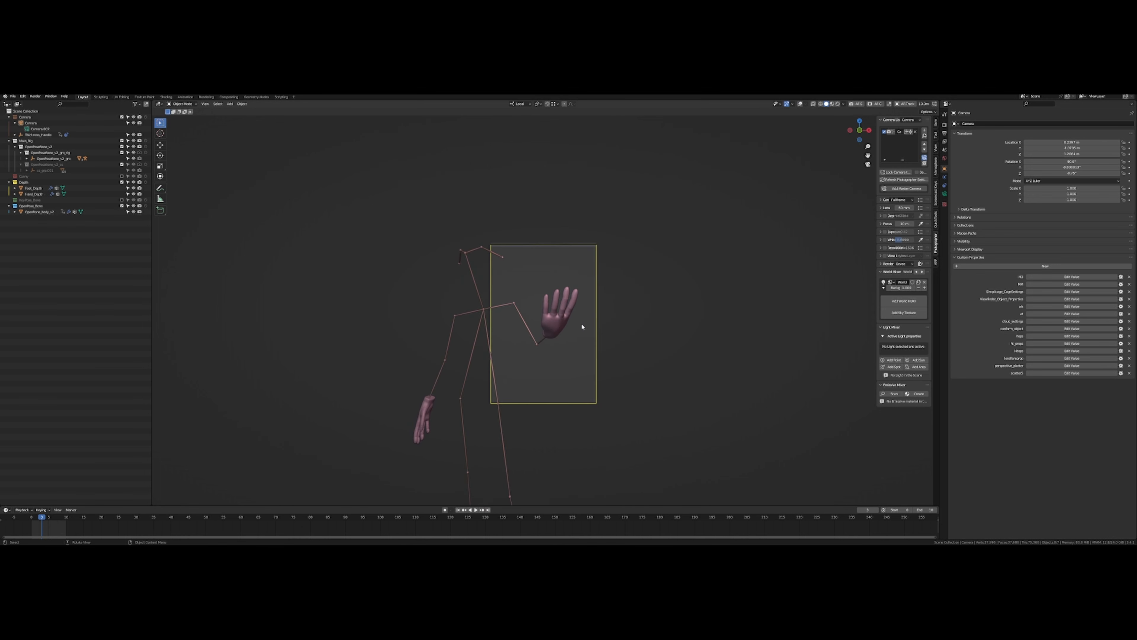
Exclude the OpenPose_Bone collection from the view layer and render the raised hand's depth image through the camera
scroll(581, 322, up, 2)
scroll(400, 291, up, 2)
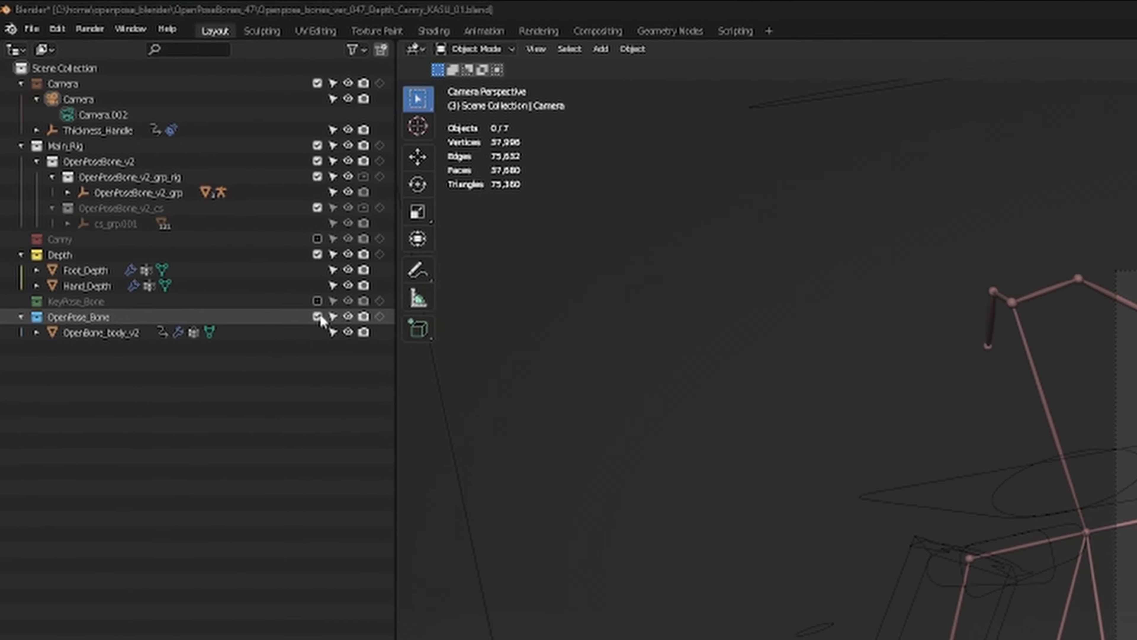
click(122, 203)
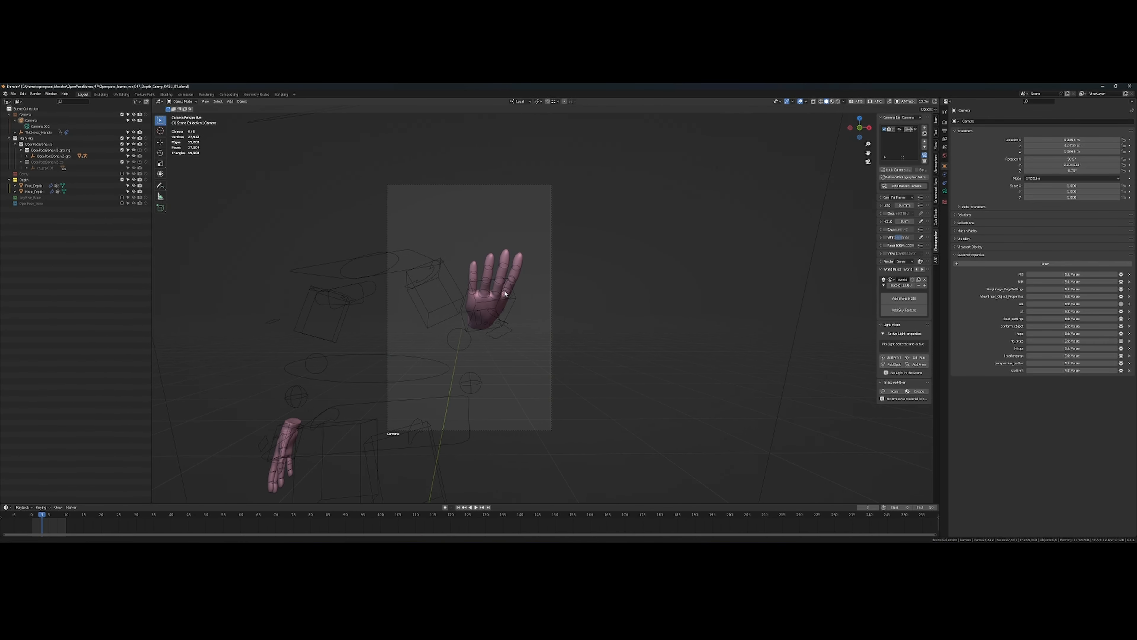
key(q)
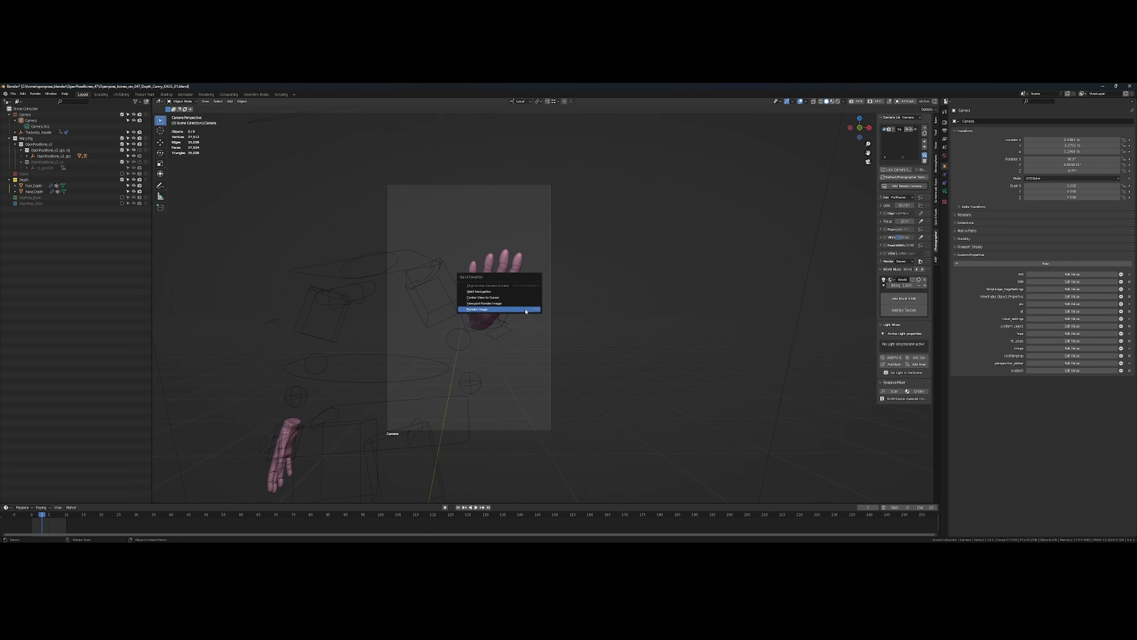
click(525, 310)
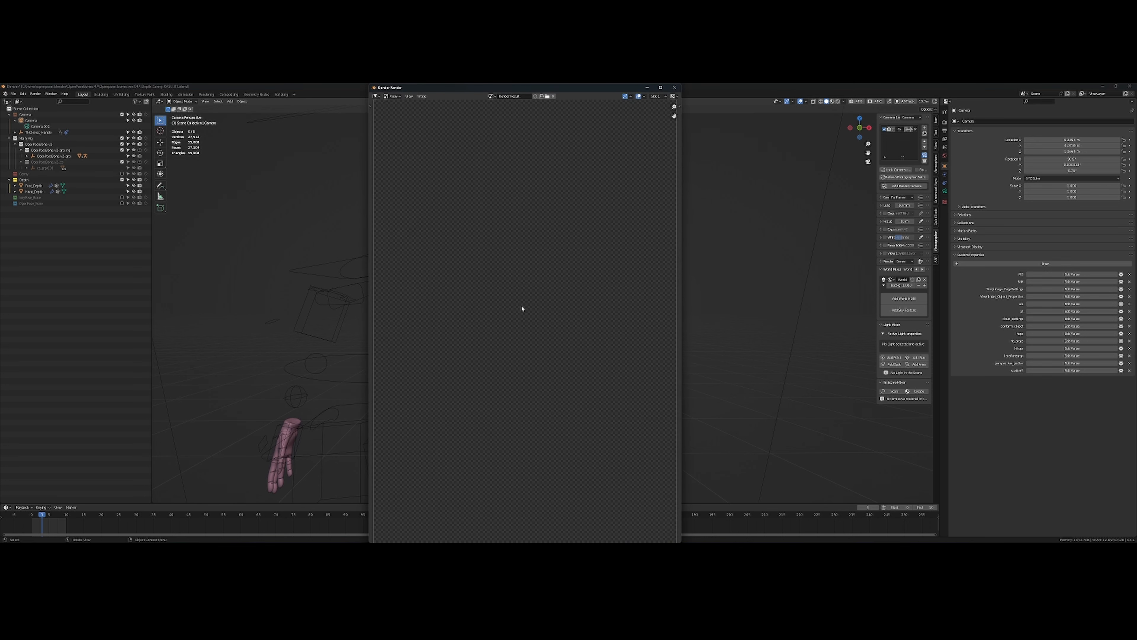
scroll(551, 270, up, 1)
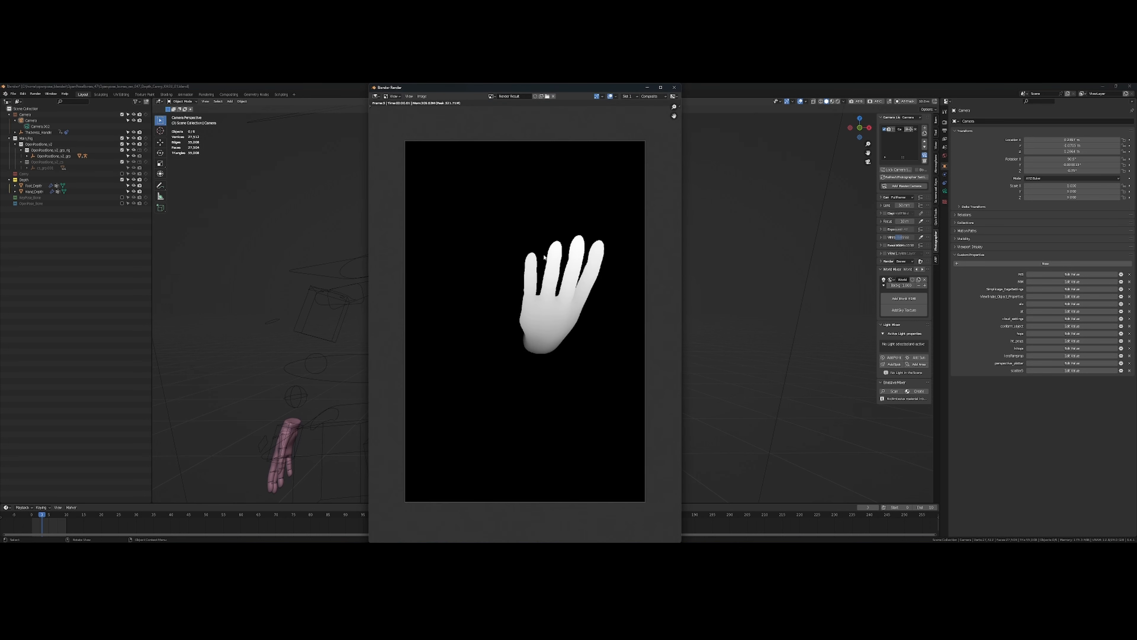
Start saving the render as a new image and create a folder named passes_04 in OpenPoseBones_47
click(423, 96)
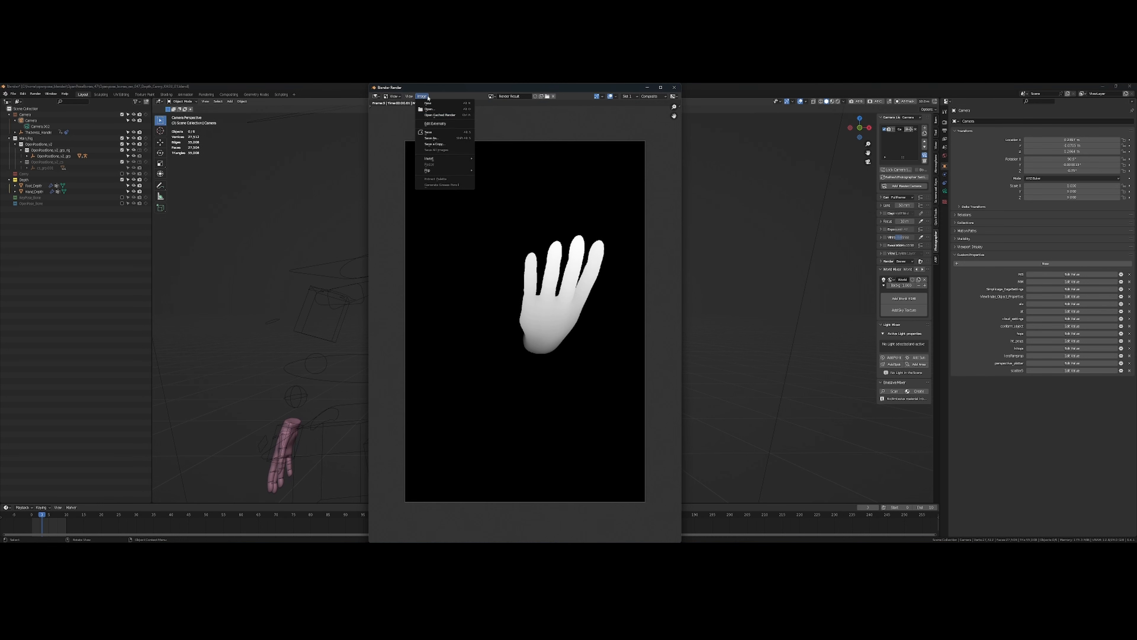
click(444, 139)
click(388, 212)
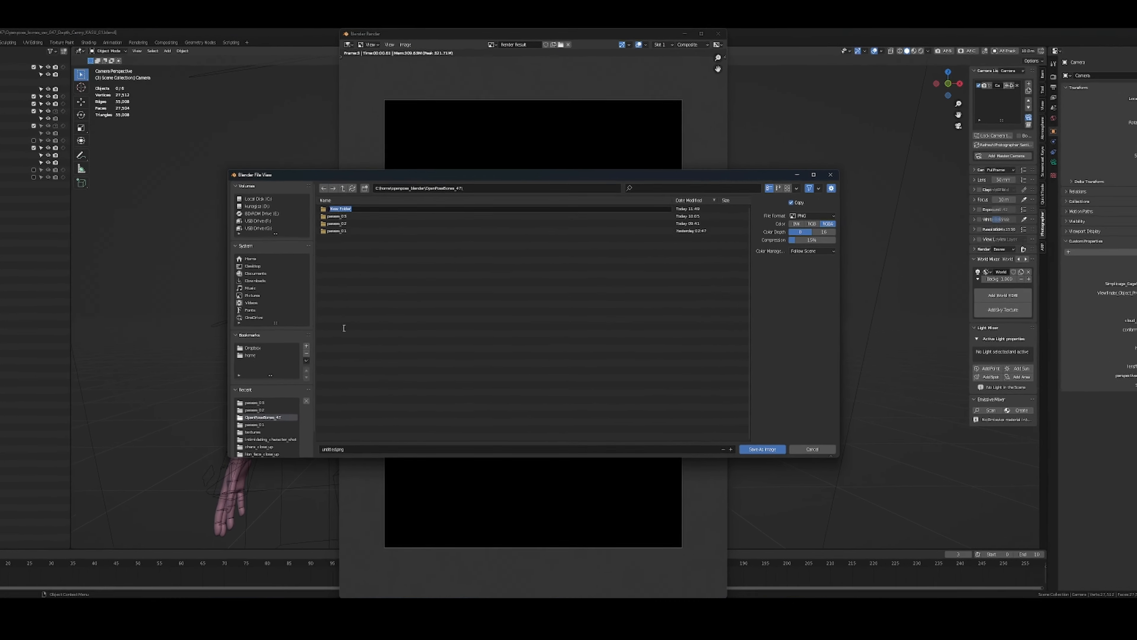
text(pass)
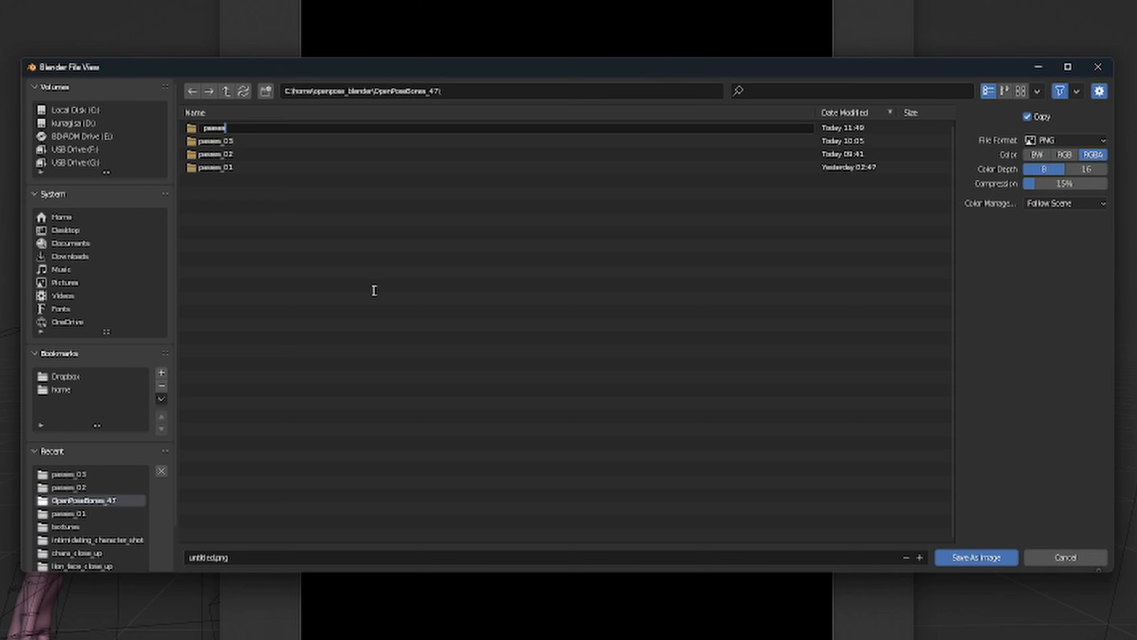
text(es_04)
key(Return)
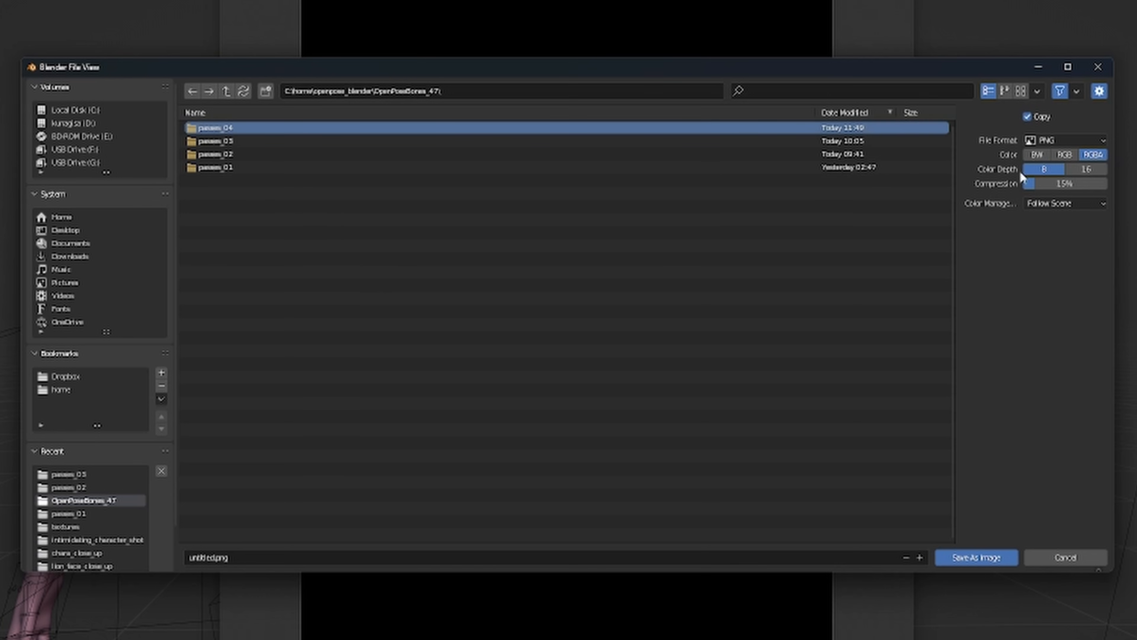
Set the PNG output to 16-bit color depth and 0% compression, and name the file depth.png
click(1090, 169)
drag(1084, 183, 1022, 183)
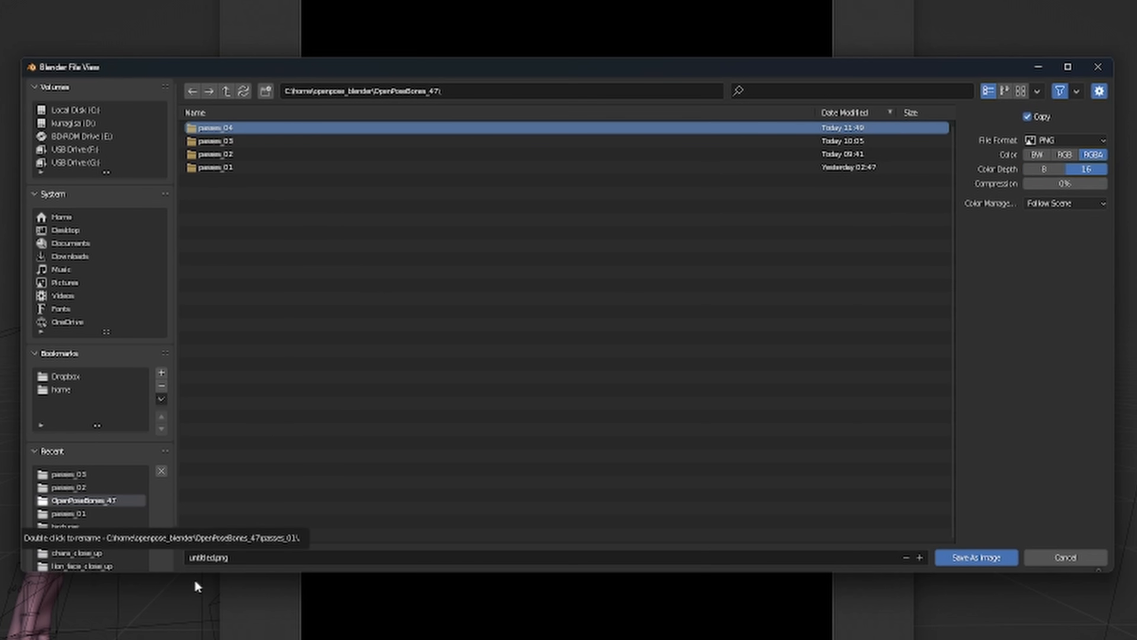
click(201, 558)
click(197, 557)
key(ctrl+shift+Right)
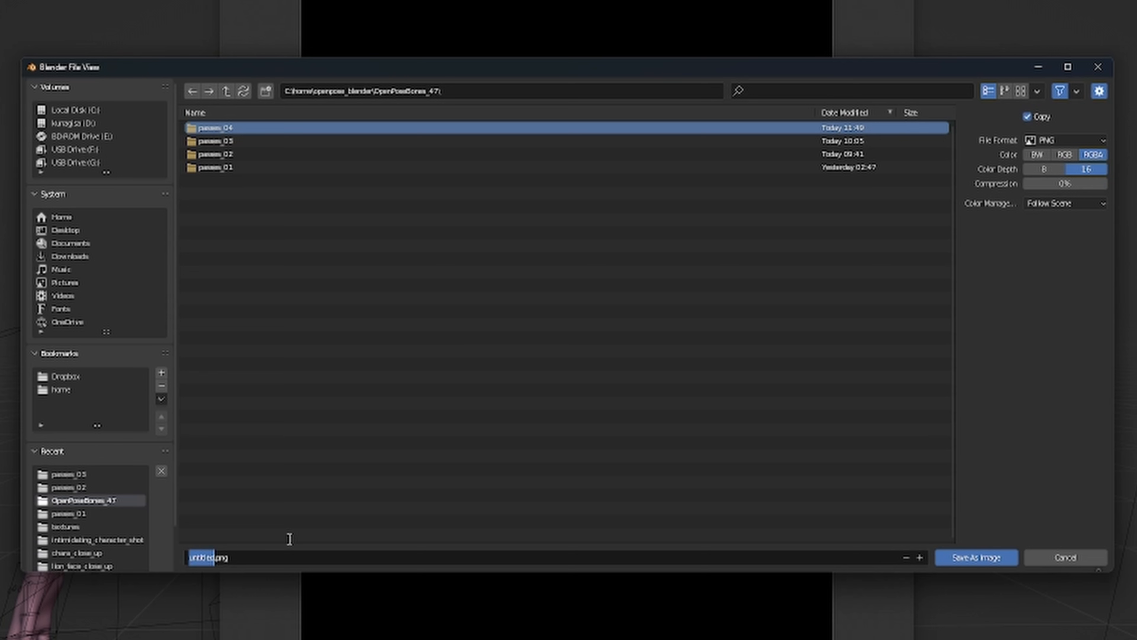
text(depth)
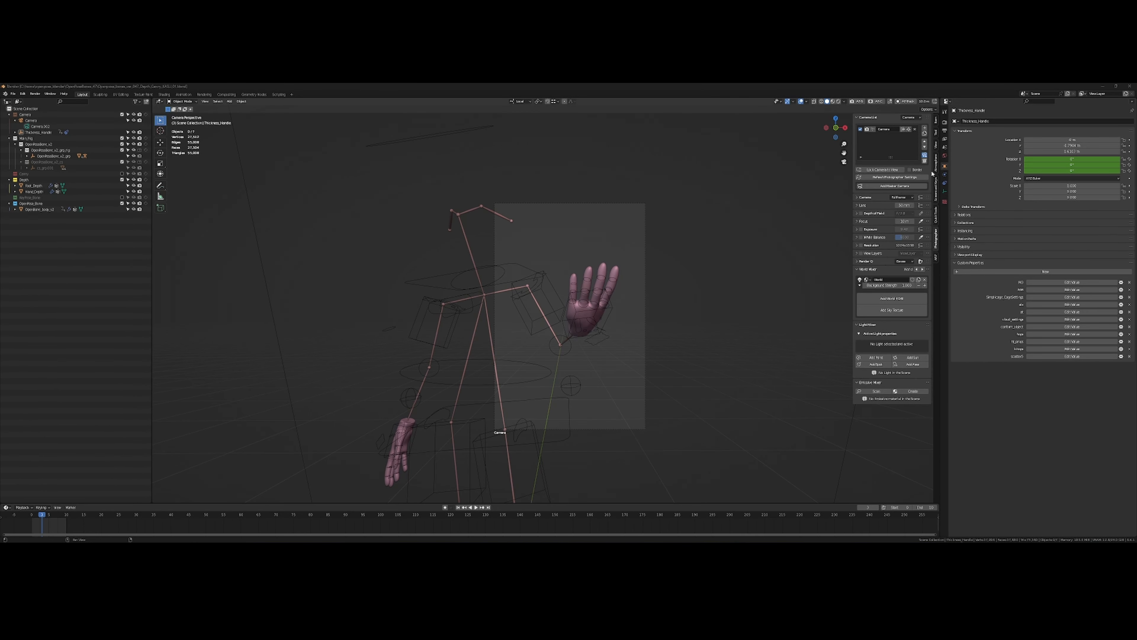
Turn on the Screencast Keys display in the 3D viewport
click(936, 189)
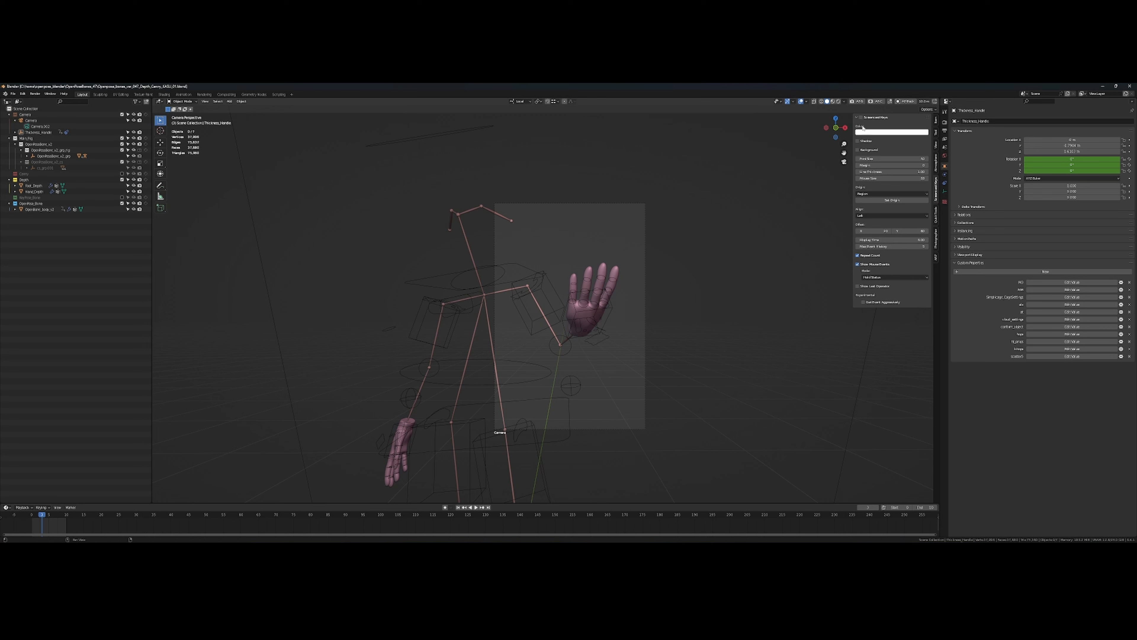
shift+middle_click(505, 355)
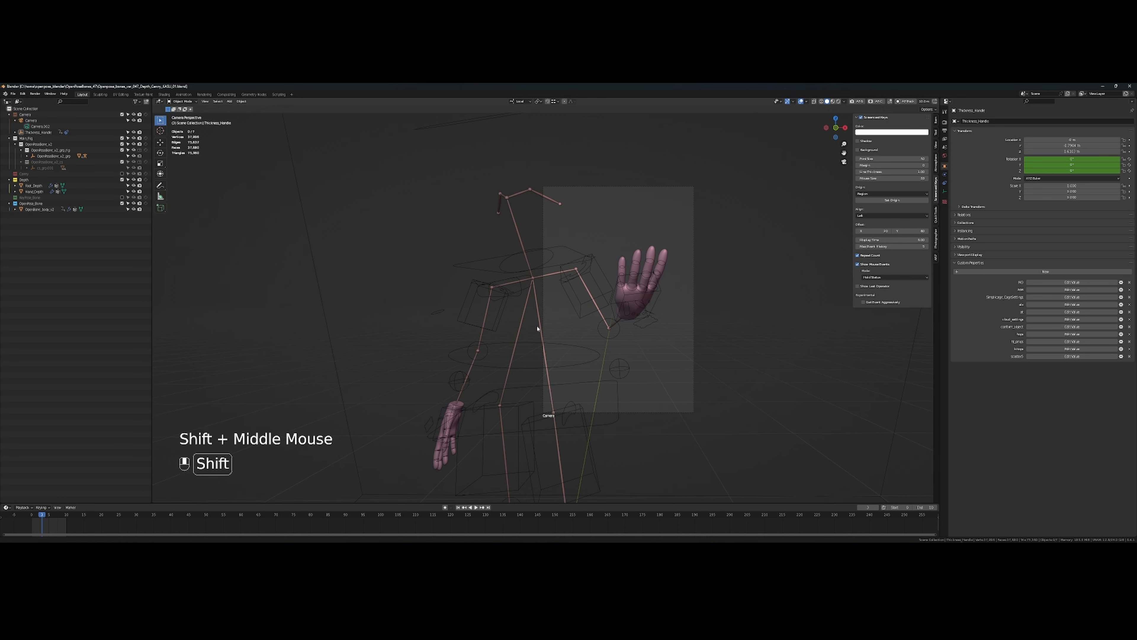
shift+middle_click(513, 341)
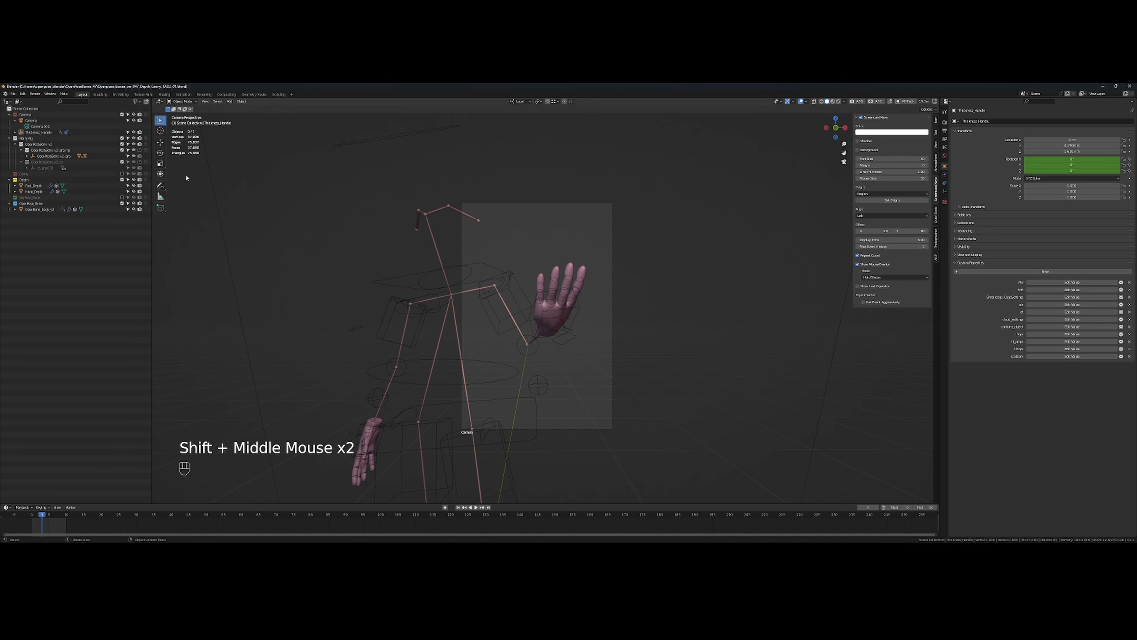
Duplicate the Camera collection with its contents and exclude the original Camera collection from the view layer
shift+click(41, 122)
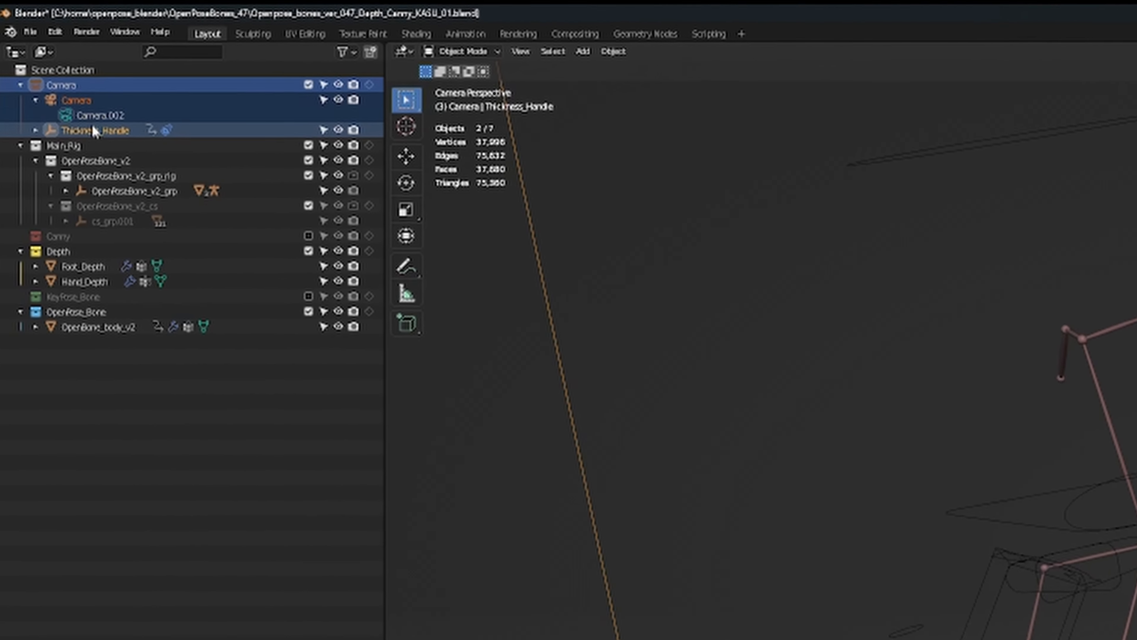
right_click(140, 88)
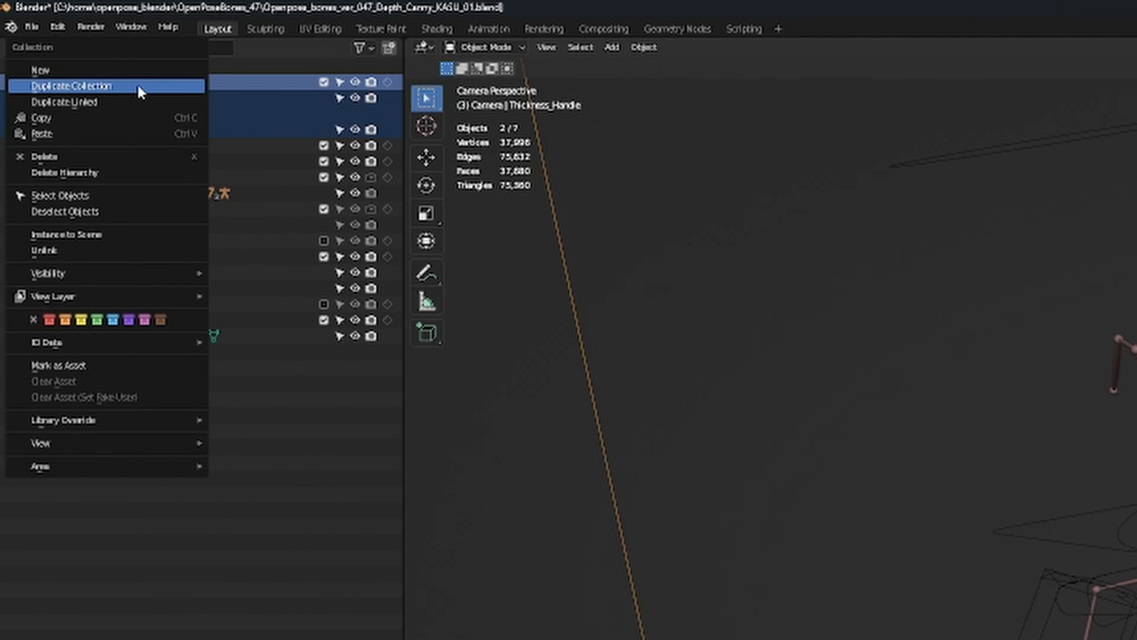
click(140, 90)
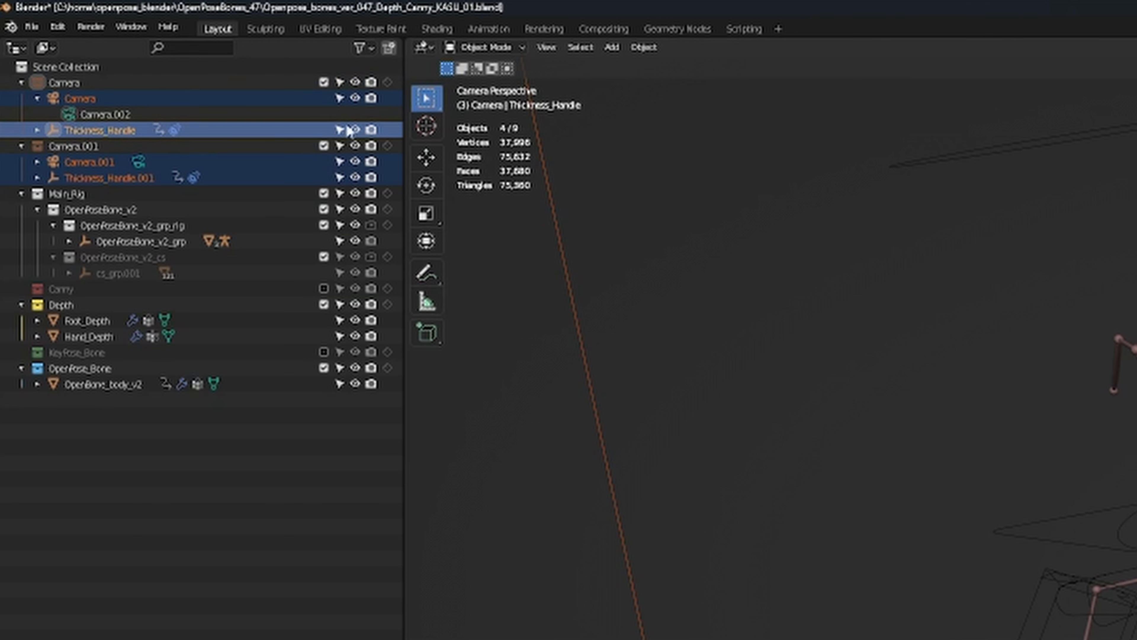
click(735, 210)
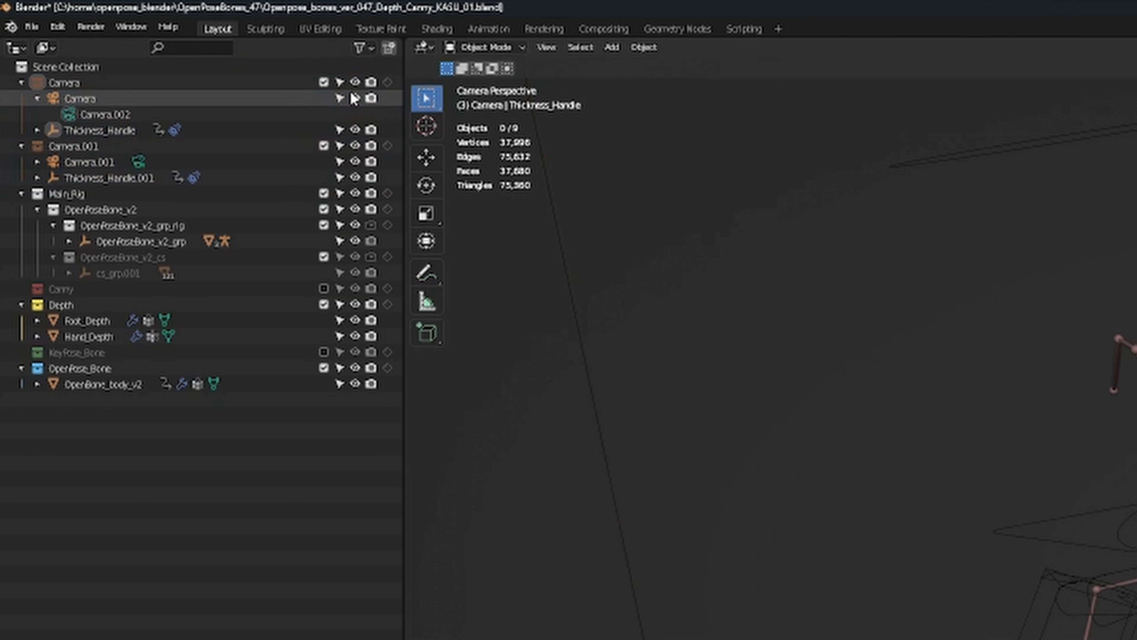
click(323, 83)
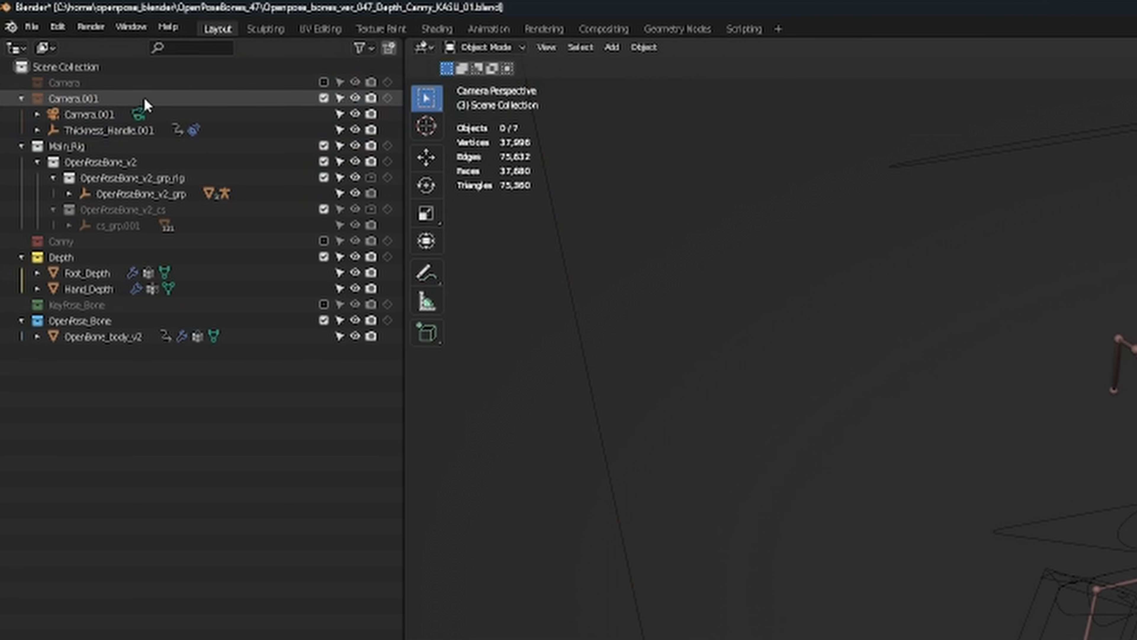
Make Camera.001 the active camera and reframe it on the lowered hand using Lock Camera to View, unlocking it when framed
click(222, 116)
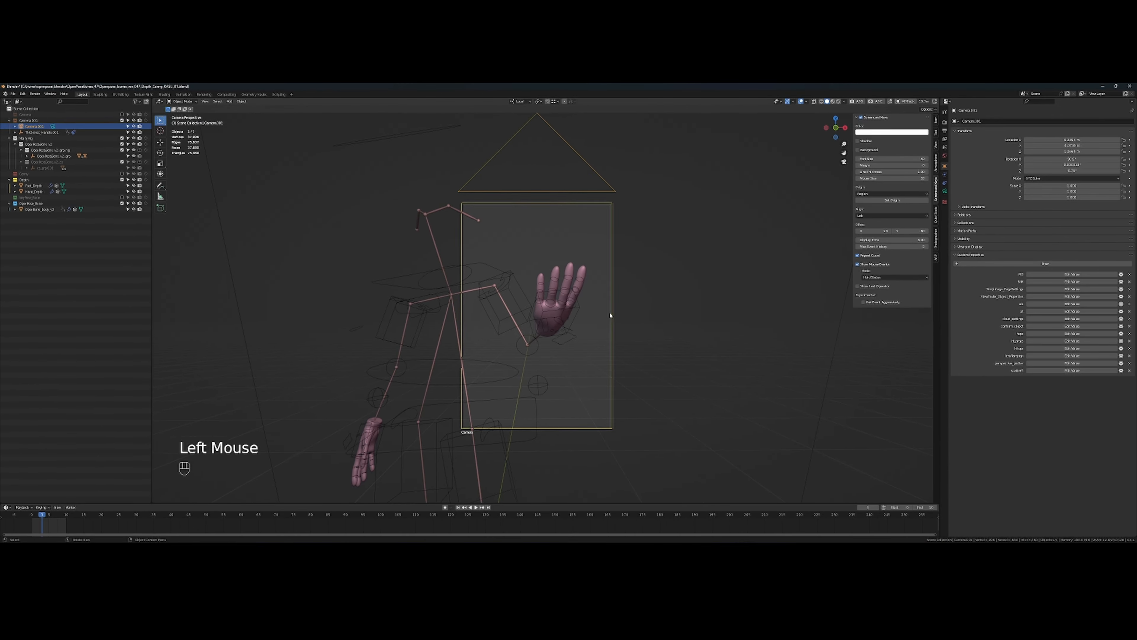
drag(629, 285, 696, 280)
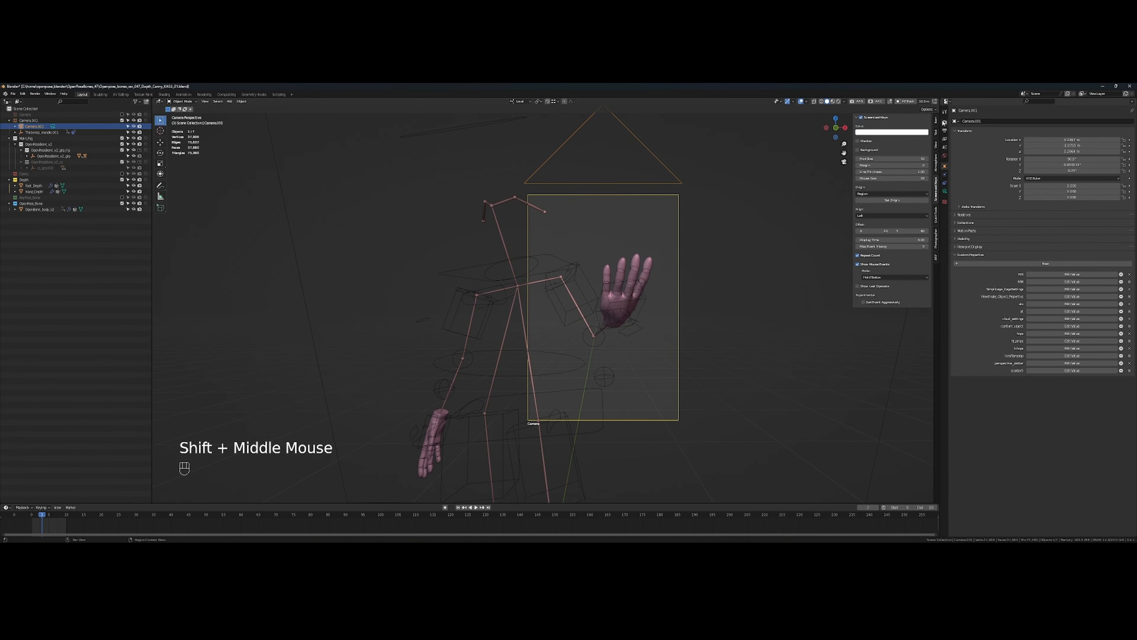
click(937, 121)
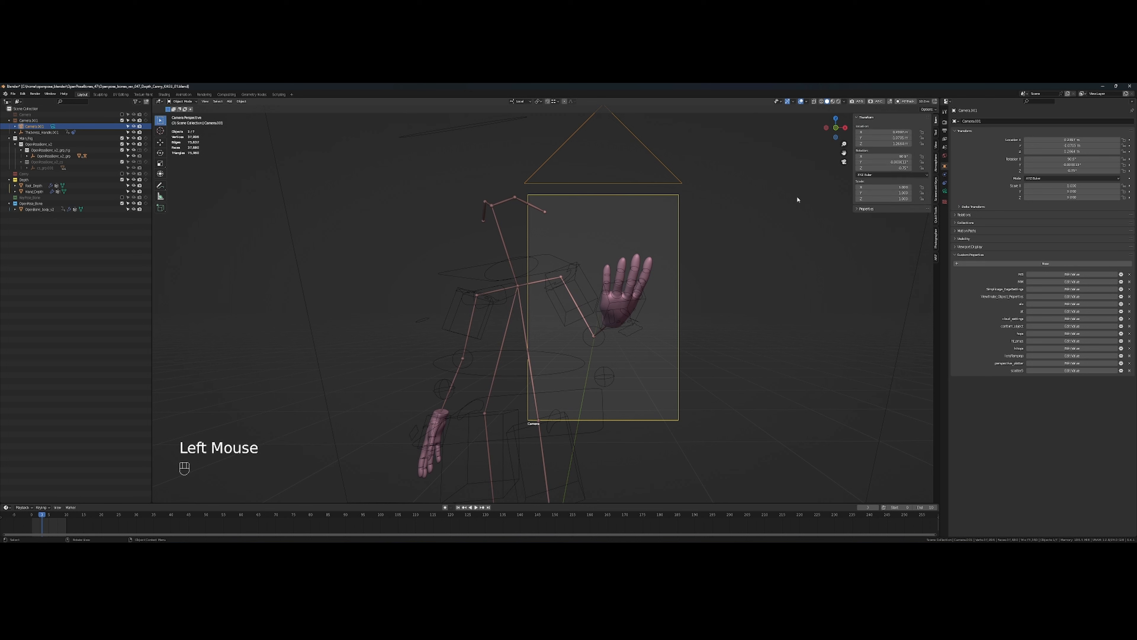
click(936, 244)
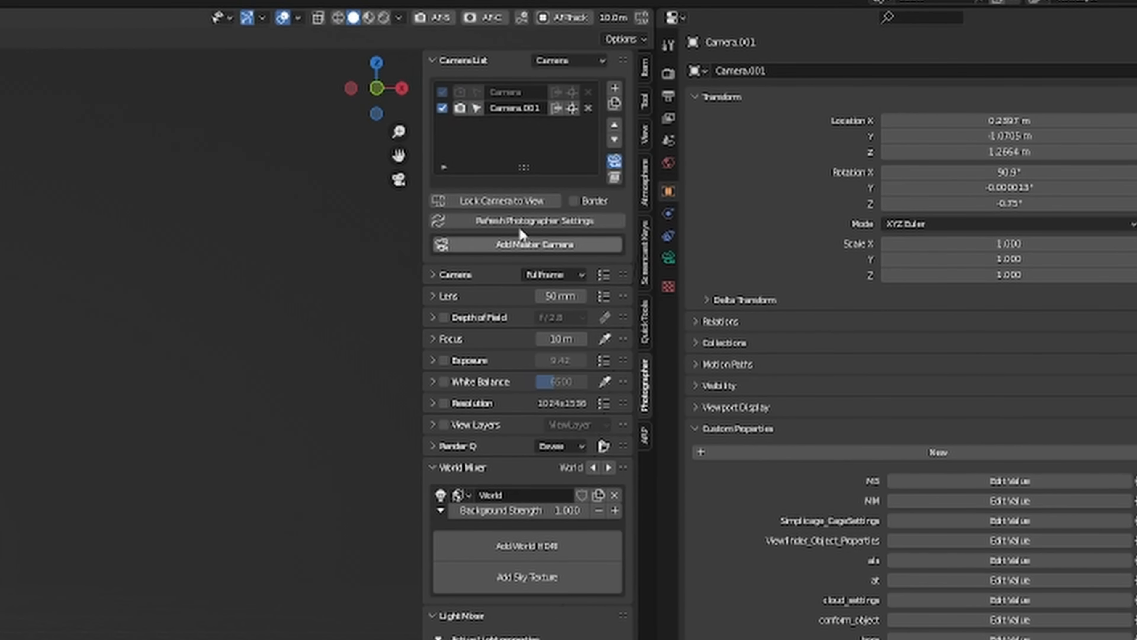
click(885, 170)
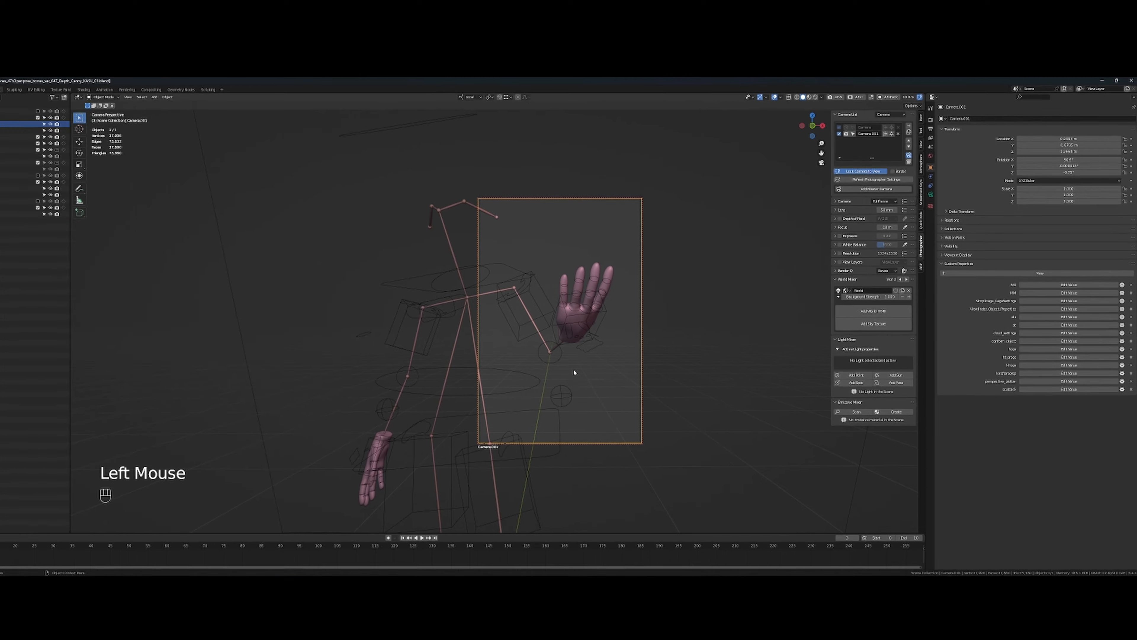
drag(573, 373, 562, 348)
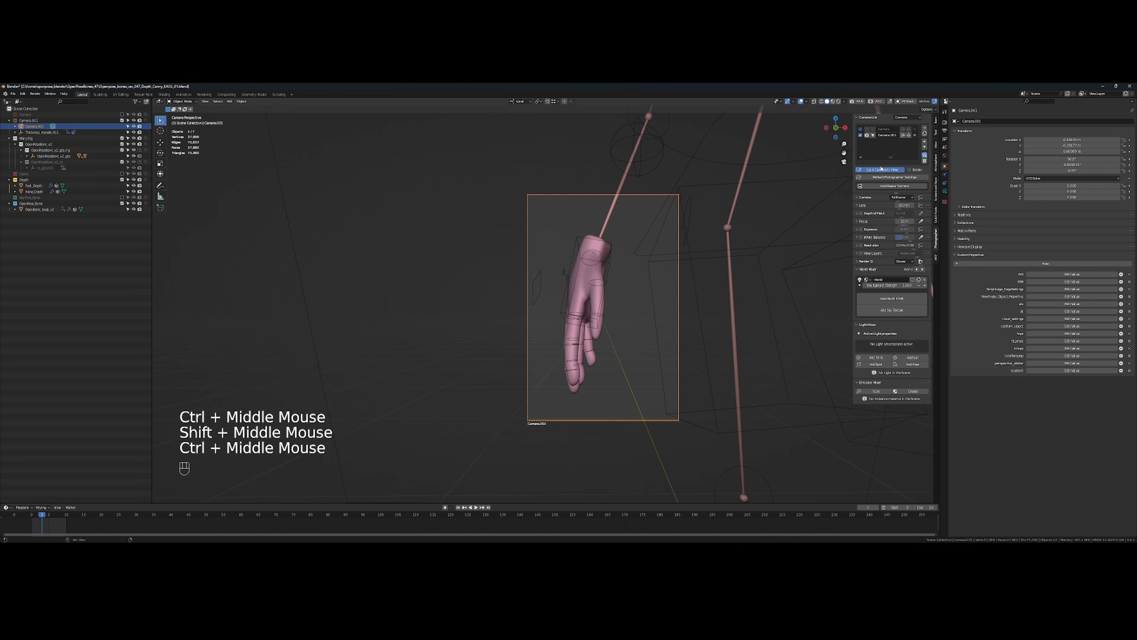
click(880, 170)
Exclude the OpenPose_Bone collection from the view layer so only the depth hands remain for rendering
scroll(685, 248, down, 2)
scroll(568, 323, down, 2)
scroll(592, 300, down, 3)
scroll(604, 318, down, 3)
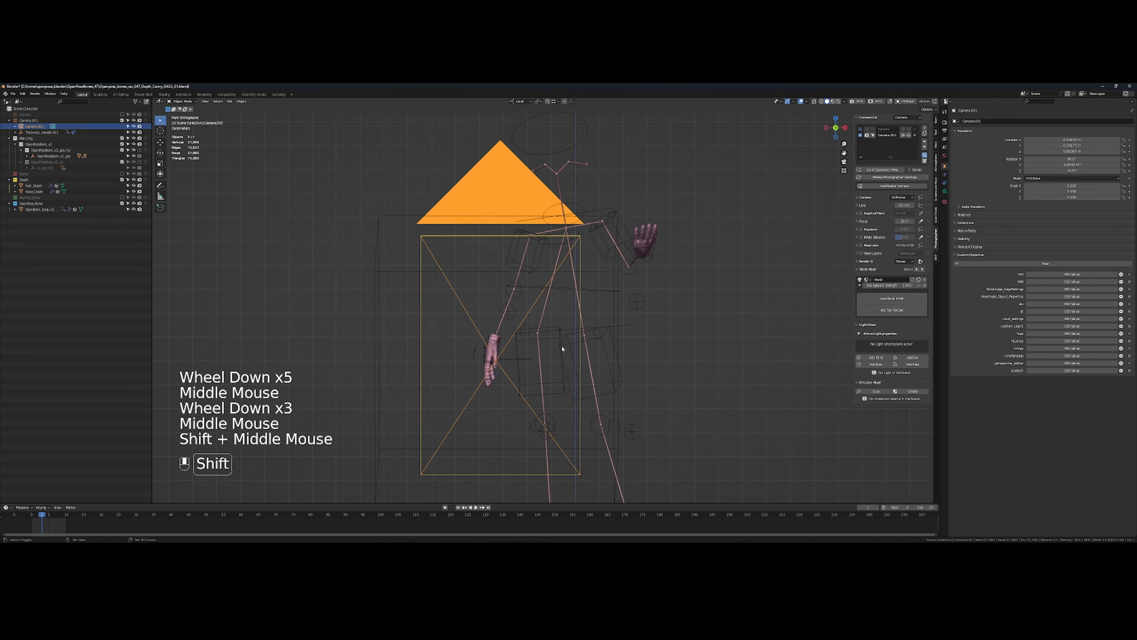
click(251, 237)
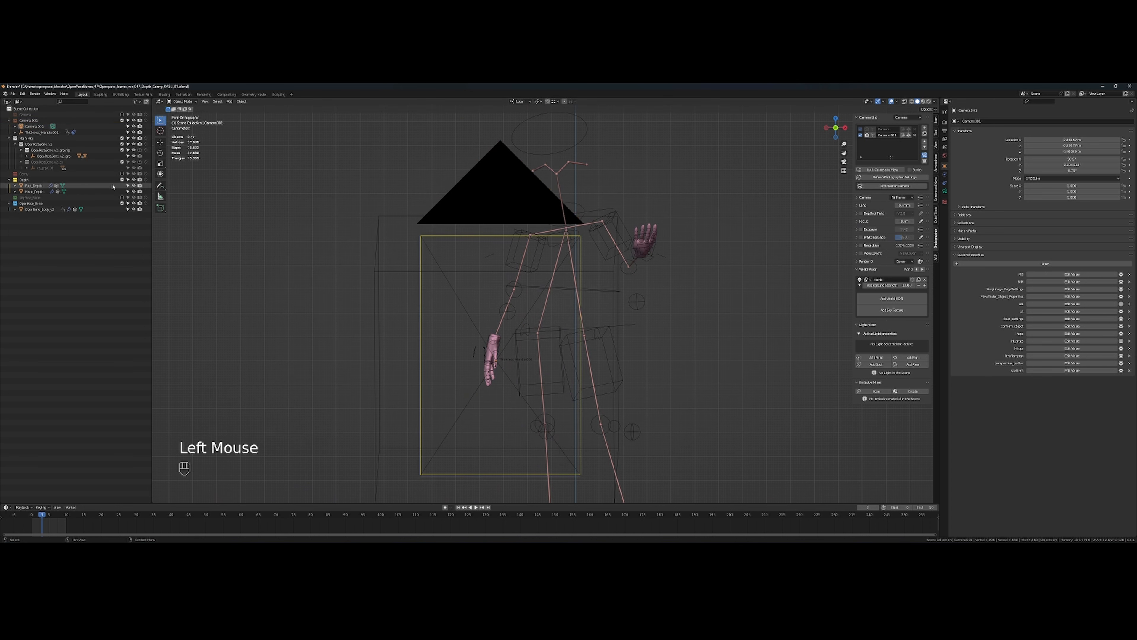
click(121, 203)
scroll(373, 325, up, 2)
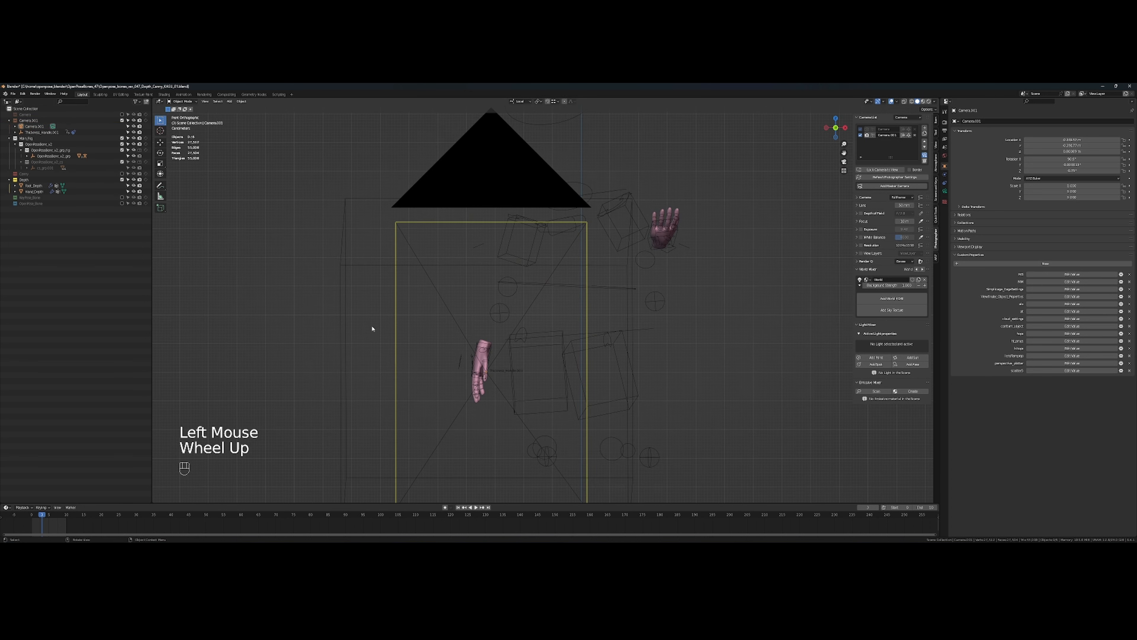
drag(372, 325, 388, 267)
Save the Blender file and render the lowered hand's depth image through Camera.001
key(ctrl+s)
key(q)
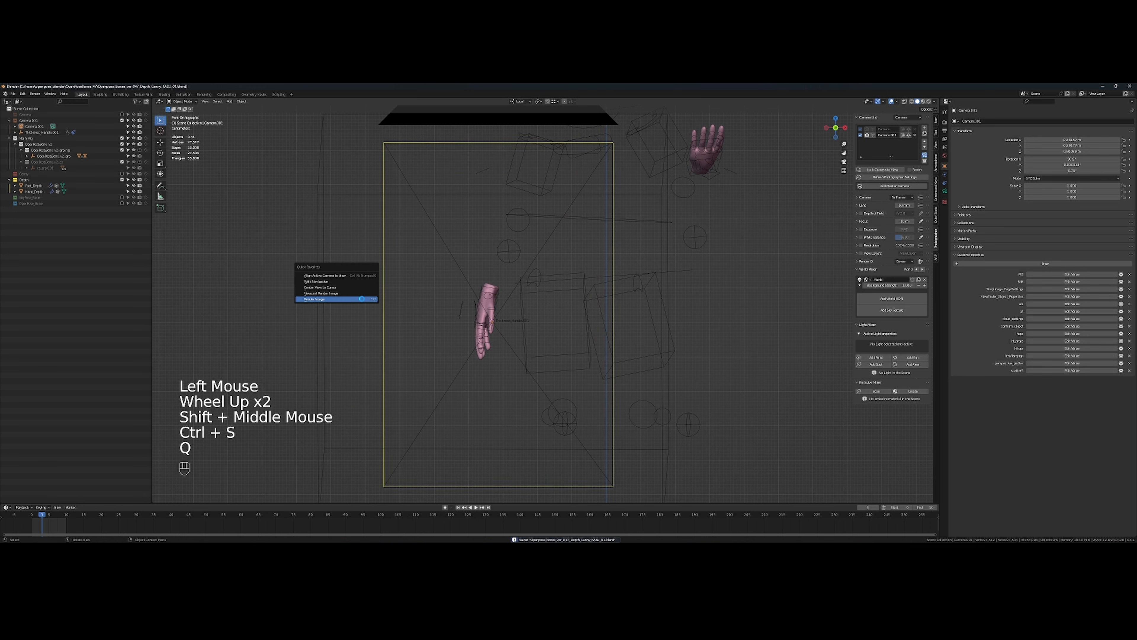
click(362, 299)
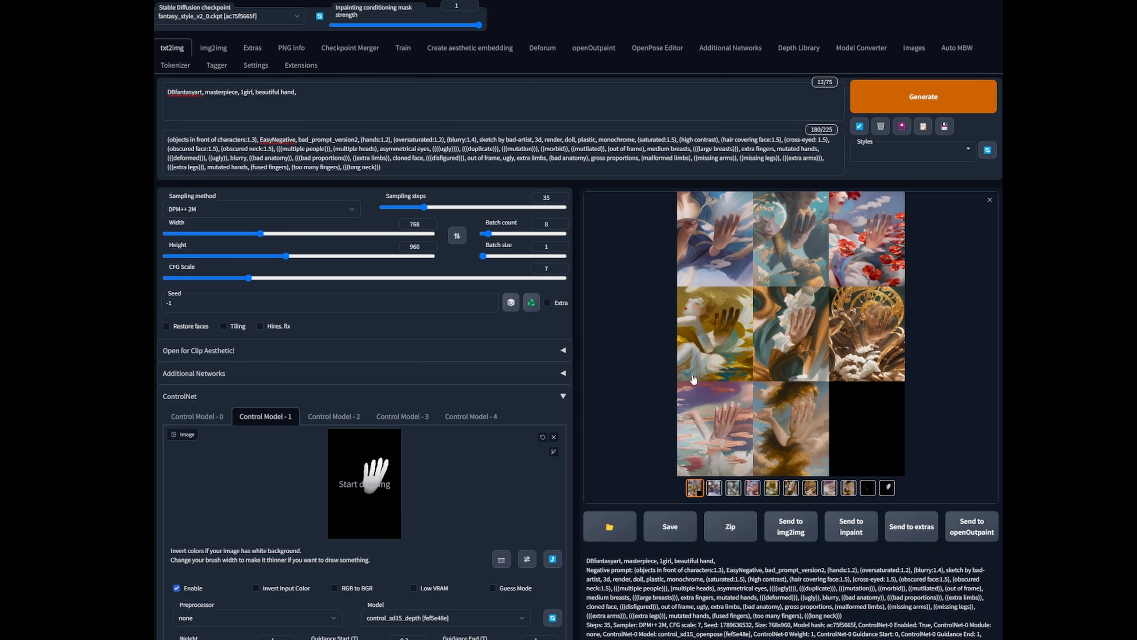
Switch to the Stable Diffusion web UI and examine the hands in the first generated images at full size
click(714, 488)
click(779, 342)
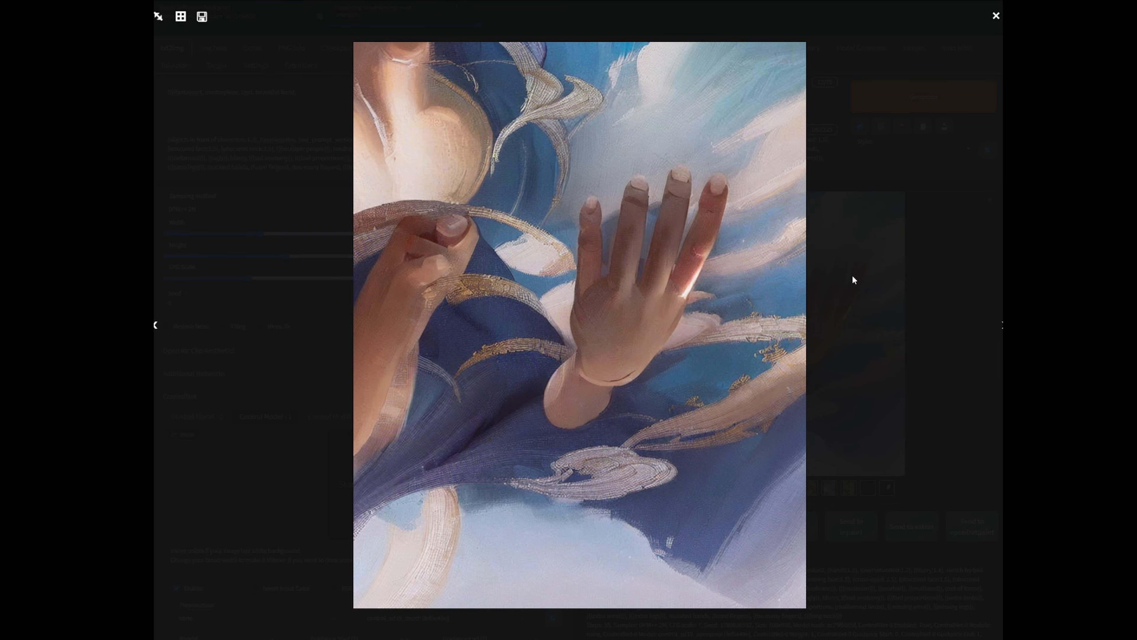
click(1000, 325)
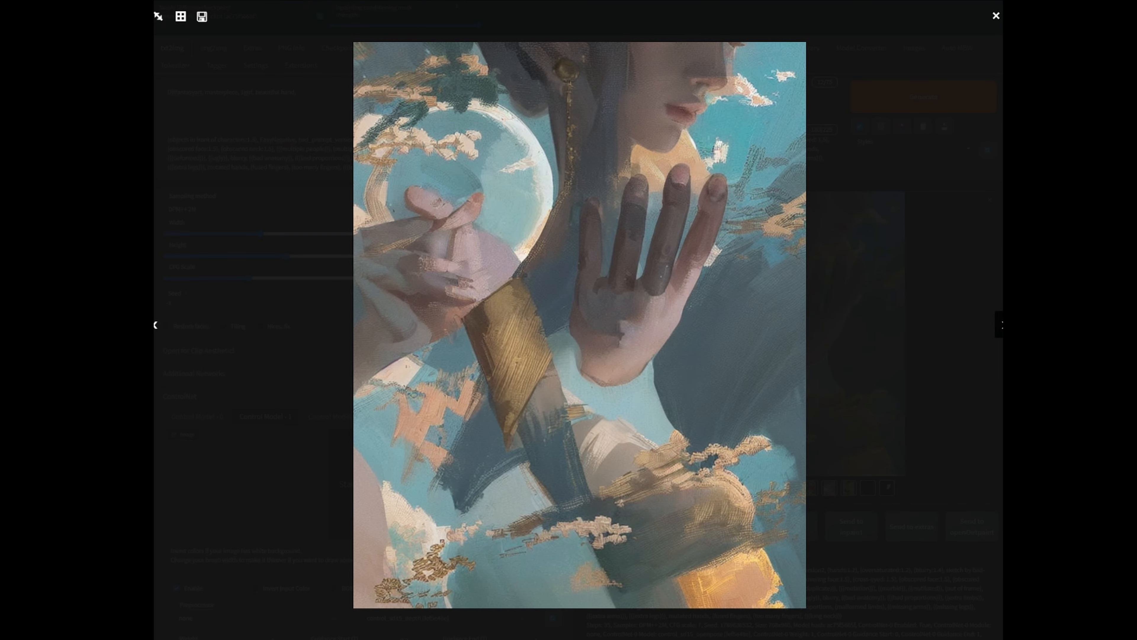
click(1000, 325)
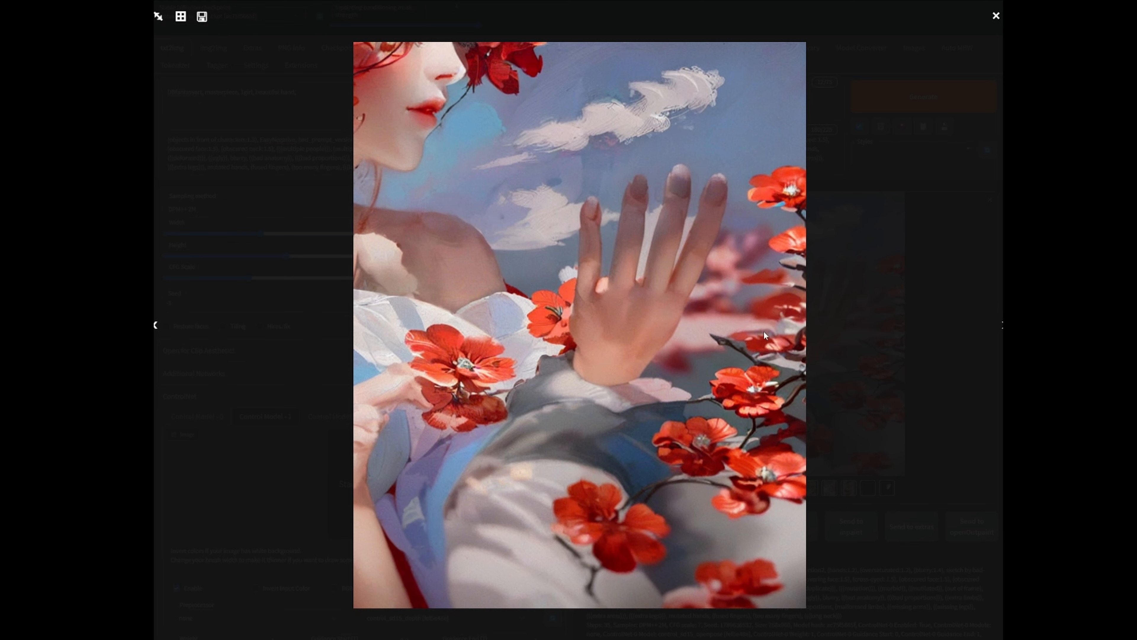
click(1000, 324)
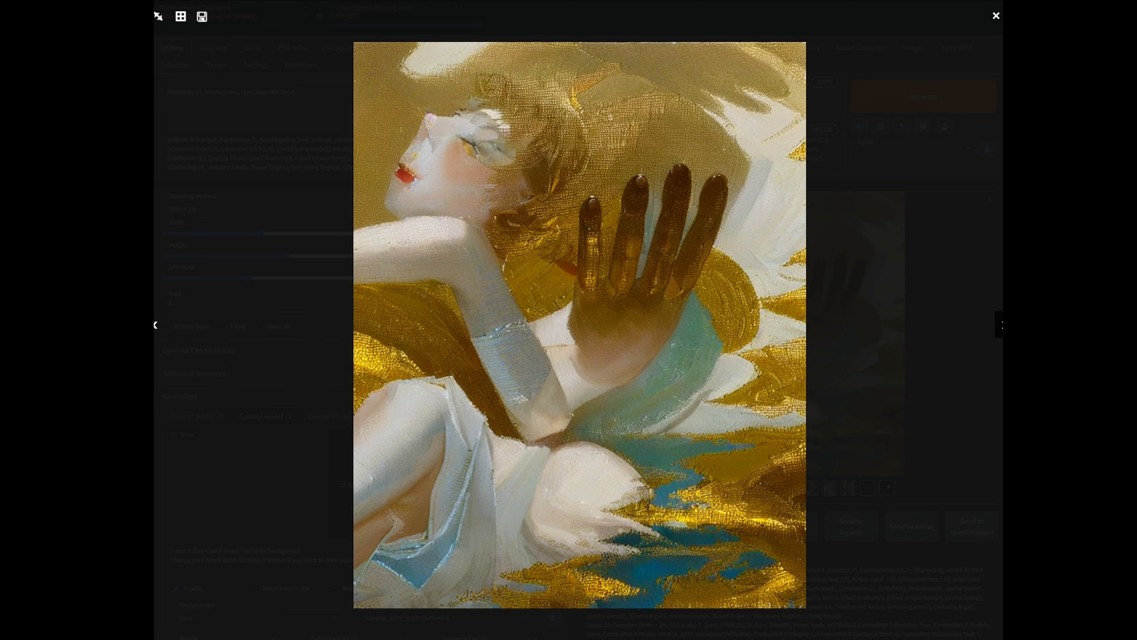
Examine the hands in the remaining generated images and the OpenPose control image at full size
click(1000, 324)
click(1000, 324)
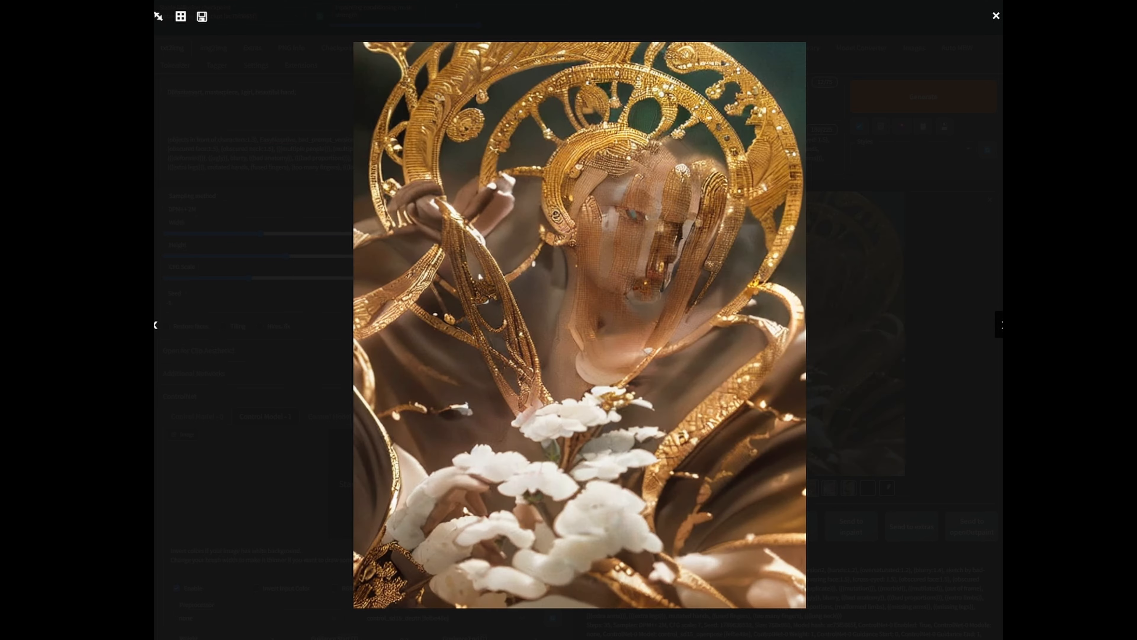
click(1000, 325)
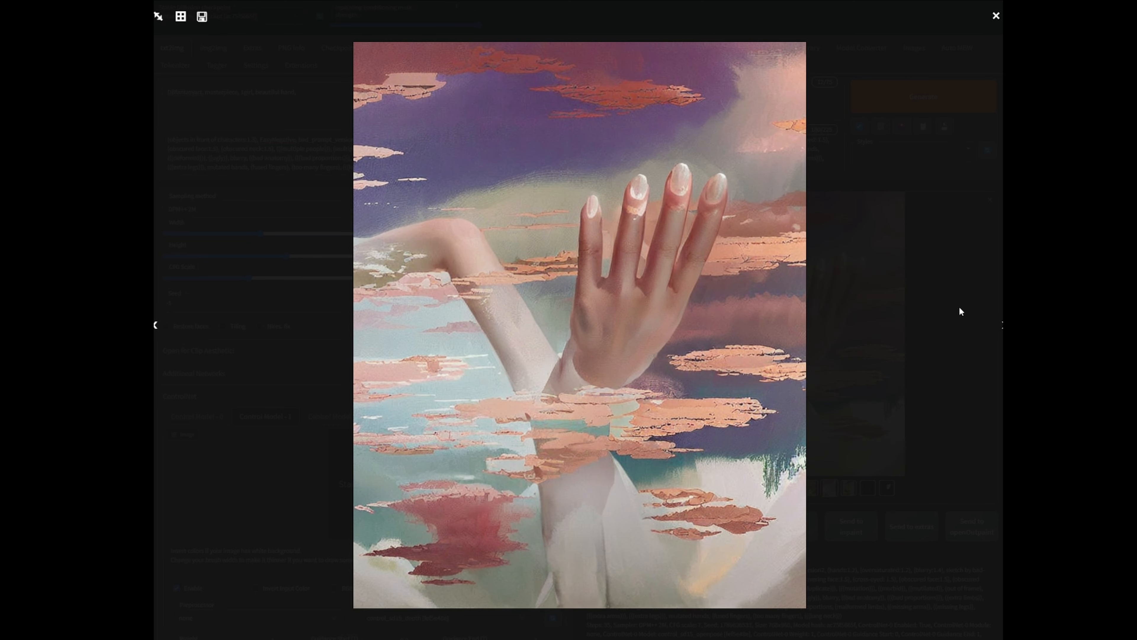
click(1000, 324)
click(1000, 325)
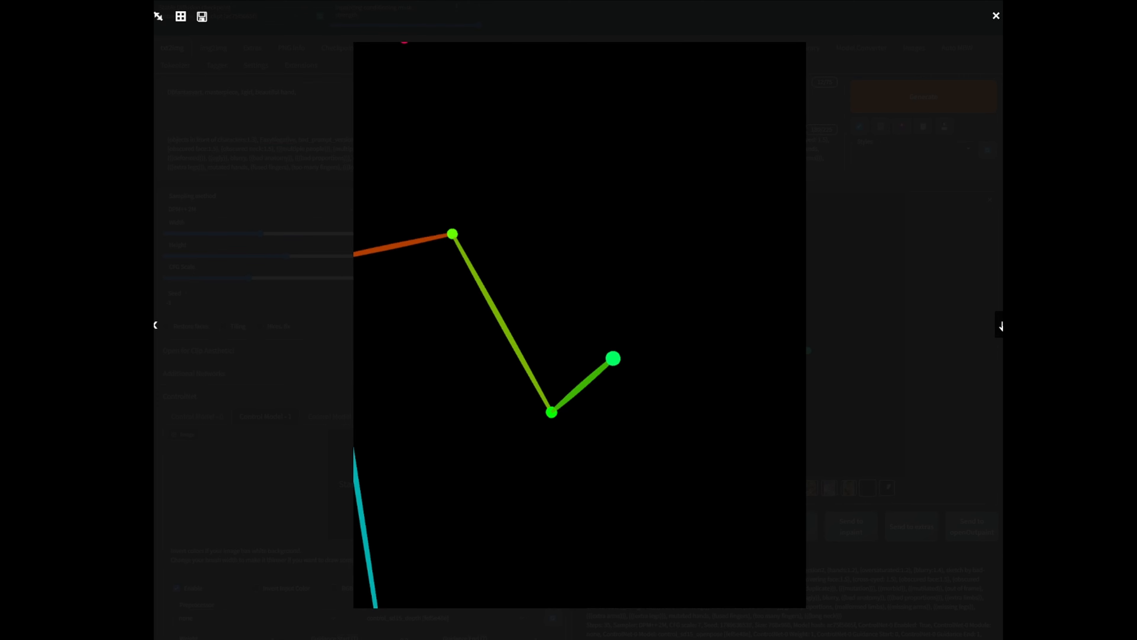
click(787, 262)
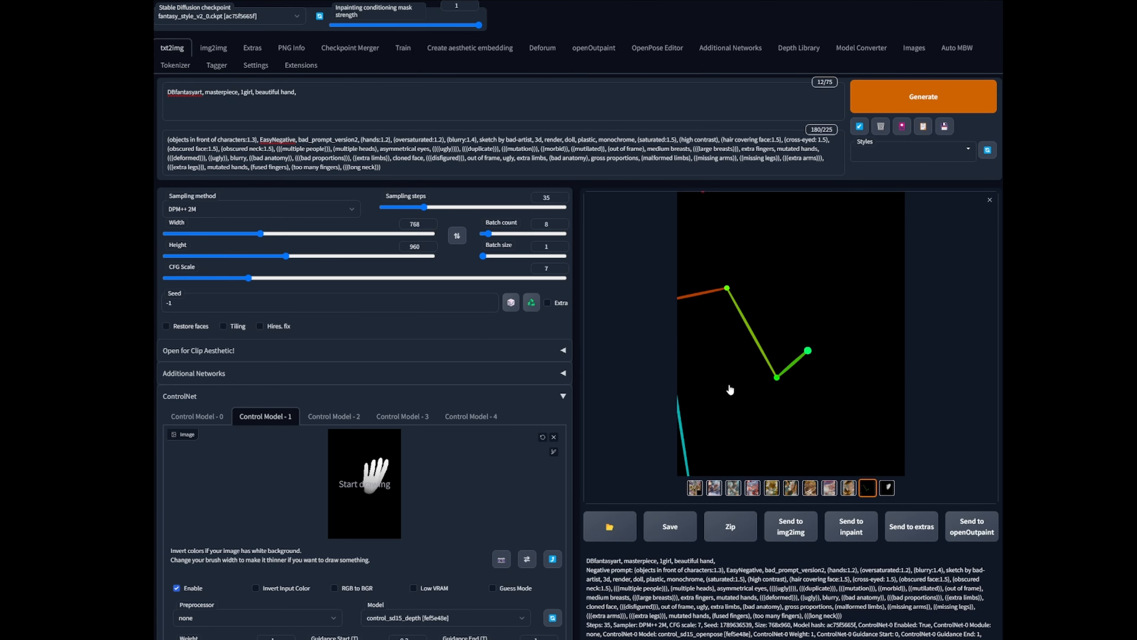
Compare the hand across the individual batch results and inspect the single cherry-blossom result
click(715, 489)
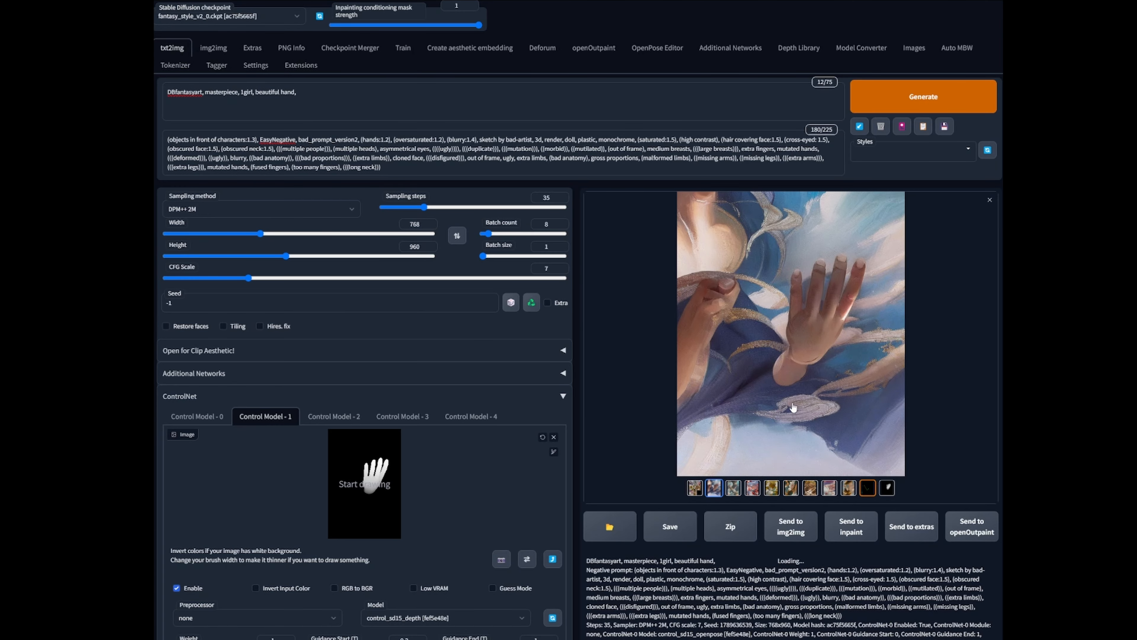
click(732, 489)
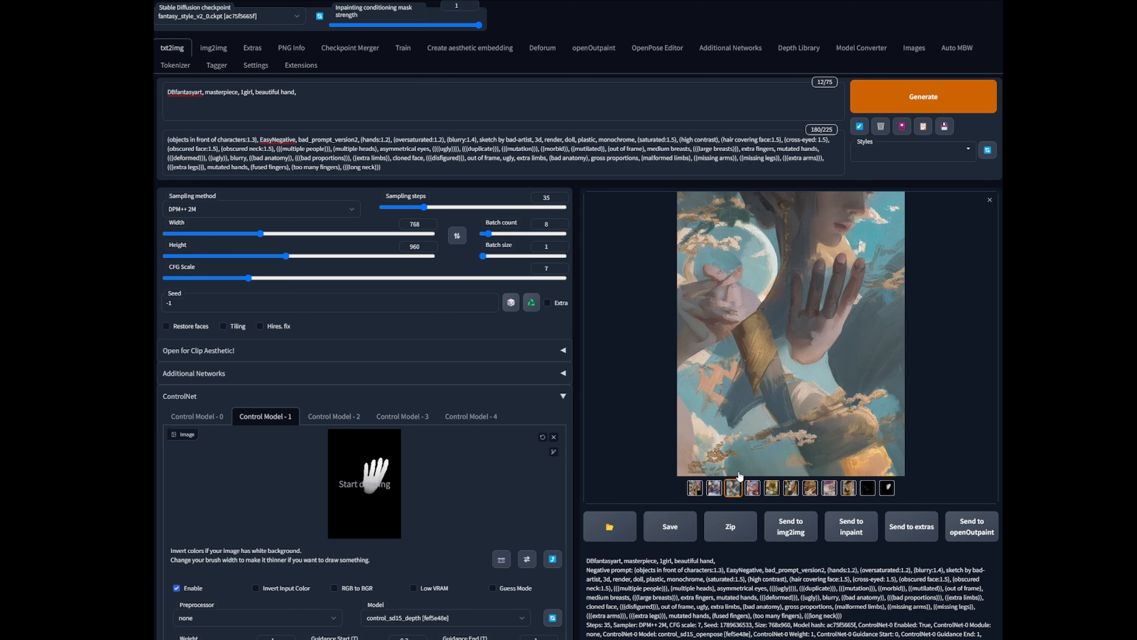
click(752, 488)
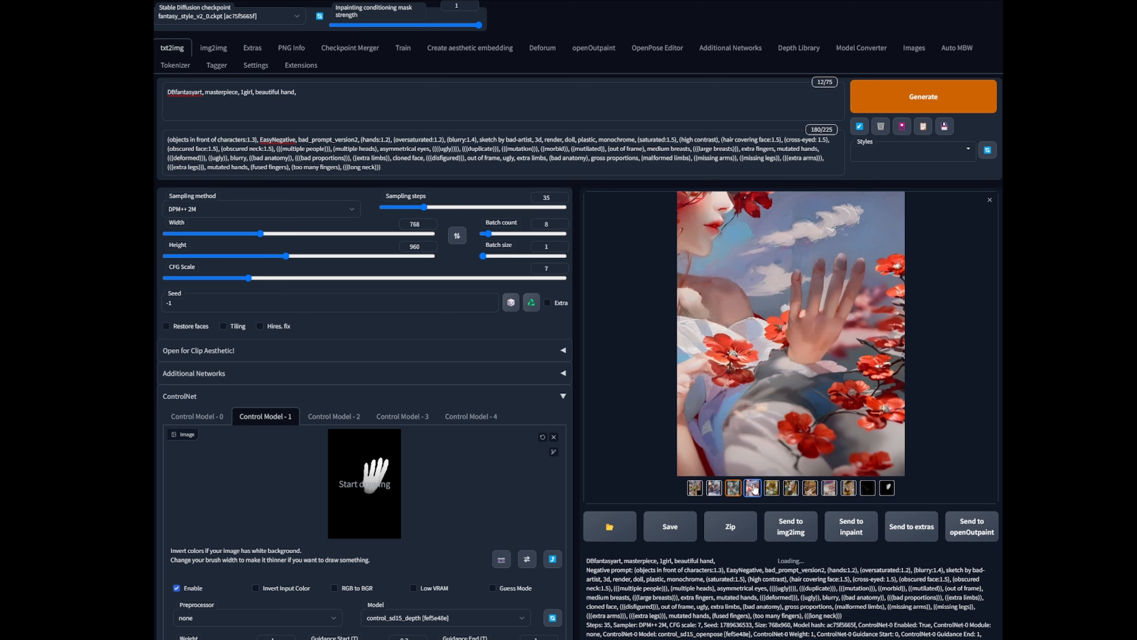
click(774, 487)
click(791, 488)
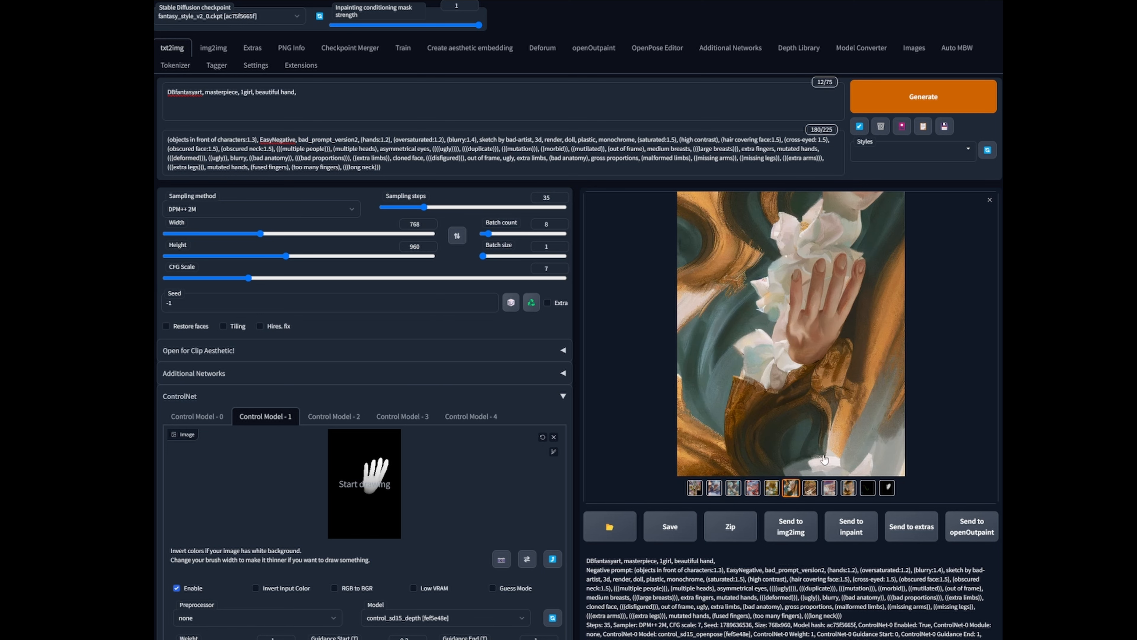
click(848, 362)
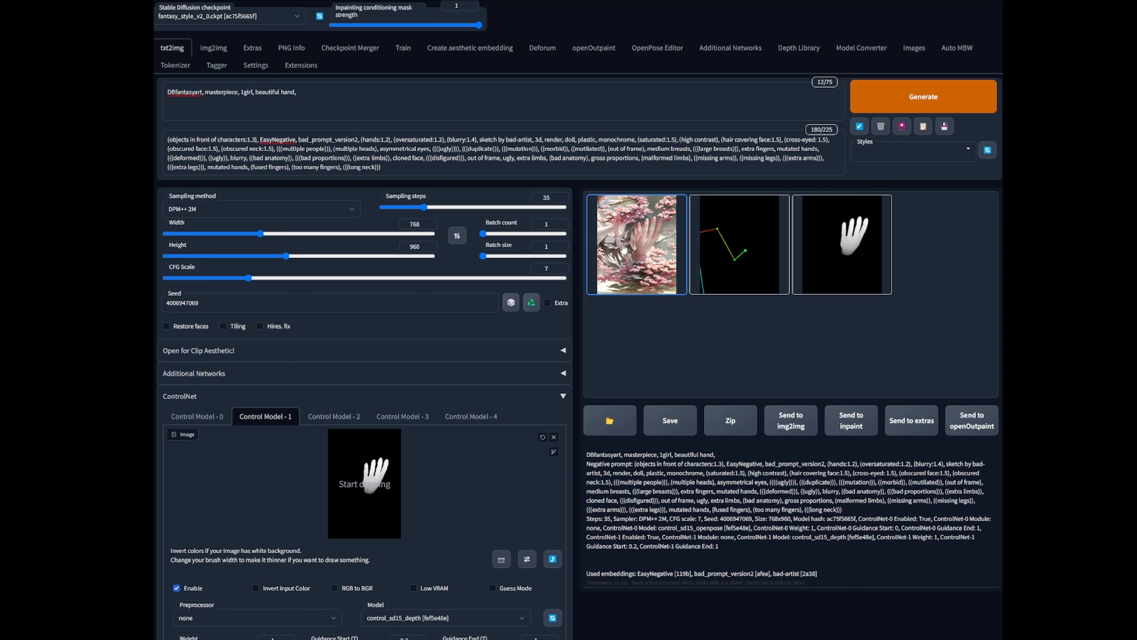
click(621, 245)
click(812, 299)
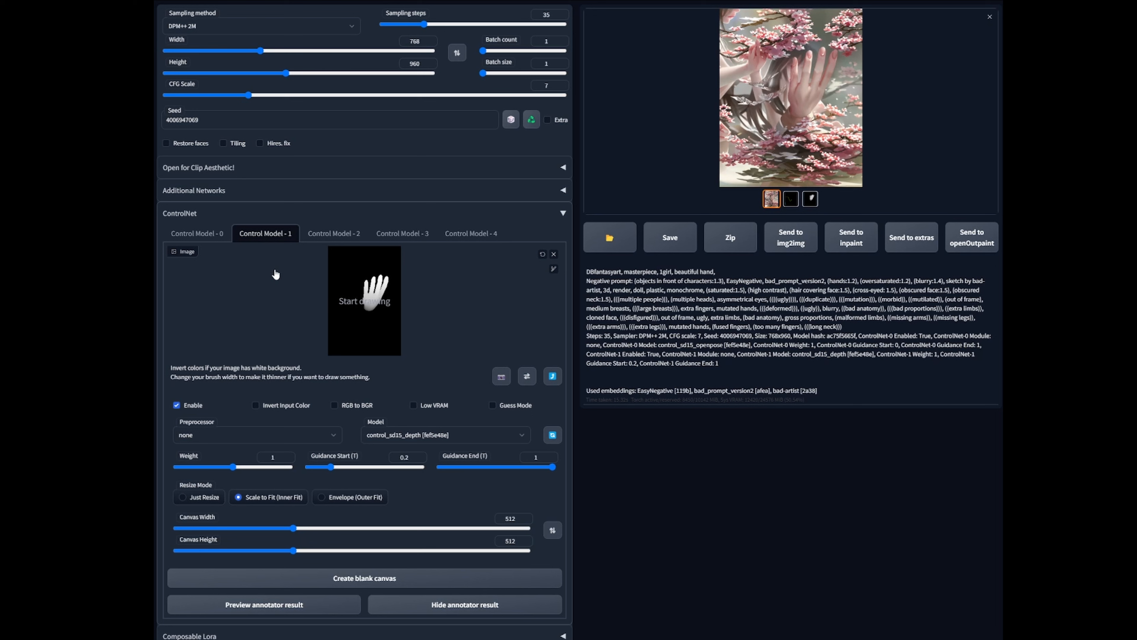
Replace the OpenPose and raised-hand depth inputs with the lowered hand's depth image in Control Model 1, and set the batch count to 8
click(220, 236)
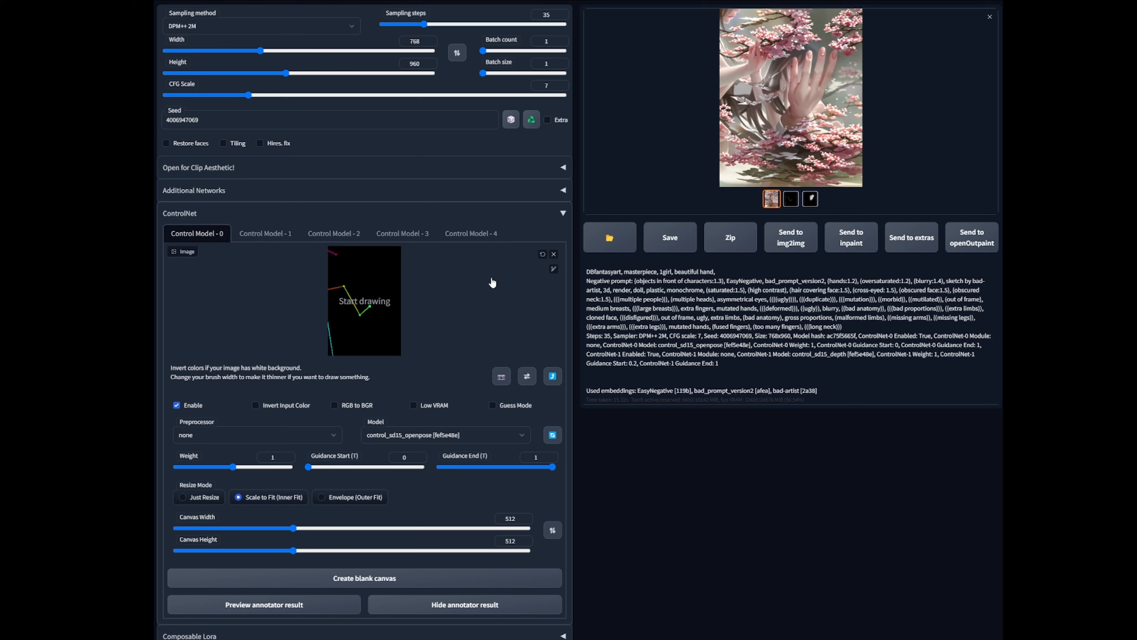
click(554, 254)
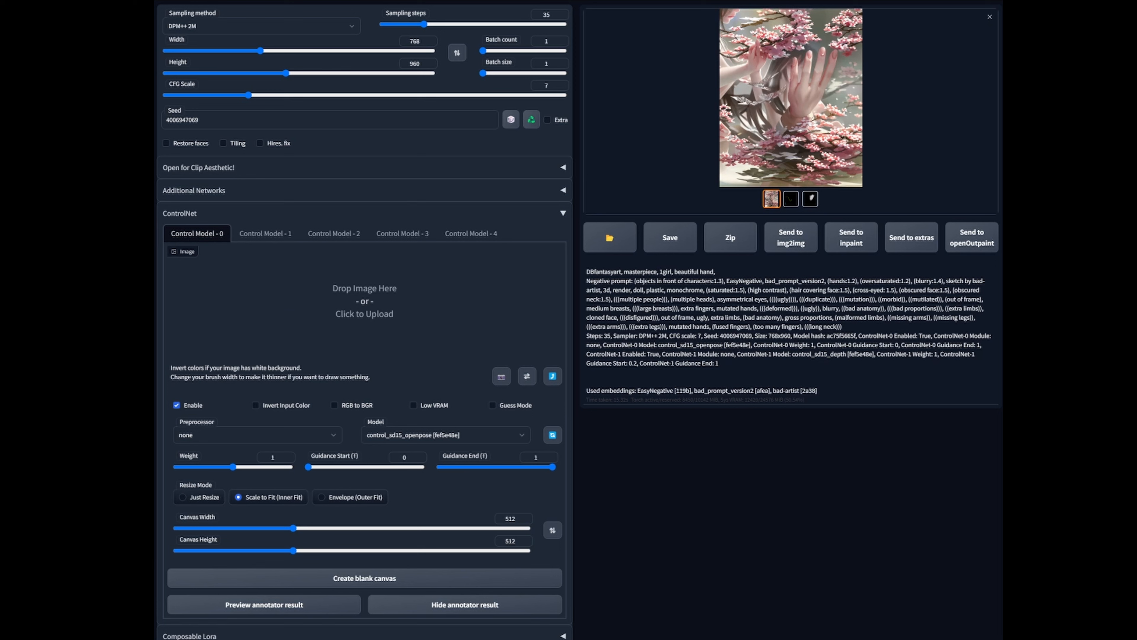
mouse_move(358, 312)
mouse_down()
mouse_move(336, 279)
mouse_move(188, 314)
mouse_move(374, 299)
mouse_up()
click(260, 234)
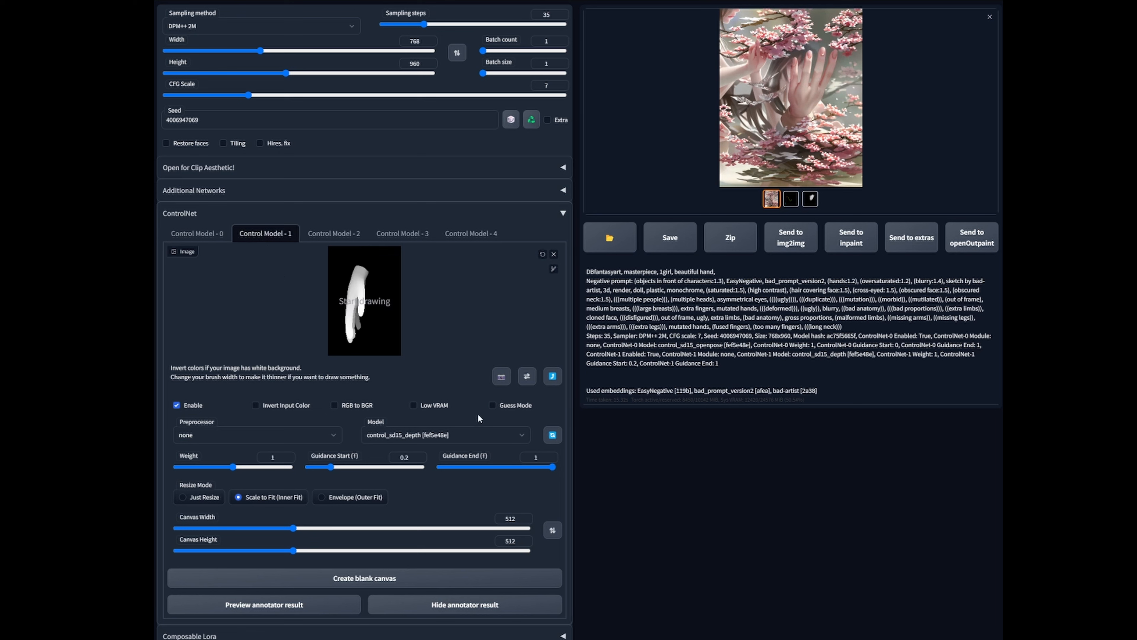
scroll(520, 422, up, 3)
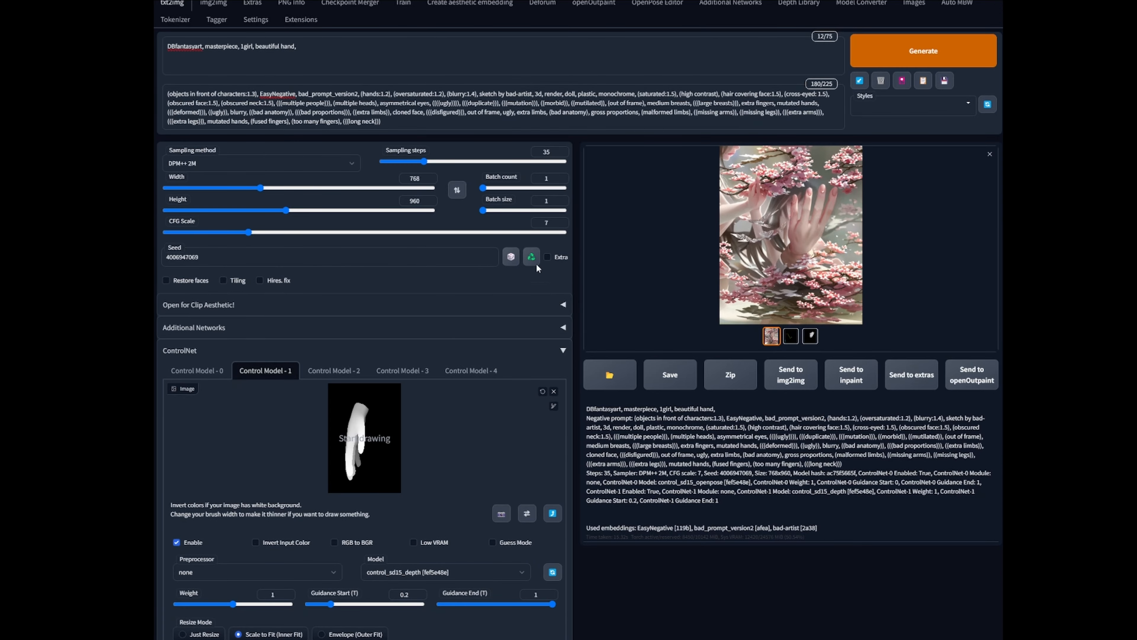
click(496, 188)
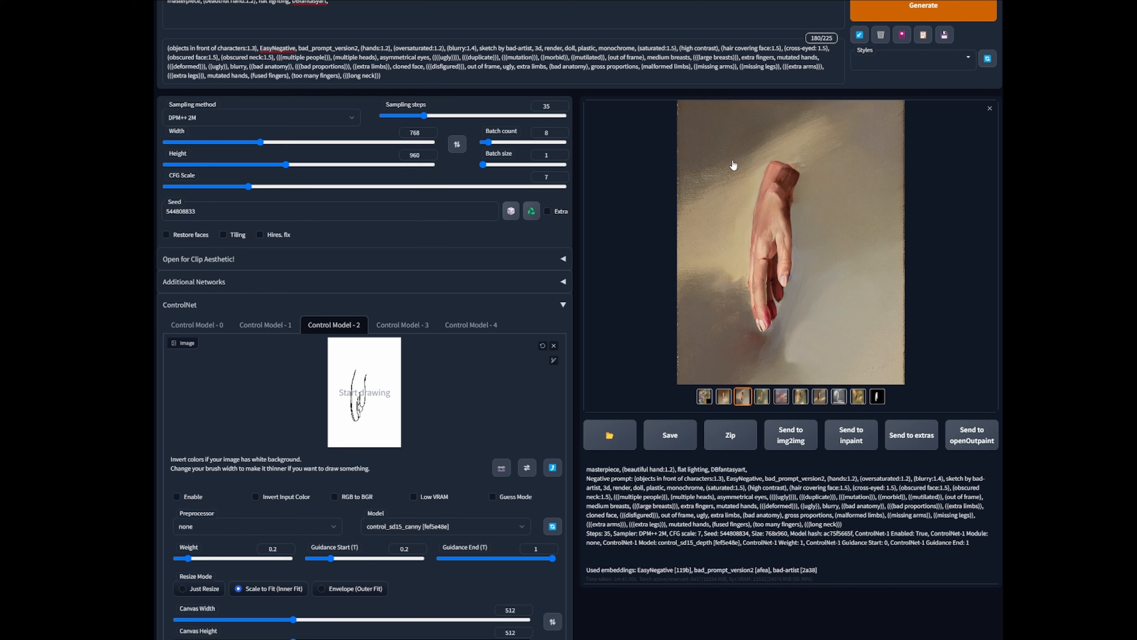
Examine the lowered-hand results as a grid and the first two images at full size
click(705, 396)
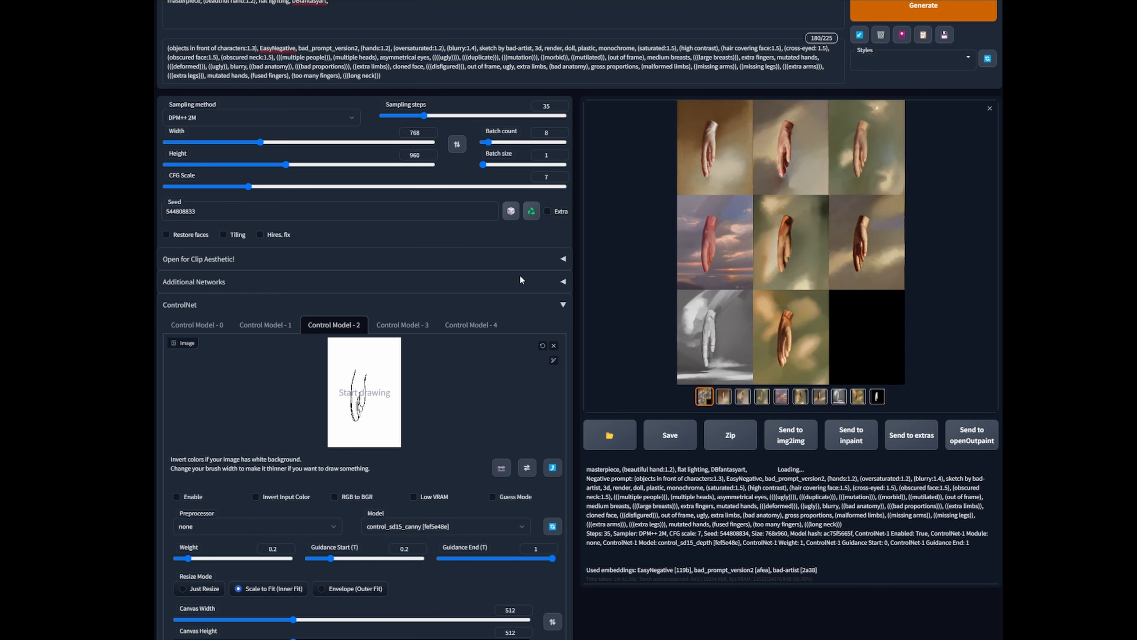
click(843, 247)
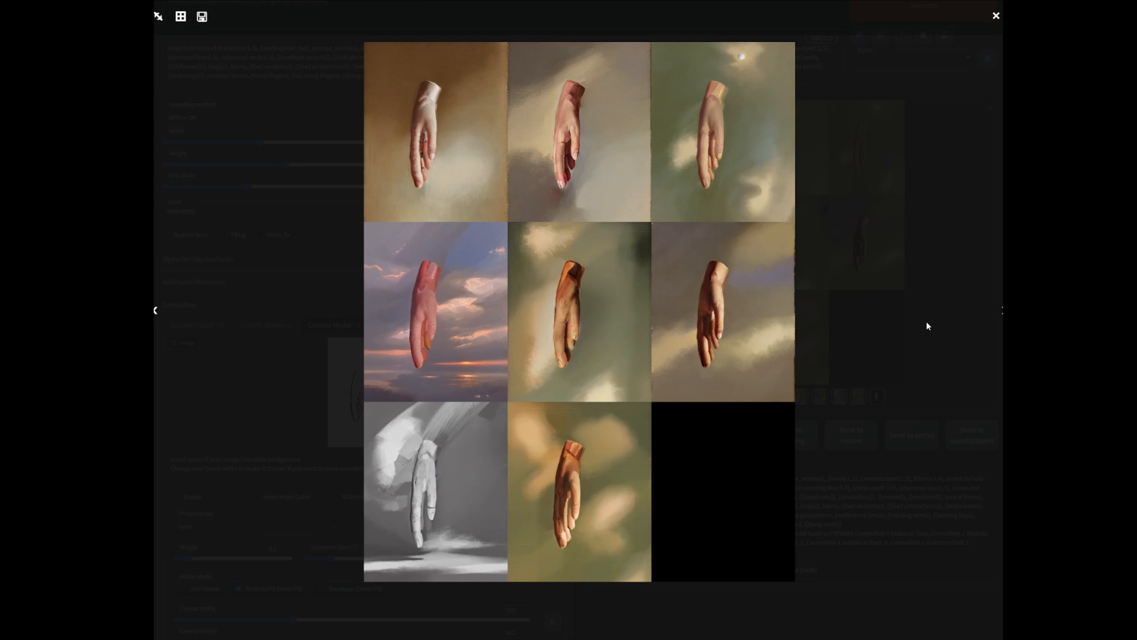
click(999, 310)
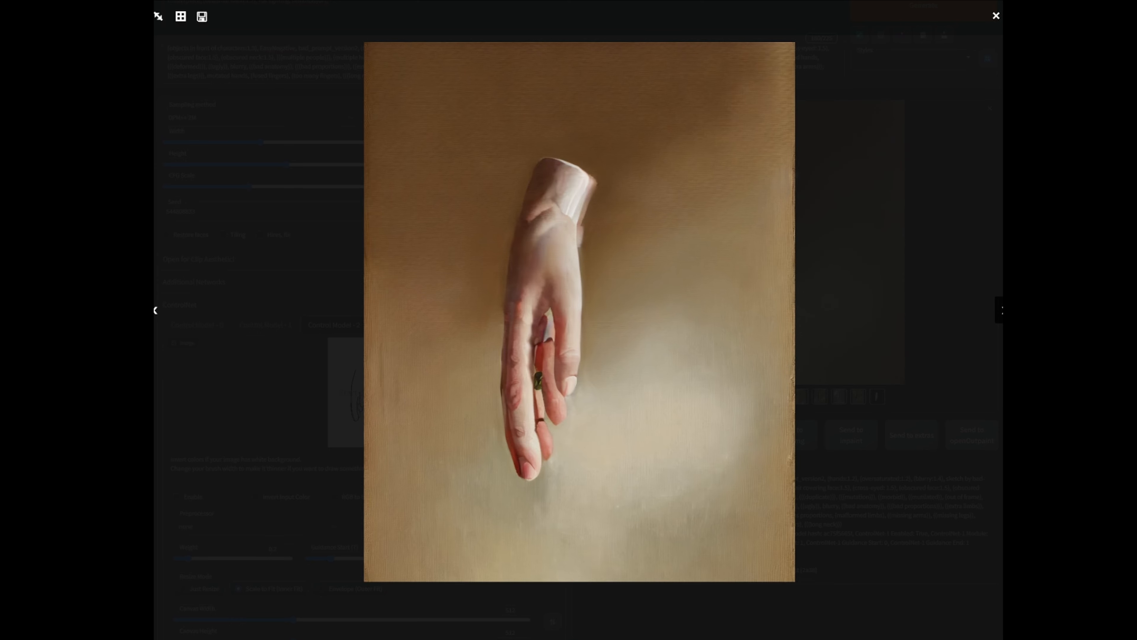
click(999, 310)
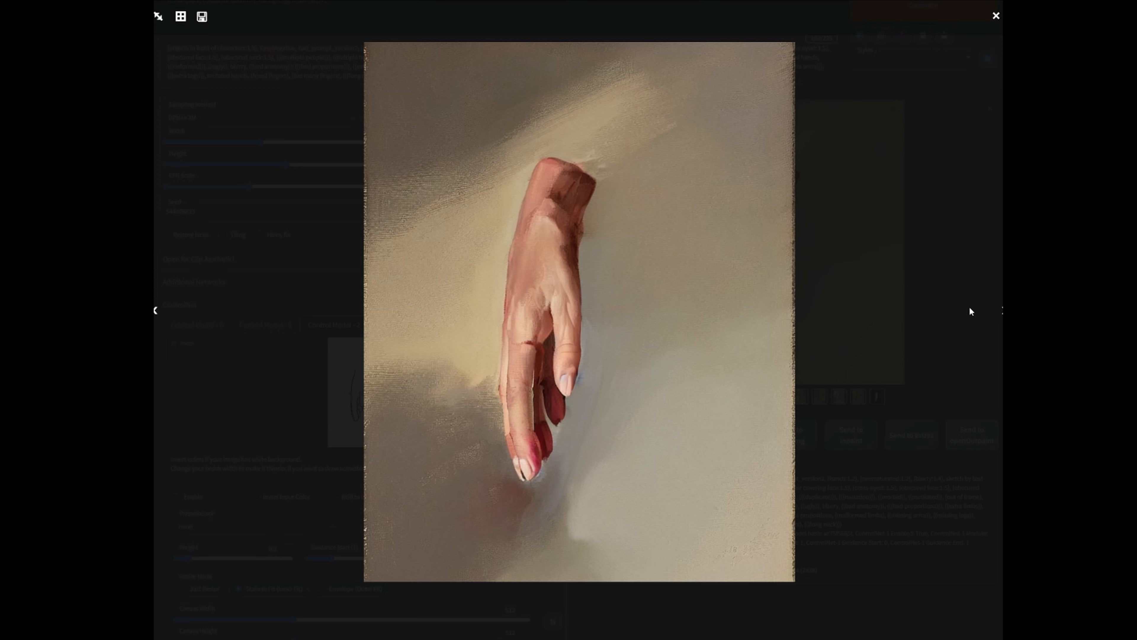
click(909, 307)
Review the images and settings of Control Models 0, 1 and 2 used for the lowered-hand results
scroll(206, 319, down, 2)
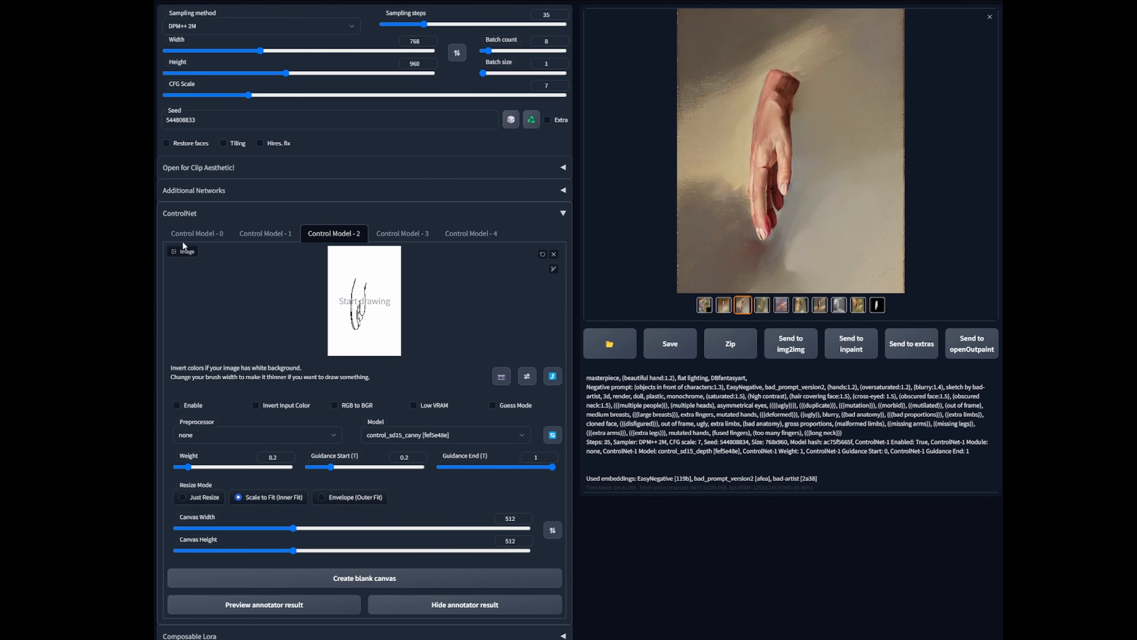
click(197, 233)
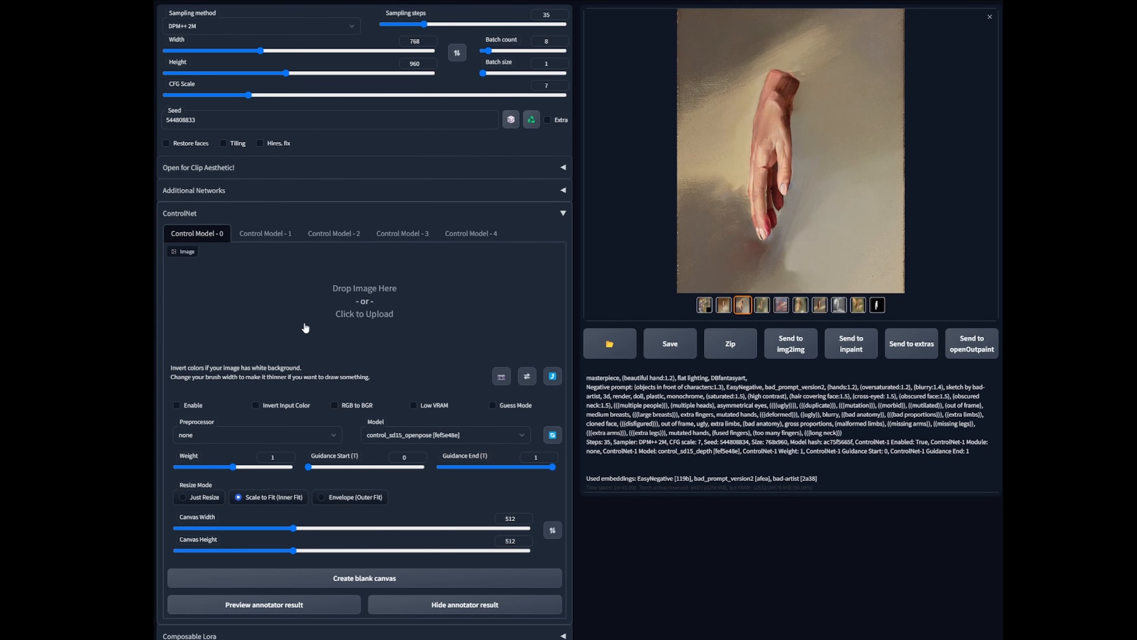
click(291, 236)
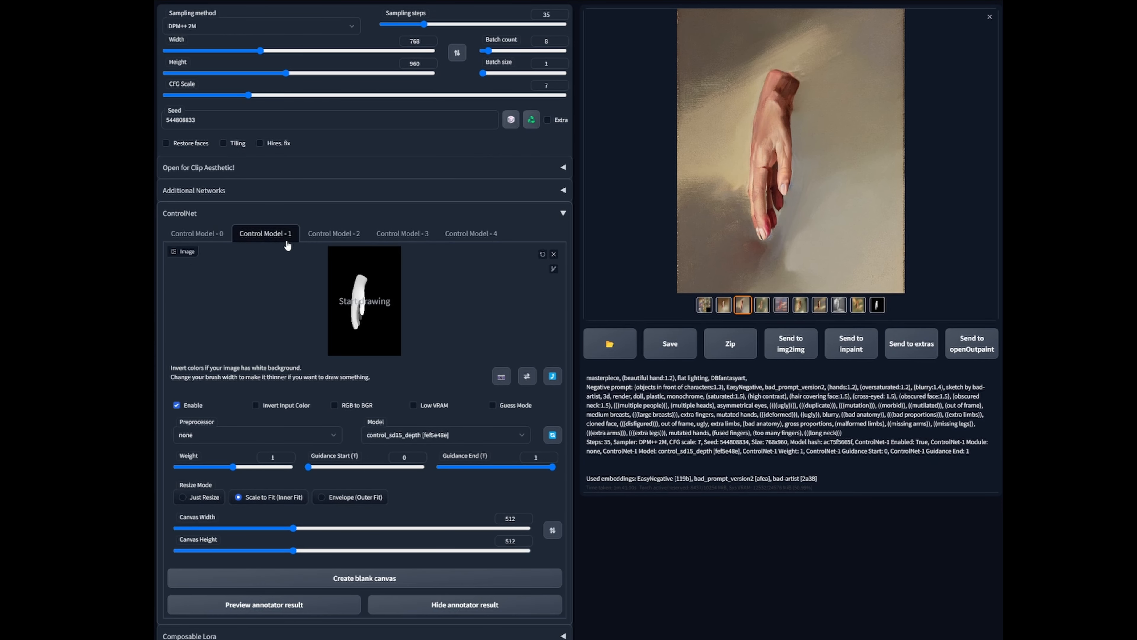
click(341, 235)
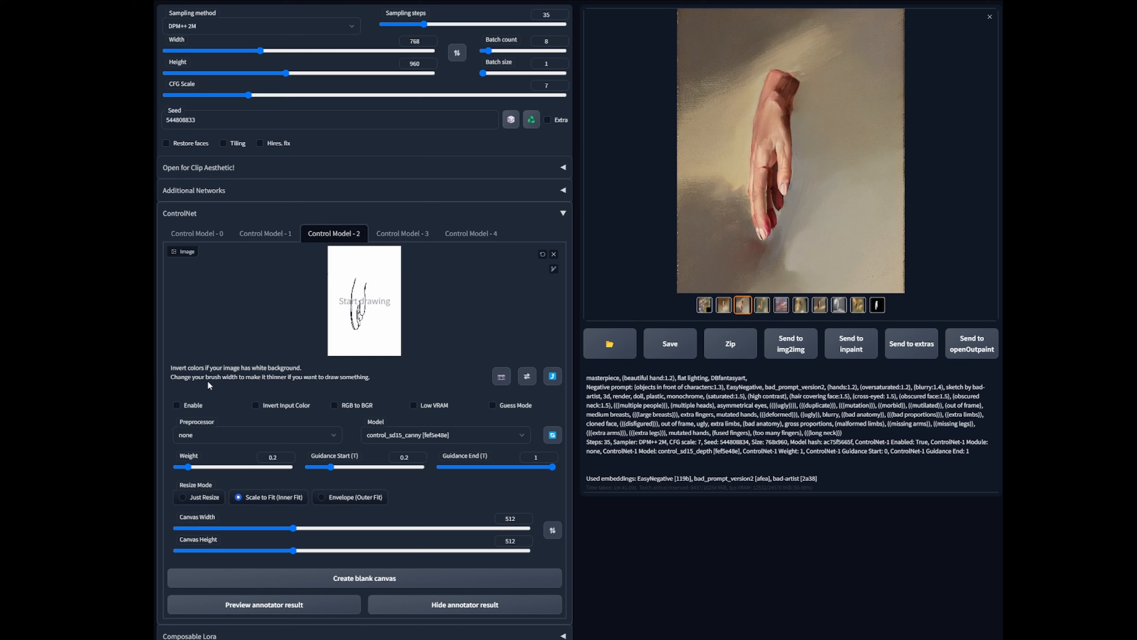
click(266, 234)
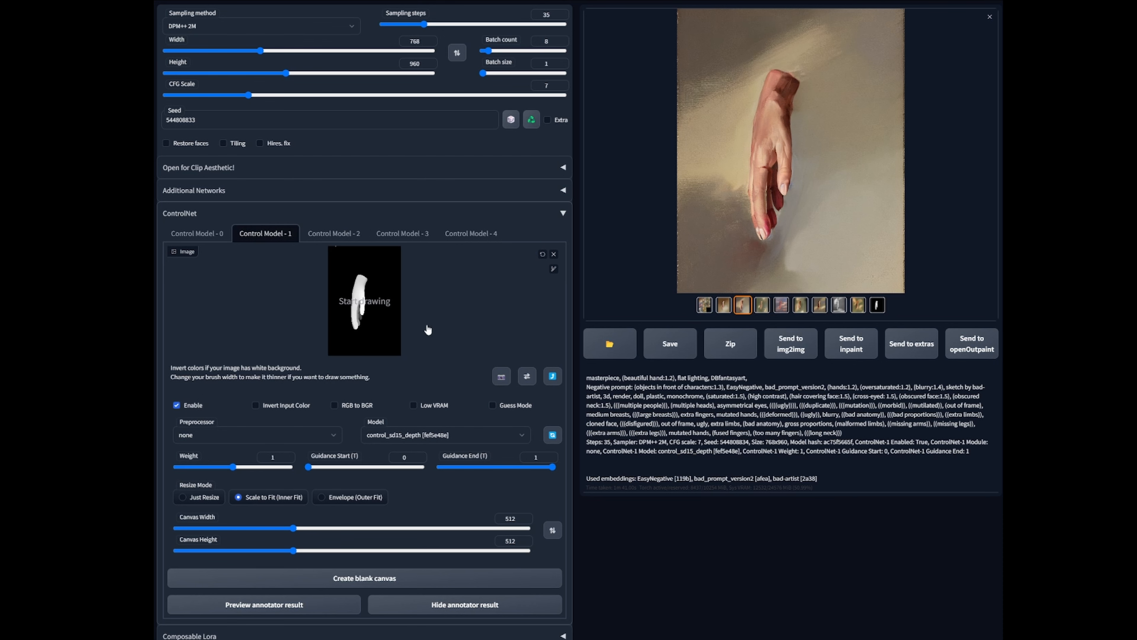
Inspect the selected lowered-hand image once more at full size
scroll(835, 242, up, 2)
click(835, 242)
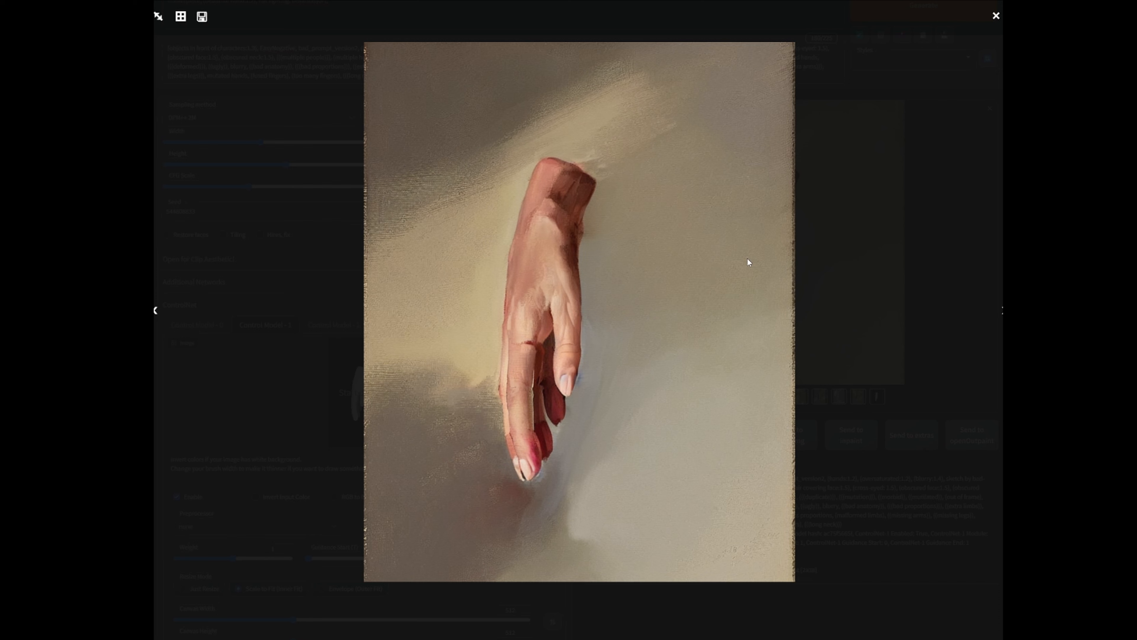
click(906, 265)
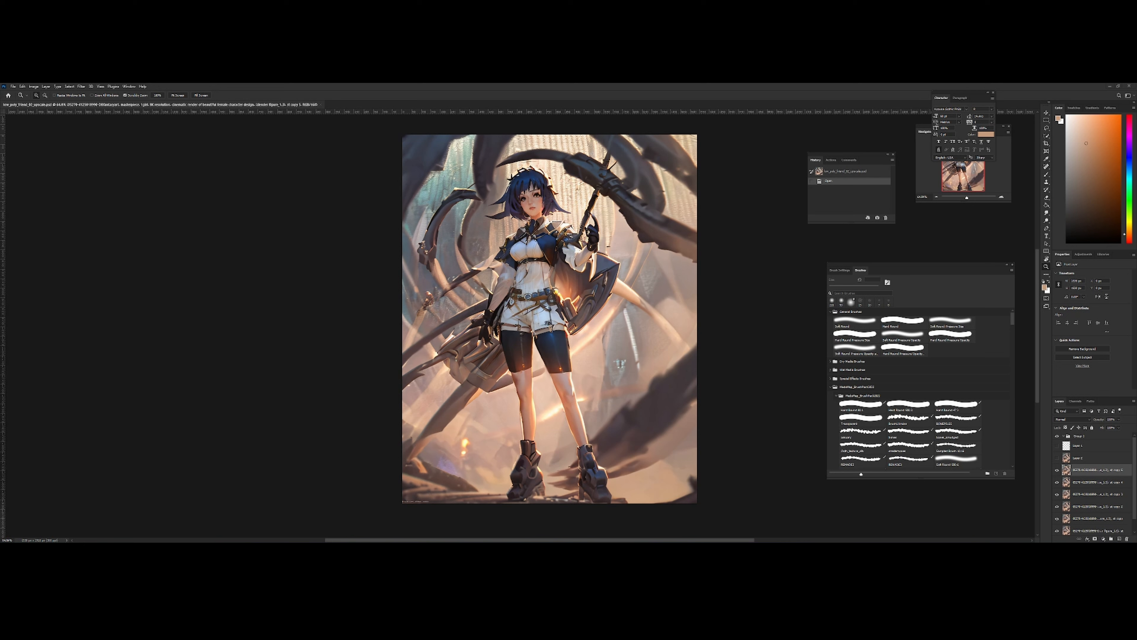
Switch to Photoshop and open the cherry-blossom hand image as its own document, framing the hand
drag(101, 246, 409, 104)
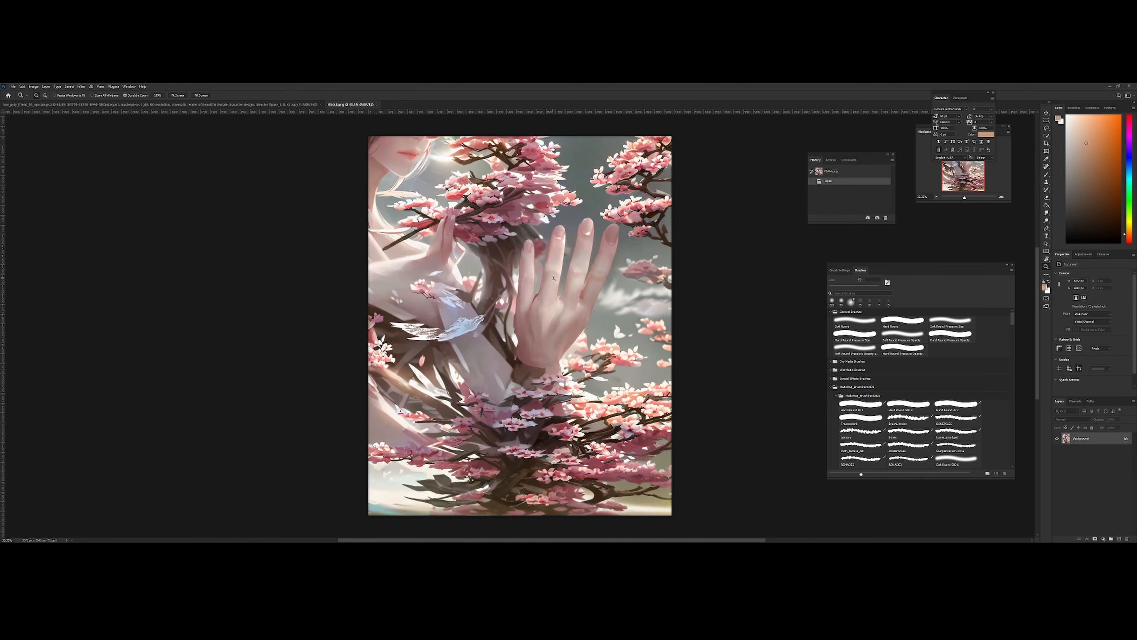
drag(553, 277, 534, 303)
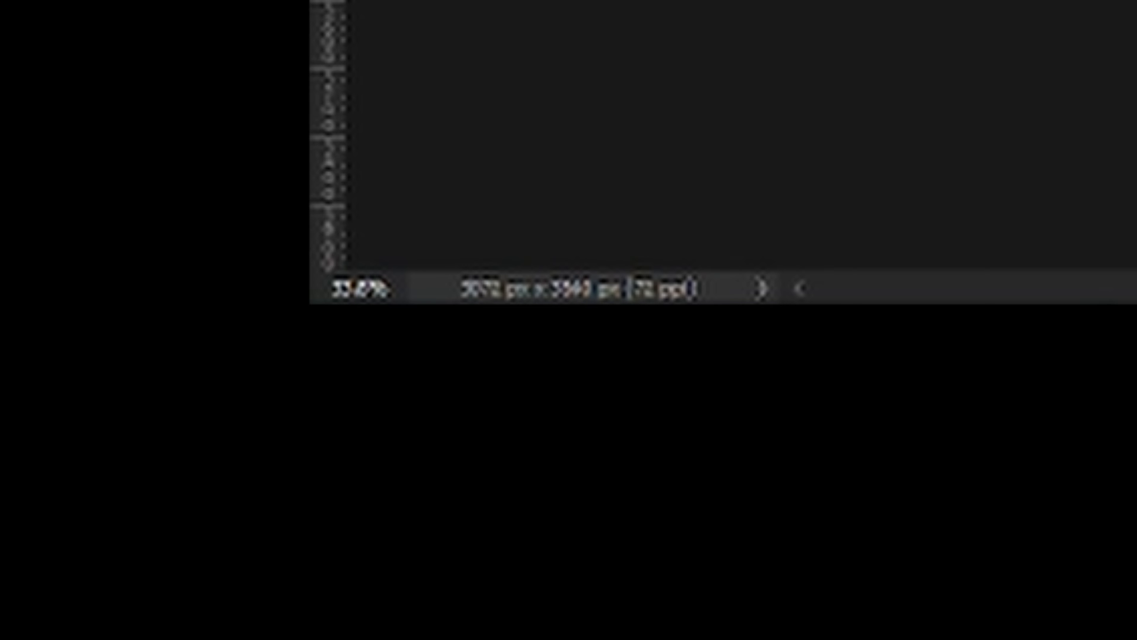
scroll(741, 135, up, 1)
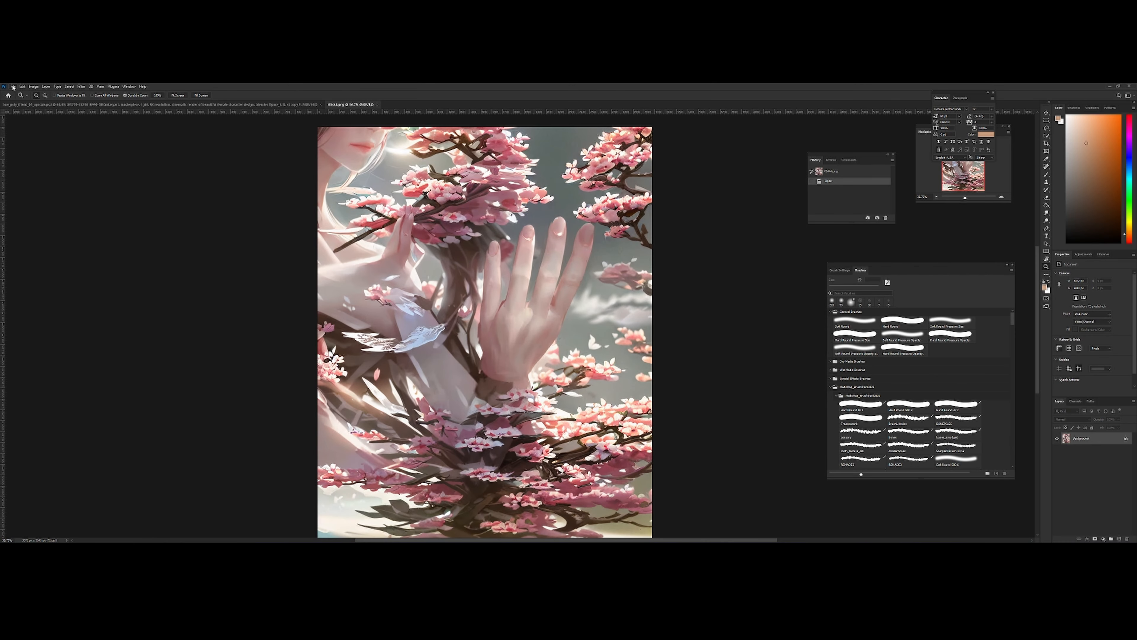
Create a new blank document 3072 px wide and 3840 px high, and return to the cherry-blossom image
click(13, 86)
click(20, 92)
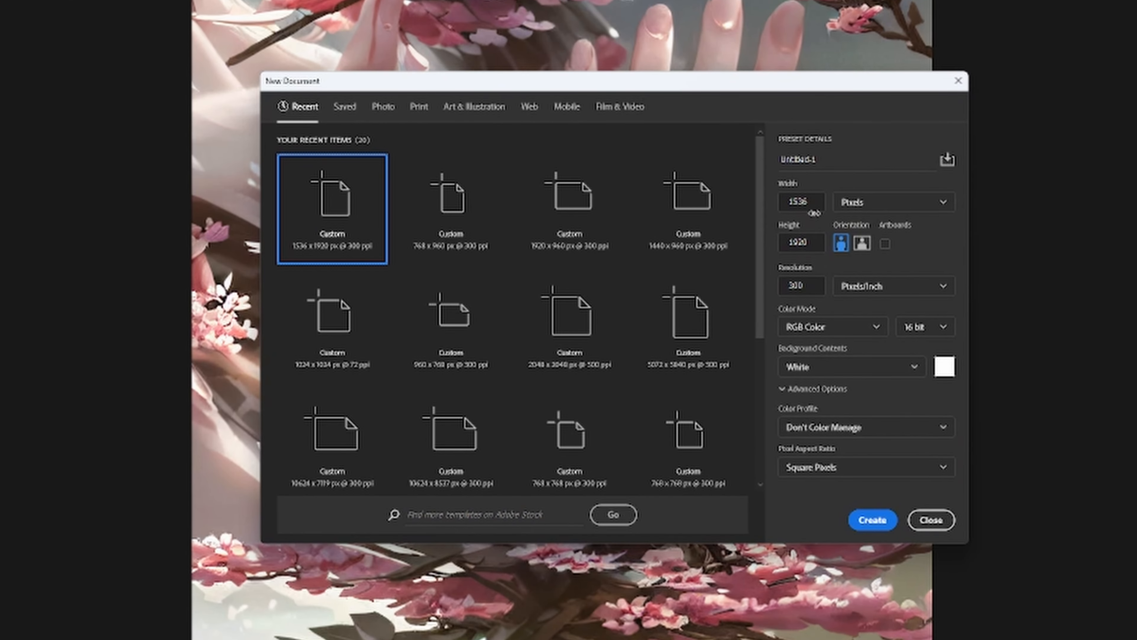
double_click(823, 205)
text(3072)
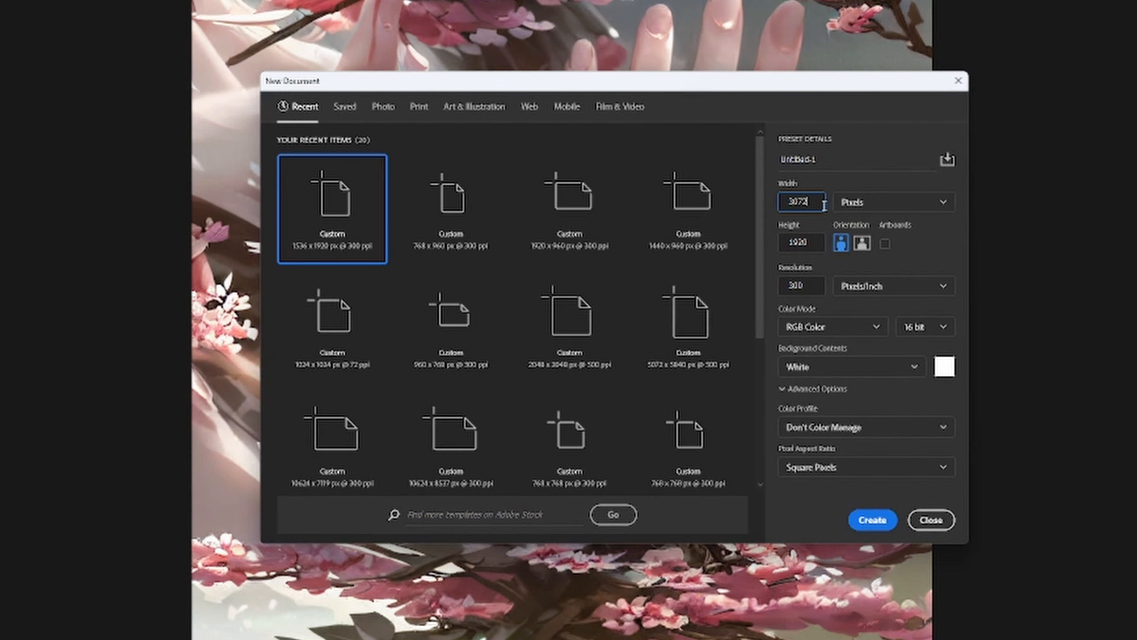
key(Tab)
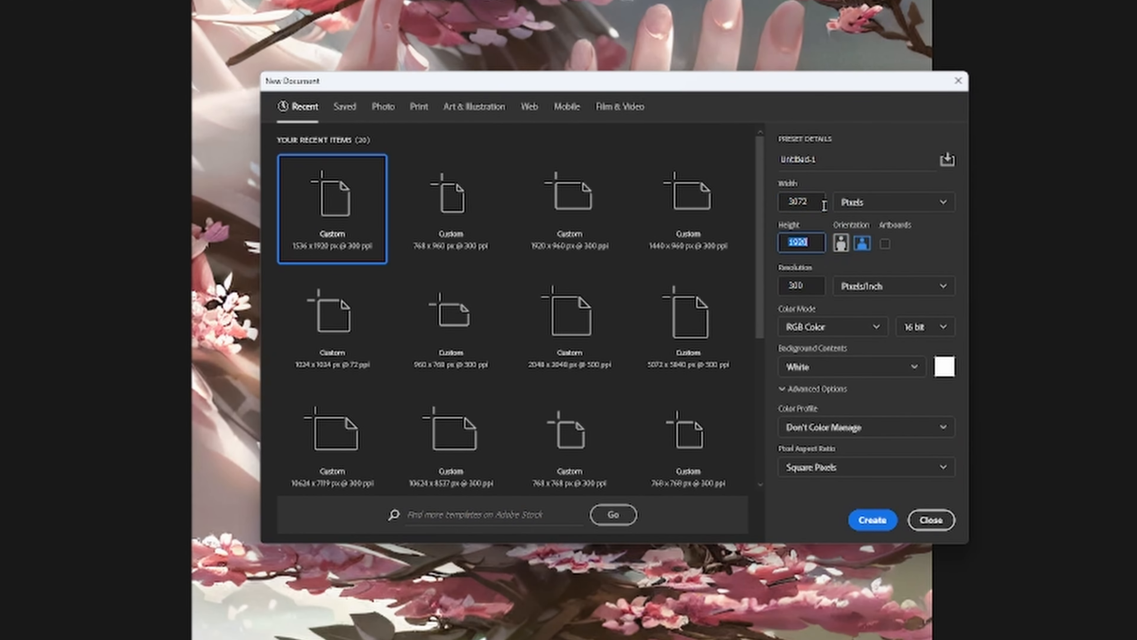
text(3840)
key(Tab)
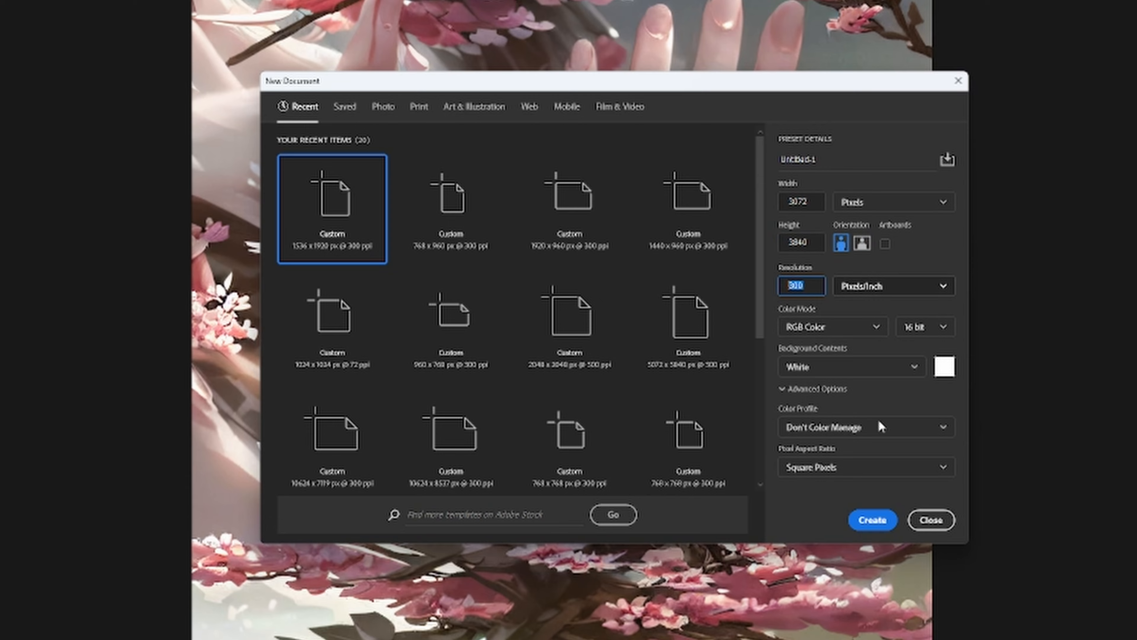
click(881, 521)
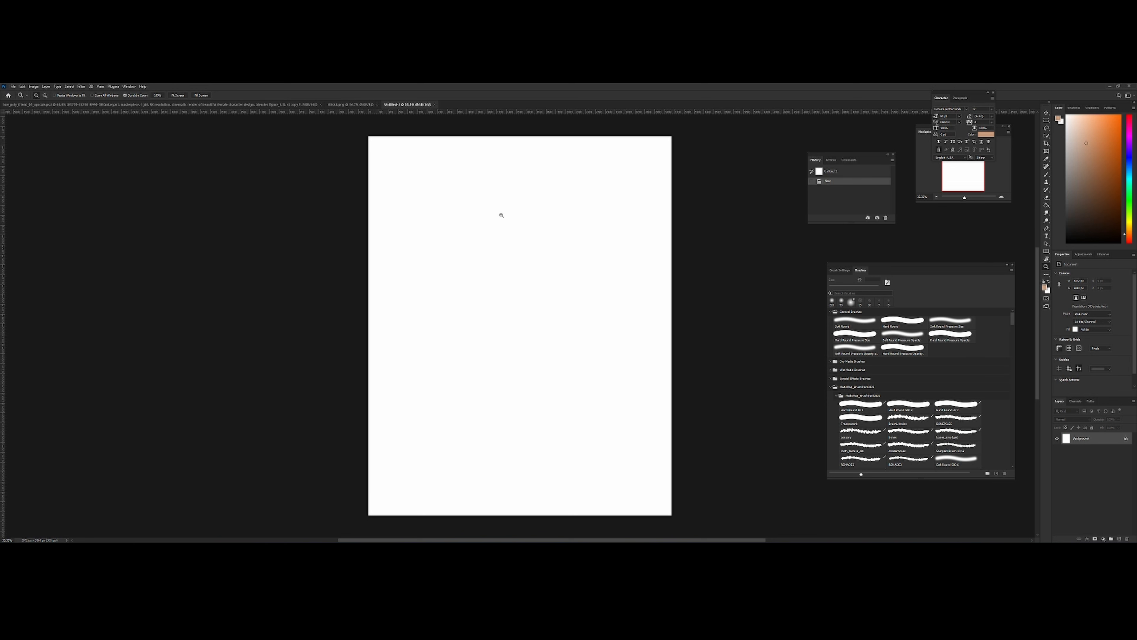
click(351, 104)
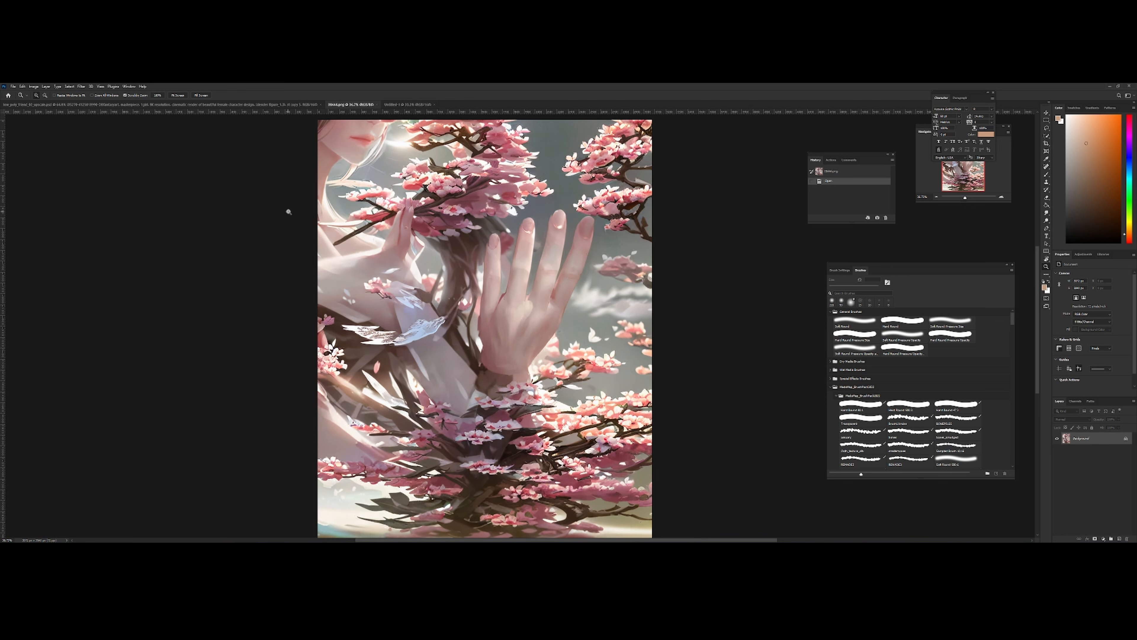
Turn the cherry-blossom image's background into an editable layer, duplicate it into the Untitled-1 document and switch to that document
double_click(1081, 438)
key(Return)
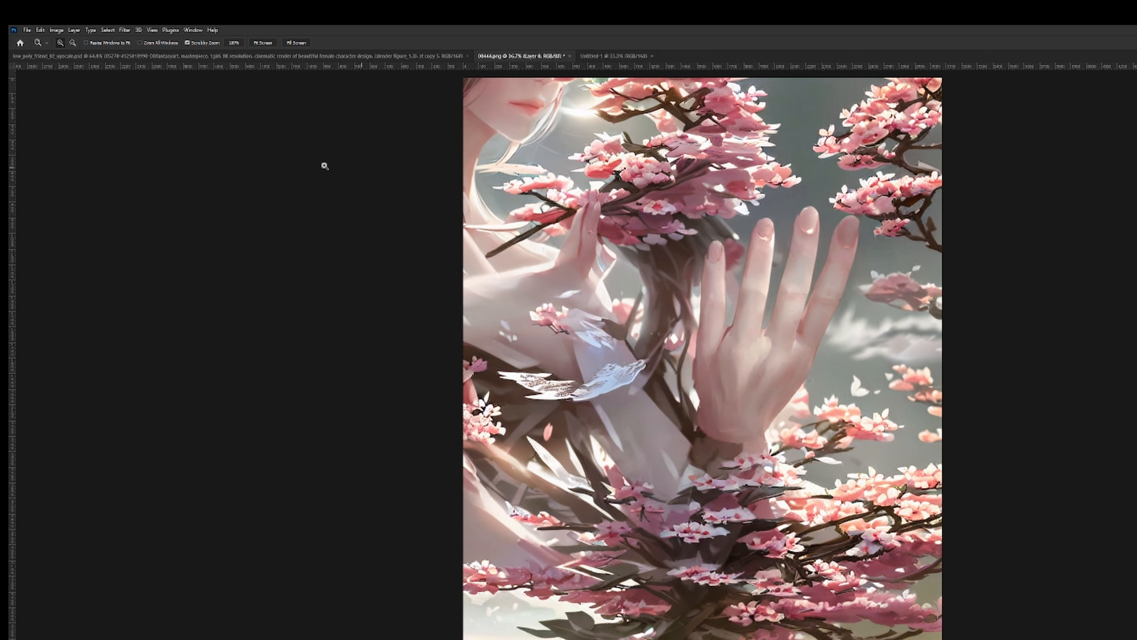
click(75, 30)
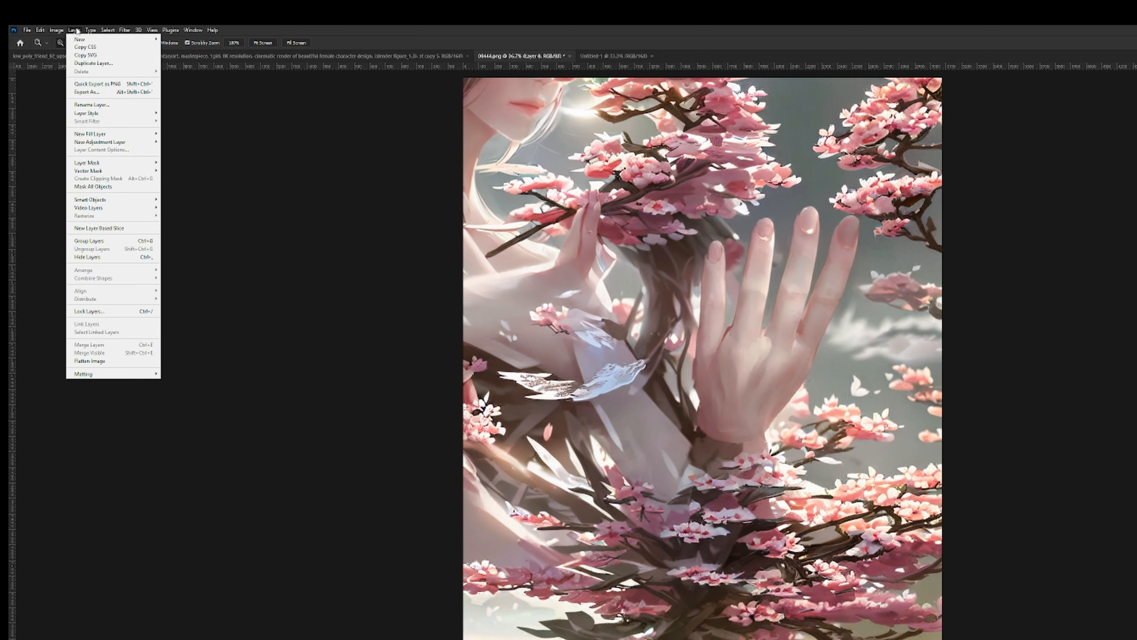
click(99, 64)
click(818, 254)
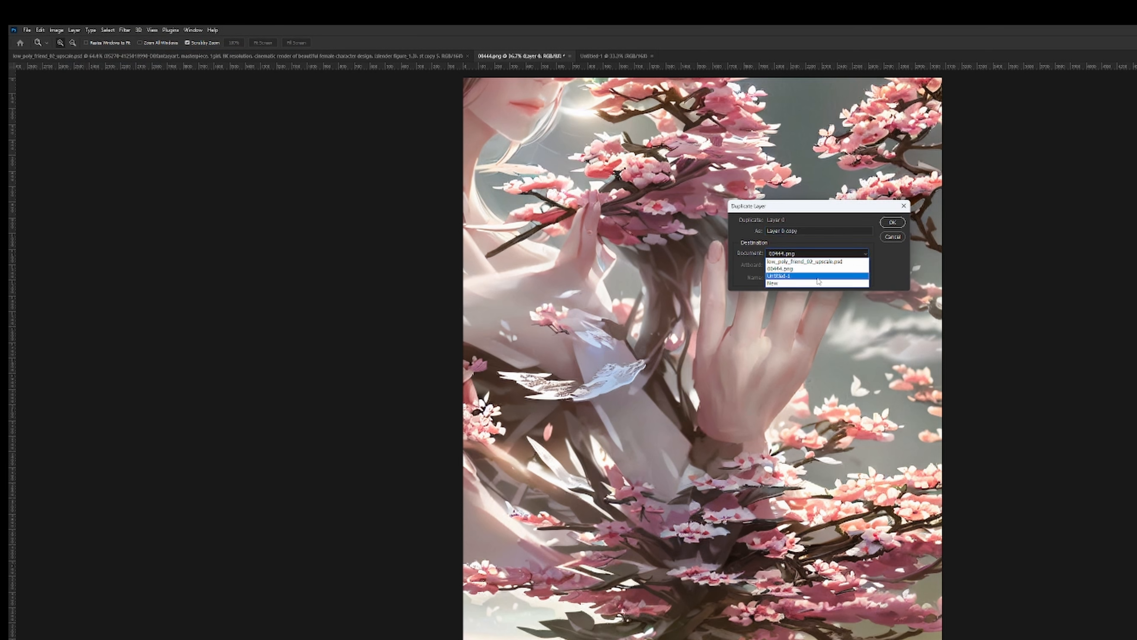
click(820, 280)
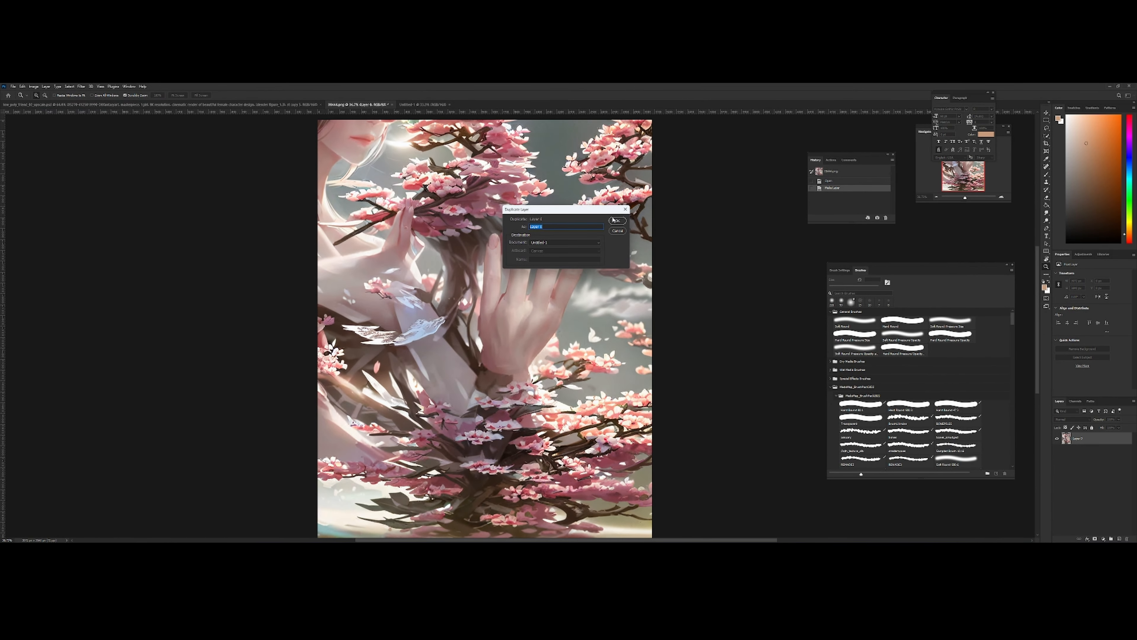
click(891, 222)
click(424, 104)
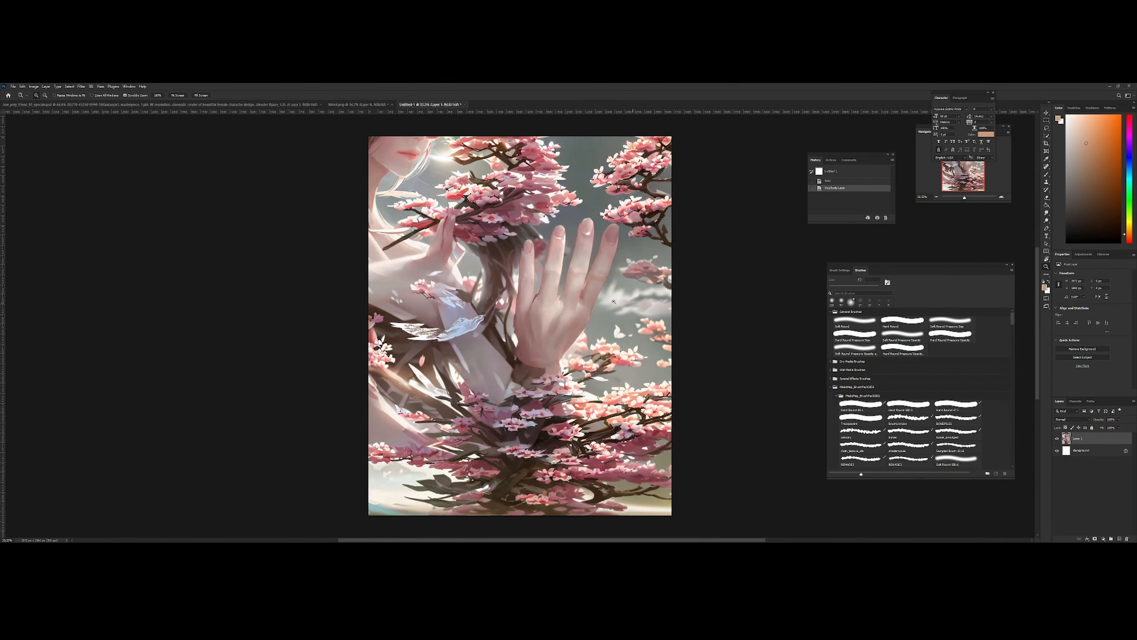
mouse_move(505, 318)
mouse_down()
mouse_move(578, 319)
mouse_move(511, 318)
mouse_up()
drag(560, 279, 531, 299)
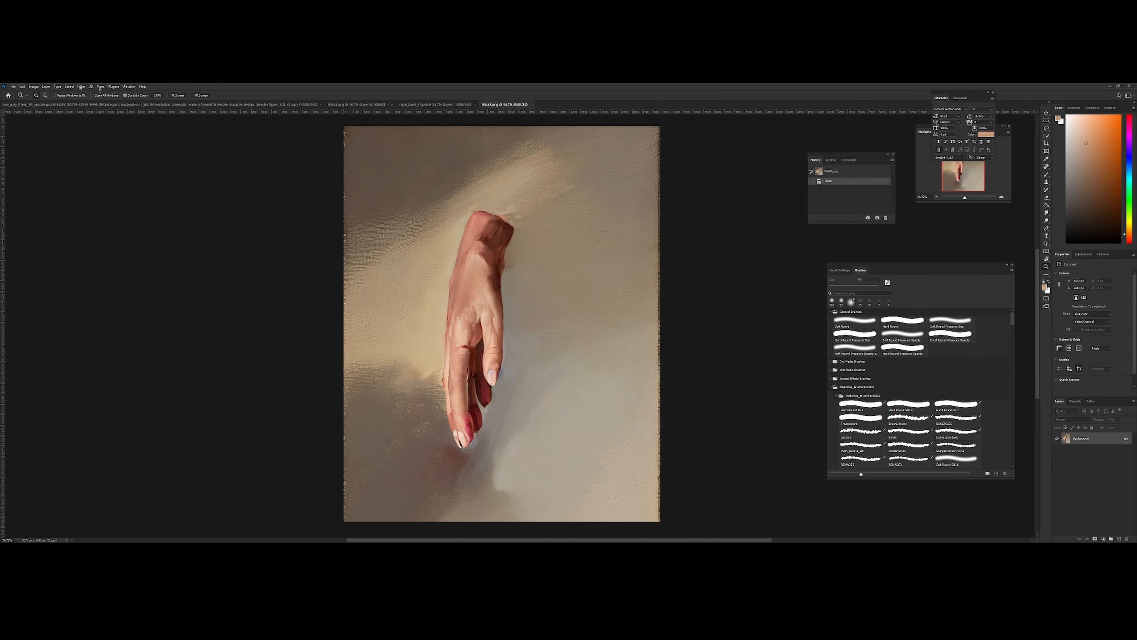
Create another blank 3072 by 3840 px document and return to the lowered-hand painting
click(13, 86)
click(19, 92)
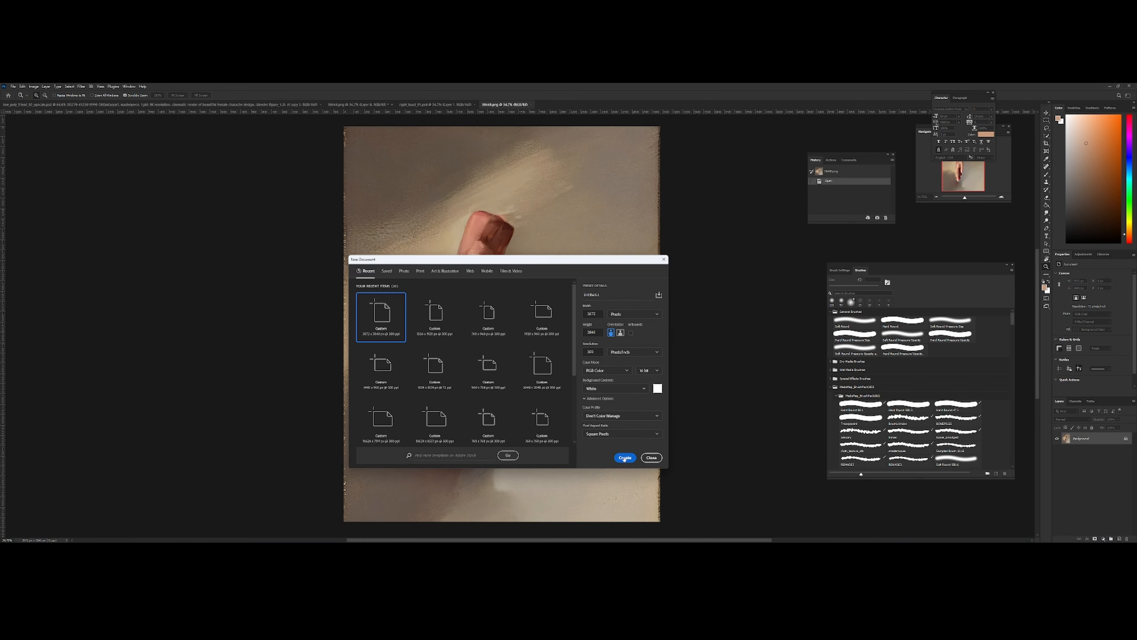
click(624, 458)
click(504, 104)
Convert the lowered-hand background to a layer, duplicate it into the new blank document and switch to that document
click(91, 85)
key(Return)
click(48, 86)
click(56, 100)
click(620, 220)
click(579, 105)
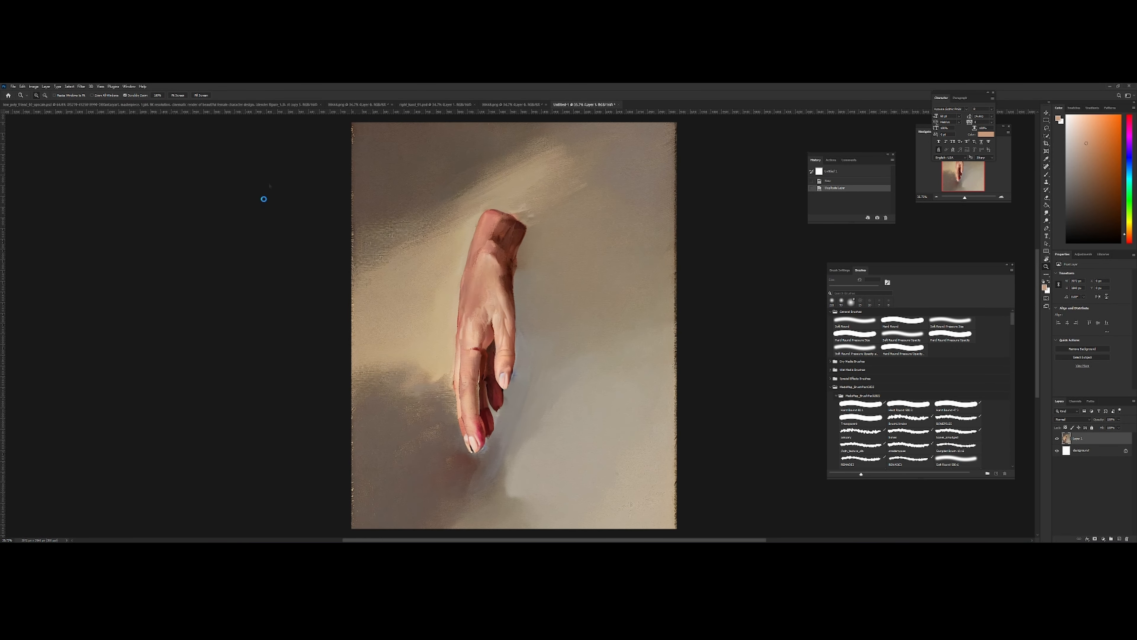
Create a left_hand folder and save the lowered-hand document as left_hand_01 in Photoshop format with maximized compatibility
right_click(623, 389)
mouse_move(652, 485)
click(701, 488)
text(left_hand)
key(Return)
key(Return)
click(552, 432)
text(left_hand_01)
key(Return)
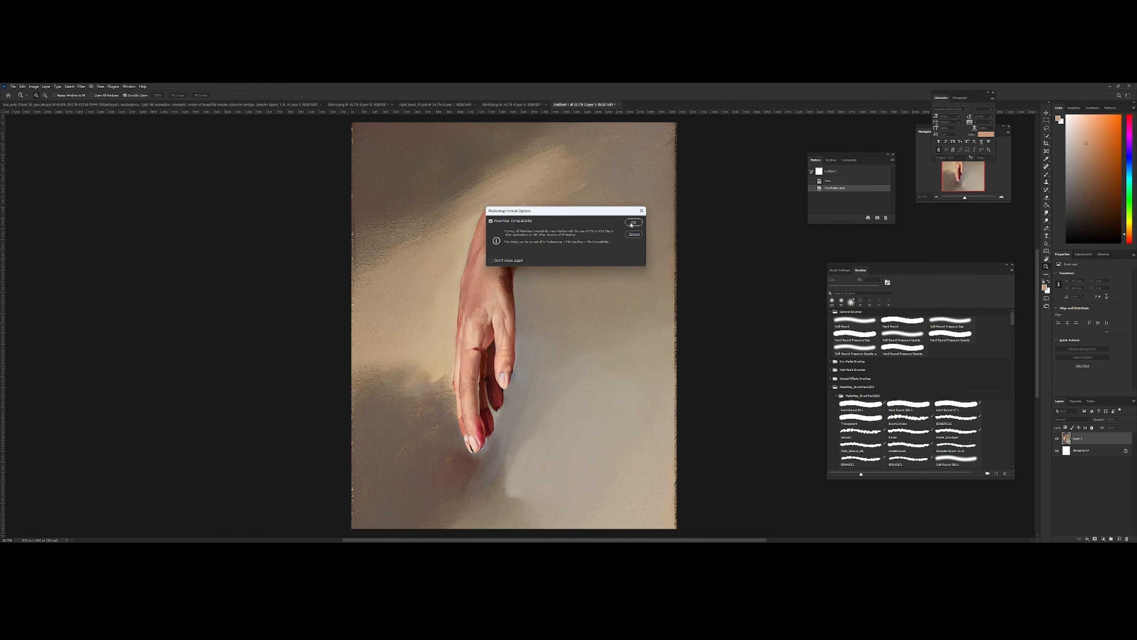
click(633, 222)
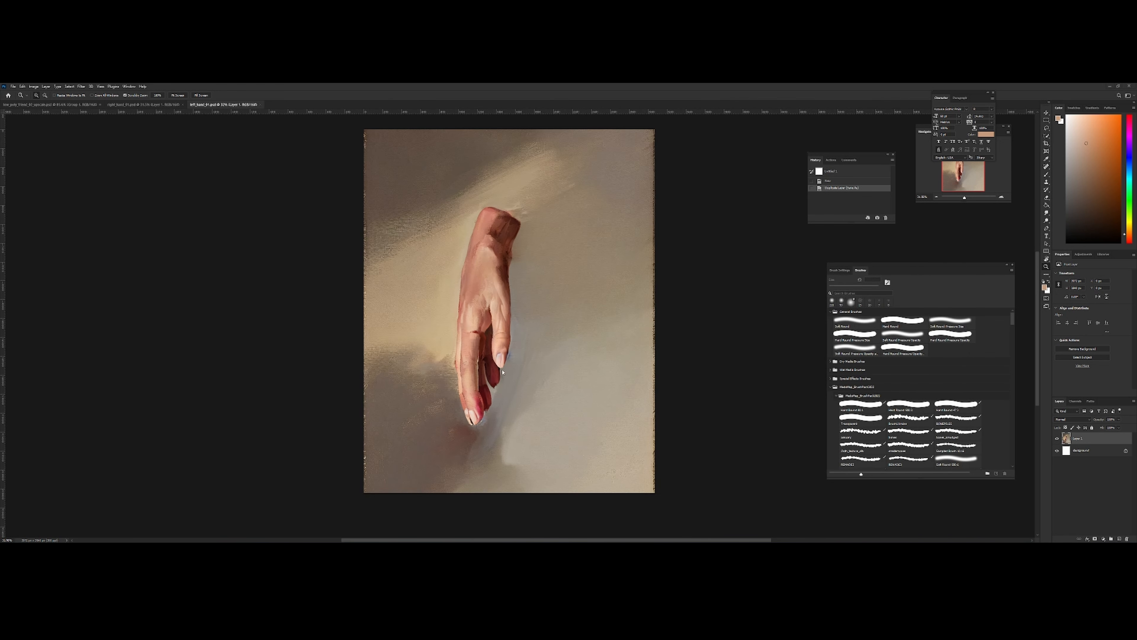
Look over the cherry-blossom hand document and the full blue-haired character painting
click(154, 105)
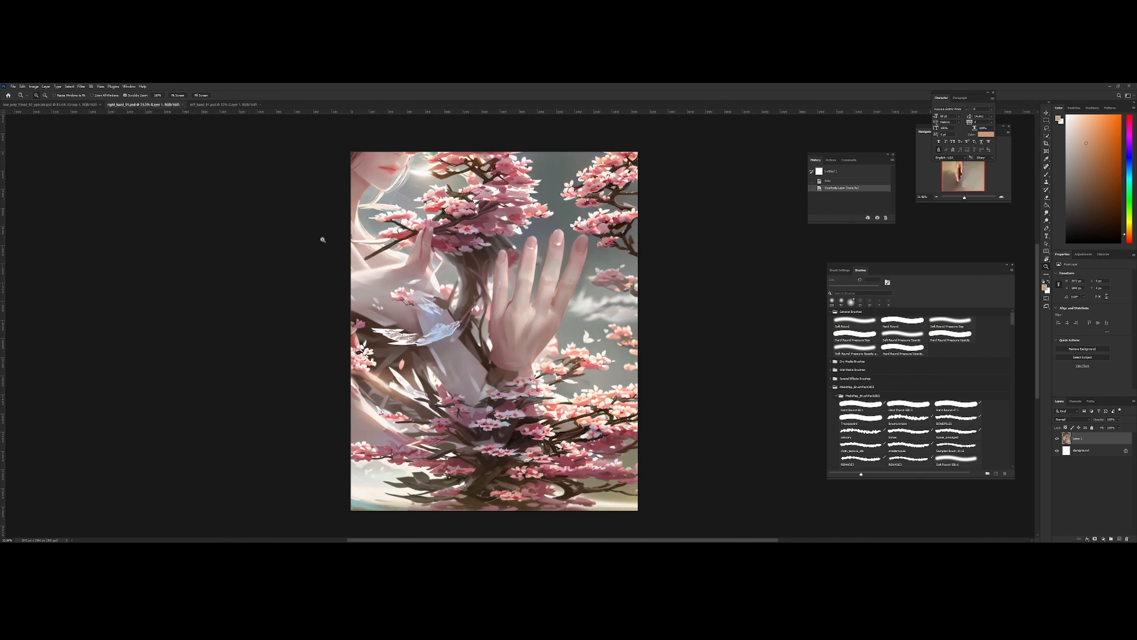
click(85, 104)
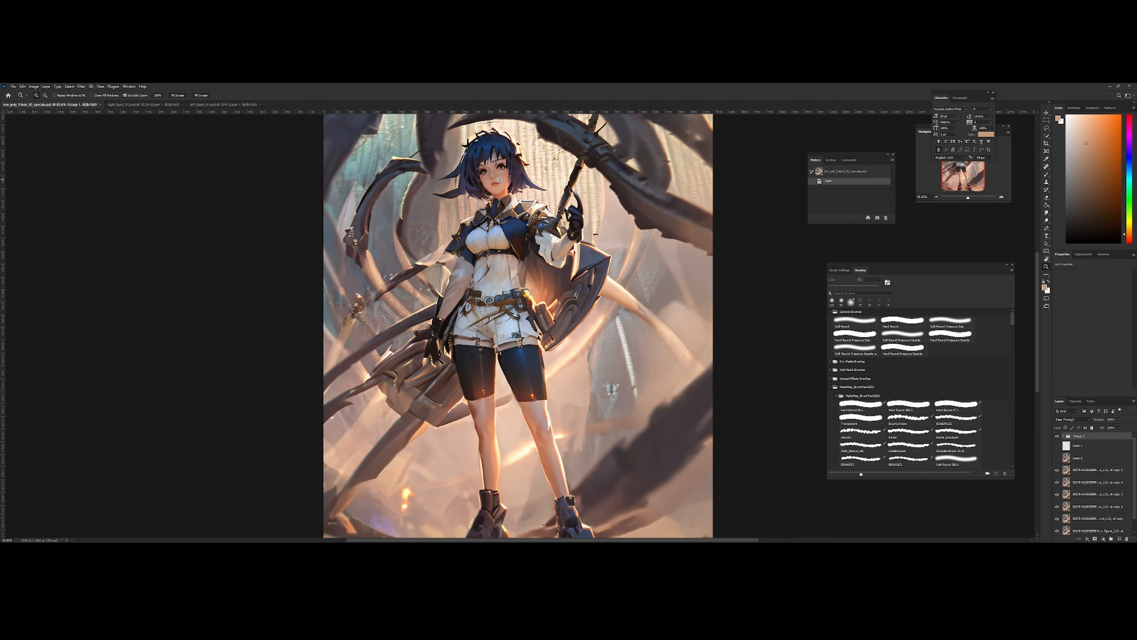
drag(517, 213, 470, 210)
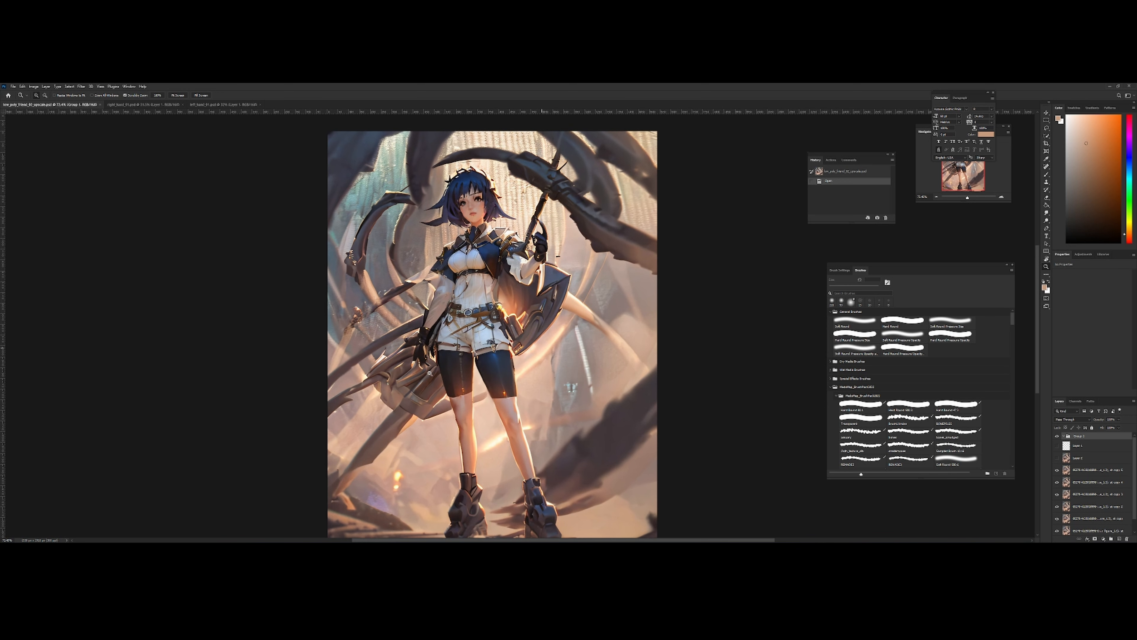
drag(513, 352, 478, 321)
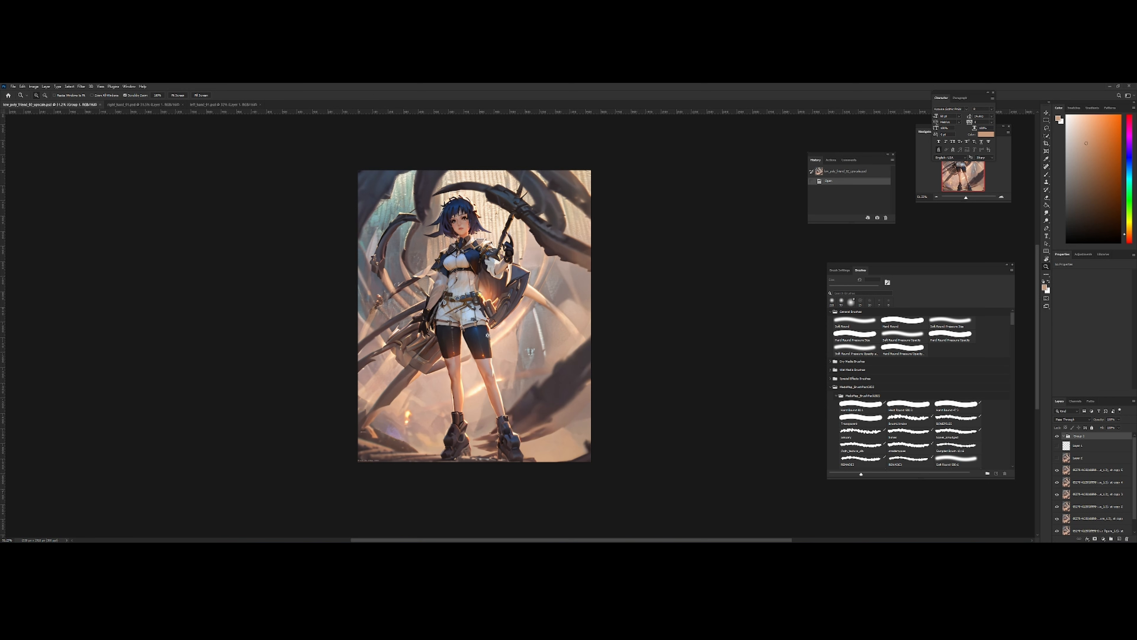
mouse_move(469, 299)
mouse_down()
mouse_move(481, 305)
mouse_move(471, 306)
mouse_up()
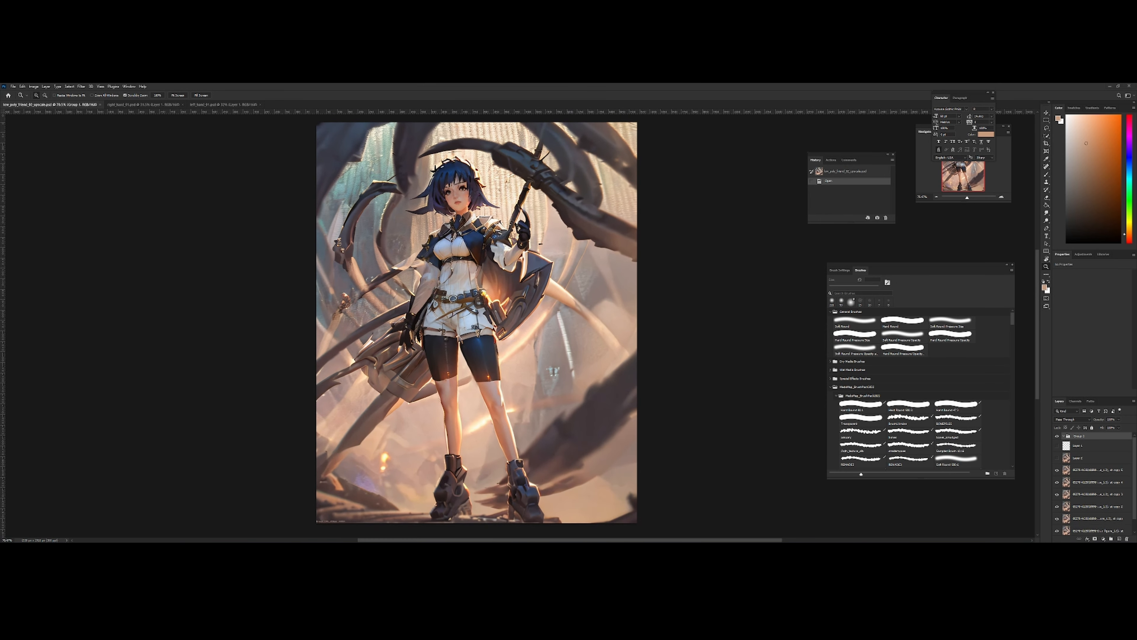
Place the depth pass of the hands and feet over the character painting and lower its opacity to reveal the figure
drag(4, 363, 500, 285)
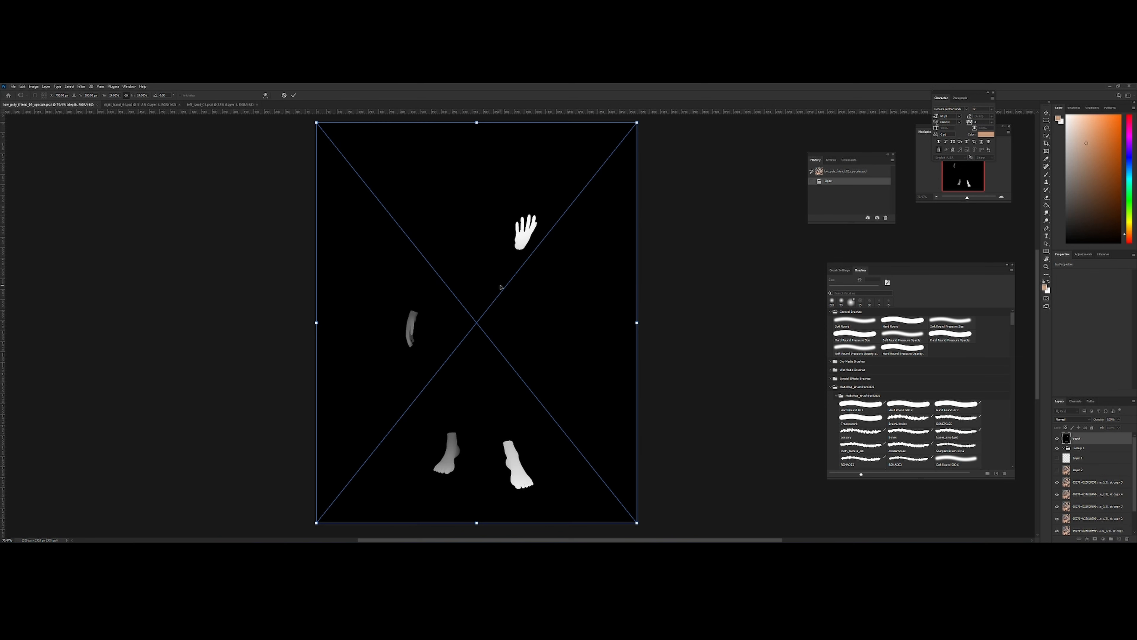
key(Return)
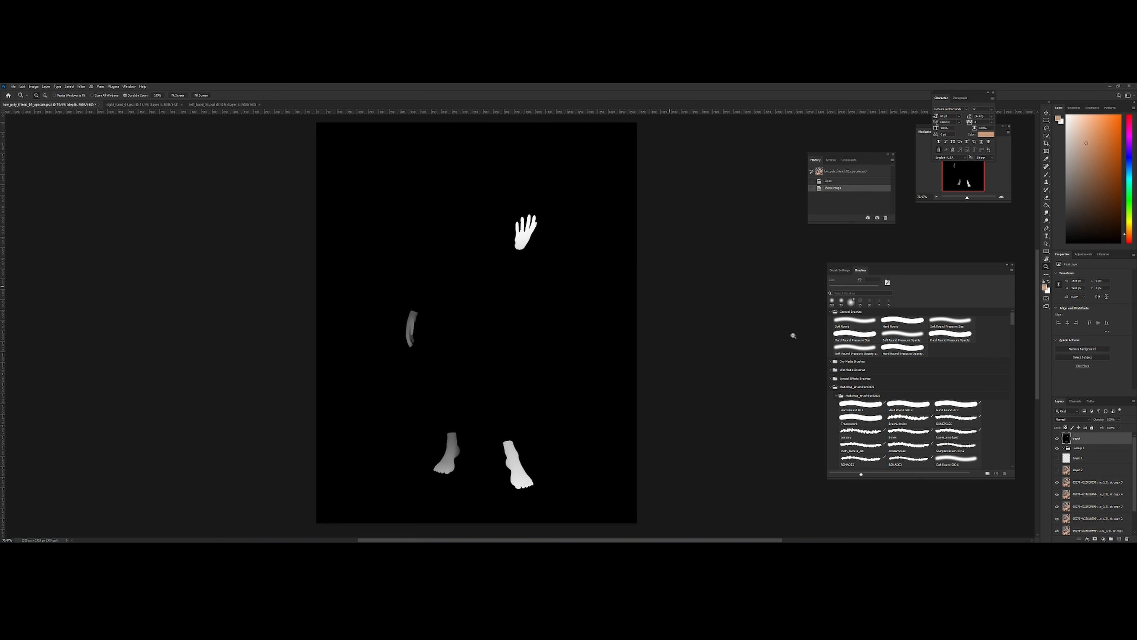
click(1120, 419)
mouse_move(1111, 428)
mouse_down()
mouse_move(1083, 429)
mouse_move(1117, 428)
mouse_move(1105, 429)
mouse_up()
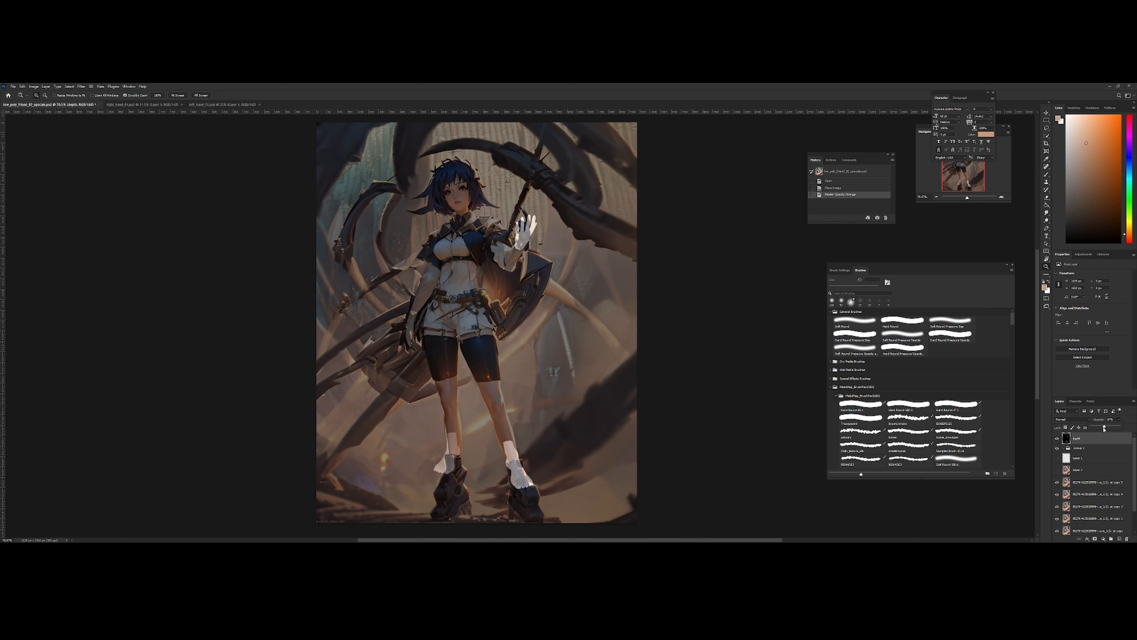
drag(1098, 427, 1104, 426)
Place the OpenPose skeleton image above the depth layer and lower its opacity to reveal the character underneath
drag(457, 280, 481, 255)
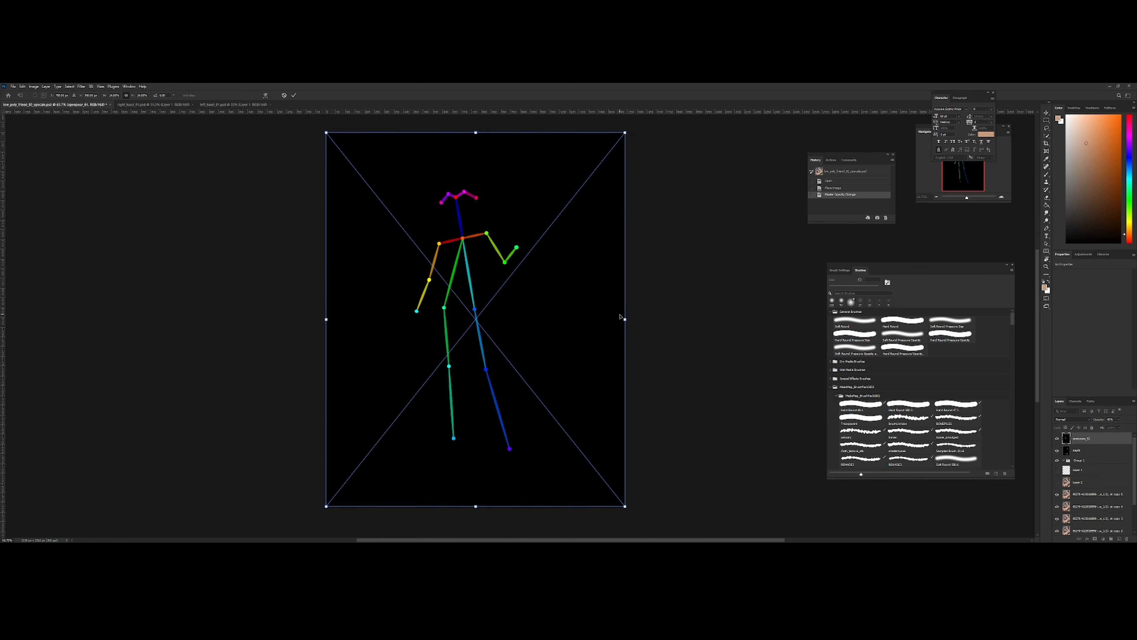
key(Return)
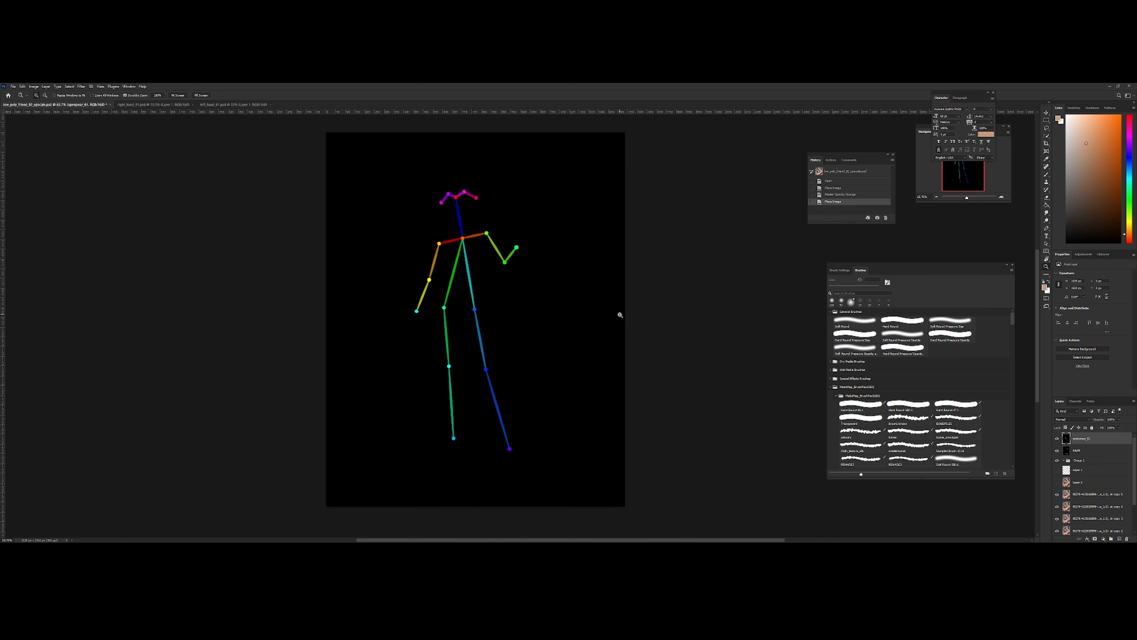
click(1118, 419)
click(1102, 427)
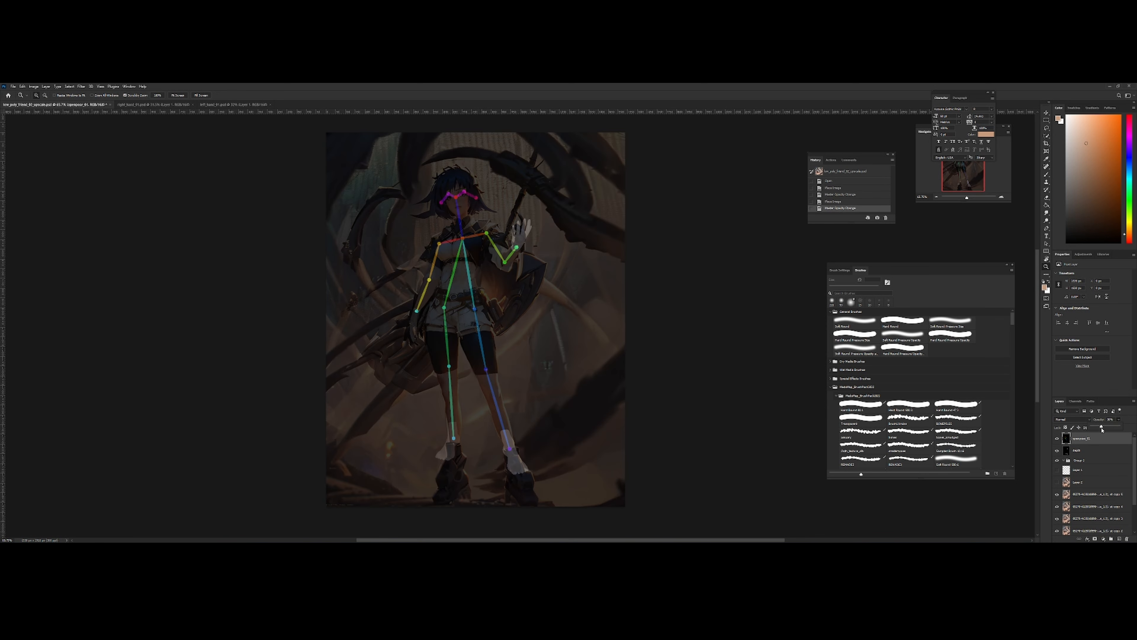
drag(1102, 429, 1096, 428)
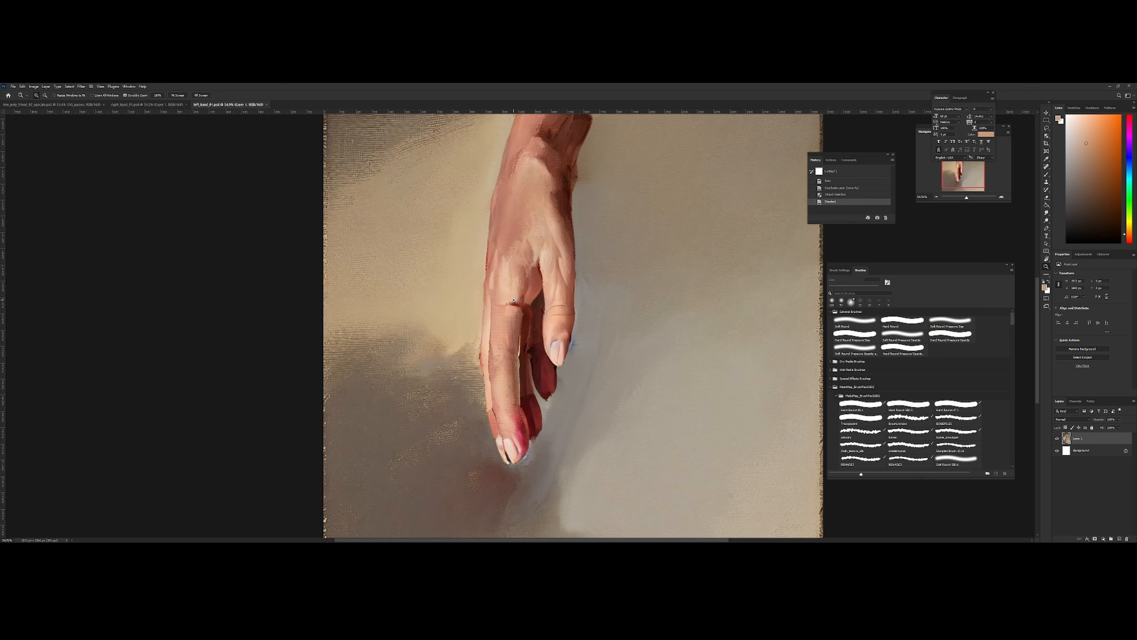
Retouch the thumbnail and tip of the thumb in the lowered-hand painting with the Spot Healing Brush
drag(538, 295, 501, 317)
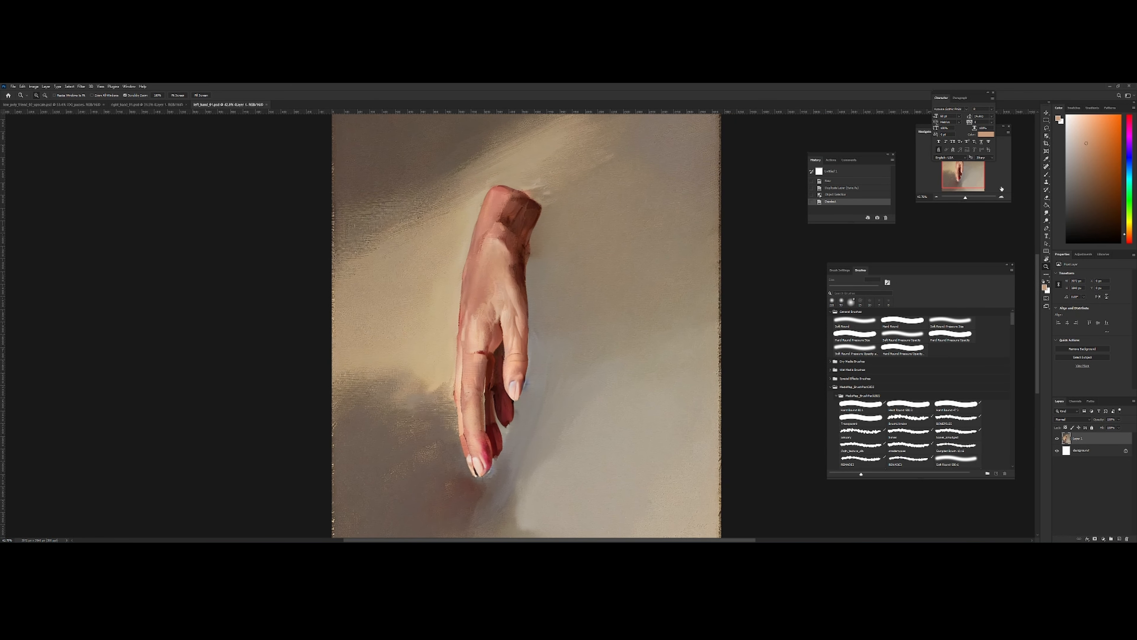
click(1045, 167)
drag(511, 382, 513, 382)
click(514, 388)
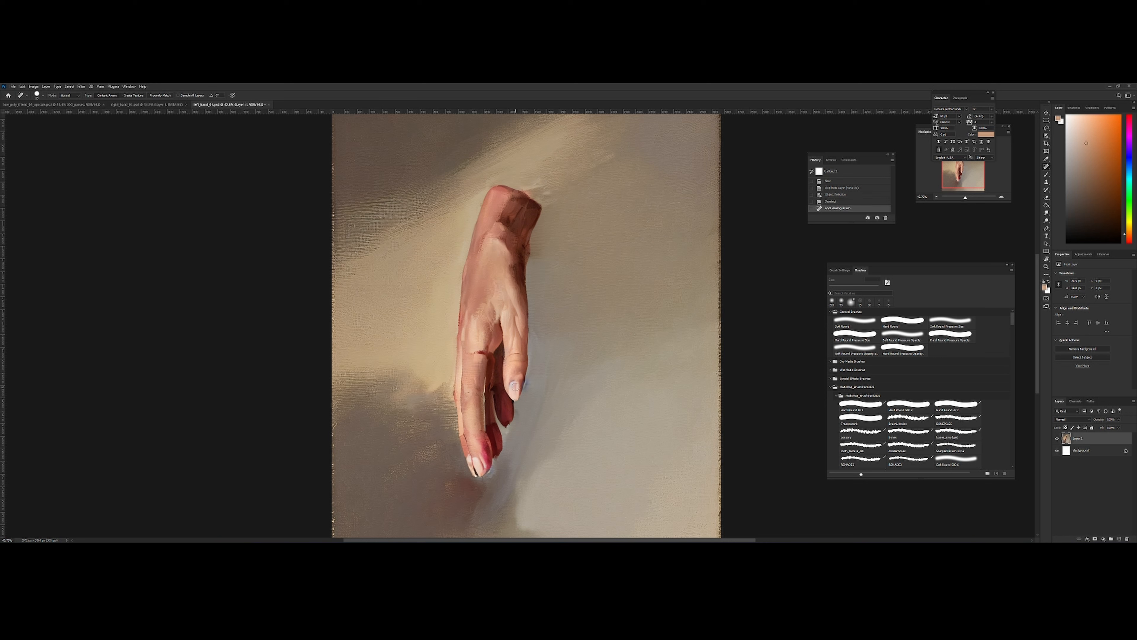
click(514, 389)
click(519, 383)
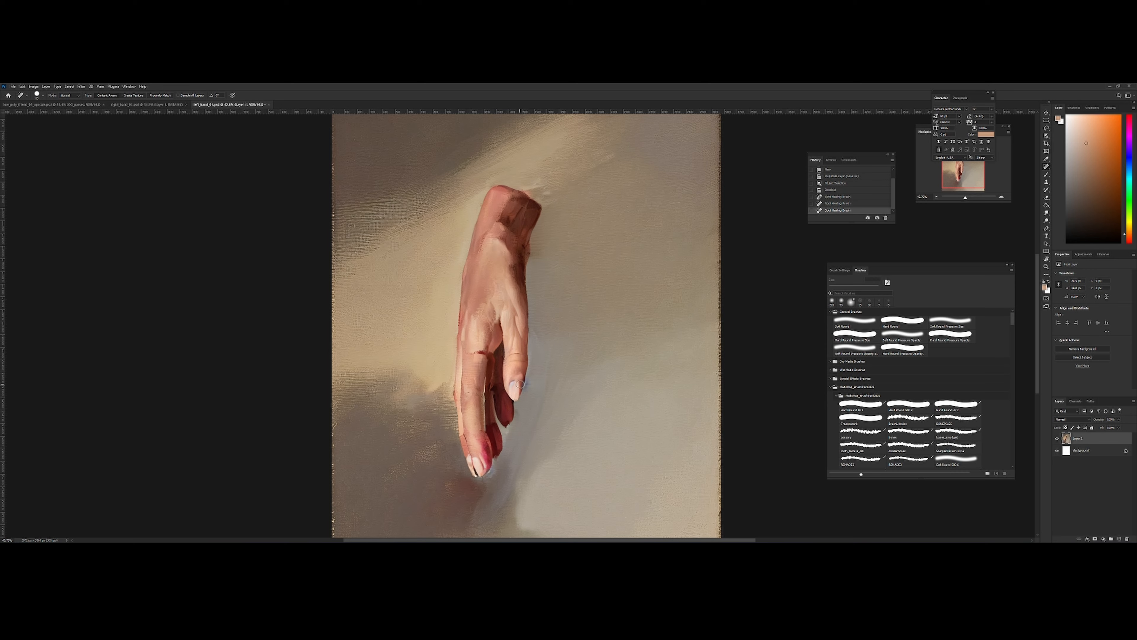
key(z)
drag(557, 352, 548, 347)
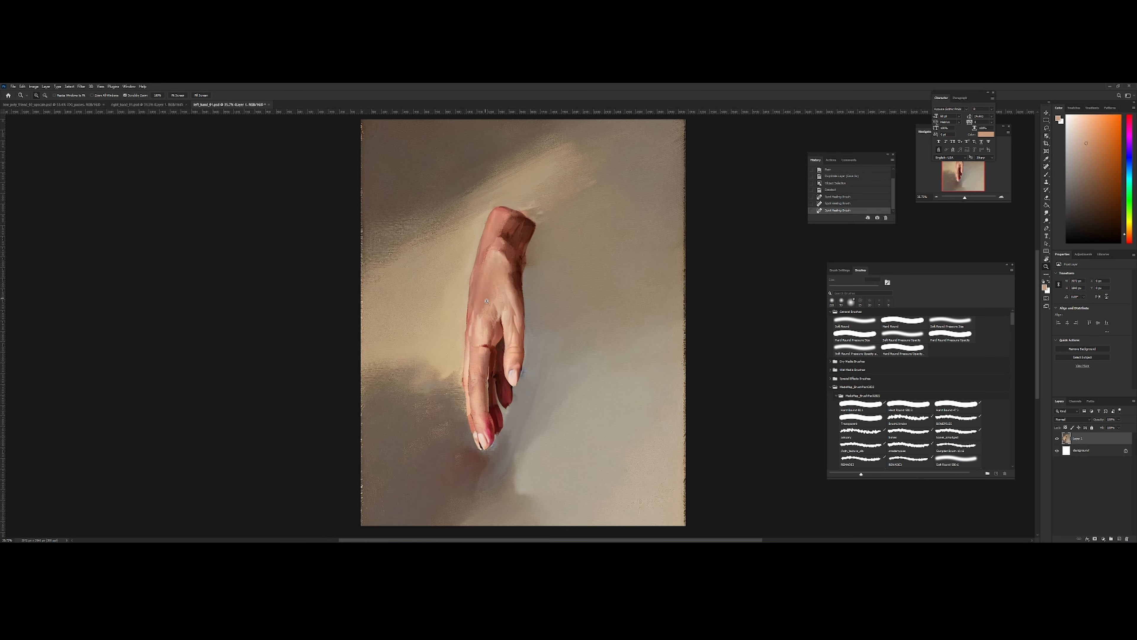
Examine the lowered hand, and compare it with the whole character in the blue-haired character painting
click(495, 314)
drag(495, 314, 396, 279)
click(54, 104)
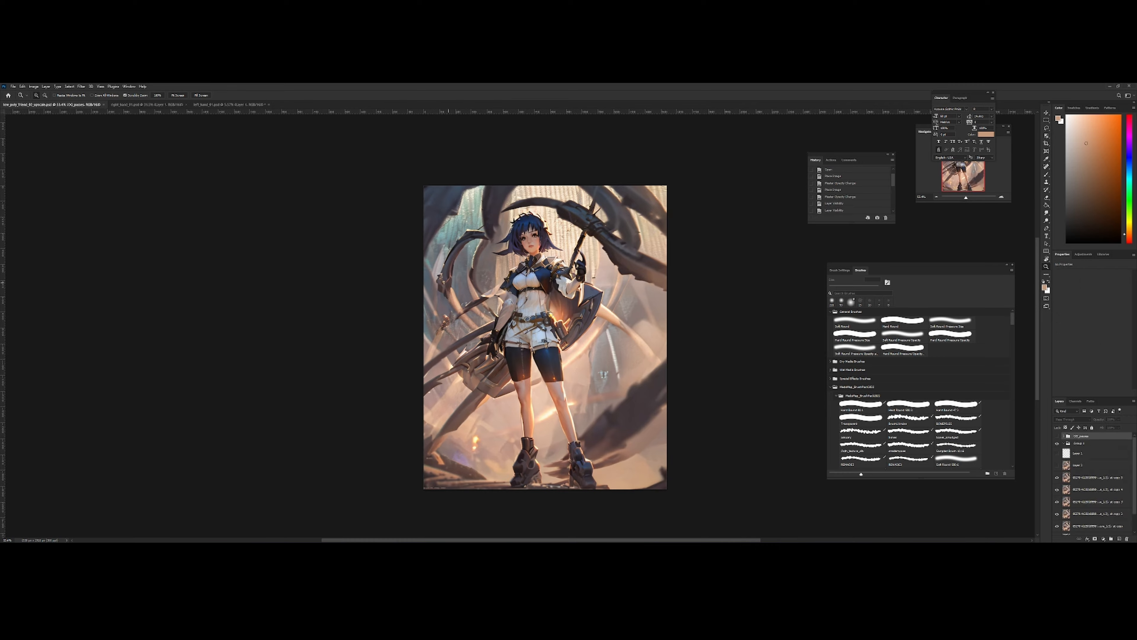
mouse_move(486, 330)
mouse_down()
mouse_move(528, 330)
mouse_move(490, 325)
mouse_up()
drag(556, 299, 528, 296)
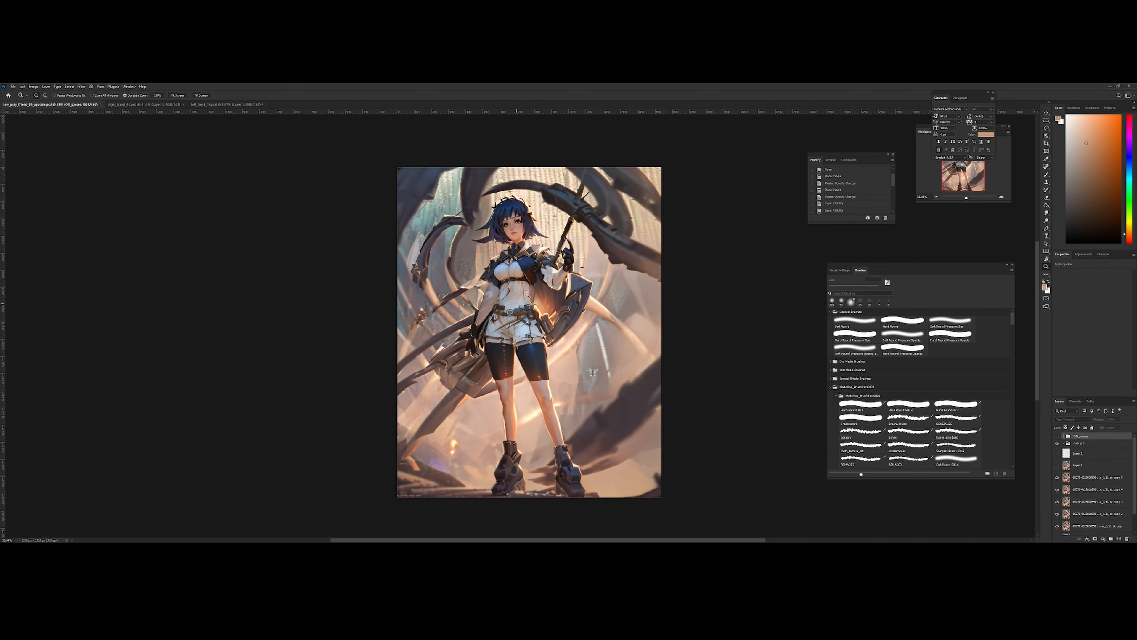
Return to the lowered-hand document and retouch the fingertip behind the thumb with the Spot Healing Brush, undoing unwanted strokes
click(232, 105)
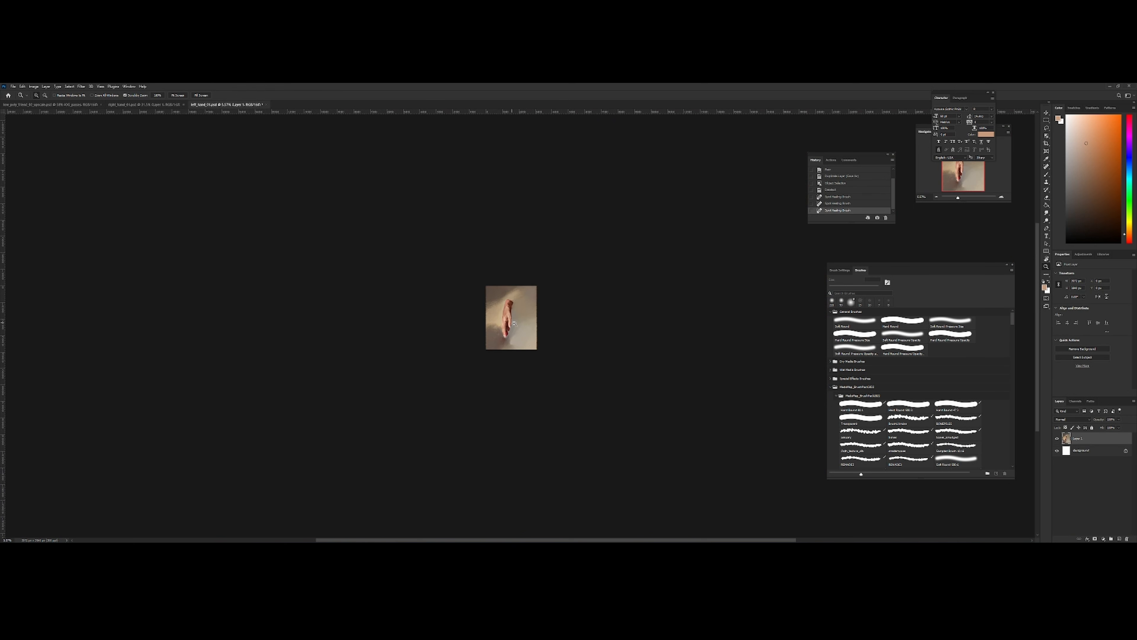
drag(514, 323, 523, 299)
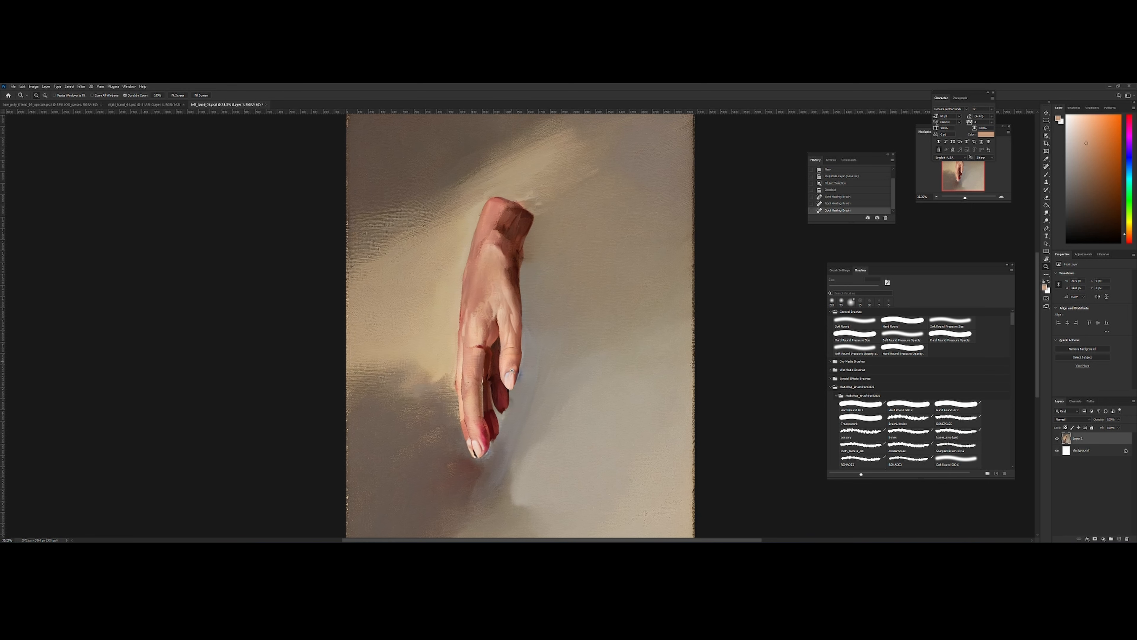
drag(511, 371, 540, 371)
click(1046, 166)
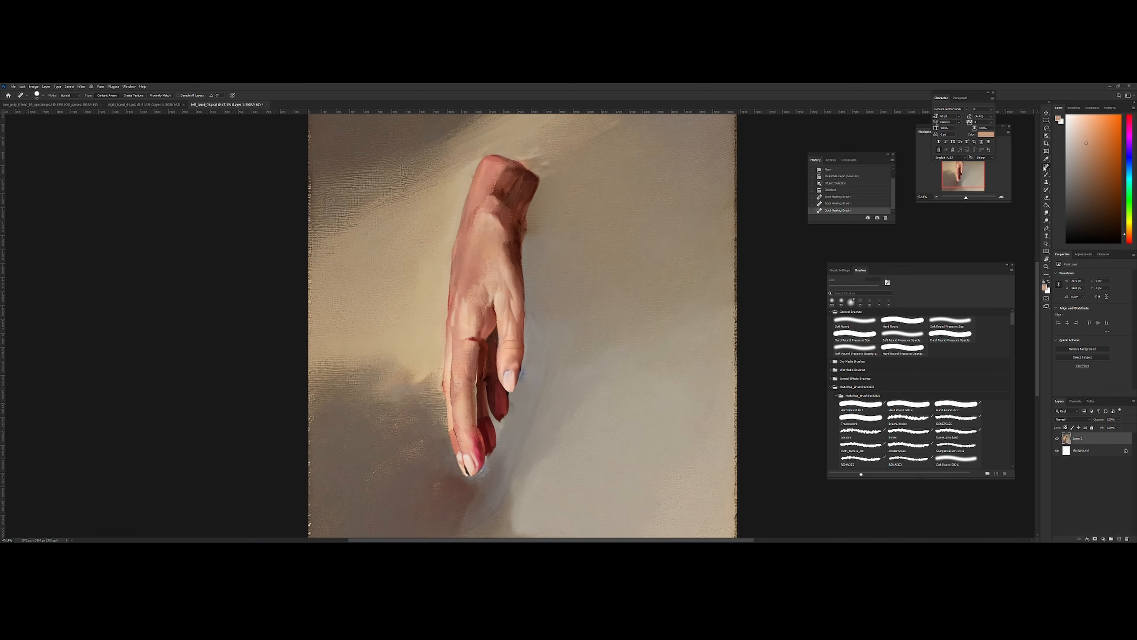
click(502, 418)
key(ctrl+z)
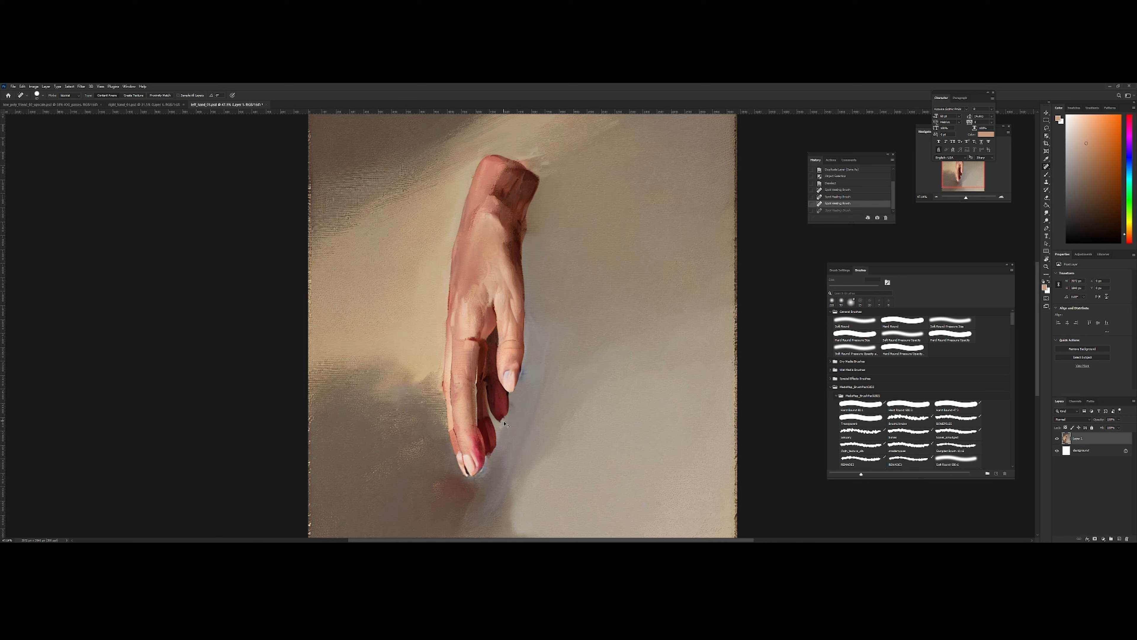
alt+right_click(503, 416)
mouse_move(503, 416)
mouse_down()
mouse_move(511, 374)
mouse_move(534, 384)
mouse_move(515, 398)
mouse_up()
key(ctrl+z)
key(ctrl+z)
key(z)
drag(544, 314, 516, 321)
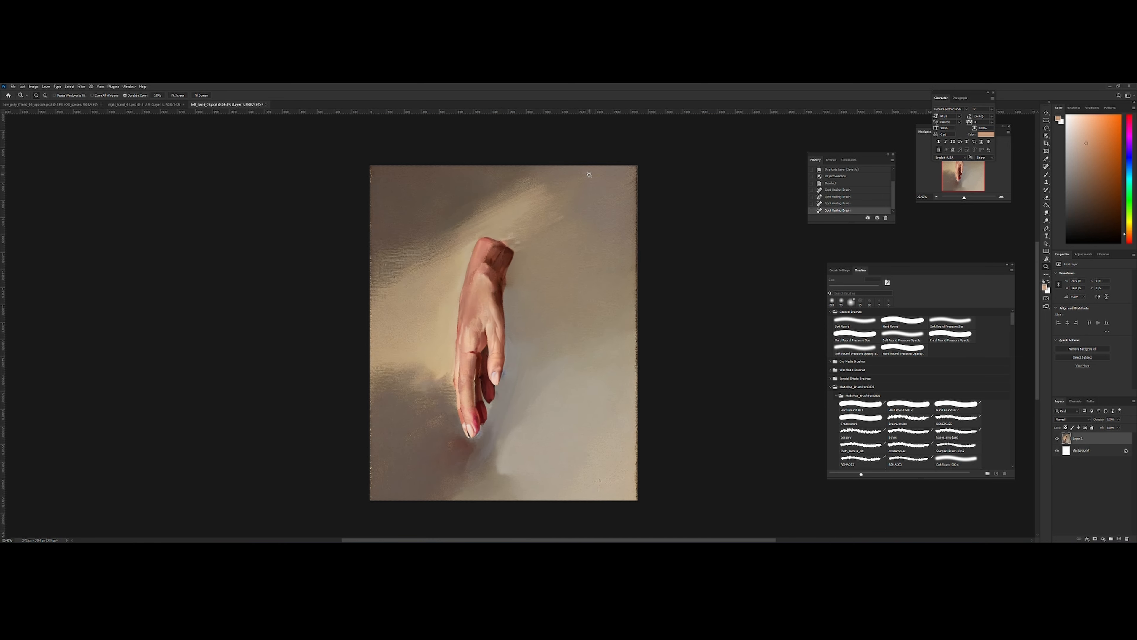
Duplicate the retouched lowered-hand painting layer
key(ctrl+j)
drag(541, 287, 569, 278)
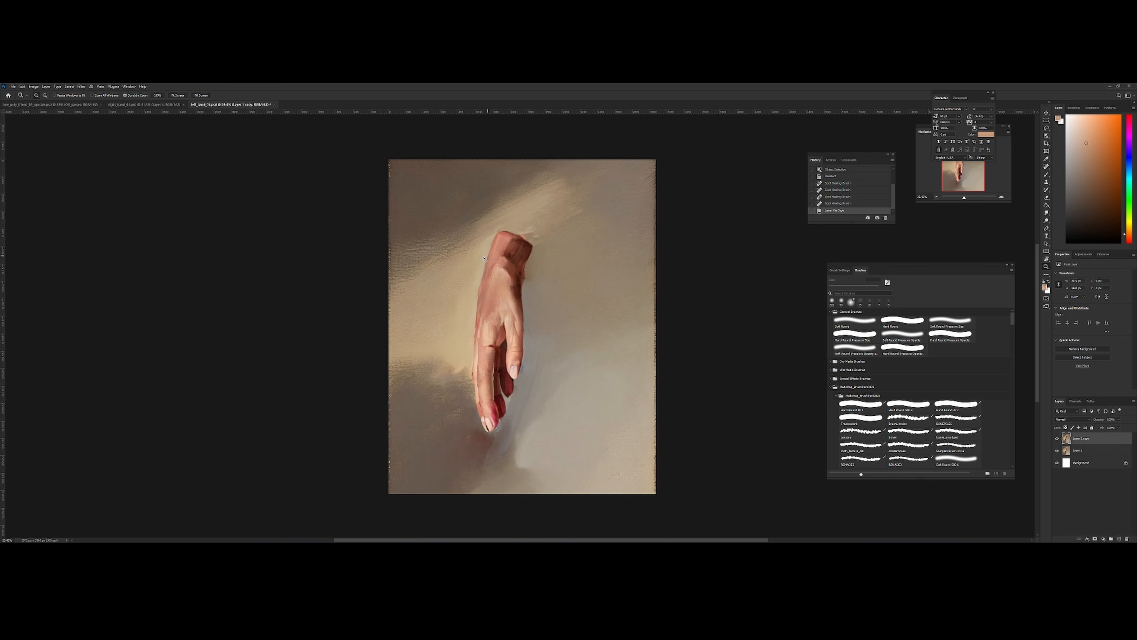
key(l)
mouse_move(482, 299)
mouse_down()
mouse_move(484, 432)
mouse_move(558, 251)
mouse_move(487, 369)
mouse_up()
key(ctrl+z)
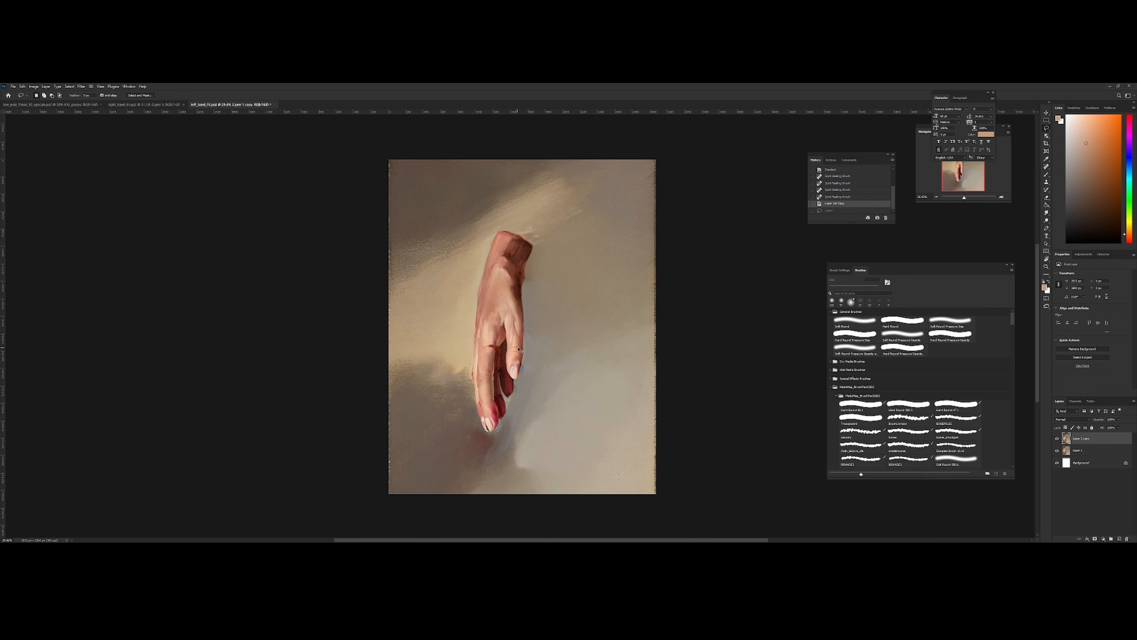
Mask the copied layer to the hand using the Object Selection Tool, and hide the original painting layer
drag(563, 290, 578, 287)
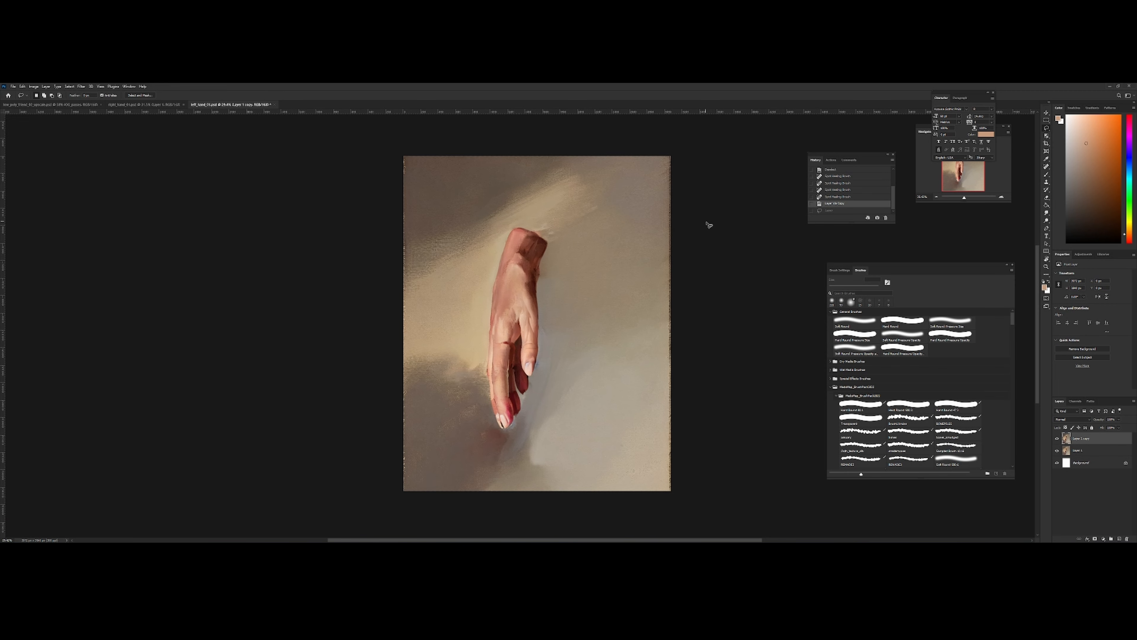
right_click(1047, 136)
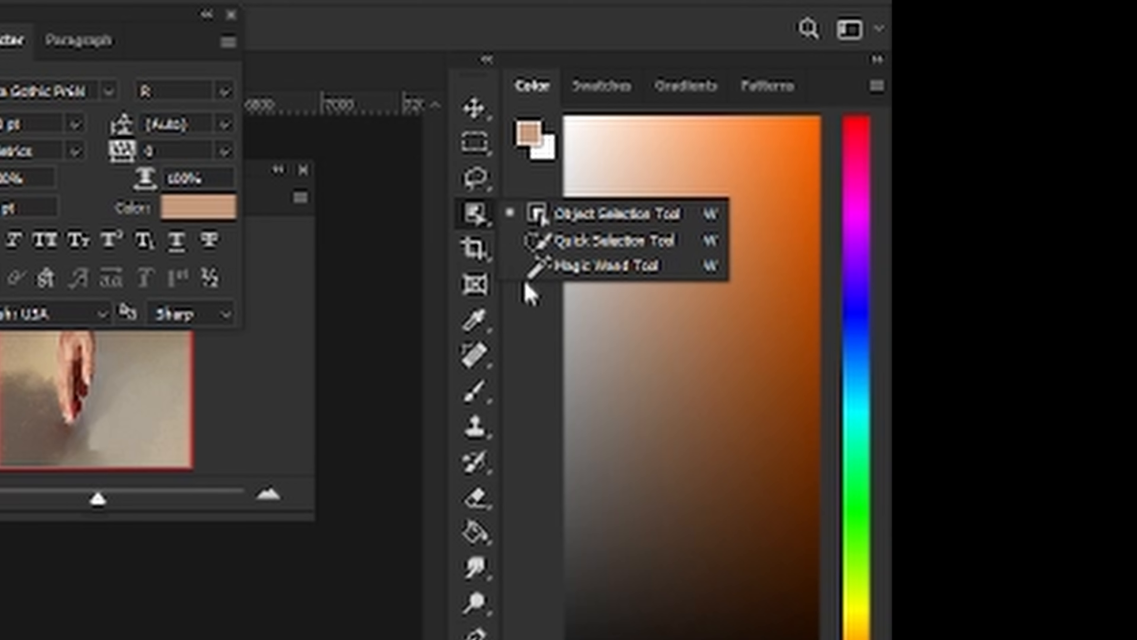
click(591, 221)
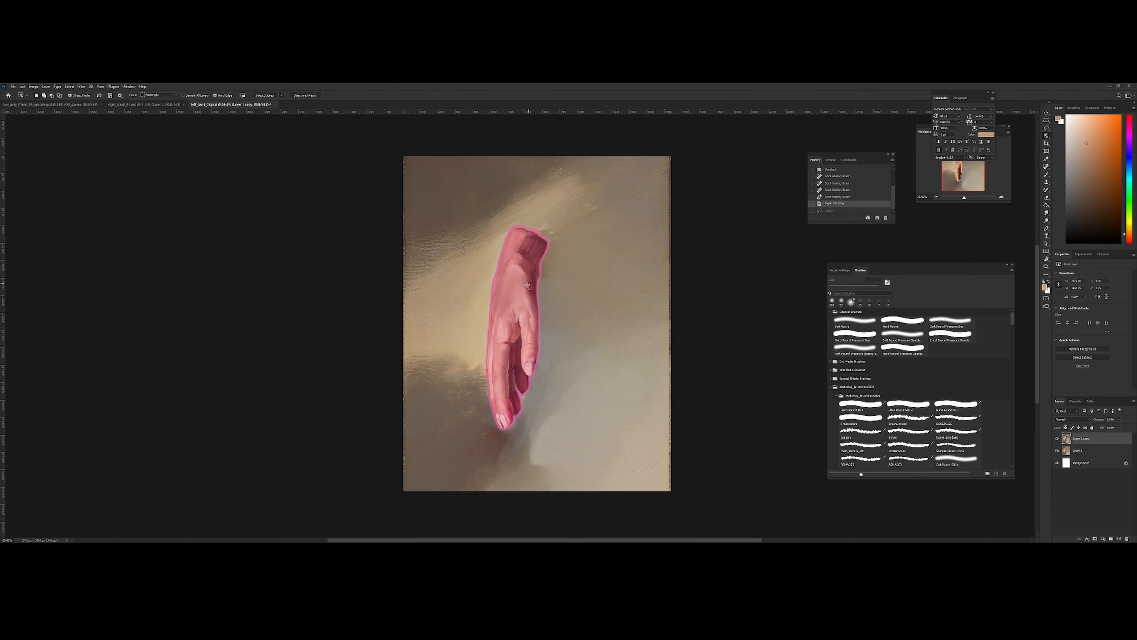
click(520, 290)
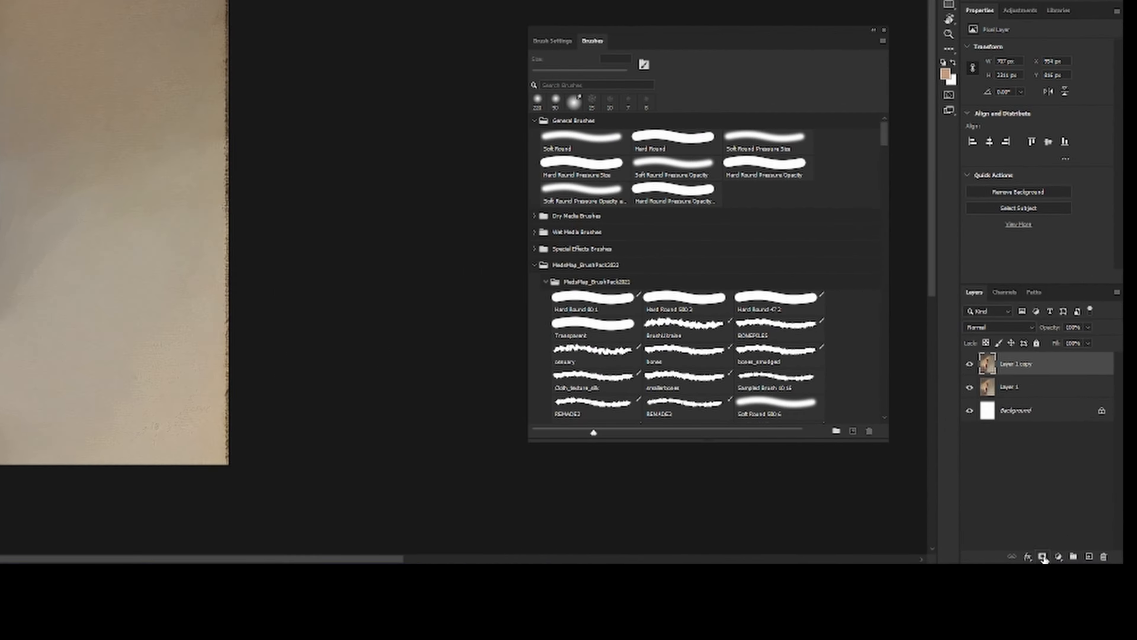
click(1095, 539)
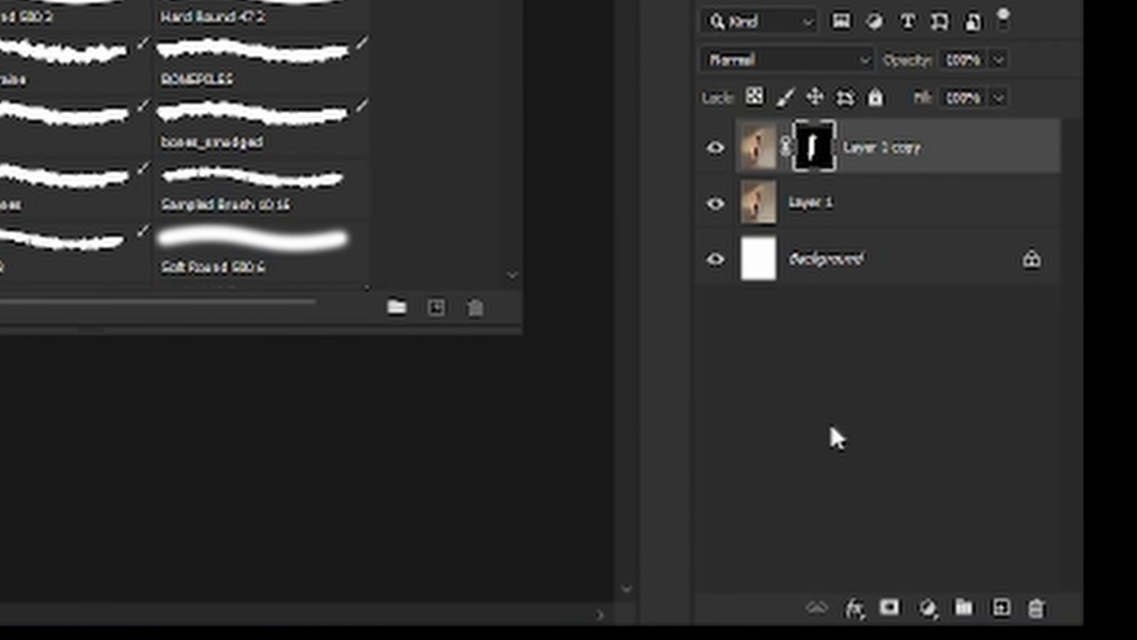
click(715, 203)
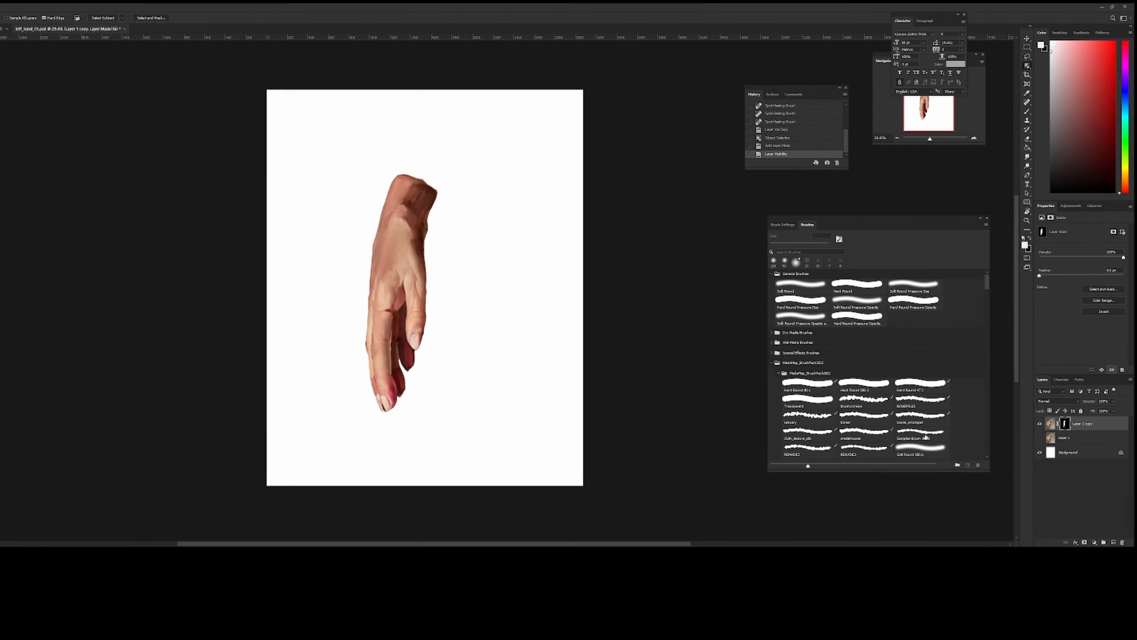
Check the layer mask's coverage and examine the cut-out hand's edges against the white background
key(backslash)
key(backslash)
key(b)
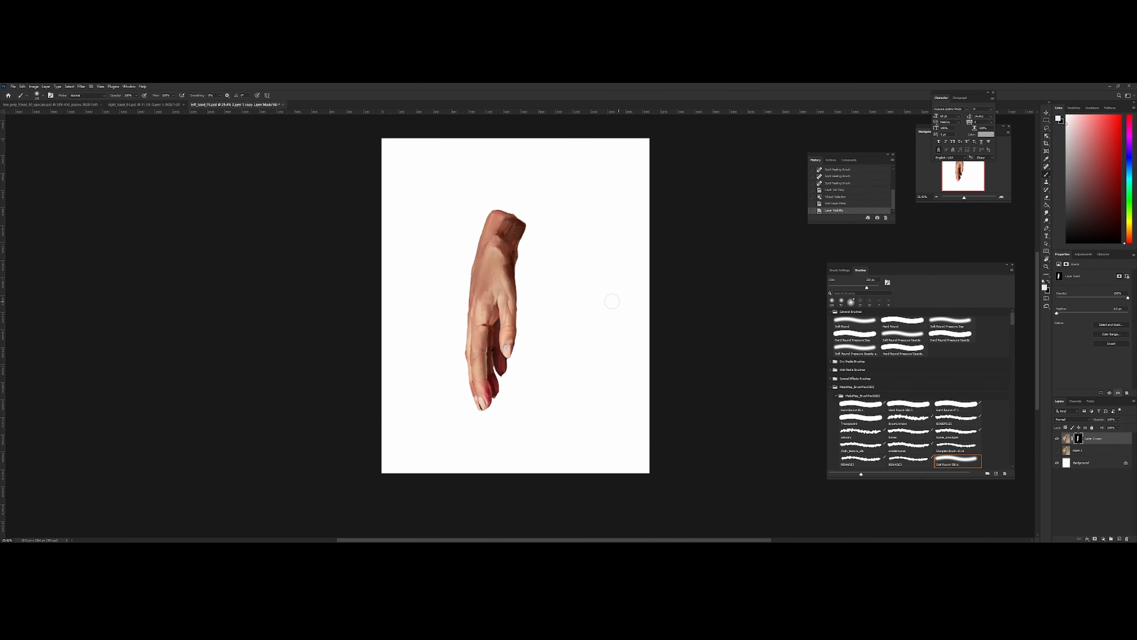
key(z)
mouse_move(551, 288)
mouse_down()
mouse_move(543, 284)
mouse_move(561, 289)
mouse_up()
mouse_move(528, 347)
mouse_down()
mouse_move(538, 343)
mouse_move(525, 338)
mouse_up()
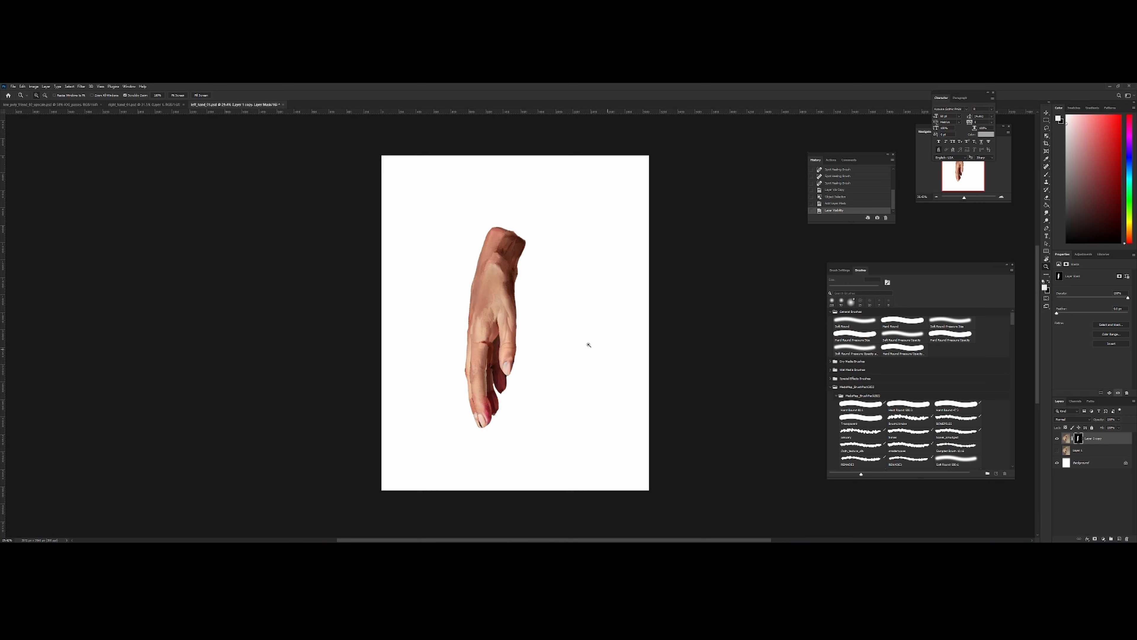
drag(589, 344, 555, 342)
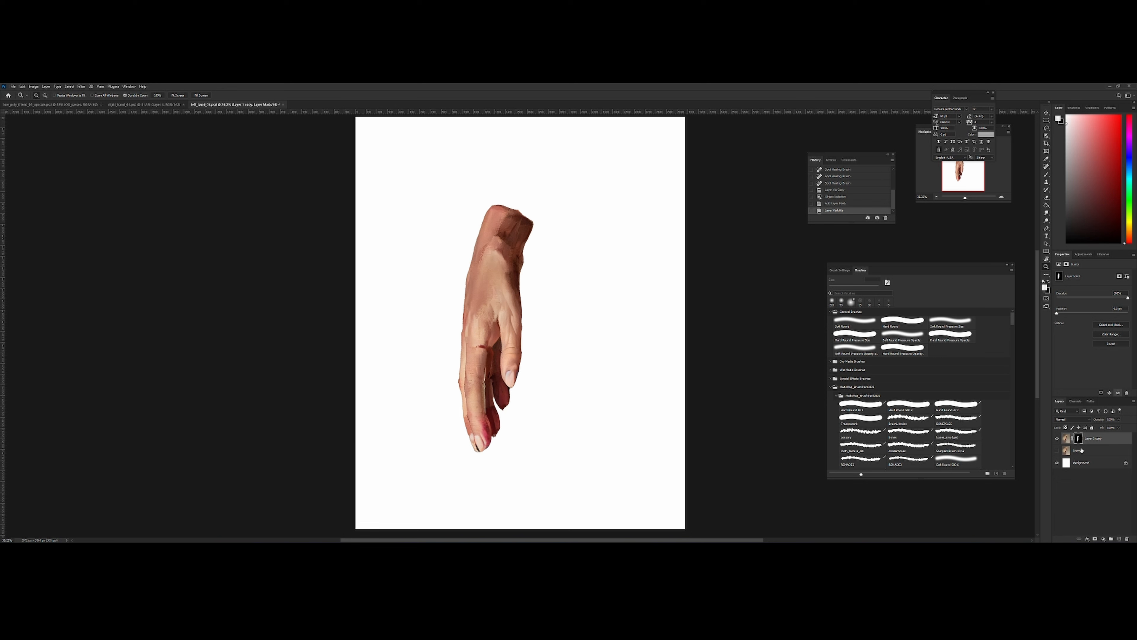
Duplicate the masked hand layer, apply the copy's layer mask, and hide the masked layer beneath it
click(1087, 441)
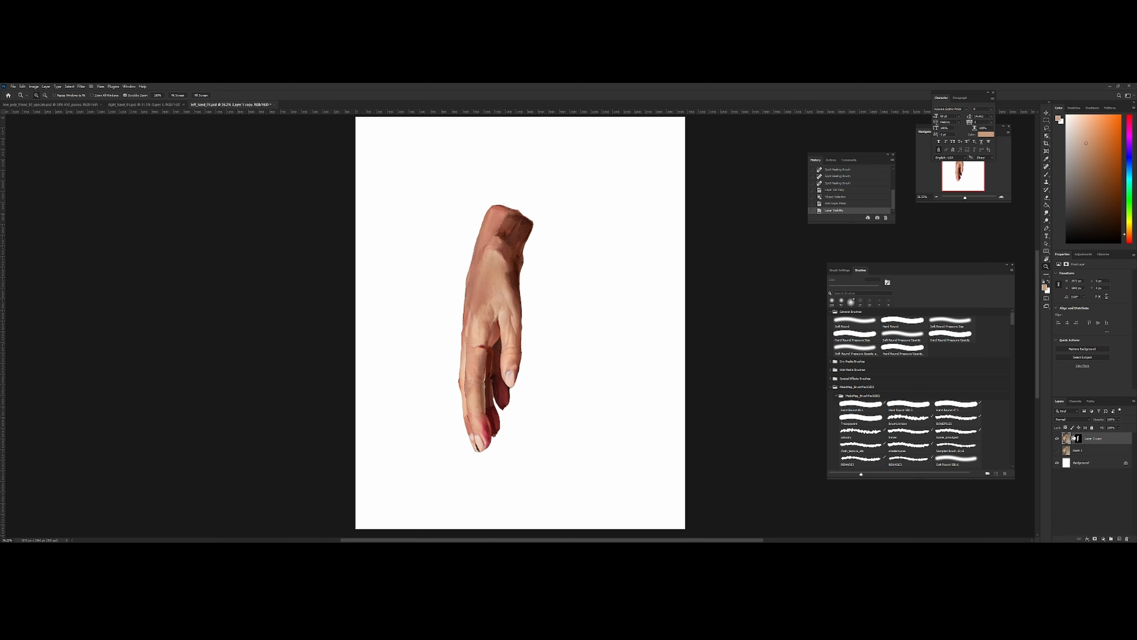
key(ctrl+j)
click(1078, 440)
right_click(1078, 440)
click(1093, 458)
click(1057, 450)
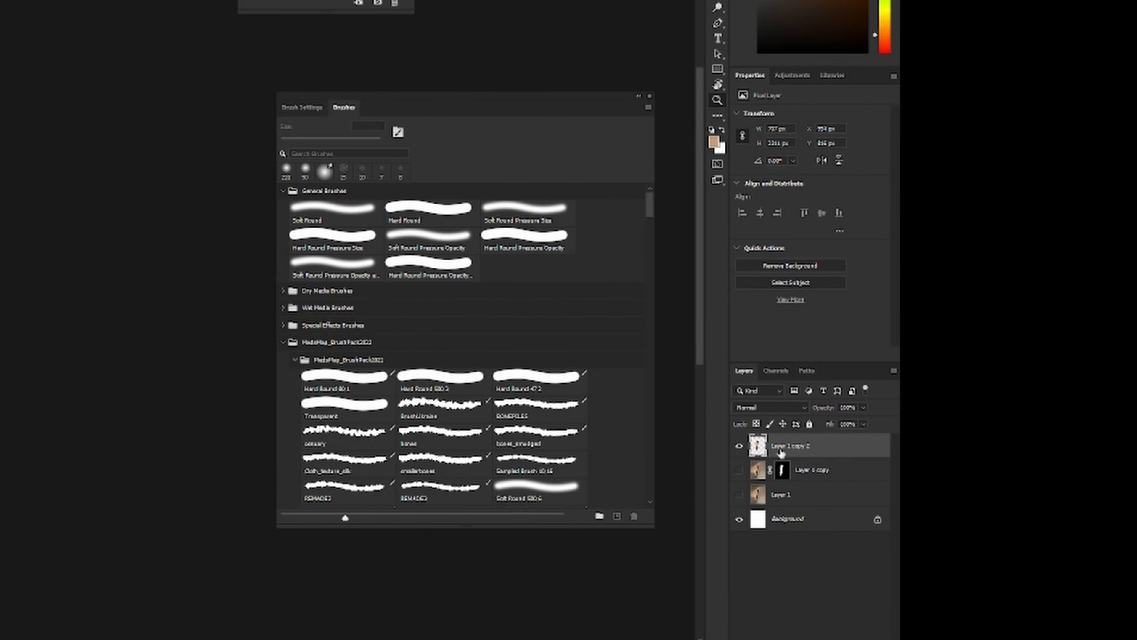
Convert the cut-out hand copy to a Smart Object
right_click(783, 446)
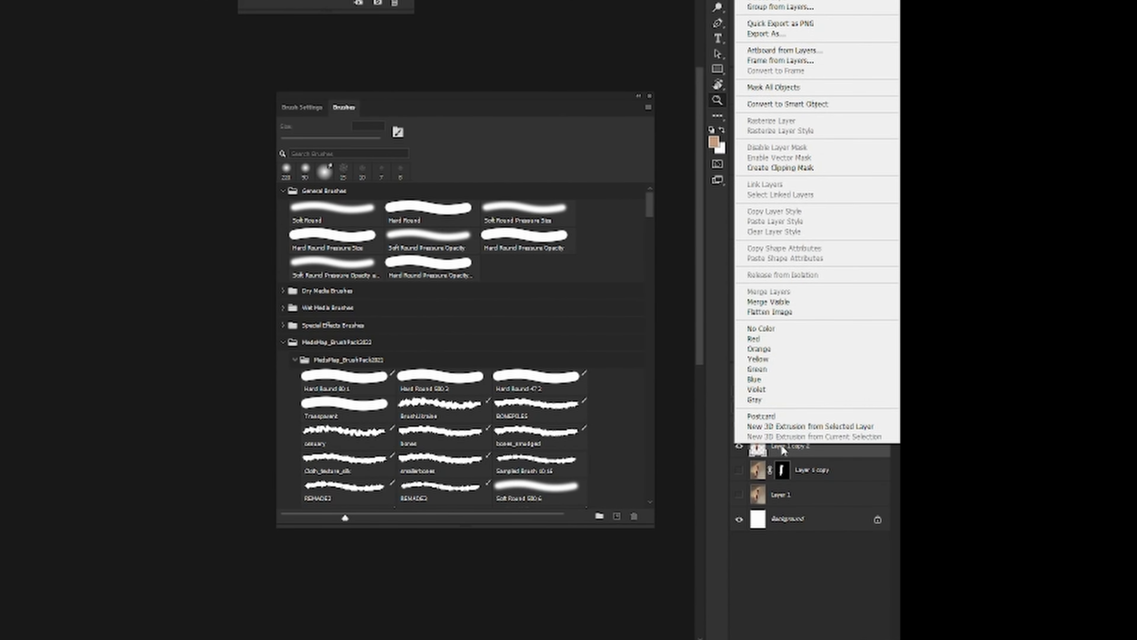
click(832, 104)
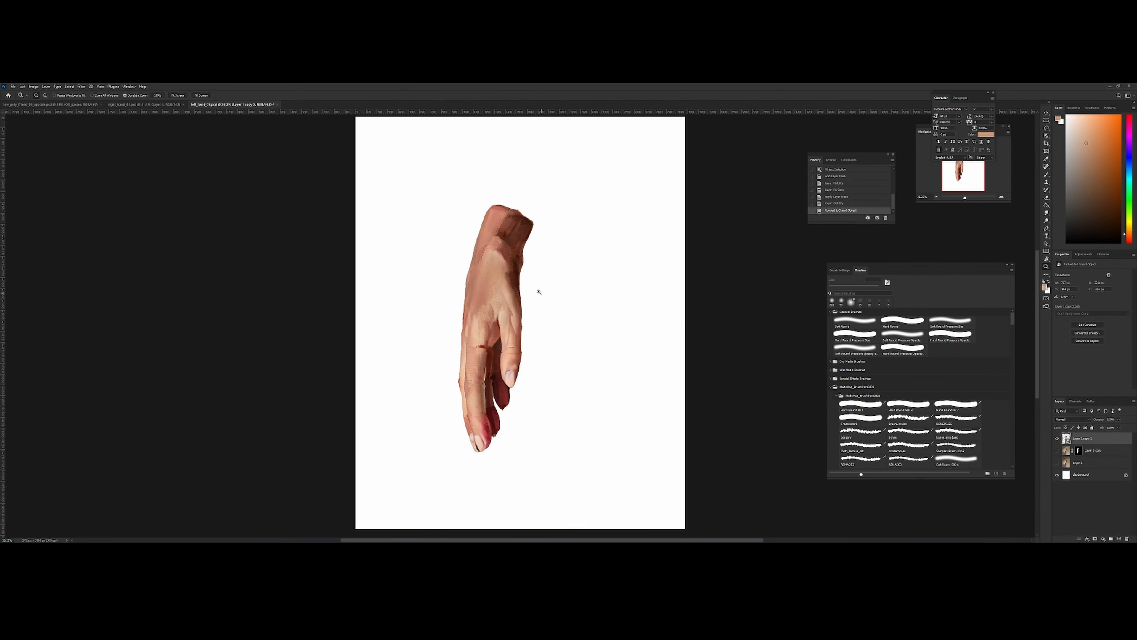
Try rescaling the hand Smart Object with Free Transform, and undo both transforms
drag(539, 292, 538, 179)
key(ctrl+t)
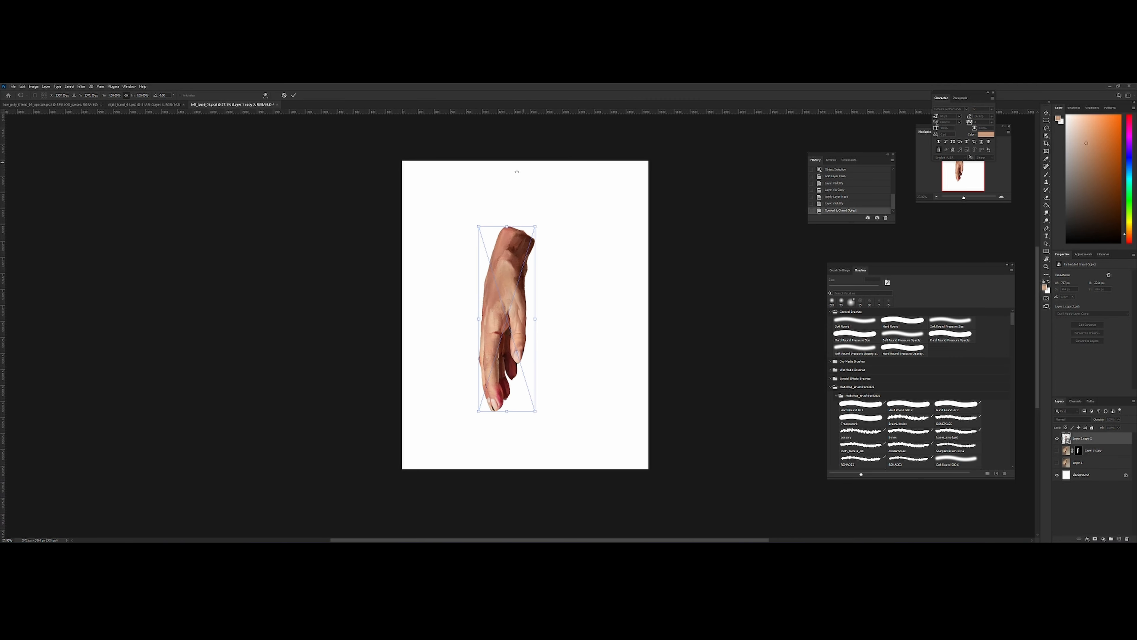
drag(506, 216, 539, 386)
key(Return)
key(z)
key(ctrl+t)
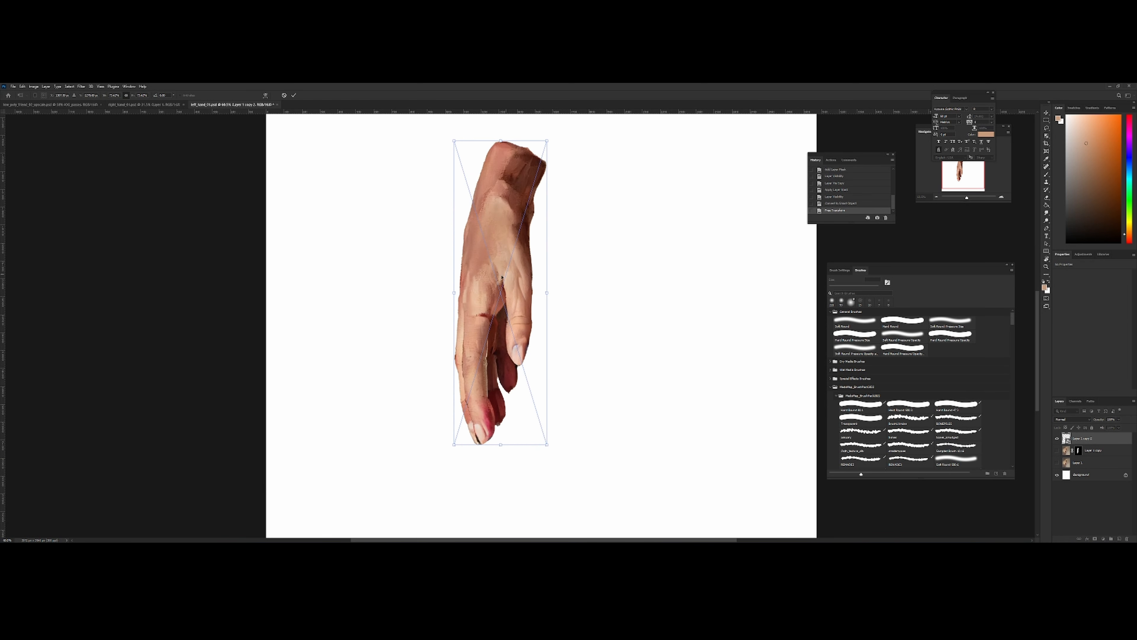
key(Return)
key(ctrl+z)
key(ctrl+z)
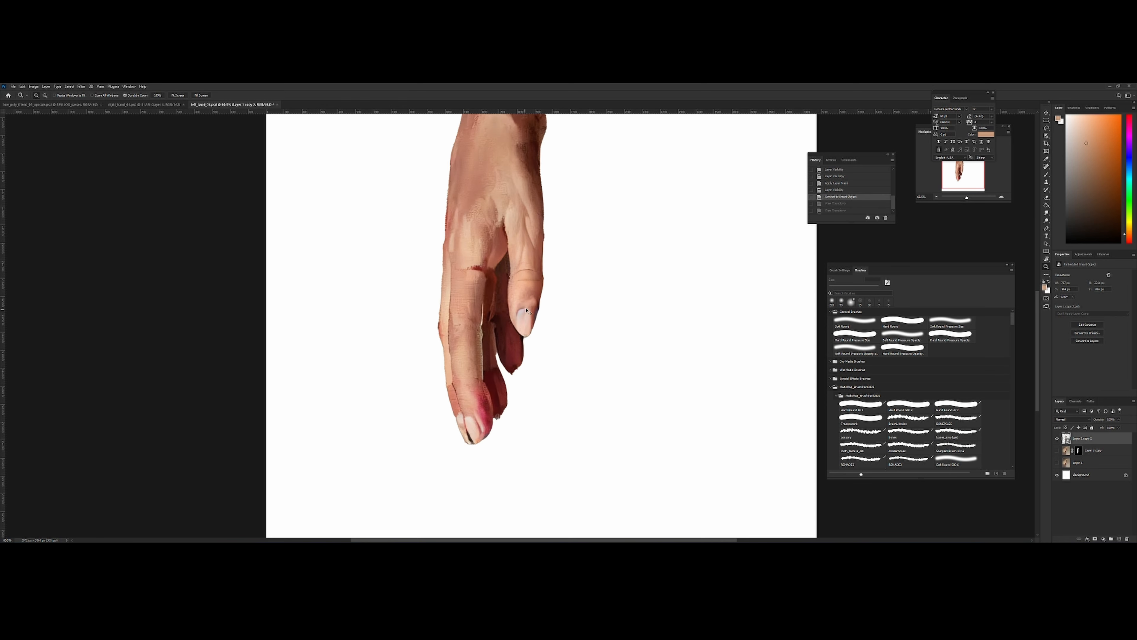
Duplicate the hand Smart Object layer into the blue-haired character painting's document and switch to that document
drag(569, 280, 547, 279)
drag(584, 241, 556, 308)
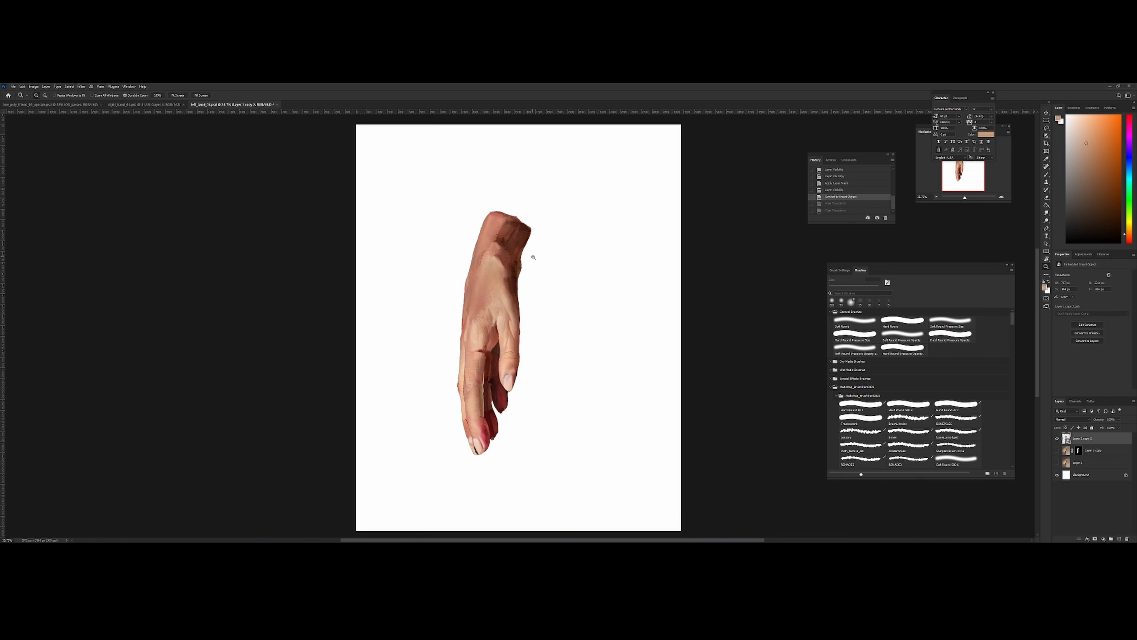
drag(537, 257, 539, 259)
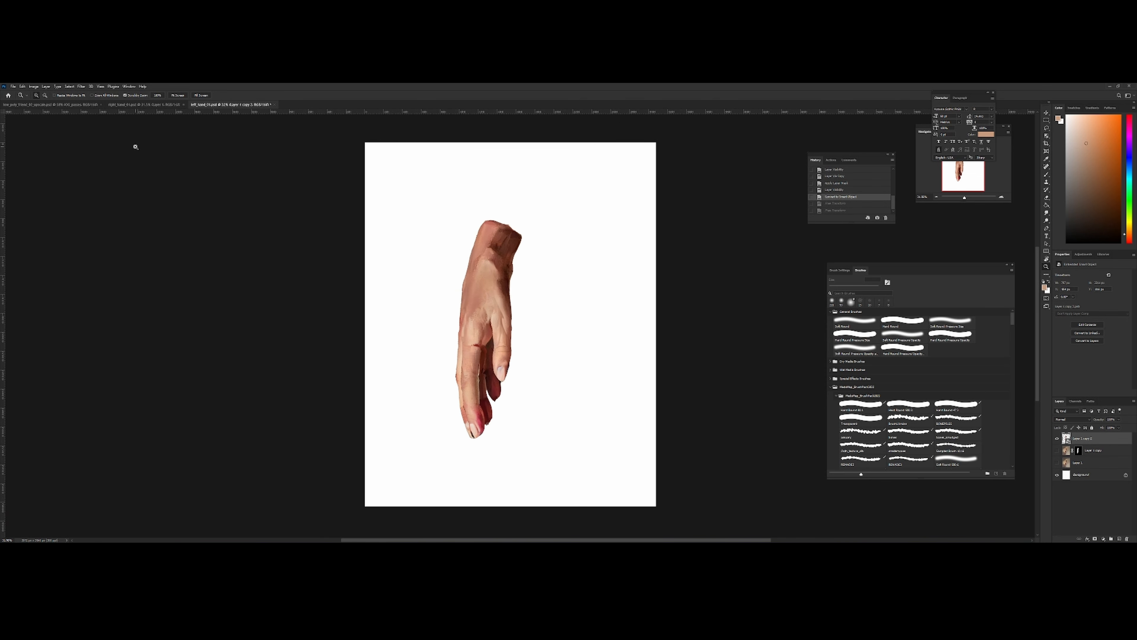
click(46, 86)
click(45, 86)
click(45, 86)
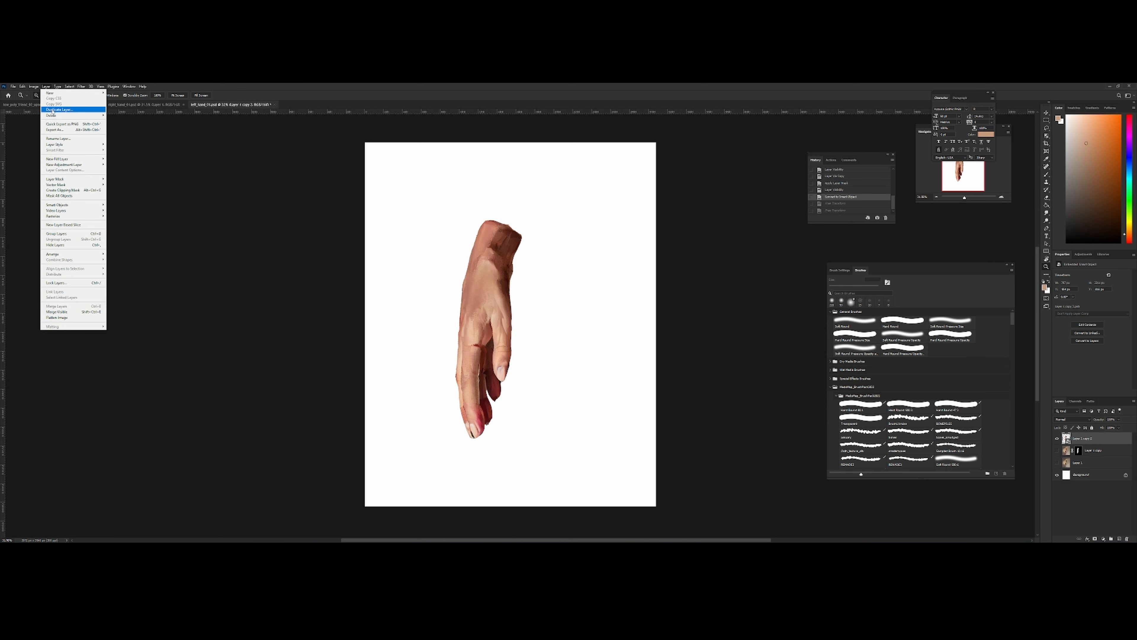
click(58, 109)
click(593, 242)
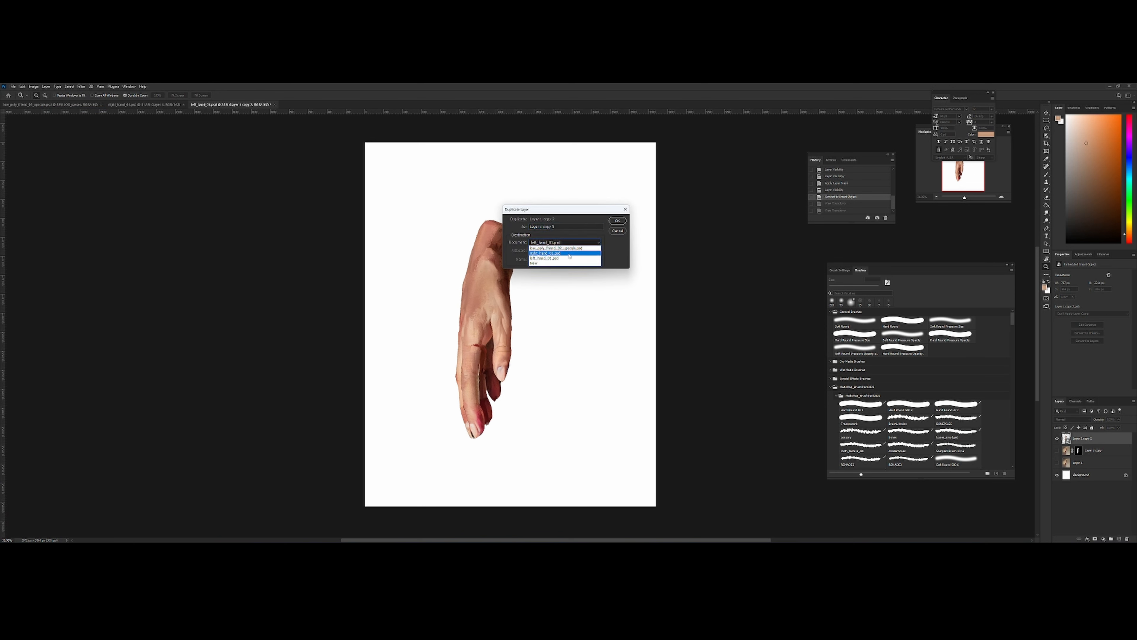
click(592, 243)
click(617, 220)
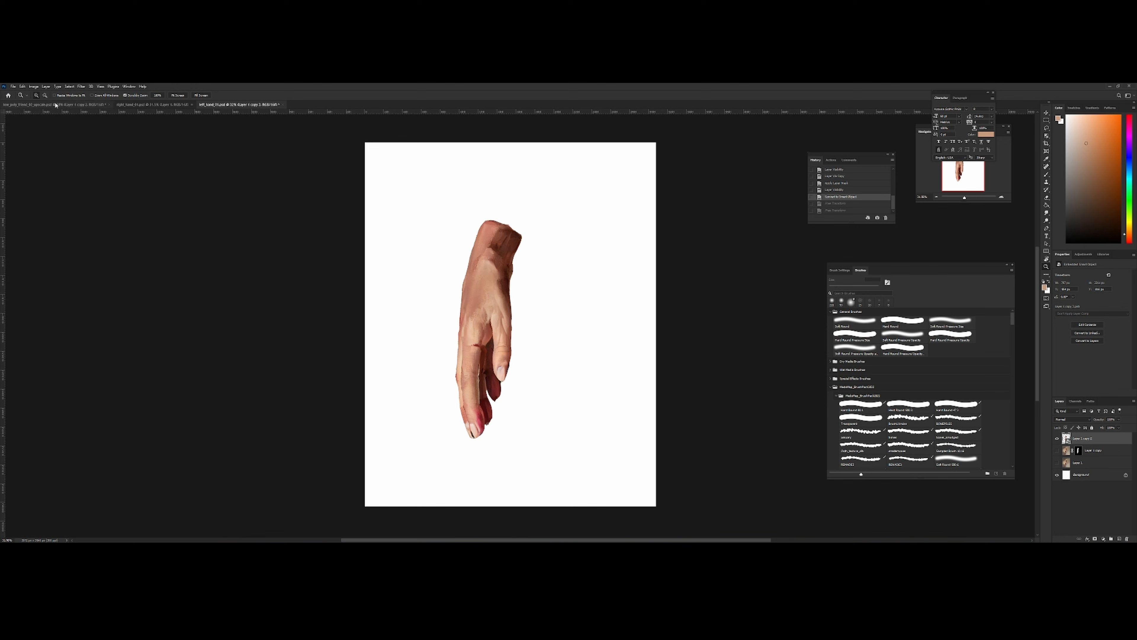
key(ctrl+Tab)
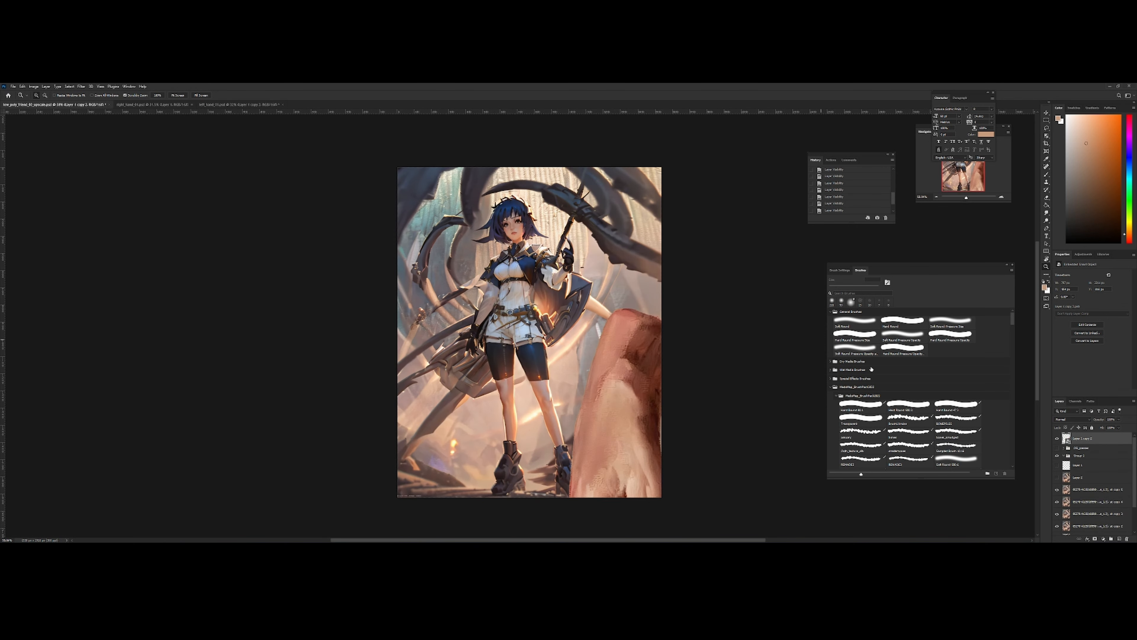
Place the hand layer below the 3D passes group, inside its own new group named left_hand
drag(1089, 443, 1095, 452)
key(ctrl+g)
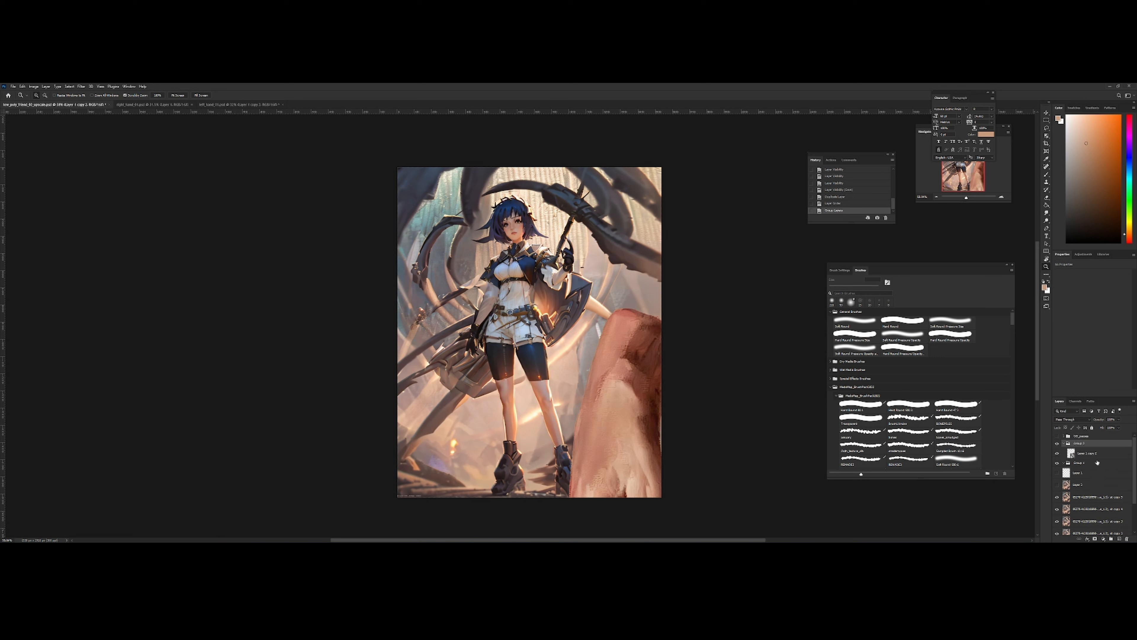
double_click(1079, 443)
text(art)
key(Return)
Scale the oversized hand layer down and place it over the character's lowered hand
click(1086, 452)
key(ctrl+t)
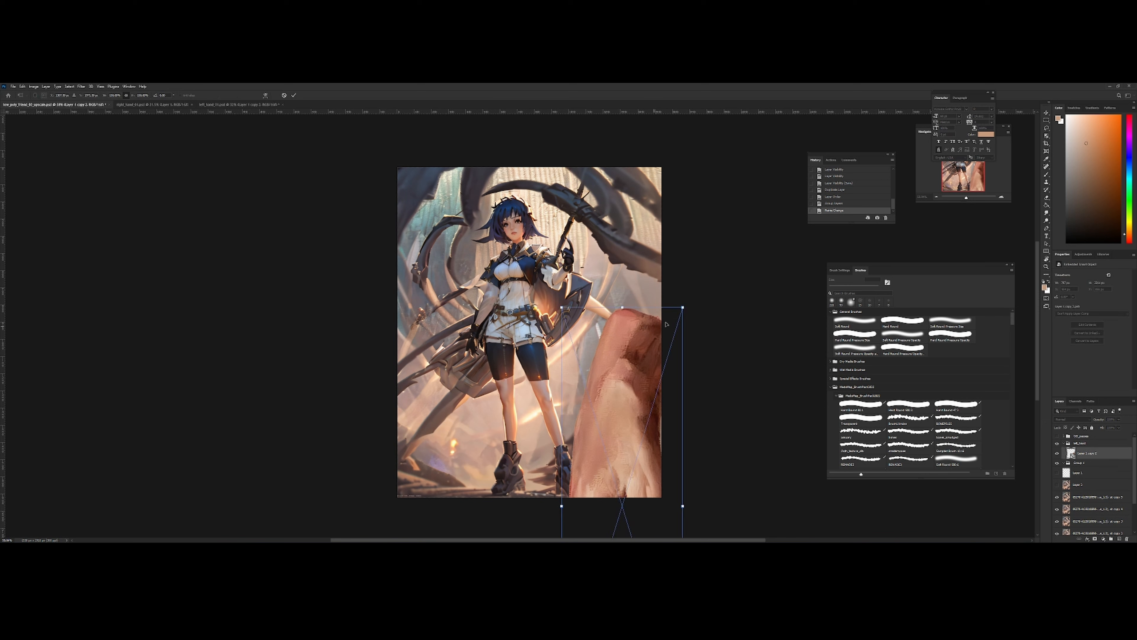
drag(616, 313, 456, 404)
drag(434, 421, 480, 329)
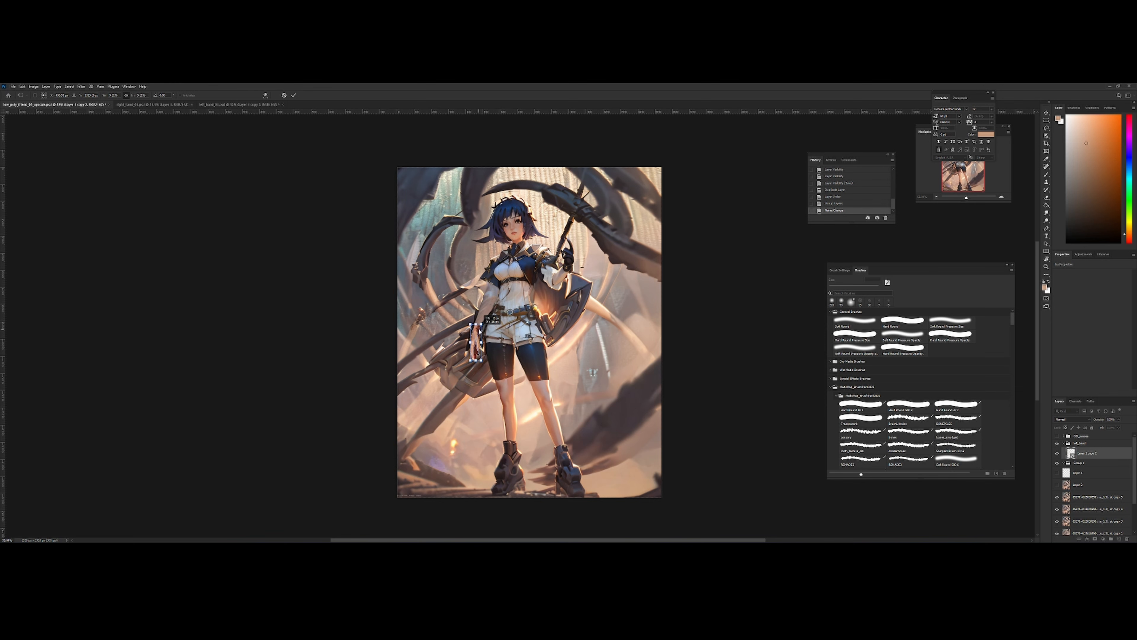
key(Return)
Refine the hand's fit at the wrist with Free Transform, checking it in the mirrored canvas view
key(z)
drag(479, 332, 514, 331)
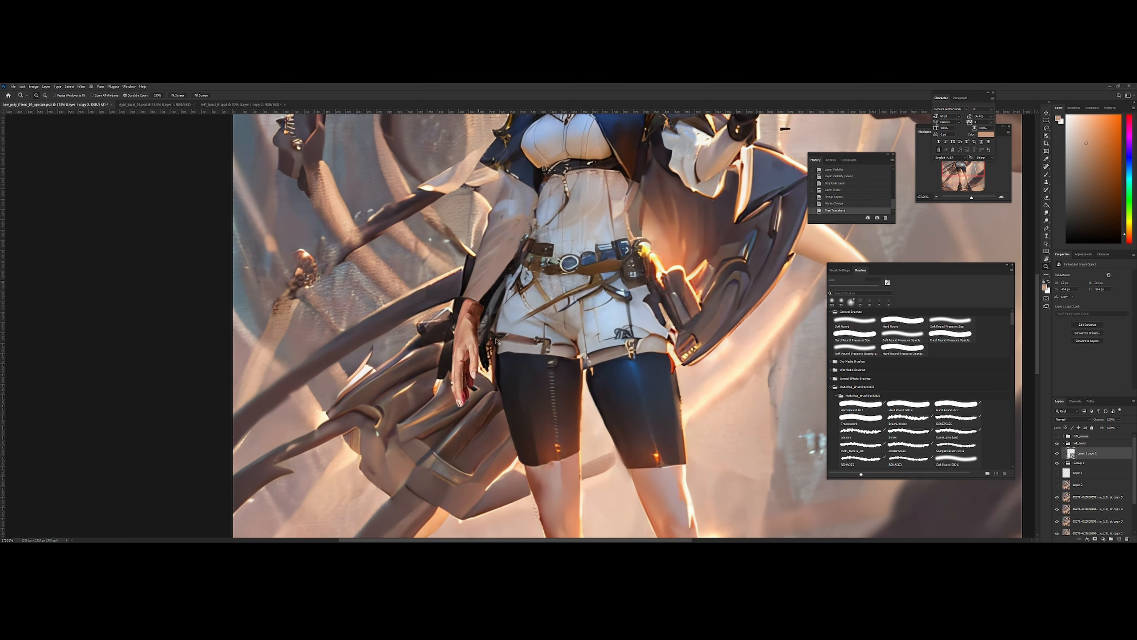
key(ctrl+t)
scroll(513, 332, down, 4)
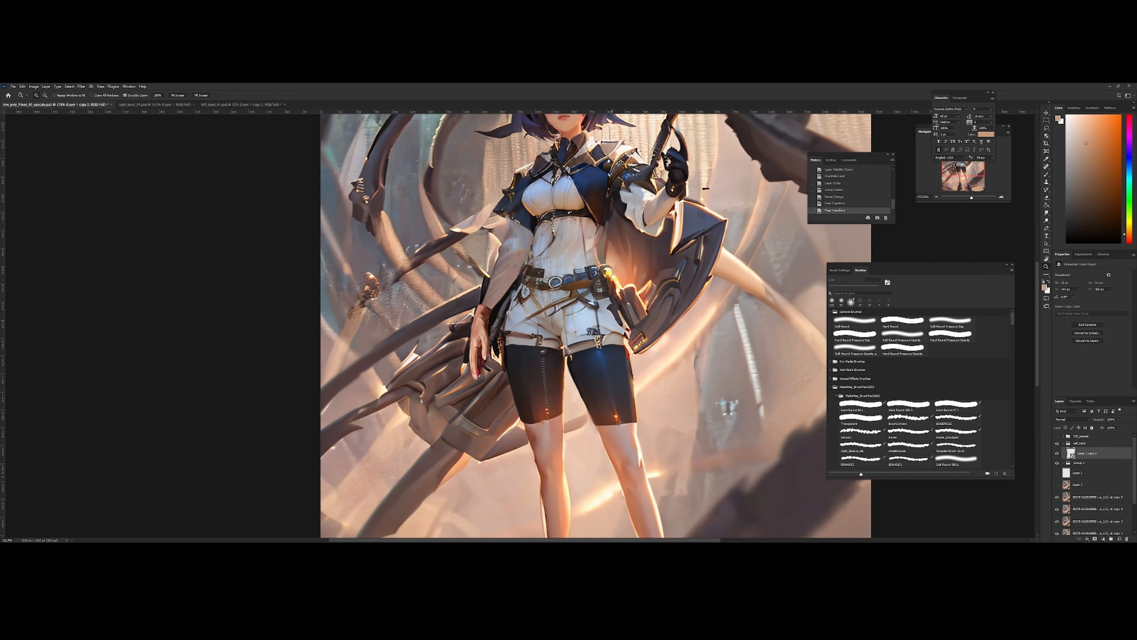
key(Return)
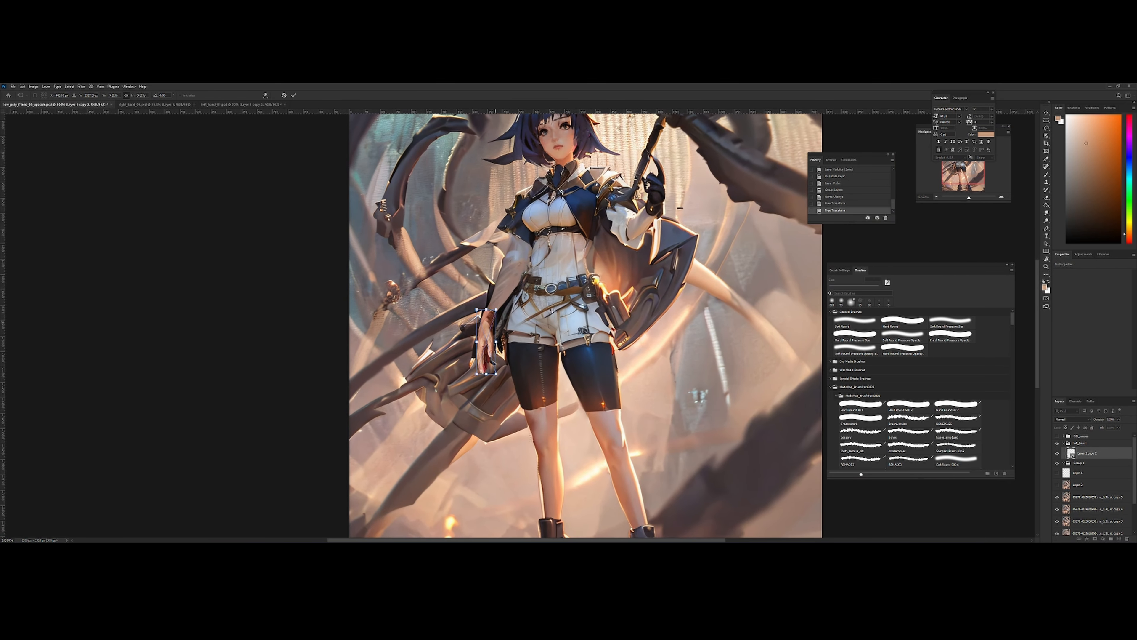
drag(622, 312, 578, 307)
key(ctrl+shift+h)
key(ctrl+t)
drag(557, 377, 557, 374)
key(Return)
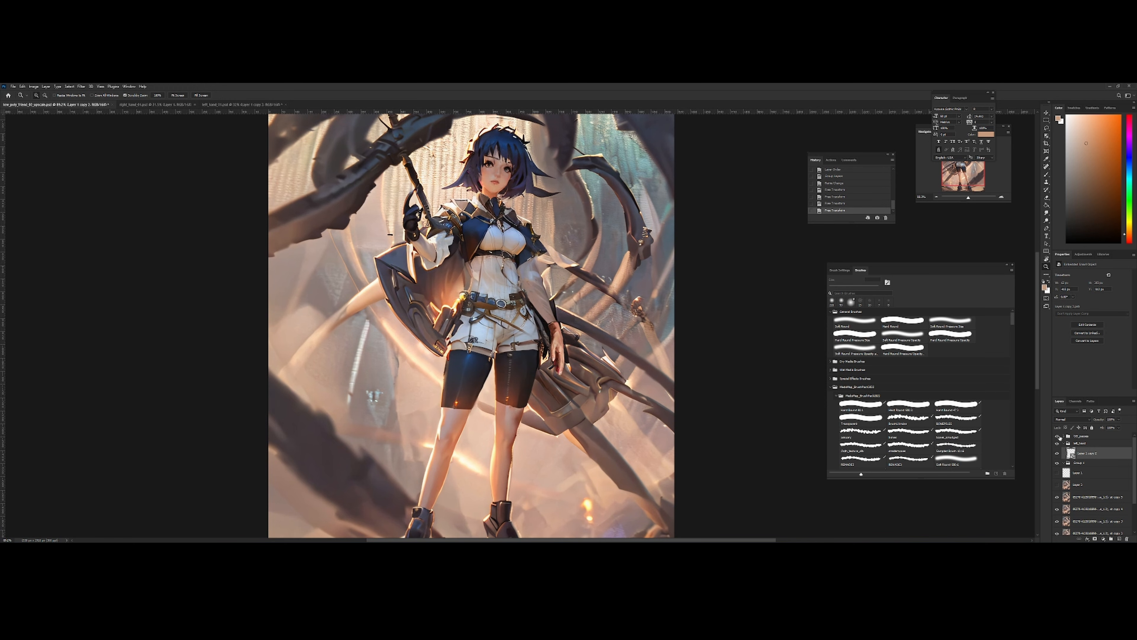
Compare the hand with the 3D passes group by toggling its visibility, and readjust the hand's transform
click(1057, 436)
mouse_move(558, 328)
mouse_down()
mouse_move(630, 329)
mouse_move(583, 329)
mouse_up()
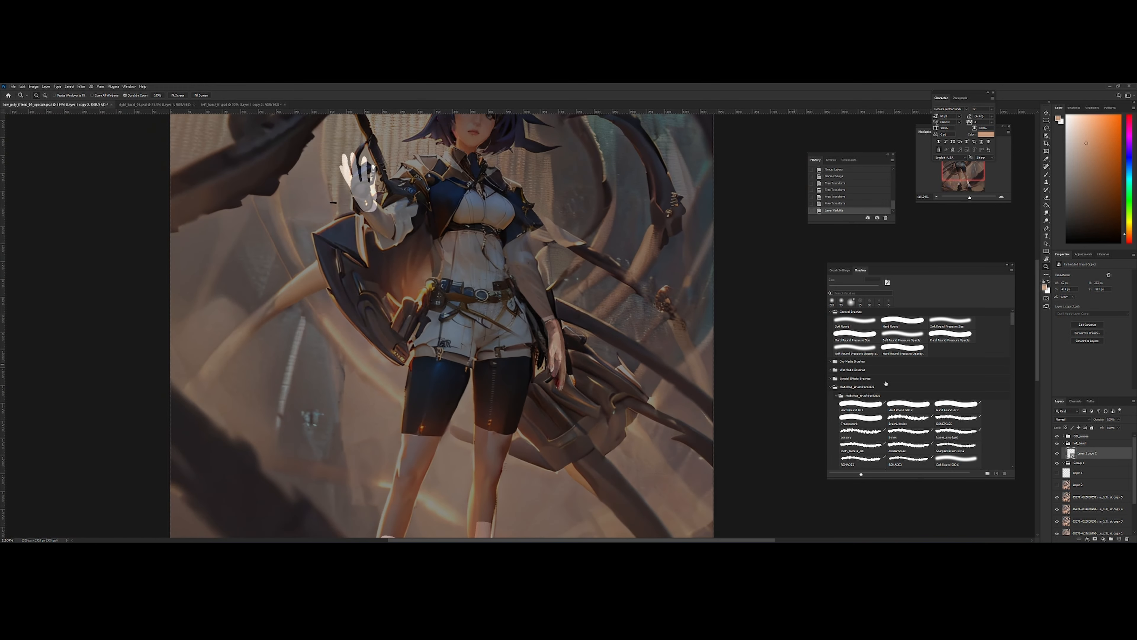
click(1057, 436)
key(ctrl+t)
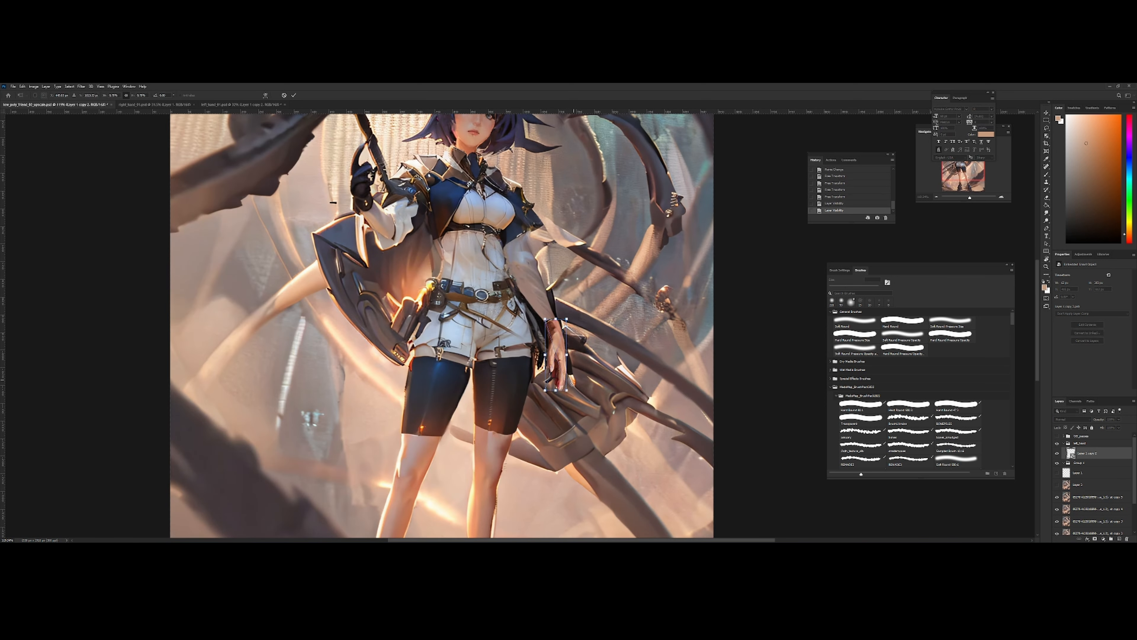
drag(557, 390, 509, 283)
key(Return)
Return the canvas to its unmirrored view and fine-tune the lowered hand layer's placement at the wrist with Free Transform
key(h)
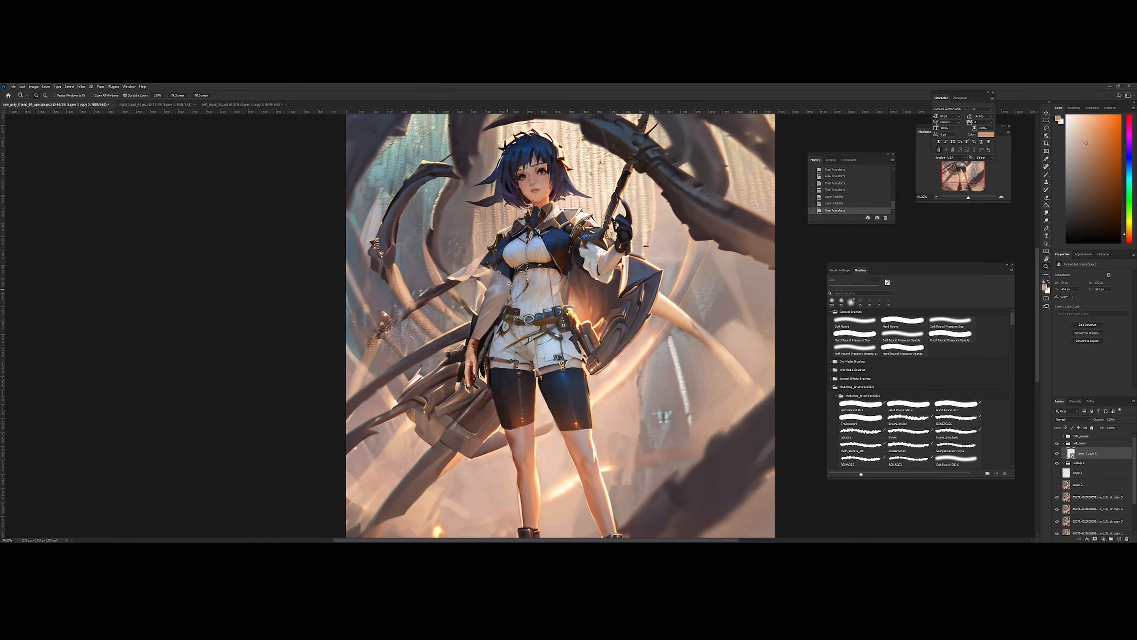
drag(477, 344, 468, 358)
key(ctrl+t)
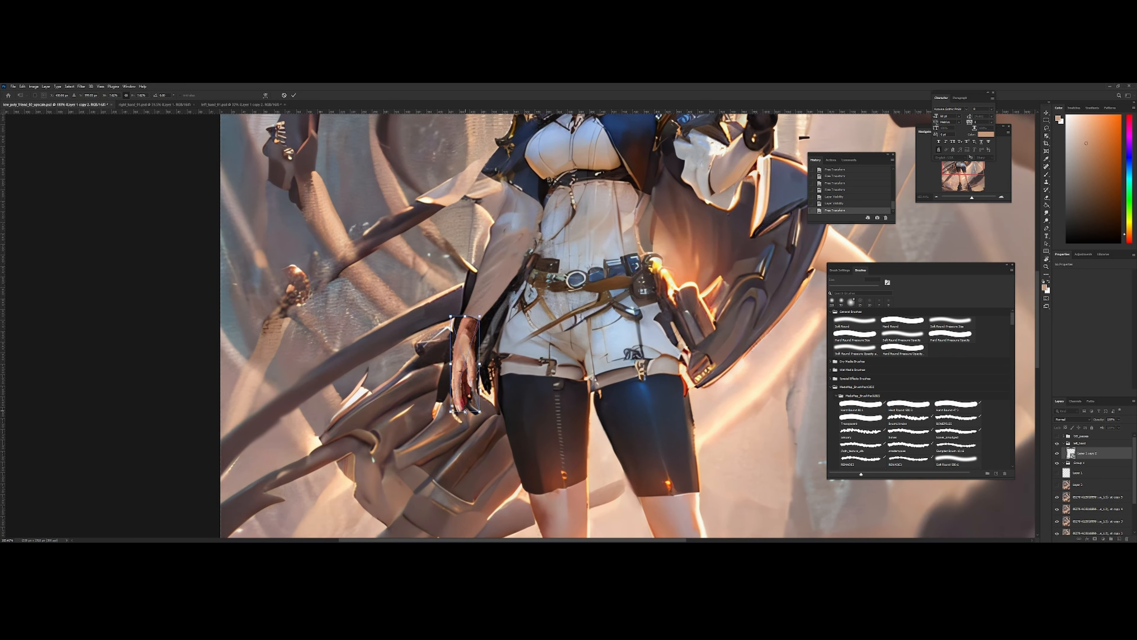
key(Return)
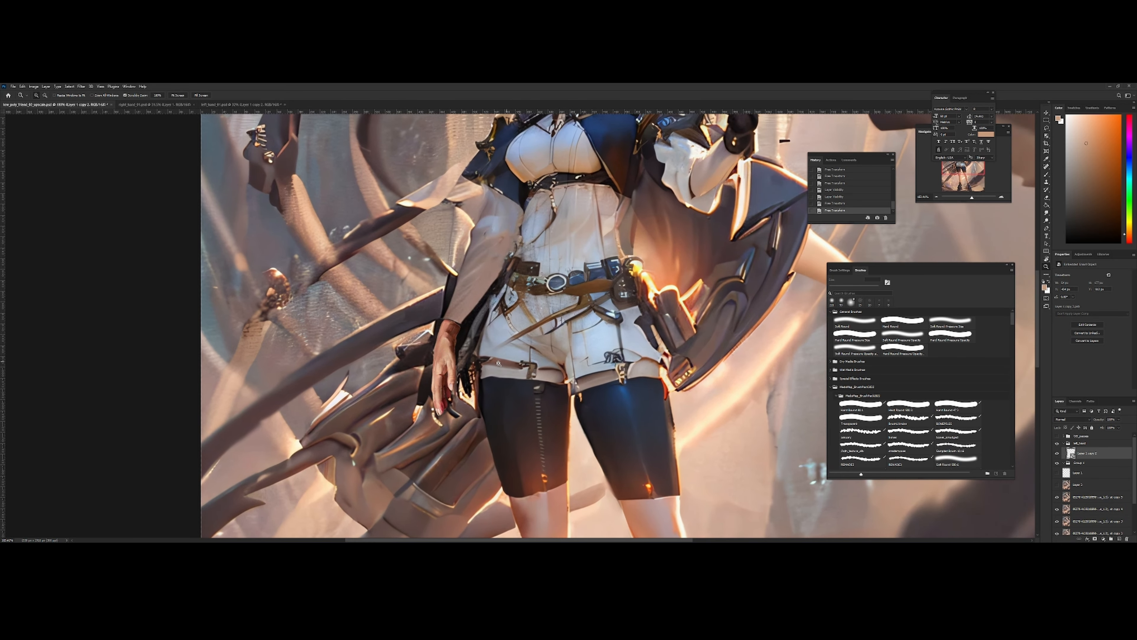
Nudge the lowered hand layer up three steps toward the sleeve and check it against the whole figure
key(ctrl+t)
key(Up)
key(Up)
key(Up)
key(Return)
drag(543, 361, 496, 361)
drag(528, 285, 495, 268)
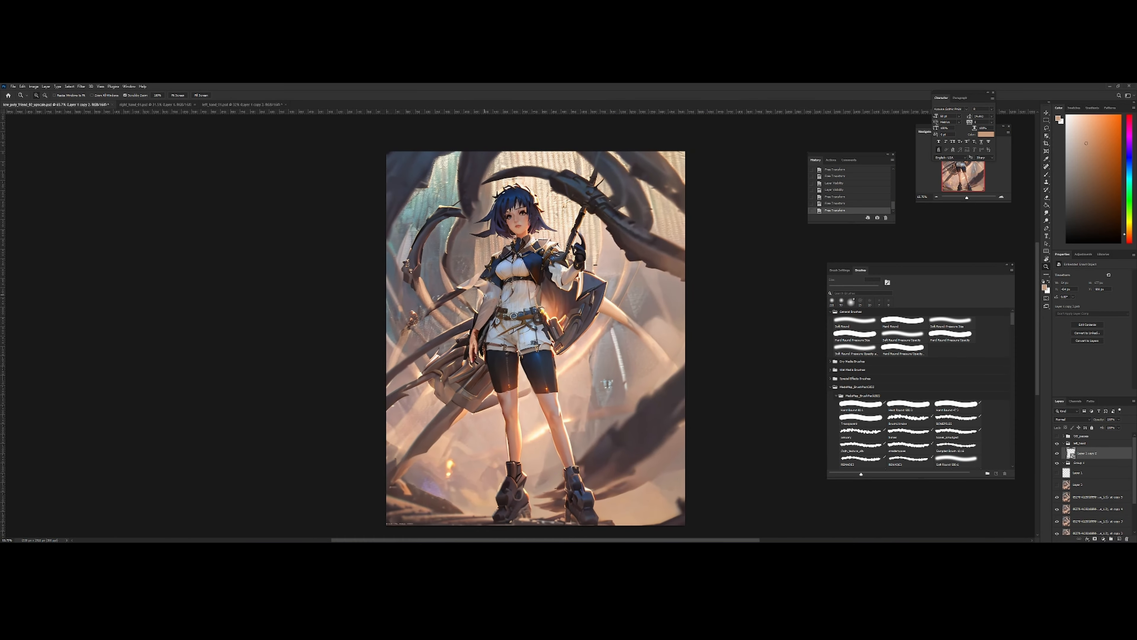
Move the lowered hand slightly further up the forearm with Free Transform to shorten the arm
drag(476, 321, 514, 321)
key(ctrl+t)
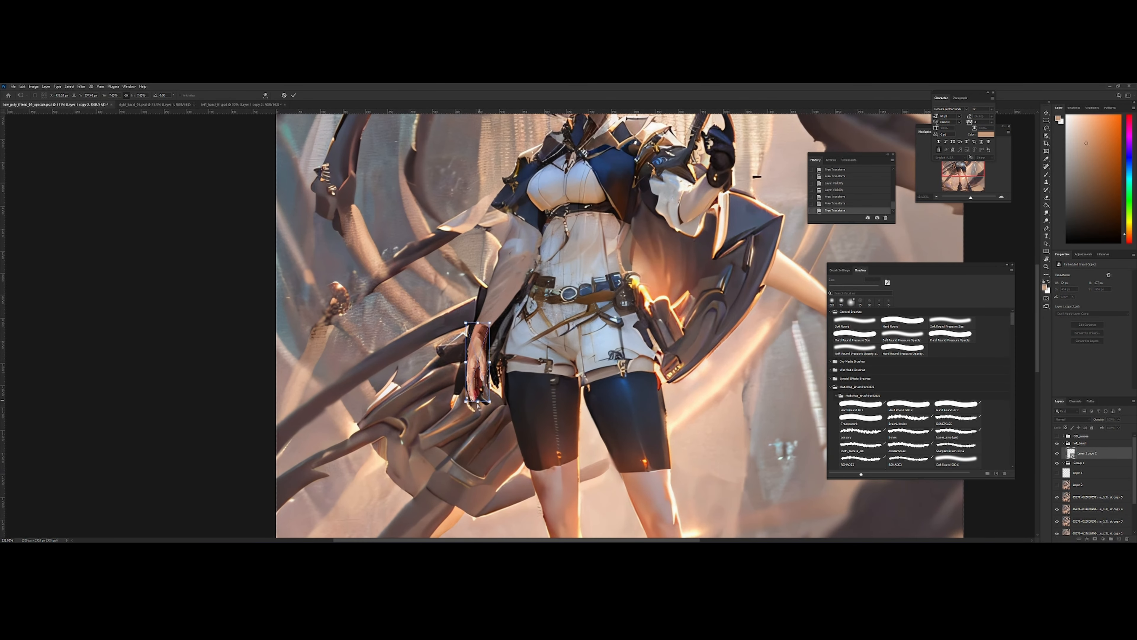
drag(477, 400, 478, 391)
key(Return)
drag(547, 374, 508, 375)
drag(530, 346, 528, 295)
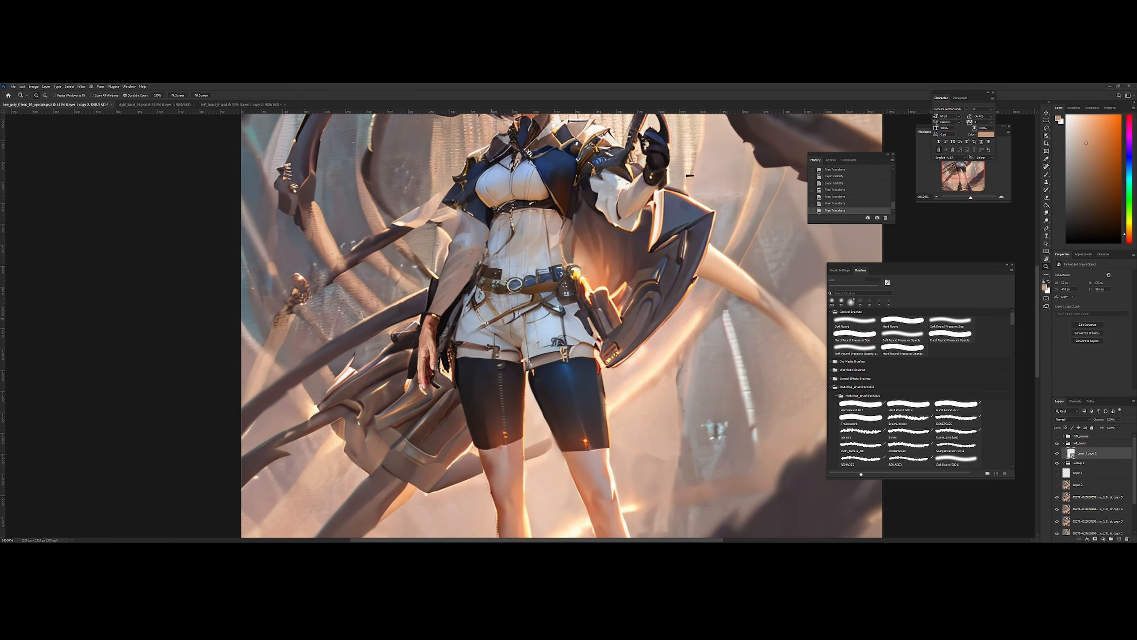
drag(435, 331, 457, 336)
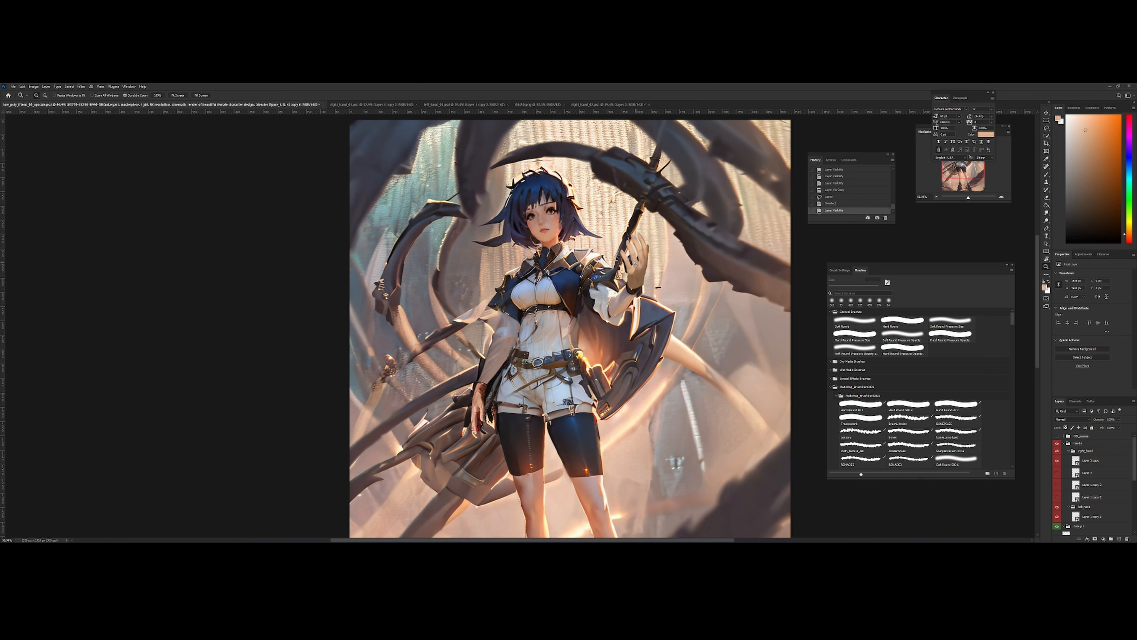
Compare the alternative hands in the right_hand group by toggling layer visibility, leaving the uppermost hand layer shown
mouse_move(820, 265)
mouse_down()
mouse_move(772, 264)
mouse_move(824, 264)
mouse_up()
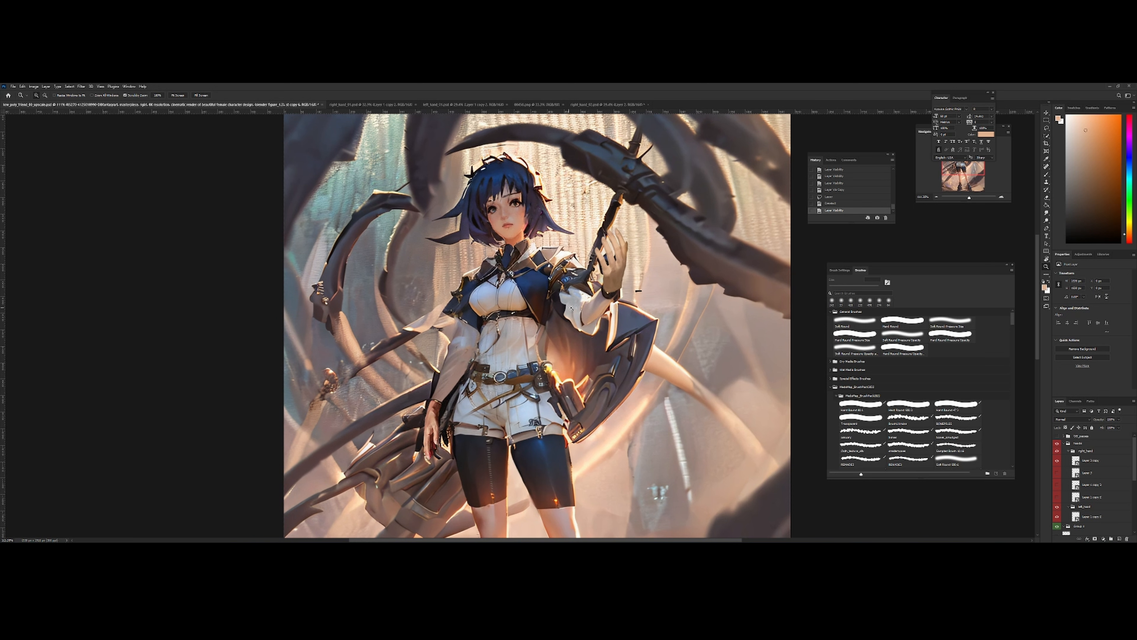
click(1057, 473)
click(1056, 460)
click(1057, 473)
click(1057, 485)
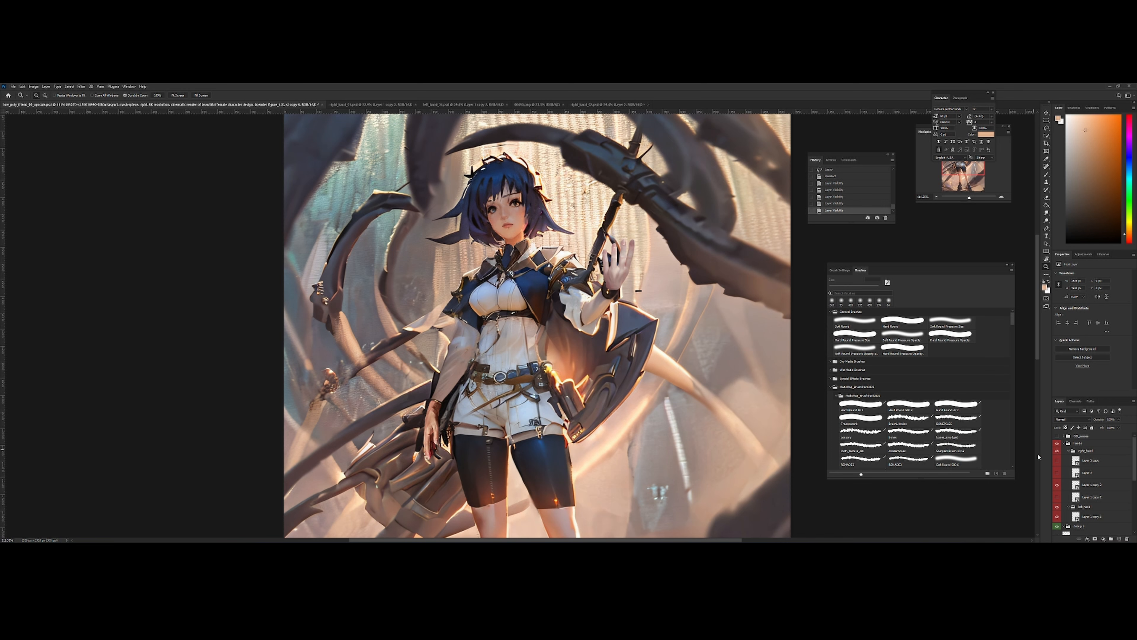
click(1057, 485)
click(1057, 461)
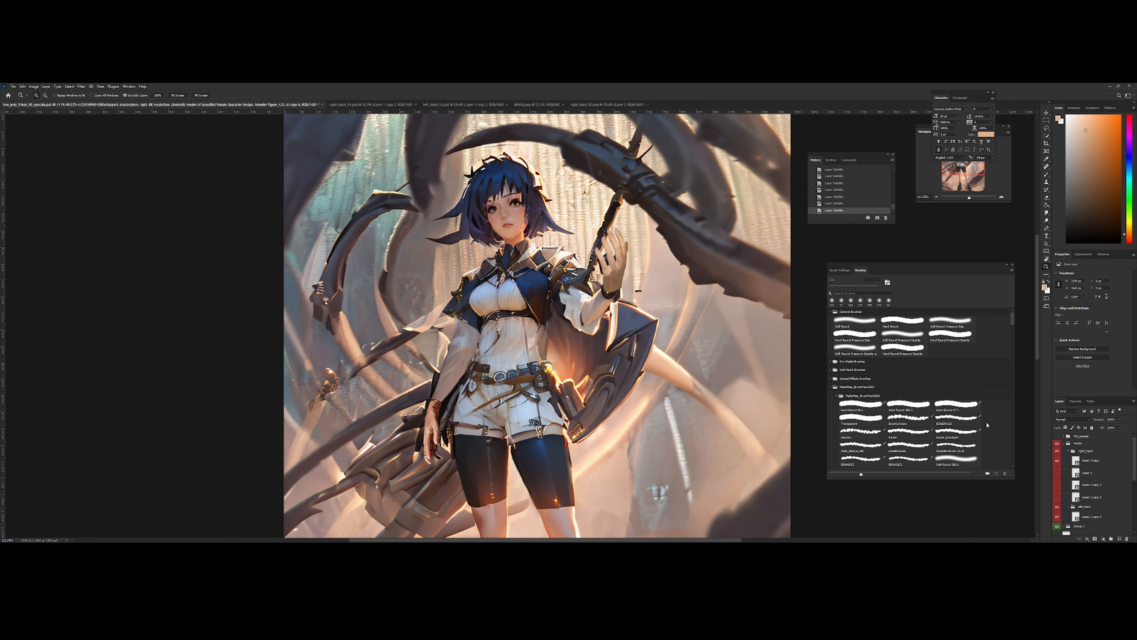
mouse_move(638, 263)
mouse_down()
mouse_move(587, 244)
mouse_move(640, 271)
mouse_move(627, 273)
mouse_up()
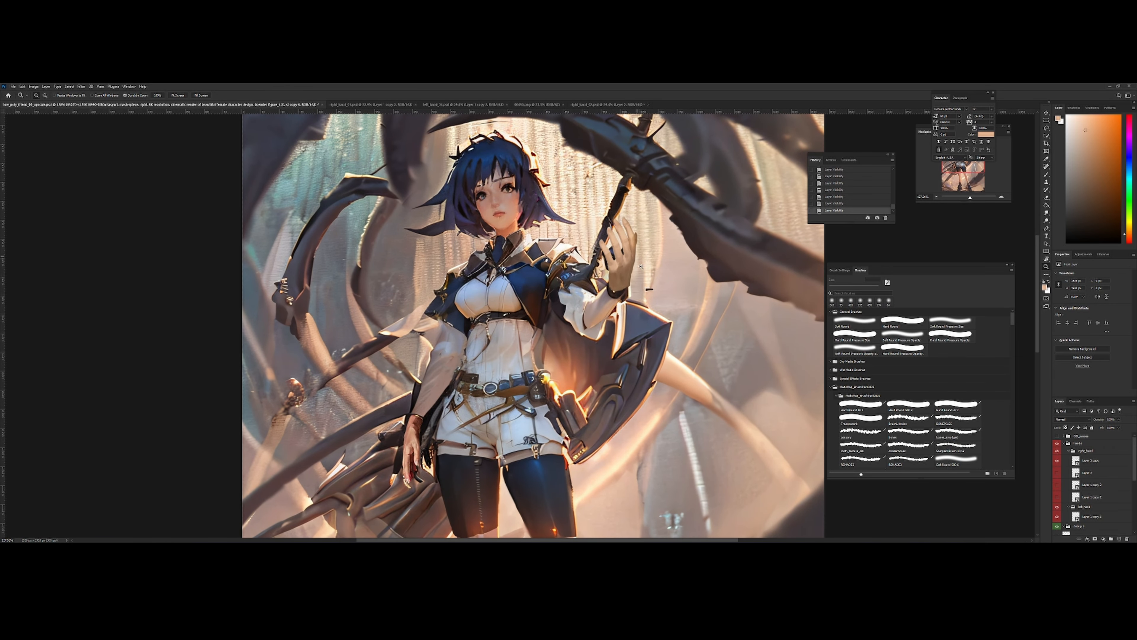
drag(634, 283, 618, 279)
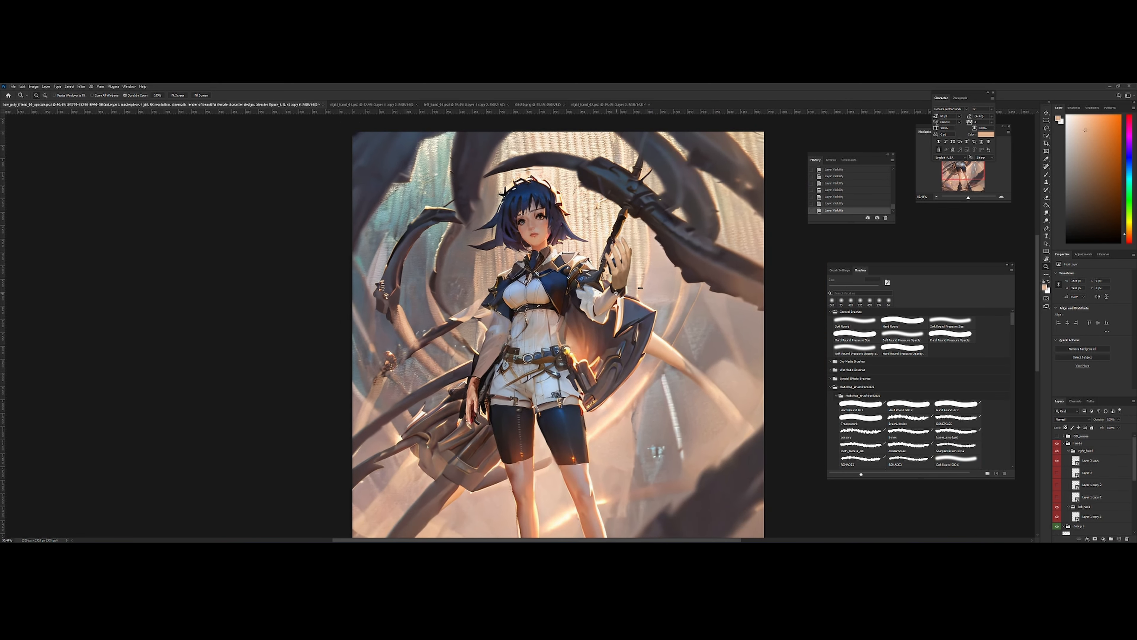
Readjust the raised hand layer slightly with Free Transform in the mirrored canvas view, then restore the normal view
mouse_move(618, 286)
mouse_down()
mouse_move(651, 285)
mouse_move(572, 284)
mouse_move(636, 296)
mouse_up()
key(ctrl+shift+h)
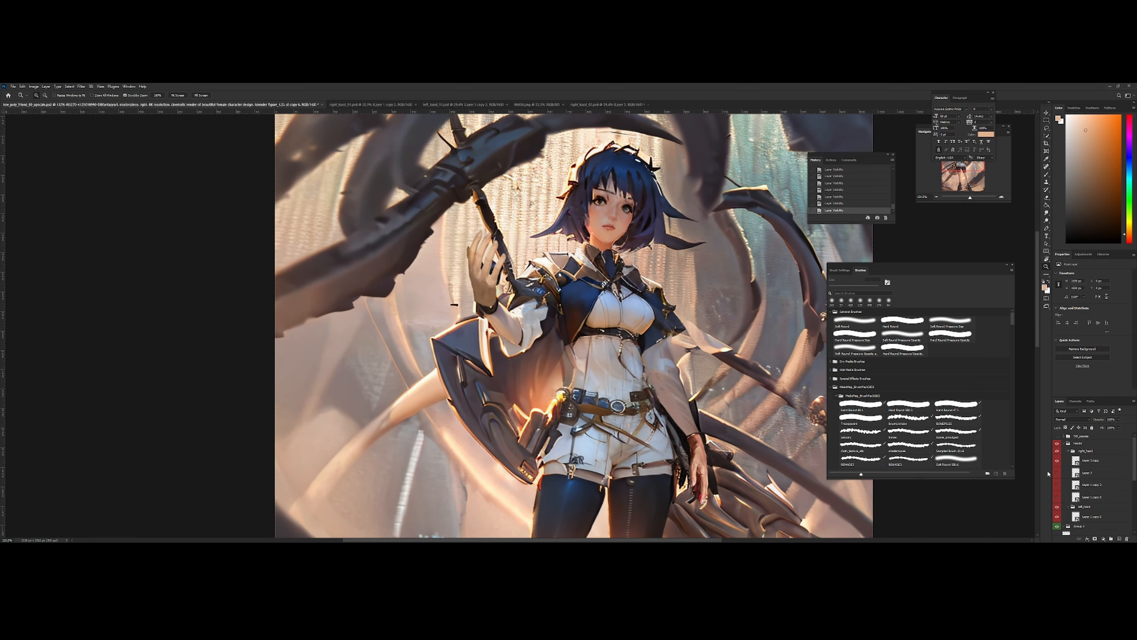
click(1093, 463)
key(ctrl+t)
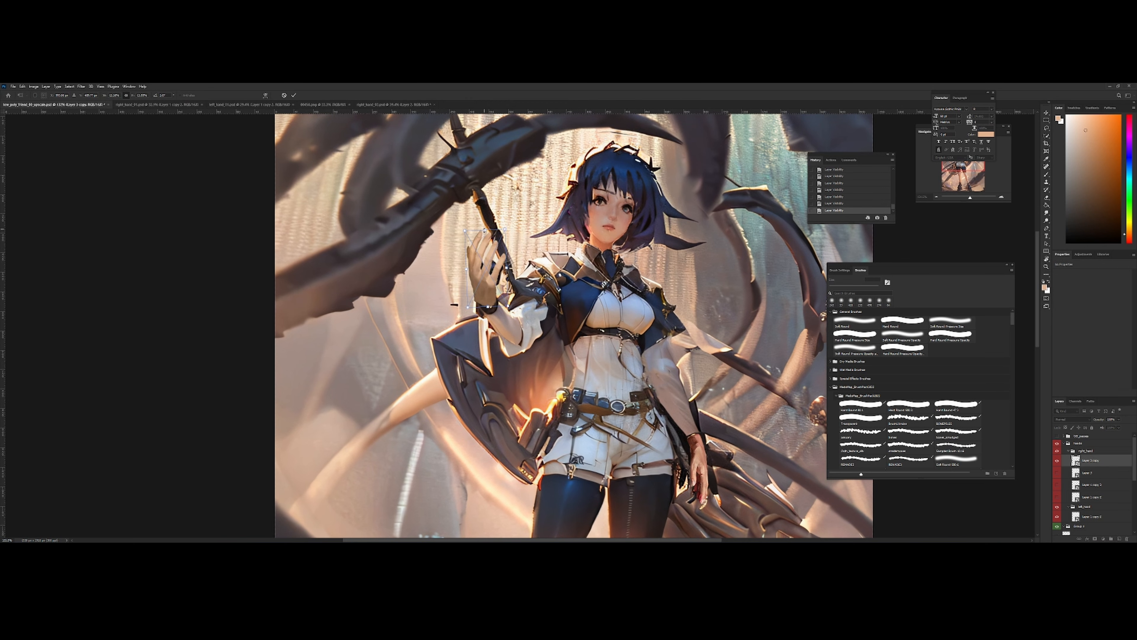
drag(486, 233, 485, 232)
key(Return)
key(z)
drag(653, 284, 666, 254)
key(h)
drag(590, 254, 614, 256)
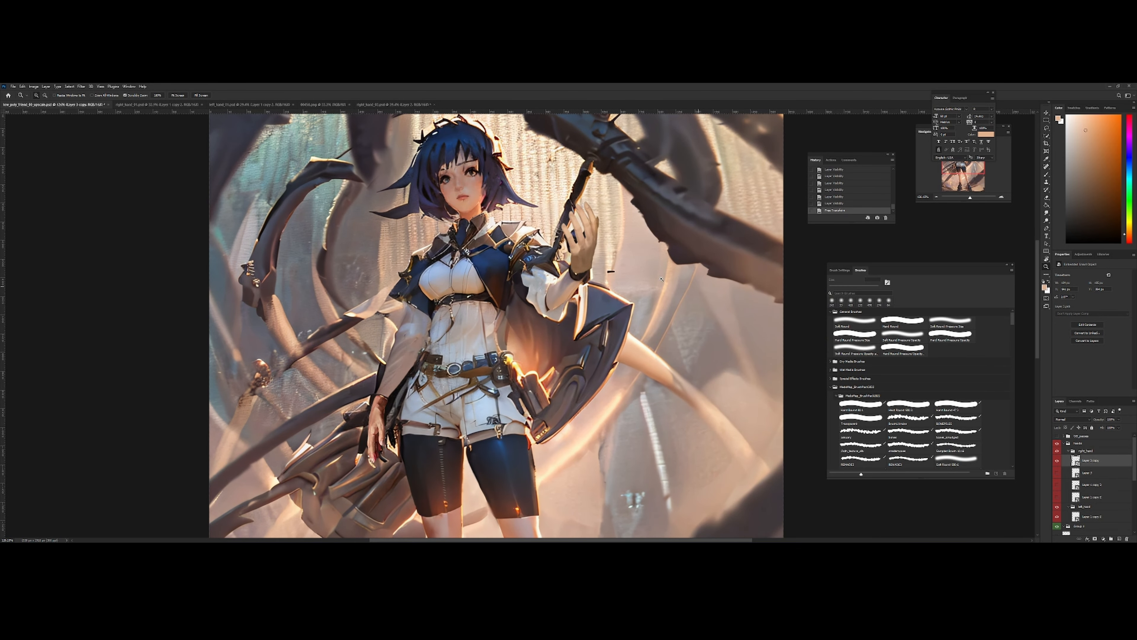
Select the topmost base painting layer and hide the hands group to expose the original gloved hands
key(l)
mouse_move(602, 261)
mouse_down()
mouse_move(608, 219)
mouse_move(584, 217)
mouse_move(567, 234)
mouse_move(566, 267)
mouse_up()
scroll(1127, 465, down, 10)
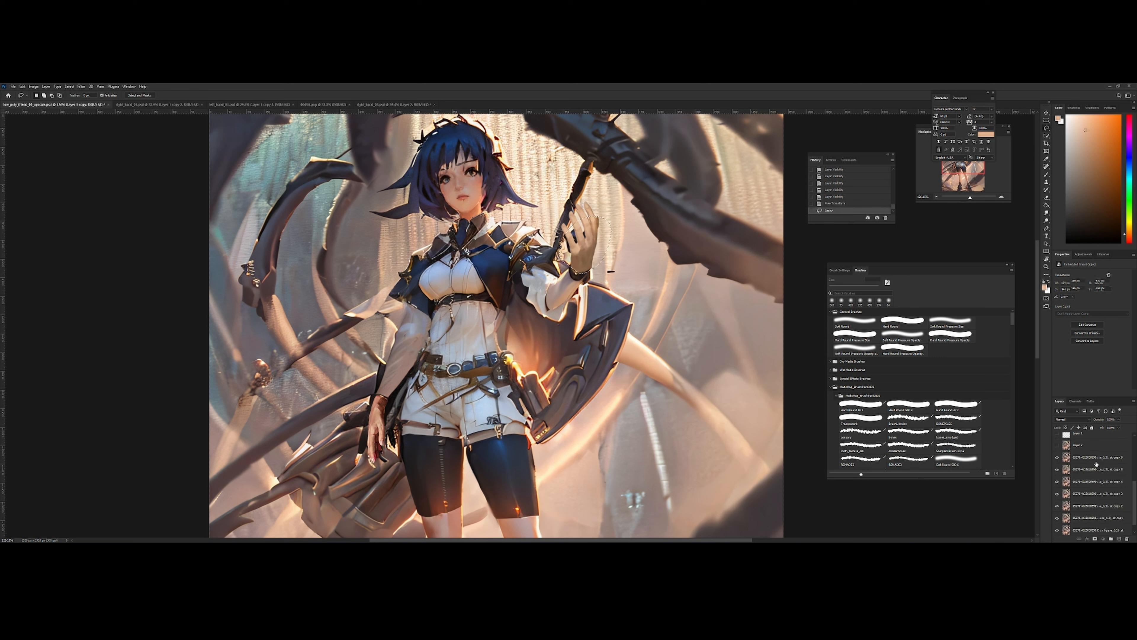
click(1095, 460)
scroll(1135, 492, up, 10)
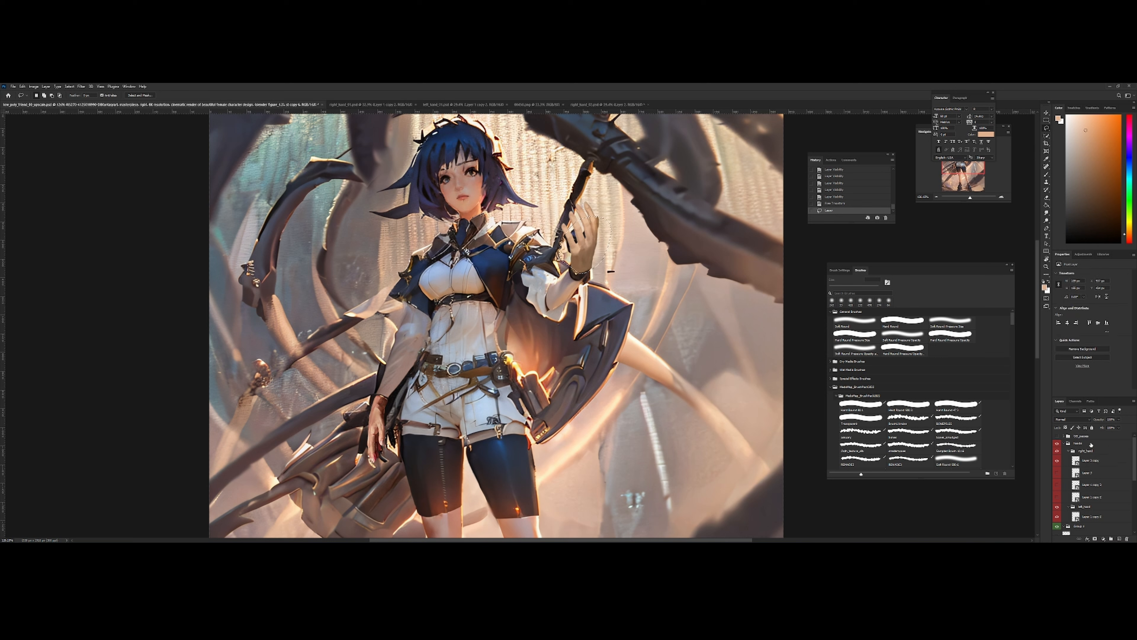
click(1057, 443)
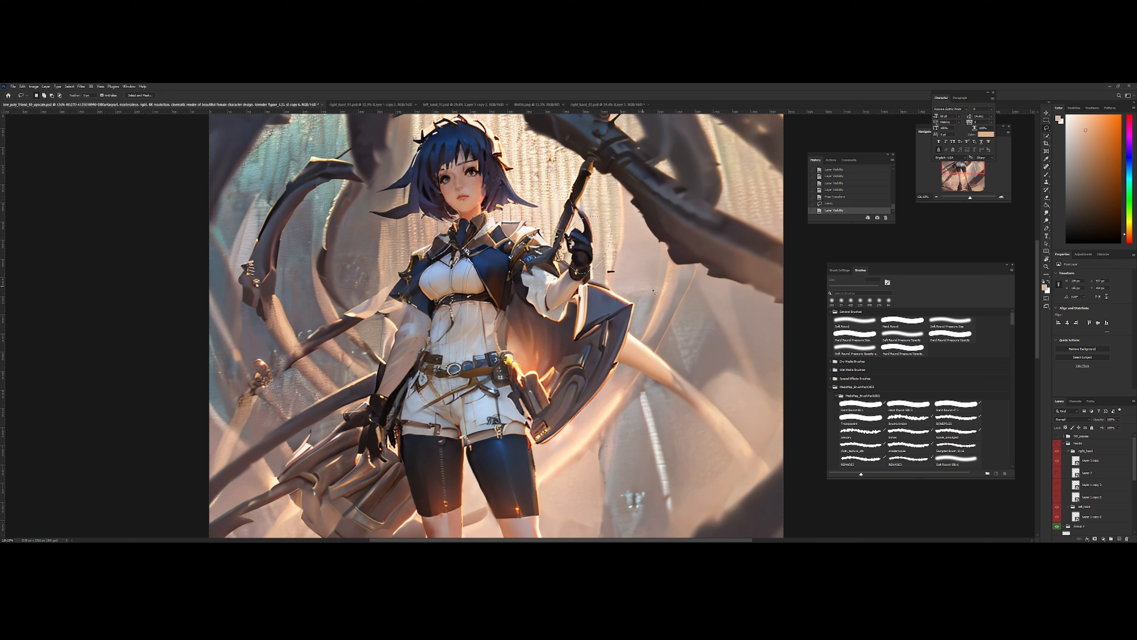
scroll(1133, 469, down, 10)
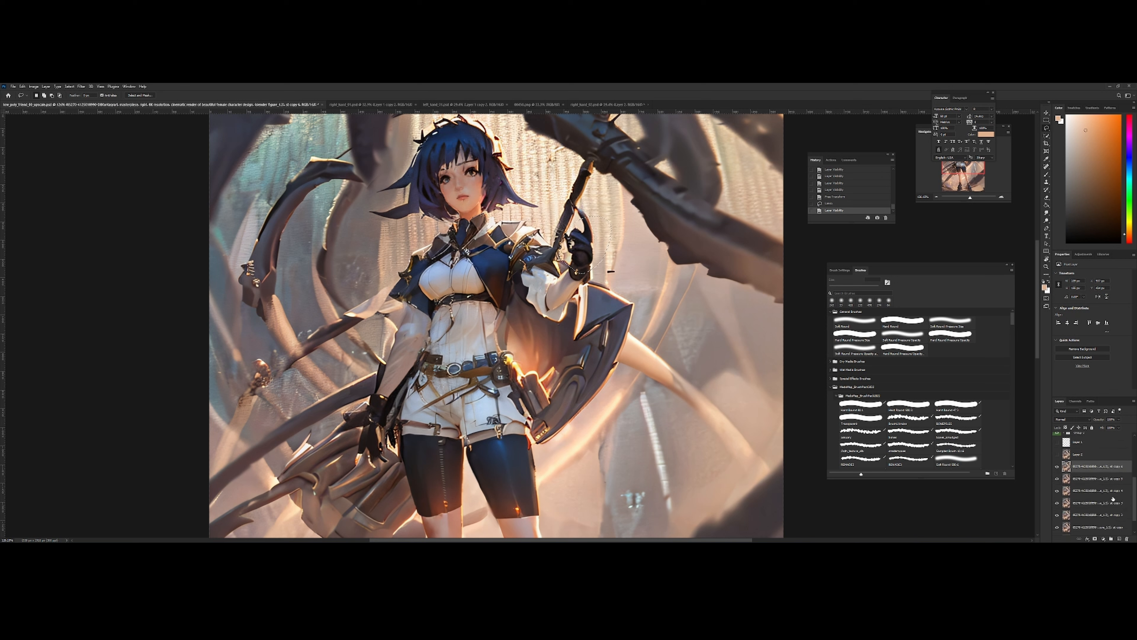
Lasso the original raised gloved hand and remove it with Content-Aware Fill output to a new layer
mouse_move(567, 232)
mouse_down()
mouse_move(578, 208)
mouse_move(594, 242)
mouse_move(578, 262)
mouse_move(569, 236)
mouse_move(584, 202)
mouse_move(567, 234)
mouse_move(631, 232)
mouse_up()
key(ctrl+z)
scroll(601, 230, down, 1)
key(z)
scroll(567, 231, up, 1)
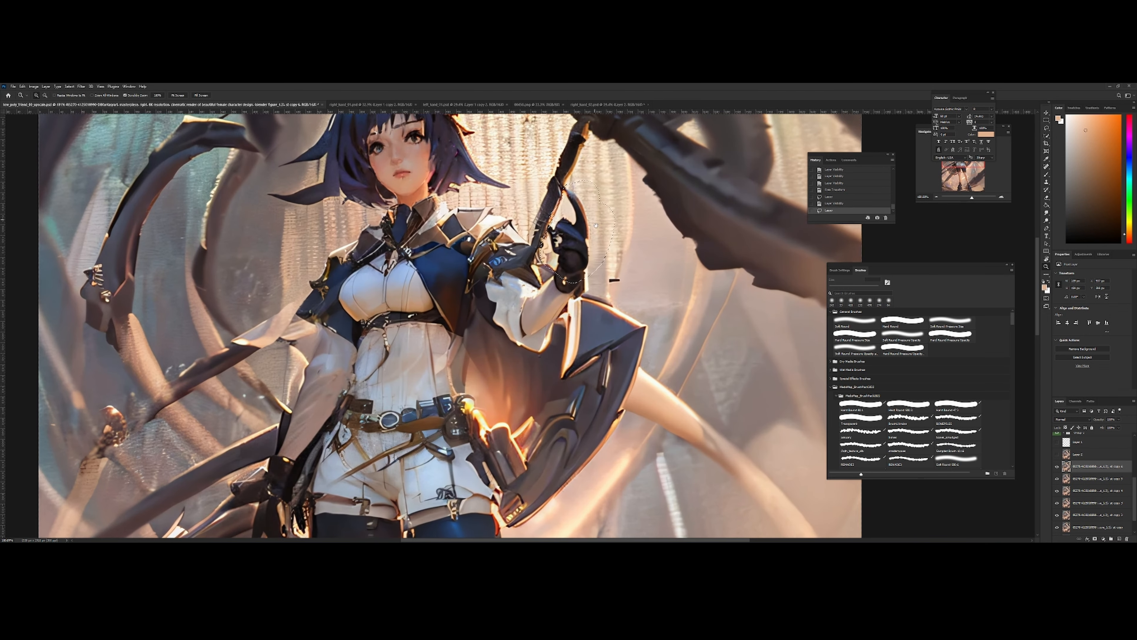
click(22, 86)
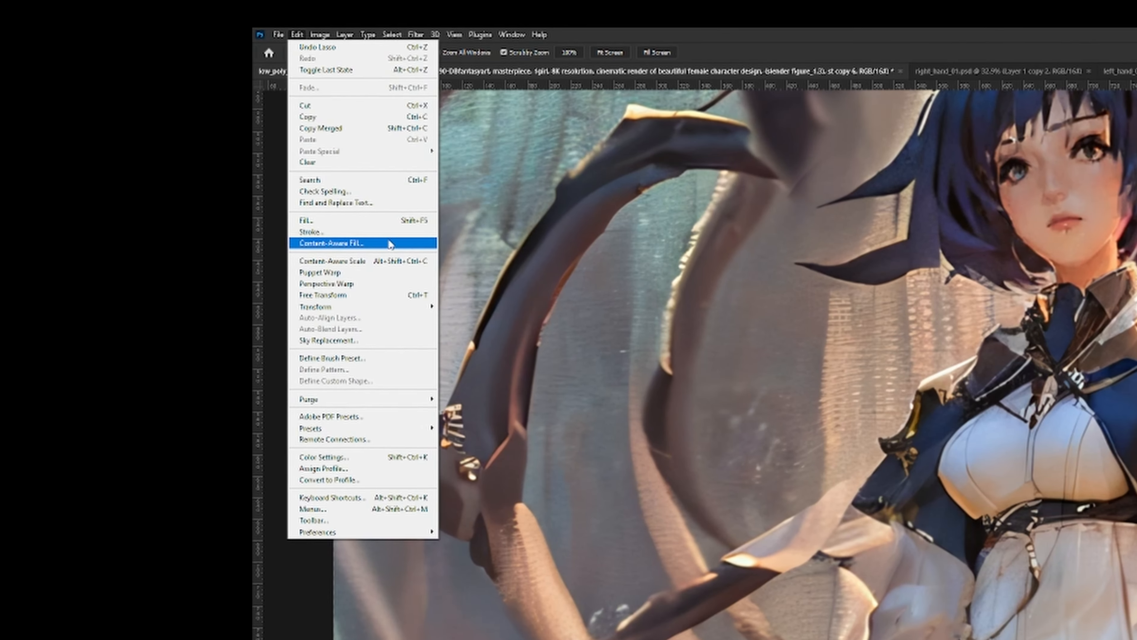
click(85, 189)
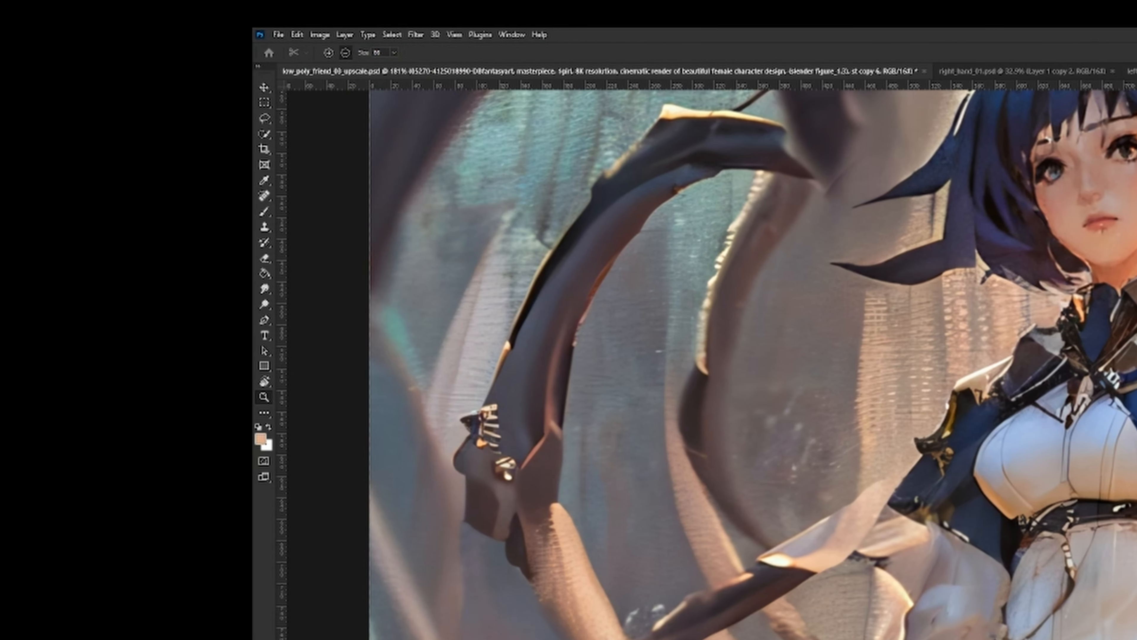
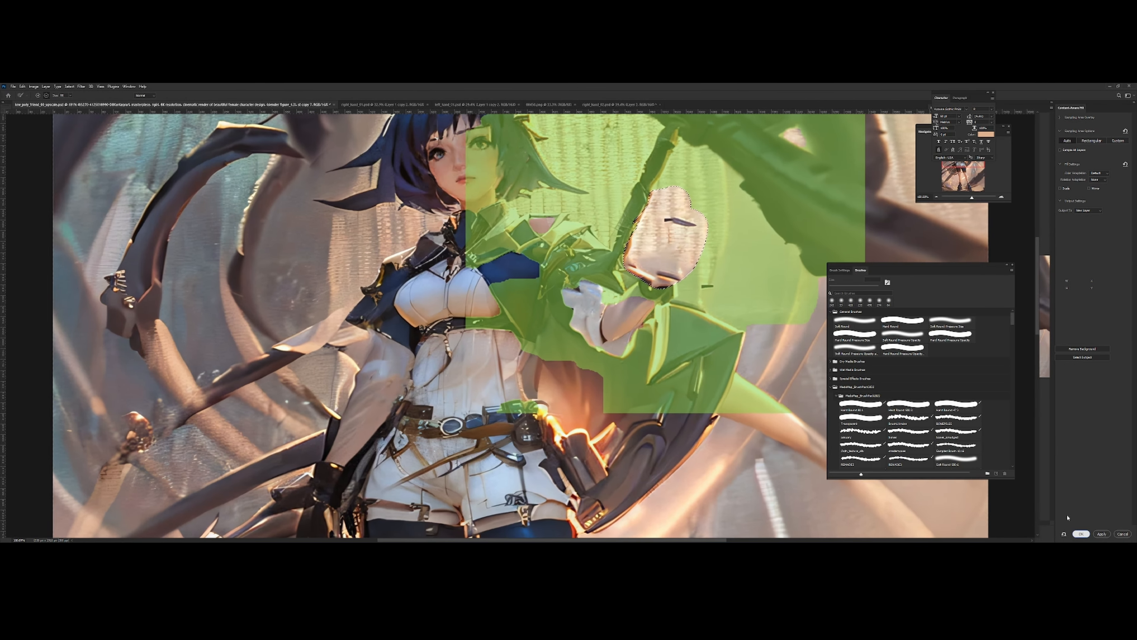
click(1081, 534)
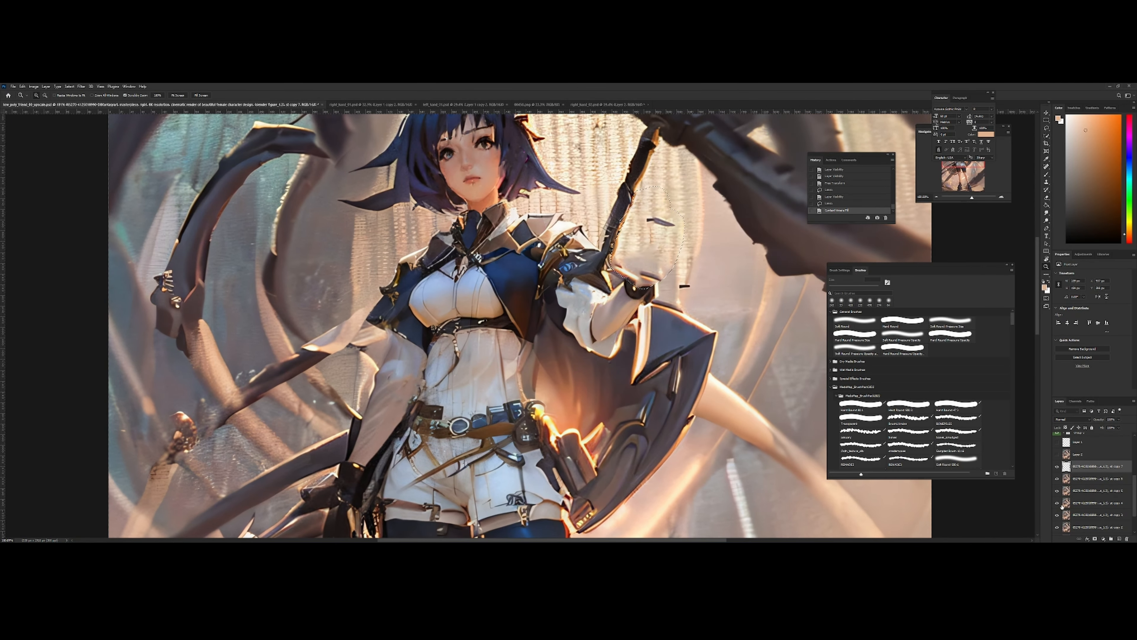
Show the hands group again and inspect the raised hand over the filled background in normal and mirrored views
drag(1134, 492, 1134, 448)
click(1056, 444)
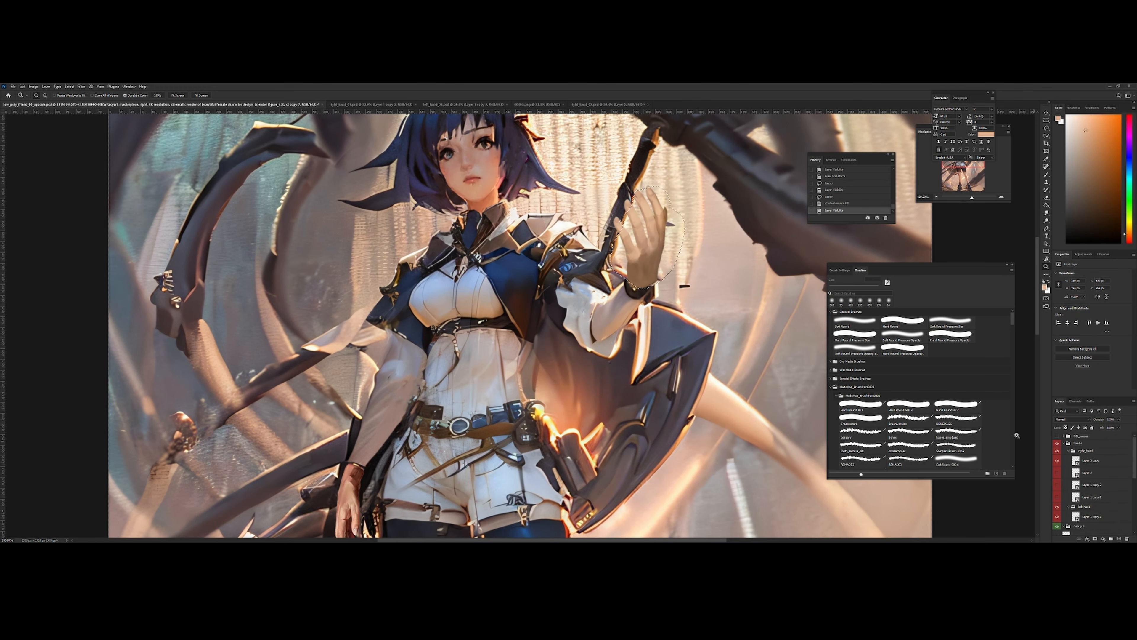
drag(747, 346, 698, 346)
key(ctrl+shift+h)
drag(546, 300, 583, 283)
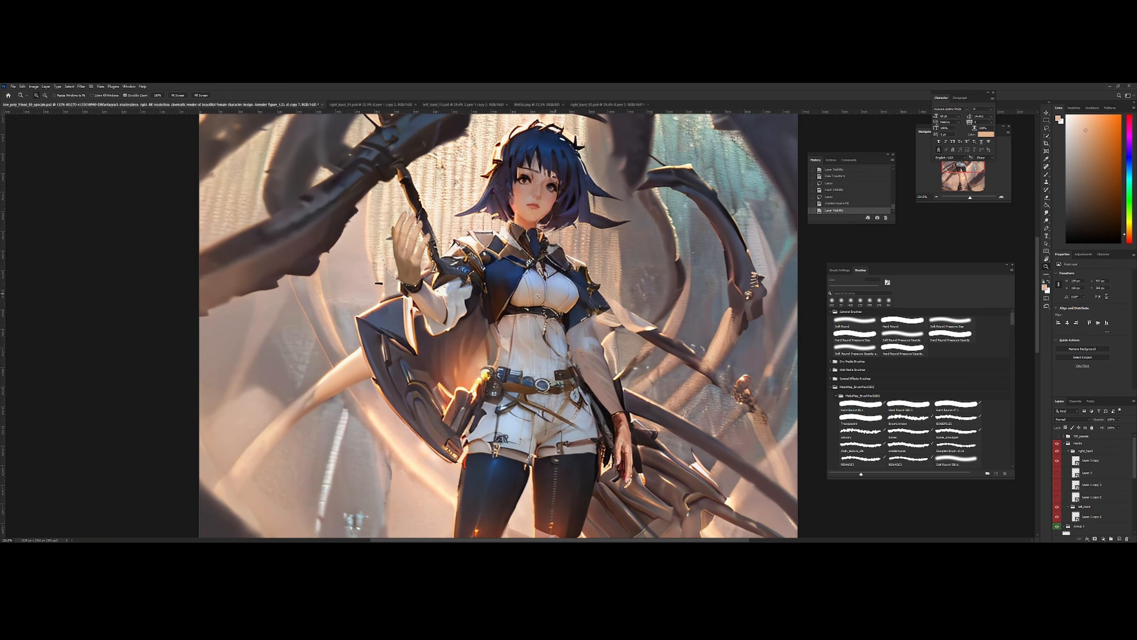
drag(510, 292, 595, 229)
key(ctrl+shift+h)
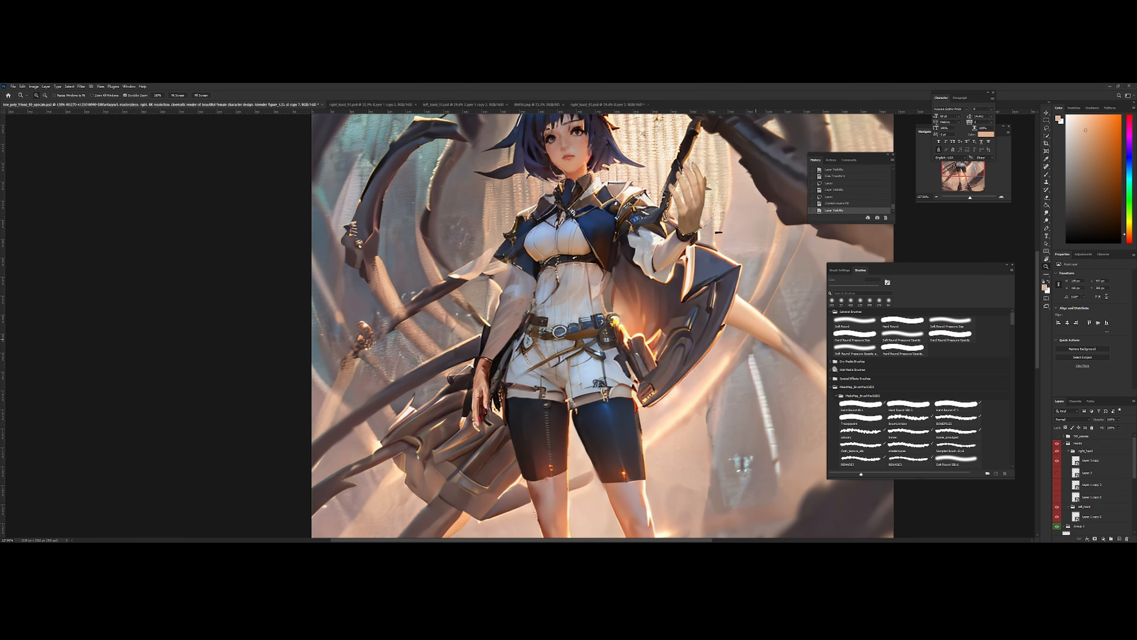
Hide the hands group and lasso around the original lowered gloved hand in the painting
key(ctrl+d)
click(1082, 462)
click(1084, 452)
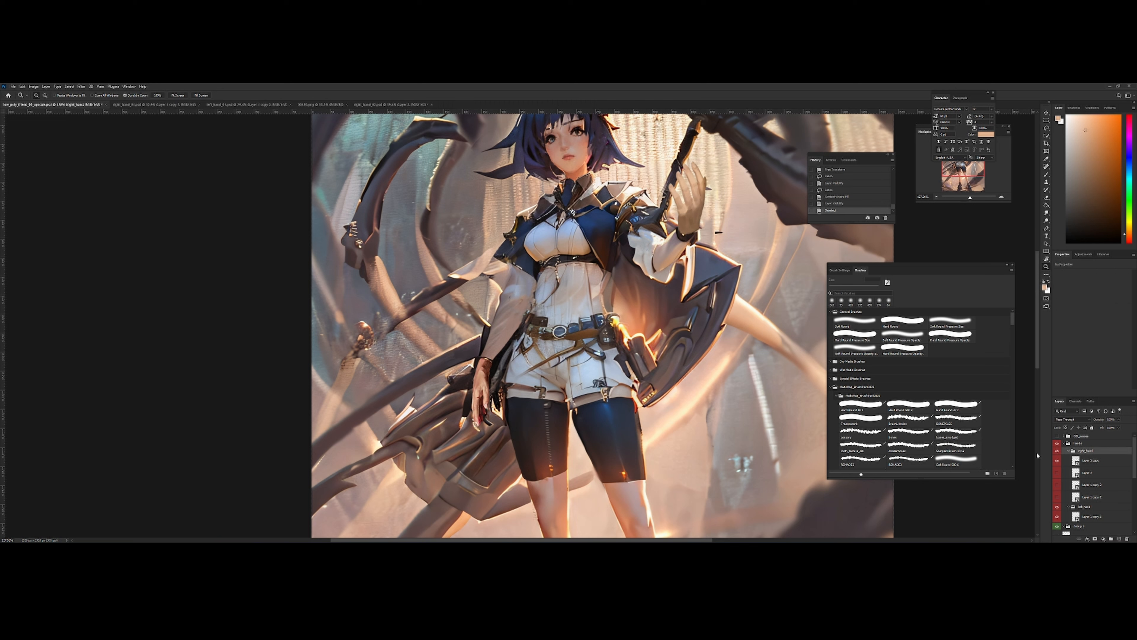
key(l)
mouse_move(495, 362)
mouse_down()
mouse_move(453, 388)
mouse_move(460, 412)
mouse_move(469, 375)
mouse_move(456, 412)
mouse_move(464, 440)
mouse_move(488, 434)
mouse_move(487, 360)
mouse_up()
key(ctrl+d)
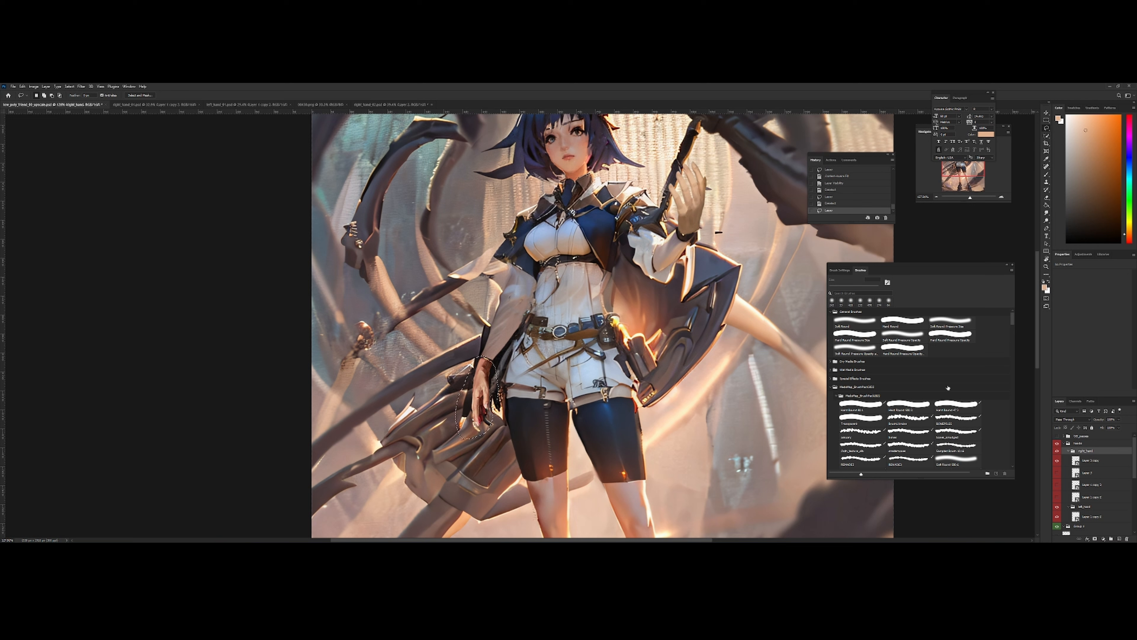
mouse_move(1134, 453)
mouse_down()
mouse_move(1135, 502)
mouse_move(1136, 443)
mouse_up()
click(1057, 449)
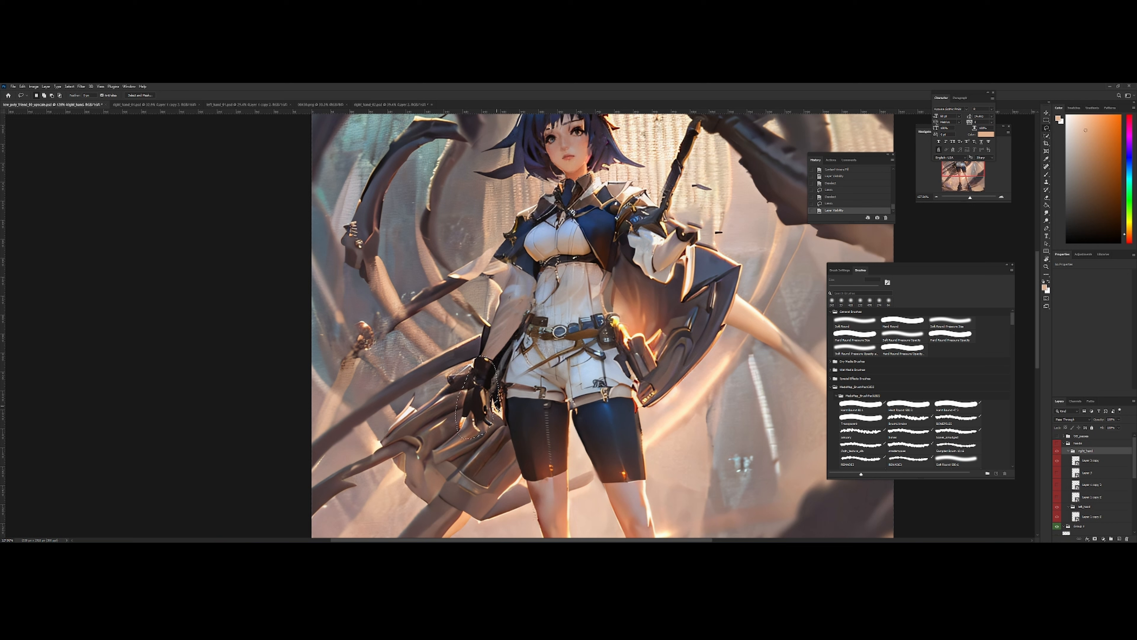
mouse_move(495, 407)
mouse_down()
mouse_move(506, 419)
mouse_move(494, 384)
mouse_move(517, 341)
mouse_move(465, 343)
mouse_move(481, 344)
mouse_up()
key(z)
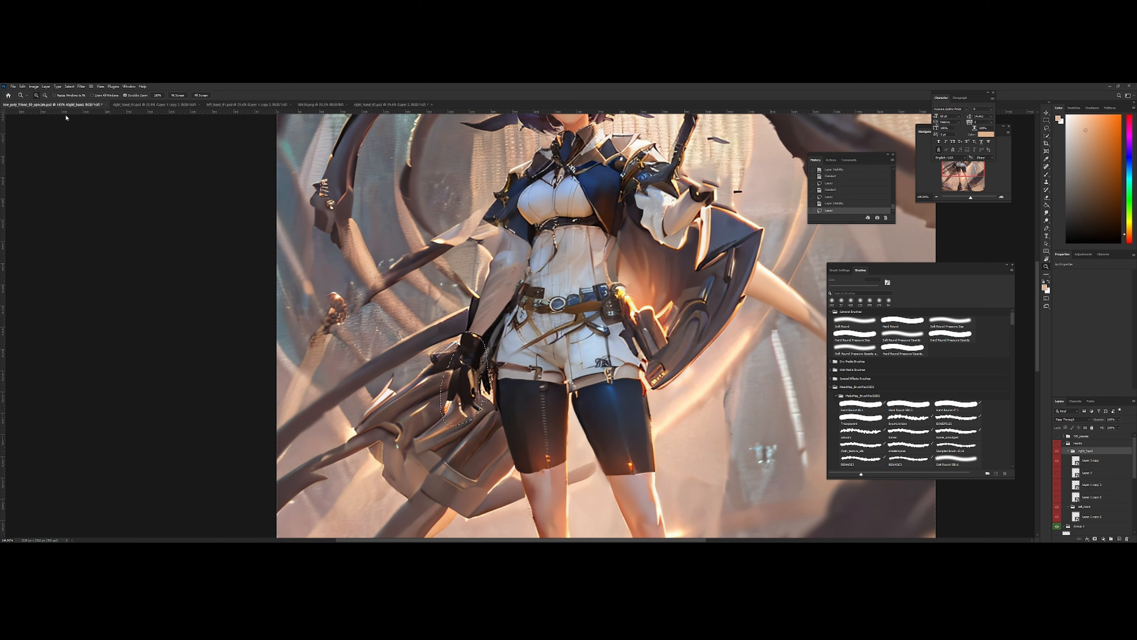
Remove the lowered gloved hand from the painting layer below the first fill using Content-Aware Fill output to a new layer
scroll(1134, 466, down, 3)
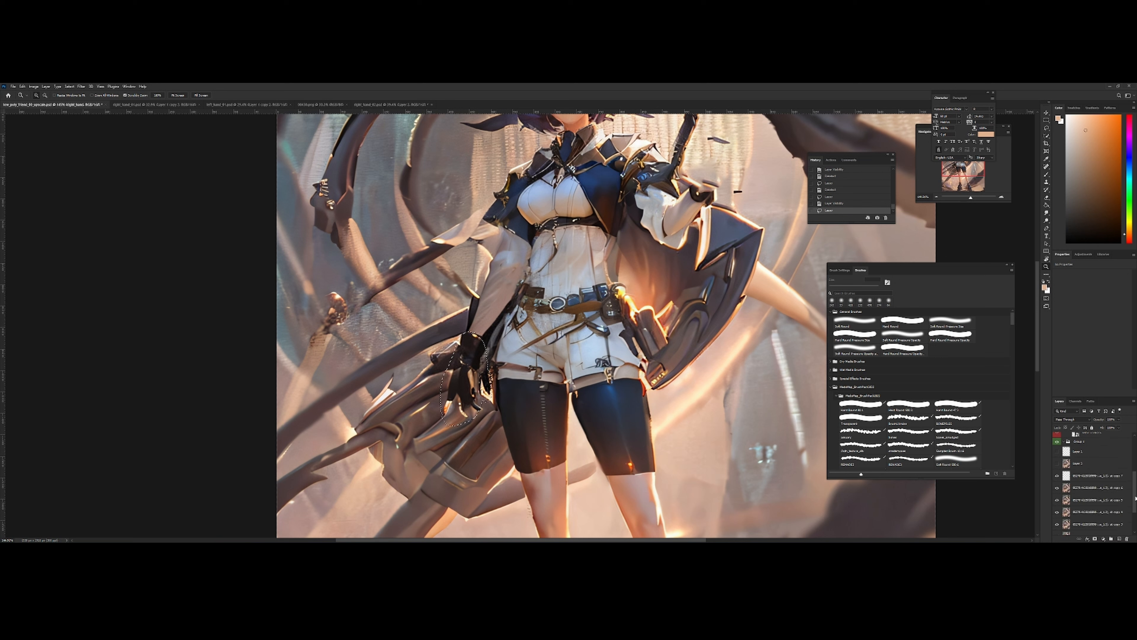
click(1104, 479)
click(1056, 475)
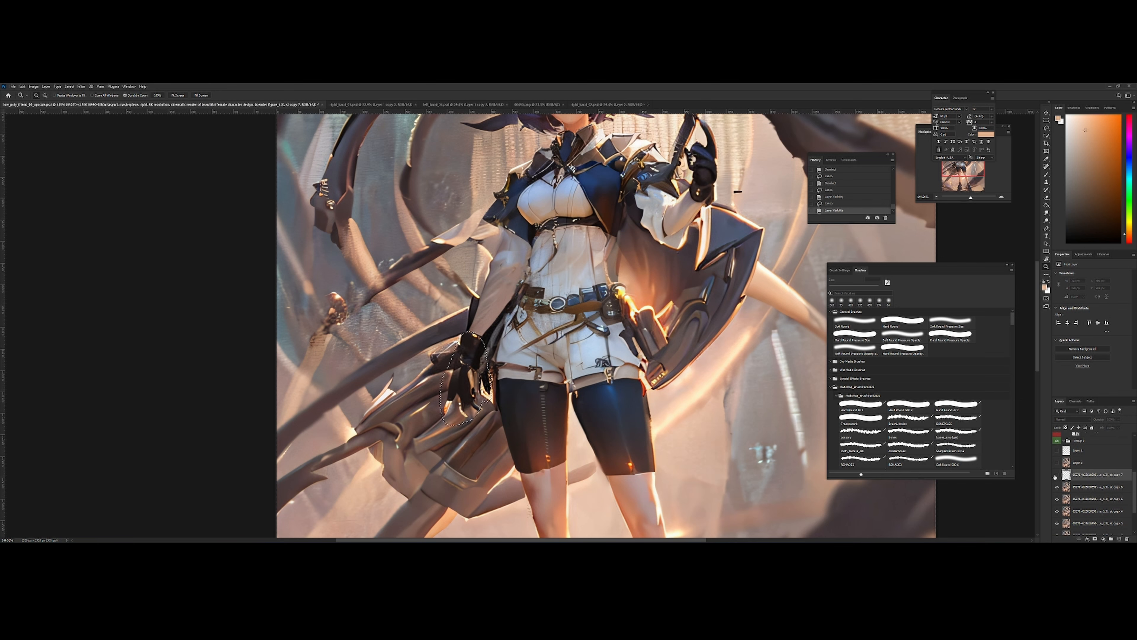
click(1057, 475)
click(1092, 487)
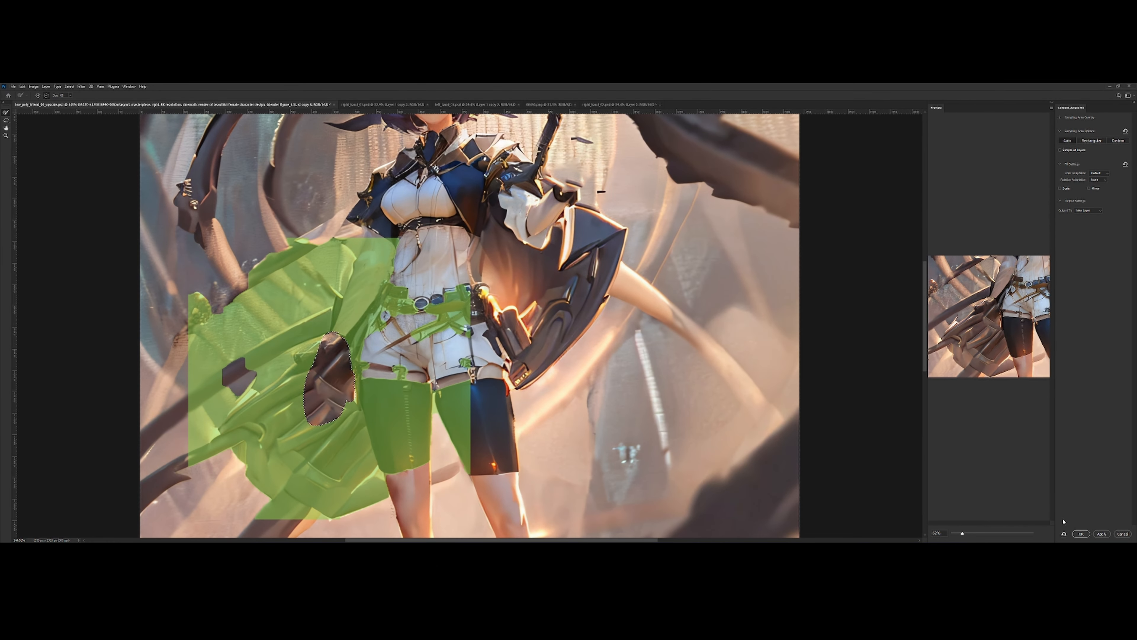
click(1082, 534)
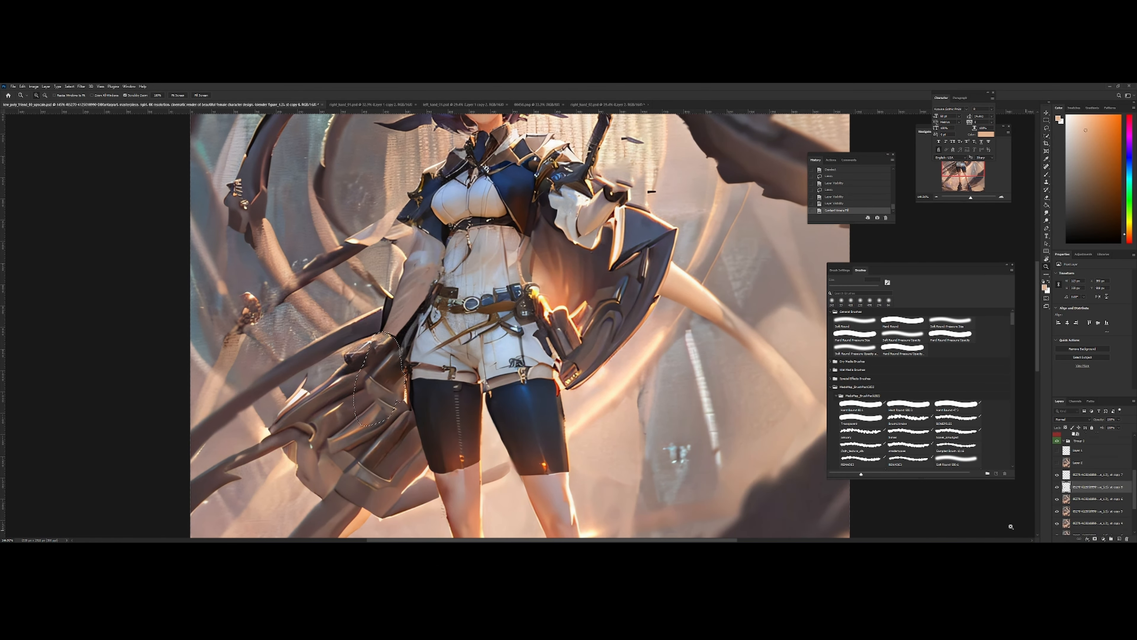
Toggle the two Content-Aware Fill layers to compare the painting with and without the original gloved hands
click(1058, 475)
click(1057, 475)
click(1058, 487)
click(1057, 488)
click(1057, 474)
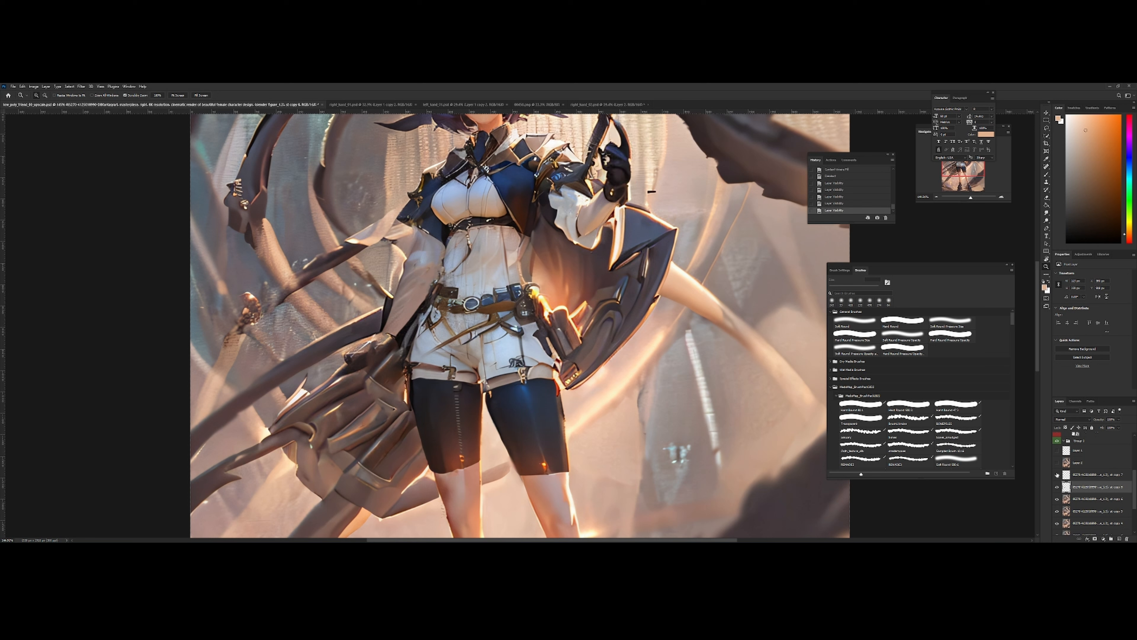
click(1057, 475)
mouse_move(605, 390)
mouse_down()
mouse_move(577, 373)
mouse_move(621, 379)
mouse_up()
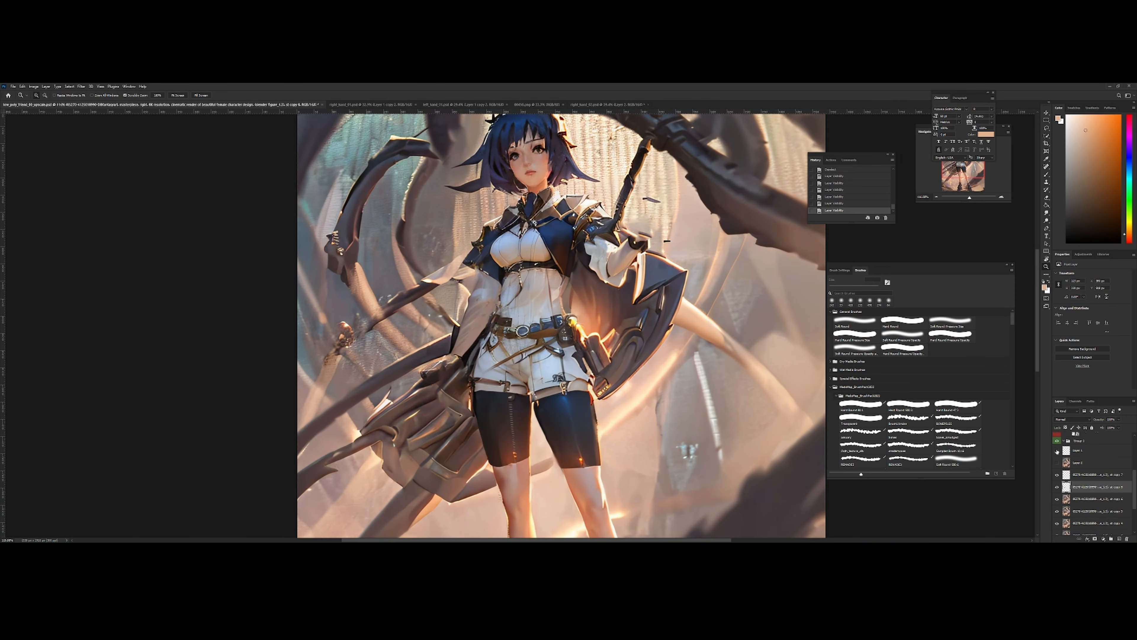
click(1057, 475)
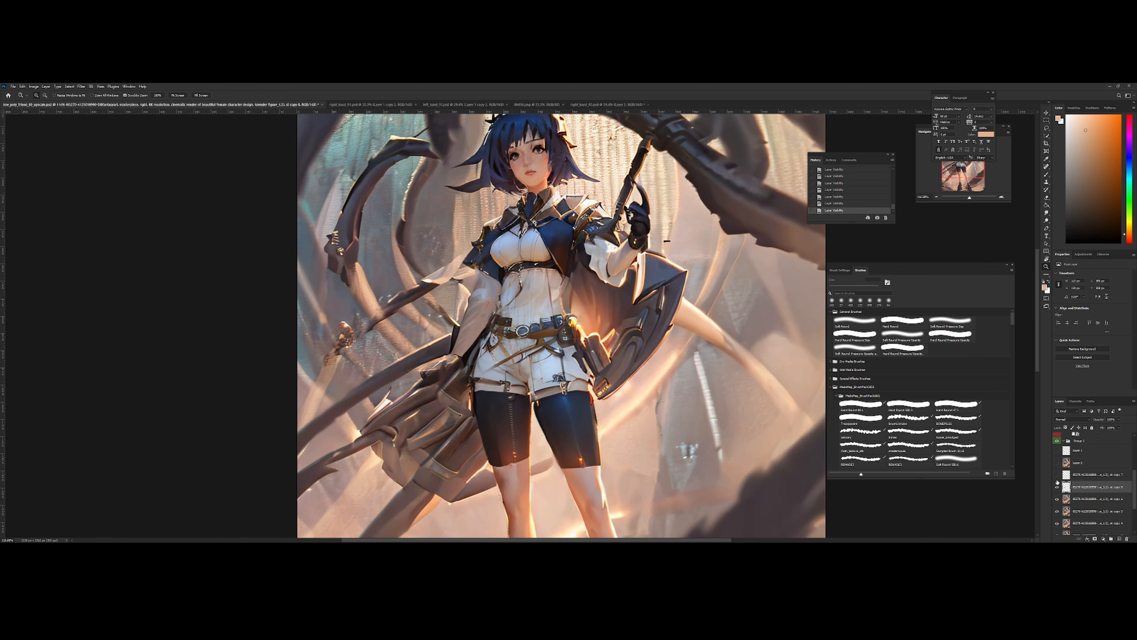
click(1057, 476)
Stamp all visible content onto a new layer above the fills and place it in its own group above the green group
click(1068, 475)
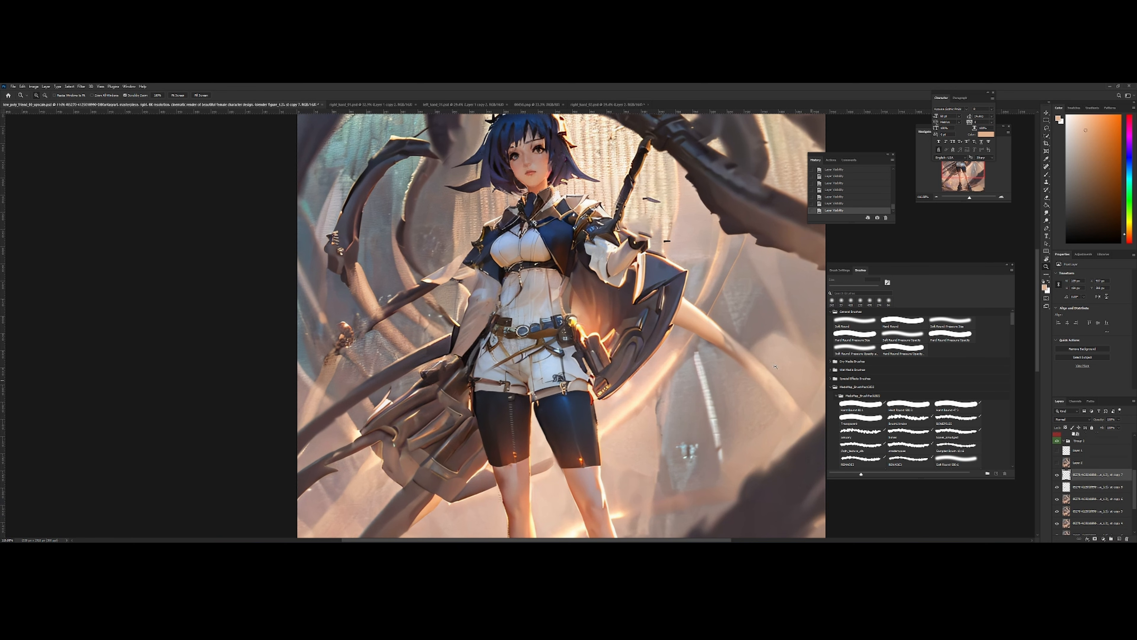
key(ctrl+shift+n)
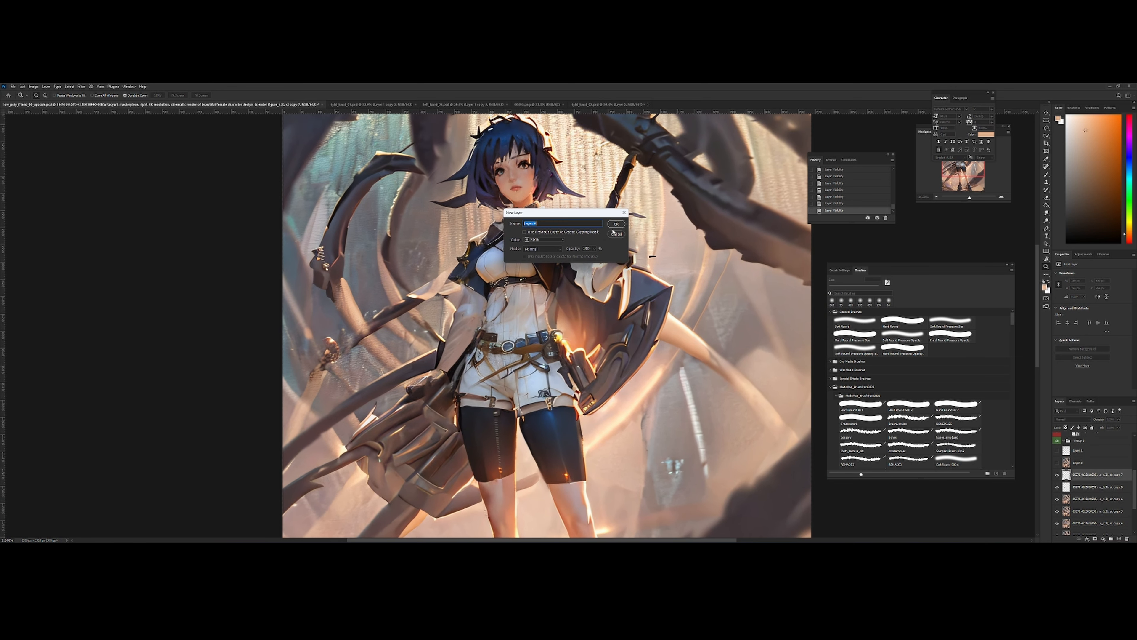
click(615, 225)
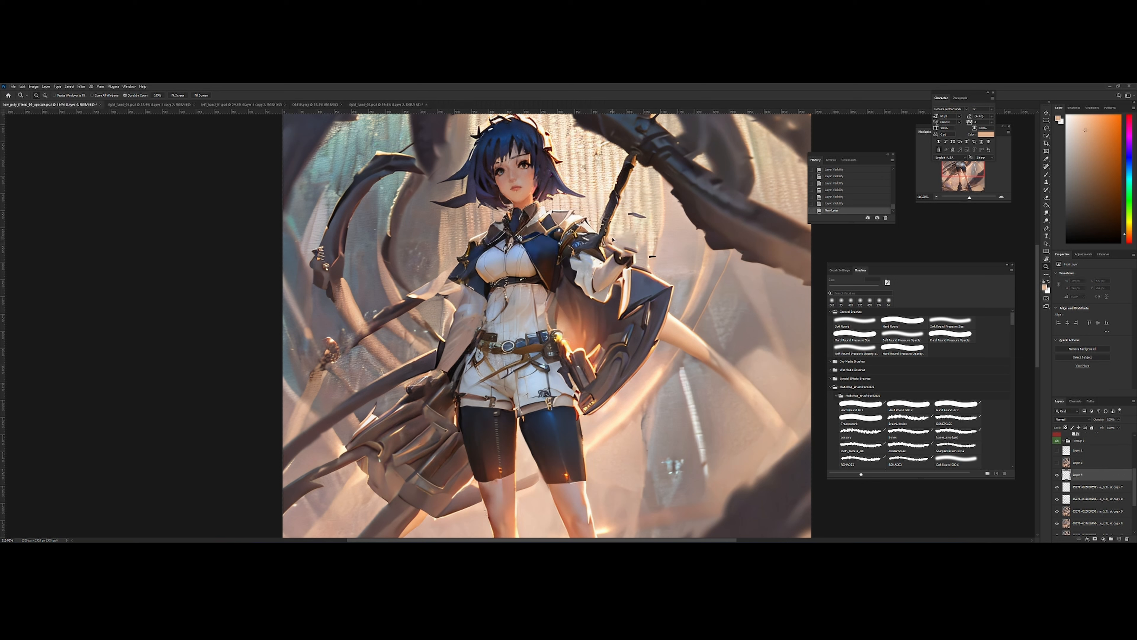
key(ctrl+shift+alt+e)
drag(1096, 473, 1094, 441)
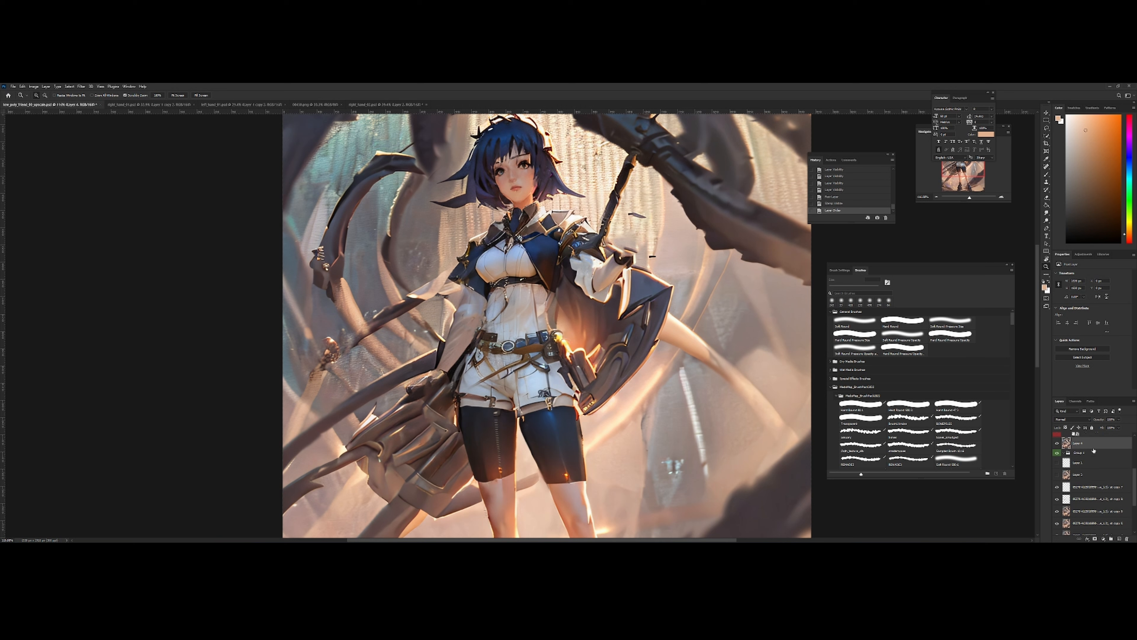
key(ctrl+g)
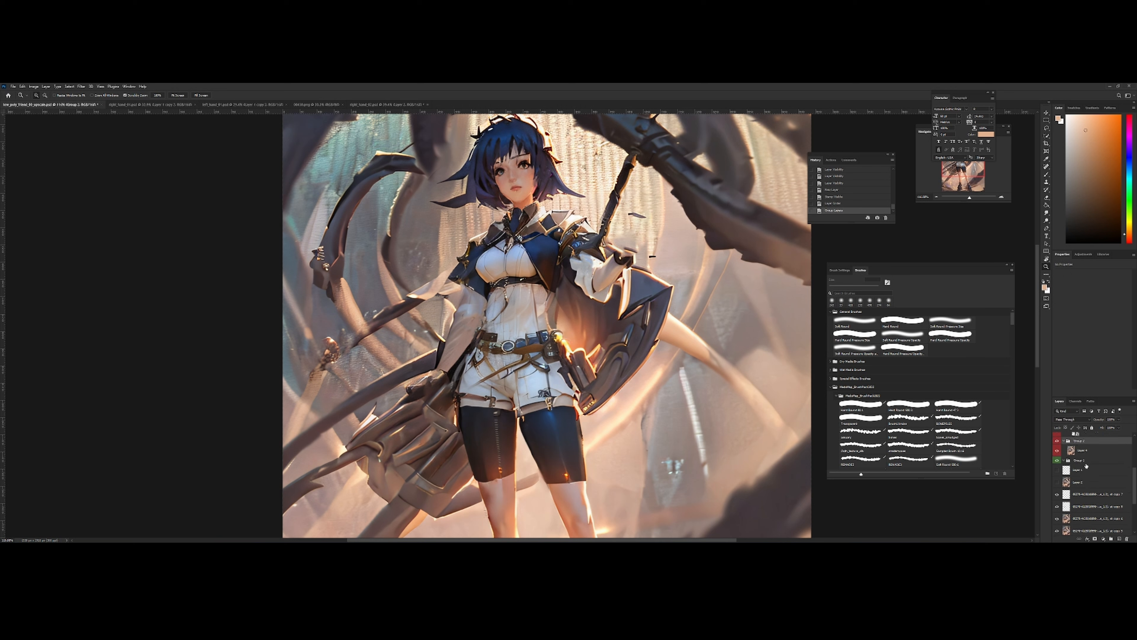
Hide the green group and move the older painting layers and both fill layers into it, leaving the background layer out
click(1085, 461)
click(1056, 460)
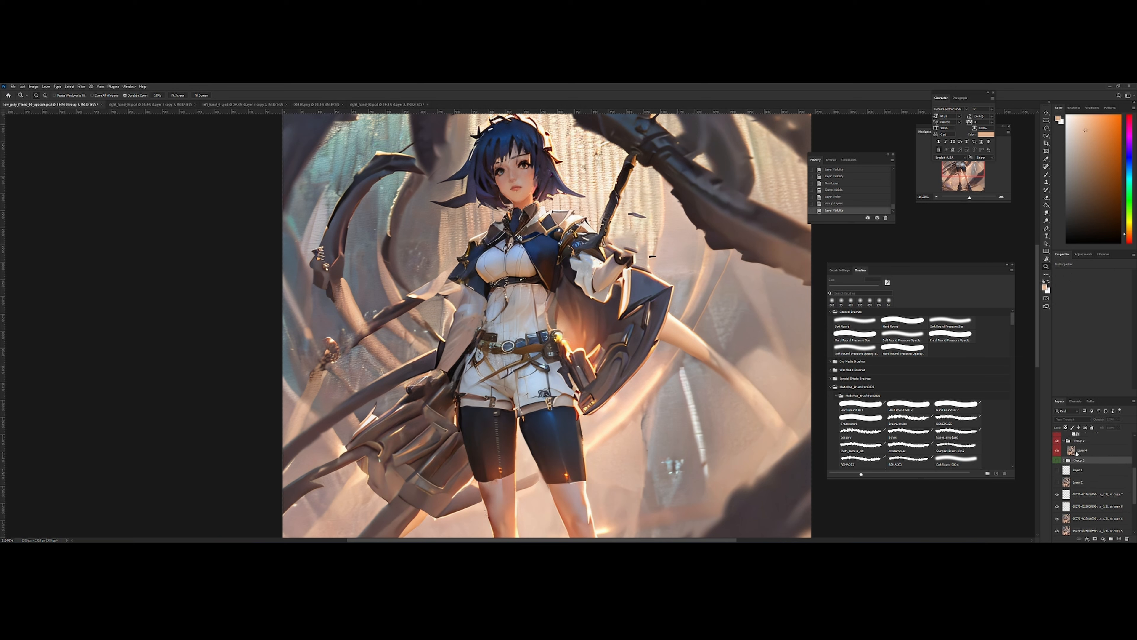
click(1083, 470)
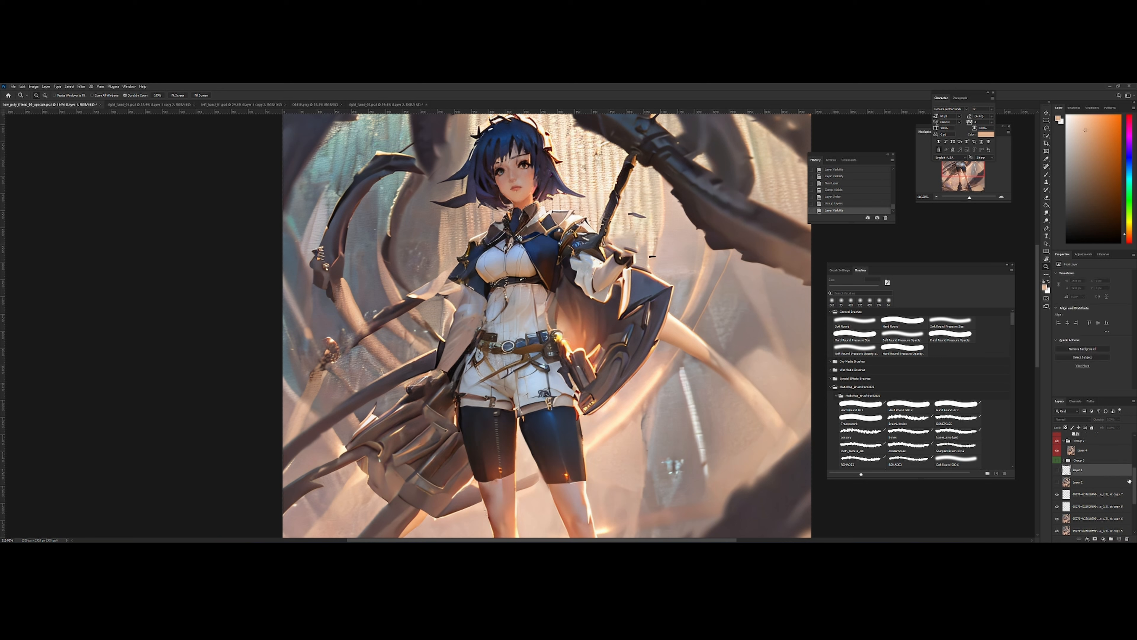
scroll(1110, 502, down, 3)
shift+click(1106, 518)
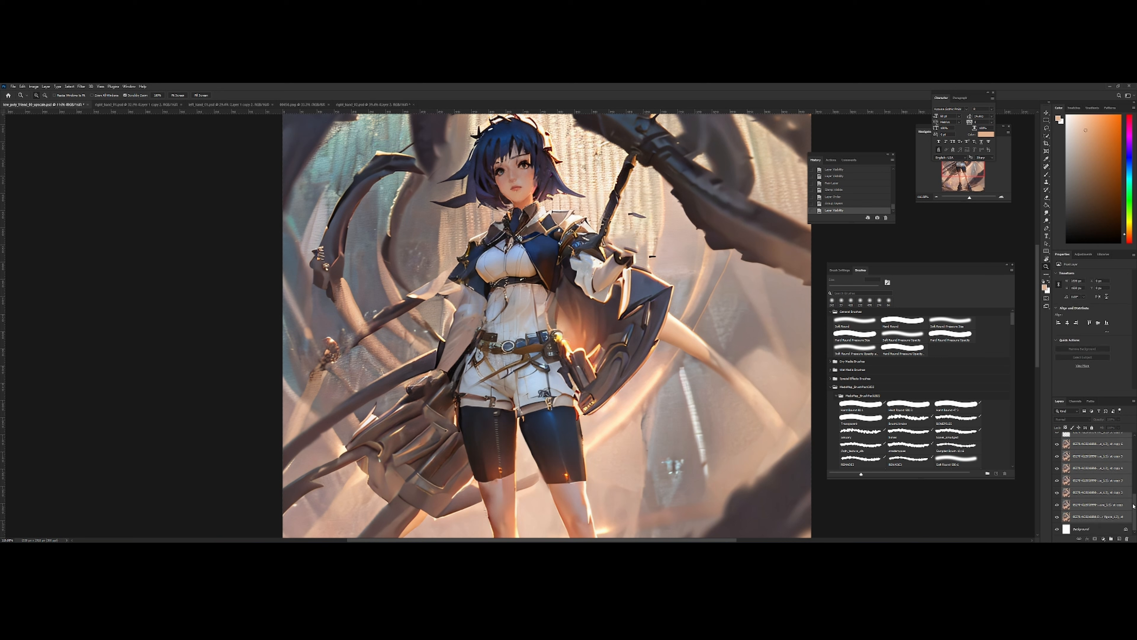
scroll(1110, 504, up, 3)
drag(1106, 473, 1090, 461)
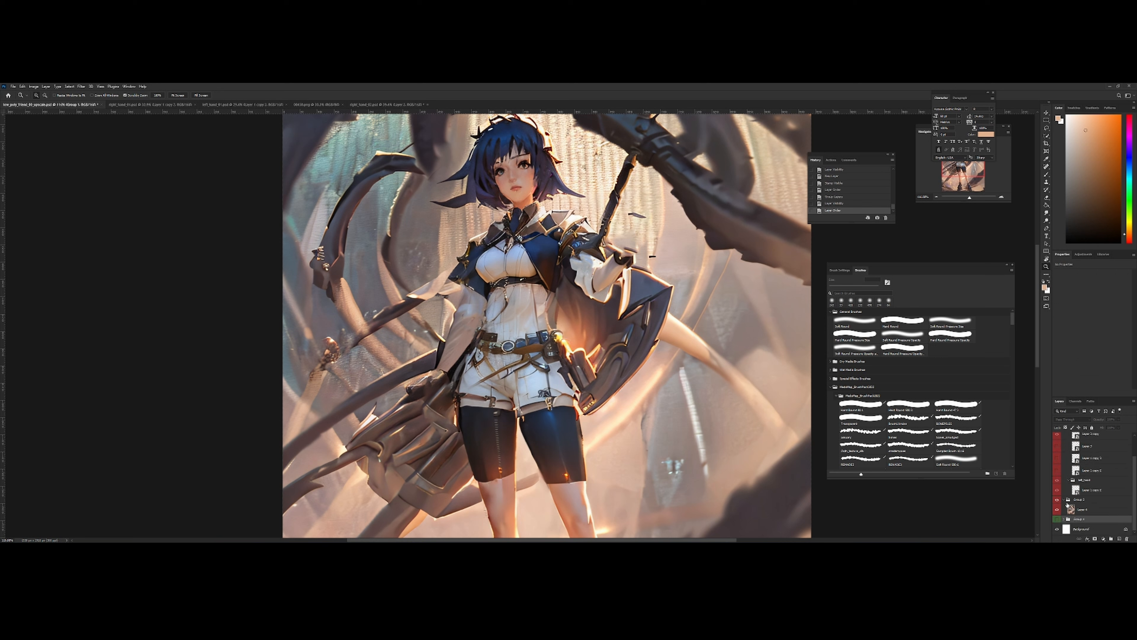
Label the merged painting's group orange and toggle its visibility to check it
click(1079, 500)
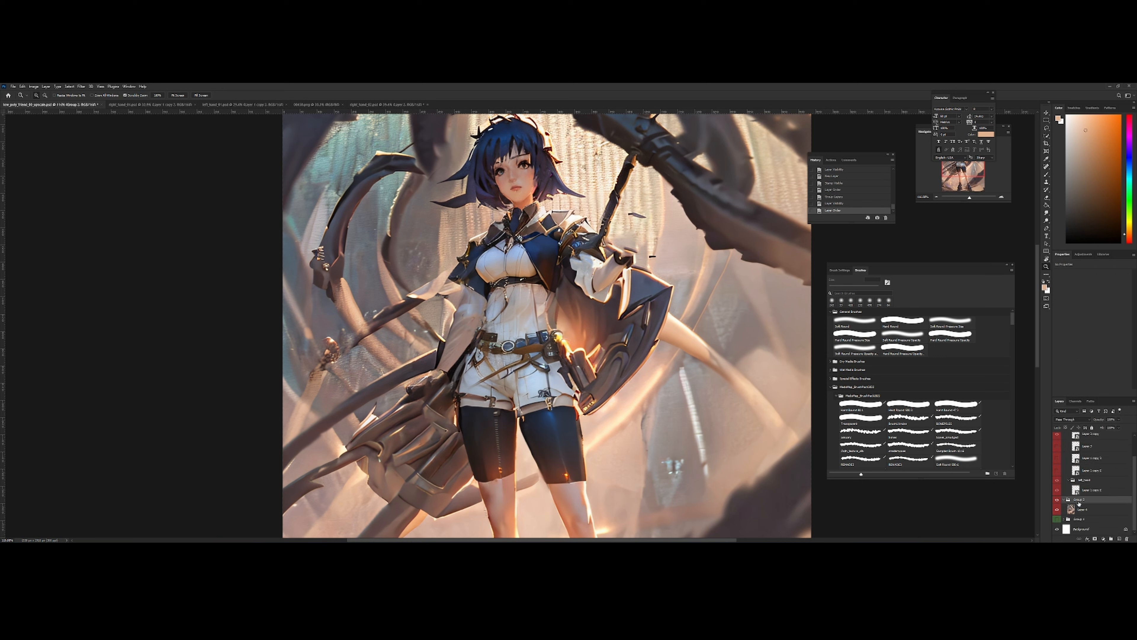
right_click(1079, 503)
click(1092, 469)
click(1058, 501)
click(1057, 501)
Duplicate the merged painting layer and remove the stray dark fragments around the raised wrist with the Spot Healing Brush, undoing the last stroke
click(1084, 509)
key(ctrl+j)
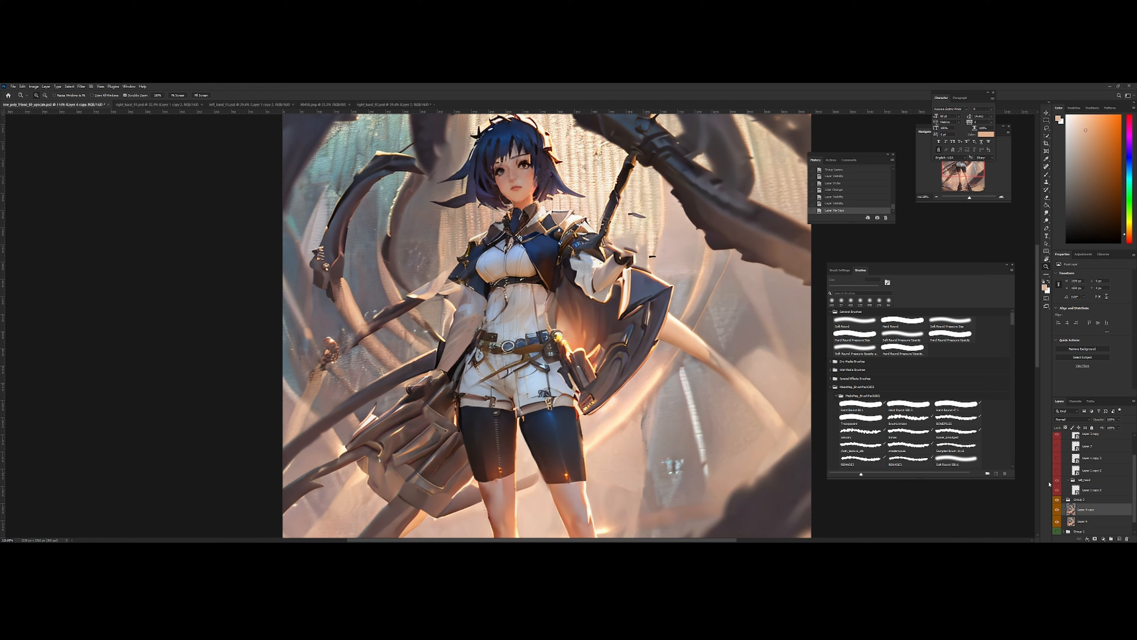
drag(678, 222, 673, 240)
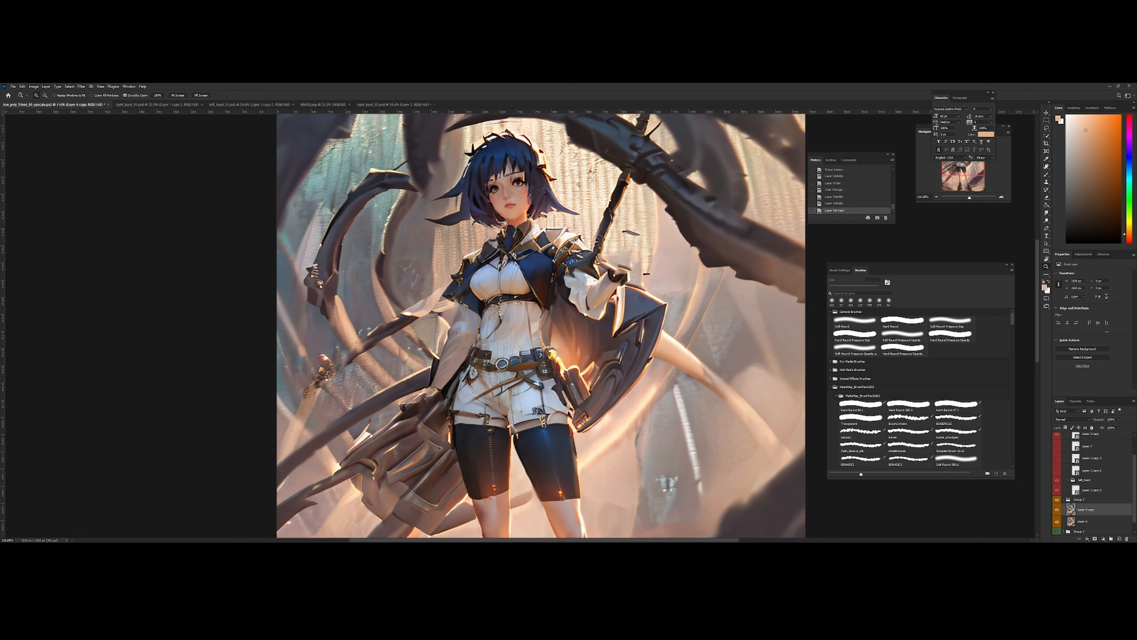
key(j)
click(632, 230)
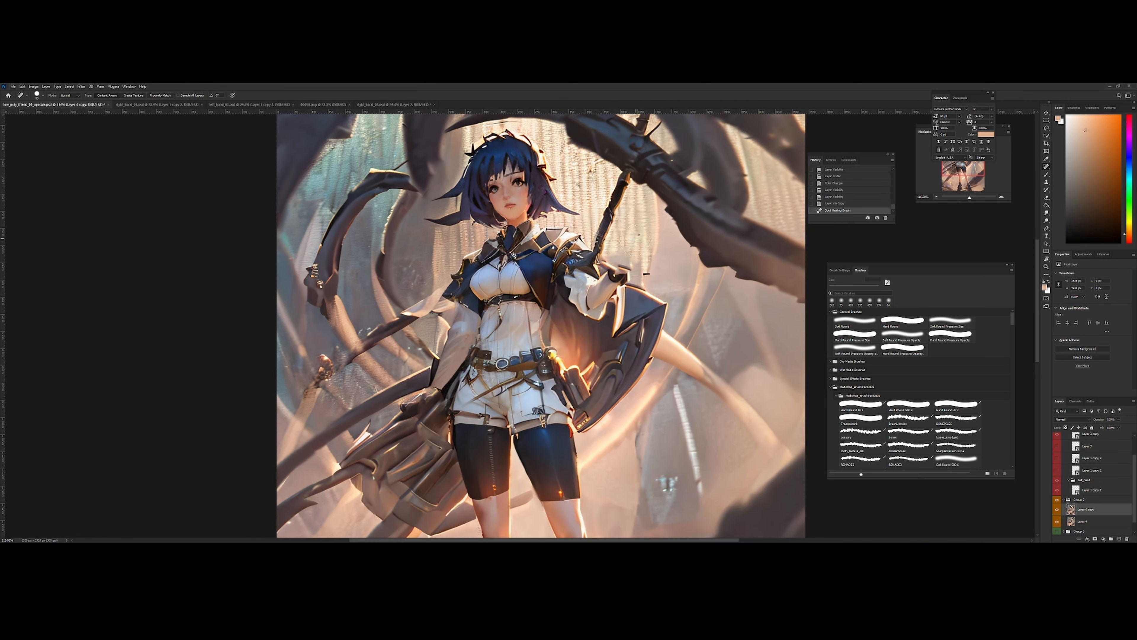
click(638, 238)
click(618, 260)
click(622, 261)
drag(643, 270, 647, 274)
click(622, 273)
click(625, 268)
key(ctrl+z)
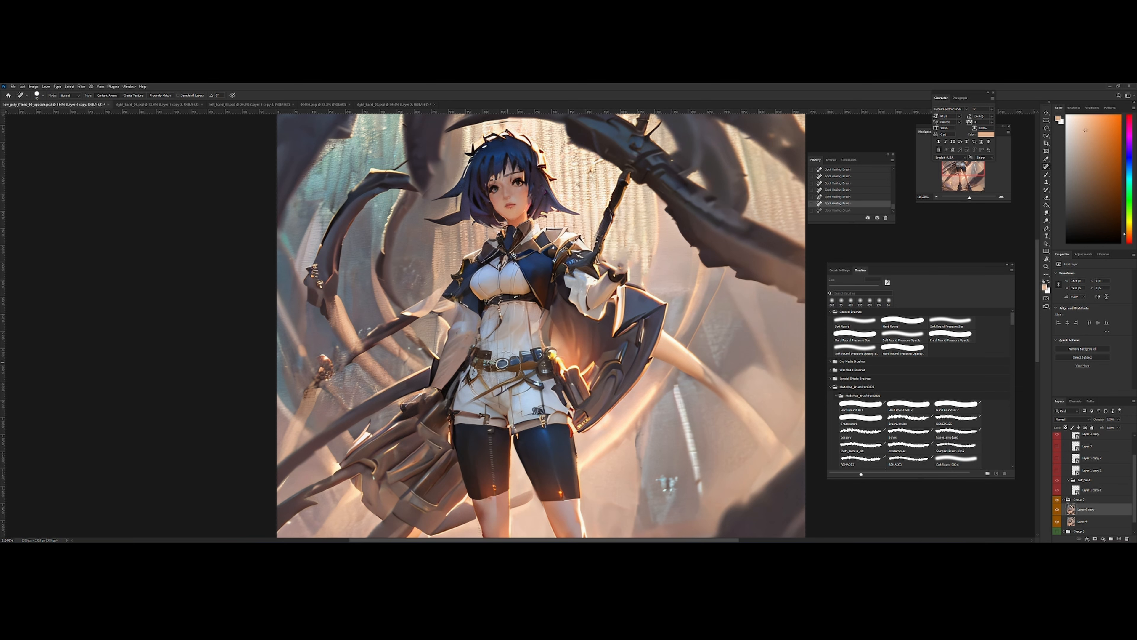
Show the hands group over the cleaned painting and inspect both hands in normal and mirrored views
key(z)
drag(518, 369, 624, 371)
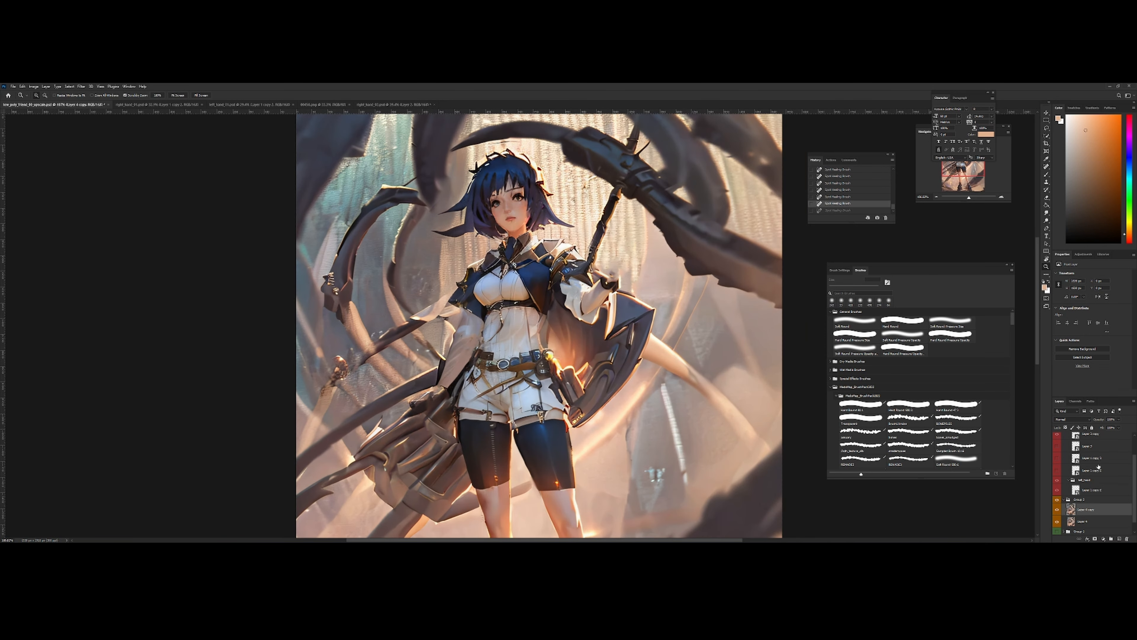
drag(1135, 464, 1118, 428)
click(1057, 443)
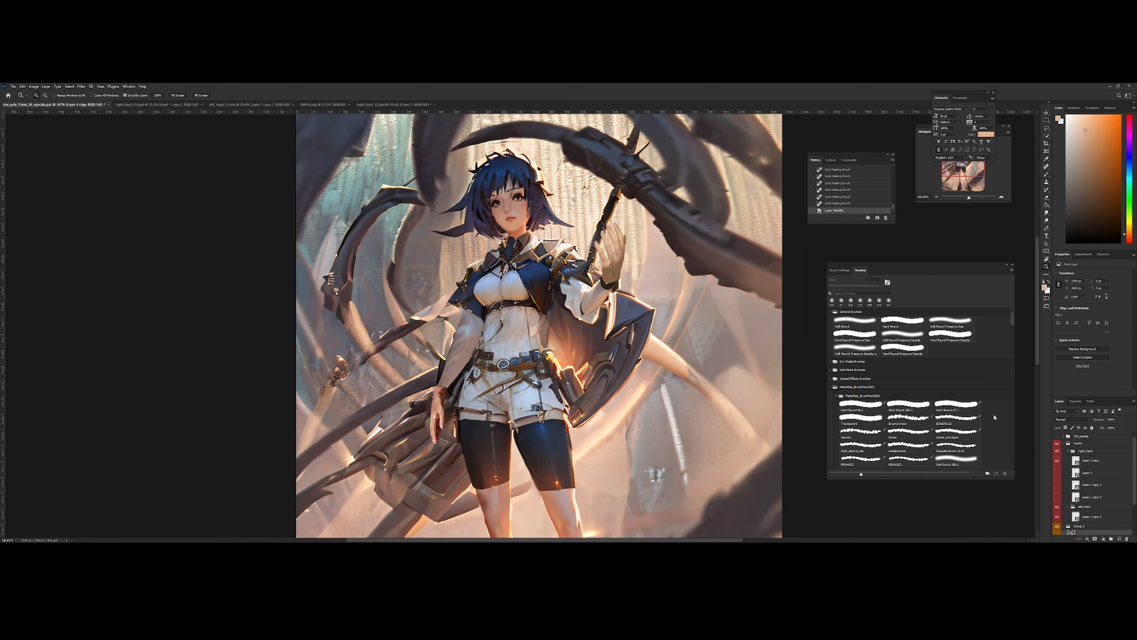
drag(624, 303, 598, 304)
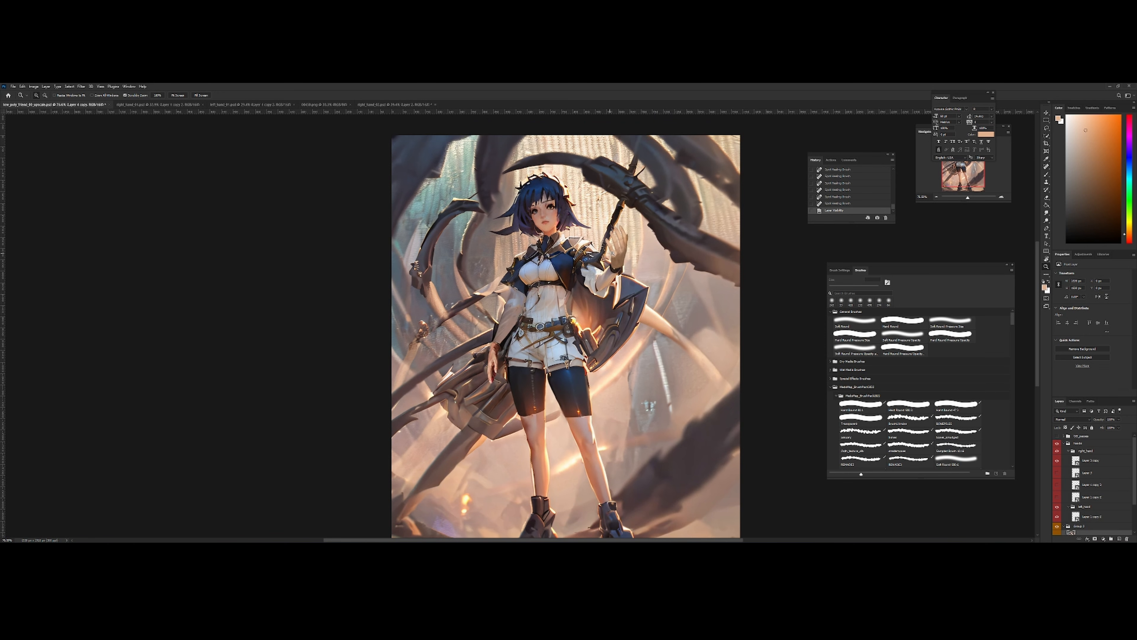
drag(620, 253, 646, 254)
key(ctrl+shift+h)
mouse_move(571, 278)
mouse_down()
mouse_move(596, 276)
mouse_move(577, 276)
mouse_up()
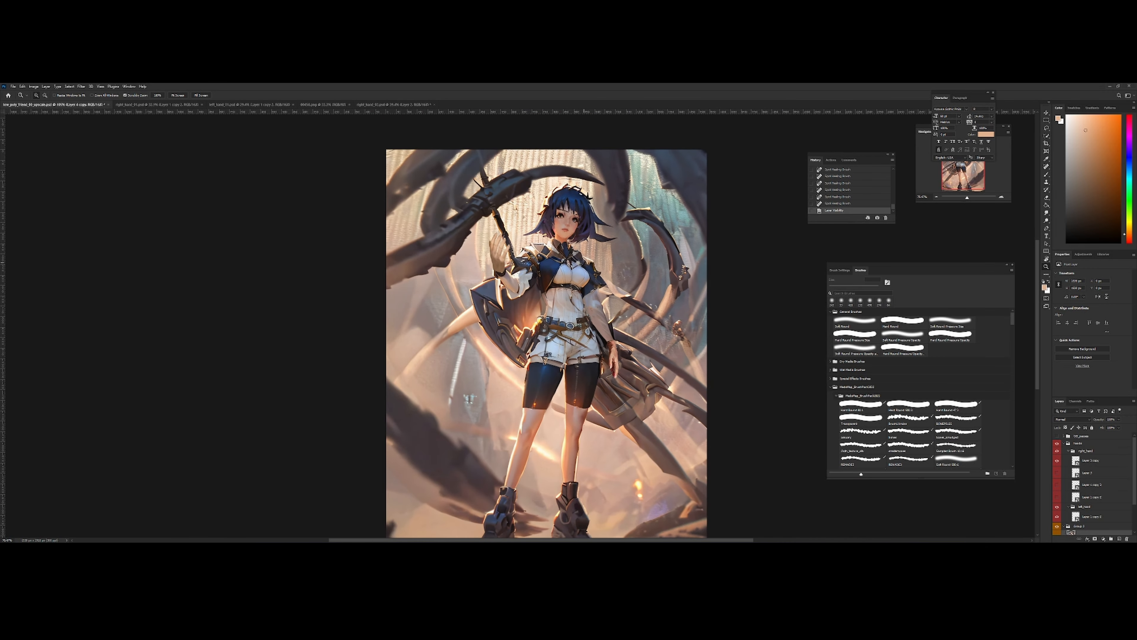
drag(495, 251, 522, 258)
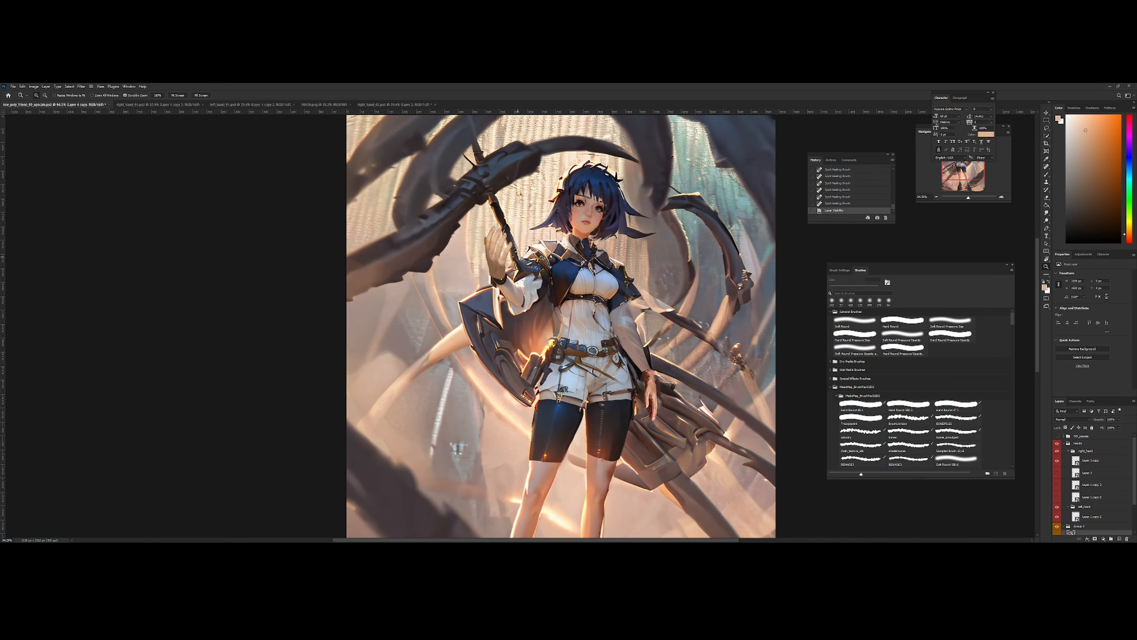
Refine the raised hand's fit on the wrist with Free Transform
click(1093, 460)
key(ctrl+t)
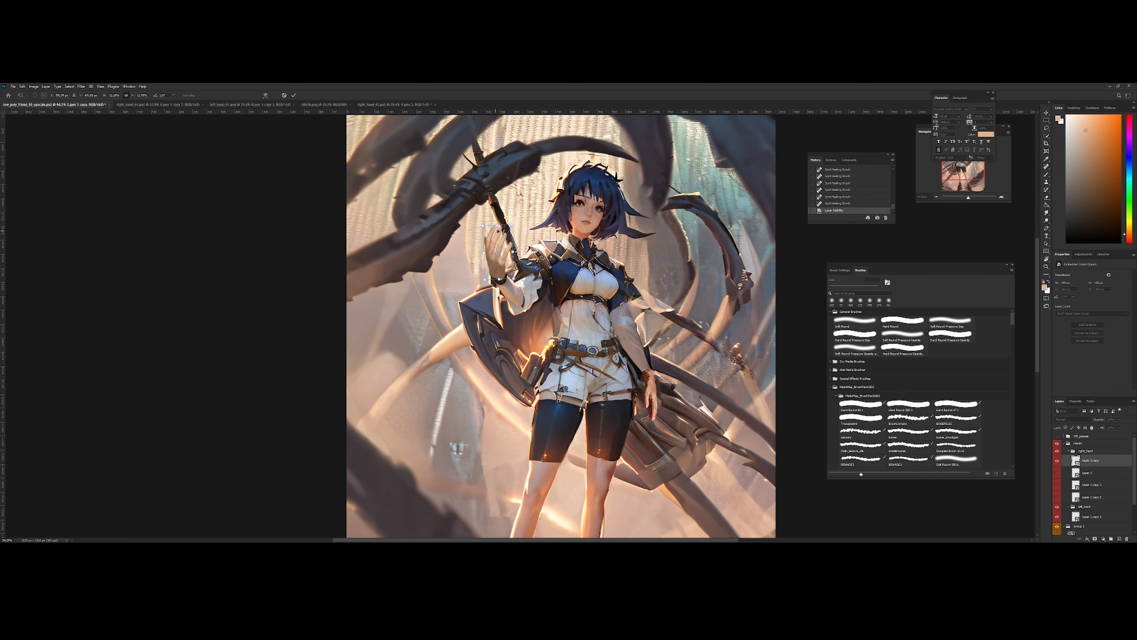
key(Return)
key(z)
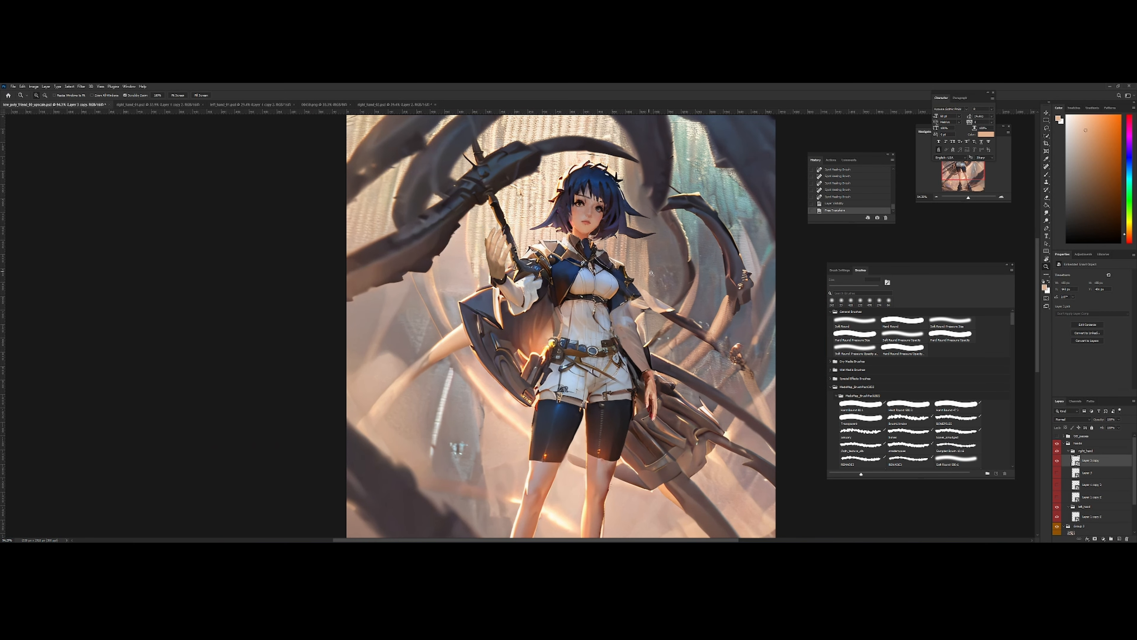
Adjust the lowered hand's fit at the end of the sleeve with two Free Transform passes
alt+click(649, 260)
drag(650, 261, 615, 245)
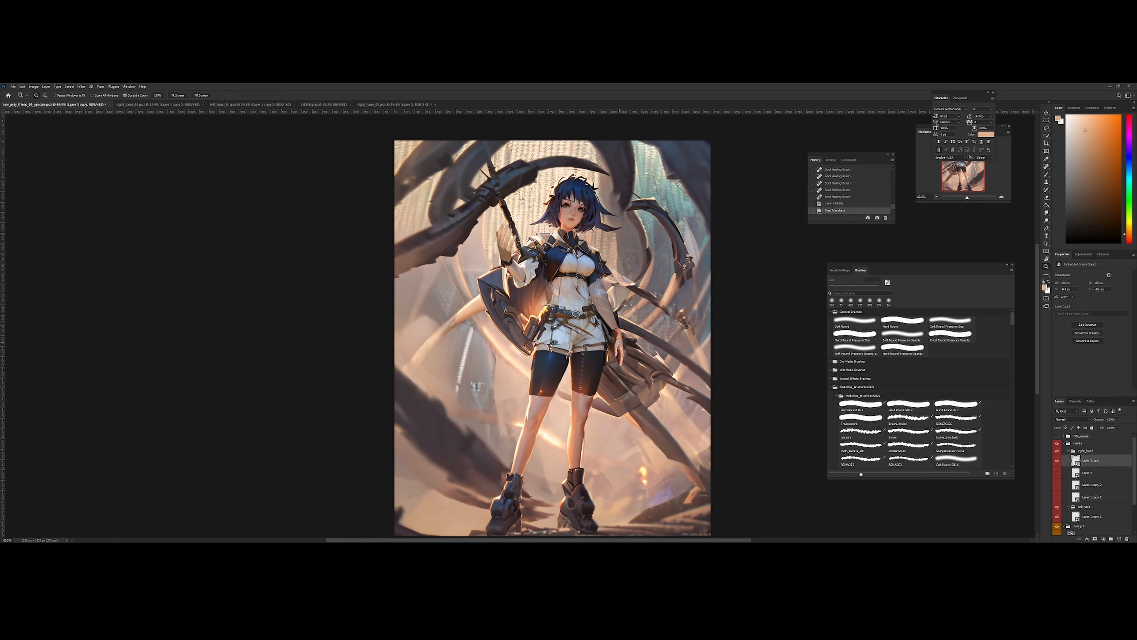
click(623, 344)
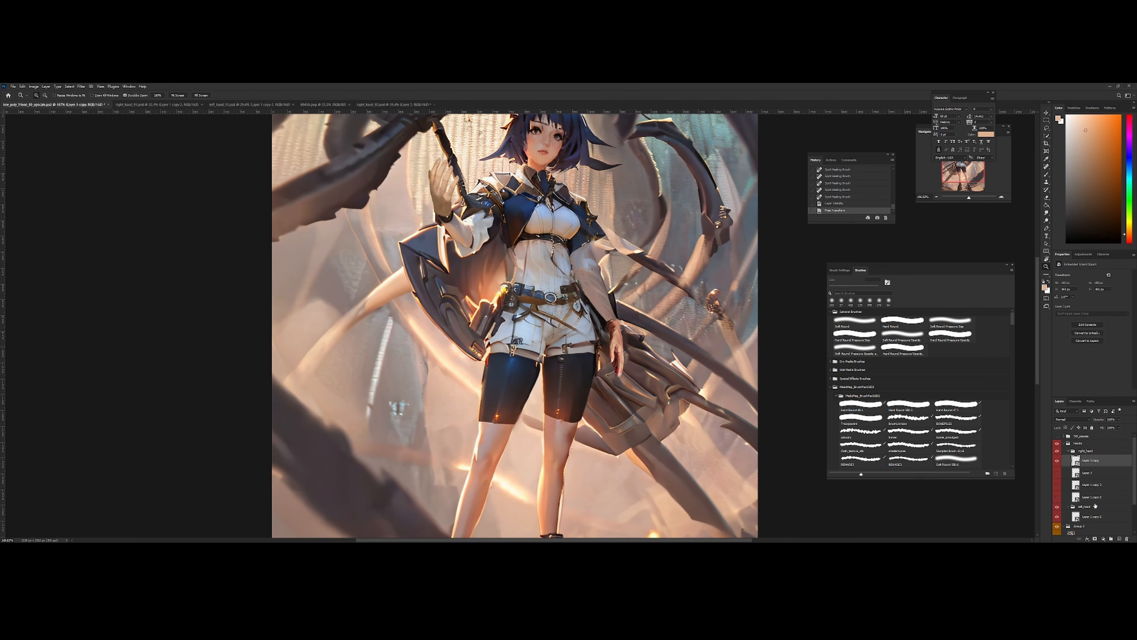
click(1093, 516)
key(ctrl+t)
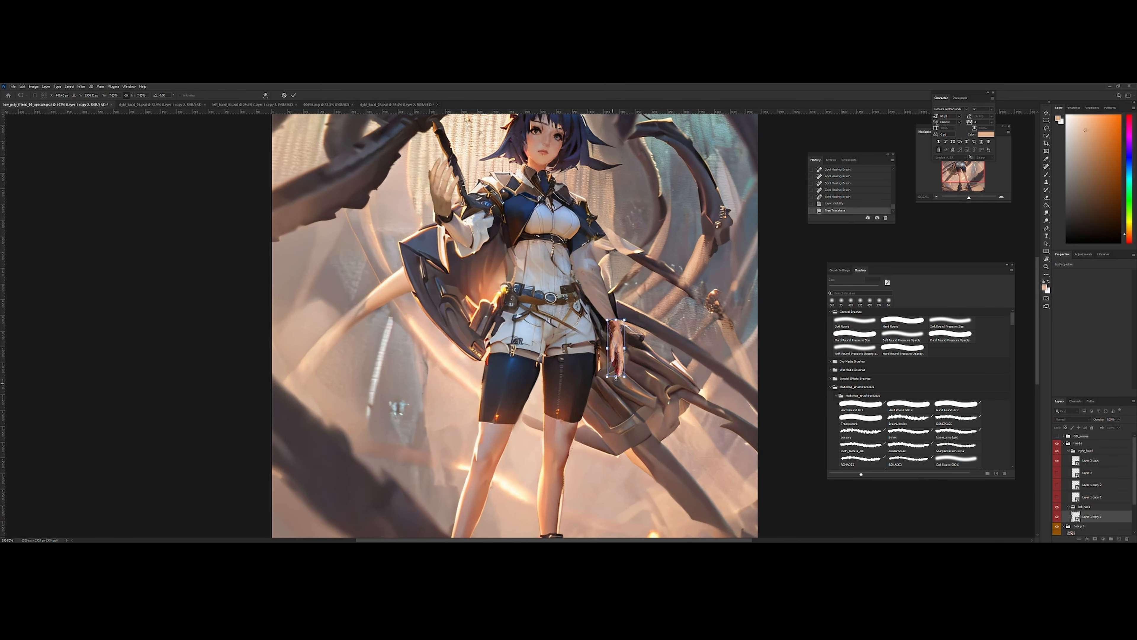
key(Return)
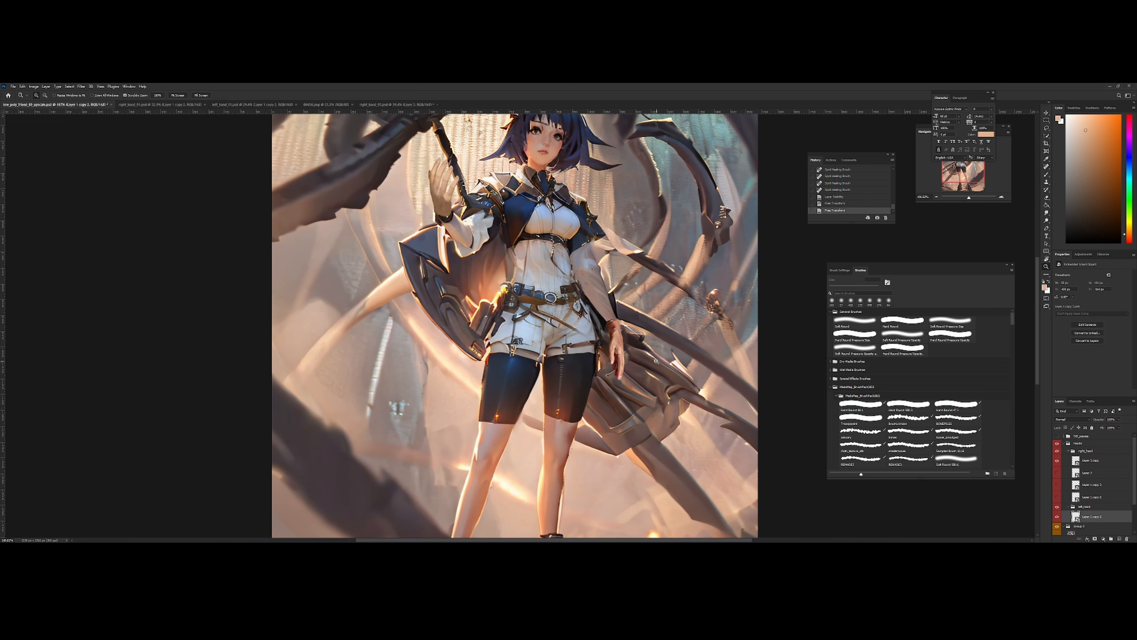
drag(655, 361, 648, 312)
key(ctrl+t)
key(Return)
Return the canvas to the unmirrored view and examine both hands against the whole figure and up close
key(ctrl+shift+h)
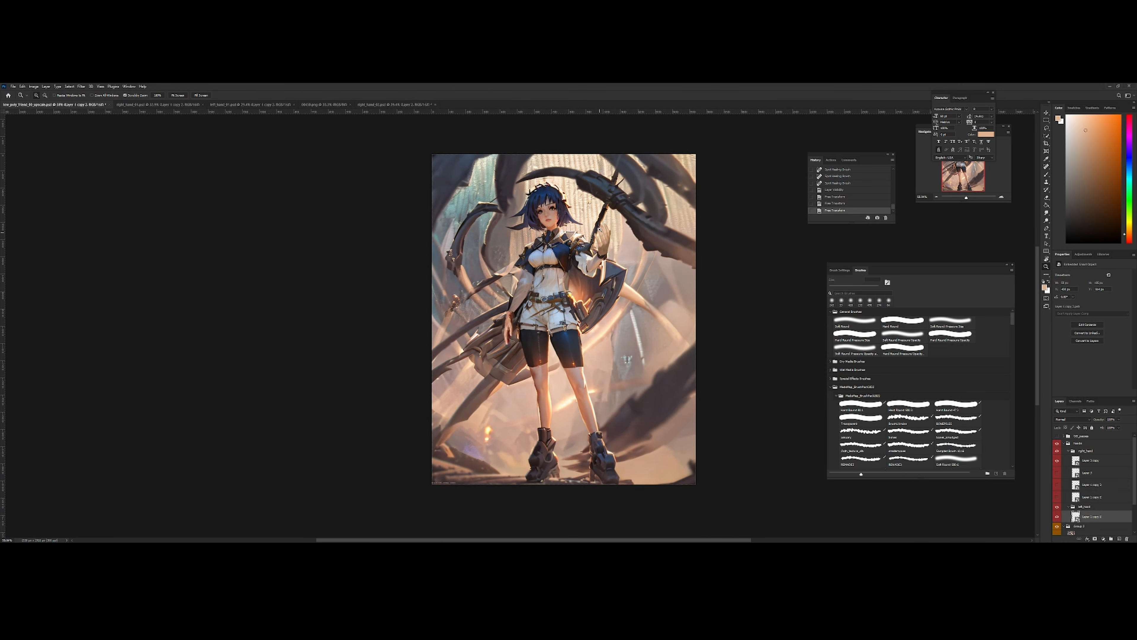
drag(598, 231, 621, 230)
drag(492, 317, 513, 316)
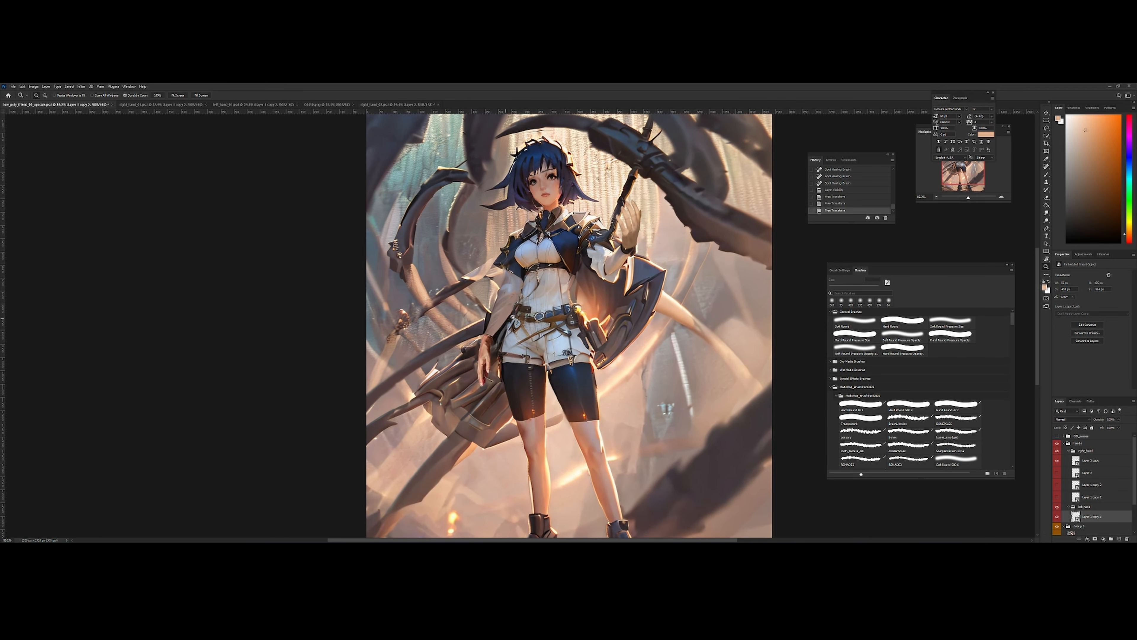
drag(580, 275, 586, 292)
mouse_move(636, 258)
mouse_down()
mouse_move(622, 257)
mouse_move(634, 239)
mouse_up()
drag(578, 414, 550, 416)
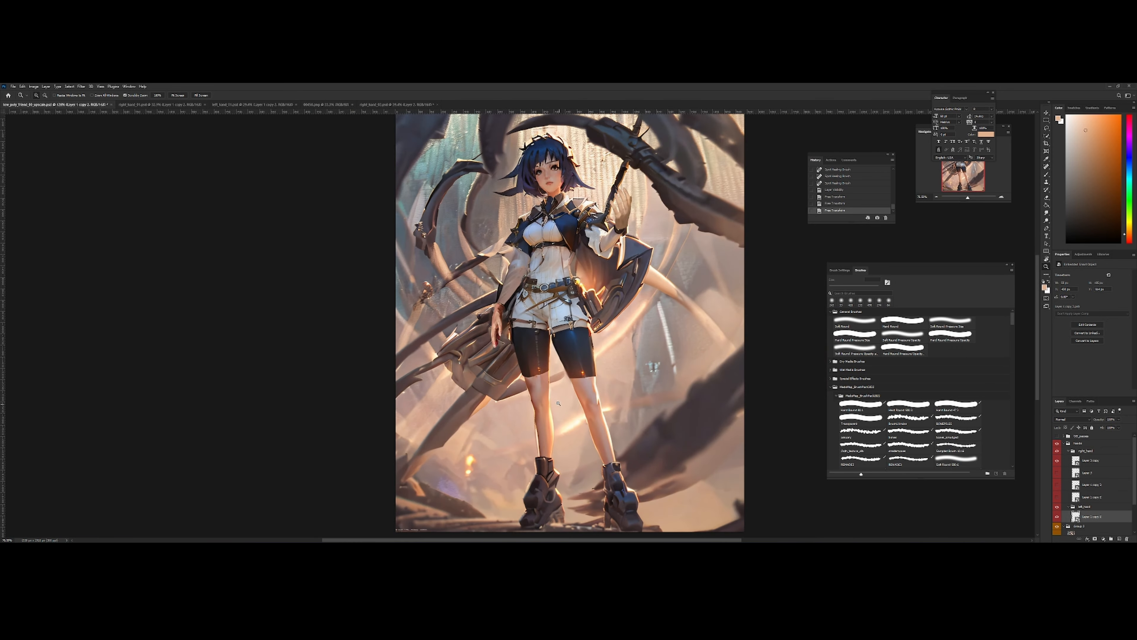
drag(504, 299, 502, 320)
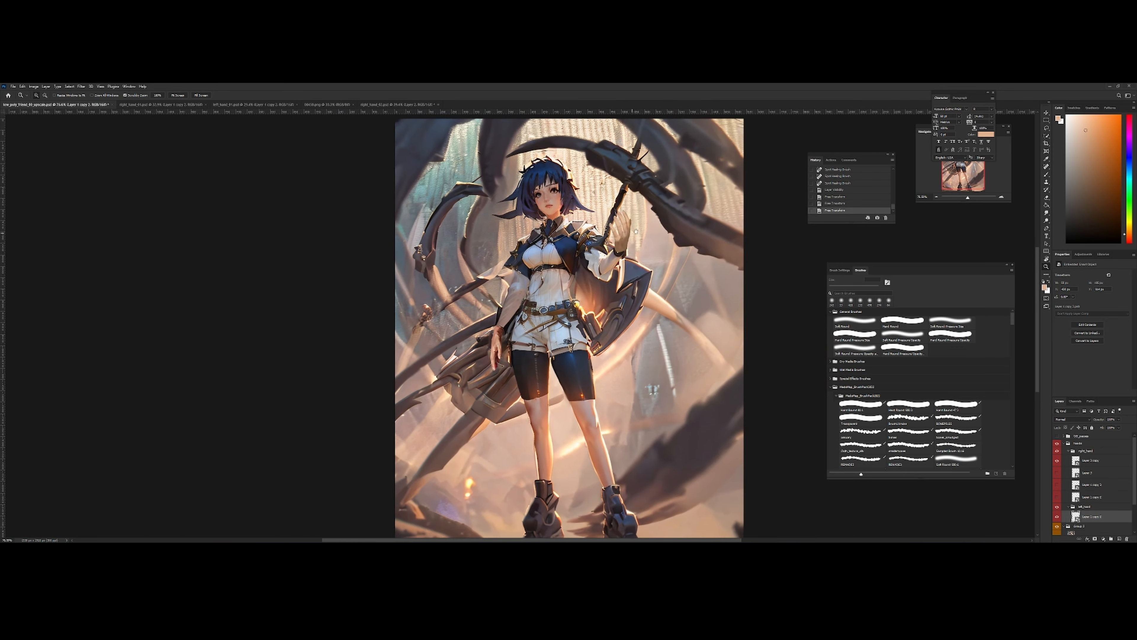
mouse_move(636, 231)
mouse_down()
mouse_move(621, 250)
mouse_move(643, 230)
mouse_up()
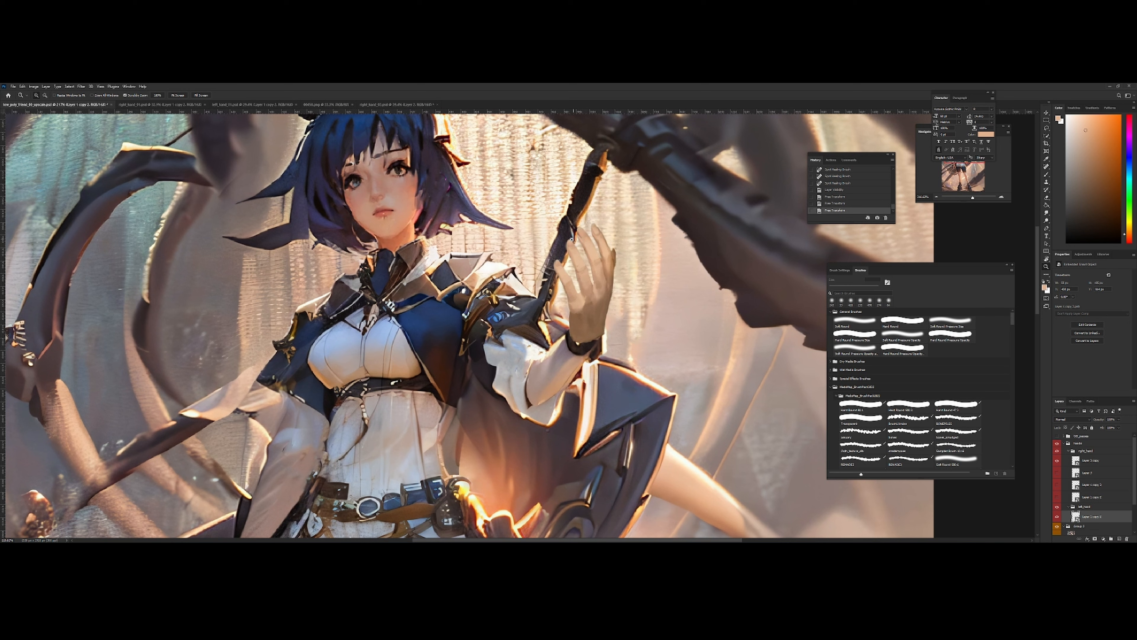
mouse_move(627, 269)
mouse_down()
mouse_move(601, 269)
mouse_move(614, 265)
mouse_up()
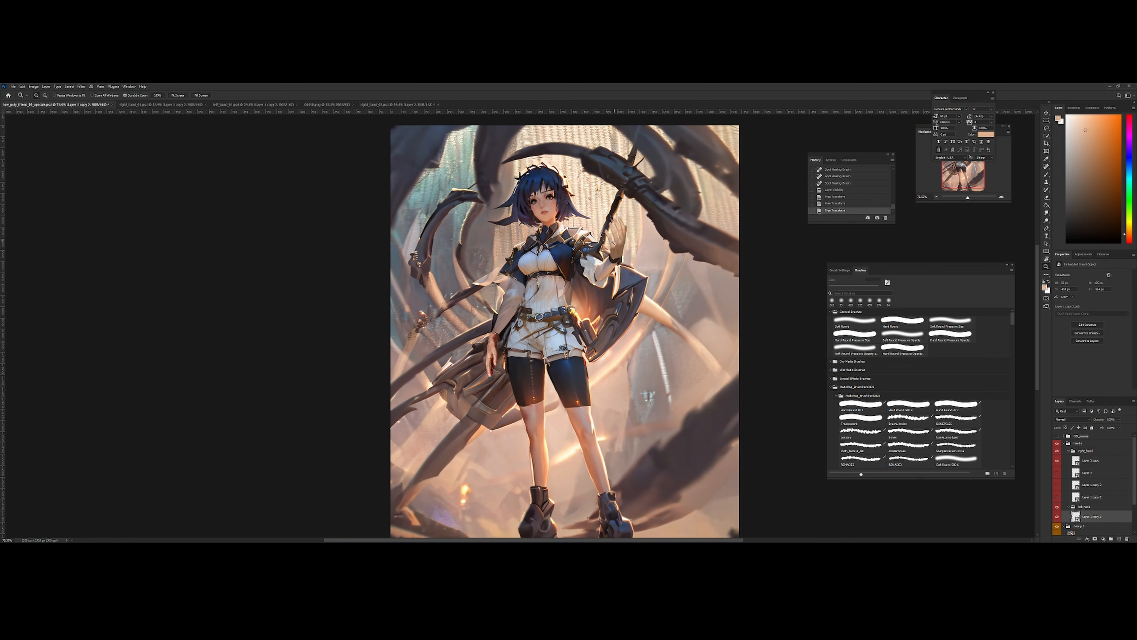
drag(622, 239, 603, 275)
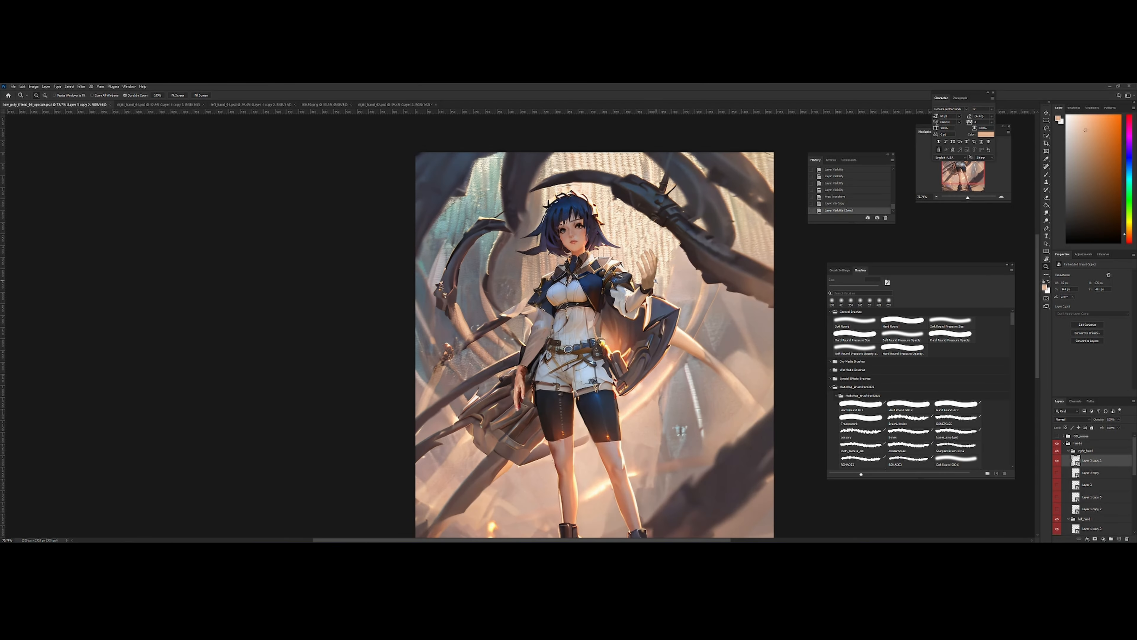
Examine the raised hand against the whole figure and up close, toggling its layer in the right_hand group off and on
click(655, 279)
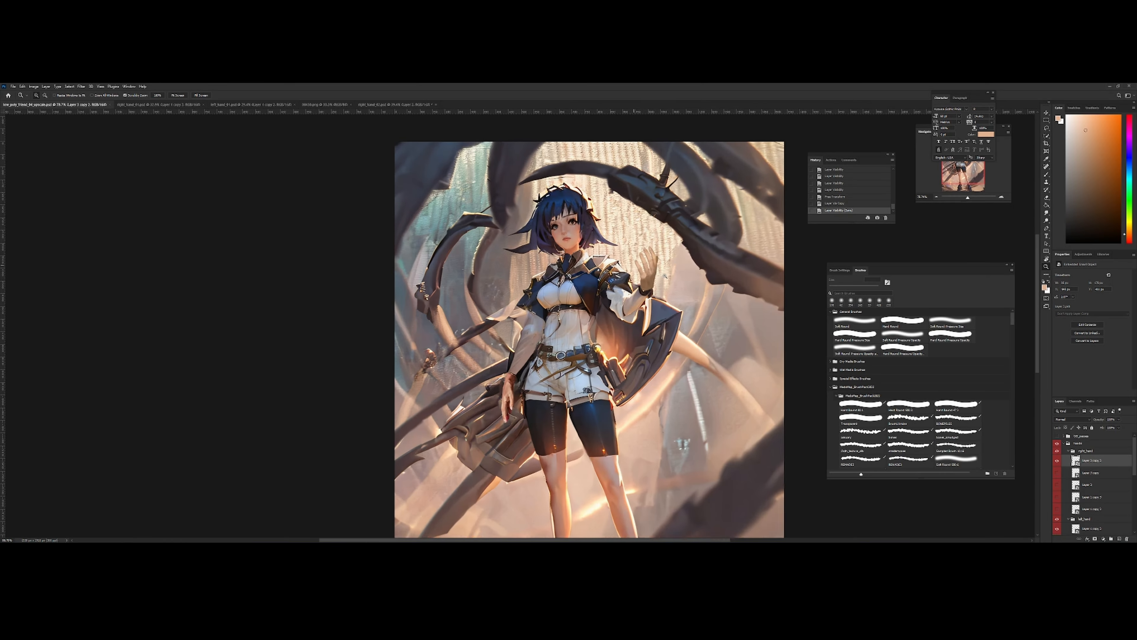
drag(654, 269, 638, 303)
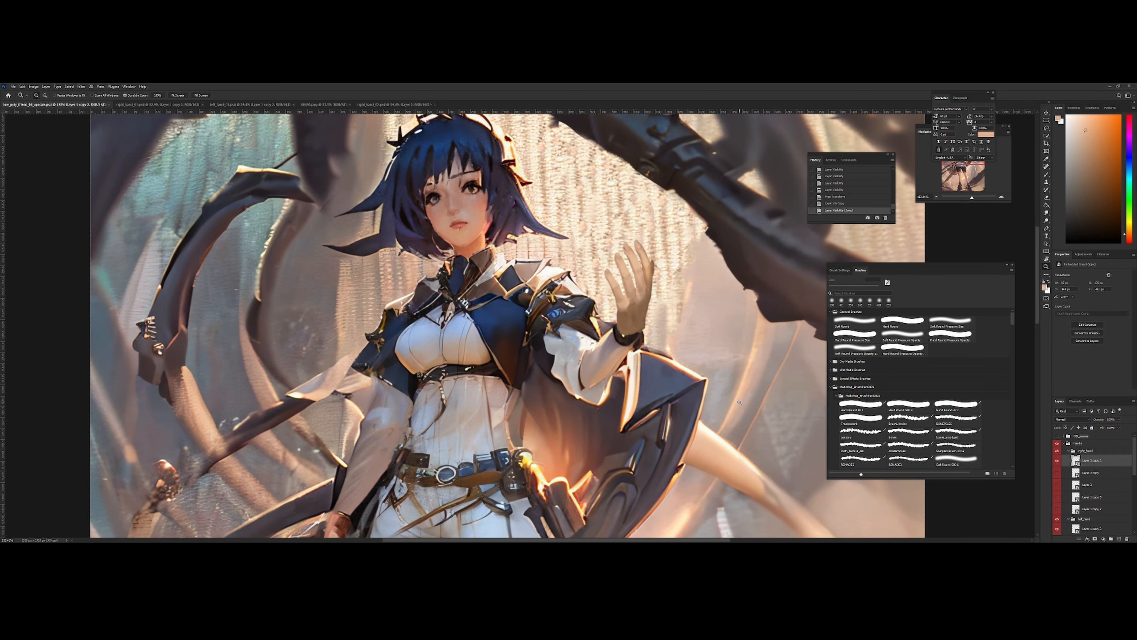
drag(721, 385, 692, 361)
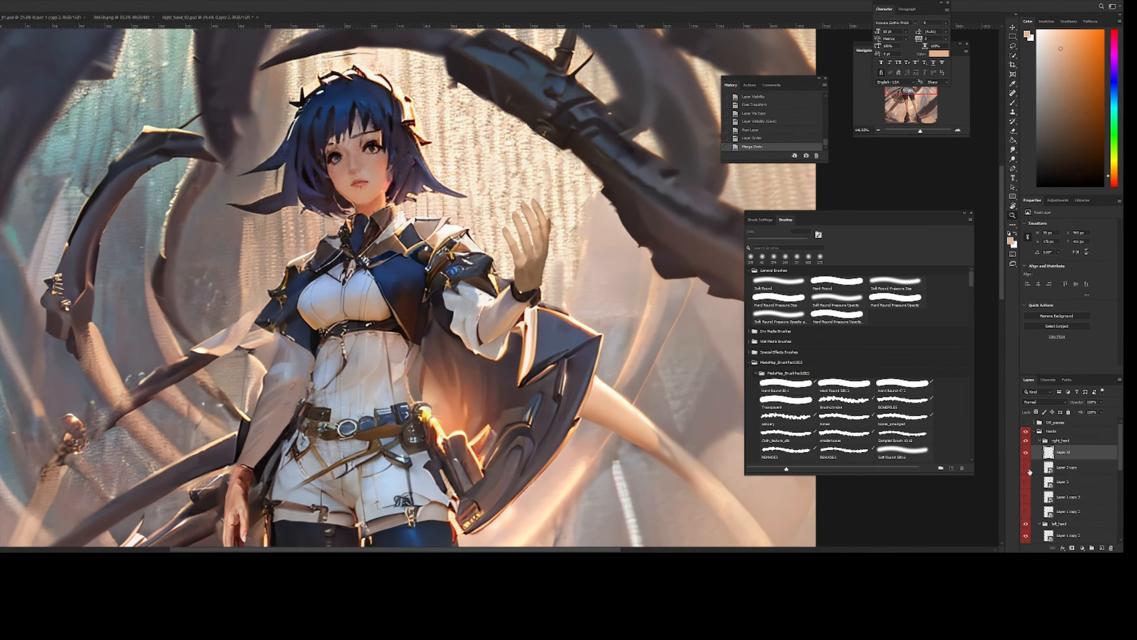
click(1056, 460)
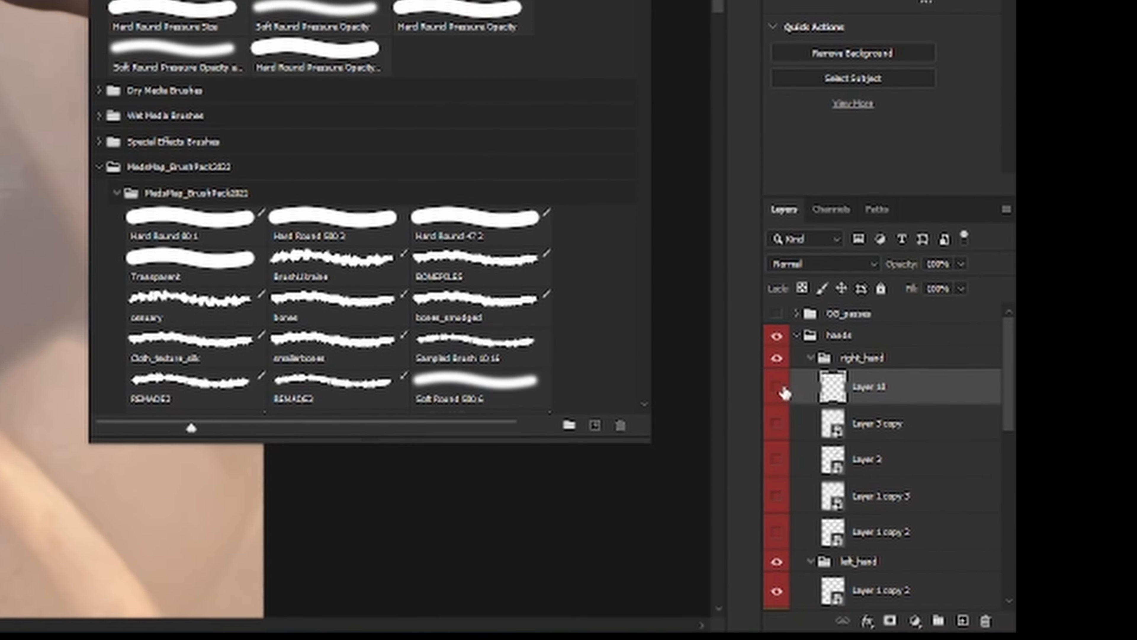
click(1057, 461)
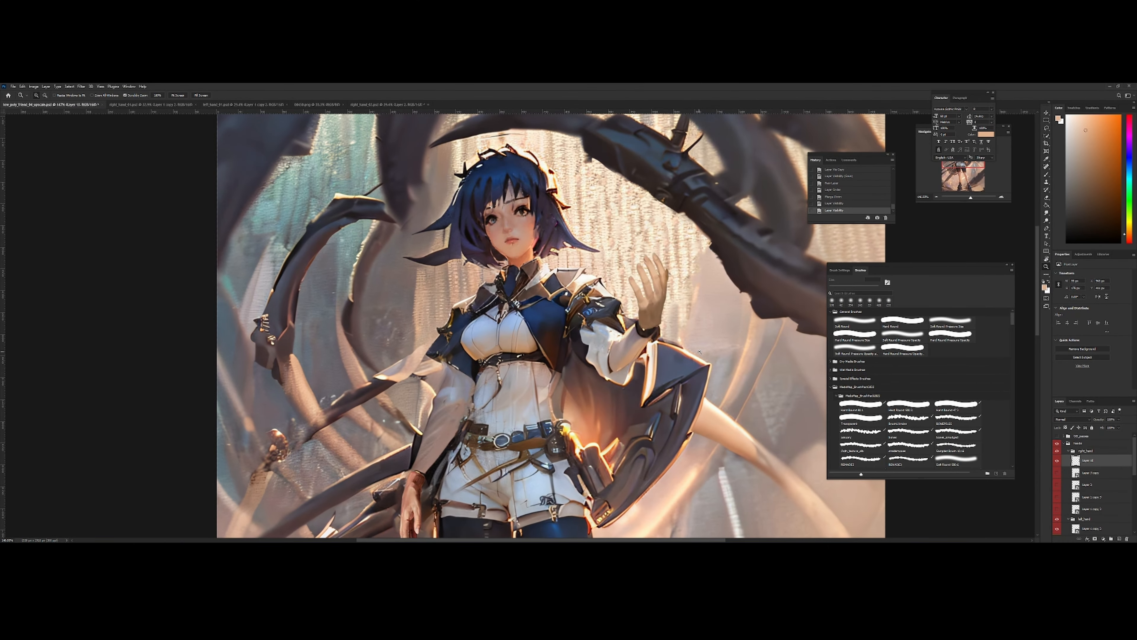
key(ctrl+j)
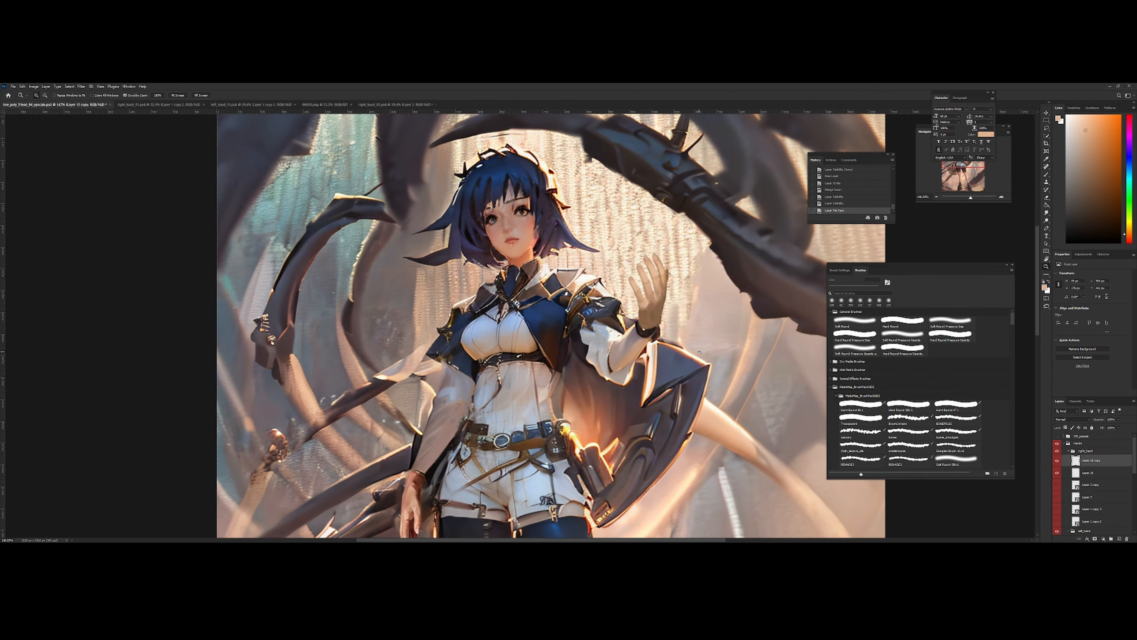
scroll(660, 323, up, 2)
key(ctrl+z)
key(ctrl+z)
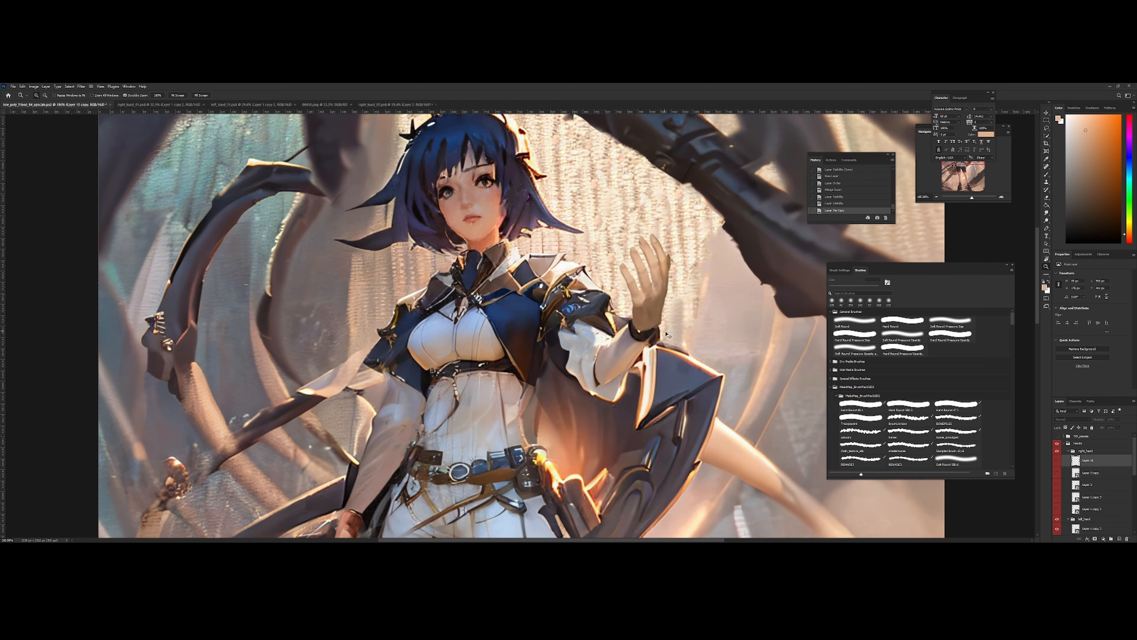
key(ctrl+shift+z)
Lasso the wrist area of the raised hand and copy it to a new layer
scroll(664, 331, up, 1)
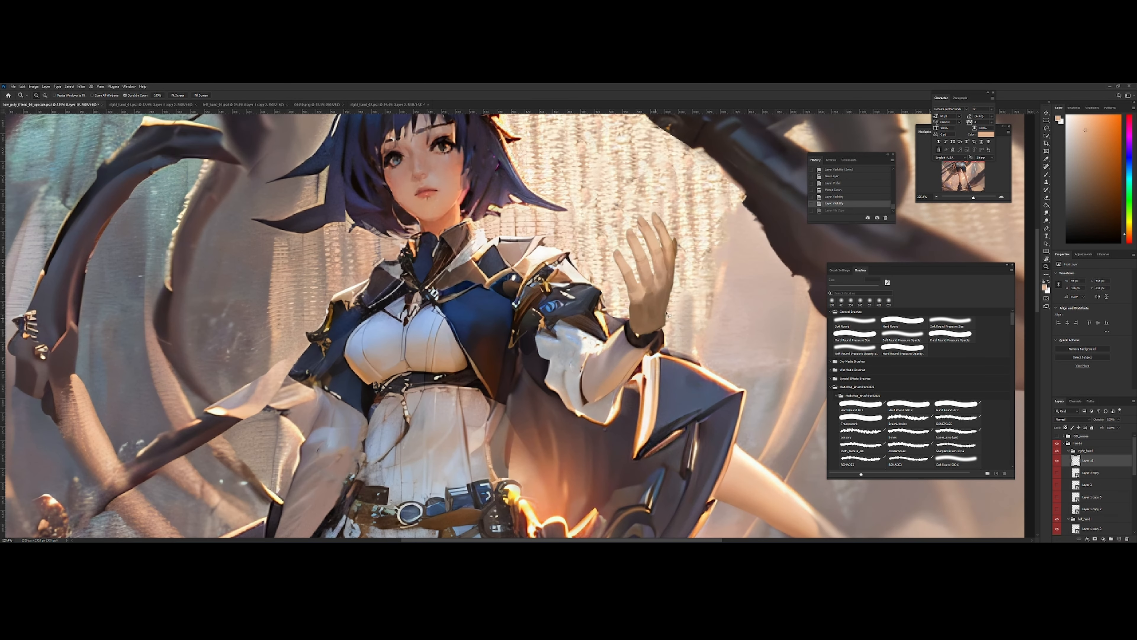
key(l)
mouse_move(669, 303)
mouse_down()
mouse_move(633, 321)
mouse_move(636, 346)
mouse_move(676, 305)
mouse_up()
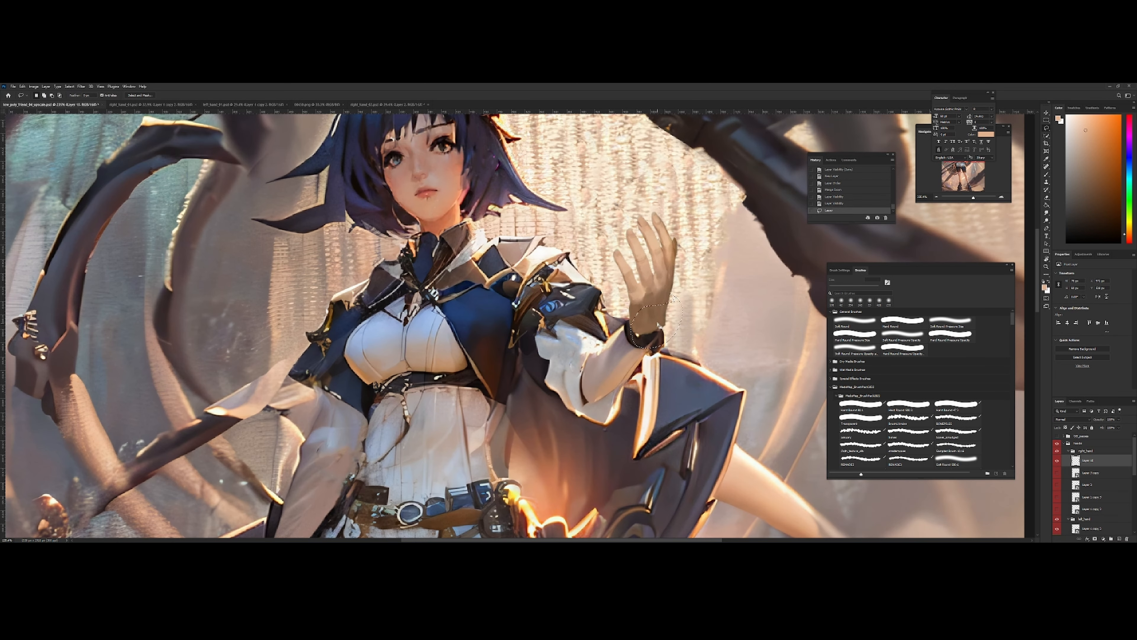
right_click(657, 319)
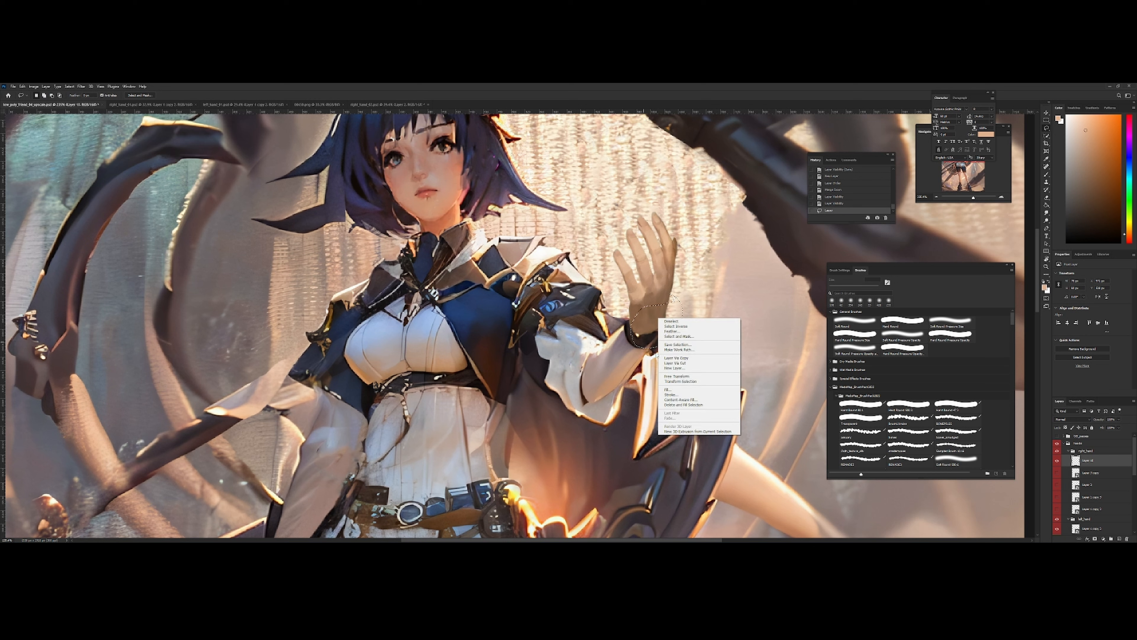
click(678, 358)
Warp the copied wrist piece so its lower edge meets the dark cuff
key(ctrl+t)
right_click(661, 329)
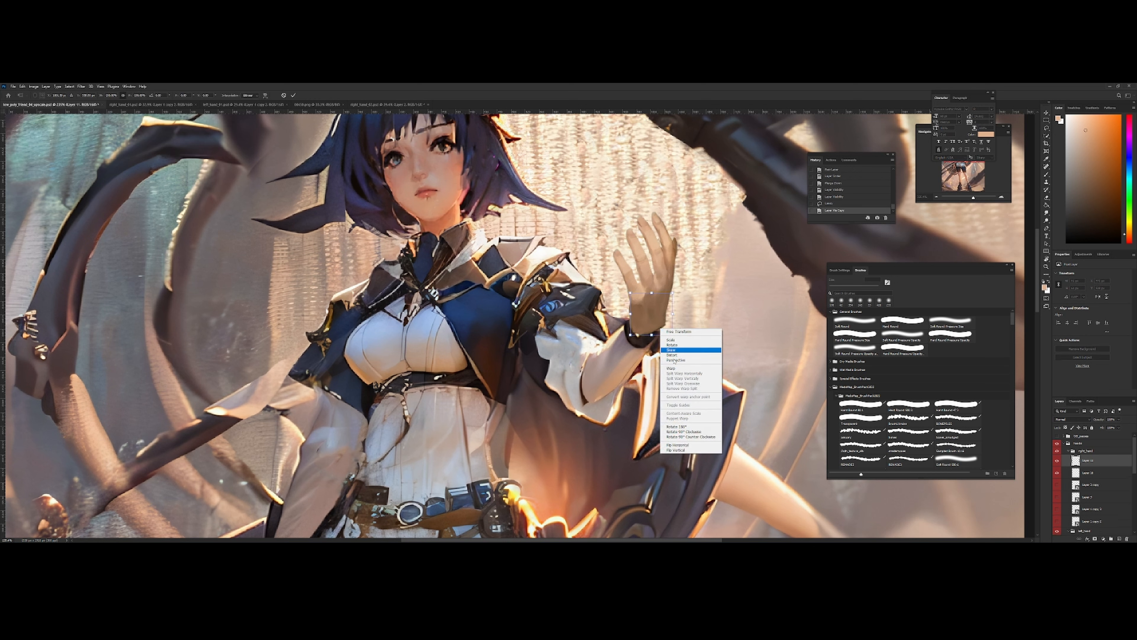
click(671, 368)
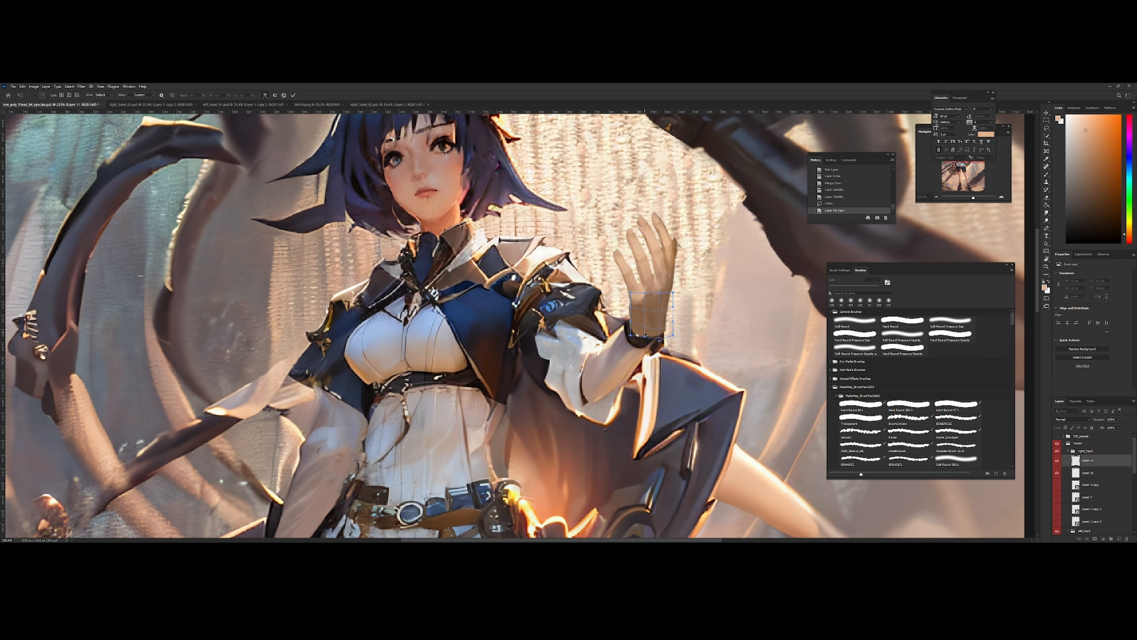
drag(645, 334, 643, 339)
drag(632, 332, 644, 313)
key(Return)
Mirror the canvas and refine the wrist piece's shape at the cuff with a second Warp
key(z)
key(ctrl+shift+h)
drag(490, 308, 640, 313)
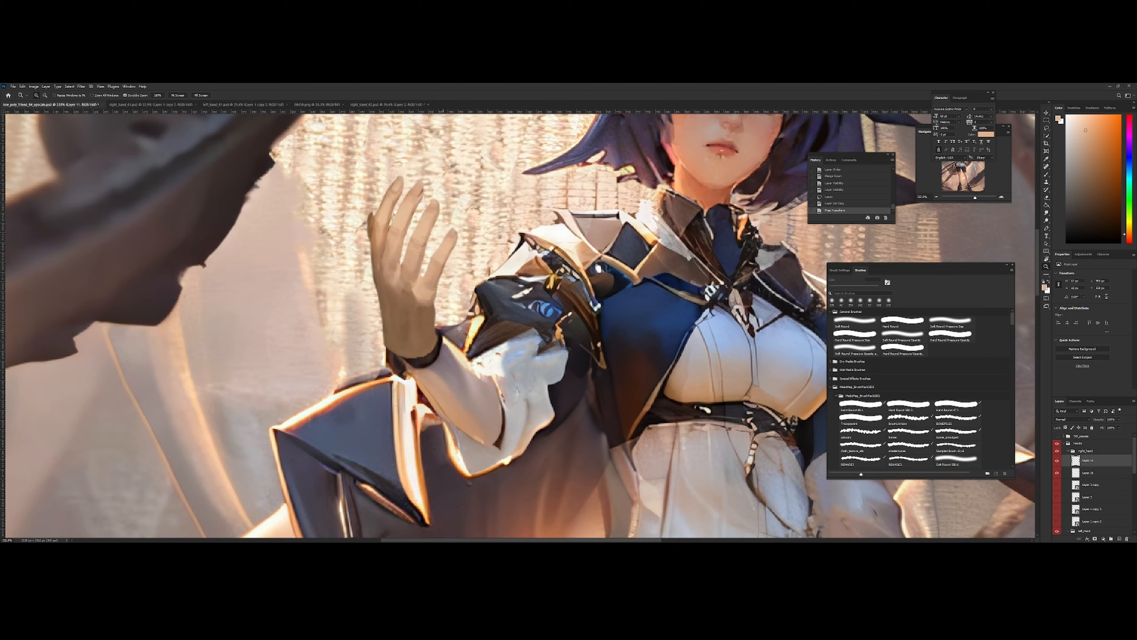
mouse_move(459, 329)
mouse_down()
mouse_move(403, 330)
mouse_move(457, 331)
mouse_up()
key(ctrl+t)
right_click(409, 346)
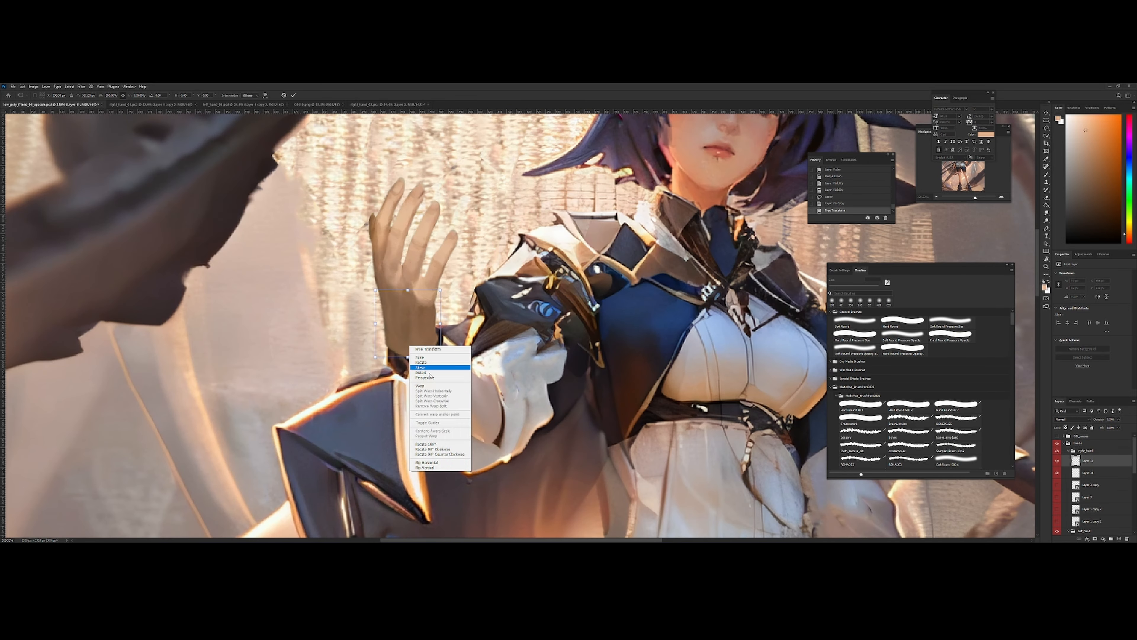
click(427, 385)
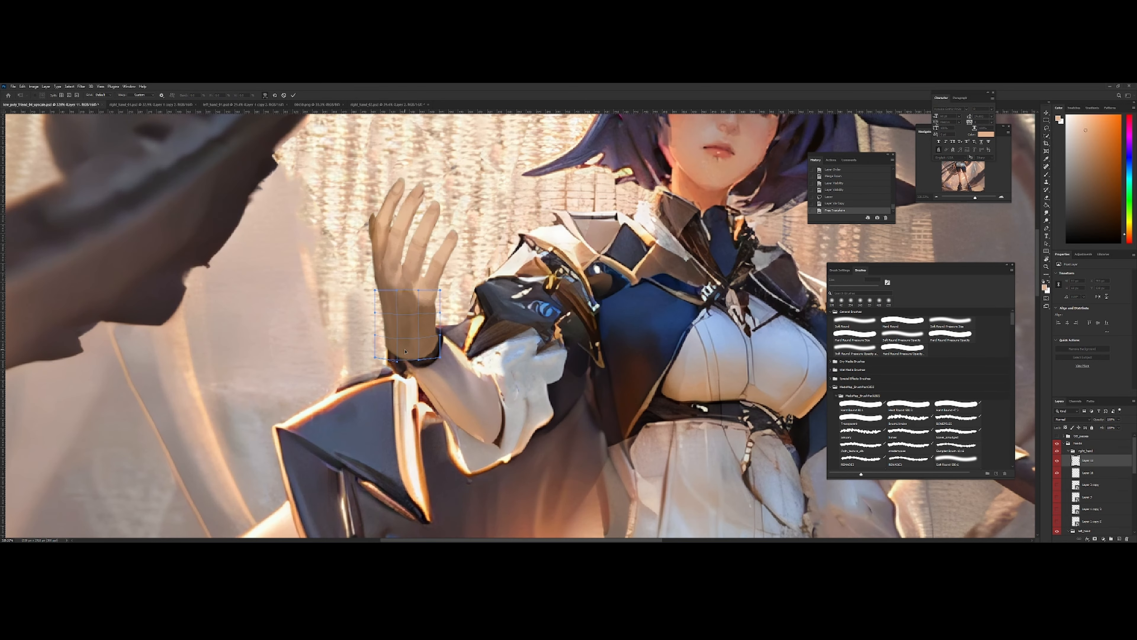
key(Return)
Return the canvas to the unmirrored view and check how the wrist joins the forearm
key(z)
drag(405, 340, 349, 341)
key(h)
drag(550, 326, 537, 326)
drag(536, 327, 625, 325)
key(ctrl+t)
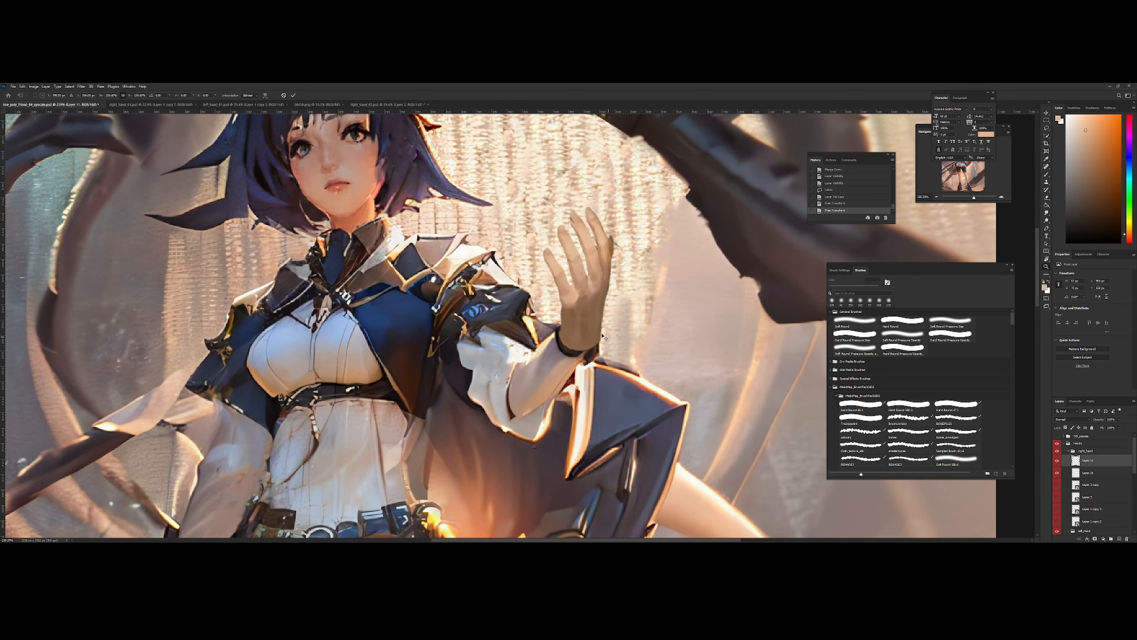
right_click(578, 327)
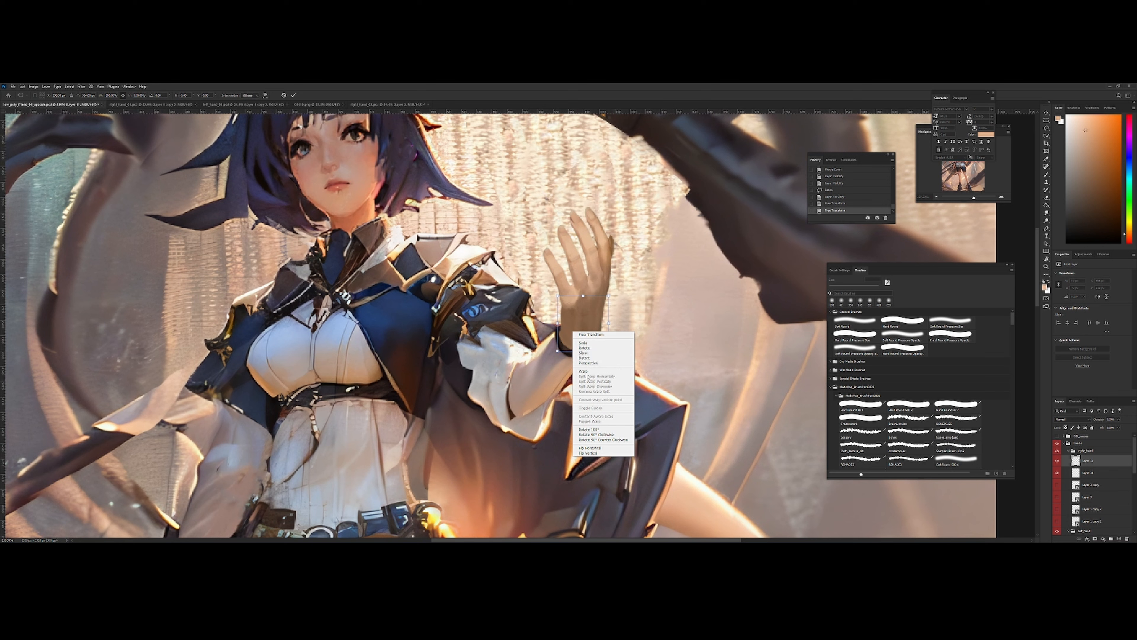
click(636, 311)
key(Return)
Merge the wrist piece into the raised hand's layer and adjust the hand's fit with Free Transform
key(z)
drag(636, 312, 631, 259)
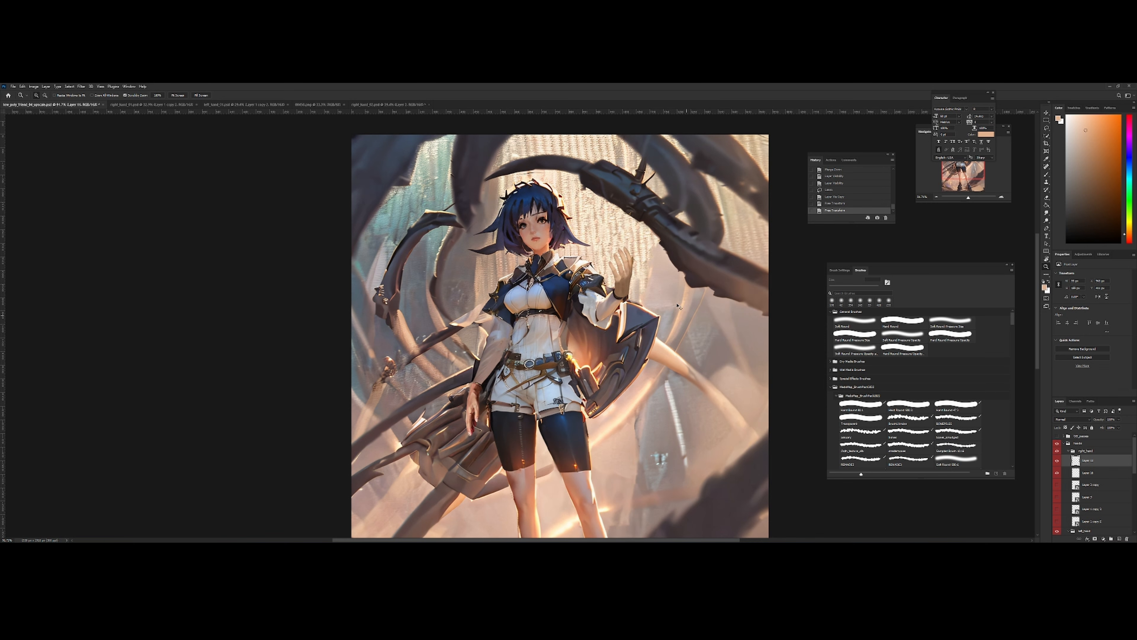
key(ctrl+e)
key(ctrl+t)
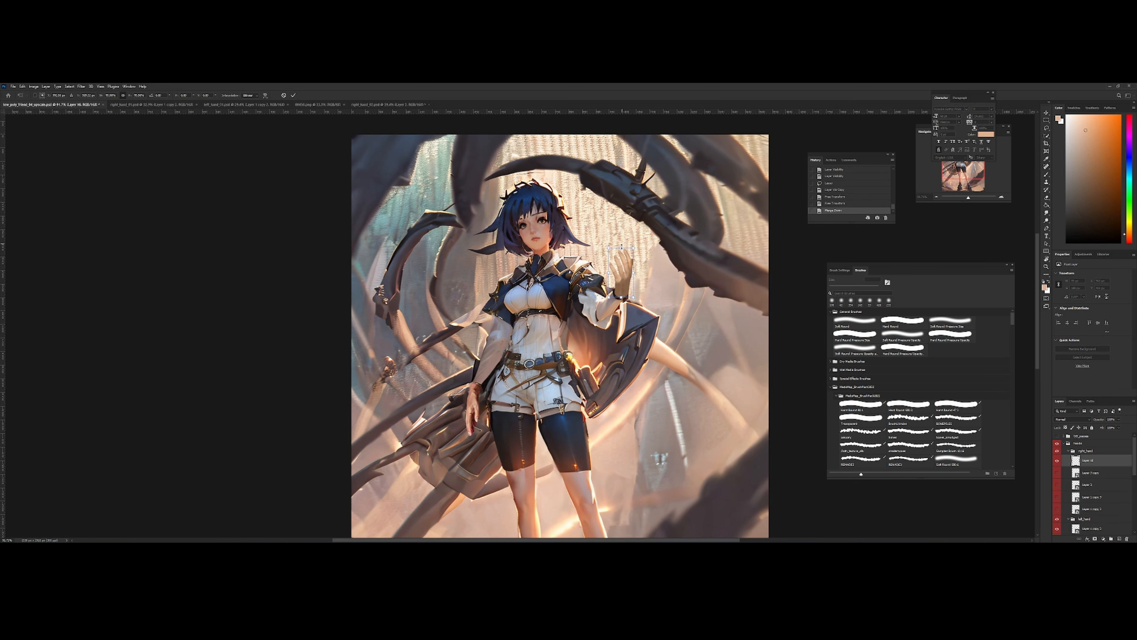
key(Return)
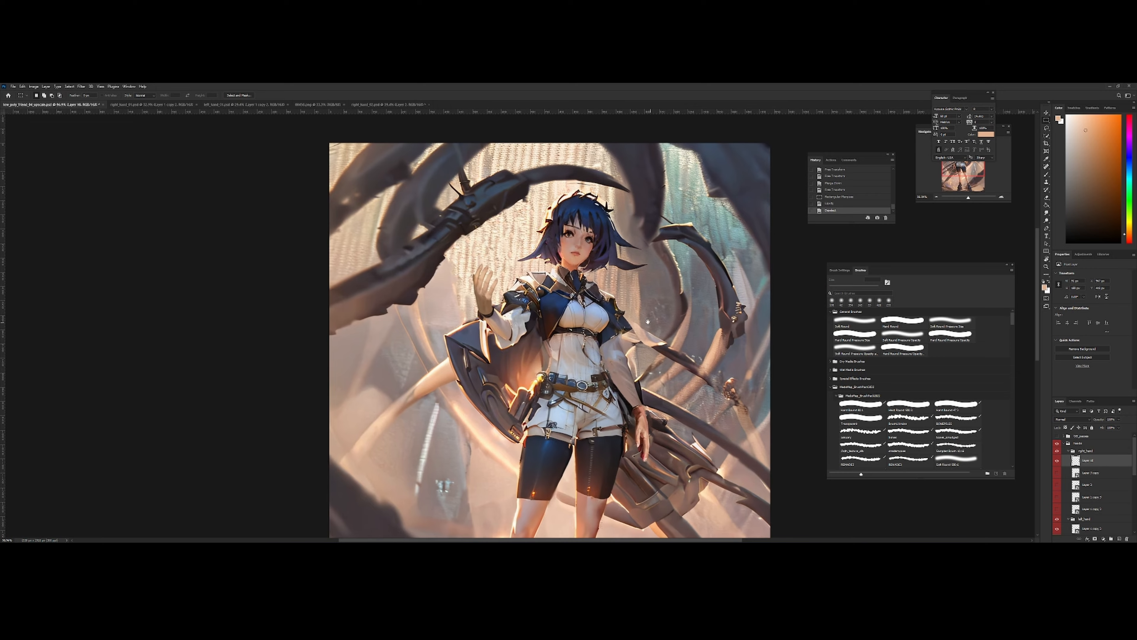
drag(648, 321, 622, 329)
key(z)
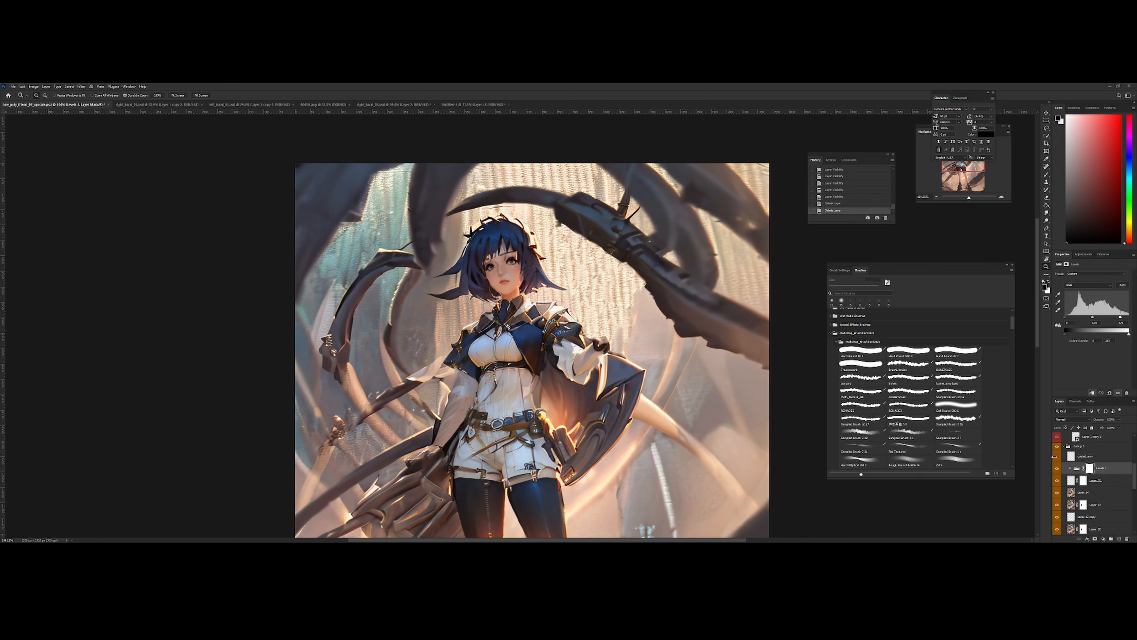
Show the hands group to inspect the raised hand up close, and hide the group again
scroll(1064, 456, up, 5)
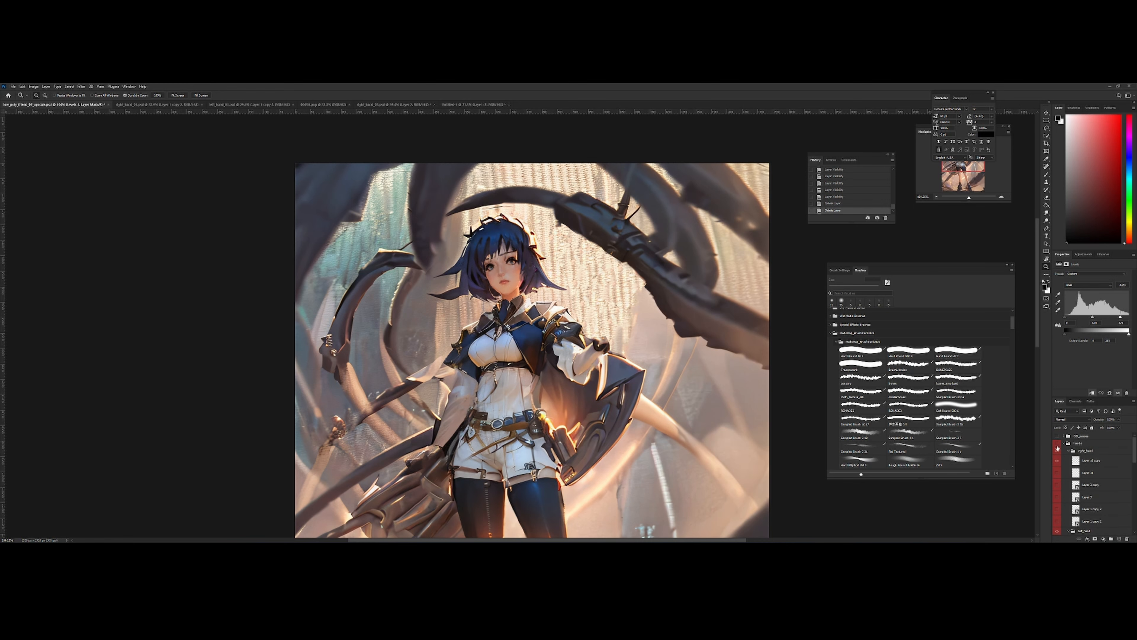
click(1057, 446)
click(594, 356)
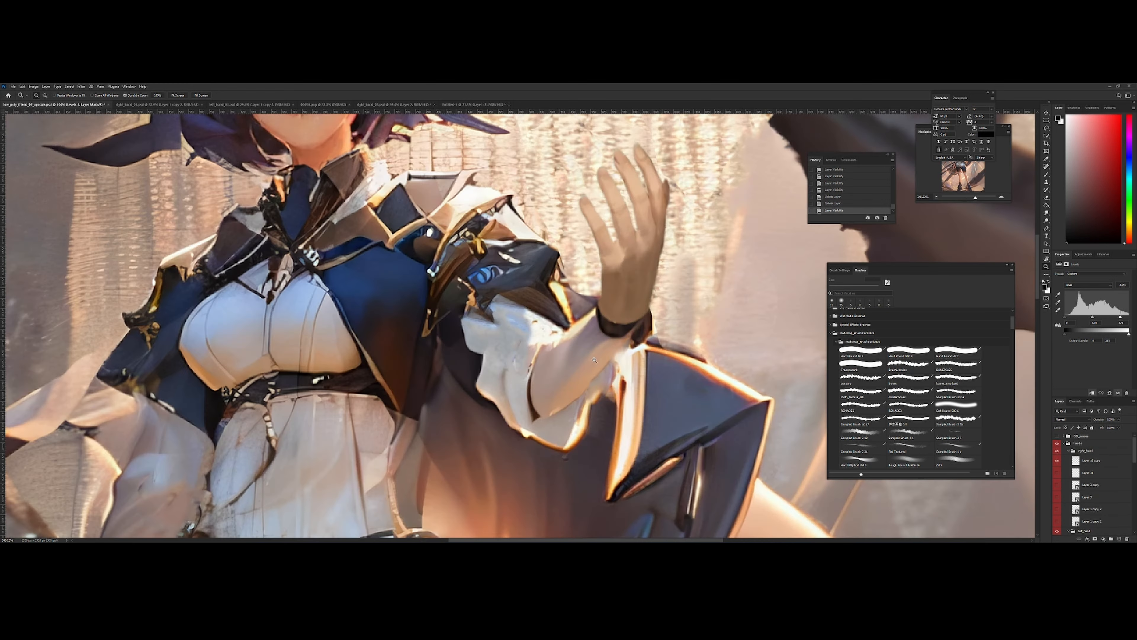
scroll(618, 382, down, 5)
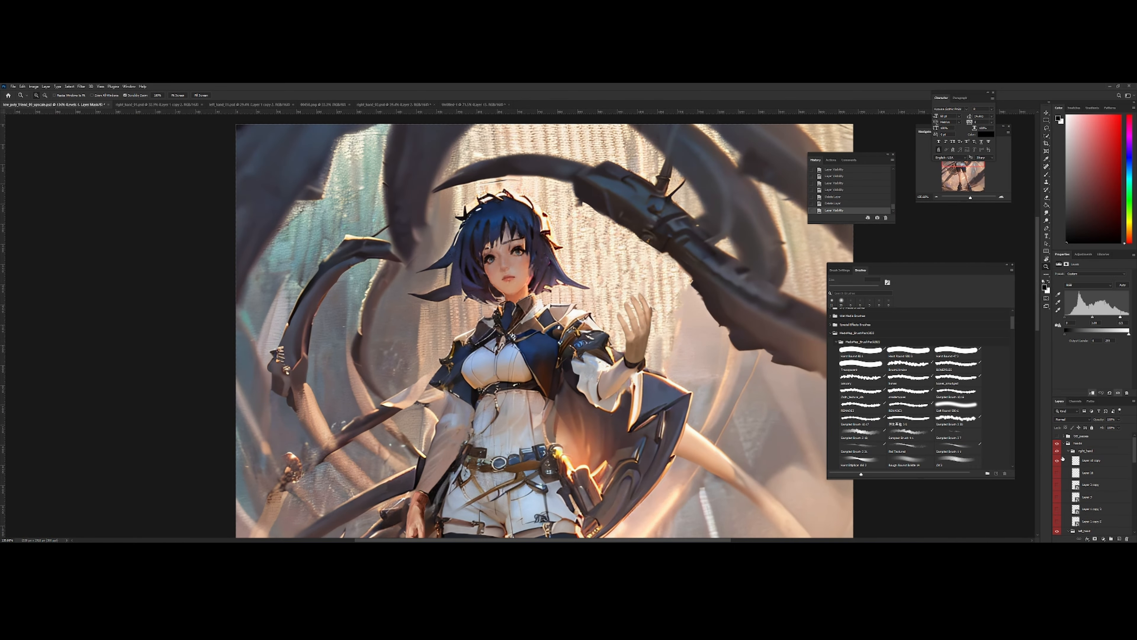
click(1057, 443)
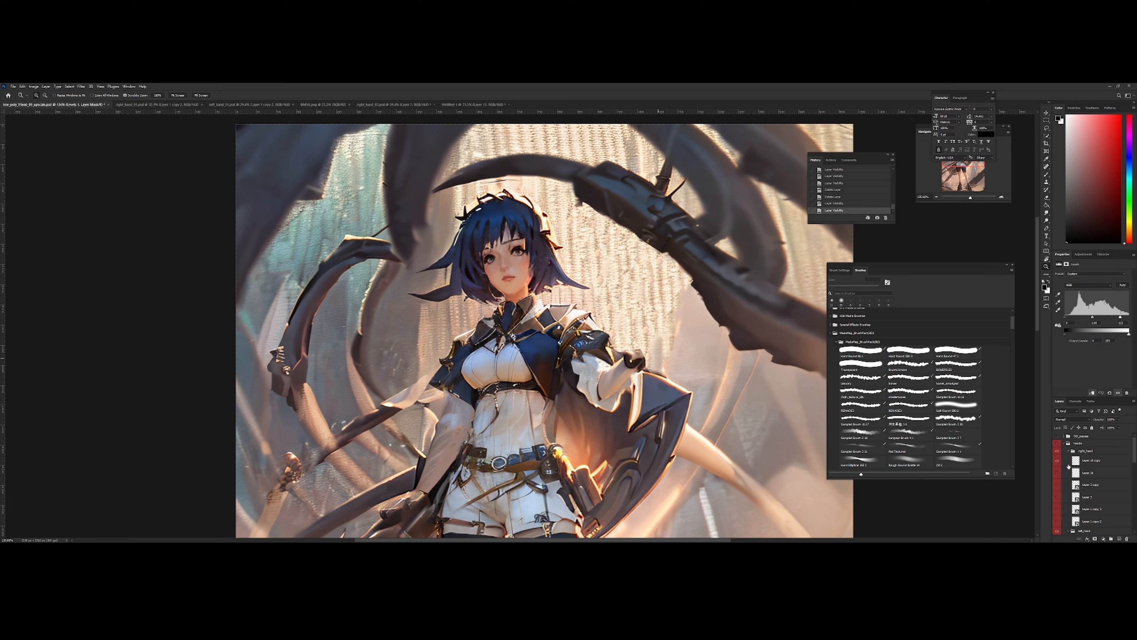
Add a new layer above the Levels adjustment and stamp all visible layers onto it
scroll(1068, 466, down, 5)
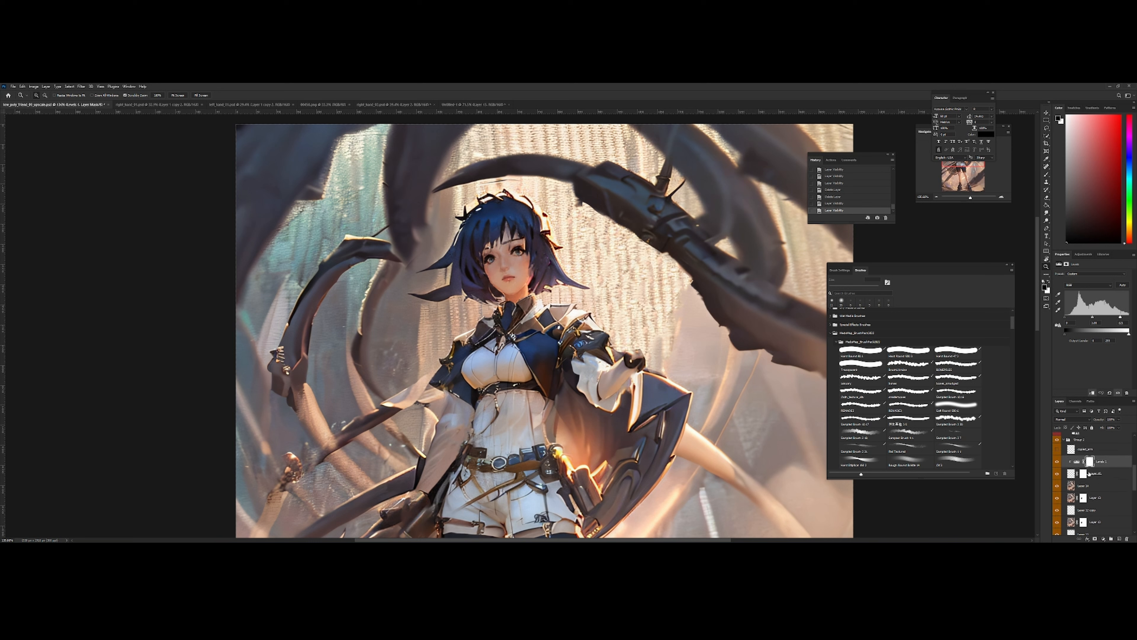
click(1077, 461)
key(ctrl+shift+n)
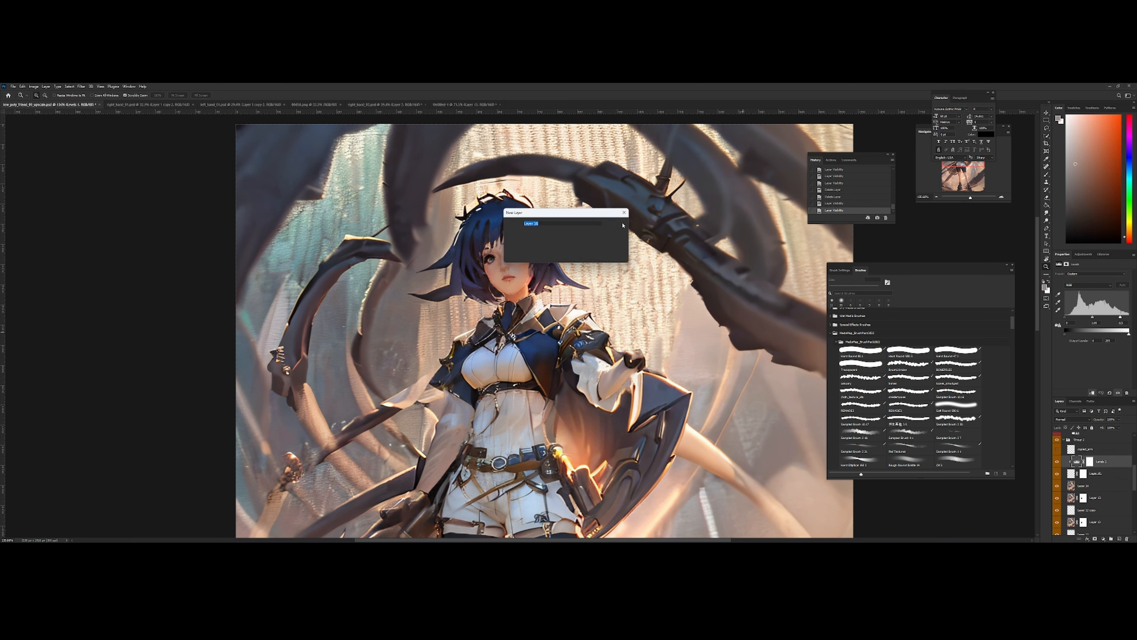
click(616, 224)
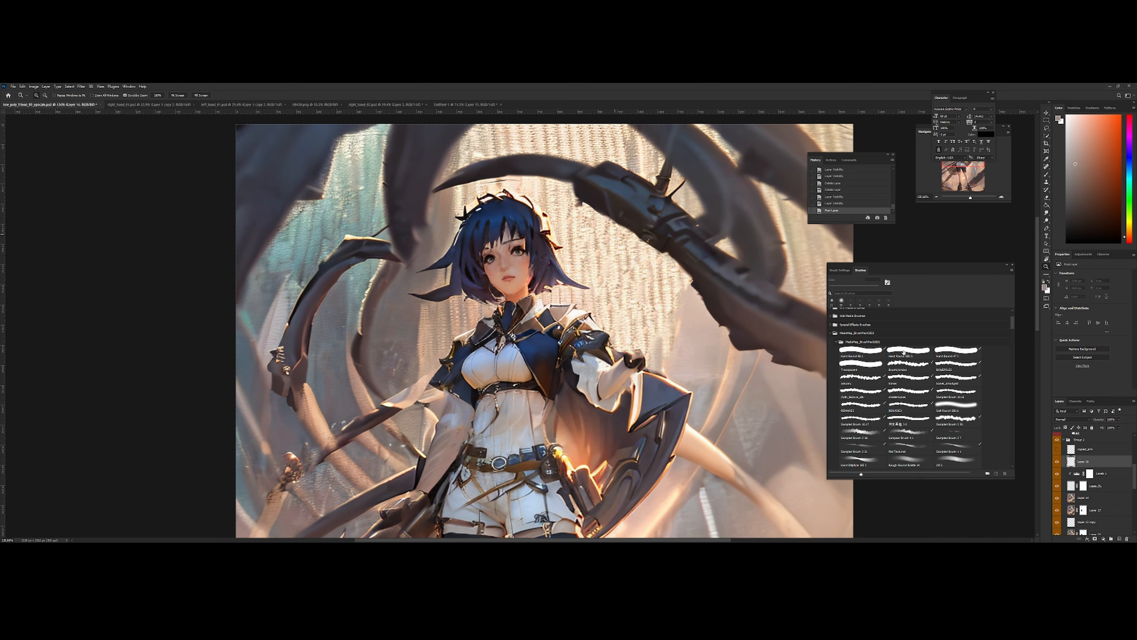
key(ctrl+shift+alt+e)
click(1058, 462)
click(1057, 462)
Lasso the raised forearm, copy it to its own layer, and name that layer copied_arm_02
drag(646, 369, 665, 364)
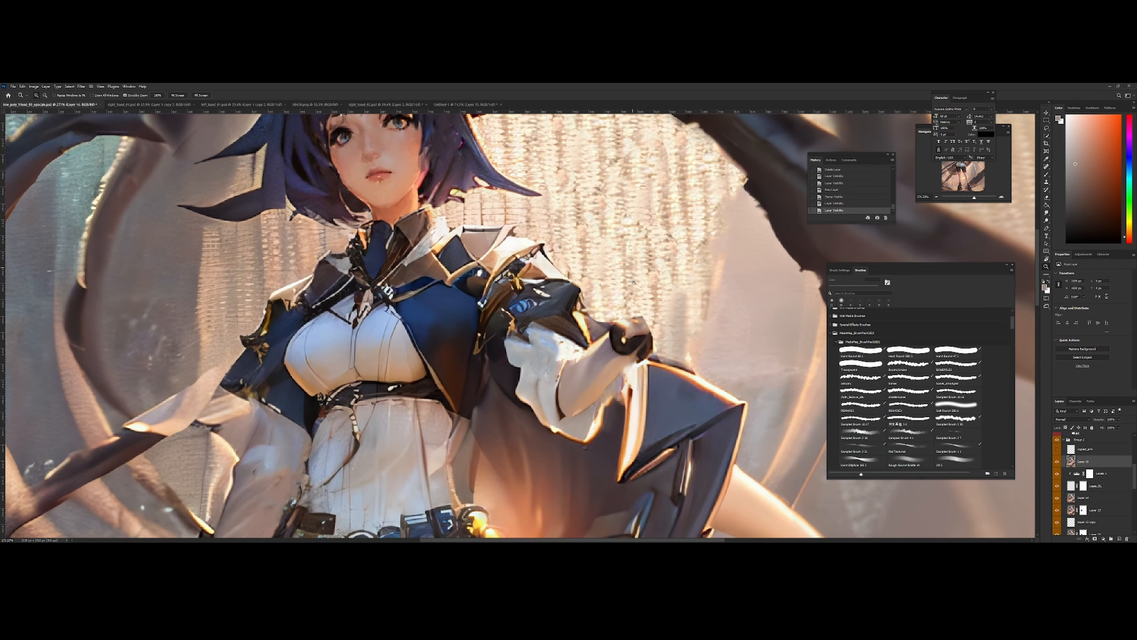
key(l)
mouse_move(620, 355)
mouse_down()
mouse_move(609, 334)
mouse_move(594, 343)
mouse_move(559, 398)
mouse_move(591, 403)
mouse_move(641, 352)
mouse_up()
right_click(595, 375)
click(624, 415)
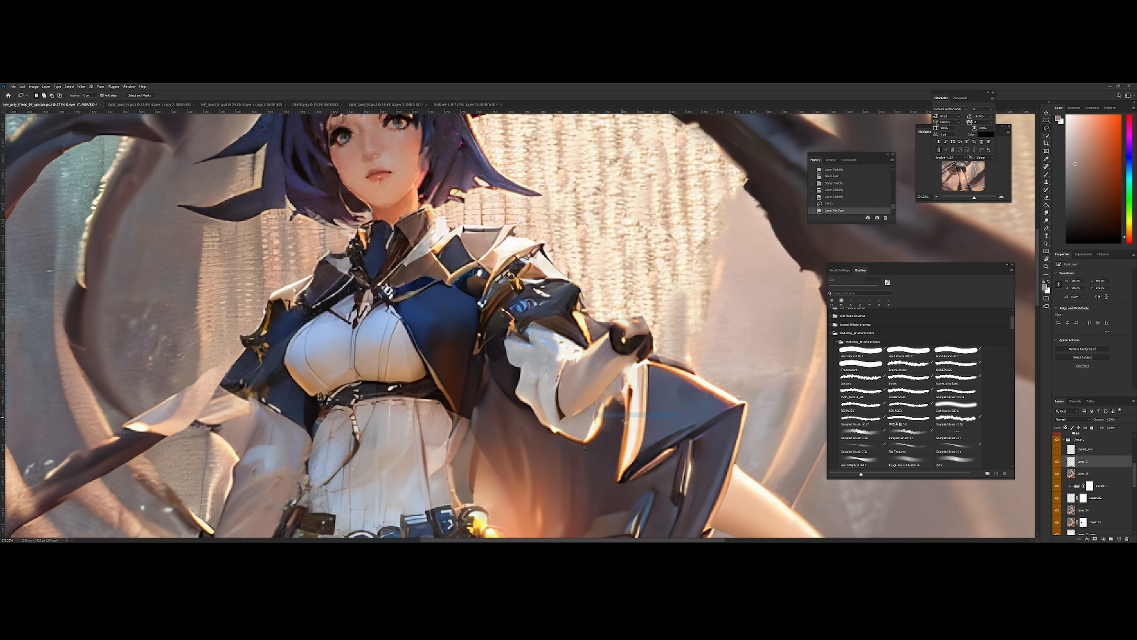
double_click(1080, 461)
text(copied_arm_02)
key(Return)
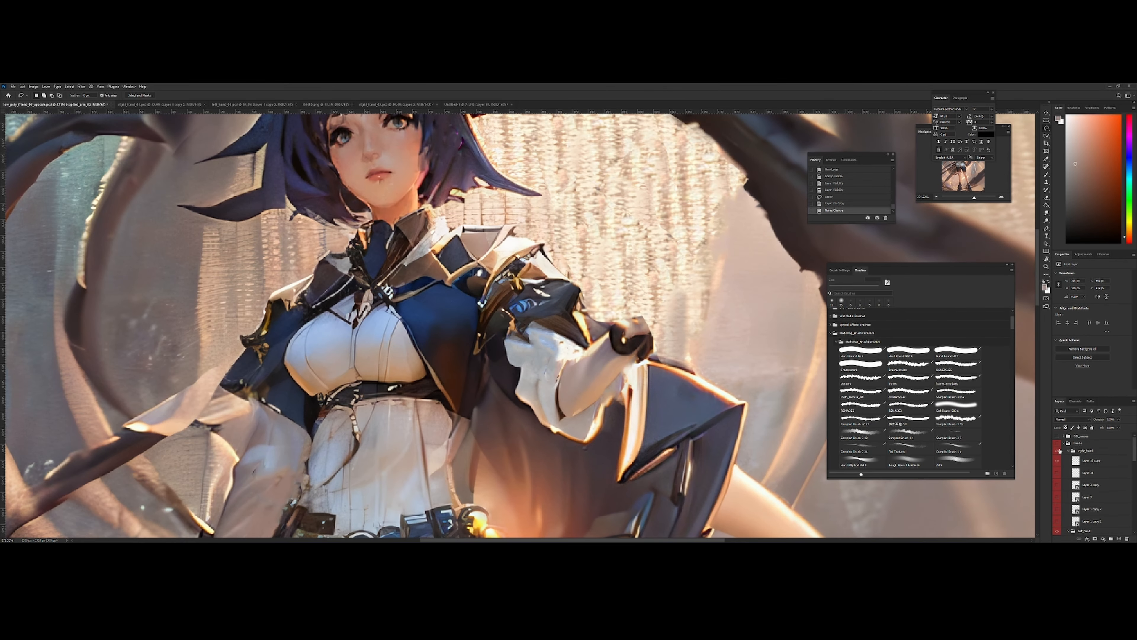
Show the hands again, duplicate the raised hand's layer, and hide the layer it was copied from
click(1058, 450)
key(z)
drag(708, 312, 649, 312)
click(1101, 464)
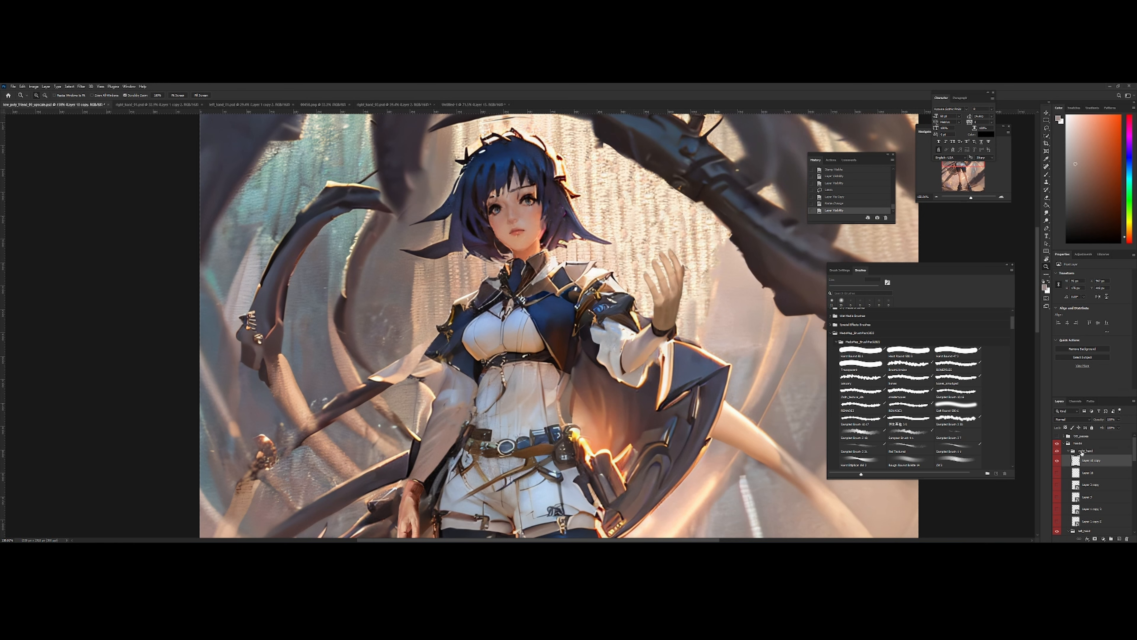
key(ctrl+j)
click(1058, 473)
drag(565, 326, 567, 293)
Start Match Color on the duplicated raised hand, with the current painting as source and copied_arm_02 as source layer
click(34, 86)
mouse_move(63, 102)
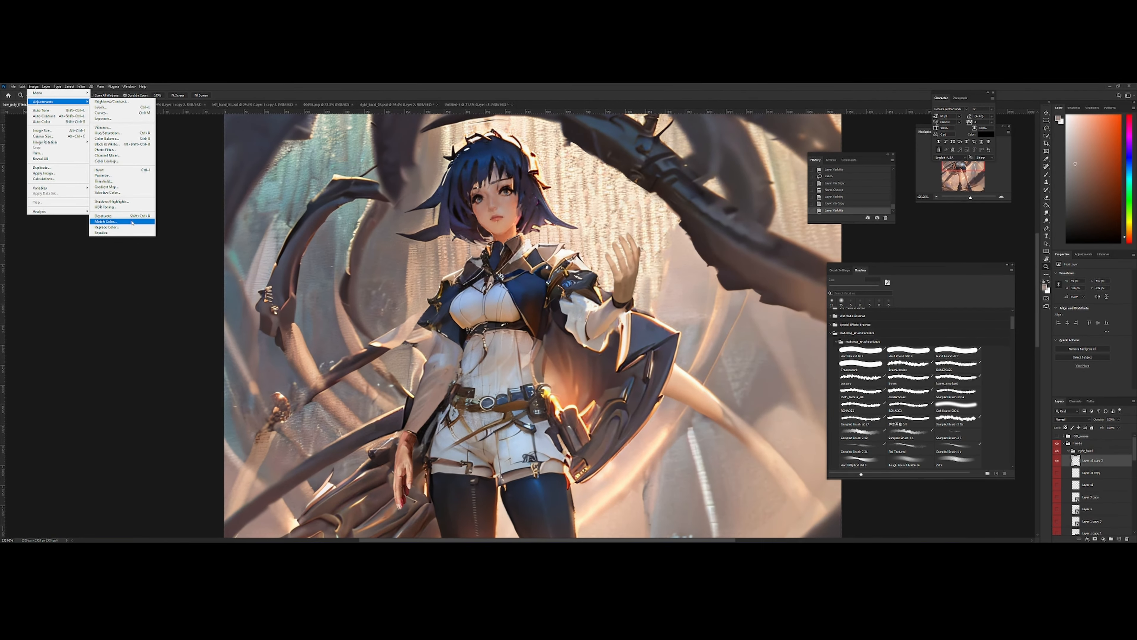
click(518, 307)
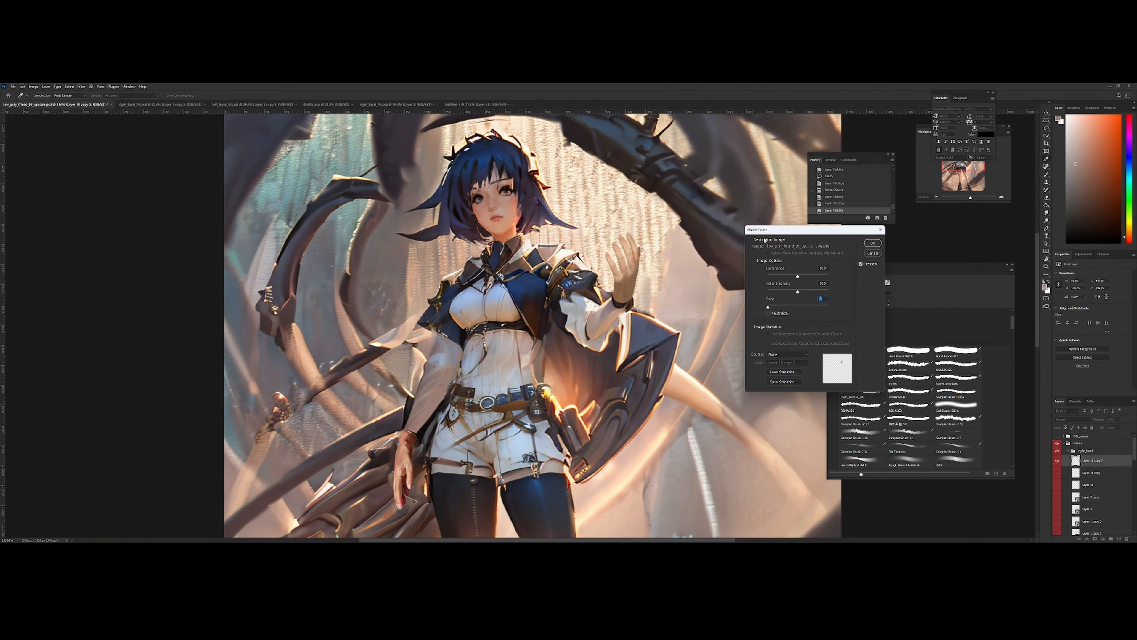
drag(764, 240, 693, 262)
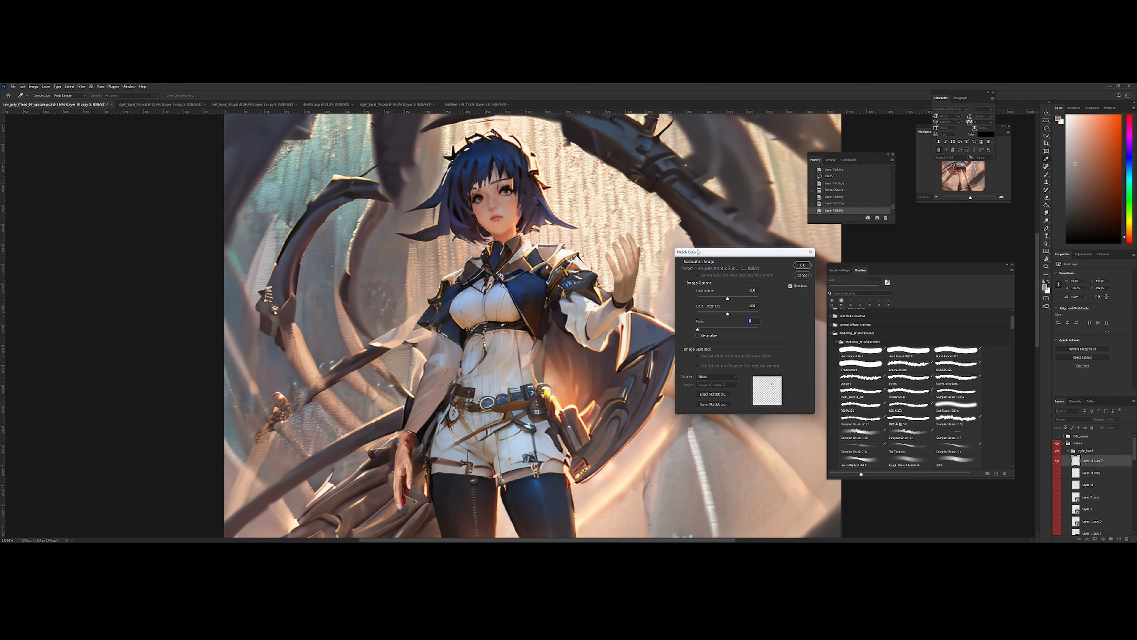
drag(697, 251, 639, 278)
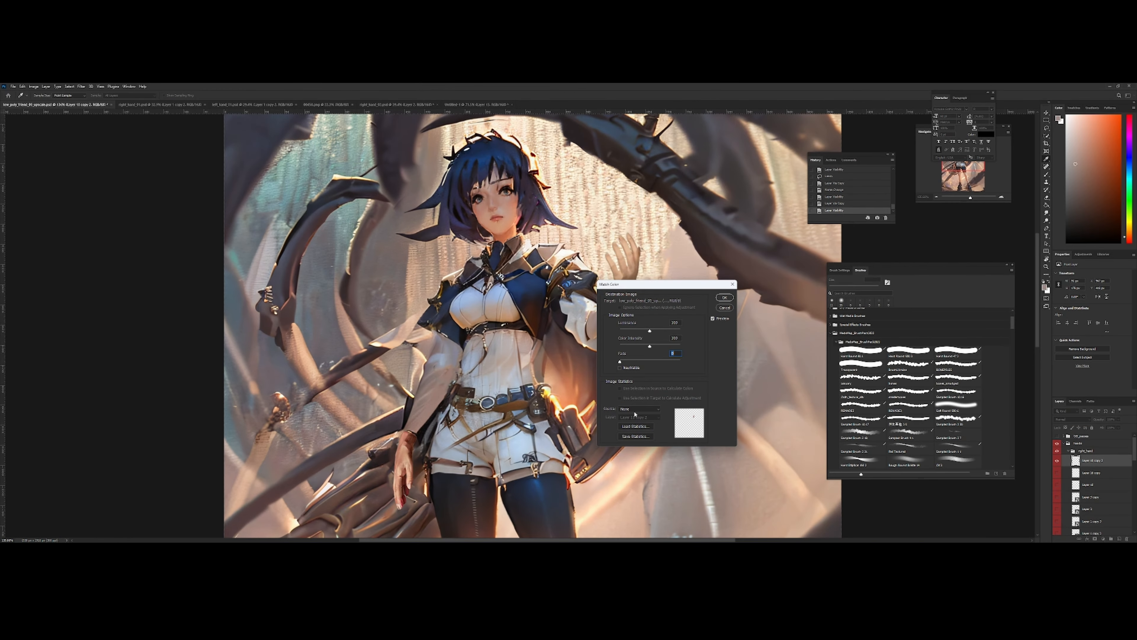
click(634, 411)
click(635, 418)
click(638, 417)
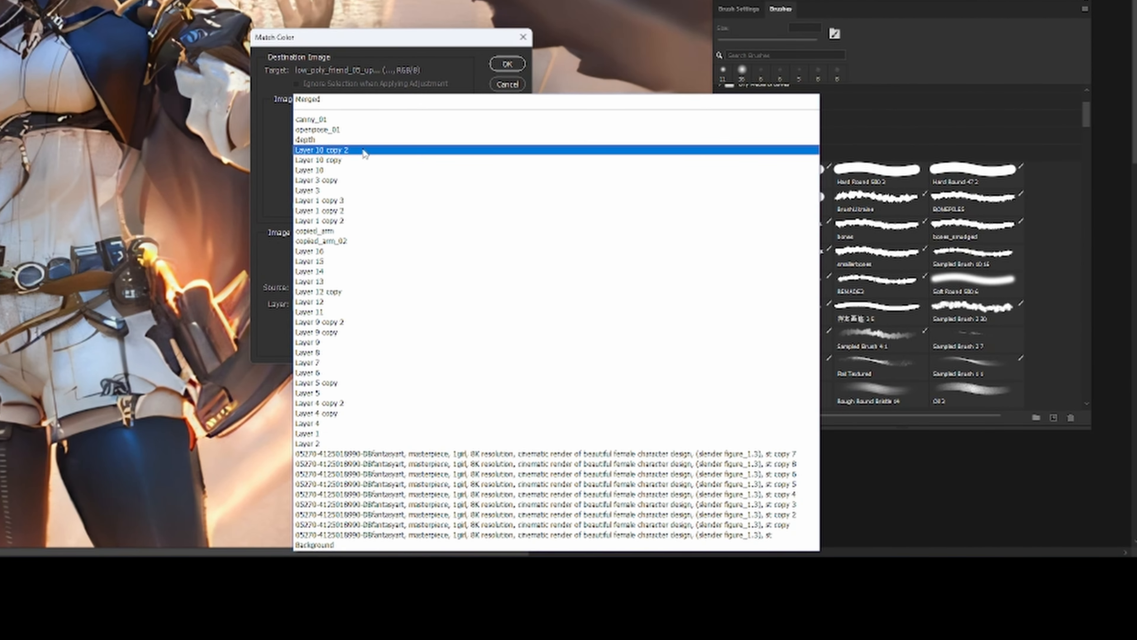
click(365, 242)
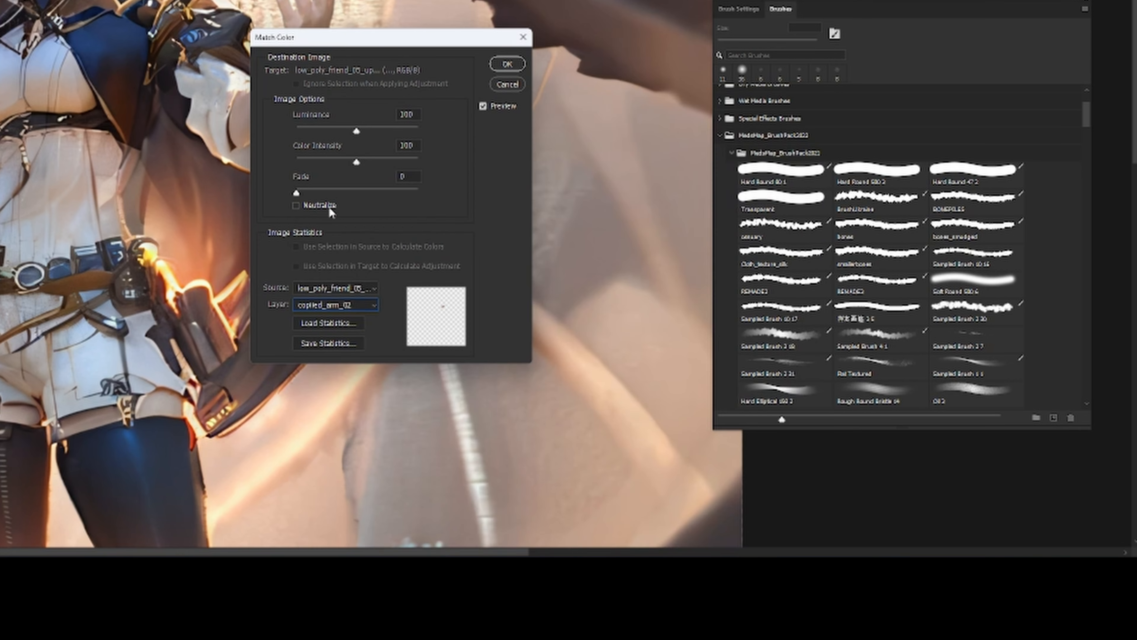
Compare the raised hand with and without the Match Color preview, and apply the color match
drag(351, 39, 609, 33)
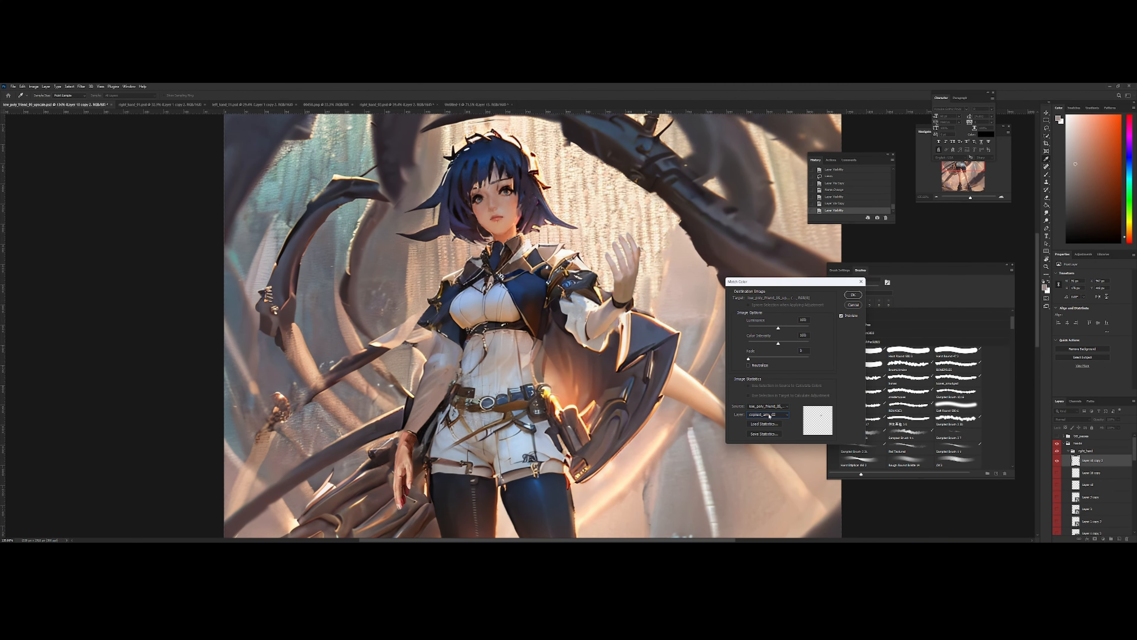
click(841, 315)
click(842, 315)
click(842, 315)
click(841, 316)
click(842, 316)
click(841, 315)
click(854, 295)
Check the matched hand with the canvas mirrored, sampling colors from the hand and forearm, and restore the canvas orientation
key(ctrl+shift+h)
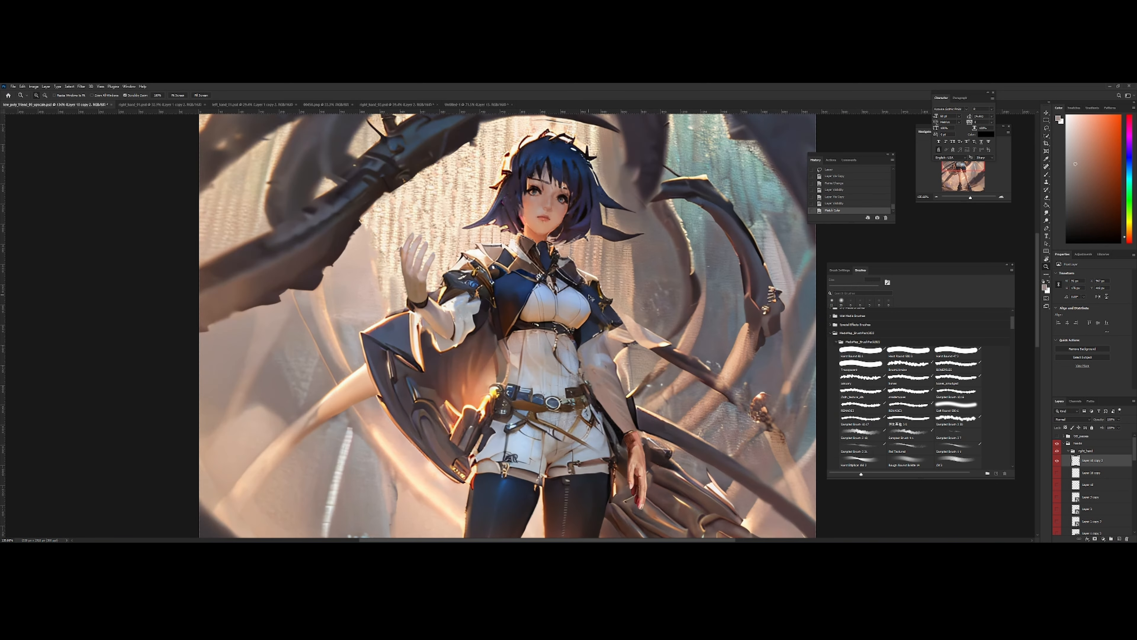
mouse_move(553, 291)
mouse_down()
mouse_move(578, 296)
mouse_move(538, 298)
mouse_up()
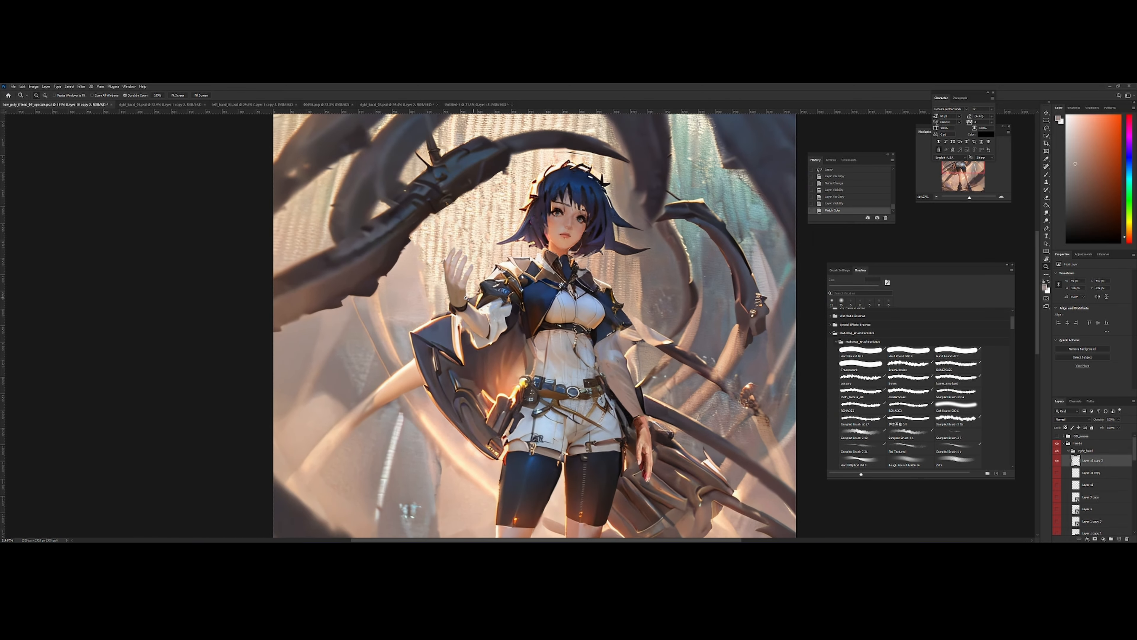
drag(460, 296, 470, 258)
click(487, 298)
drag(461, 305, 472, 304)
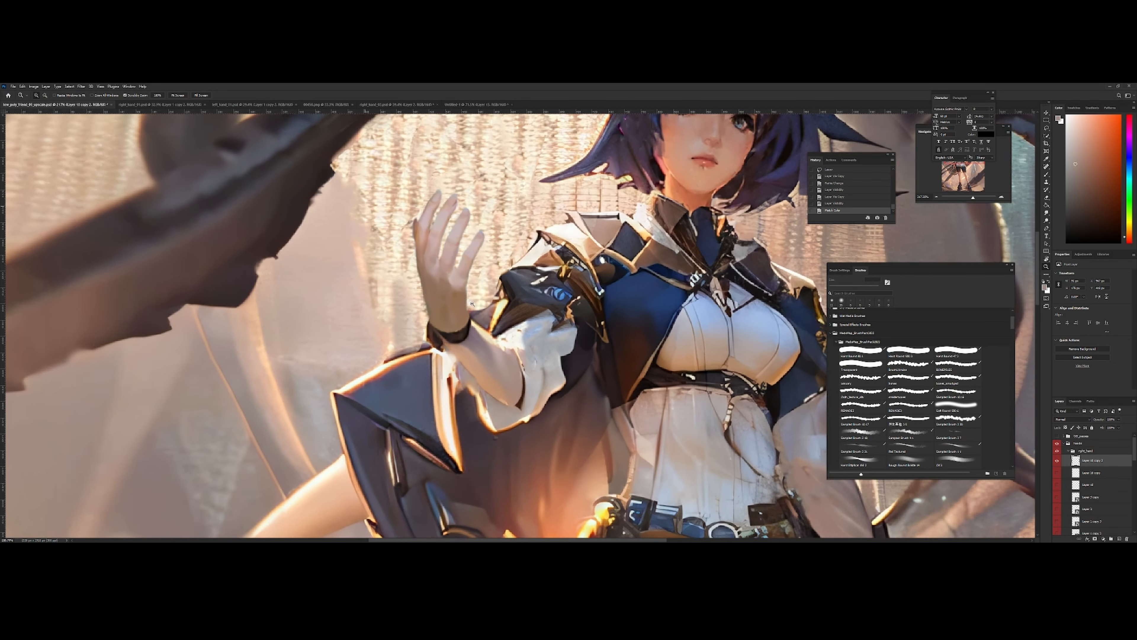
key(i)
click(455, 296)
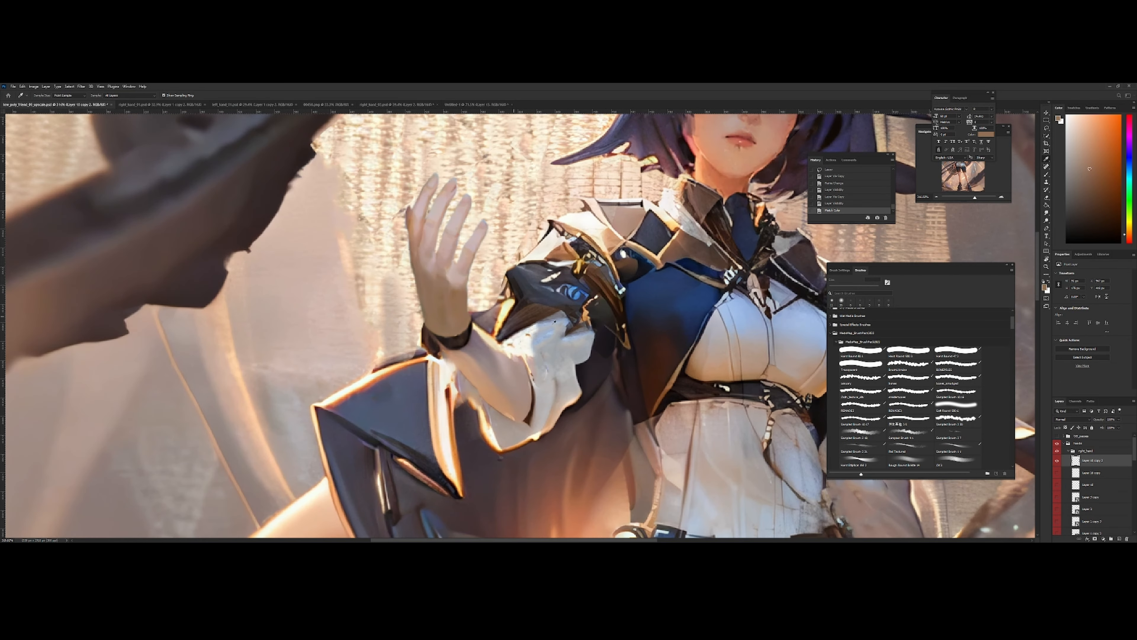
click(479, 352)
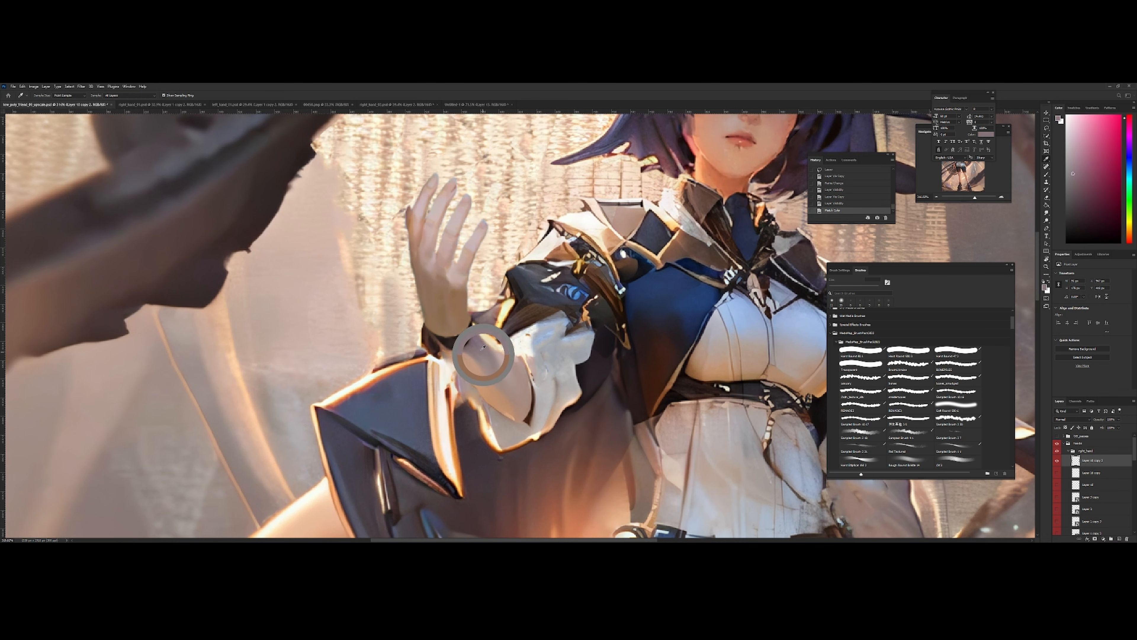
drag(462, 311, 718, 343)
key(ctrl+h)
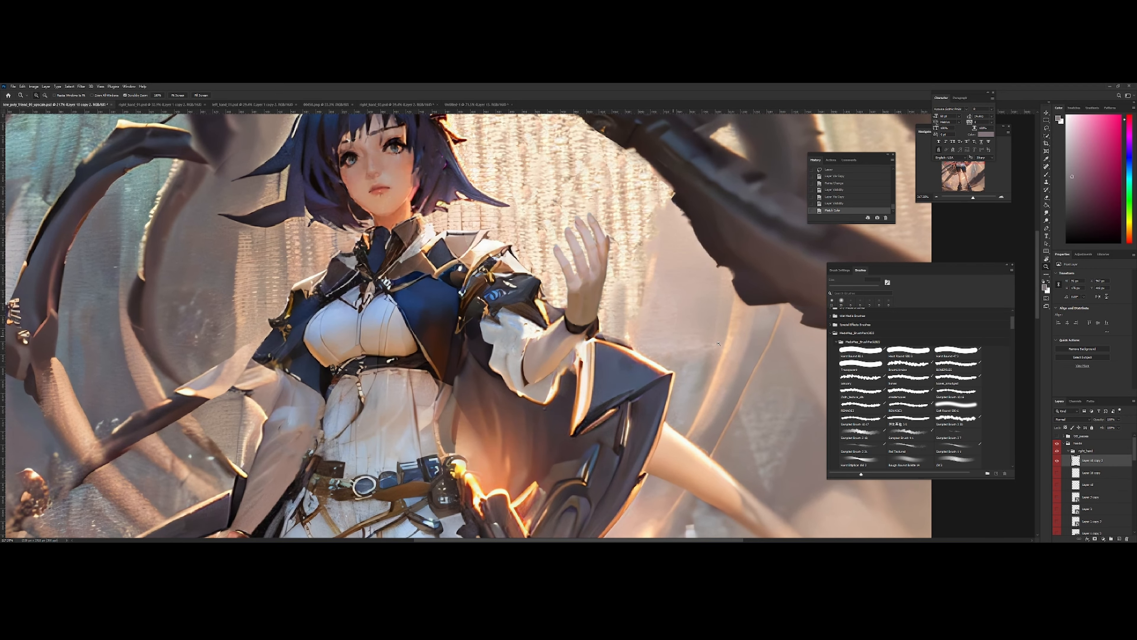
Add a Levels adjustment layer clipped to the raised hand's color-matched copy
click(1104, 540)
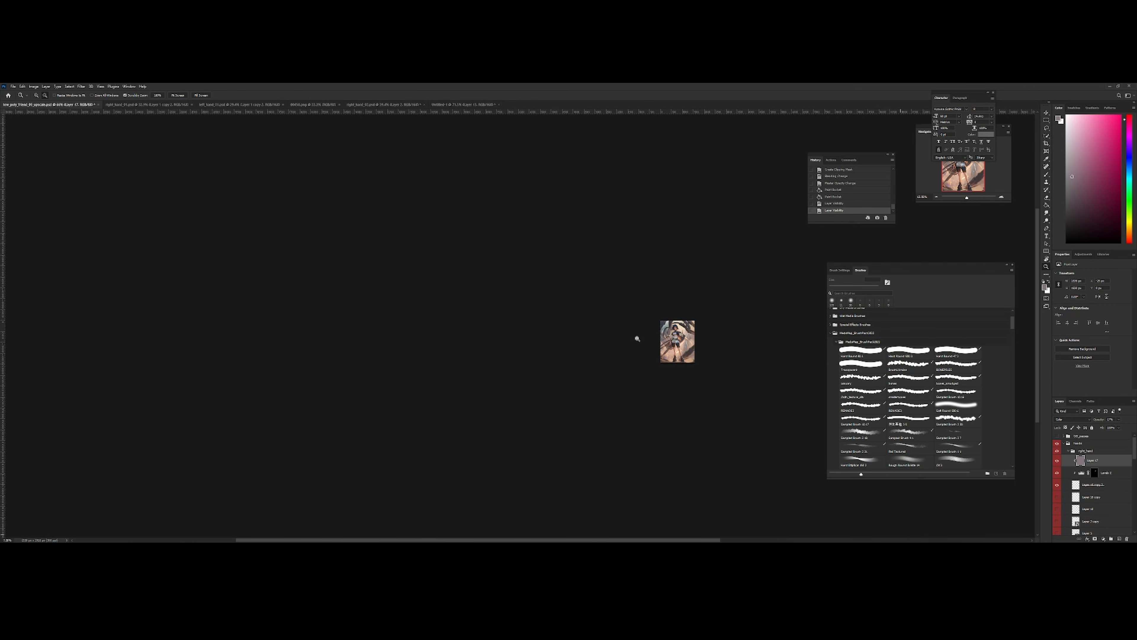
drag(684, 352, 628, 374)
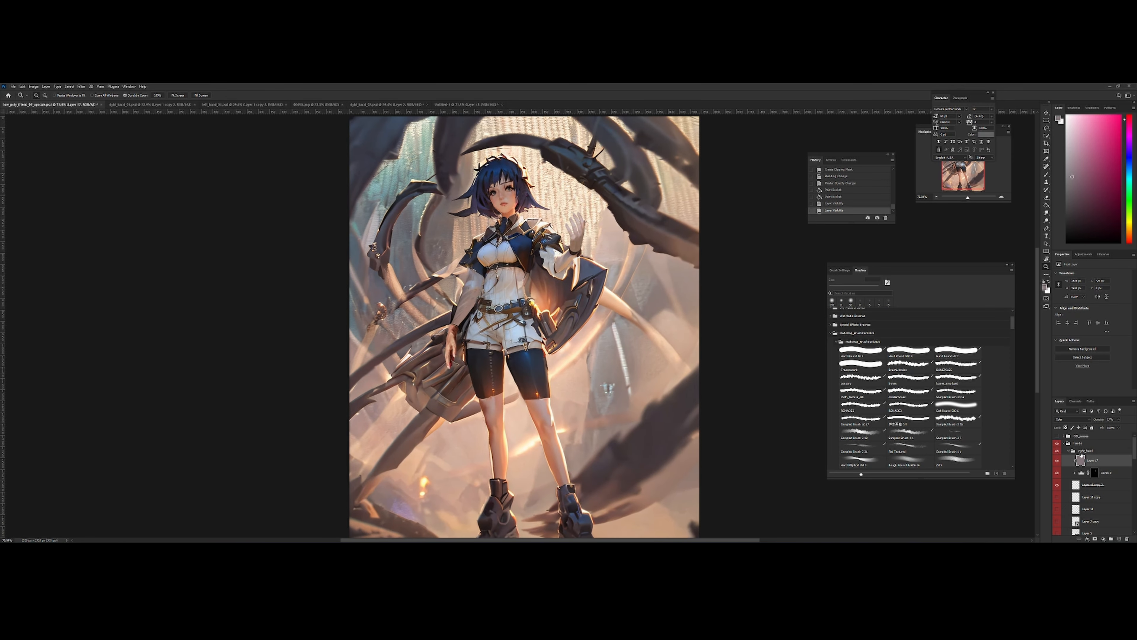
Hide the hands group and copied_arm_02, and select the stamped painting layer beneath the copied arm layers
click(1057, 443)
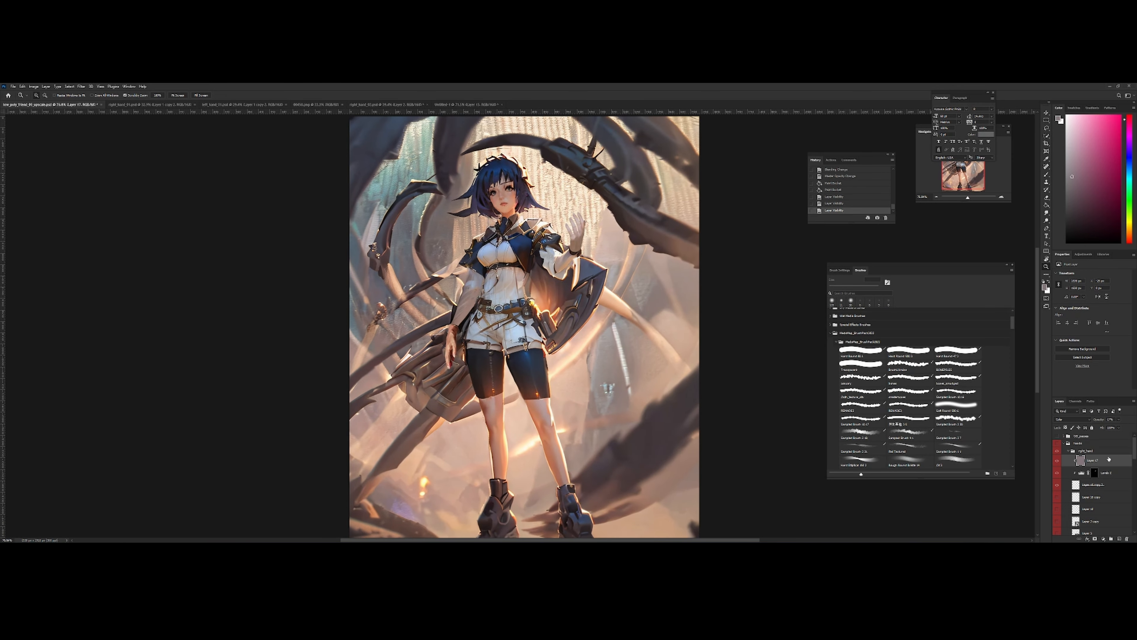
click(1068, 451)
drag(1134, 455, 1134, 459)
click(1088, 497)
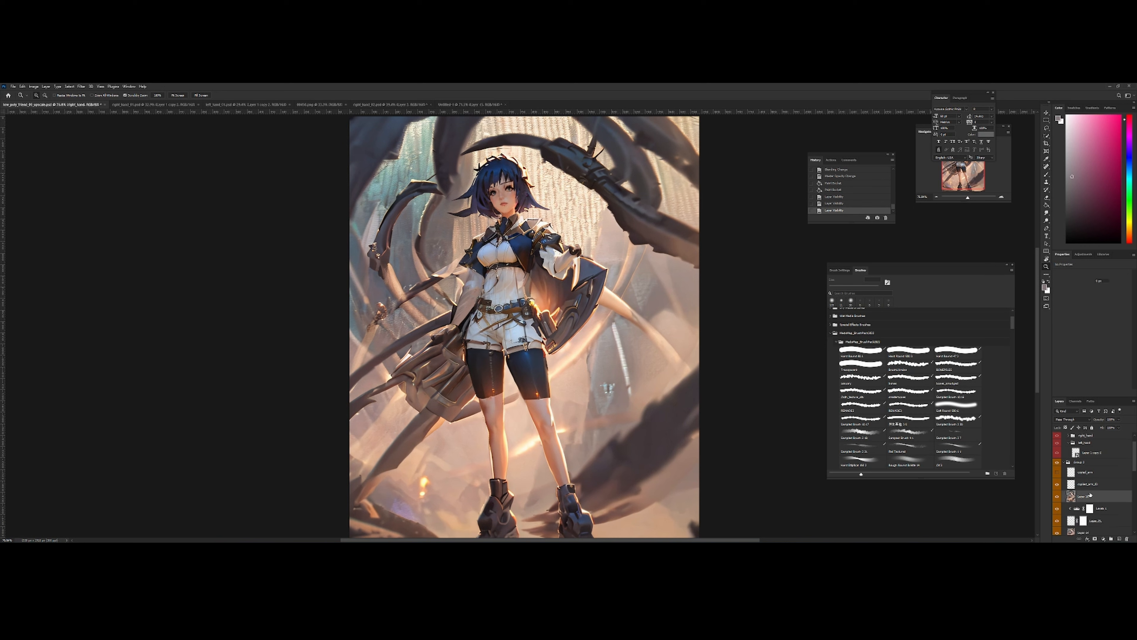
click(1056, 484)
key(ctrl+shift+n)
click(616, 224)
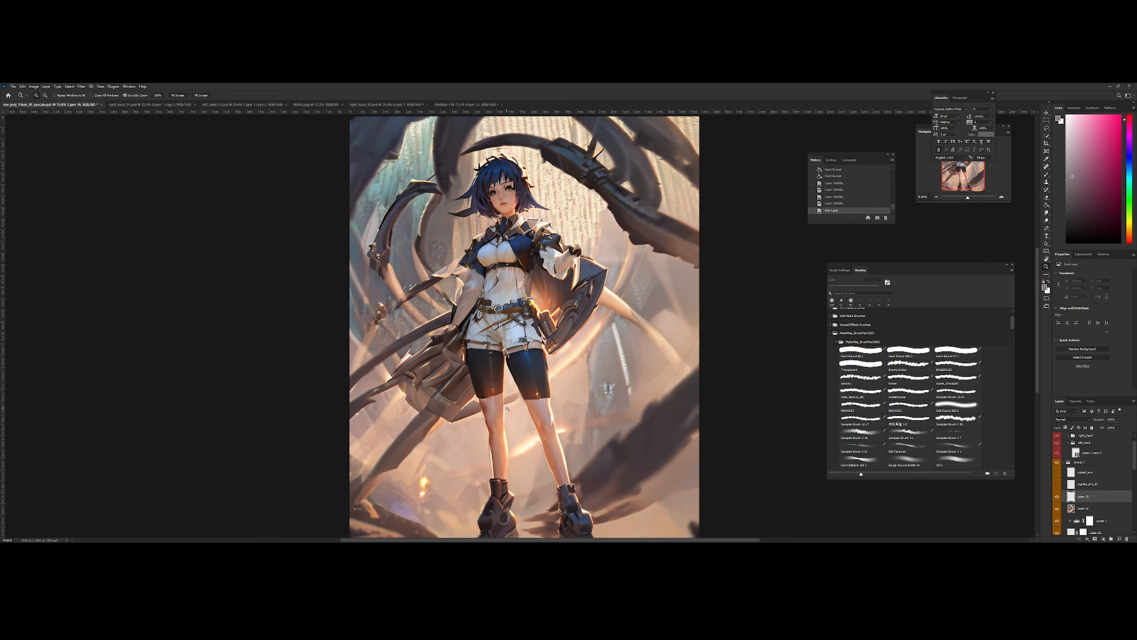
key(ctrl+z)
key(l)
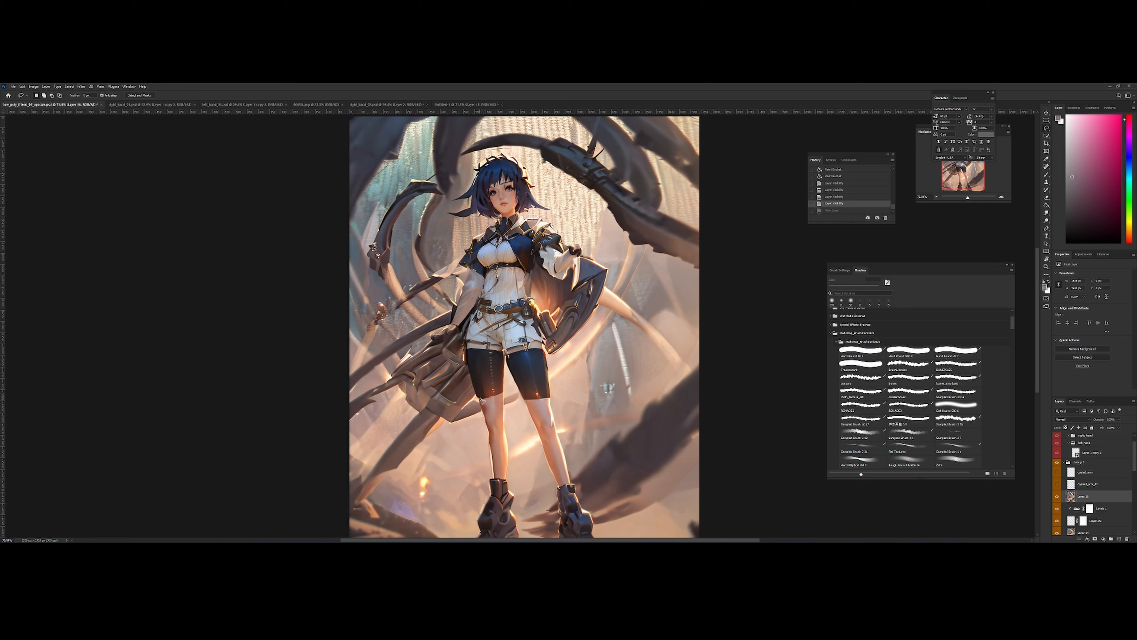
mouse_move(486, 409)
mouse_down()
mouse_move(537, 422)
mouse_move(545, 443)
mouse_move(480, 405)
mouse_move(494, 463)
mouse_move(481, 400)
mouse_move(496, 479)
mouse_move(507, 482)
mouse_move(509, 438)
mouse_up()
key(ctrl+d)
key(ctrl+d)
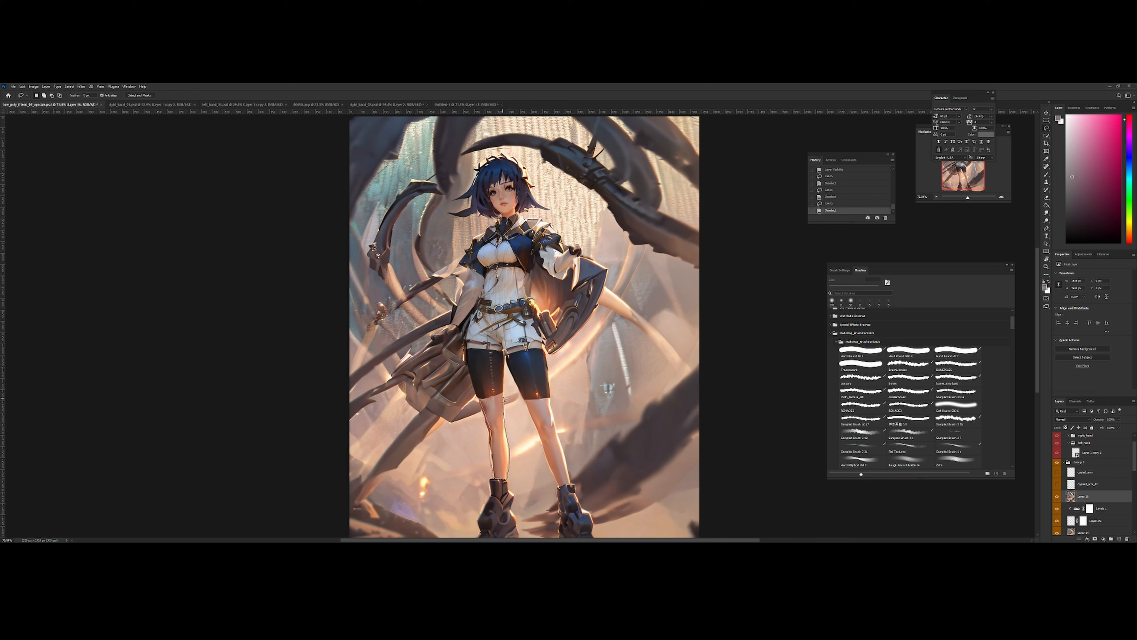
Lasso the bare lower leg on the lowered hand's side, copy it to its own layer, and name that layer copied_leg
drag(494, 400, 481, 403)
right_click(489, 415)
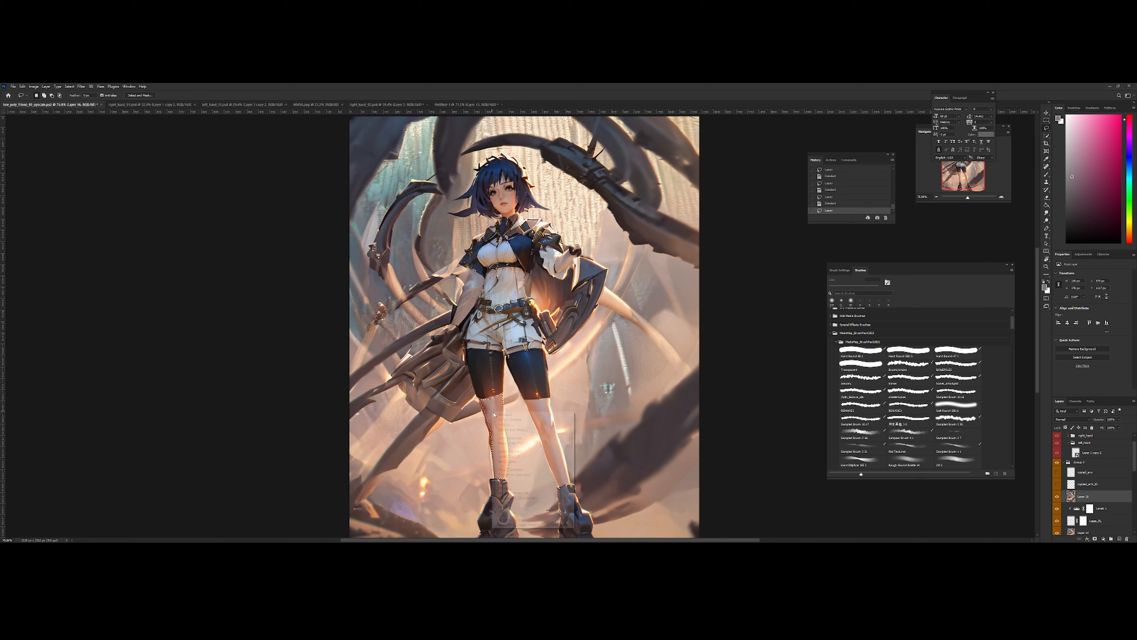
click(510, 451)
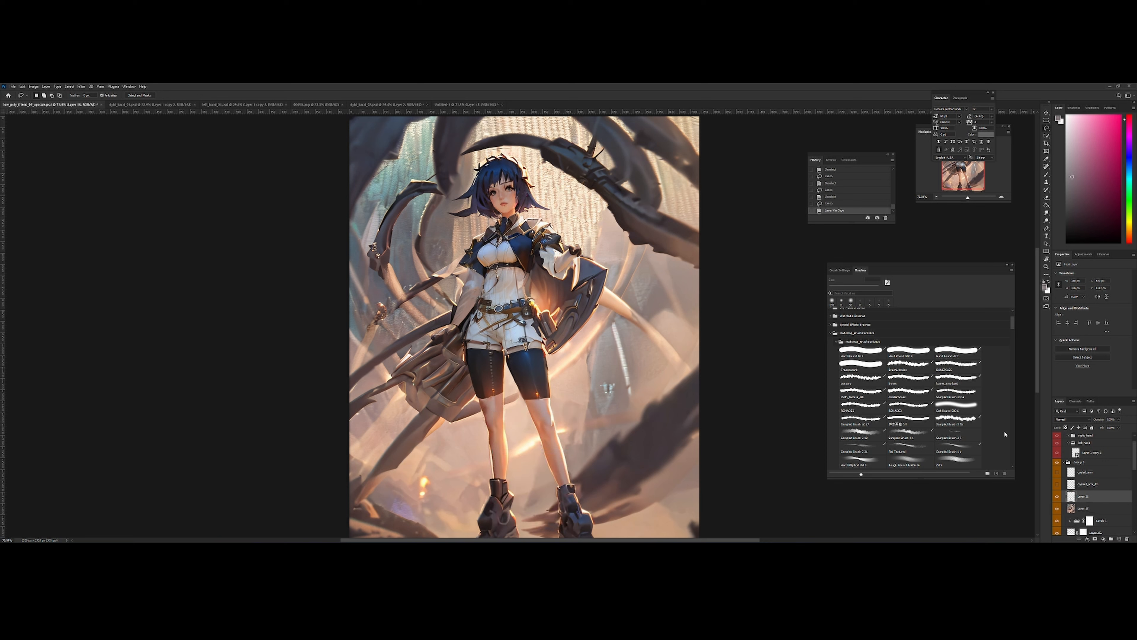
double_click(1065, 488)
click(942, 303)
text(d)
text(opied_leg)
key(Return)
Show the hands group and put a merged pixel copy of the lowered hand above its original in left_hand, hiding the original
drag(619, 328, 638, 331)
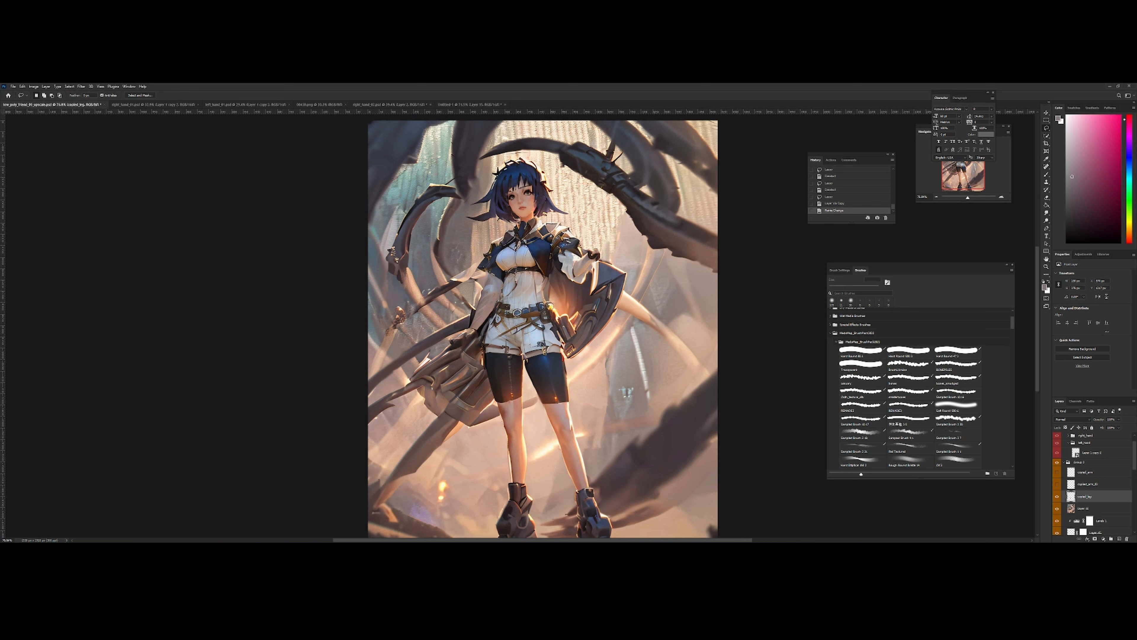
scroll(1093, 443, up, 1)
click(1058, 444)
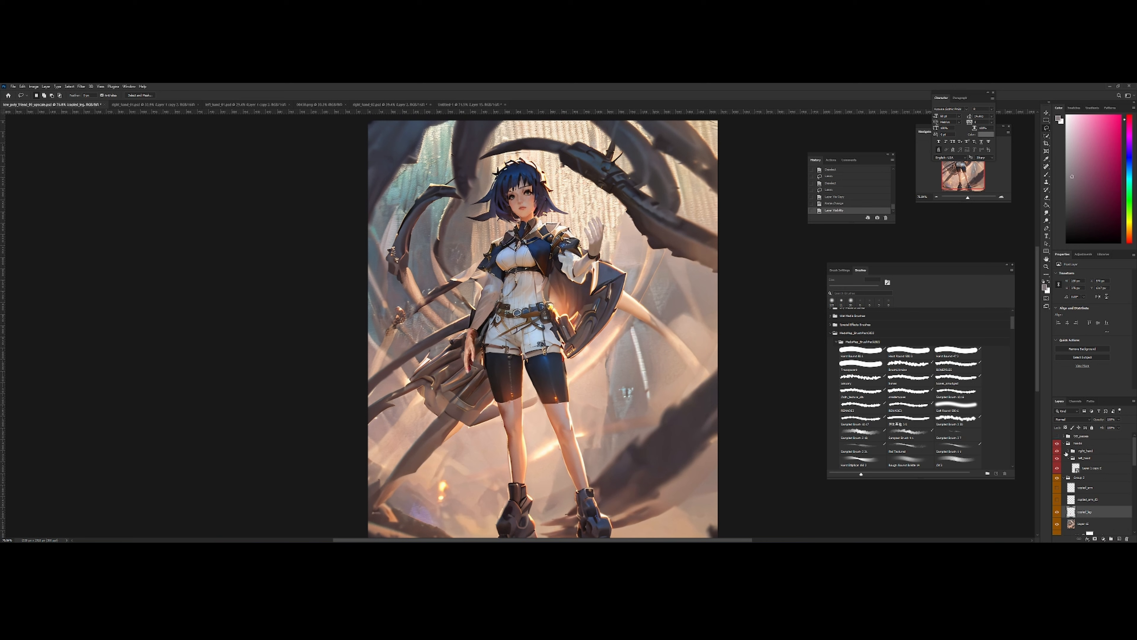
click(1065, 468)
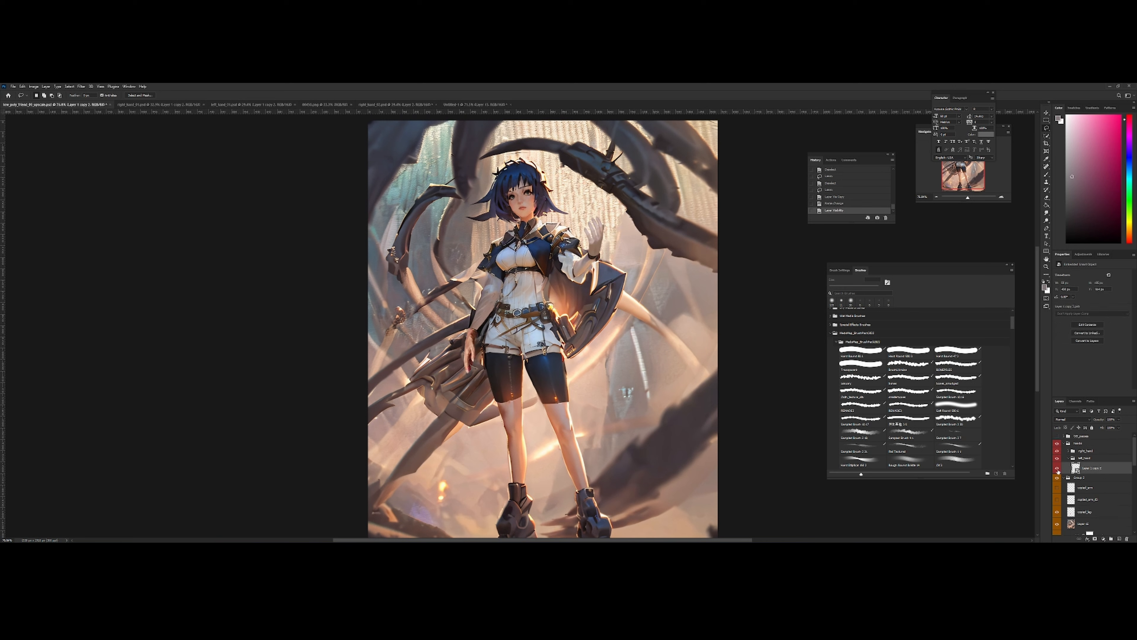
key(ctrl+shift+alt+n)
click(1058, 479)
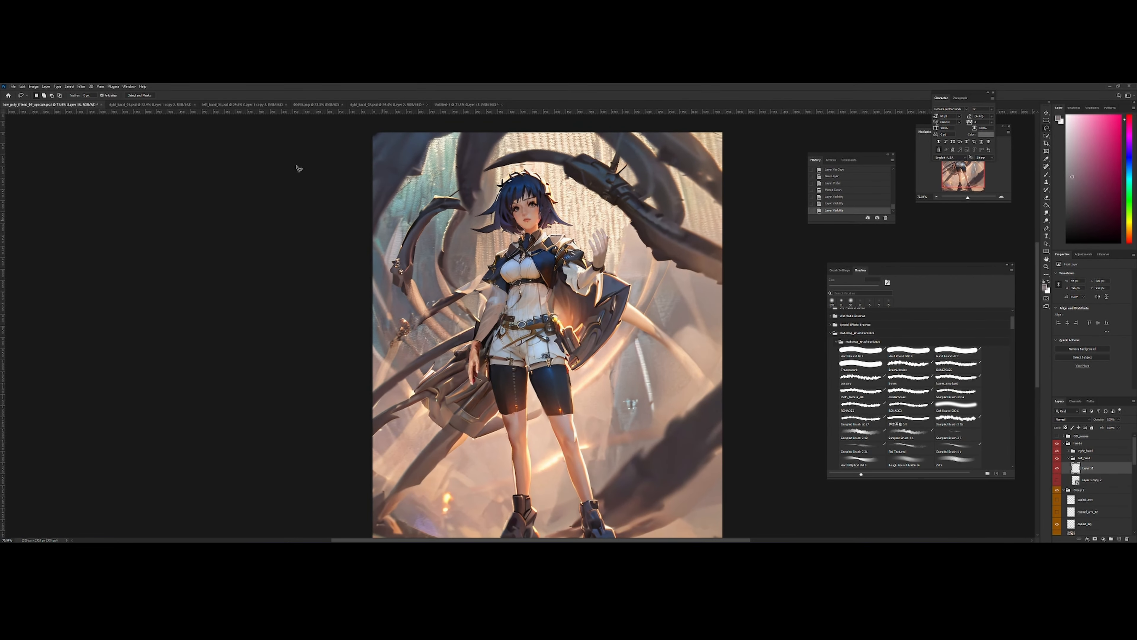
Apply Match Color to the lowered hand's copy using the copied_leg layer as source, comparing the preview before confirming
click(34, 86)
click(767, 406)
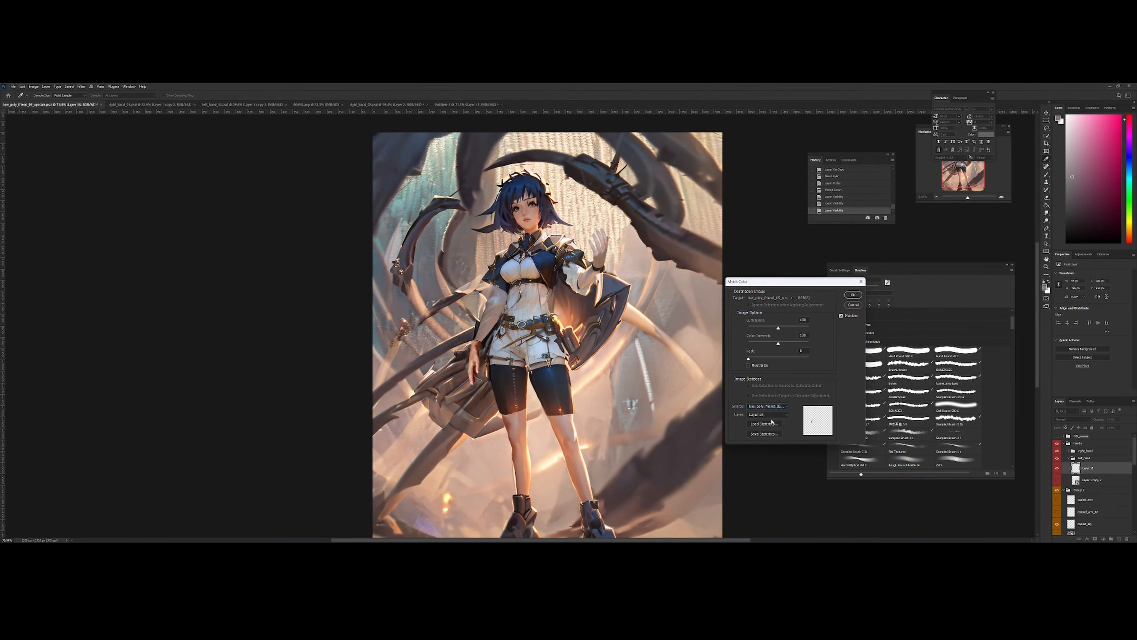
click(781, 415)
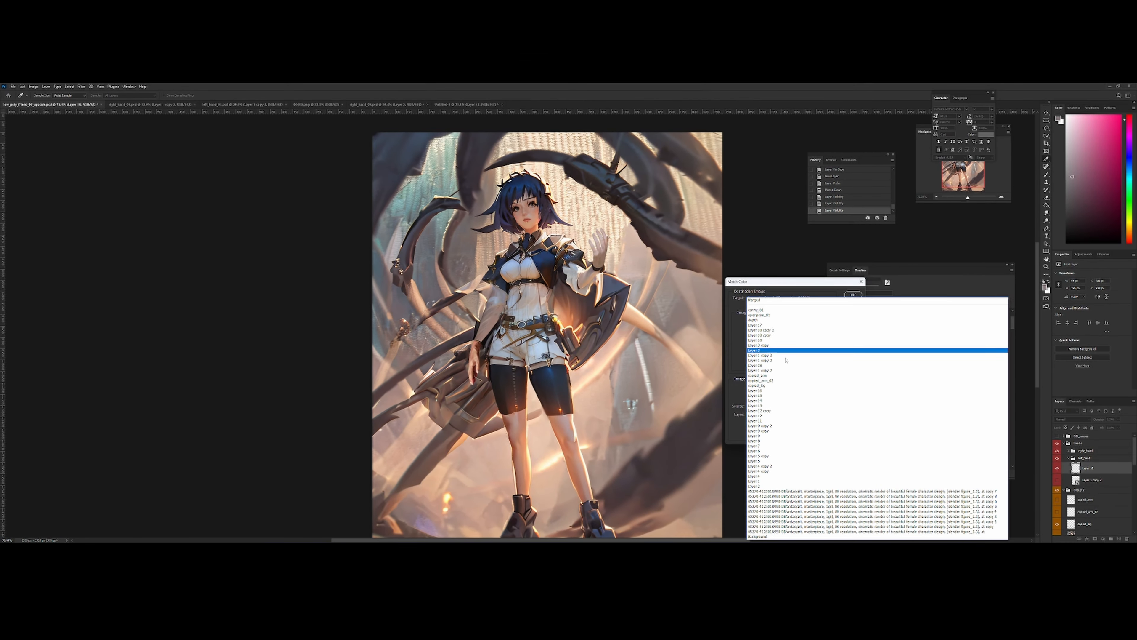
click(786, 364)
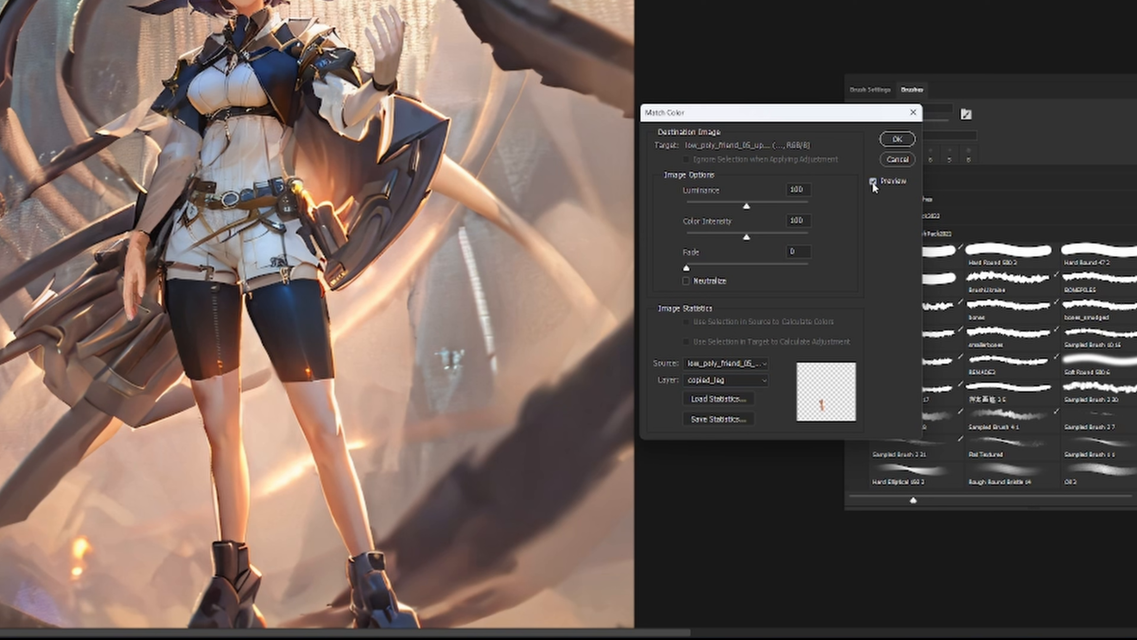
click(872, 181)
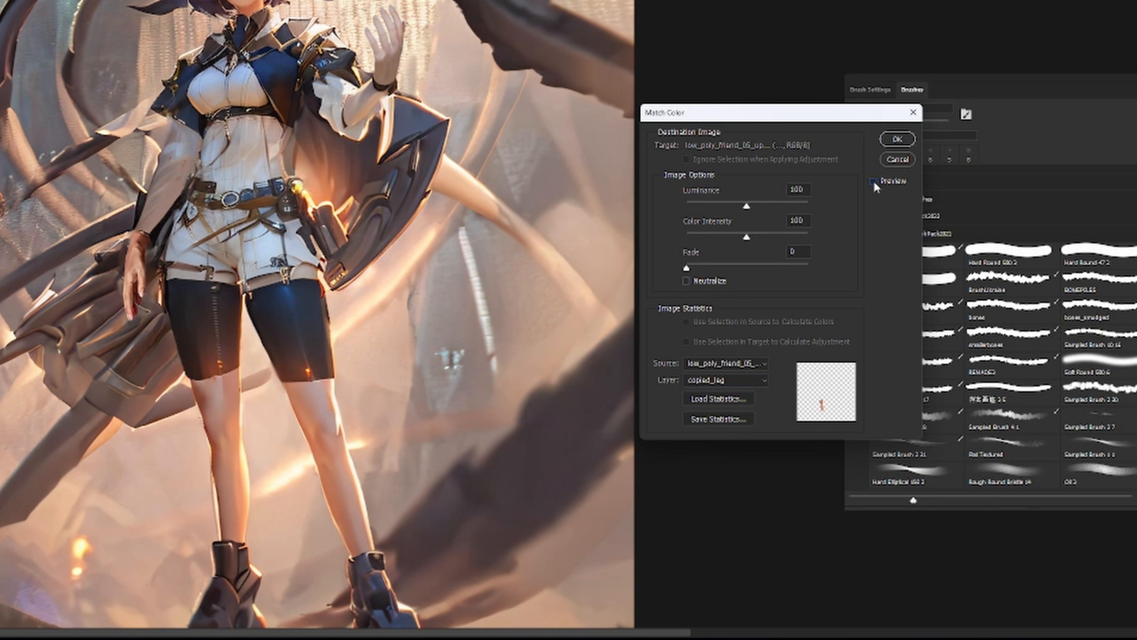
click(873, 181)
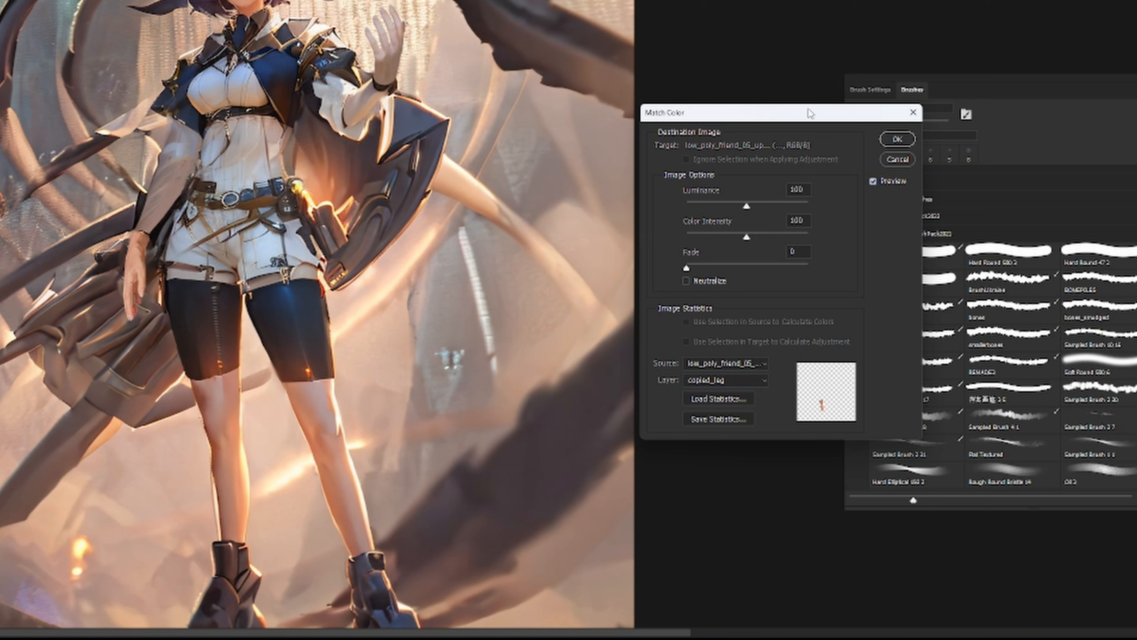
click(898, 140)
Check the lowered hand with the canvas mirrored, and undo its color match along with the preceding layer visibility changes
drag(269, 288, 192, 199)
key(h)
drag(271, 186, 335, 179)
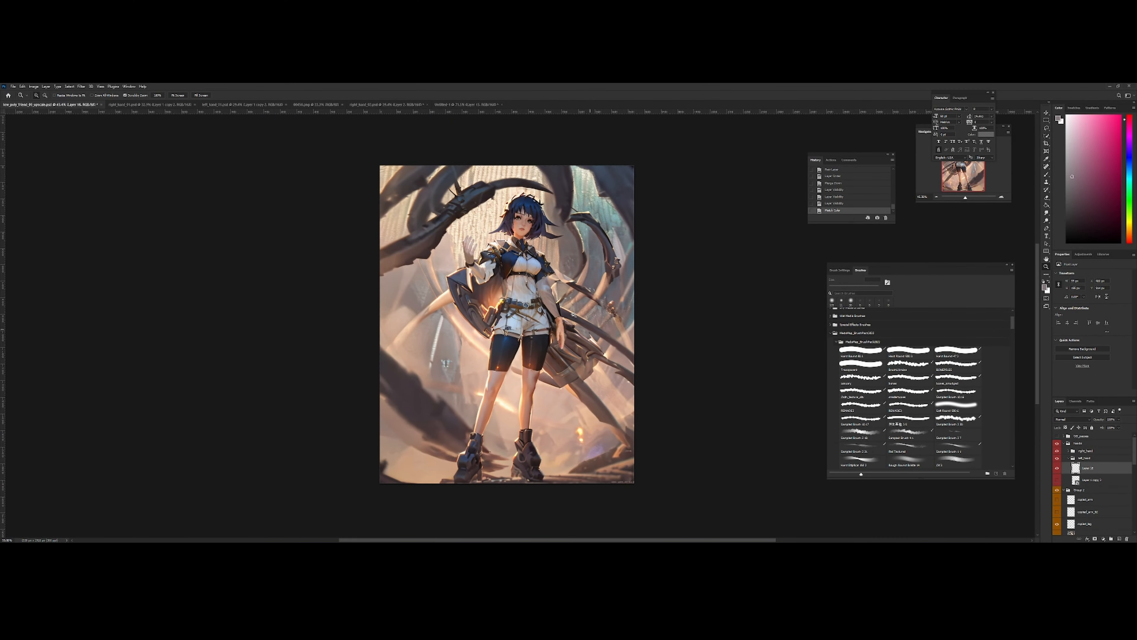
drag(575, 315, 579, 316)
key(ctrl+alt+z)
key(ctrl+alt+z)
key(ctrl+alt+z)
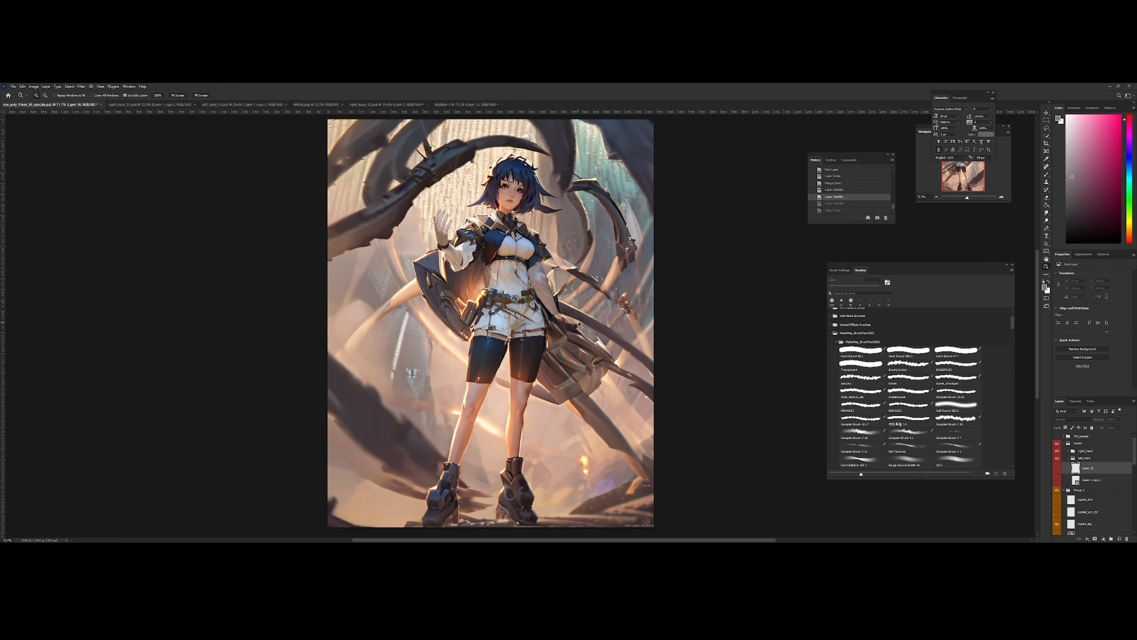
key(ctrl+shift+h)
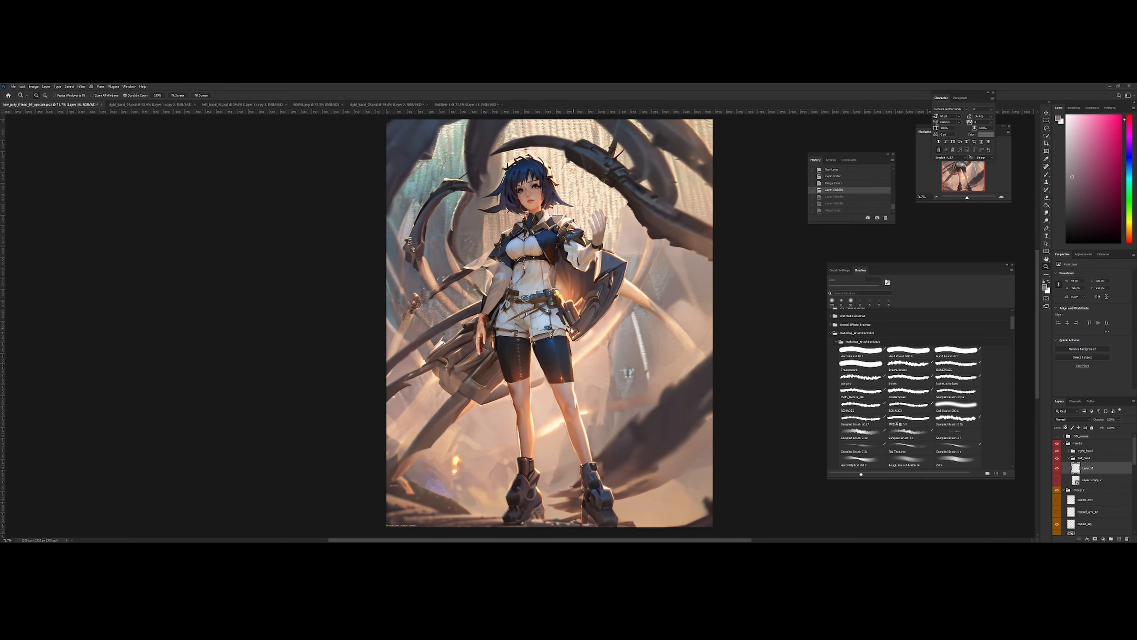
drag(576, 329, 553, 322)
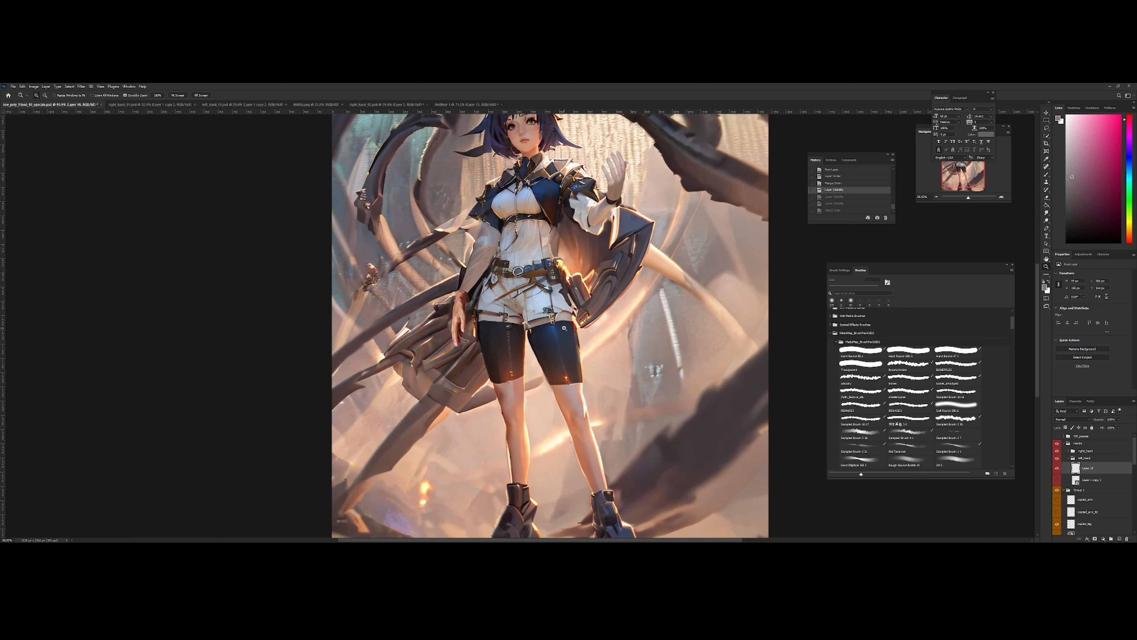
Duplicate the lowered hand's pixel copy, apply Match Color to the duplicate, and compare it with the version underneath
key(ctrl+j)
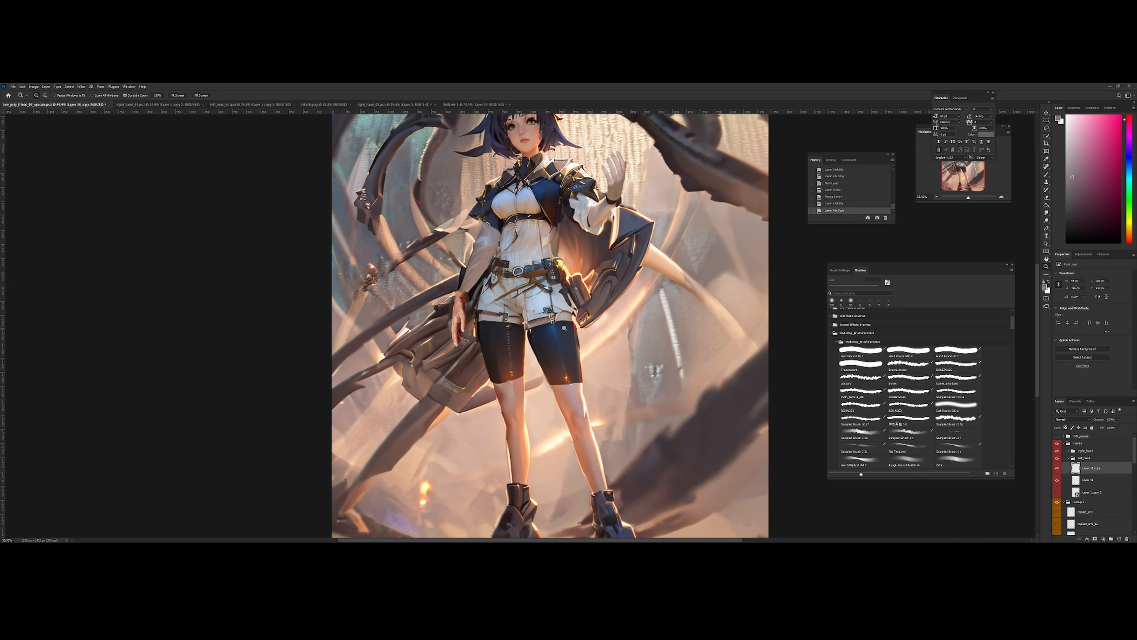
click(1057, 482)
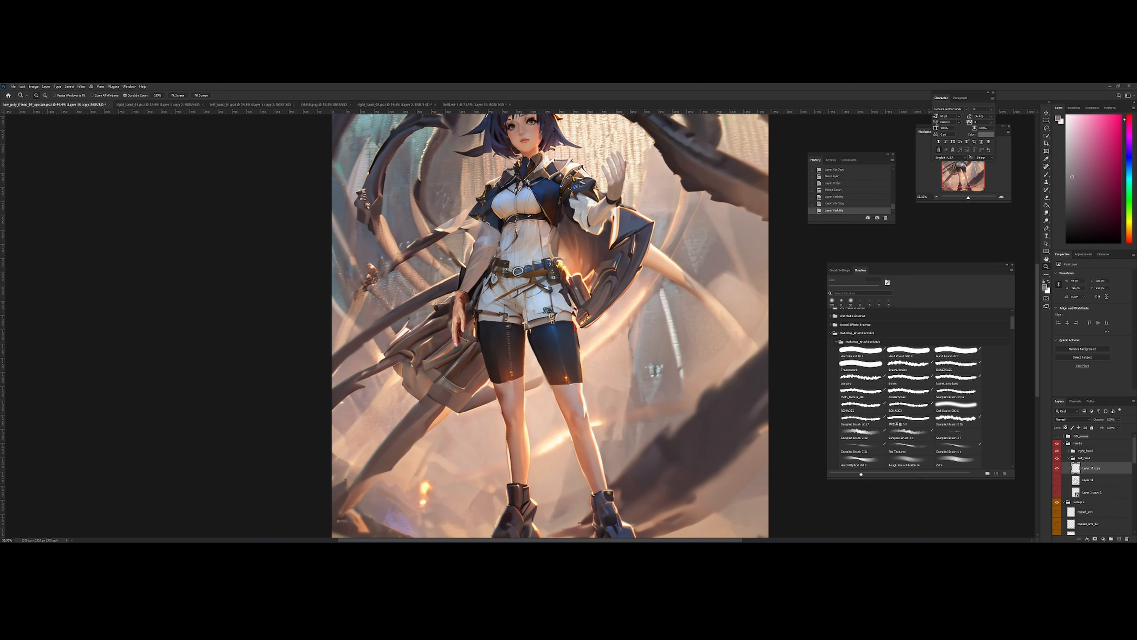
click(80, 88)
mouse_move(33, 87)
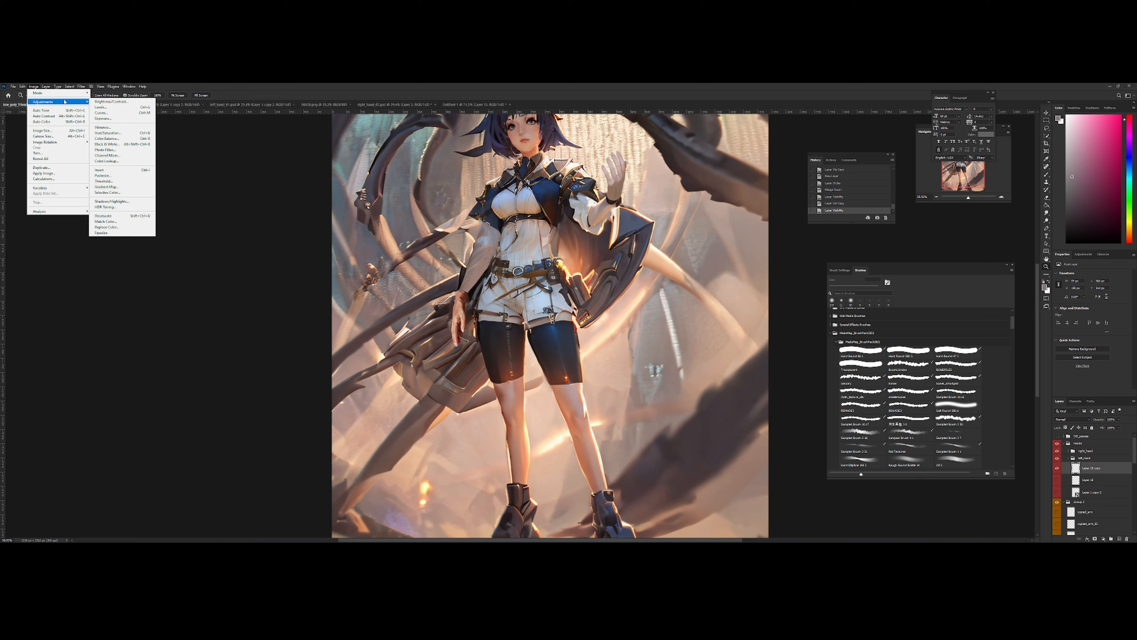
click(121, 221)
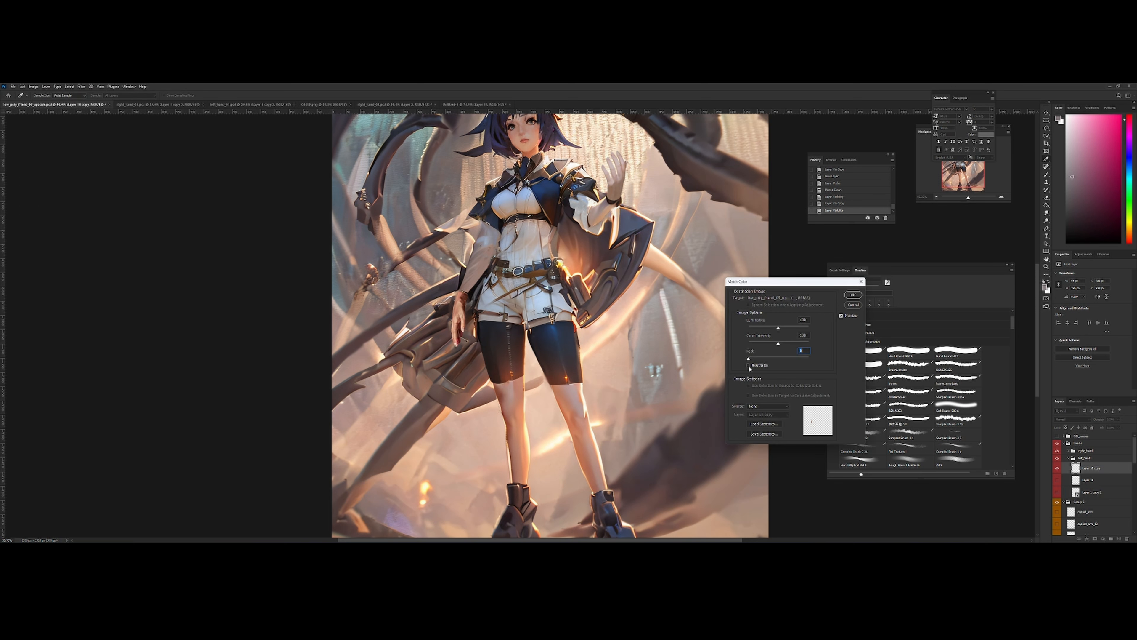
key(Return)
key(z)
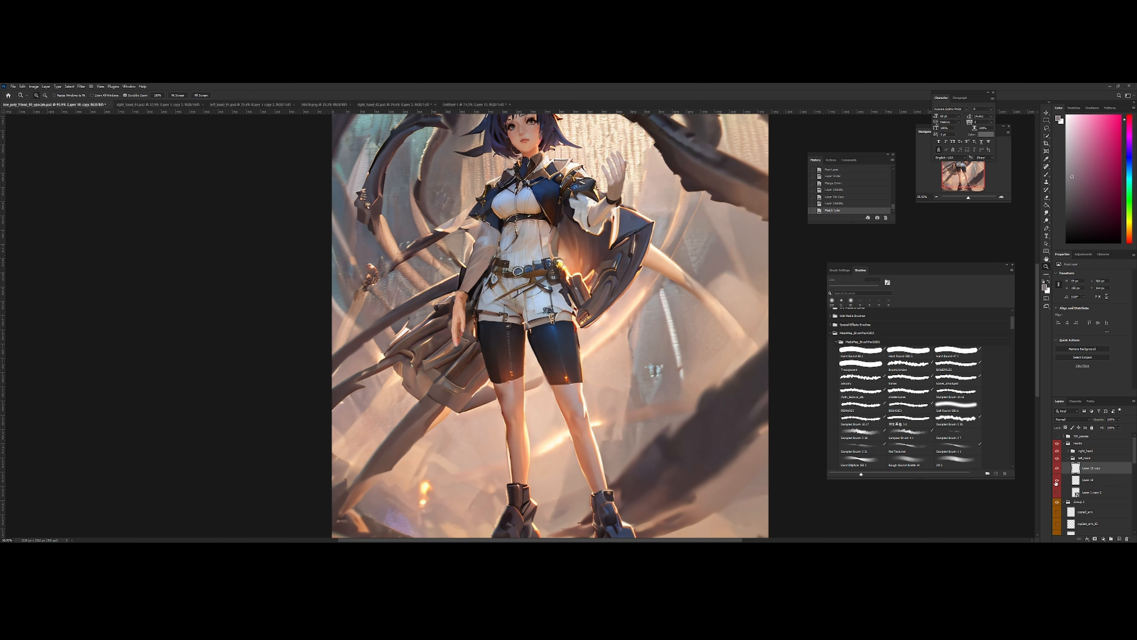
click(1057, 469)
click(1057, 468)
Add a black mask to the color-matched lowered hand and reveal it around the fingertips with white soft round brush strokes
click(1121, 421)
click(1092, 468)
click(1095, 539)
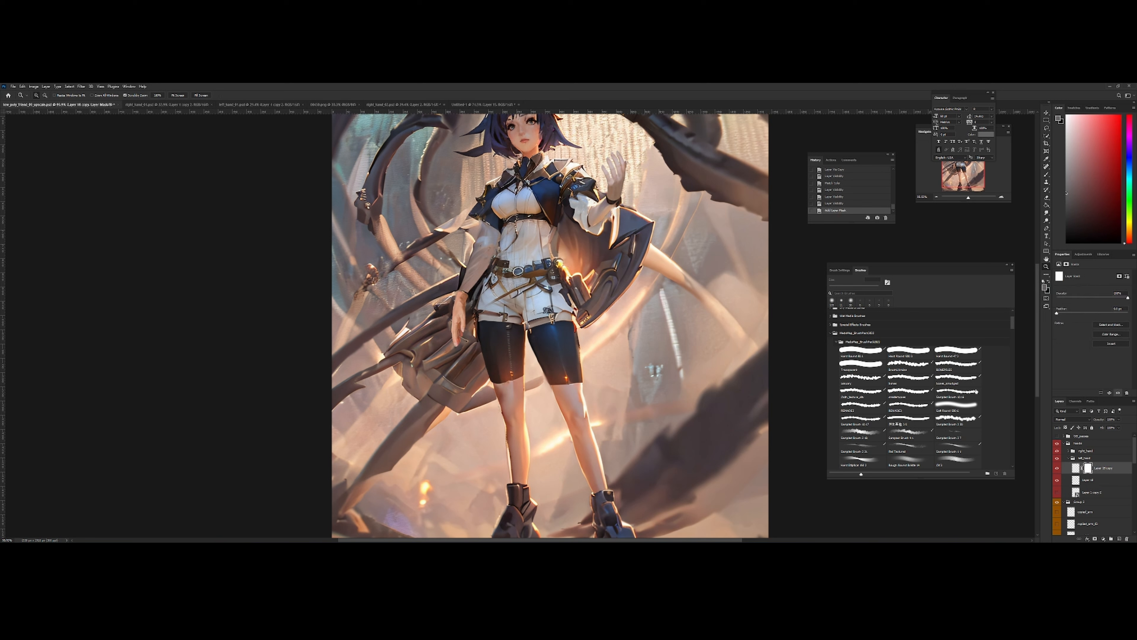
key(ctrl+z)
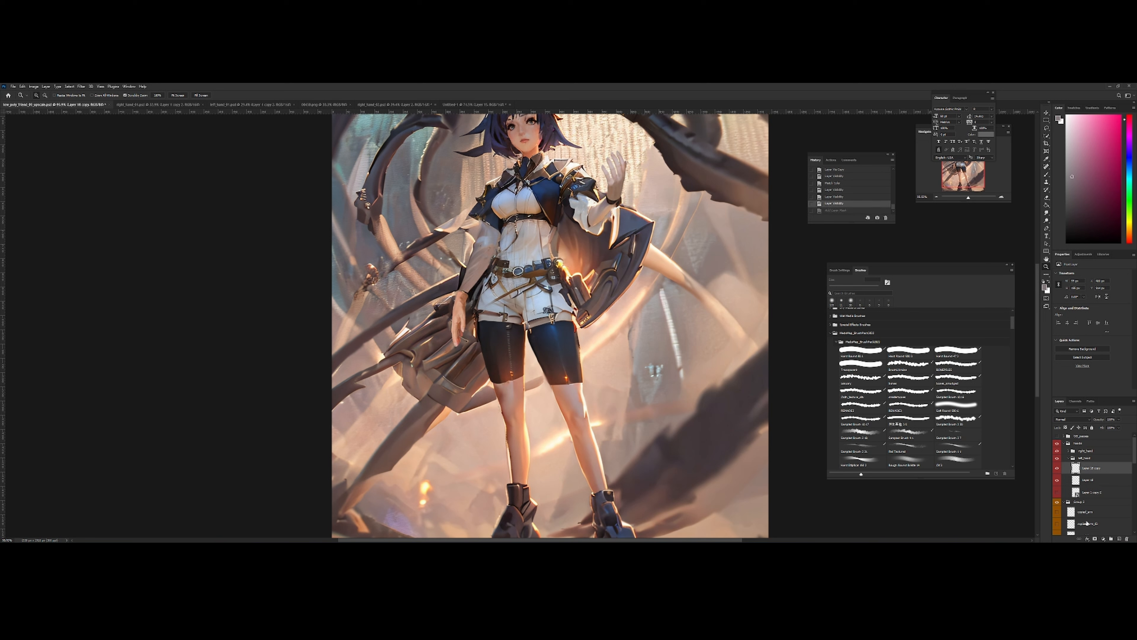
alt+click(1096, 539)
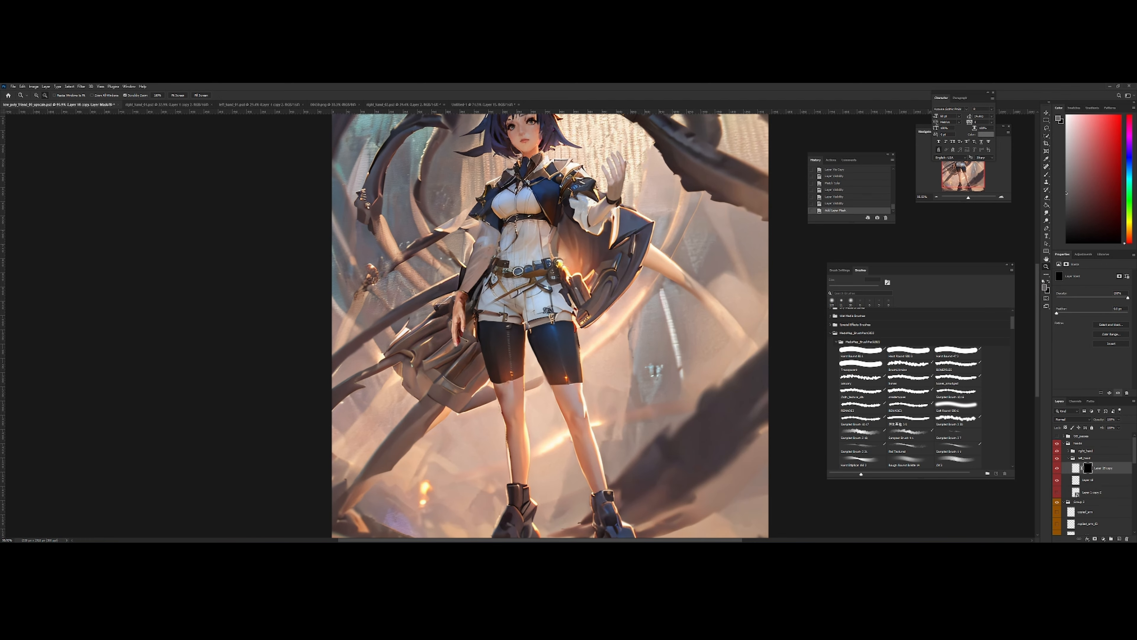
drag(475, 315, 537, 319)
drag(467, 335, 511, 334)
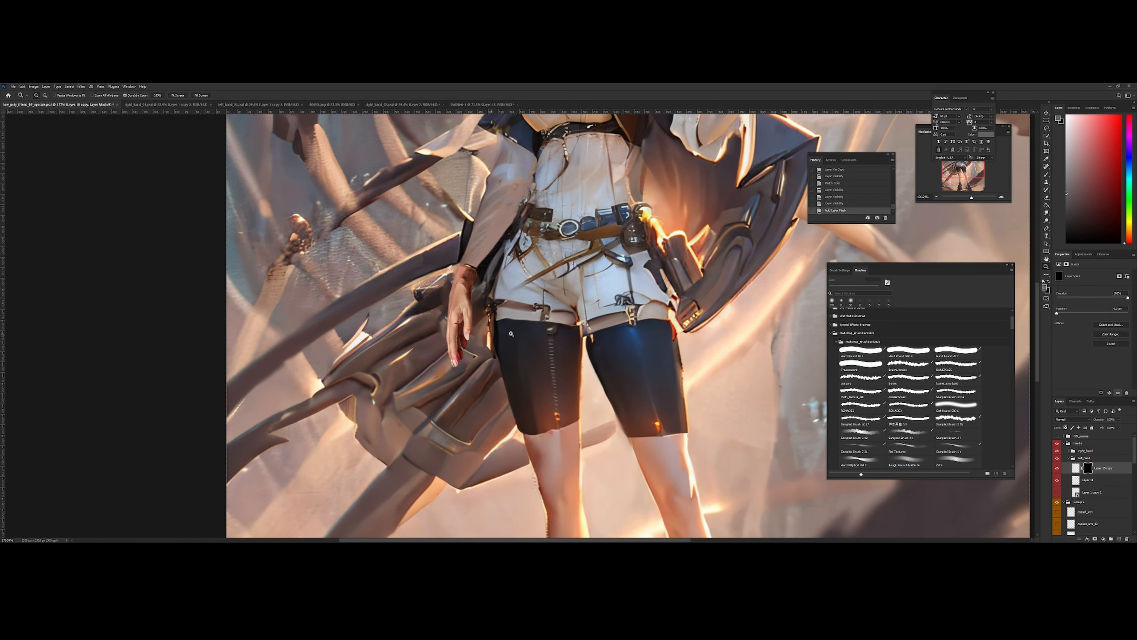
click(957, 405)
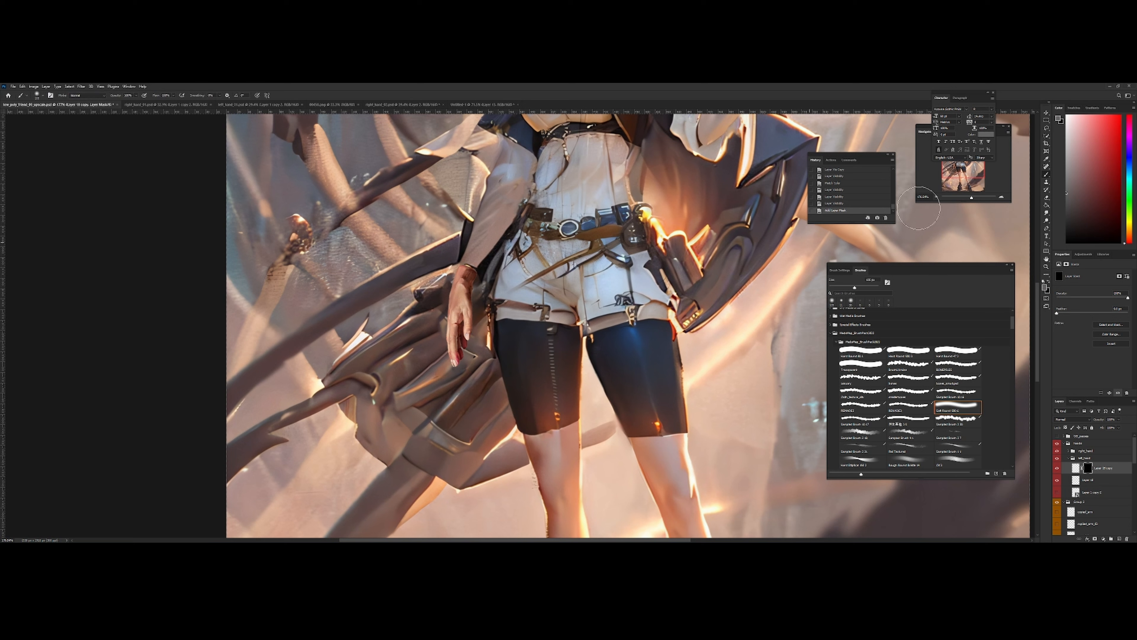
key(x)
mouse_move(449, 367)
mouse_down()
mouse_move(463, 355)
mouse_move(454, 364)
mouse_up()
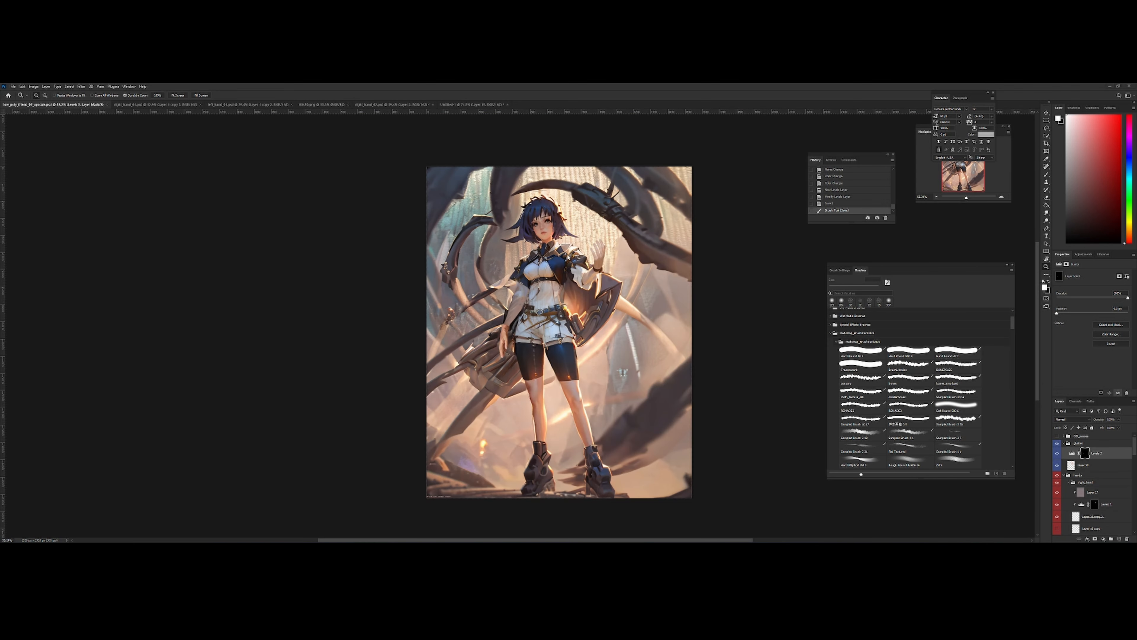
Inspect both hands against the whole figure at several magnifications
drag(582, 257, 580, 344)
drag(639, 215, 623, 219)
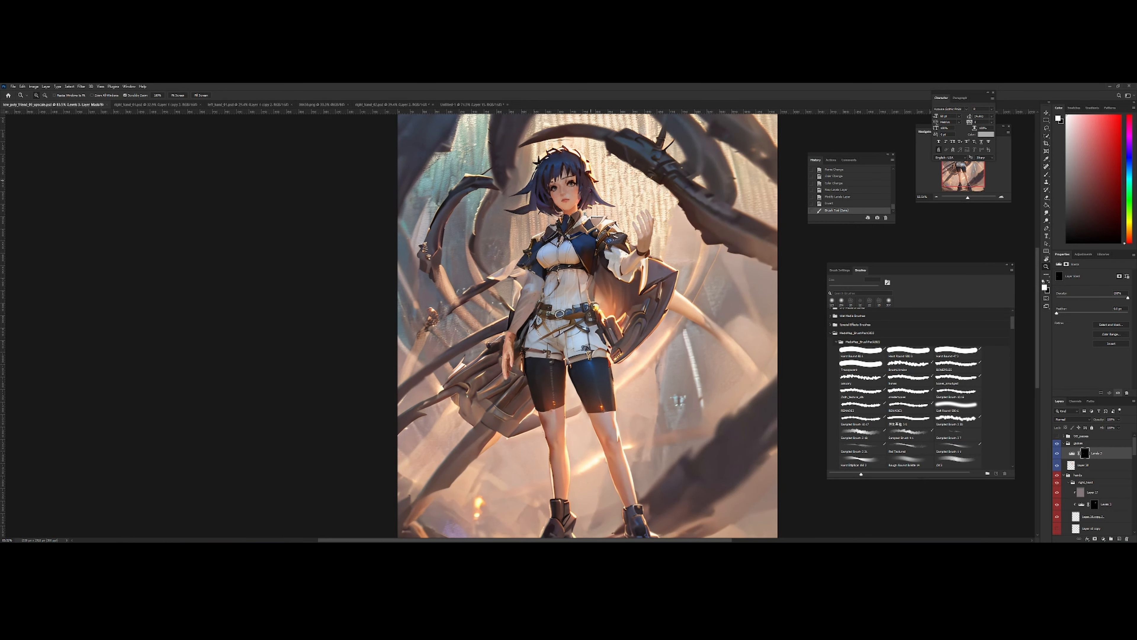
drag(559, 292, 575, 300)
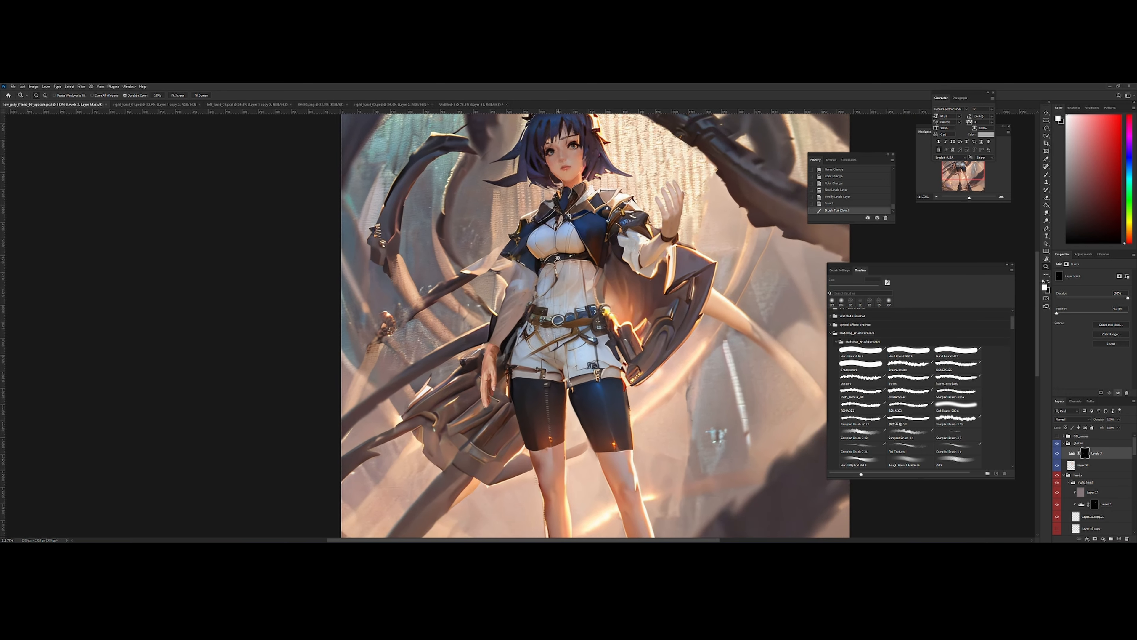
drag(553, 251, 536, 261)
drag(499, 350, 520, 348)
drag(624, 352, 602, 309)
drag(600, 309, 529, 297)
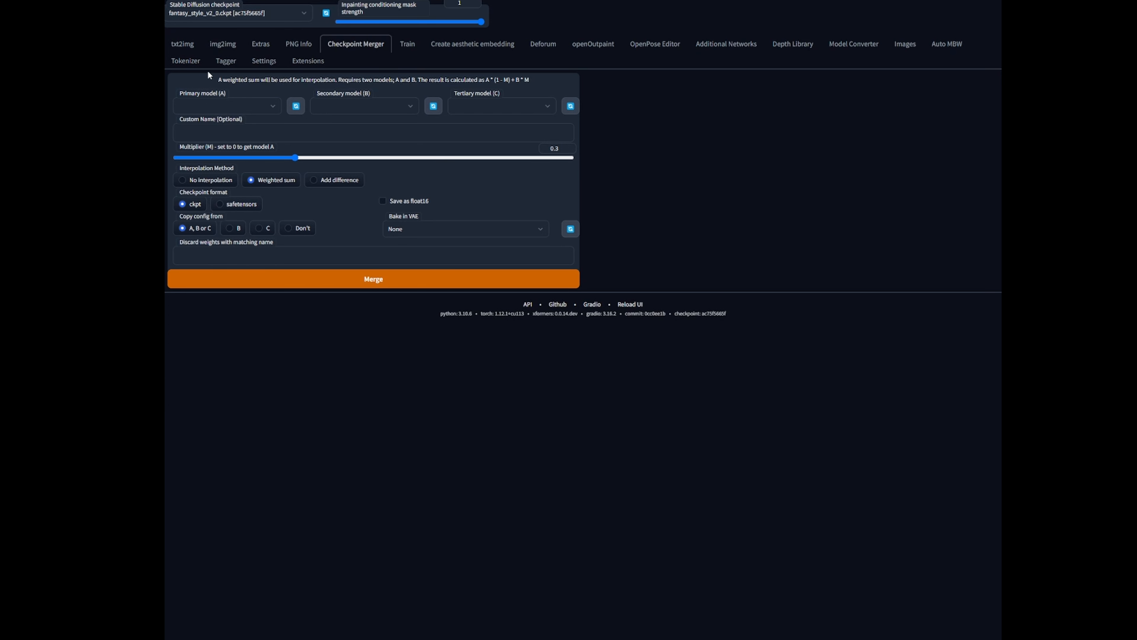
In the Stable Diffusion web UI's checkpoint merger, choose sd-v1-5-inpainting.ckpt as model A, fantasy_style_v2_0.ckpt as B and v1-5-pruned.ckpt as C
click(241, 105)
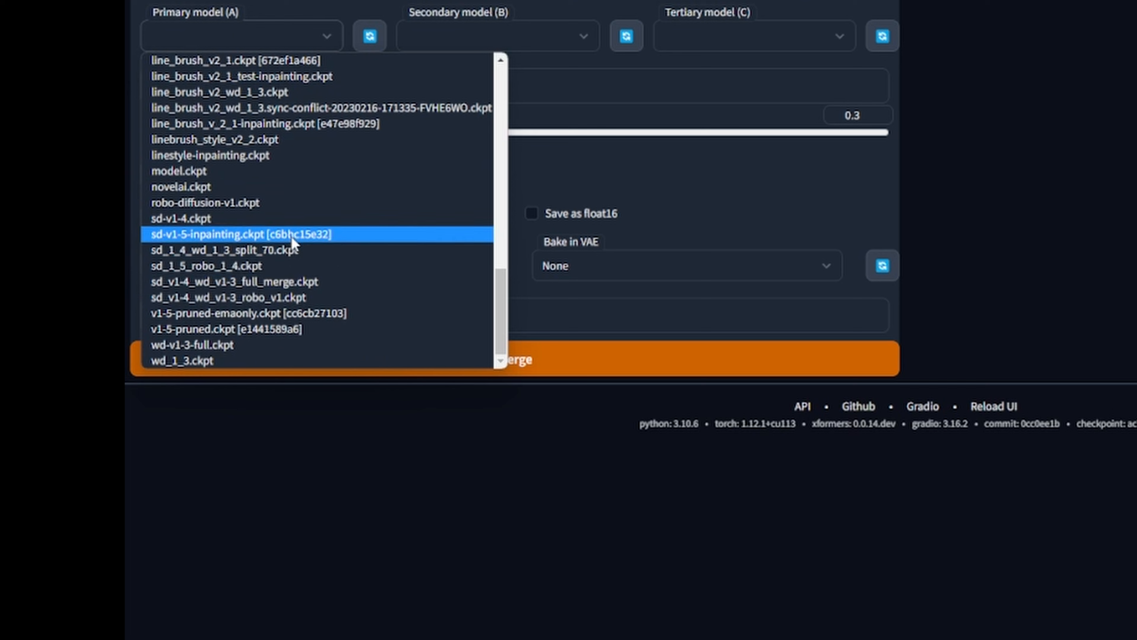
click(318, 233)
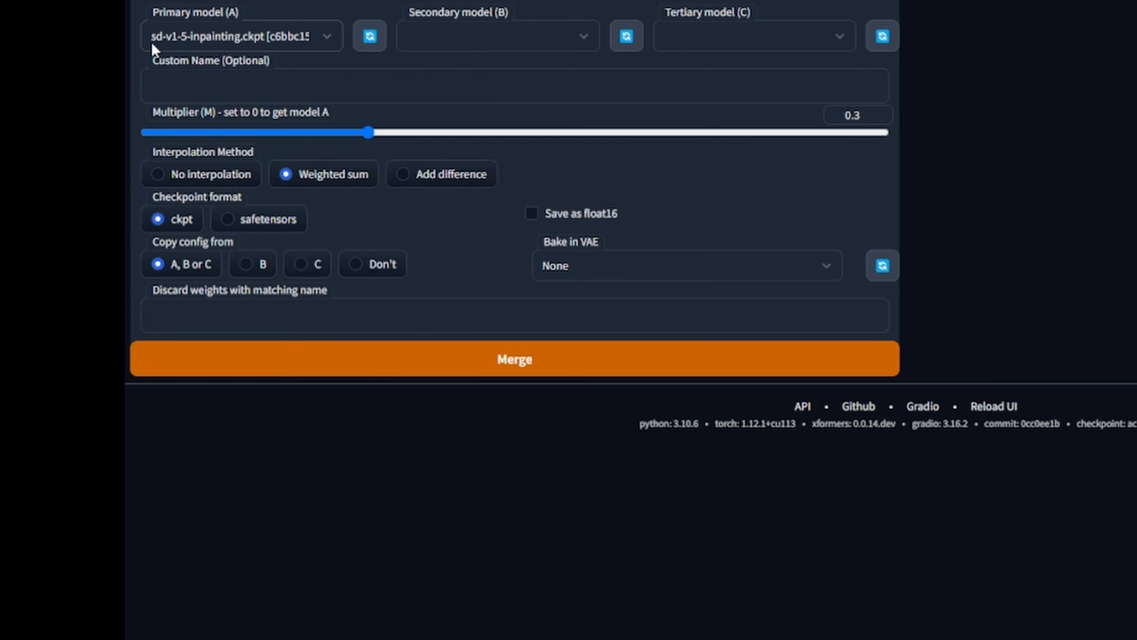
click(500, 46)
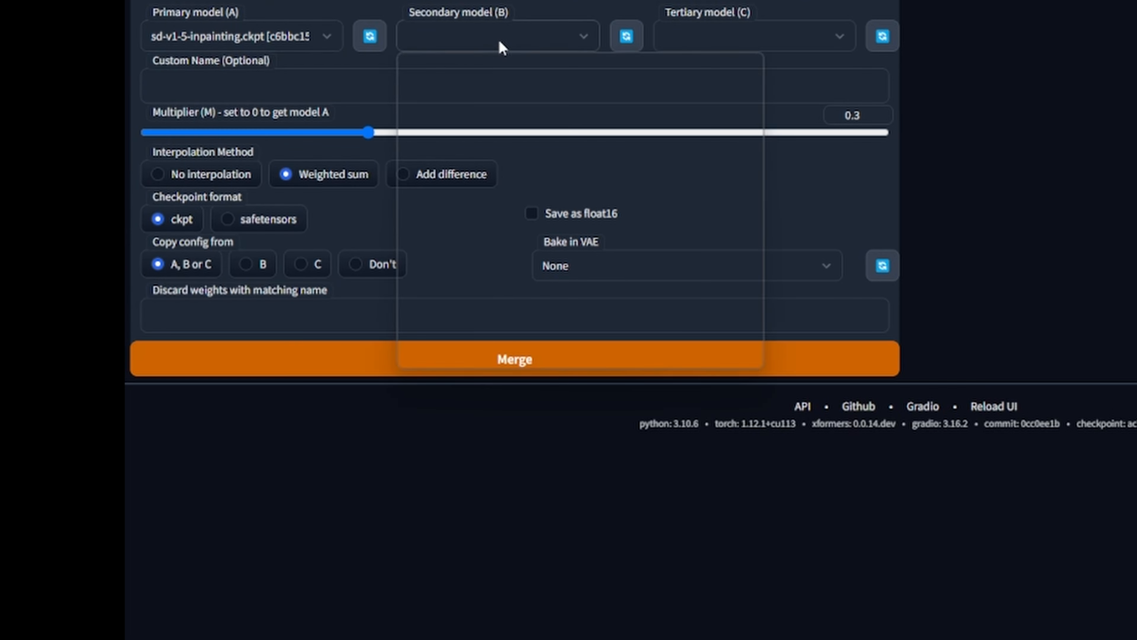
scroll(644, 268, down, 6)
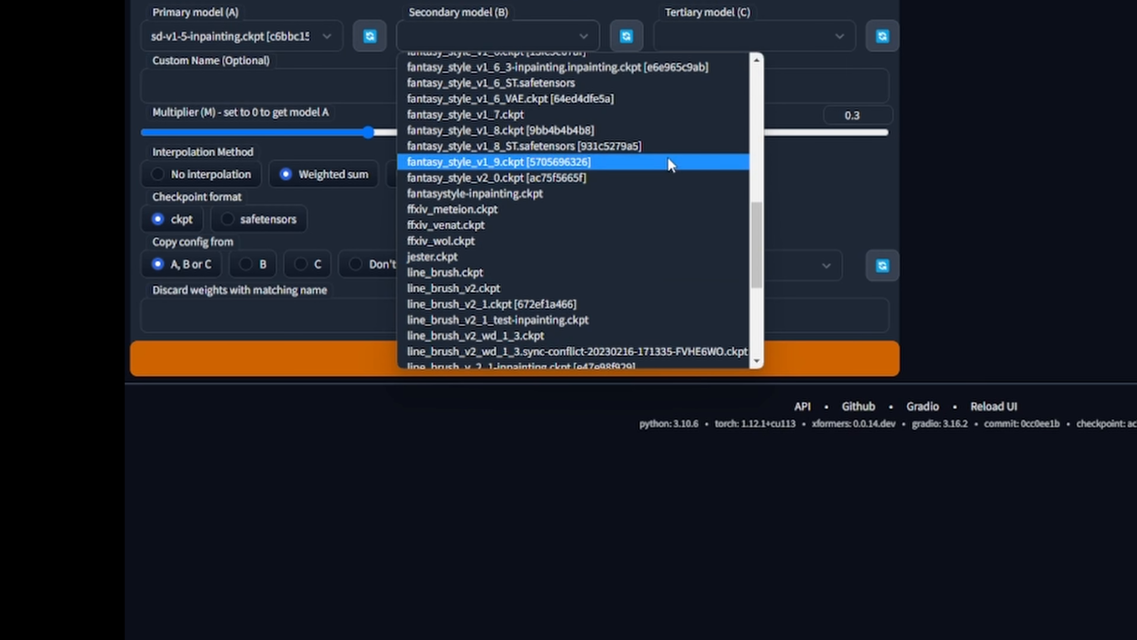
click(631, 177)
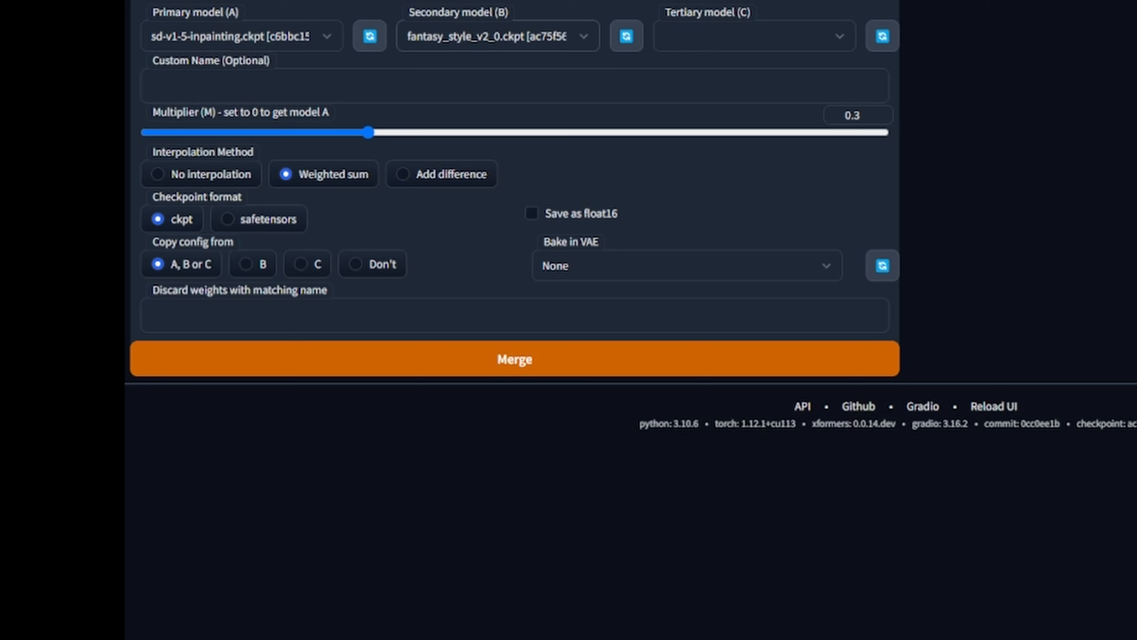
click(760, 43)
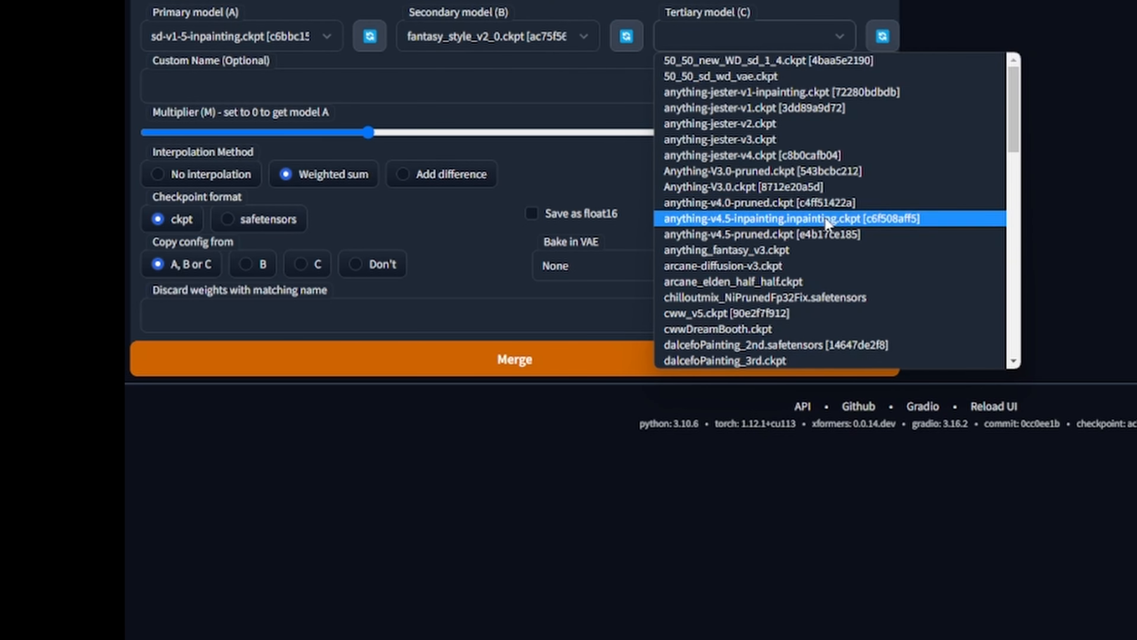
scroll(827, 223, down, 20)
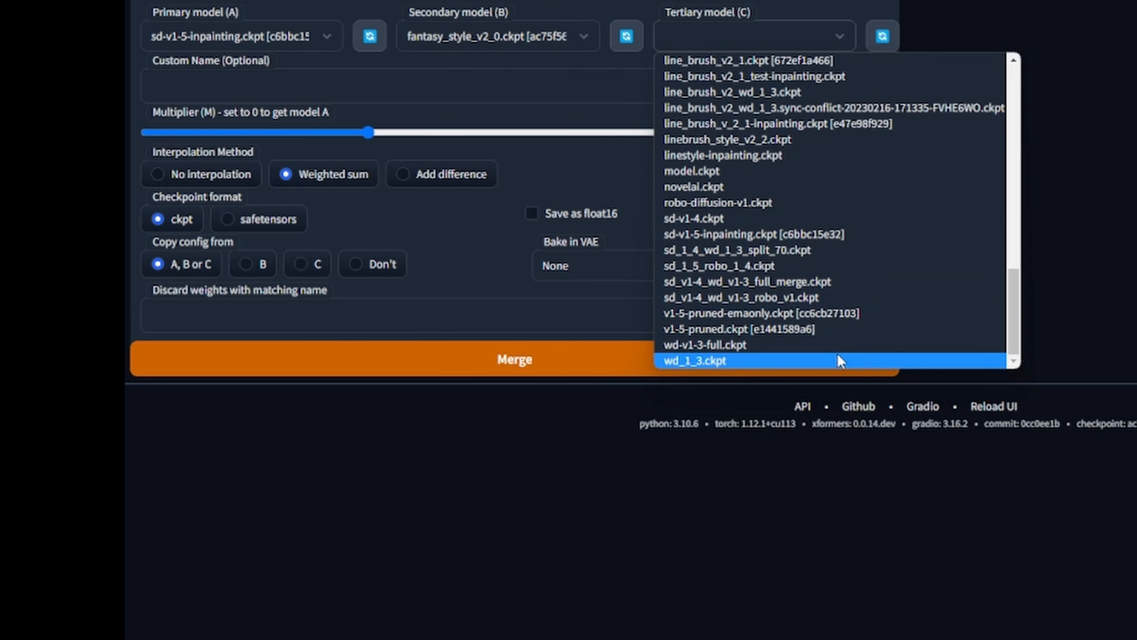
click(802, 331)
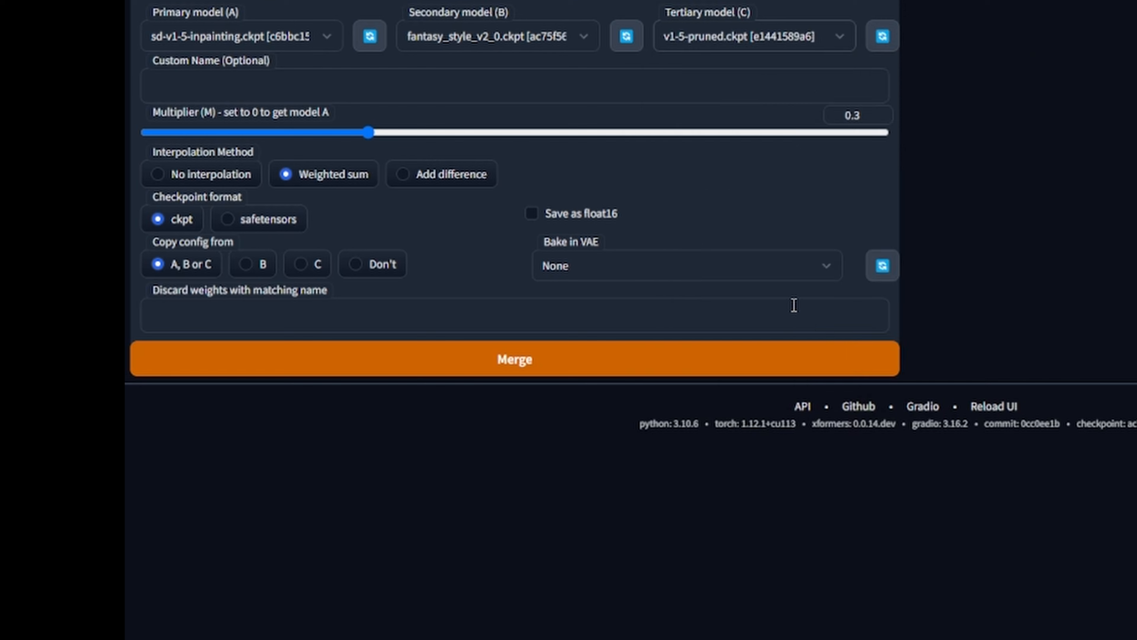
Merge the three checkpoints as fantasy_style_v2-inpainting, using multiplier 1, Add difference interpolation and Don't for config copying
click(287, 86)
text(fant)
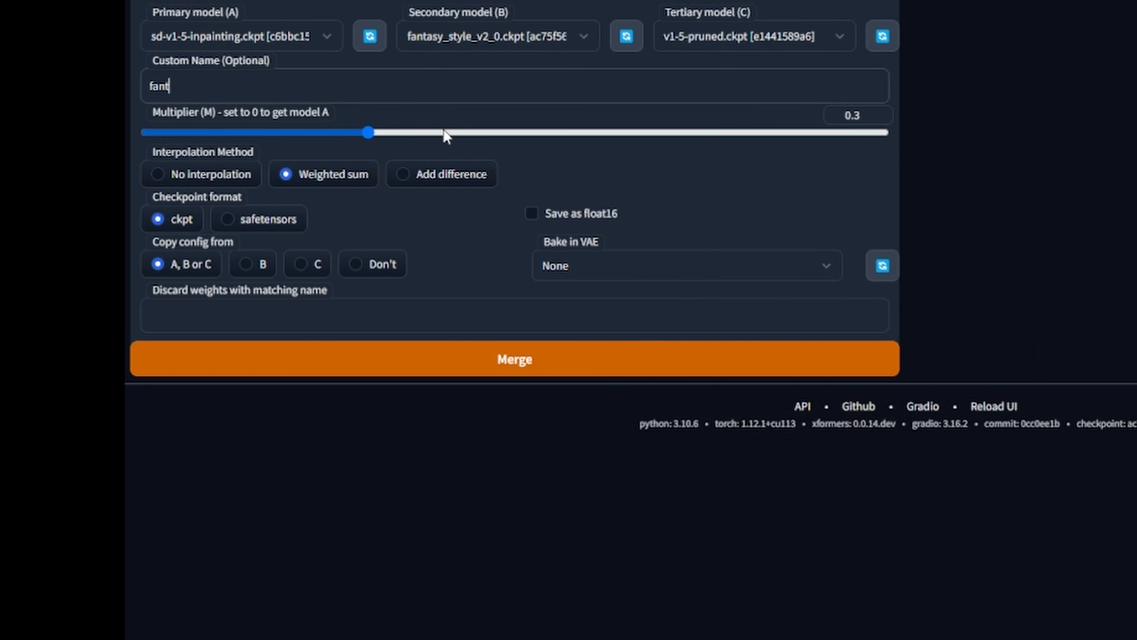
text(asy_style_v2-inpainting)
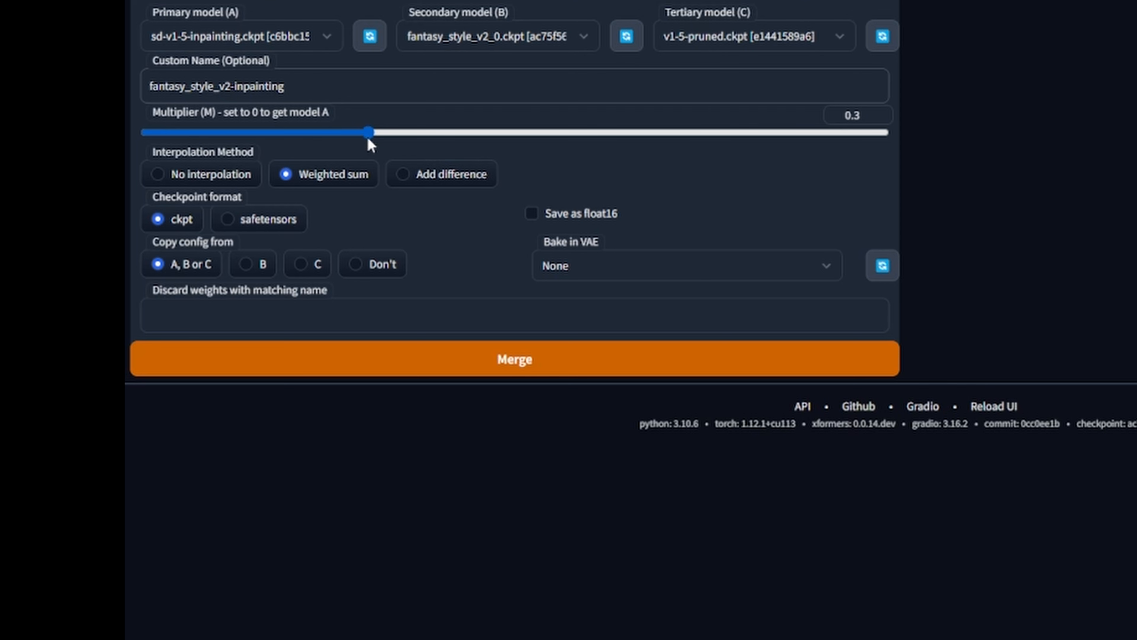
drag(368, 132, 949, 145)
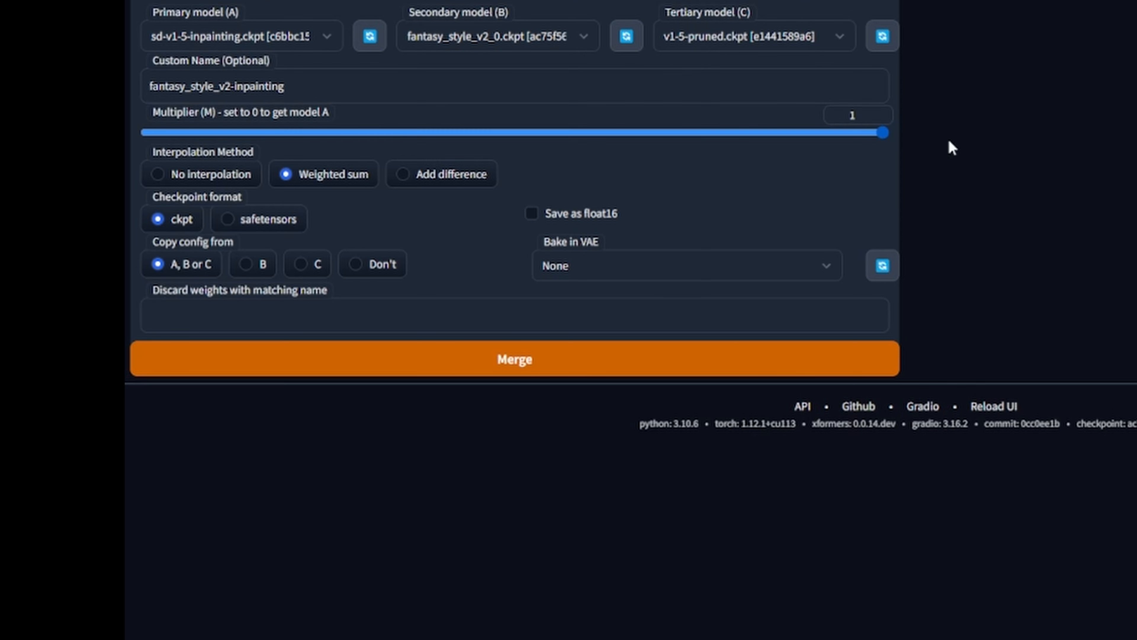
click(442, 179)
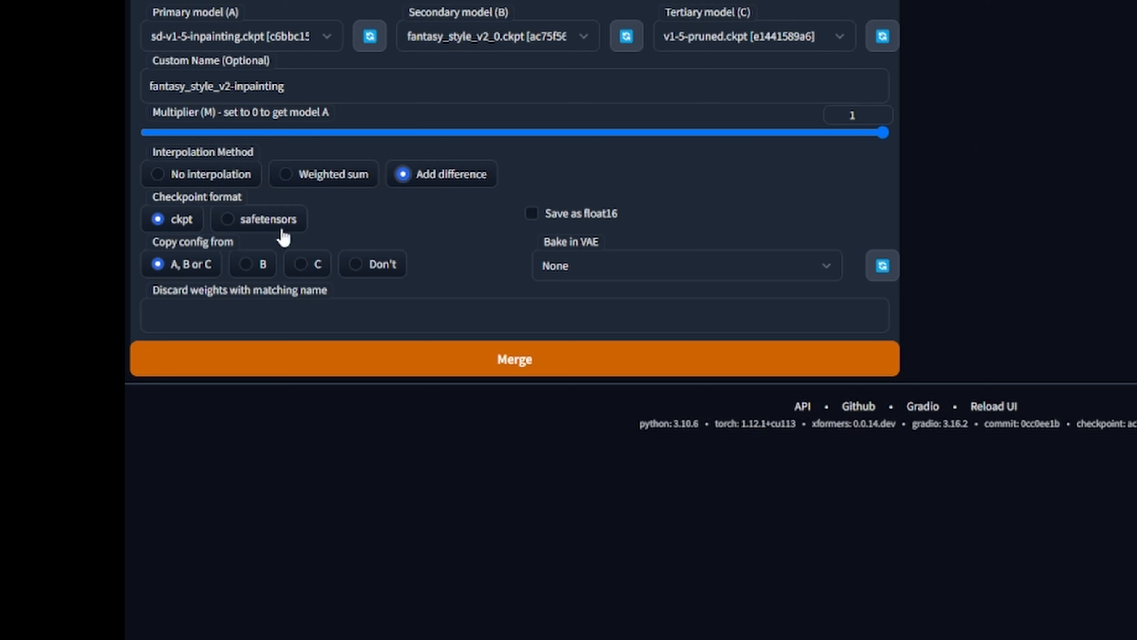
click(376, 269)
click(472, 367)
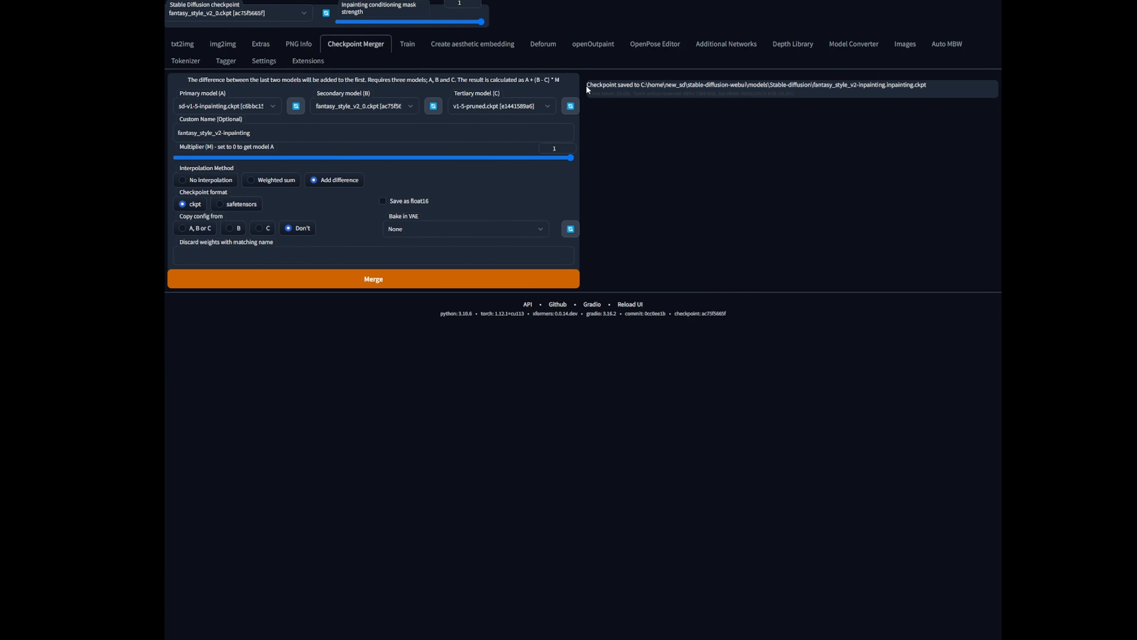
drag(587, 89, 761, 102)
click(926, 83)
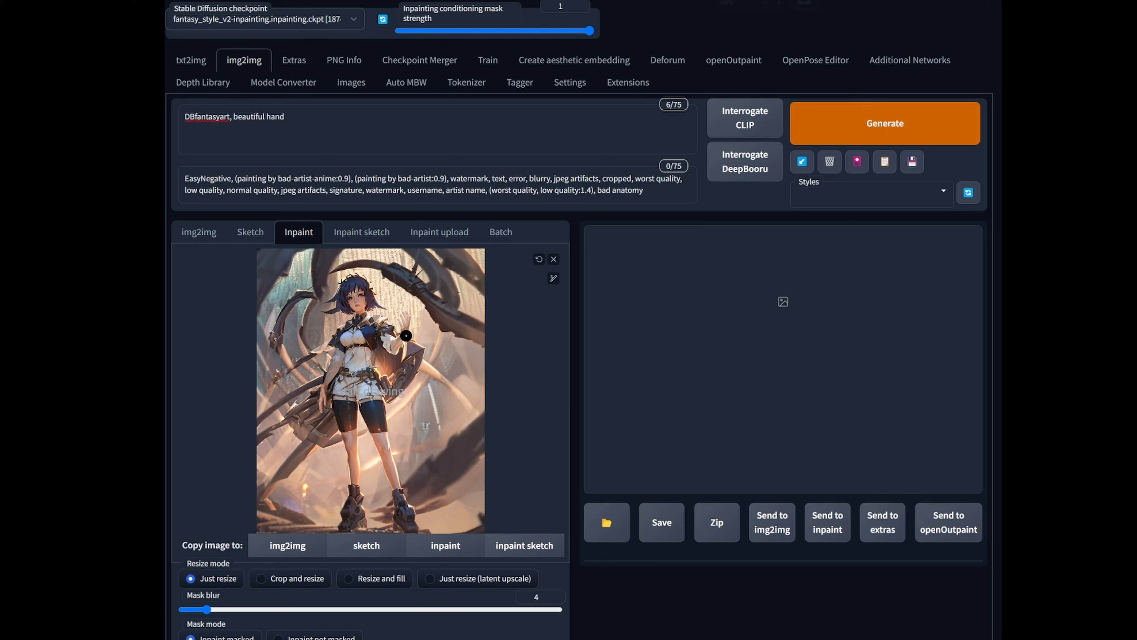
Mask the character's raised hand for inpainting and set the denoising strength to 0.15
drag(405, 335, 405, 318)
key(ctrl+minus)
key(ctrl+minus)
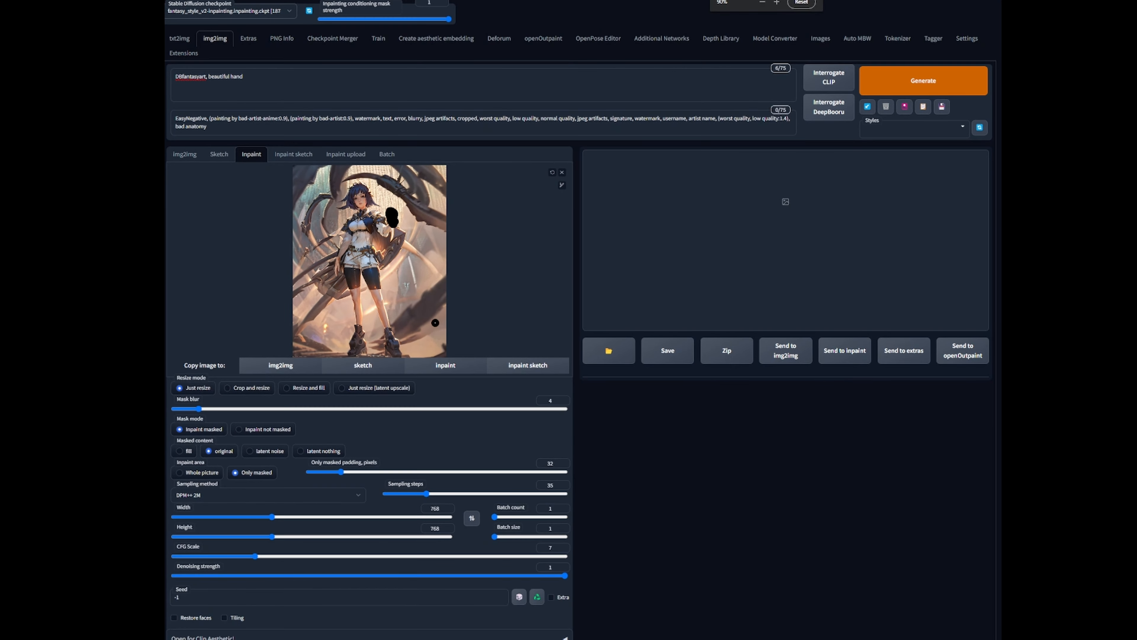
scroll(261, 523, down, 1)
drag(207, 531, 234, 537)
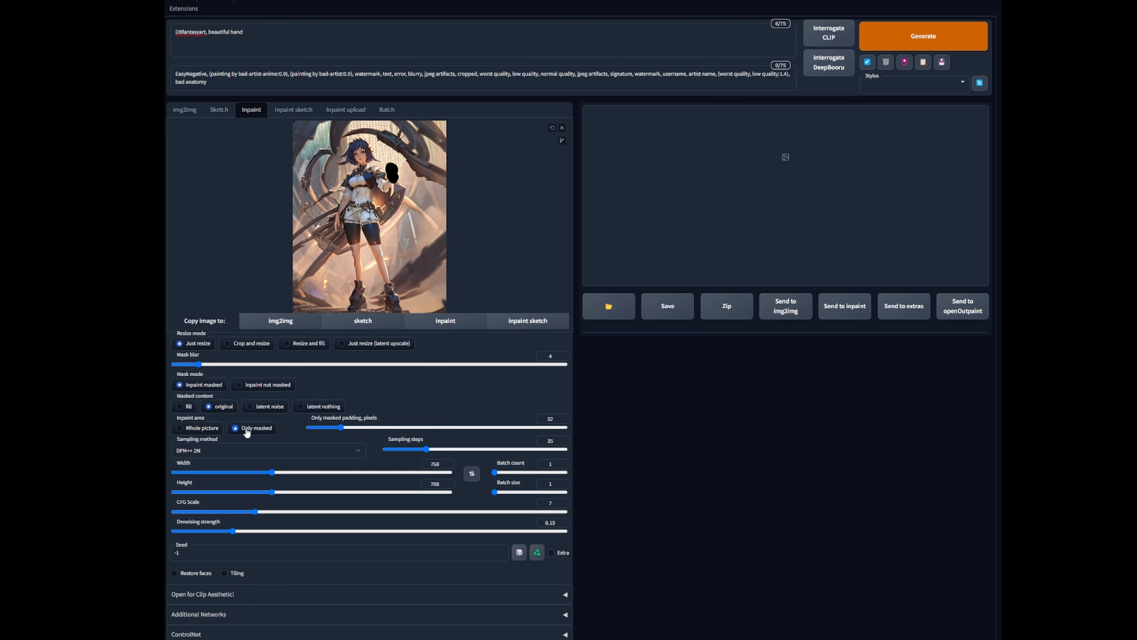
key(ctrl+minus)
key(ctrl+plus)
key(ctrl+plus)
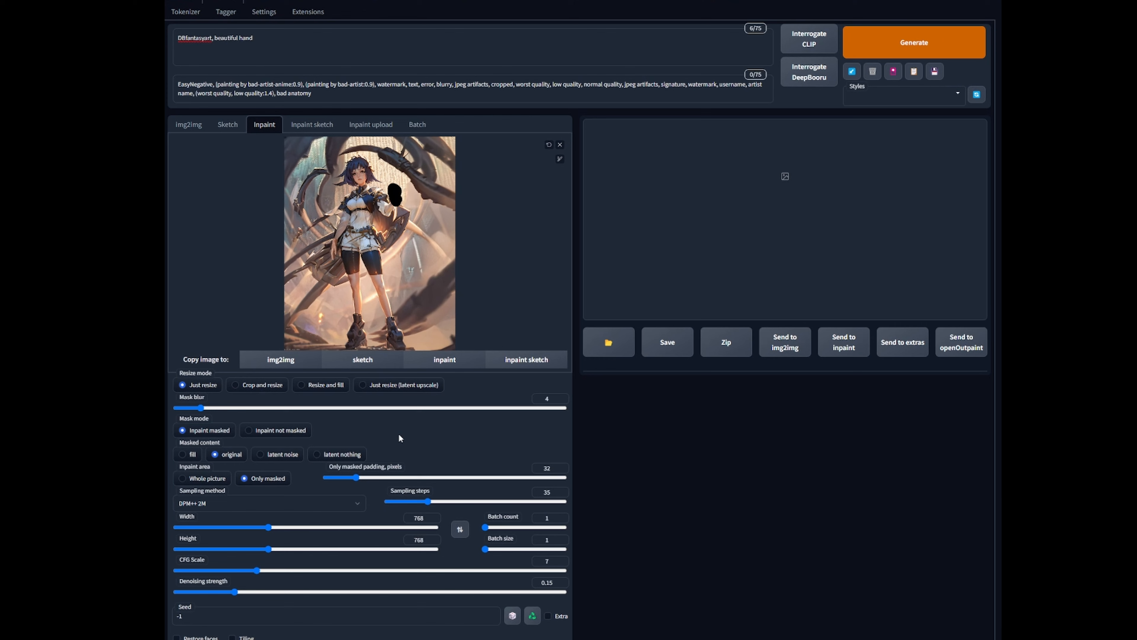
Generate the inpainted image and examine the raised hand in the enlarged result
scroll(372, 434, up, 1)
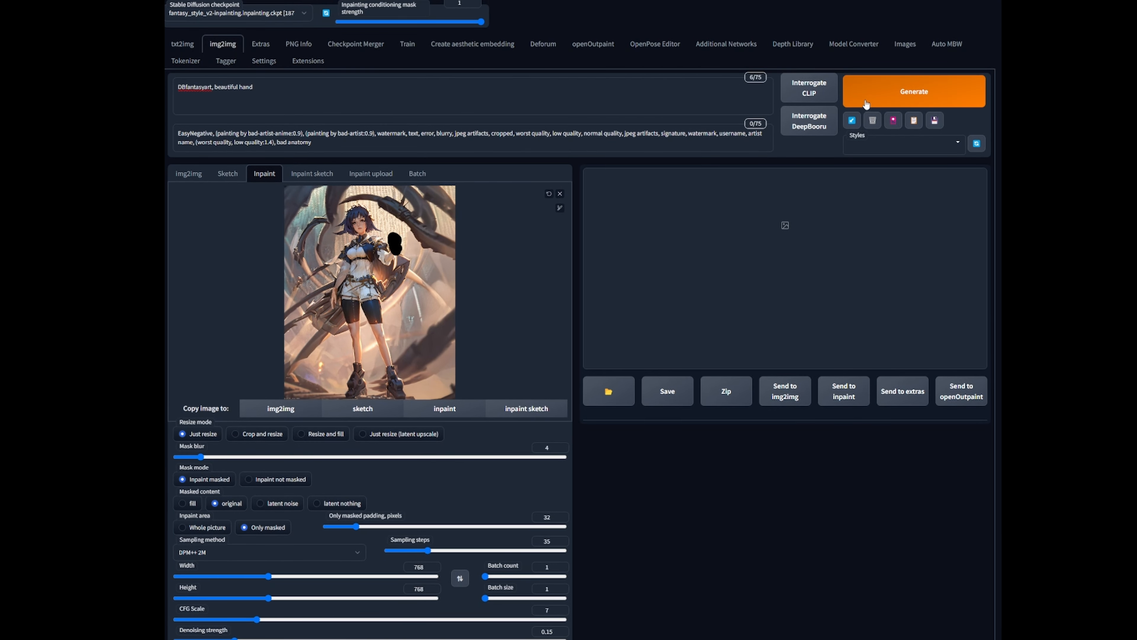
click(788, 244)
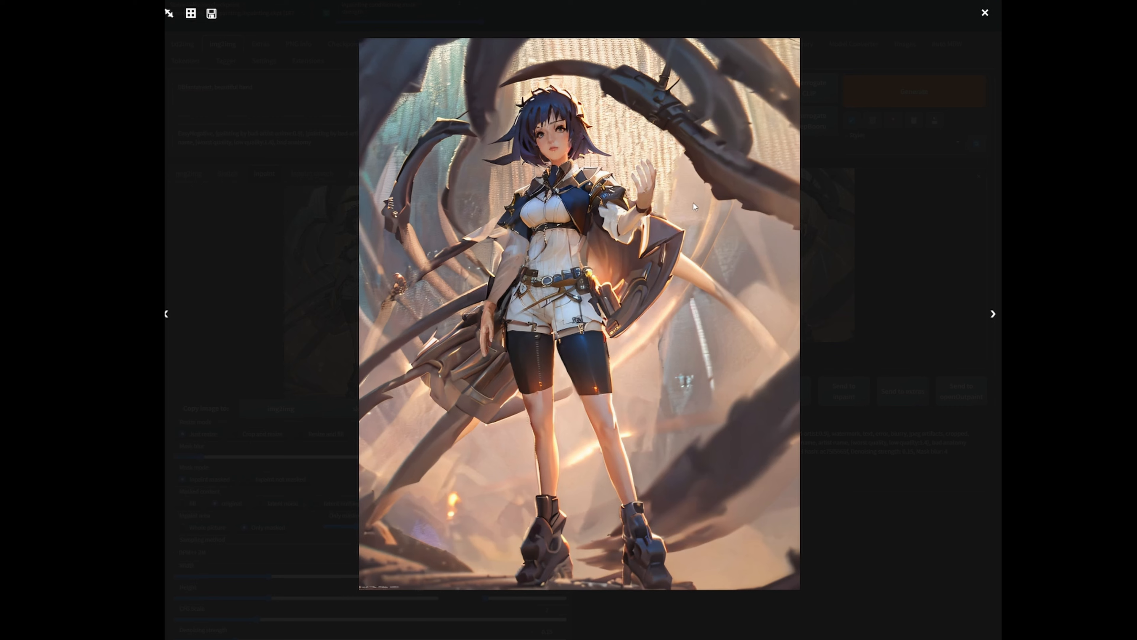
key(ctrl+minus)
key(ctrl+minus)
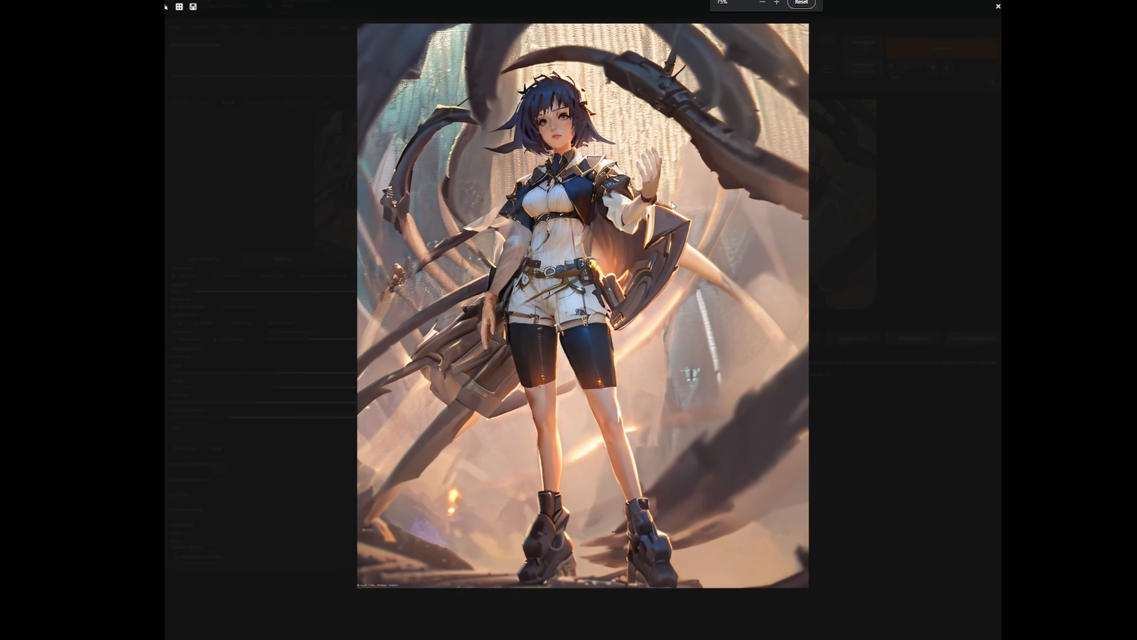
key(ctrl+plus)
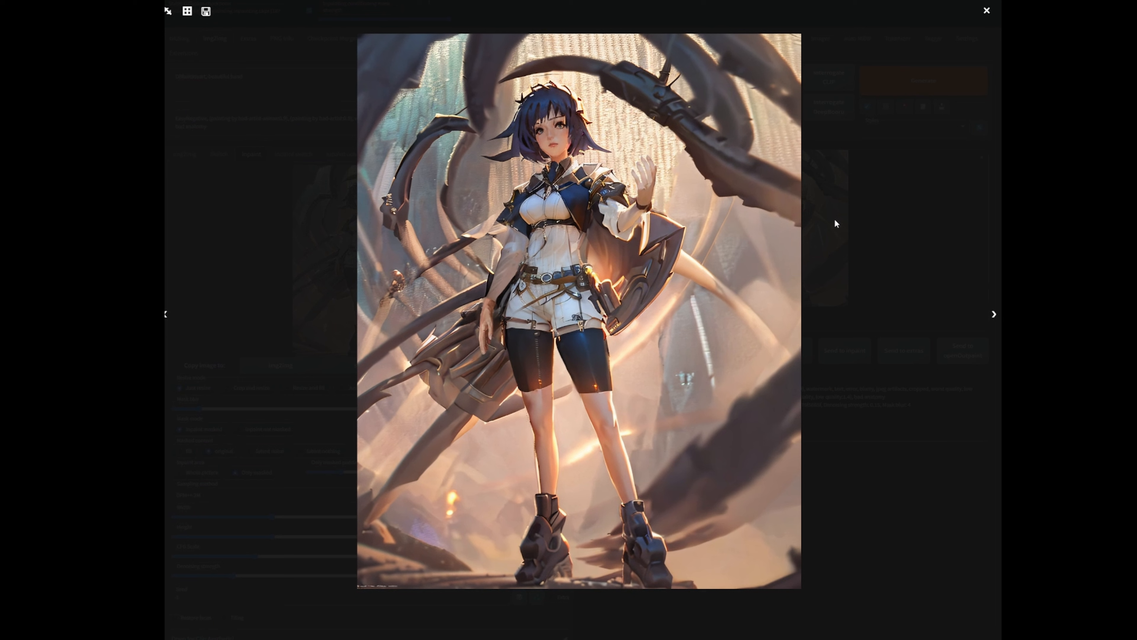
Compare the inpainted variants of the character's lowered hand one after another in the enlarged view
click(848, 229)
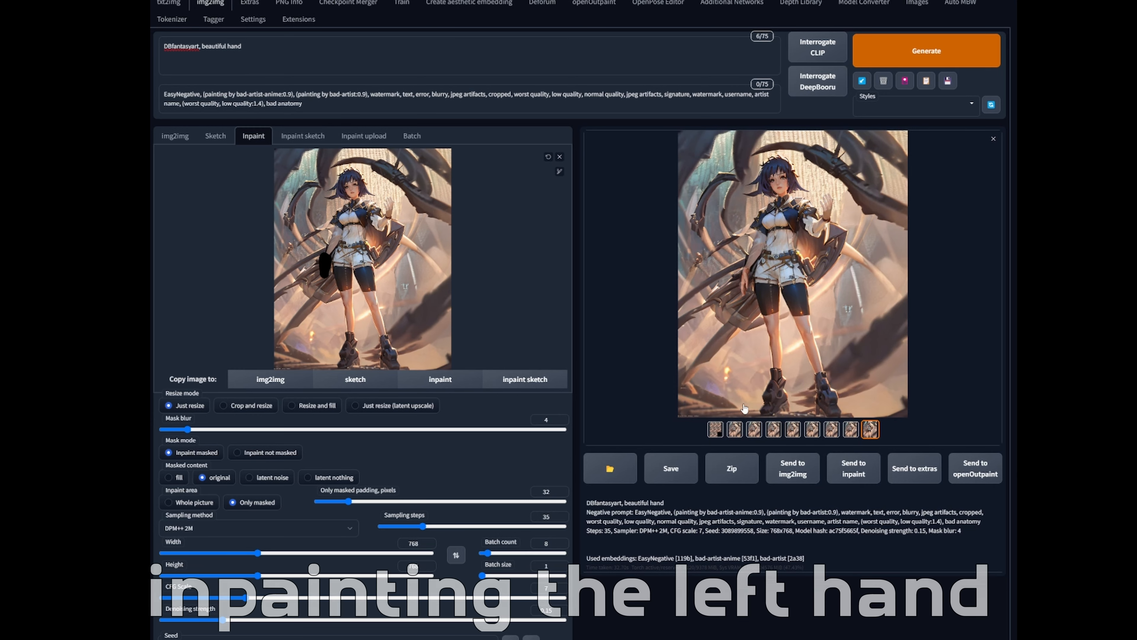
click(785, 334)
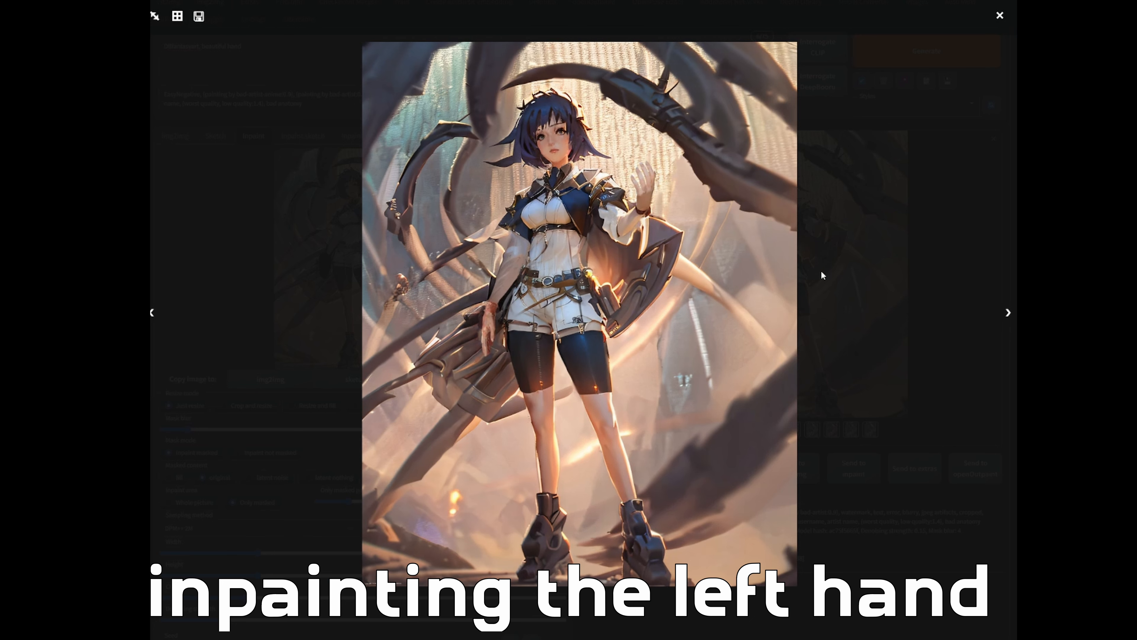
click(1008, 312)
click(1008, 312)
click(1008, 313)
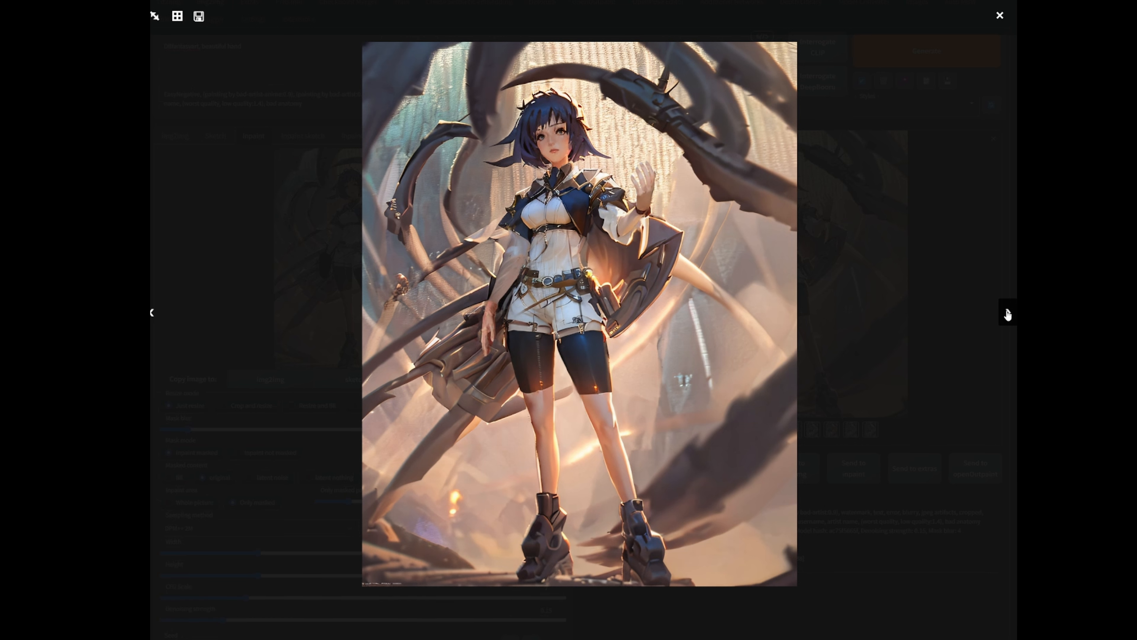
click(1007, 313)
click(1007, 313)
click(1005, 313)
click(152, 314)
click(1013, 316)
click(158, 319)
click(158, 317)
click(157, 314)
click(158, 314)
click(157, 313)
click(157, 314)
click(251, 285)
Set the denoising strength to 0.11 and generate another inpainting batch for the lowered hand
scroll(248, 403, down, 4)
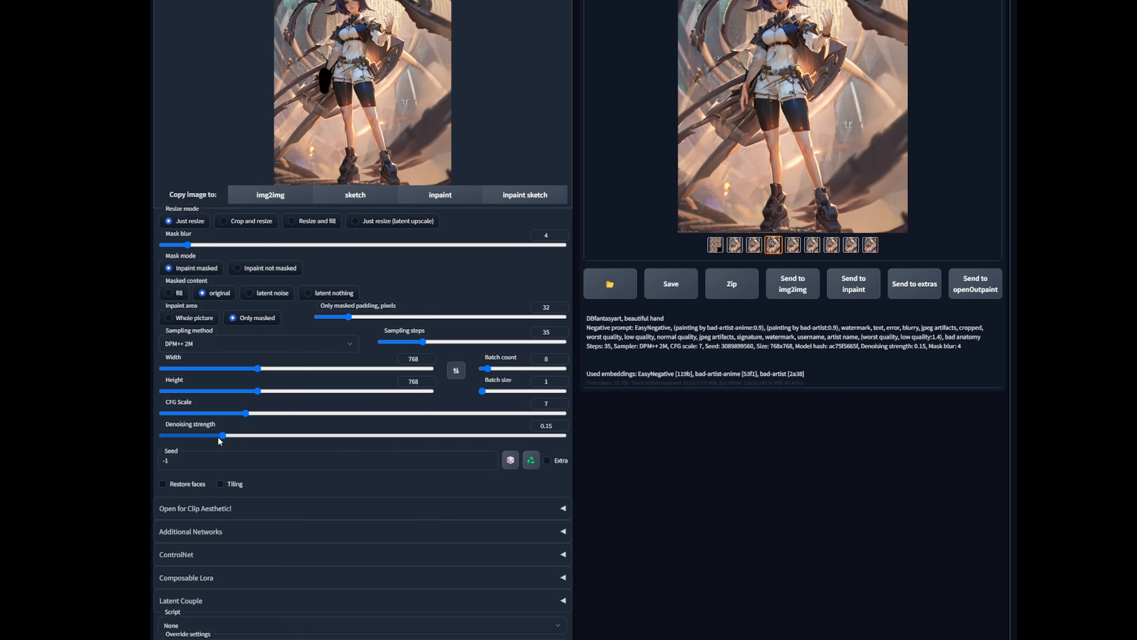
drag(222, 437, 207, 441)
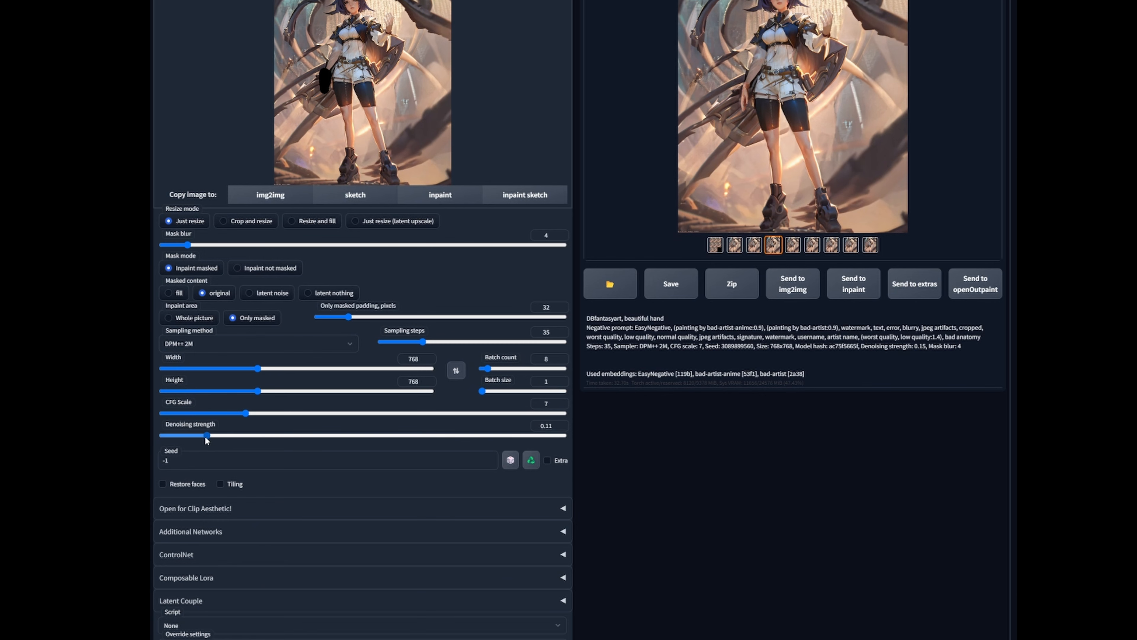
scroll(665, 477, up, 5)
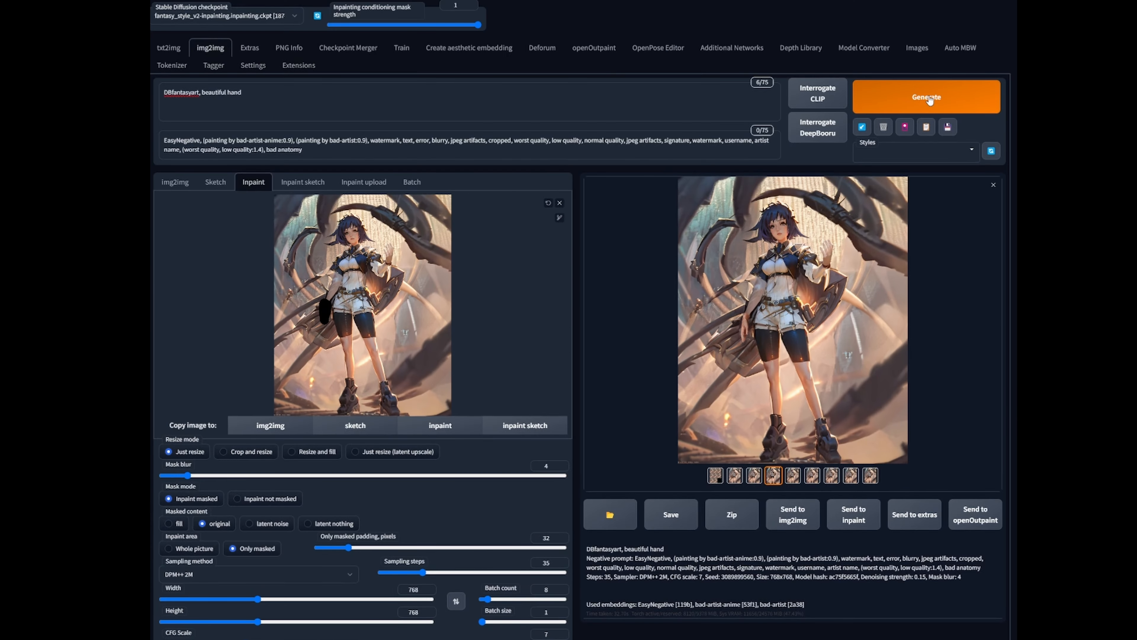
click(929, 100)
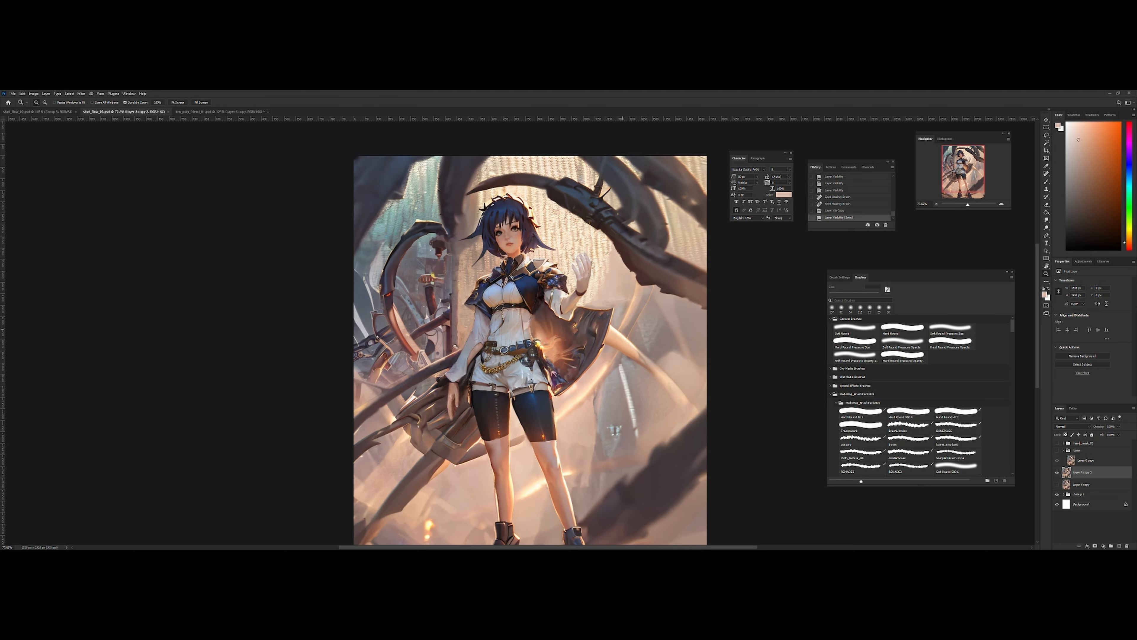
In Photoshop, compare the reworked painting with the earlier black-gloved version by switching layer visibility
drag(619, 382, 596, 341)
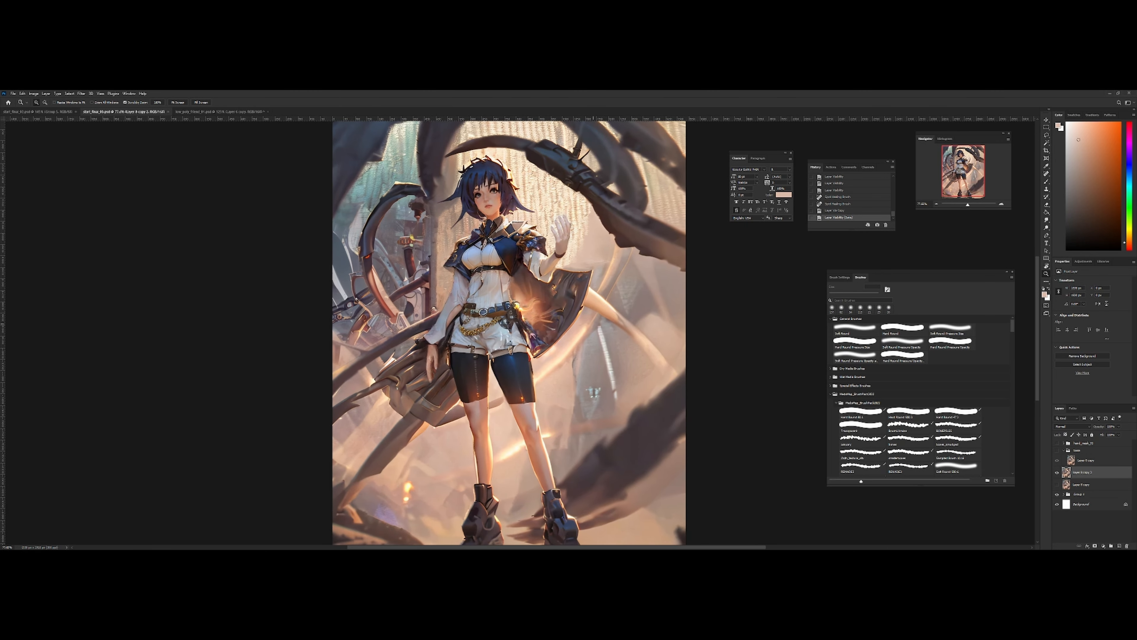
drag(557, 270, 544, 270)
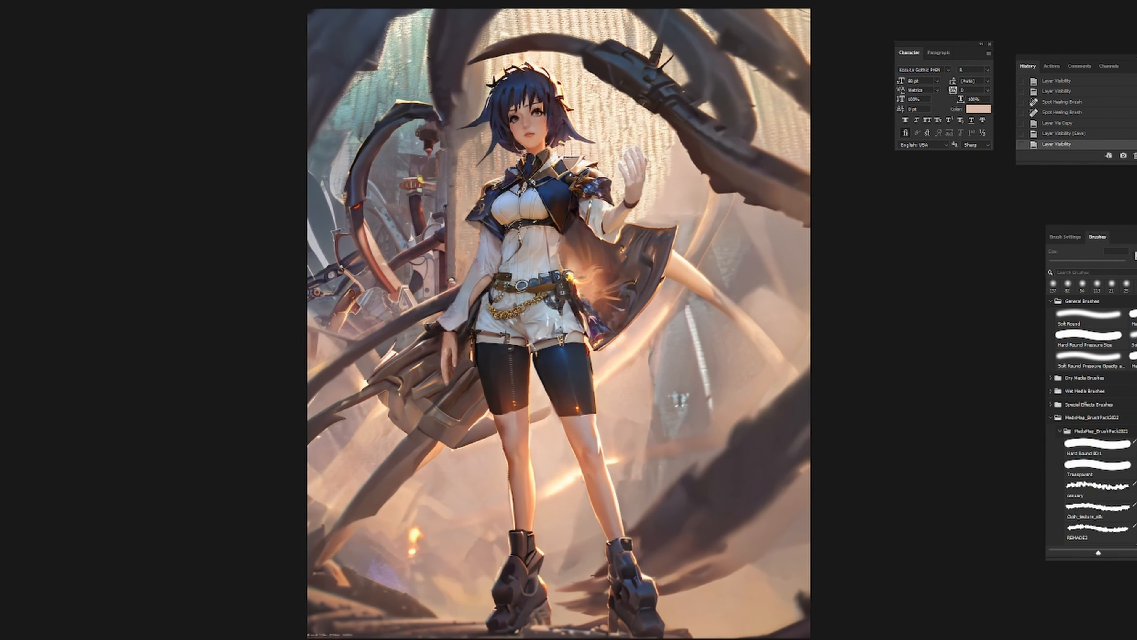
click(1056, 449)
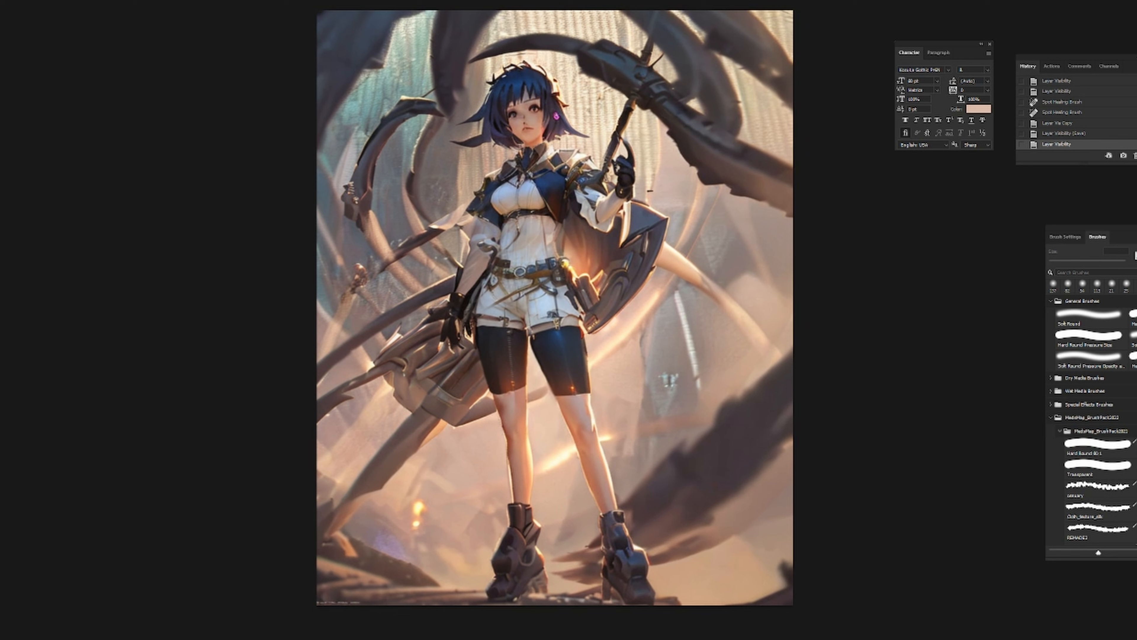
key(ctrl+comma)
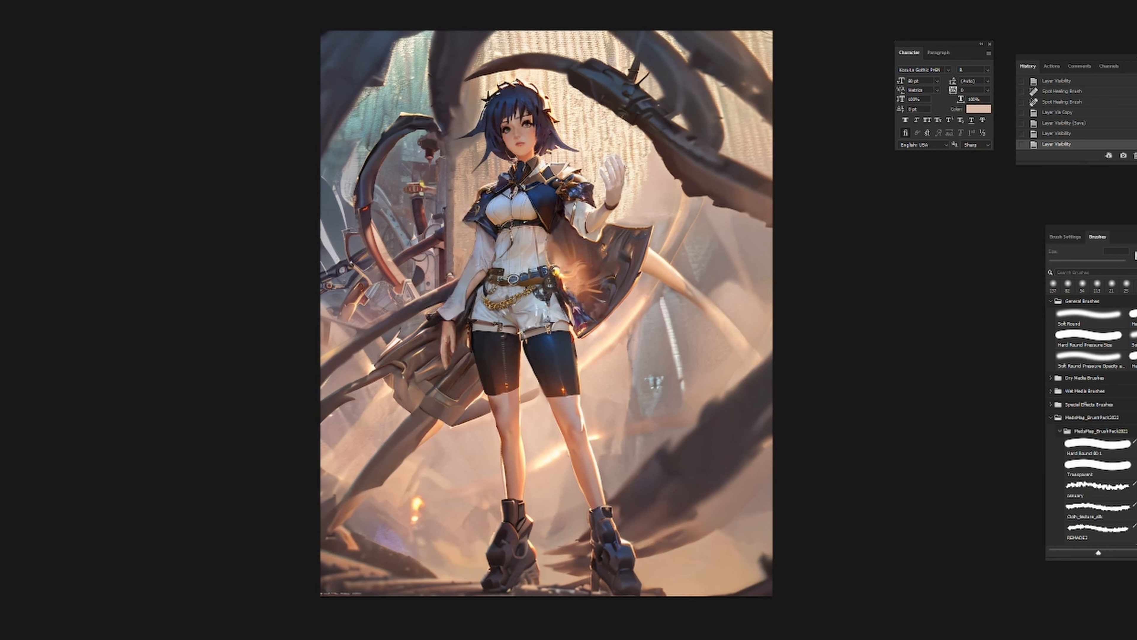
Examine the whole painting's composition and readability at thumbnail size and at larger sizes
scroll(599, 269, down, 6)
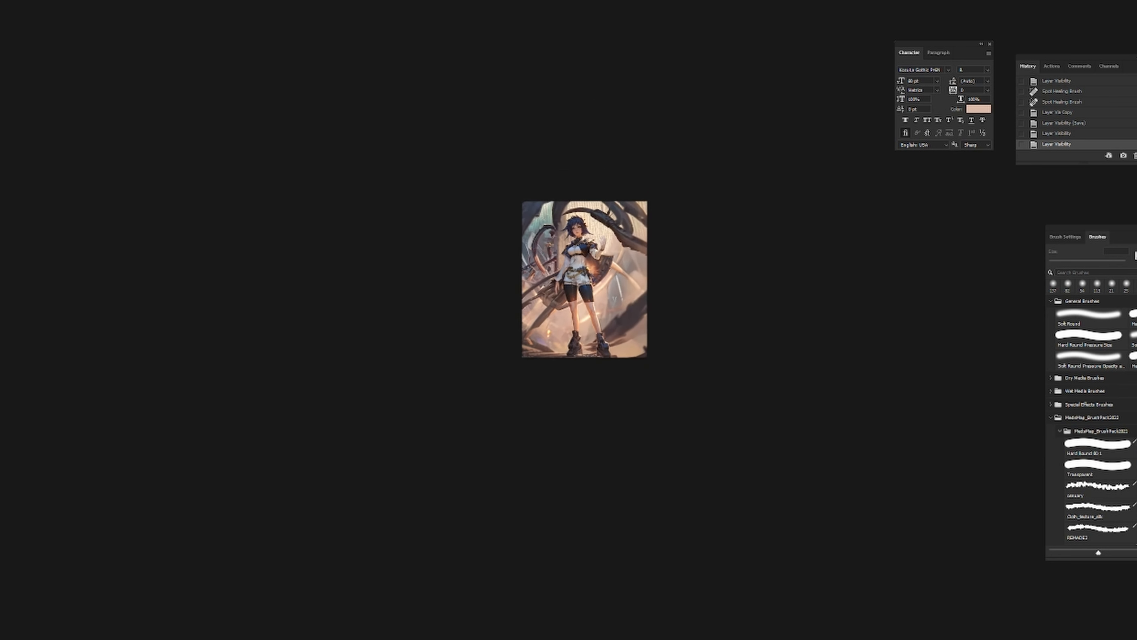
drag(581, 277, 525, 305)
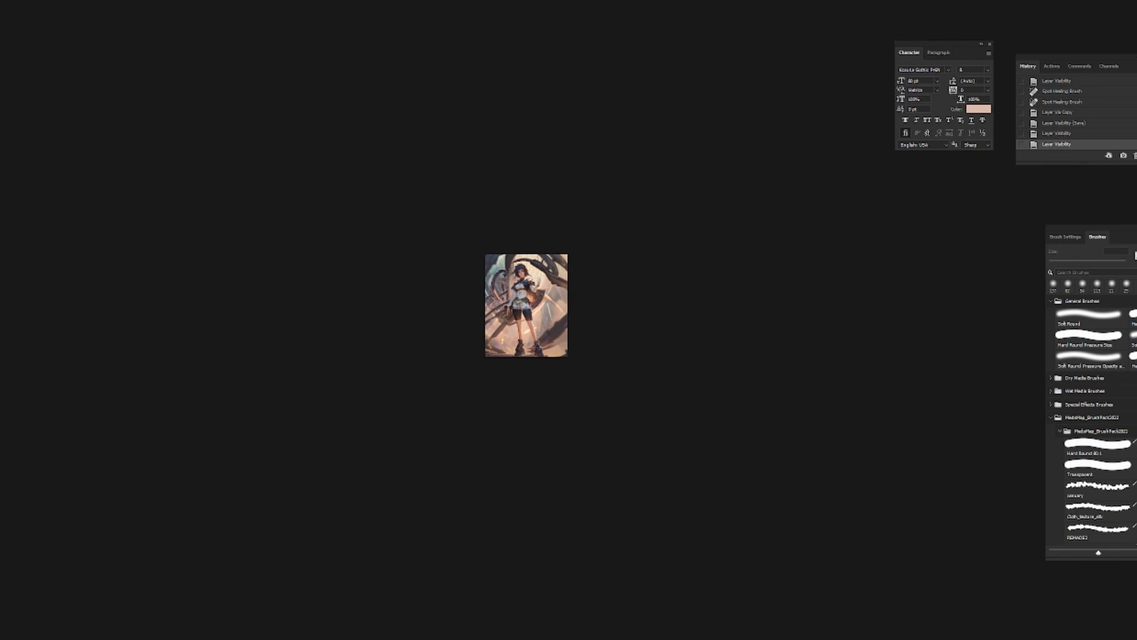
scroll(506, 301, up, 3)
scroll(513, 303, up, 3)
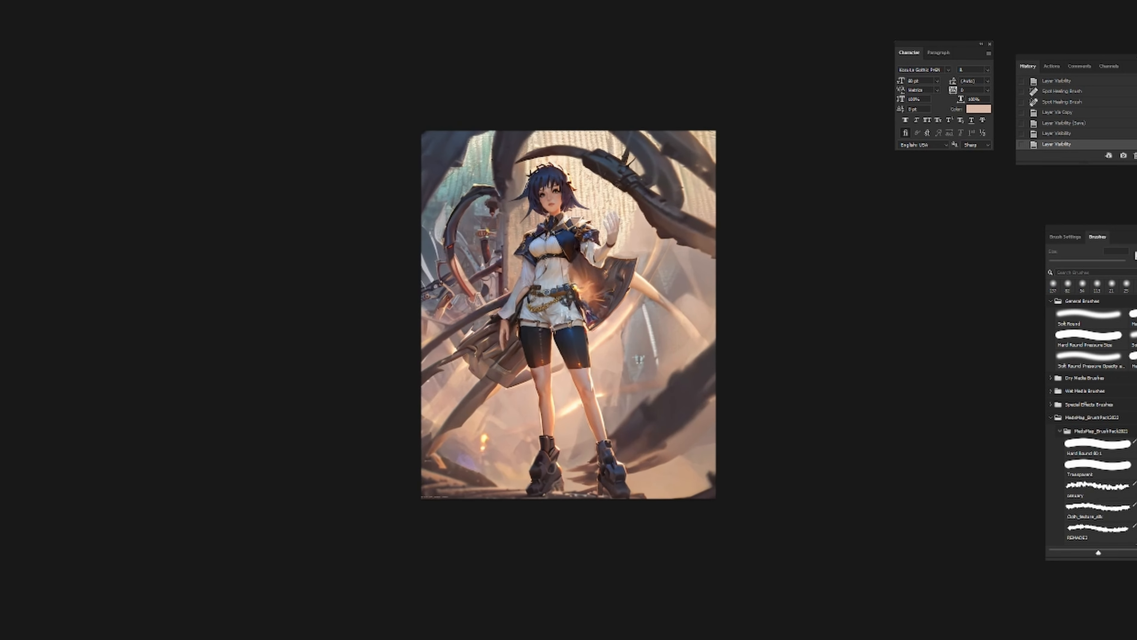
scroll(513, 303, down, 3)
scroll(525, 308, down, 1)
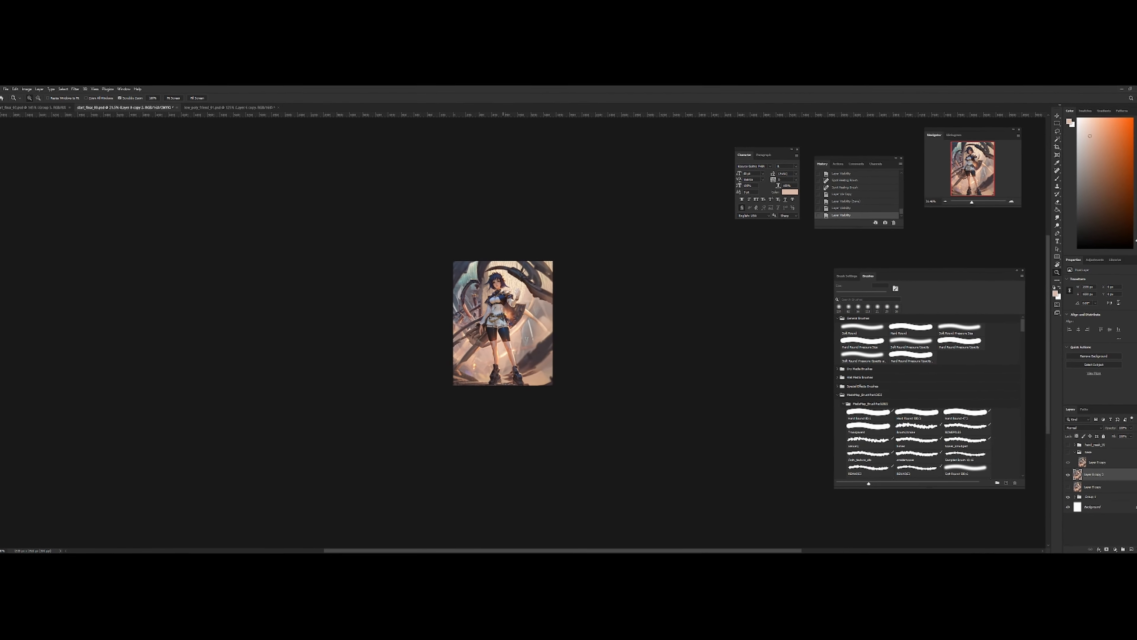
key(ctrl+t)
key(Escape)
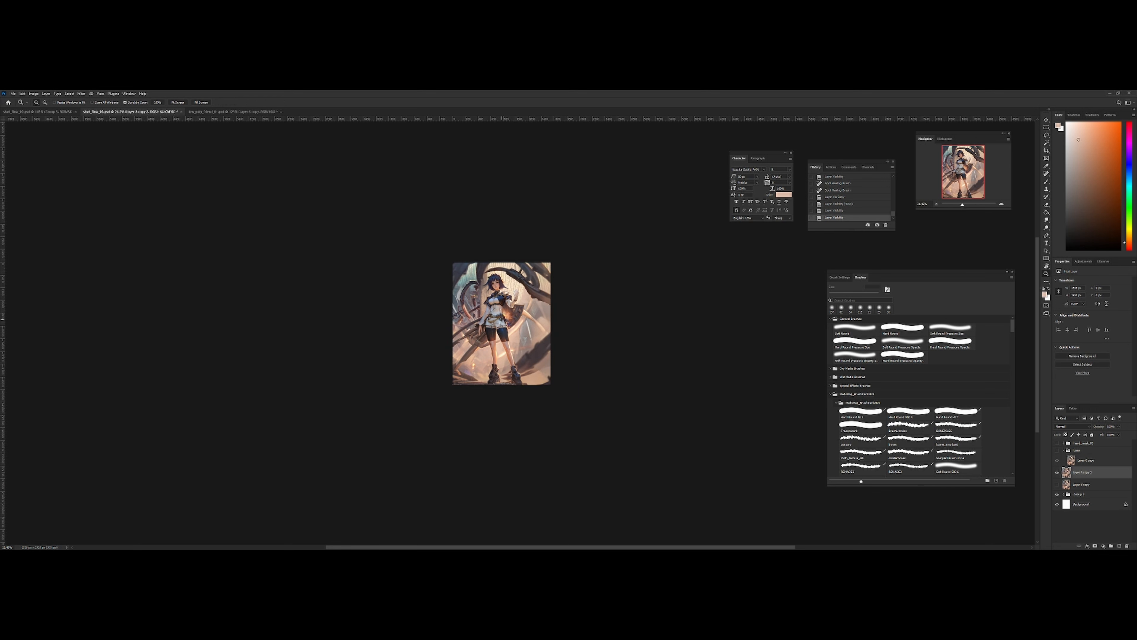
mouse_move(502, 319)
mouse_down()
mouse_move(530, 326)
mouse_move(507, 271)
mouse_move(487, 294)
mouse_move(524, 297)
mouse_up()
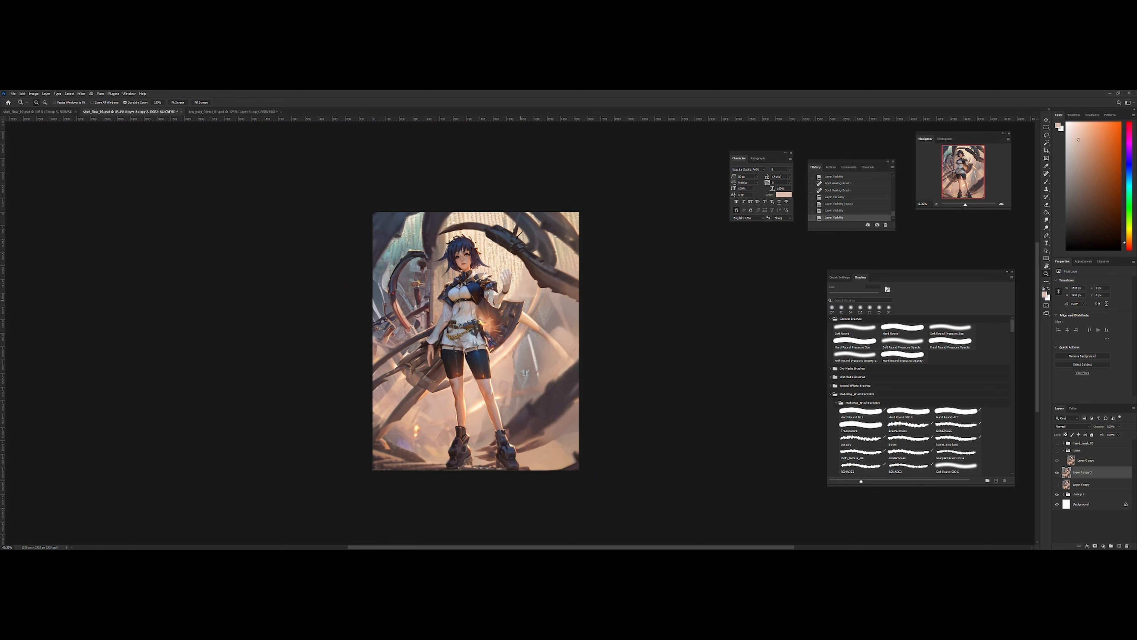
drag(473, 351, 483, 352)
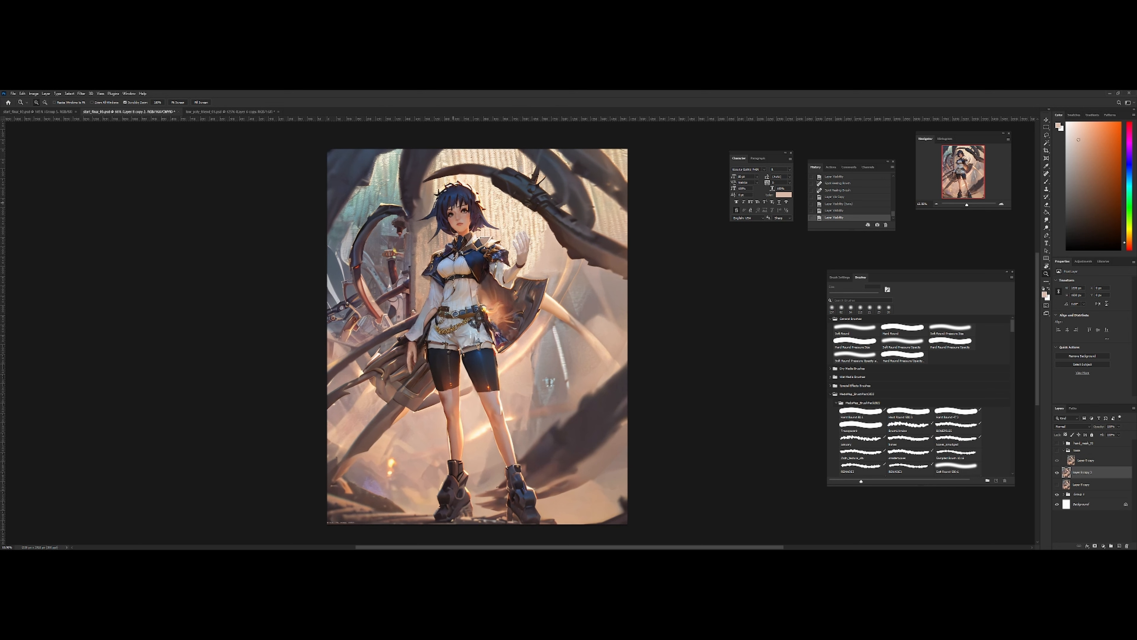
drag(453, 203, 473, 203)
drag(560, 309, 525, 288)
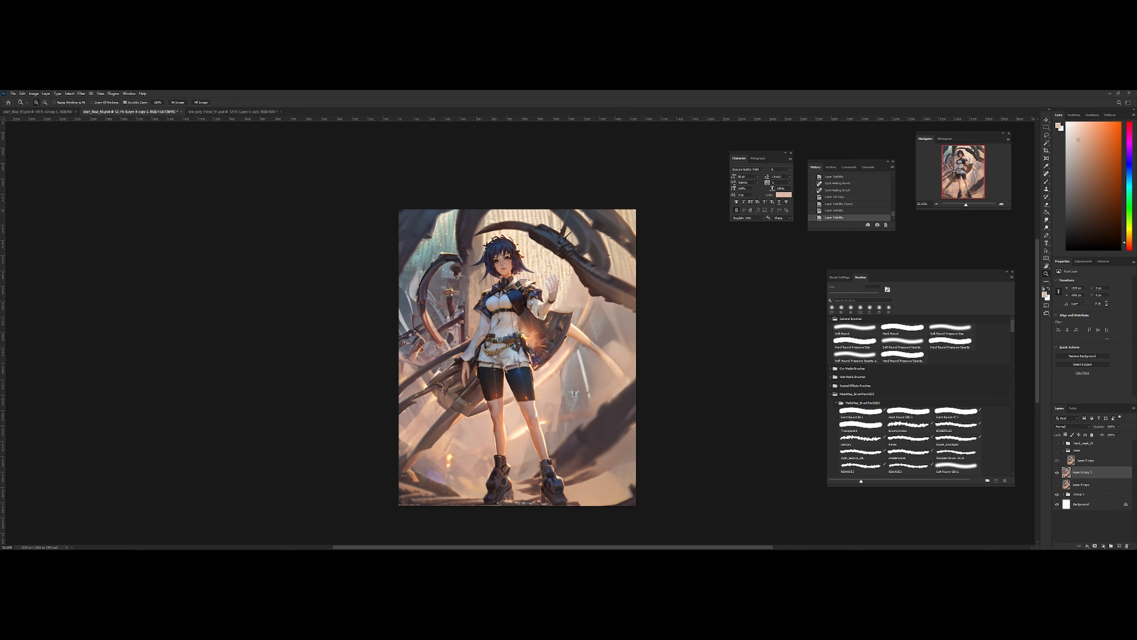
Add a new layer above the painting and brush soft pale peach over the dark shape in the lower-right background
key(ctrl+shift+alt+n)
drag(566, 358, 538, 326)
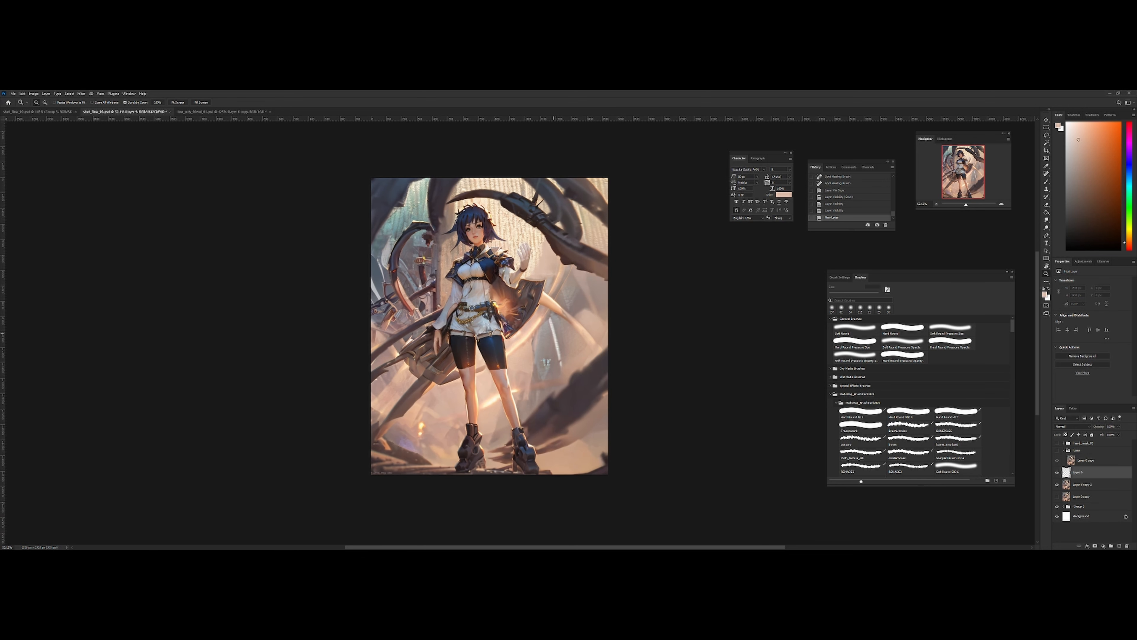
key(b)
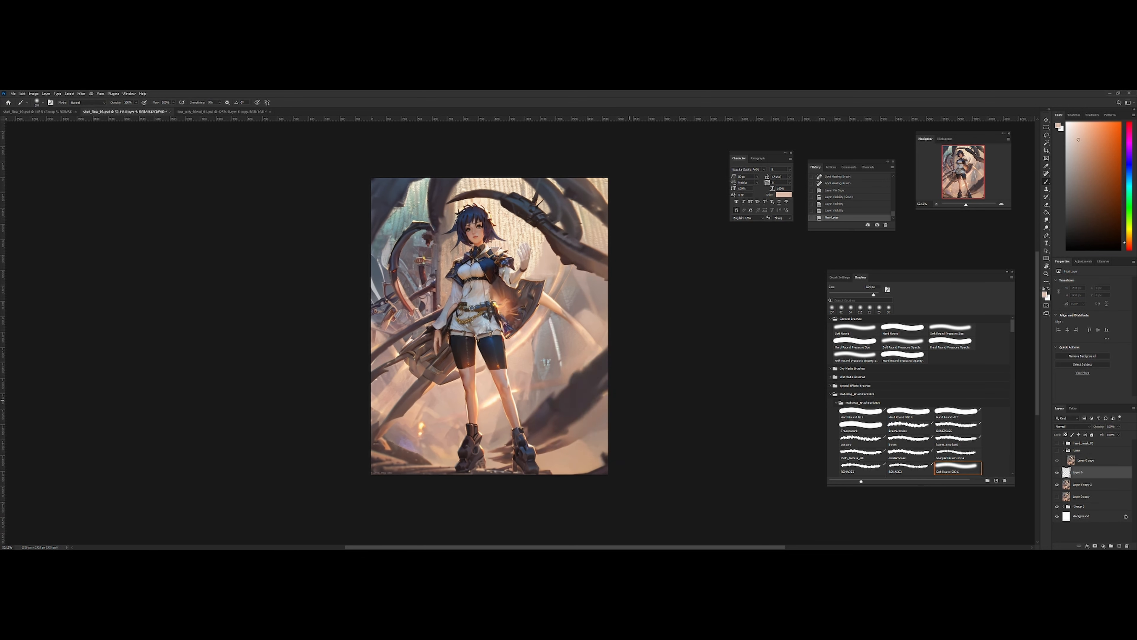
drag(596, 394, 560, 421)
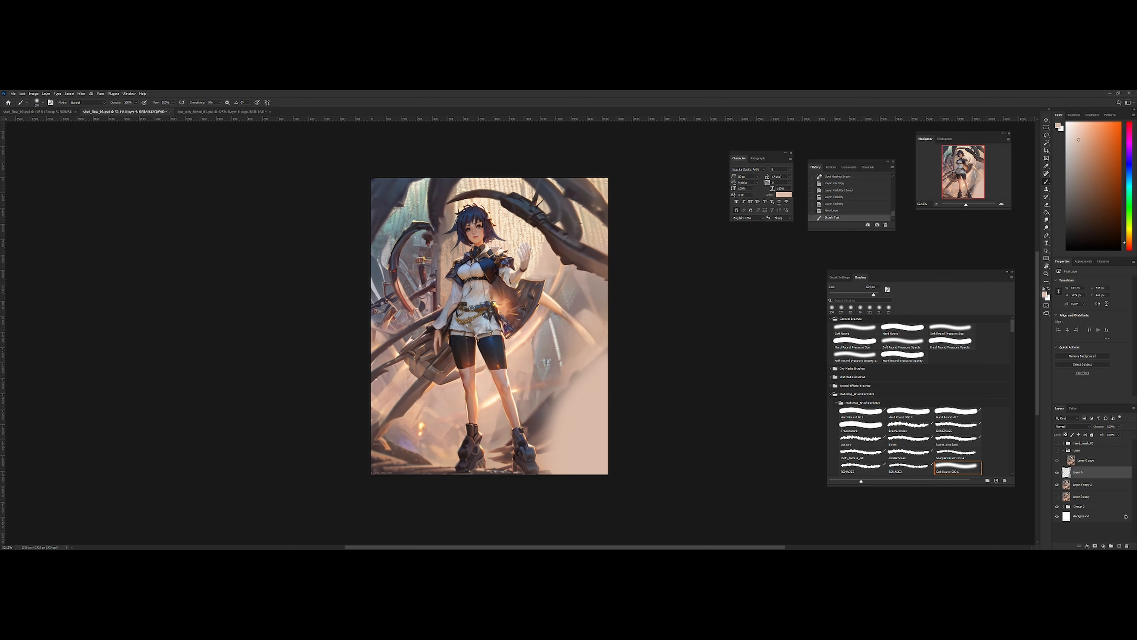
Restore the default colours and paint a soft black foreground shape over the lower-right corner of the artwork
key(d)
key(ctrl+z)
drag(581, 474, 591, 399)
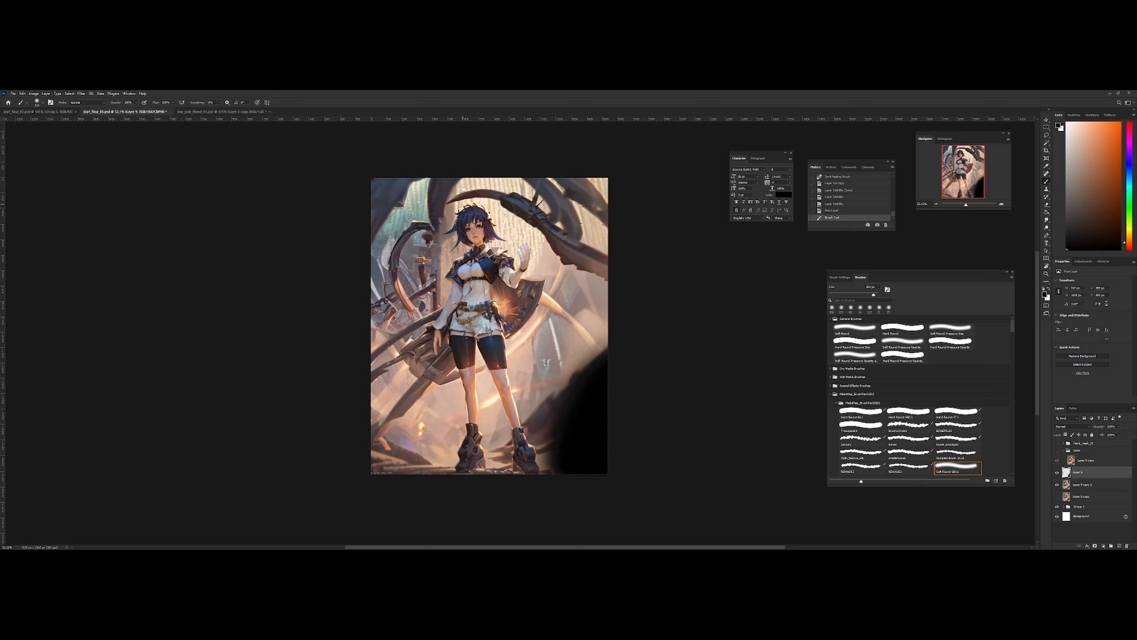
drag(580, 419, 607, 338)
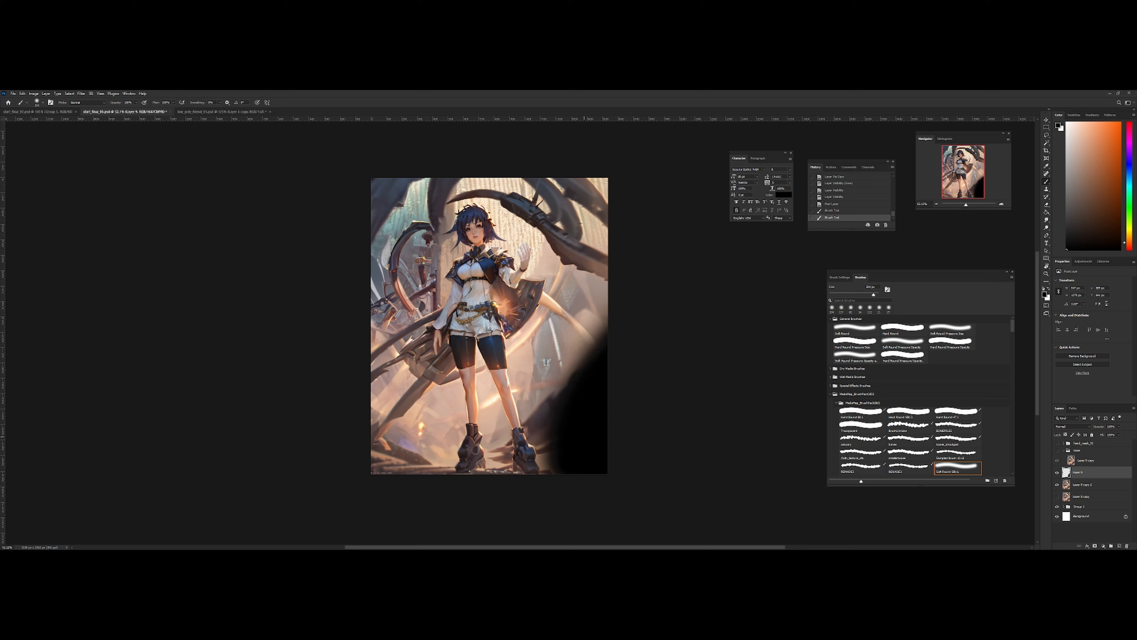
Try black foreground shapes across the character, the upper arches and the lower-left corner, and undo these strokes
click(388, 389)
shift+click(566, 291)
key(ctrl+z)
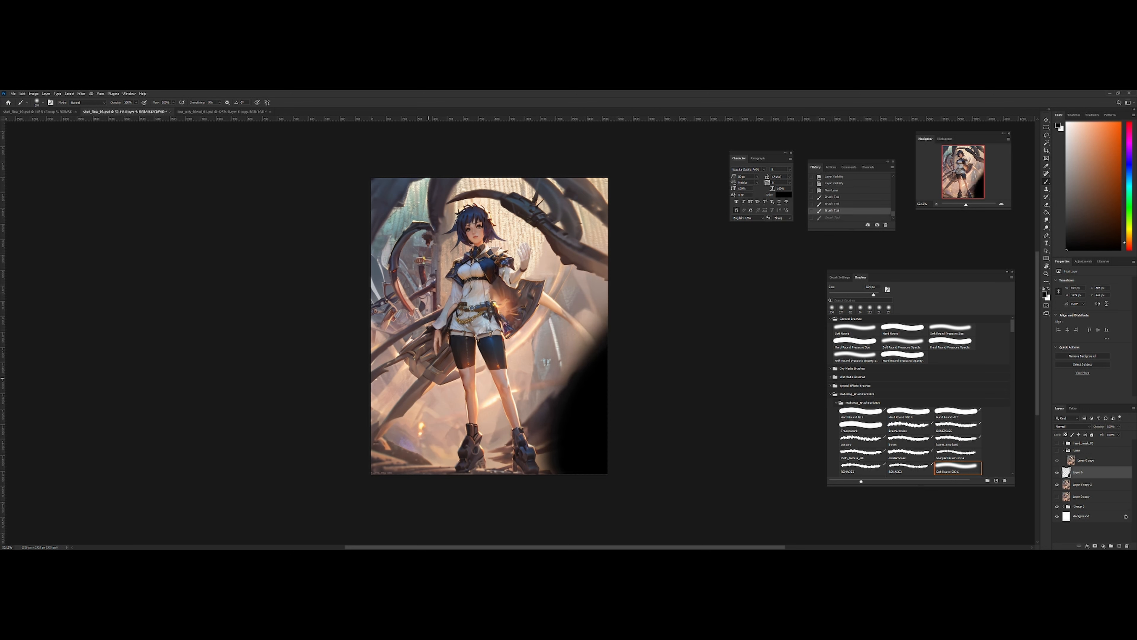
mouse_move(430, 363)
mouse_down()
mouse_move(551, 291)
mouse_move(554, 214)
mouse_move(441, 202)
mouse_move(388, 320)
mouse_up()
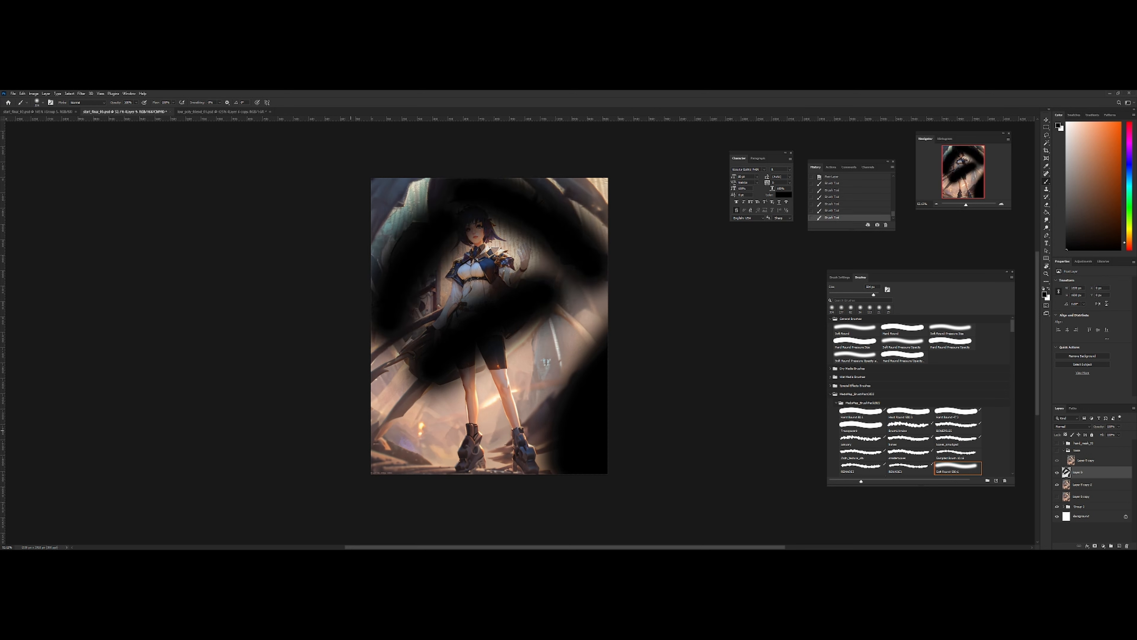
drag(351, 432, 388, 478)
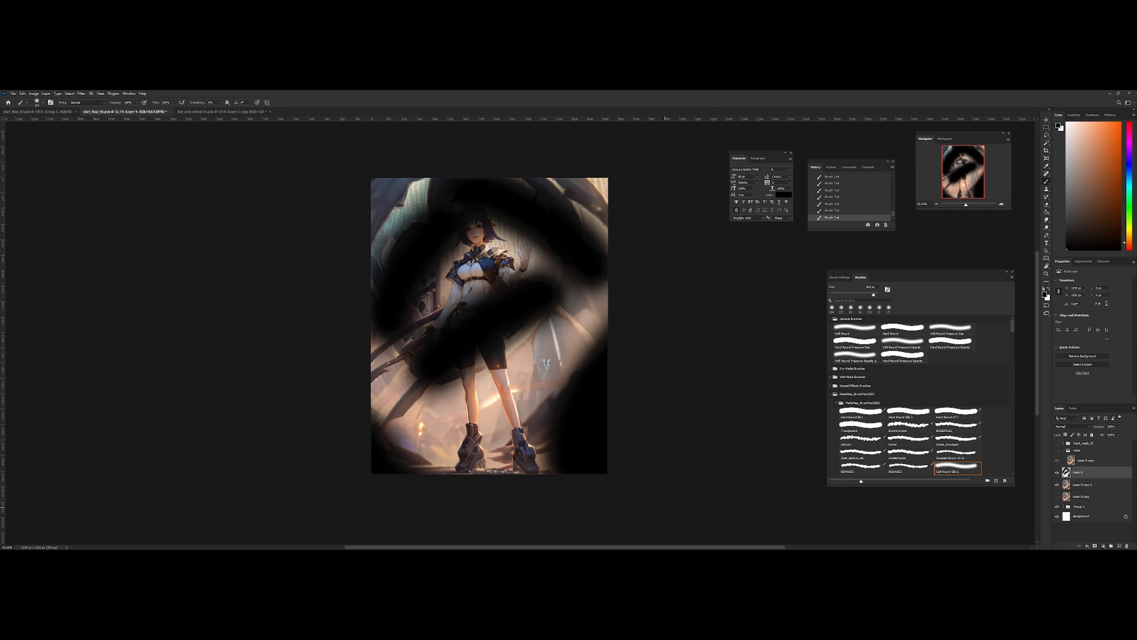
key(ctrl+z)
key(ctrl+z)
key(ctrl+z)
key(ctrl+z)
key(ctrl+z)
key(ctrl+z)
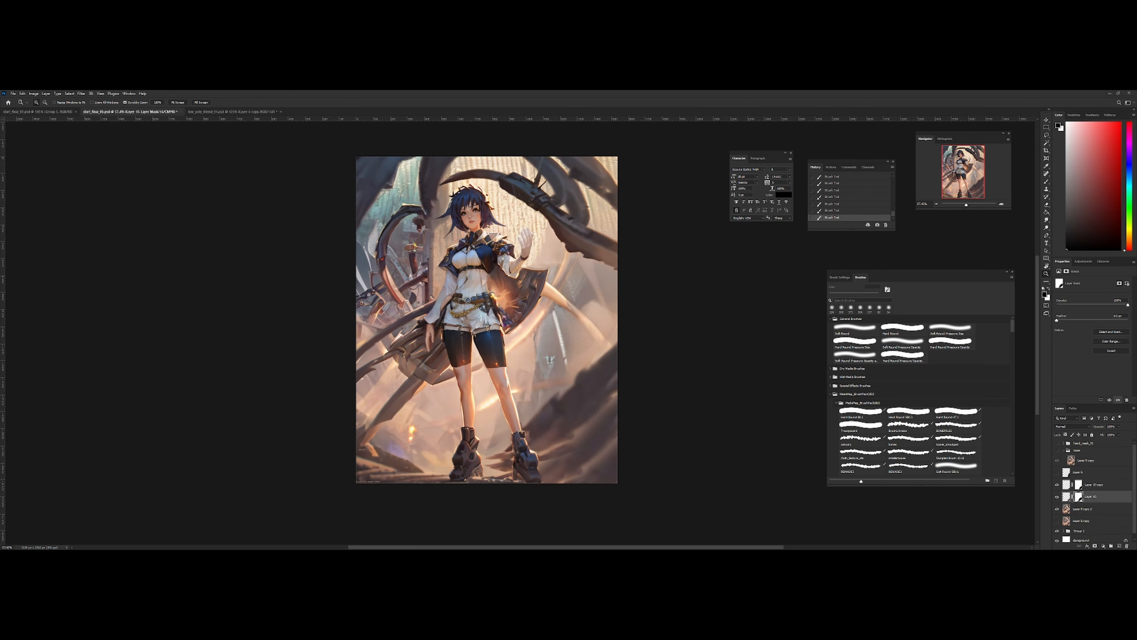
Compare the lower-right rock foreground with and without the two masked rock layers
drag(520, 457, 561, 444)
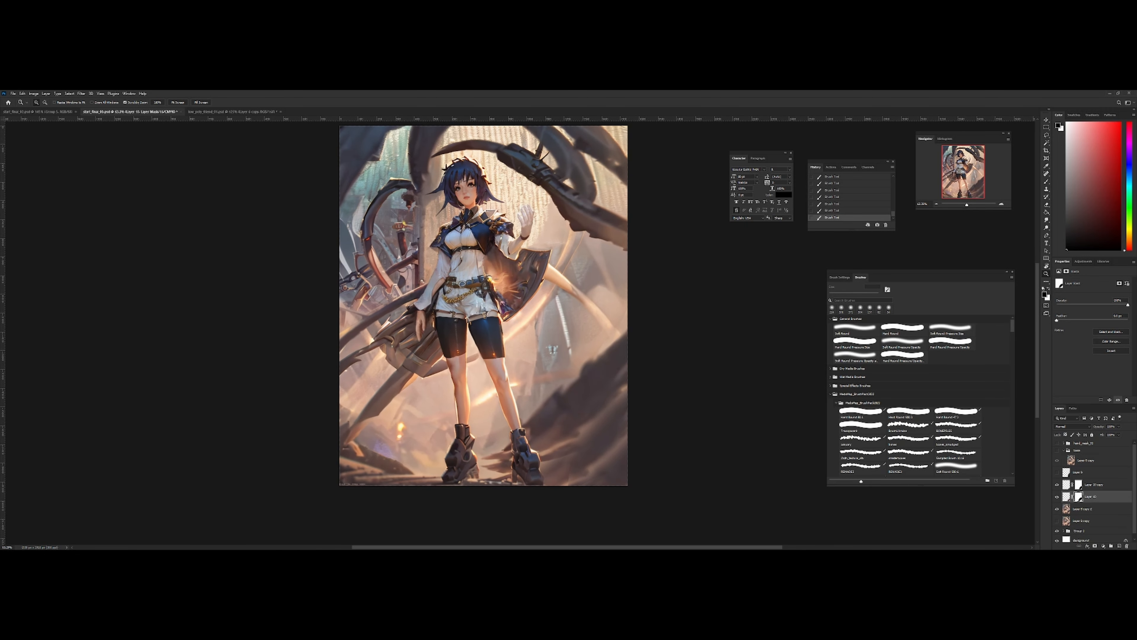
mouse_move(577, 379)
mouse_down()
mouse_move(593, 377)
mouse_move(583, 373)
mouse_up()
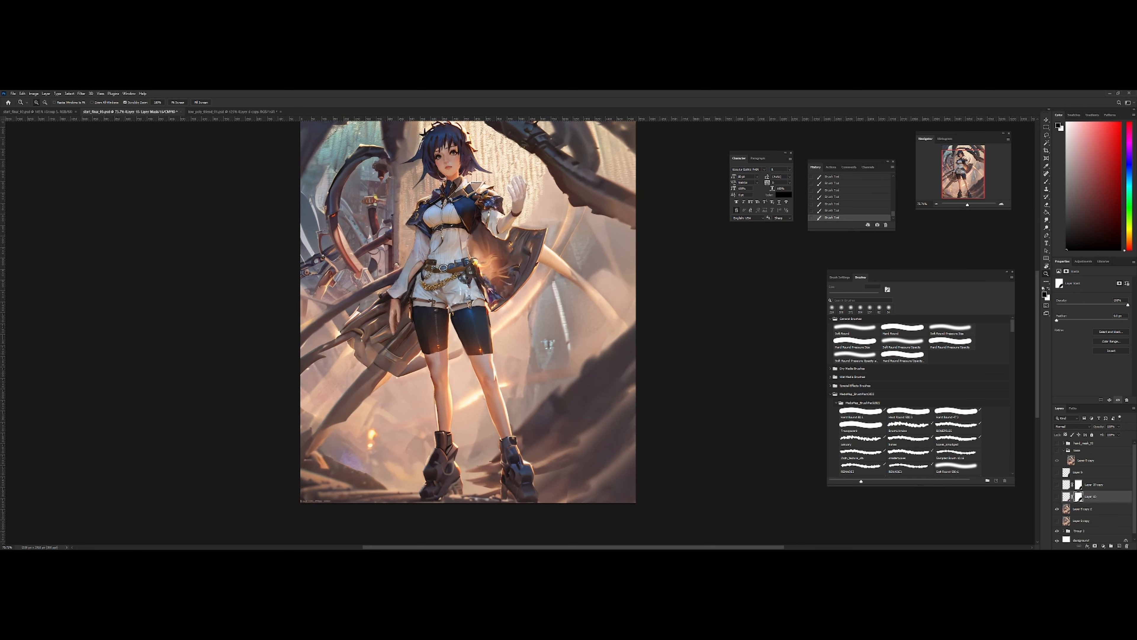
click(1057, 497)
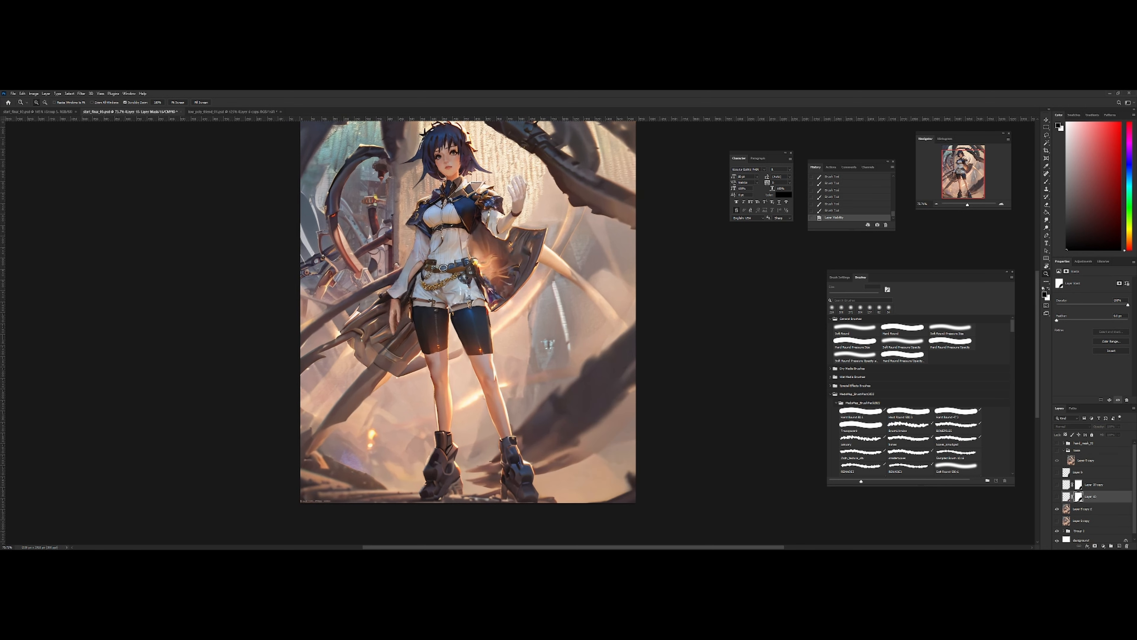
click(1056, 496)
click(1057, 484)
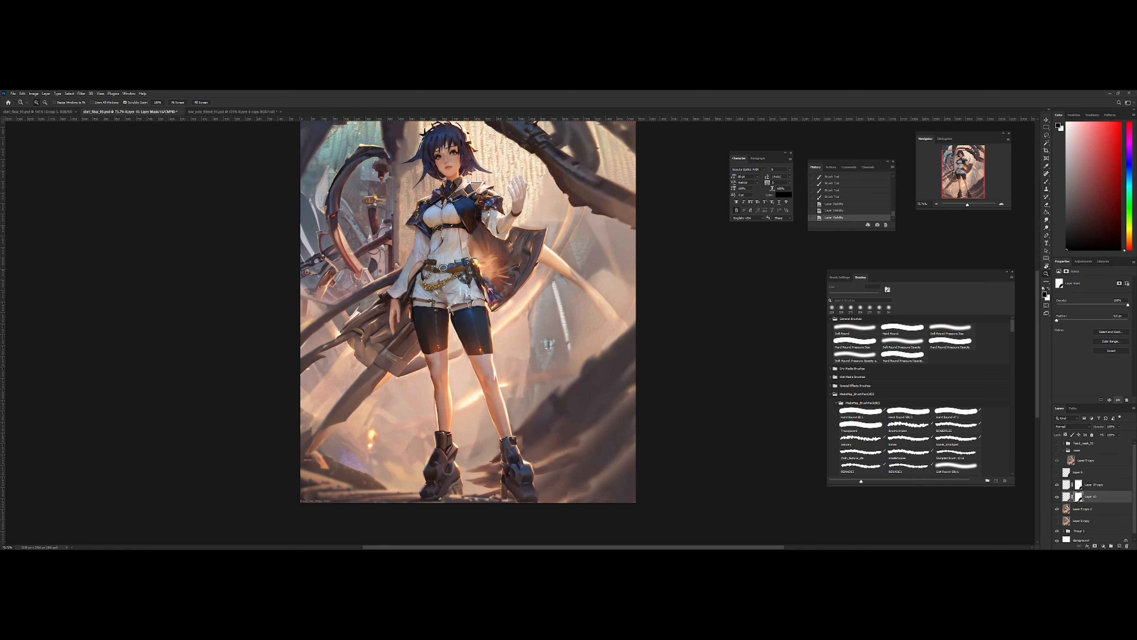
Smooth out distracting details on the dark rock mound in the lower-right corner with the Spot Healing Brush
drag(768, 457, 722, 444)
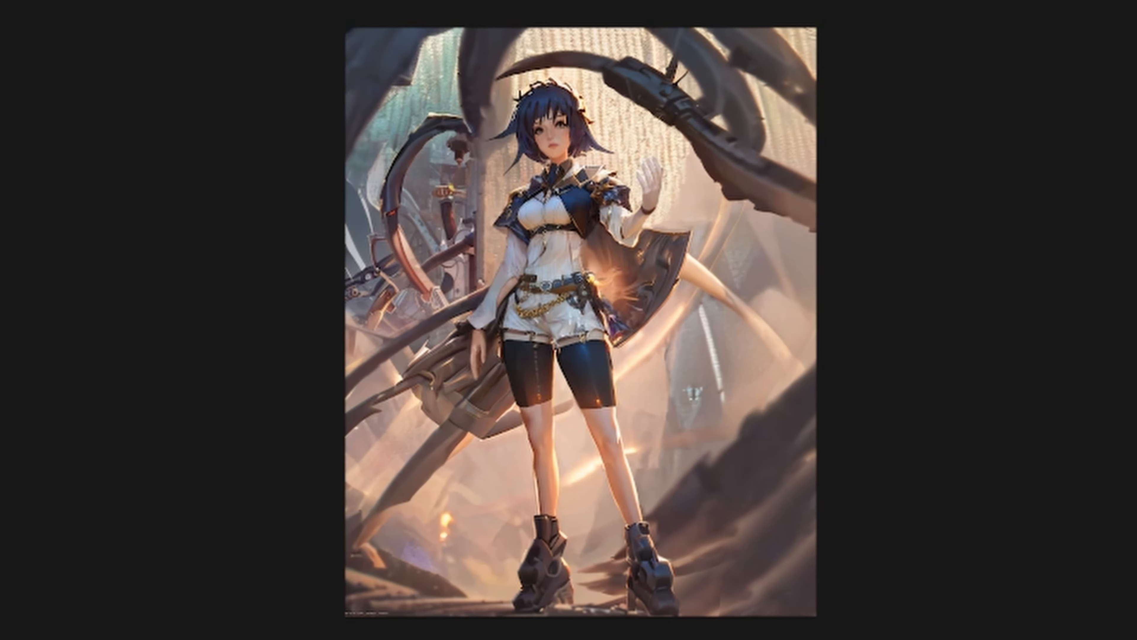
drag(762, 498, 800, 443)
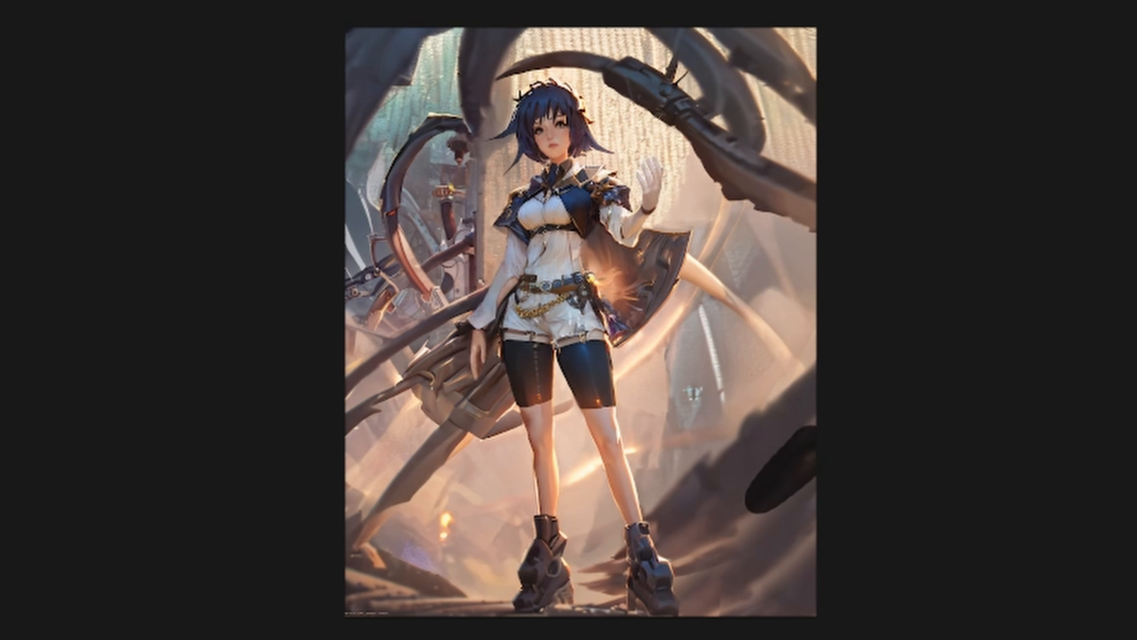
mouse_move(718, 551)
mouse_down()
mouse_move(736, 534)
mouse_move(699, 556)
mouse_up()
drag(718, 595, 799, 568)
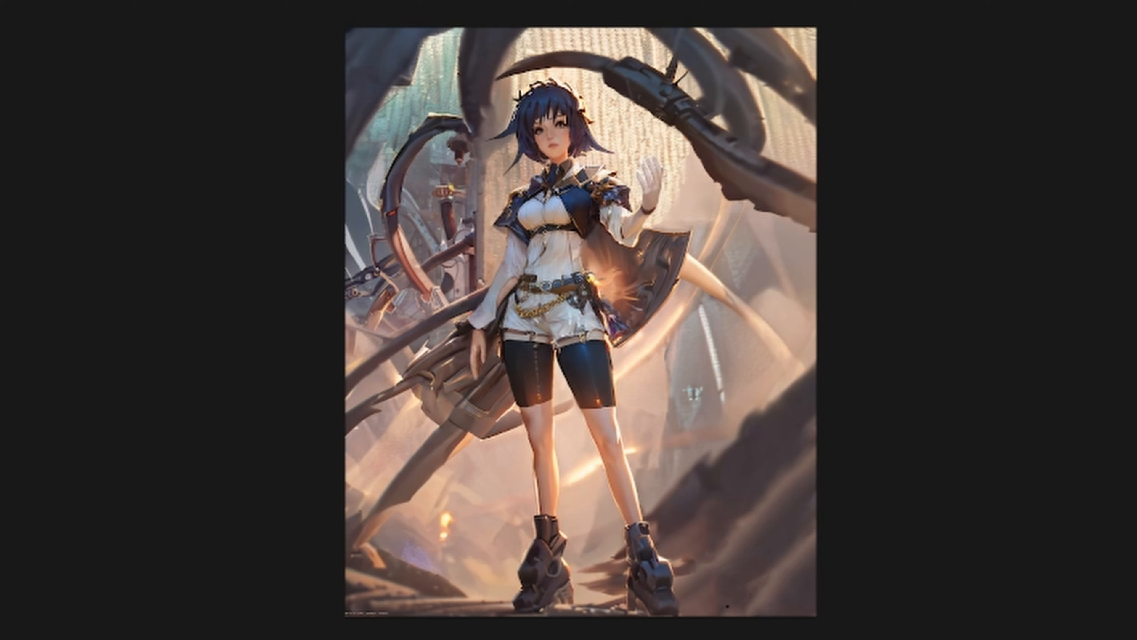
drag(704, 574, 676, 548)
alt+right_click(699, 565)
scroll(760, 475, up, 3)
scroll(811, 414, down, 3)
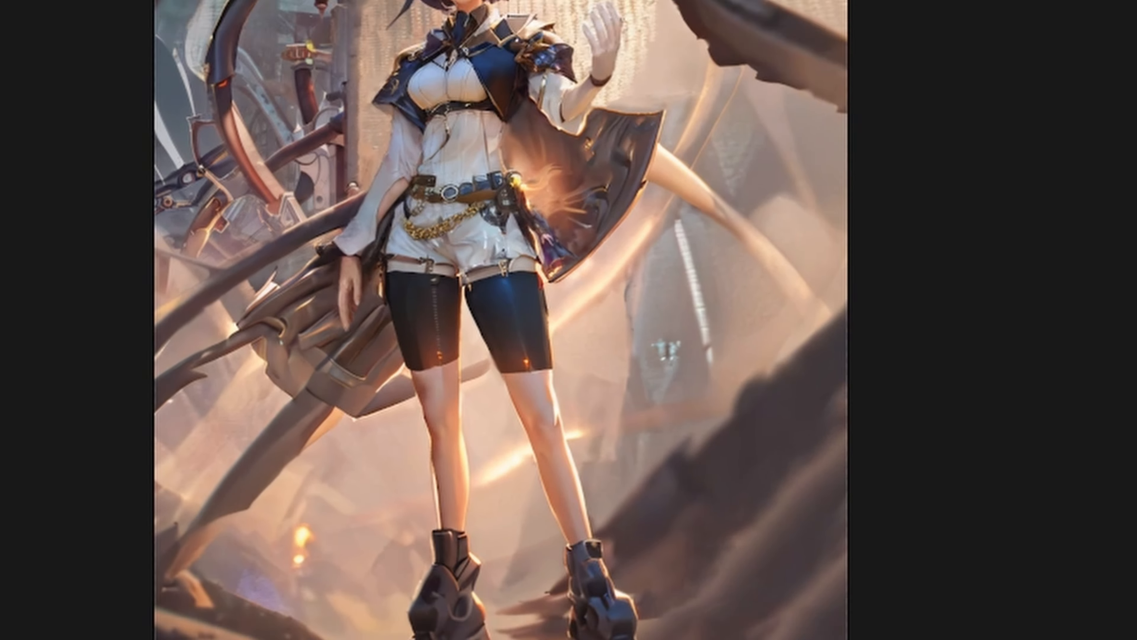
Mirror the canvas view, heal the stray rock tips on the ground between the boots, and restore the view orientation
key(h)
drag(350, 503, 474, 490)
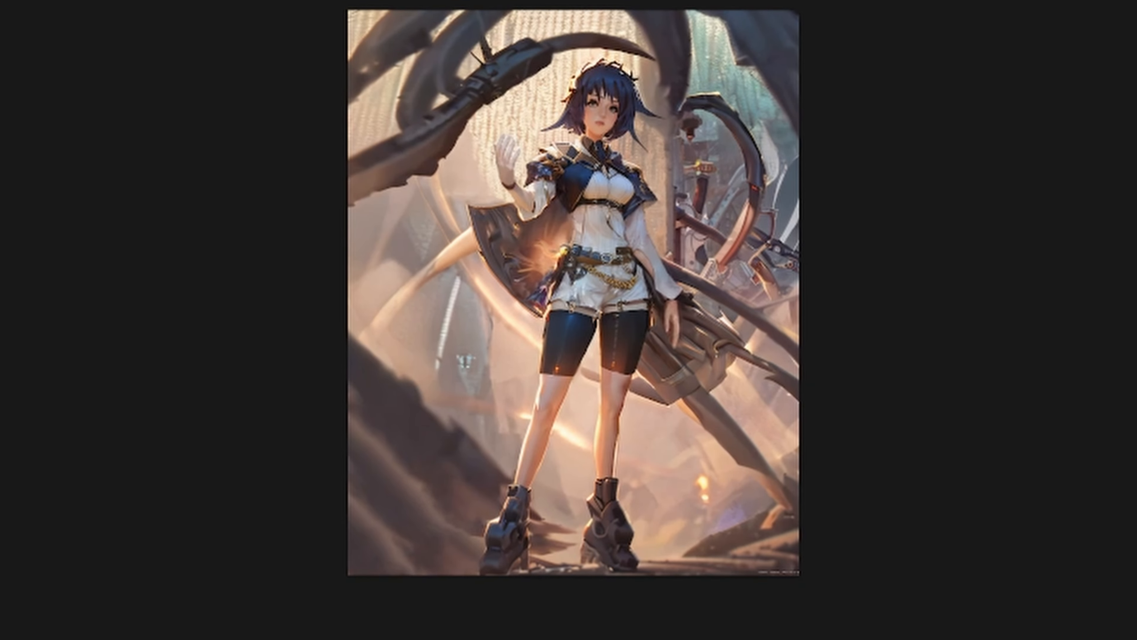
scroll(474, 490, up, 3)
scroll(474, 491, down, 2)
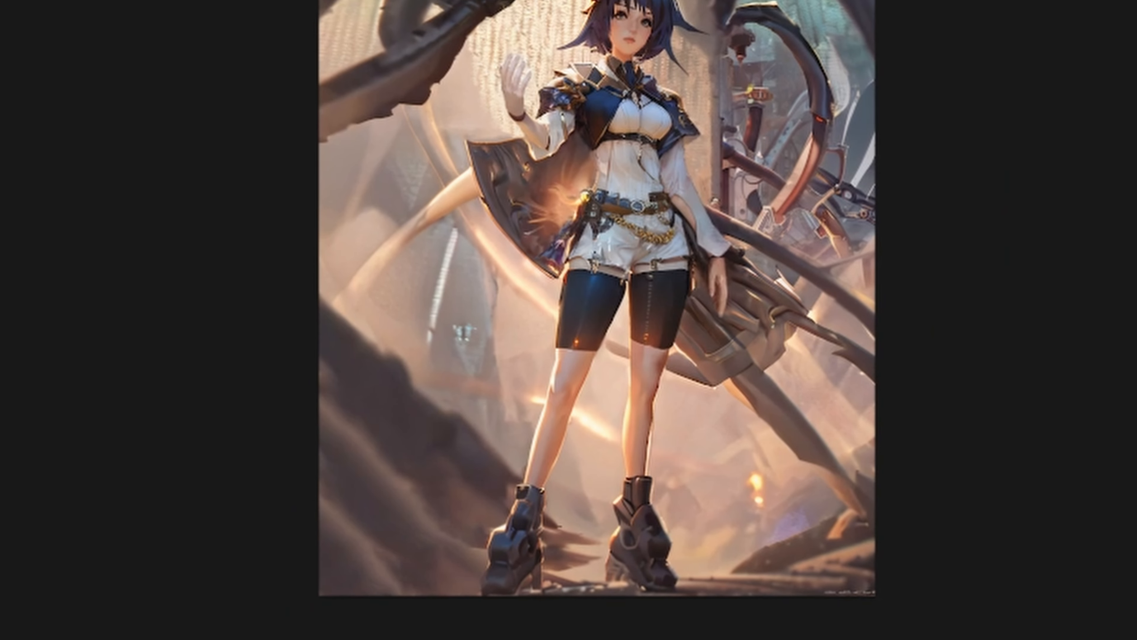
scroll(738, 385, down, 2)
scroll(690, 449, up, 3)
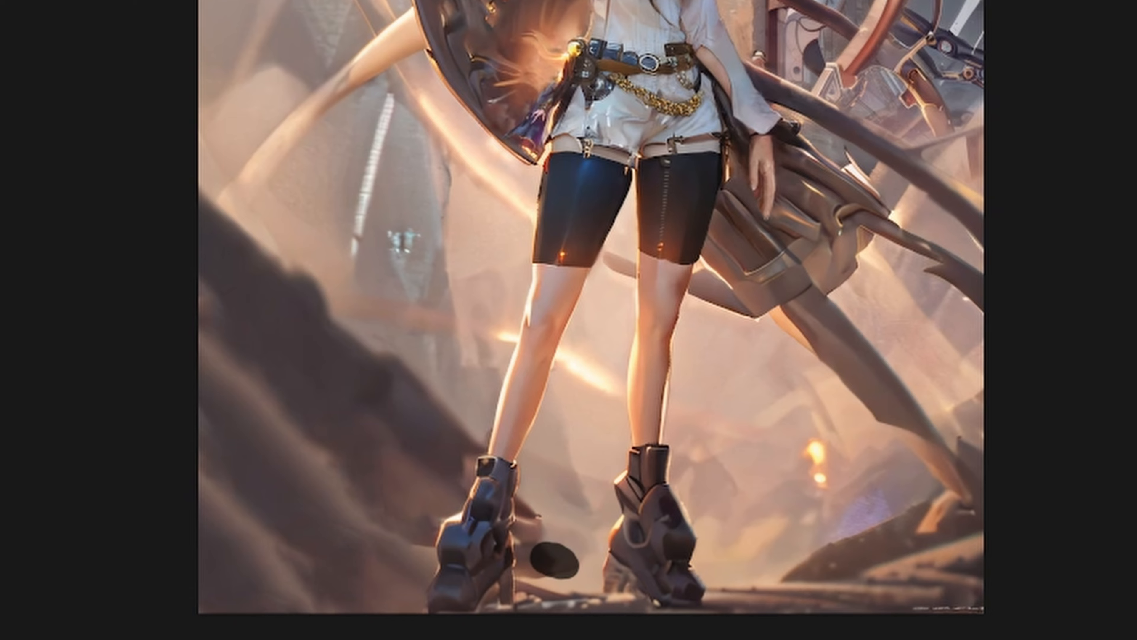
scroll(718, 489, down, 2)
key(m)
drag(508, 493, 573, 477)
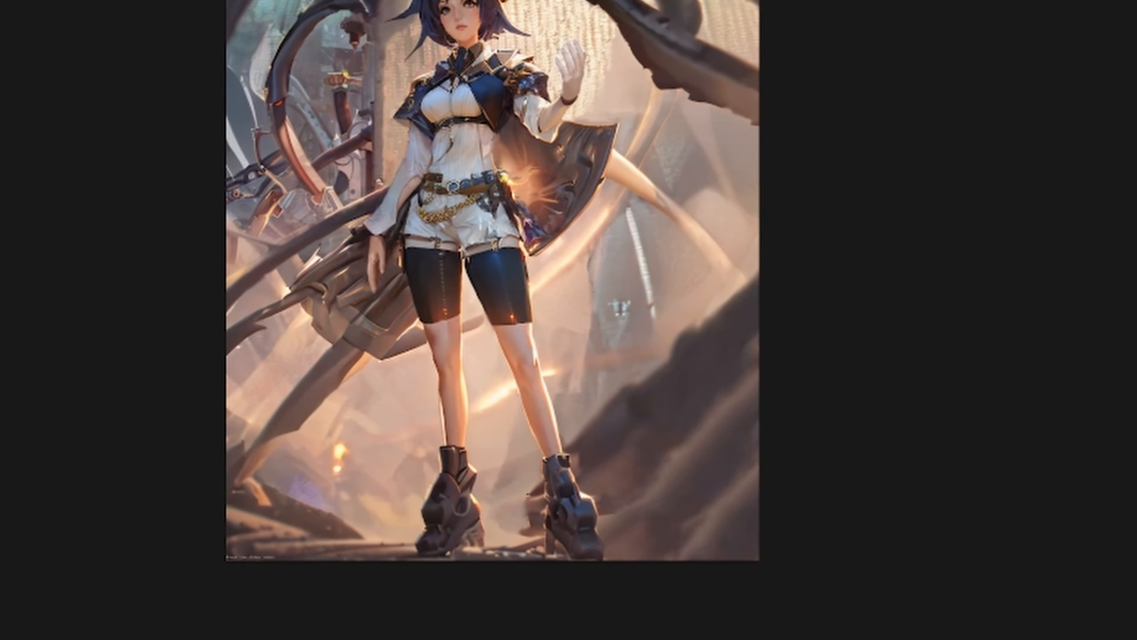
scroll(573, 478, up, 3)
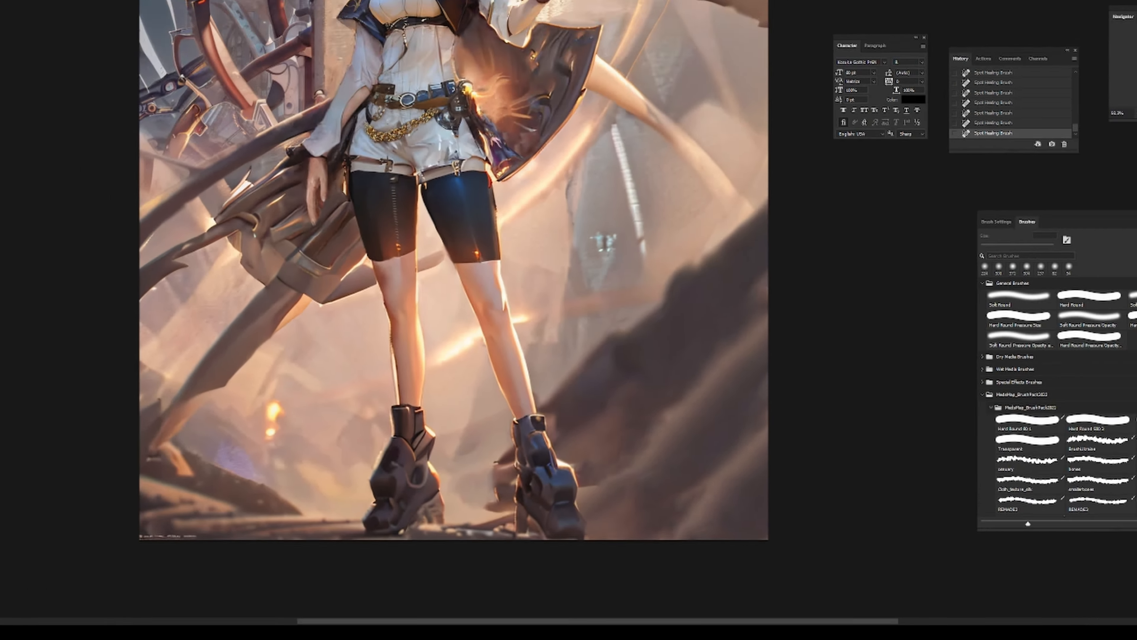
Clean up the rock tips beside the character's right-hand boot with a smaller Spot Healing Brush
key(j)
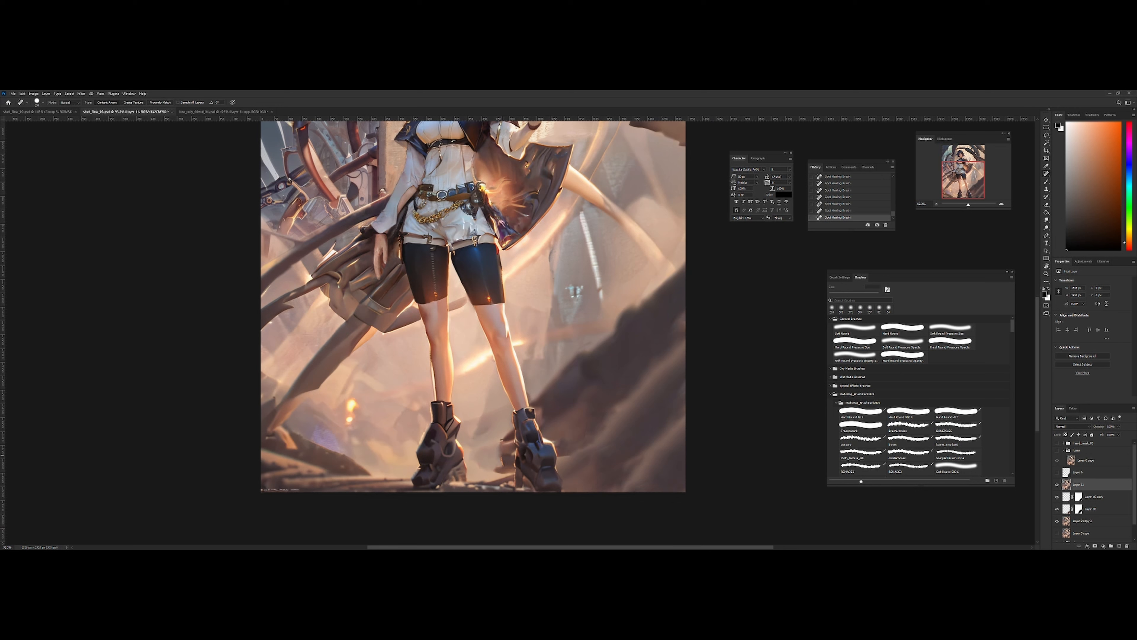
key(bracketleft)
mouse_move(490, 471)
mouse_down()
mouse_move(503, 476)
mouse_move(481, 480)
mouse_move(508, 453)
mouse_move(540, 478)
mouse_move(542, 425)
mouse_up()
key(z)
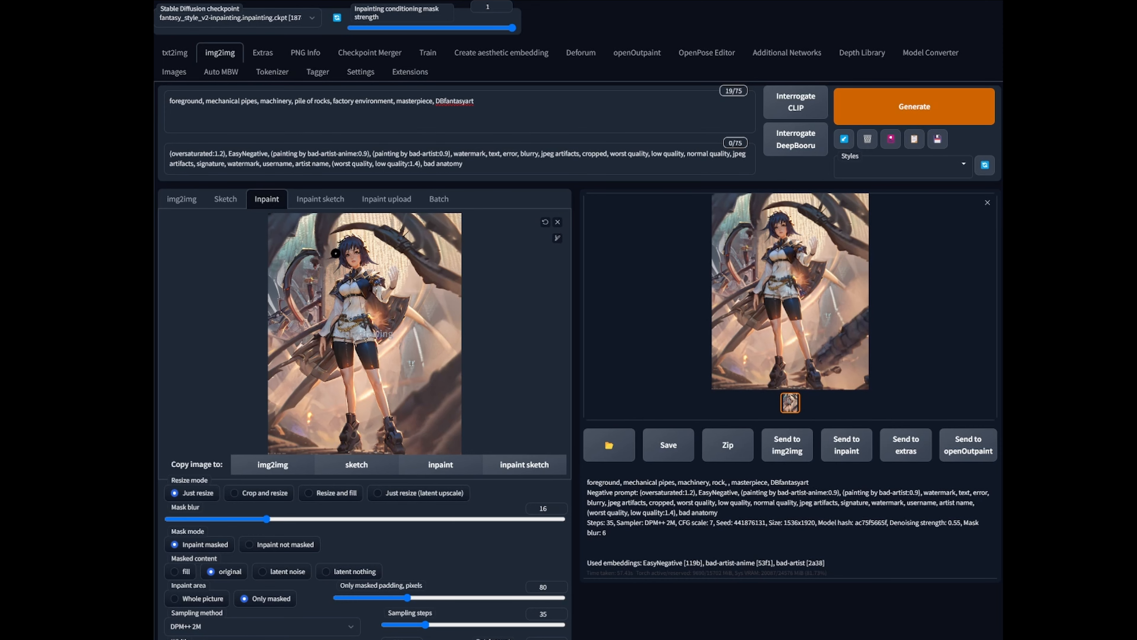
In the Stable Diffusion web UI, enlarge the inpaint brush and mask the whole rock mound in the lower-right corner
click(557, 238)
click(512, 246)
mouse_move(408, 410)
mouse_down()
mouse_move(416, 453)
mouse_move(411, 412)
mouse_move(458, 359)
mouse_move(433, 408)
mouse_move(418, 410)
mouse_move(457, 381)
mouse_move(425, 439)
mouse_move(407, 418)
mouse_move(415, 450)
mouse_move(452, 429)
mouse_move(433, 428)
mouse_move(450, 407)
mouse_move(449, 434)
mouse_up()
drag(422, 451, 457, 448)
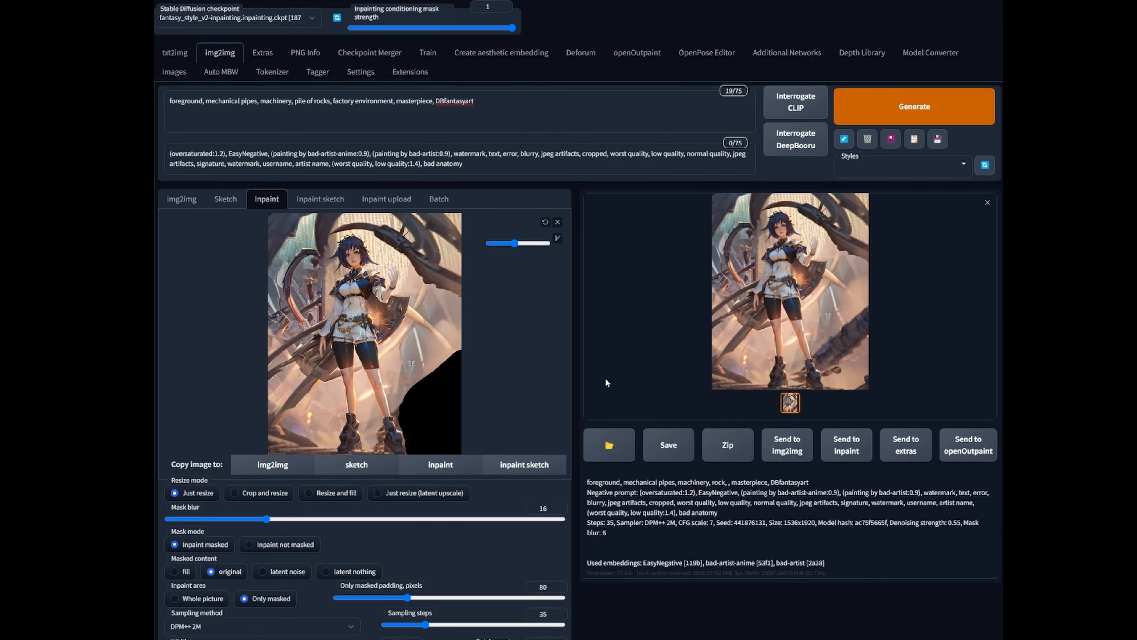
Generate new content for the masked rock area and enlarge the generated image
click(889, 112)
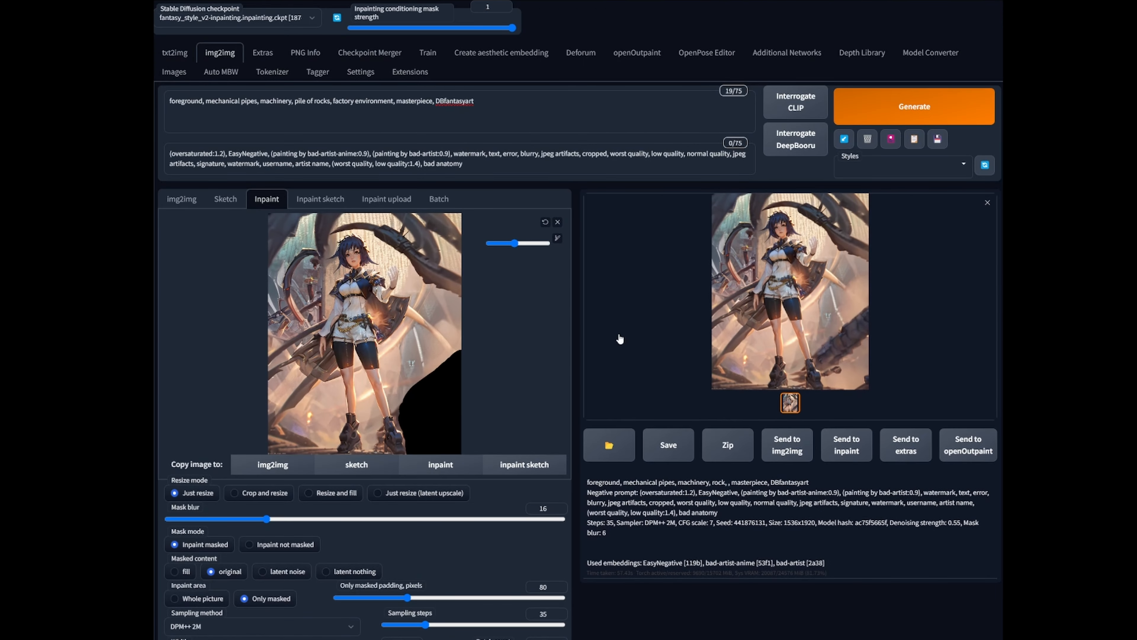
scroll(617, 338, down, 2)
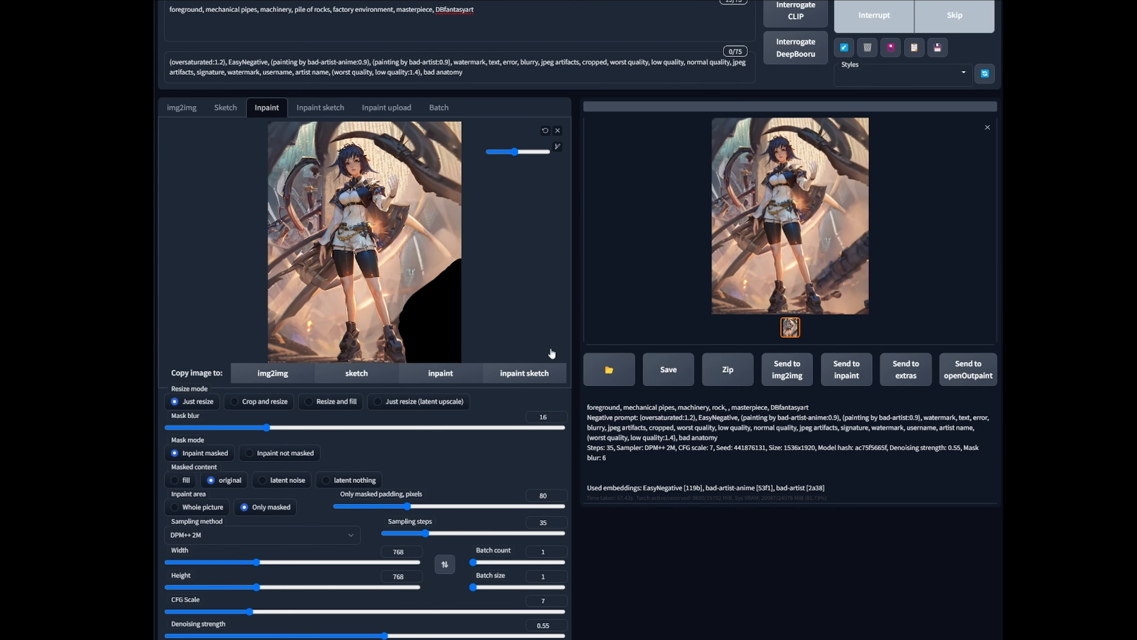
scroll(551, 350, up, 2)
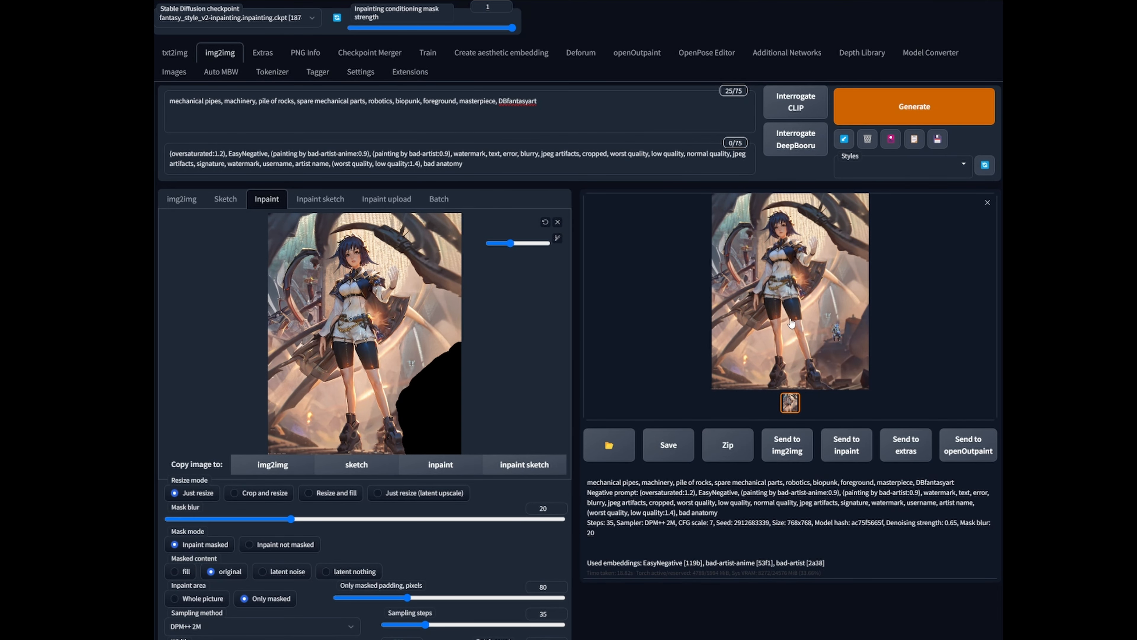
click(790, 321)
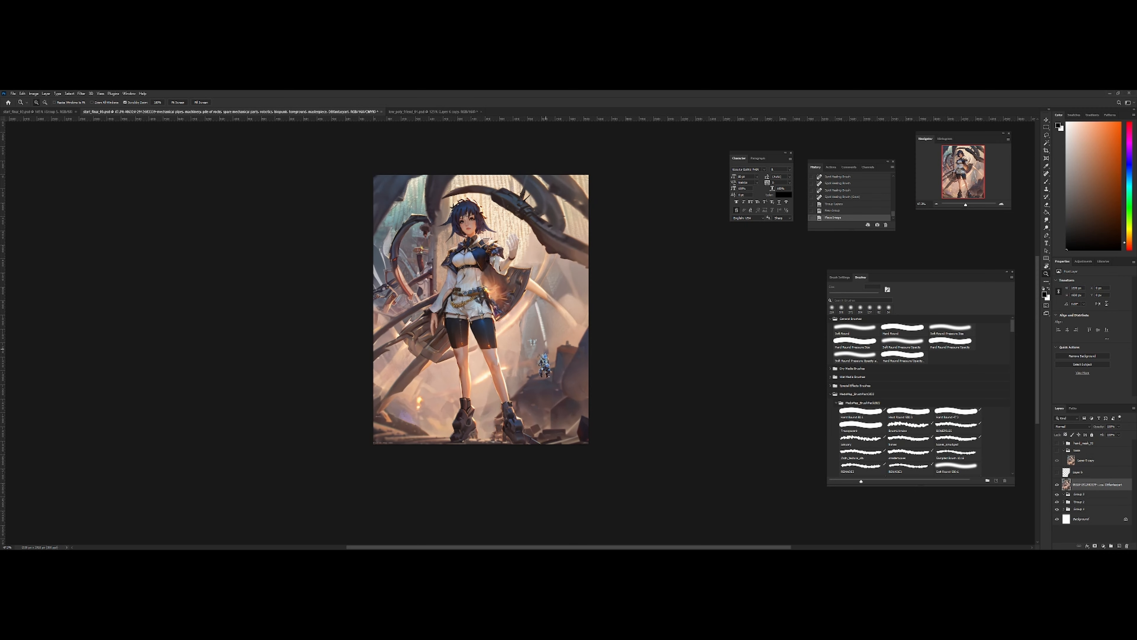
Switch to Photoshop and compare the artwork with and without the newly generated rock layer
drag(546, 348, 502, 357)
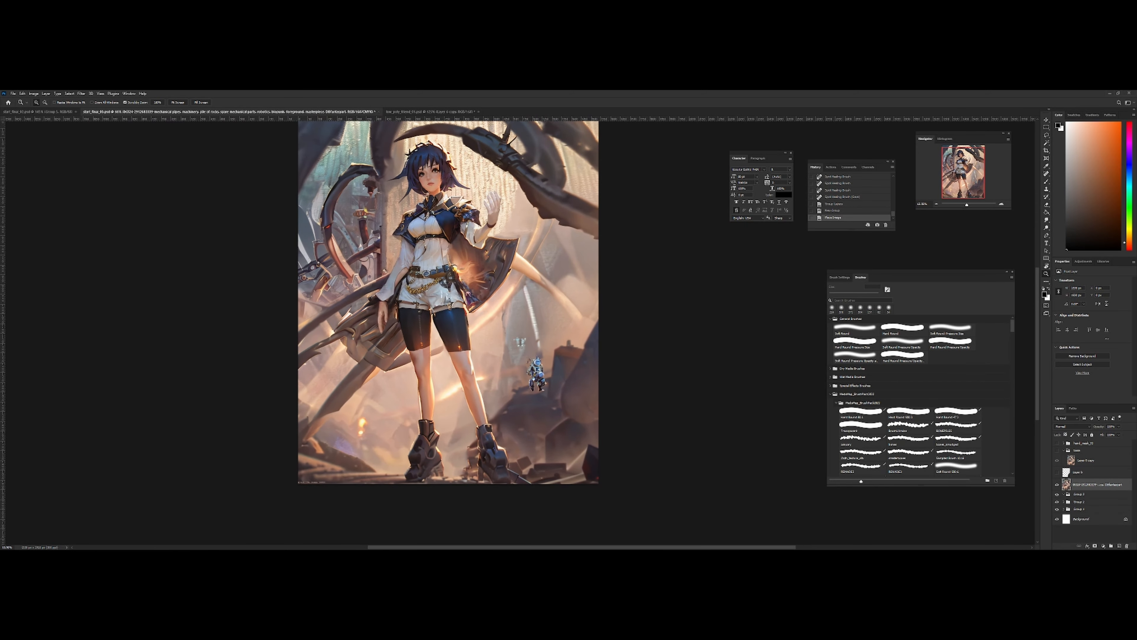
click(1056, 484)
click(1057, 484)
drag(535, 403, 520, 402)
click(1056, 484)
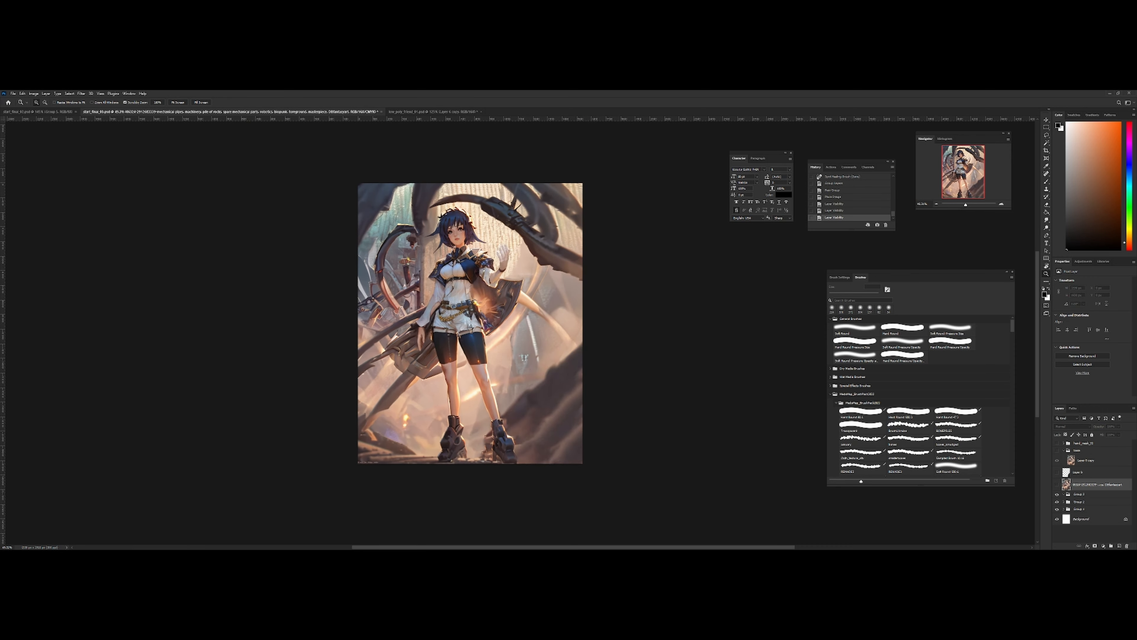
click(1057, 484)
Add a layer mask to the generated image layer and paint out the rock debris beside the right-hand boot in black
drag(533, 439, 585, 468)
click(1094, 546)
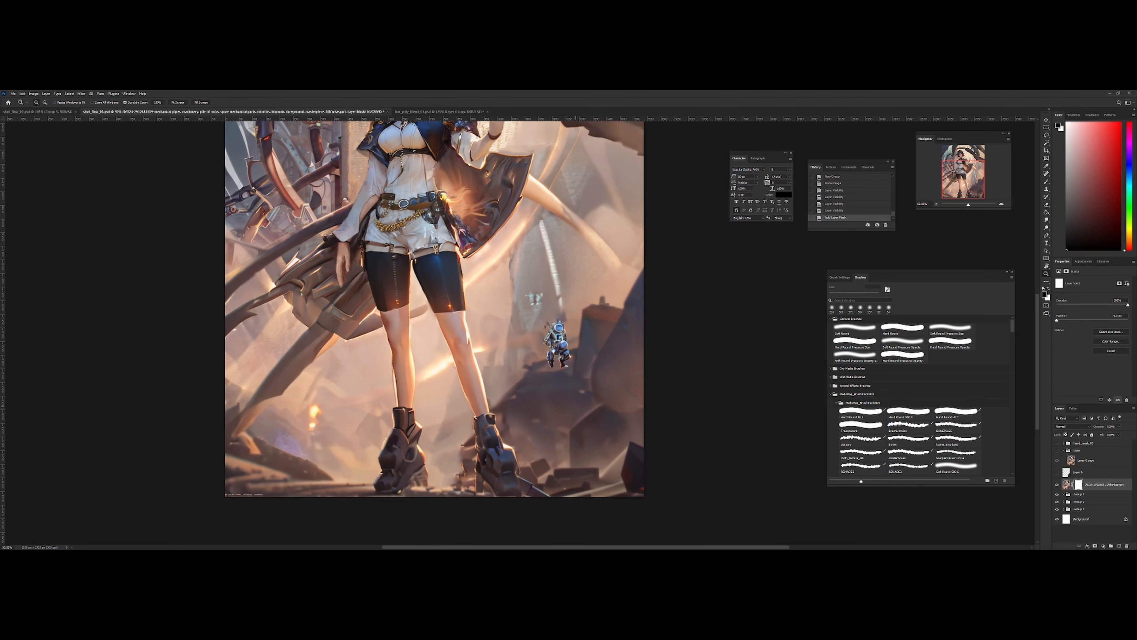
key(b)
alt+right_click(529, 458)
drag(528, 458, 517, 458)
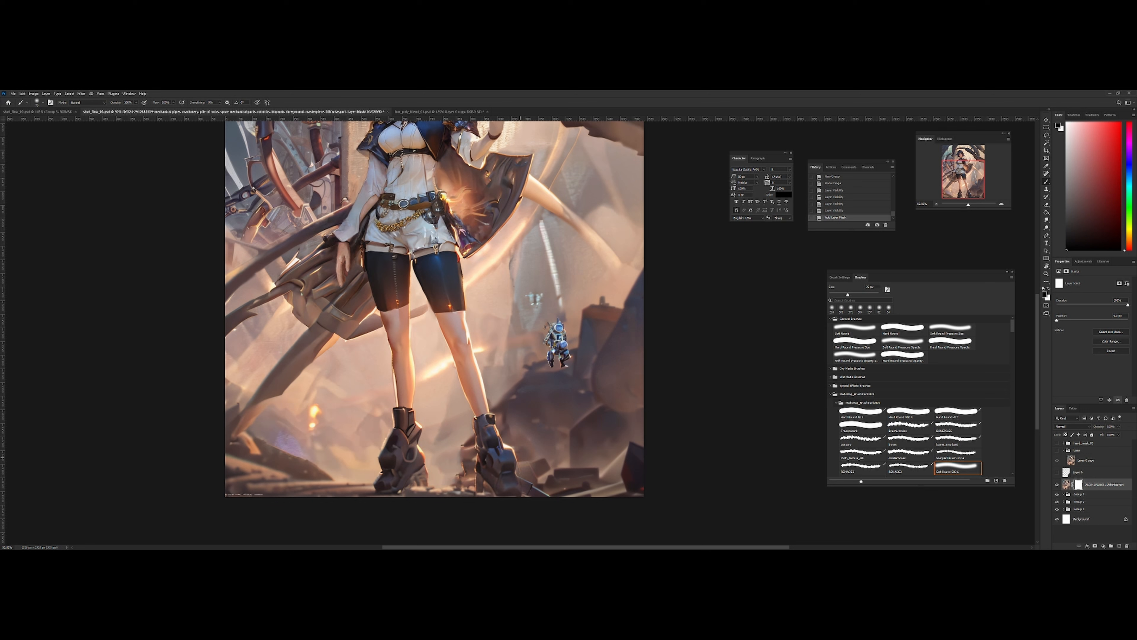
mouse_move(521, 458)
mouse_down()
mouse_move(521, 476)
mouse_move(547, 486)
mouse_move(538, 484)
mouse_up()
Mirror the canvas view and stamp all visible layers onto a new layer above the masked image layer
key(z)
mouse_move(564, 433)
mouse_down()
mouse_move(504, 435)
mouse_move(534, 426)
mouse_move(537, 397)
mouse_move(520, 397)
mouse_up()
key(ctrl+shift+h)
key(z)
mouse_move(506, 358)
mouse_down()
mouse_move(506, 383)
mouse_move(498, 358)
mouse_up()
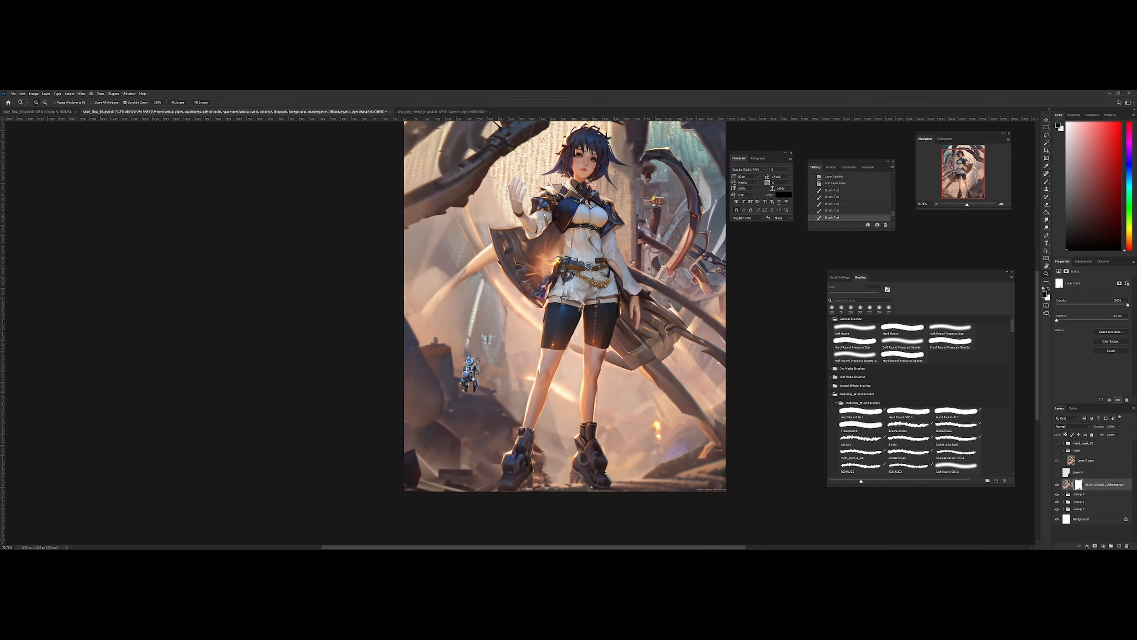
click(1066, 484)
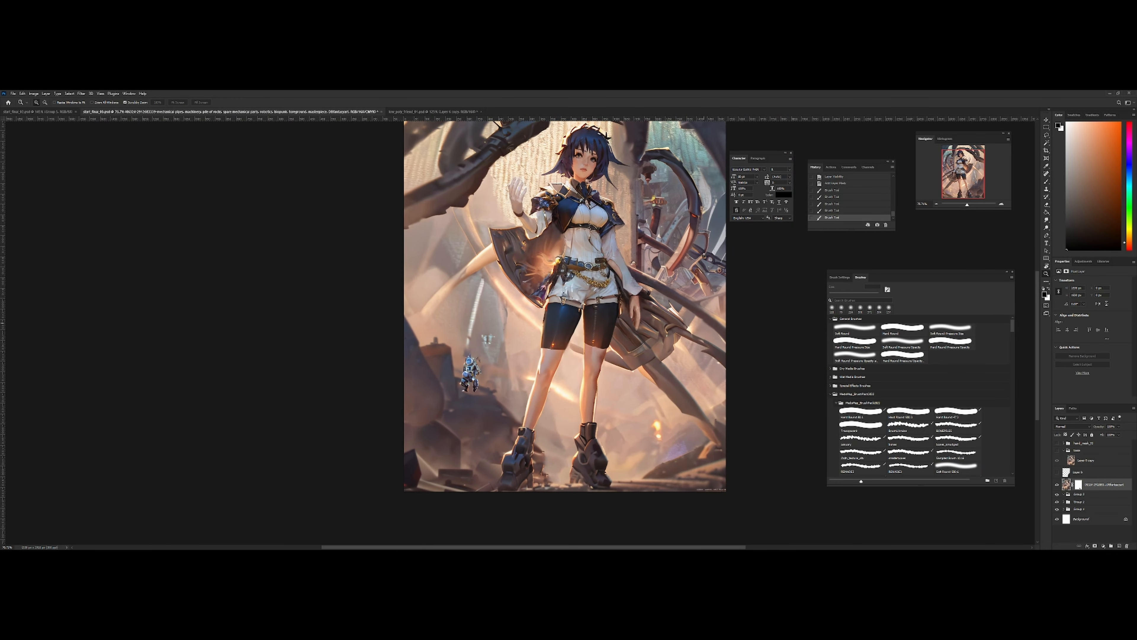
key(ctrl+alt+shift+n)
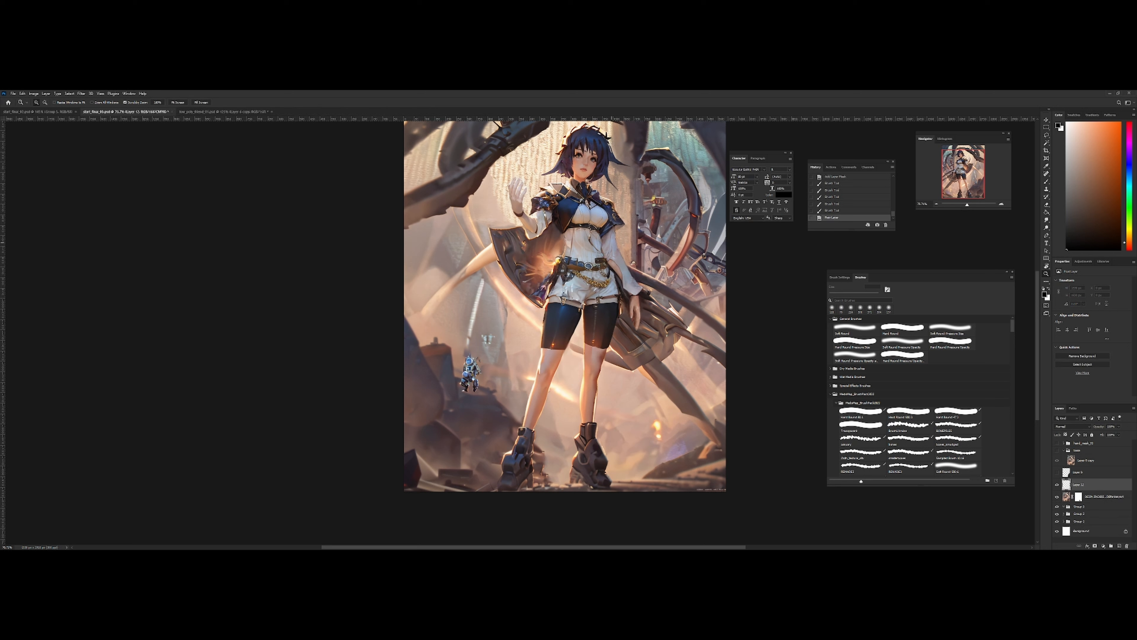
key(ctrl+alt+shift+e)
Remove the small blue robot figure above the rocks with the Spot Healing Brush and flip the view back
key(j)
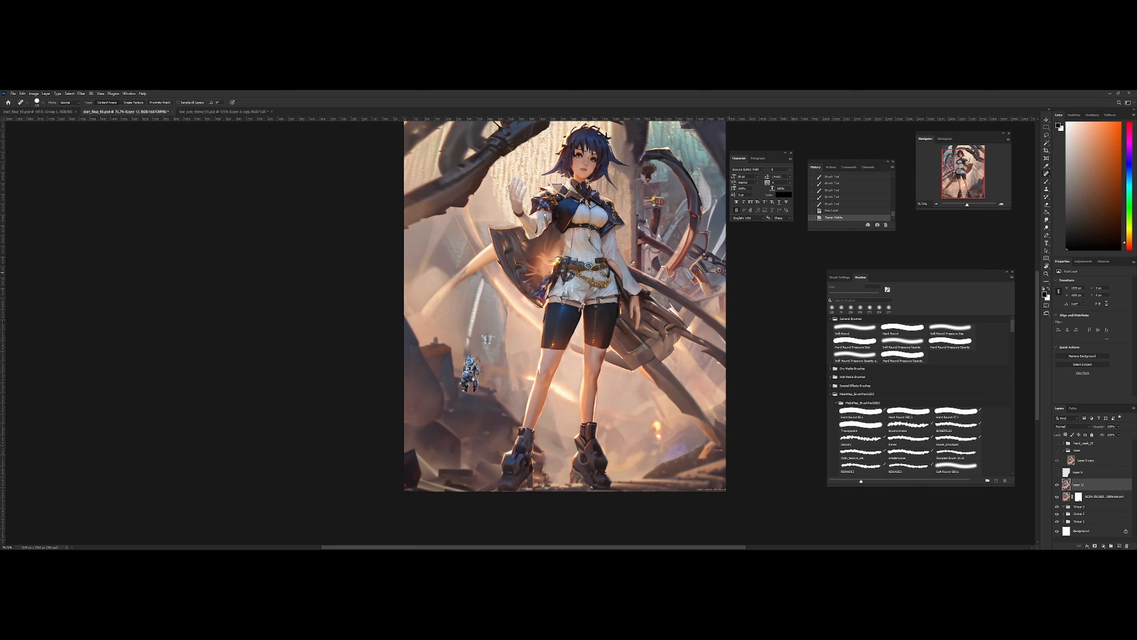
mouse_move(470, 385)
mouse_down()
mouse_move(479, 361)
mouse_move(481, 393)
mouse_move(493, 390)
mouse_move(470, 390)
mouse_up()
key(z)
key(ctrl+shift+h)
drag(526, 357, 605, 367)
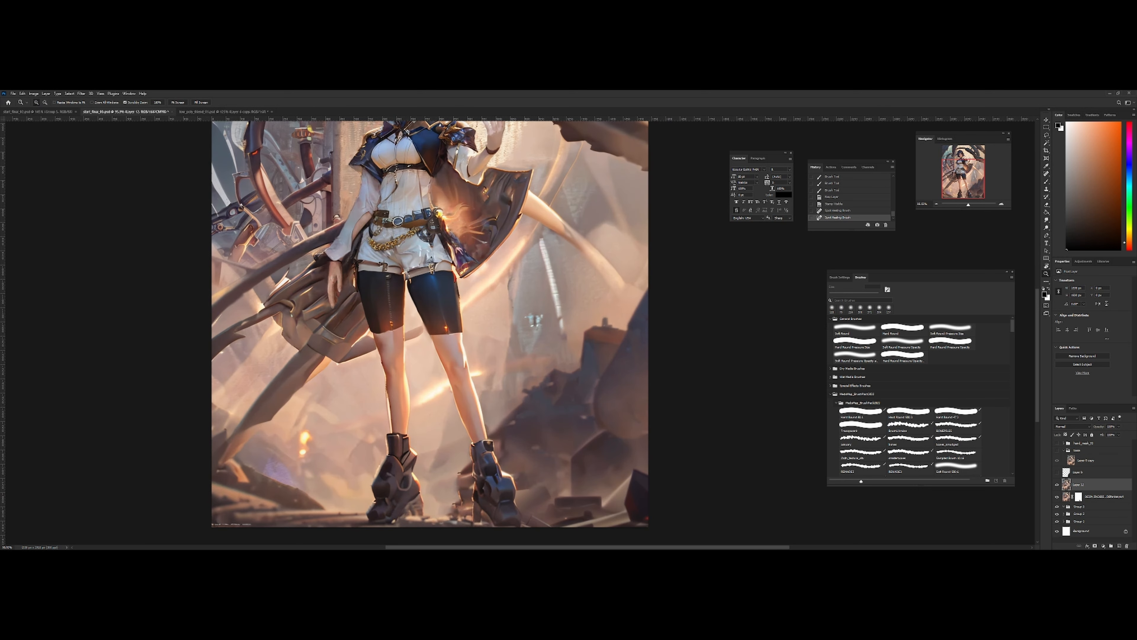
Clean up blemishes in the hazy background beside the right-hand leg and on the ground by the boot with the Spot Healing Brush
key(j)
alt+right_click(539, 377)
mouse_move(533, 376)
mouse_down()
mouse_move(521, 403)
mouse_move(528, 390)
mouse_up()
key(z)
drag(592, 348, 711, 332)
key(j)
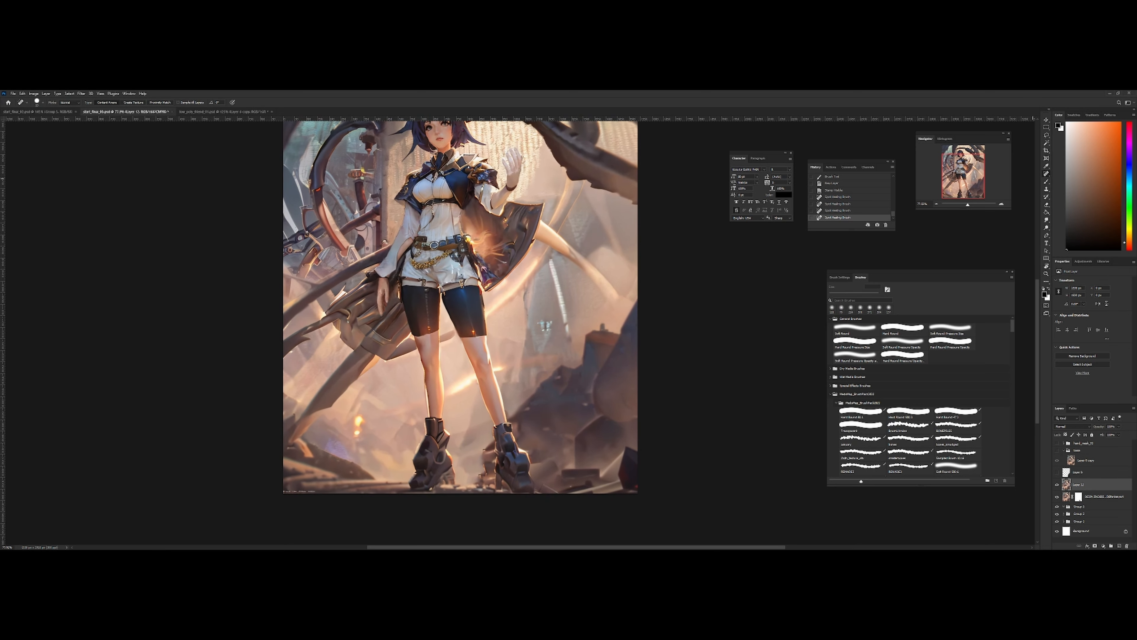
alt+right_click(541, 481)
drag(542, 485, 558, 492)
click(539, 489)
click(539, 488)
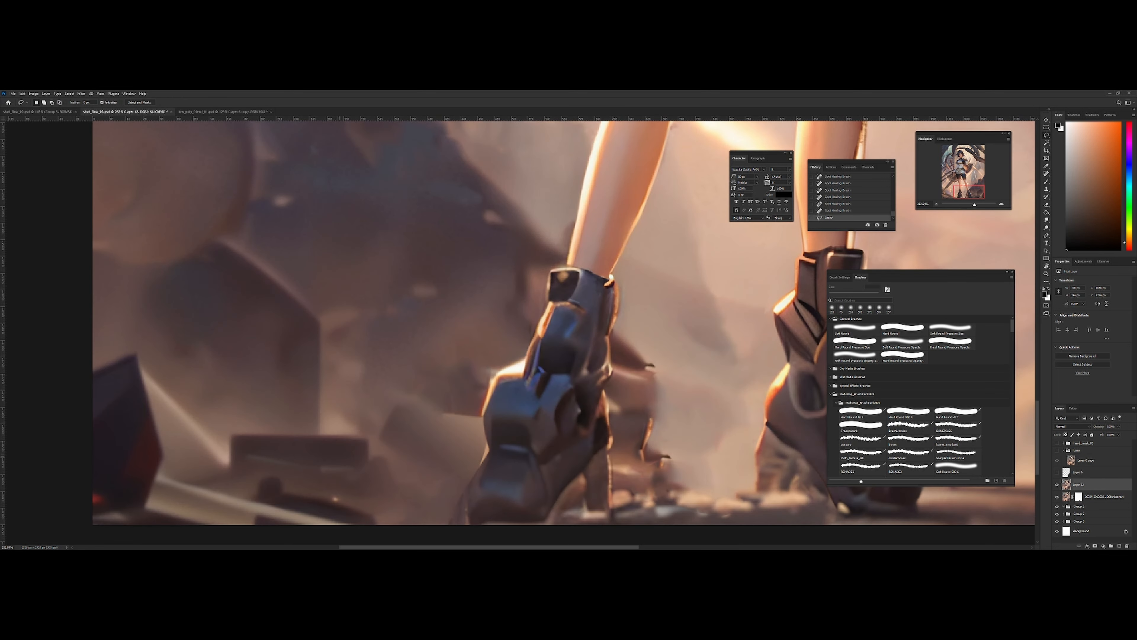
Fill the lassoed ground area between the boot and the rocks using Content-Aware Fill on a new layer, and flip the view back
key(z)
drag(531, 371, 452, 318)
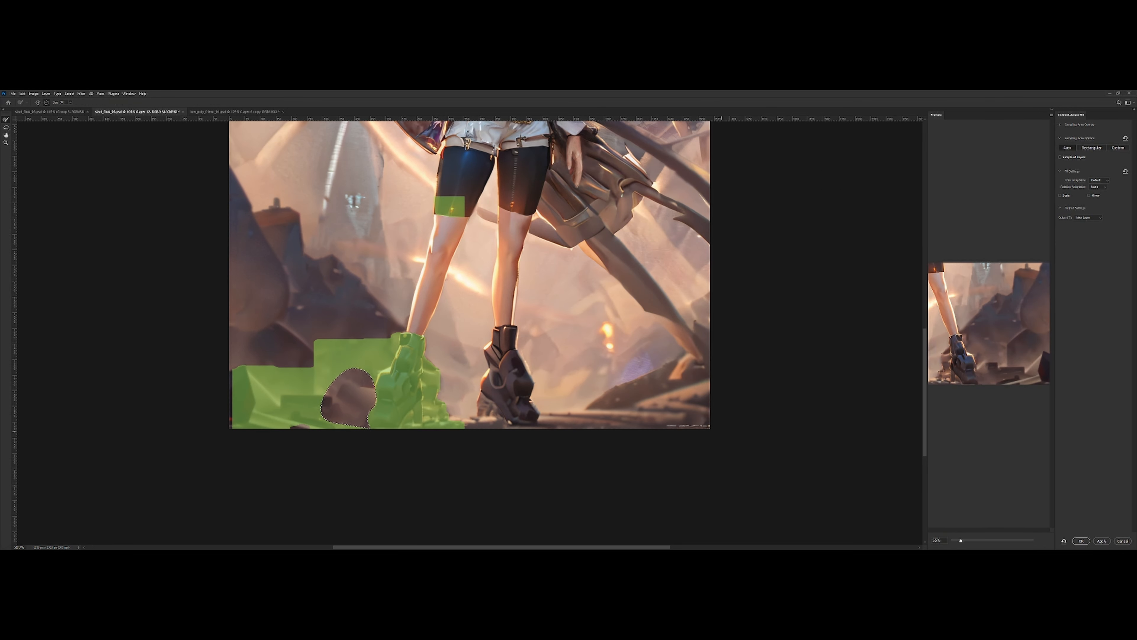
click(1081, 541)
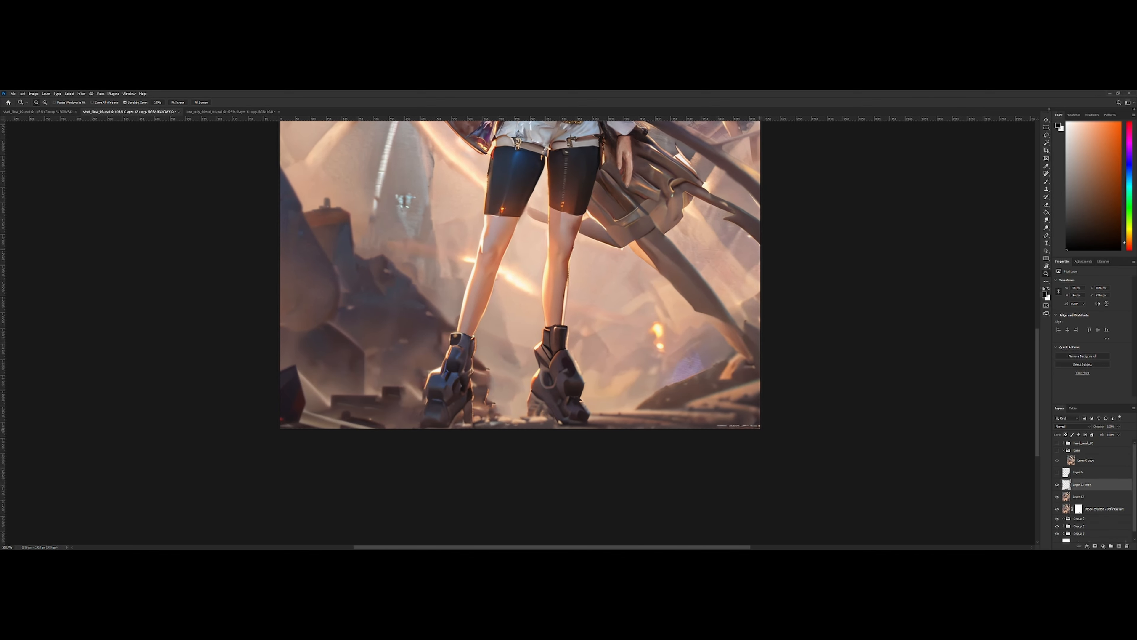
drag(590, 377, 673, 356)
key(ctrl+shift+h)
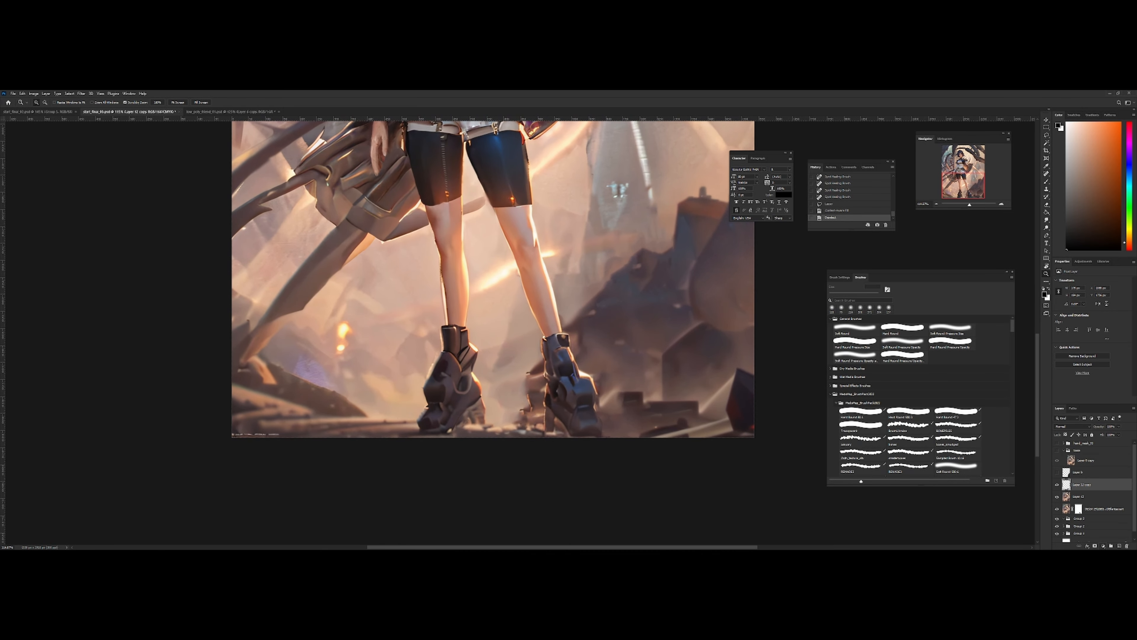
Add a layer mask to the content-aware fill layer and paint on it to blend the patch's edge beside the right-hand boot
click(1095, 546)
key(b)
click(607, 397)
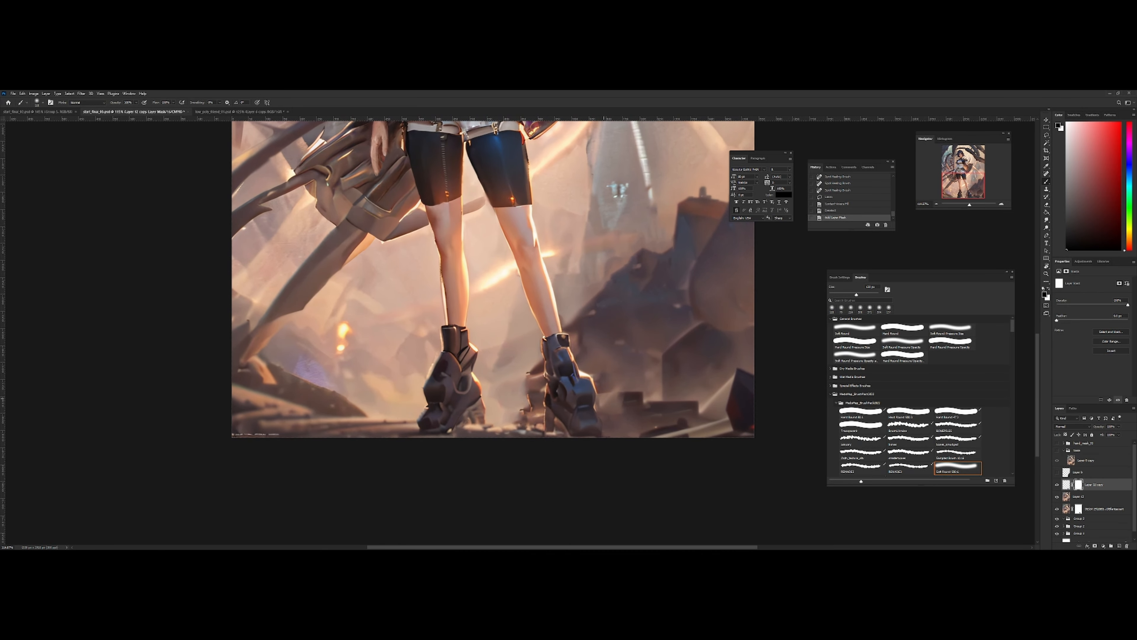
click(604, 398)
mouse_move(602, 400)
alt+mouse_down()
mouse_move(578, 401)
mouse_move(642, 389)
mouse_move(602, 389)
mouse_move(605, 367)
mouse_move(547, 372)
mouse_move(635, 387)
alt+mouse_up()
key(ctrl+z)
click(598, 403)
click(602, 399)
key(x)
click(607, 394)
Remove small leftover marks from the ground between the right-hand boot and the rocks with the Spot Healing Brush
key(z)
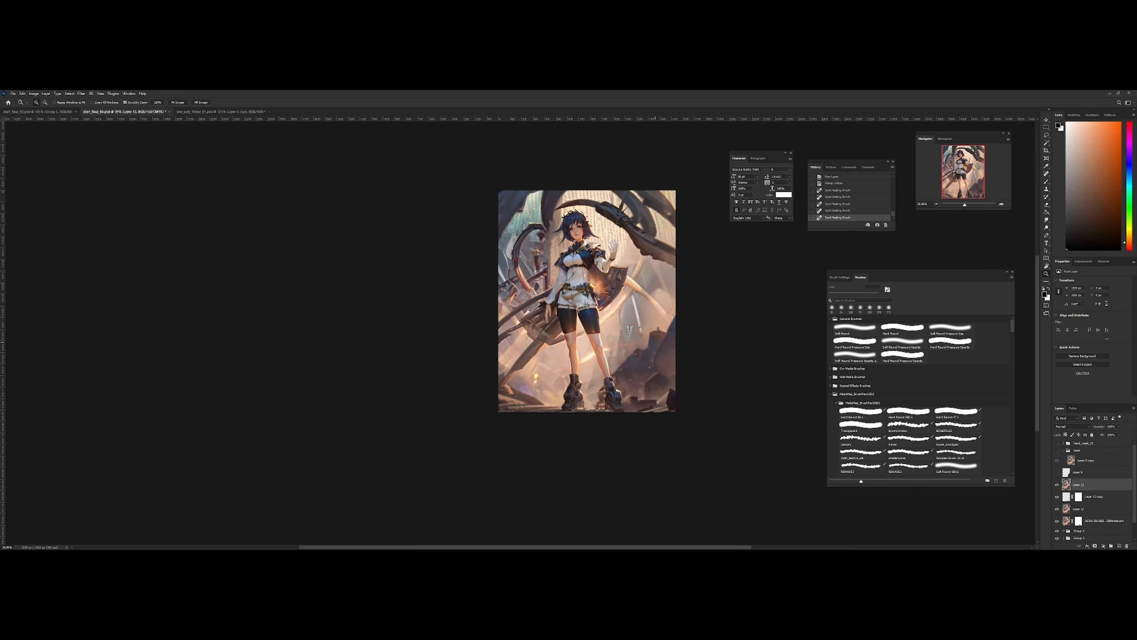
mouse_move(622, 326)
mouse_down()
mouse_move(633, 323)
mouse_move(626, 330)
mouse_up()
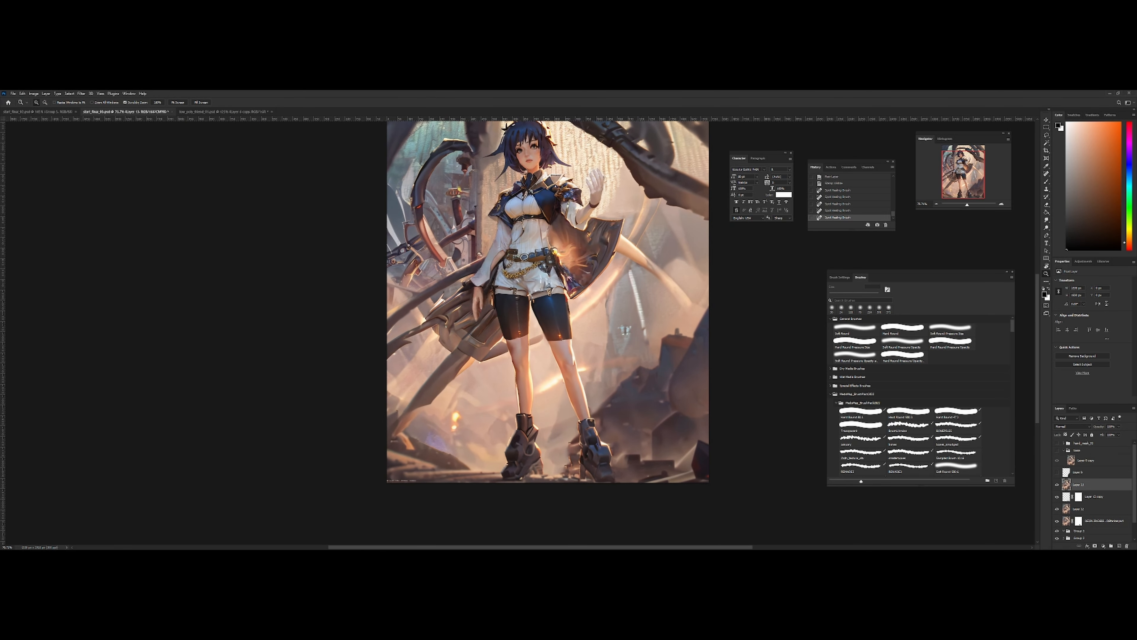
key(j)
drag(627, 457, 626, 465)
key(z)
mouse_move(669, 430)
mouse_down()
mouse_move(656, 422)
mouse_move(724, 359)
mouse_up()
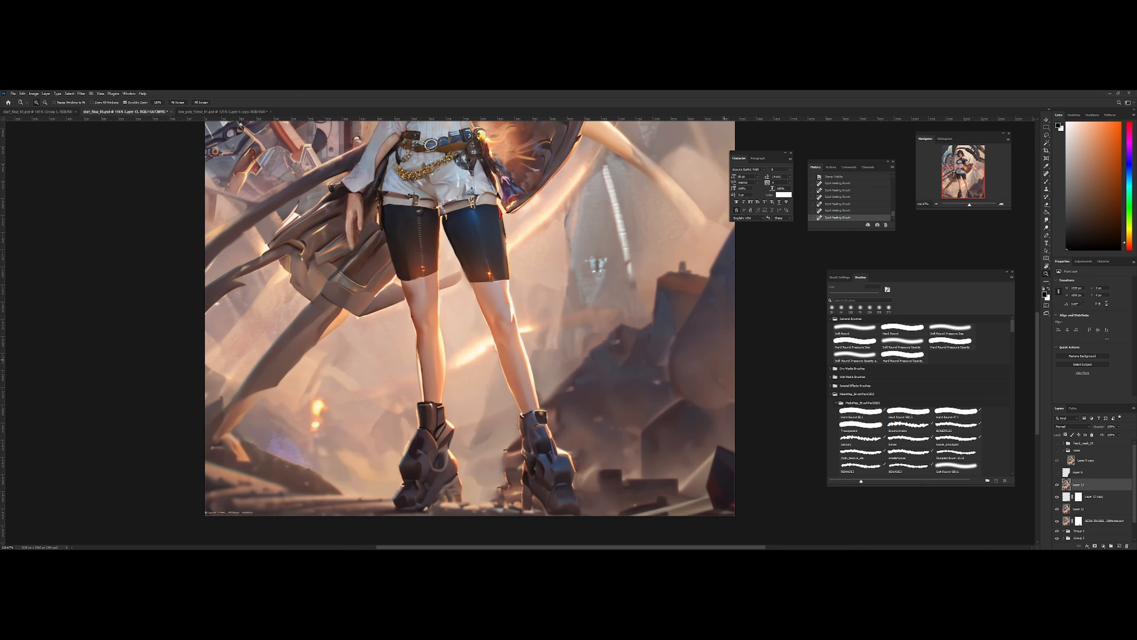
key(j)
click(600, 481)
key(z)
mouse_move(644, 452)
mouse_down()
mouse_move(619, 430)
mouse_move(646, 443)
mouse_up()
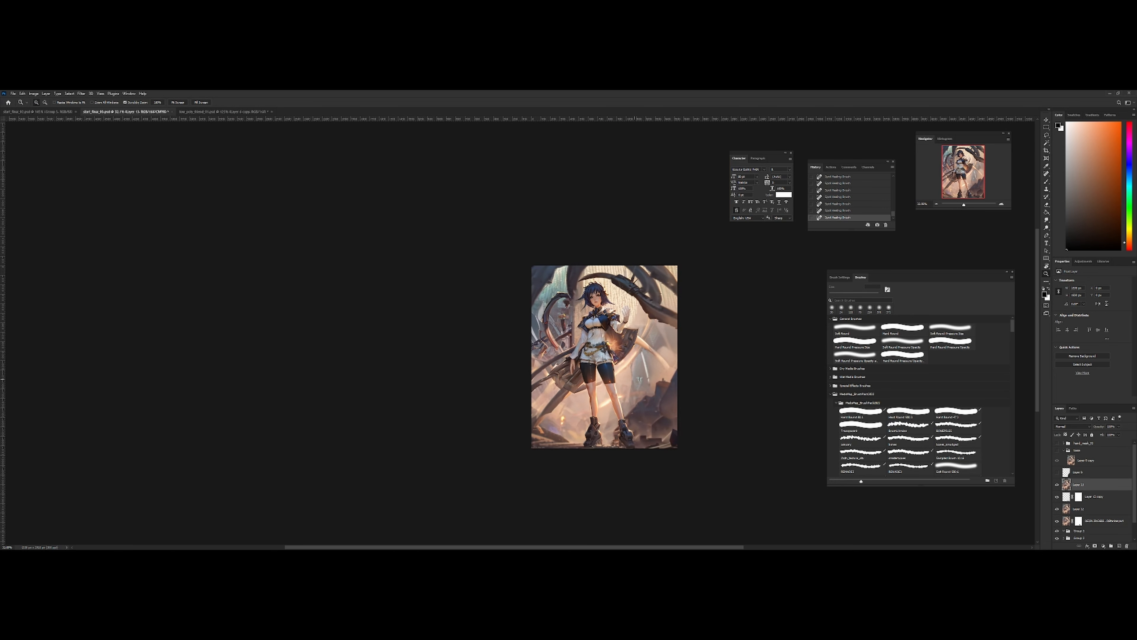
Examine the full composition and the ground in the illustration's lower-left corner up close
mouse_move(611, 339)
mouse_down()
mouse_move(575, 328)
mouse_move(615, 342)
mouse_up()
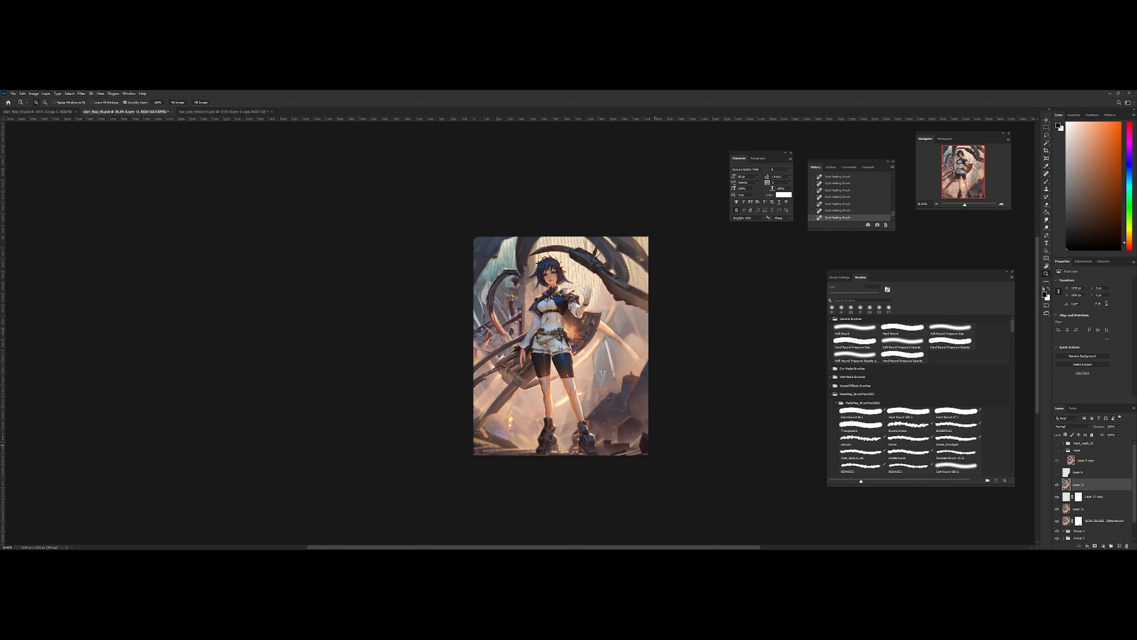
drag(620, 426, 654, 450)
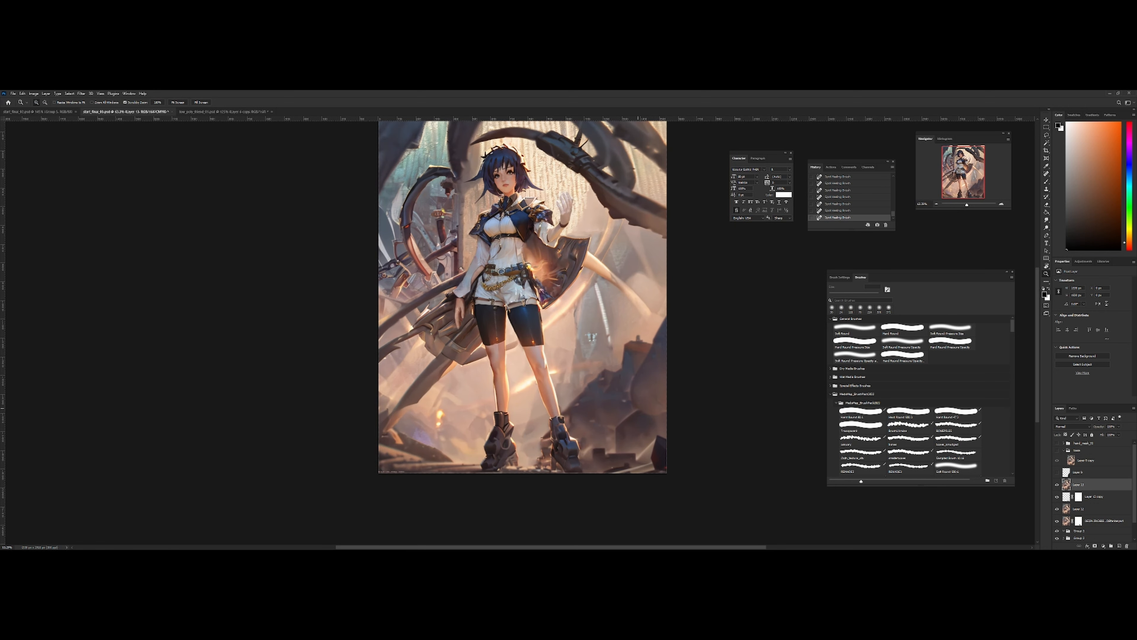
drag(596, 414, 612, 412)
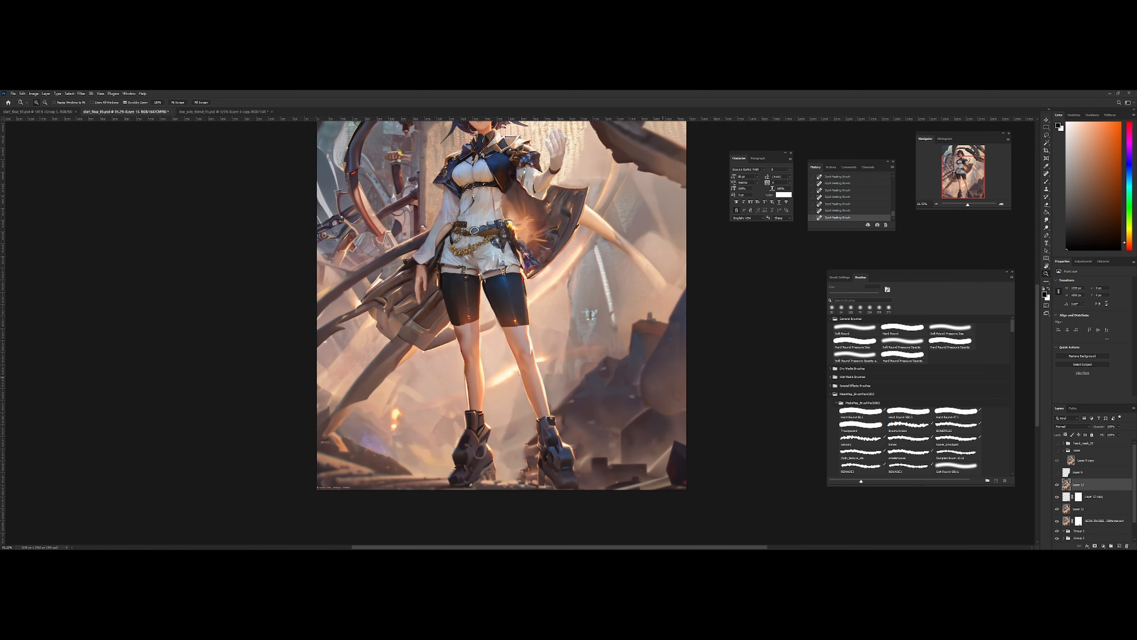
drag(626, 500, 601, 500)
drag(418, 485, 436, 504)
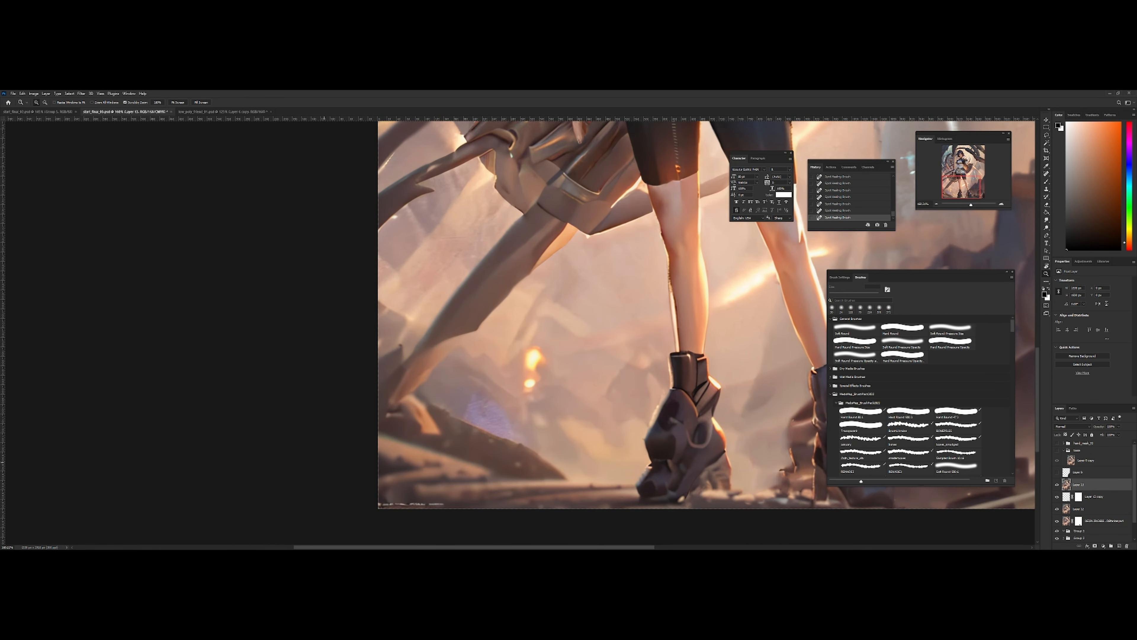
drag(529, 424, 421, 424)
drag(510, 386, 539, 386)
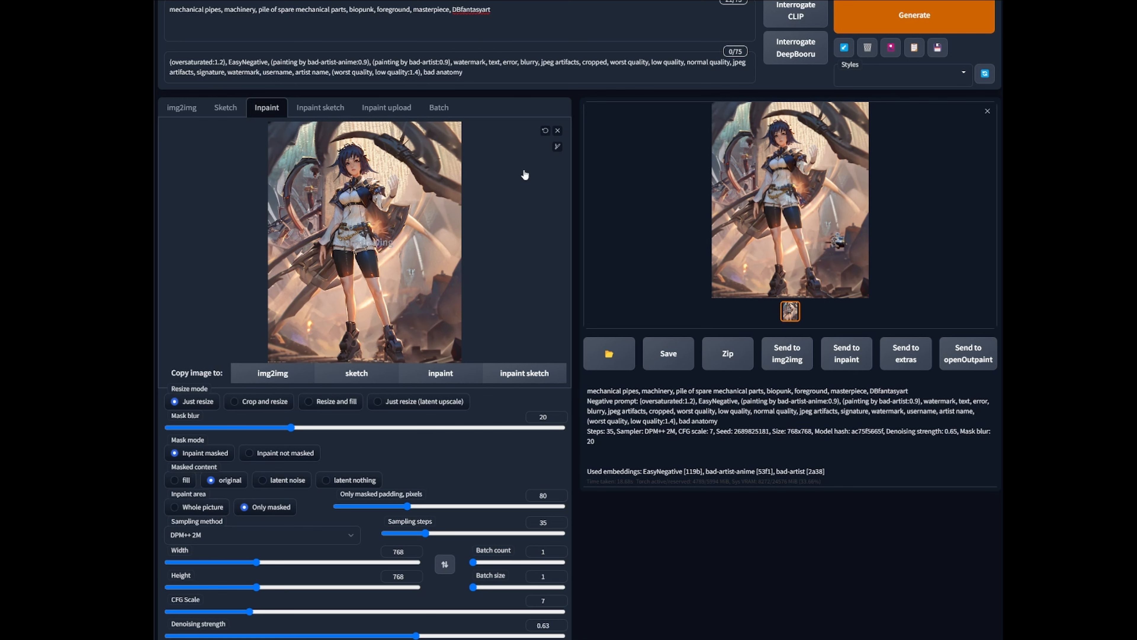
In Stable Diffusion, mask the illustration's lower-left ground corner with a large inpaint brush and generate the mechanical-parts inpaint
click(555, 149)
drag(504, 152, 519, 152)
drag(267, 331, 274, 358)
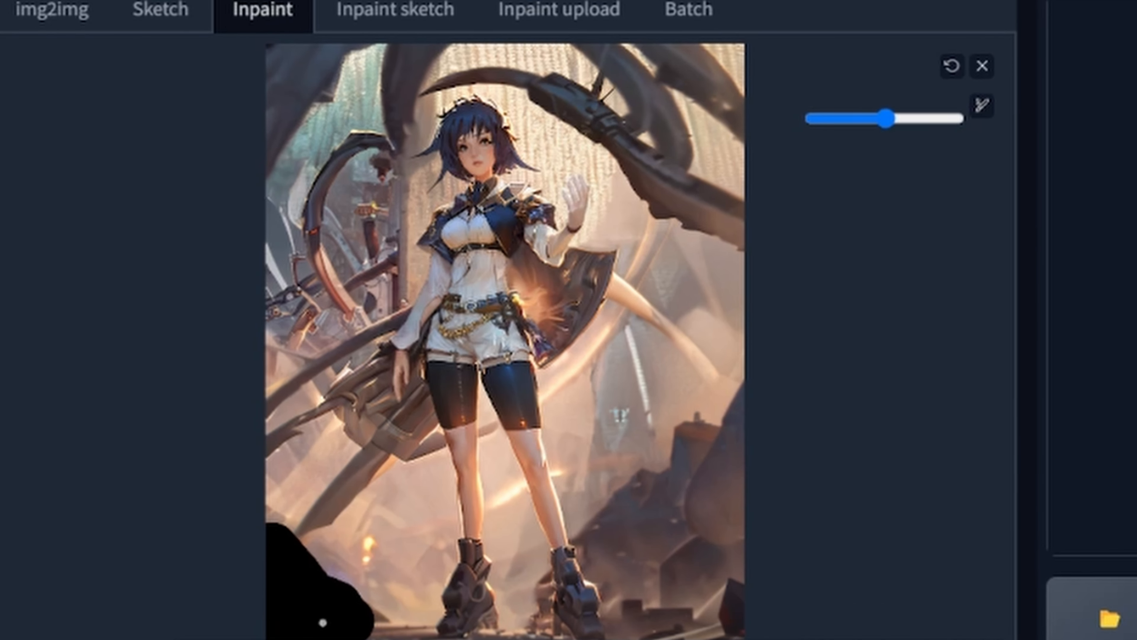
mouse_move(298, 578)
mouse_down()
mouse_move(268, 529)
mouse_move(325, 597)
mouse_up()
scroll(508, 320, down, 5)
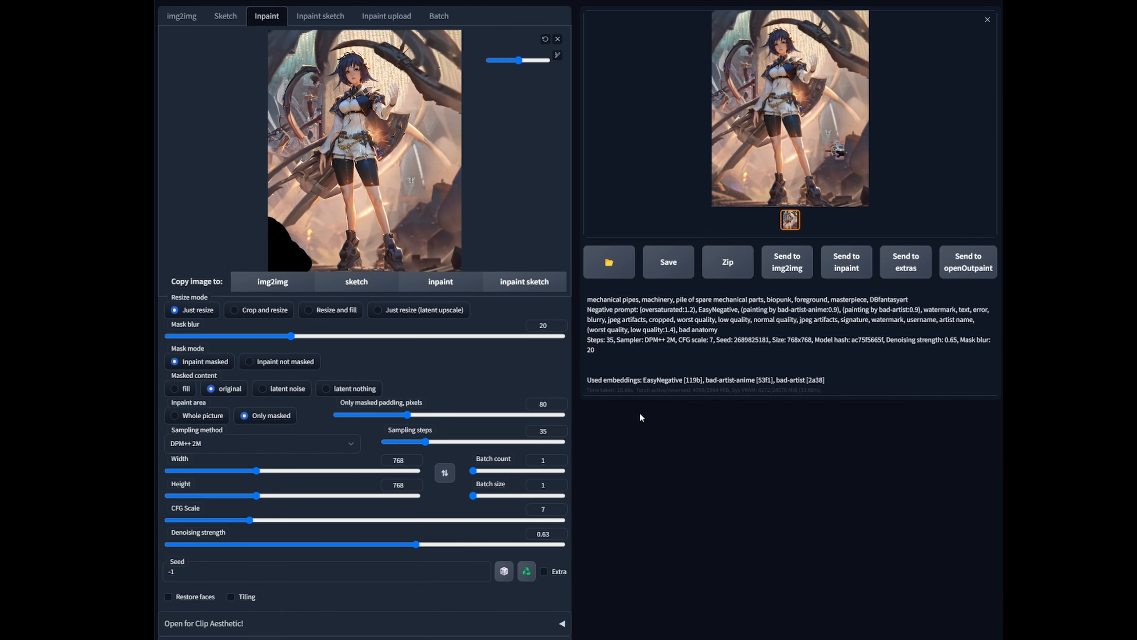
scroll(640, 413, up, 4)
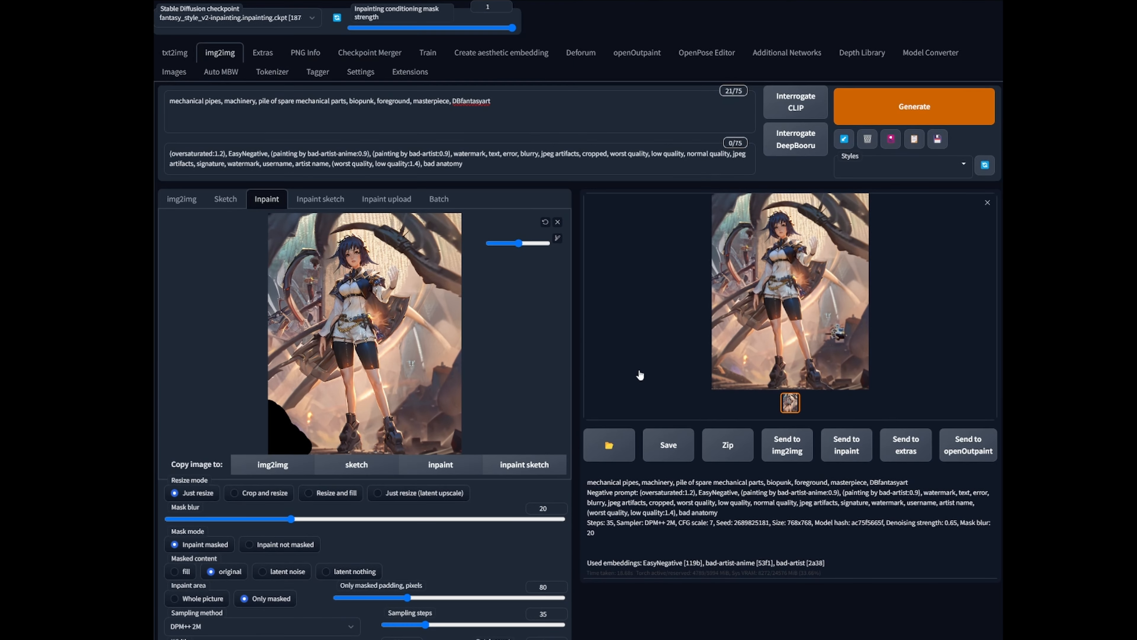
click(891, 107)
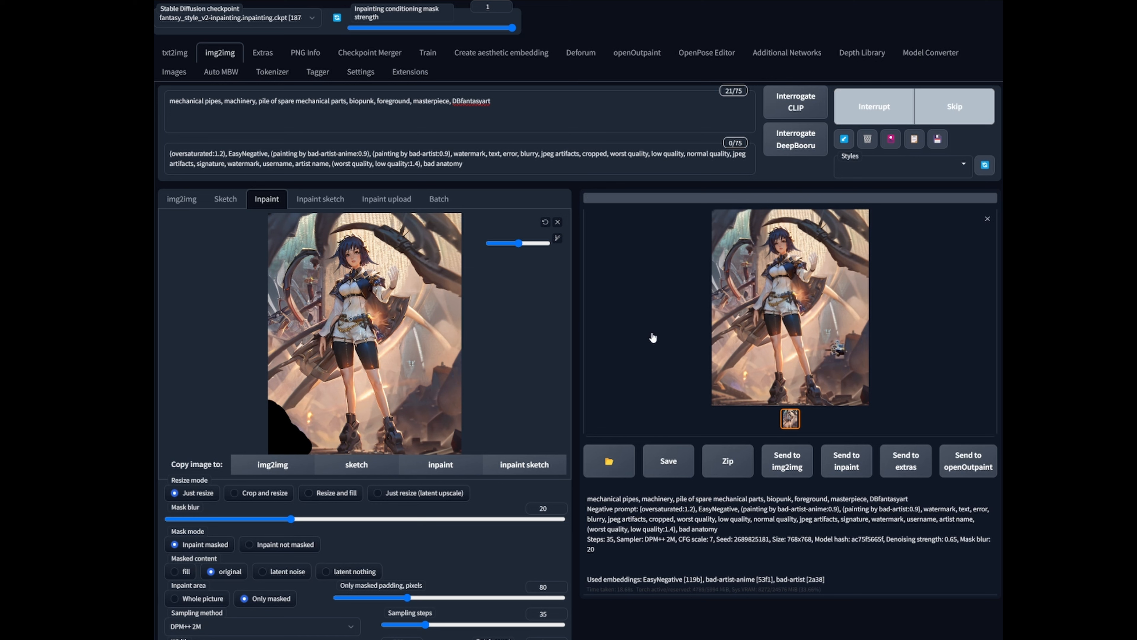
View the generated image at full size to inspect the new machinery in the lower-left corner, and call up its image options
click(821, 298)
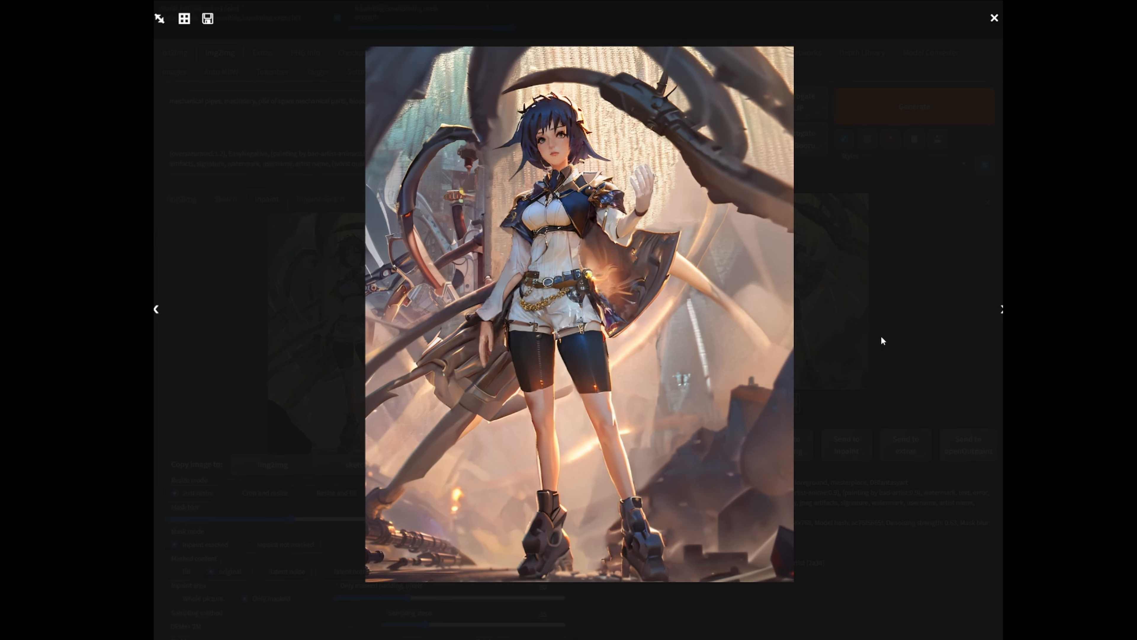
click(898, 273)
click(822, 332)
right_click(702, 341)
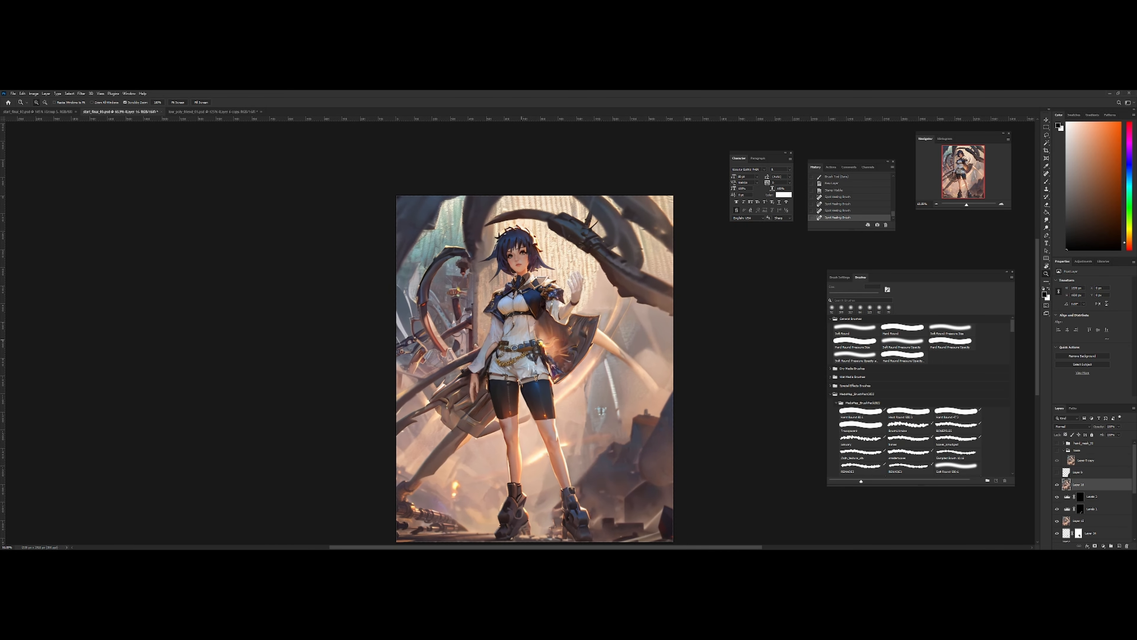
Switch to Photoshop and examine the updated composition both as a whole and around the character
drag(521, 340, 487, 291)
drag(527, 445, 521, 462)
drag(536, 406, 467, 329)
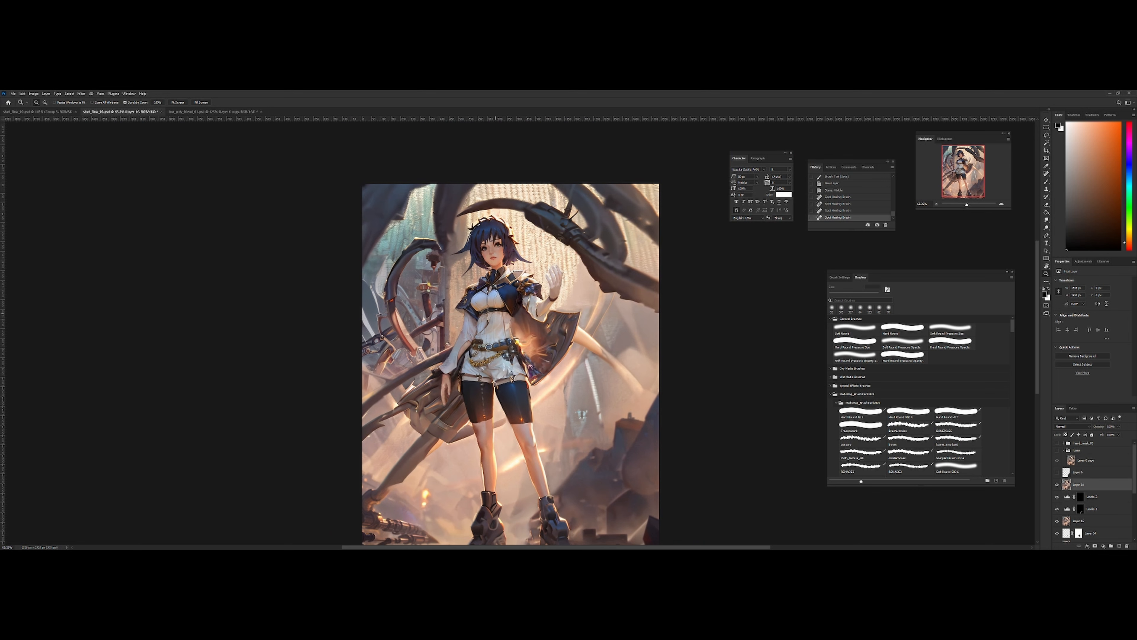
drag(472, 333, 498, 311)
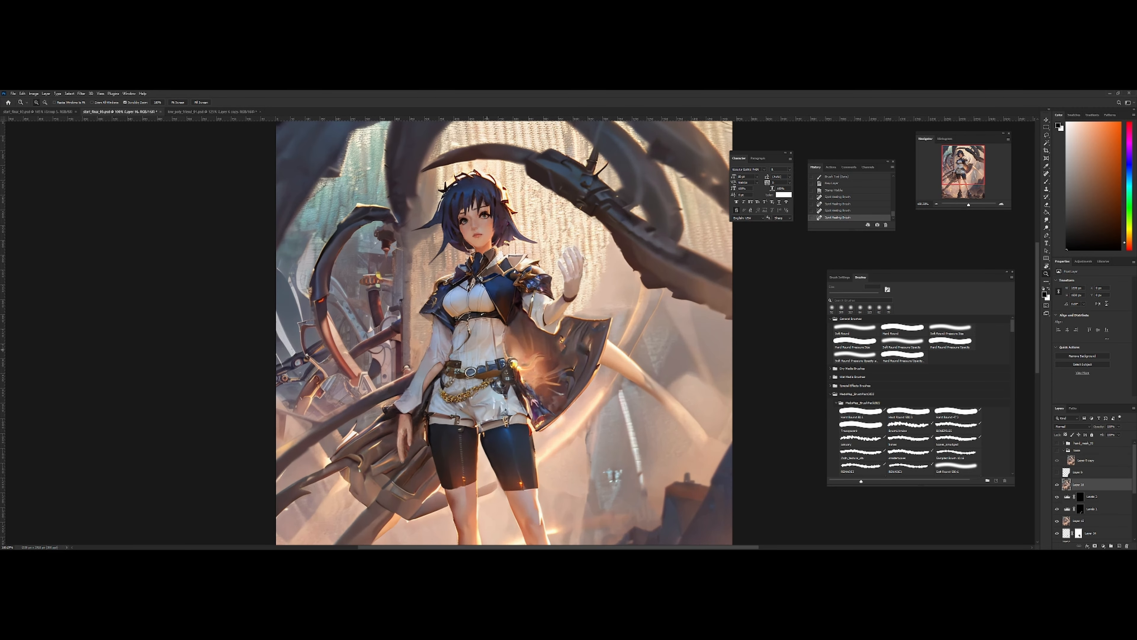
mouse_move(514, 362)
mouse_down()
mouse_move(485, 362)
mouse_move(506, 341)
mouse_up()
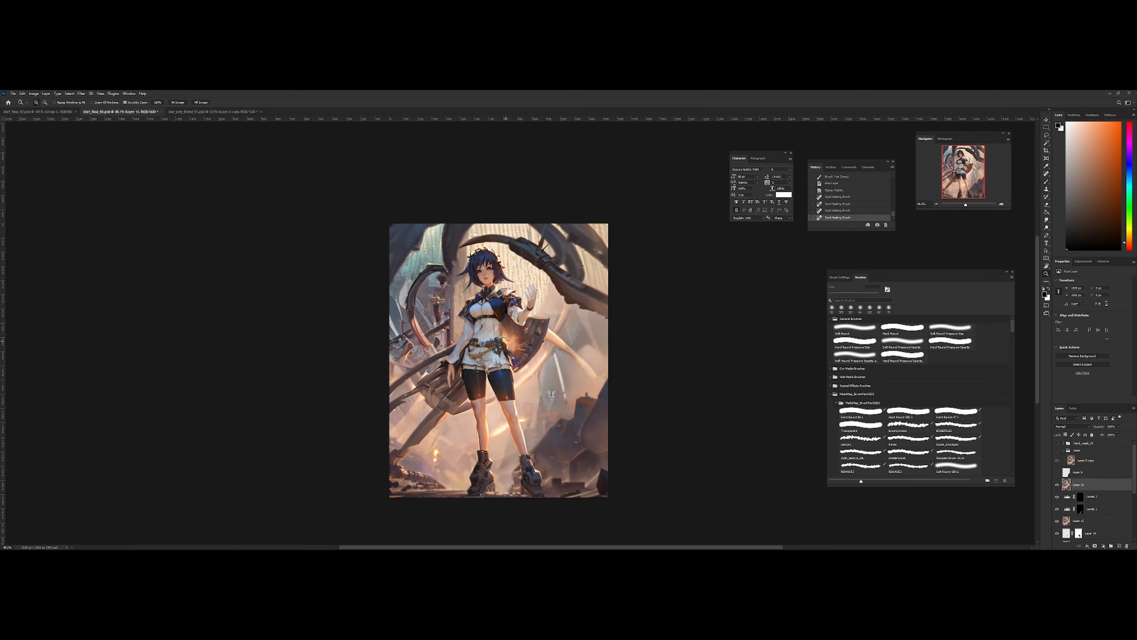
Check the illustration's light and dark values in a grayscale proof at several zoom levels, and return to the color view
key(ctrl+y)
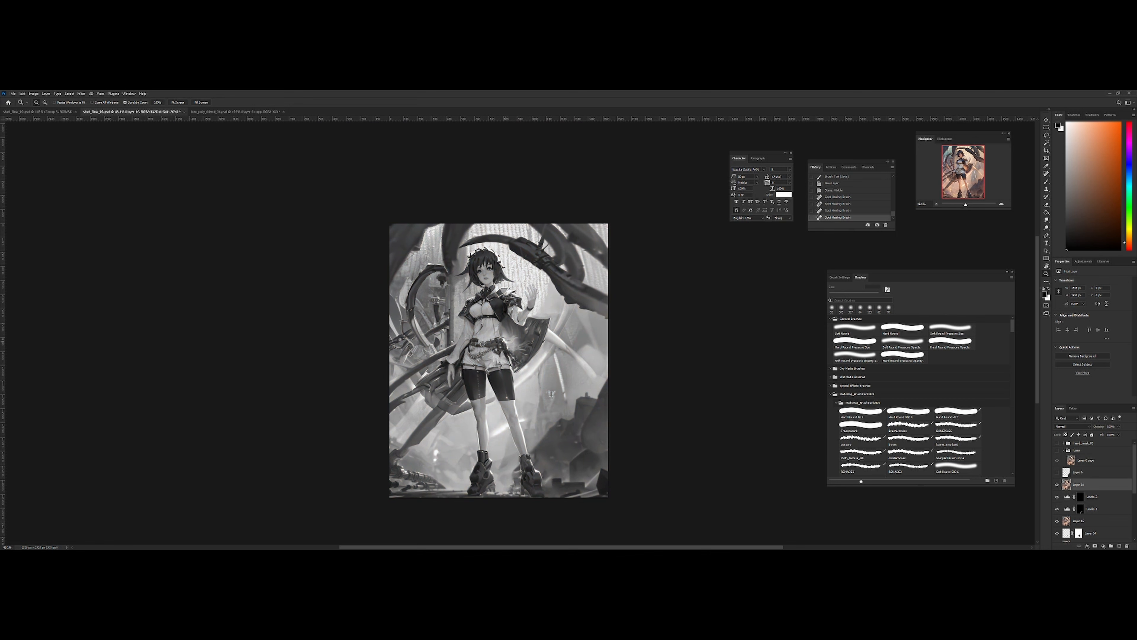
mouse_move(465, 362)
mouse_down()
mouse_move(491, 361)
mouse_move(442, 361)
mouse_move(467, 351)
mouse_up()
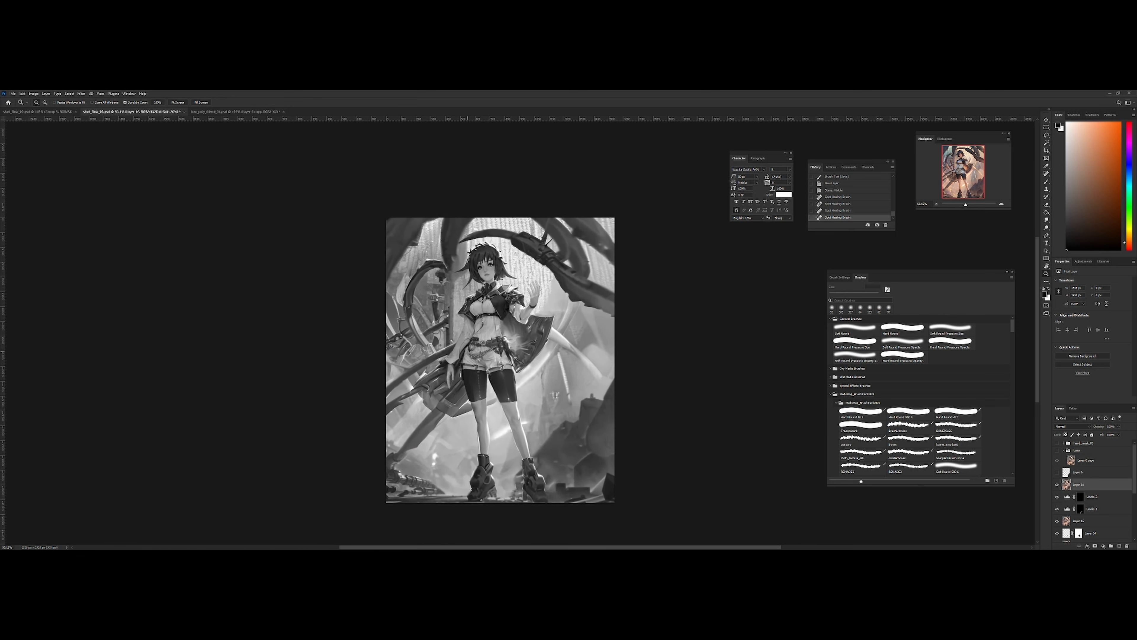
drag(505, 446, 486, 446)
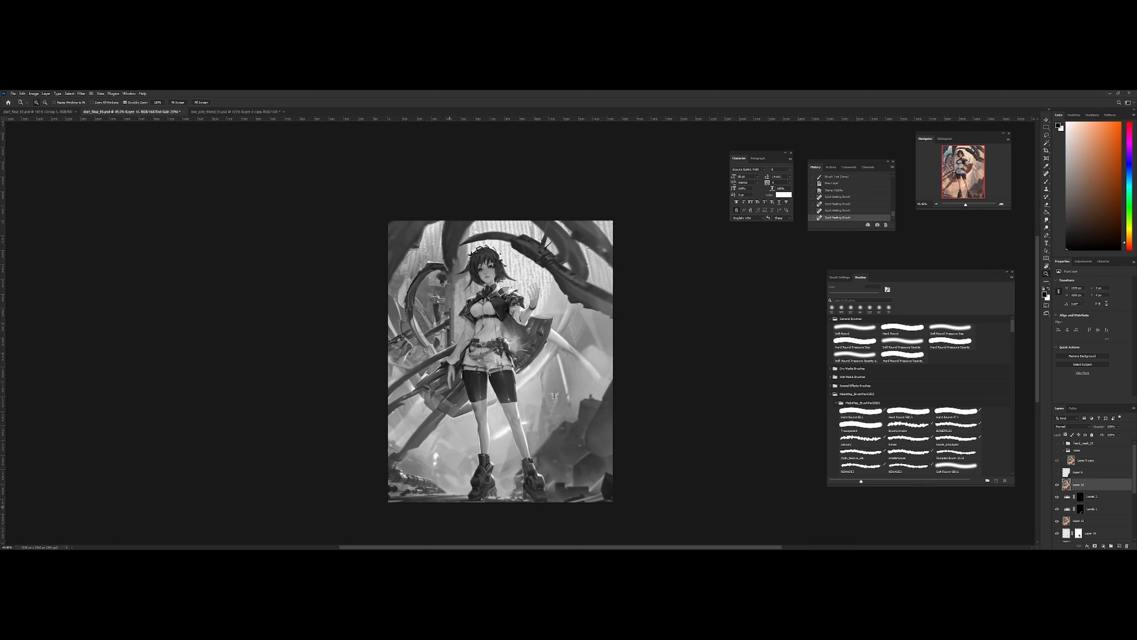
drag(534, 409, 538, 408)
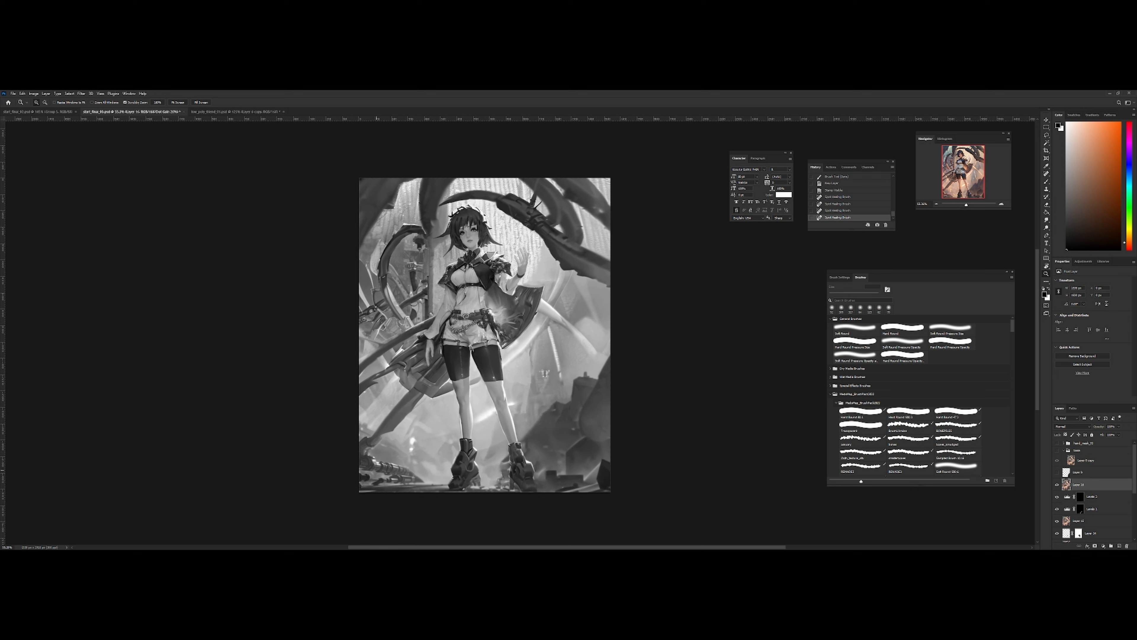
mouse_move(508, 309)
mouse_down()
mouse_move(530, 308)
mouse_move(513, 297)
mouse_up()
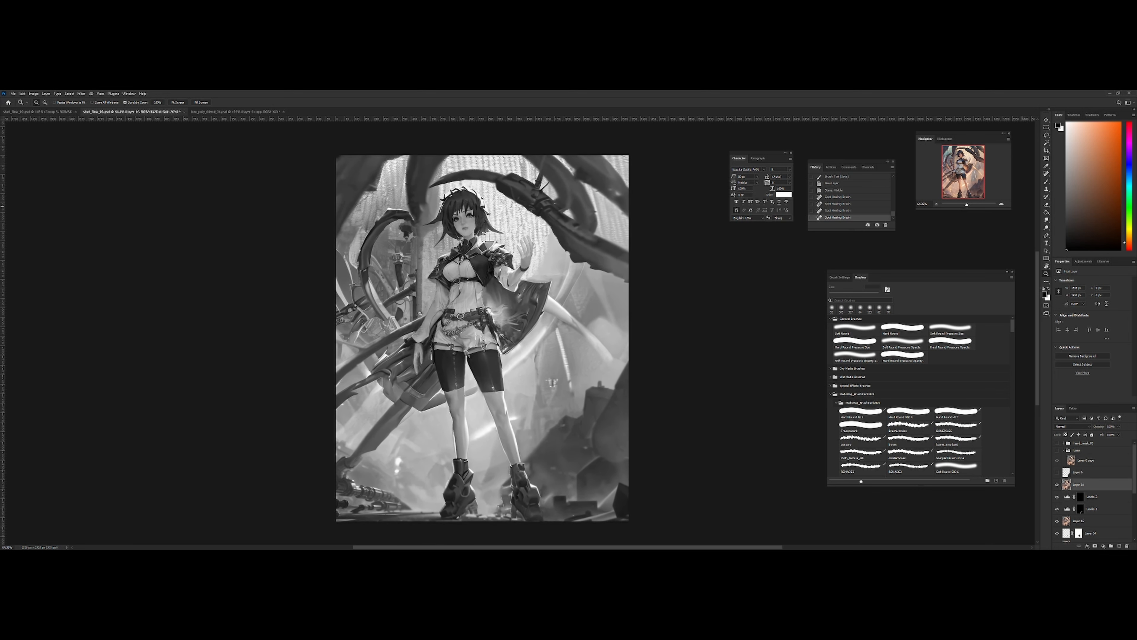
key(ctrl+y)
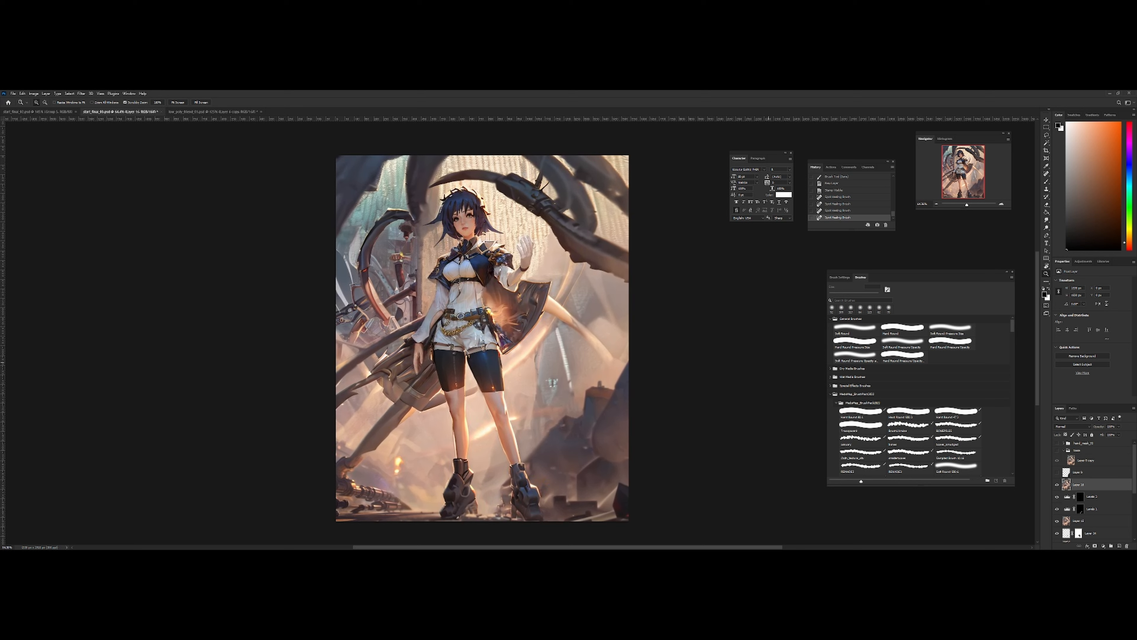
Save the artwork and load it as the single source image in Stable Diffusion's Extras
key(ctrl+s)
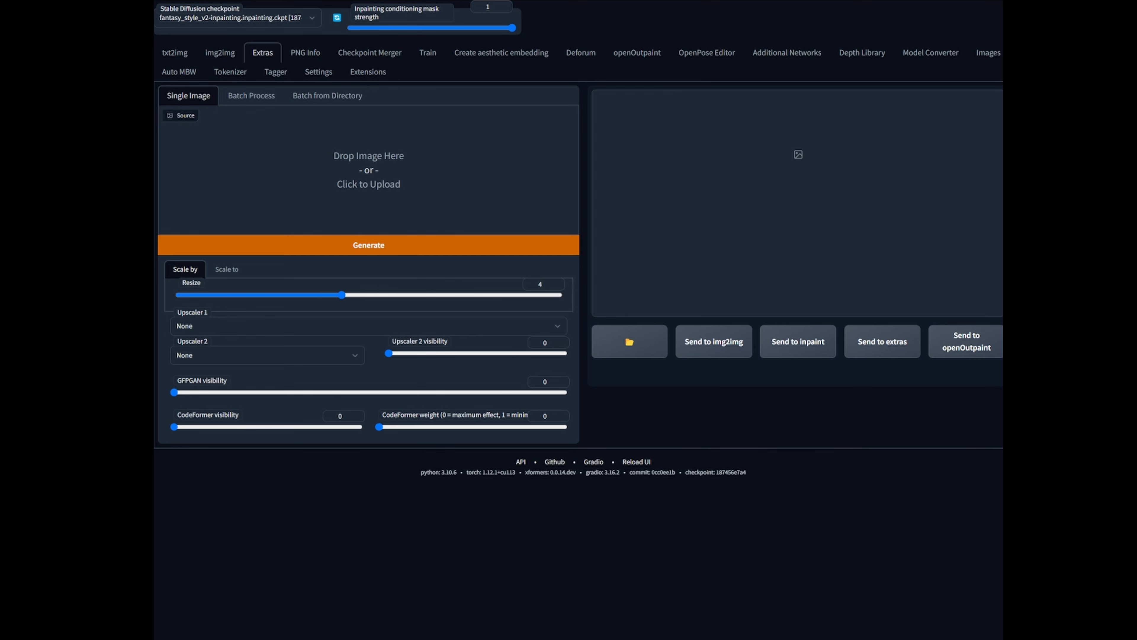
drag(209, 258, 403, 170)
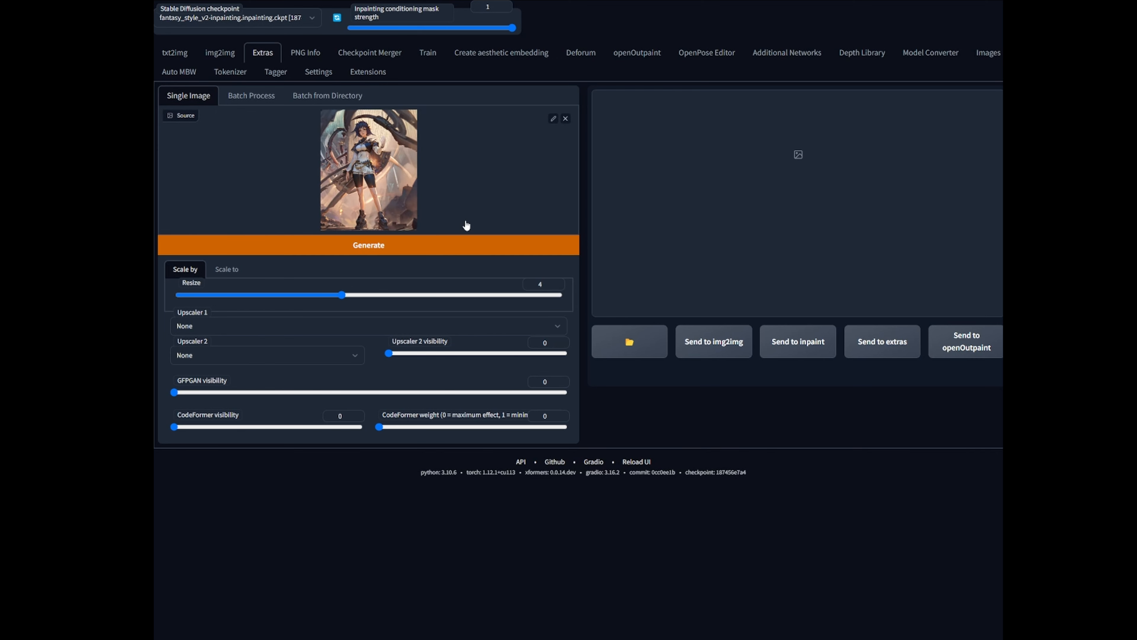
Set Upscaler 1 to 4x-UltraMix_Balanced, the resize factor to 2, CodeFormer visibility to 0.051 and CodeFormer weight to 0.948
click(241, 325)
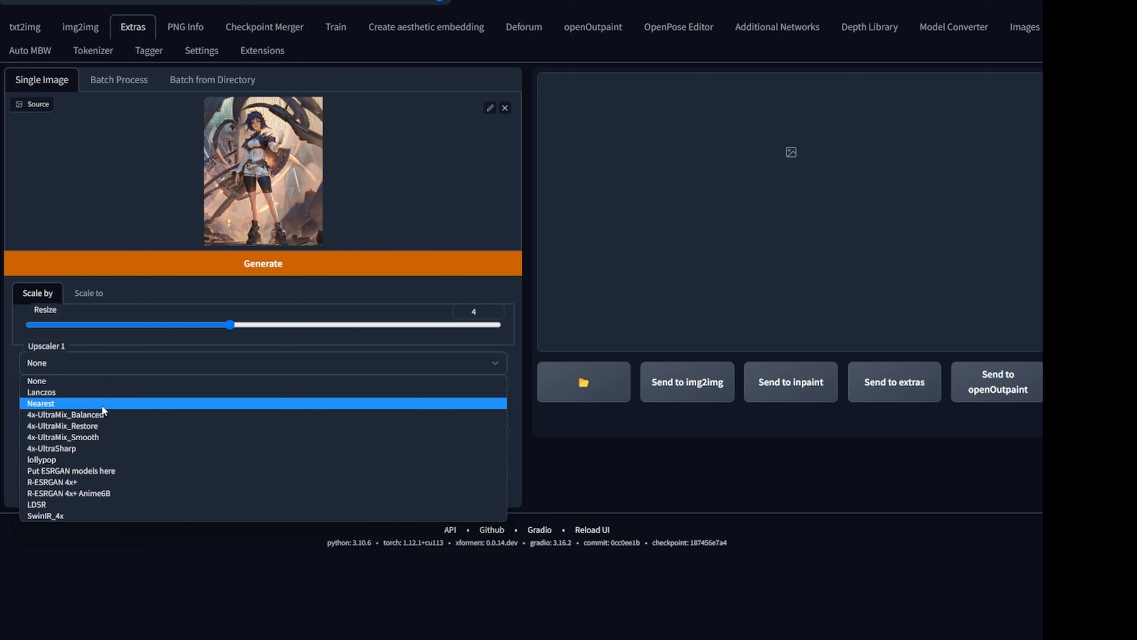
click(106, 416)
drag(232, 324, 123, 324)
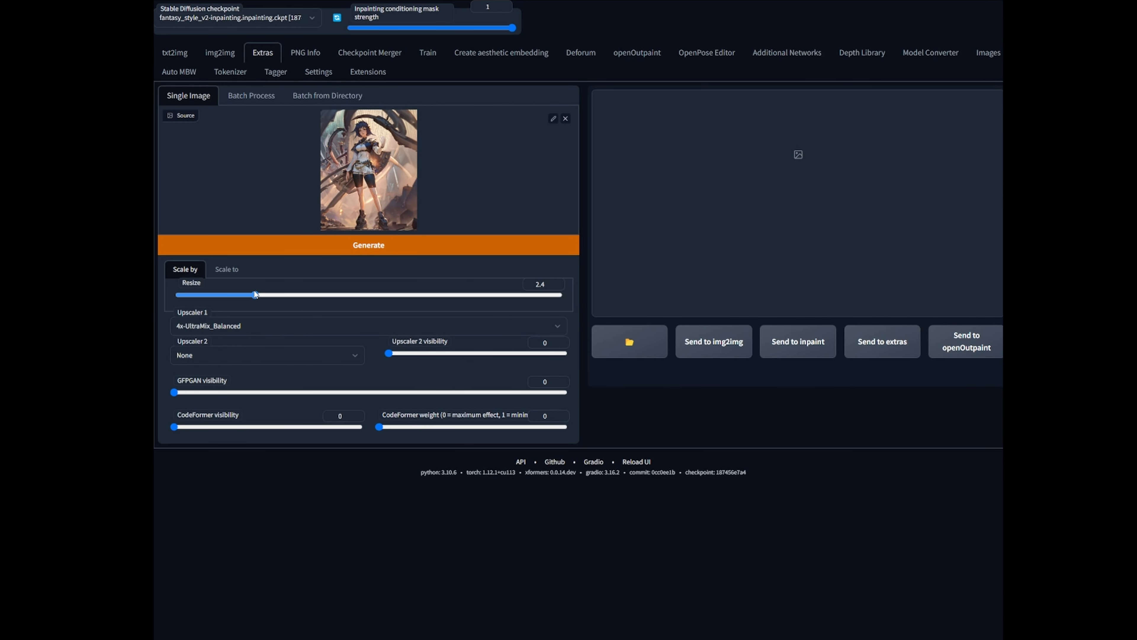
drag(256, 294, 232, 285)
drag(181, 428, 183, 426)
drag(557, 427, 554, 428)
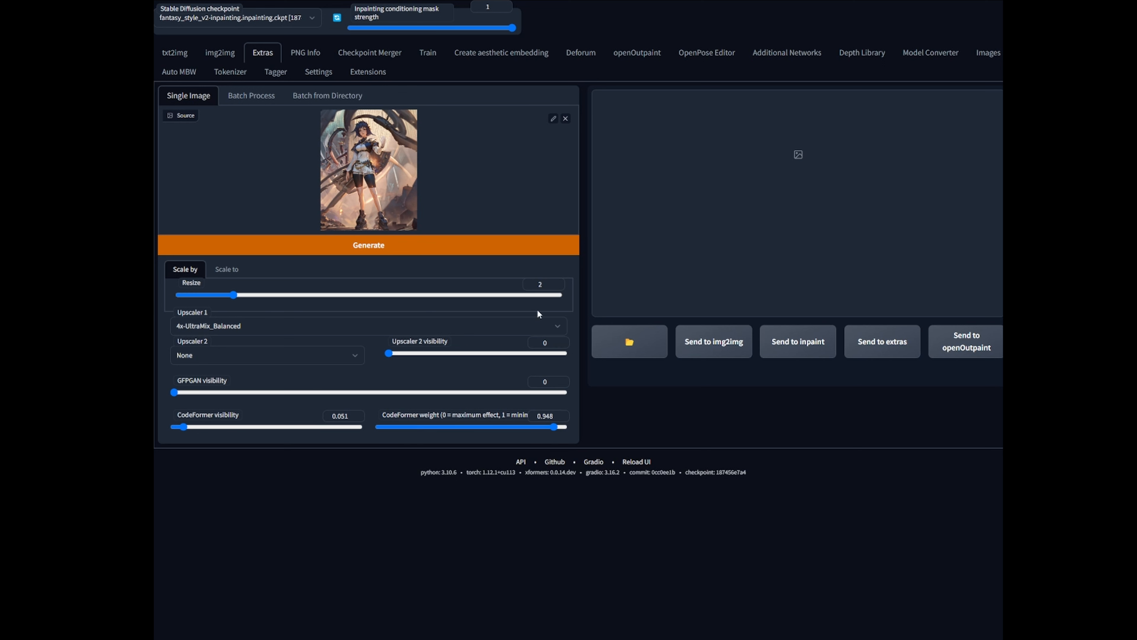
Generate the upscaled artwork with the current Extras settings and examine the result enlarged
click(449, 247)
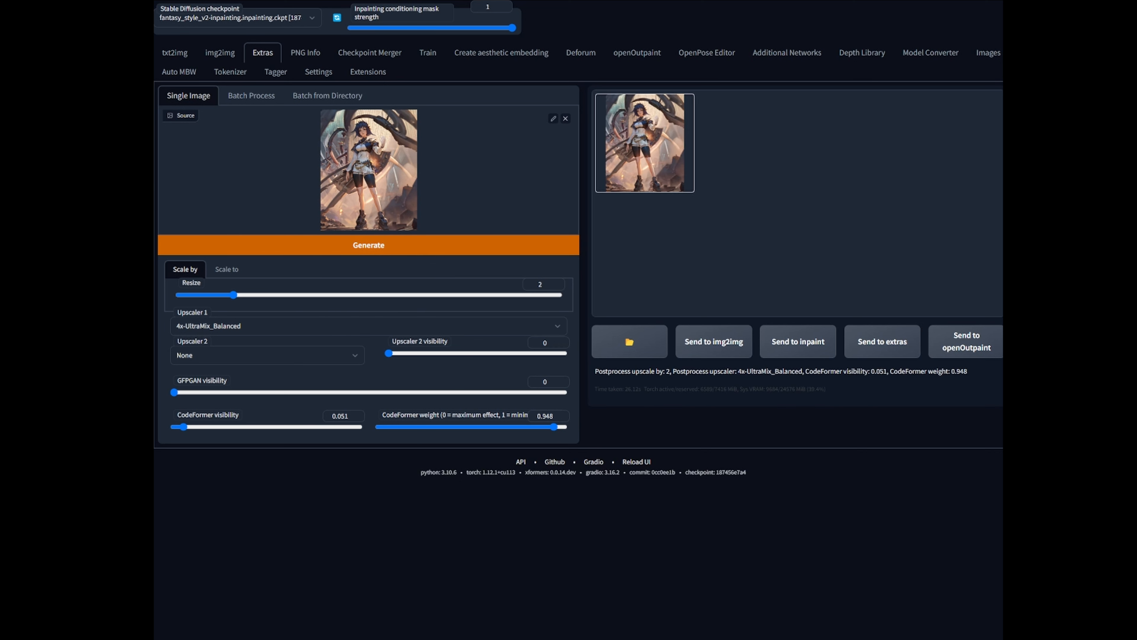
click(631, 169)
click(808, 255)
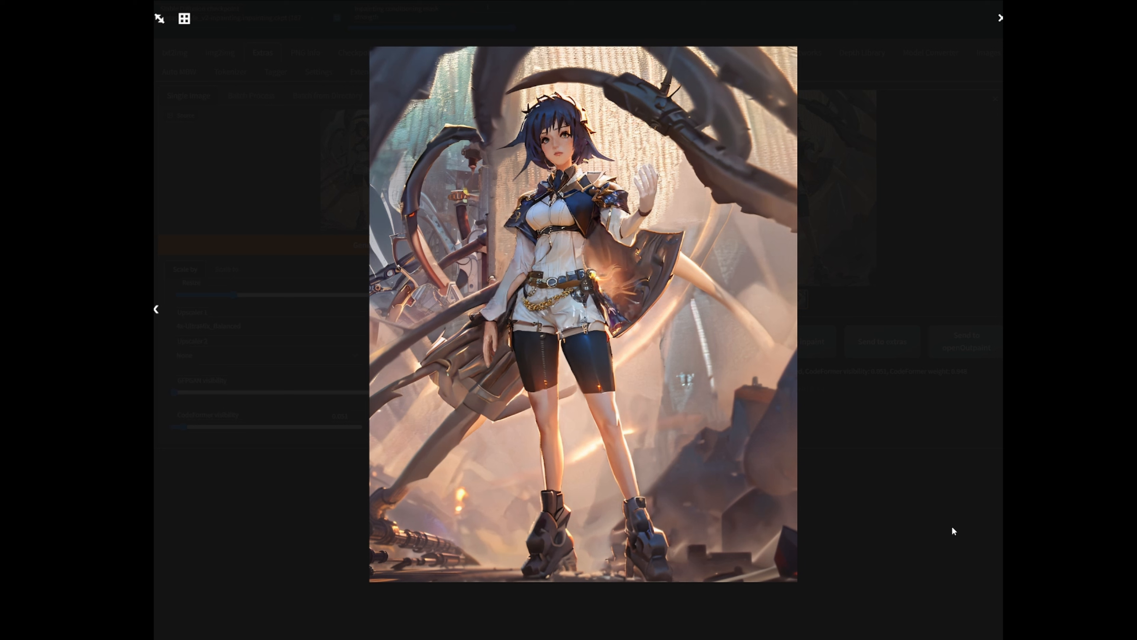
right_click(693, 366)
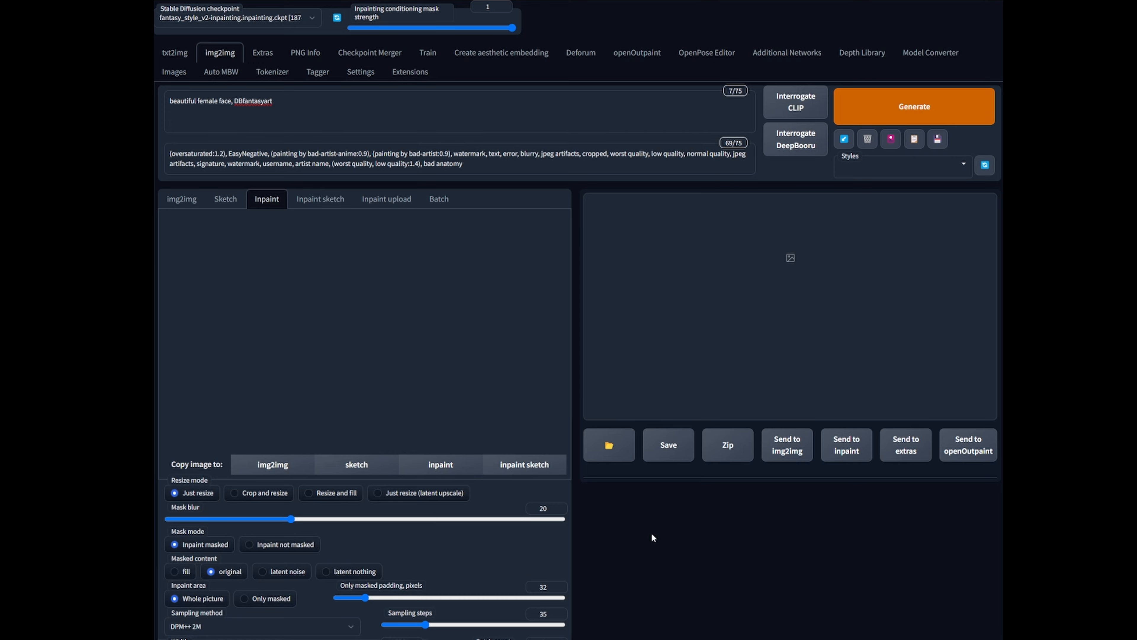
Inpaint only the masked face of the upscaled artwork at 768 × 768 with denoising strength 0.25 and prompt "beautiful female face, DBfantasyart"
scroll(651, 529, down, 4)
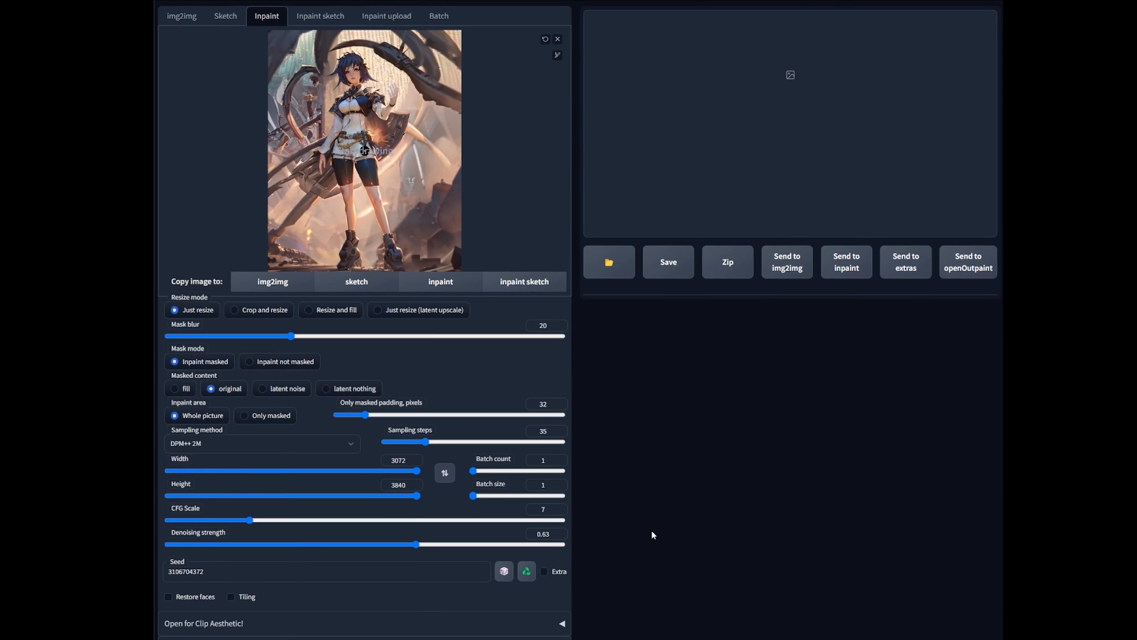
scroll(617, 493, up, 1)
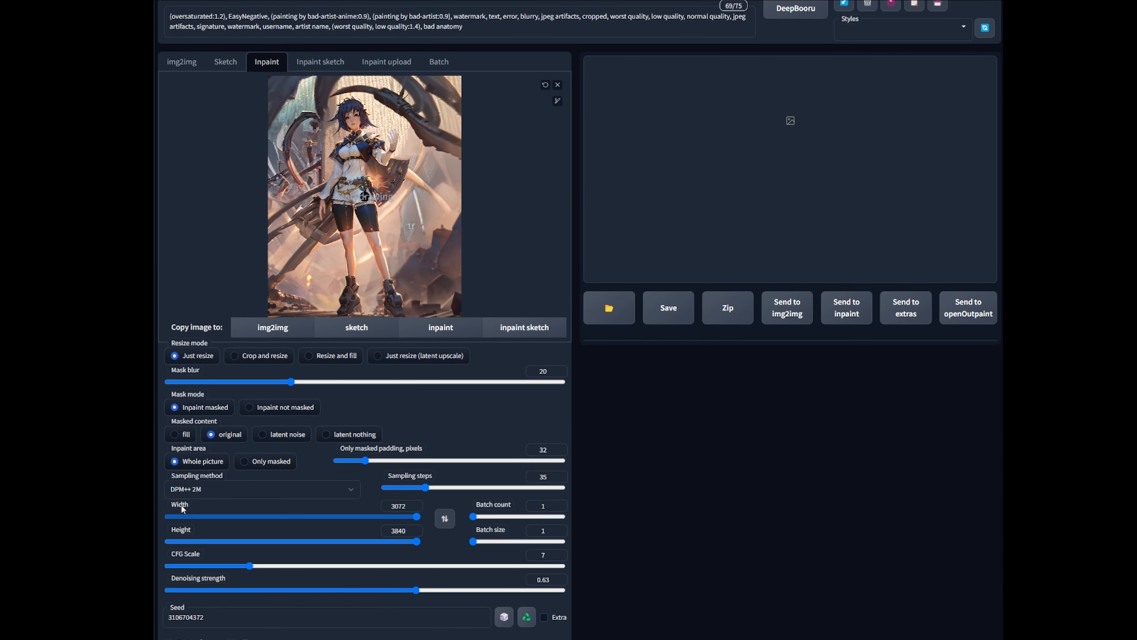
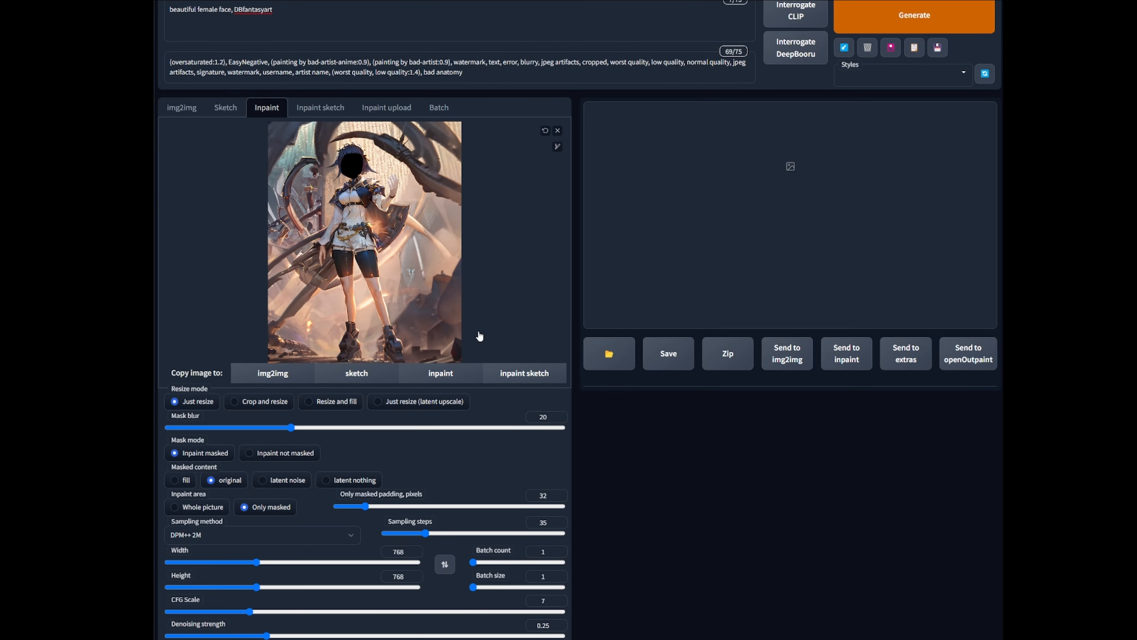
scroll(498, 467, up, 4)
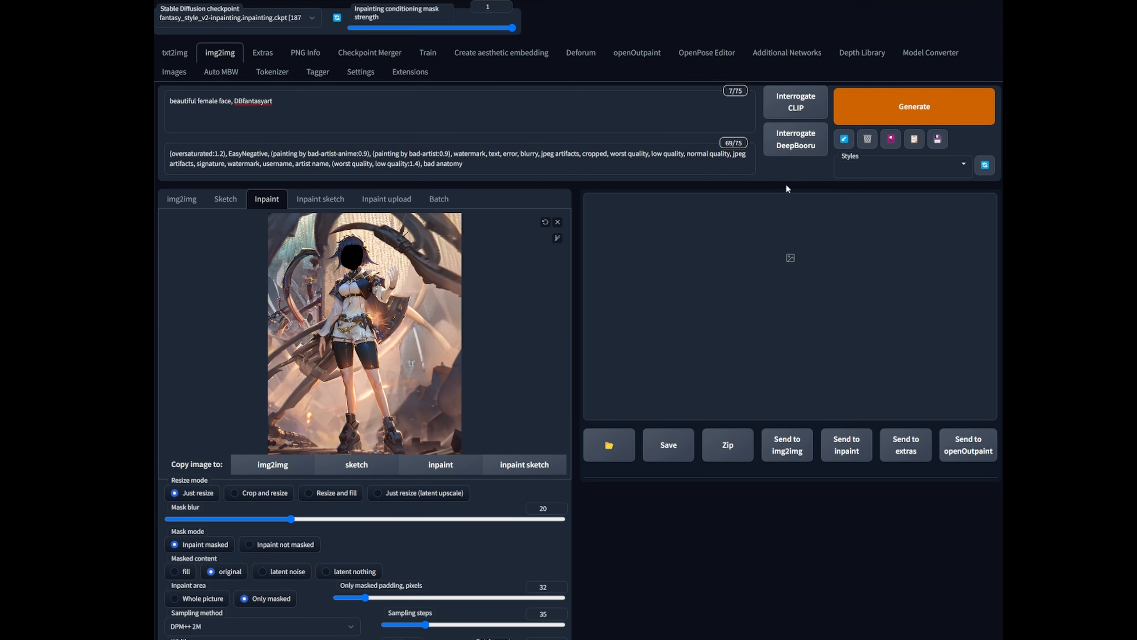
click(880, 107)
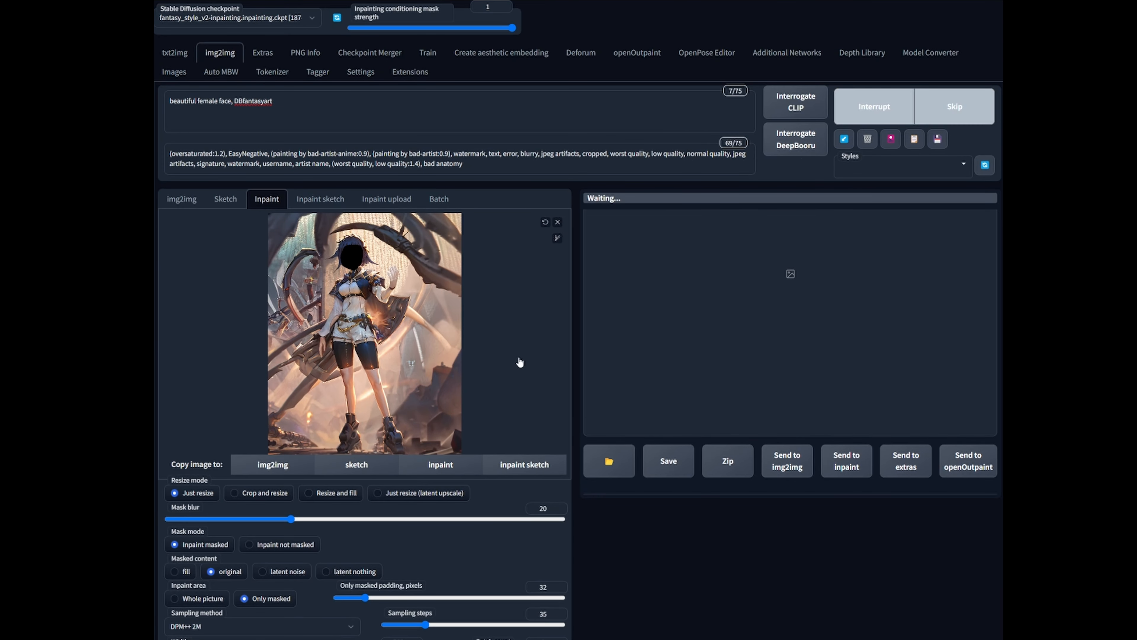
drag(296, 107, 169, 101)
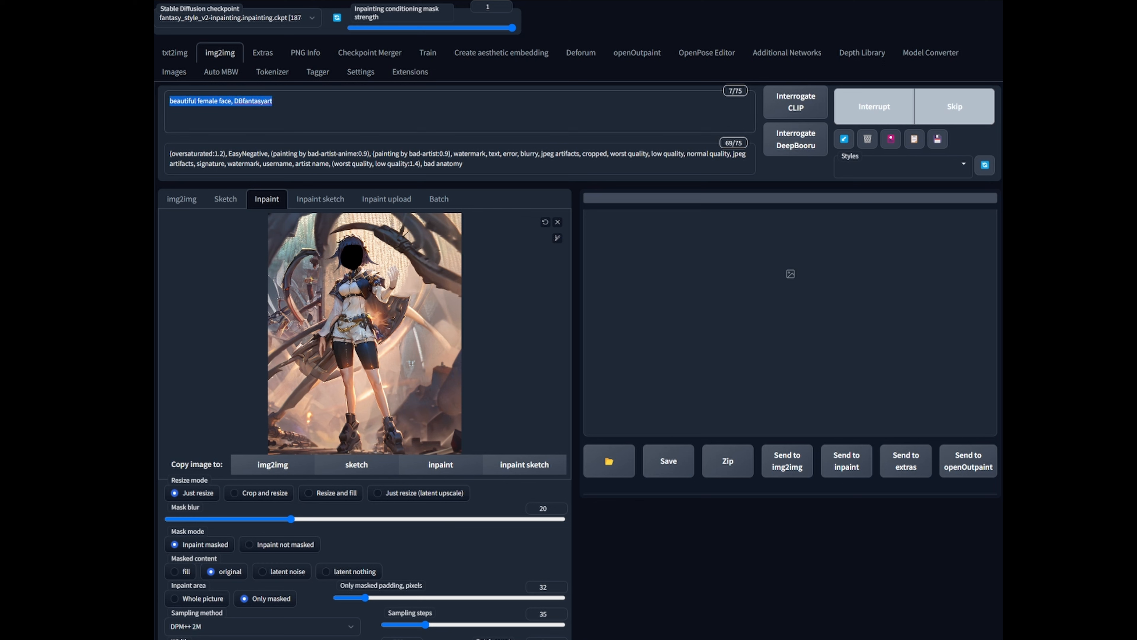
click(278, 101)
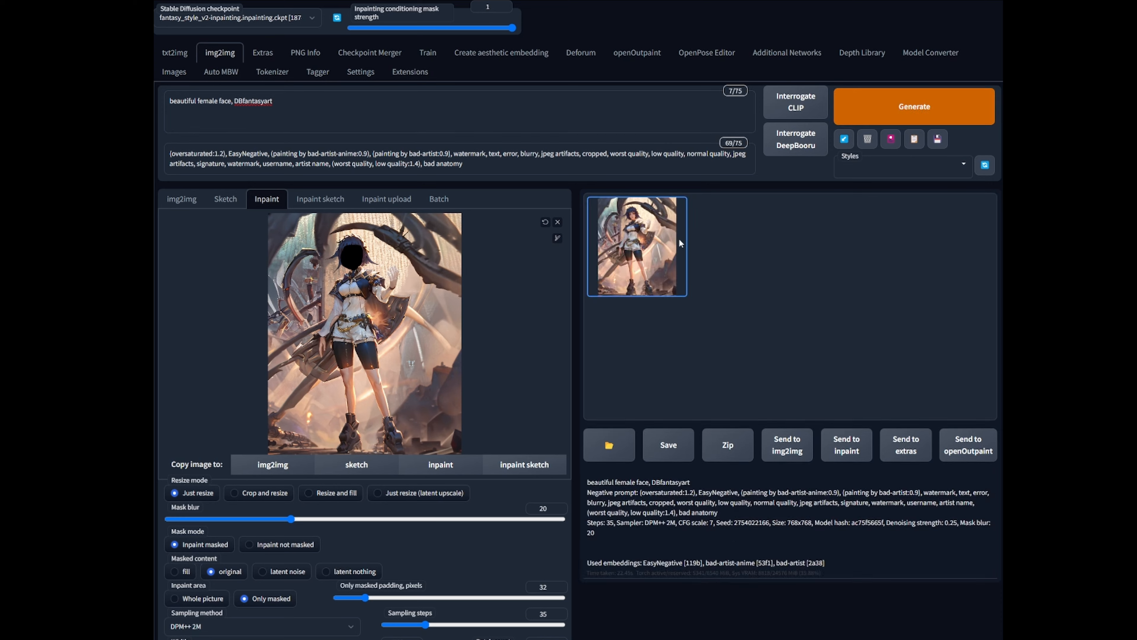
Examine the generated face variations enlarged and compare individual results from the batch
click(799, 267)
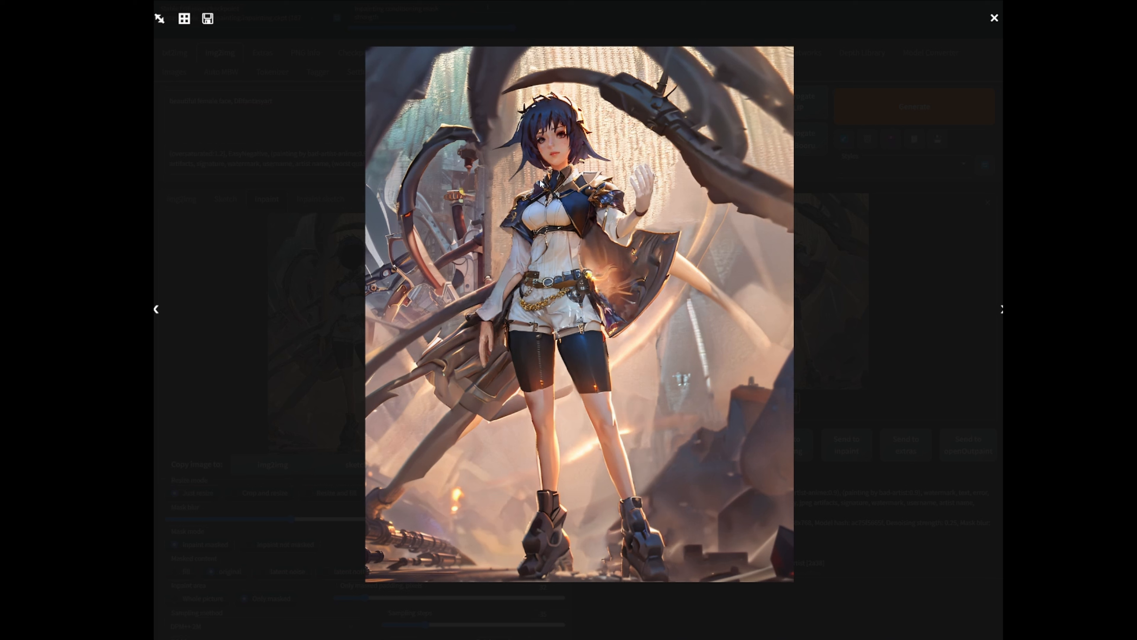
click(864, 197)
scroll(426, 440, down, 8)
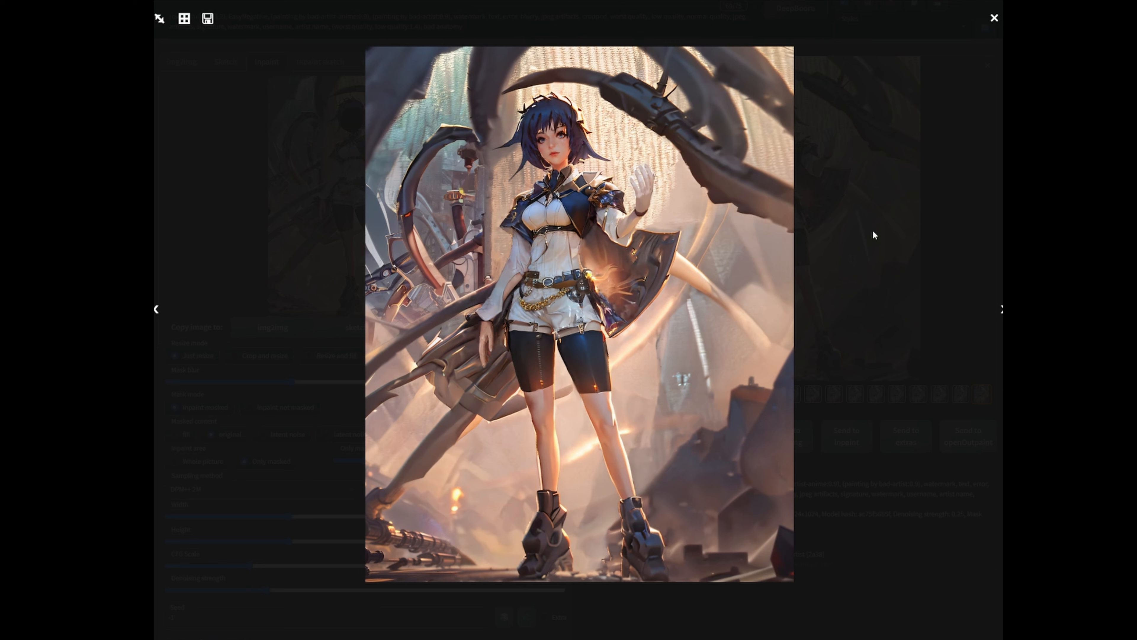
click(766, 311)
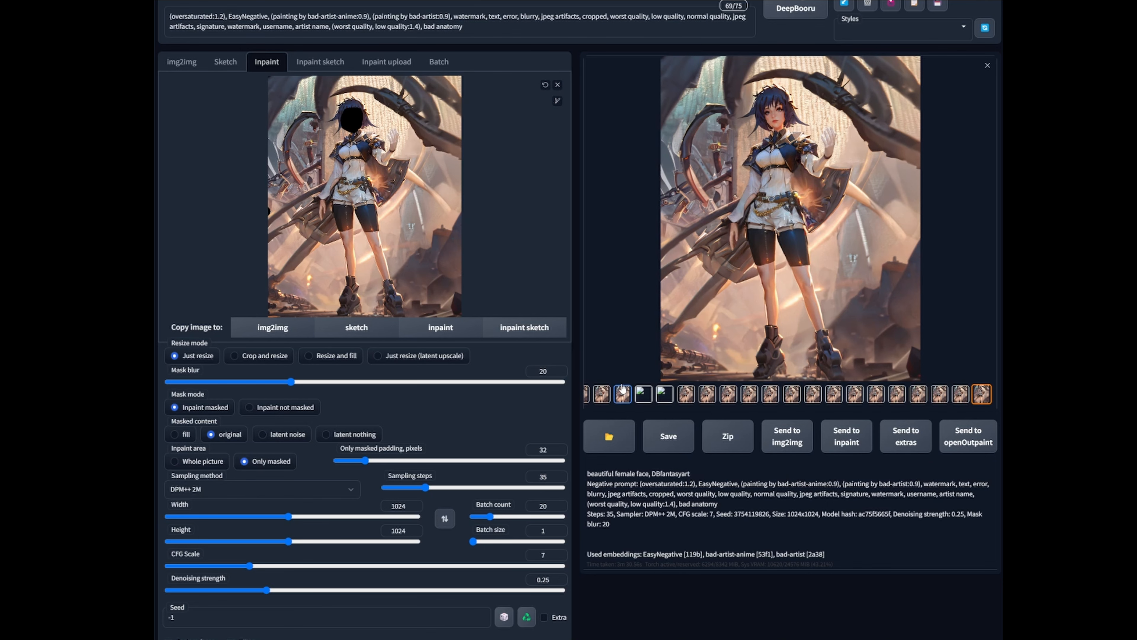
click(622, 393)
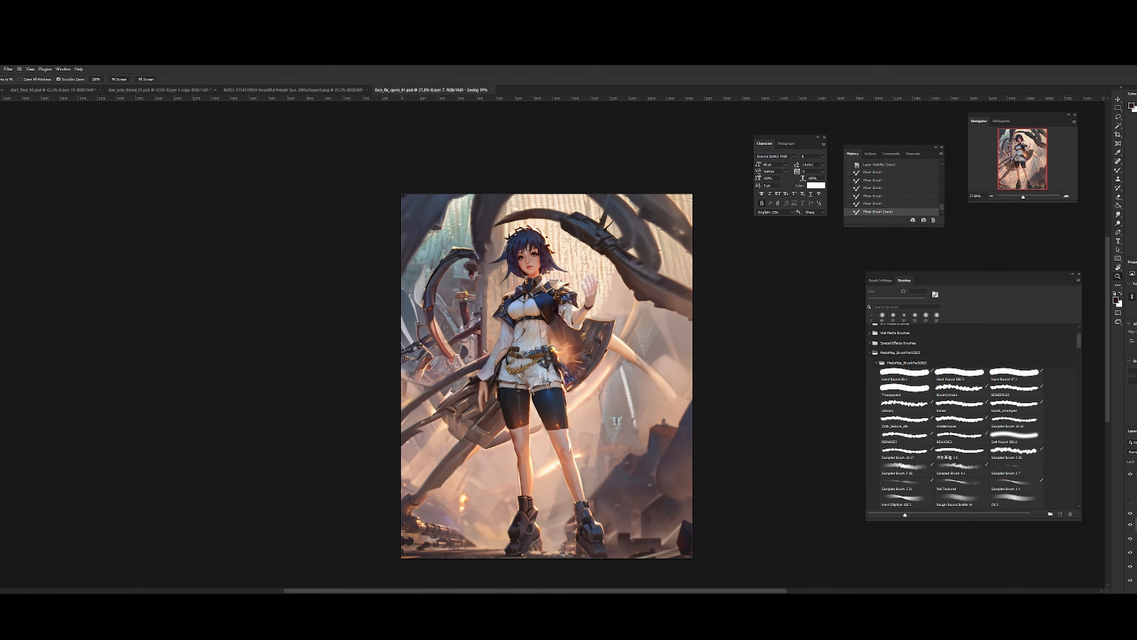
Switch to Photoshop and examine the retouched face at several zoom levels and in a mirrored view
mouse_move(535, 267)
mouse_down()
mouse_move(554, 267)
mouse_move(500, 257)
mouse_move(561, 267)
mouse_move(522, 267)
mouse_up()
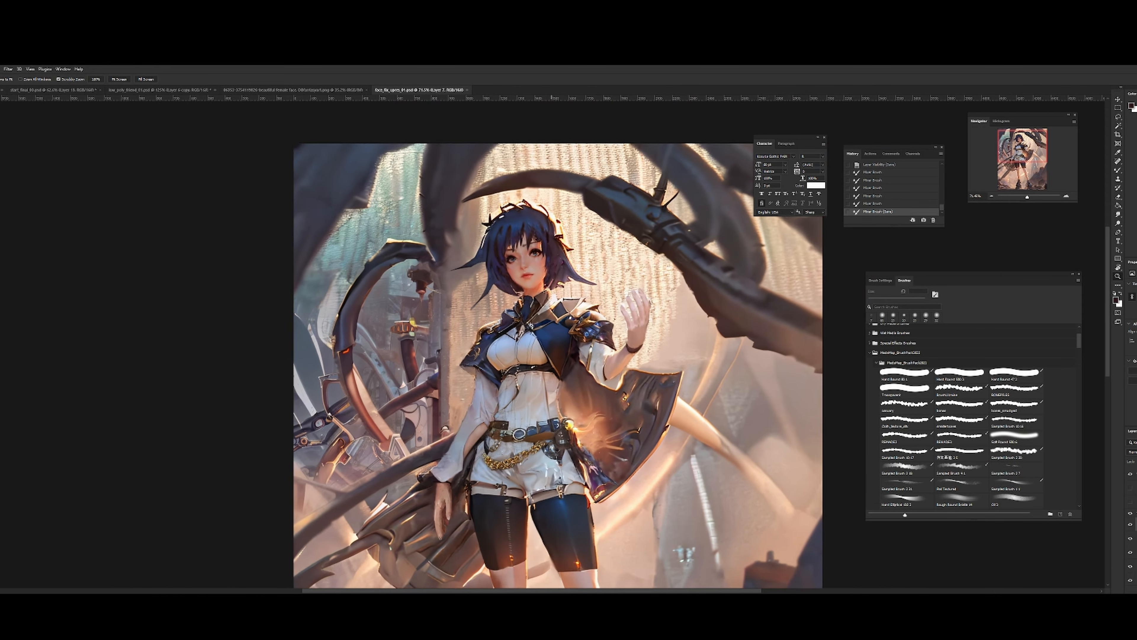
drag(566, 303, 586, 278)
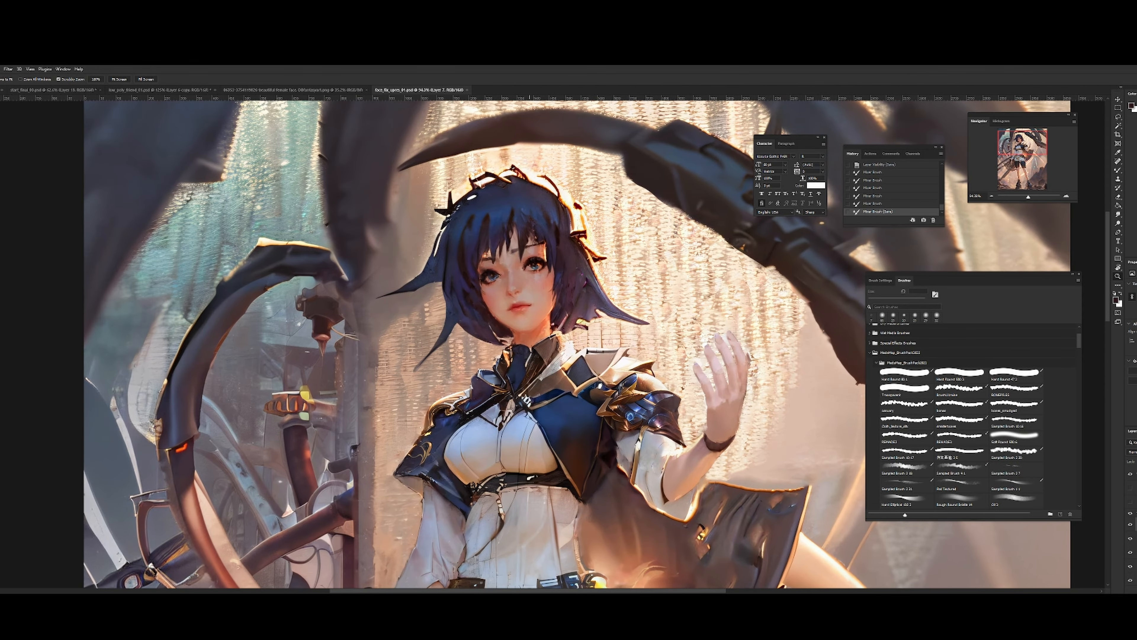
drag(514, 291, 549, 269)
key(ctrl+shift+h)
mouse_move(580, 344)
mouse_down()
mouse_move(607, 343)
mouse_move(575, 344)
mouse_up()
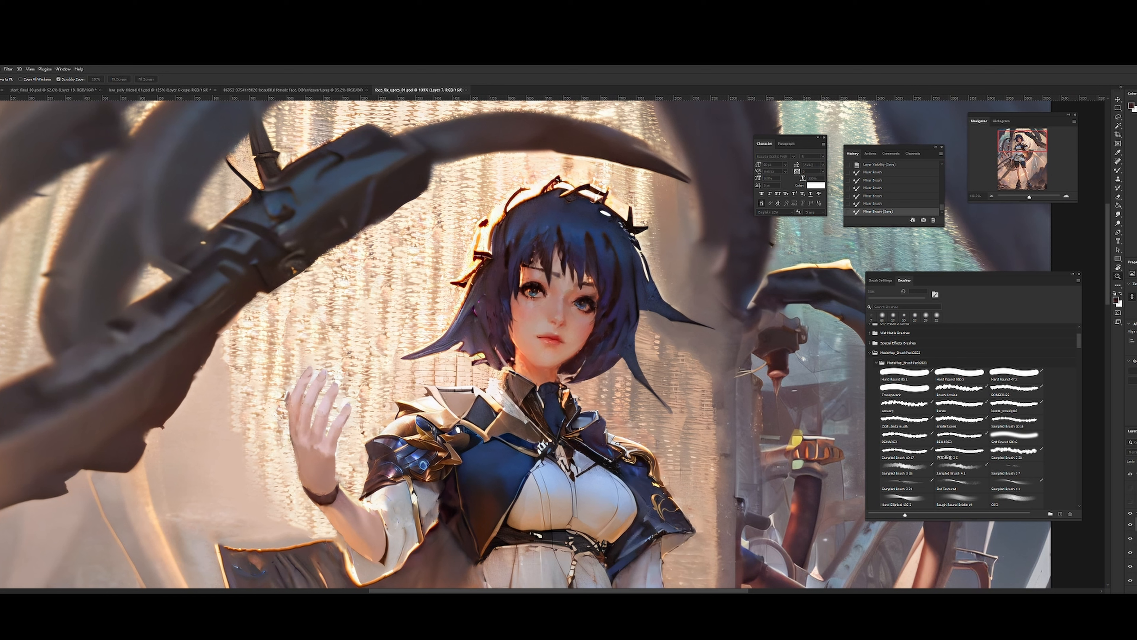
Stamp all visible layers onto a new layer and remove small blemishes beside the character's eye with the Spot Healing Brush
key(ctrl+shift+alt+n)
key(ctrl+shift+alt+e)
mouse_move(597, 290)
mouse_down()
mouse_move(638, 289)
mouse_move(599, 302)
mouse_move(537, 290)
mouse_move(744, 294)
mouse_up()
key(j)
click(593, 290)
key(z)
key(ctrl+shift+h)
key(j)
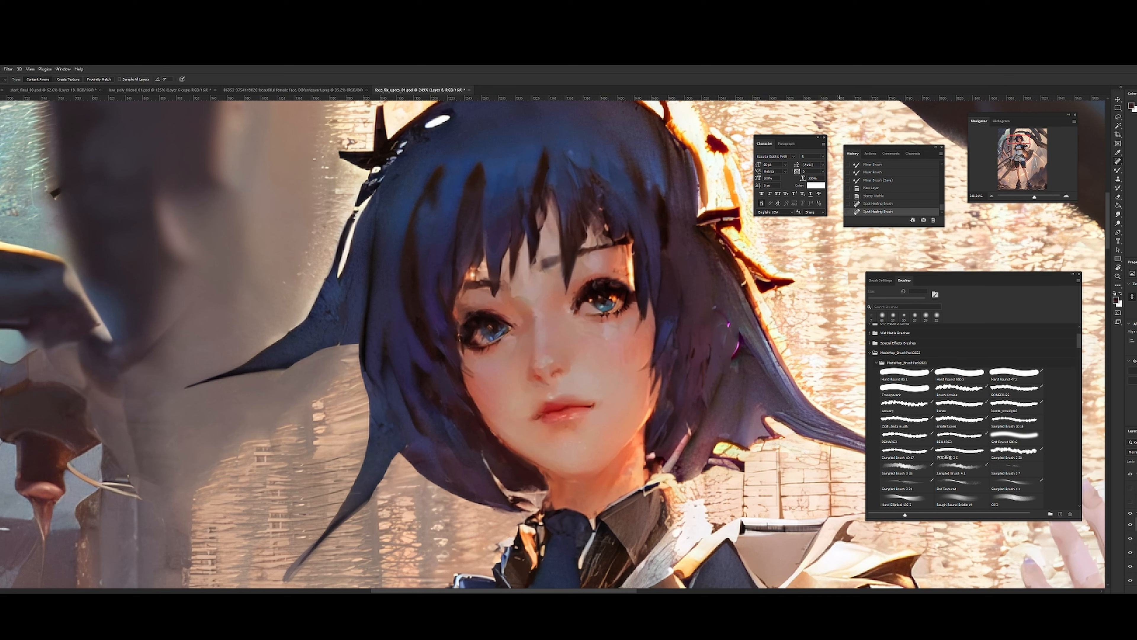
click(469, 312)
click(473, 311)
click(467, 313)
key(z)
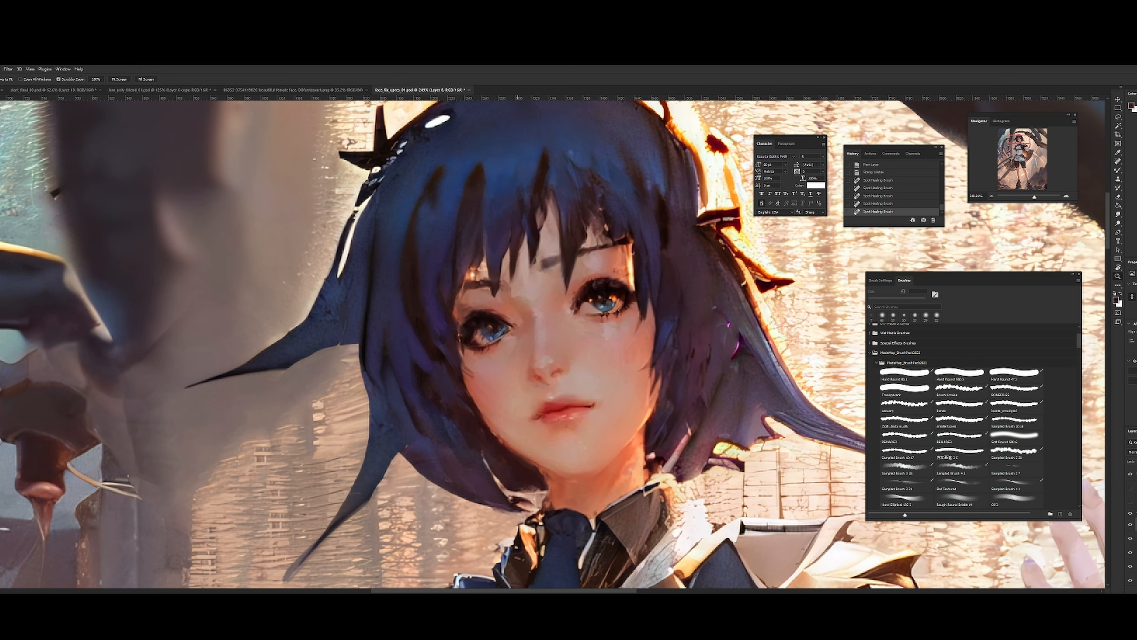
Examine the healed face up close and how it reads within the whole illustration
drag(520, 291, 465, 291)
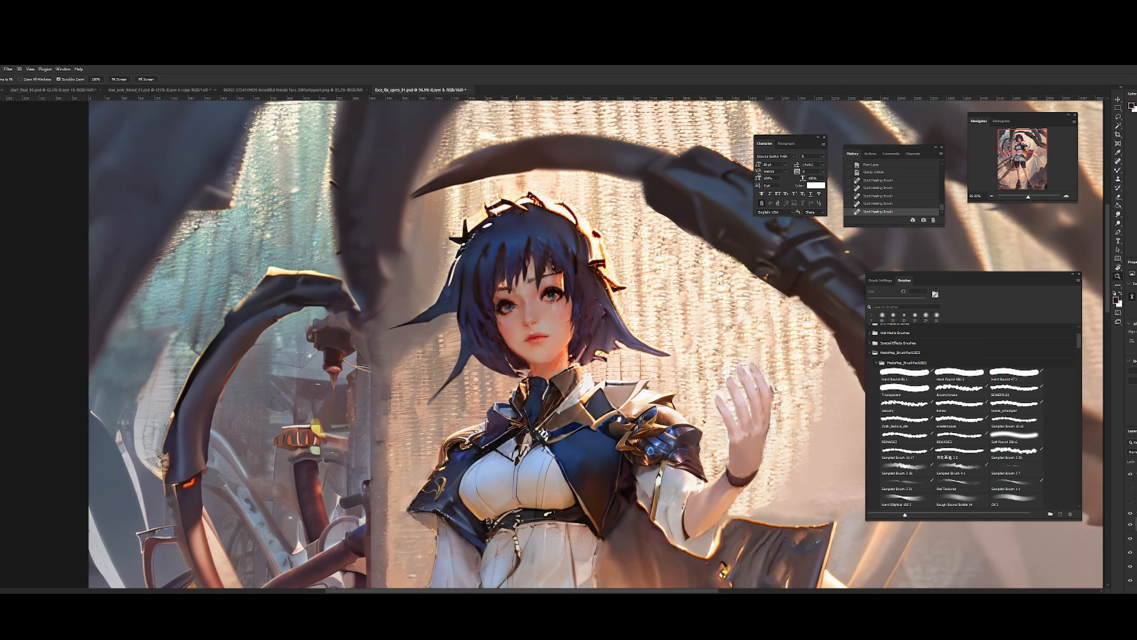
drag(528, 347, 517, 324)
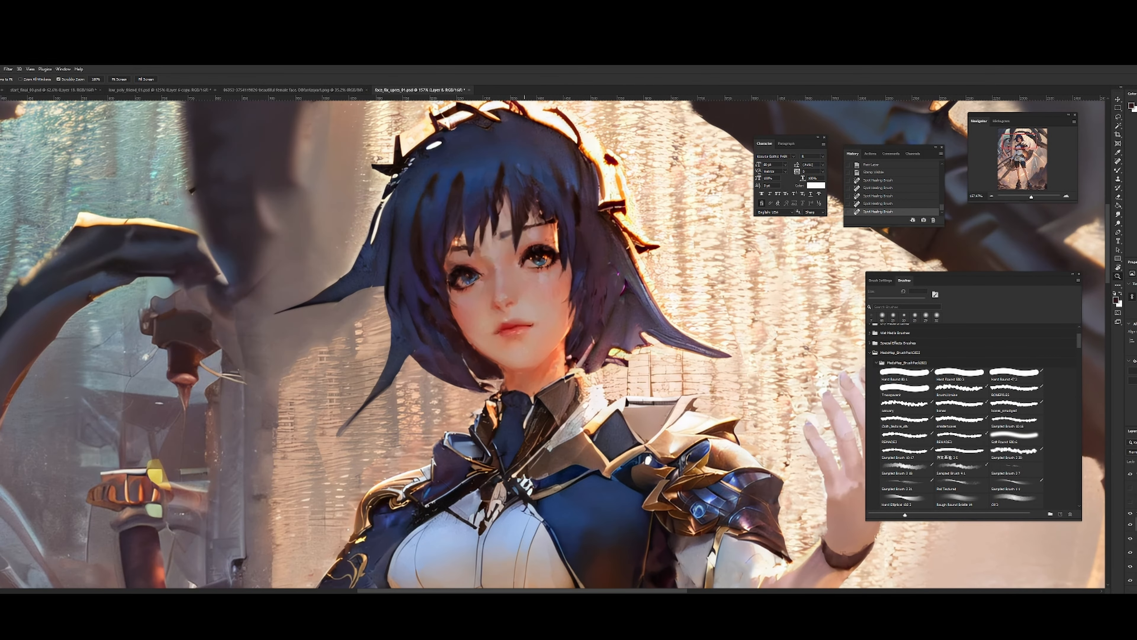
drag(561, 363, 513, 252)
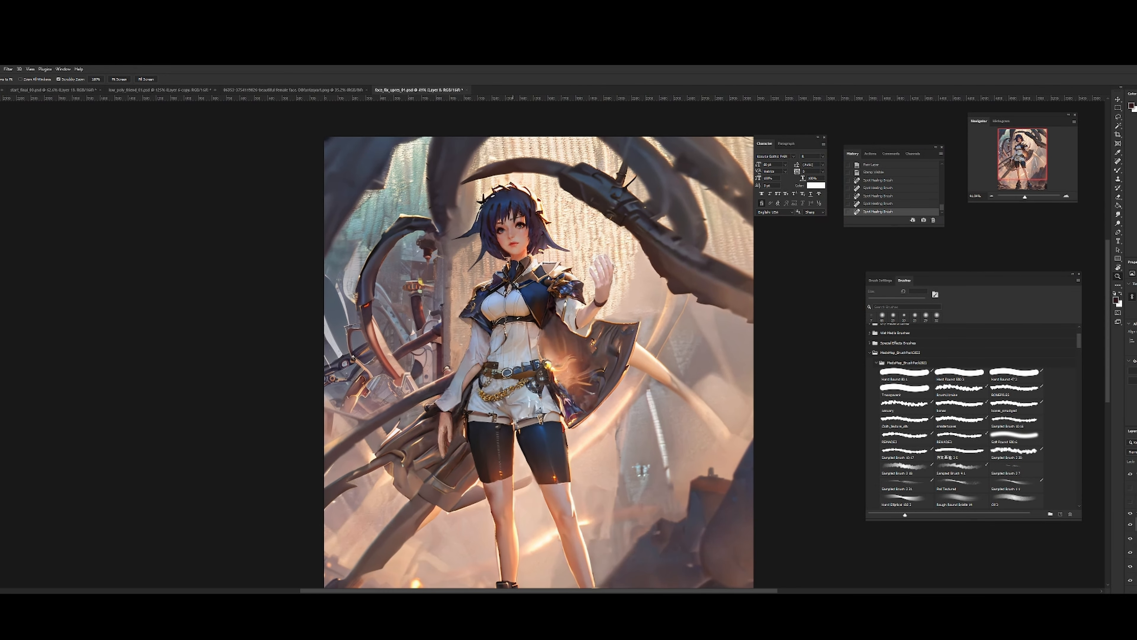
drag(556, 346, 543, 346)
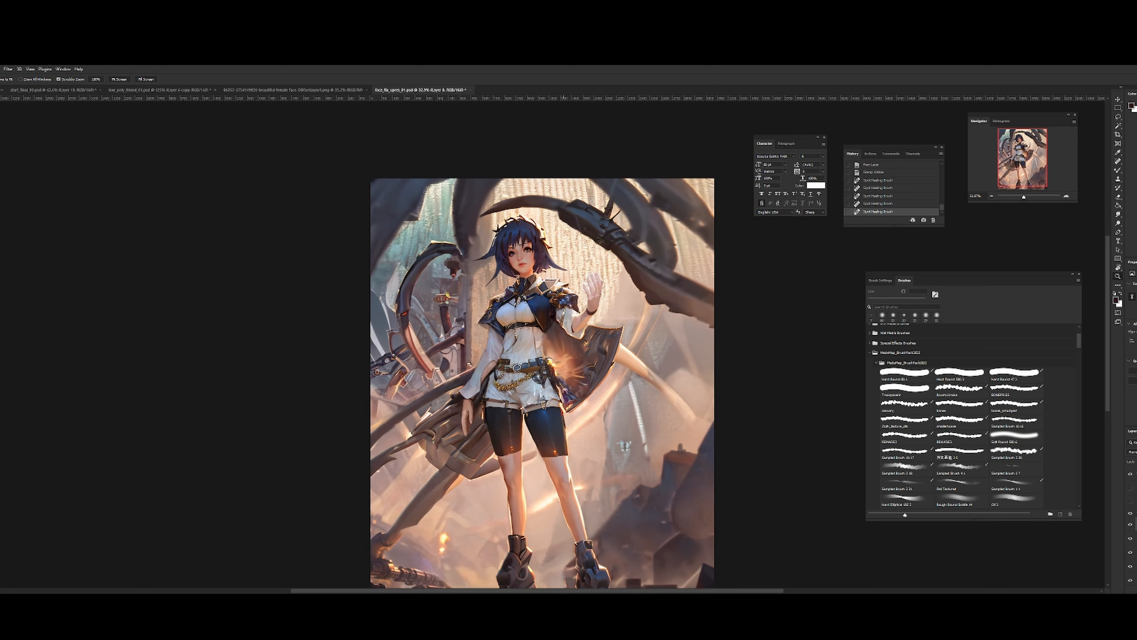
drag(592, 301, 537, 301)
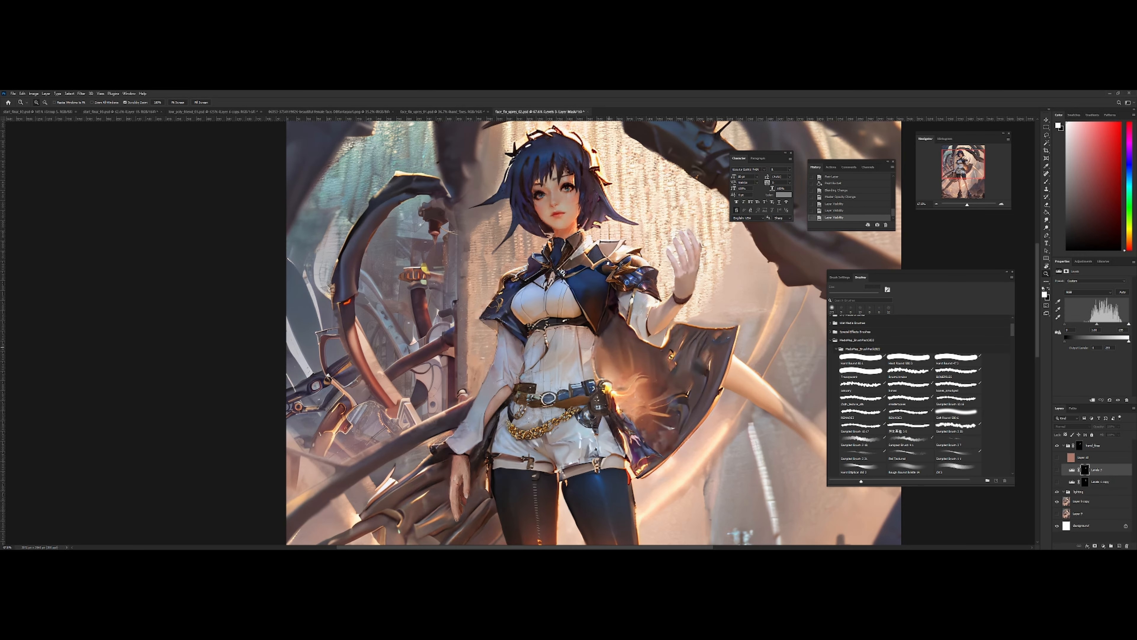
Examine the lighting and hands of the figure at several zoom levels, from the full composition to the upper body
drag(609, 347, 560, 347)
drag(513, 248, 486, 210)
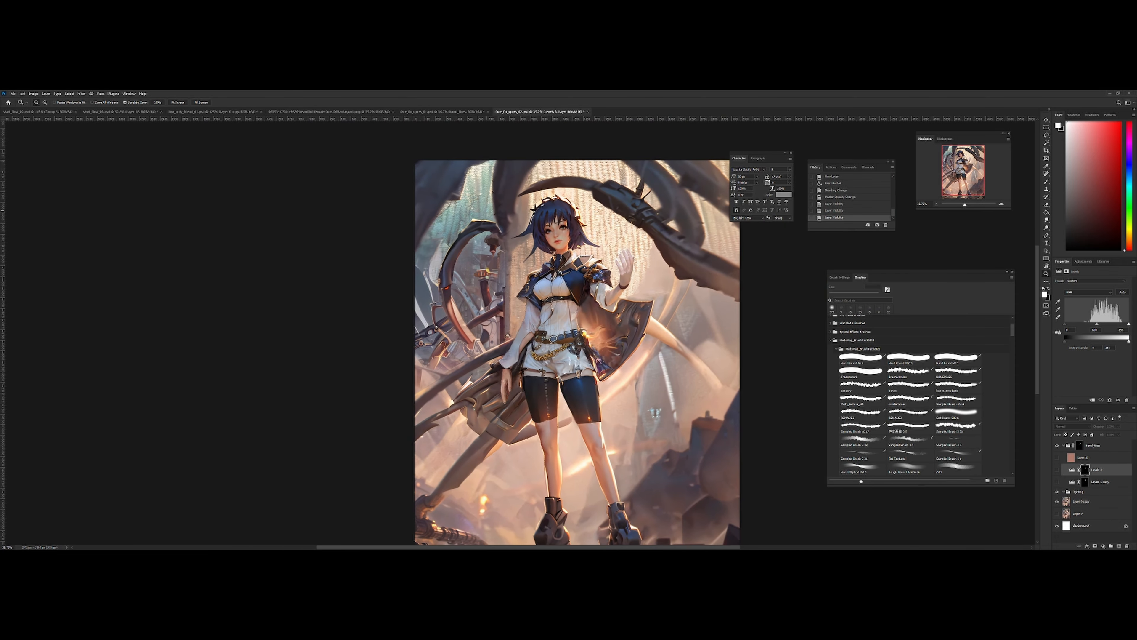
drag(565, 360, 560, 385)
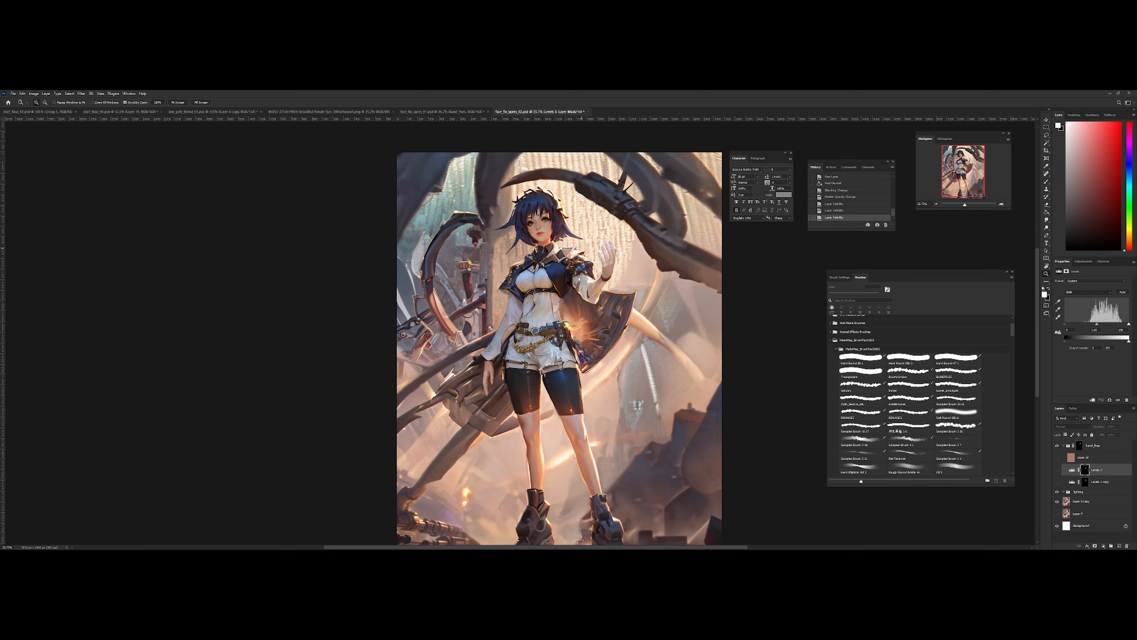
drag(610, 271, 659, 271)
mouse_move(585, 239)
mouse_down()
mouse_move(605, 271)
mouse_move(561, 270)
mouse_up()
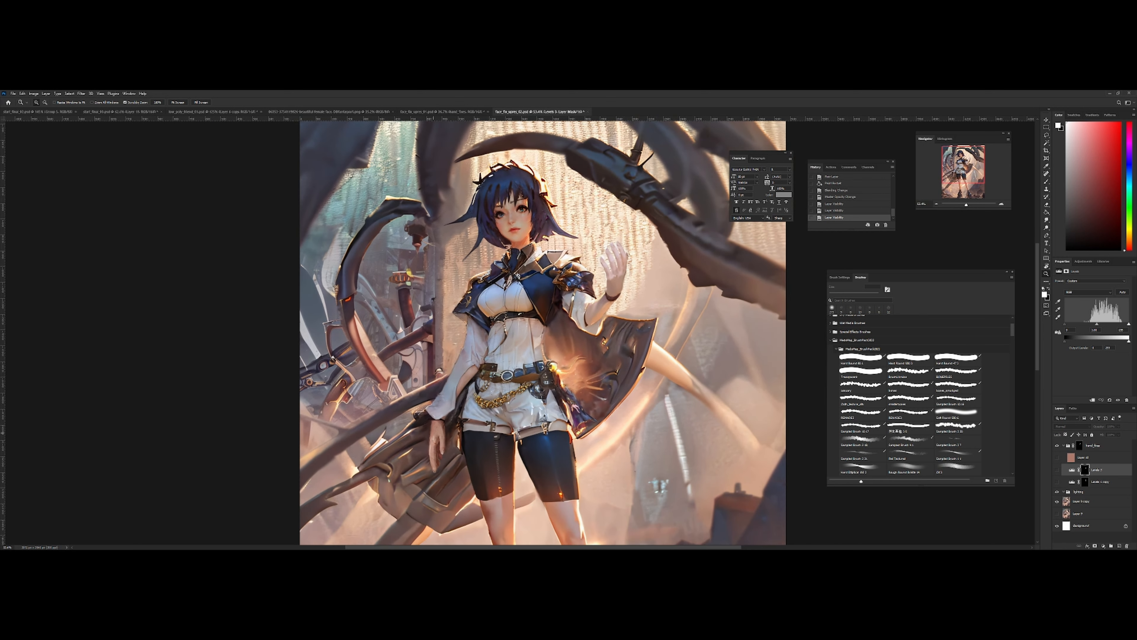
drag(492, 432, 448, 432)
drag(447, 433, 554, 382)
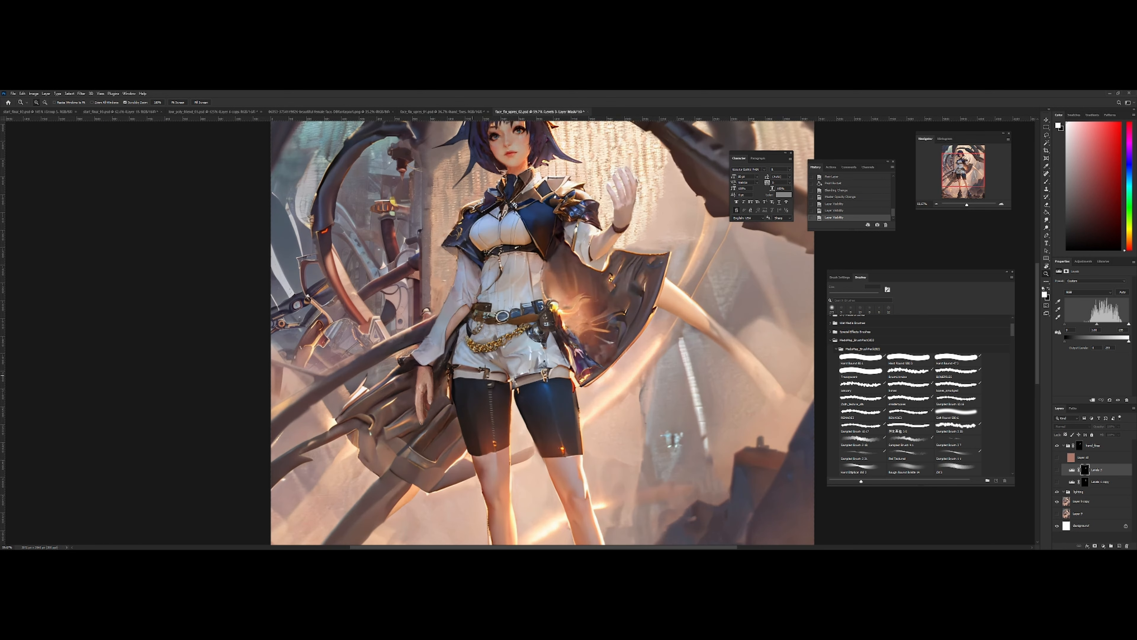
drag(484, 374, 460, 375)
drag(526, 430, 510, 440)
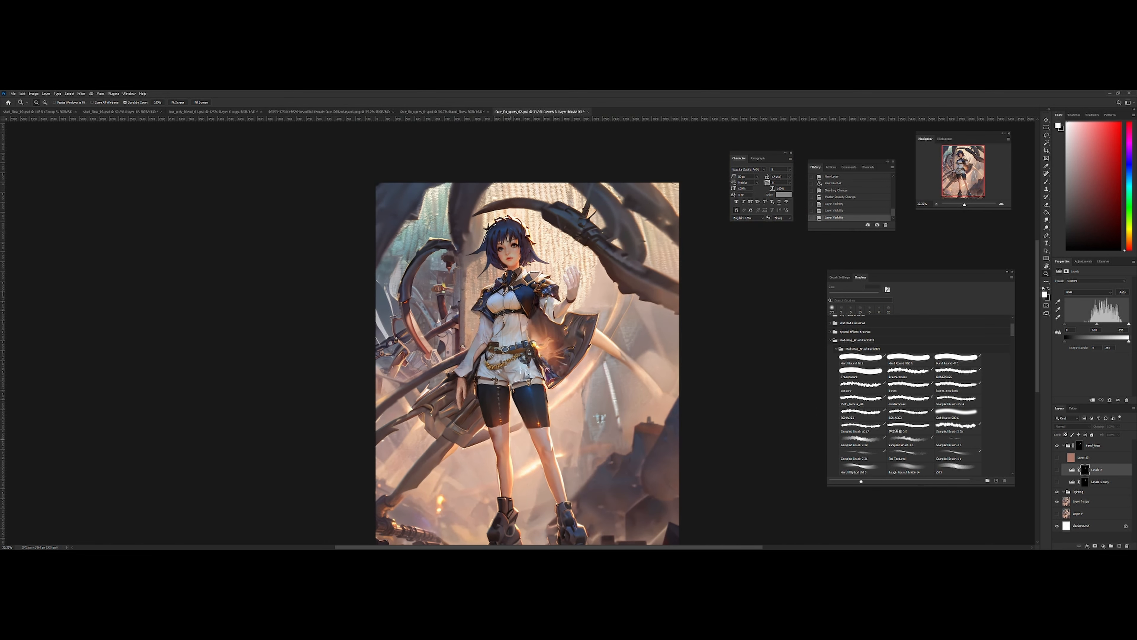
drag(496, 387, 520, 378)
drag(607, 375, 556, 404)
drag(547, 243, 576, 228)
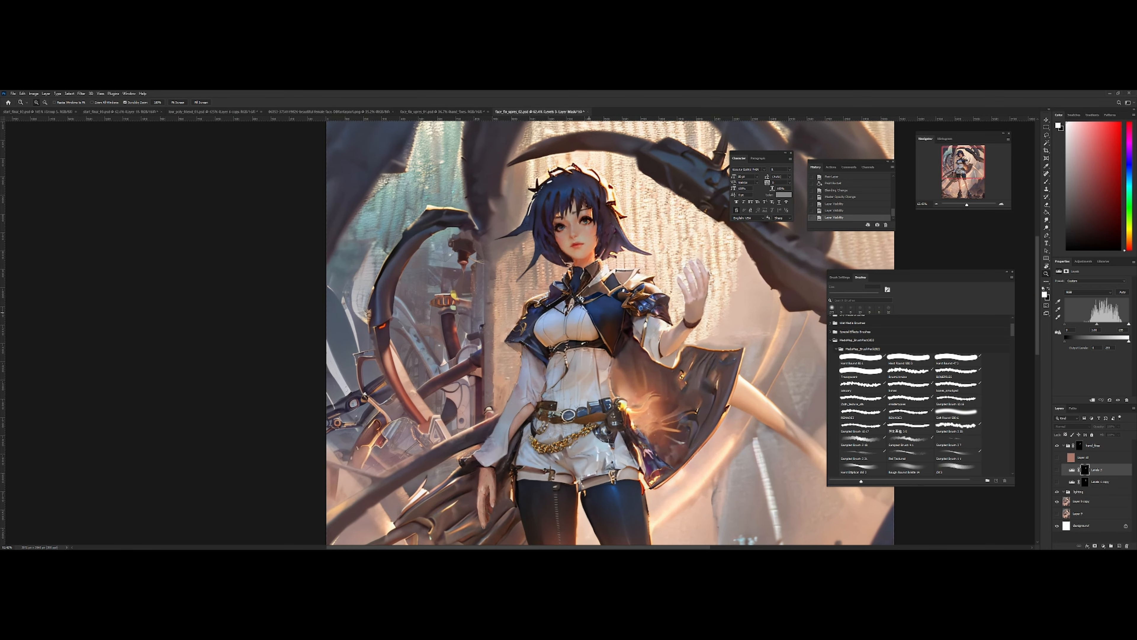
drag(589, 313, 495, 387)
drag(510, 330, 539, 323)
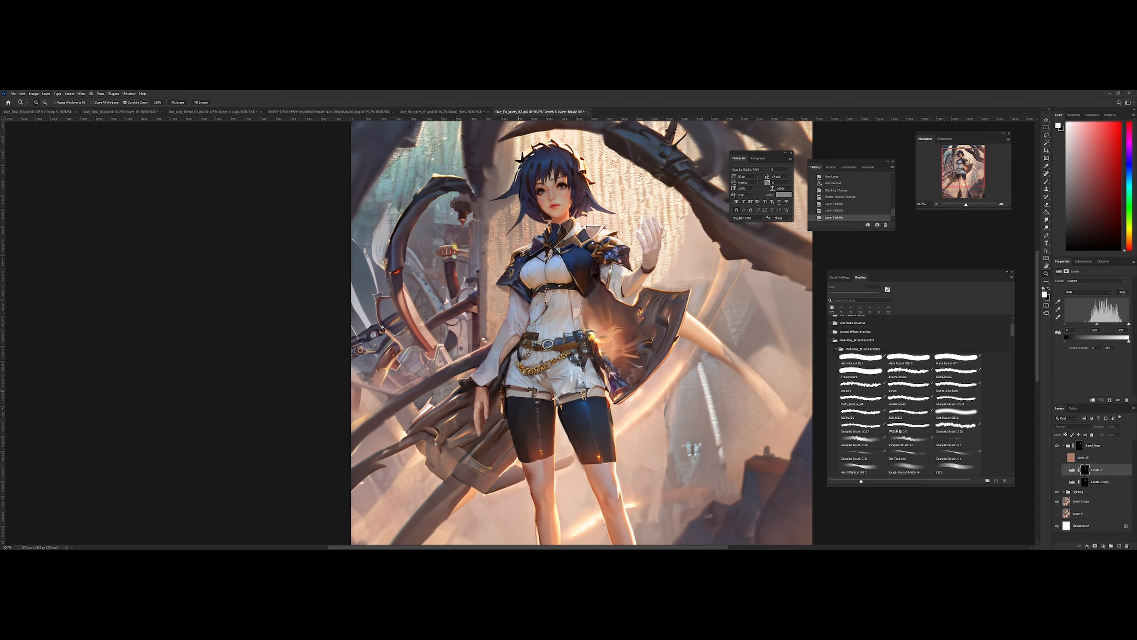
Sample the skin color from the lowered hand and fill a new layer with it inside the masked group to tint the raised hand
mouse_move(484, 393)
mouse_down()
mouse_move(541, 390)
mouse_move(498, 384)
mouse_move(540, 384)
mouse_move(490, 404)
mouse_move(502, 398)
mouse_up()
key(i)
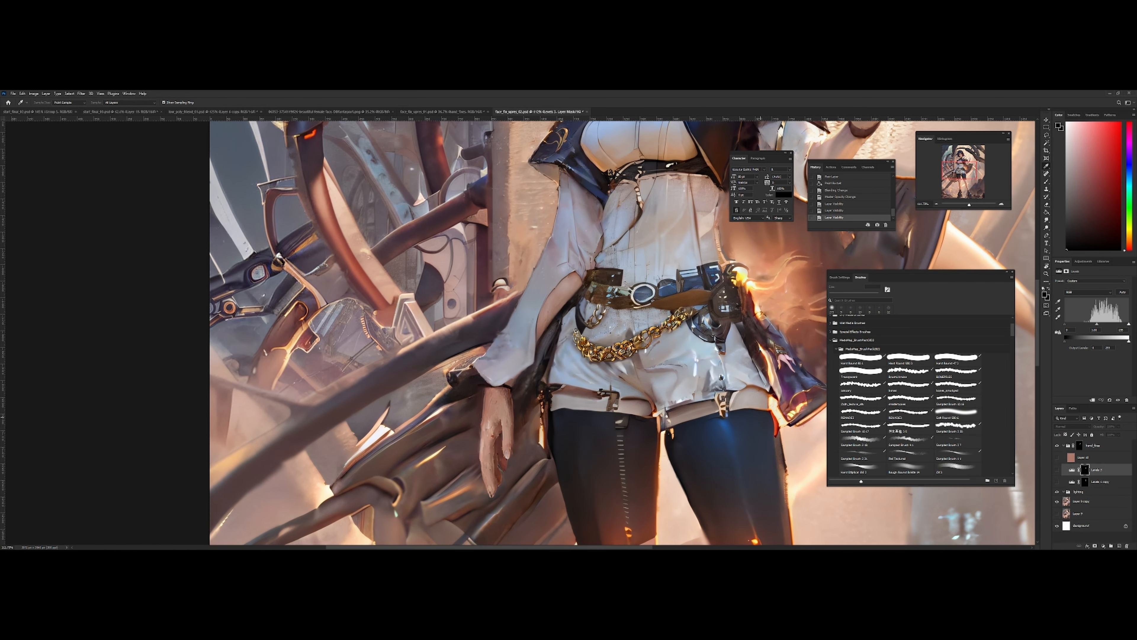
key(ctrl+shift+alt+n)
drag(495, 411, 487, 404)
key(z)
drag(575, 406, 497, 405)
key(g)
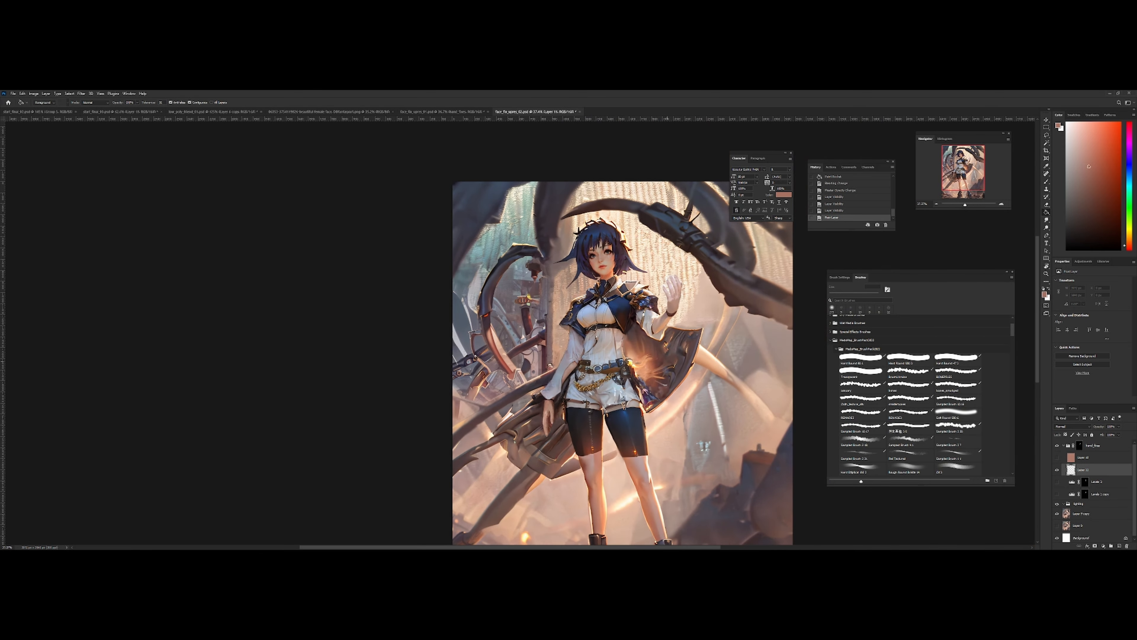
click(668, 366)
drag(703, 344, 633, 353)
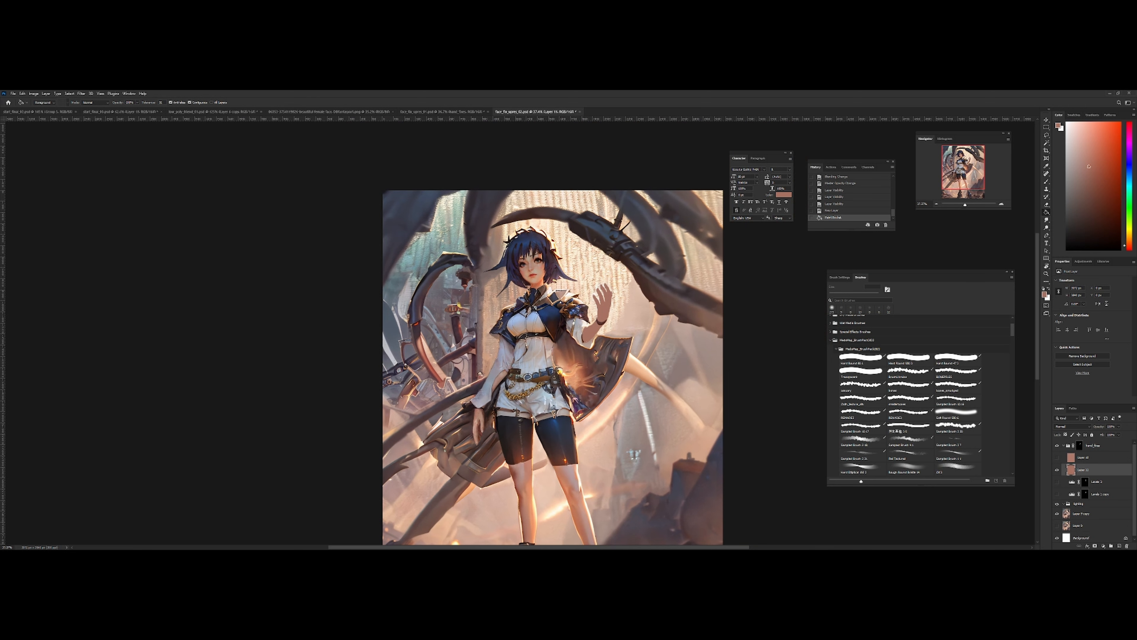
key(z)
drag(614, 319, 652, 319)
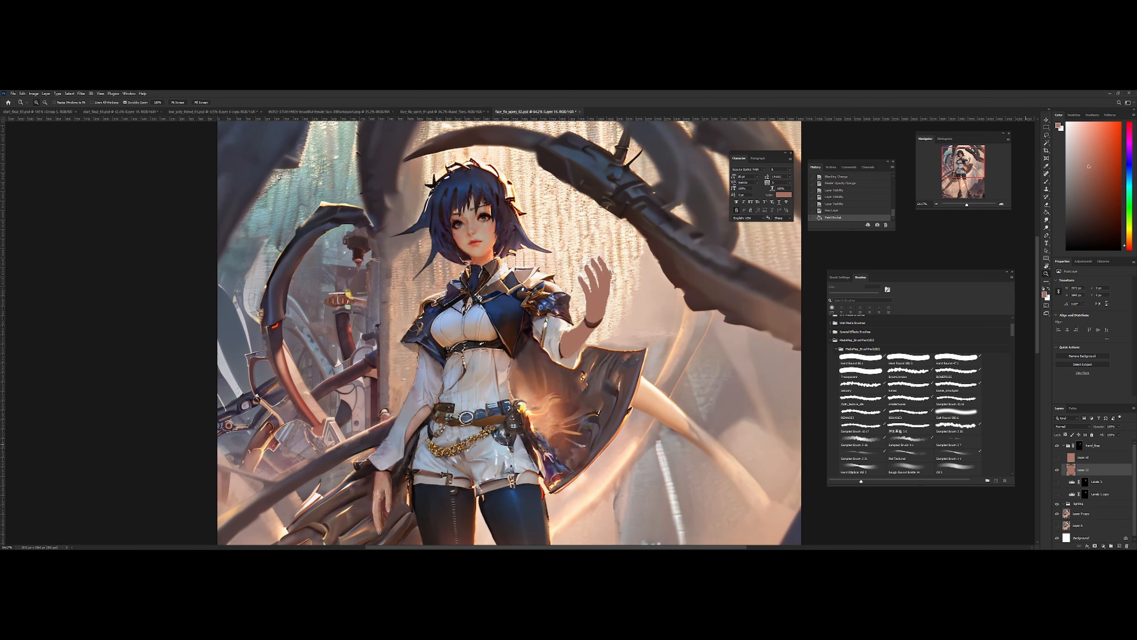
Set the raised hand's tint layer to Hard Light at 30% opacity and compare the hand with and without it
drag(581, 305, 614, 315)
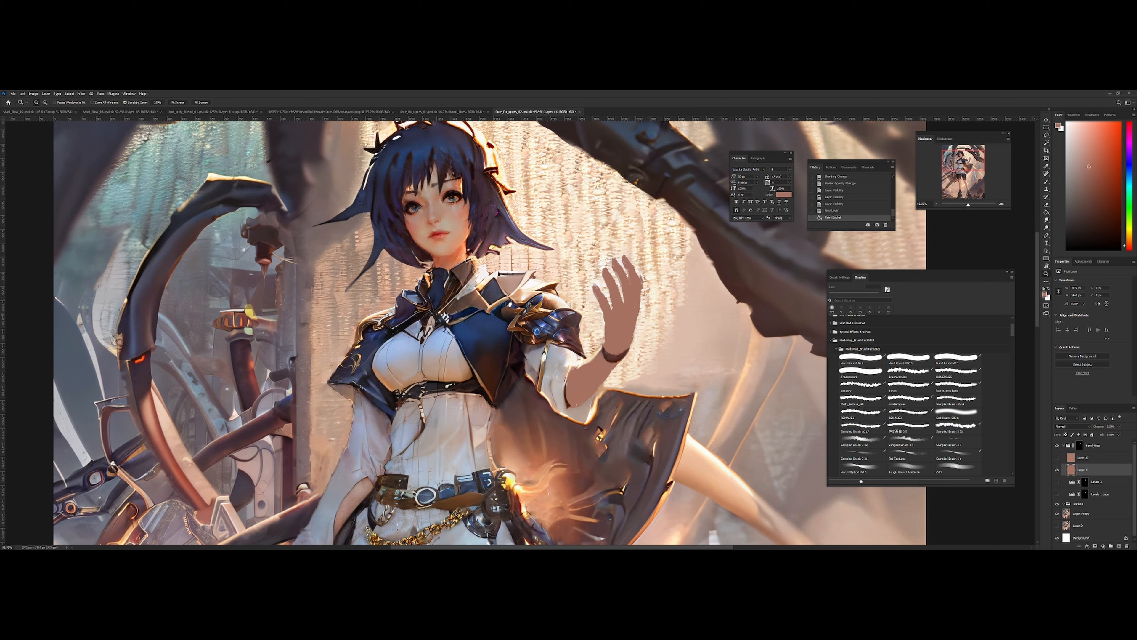
click(1072, 426)
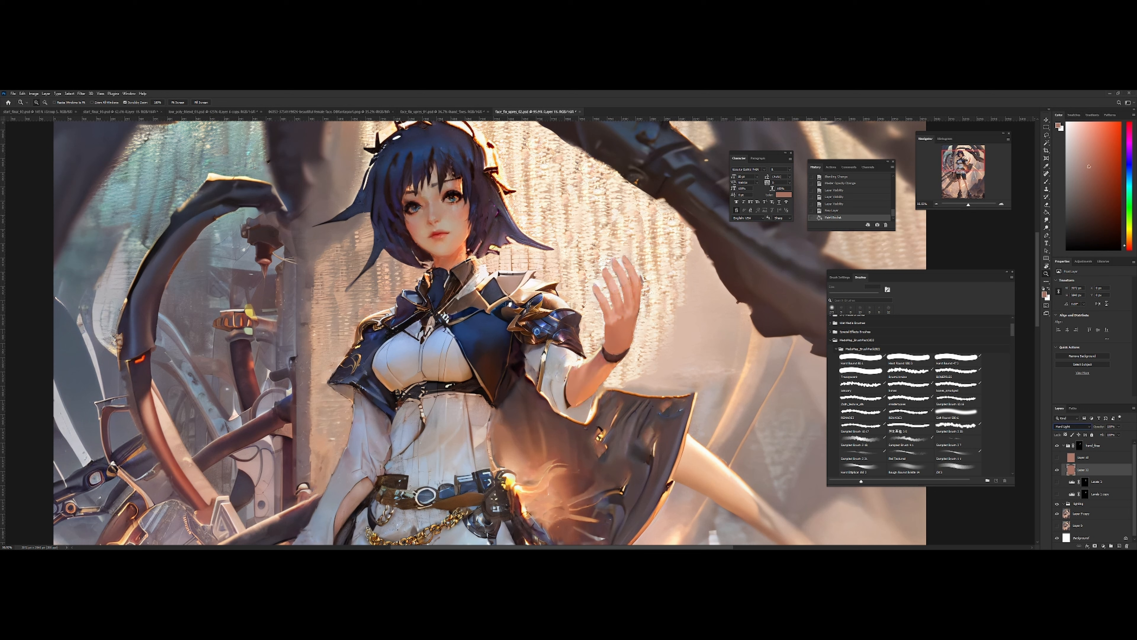
key(Return)
drag(720, 400, 661, 400)
drag(661, 400, 666, 373)
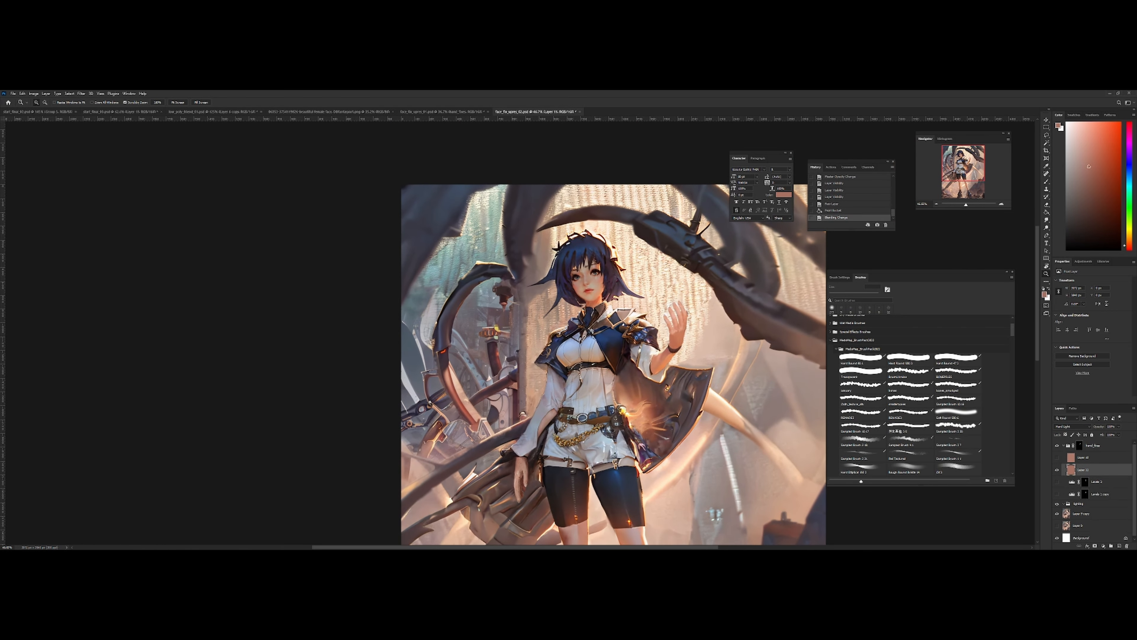
key(3)
key(ctrl+comma)
key(ctrl+comma)
drag(718, 409, 665, 330)
drag(665, 331, 621, 294)
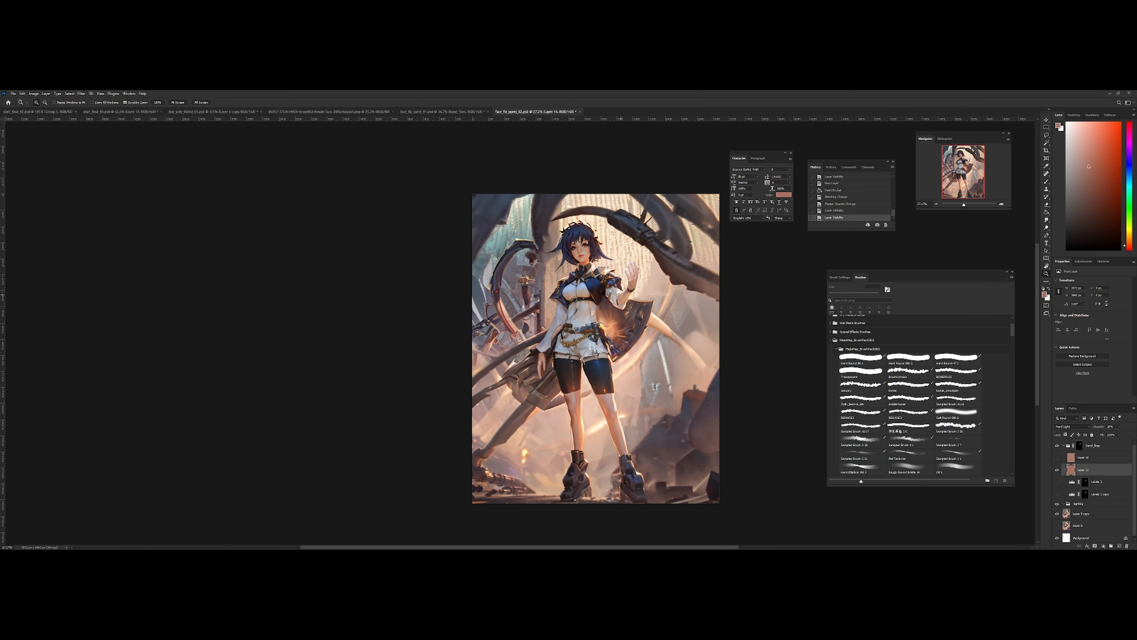
Examine how the tinted hand reads within the whole composition in normal and mirrored views
drag(548, 355, 567, 359)
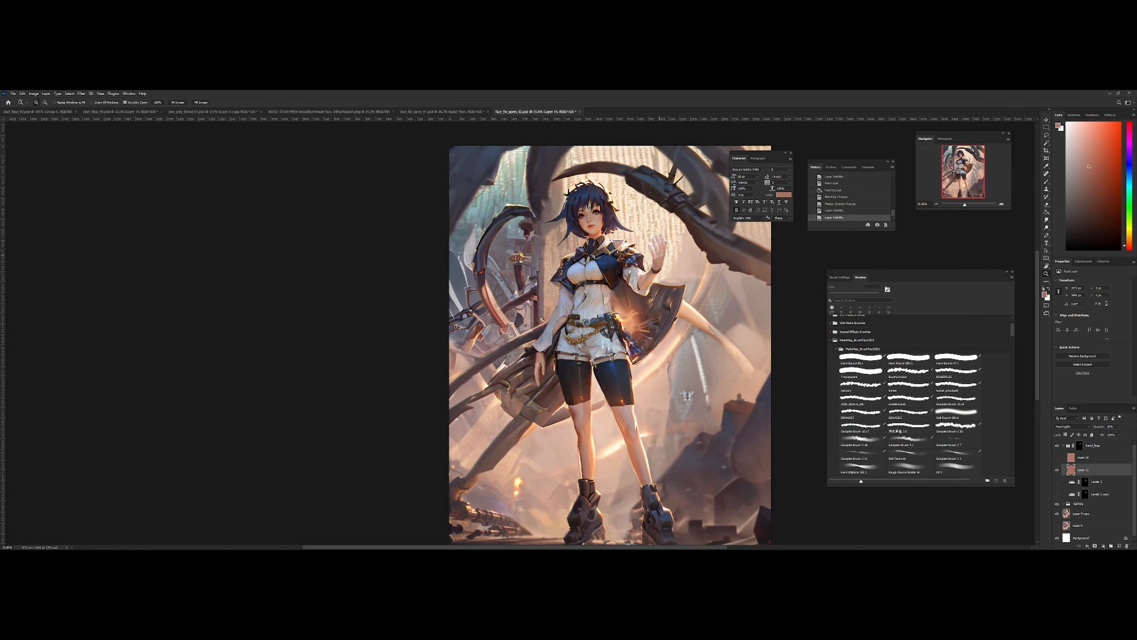
drag(659, 255, 687, 255)
key(ctrl+shift+h)
drag(580, 301, 622, 278)
drag(622, 279, 593, 279)
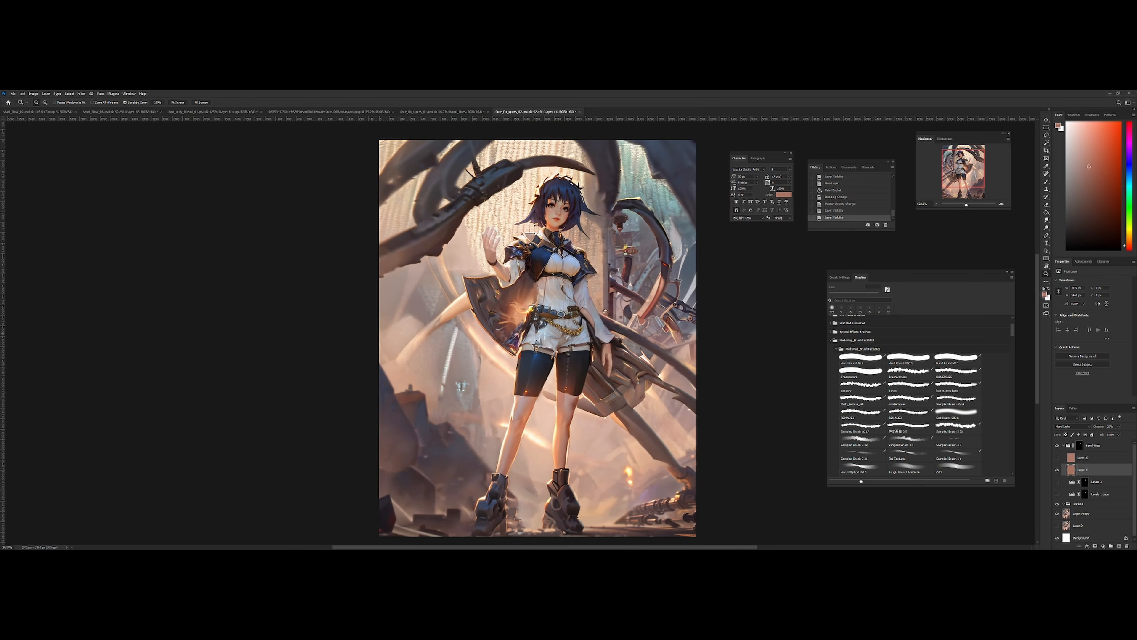
drag(498, 216, 549, 216)
drag(522, 262, 482, 262)
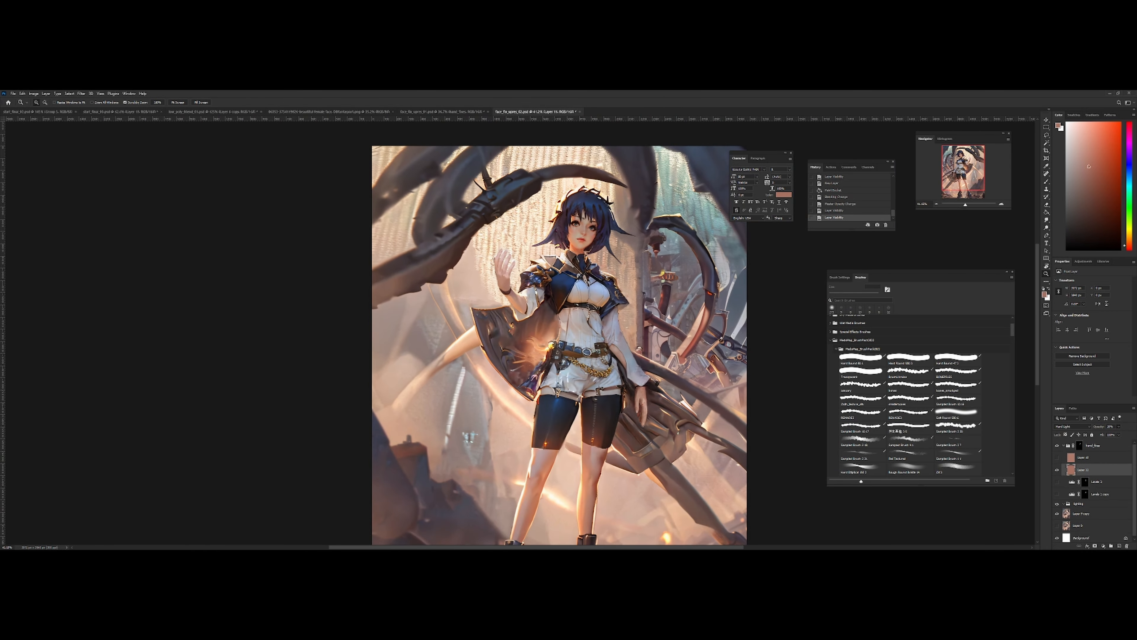
Set the hand tint layer's opacity to 22% and compare the result with the tint on and off
key(2)
key(2)
key(ctrl+comma)
key(ctrl+comma)
drag(705, 395, 738, 377)
mouse_move(450, 229)
mouse_down()
mouse_move(515, 229)
mouse_move(461, 229)
mouse_up()
Show the upper hand tint layer in place of the lower one and check it in the unmirrored full composition
click(1057, 457)
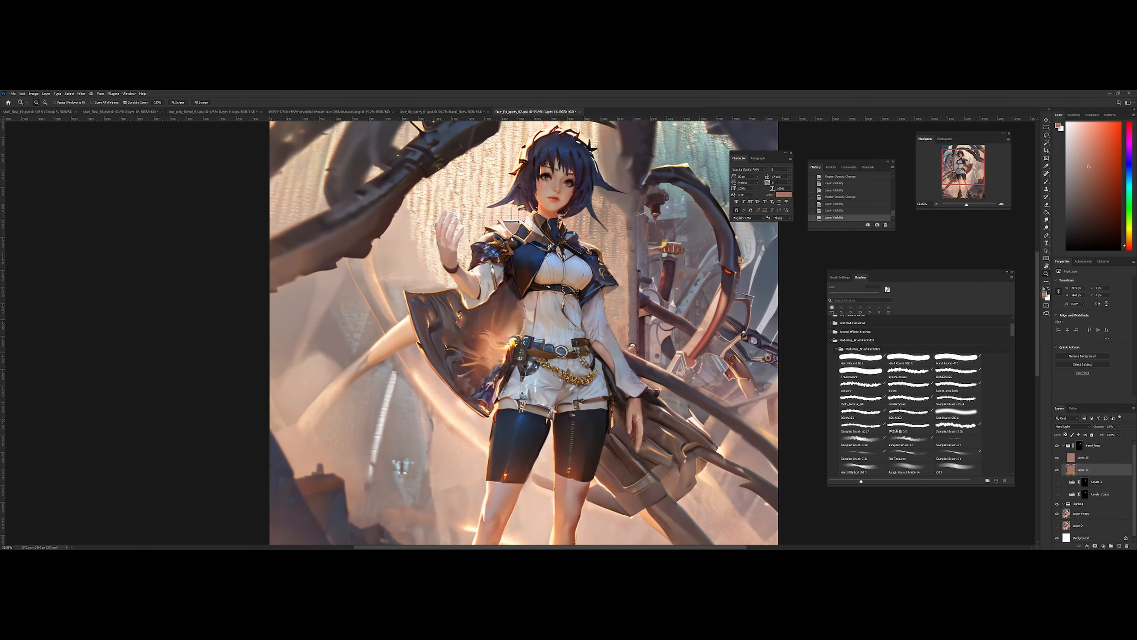
click(1057, 470)
drag(693, 344, 629, 344)
key(ctrl+shift+h)
drag(576, 374, 698, 362)
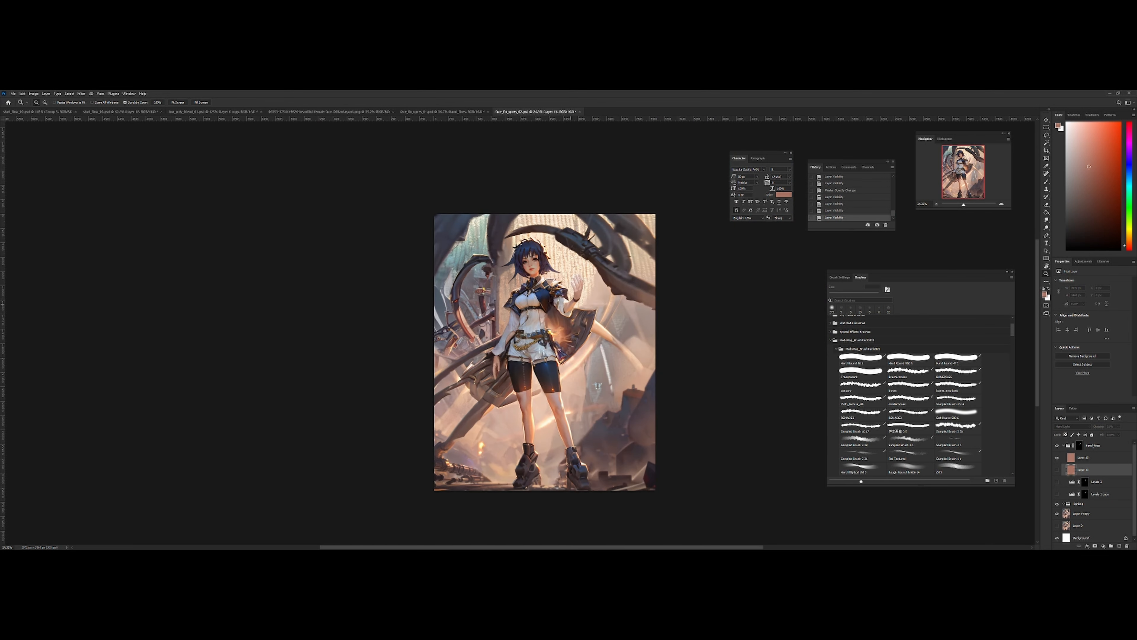
drag(571, 304, 672, 292)
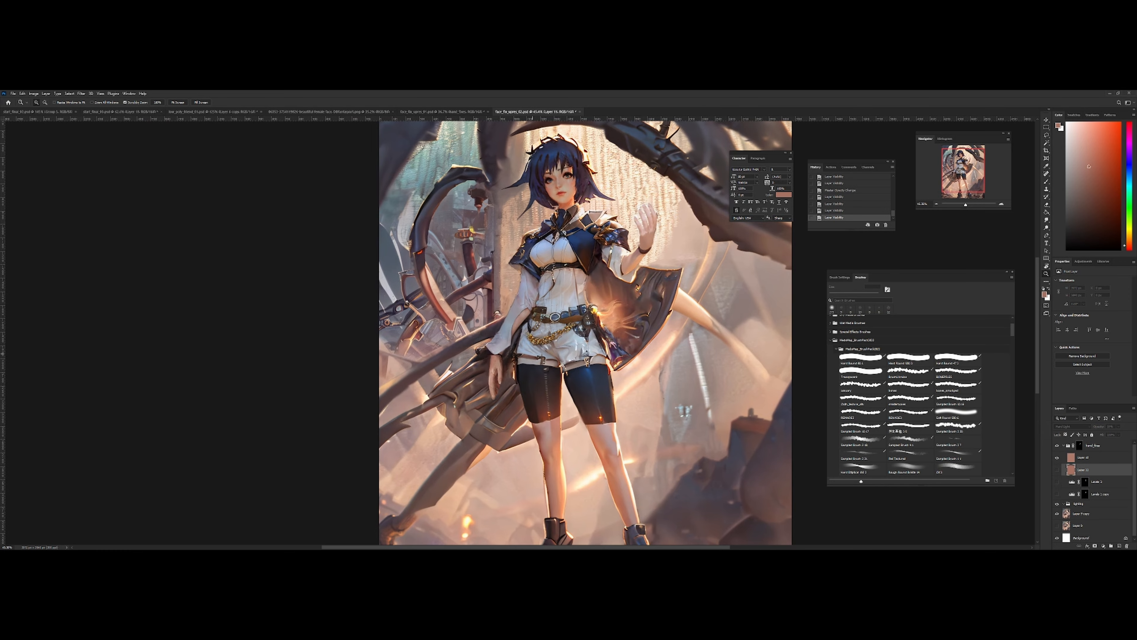
drag(532, 353, 582, 348)
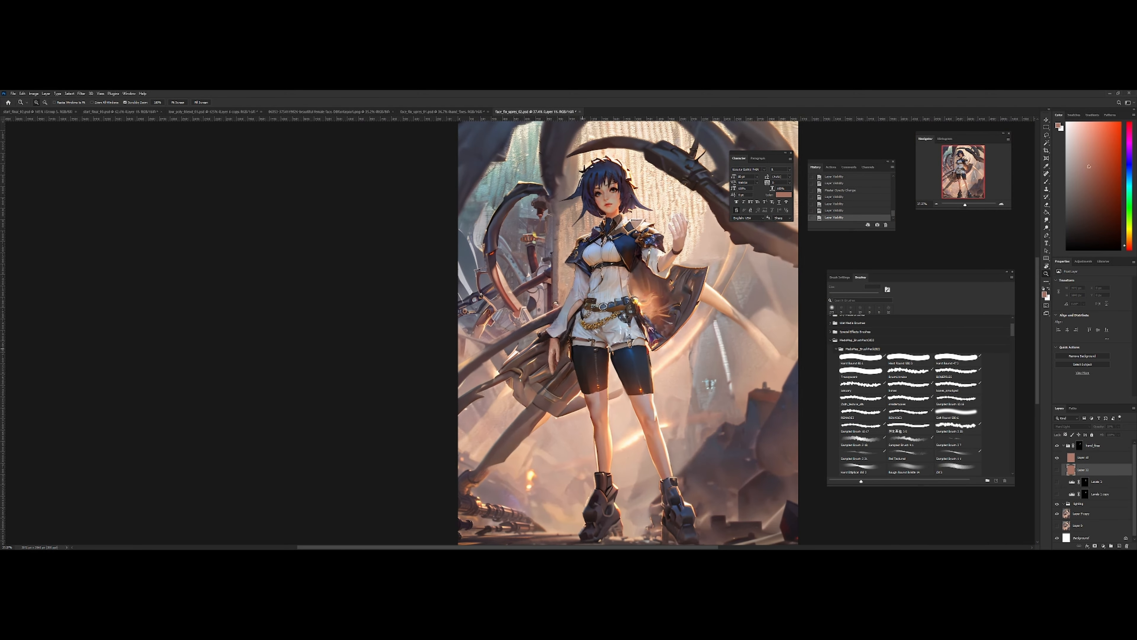
drag(654, 348, 644, 347)
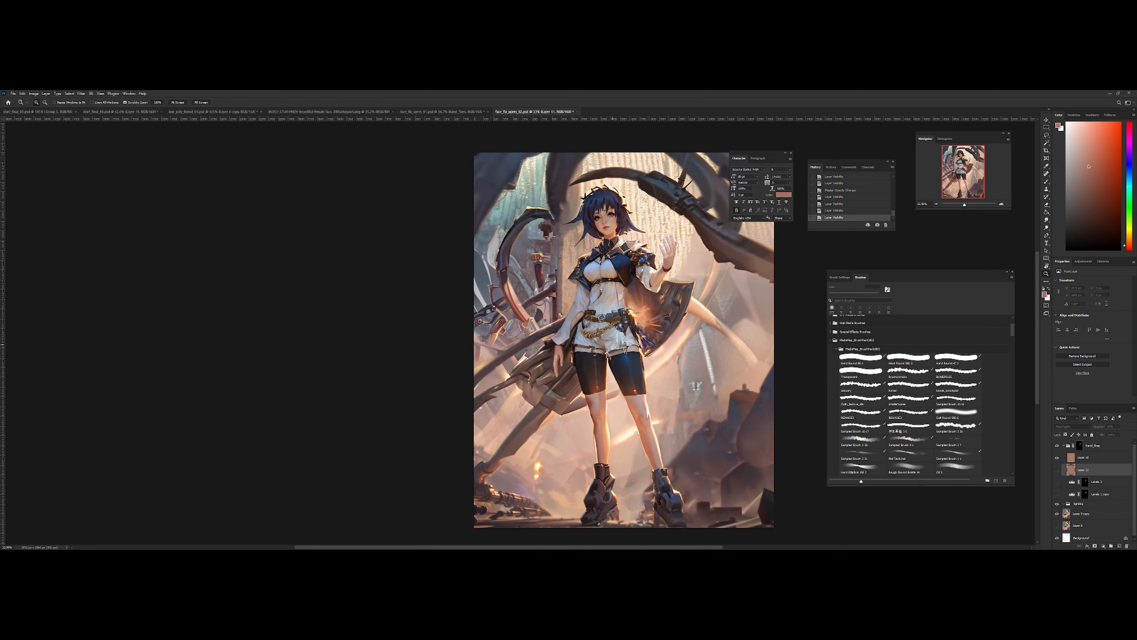
click(633, 332)
drag(632, 344, 628, 355)
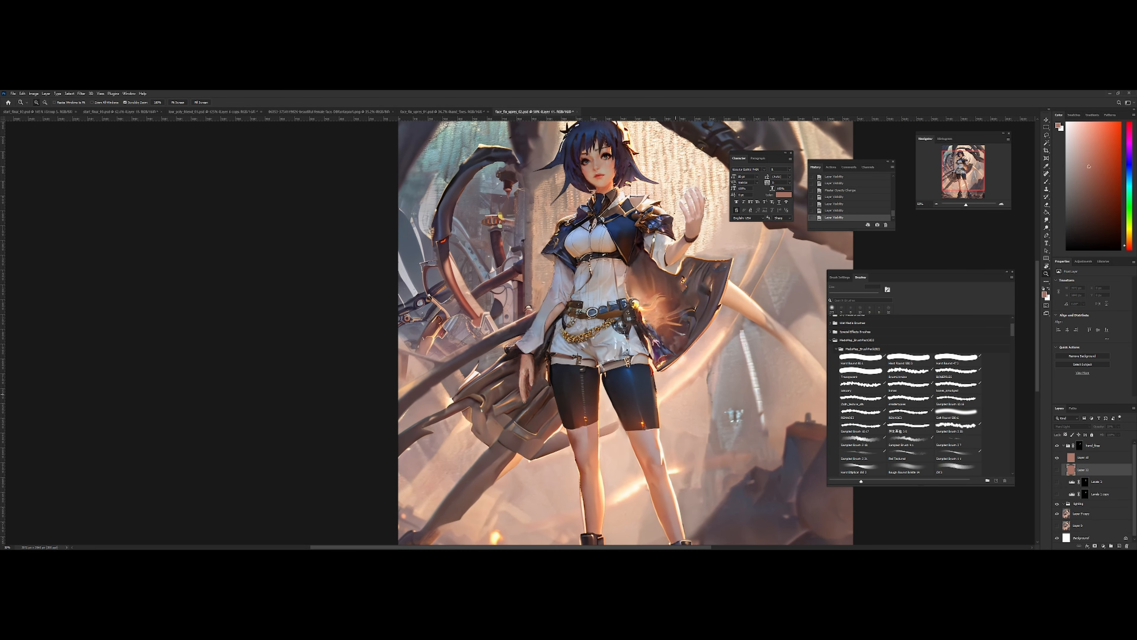
Create a new group above the hand group with a new layer filled with the skin color sampled from the leg
click(1080, 445)
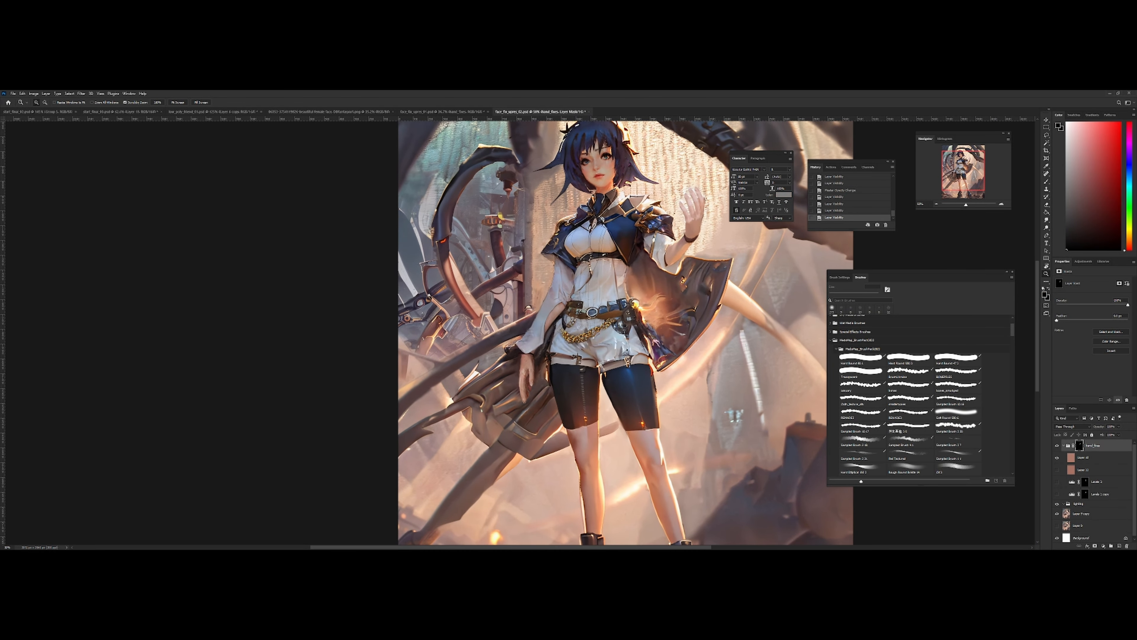
key(ctrl+g)
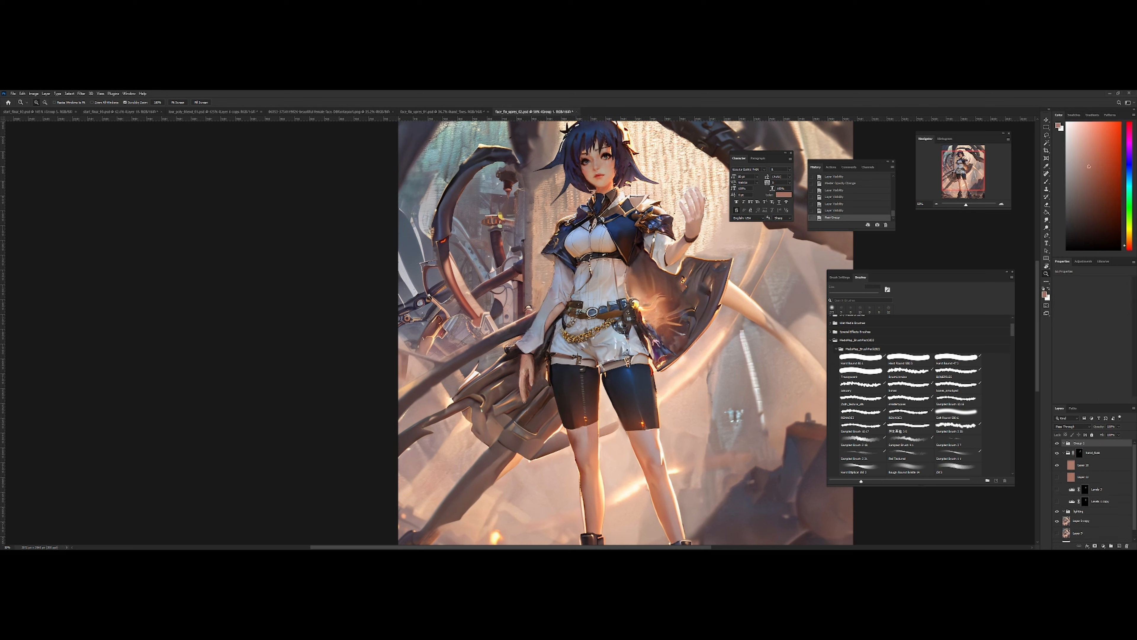
key(ctrl+shift+alt+n)
key(i)
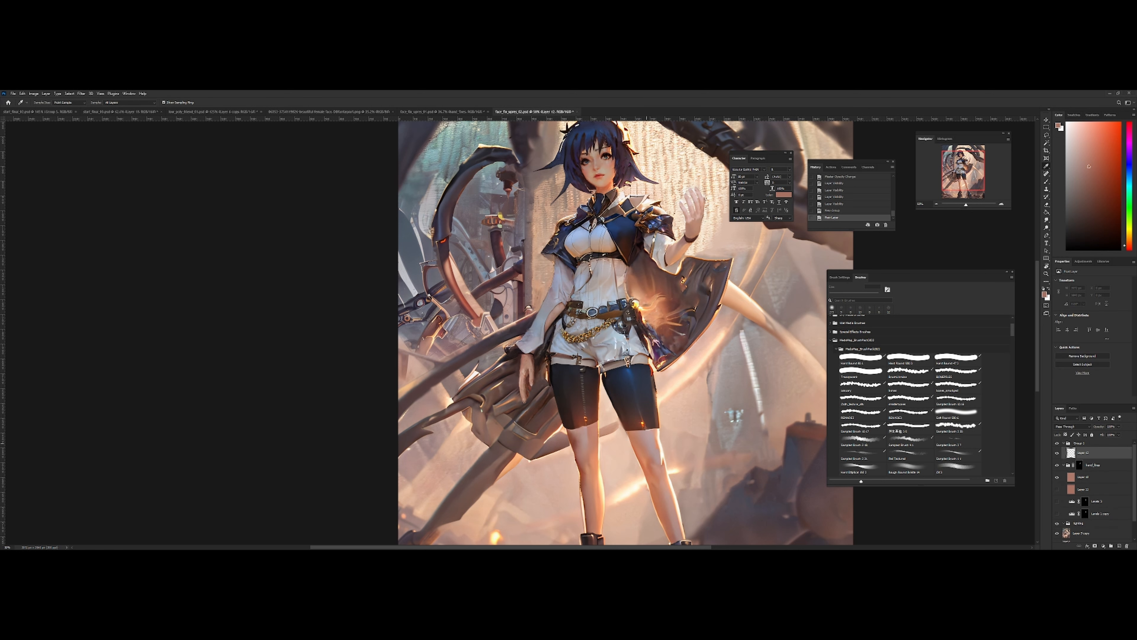
click(638, 442)
key(g)
click(757, 435)
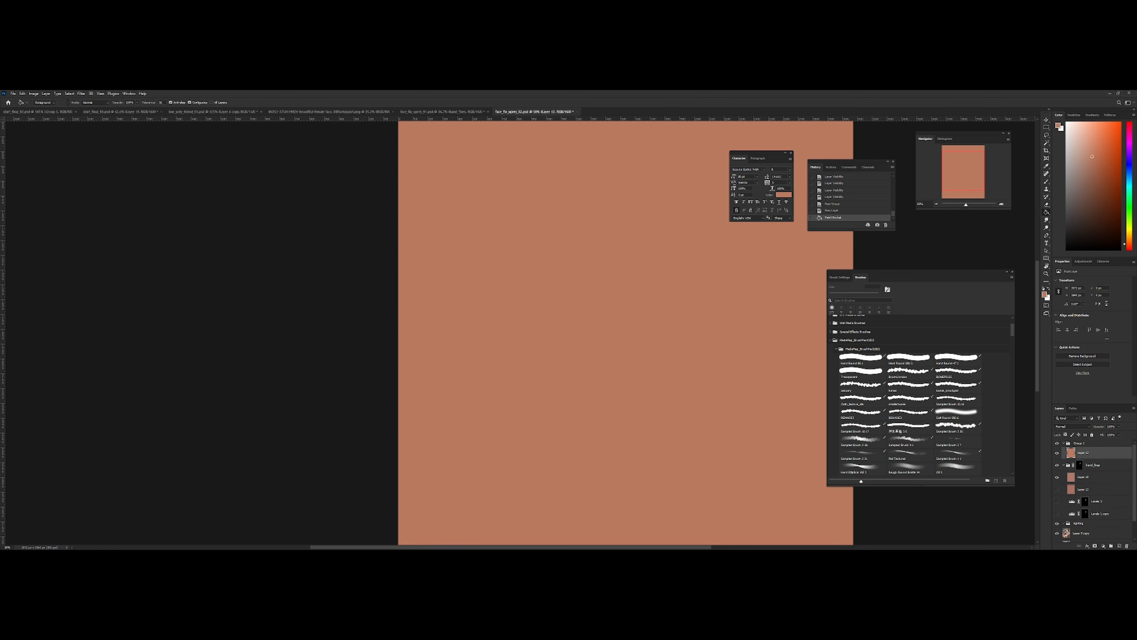
Set the new skin-colored fill layer to Hard Light and reduce its opacity to a subtle warm tint
click(1072, 426)
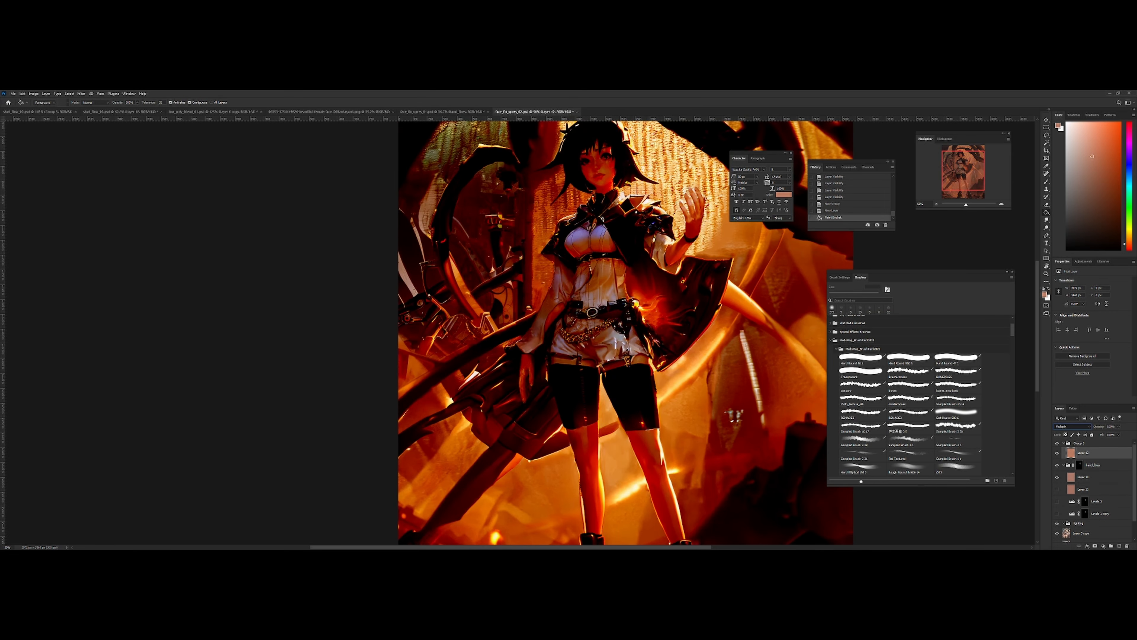
key(Down)
key(Down)
key(Down)
key(Down)
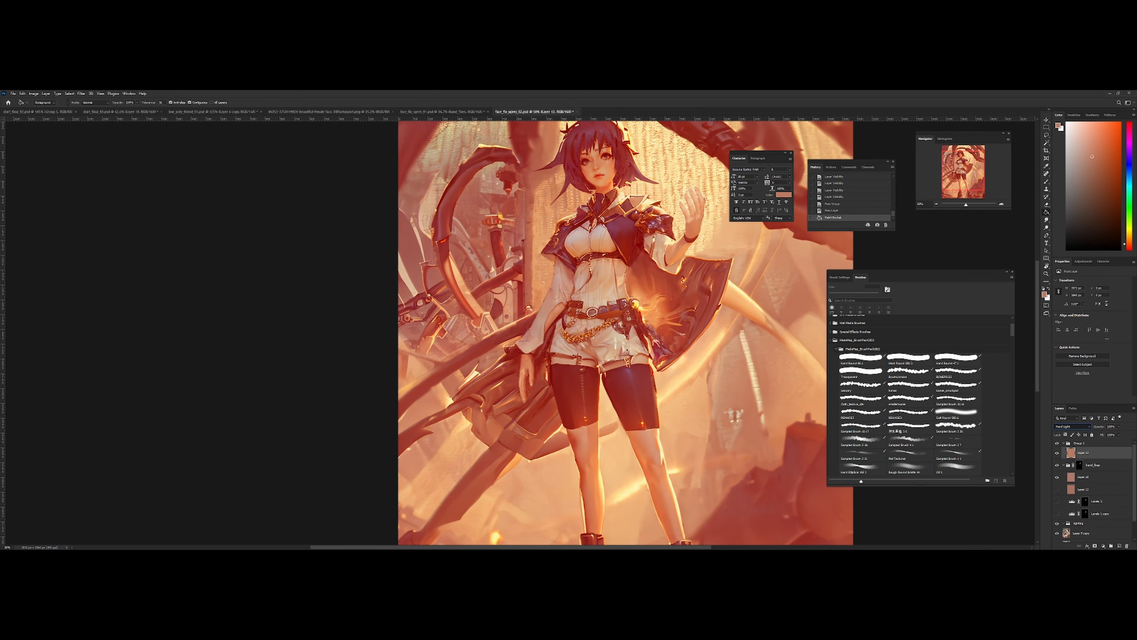
key(Return)
drag(1099, 426, 1092, 426)
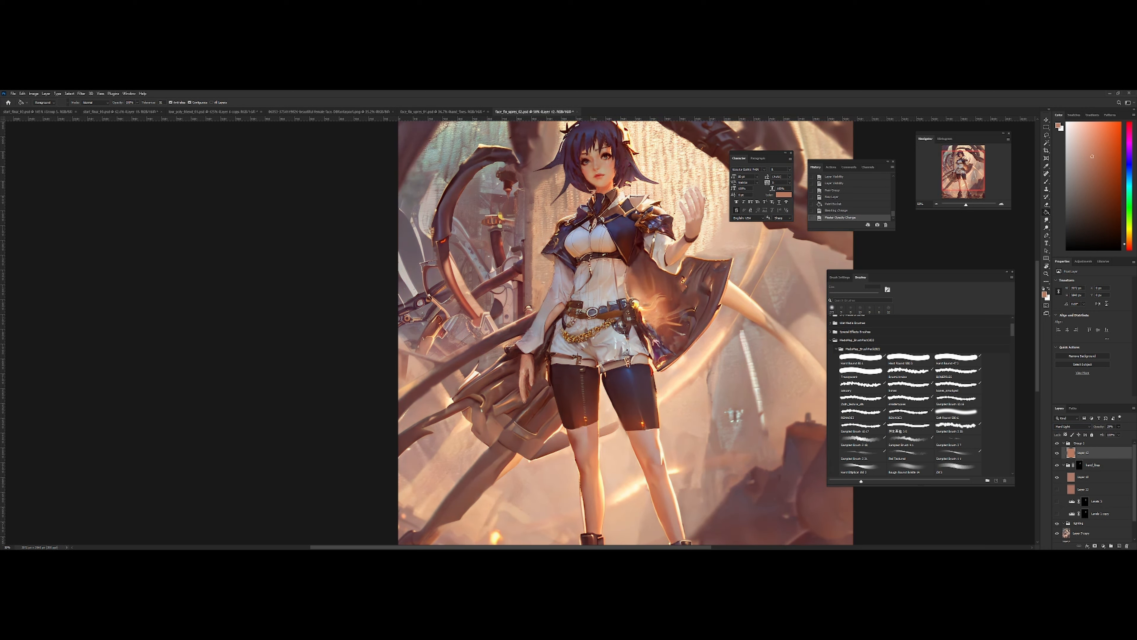
Select the bare leg skin on the image layer with Quick Selection and mask the new tint group to it
click(1056, 443)
click(1081, 532)
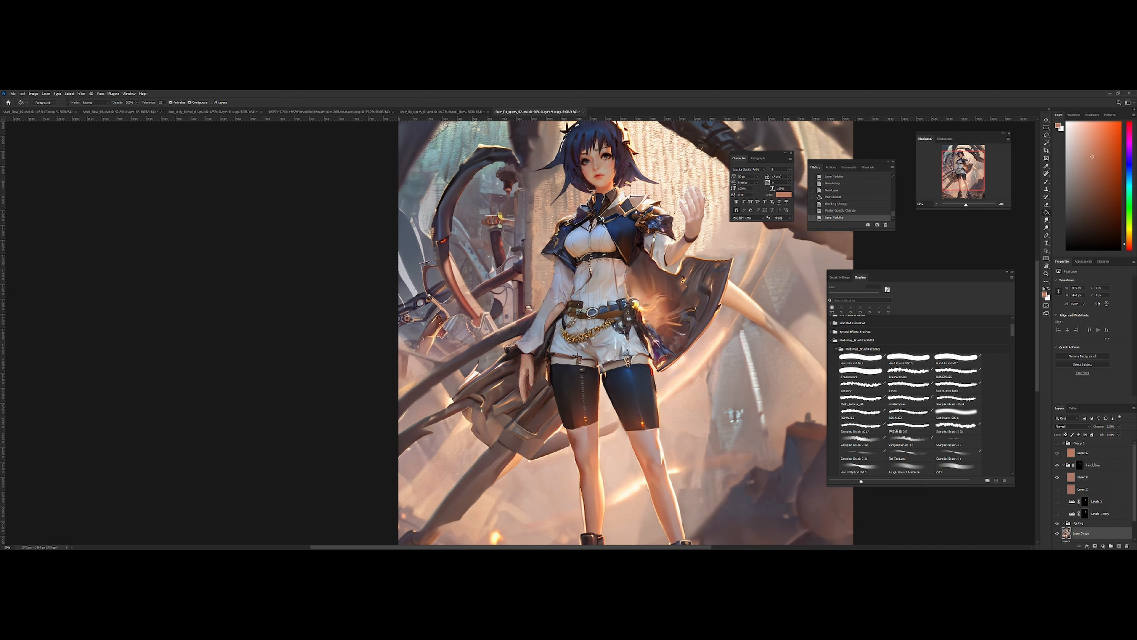
key(j)
key(w)
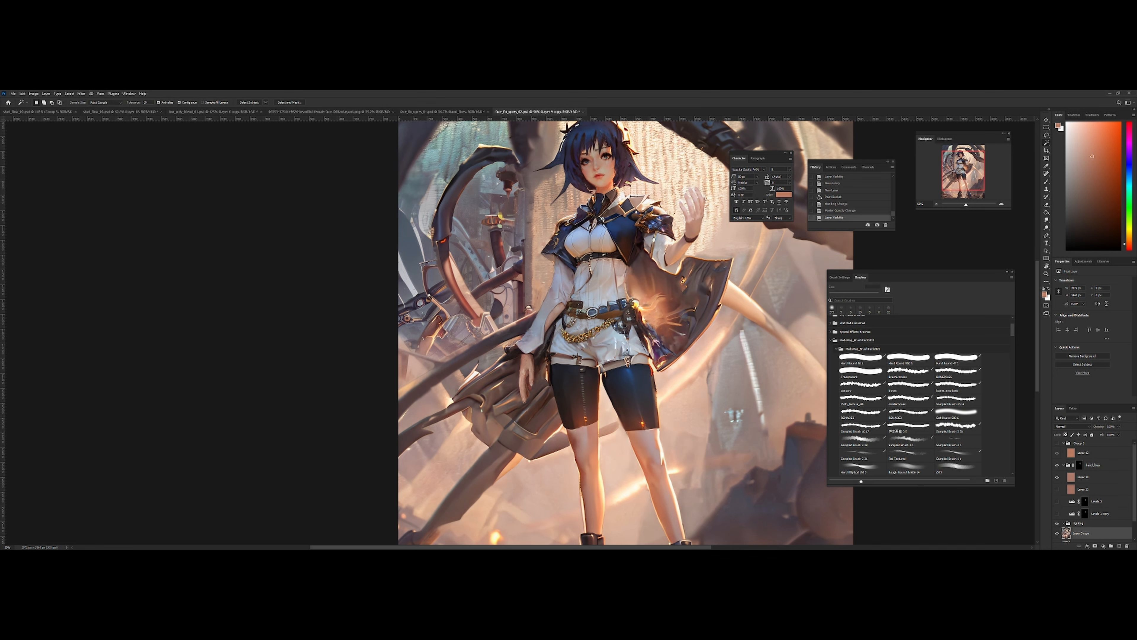
key(shift+w)
drag(556, 361, 683, 351)
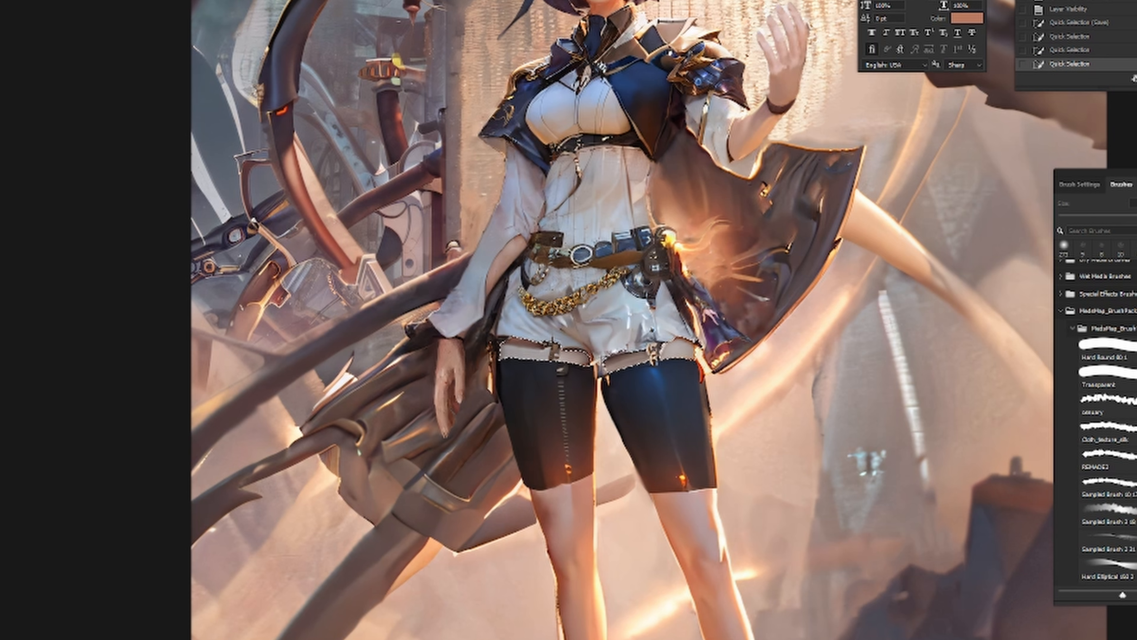
key(ctrl+comma)
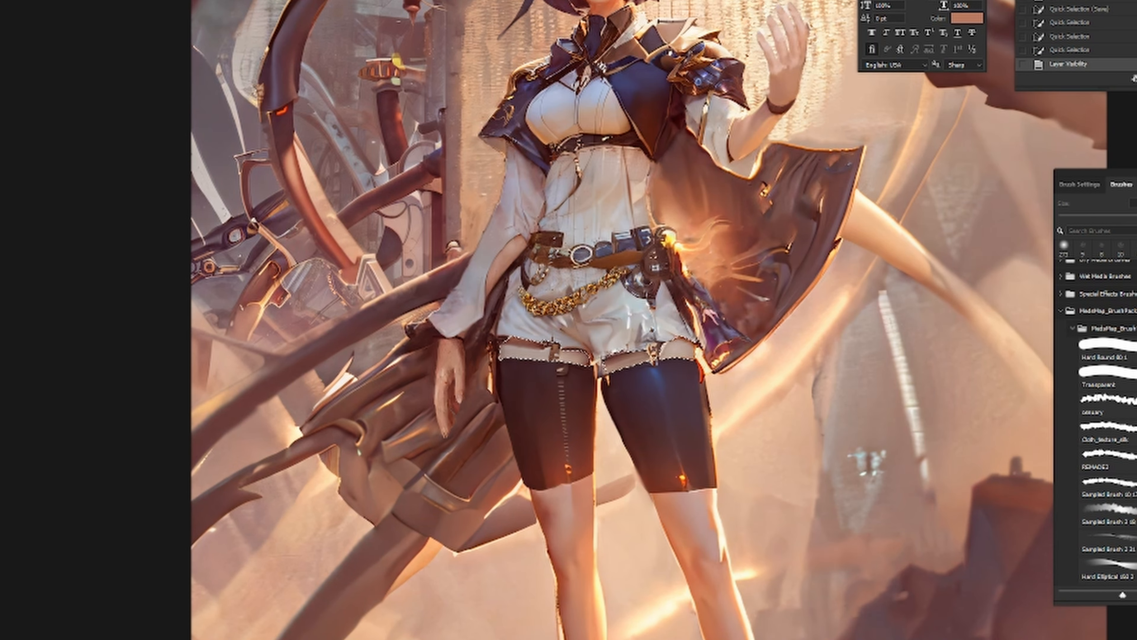
scroll(755, 385, down, 4)
drag(755, 385, 739, 377)
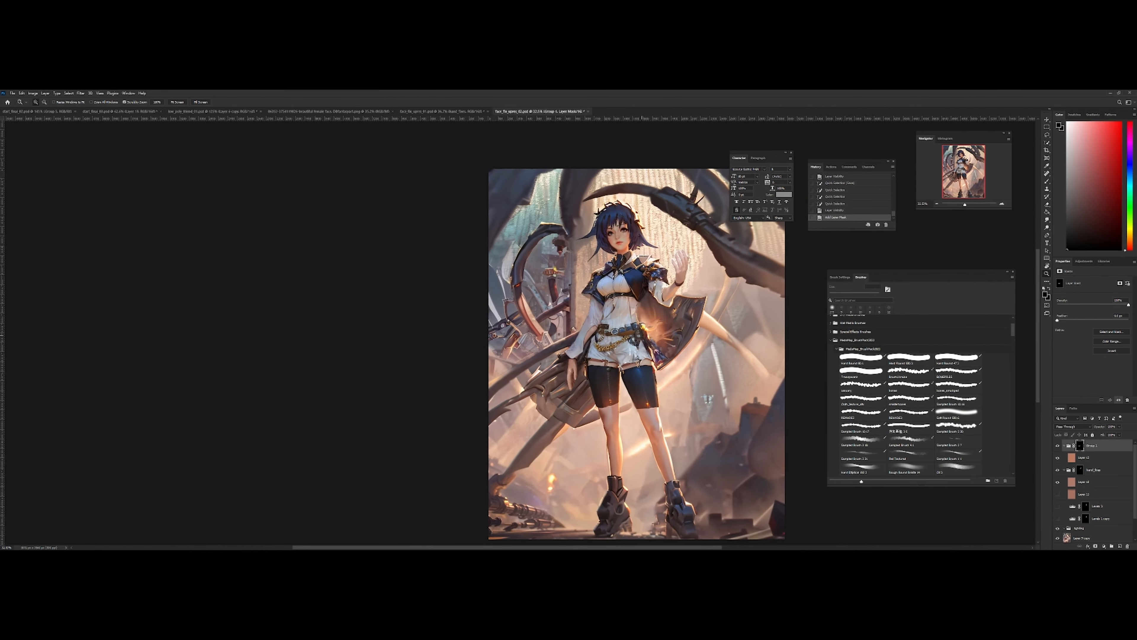
Clear the selection and compare the figure with the leg tint on and off in mirrored and normal views
drag(668, 364, 612, 313)
key(h)
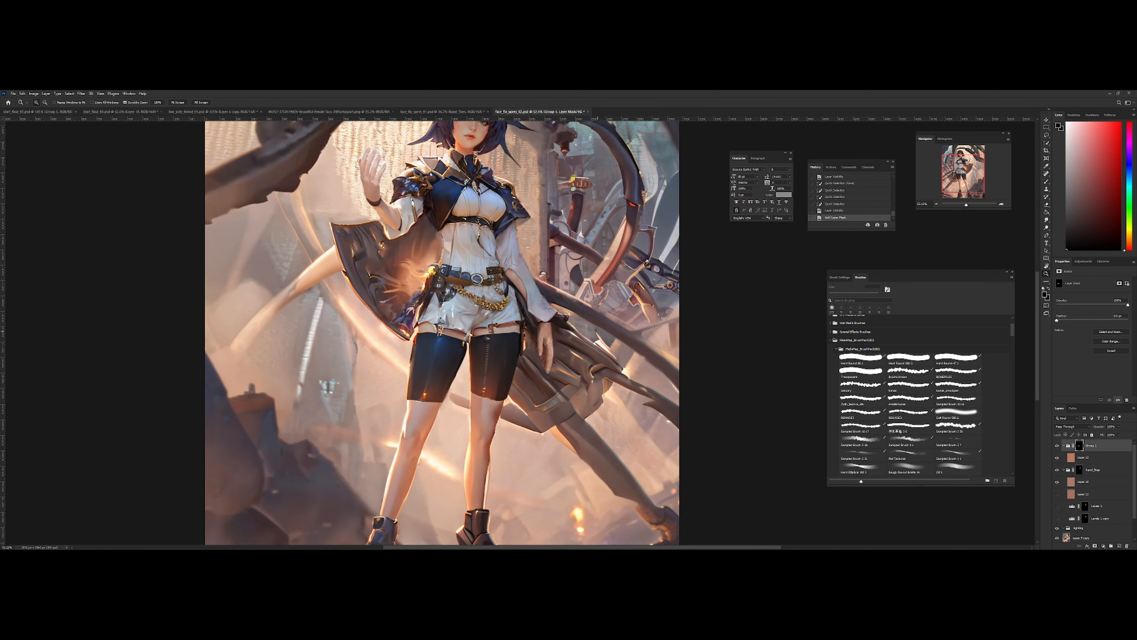
mouse_move(535, 327)
mouse_down()
mouse_move(611, 331)
mouse_move(589, 335)
mouse_up()
key(ctrl+d)
key(z)
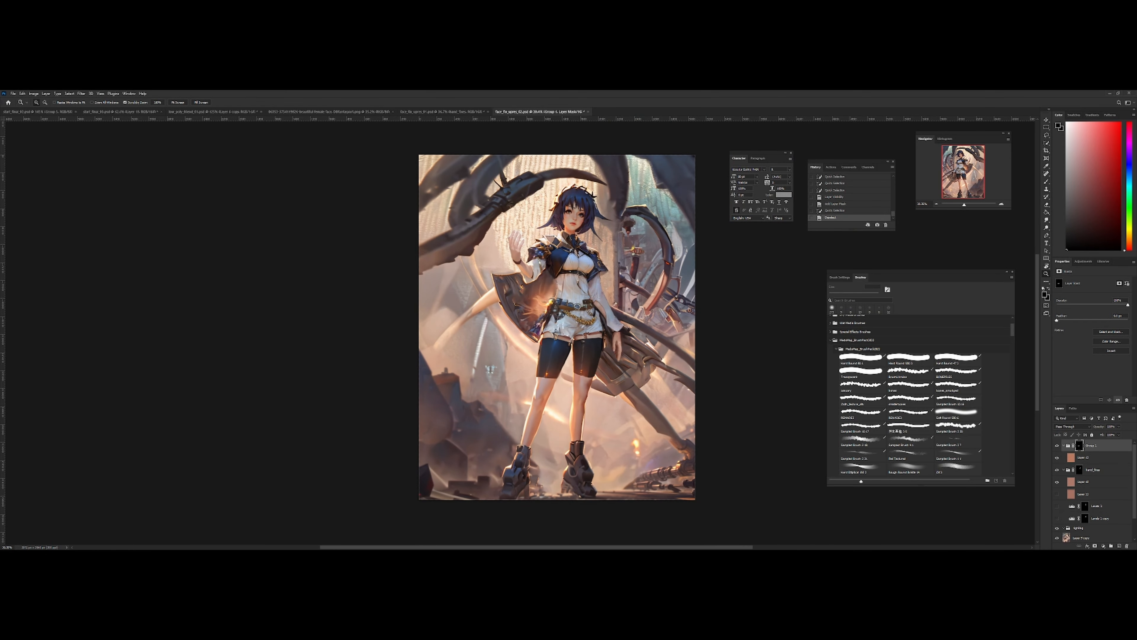
click(1057, 446)
mouse_move(588, 291)
mouse_down()
mouse_move(634, 290)
mouse_move(586, 276)
mouse_up()
key(ctrl+shift+h)
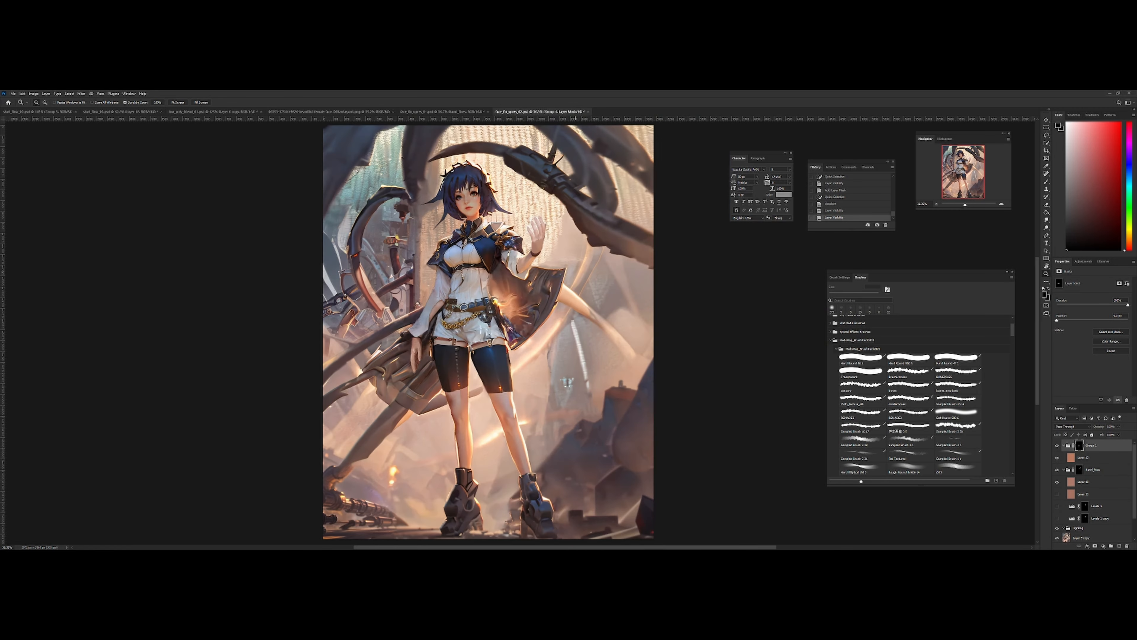
drag(541, 225, 640, 239)
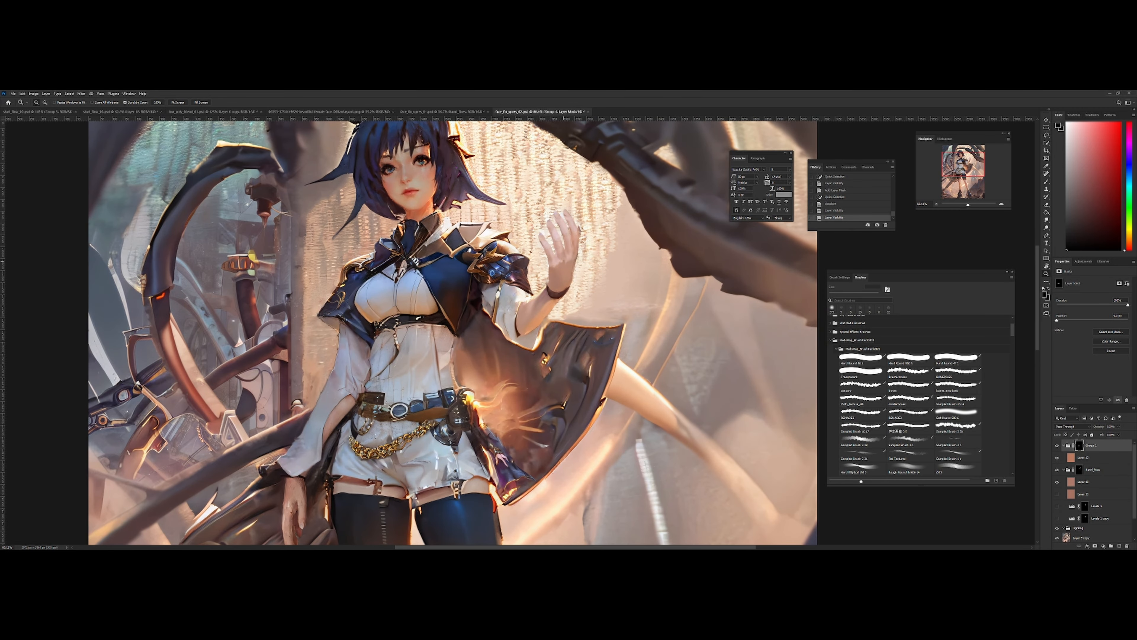
drag(563, 261, 589, 263)
Compare the raised hand with and without its upper tint layer and set that layer's opacity to 25%
click(1088, 481)
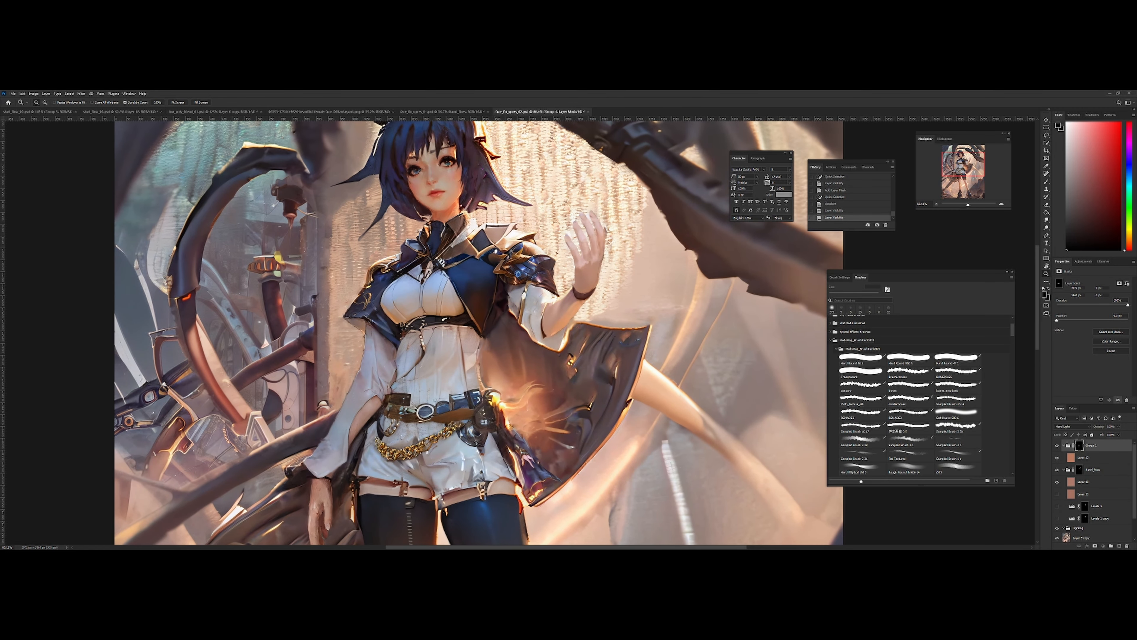
click(1056, 482)
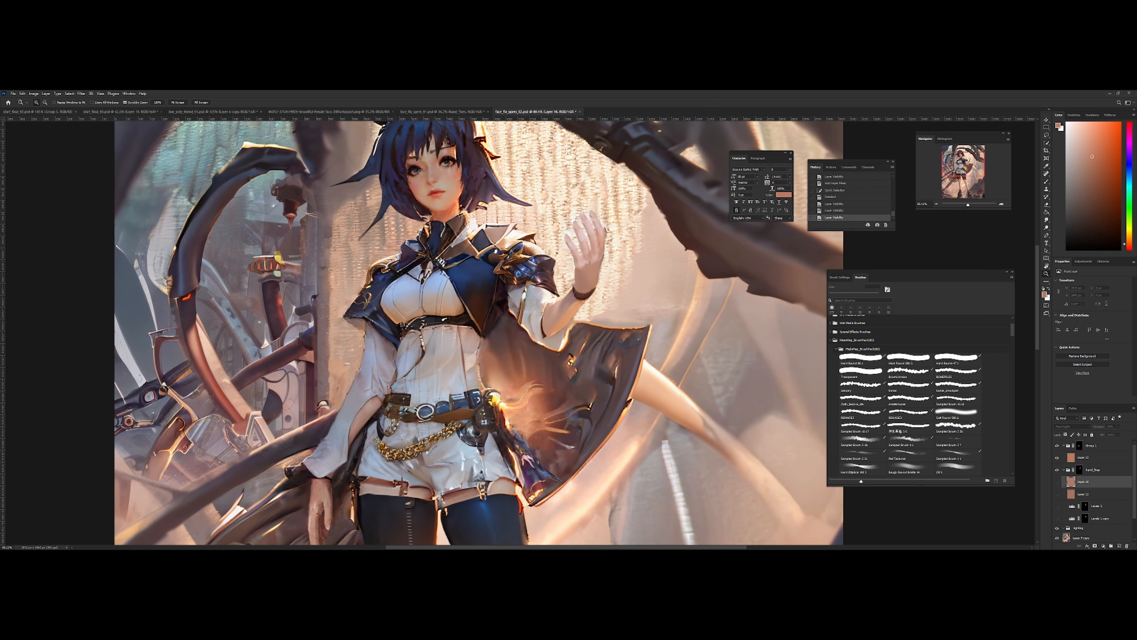
key(2)
key(5)
drag(614, 261, 564, 262)
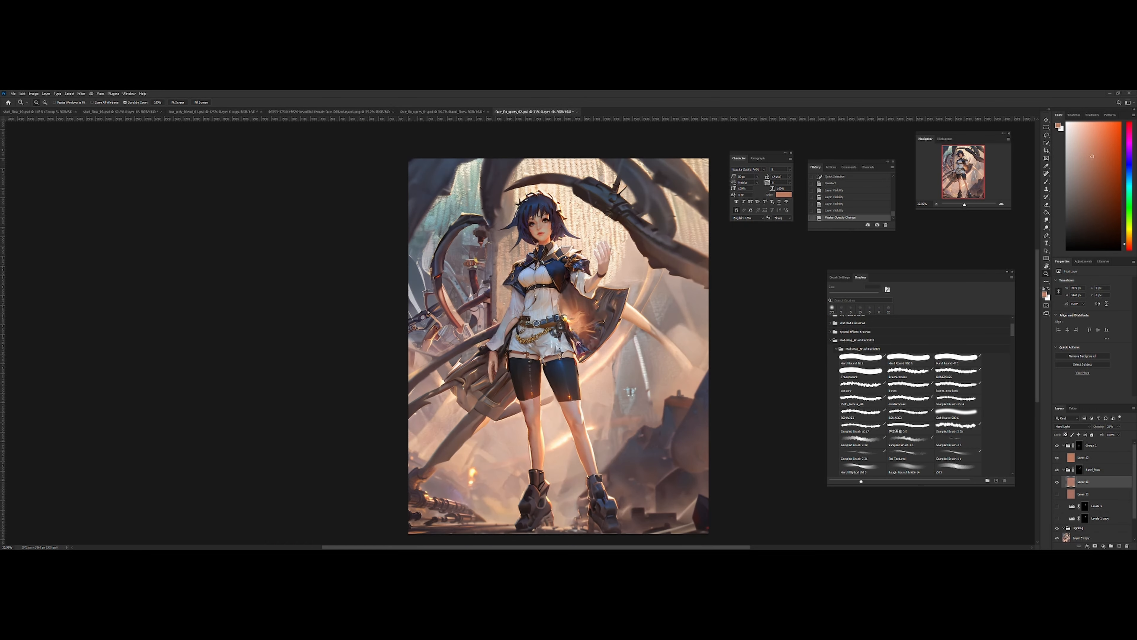
mouse_move(580, 384)
mouse_down()
mouse_move(626, 383)
mouse_move(592, 383)
mouse_up()
Add a Levels adjustment layer, place it above the leg tint group, and select its adjustment settings
click(1078, 445)
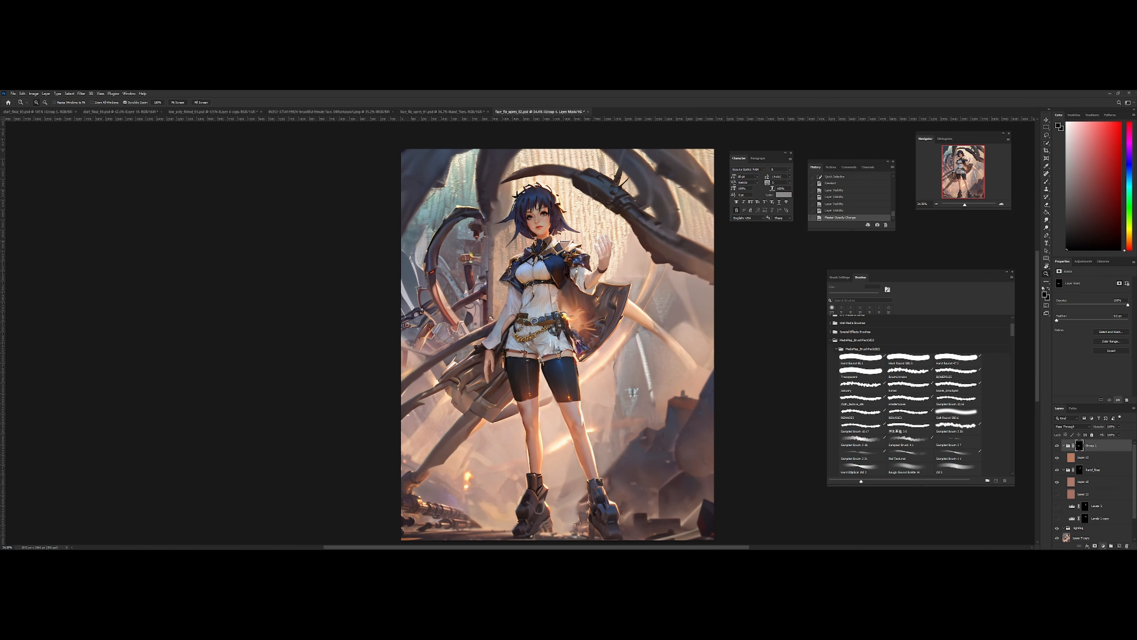
click(1094, 438)
drag(1097, 458, 1097, 440)
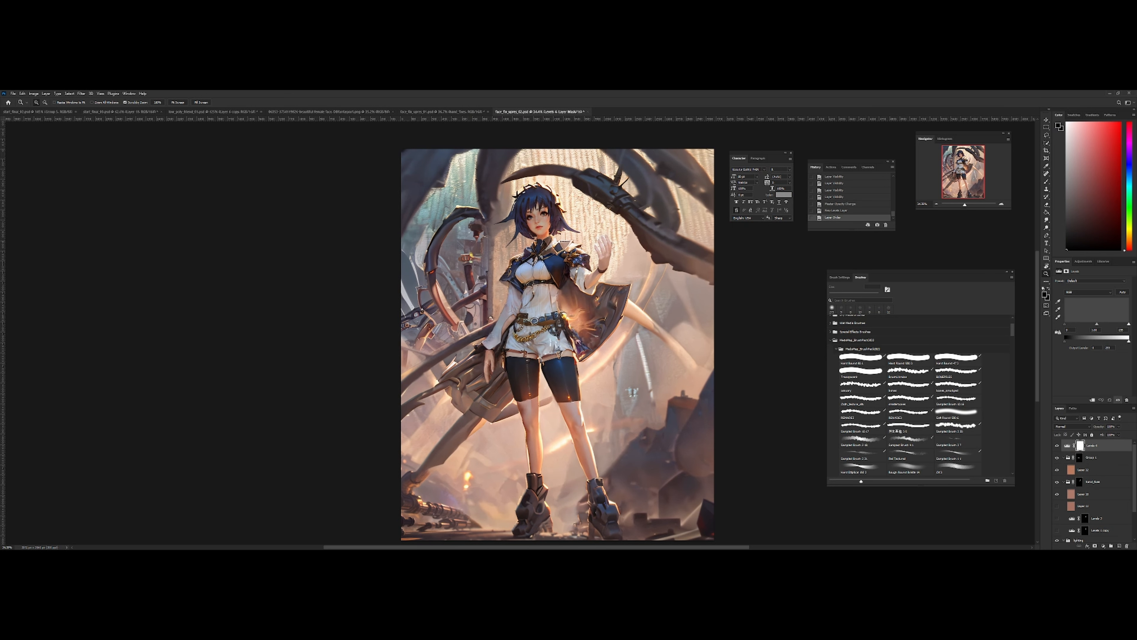
click(1068, 445)
drag(637, 357, 627, 360)
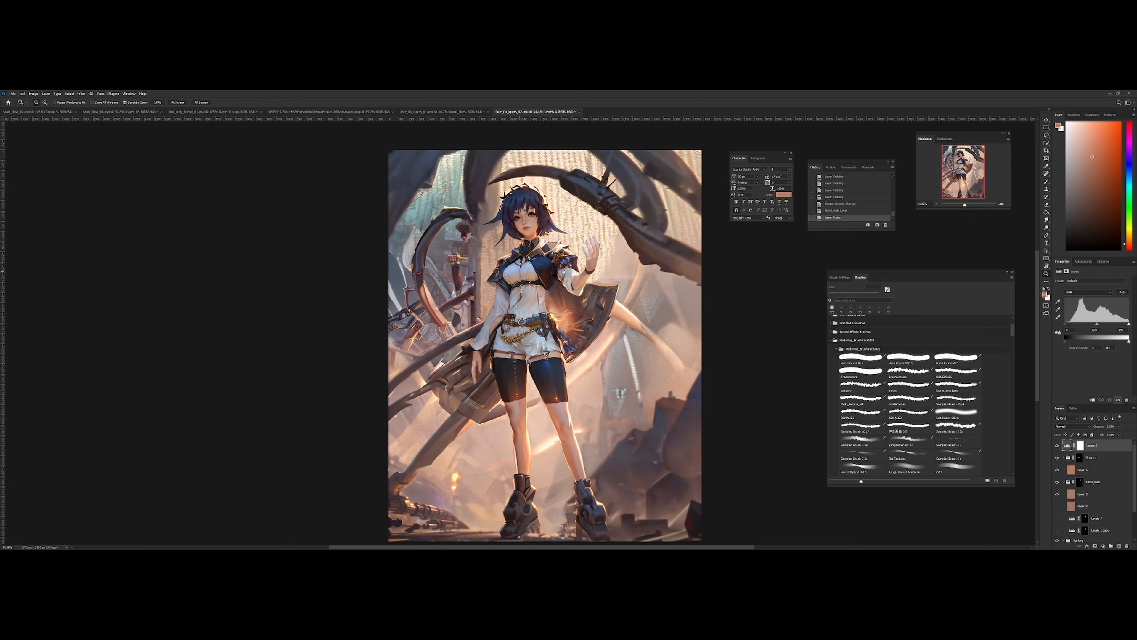
Raise the black input of the top Levels layer to crush the shadows and inspect the artwork's values in a grayscale proof
drag(1065, 341, 1103, 324)
drag(642, 315, 648, 303)
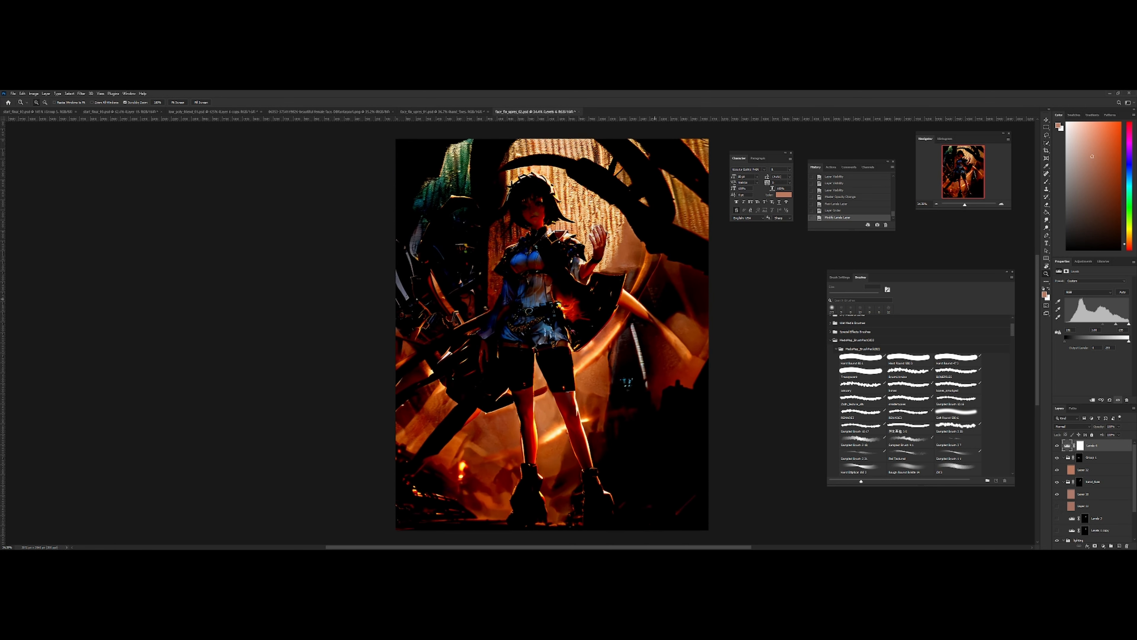
key(ctrl+y)
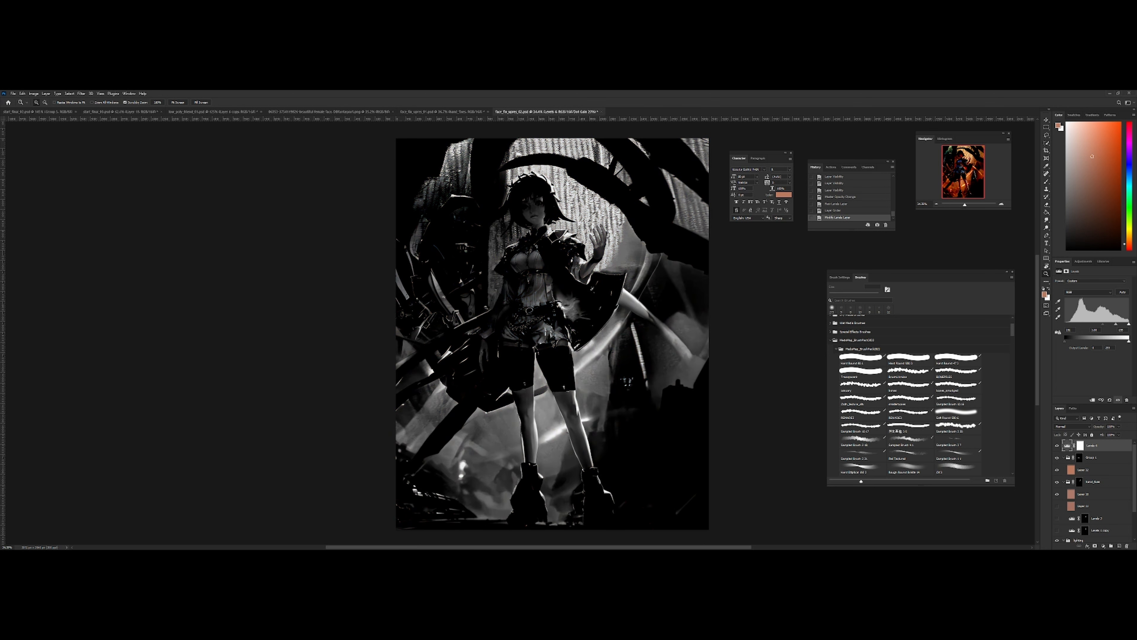
mouse_move(1102, 324)
mouse_down()
mouse_move(1089, 324)
mouse_move(1116, 324)
mouse_up()
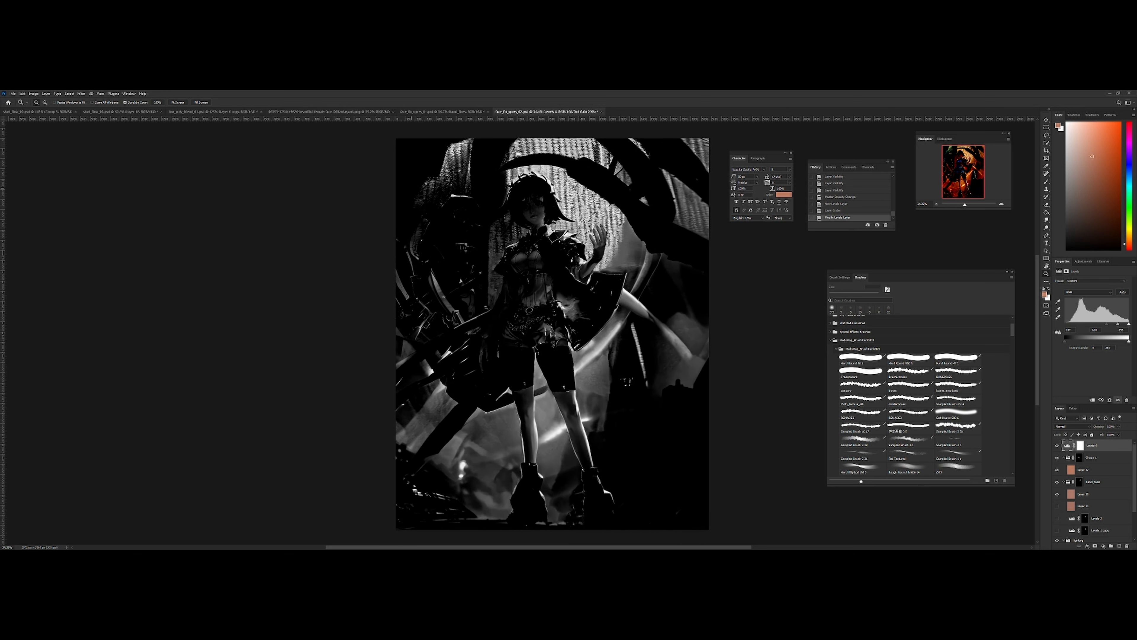
mouse_move(442, 205)
mouse_down()
mouse_move(465, 202)
mouse_move(422, 198)
mouse_up()
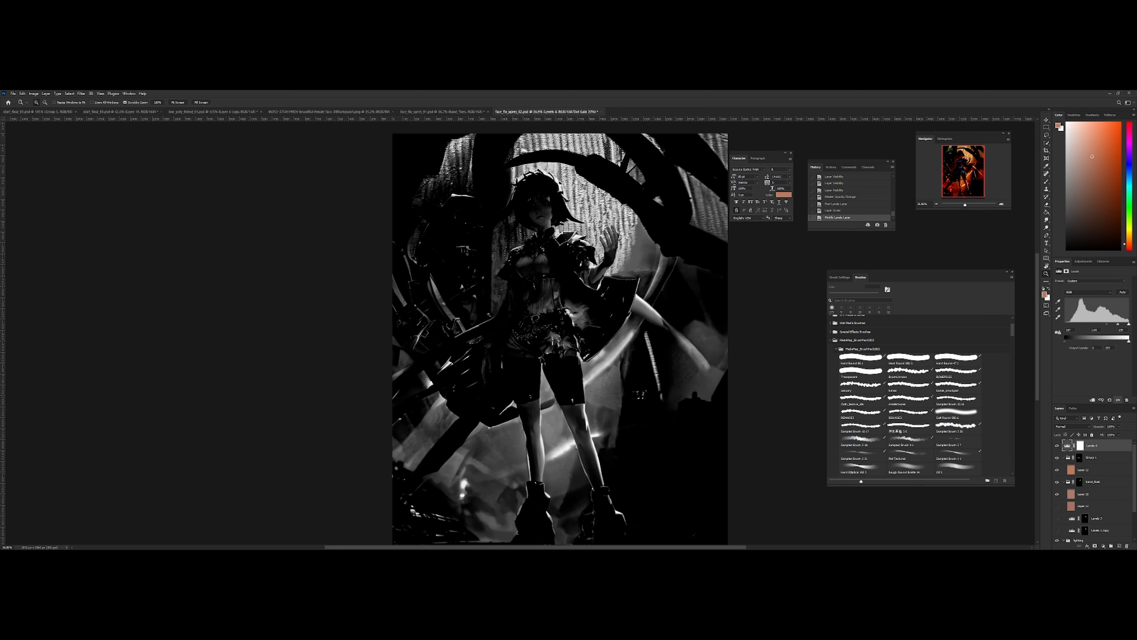
Create a group beneath the top Levels layer and add a new Levels adjustment layer inside it
key(ctrl+g)
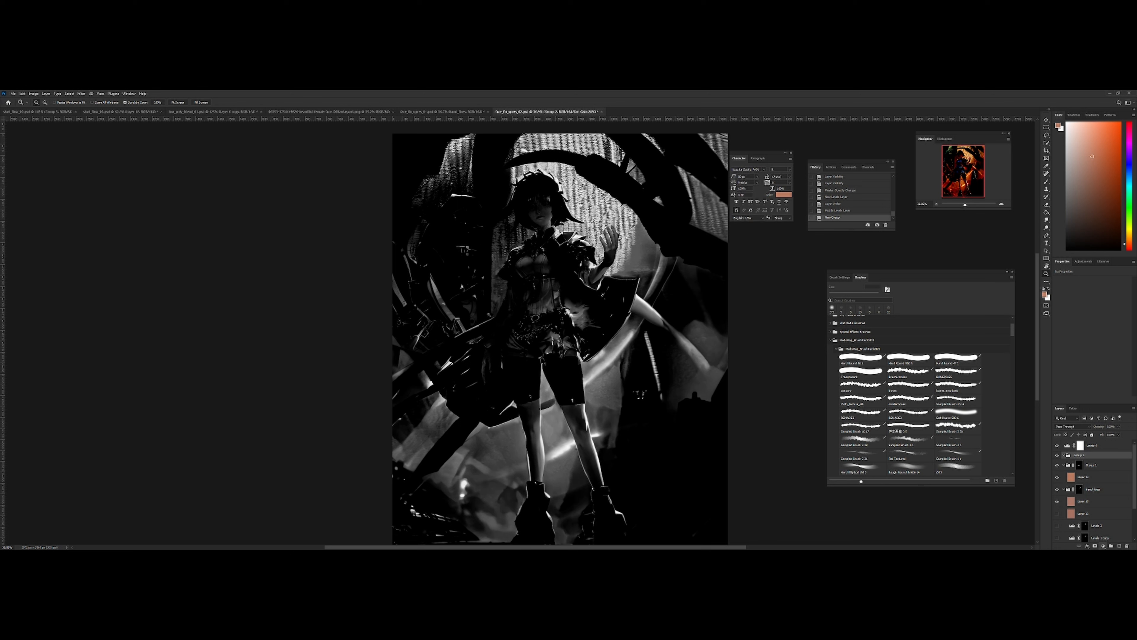
click(1106, 432)
click(1071, 465)
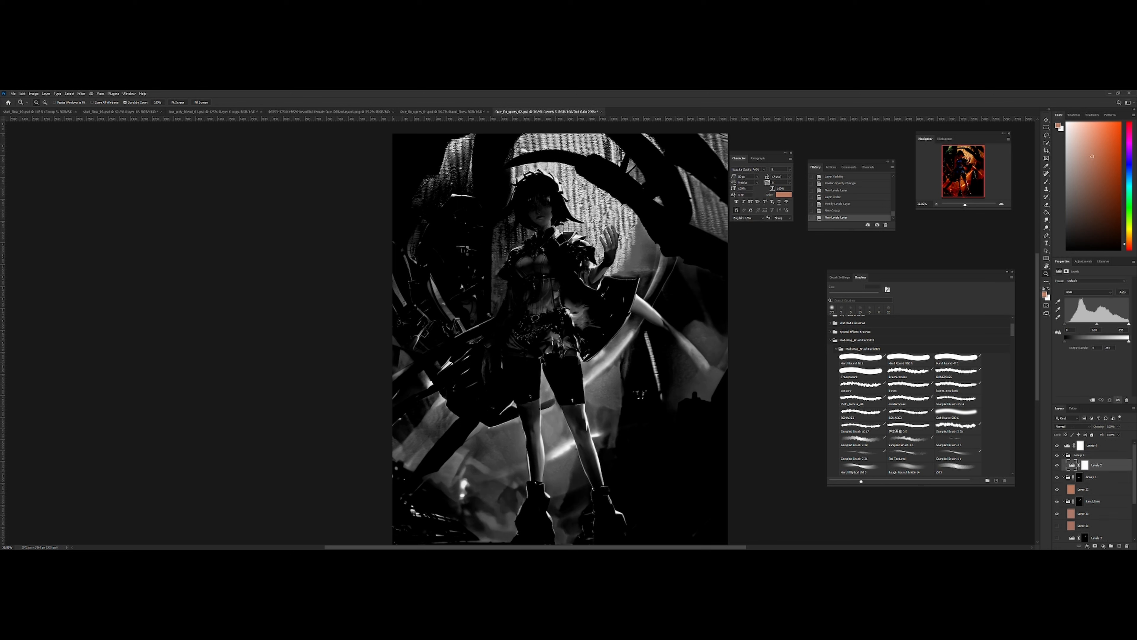
Brighten the image with the new Levels layer while the top Levels layer is hidden, and invert the new layer's mask to black
click(1056, 445)
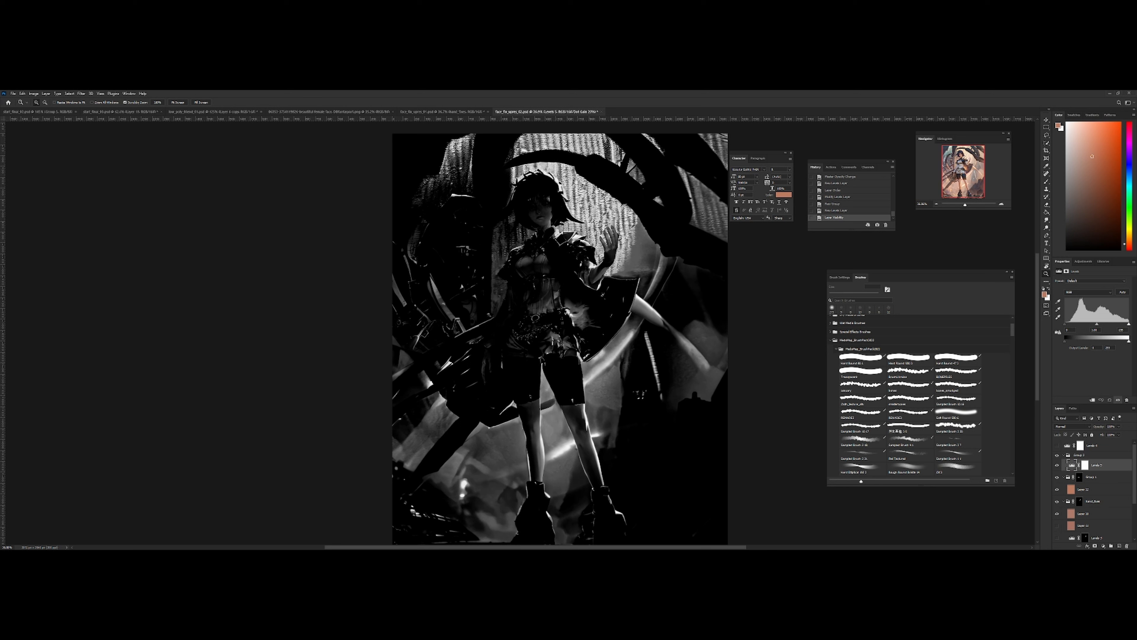
mouse_move(1096, 323)
mouse_down()
mouse_move(1086, 323)
mouse_move(1119, 324)
mouse_move(1109, 324)
mouse_up()
key(ctrl+z)
click(1084, 465)
key(ctrl+i)
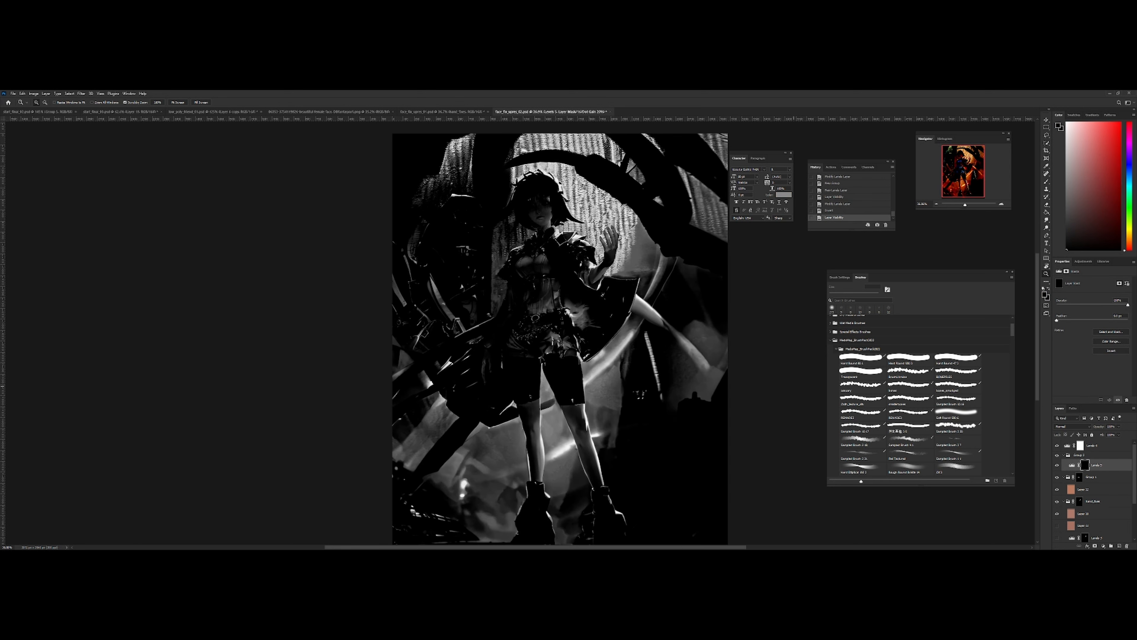
Paint white with a soft round brush on the new Levels mask over the dark upper and lower background areas around the figure
key(b)
key(x)
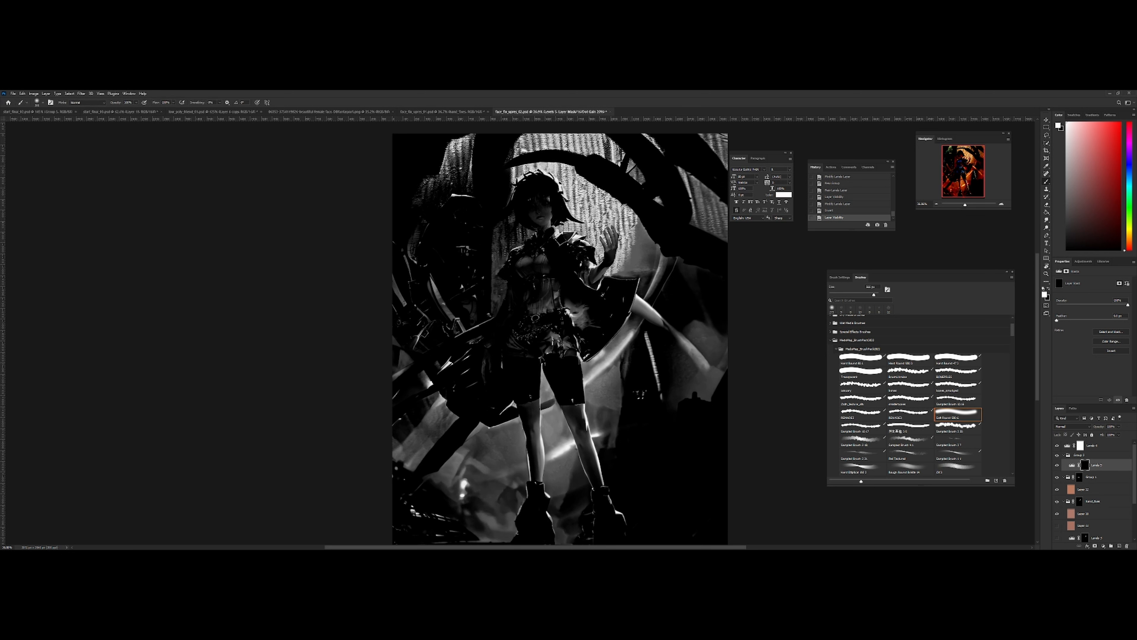
mouse_move(461, 155)
mouse_down()
mouse_move(430, 202)
mouse_move(463, 196)
mouse_move(441, 192)
mouse_up()
drag(703, 202, 715, 222)
key(ctrl+z)
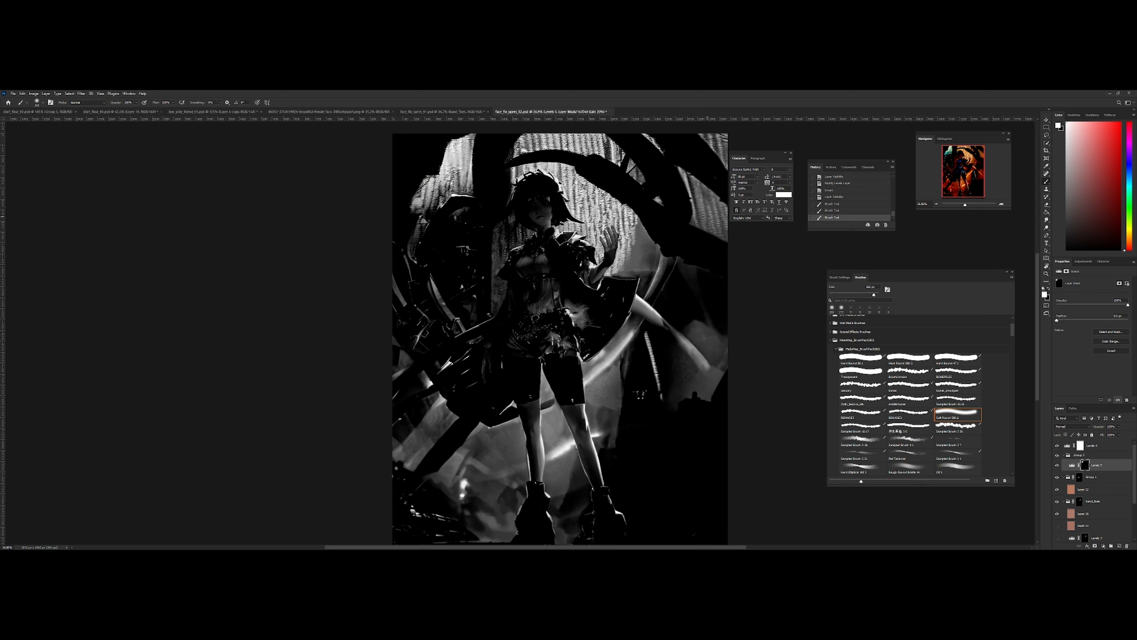
drag(647, 240, 631, 271)
click(623, 326)
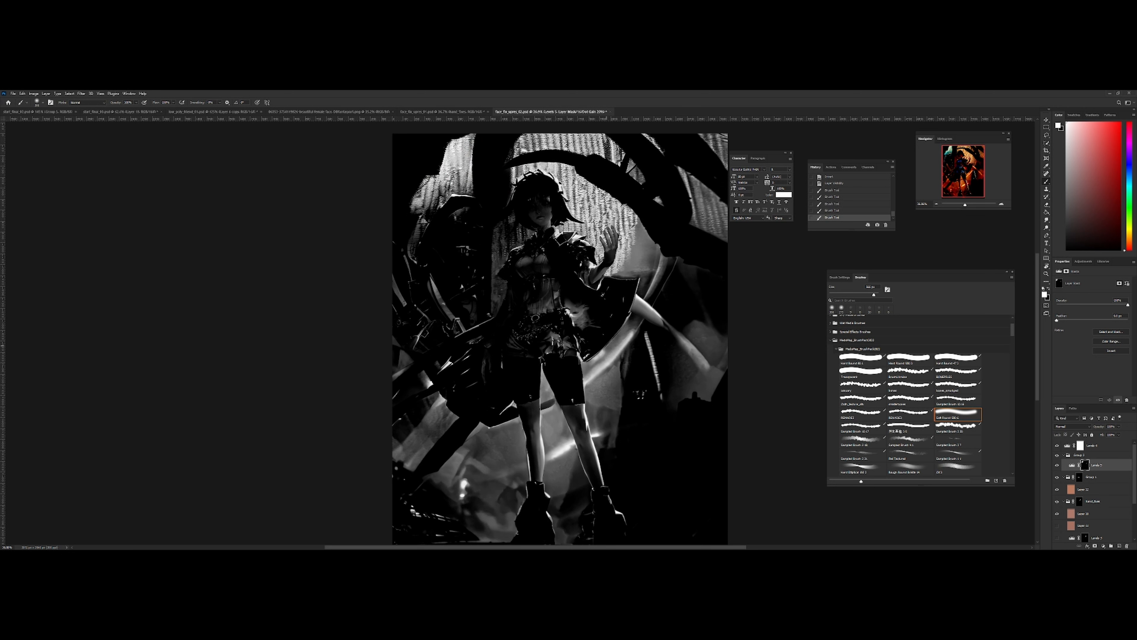
drag(443, 443, 436, 415)
Hide the top Levels layer, turn off the grayscale proof, and check the artwork in mirrored and normal views
key(z)
drag(657, 361, 632, 360)
click(1057, 445)
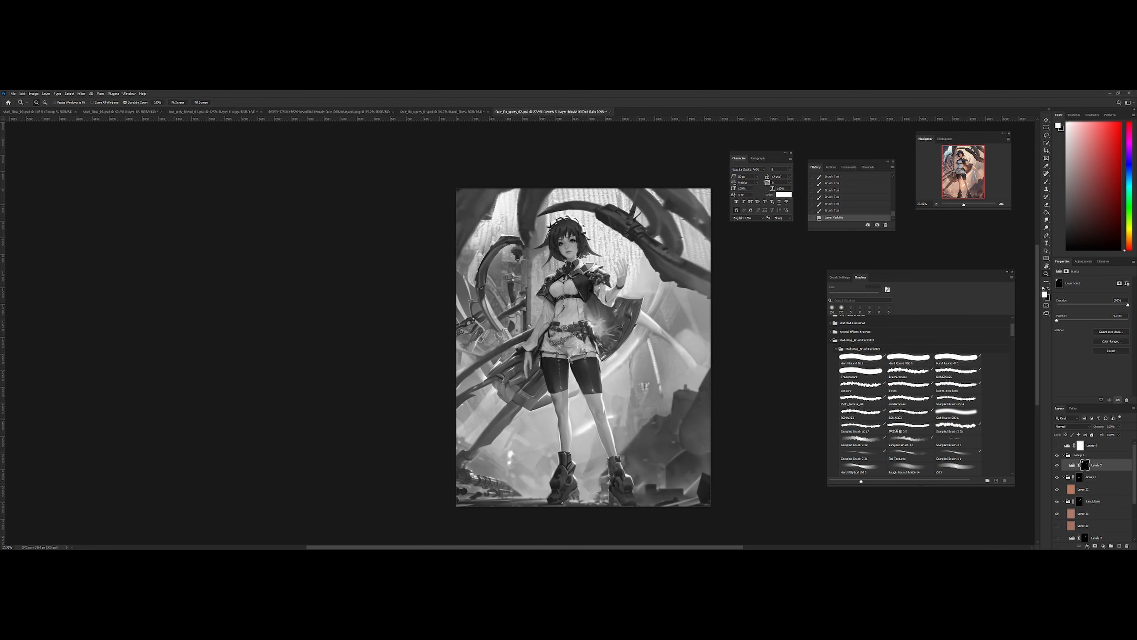
key(ctrl+y)
drag(499, 218, 555, 227)
key(ctrl+shift+h)
key(ctrl+shift+h)
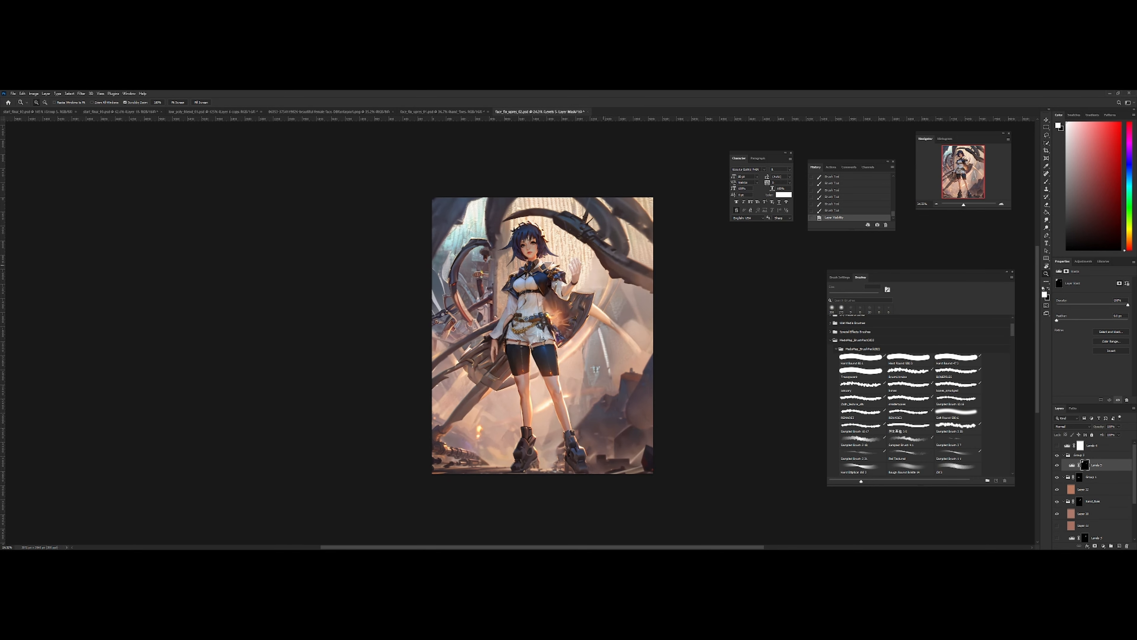
Select the brightening Levels layer in the group and reduce its opacity to 39%
click(1071, 465)
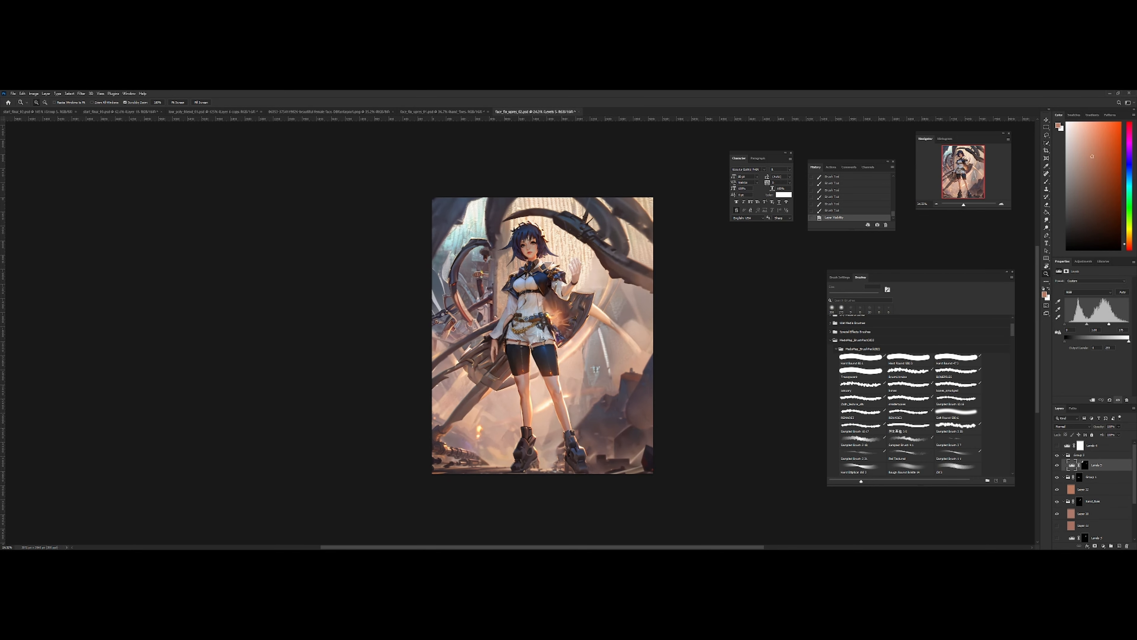
key(4)
key(3)
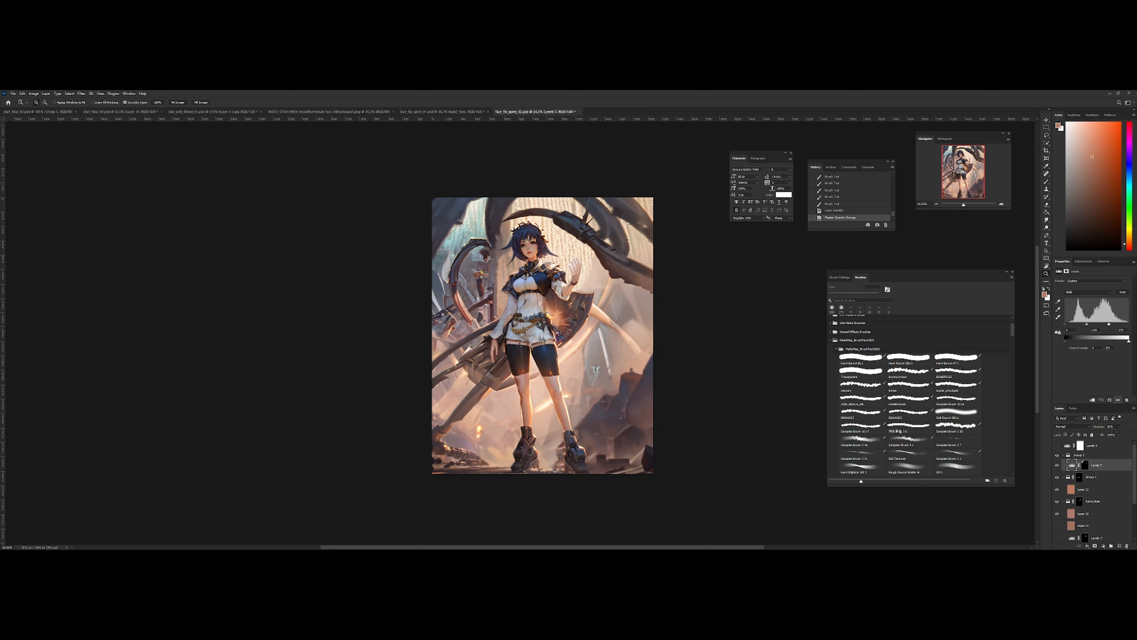
key(2)
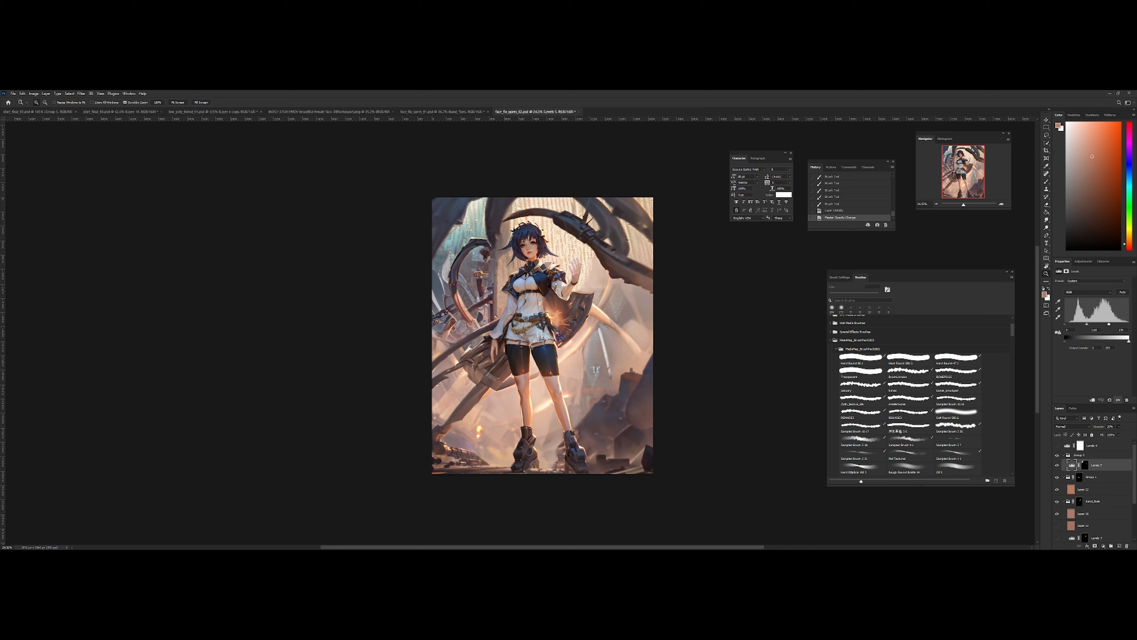
key(3)
key(9)
Show the top Levels layer again, reset its adjustment, and lower its white input to blow out the highlights
click(1056, 445)
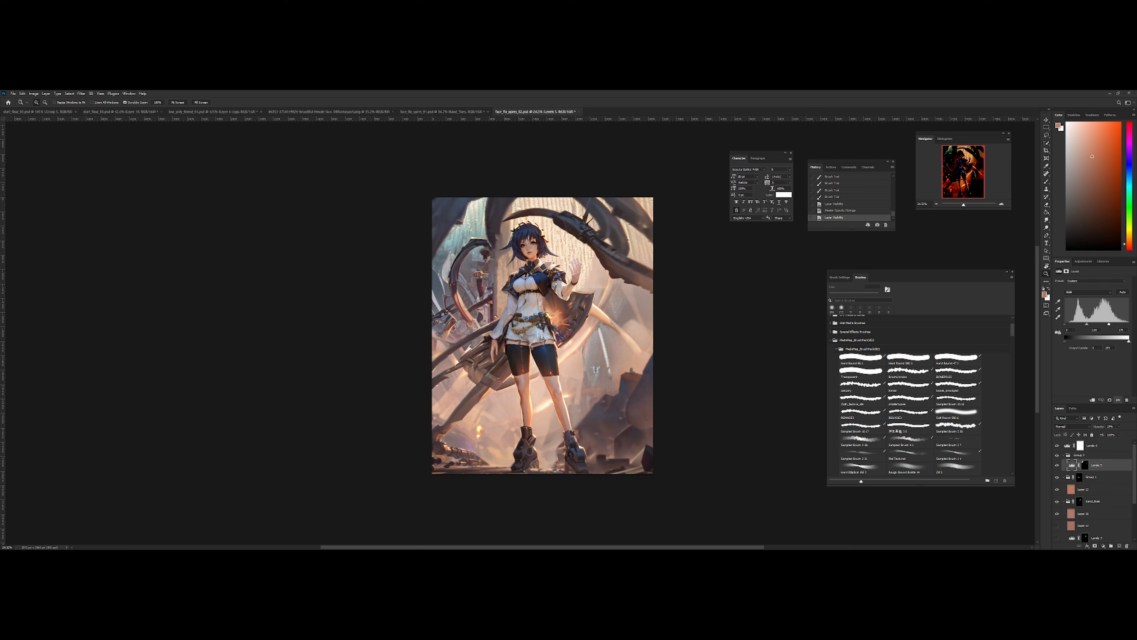
click(1092, 446)
click(1109, 399)
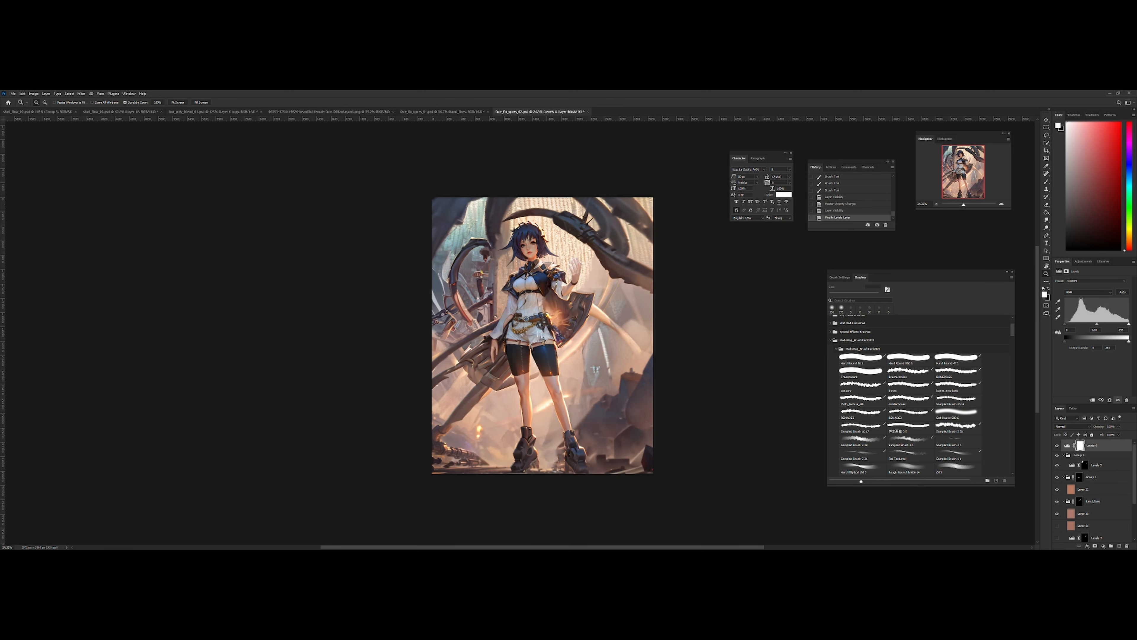
drag(1127, 323, 1090, 324)
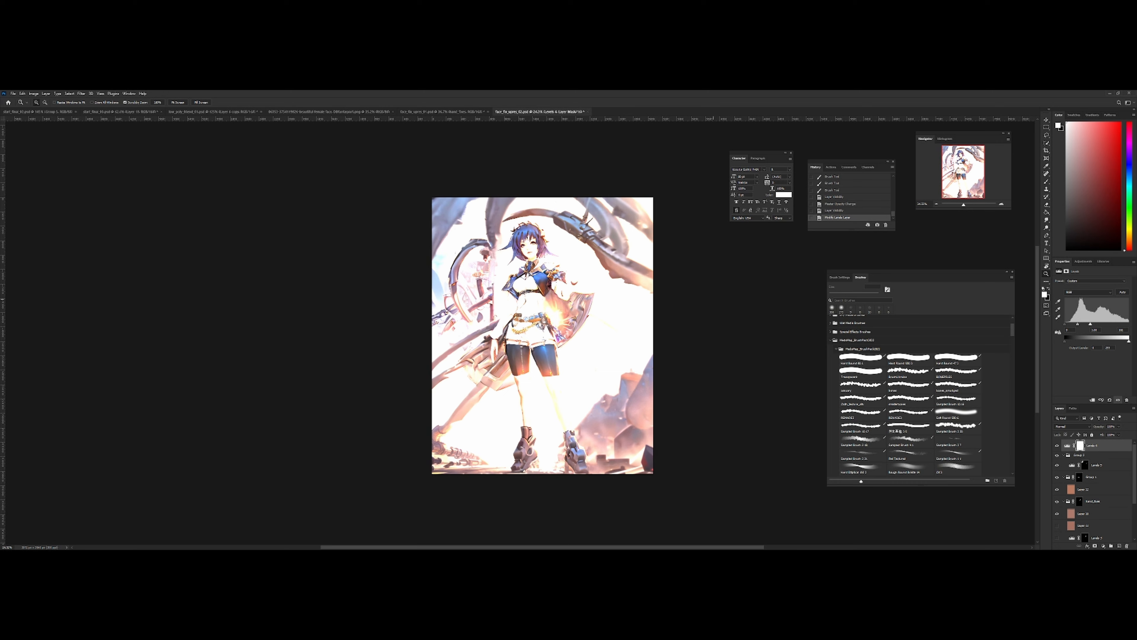
drag(488, 263, 493, 258)
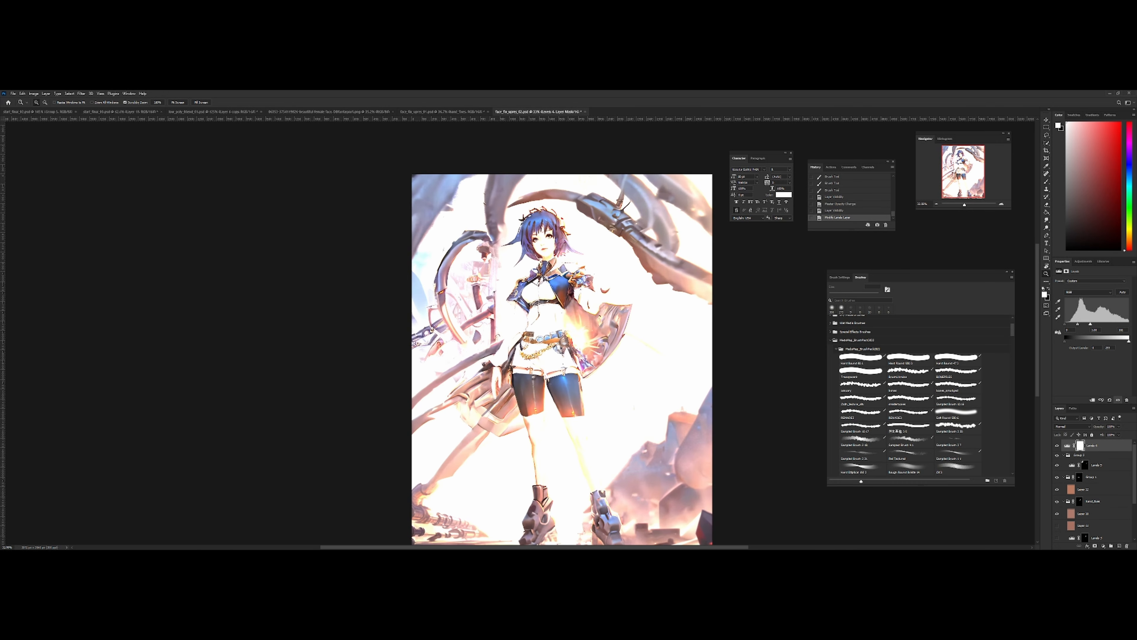
click(1084, 464)
key(b)
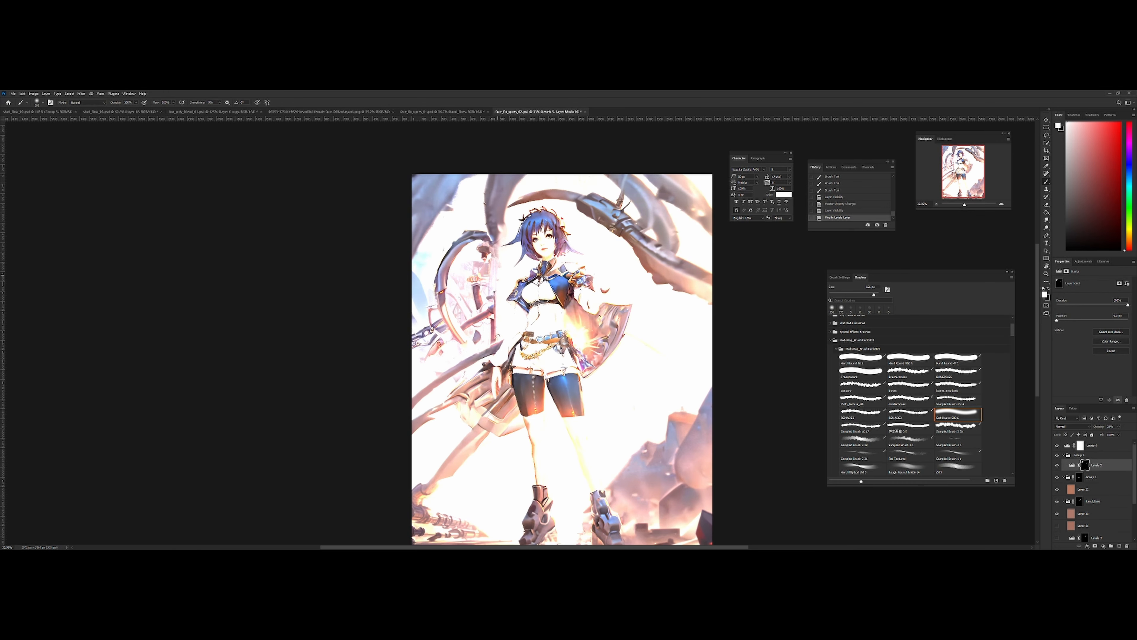
drag(486, 276, 480, 276)
click(476, 287)
click(476, 292)
click(1071, 465)
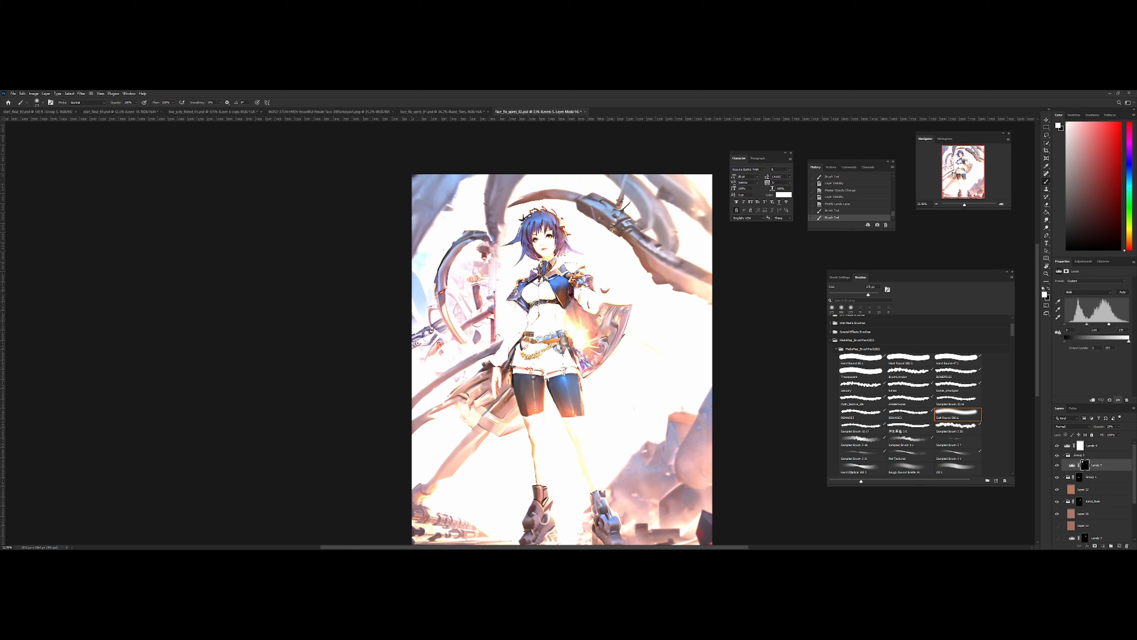
key(ctrl+z)
key(ctrl+z)
key(ctrl+z)
key(ctrl+shift+z)
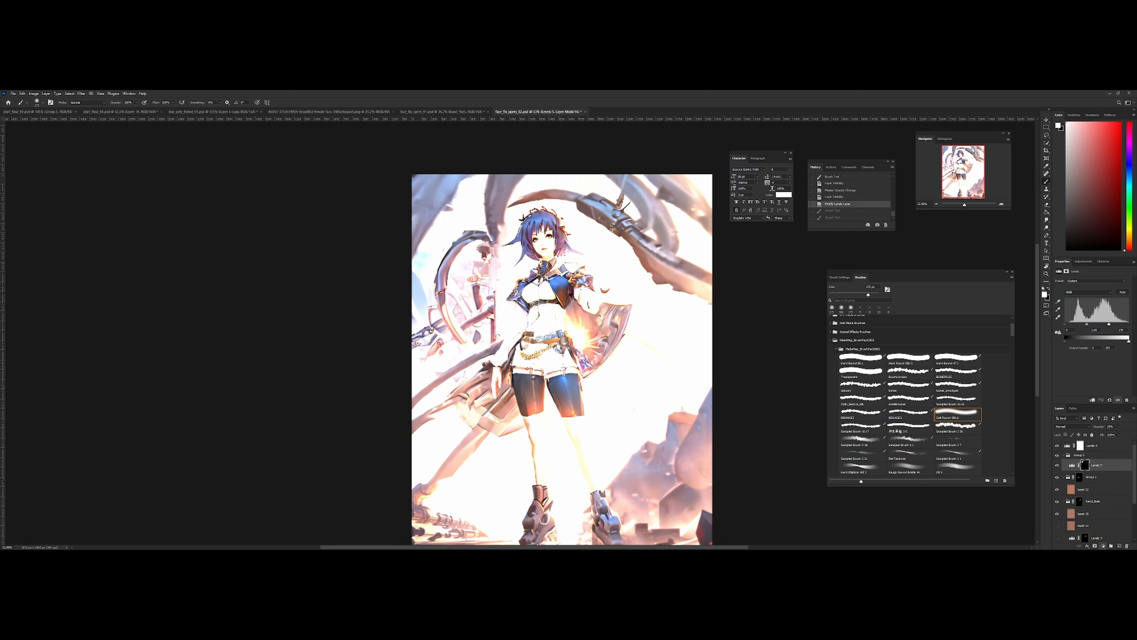
Add a second Levels layer above the first one in the group, brighten the image with it, and invert its mask to black
click(1103, 545)
click(1071, 465)
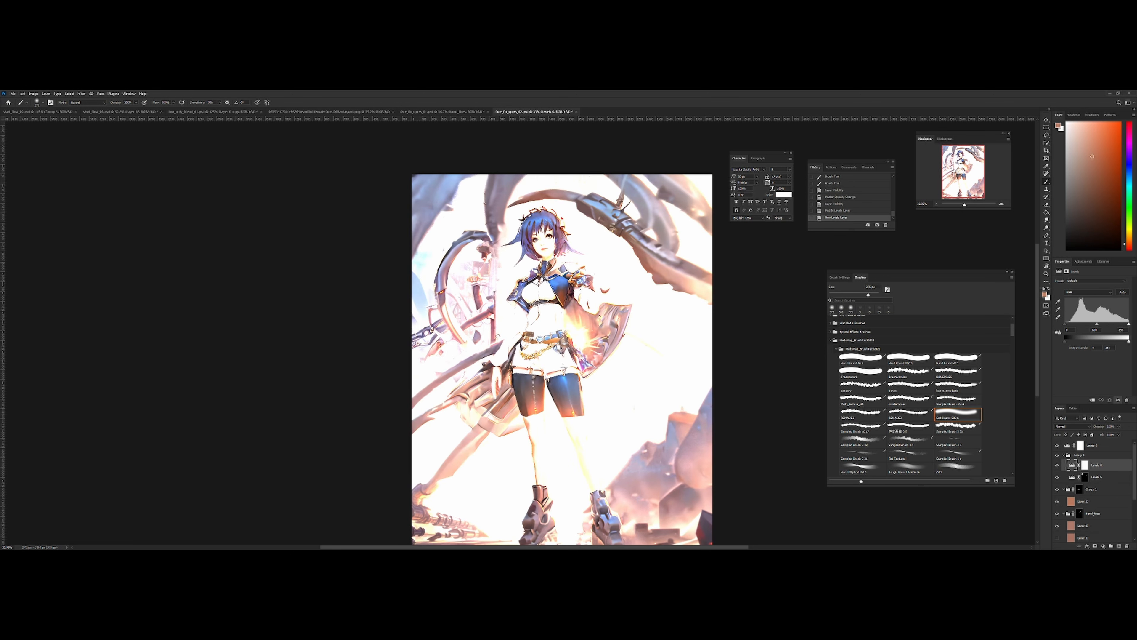
mouse_move(1096, 323)
mouse_down()
mouse_move(1106, 323)
mouse_move(1085, 324)
mouse_up()
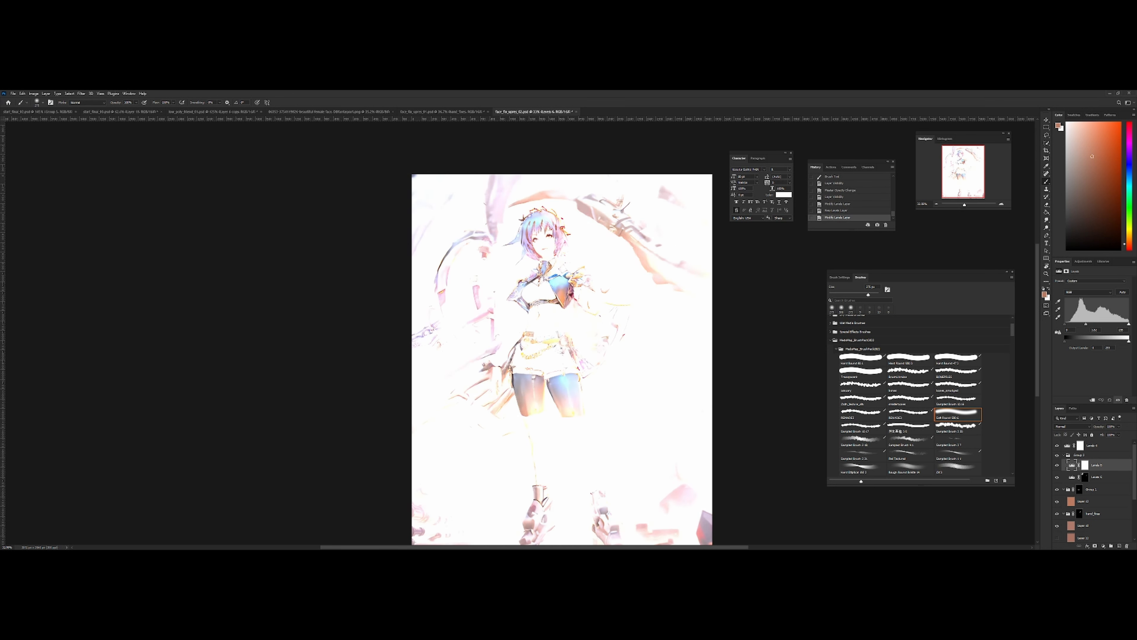
click(1085, 465)
key(ctrl+i)
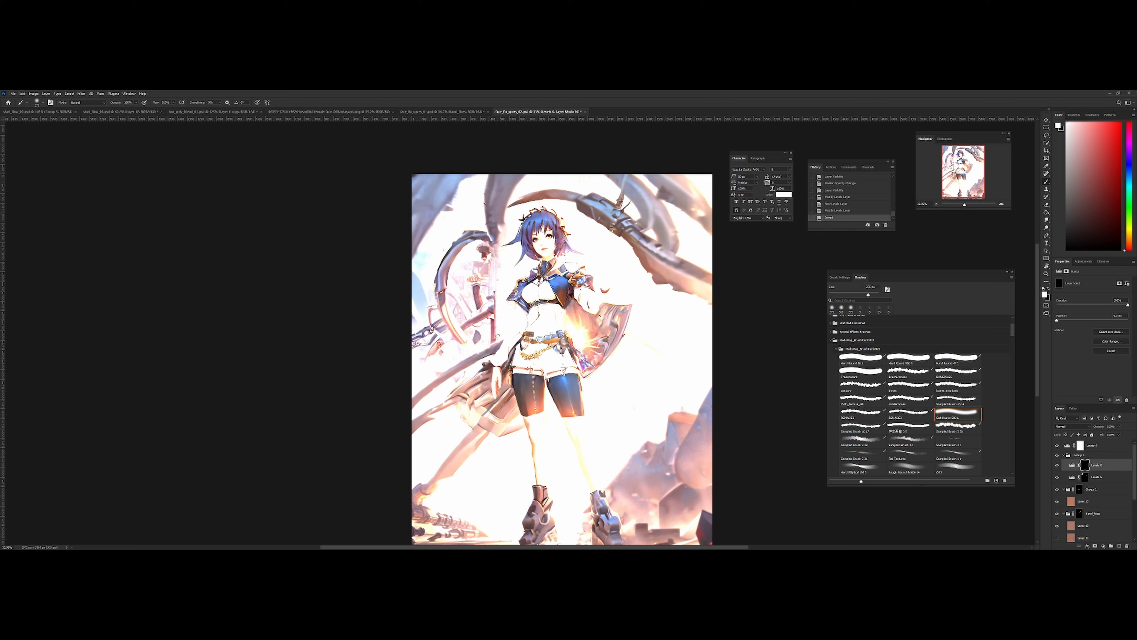
Paint white on the second Levels mask over the curved machinery beside the figure and the arches above, varying the brush size
mouse_move(482, 238)
mouse_down()
mouse_move(448, 258)
mouse_move(443, 289)
mouse_up()
drag(445, 293, 452, 330)
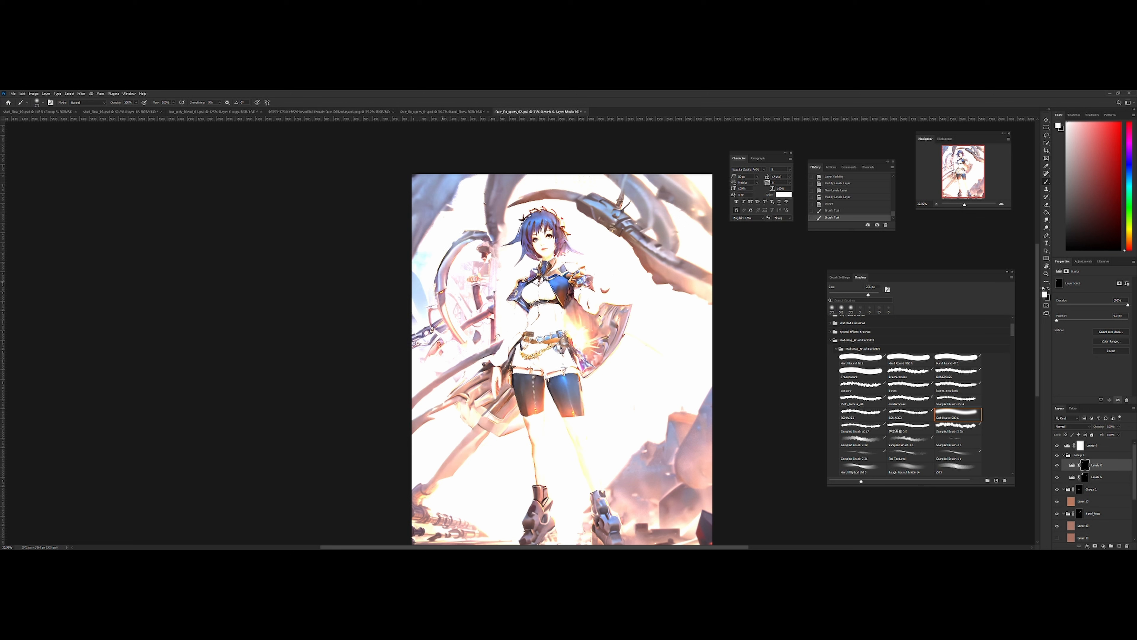
alt+right_click(461, 209)
drag(497, 215, 497, 184)
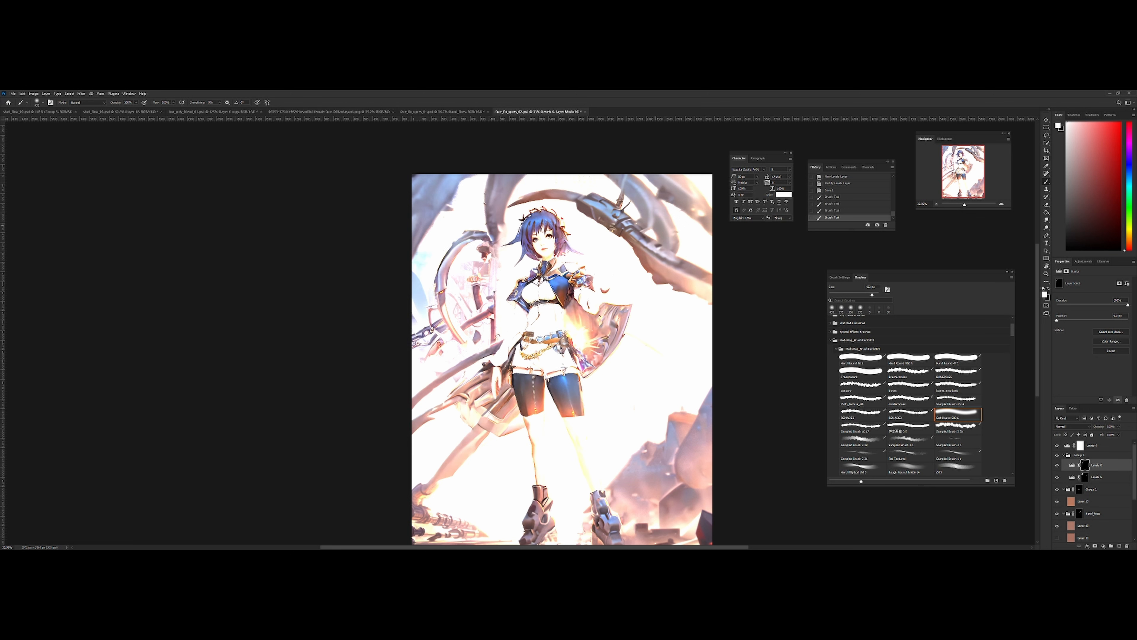
alt+right_click(586, 202)
click(423, 332)
click(430, 329)
click(461, 332)
Compare the artwork with the second brightening Levels layer on and off while the top Levels layer is hidden
click(1056, 445)
click(1057, 465)
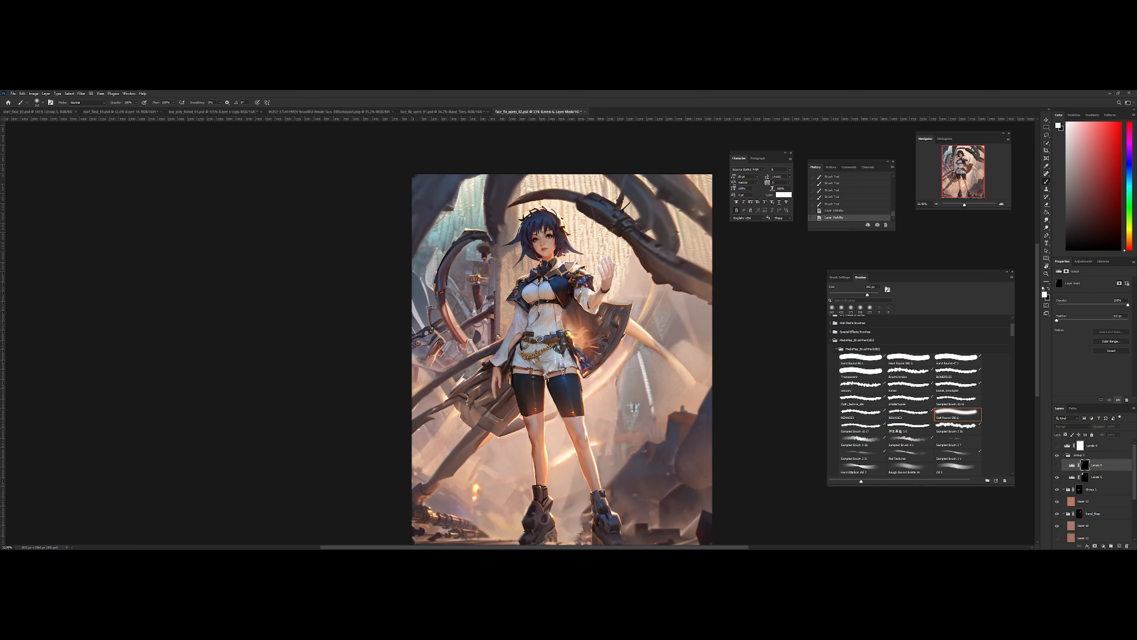
click(1057, 464)
key(z)
mouse_move(571, 332)
mouse_down()
mouse_move(509, 332)
mouse_move(595, 322)
mouse_up()
click(1057, 445)
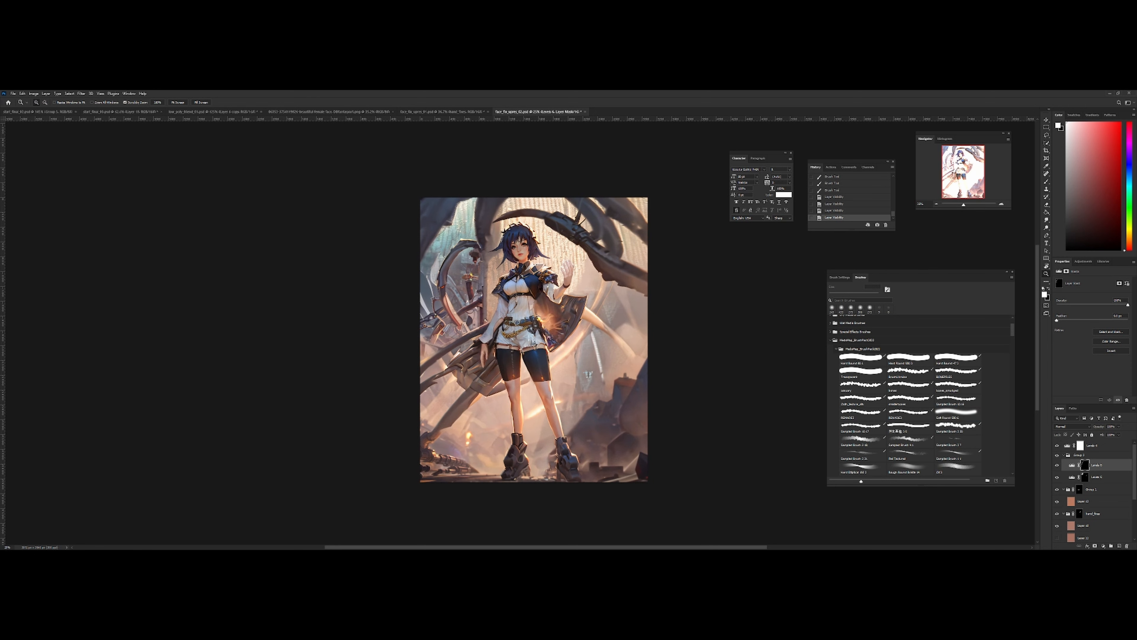
drag(508, 328, 540, 355)
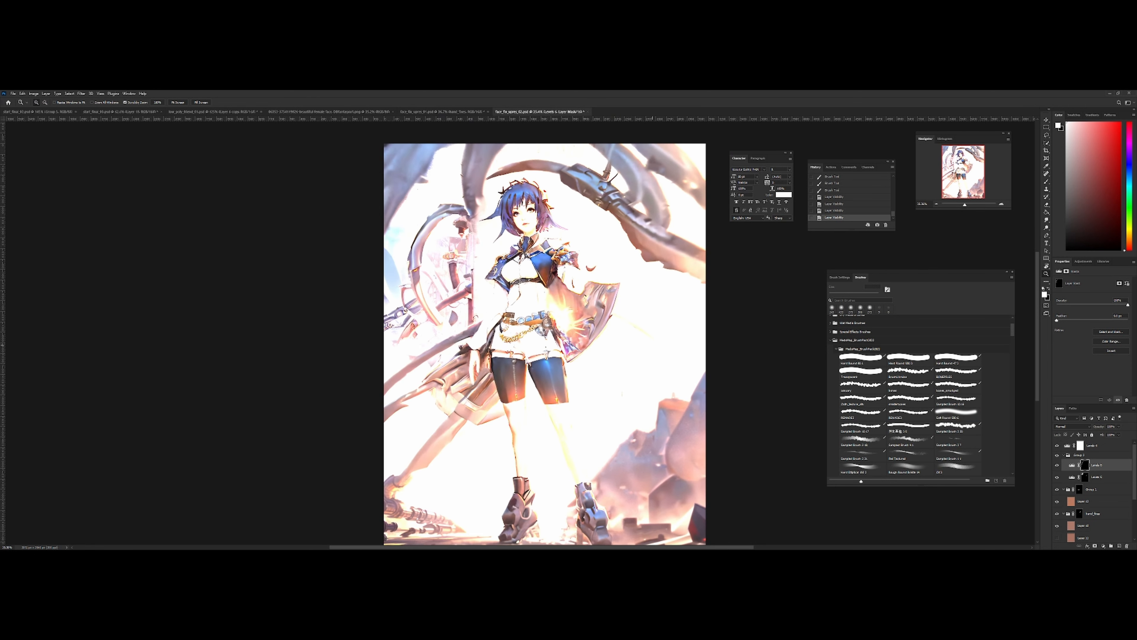
Vary the top Levels layer's white input to examine the highlights, and return it to 255
click(1067, 445)
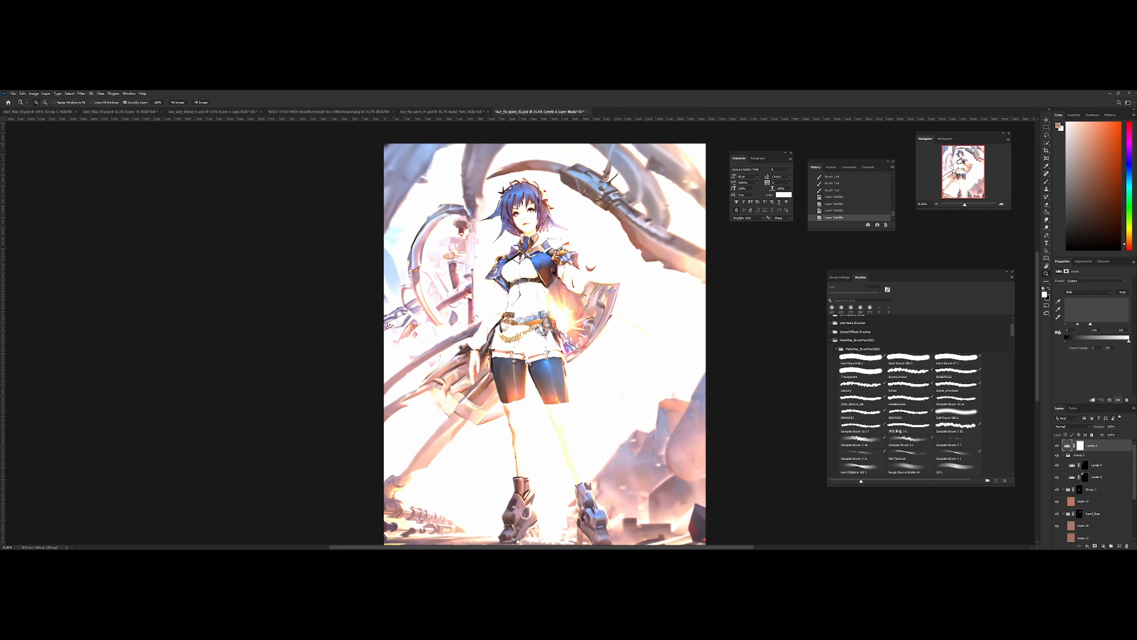
mouse_move(1090, 323)
mouse_down()
mouse_move(1127, 323)
mouse_move(1093, 323)
mouse_up()
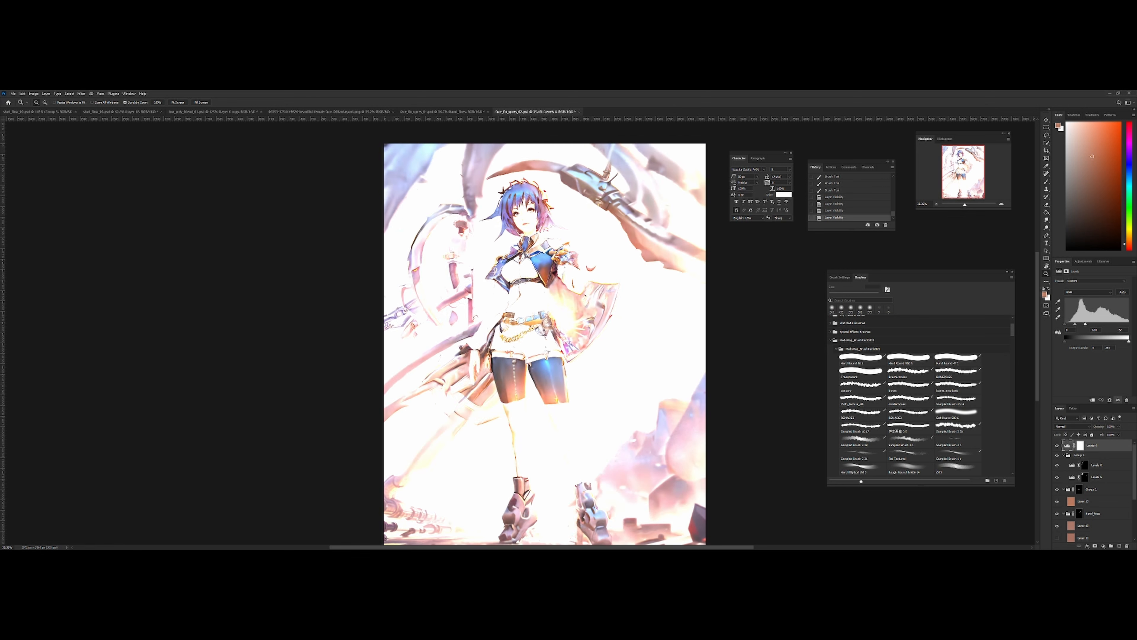
drag(1095, 323, 1090, 323)
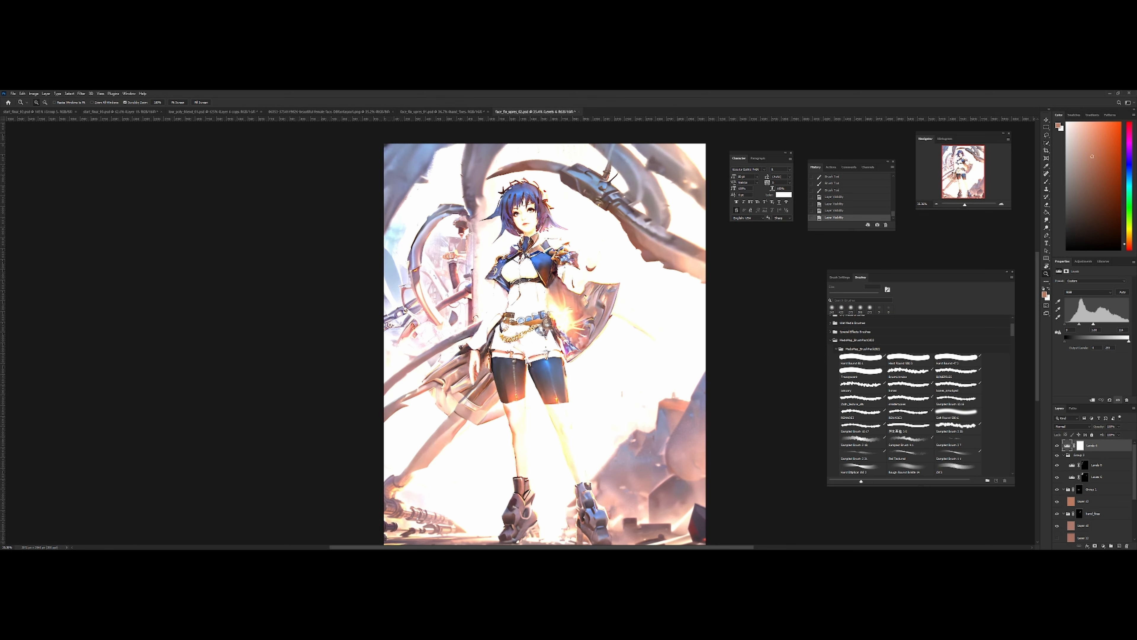
drag(1093, 323, 1128, 323)
click(1085, 465)
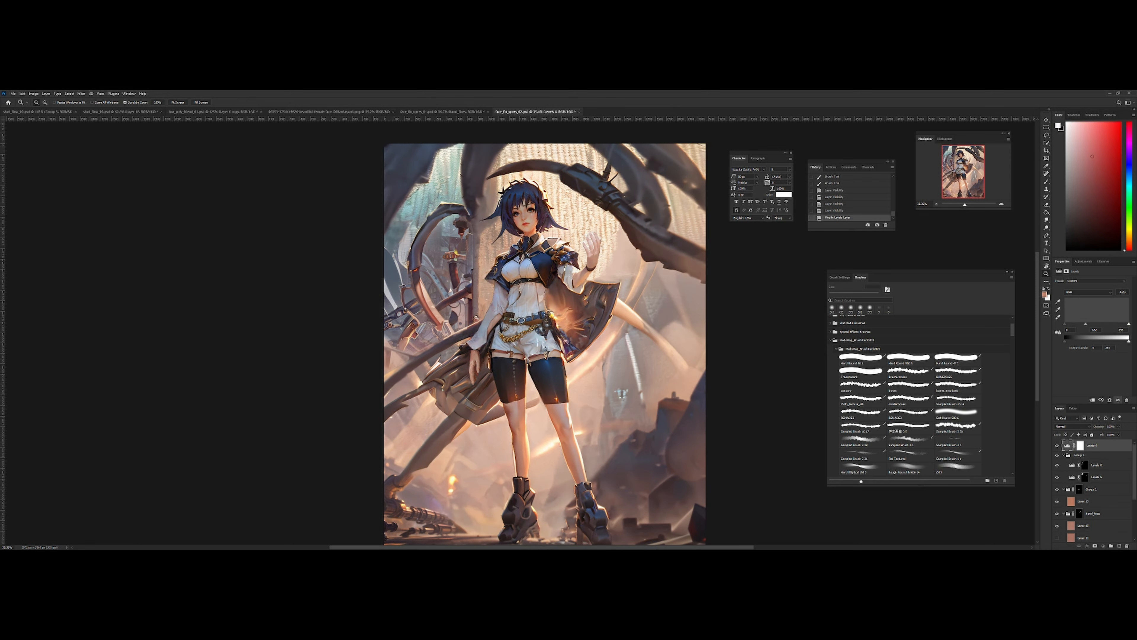
Add a third Levels layer above the others in the group, darken the image with its midtones, and invert its mask to black
click(1103, 546)
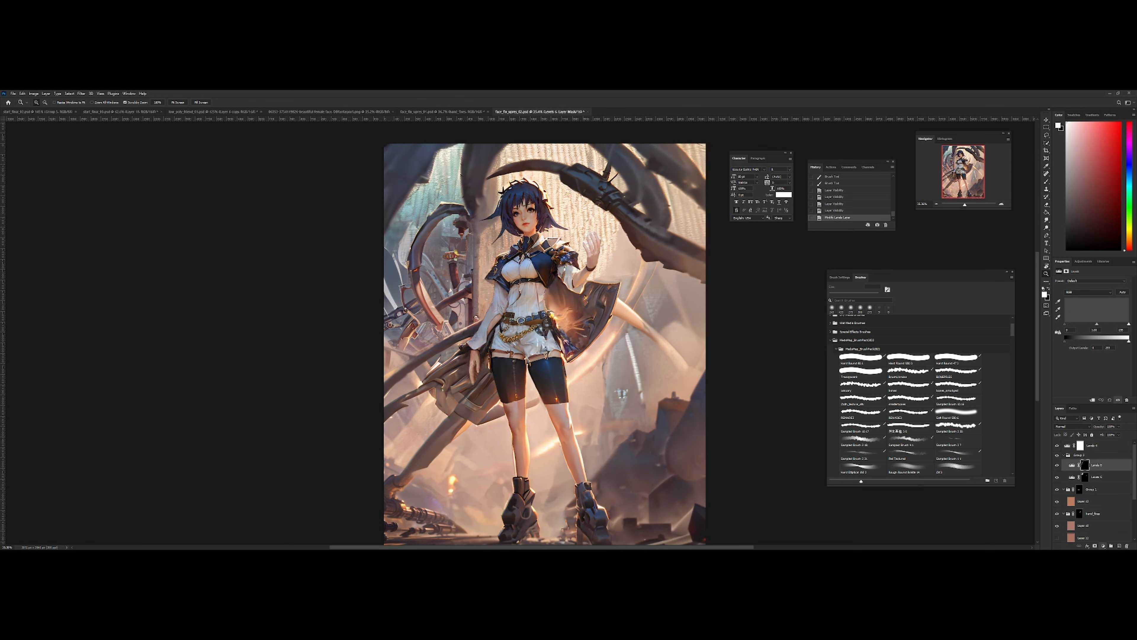
click(1071, 464)
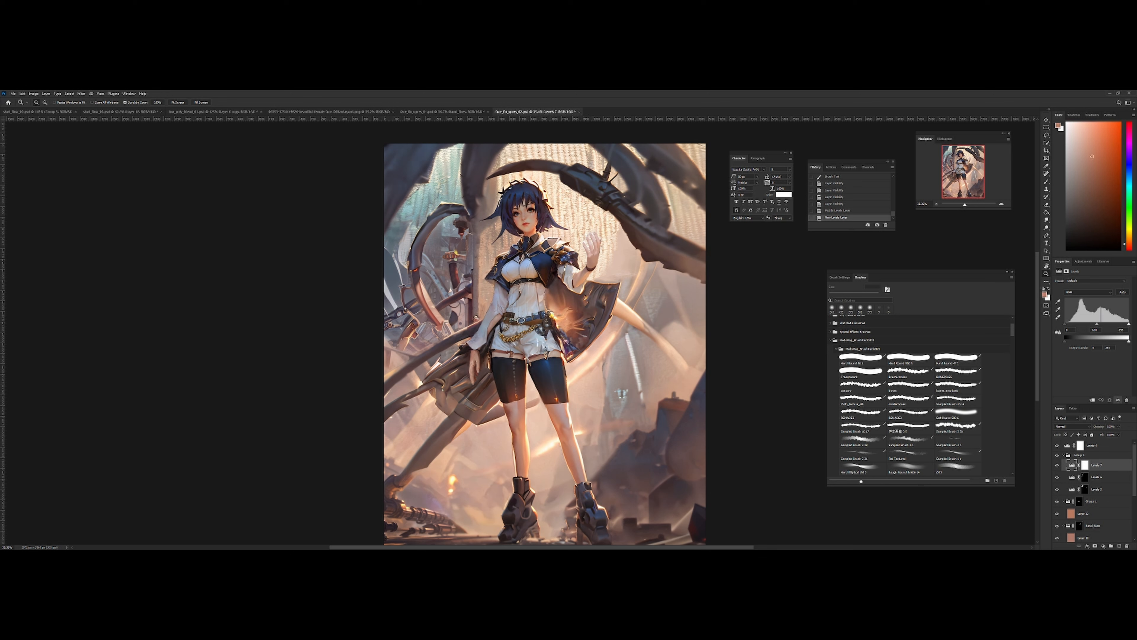
mouse_move(1095, 323)
mouse_down()
mouse_move(1084, 324)
mouse_move(1107, 323)
mouse_up()
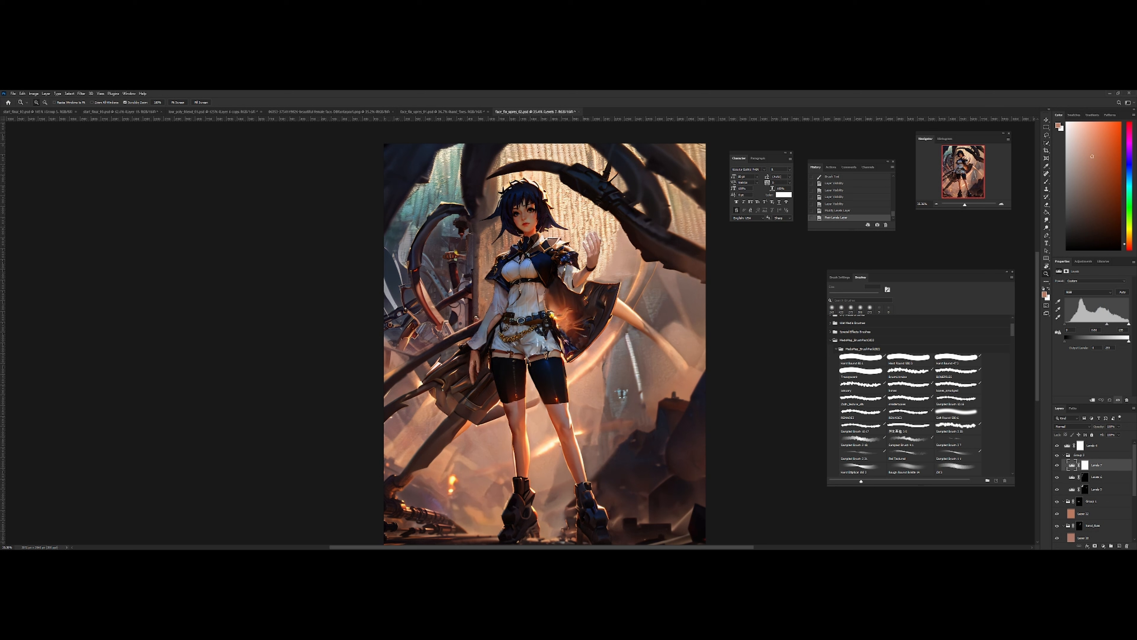
click(1085, 465)
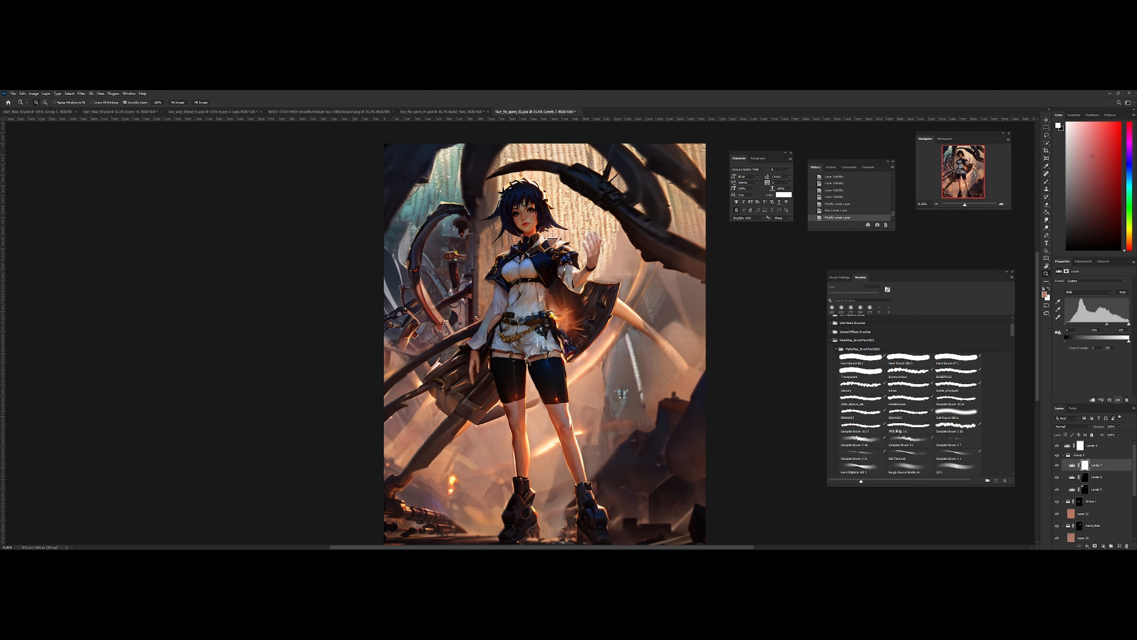
key(ctrl+i)
key(b)
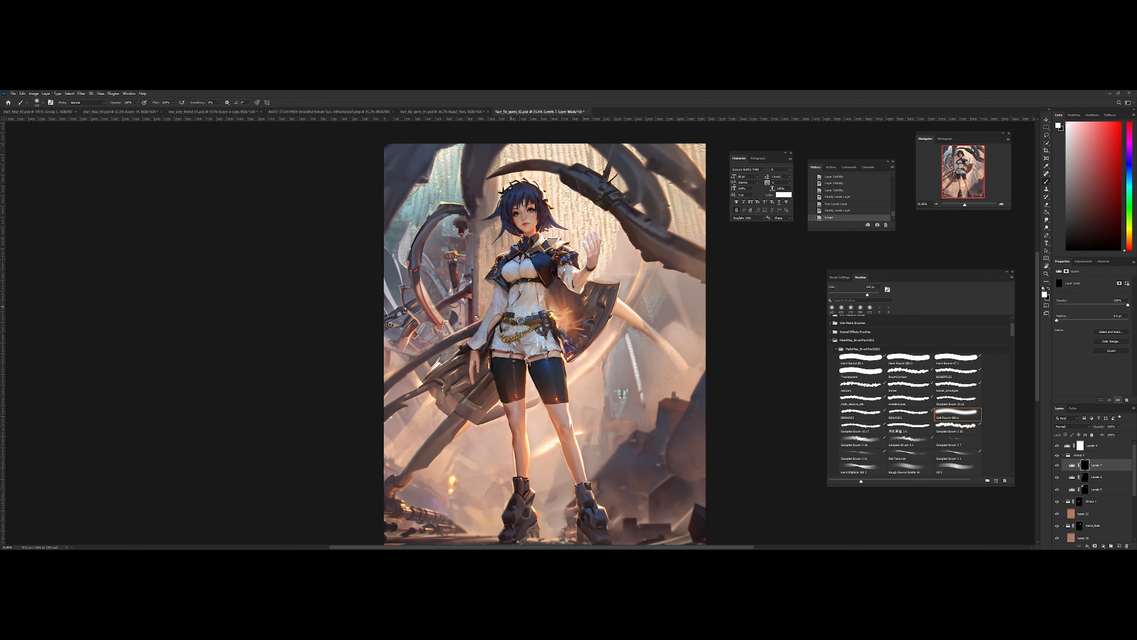
Paint white on the third Levels mask over the figure's torso, skirt and thighs, and undo the last stroke beside the hip
mouse_move(516, 303)
mouse_down()
mouse_move(569, 294)
mouse_move(577, 318)
mouse_up()
click(507, 284)
click(532, 309)
click(515, 280)
click(580, 330)
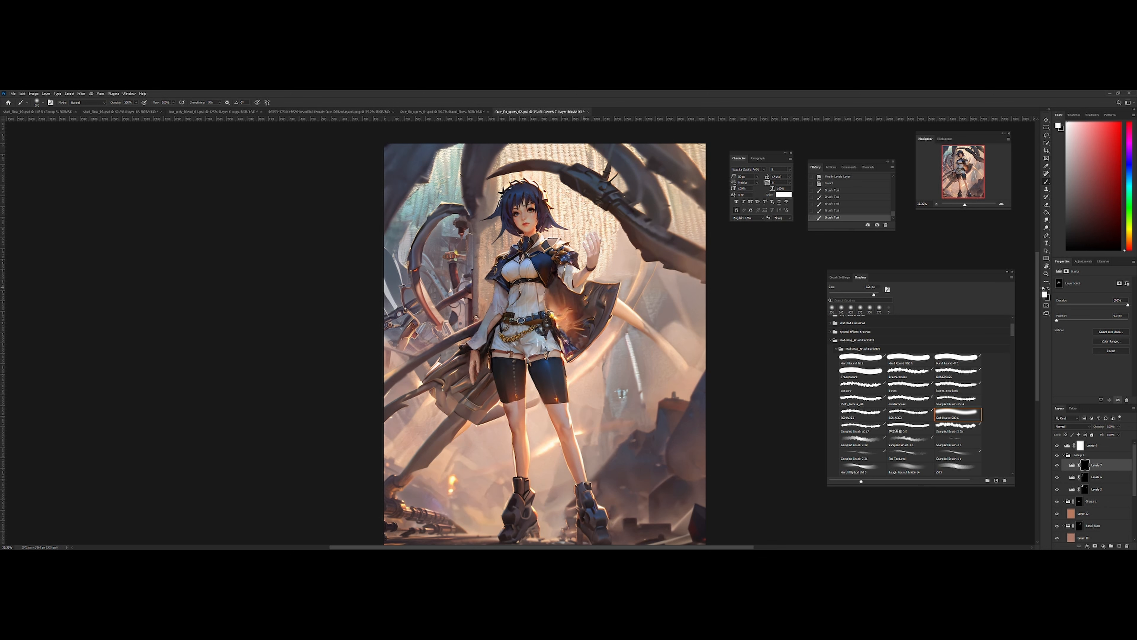
drag(520, 366, 518, 399)
drag(494, 343, 481, 342)
key(ctrl+z)
Lower the top Levels layer's white input to overexpose the image, and paint the third Levels mask white around the figure's waist, lowered hand and cloak
click(1068, 445)
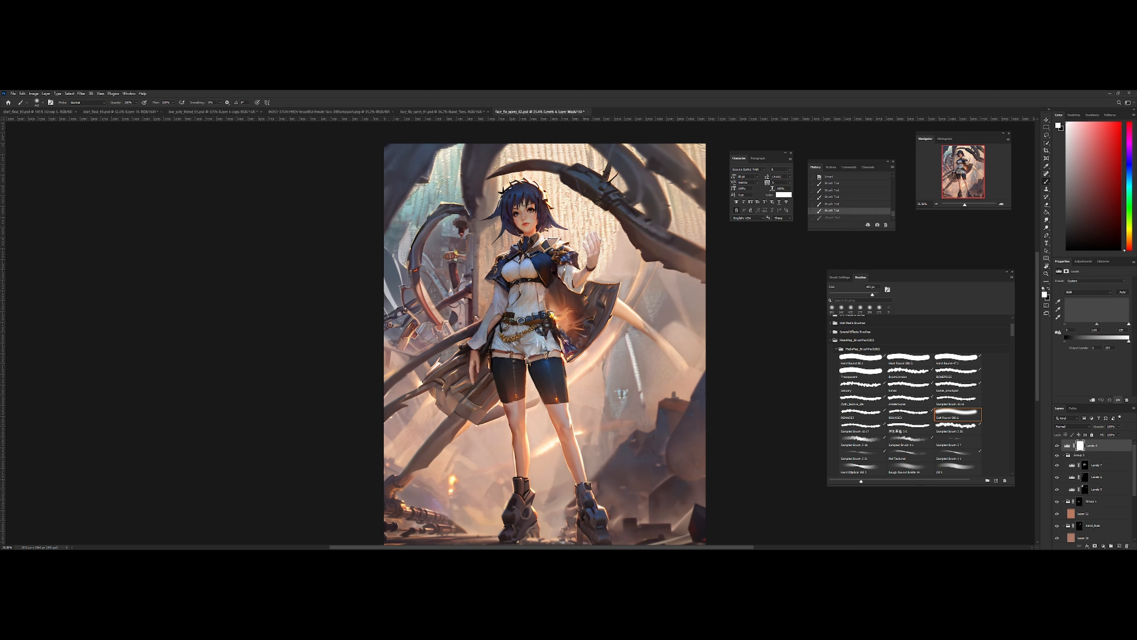
mouse_move(1067, 323)
mouse_down()
mouse_move(1118, 323)
mouse_move(1090, 323)
mouse_up()
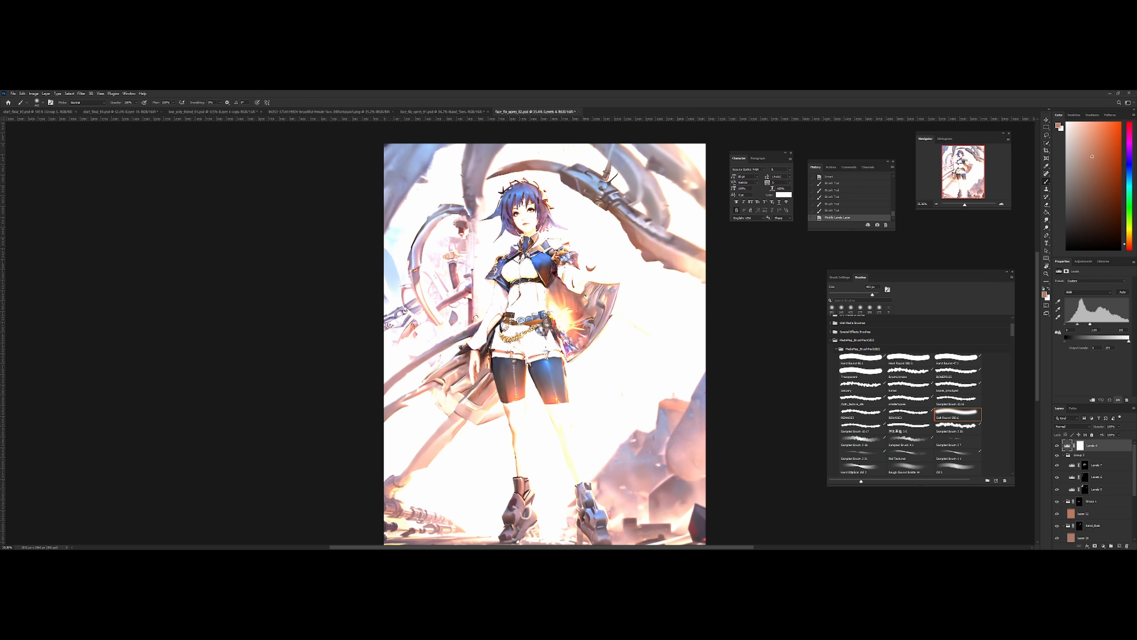
click(1084, 464)
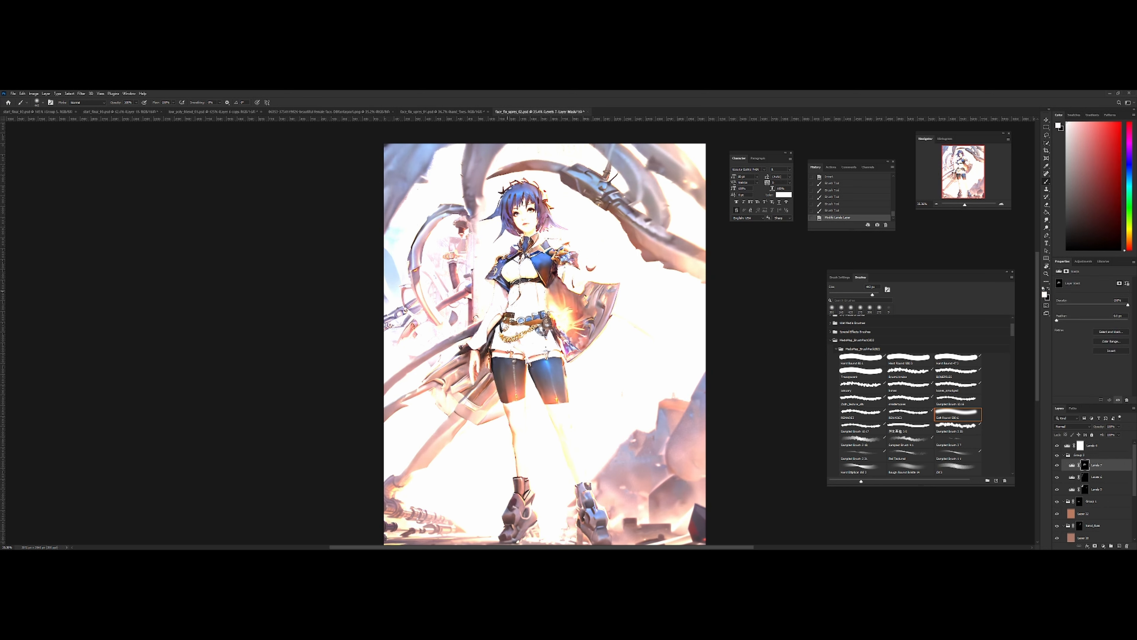
click(501, 318)
drag(482, 347, 494, 319)
click(453, 374)
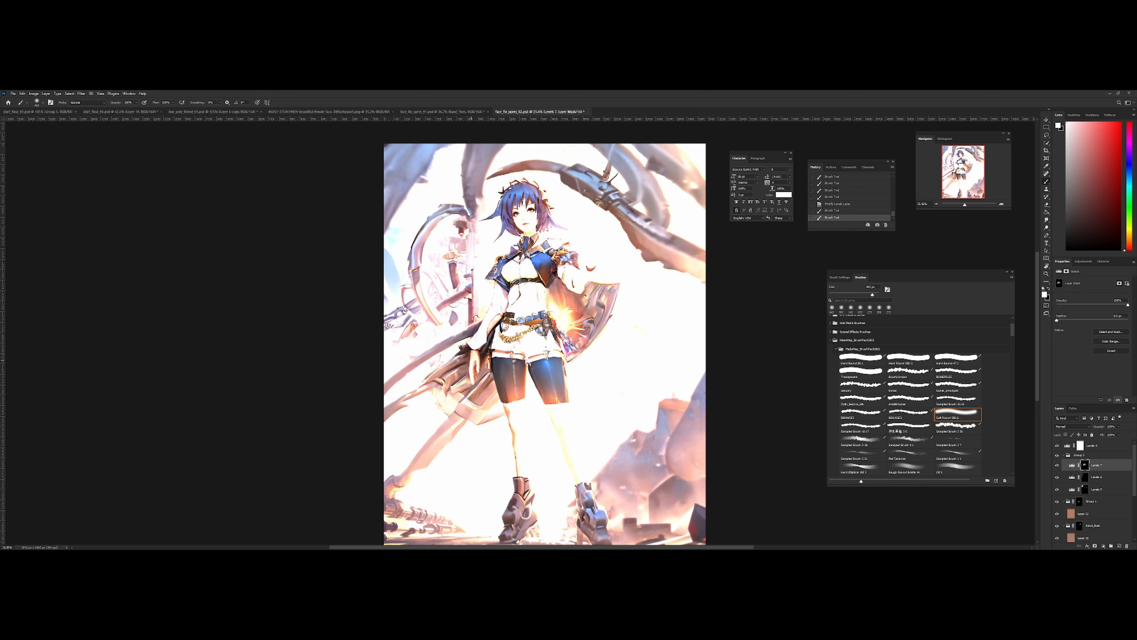
Paint white on the third Levels mask over the lower cloak edge, the thighs and both boots
click(471, 405)
mouse_move(517, 377)
mouse_down()
mouse_move(515, 406)
mouse_move(557, 398)
mouse_up()
click(521, 471)
click(598, 489)
click(593, 507)
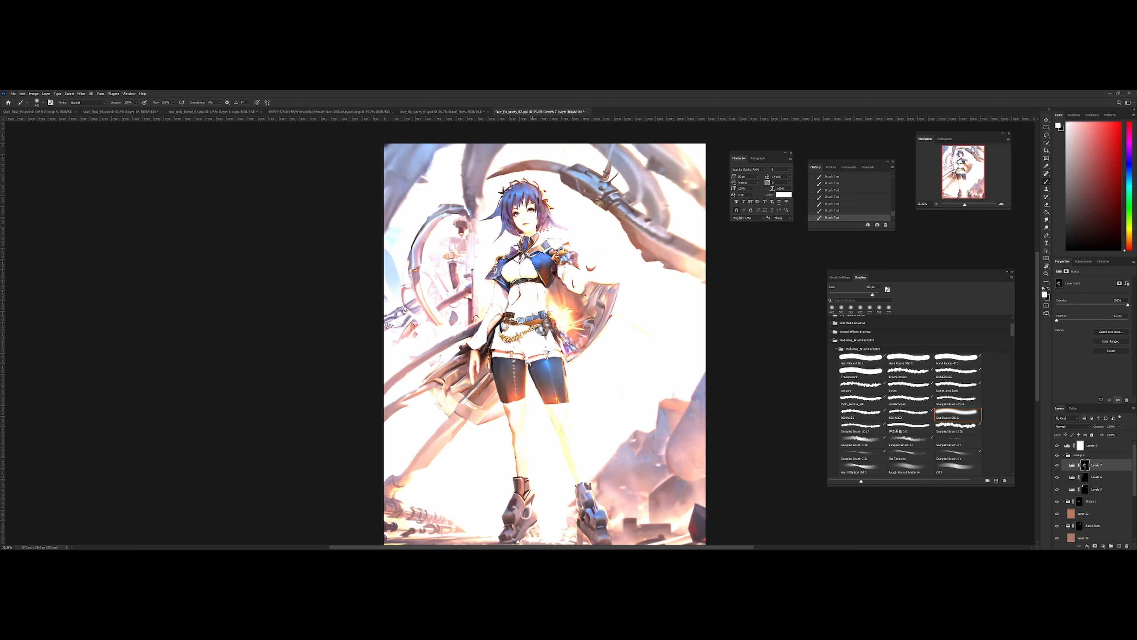
drag(519, 511, 519, 517)
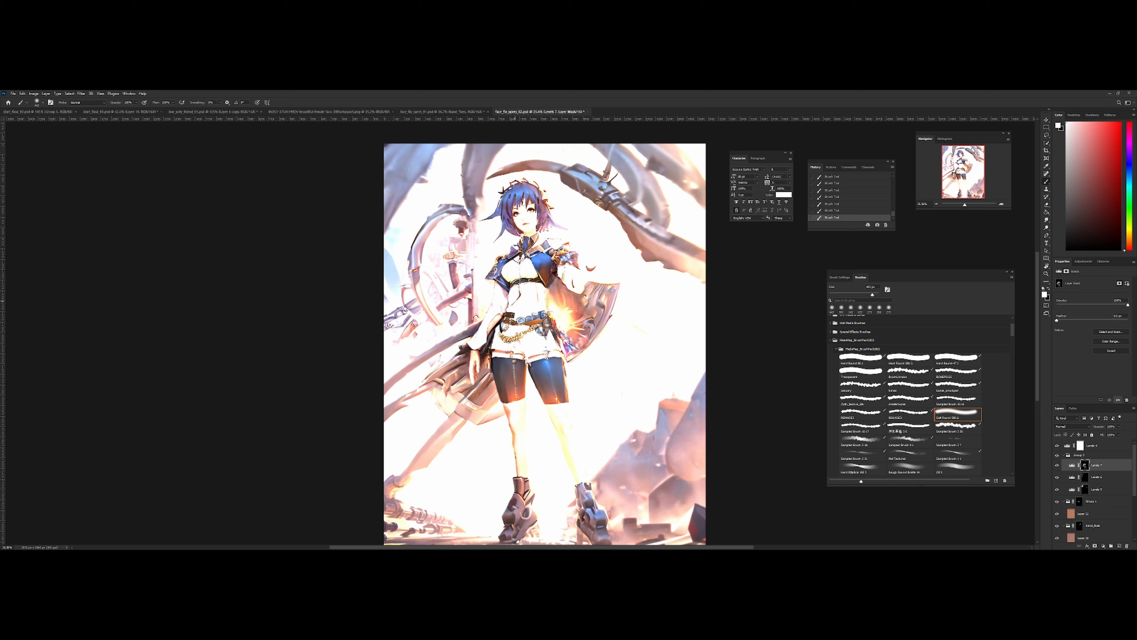
Paint white on the third Levels mask over the face, the raised arm's sleeve and the cloak beneath it
click(528, 206)
click(531, 220)
click(566, 288)
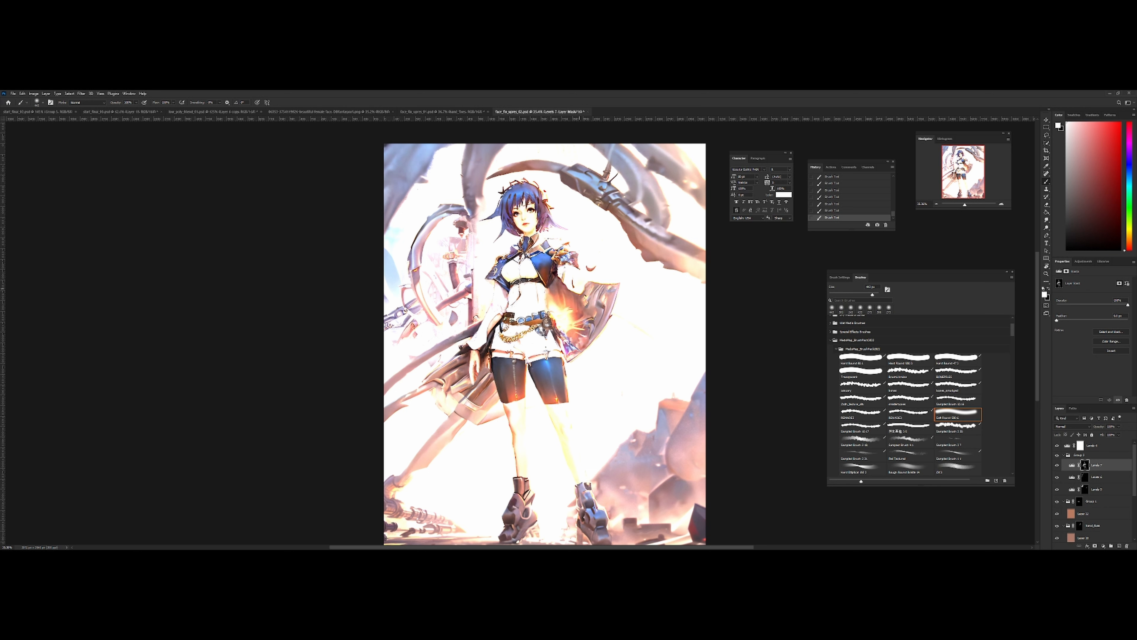
click(578, 276)
drag(599, 316, 612, 299)
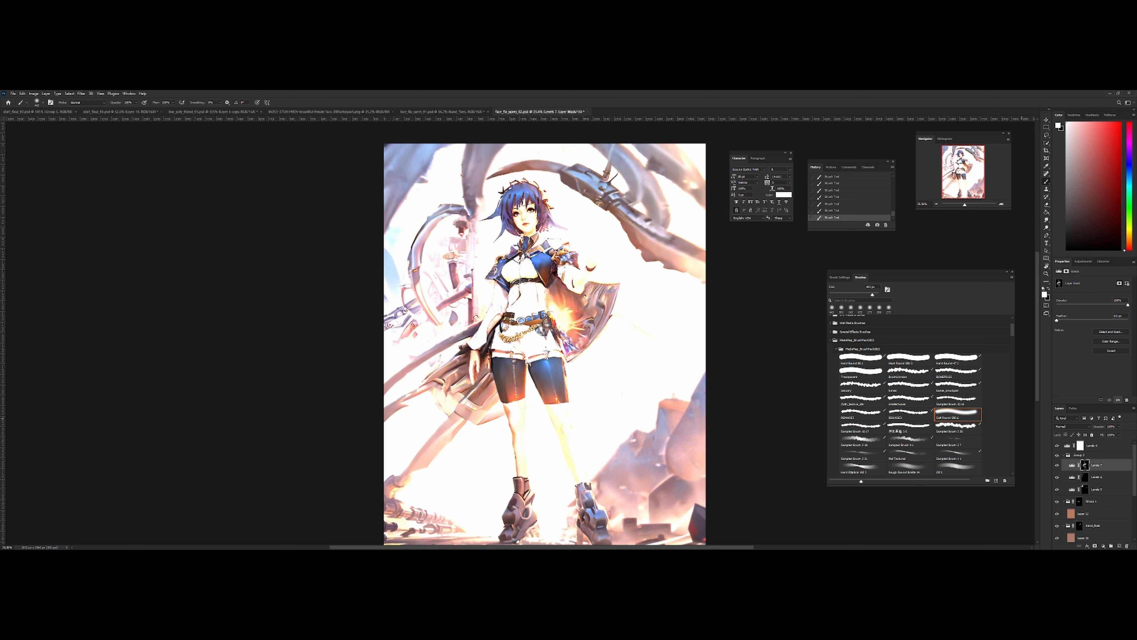
Hide the top Levels layer and compare the figure with the third Levels layer on and off at several zoom levels
click(1057, 445)
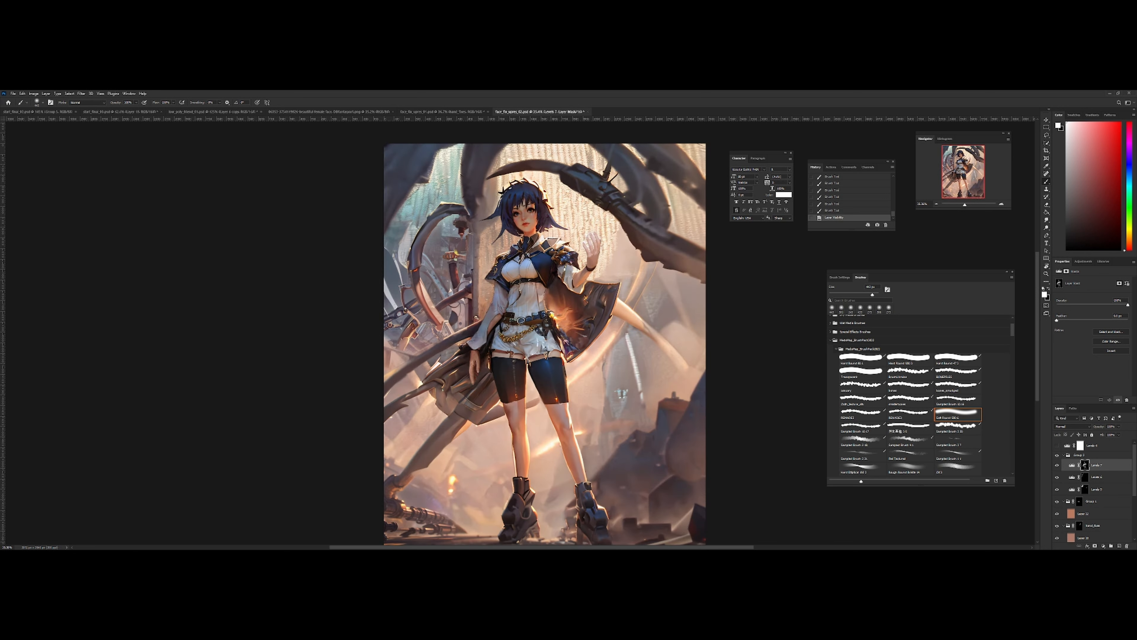
key(z)
drag(635, 341, 599, 330)
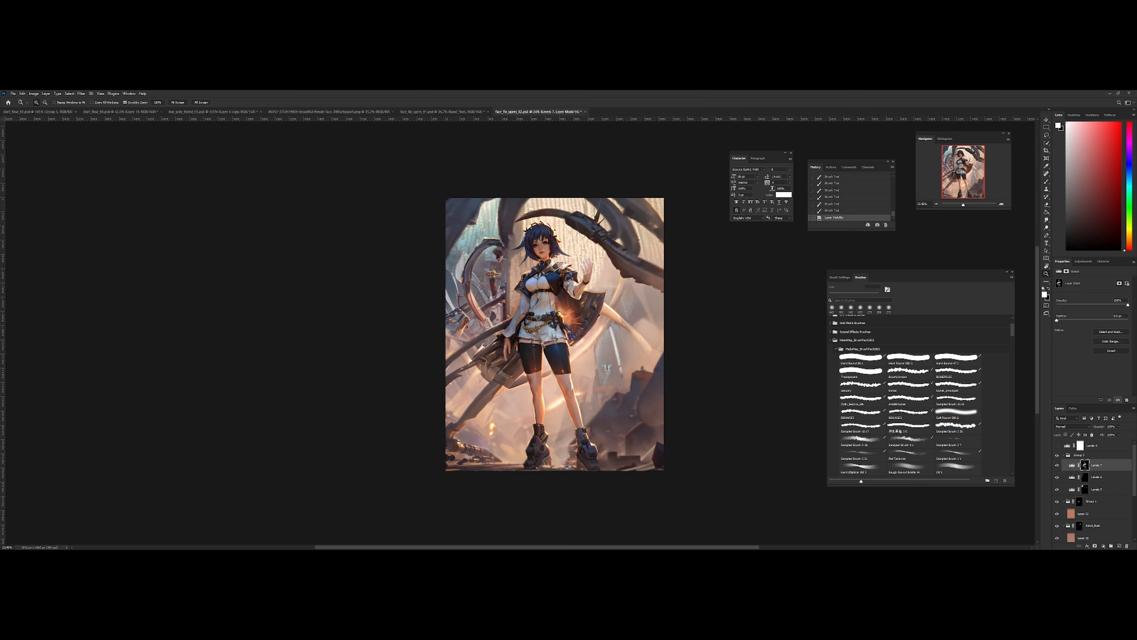
click(1057, 465)
click(1056, 465)
drag(526, 254, 556, 247)
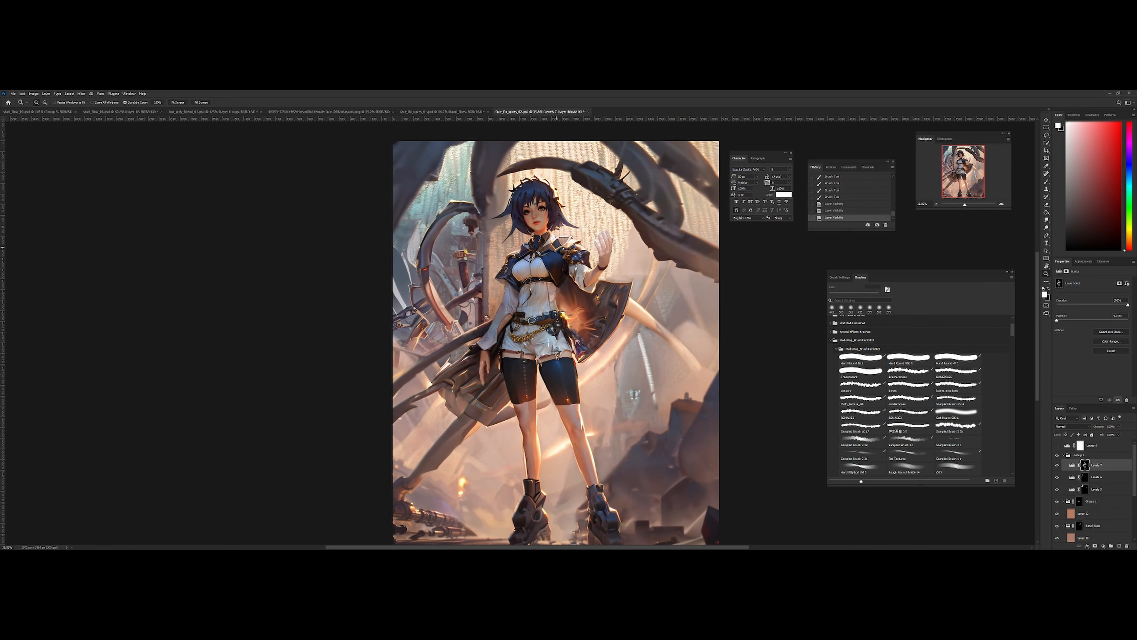
click(1056, 465)
click(1057, 465)
drag(606, 433, 592, 423)
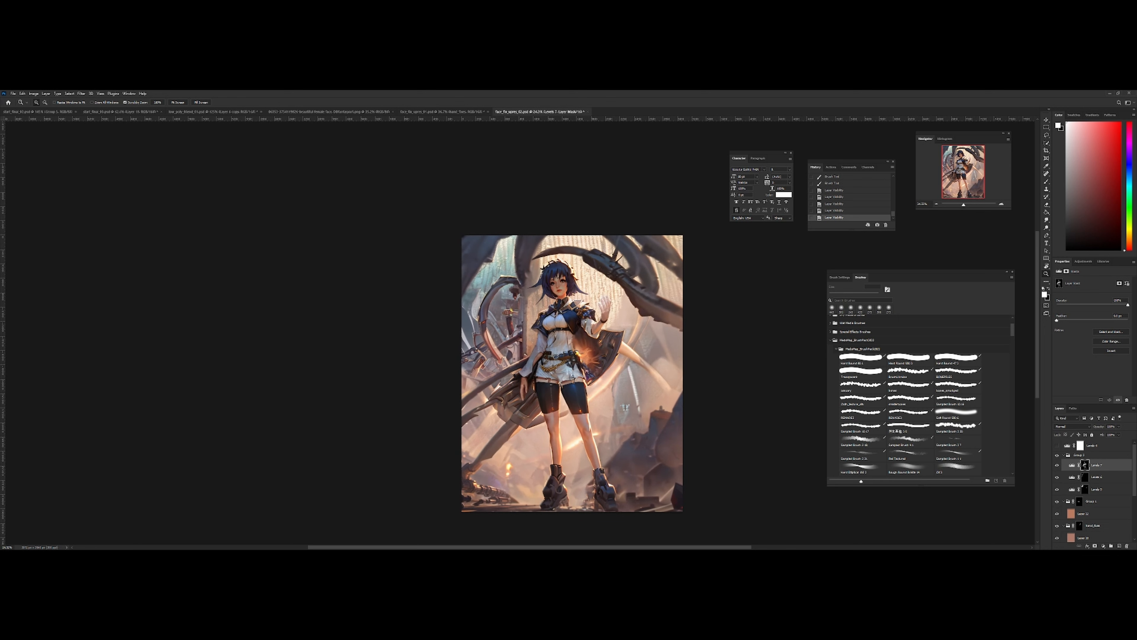
click(1057, 465)
click(1057, 465)
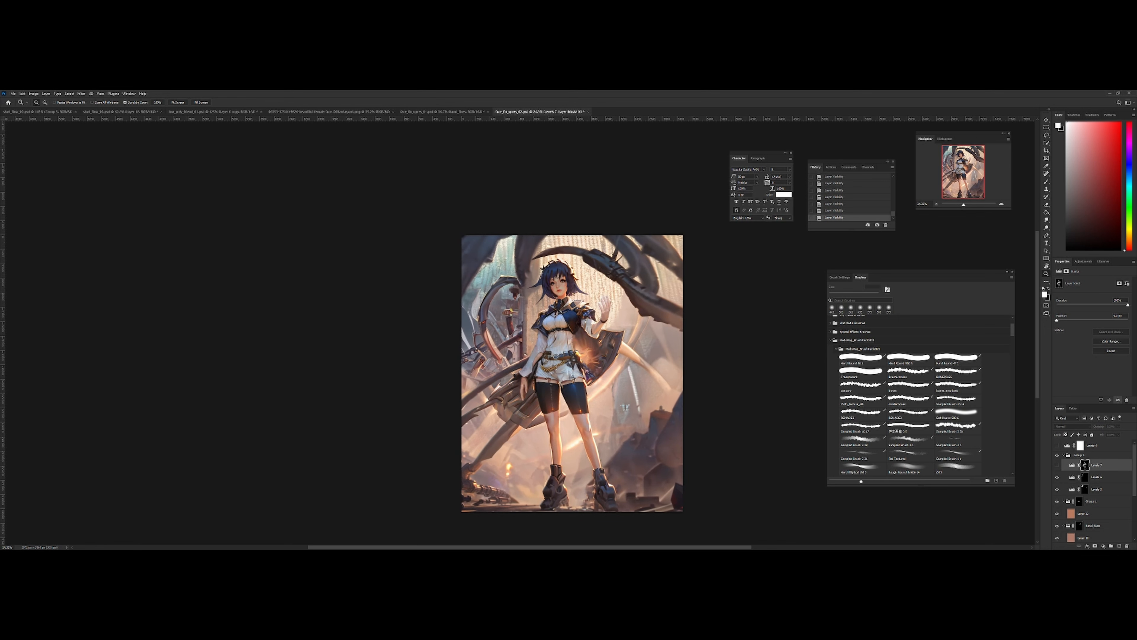
click(1057, 465)
Switch to the grayscale proof view and vary the visible top Levels layer's white input to examine the values, returning it to 255
drag(611, 341, 555, 327)
key(ctrl+y)
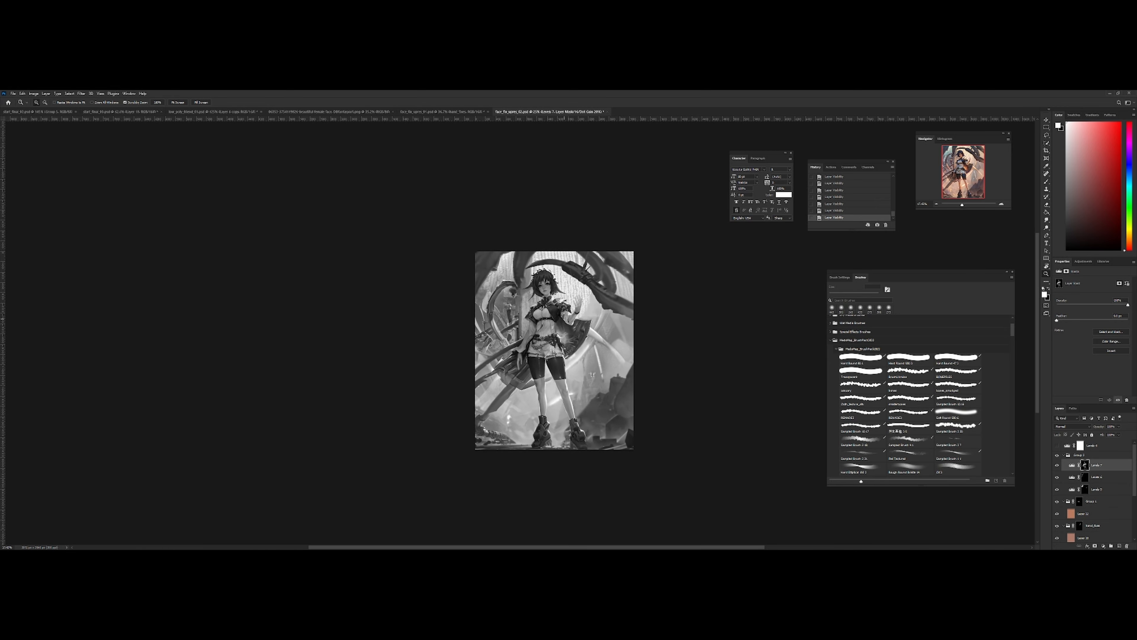
drag(579, 403, 595, 385)
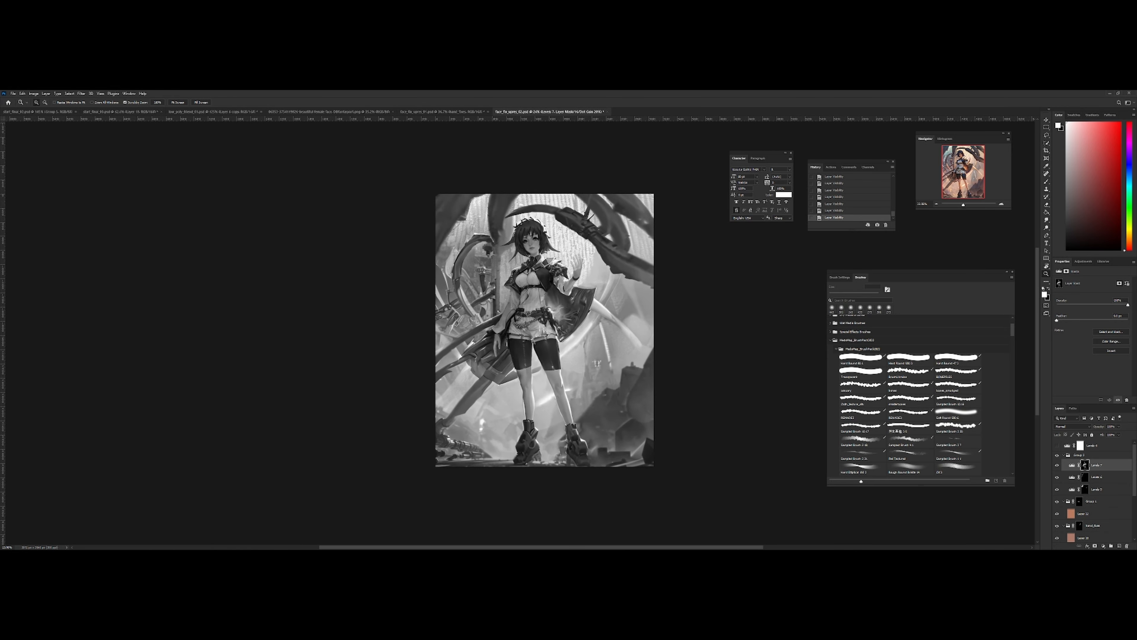
click(1057, 445)
click(1068, 445)
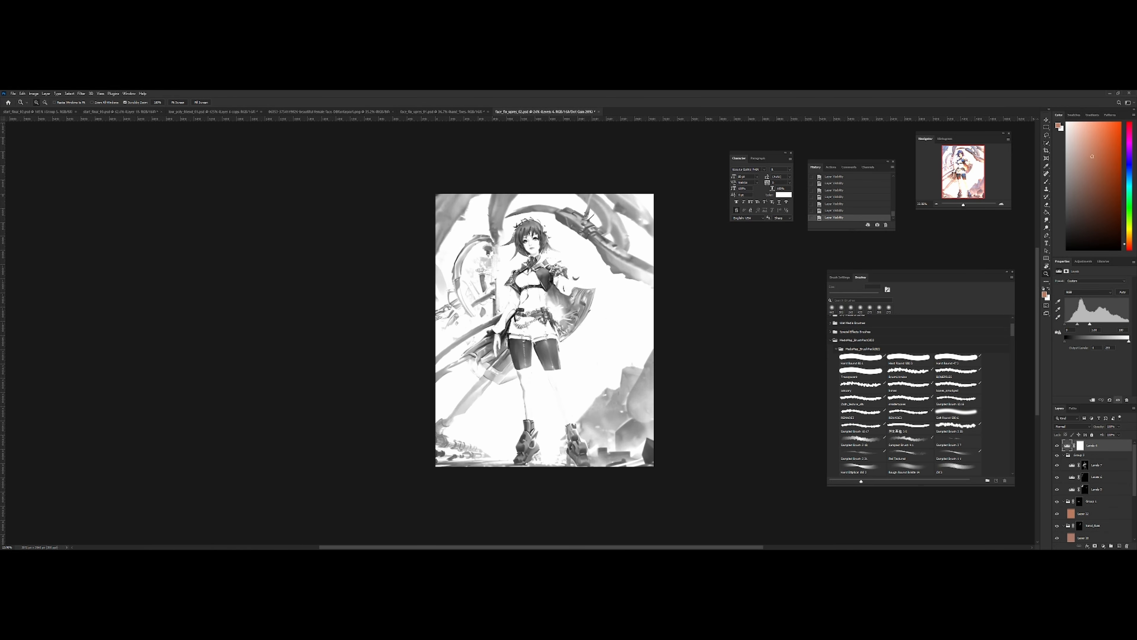
mouse_move(1090, 324)
mouse_down()
mouse_move(1115, 324)
mouse_move(1088, 323)
mouse_move(1097, 323)
mouse_up()
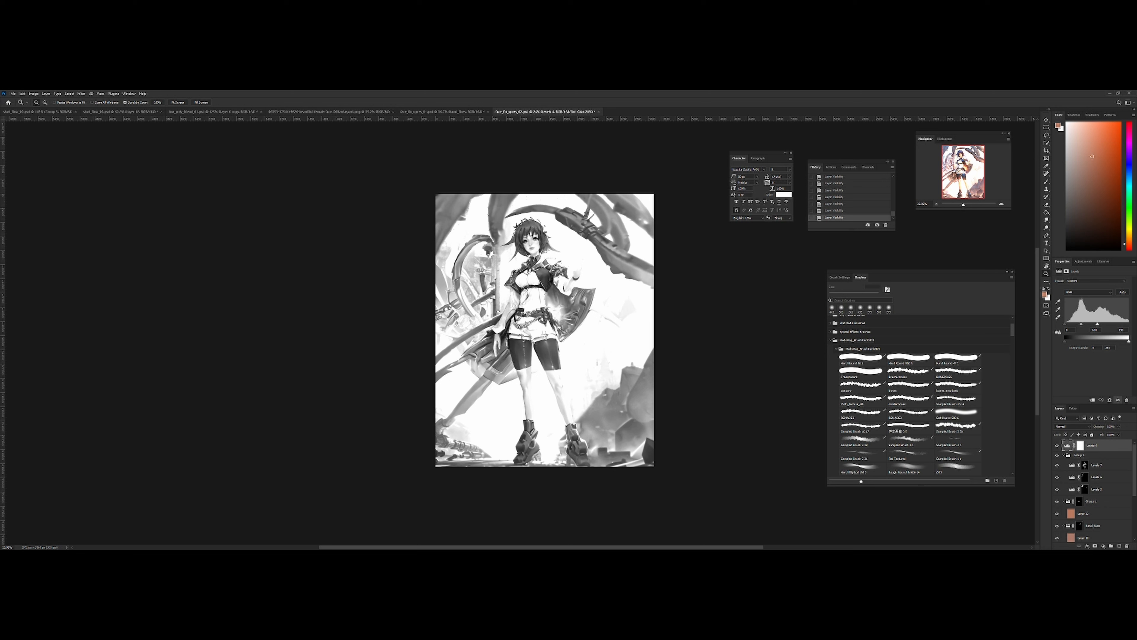
drag(1099, 324, 1129, 324)
Paint white on the third Levels mask over the leg beside the rocks, its thigh and the skirt
click(1084, 465)
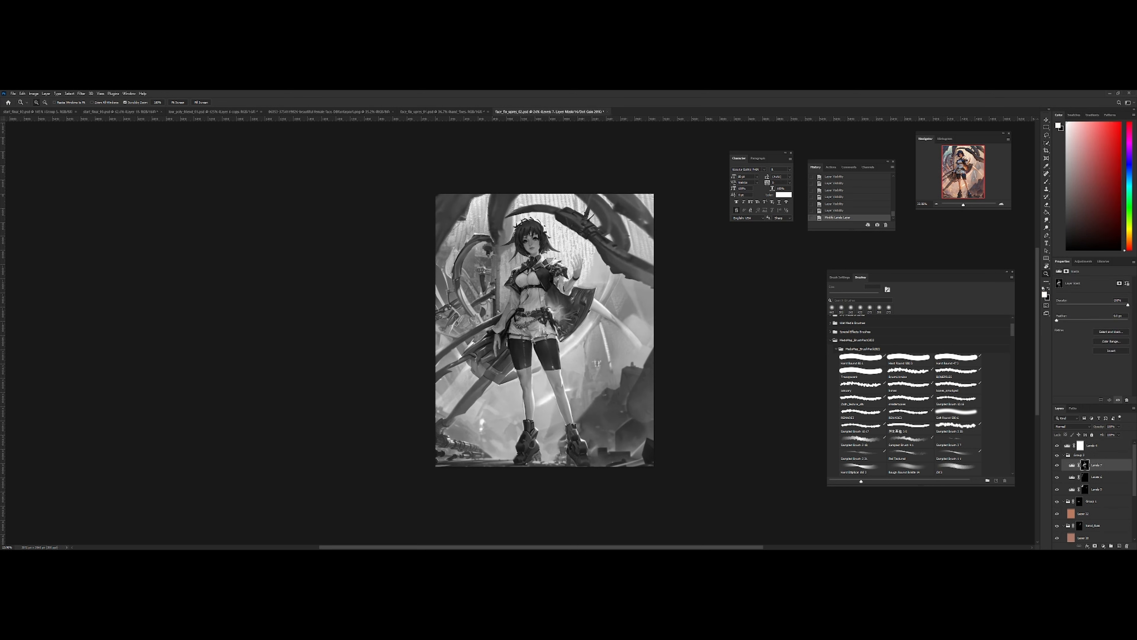
key(b)
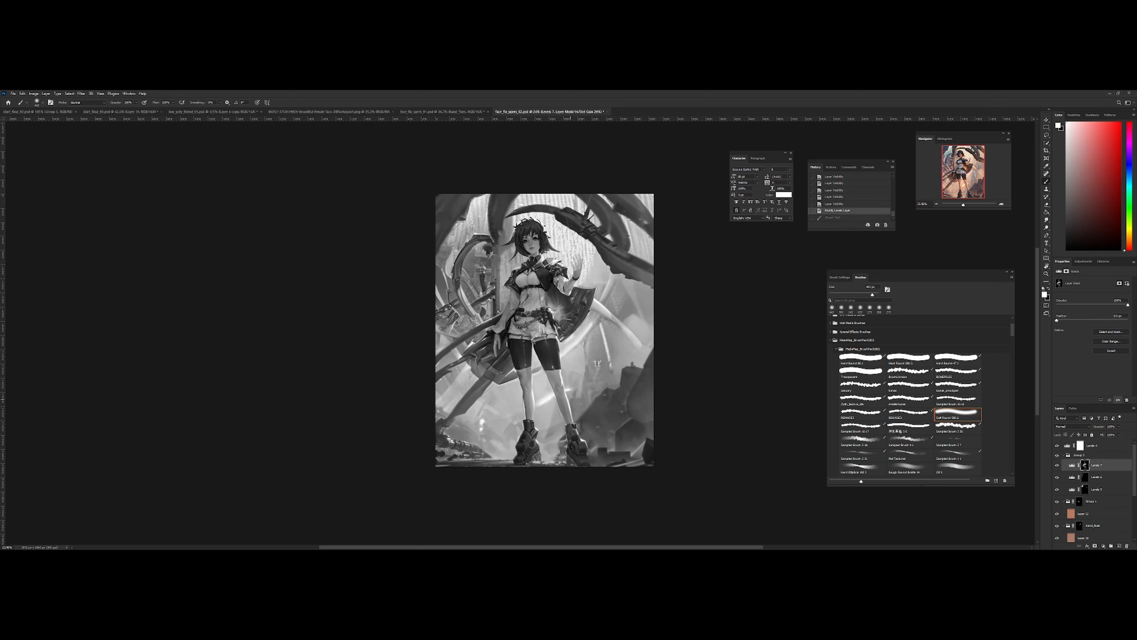
mouse_move(569, 398)
mouse_down()
mouse_move(560, 392)
mouse_move(576, 405)
mouse_up()
click(566, 388)
click(568, 410)
click(570, 405)
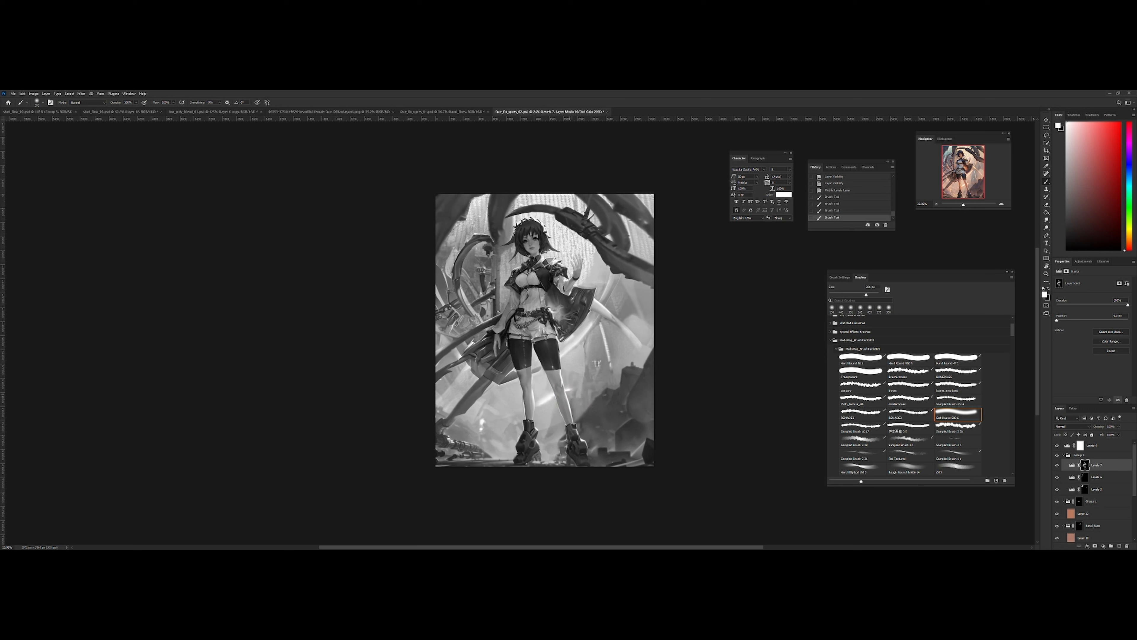
click(556, 378)
click(549, 347)
Lower the top Levels layer's white input to brighten the grayscale preview, and paint the third Levels mask white over both lower legs
click(1067, 445)
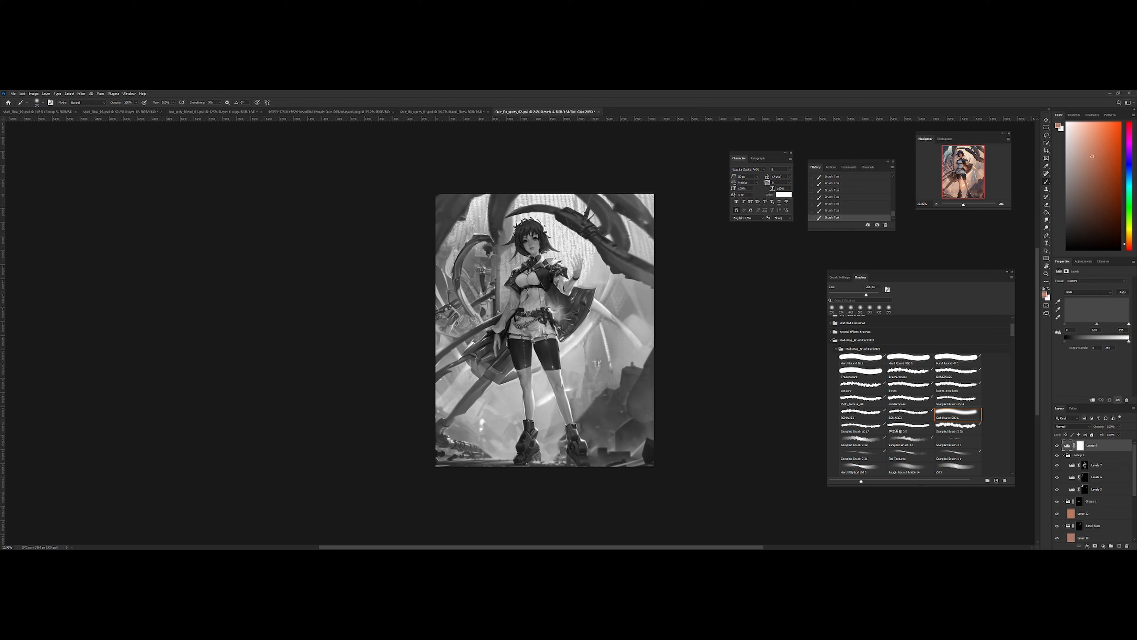
drag(1128, 324, 1106, 324)
click(1084, 464)
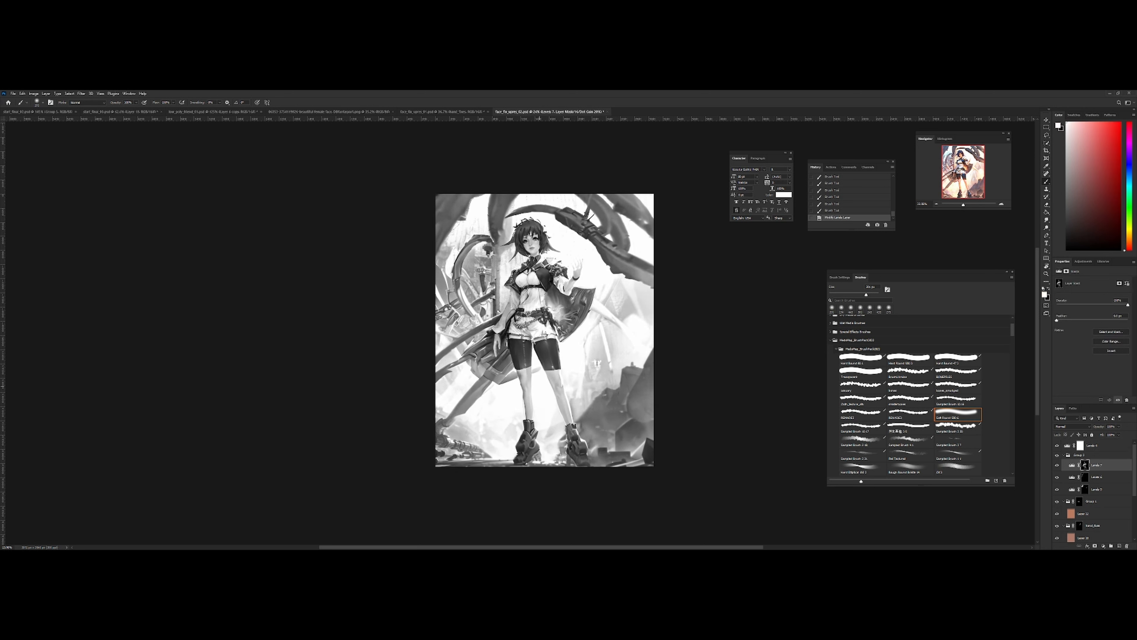
mouse_move(528, 385)
mouse_down()
mouse_move(538, 428)
mouse_move(566, 428)
mouse_up()
key(x)
key(x)
click(1067, 445)
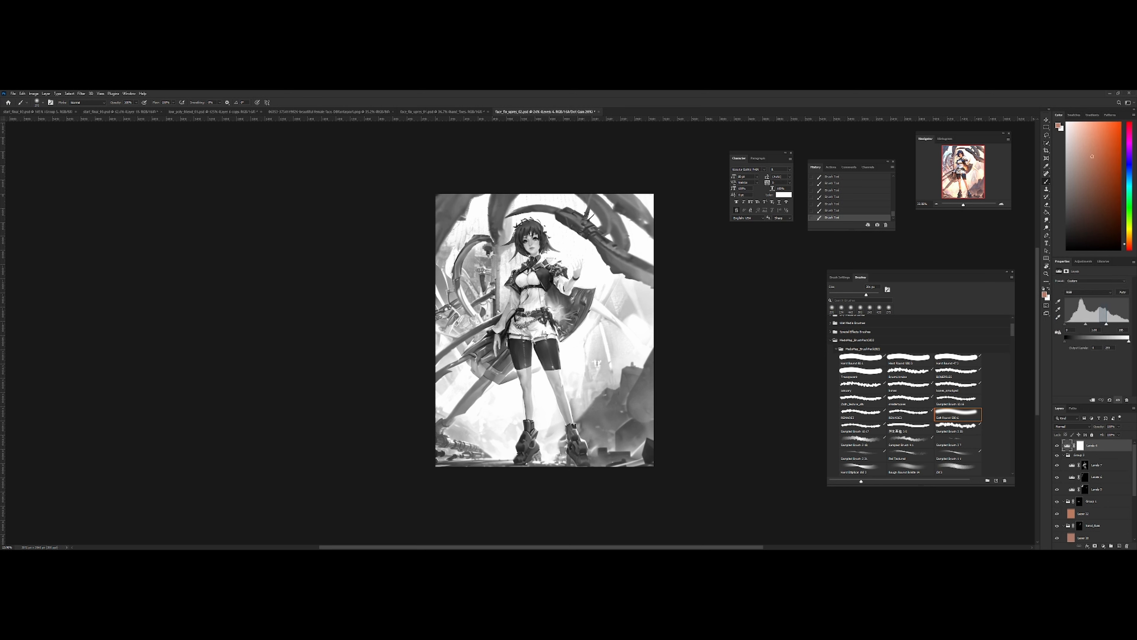
mouse_move(1106, 324)
mouse_down()
mouse_move(1088, 323)
mouse_move(1105, 324)
mouse_up()
click(1085, 465)
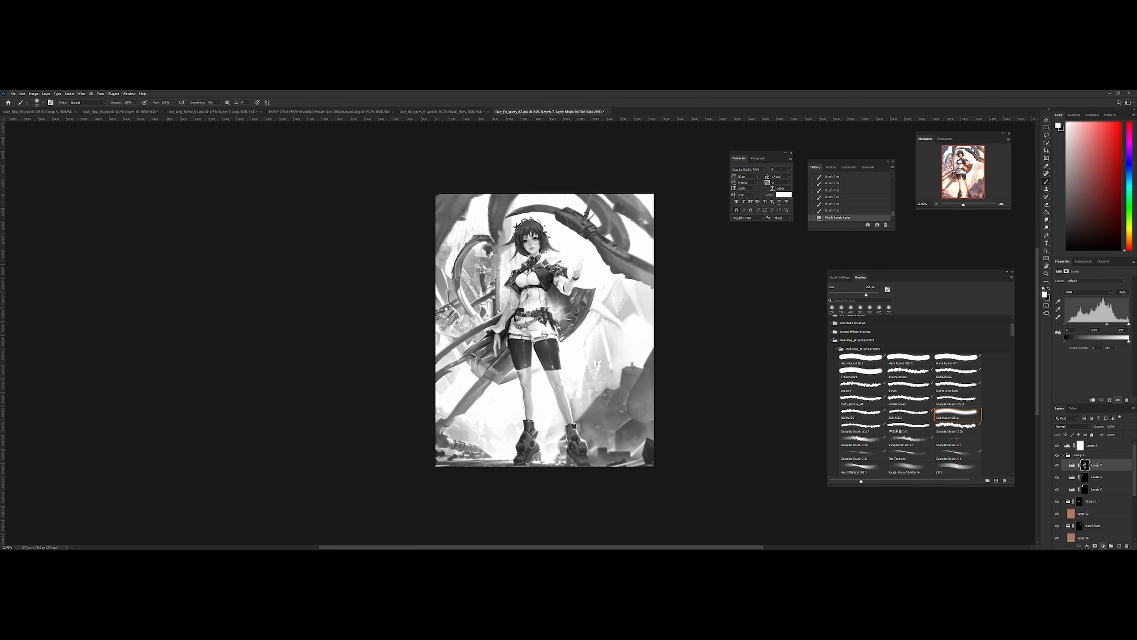
Add a fourth Levels layer at the top of the group, fade the image by raising its output black level, and invert its mask to black
click(1103, 545)
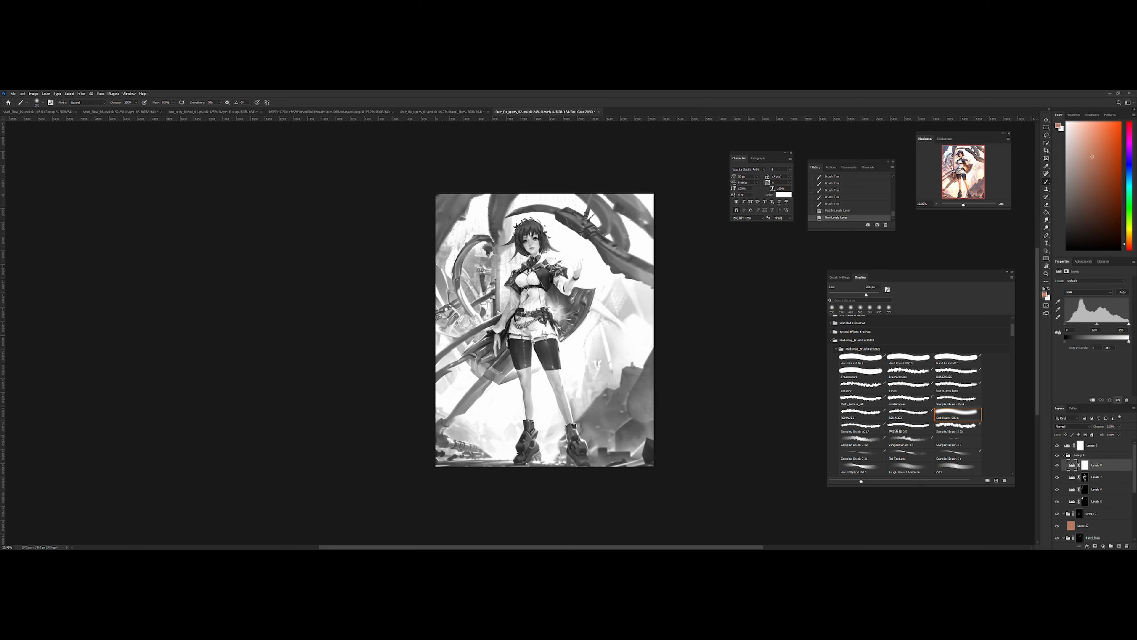
drag(1123, 323, 1083, 341)
click(1085, 465)
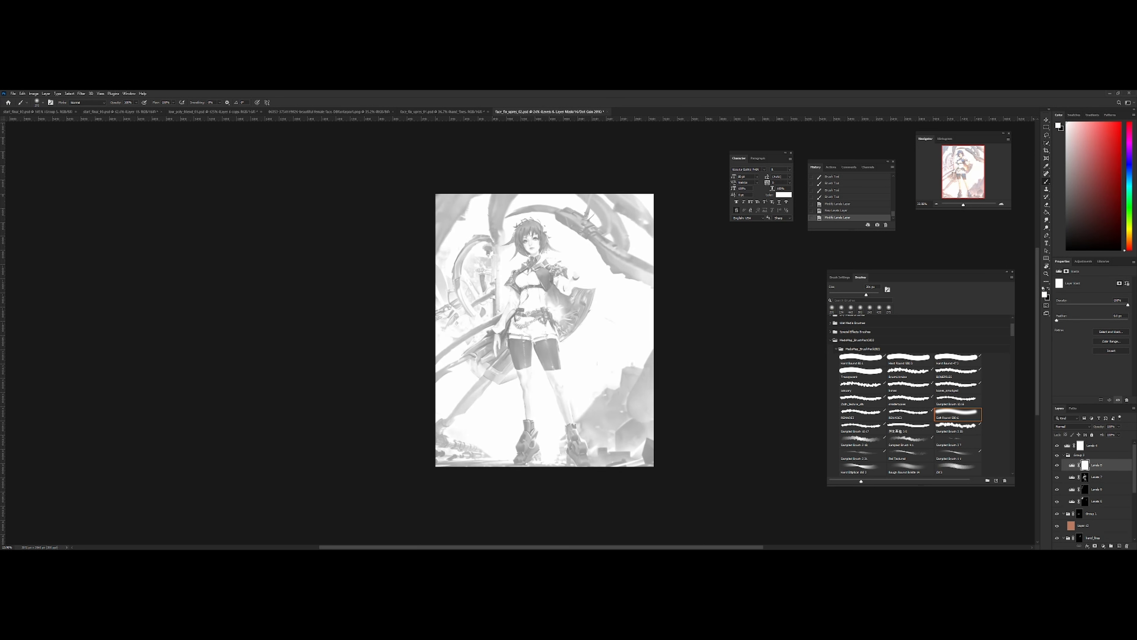
key(ctrl+i)
Paint white on the fourth Levels mask over the rocks beside the figure's legs with a resized brush
alt+right_click(622, 395)
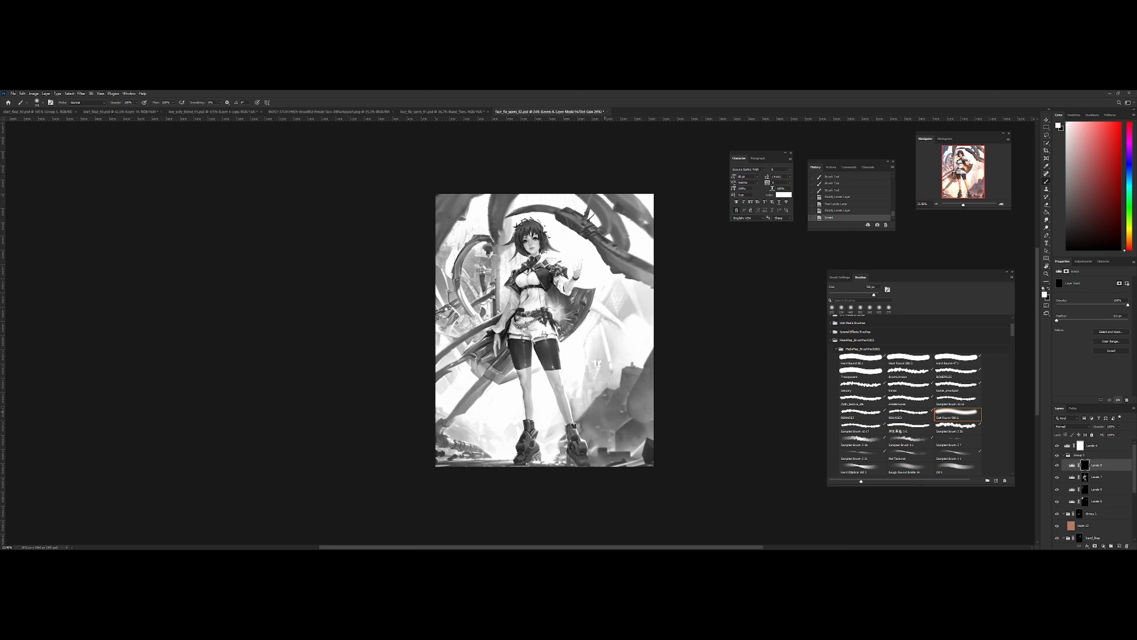
click(613, 407)
click(615, 401)
click(633, 381)
click(621, 422)
click(638, 439)
click(640, 439)
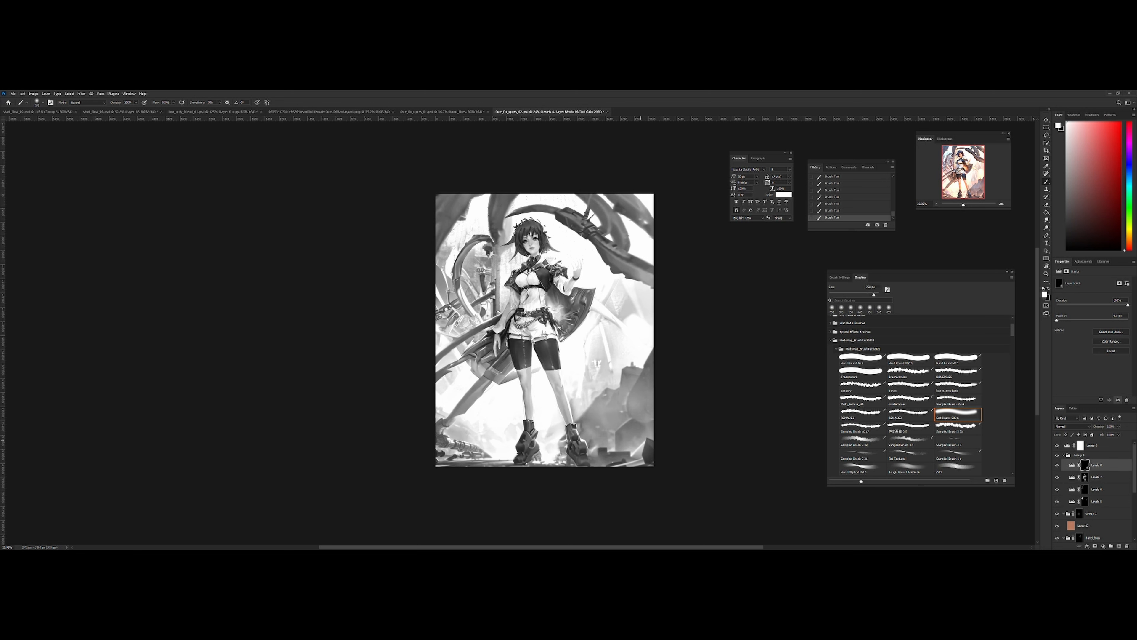
Paint white on the fourth Levels mask over the ground debris at the artwork's lower left and the rocks' edge near the boots
click(468, 447)
drag(483, 452, 476, 448)
drag(602, 422, 610, 422)
click(584, 420)
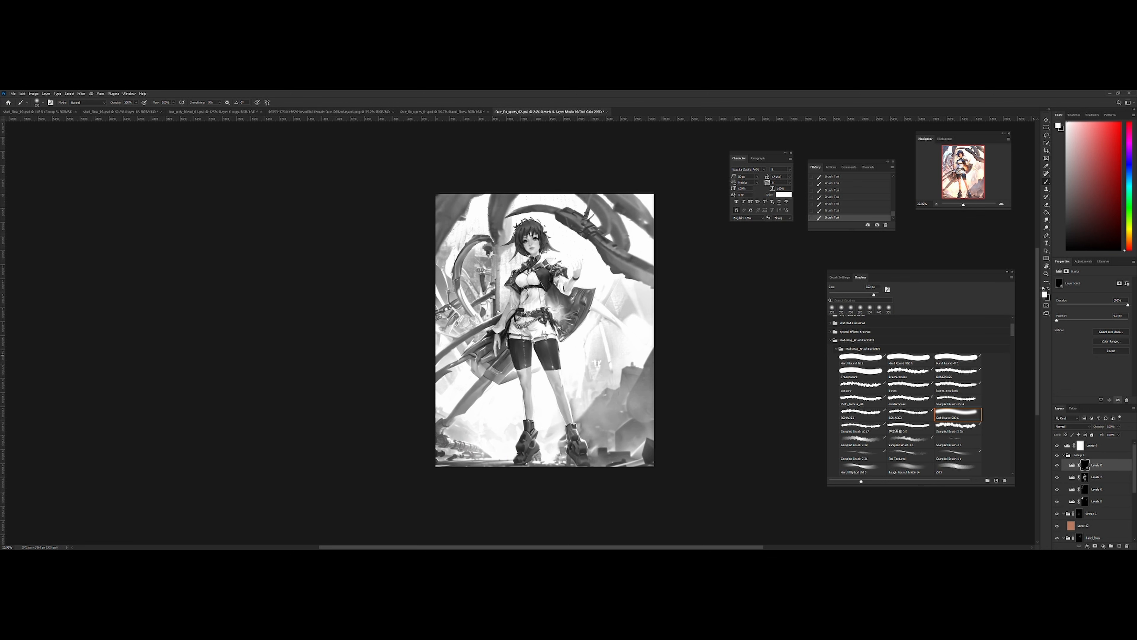
Touch up the fourth Levels mask over the background beside the raised hand and the figure's head, and undo the last stroke
drag(626, 302, 610, 306)
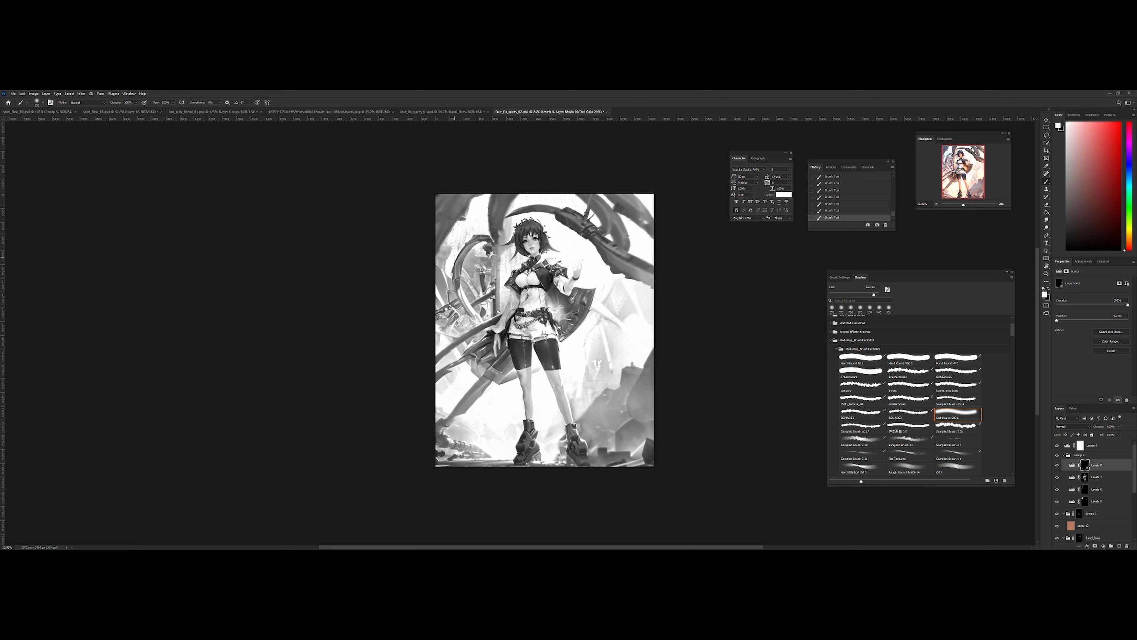
mouse_move(565, 218)
mouse_down()
mouse_move(611, 236)
mouse_move(543, 215)
mouse_move(608, 249)
mouse_move(587, 225)
mouse_up()
key(x)
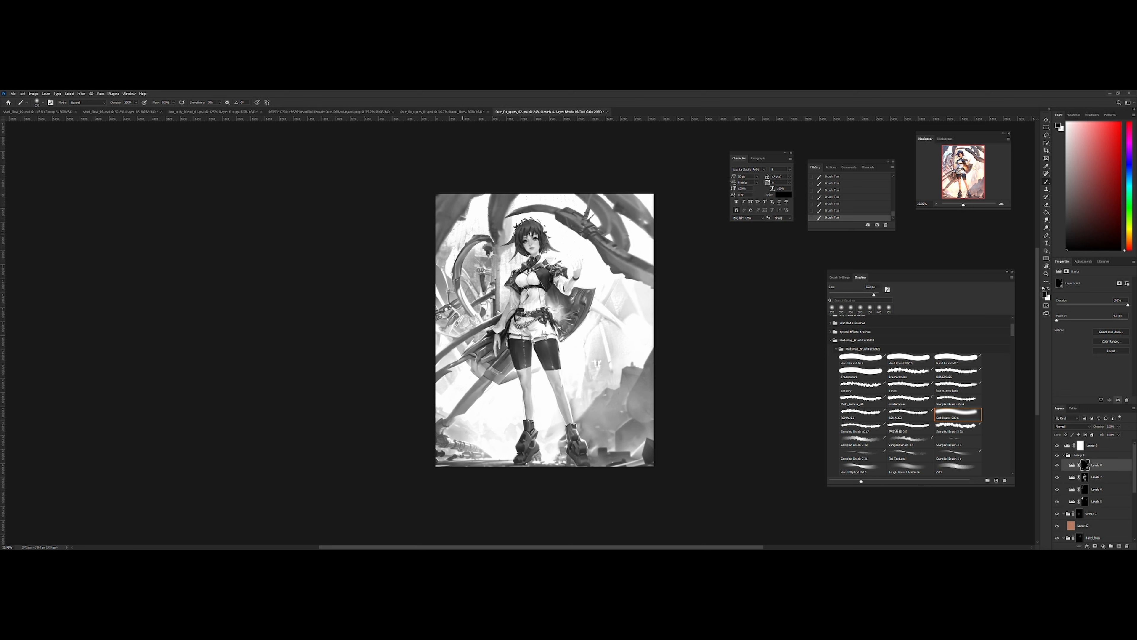
mouse_move(463, 233)
alt+mouse_down()
mouse_move(480, 234)
mouse_move(450, 229)
mouse_move(445, 208)
alt+mouse_up()
key(x)
key(ctrl+z)
Hide the top Levels layer, return the view from grayscale to colour, and compare the image with and without the fourth Levels layer
click(1057, 446)
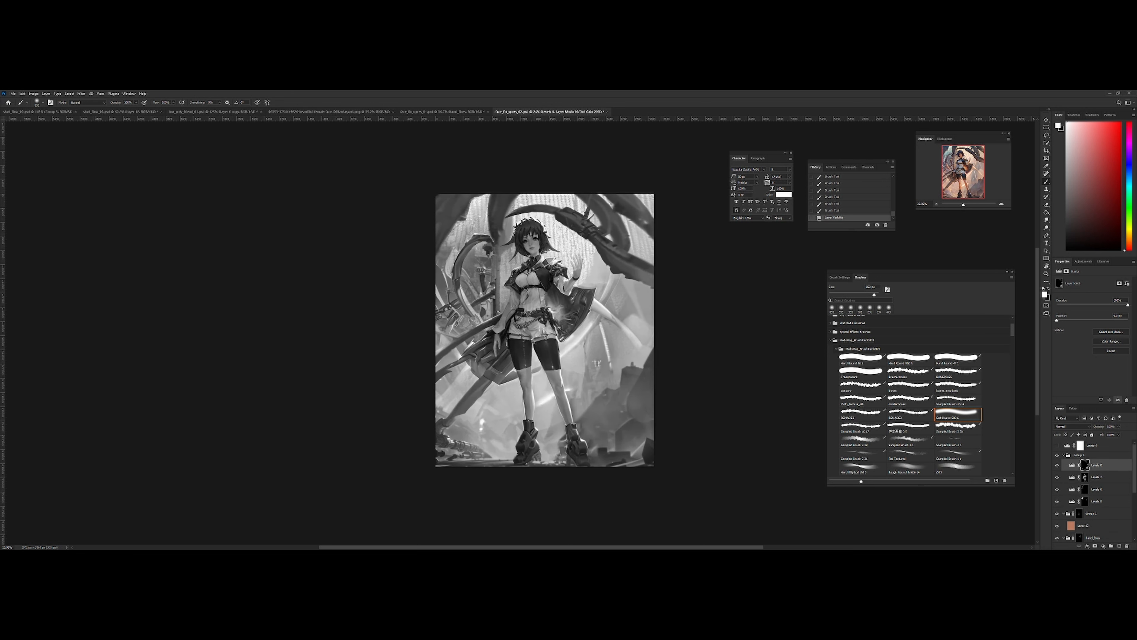
key(ctrl+y)
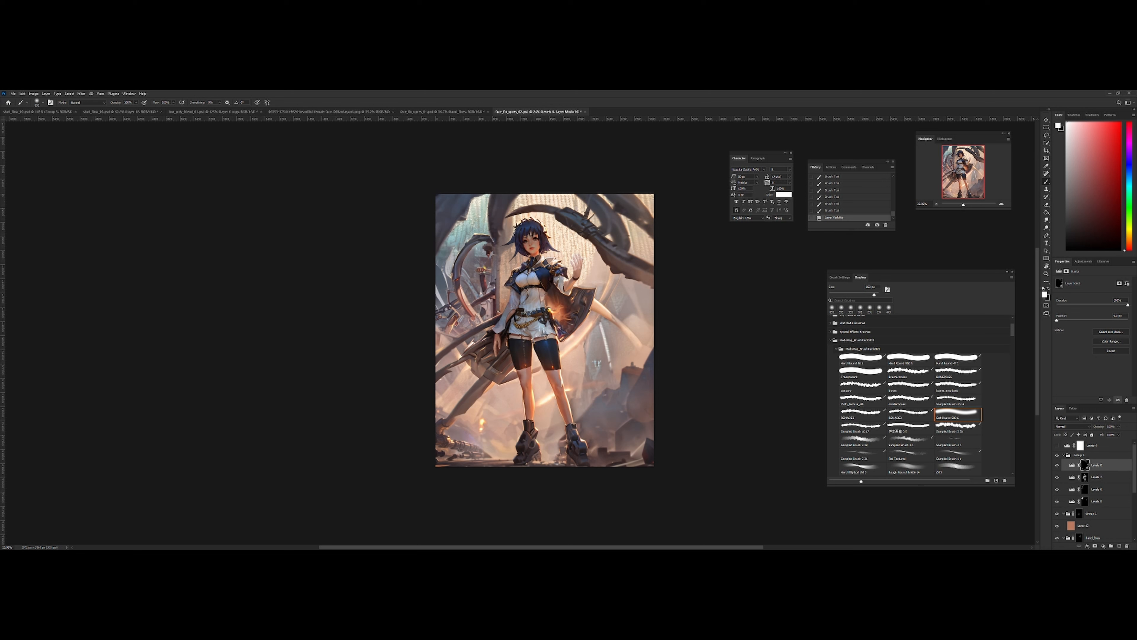
click(1057, 465)
click(1057, 465)
click(1057, 465)
click(1056, 465)
click(1057, 465)
click(1057, 464)
key(z)
mouse_move(609, 365)
mouse_down()
mouse_move(582, 365)
mouse_move(584, 355)
mouse_move(605, 350)
mouse_move(598, 372)
mouse_up()
mouse_move(580, 323)
mouse_down()
mouse_move(608, 332)
mouse_move(590, 331)
mouse_up()
key(ctrl+shift+h)
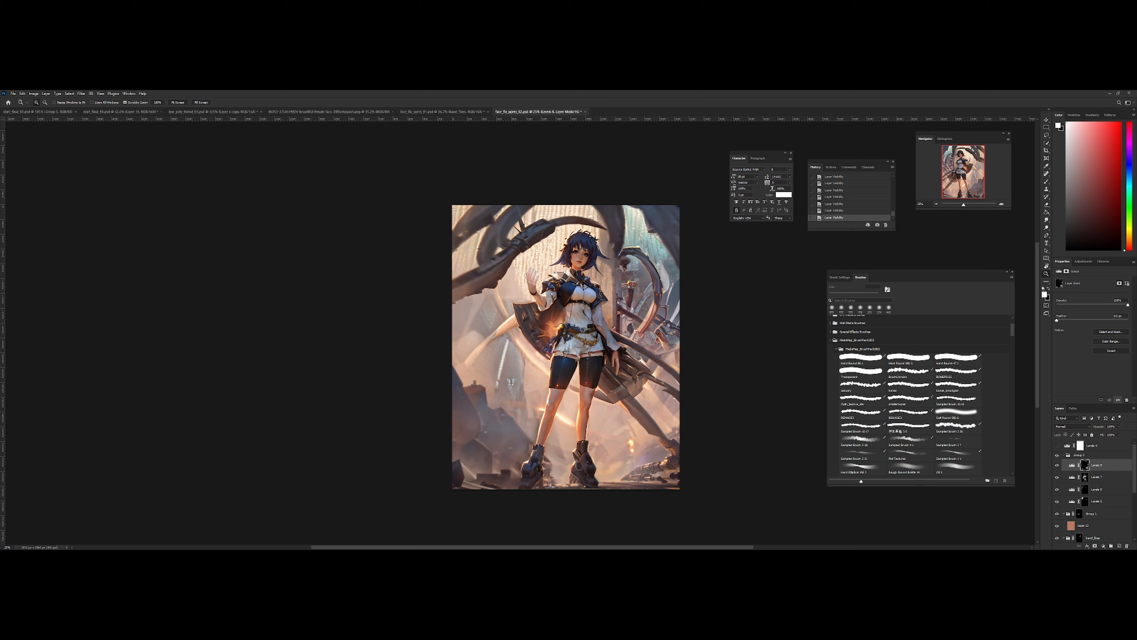
Rename the group of Levels layers to "lighting" and flip the canvas view back
double_click(1079, 455)
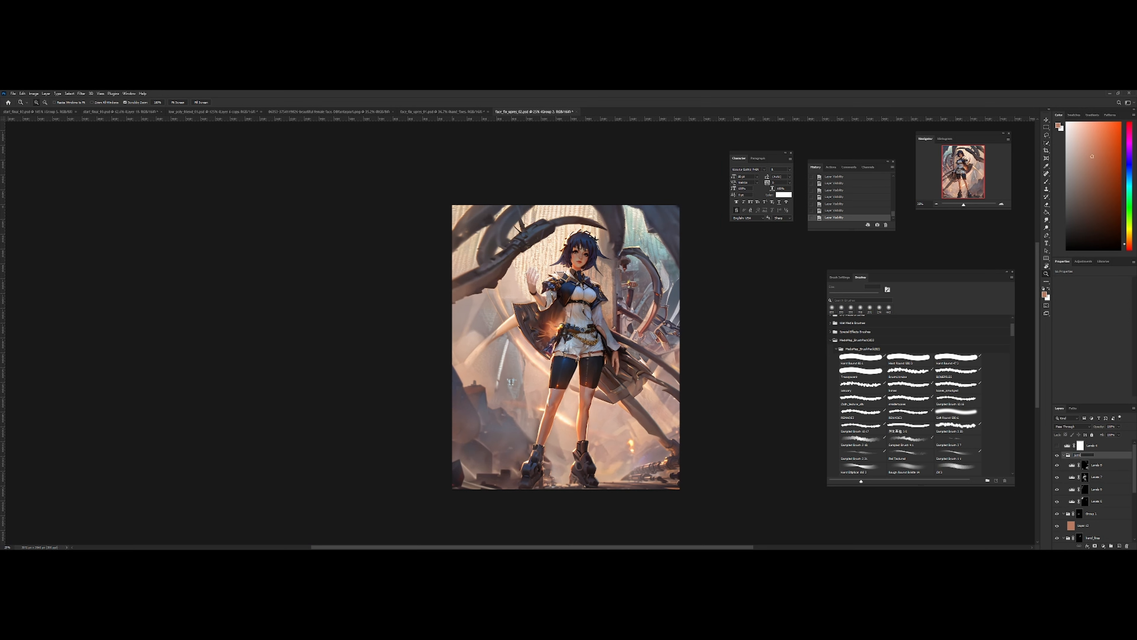
text(lighting)
key(Return)
key(ctrl+shift+h)
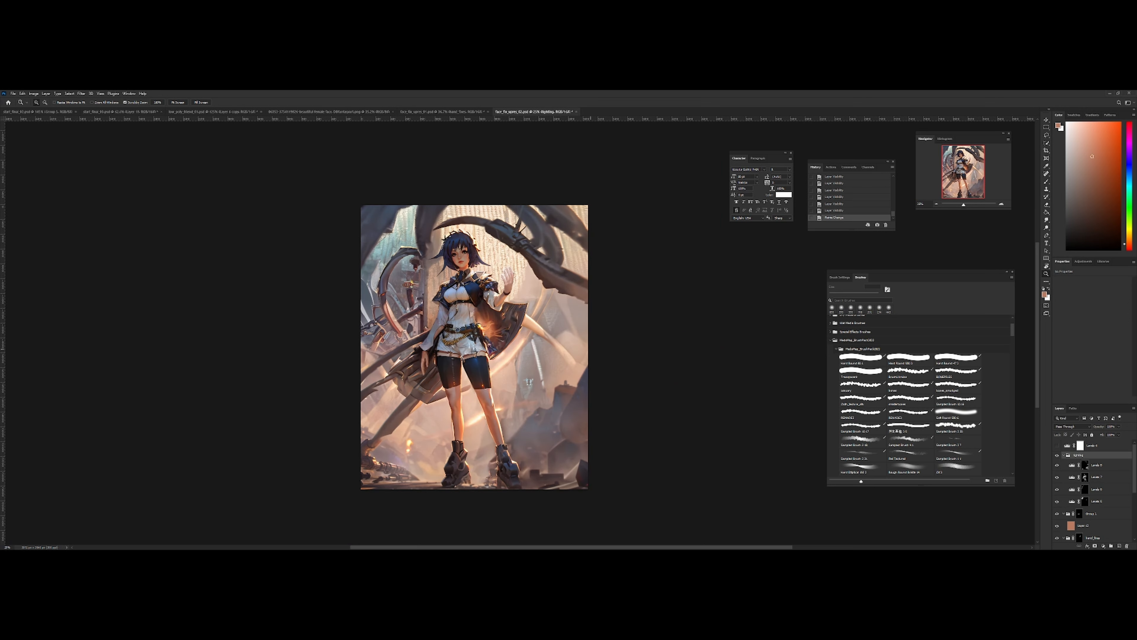
drag(576, 332, 649, 336)
mouse_move(536, 251)
mouse_down()
mouse_move(618, 251)
mouse_move(546, 250)
mouse_up()
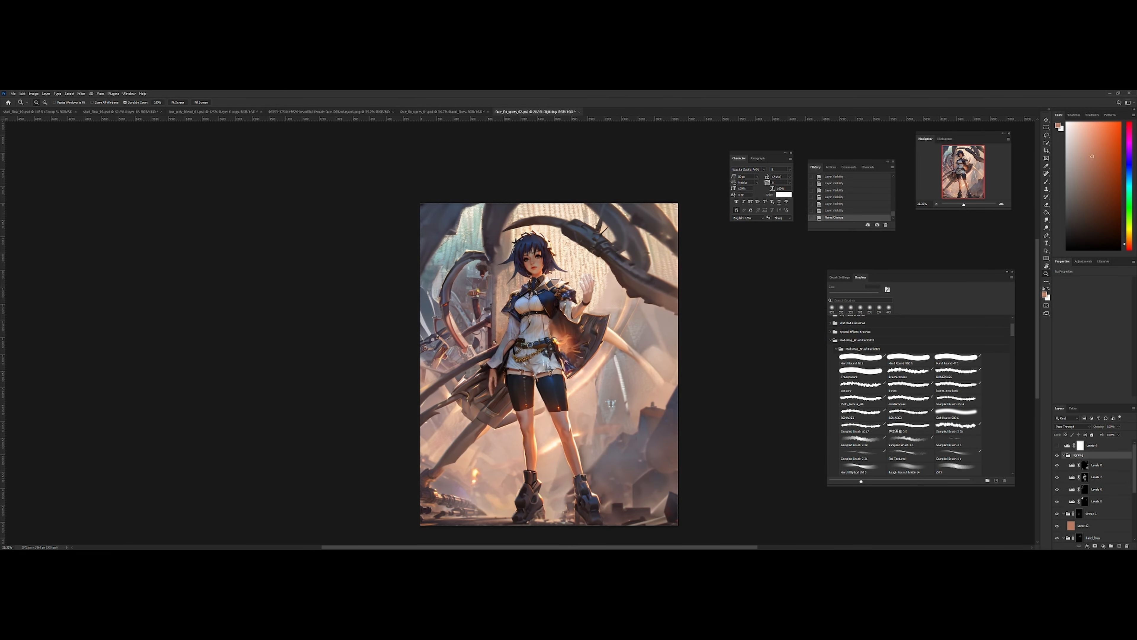
Compare the artwork with and without the lighting group, and check the effect of its two uppermost Levels layers
click(1057, 455)
drag(619, 360, 595, 345)
drag(594, 345, 595, 293)
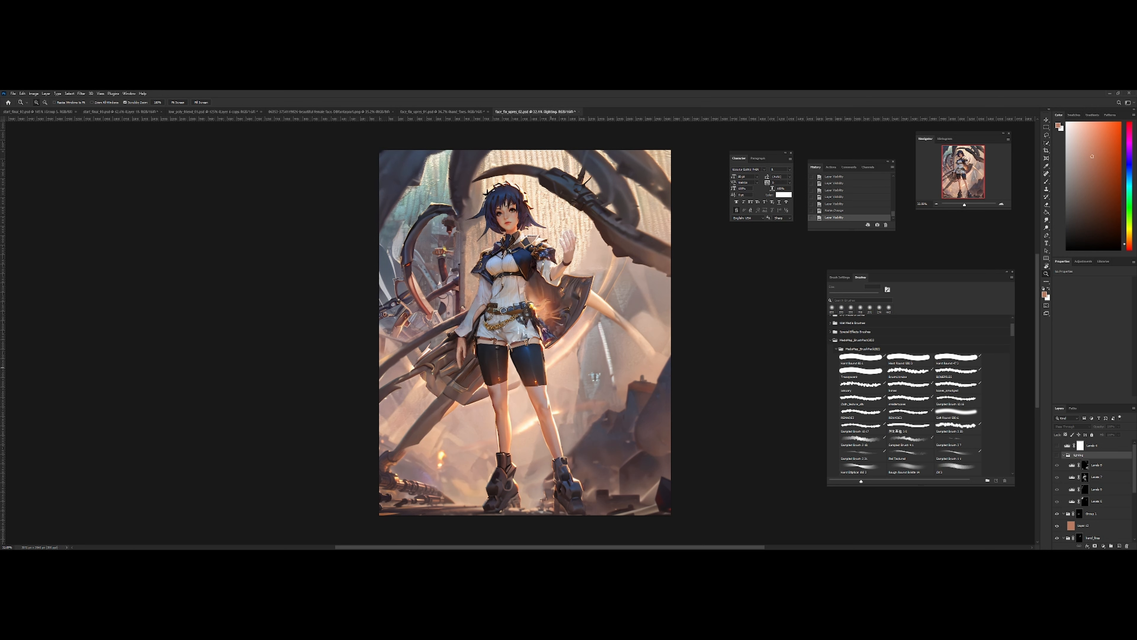
drag(564, 339, 548, 333)
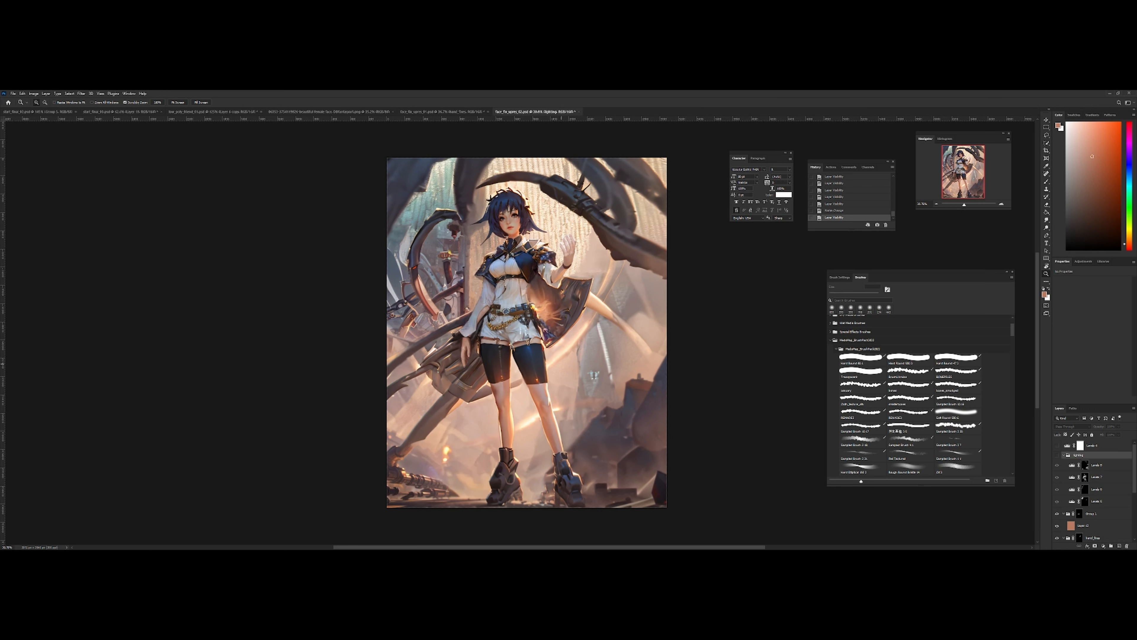
key(ctrl+comma)
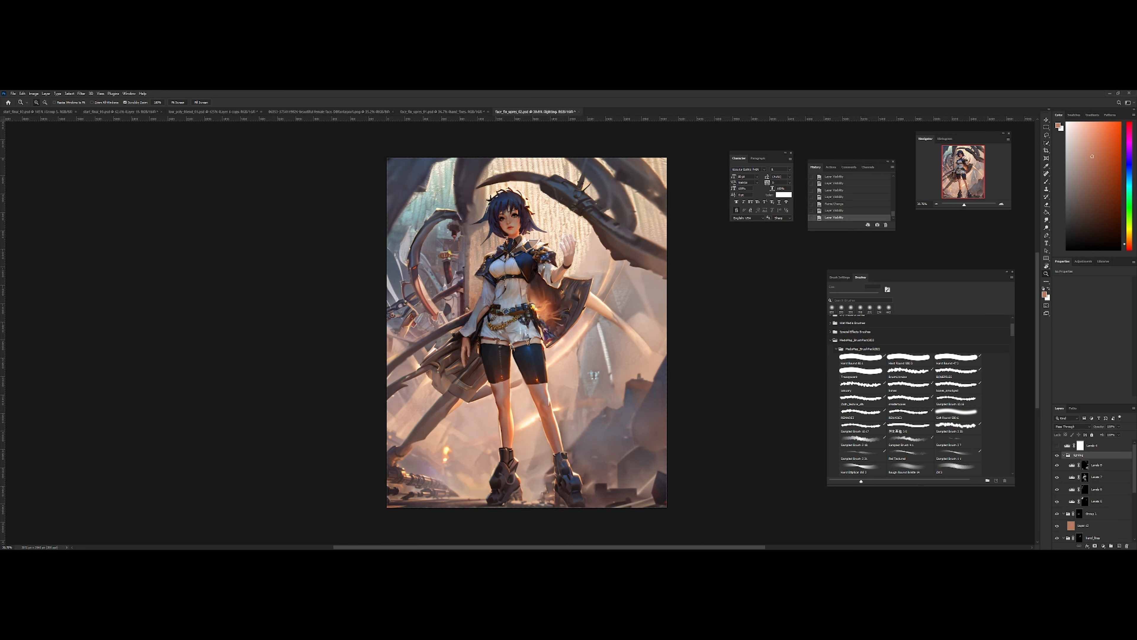
drag(576, 349, 531, 302)
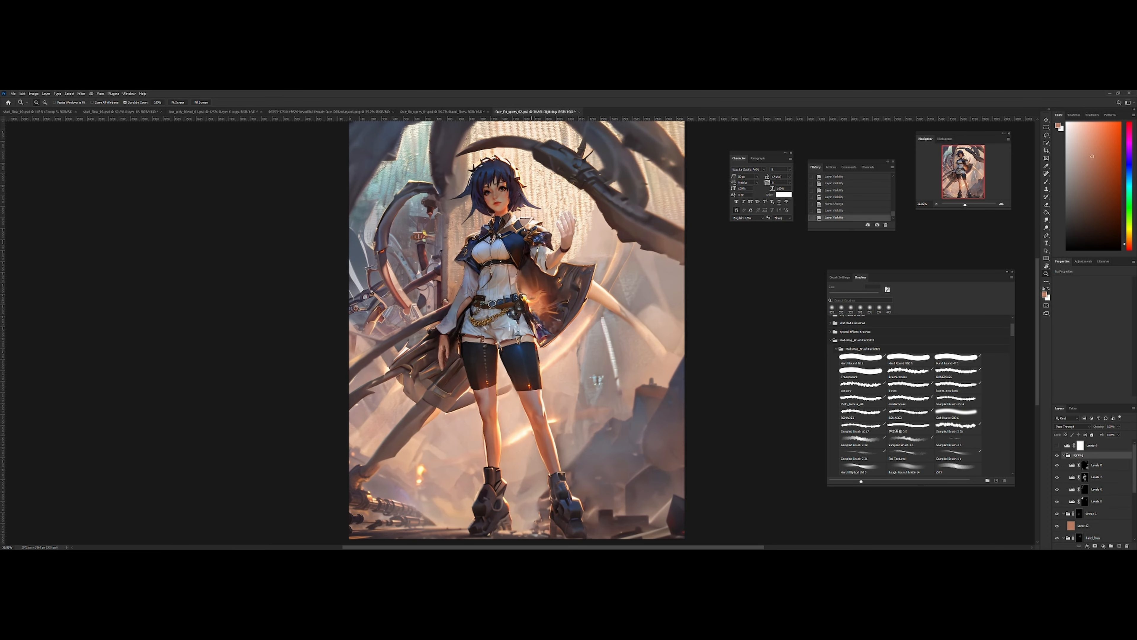
drag(573, 349, 461, 344)
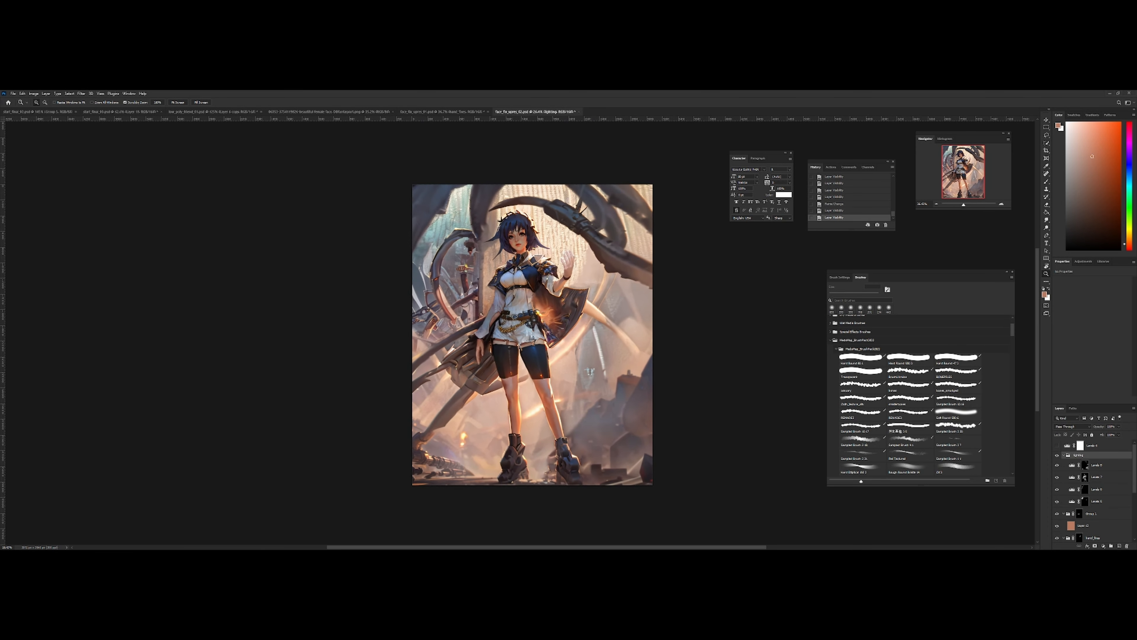
click(1056, 465)
click(1057, 465)
click(1056, 476)
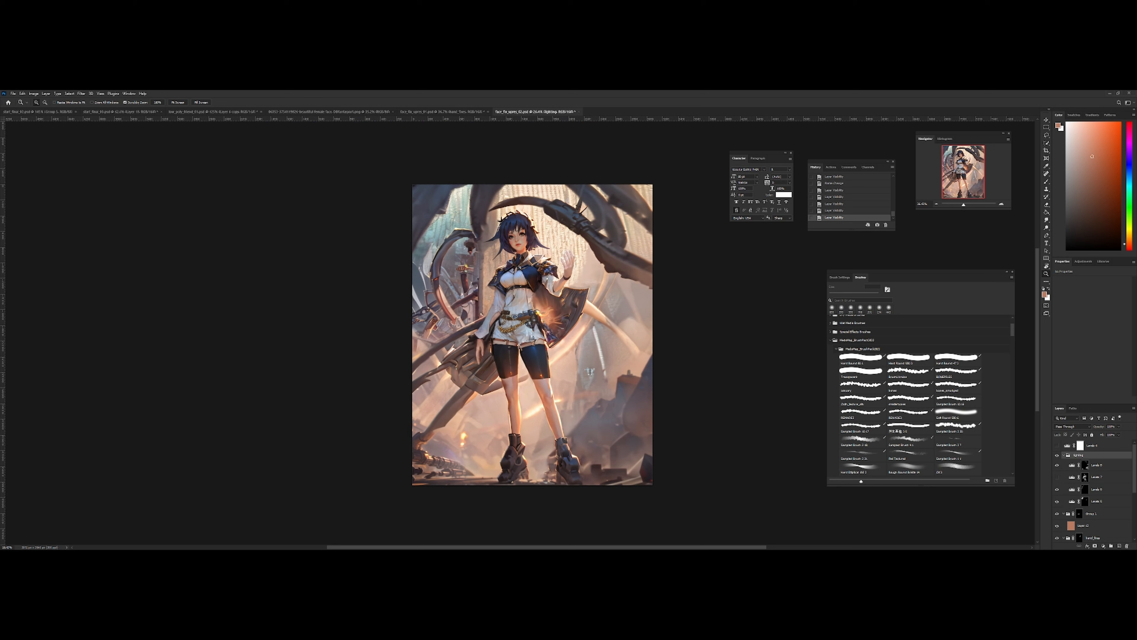
click(1057, 476)
Select the third Levels mask and adjust it over the face and hair with a resized brush, alternating black and white
click(1084, 476)
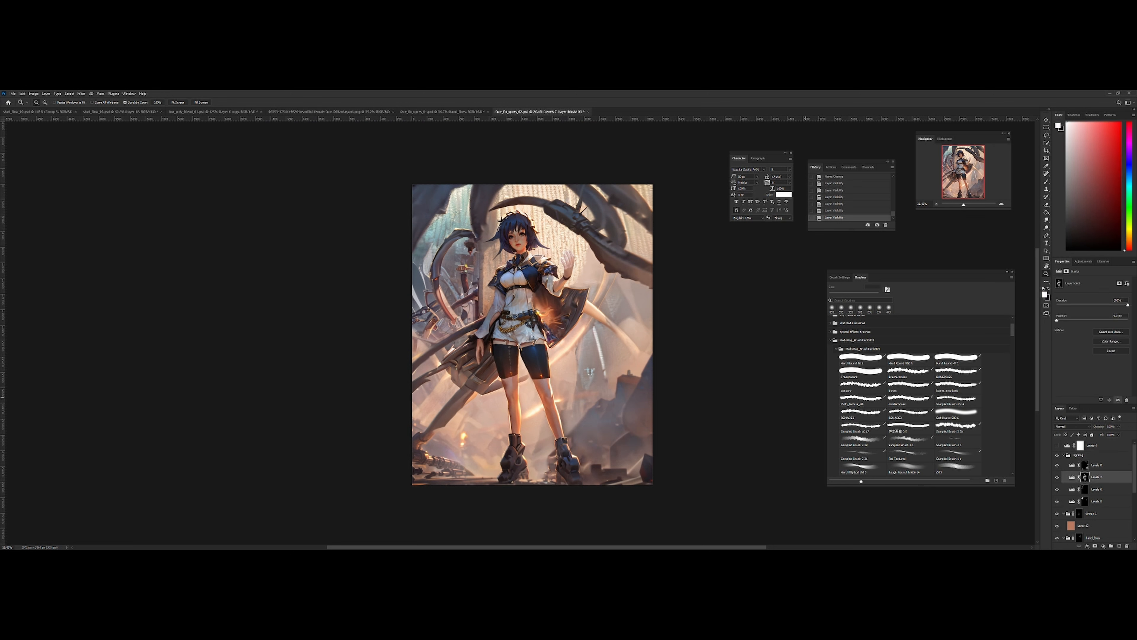
key(b)
alt+right_click(518, 243)
key(x)
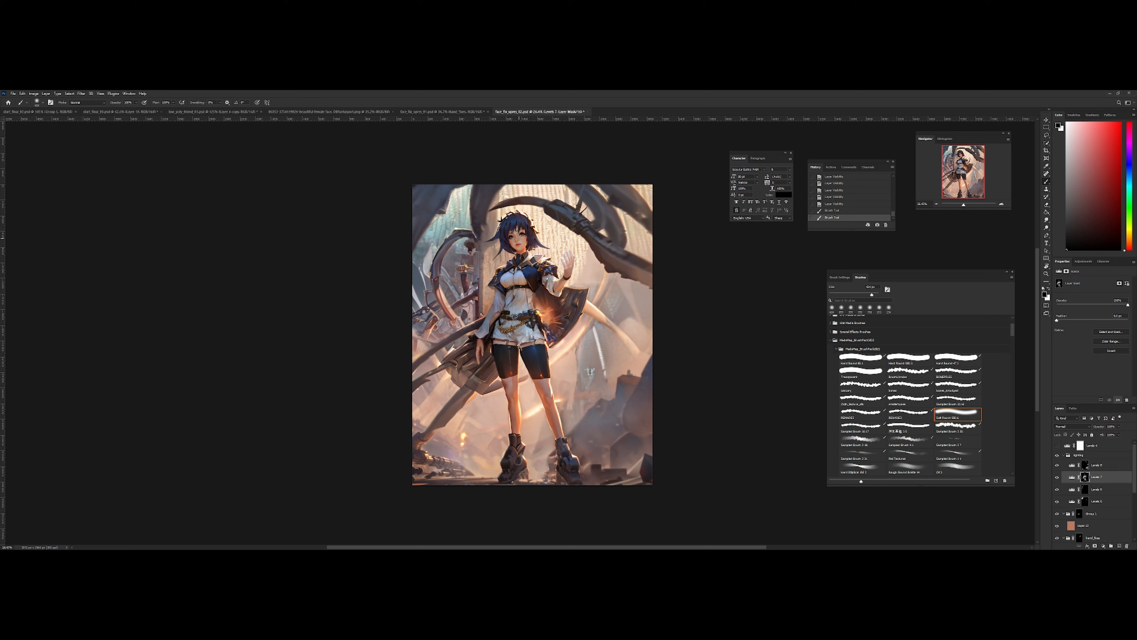
mouse_move(519, 238)
mouse_down()
mouse_move(539, 236)
mouse_move(516, 242)
mouse_move(528, 228)
mouse_up()
alt+right_click(536, 242)
key(x)
alt+right_click(535, 239)
key(x)
Compare the third Levels layer on and off at closer range and dab black on its mask over the face
key(z)
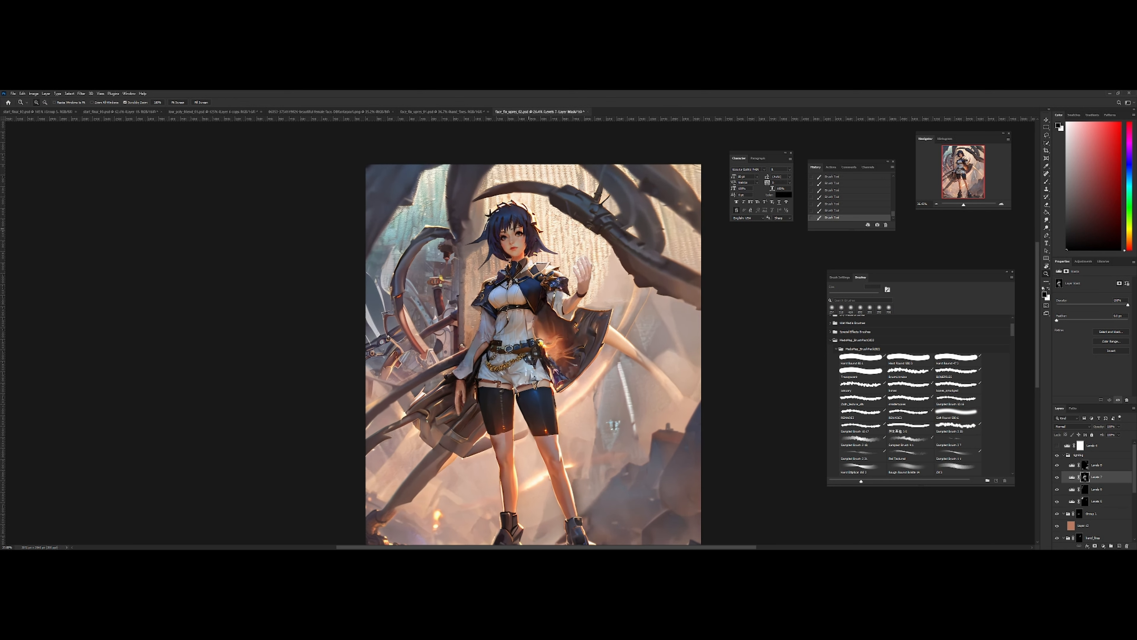
key(b)
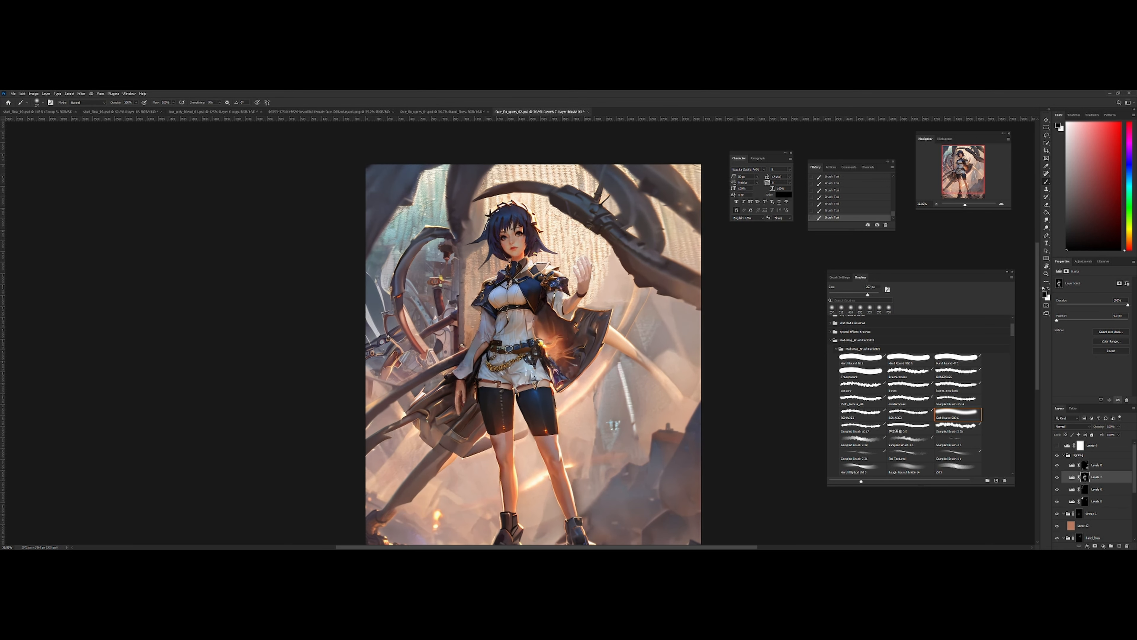
key(ctrl+comma)
key(ctrl+comma)
click(516, 233)
click(519, 235)
Examine the mirrored artwork with and without the third Levels layer
key(z)
drag(676, 246, 647, 246)
key(b)
key(ctrl+shift+h)
key(z)
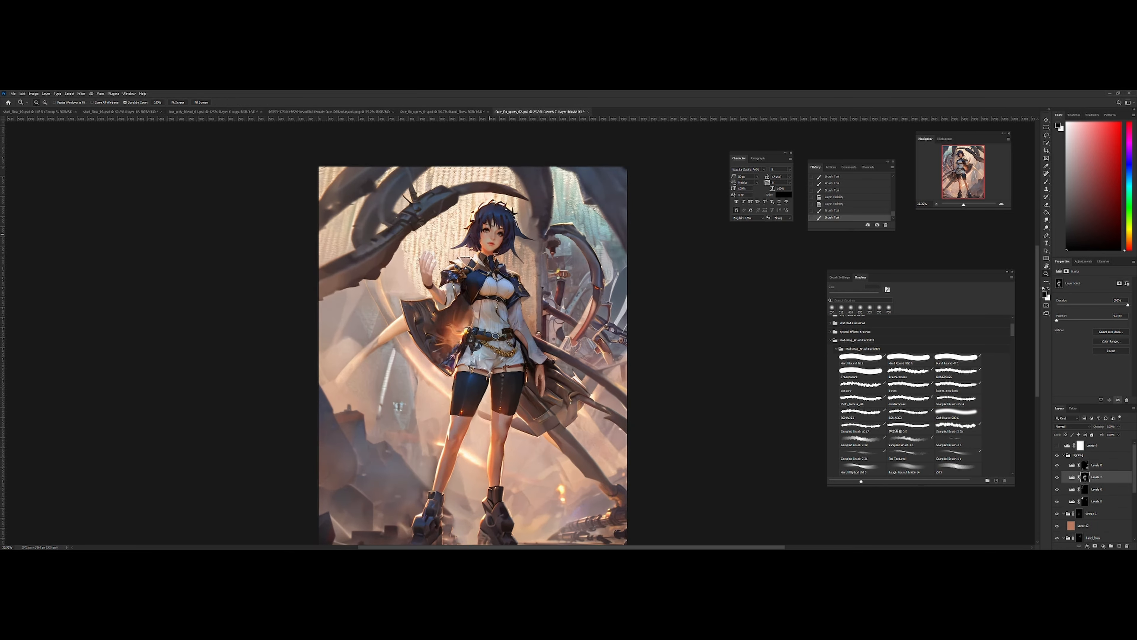
key(ctrl+comma)
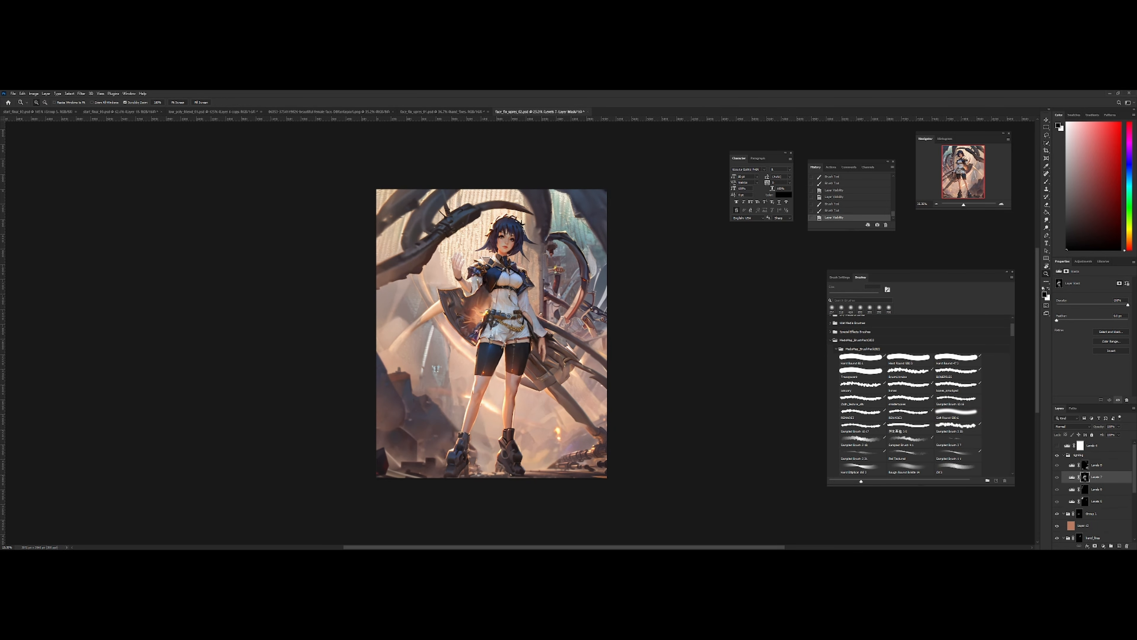
key(ctrl+comma)
key(ctrl+comma)
key(ctrl+comma)
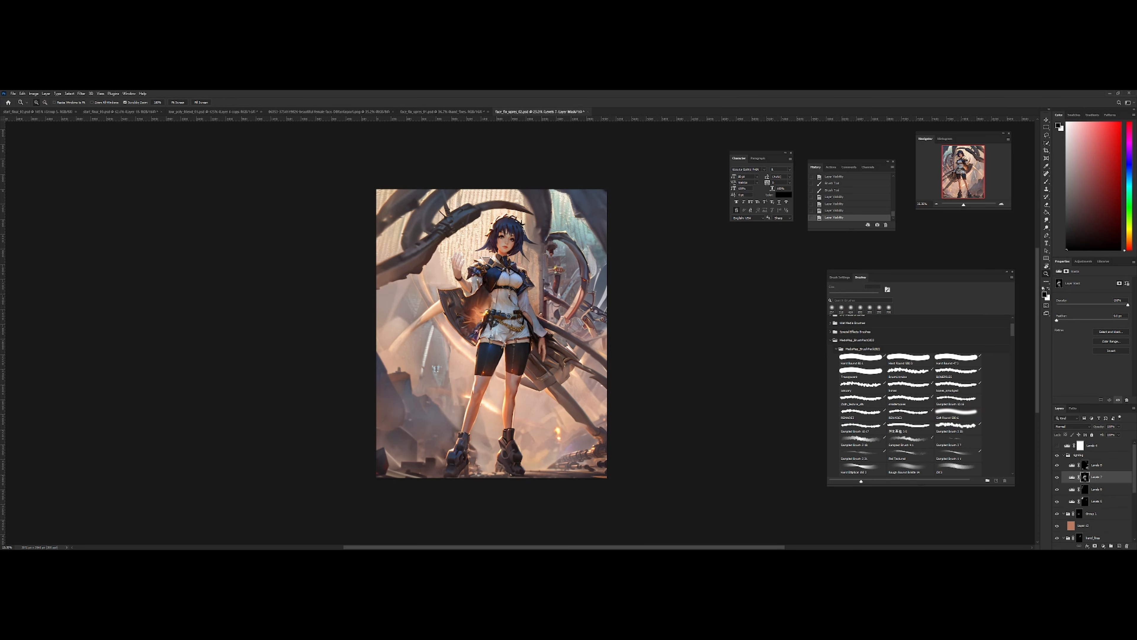
key(ctrl+comma)
key(ctrl+comma)
Paint black on the third Levels mask over the lowered arm's sleeve beside the waist, redoing the first stroke with a resized brush
mouse_move(525, 305)
mouse_down()
mouse_move(553, 305)
mouse_move(532, 332)
mouse_up()
key(b)
alt+right_click(534, 314)
key(ctrl+z)
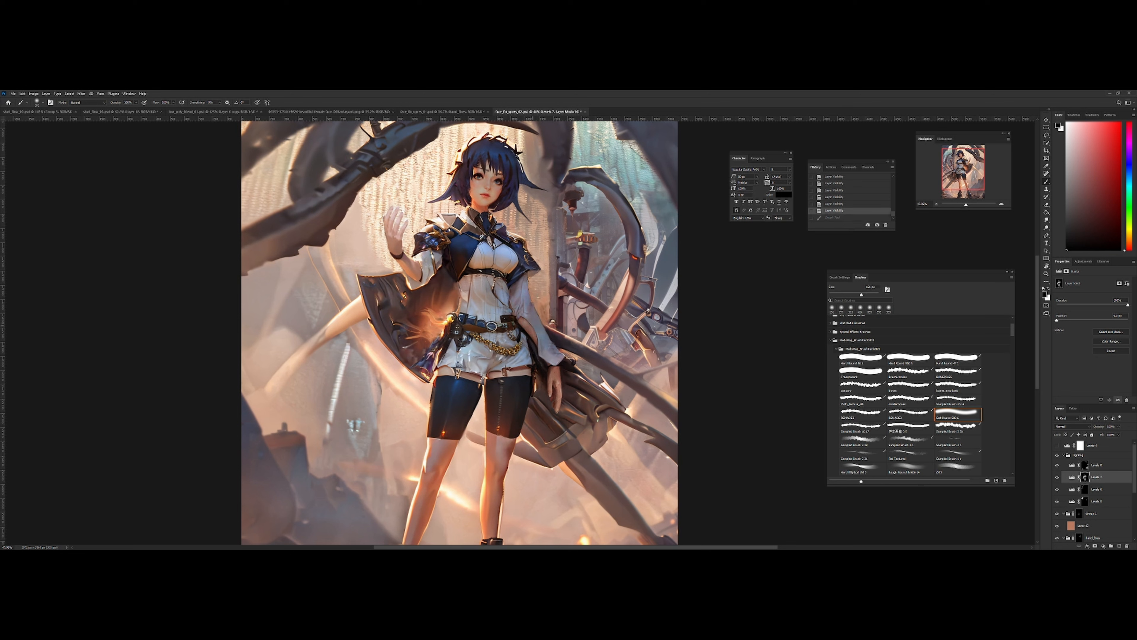
key(ctrl+shift+z)
key(ctrl+z)
alt+right_click(528, 320)
mouse_move(529, 322)
mouse_down()
mouse_move(544, 344)
mouse_move(504, 324)
mouse_move(557, 297)
mouse_up()
alt+right_click(536, 331)
Flip the canvas view back and refine the third Levels mask between the sleeve and belt with a small brush
key(ctrl+shift+h)
key(ctrl+space)
alt+right_click(520, 314)
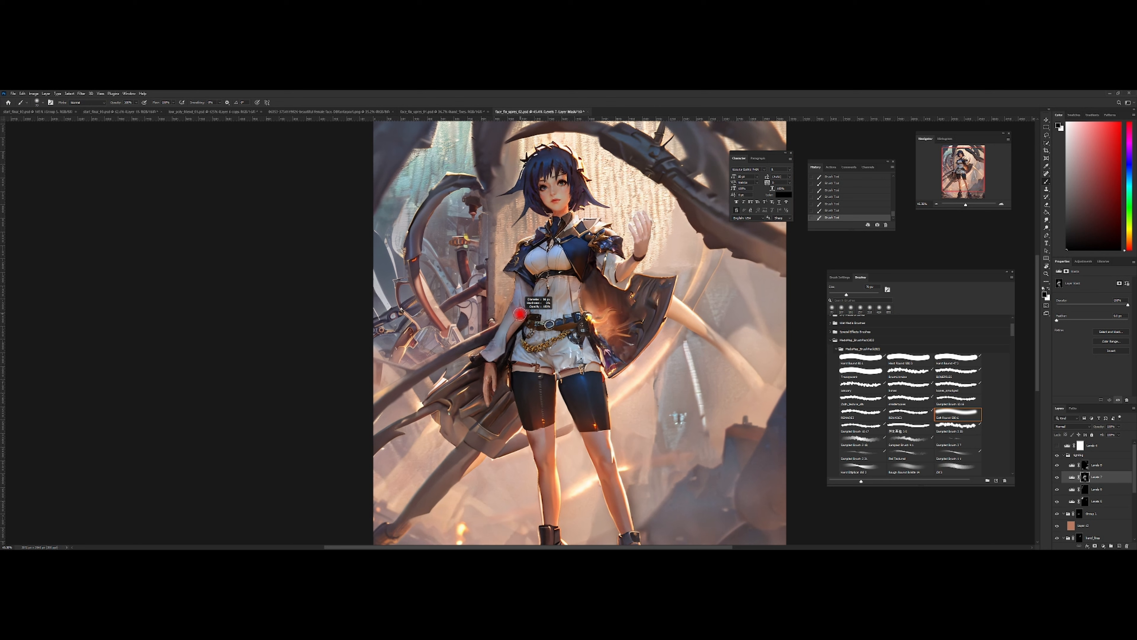
key(x)
key(x)
key(ctrl+space)
drag(565, 275, 554, 321)
Create a global_lighting group above the lighting group, place a copy of the orange colour layer in it, and compare its effect
click(1094, 455)
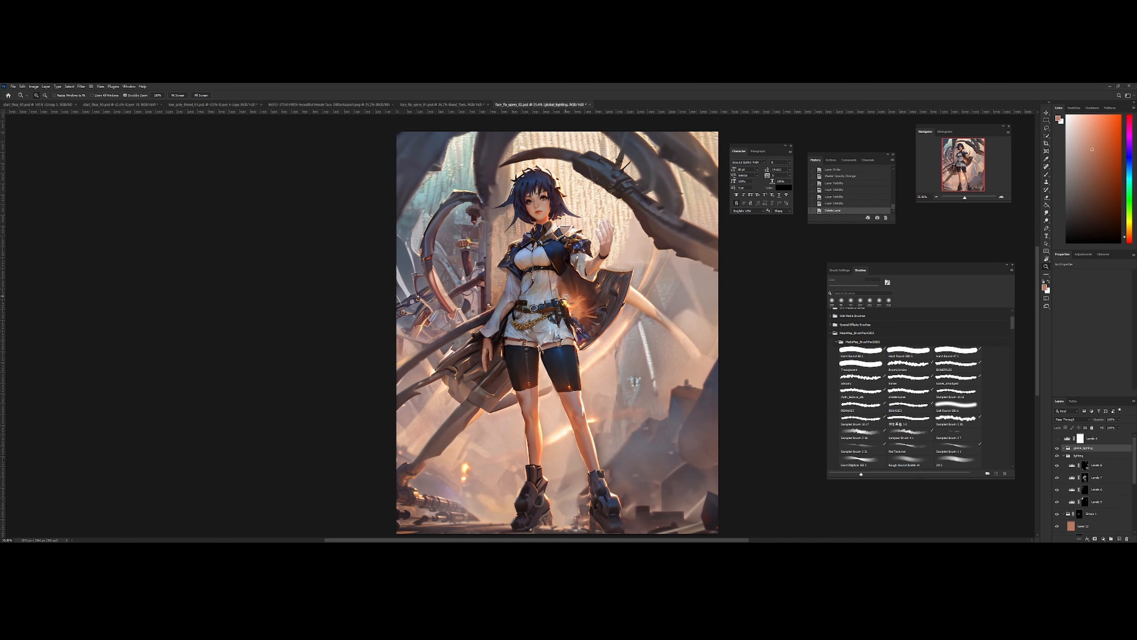
drag(590, 370, 552, 365)
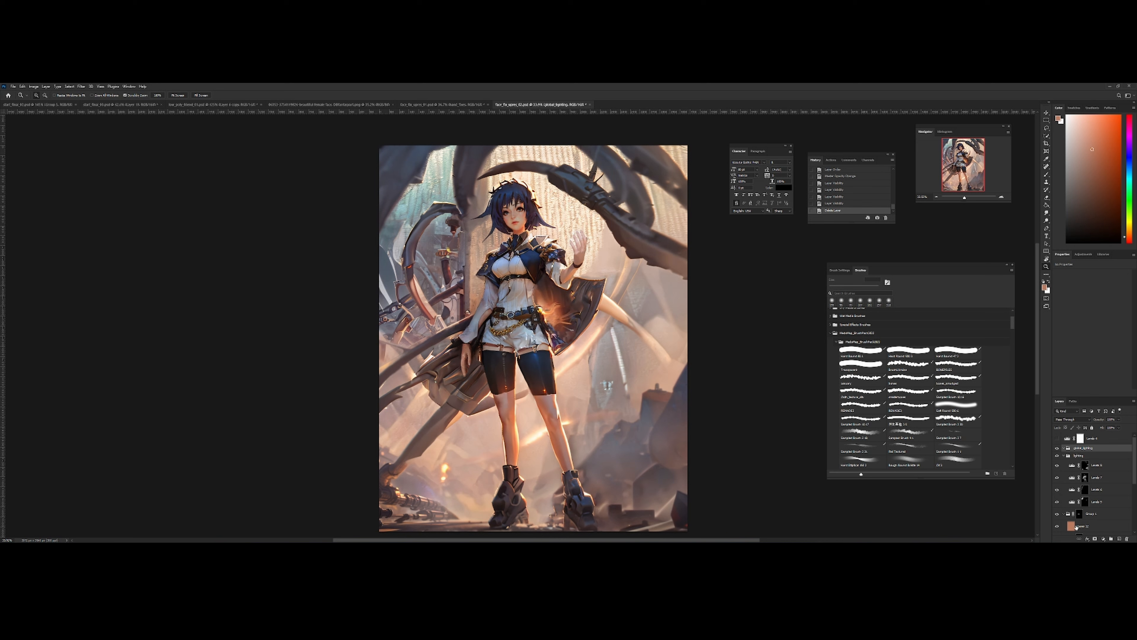
drag(1076, 527, 1082, 461)
click(1057, 457)
click(1056, 458)
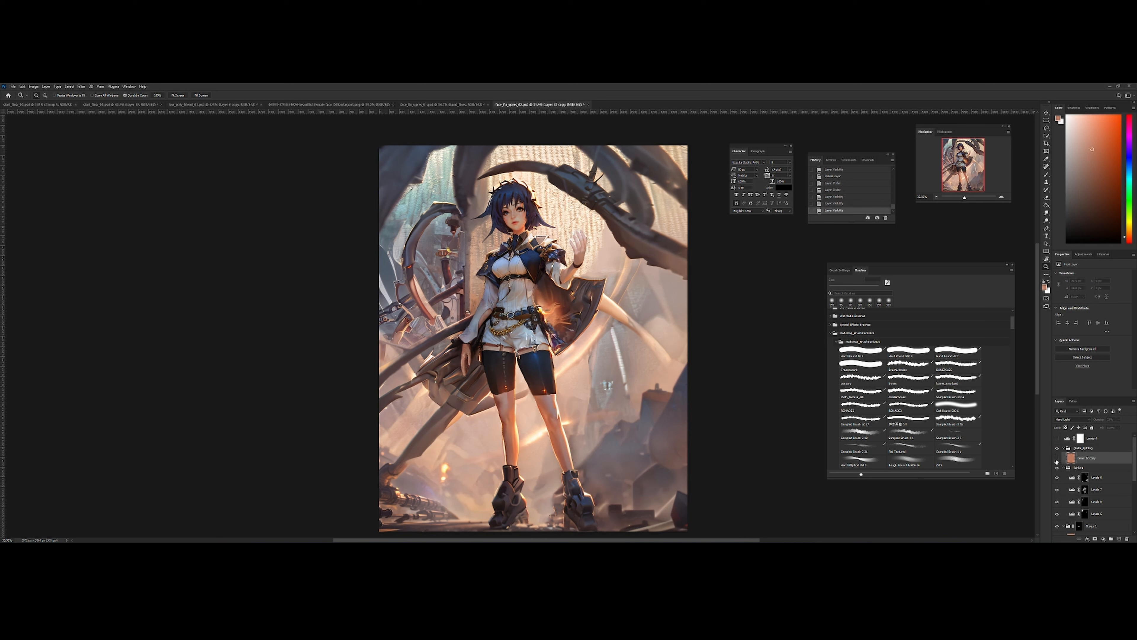
click(1057, 458)
click(1057, 458)
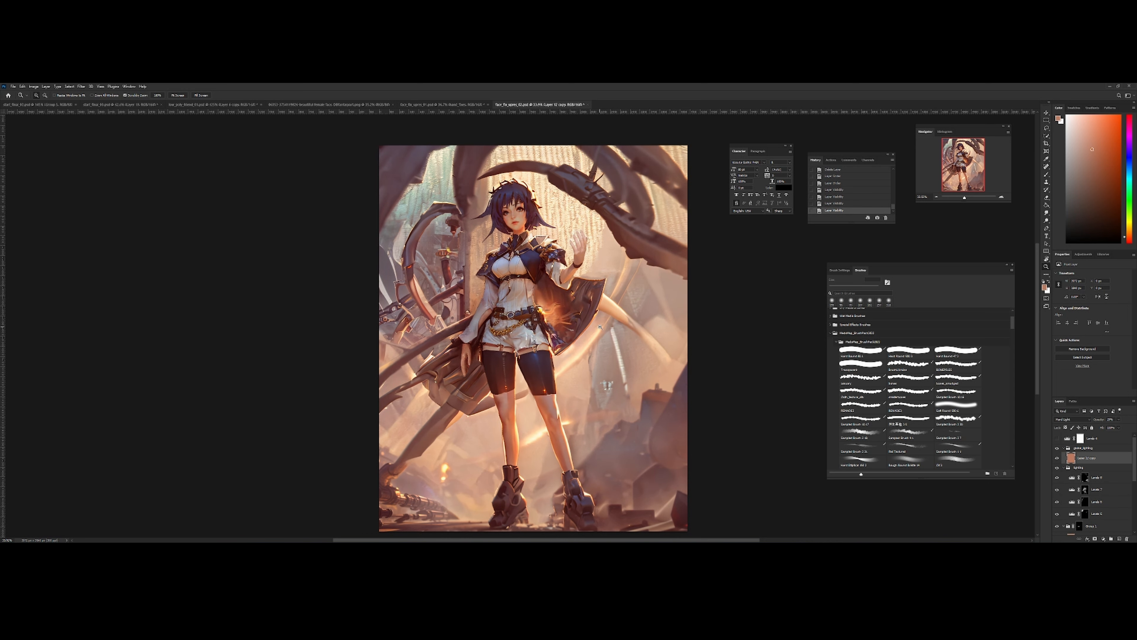
Lower the opacity of the copied orange layer in the global_lighting group
mouse_move(557, 323)
mouse_down()
mouse_move(530, 322)
mouse_move(562, 322)
mouse_up()
drag(547, 281, 553, 235)
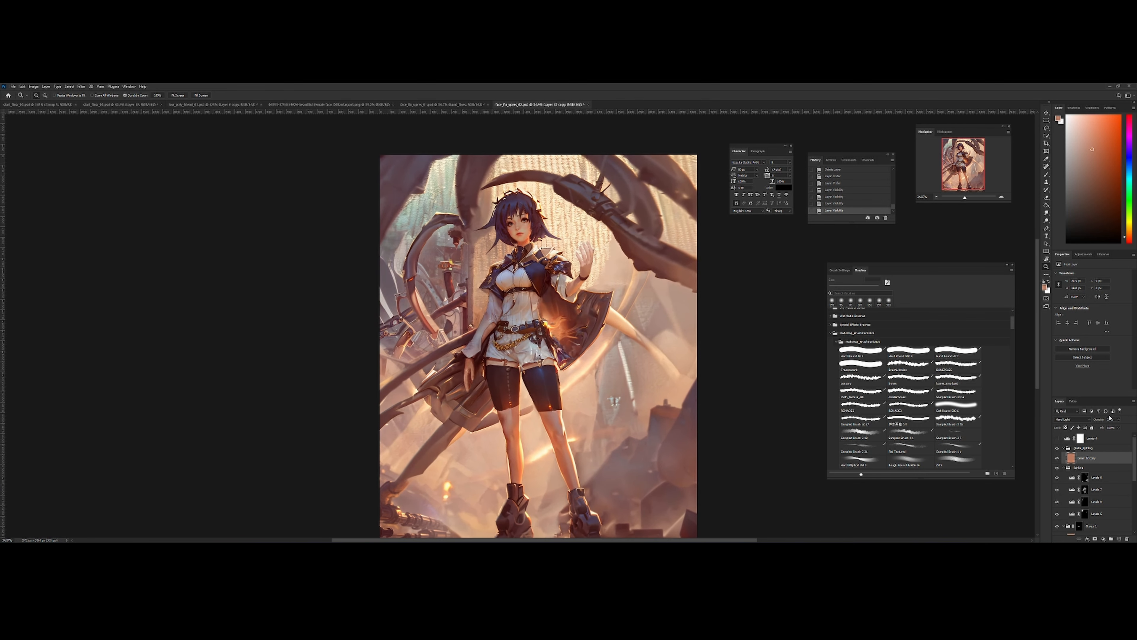
click(1118, 419)
drag(1111, 427, 1109, 427)
Examine the artwork mirrored and unmirrored, with and without the copied orange layer
drag(649, 336, 676, 311)
key(ctrl+shift+h)
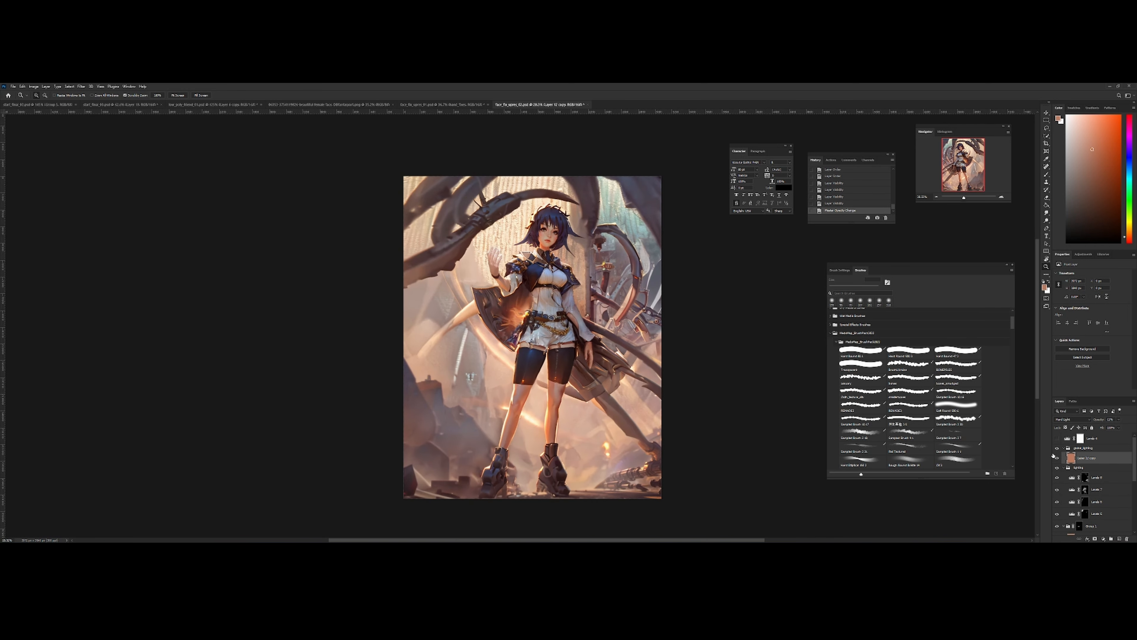
click(1057, 458)
click(1057, 459)
click(1057, 458)
click(1057, 459)
key(ctrl+shift+h)
mouse_move(573, 342)
mouse_down()
mouse_move(606, 339)
mouse_move(572, 333)
mouse_up()
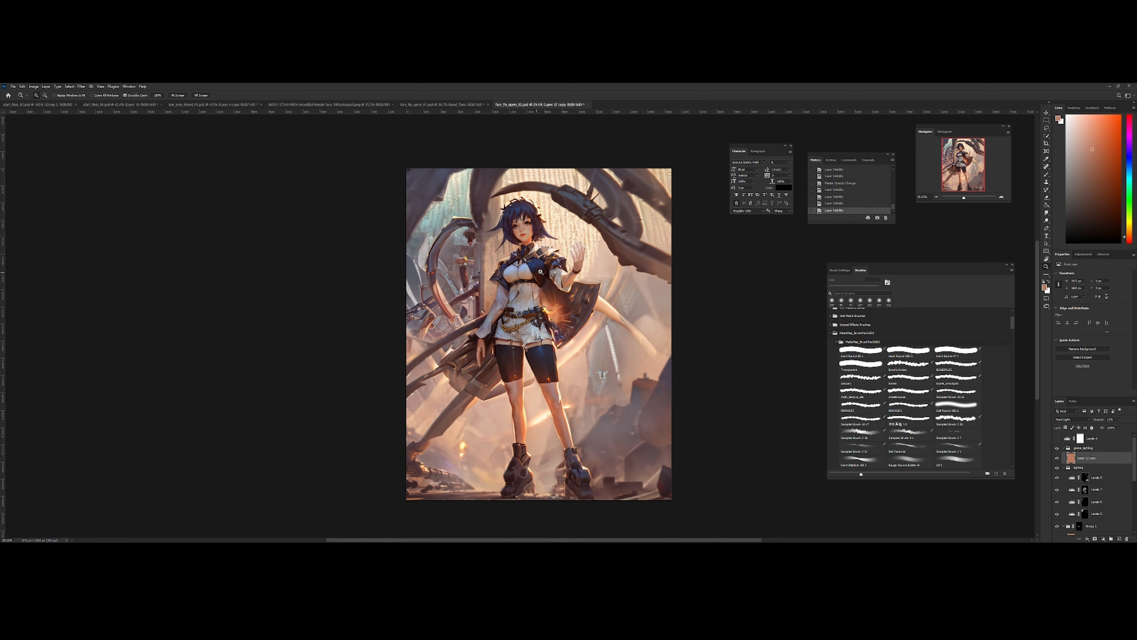
drag(535, 272, 555, 275)
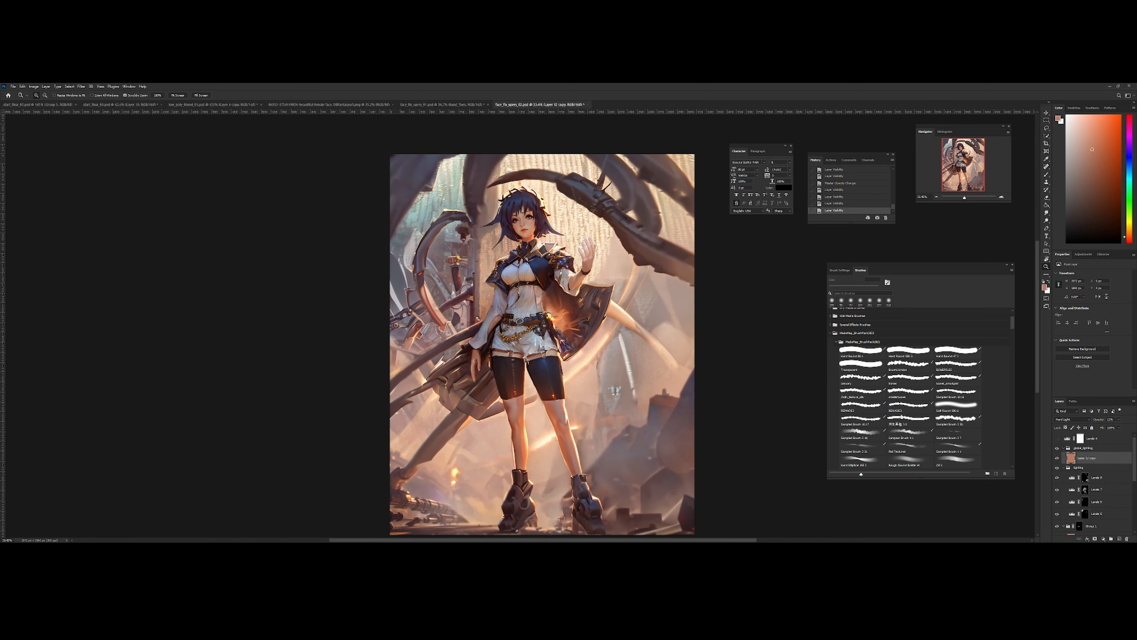
Add a Curves layer above the copied orange layer with the RGB curve pulled down, and limit it with a painted mask
click(1104, 539)
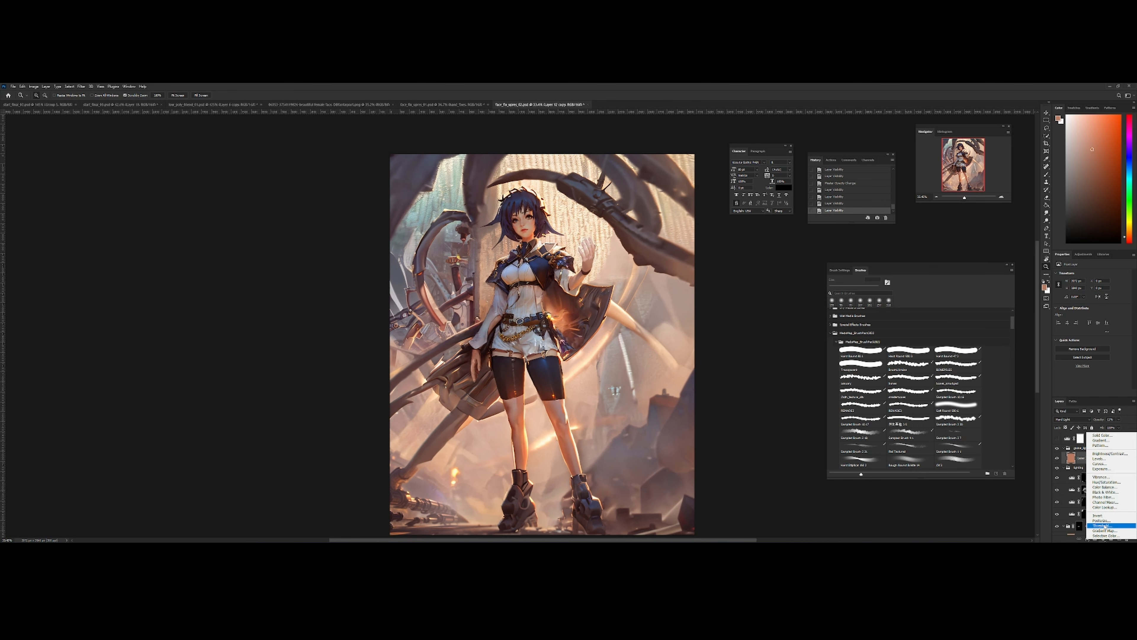
click(1100, 463)
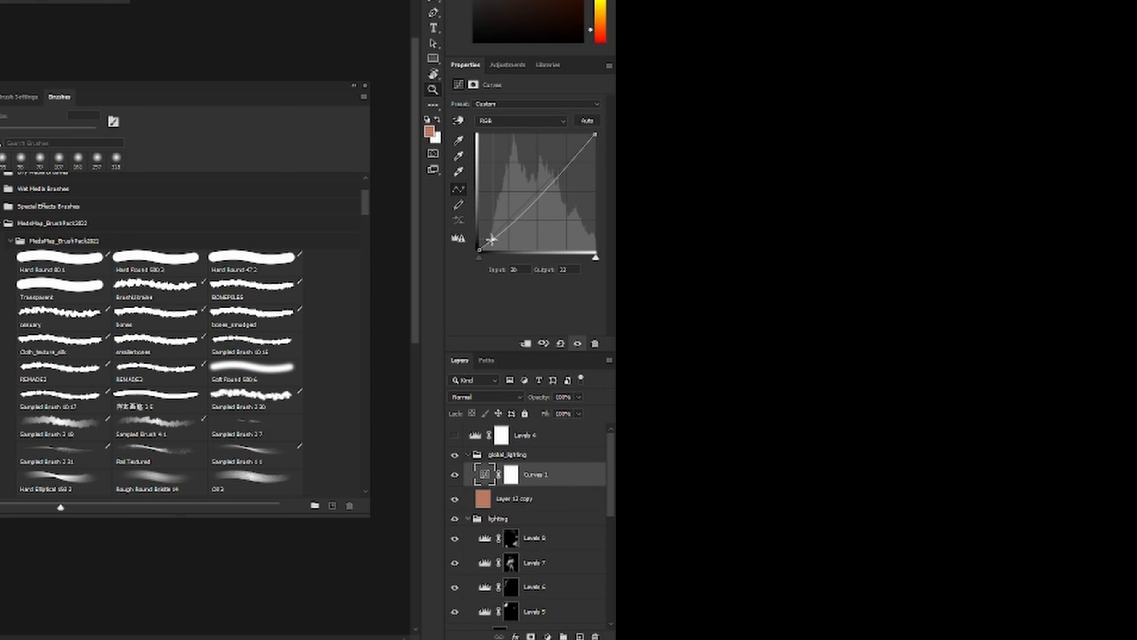
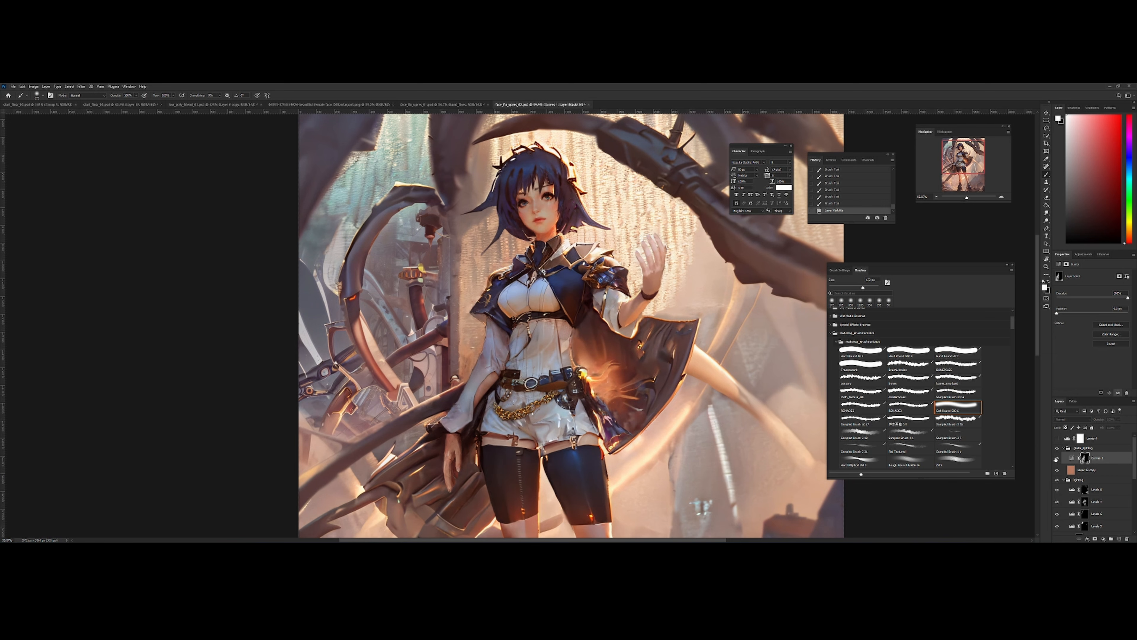
click(1057, 457)
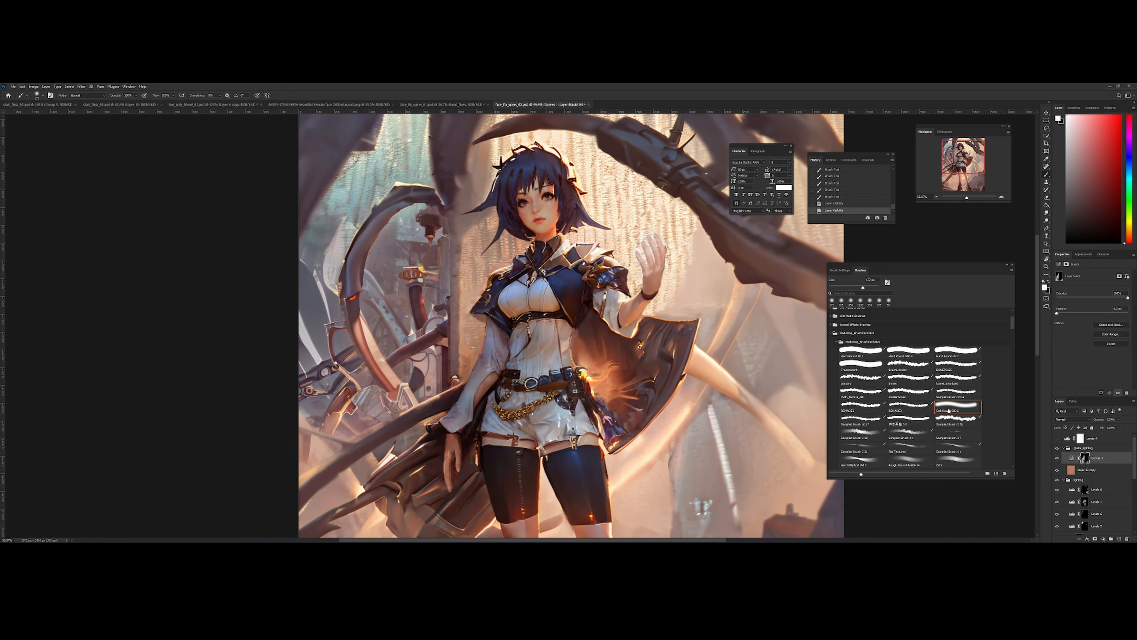
Refine the mask of the darkening Curves layer with a soft round brush over the figure's face and thighs
key(x)
drag(547, 214, 532, 202)
click(532, 202)
key(z)
drag(604, 215, 572, 202)
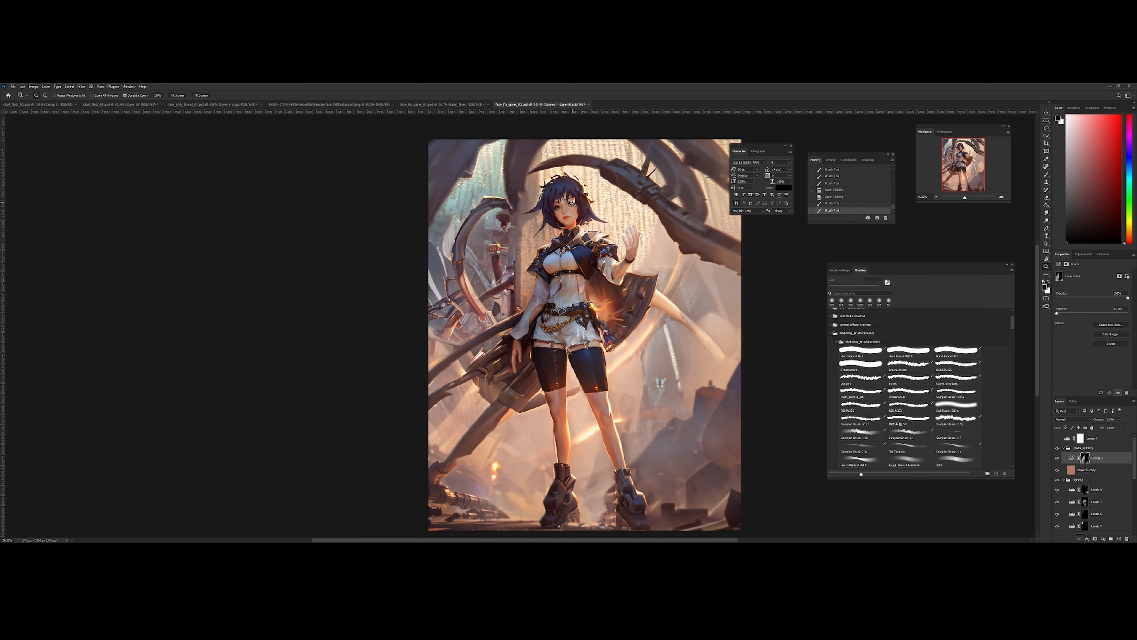
click(958, 407)
key(x)
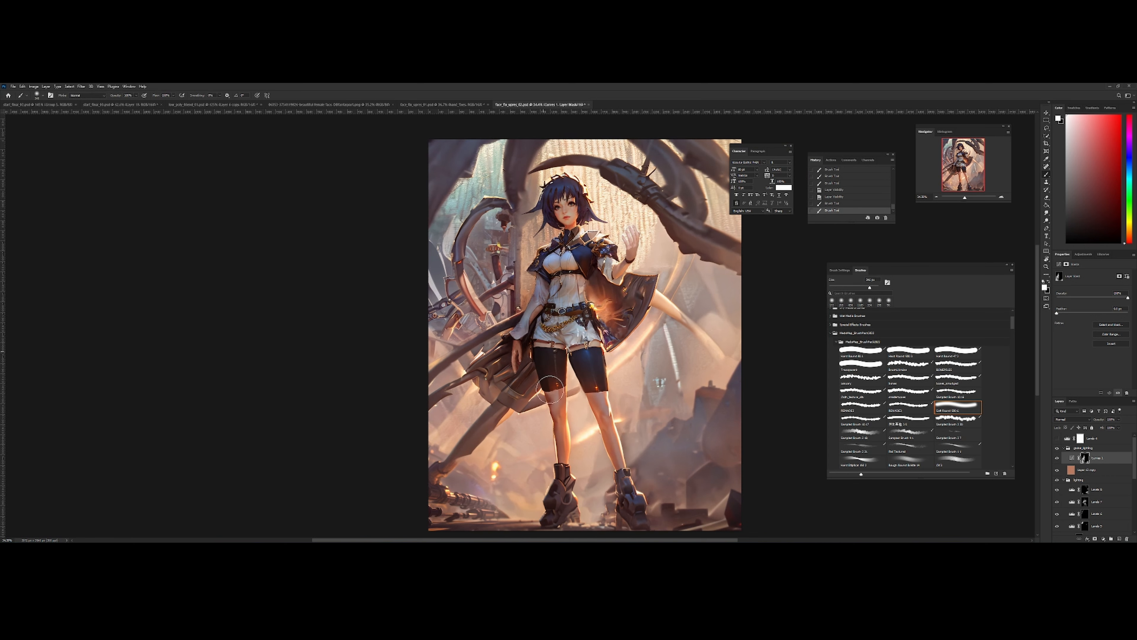
drag(550, 389, 529, 369)
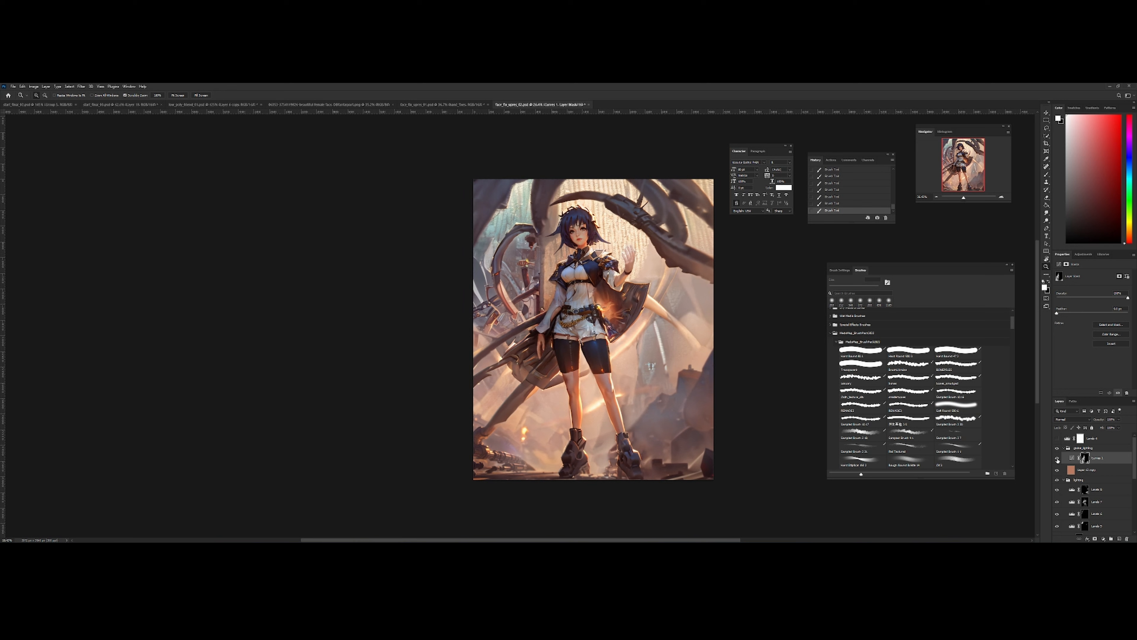
Compare the artwork with and without the darkening Curves layer
click(1057, 458)
click(1057, 458)
click(1057, 459)
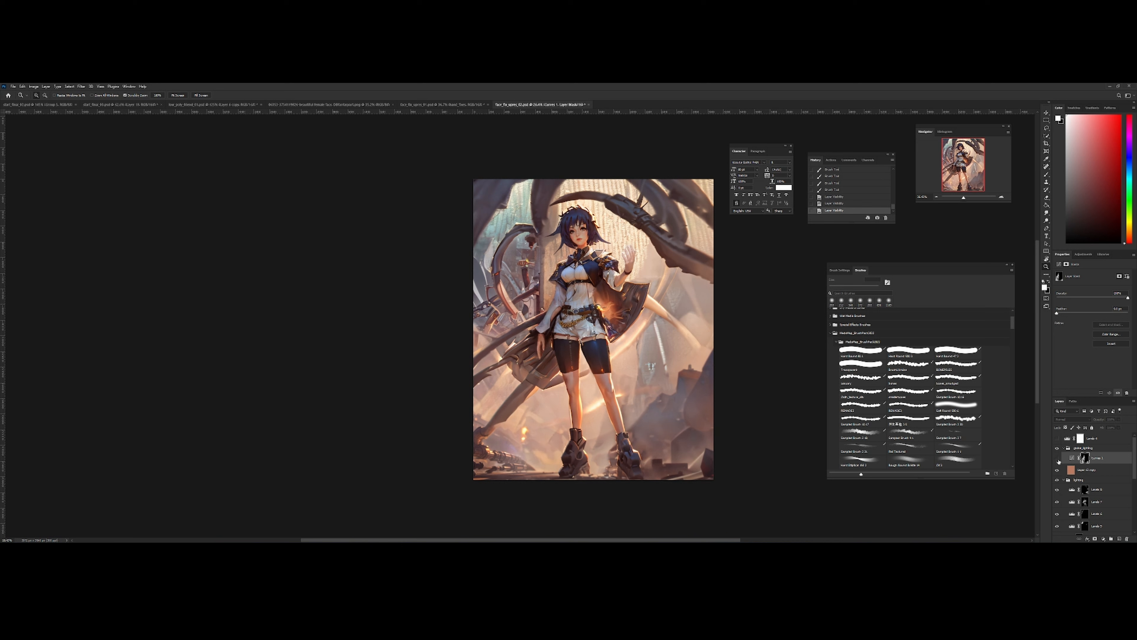
click(1057, 459)
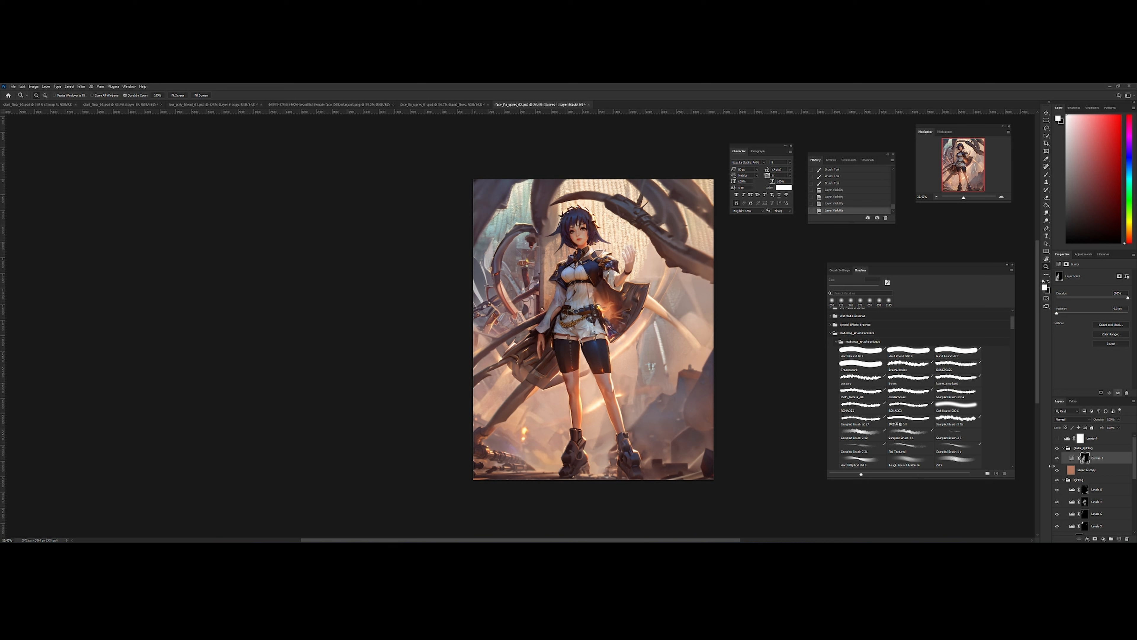
click(1058, 459)
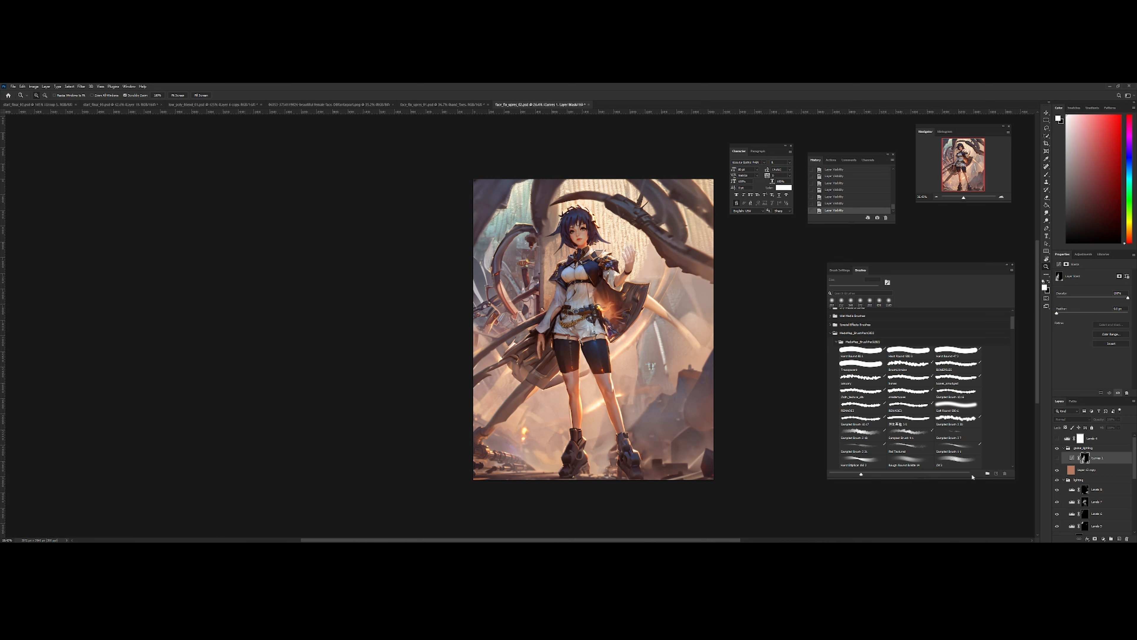
click(1057, 458)
Touch up the darkening Curves layer's mask with the soft round brush along the ground by the boots
click(956, 405)
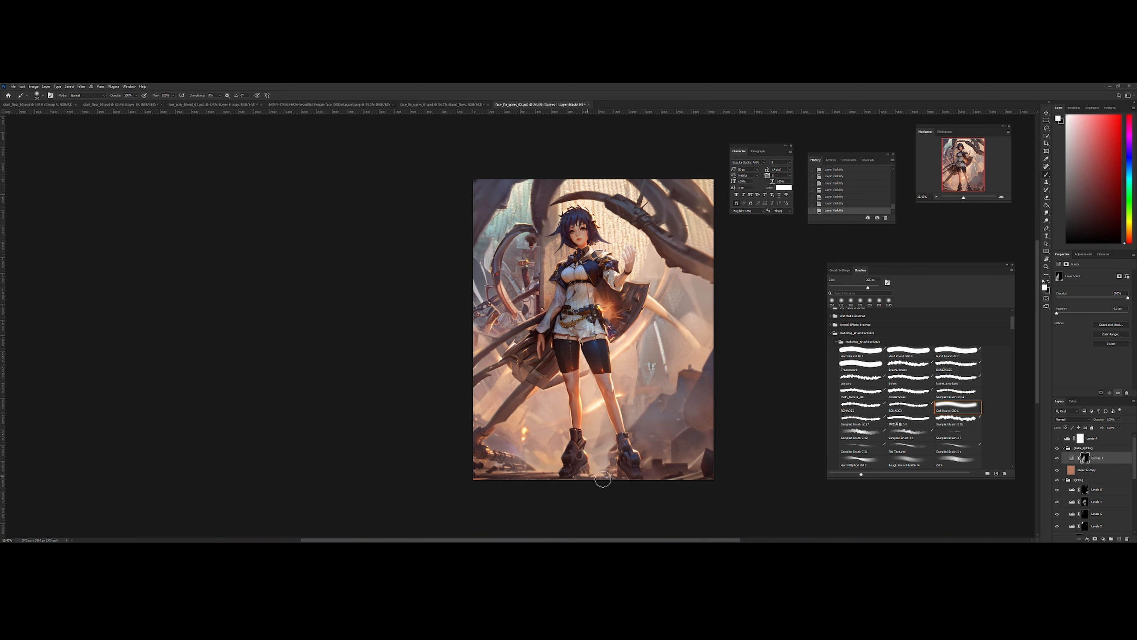
drag(594, 483, 651, 467)
key(z)
drag(667, 426, 734, 407)
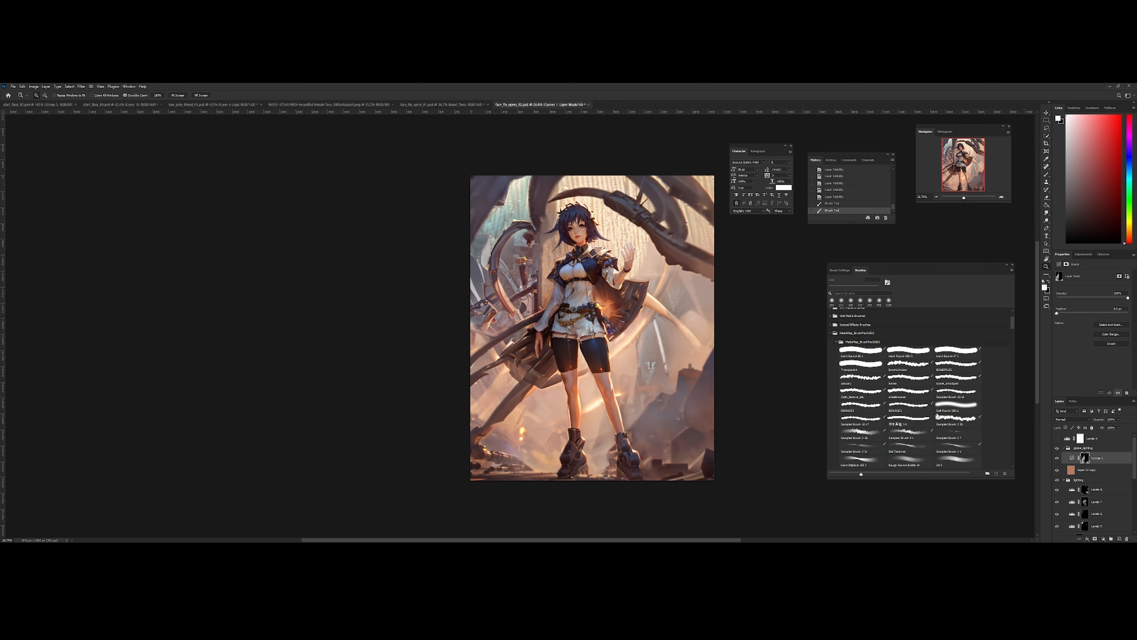
drag(613, 232, 640, 233)
Add a second Curves layer in the global_lighting group with the RGB curve raised, and invert its mask to black
key(b)
key(ctrl+m)
click(1072, 457)
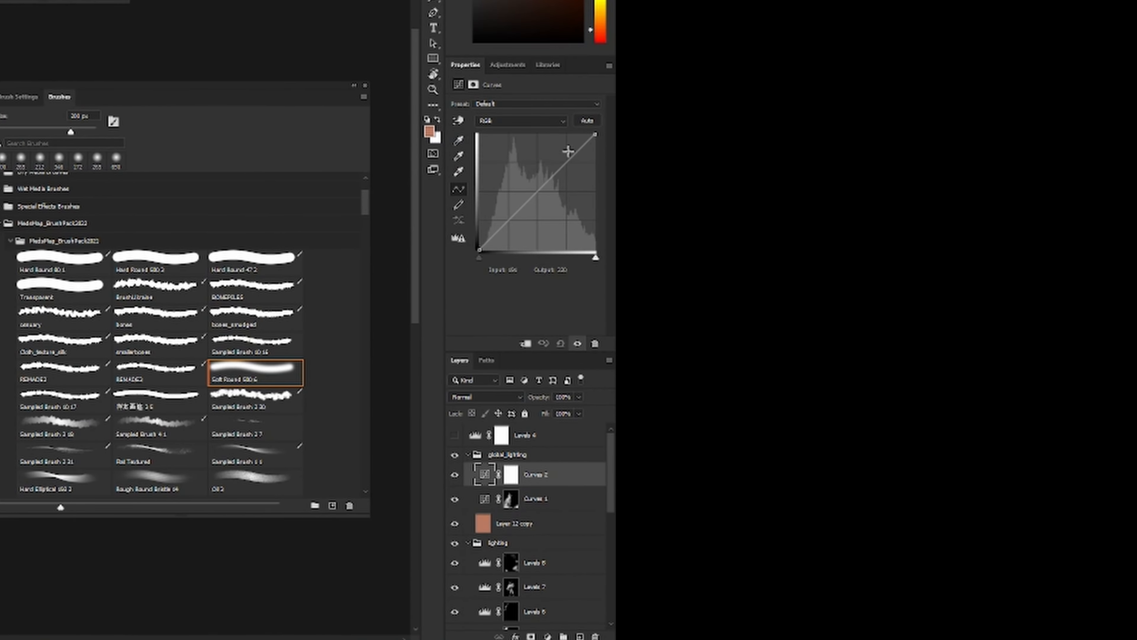
drag(568, 151, 571, 147)
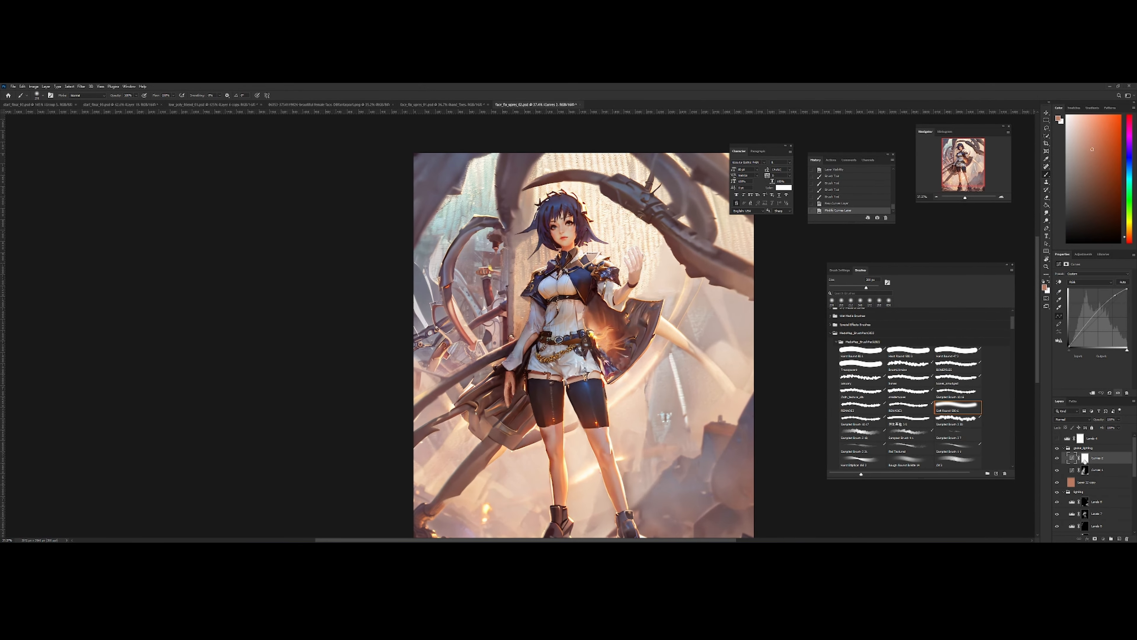
click(1085, 458)
key(ctrl+i)
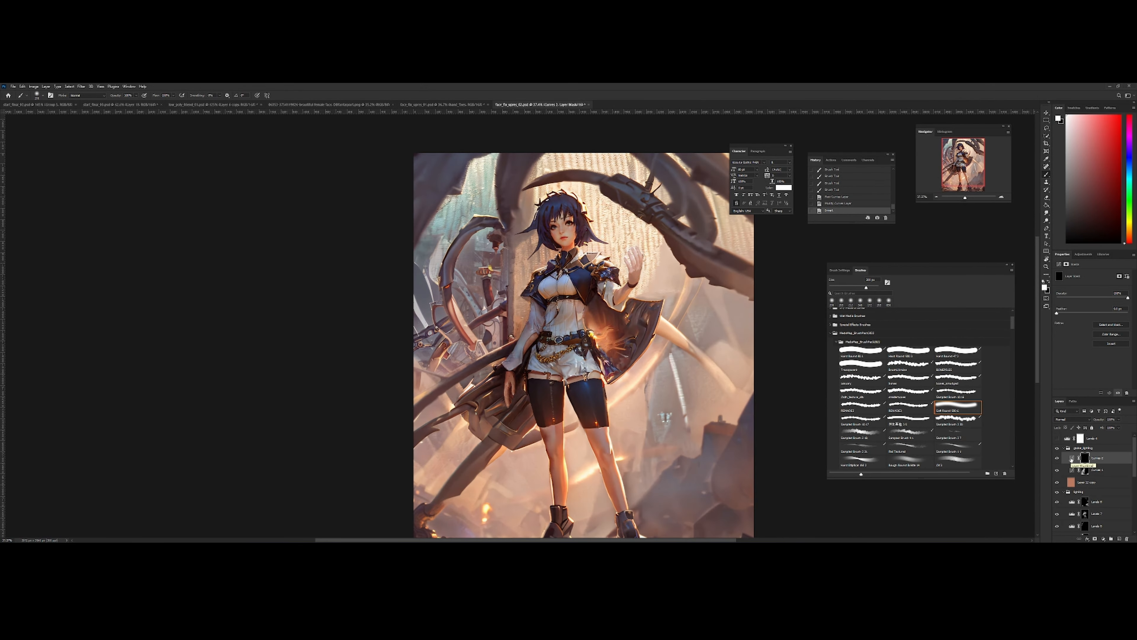
Reveal the brightening Curves layer around the head, collar and raised hand by painting white on its mask
alt+right_click(592, 236)
drag(571, 199, 582, 228)
alt+right_click(590, 234)
click(587, 244)
click(591, 254)
click(593, 254)
mouse_move(632, 249)
mouse_down()
mouse_move(646, 255)
mouse_move(644, 273)
mouse_up()
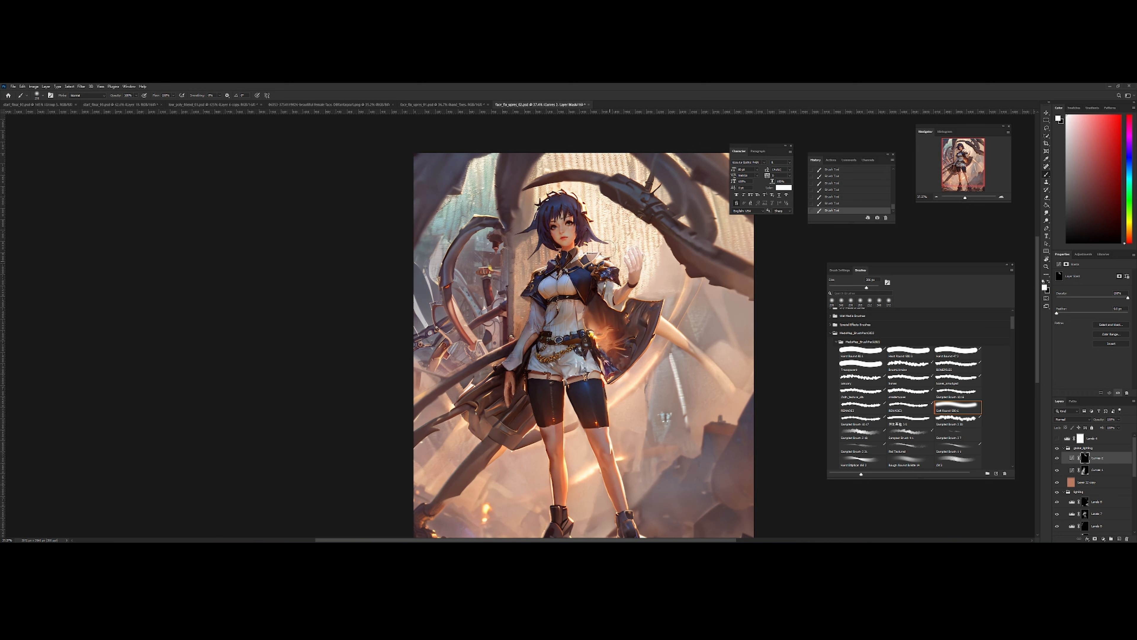
alt+right_click(647, 253)
key(x)
key(z)
mouse_move(664, 266)
mouse_down()
mouse_move(638, 267)
mouse_move(663, 268)
mouse_up()
key(b)
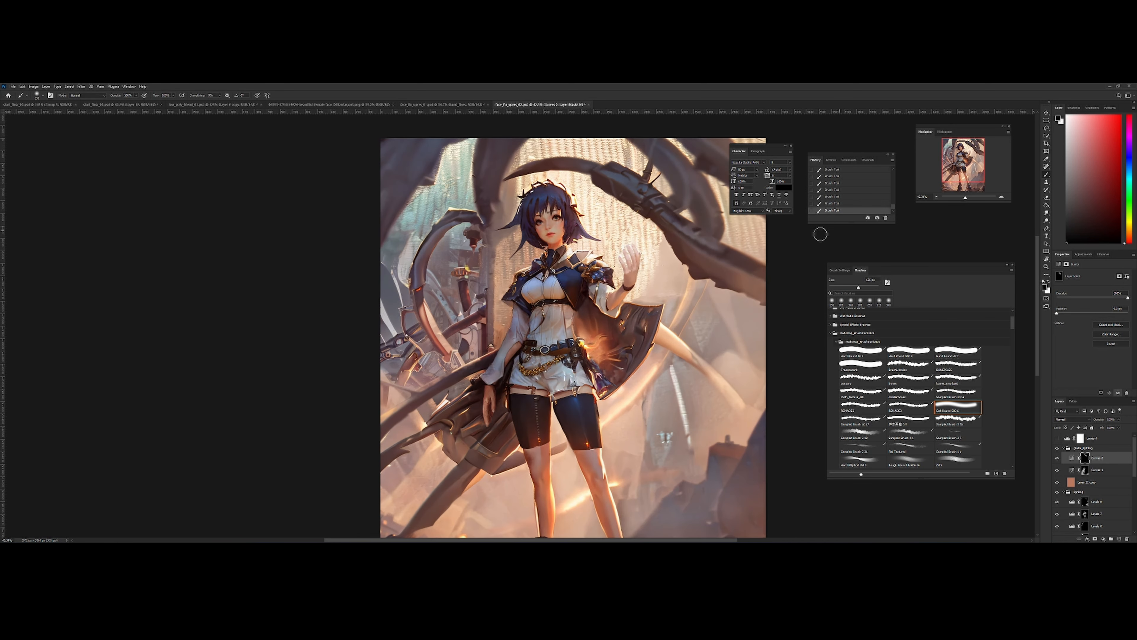
Refine the brightening Curves mask around the hair, face and neck, alternating white and black at varying brush sizes
alt+right_click(628, 271)
key(x)
alt+right_click(564, 214)
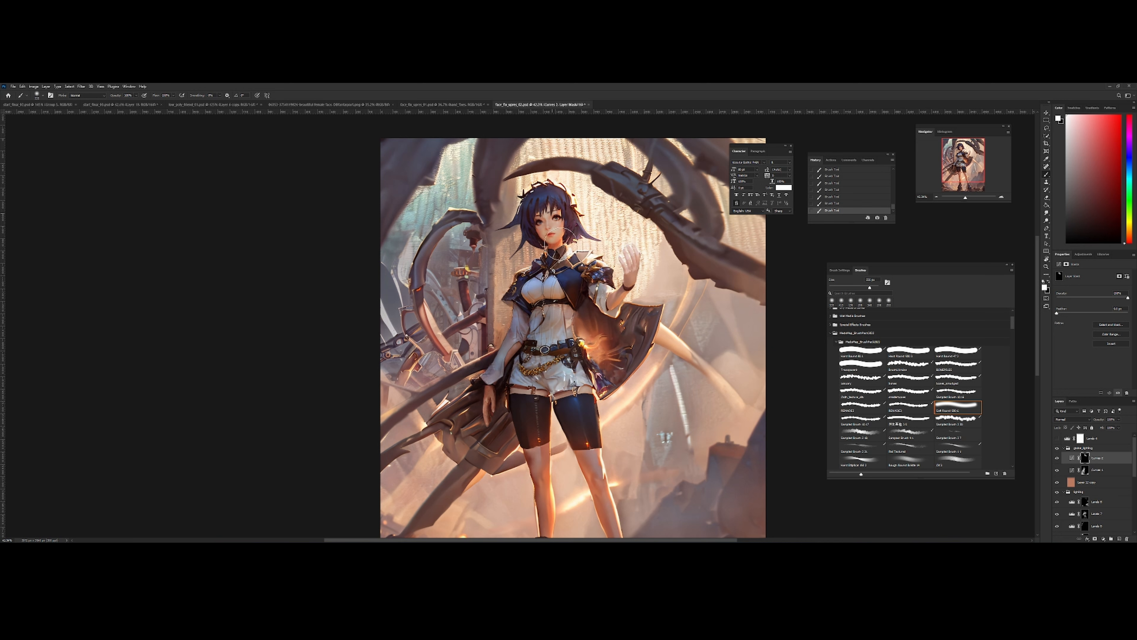
alt+right_click(554, 208)
key(x)
mouse_move(549, 245)
mouse_down()
mouse_move(546, 232)
mouse_move(556, 242)
mouse_up()
alt+right_click(556, 217)
key(x)
key(z)
mouse_move(602, 204)
mouse_down()
mouse_move(560, 220)
mouse_move(599, 251)
mouse_up()
Mirror the artwork and correct the brightening Curves mask around the face and hair
key(ctrl+shift+h)
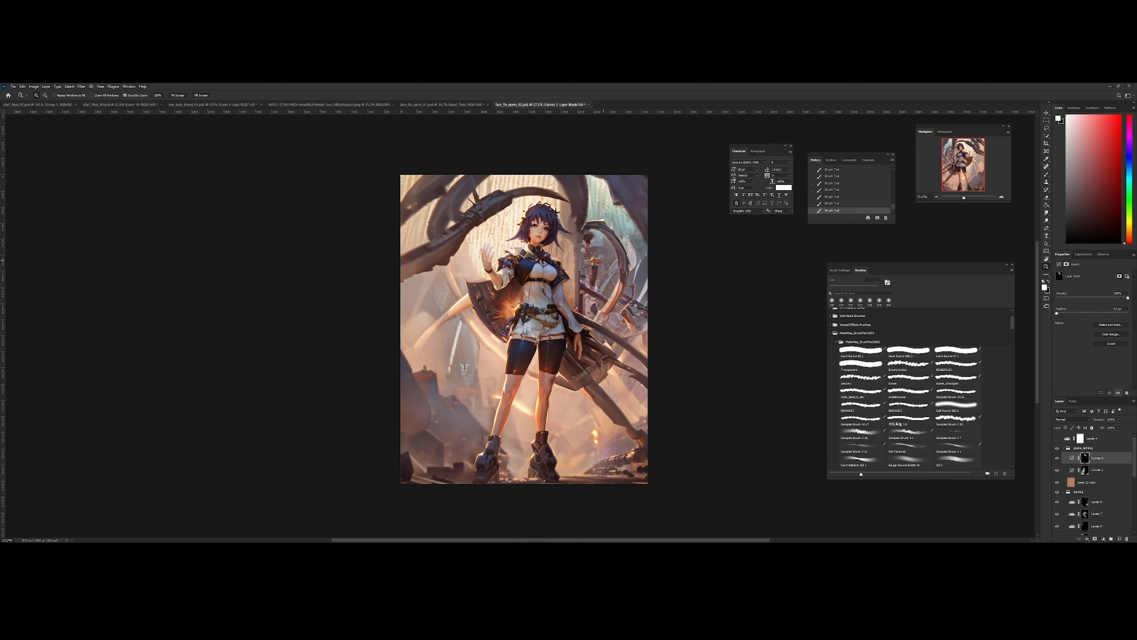
drag(544, 227, 609, 227)
key(b)
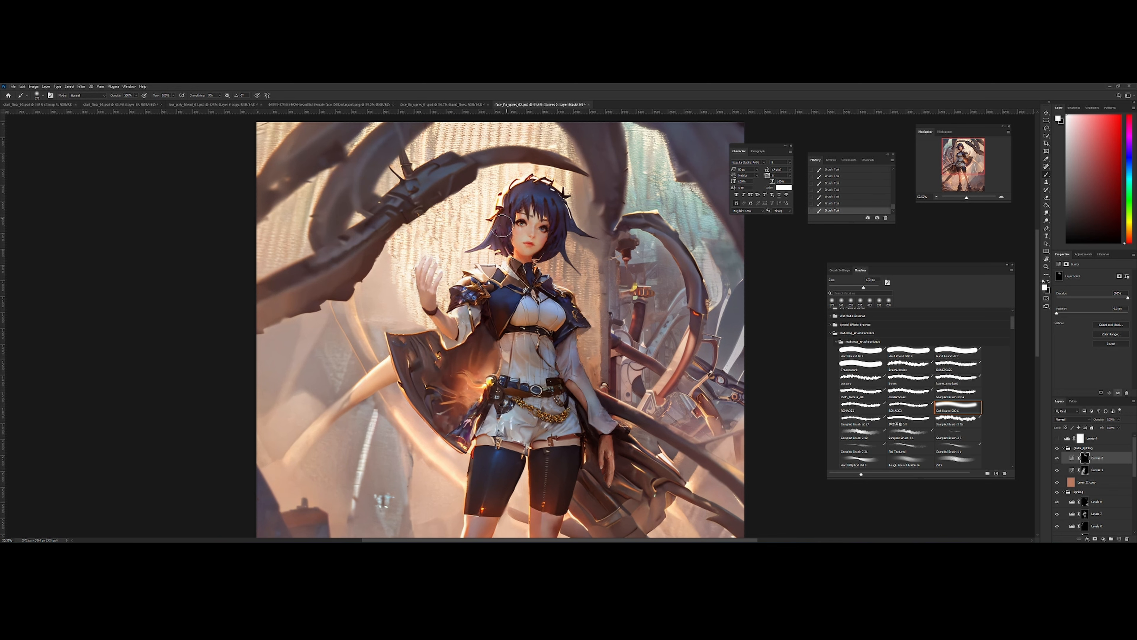
alt+right_click(516, 227)
key(x)
scroll(567, 238, down, 2)
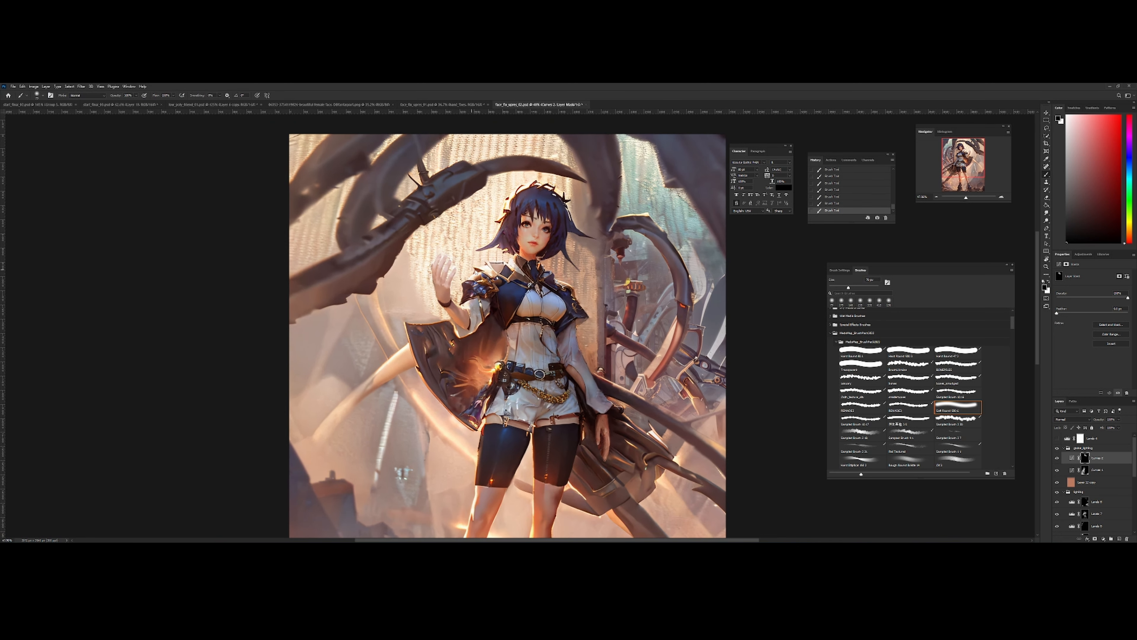
scroll(537, 266, down, 2)
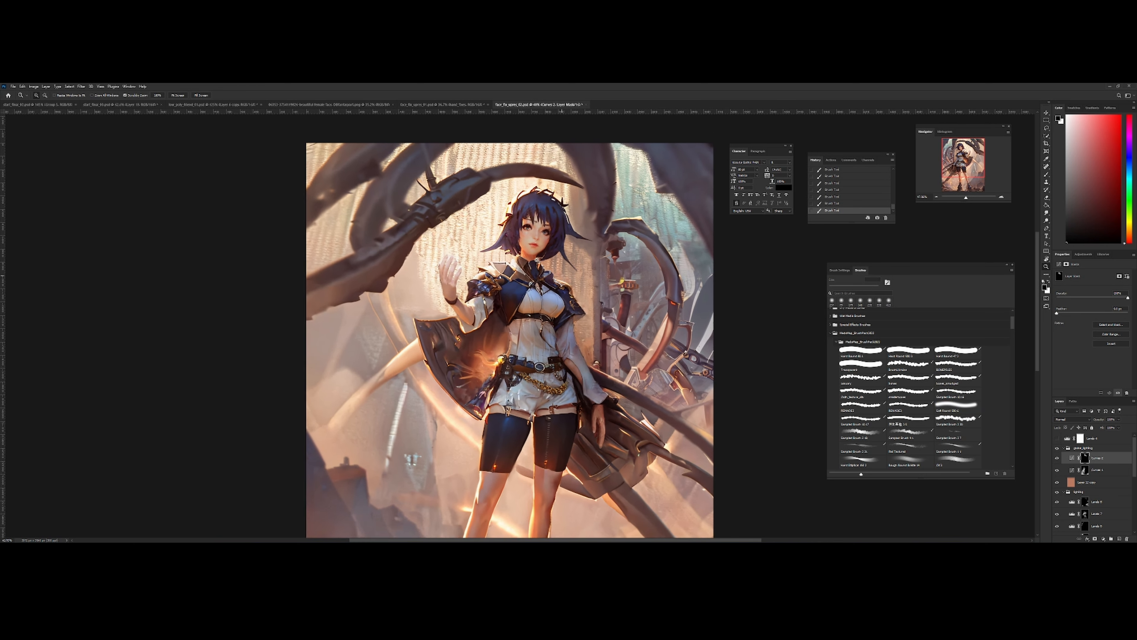
key(x)
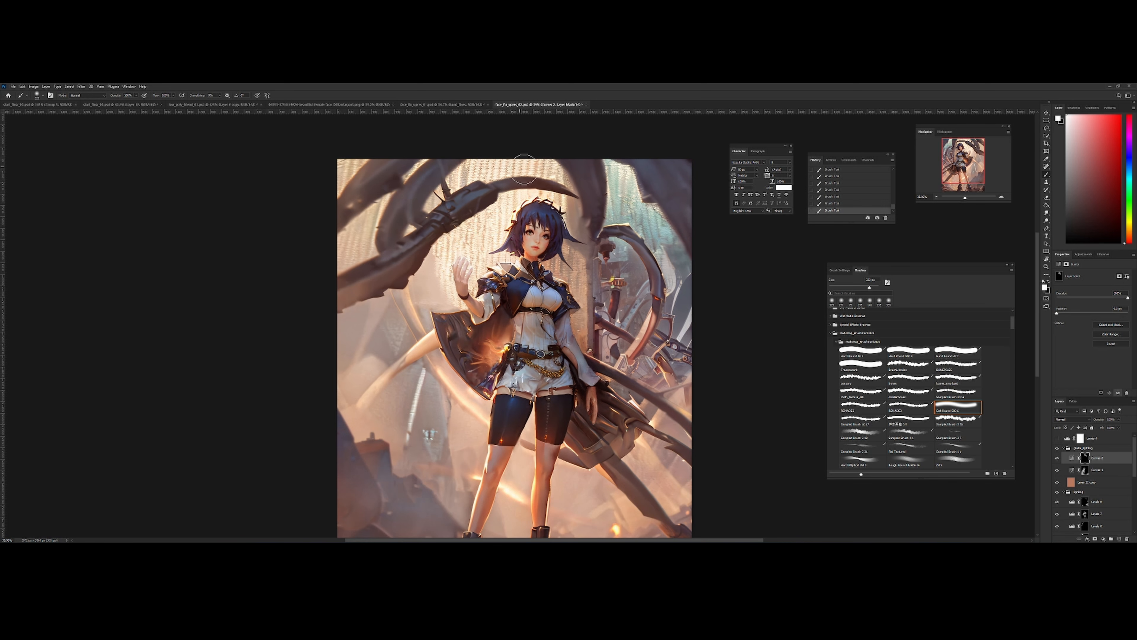
Paint white on both Curves masks around the hips, thighs and lower legs to balance dark and bright areas
key(z)
scroll(598, 341, down, 3)
scroll(597, 340, up, 2)
key(b)
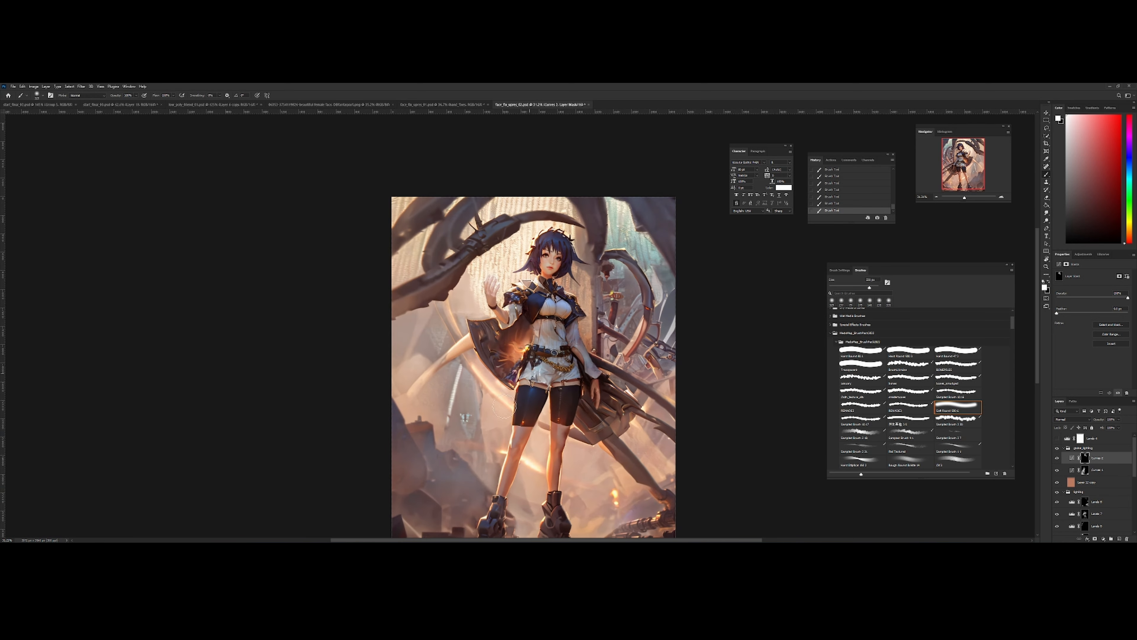
drag(513, 403, 544, 393)
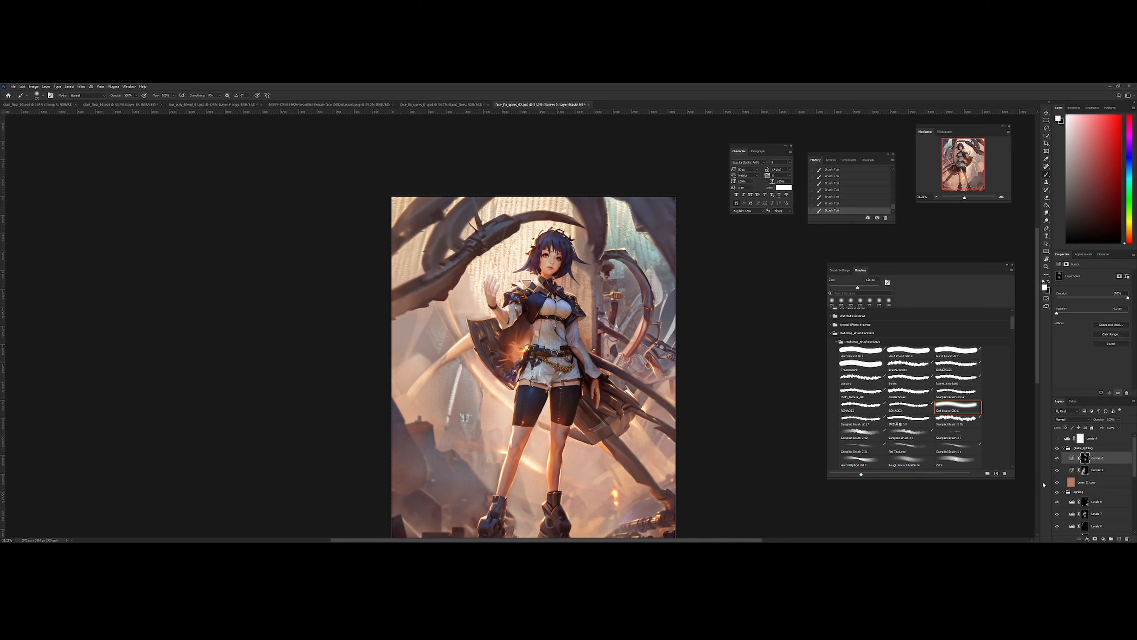
click(1083, 470)
mouse_move(567, 397)
mouse_down()
mouse_move(582, 394)
mouse_move(596, 367)
mouse_up()
click(1084, 458)
drag(574, 424, 571, 464)
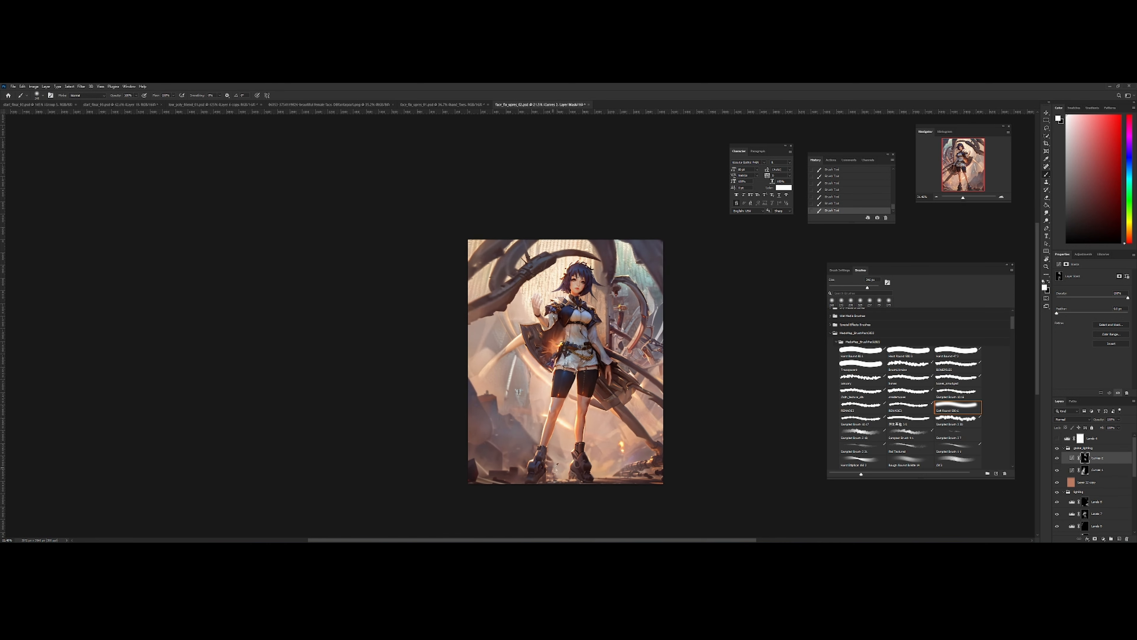
drag(605, 355, 621, 351)
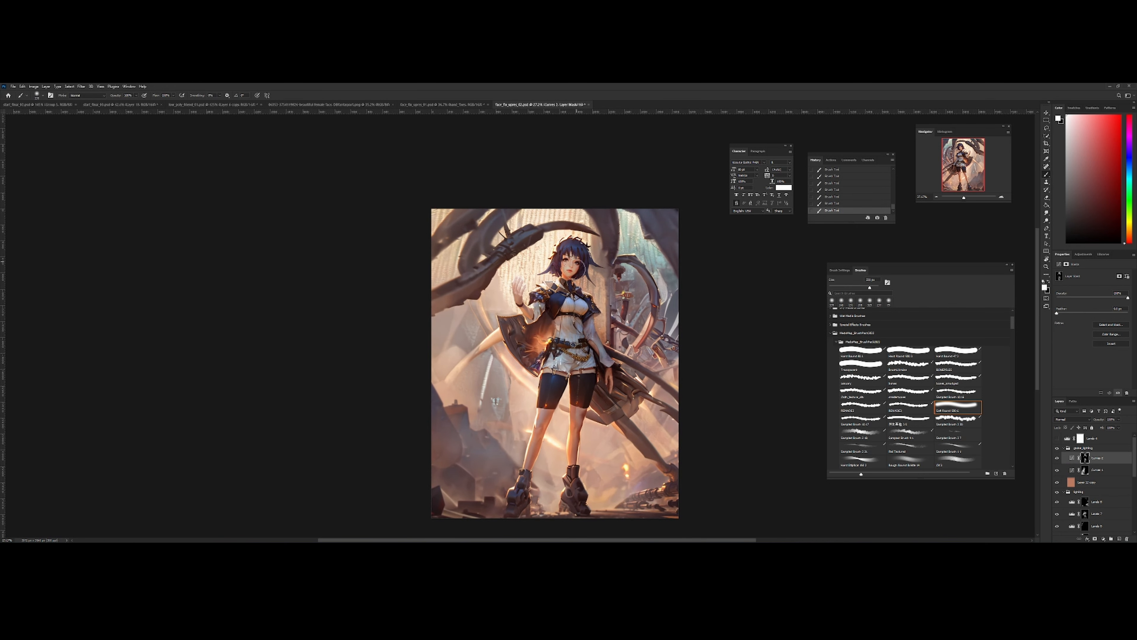
Compare the artwork with and without the brightening Curves layer
key(x)
click(1057, 457)
click(1058, 458)
click(1058, 458)
click(1057, 458)
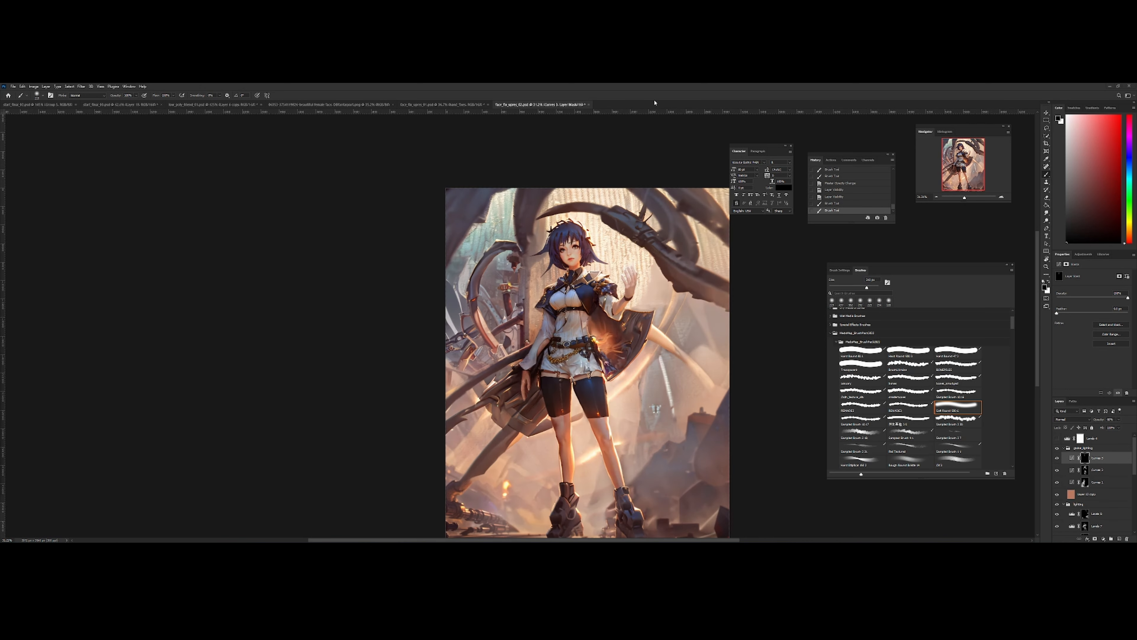
Examine the artwork mirrored and unmirrored, with and without the topmost Curves layer
drag(623, 355, 740, 339)
key(z)
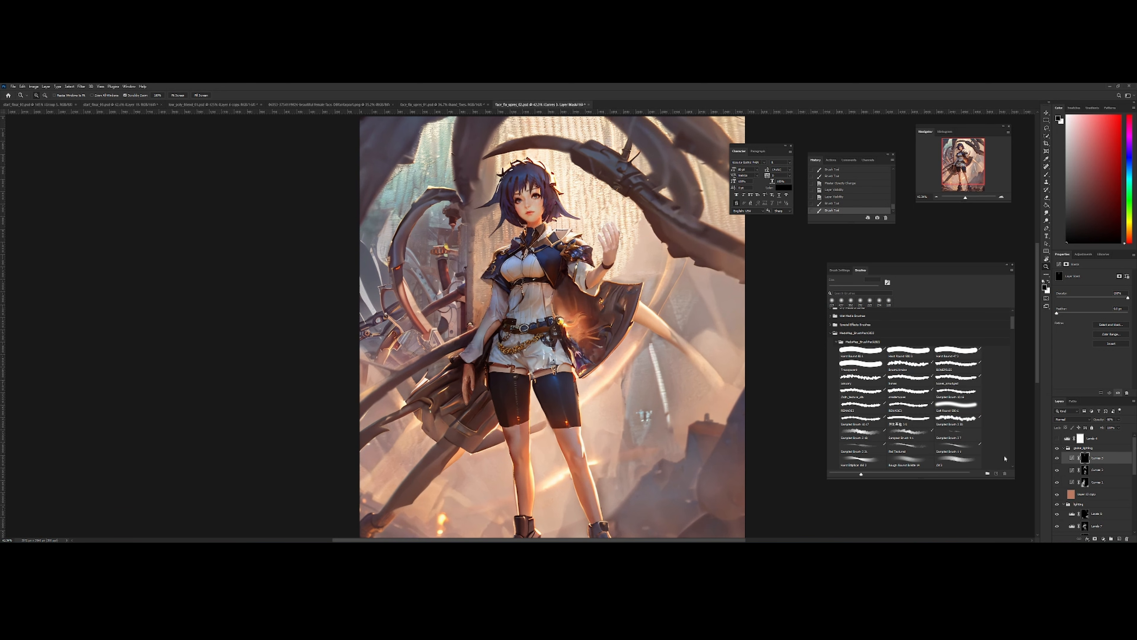
click(1056, 457)
click(1057, 459)
drag(622, 337, 592, 299)
key(ctrl+shift+h)
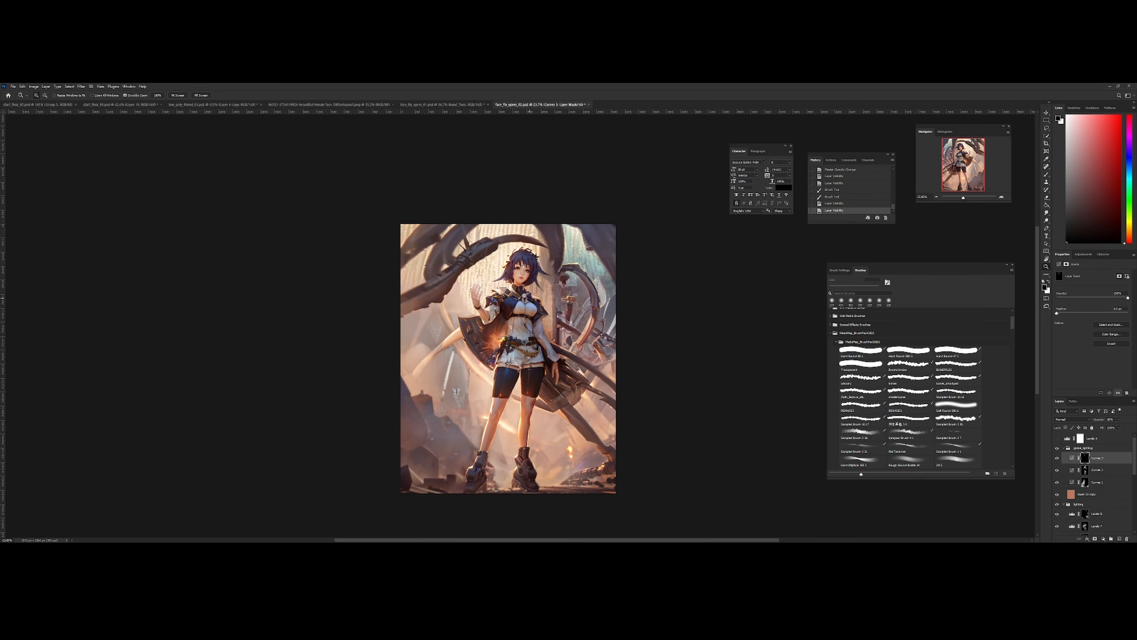
drag(510, 311, 552, 293)
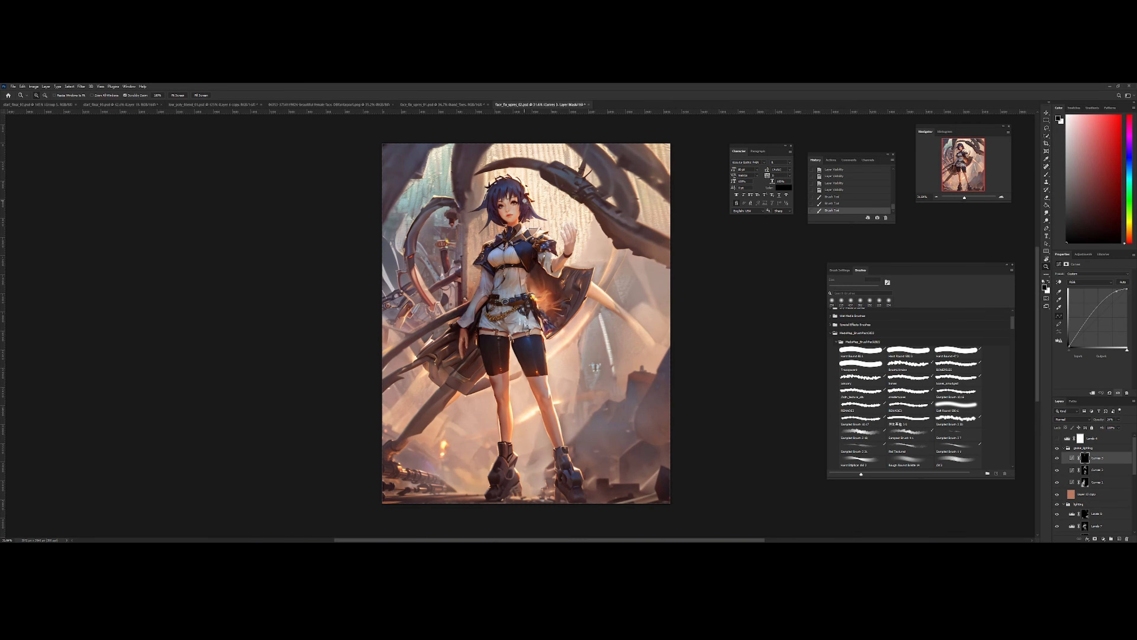
mouse_move(525, 201)
mouse_down()
mouse_move(545, 206)
mouse_move(529, 219)
mouse_up()
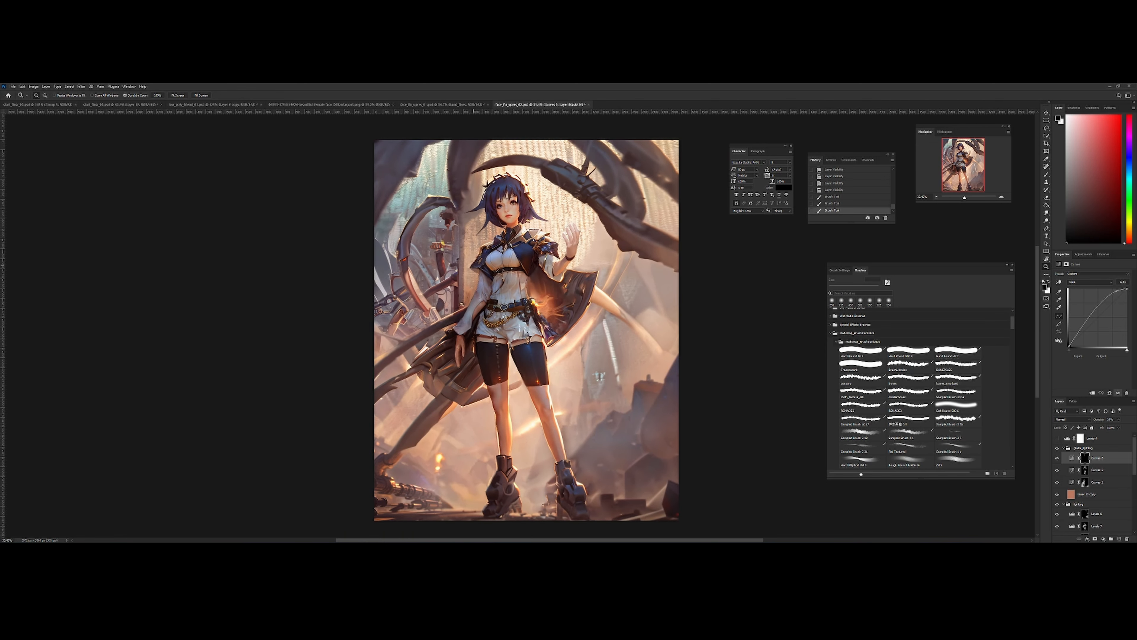
drag(502, 288, 521, 278)
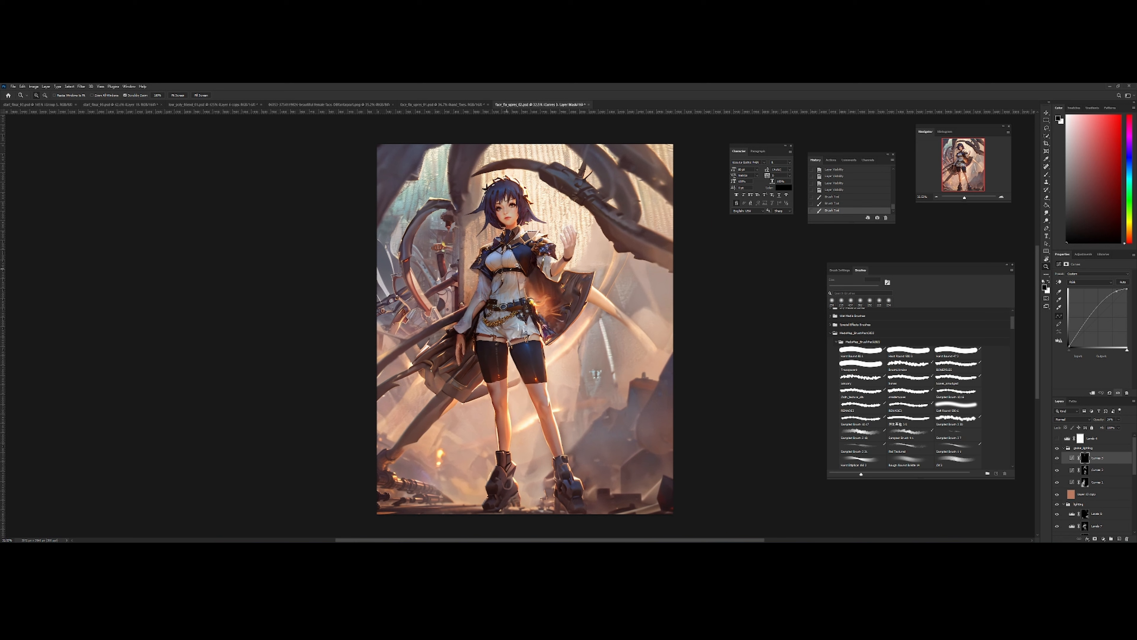
Add a new layer at the top of the global_lighting group and stamp all visible artwork onto it
key(ctrl+shift+n)
click(617, 225)
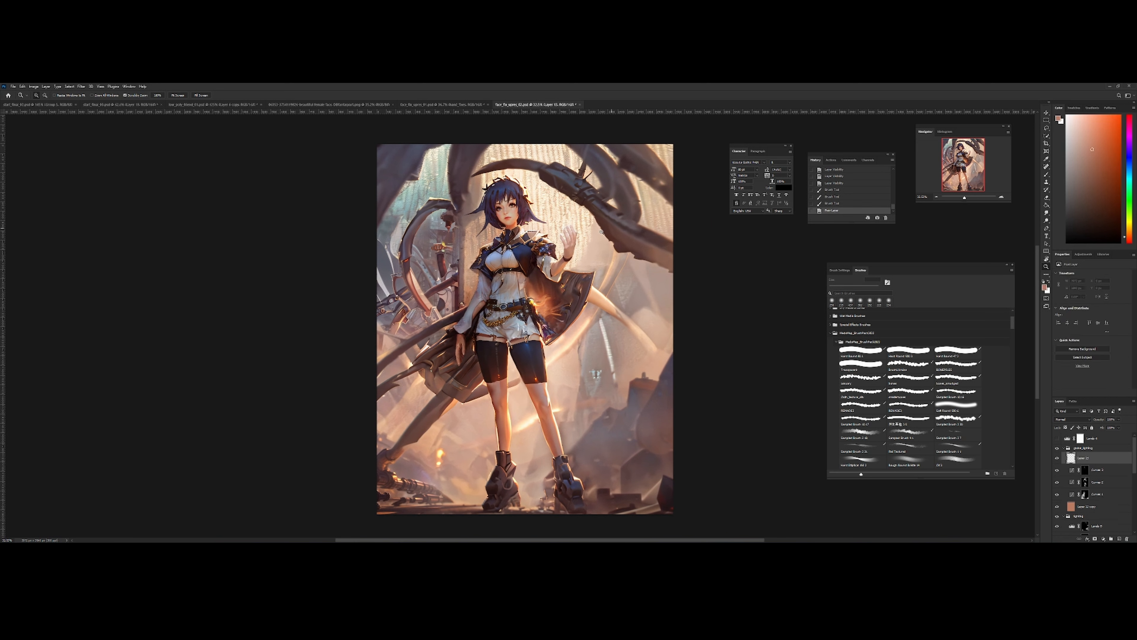
key(ctrl+alt+shift+e)
Apply a strong Gaussian Blur to the merged artwork layer, leaving only the figure's soft, broad shapes recognisable
click(81, 86)
mouse_move(112, 159)
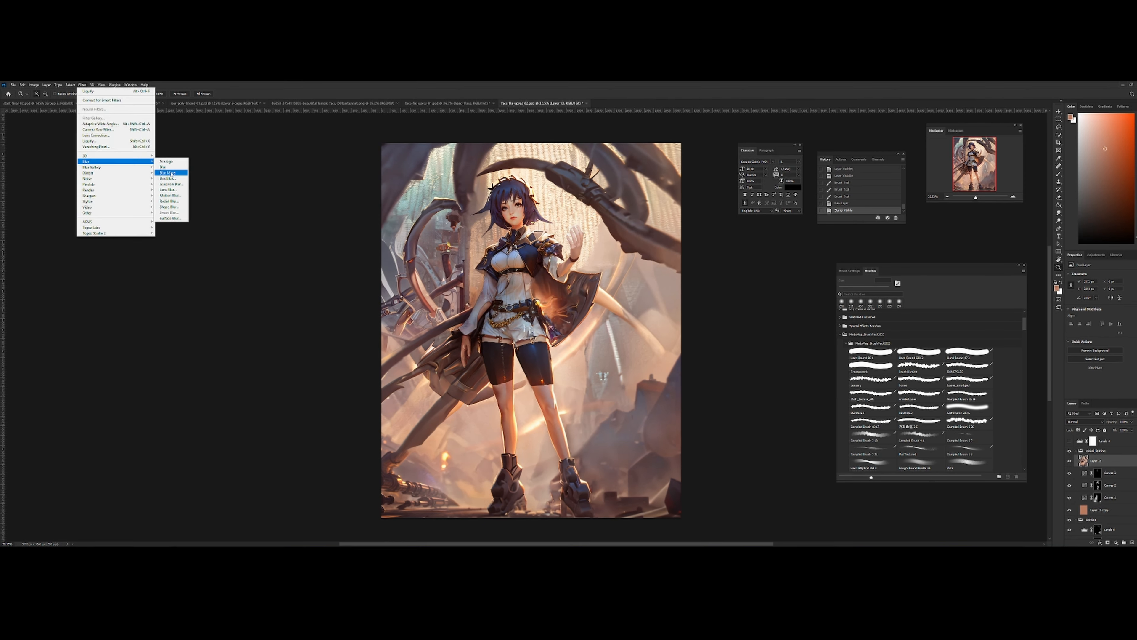
click(169, 186)
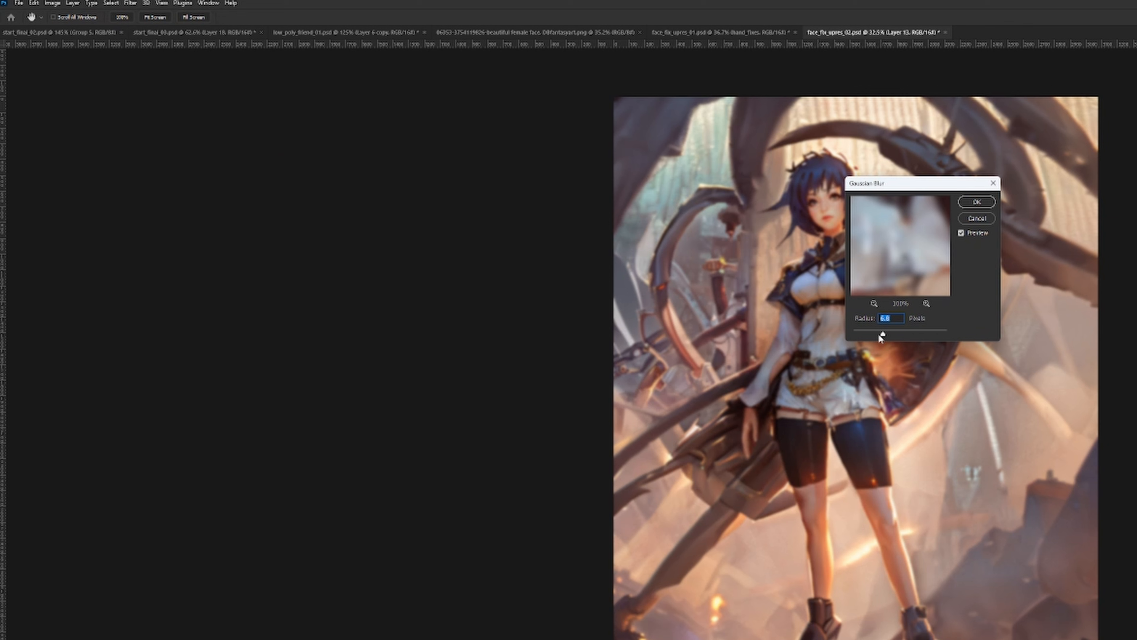
drag(875, 334, 912, 337)
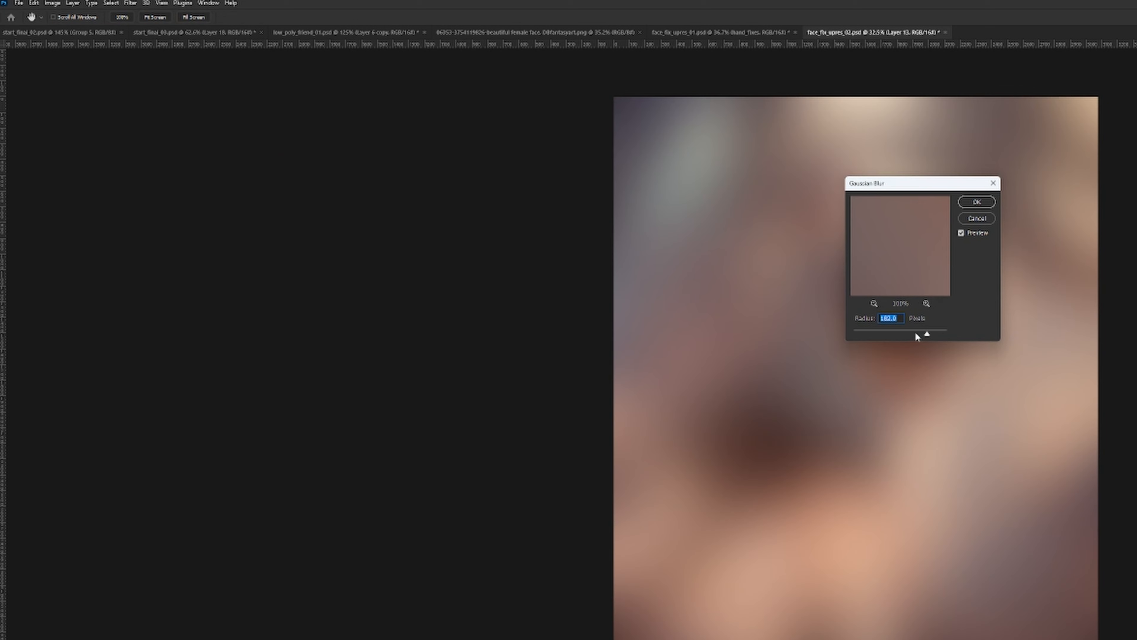
drag(915, 337, 908, 336)
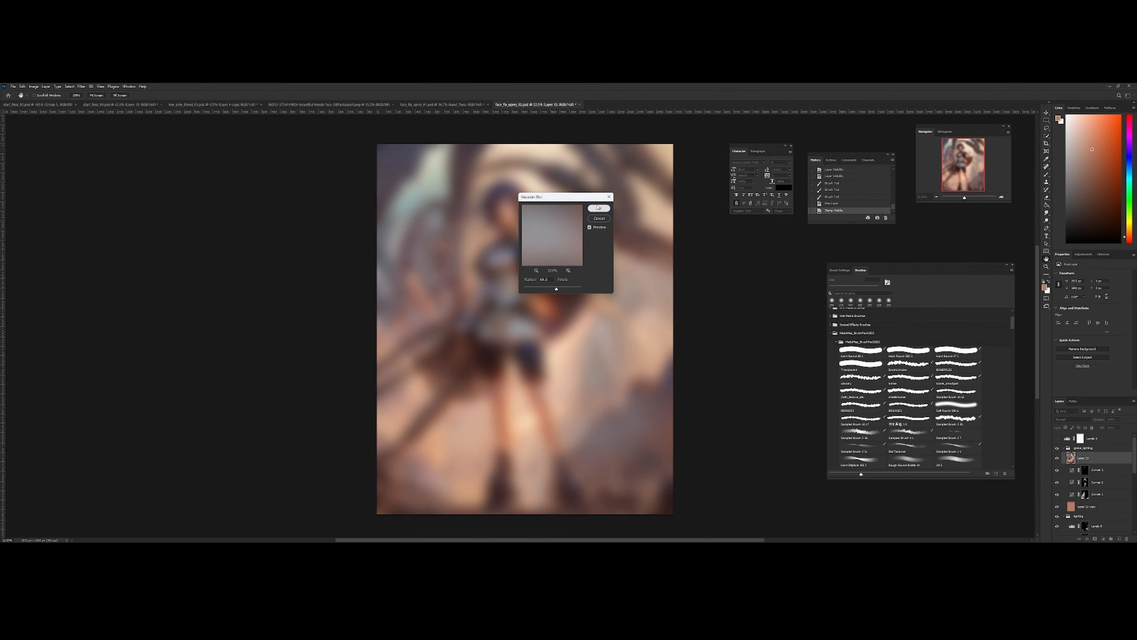
click(598, 207)
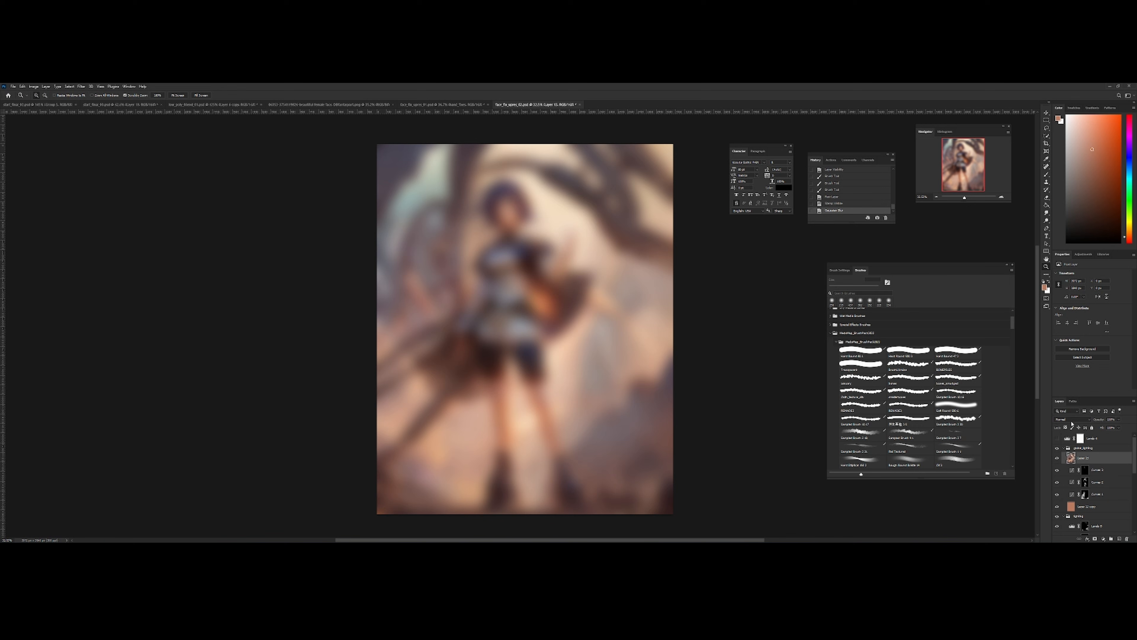
Set the blurred artwork layer's blend mode to Screen
click(1072, 421)
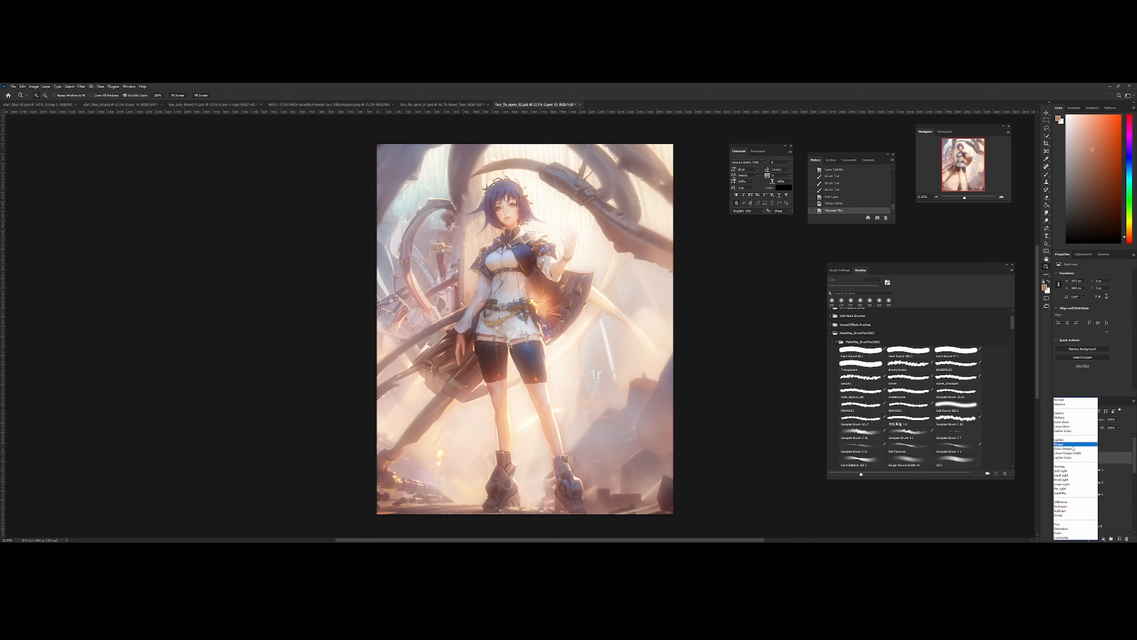
click(1073, 444)
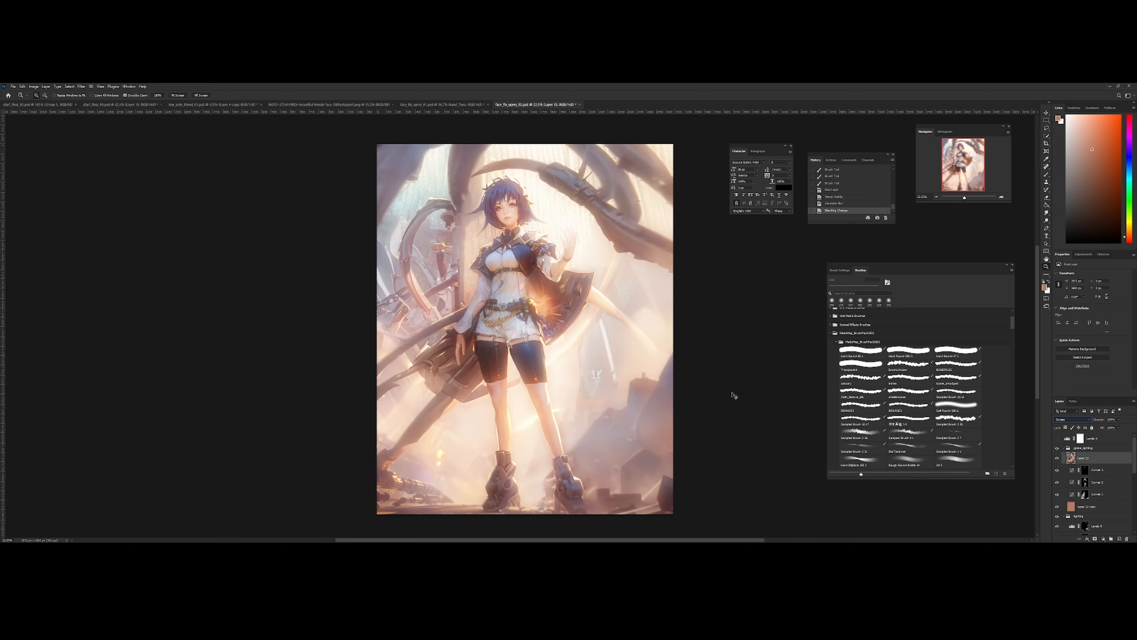
key(ctrl+l)
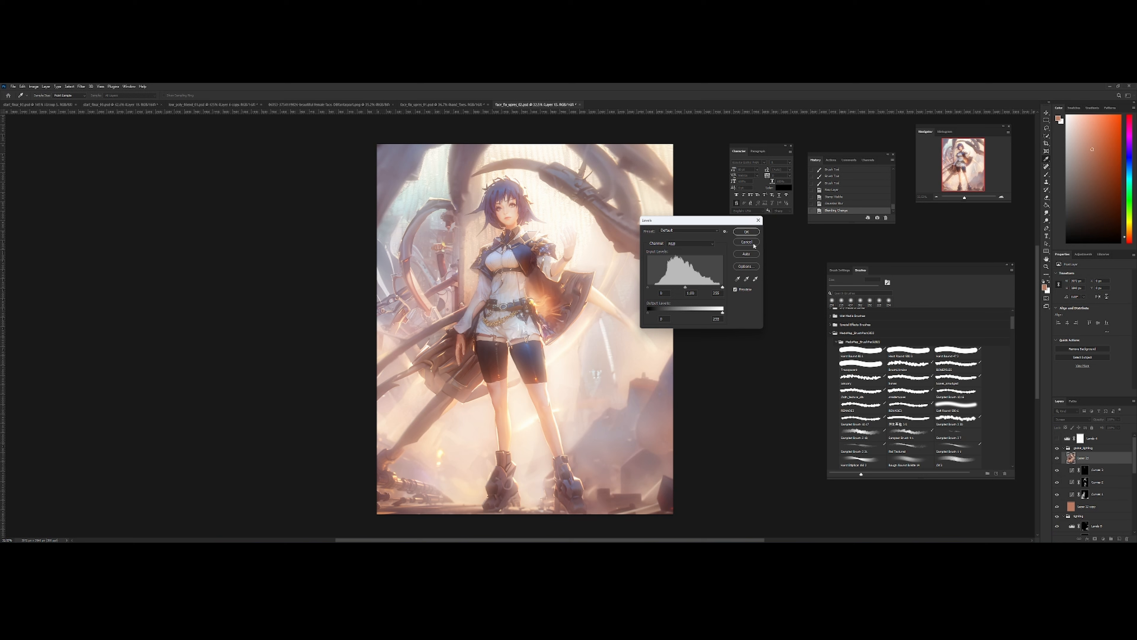
click(757, 220)
Brighten the blurred Screen layer with a Curves adjustment that strongly raises its darker tones
key(ctrl+m)
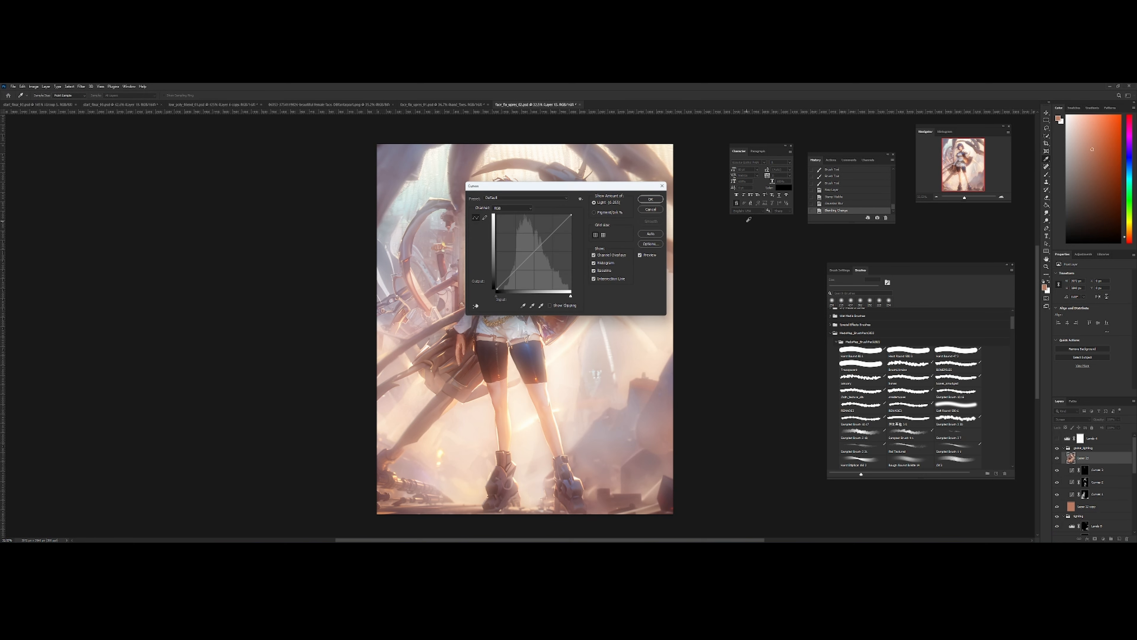
drag(580, 188, 693, 266)
mouse_move(634, 344)
mouse_down()
mouse_move(627, 316)
mouse_move(668, 308)
mouse_move(626, 331)
mouse_move(627, 317)
mouse_move(627, 330)
mouse_up()
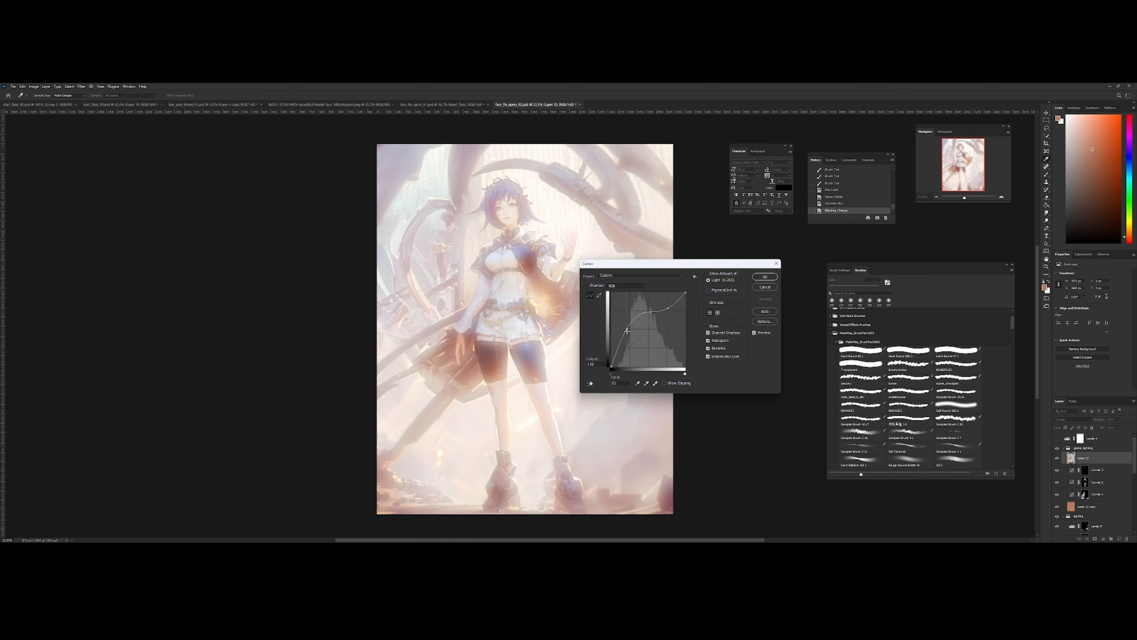
click(775, 279)
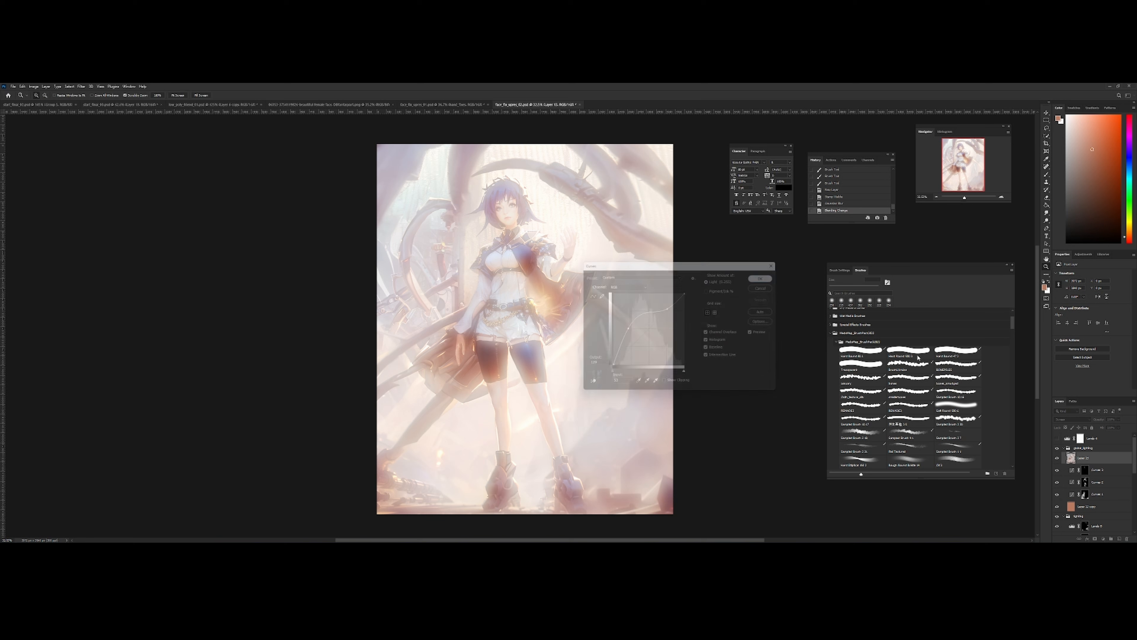
Hide the glow layer behind a black mask and paint white along the figure's sleeve with a soft round brush
alt+click(1096, 539)
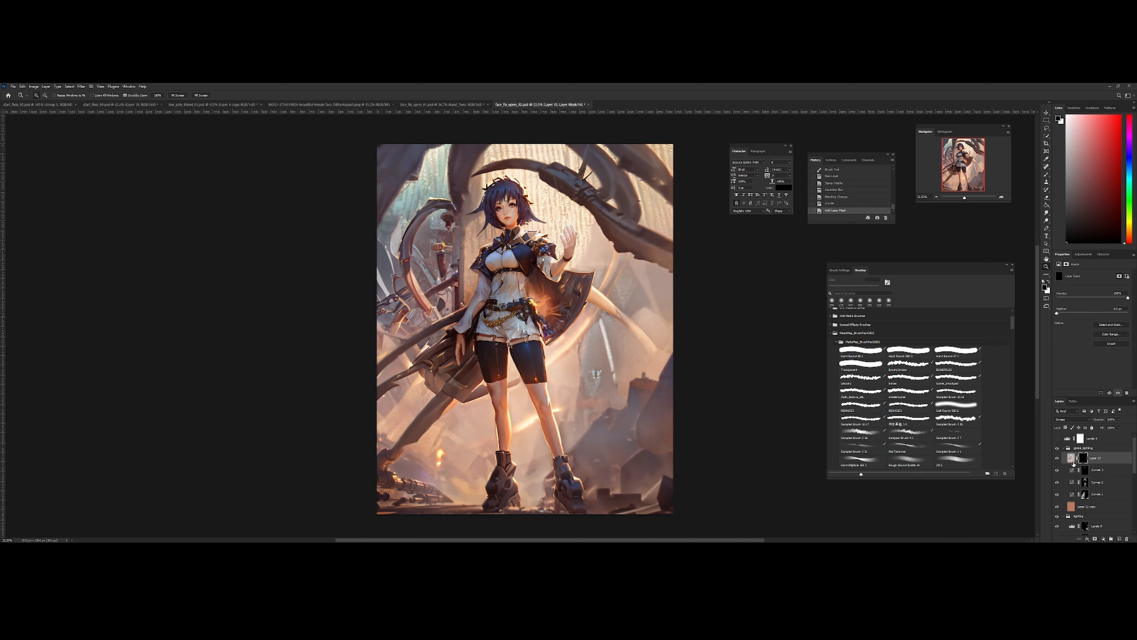
key(b)
alt+right_click(504, 246)
key(x)
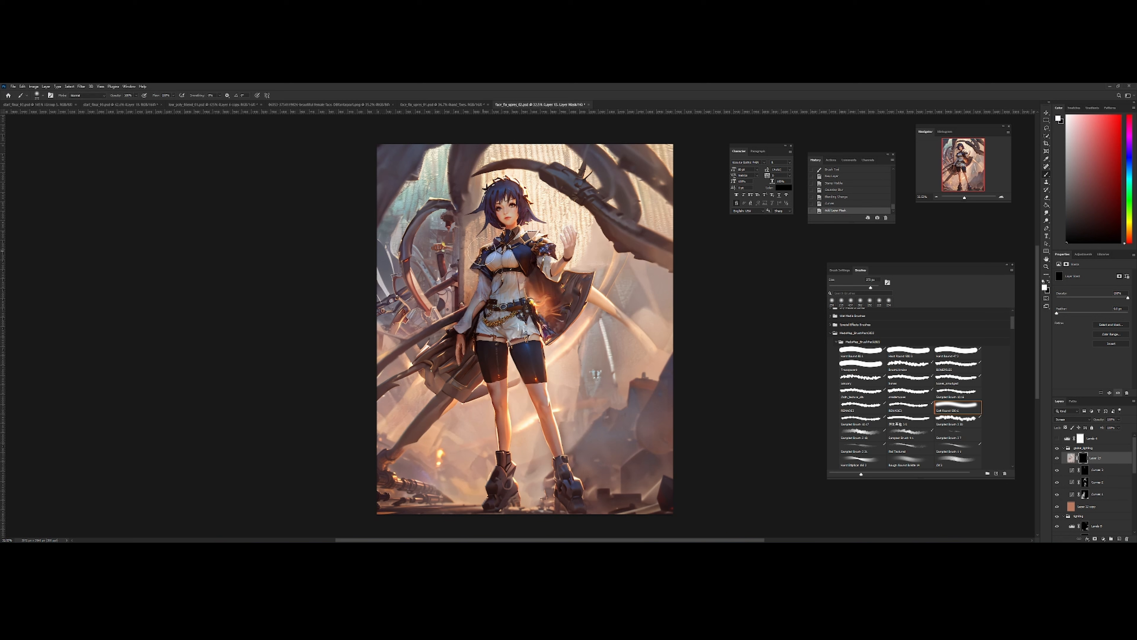
drag(478, 255, 467, 299)
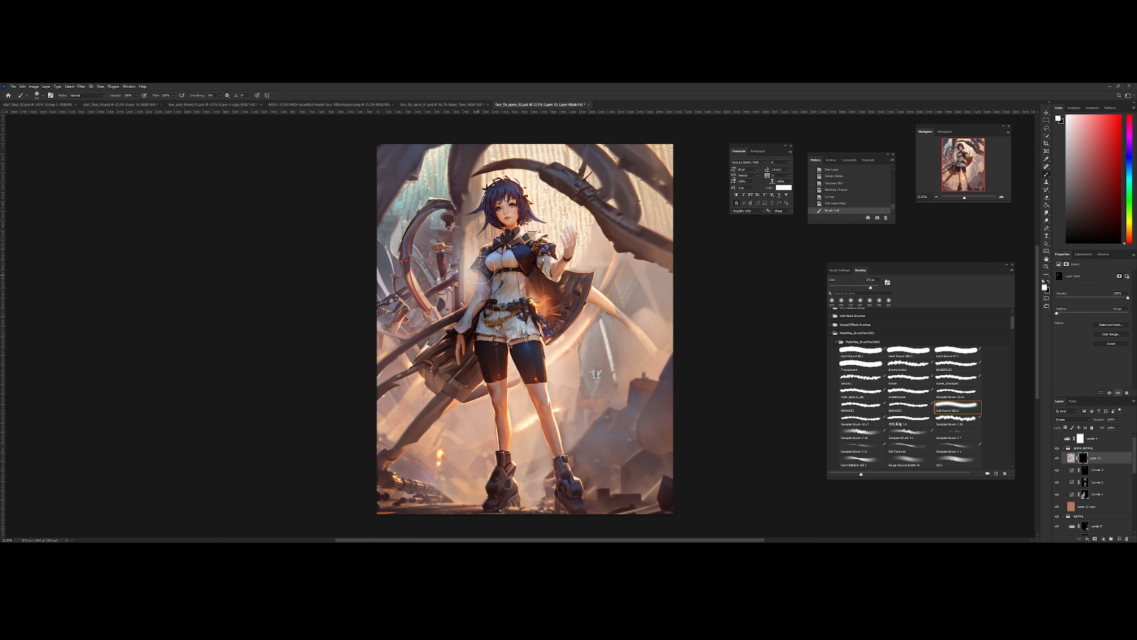
Lower the glow layer's opacity substantially and paint white on its mask around the hair, shoulders, cape and legs
click(1118, 420)
drag(1105, 429, 1100, 431)
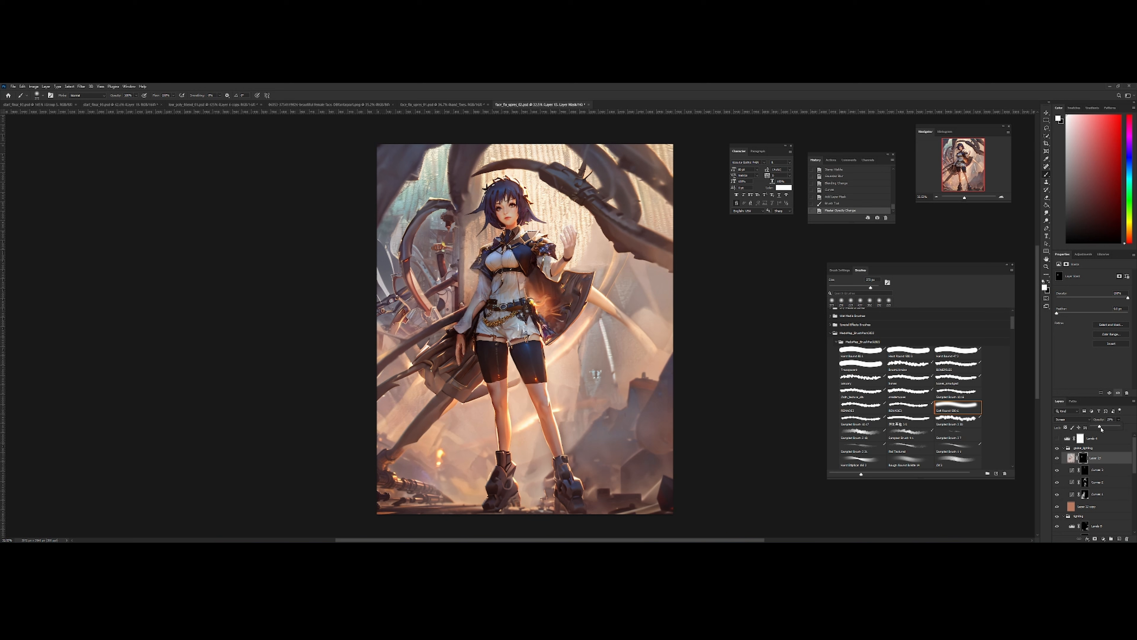
click(495, 238)
click(485, 211)
click(498, 187)
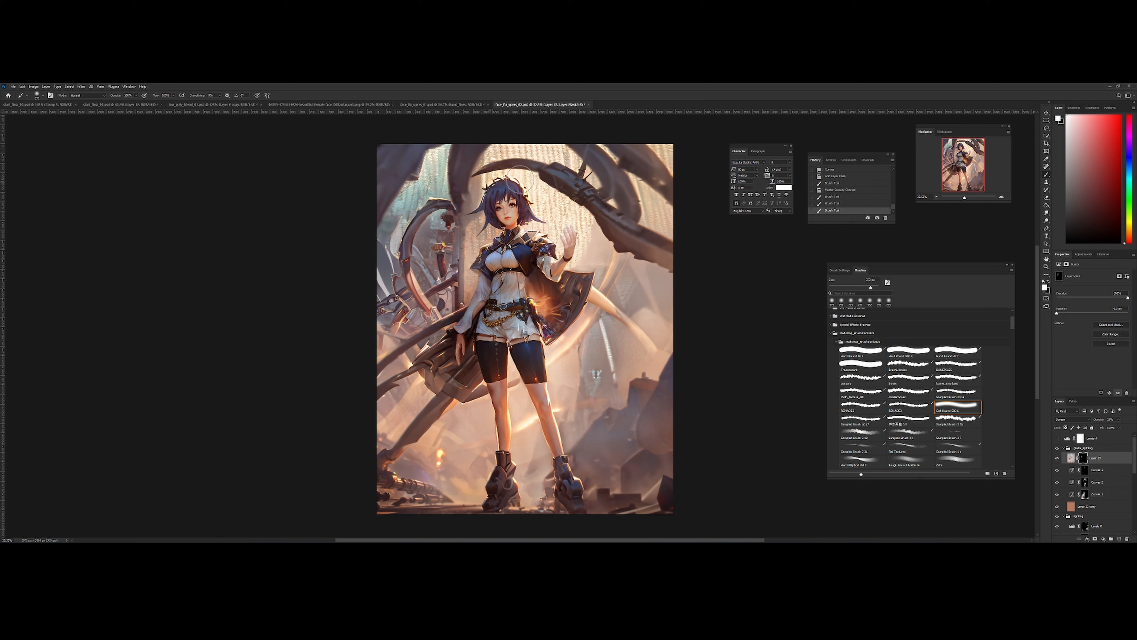
click(532, 202)
mouse_move(537, 220)
mouse_down()
mouse_move(561, 242)
mouse_move(568, 227)
mouse_move(582, 242)
mouse_move(580, 276)
mouse_up()
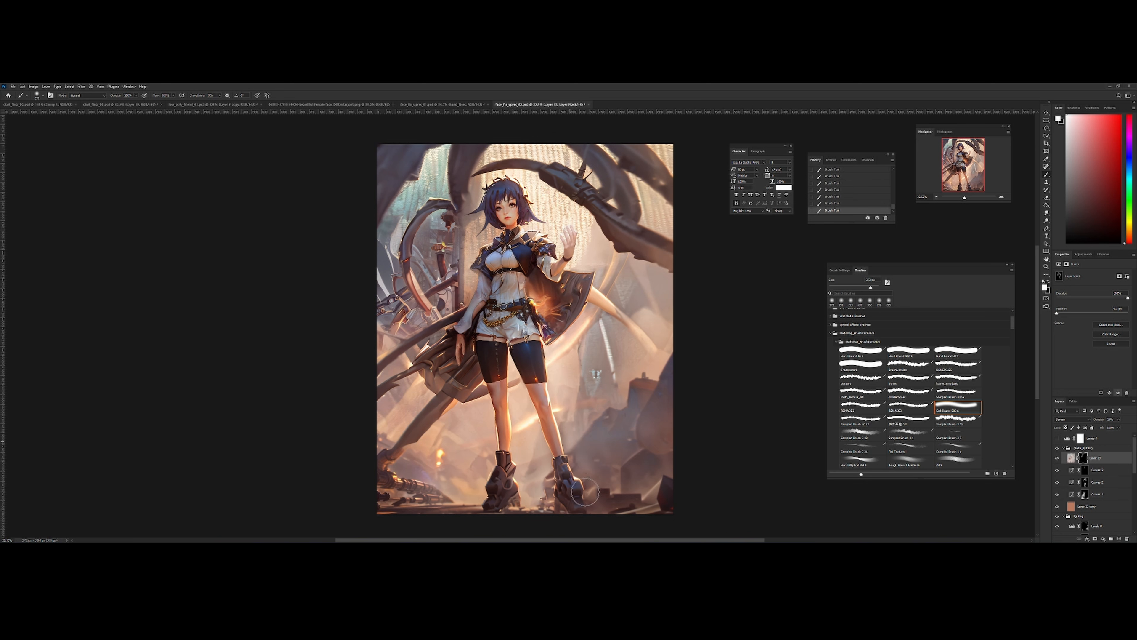
mouse_move(518, 372)
mouse_down()
mouse_move(513, 356)
mouse_move(507, 406)
mouse_up()
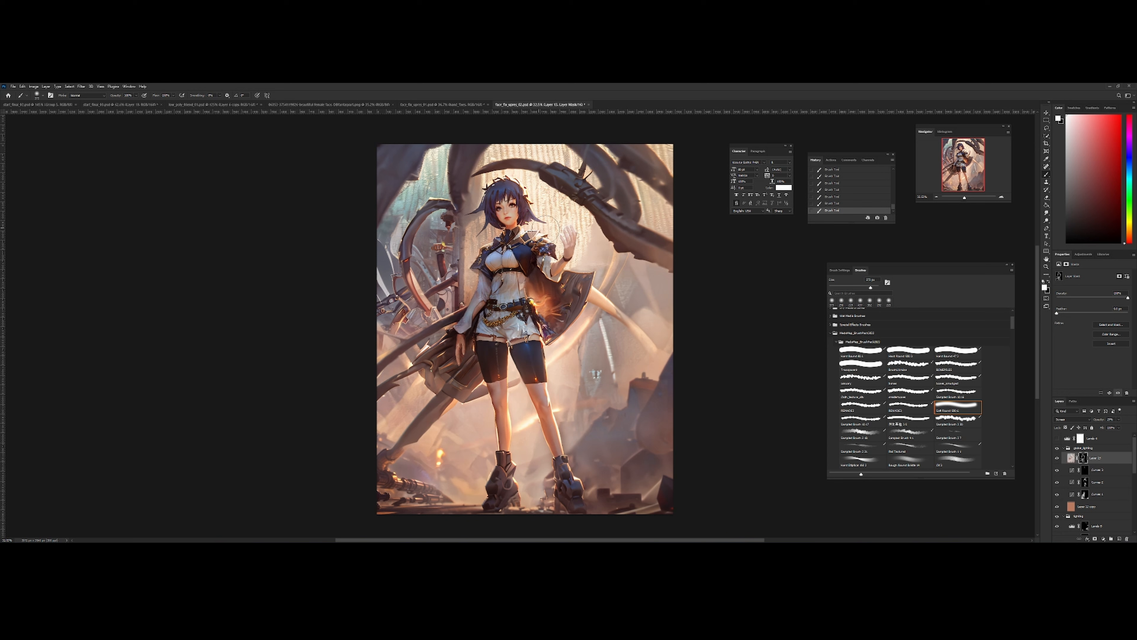
Extend the glow mask over the boots, thighs and waist, checking the artwork with the layer toggled and the canvas mirrored
click(1057, 458)
click(1057, 457)
drag(575, 470, 575, 450)
drag(486, 431, 484, 388)
mouse_move(485, 388)
mouse_down()
mouse_move(456, 322)
mouse_move(466, 303)
mouse_move(470, 322)
mouse_move(501, 313)
mouse_up()
alt+right_click(460, 312)
key(ctrl+shift+h)
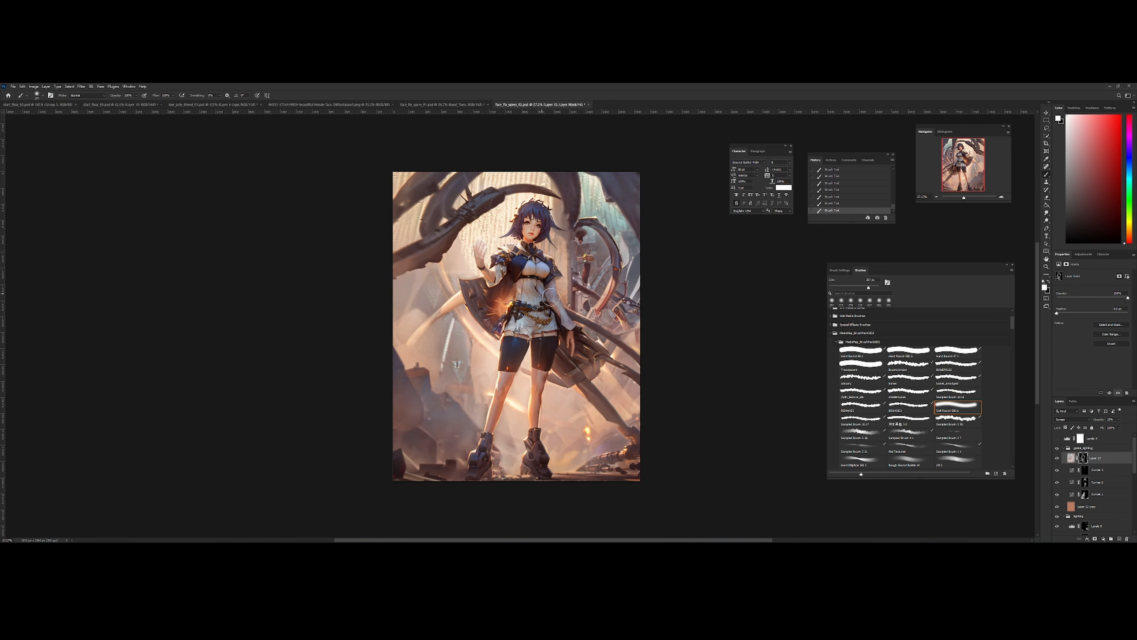
scroll(551, 297, up, 2)
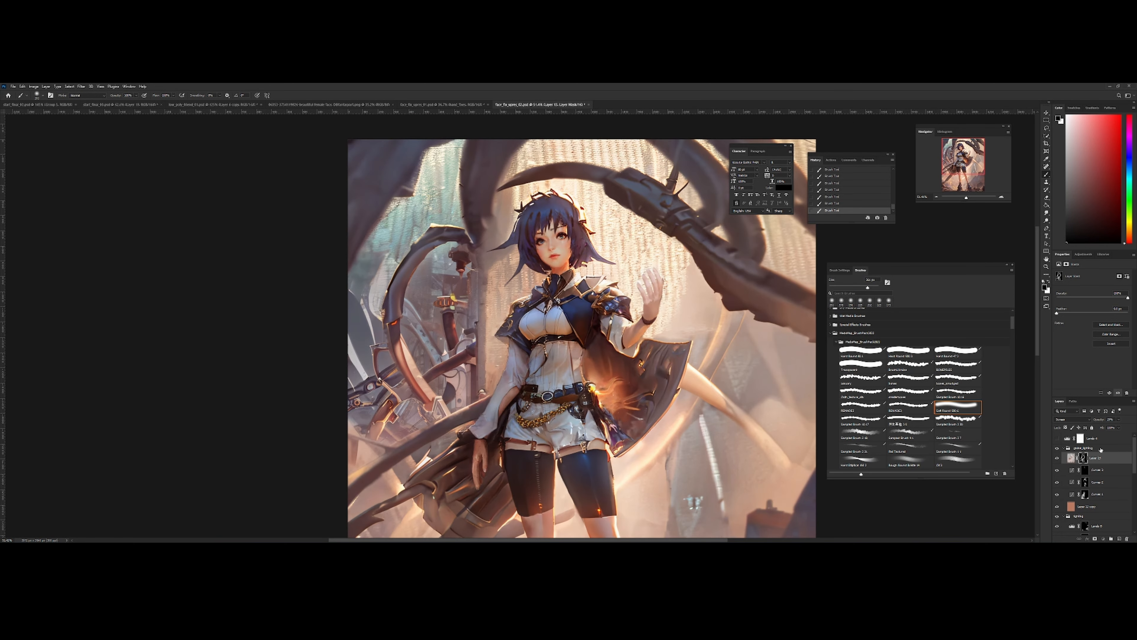
Stamp all visible artwork onto a new layer and place it above the global_lighting group
click(1101, 448)
key(z)
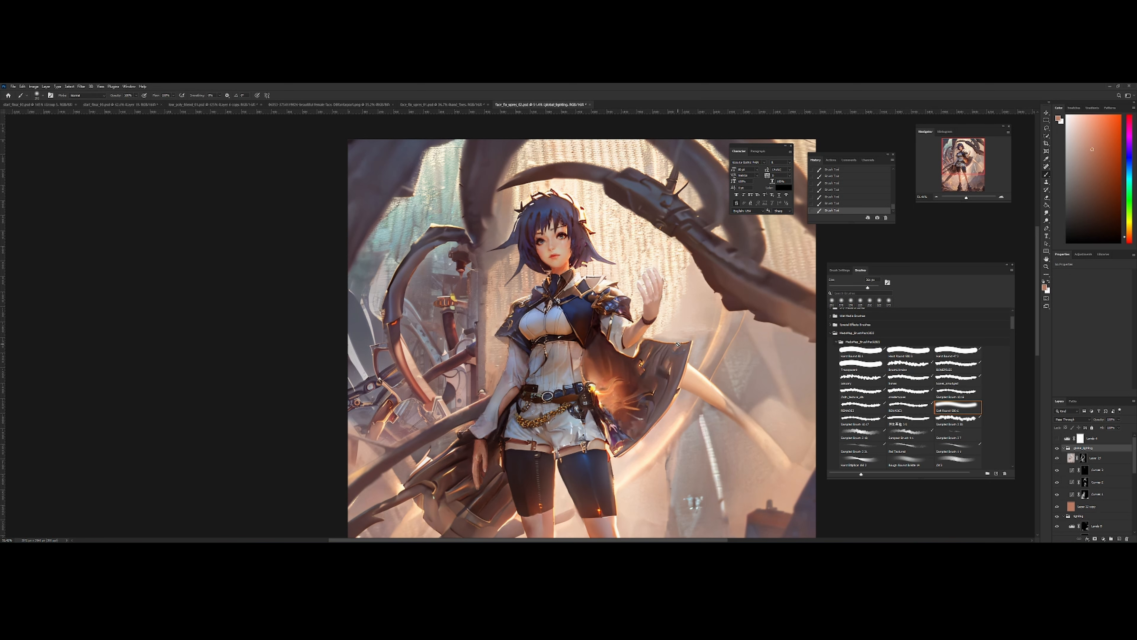
drag(675, 351, 629, 313)
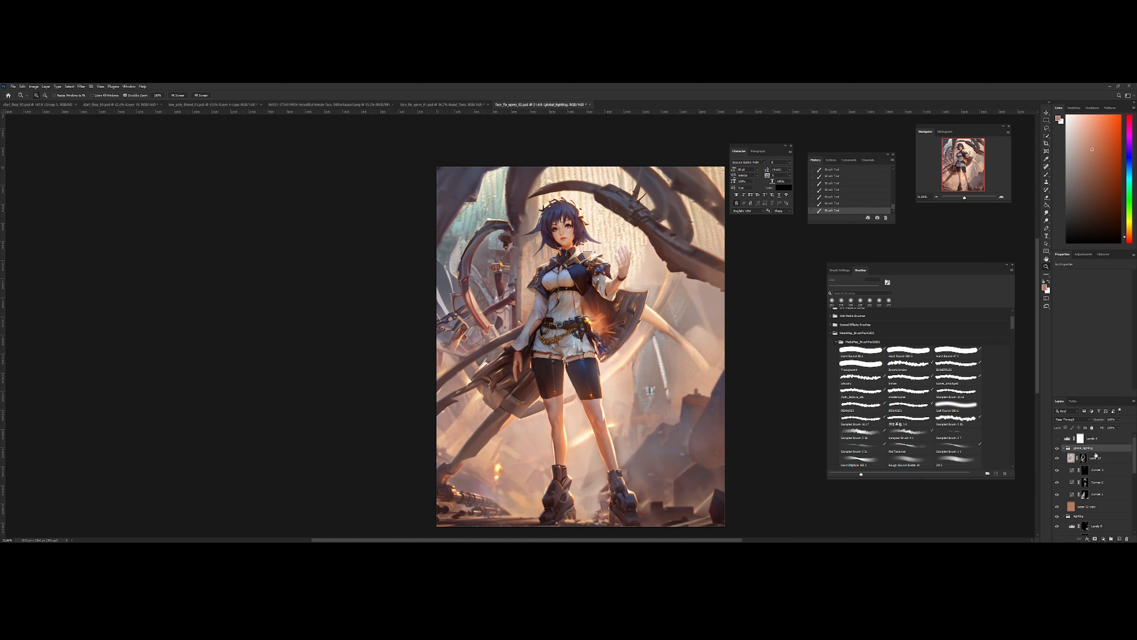
key(ctrl+shift+n)
click(616, 225)
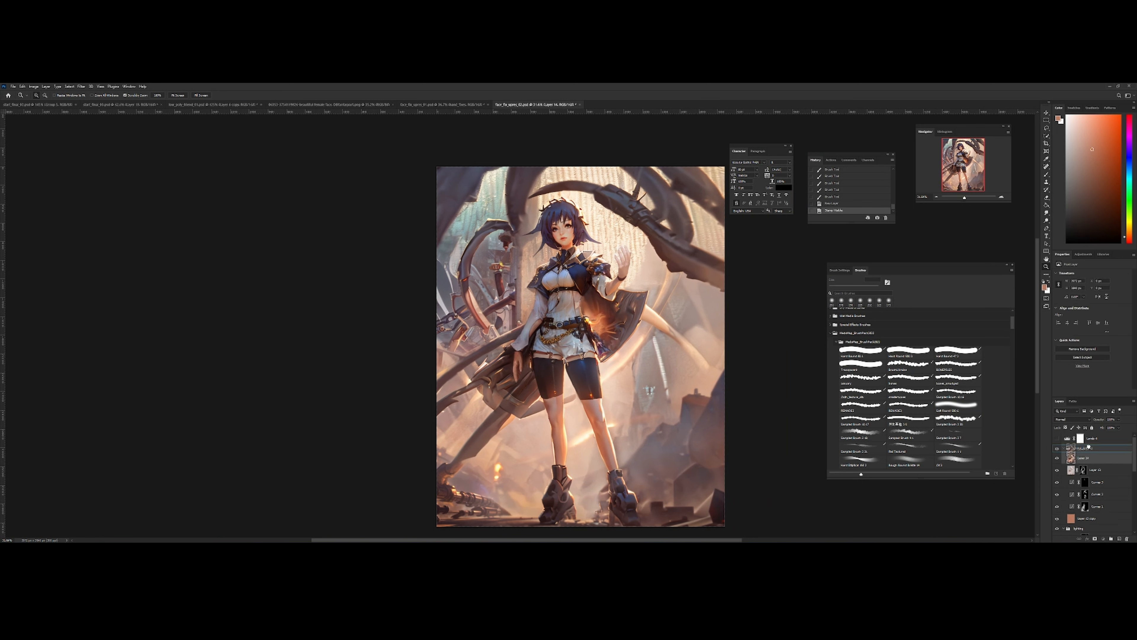
key(ctrl+bracketright)
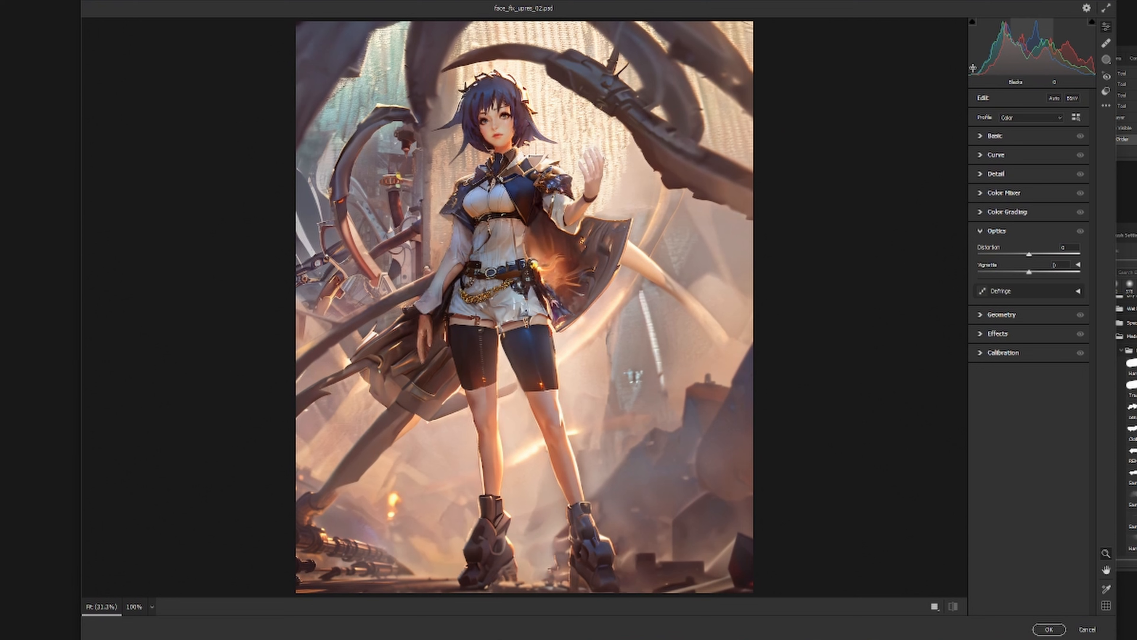
Open the merged layer in the Camera Raw Filter and cool its white balance slightly by lowering Temperature
click(984, 140)
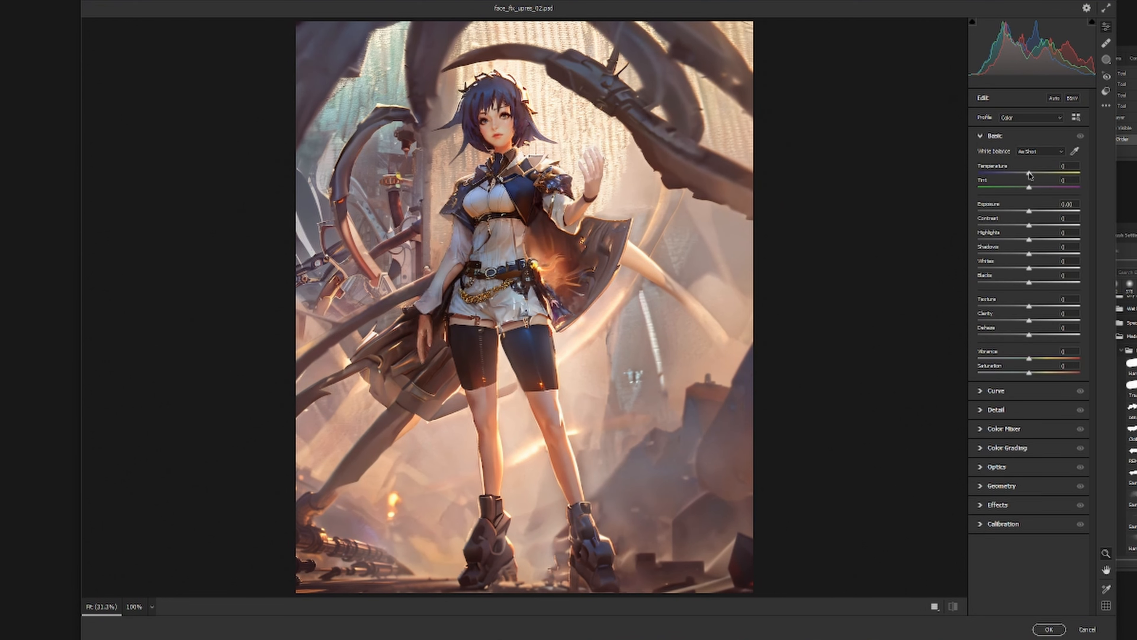
drag(1029, 177, 1027, 174)
drag(1027, 175, 1023, 174)
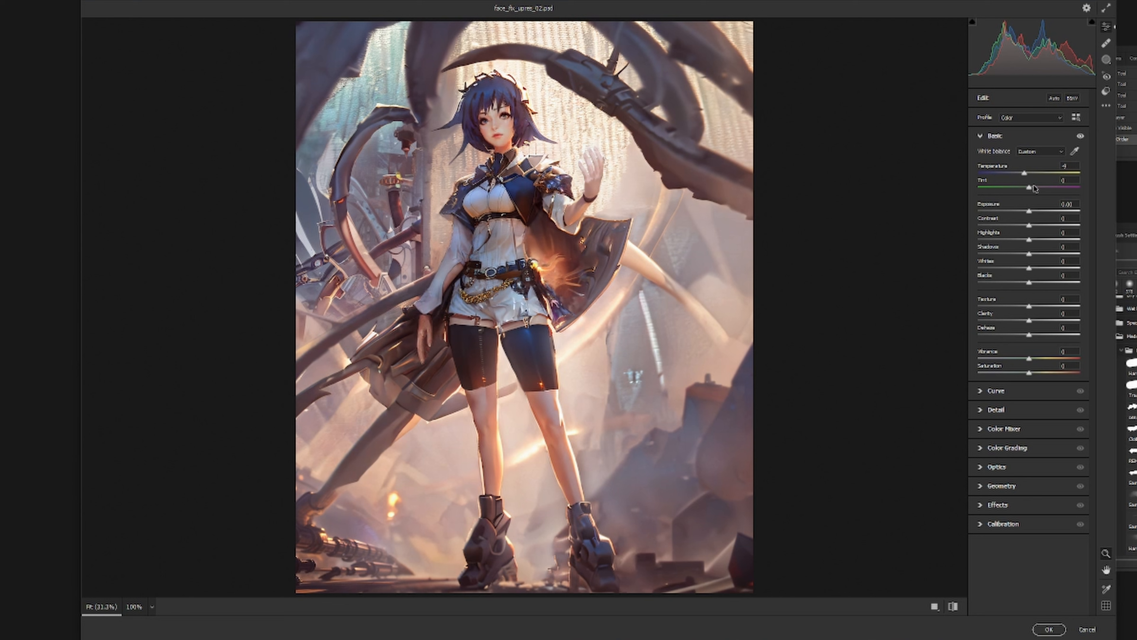
drag(1032, 215, 1029, 214)
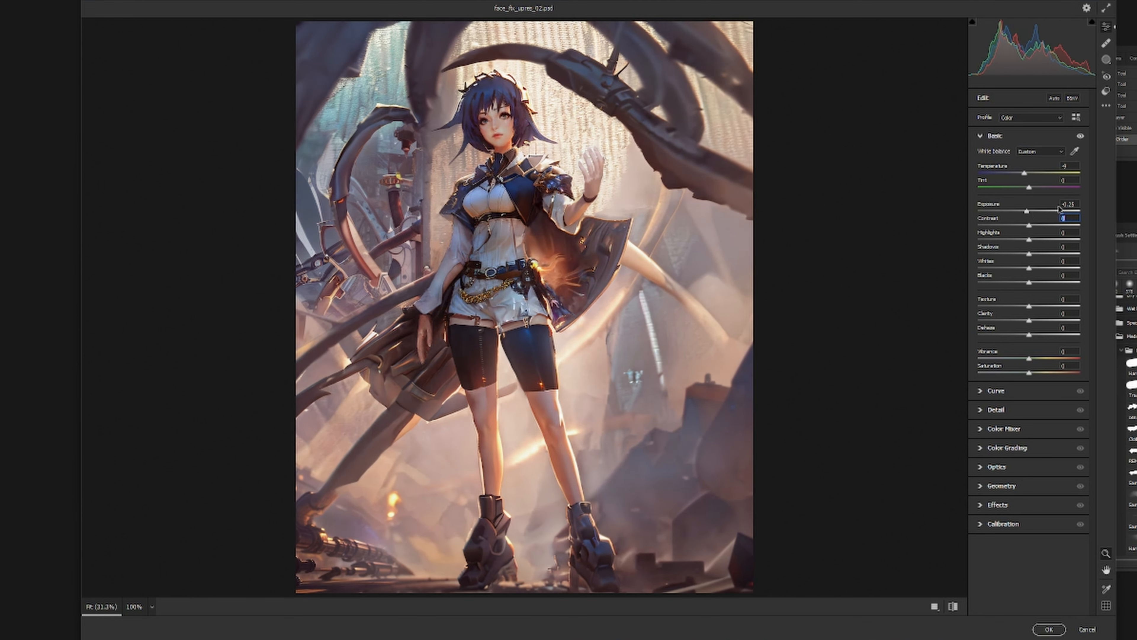
text(0)
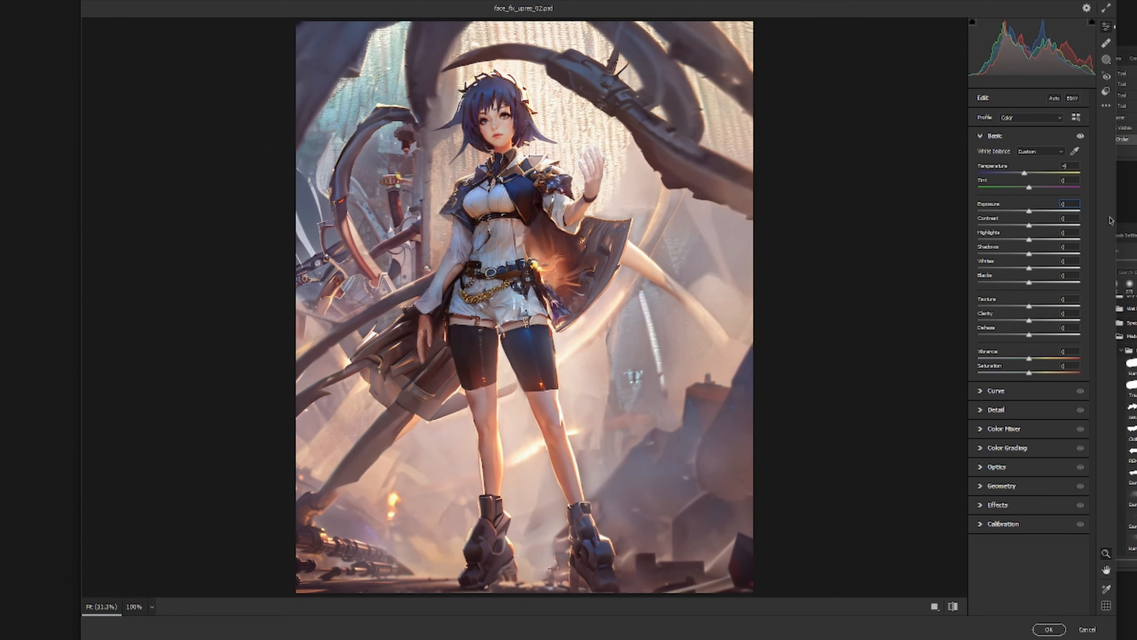
key(Return)
Fine-tune the Clarity and Vibrance of the merged artwork
mouse_move(1030, 322)
mouse_down()
mouse_move(1097, 322)
mouse_move(1031, 325)
mouse_up()
mouse_move(1029, 361)
mouse_down()
mouse_move(1068, 353)
mouse_move(1026, 347)
mouse_move(1044, 361)
mouse_move(1029, 364)
mouse_up()
Shift the Color Mixer hues, raising reds through aquas slightly and lowering purples
click(981, 429)
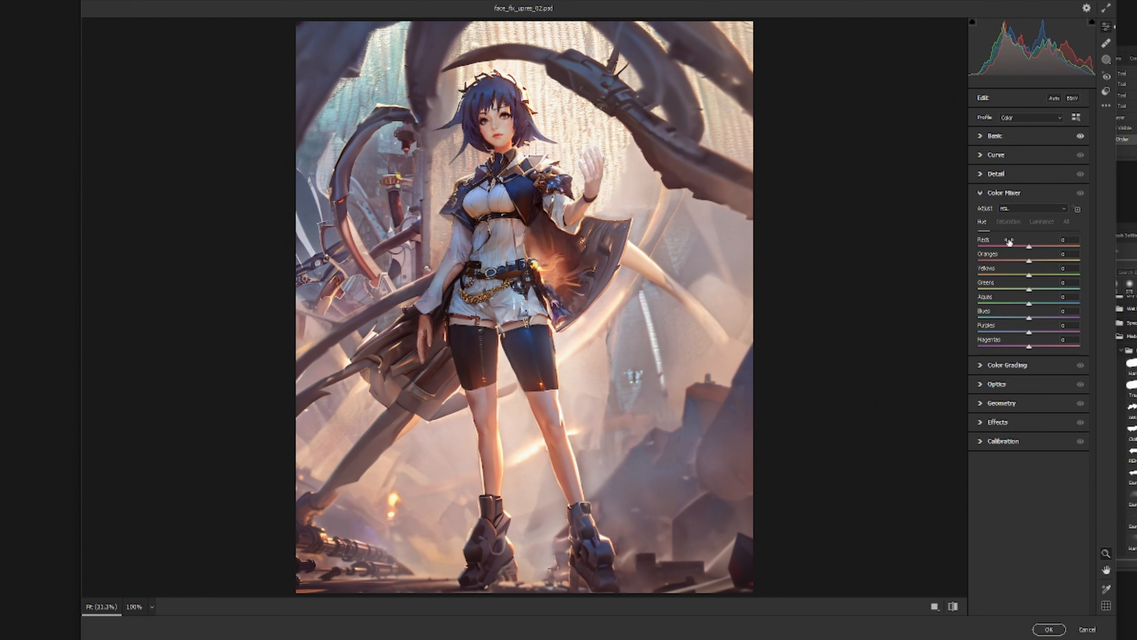
mouse_move(1029, 319)
mouse_down()
mouse_move(989, 318)
mouse_move(1050, 318)
mouse_move(992, 333)
mouse_move(1032, 333)
mouse_move(1008, 332)
mouse_move(1018, 330)
mouse_up()
double_click(1028, 319)
drag(1019, 330, 1020, 332)
click(1015, 221)
click(980, 224)
mouse_move(1029, 250)
mouse_down()
mouse_move(1005, 254)
mouse_move(1030, 257)
mouse_up()
drag(1029, 260, 1039, 306)
Close the settings-saving dialog and apply the Camera Raw adjustments to the merged layer
click(1107, 110)
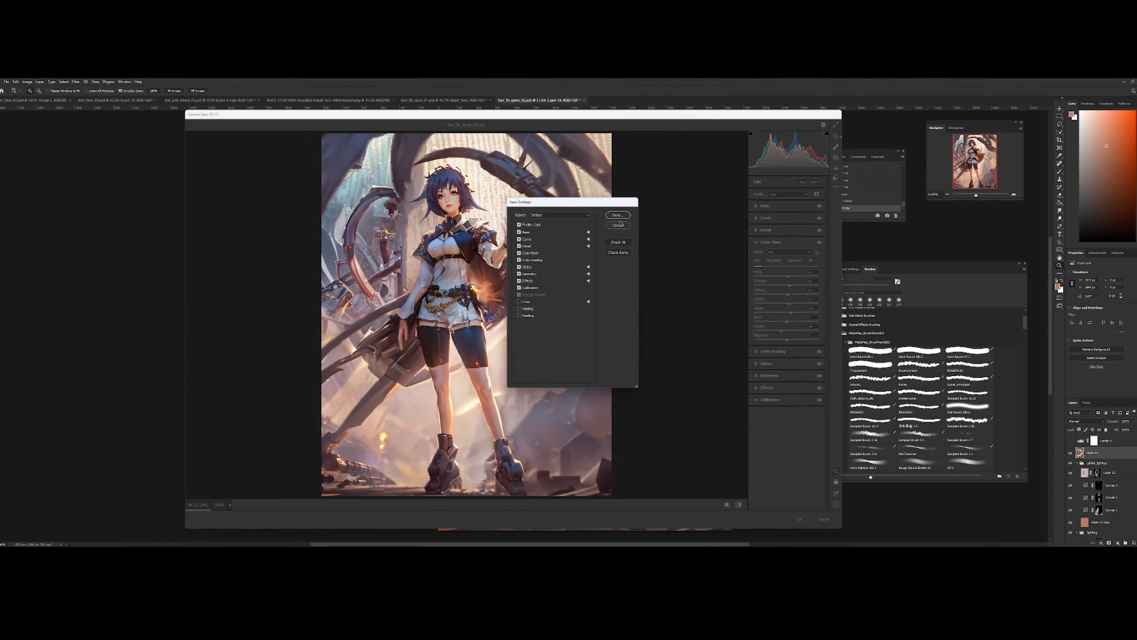
click(764, 166)
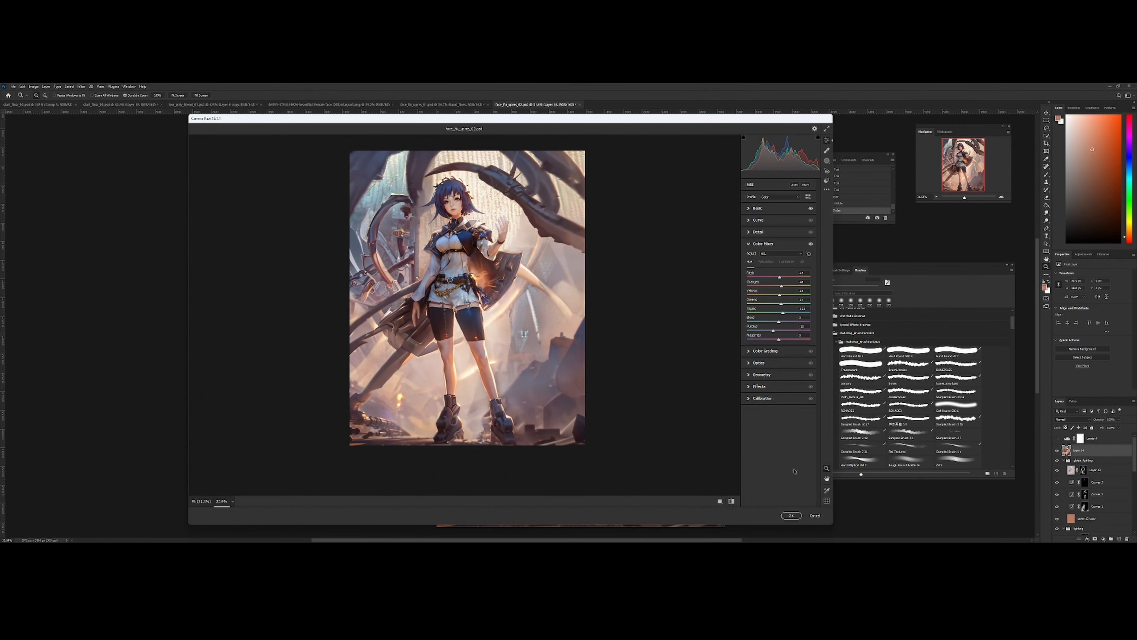
click(791, 515)
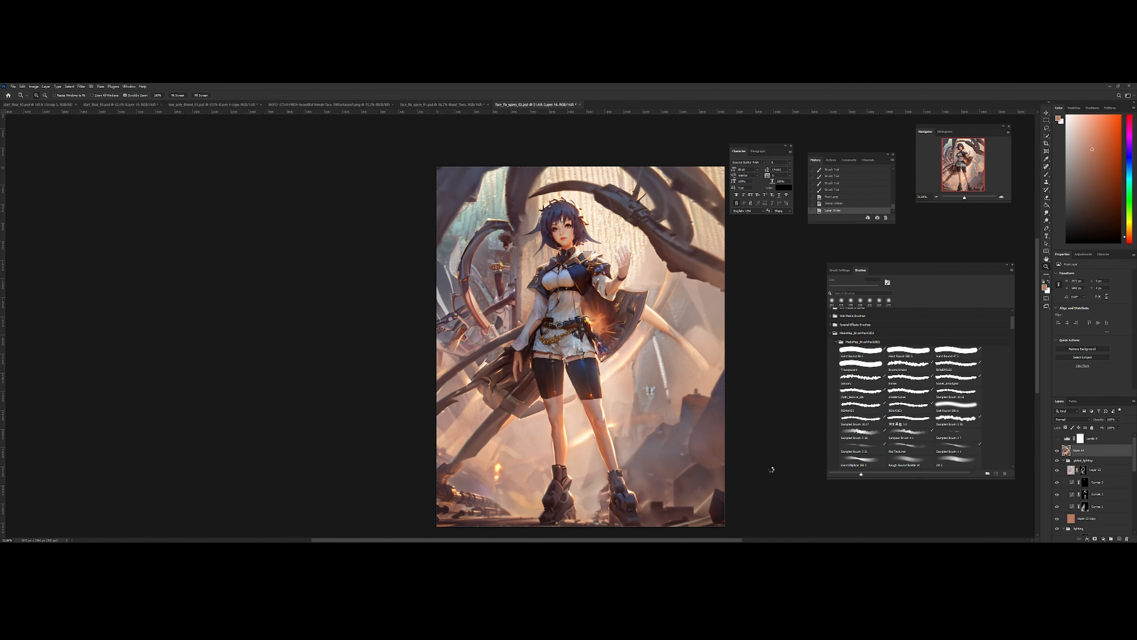
Compare the artwork with and without the Camera Raw layer and examine the whole figure at several magnifications
drag(649, 365, 591, 351)
drag(592, 350, 508, 312)
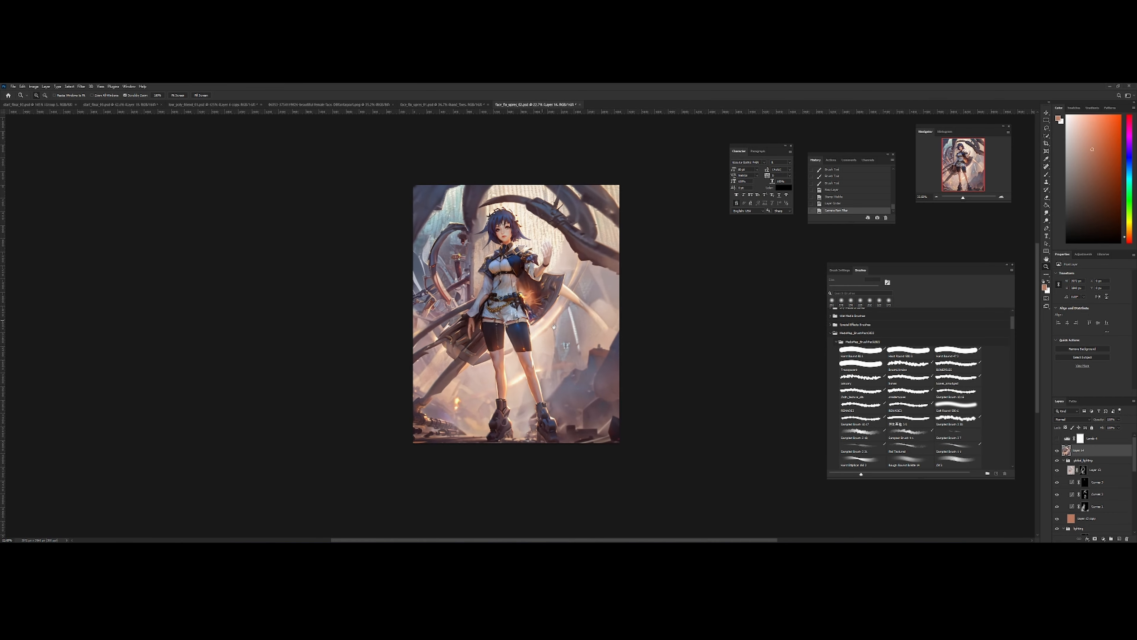
click(1056, 450)
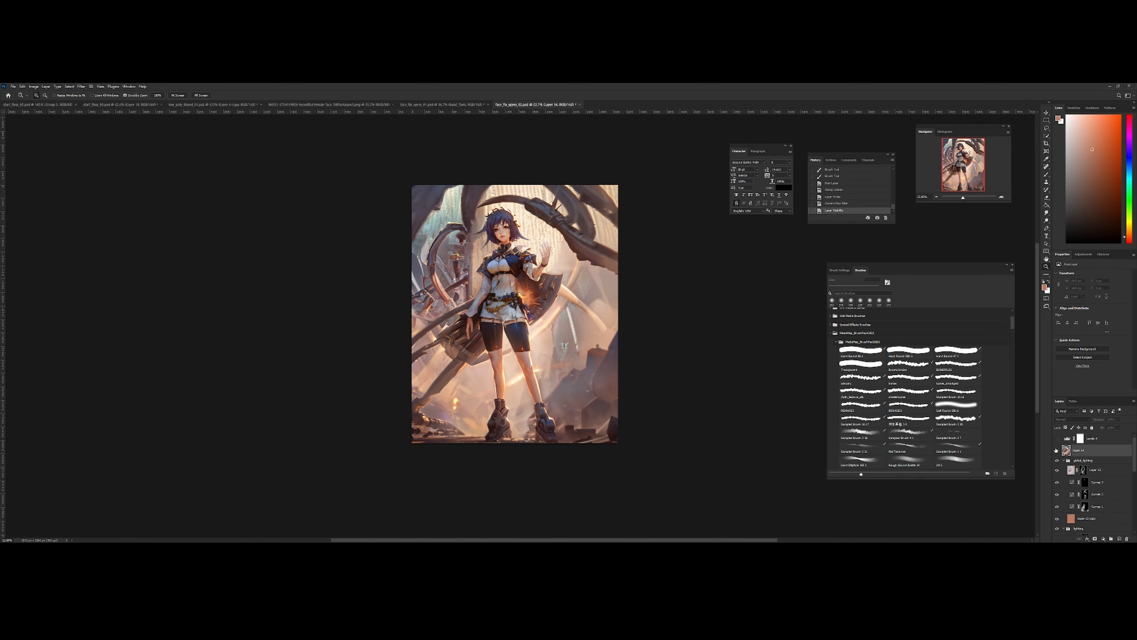
drag(556, 330, 619, 330)
drag(513, 269, 480, 270)
drag(511, 275, 508, 296)
drag(510, 295, 529, 295)
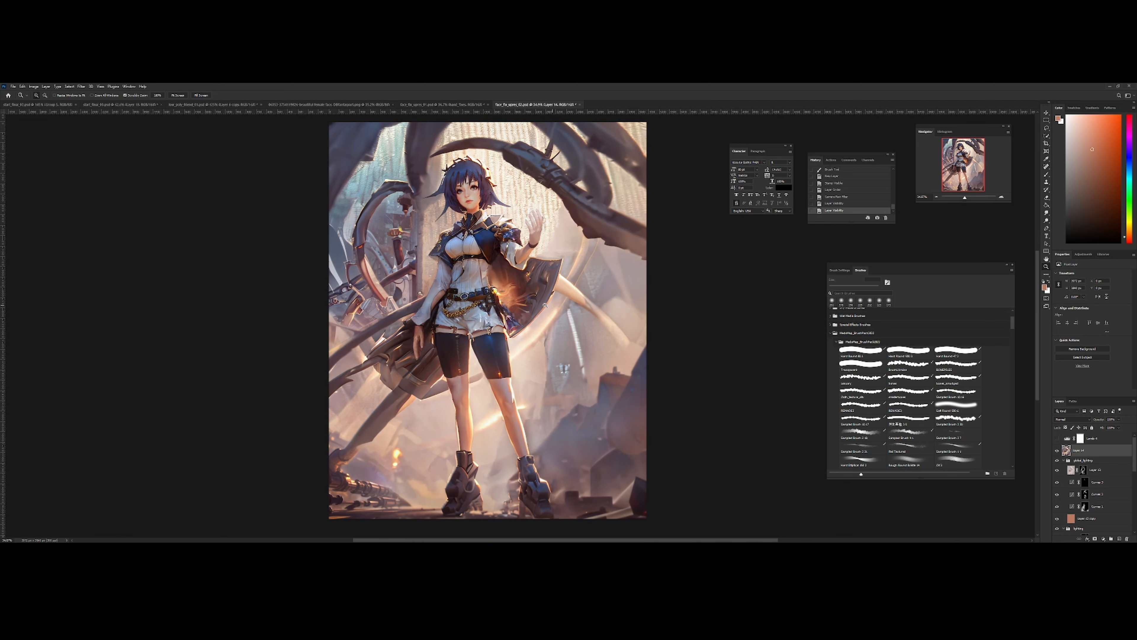
drag(546, 305, 524, 305)
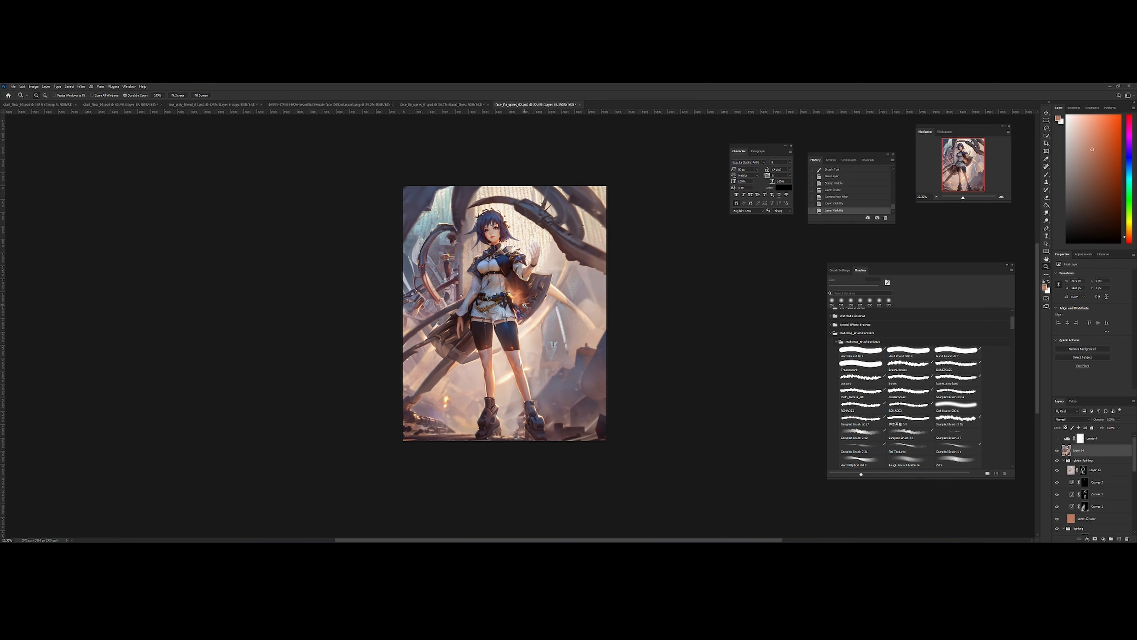
key(h)
drag(546, 264, 565, 293)
key(h)
drag(539, 329, 562, 315)
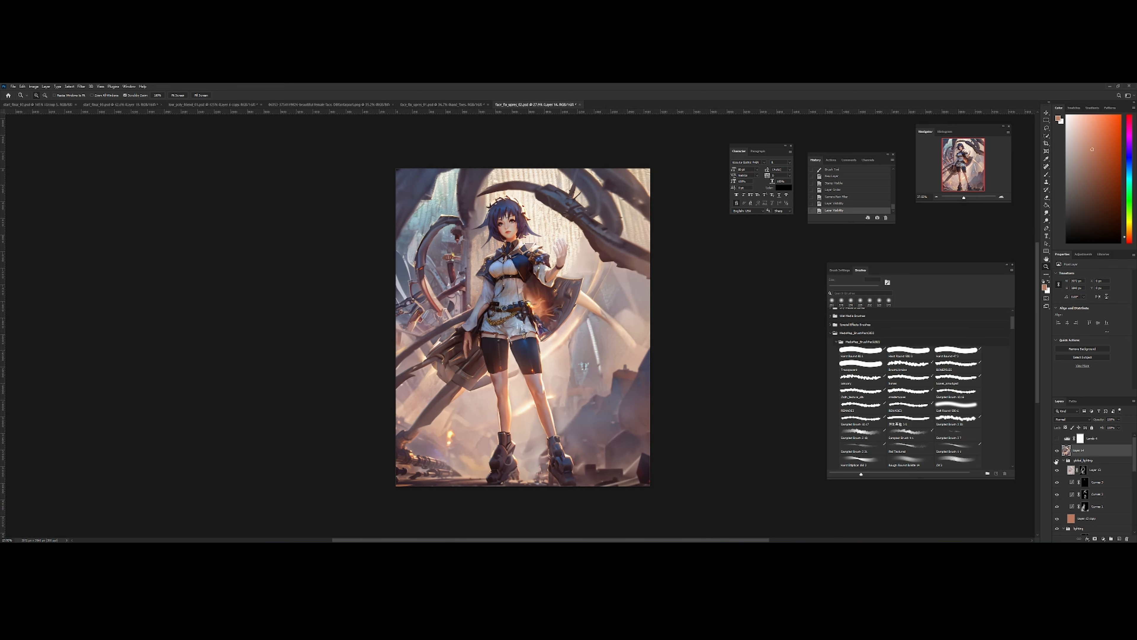
Put the Camera Raw layer into its own group named camera_raw
key(ctrl+g)
double_click(1083, 447)
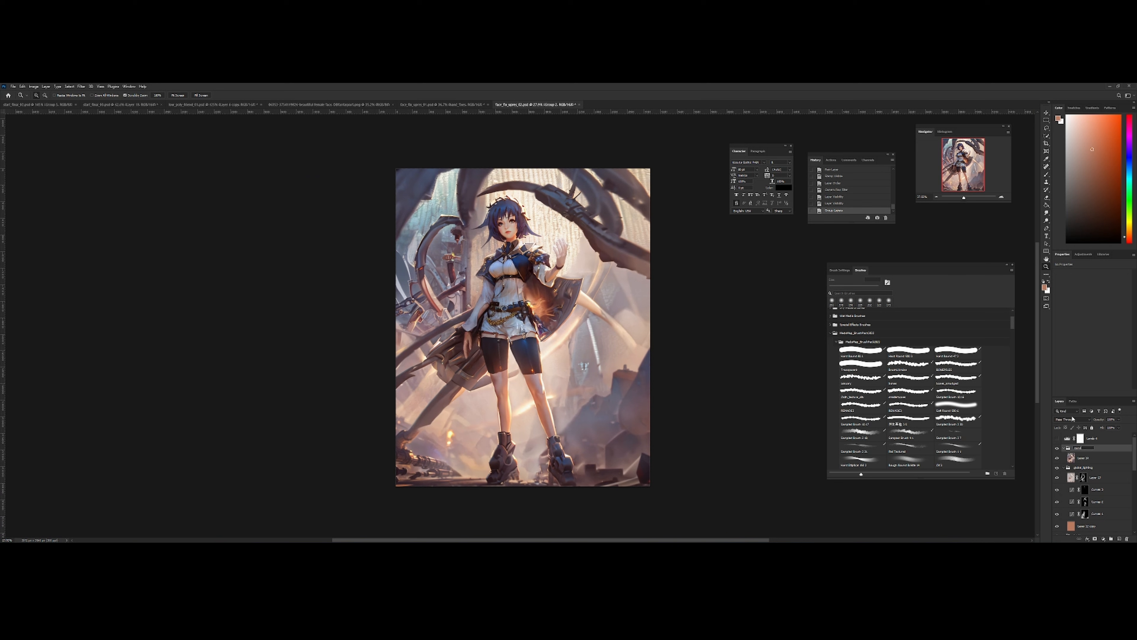
text(camera_raw)
key(Return)
Create a new empty layer group above the camera_raw group
click(1112, 539)
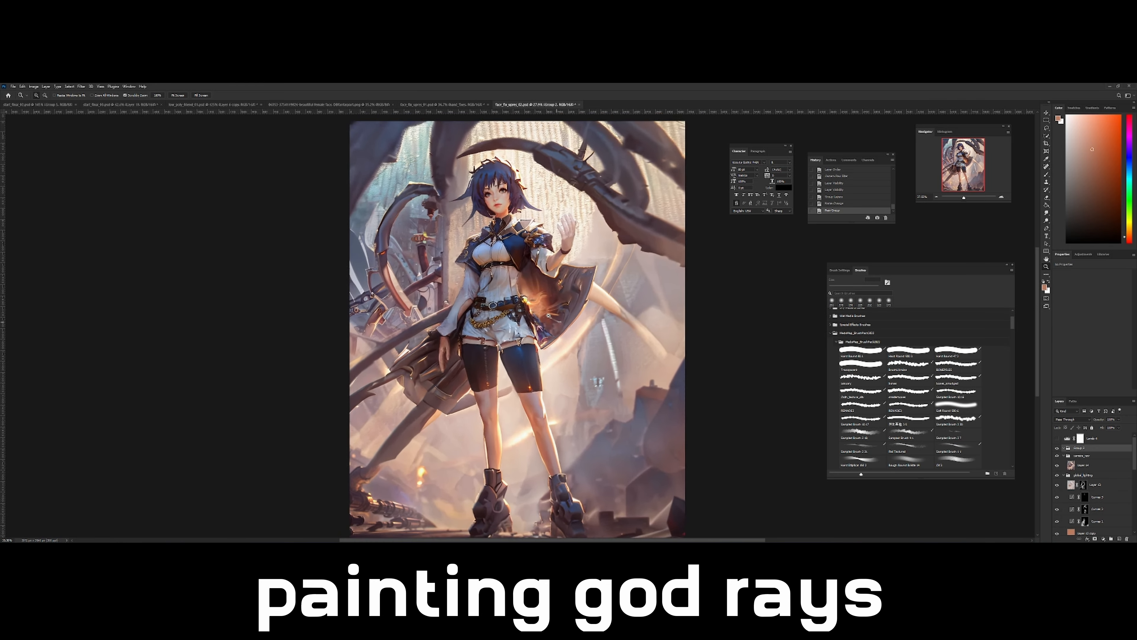
mouse_move(556, 268)
mouse_down()
mouse_move(547, 262)
mouse_move(577, 258)
mouse_move(549, 256)
mouse_move(580, 275)
mouse_move(552, 262)
mouse_up()
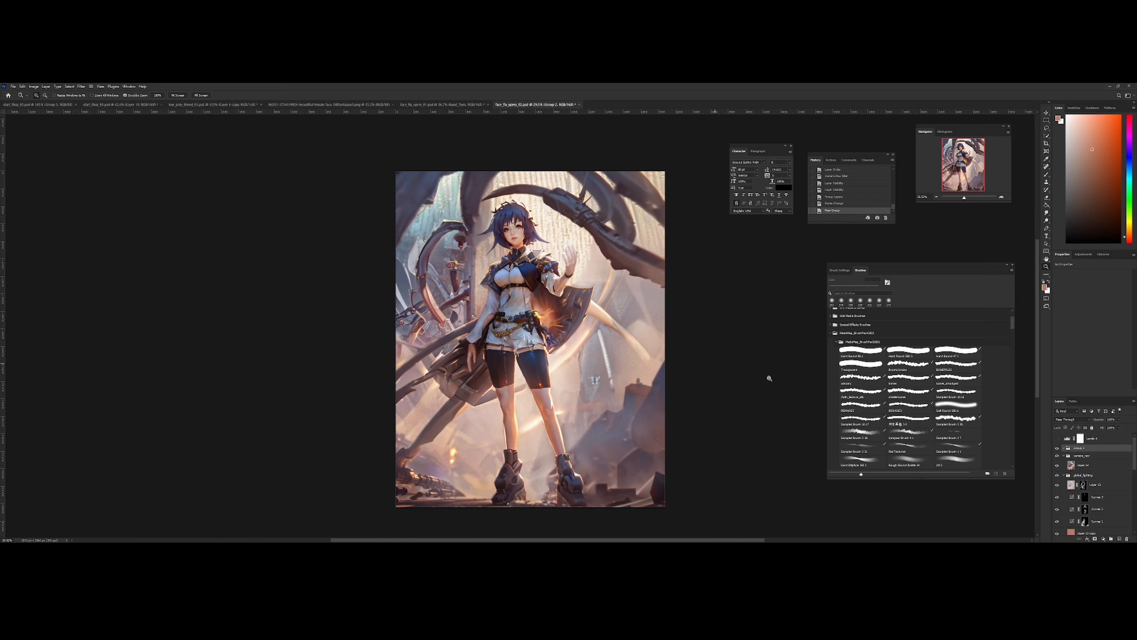
Add a new layer in the empty group and sample a pale yellowish-white from the artwork for the soft round Brush
key(ctrl+shift+n)
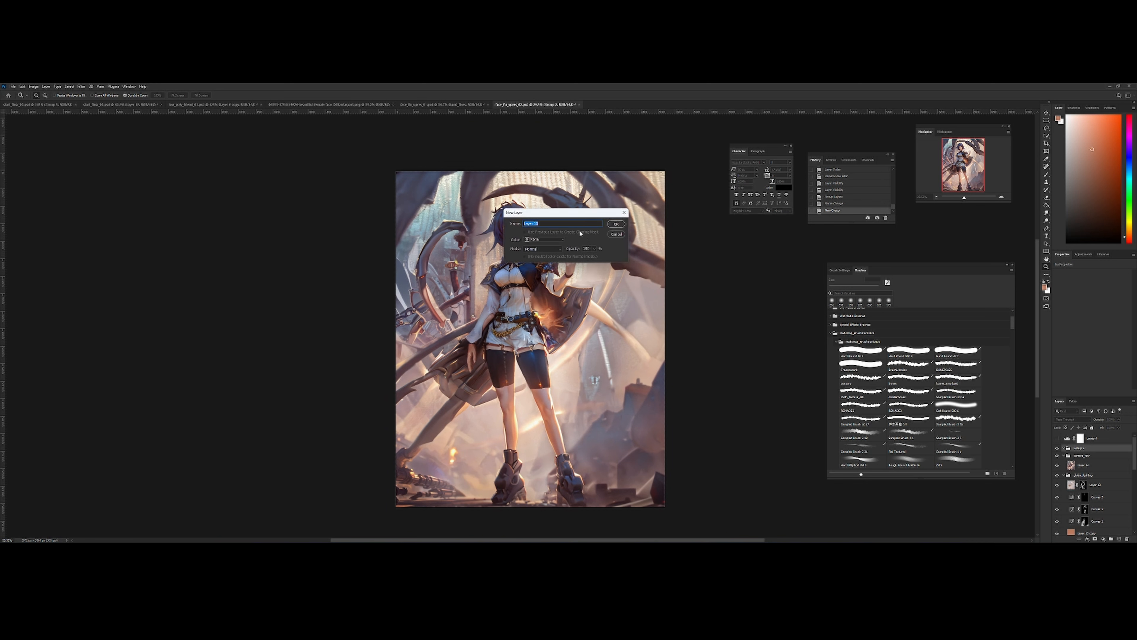
click(617, 224)
key(i)
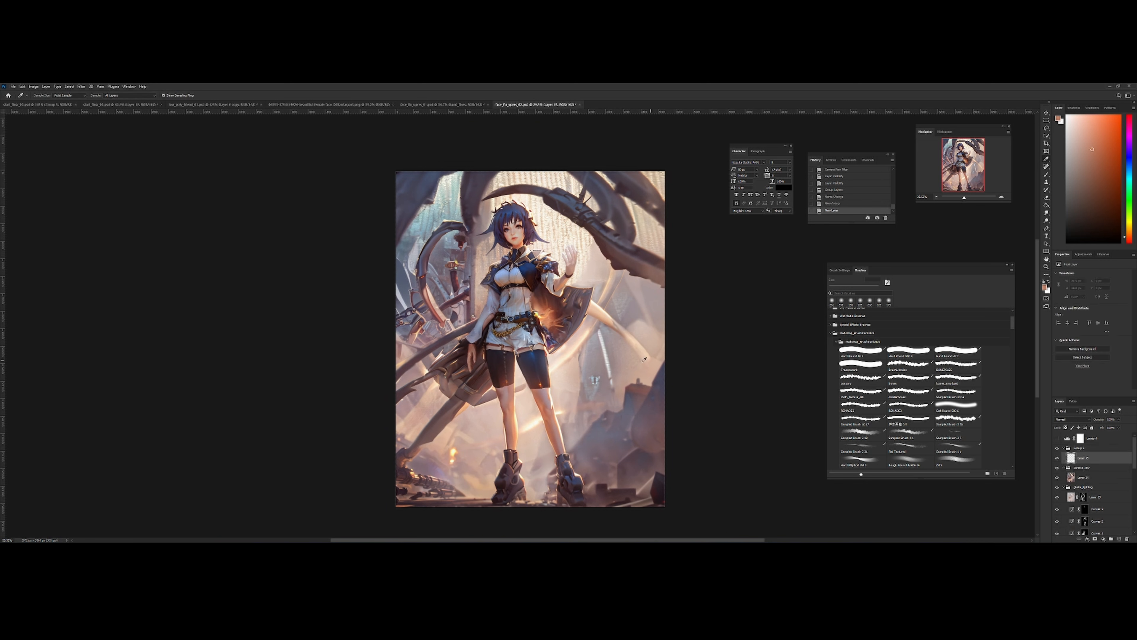
click(595, 274)
drag(592, 270, 599, 269)
drag(566, 355, 567, 355)
key(b)
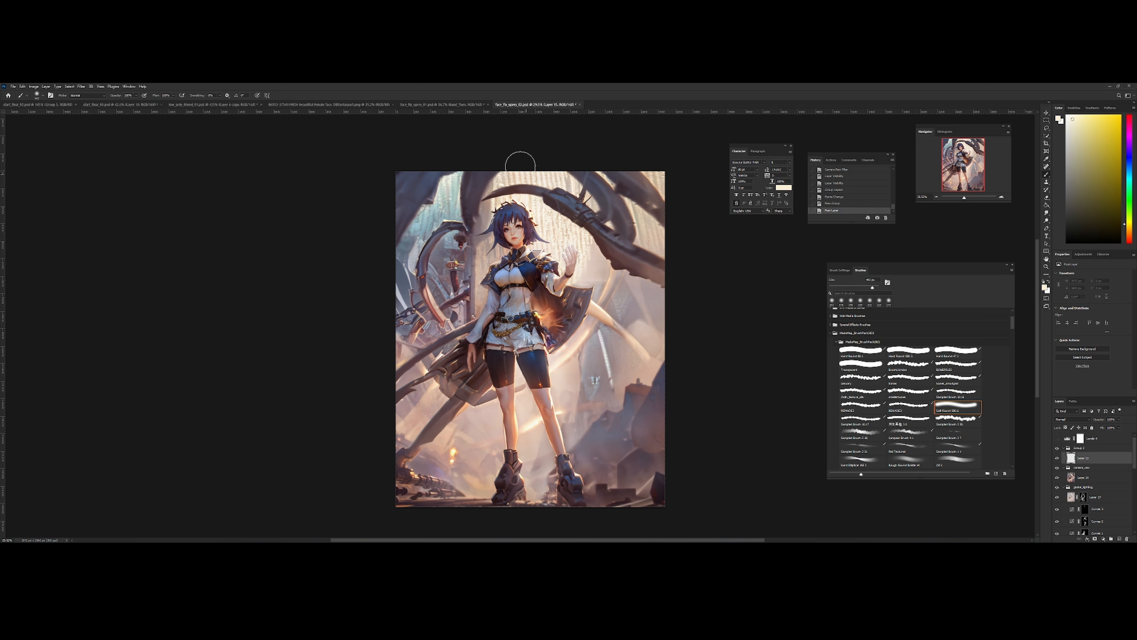
drag(523, 166, 647, 452)
key(ctrl+z)
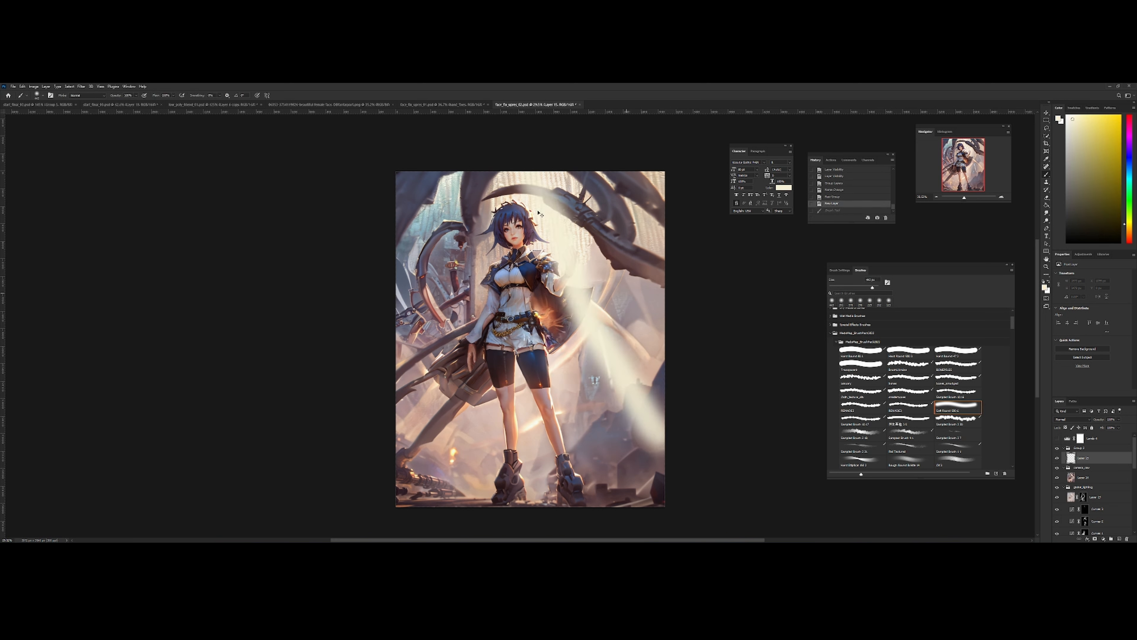
drag(548, 199, 612, 389)
key(ctrl+z)
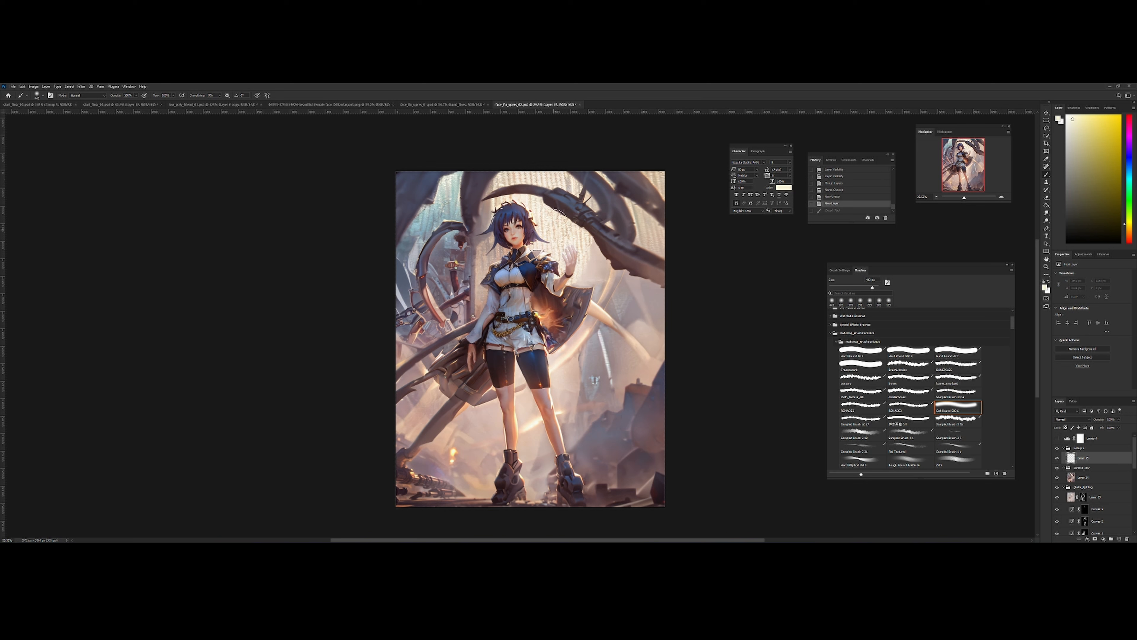
Paint a soft diagonal light ray from the raised hand down across the background and set the layer's blend mode to Soft Light
drag(563, 213, 651, 468)
click(1063, 419)
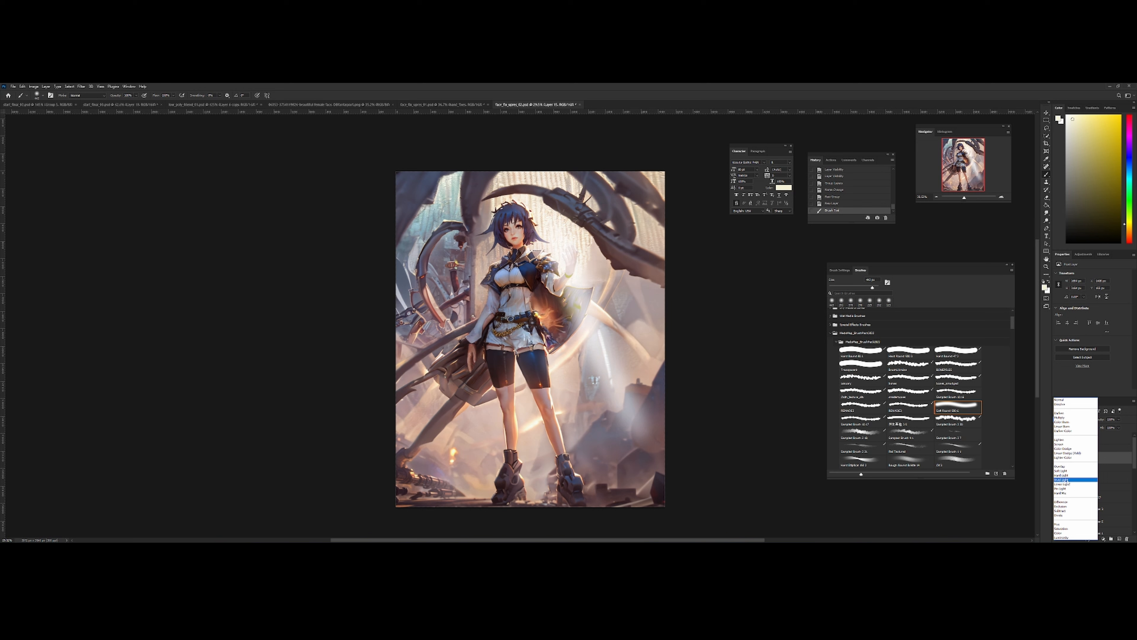
click(1061, 471)
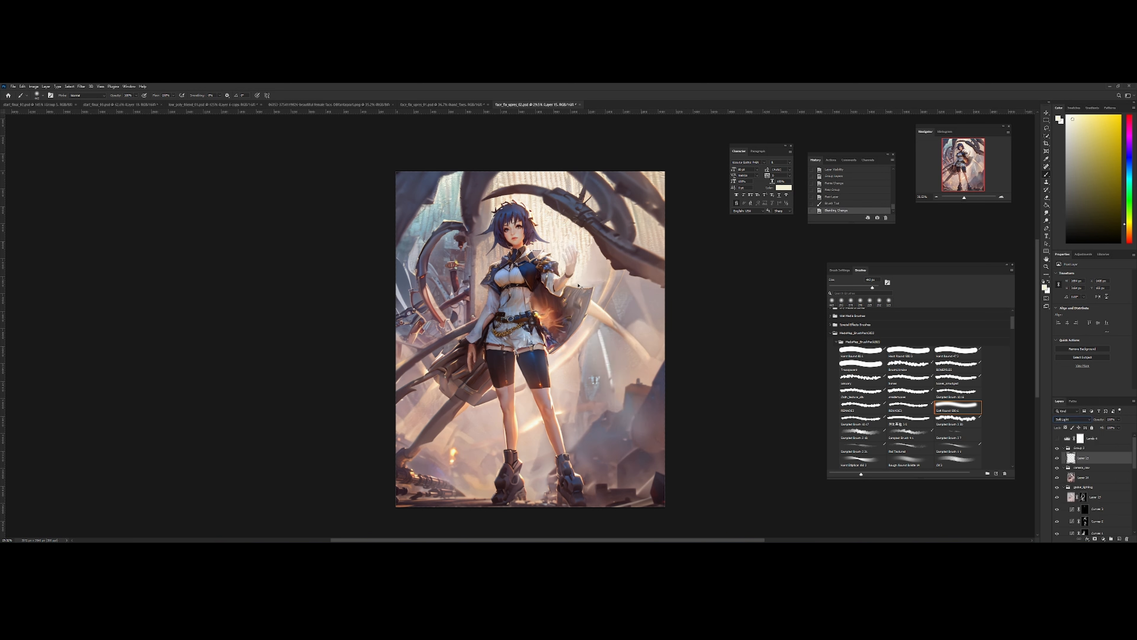
Brush more light over the cape beside the raised hand, mirror the canvas view, and compare the artwork with and without the ray layer
mouse_move(588, 297)
mouse_down()
mouse_move(575, 308)
mouse_move(564, 291)
mouse_up()
key(ctrl+shift+h)
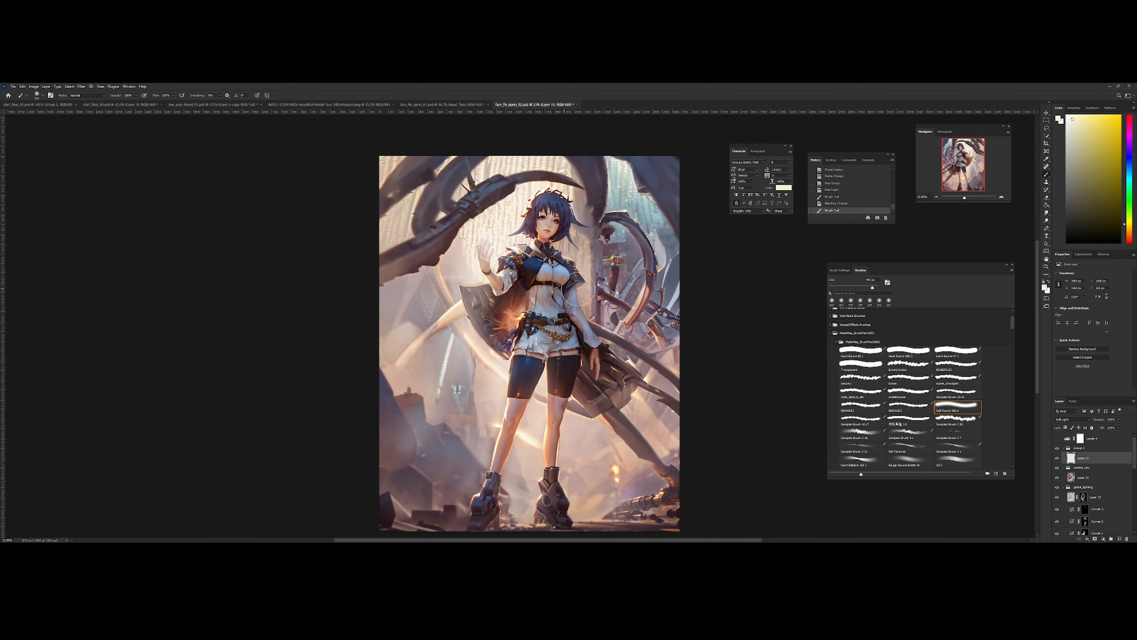
click(1057, 458)
click(1057, 458)
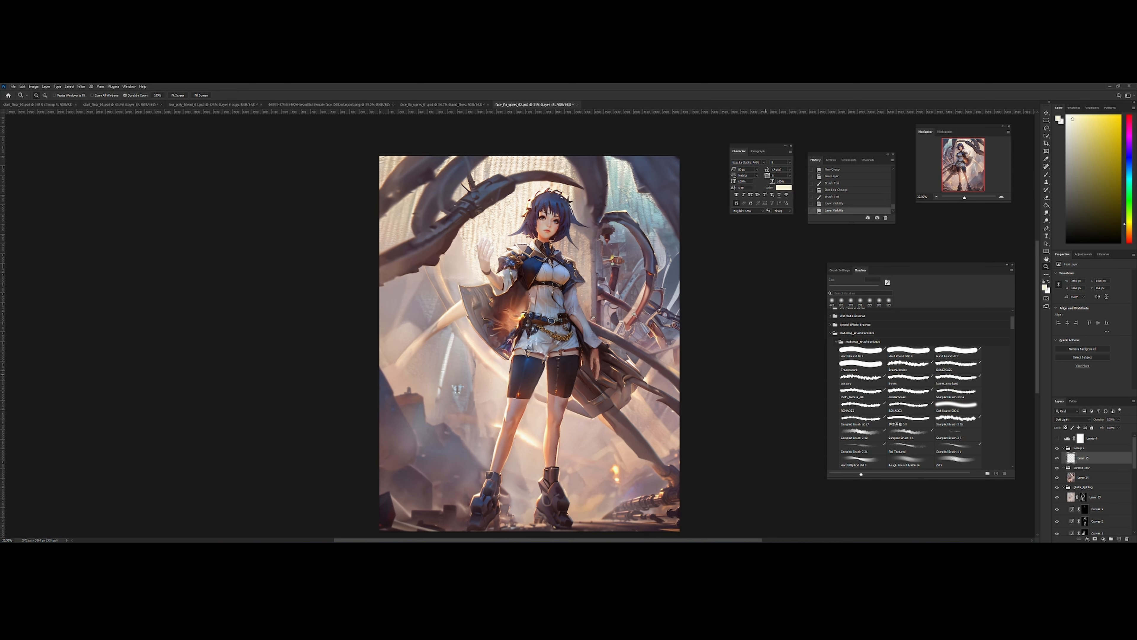
Paint soft slanting light rays through the background below the raised hand, redoing one stroke, and extend them towards the ground
key(ctrl+minus)
alt+right_click(525, 239)
mouse_move(498, 296)
mouse_down()
mouse_move(460, 482)
mouse_move(447, 465)
mouse_up()
drag(496, 280, 464, 438)
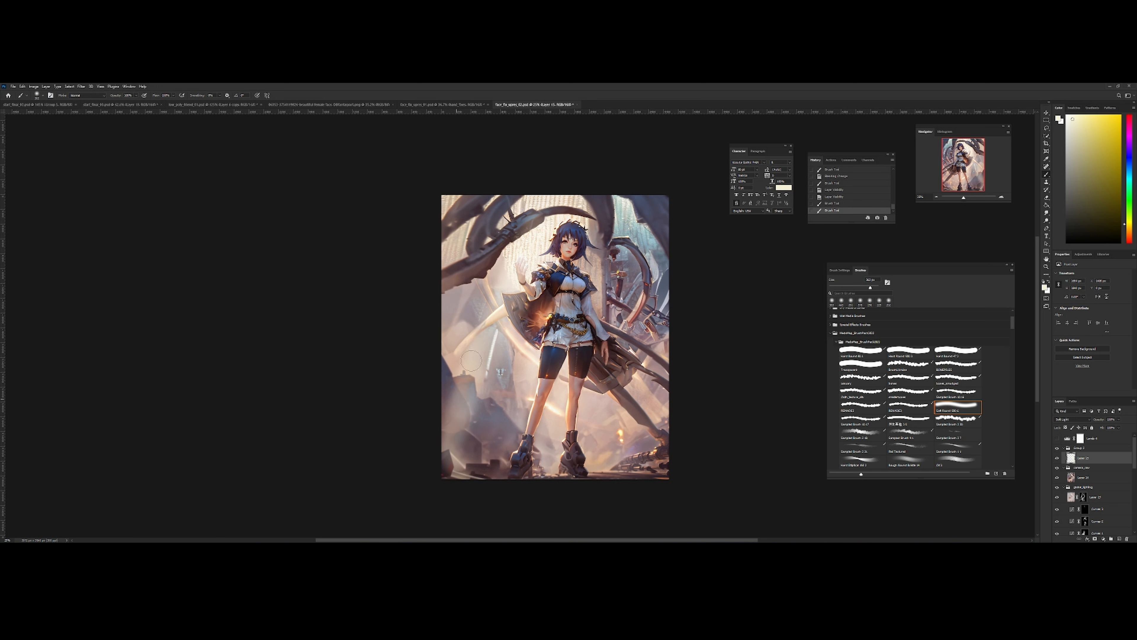
key(ctrl+z)
drag(497, 275, 462, 452)
drag(528, 336, 491, 475)
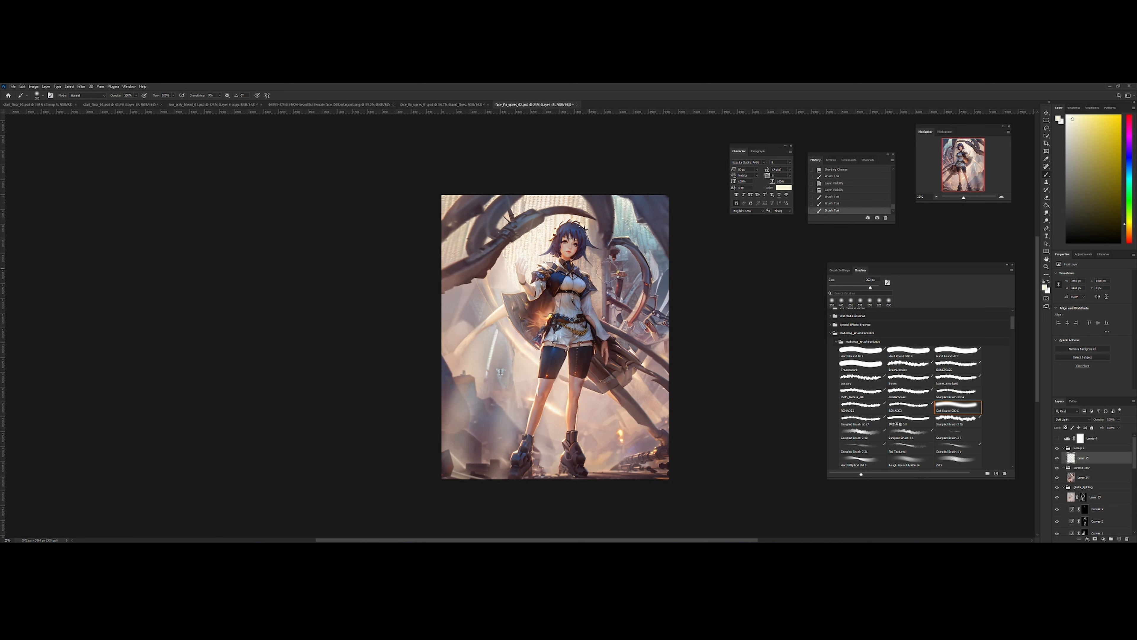
Paint several soft diagonal light rays over the mechanical tentacles on the figure's other side, beside the lowered arm
drag(604, 292, 659, 395)
drag(604, 289, 658, 383)
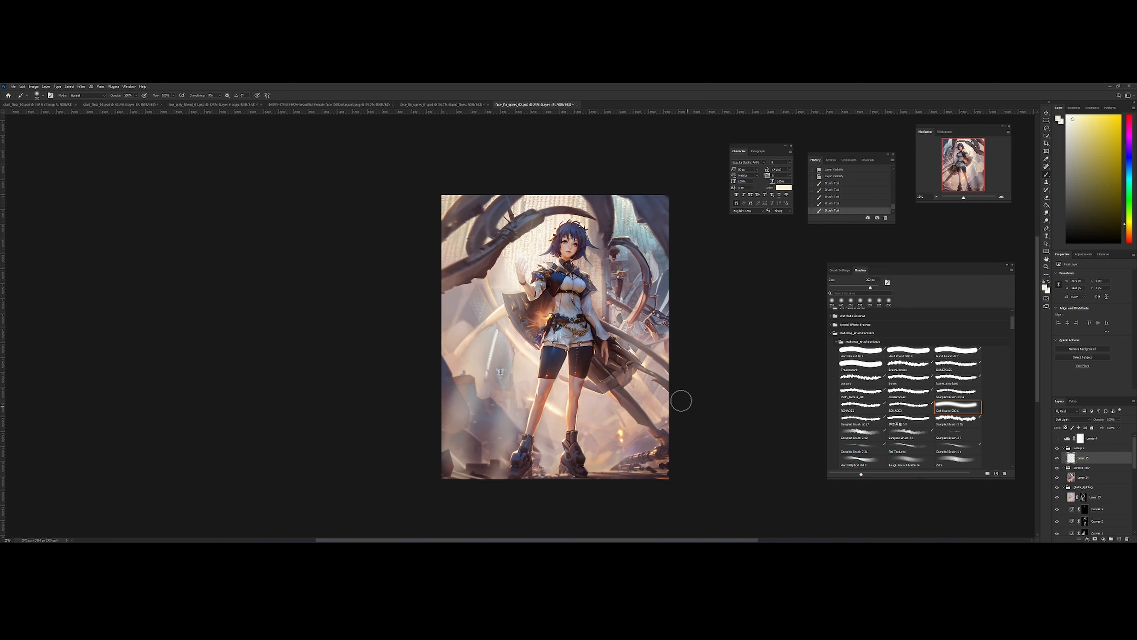
drag(613, 287, 667, 438)
drag(612, 256, 689, 369)
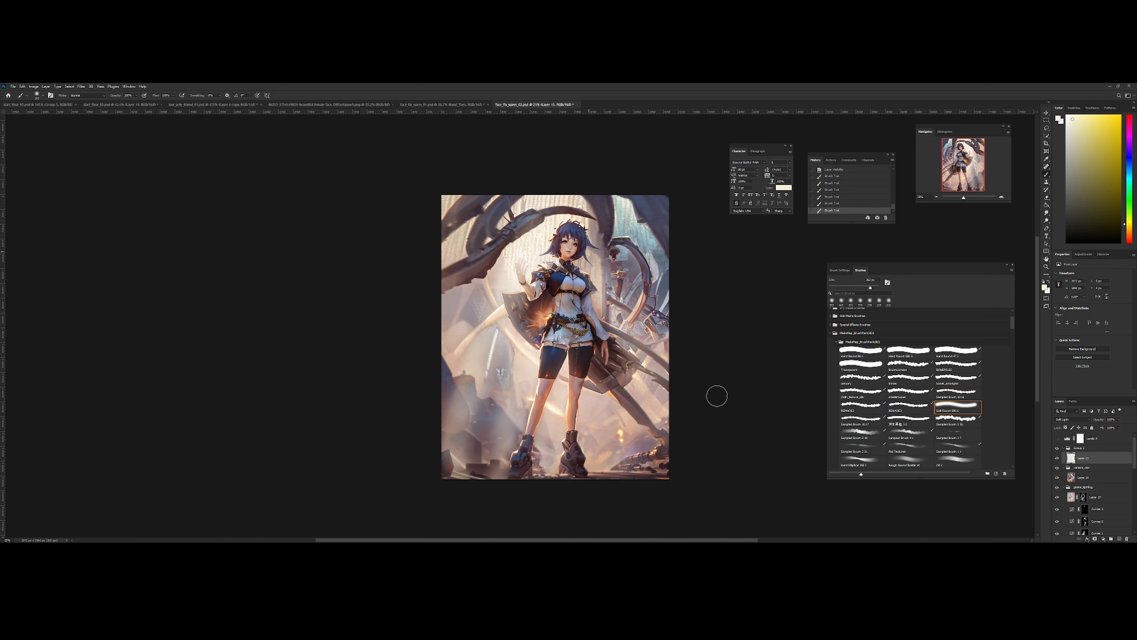
drag(609, 258, 663, 341)
Try erasing light around the raised hand and figure, undo the erasure, and return the canvas view to its unmirrored orientation
key(e)
alt+right_click(512, 260)
mouse_move(513, 262)
mouse_down()
mouse_move(526, 301)
mouse_move(562, 272)
mouse_move(626, 291)
mouse_move(597, 290)
mouse_move(589, 281)
mouse_move(669, 296)
mouse_up()
key(ctrl+shift+h)
key(z)
key(ctrl+z)
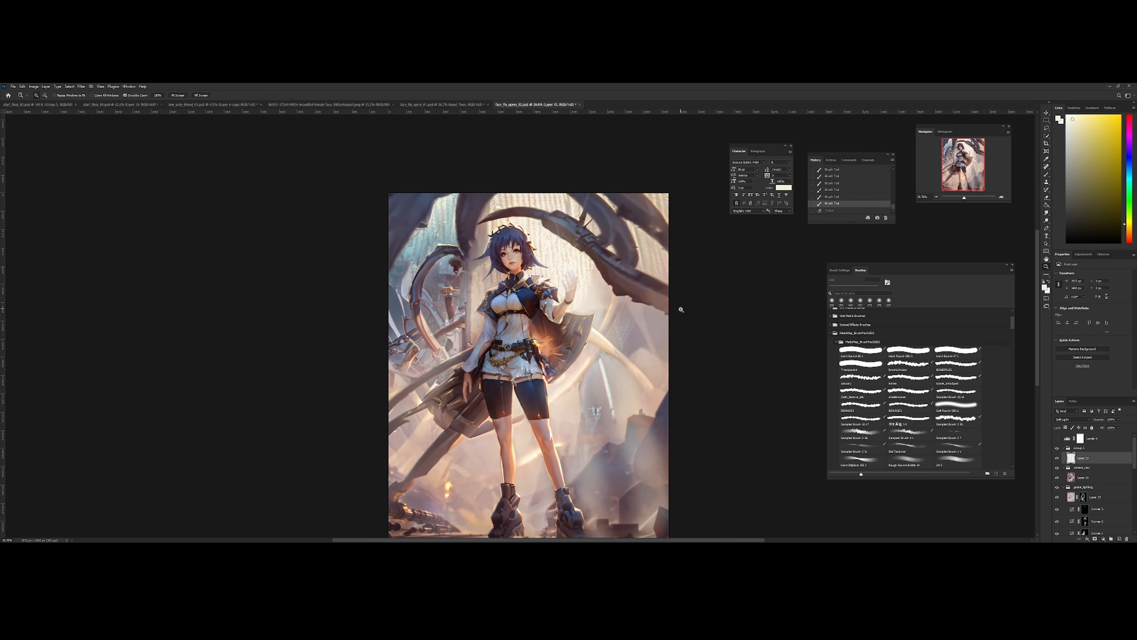
drag(540, 317, 592, 299)
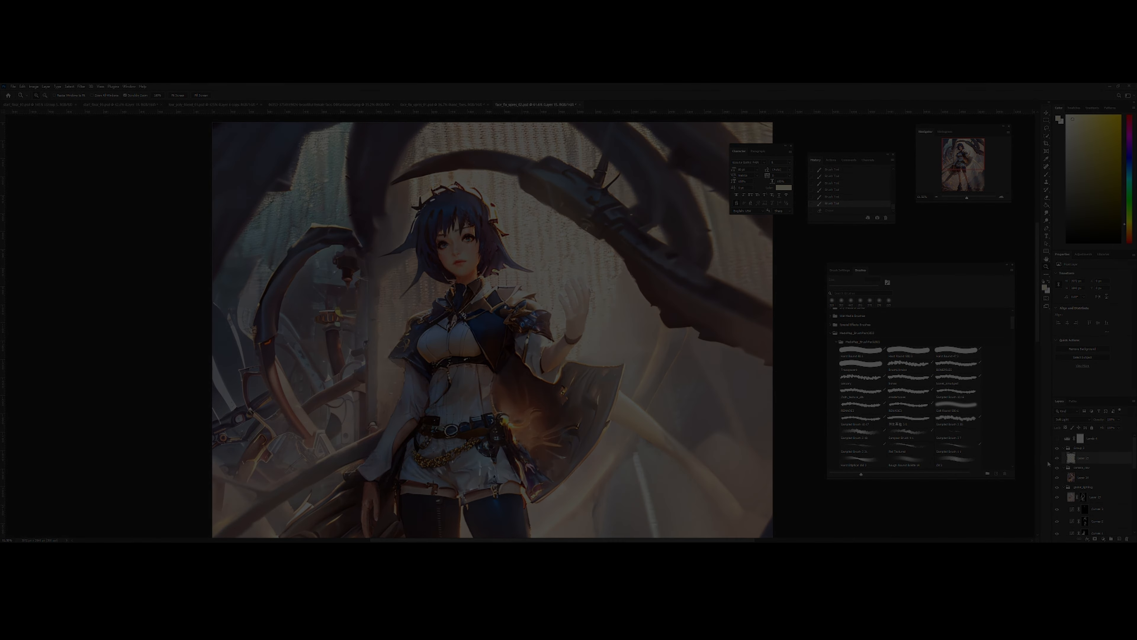